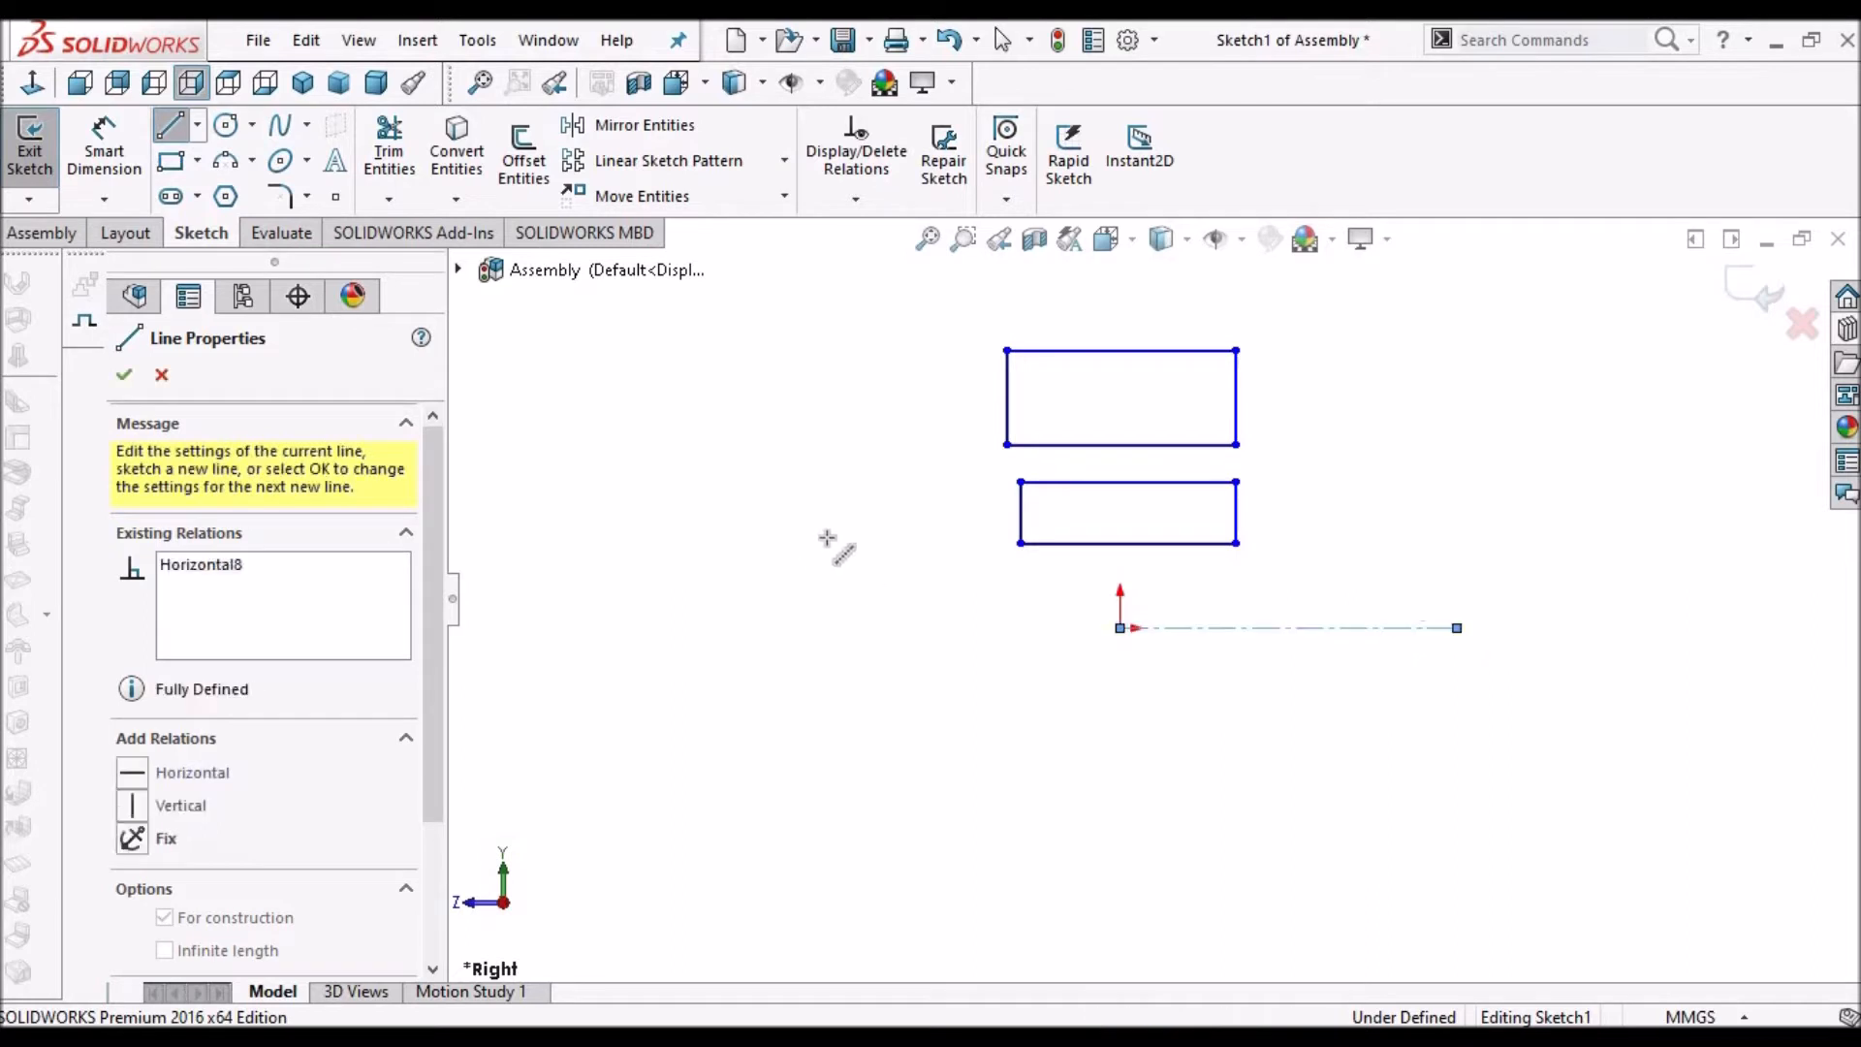
- Finish the centerline and dimension the upper rectangle's top edge to 25 mm
right_click(853, 537)
click(906, 552)
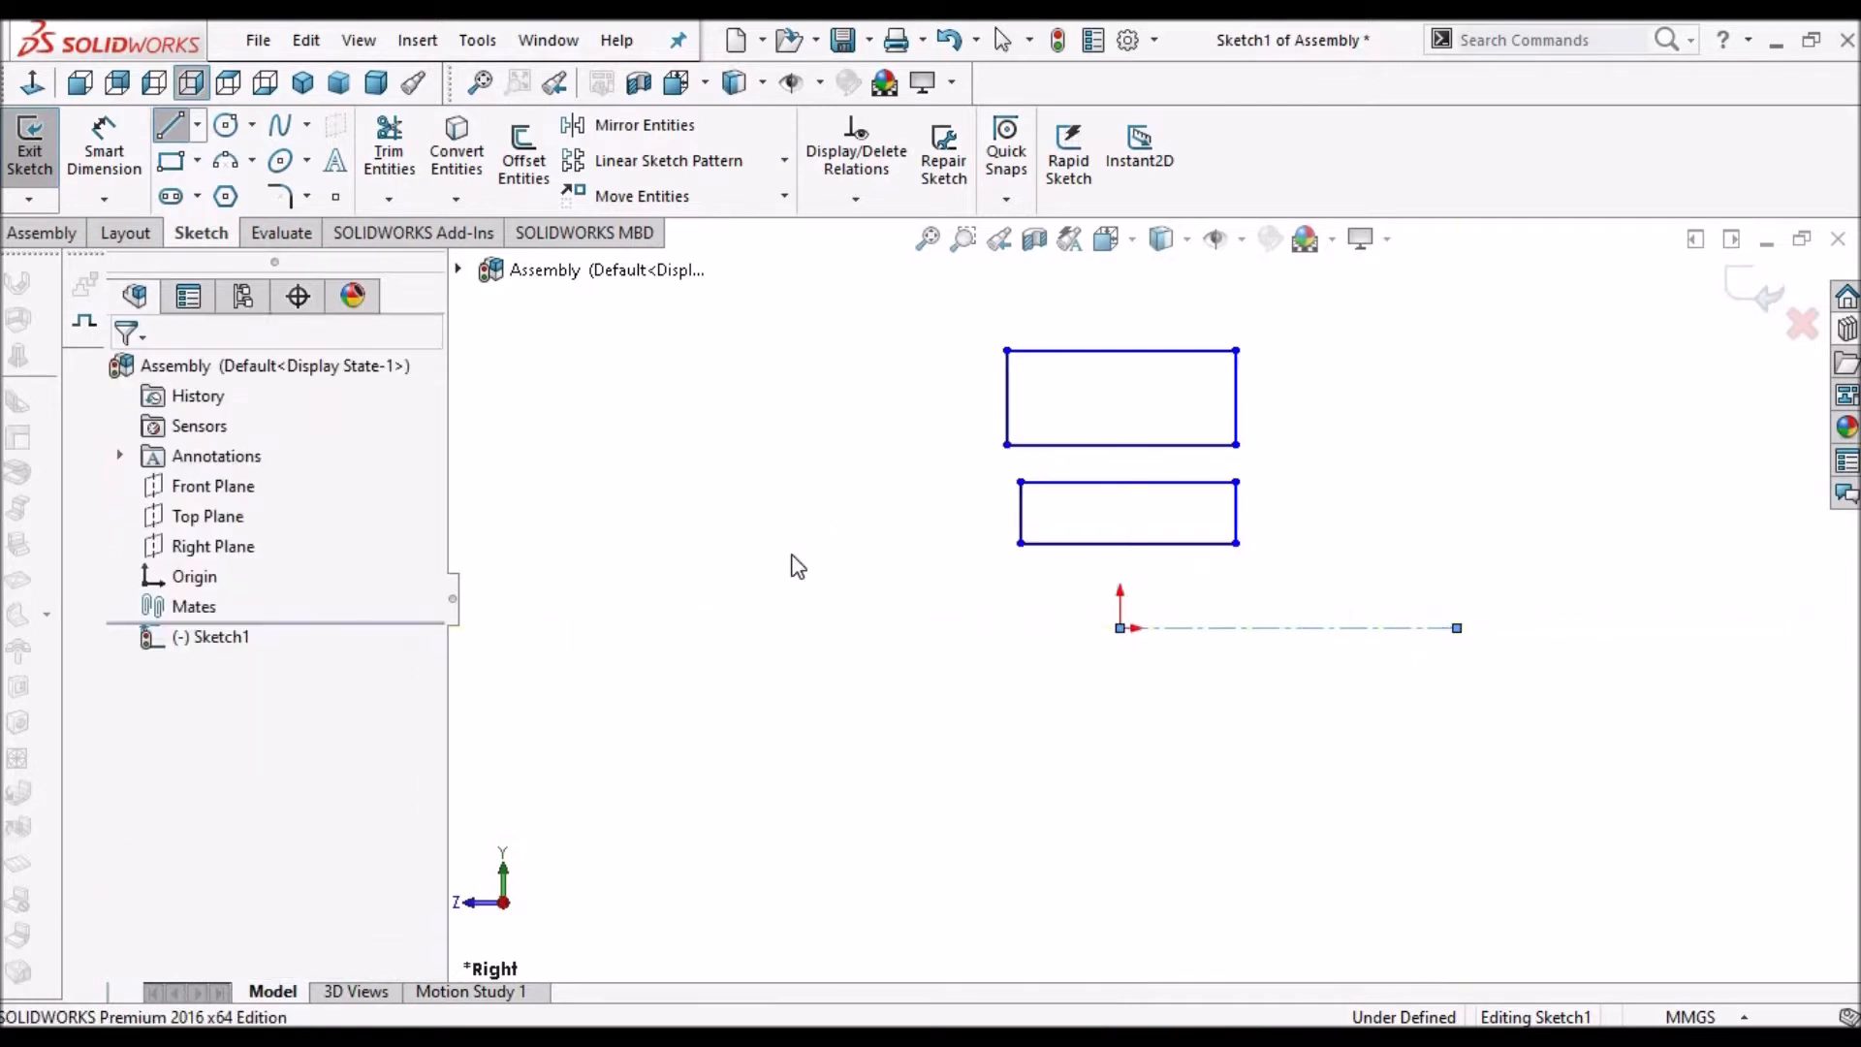
scroll(853, 424, up, 1)
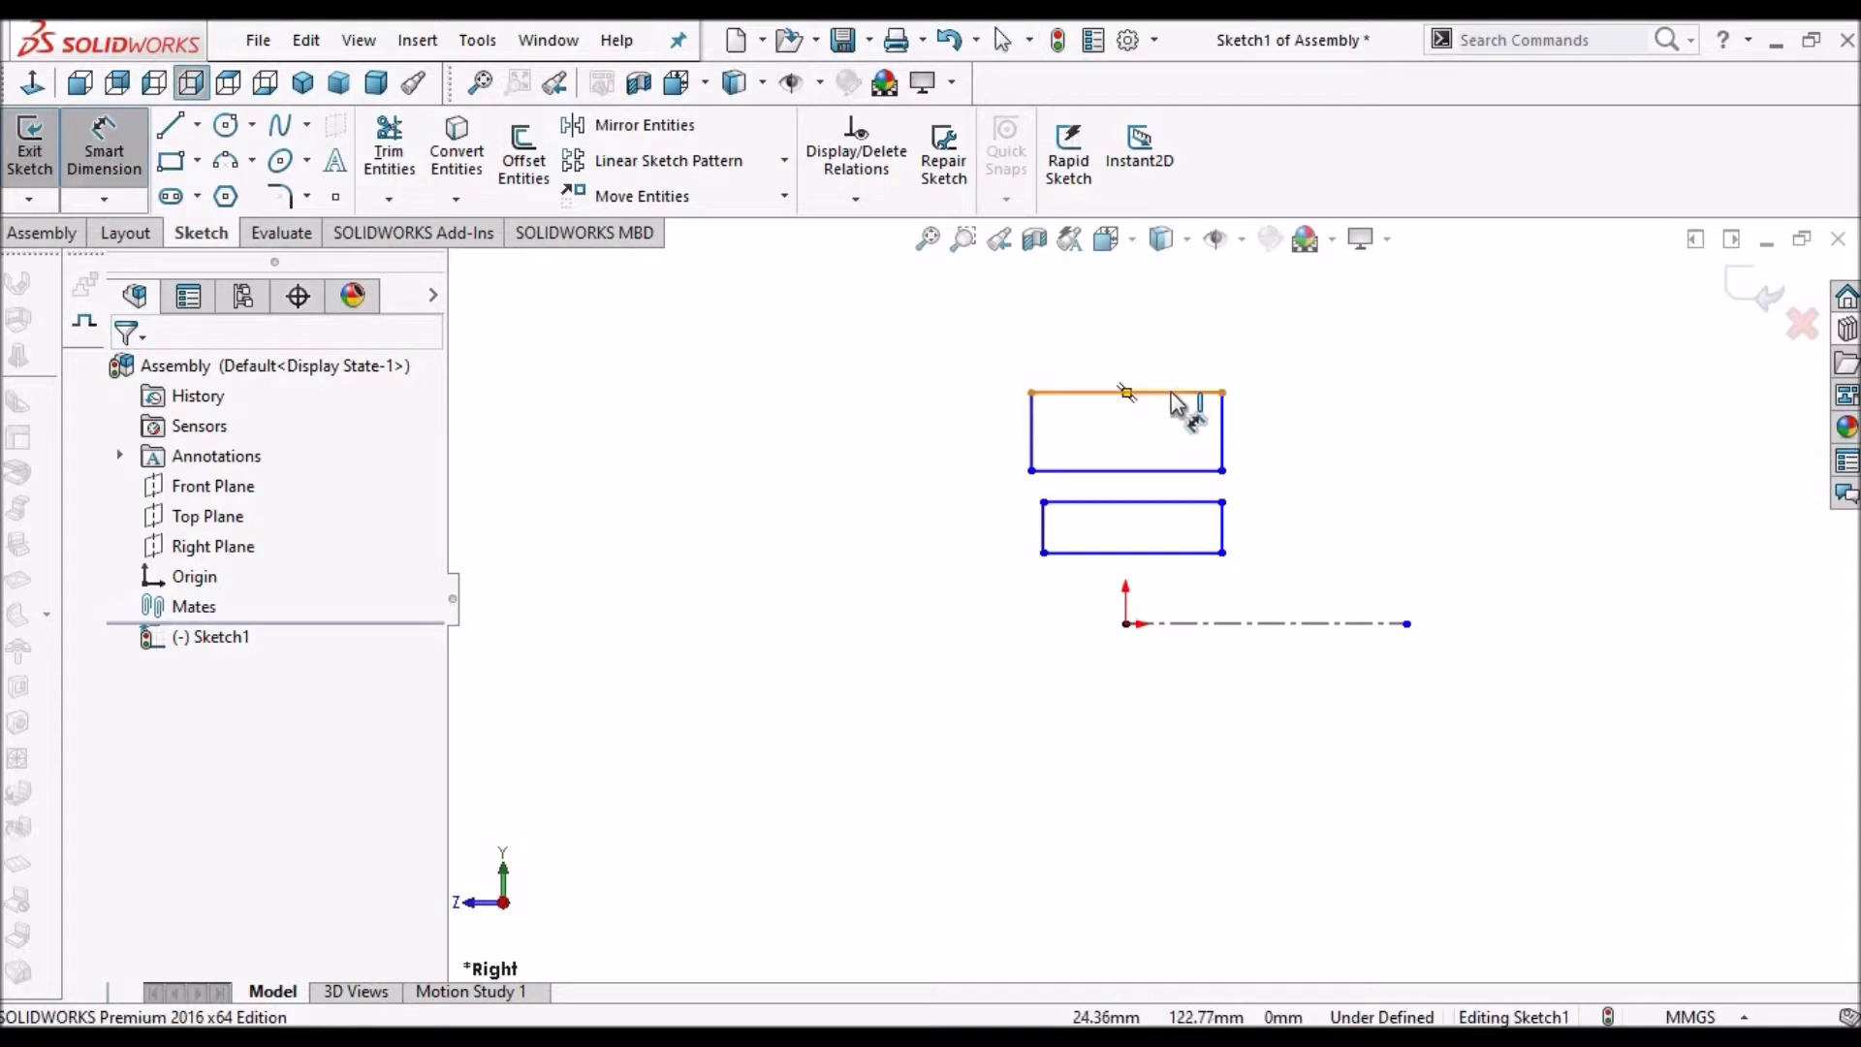
click(1168, 356)
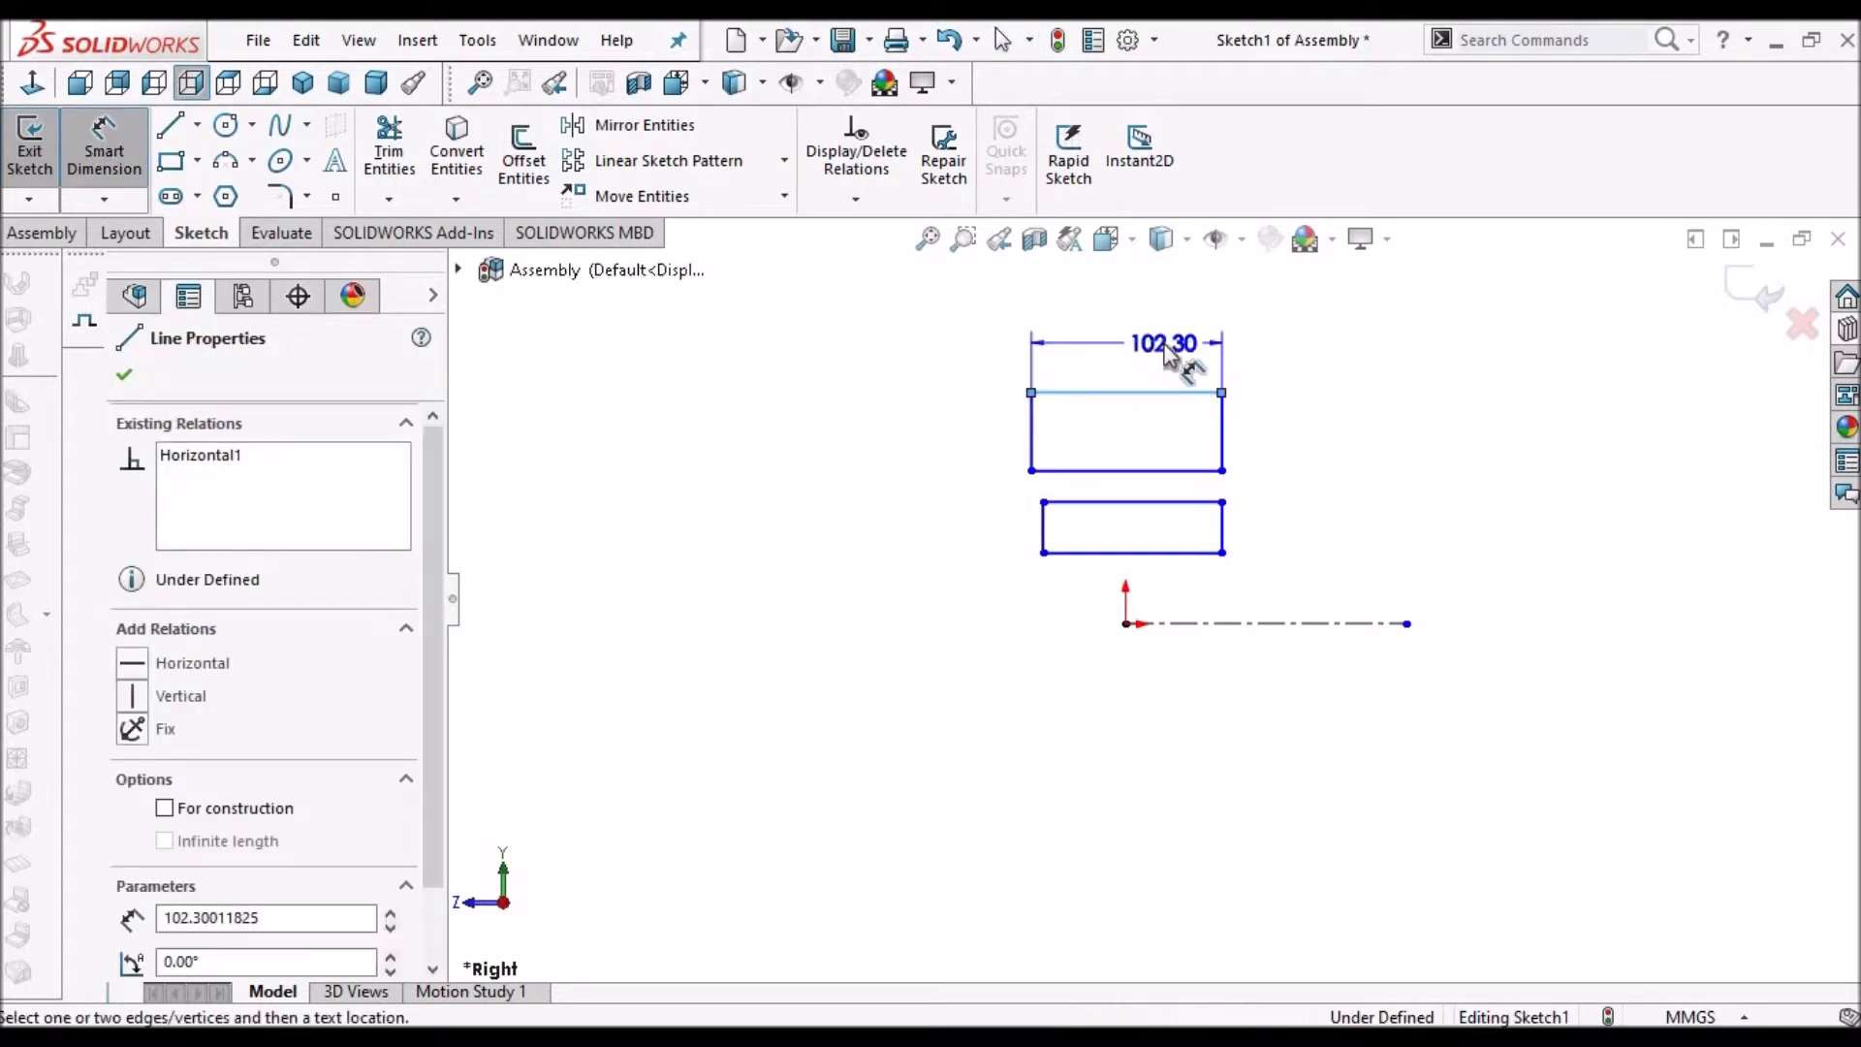
click(1168, 356)
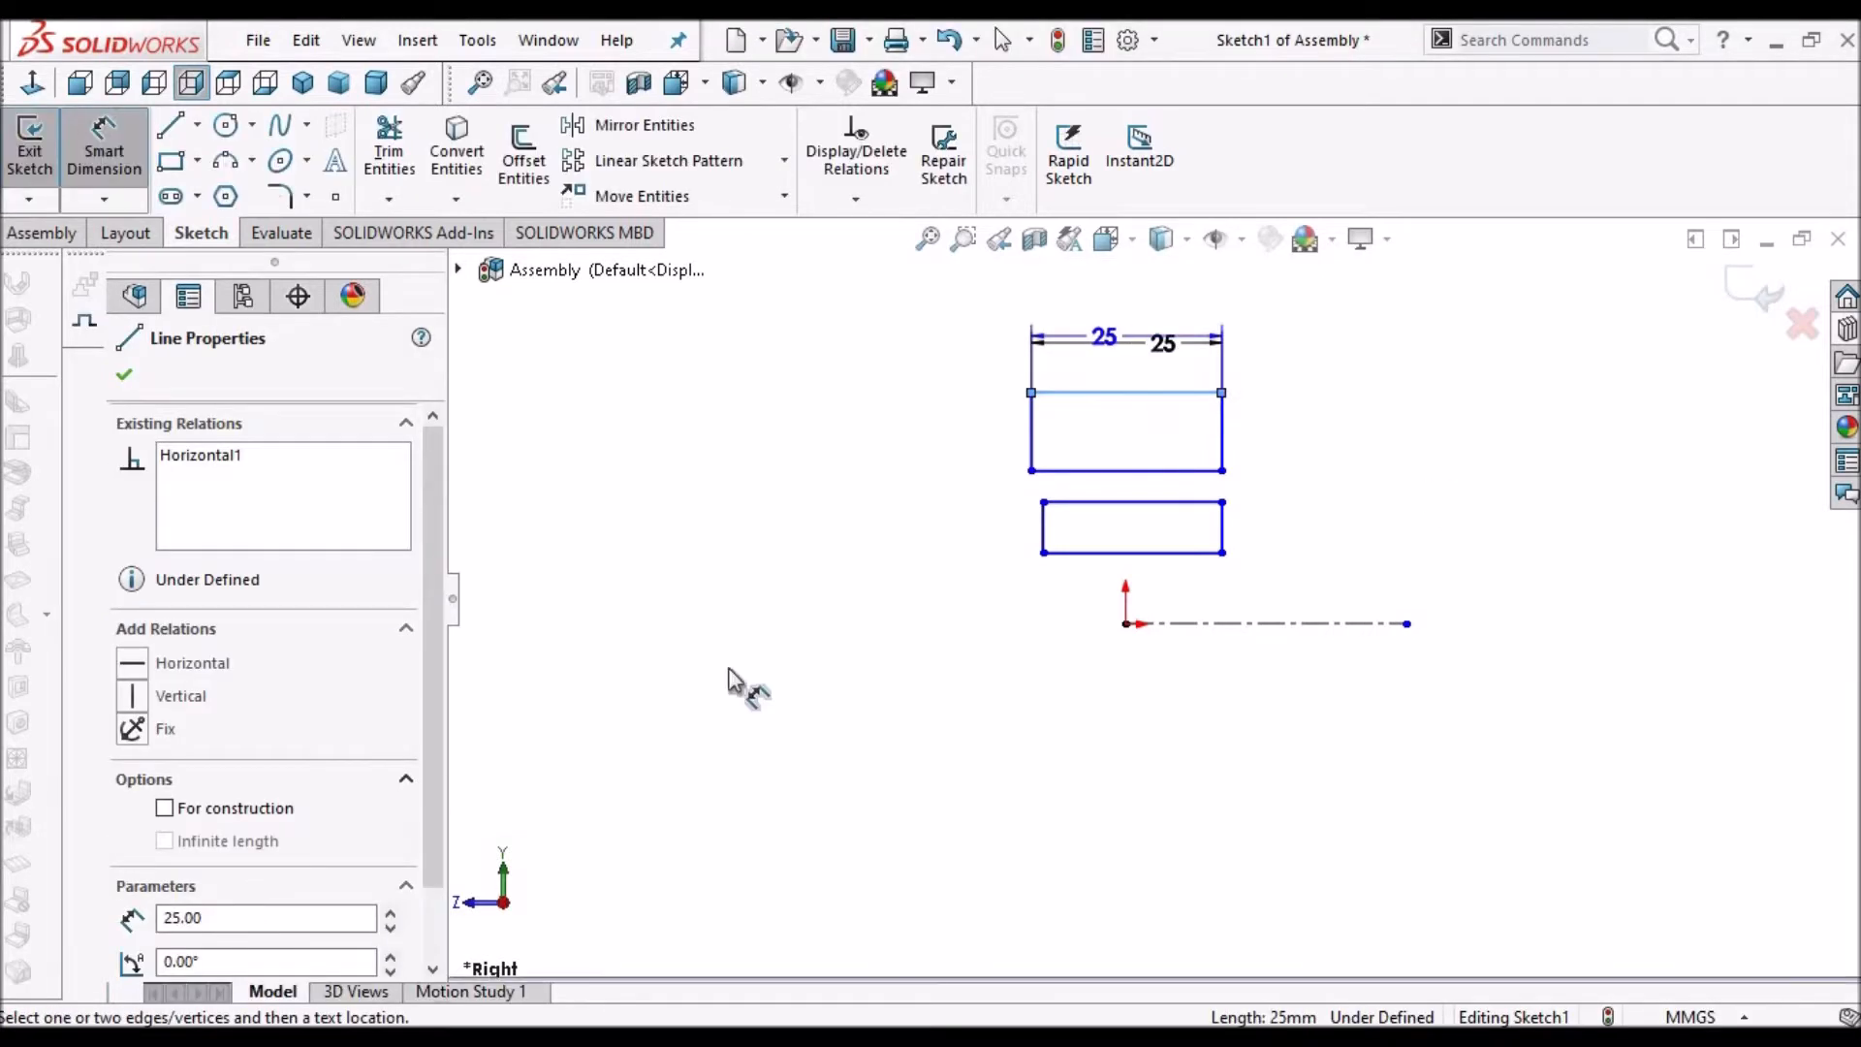
key(Escape)
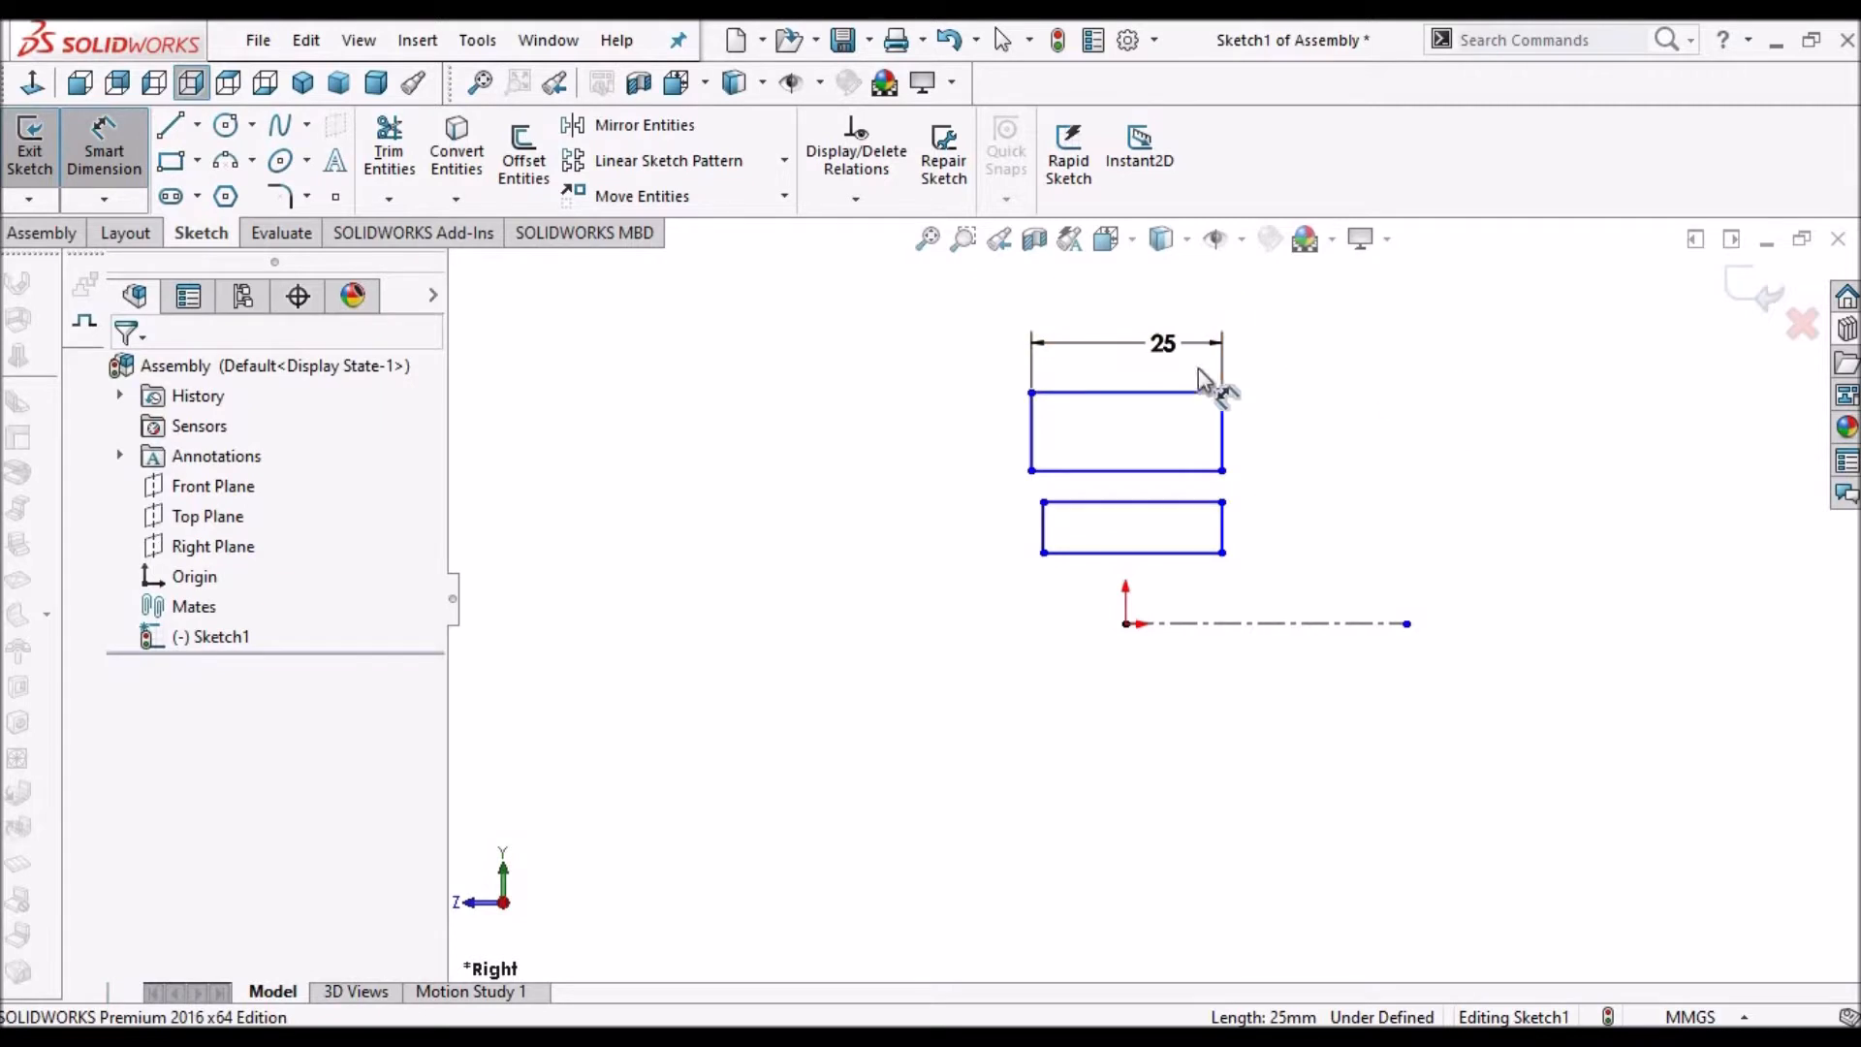
- Add the text WIDTH below the 25 mm dimension value and centre the dimension above the upper rectangle
click(1142, 352)
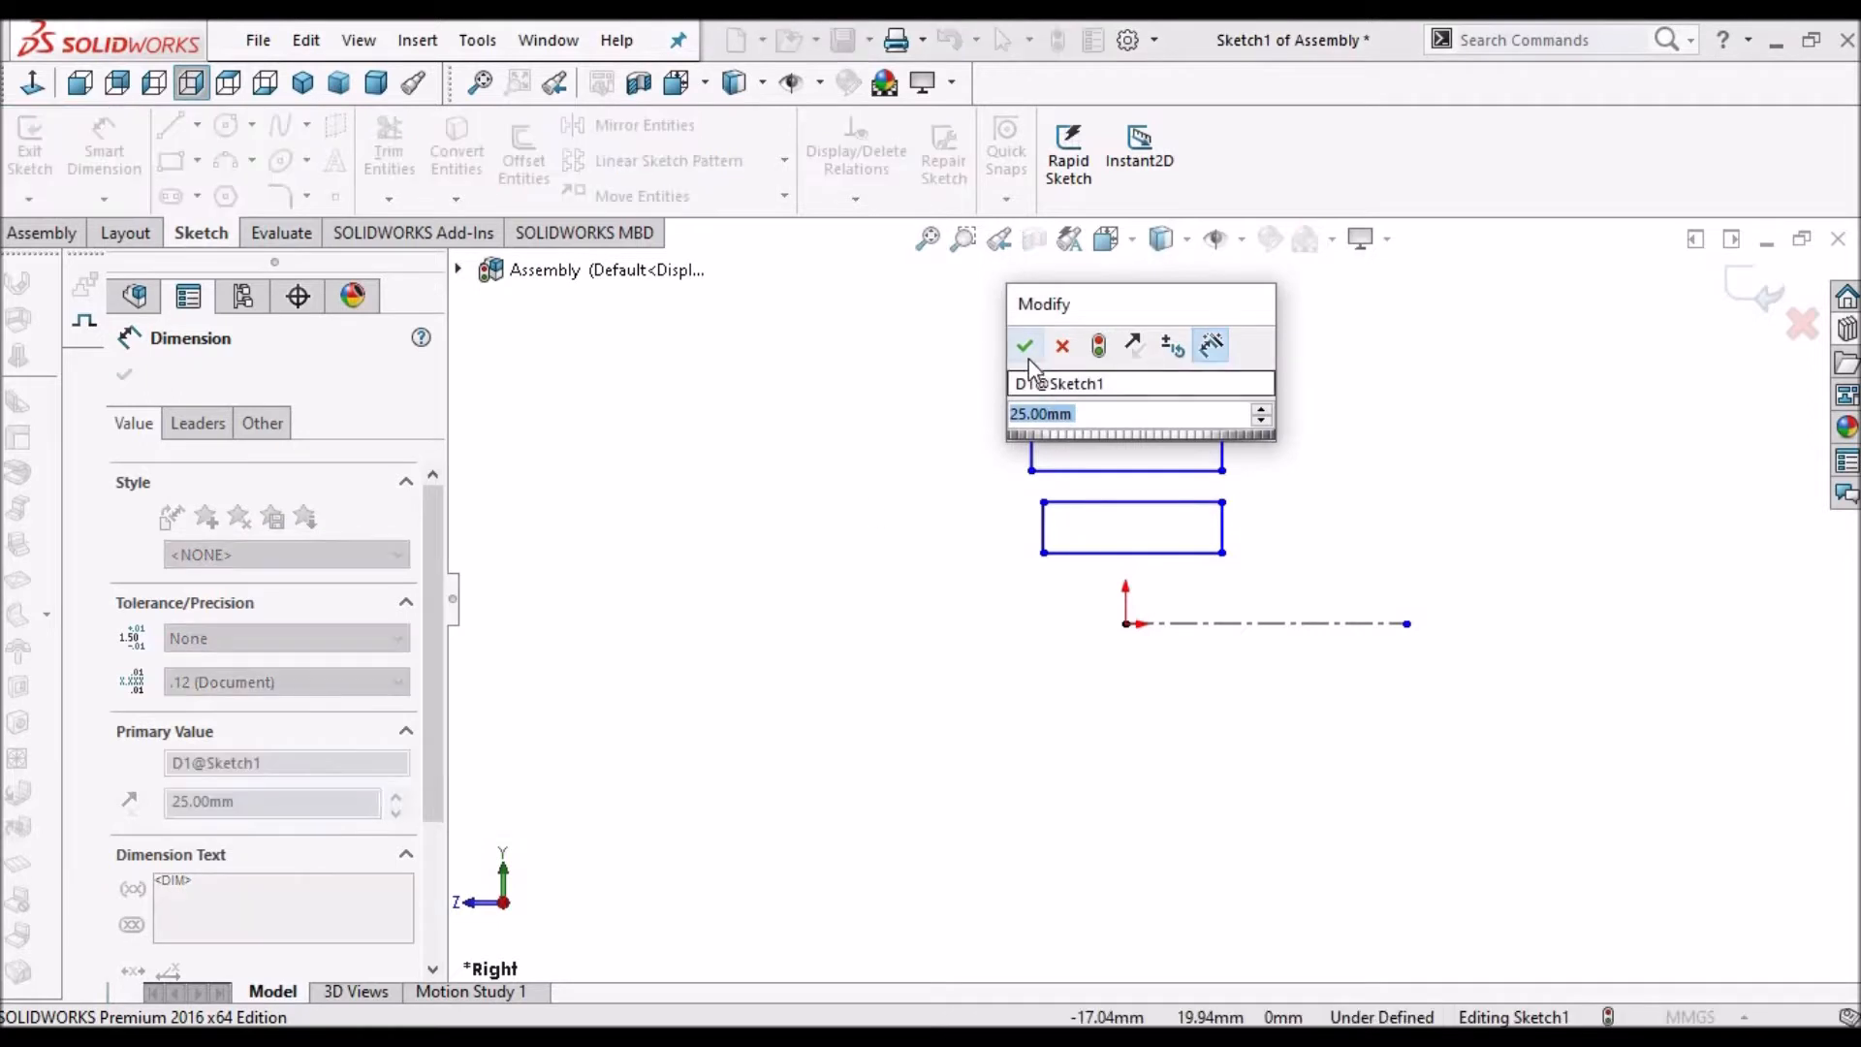
key(Return)
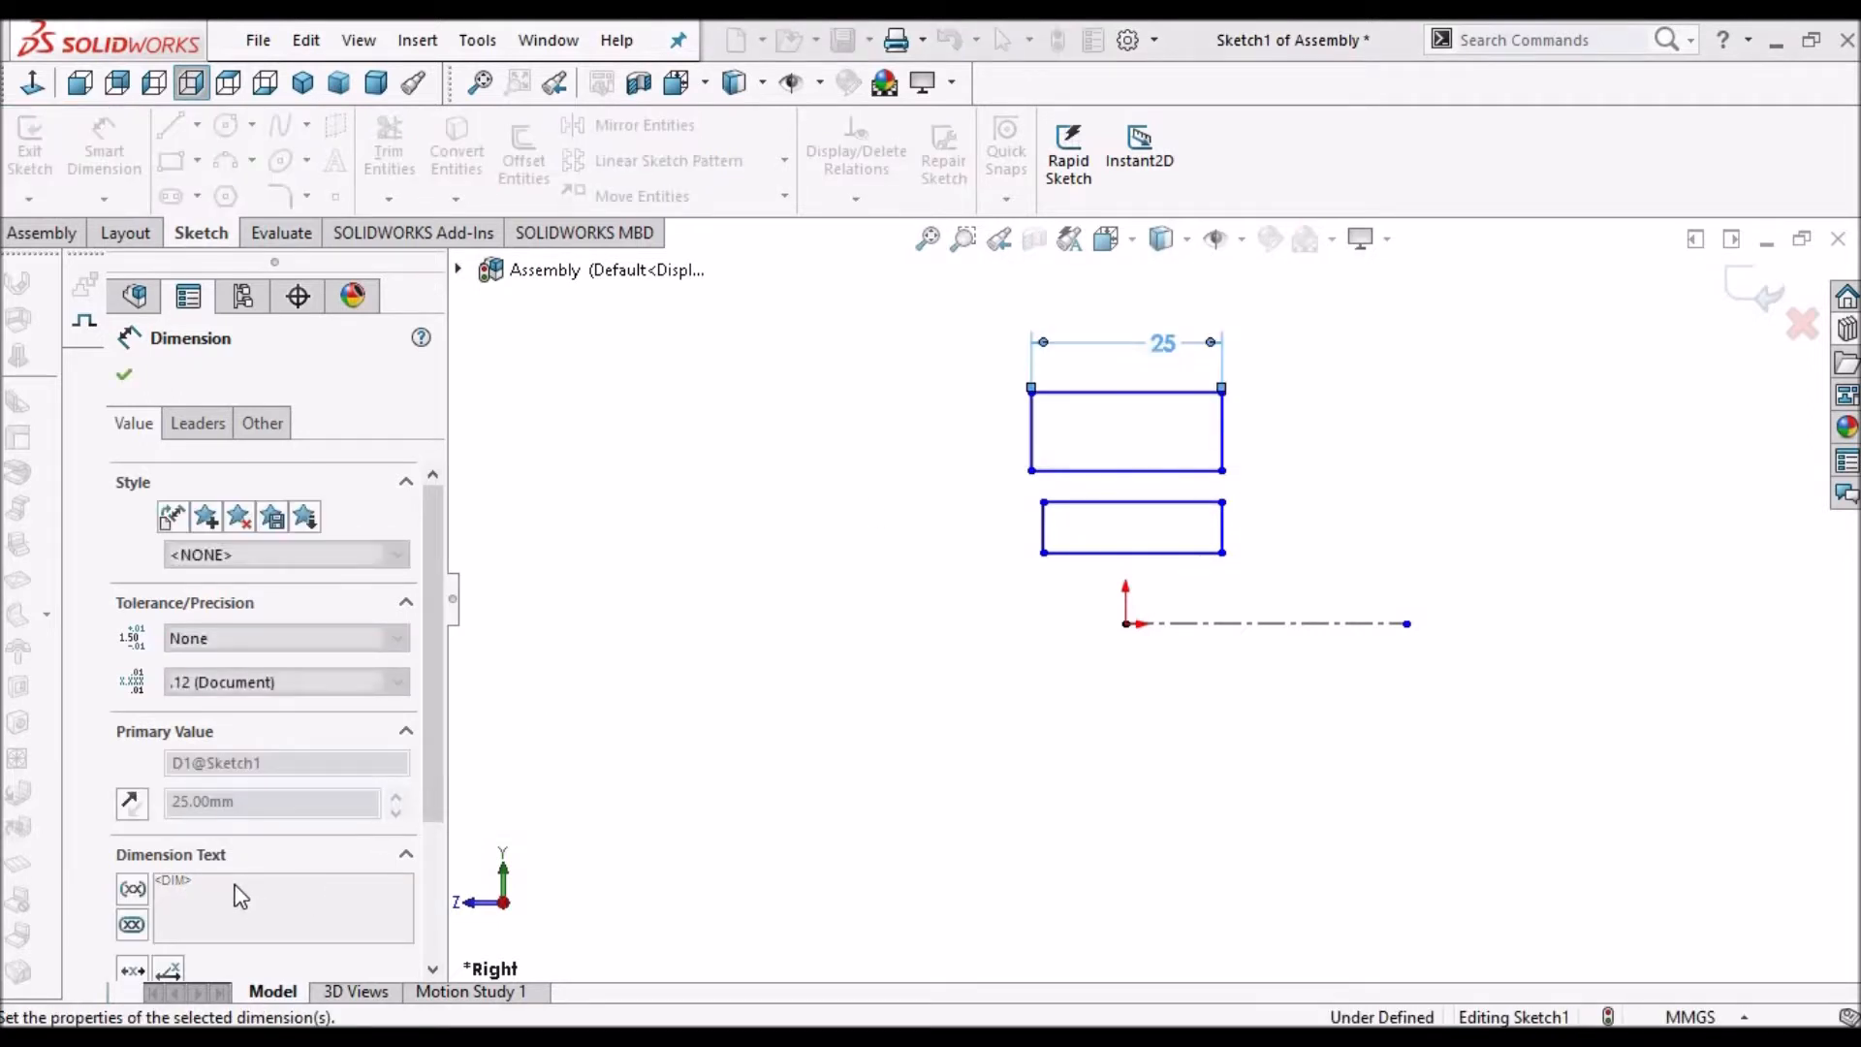
click(232, 880)
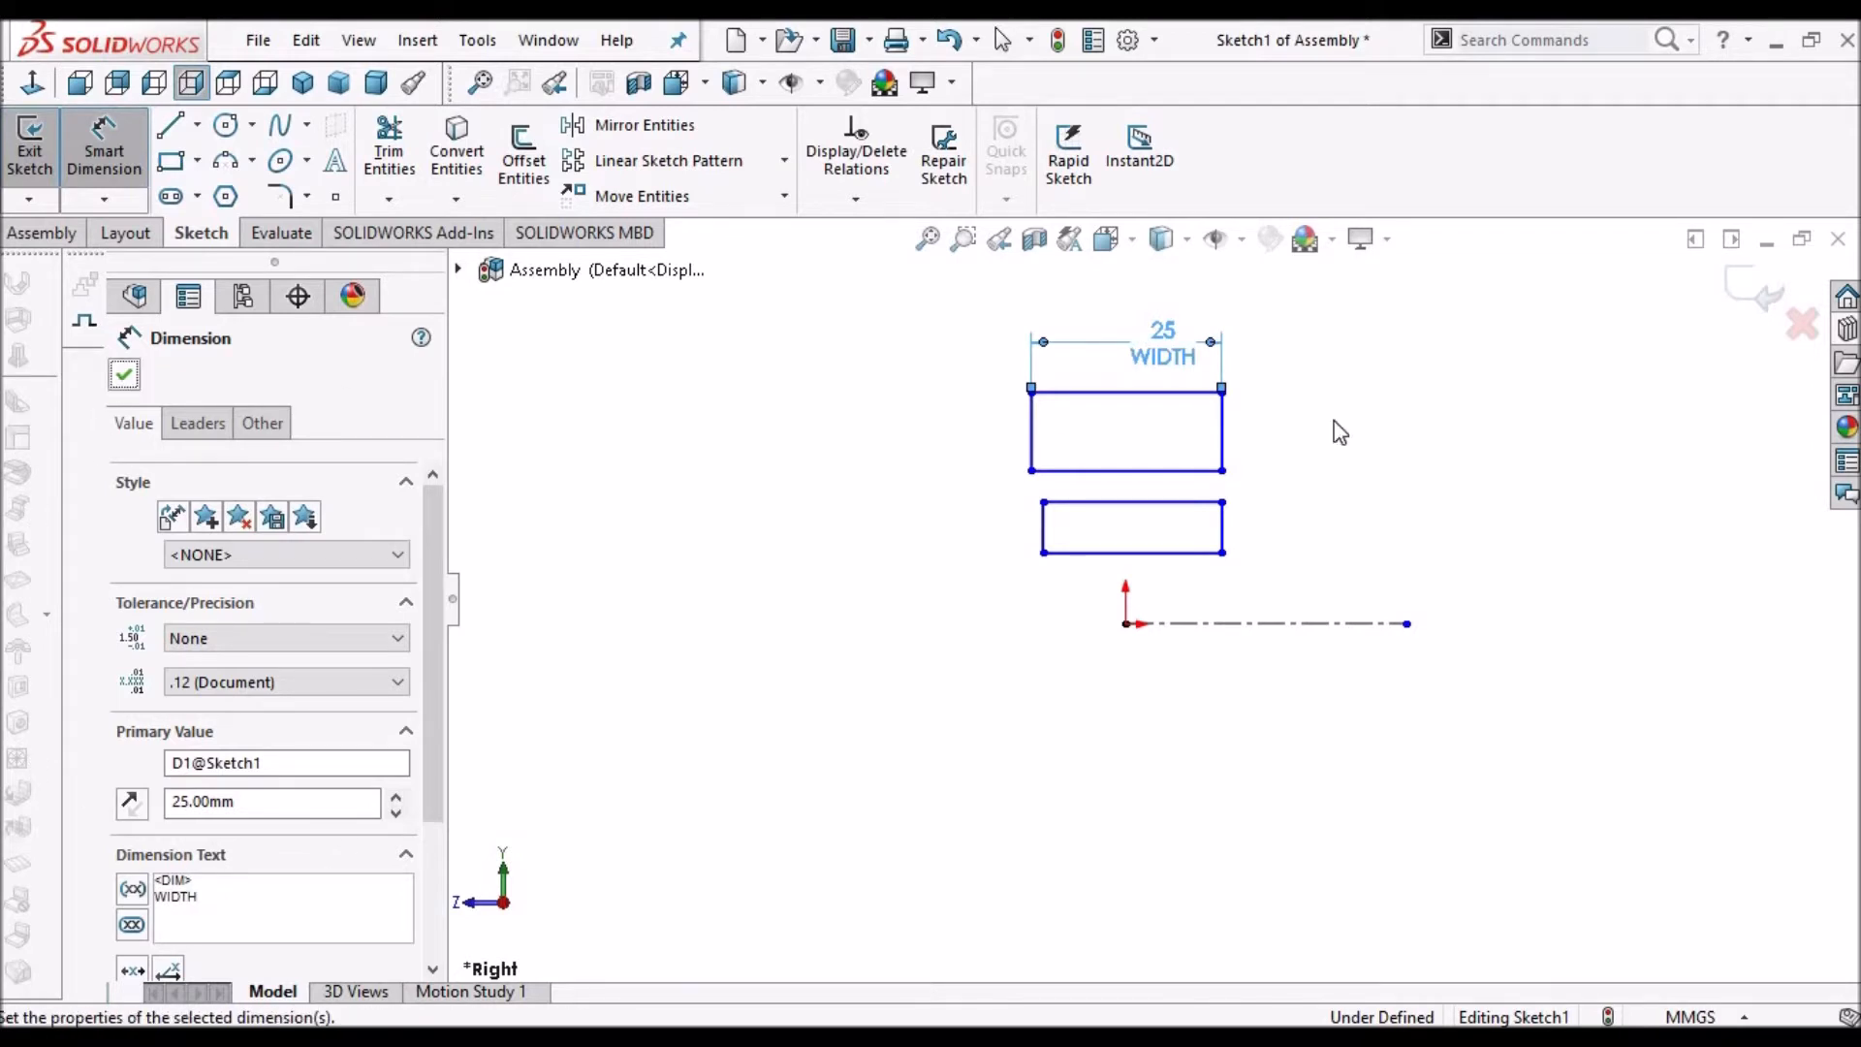
key(Escape)
key(Escape)
drag(1123, 336, 1121, 333)
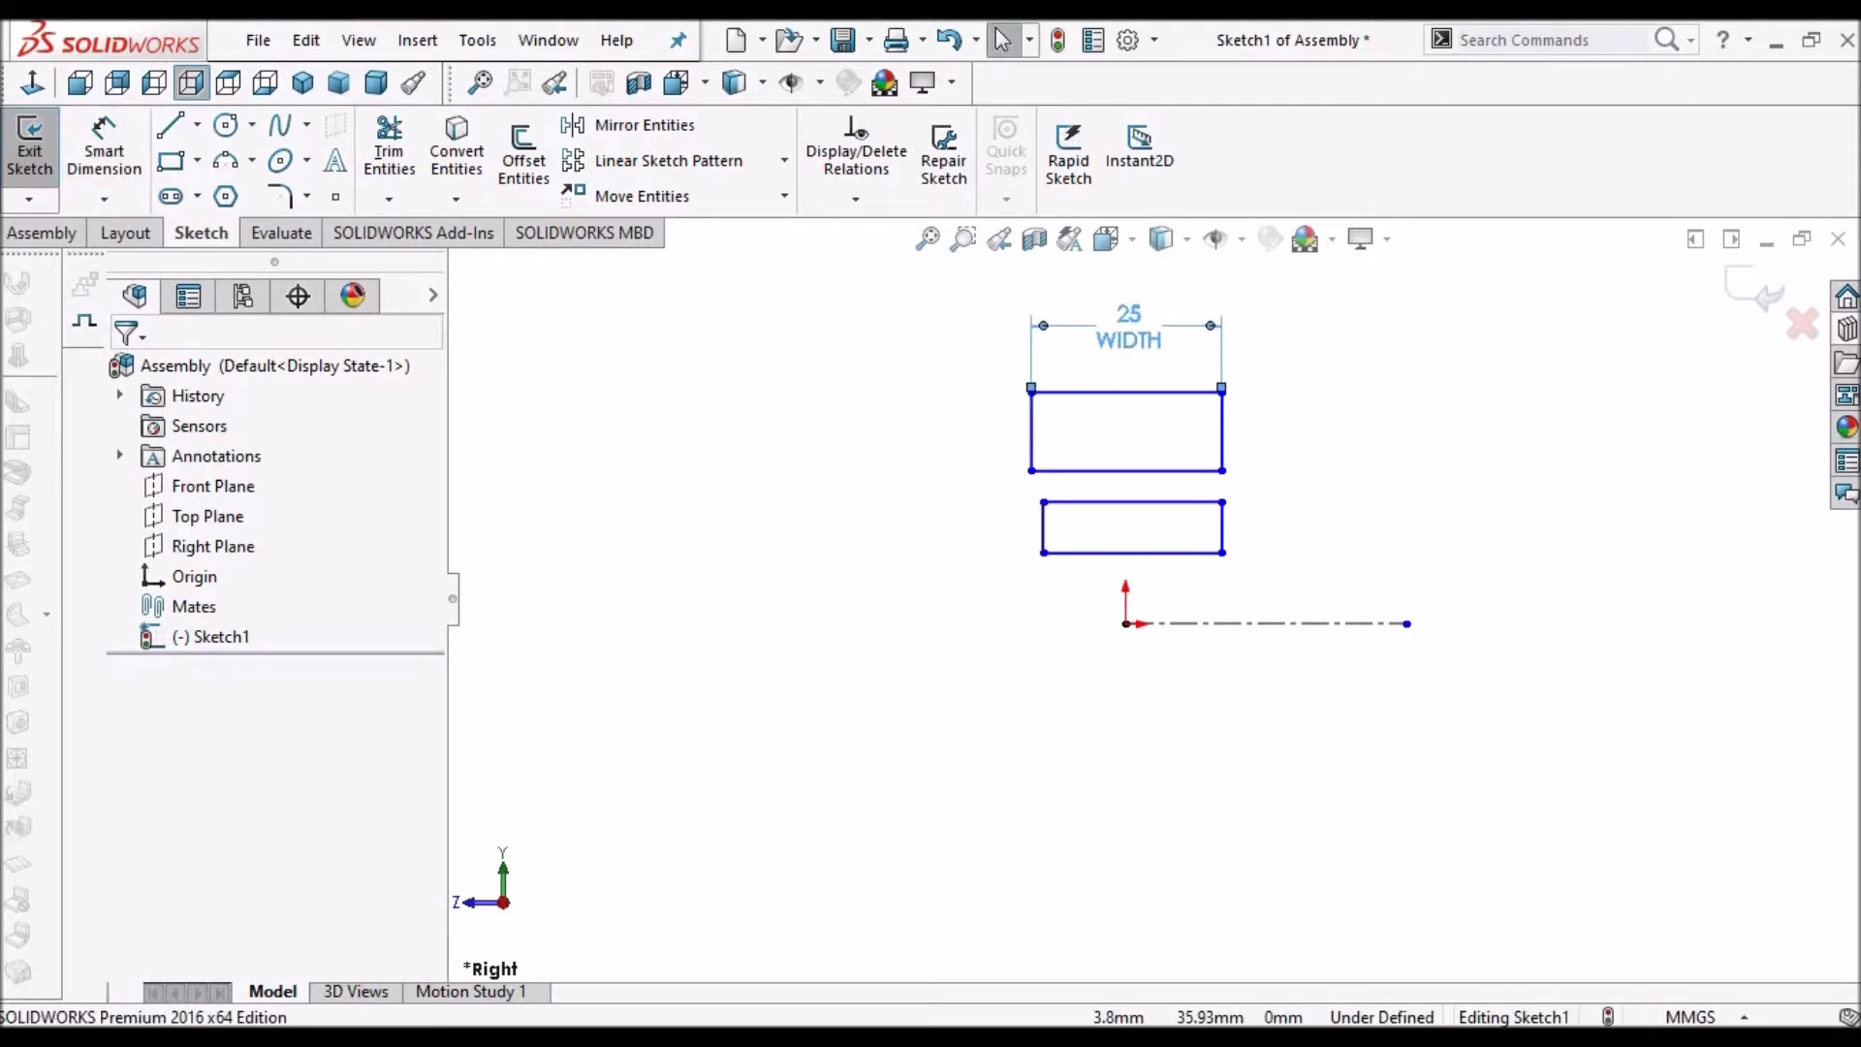
click(1078, 729)
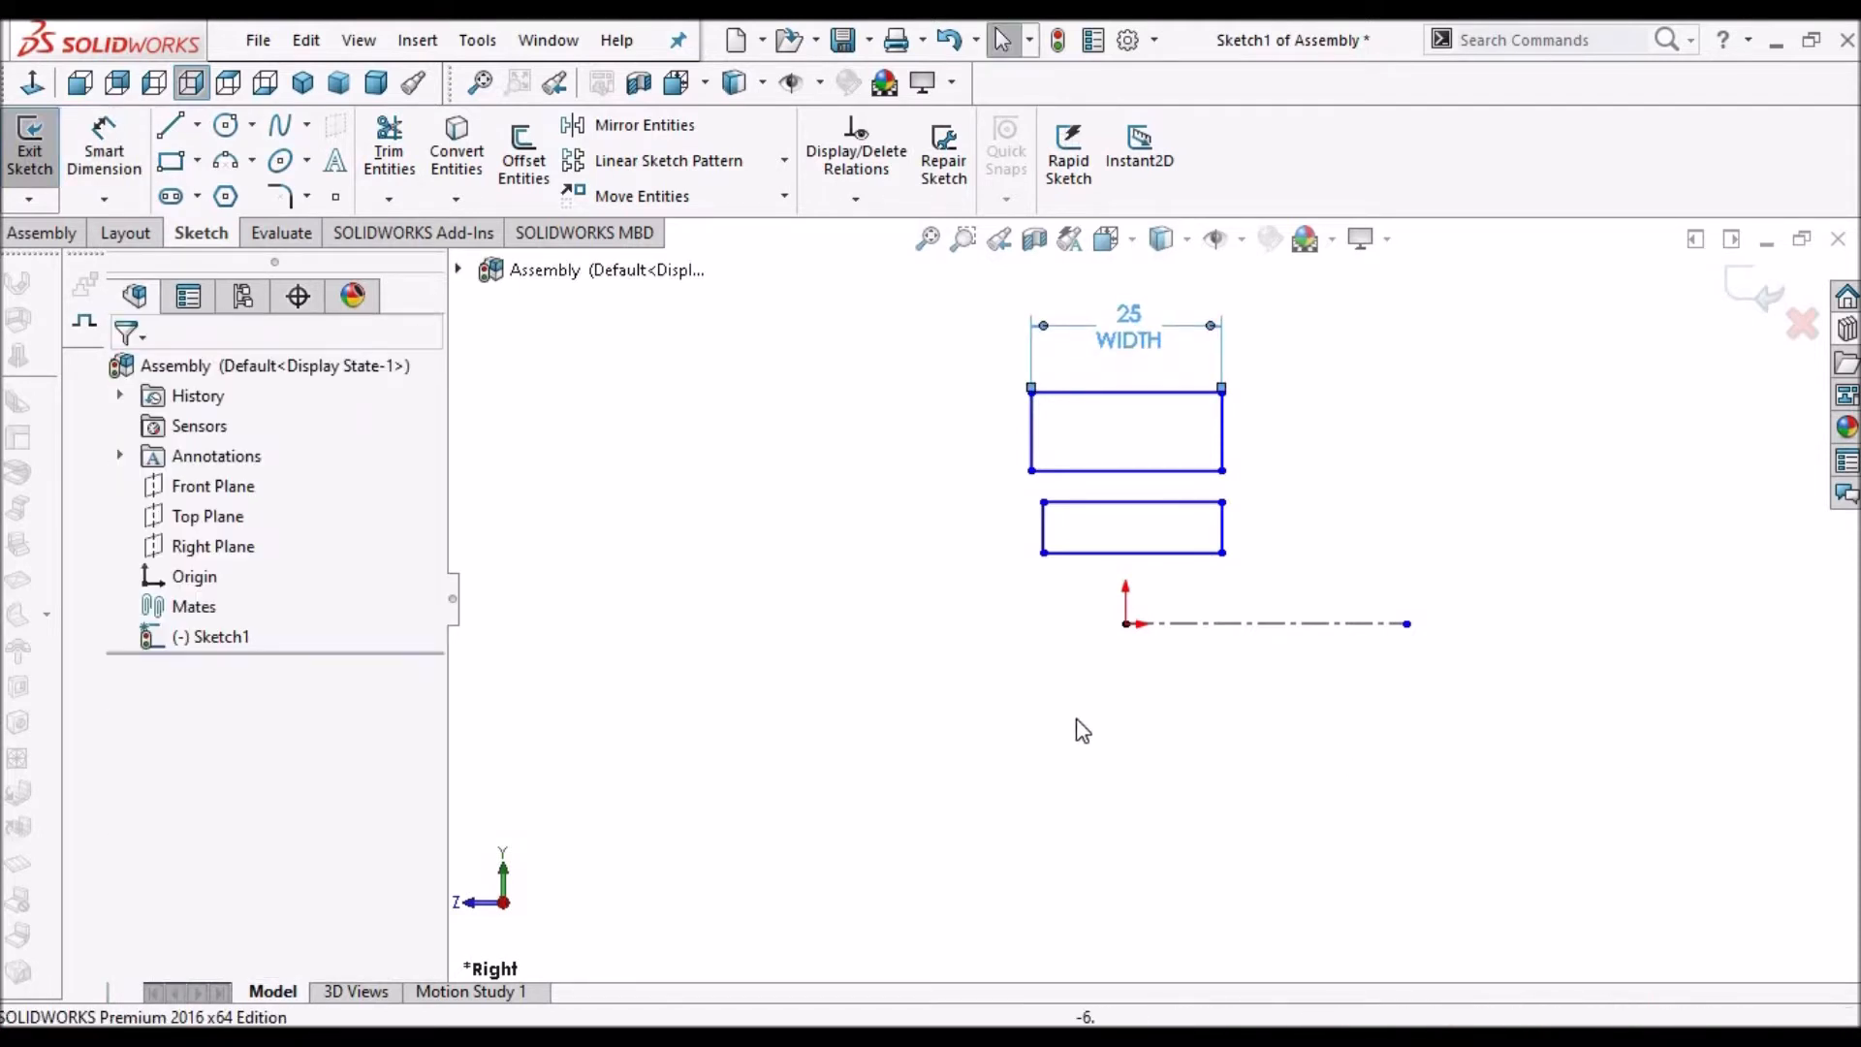
- Add a Vertical relation between the midpoint of the upper rectangle's bottom edge and the origin
scroll(1047, 719, up, 2)
scroll(1045, 720, down, 1)
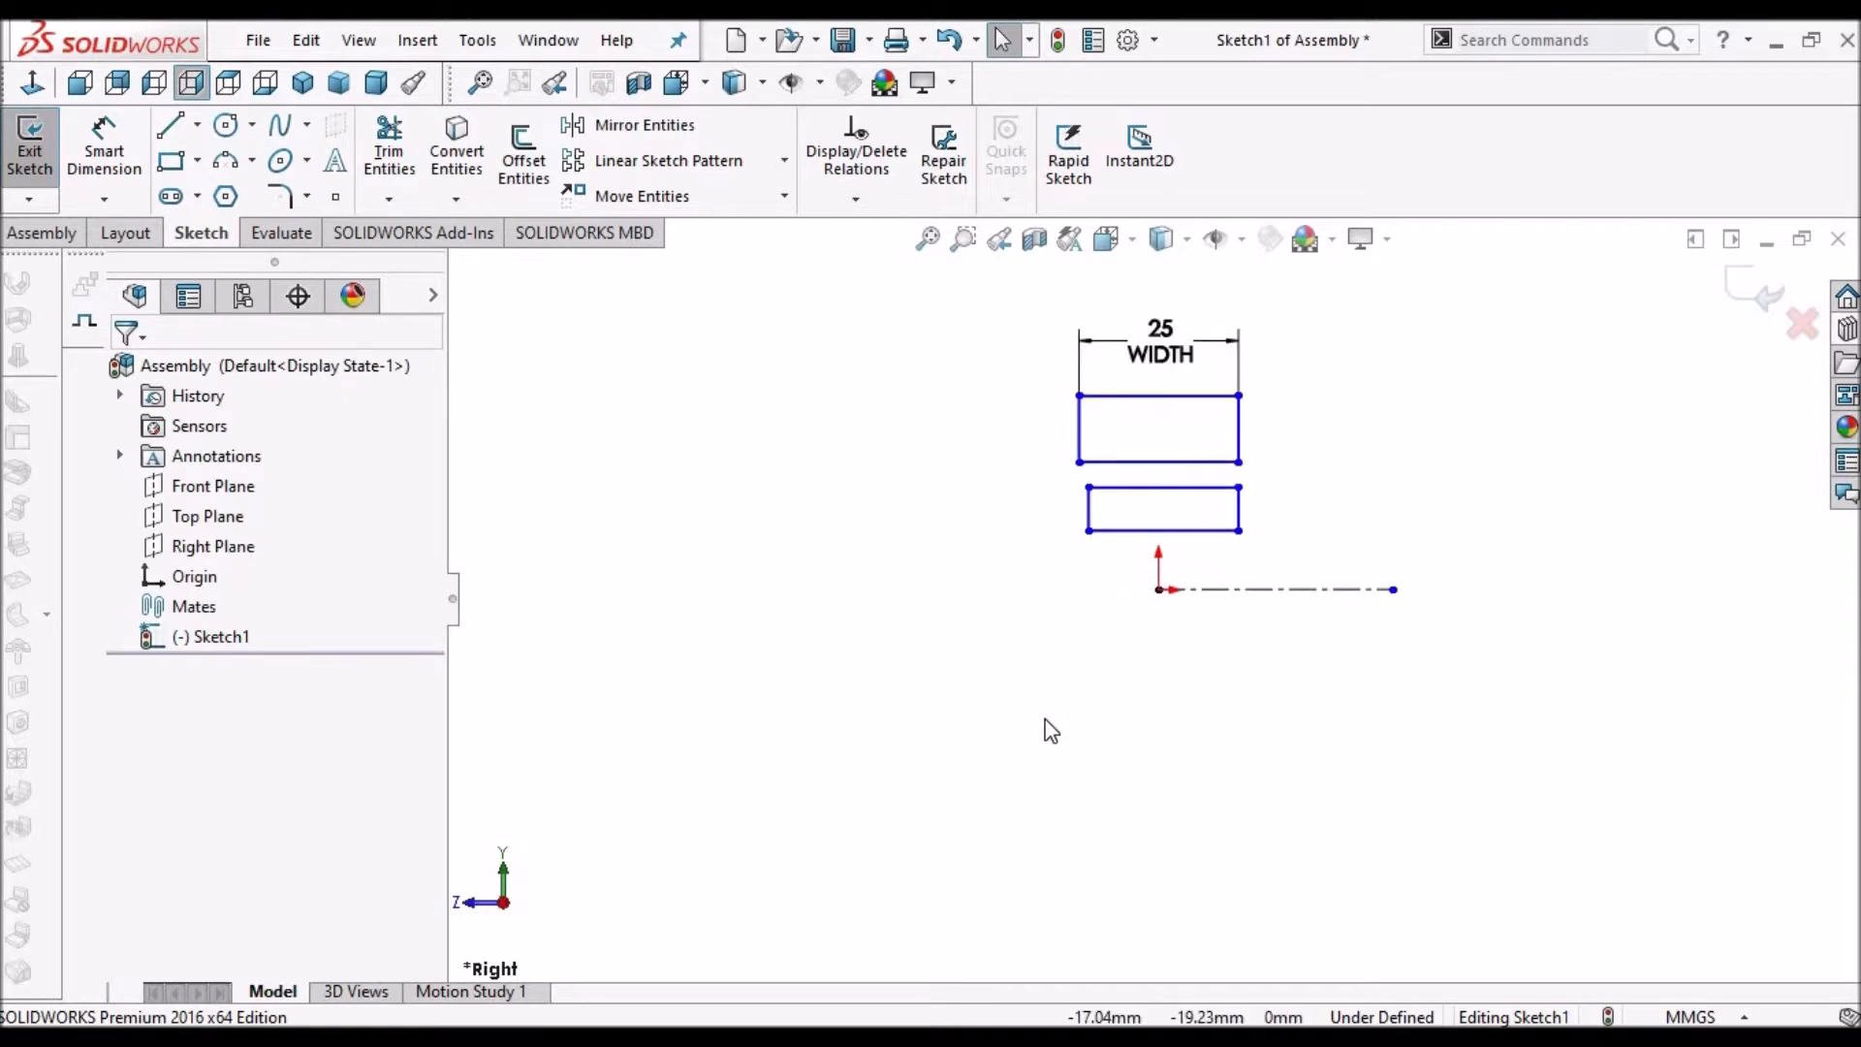
click(1185, 469)
right_click(1184, 469)
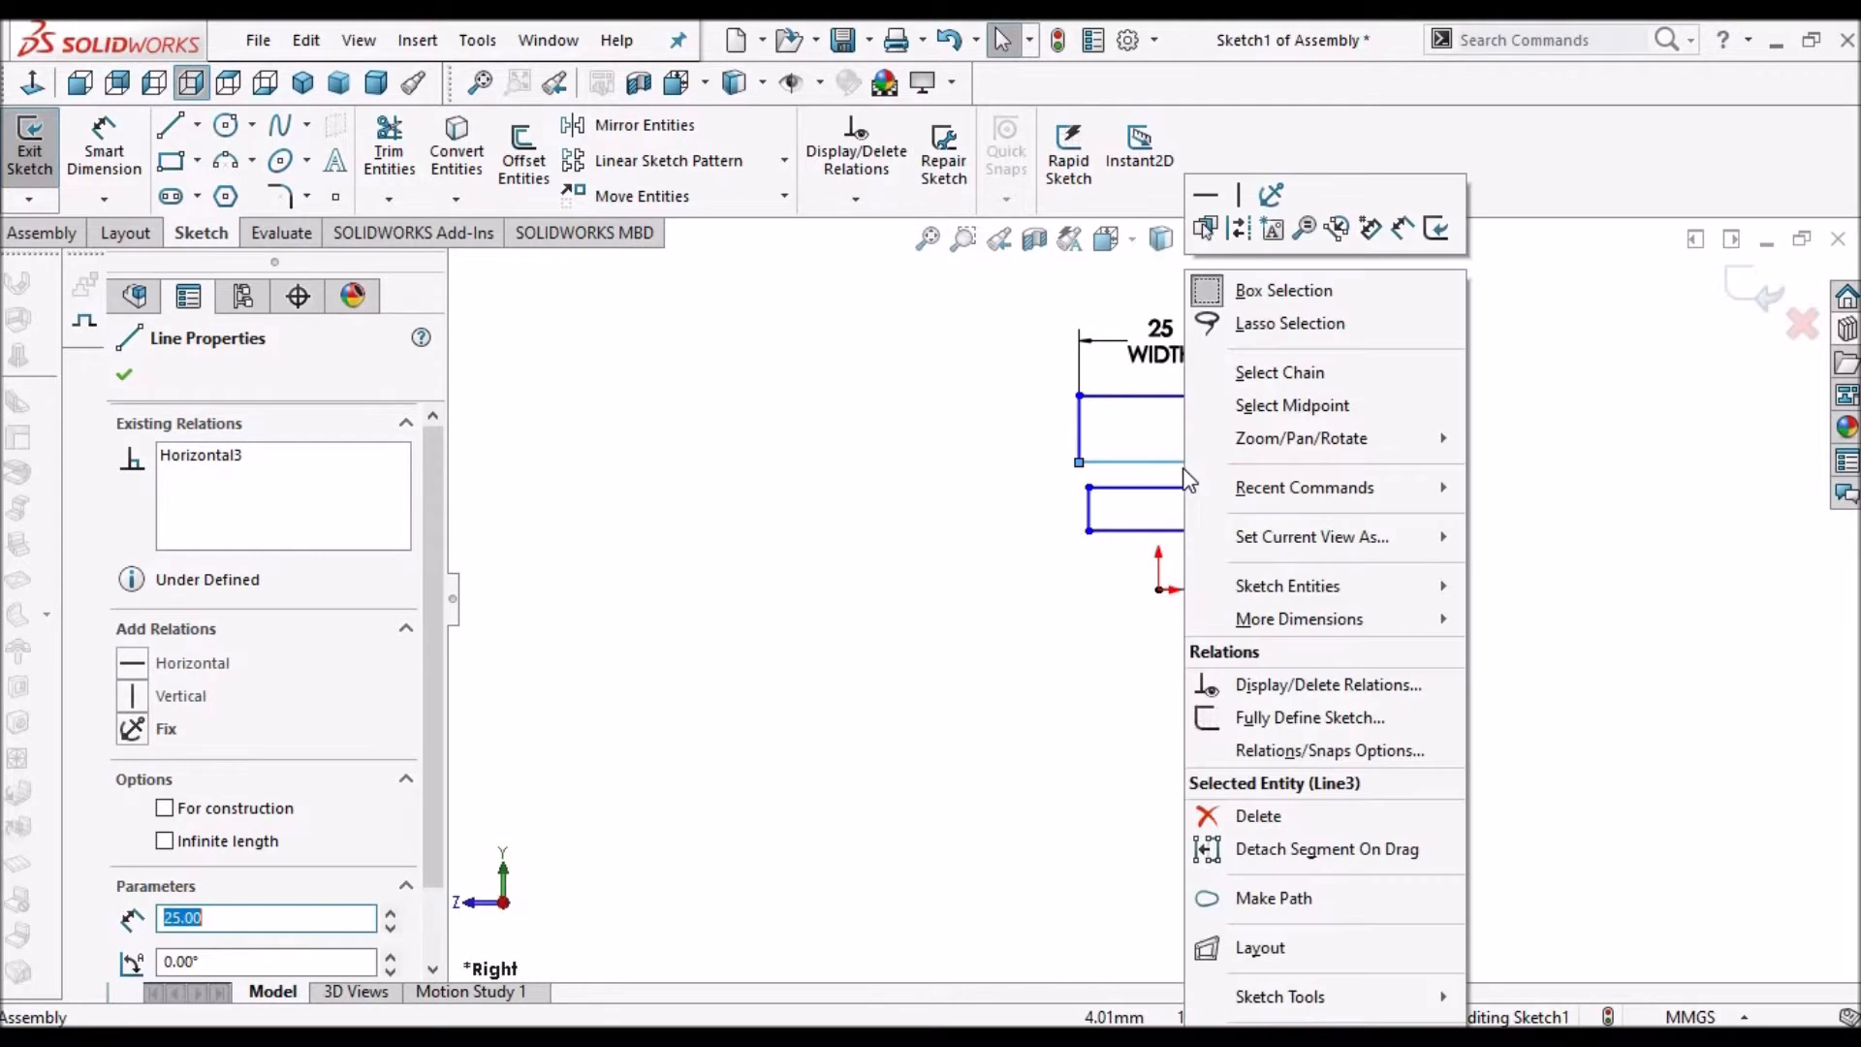
click(1286, 407)
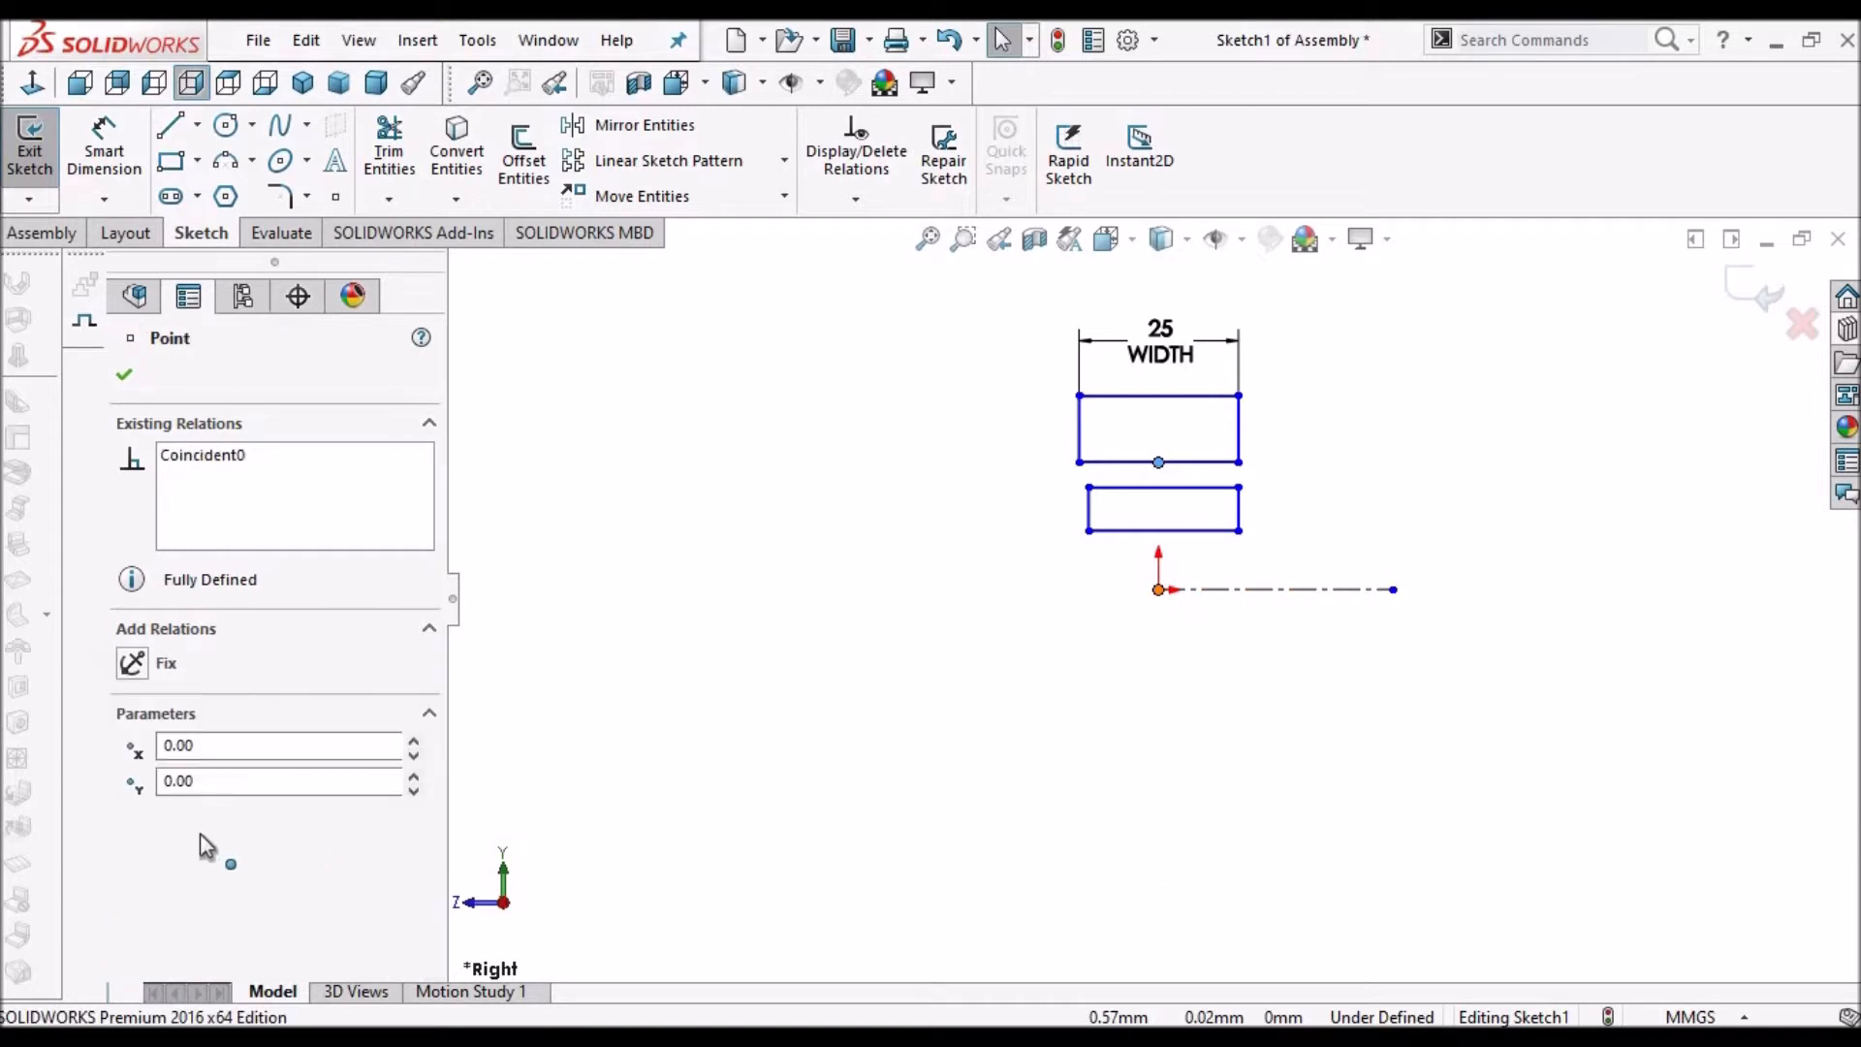
click(181, 849)
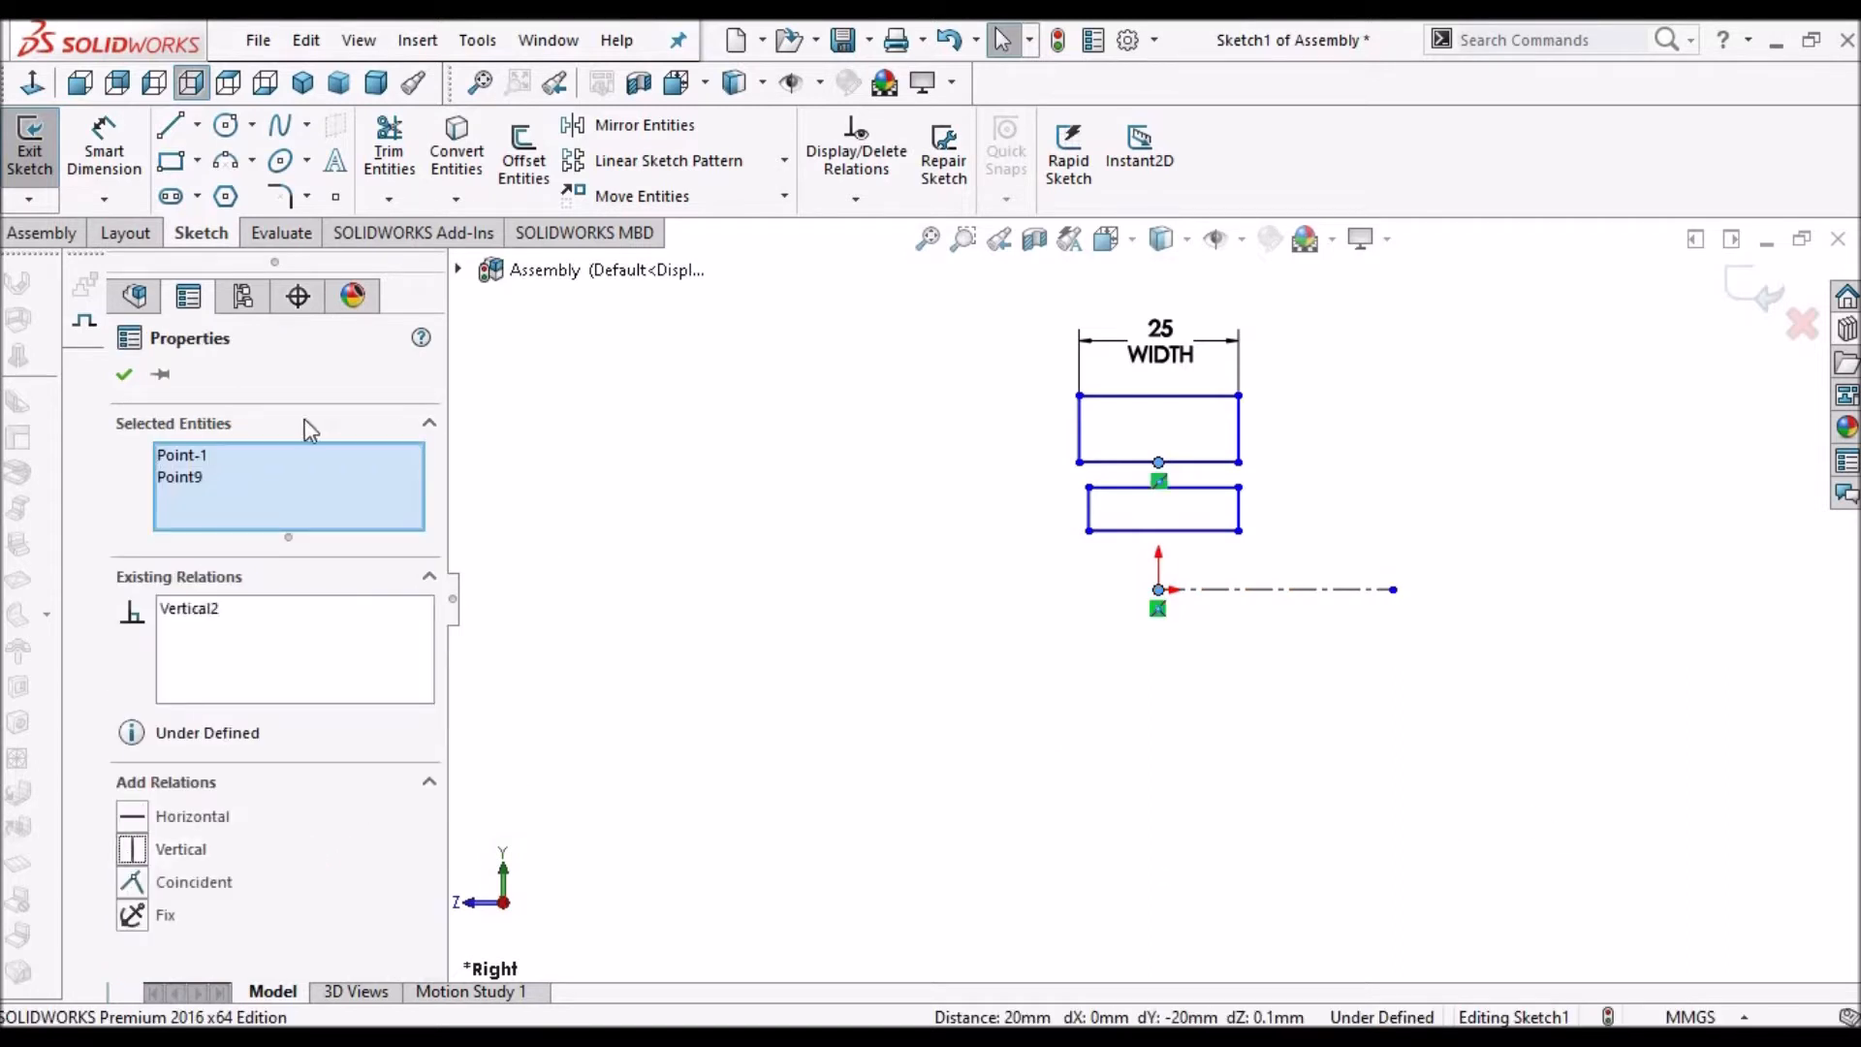
click(1063, 673)
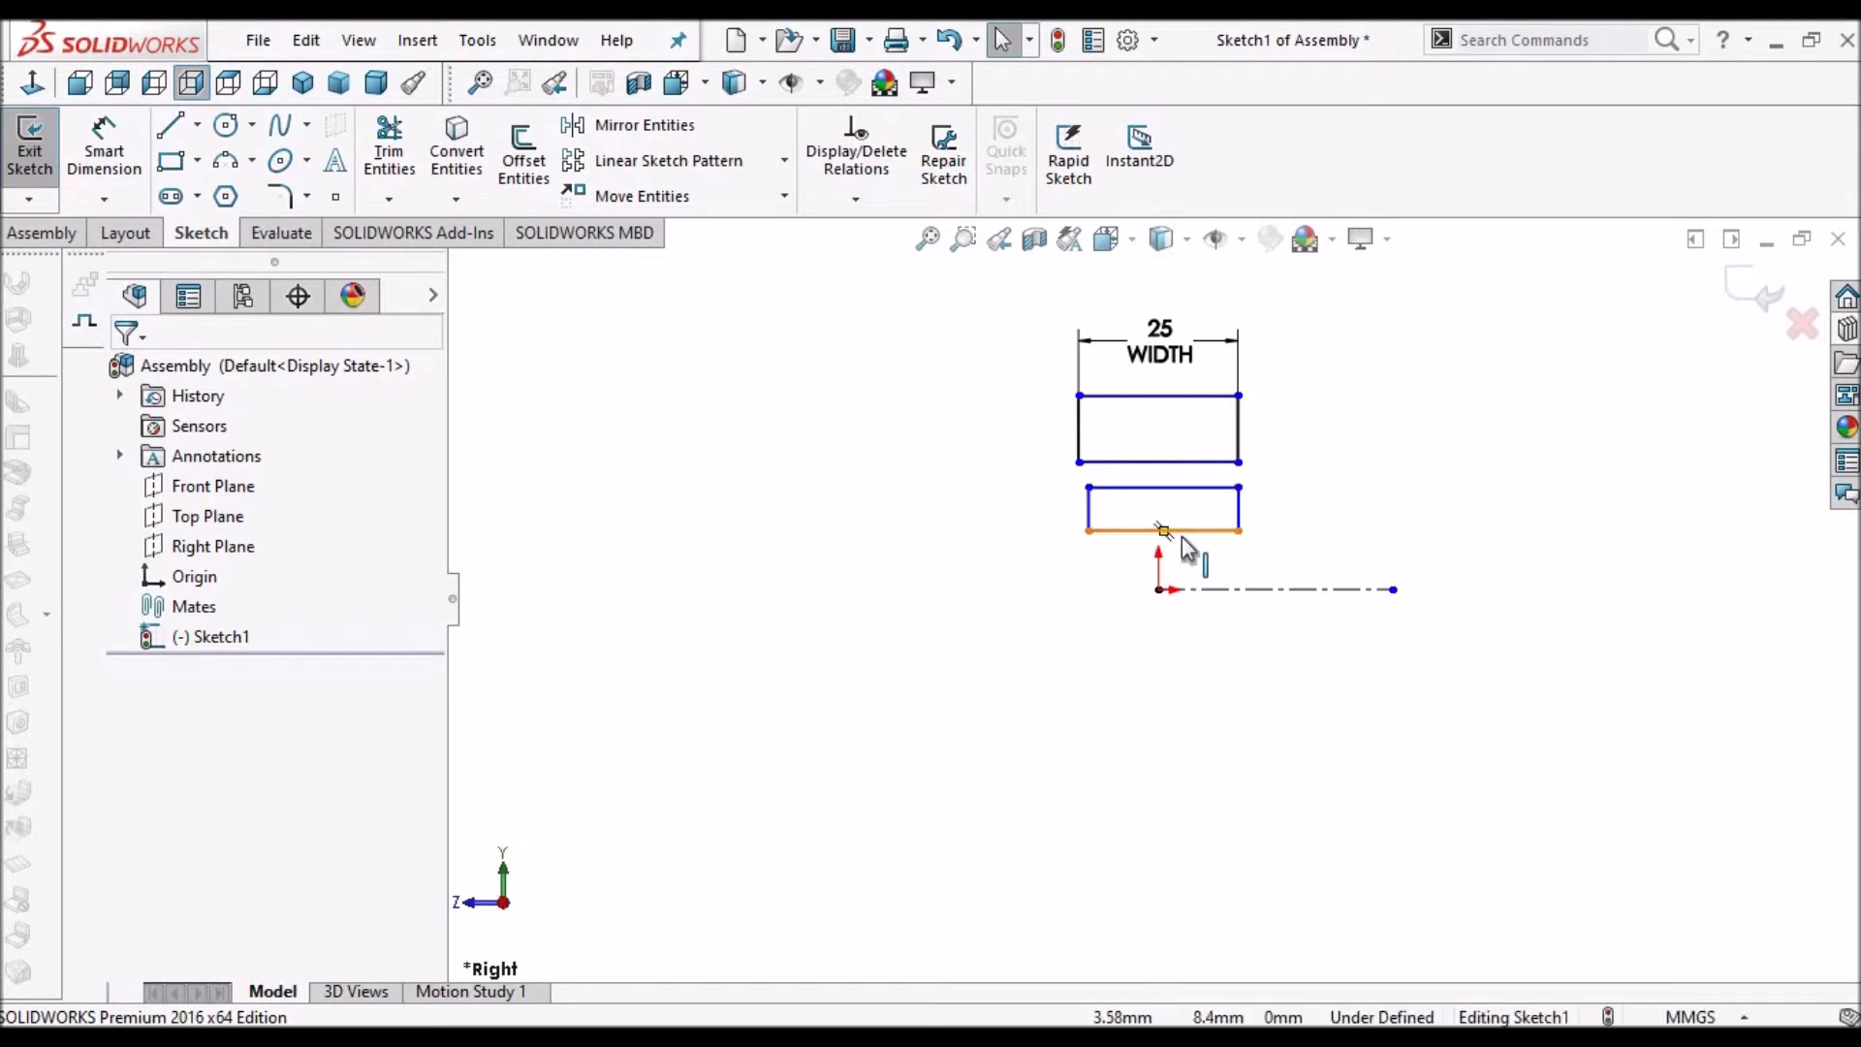
- Add a Vertical relation between the midpoint of the lower rectangle's bottom edge and the origin
click(1182, 537)
right_click(1183, 537)
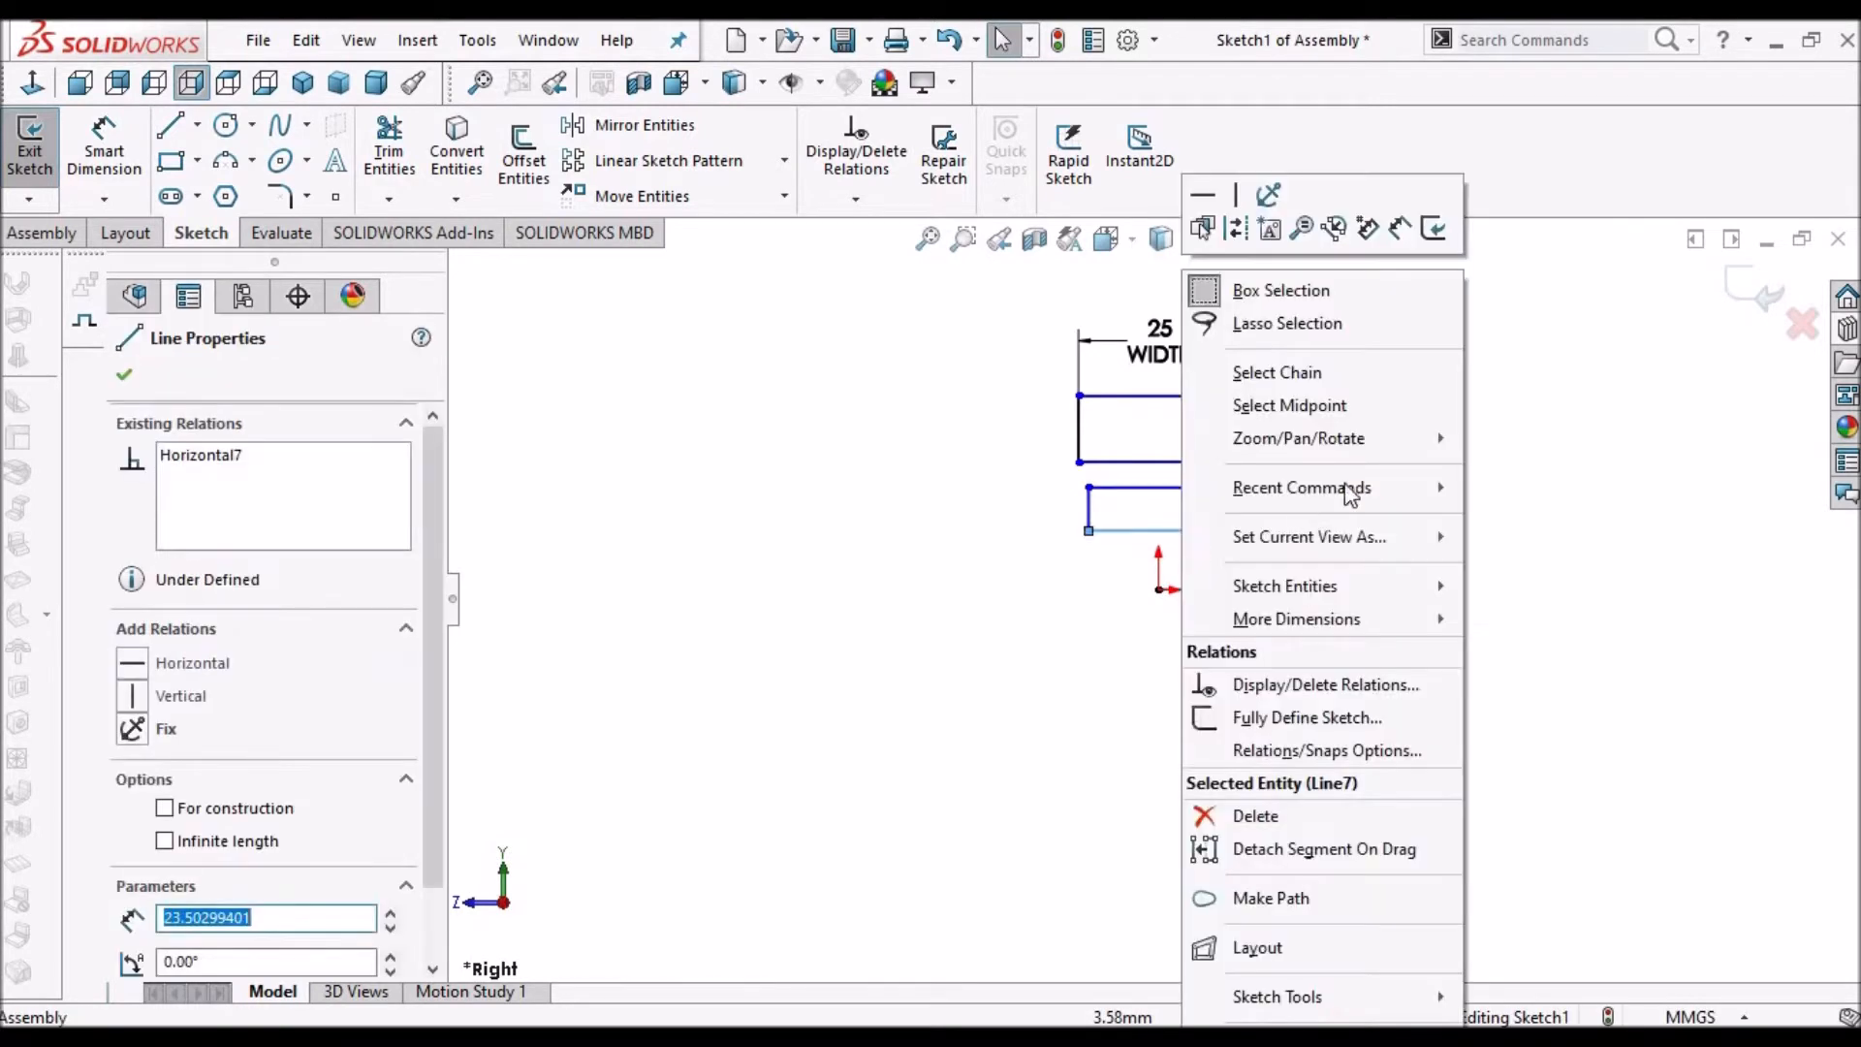
click(1335, 407)
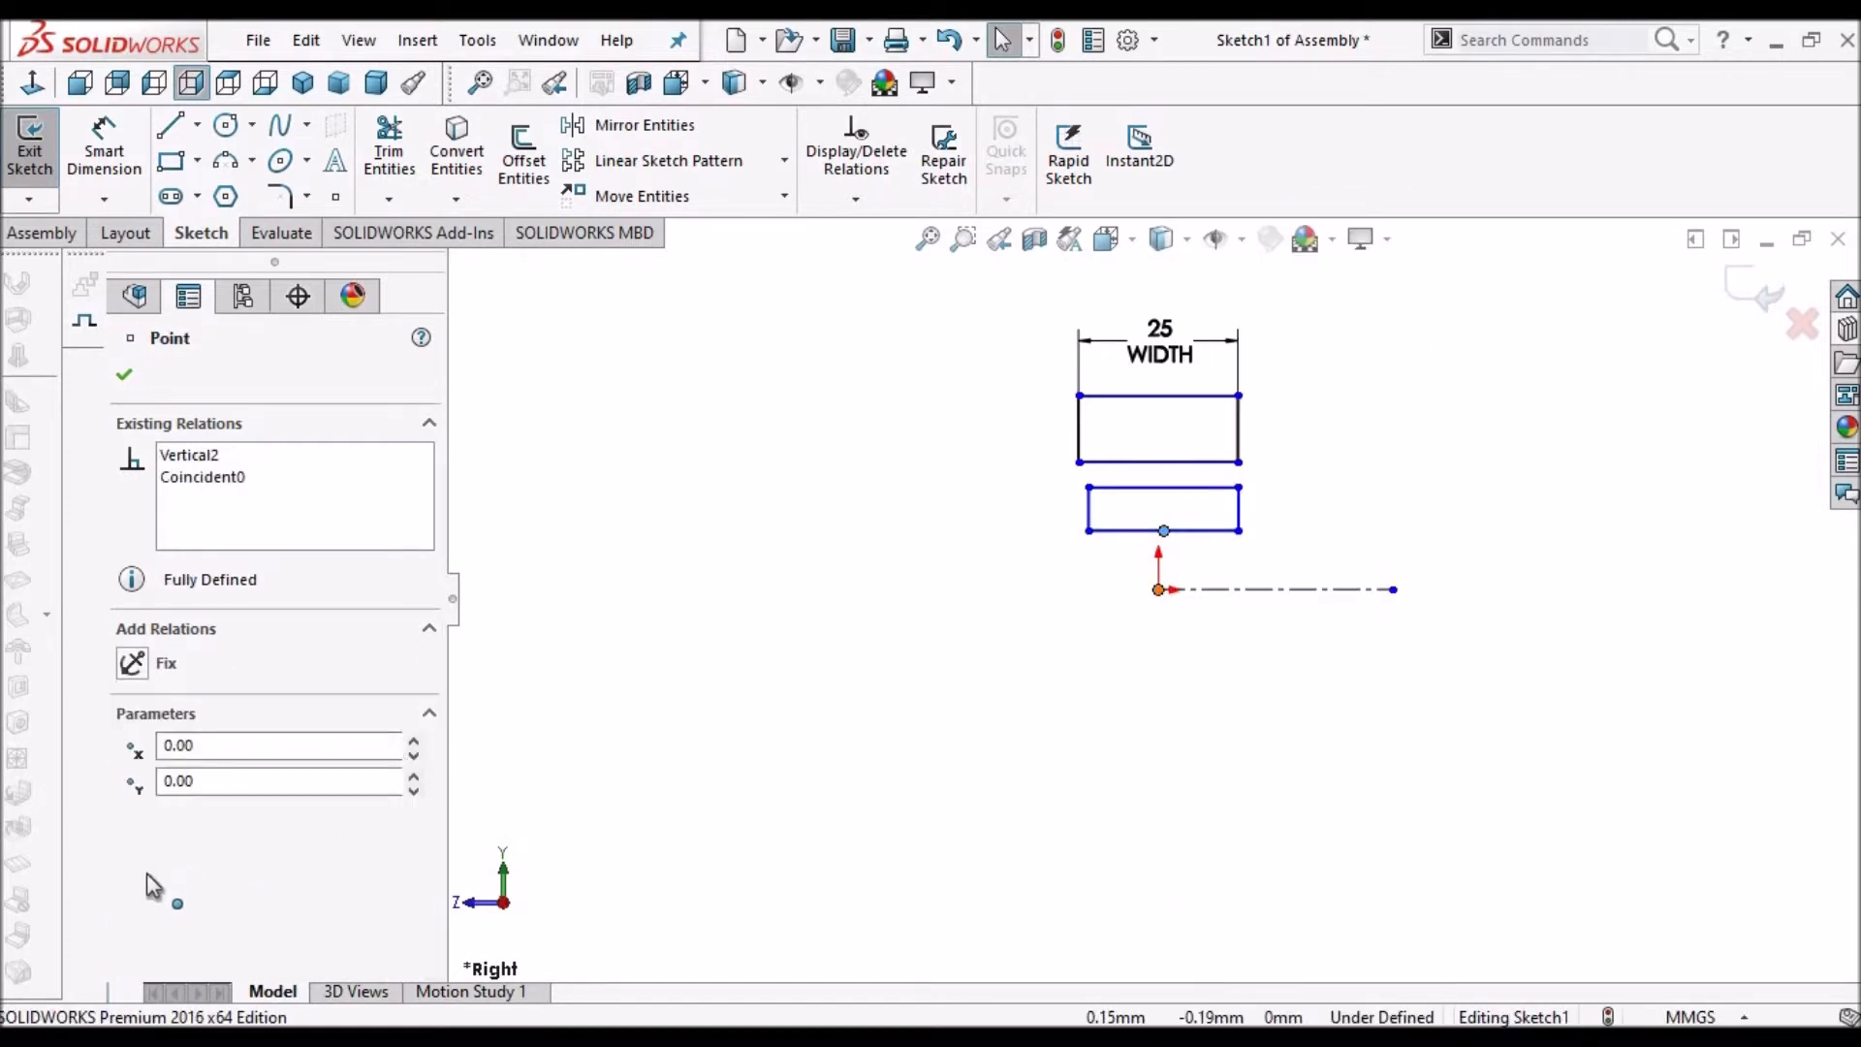
click(133, 851)
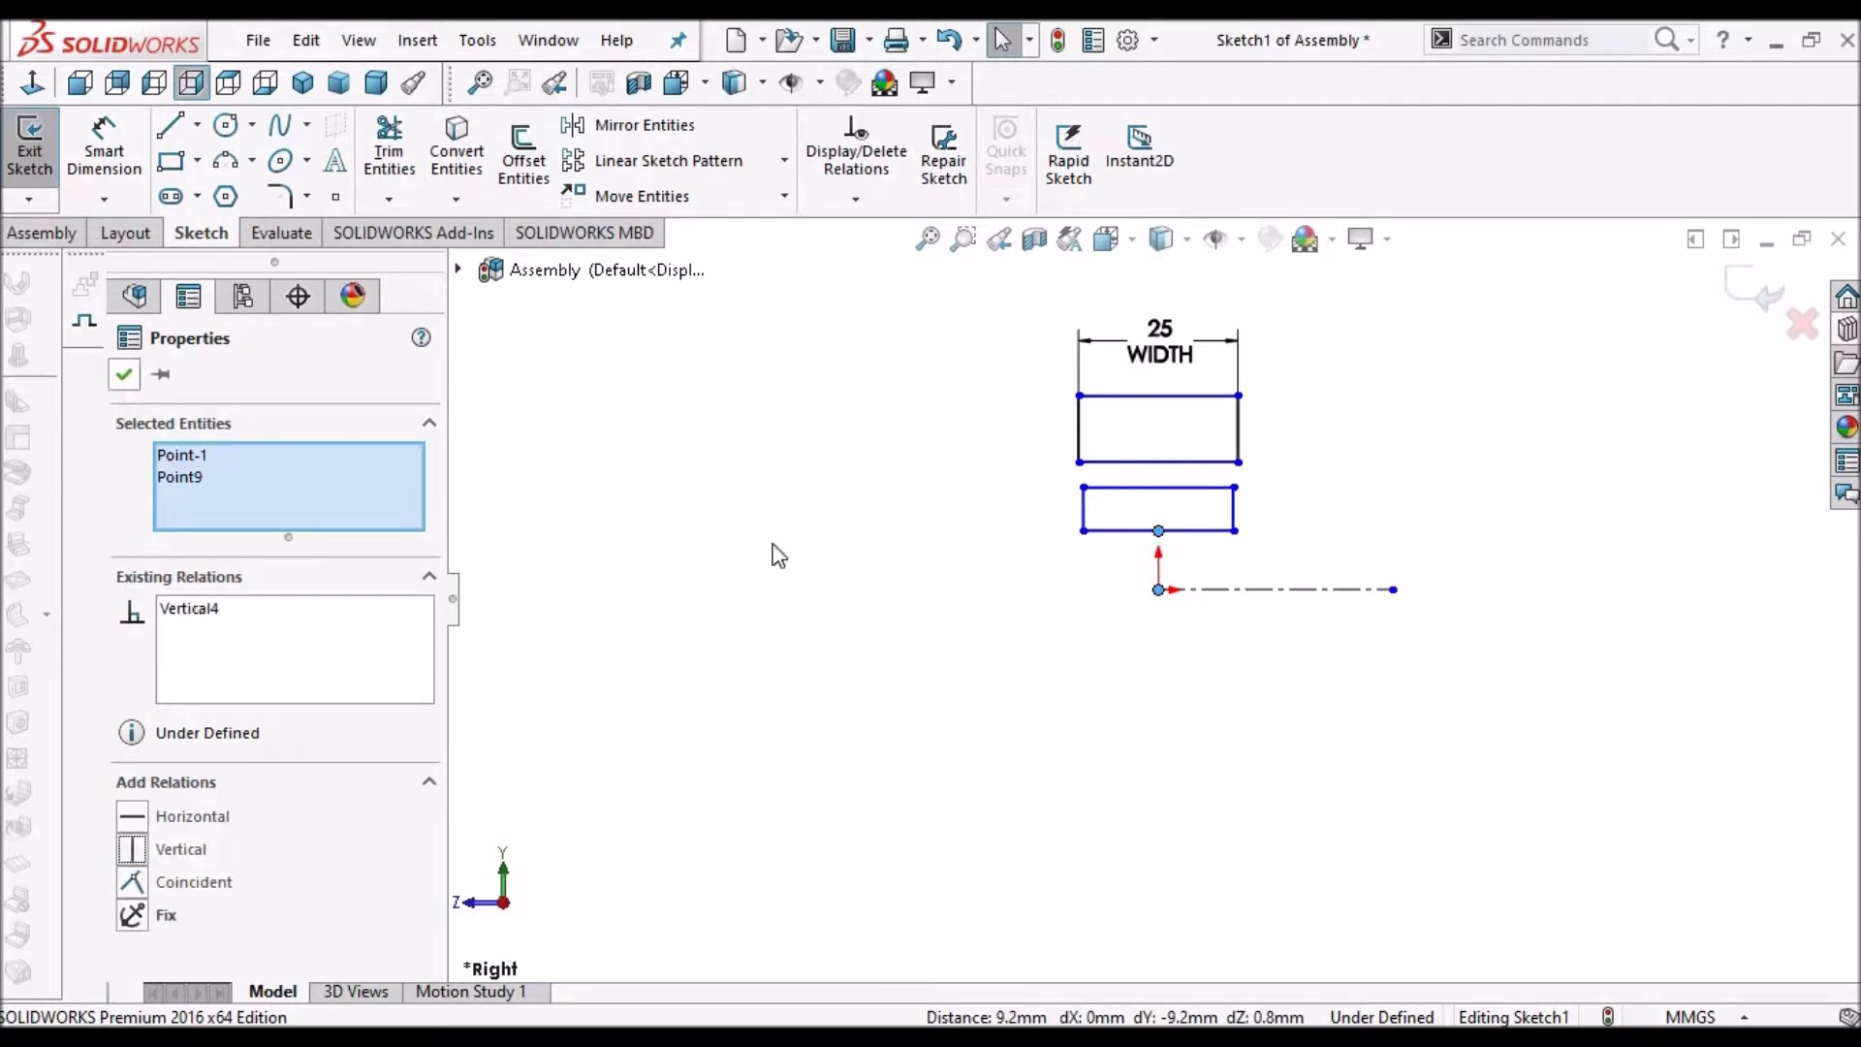
click(1012, 659)
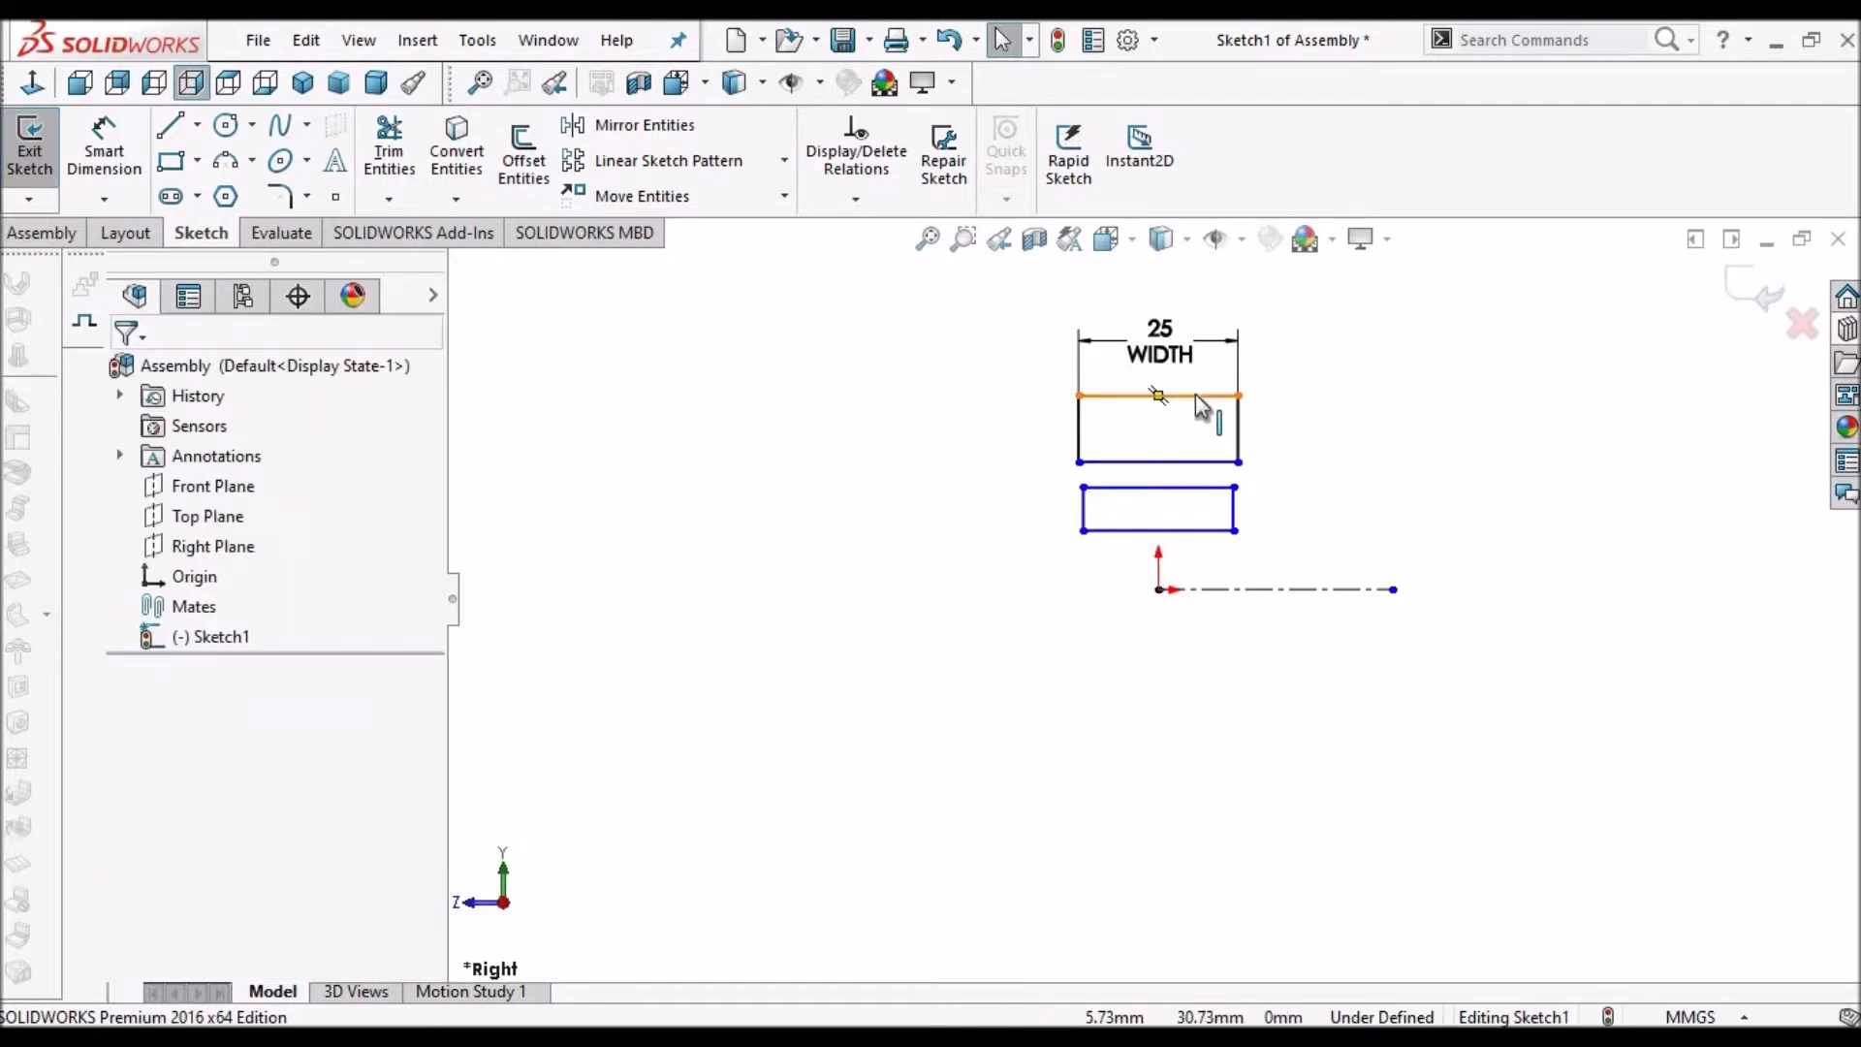
- Make the top edges of the two rectangles equal in length with an Equal relation
click(1159, 395)
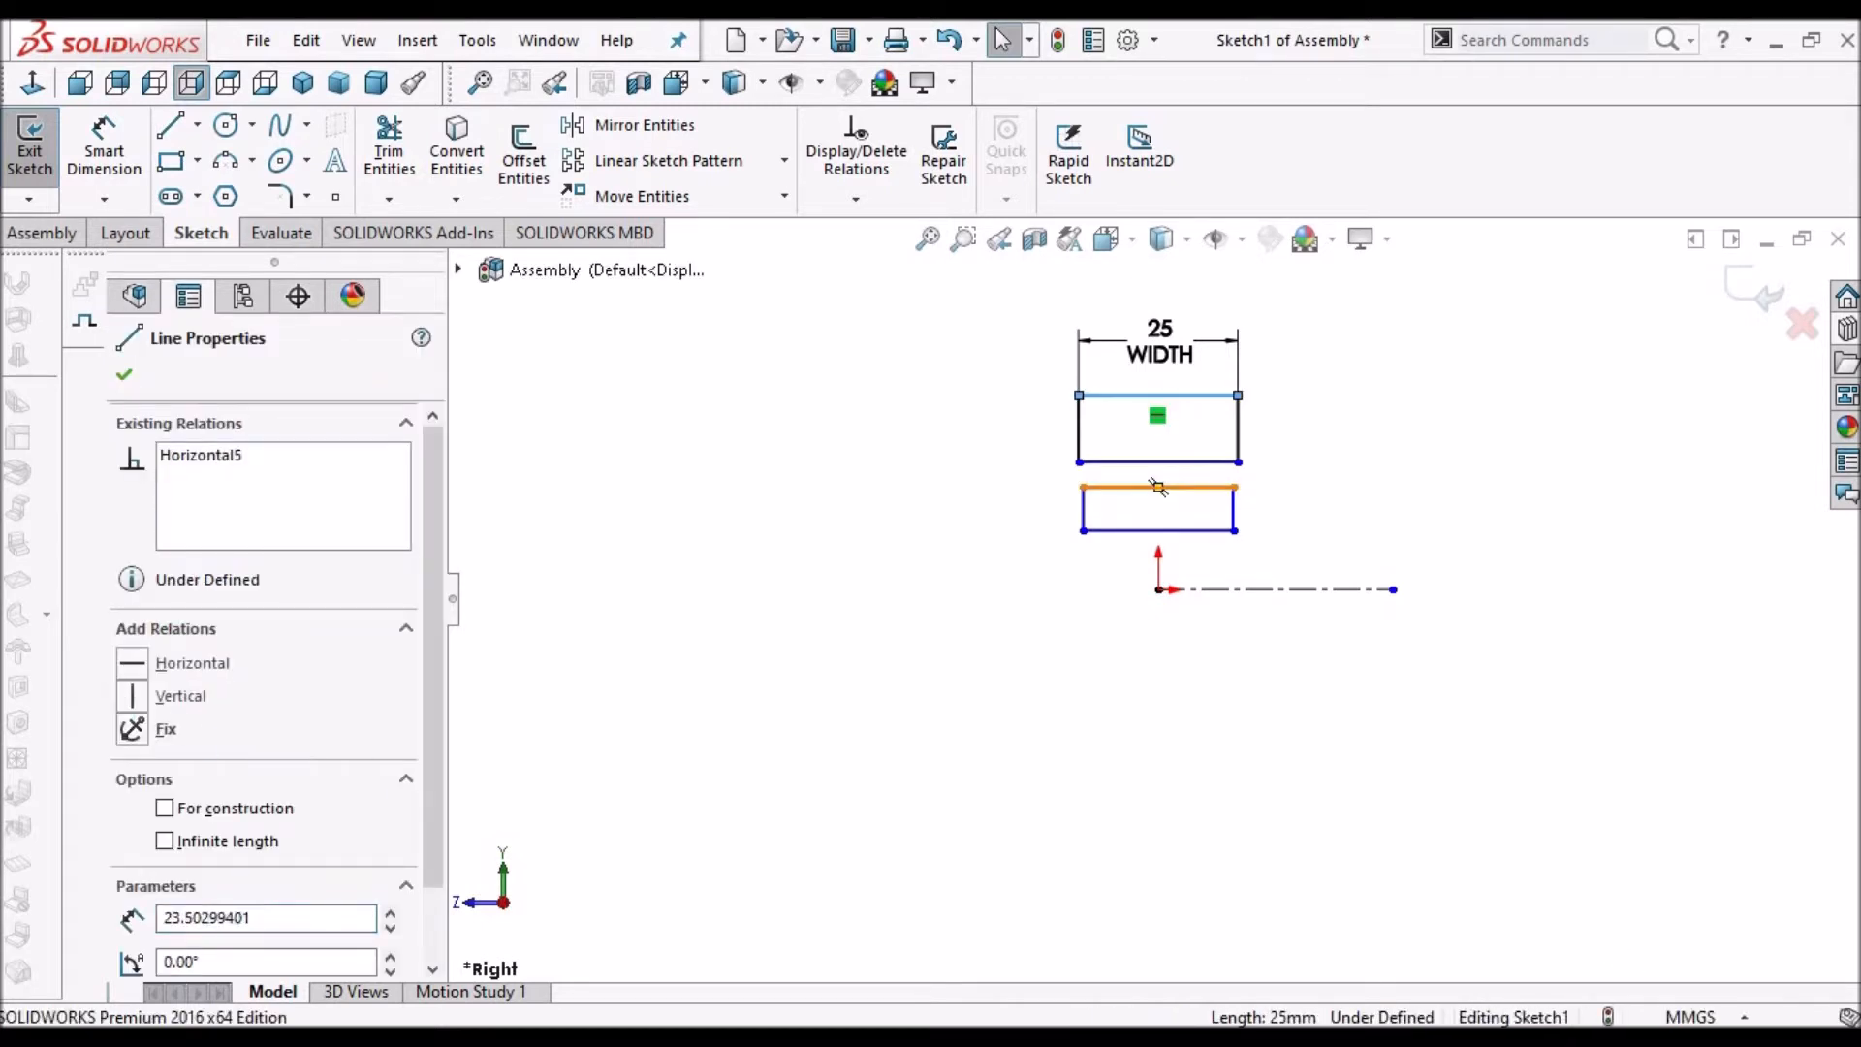
ctrl+click(1158, 487)
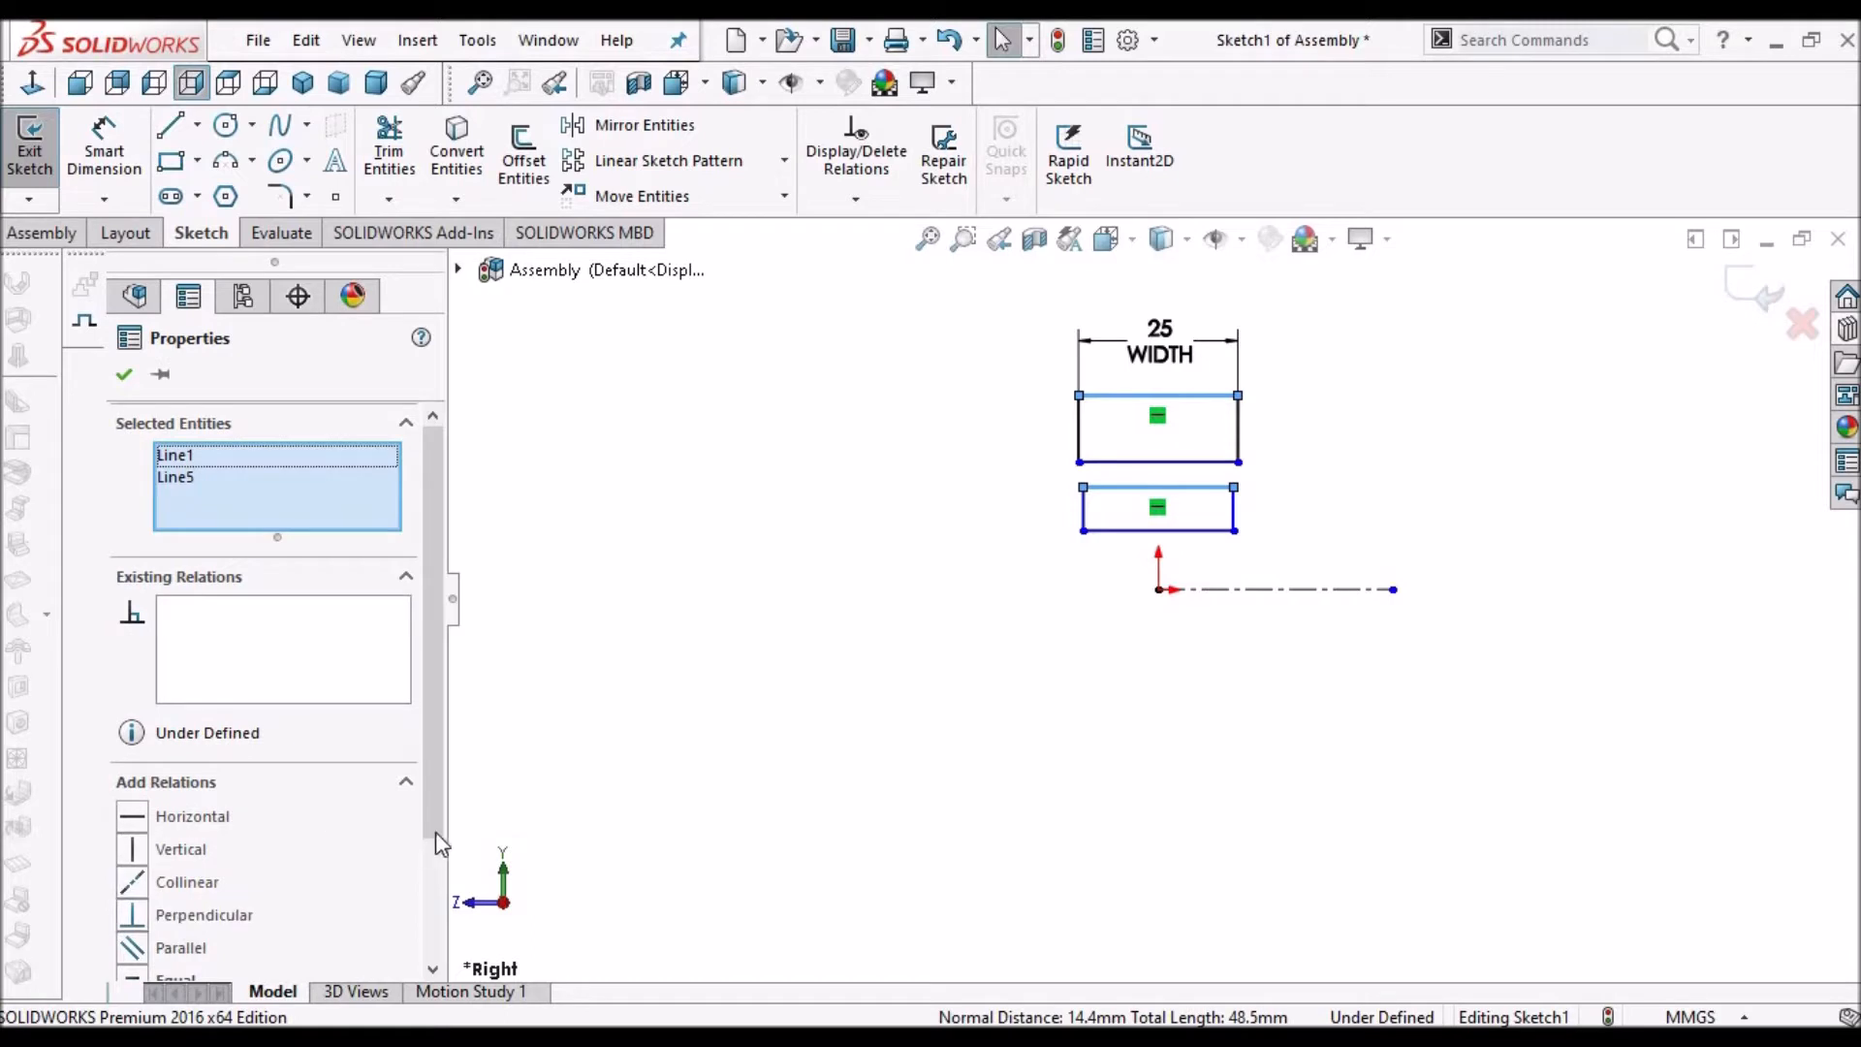
scroll(434, 822, down, 3)
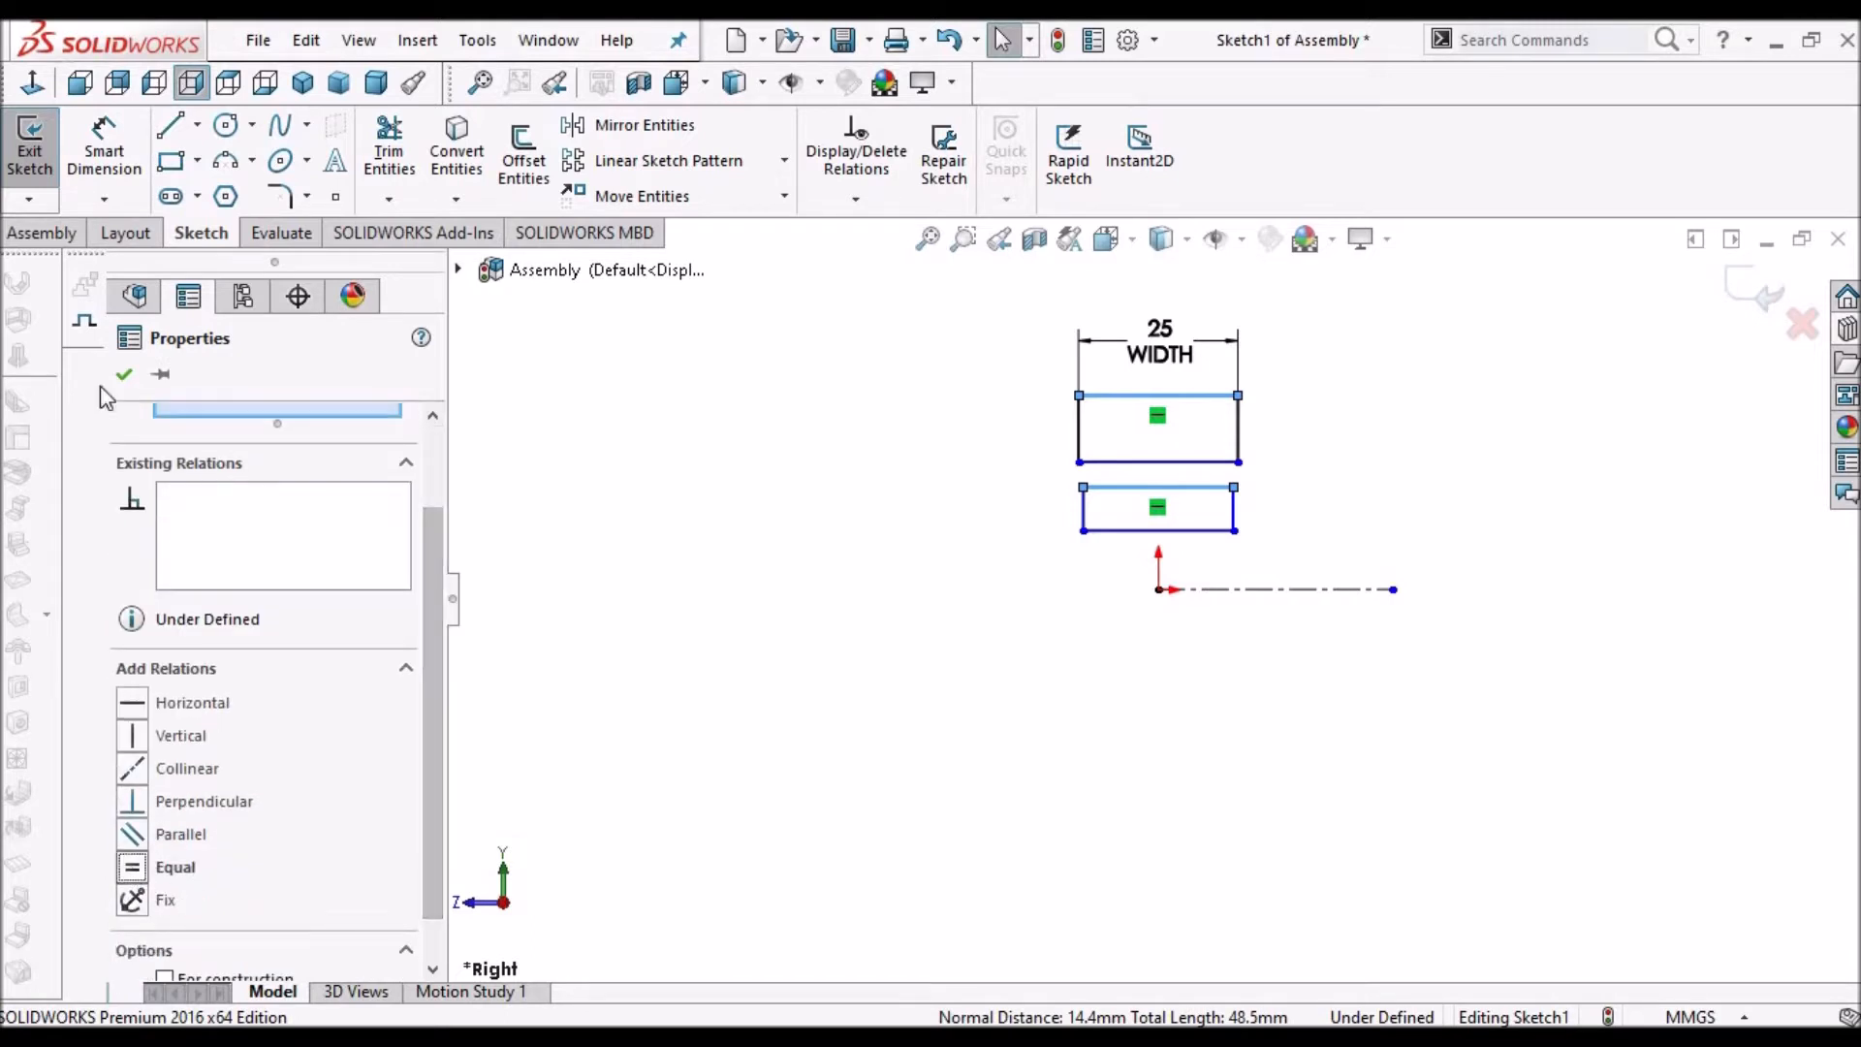
scroll(880, 566, up, 2)
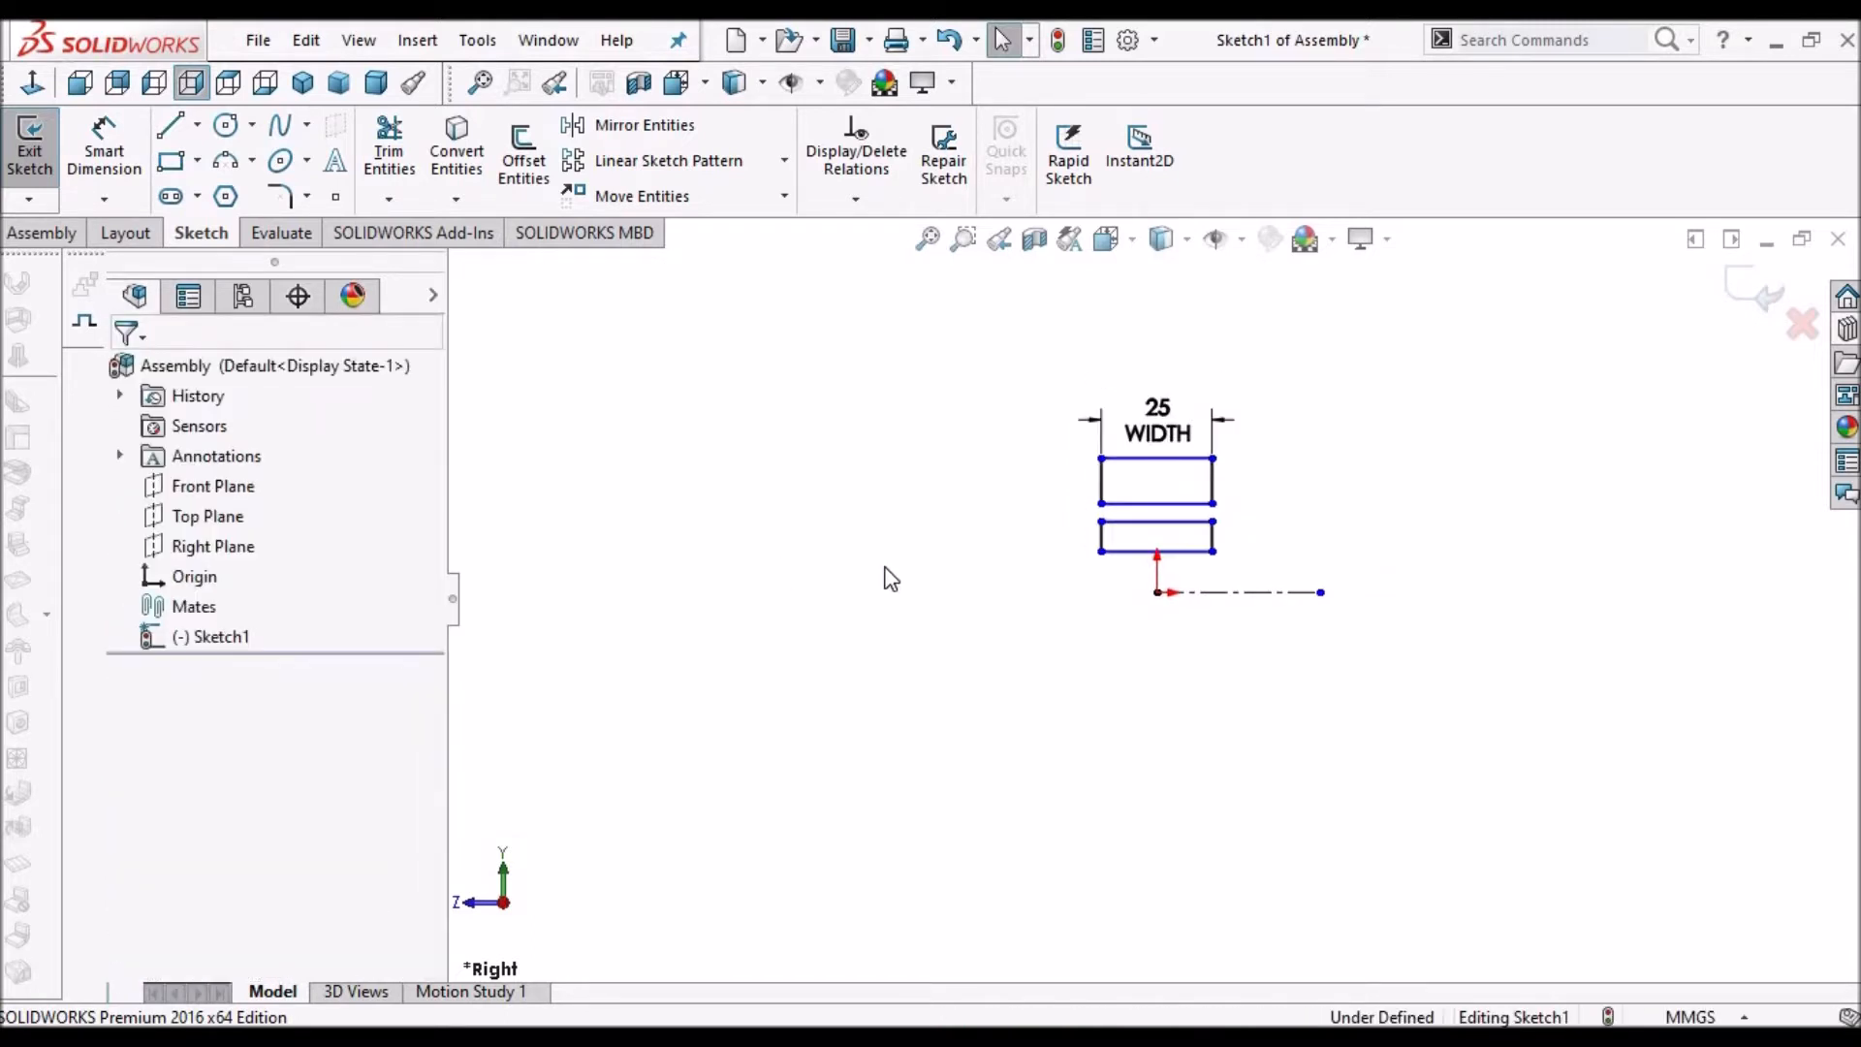
- Add an 80 mm diameter dimension between the centerline and the upper rectangle's top edge, with its text beside the rectangles
scroll(987, 646, down, 3)
scroll(1464, 417, up, 2)
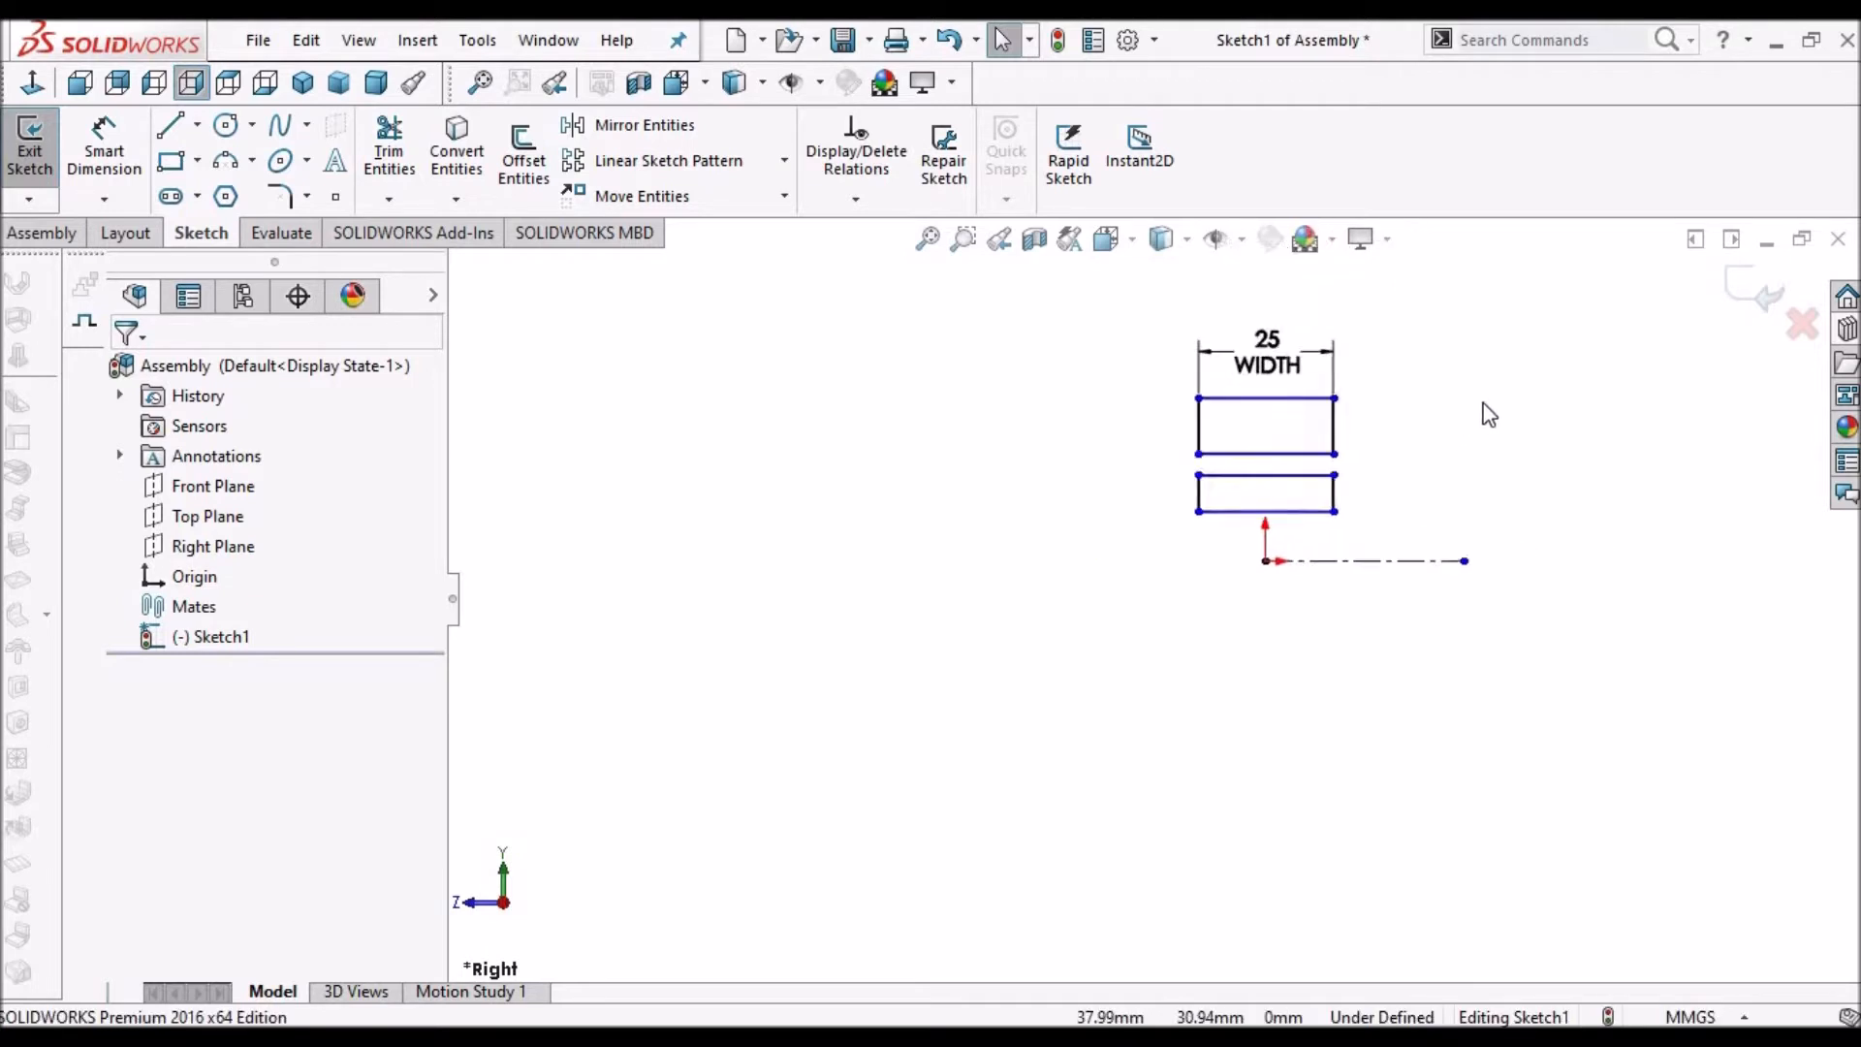
click(126, 155)
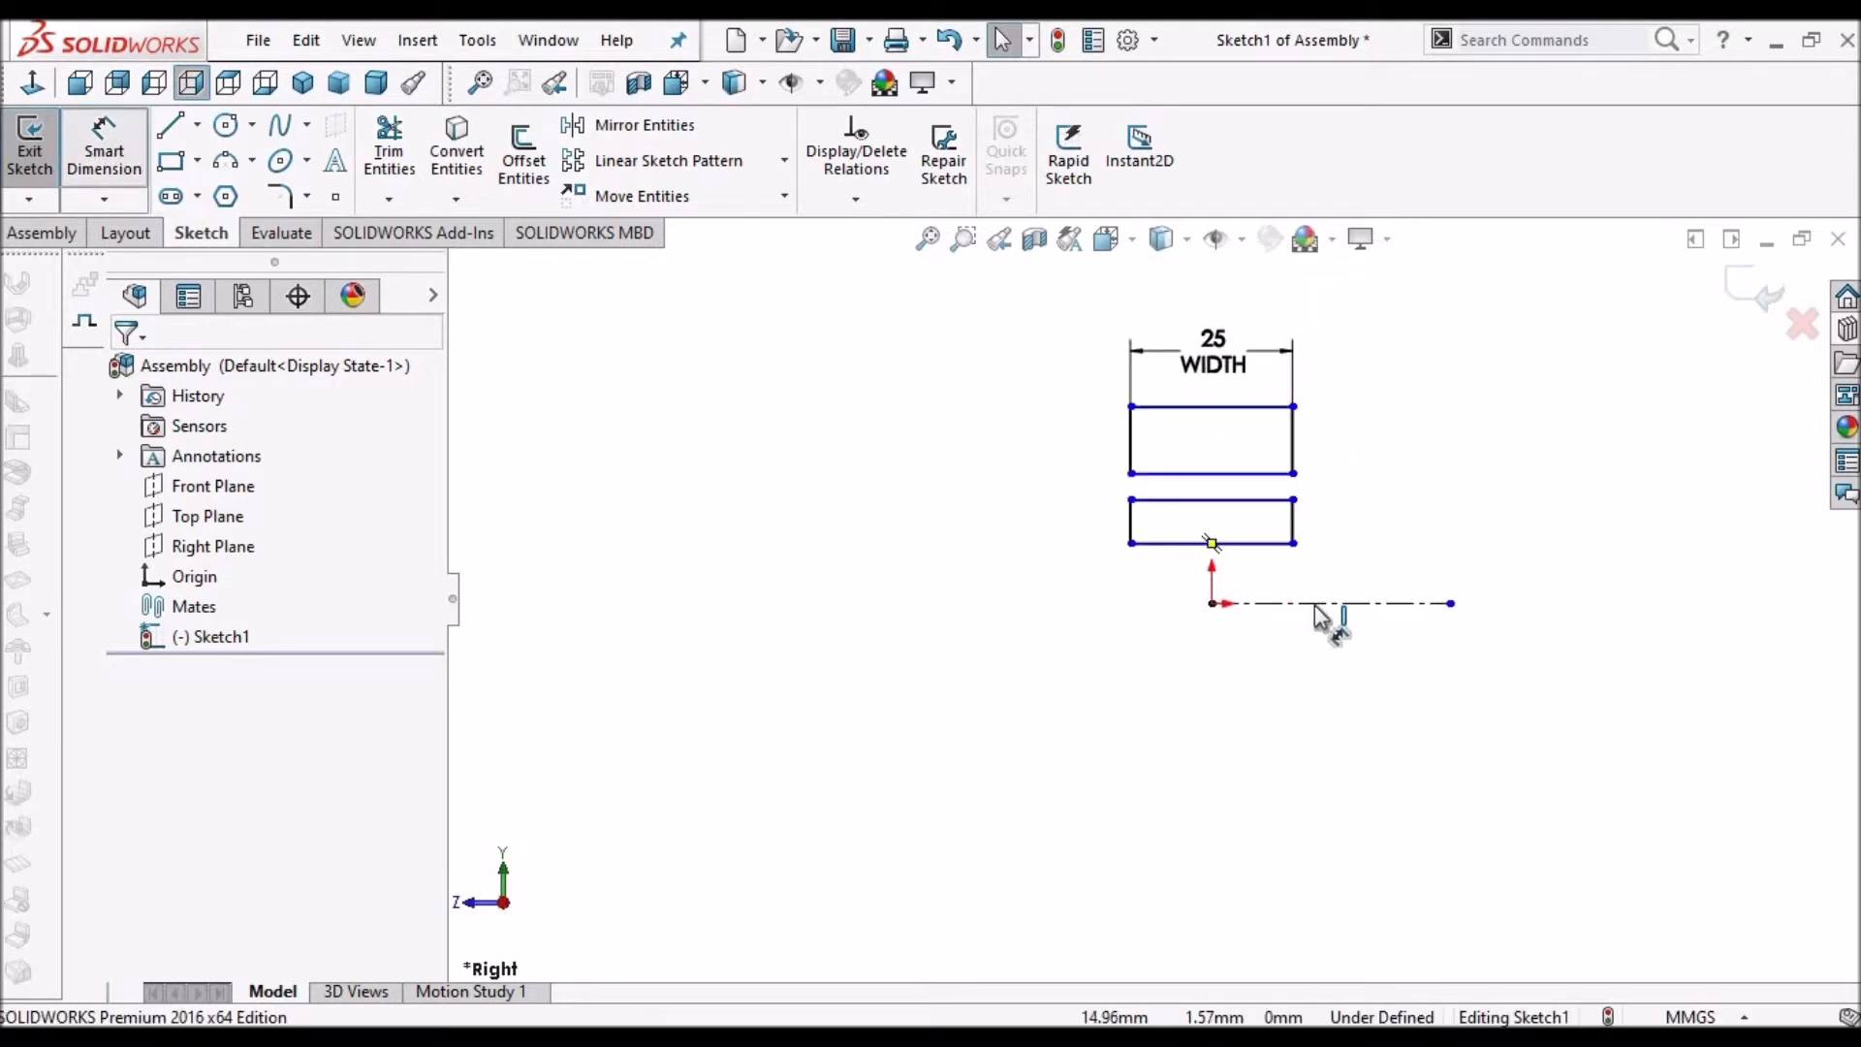
click(1198, 406)
click(1179, 407)
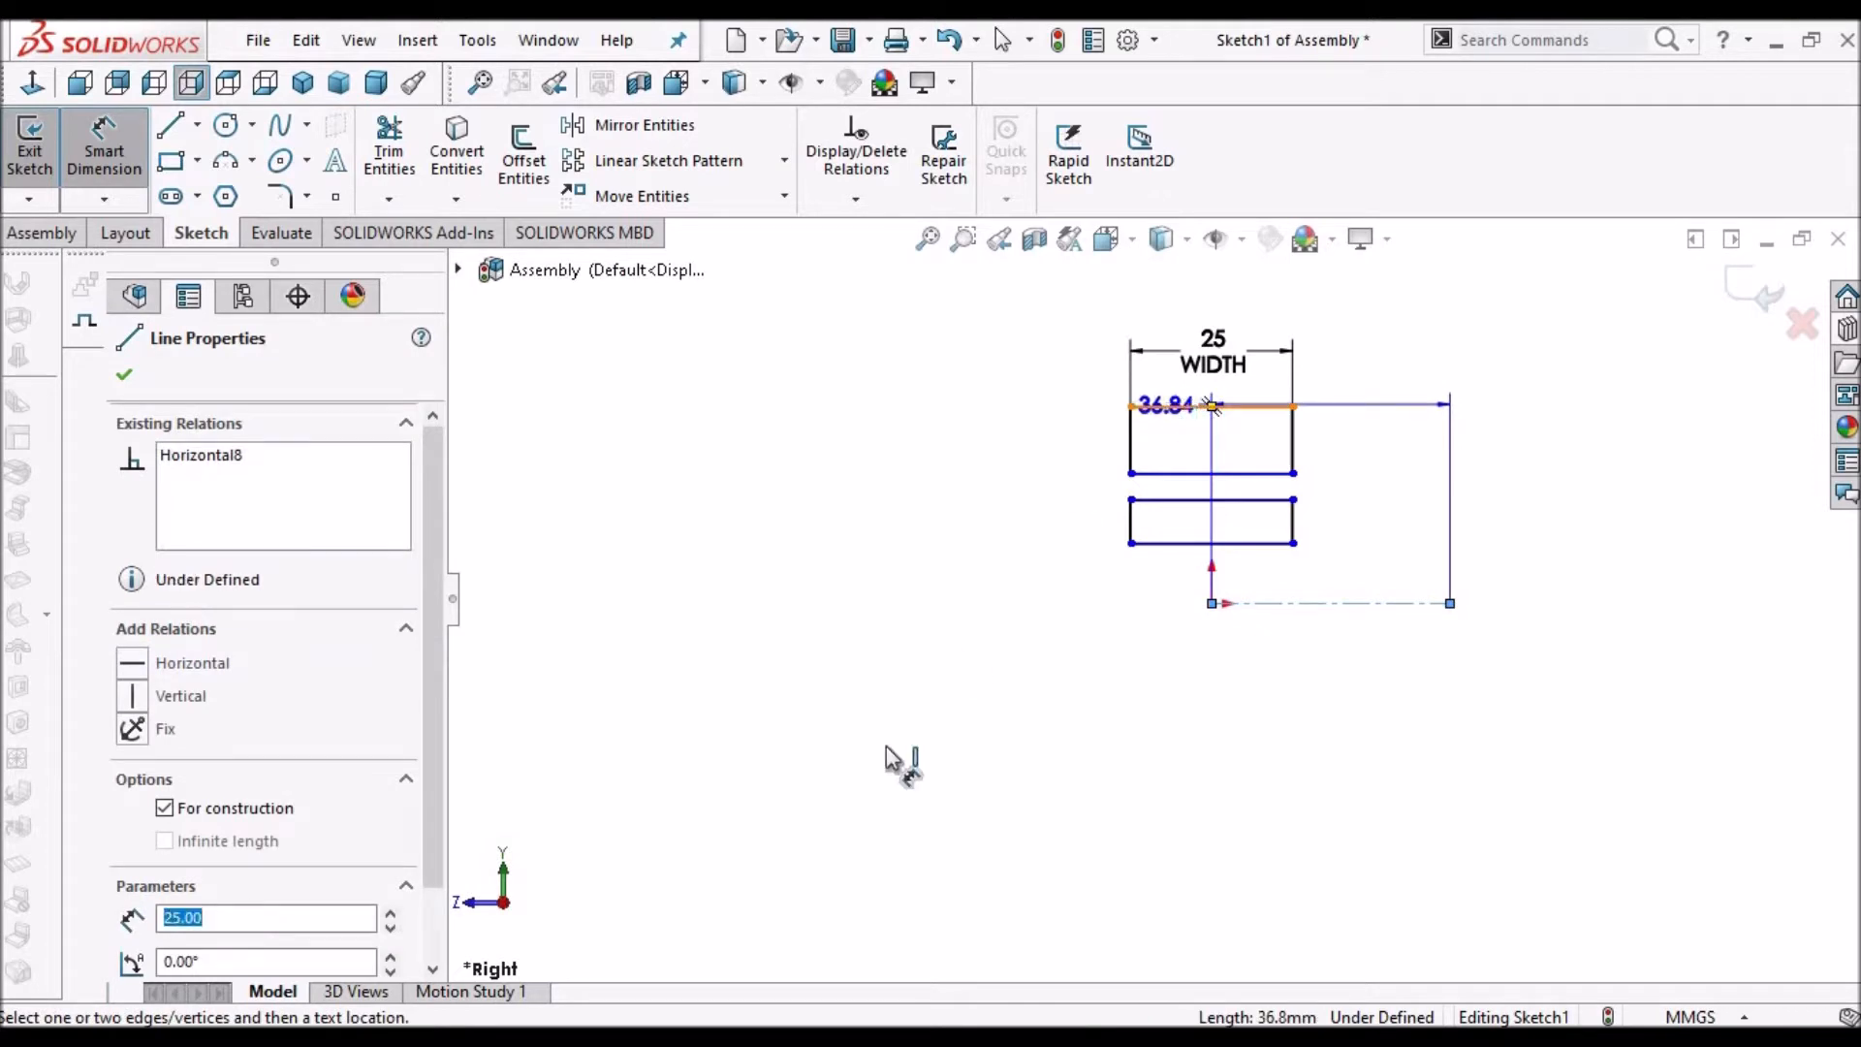
click(891, 613)
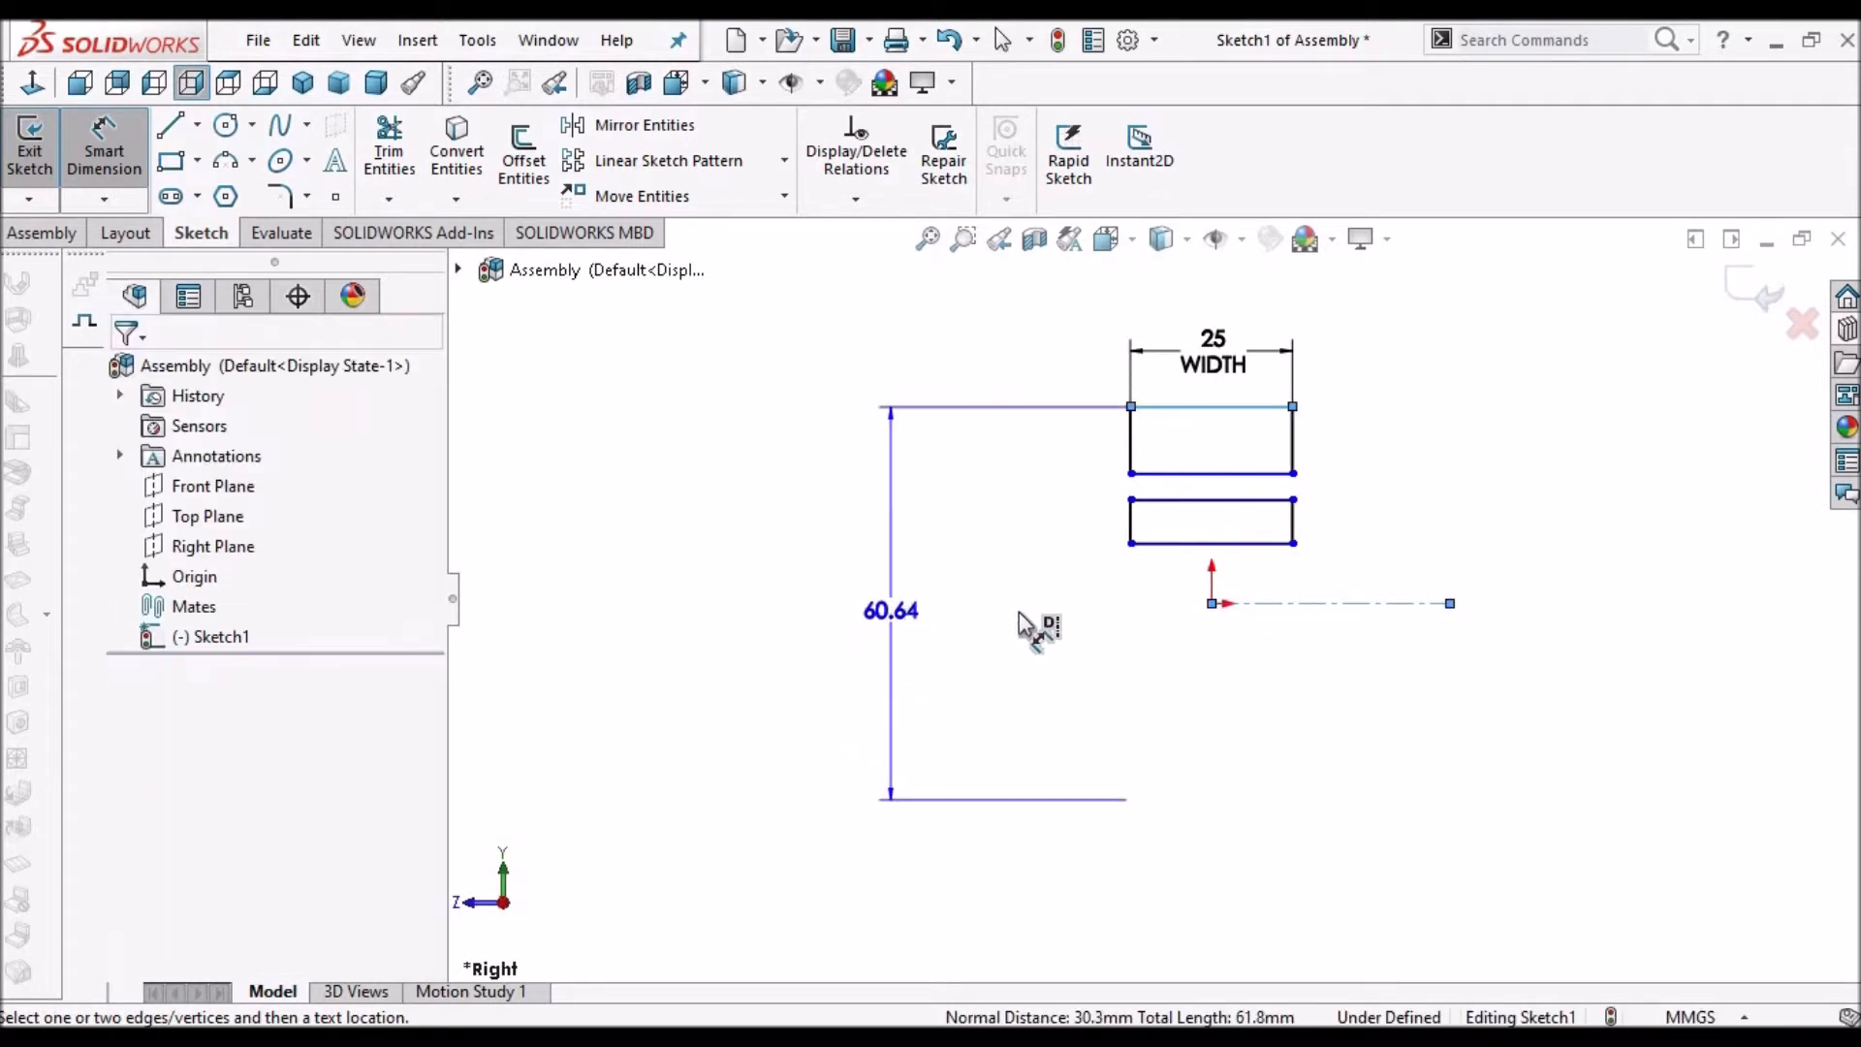
text(80)
key(Return)
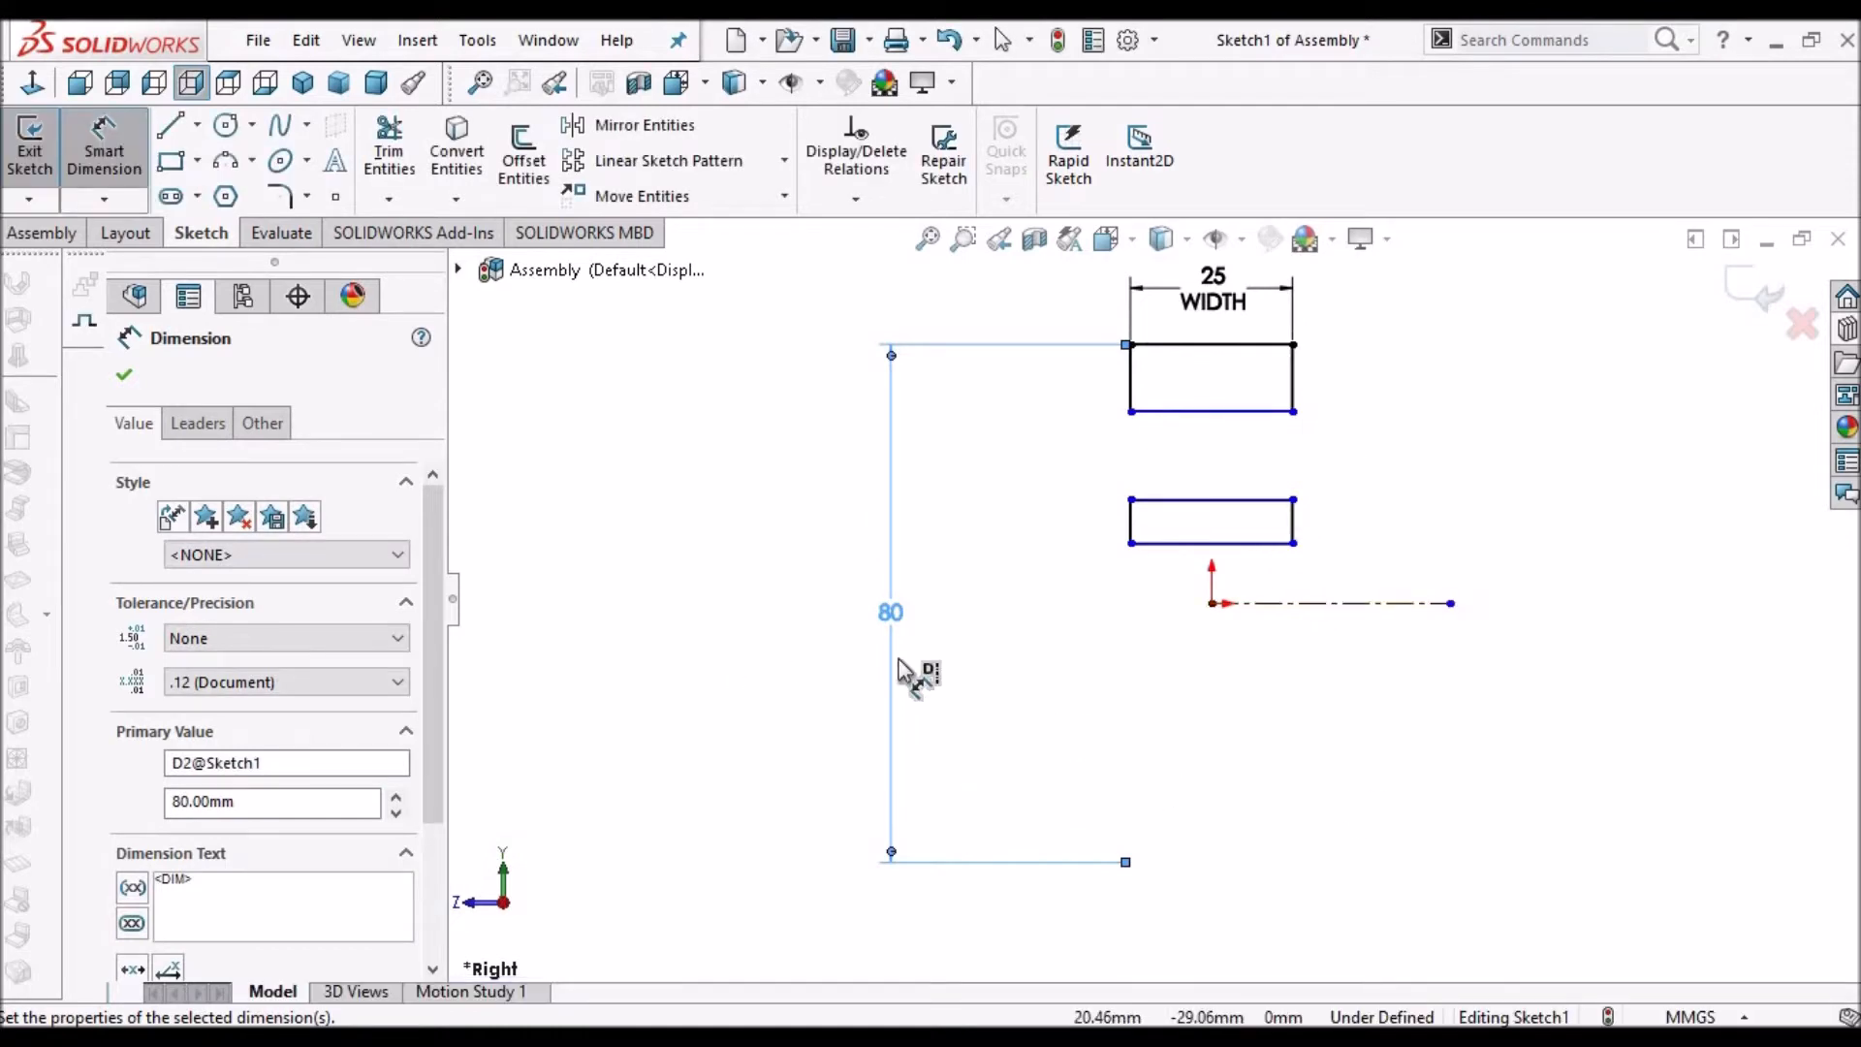
click(125, 374)
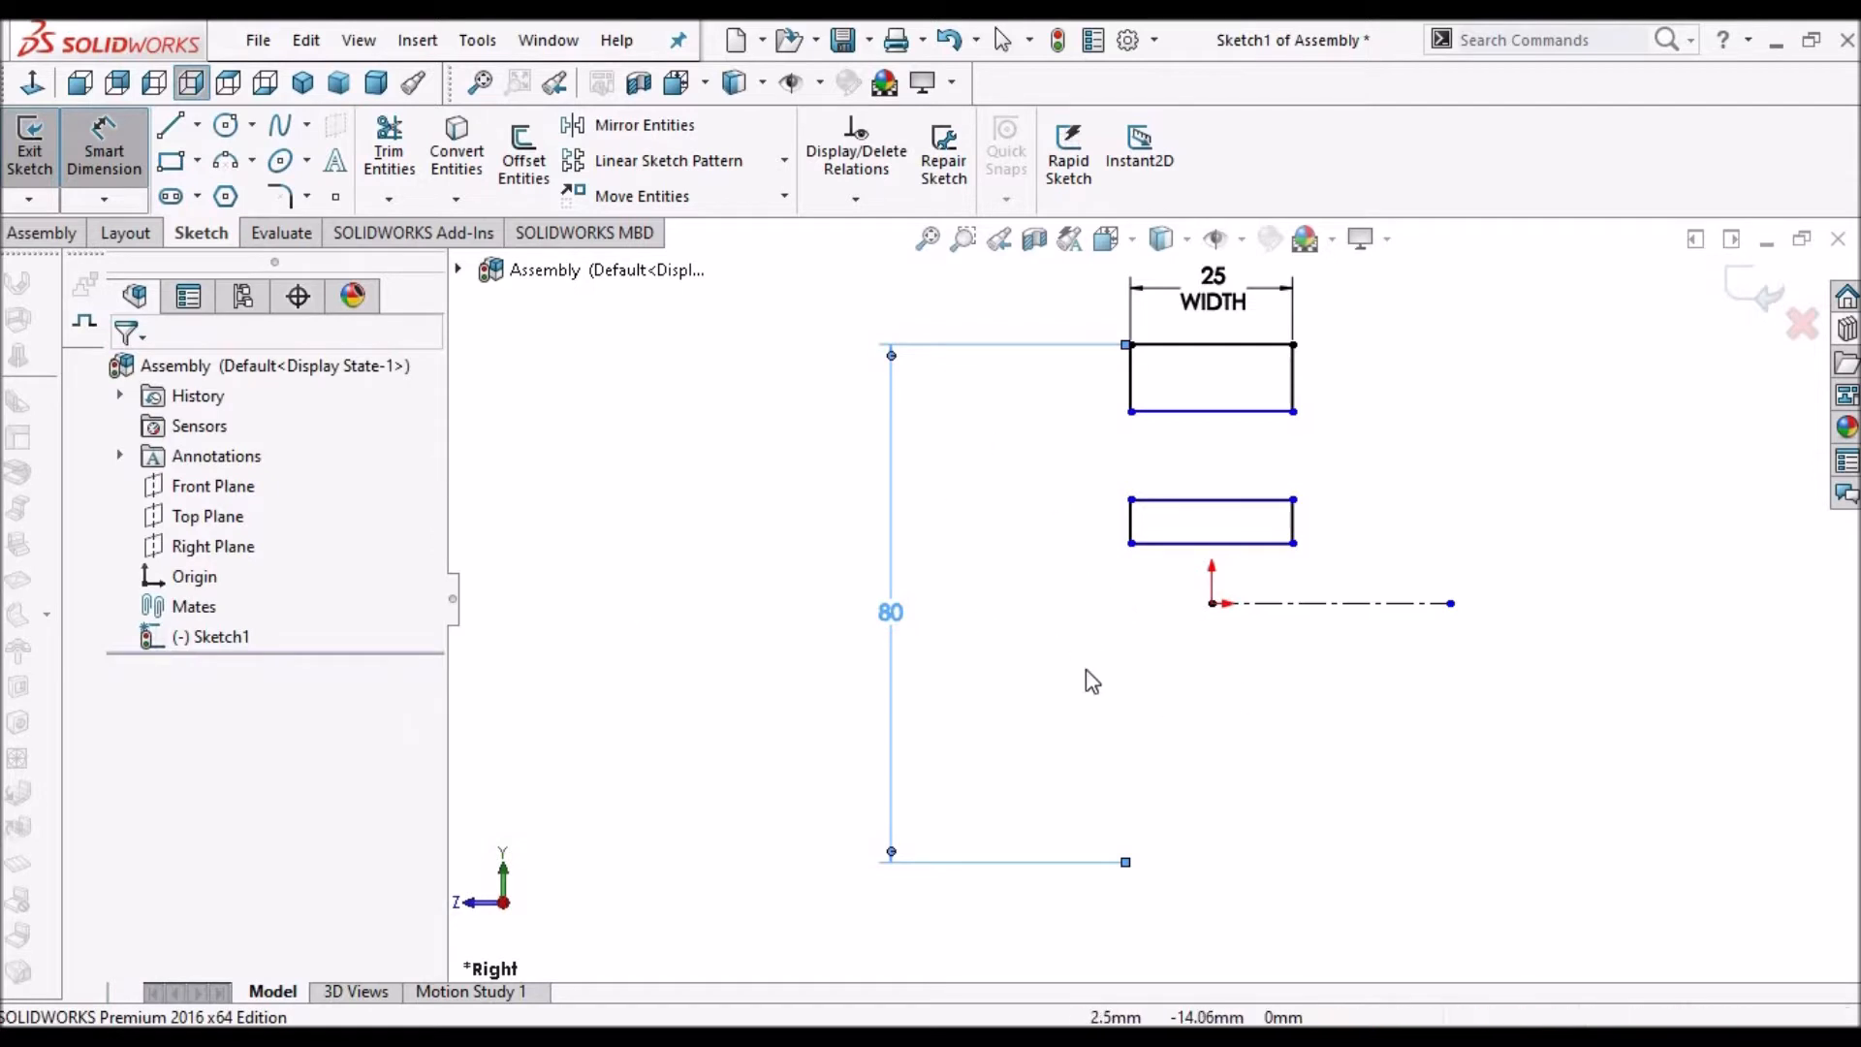
key(Escape)
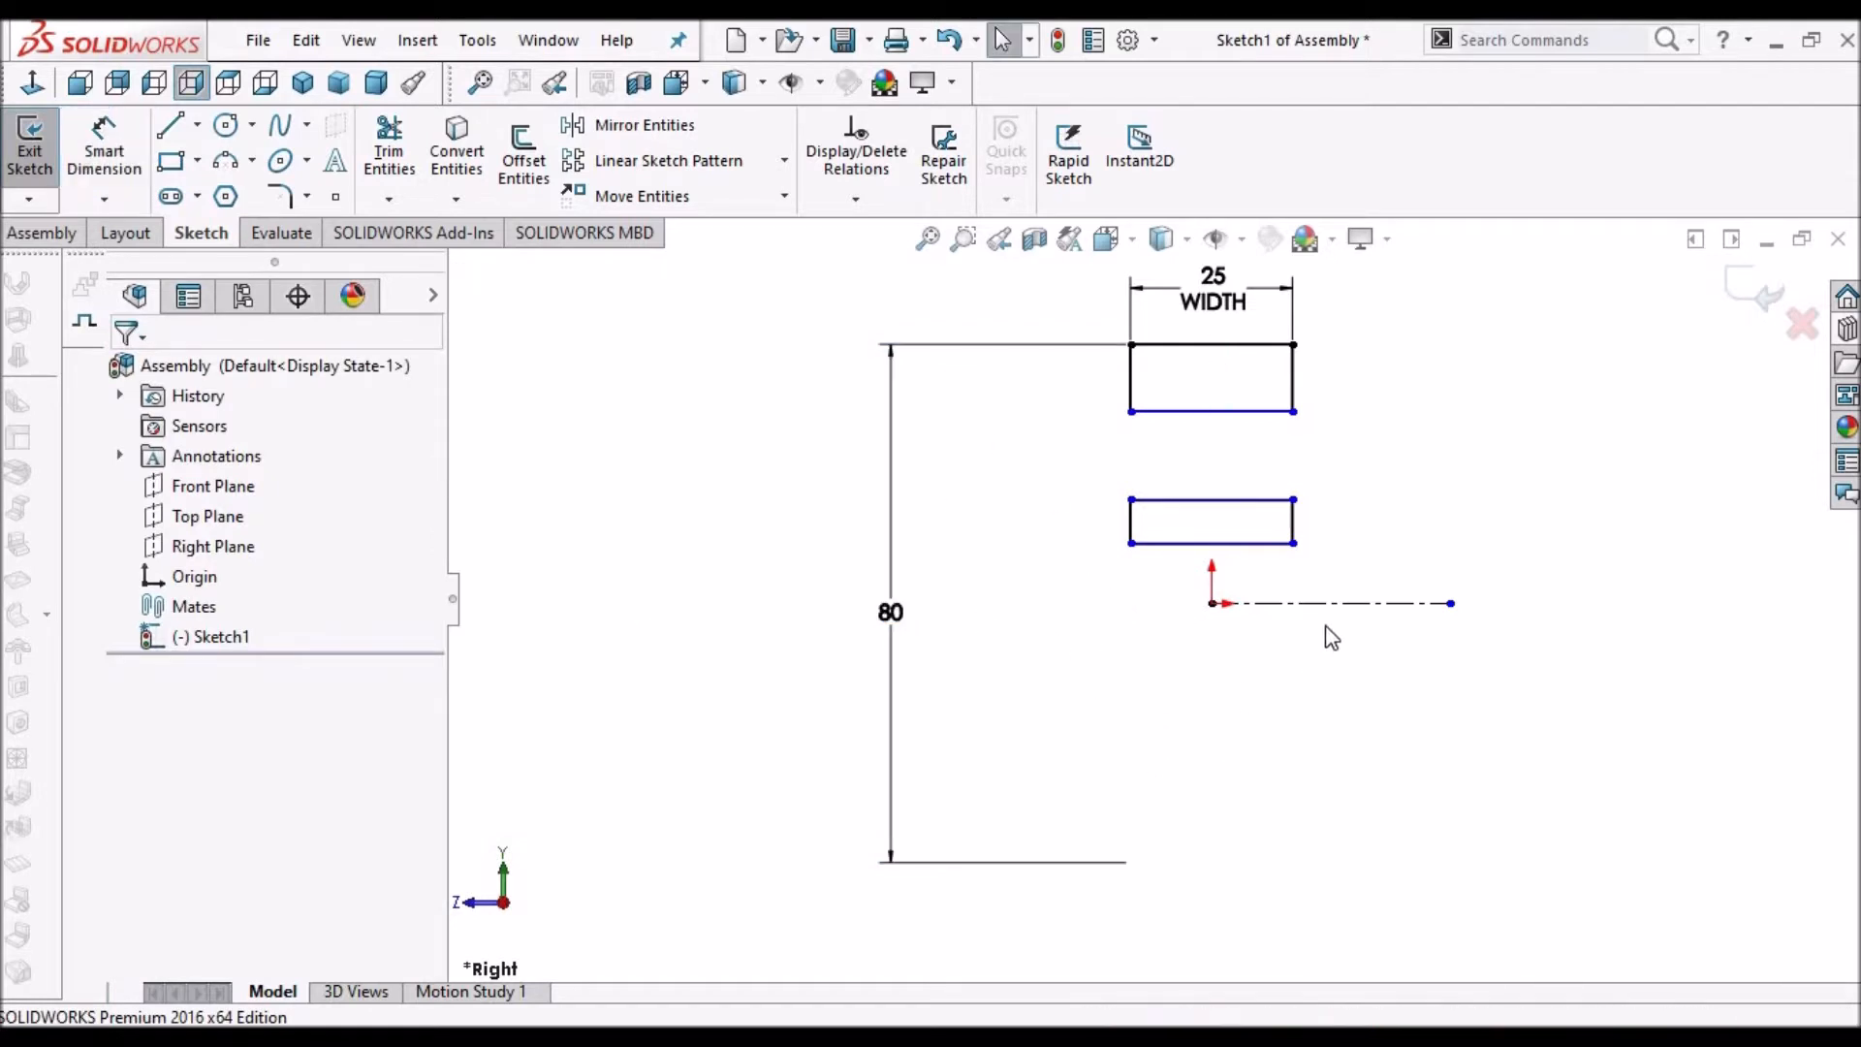
- Add the text OUTER DIA. below the 80 mm diameter dimension value
scroll(1154, 610, up, 1)
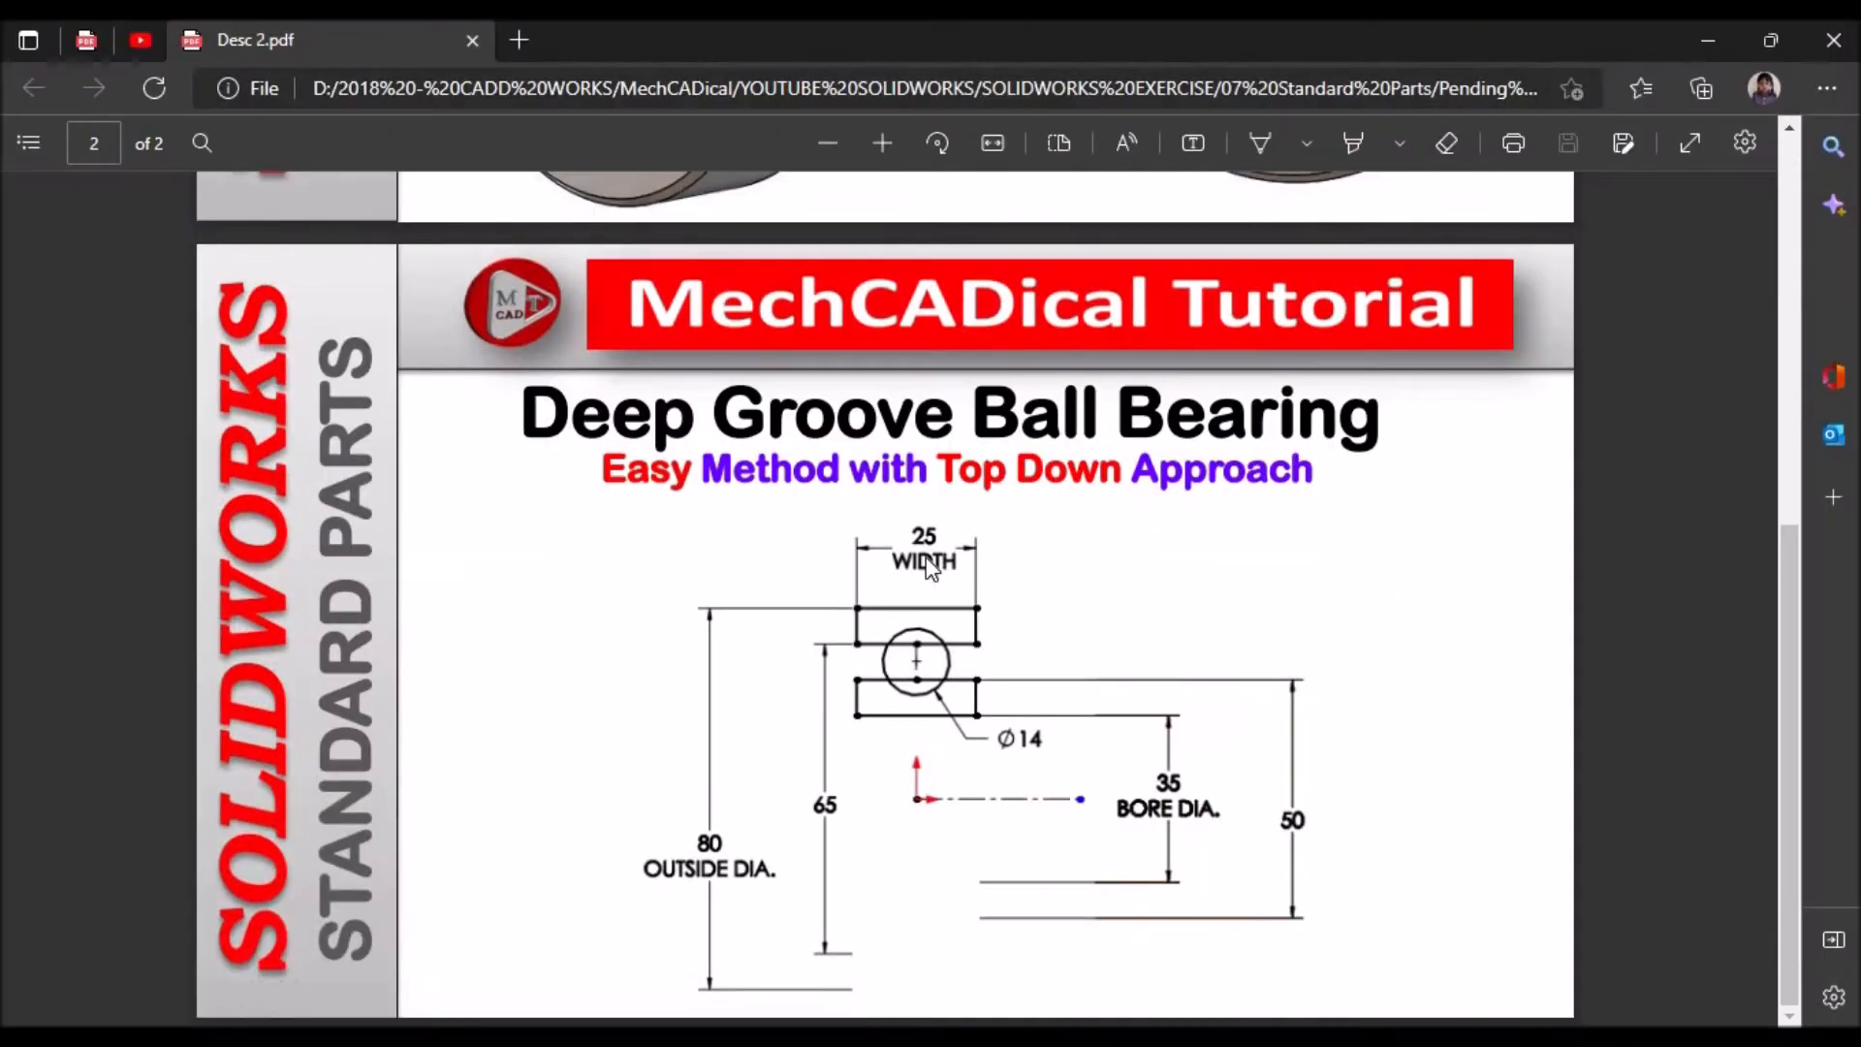
scroll(927, 557, up, 10)
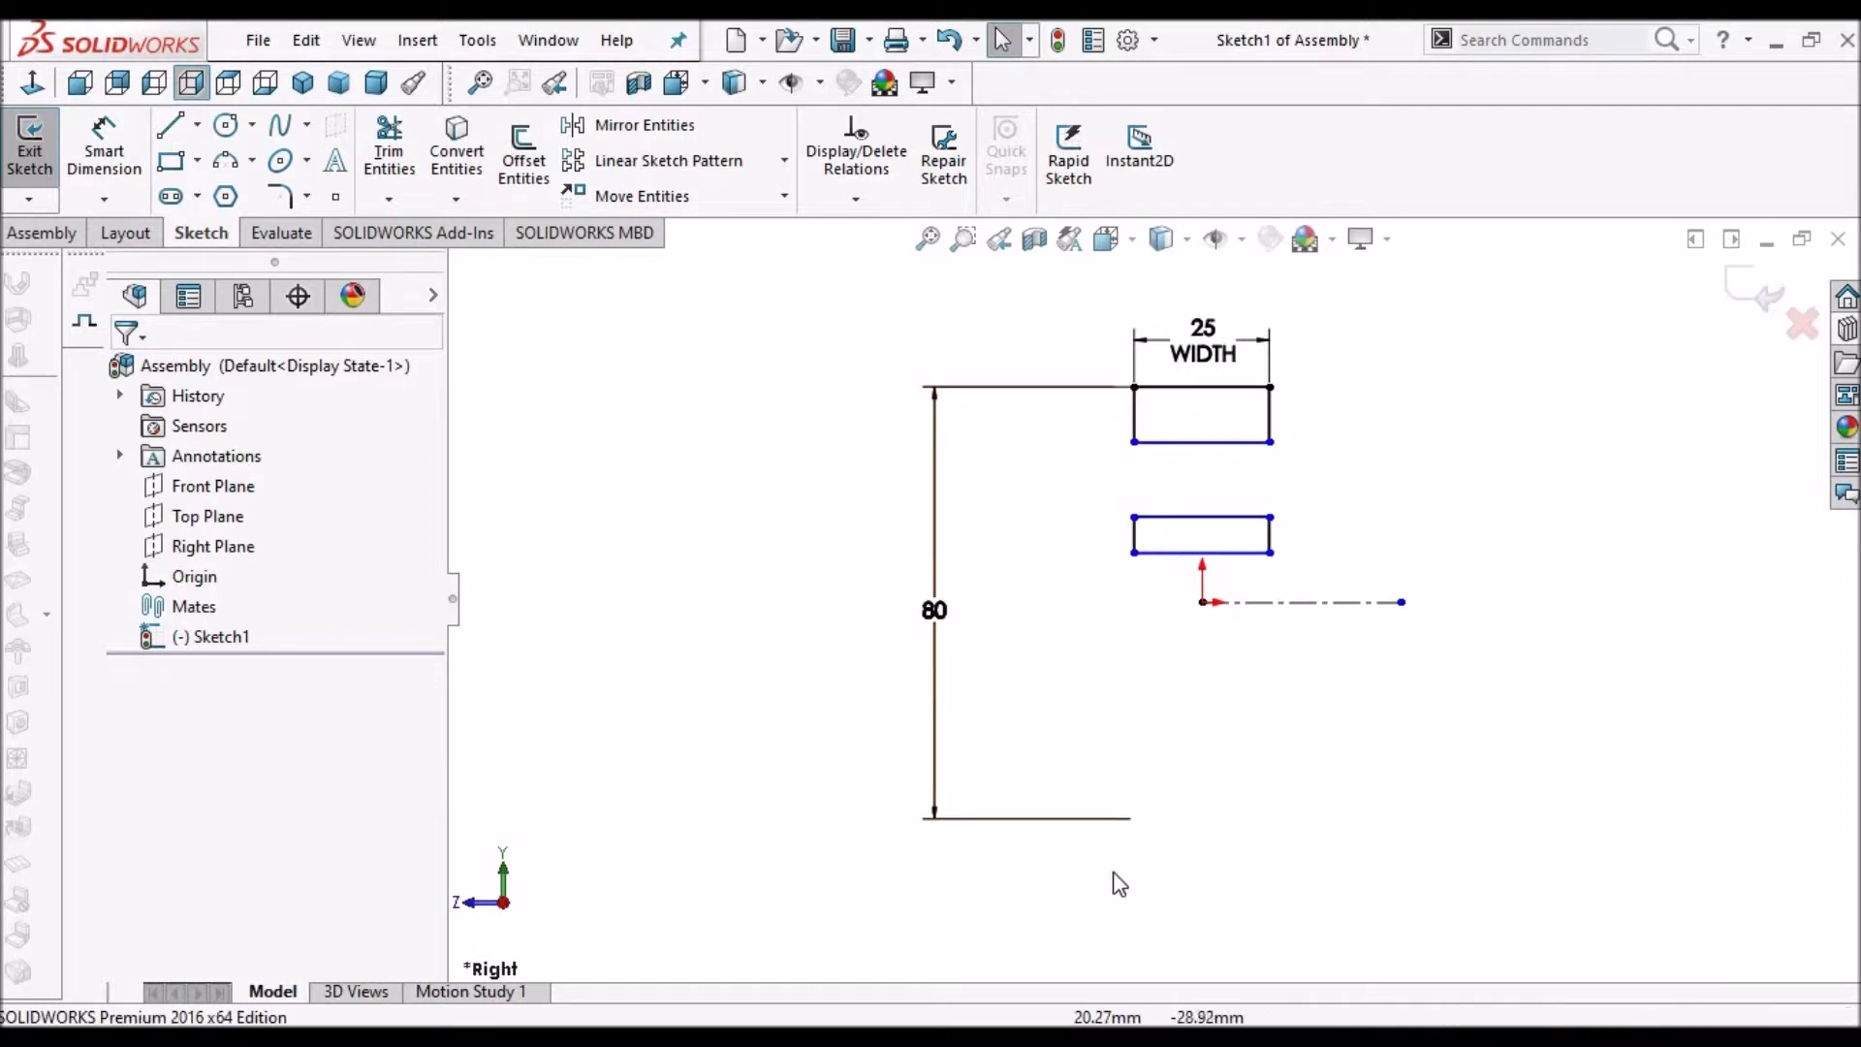
click(936, 610)
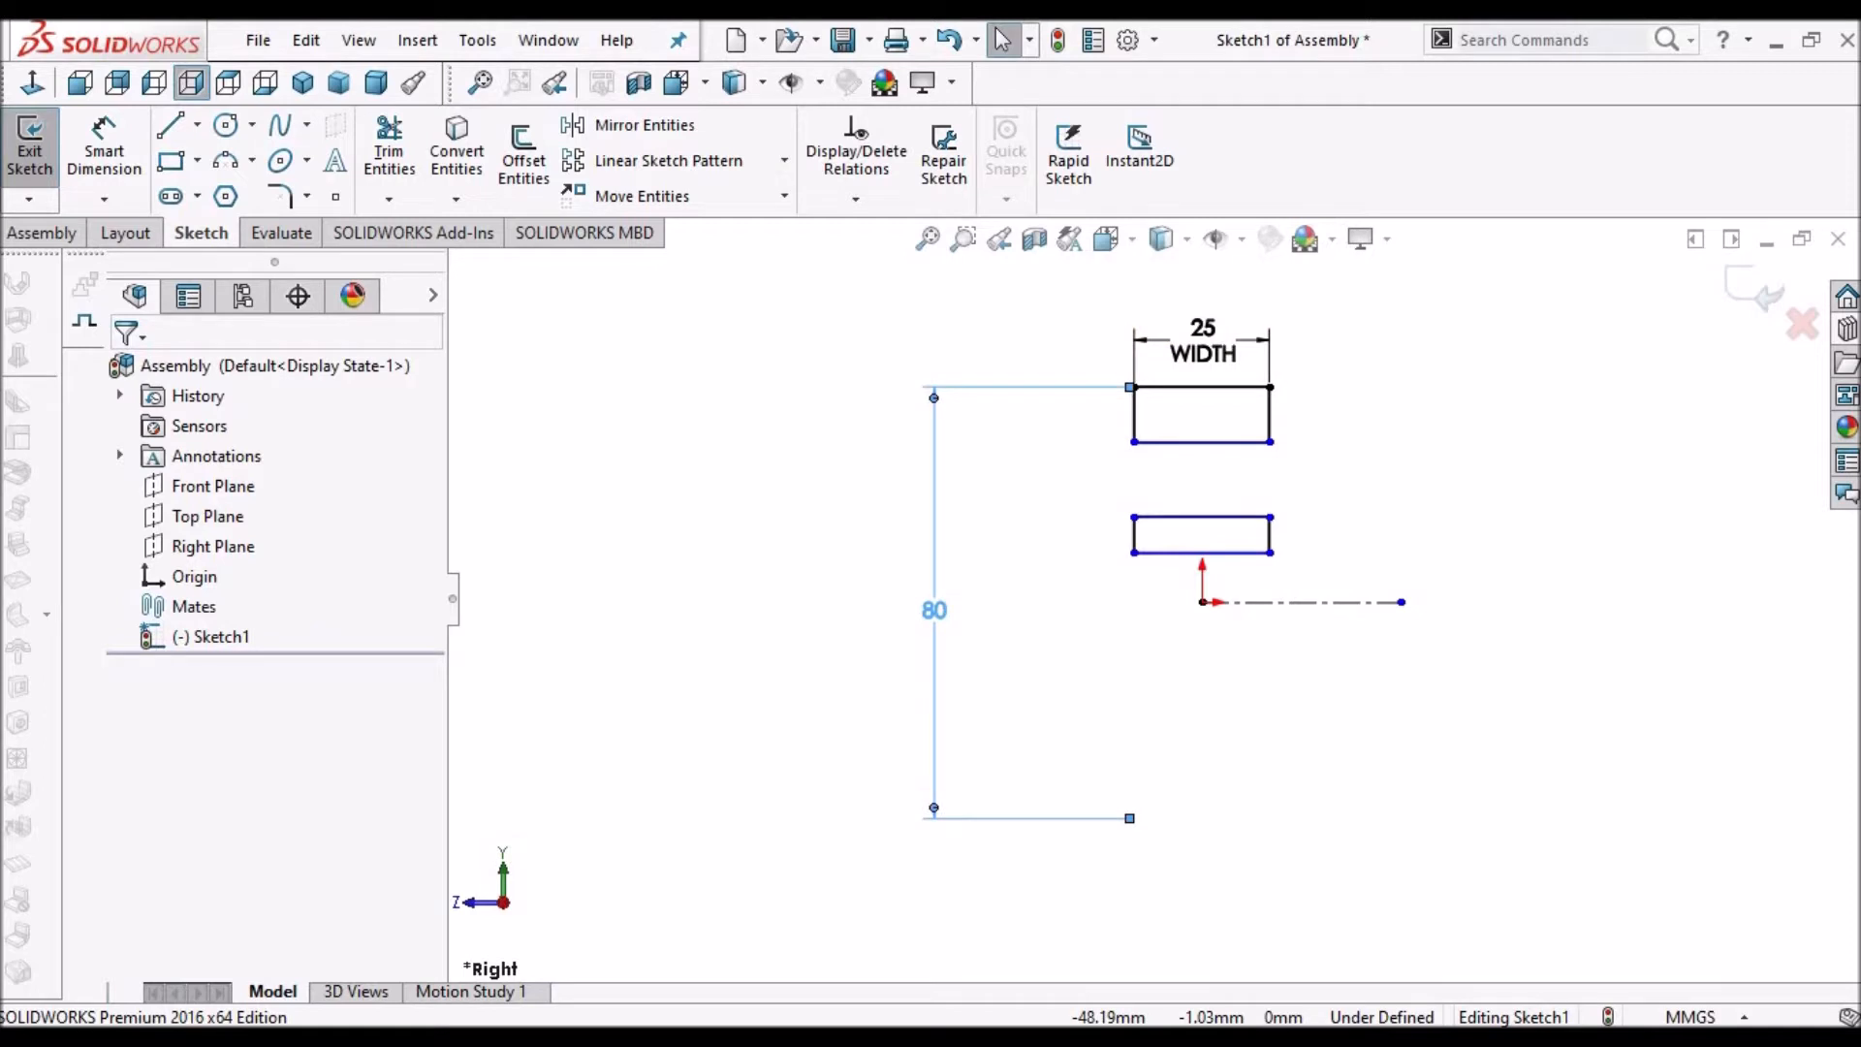
click(263, 874)
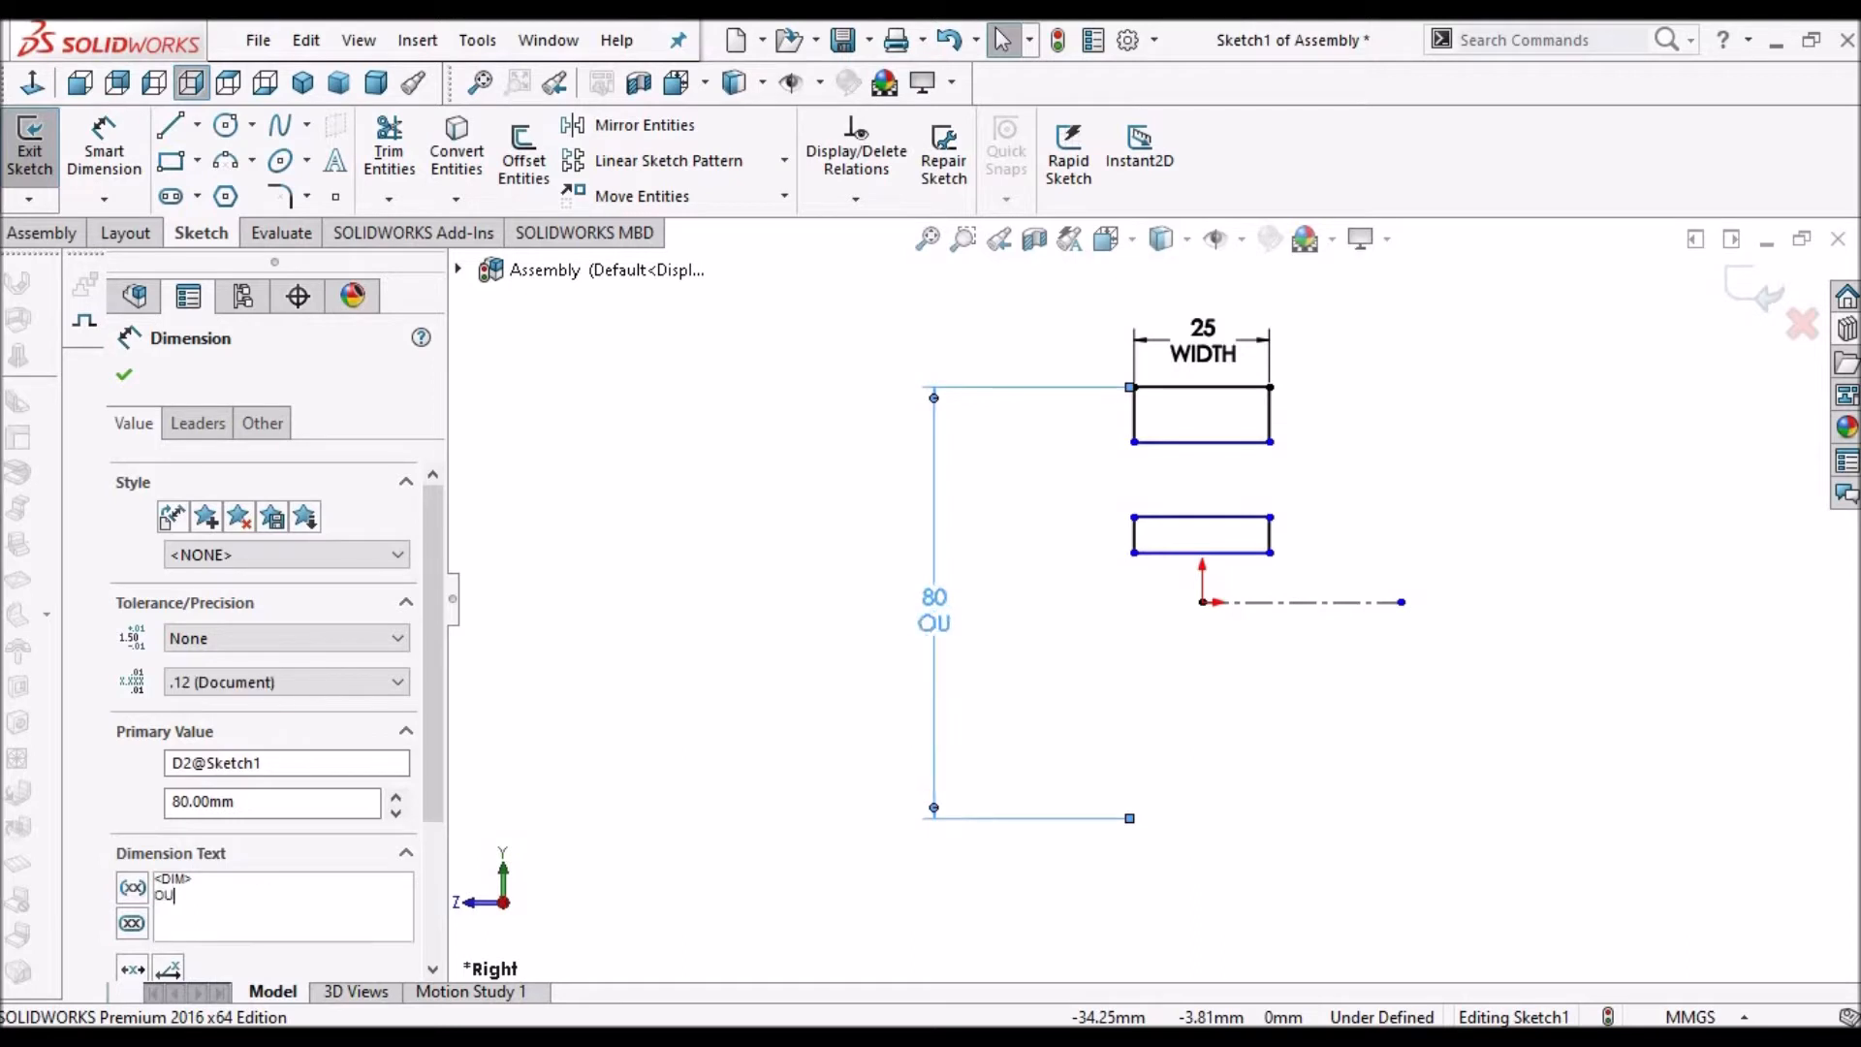
text(OUTER DIA.)
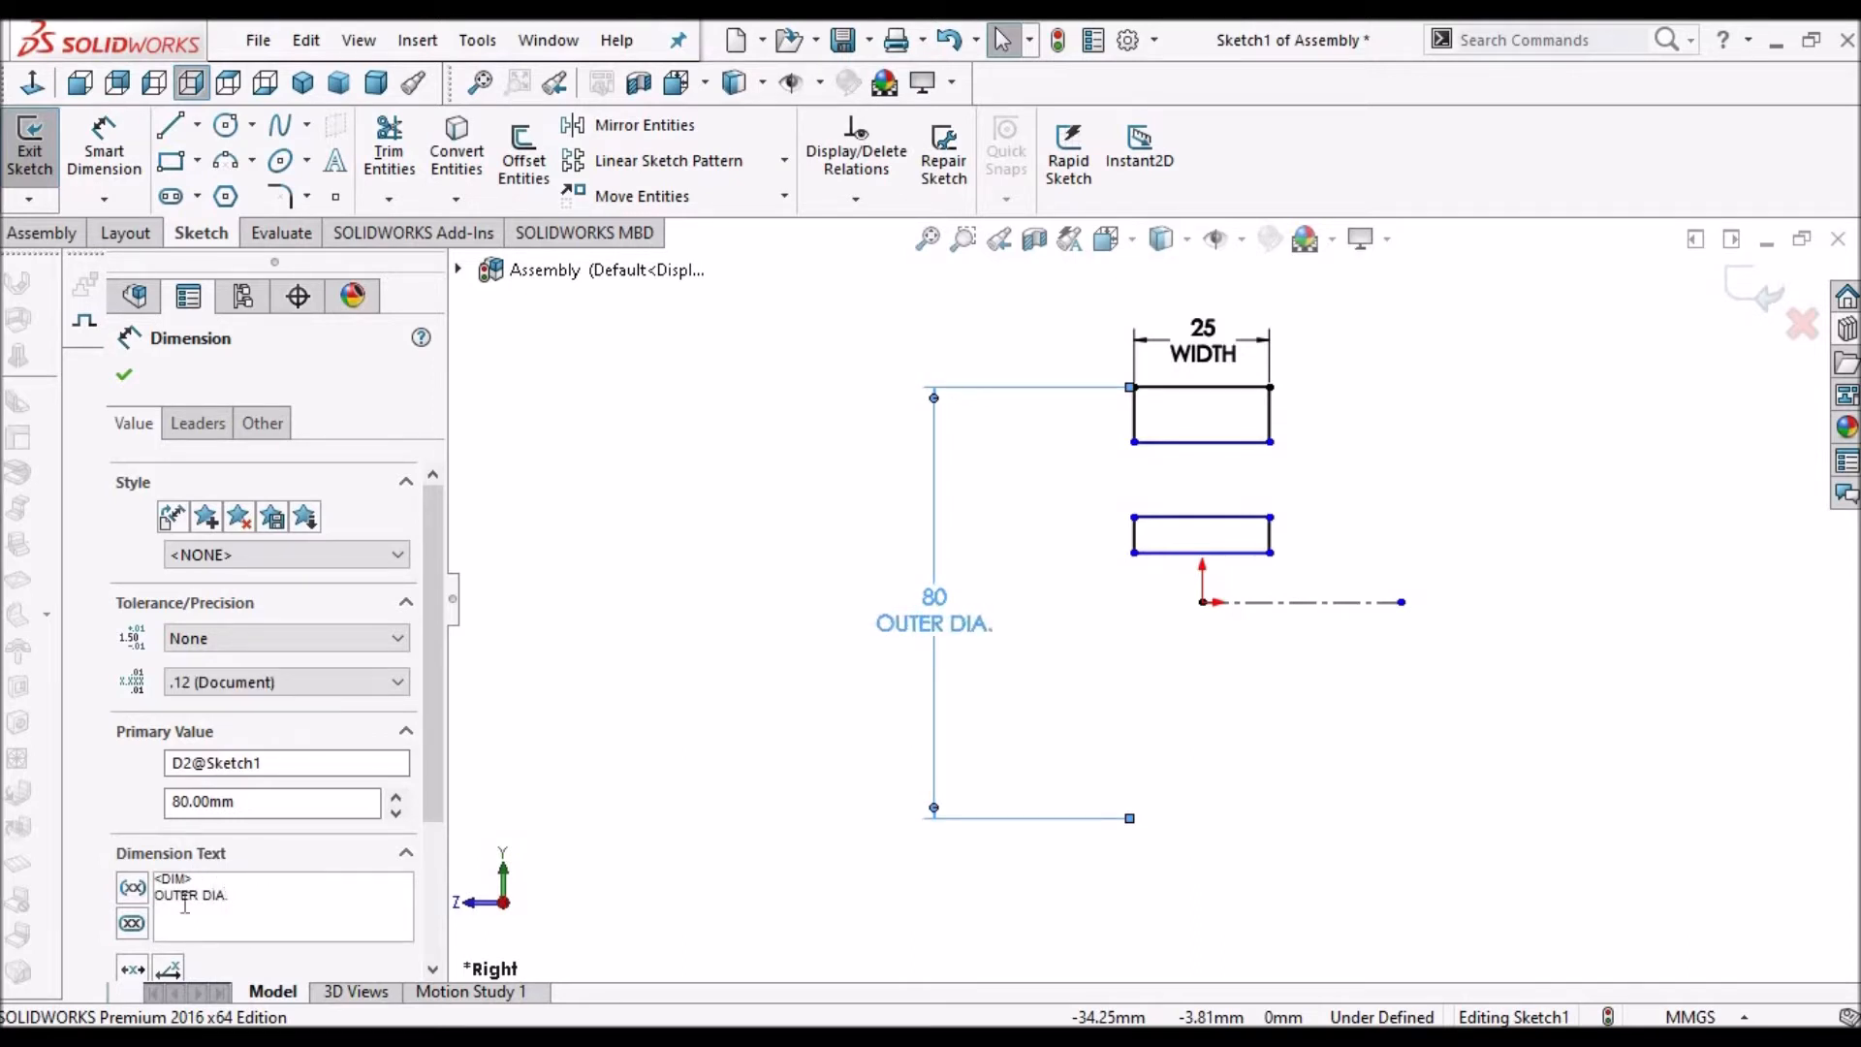
- Add a 60 mm diameter dimension between the centerline and the upper rectangle's bottom edge, placed inside the 80 mm dimension
click(651, 491)
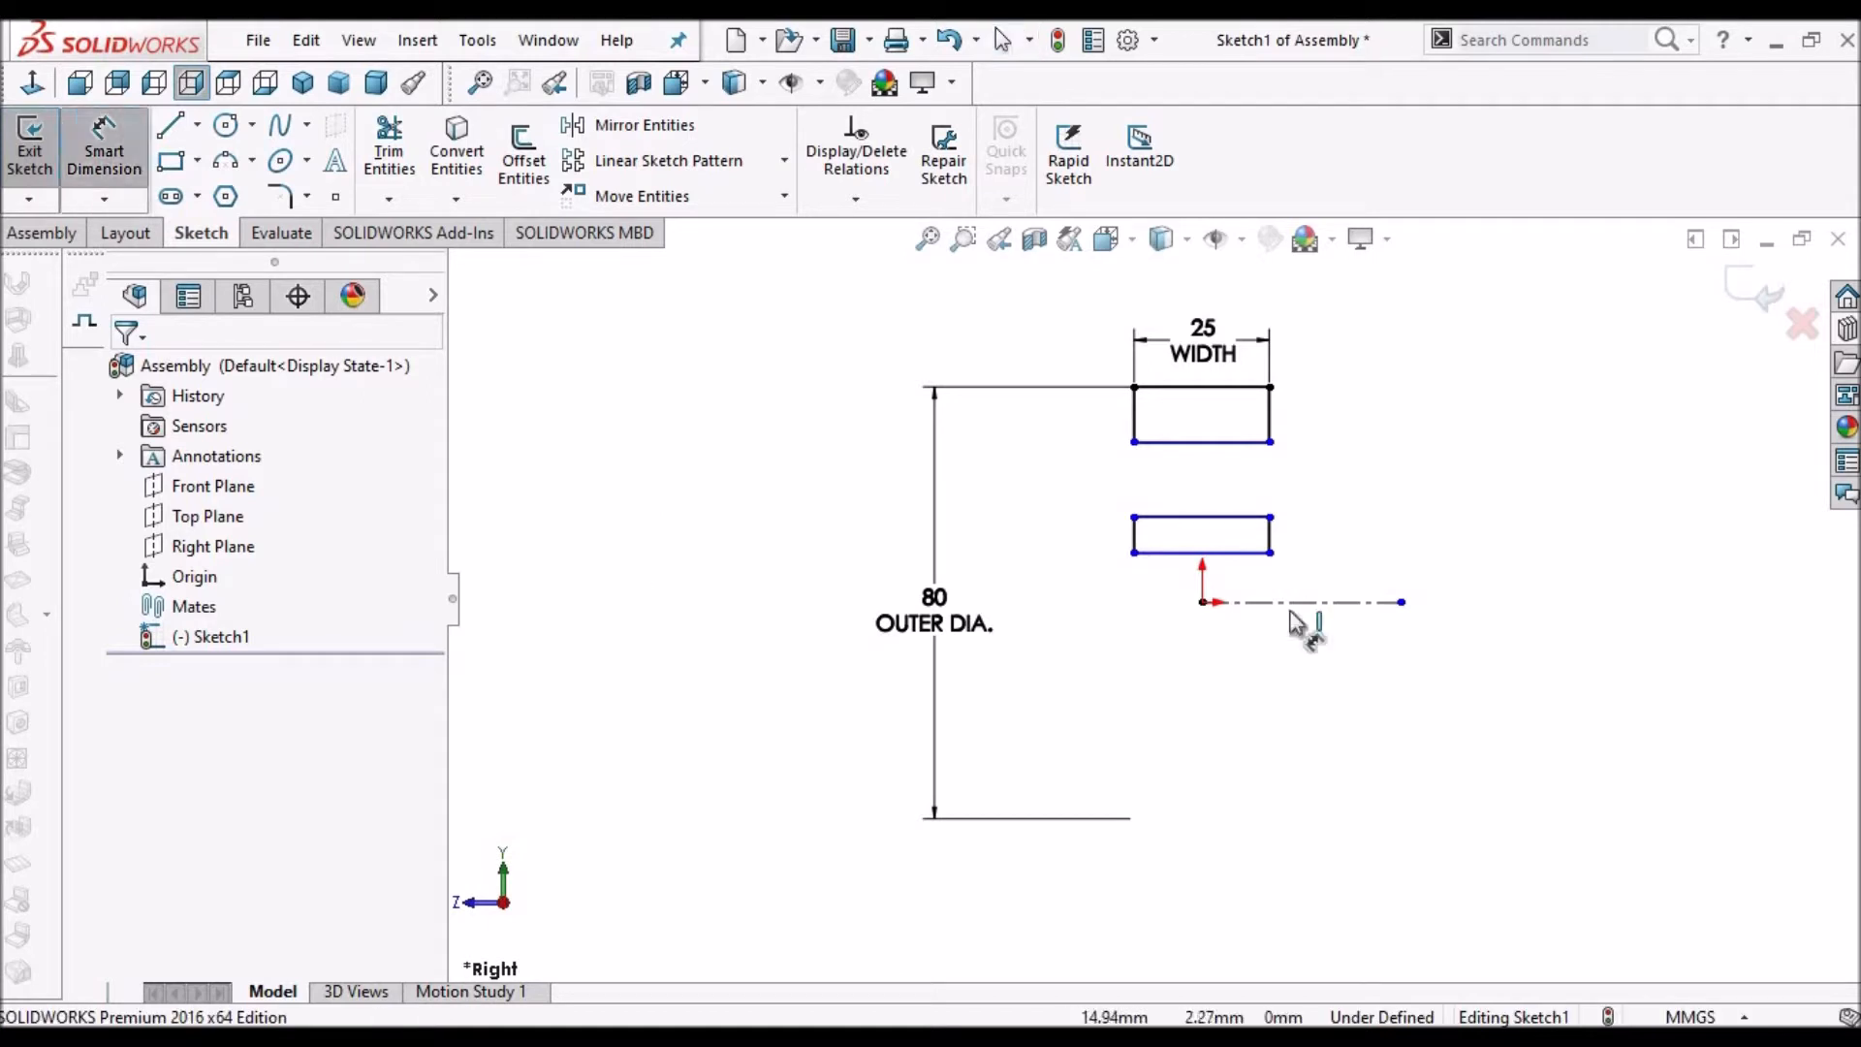
click(1236, 443)
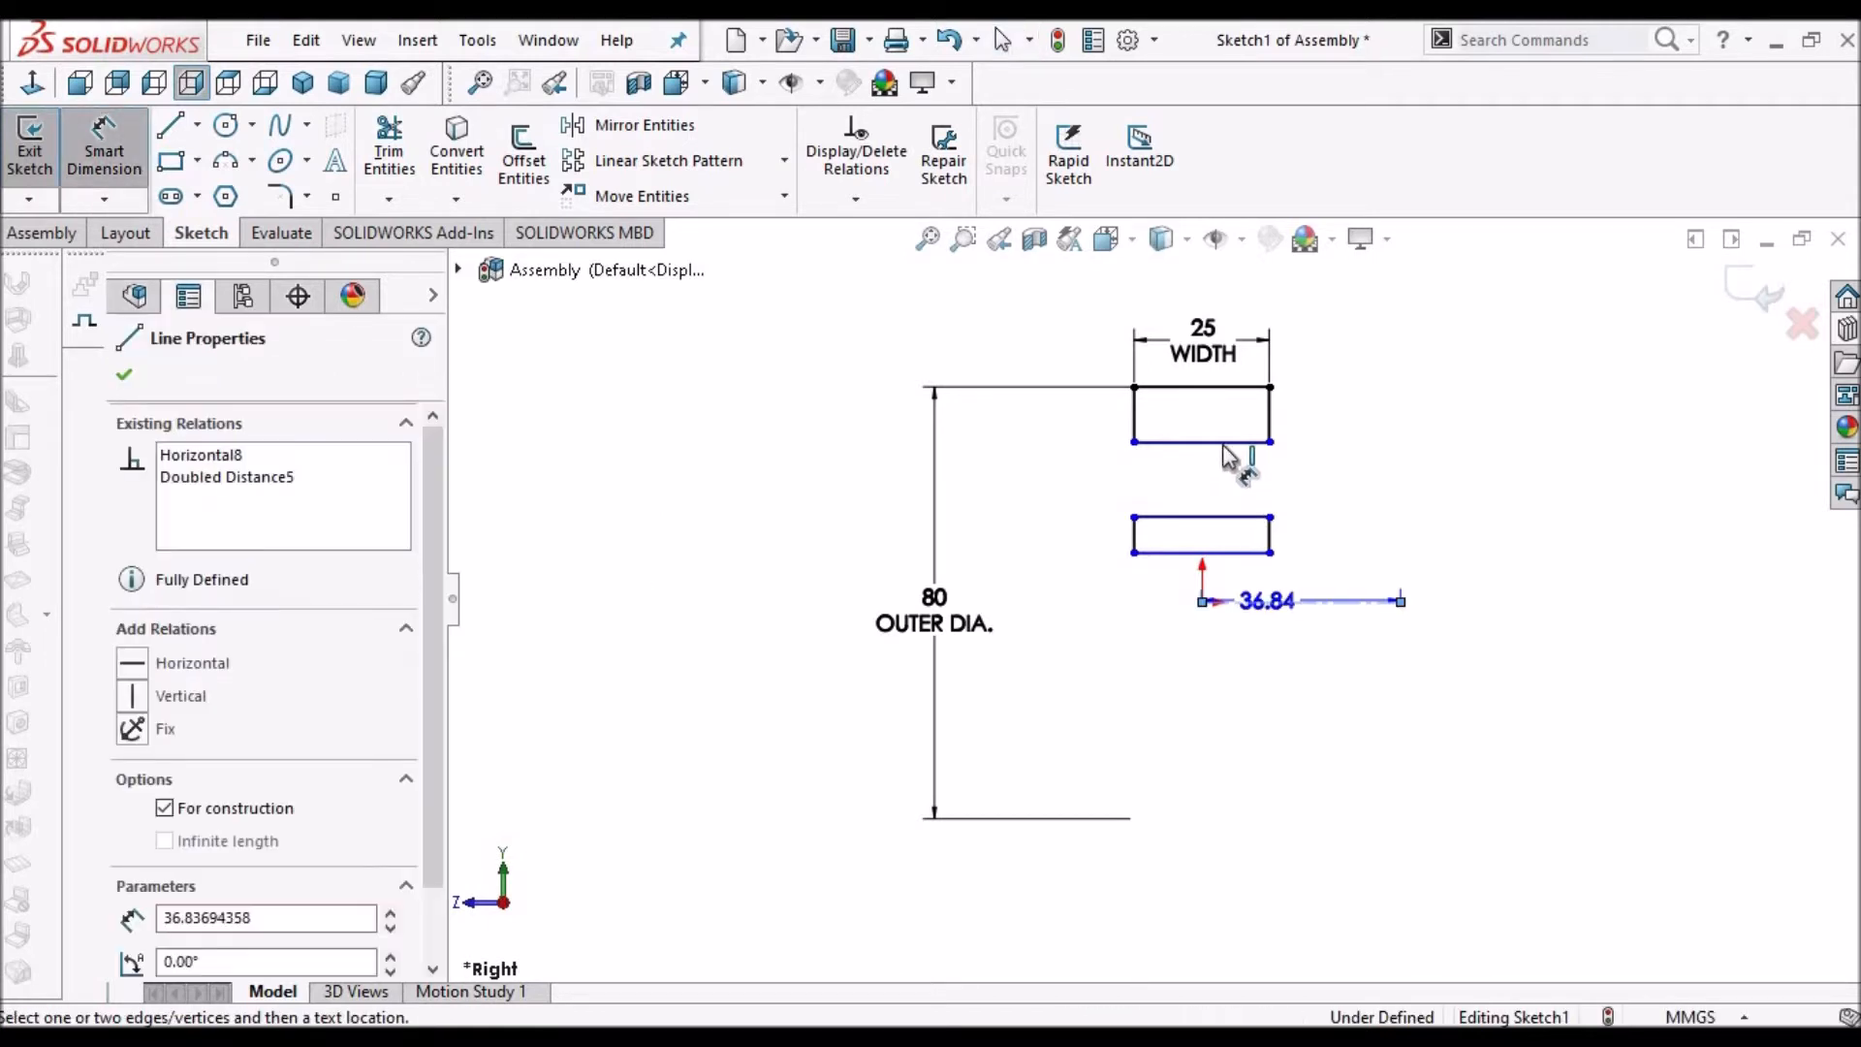
click(1039, 607)
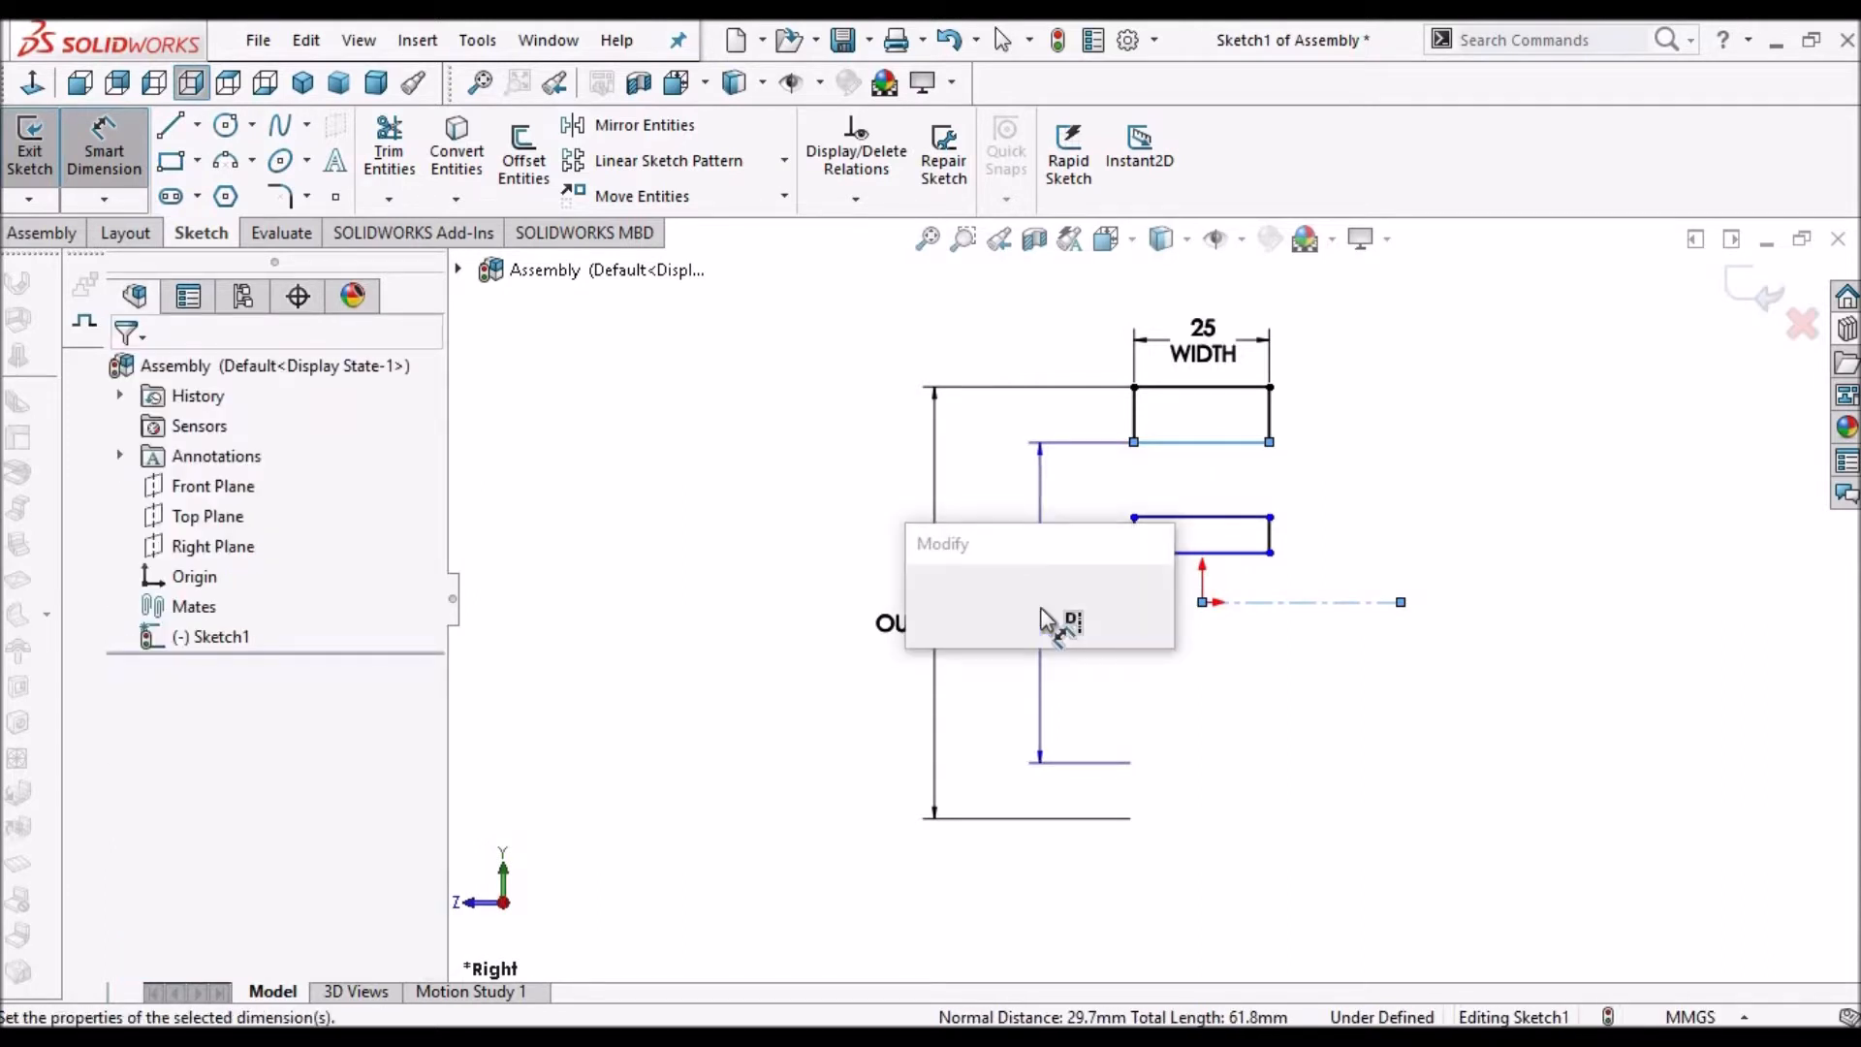
text(60)
key(Return)
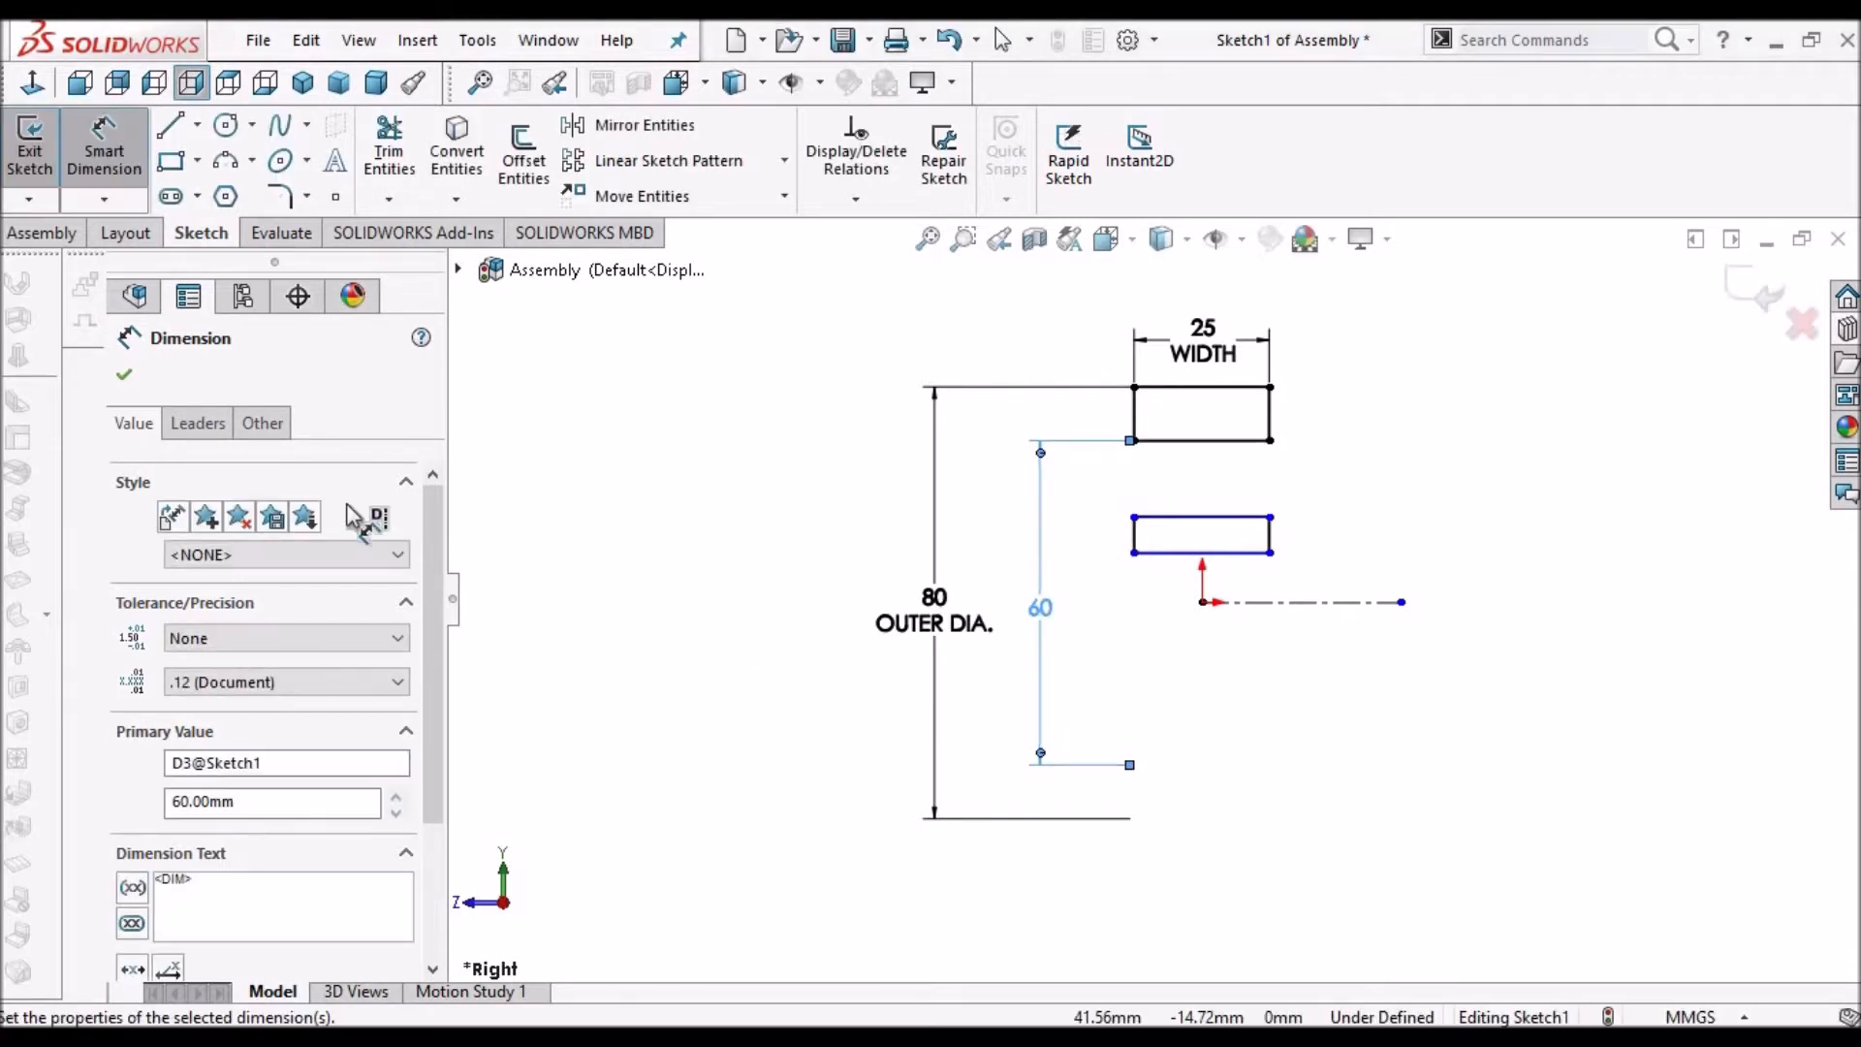
key(Escape)
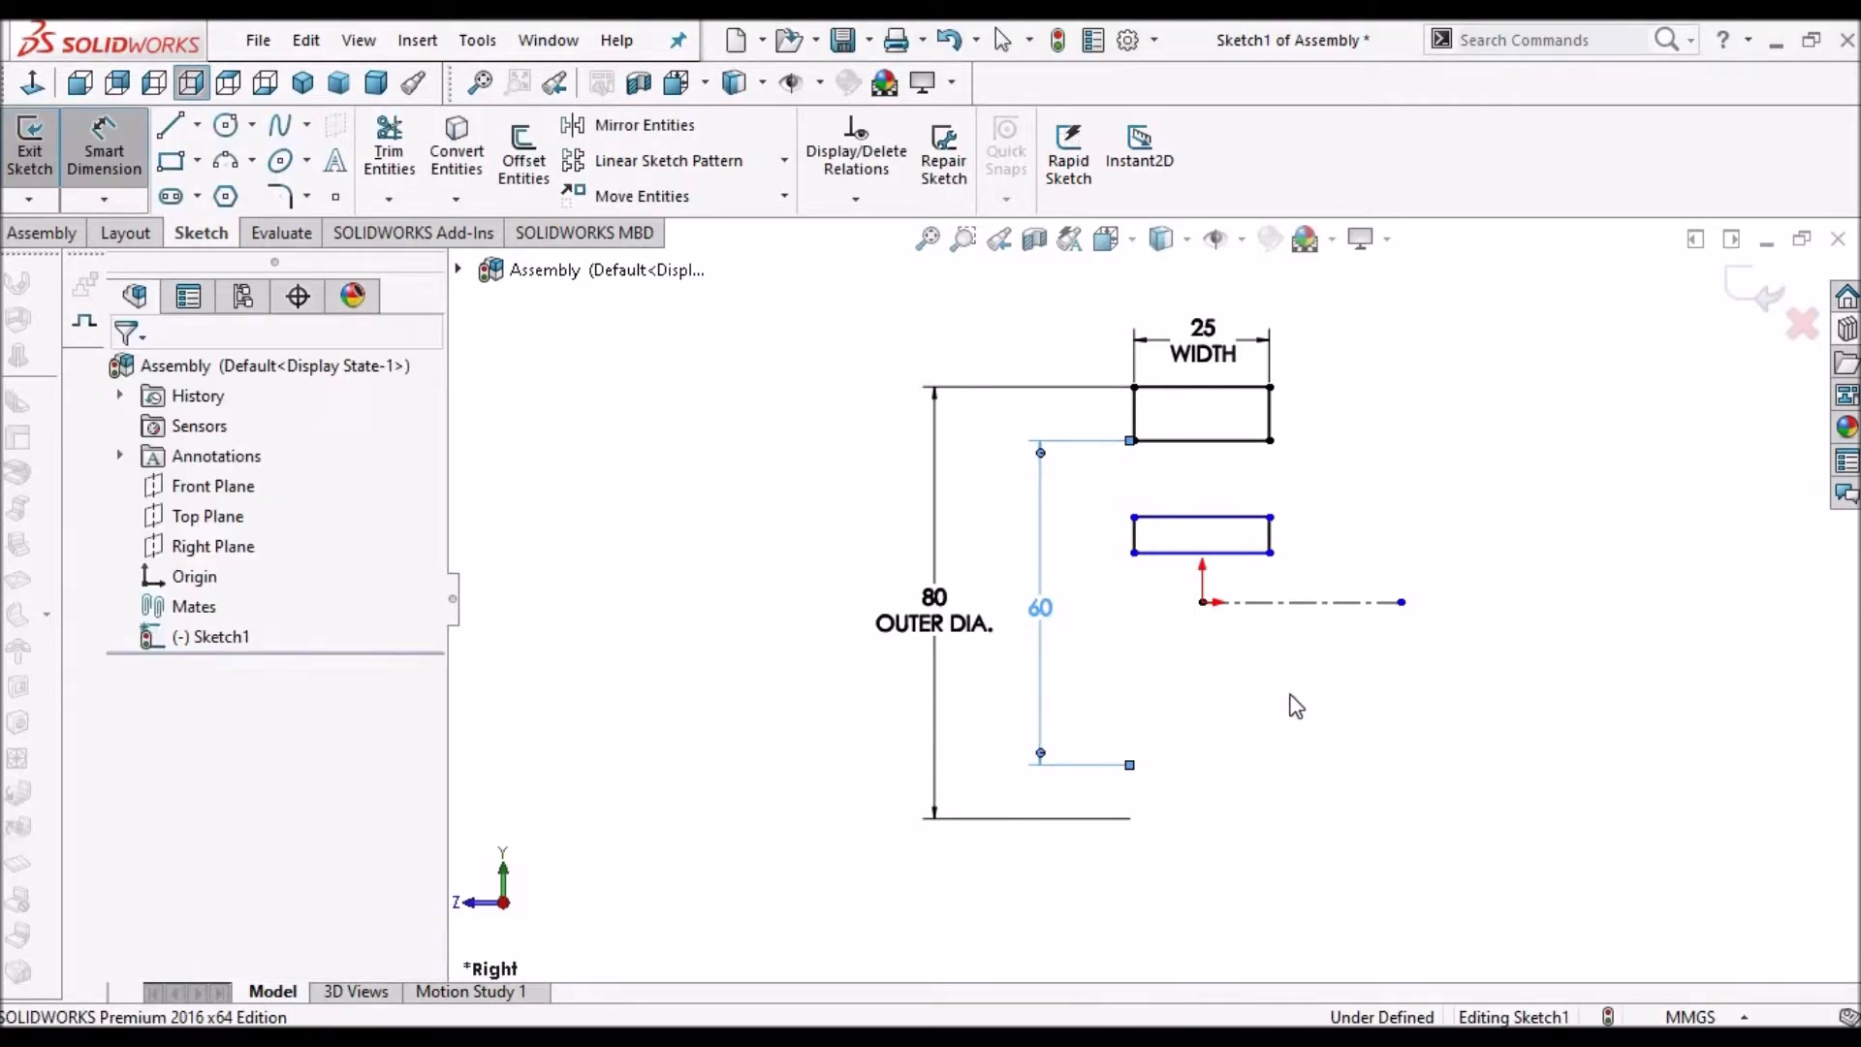
- Add a 35 mm diameter dimension between the centerline and the lower rectangle's bottom edge, placed on the side opposite the 60 mm dimension
click(104, 145)
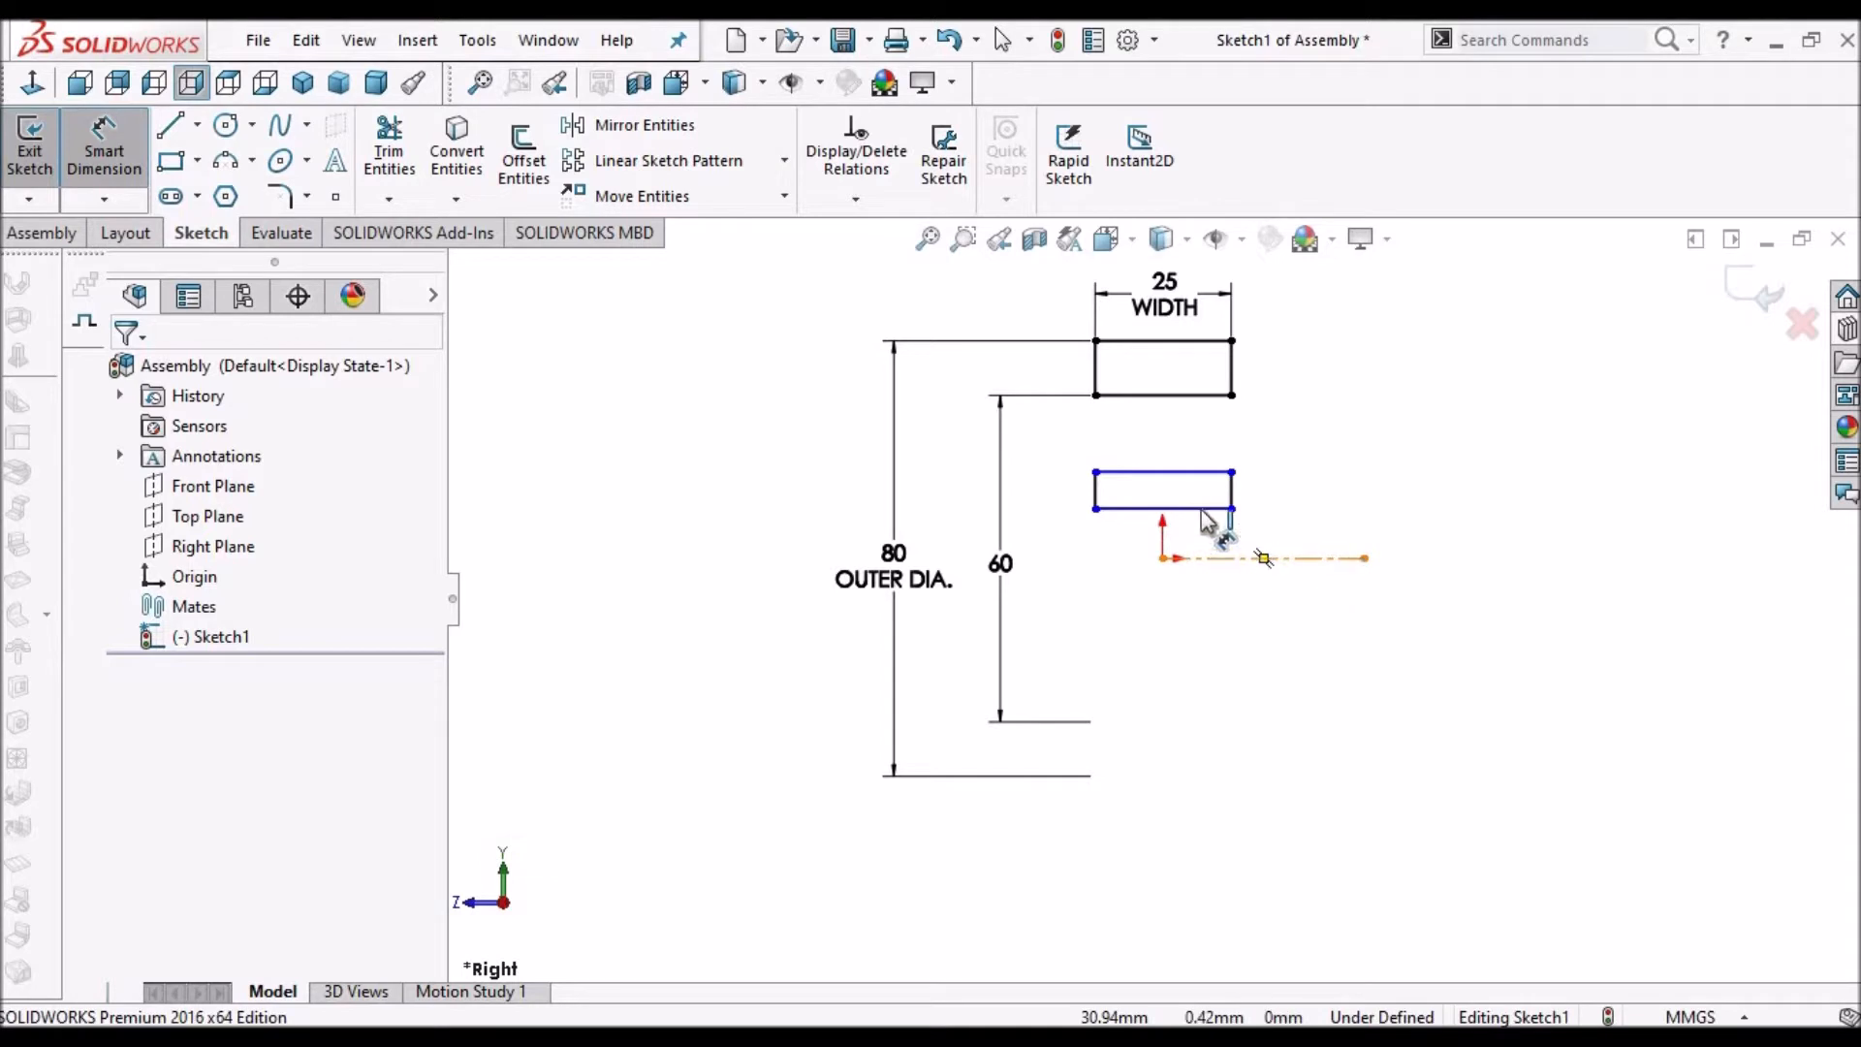
click(1207, 558)
click(1202, 511)
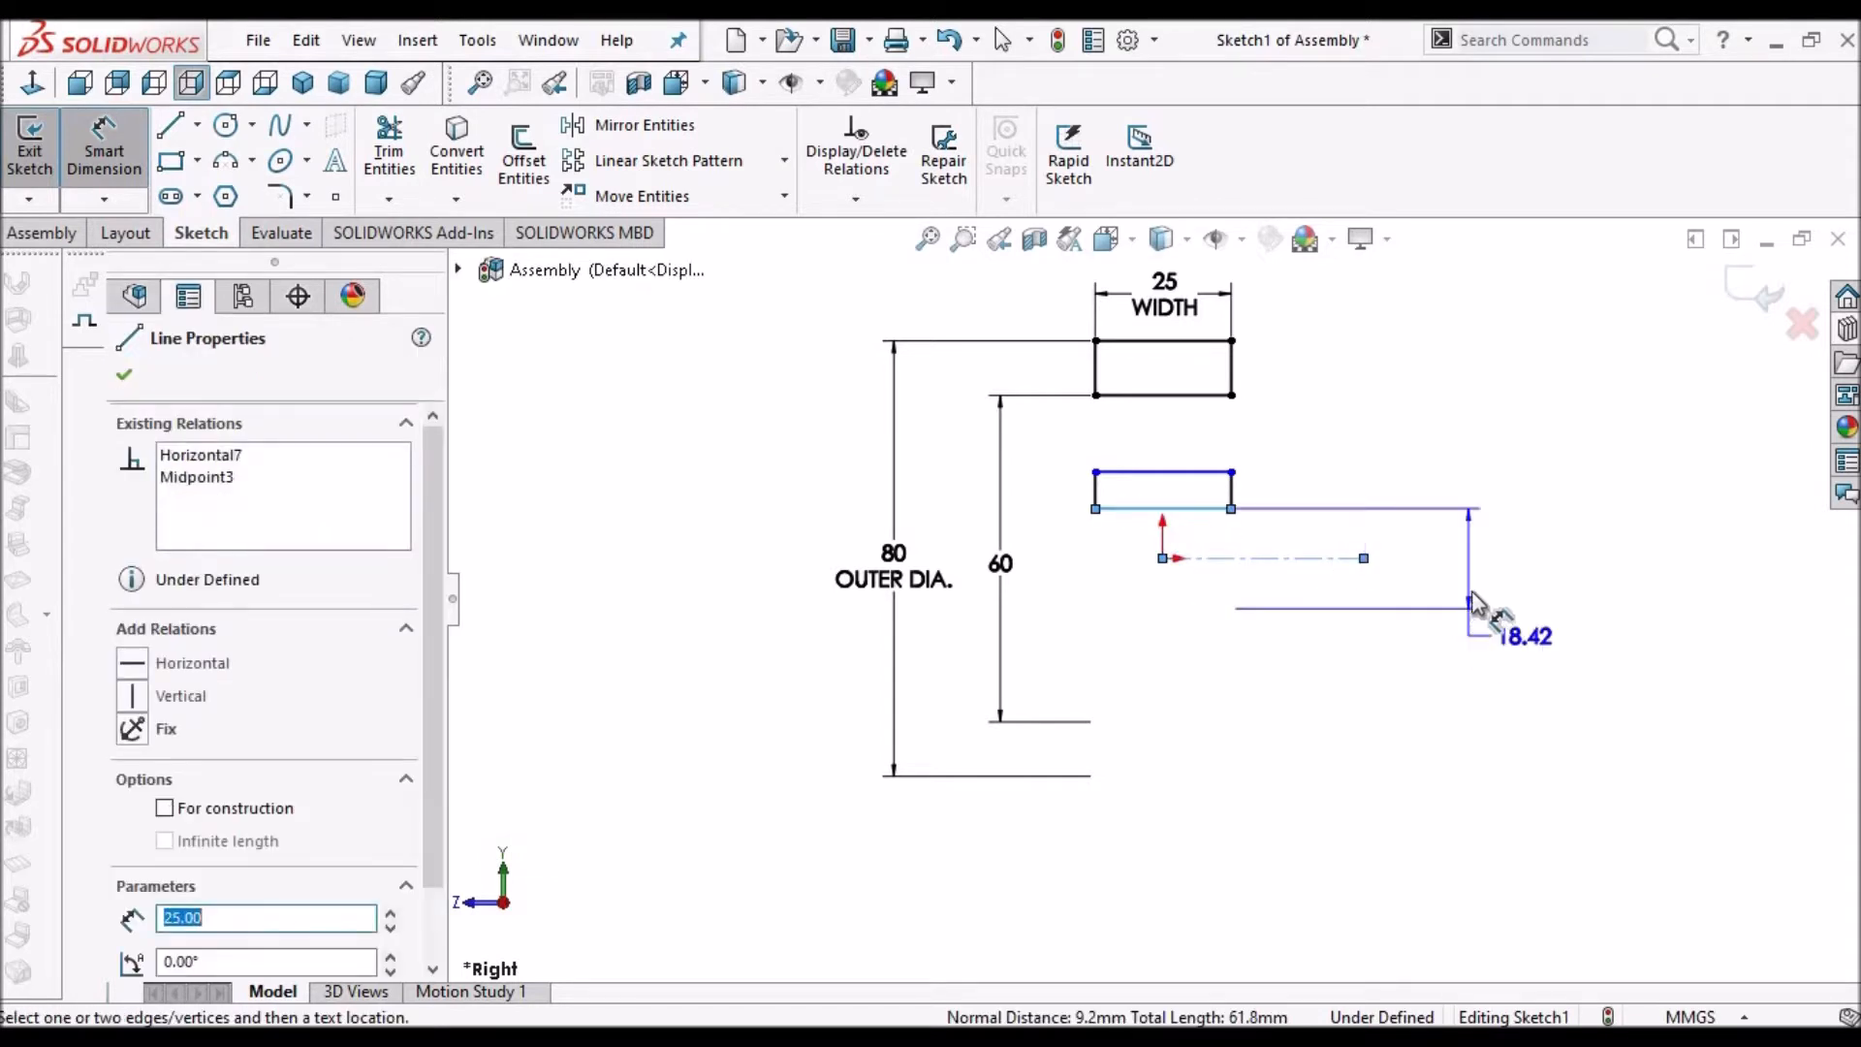
click(1476, 571)
text(35)
click(1429, 671)
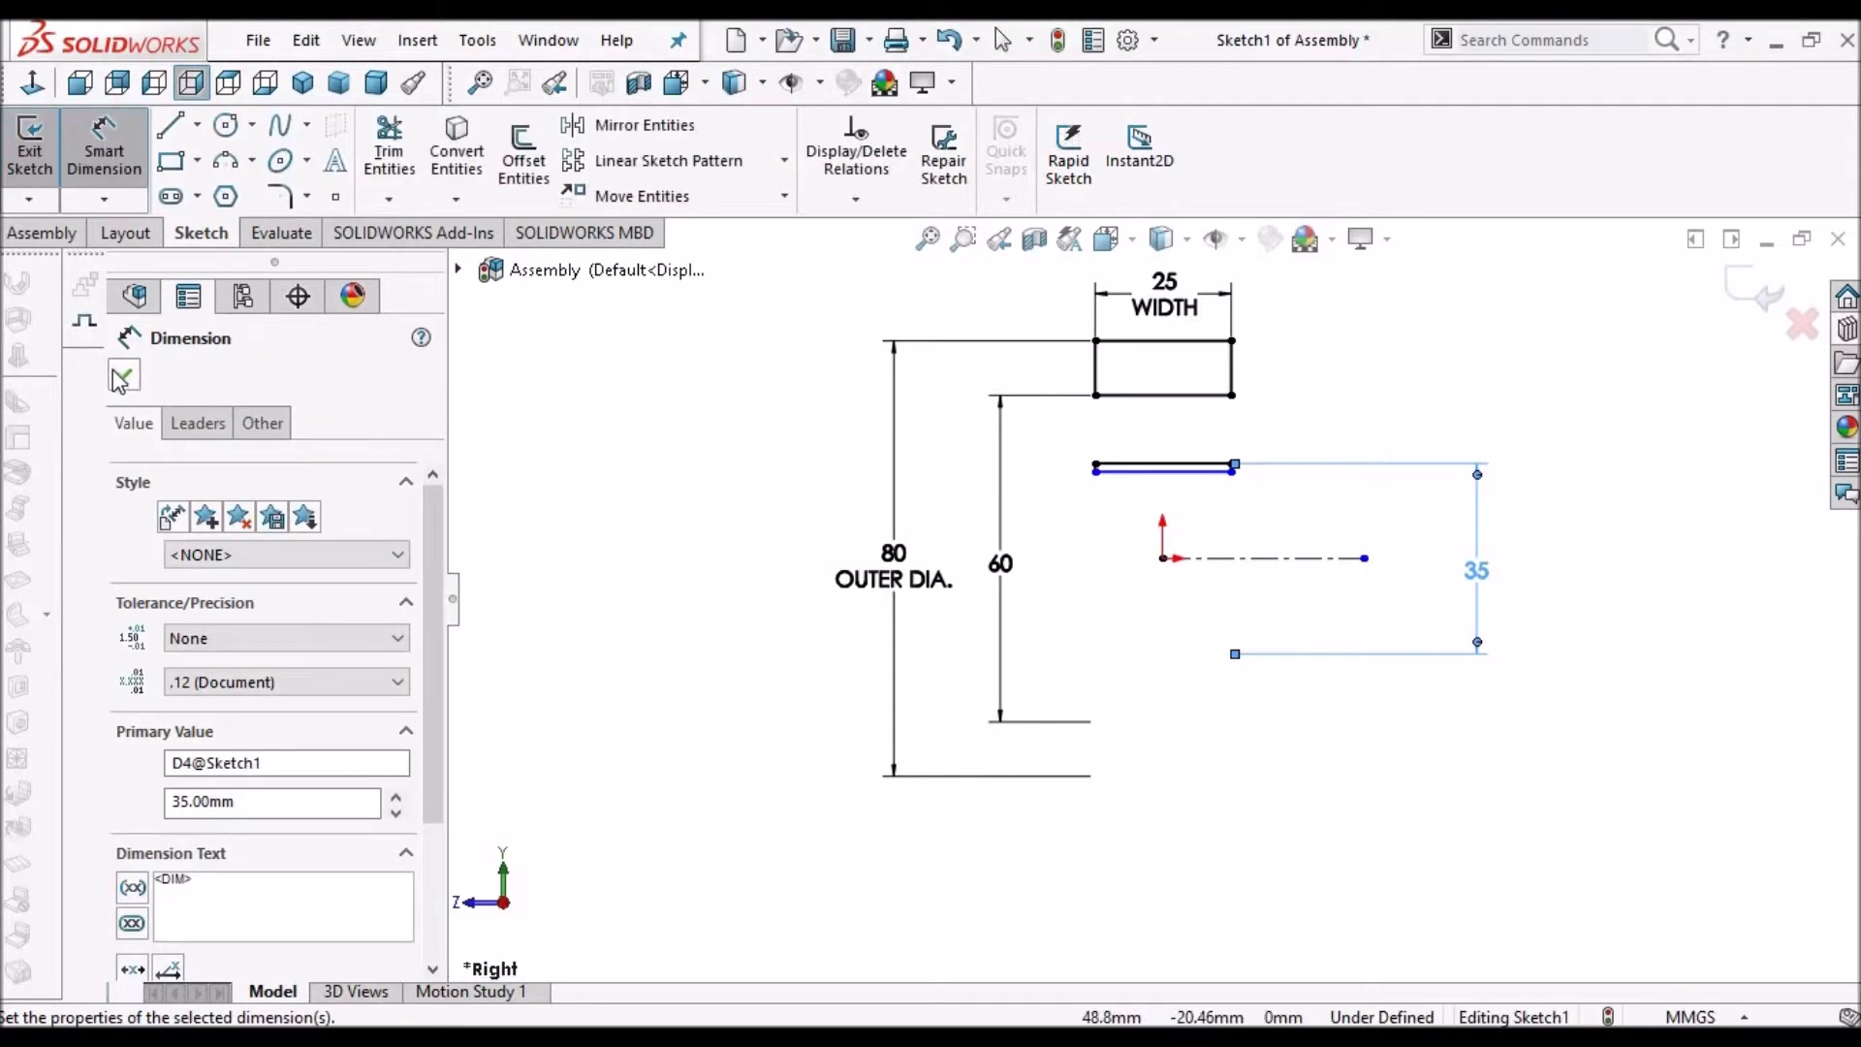
key(Escape)
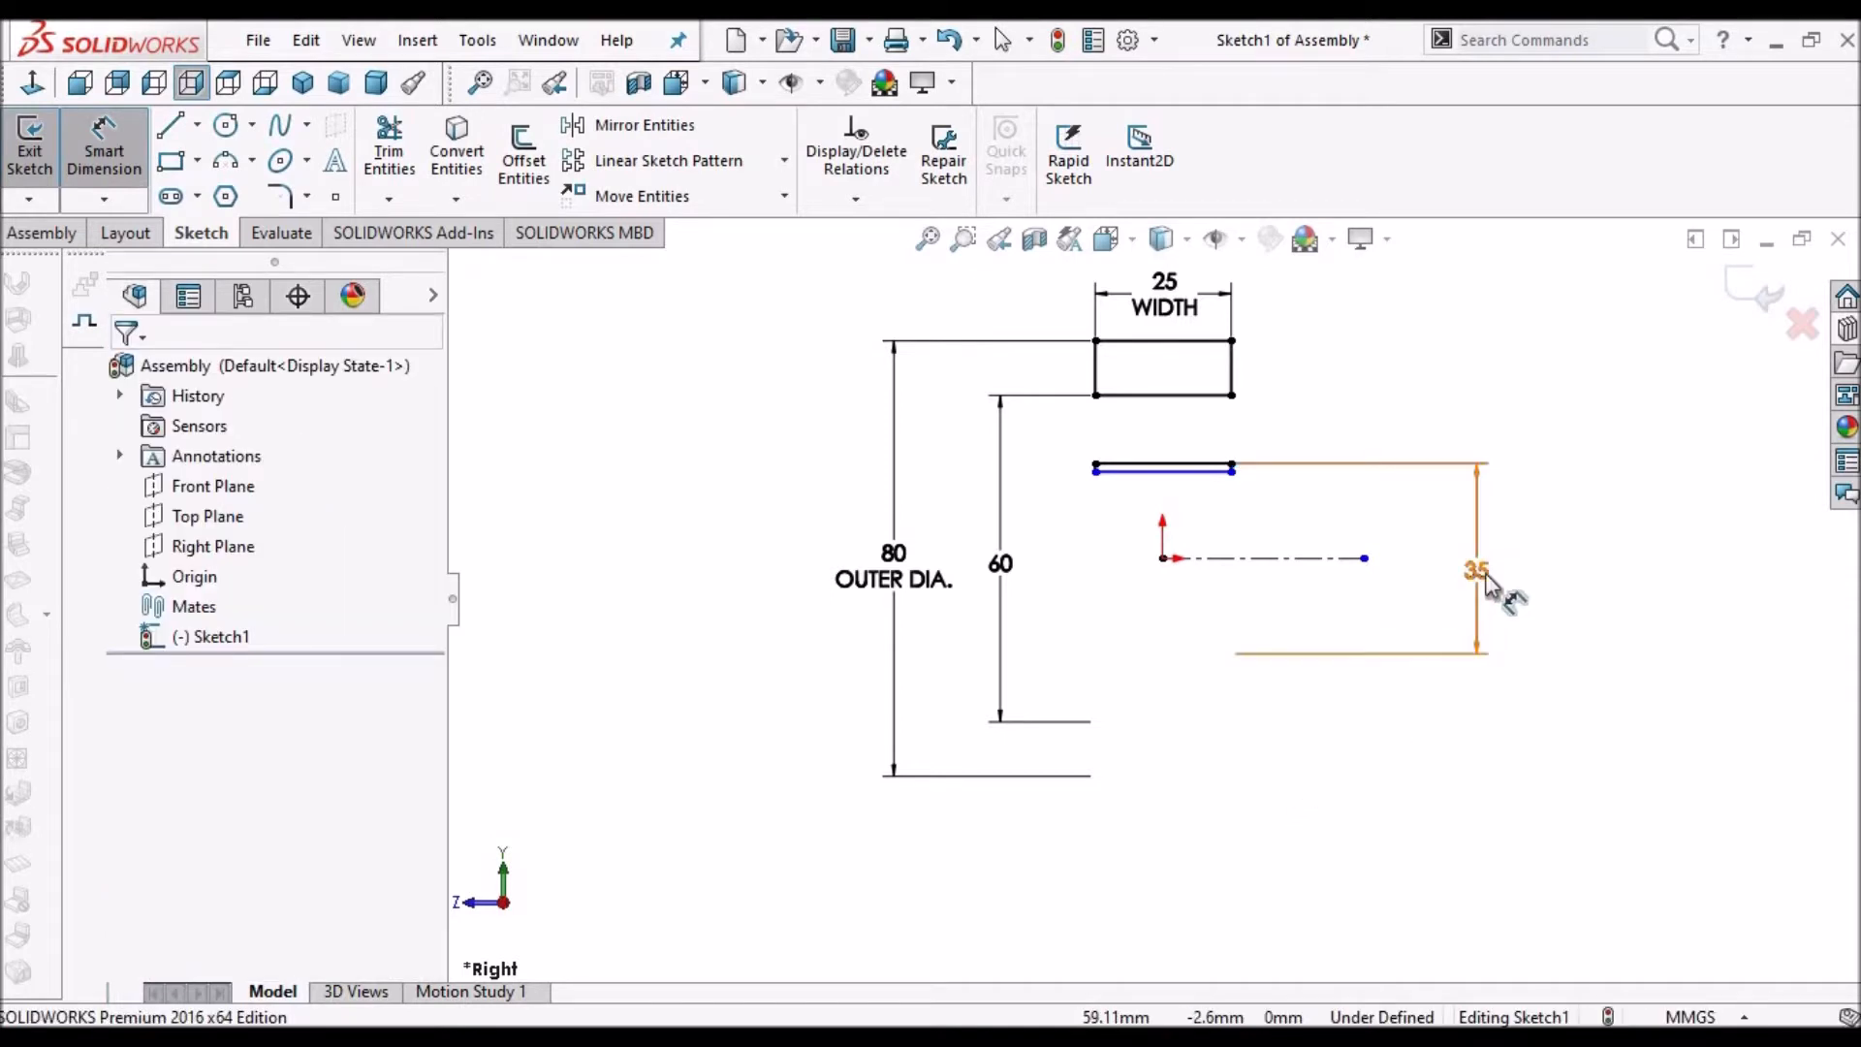
- Add the text BORE DIA. below the 35 mm diameter dimension value
click(1486, 580)
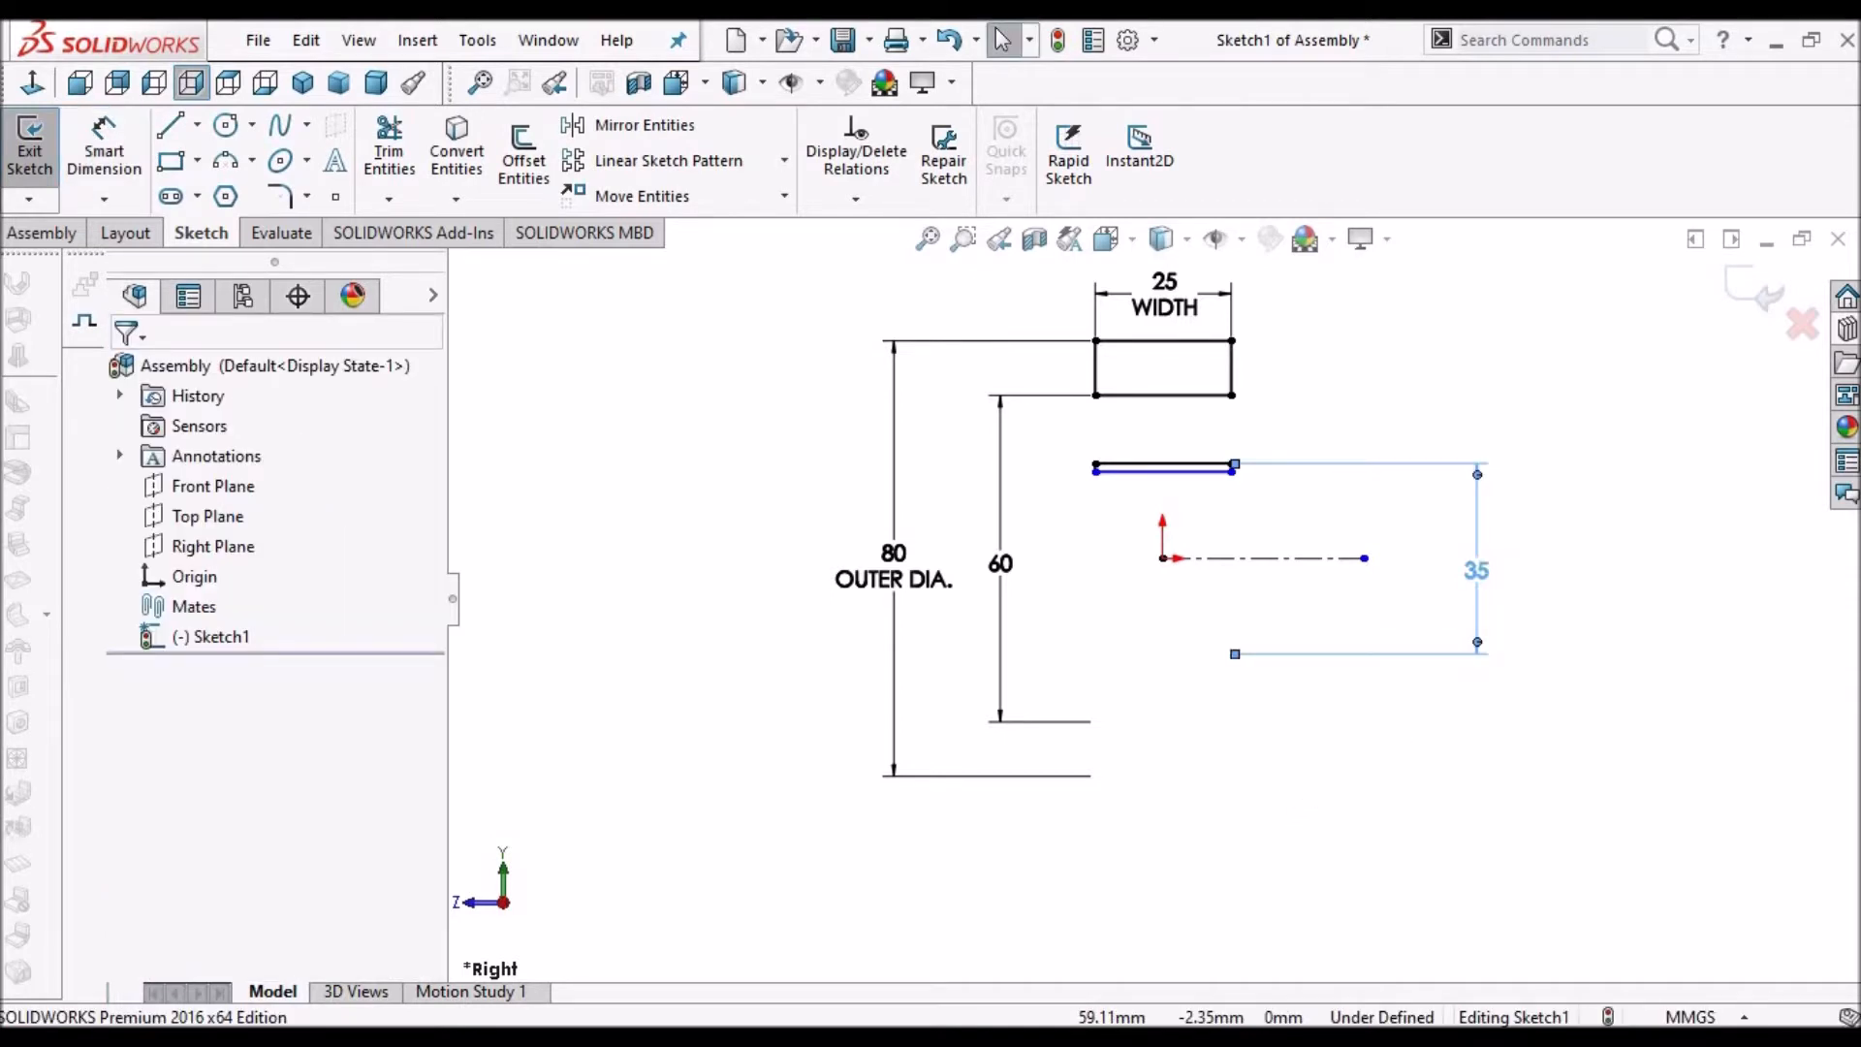
click(236, 889)
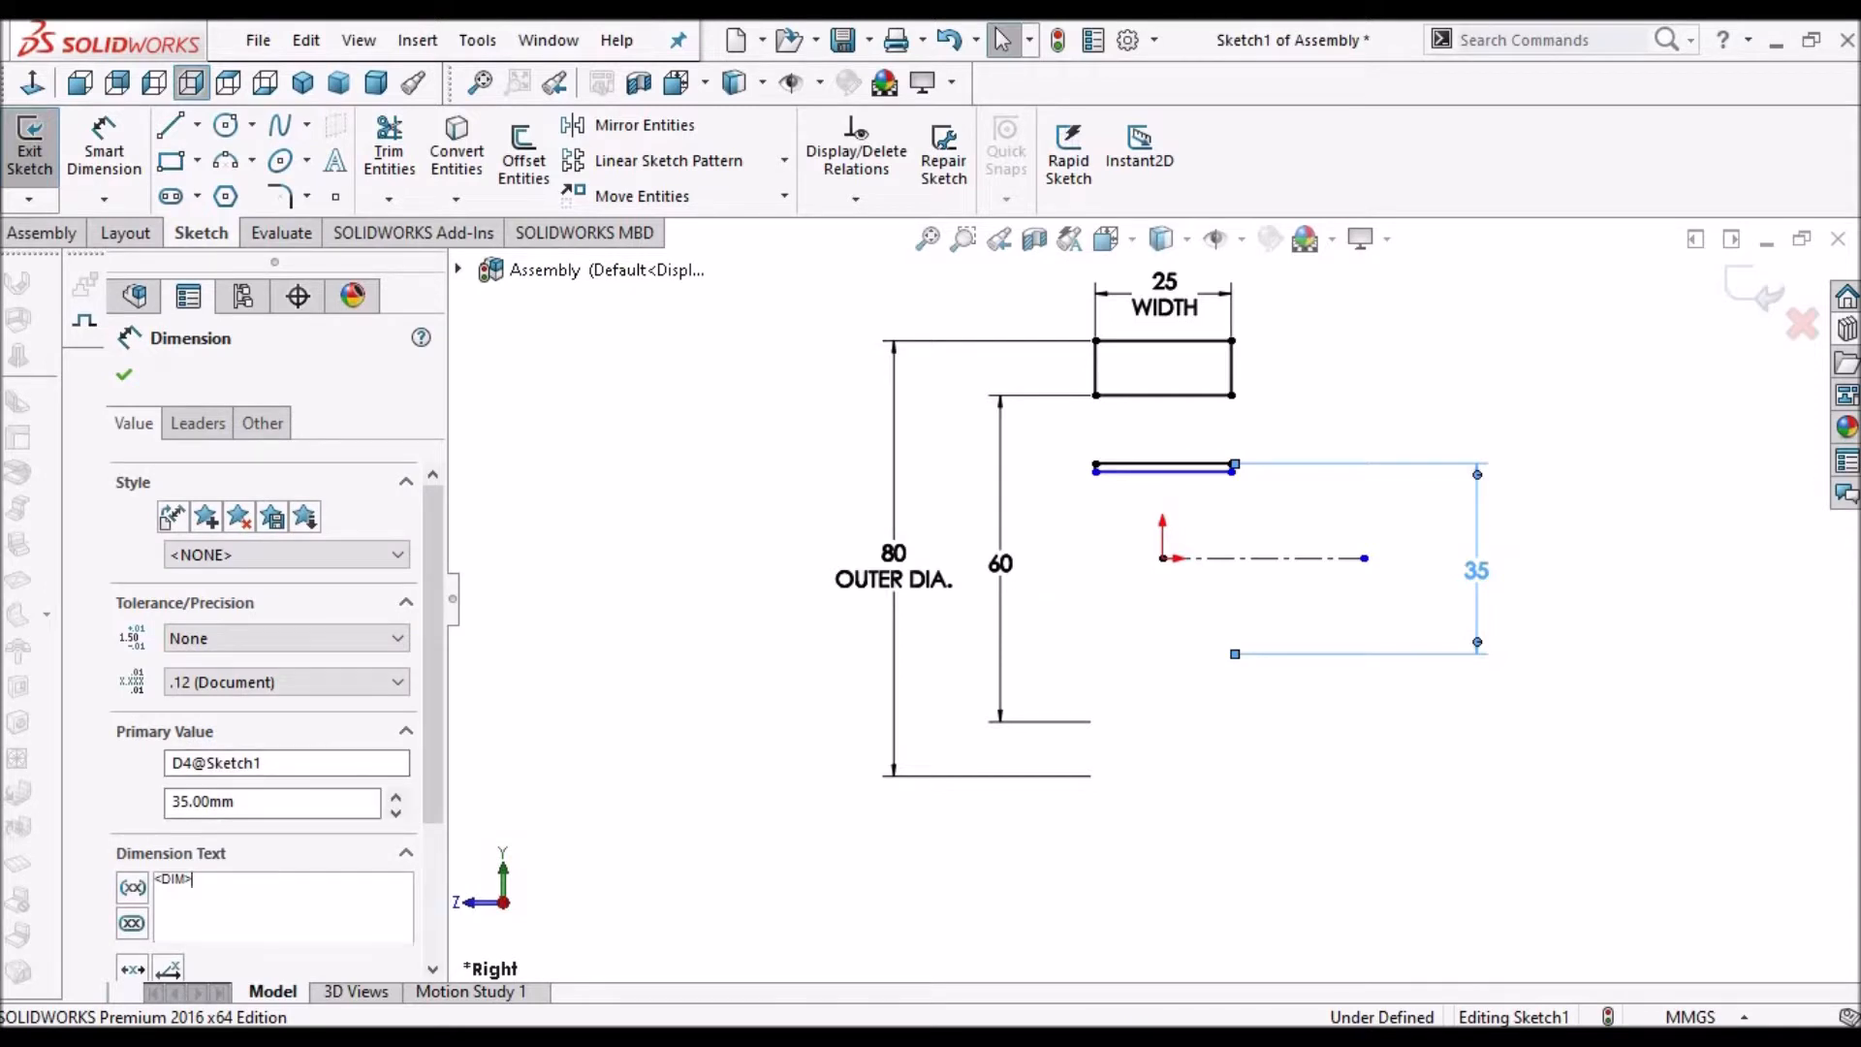
key(Return)
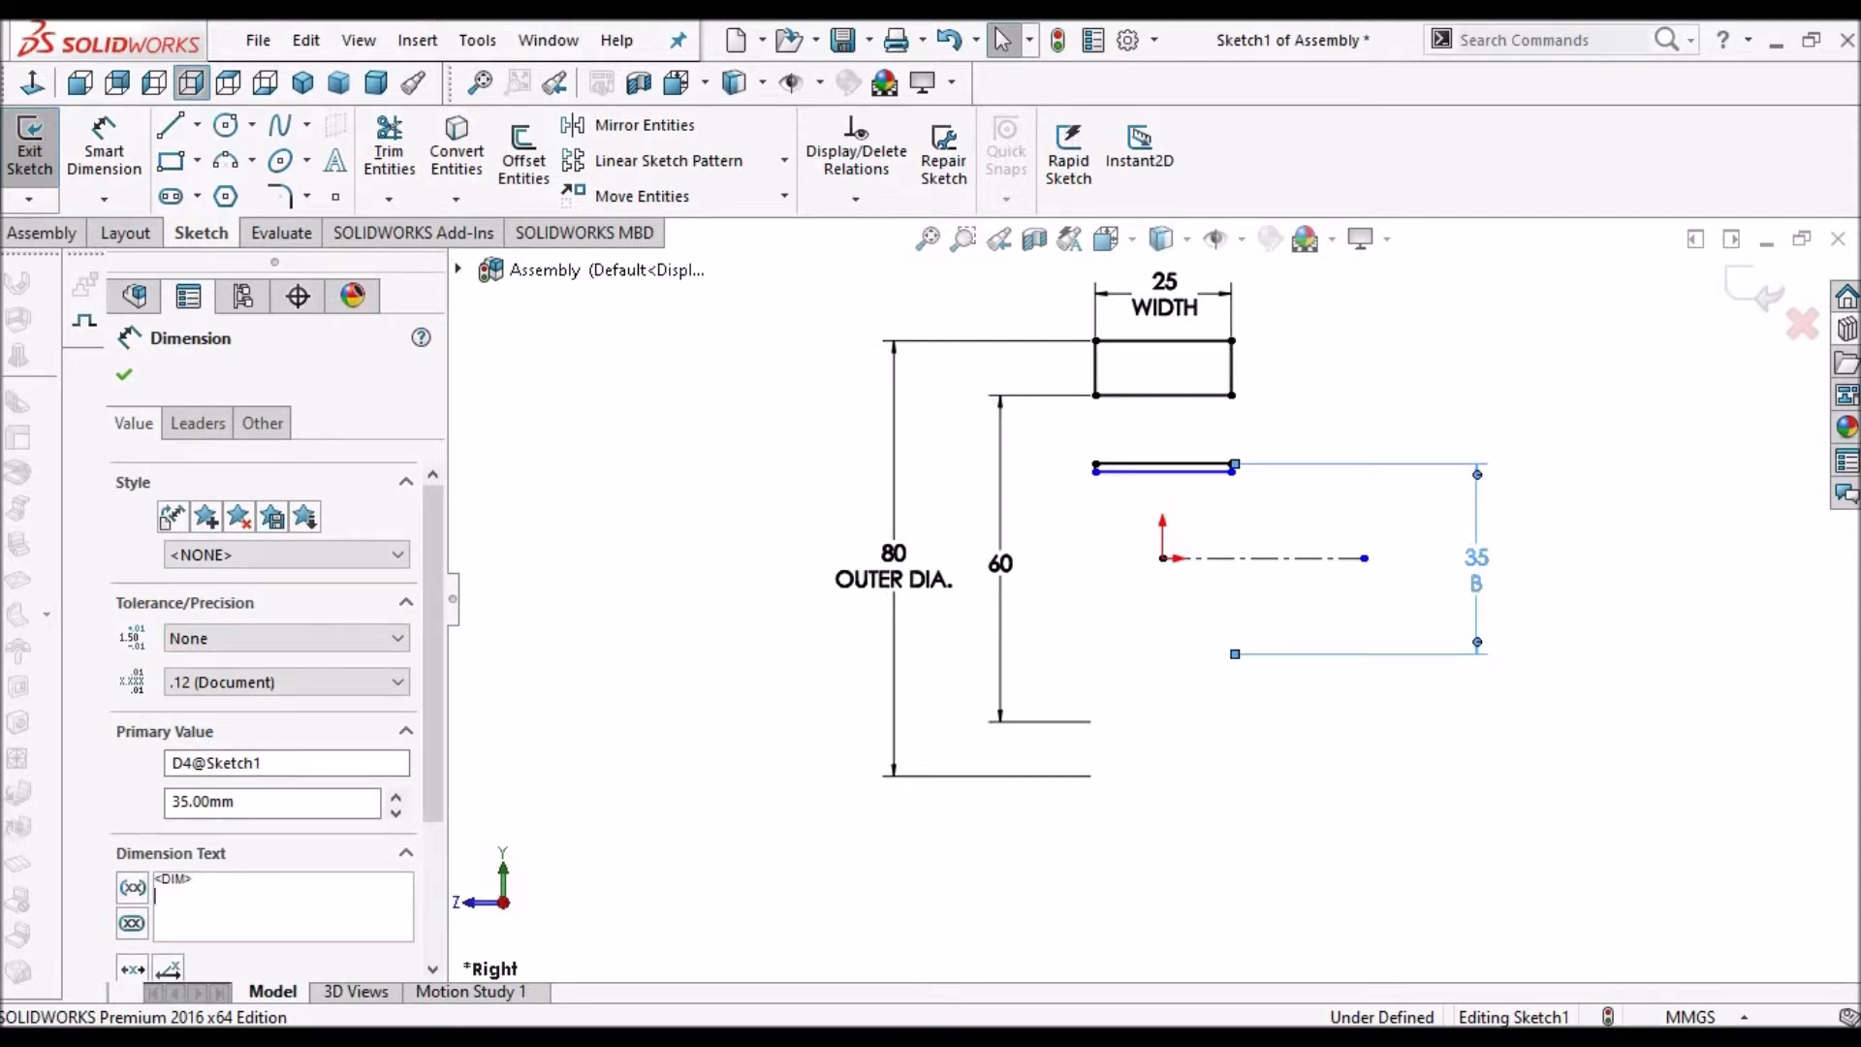
text(BORE DIA.)
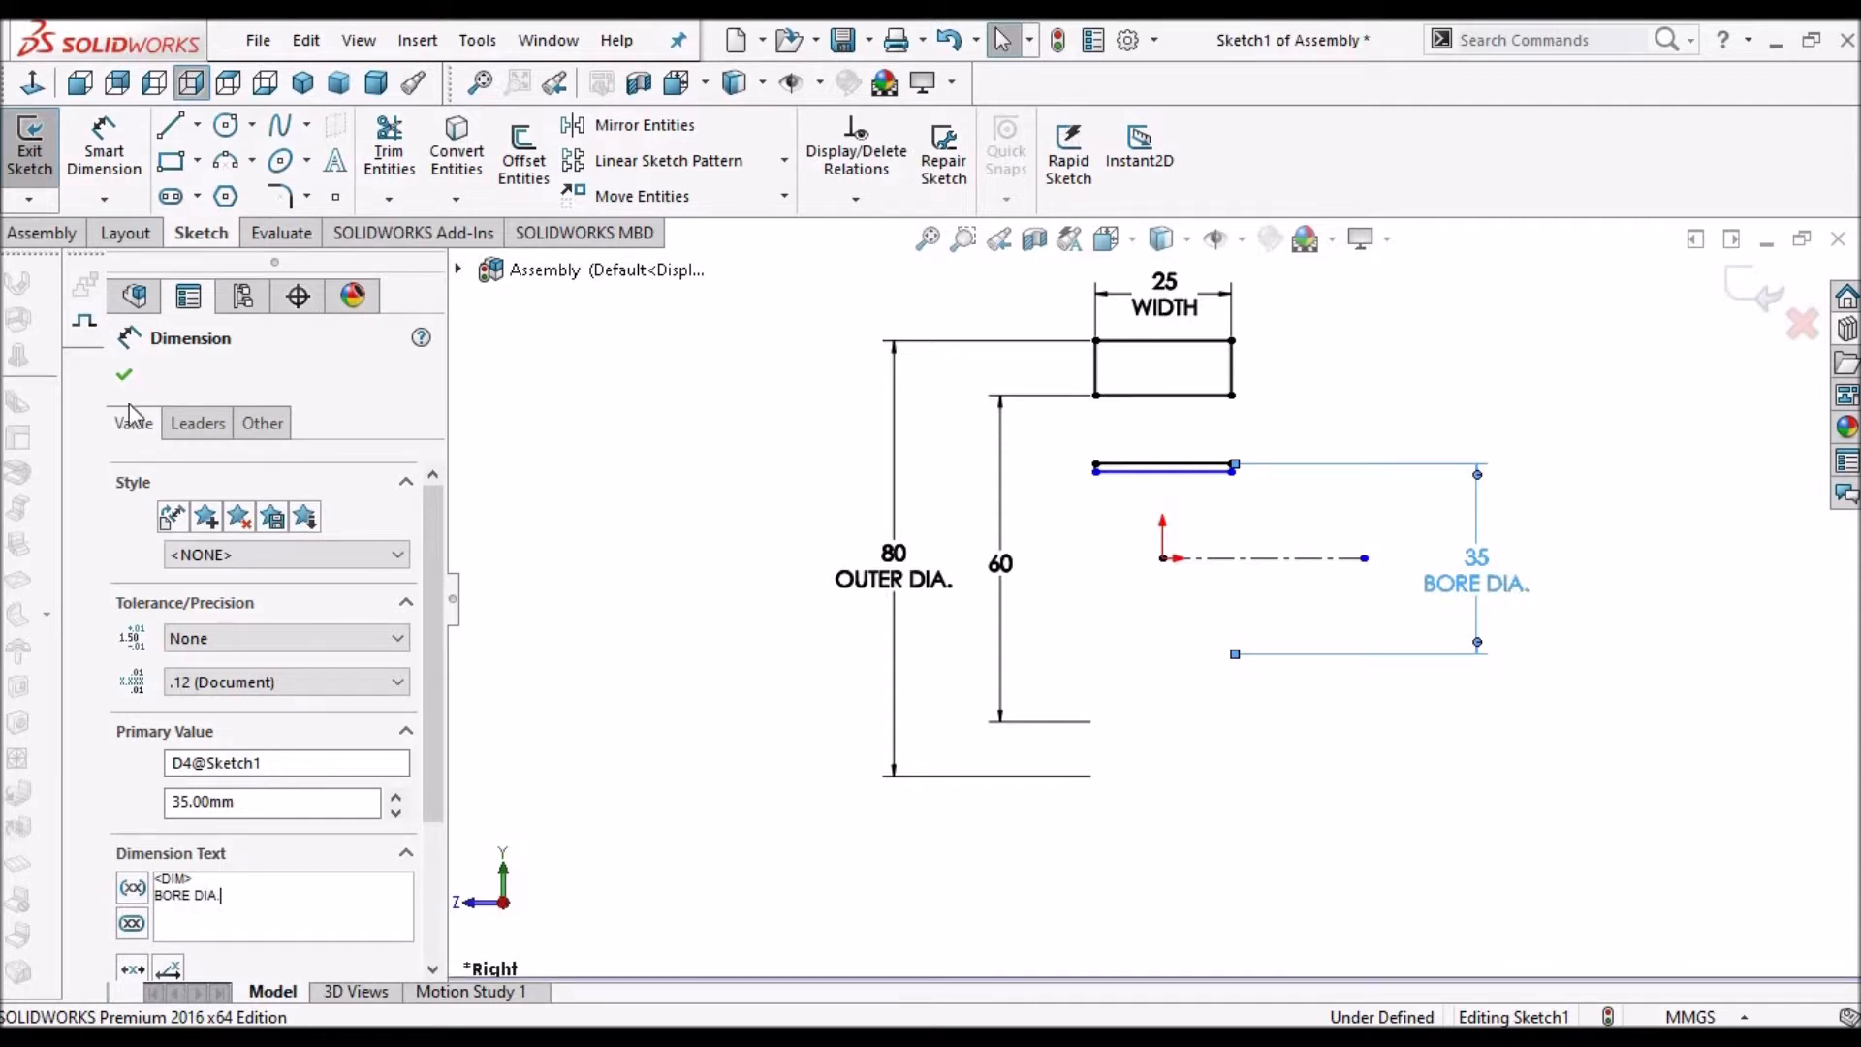
click(1285, 860)
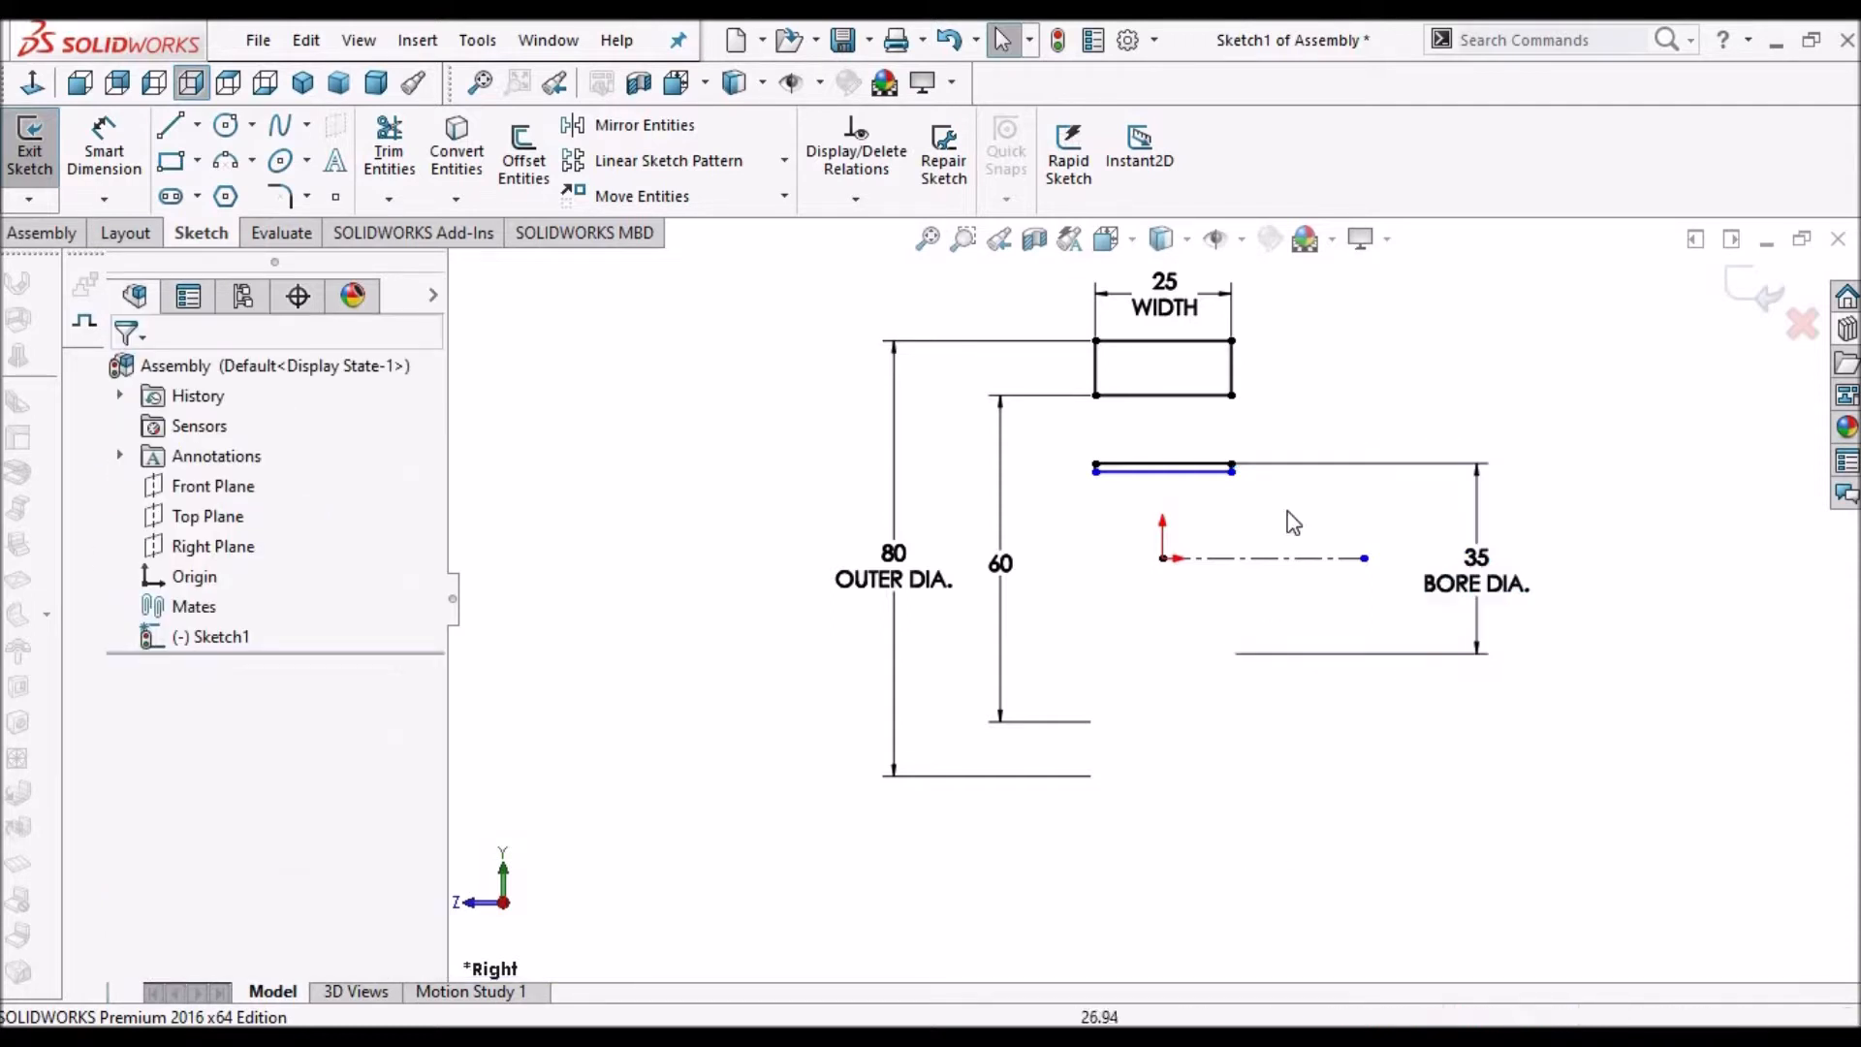
- Move the lower rectangle's free horizontal edge above its 35 mm bore edge, leaving a gap below the upper rectangle
scroll(1293, 523, down, 4)
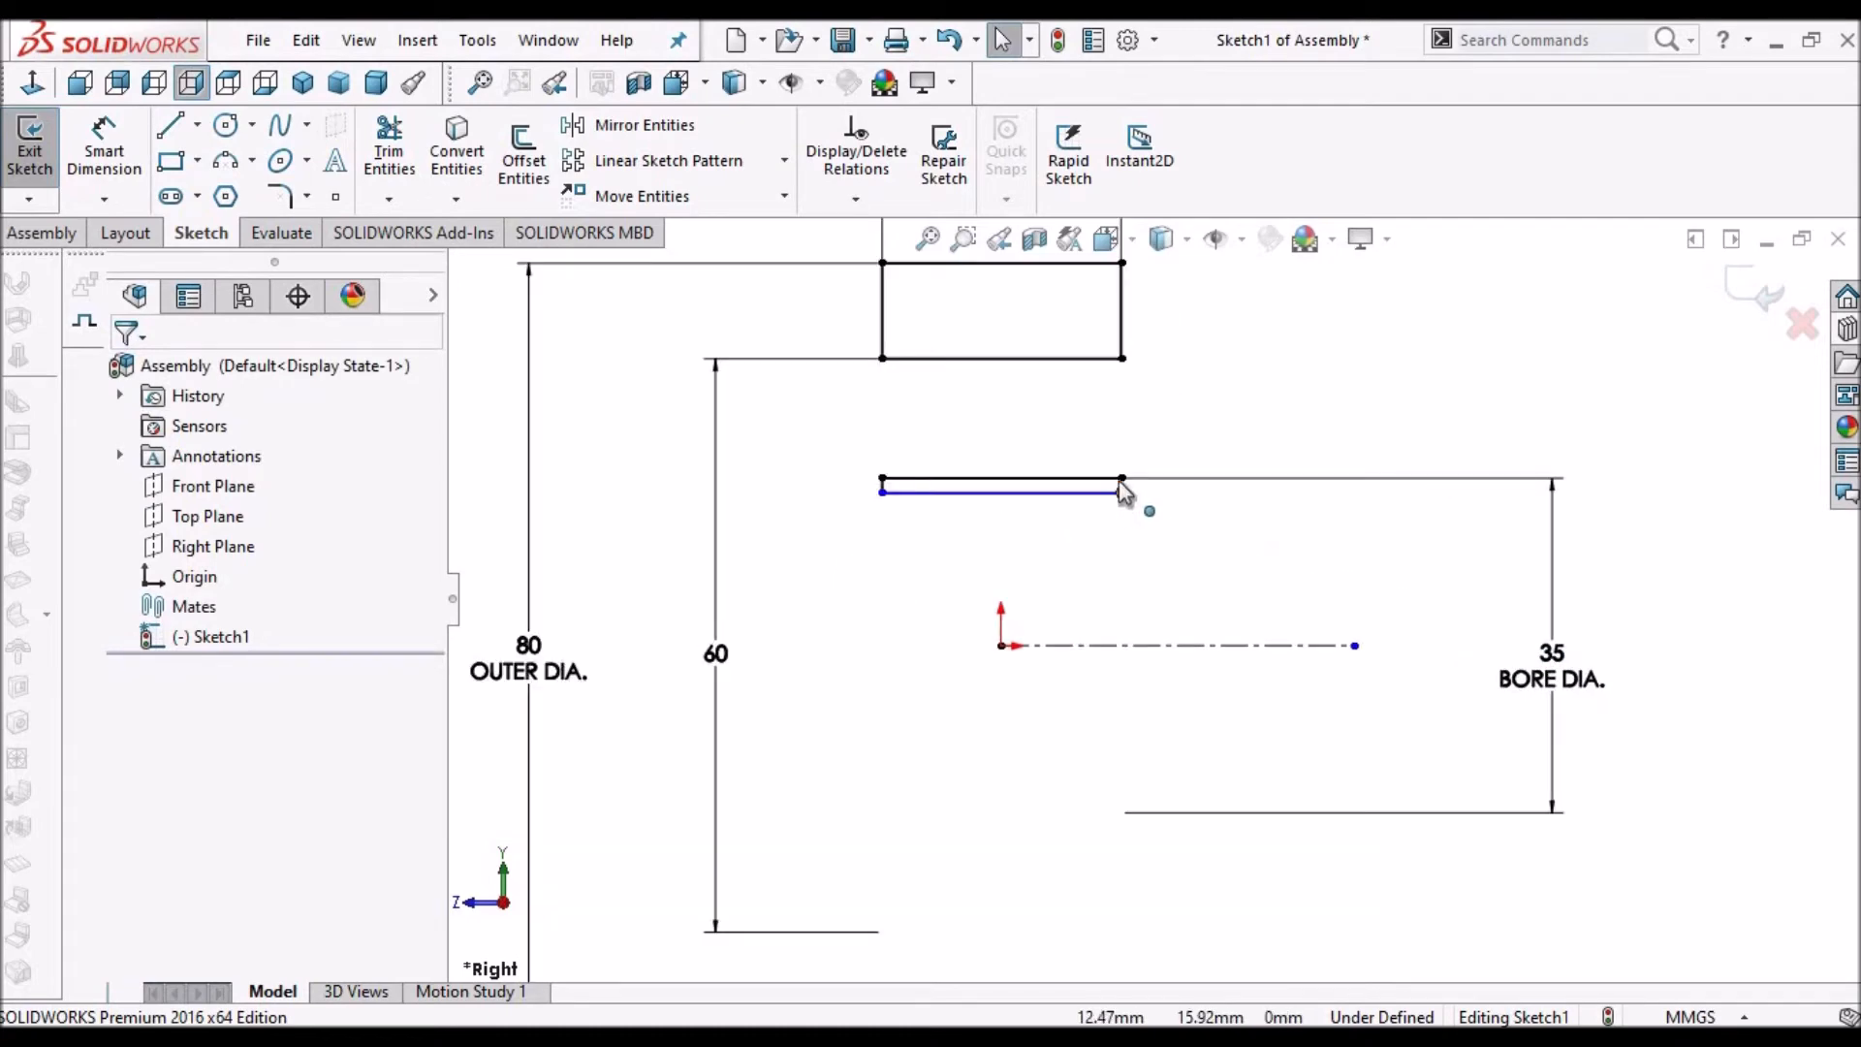
click(1114, 444)
drag(1095, 410, 982, 402)
click(881, 492)
drag(904, 371, 1058, 495)
drag(1045, 340, 1030, 399)
- Add a 50 mm diameter dimension between the centerline and the lower rectangle's top edge, placed outside the bore dimension
click(103, 145)
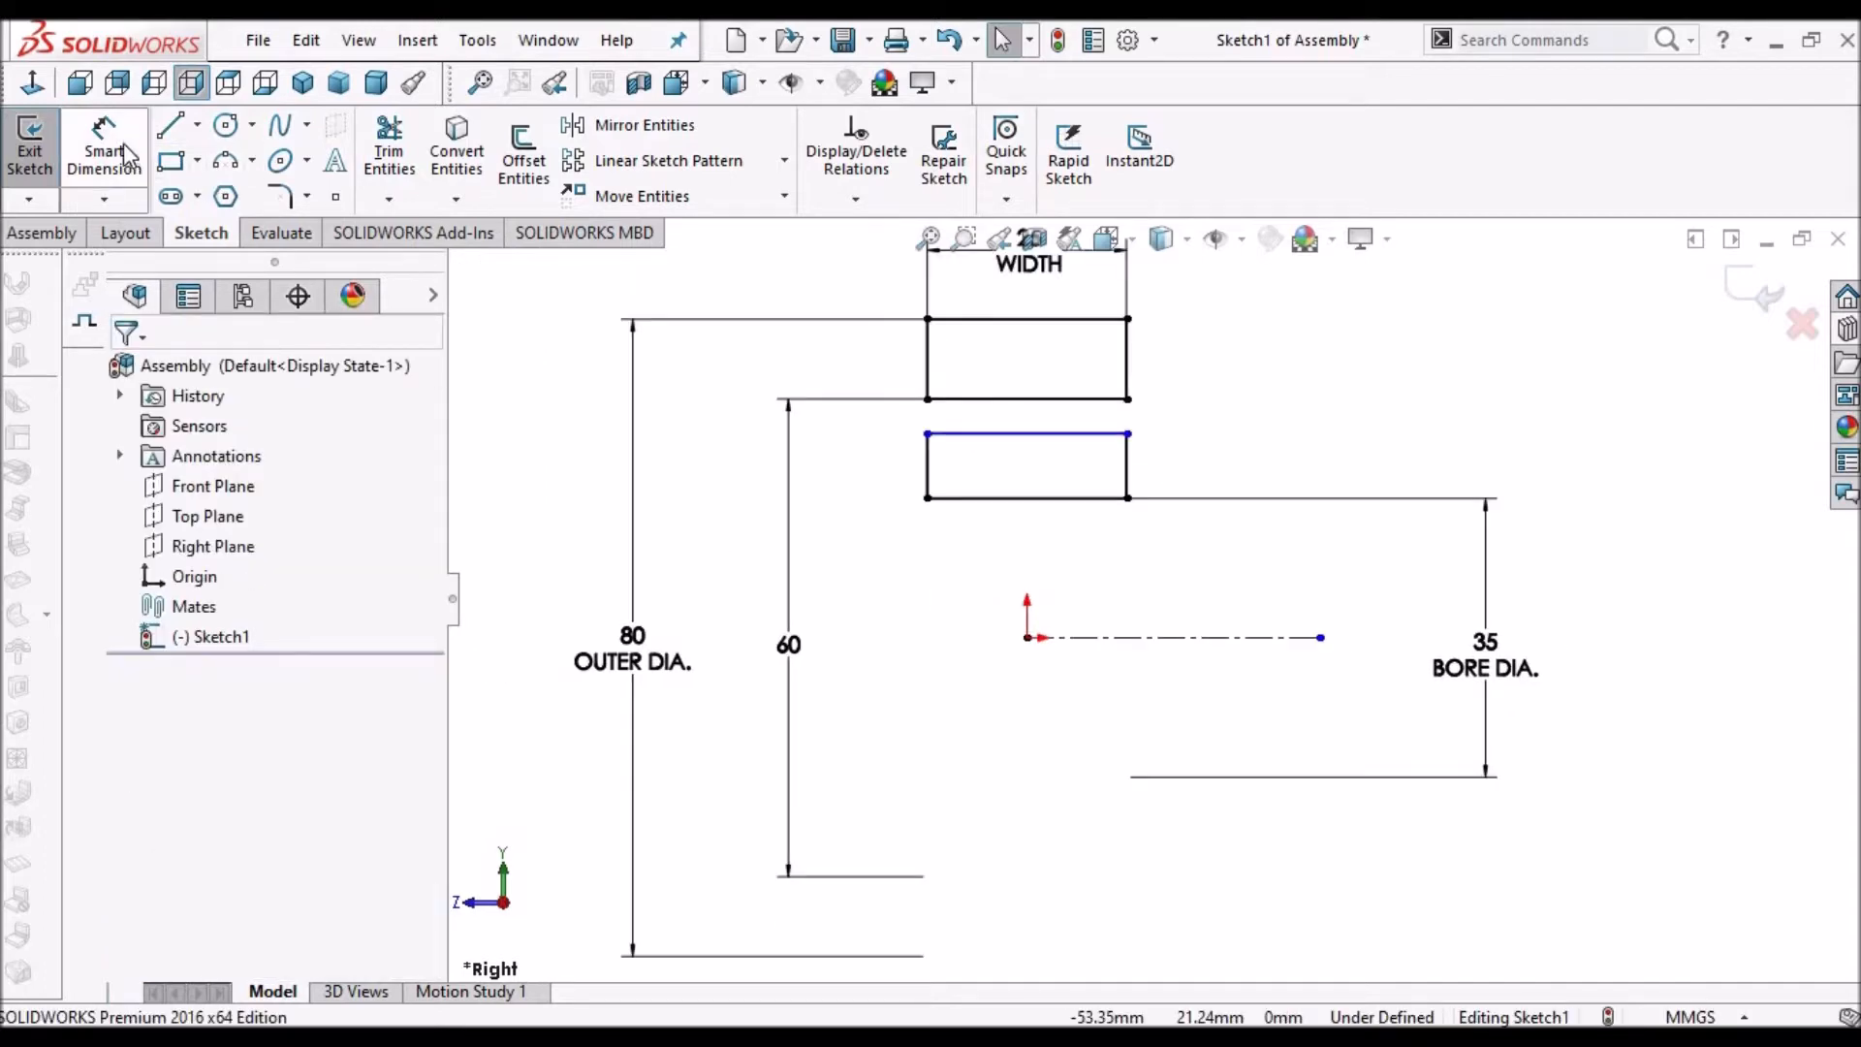
click(1156, 638)
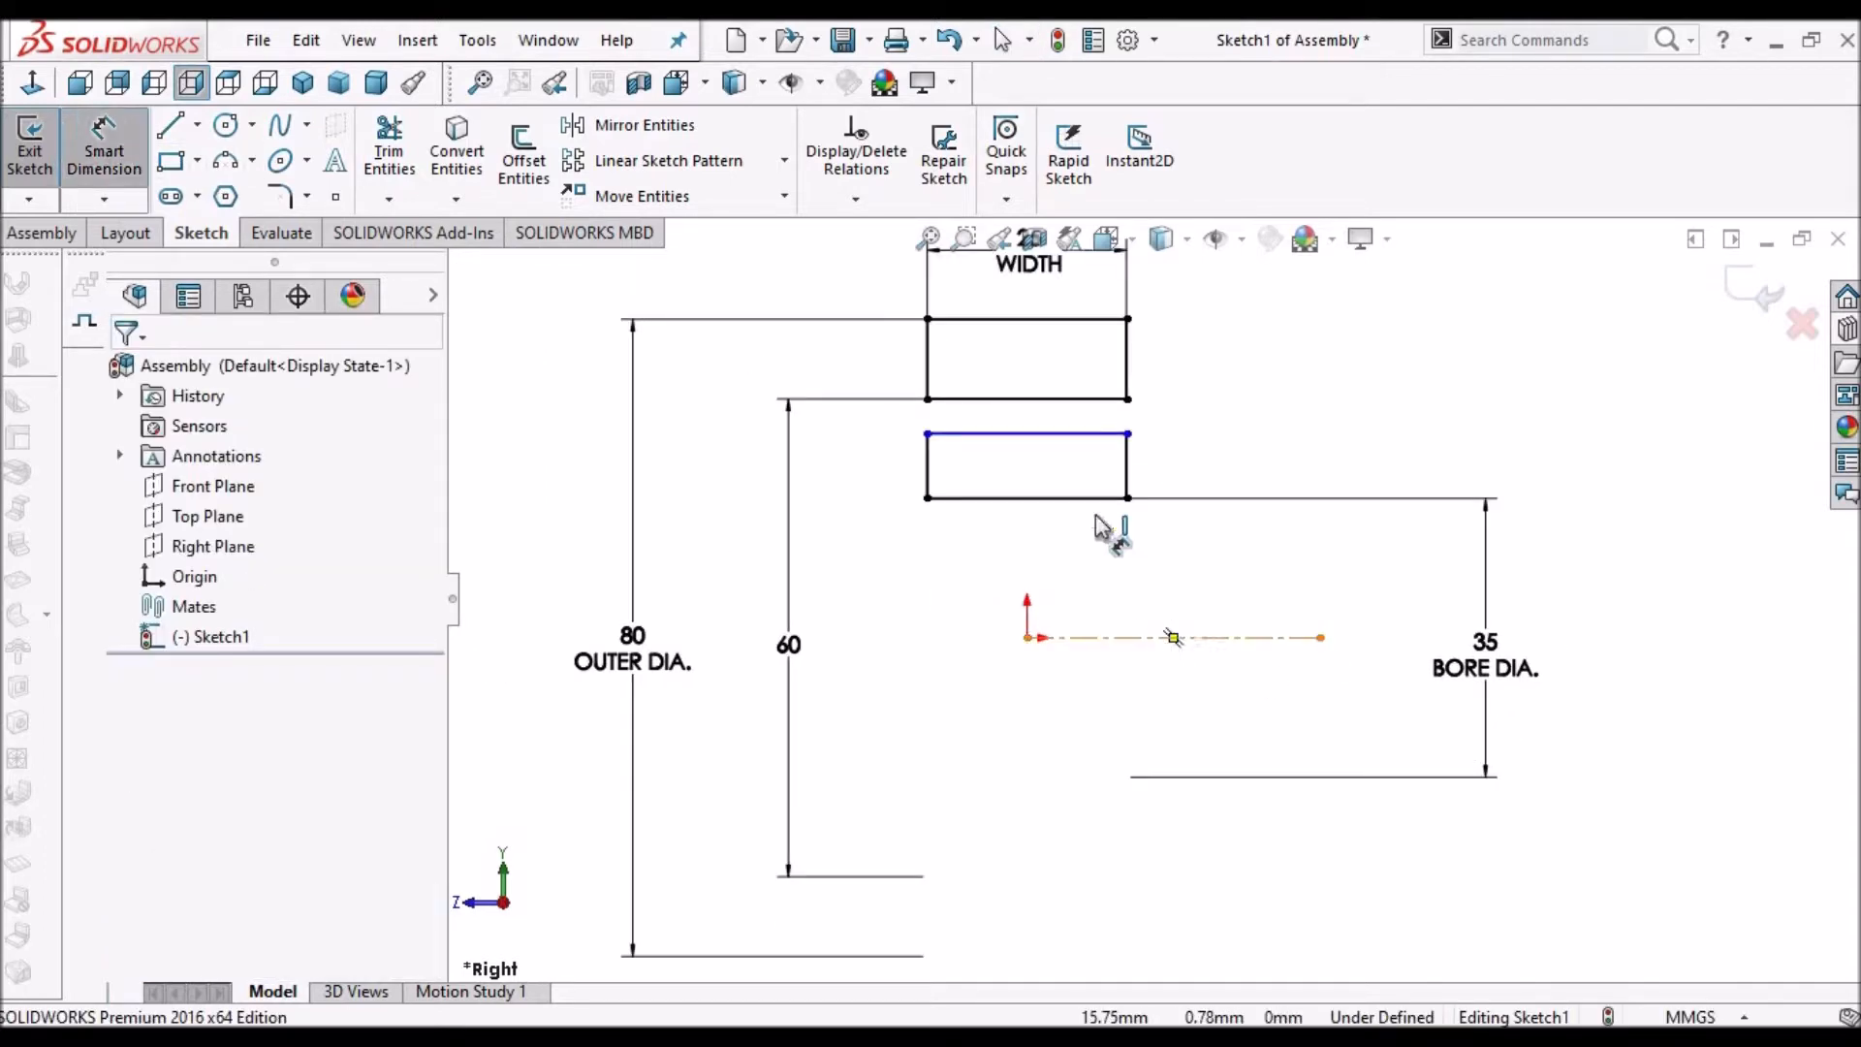
click(1066, 441)
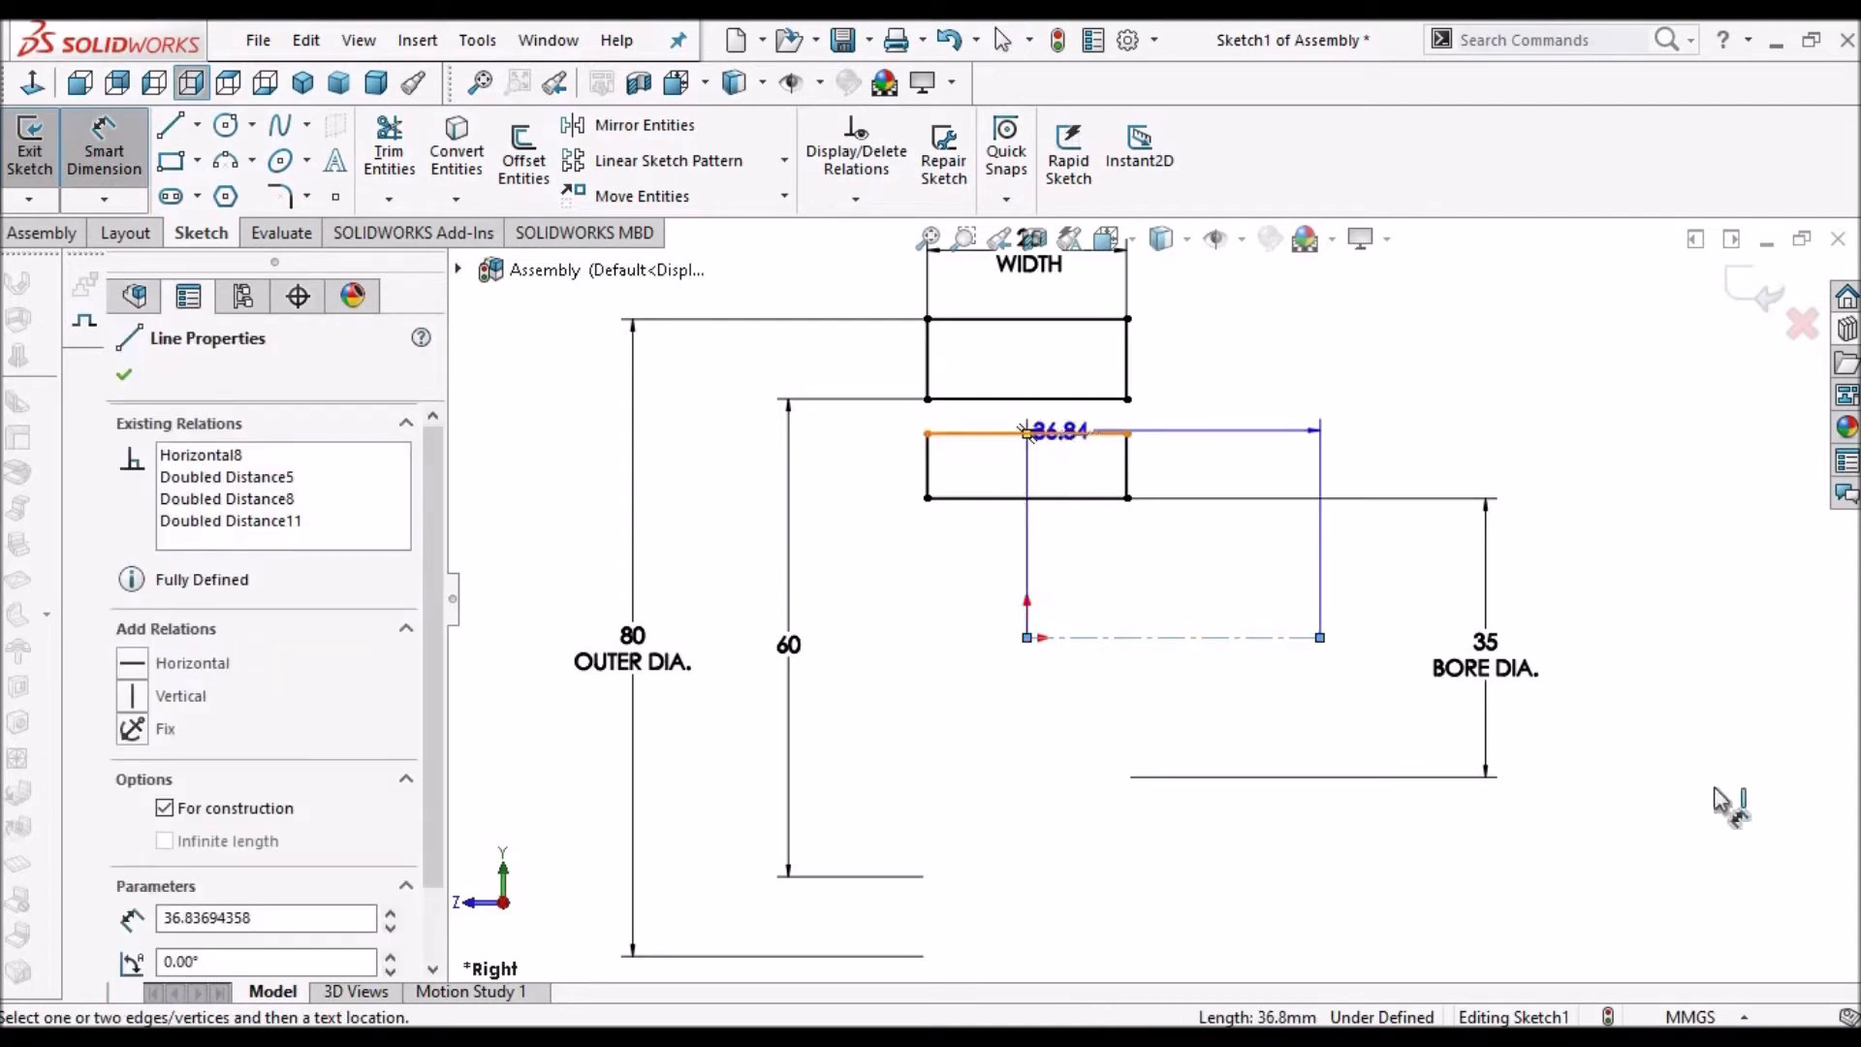
click(1639, 776)
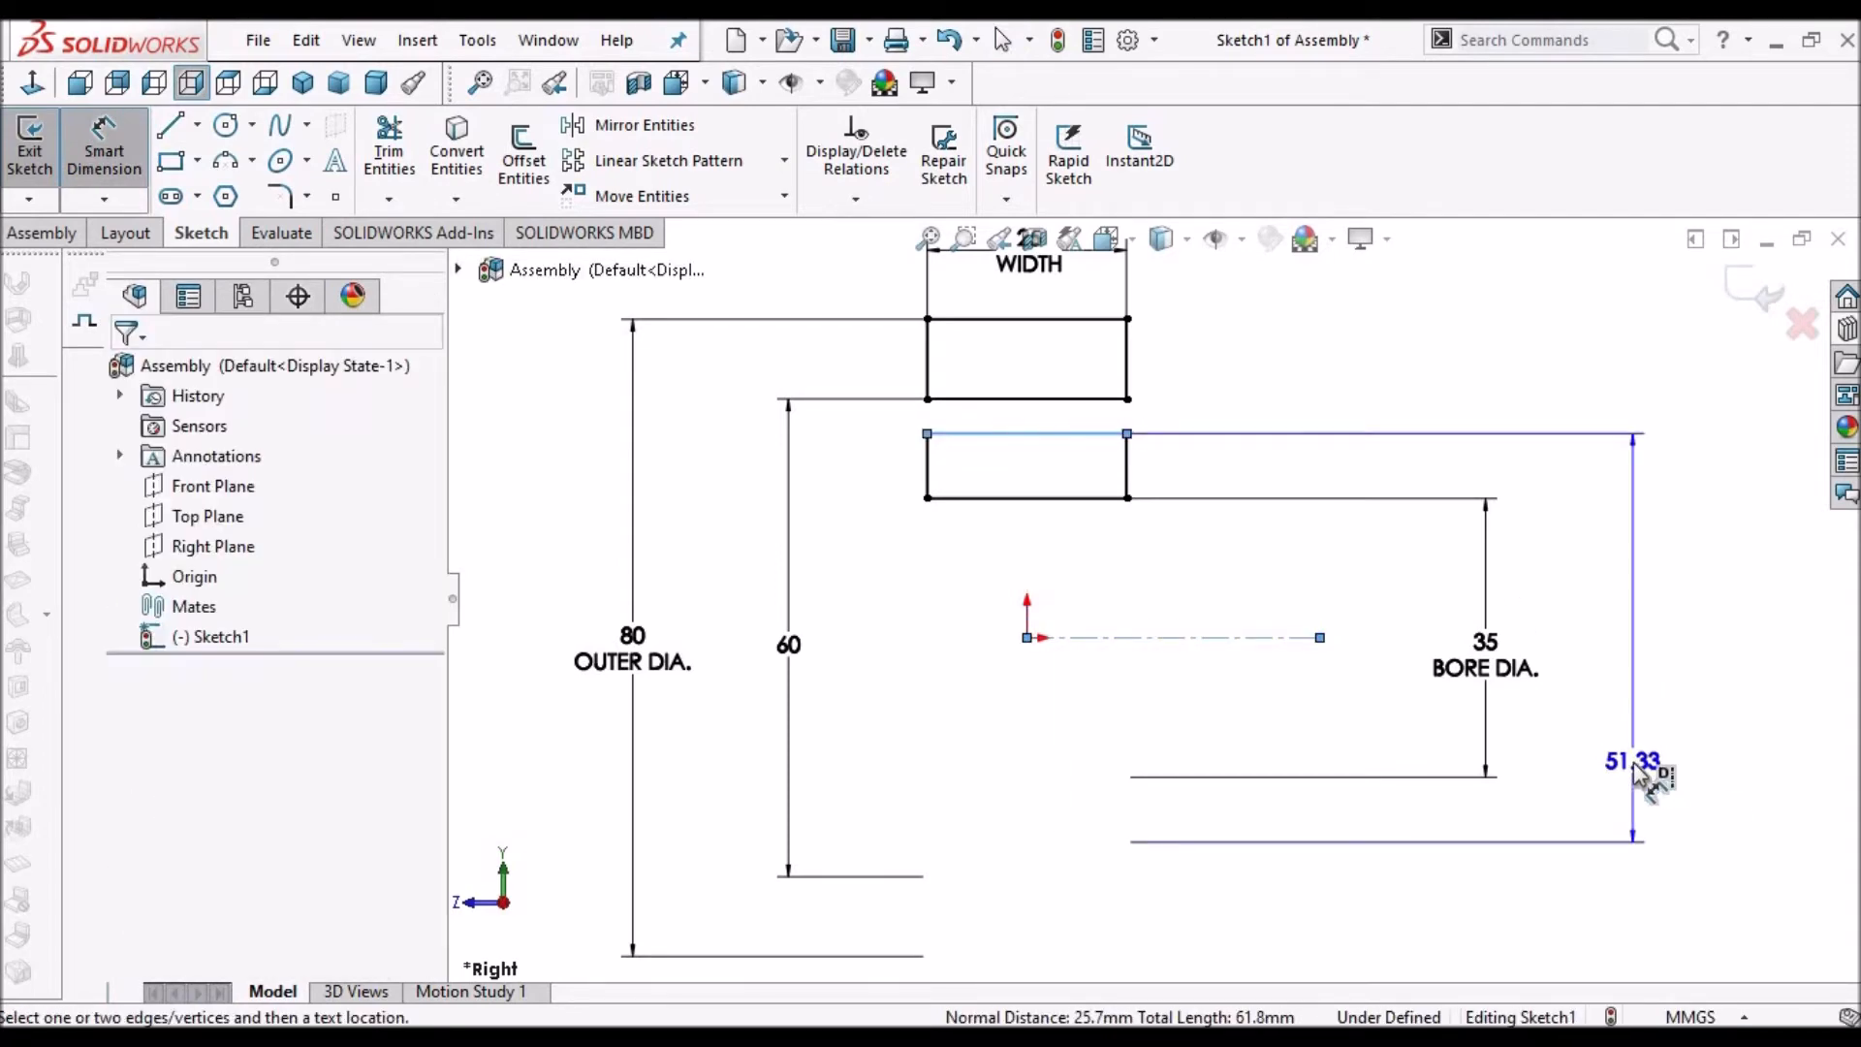
text(50)
key(Return)
key(Escape)
key(Escape)
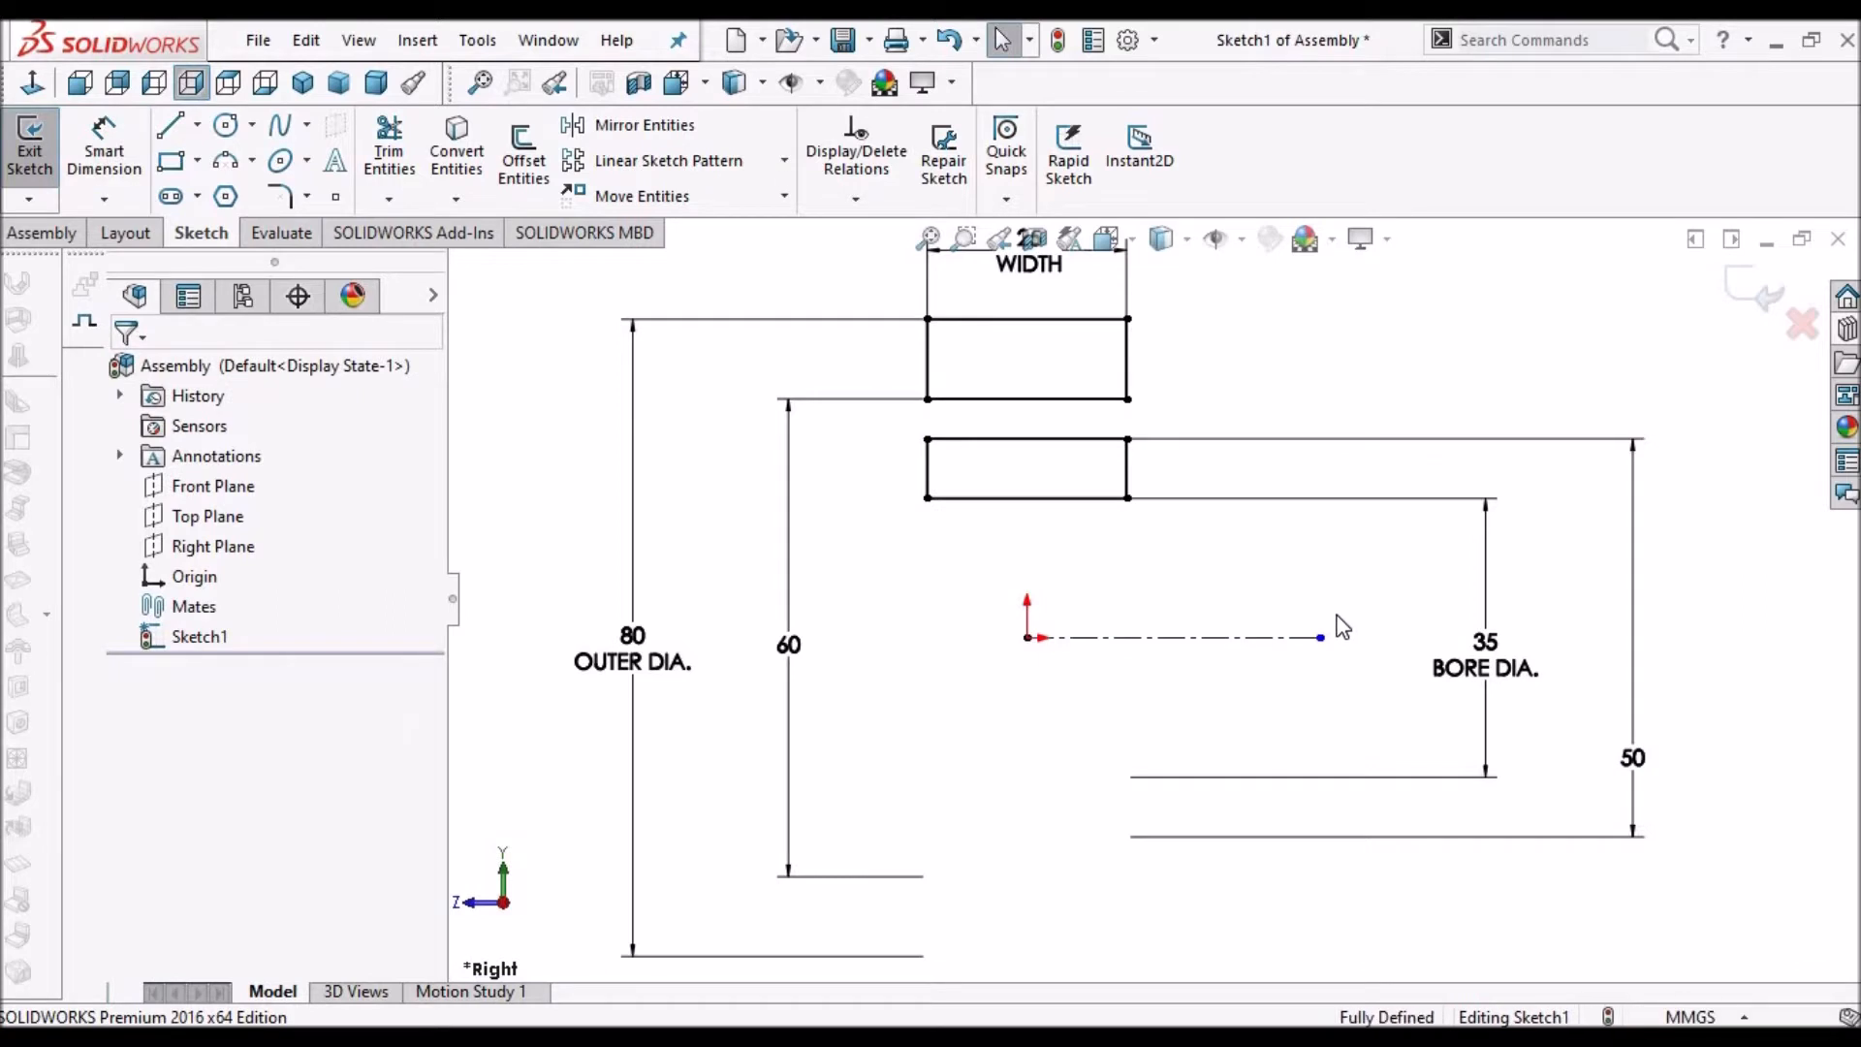
- Draw a vertical centerline from the midpoint of the upper rectangle's bottom edge to the midpoint of the lower rectangle's top edge
key(f)
scroll(1032, 509, up, 1)
scroll(1034, 496, down, 1)
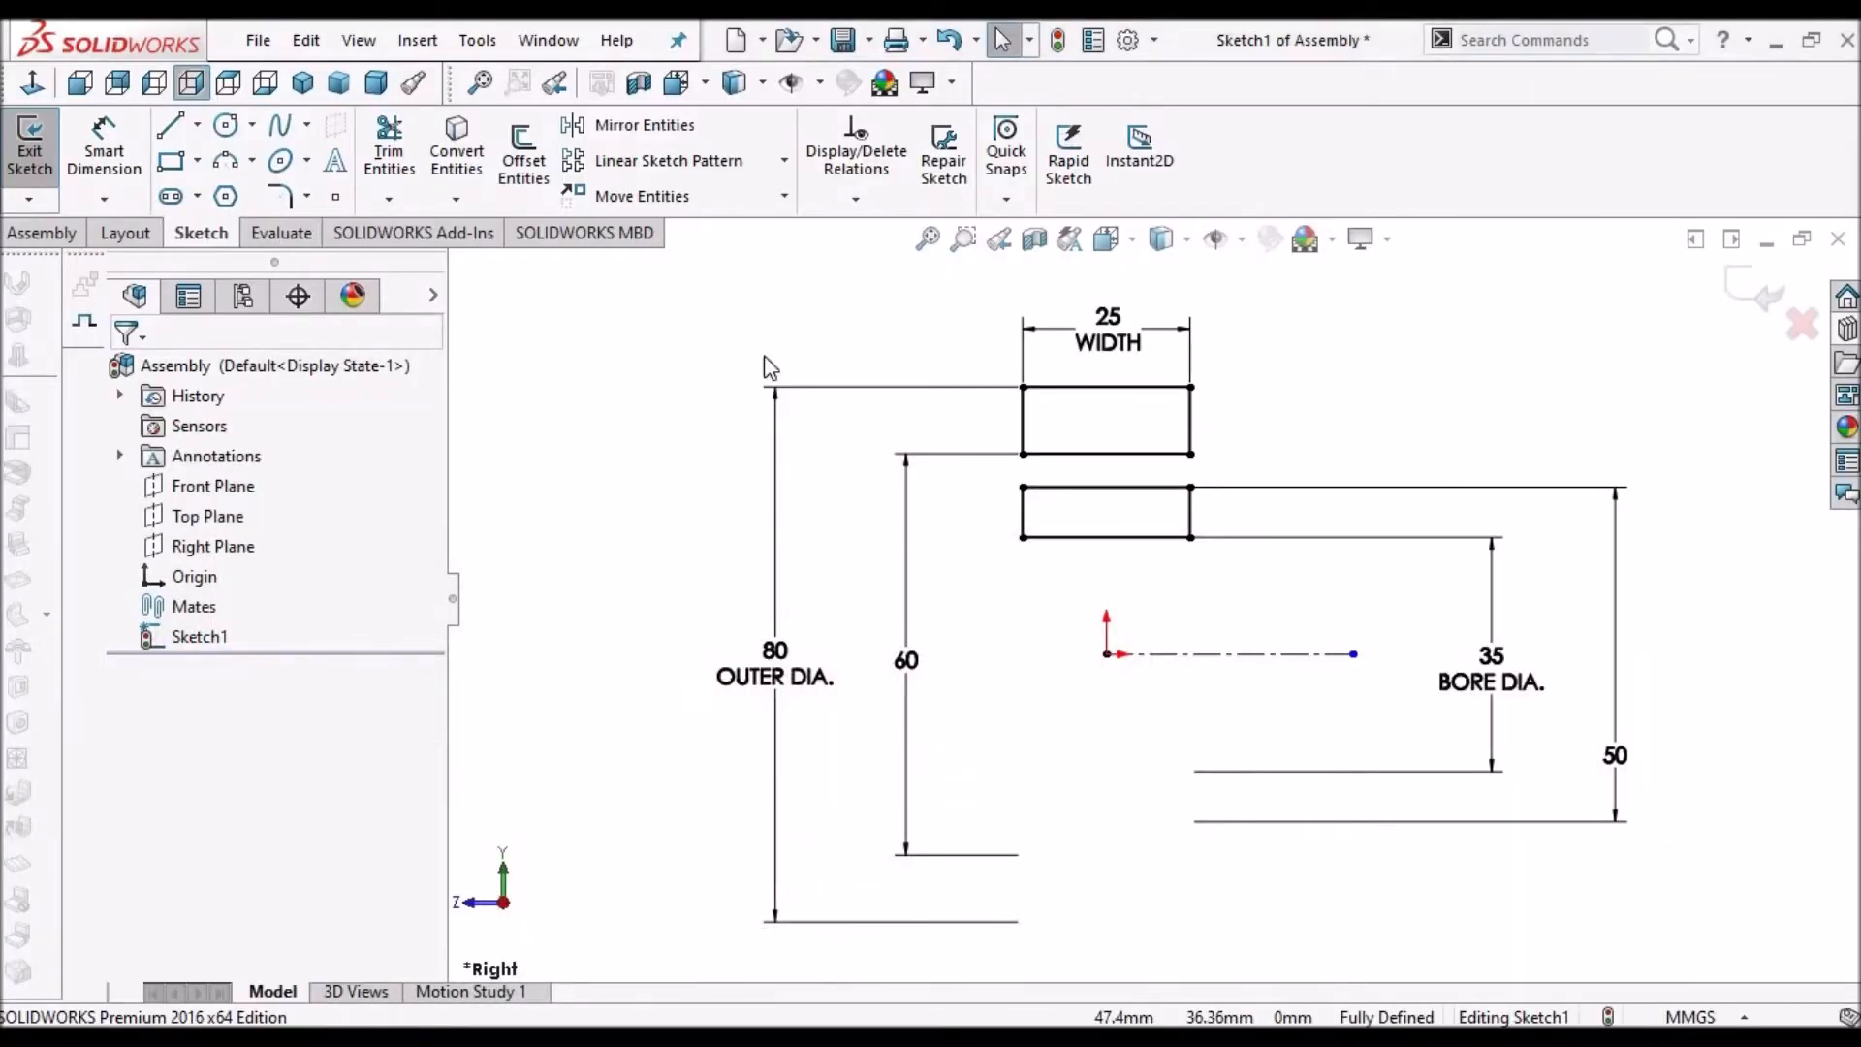
click(197, 125)
click(233, 191)
scroll(1120, 470, up, 5)
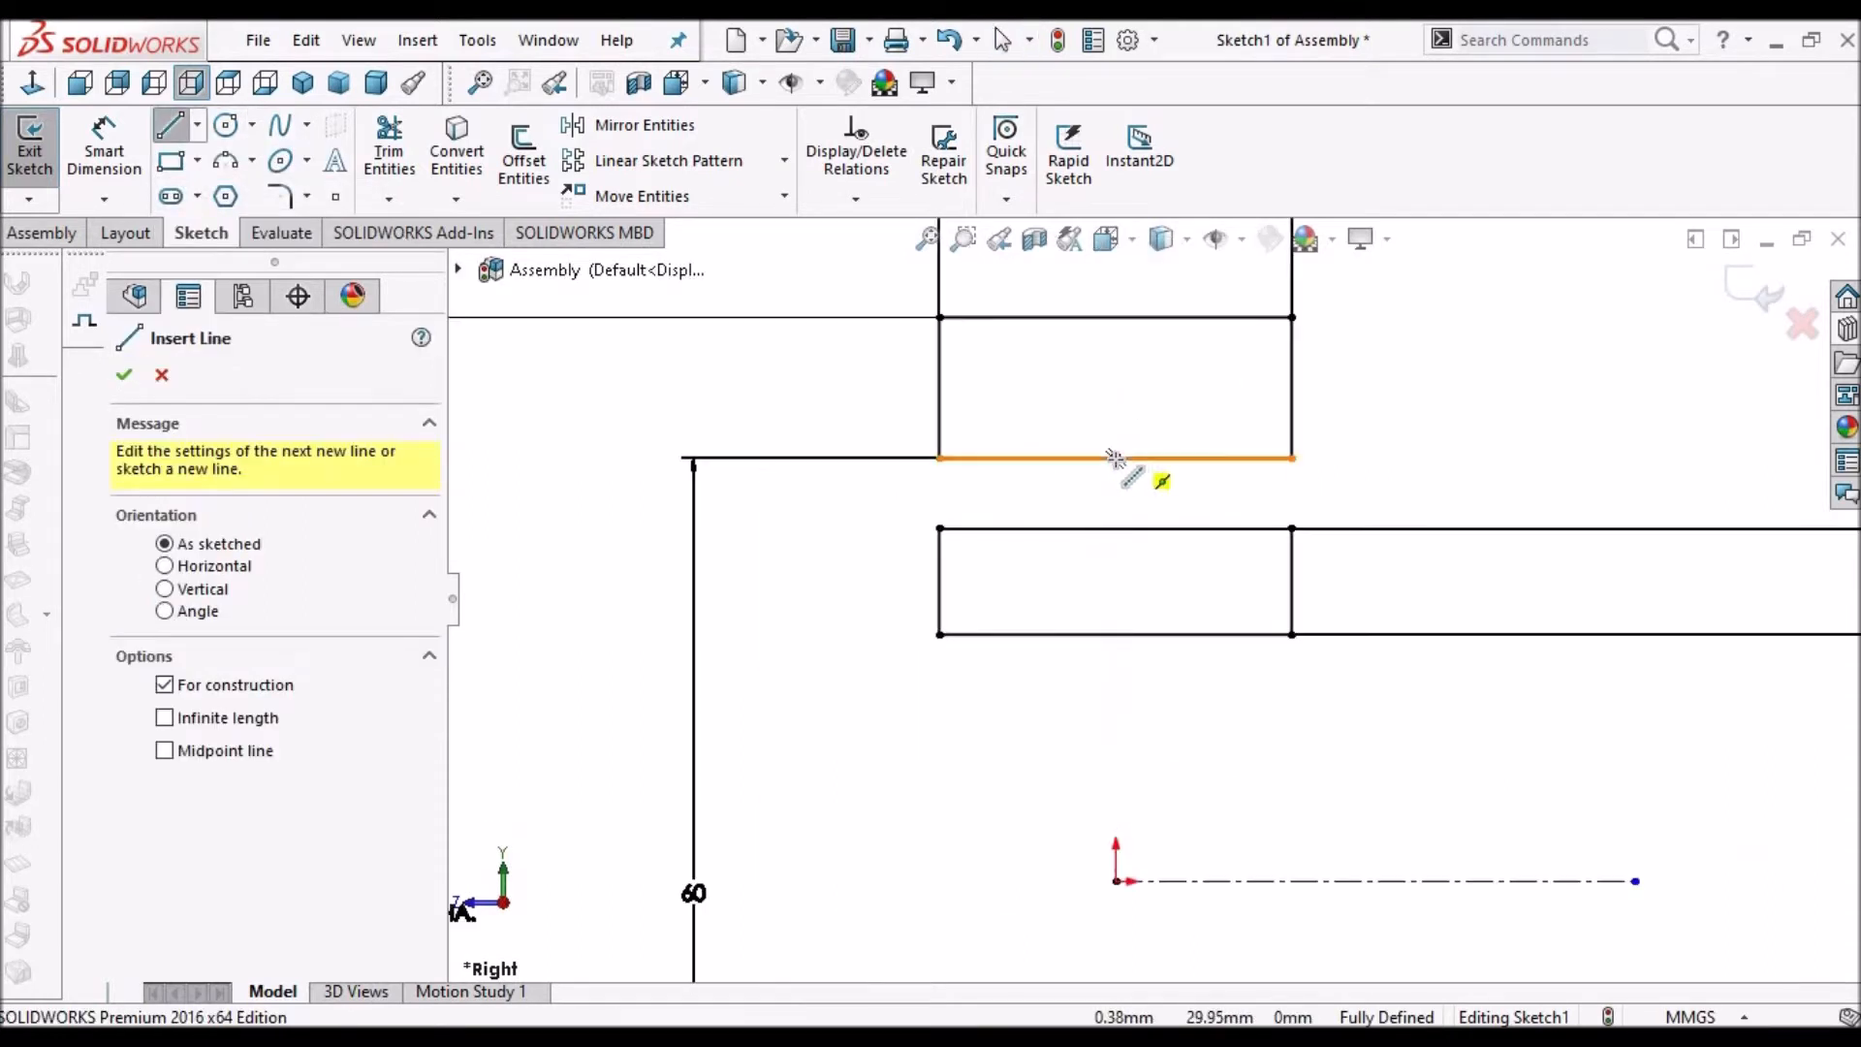
click(1115, 458)
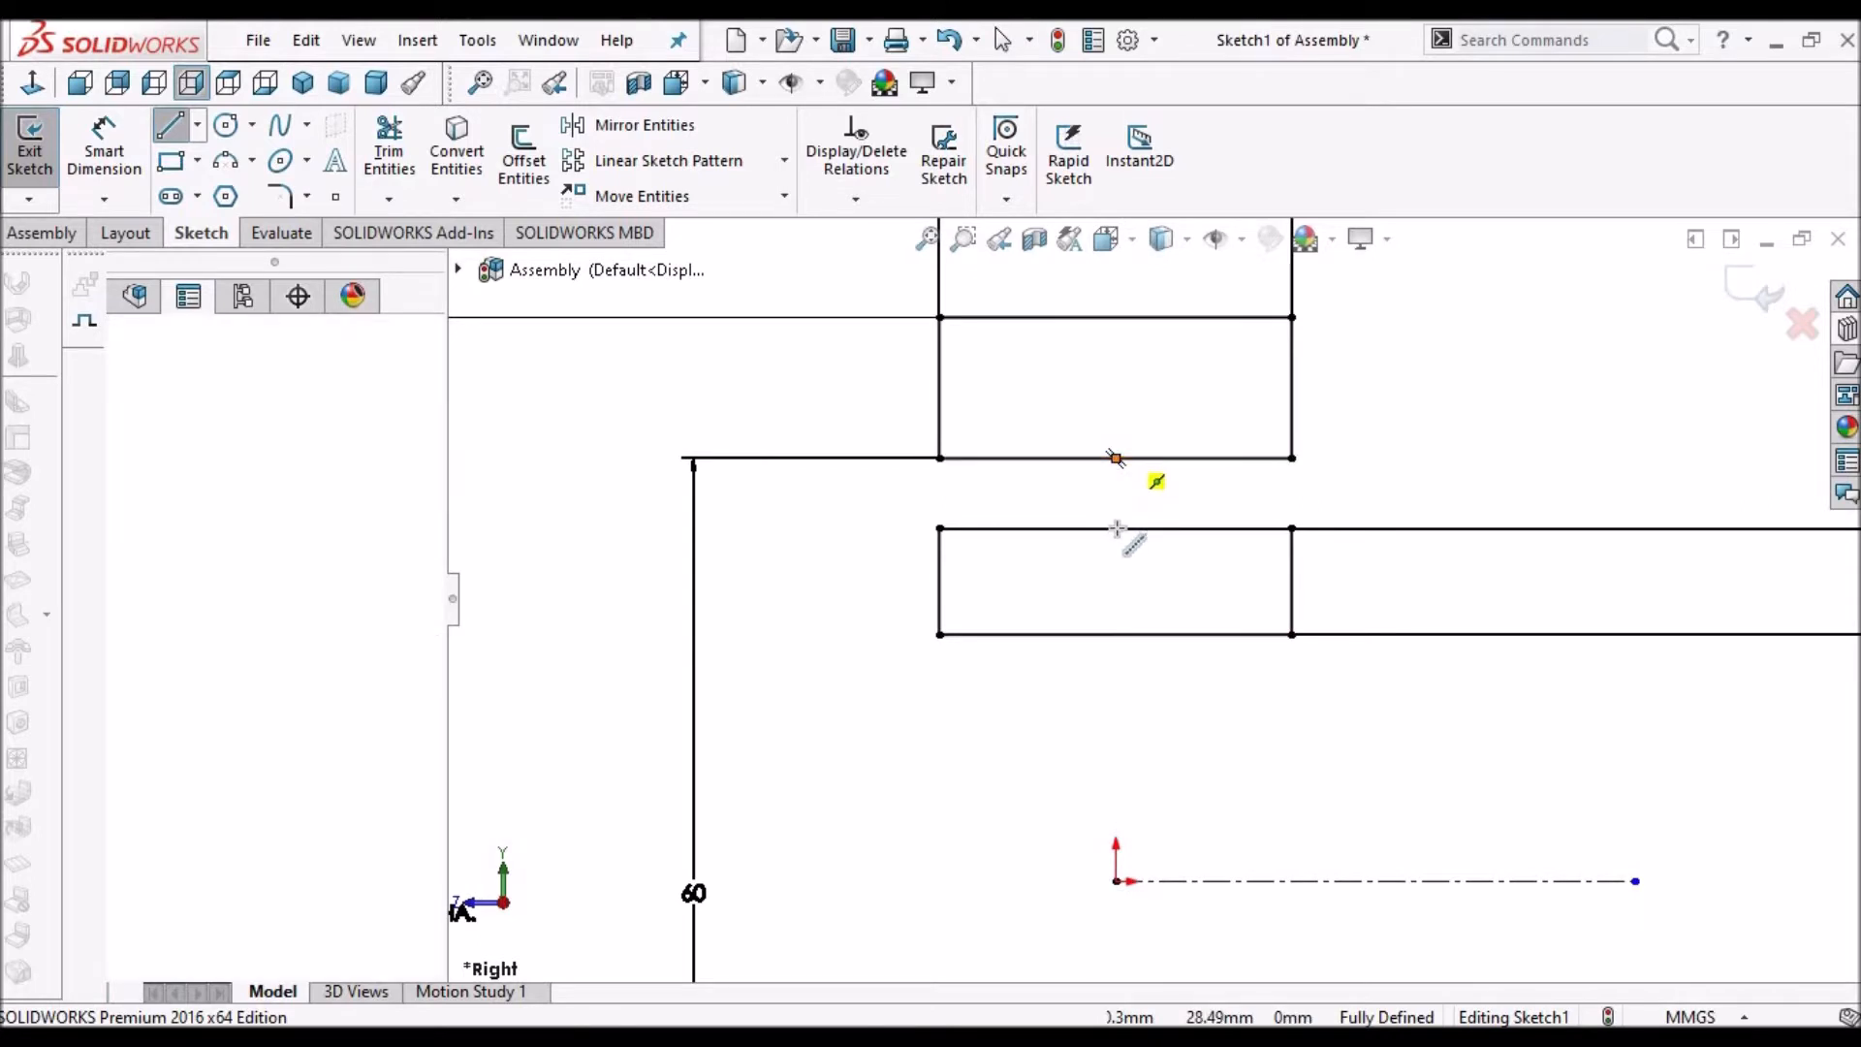
click(1117, 528)
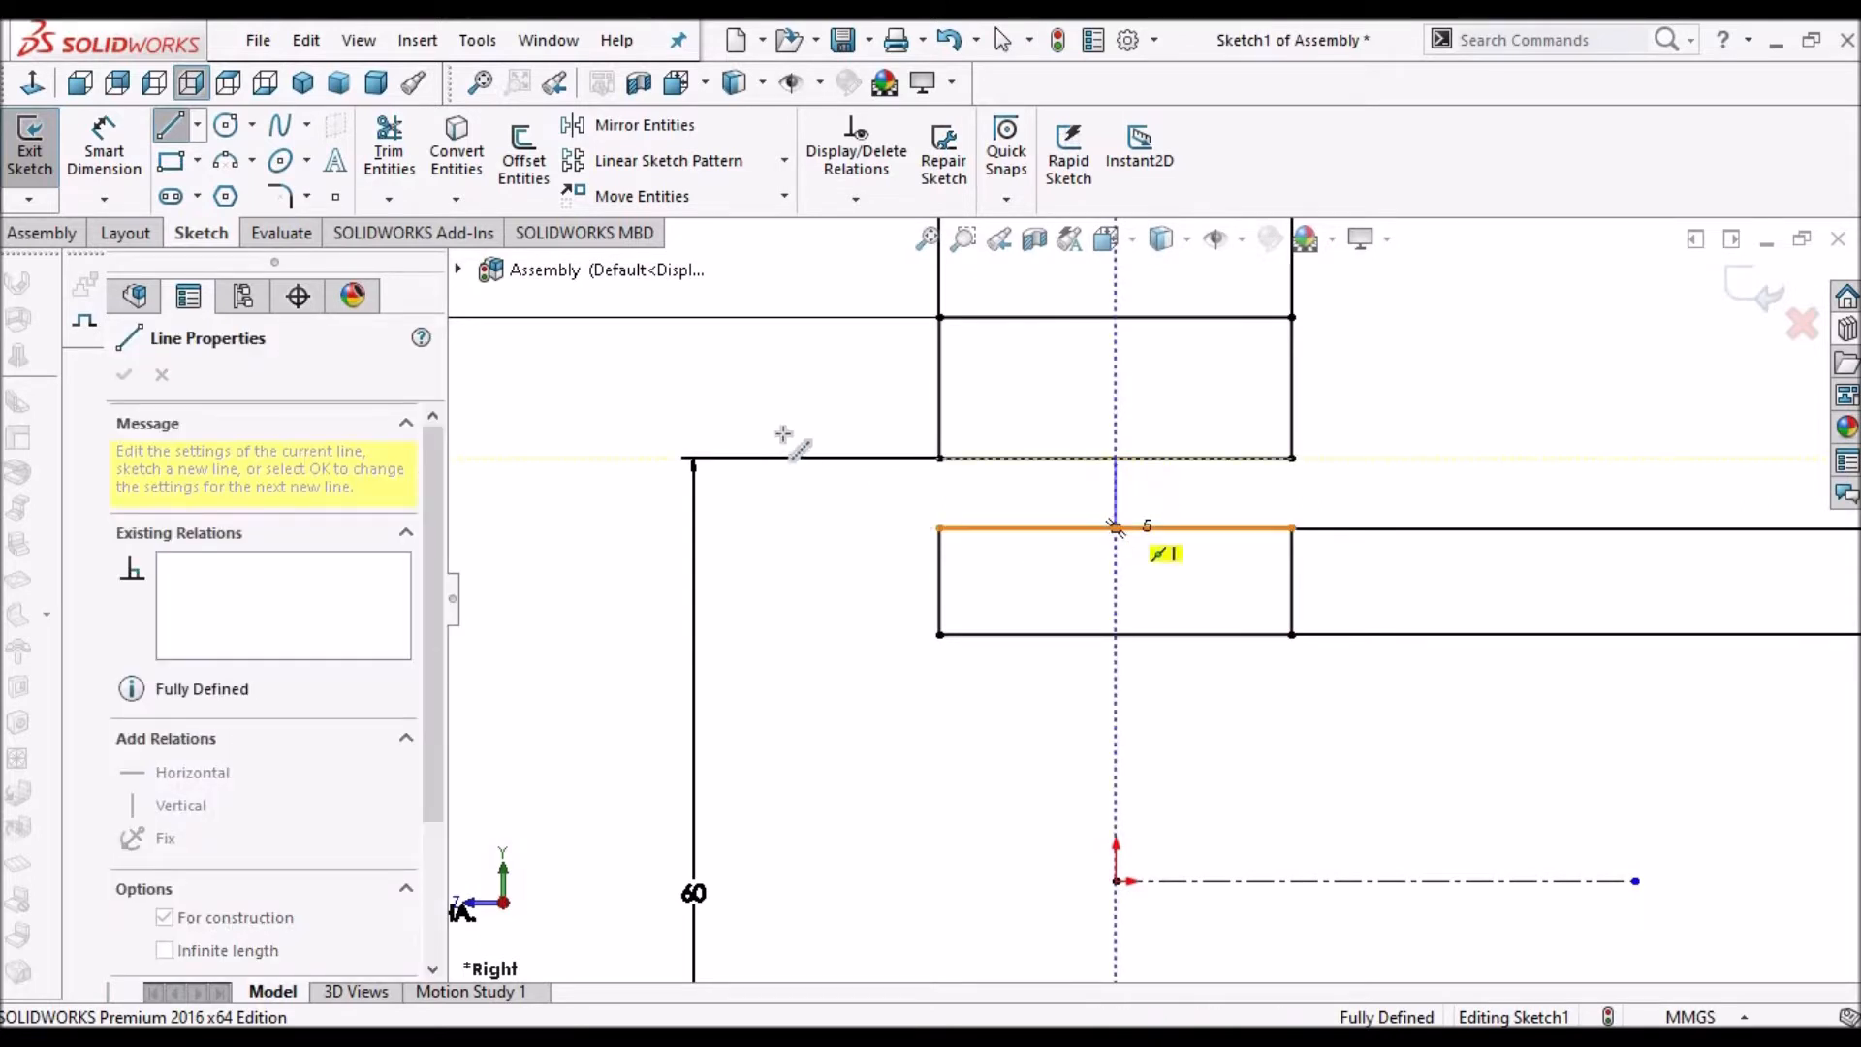
right_click(787, 393)
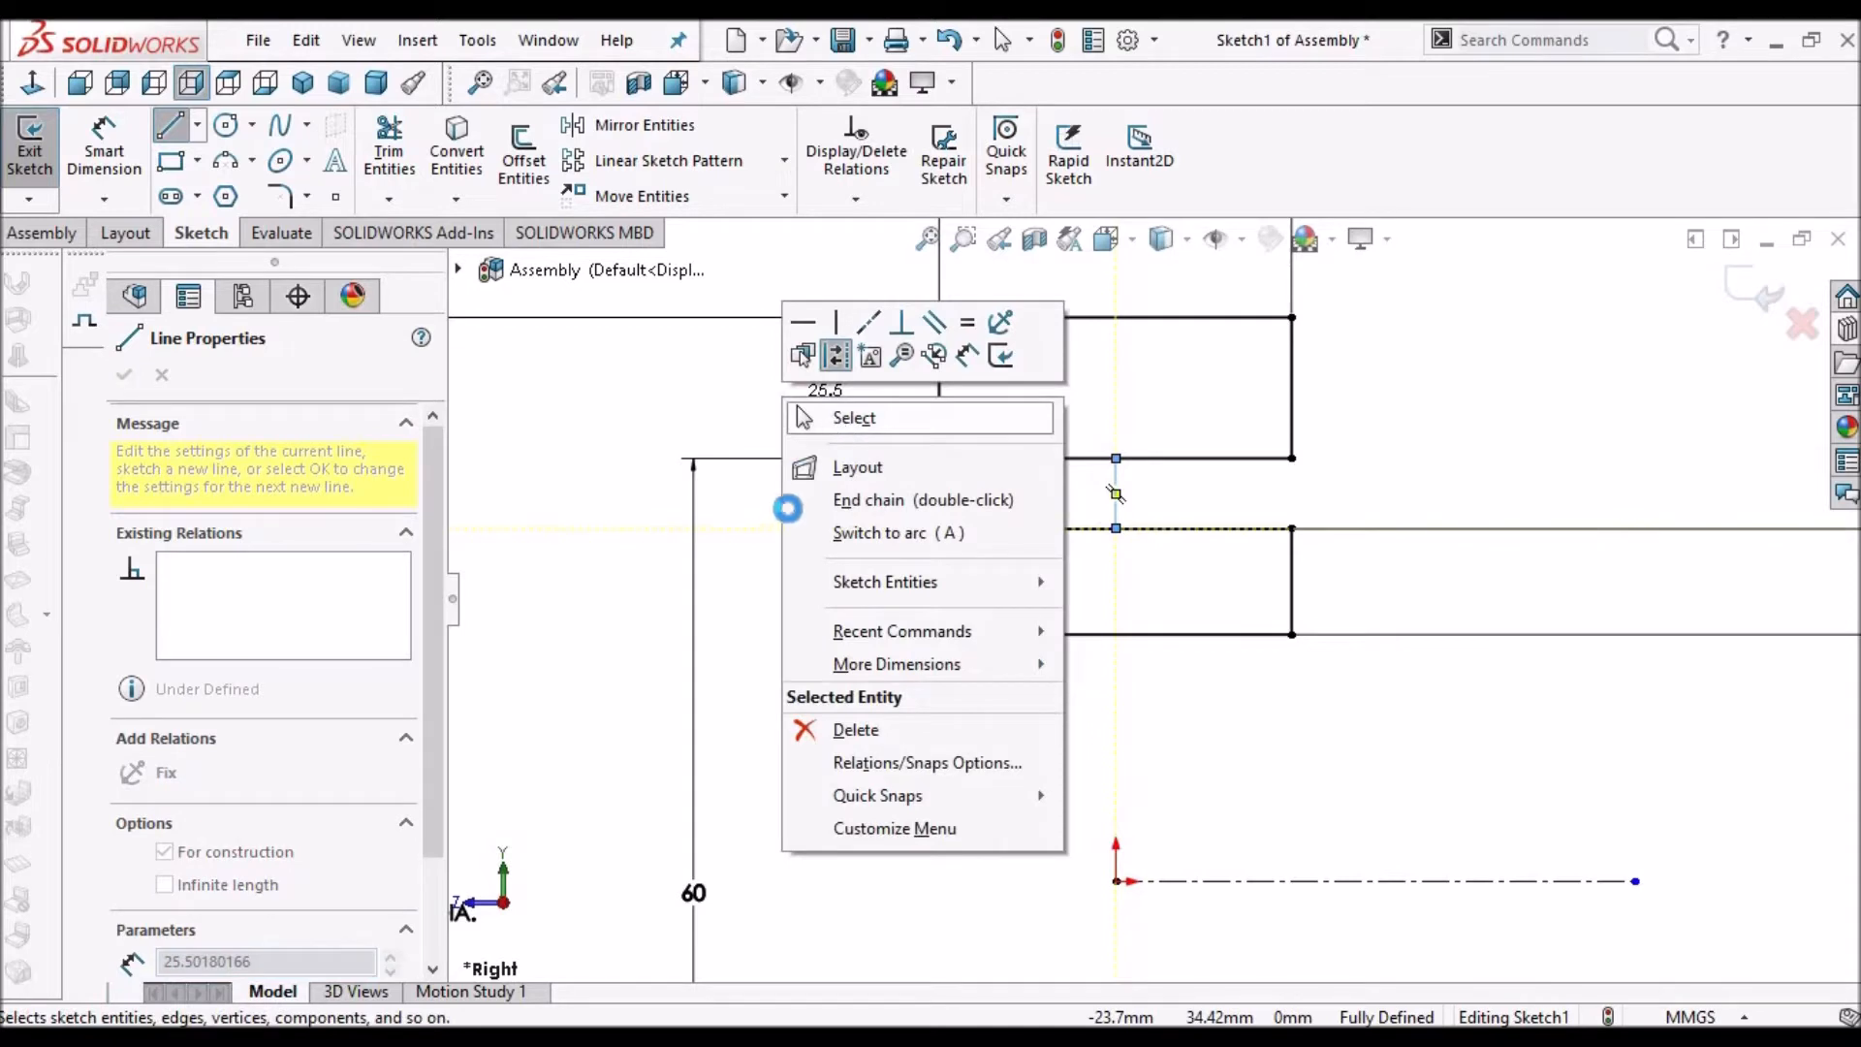
click(815, 496)
key(Escape)
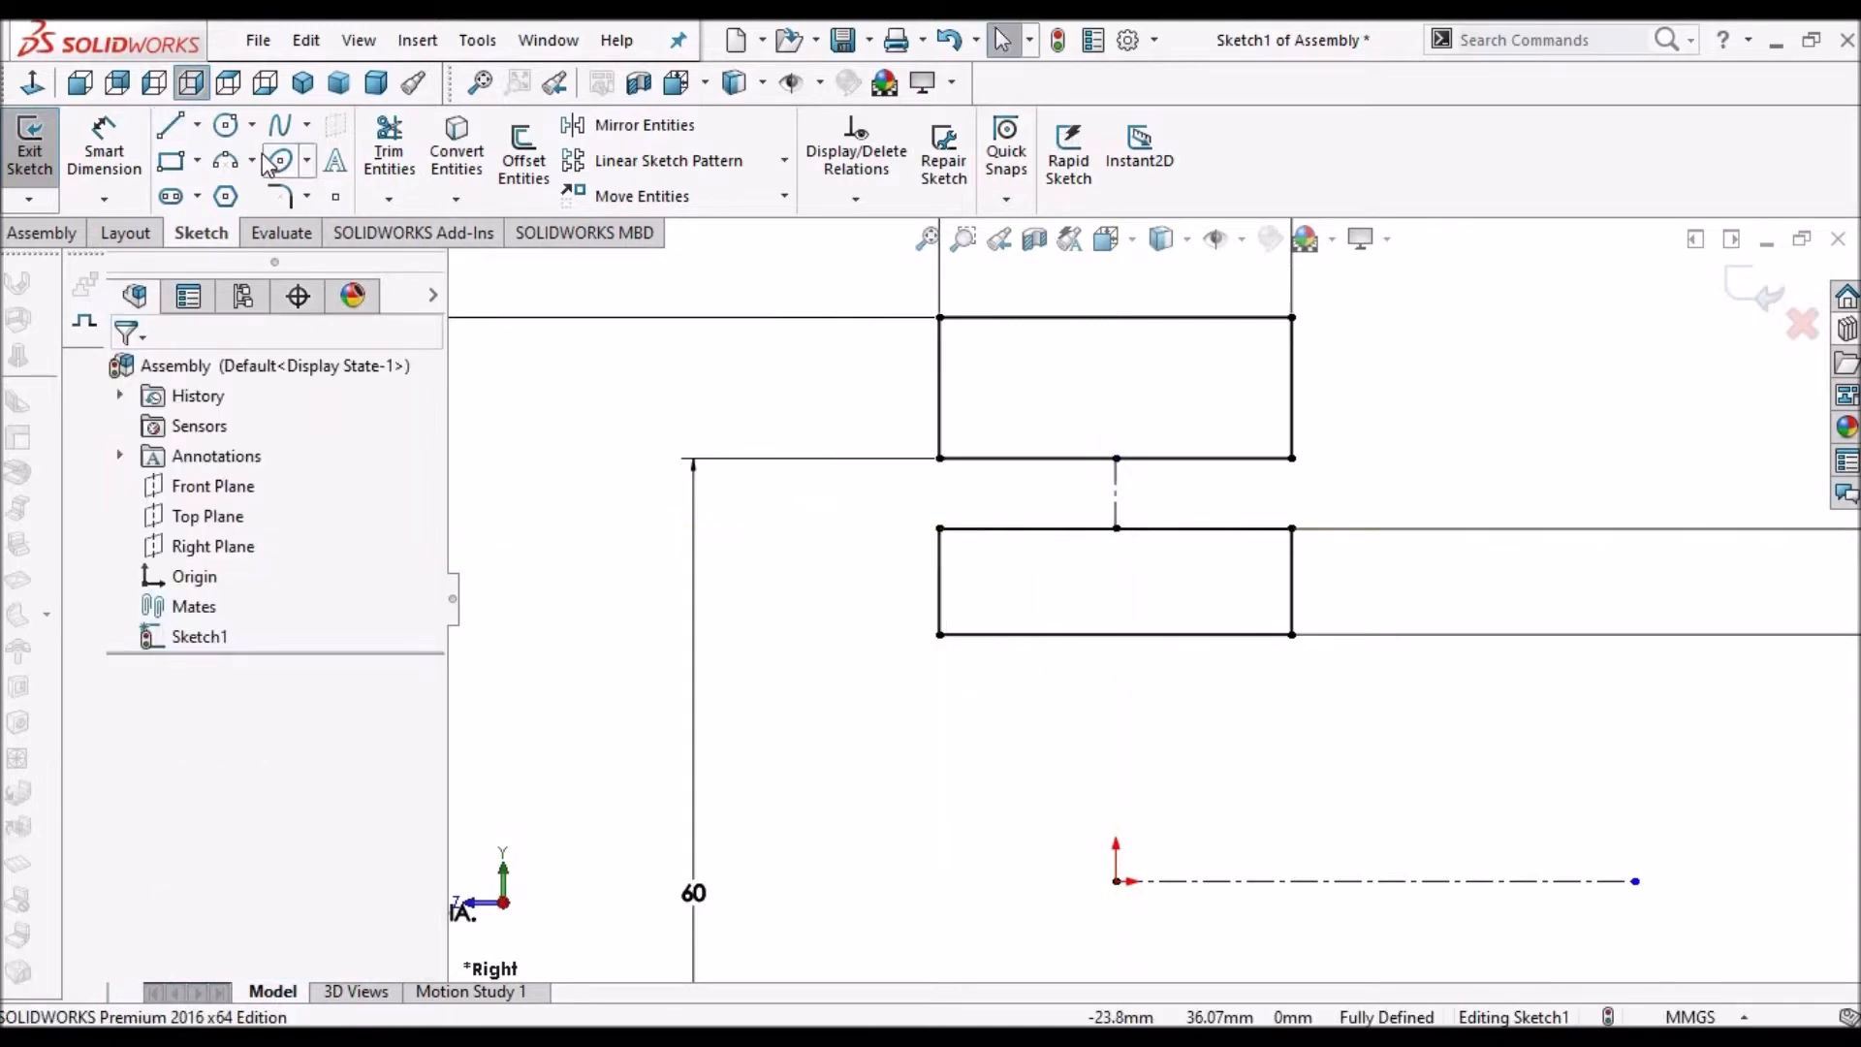
- Sketch a circle with a radius of about 8.3 mm centered on the midpoint of the short vertical centerline
click(226, 124)
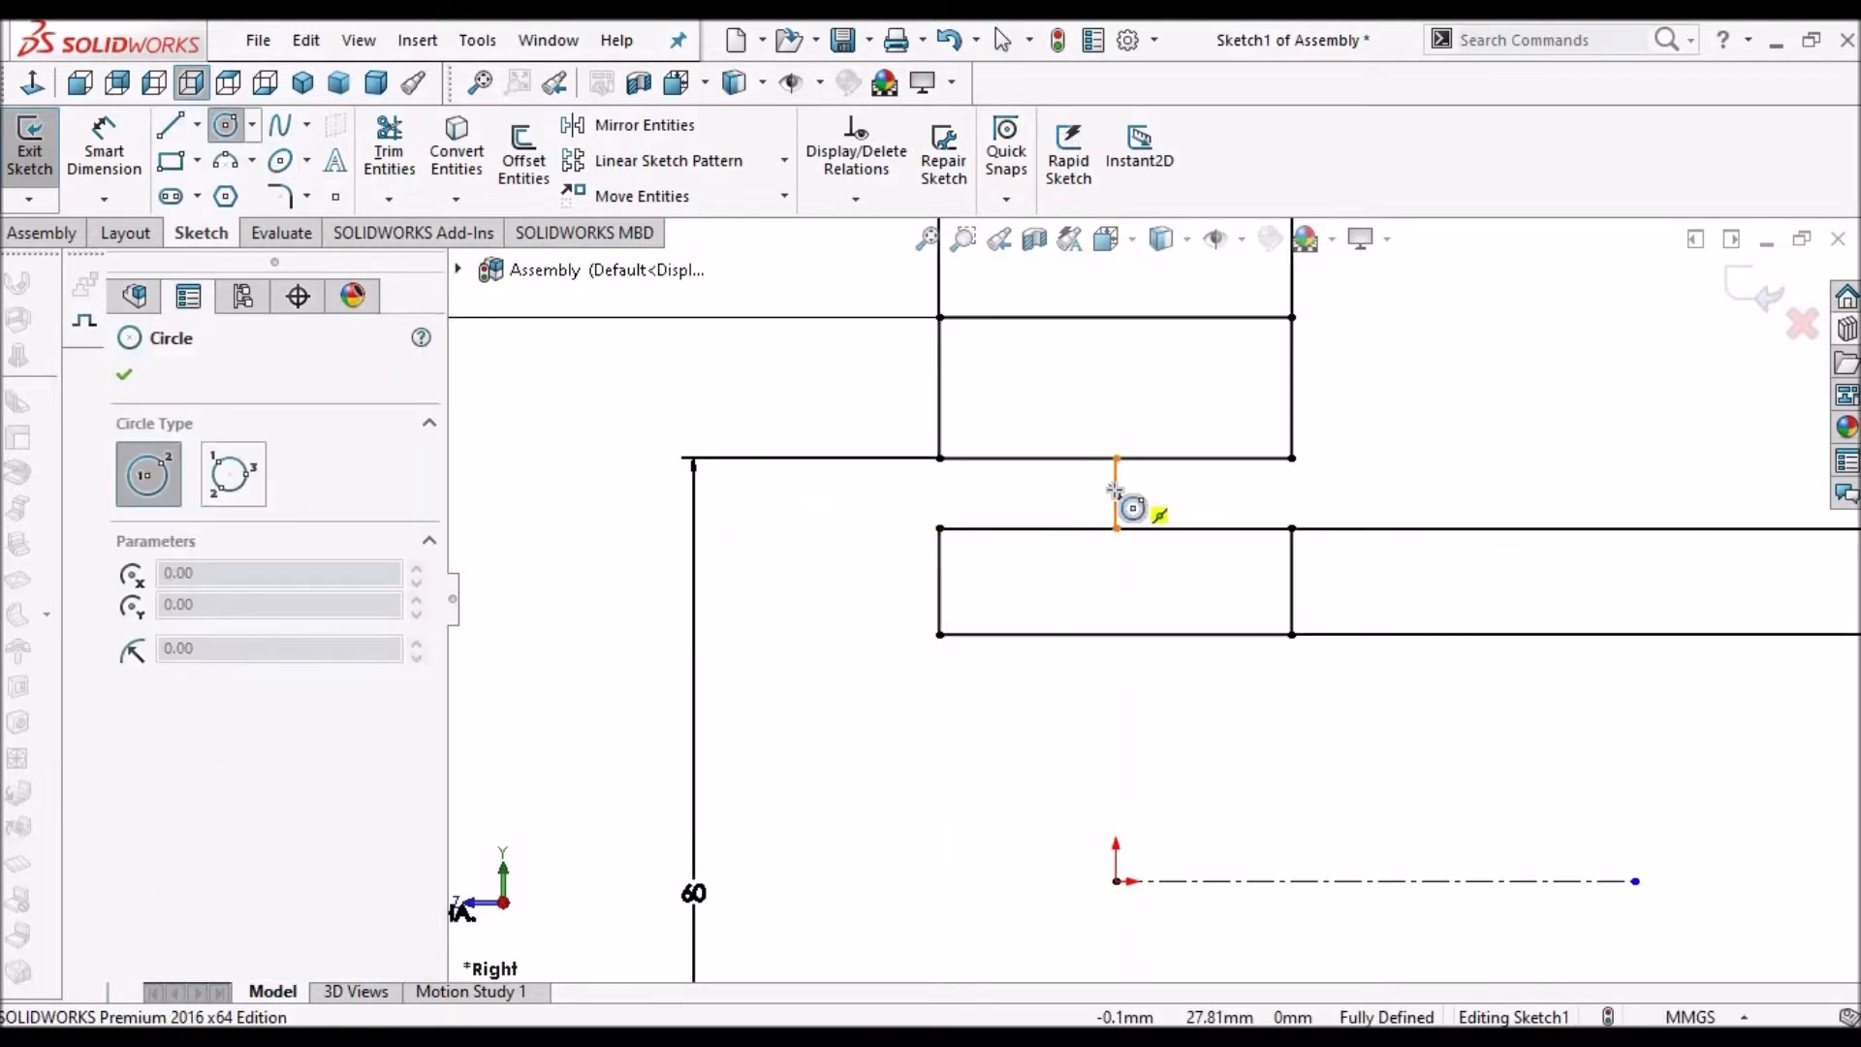
click(1117, 493)
click(1208, 424)
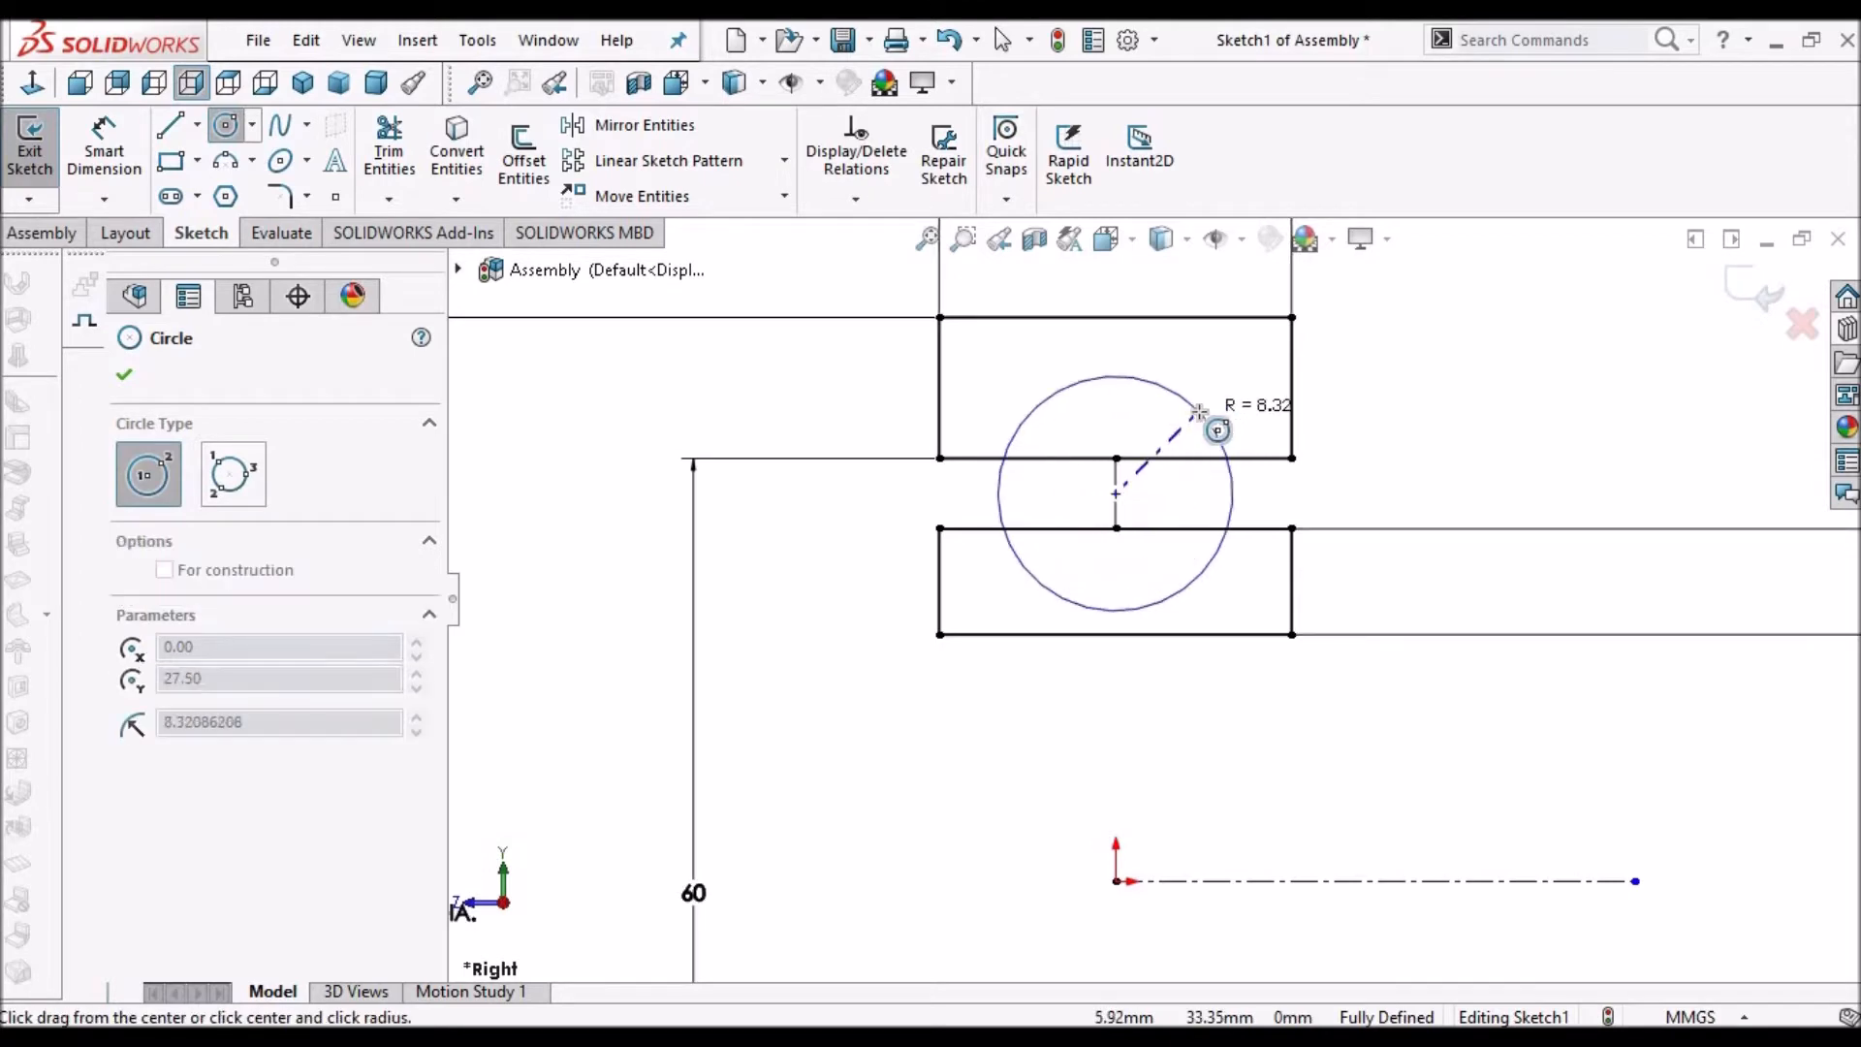
right_click(795, 398)
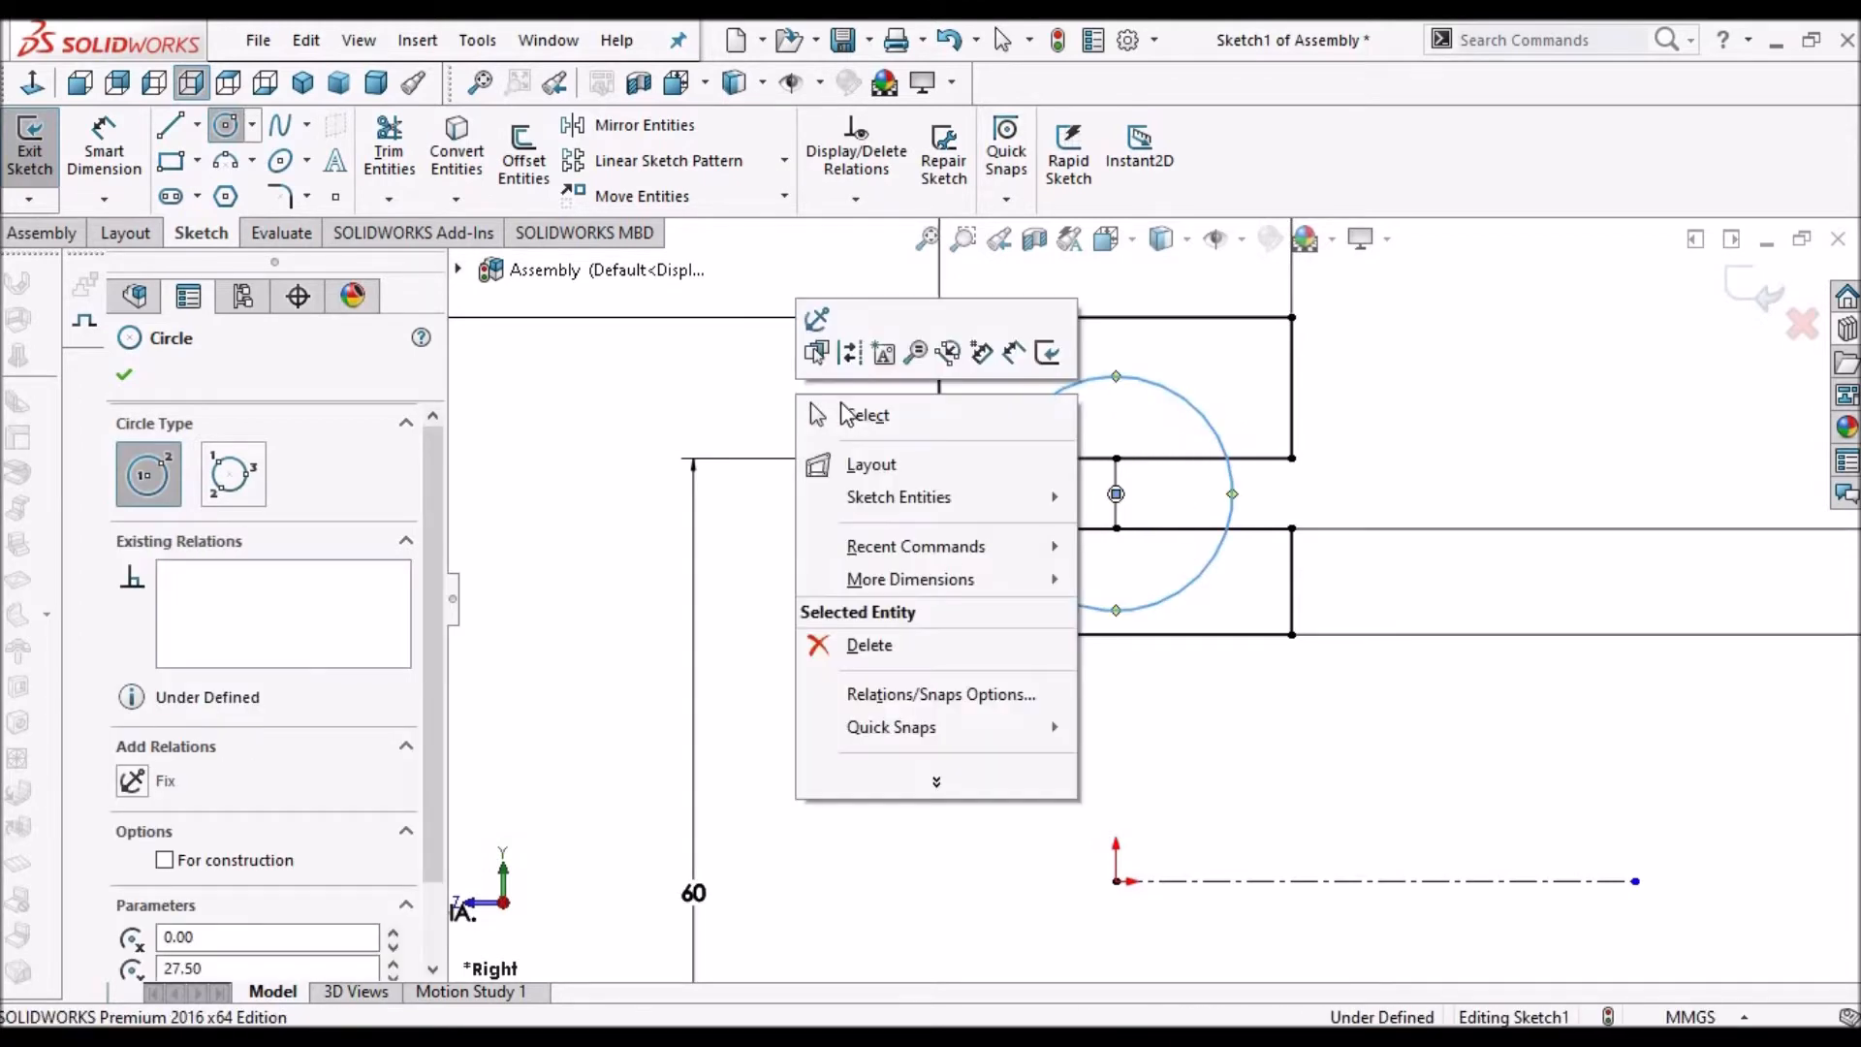
click(858, 411)
- Dimension the ball circle with a 14 mm diameter, placing the value below the lower rectangle
click(111, 150)
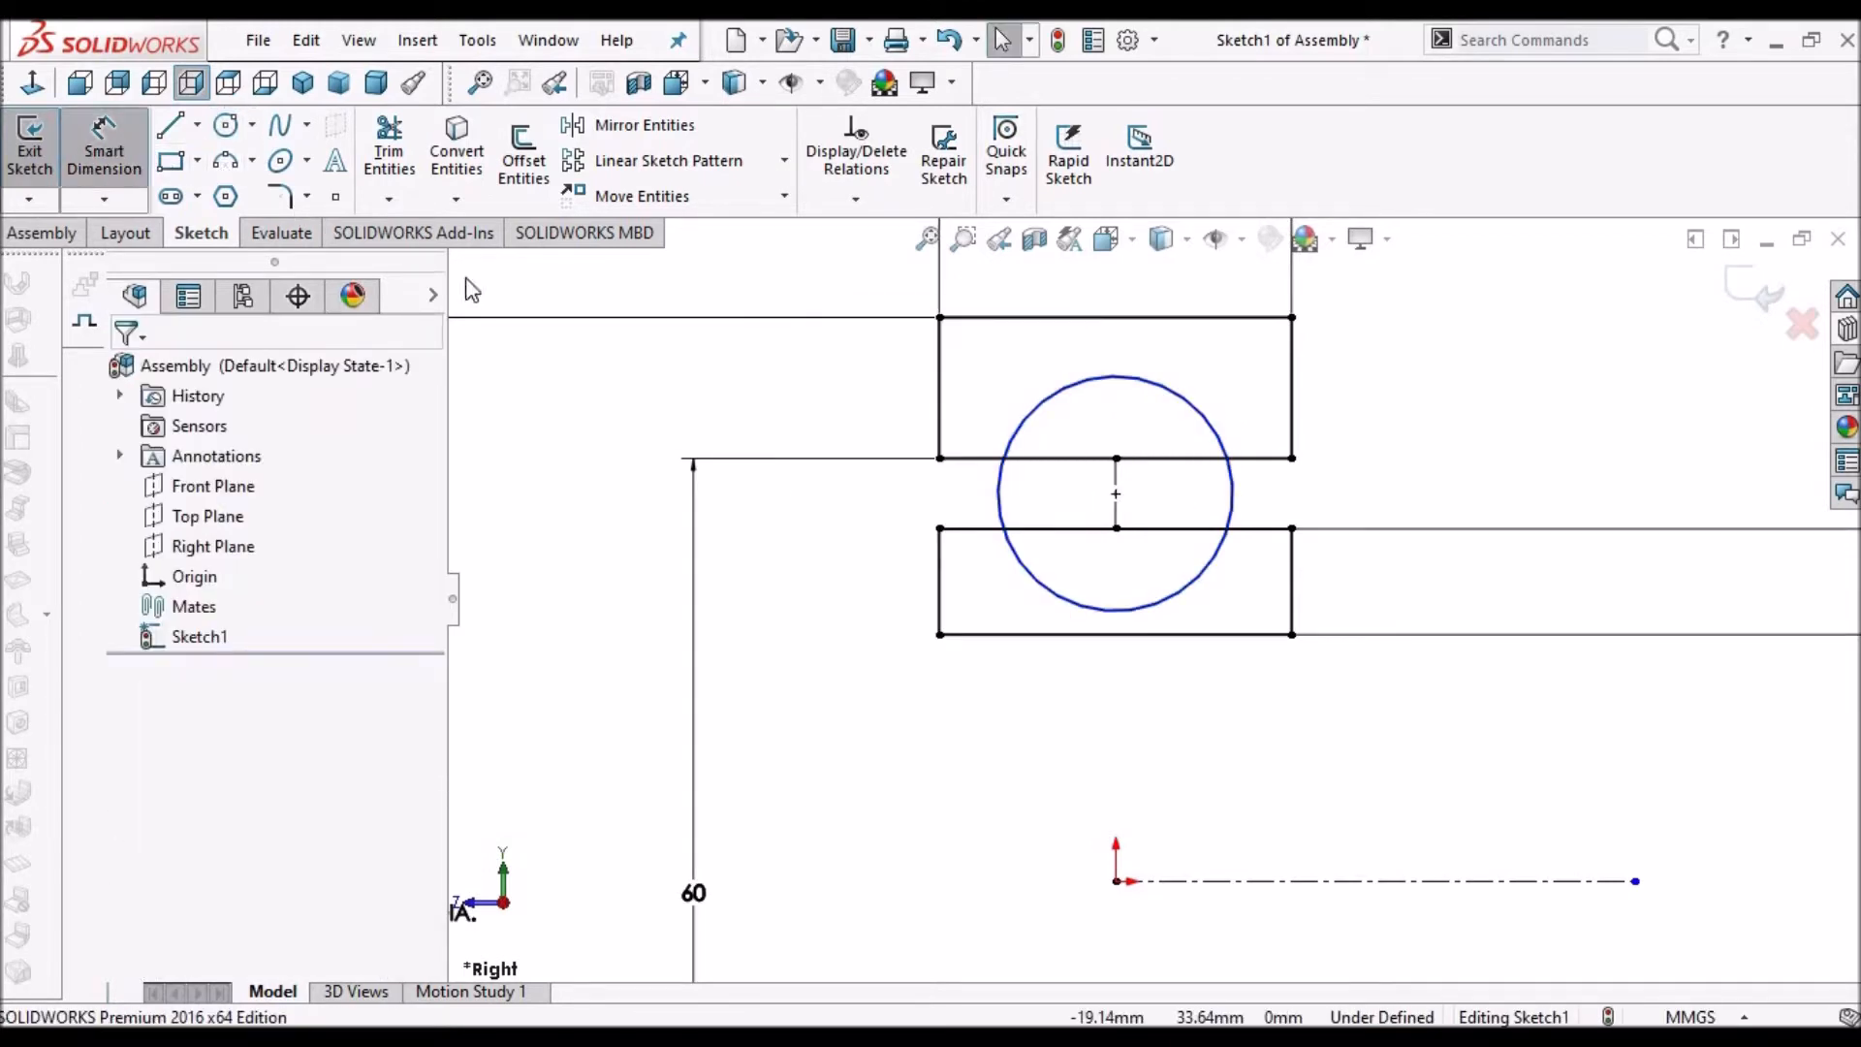
click(1156, 605)
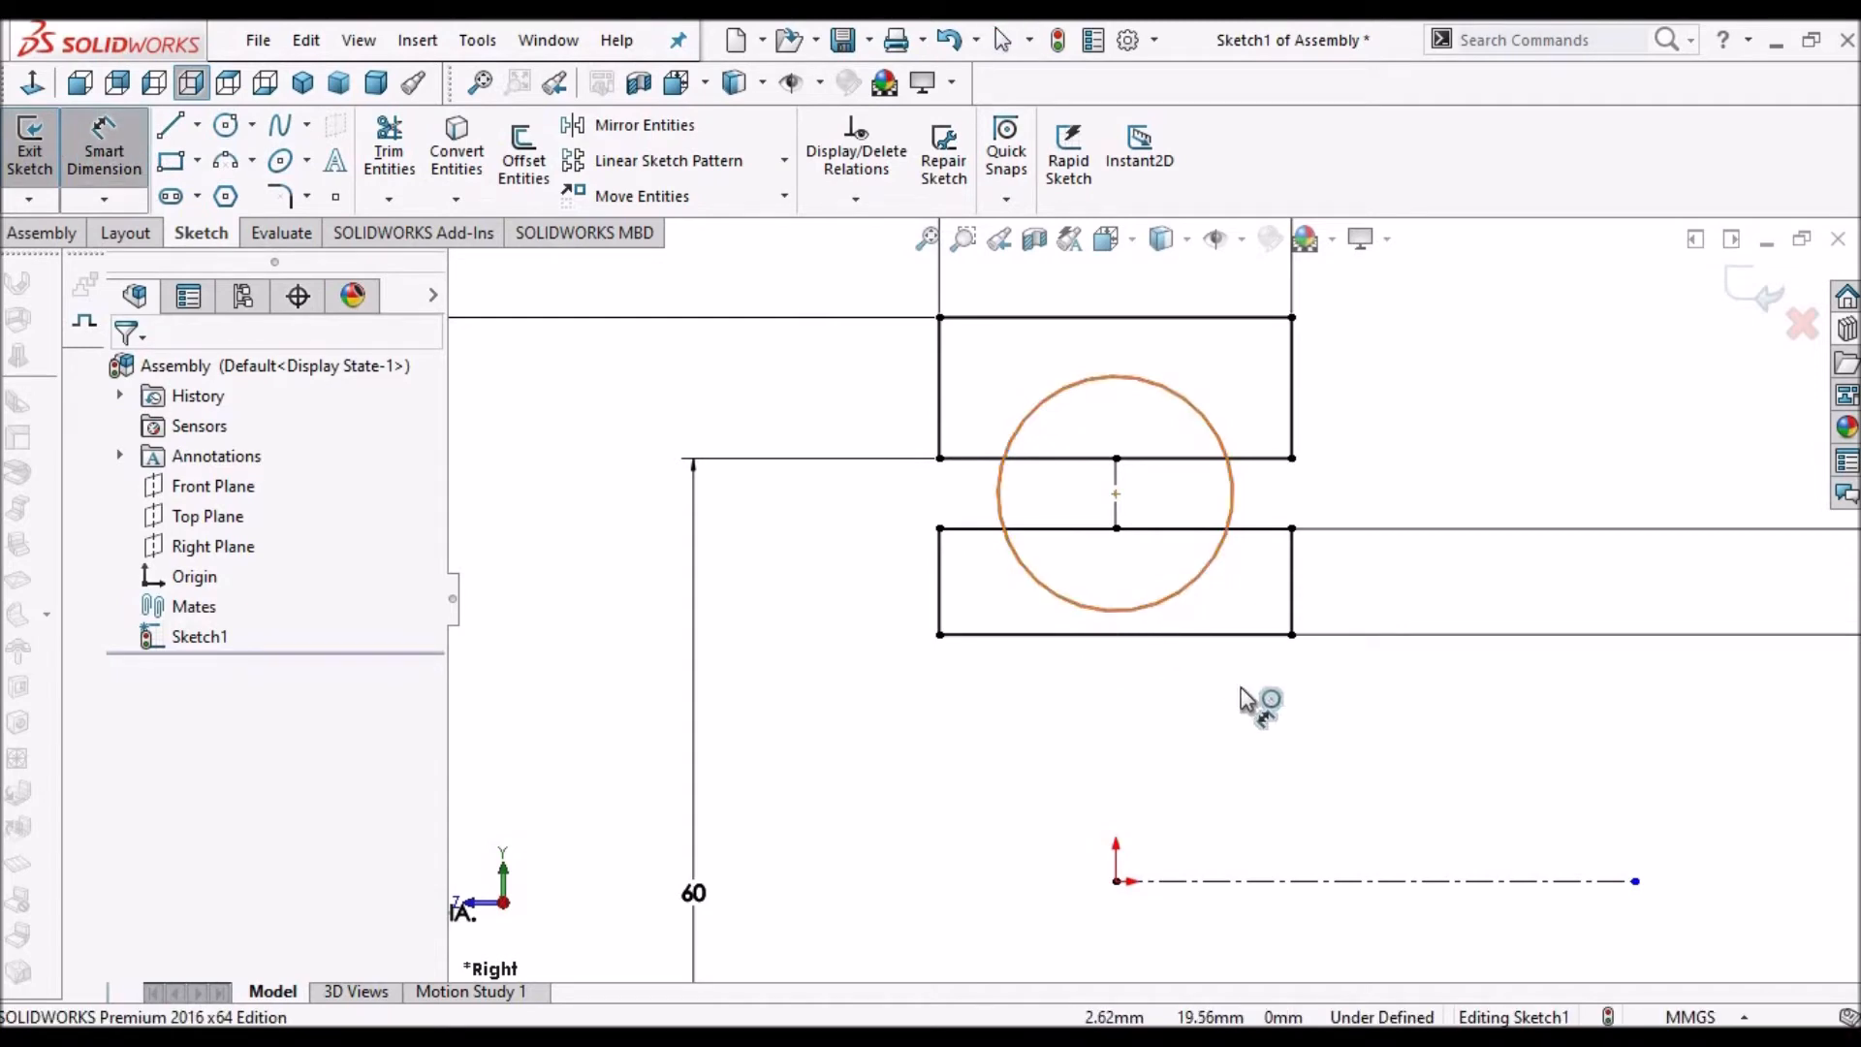
click(1241, 690)
text(14)
key(Return)
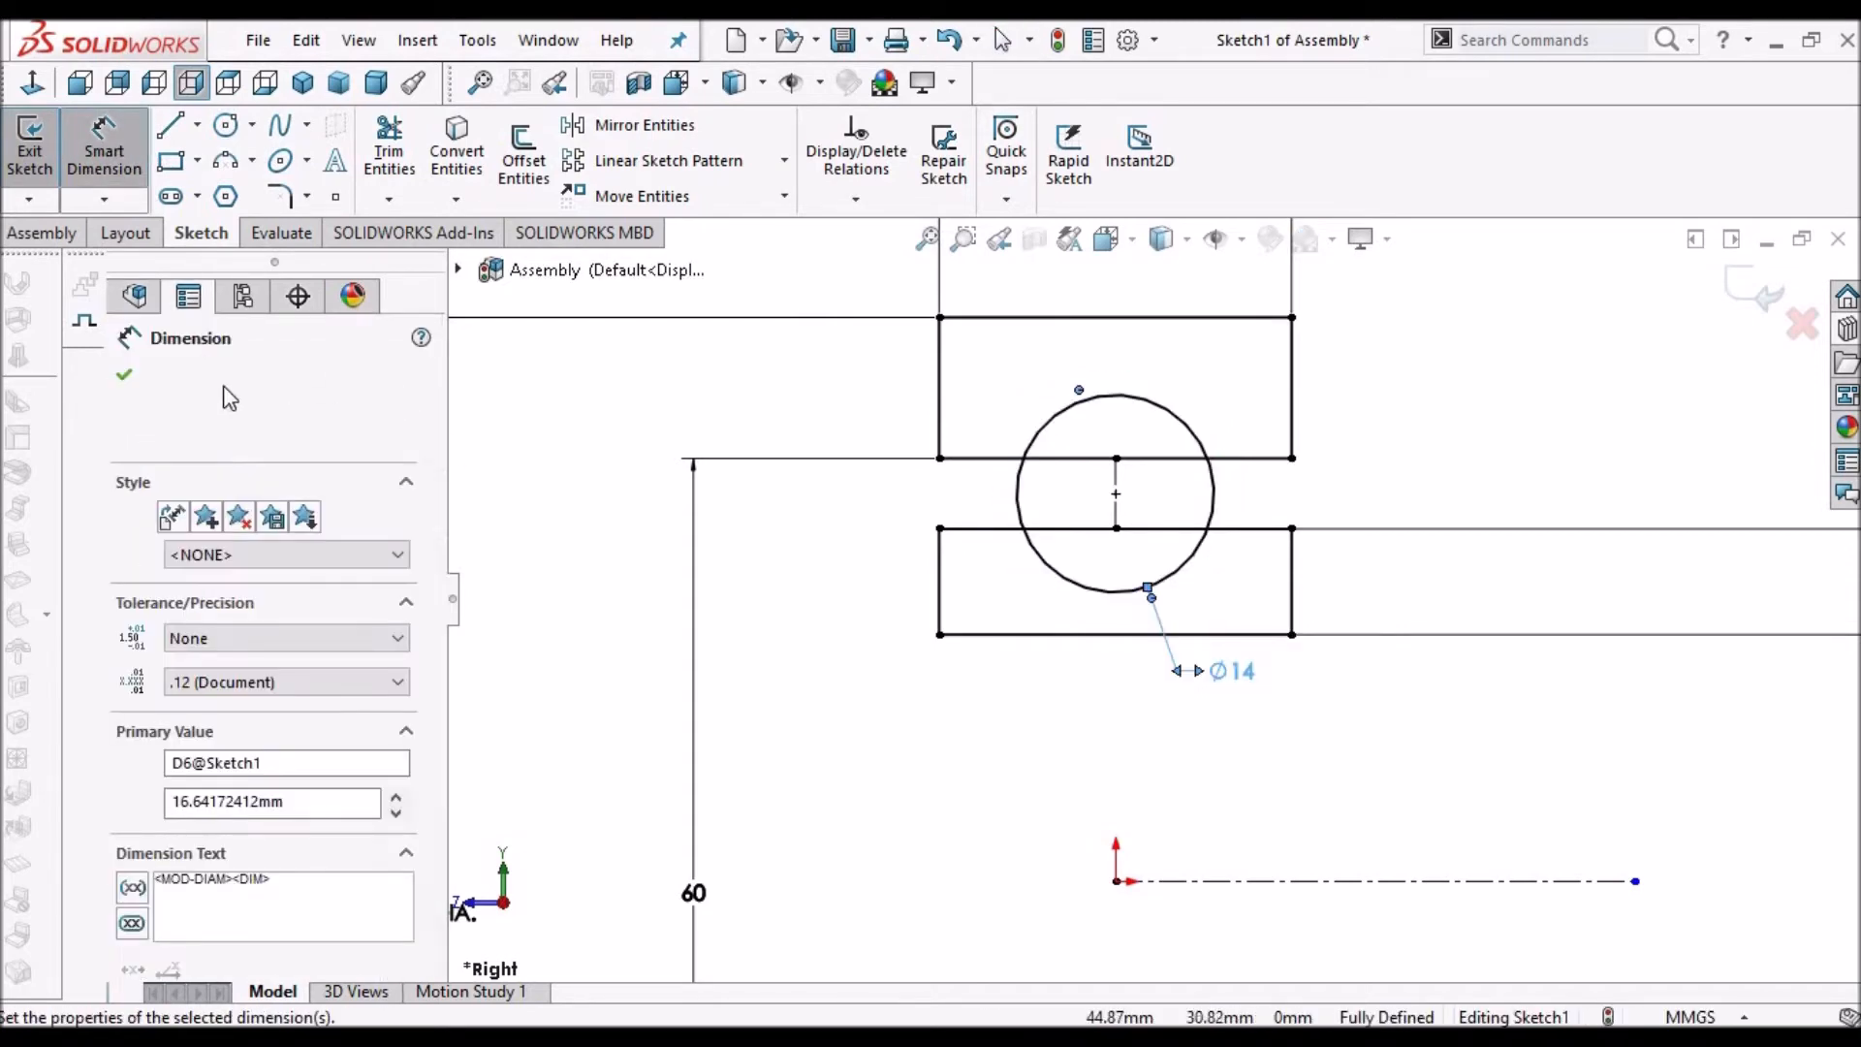
click(965, 753)
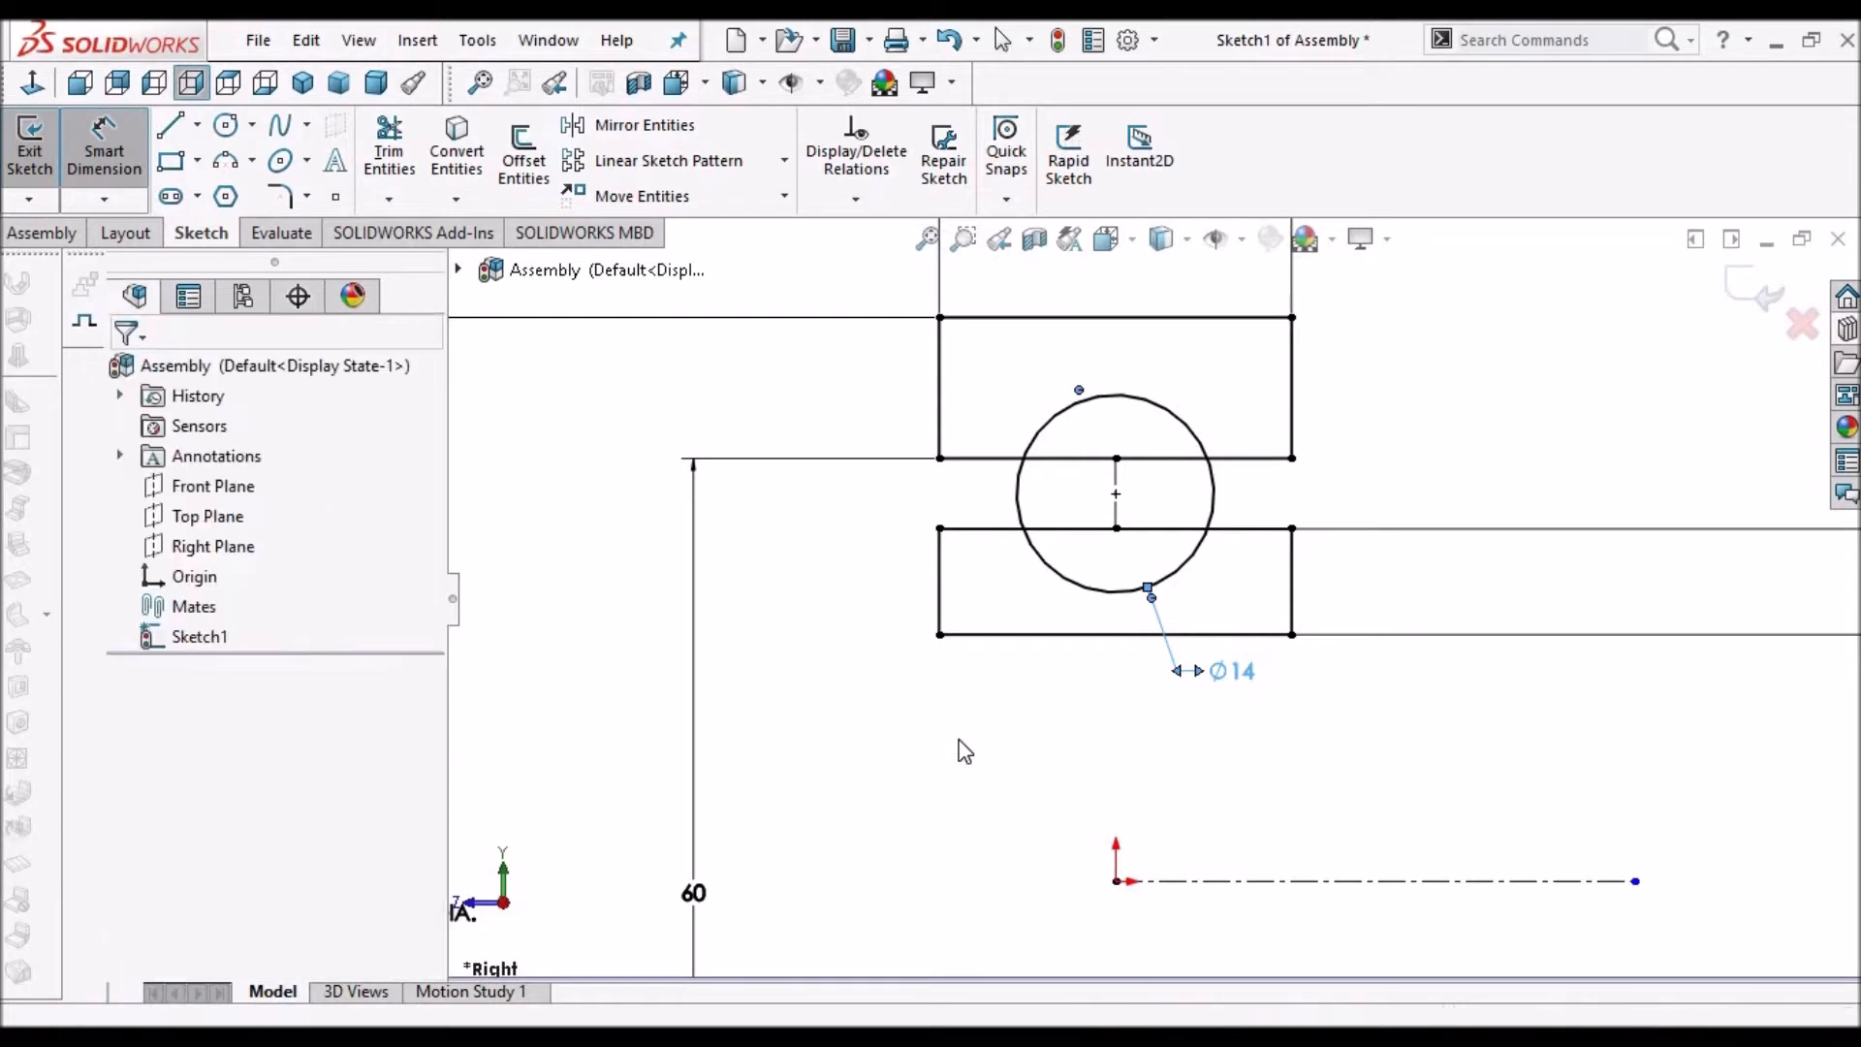
key(f)
key(Escape)
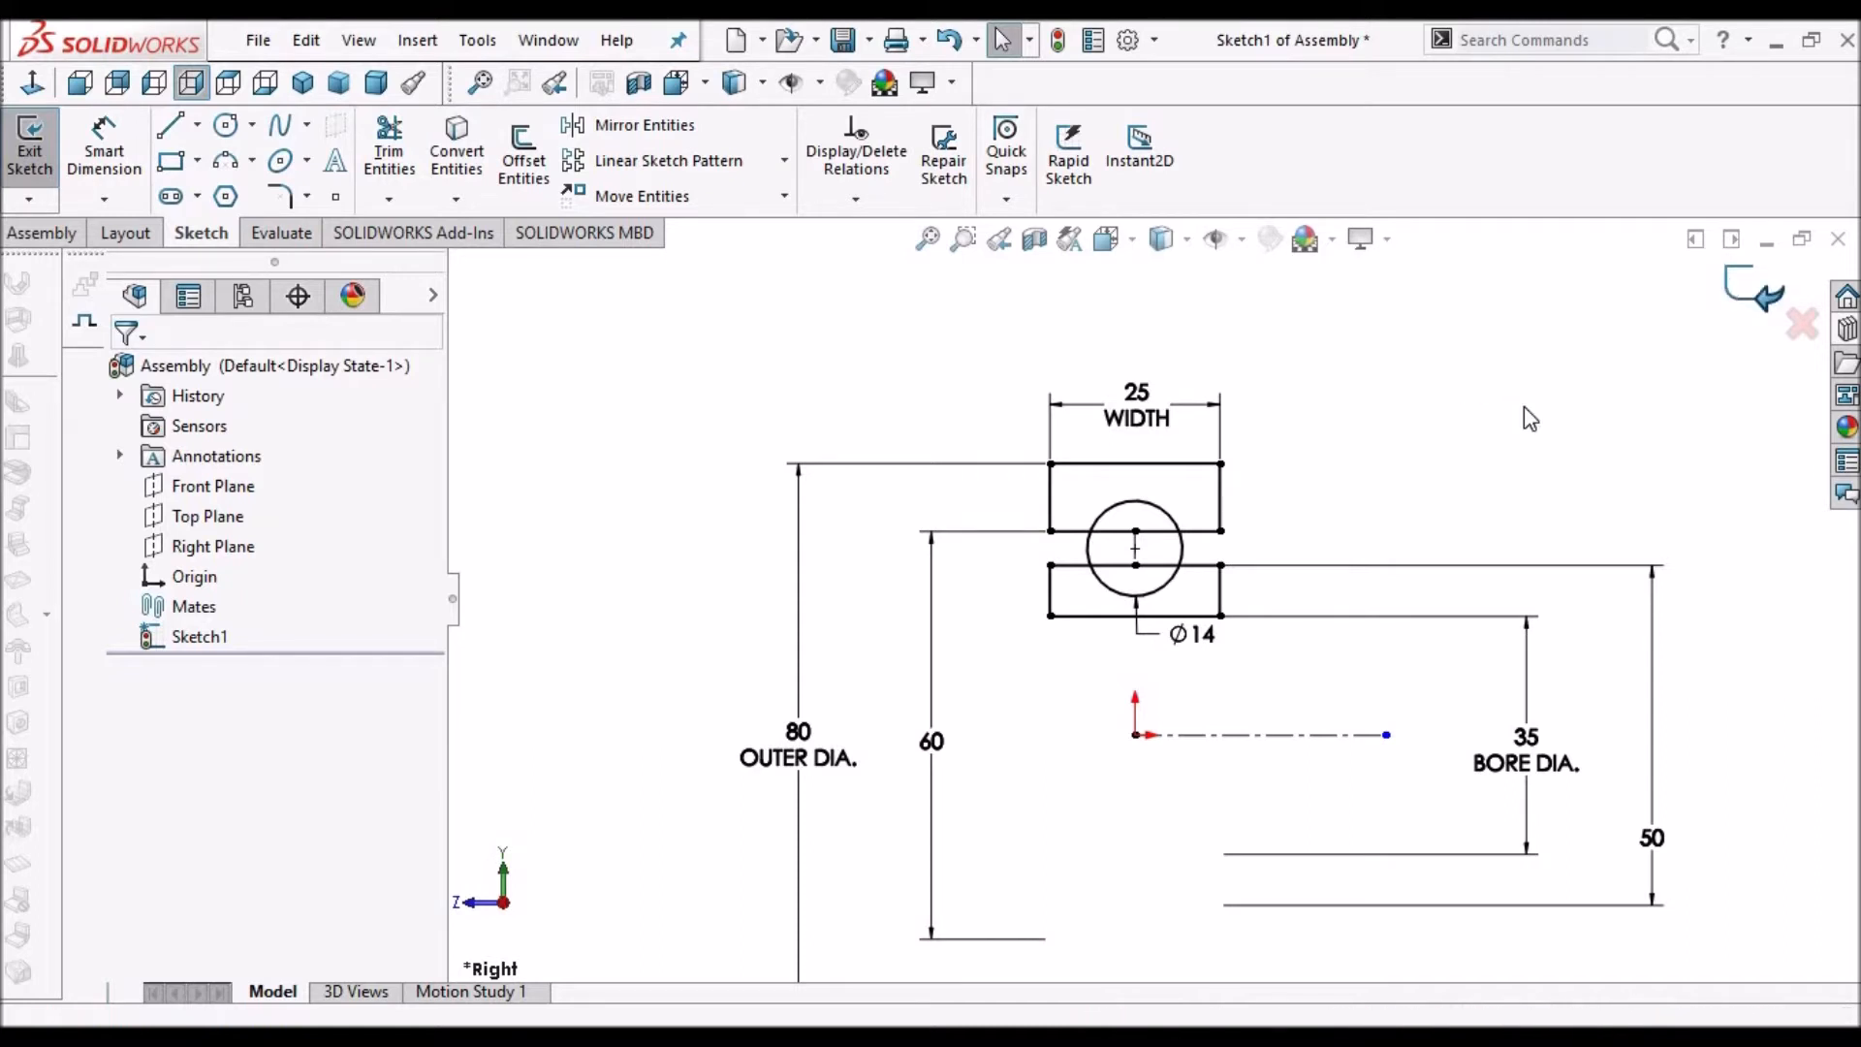
- Exit the layout sketch and turn off Hide All Types in the assembly's display settings
click(358, 37)
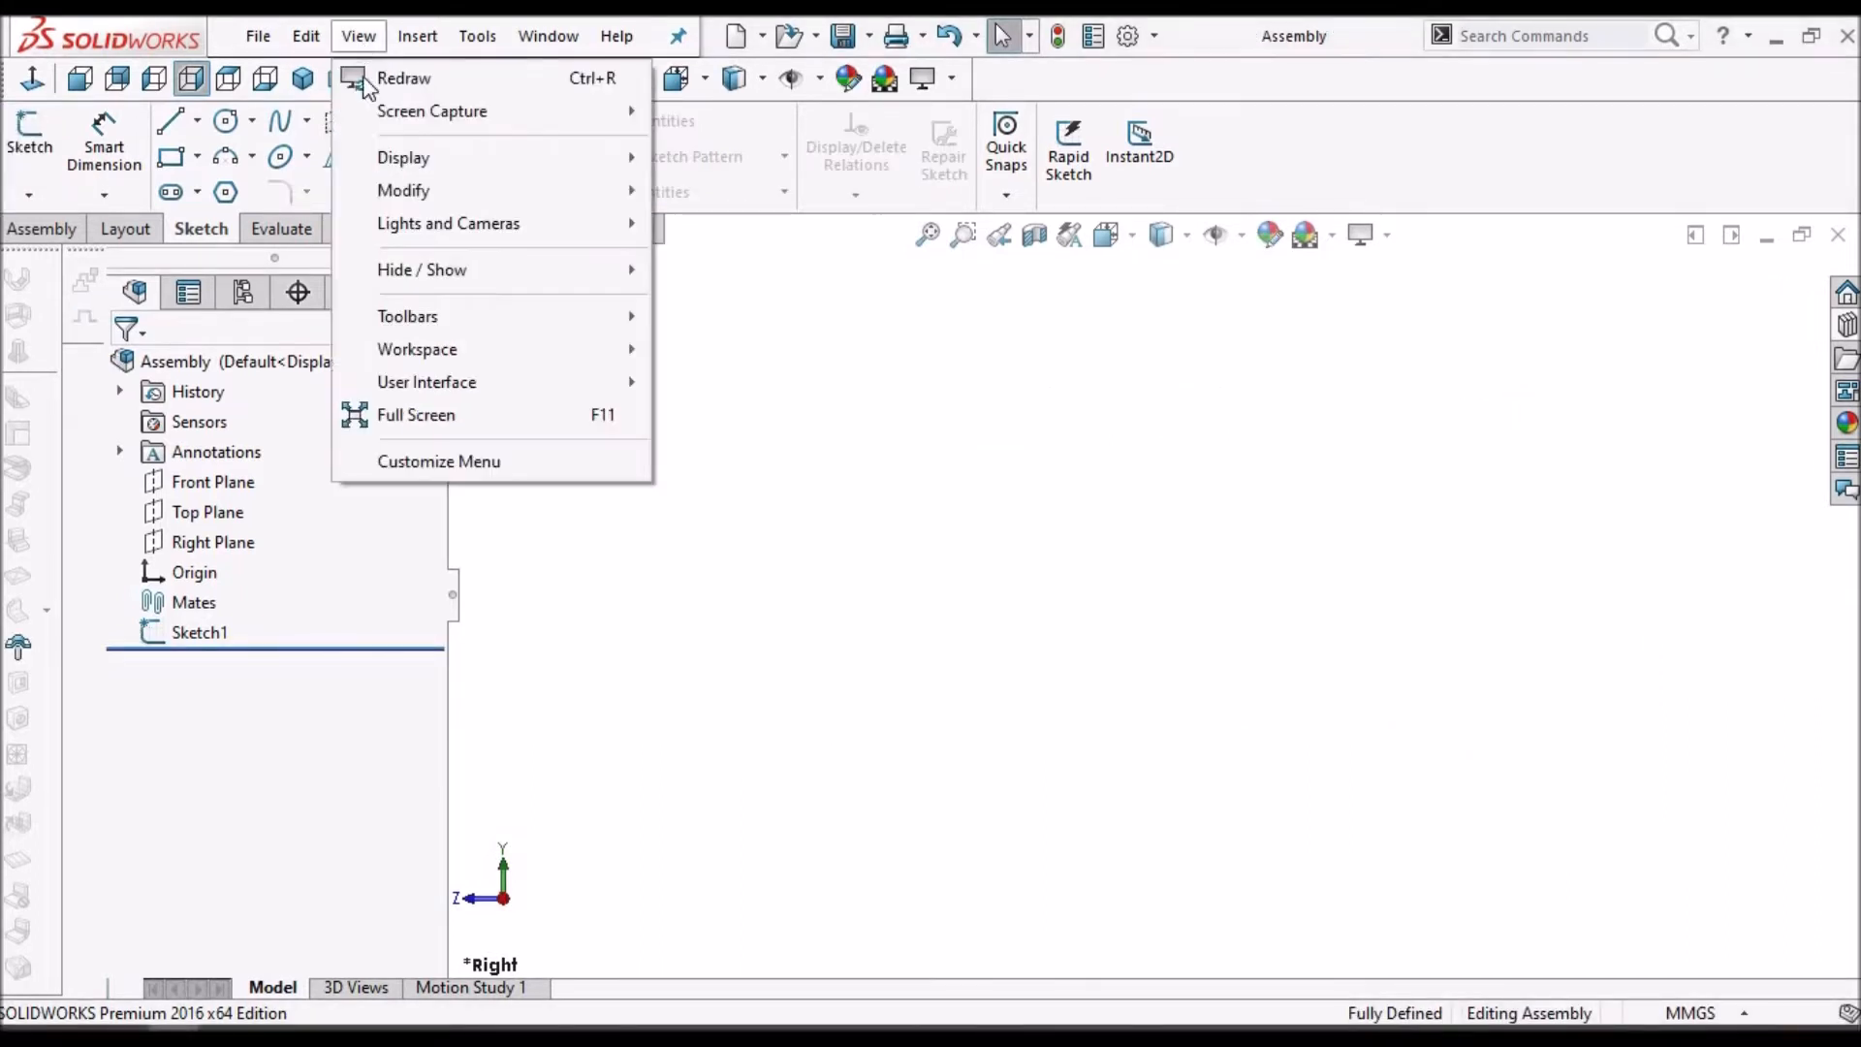
mouse_move(432, 268)
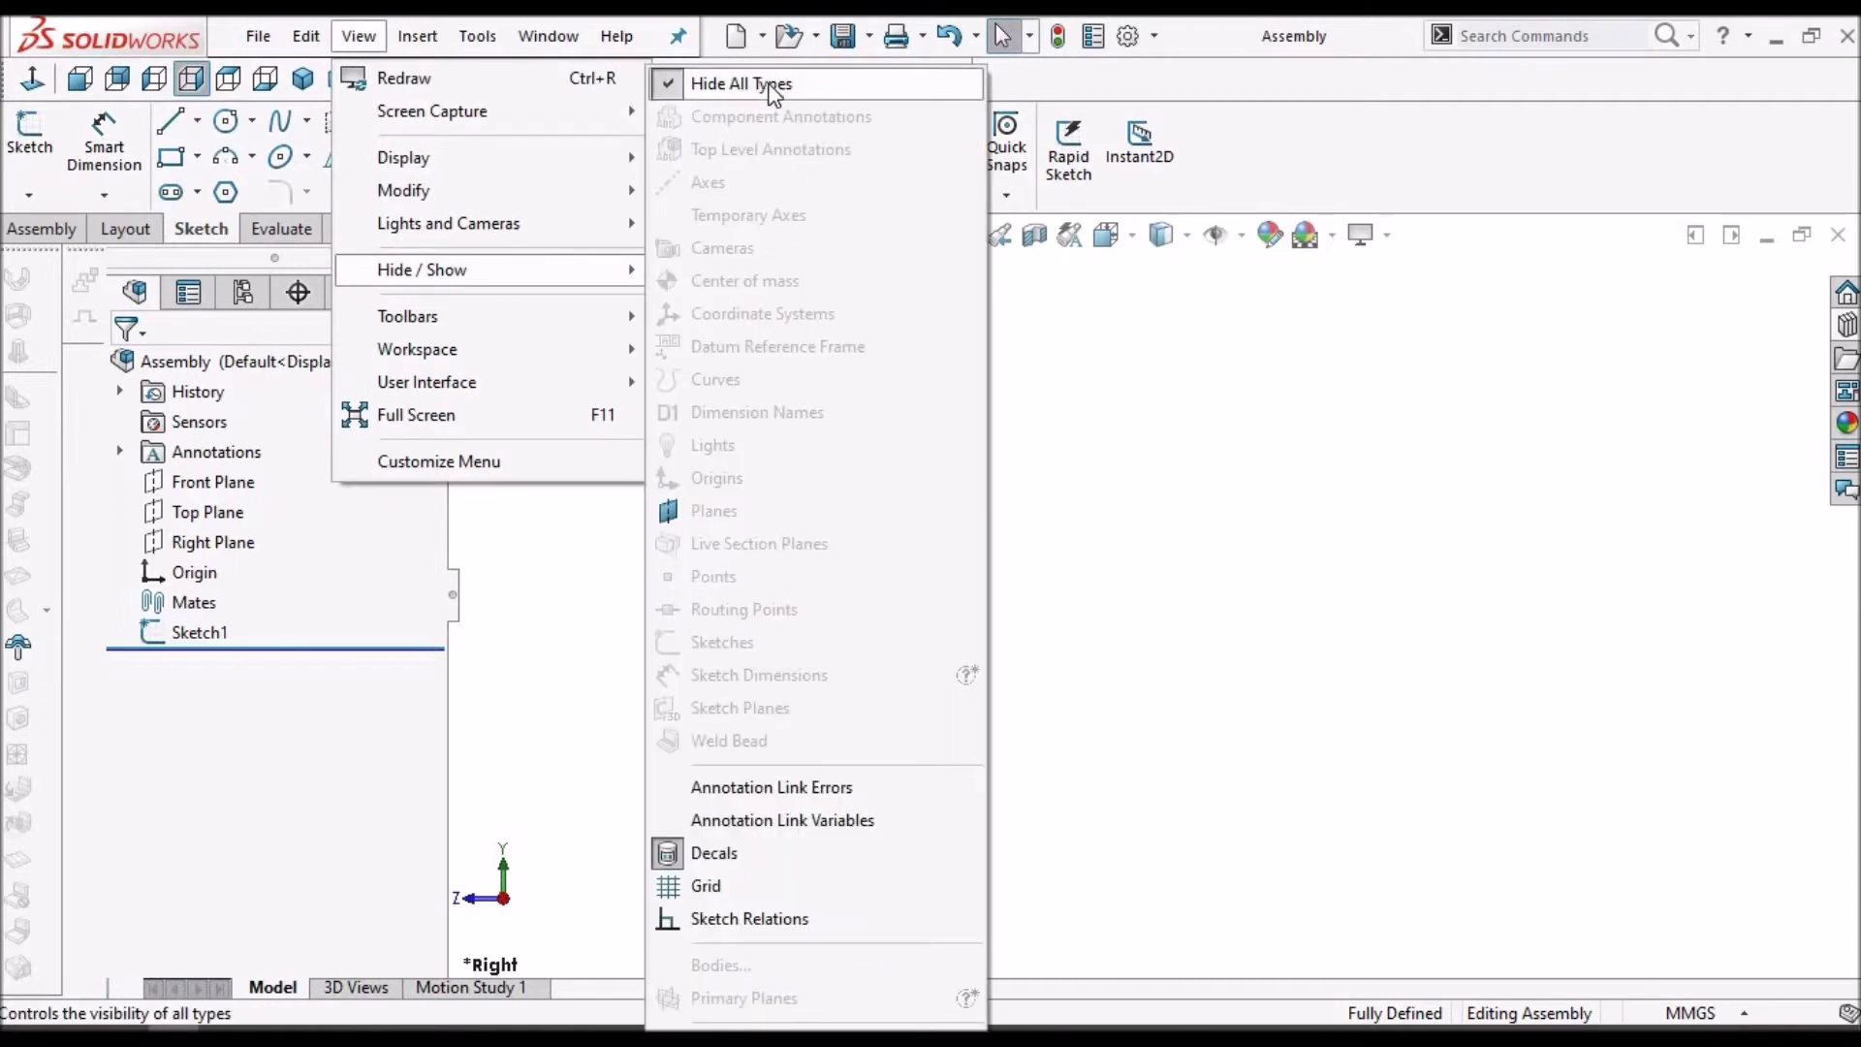
click(773, 86)
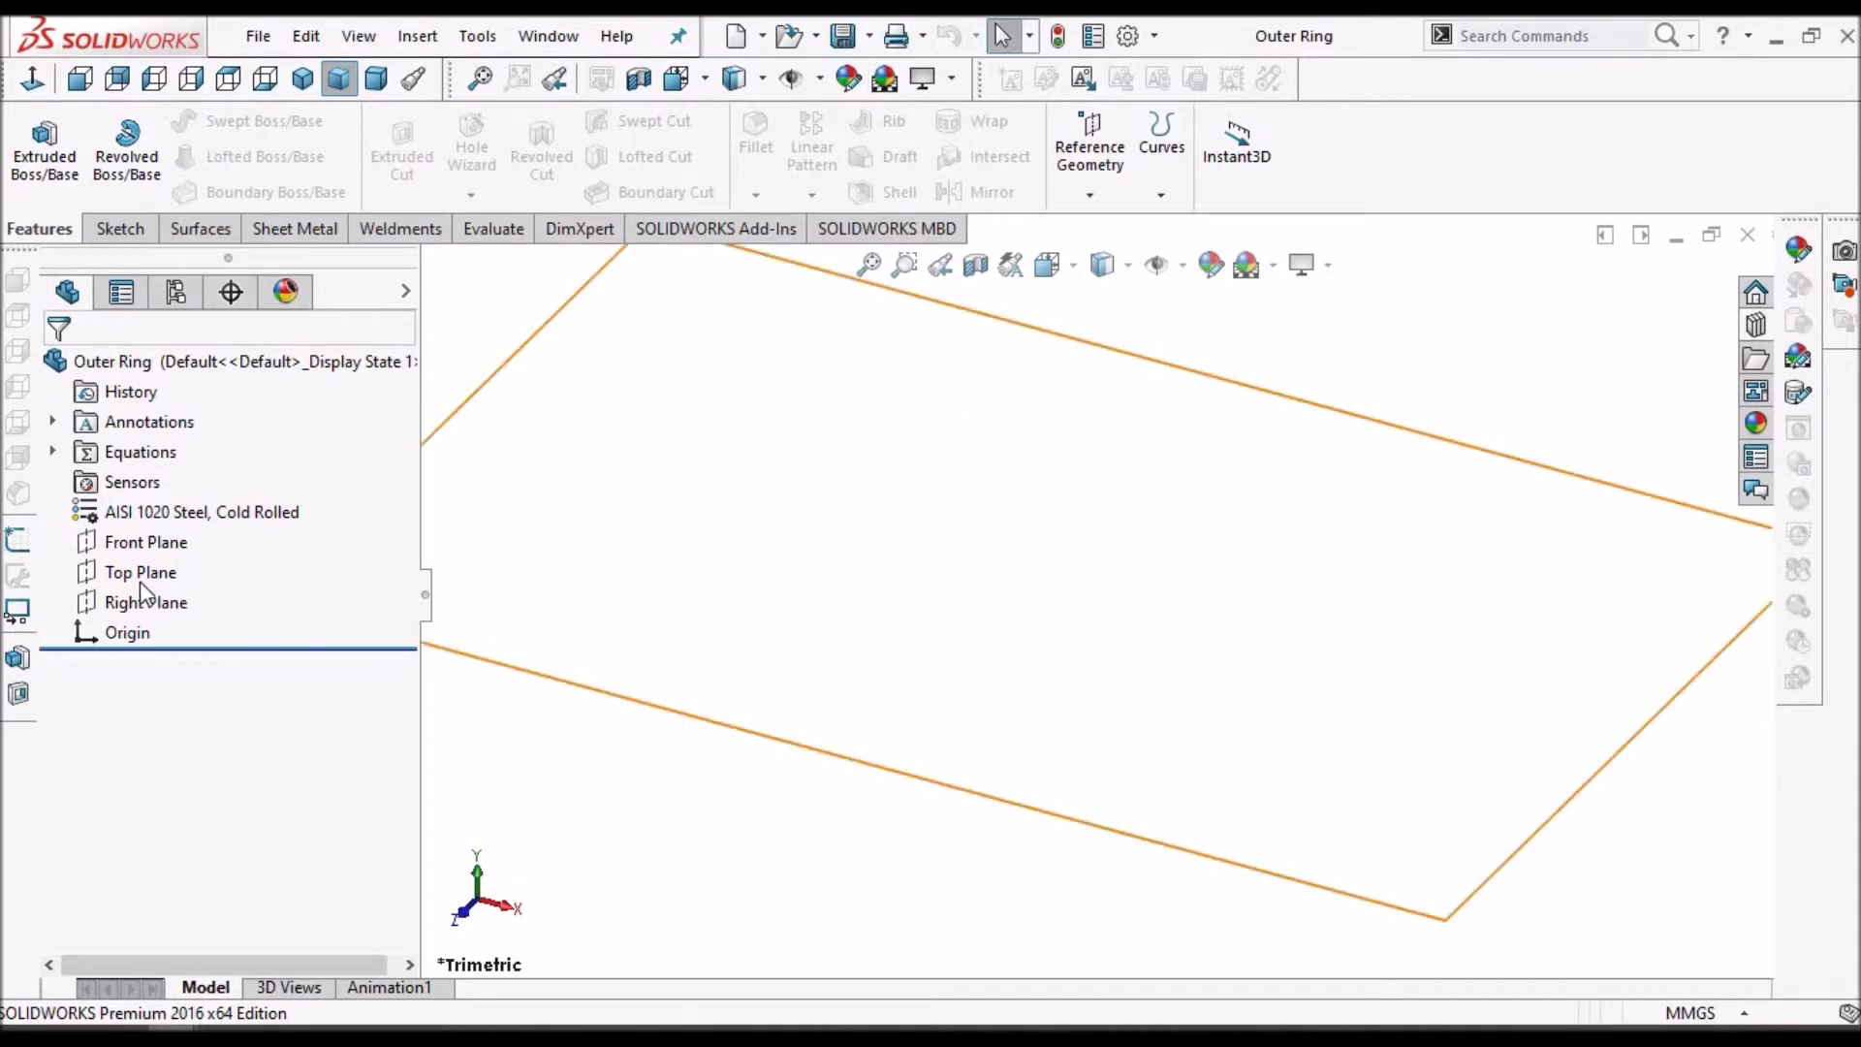
- In the Outer Ring part, sketch a circle centered on the origin on the Front Plane and extrude it 10 mm blind
click(145, 543)
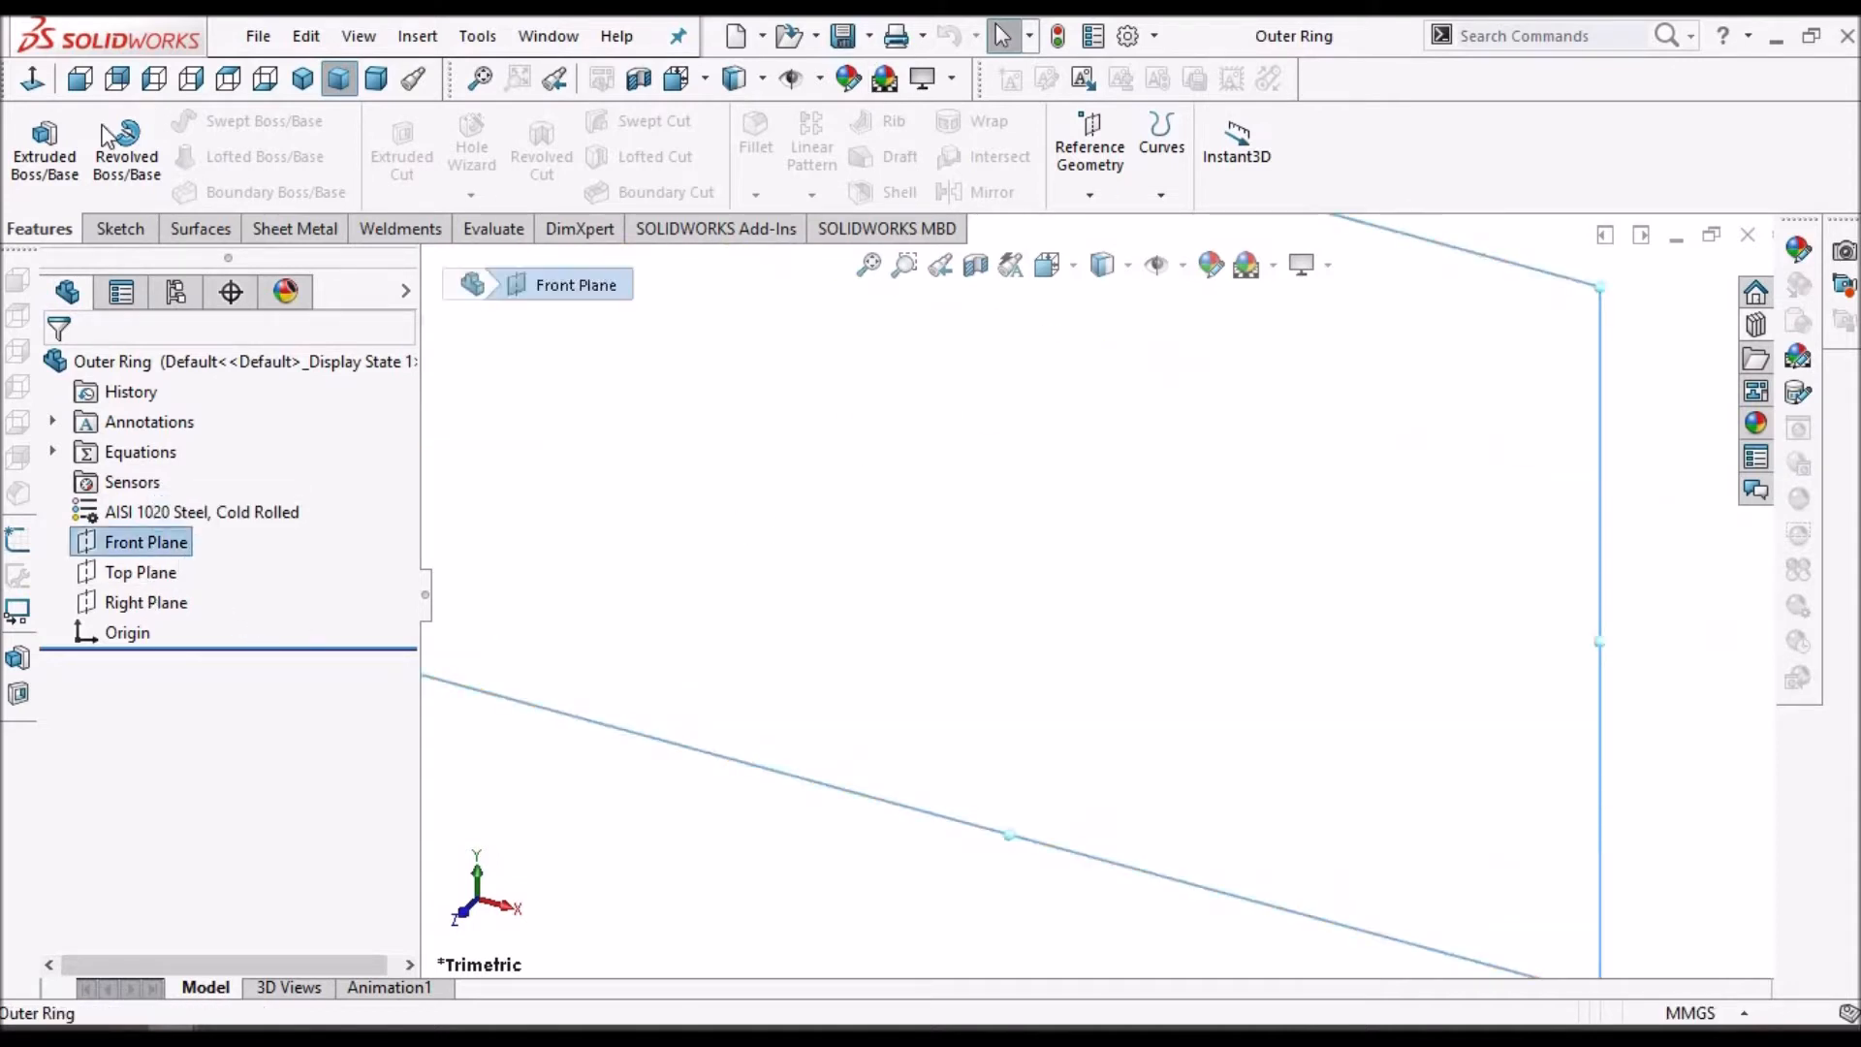
click(102, 227)
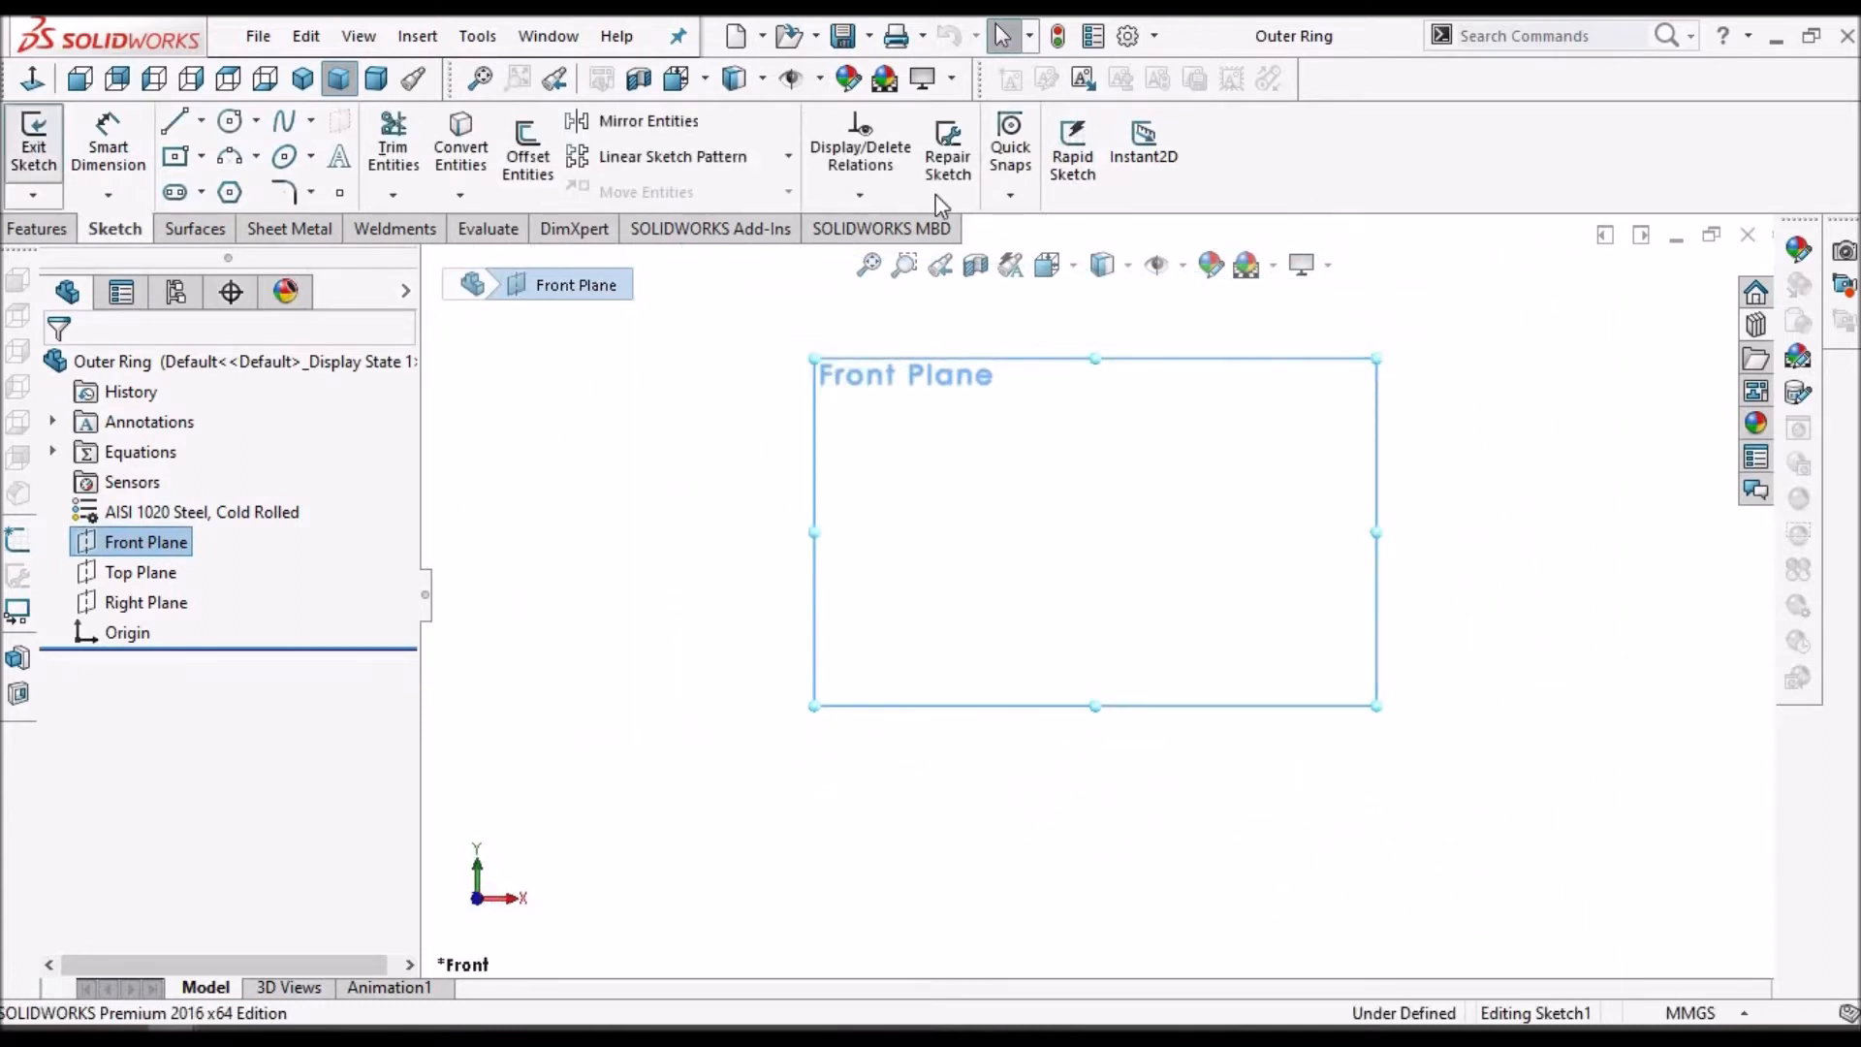
click(230, 122)
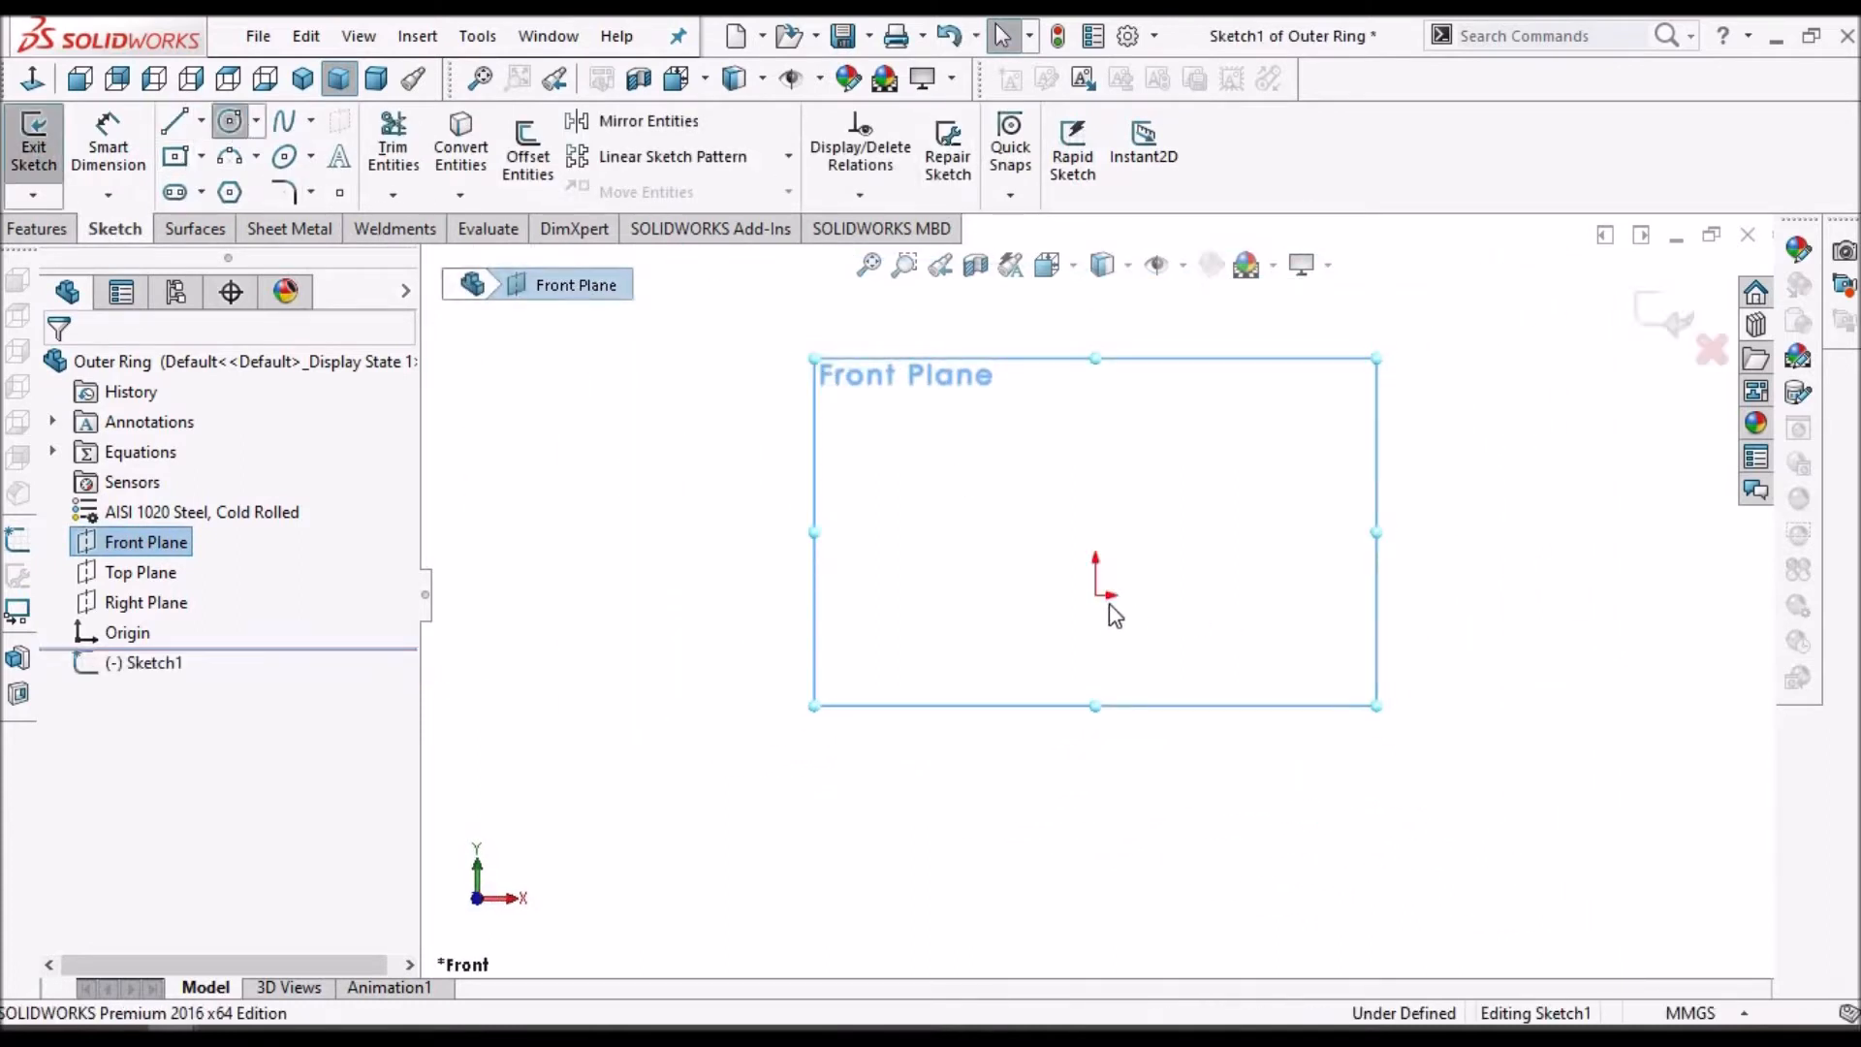
click(1095, 596)
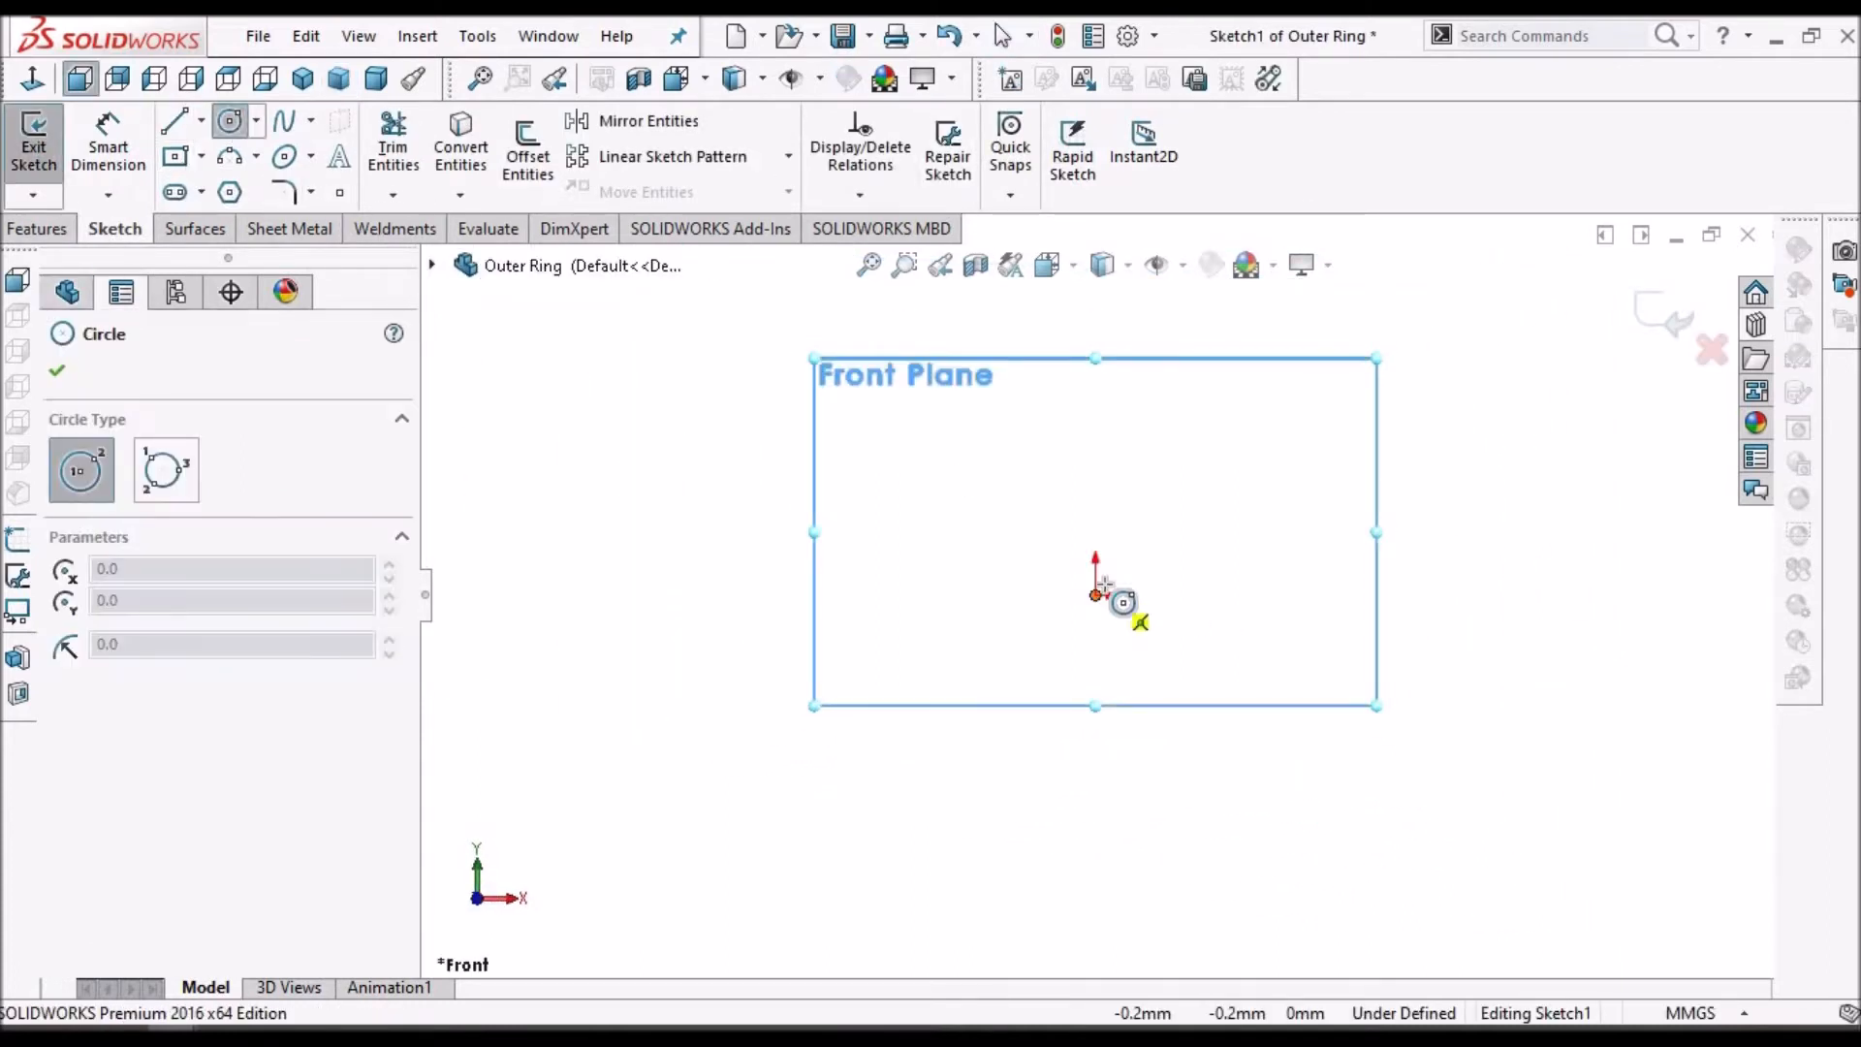
click(1156, 529)
right_click(955, 455)
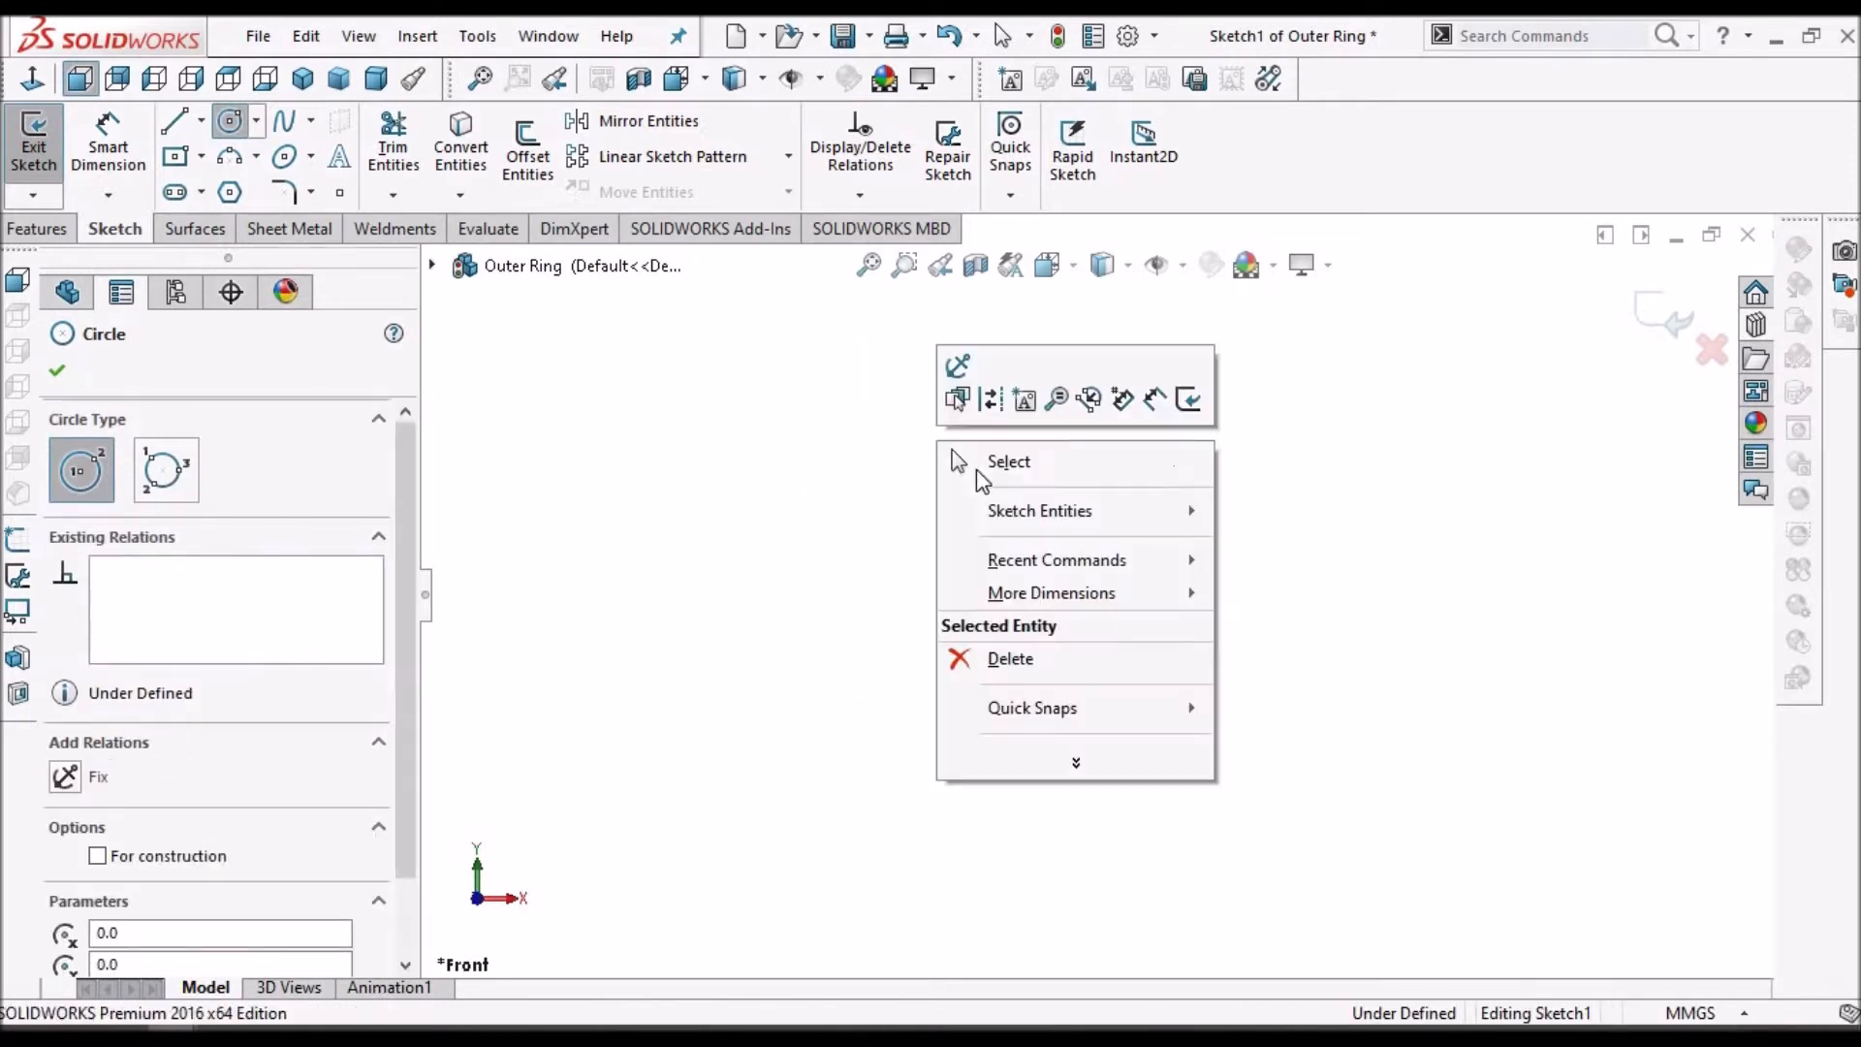
click(1281, 466)
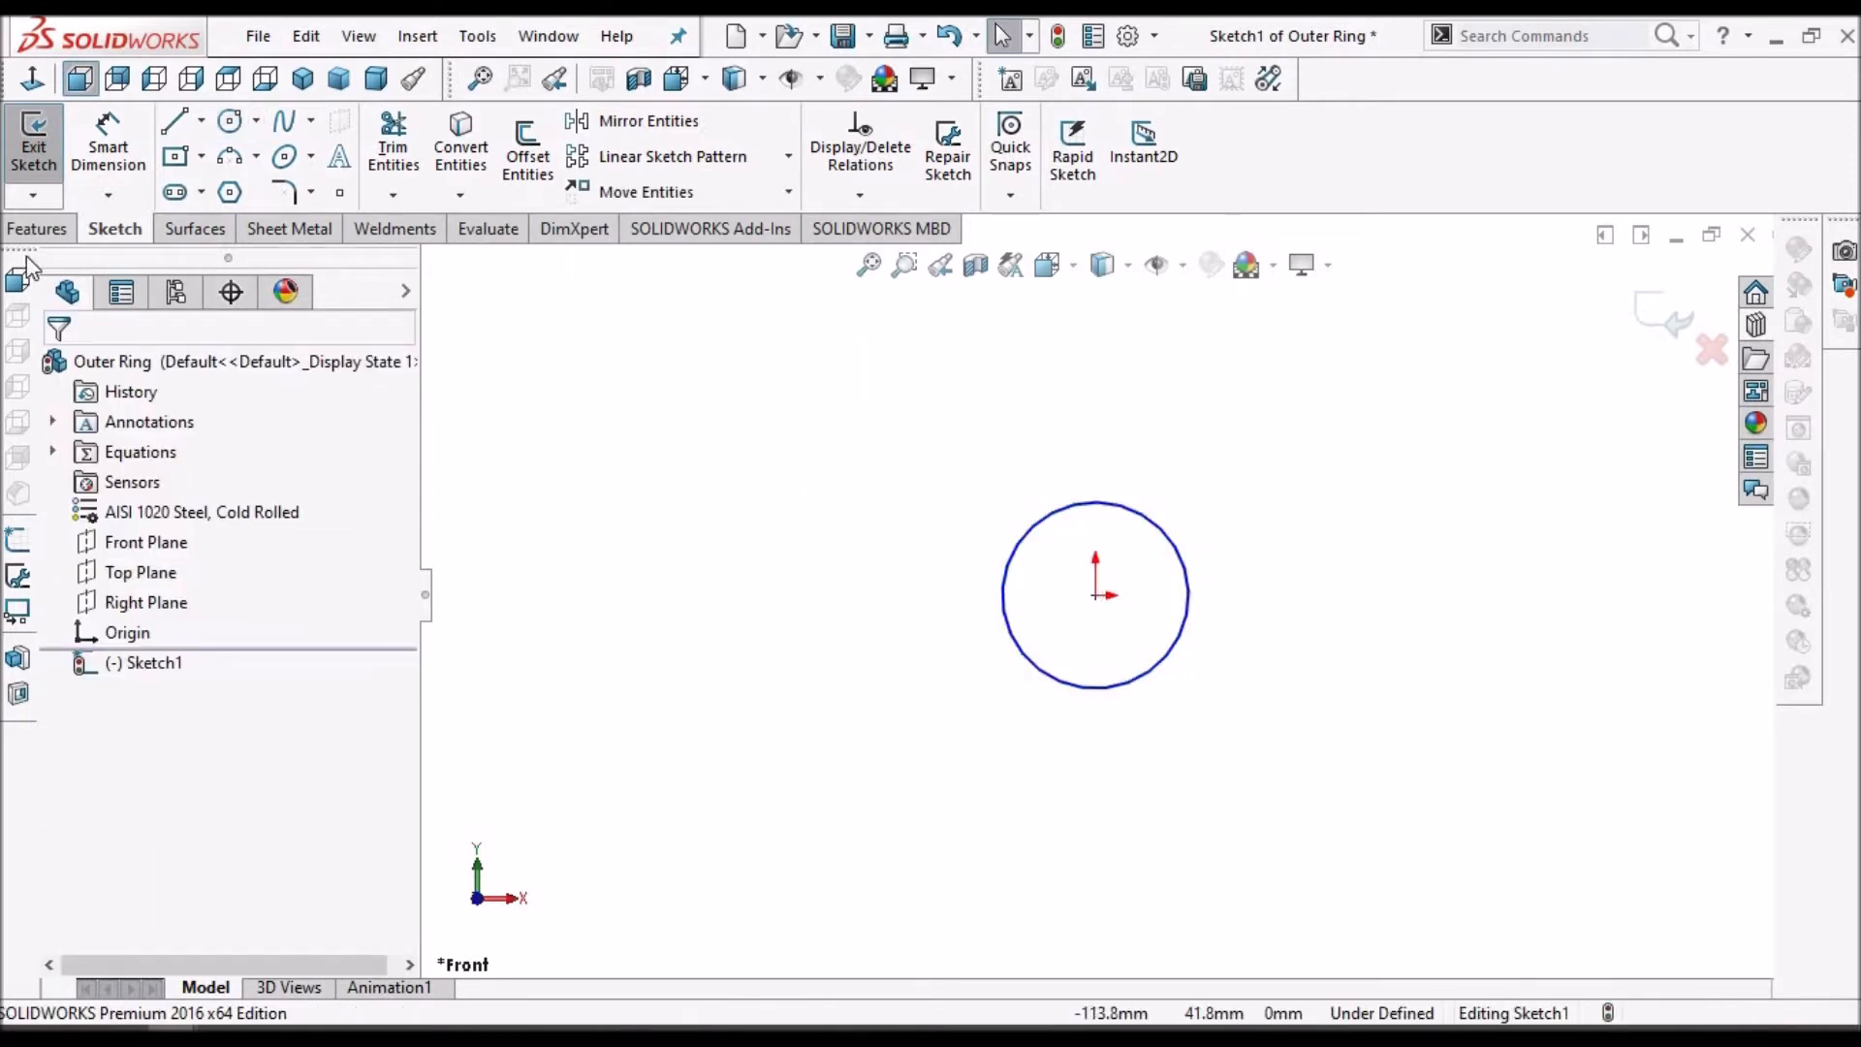
click(39, 229)
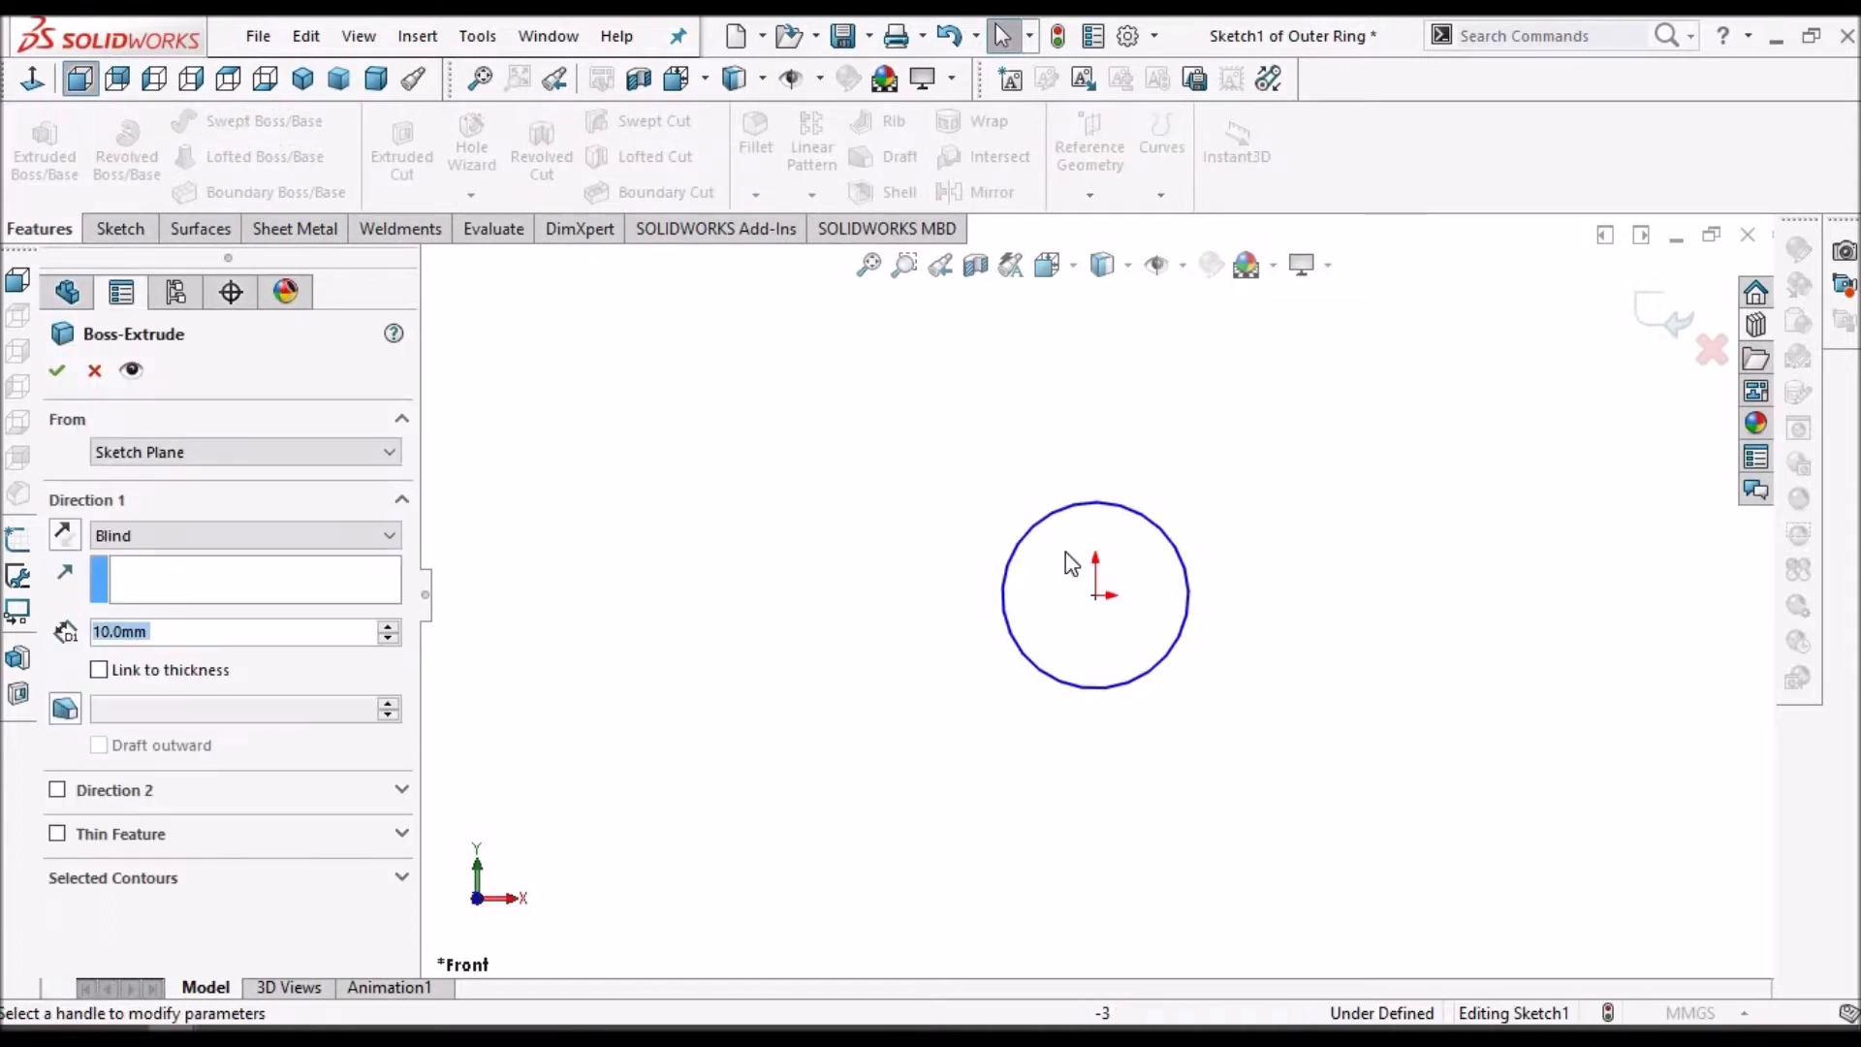
click(59, 369)
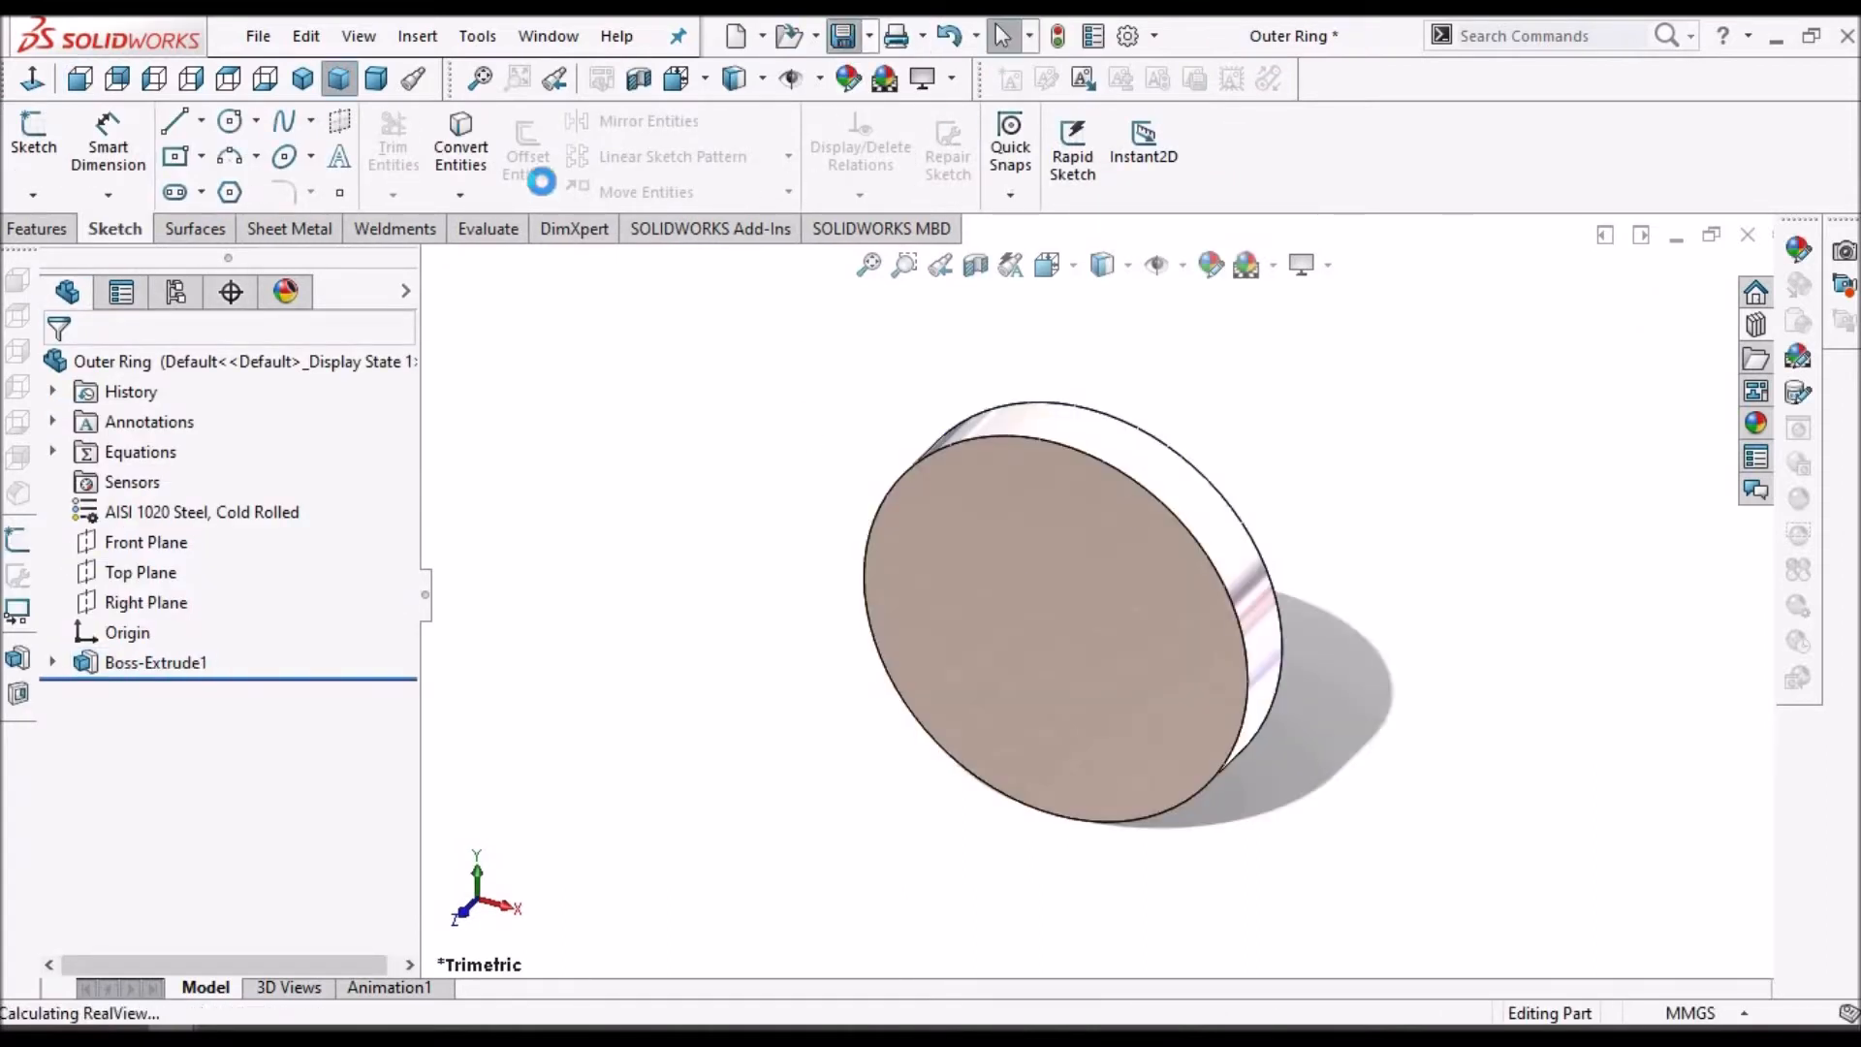
- Switch to the Assembly document and insert the Outer Ring part, placing it freely beside the layout sketch
click(545, 37)
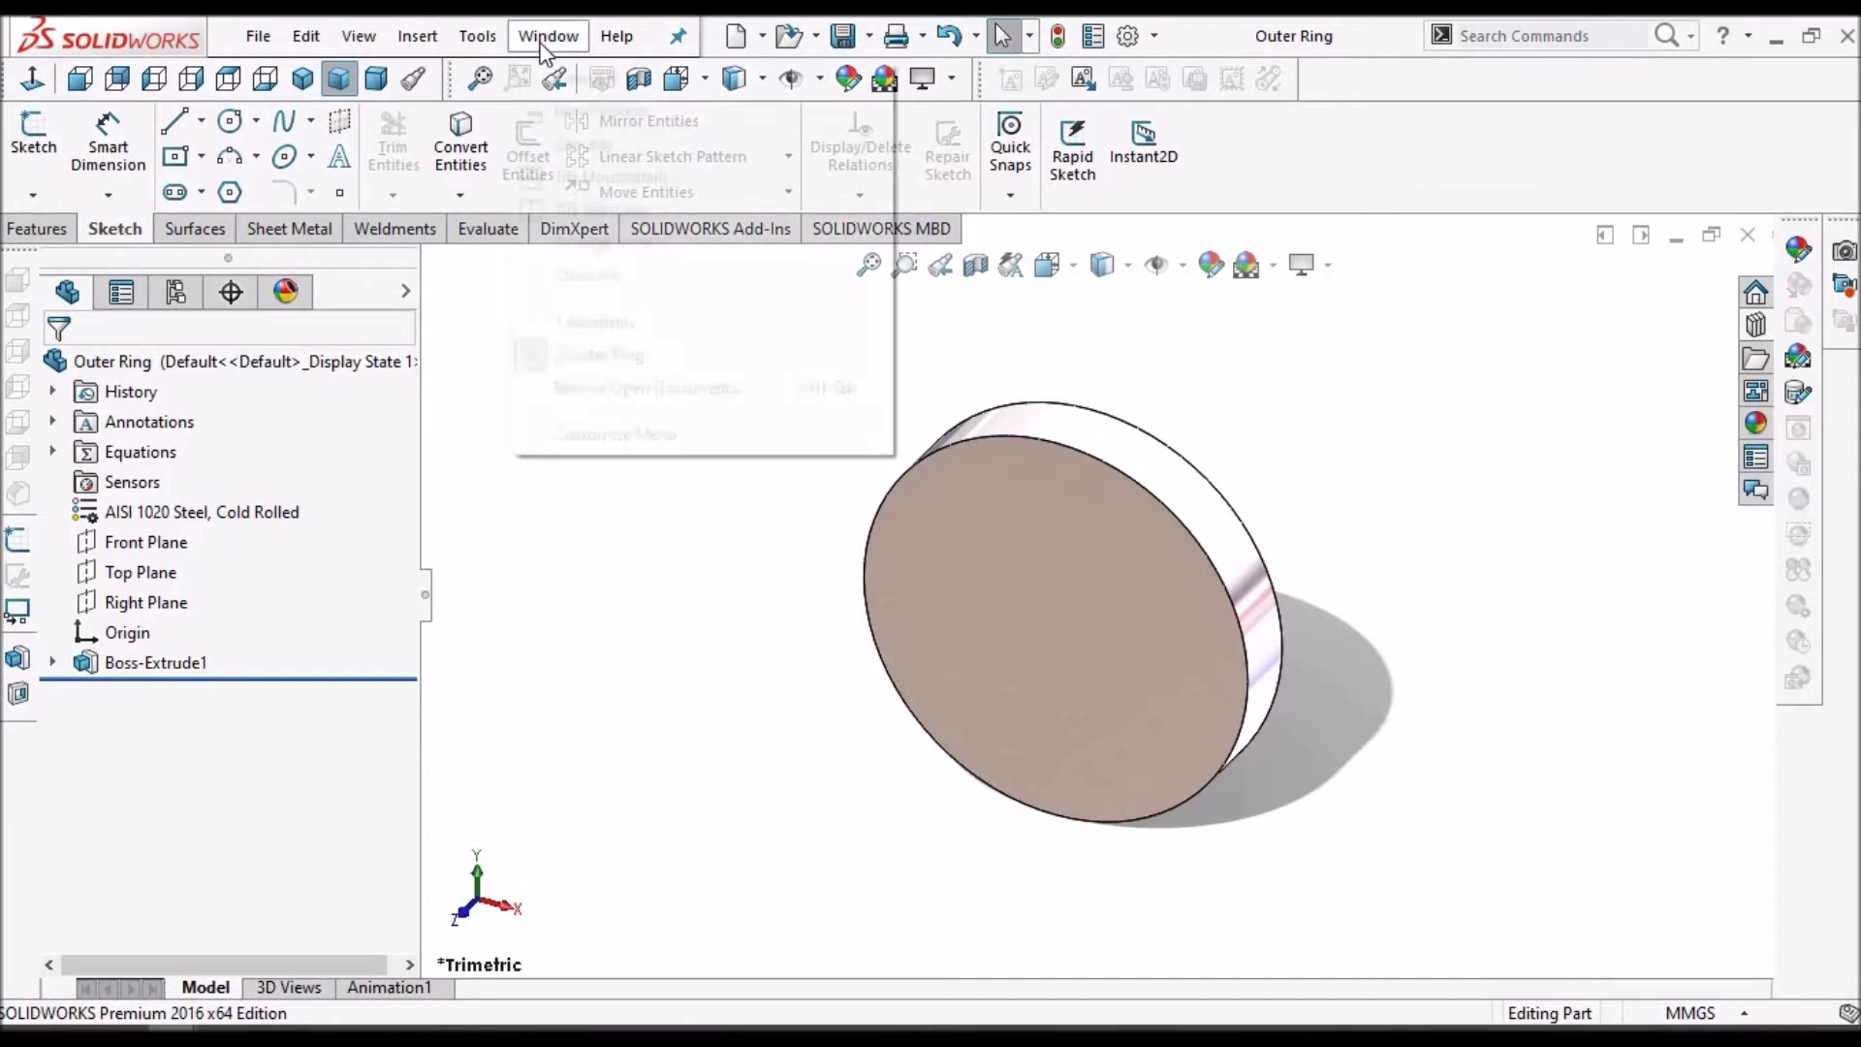
click(593, 324)
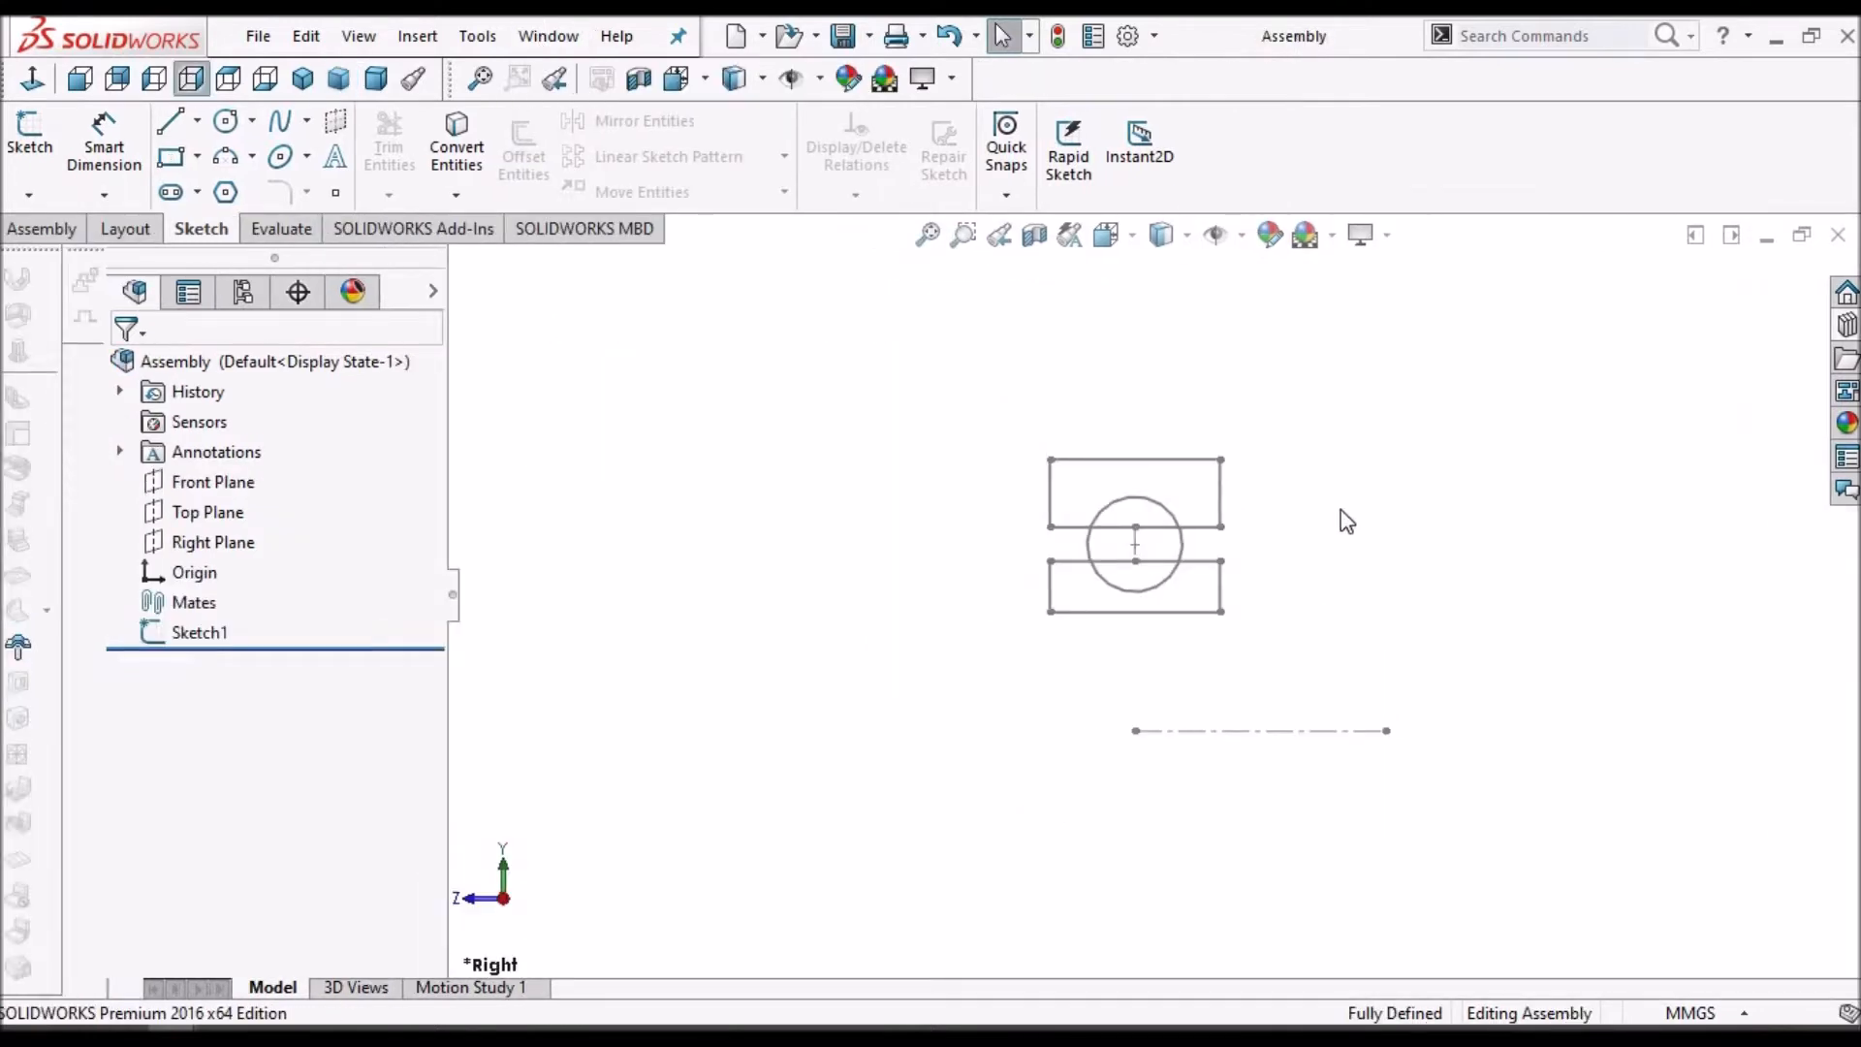
click(58, 230)
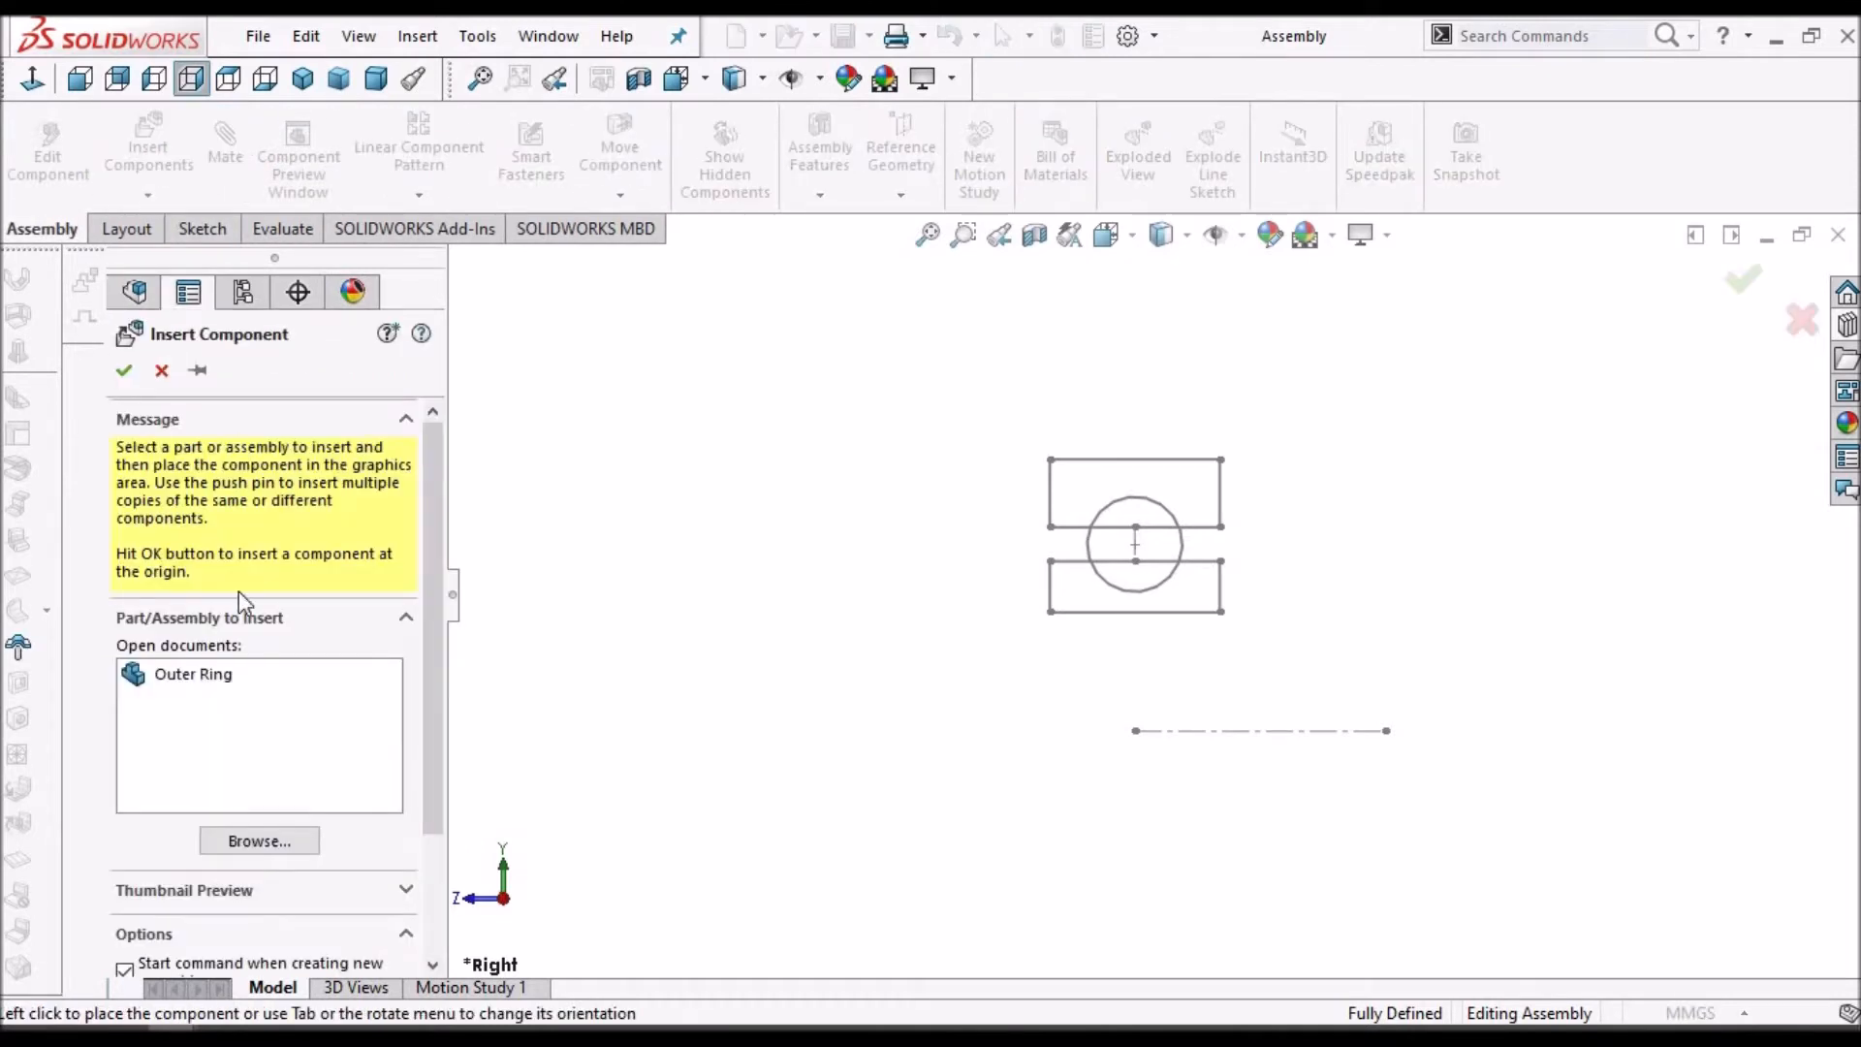
click(210, 674)
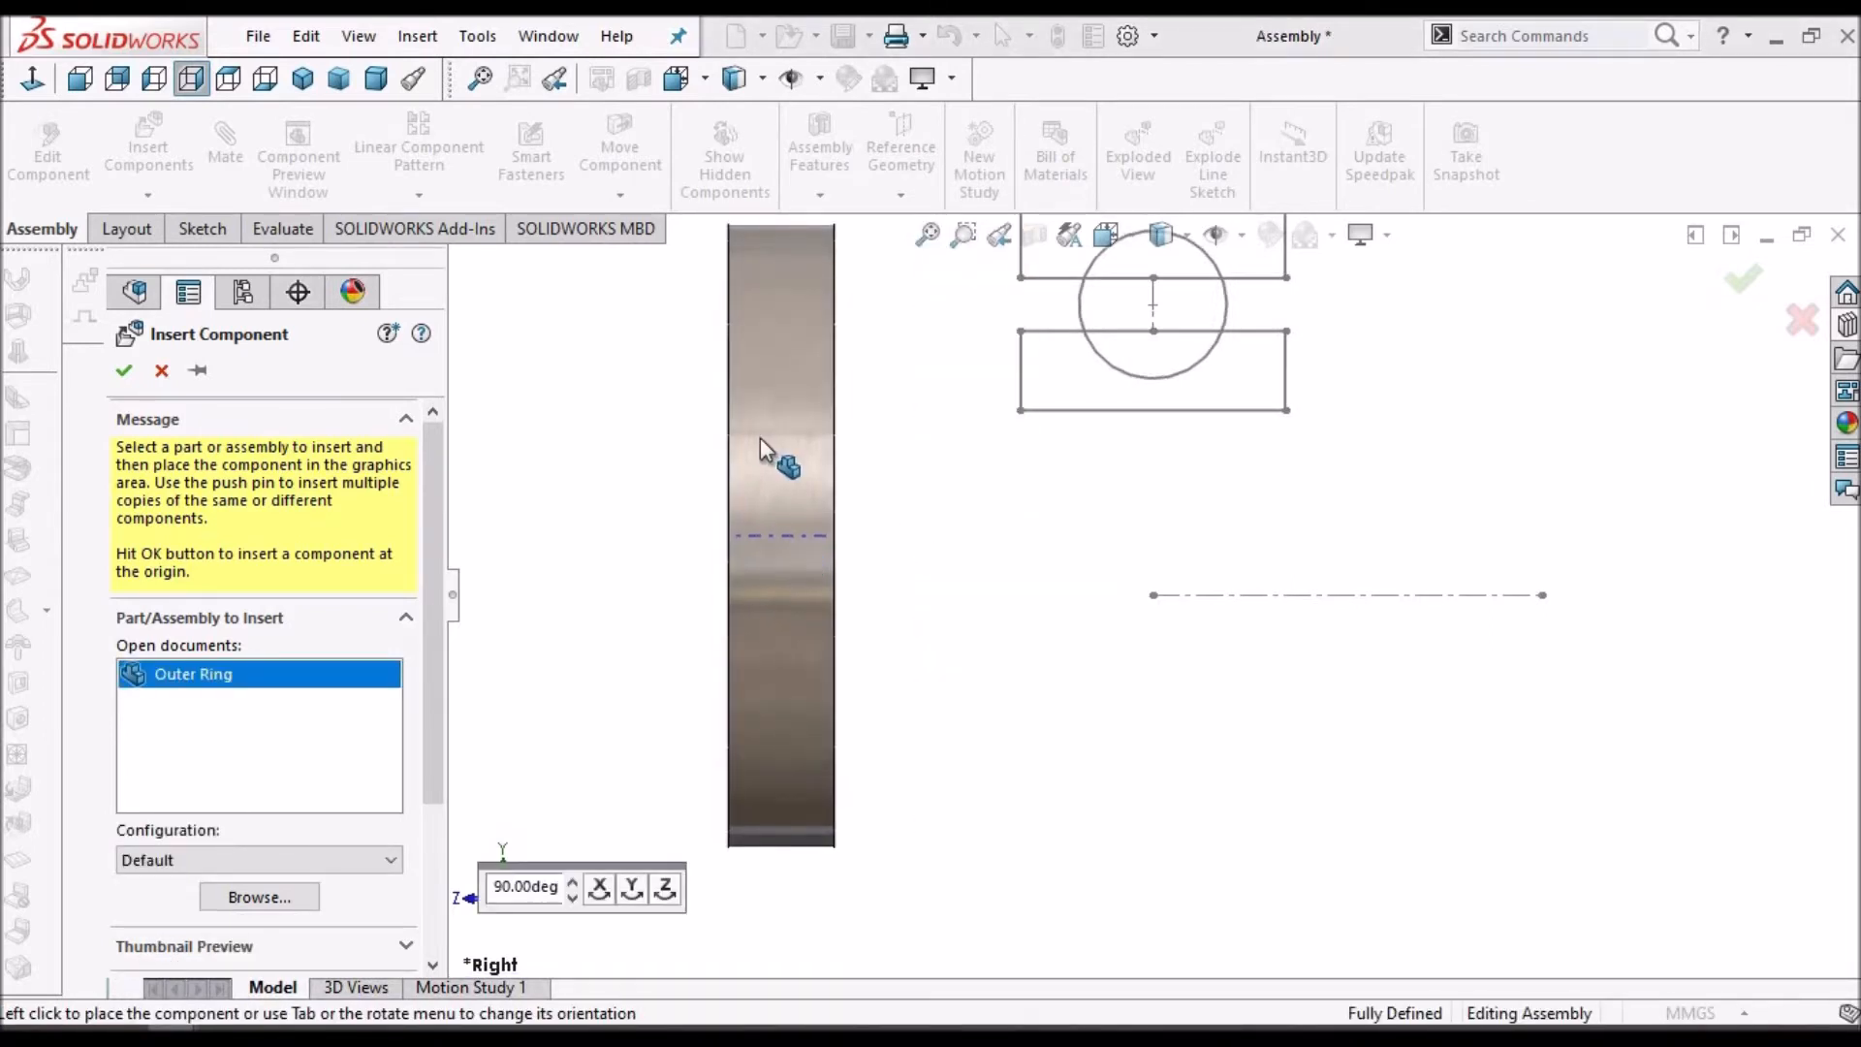
click(162, 371)
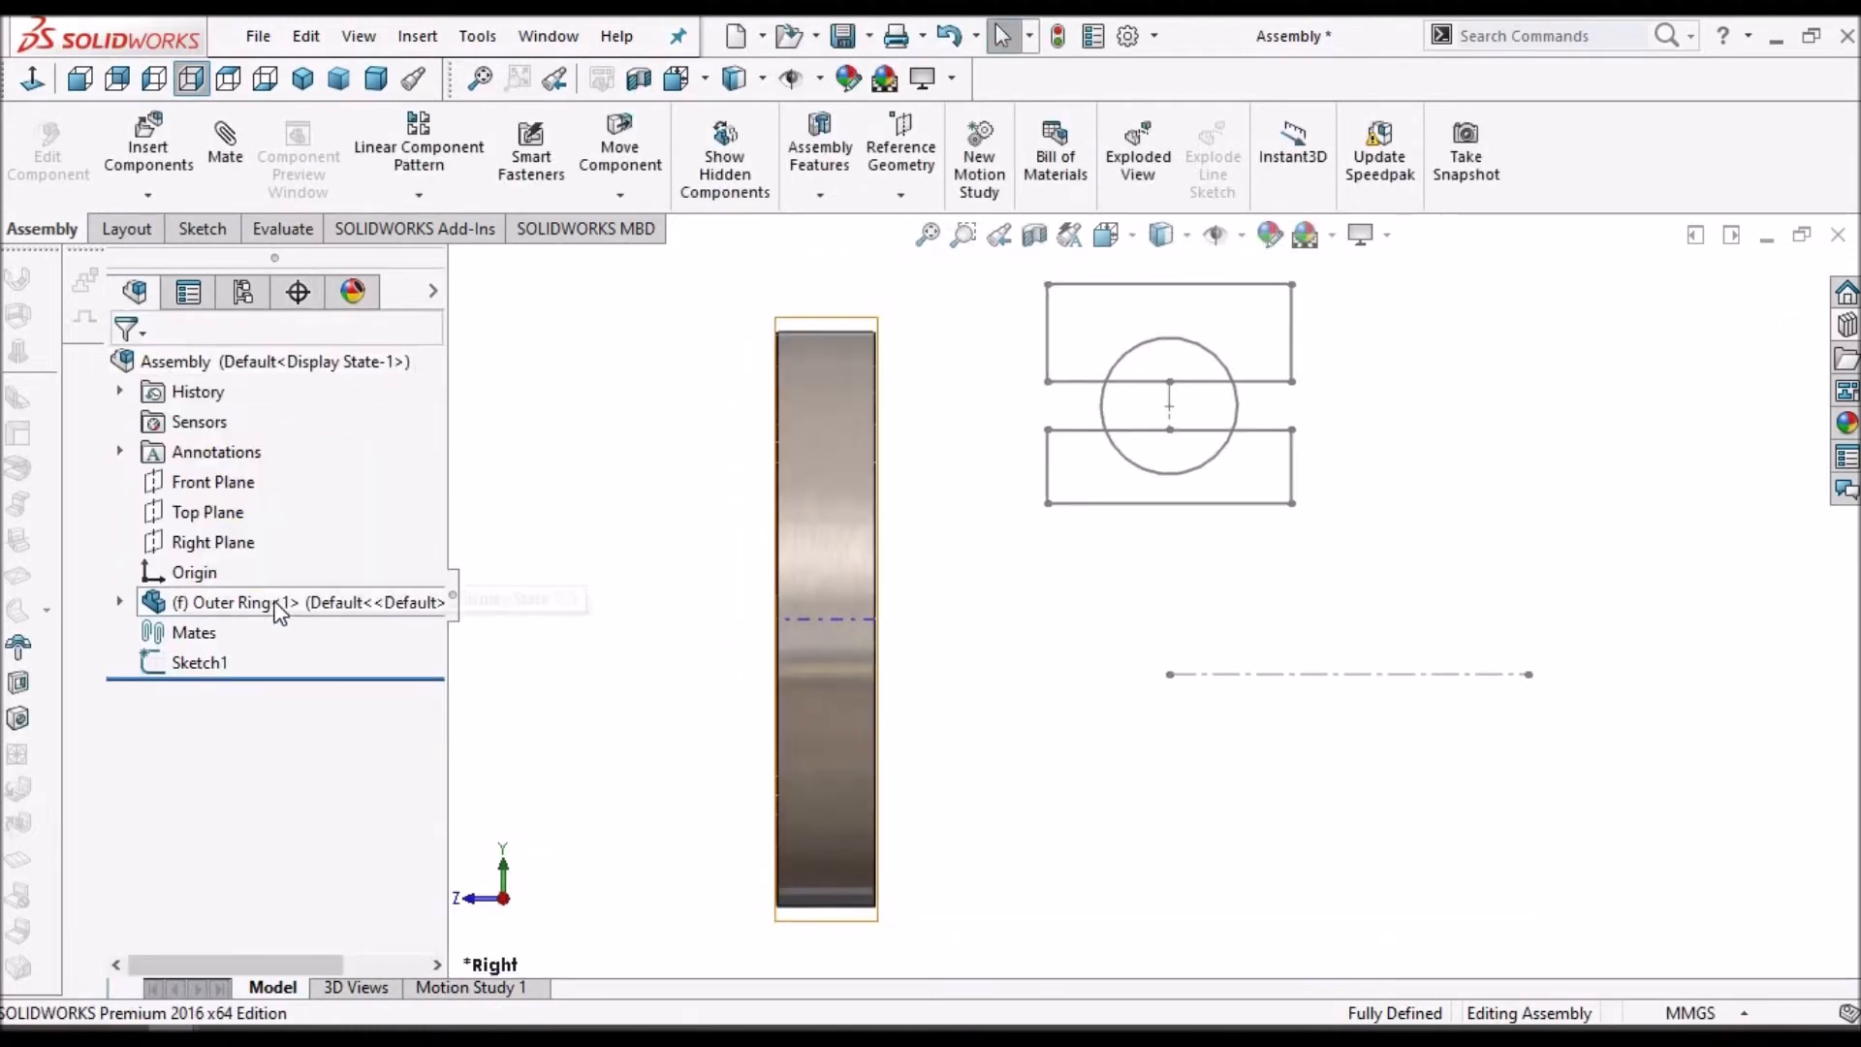
- Change the Outer Ring component from fixed to floating
right_click(275, 604)
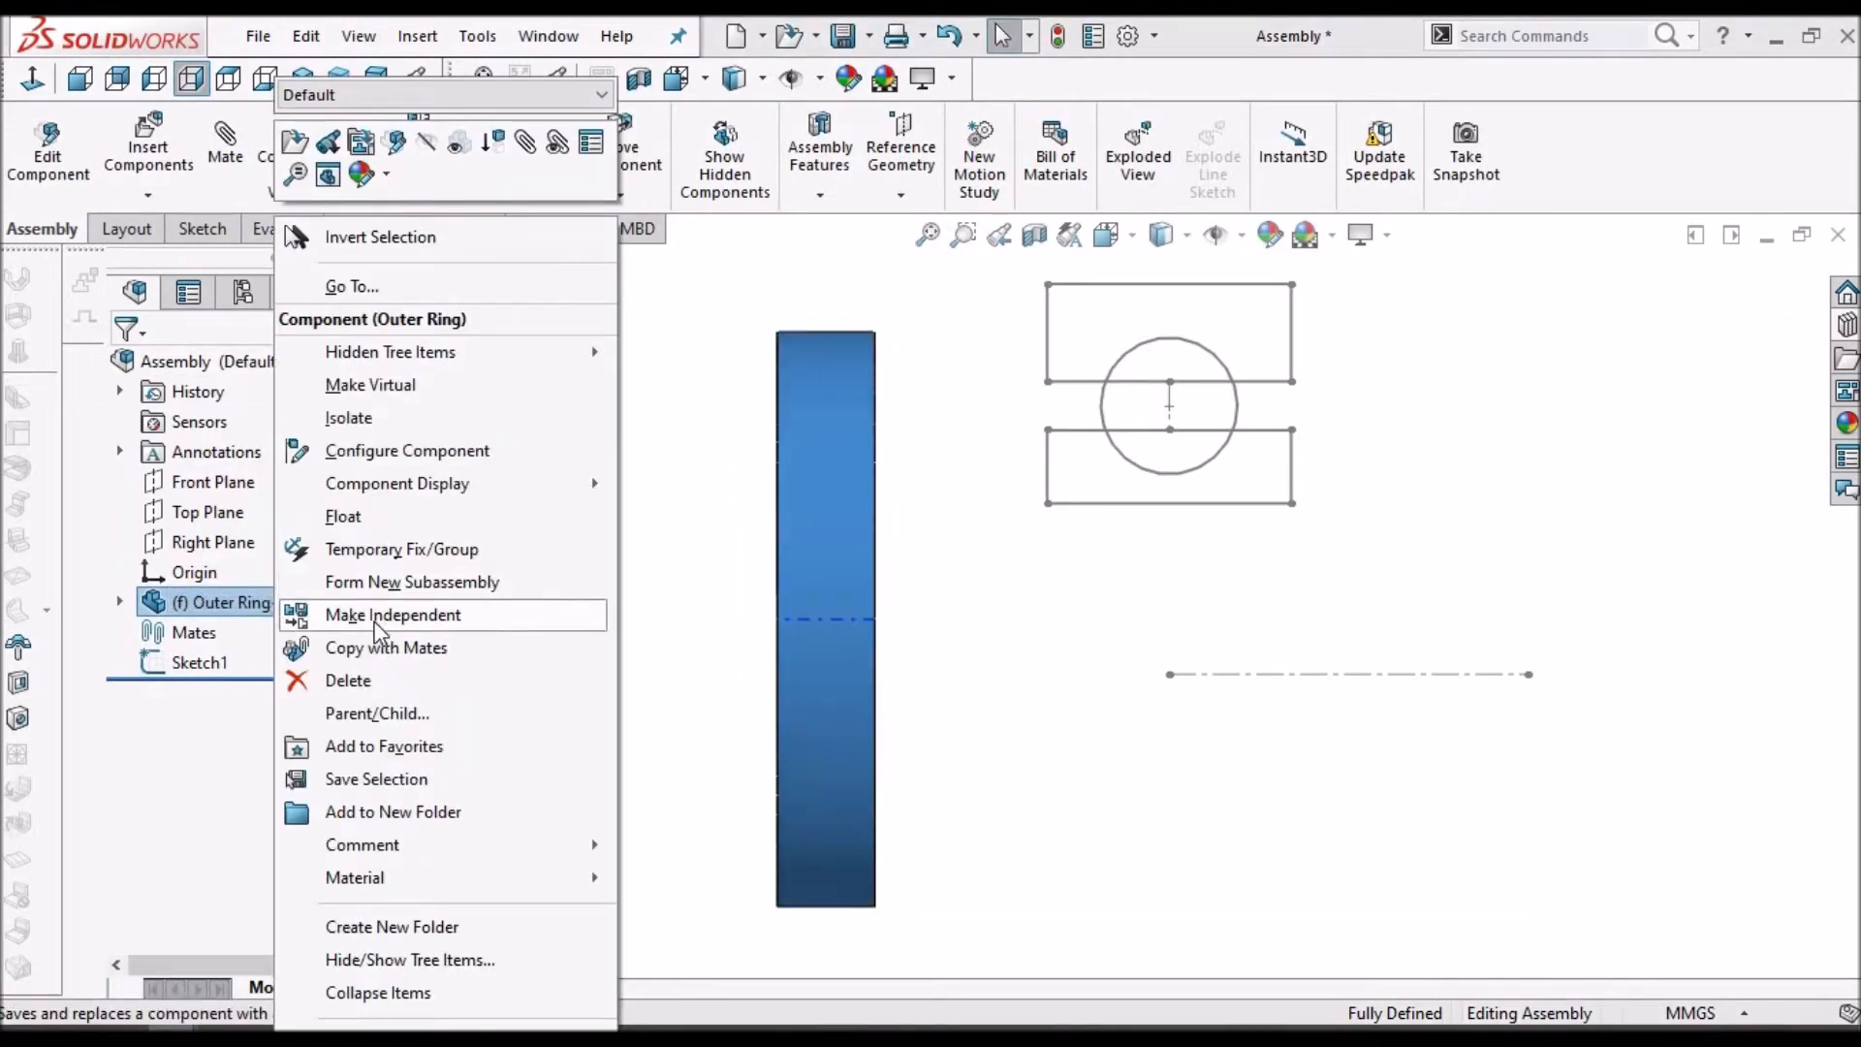
click(396, 515)
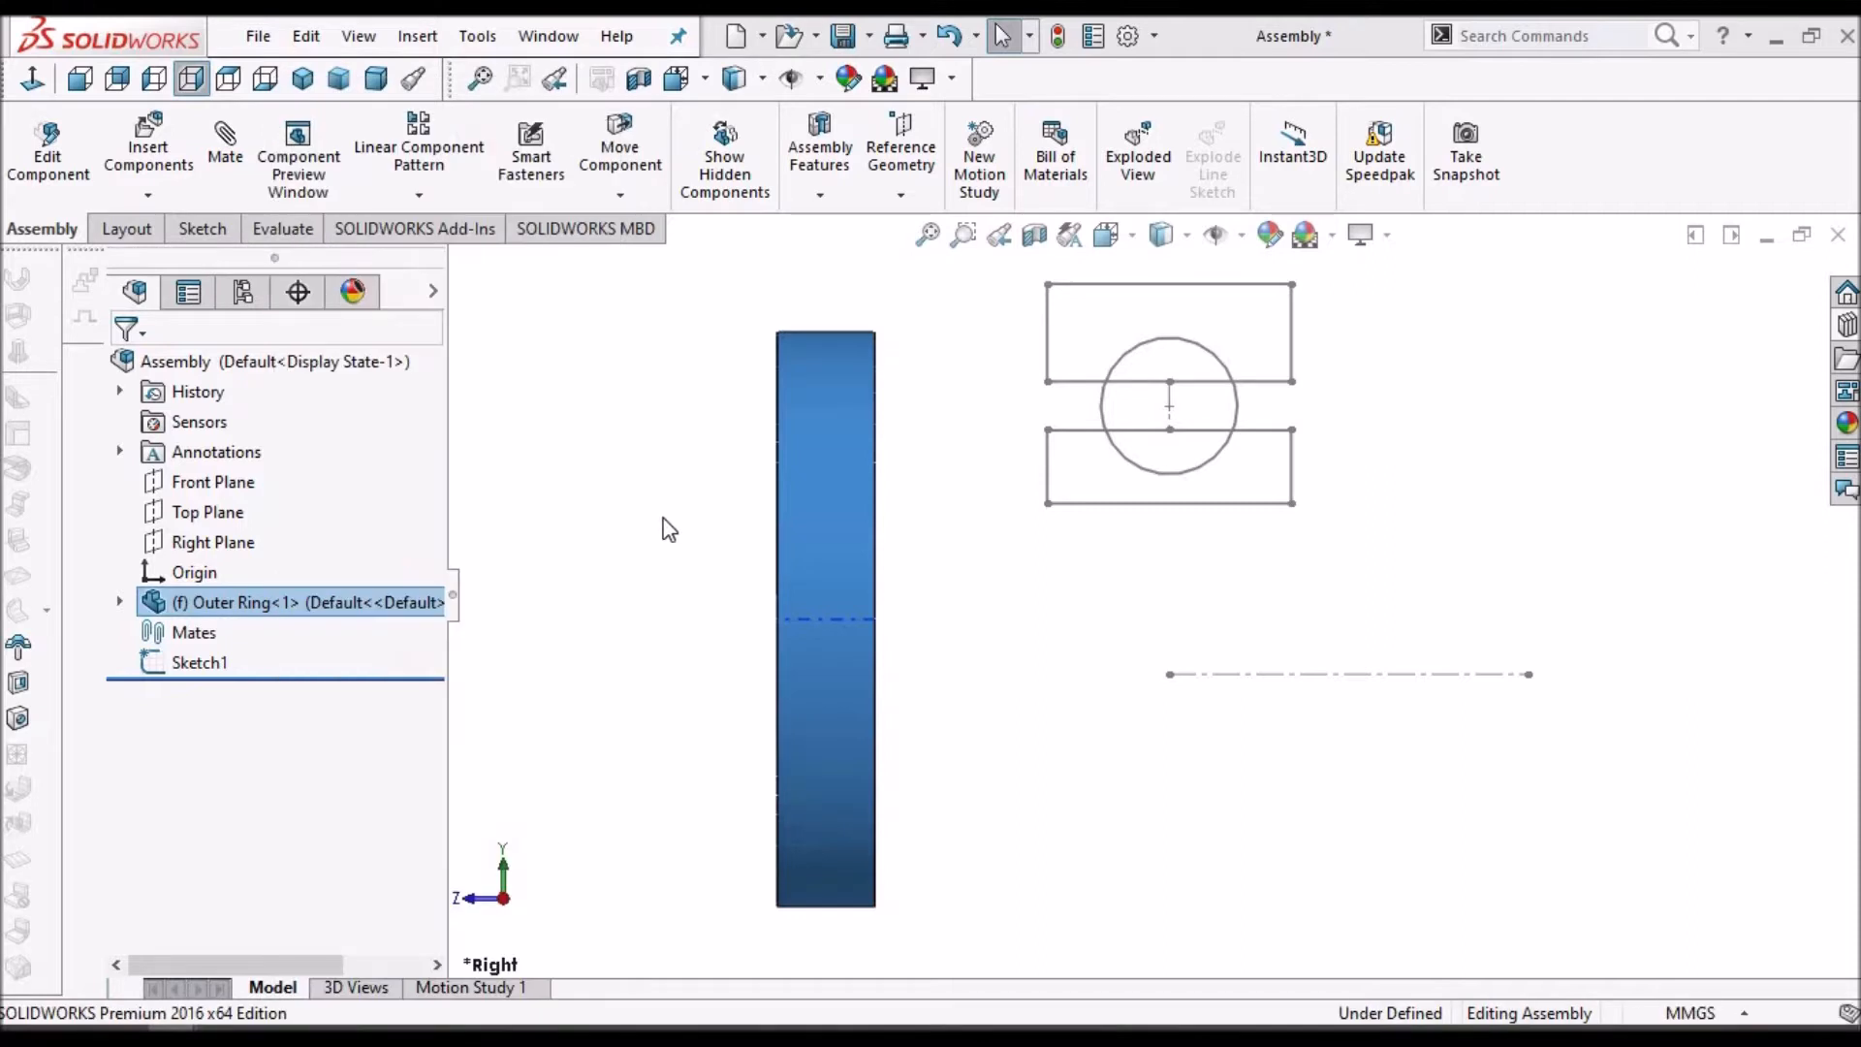
key(f)
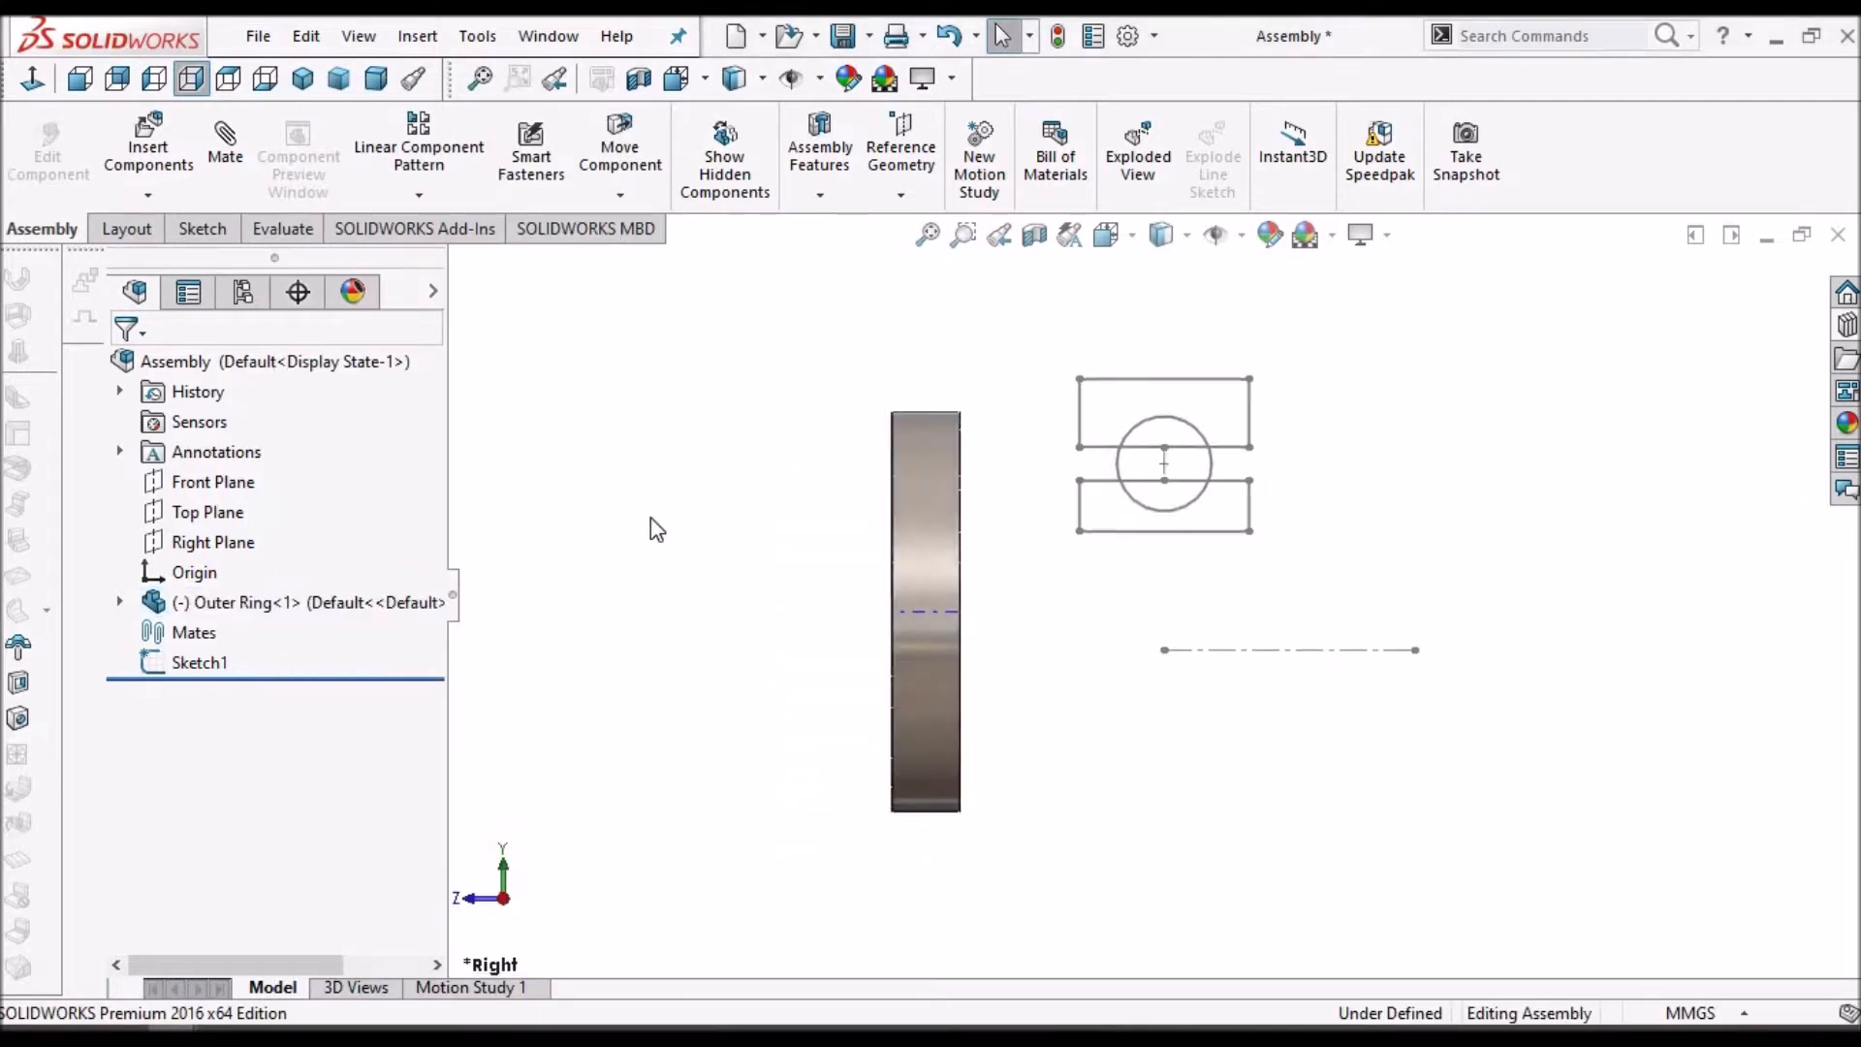
- Mate the Outer Ring's Front Plane coincident with the assembly's Front Plane
click(119, 601)
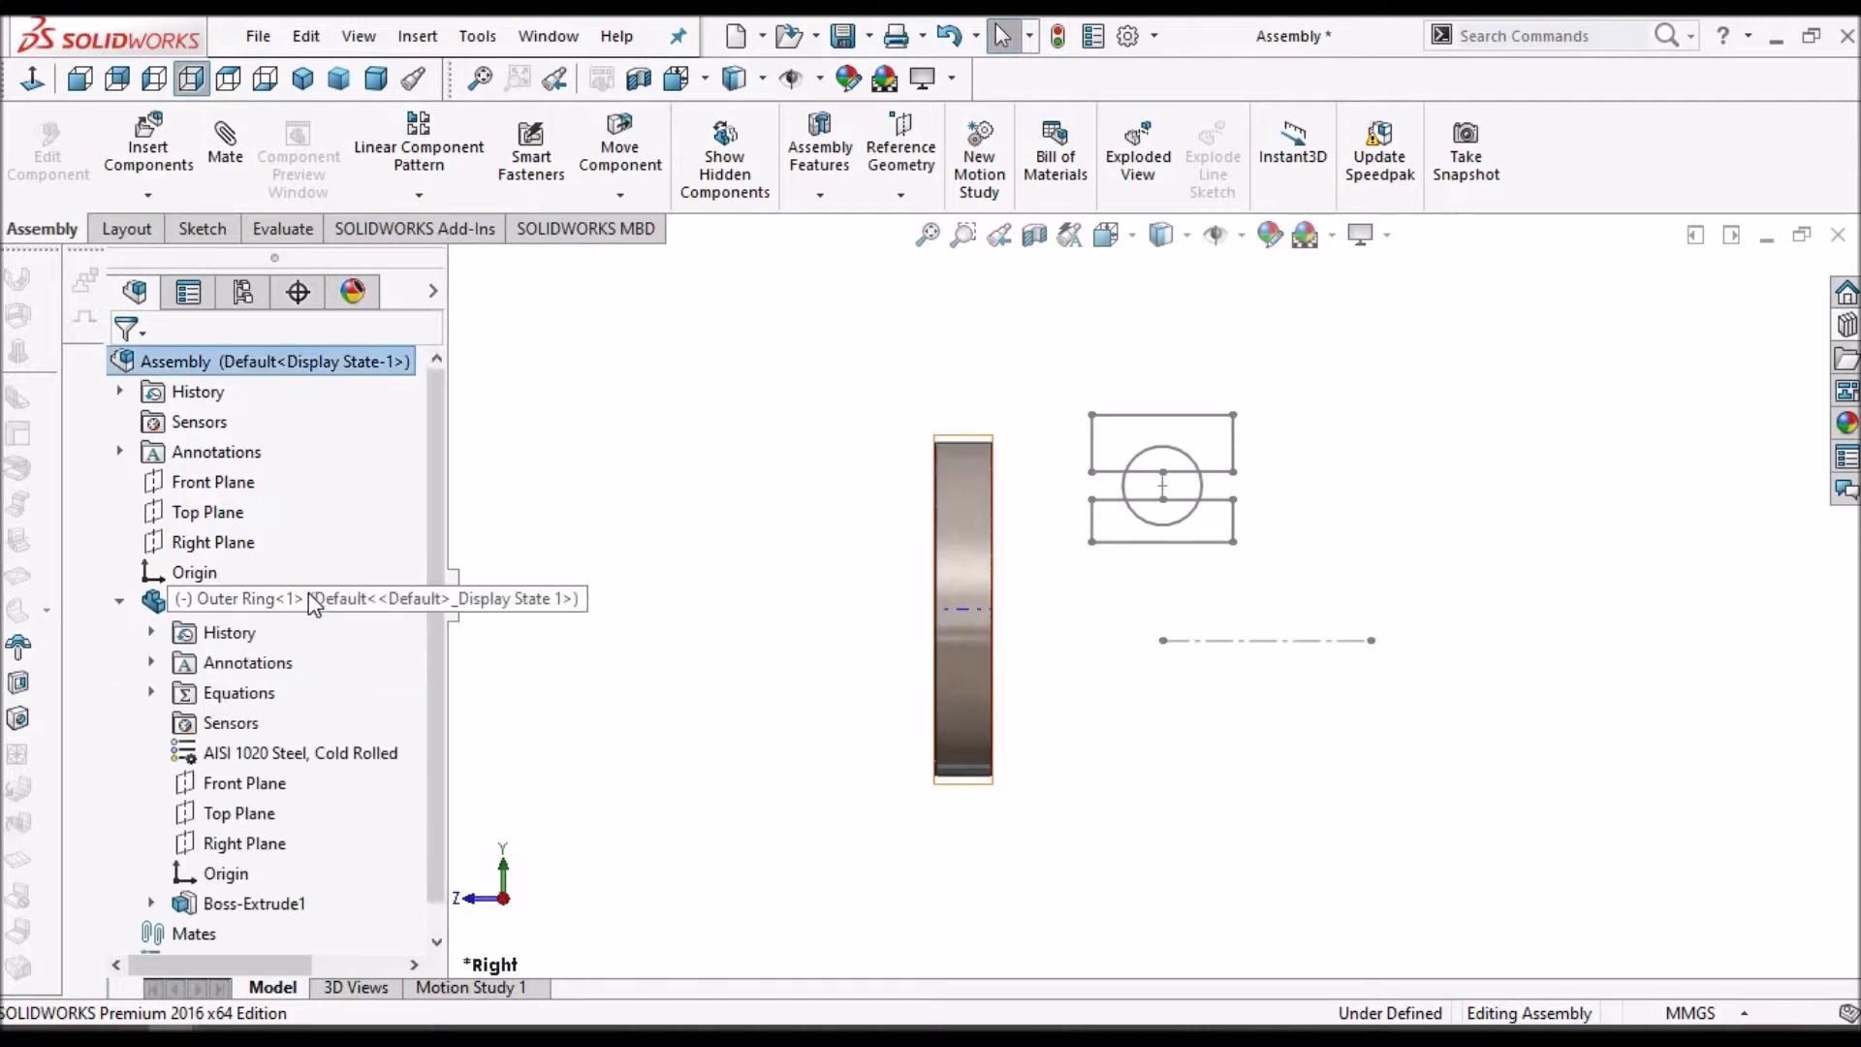
click(219, 484)
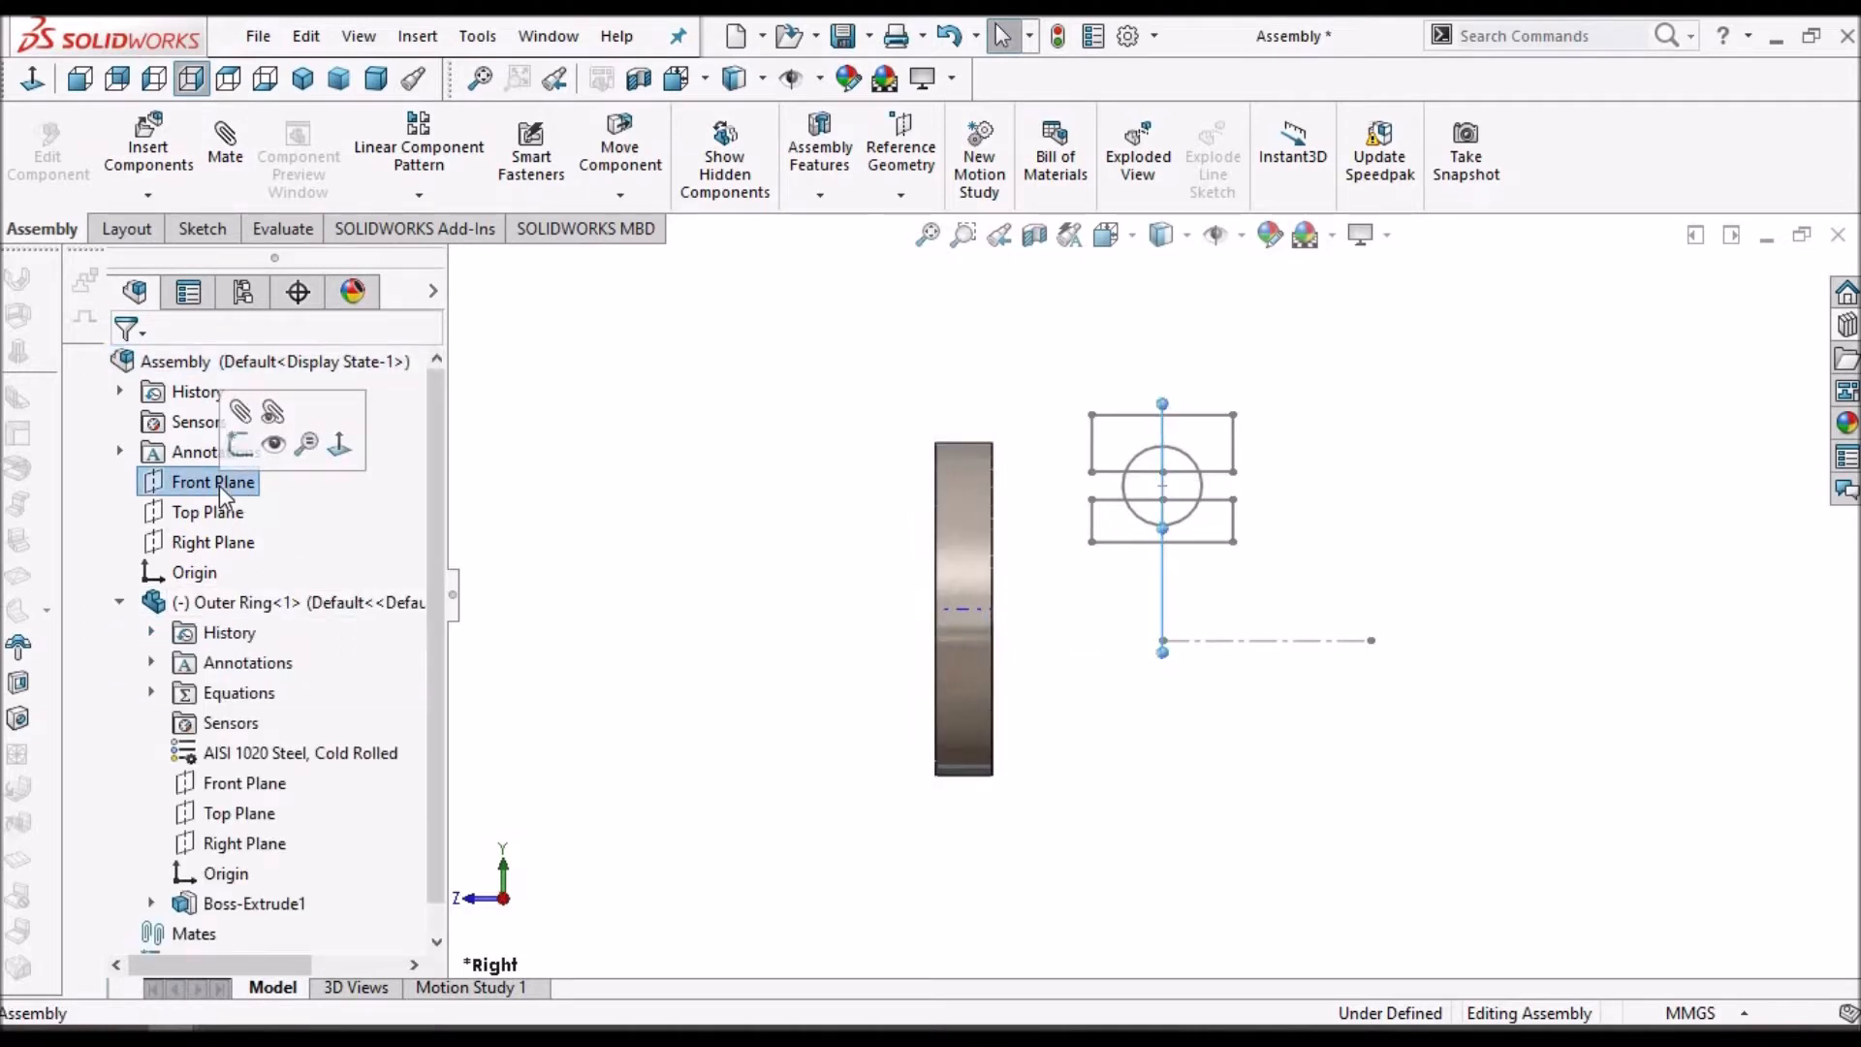
ctrl+click(256, 782)
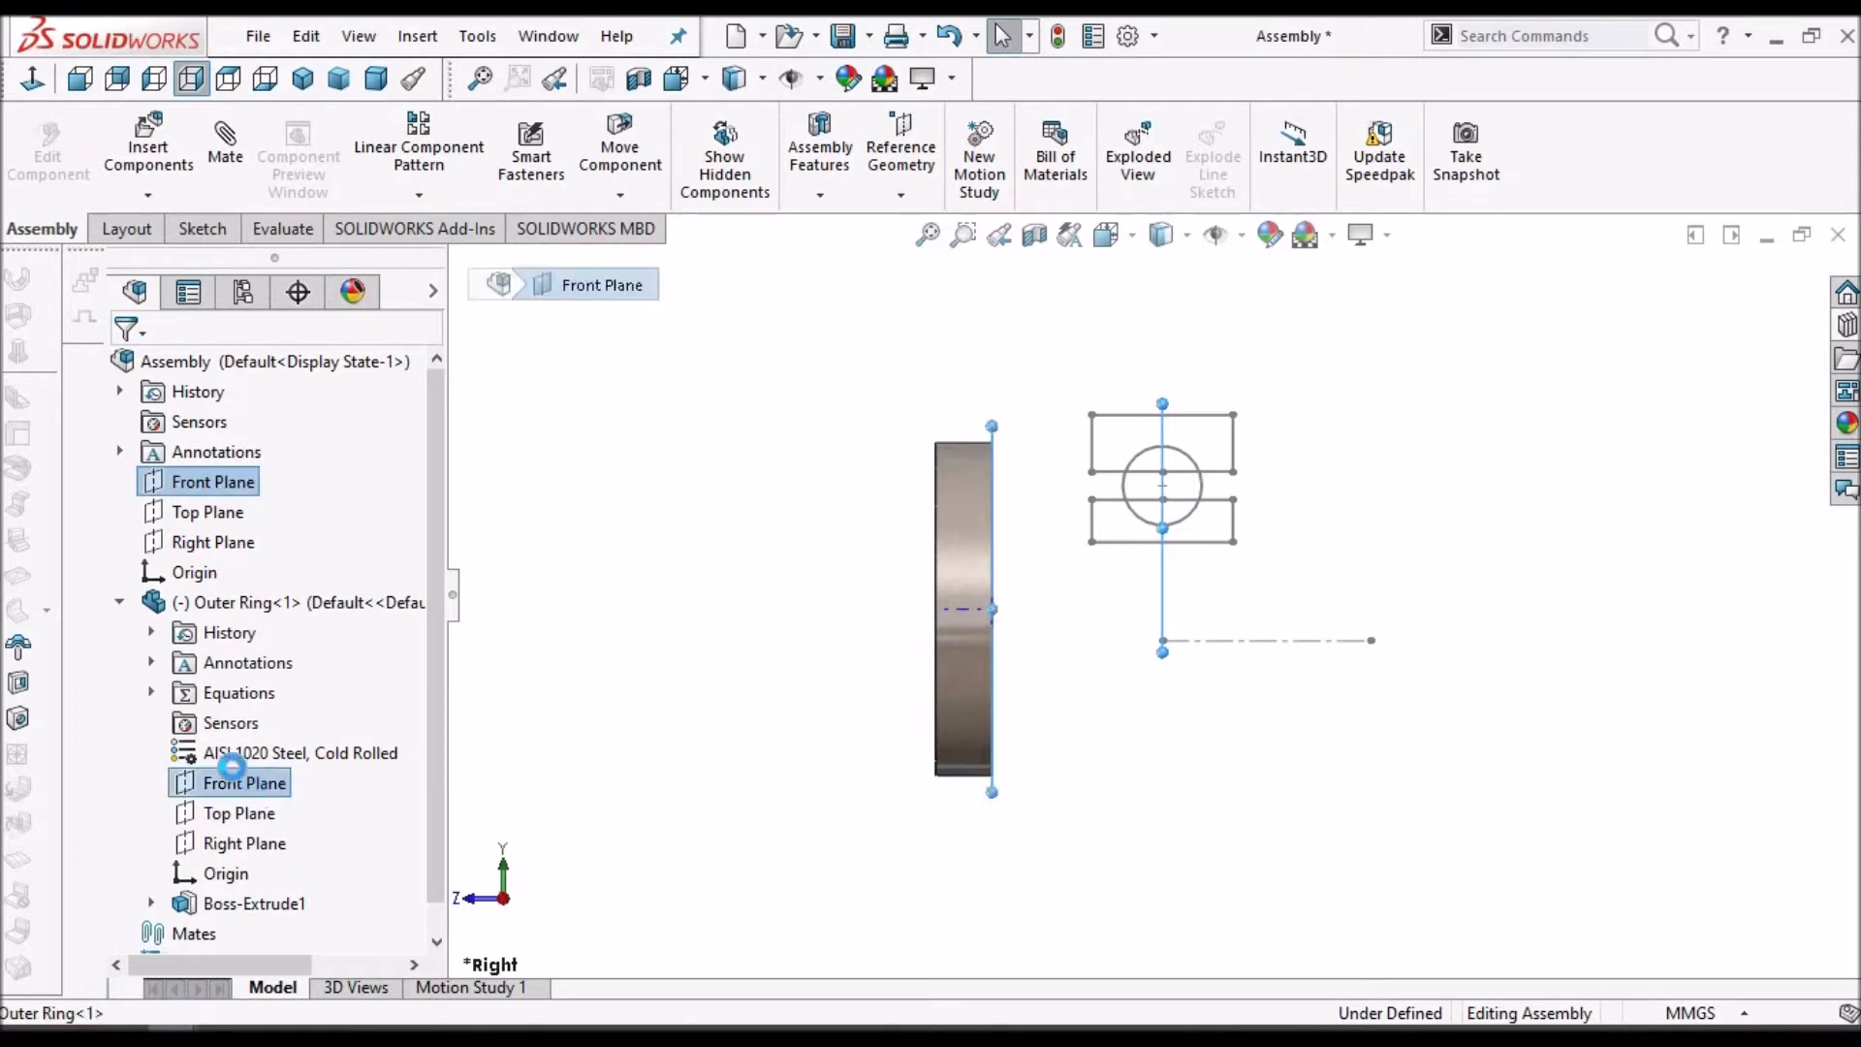
click(238, 147)
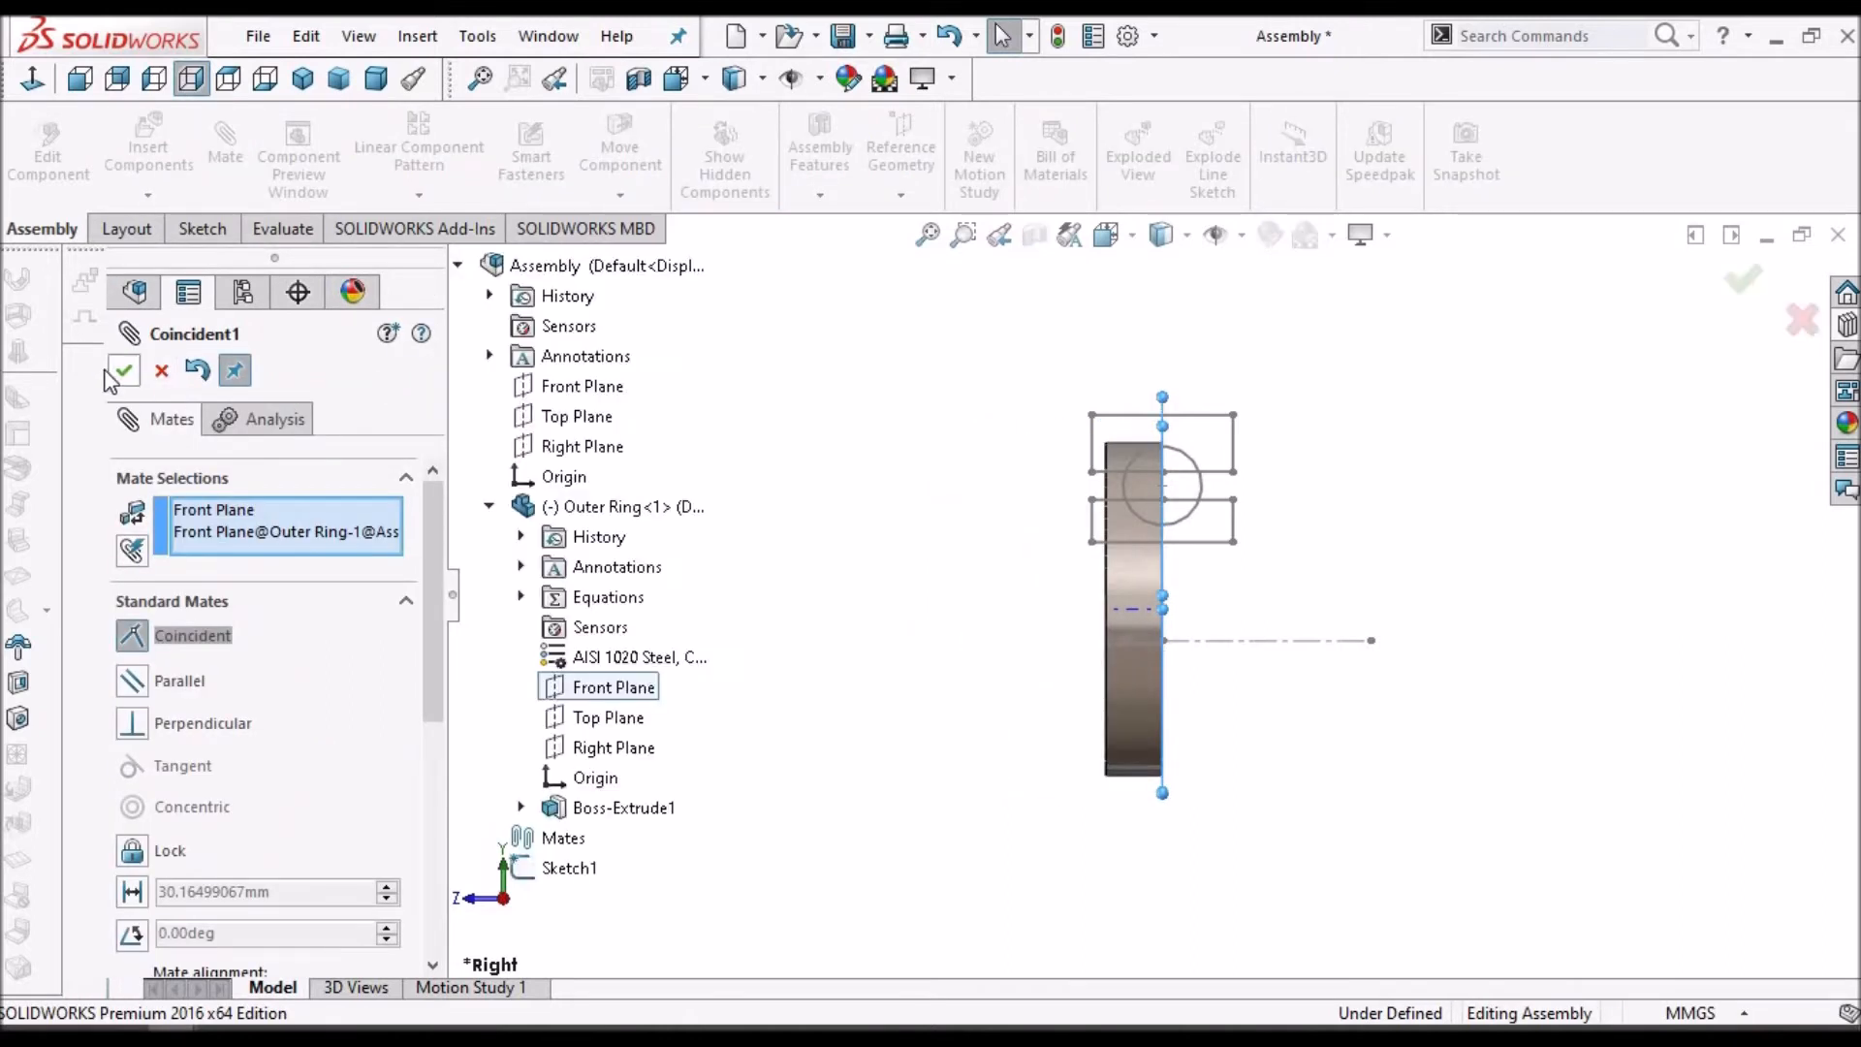
click(122, 373)
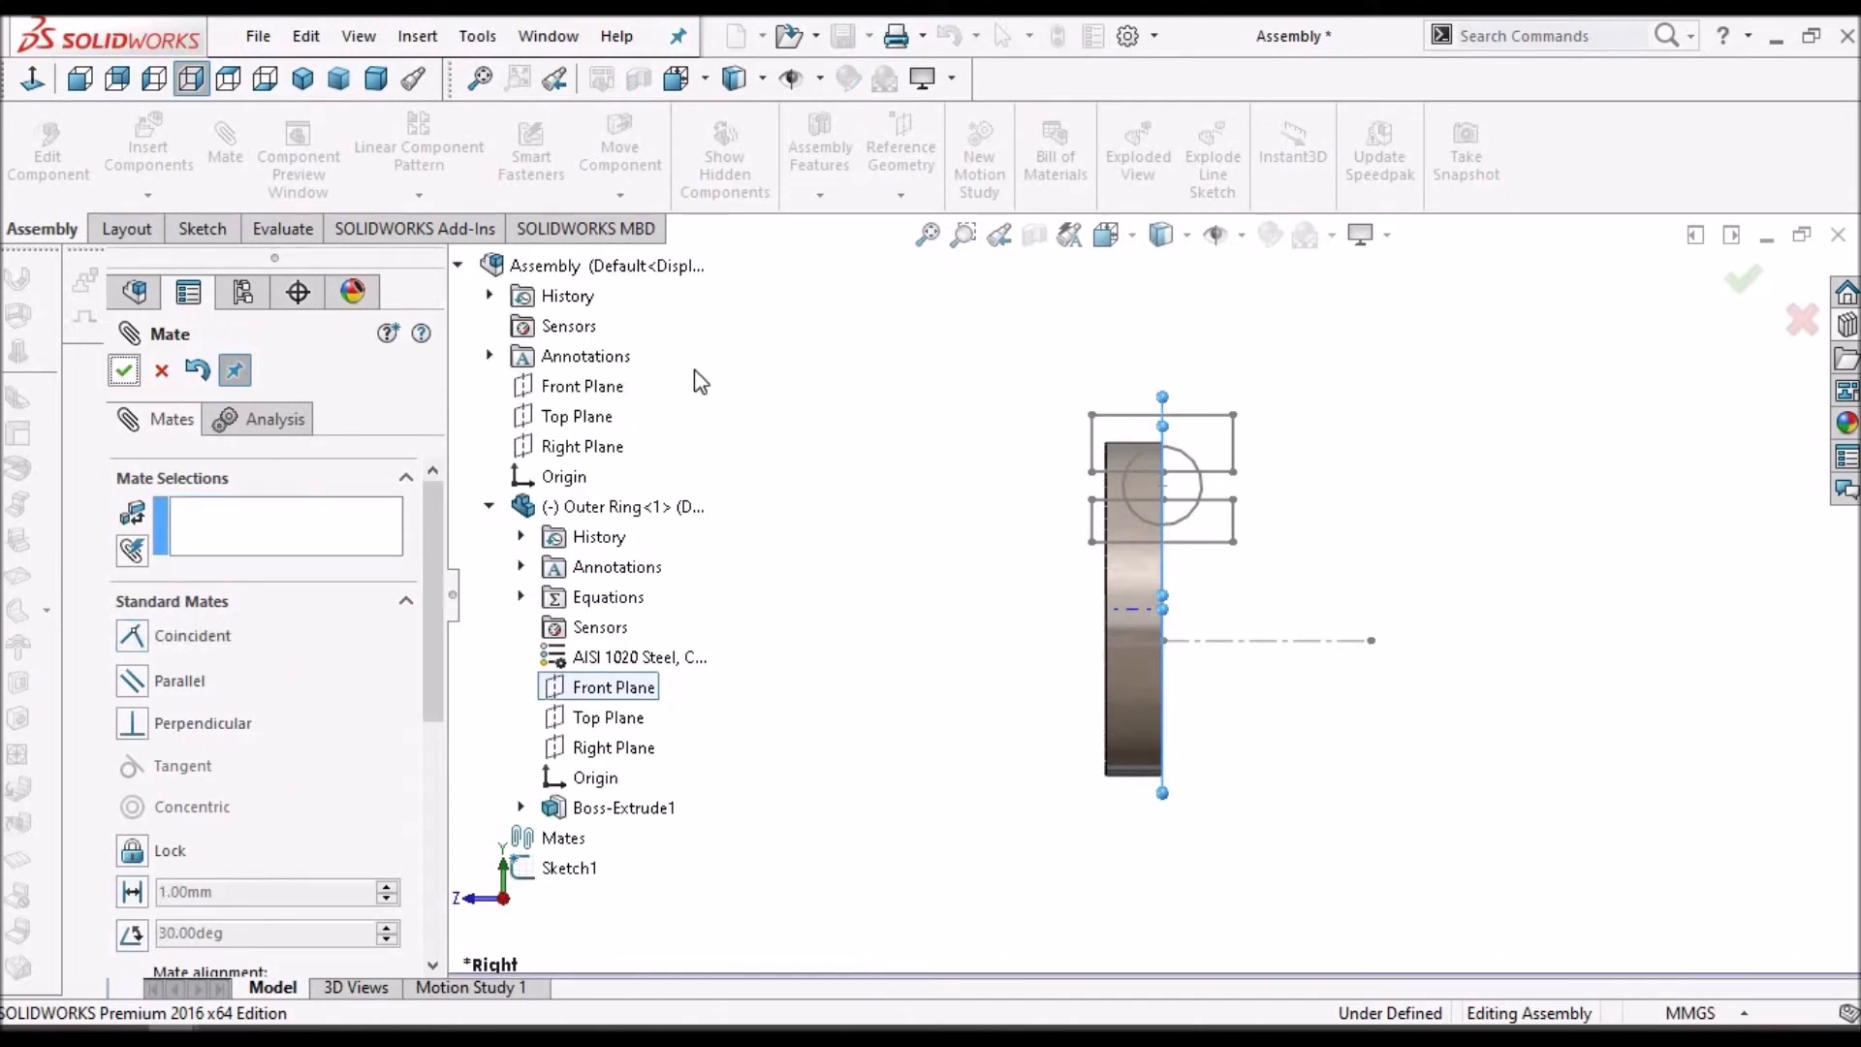
- Add a coincident mate between the assembly's Top Plane and the Outer Ring's Top Plane
click(572, 416)
click(611, 717)
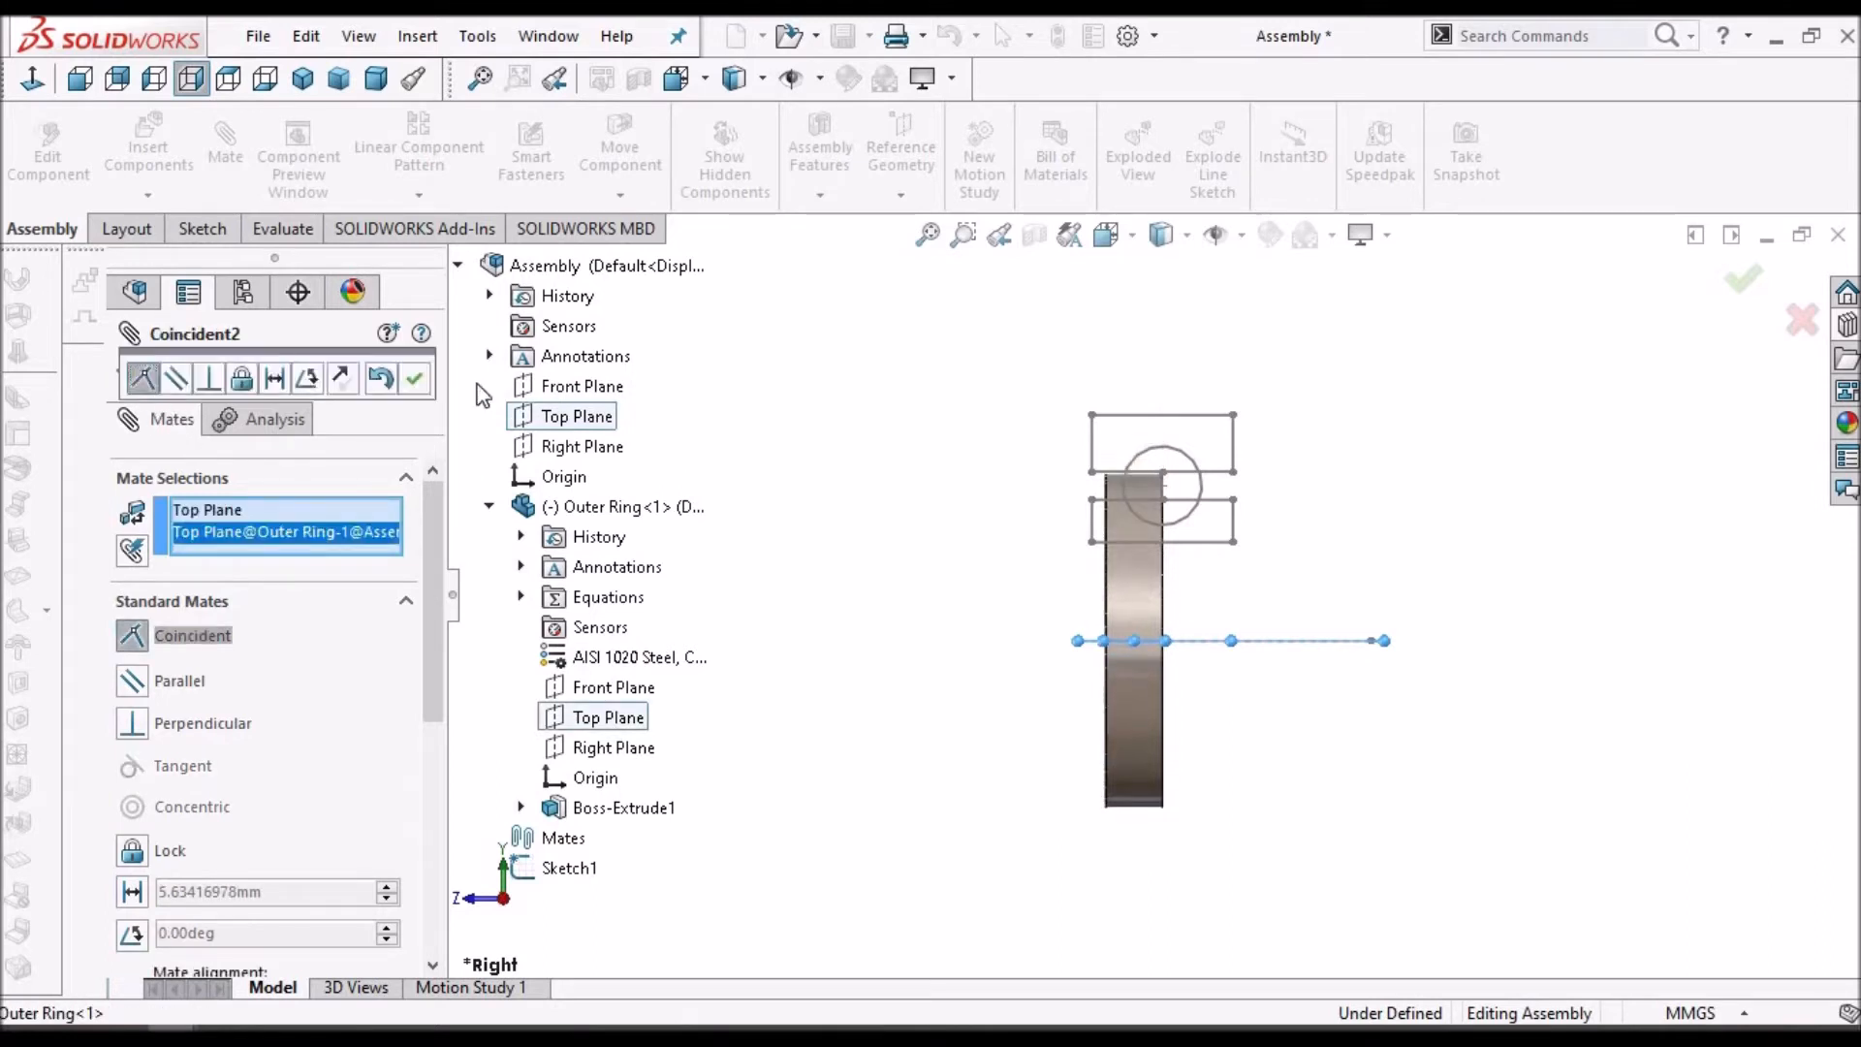
click(415, 378)
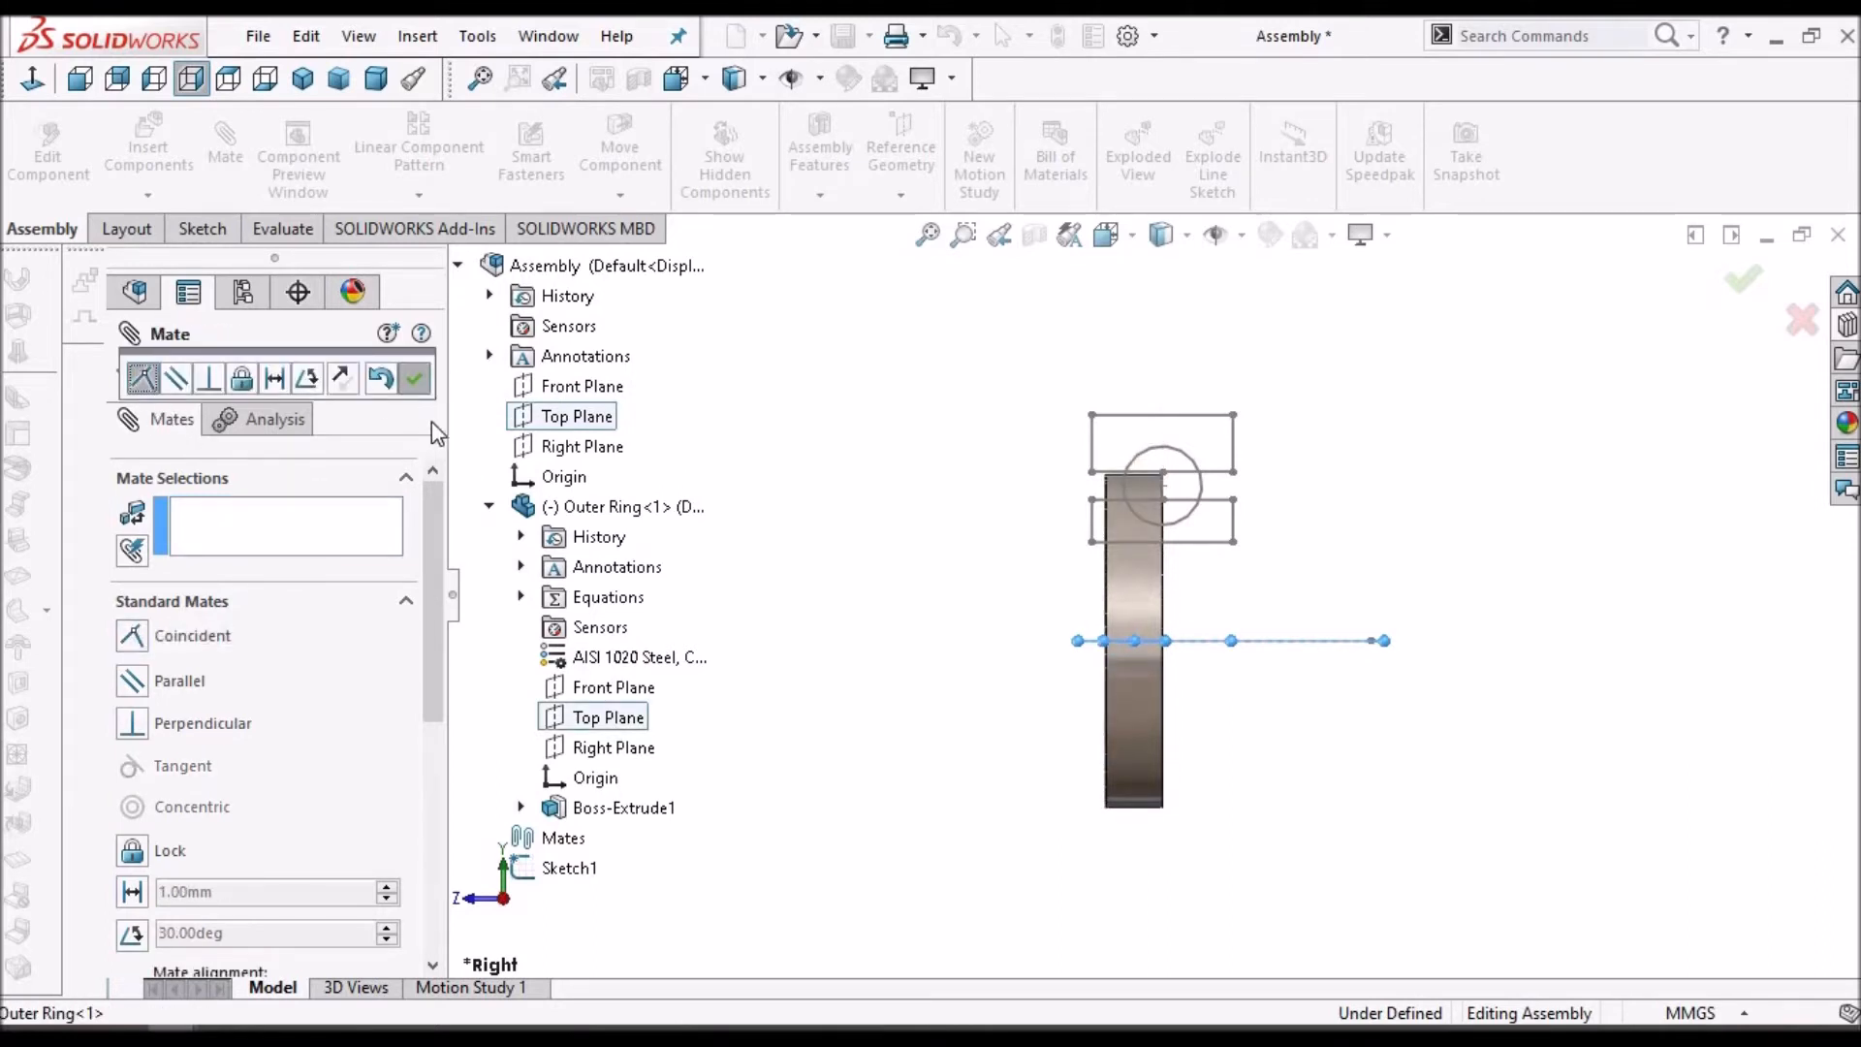
- Mate the assembly's Right Plane coincident with the Outer Ring's Right Plane and finish mating
click(572, 448)
click(620, 756)
click(125, 374)
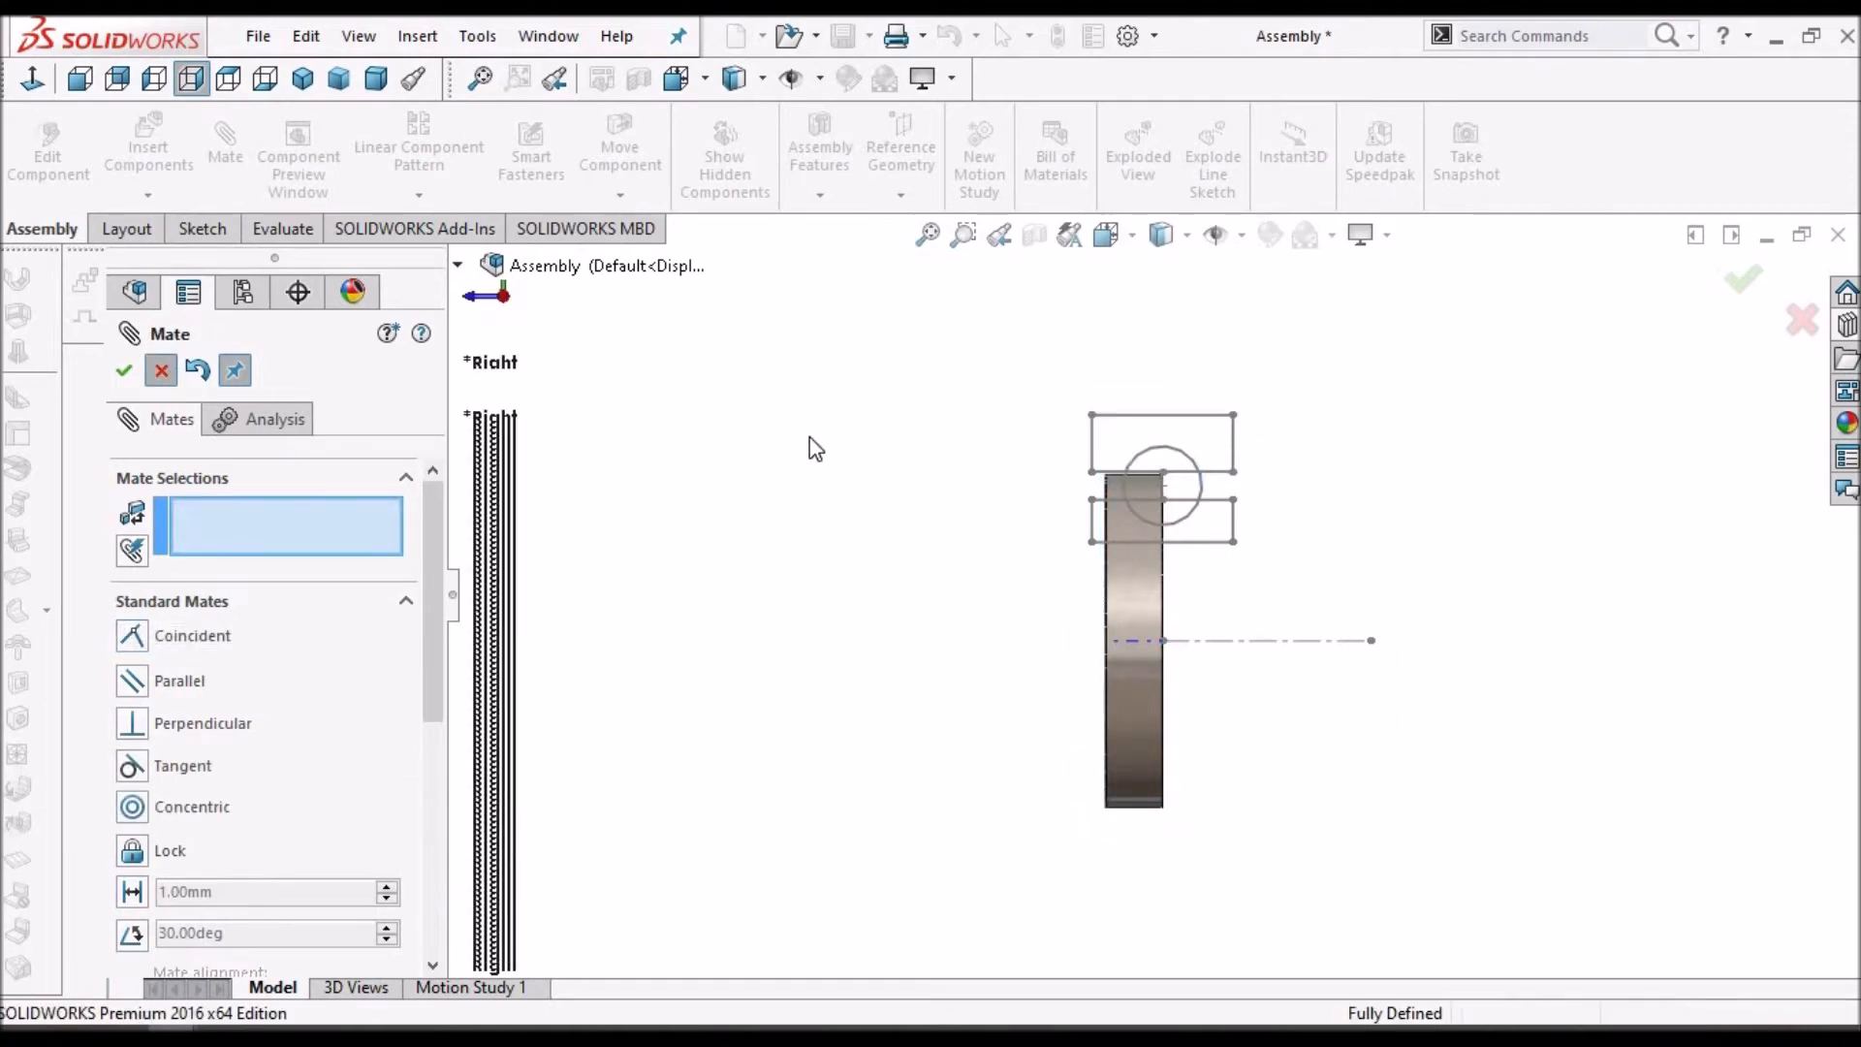
key(Escape)
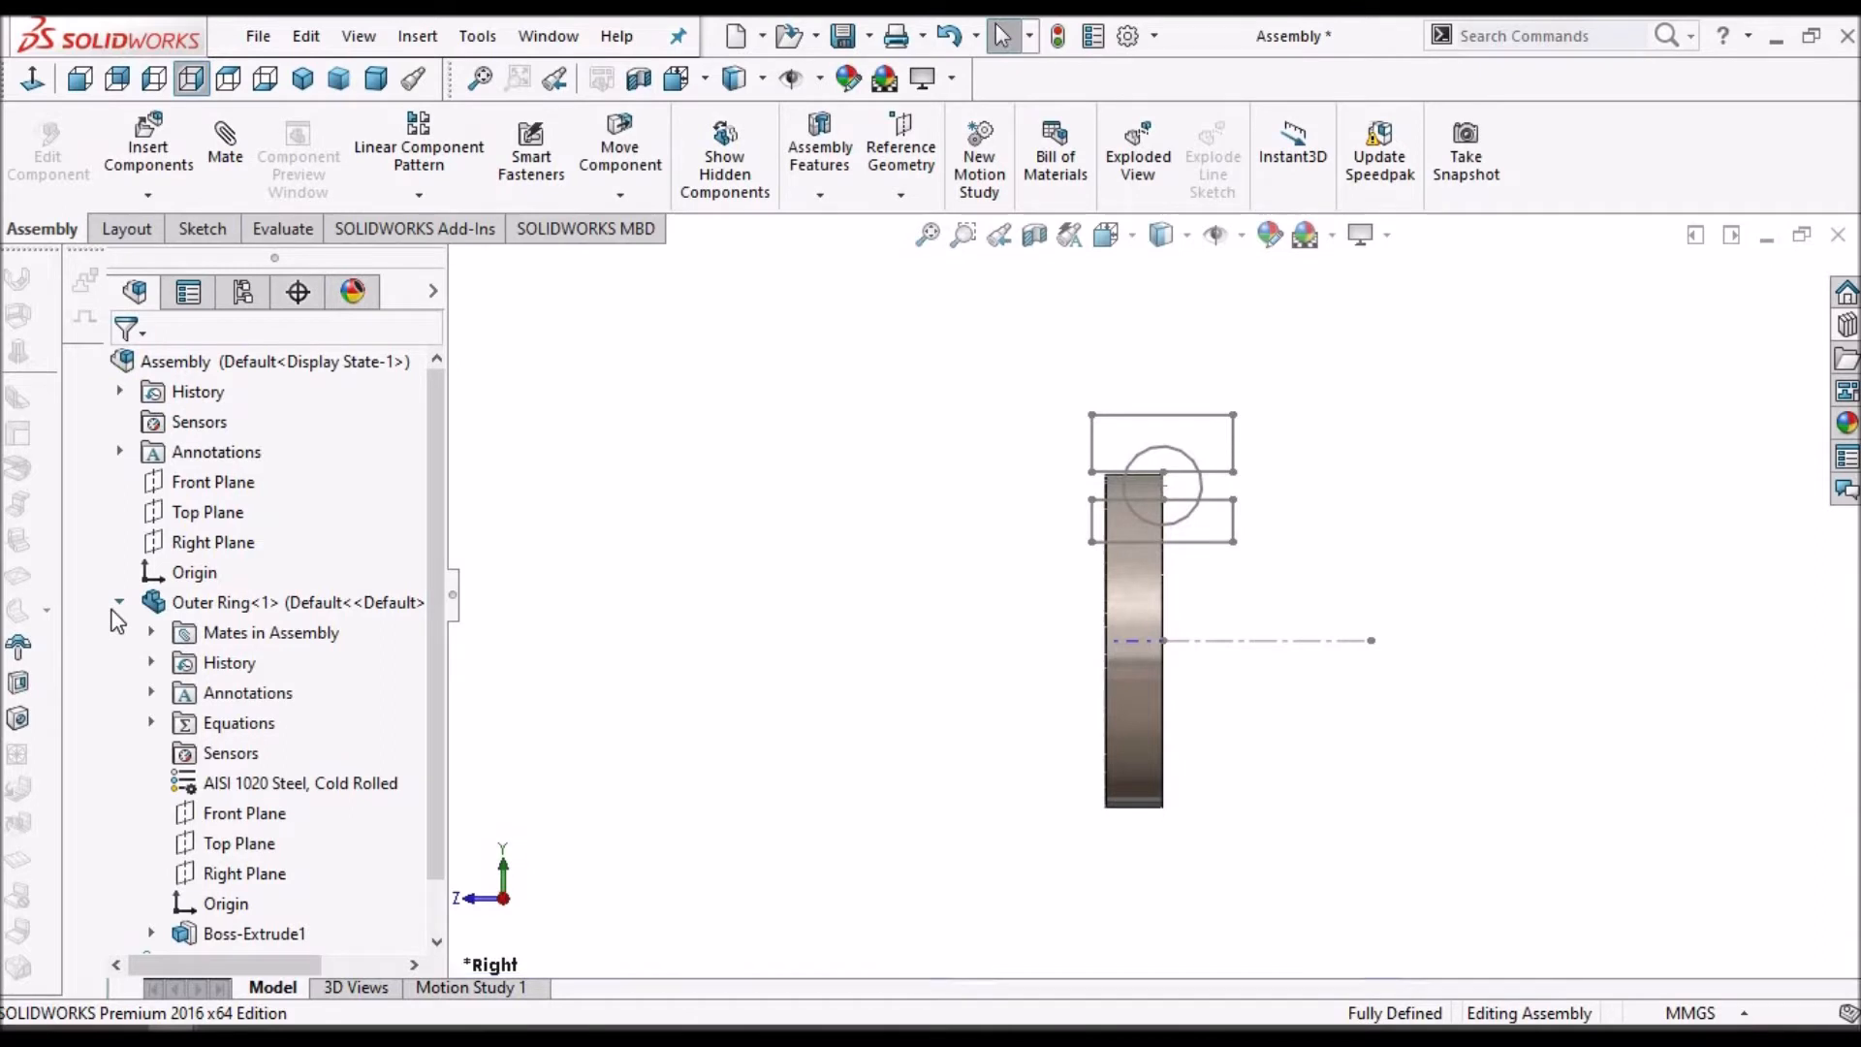
click(119, 601)
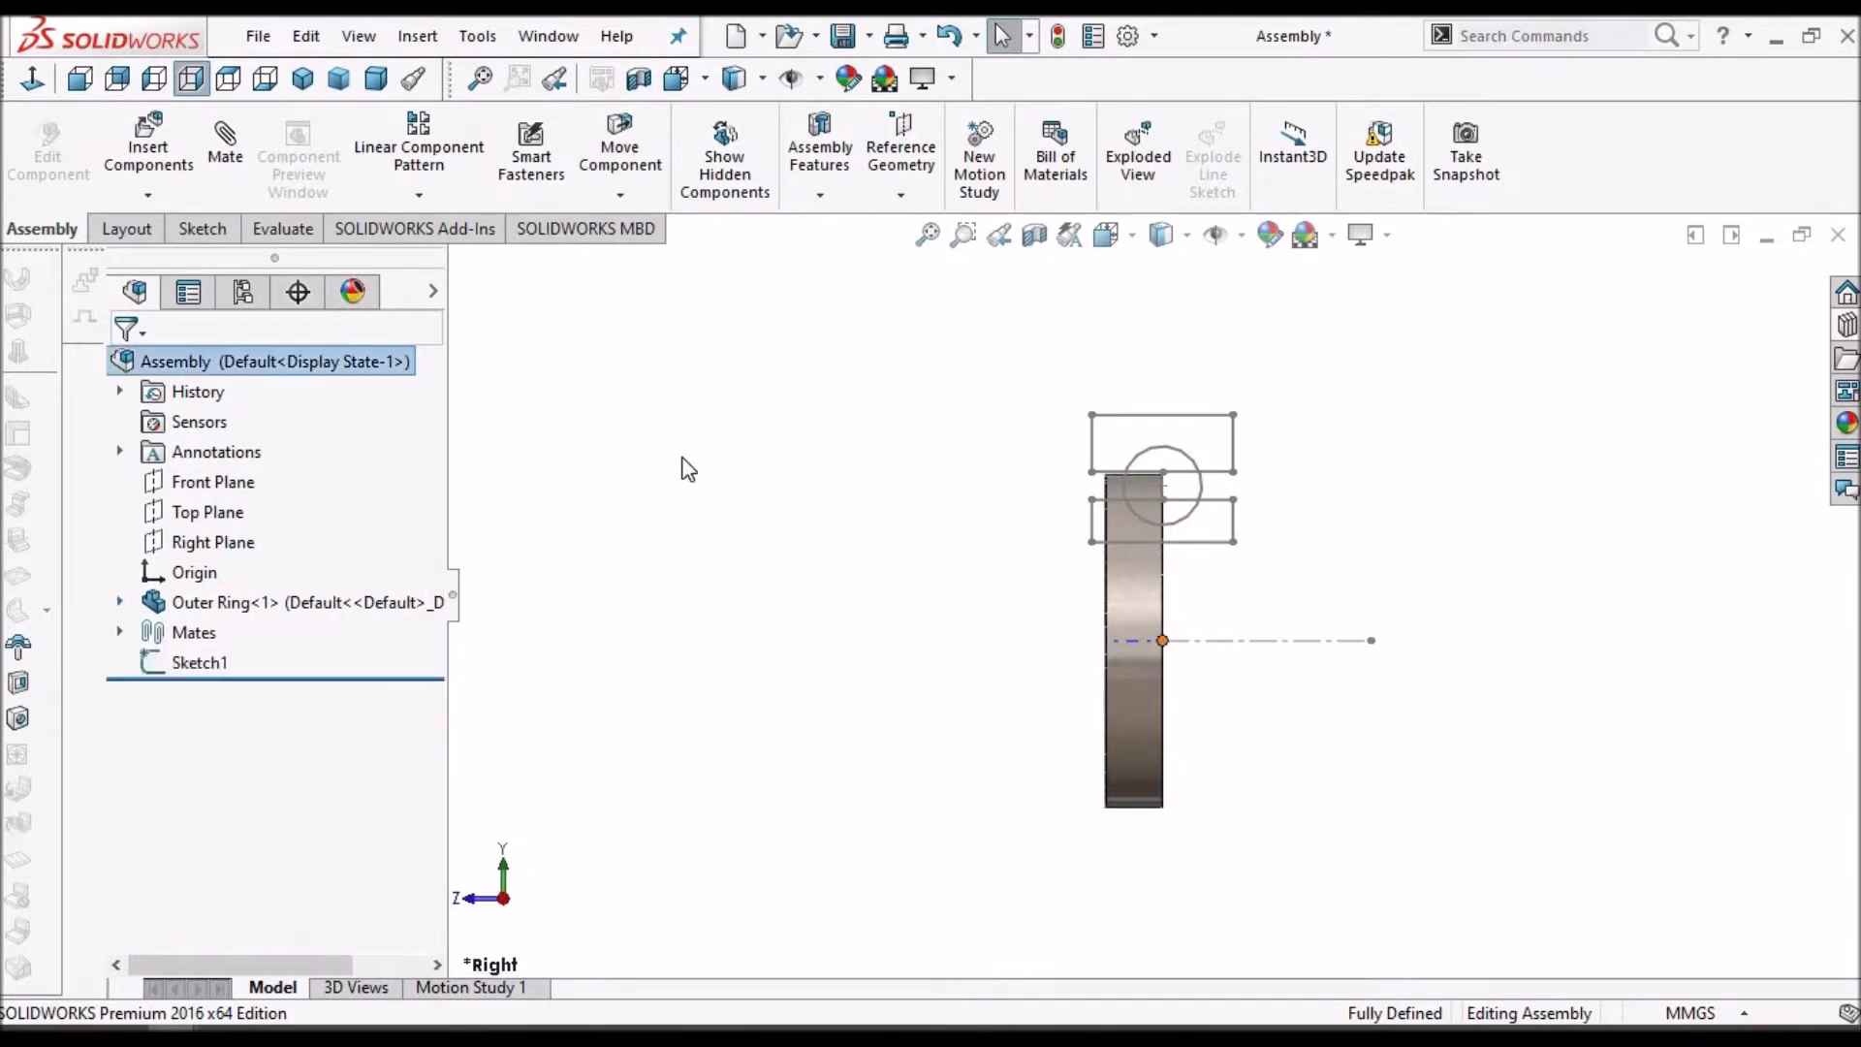
- Save the assembly in dimetric orientation and open the Outer Ring component for editing in the assembly context
click(377, 78)
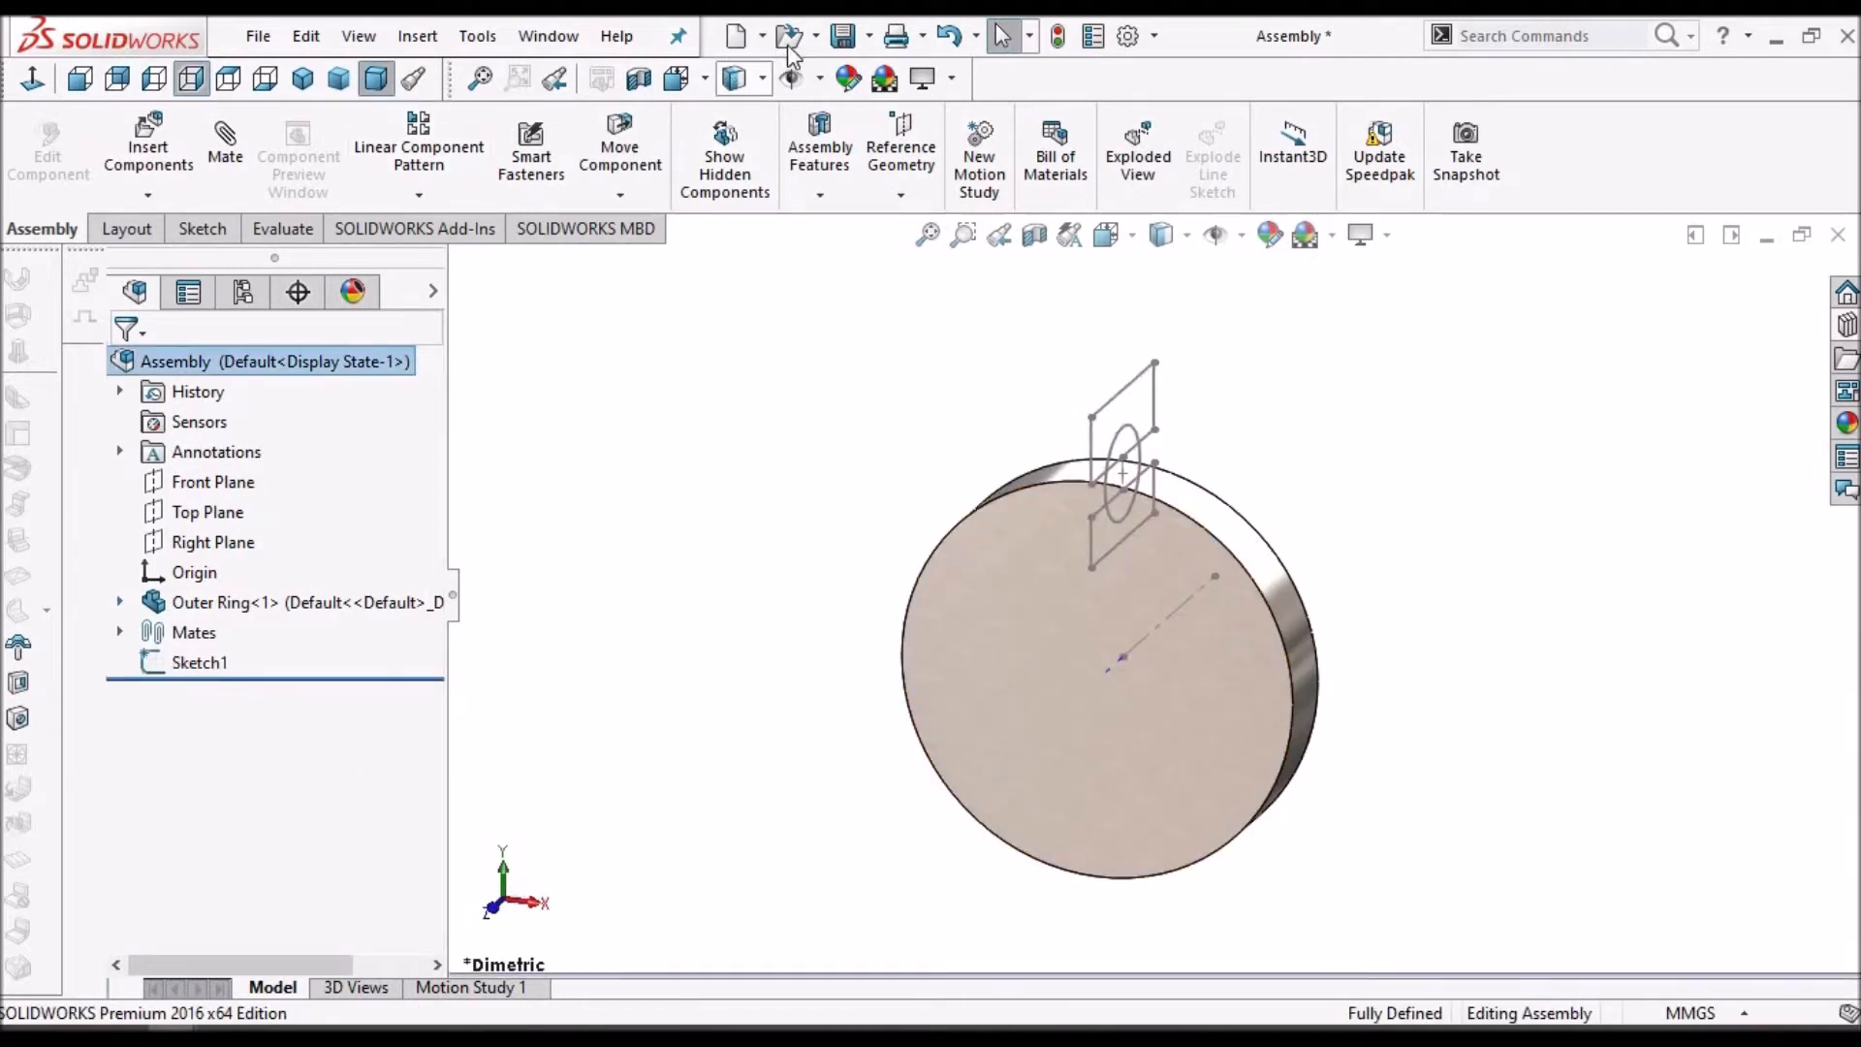
click(844, 35)
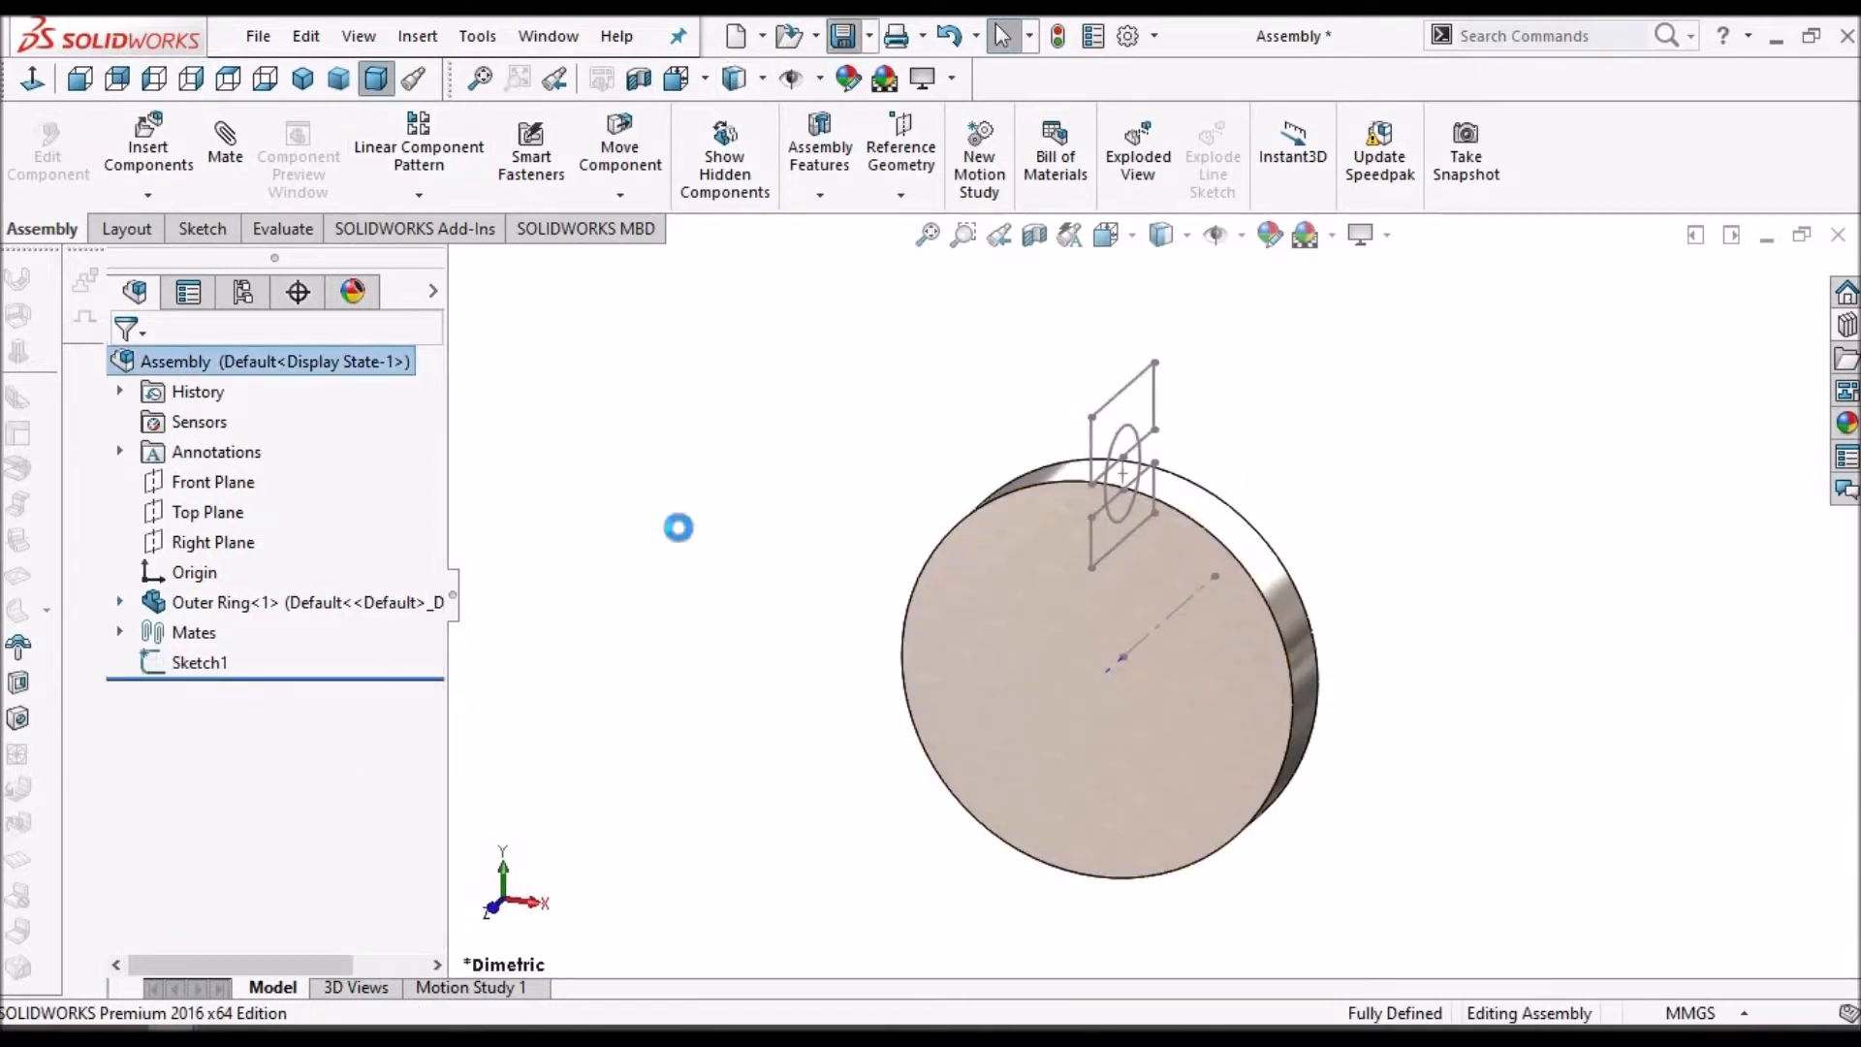
click(243, 603)
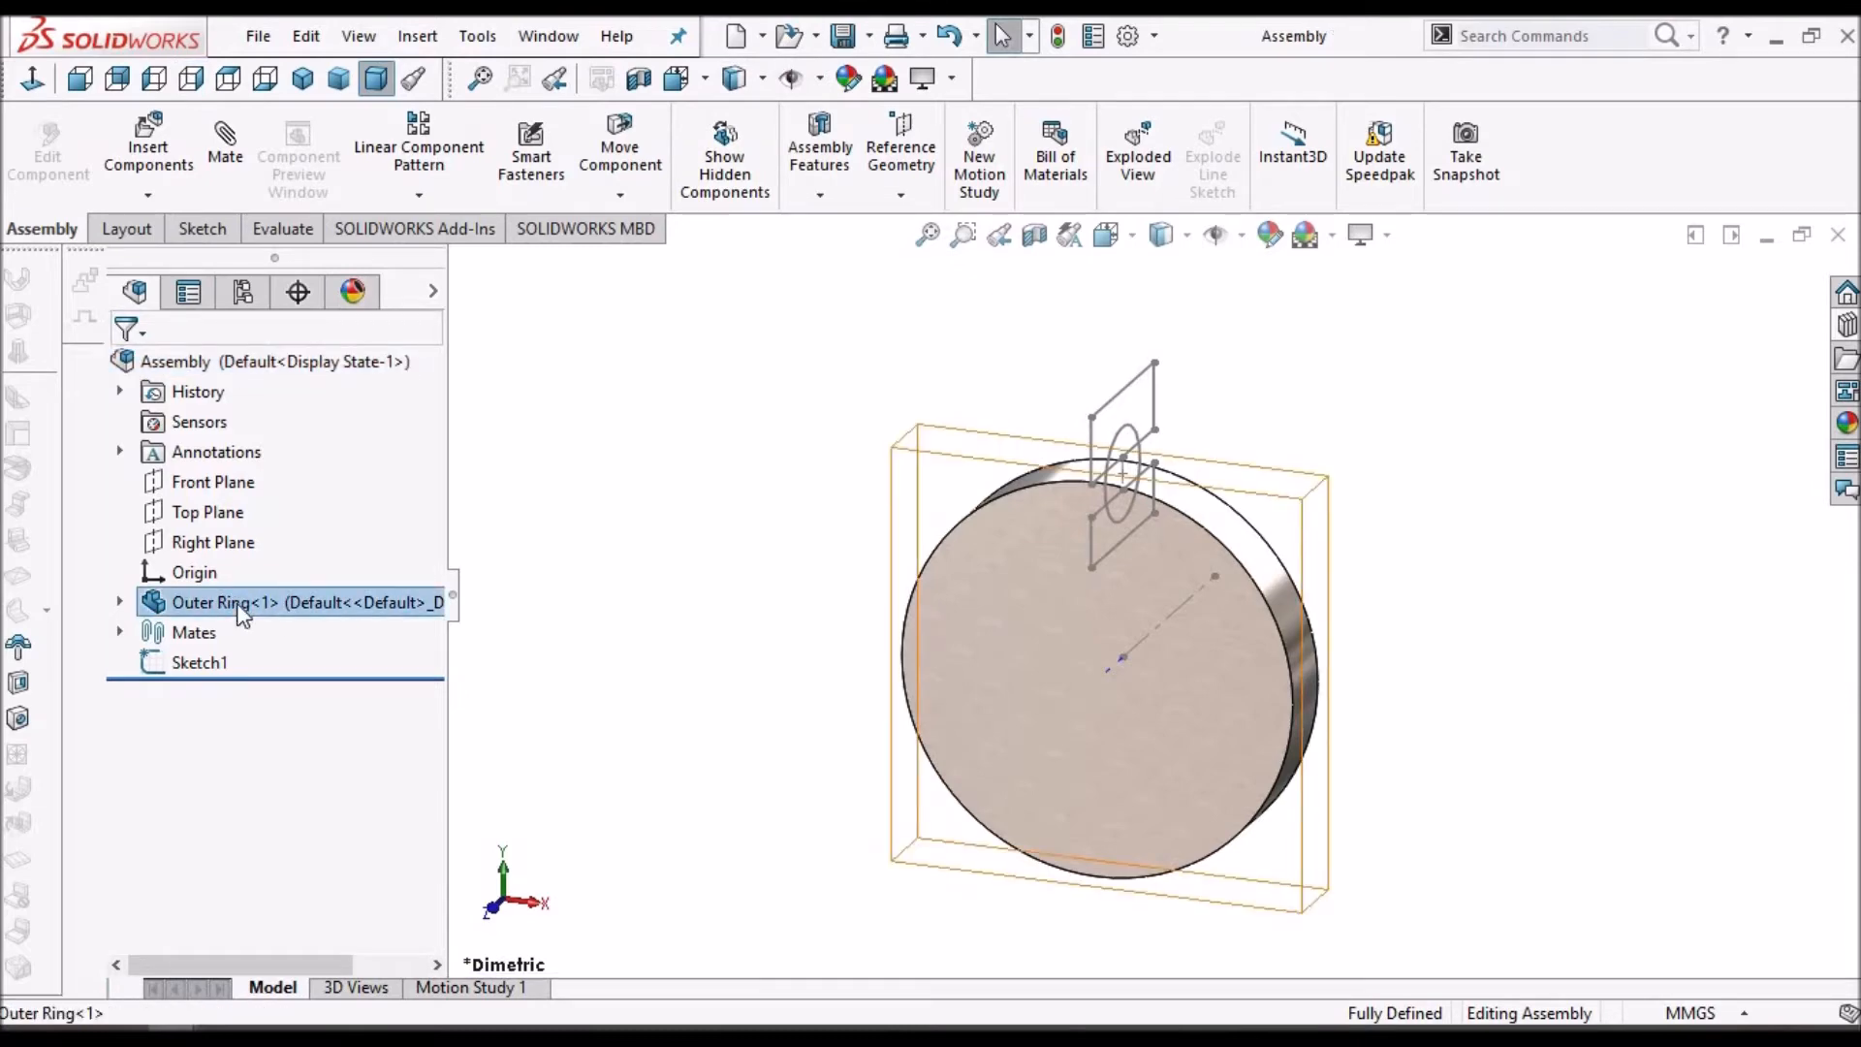
right_click(243, 611)
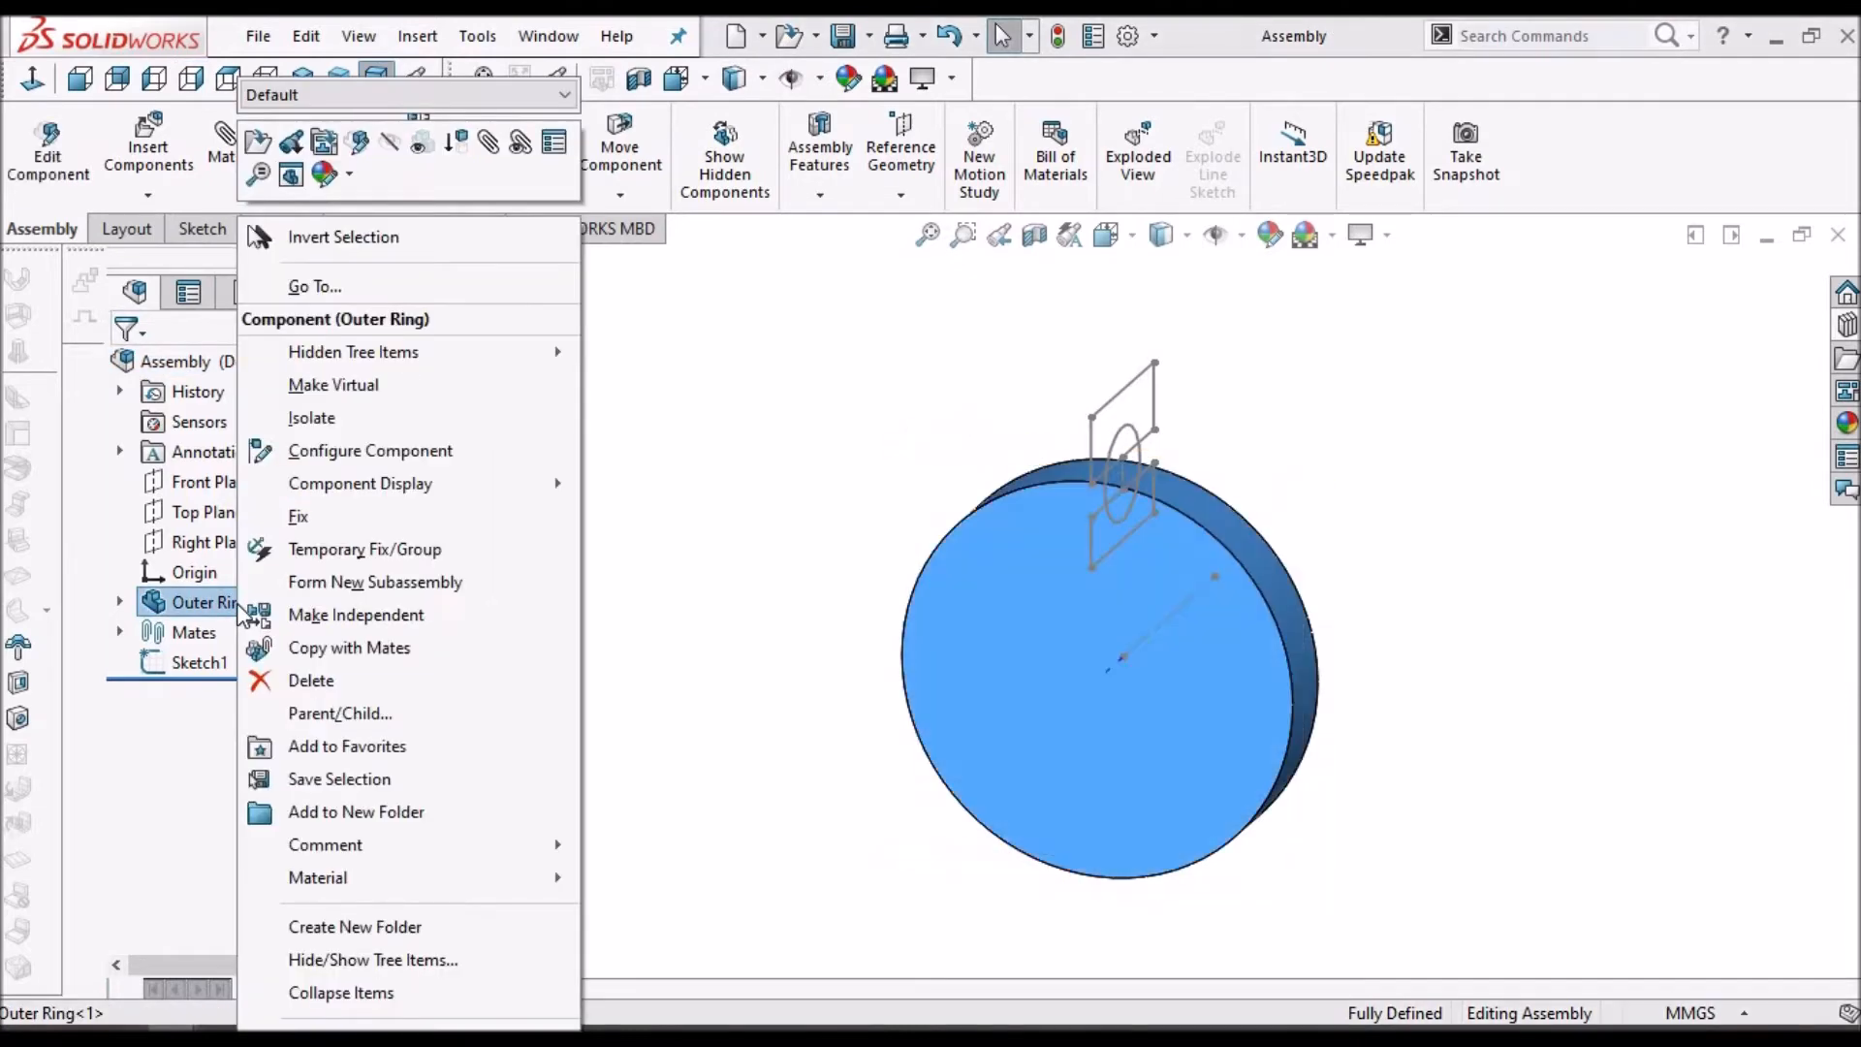
click(359, 145)
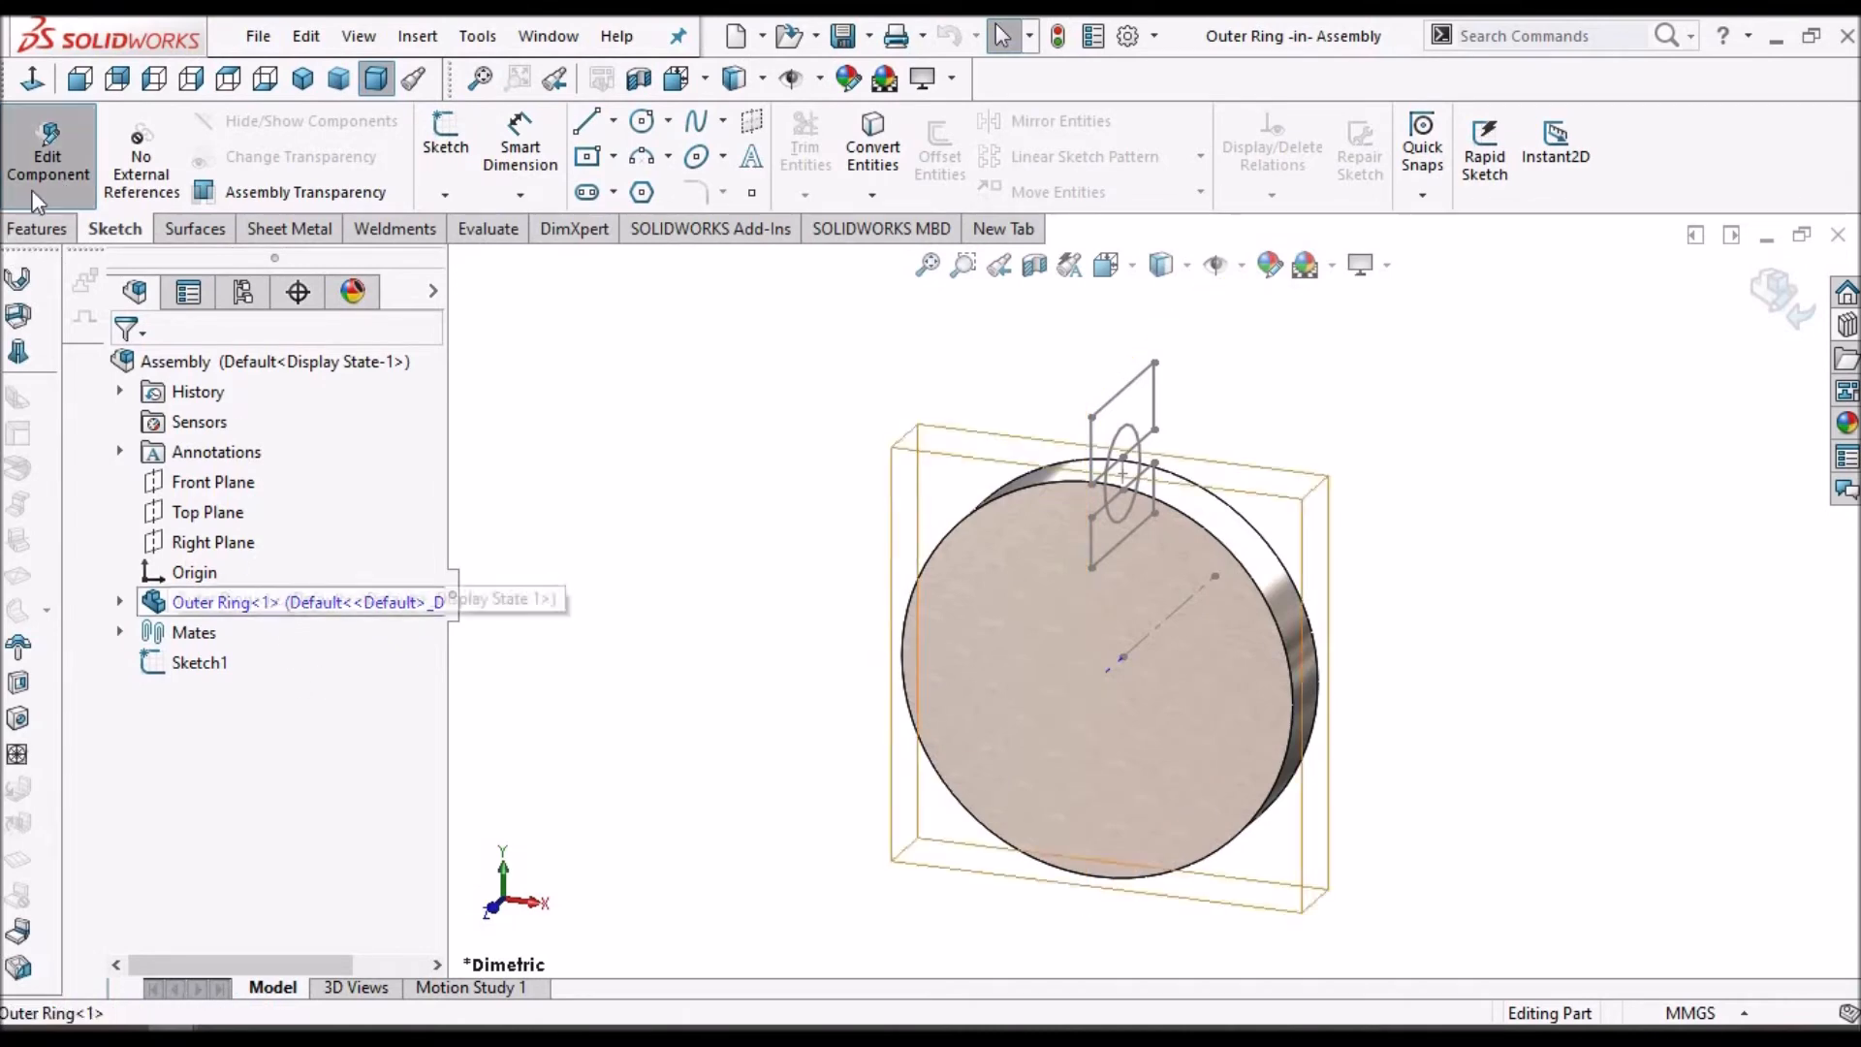
click(283, 603)
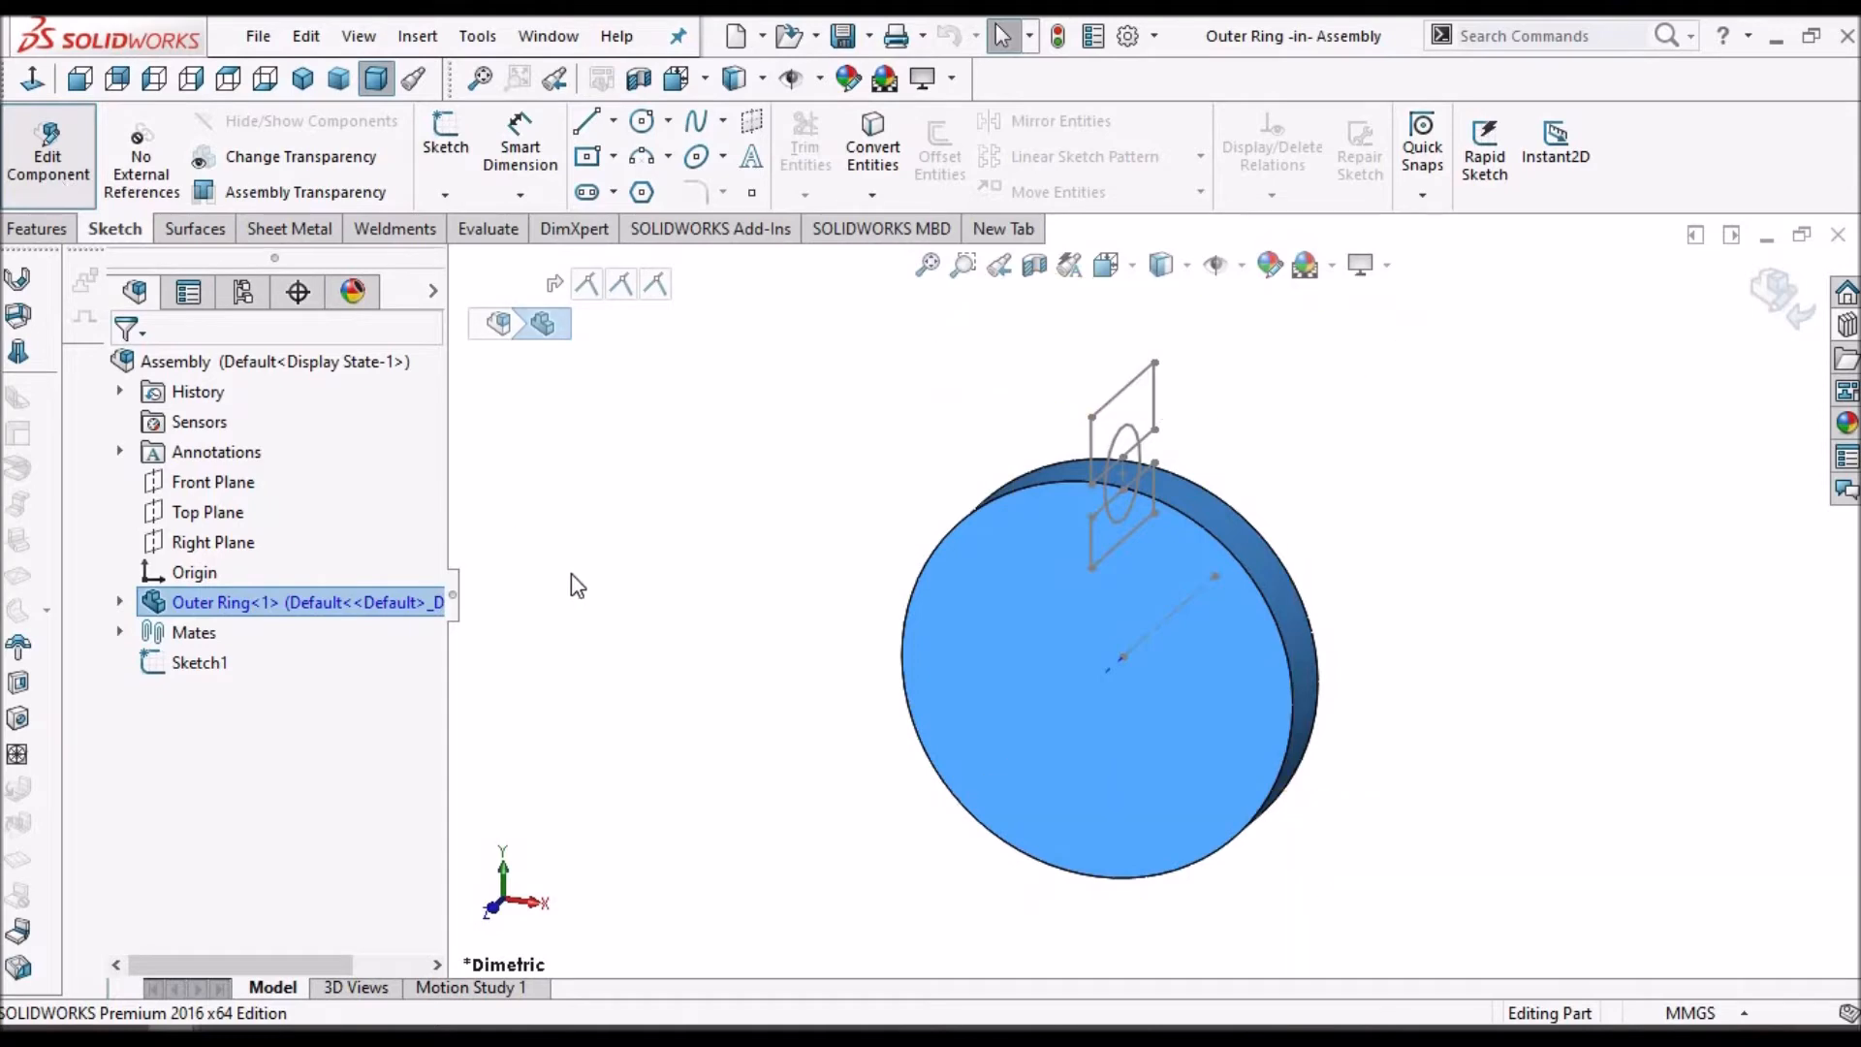
- Delete the Outer Ring's extruded disc feature and its leftover circle sketch
click(554, 595)
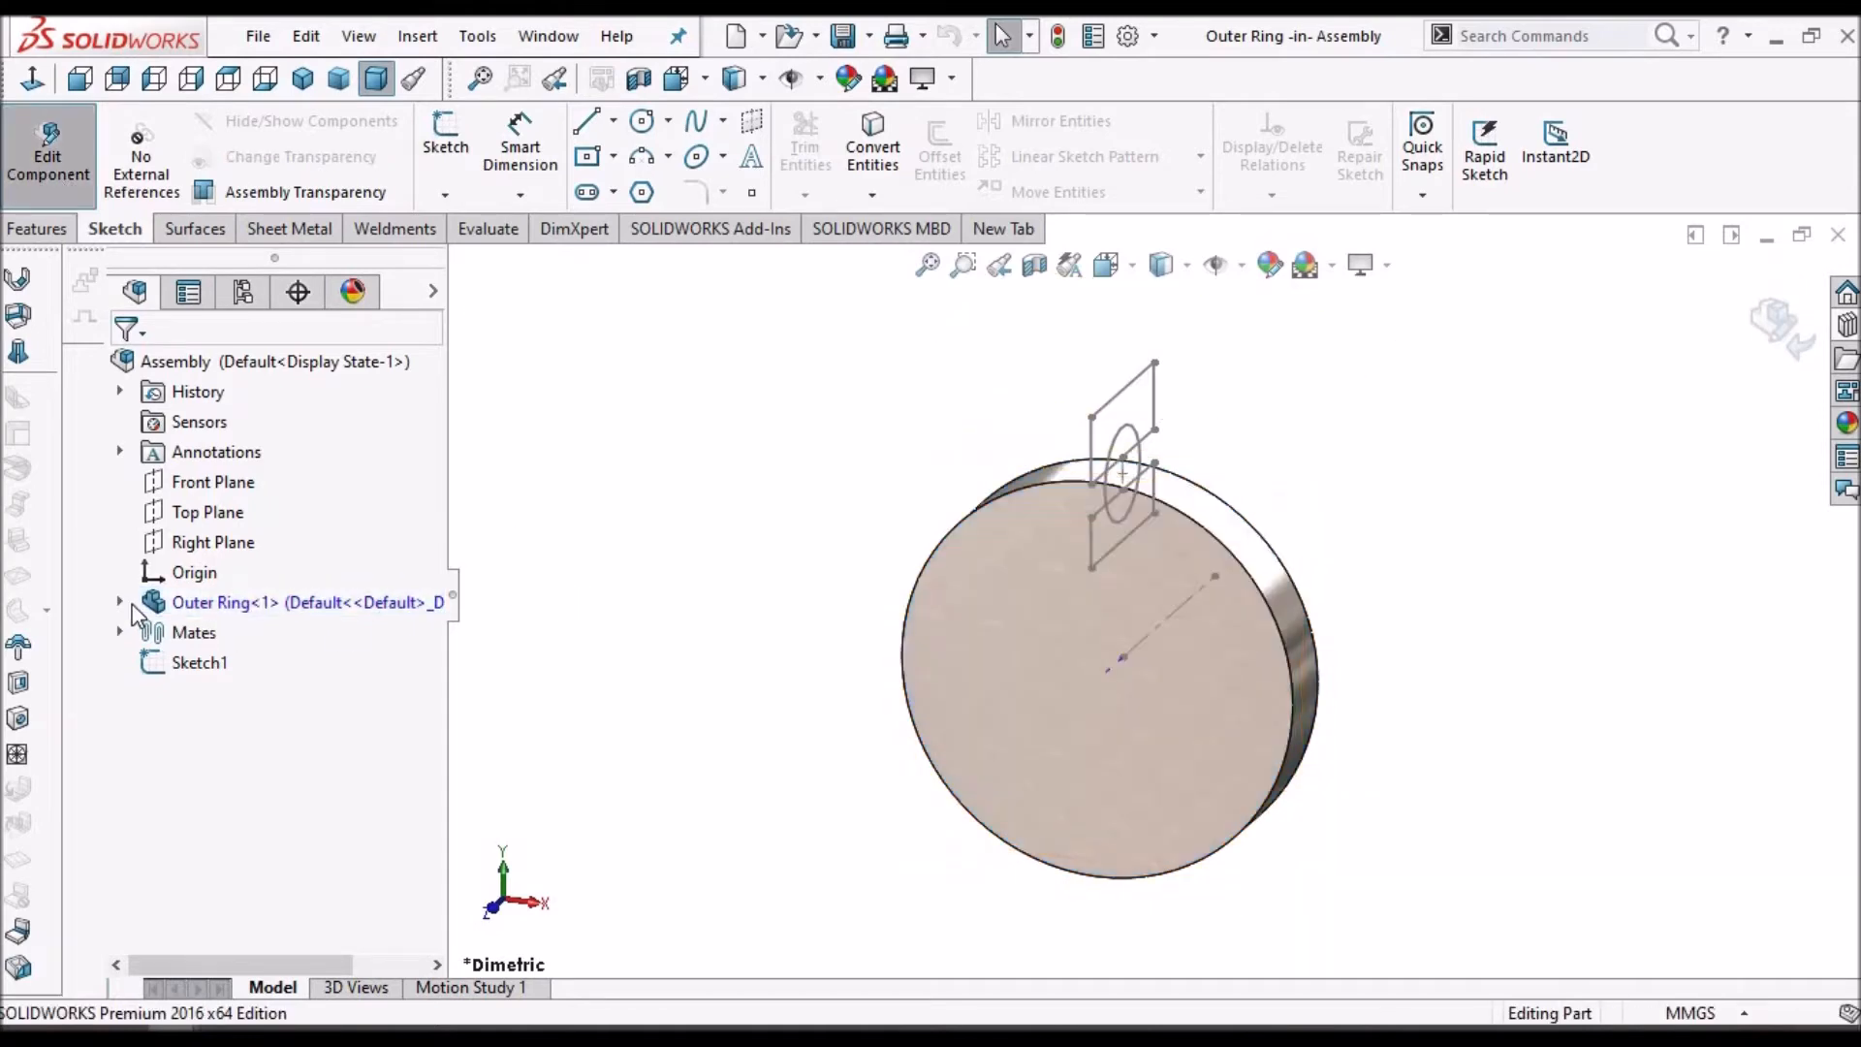
click(121, 602)
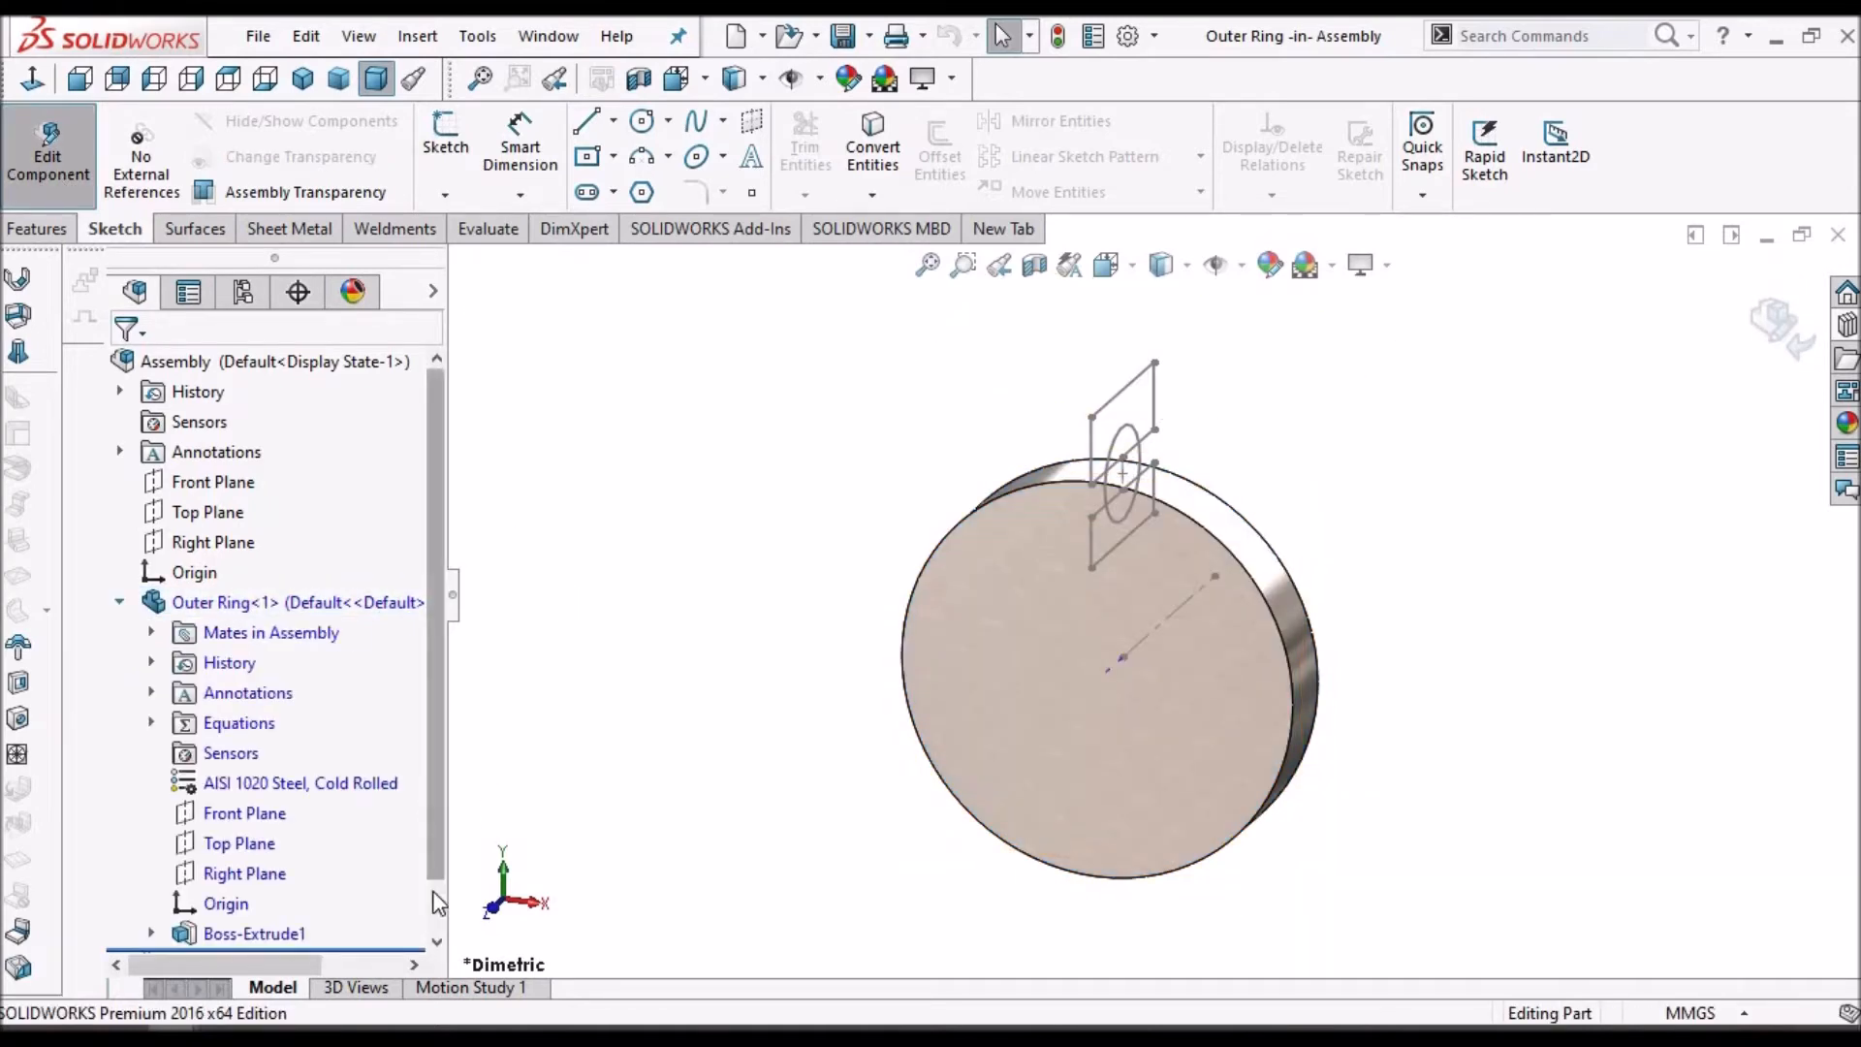
scroll(438, 843, down, 2)
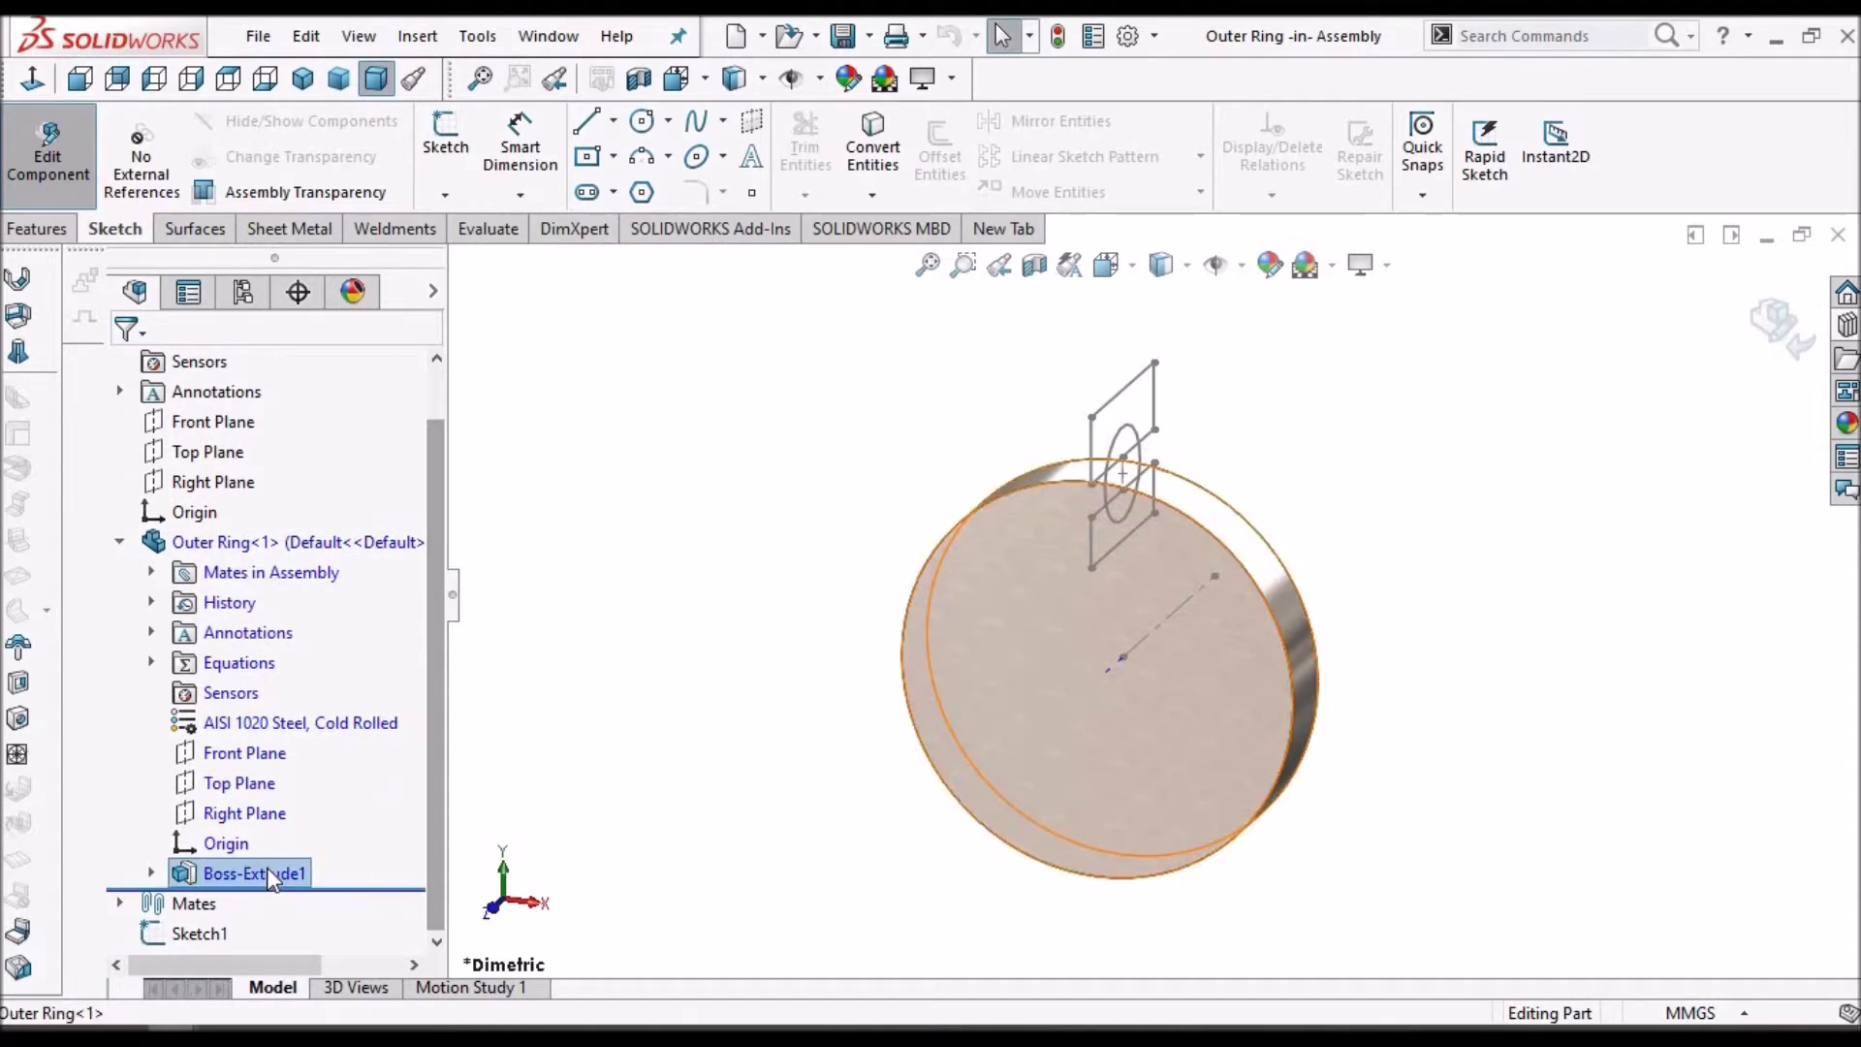
right_click(272, 880)
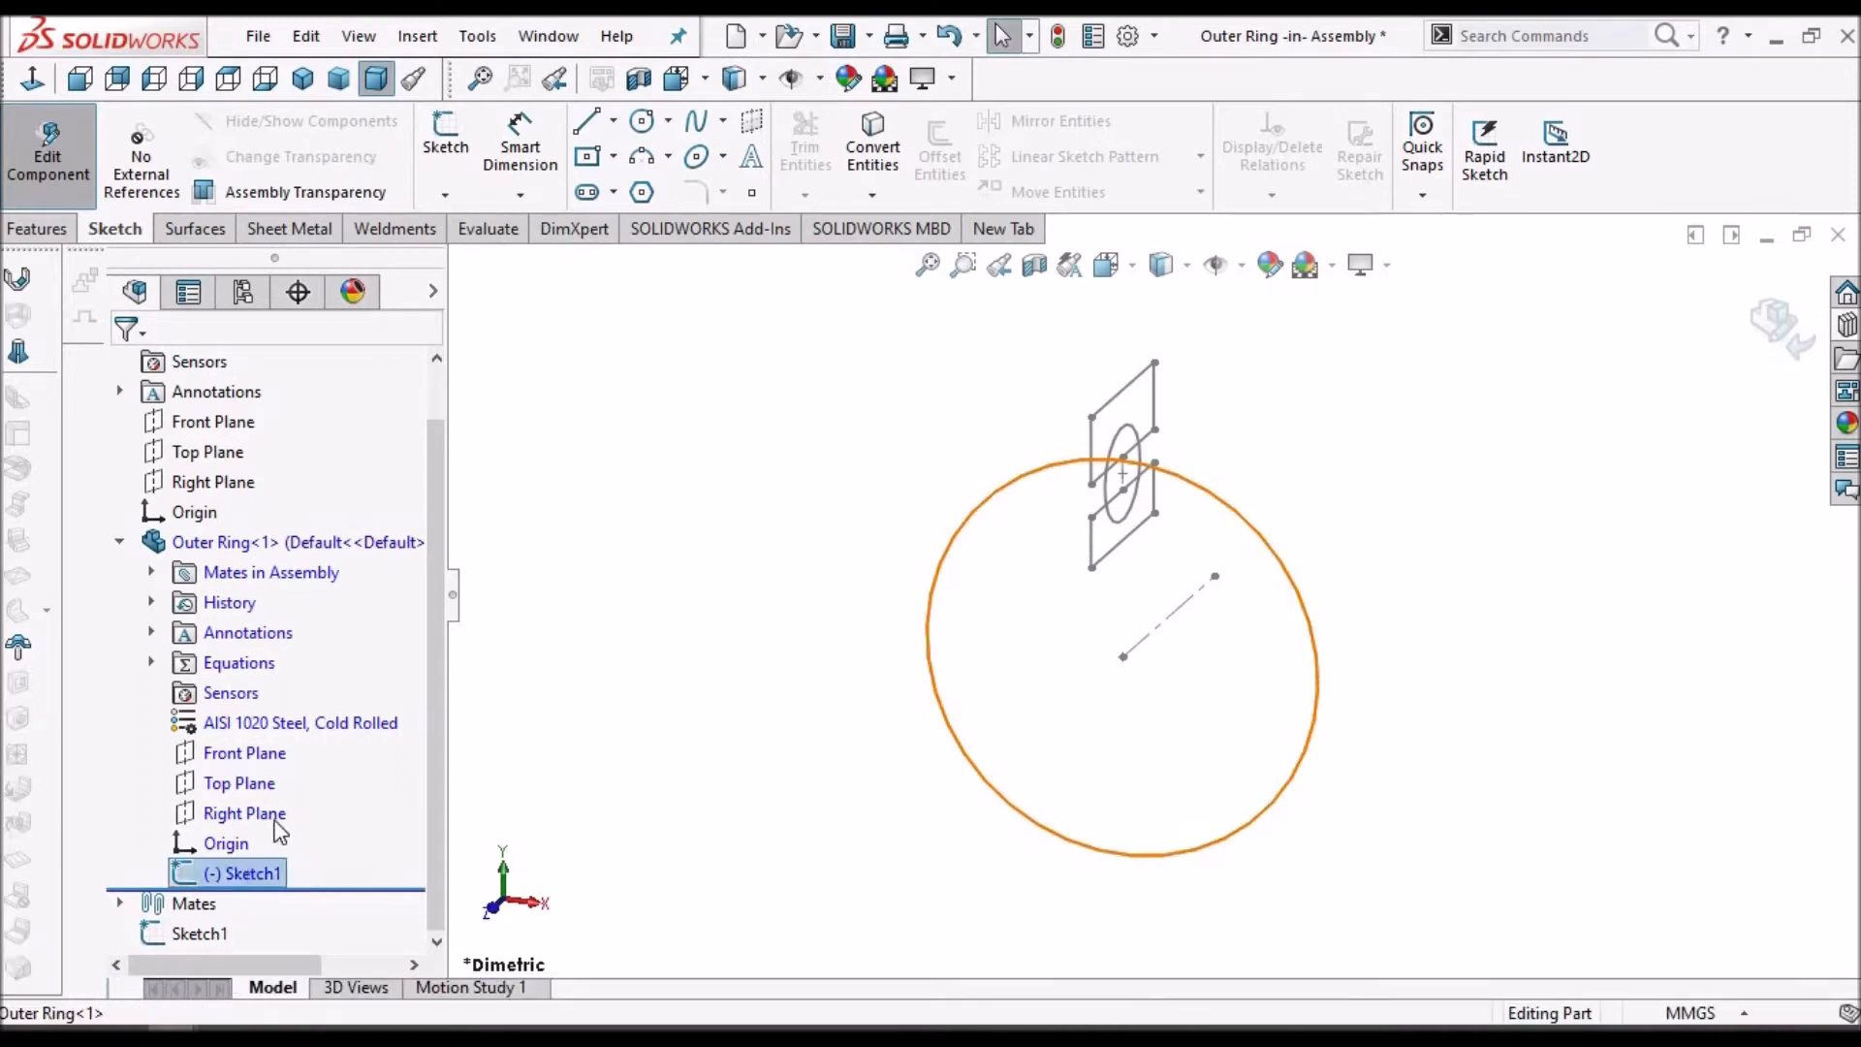
right_click(247, 877)
click(312, 727)
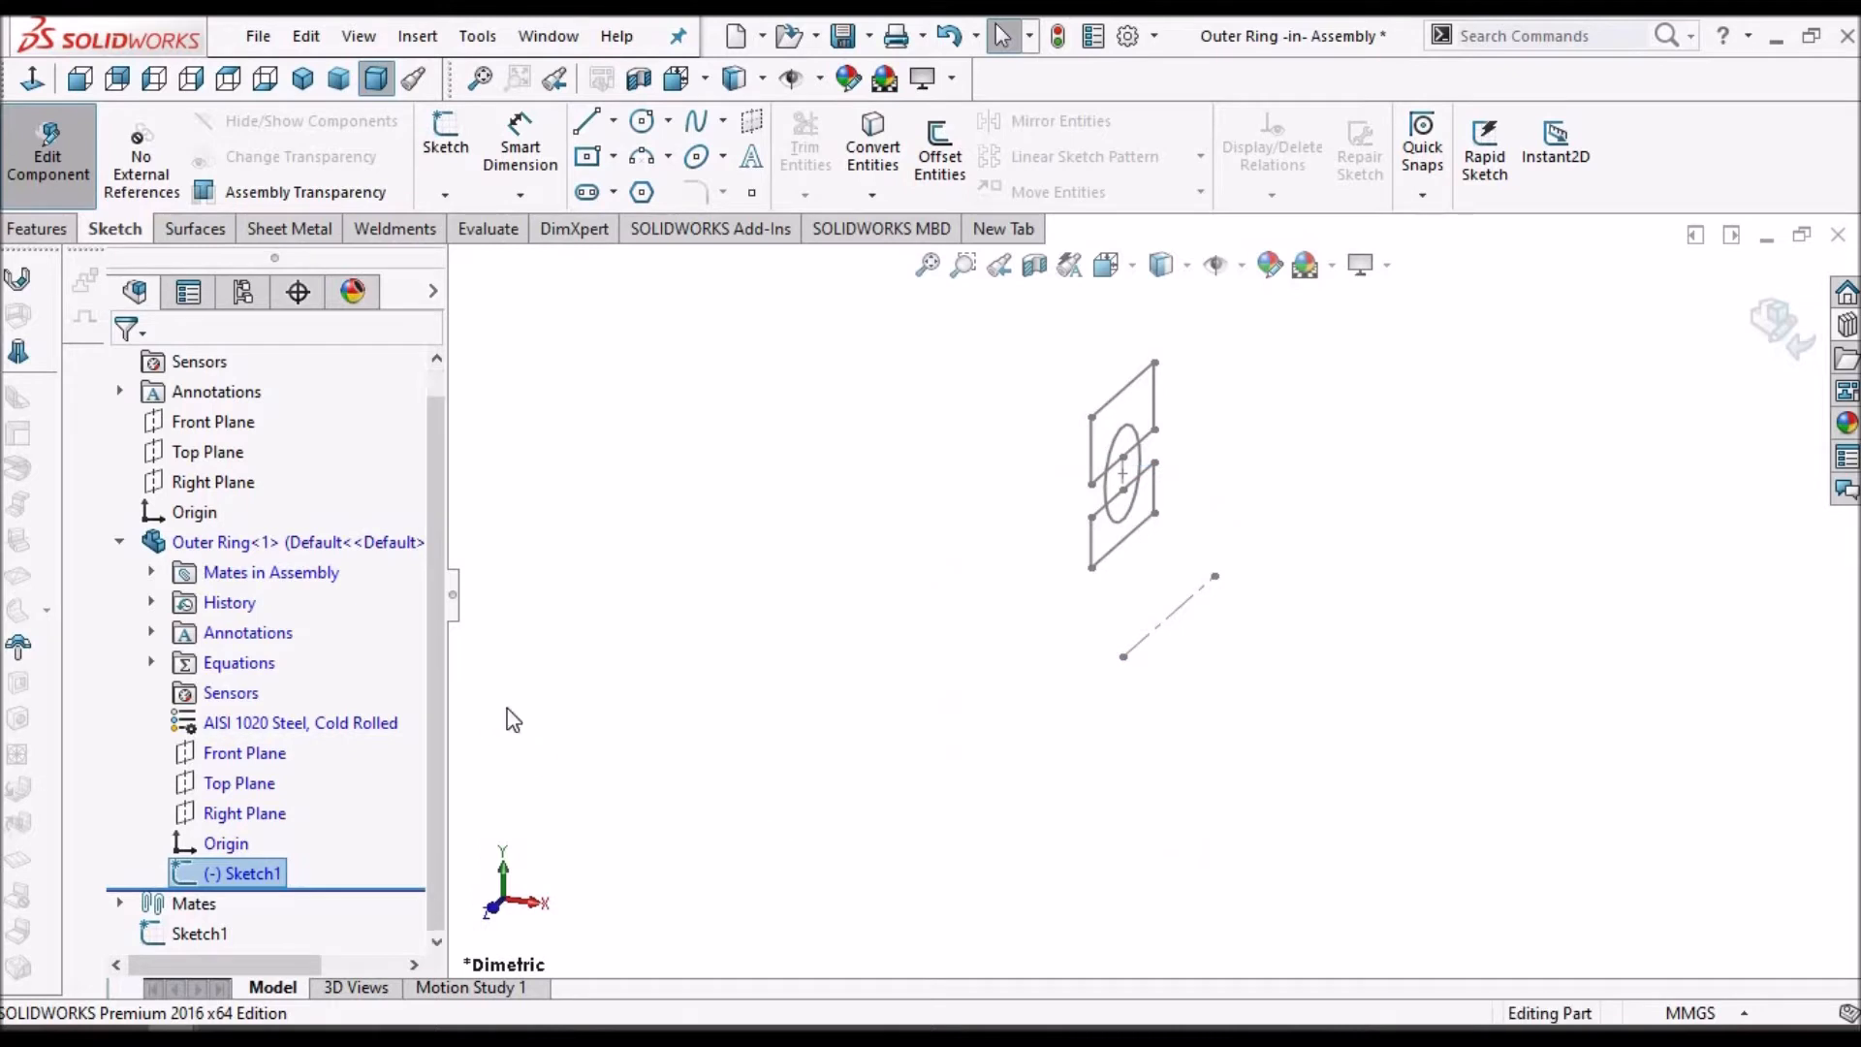
- Start a new sketch on the Outer Ring's Right Plane and view it face-on
click(248, 845)
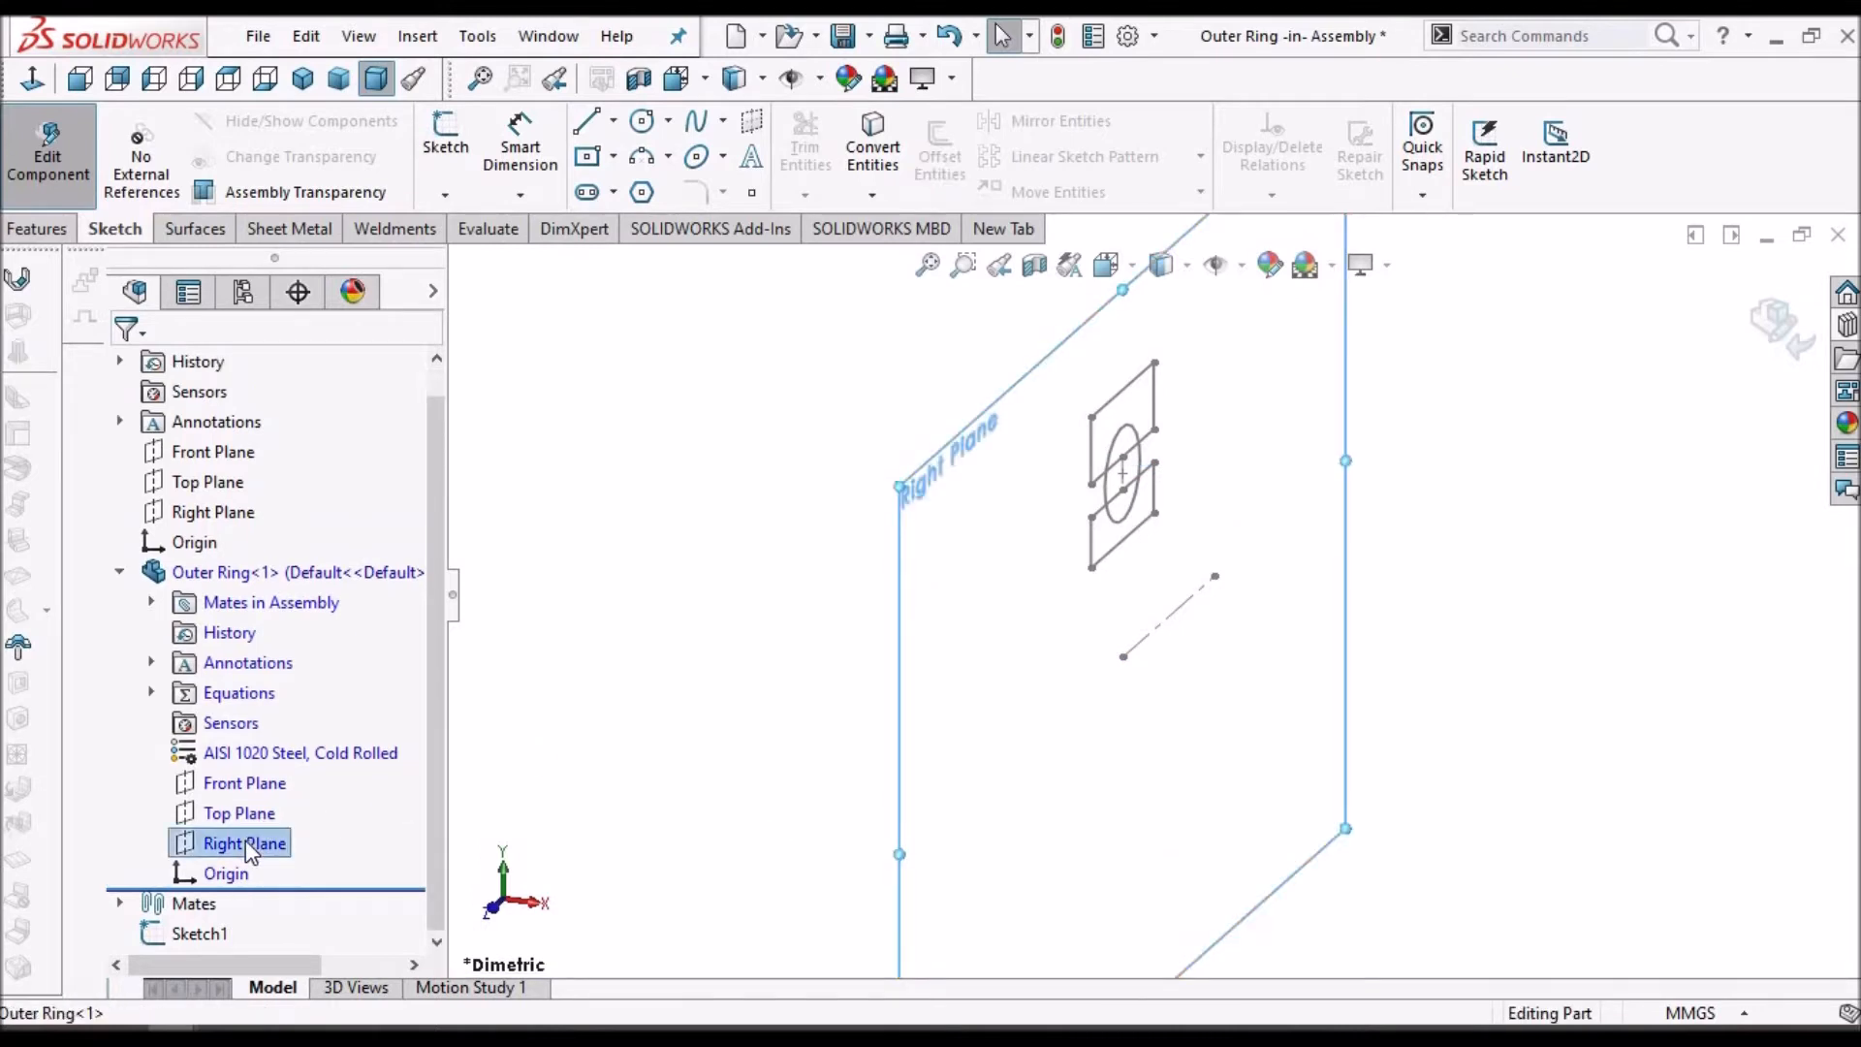
scroll(1307, 592, up, 2)
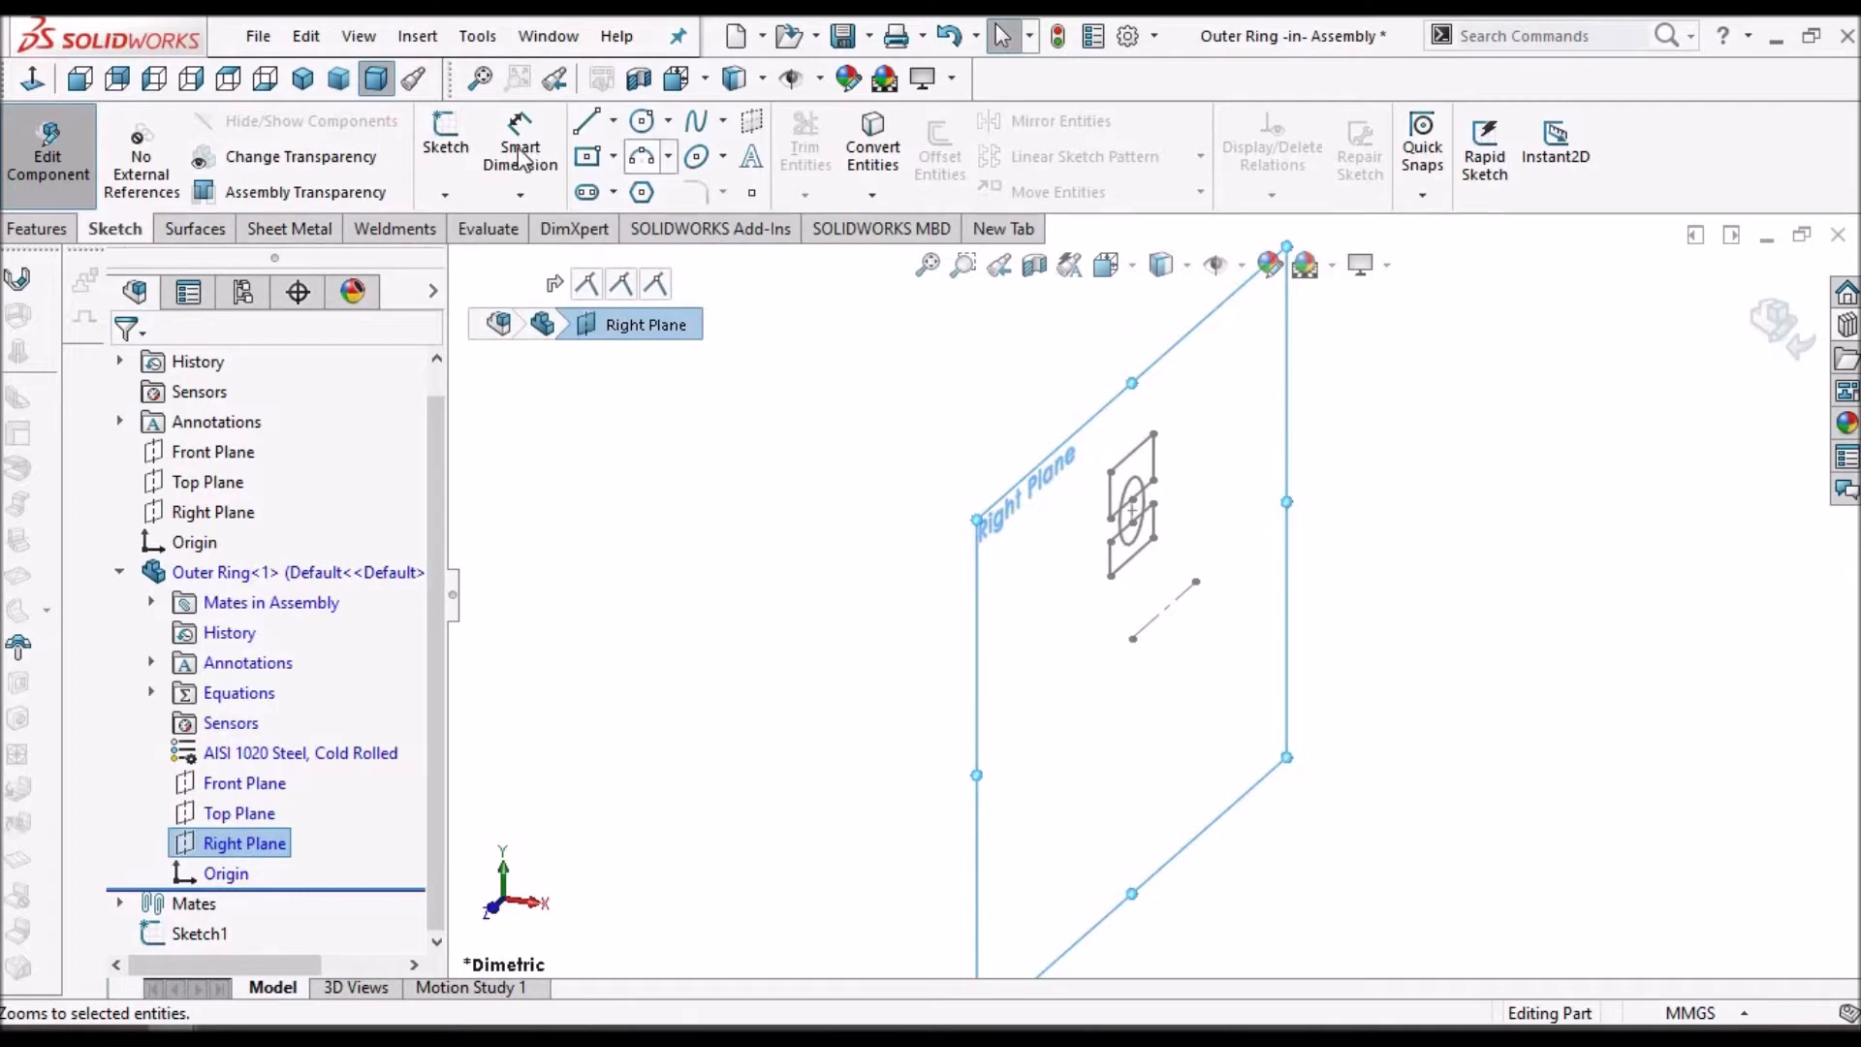
click(443, 160)
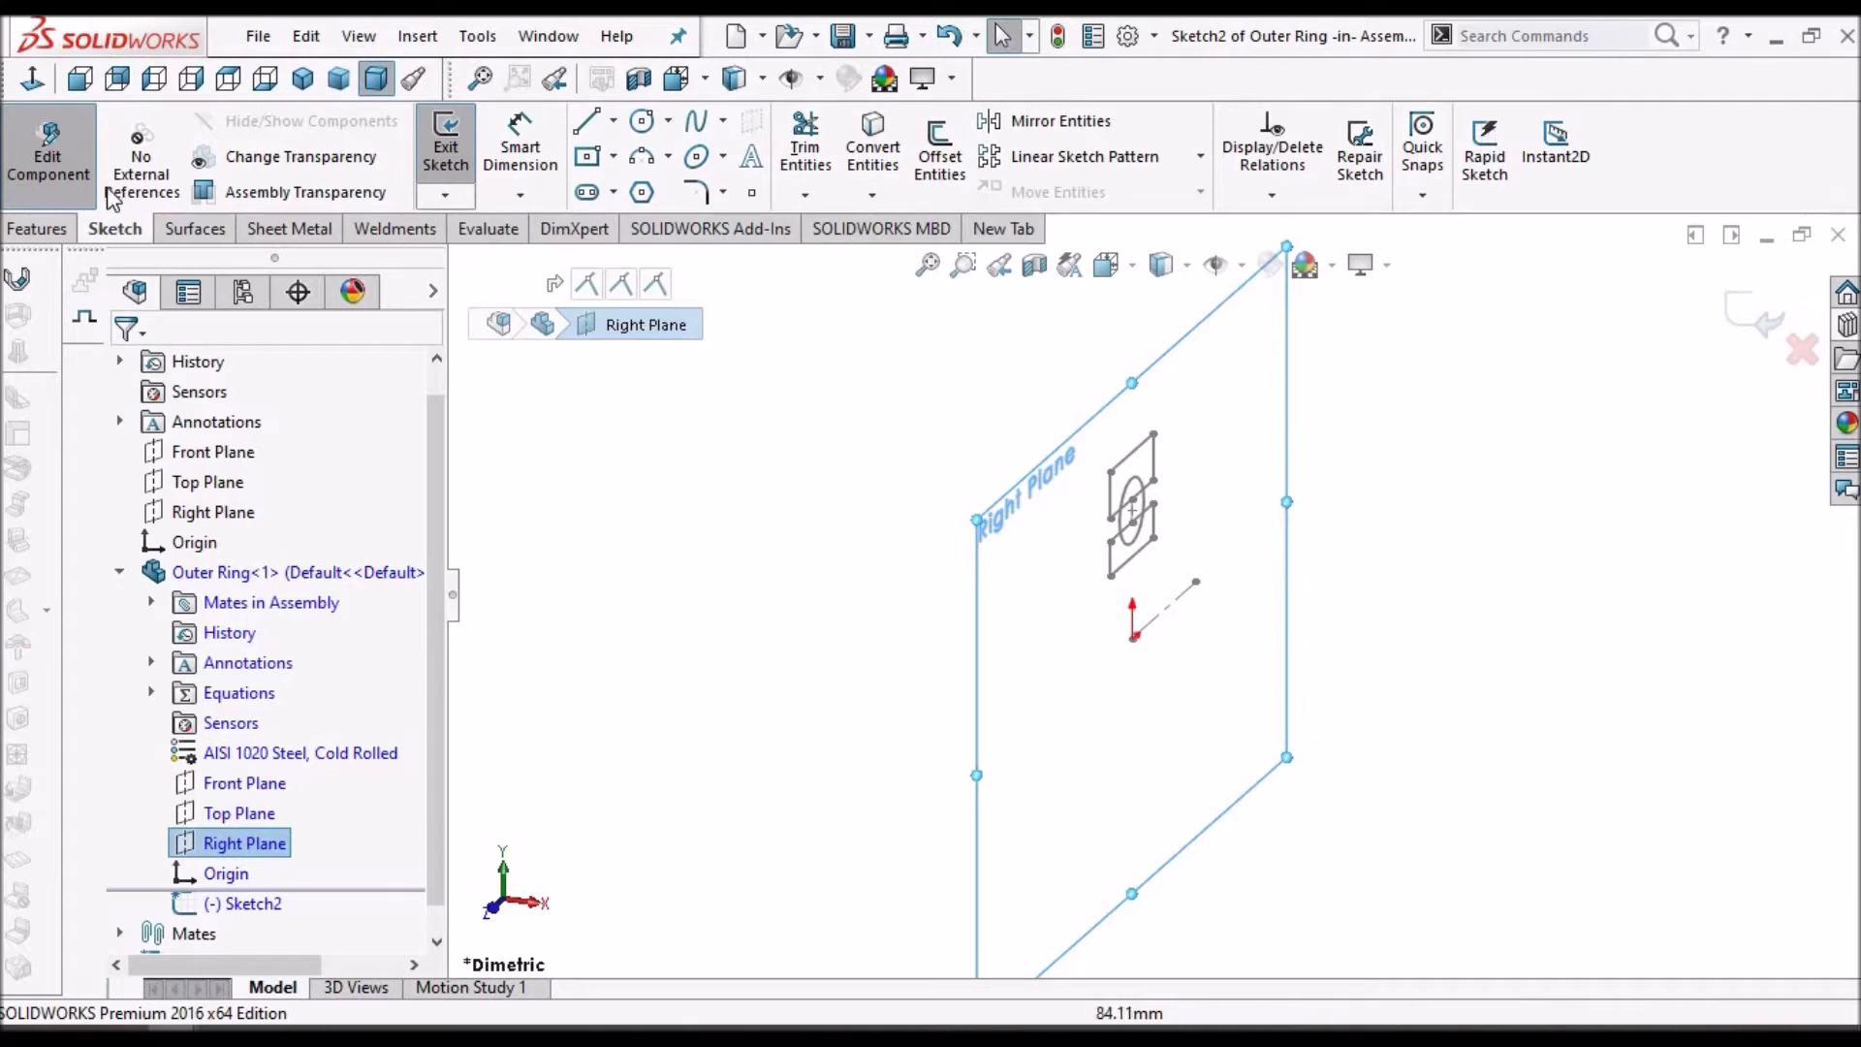
click(32, 77)
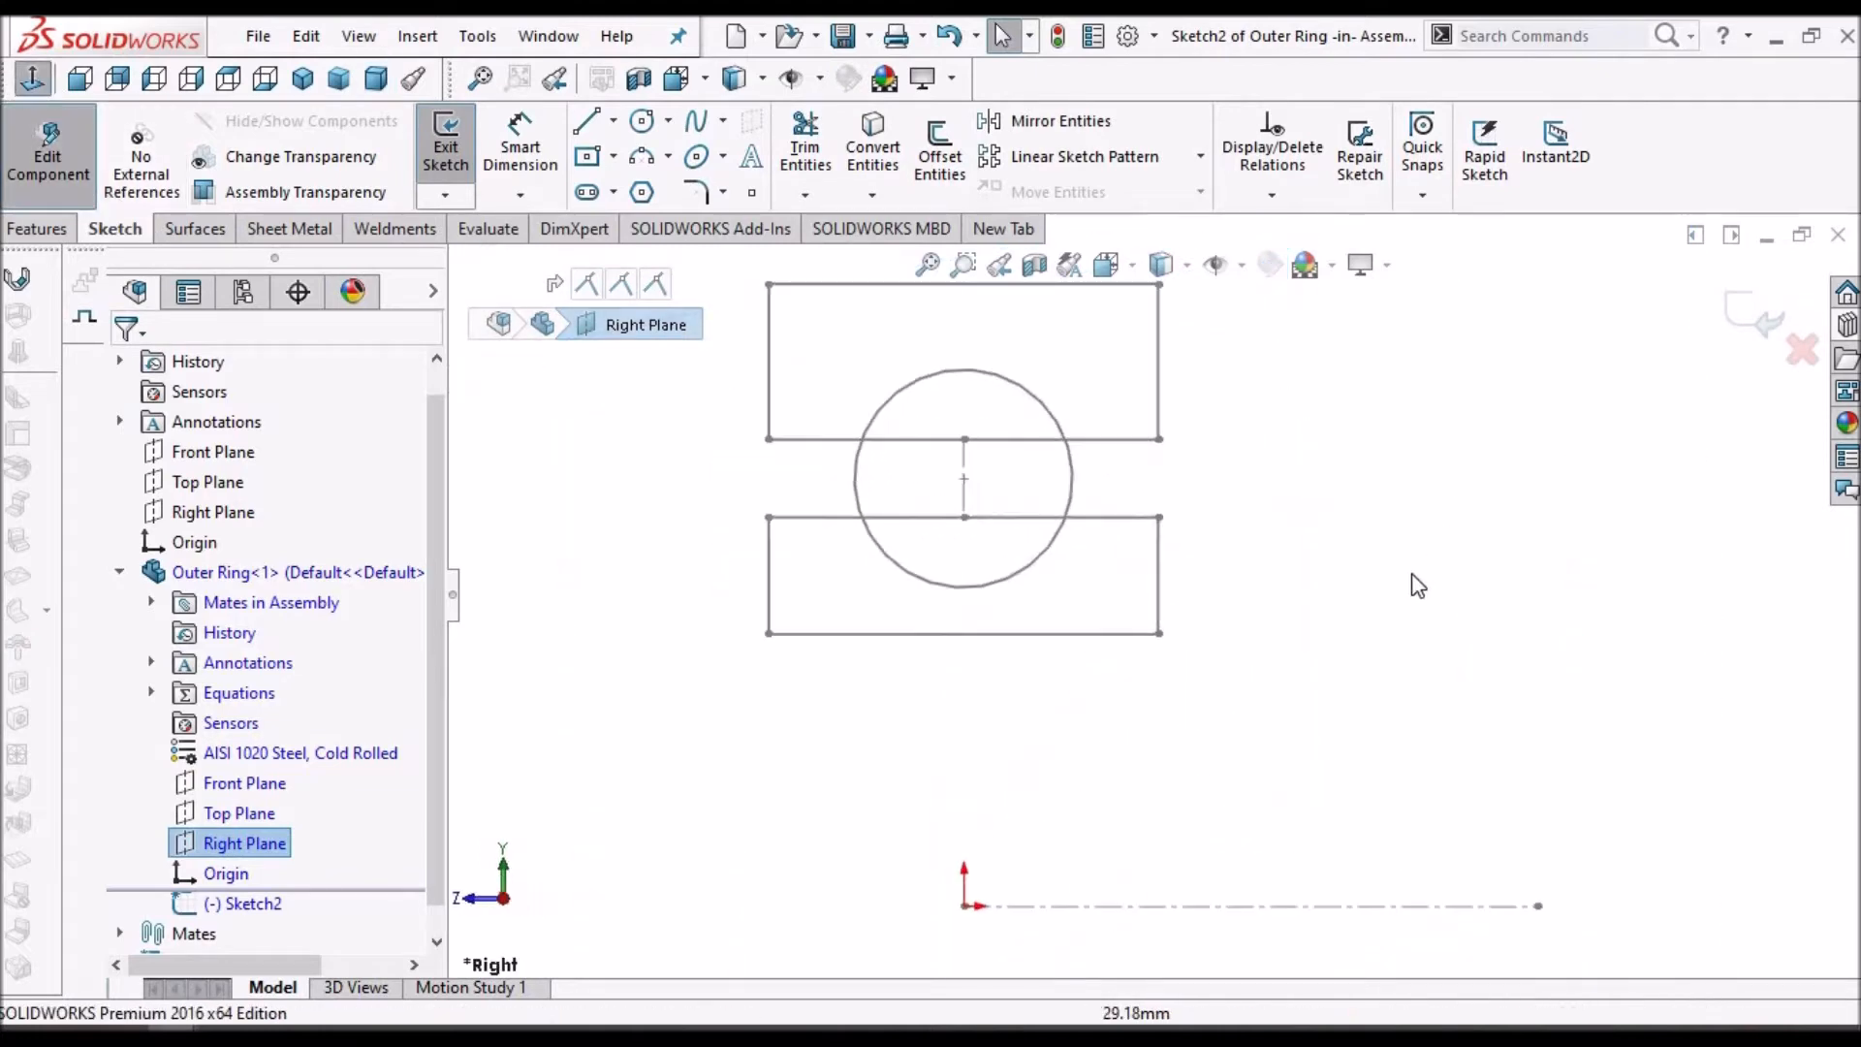
key(f)
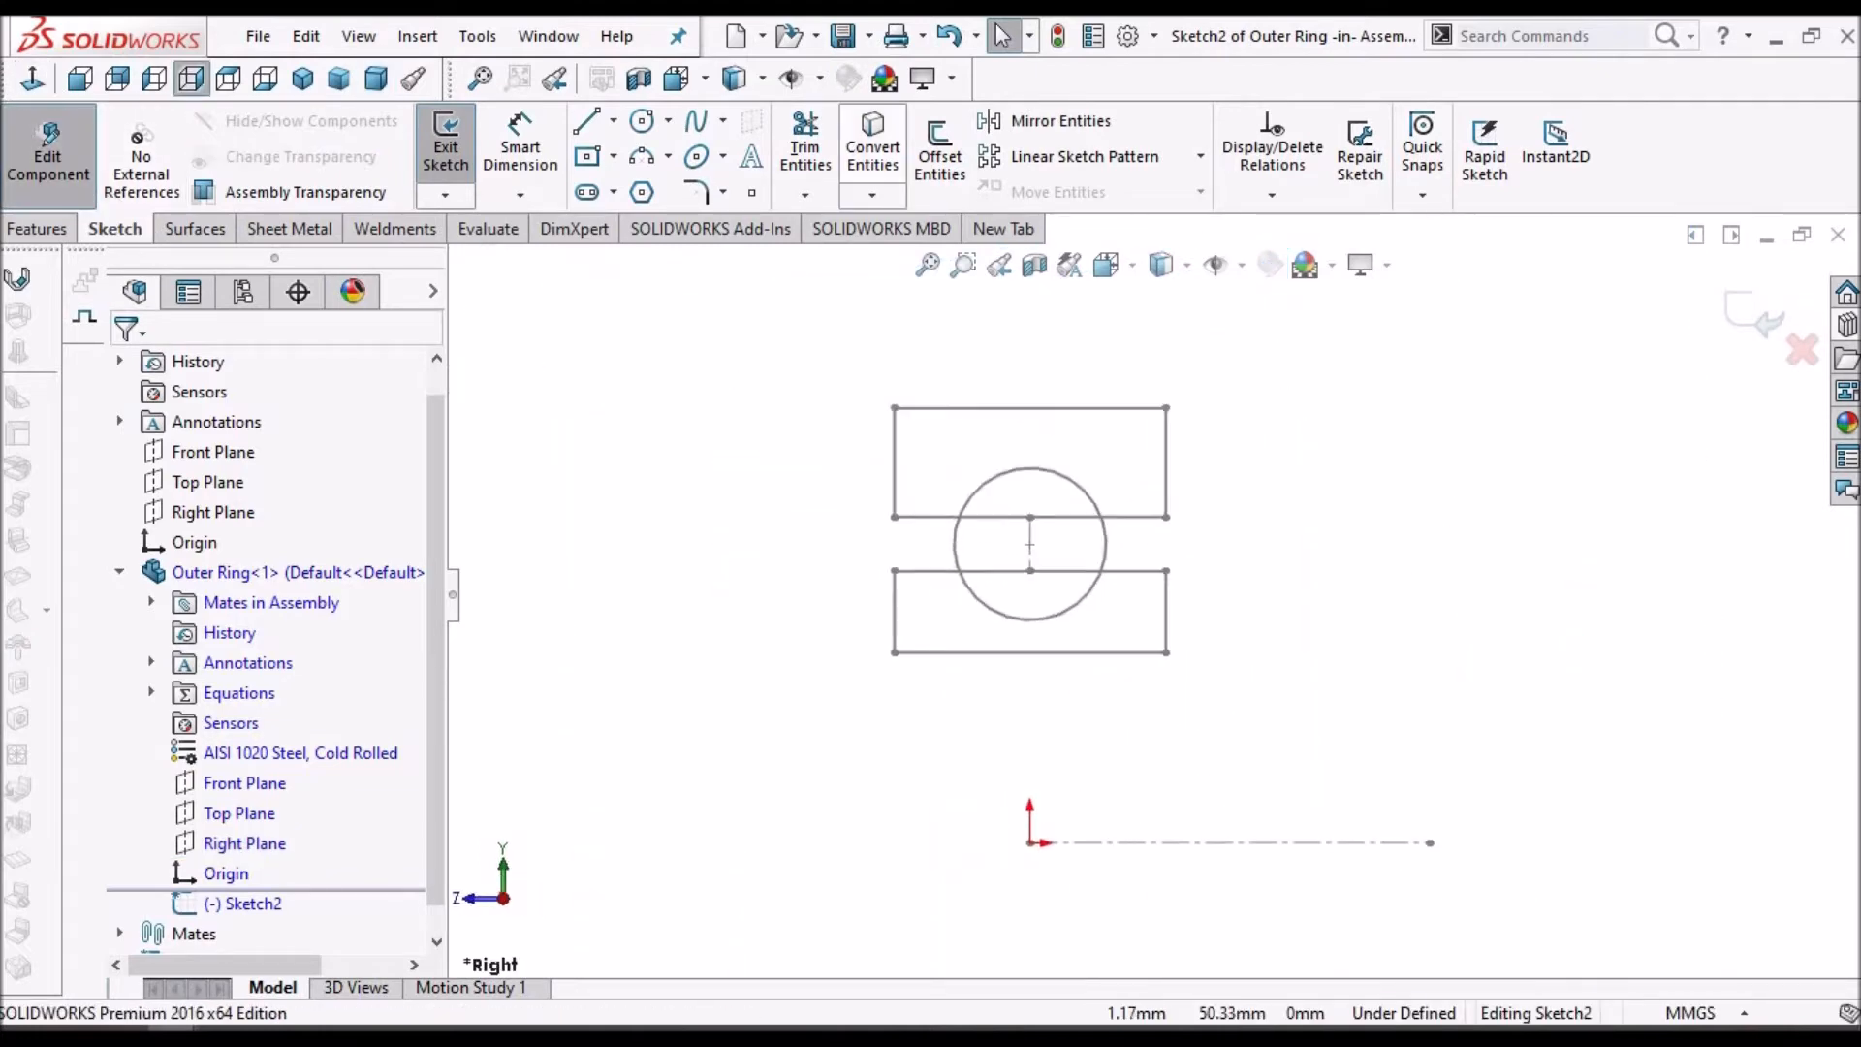
- Convert the four lines of the layout sketch's upper rectangle and the ball circle into the Outer Ring sketch
click(879, 146)
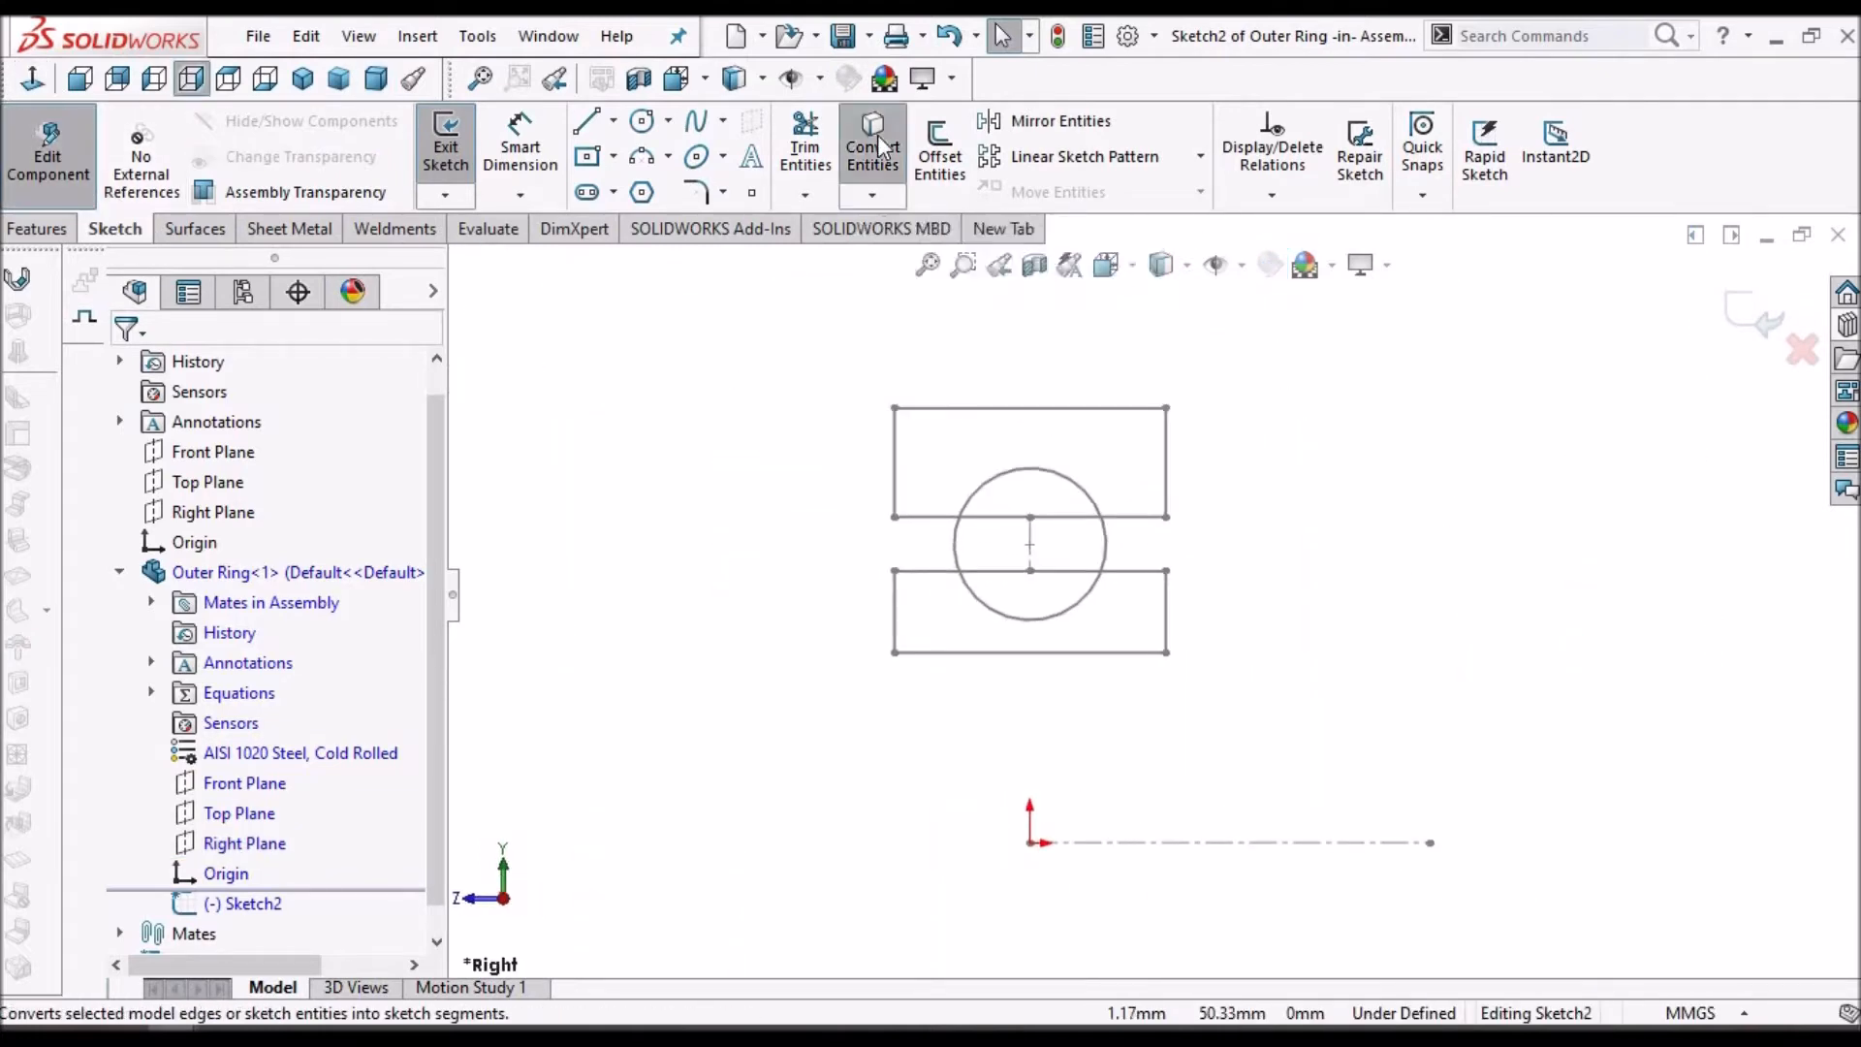
click(1105, 407)
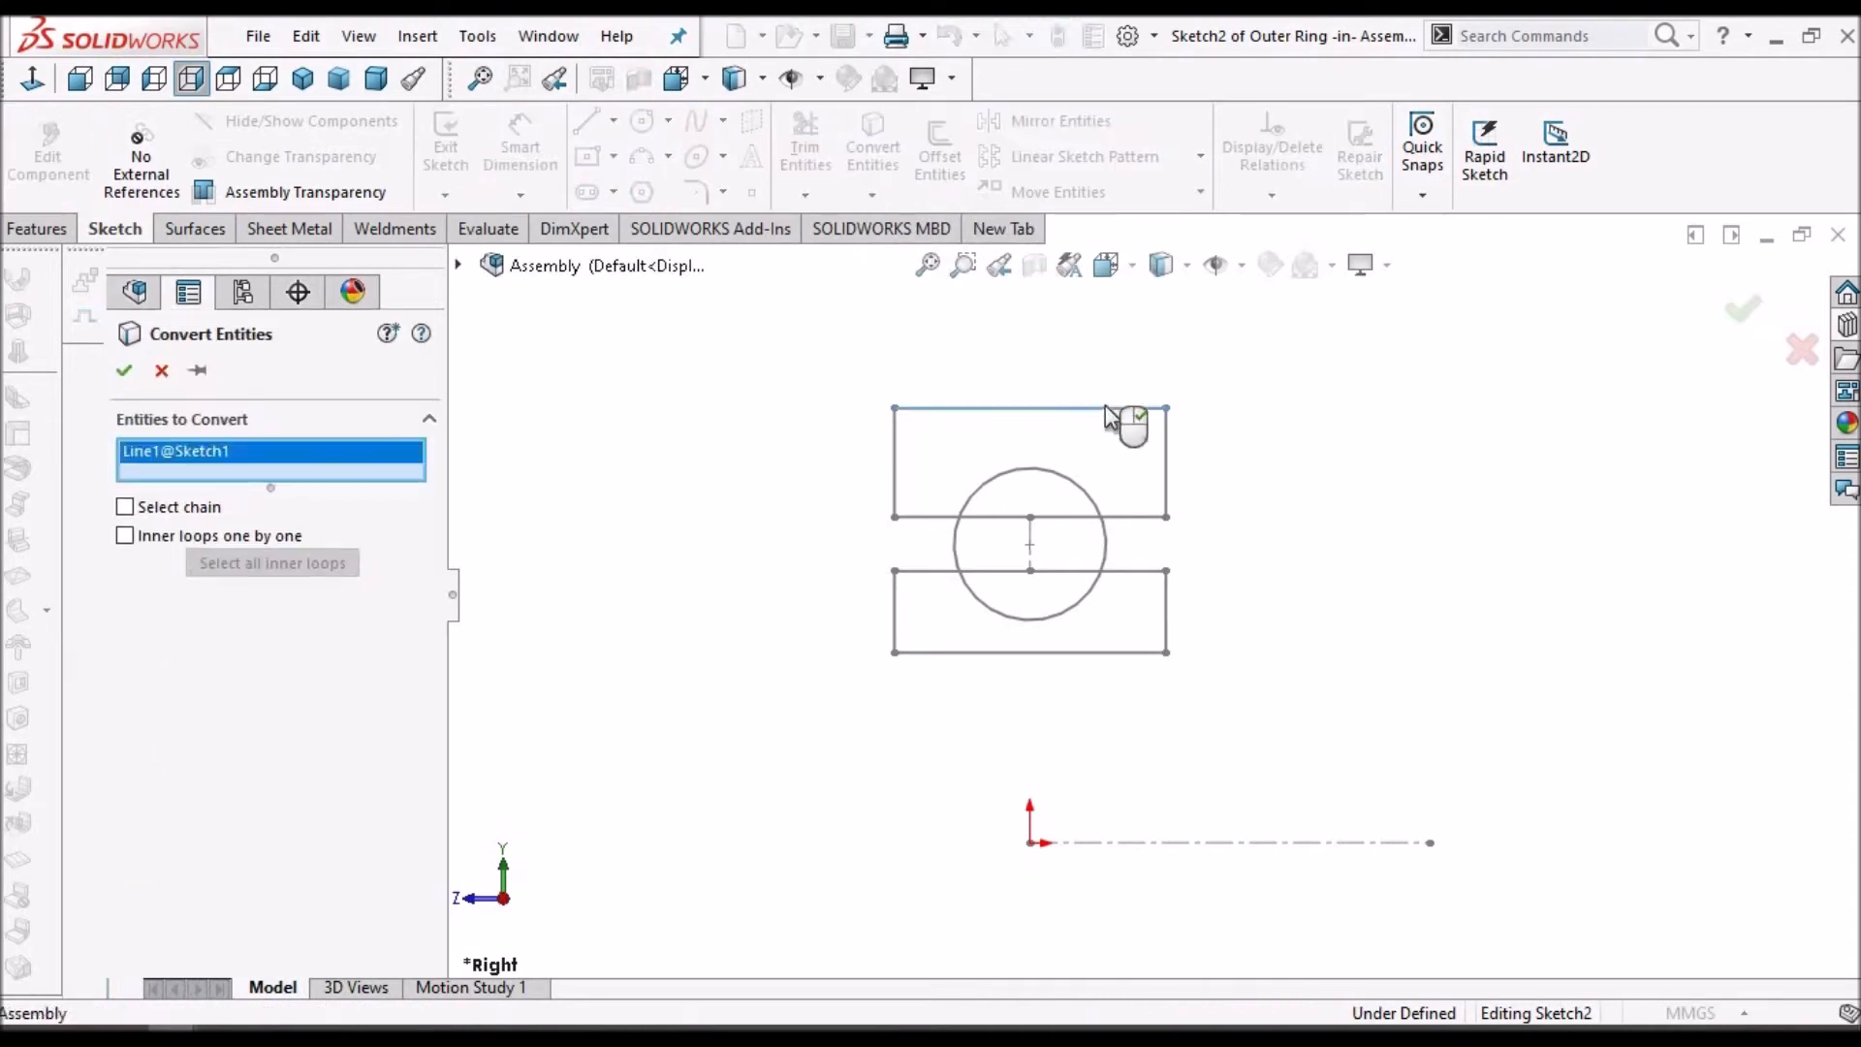
click(890, 456)
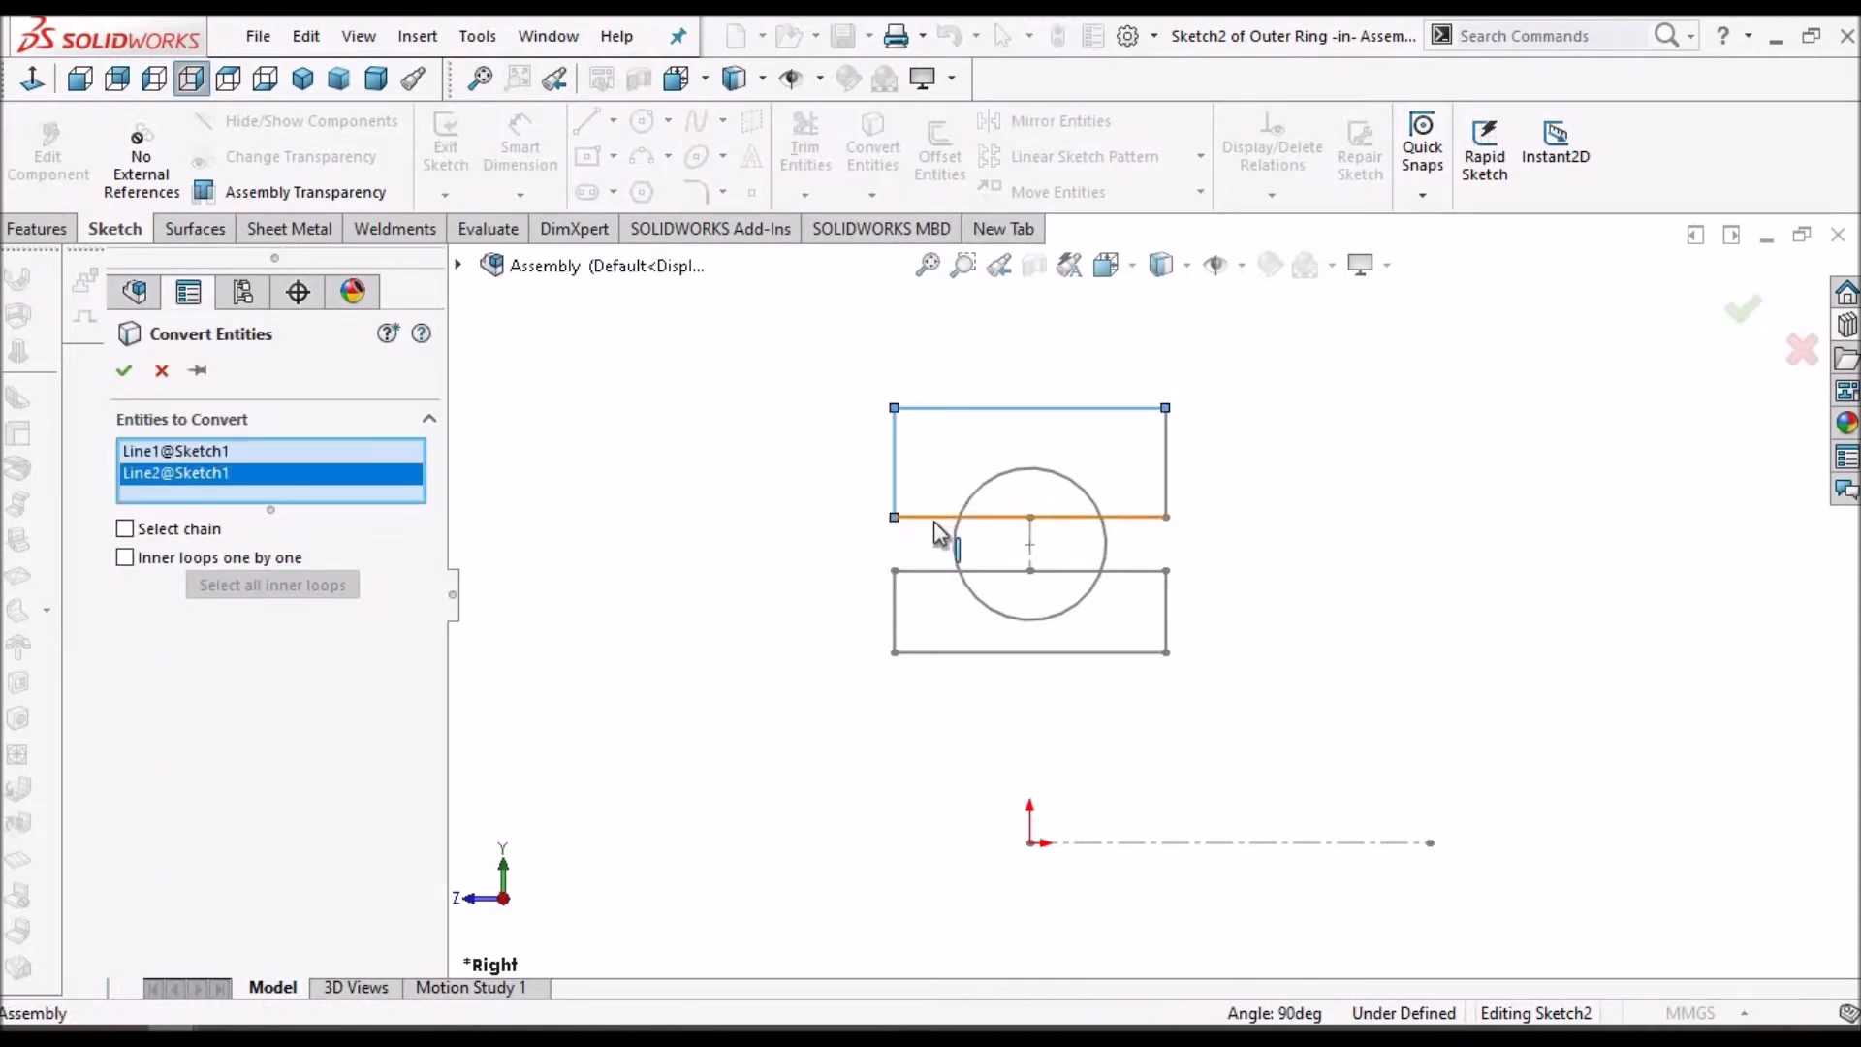
click(933, 520)
click(1166, 471)
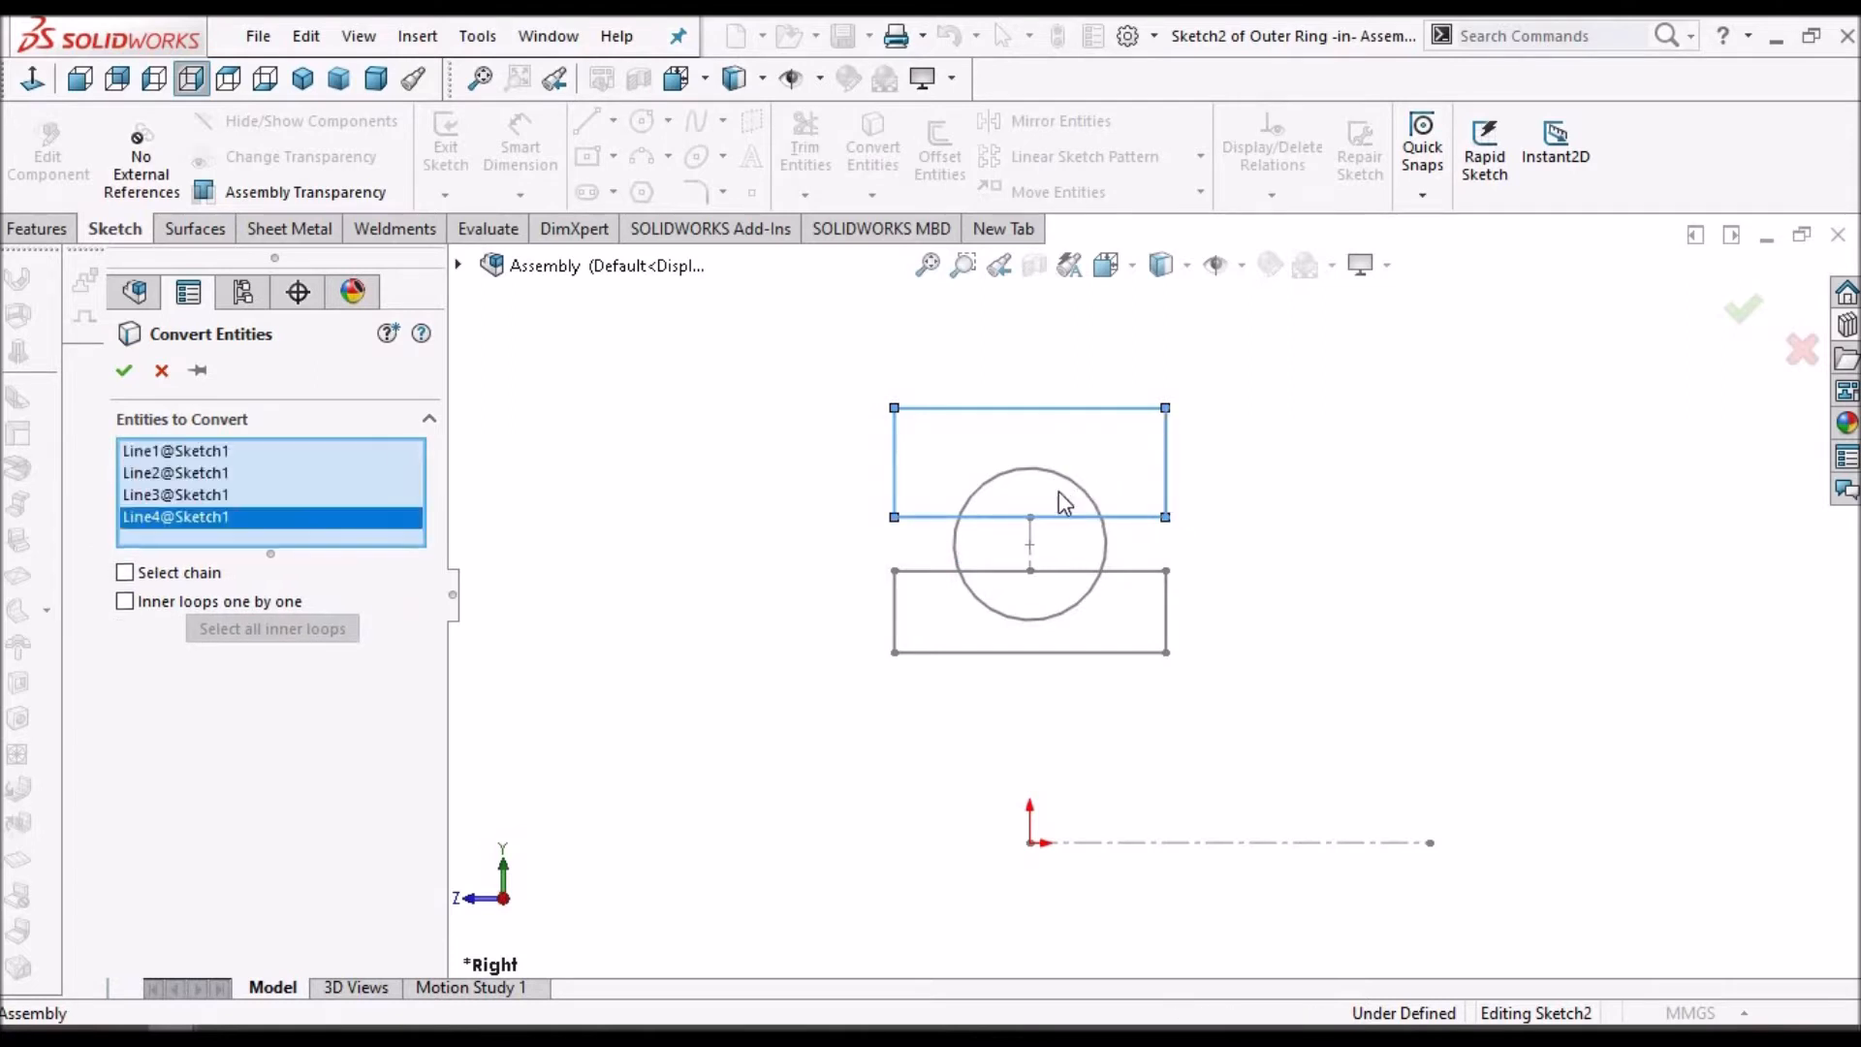
click(1065, 478)
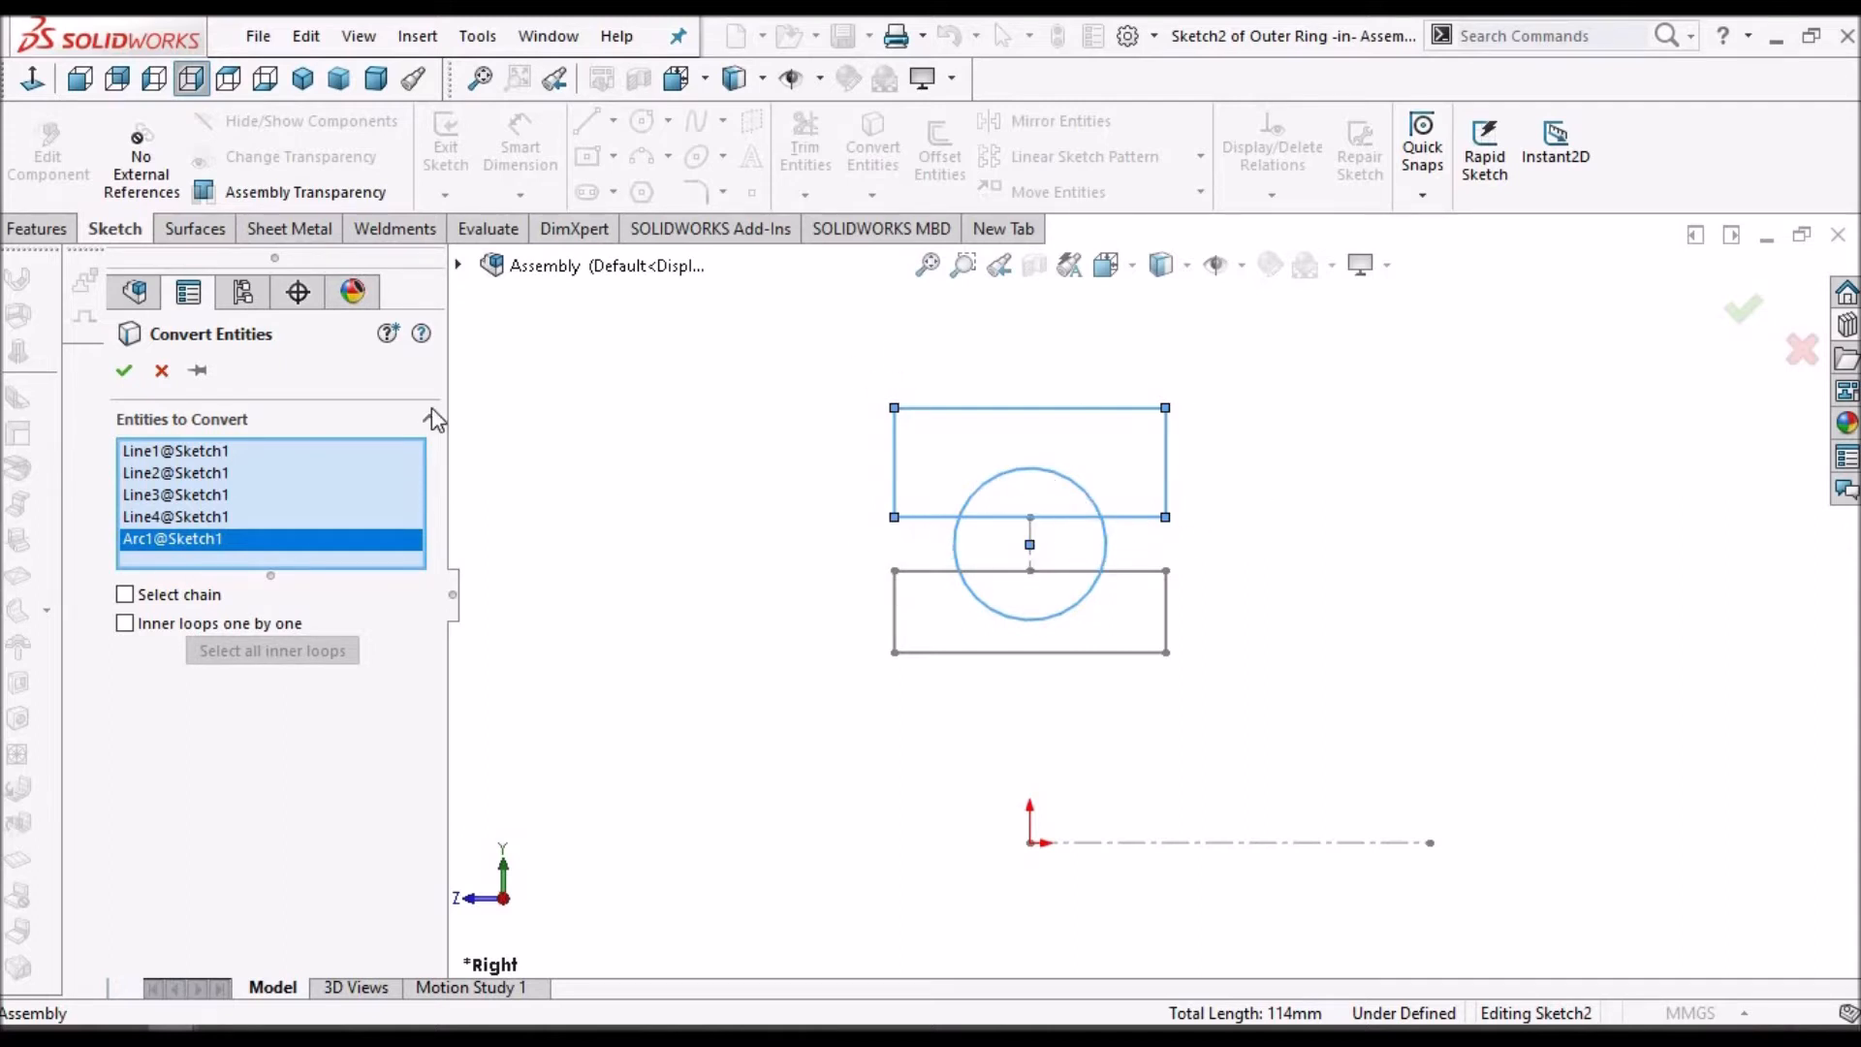
click(124, 371)
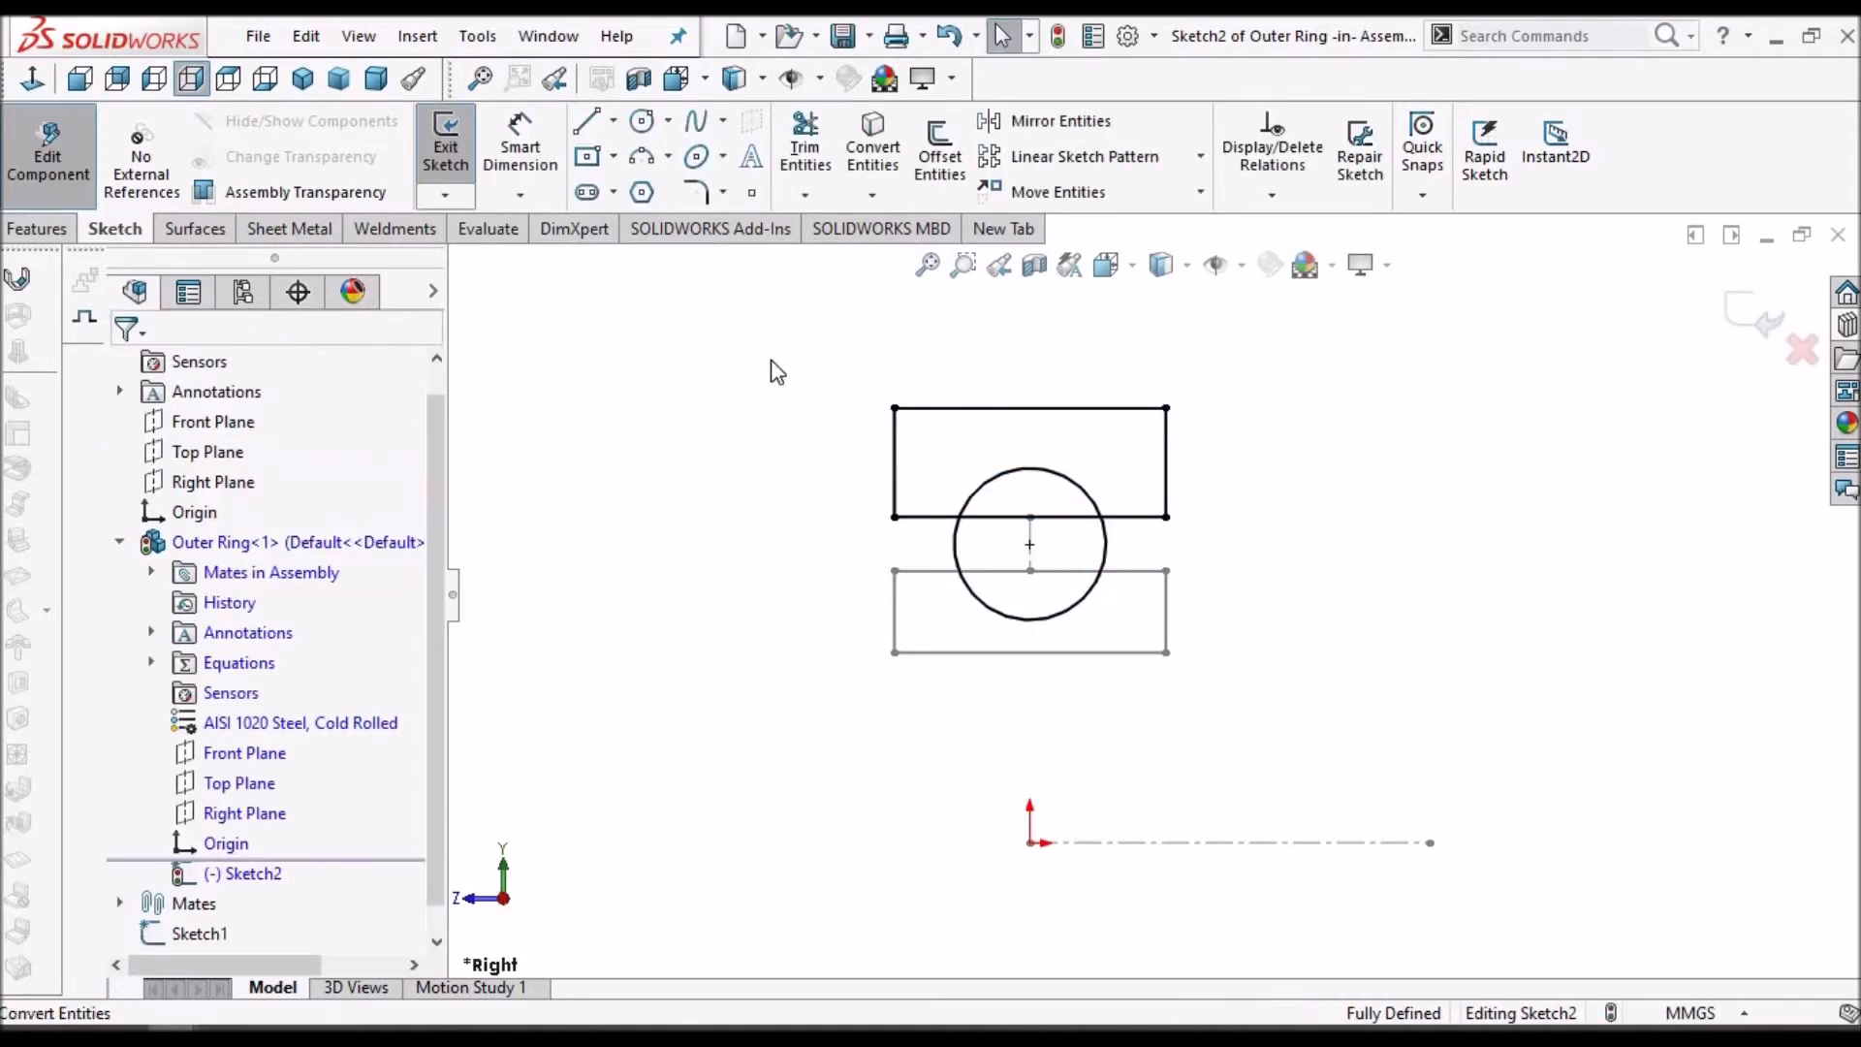
- Power-trim the circle below the upper rectangle and the rectangle's lower line inside the circle, leaving the groove profile
click(804, 145)
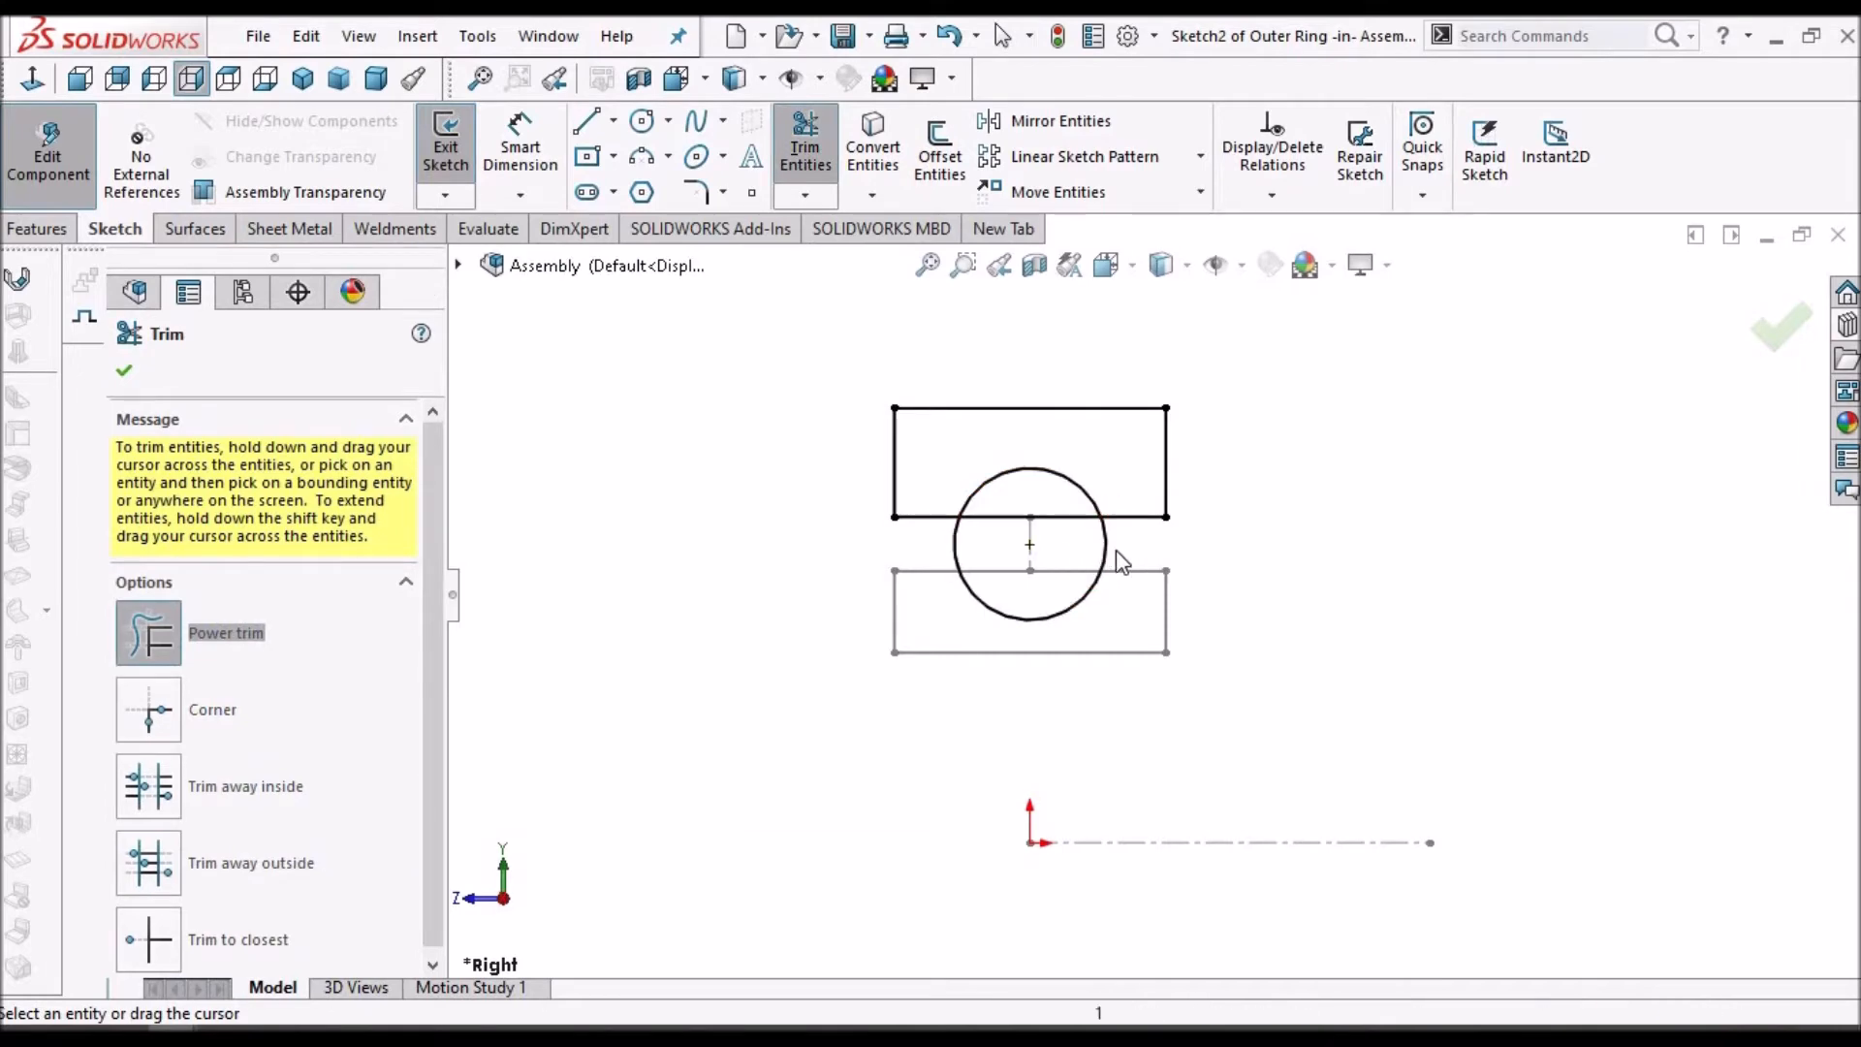
mouse_move(986, 563)
mouse_down()
mouse_move(906, 564)
mouse_move(1035, 523)
mouse_move(800, 591)
mouse_up()
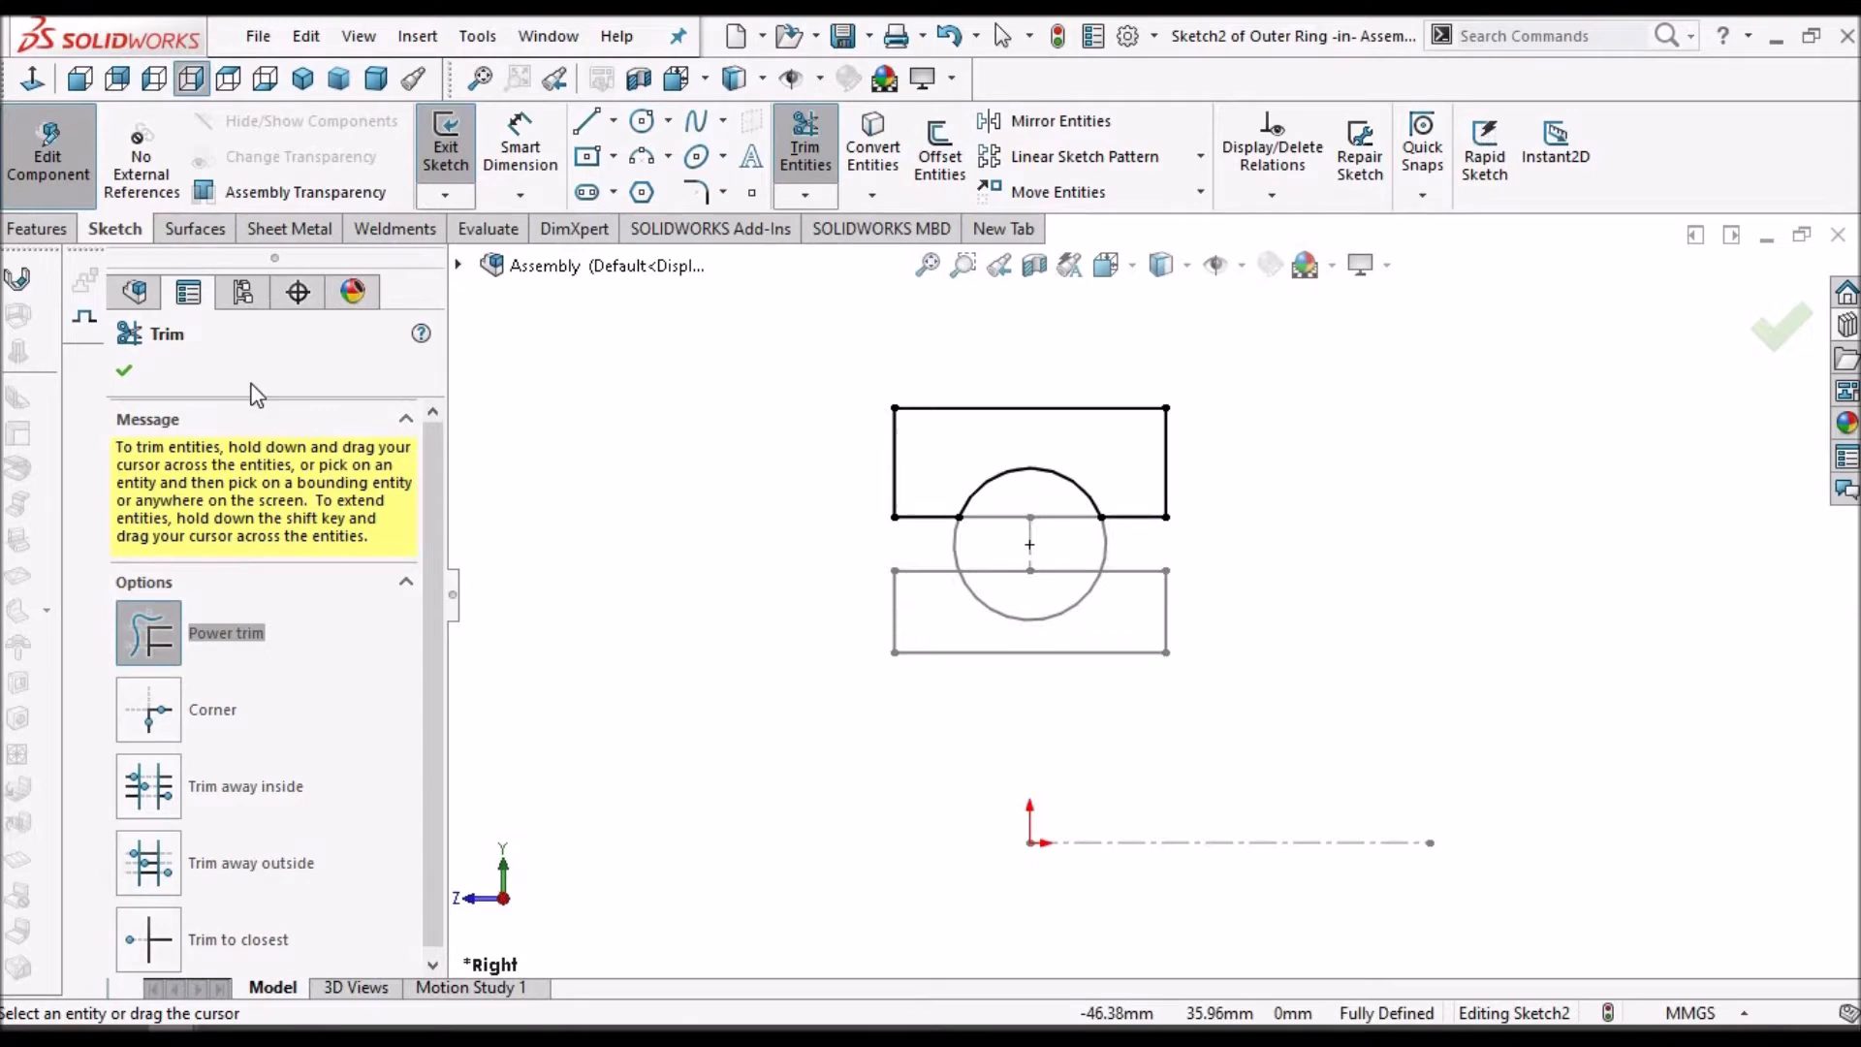
click(123, 374)
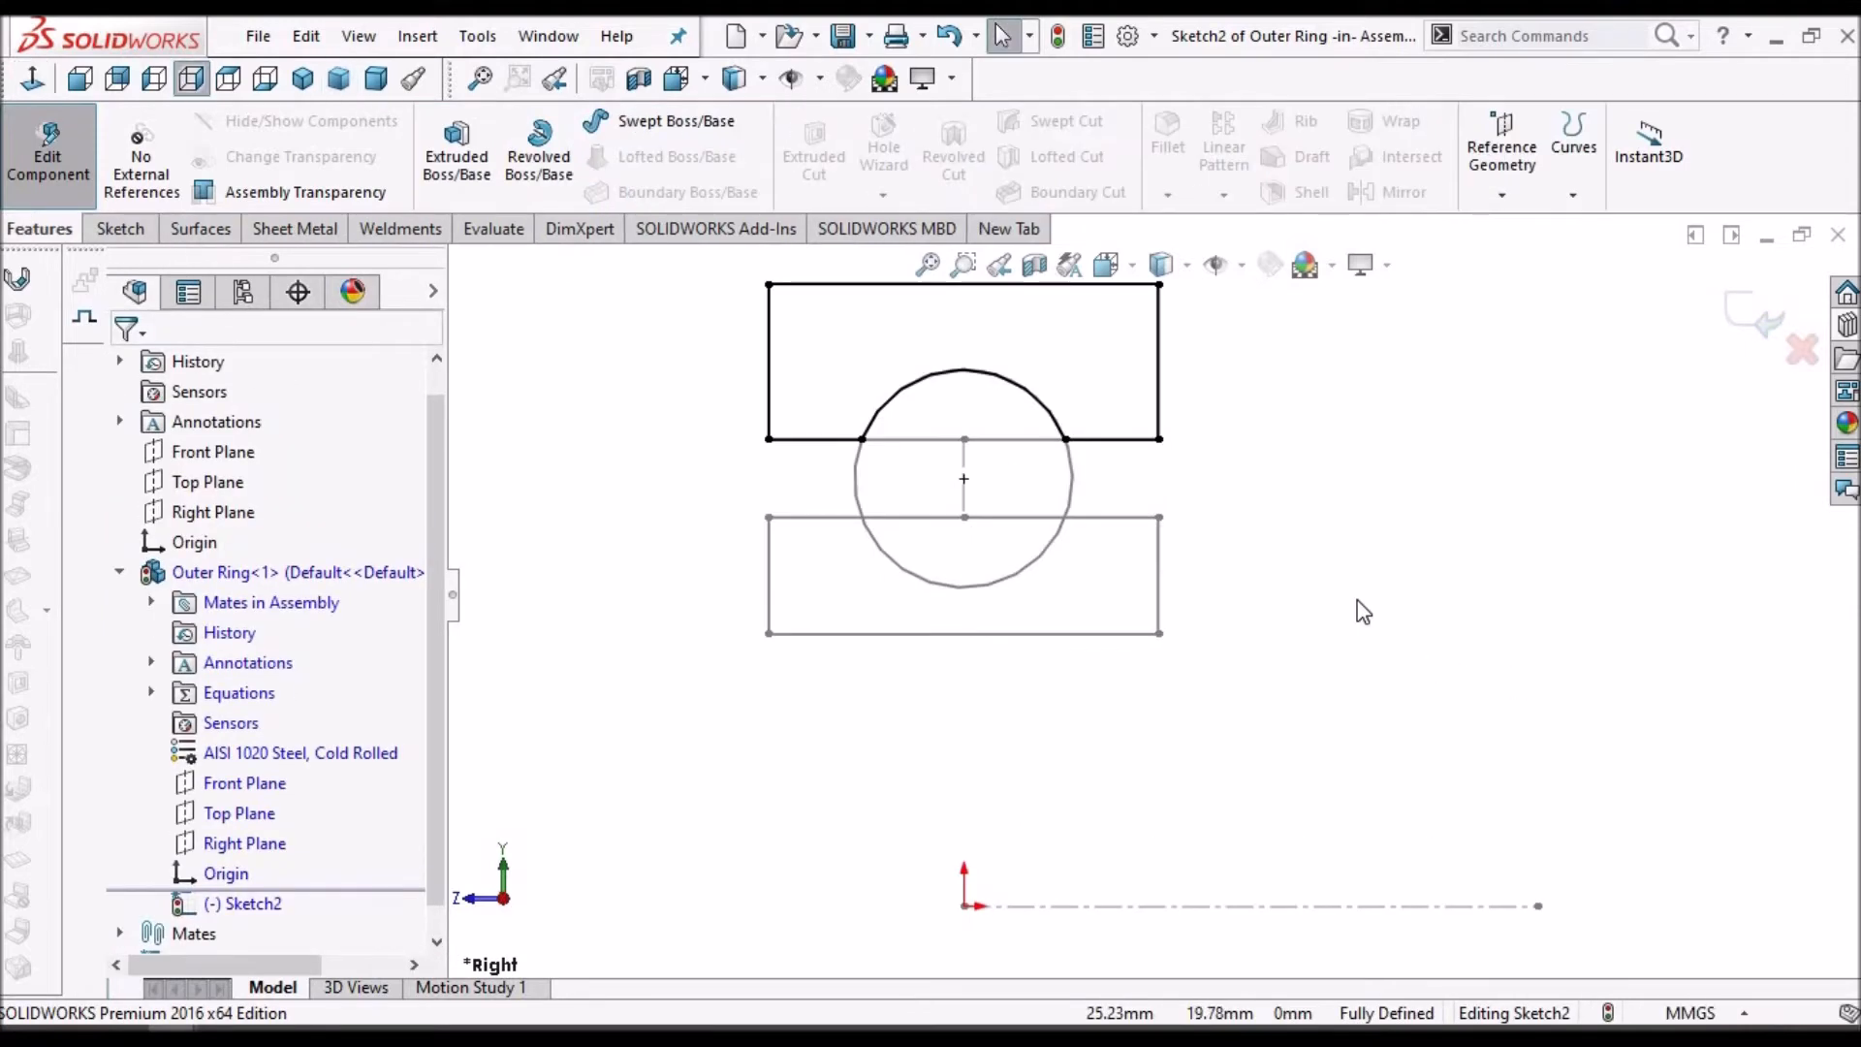
- Convert the layout sketch's horizontal centerline into the Outer Ring sketch and make it a construction line
scroll(1150, 860, up, 1)
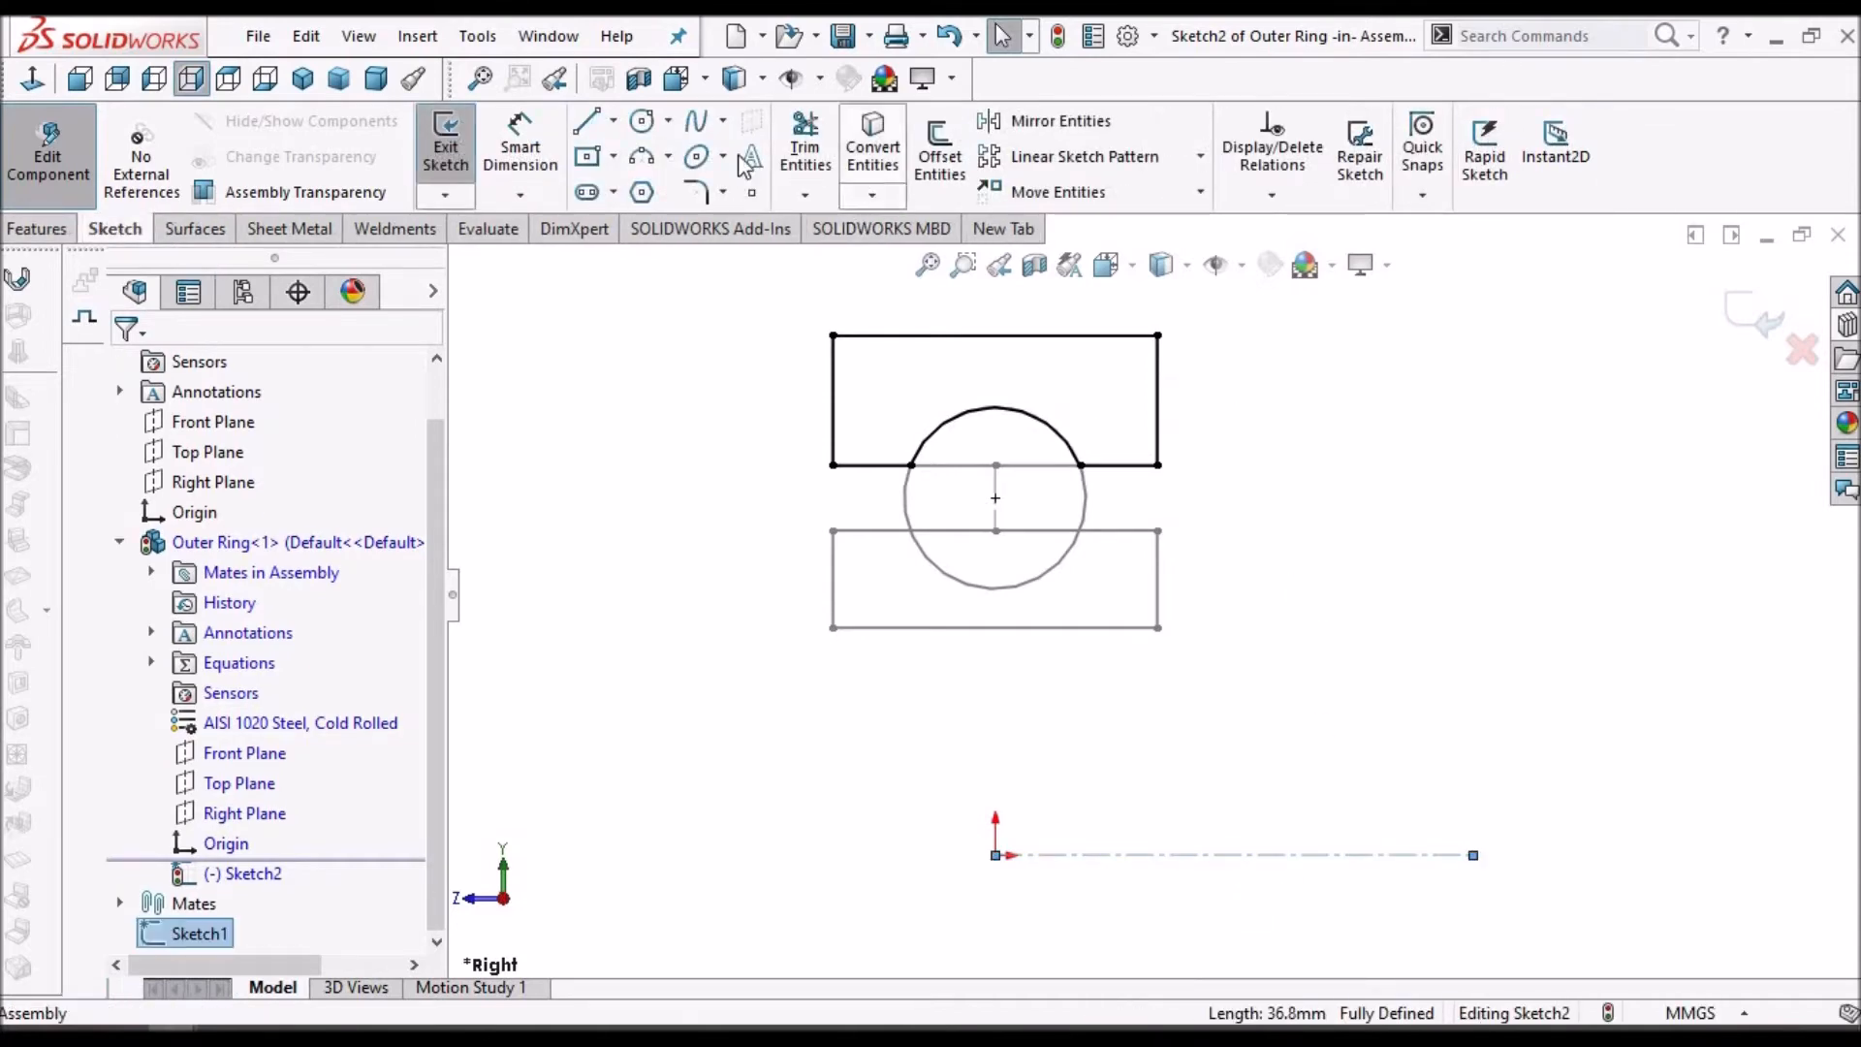
click(873, 155)
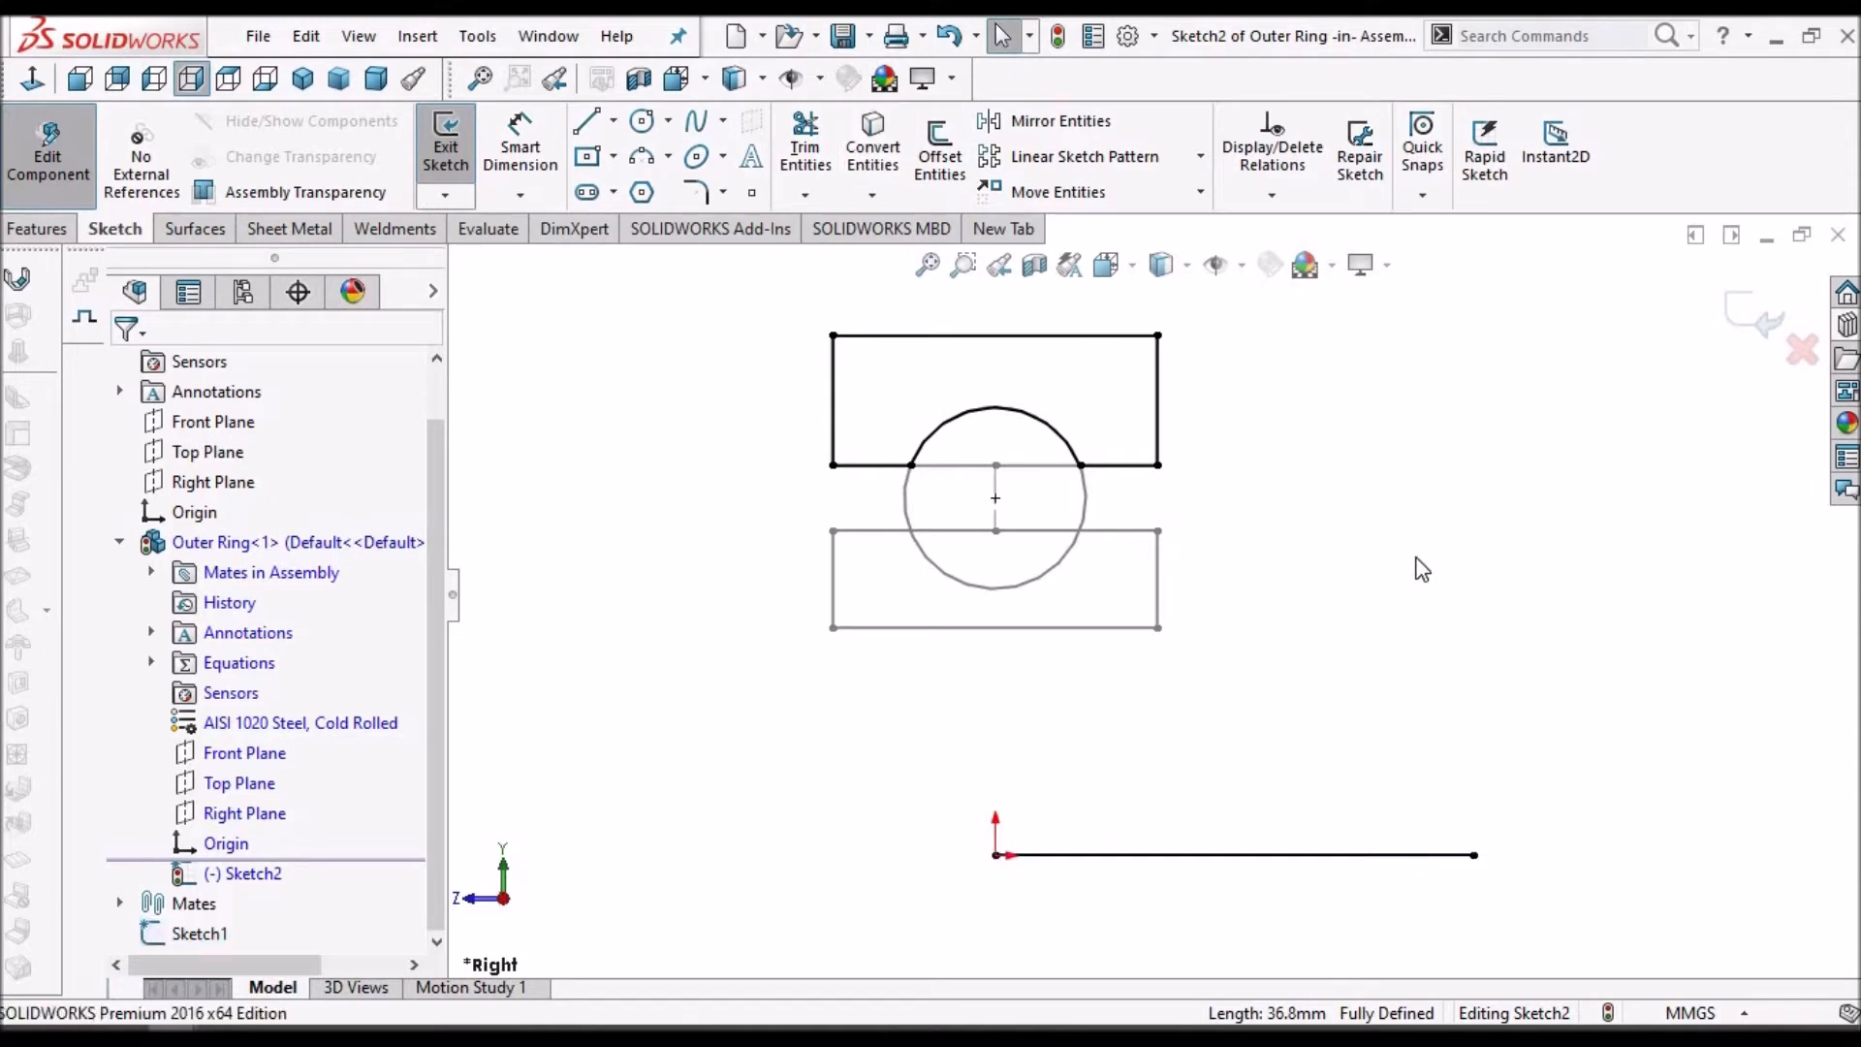
key(f)
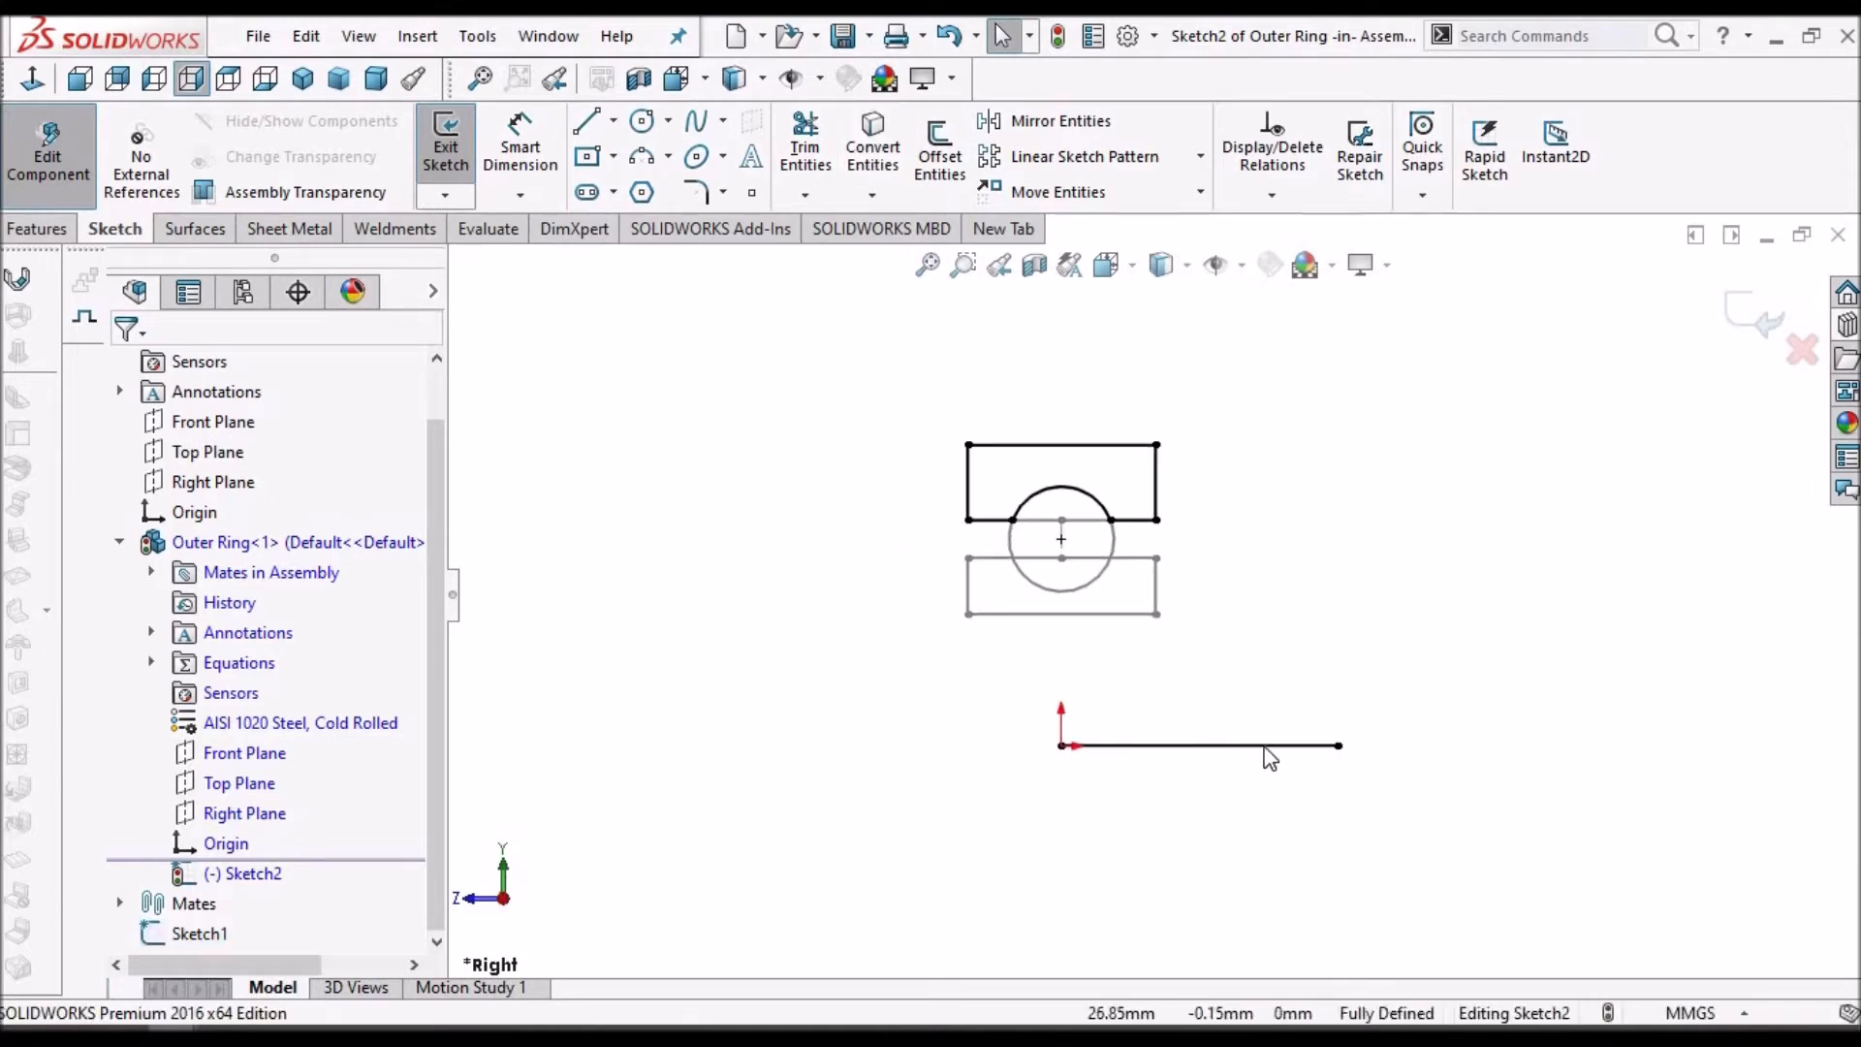
click(1265, 746)
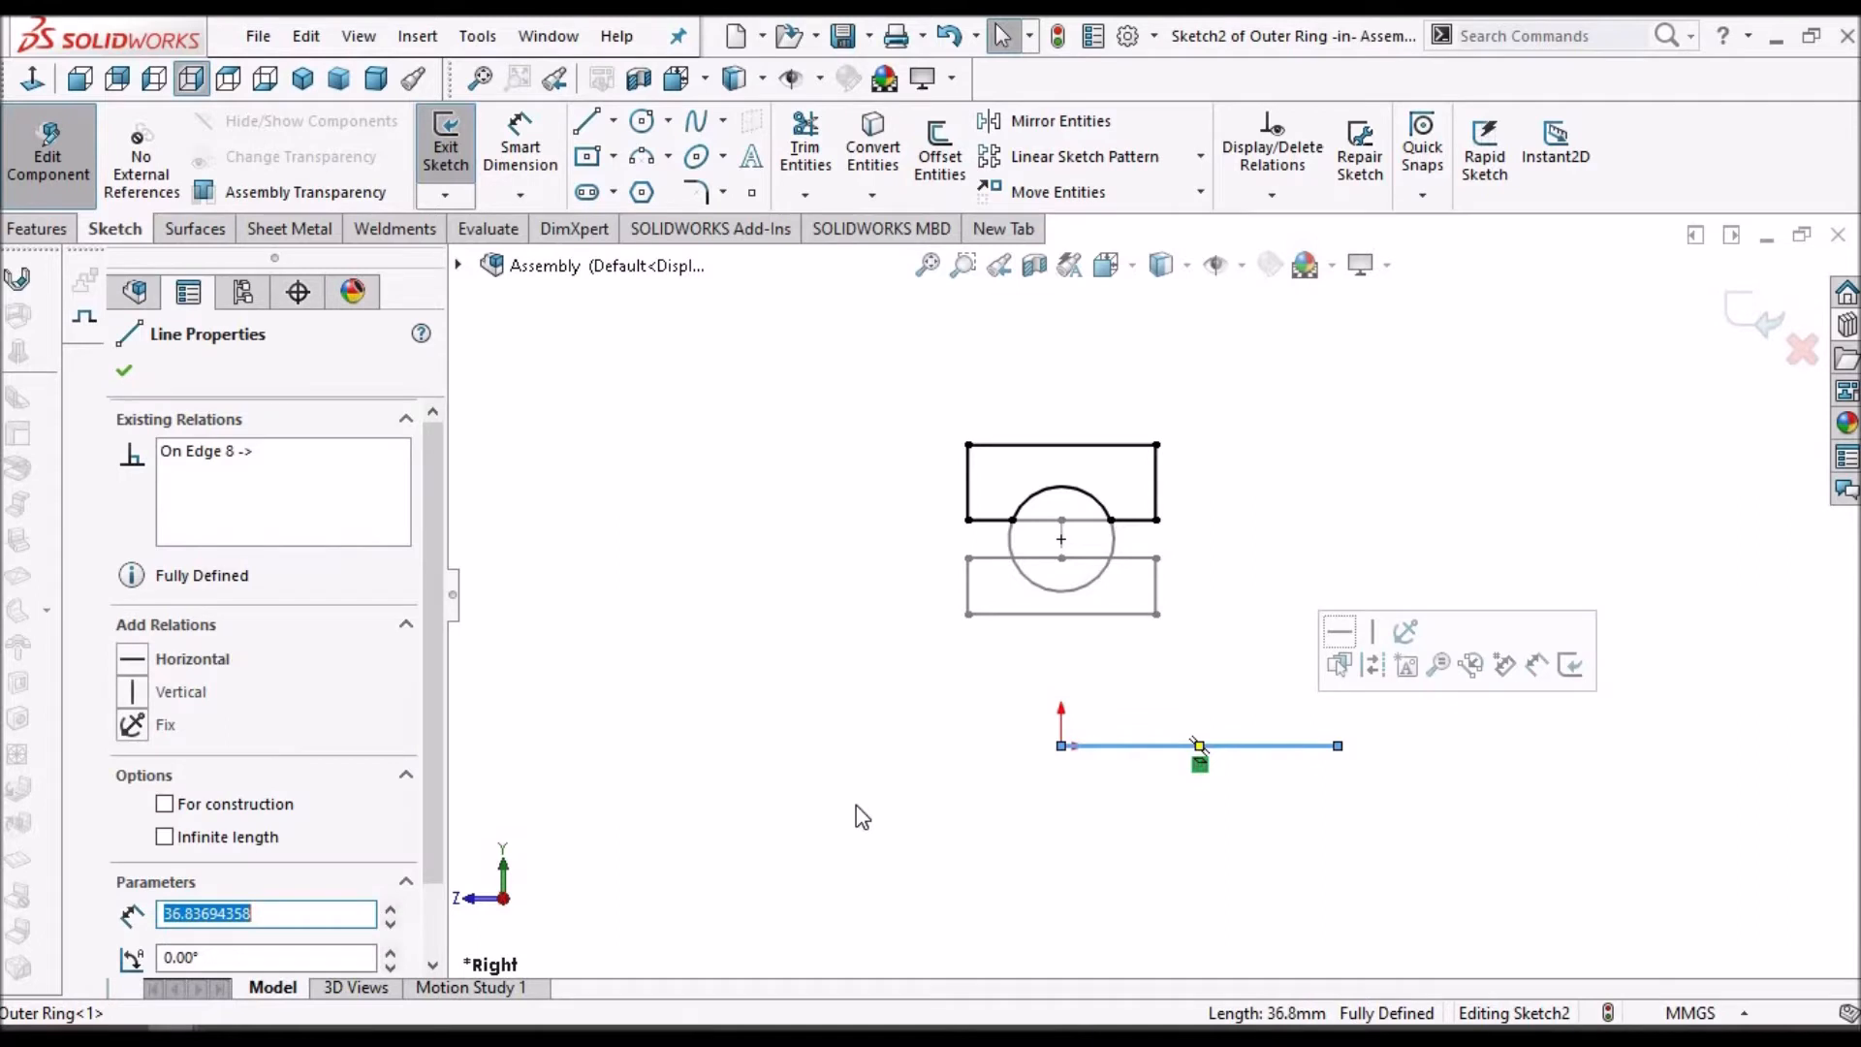
click(165, 805)
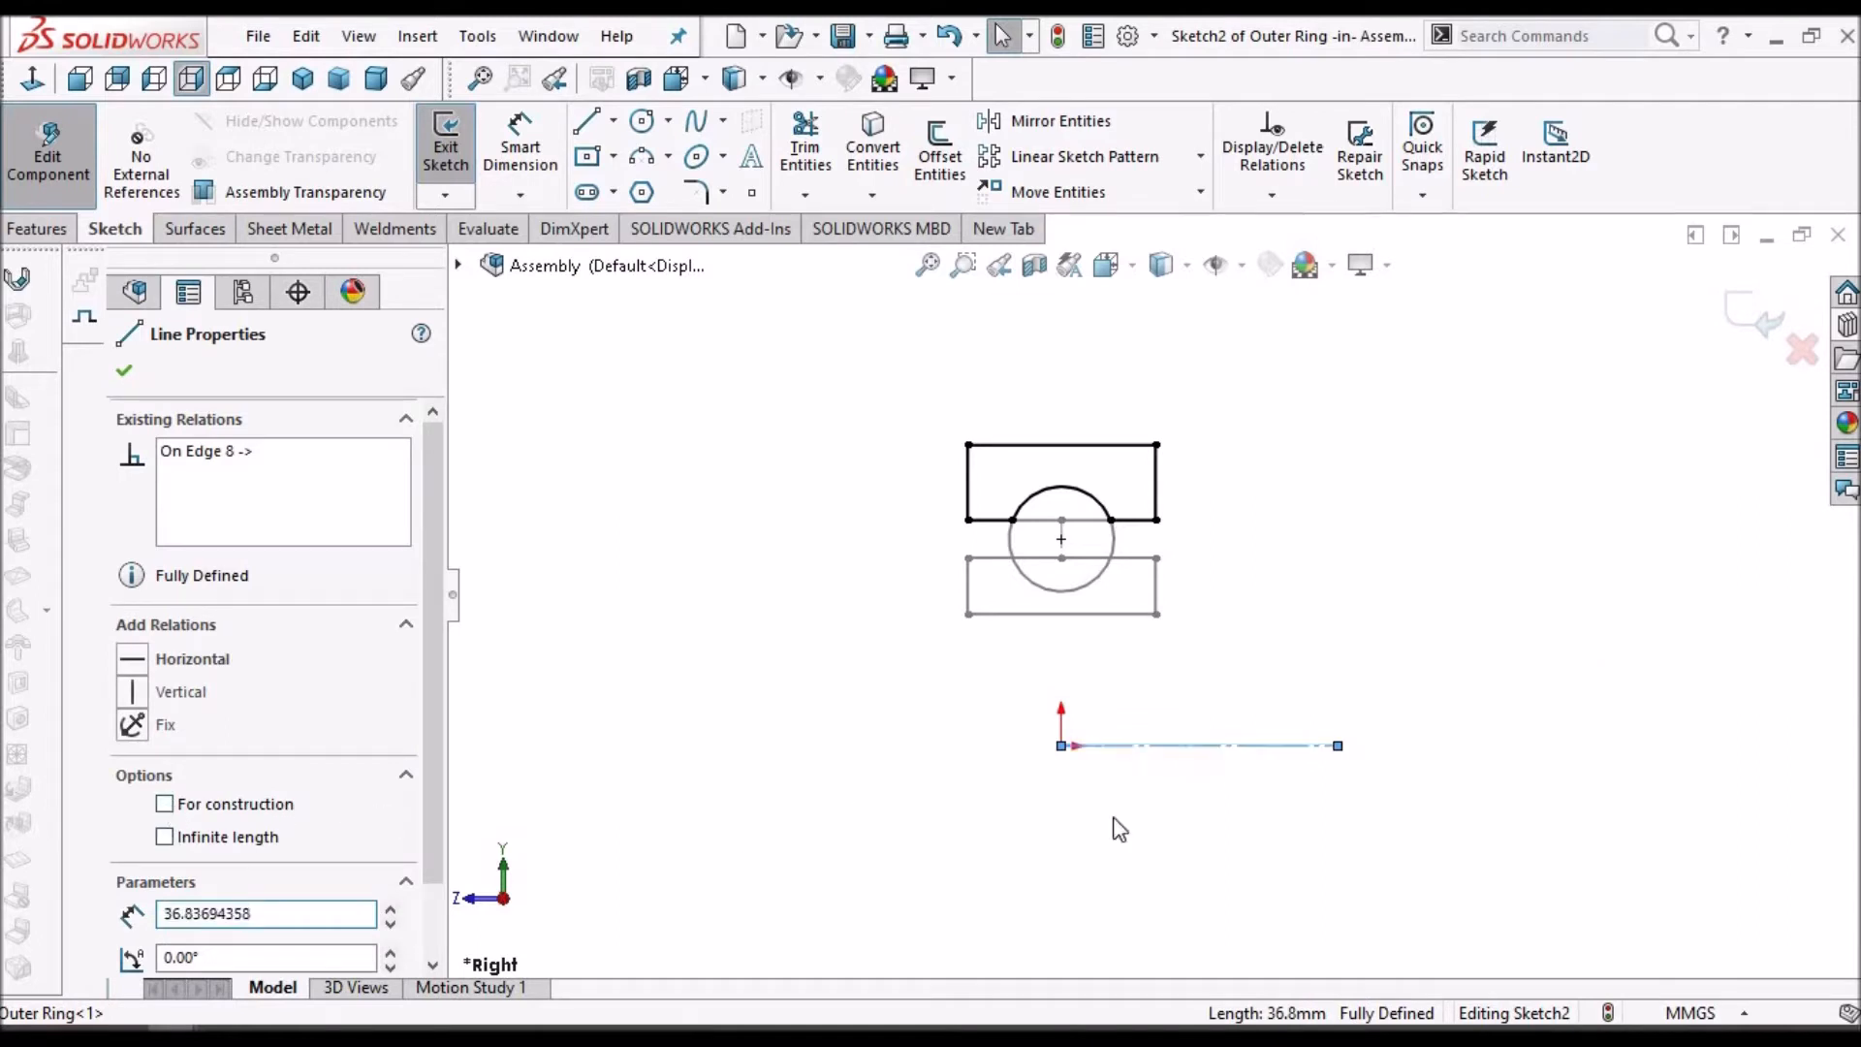
click(678, 533)
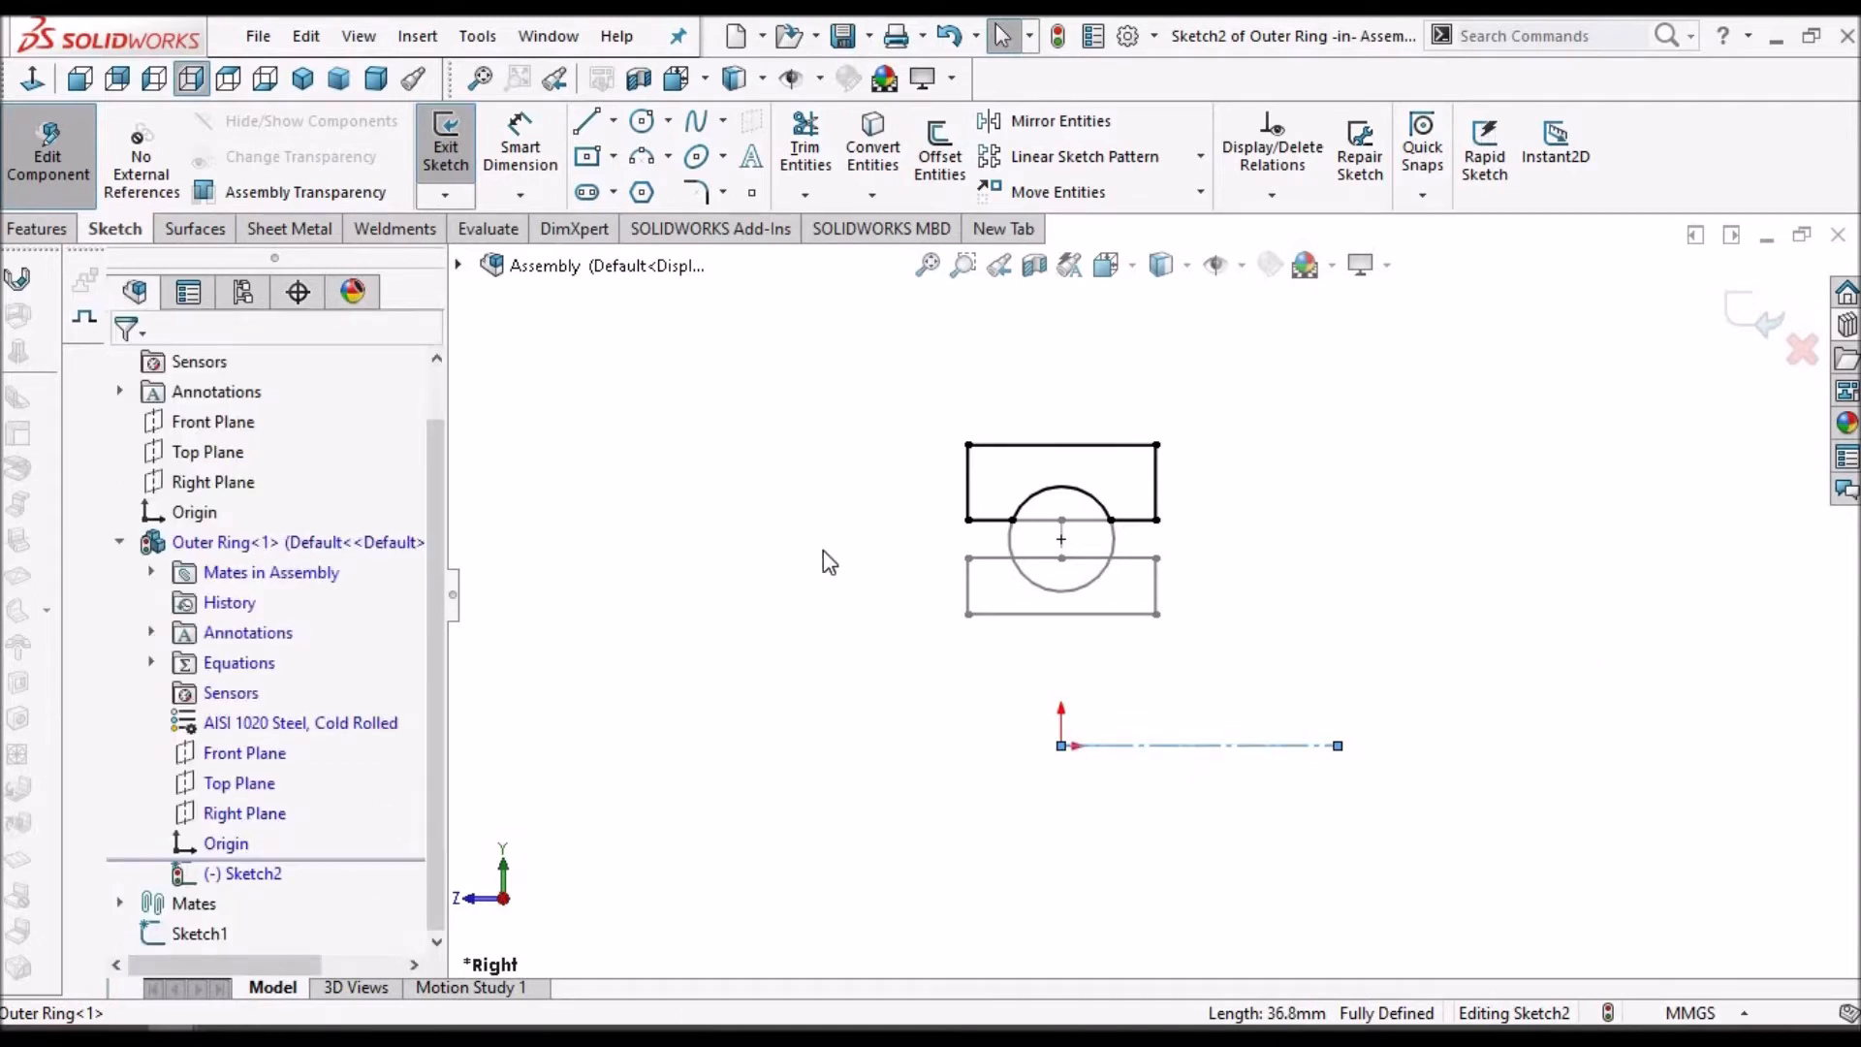
- Revolve the grooved ring profile 360 degrees about the horizontal construction line
scroll(1264, 645, down, 2)
scroll(1277, 636, up, 1)
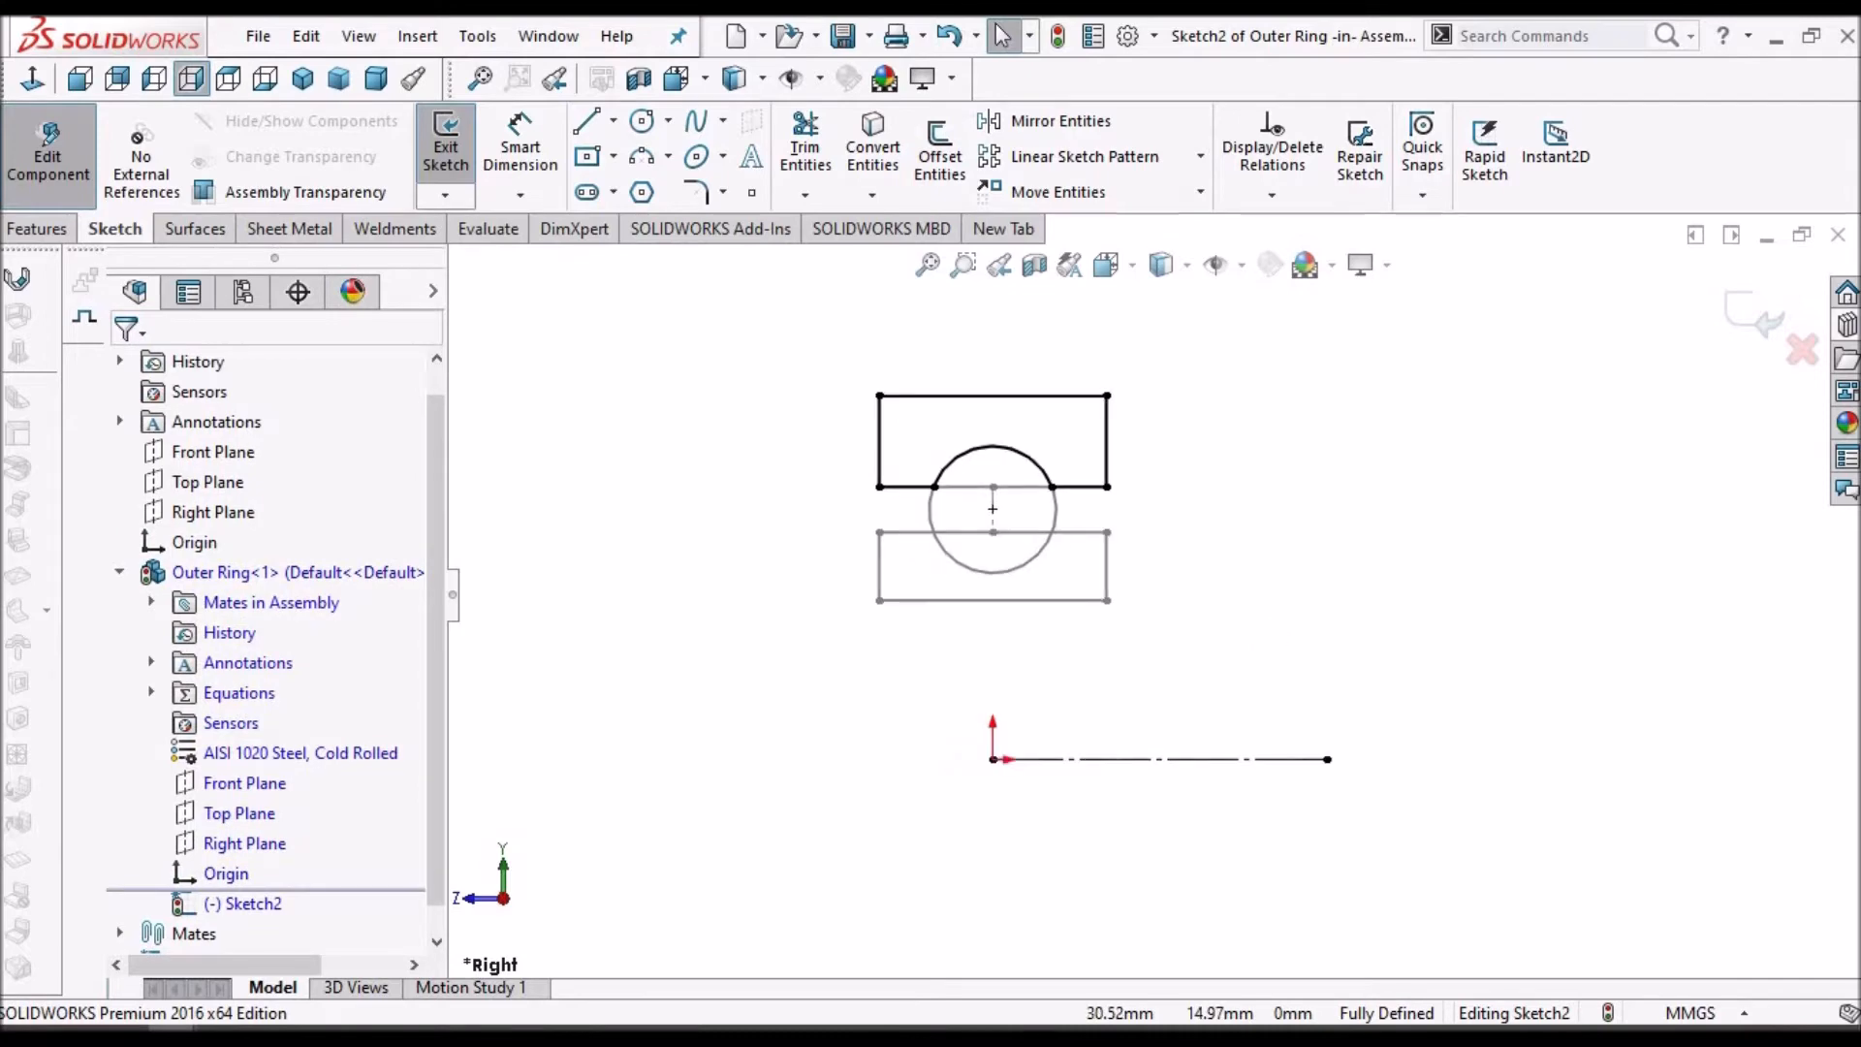
click(42, 232)
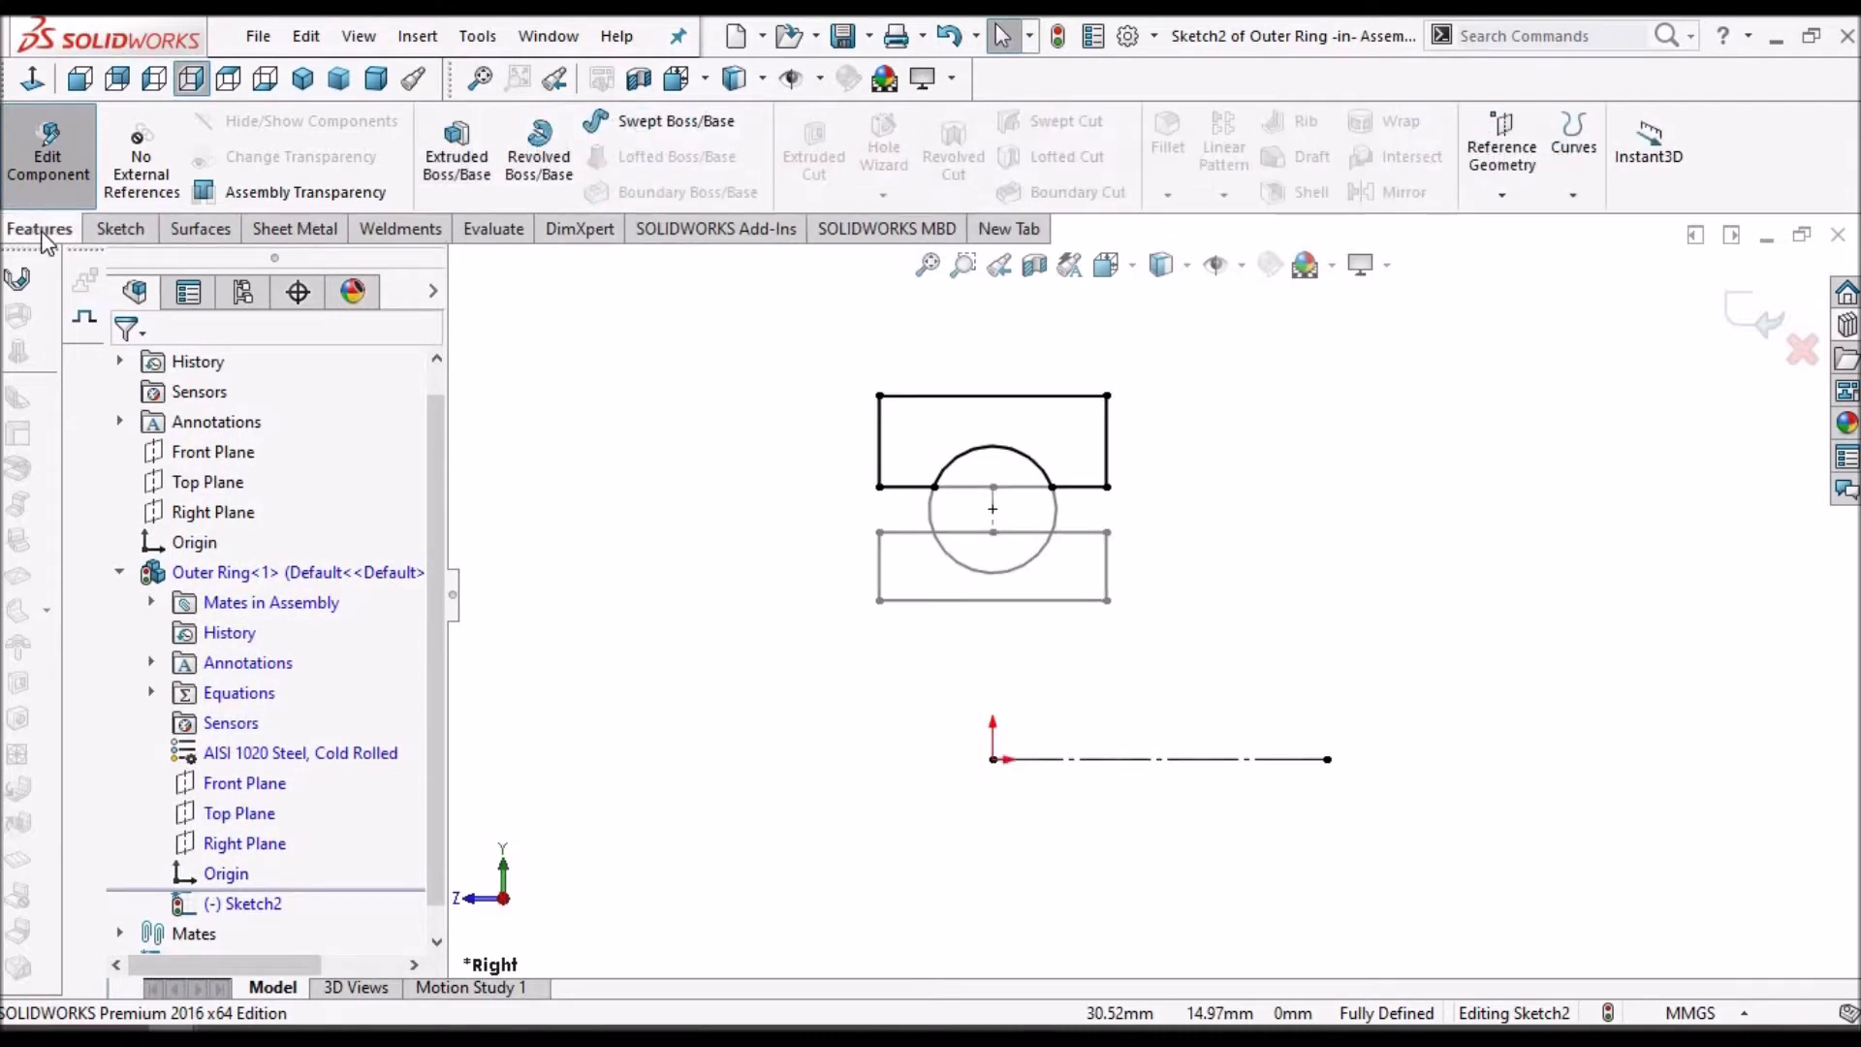
click(539, 150)
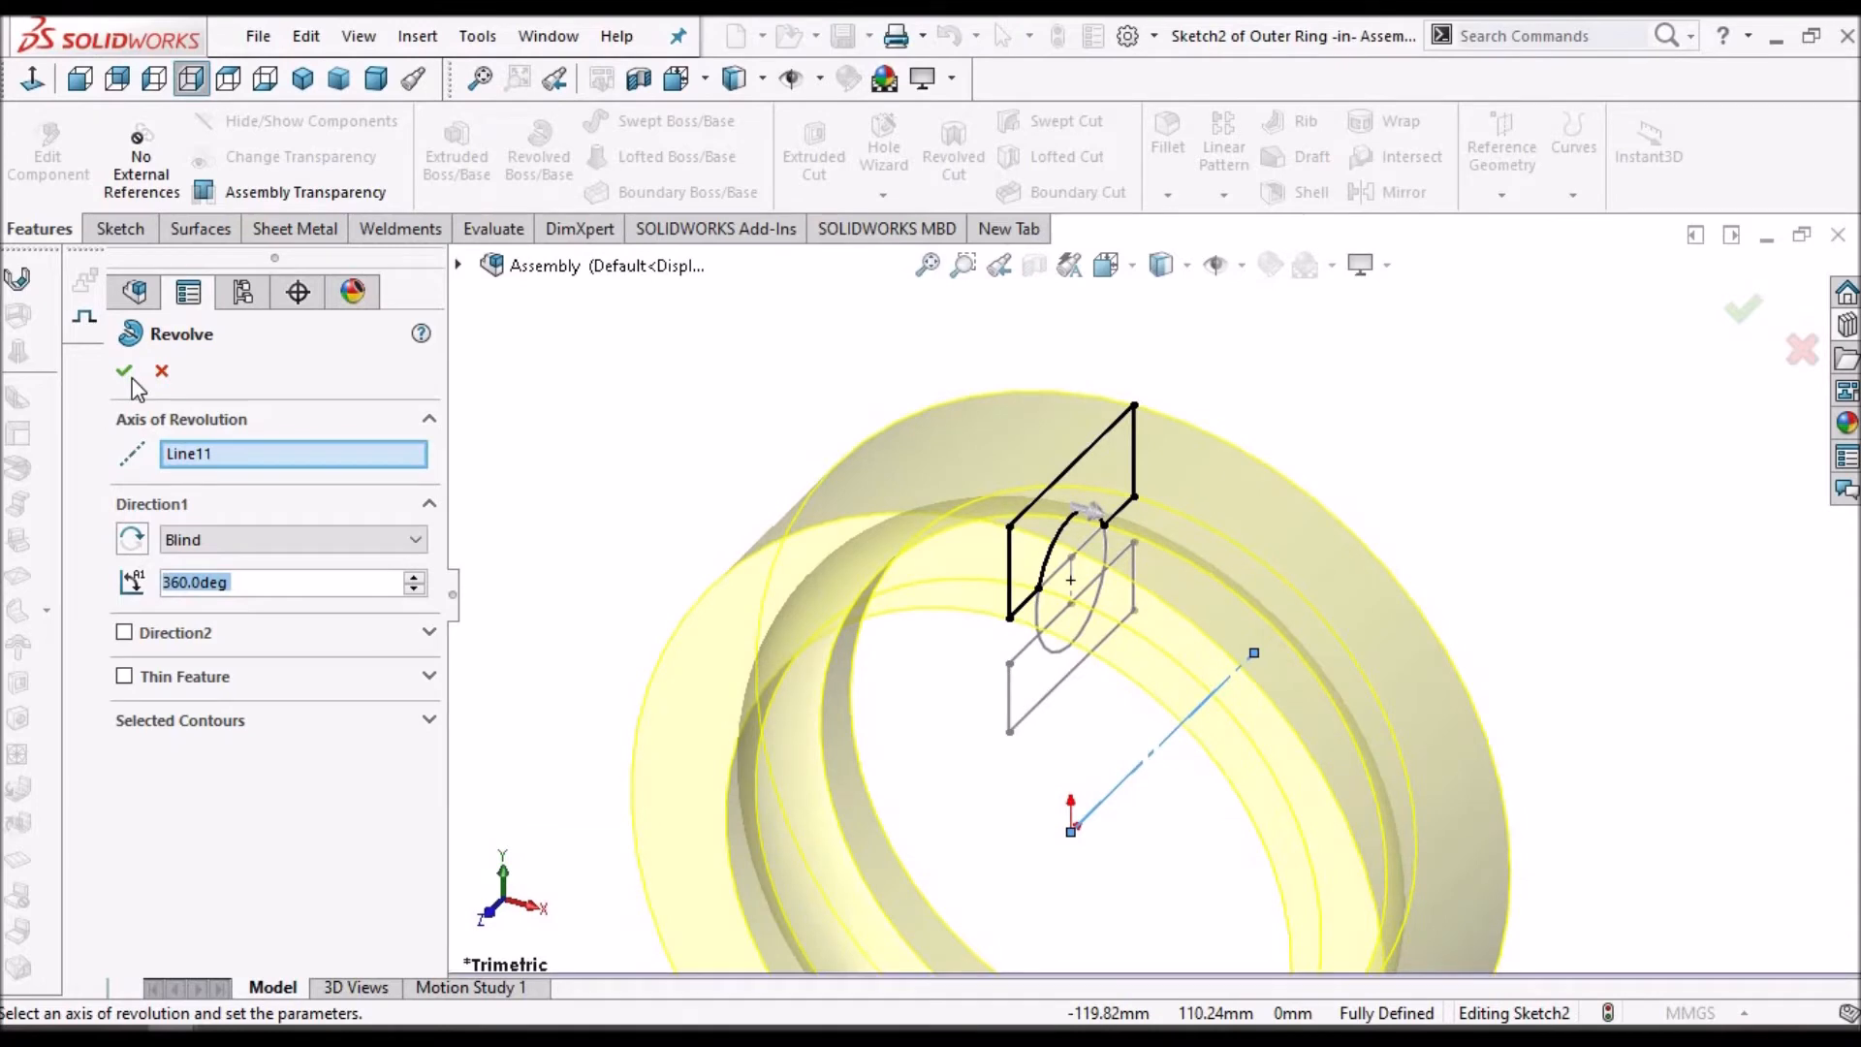
click(123, 370)
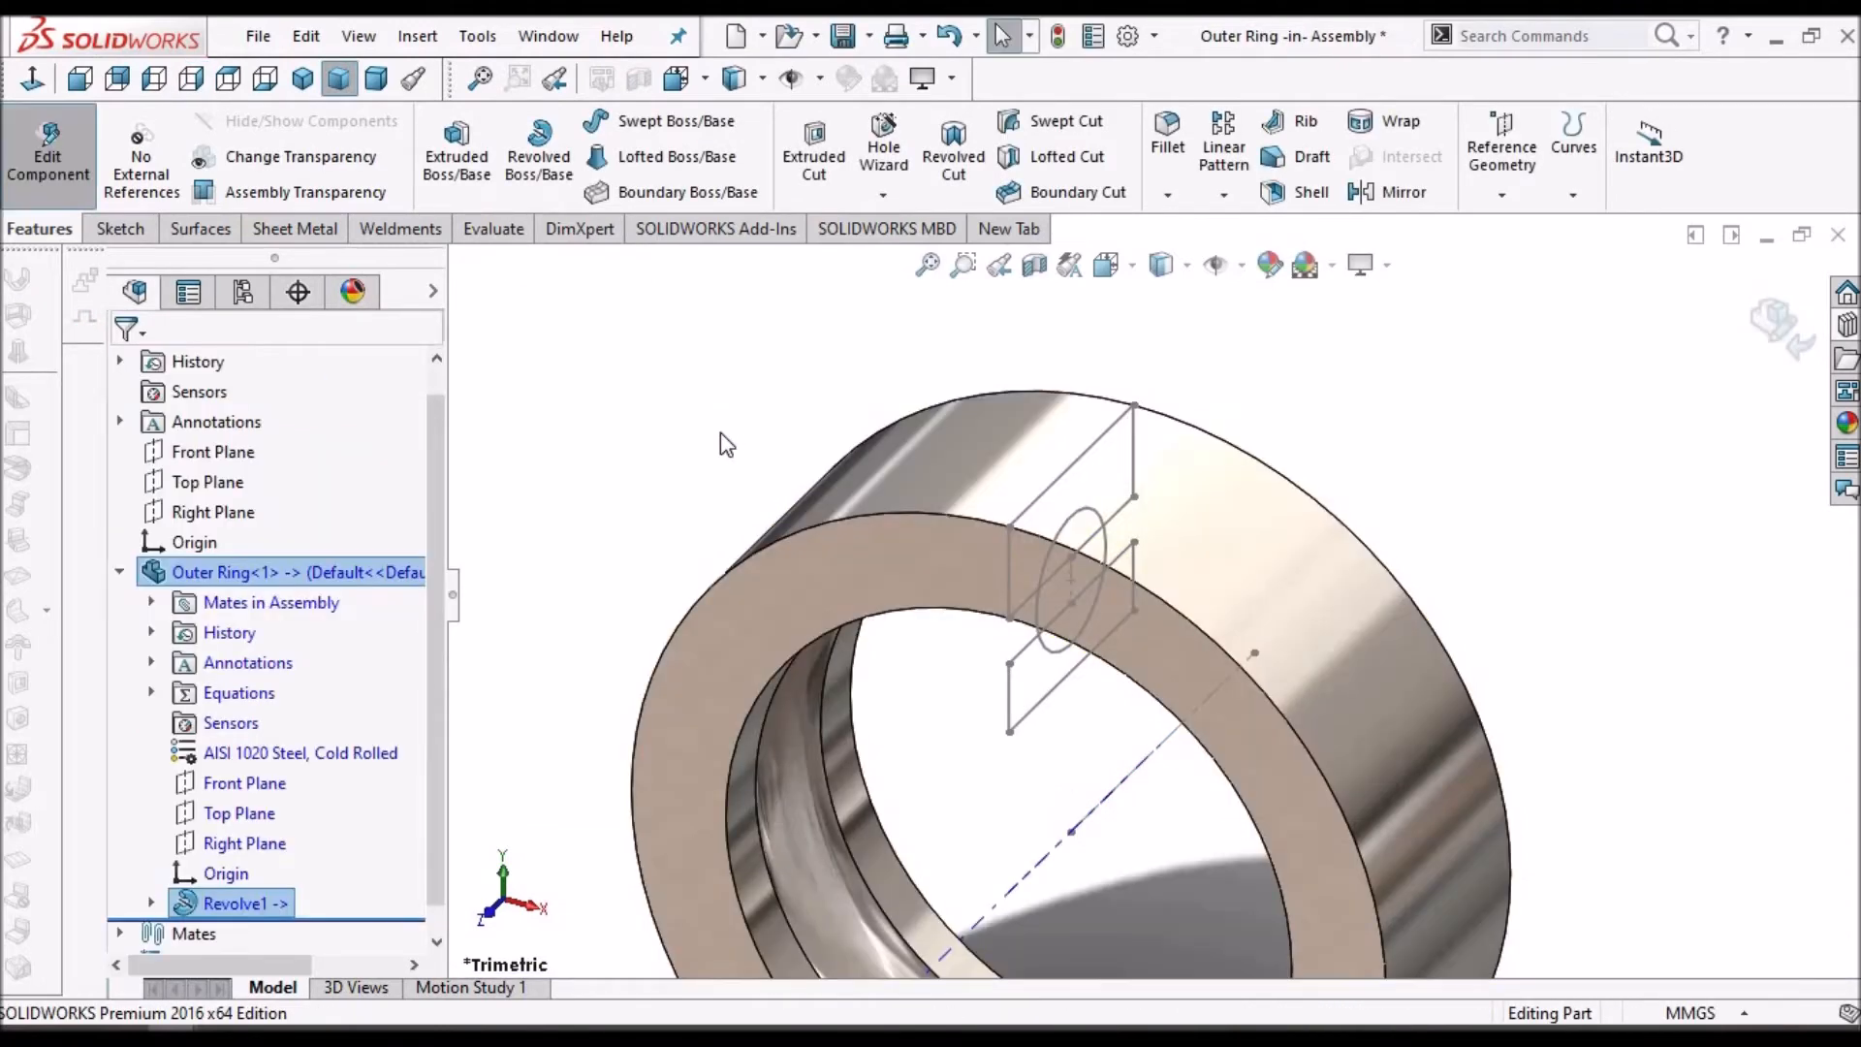
- Switch to the Outer Ring part's own document window
scroll(736, 382, up, 1)
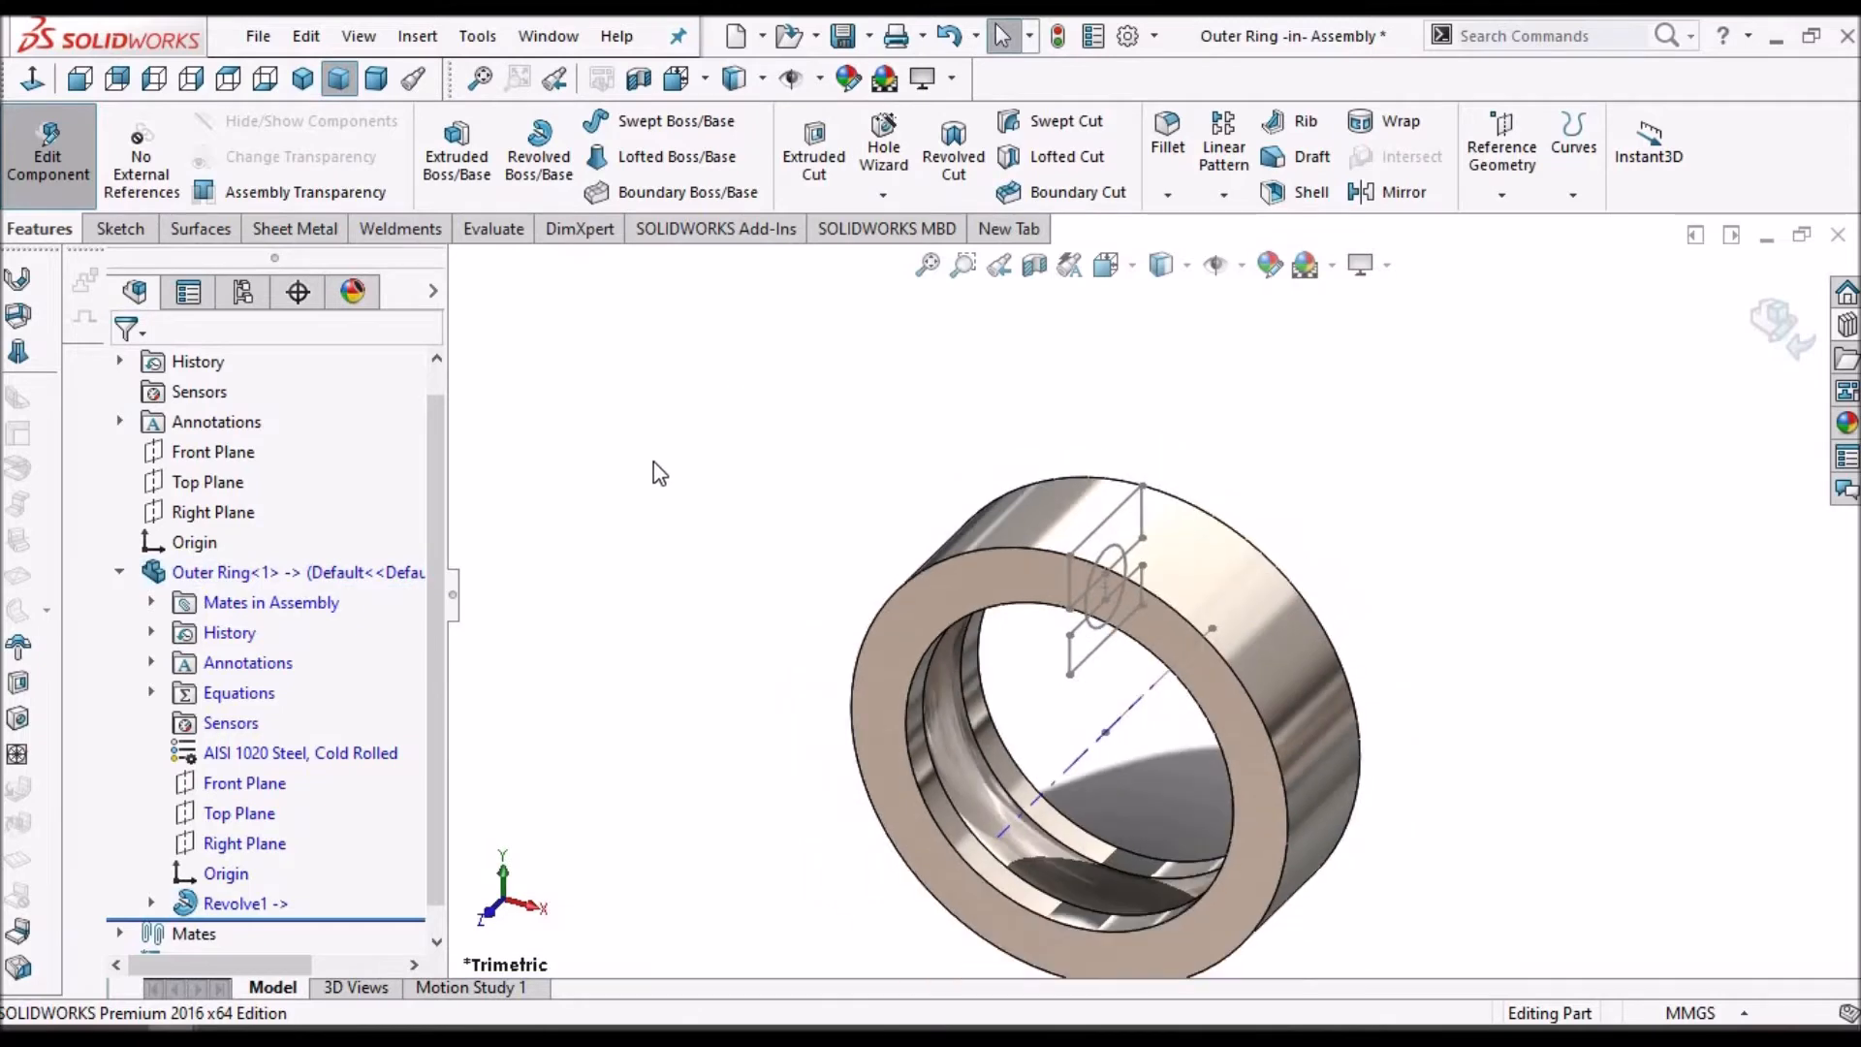
click(549, 35)
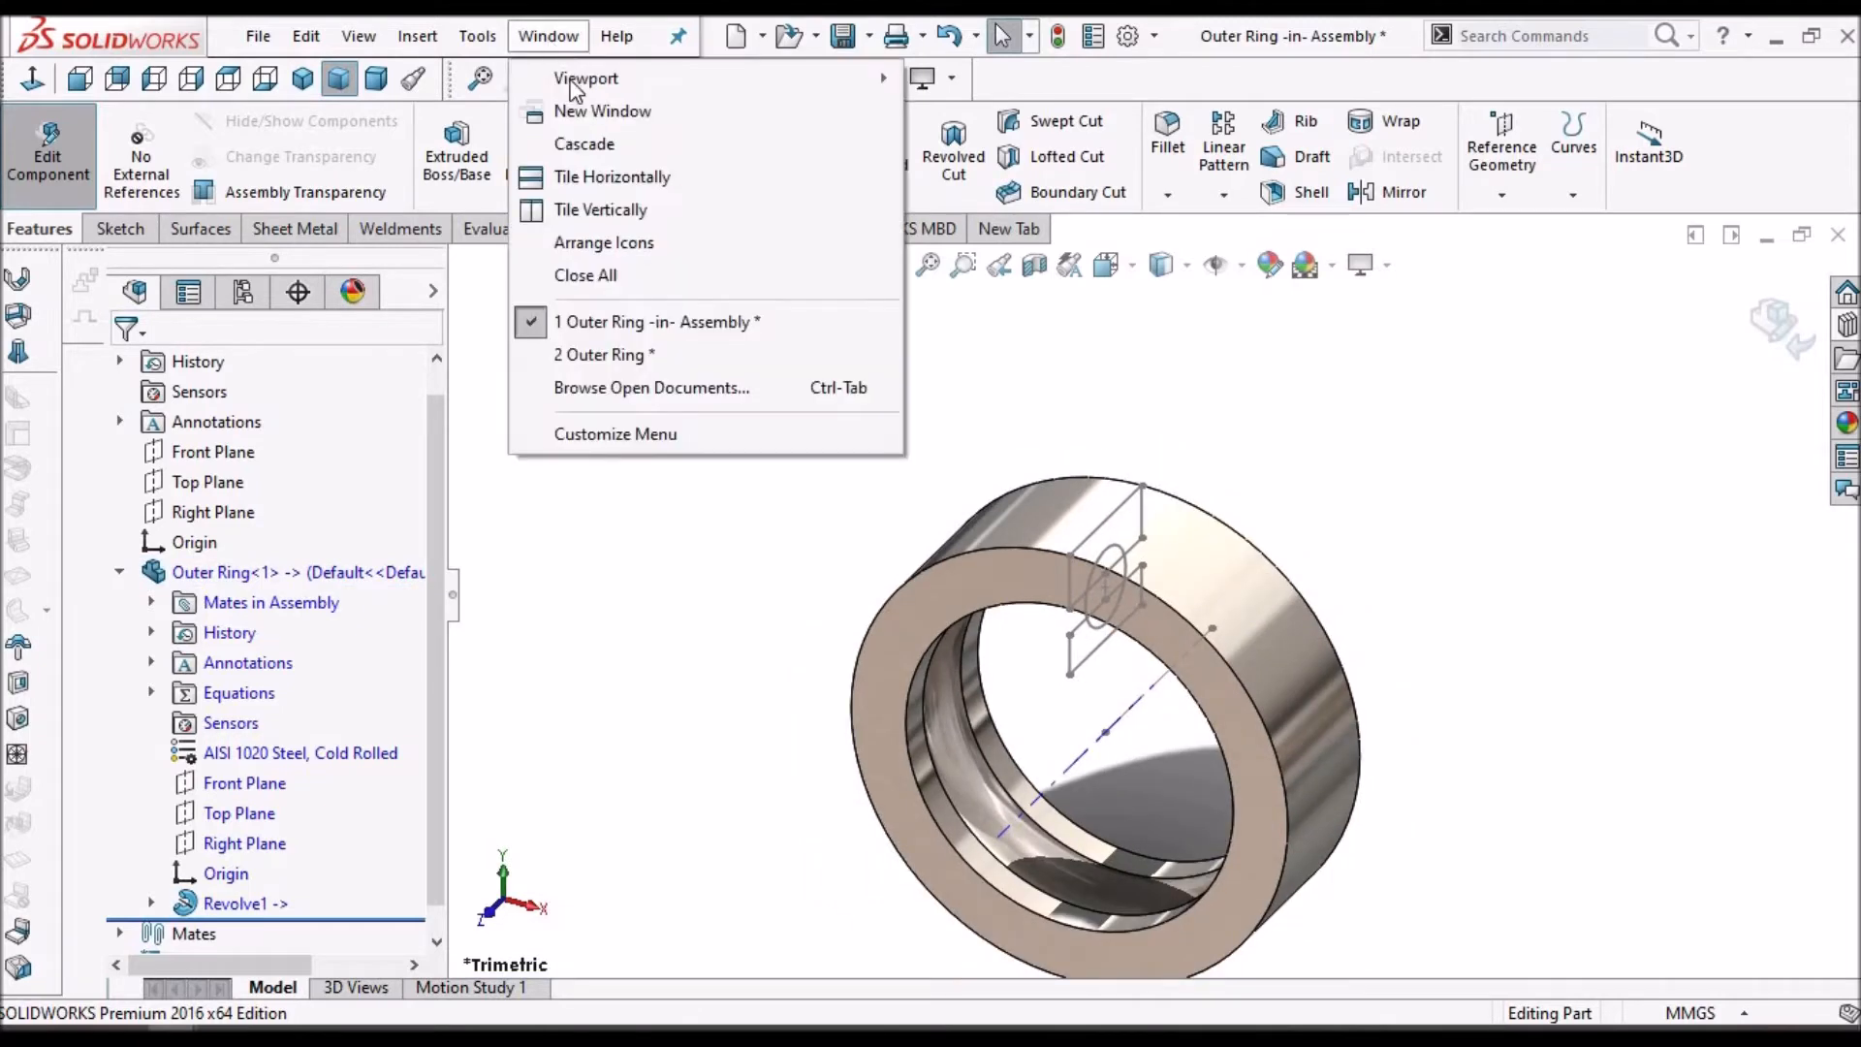
click(591, 363)
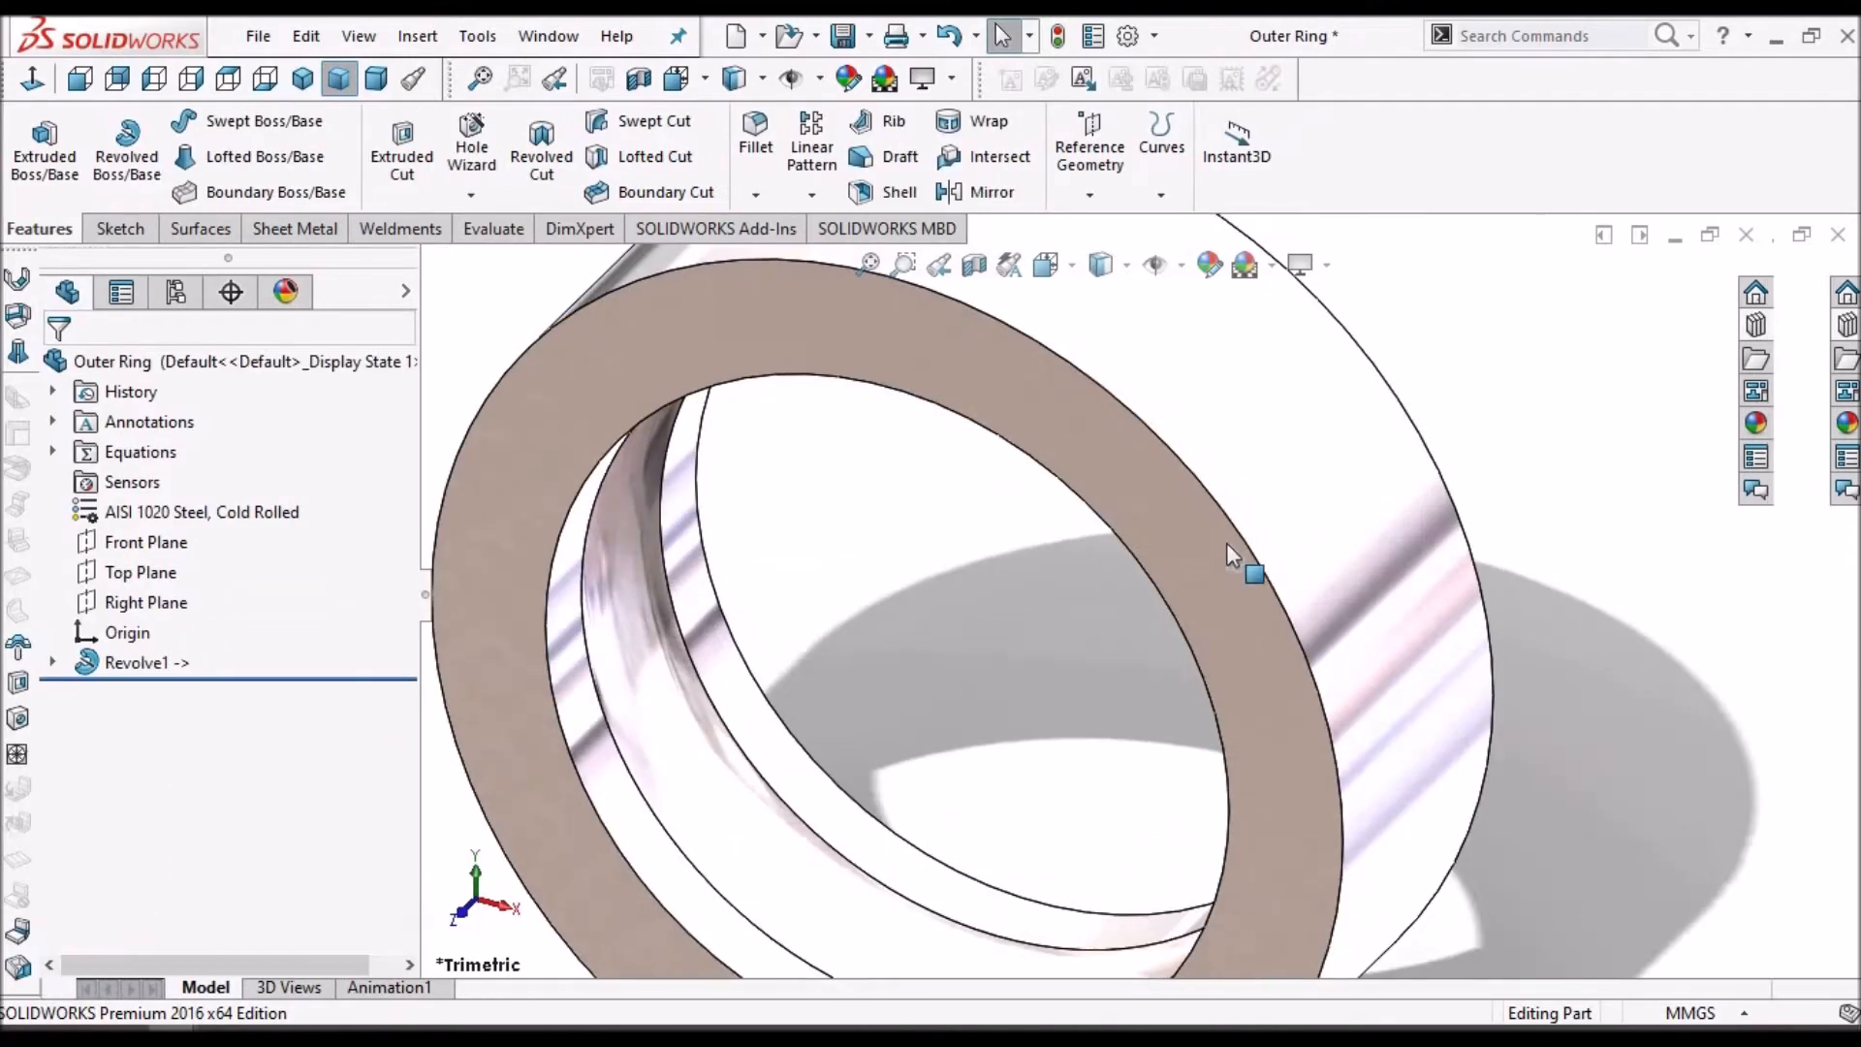
- Chamfer both outer circular edges of the Outer Ring at 1.5 mm and 45 degrees
scroll(1259, 584, up, 5)
middle_drag(1259, 584, 900, 452)
click(757, 195)
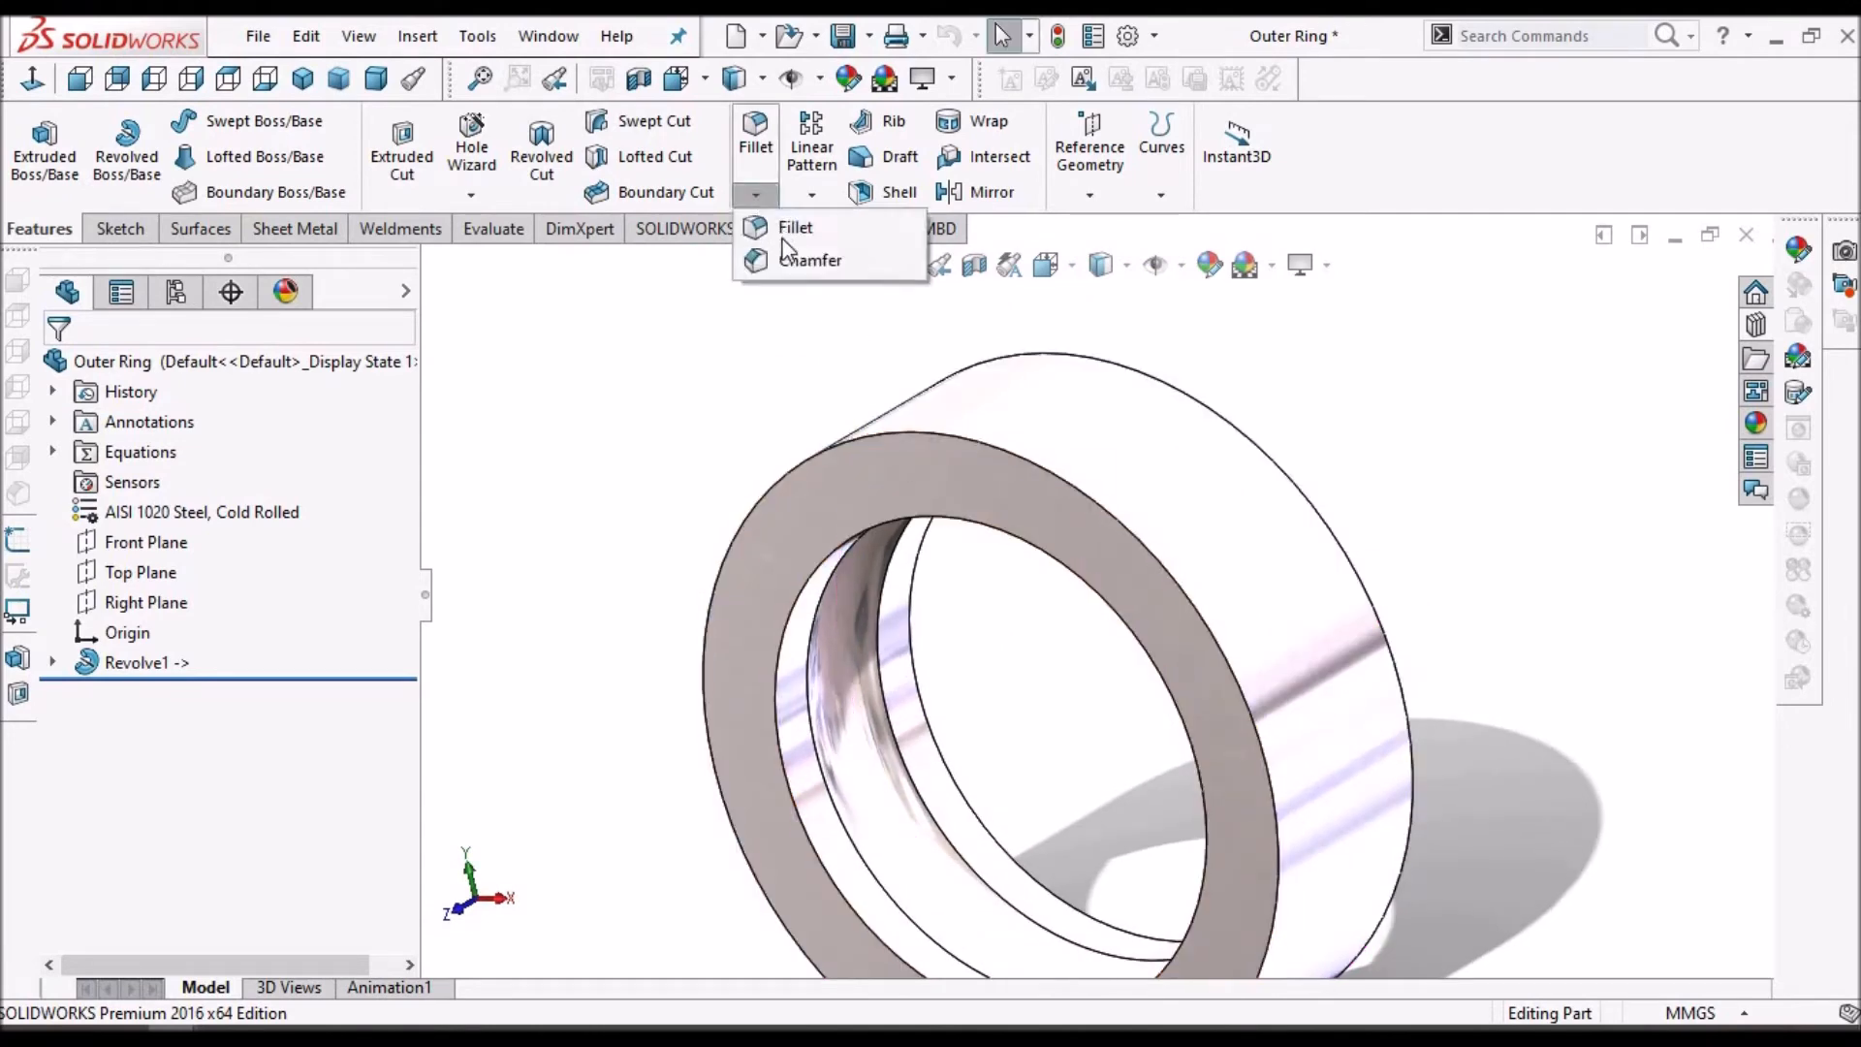
click(1018, 457)
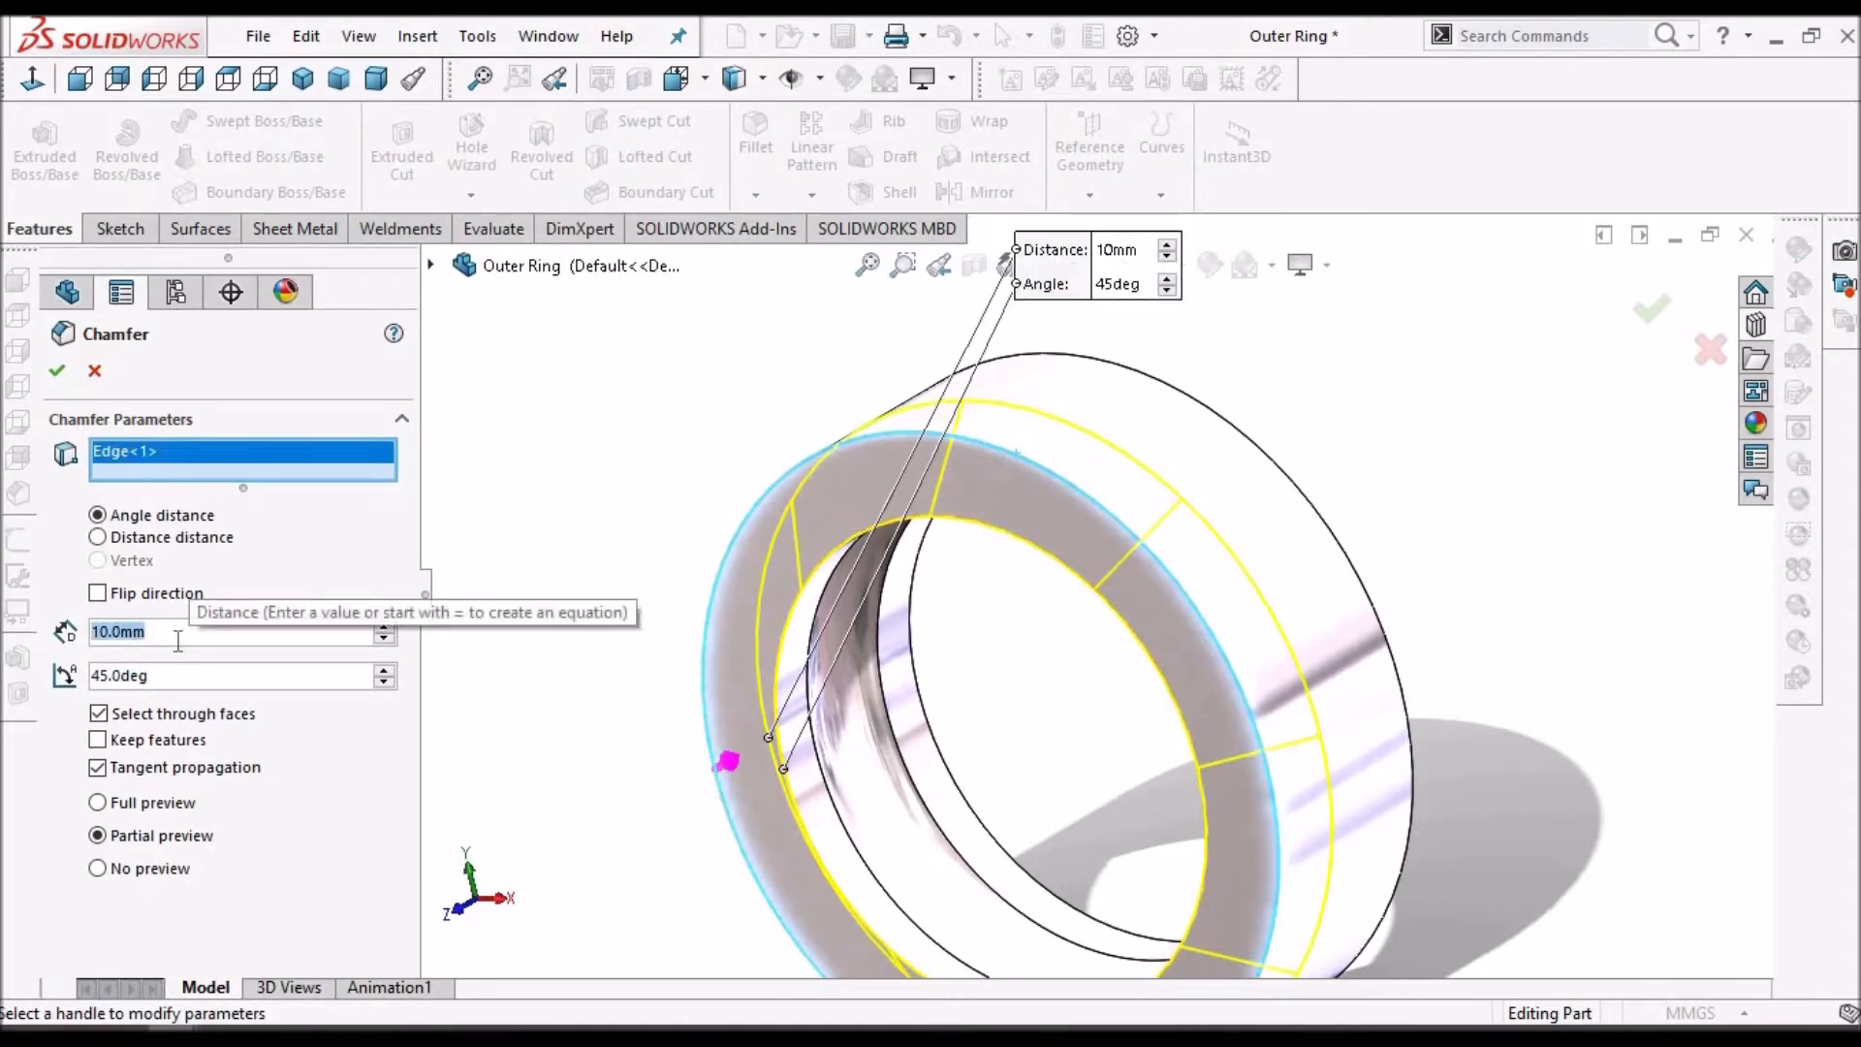
text(1.5)
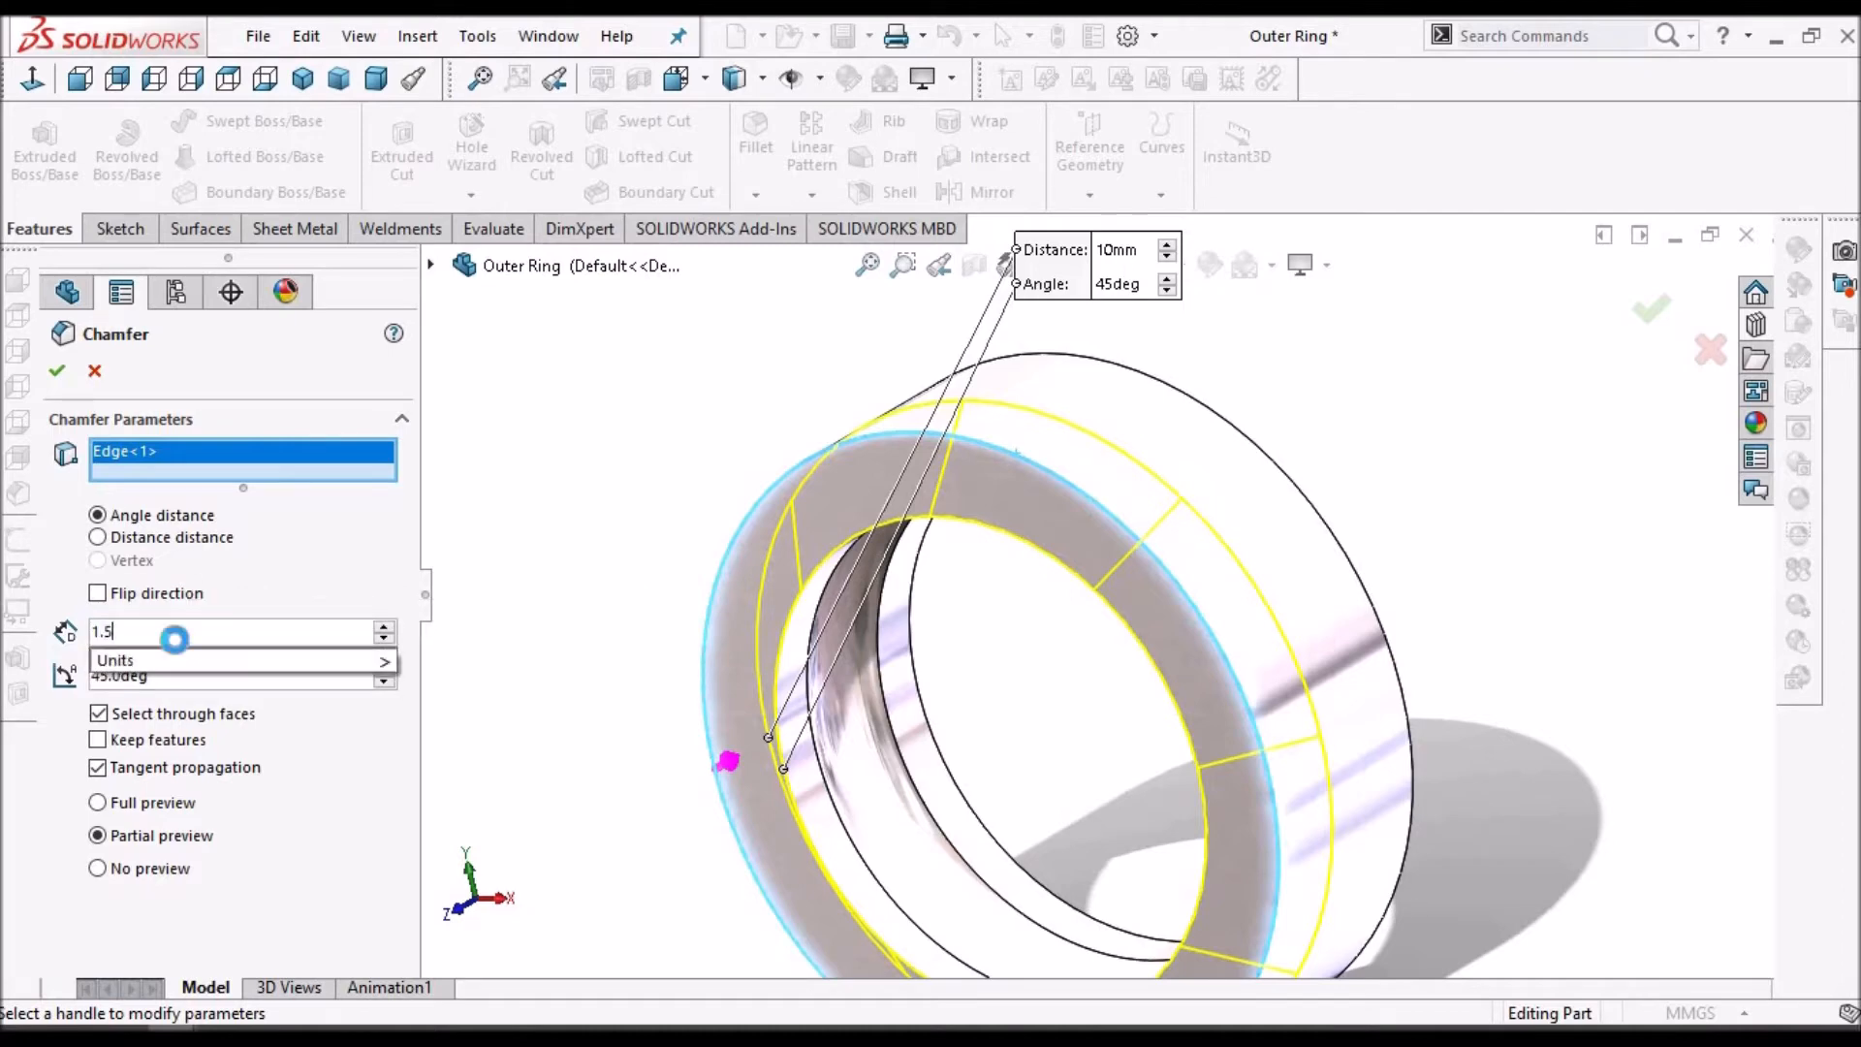
key(Return)
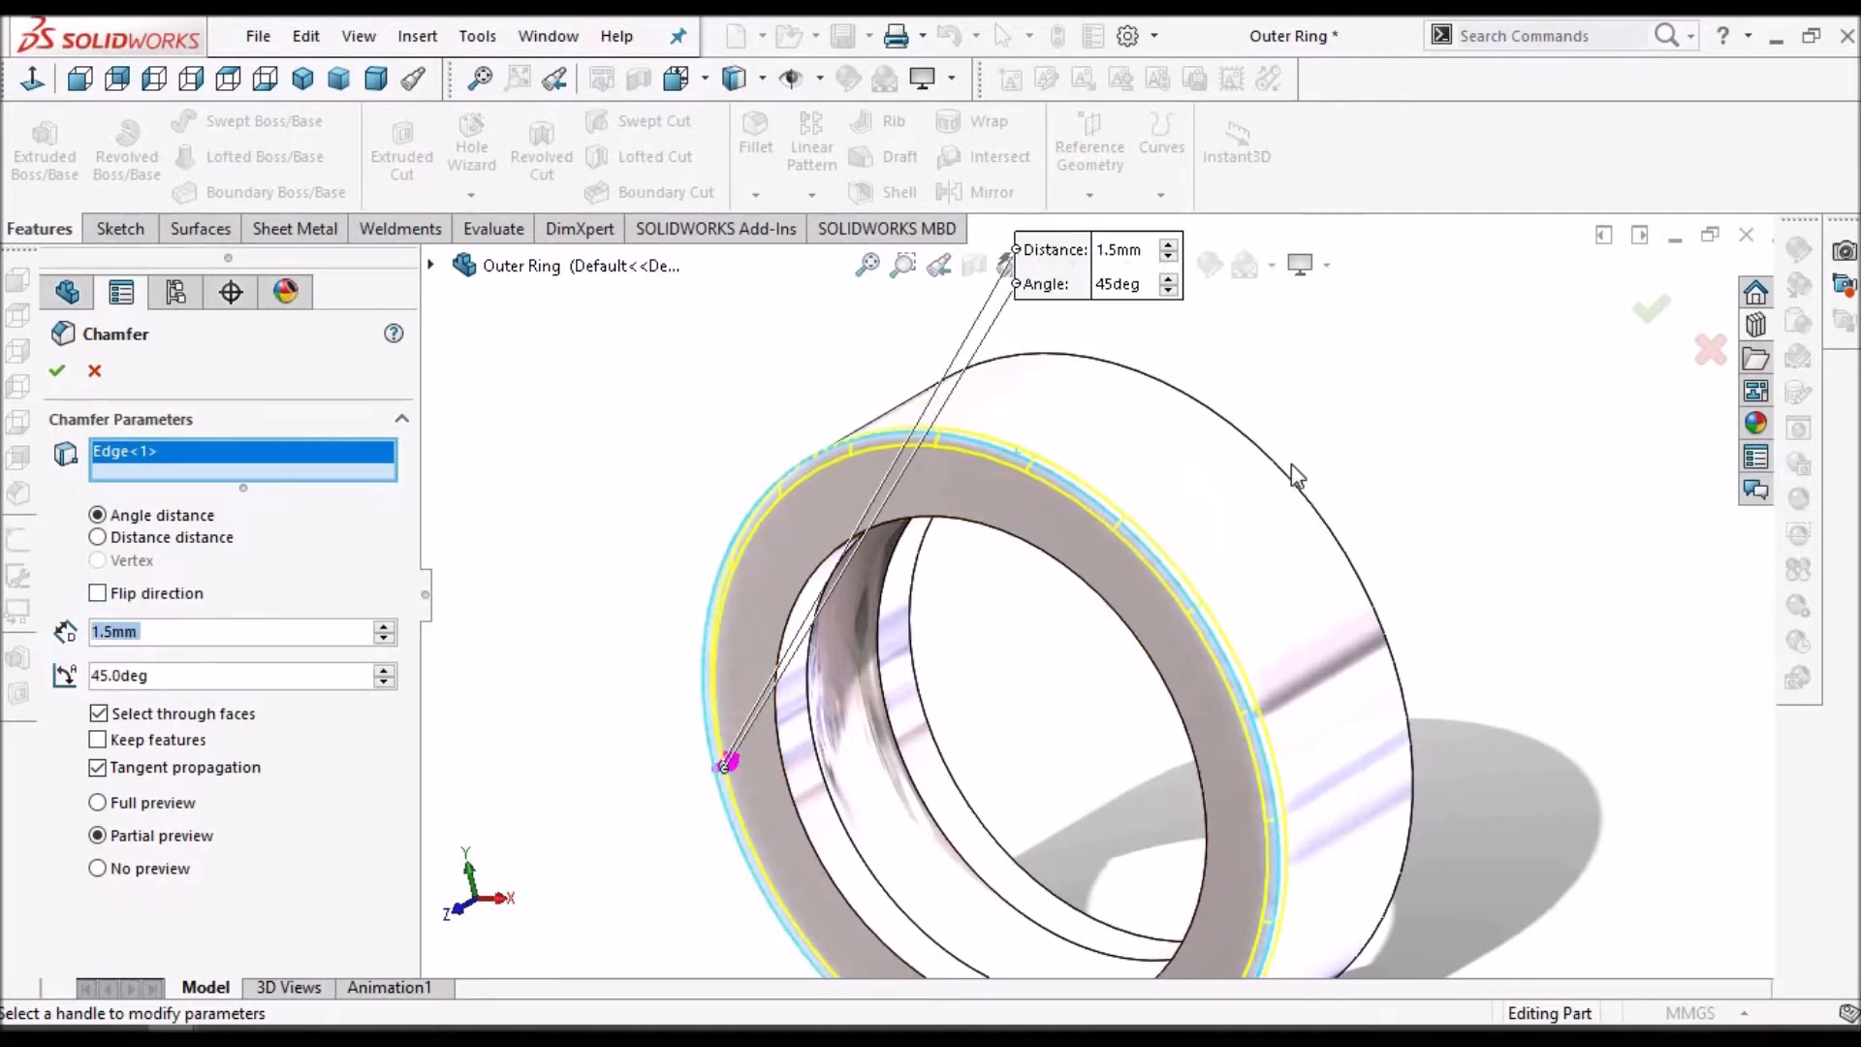
click(1299, 494)
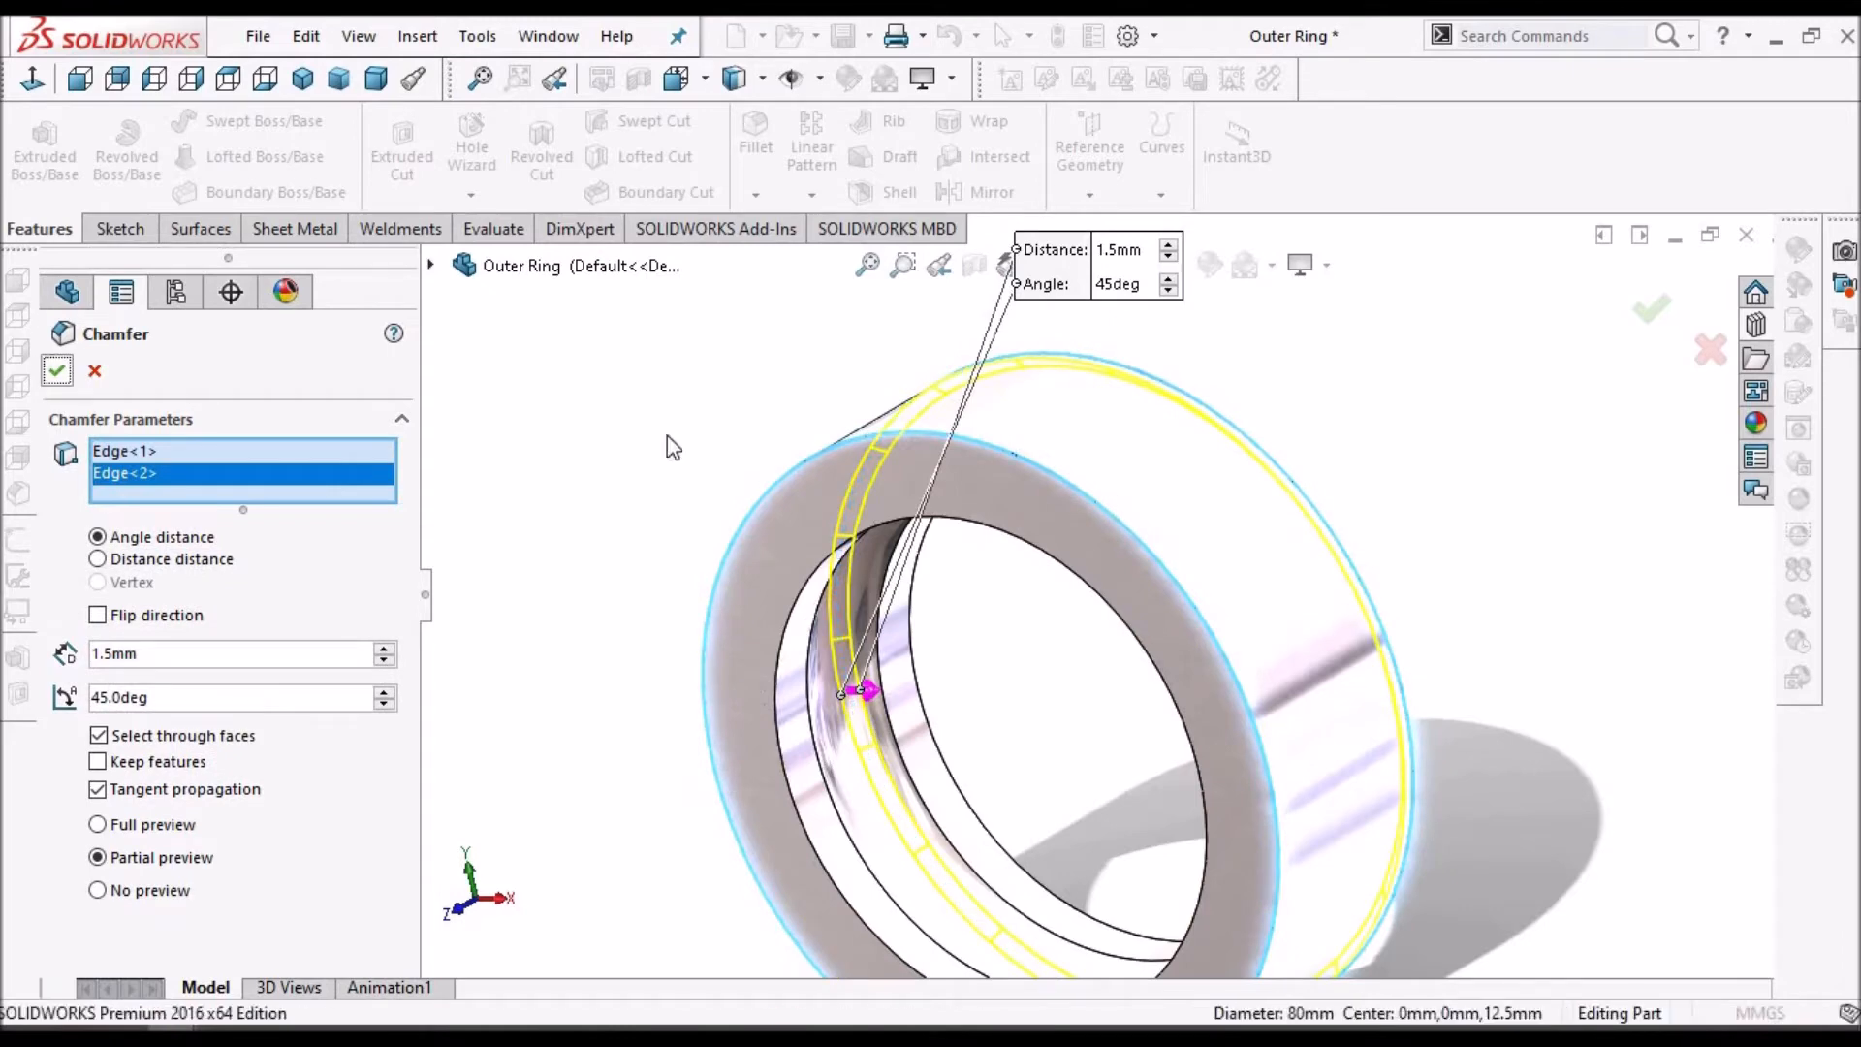
key(Return)
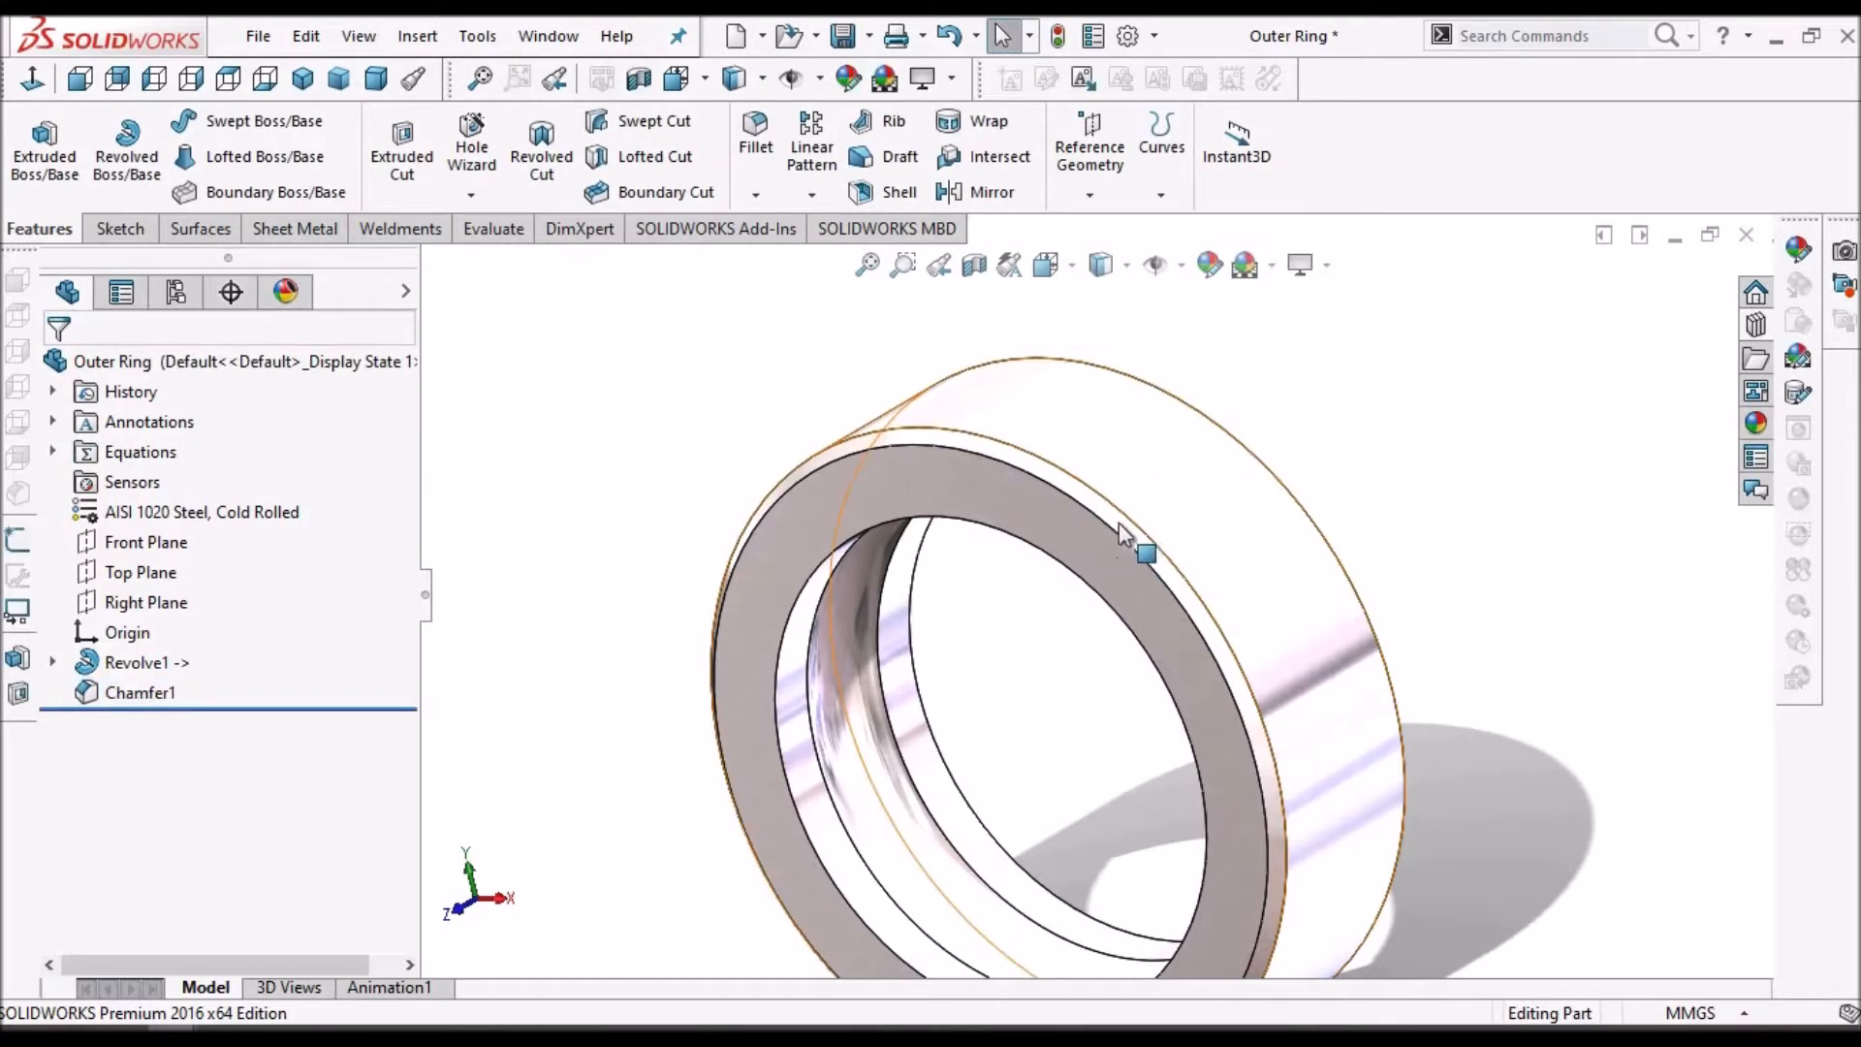
- Switch to the Assembly document and rebuild it with the changed Outer Ring
scroll(1163, 560, up, 2)
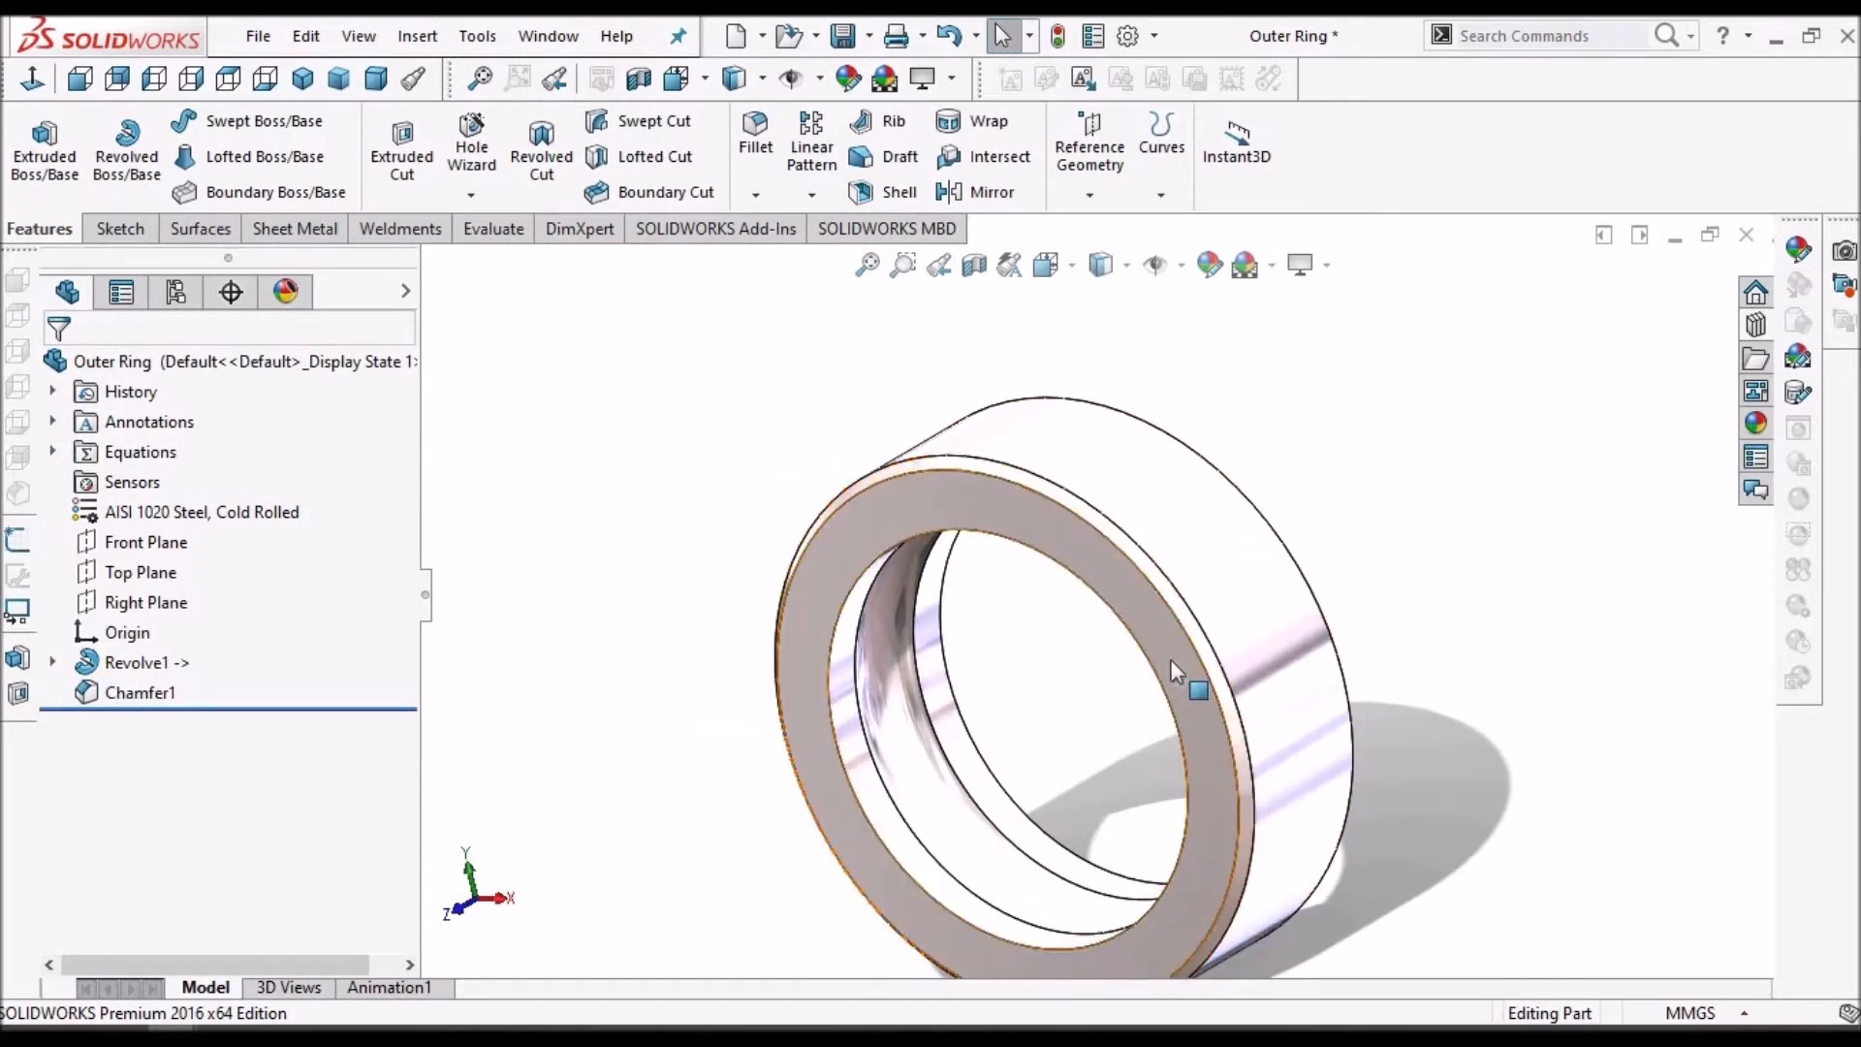
click(549, 35)
click(1067, 411)
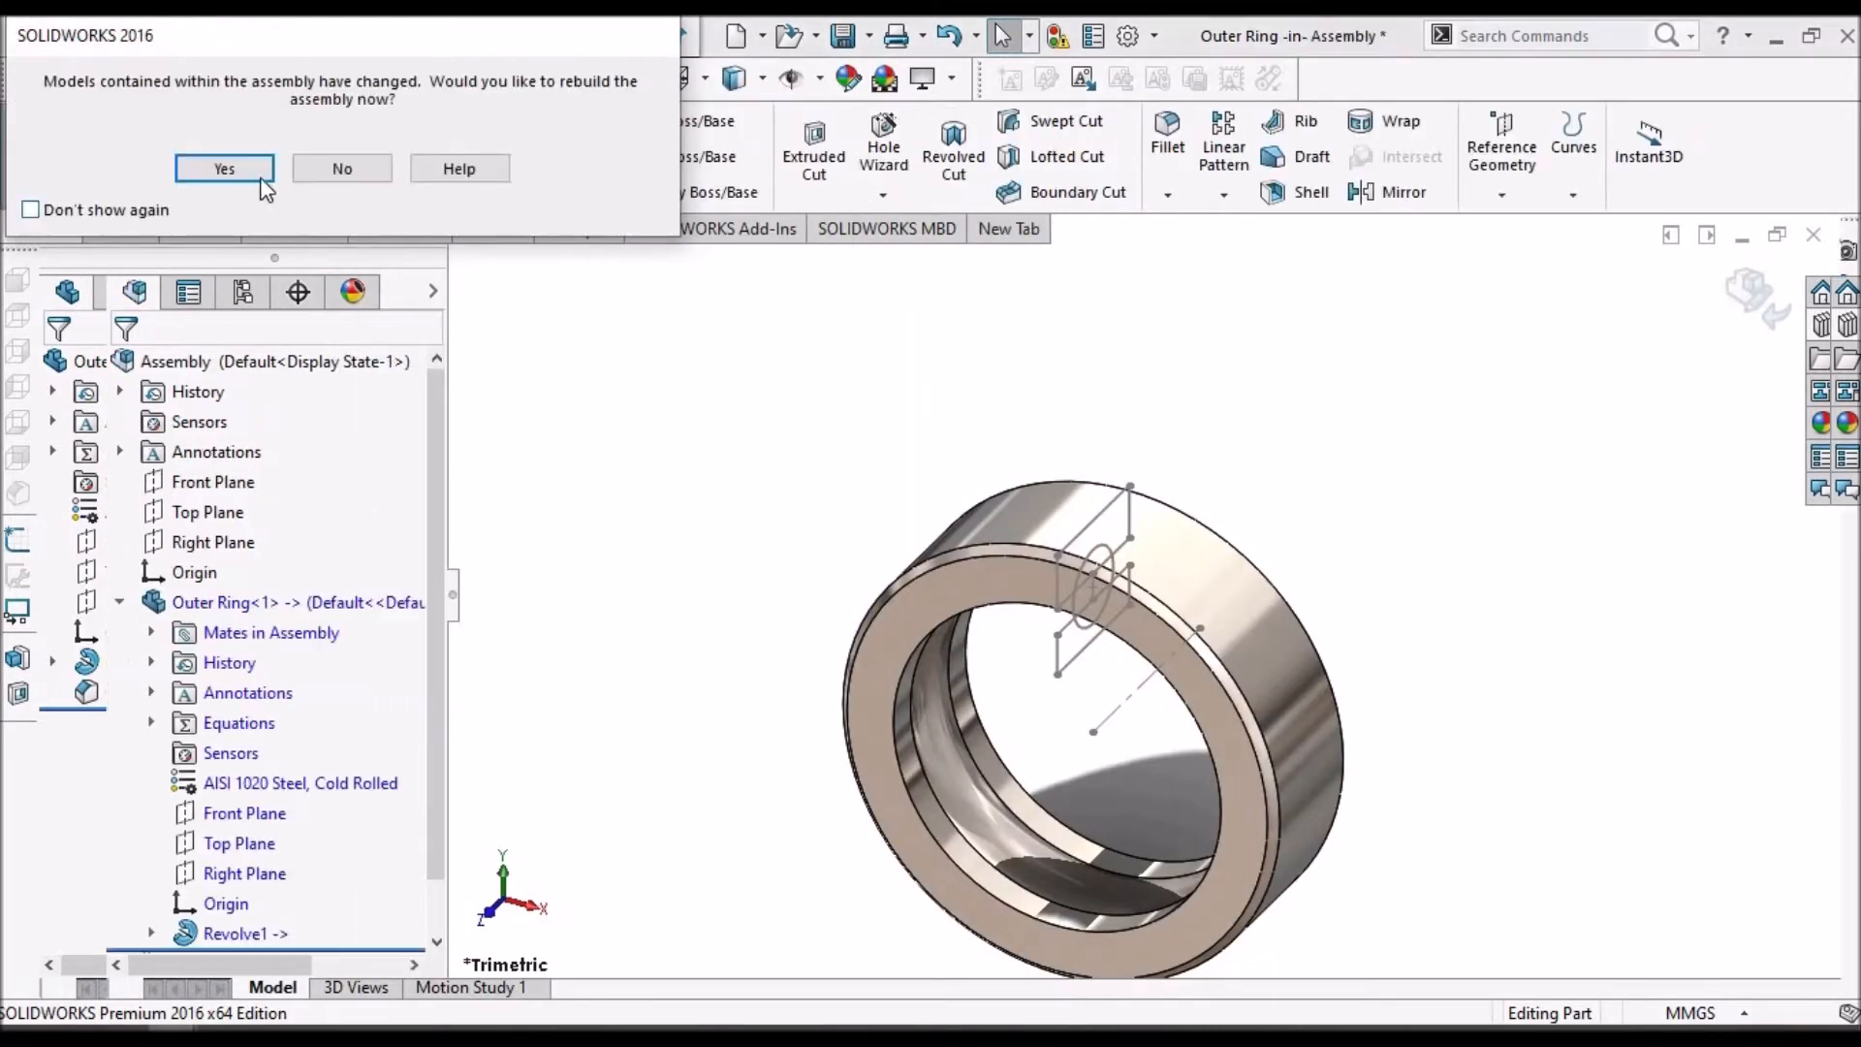
click(261, 179)
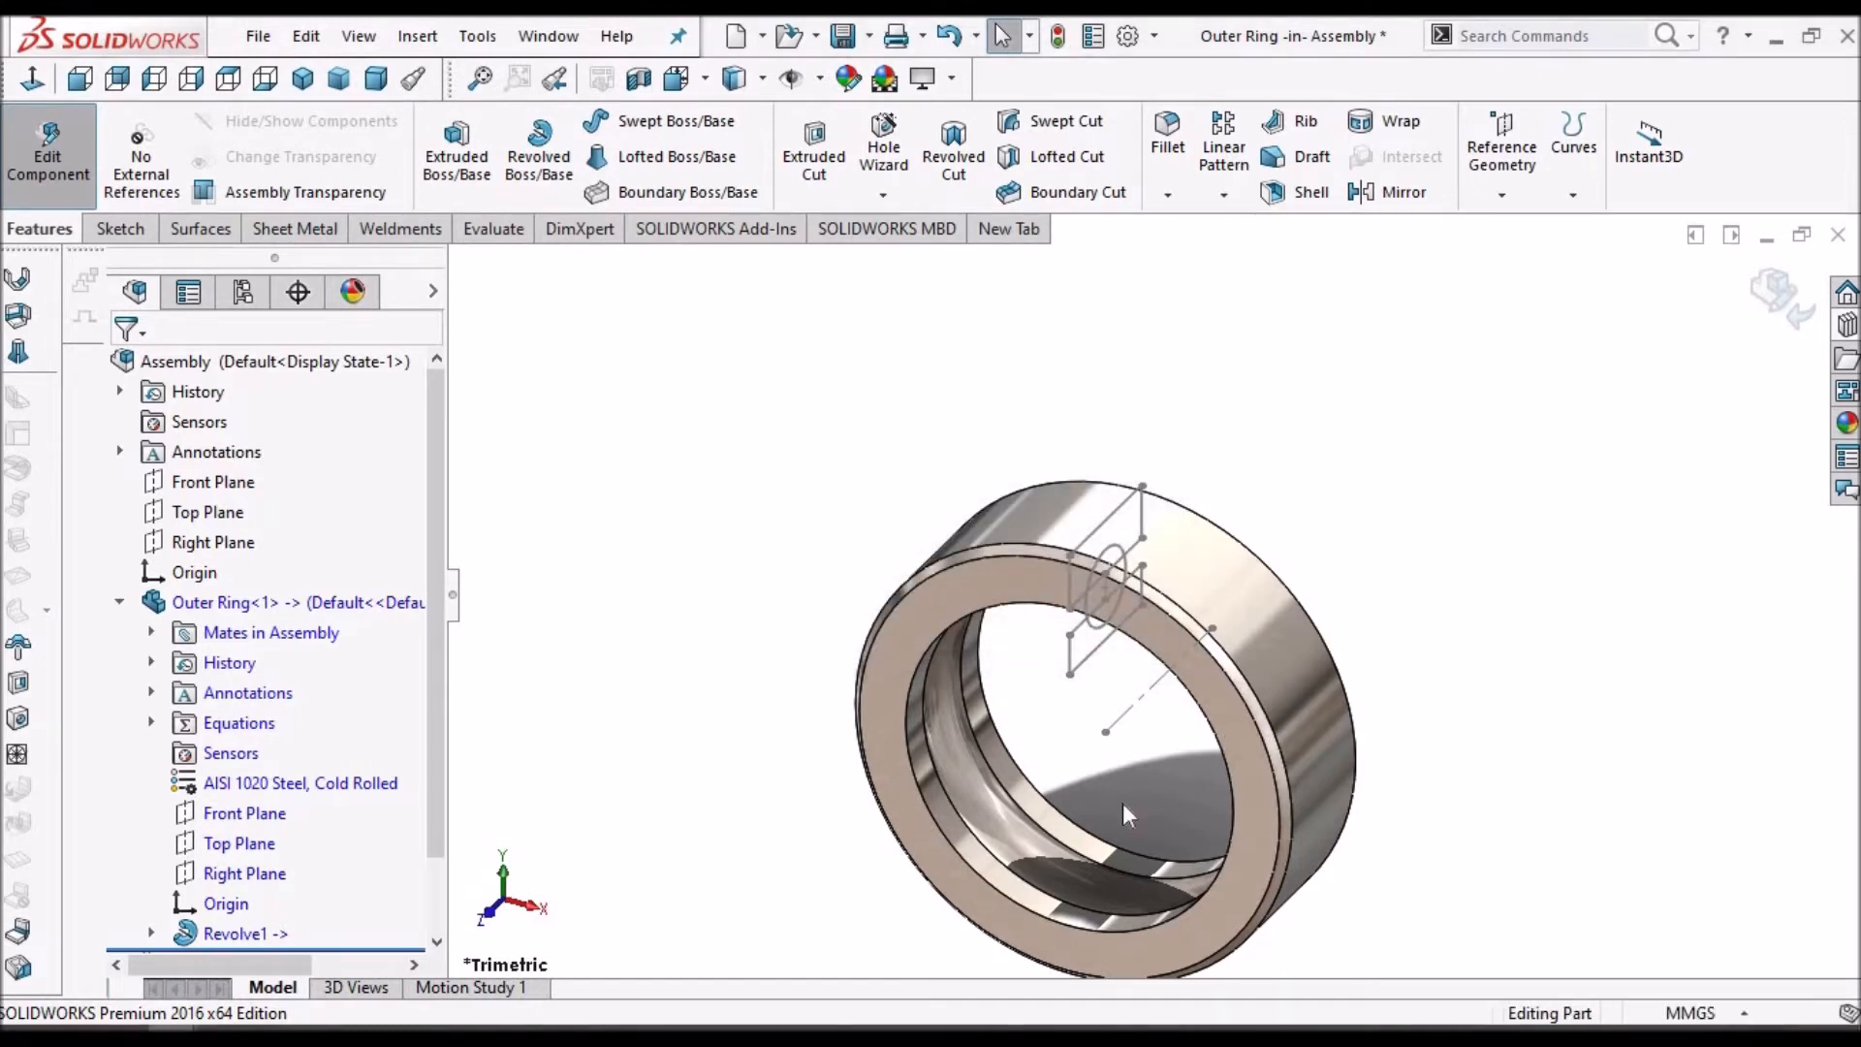
- Exit in-context editing of the Outer Ring and save the assembly
click(121, 605)
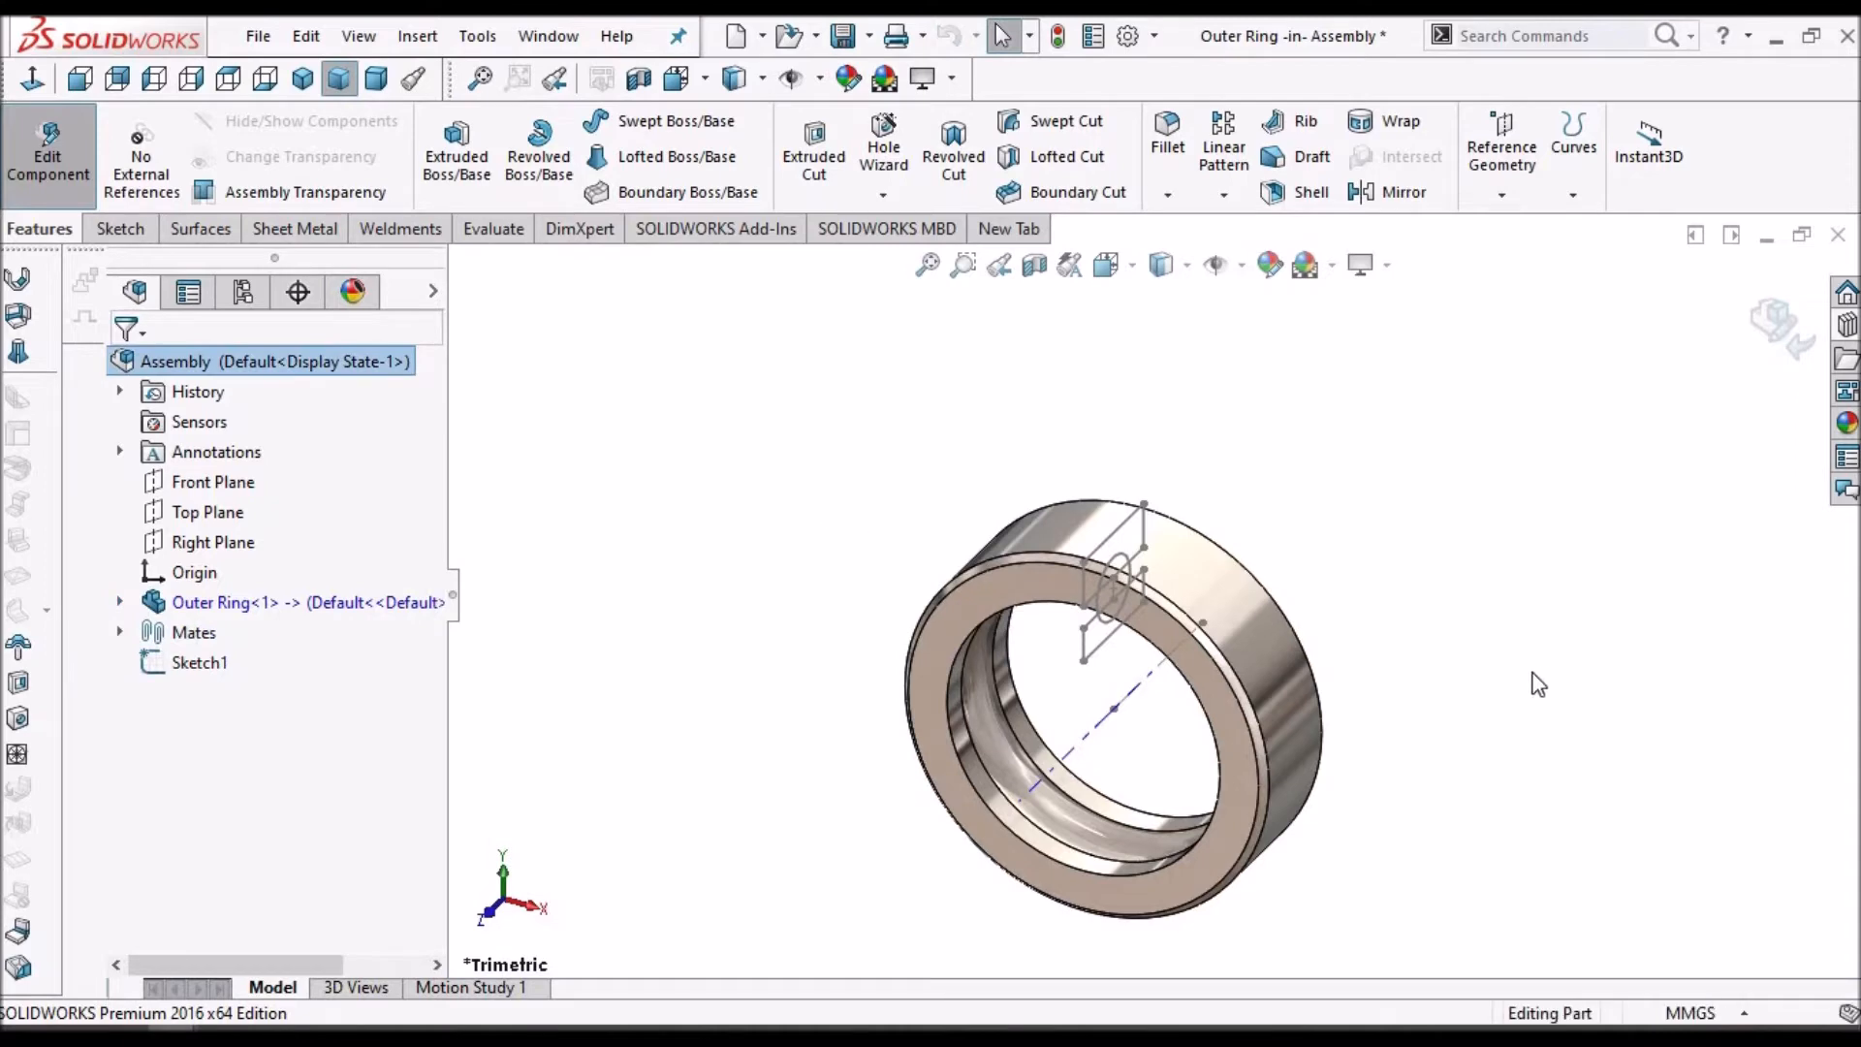
click(1782, 331)
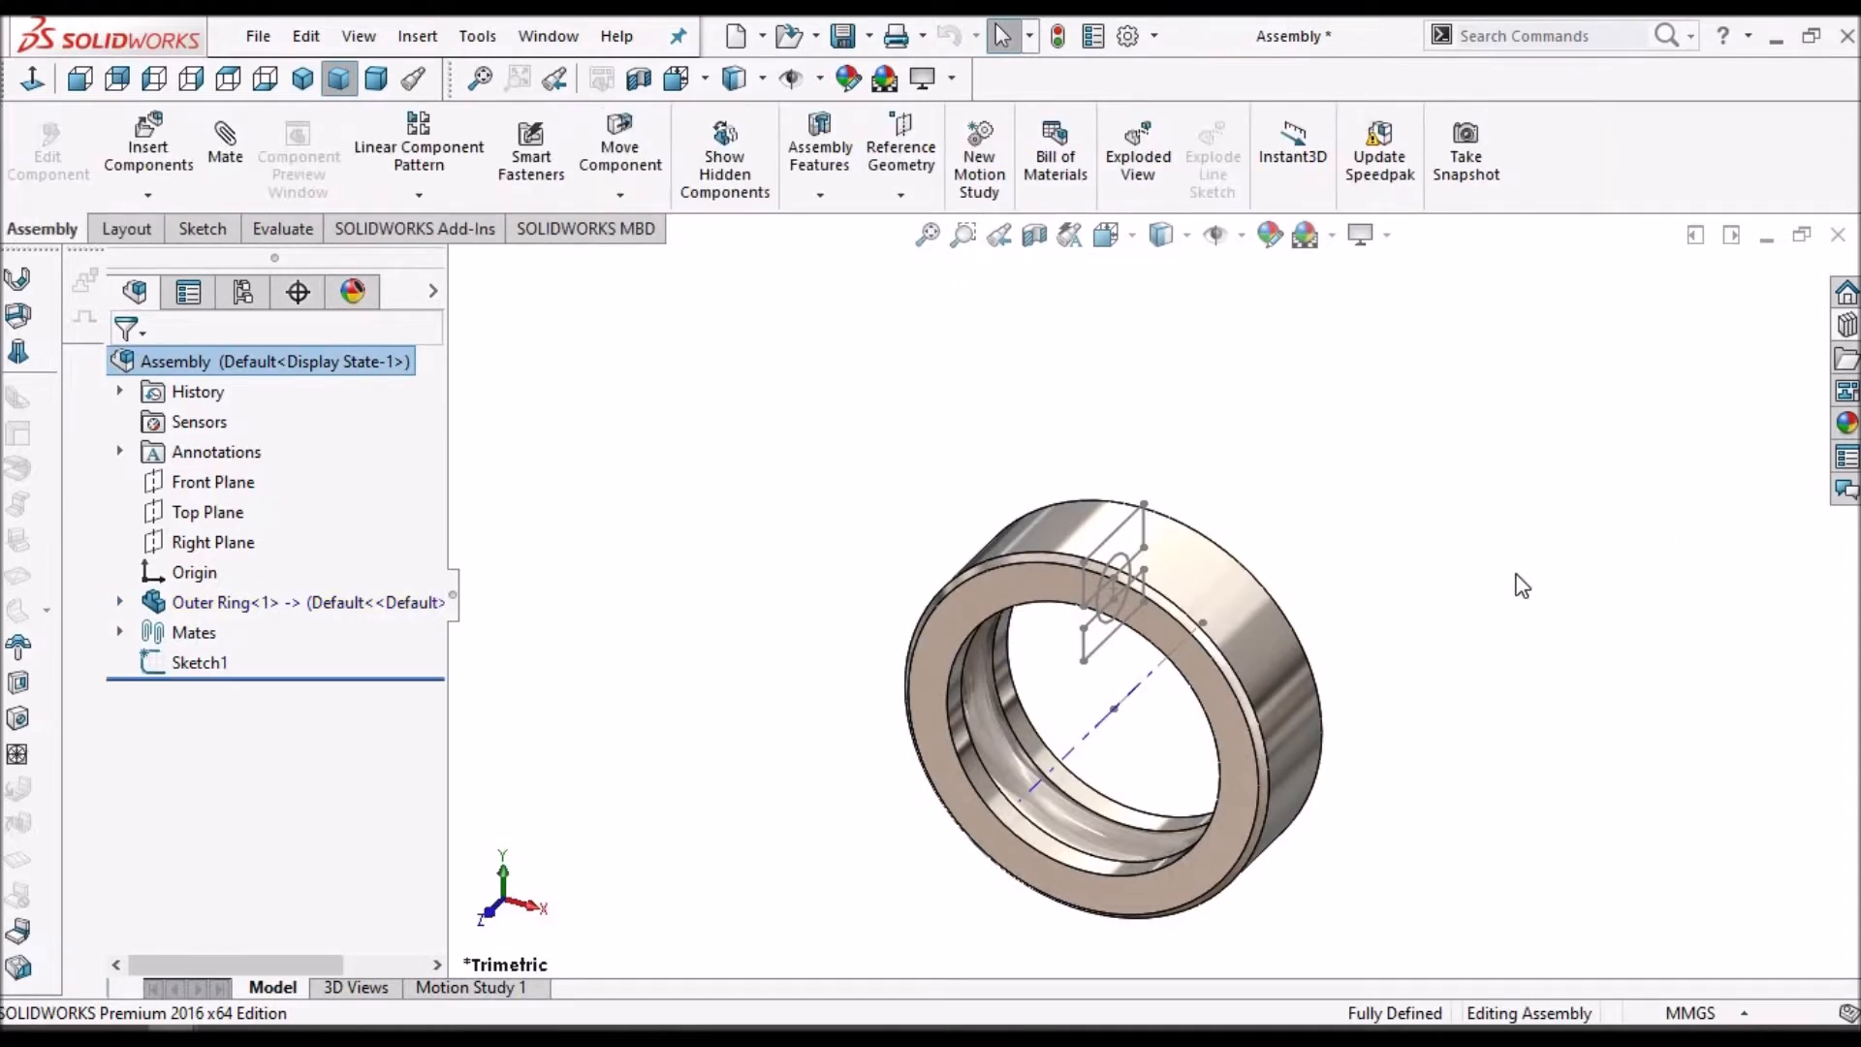
click(842, 36)
key(Return)
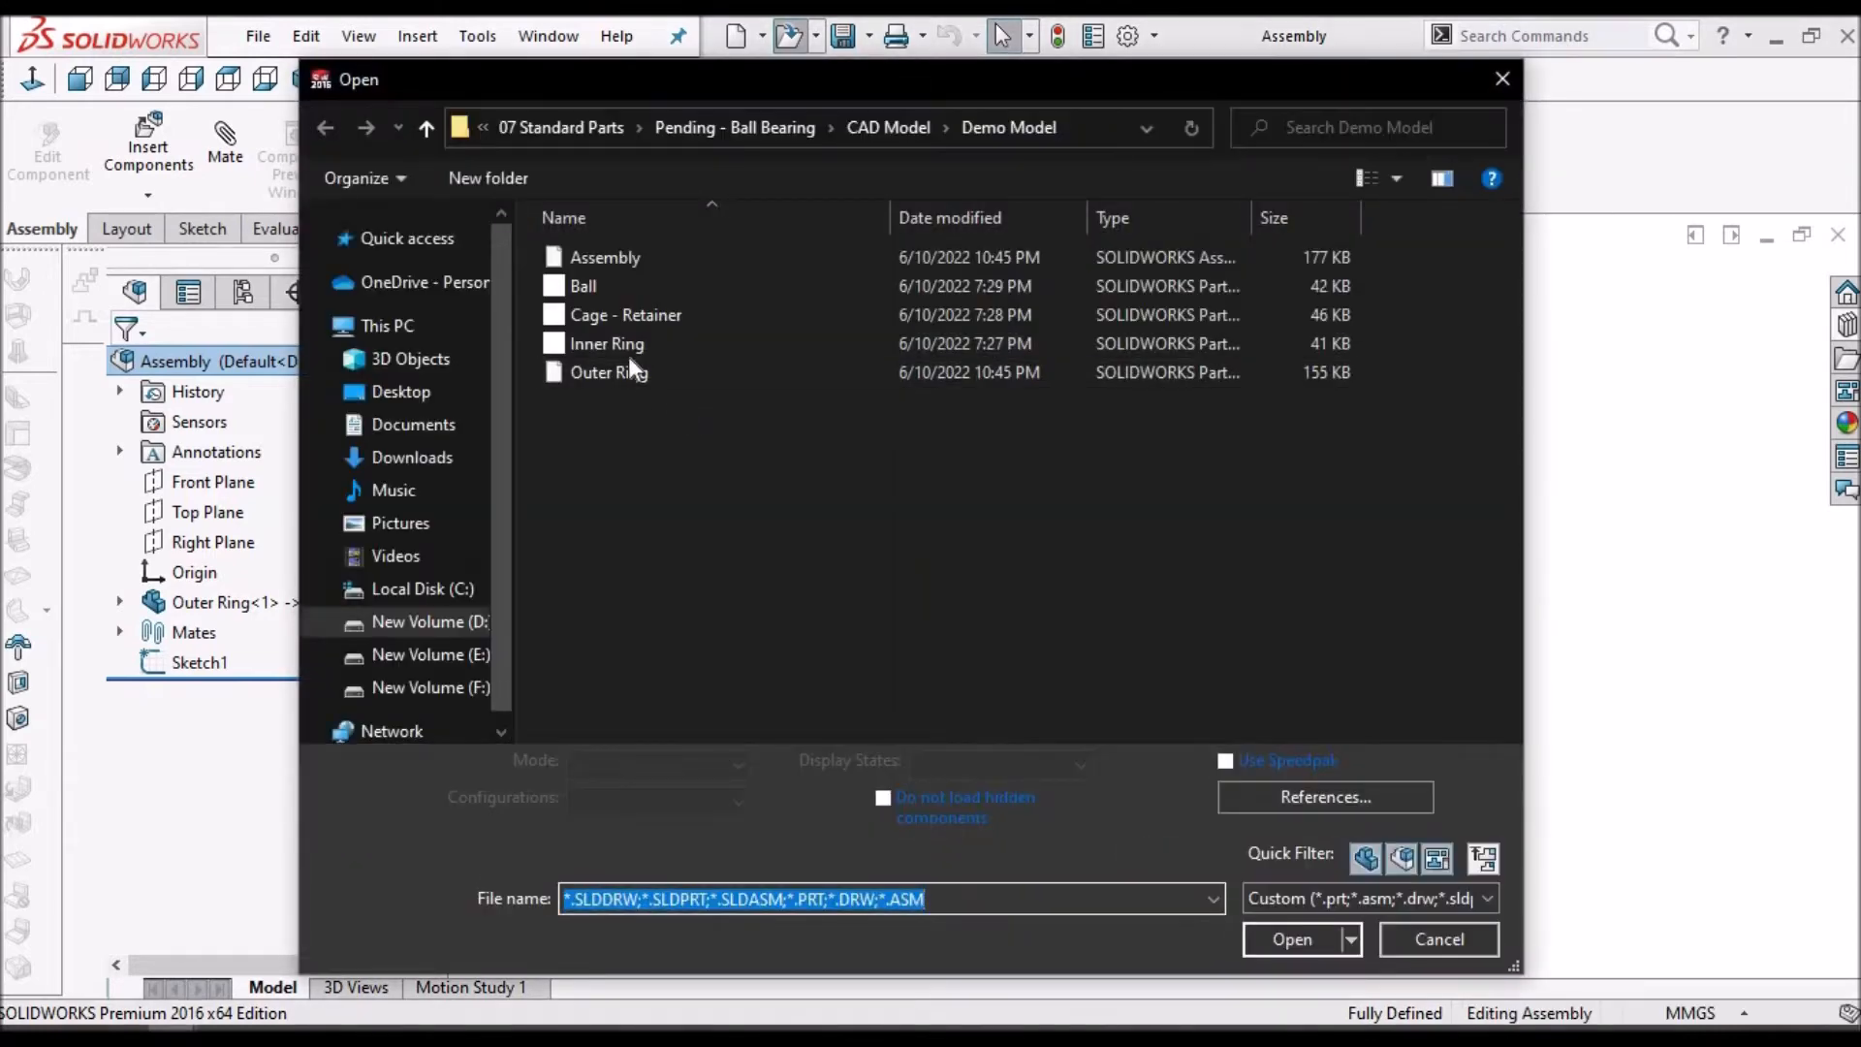
- Open the Inner Ring part from the Demo Model folder and consult the bearing's PDF drawing
click(624, 345)
click(1289, 935)
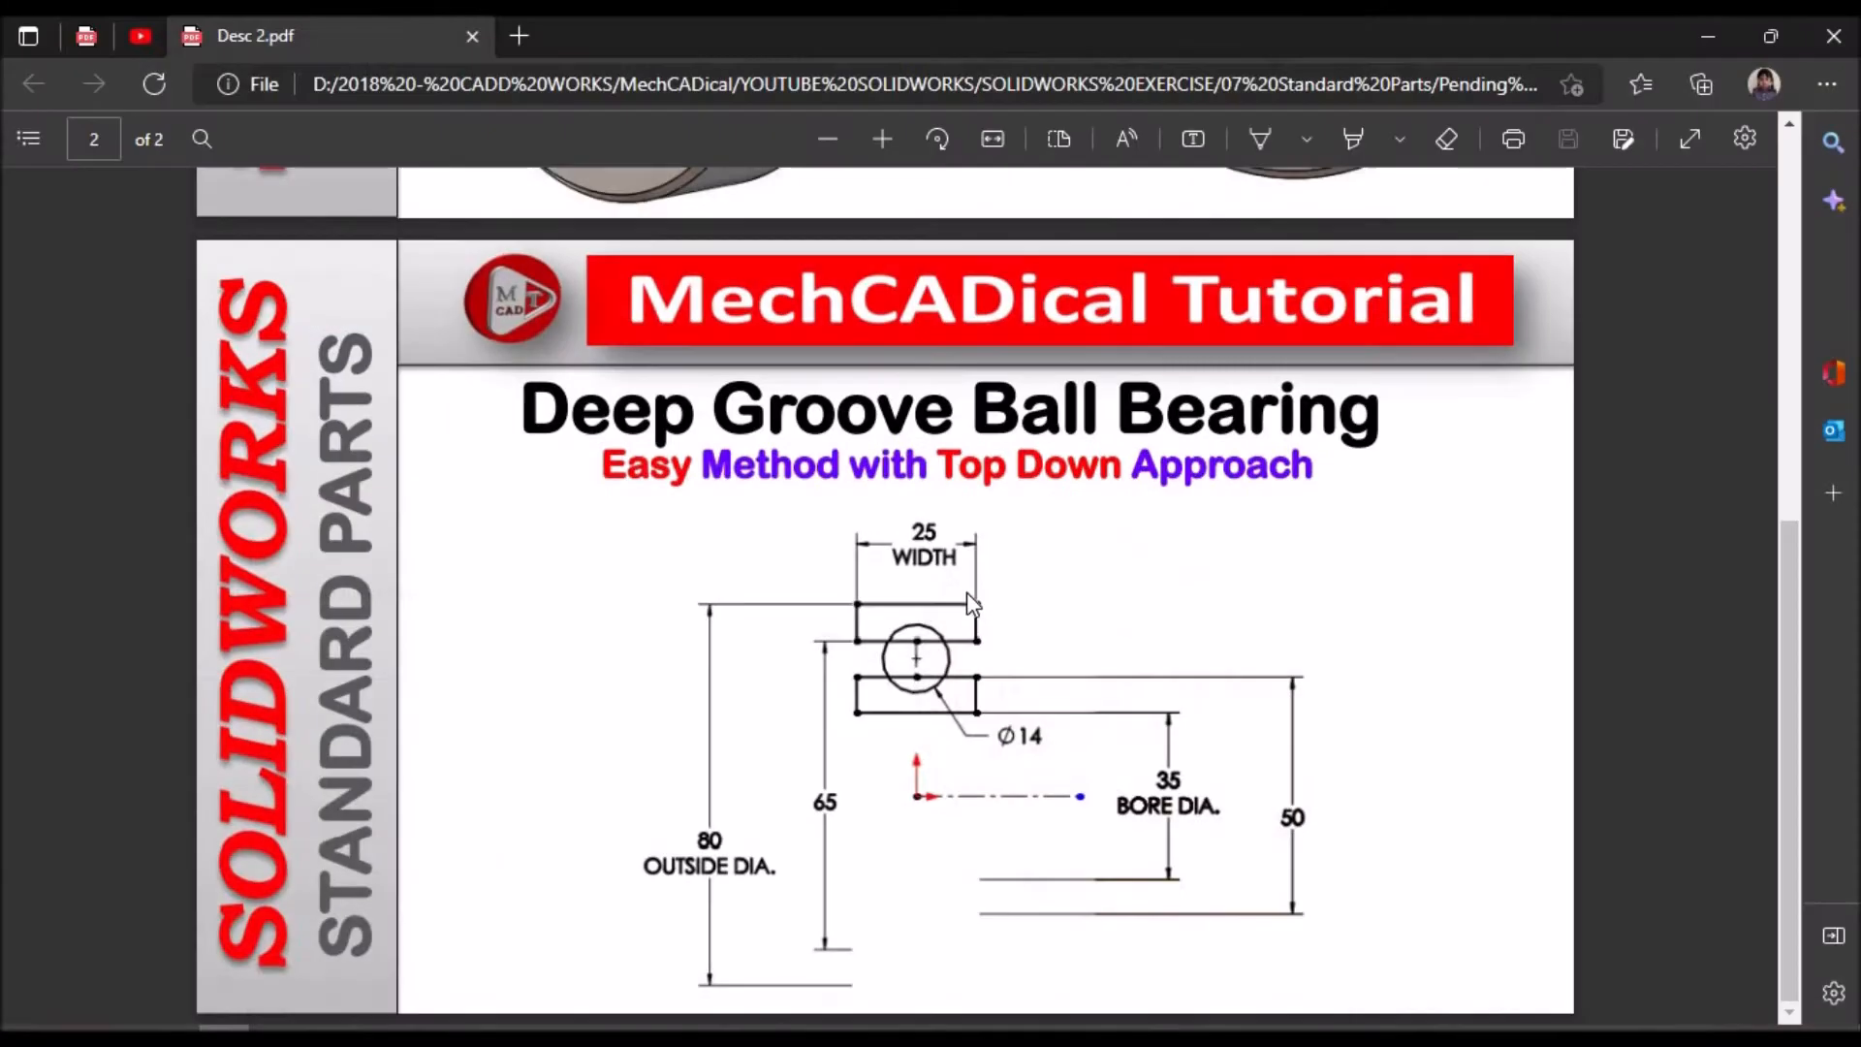
scroll(967, 591, up, 6)
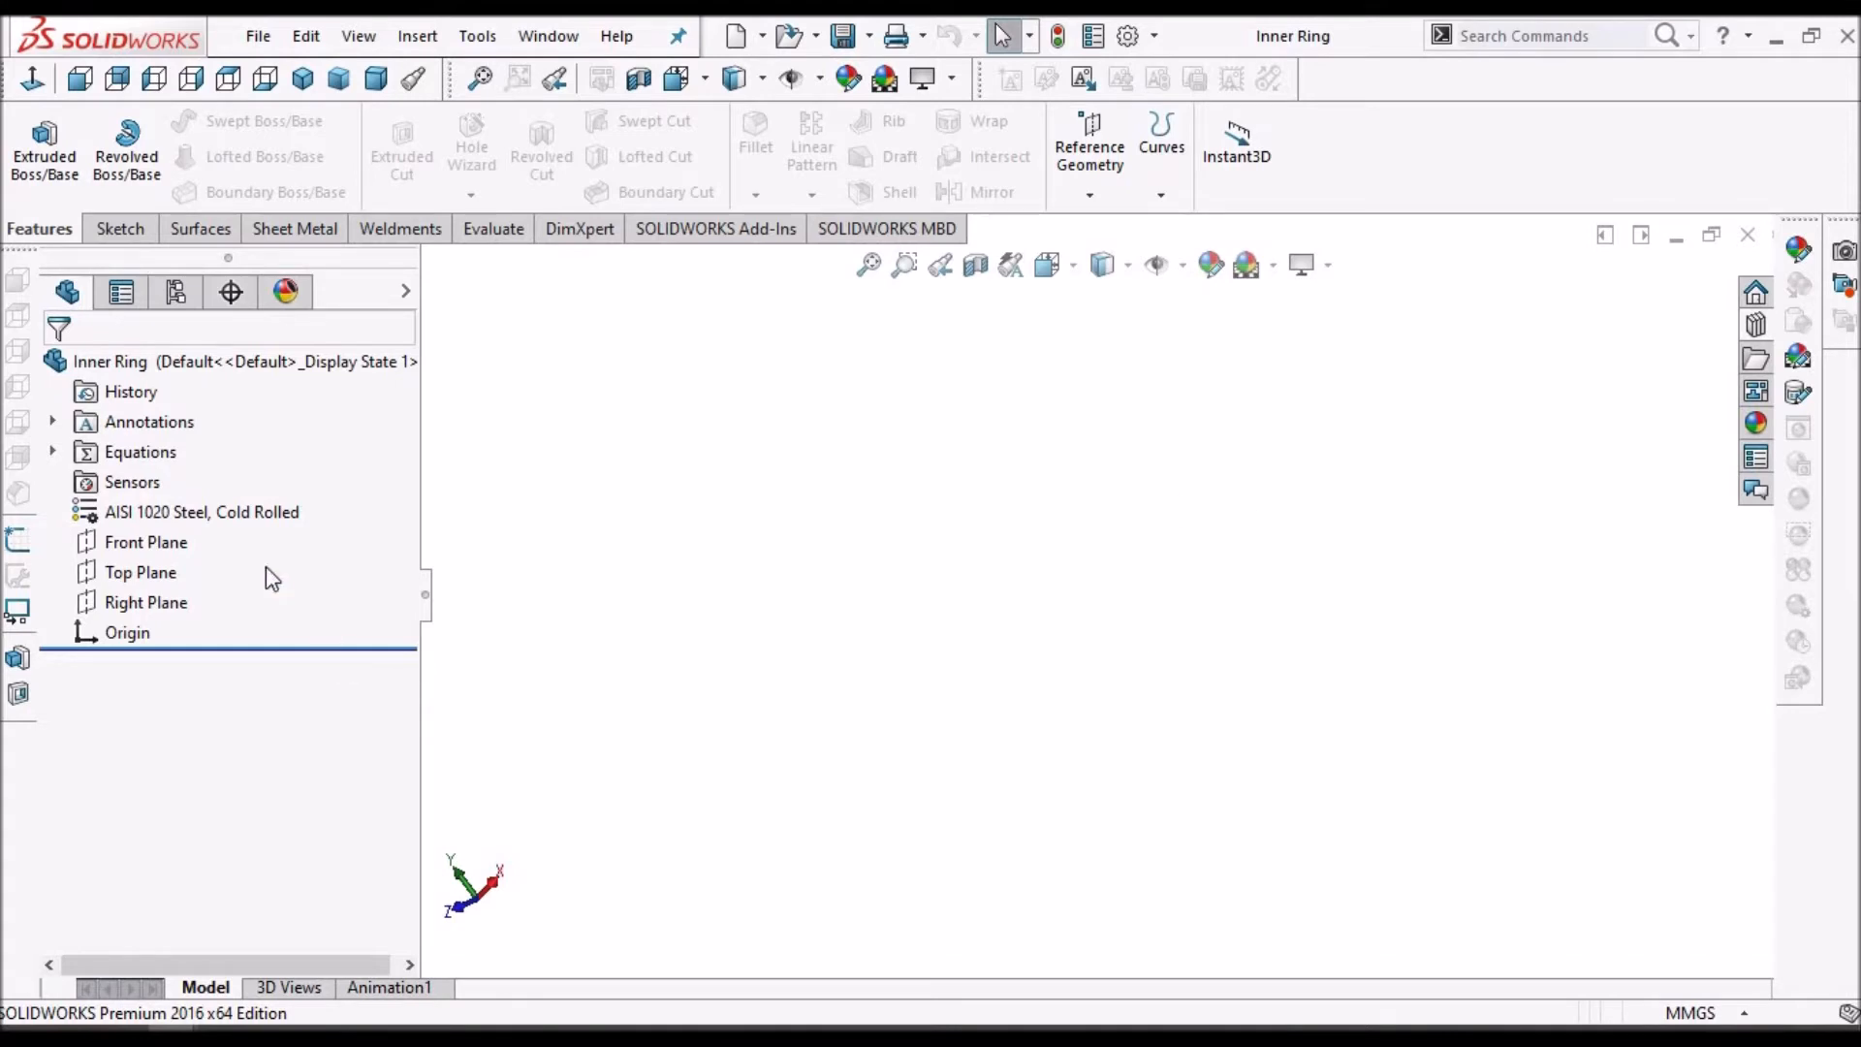
- Sketch a circle of about 40.6 mm radius centred on the origin of the Inner Ring's Front Plane
click(155, 545)
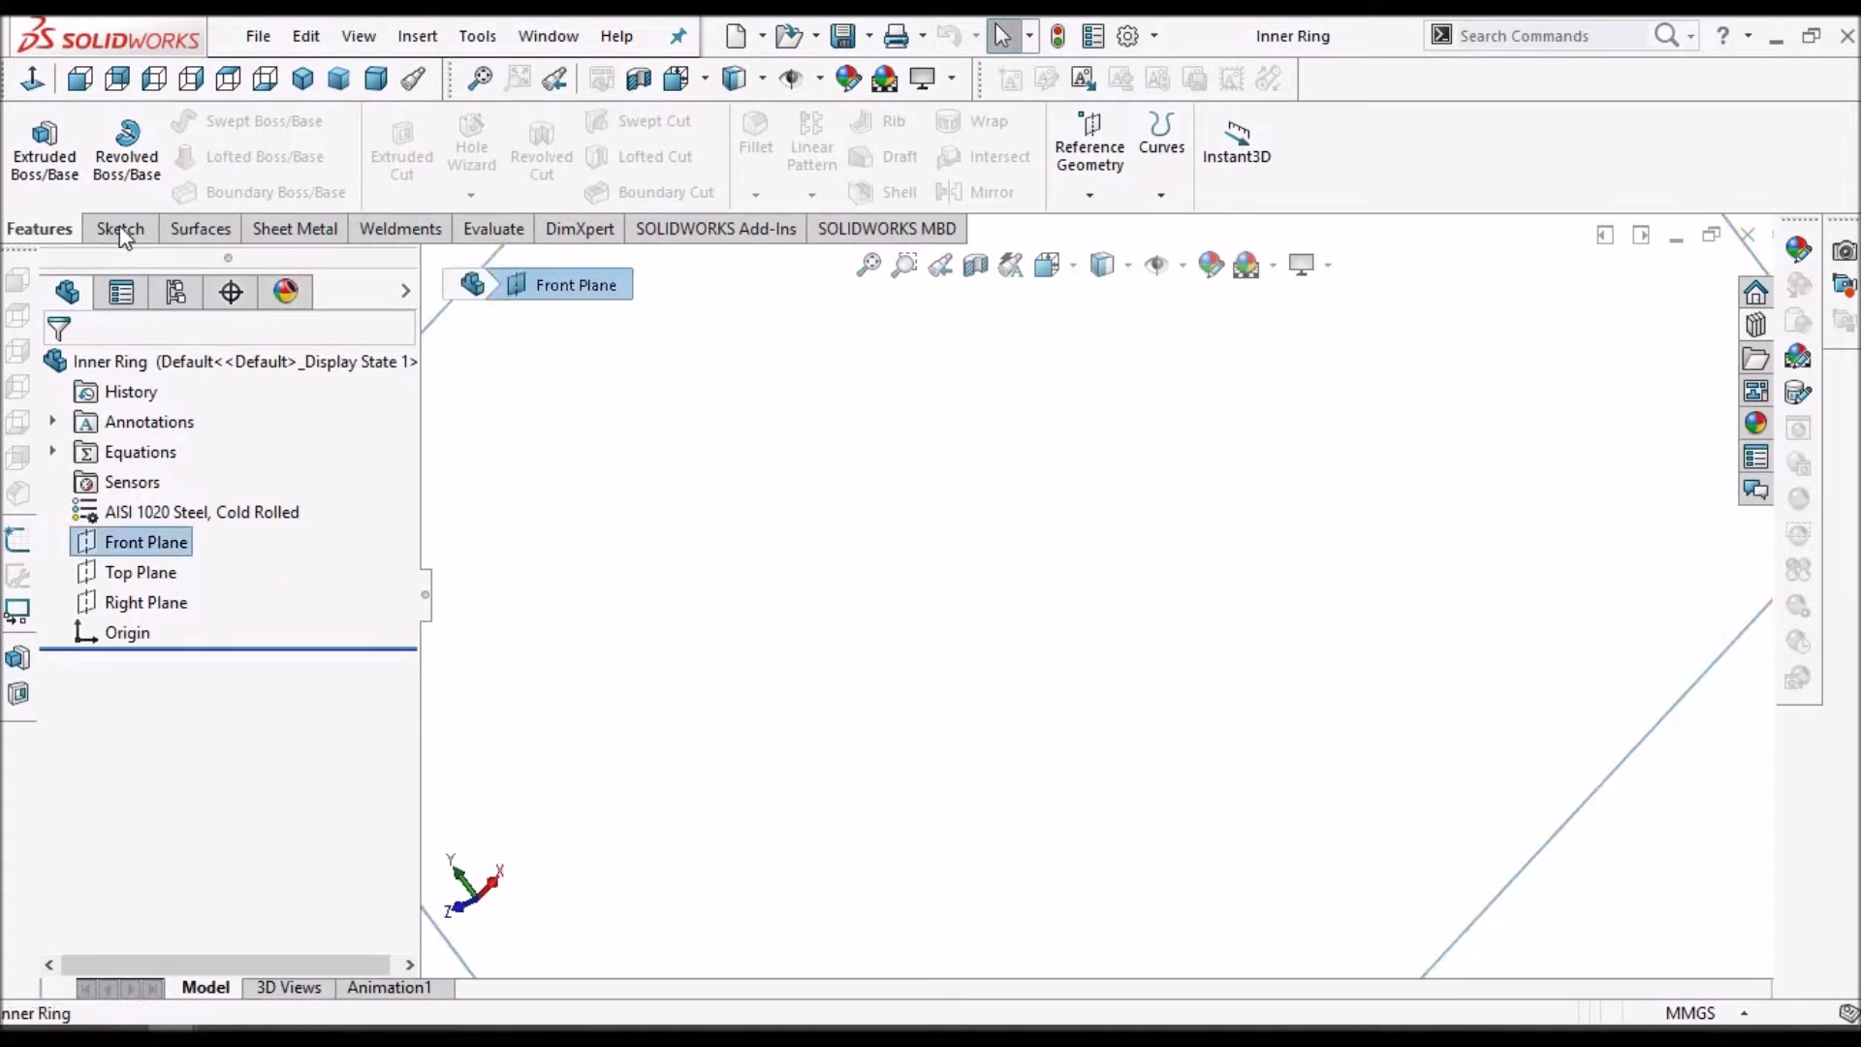
click(26, 164)
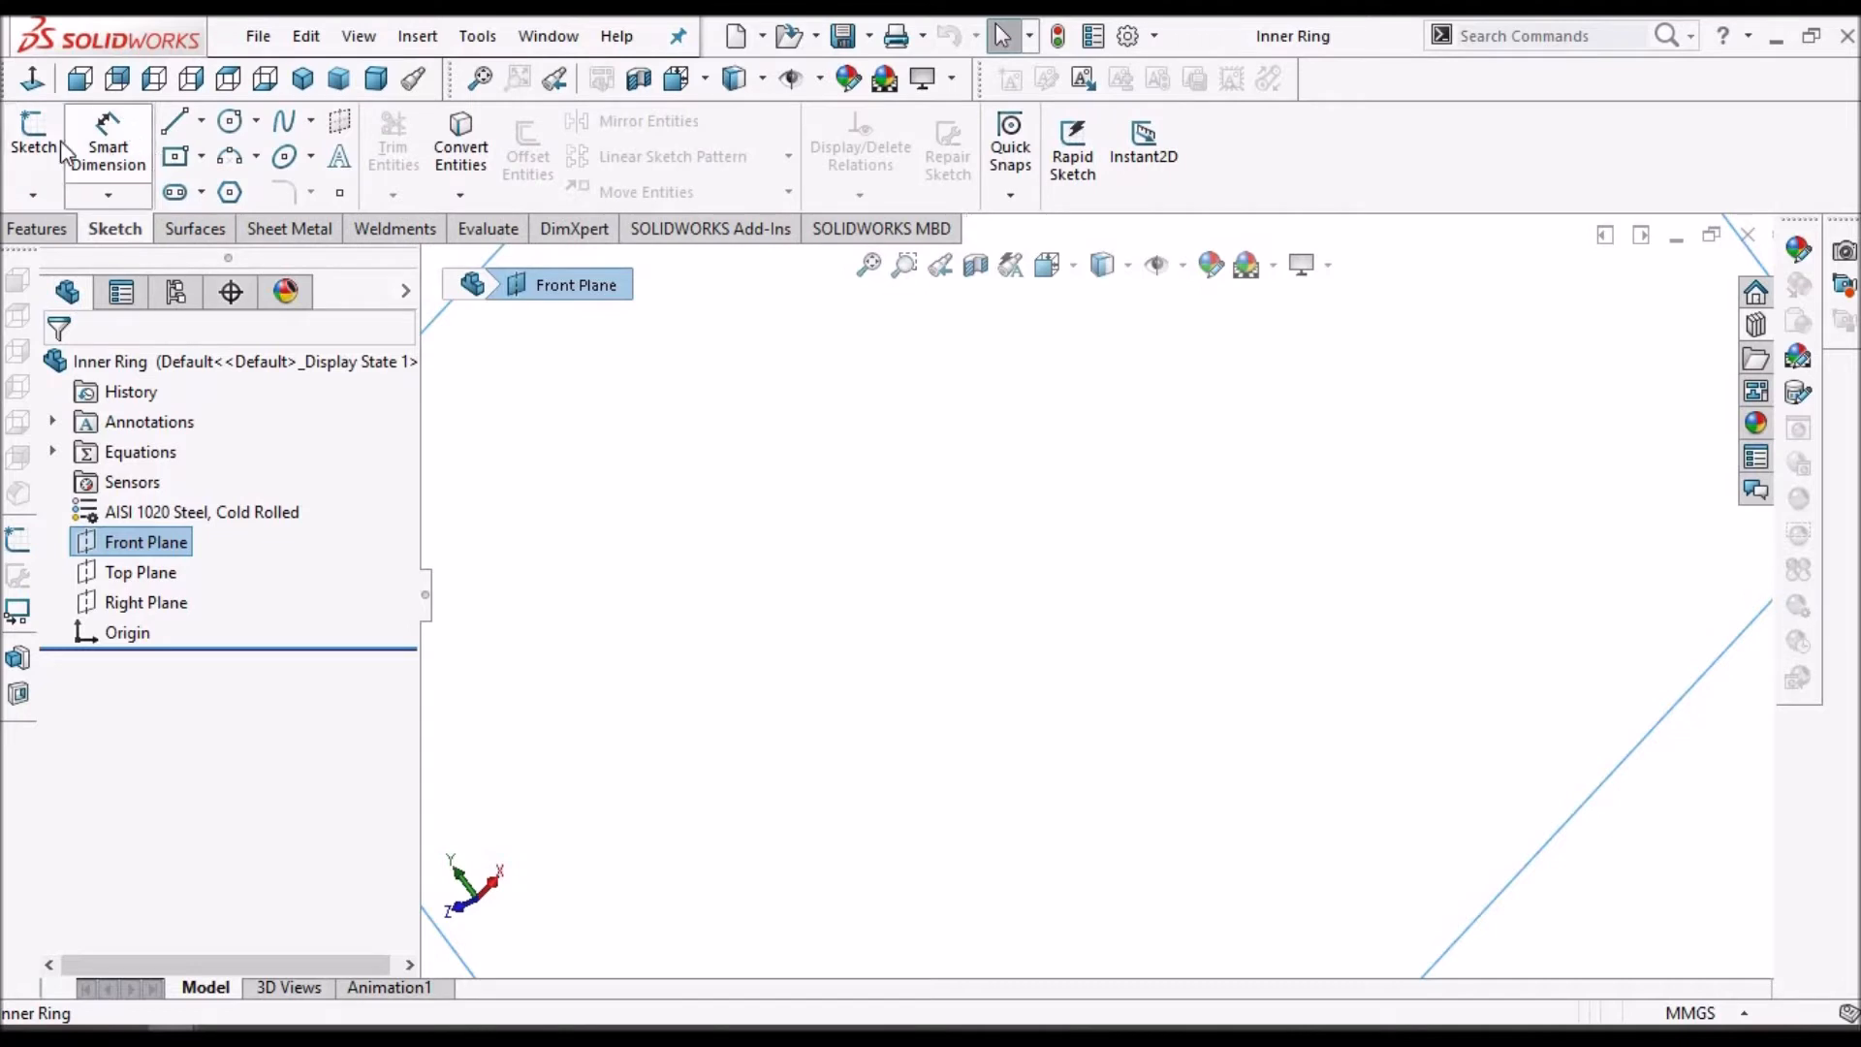
click(56, 145)
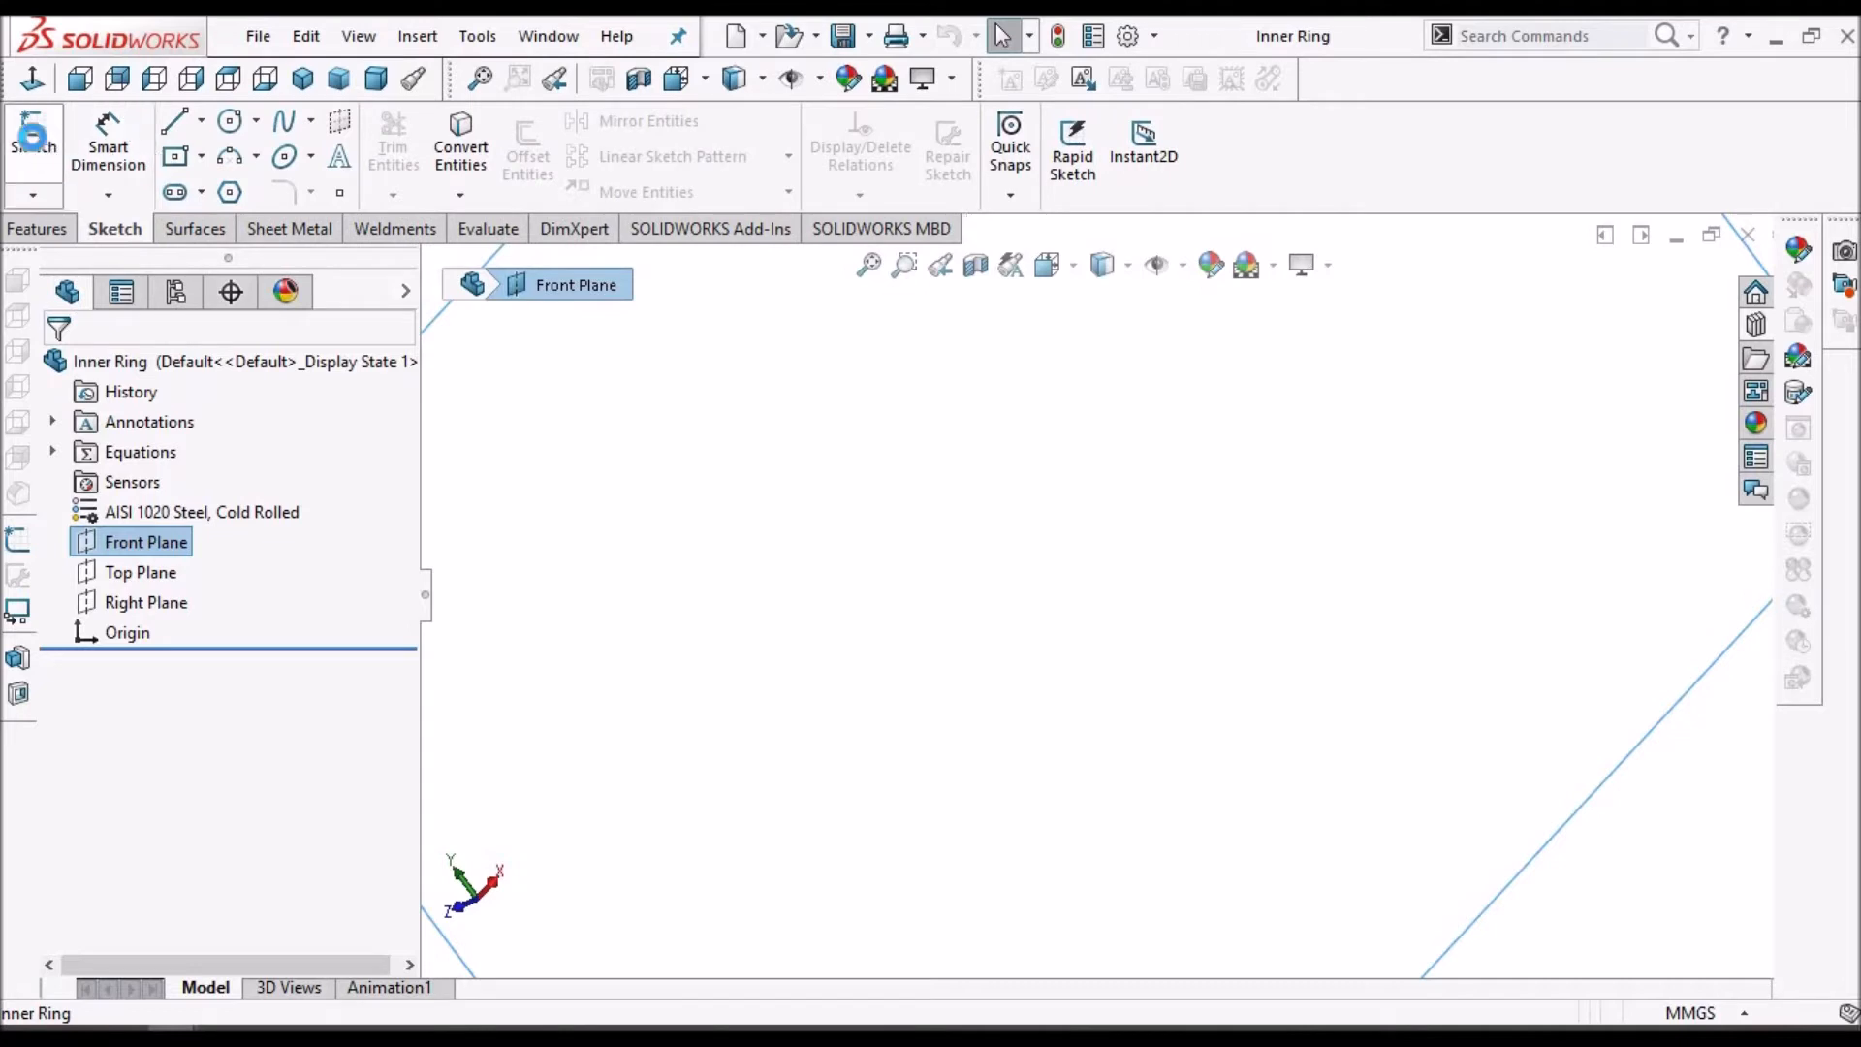
click(231, 122)
click(1097, 594)
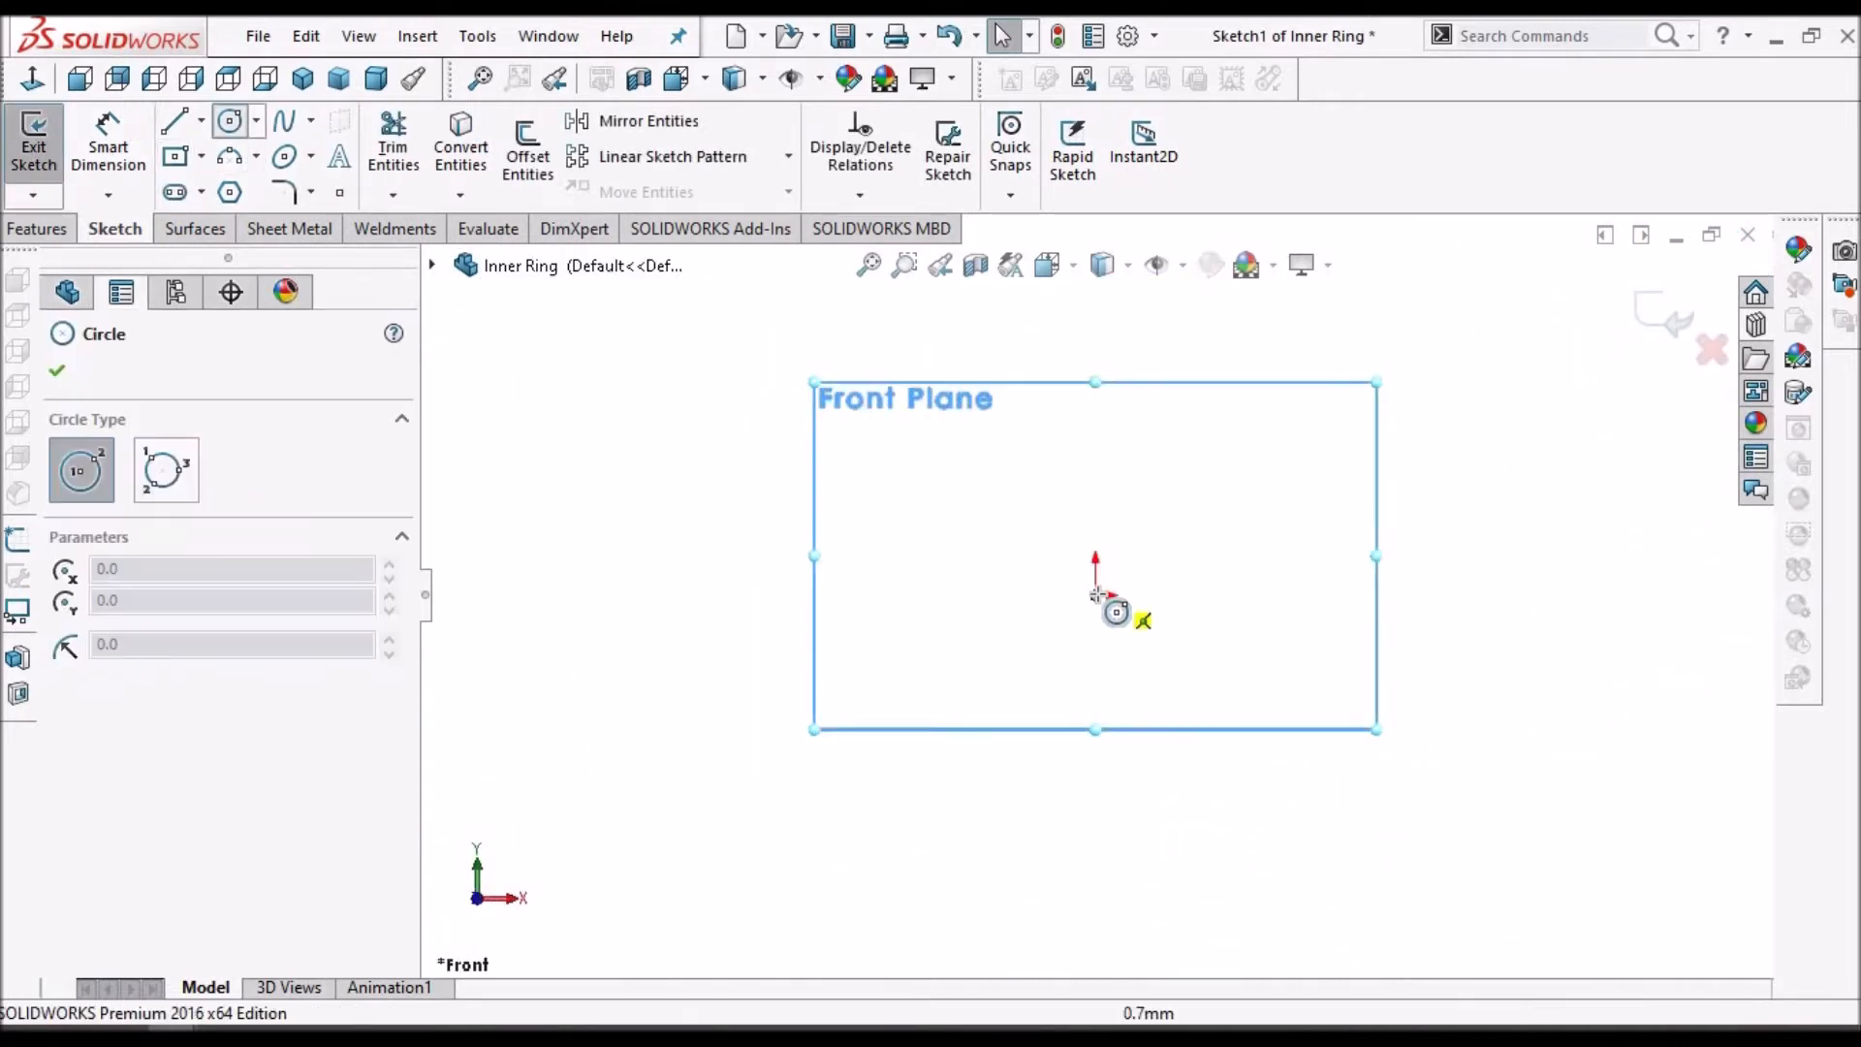
click(1211, 536)
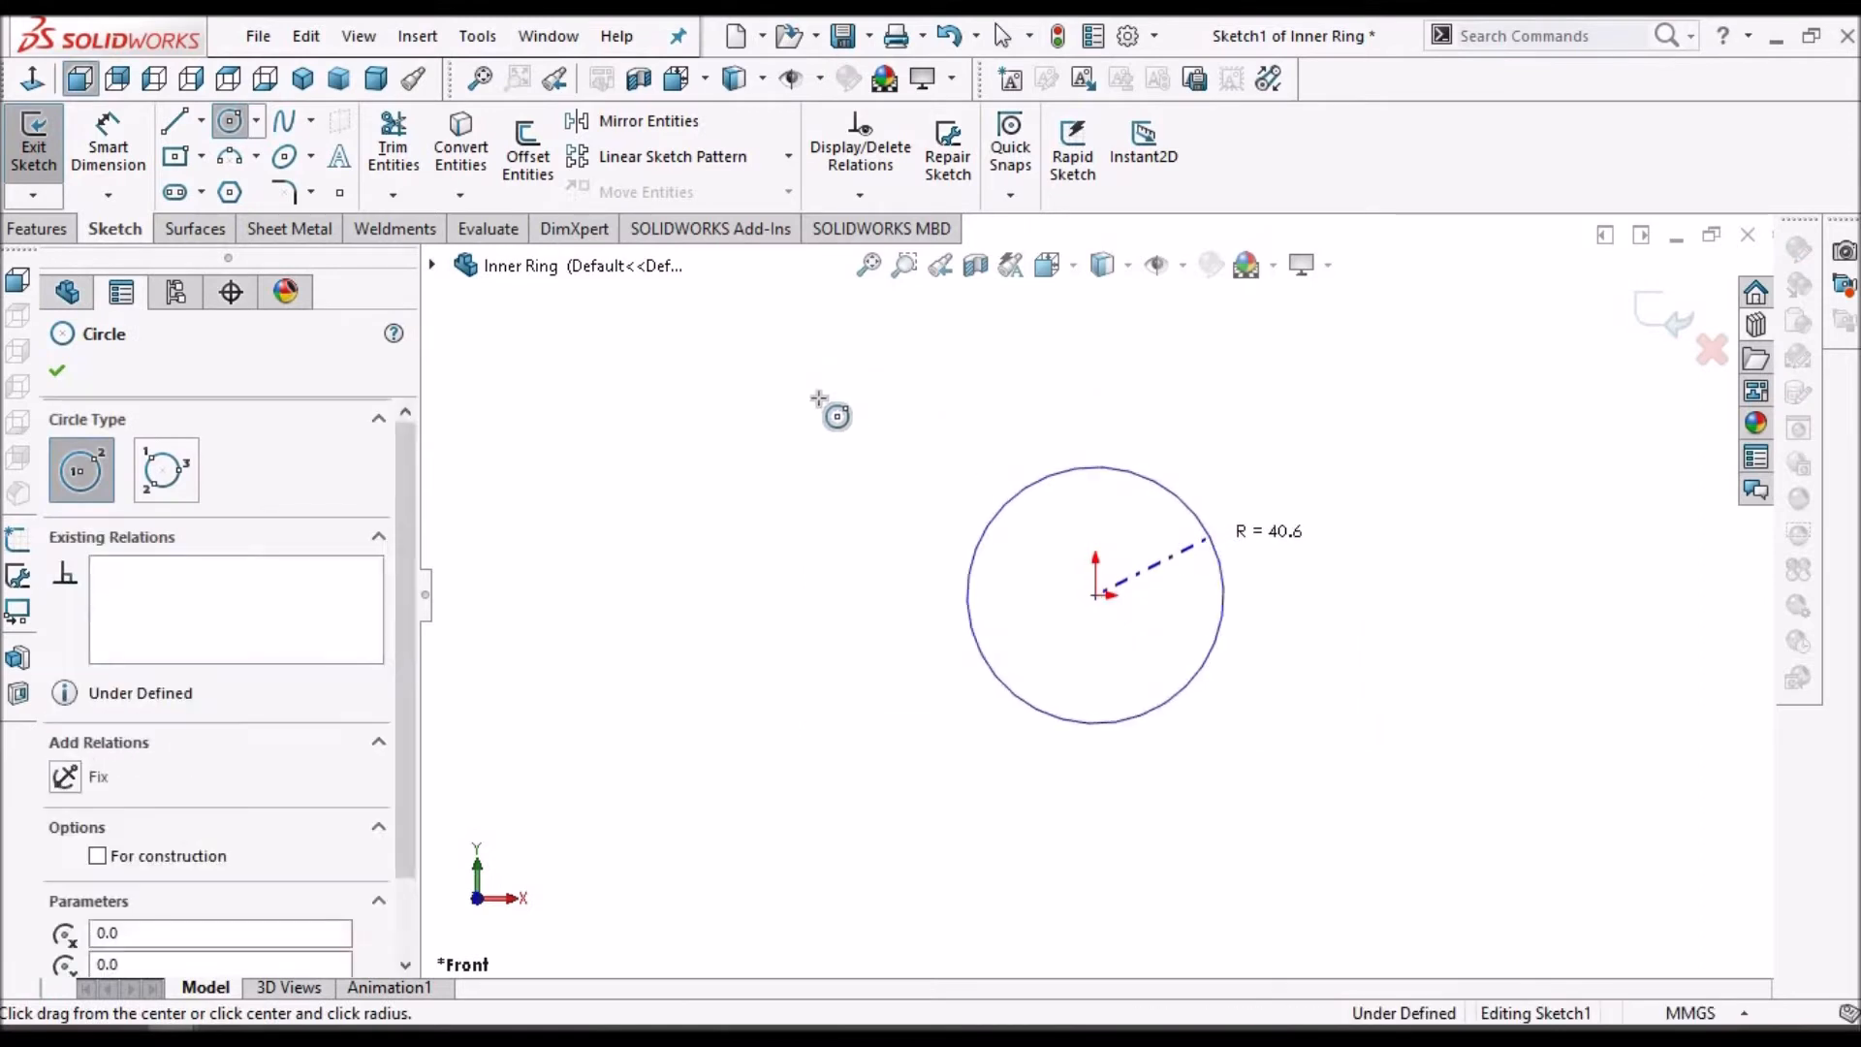
right_click(866, 421)
key(Escape)
key(Escape)
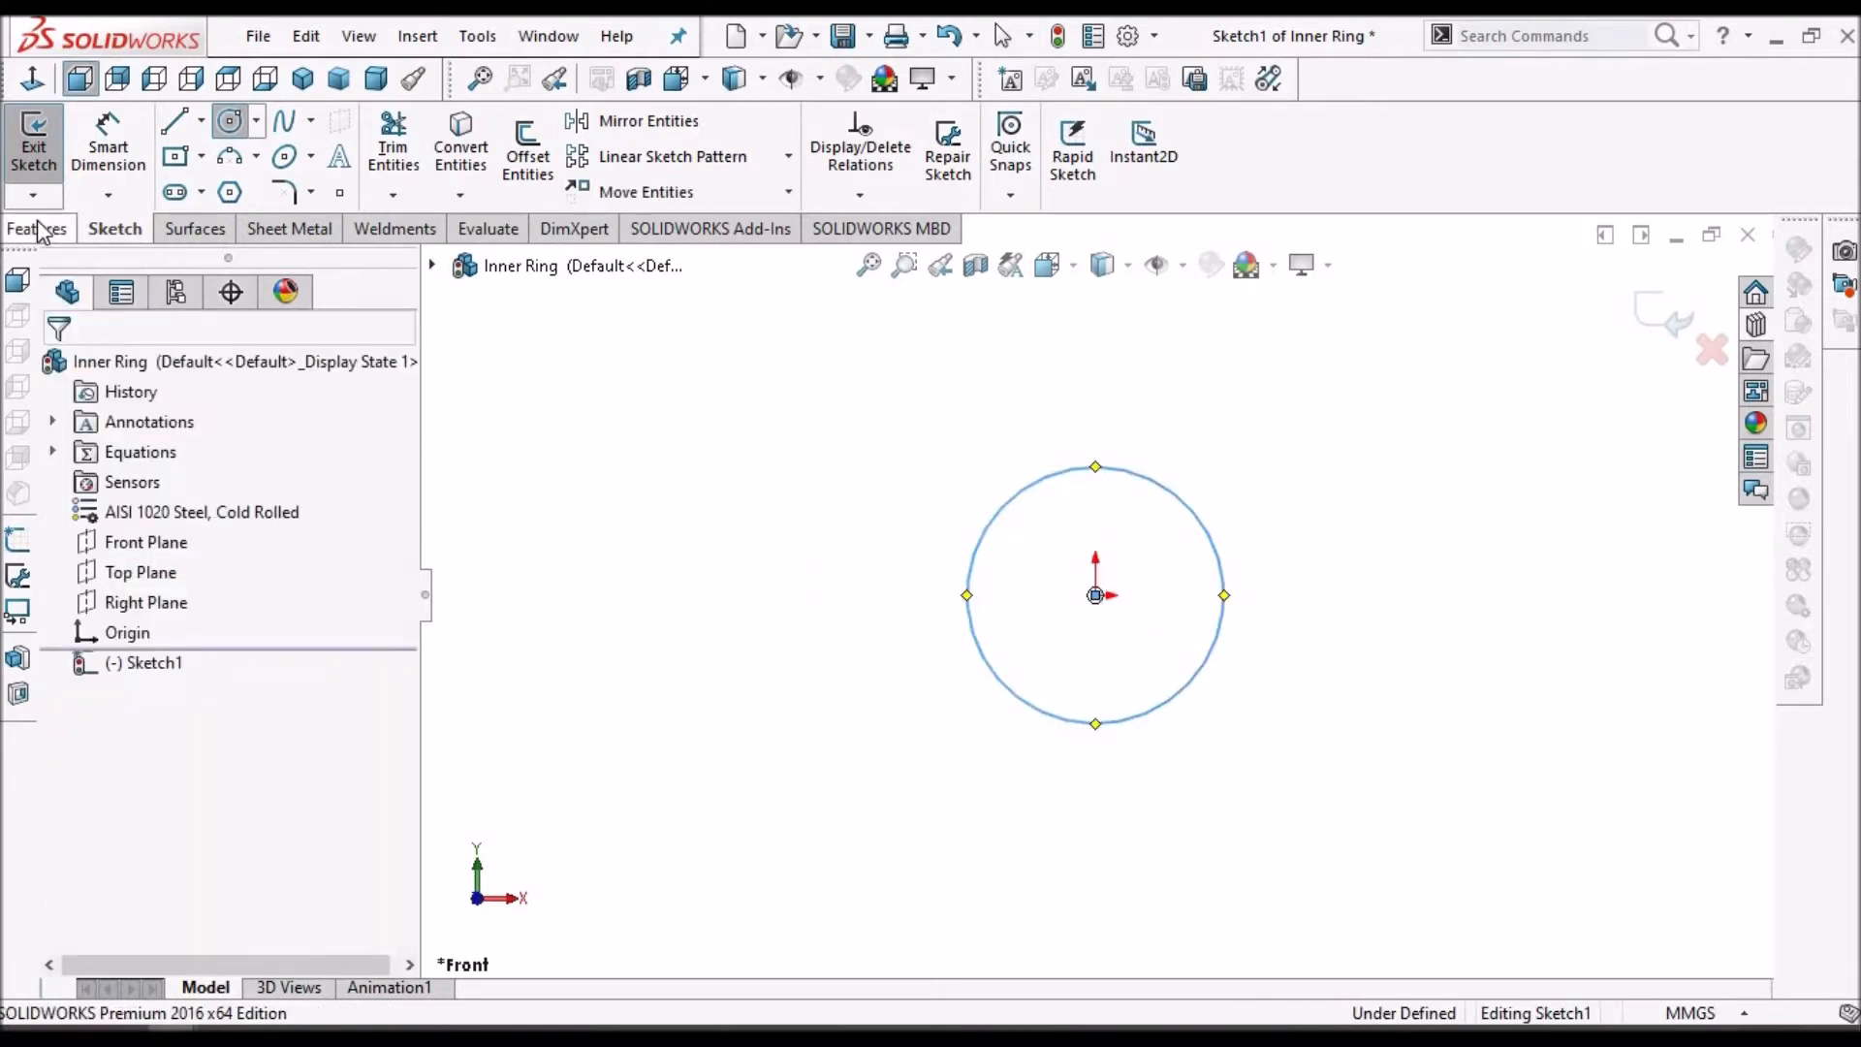
- Extrude the circle as a blind boss 10 mm deep and save the Inner Ring part
click(38, 229)
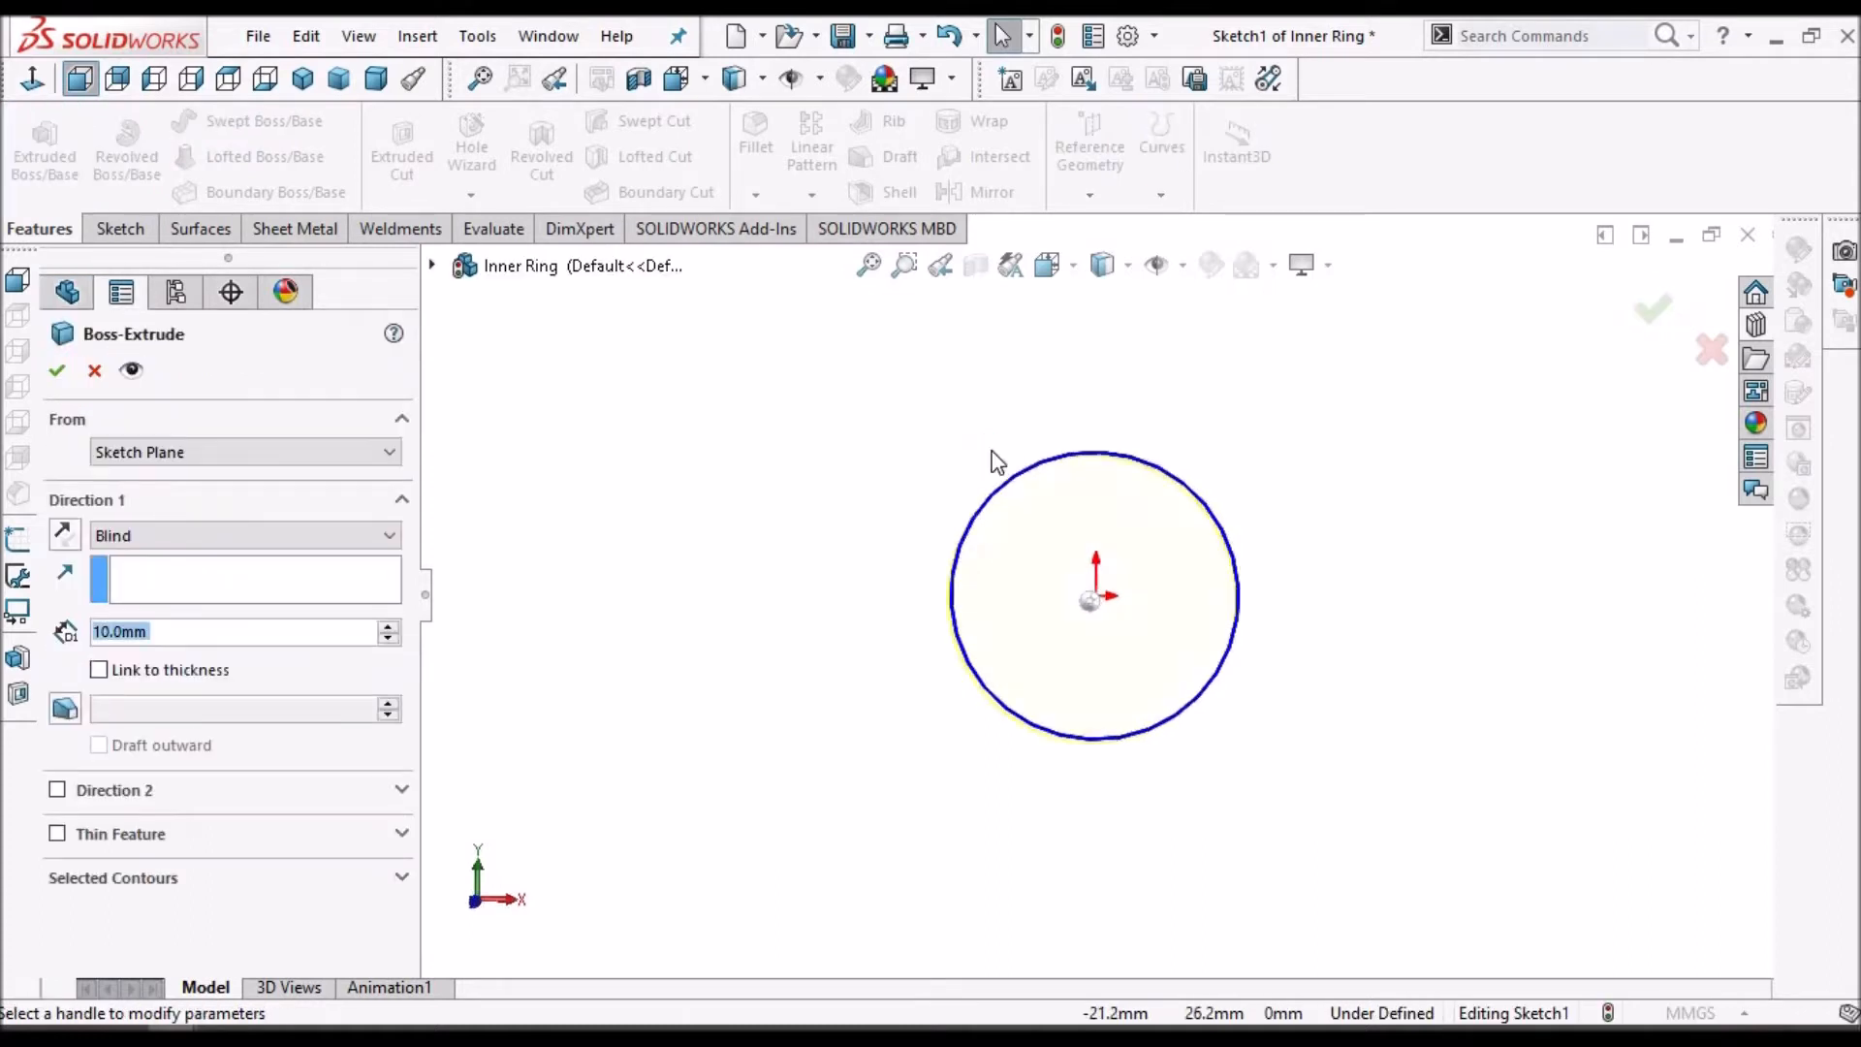
click(56, 370)
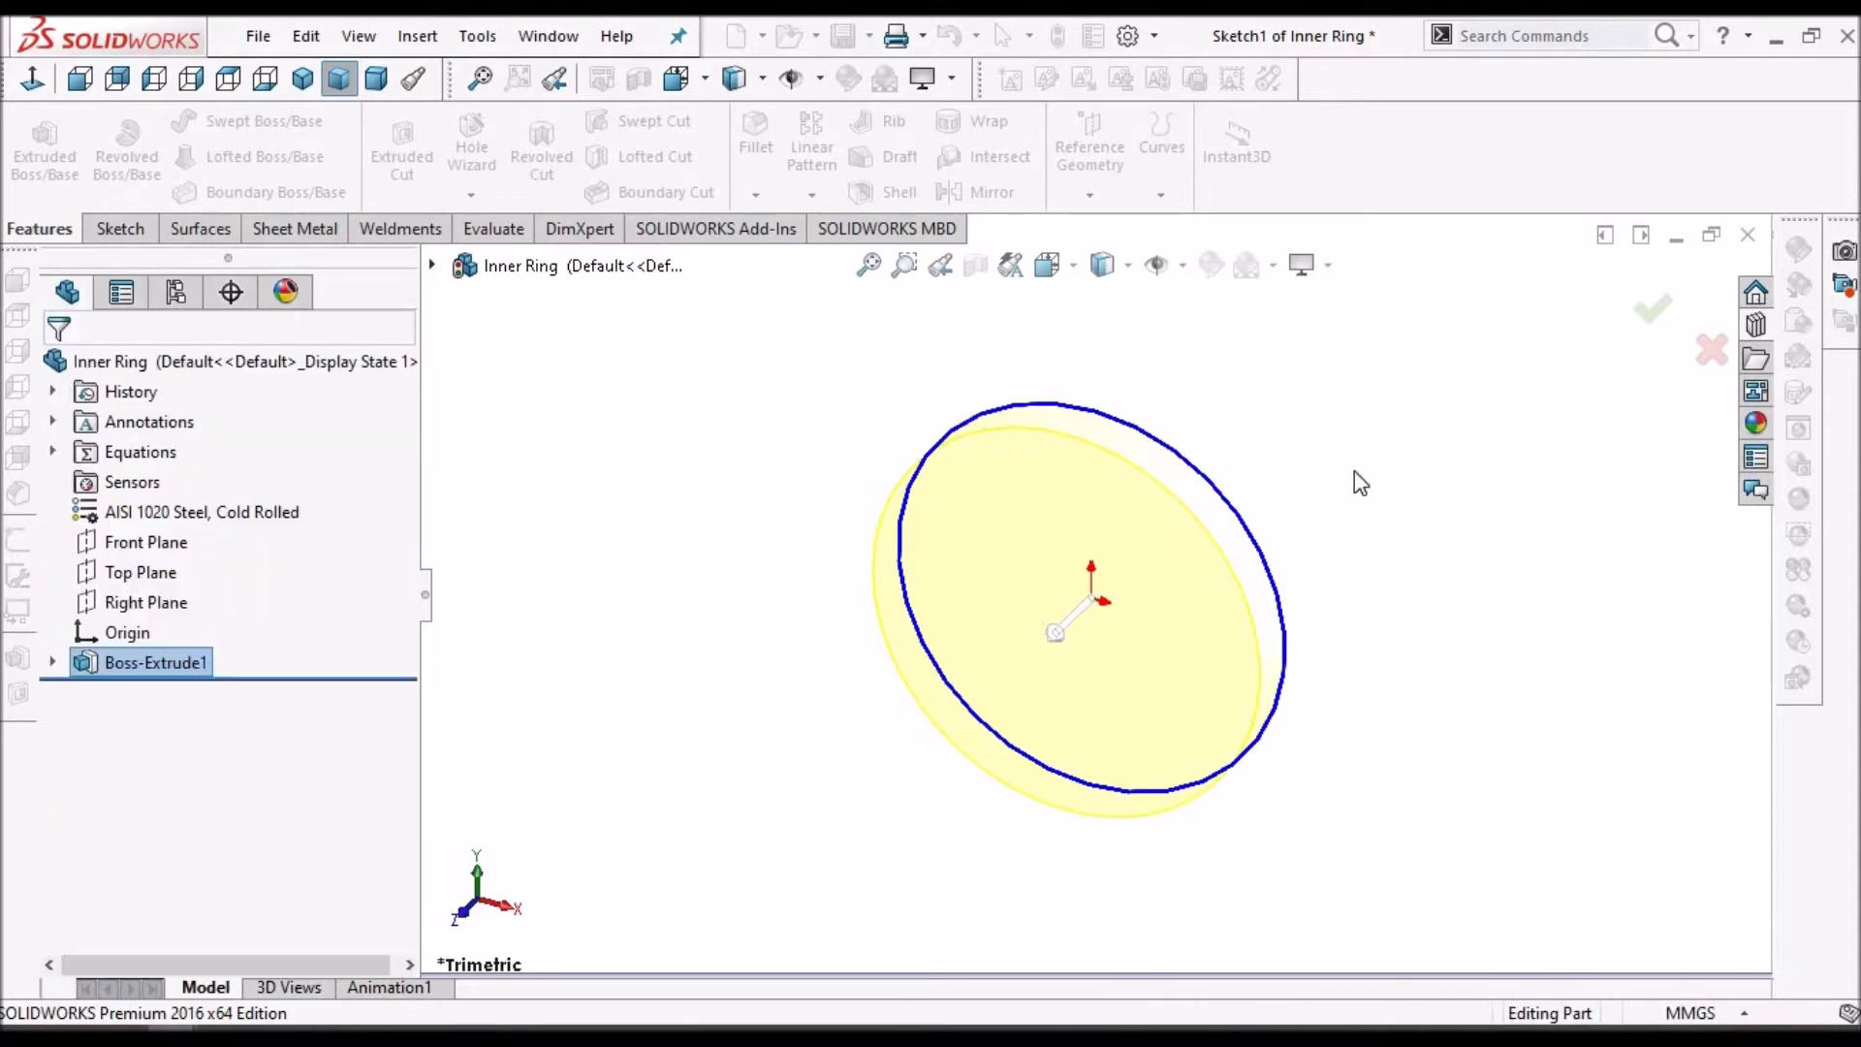
click(843, 38)
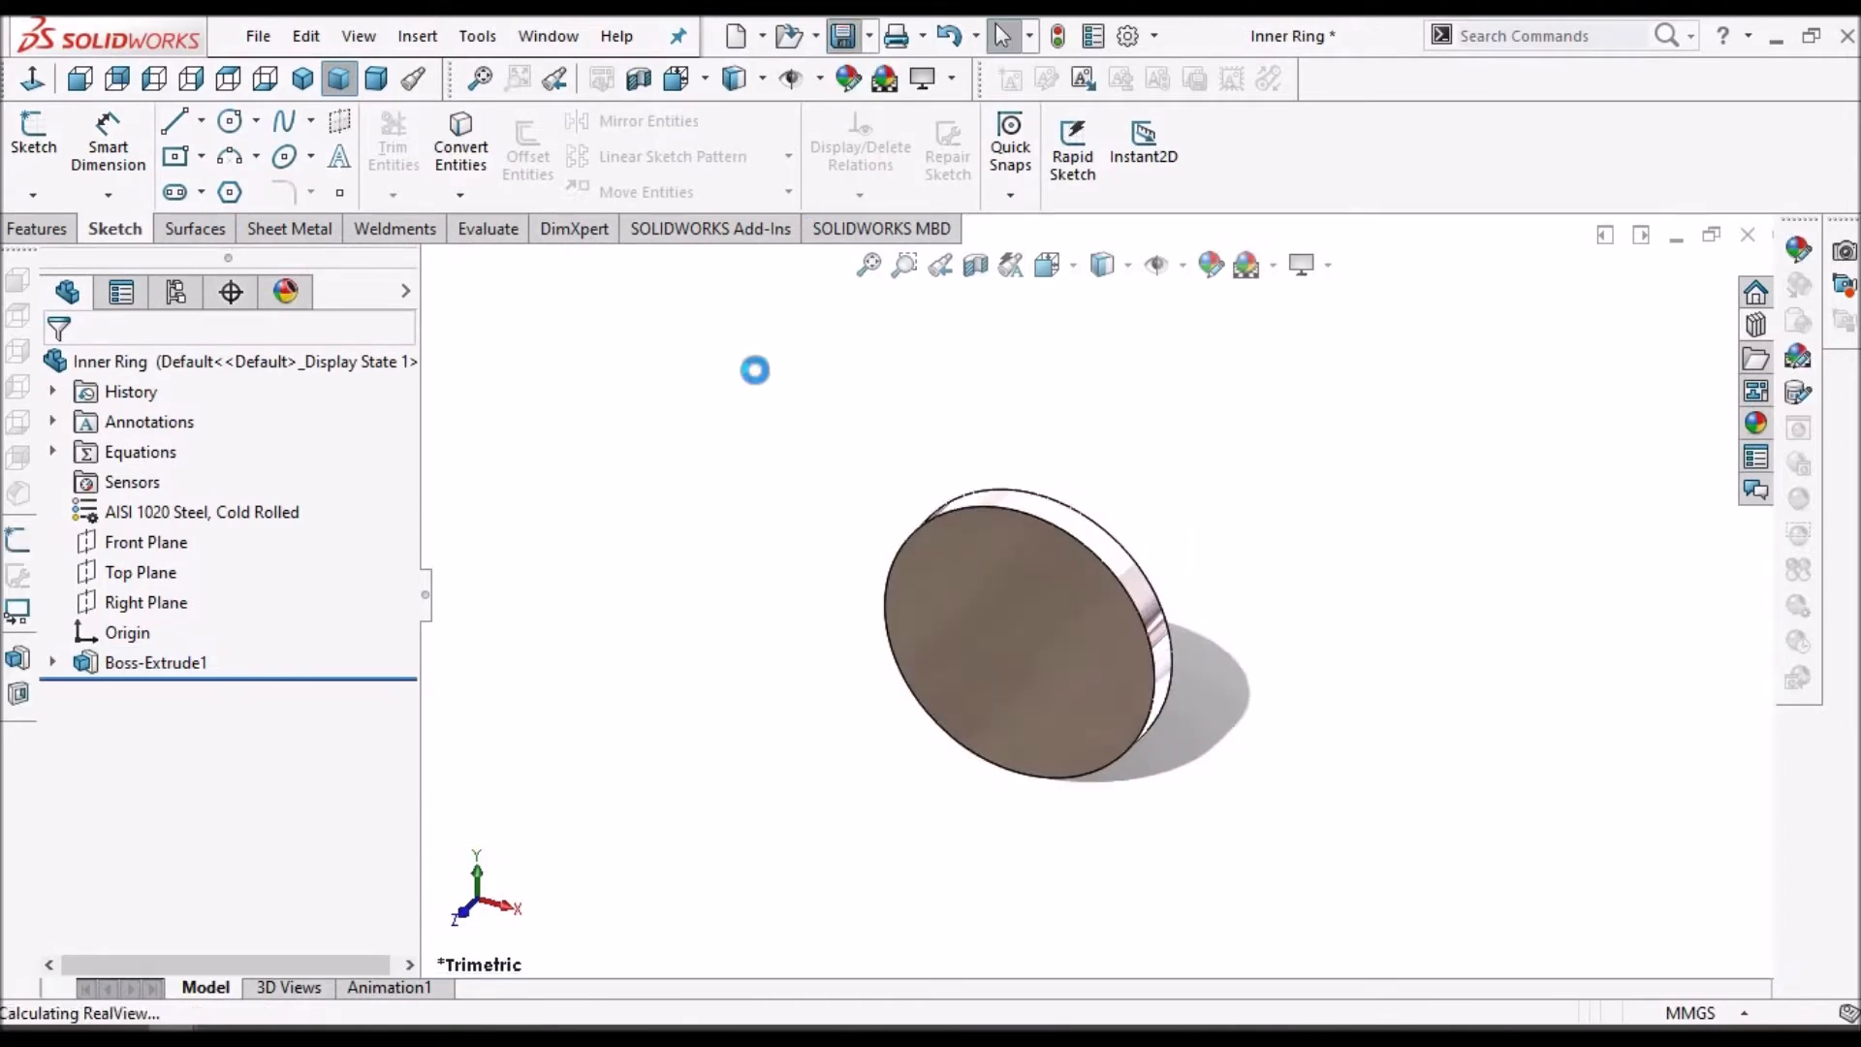
- Switch to the Assembly document and insert the Inner Ring part beside the Outer Ring
click(555, 37)
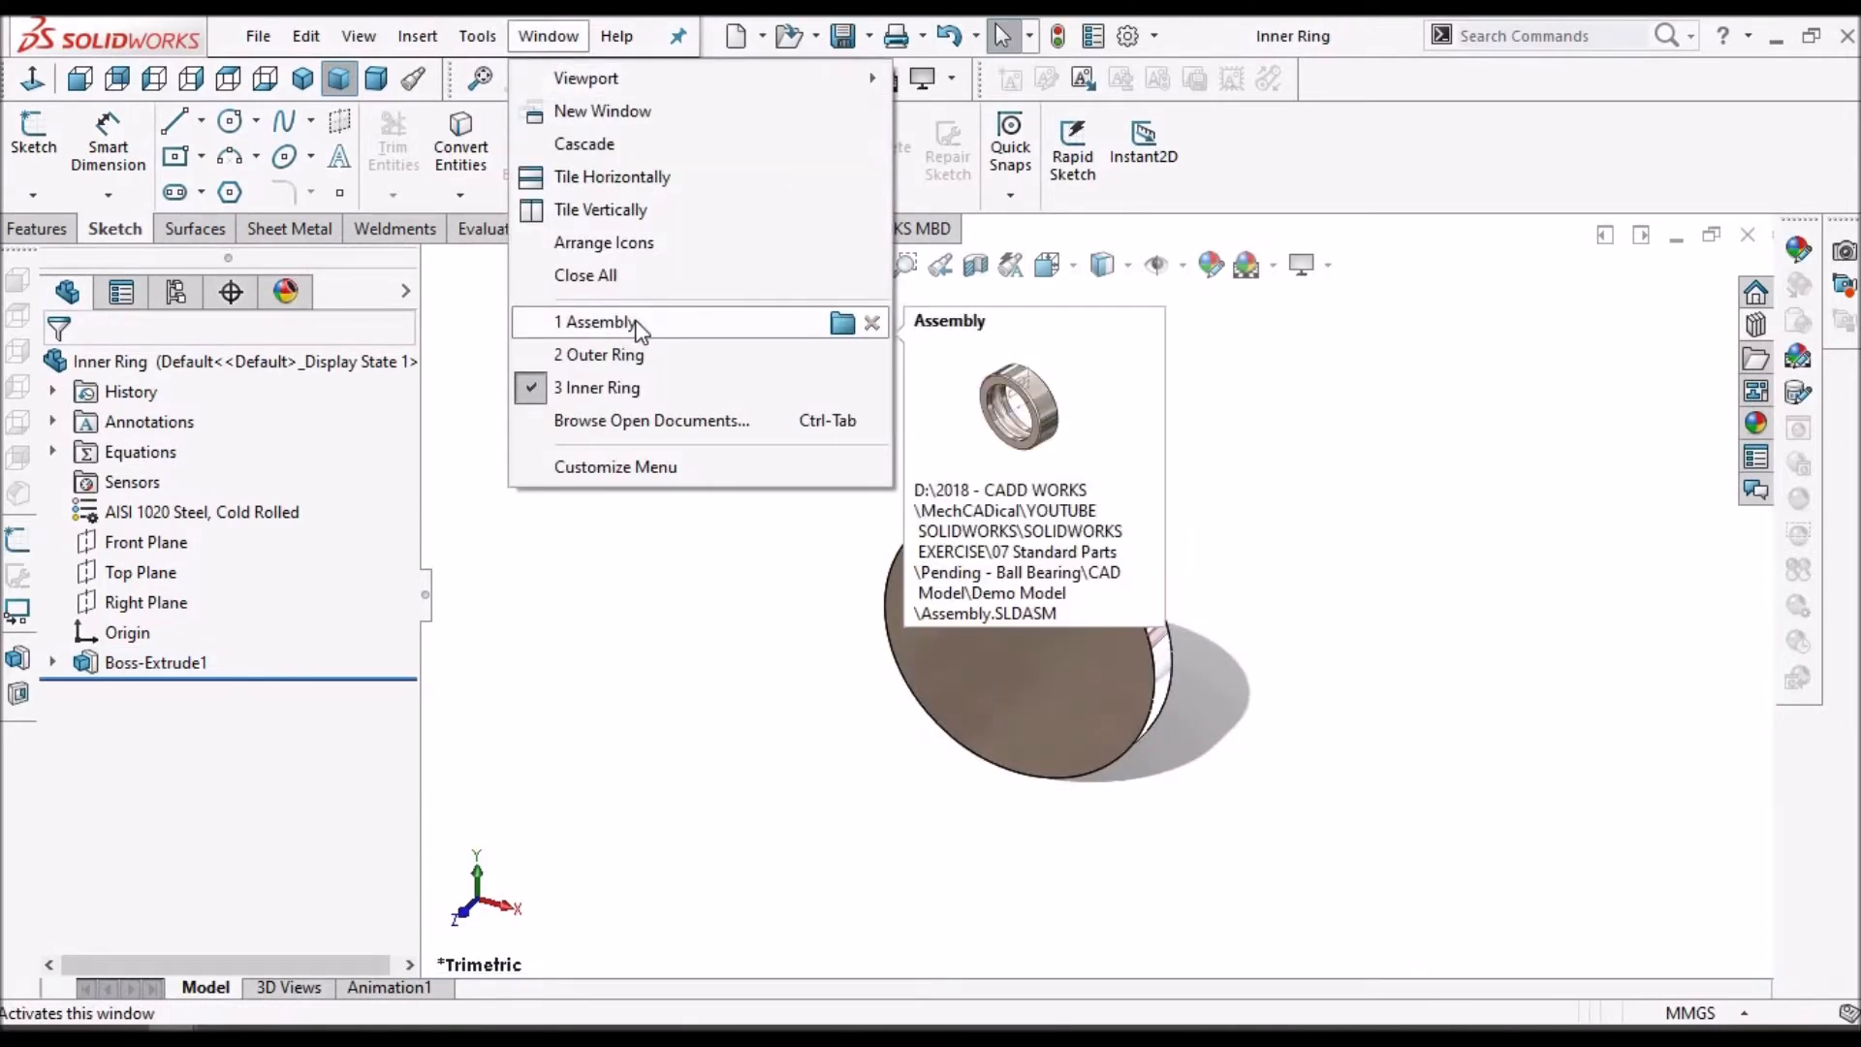
click(635, 325)
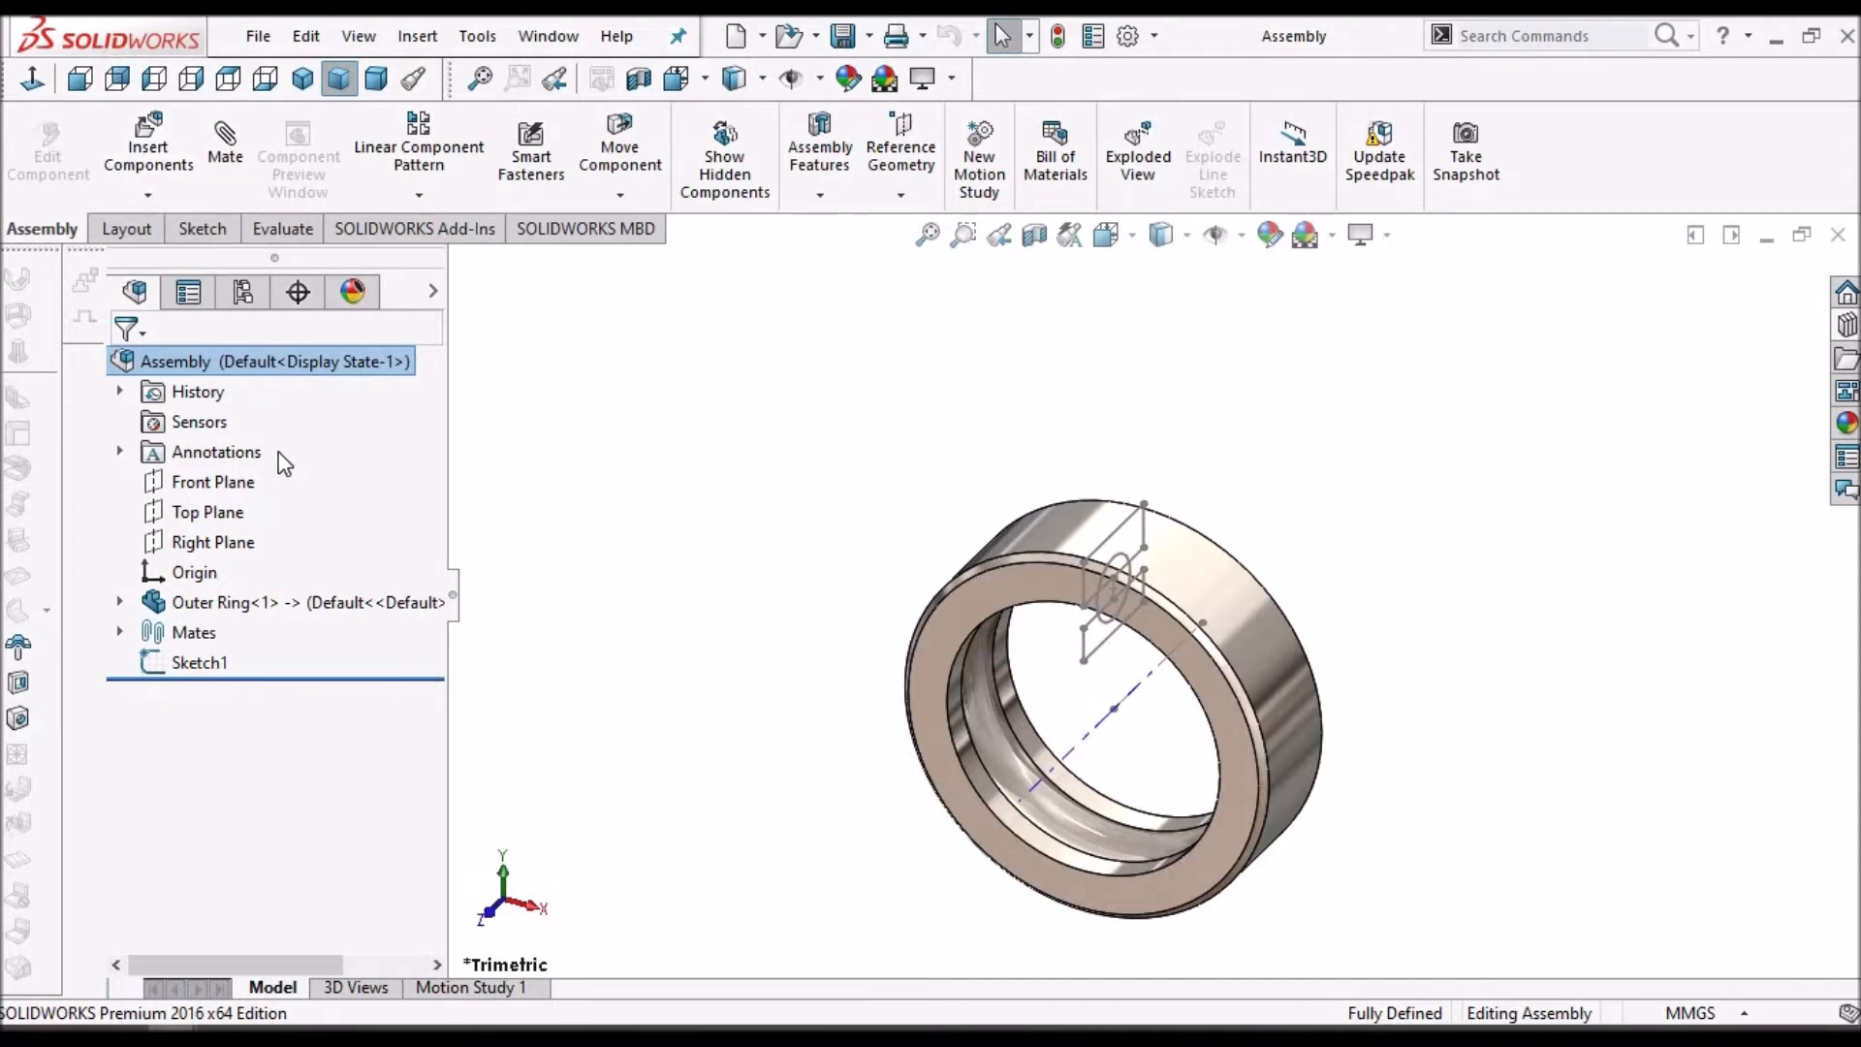
click(157, 154)
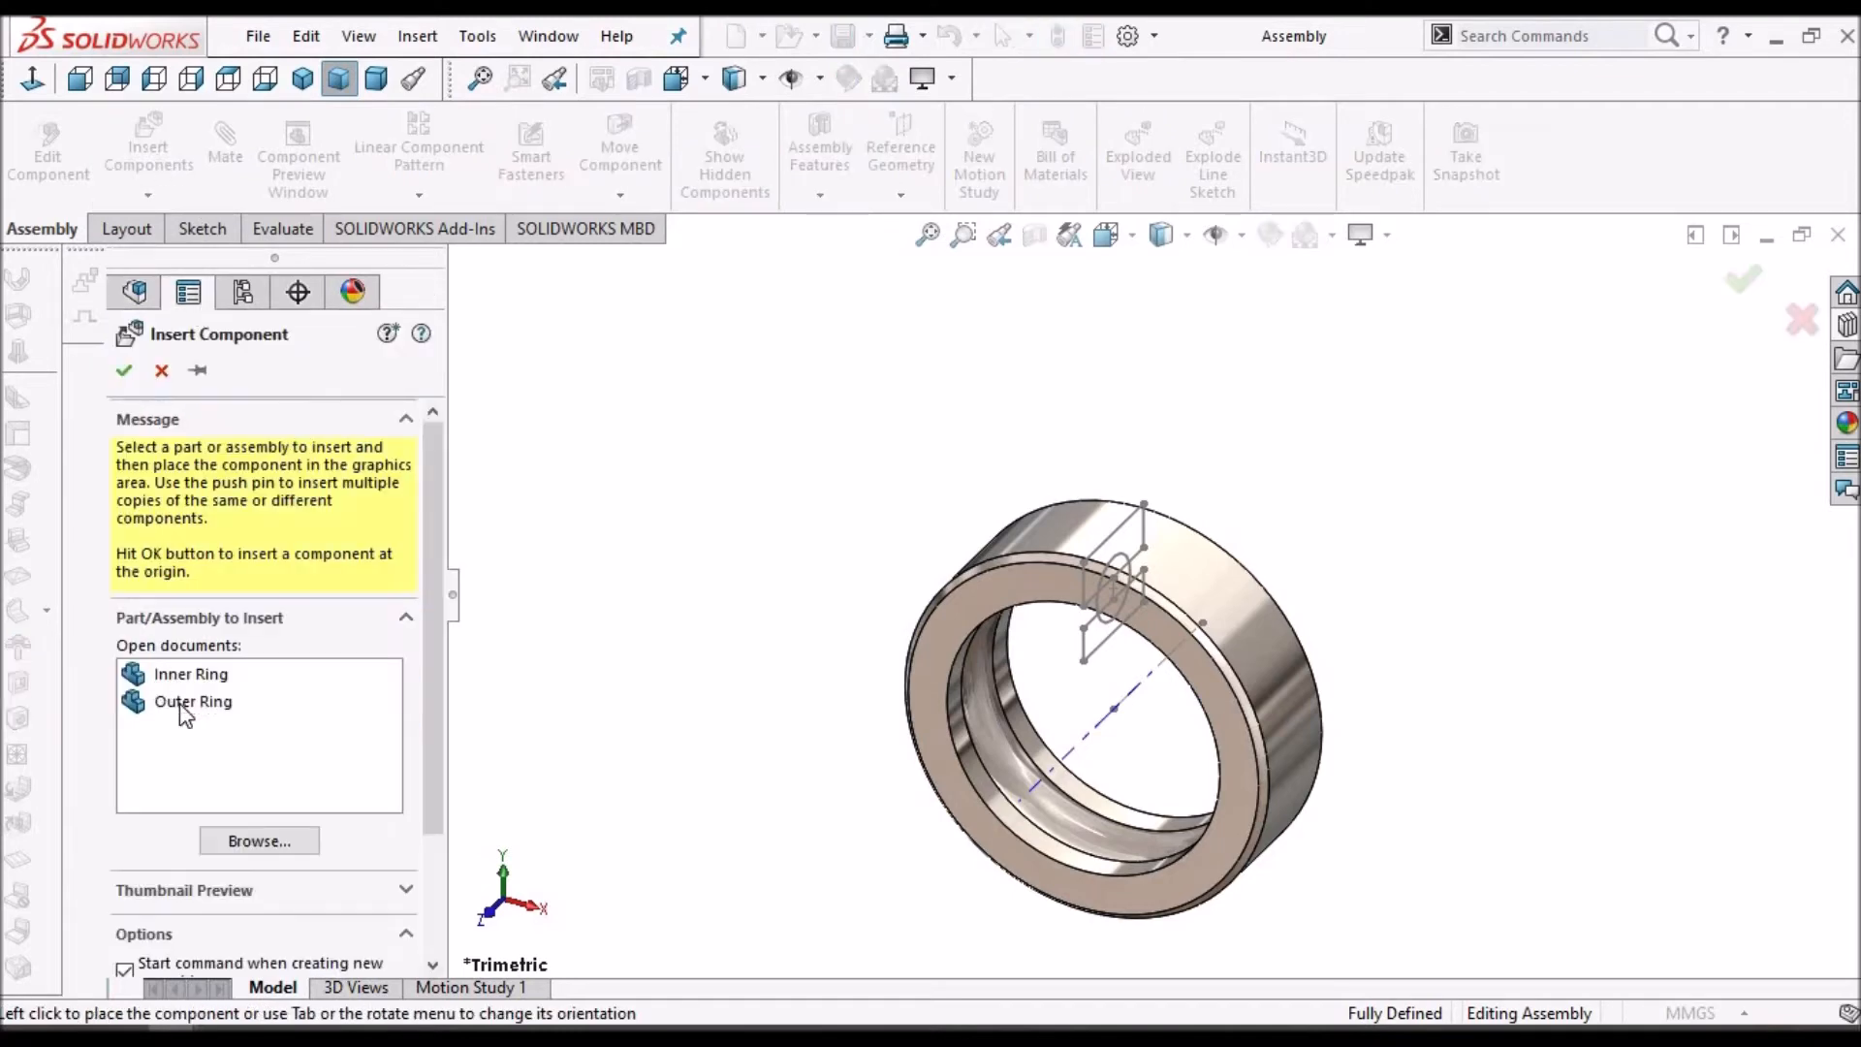
click(192, 675)
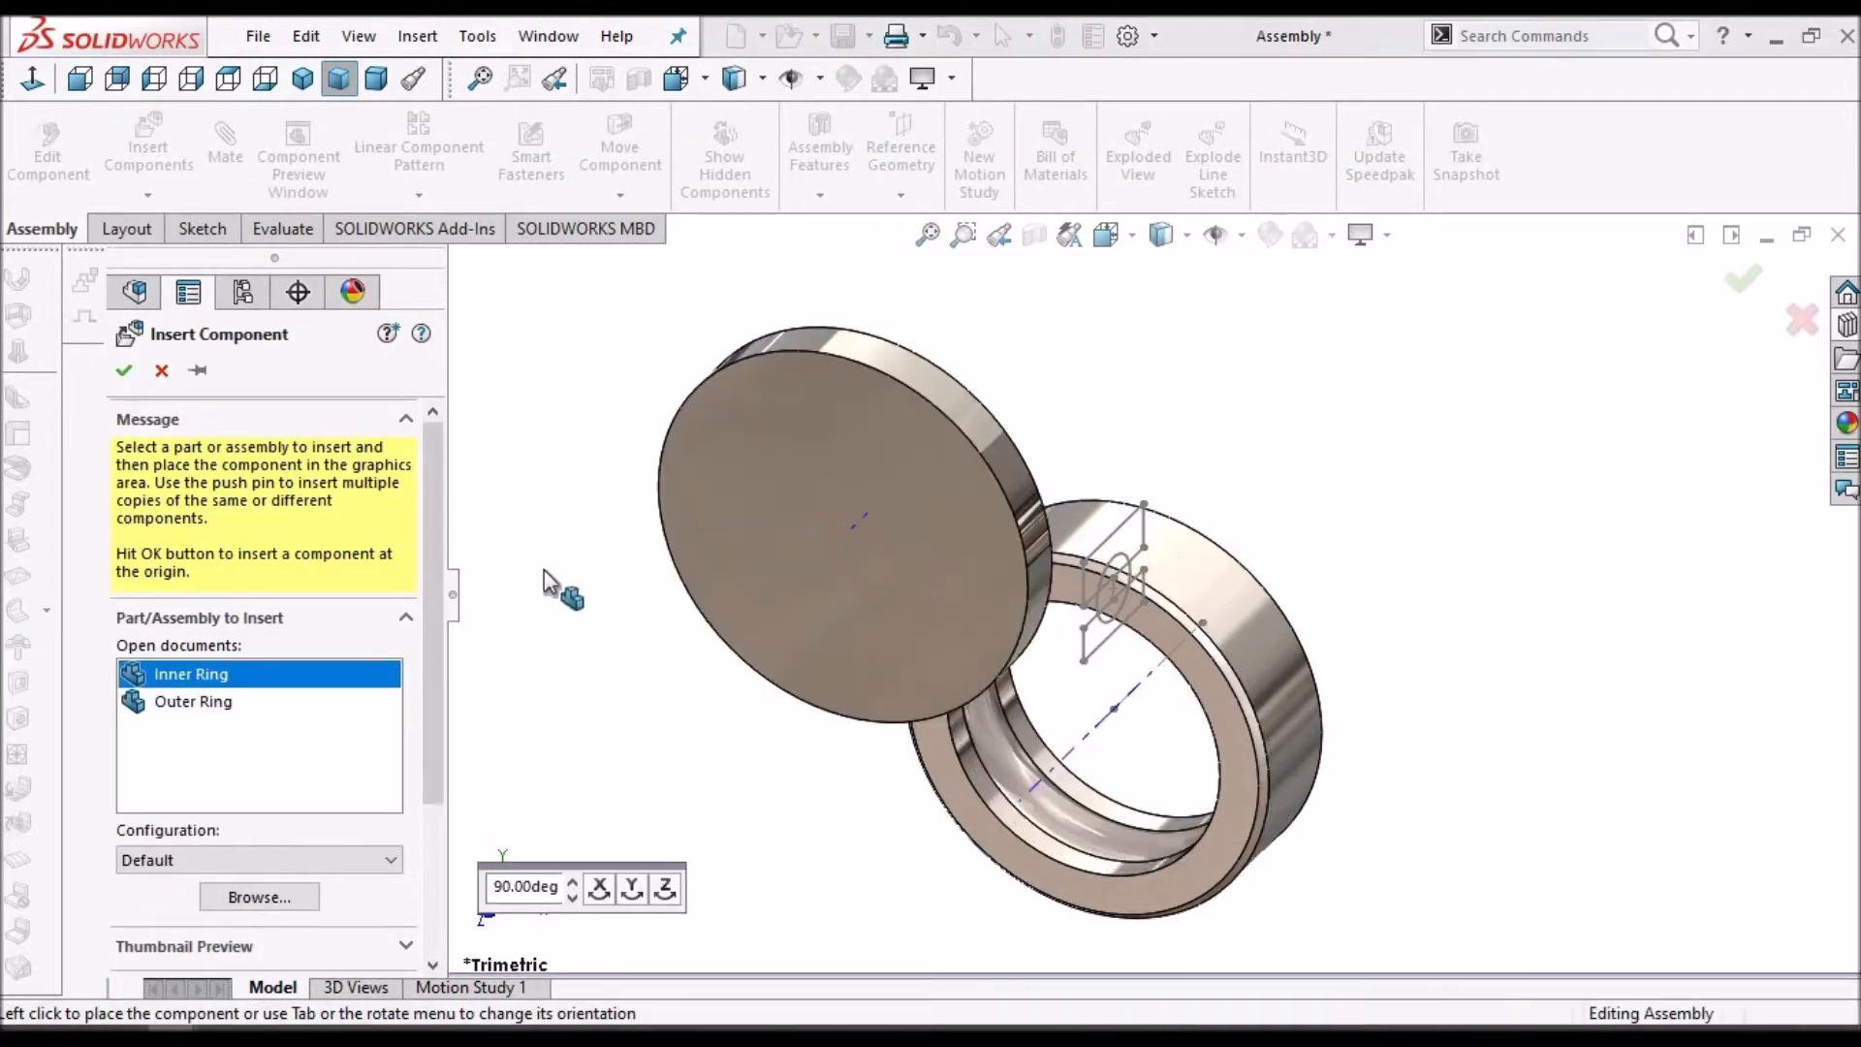
click(732, 476)
click(159, 370)
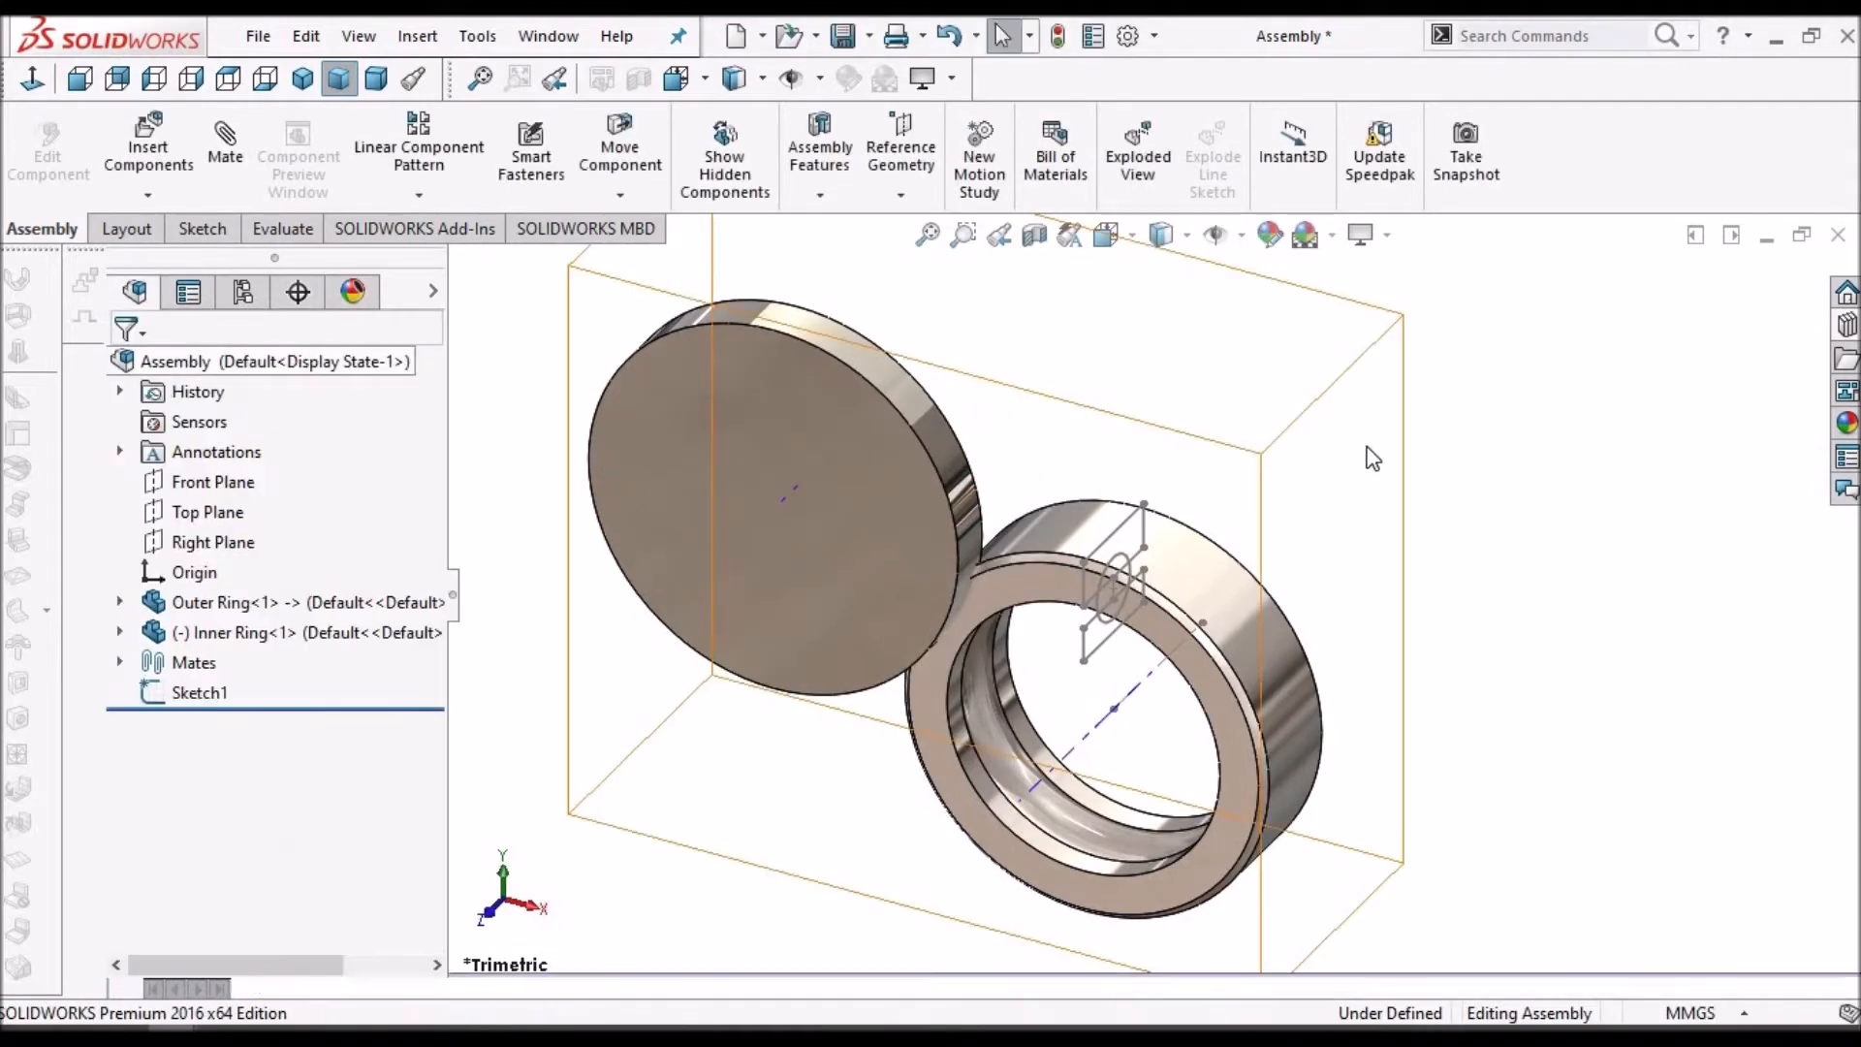
- Try to mate the Inner Ring's Front Plane coincident with the assembly's Front Plane and Top Plane, and undo the mate
scroll(1267, 463, up, 2)
scroll(911, 543, down, 2)
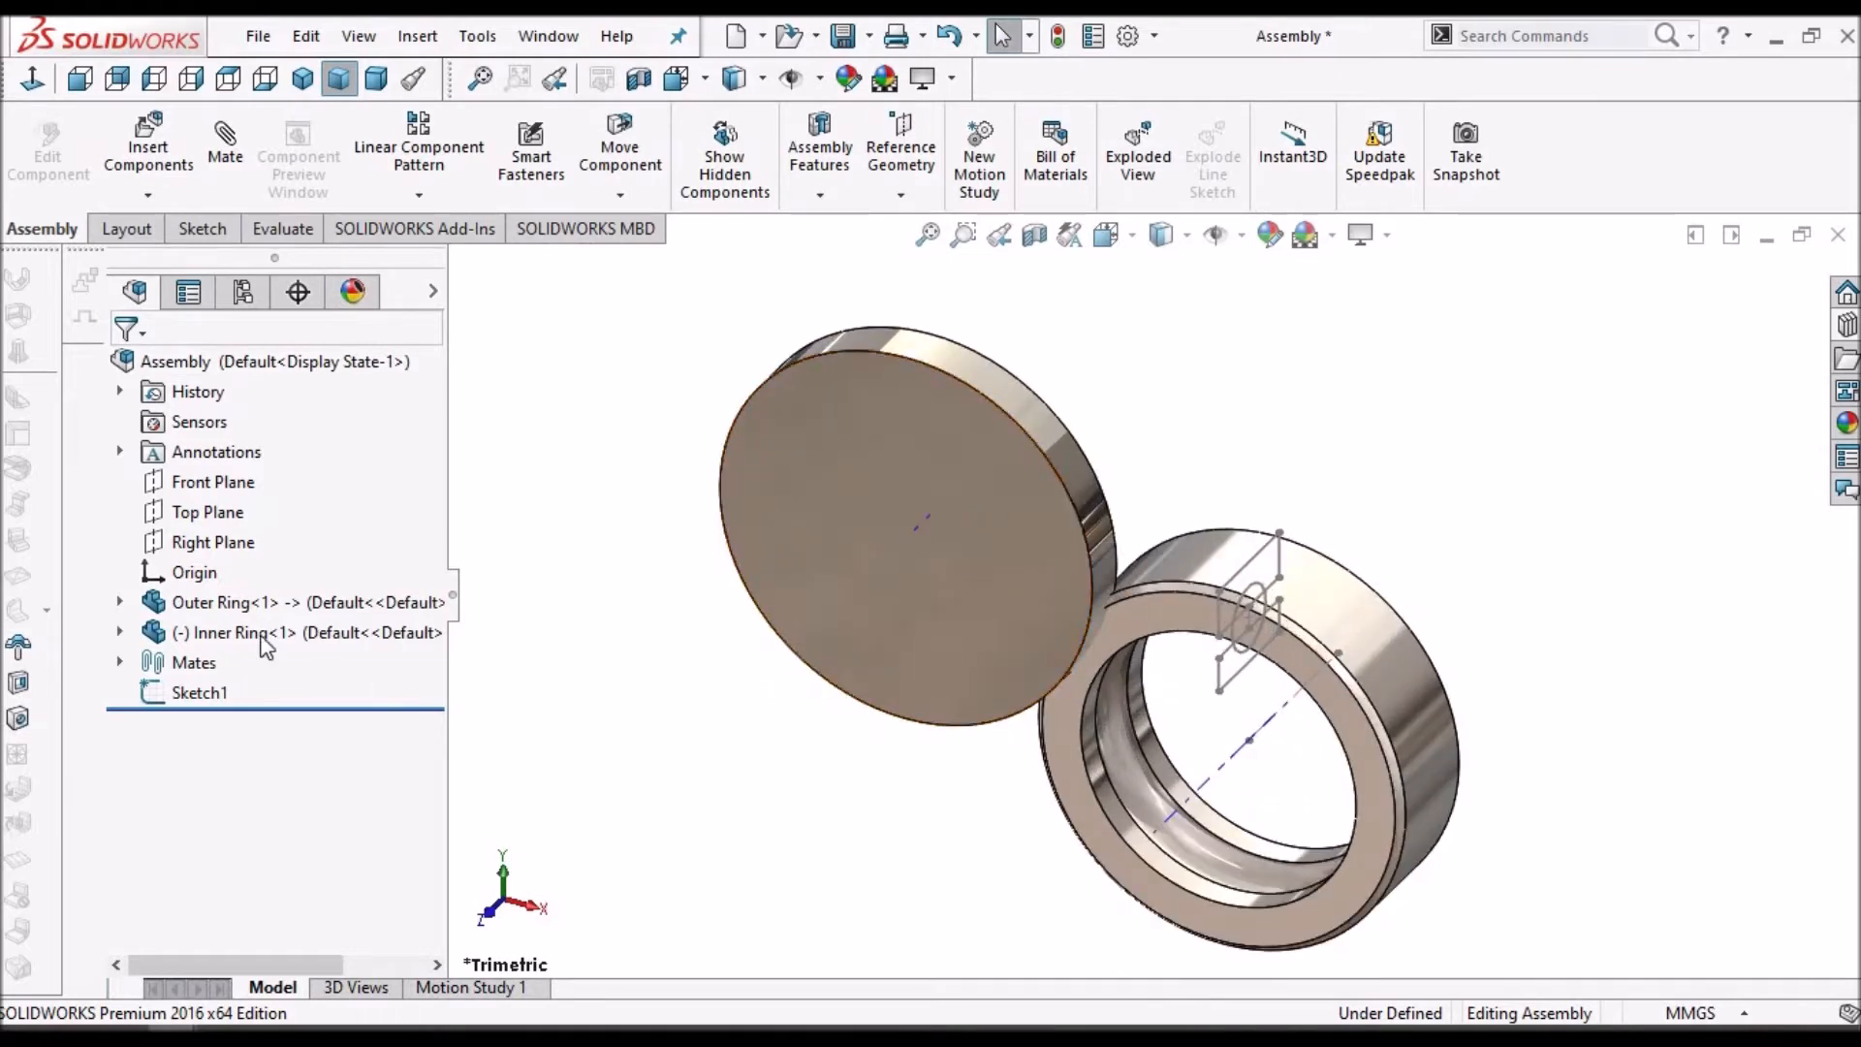
click(121, 632)
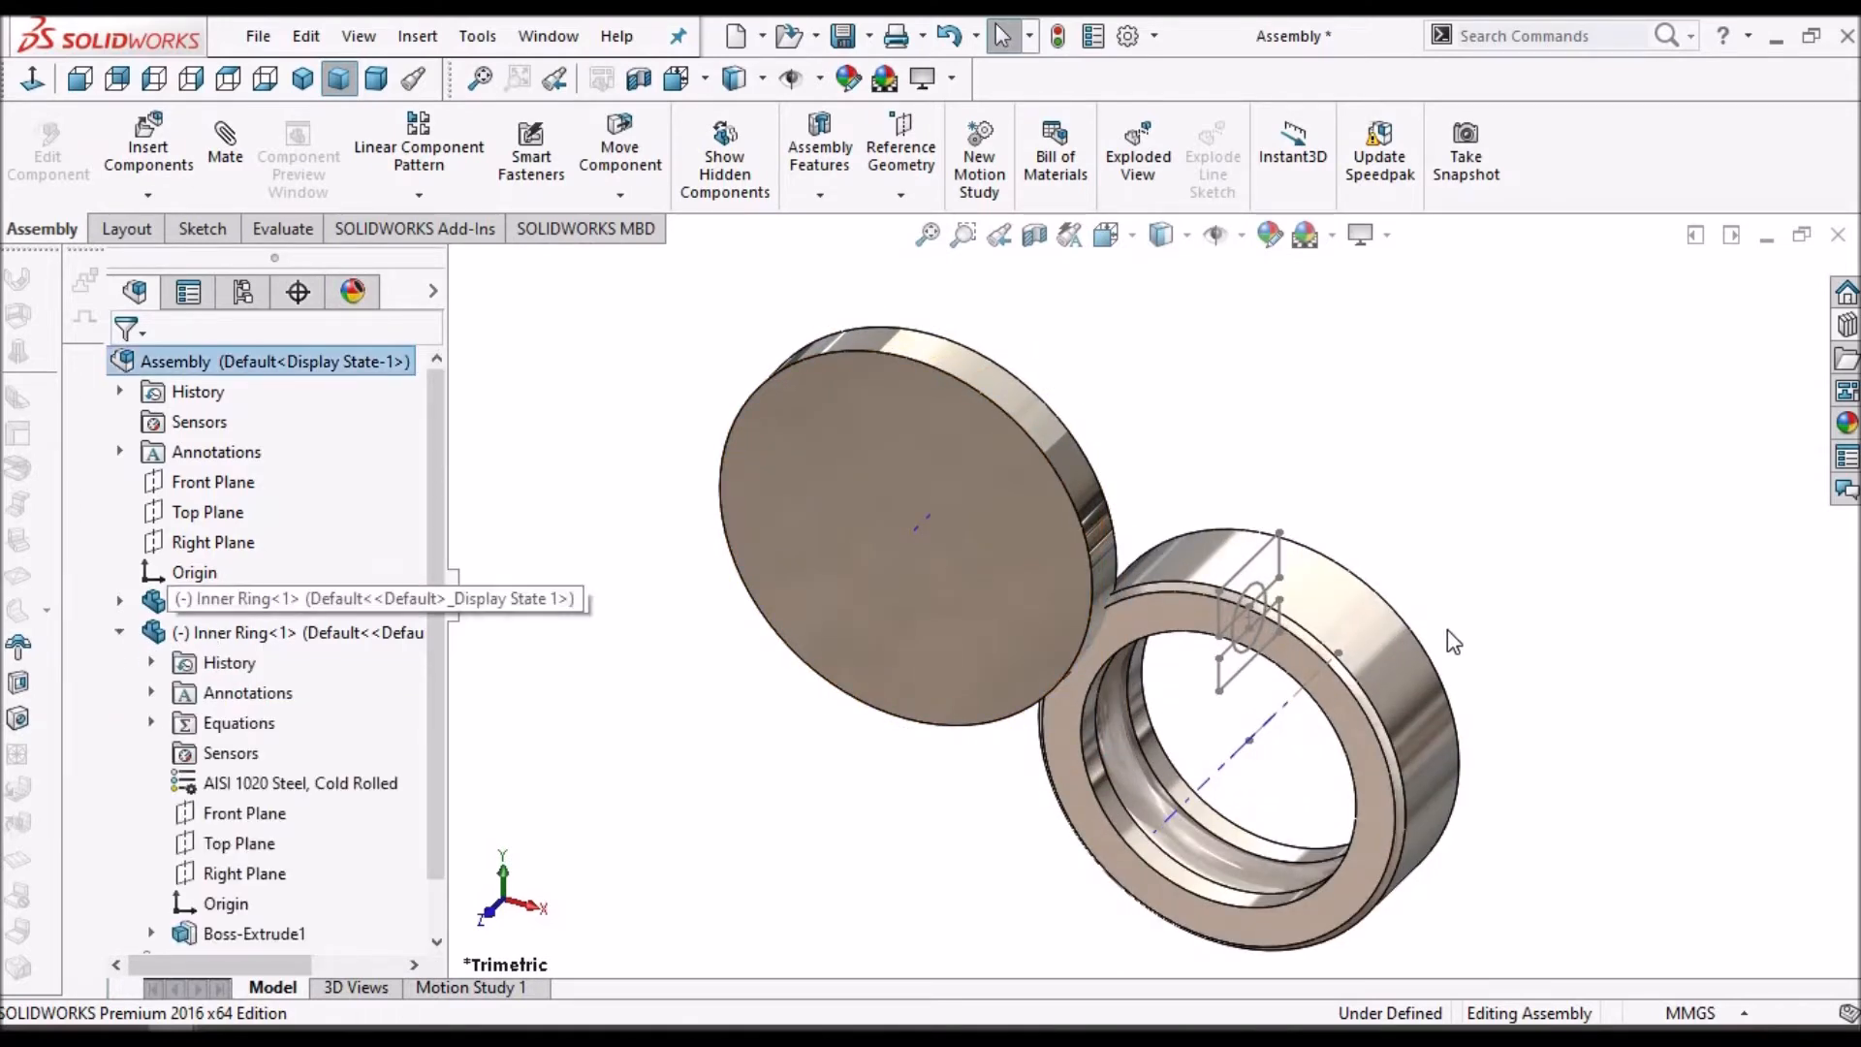
scroll(1149, 601, up, 2)
click(223, 483)
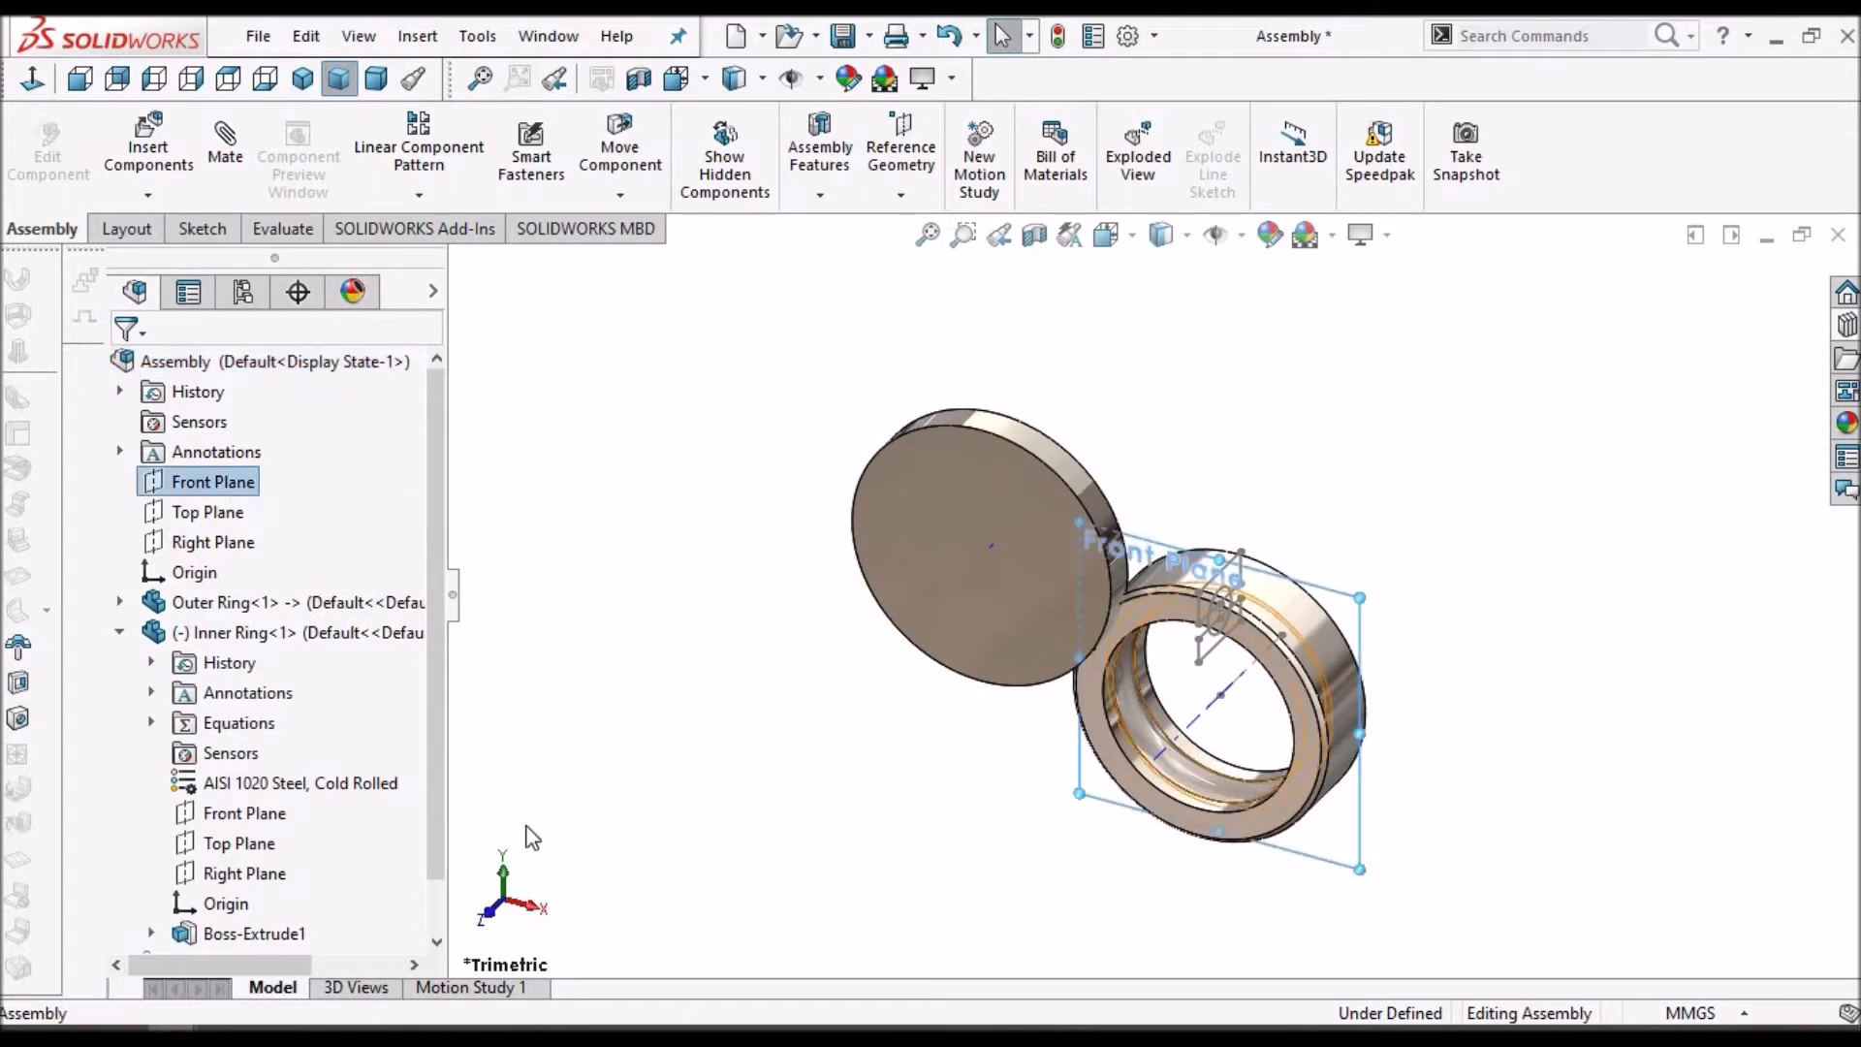
ctrl+click(249, 815)
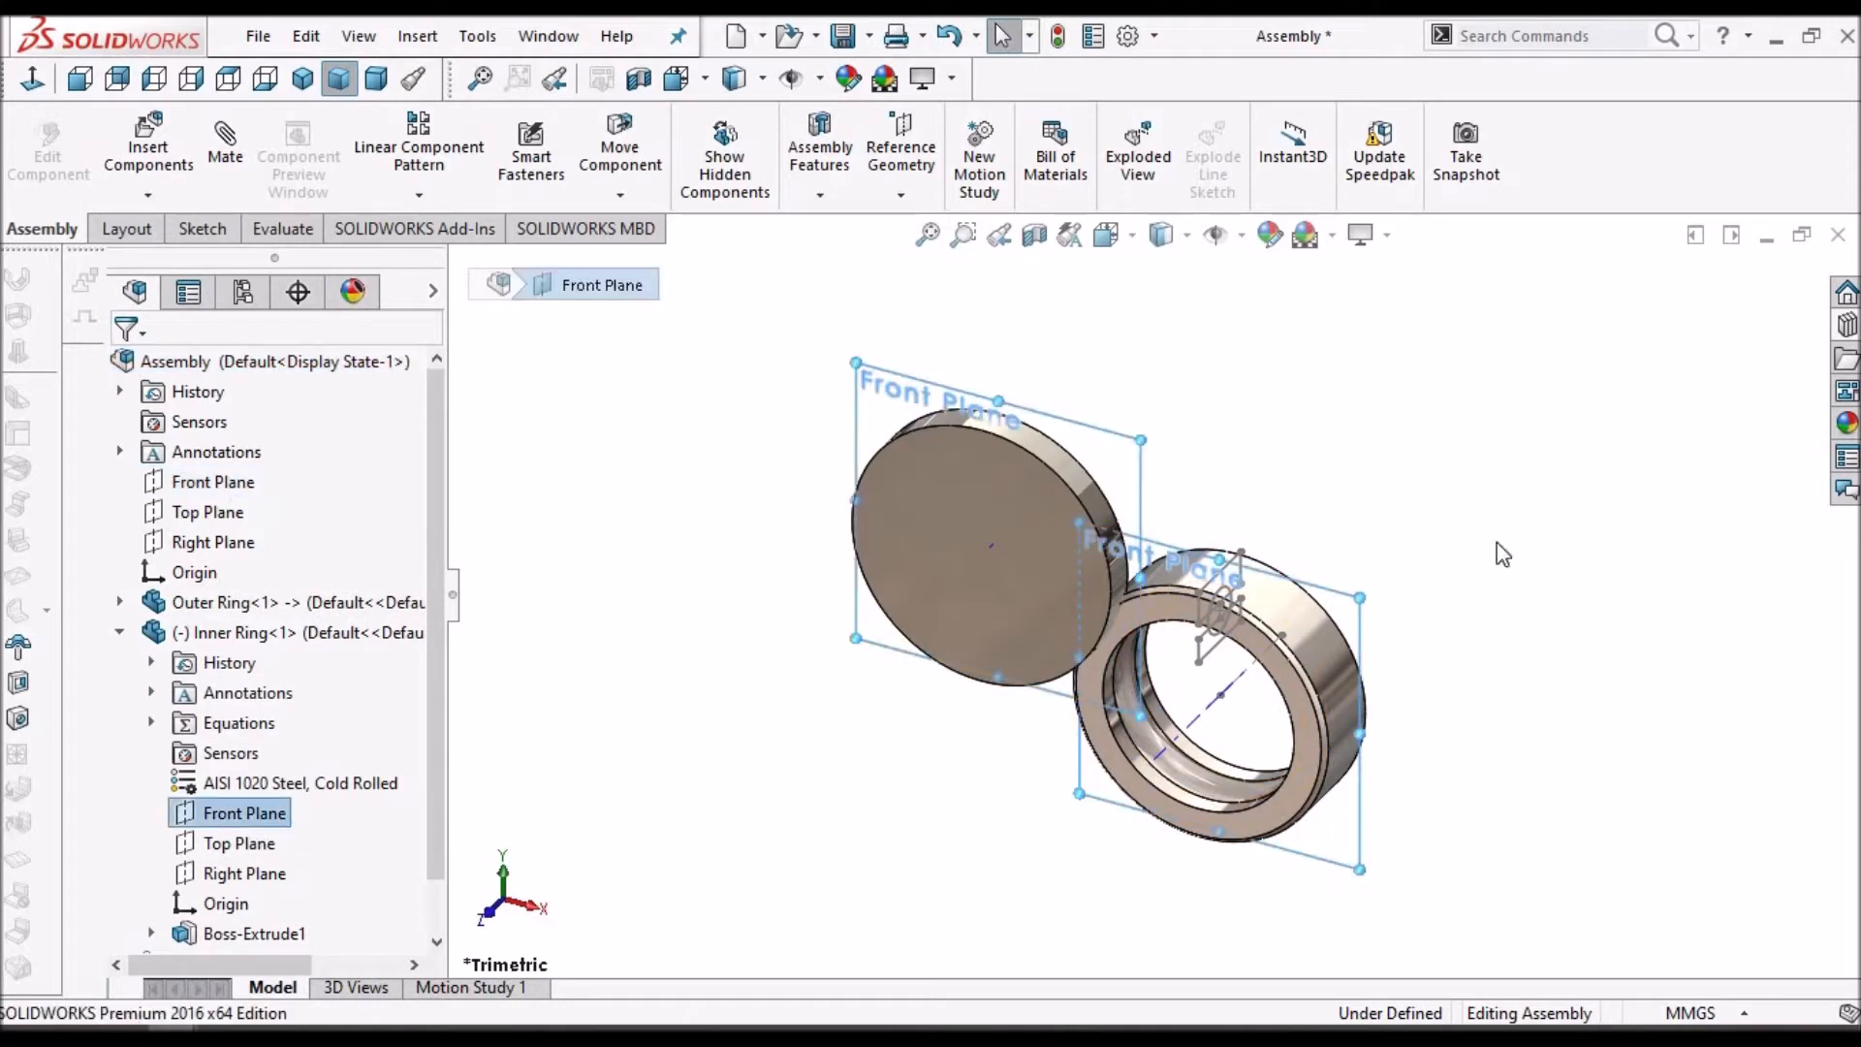
click(230, 163)
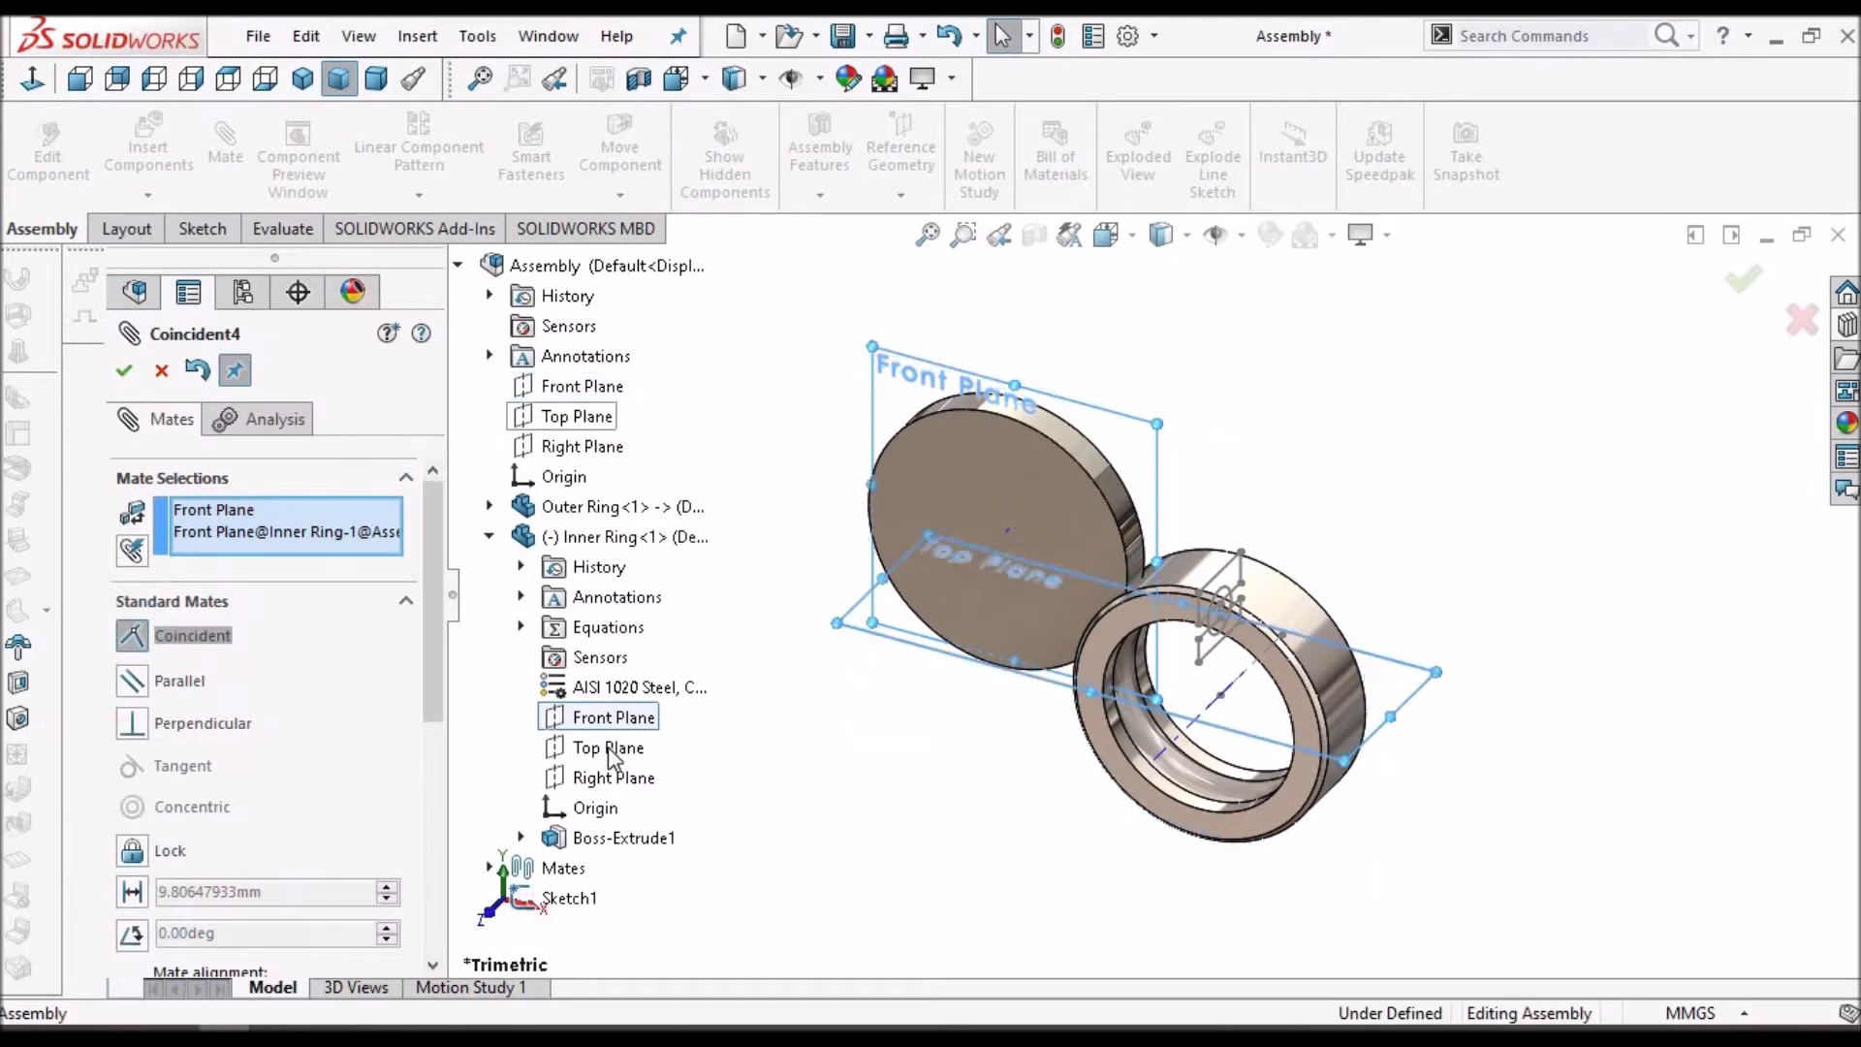
click(601, 753)
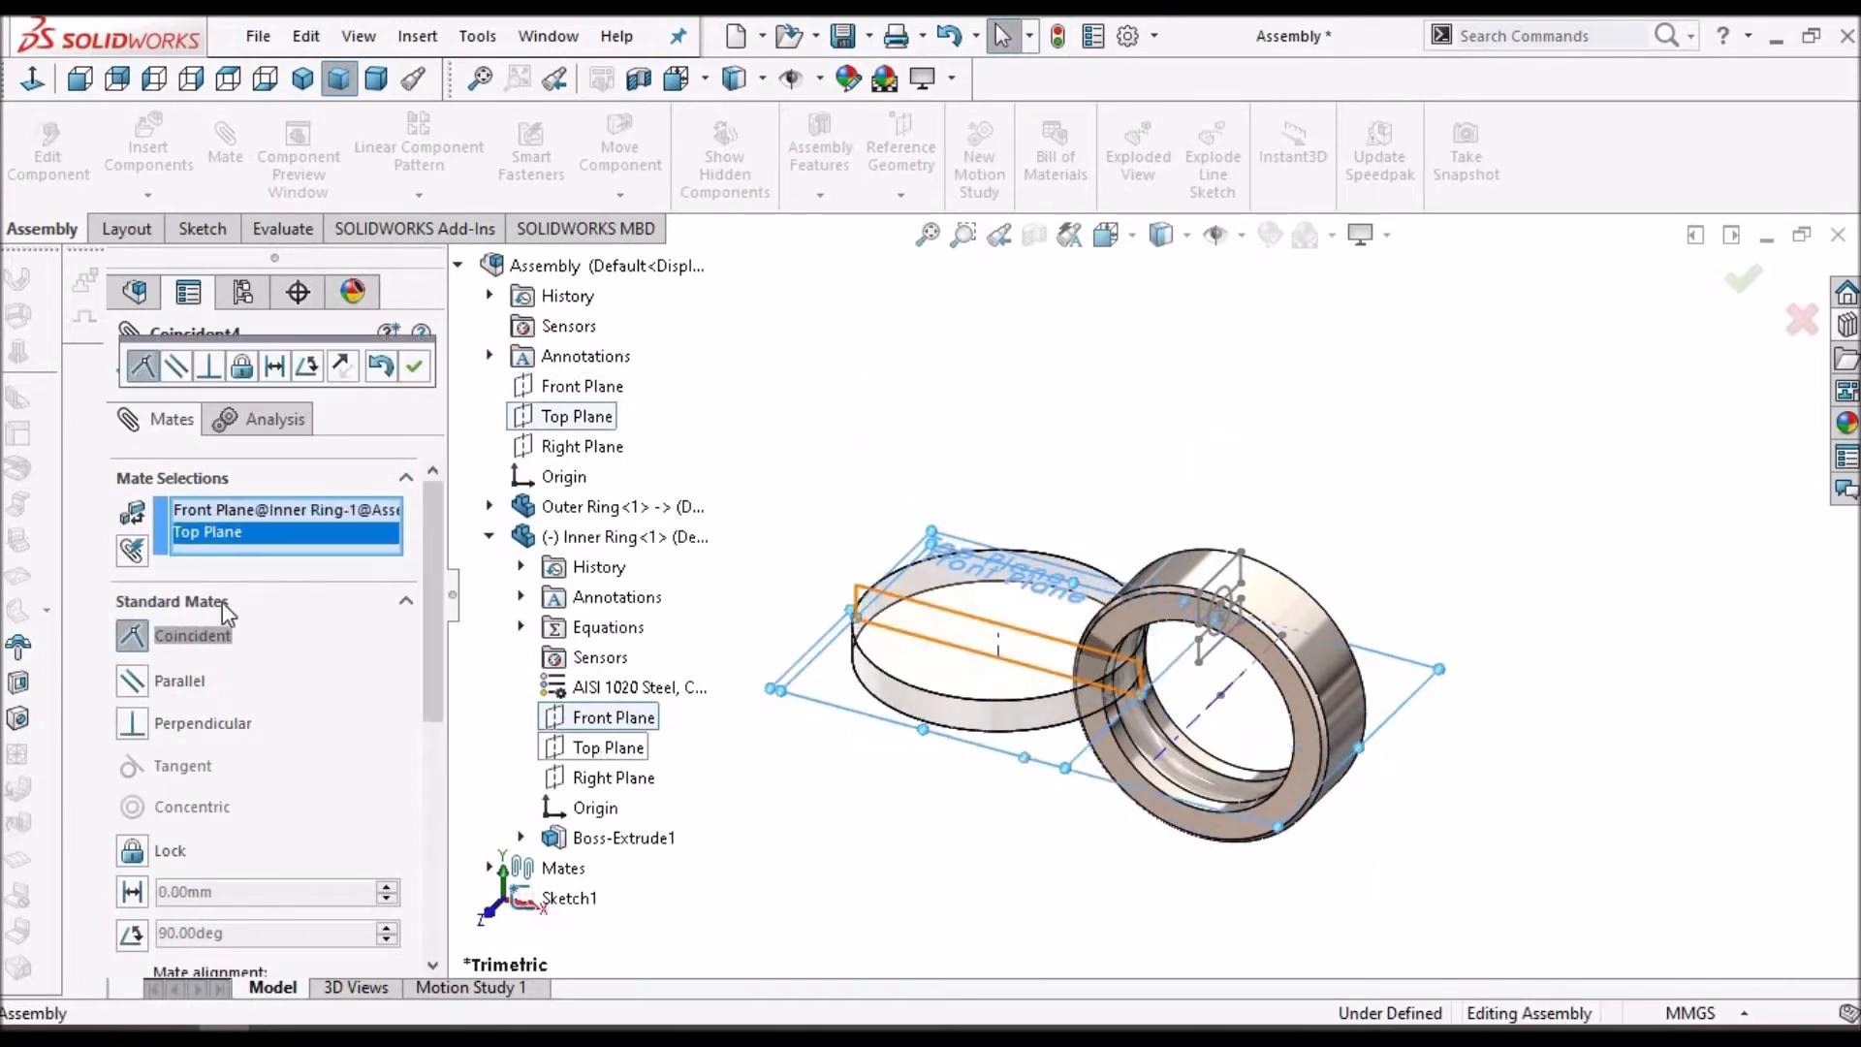
click(380, 366)
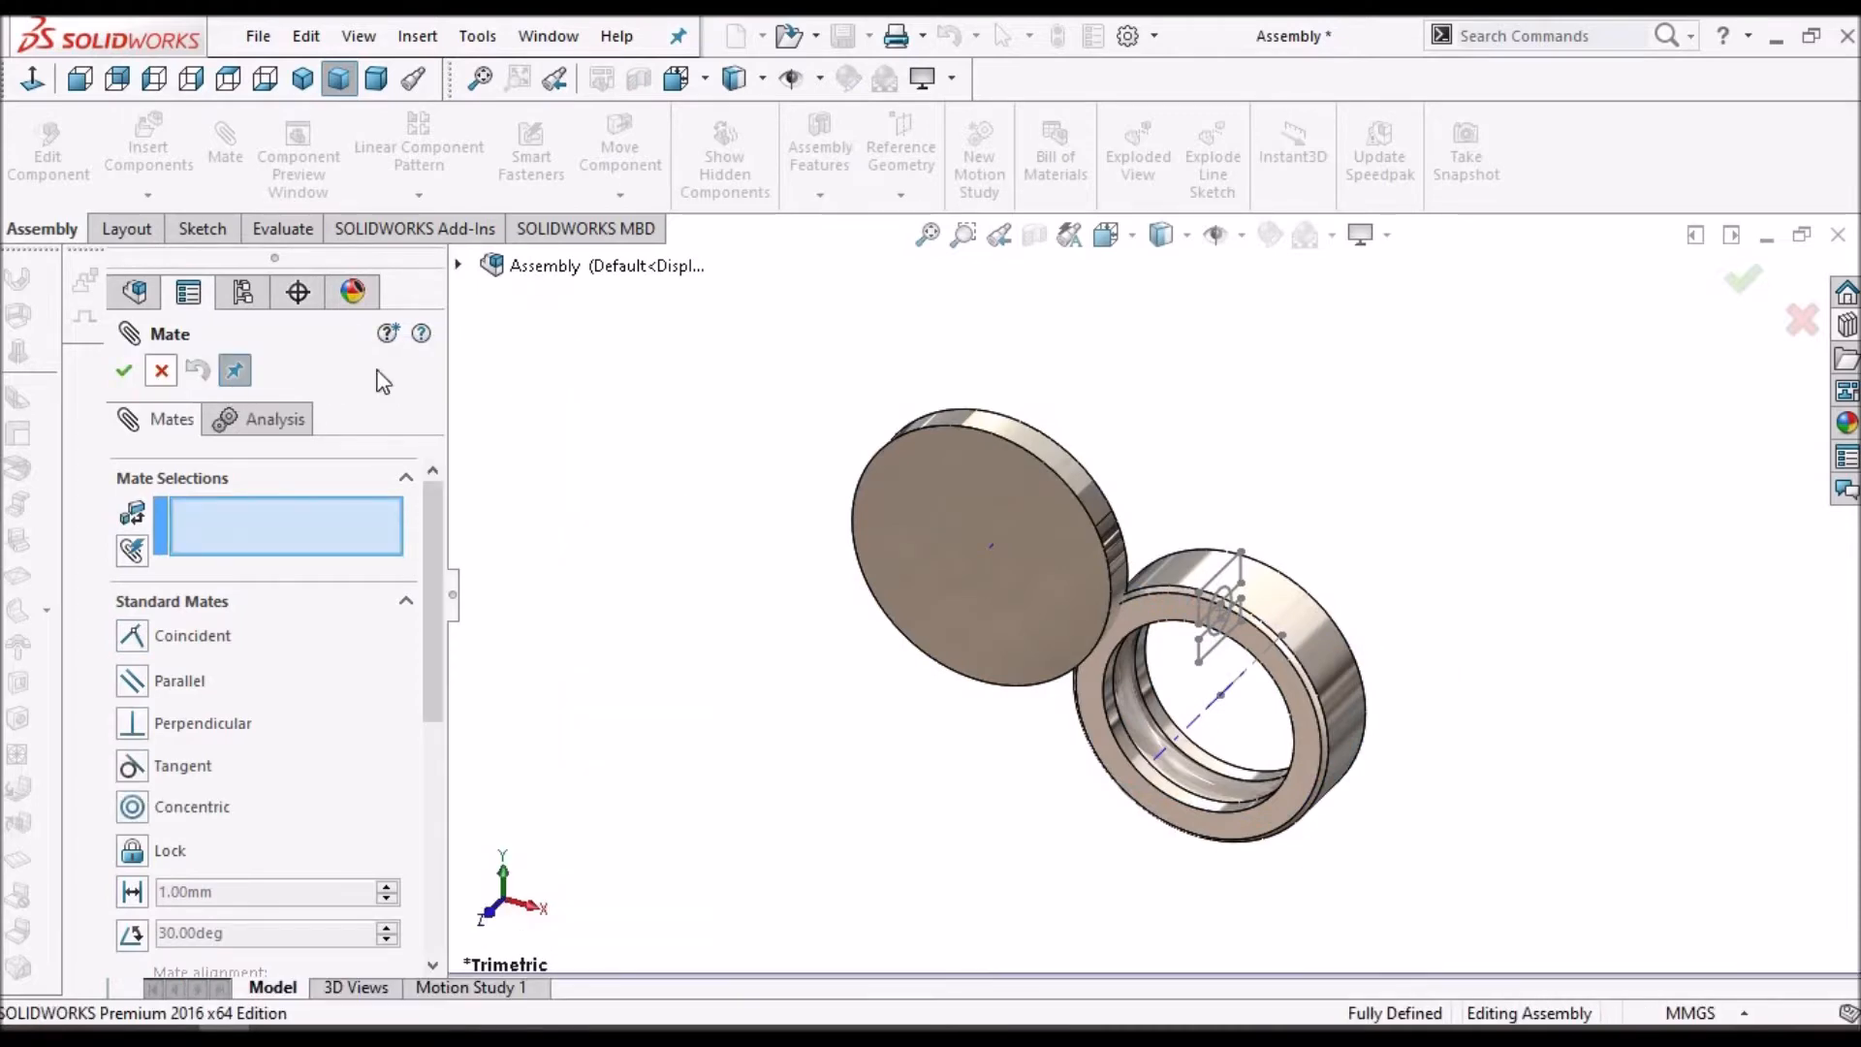
- Mate the Inner Ring's Front Plane coincident with the assembly's Front Plane
key(Escape)
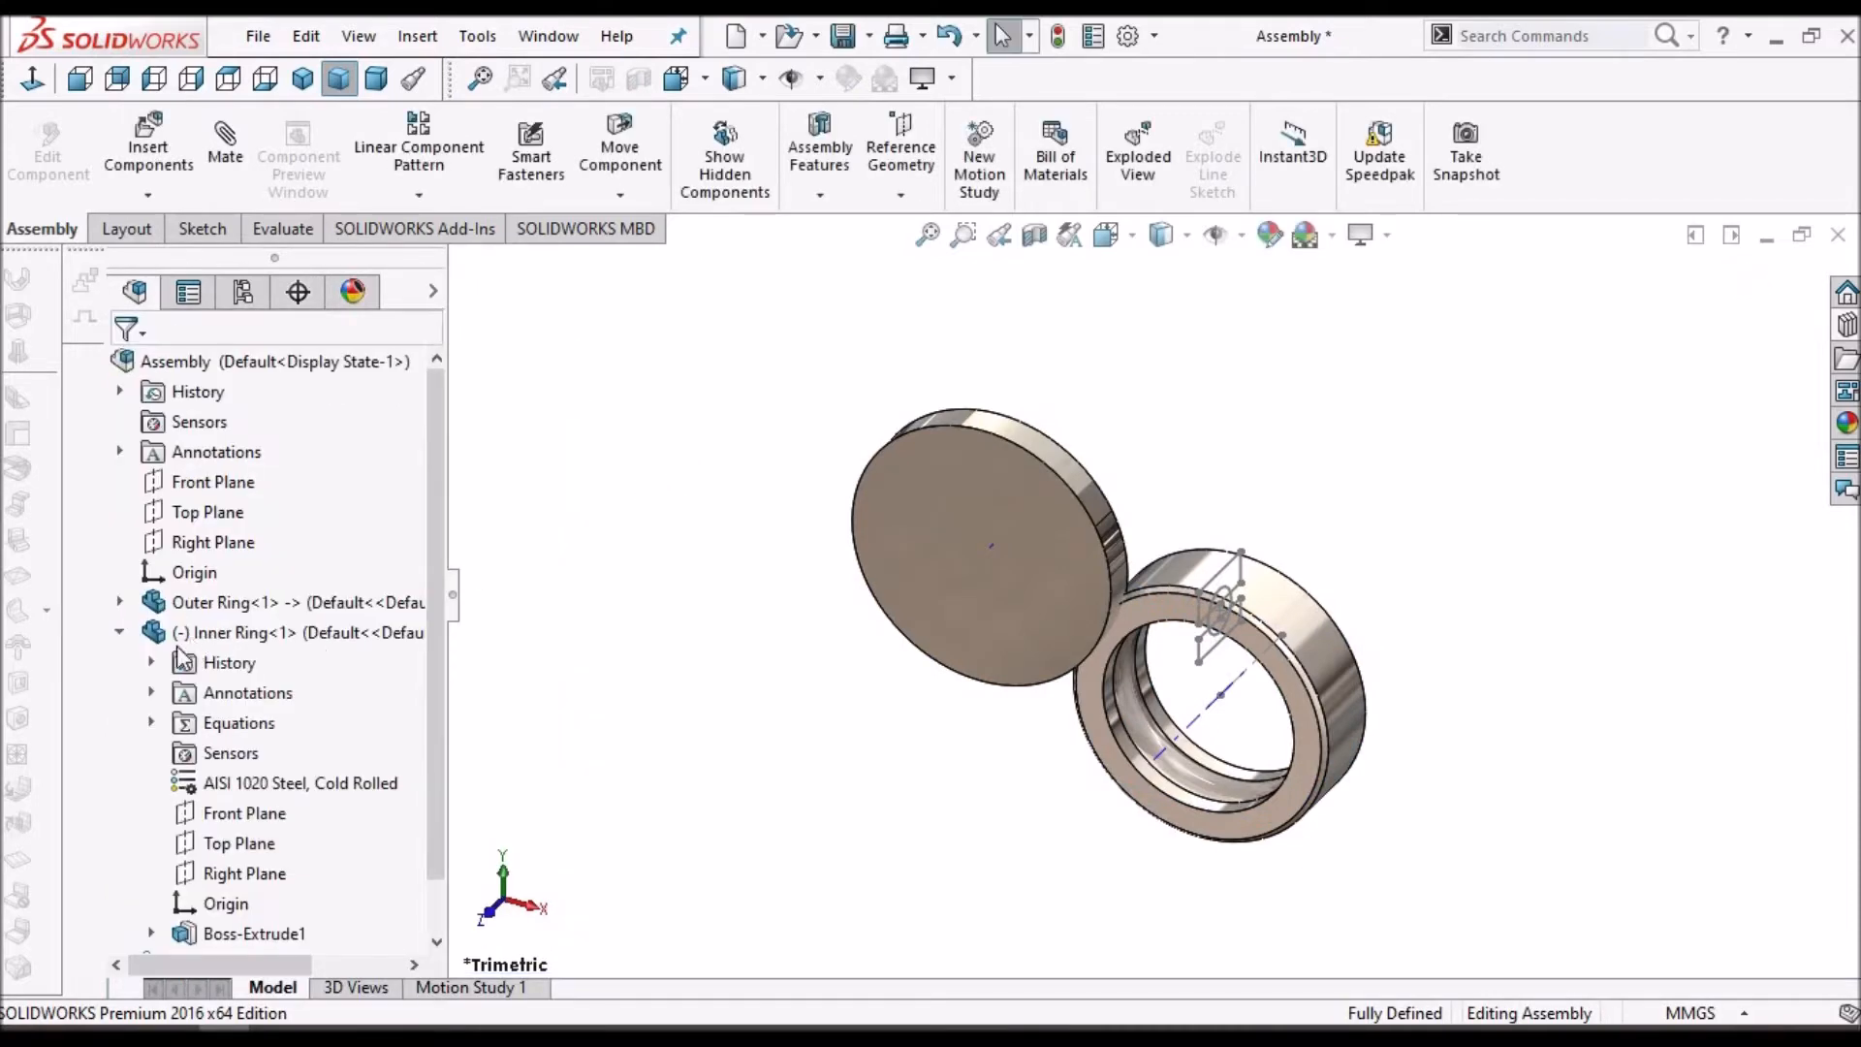
click(124, 635)
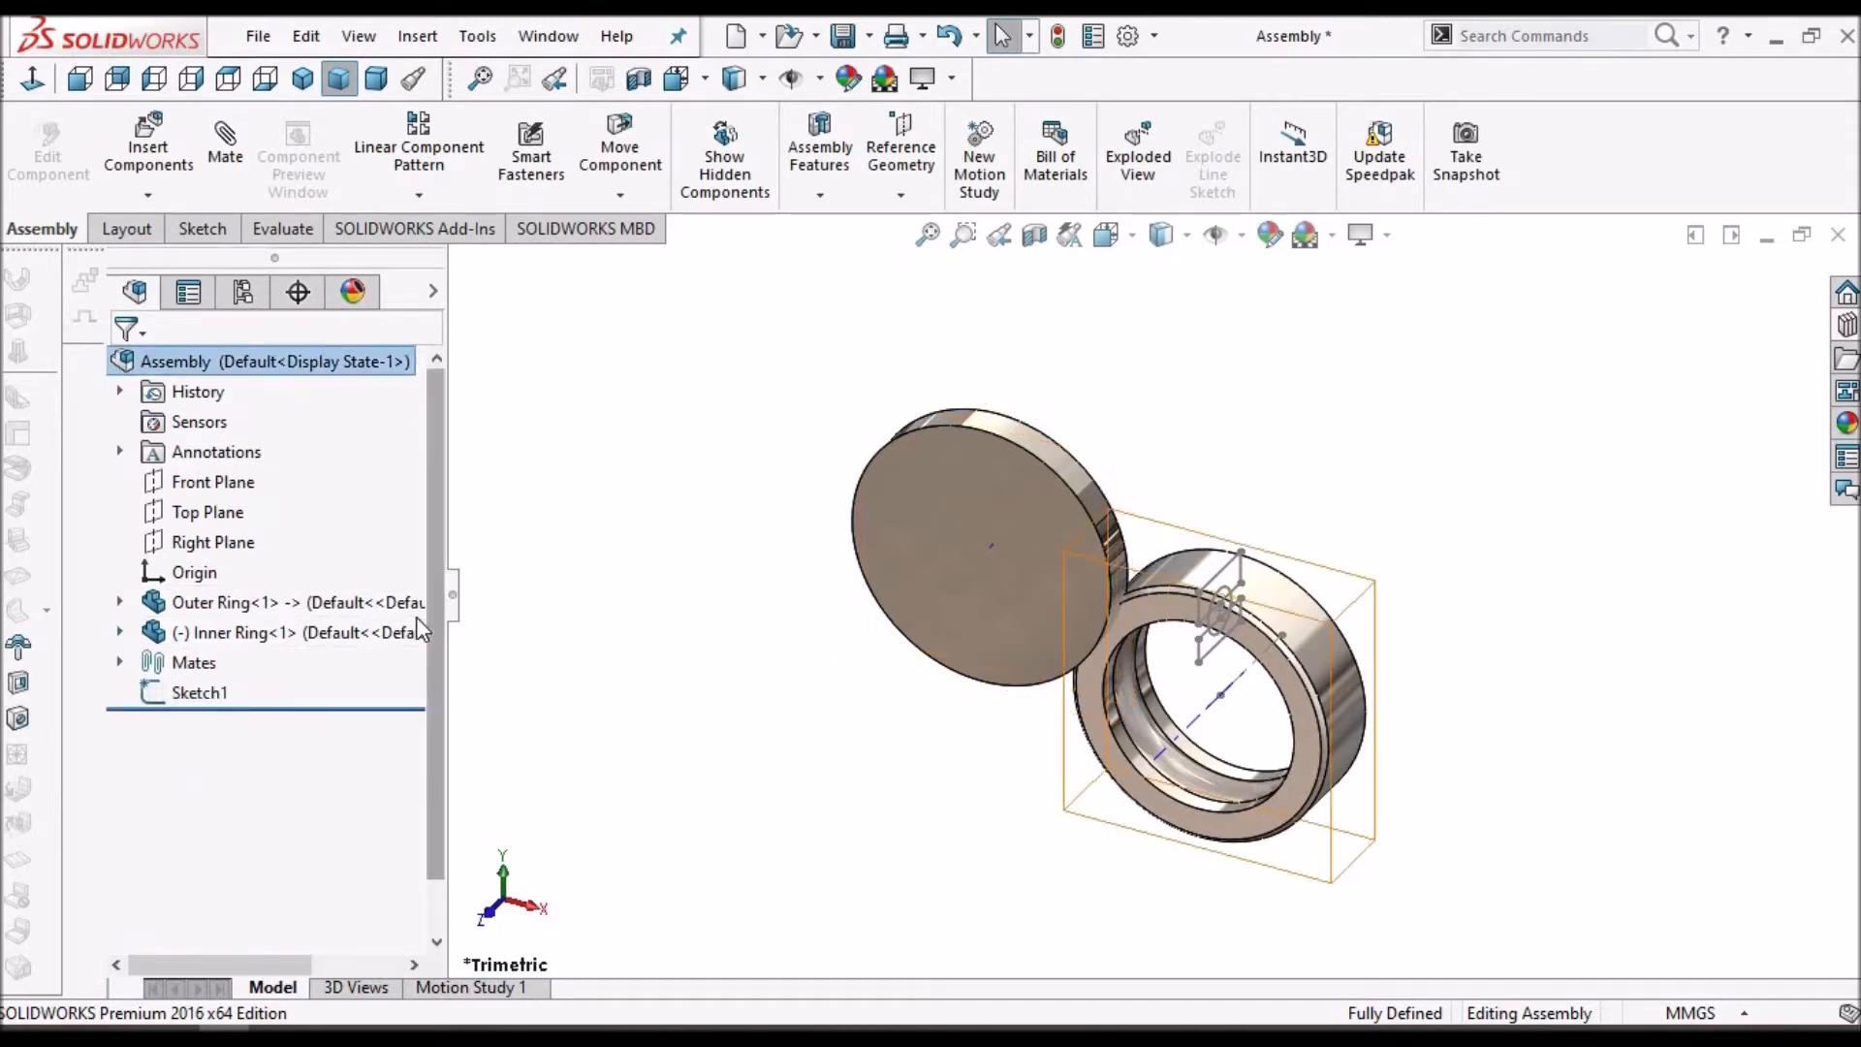
click(120, 632)
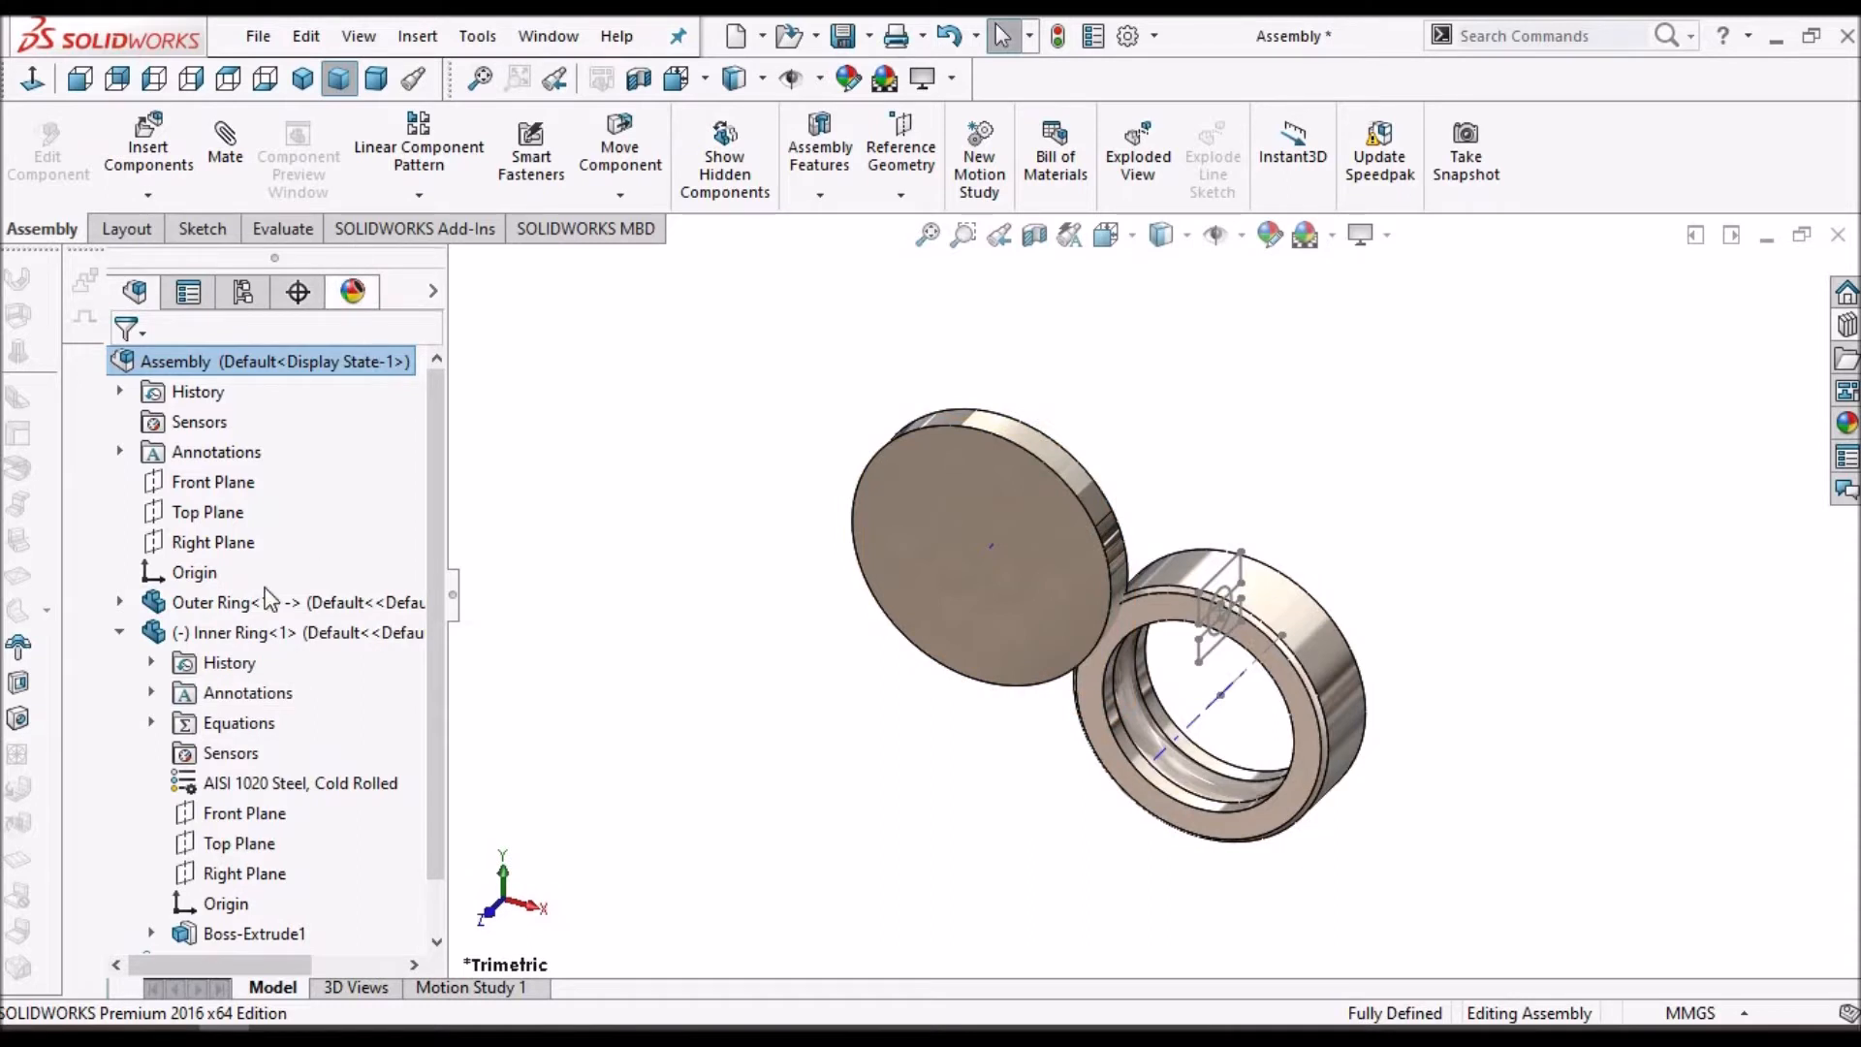
click(213, 483)
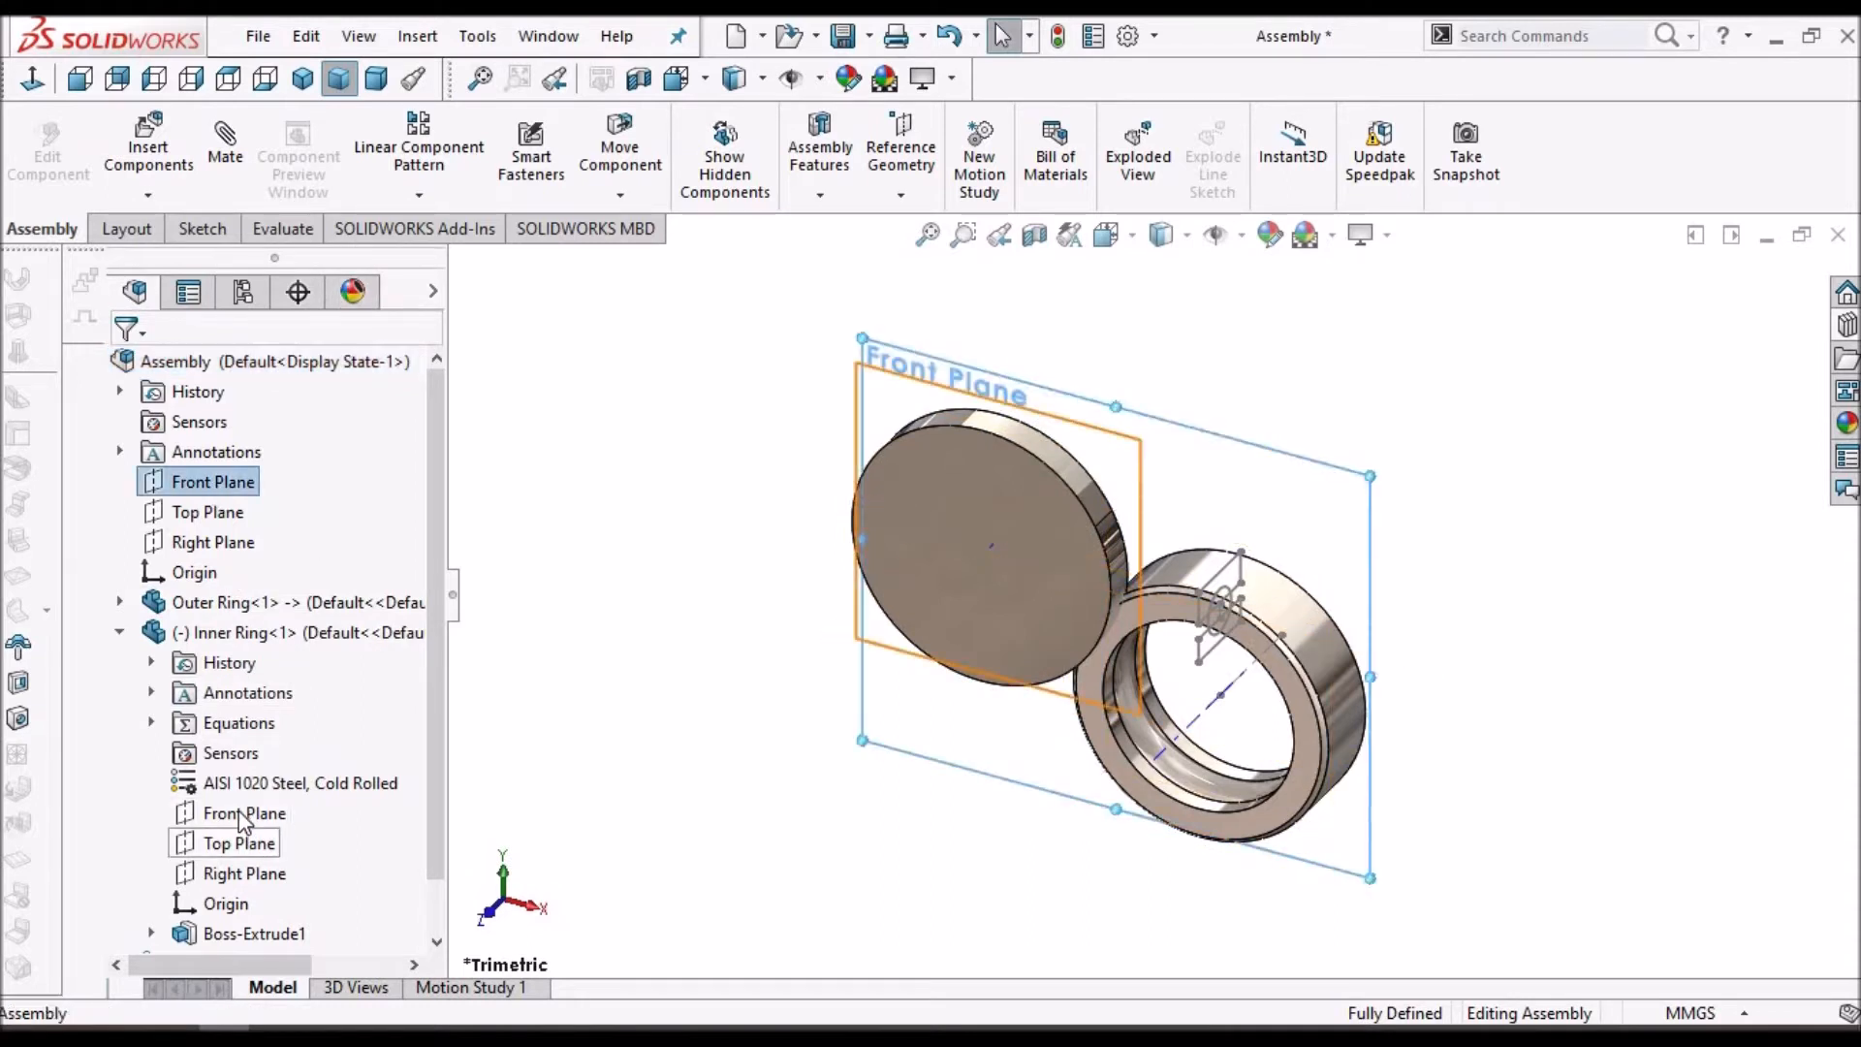
ctrl+click(245, 814)
click(225, 145)
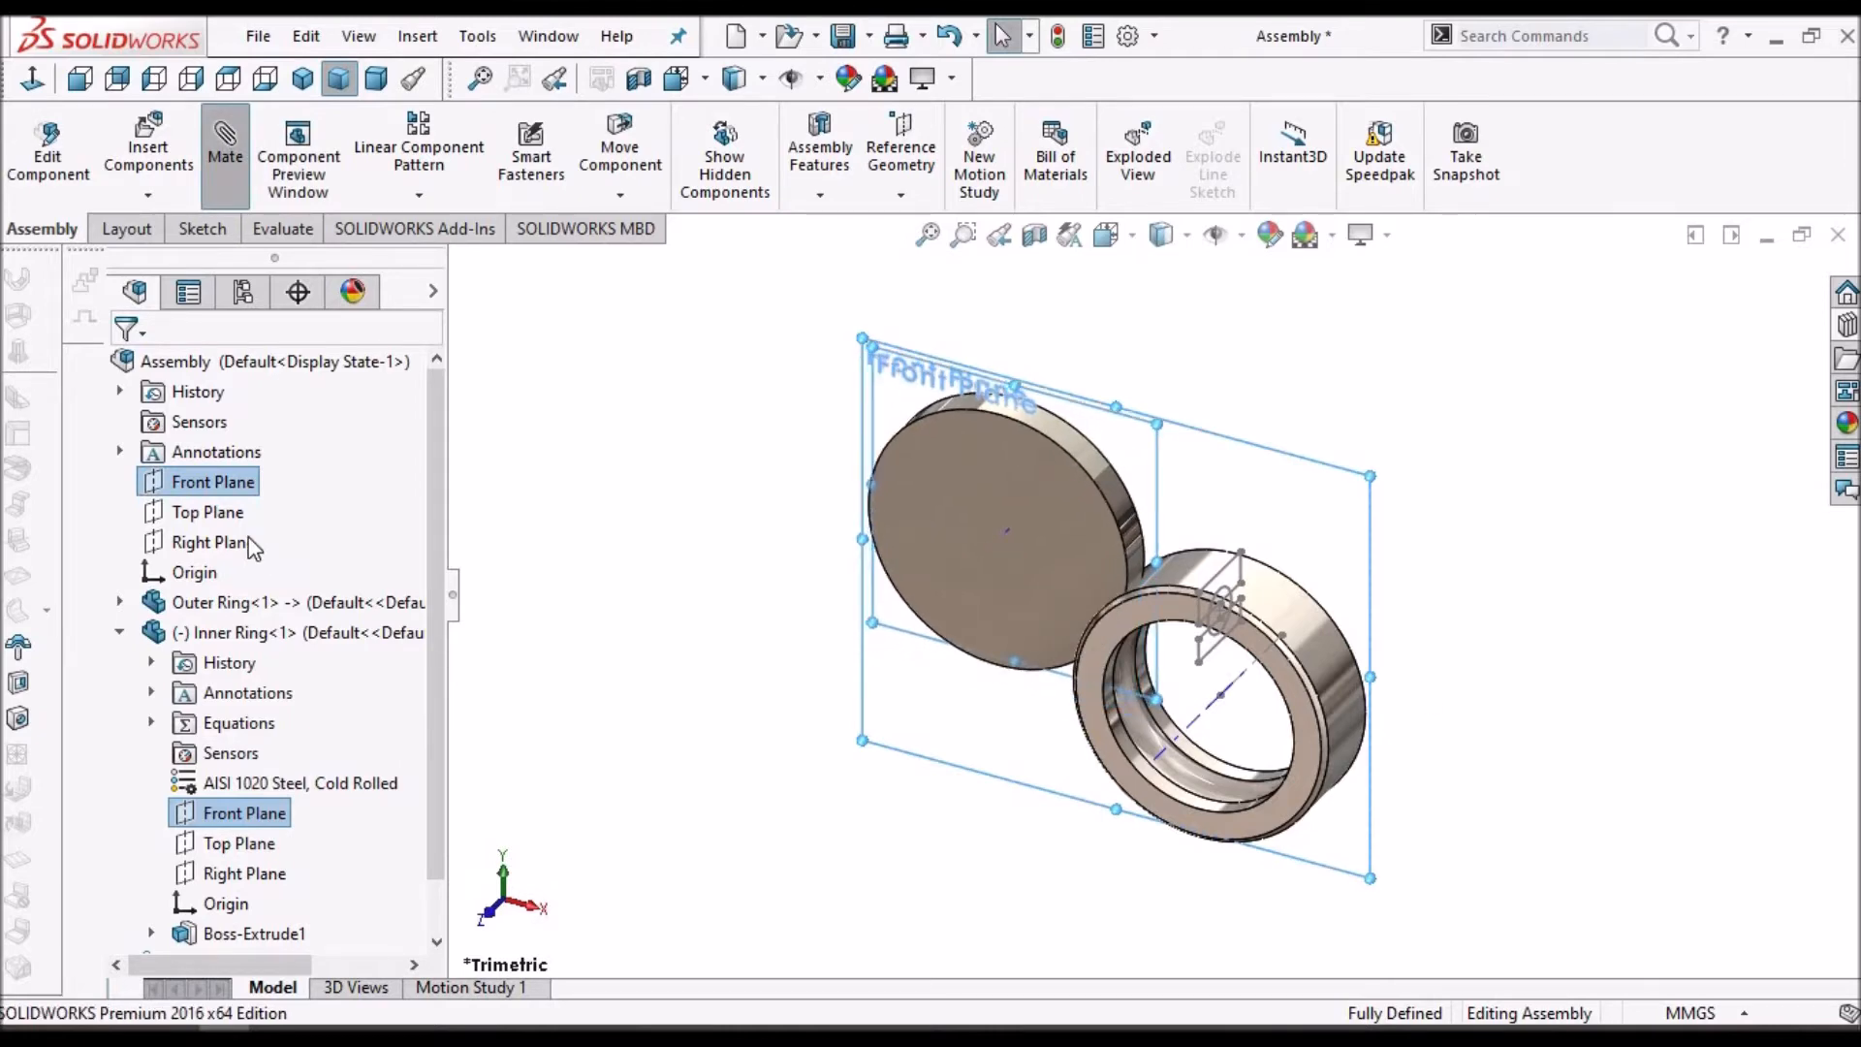
click(188, 291)
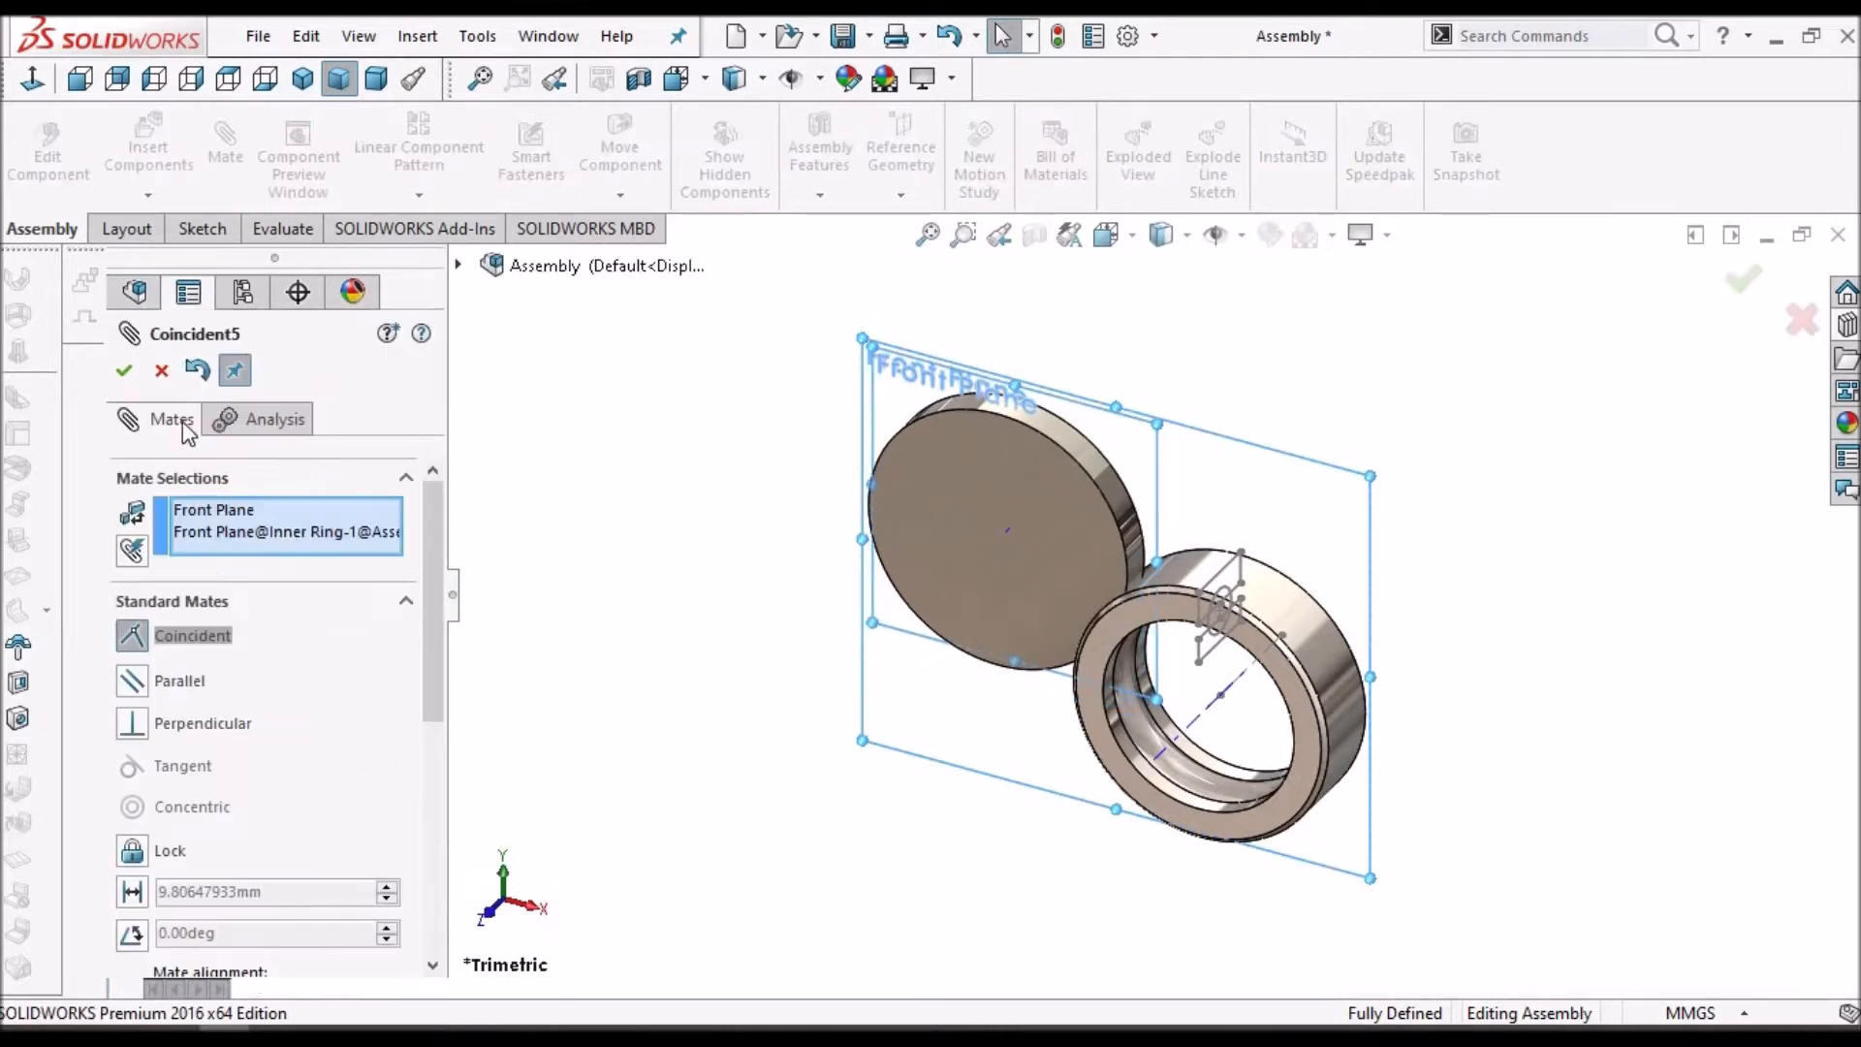
click(124, 371)
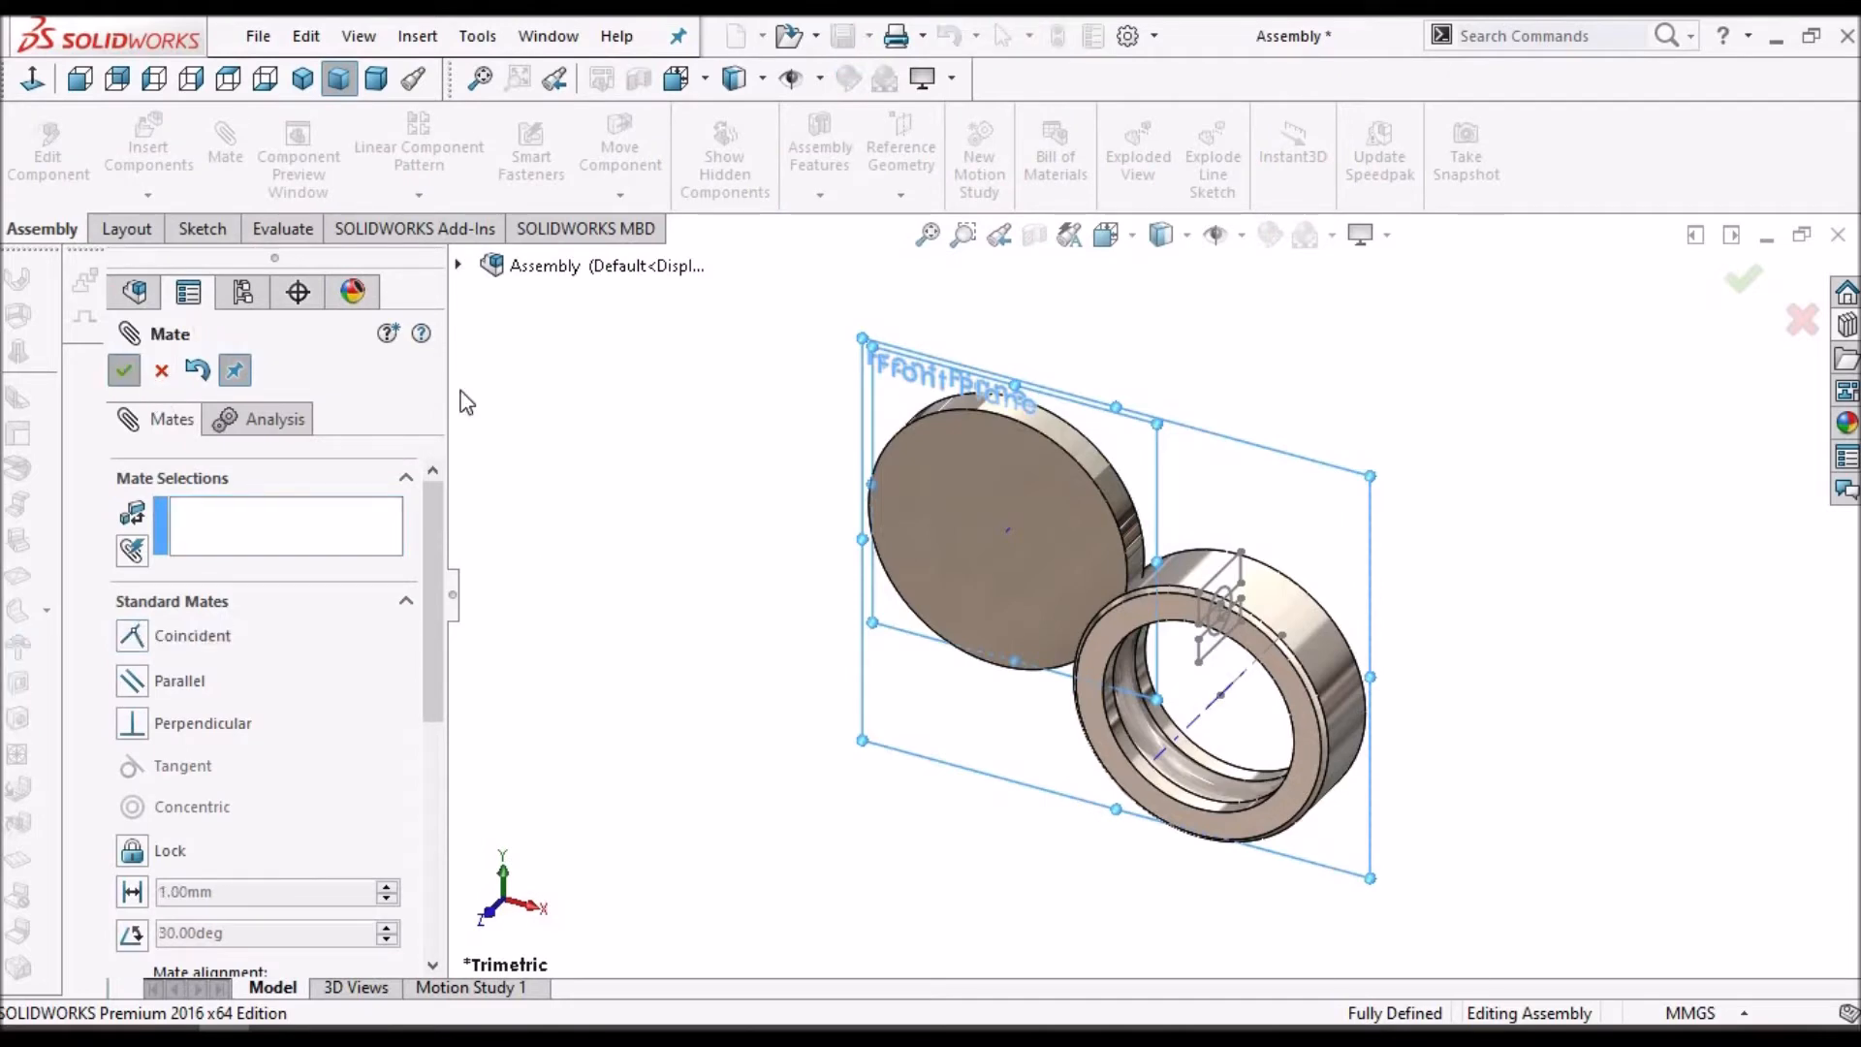
- Add a coincident mate between the assembly's Top Plane and the Inner Ring's Top Plane
click(459, 267)
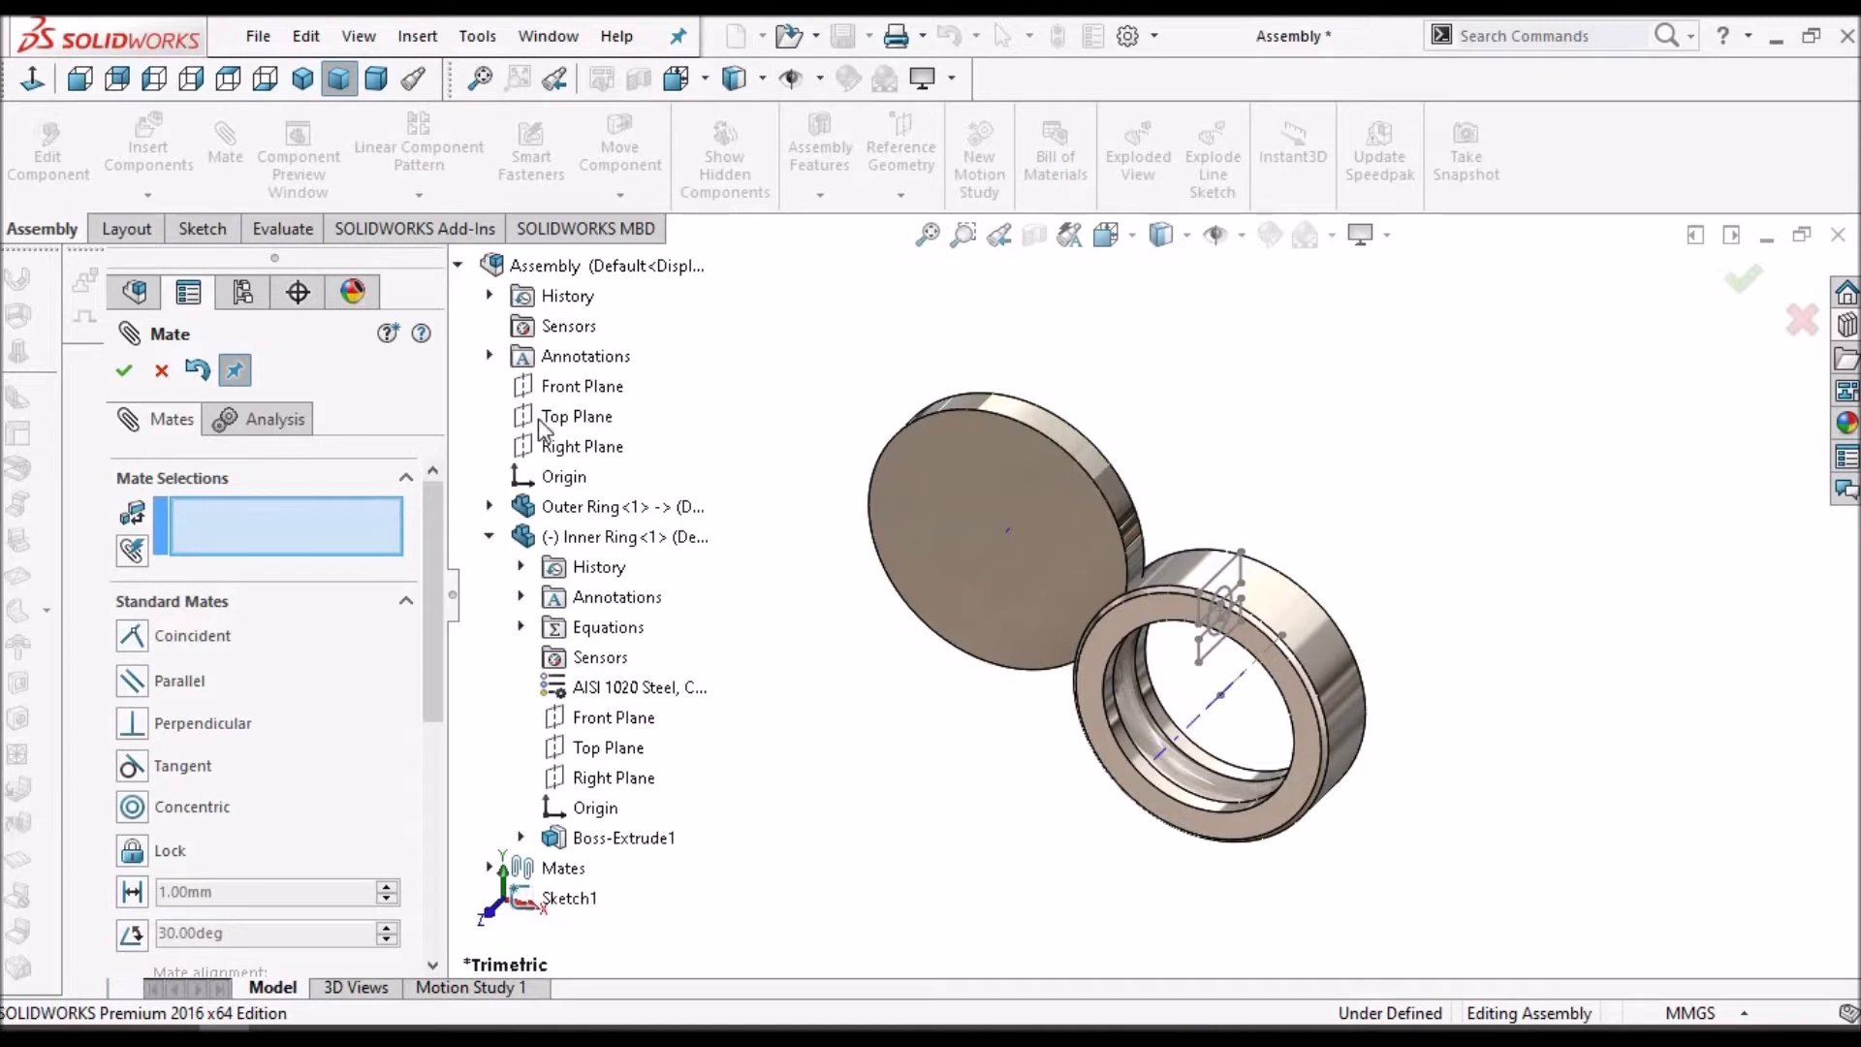
click(608, 751)
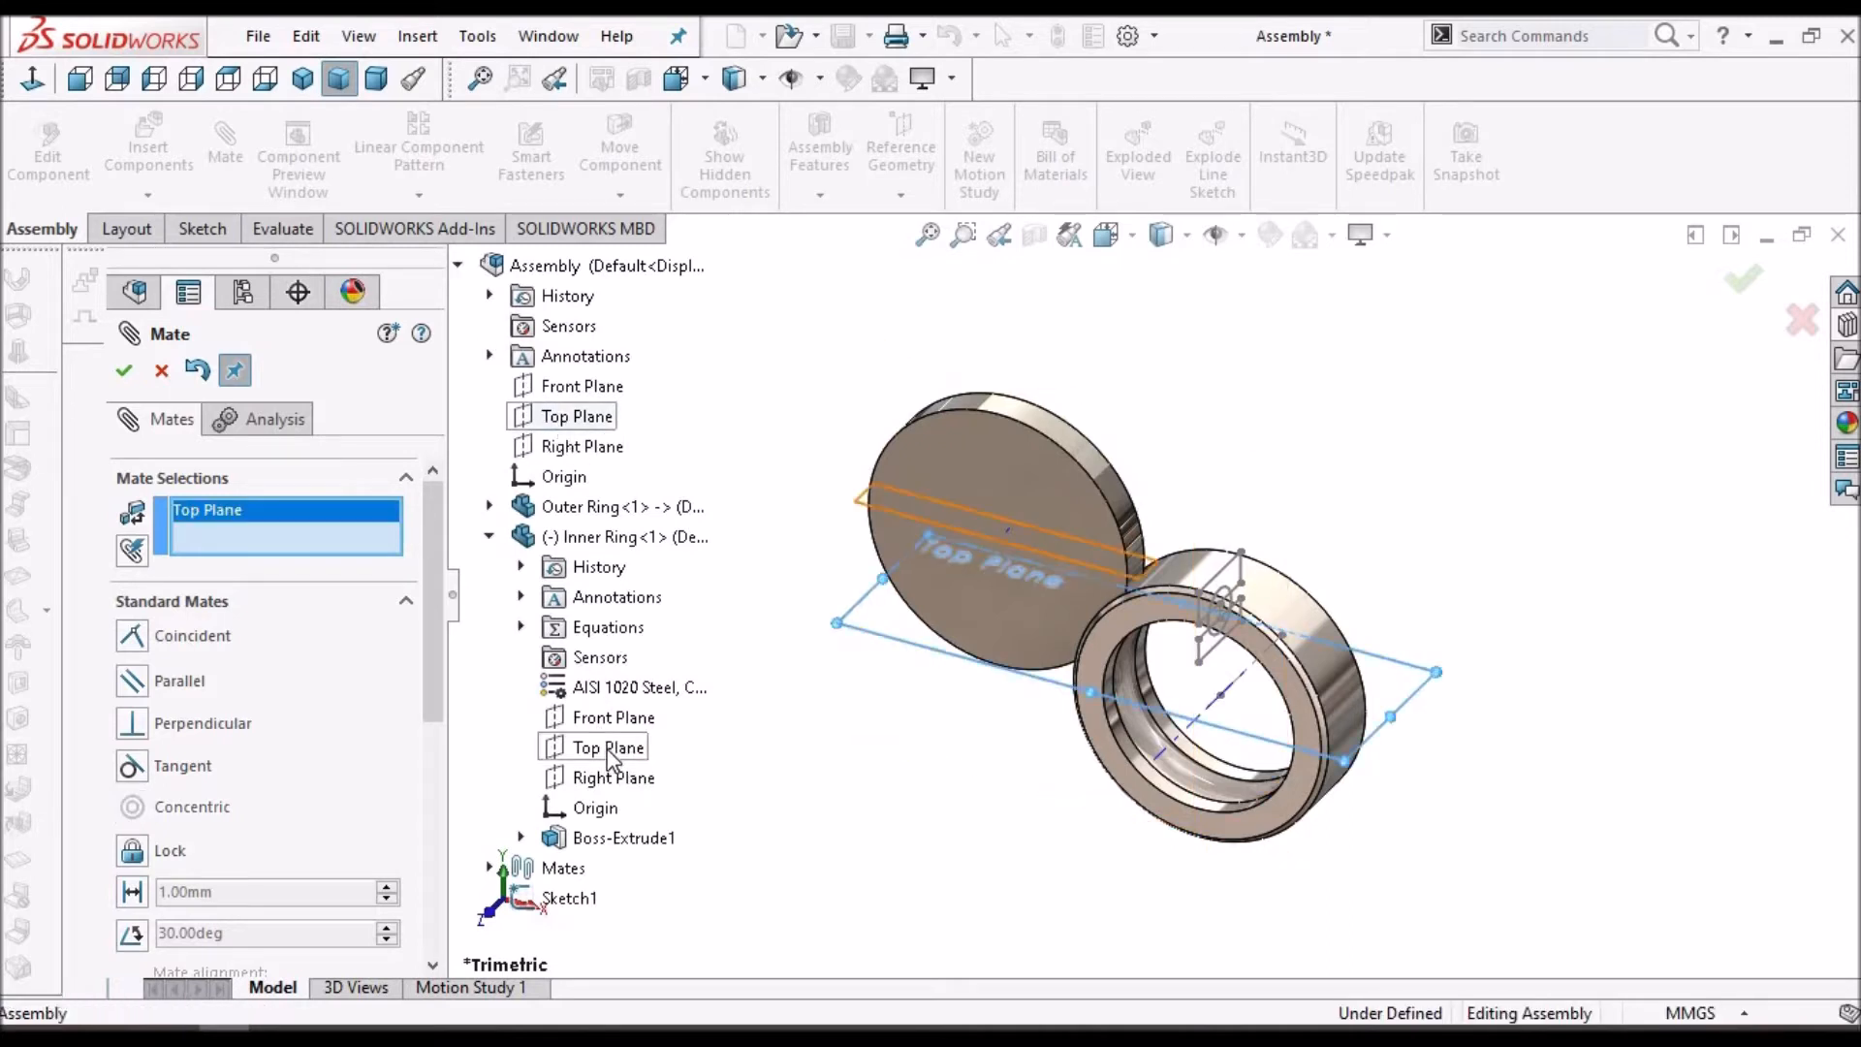
click(607, 749)
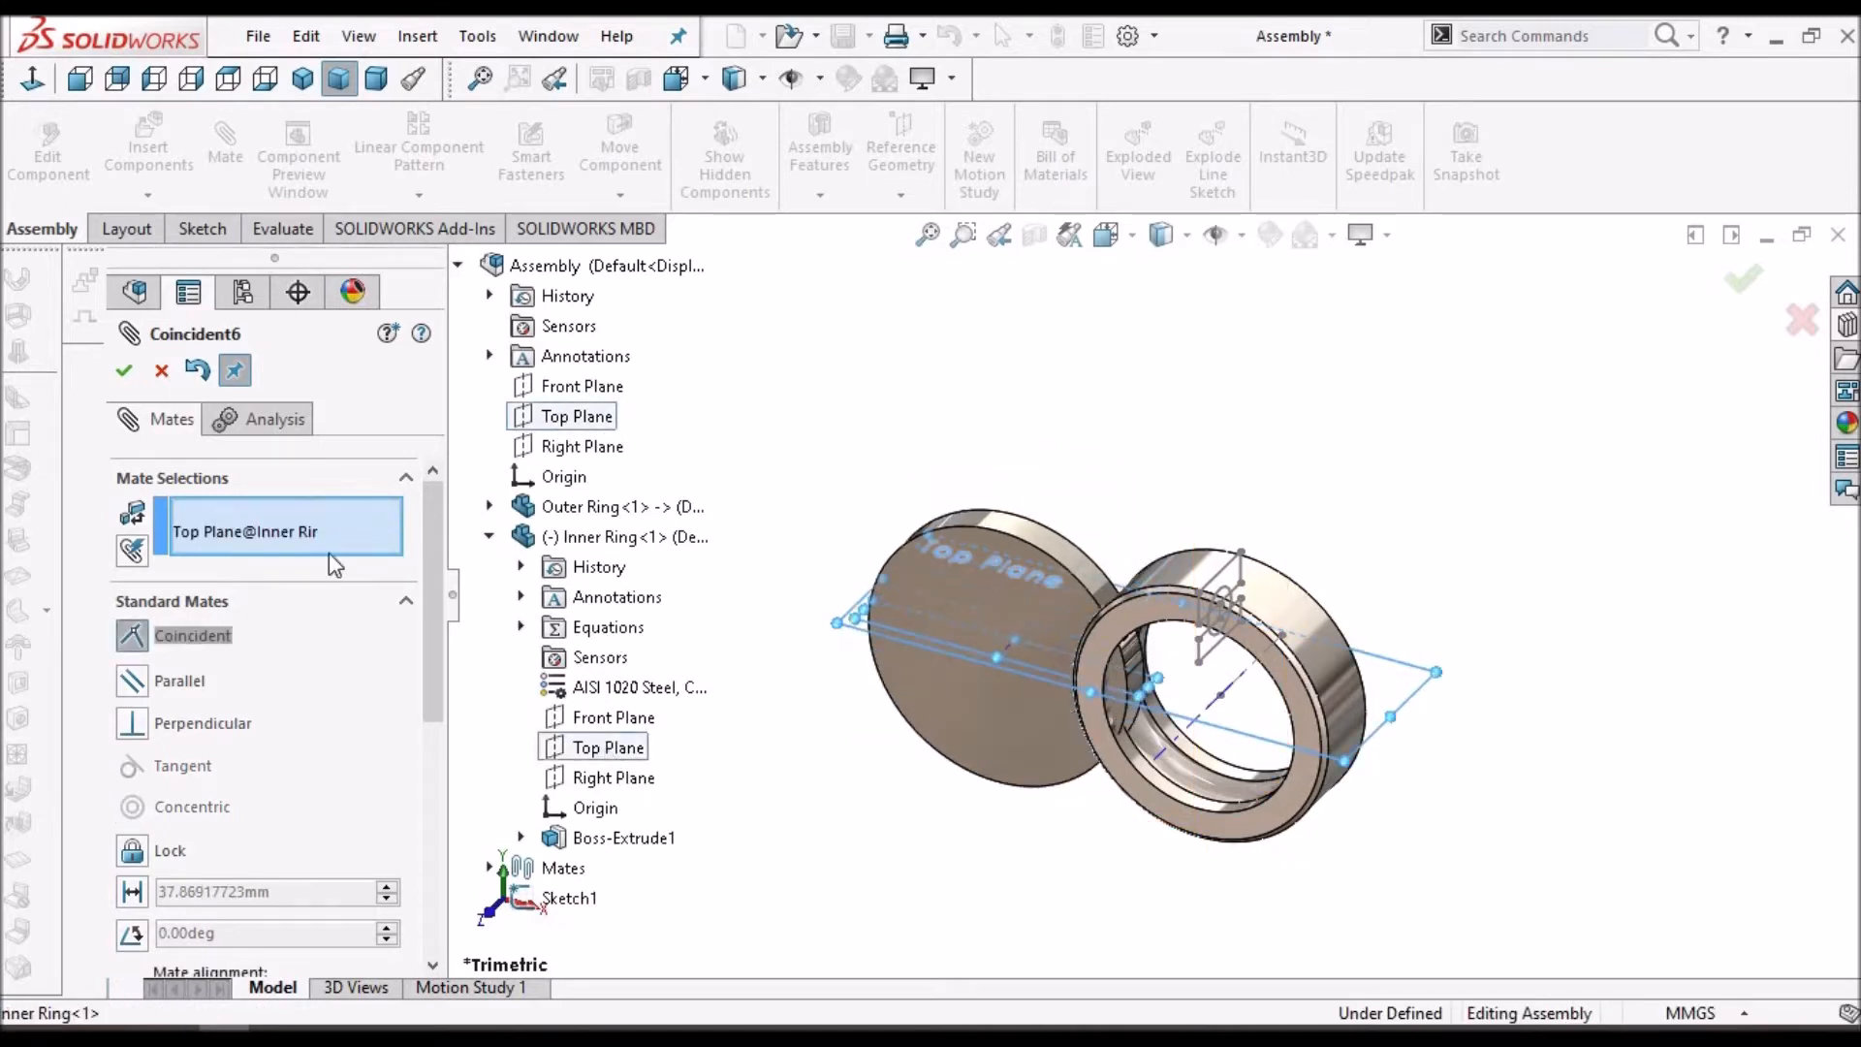
click(130, 370)
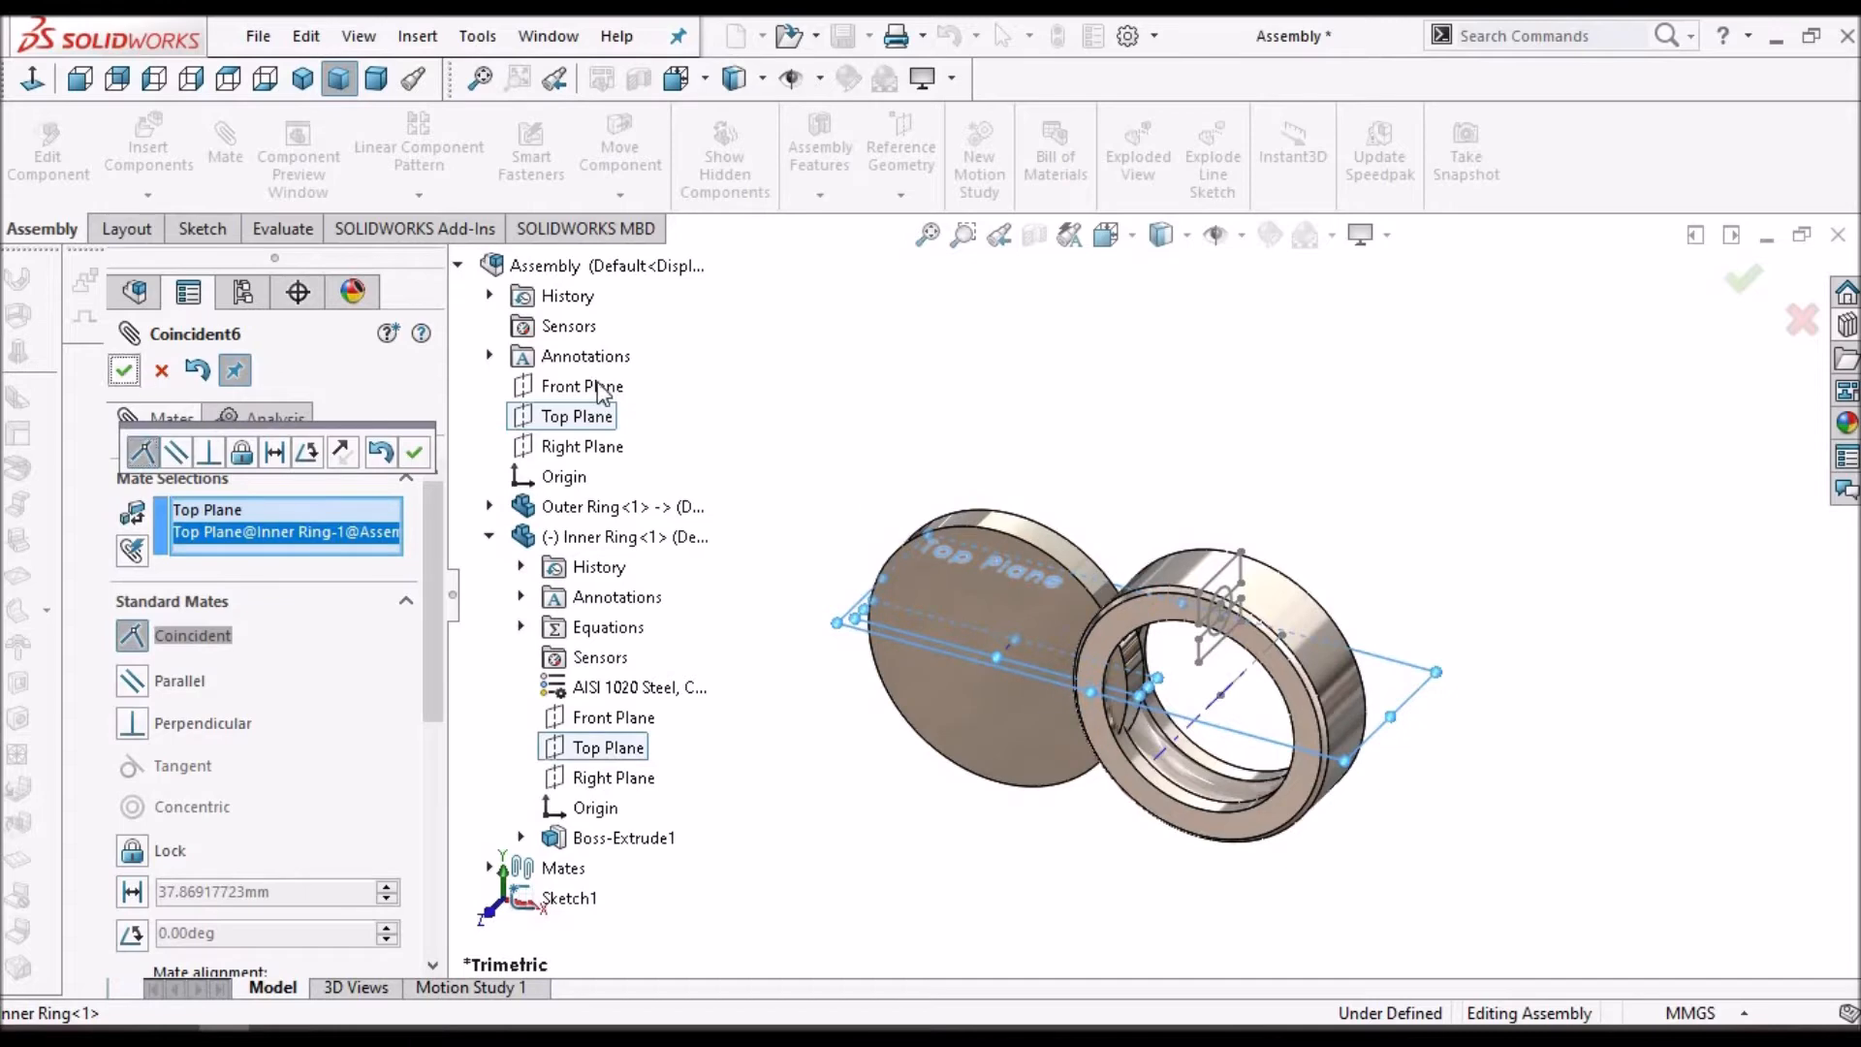
- Mate the Inner Ring's Right Plane coincident with the assembly's Right Plane and finish mating
click(582, 446)
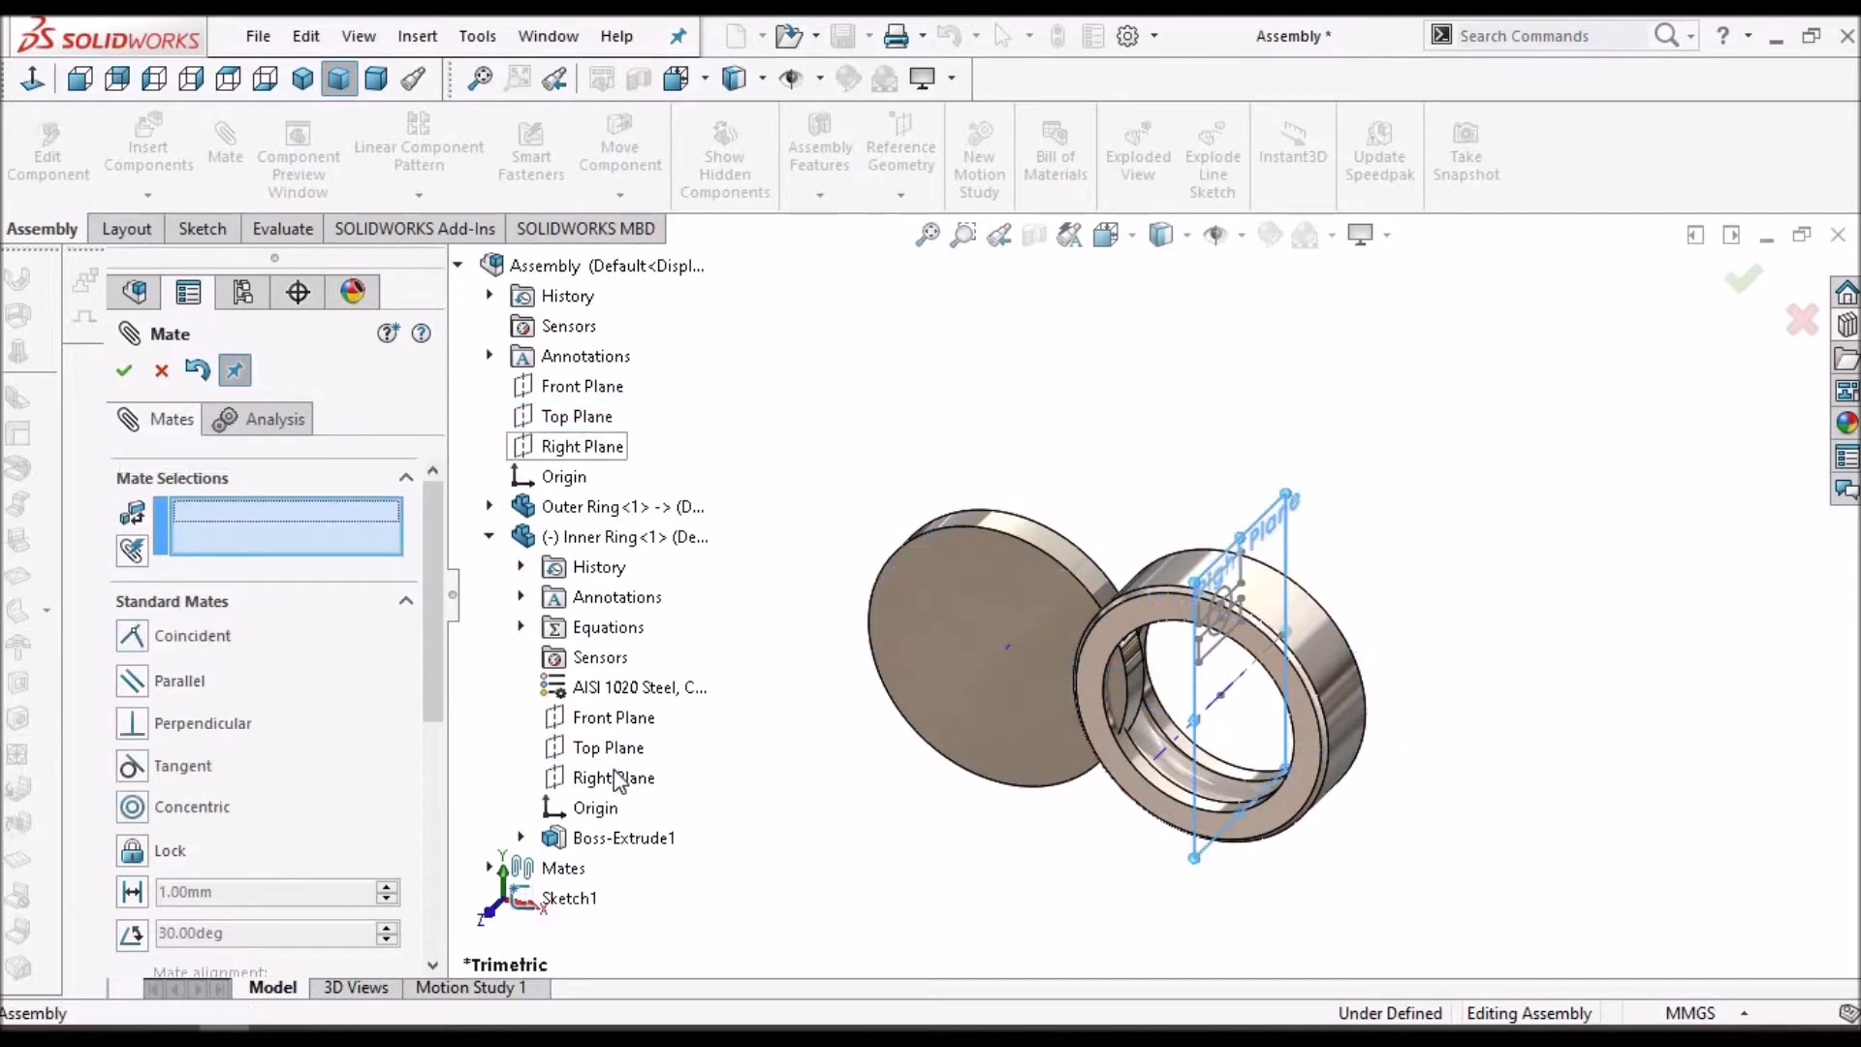
click(618, 775)
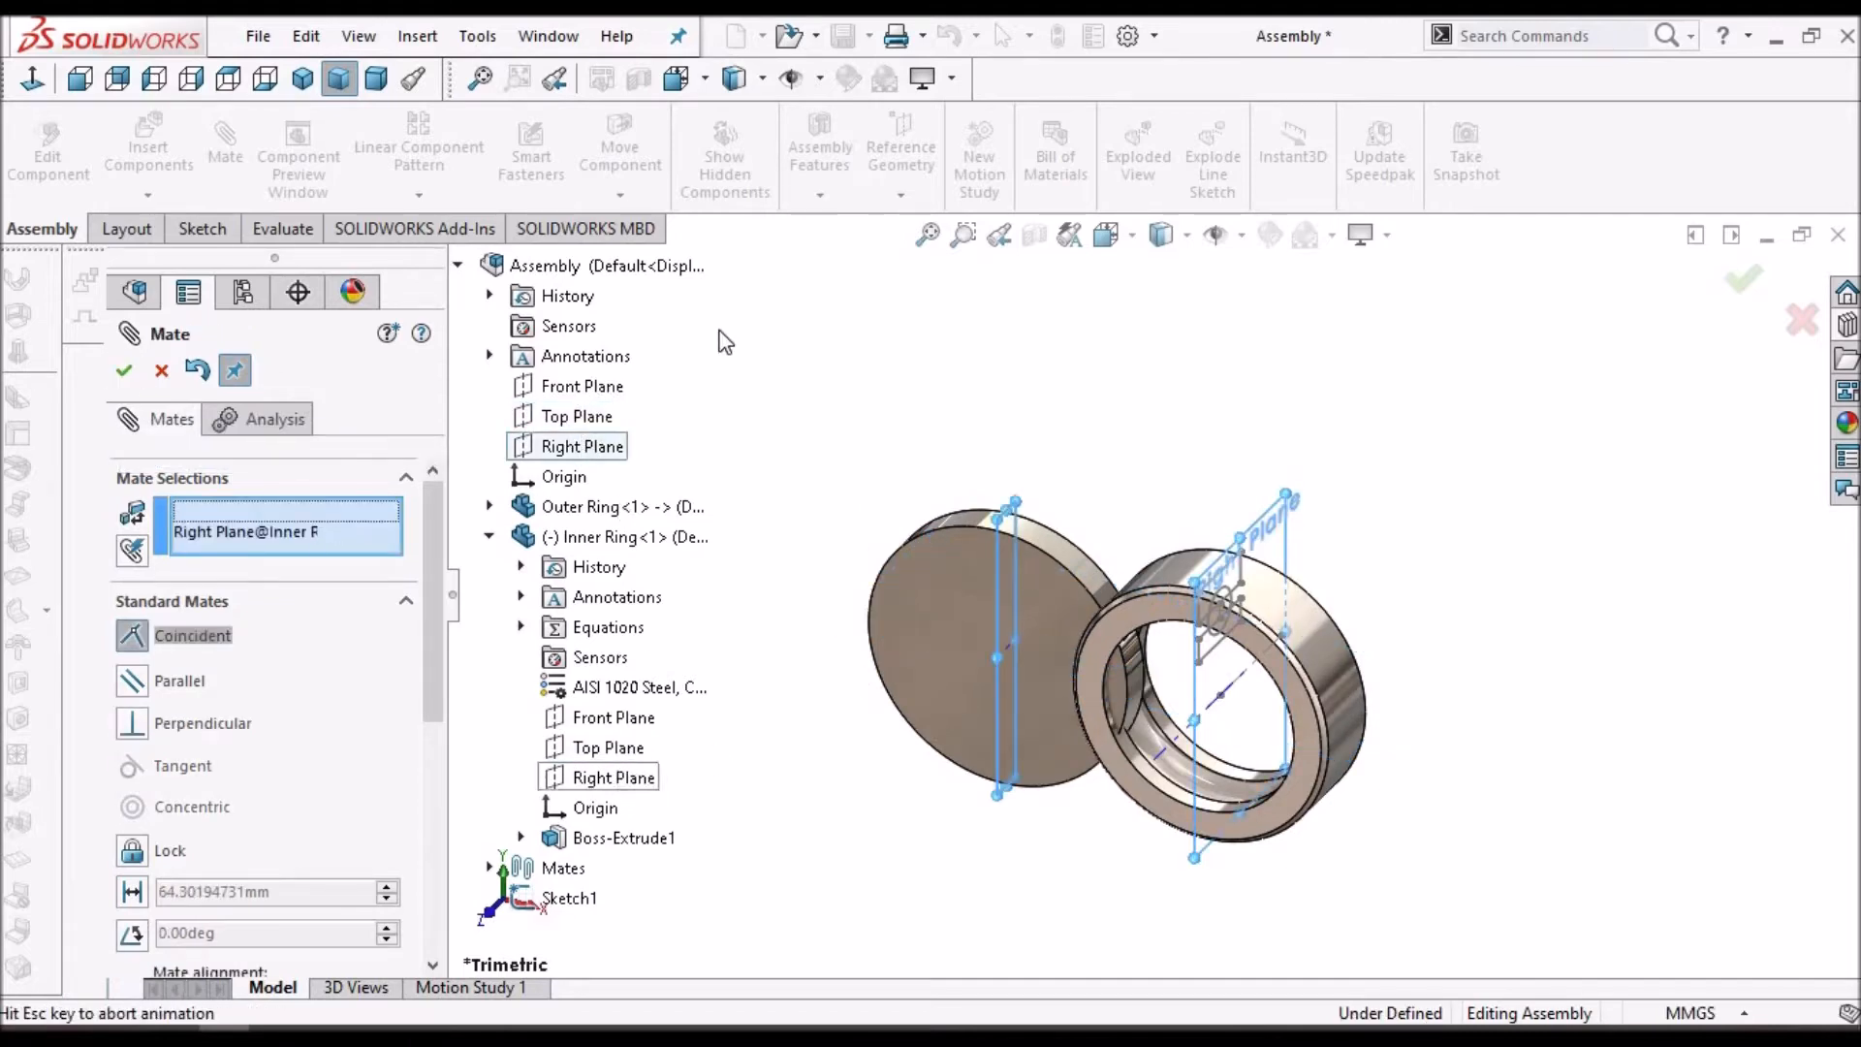
click(123, 370)
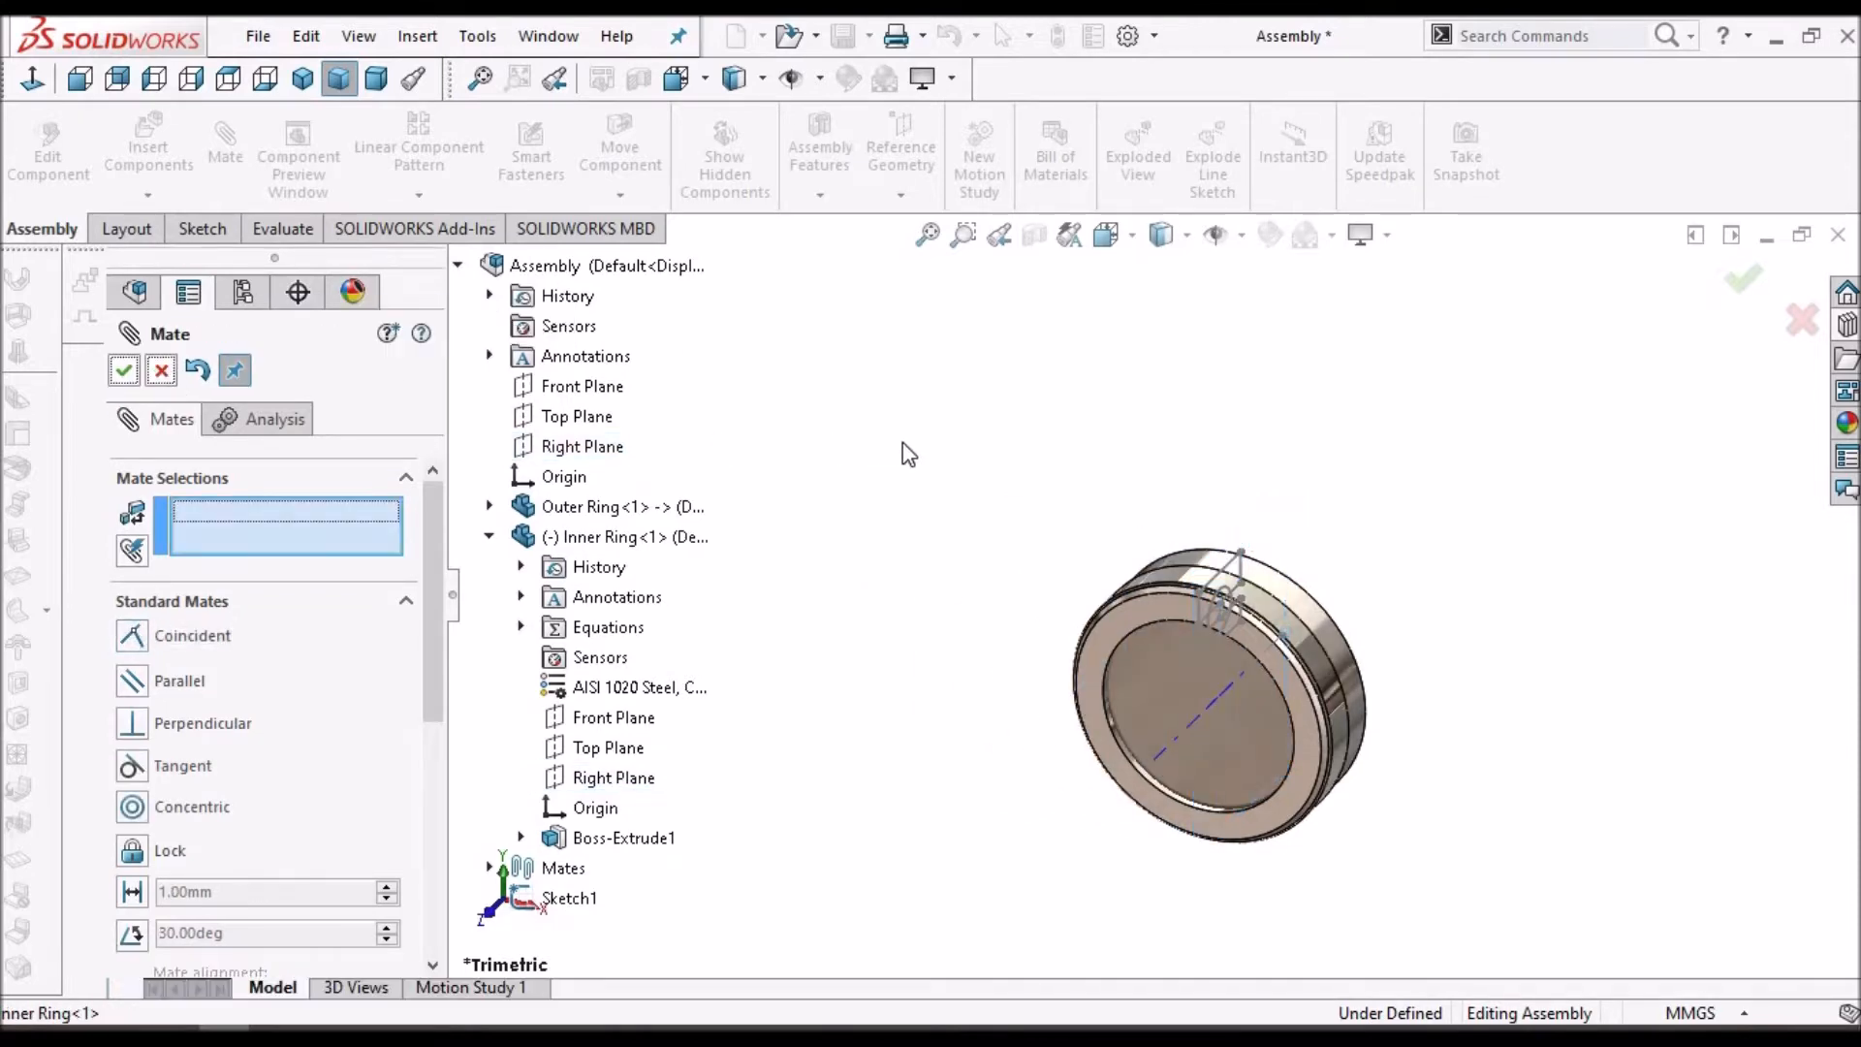
key(Escape)
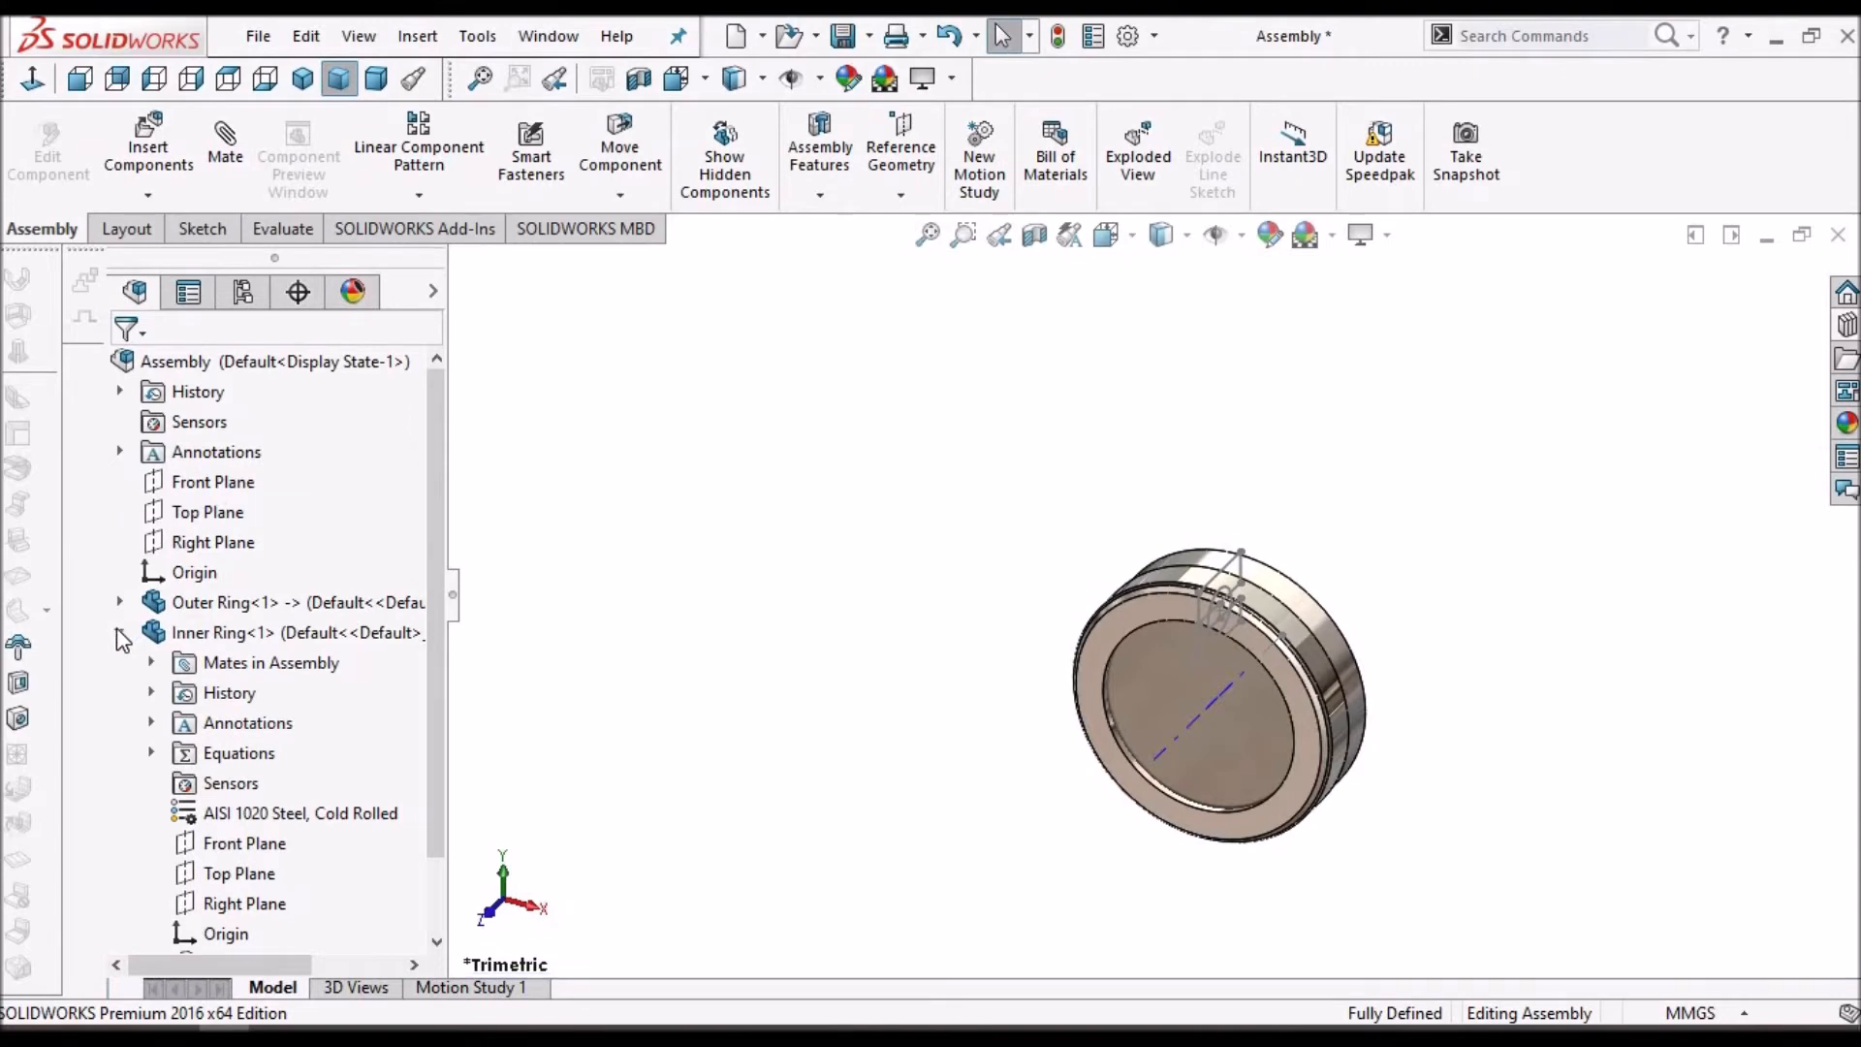
click(121, 632)
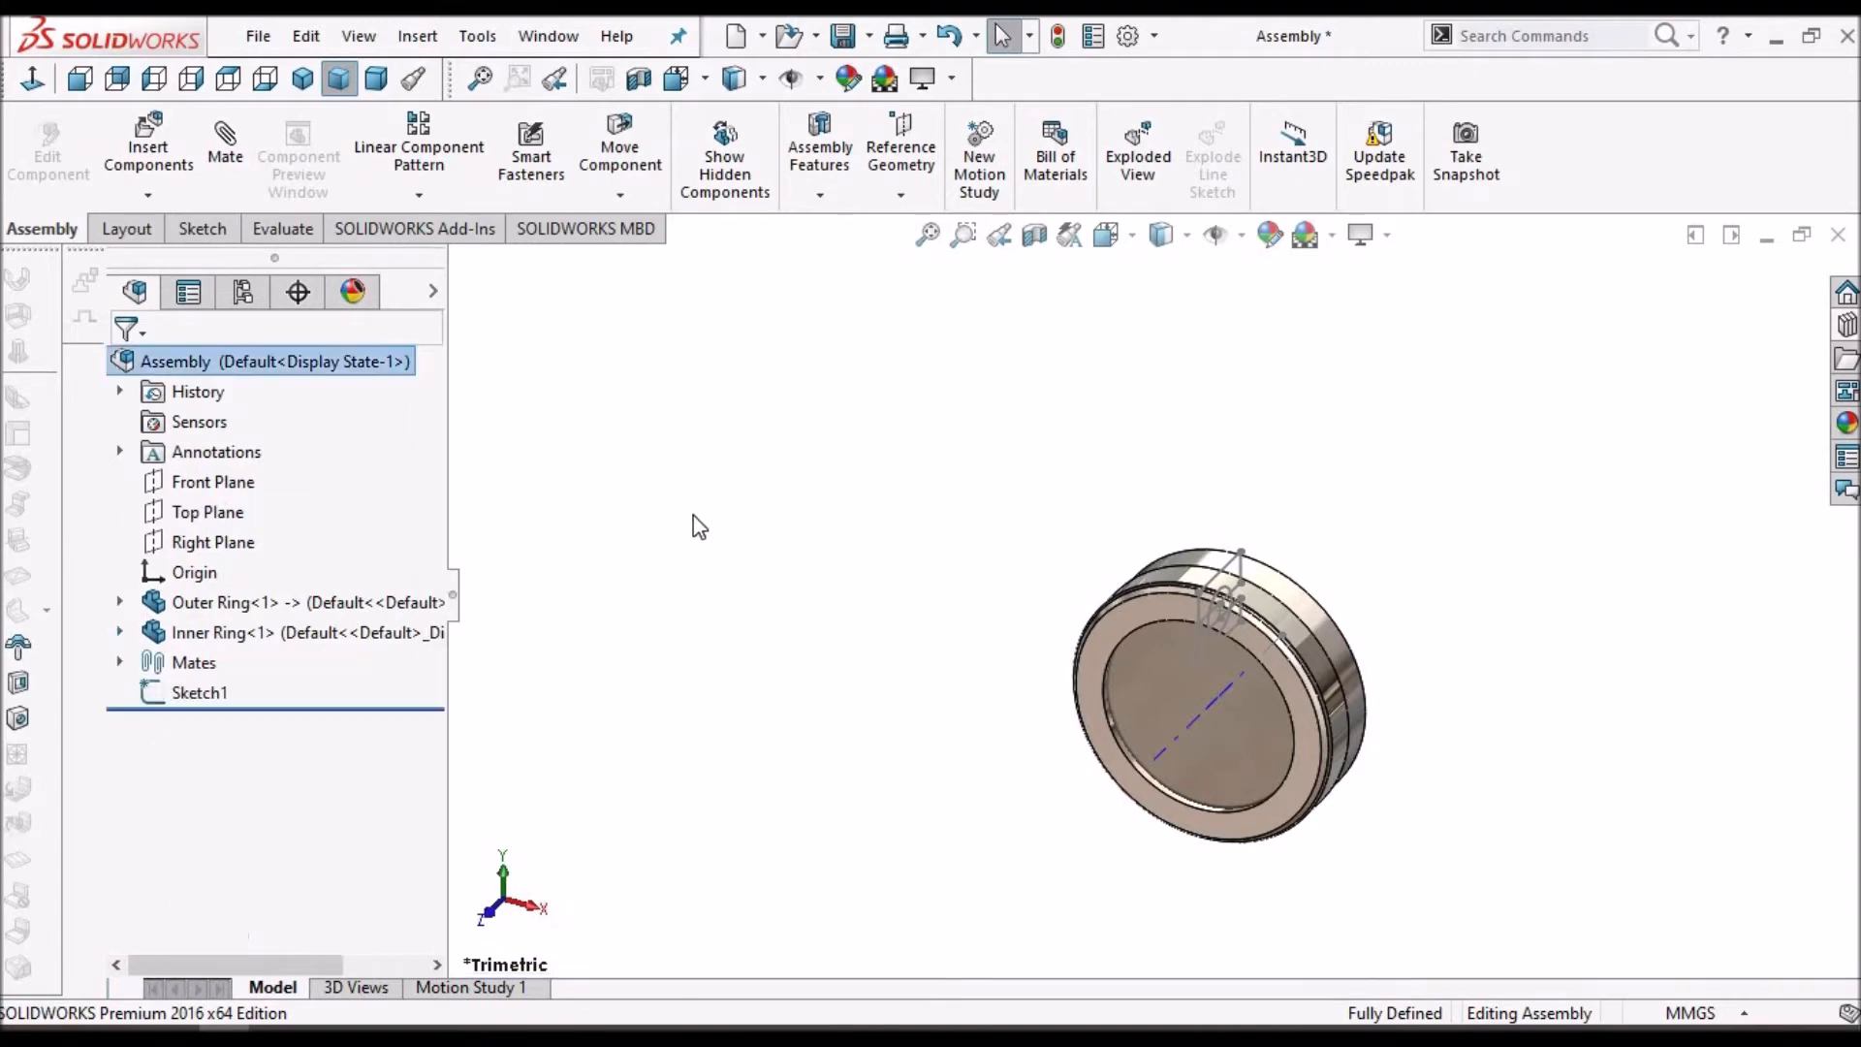
- Edit the Inner Ring within the assembly and delete its placeholder boss extrude together with the sketch it was built on
click(245, 635)
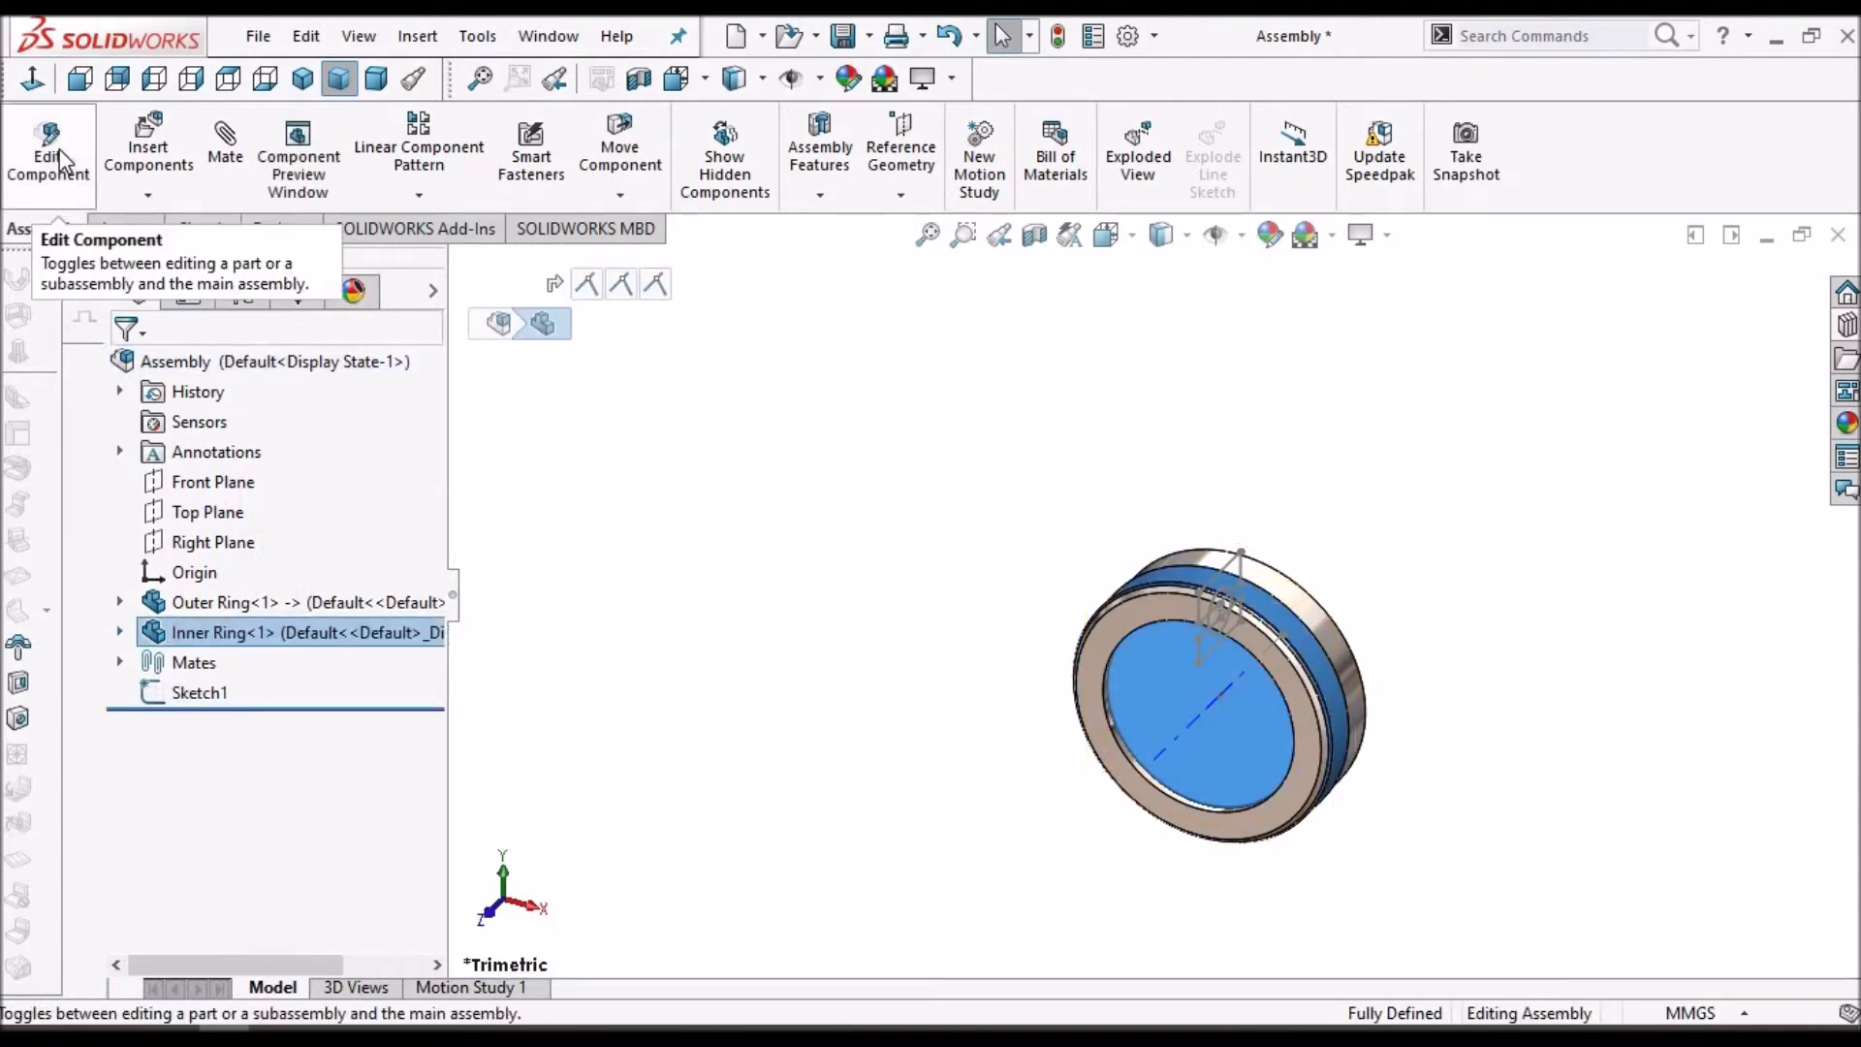
click(49, 155)
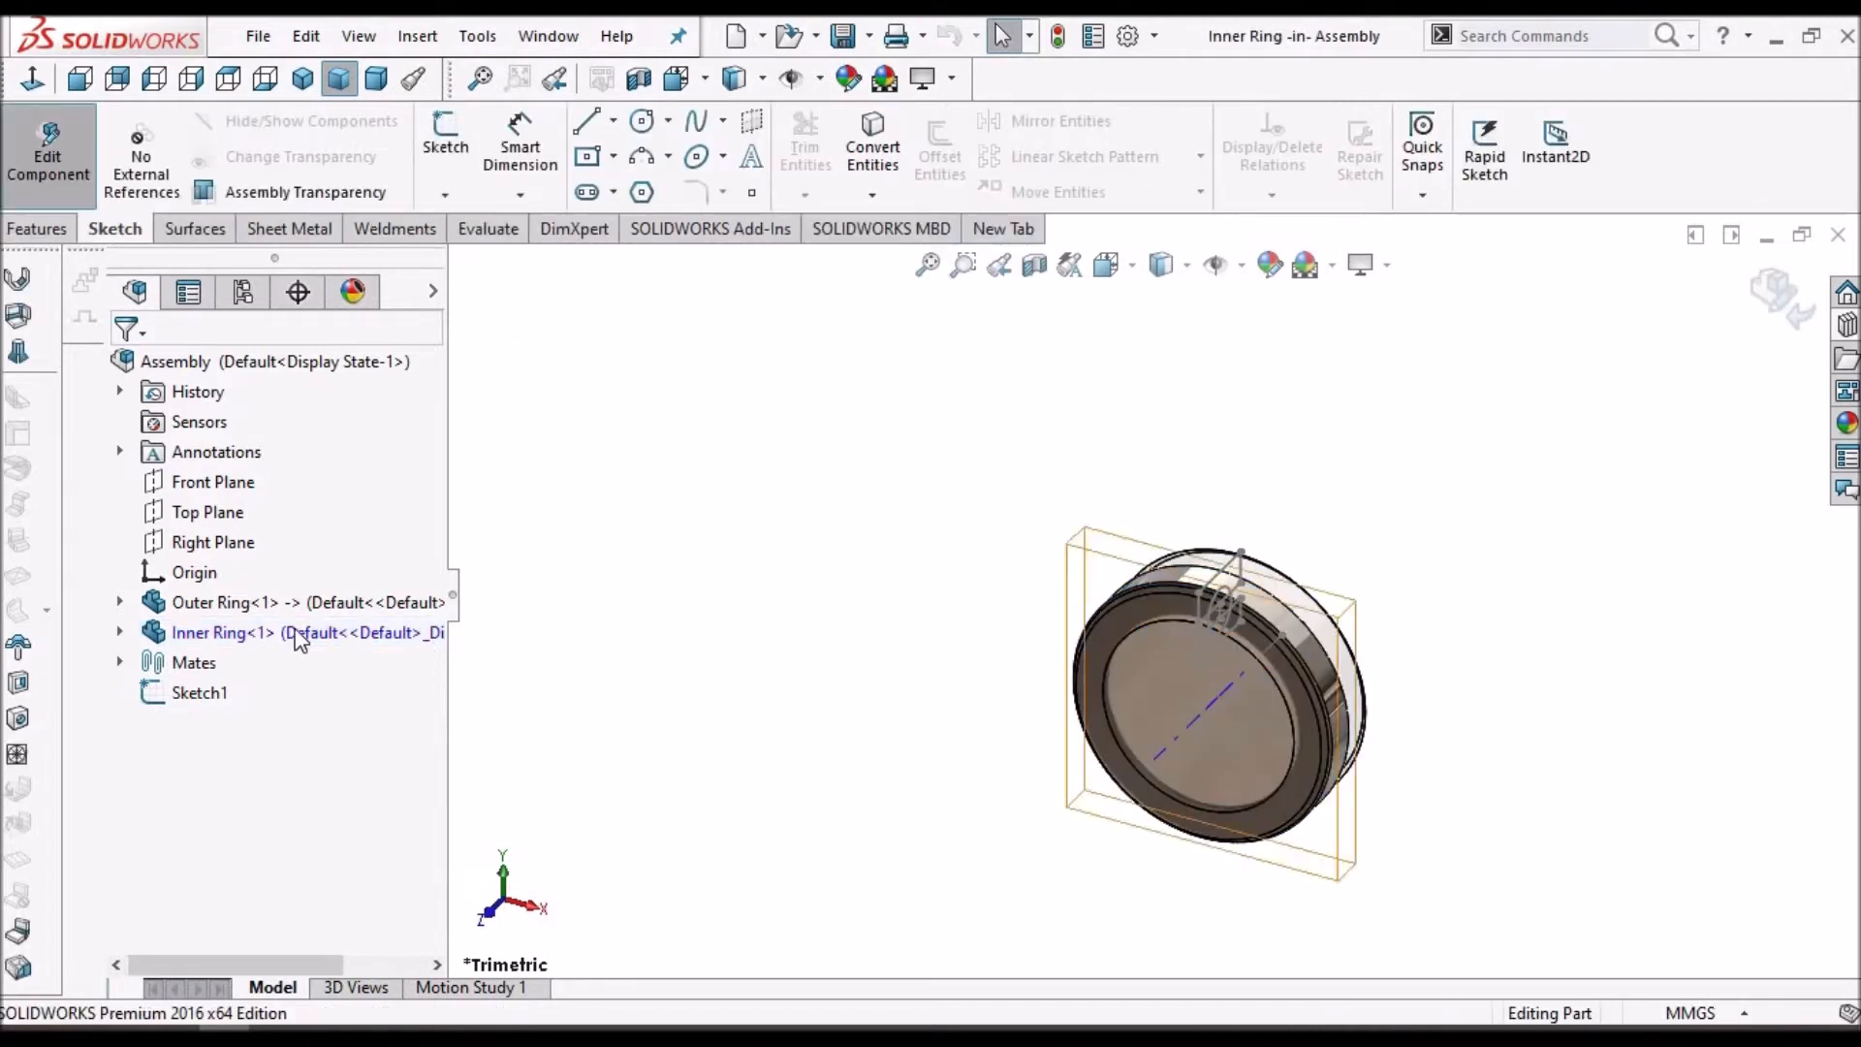
click(122, 634)
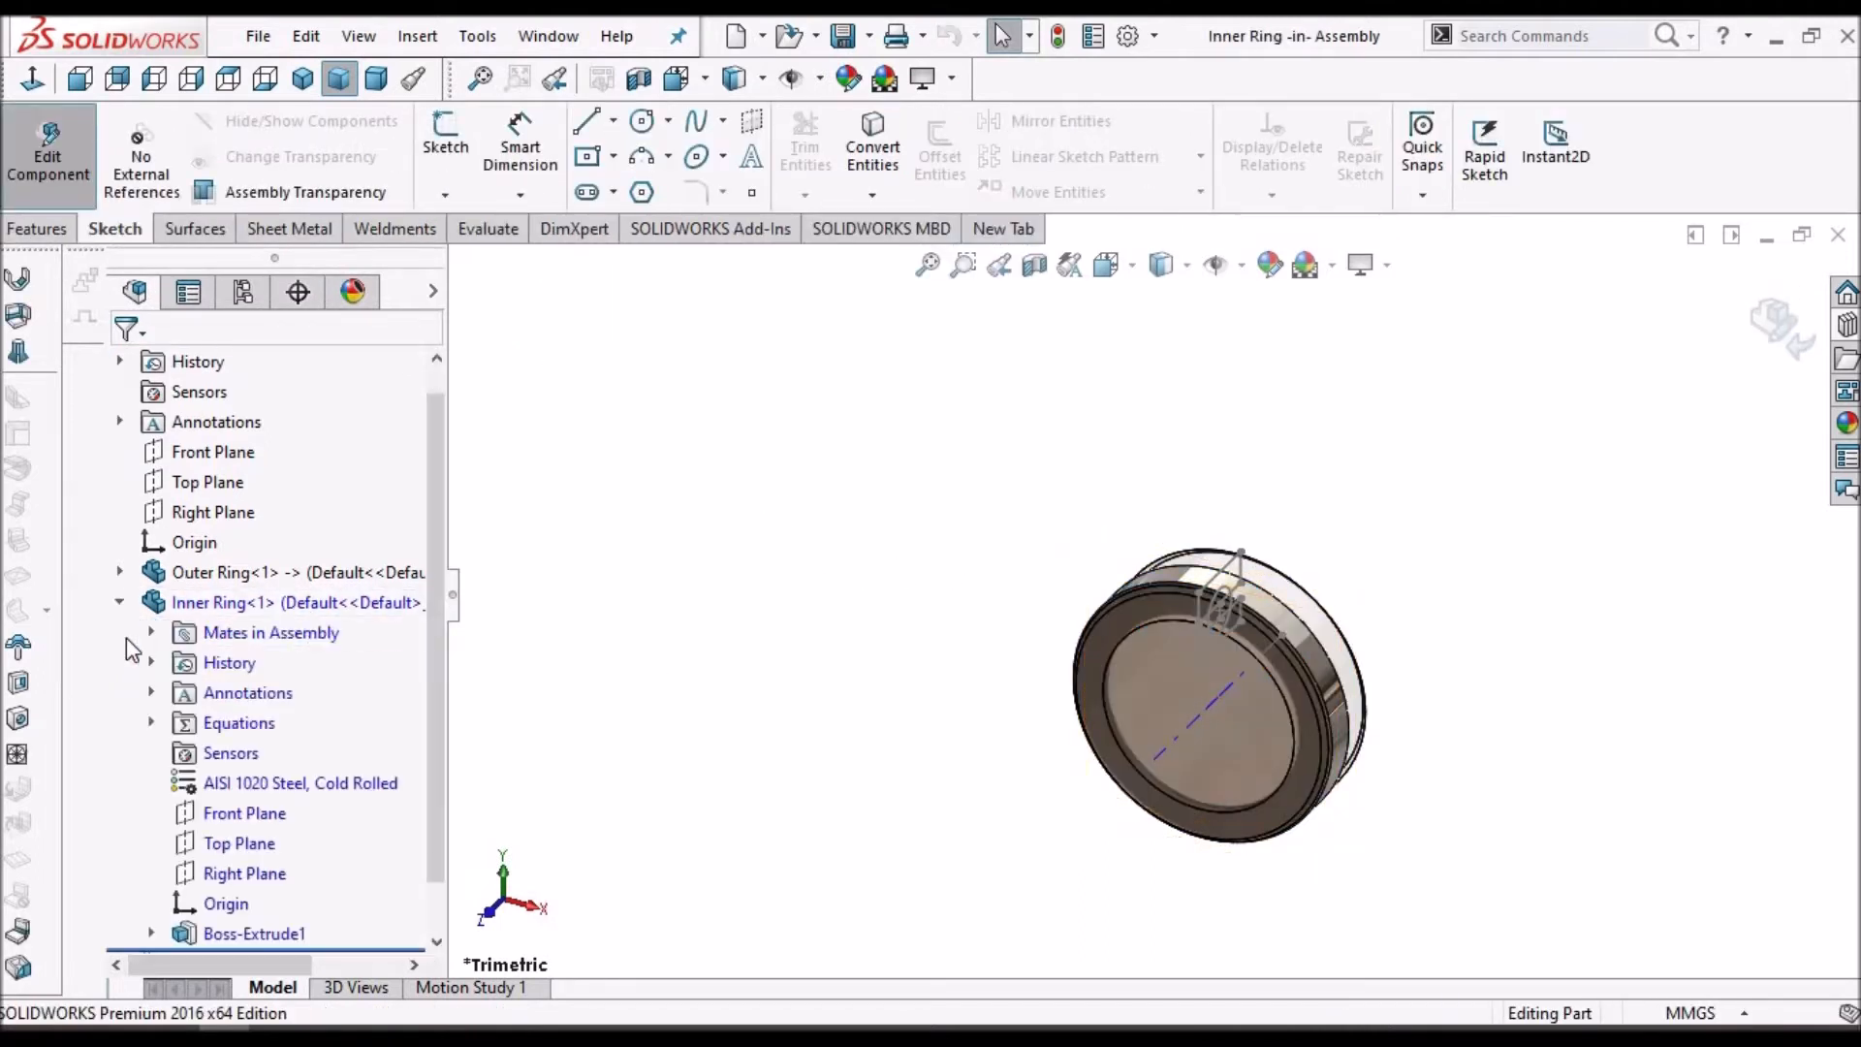
scroll(441, 882, down, 1)
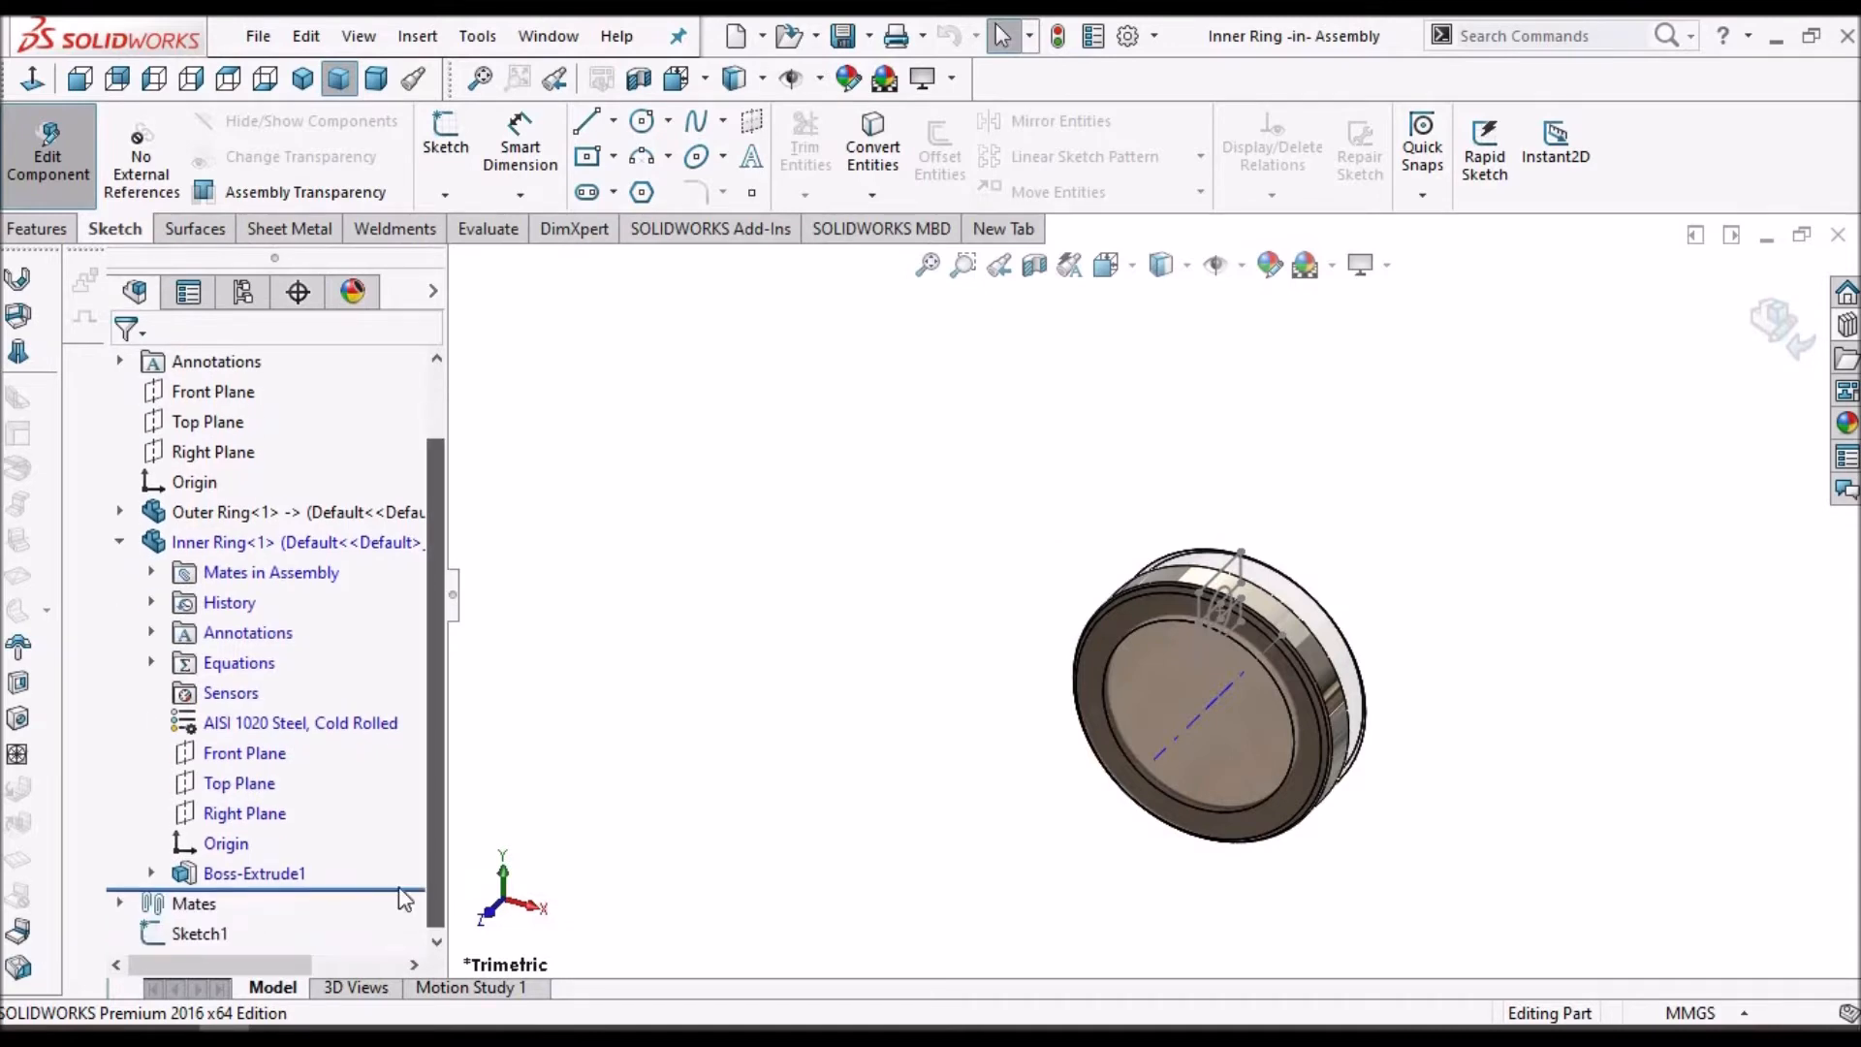
right_click(269, 871)
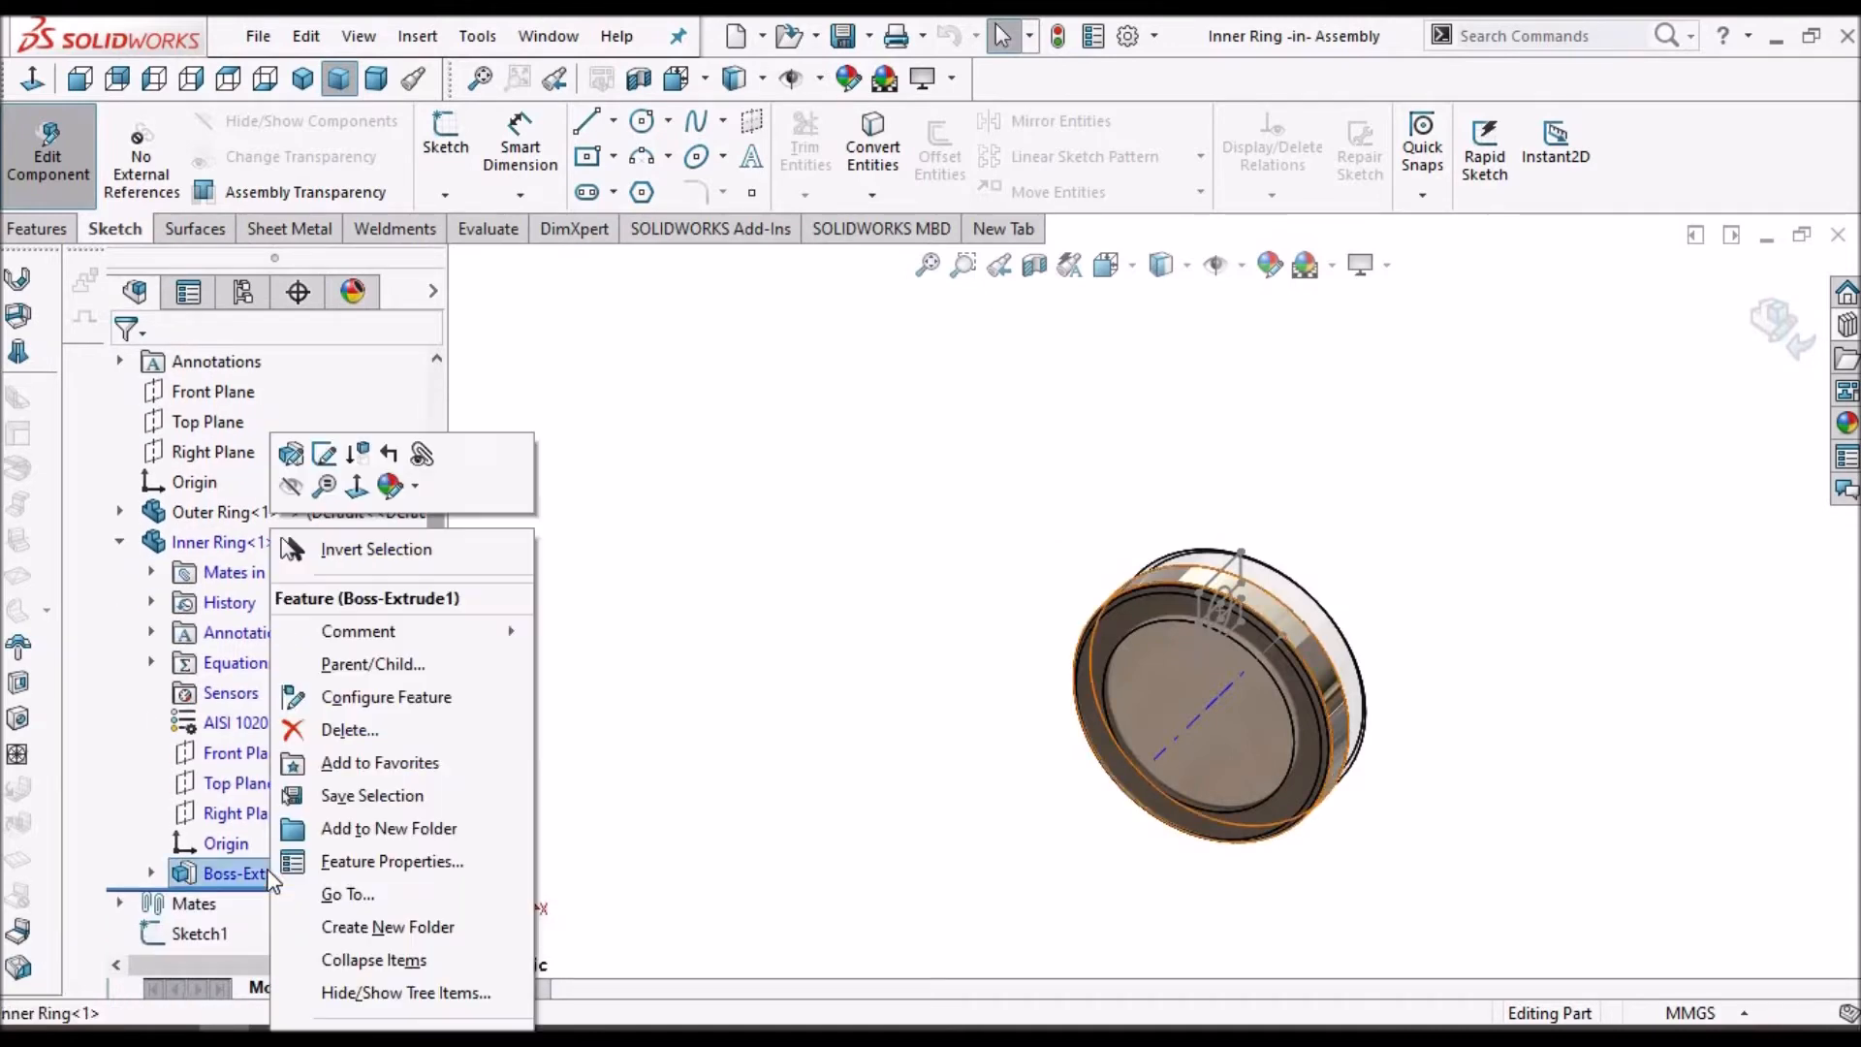
click(347, 730)
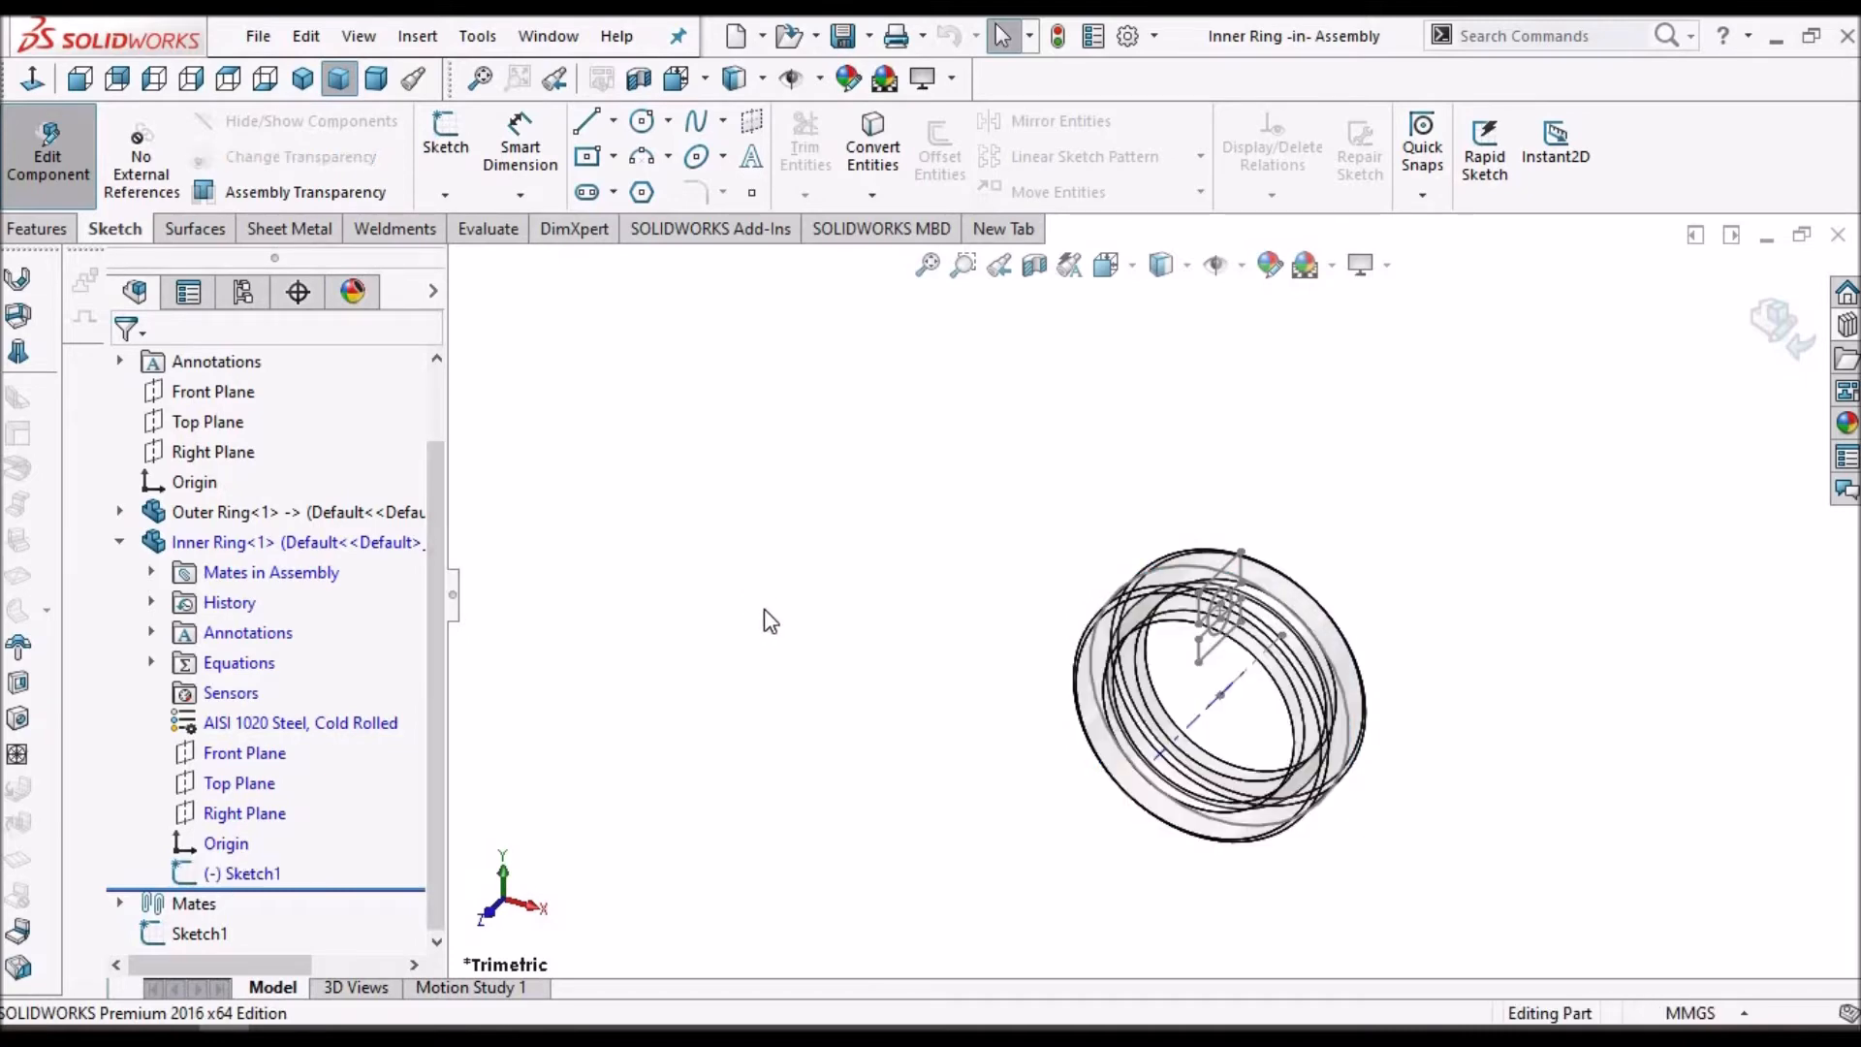
right_click(230, 870)
click(310, 730)
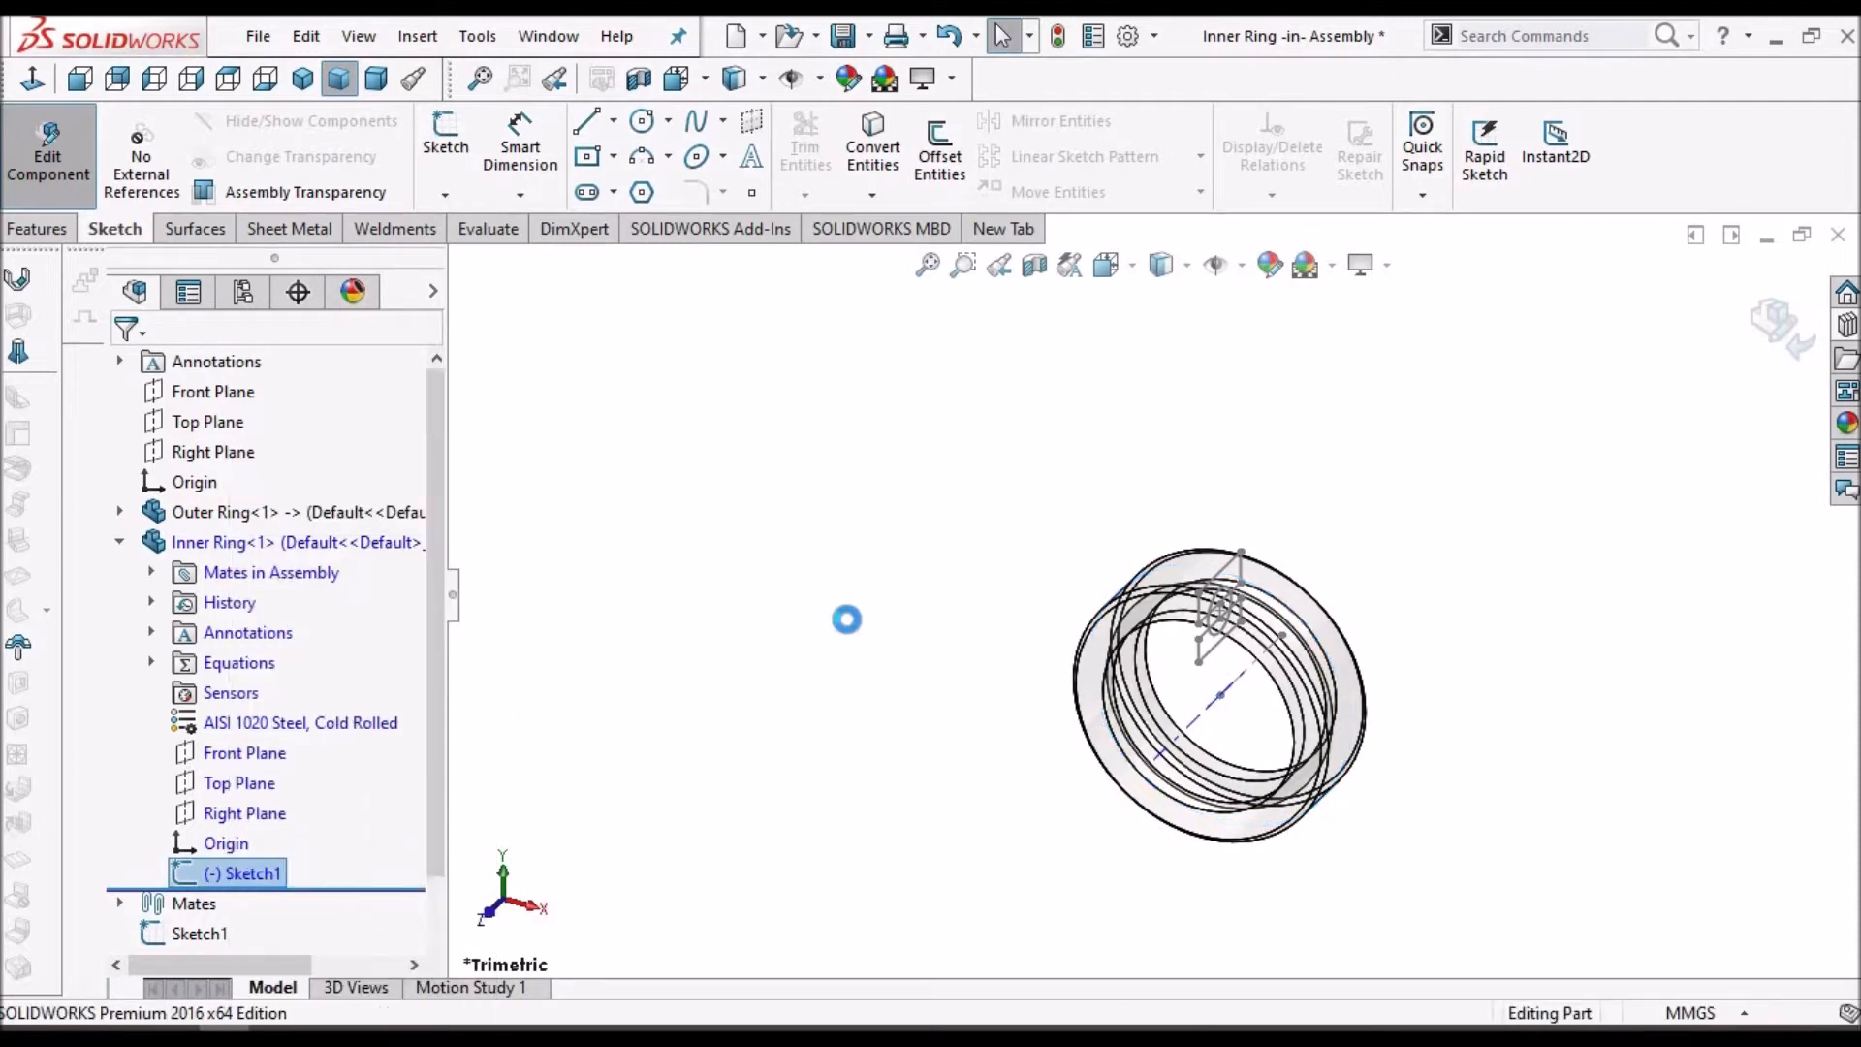
- Hide the Outer Ring component so only the assembly's layout sketch is shown
scroll(1255, 674, down, 3)
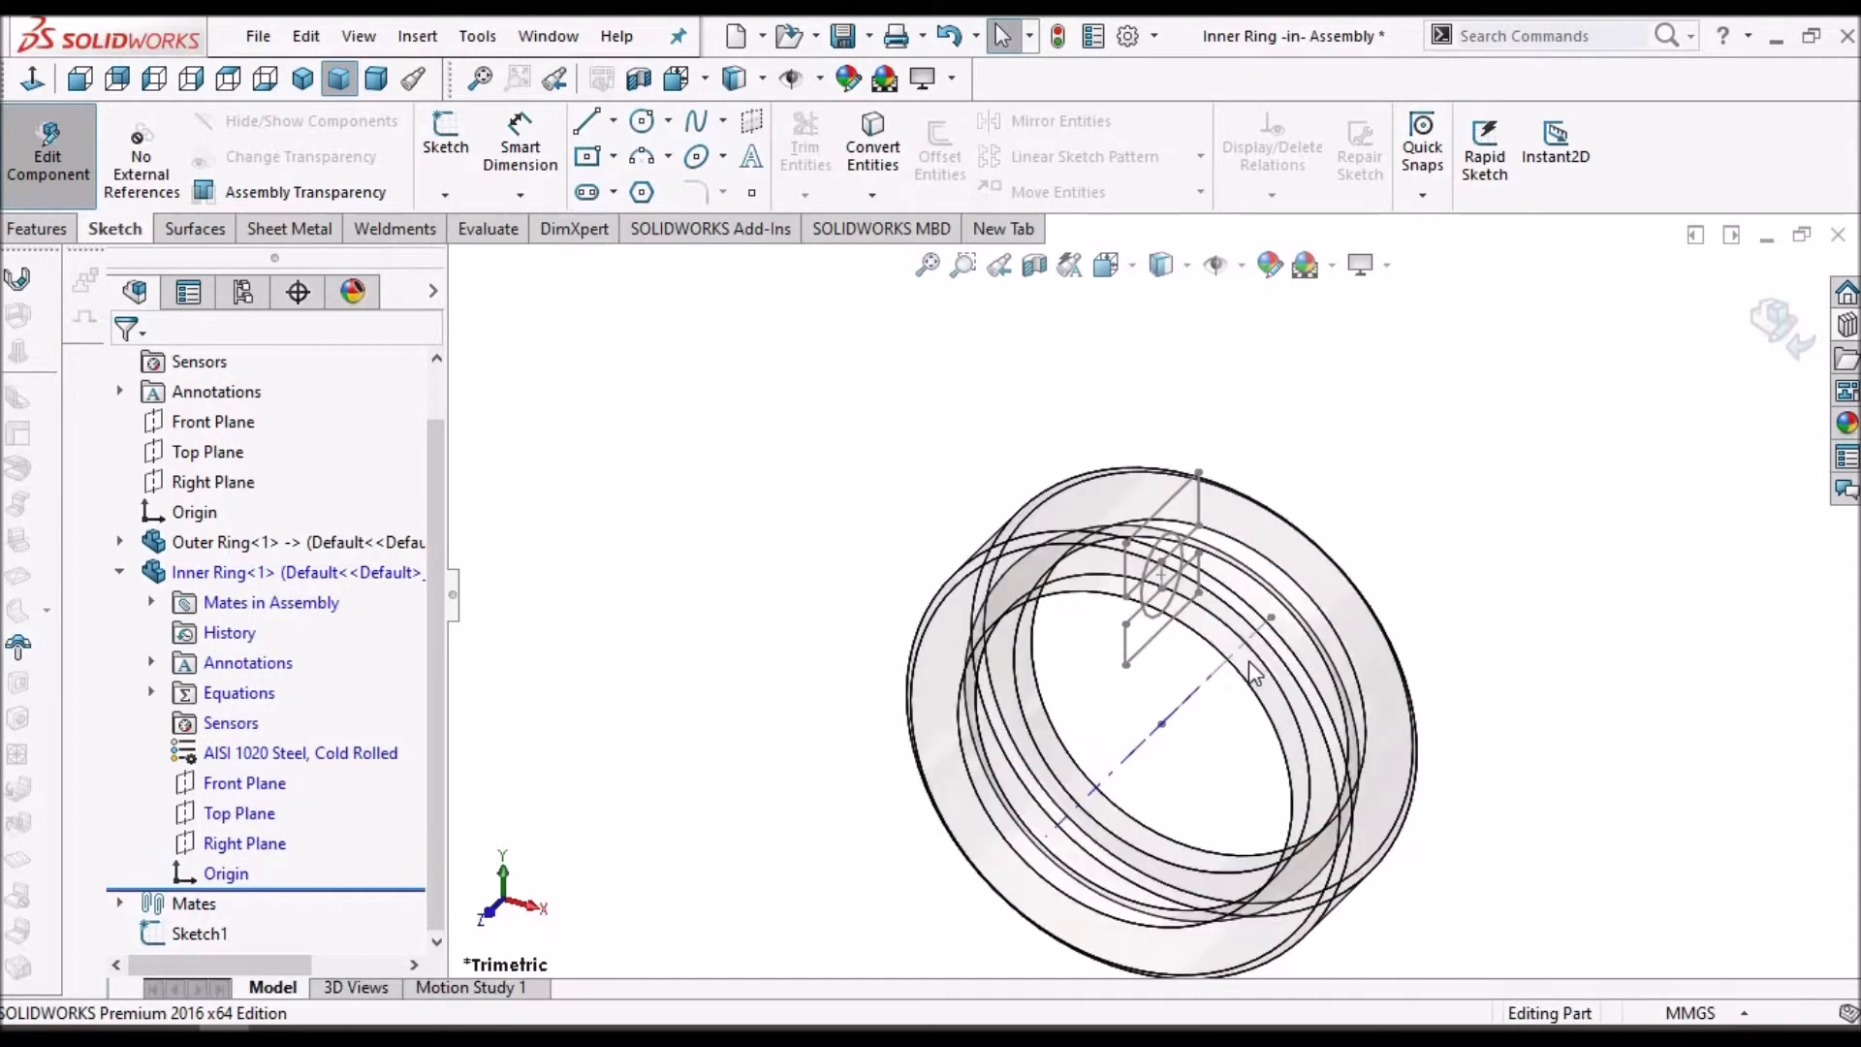
scroll(1242, 674, down, 1)
scroll(1228, 678, up, 2)
middle_drag(1276, 465, 1202, 630)
click(207, 547)
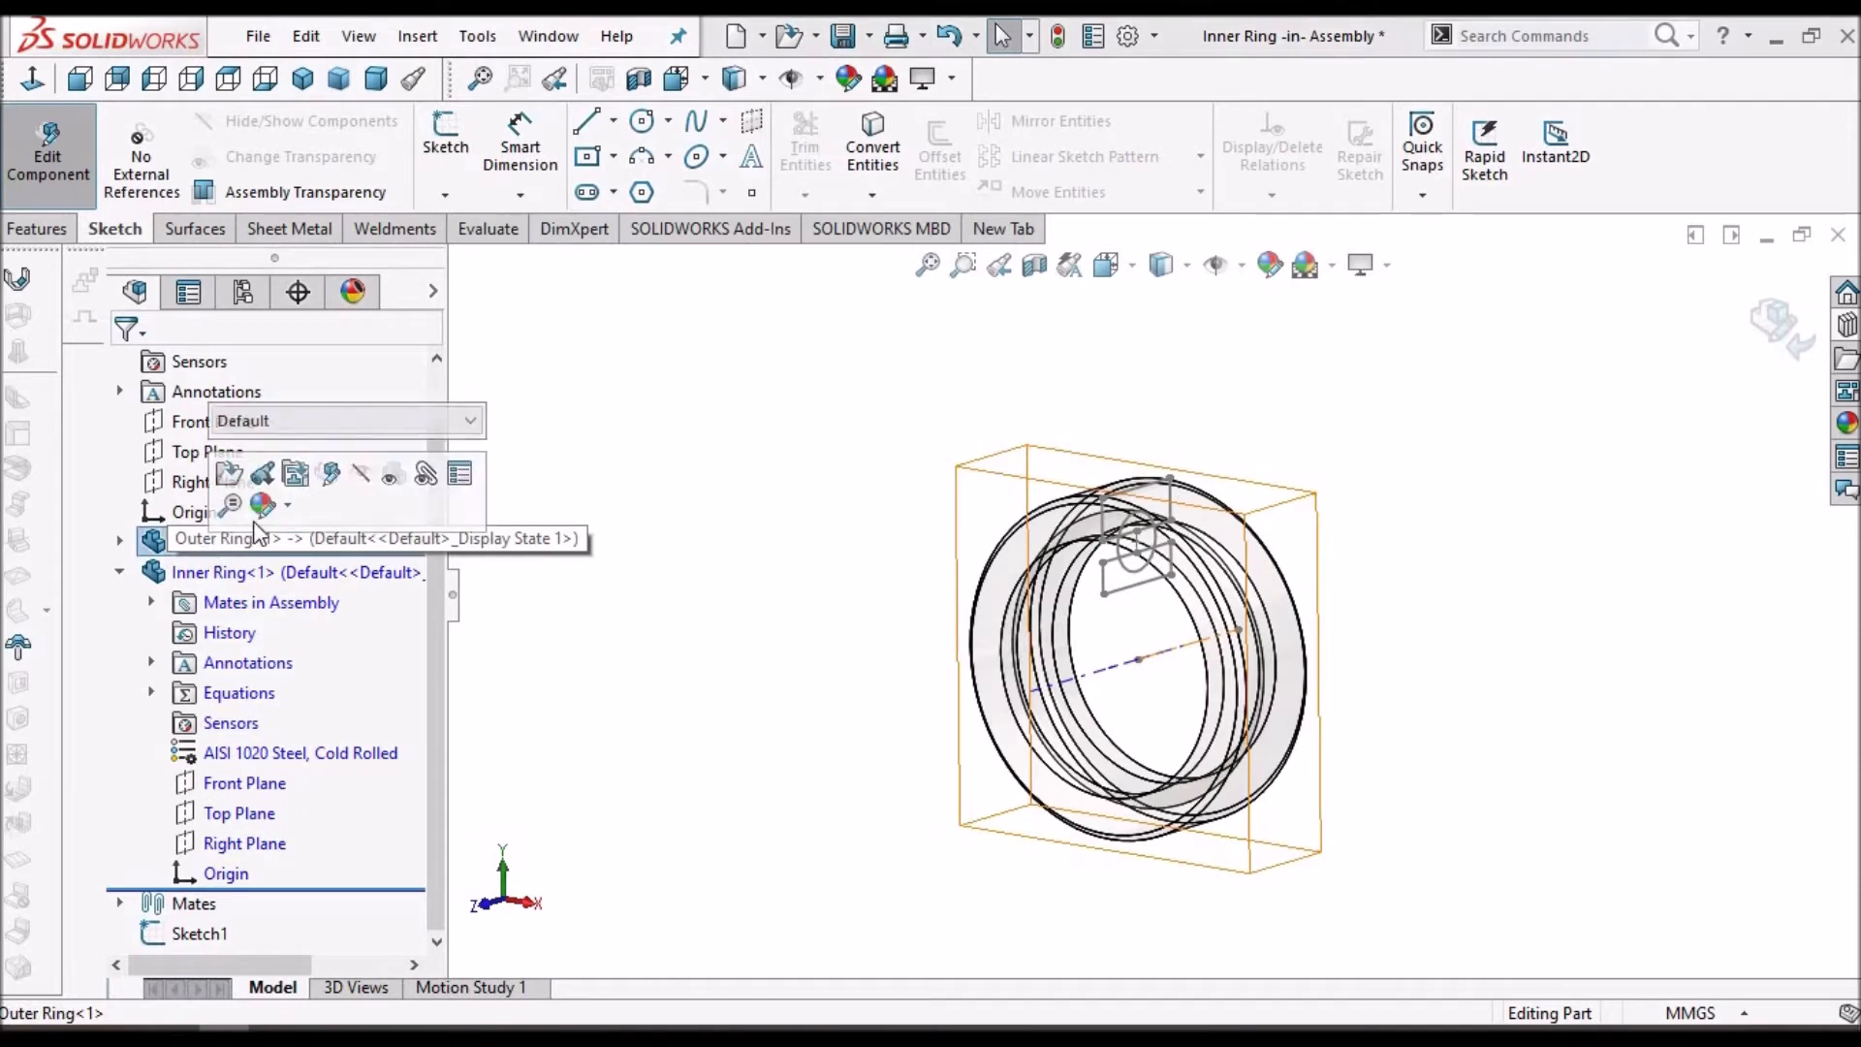
click(331, 474)
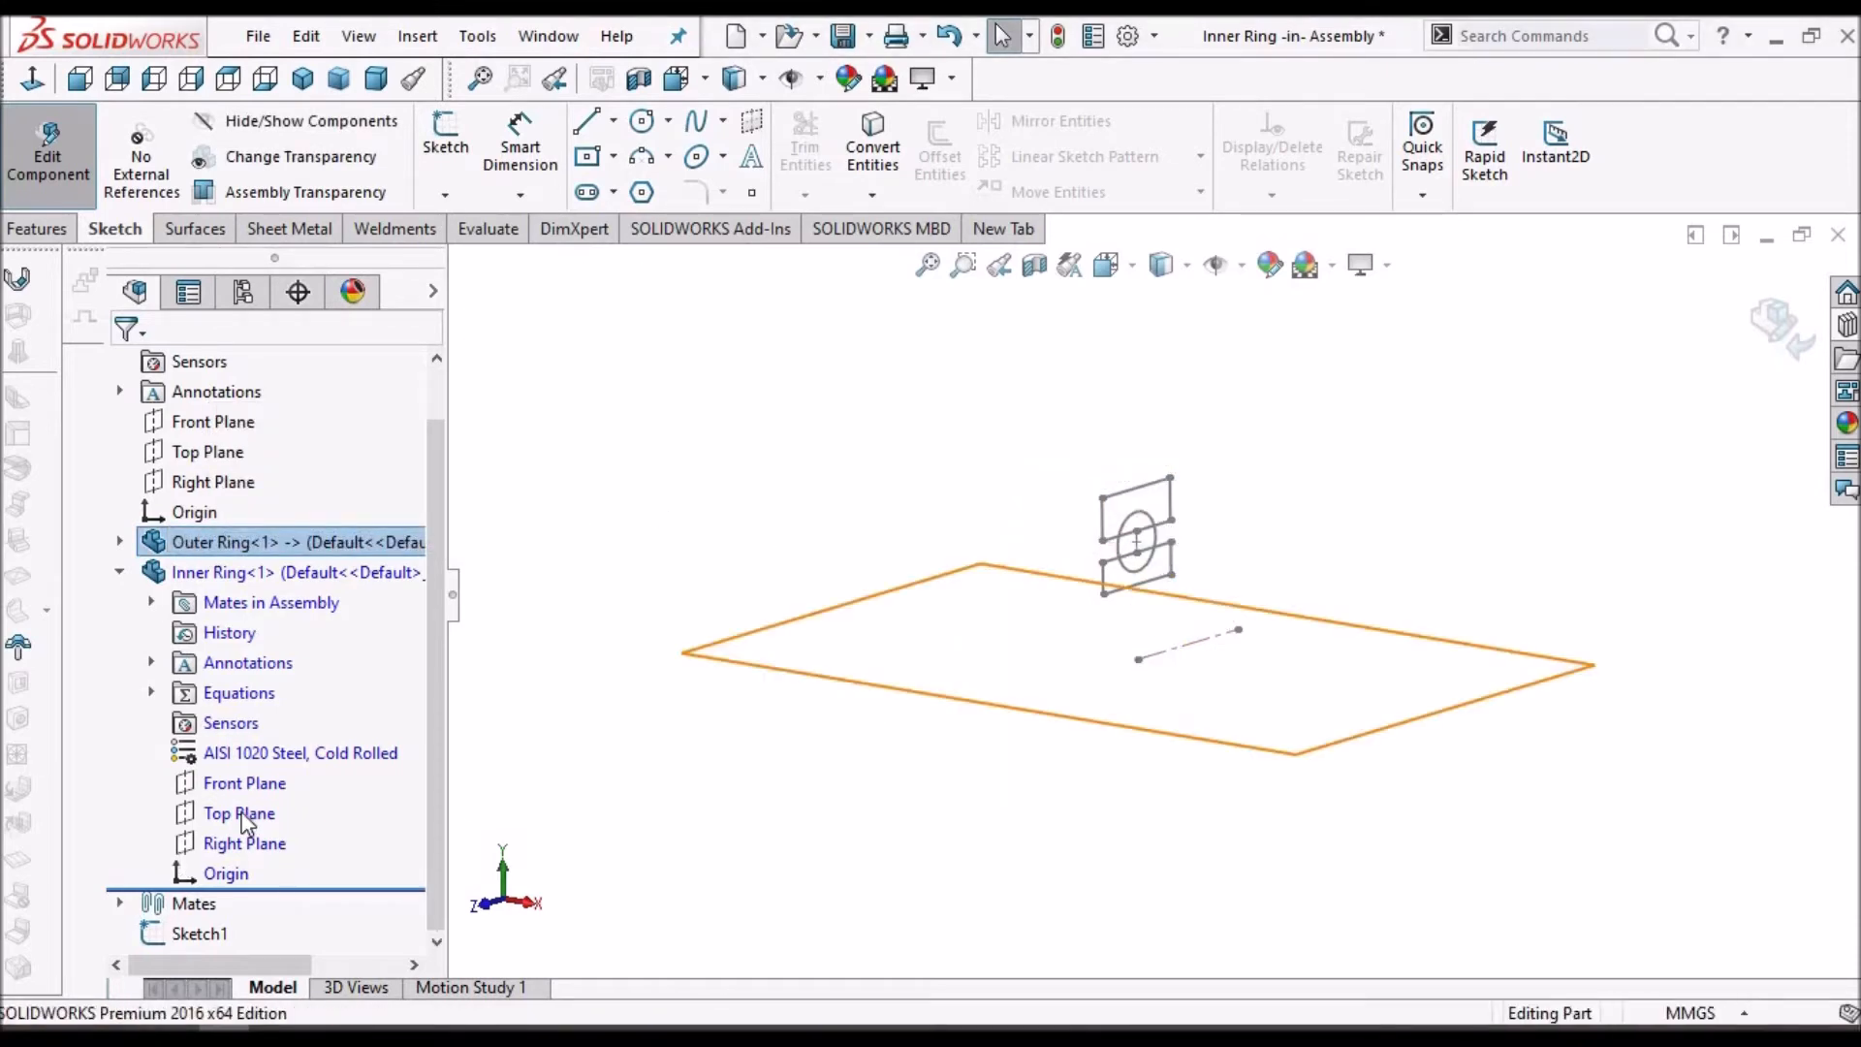
- Sketch on the Inner Ring's Right Plane and convert the layout sketch's lower rectangle lines and ball circle into it
click(244, 845)
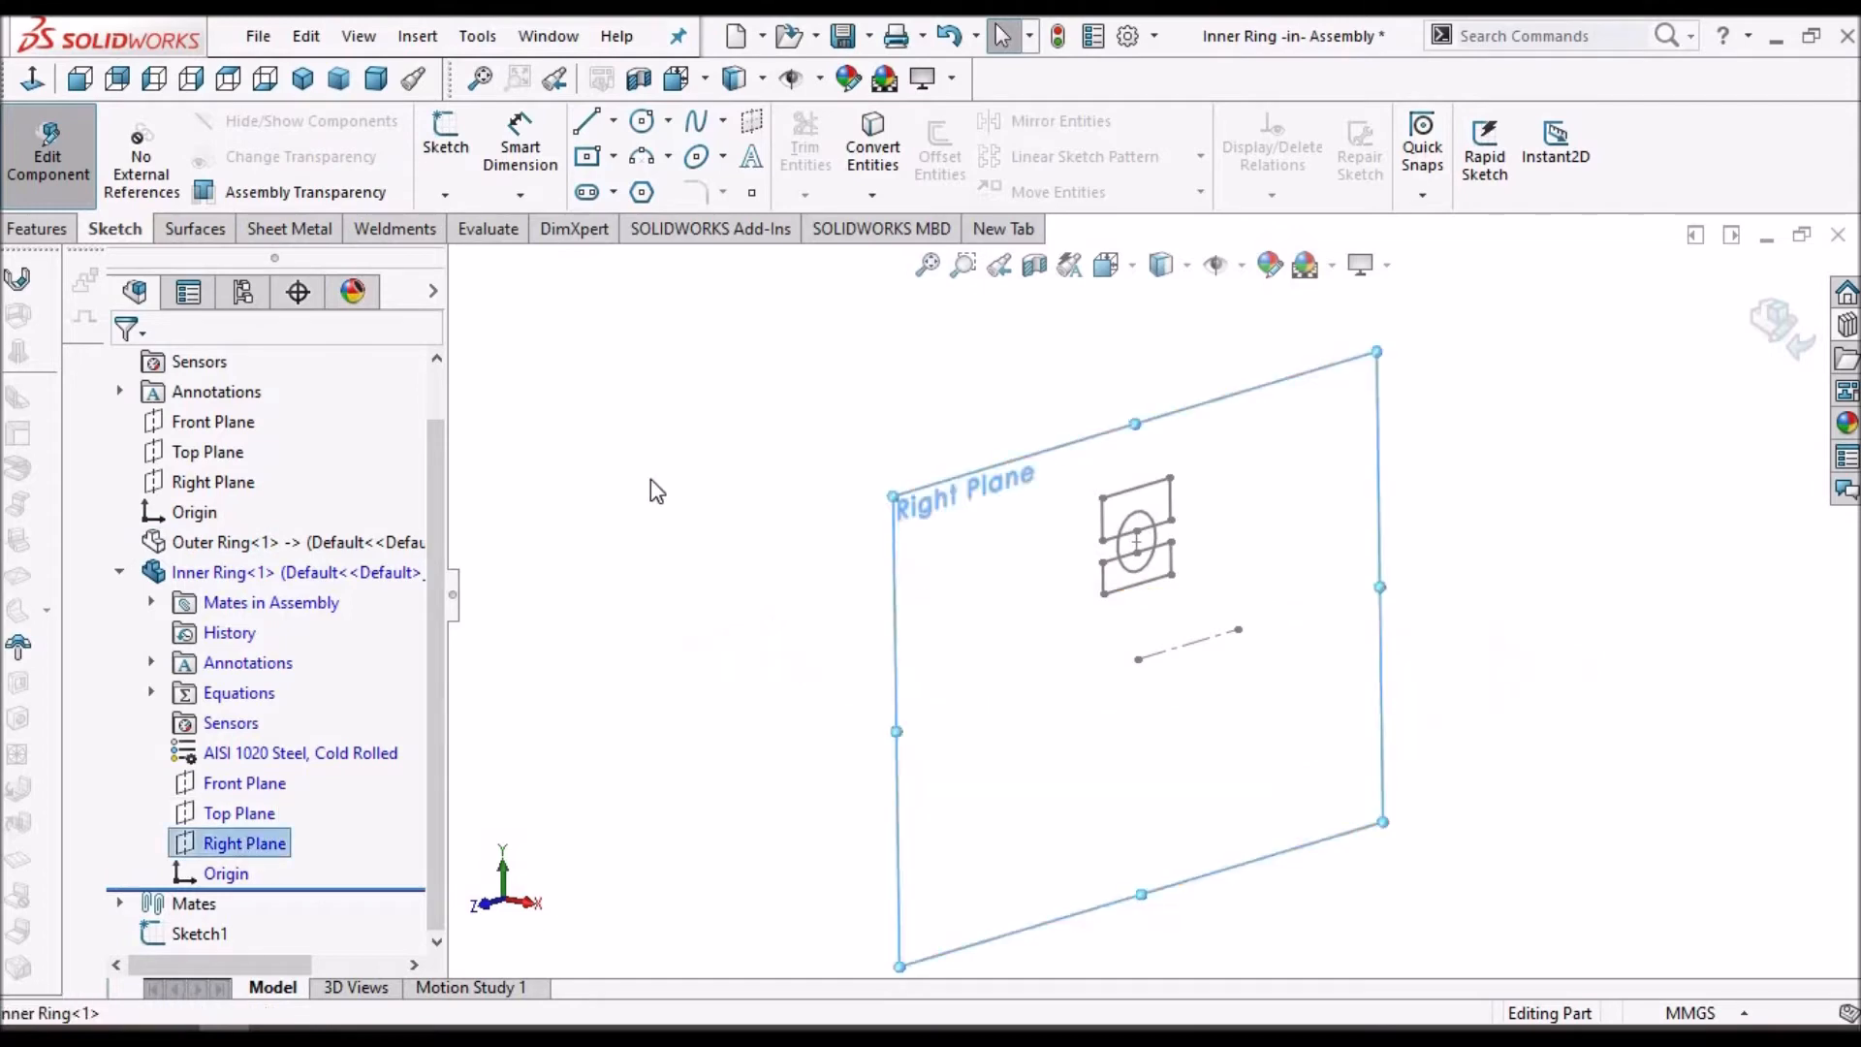
click(446, 136)
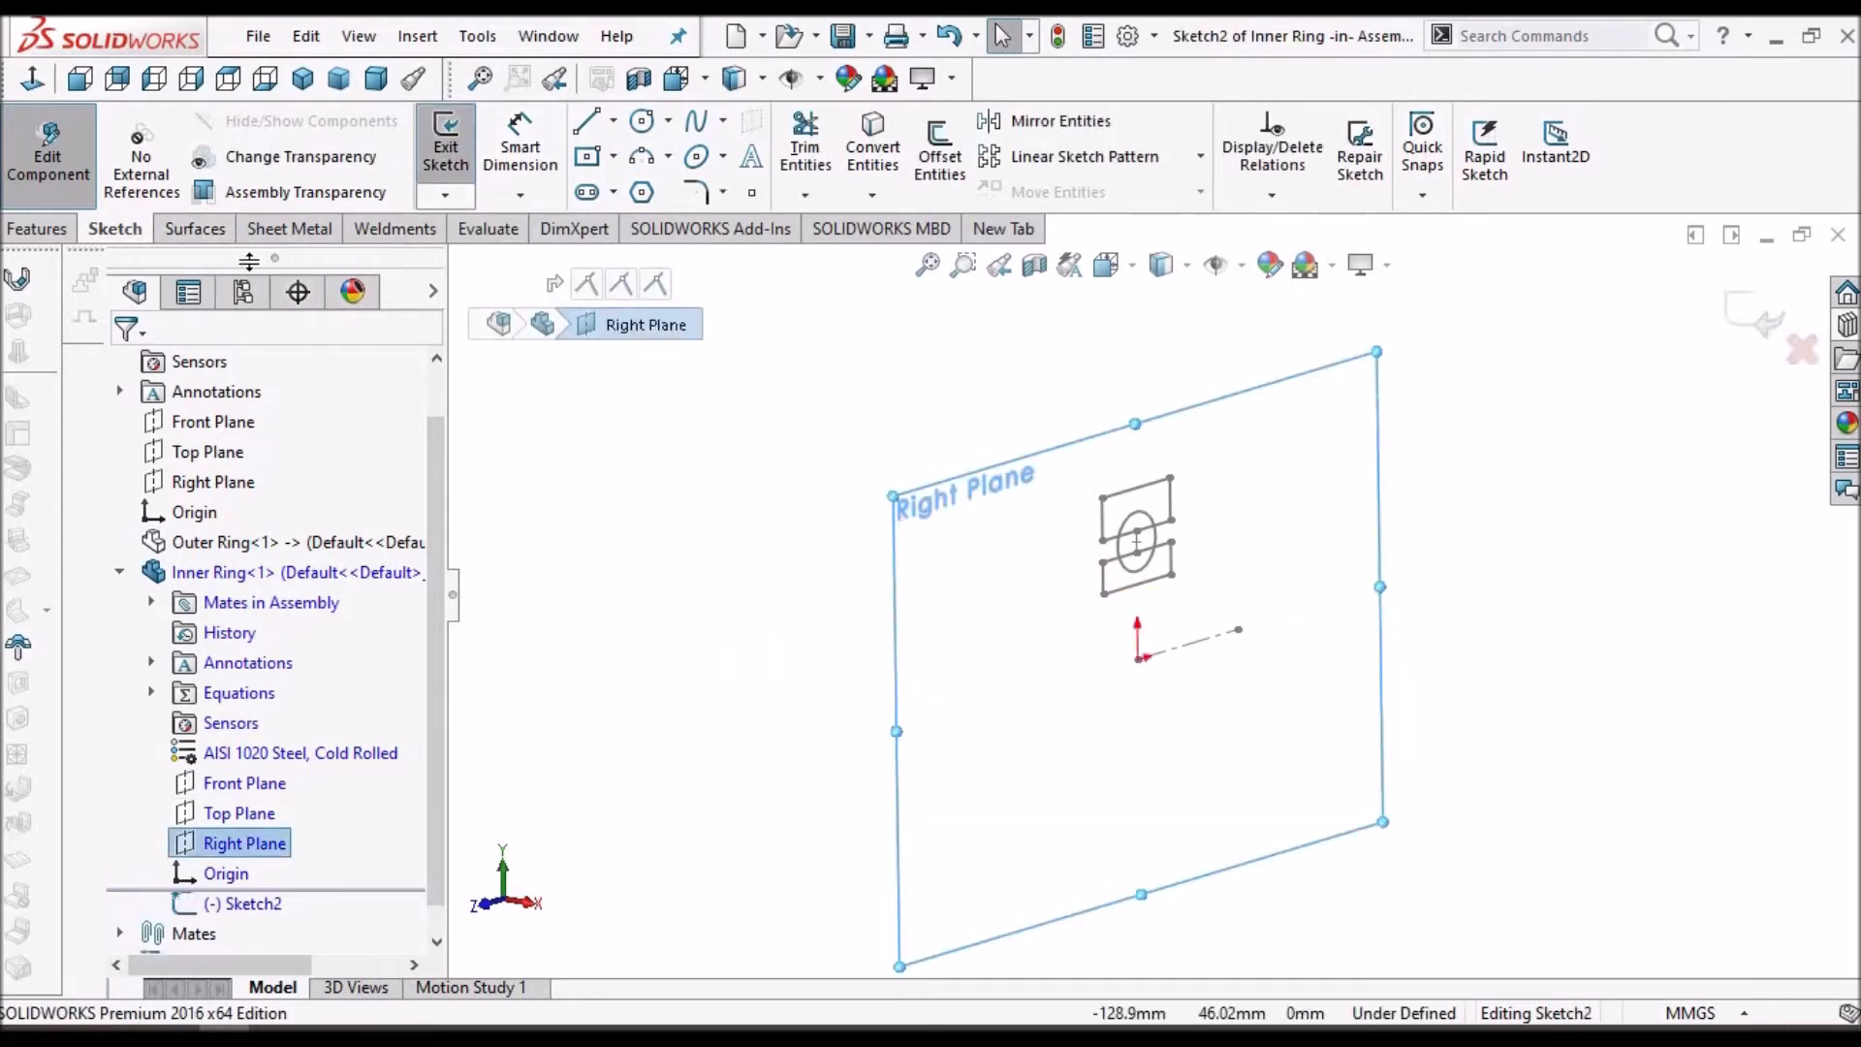
click(32, 82)
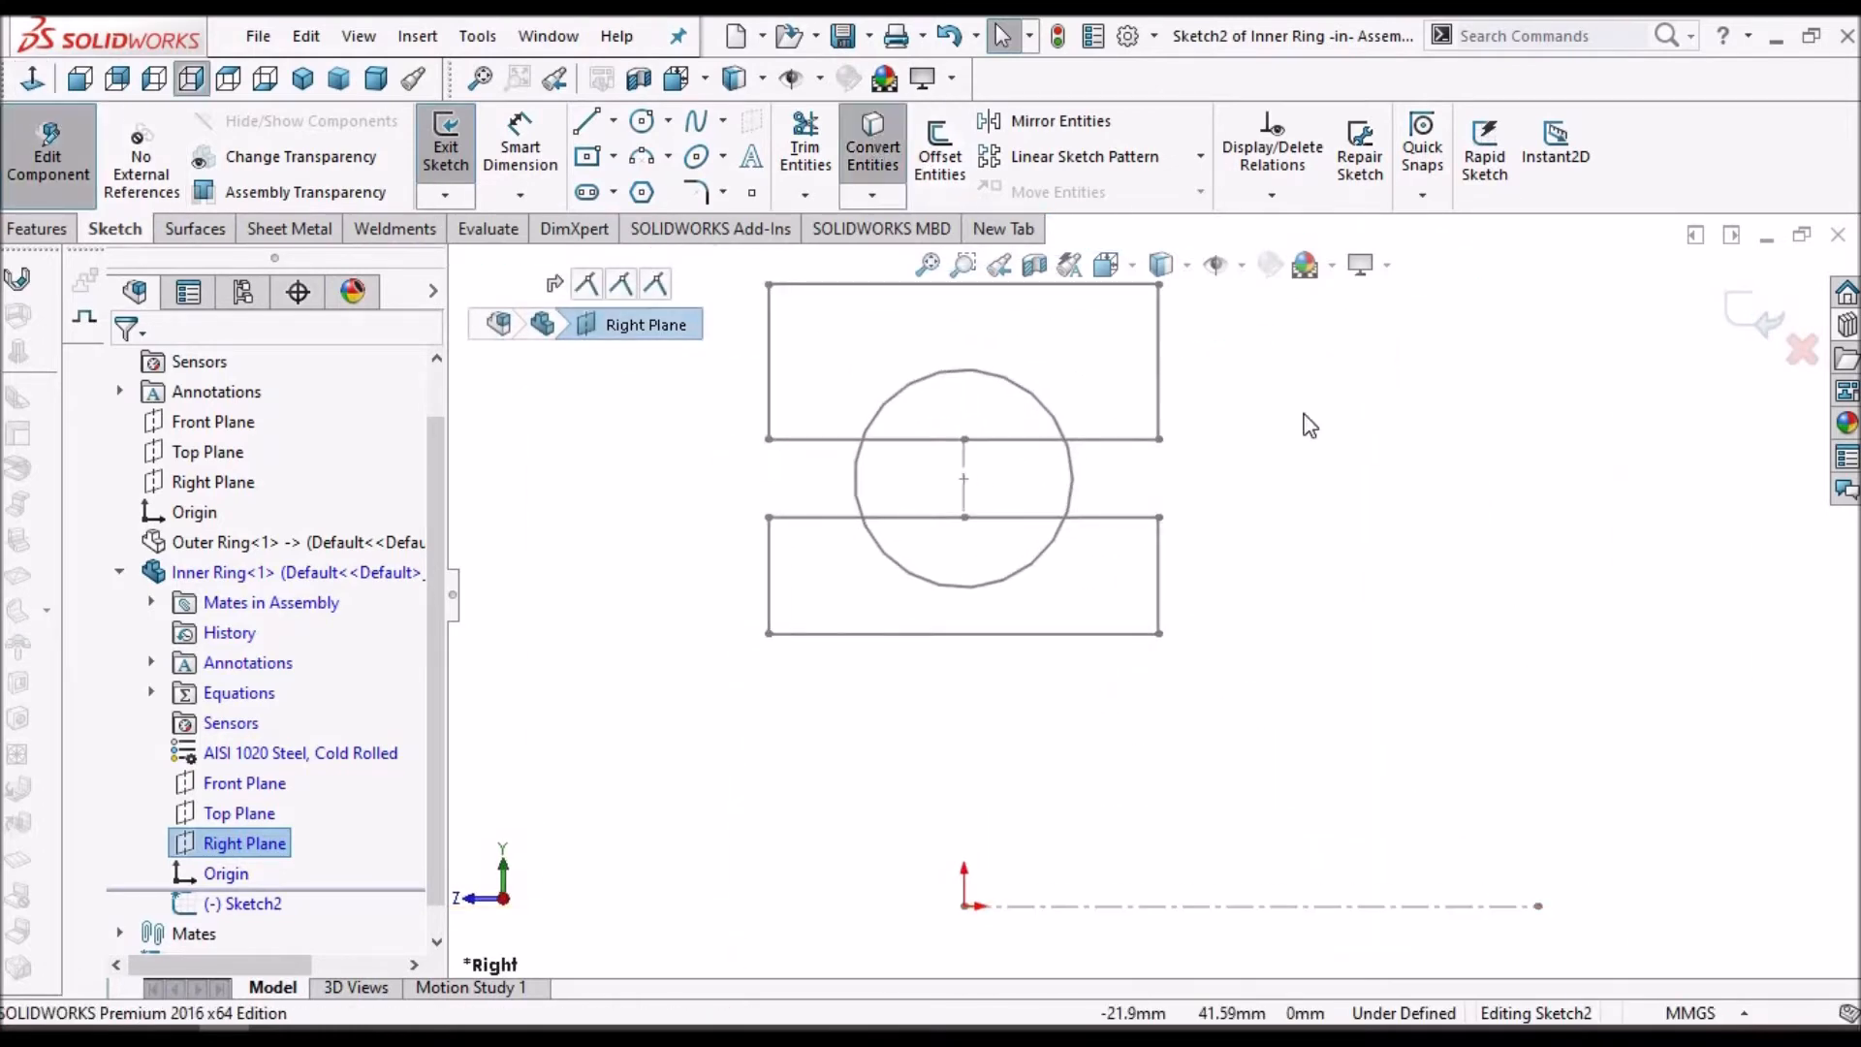
click(1100, 518)
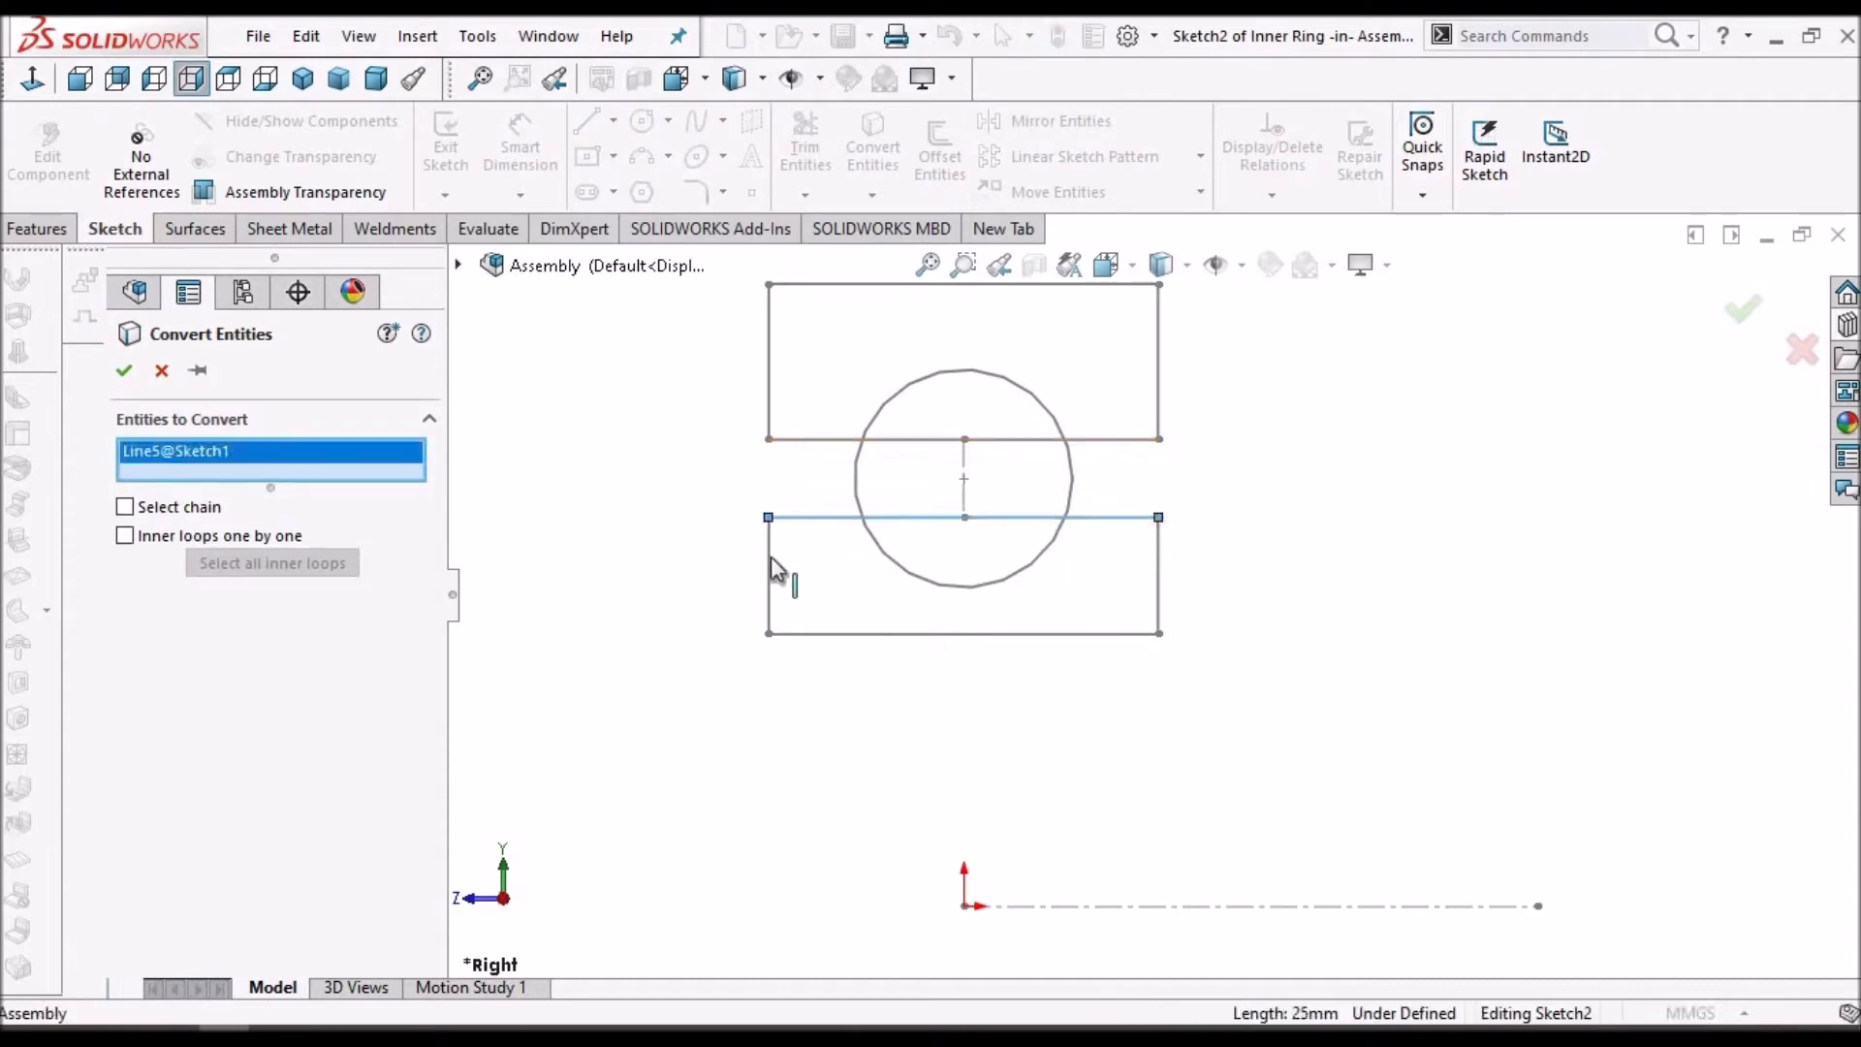
click(827, 595)
click(991, 635)
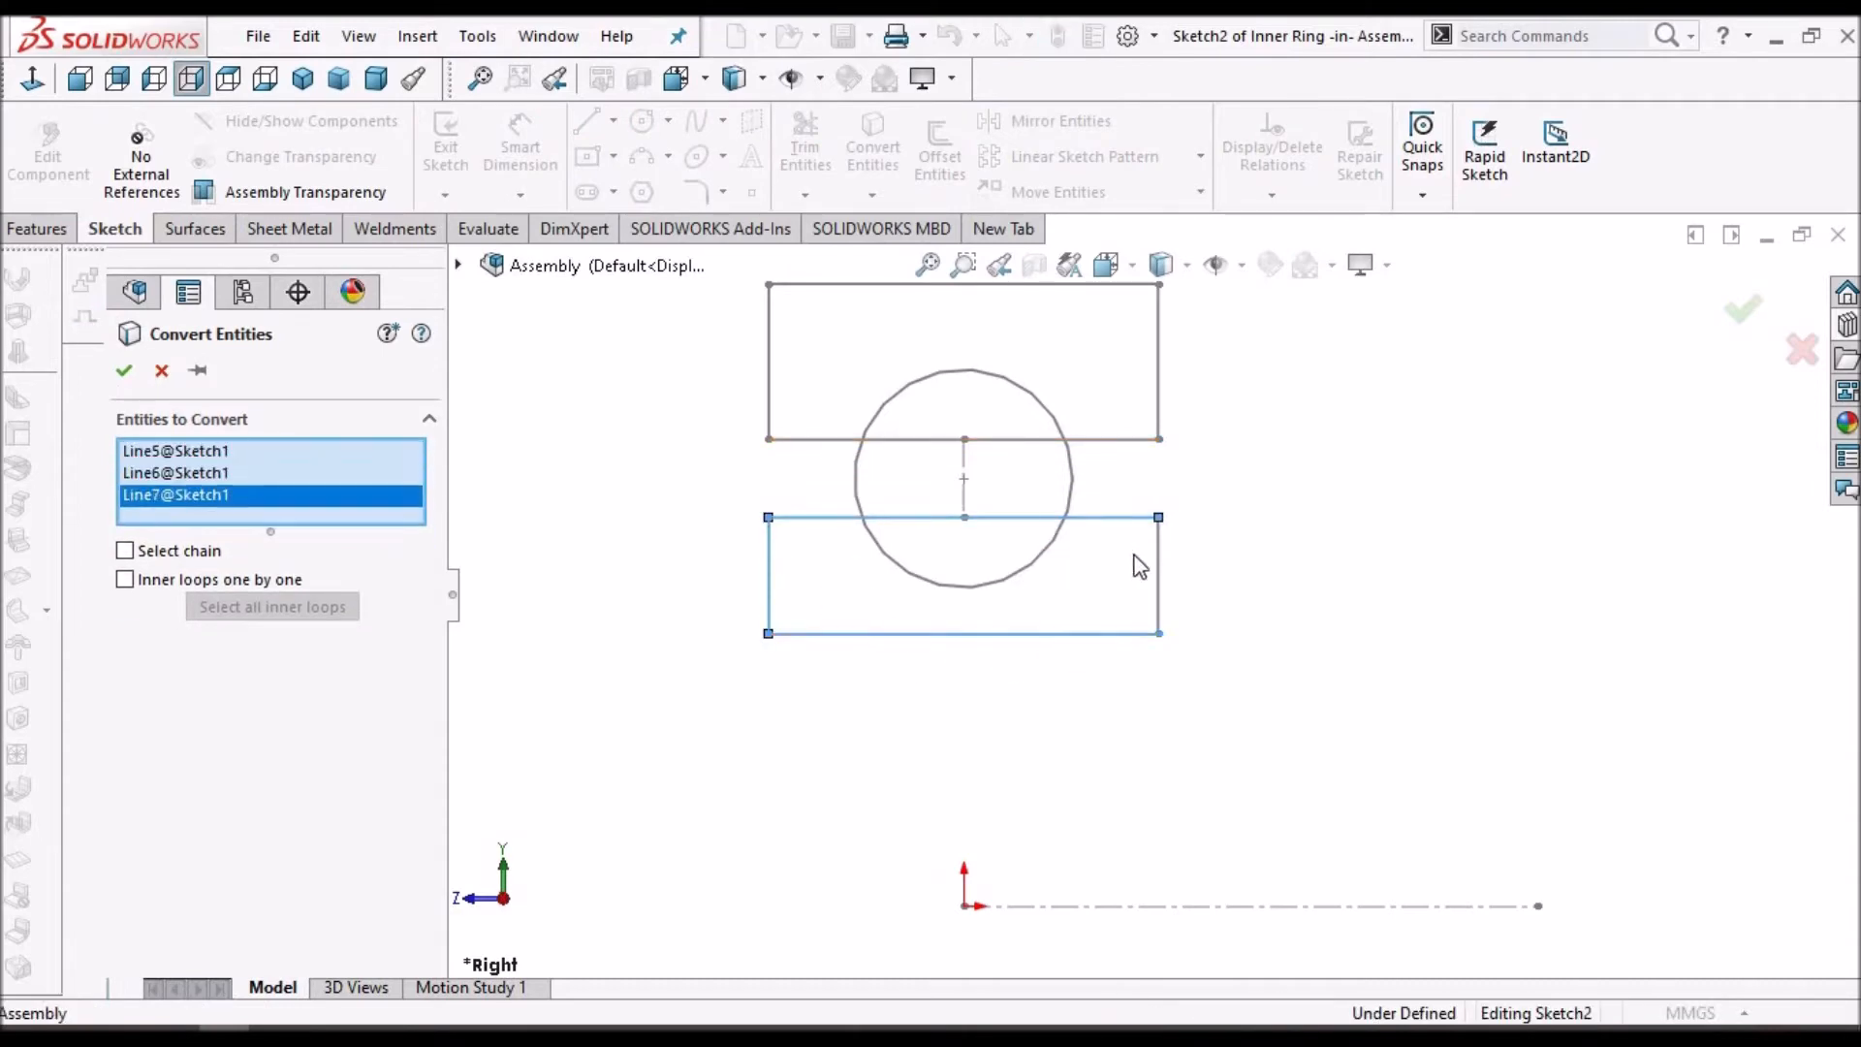
click(1159, 560)
click(1039, 555)
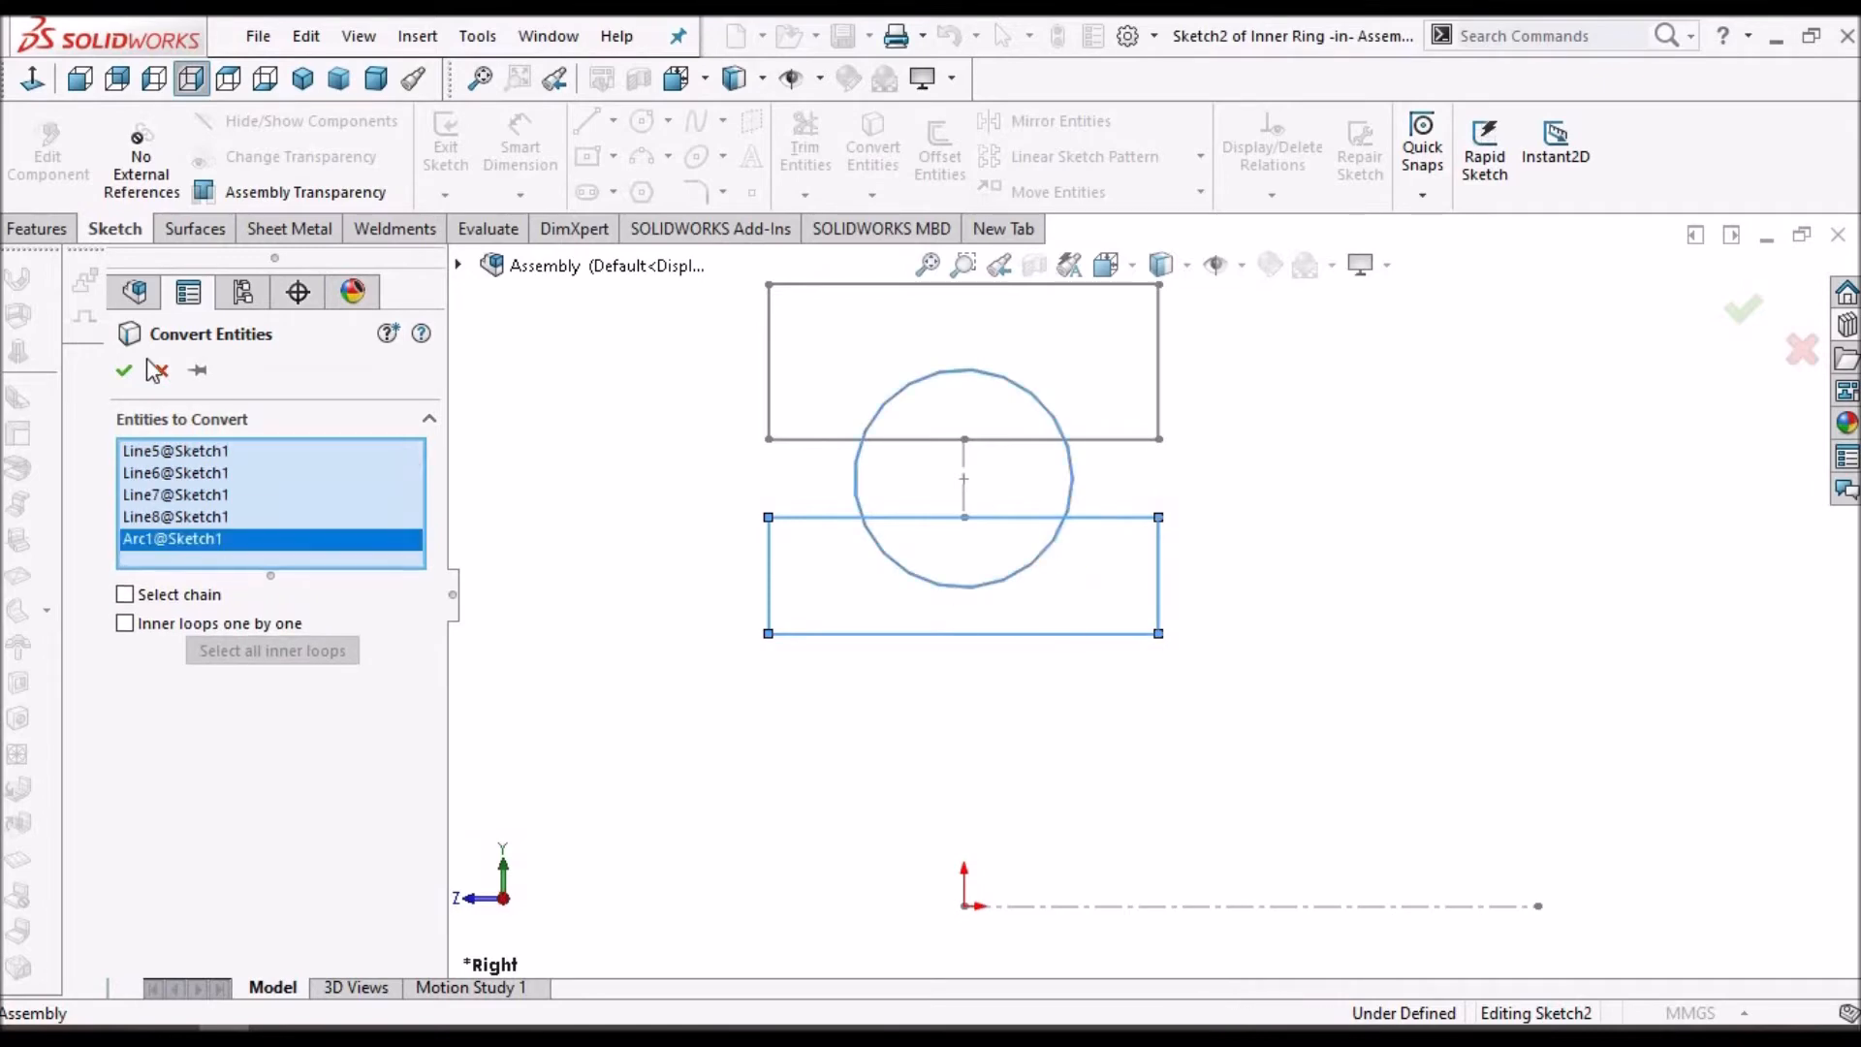
key(Return)
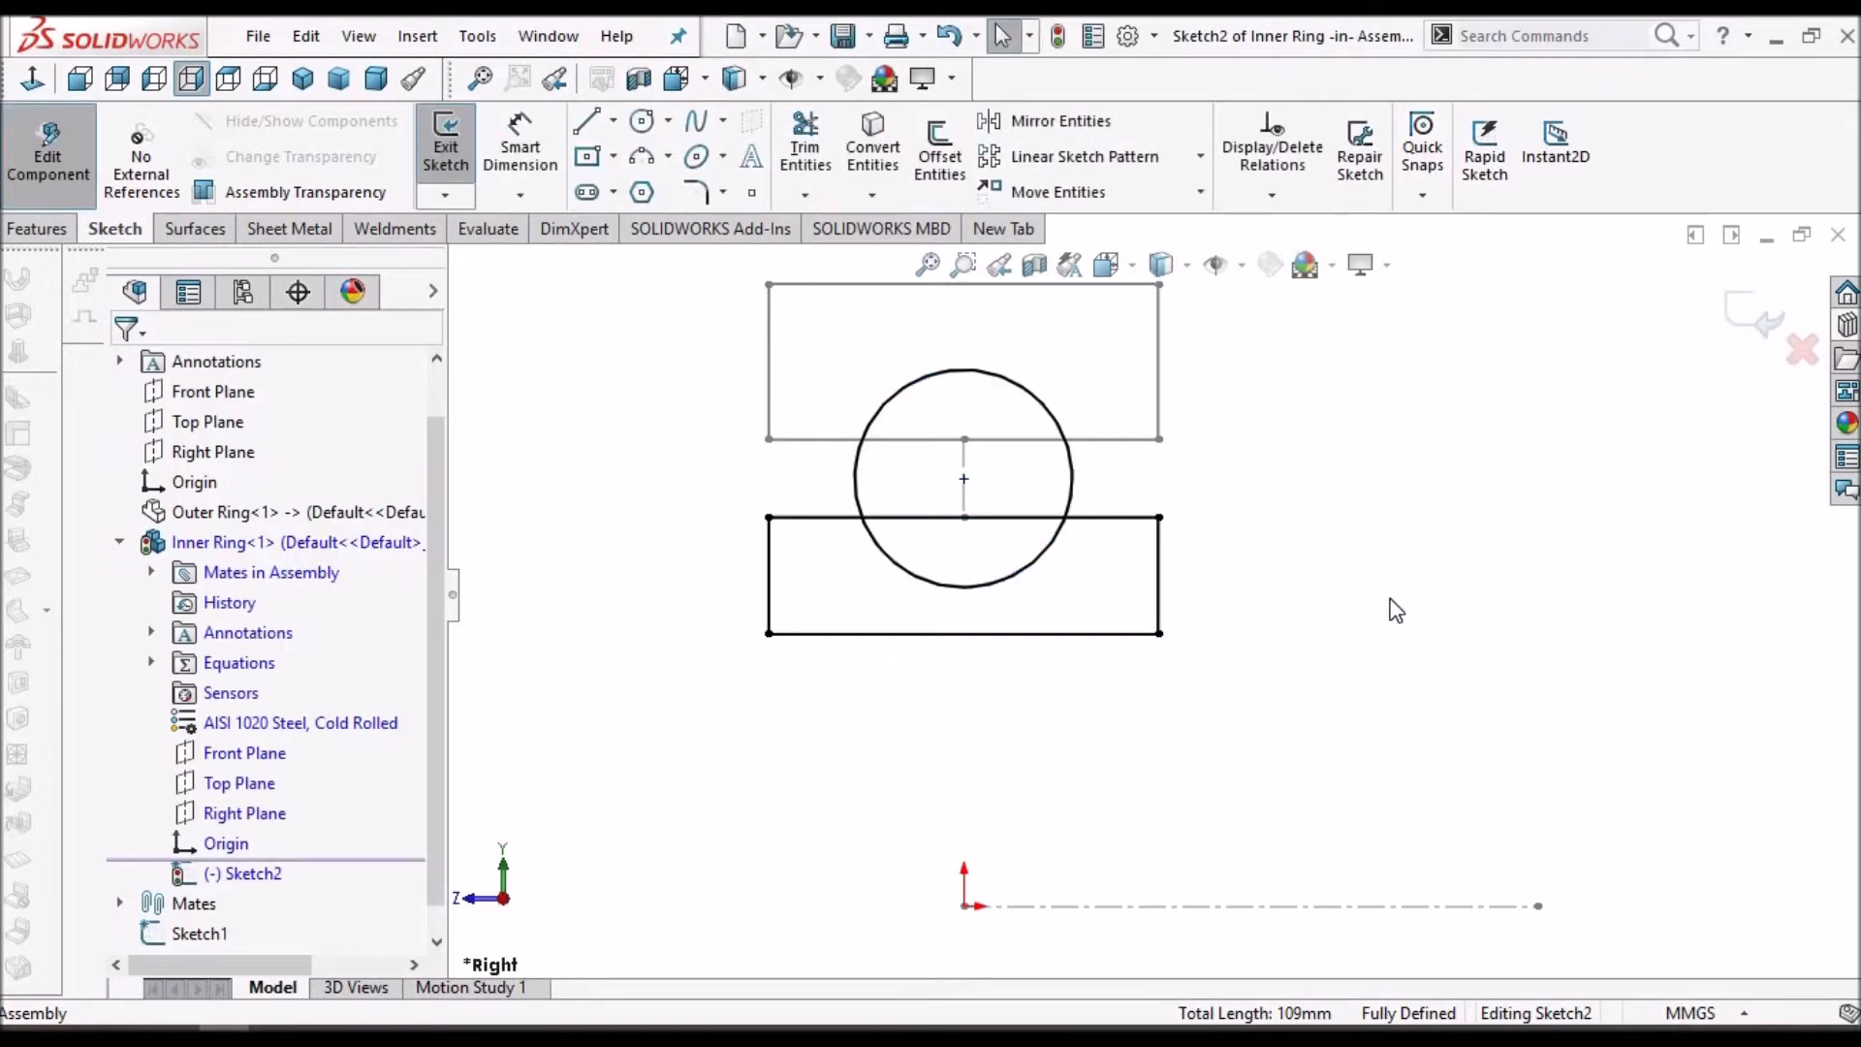
- Power trim the circle's part above the lower rectangle and the rectangle's top edge inside the circle, leaving a grooved profile
click(809, 155)
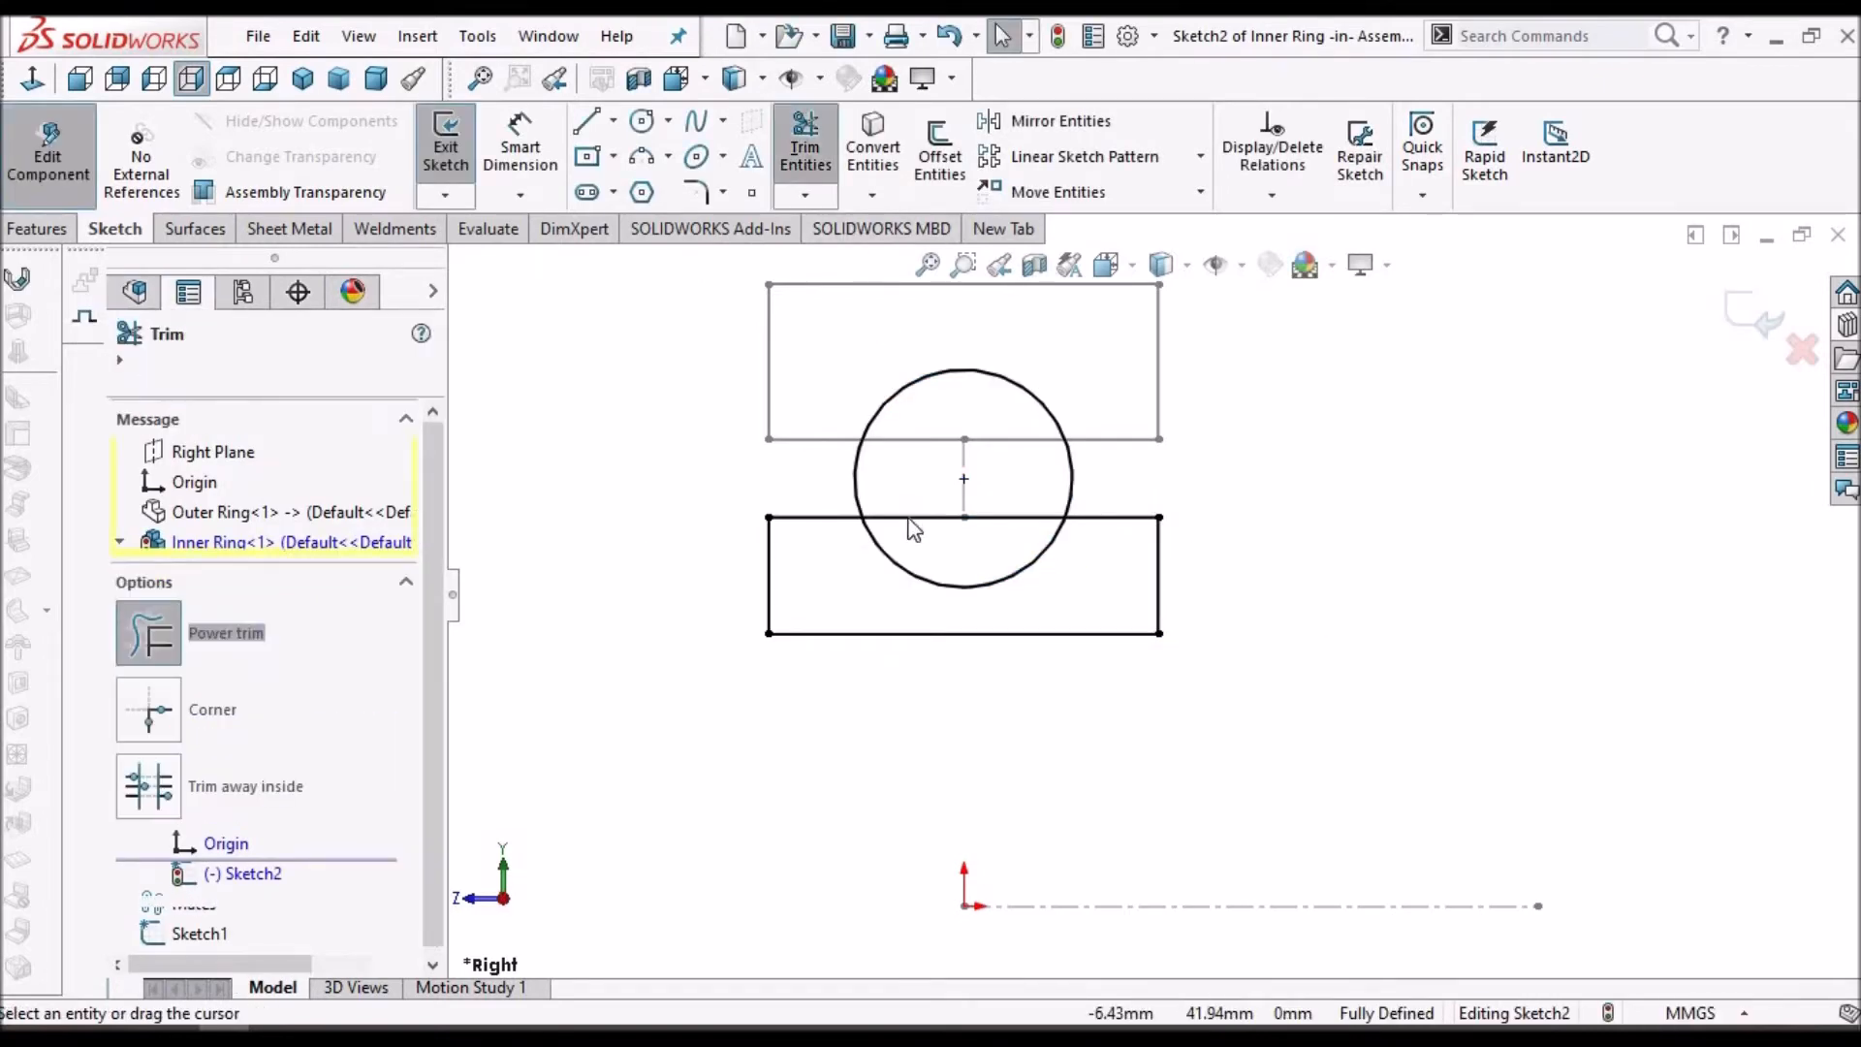
drag(1057, 367, 994, 548)
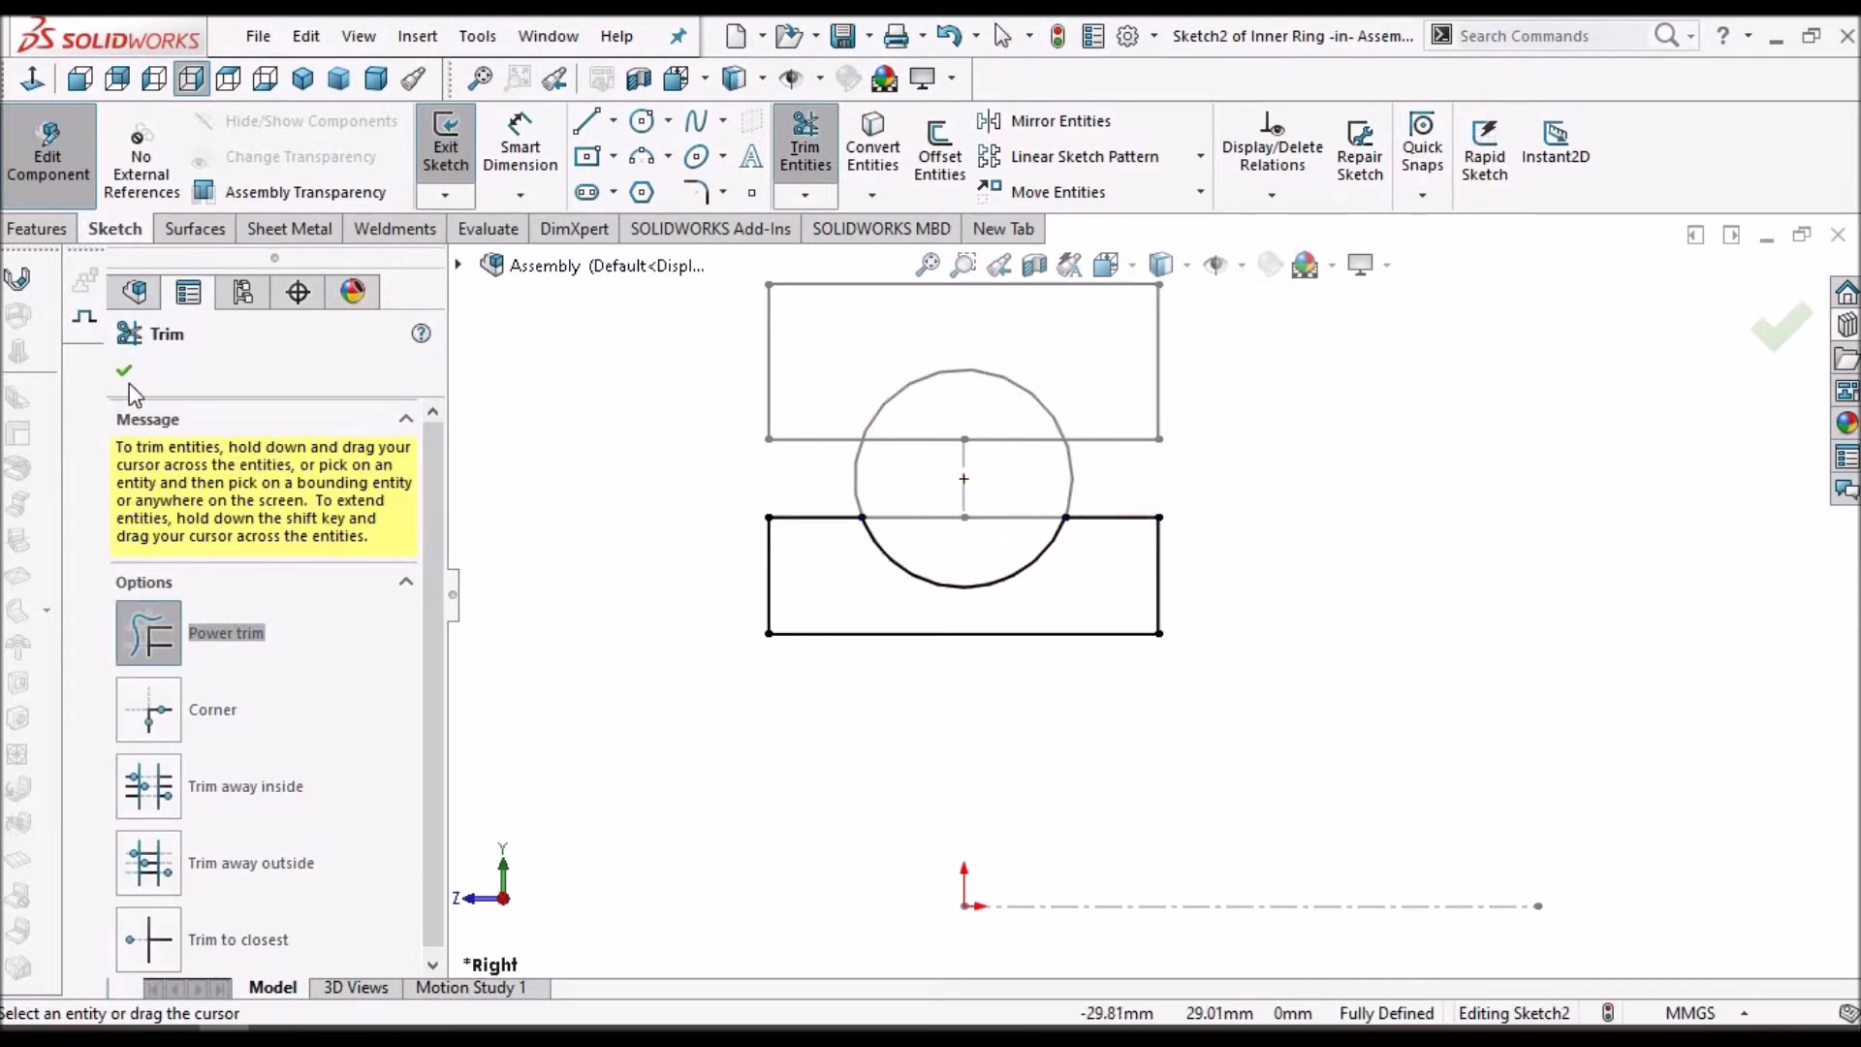
key(Escape)
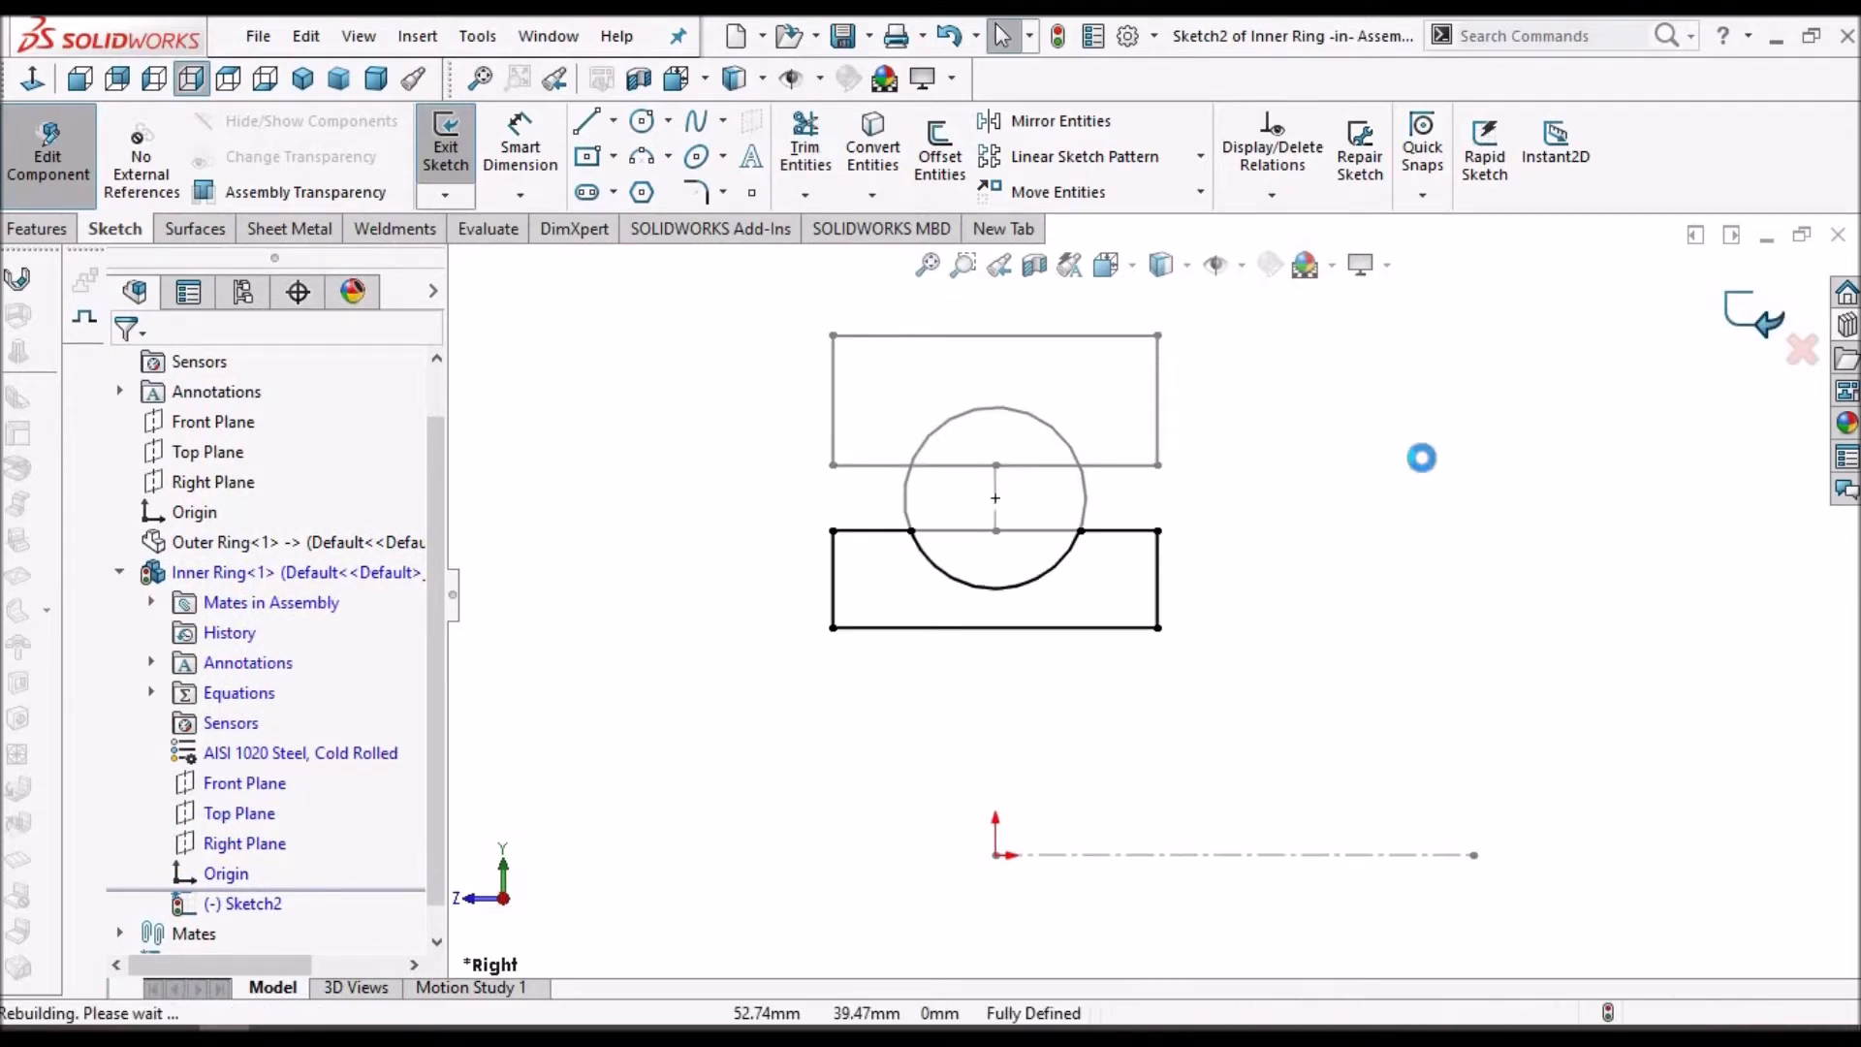
mouse_move(1183, 465)
middle_down()
mouse_move(1267, 498)
mouse_move(1189, 479)
middle_up()
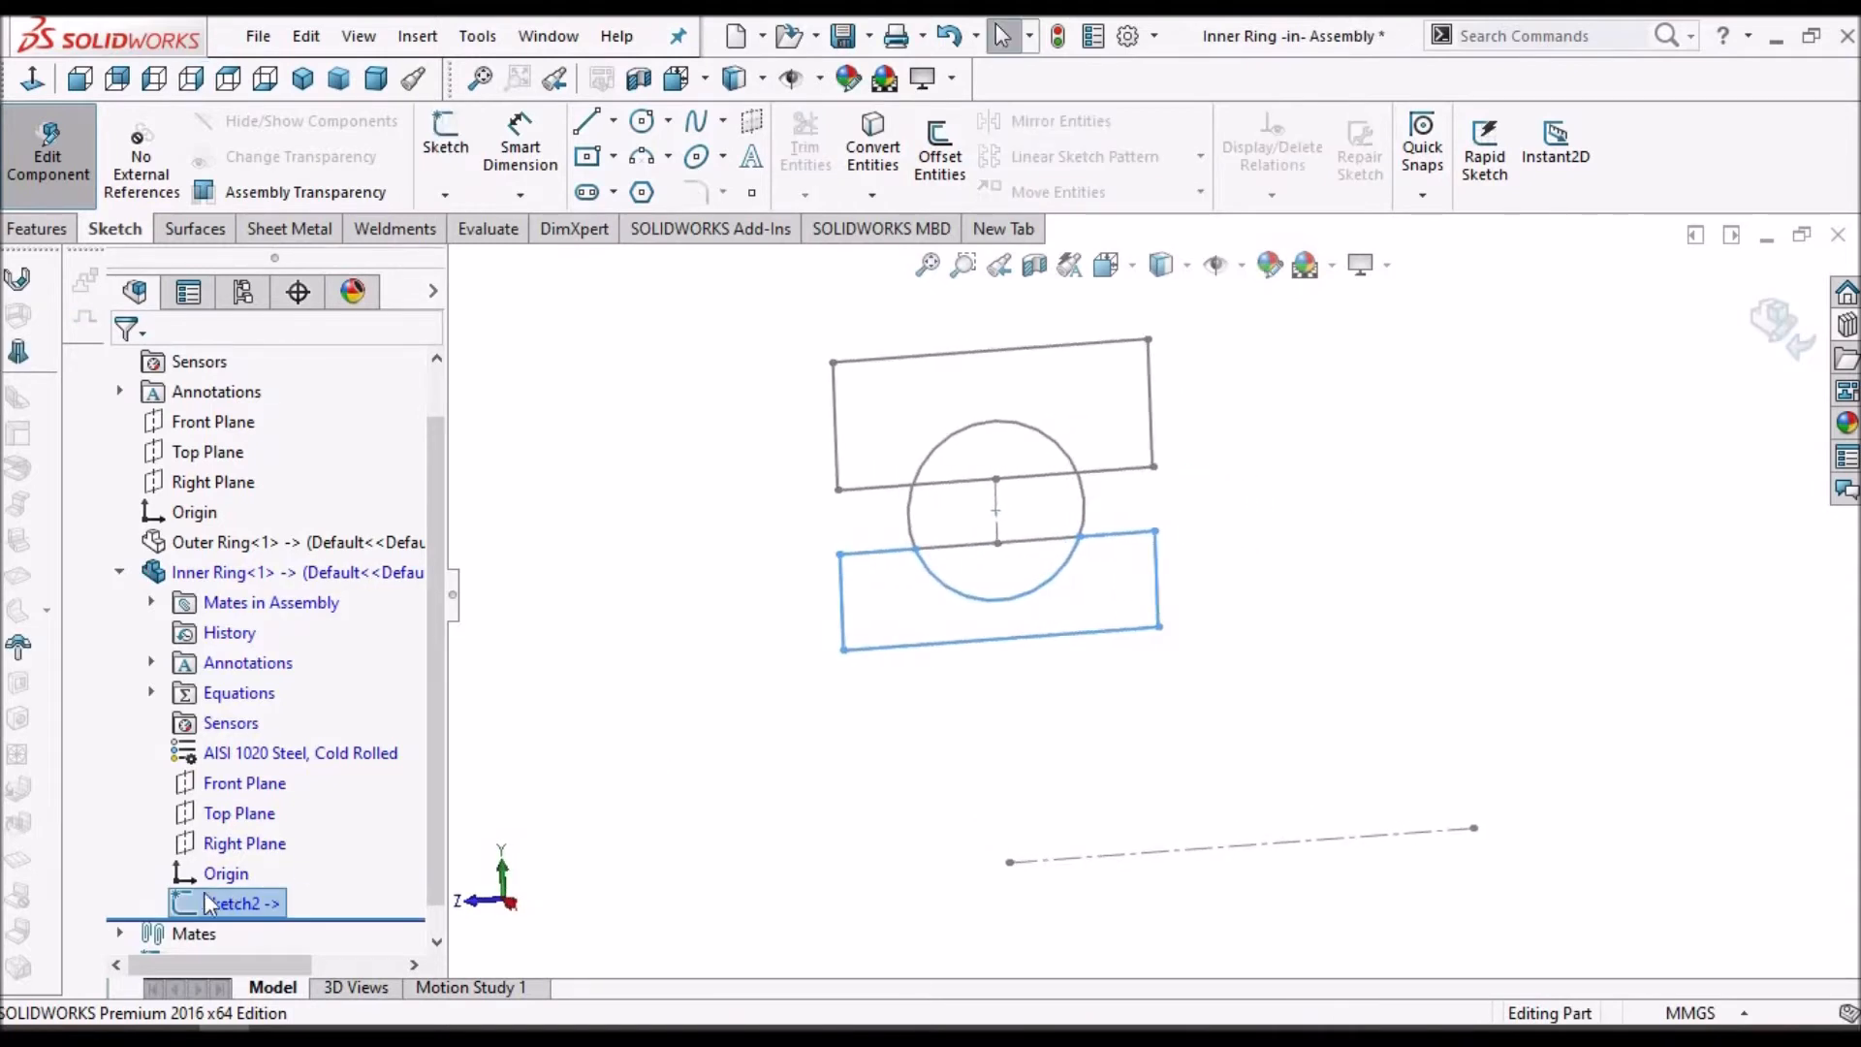
click(39, 233)
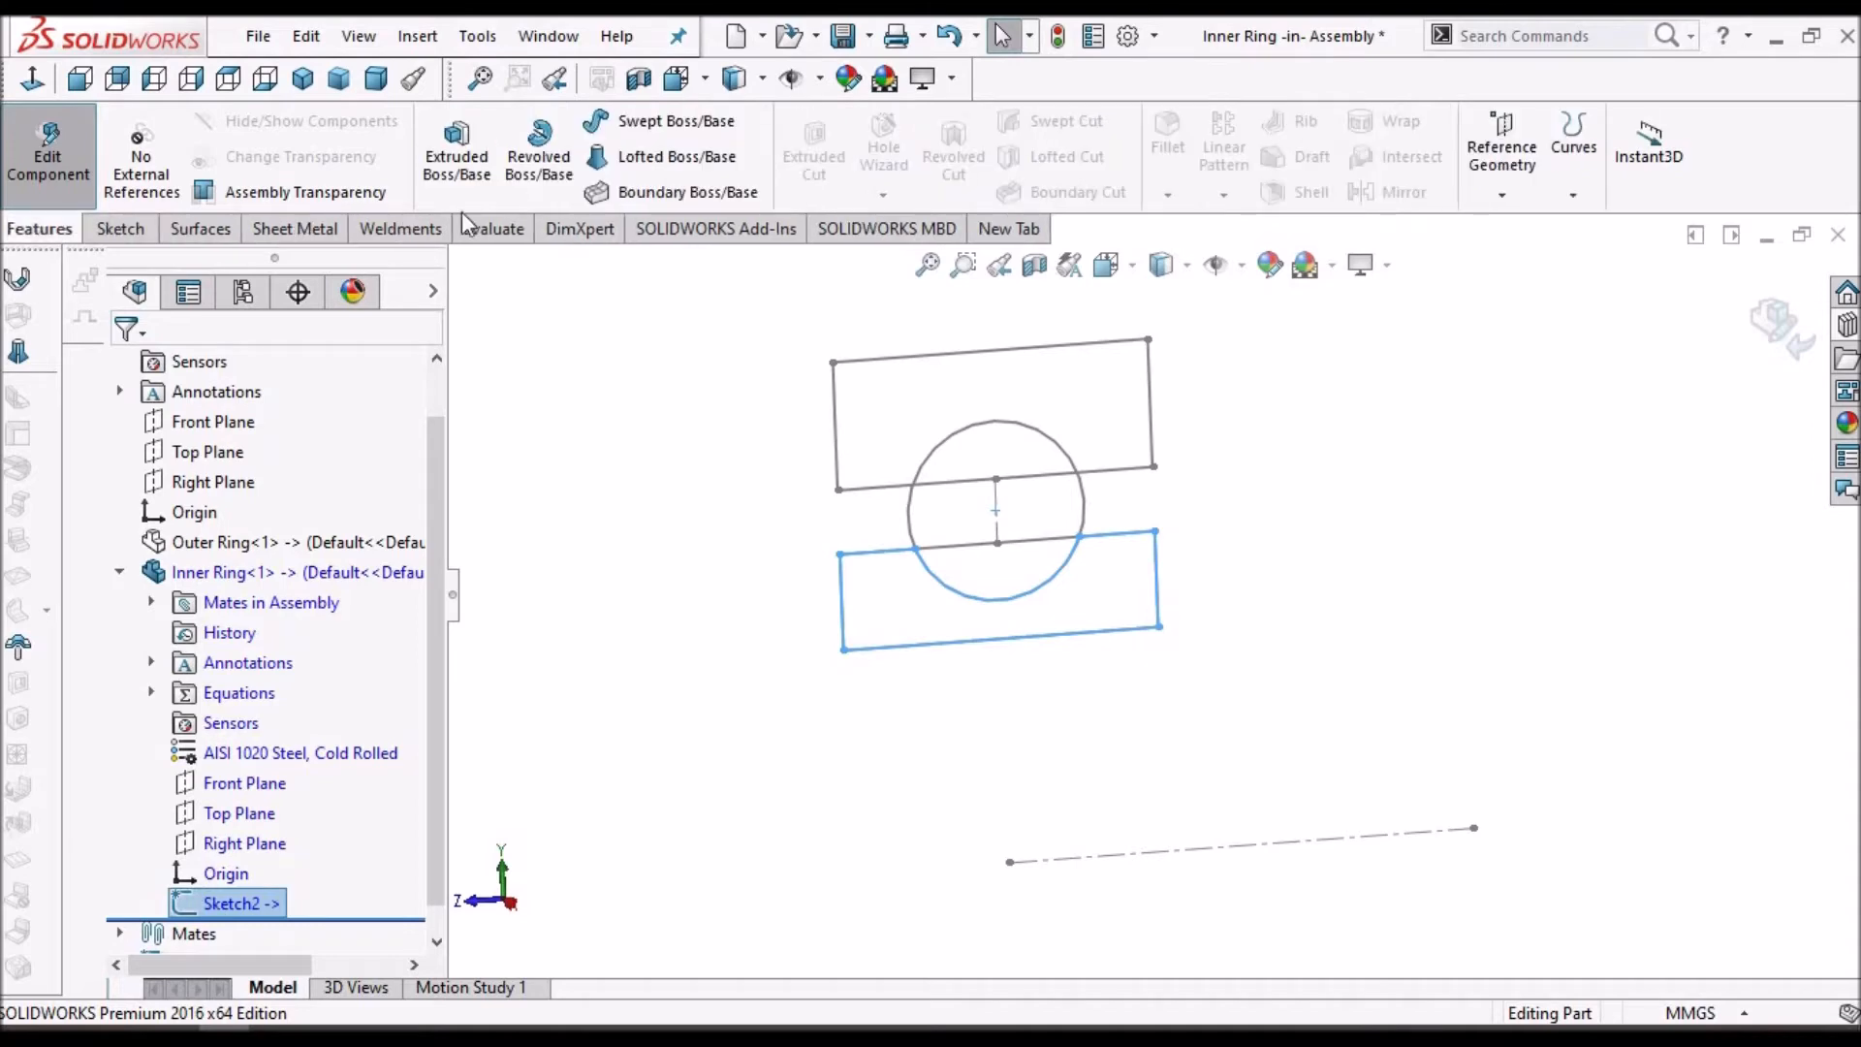
click(552, 172)
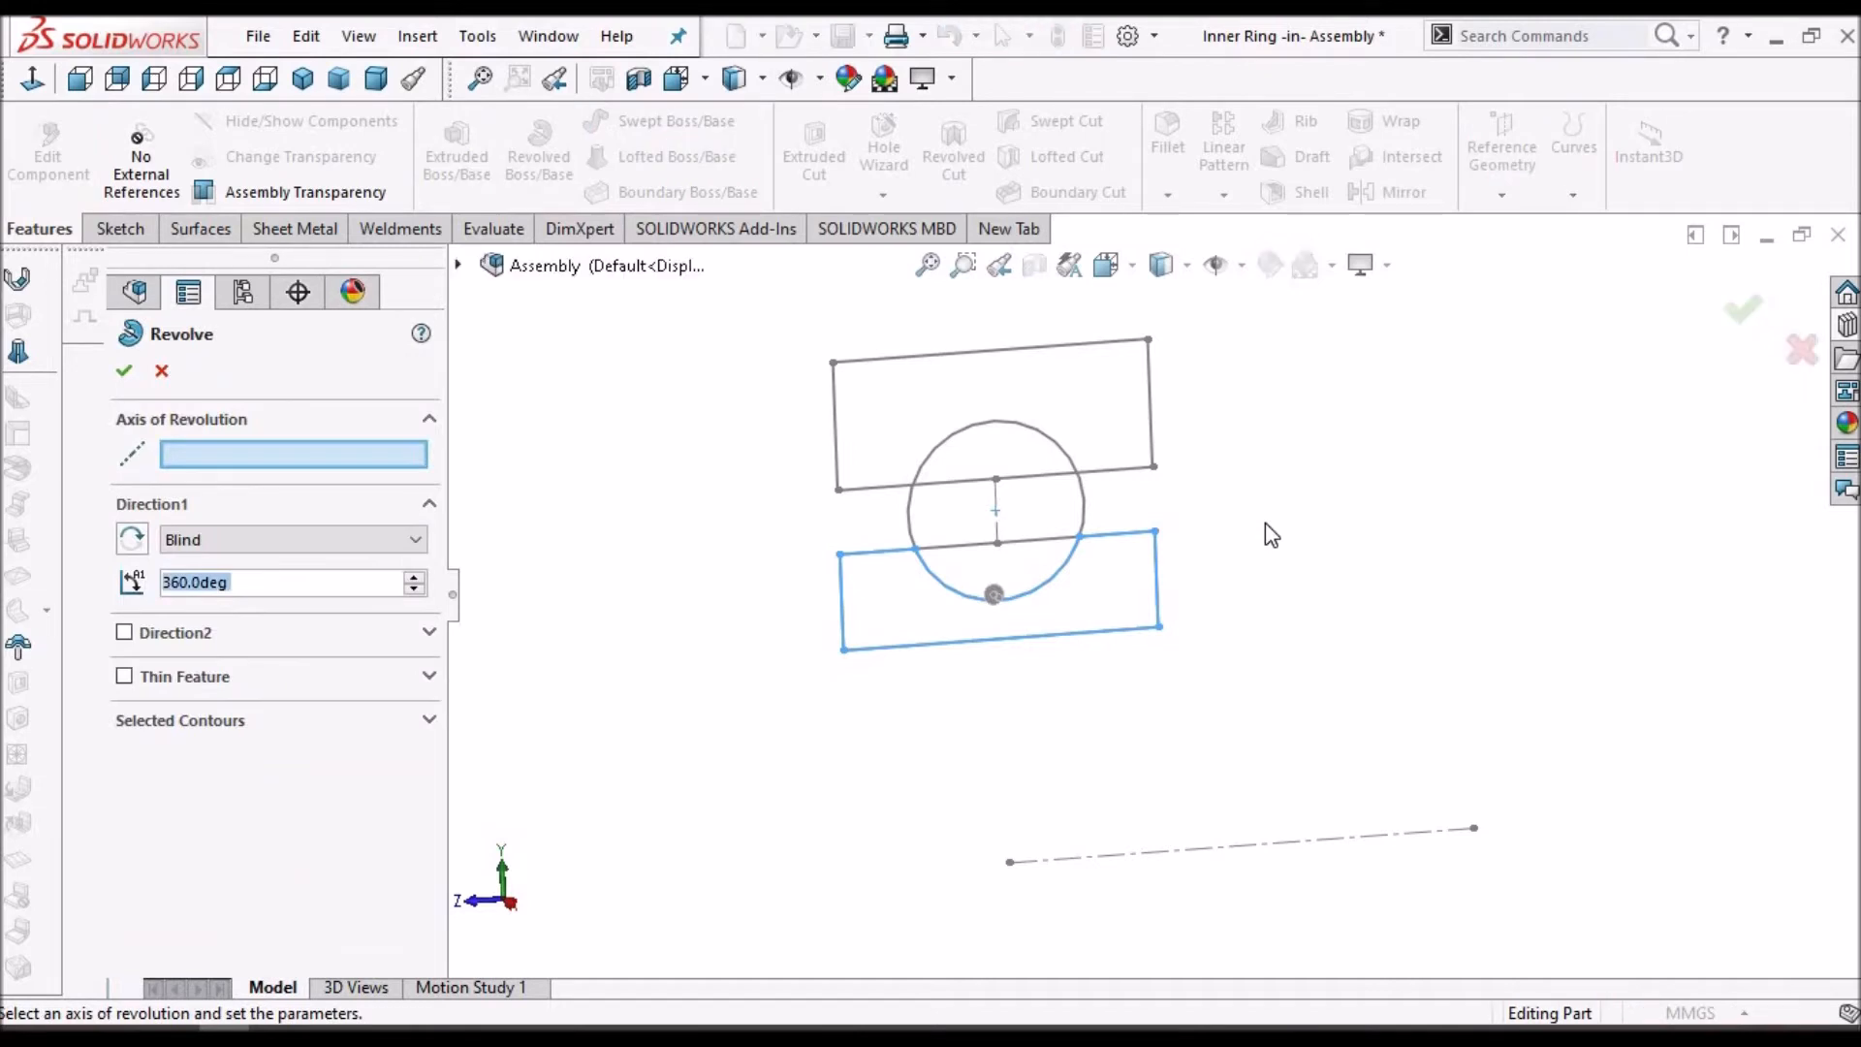
click(161, 373)
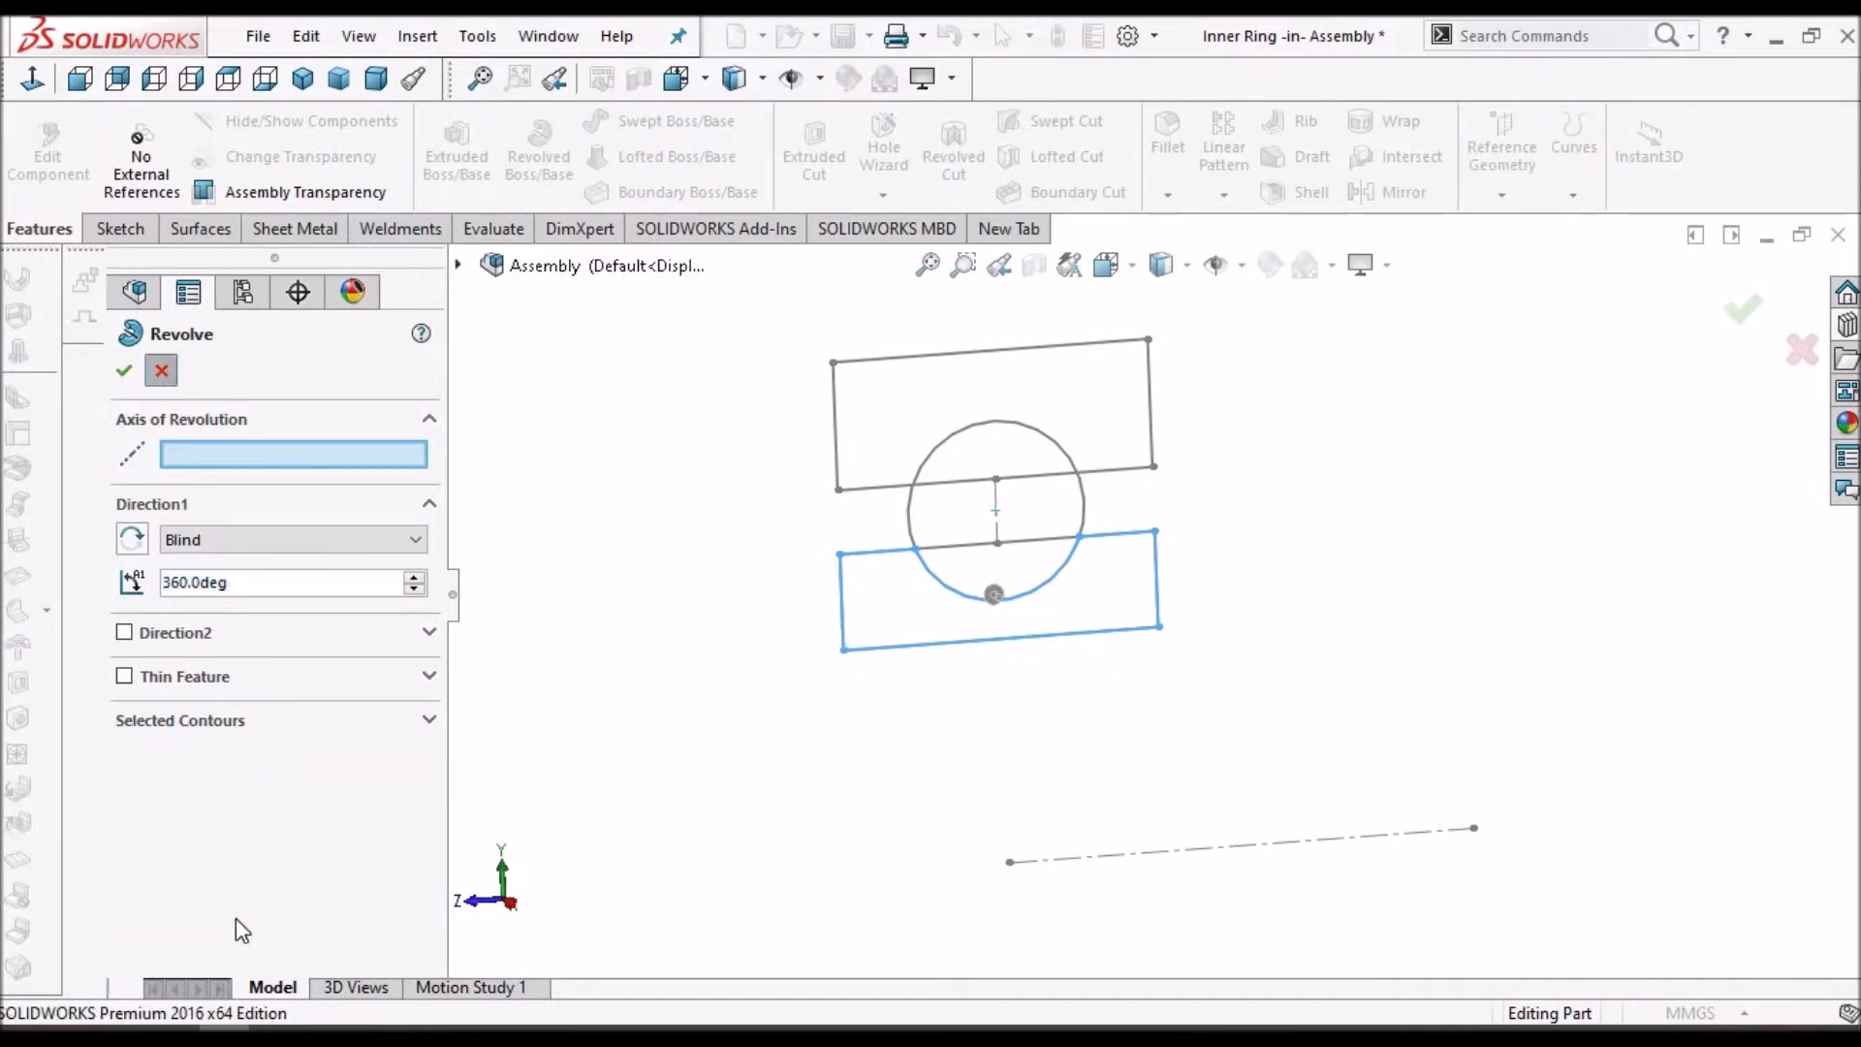
right_click(223, 911)
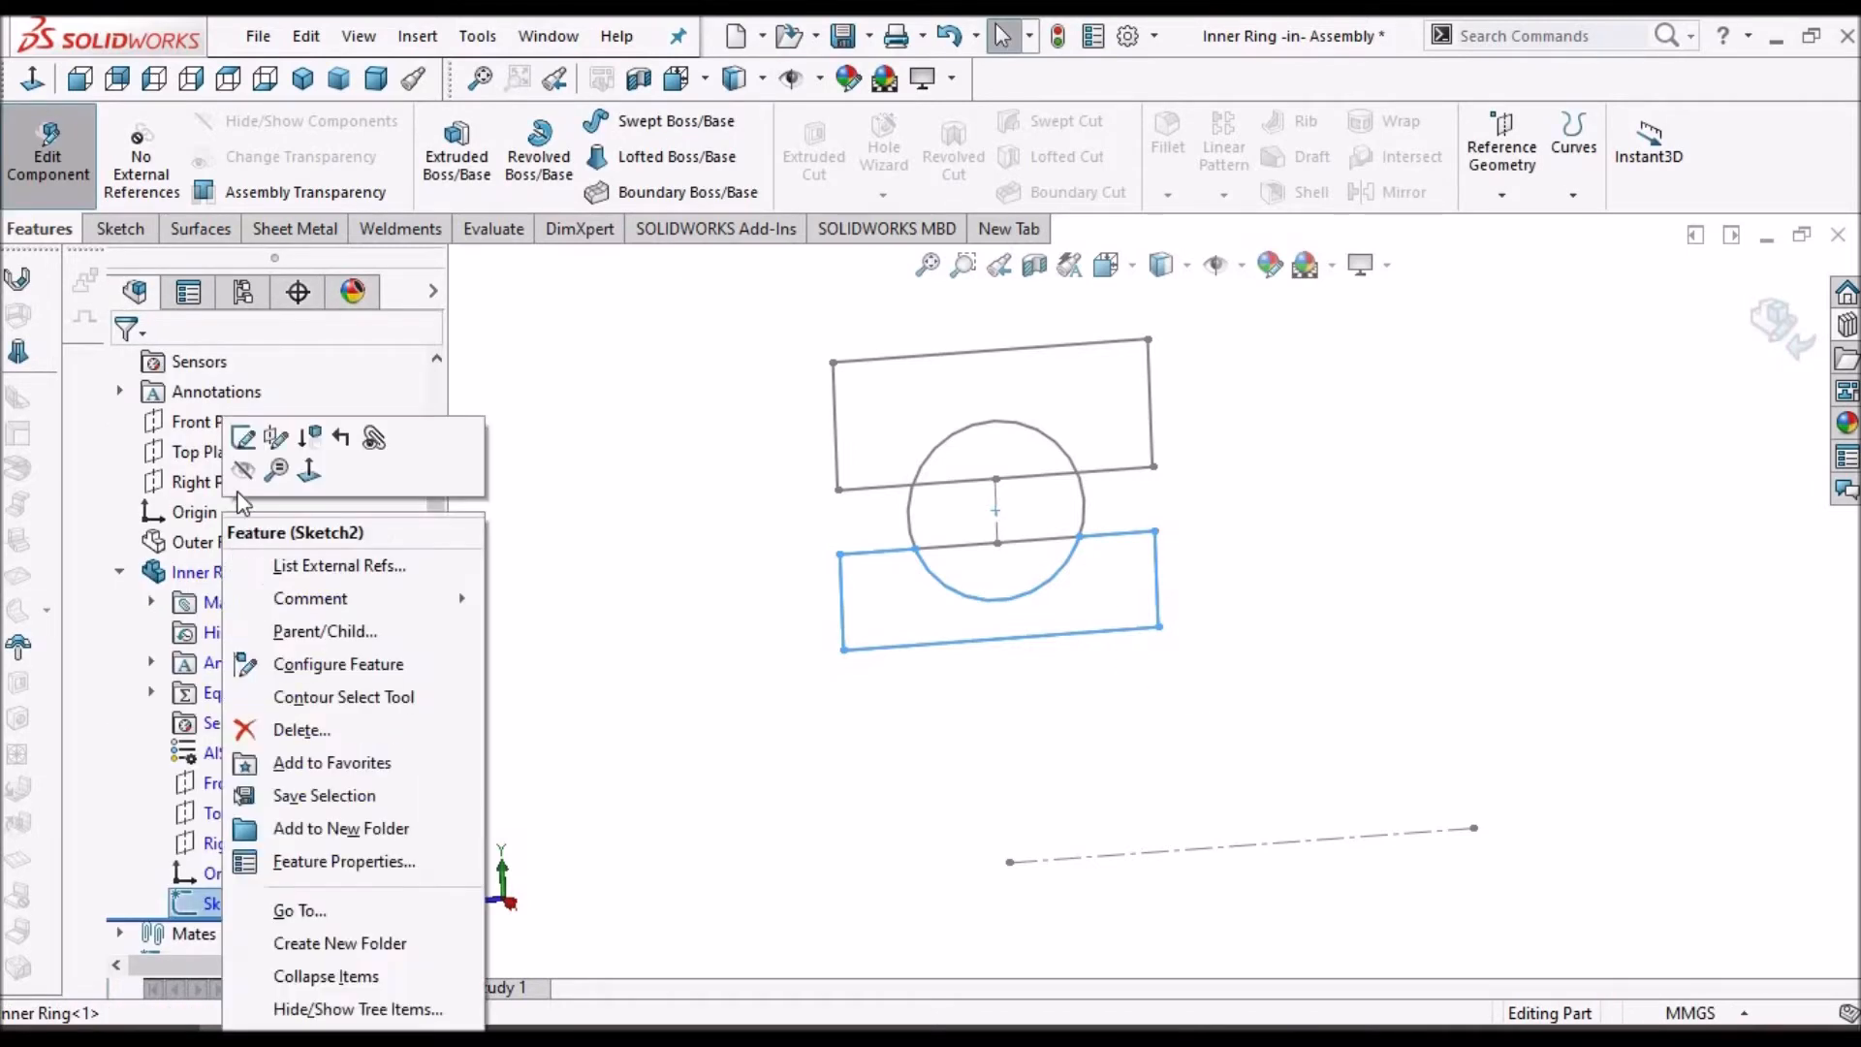
click(244, 455)
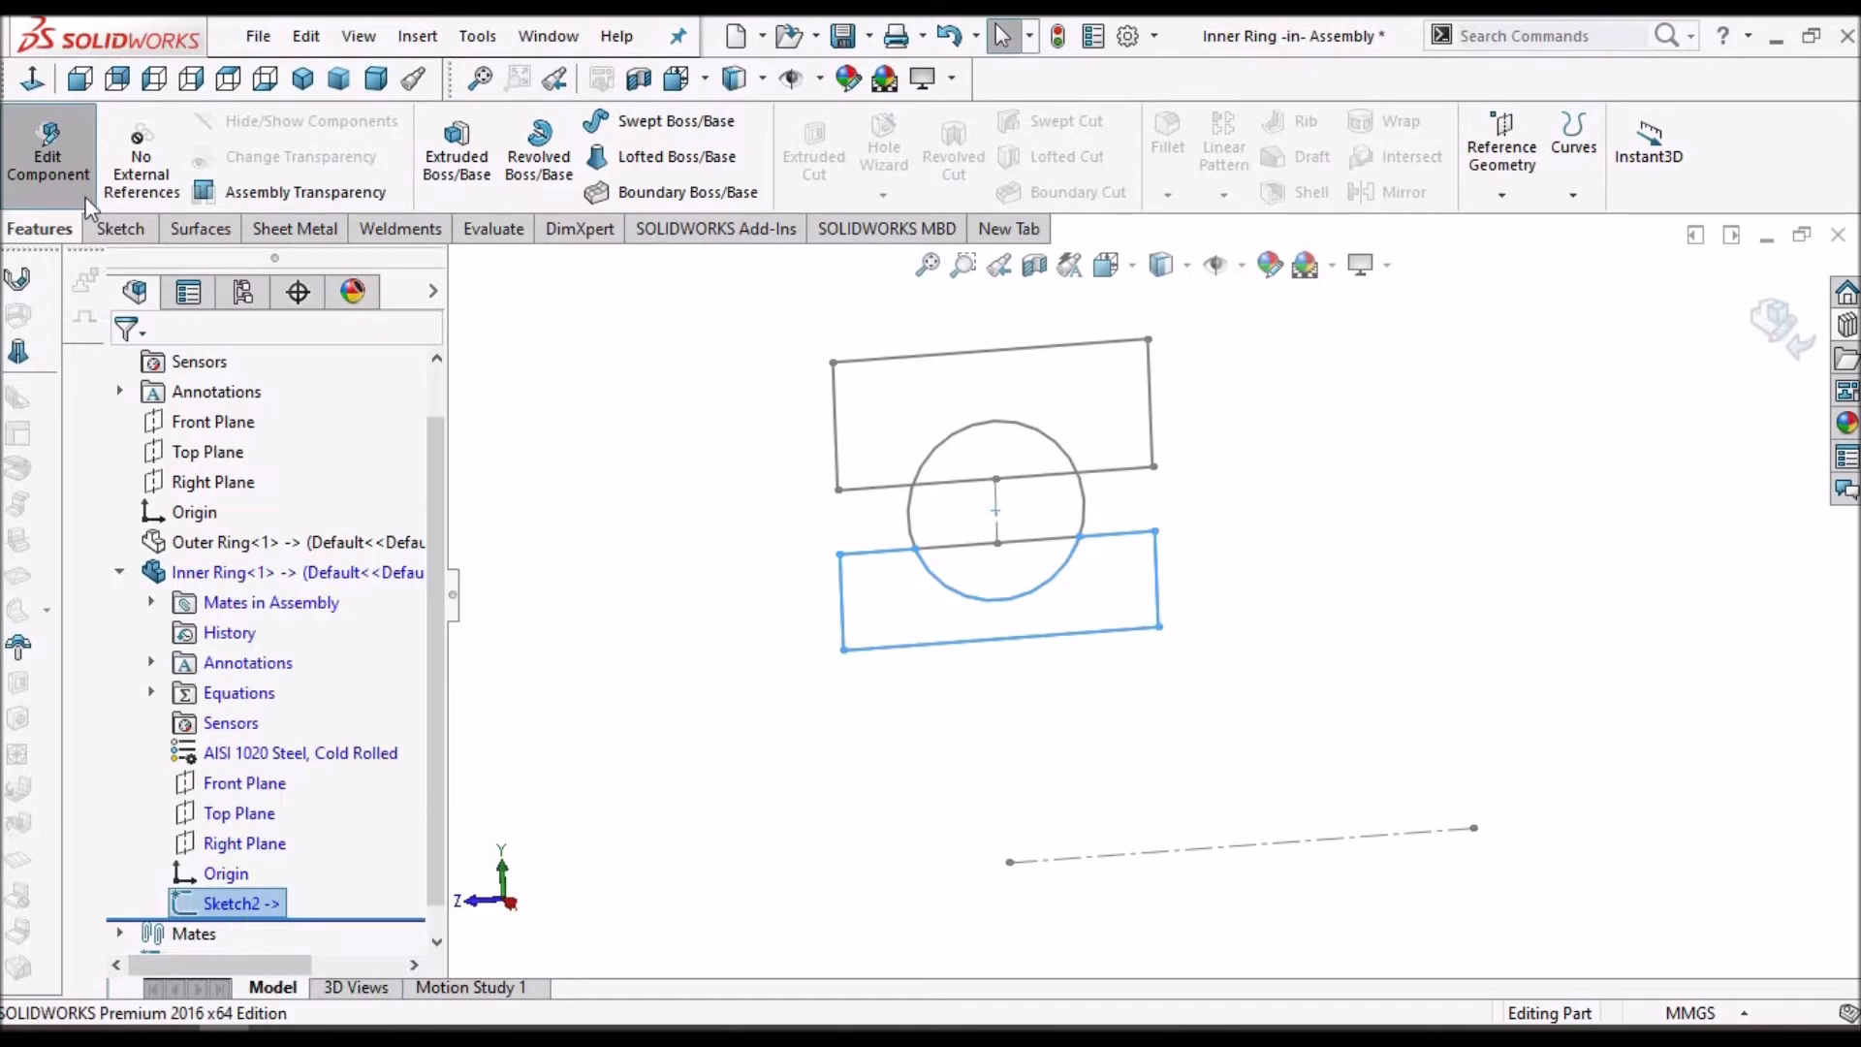
click(33, 80)
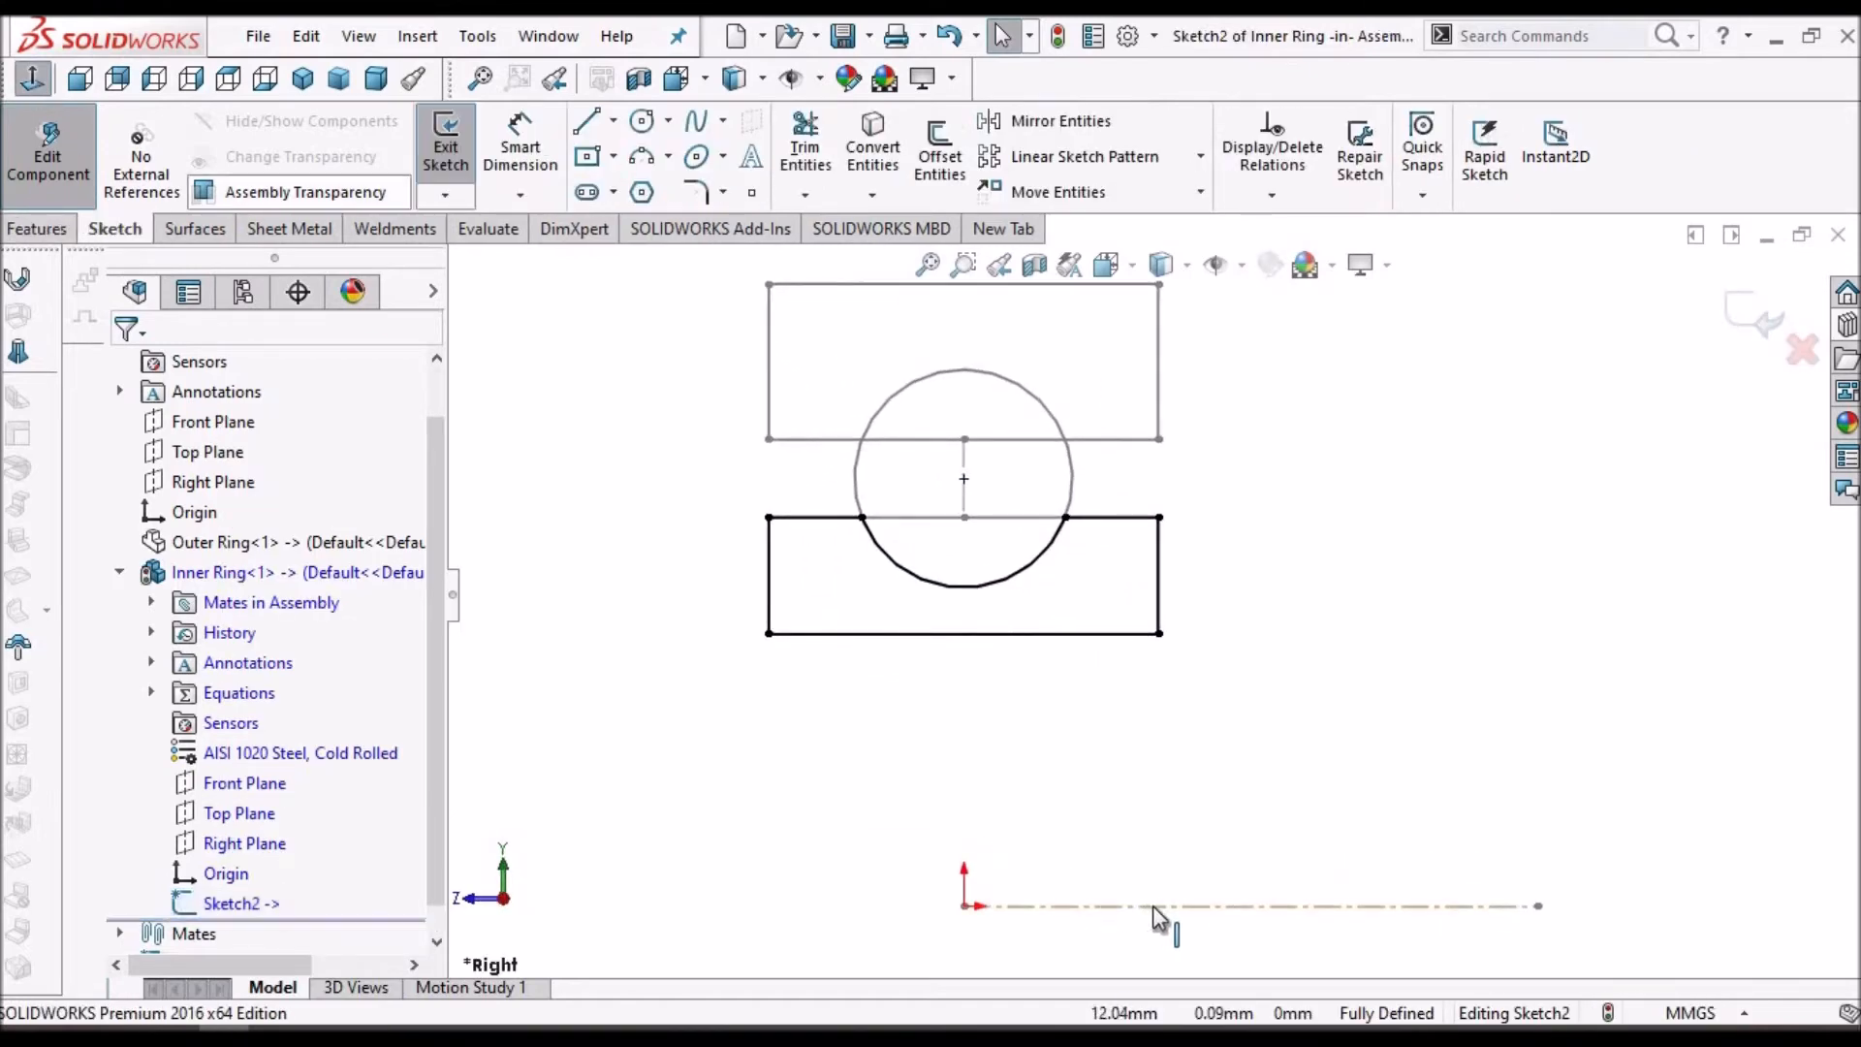
click(1153, 905)
click(871, 152)
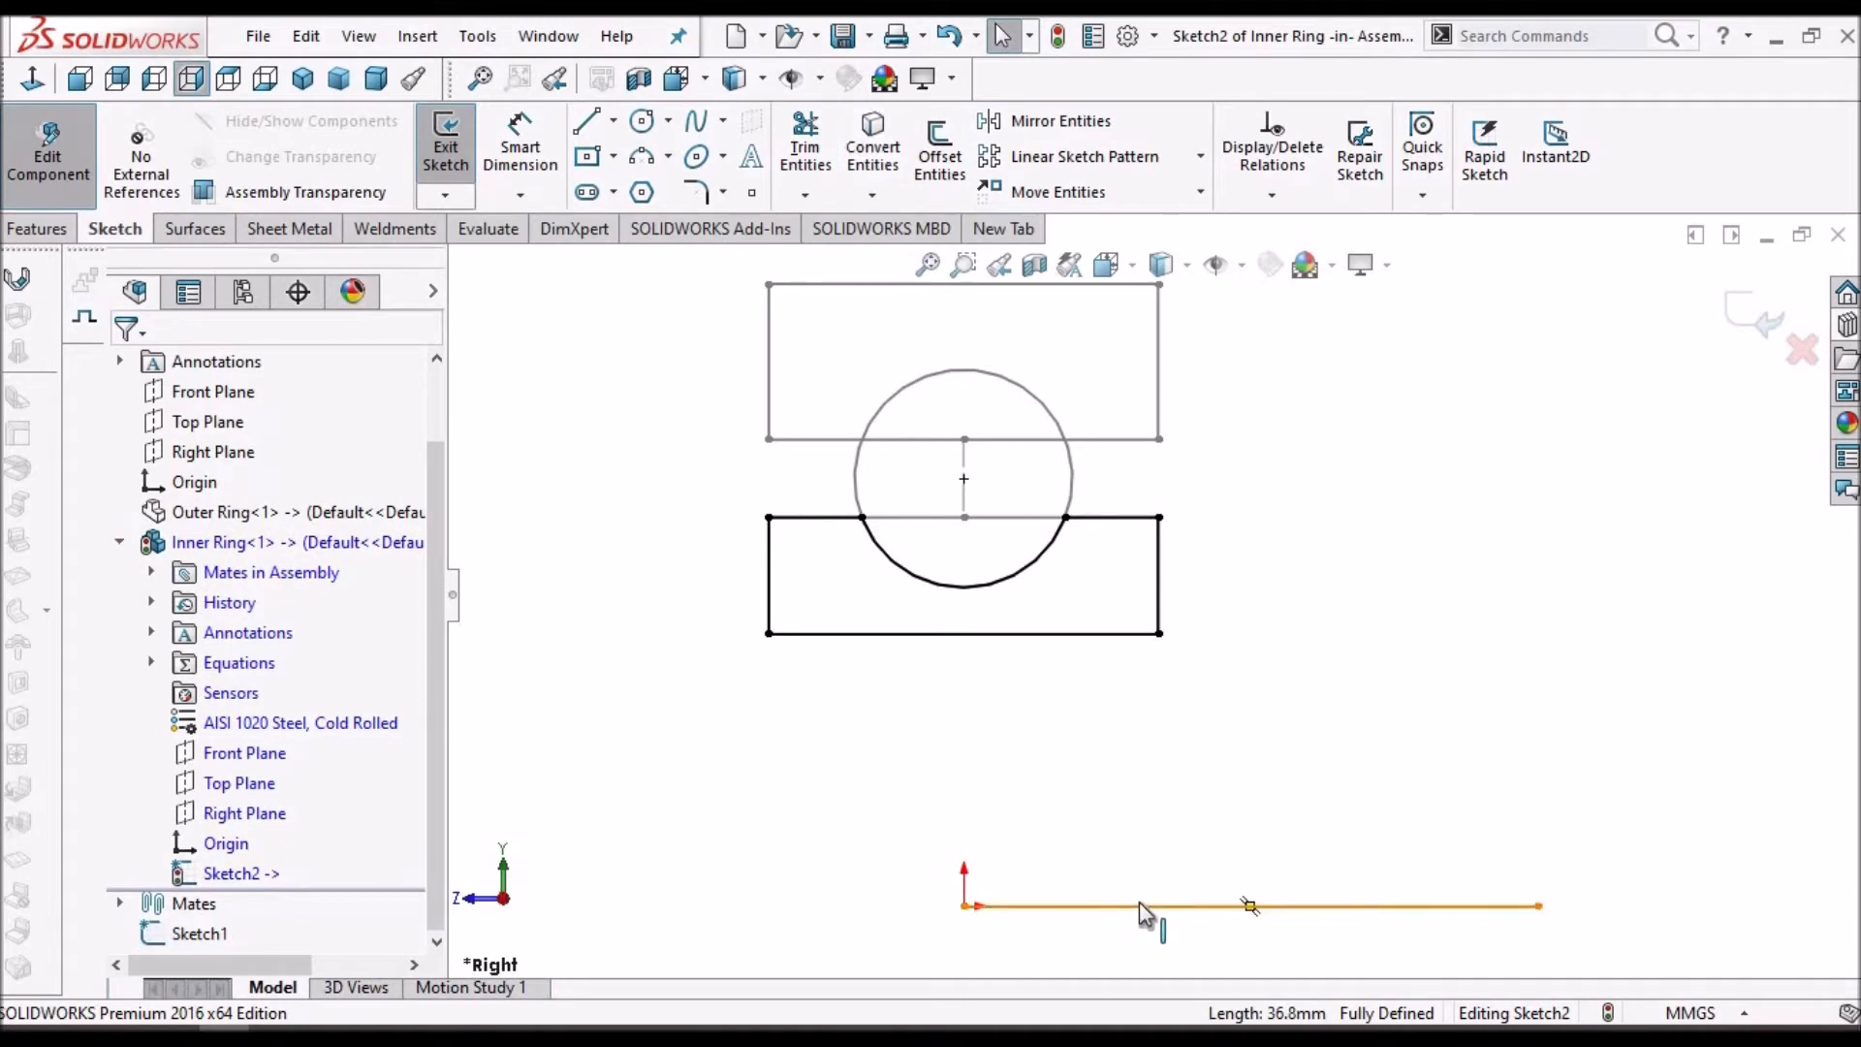
click(1251, 906)
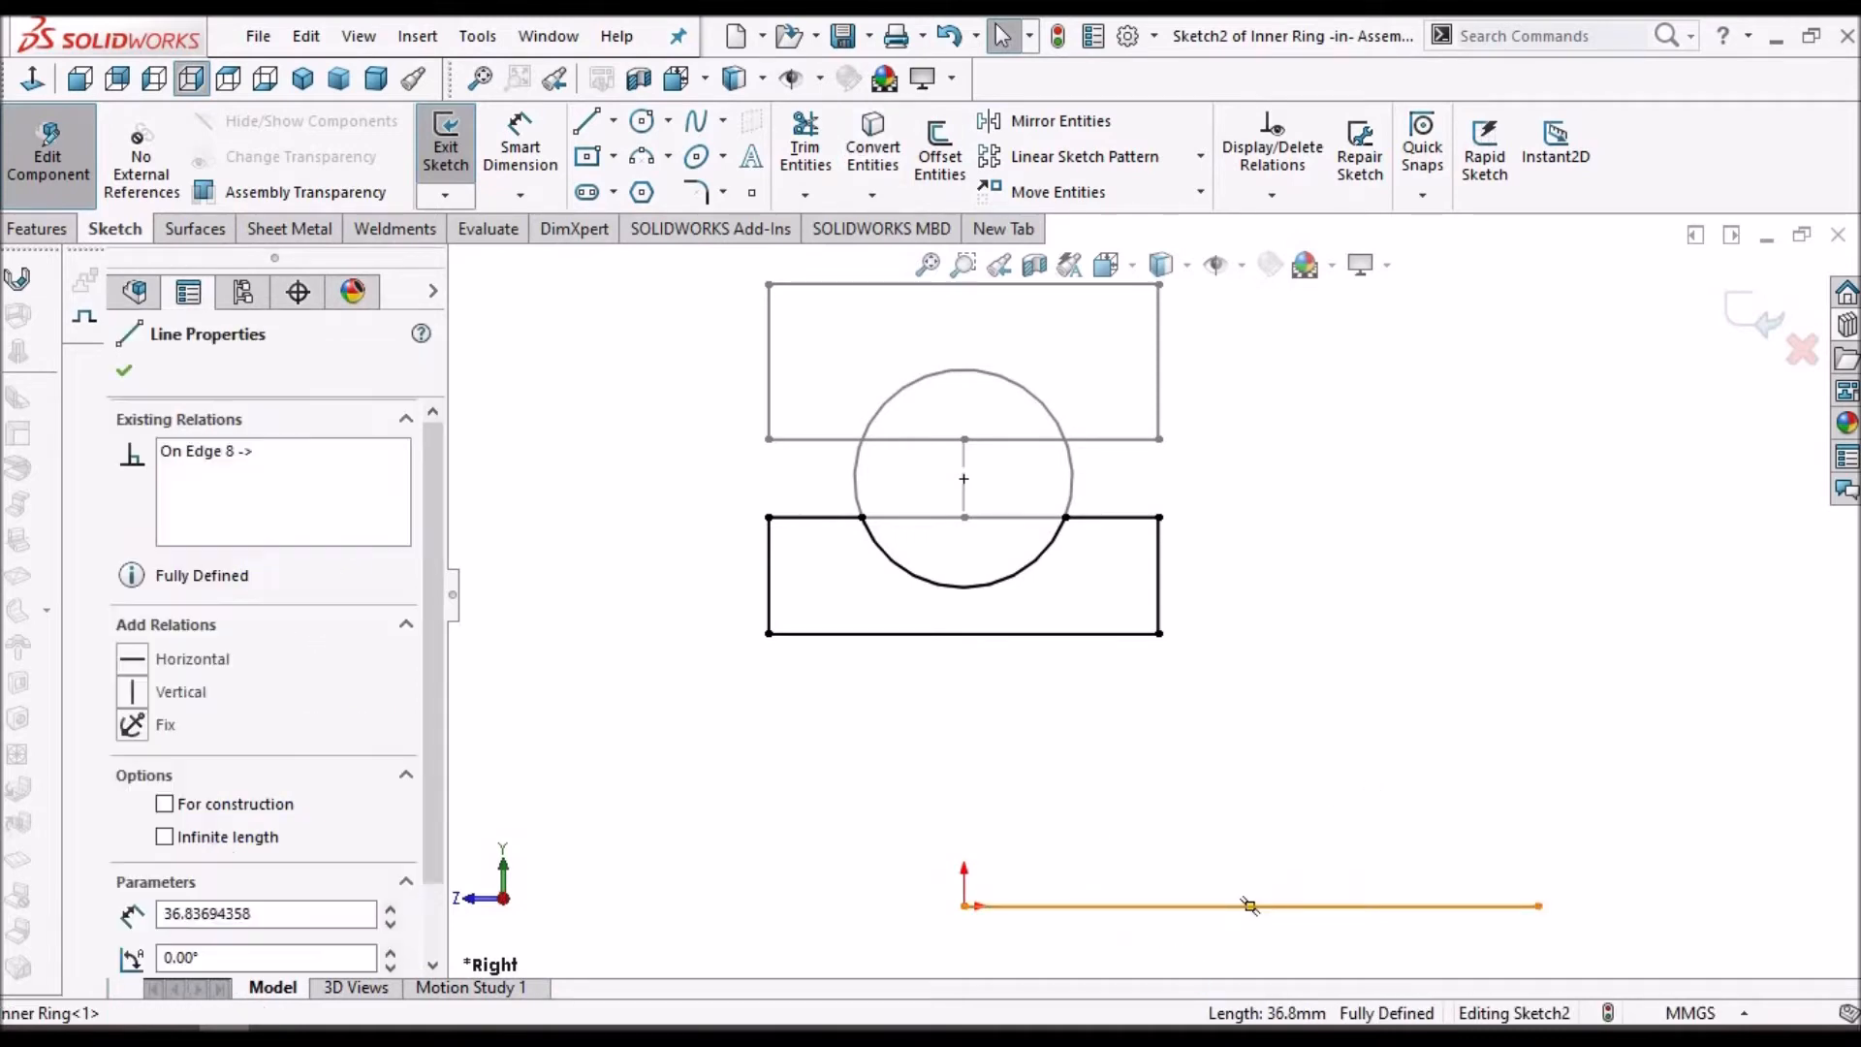
click(165, 804)
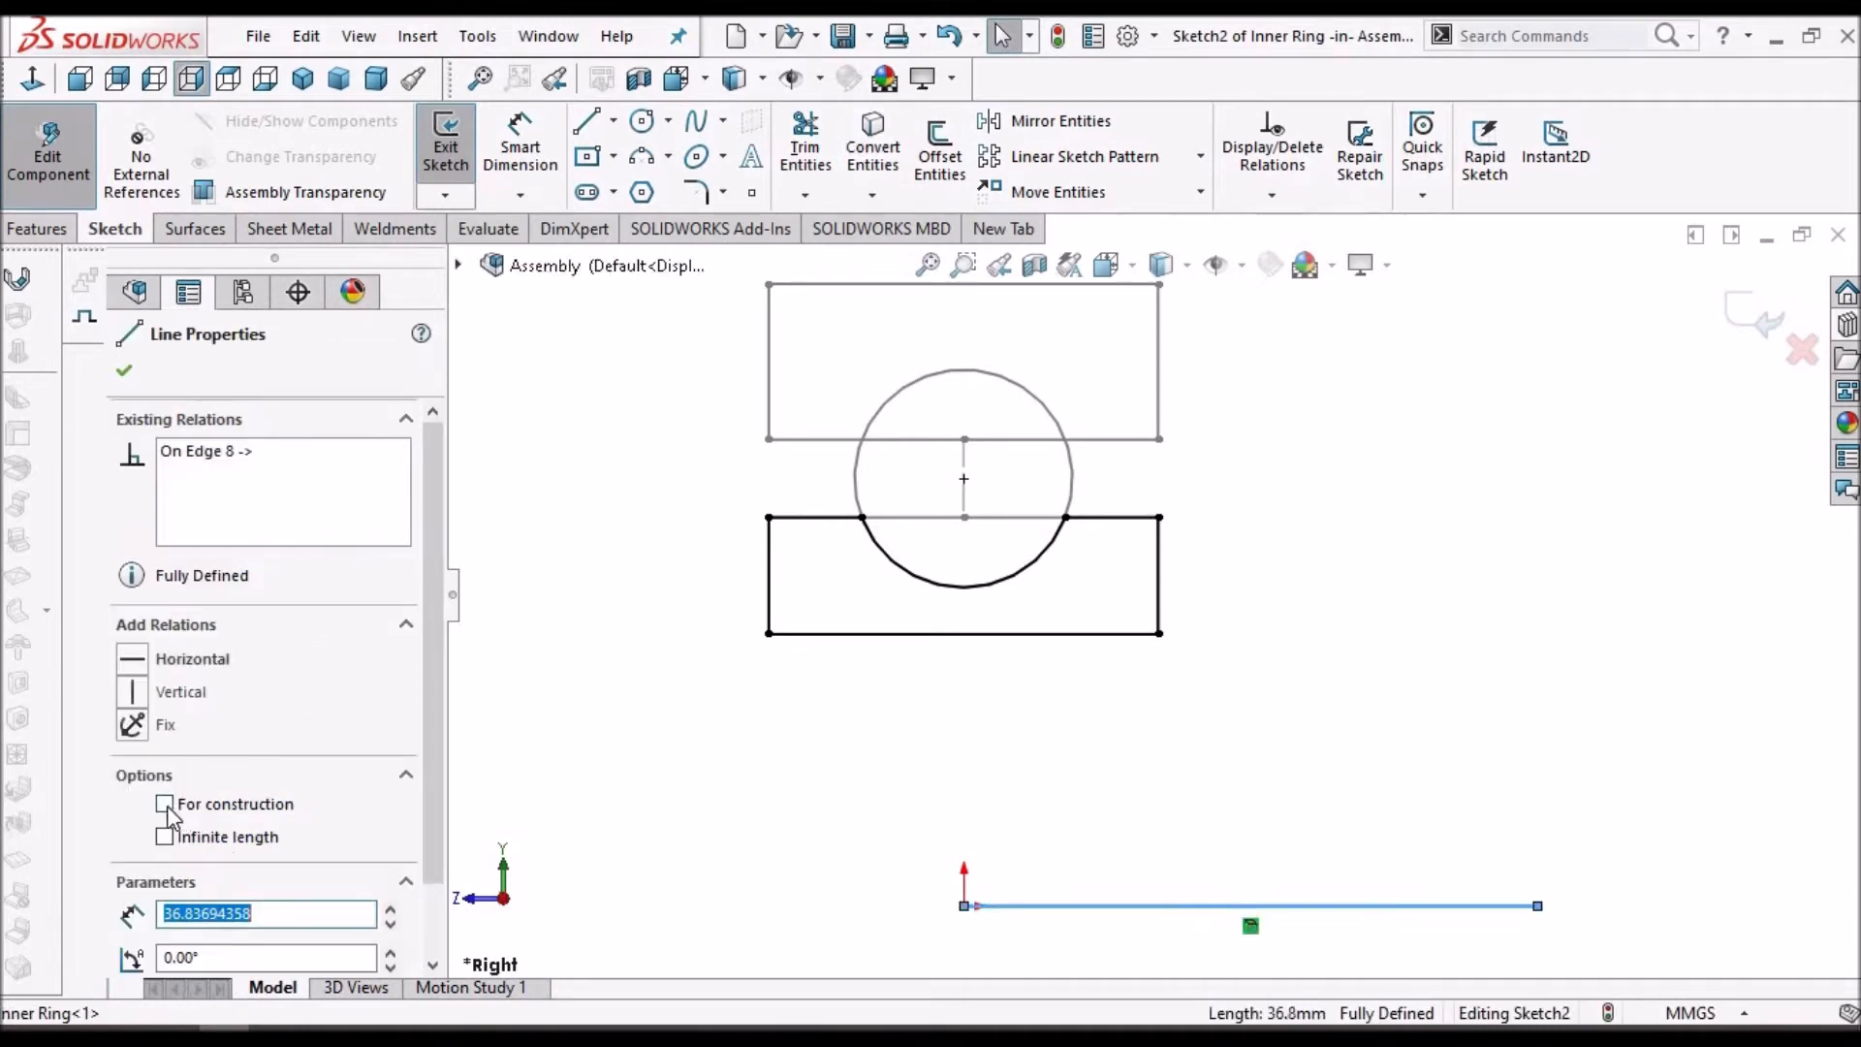
click(125, 372)
- Revolve the grooved profile 360° about the converted centerline and finish editing the Inner Ring within the assembly
click(37, 229)
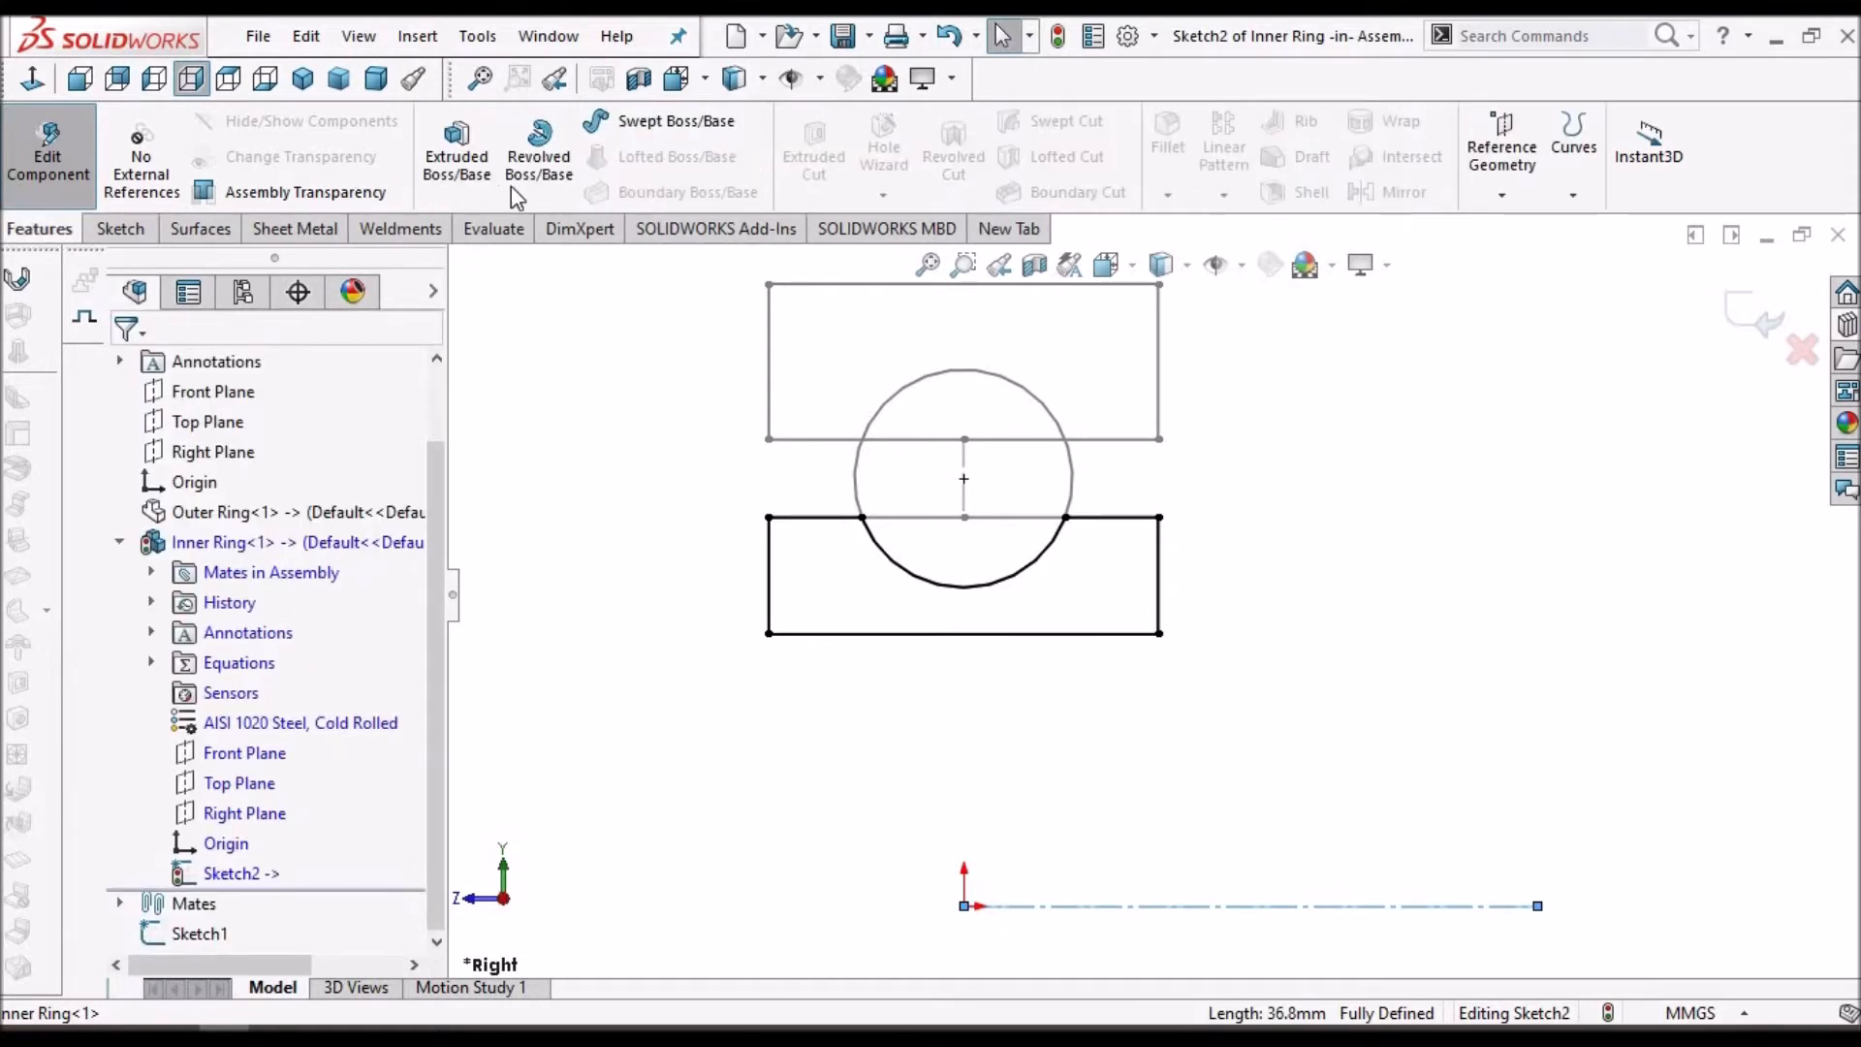
click(543, 163)
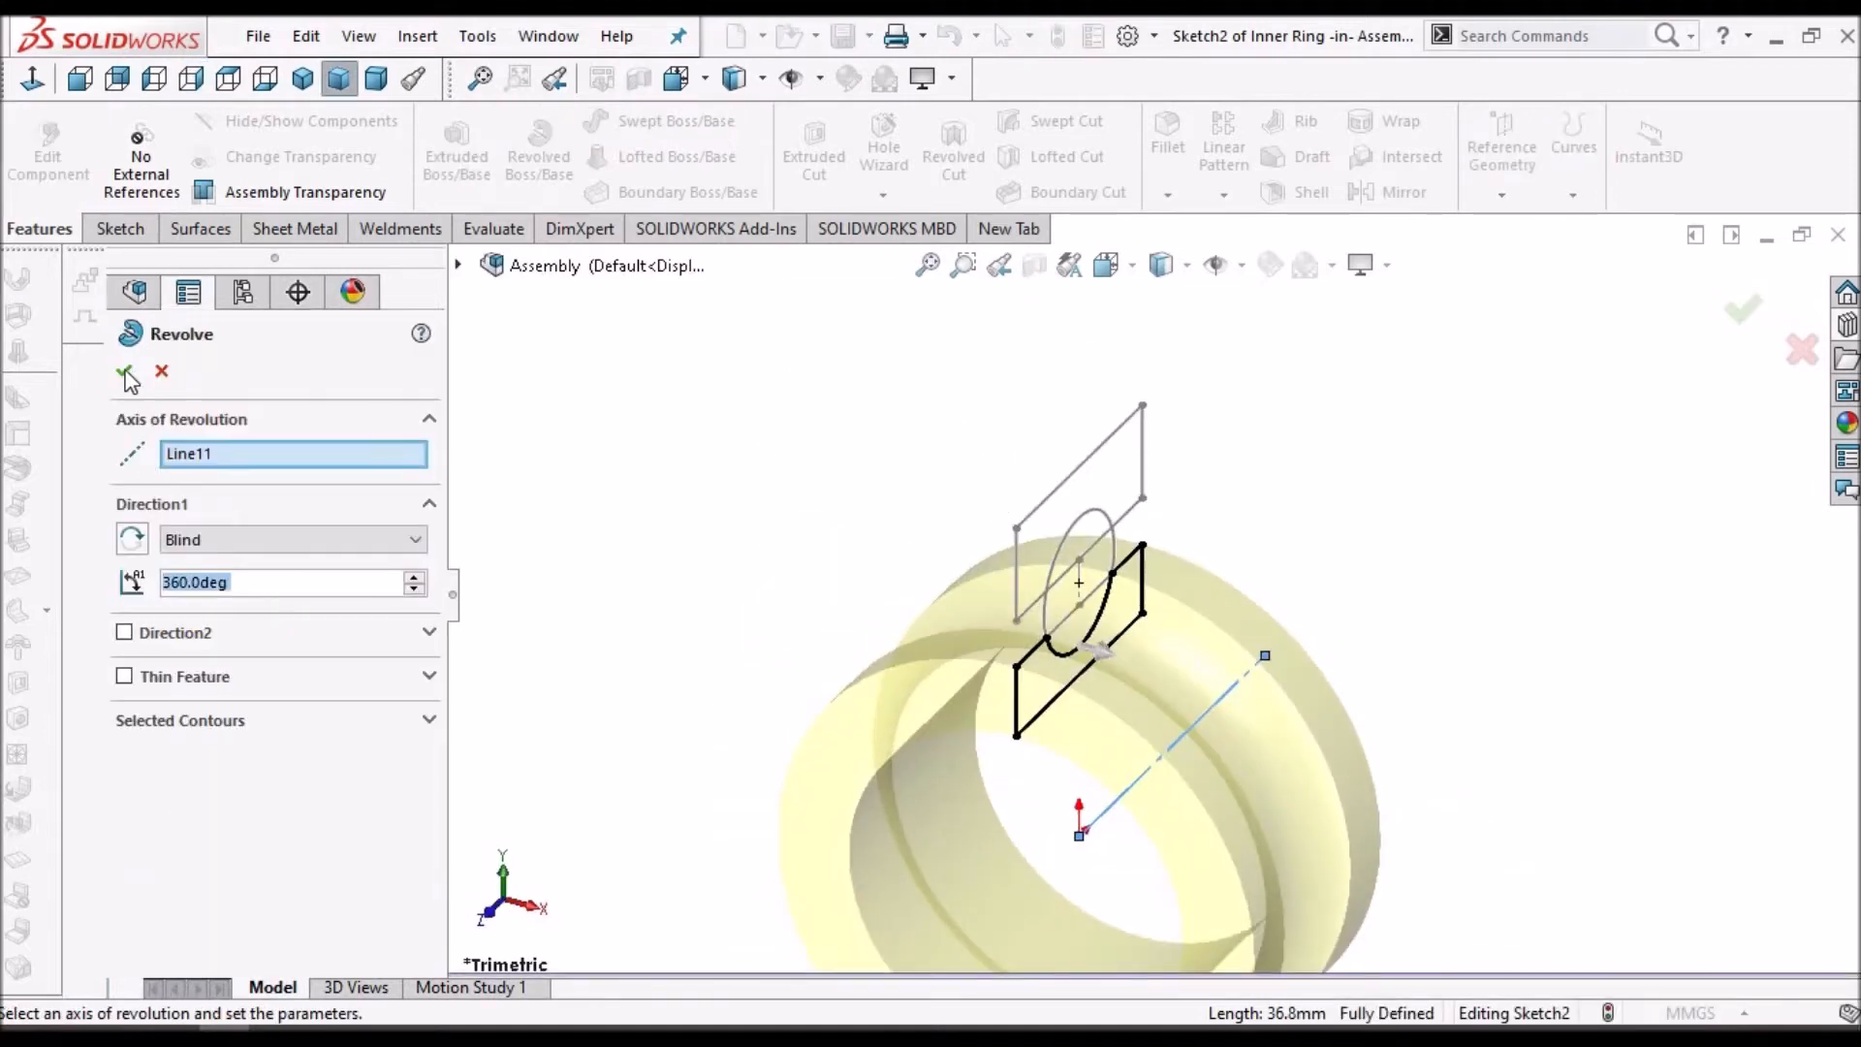
click(125, 372)
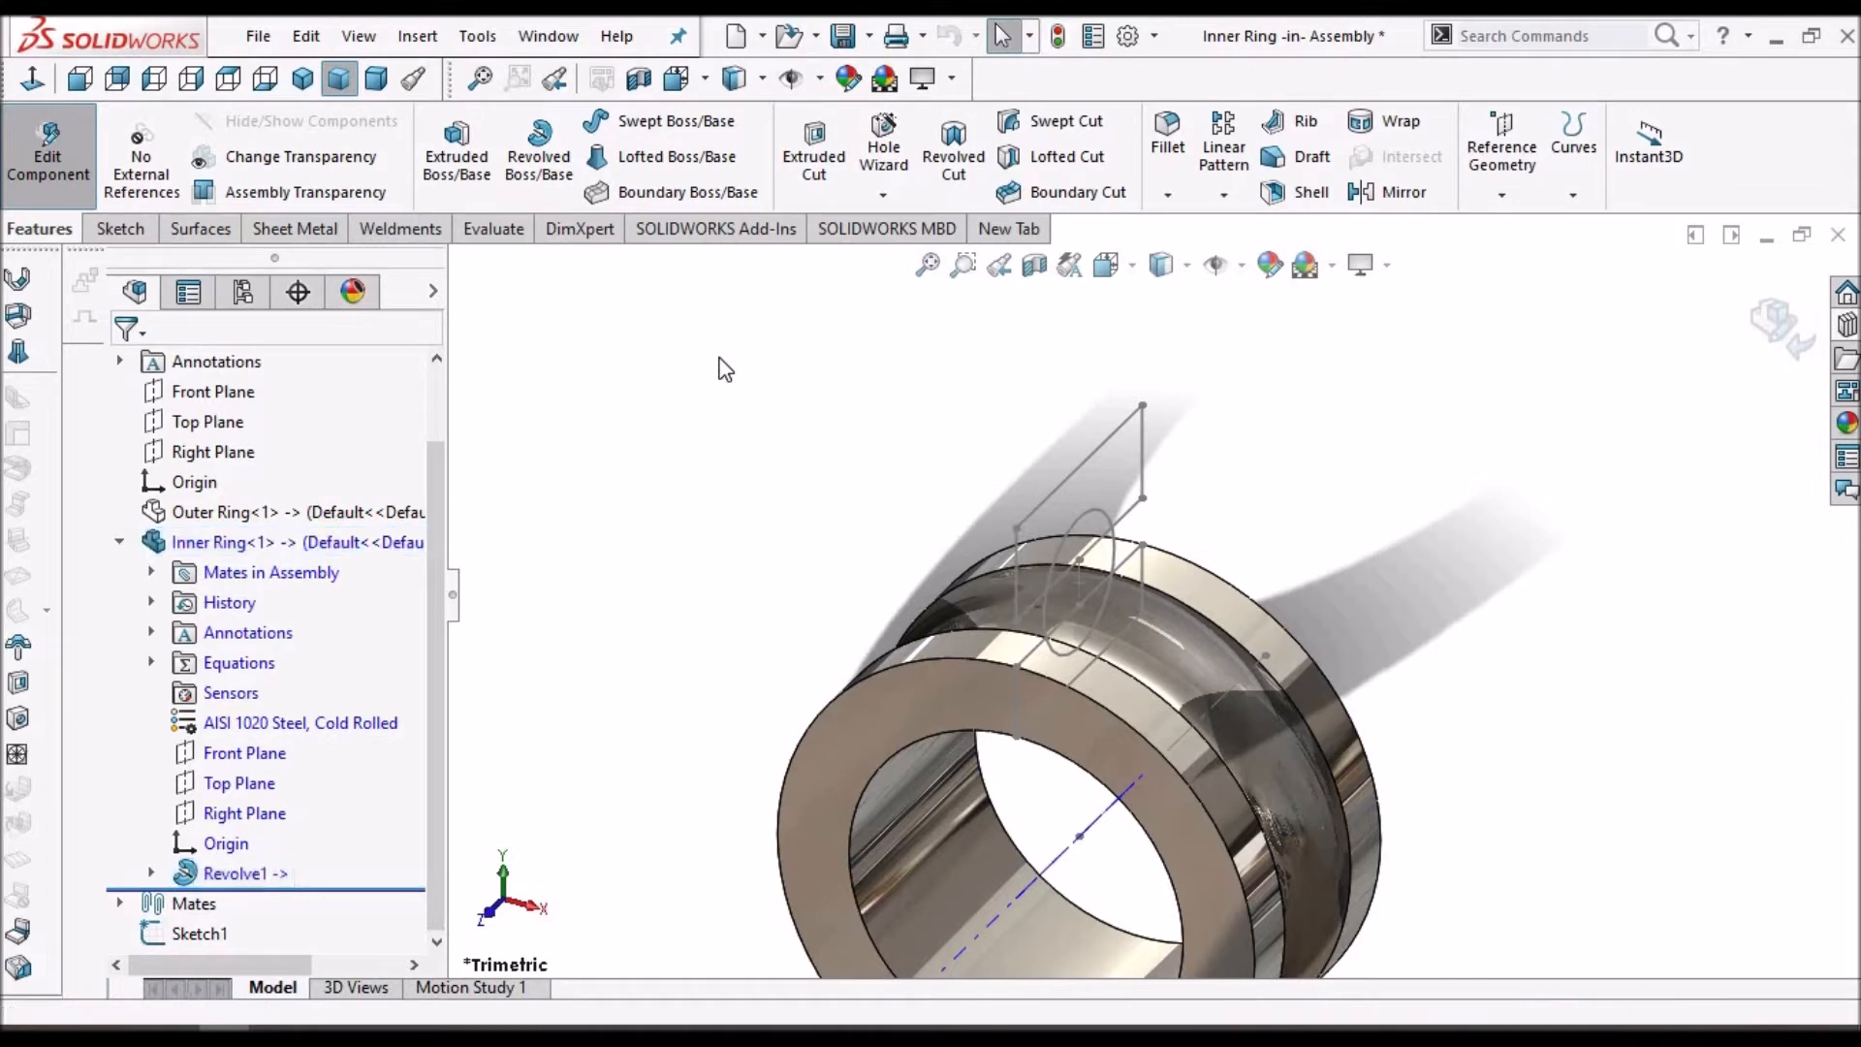
scroll(885, 483, up, 1)
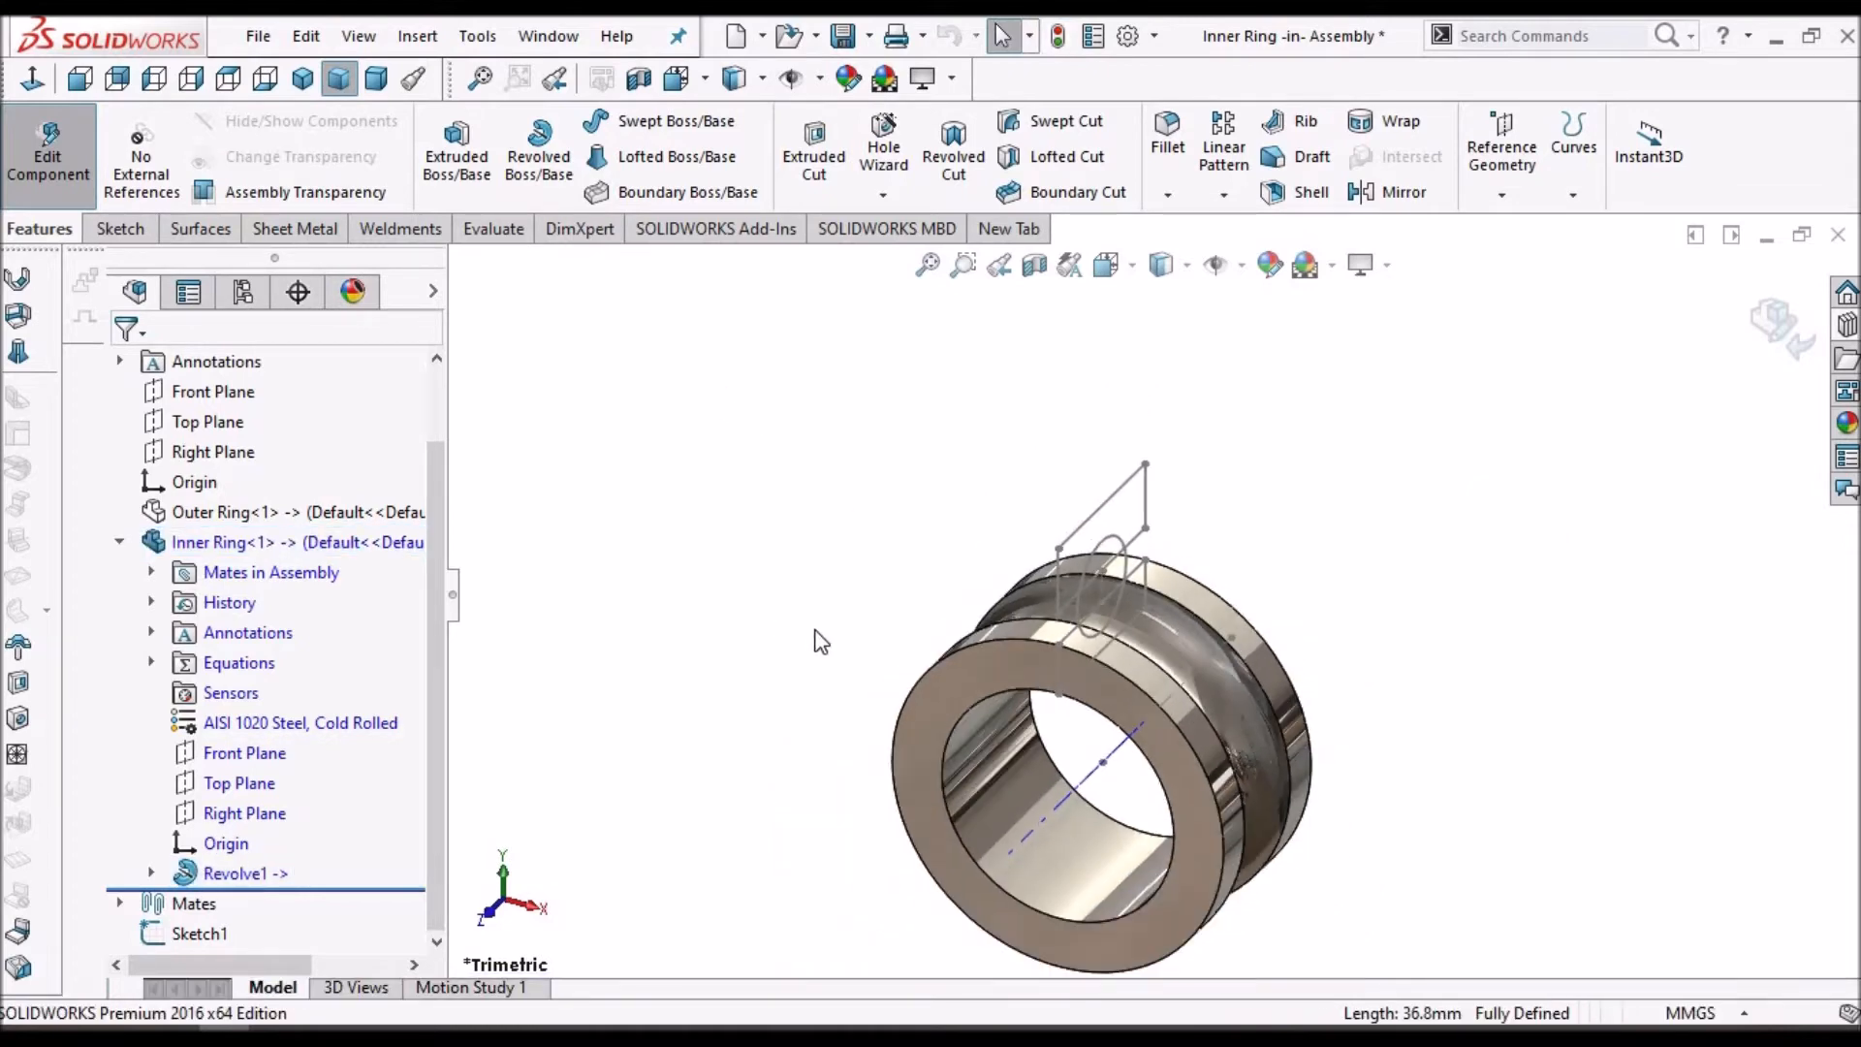
scroll(1200, 594, down, 2)
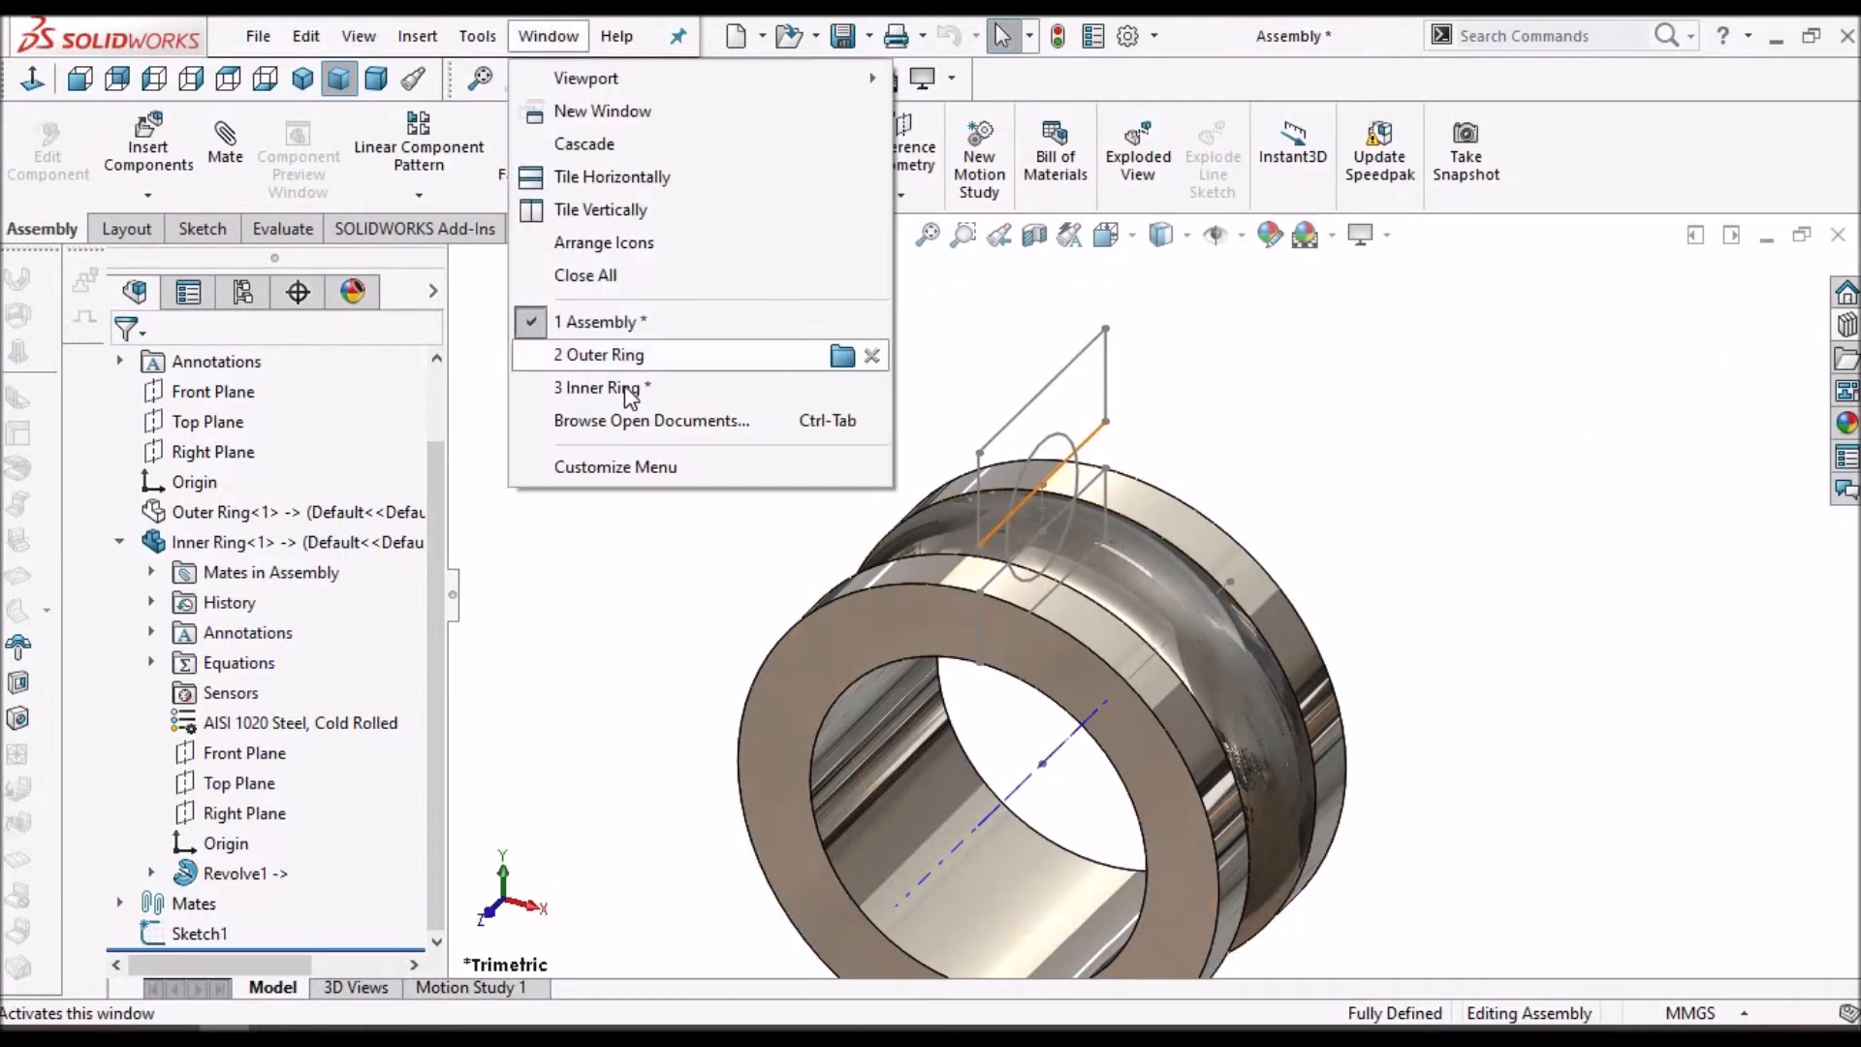
- Switch to the Inner Ring's own part window, examine its bore and outer groove from several angles, and return to the assembly
click(638, 387)
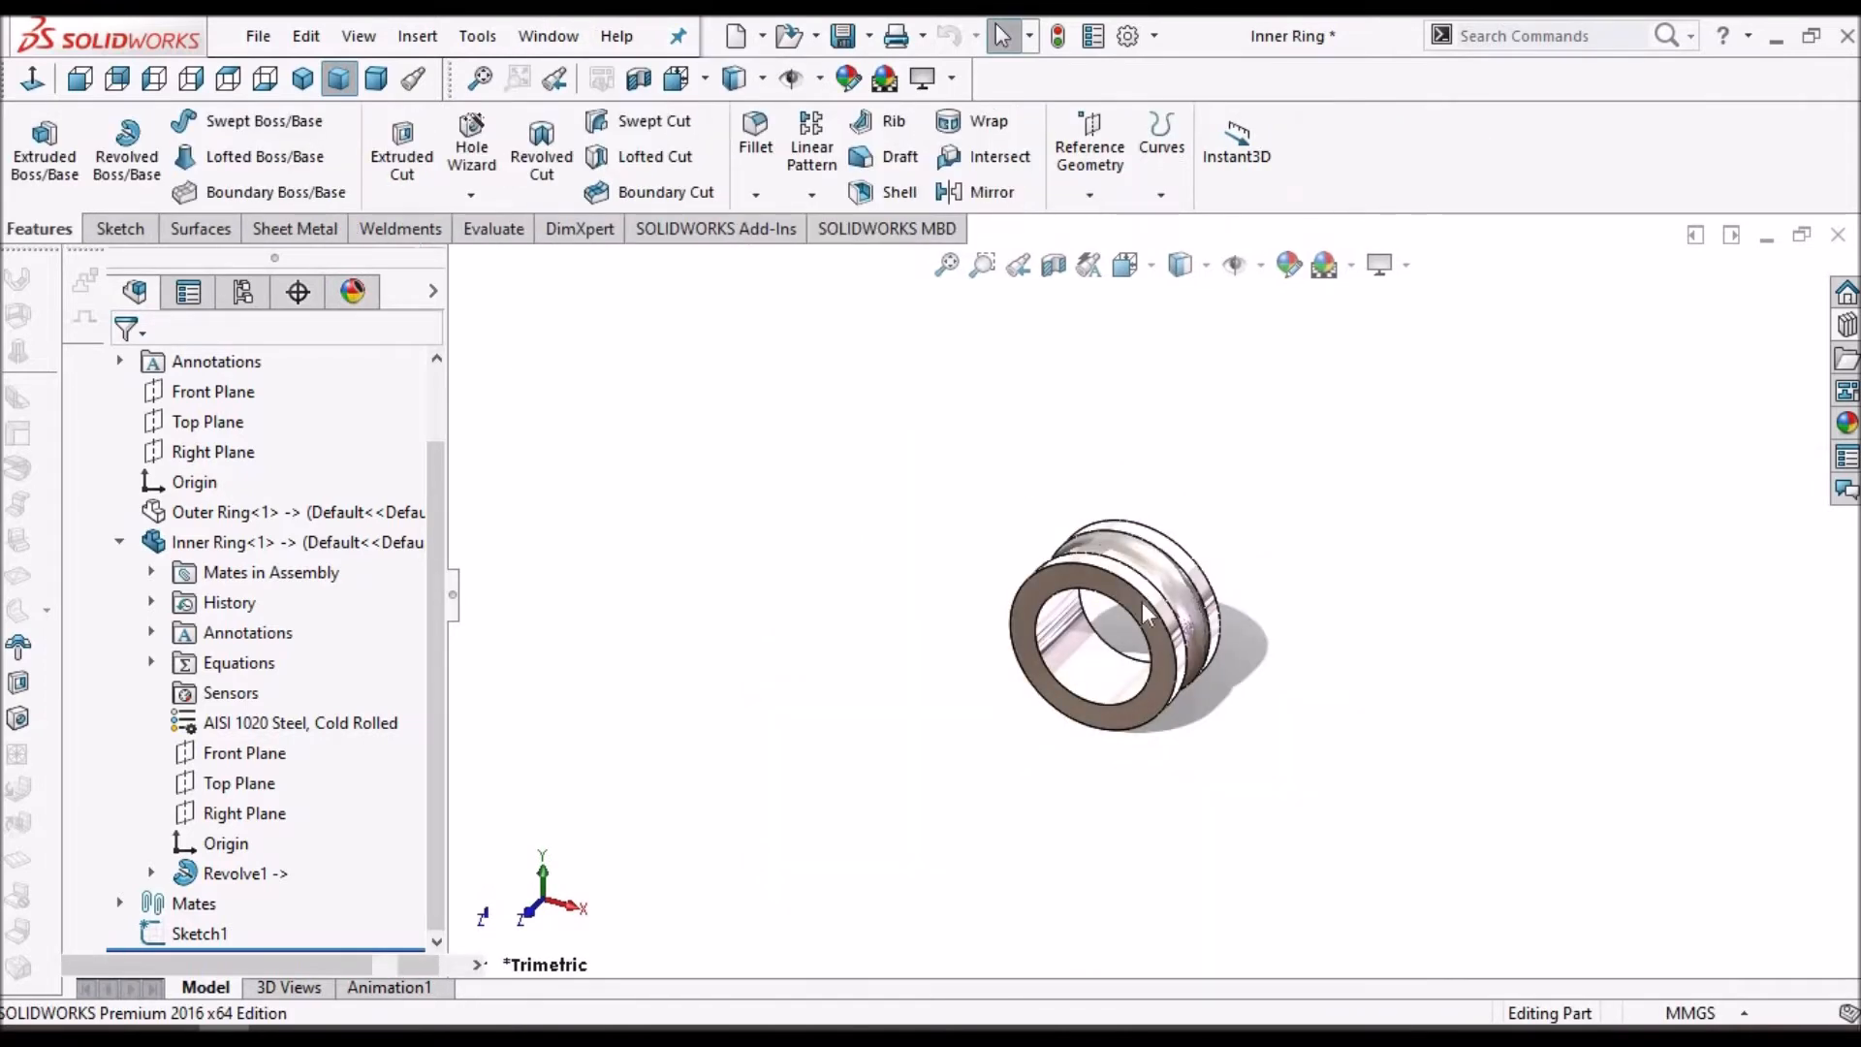
scroll(1155, 609, down, 3)
middle_drag(1080, 630, 1144, 659)
scroll(985, 793, up, 4)
scroll(985, 794, down, 3)
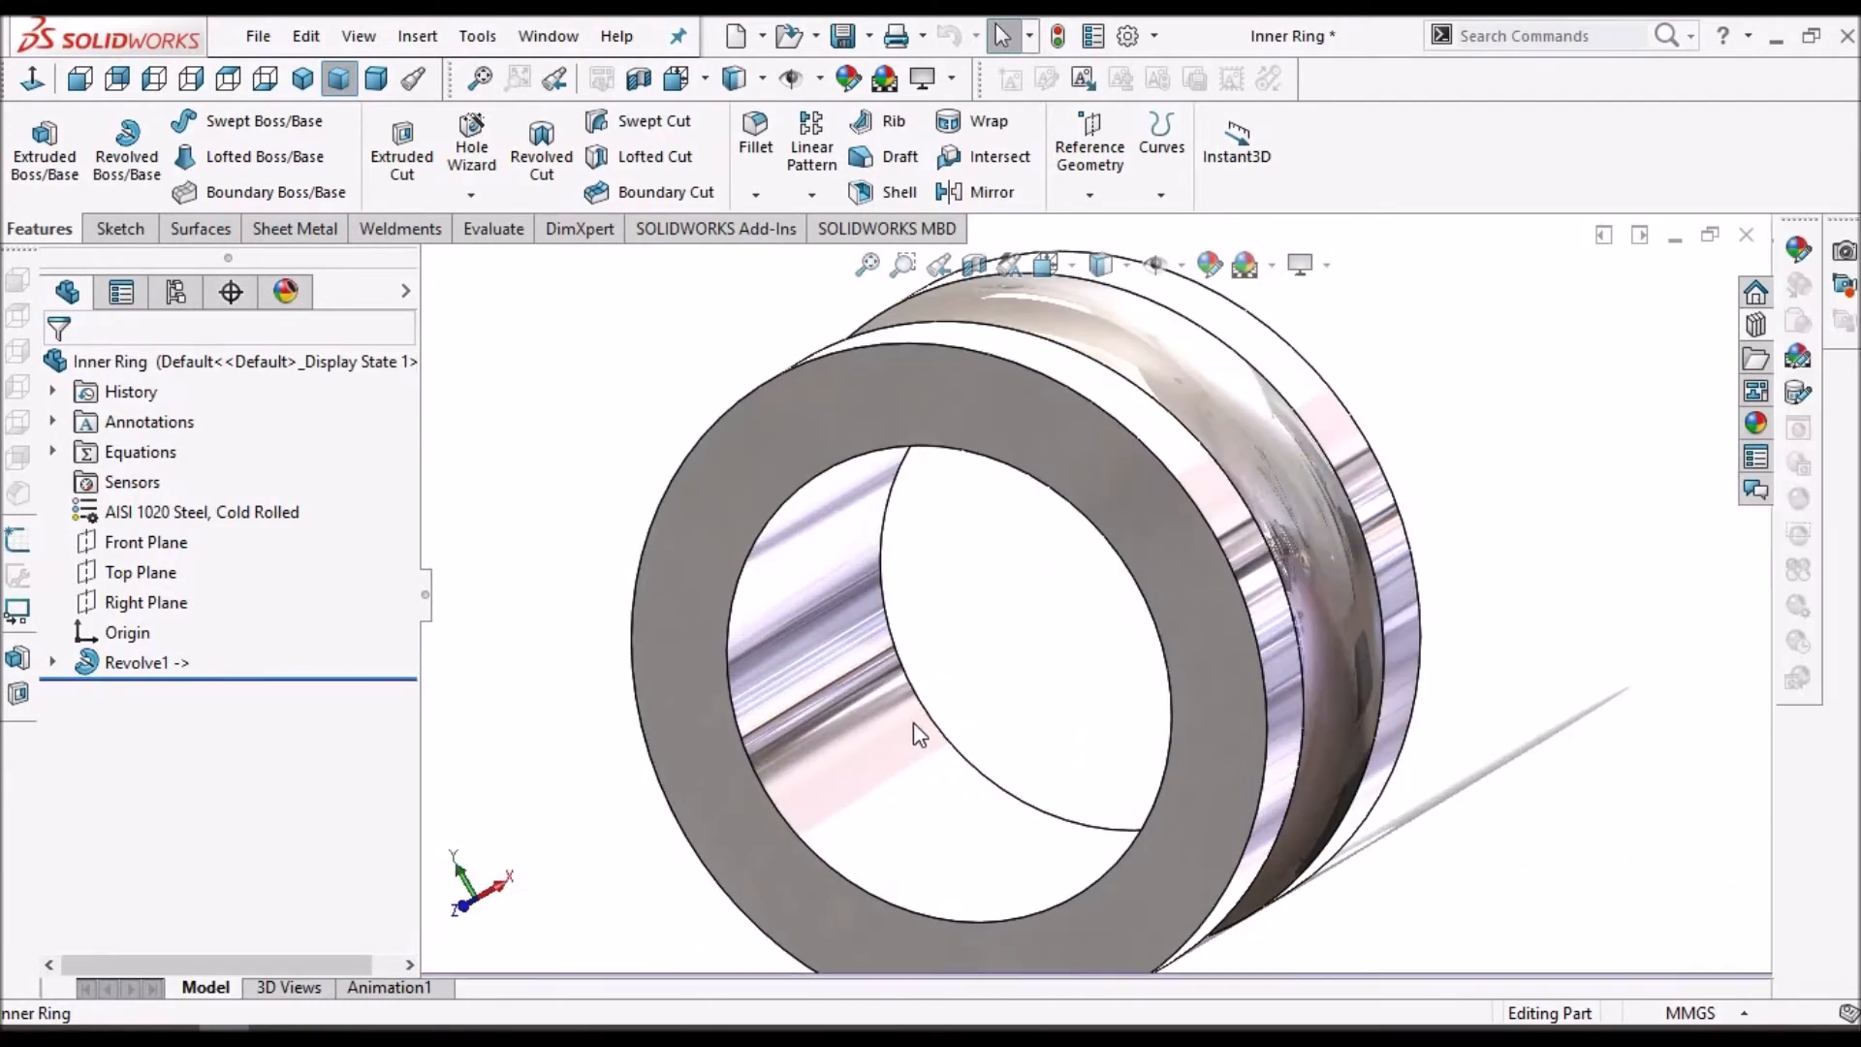
middle_drag(897, 725, 1025, 711)
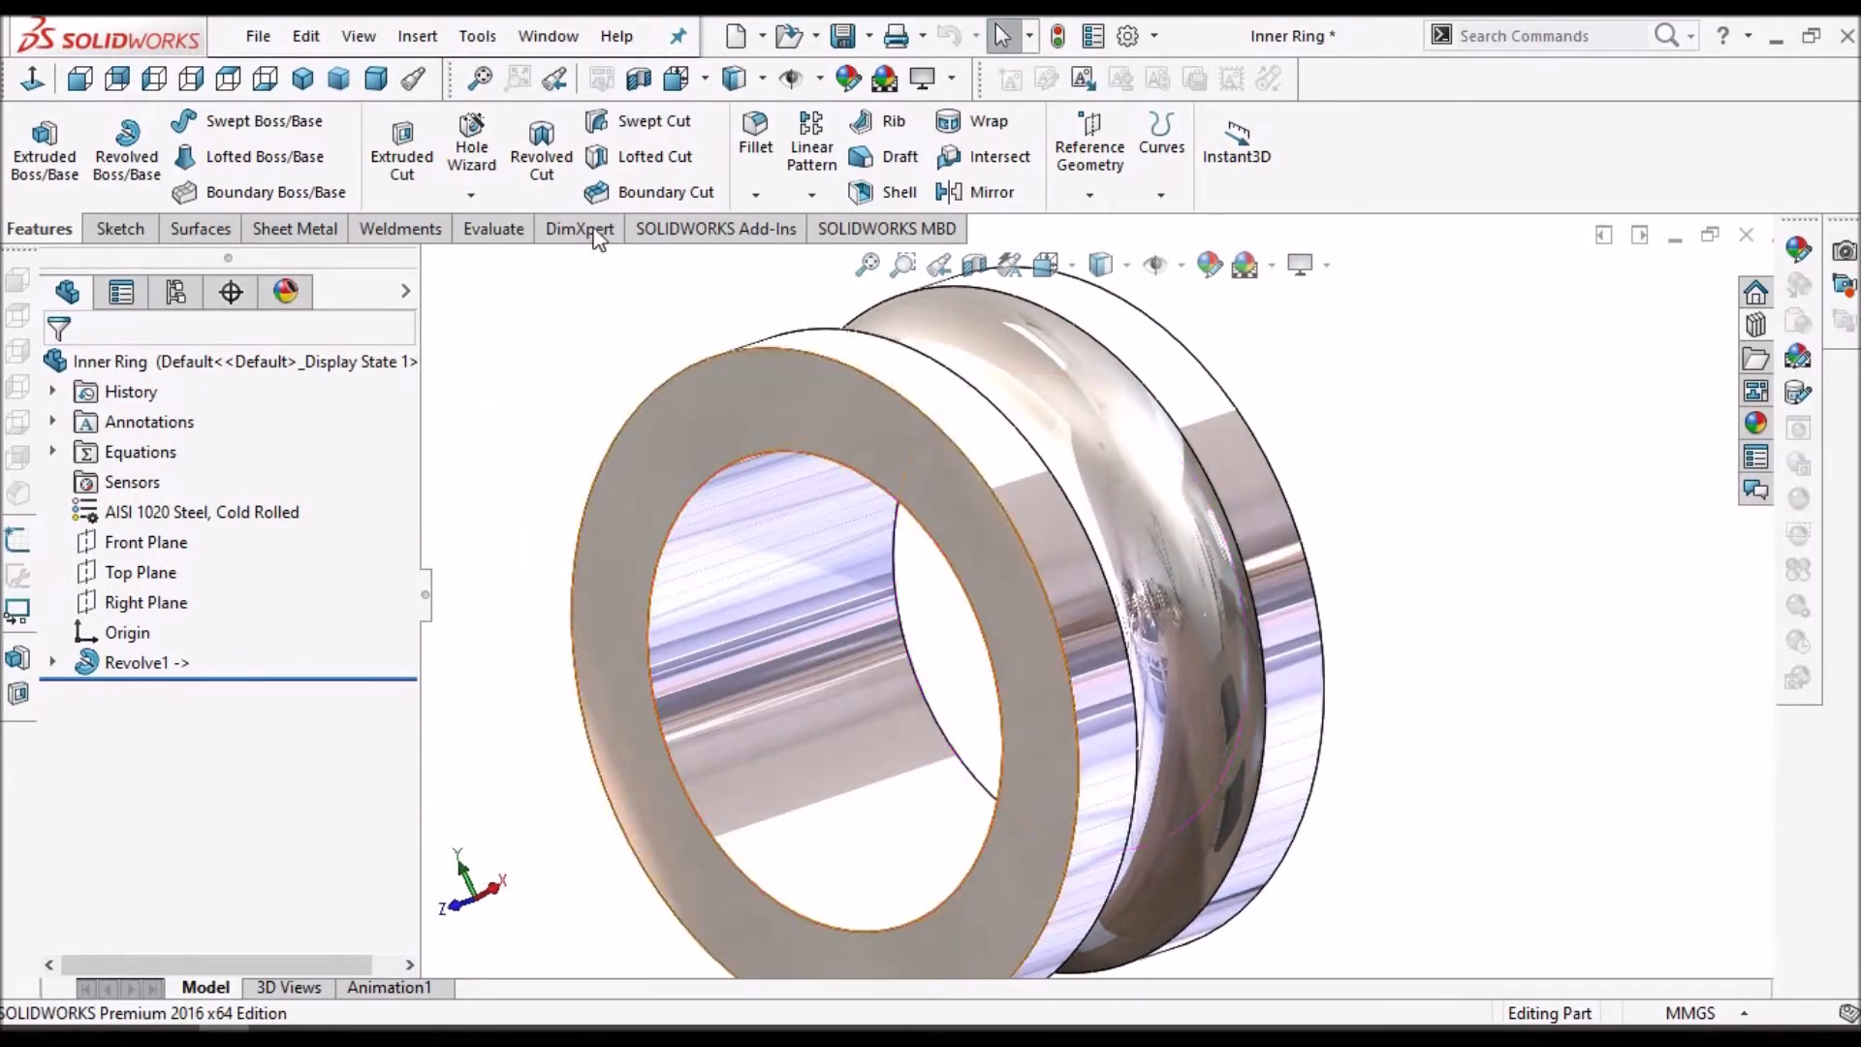
click(376, 79)
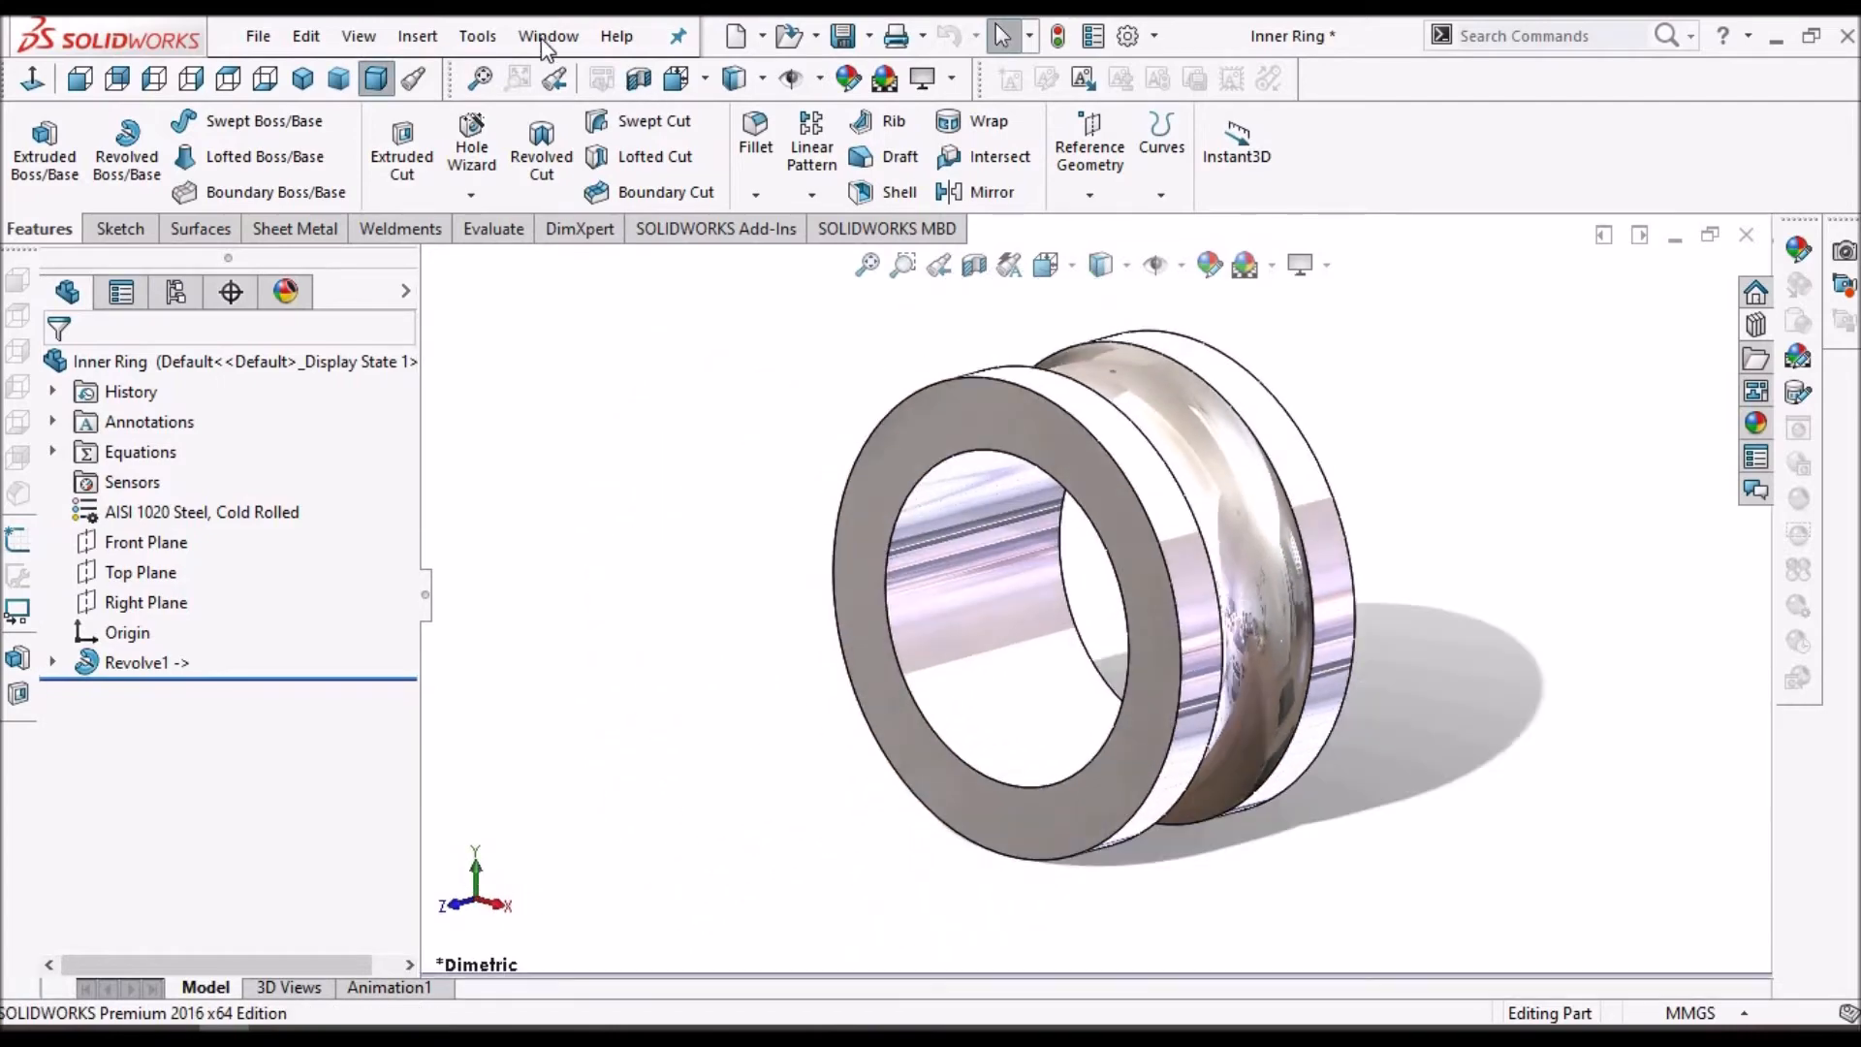
click(548, 37)
click(601, 320)
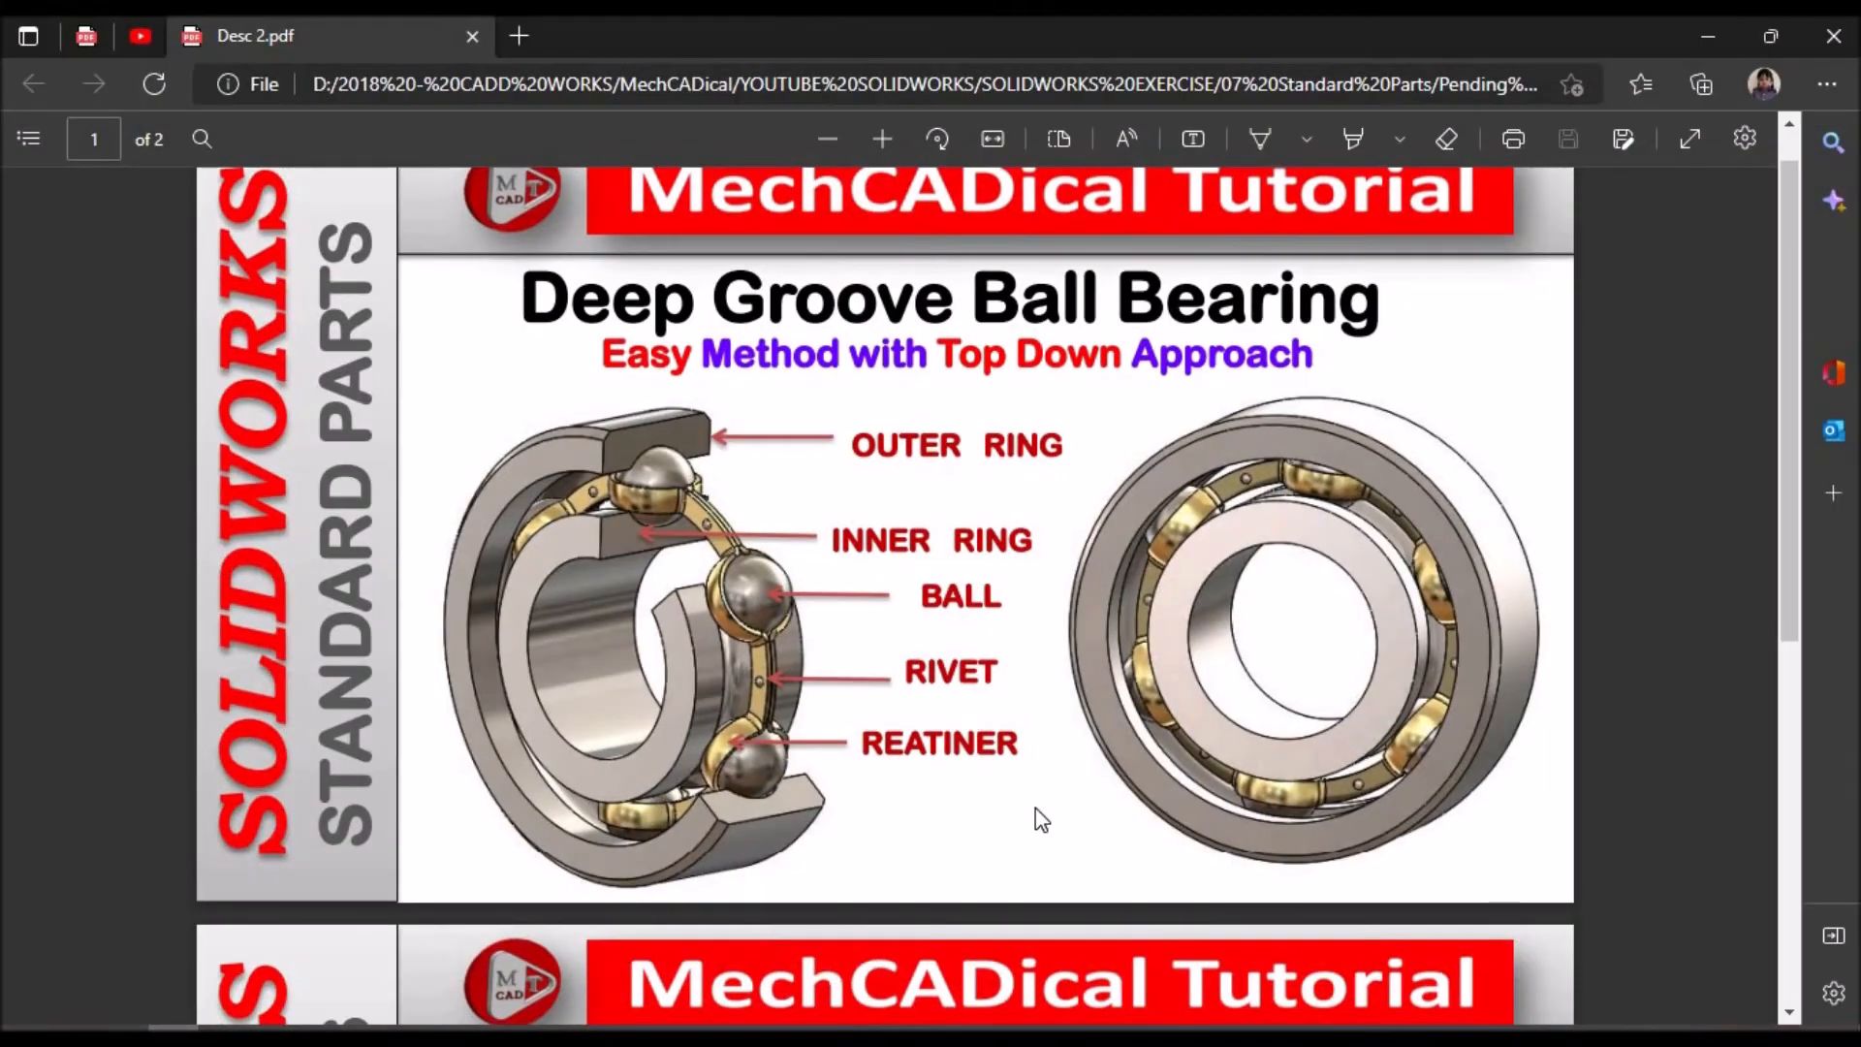
- Review the bearing's layout dimensions and part names in Desc 2.pdf, and examine the Inner Ring against the assembly's layout sketch
scroll(1037, 806, down, 5)
scroll(1036, 808, down, 1)
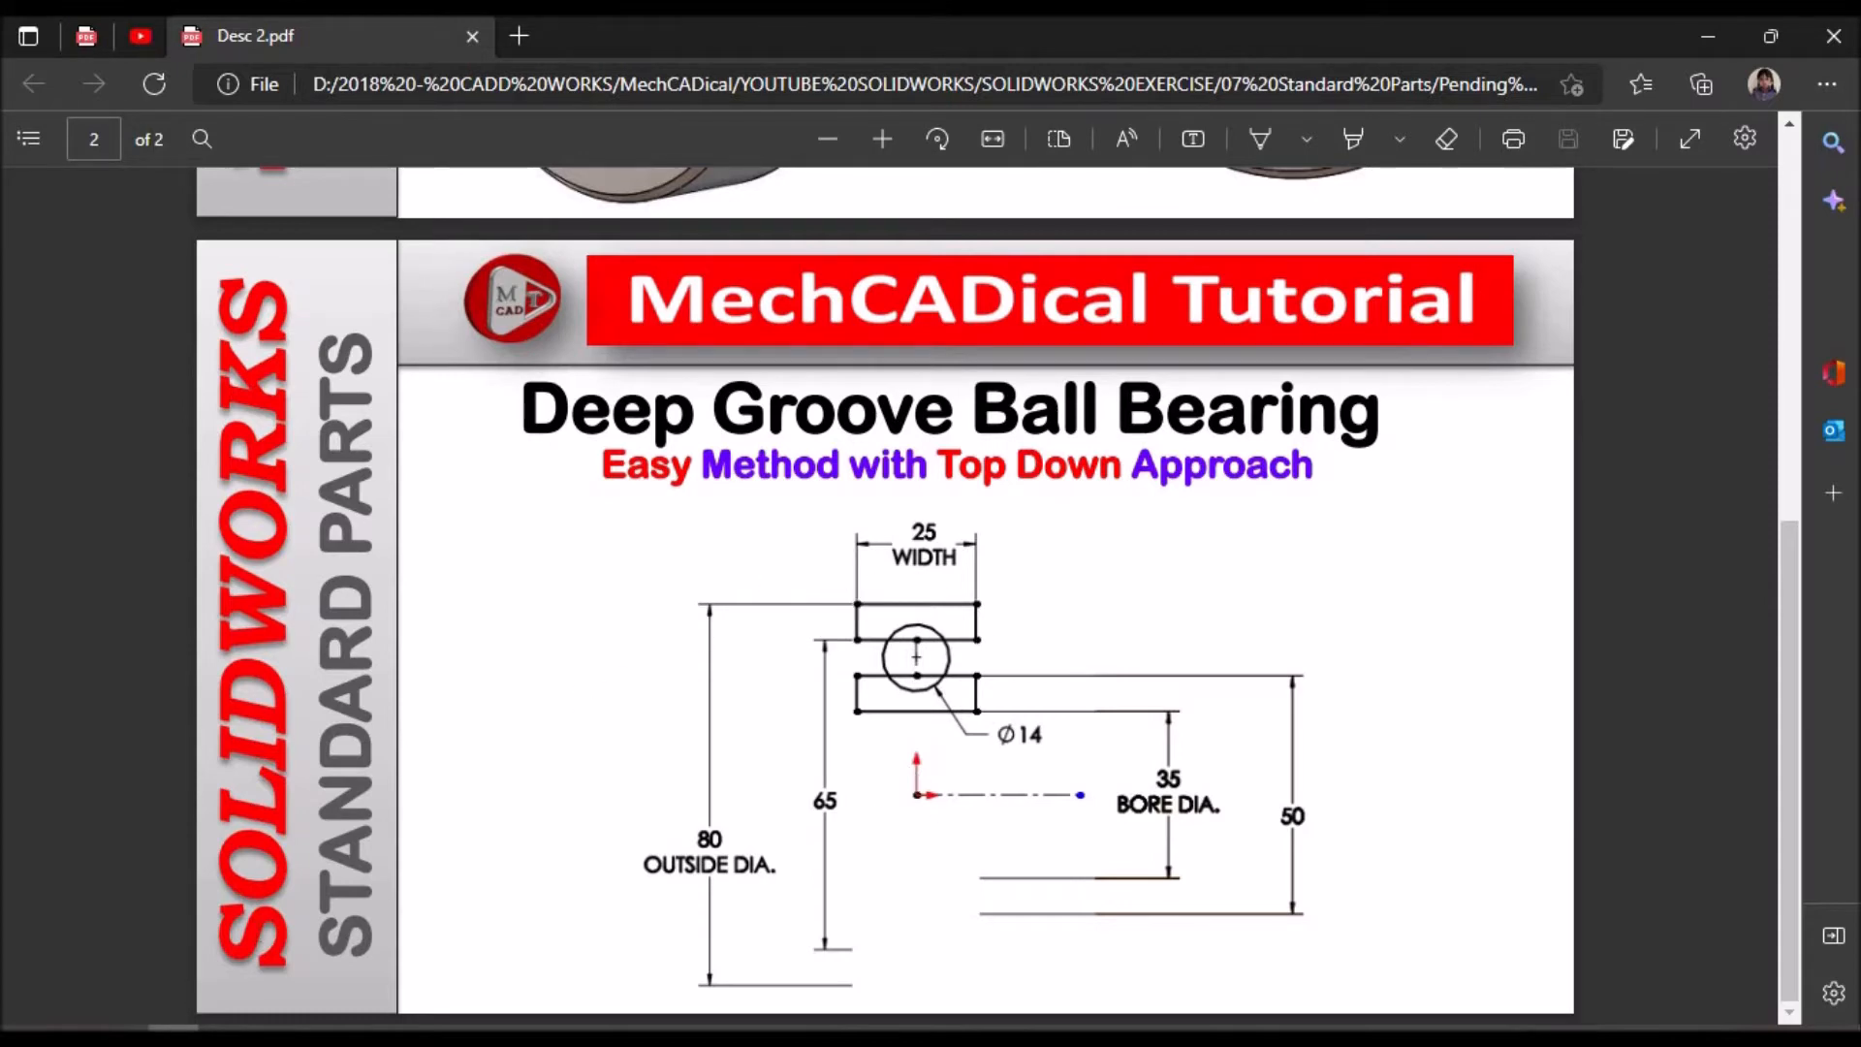
click(223, 1038)
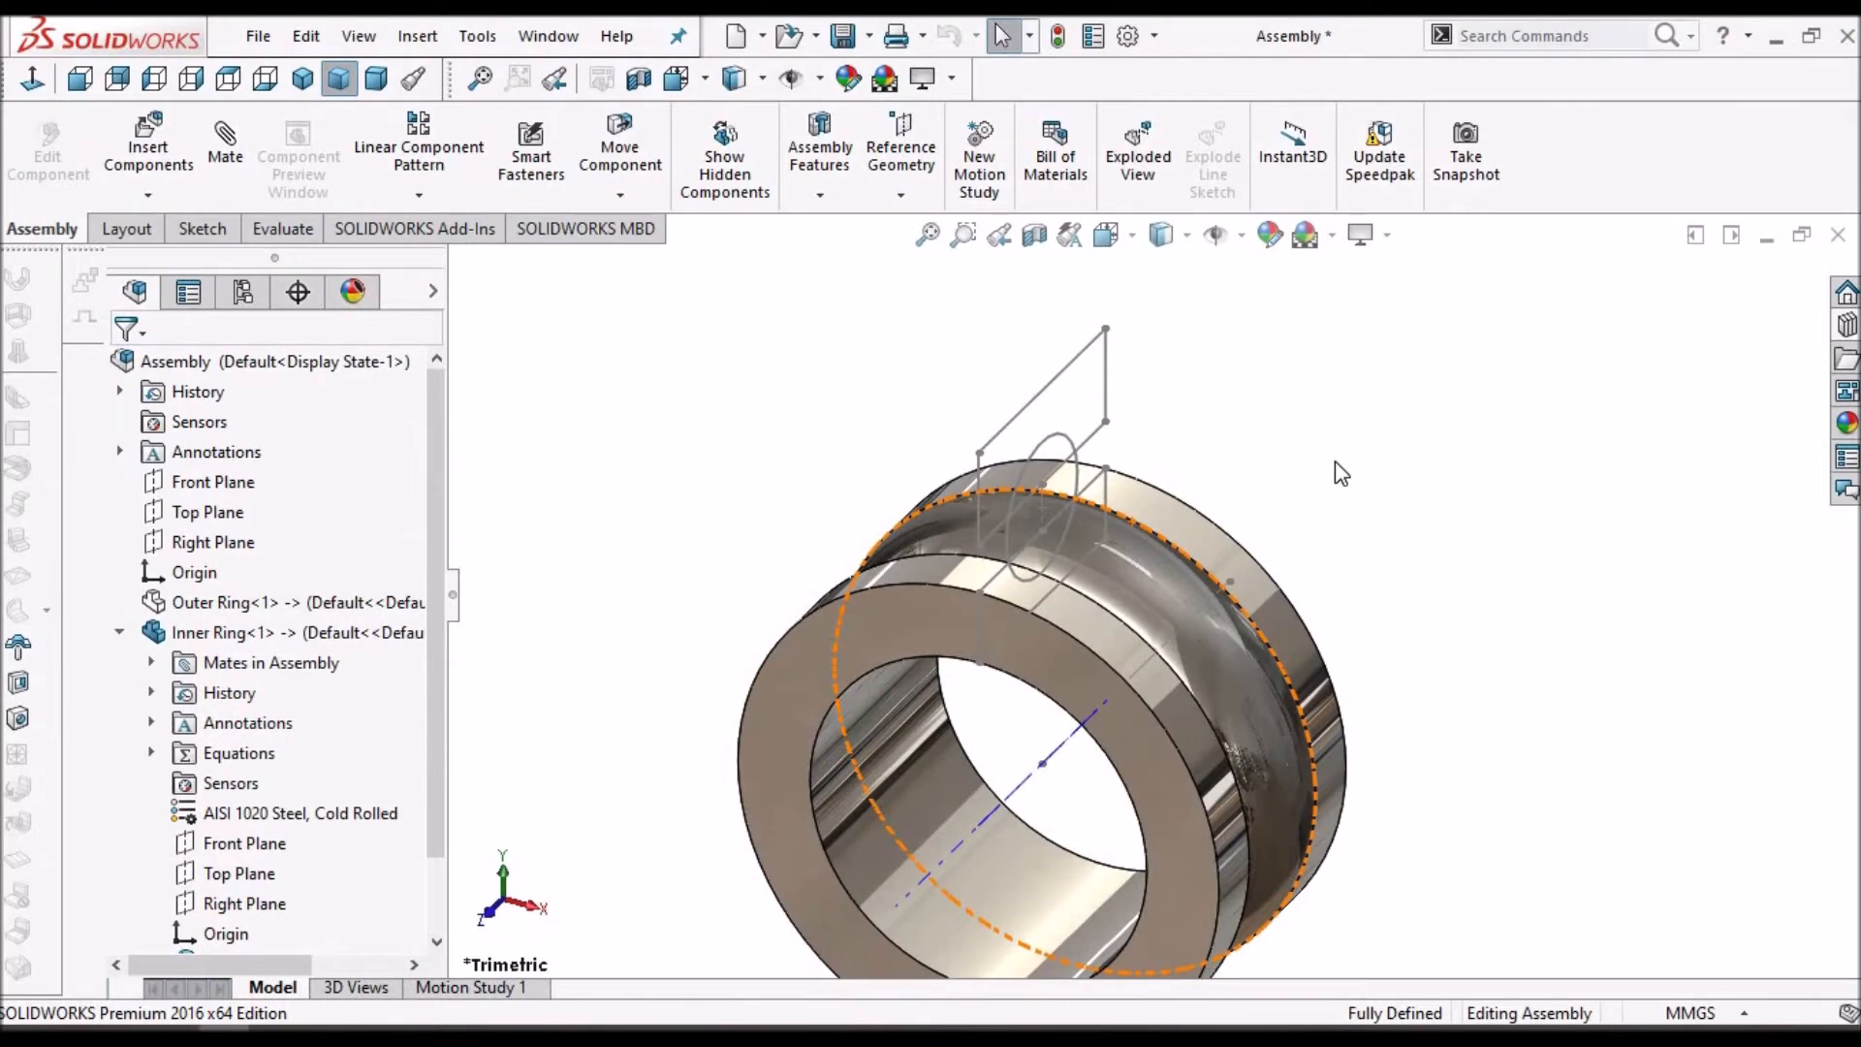
key(shift+c)
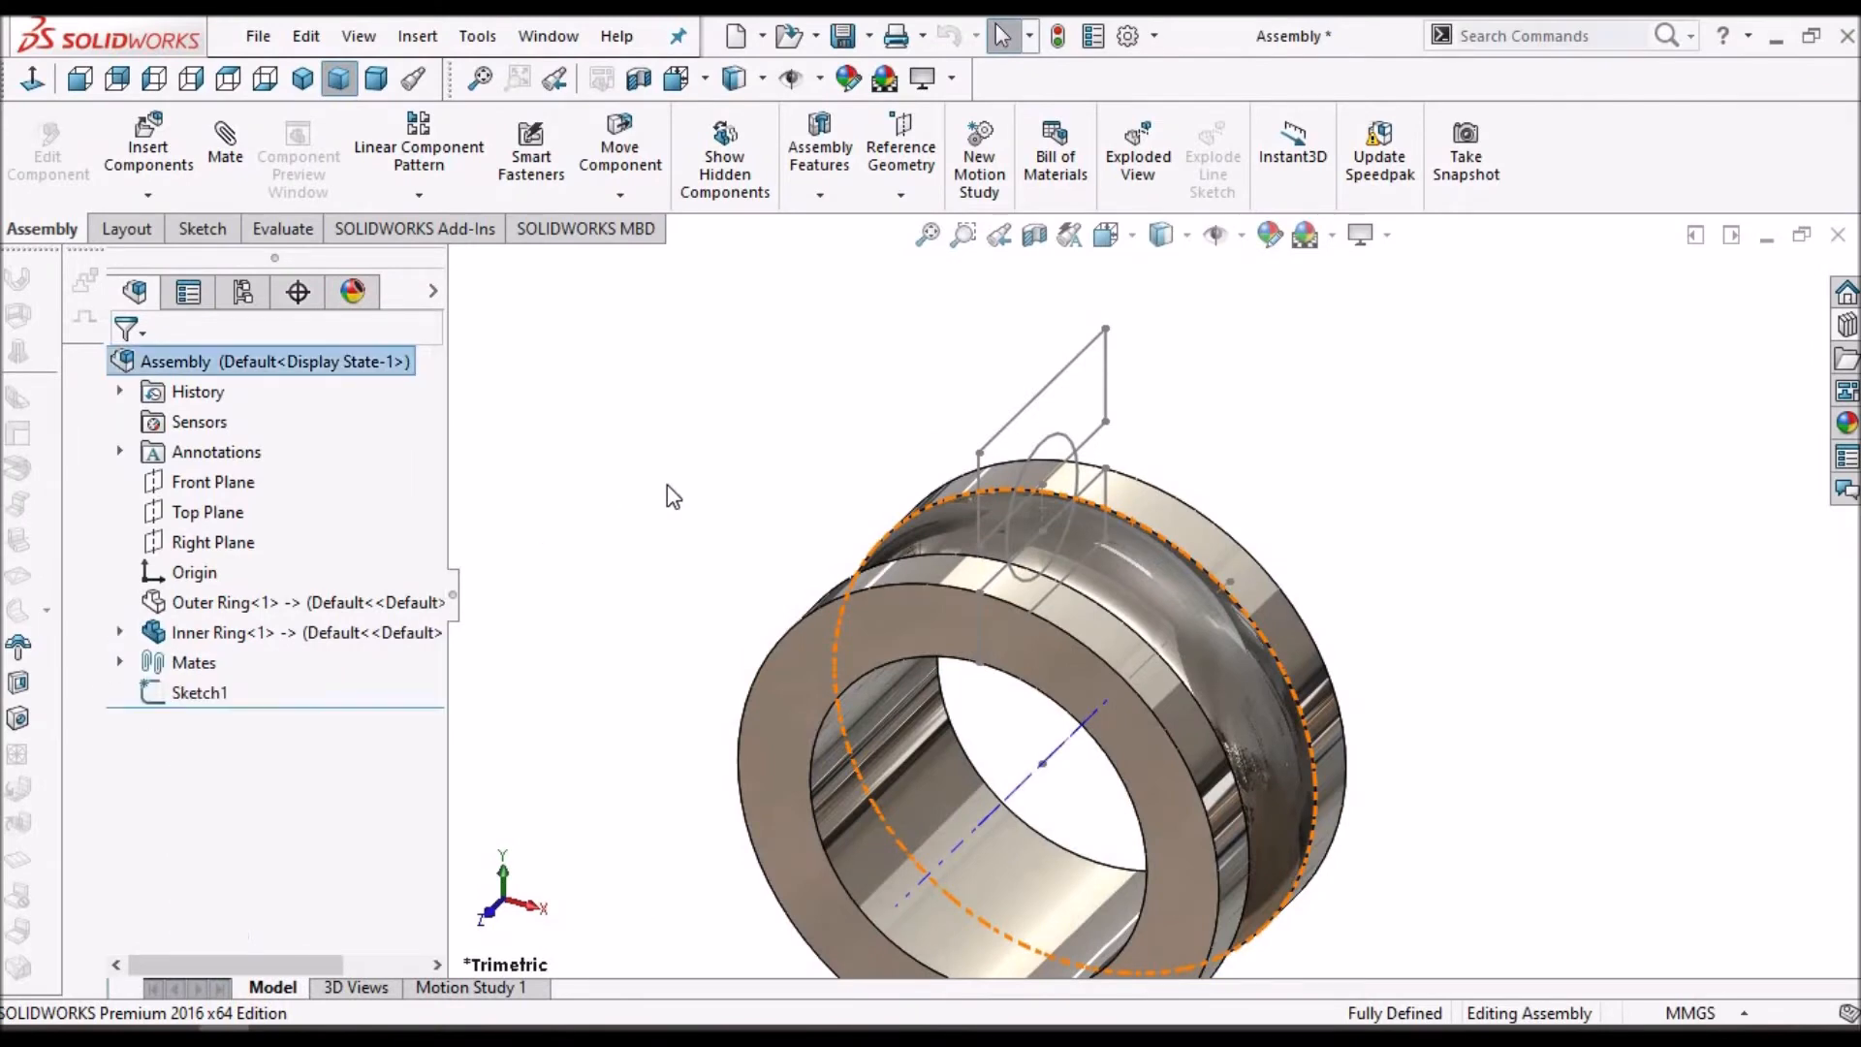
scroll(1259, 754, up, 1)
scroll(1259, 754, down, 2)
middle_drag(1261, 752, 1167, 644)
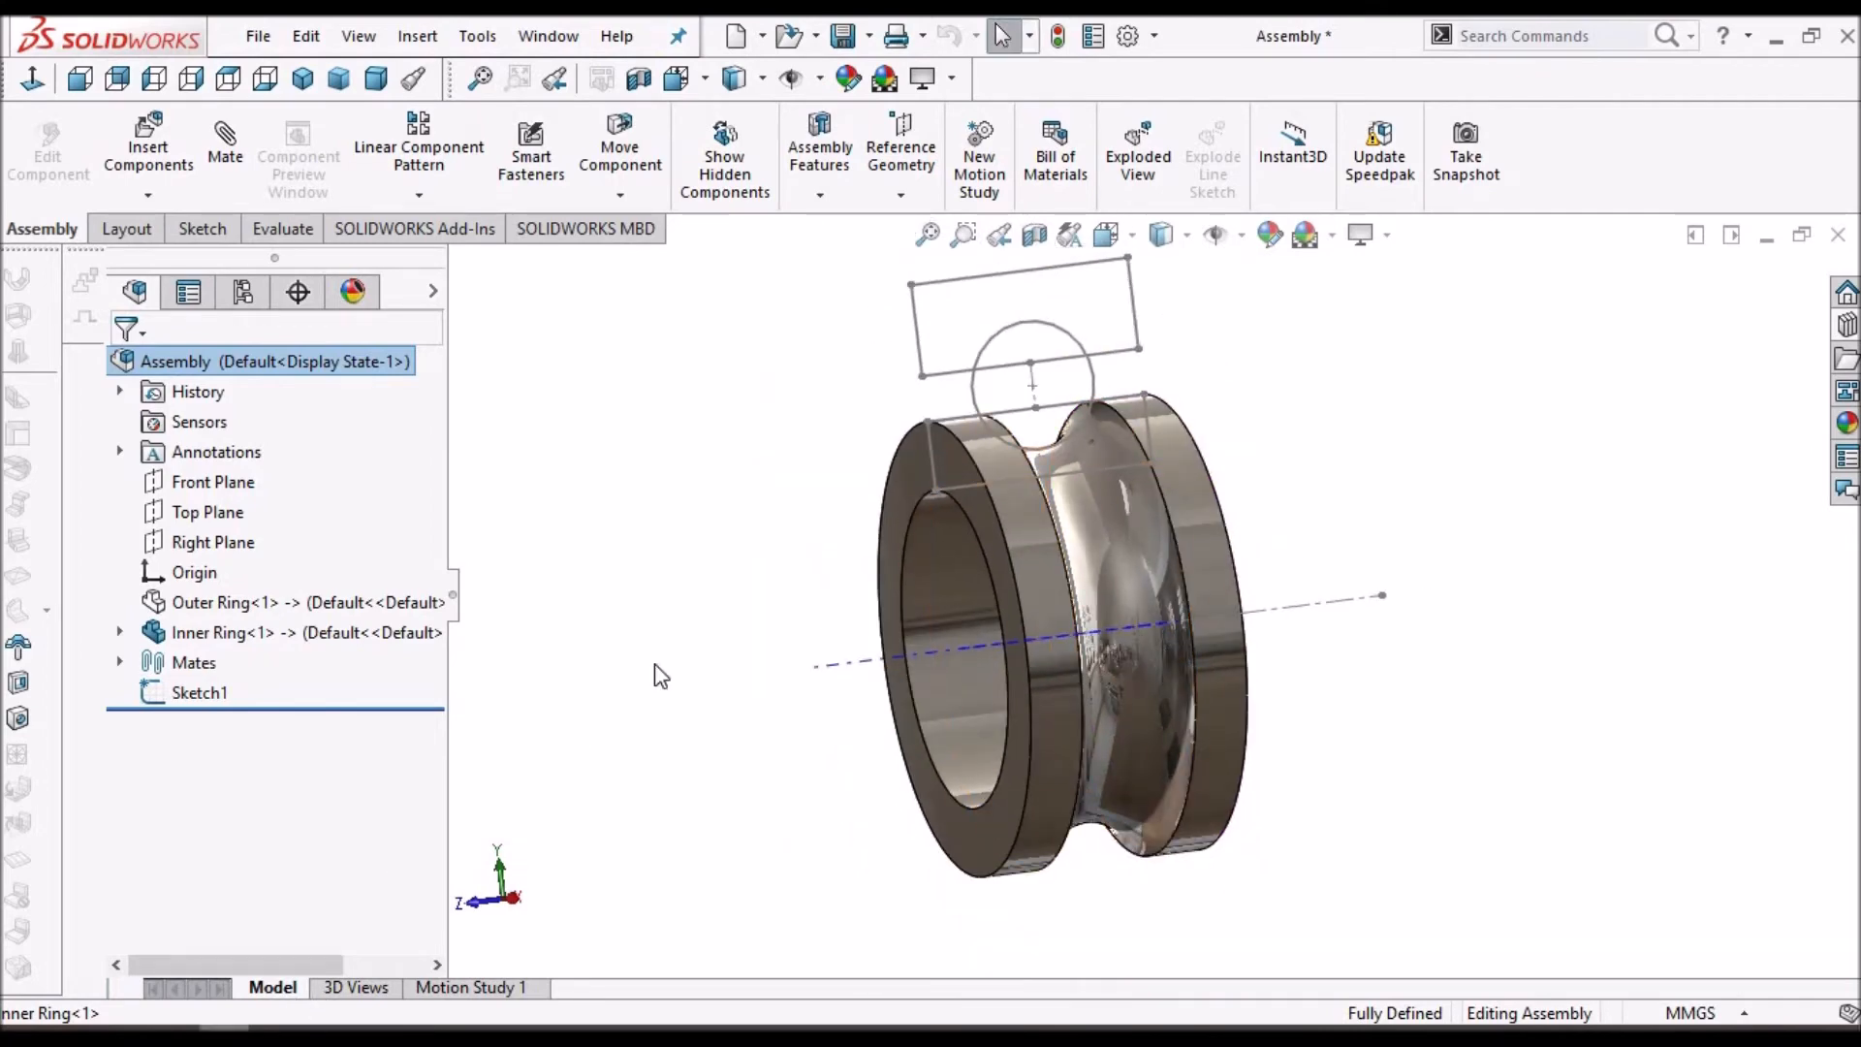
click(175, 1035)
scroll(934, 671, up, 6)
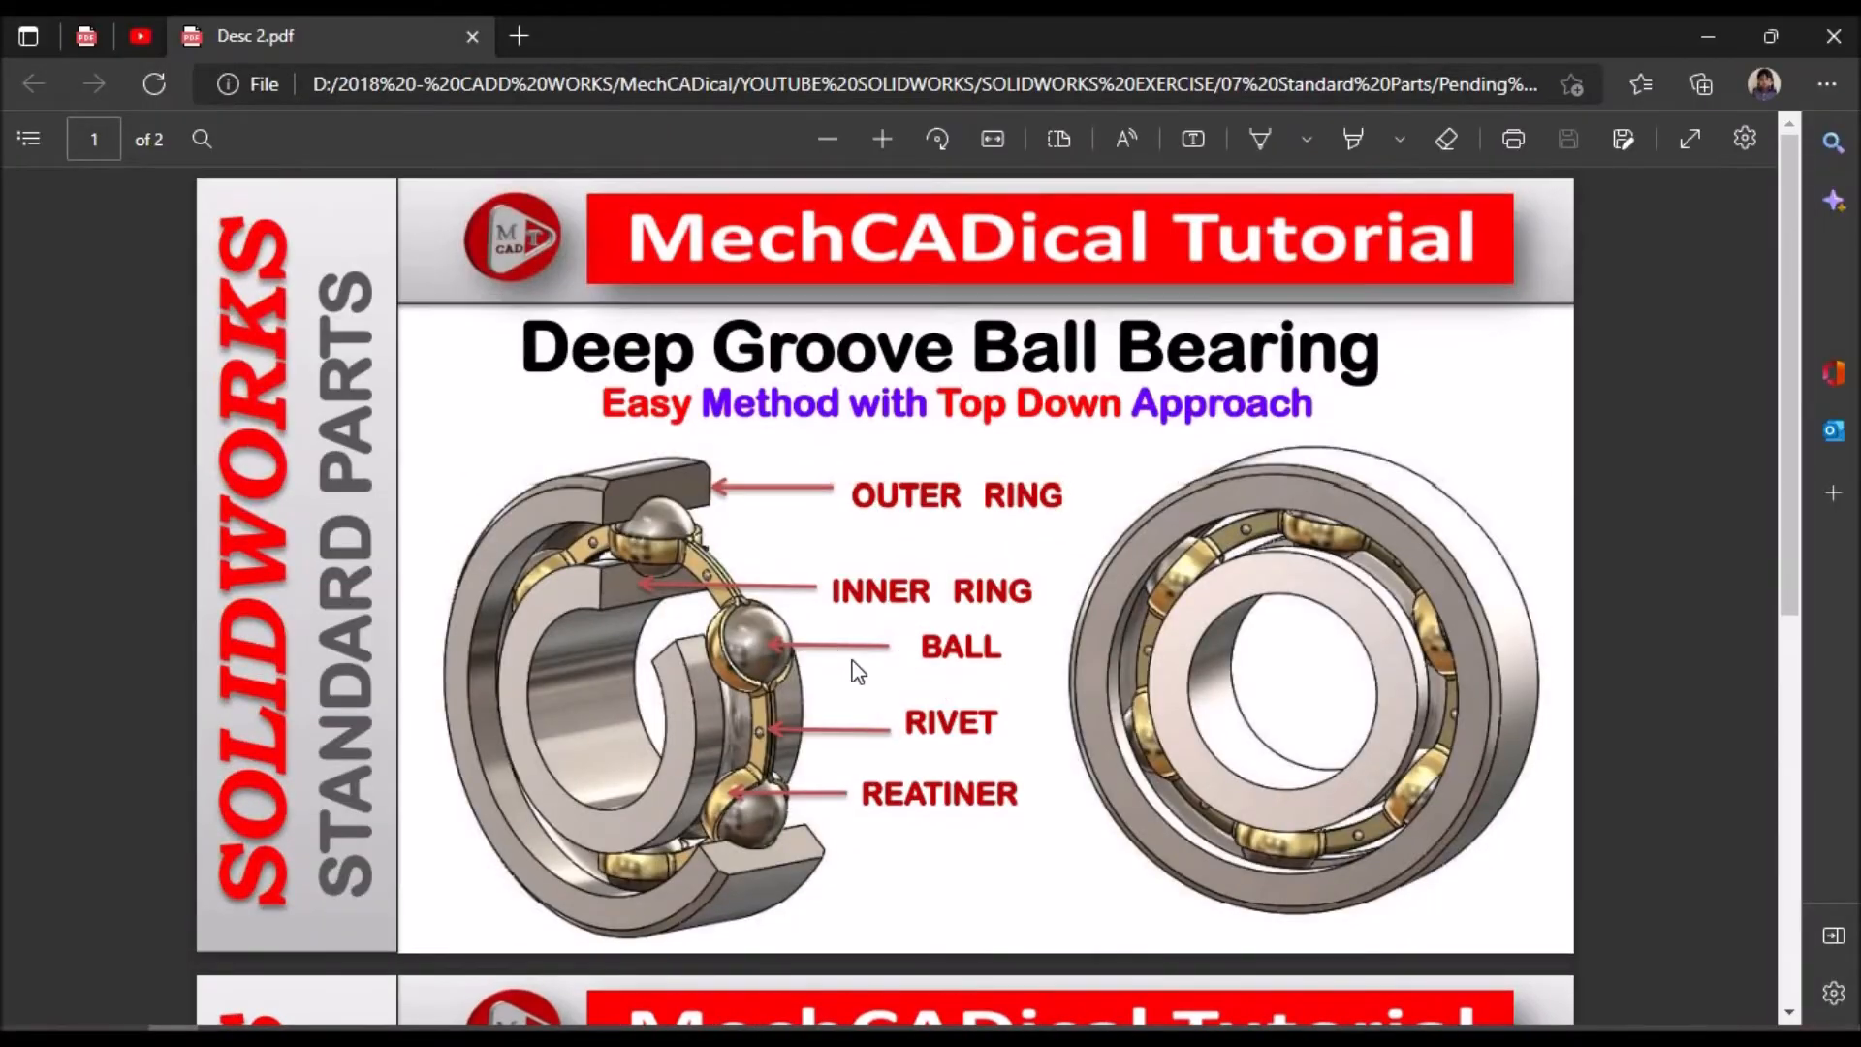
click(222, 1035)
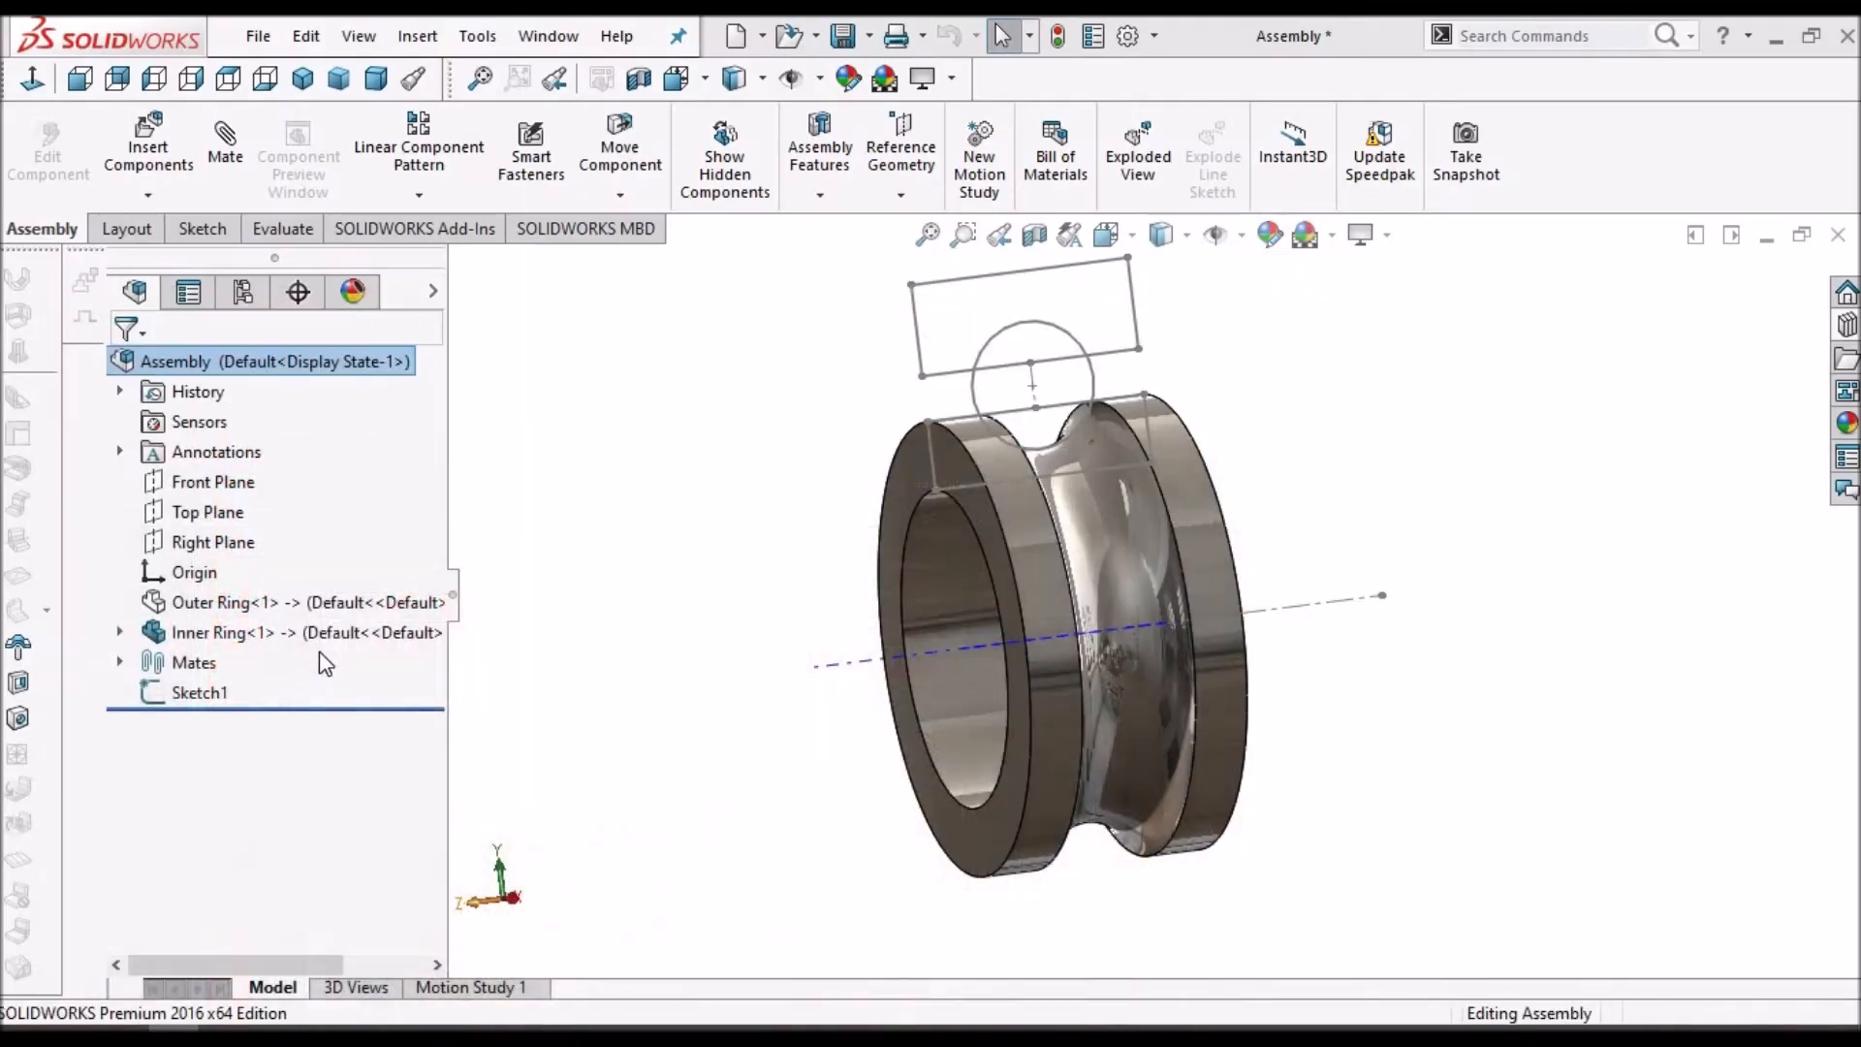
- Hide the Inner Ring component so only the assembly's layout sketch is shown
click(321, 636)
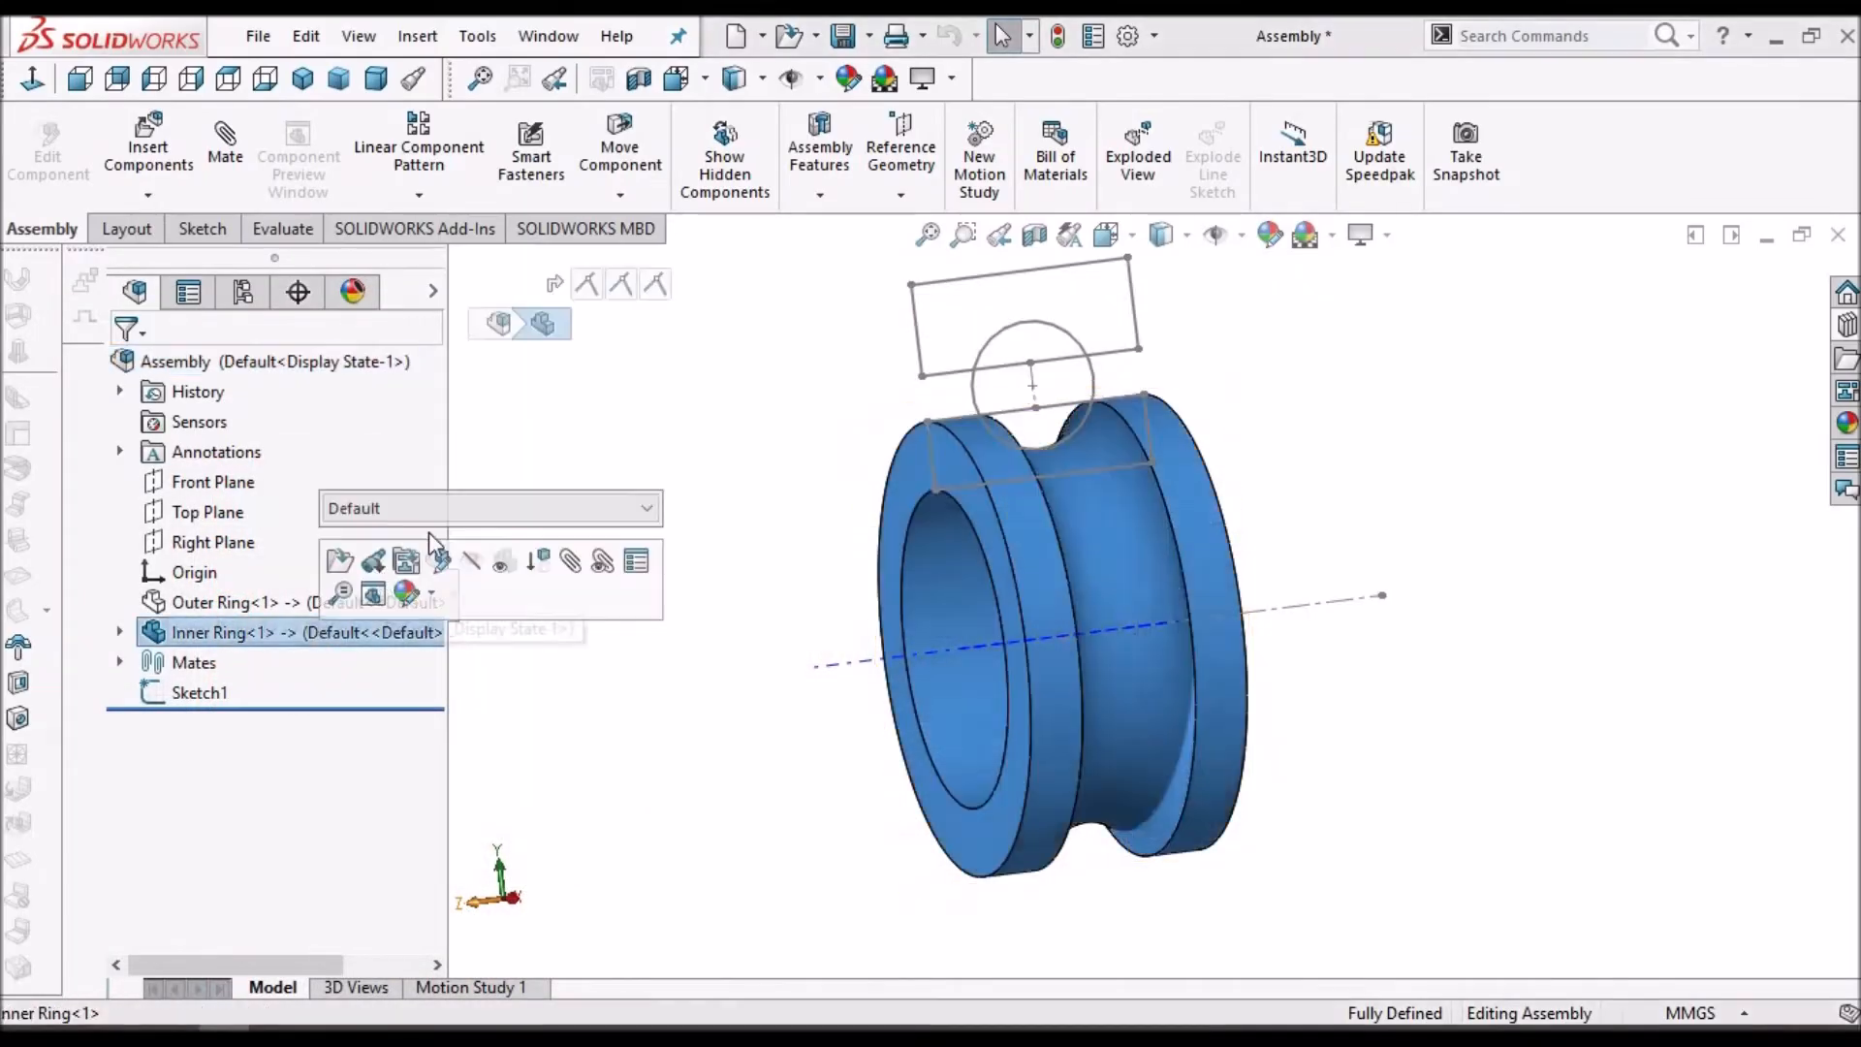
click(475, 563)
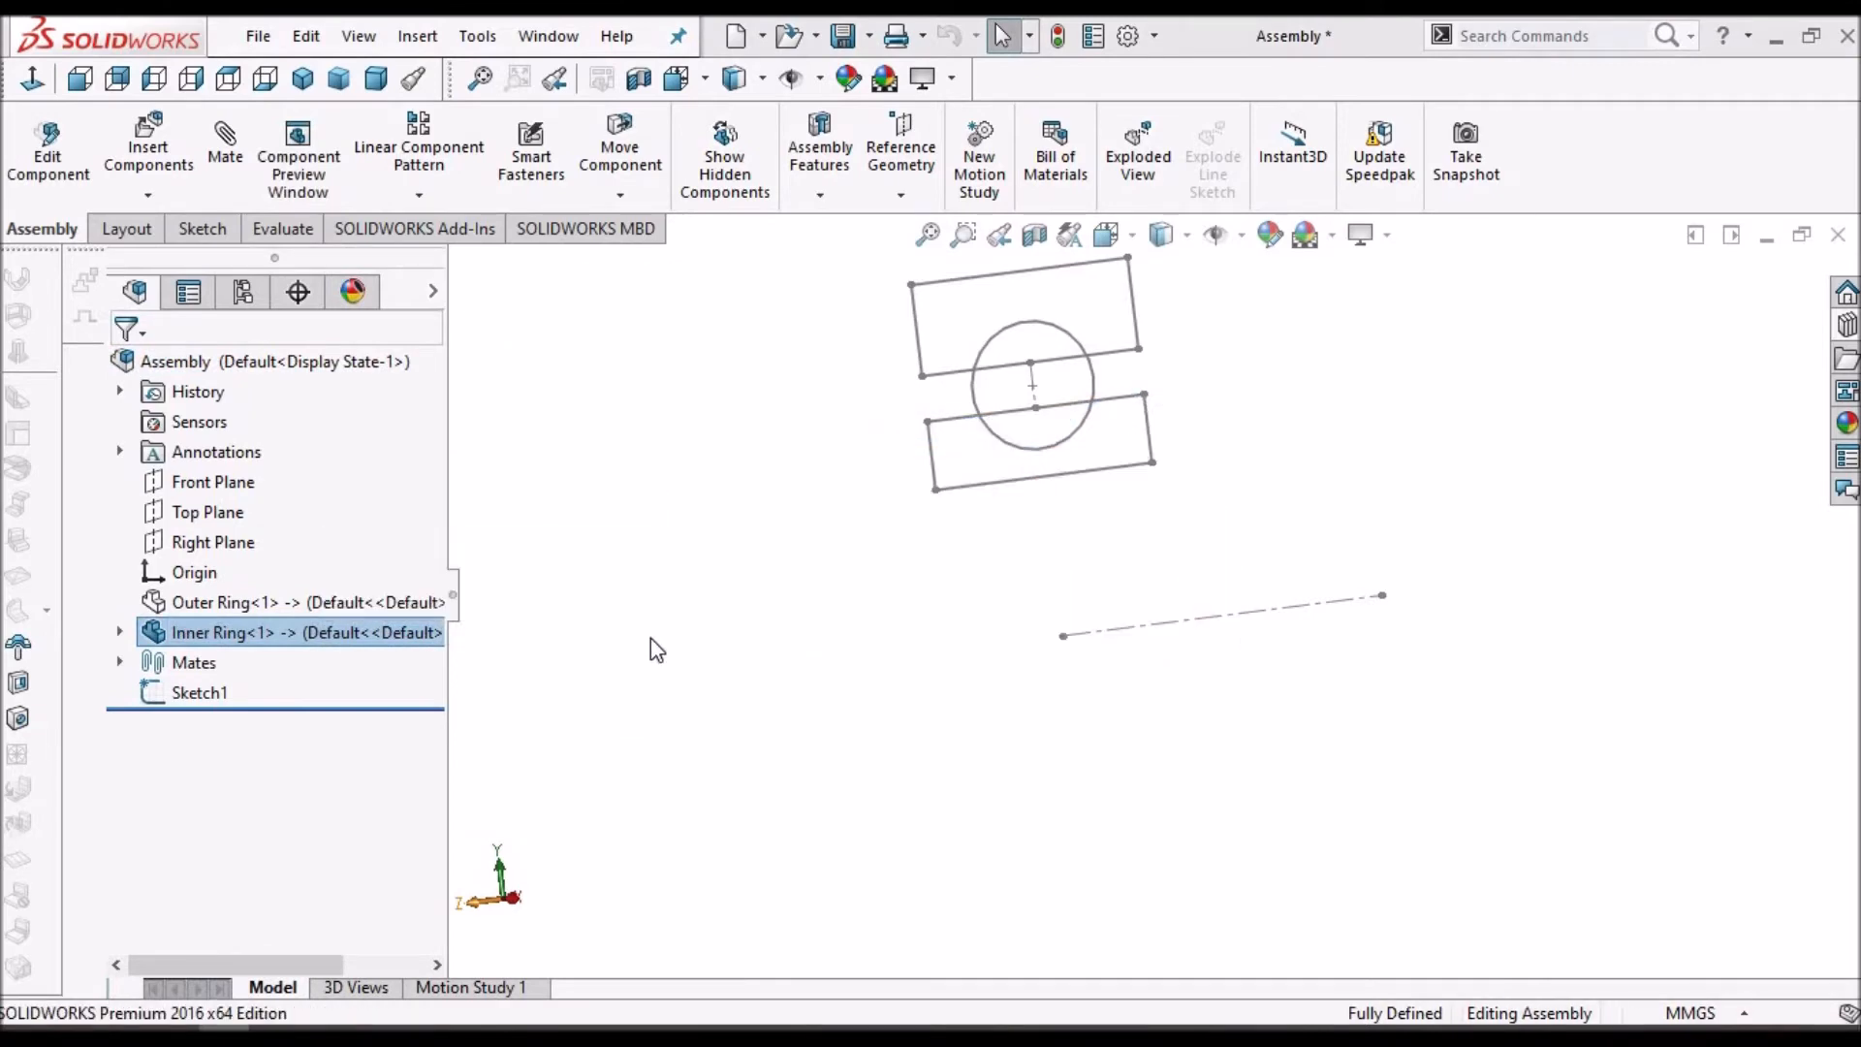
click(478, 716)
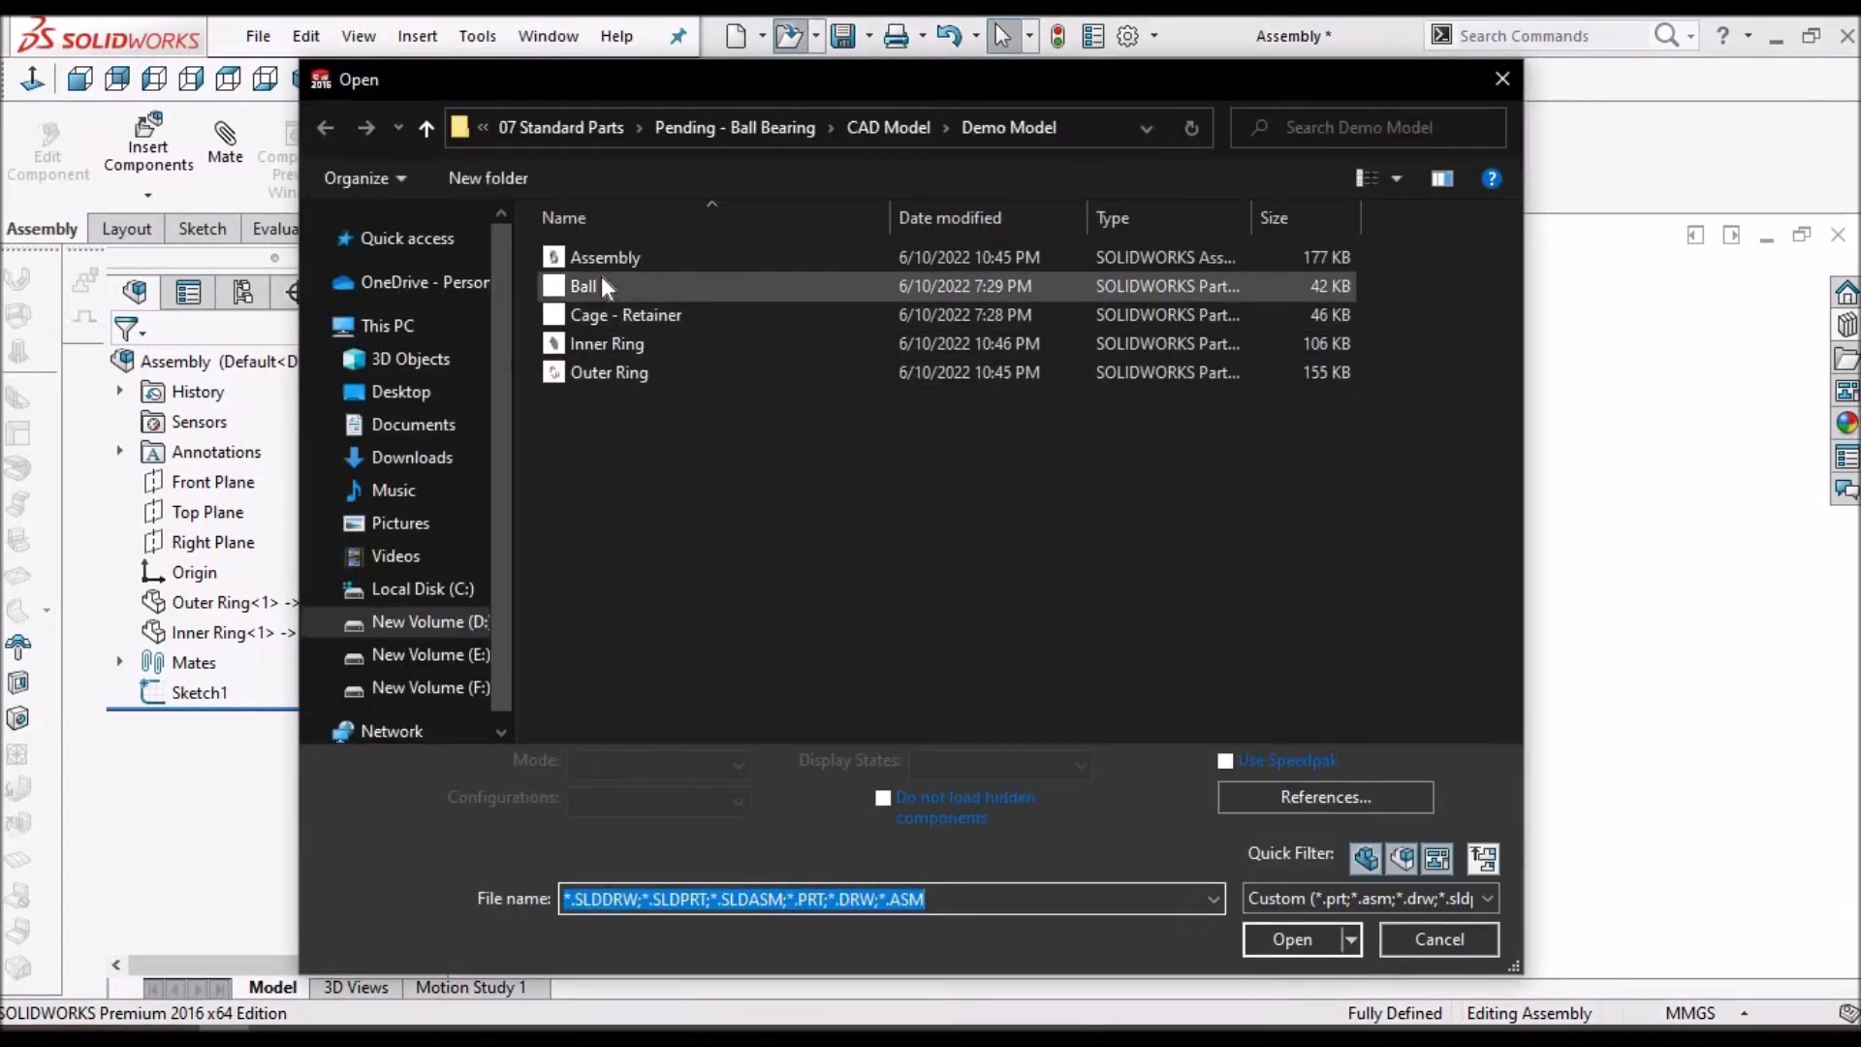
- Open the Ball part from the Demo Model folder and start a sketch on its Front Plane
click(584, 284)
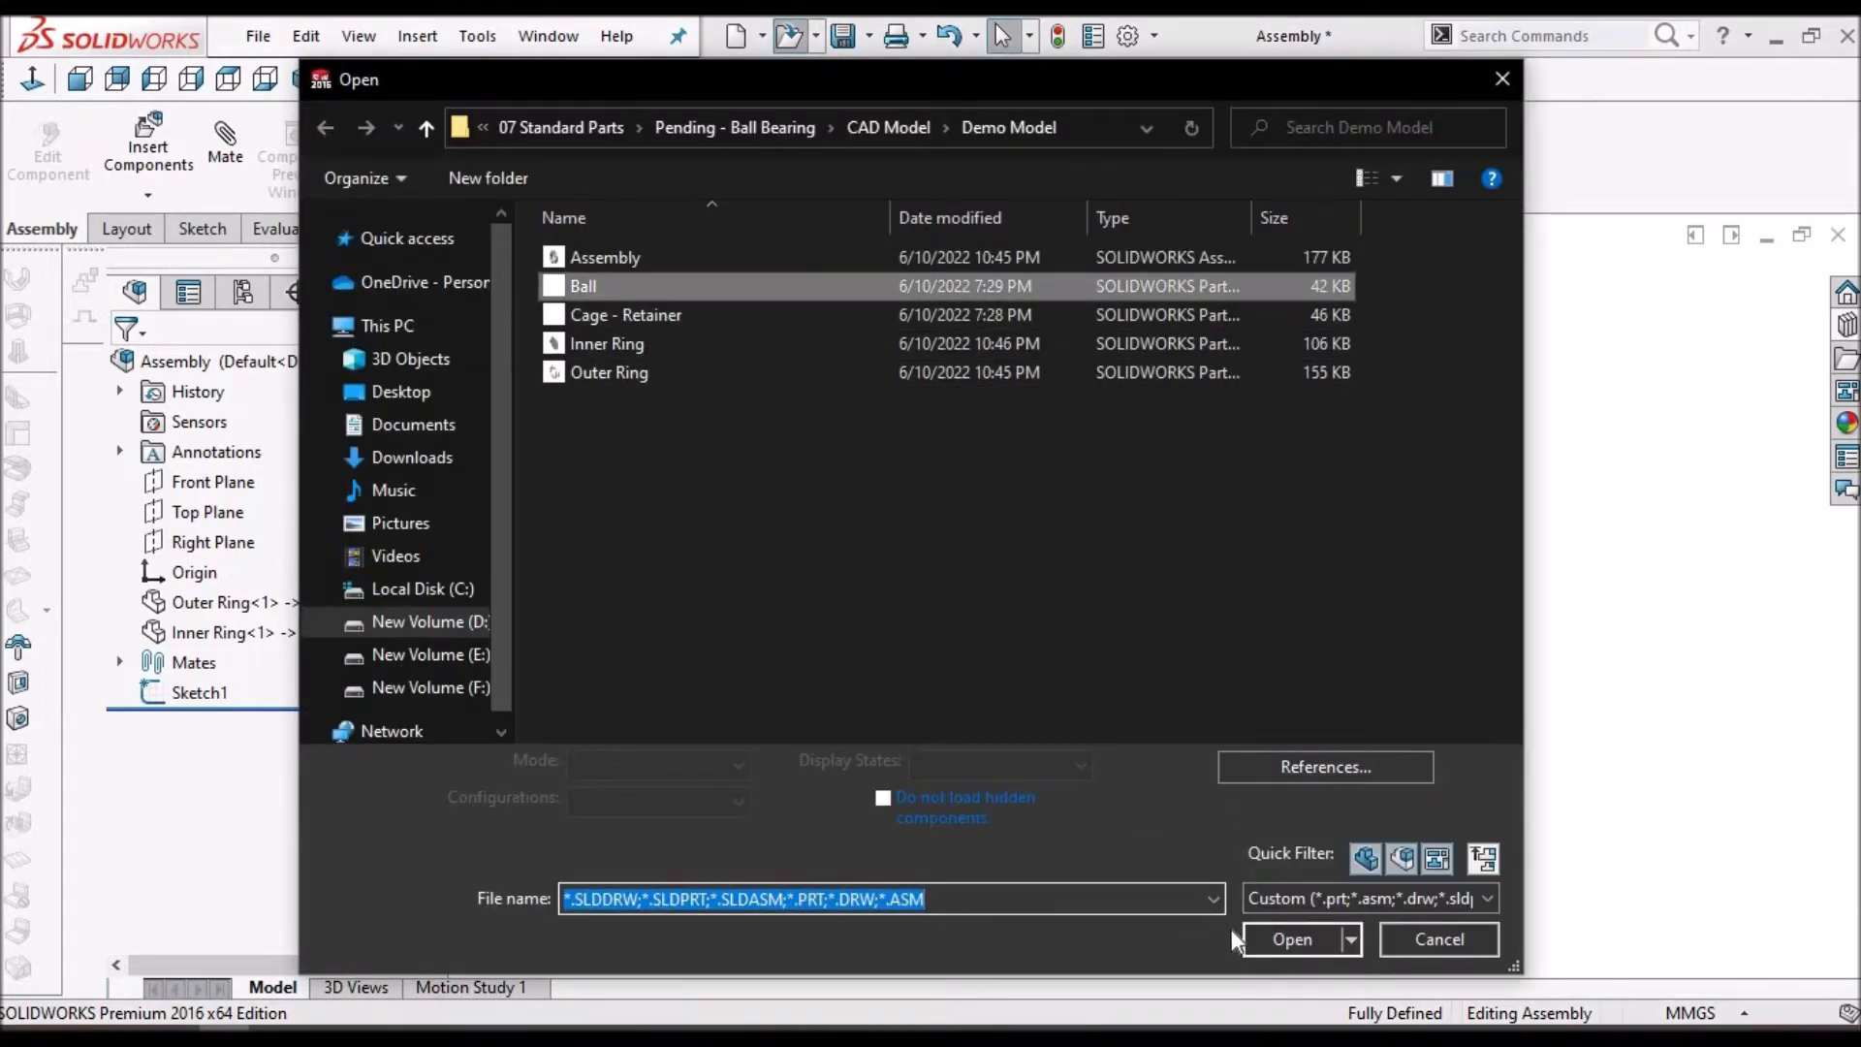
click(1278, 935)
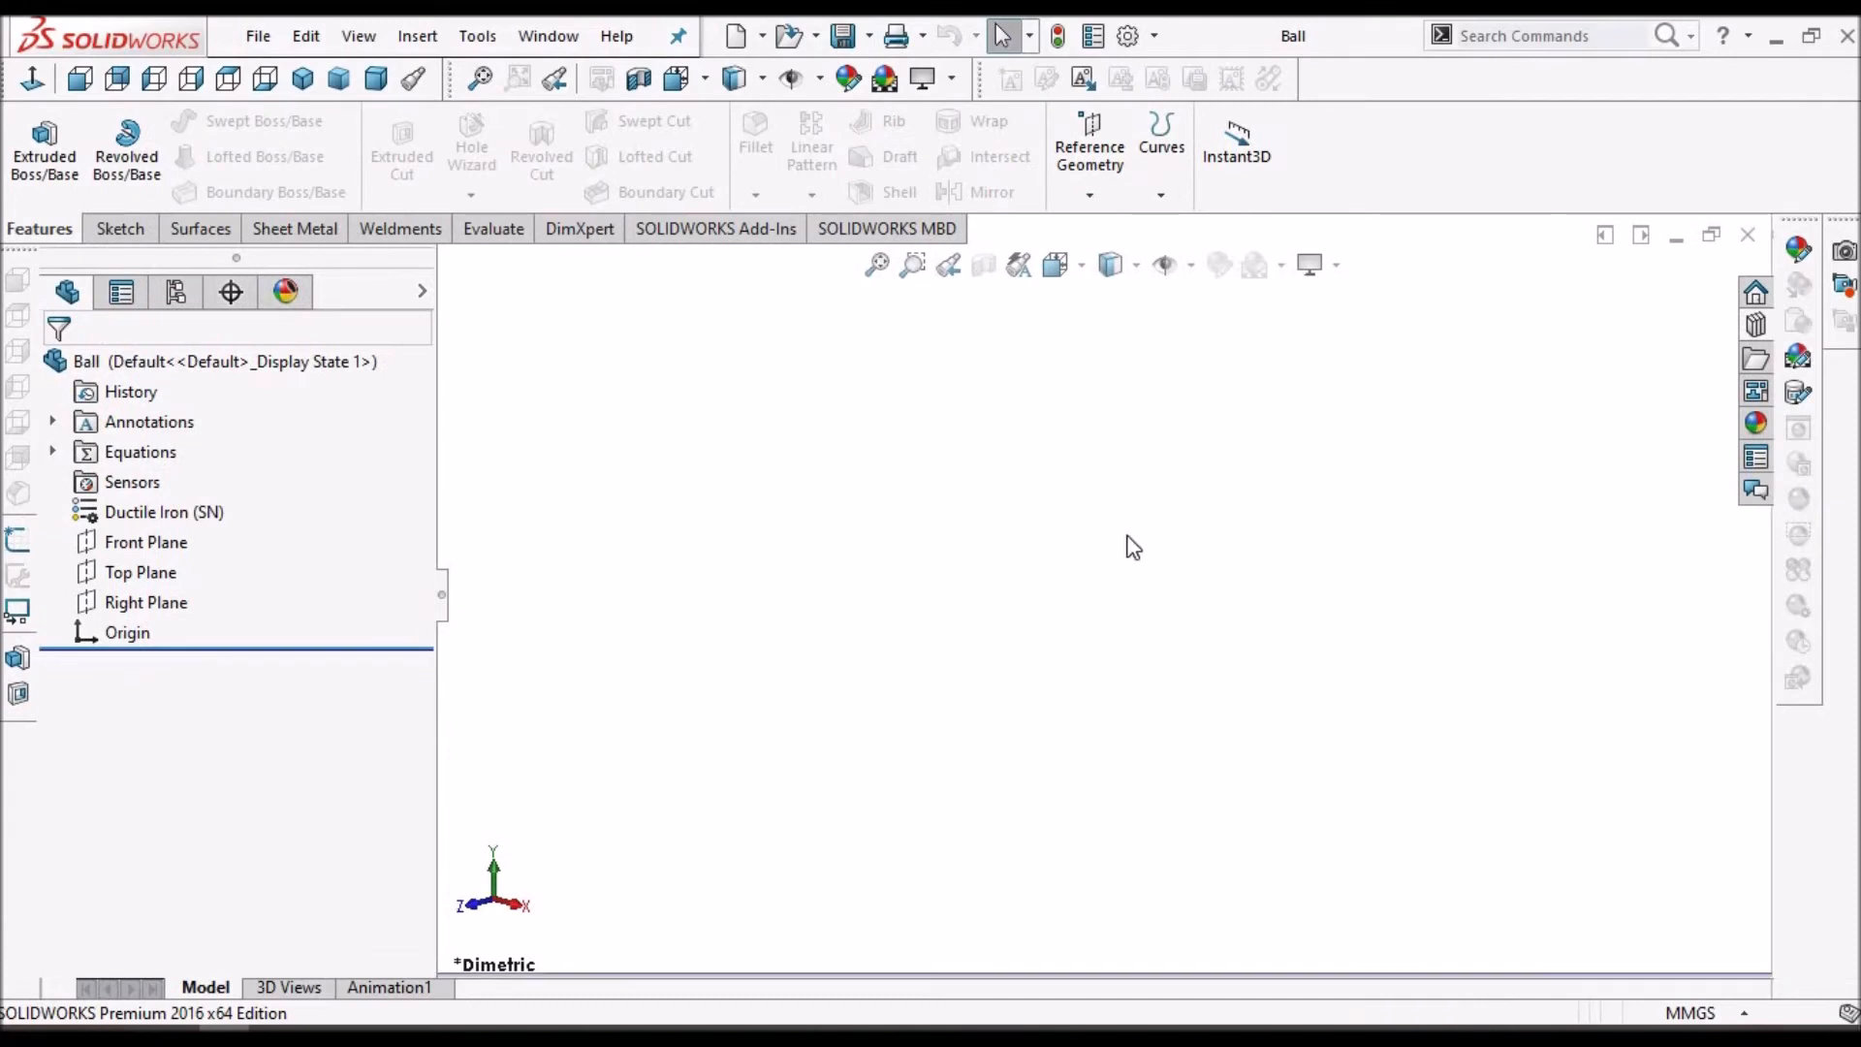
click(155, 542)
click(121, 228)
click(39, 155)
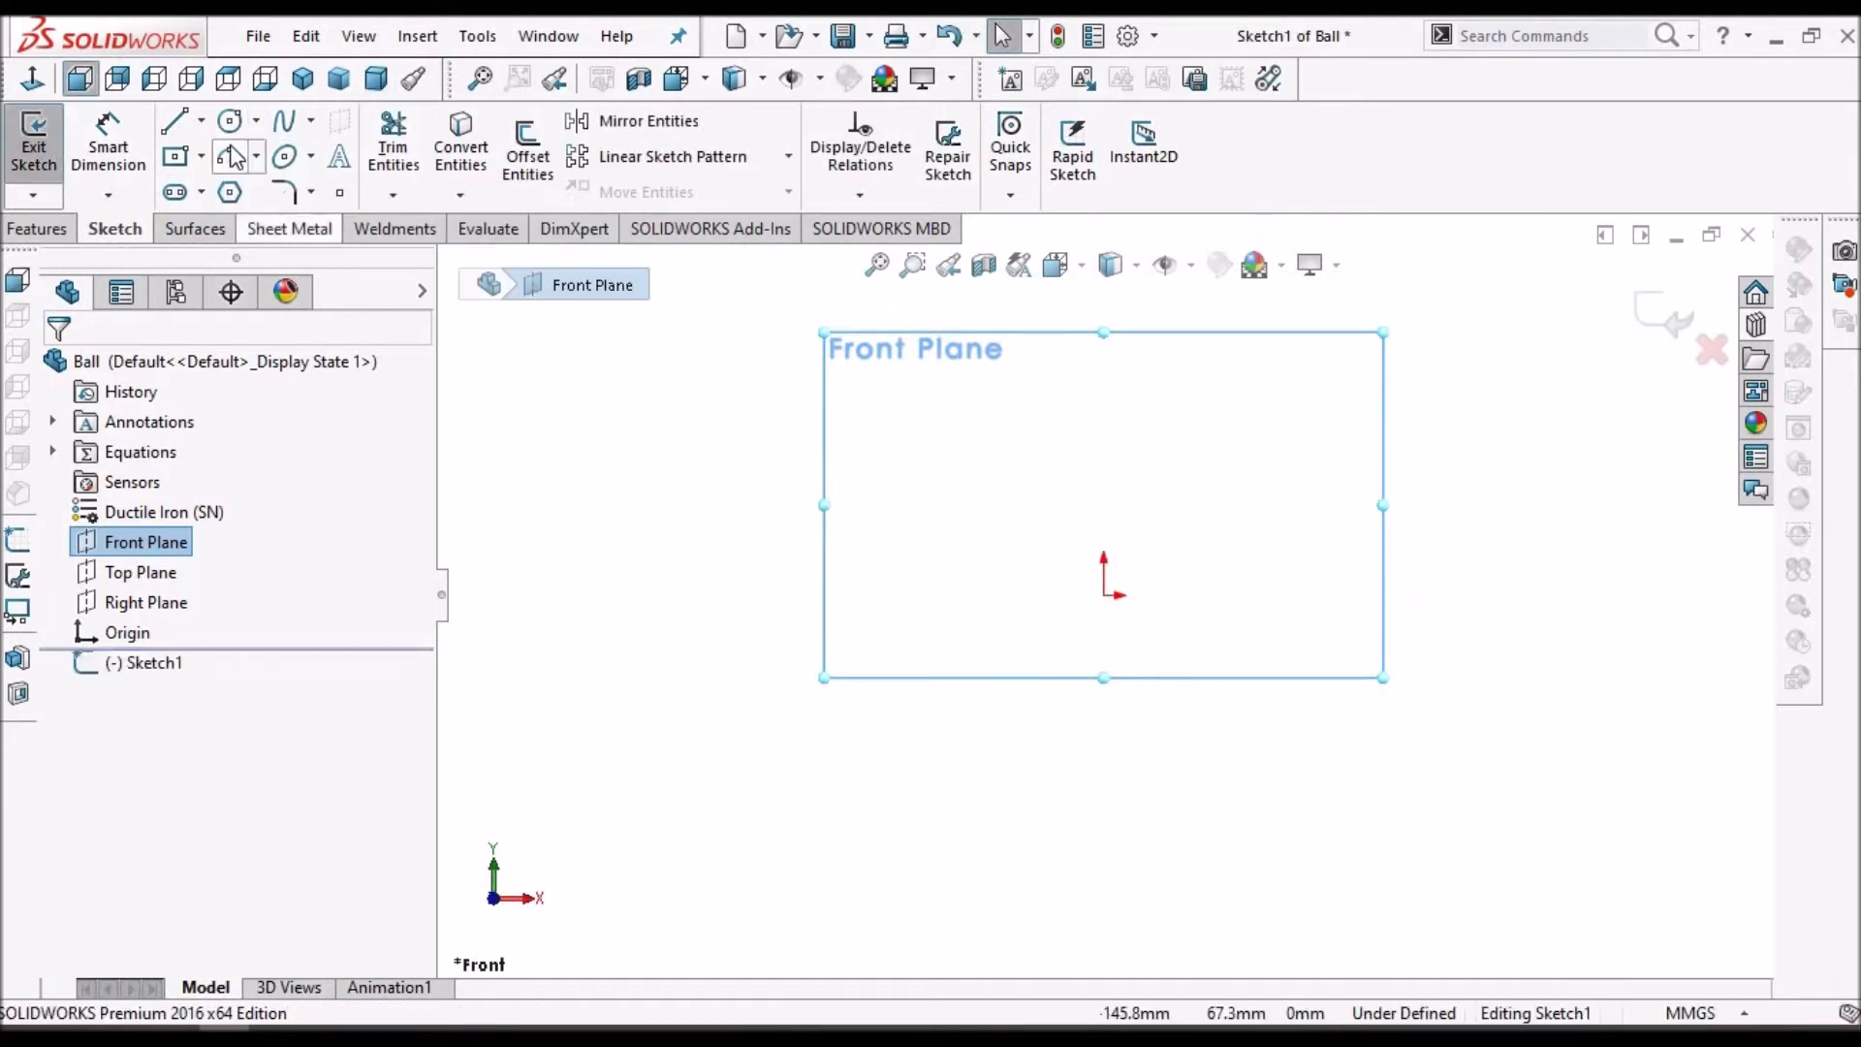
- Sketch a circle of about 43 mm radius centred on the Ball part's origin
click(1104, 594)
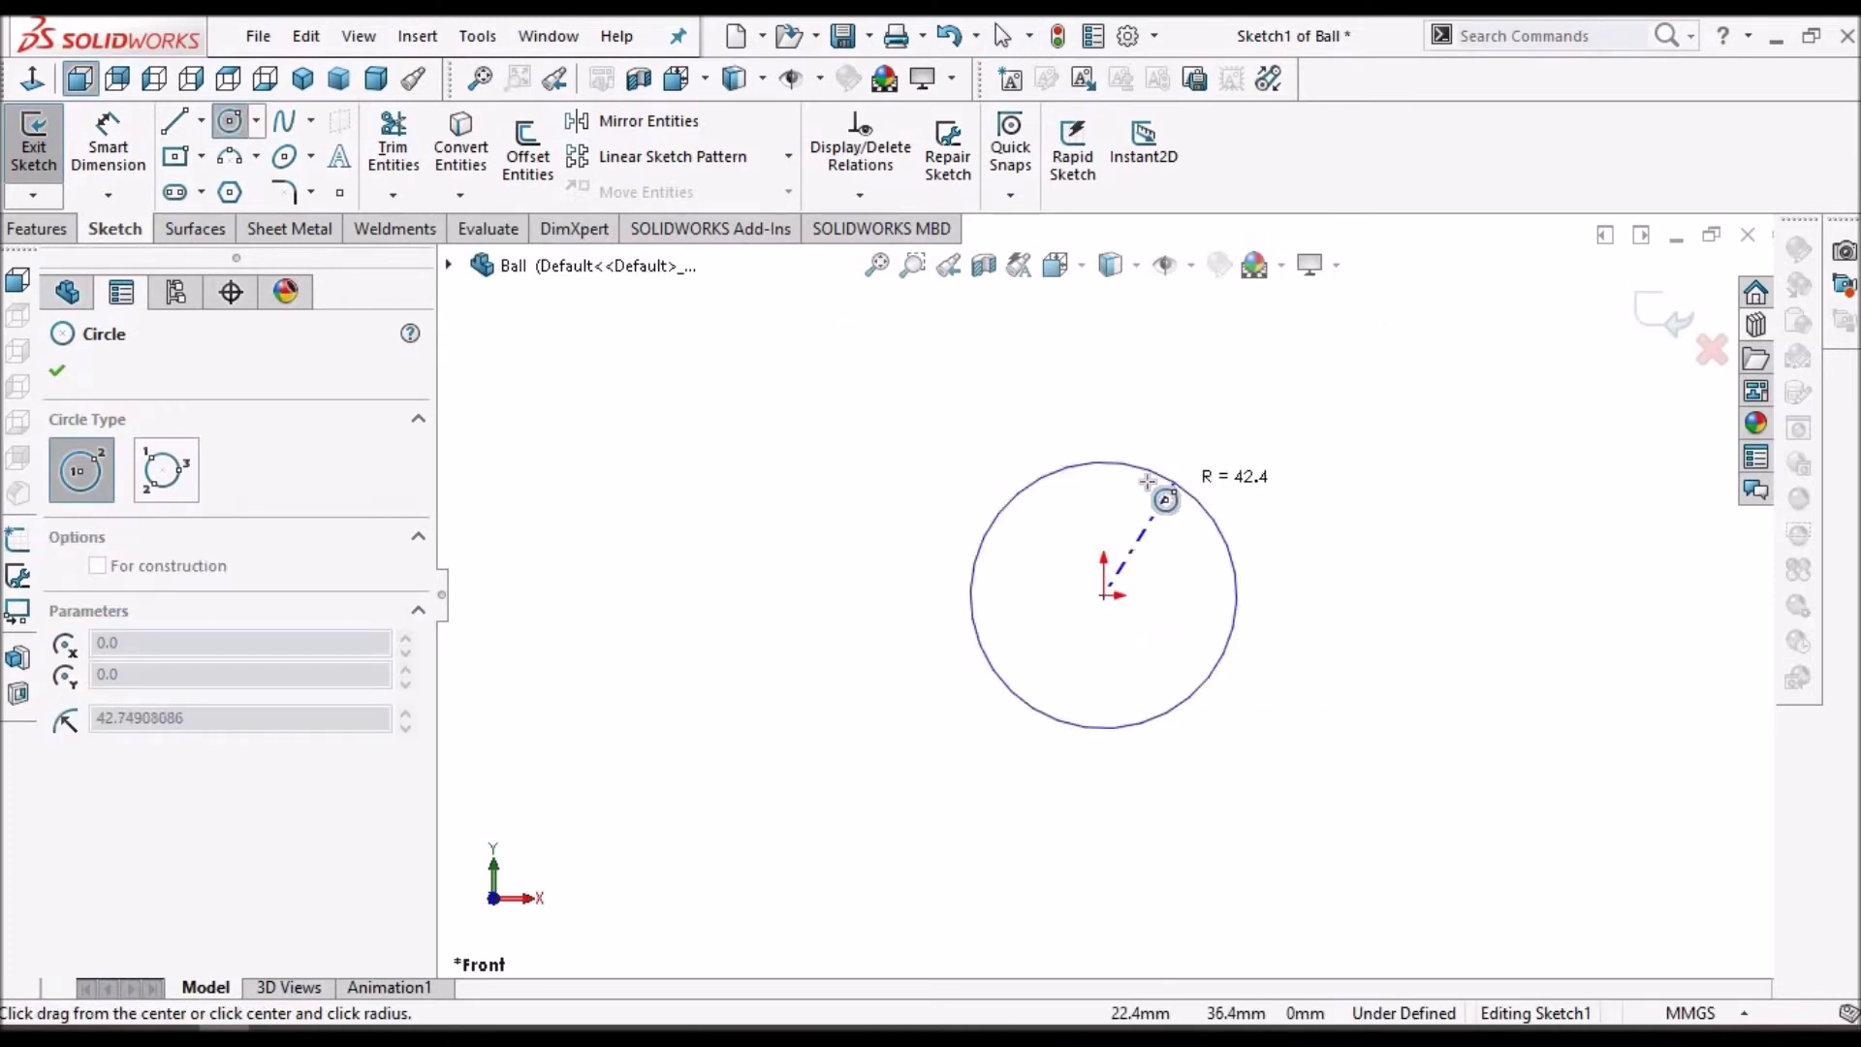
click(1193, 495)
right_click(878, 415)
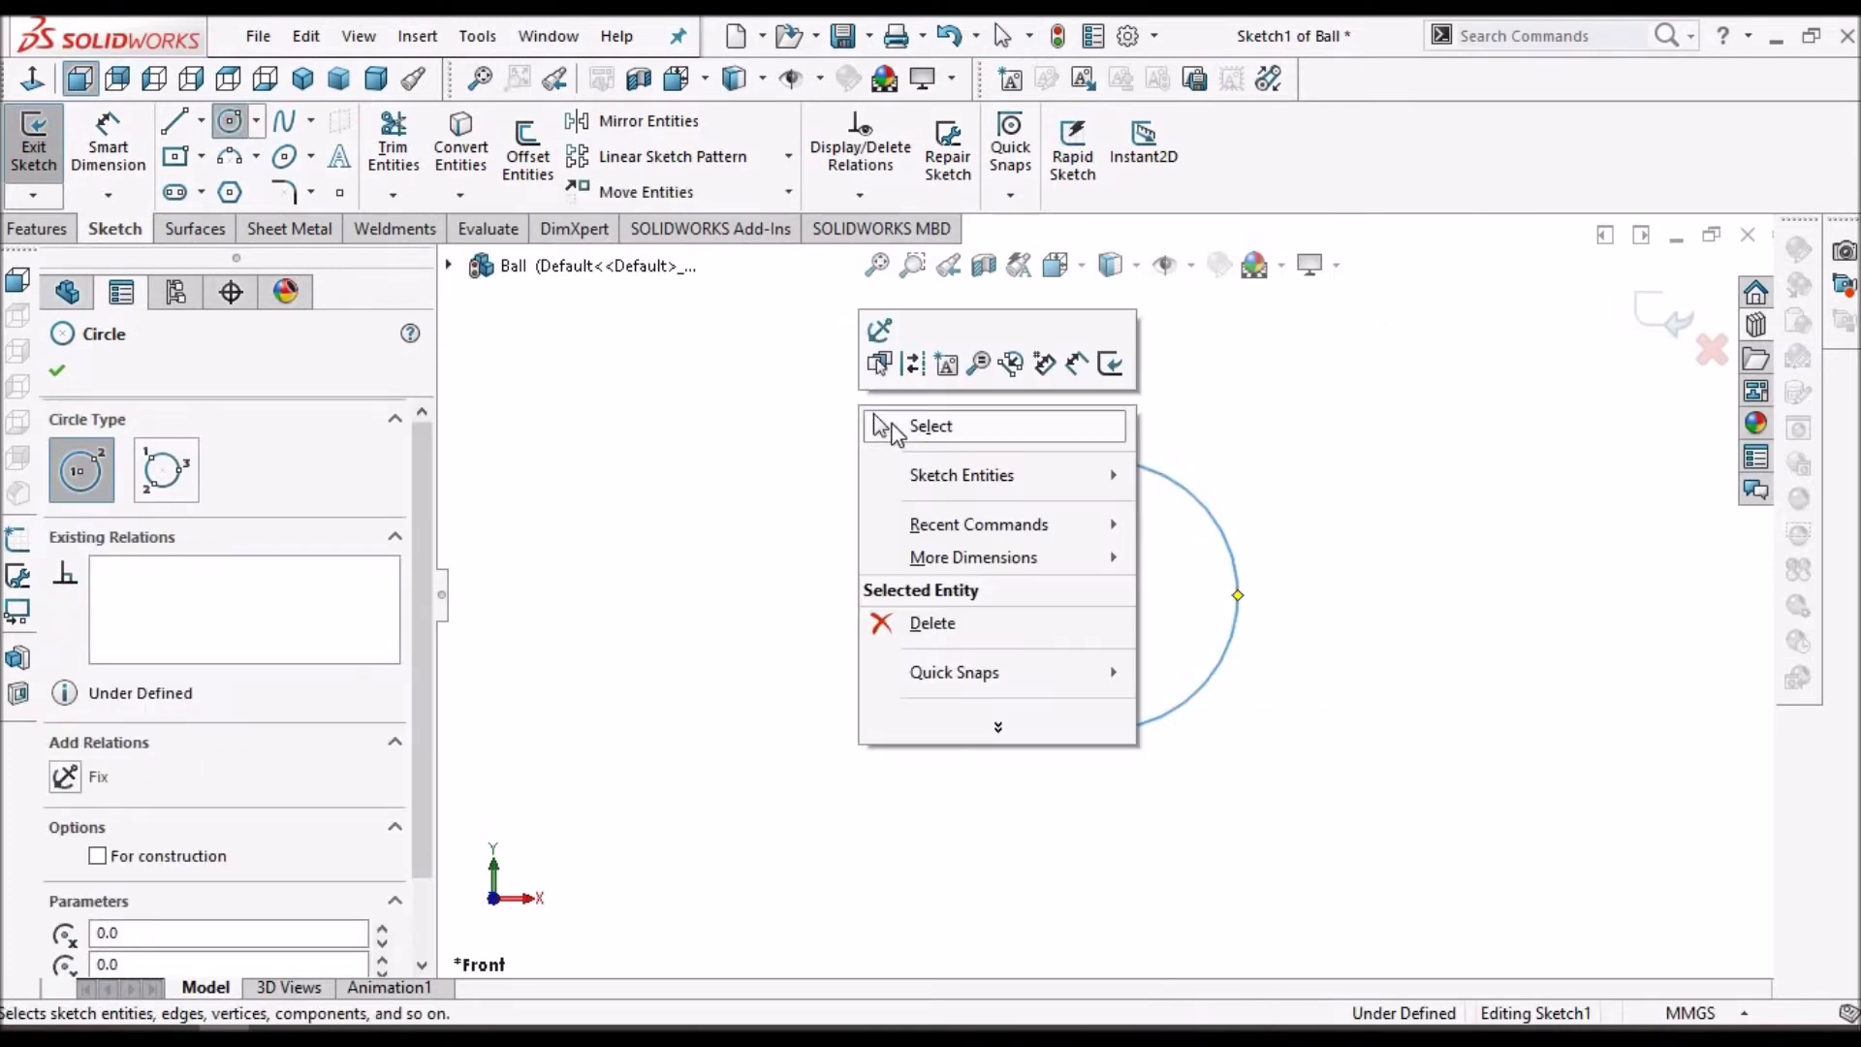
- Extrude the circle 10 mm with a blind end condition as placeholder geometry for the Ball part and save the part
click(897, 424)
click(39, 228)
click(61, 171)
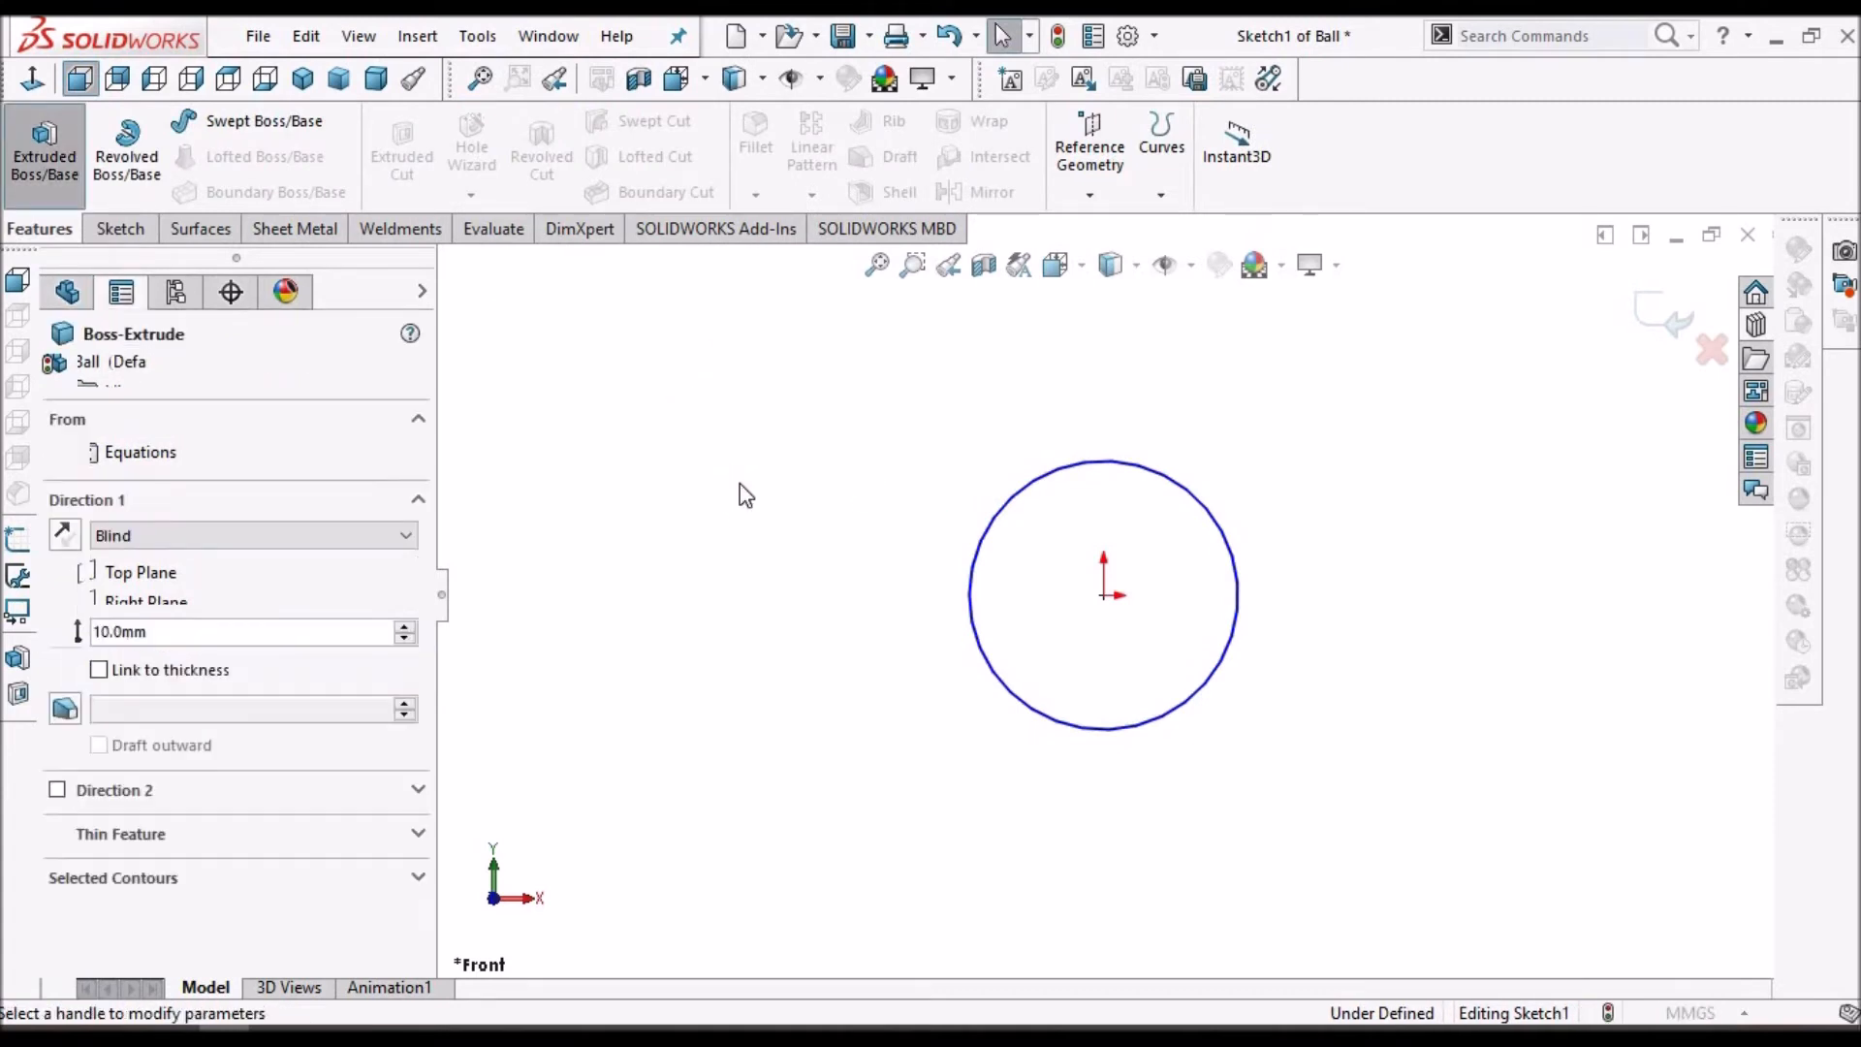
key(Return)
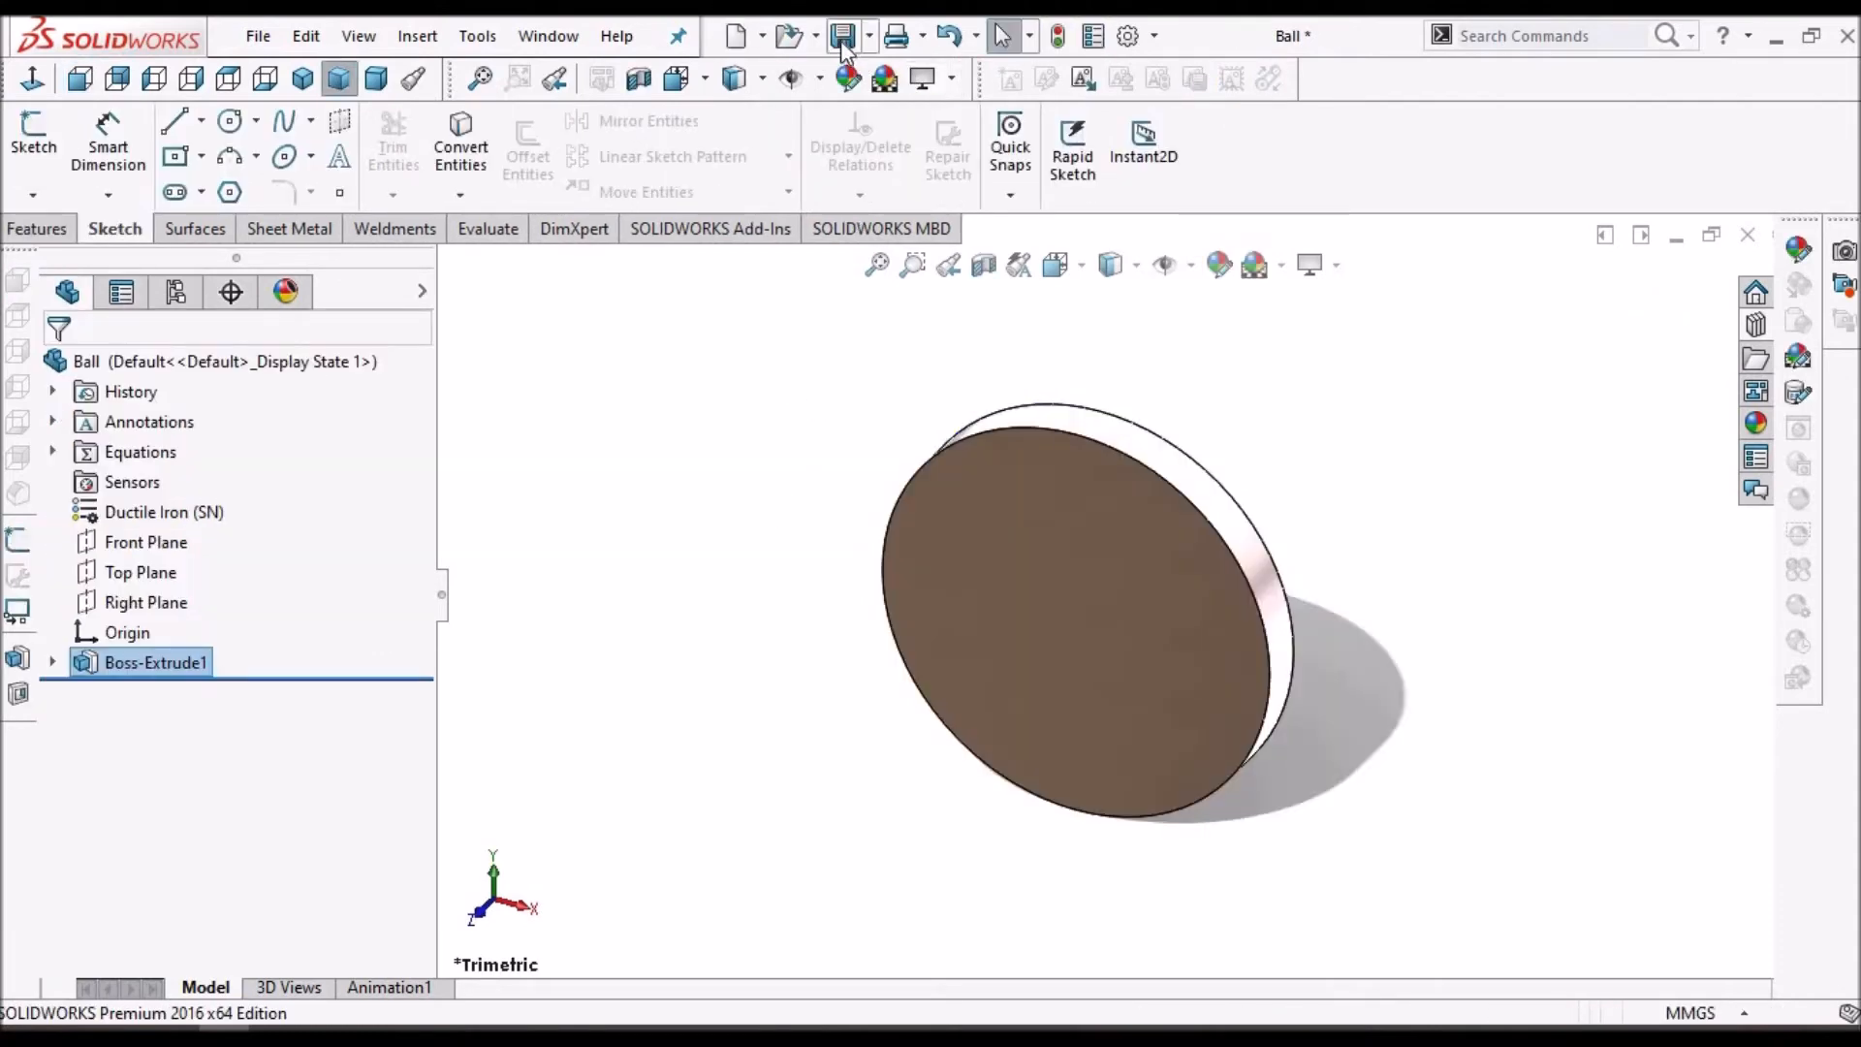
- Switch to the Assembly document, set a dimetric view and insert the Ball part beside the layout sketch
click(560, 42)
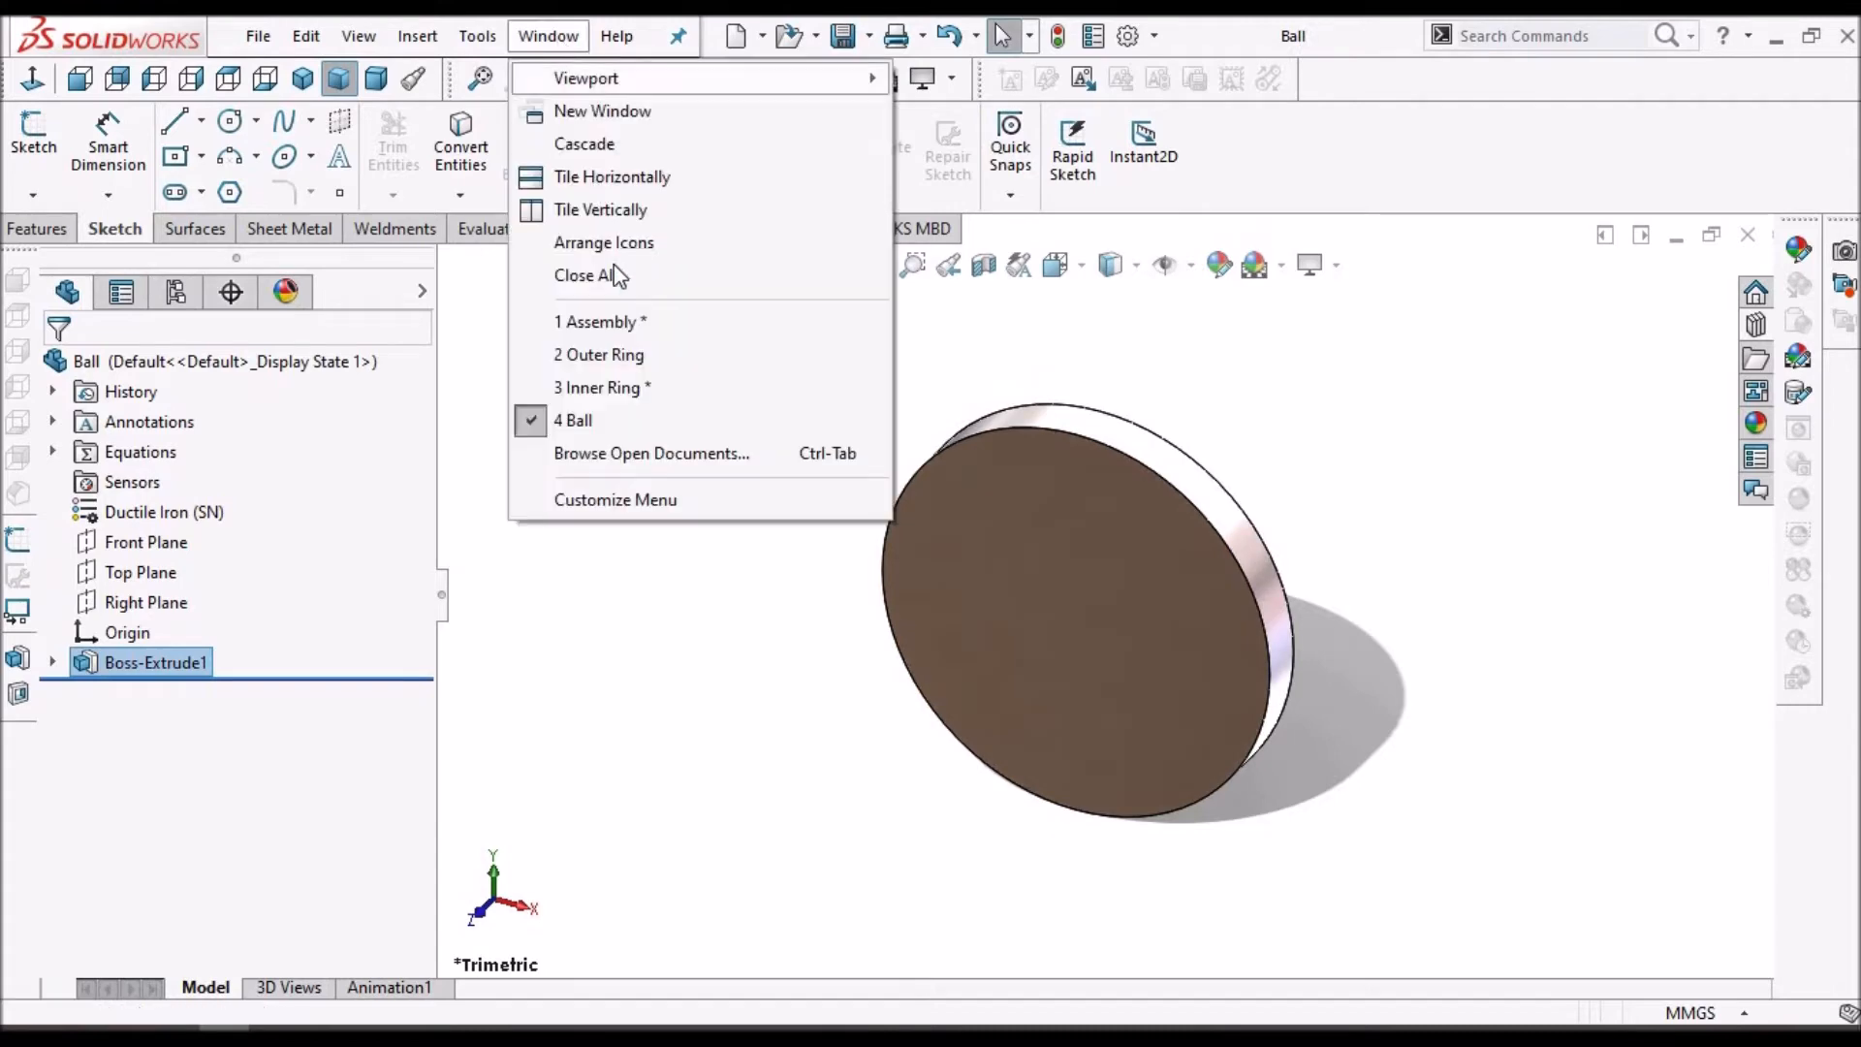
click(607, 322)
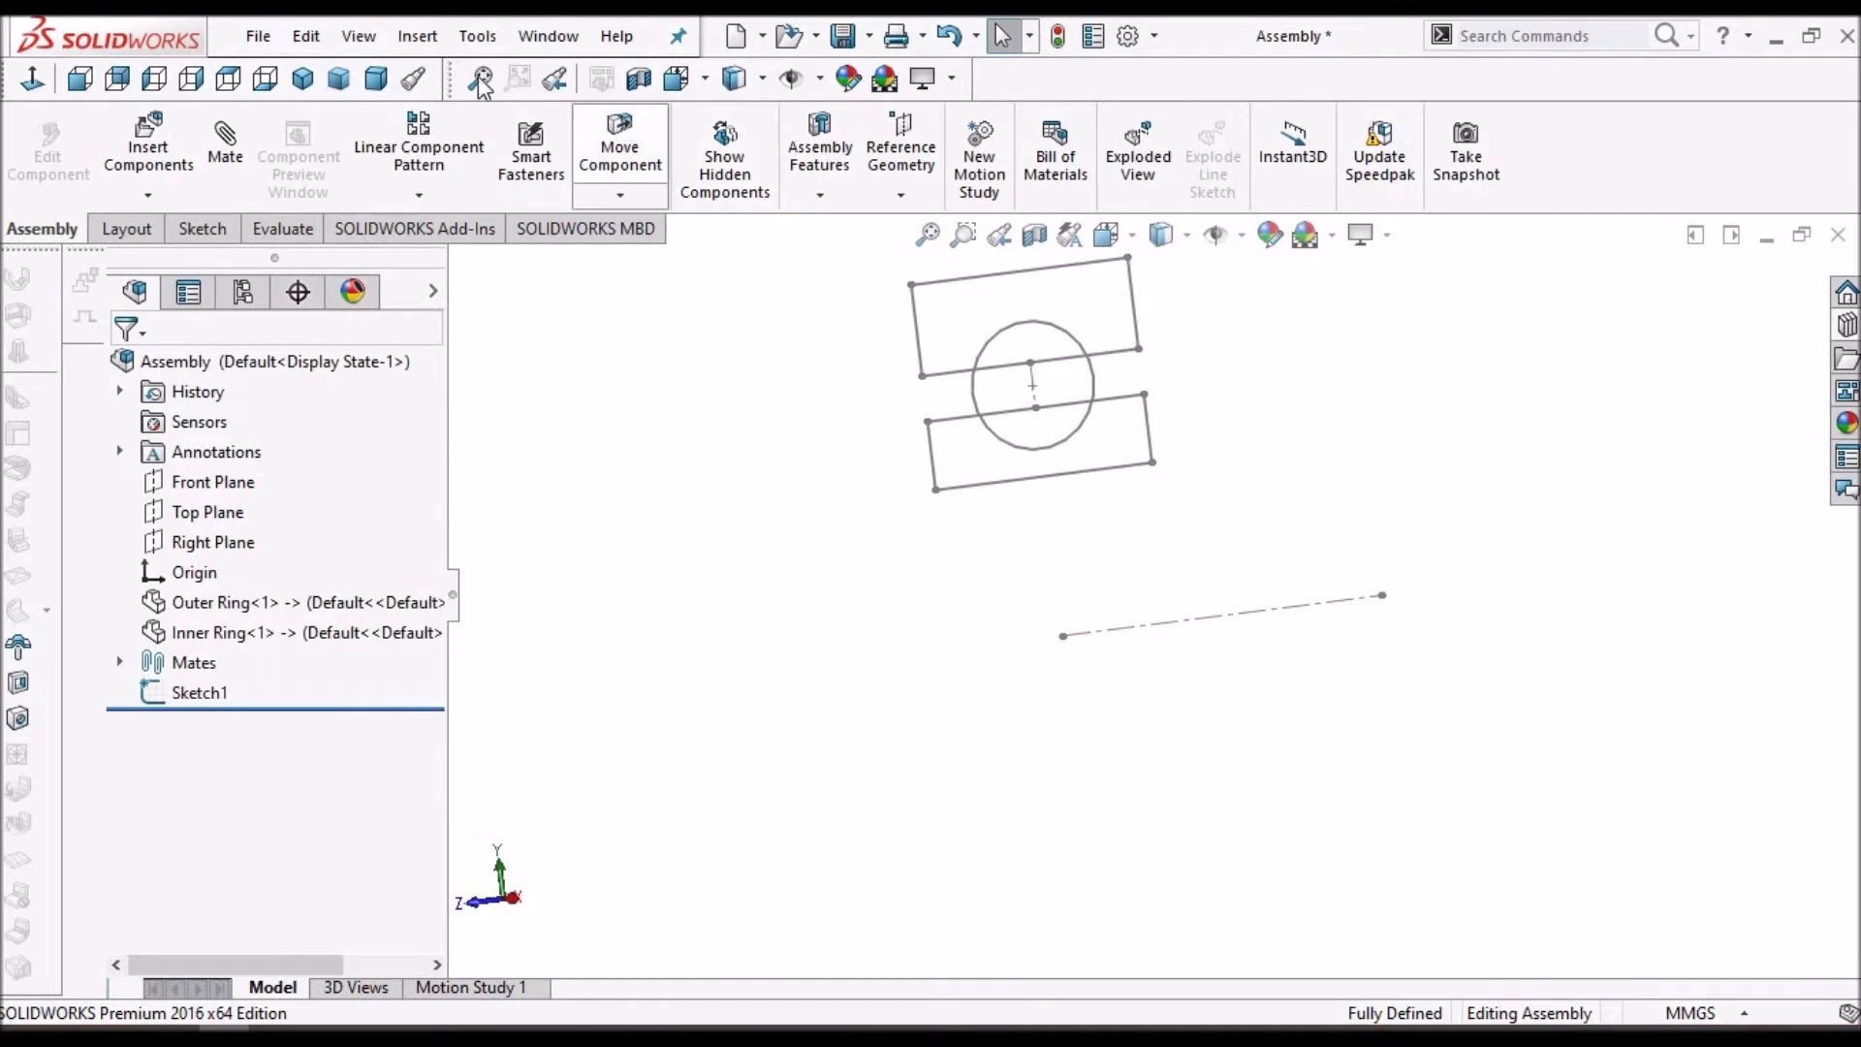
click(376, 79)
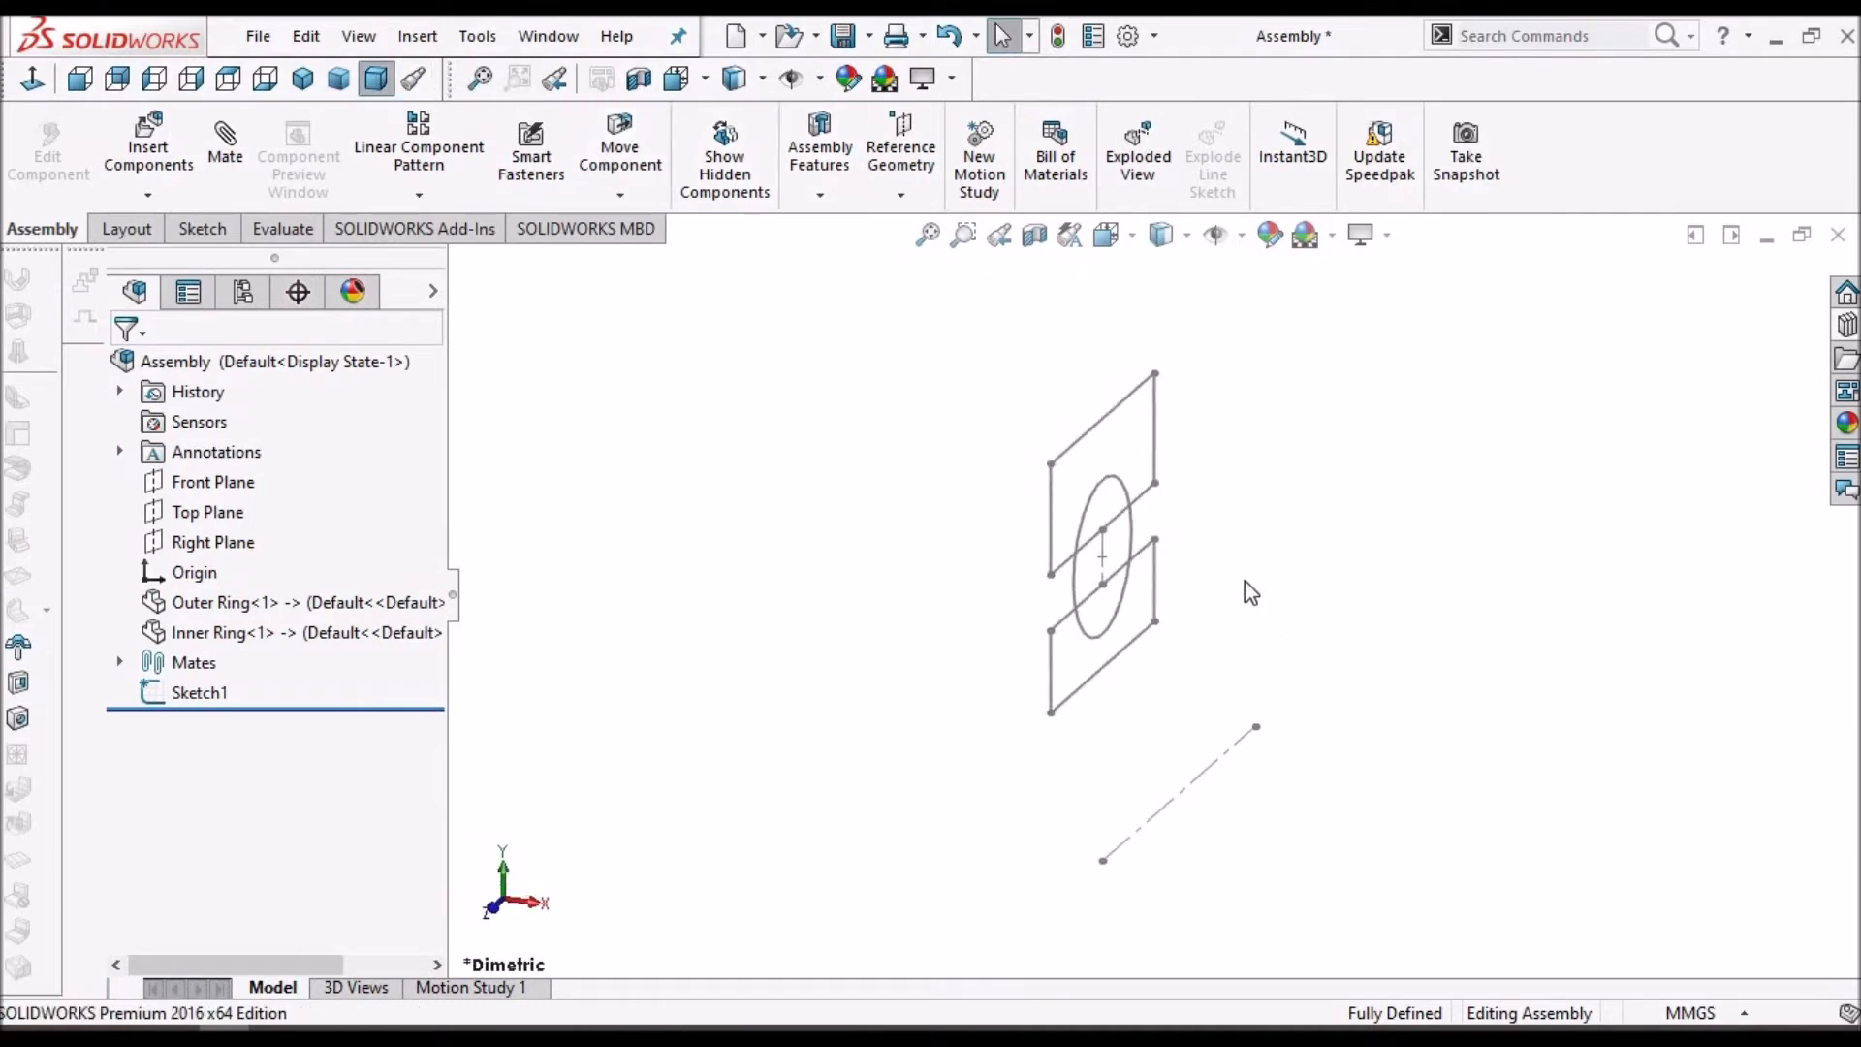
click(148, 153)
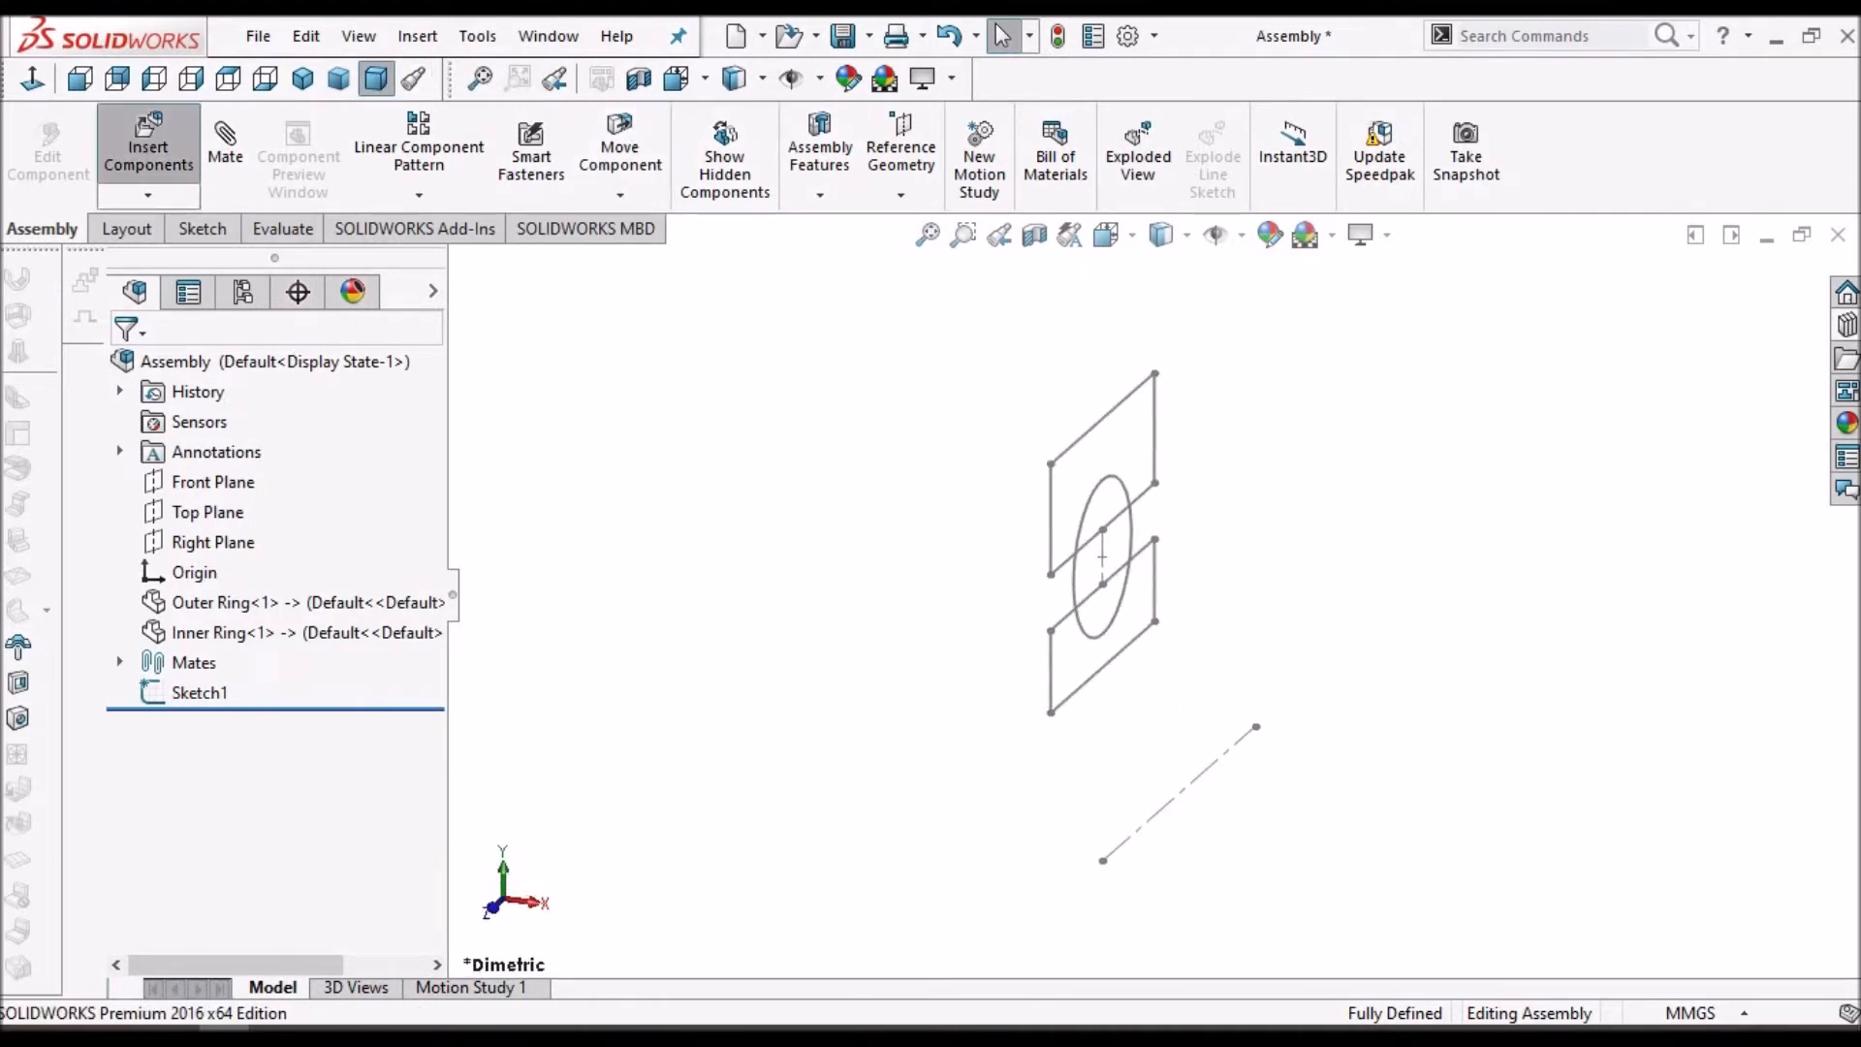
click(184, 674)
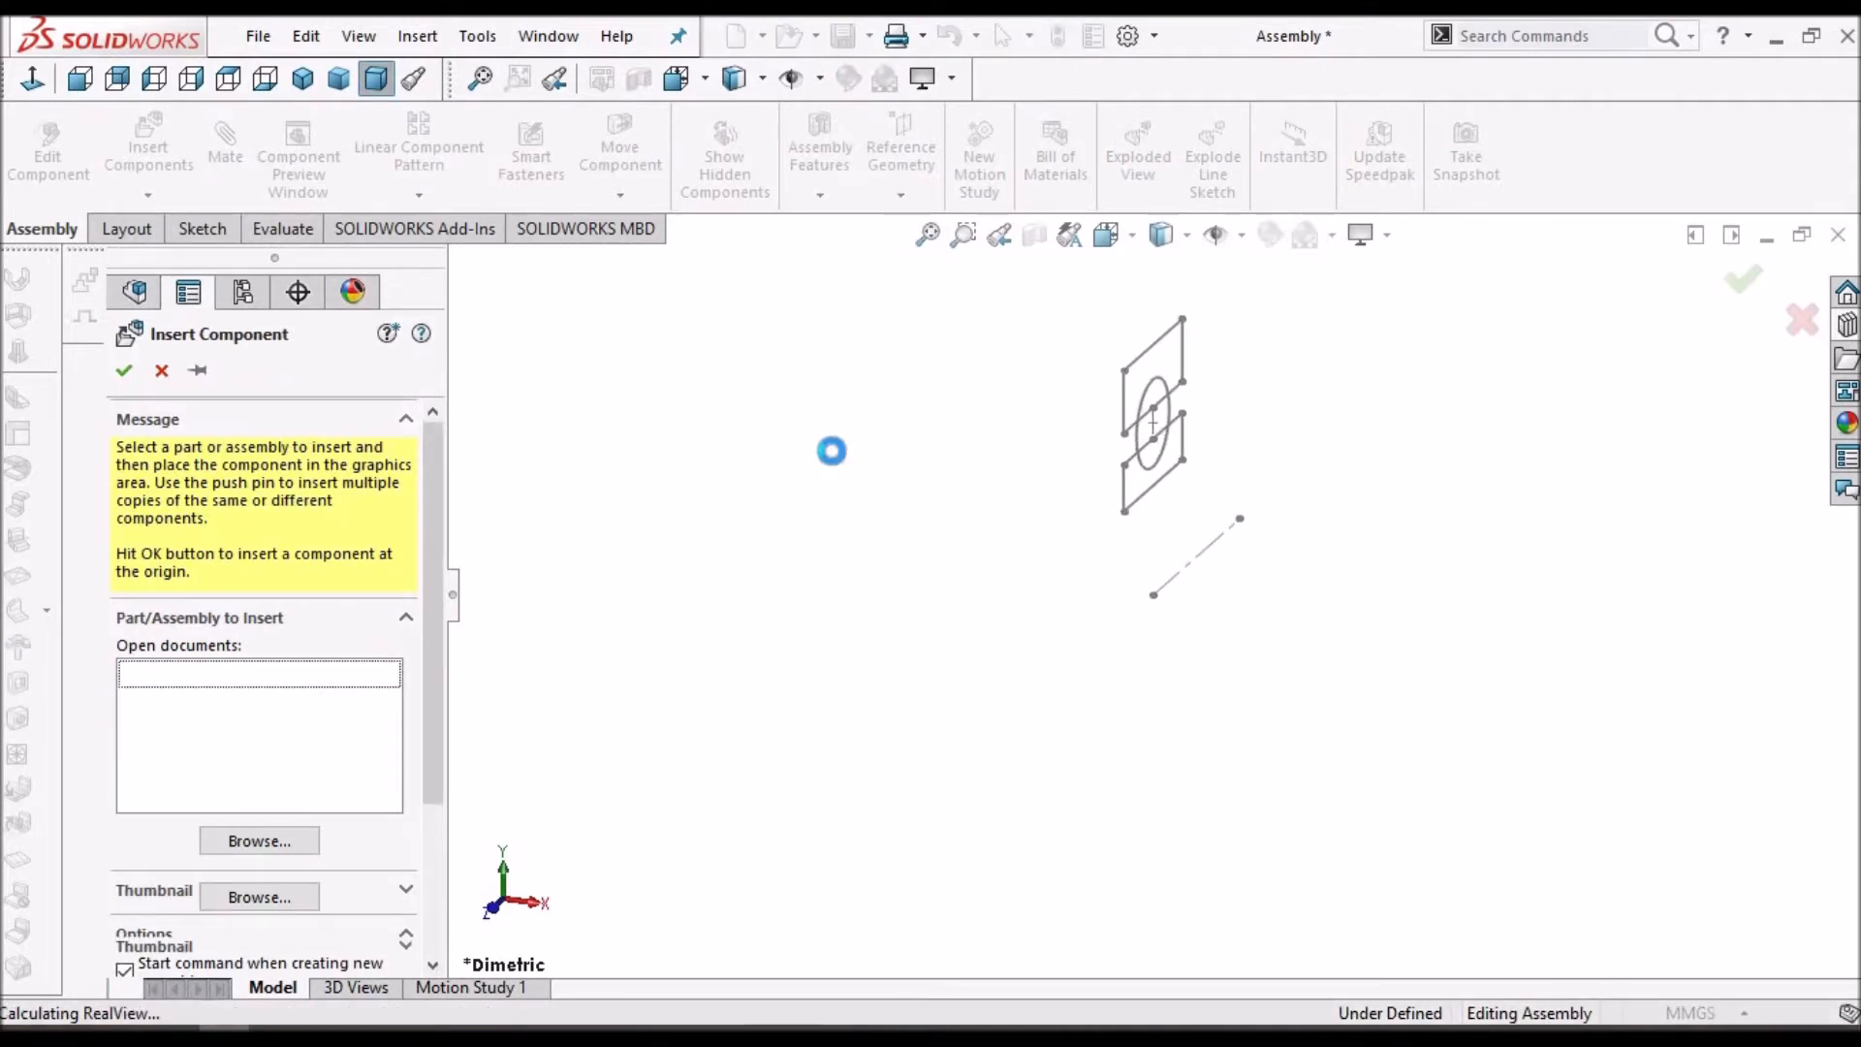
click(162, 372)
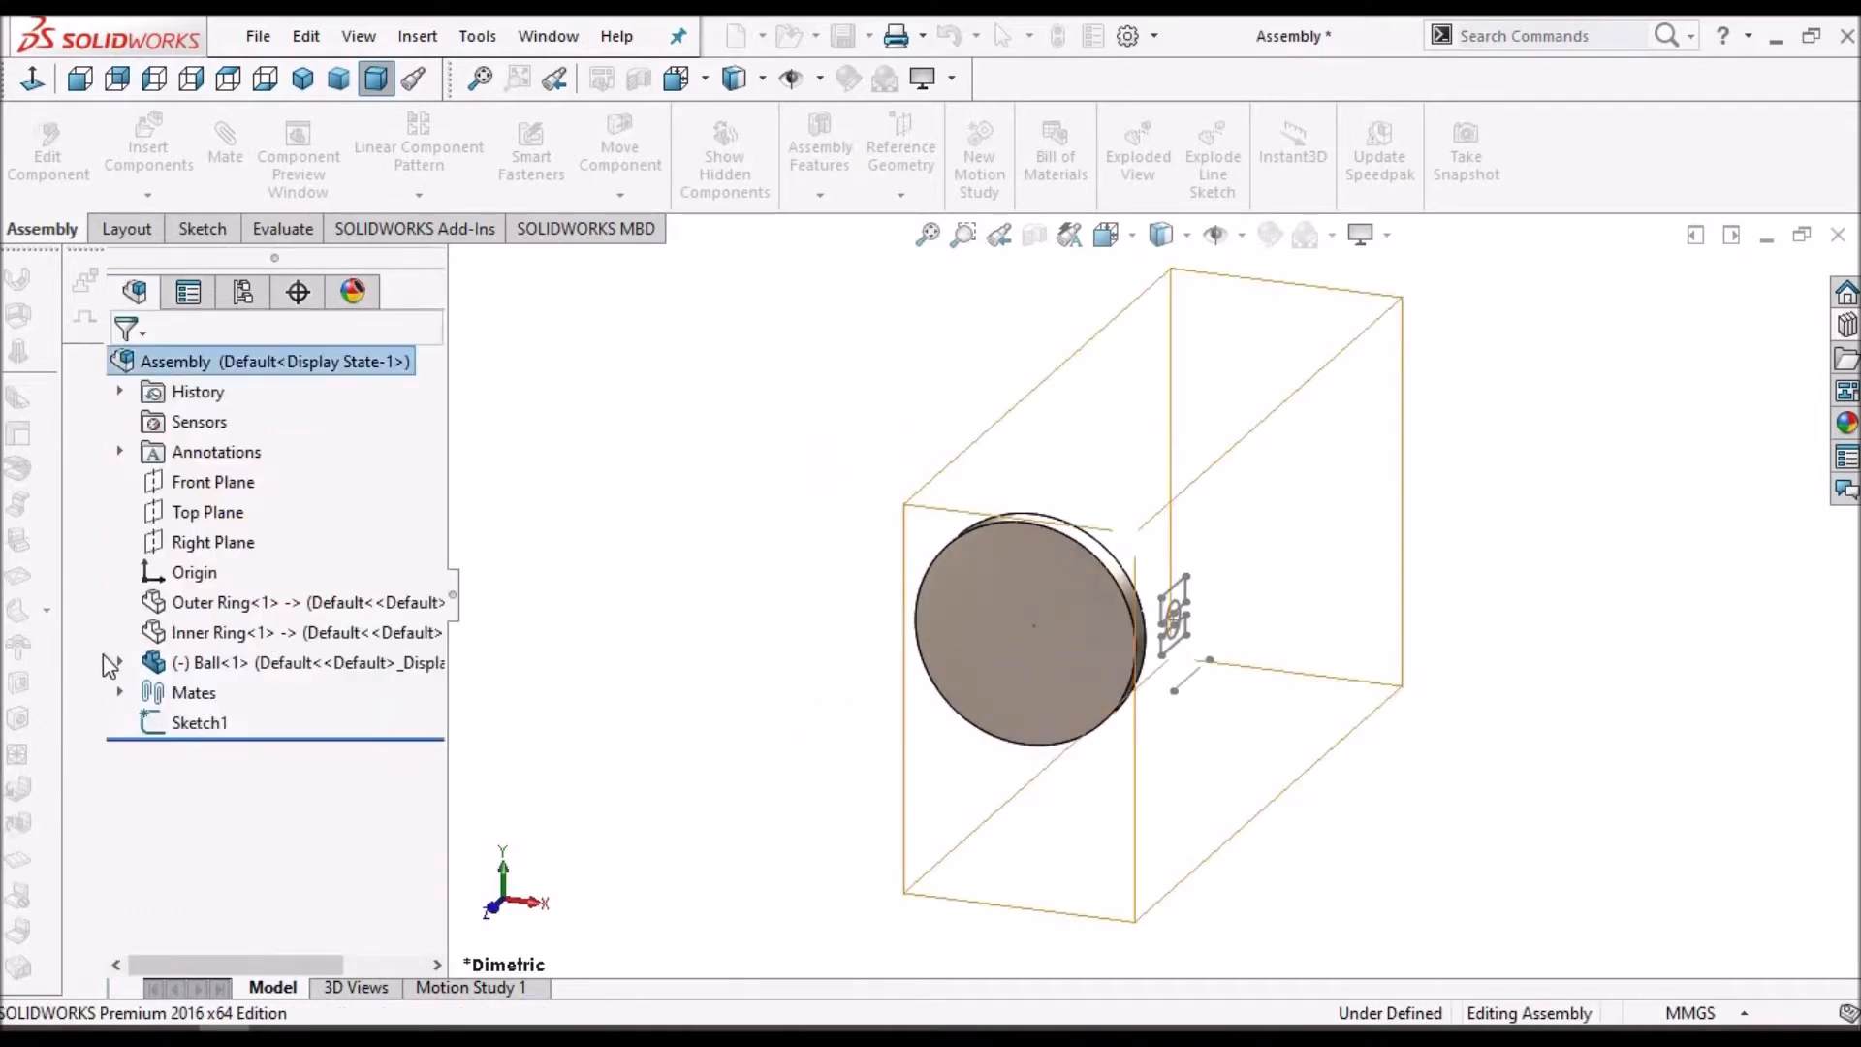
- Add a coincident mate between the assembly's Front Plane and the Ball's Front Plane
click(117, 662)
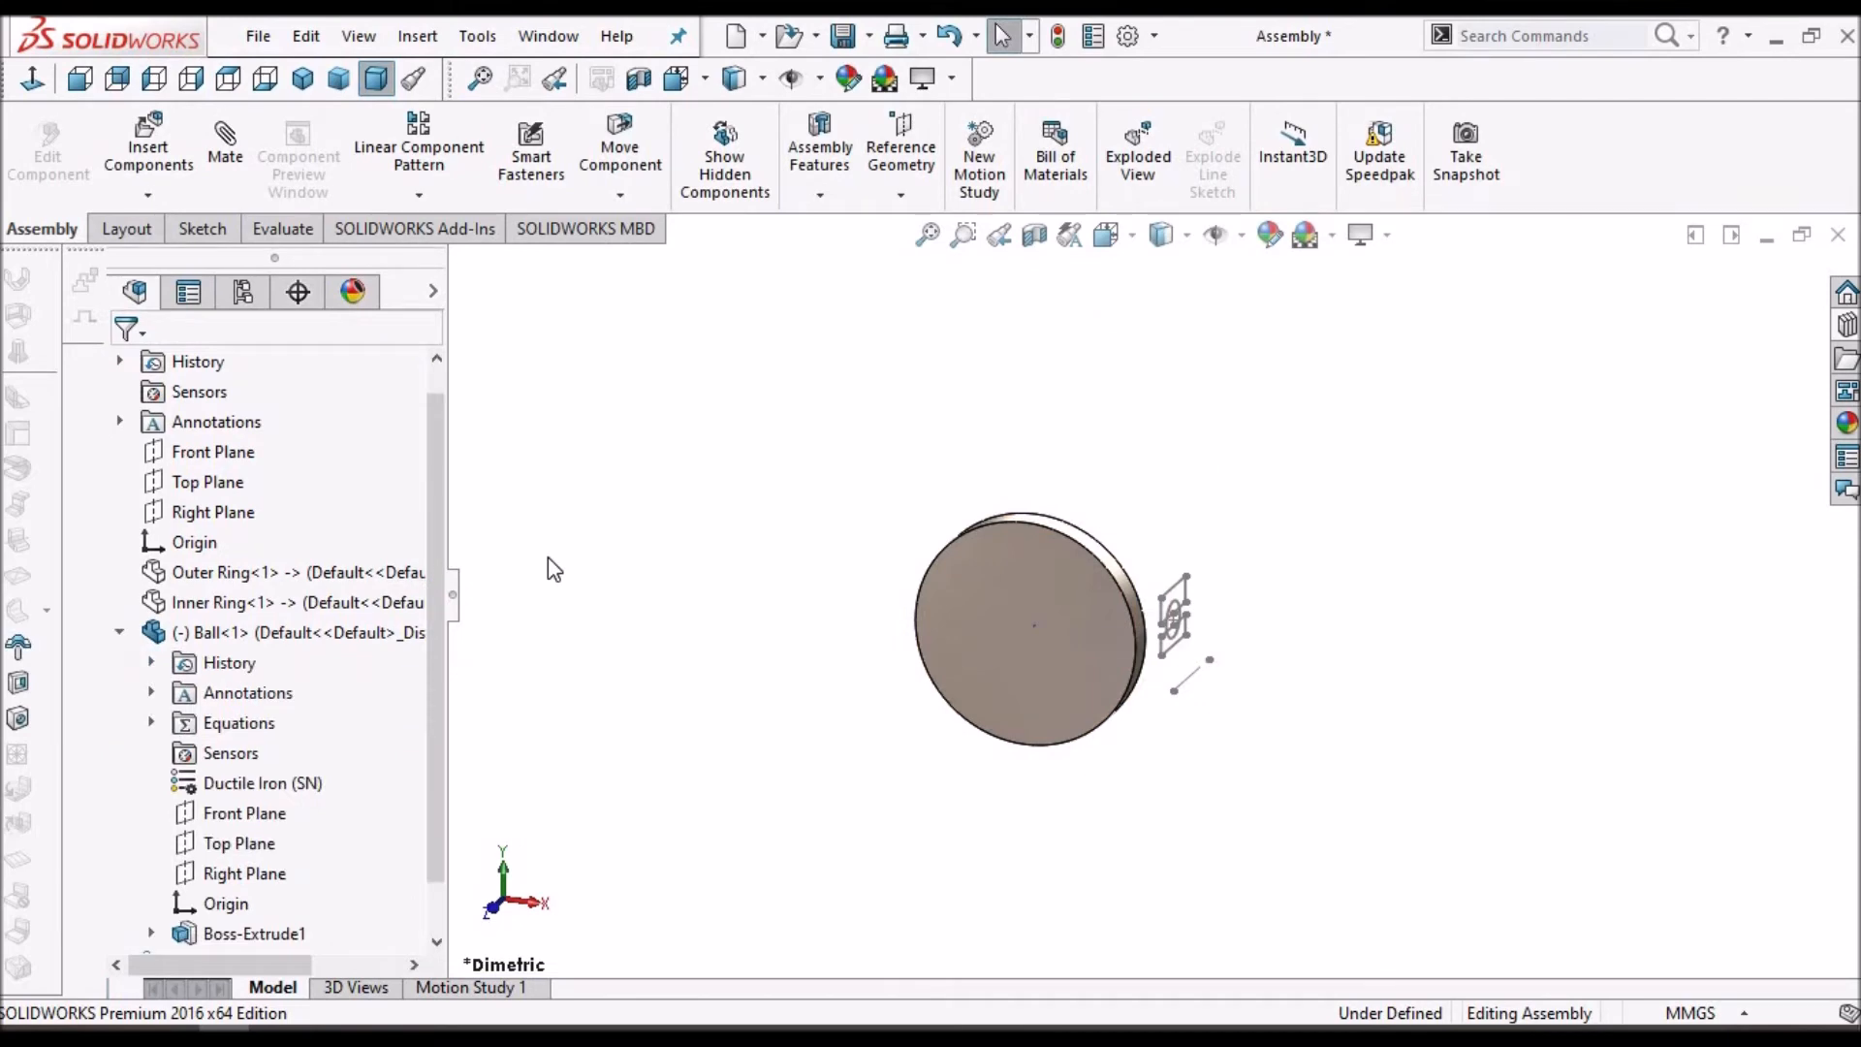
click(207, 453)
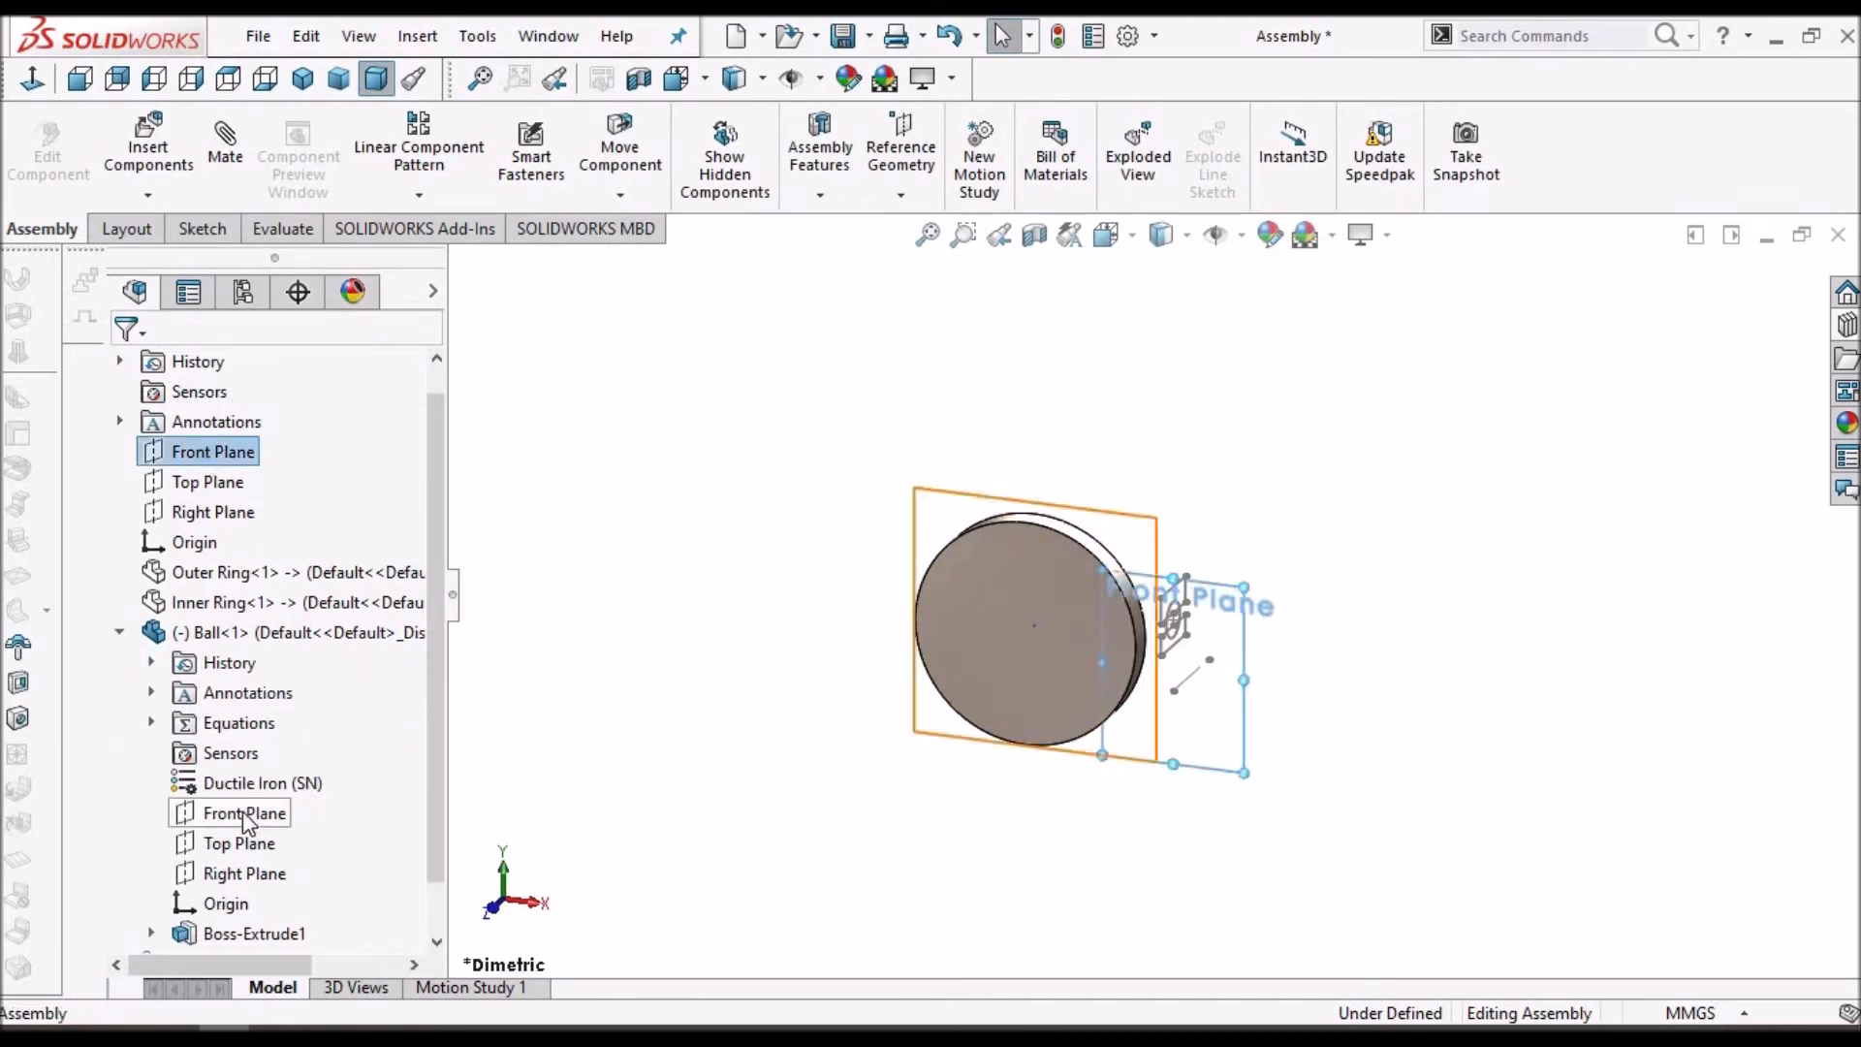
click(236, 171)
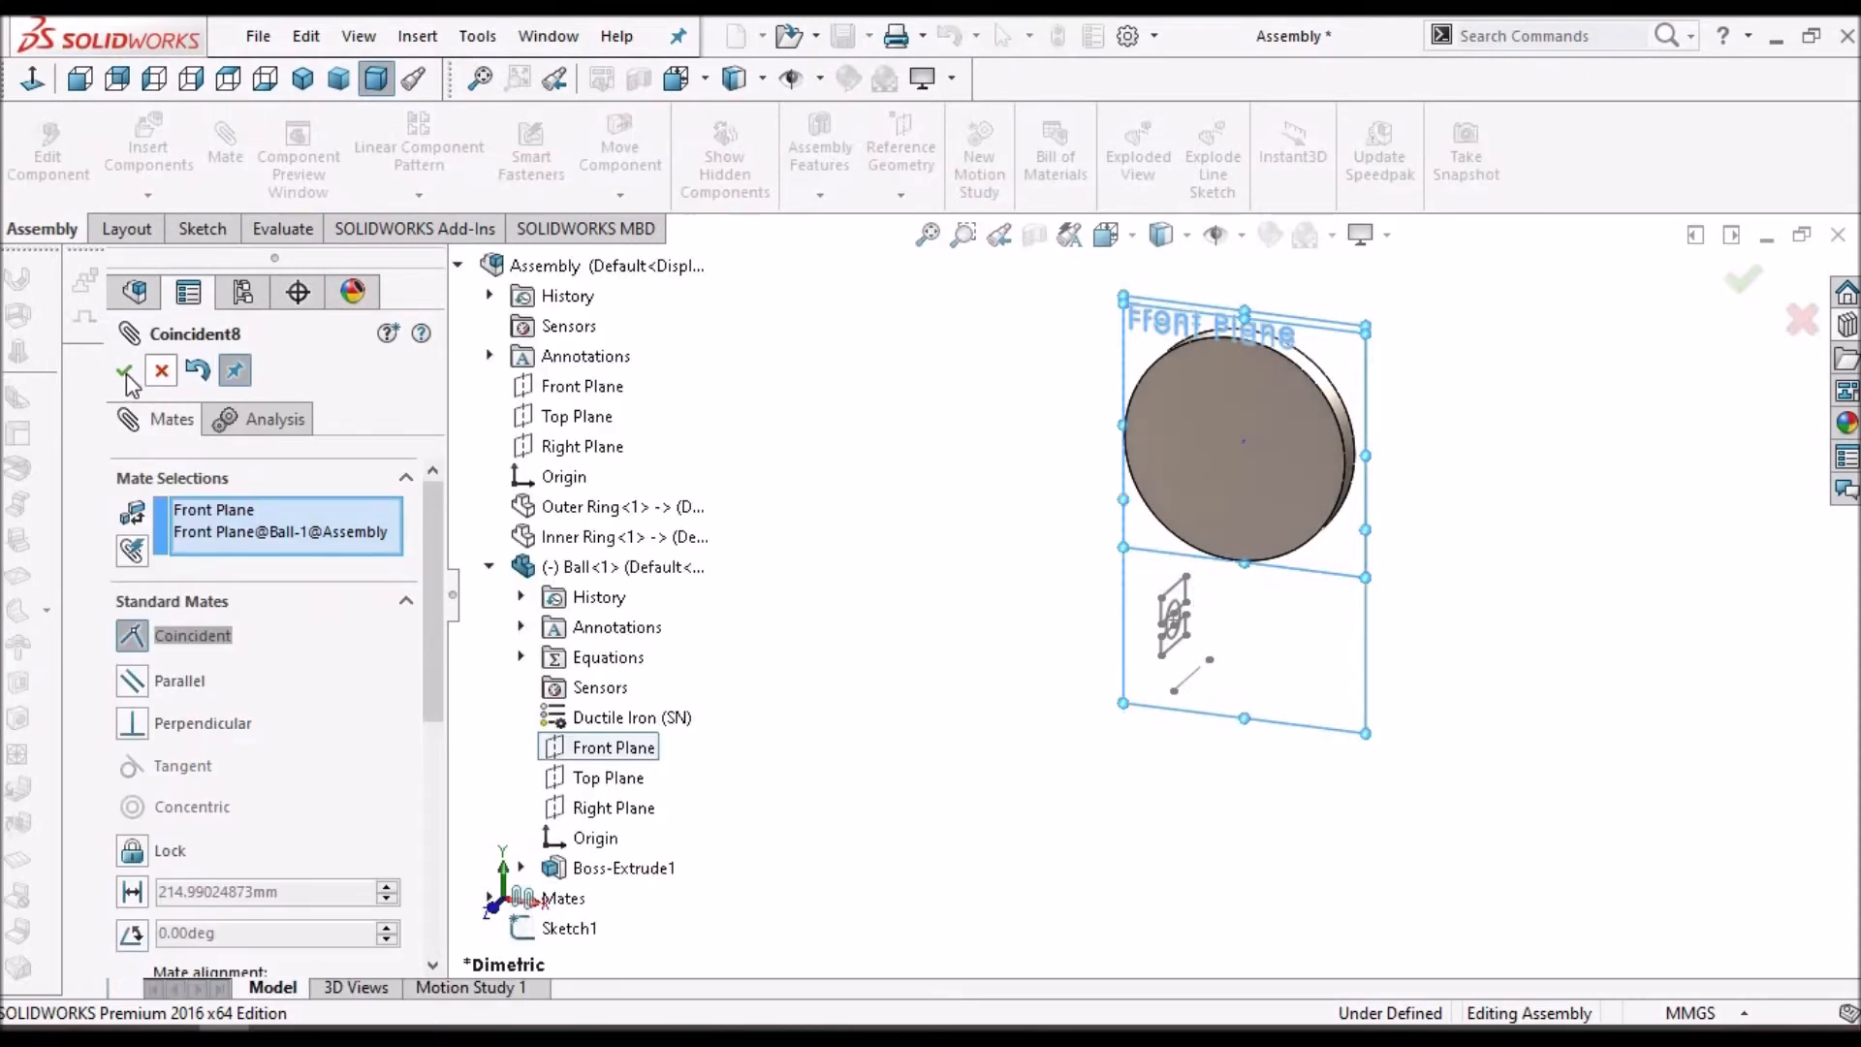
click(162, 371)
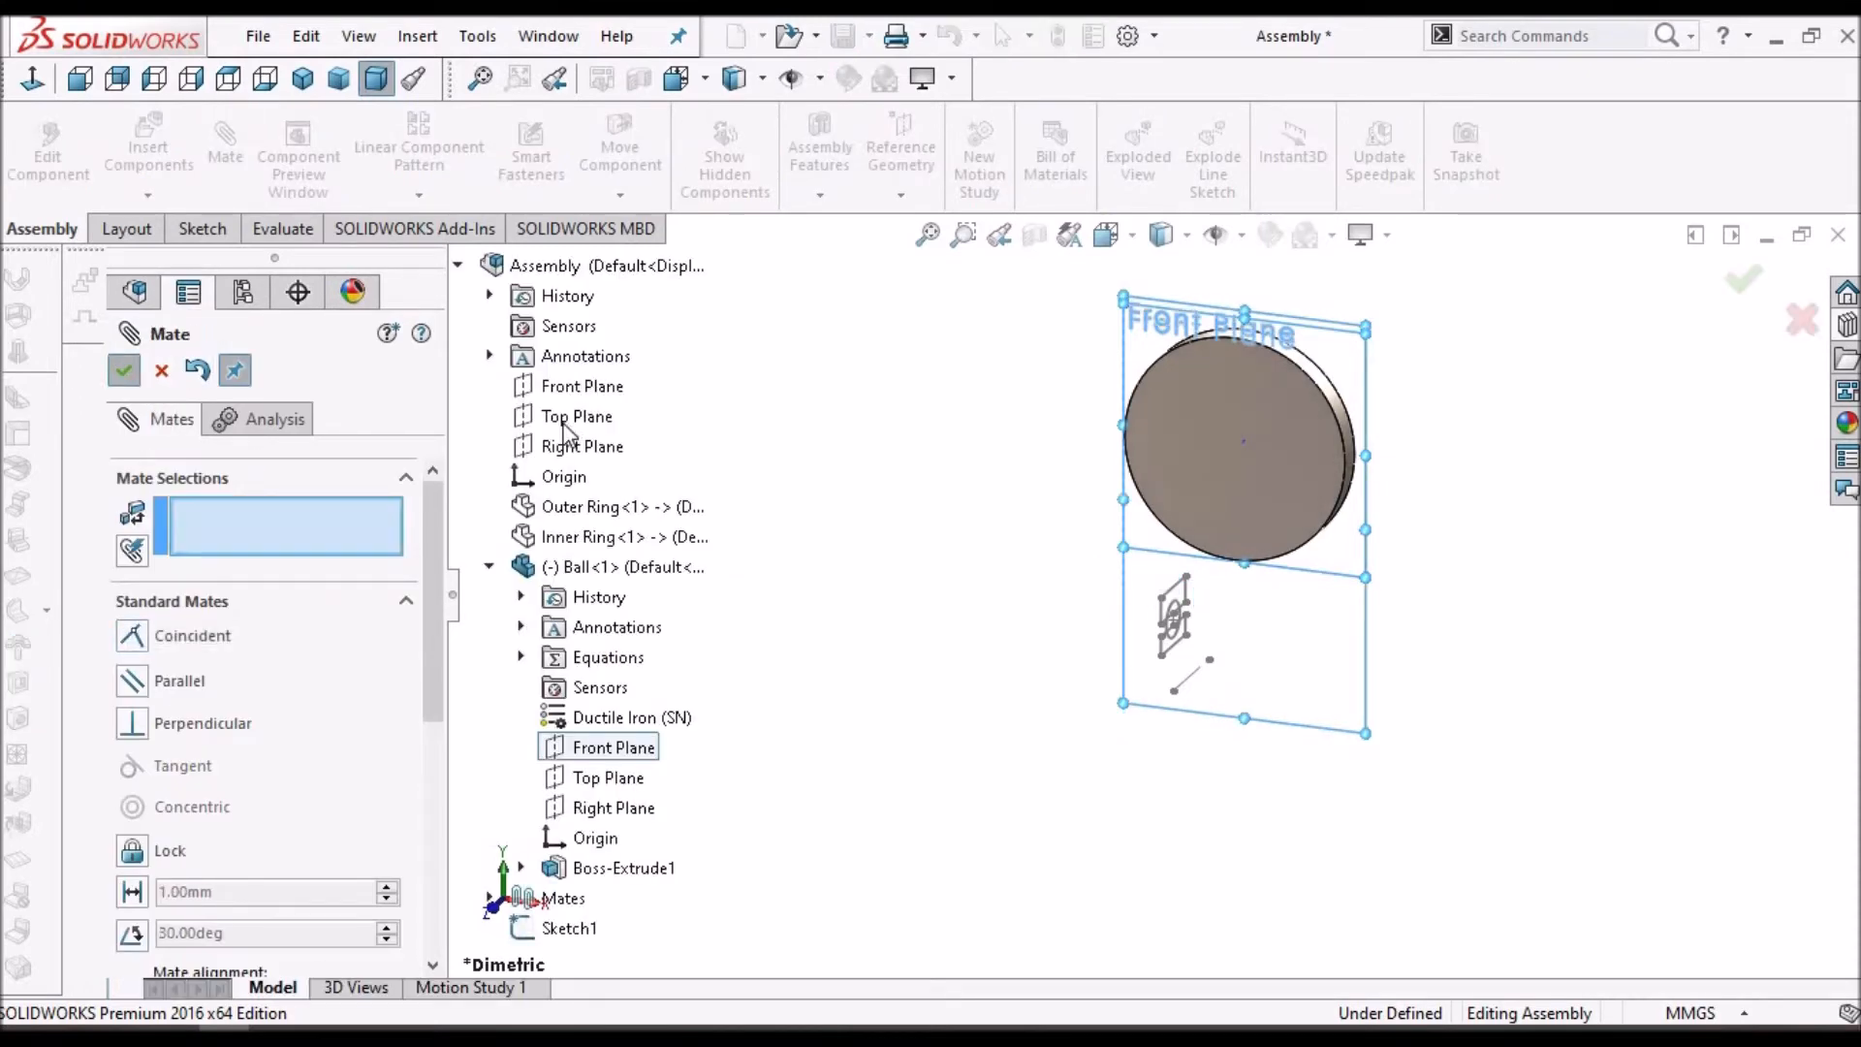
- Mate the Ball's Top Plane and Right Plane coincident with the assembly's Top Plane and Right Plane
click(565, 418)
click(608, 777)
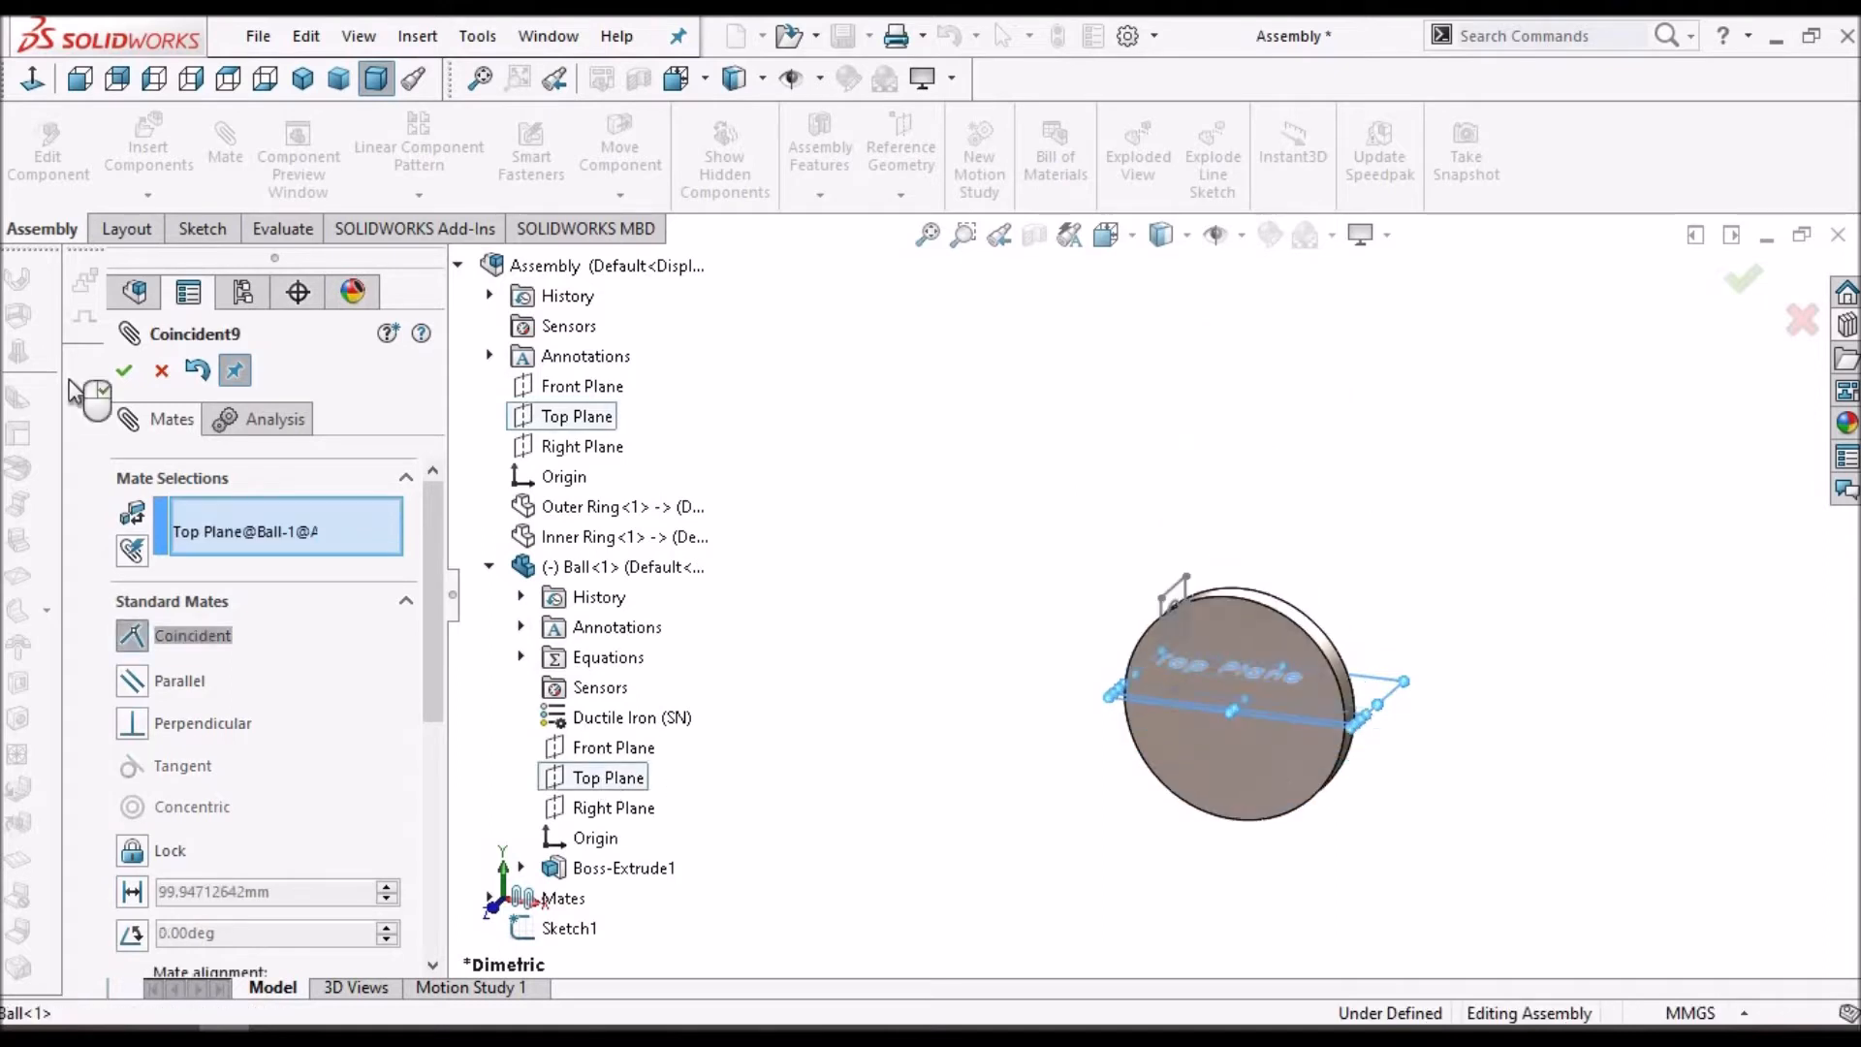
click(581, 446)
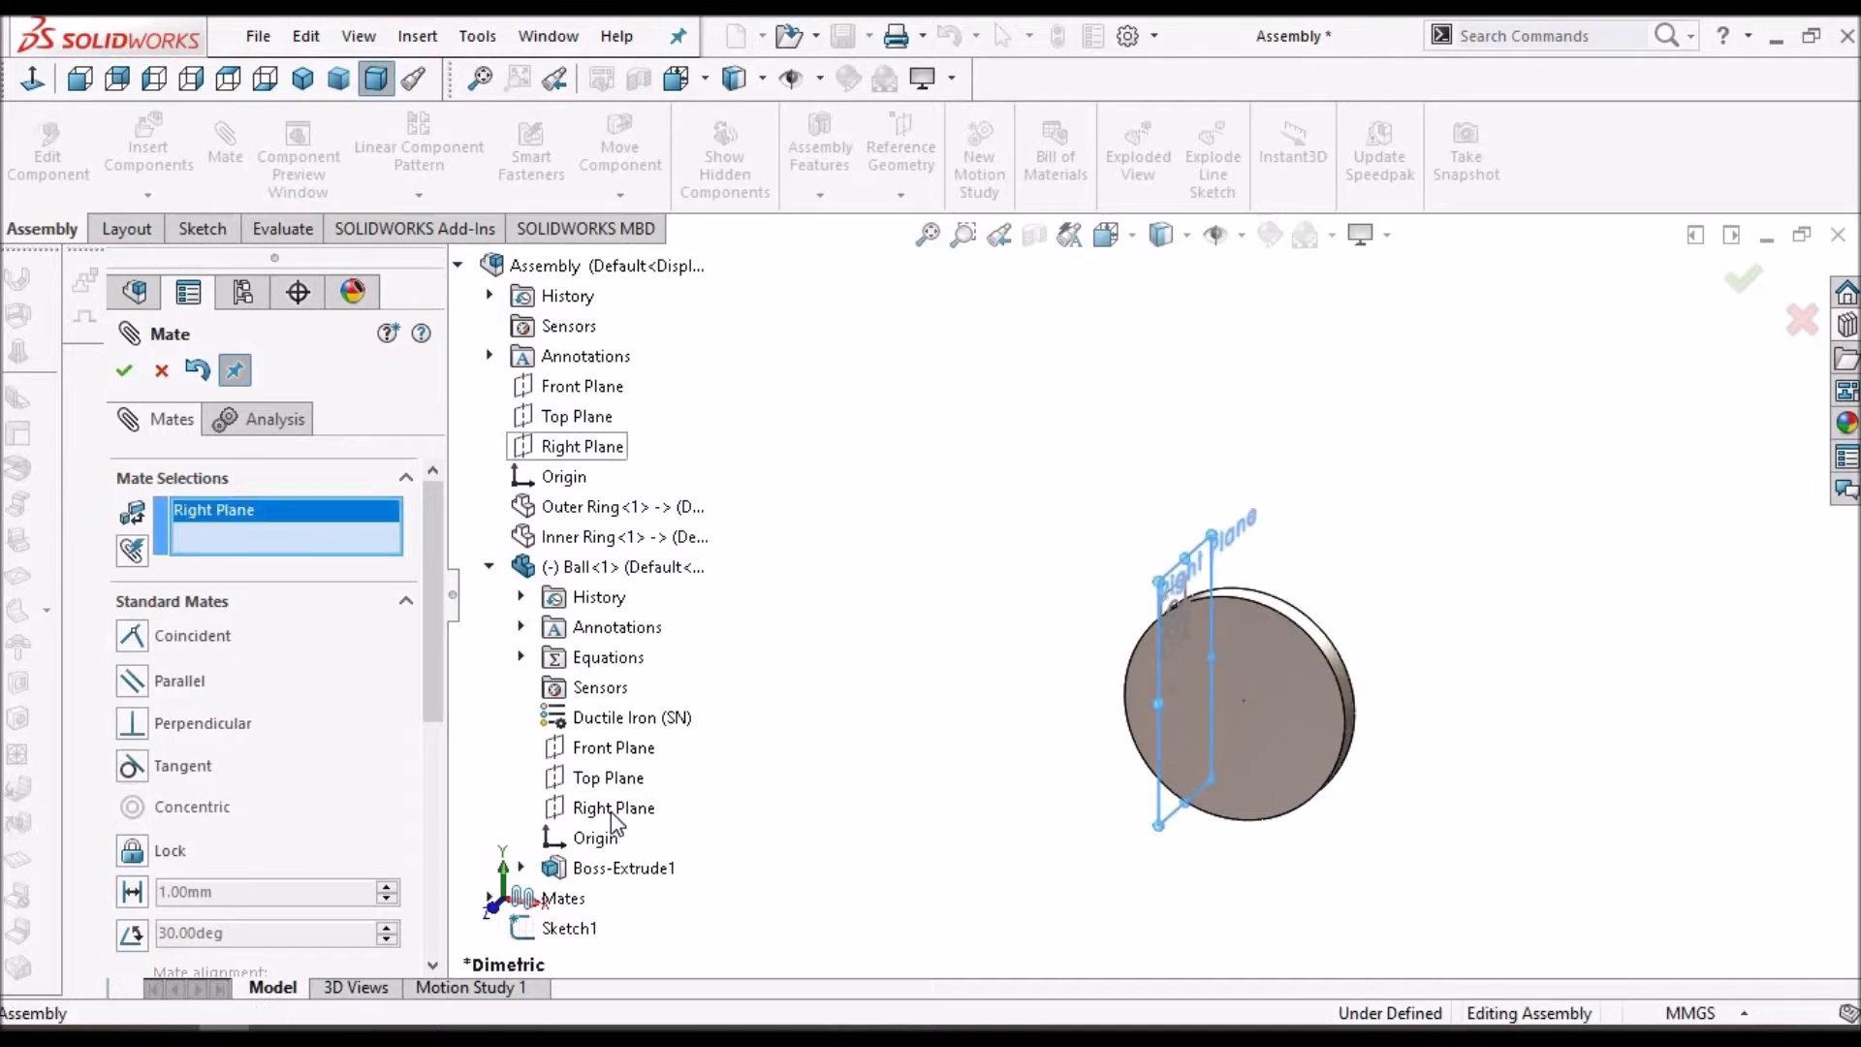
click(162, 373)
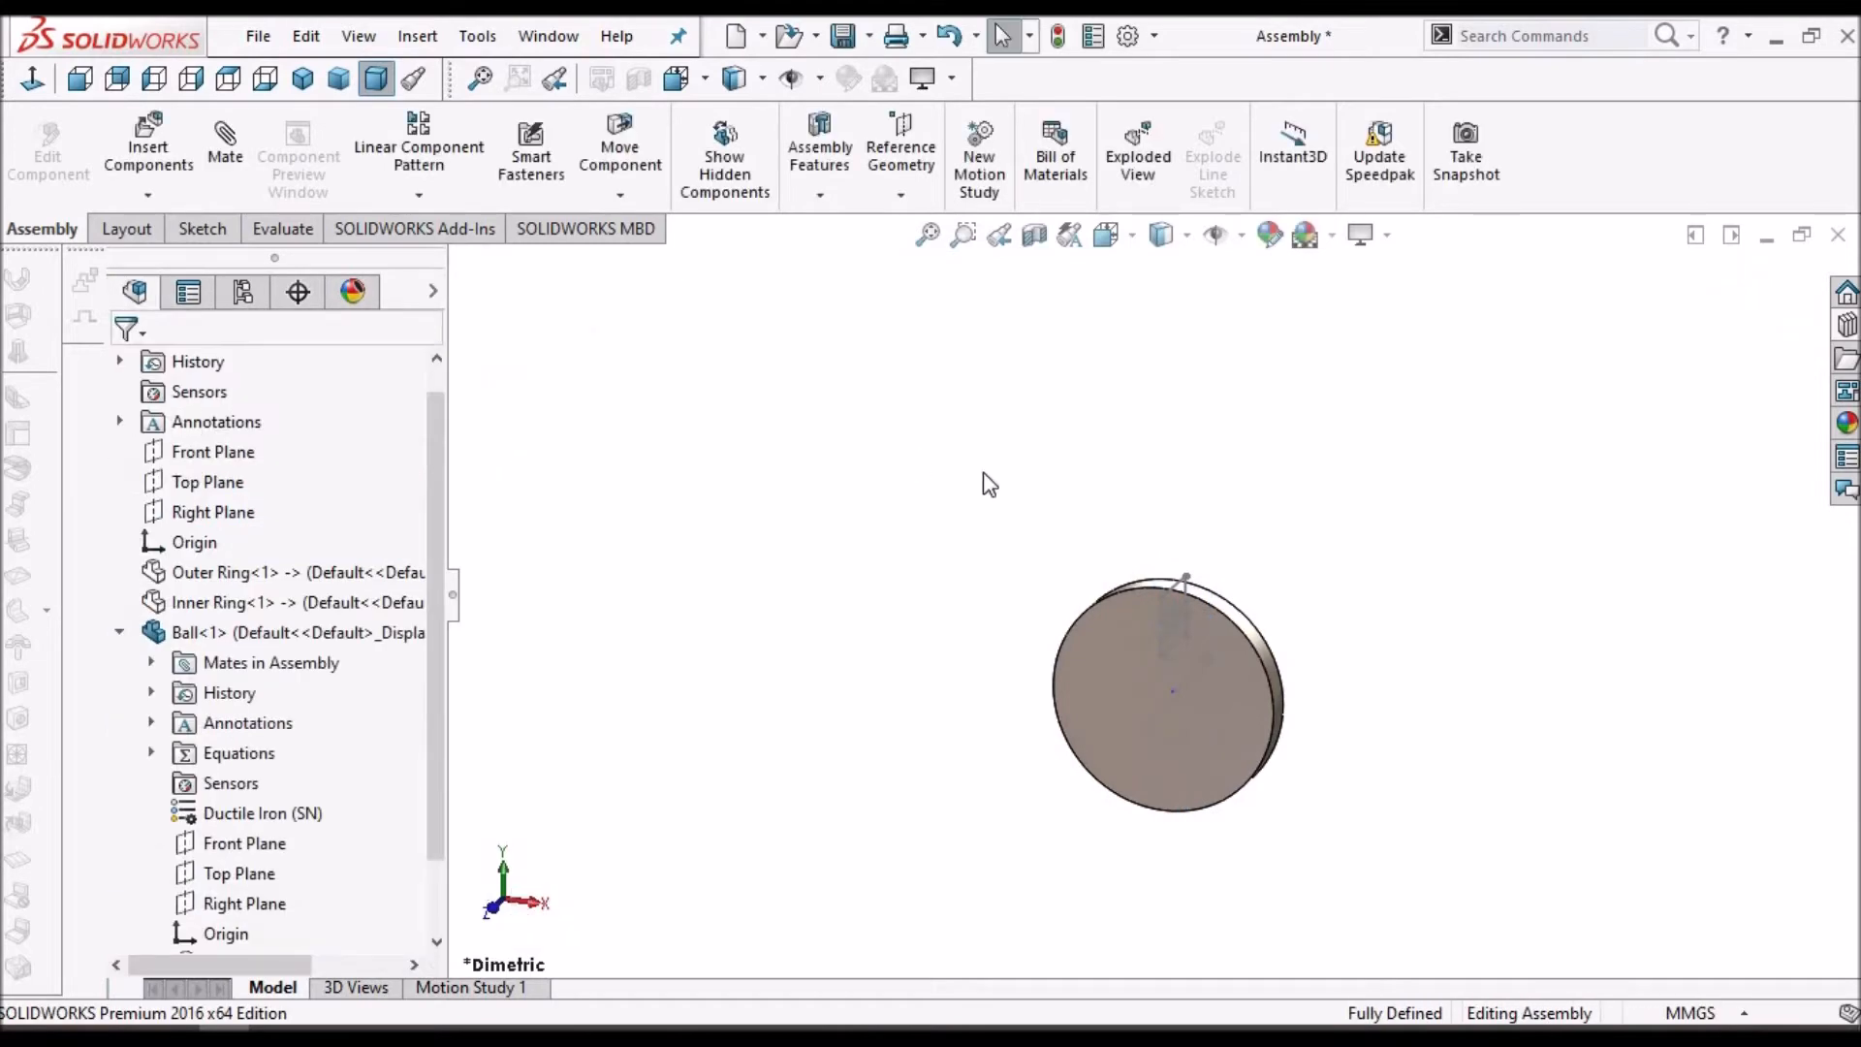
click(120, 632)
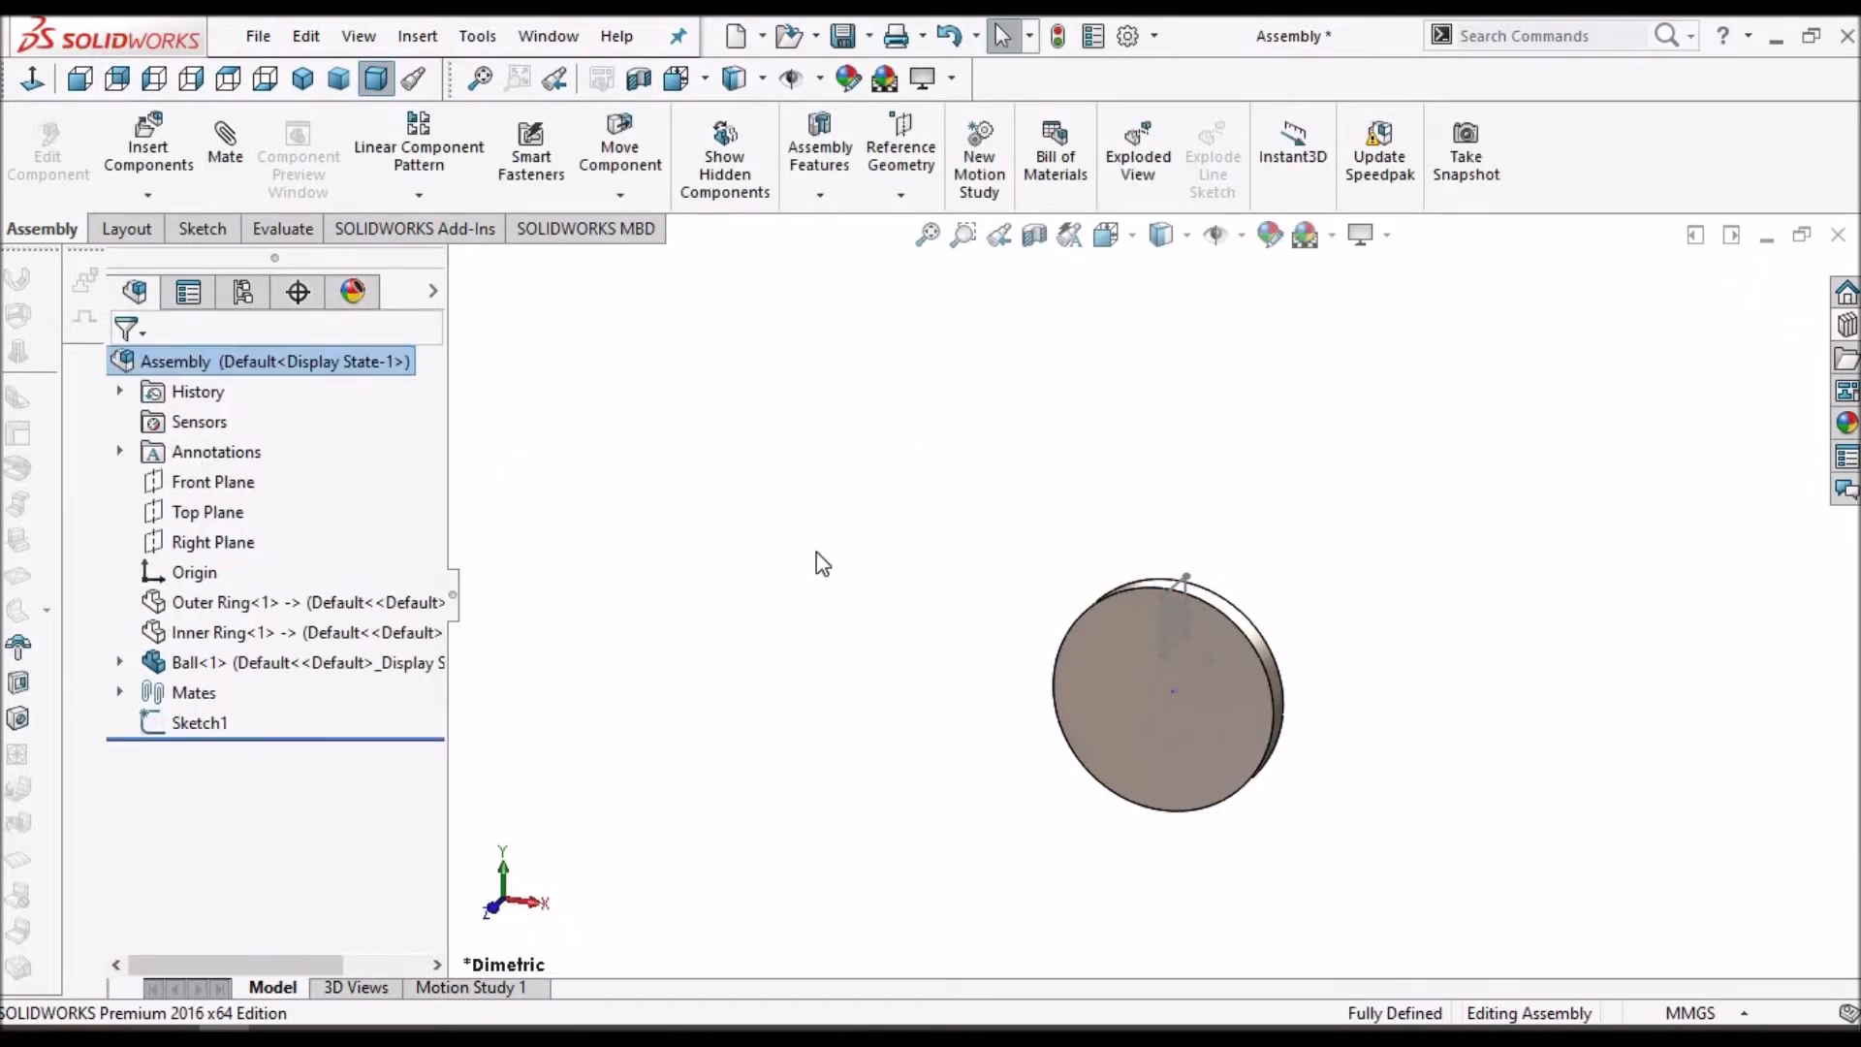
- Edit the Ball component in the assembly and delete its placeholder extrusion along with the circle sketch
click(203, 662)
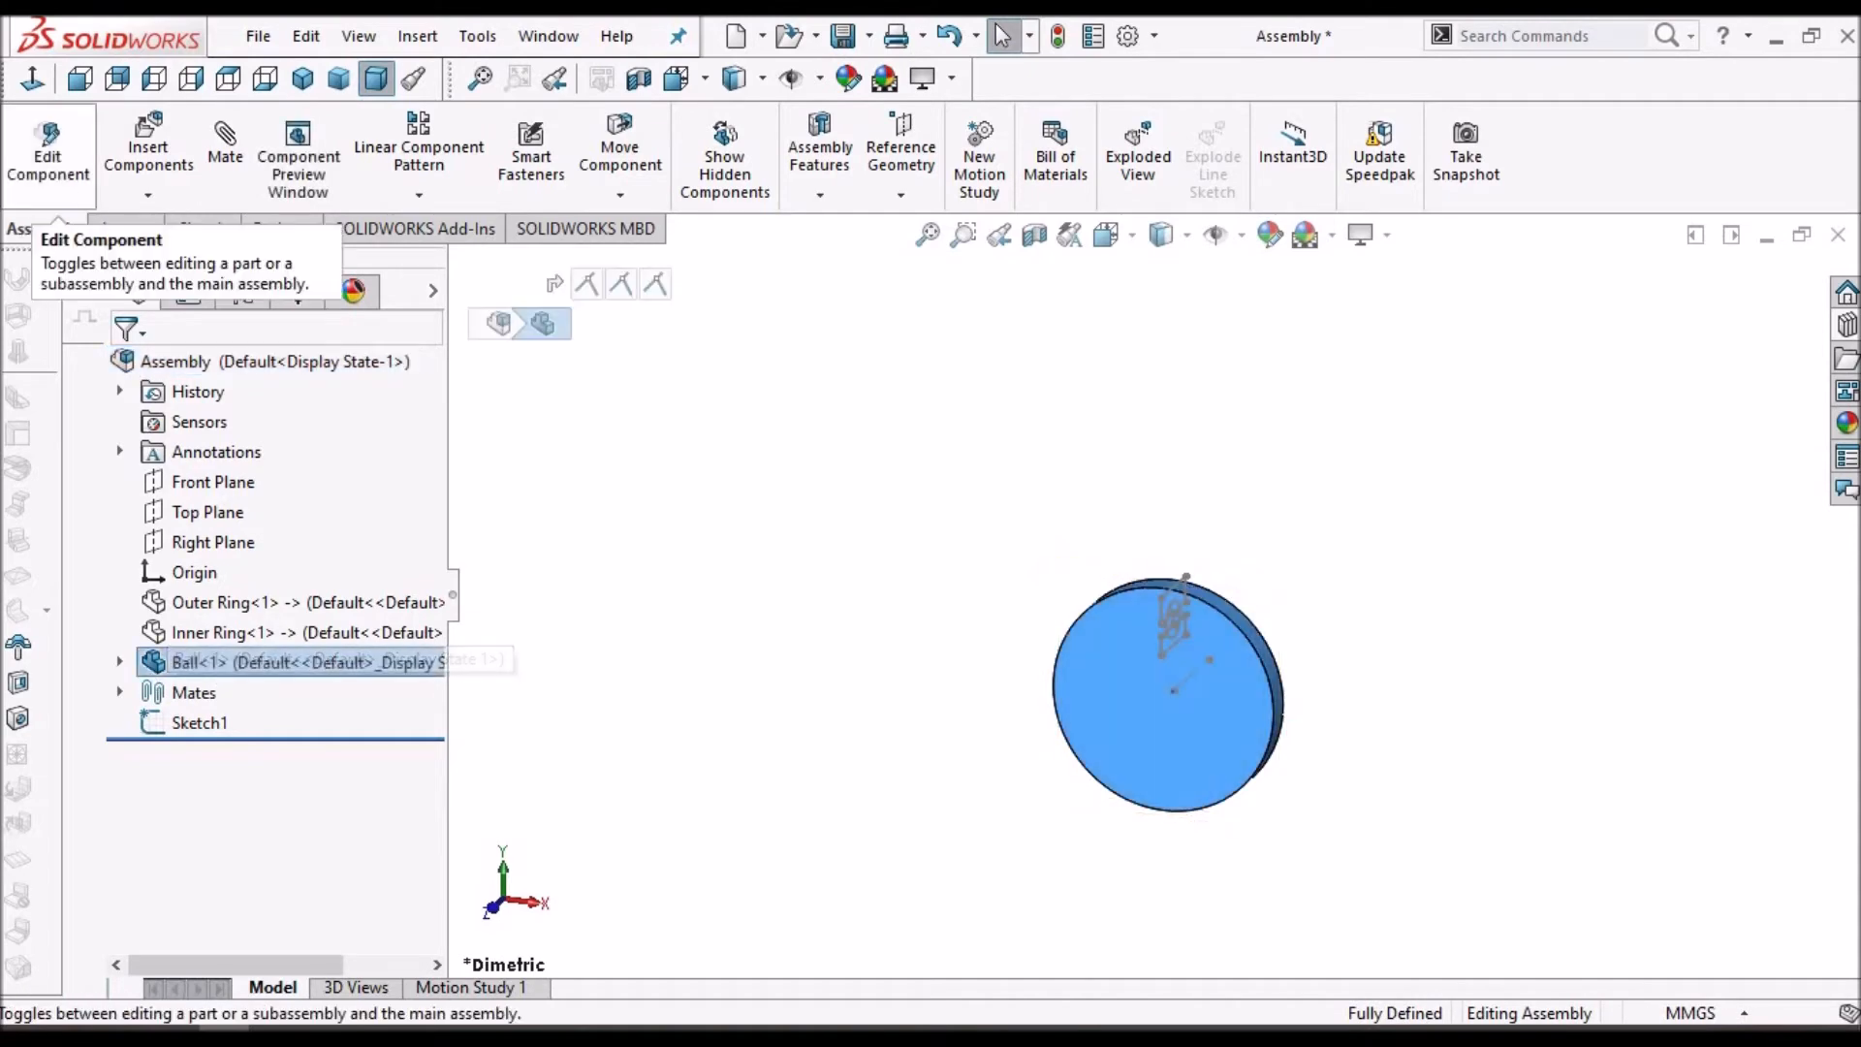
click(48, 160)
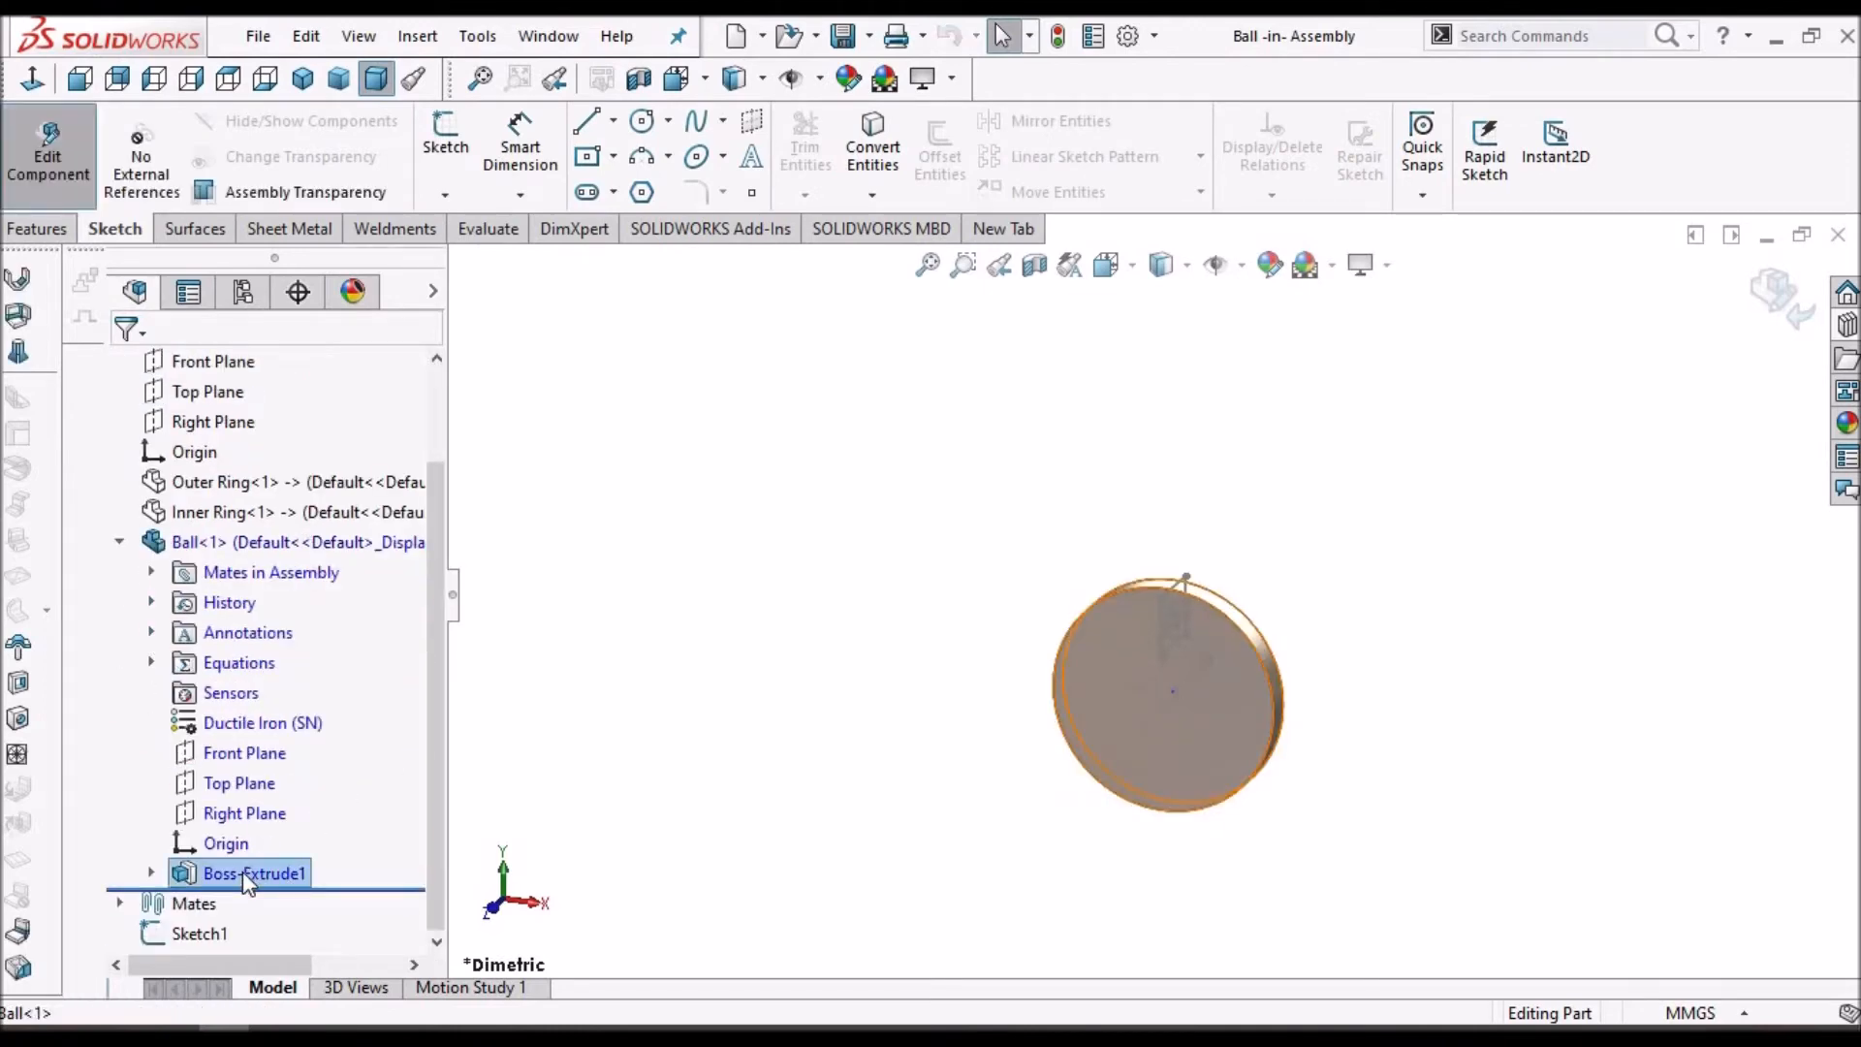
right_click(243, 870)
click(338, 731)
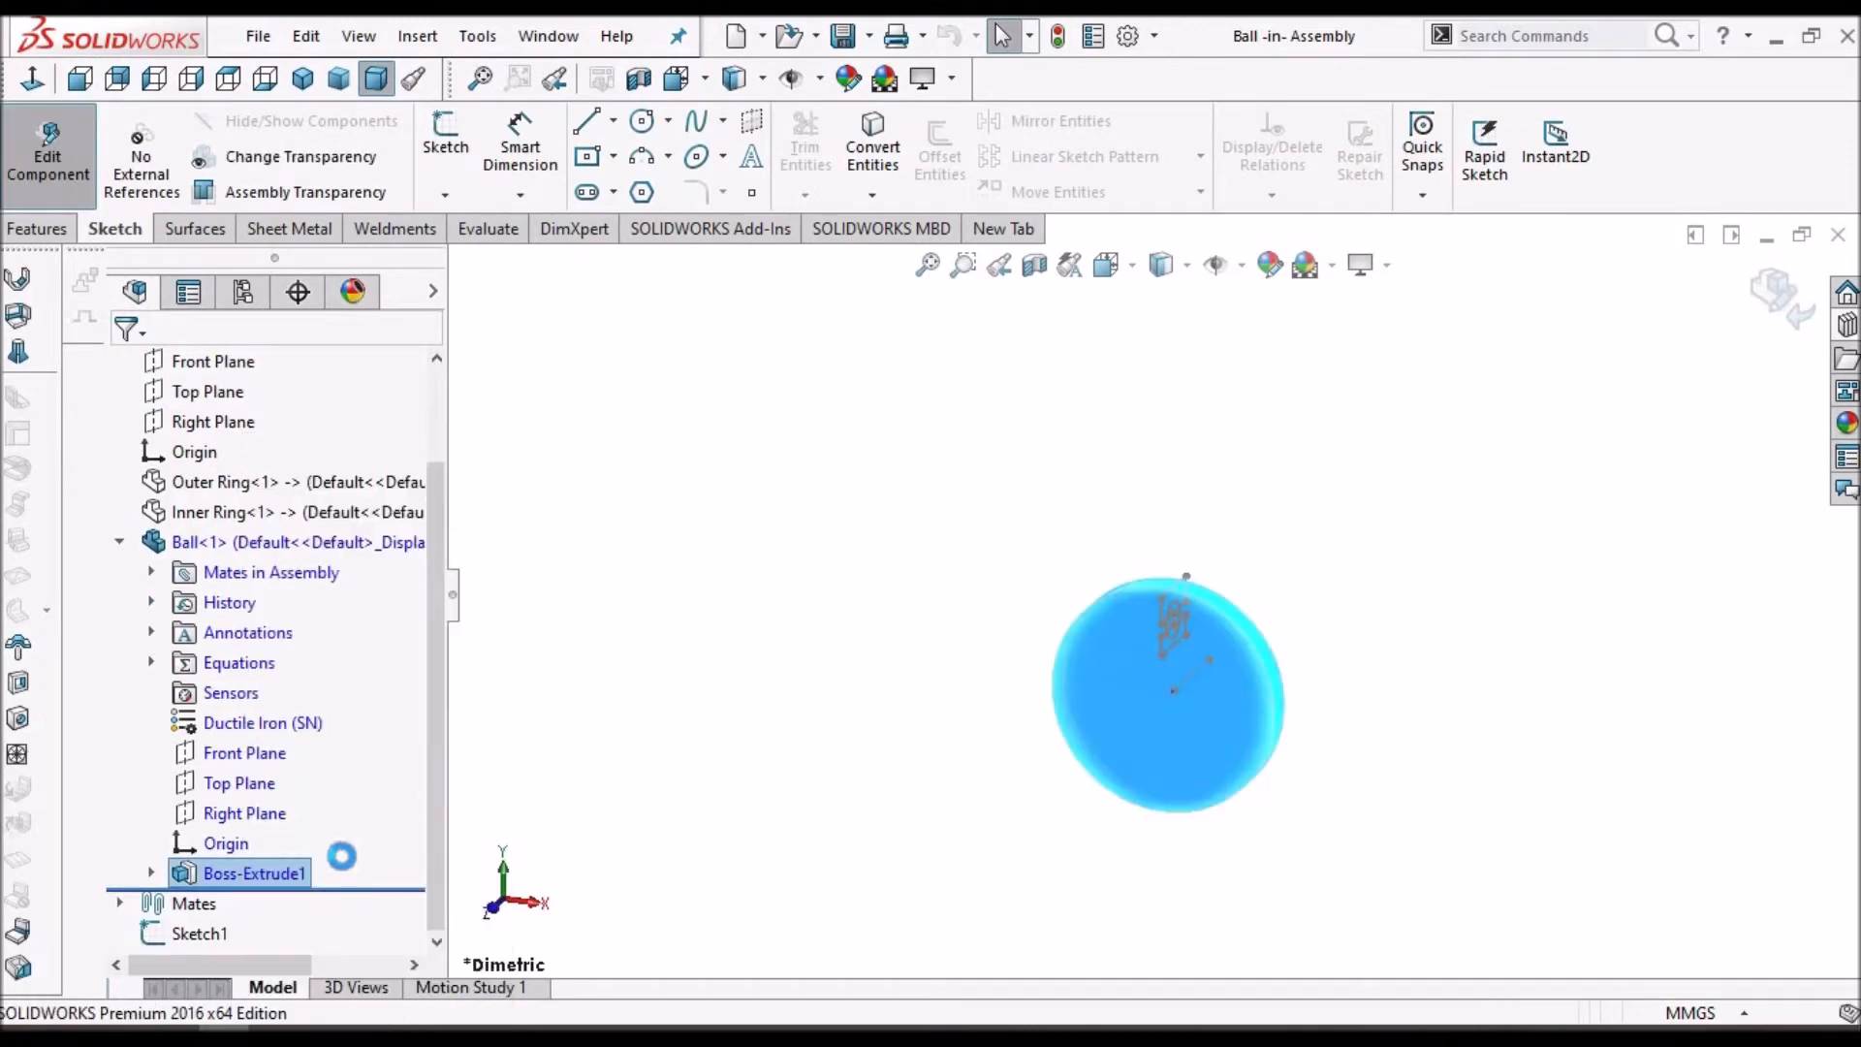
right_click(249, 873)
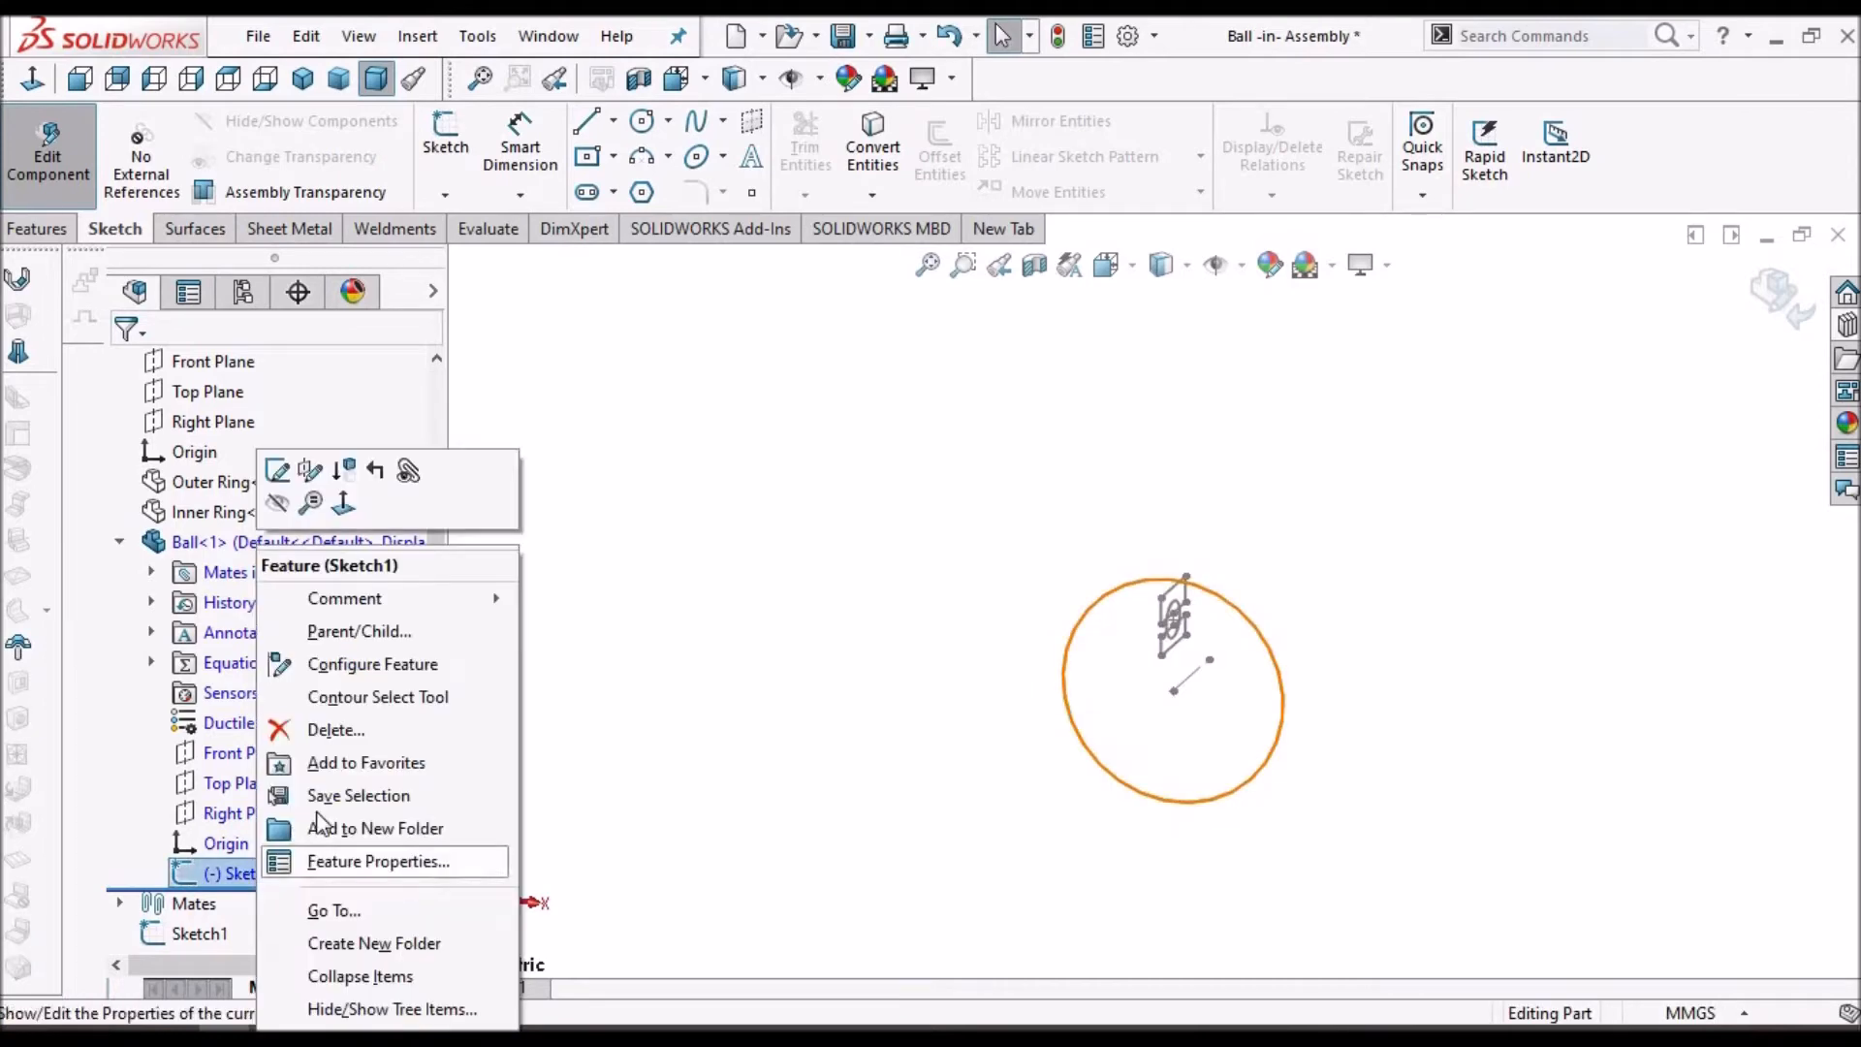
click(436, 728)
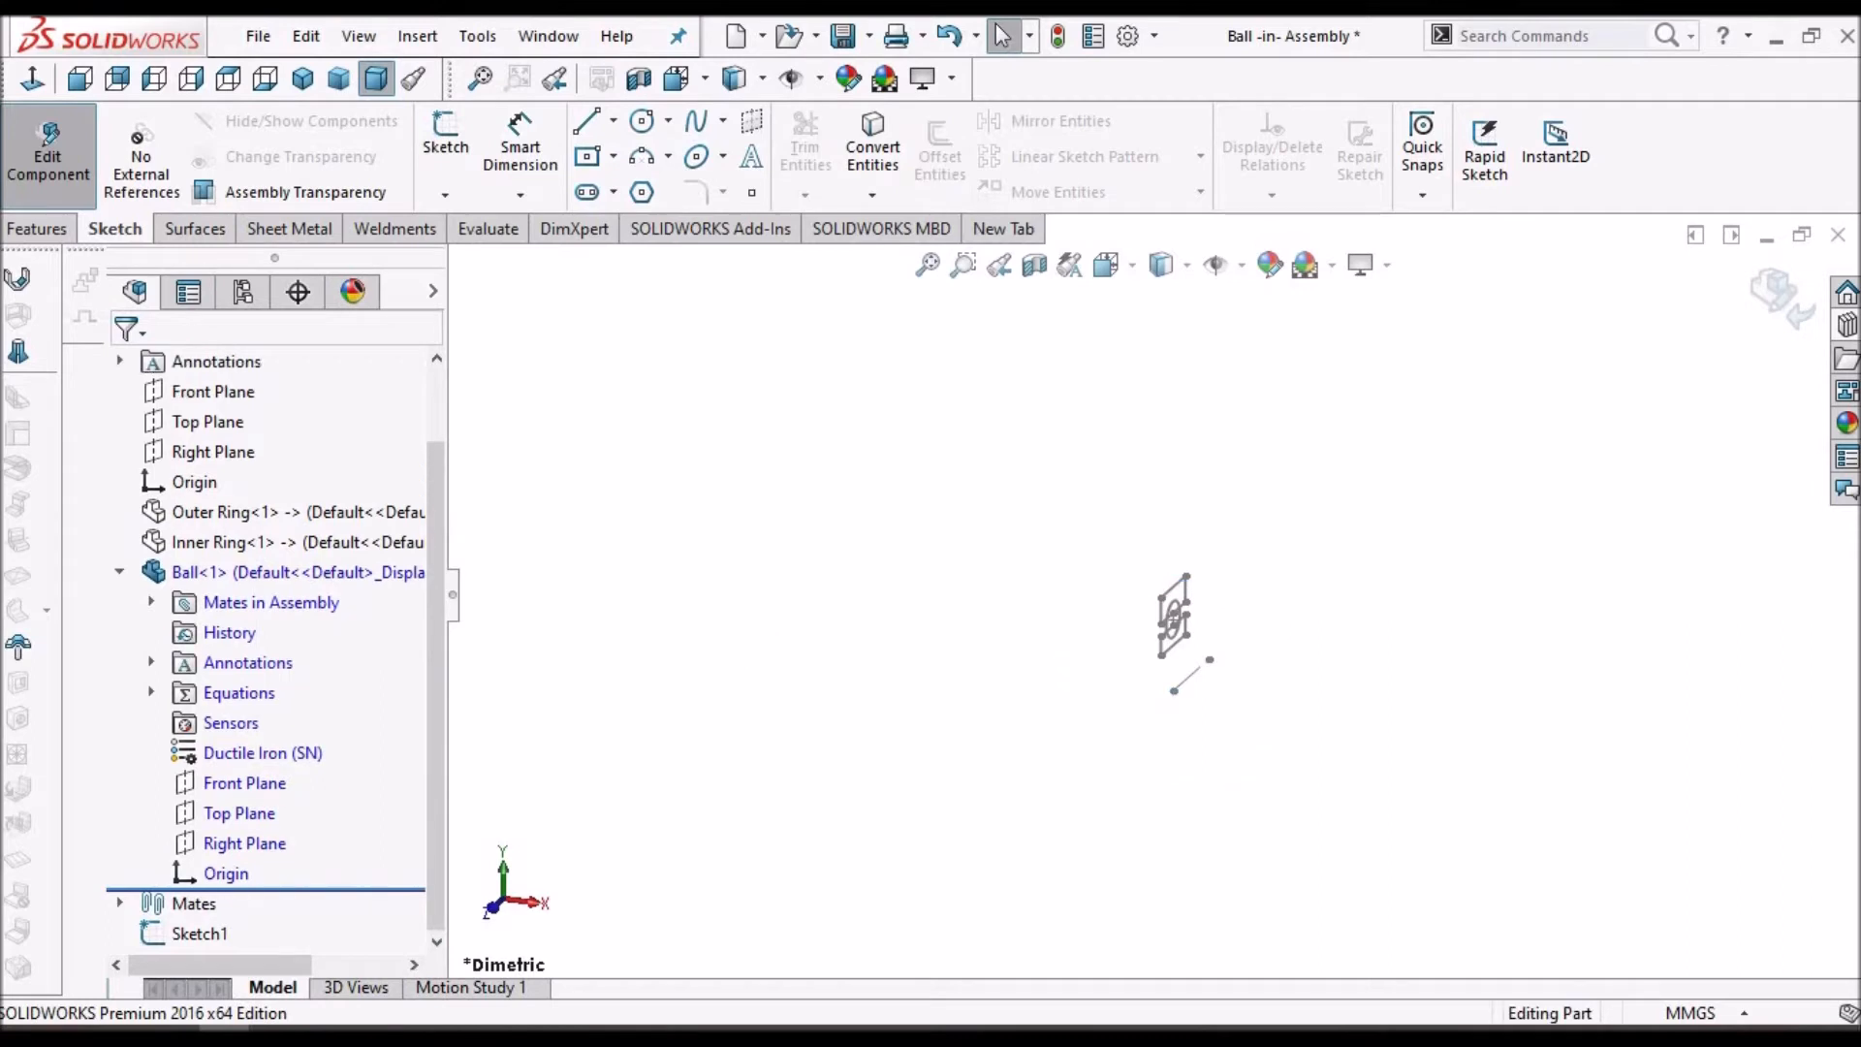
- Start a sketch on the Ball's Right Plane and convert the layout sketch's 14 mm circle into it
click(249, 845)
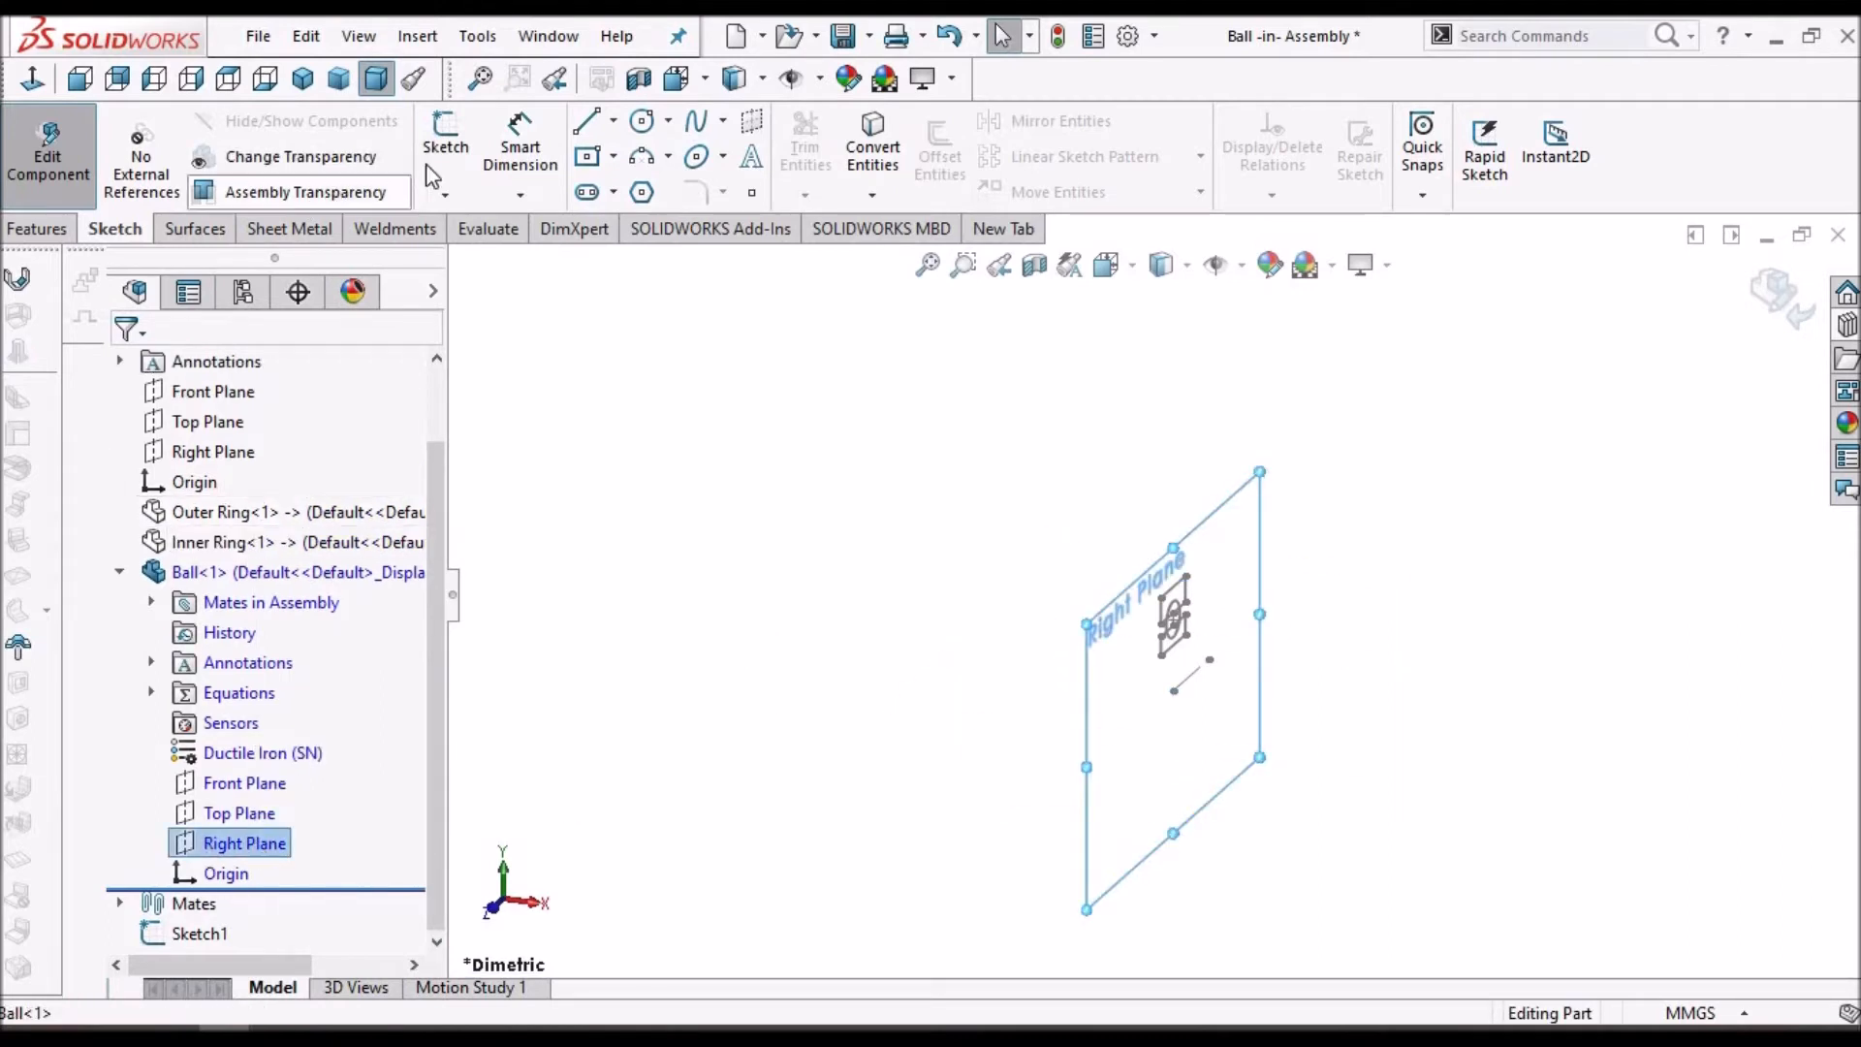
click(445, 138)
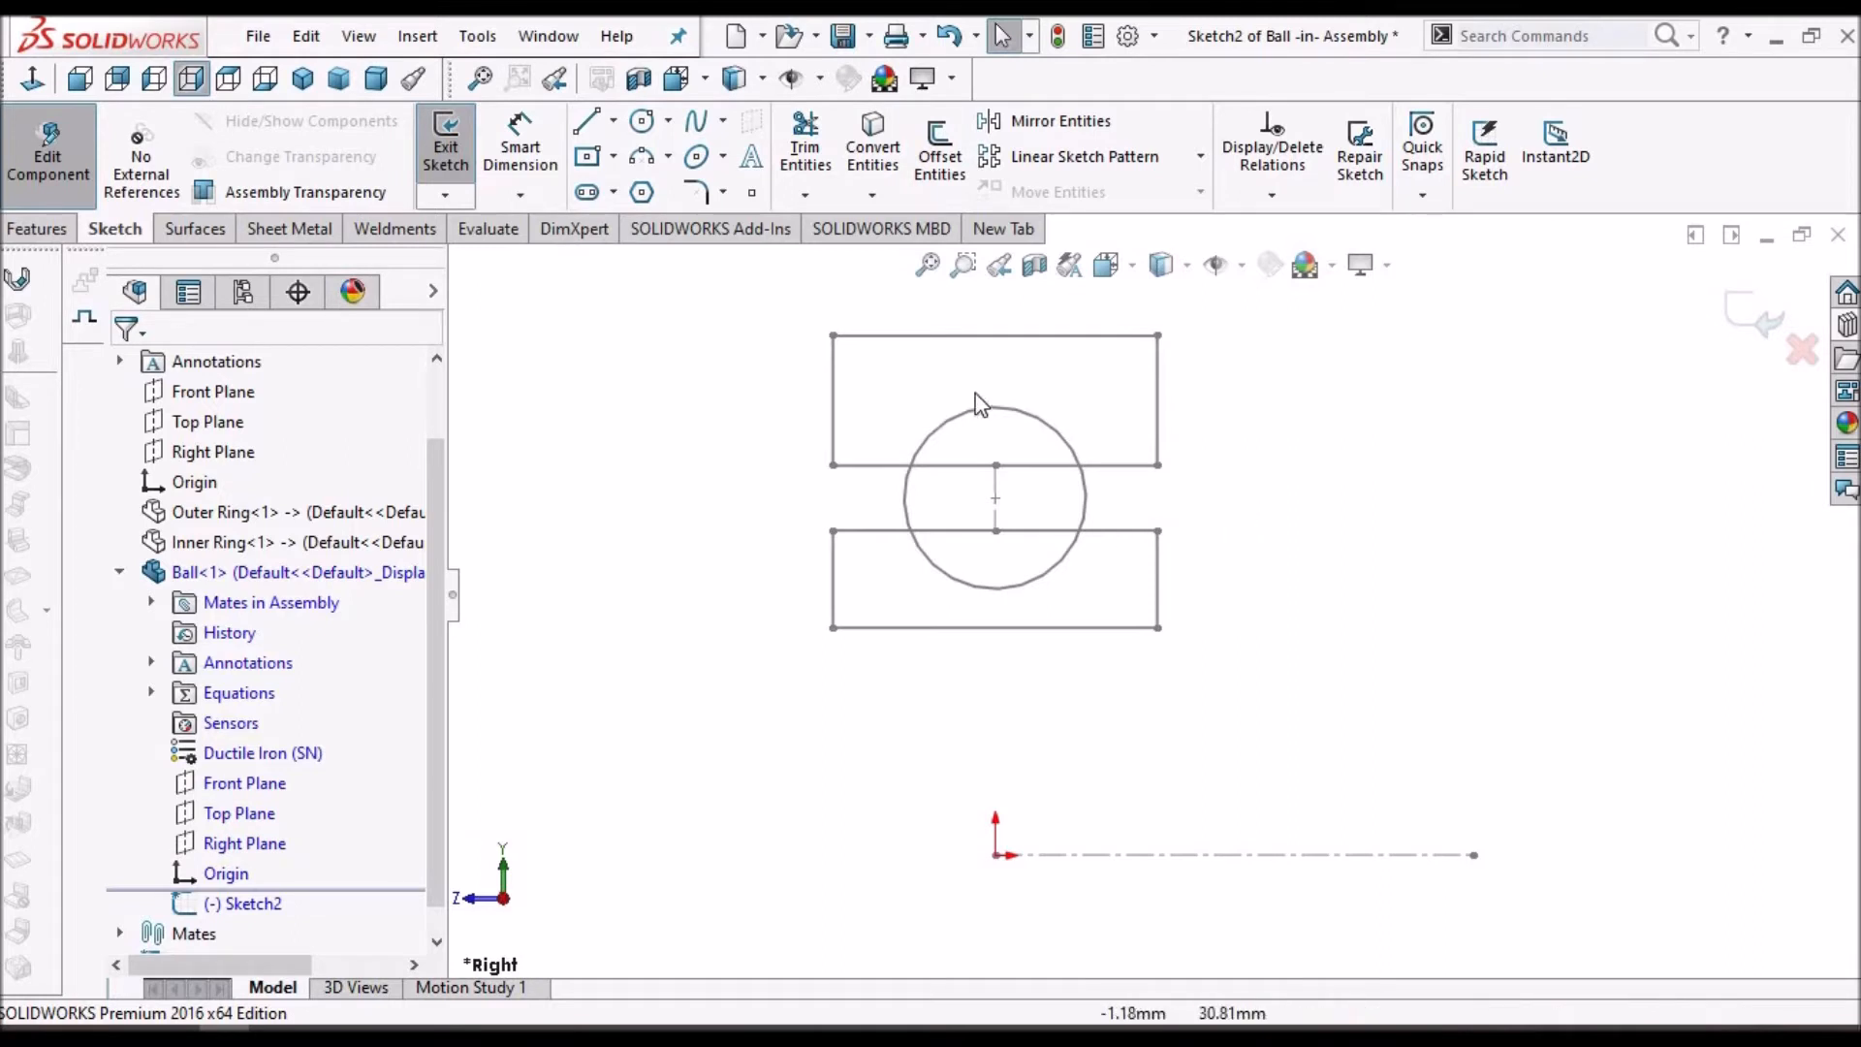
click(868, 148)
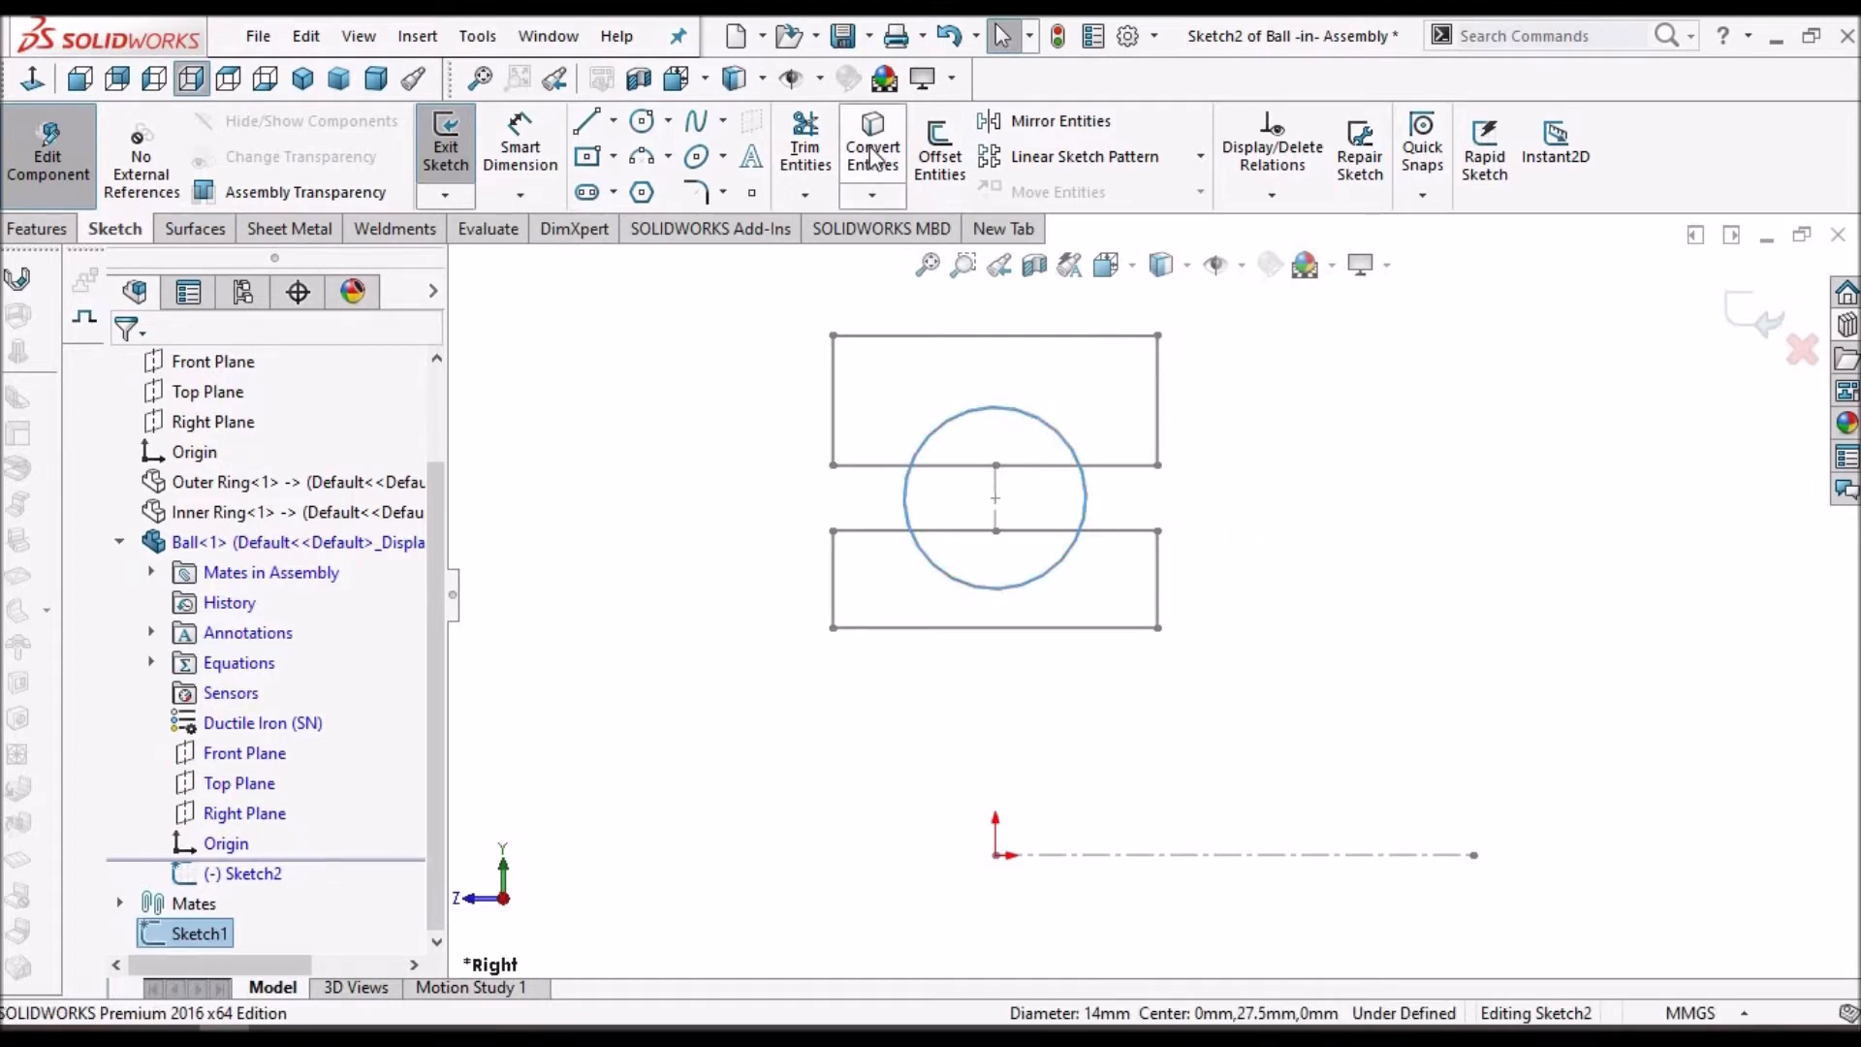
click(1322, 514)
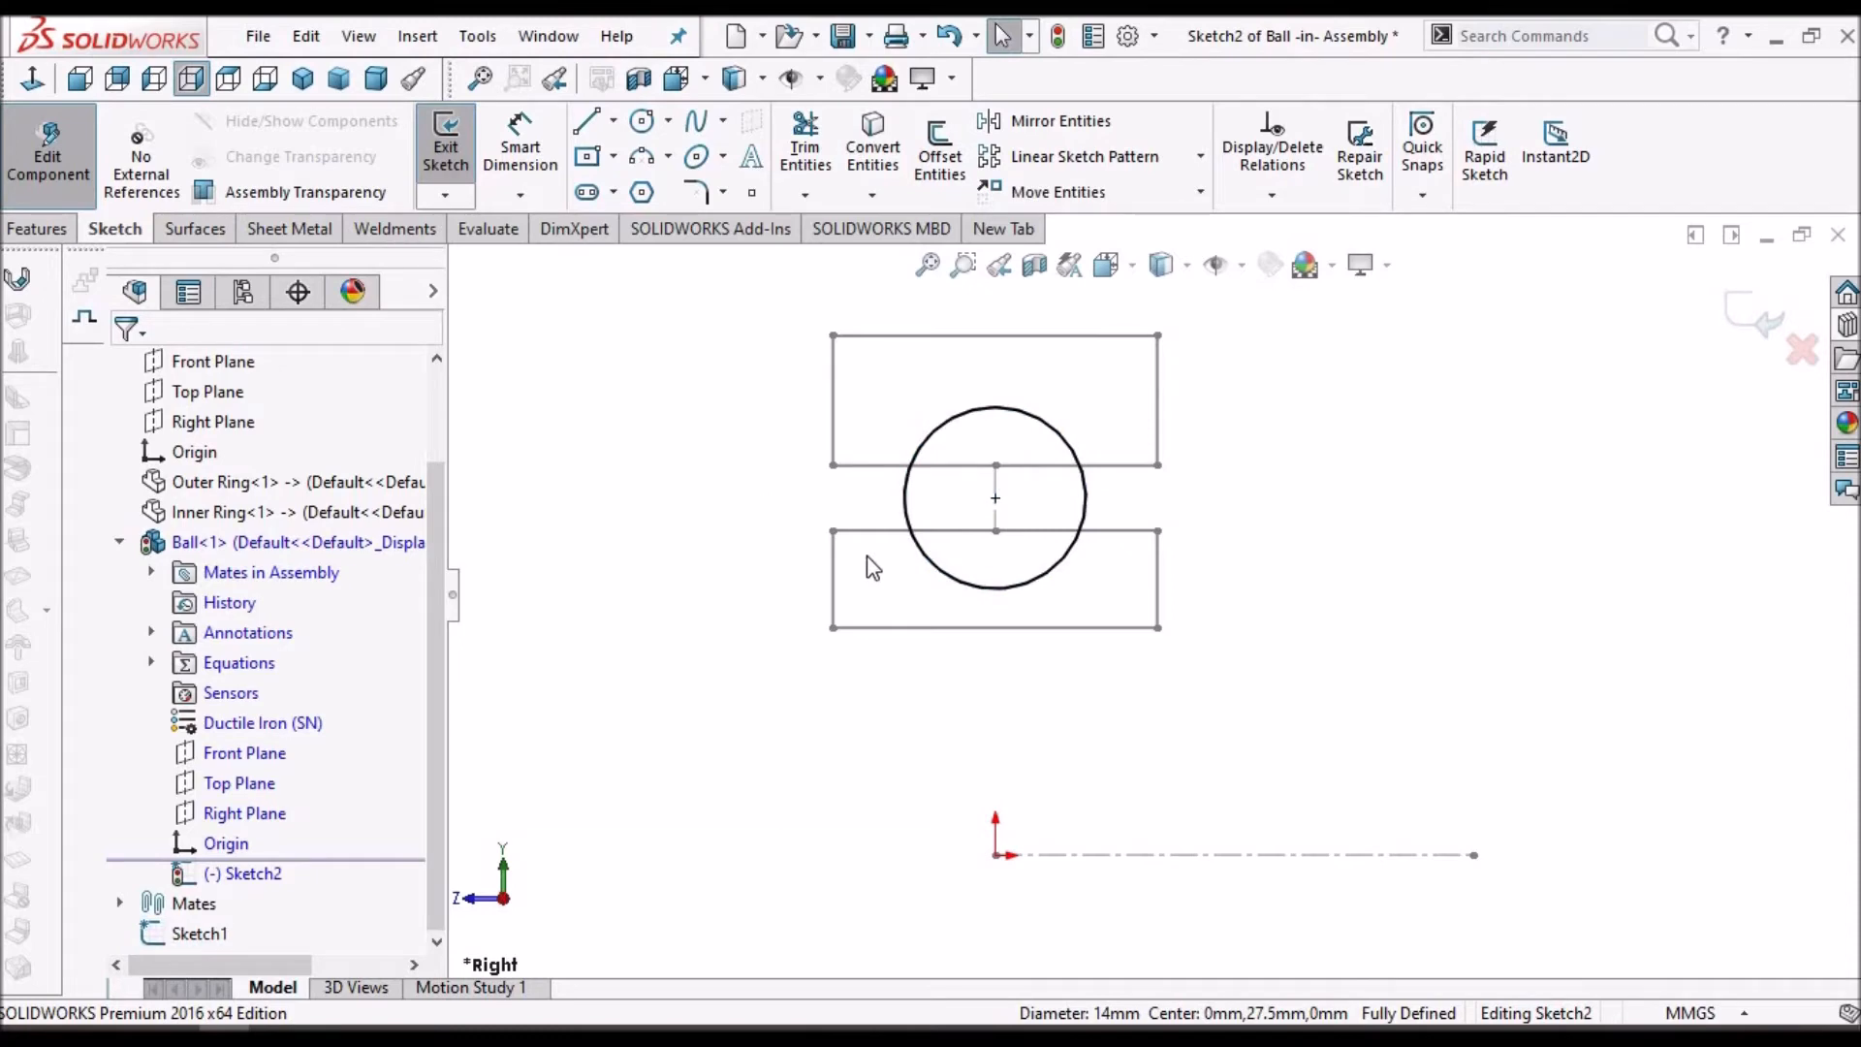
- Convert the layout's short vertical centerline and extend it down to the lower rectangle's bottom edge and up past the circle
scroll(982, 504, down, 4)
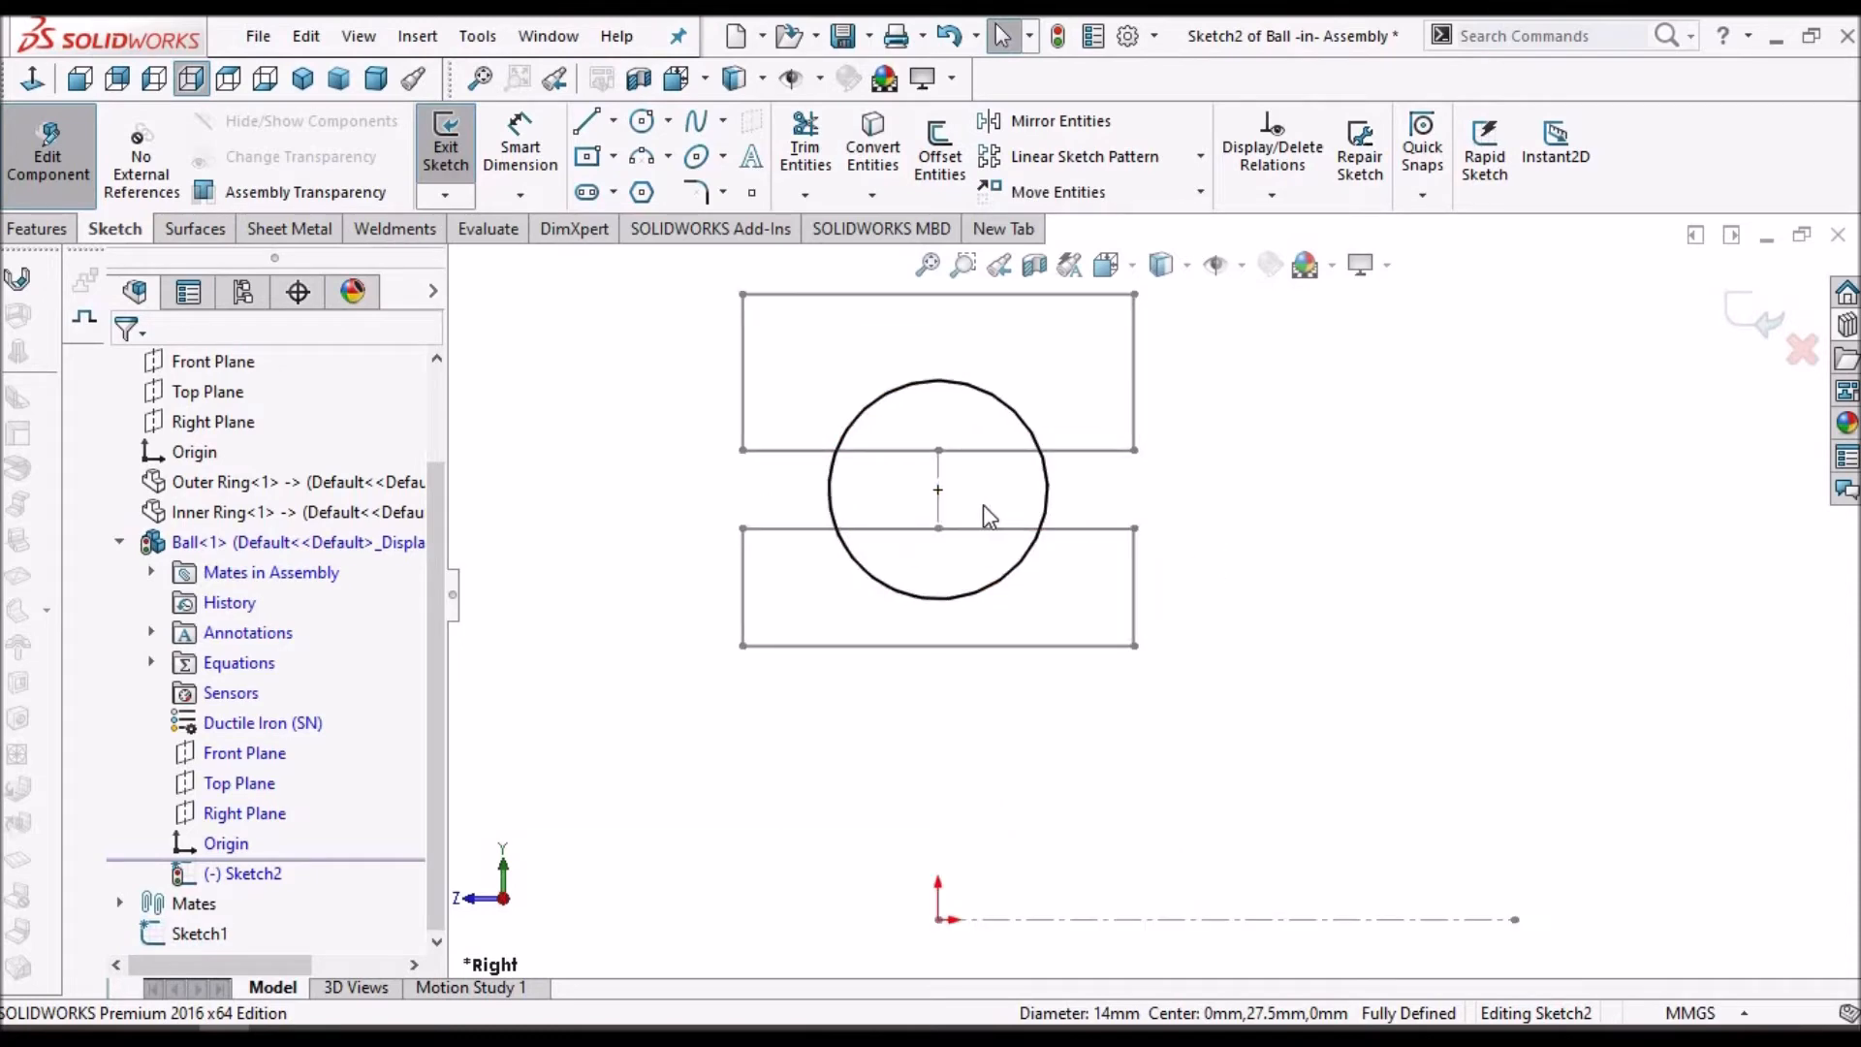
click(937, 467)
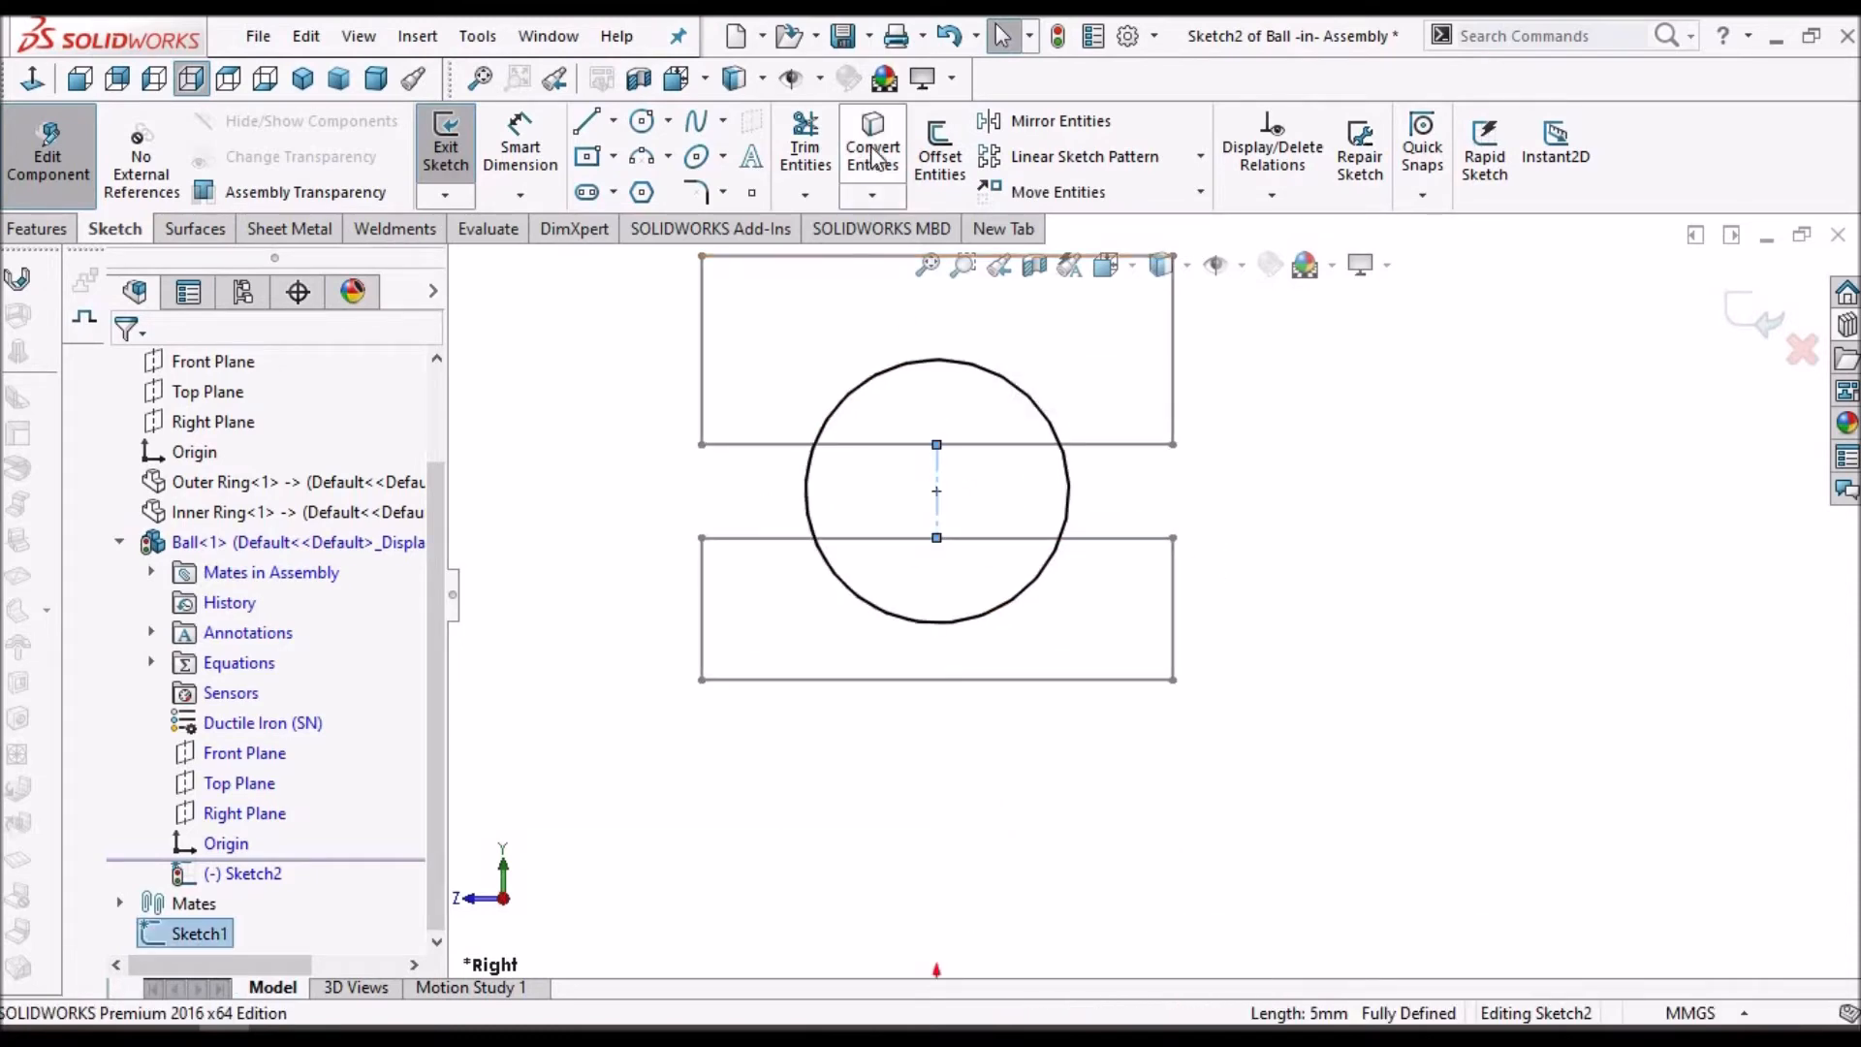
click(872, 155)
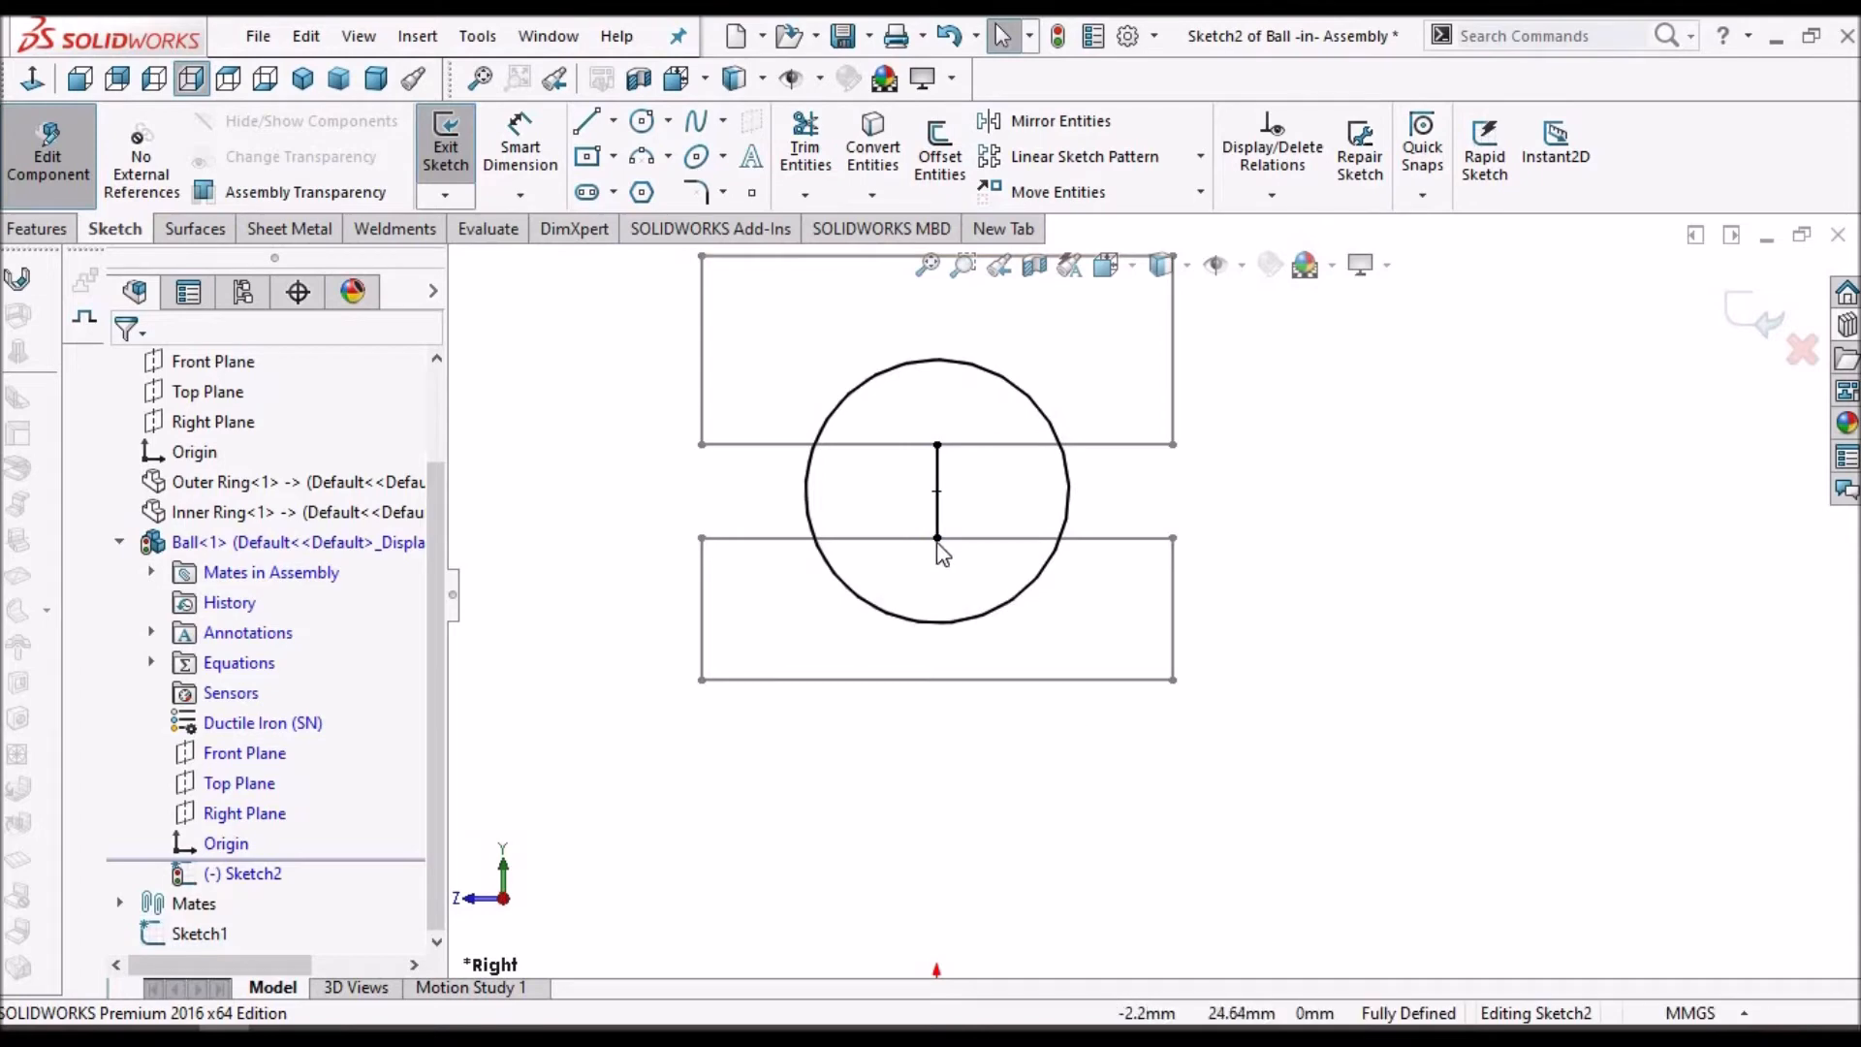
scroll(942, 553, up, 1)
drag(975, 551, 975, 665)
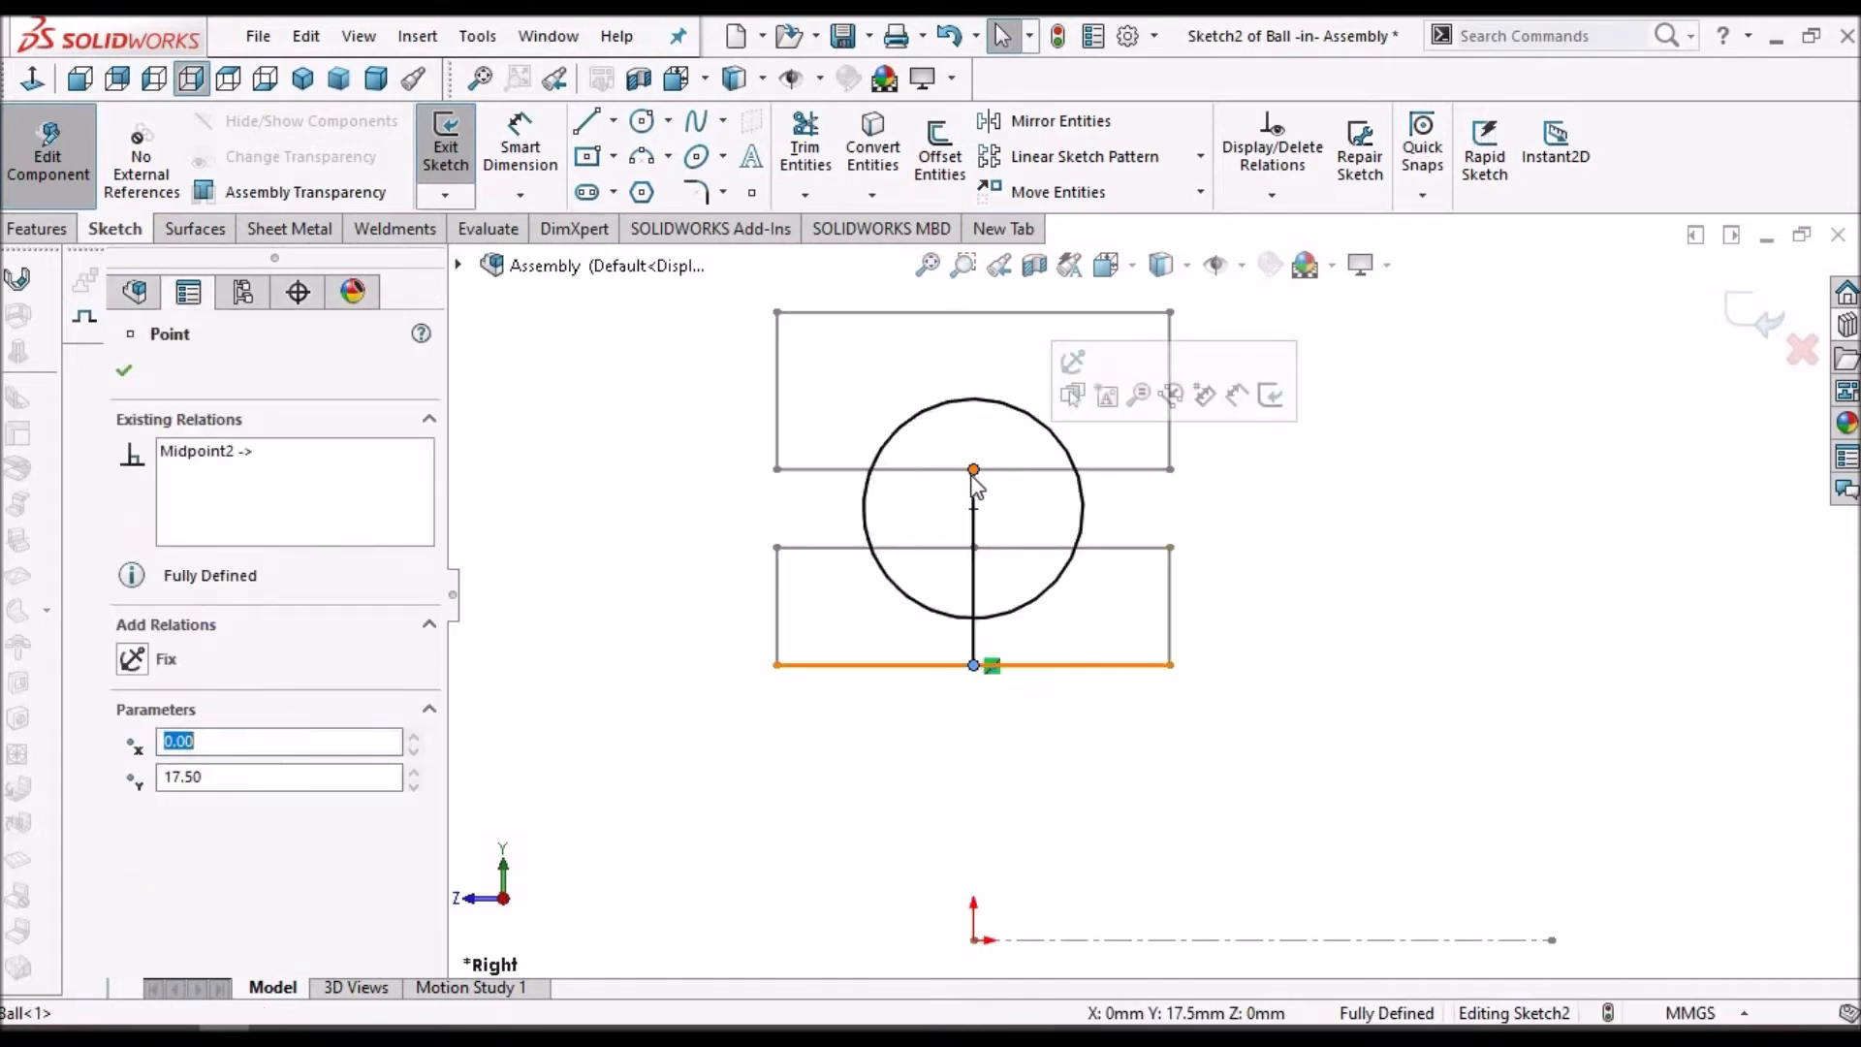
drag(973, 469, 973, 356)
click(1470, 598)
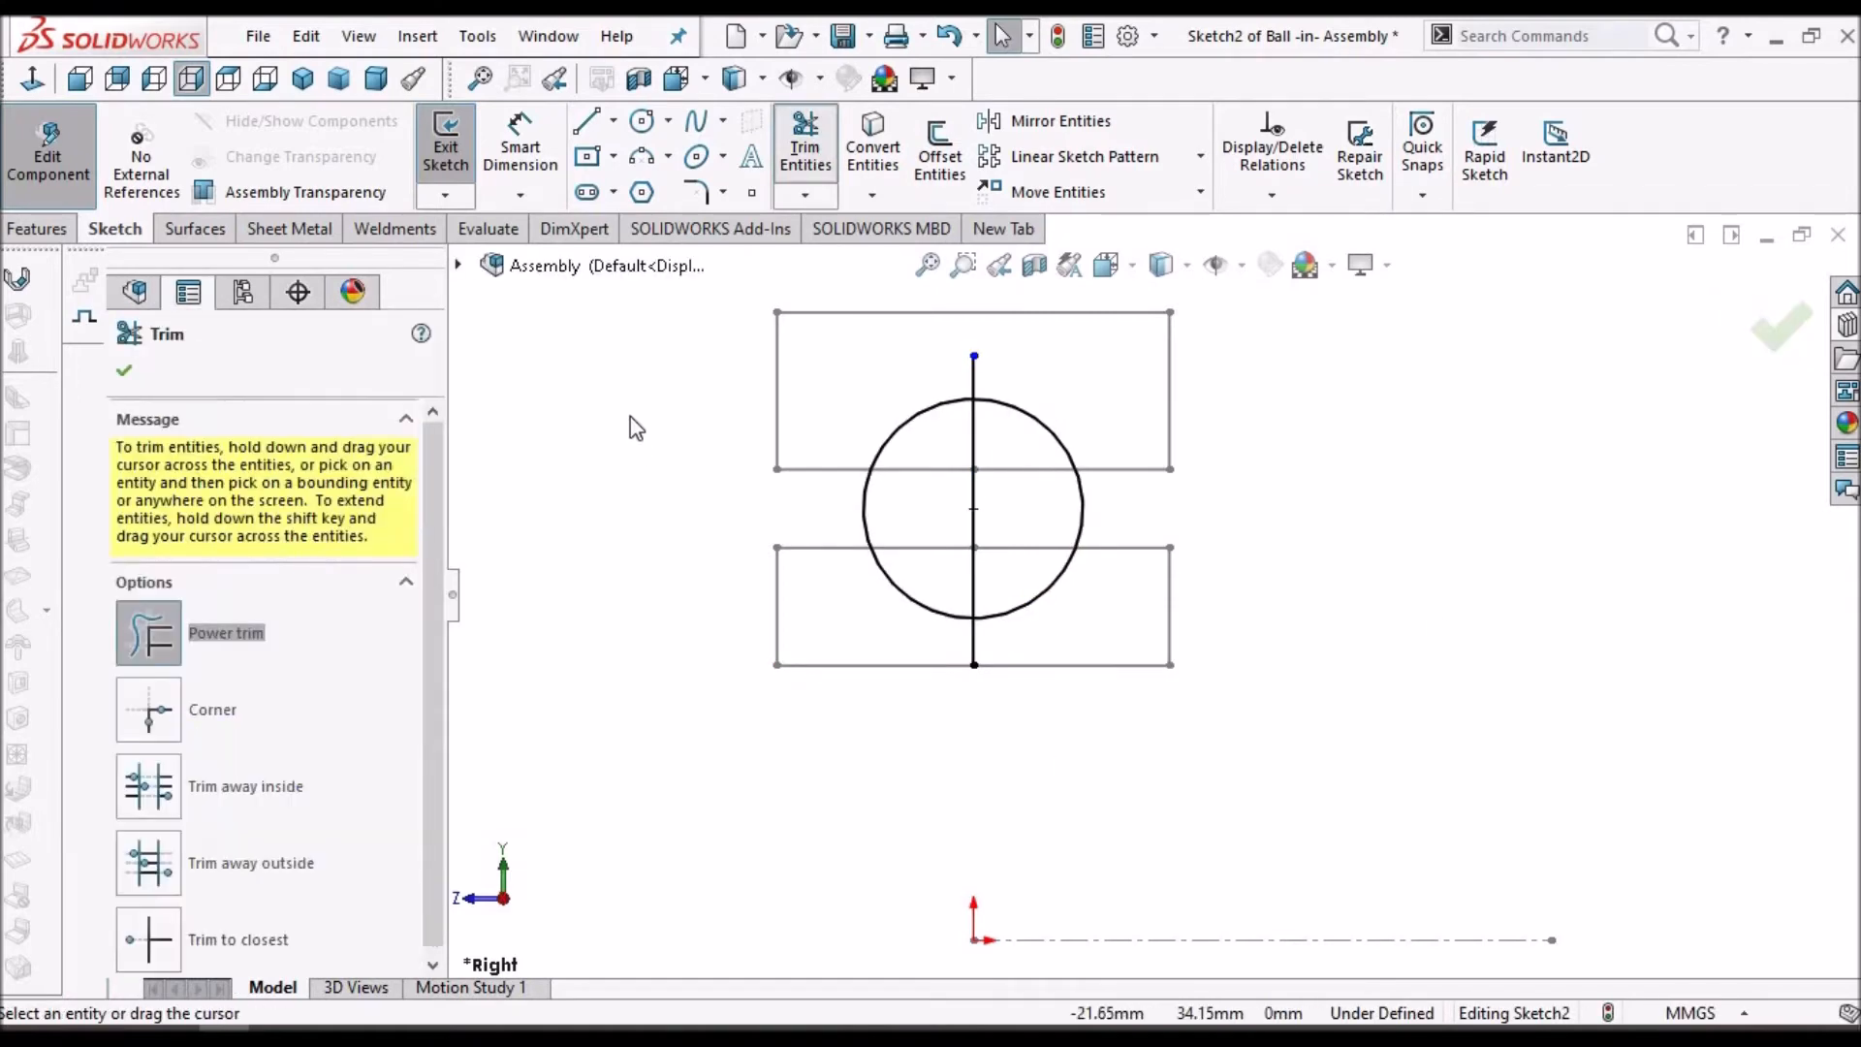
- Power-trim the circle's left half and the vertical line's ends outside the circle, leaving a closed half-circle profile
drag(884, 365, 913, 517)
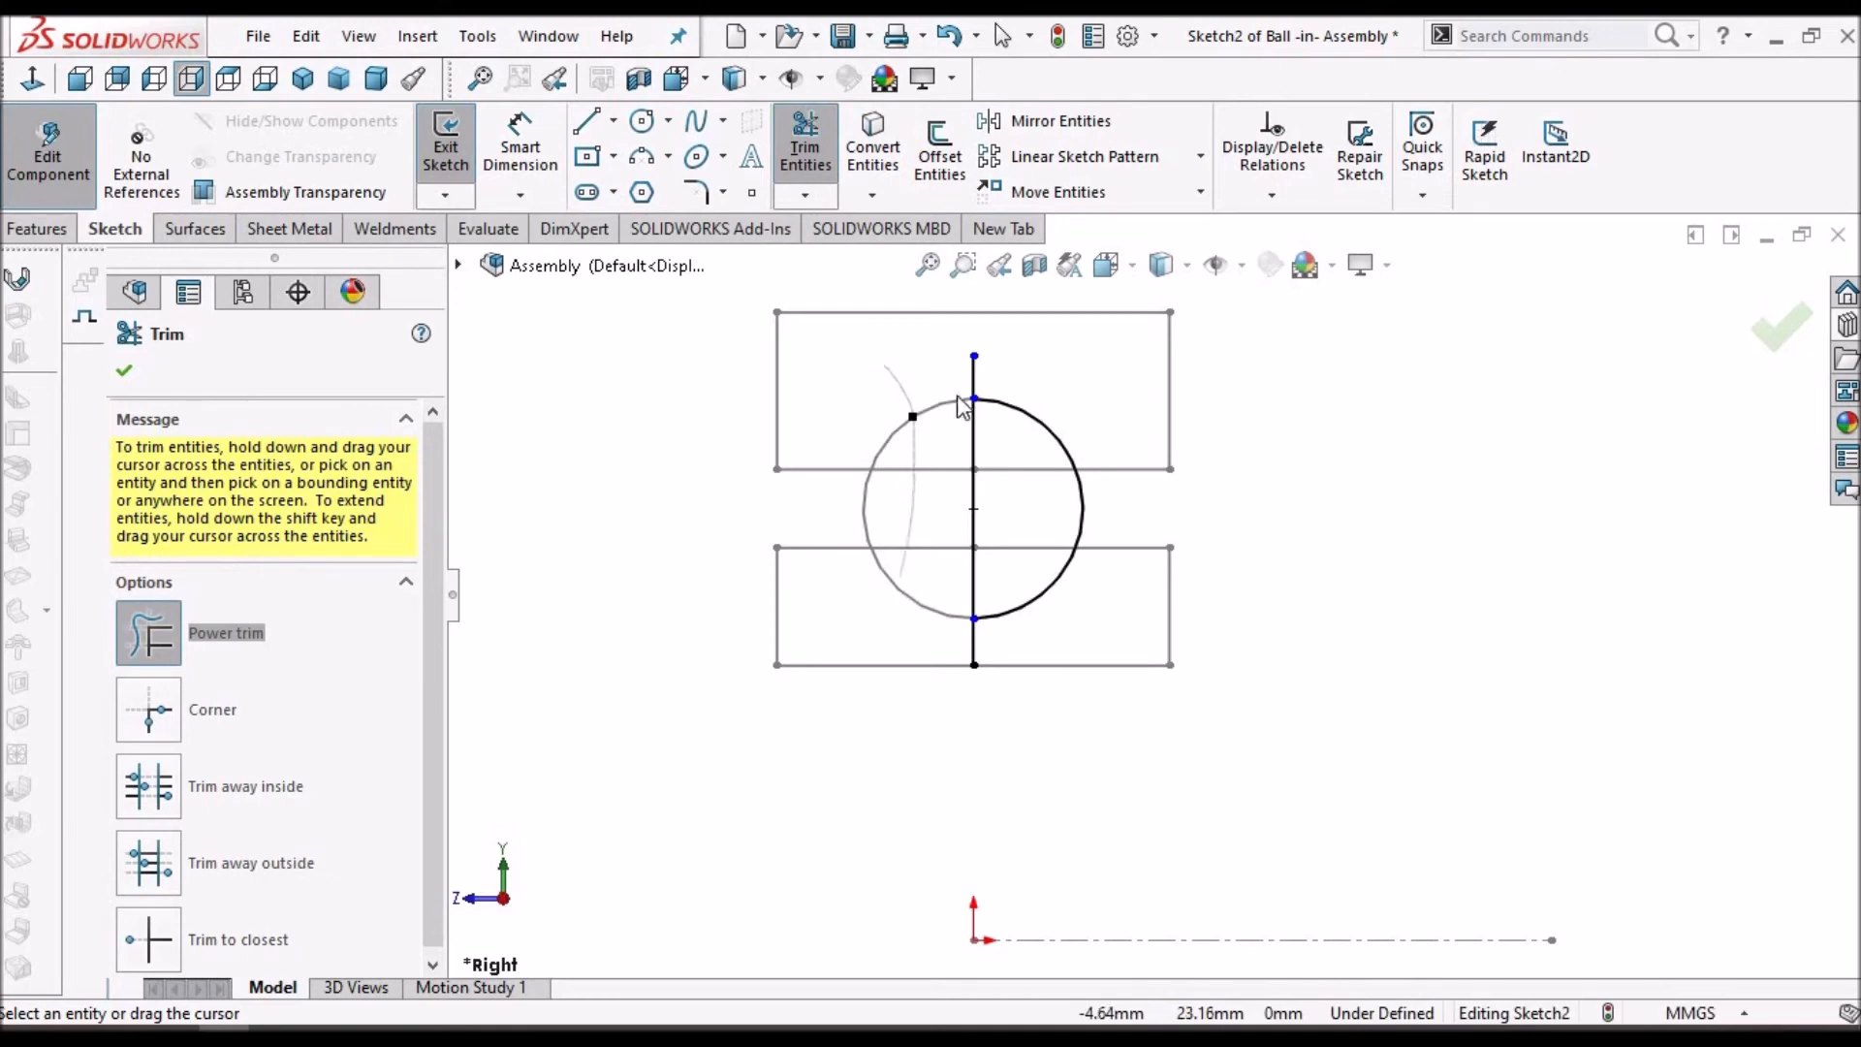
drag(970, 629, 972, 632)
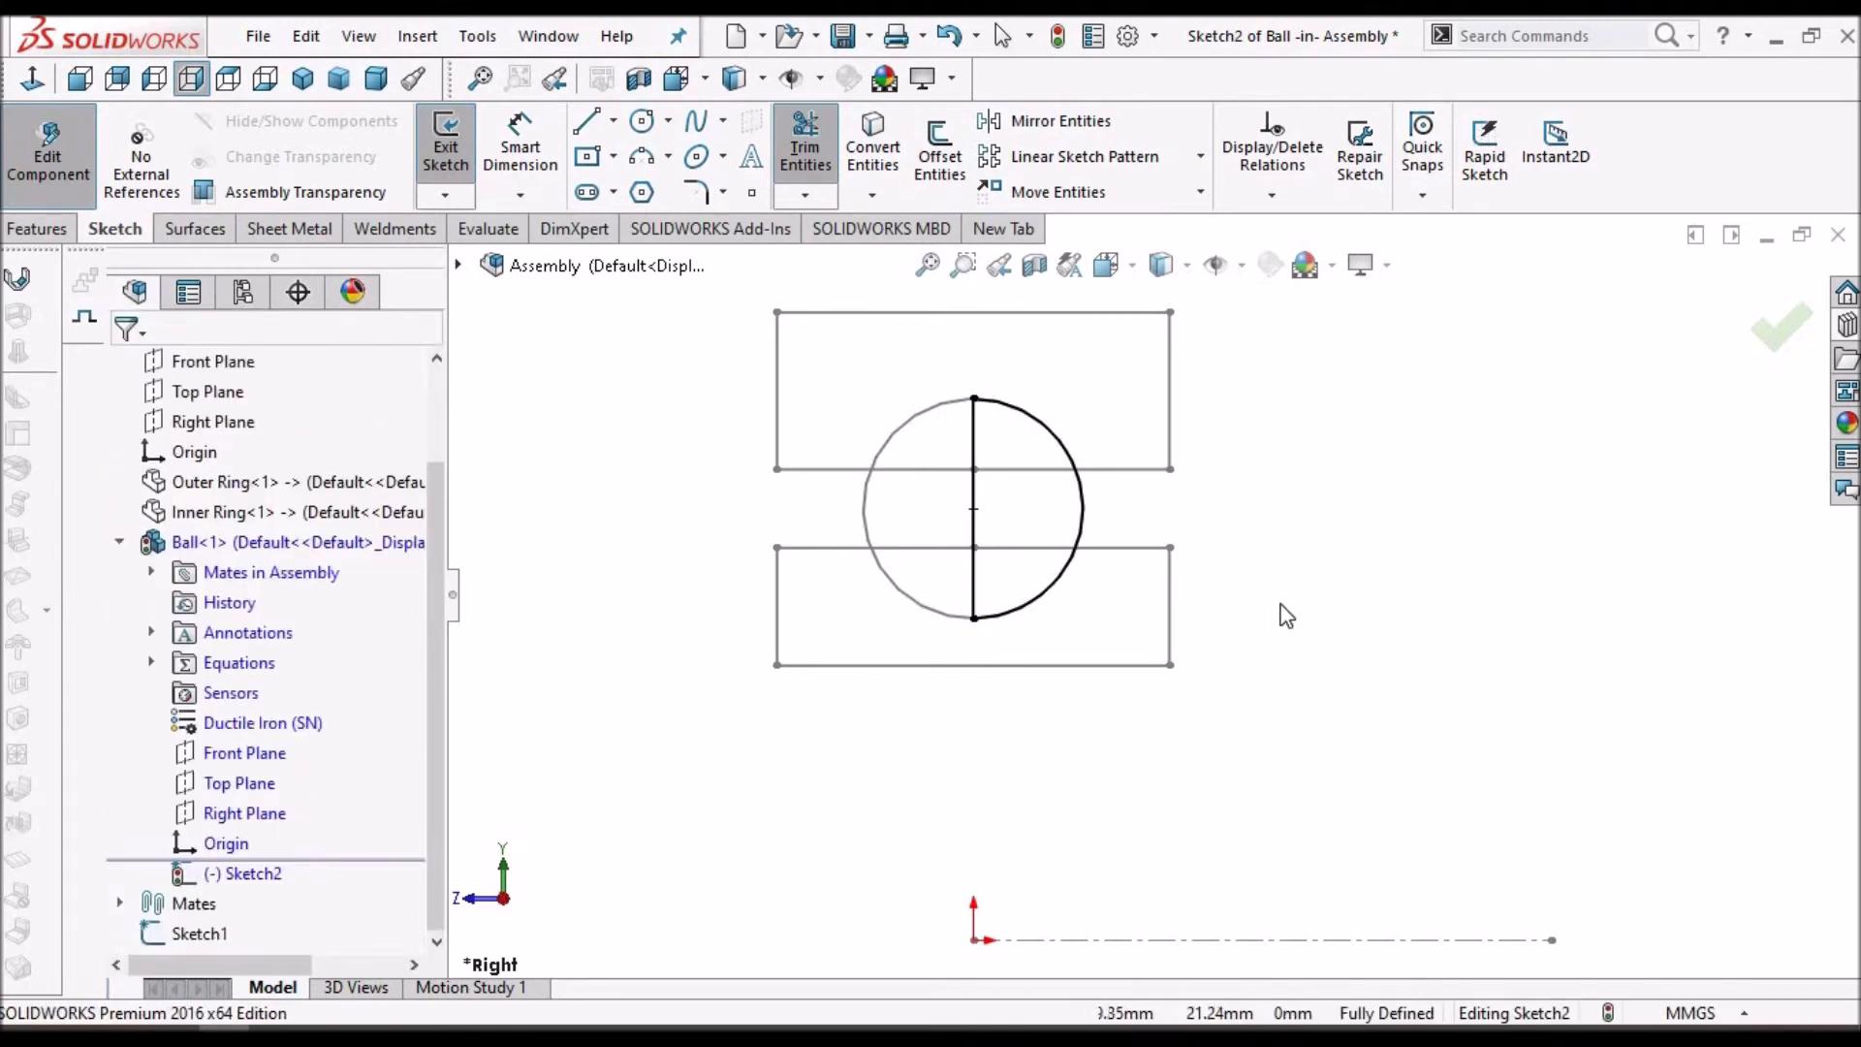
- Revolve the half-circle profile 360 degrees about its vertical line to form the ball, and finish editing the Ball component
scroll(1029, 584, up, 1)
scroll(1055, 470, down, 1)
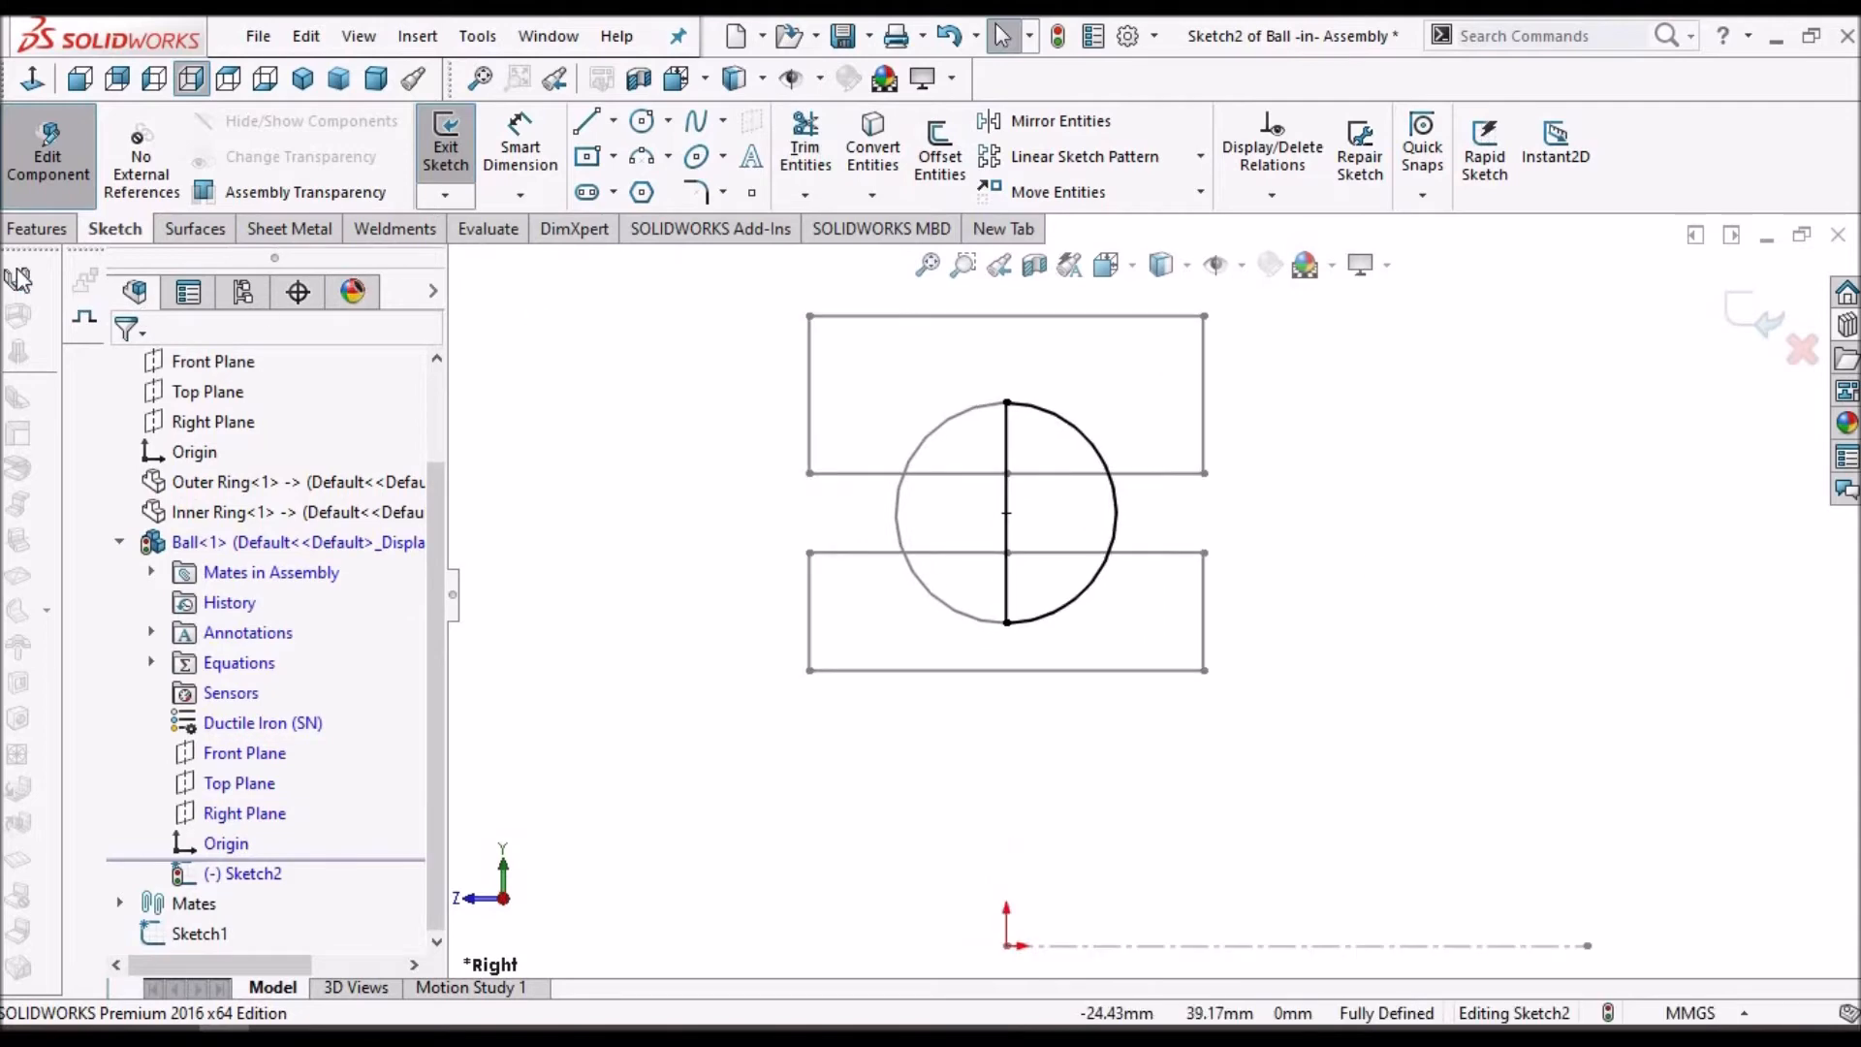
click(39, 240)
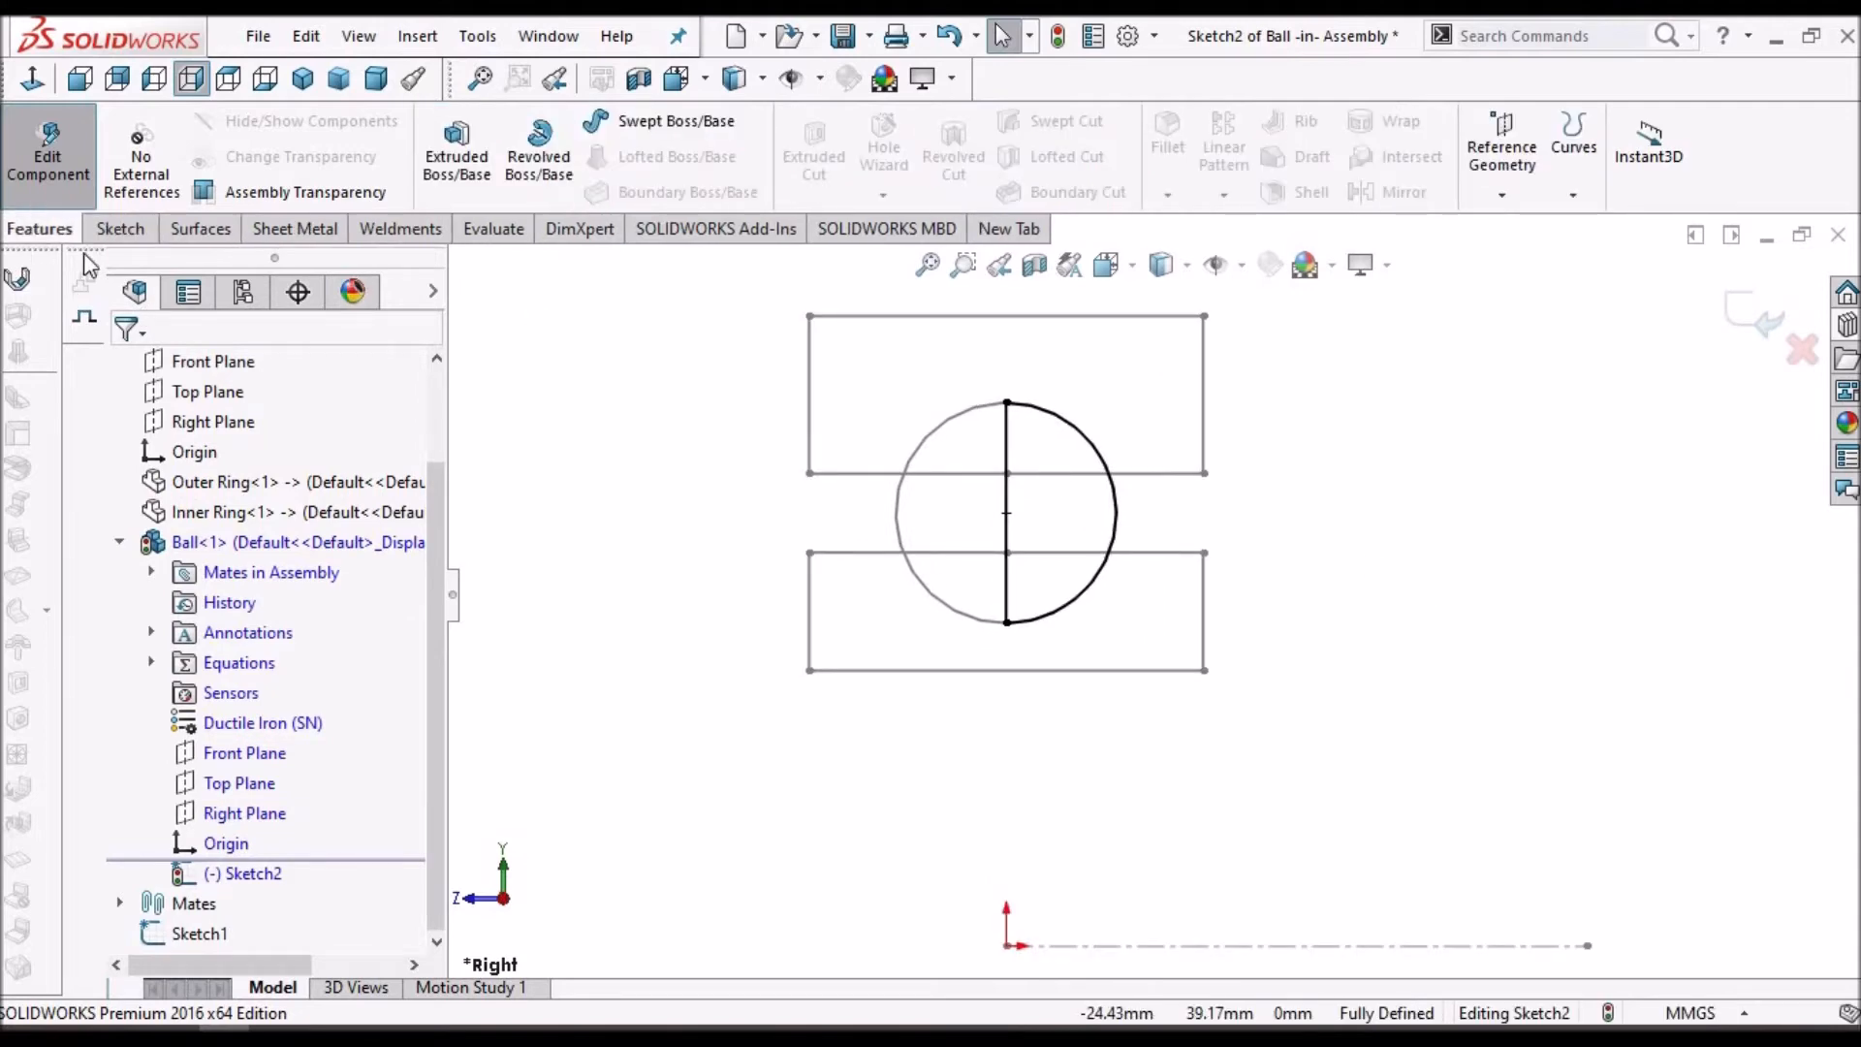
click(539, 160)
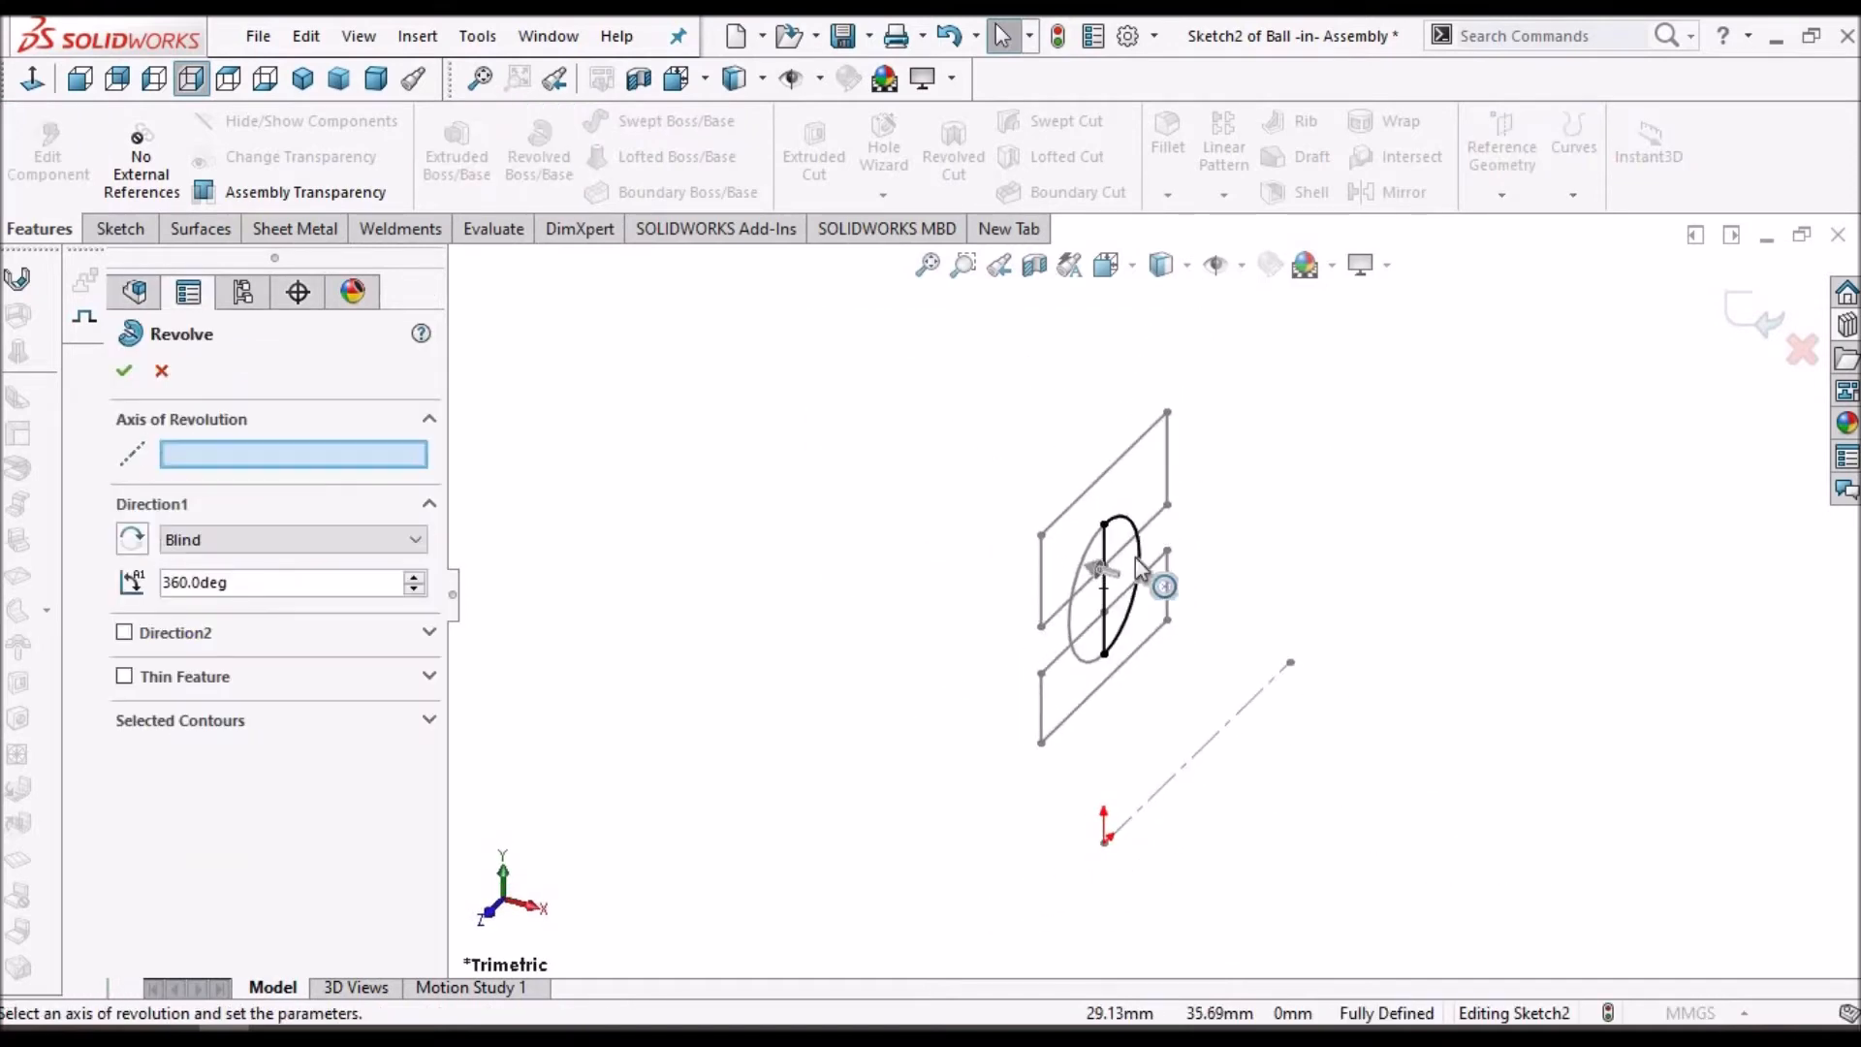
scroll(1115, 620, down, 5)
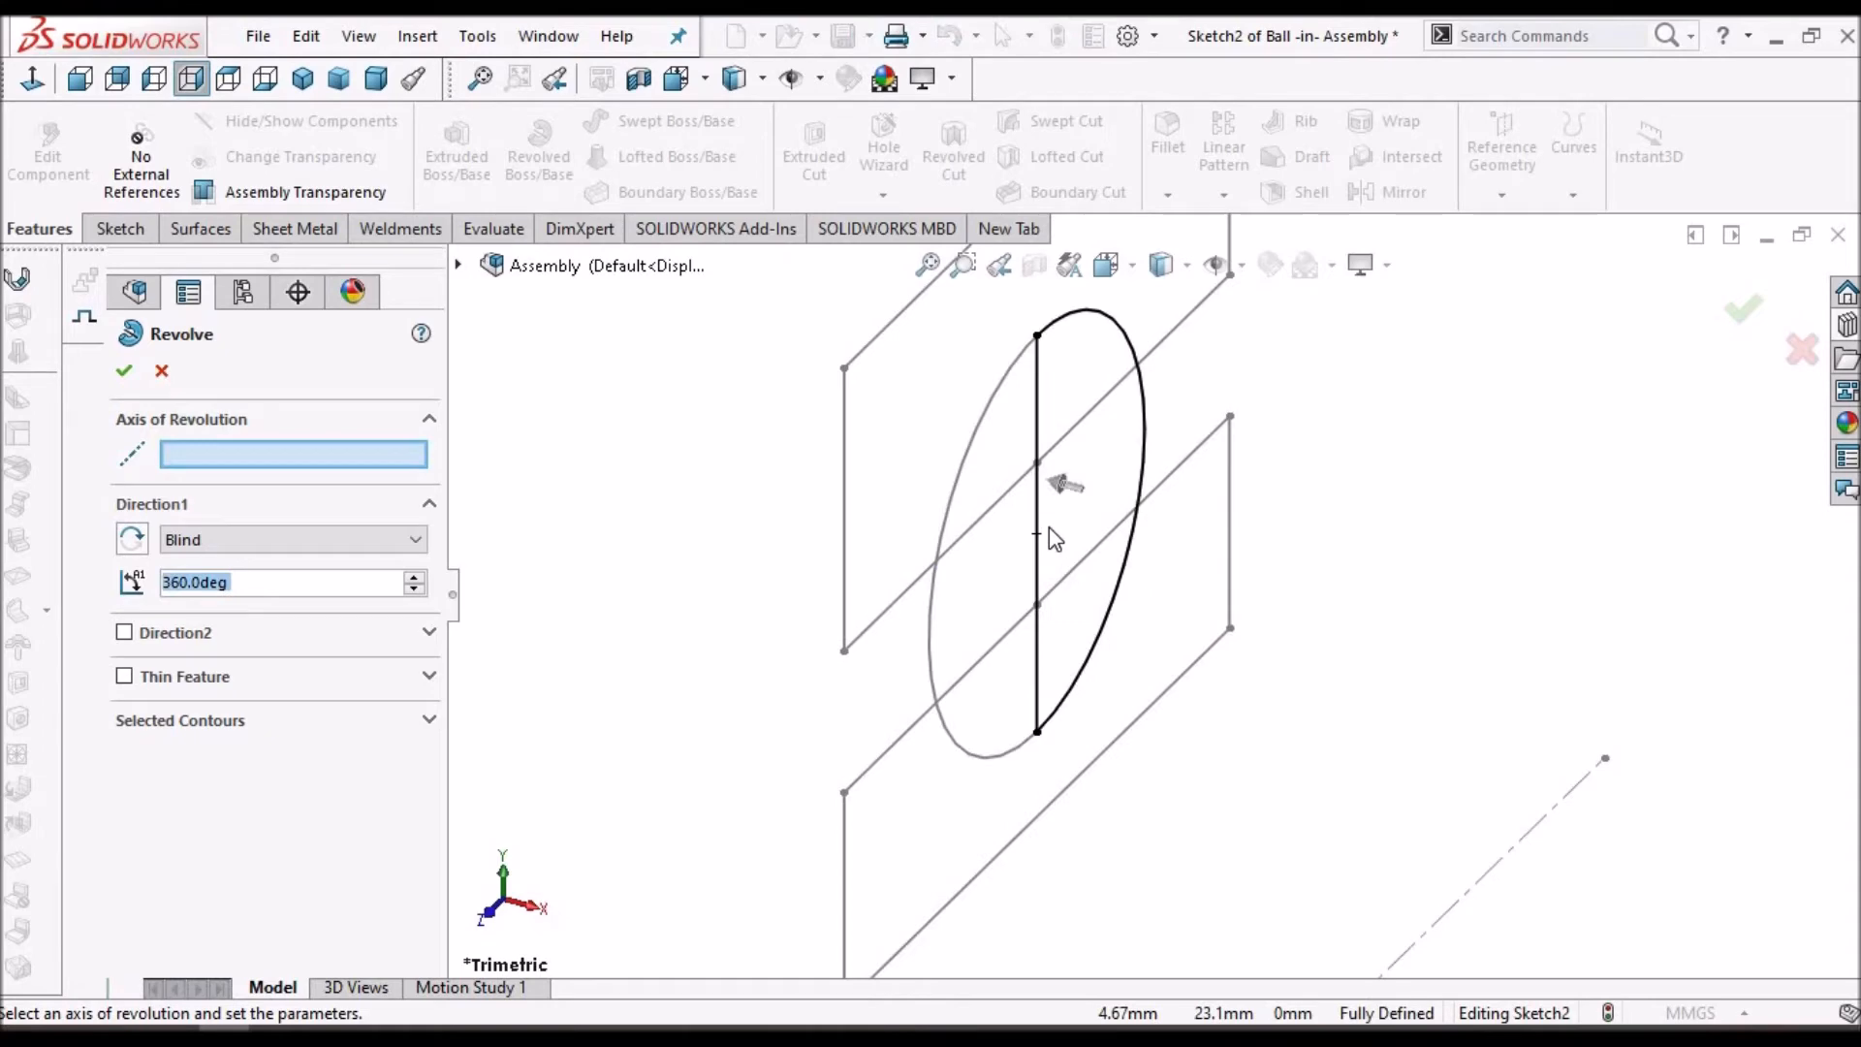
click(1039, 514)
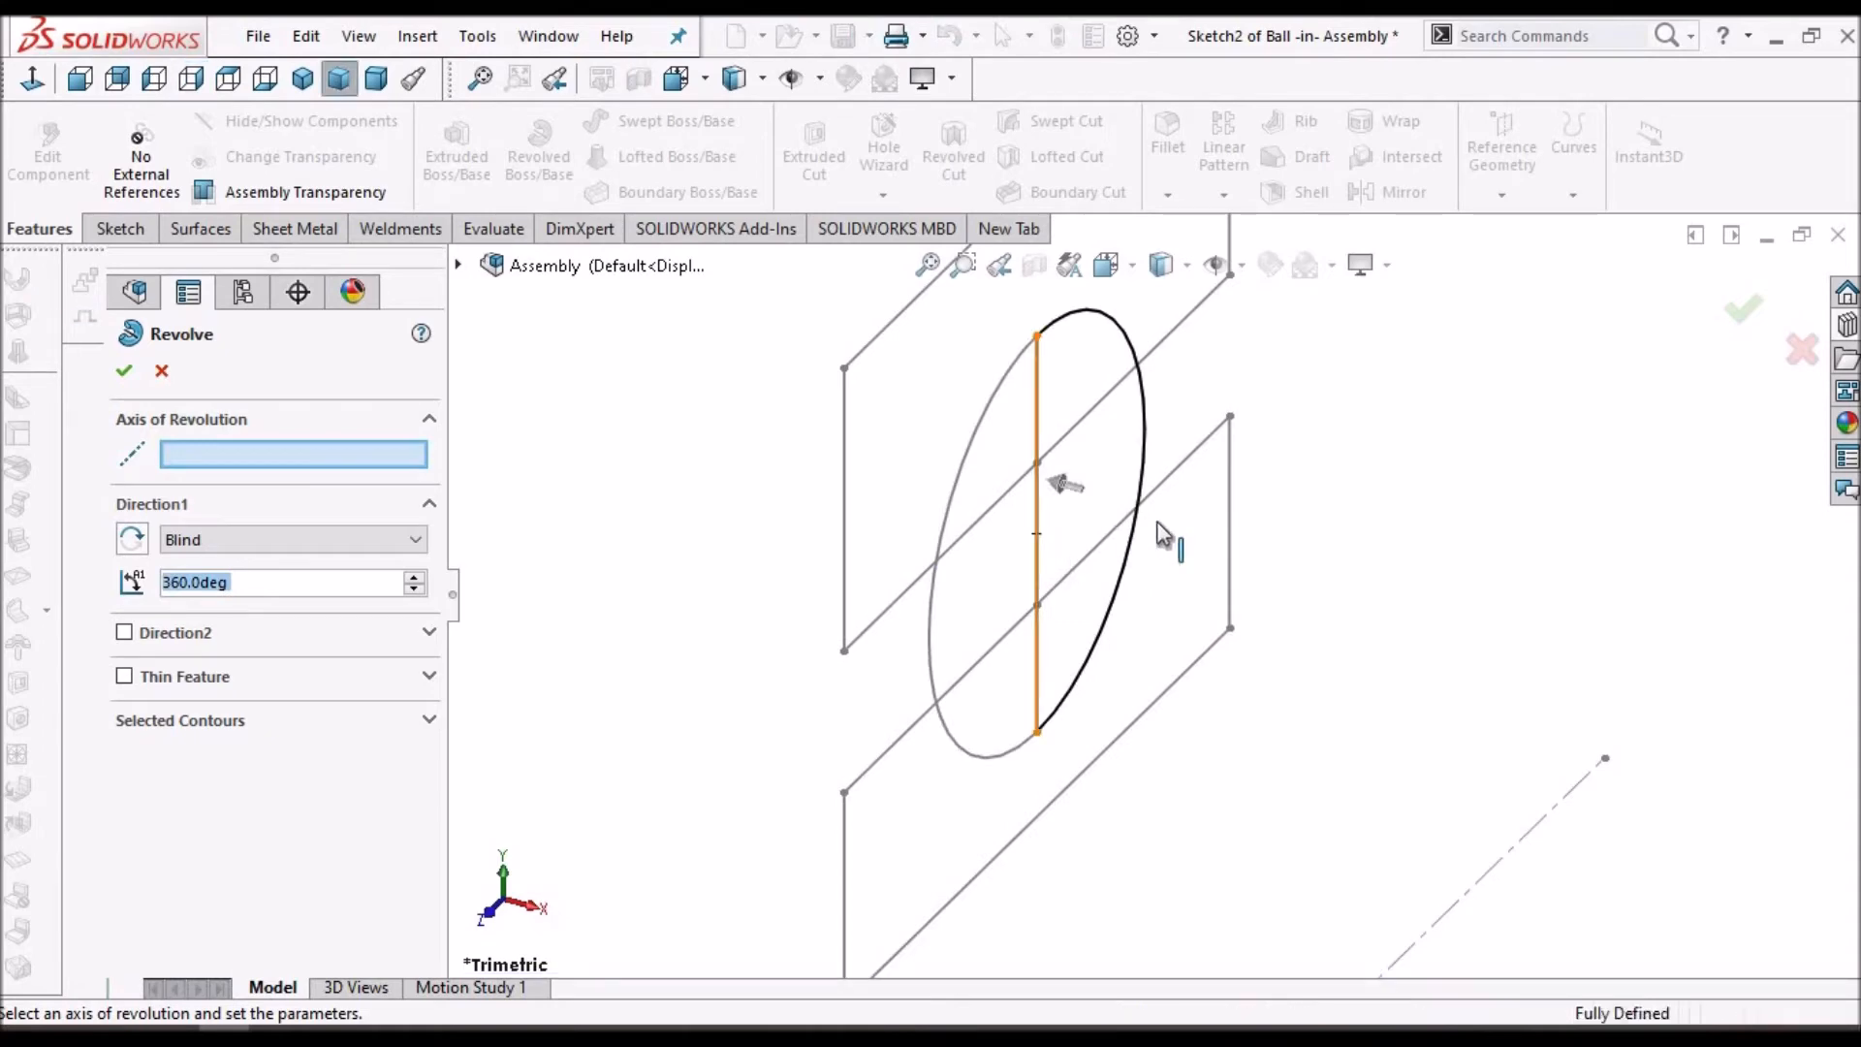
click(125, 371)
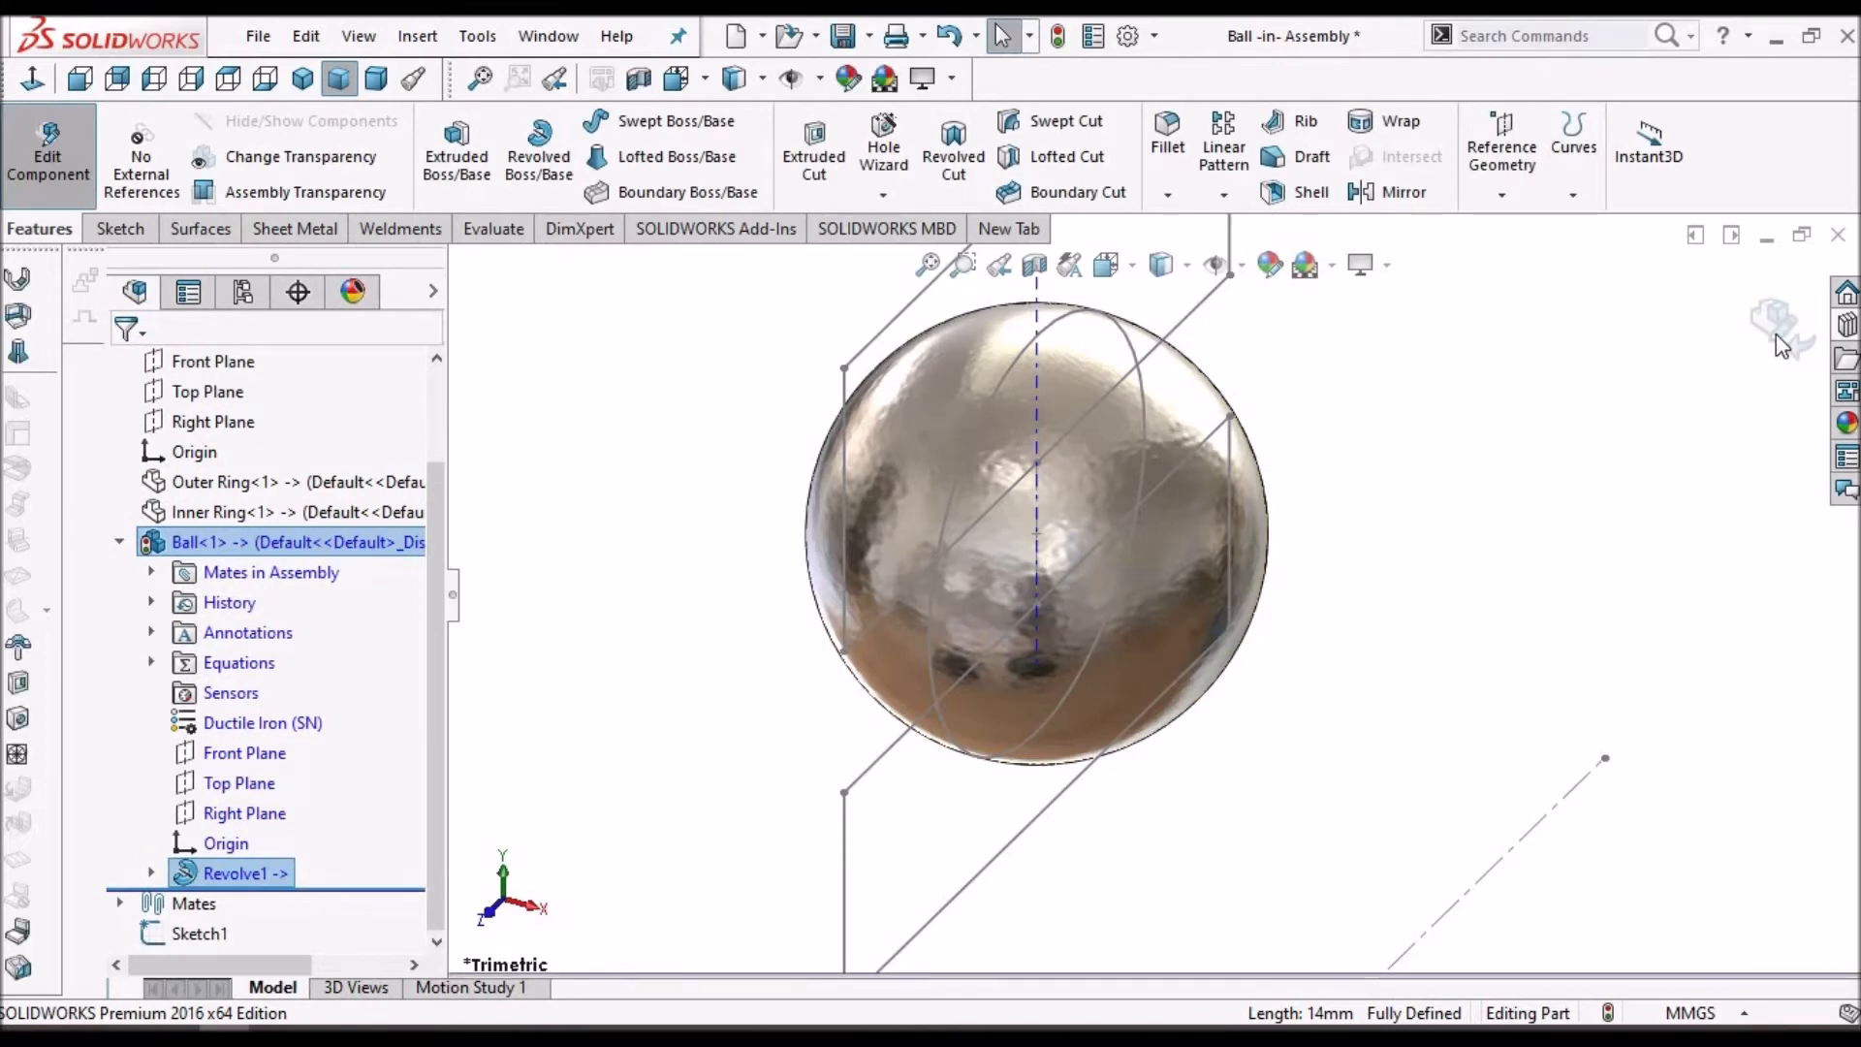
click(1781, 320)
scroll(1781, 319, up, 1)
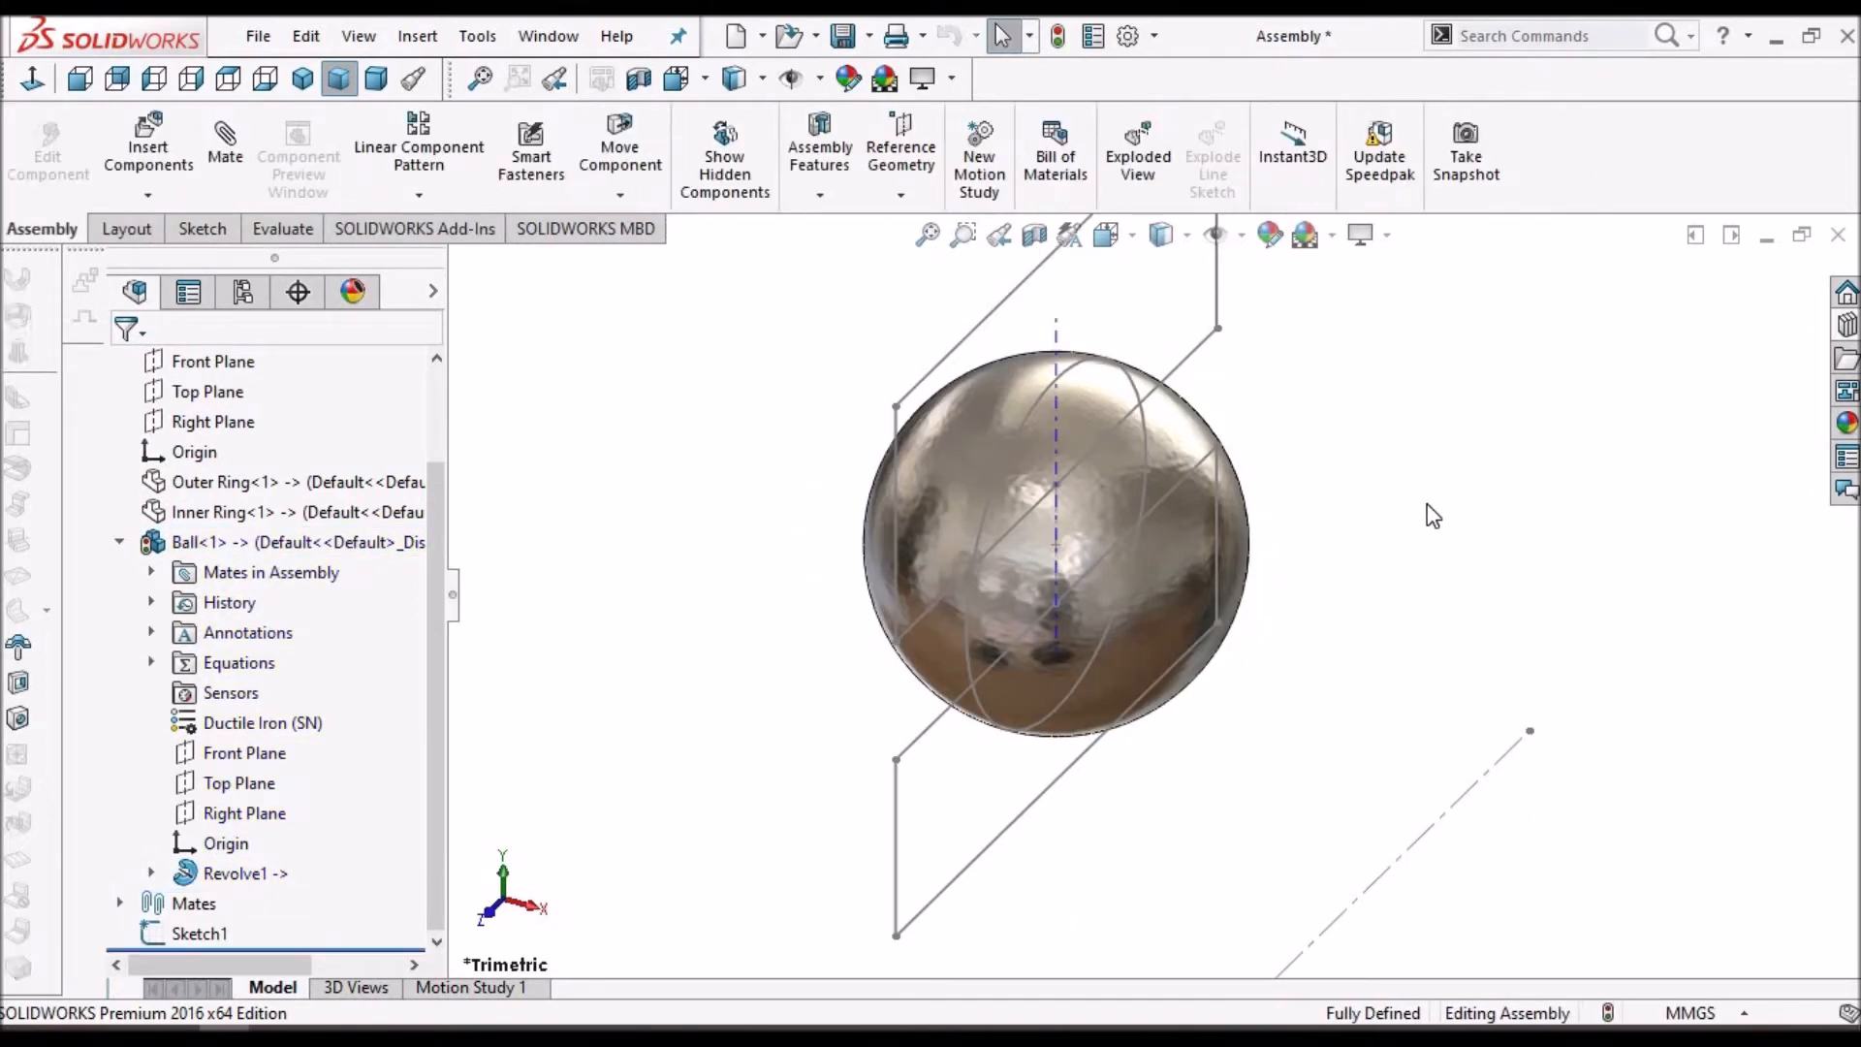
- Show the hidden Inner Ring and Outer Ring components in the assembly
click(225, 514)
click(354, 440)
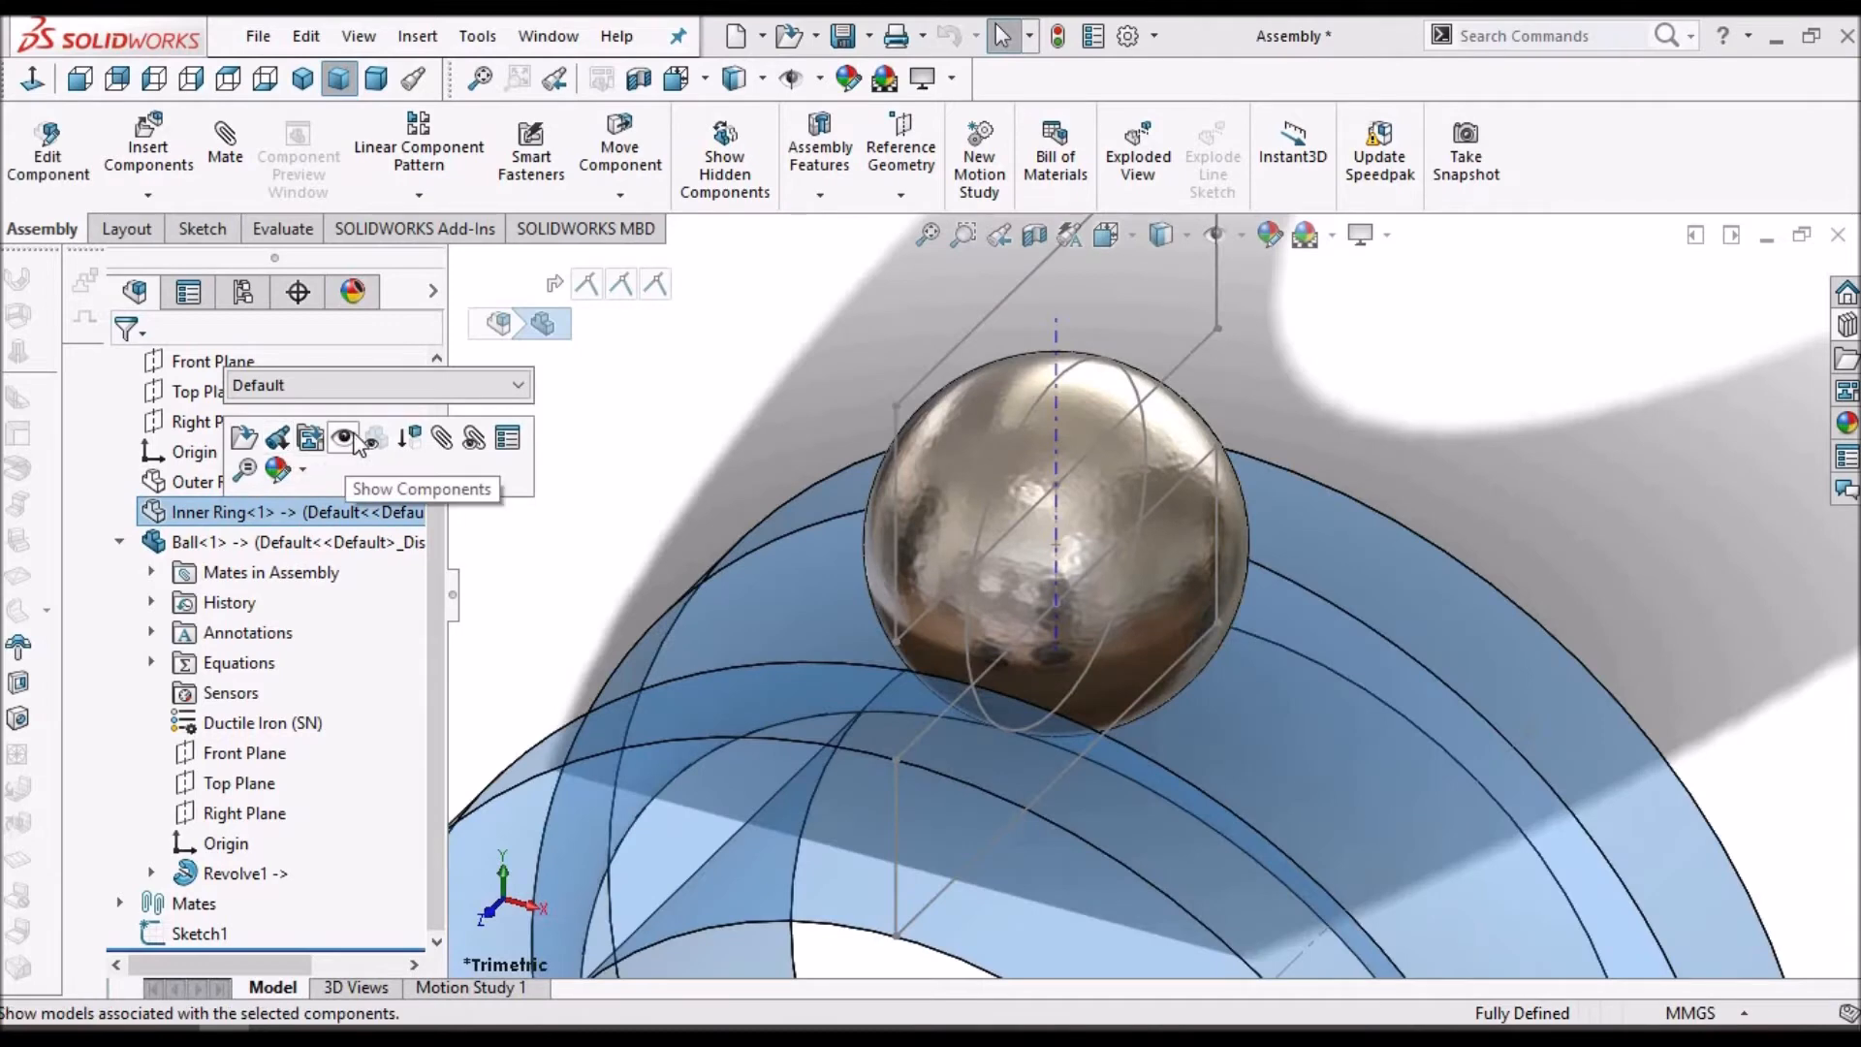
click(341, 442)
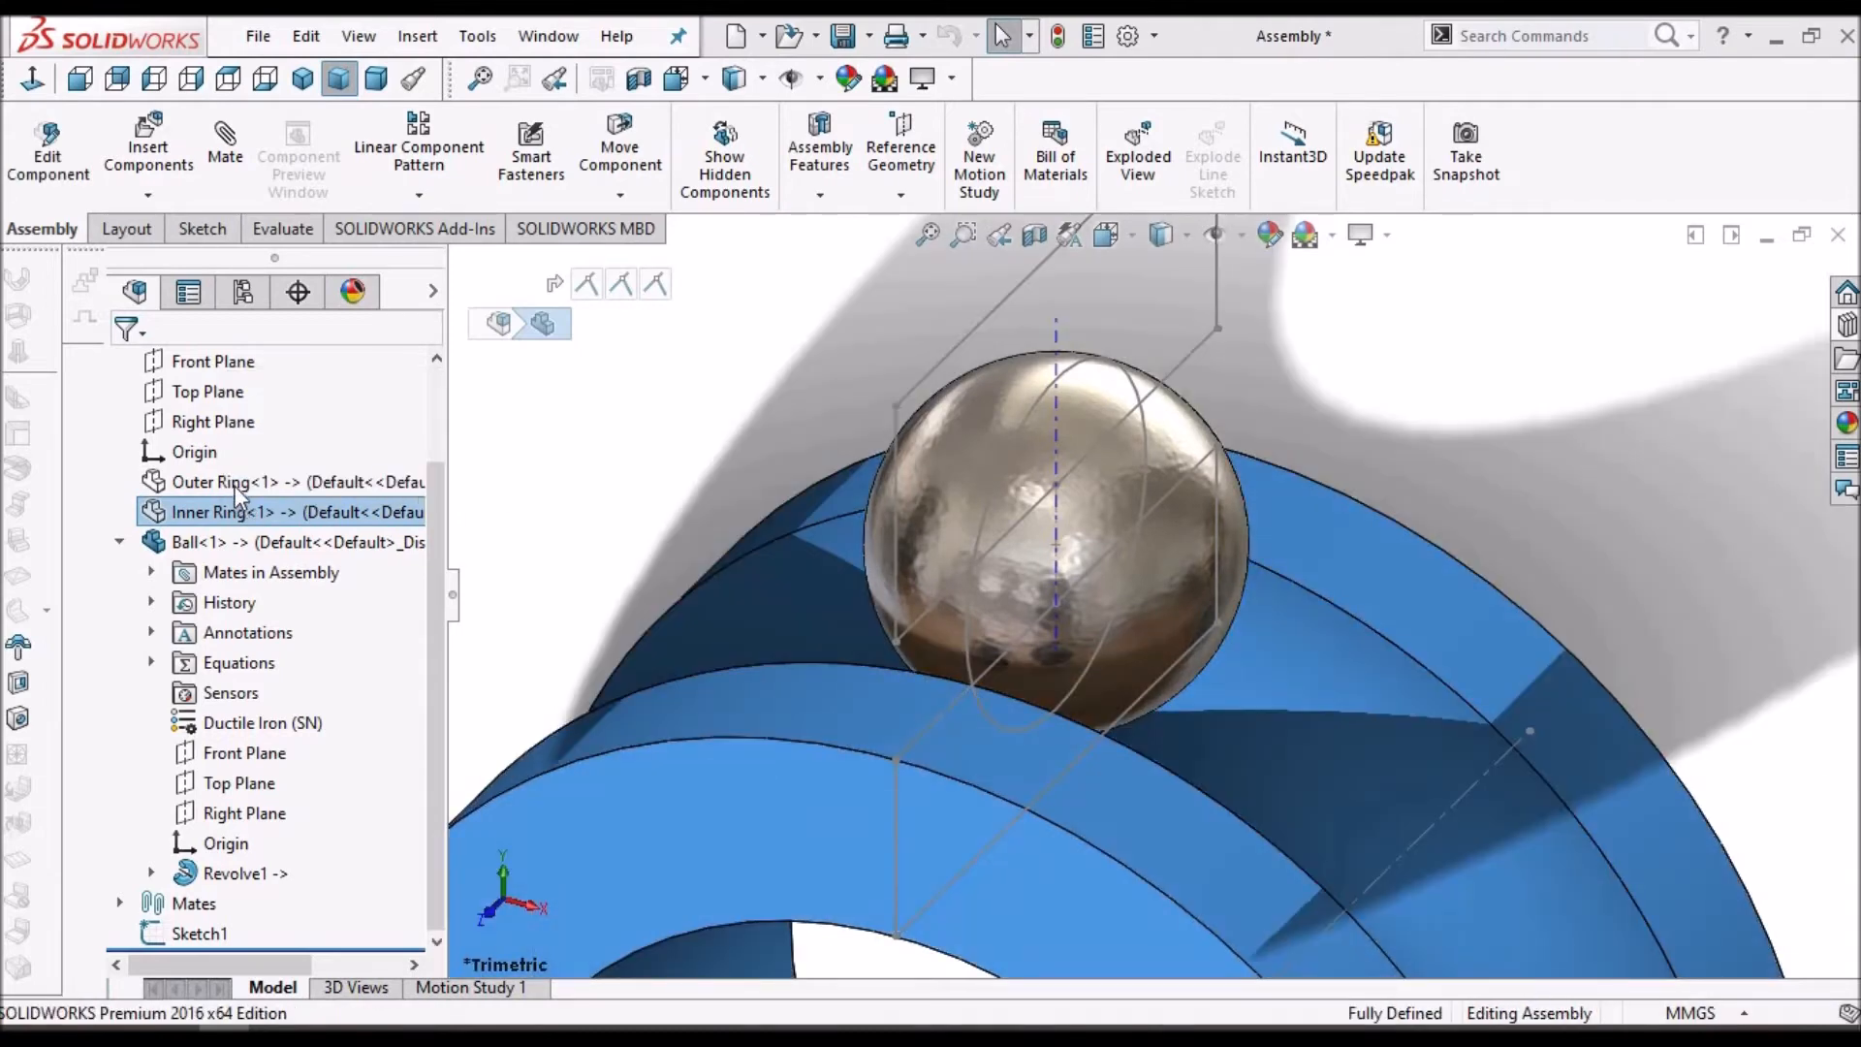
click(234, 486)
click(355, 417)
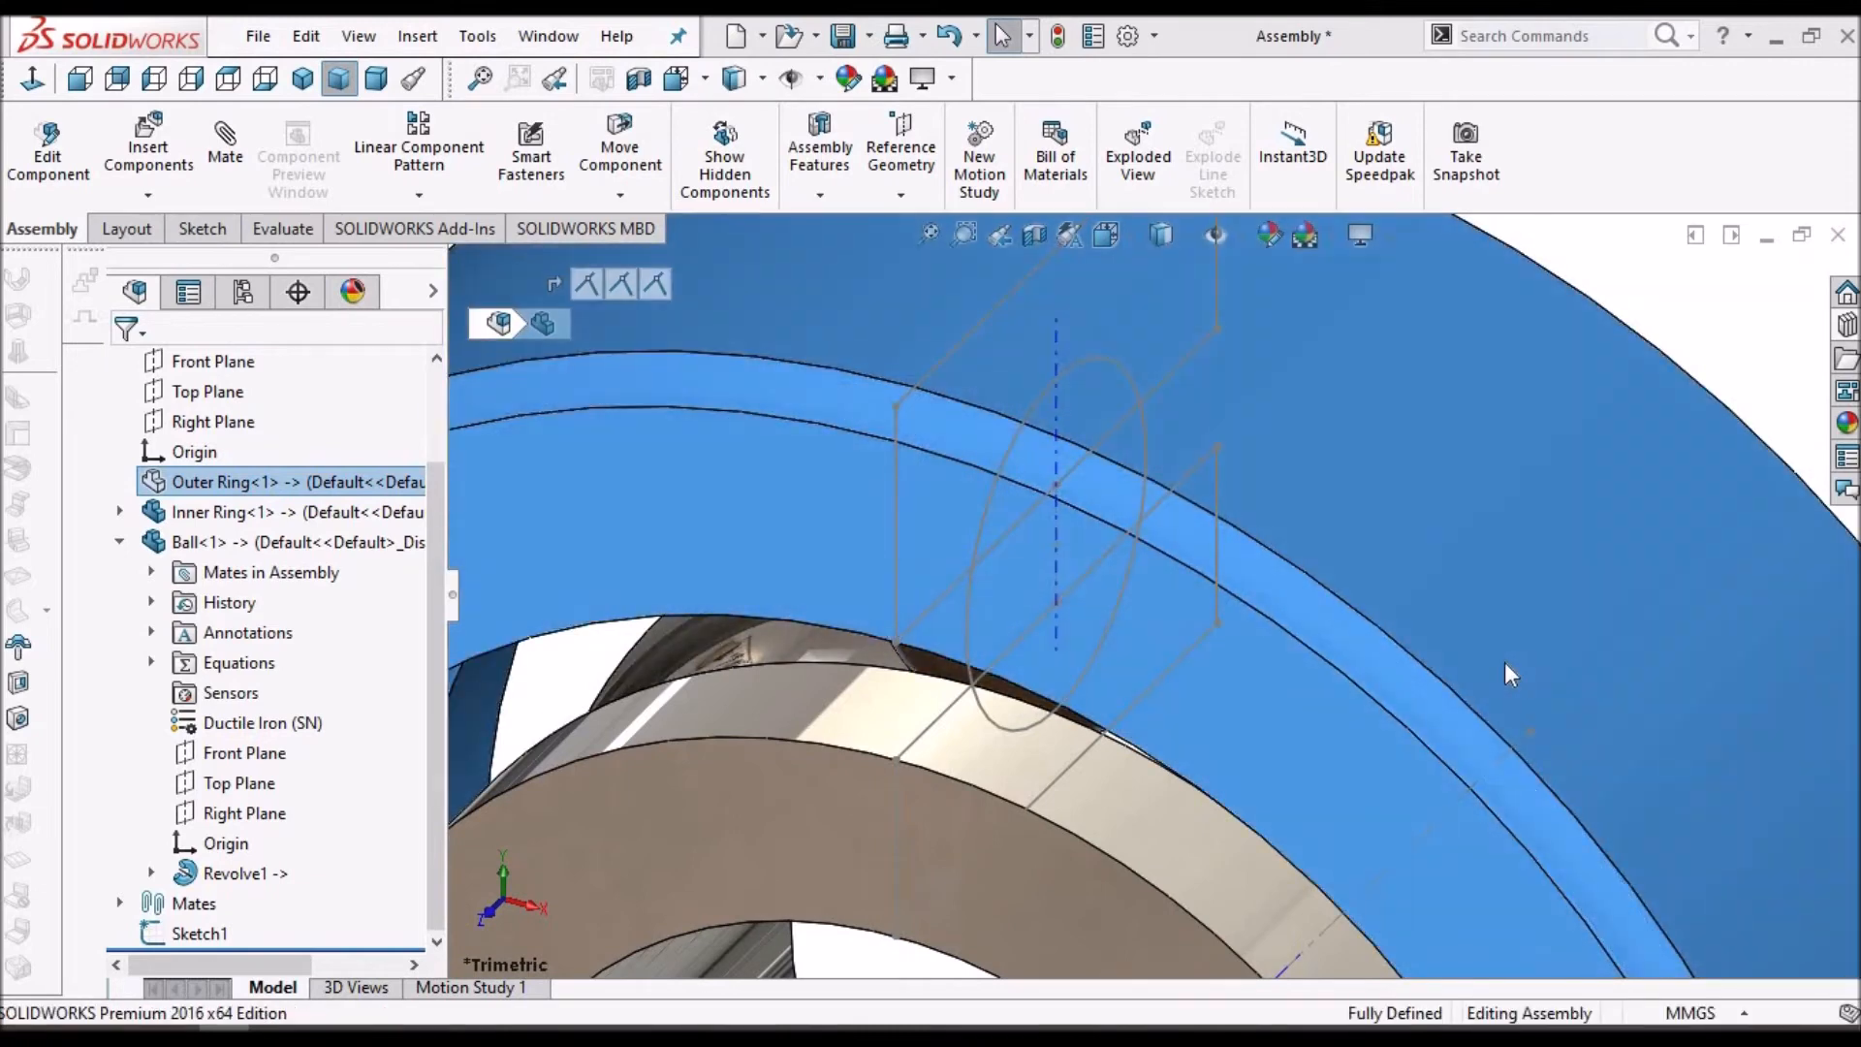
click(1708, 339)
scroll(1242, 530, up, 4)
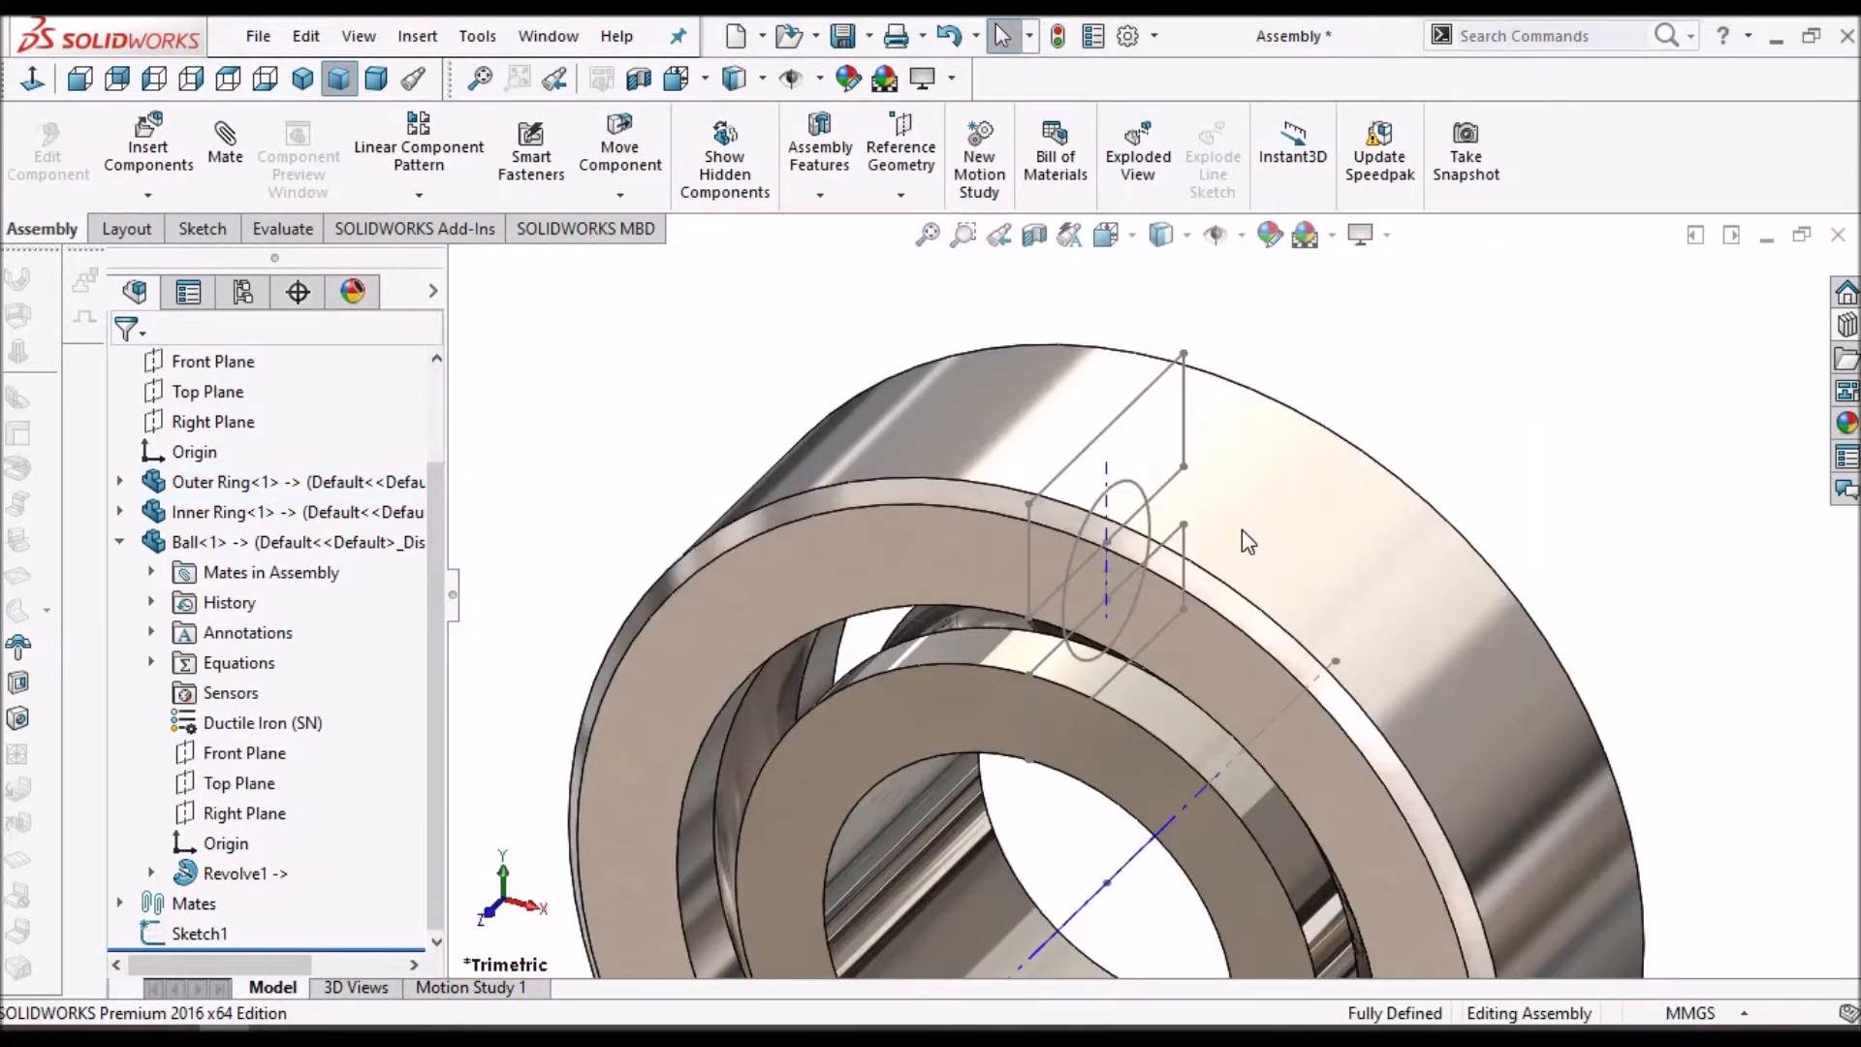
- Hide all reference item types and examine the bearing with its rings and single ball
click(357, 37)
mouse_move(417, 270)
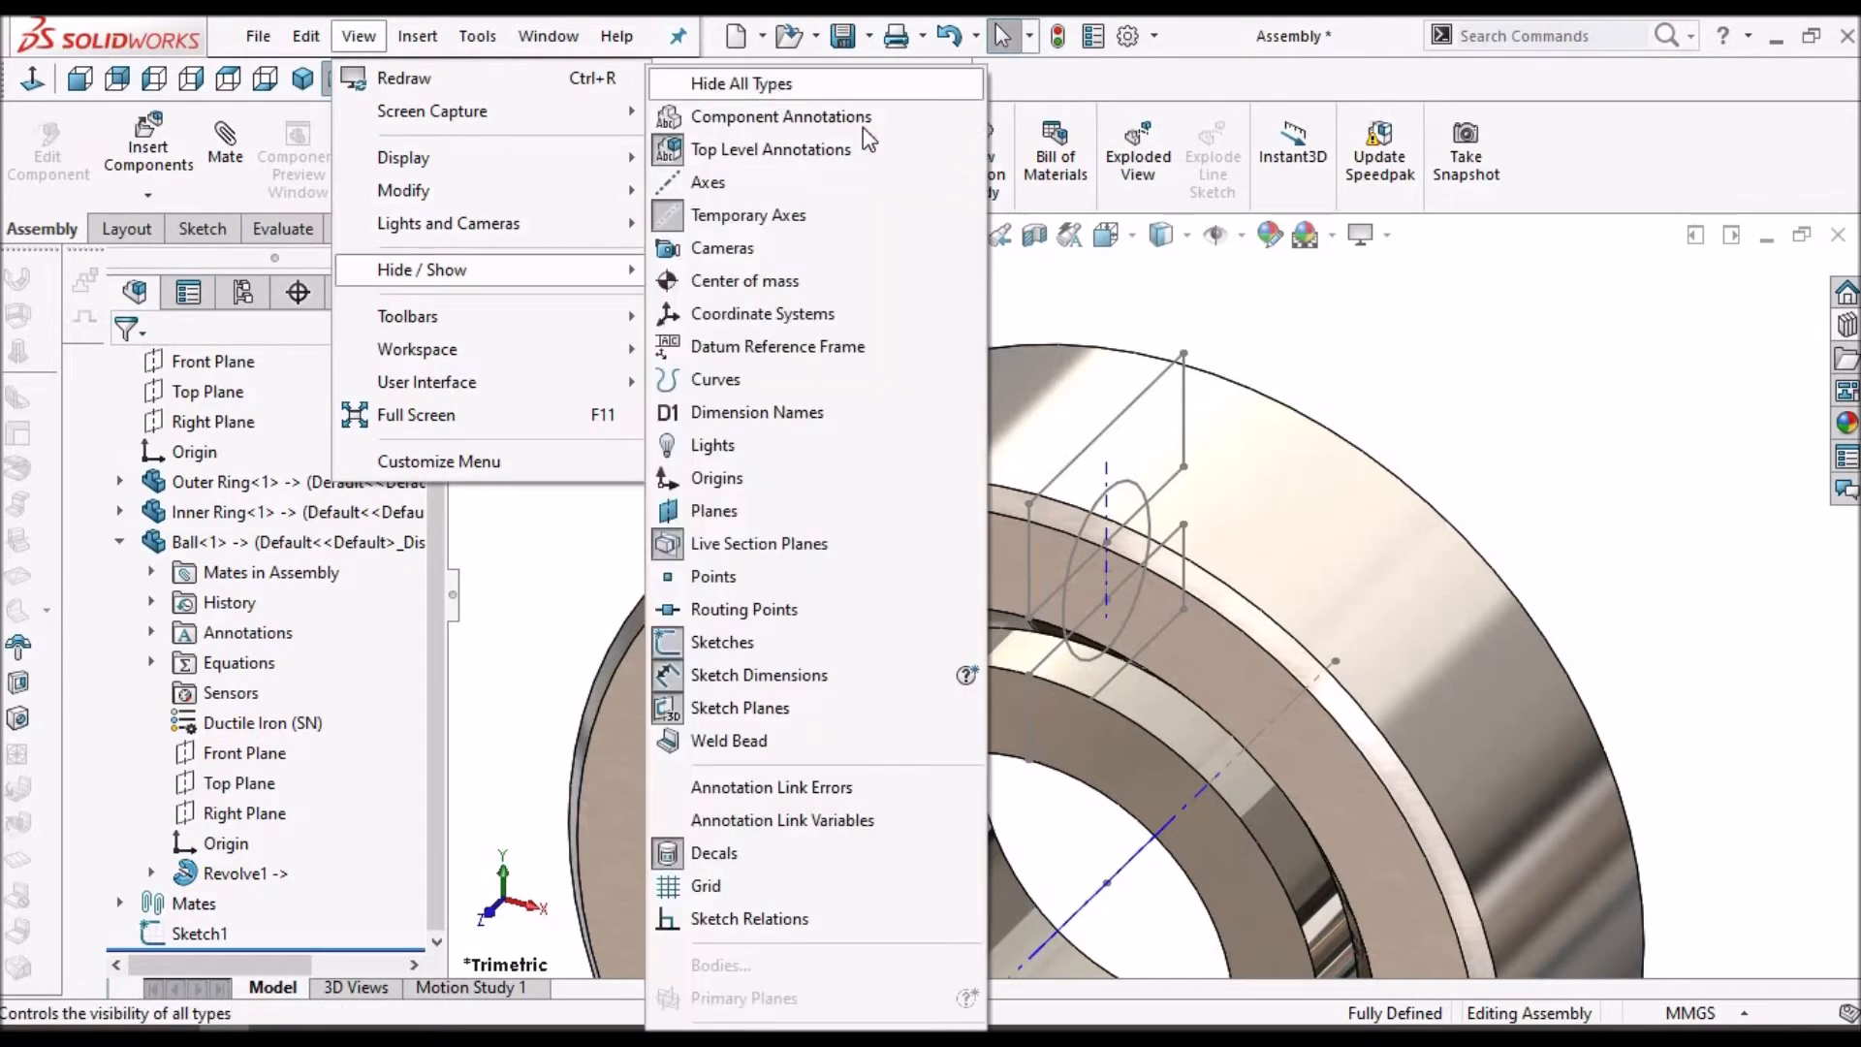
click(772, 86)
scroll(1206, 545, up, 3)
click(376, 81)
middle_drag(1236, 472, 1246, 632)
scroll(1208, 536, down, 4)
scroll(1276, 518, up, 2)
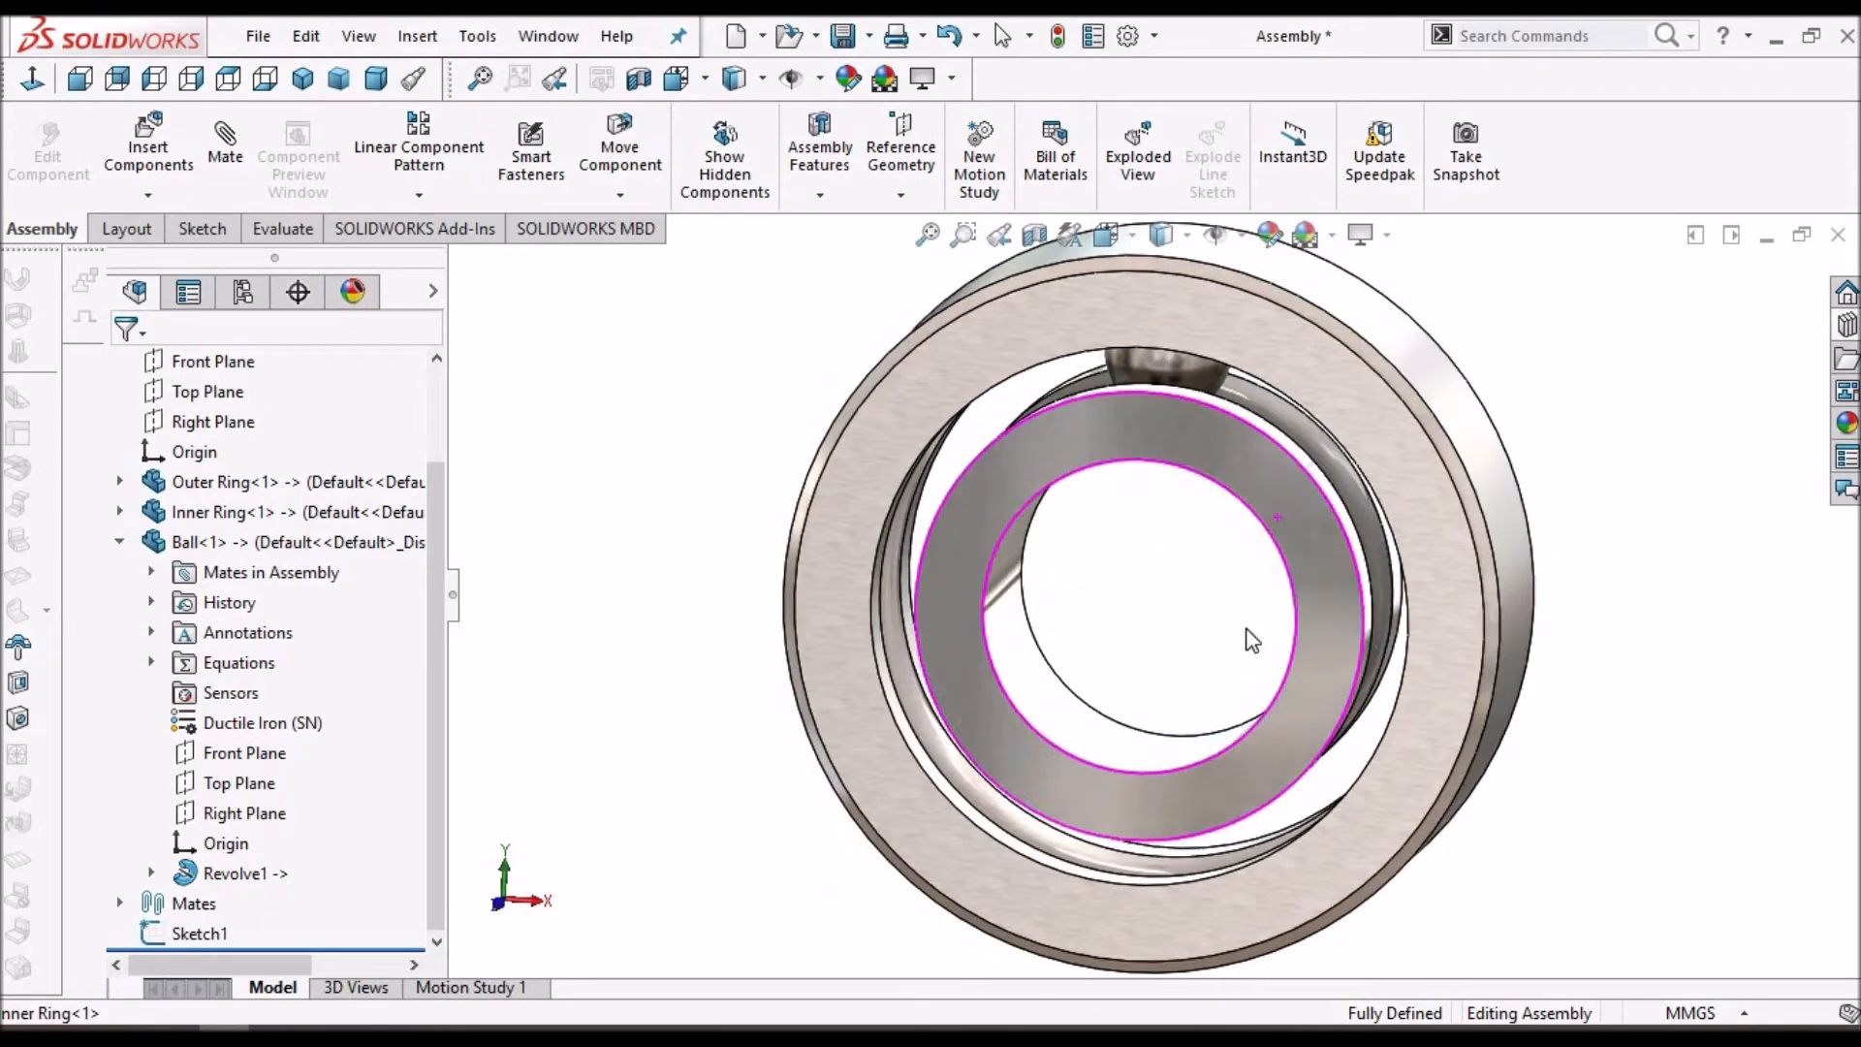
click(123, 542)
middle_drag(1640, 732, 1502, 648)
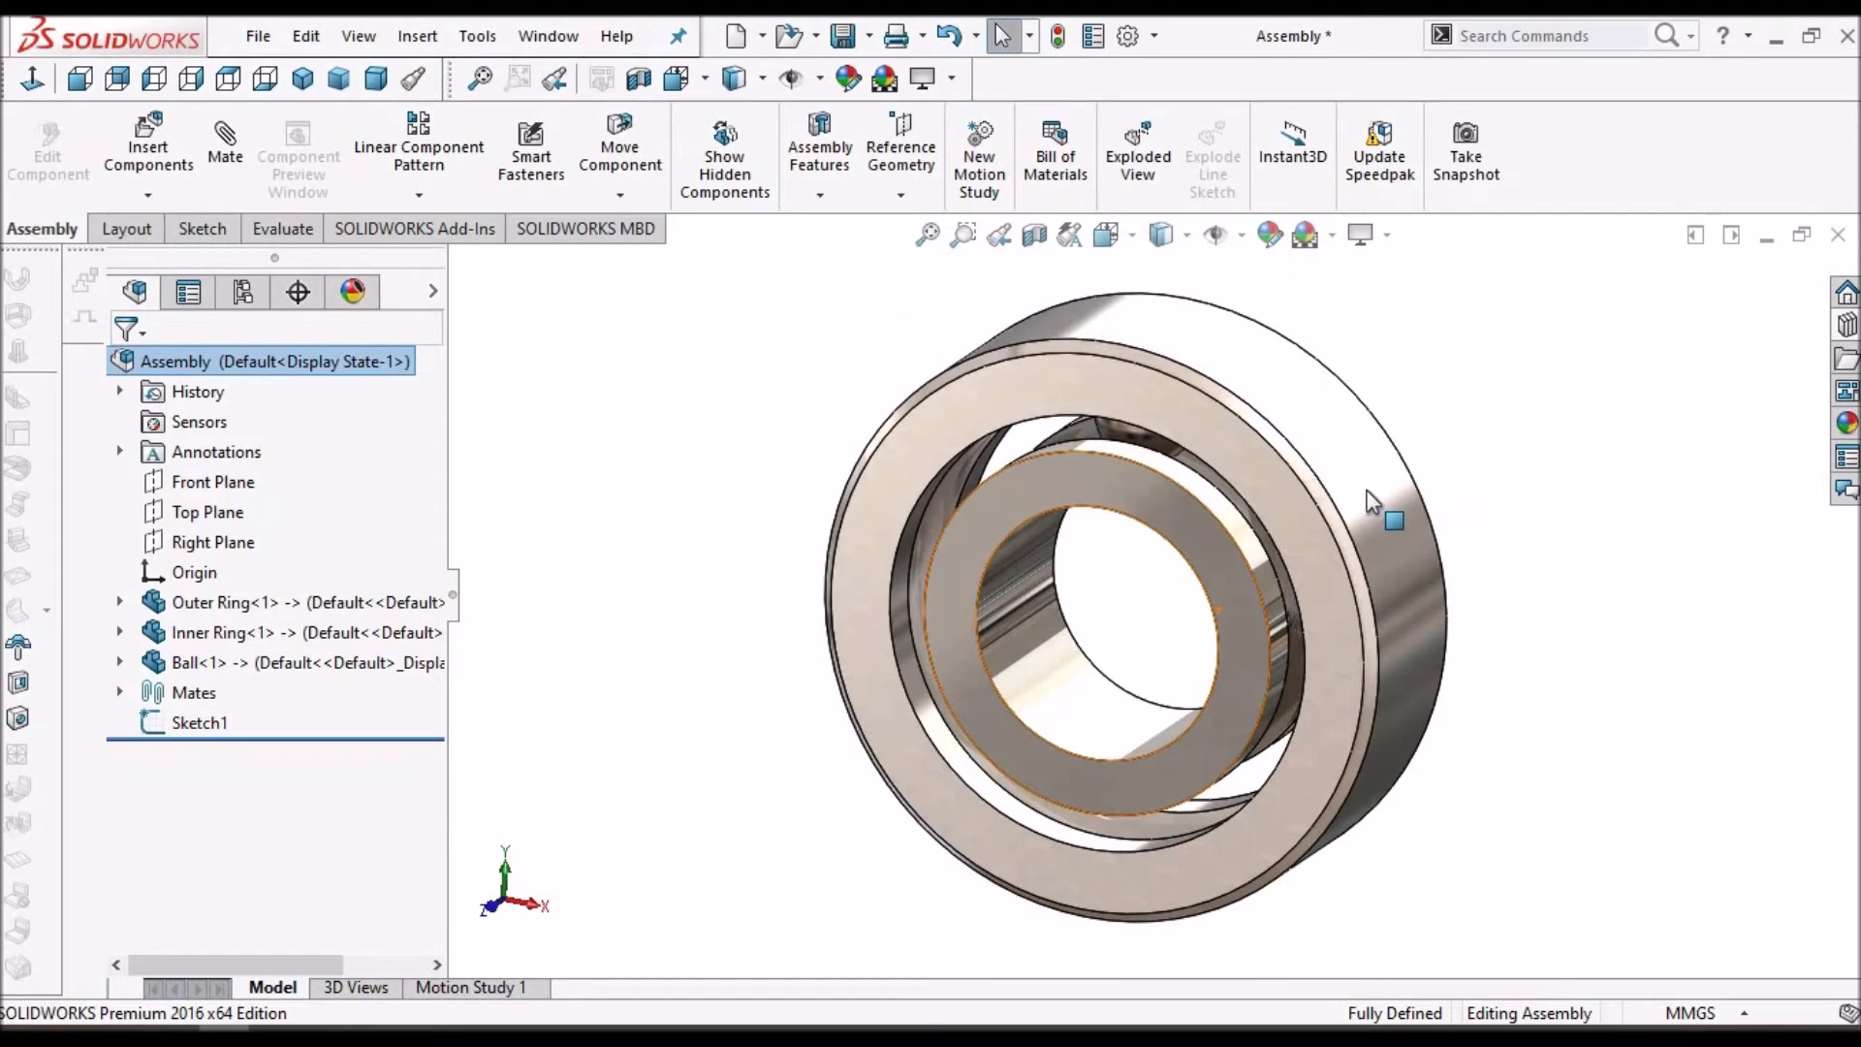
- Bring the hidden sketches and temporary axes back into the assembly display
click(359, 36)
mouse_move(531, 267)
click(751, 31)
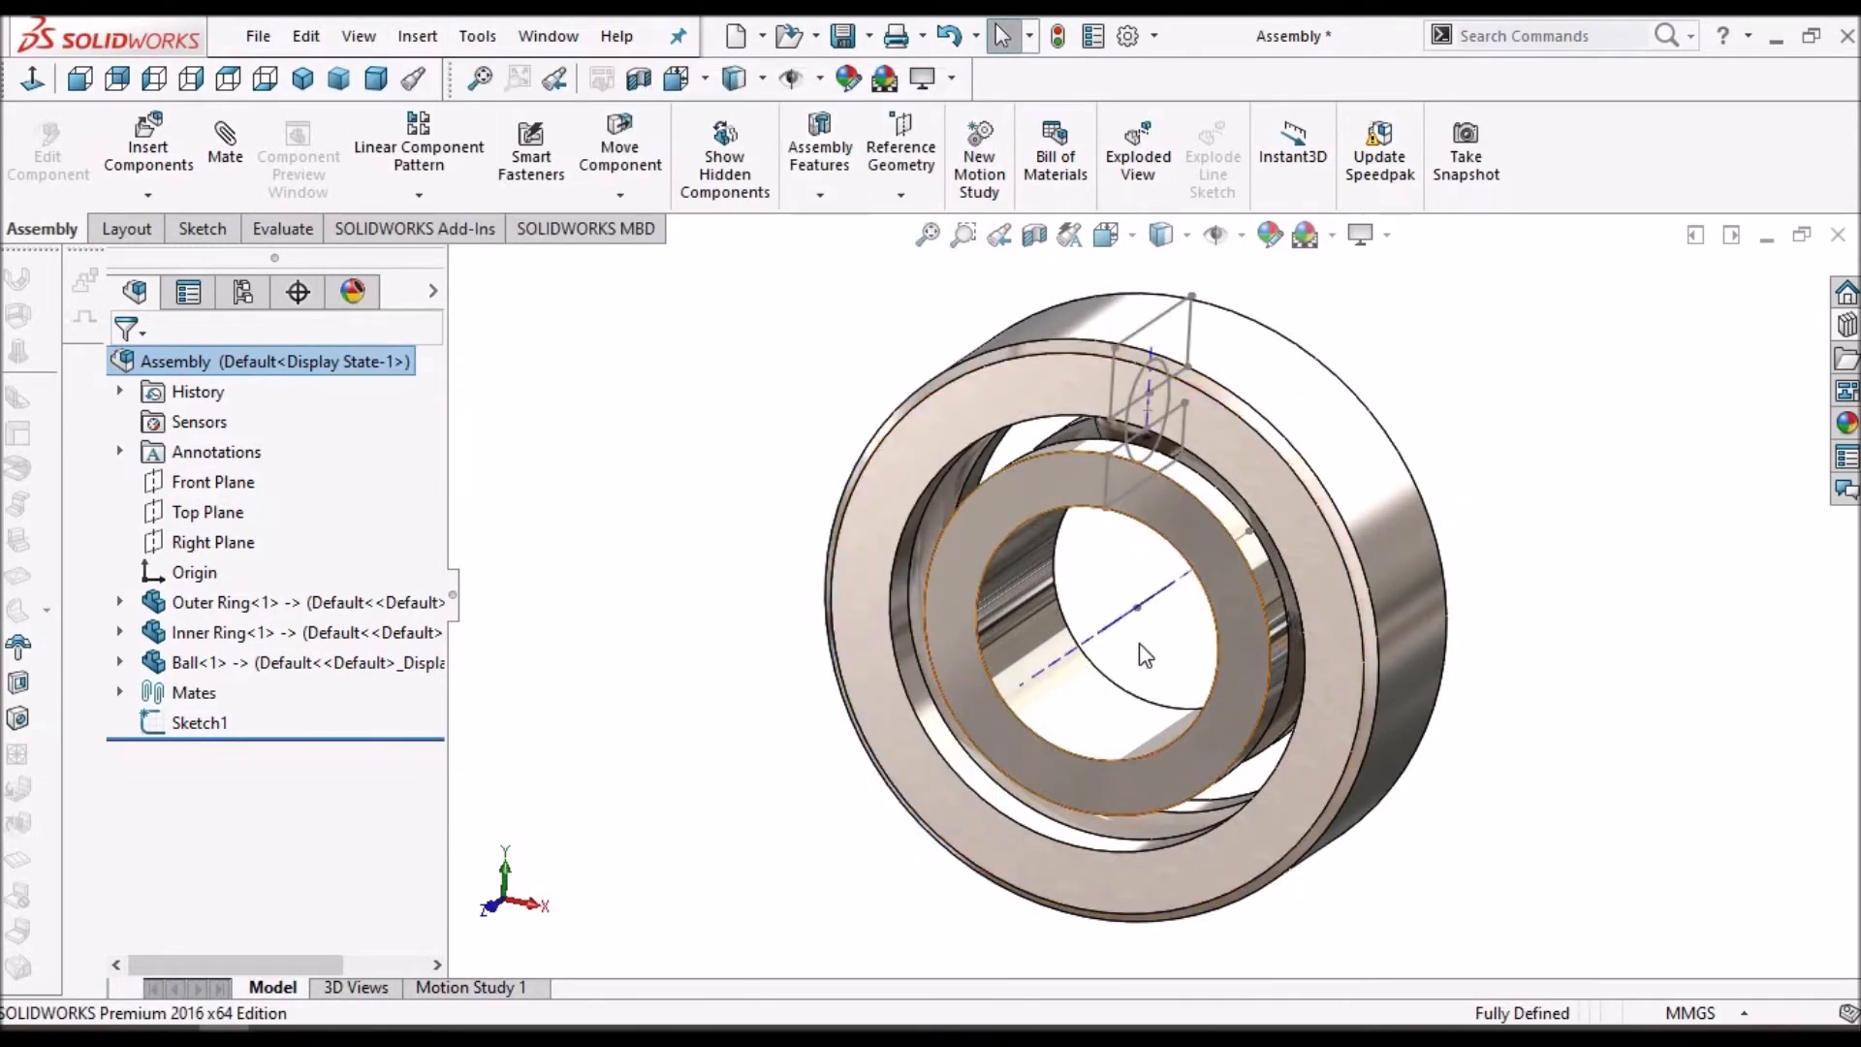
click(359, 36)
mouse_move(456, 276)
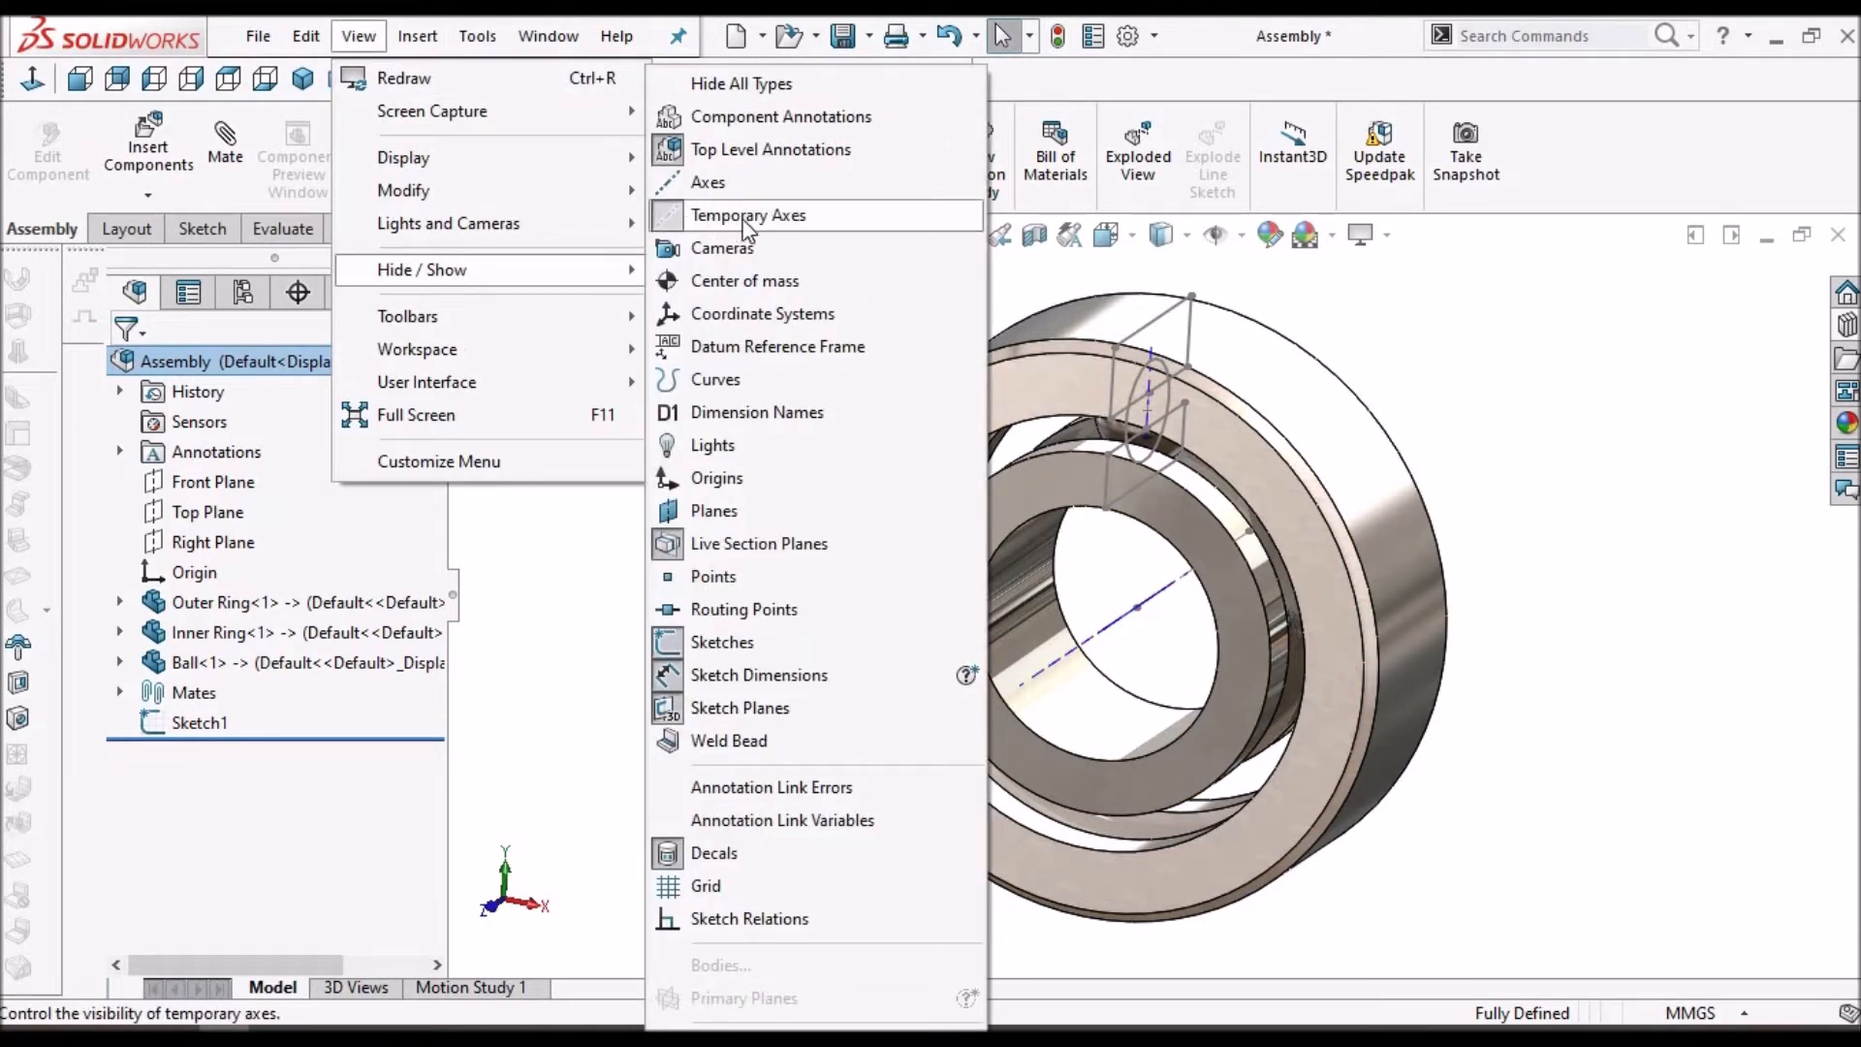
click(1444, 388)
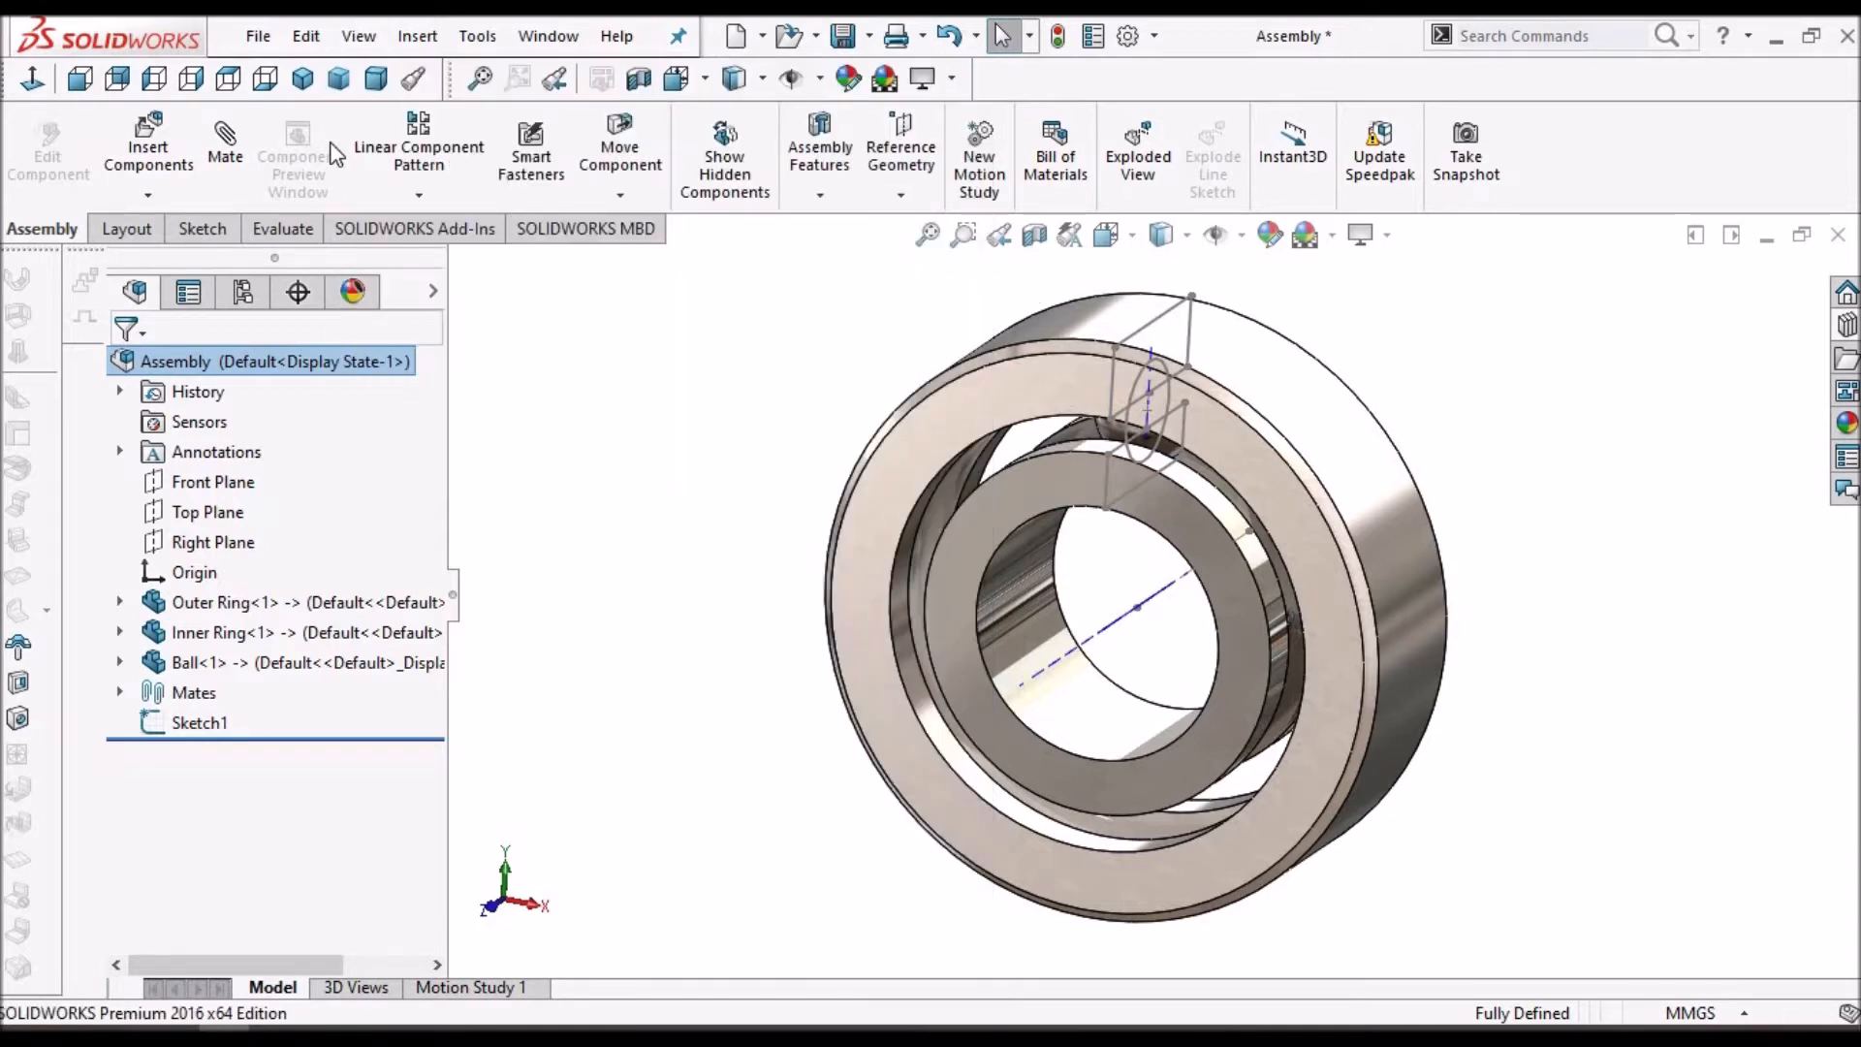
- Create a circular component pattern of the Ball about the Inner Ring's axis with 6 equally spaced instances over 360 degrees
click(427, 200)
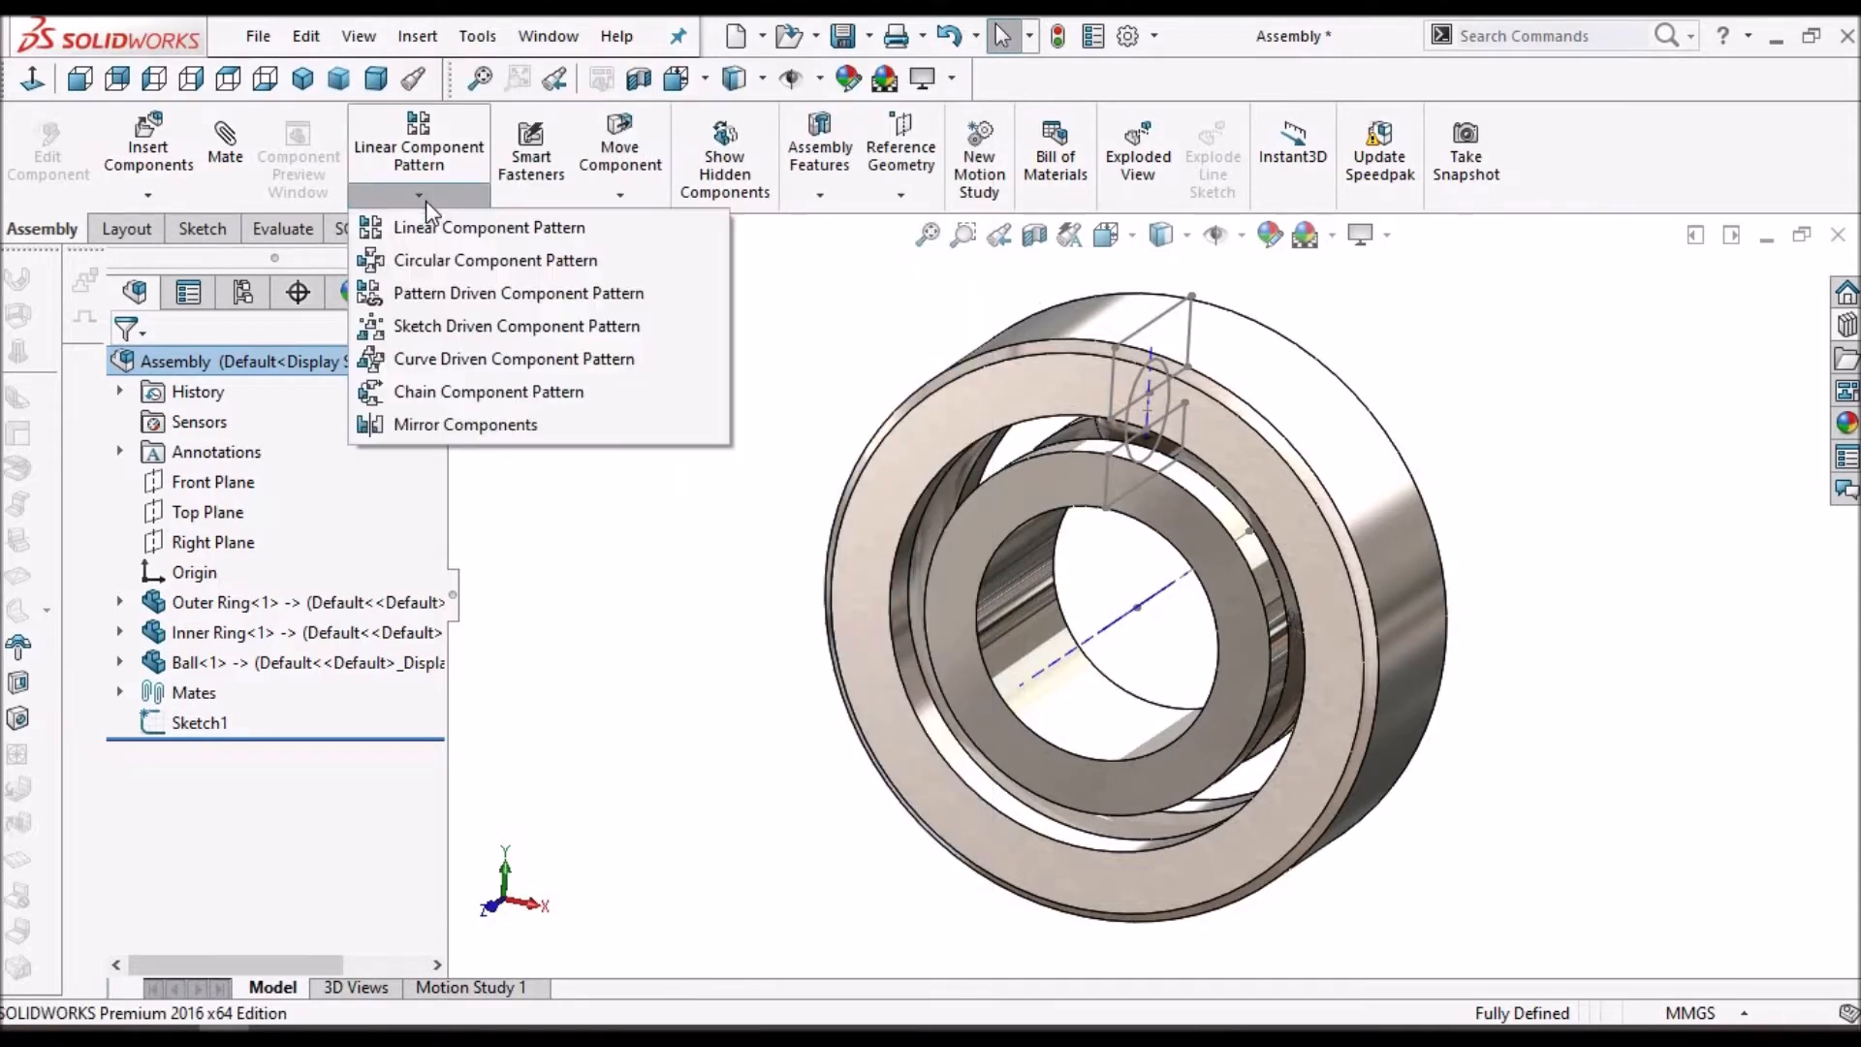
click(469, 262)
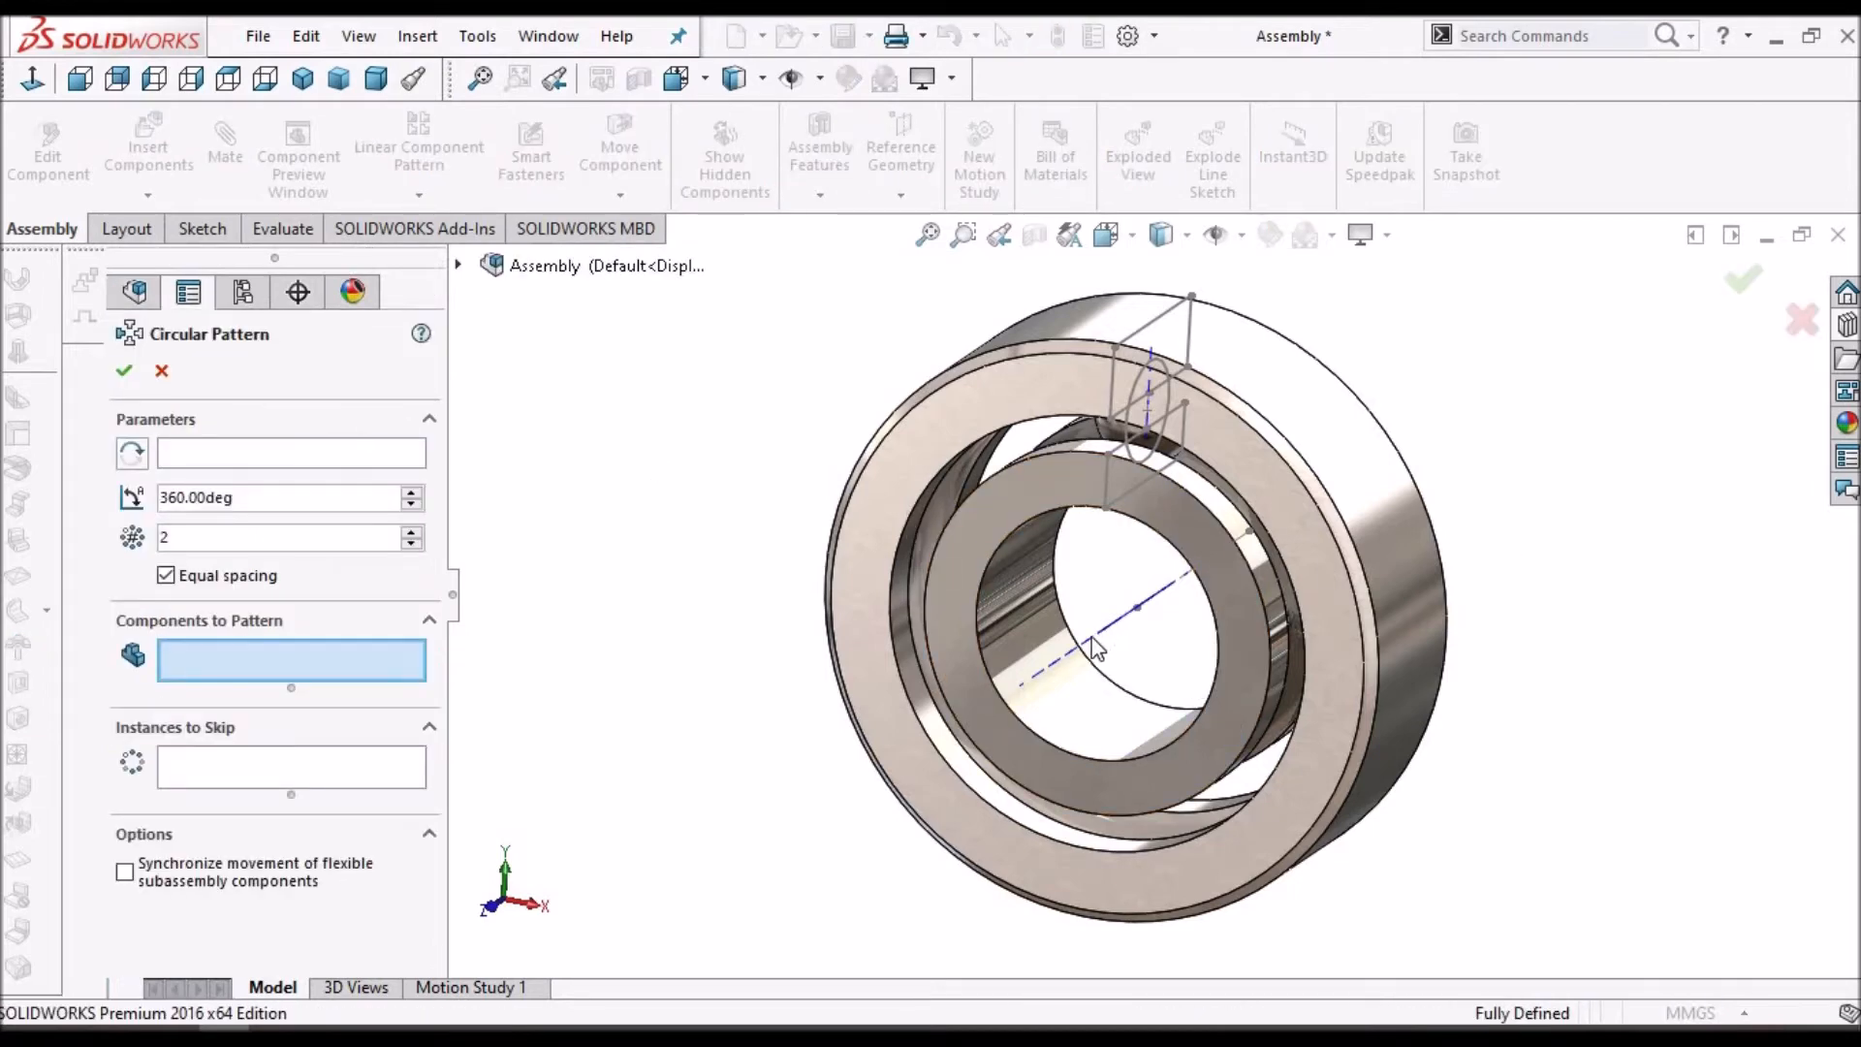
click(275, 452)
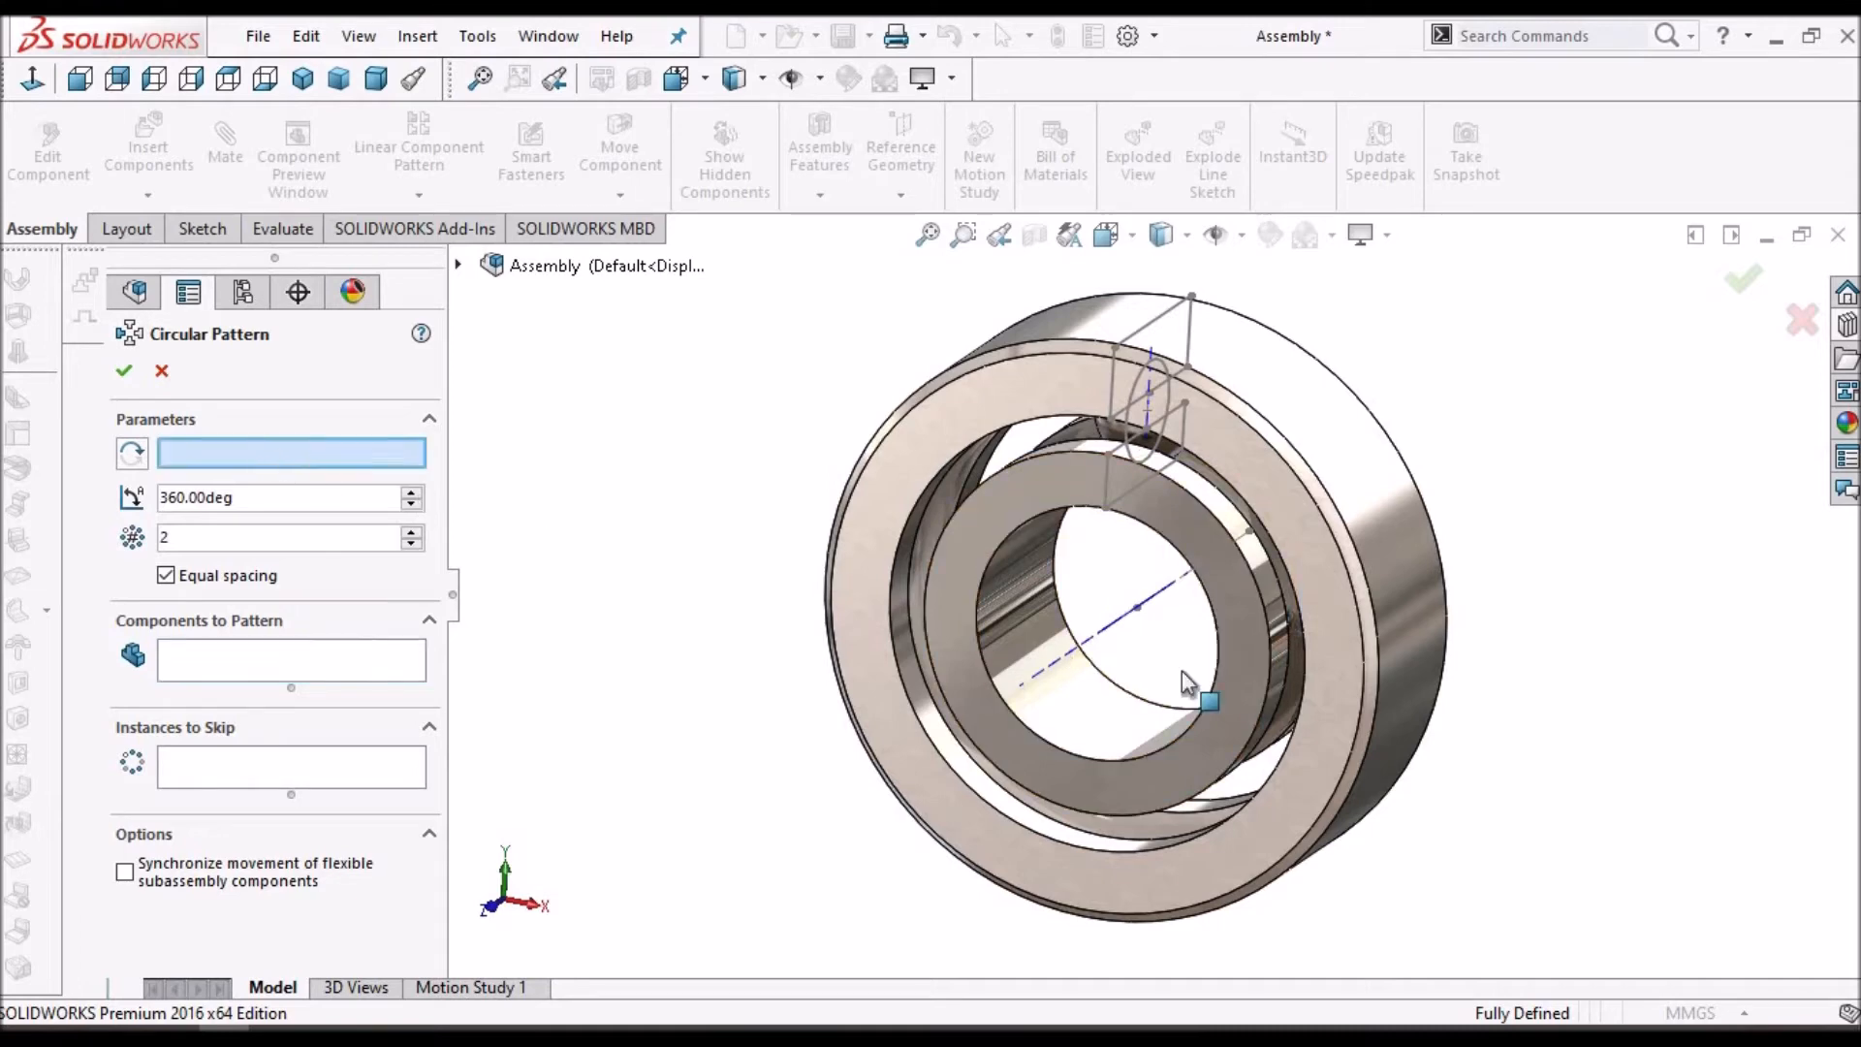
click(1110, 634)
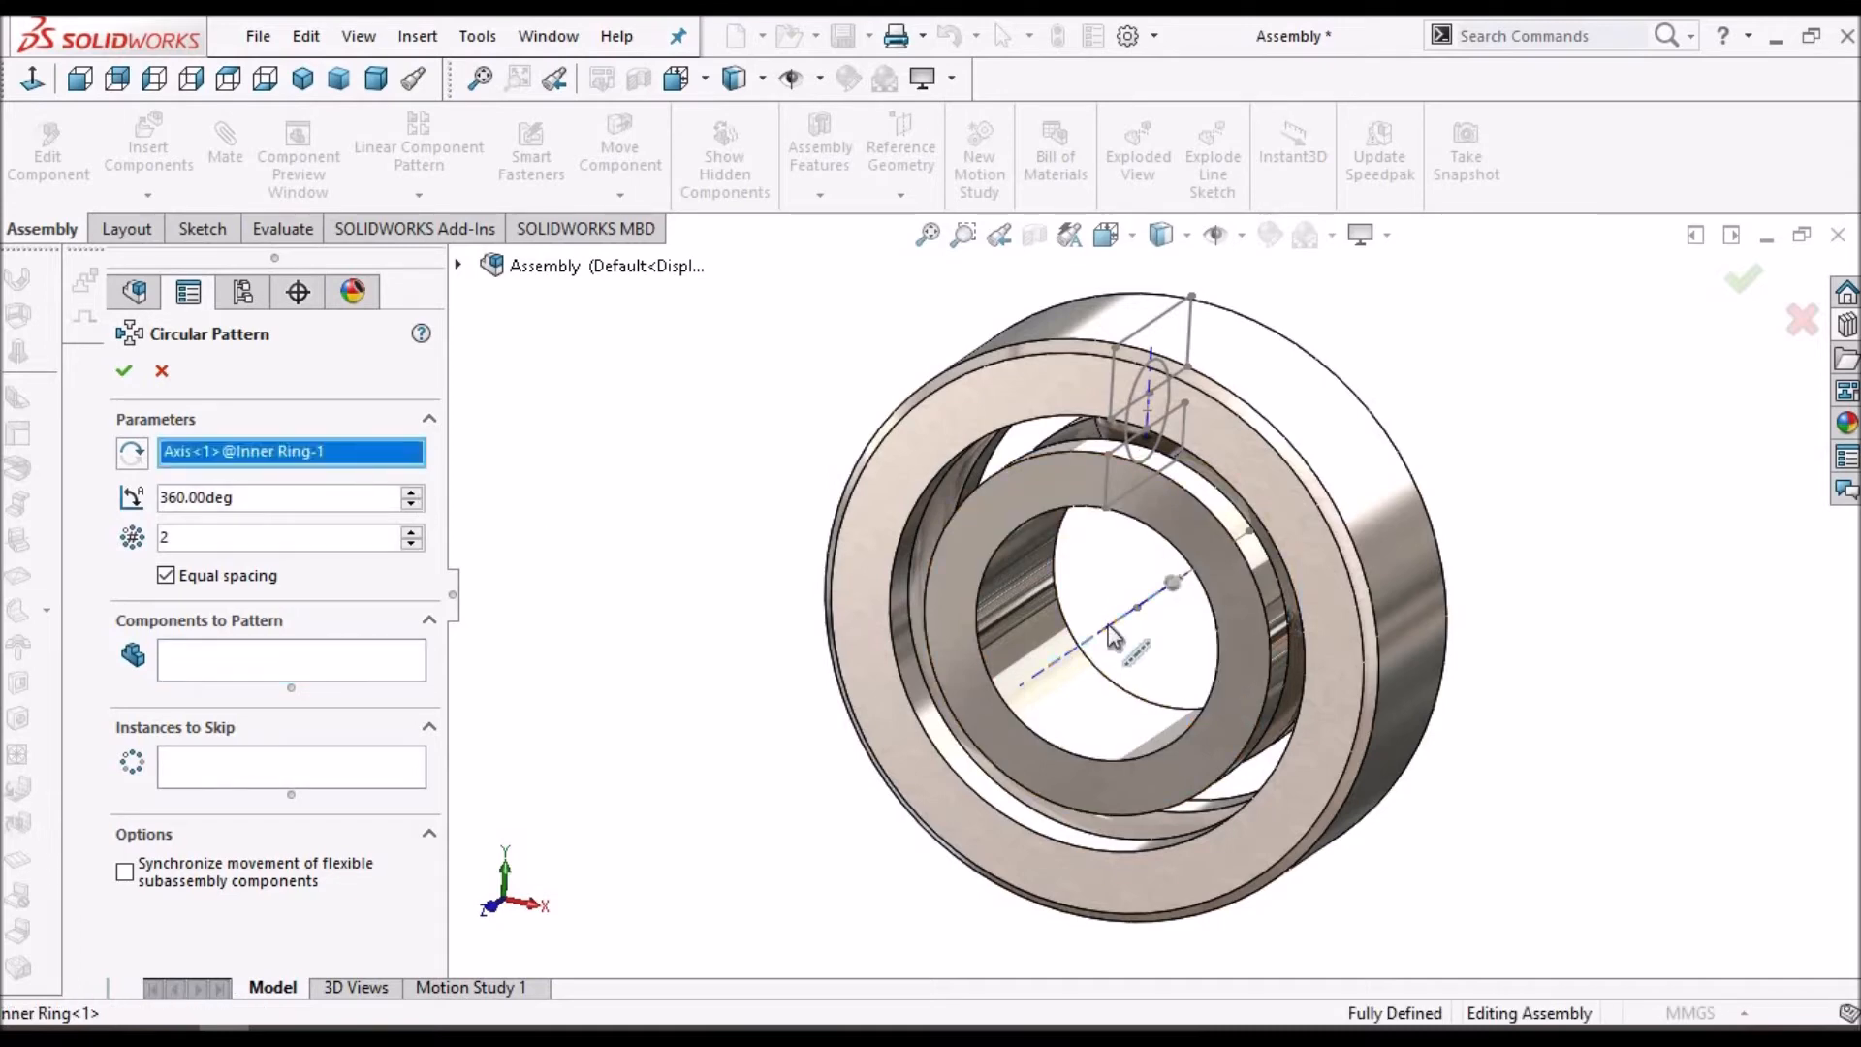
click(457, 268)
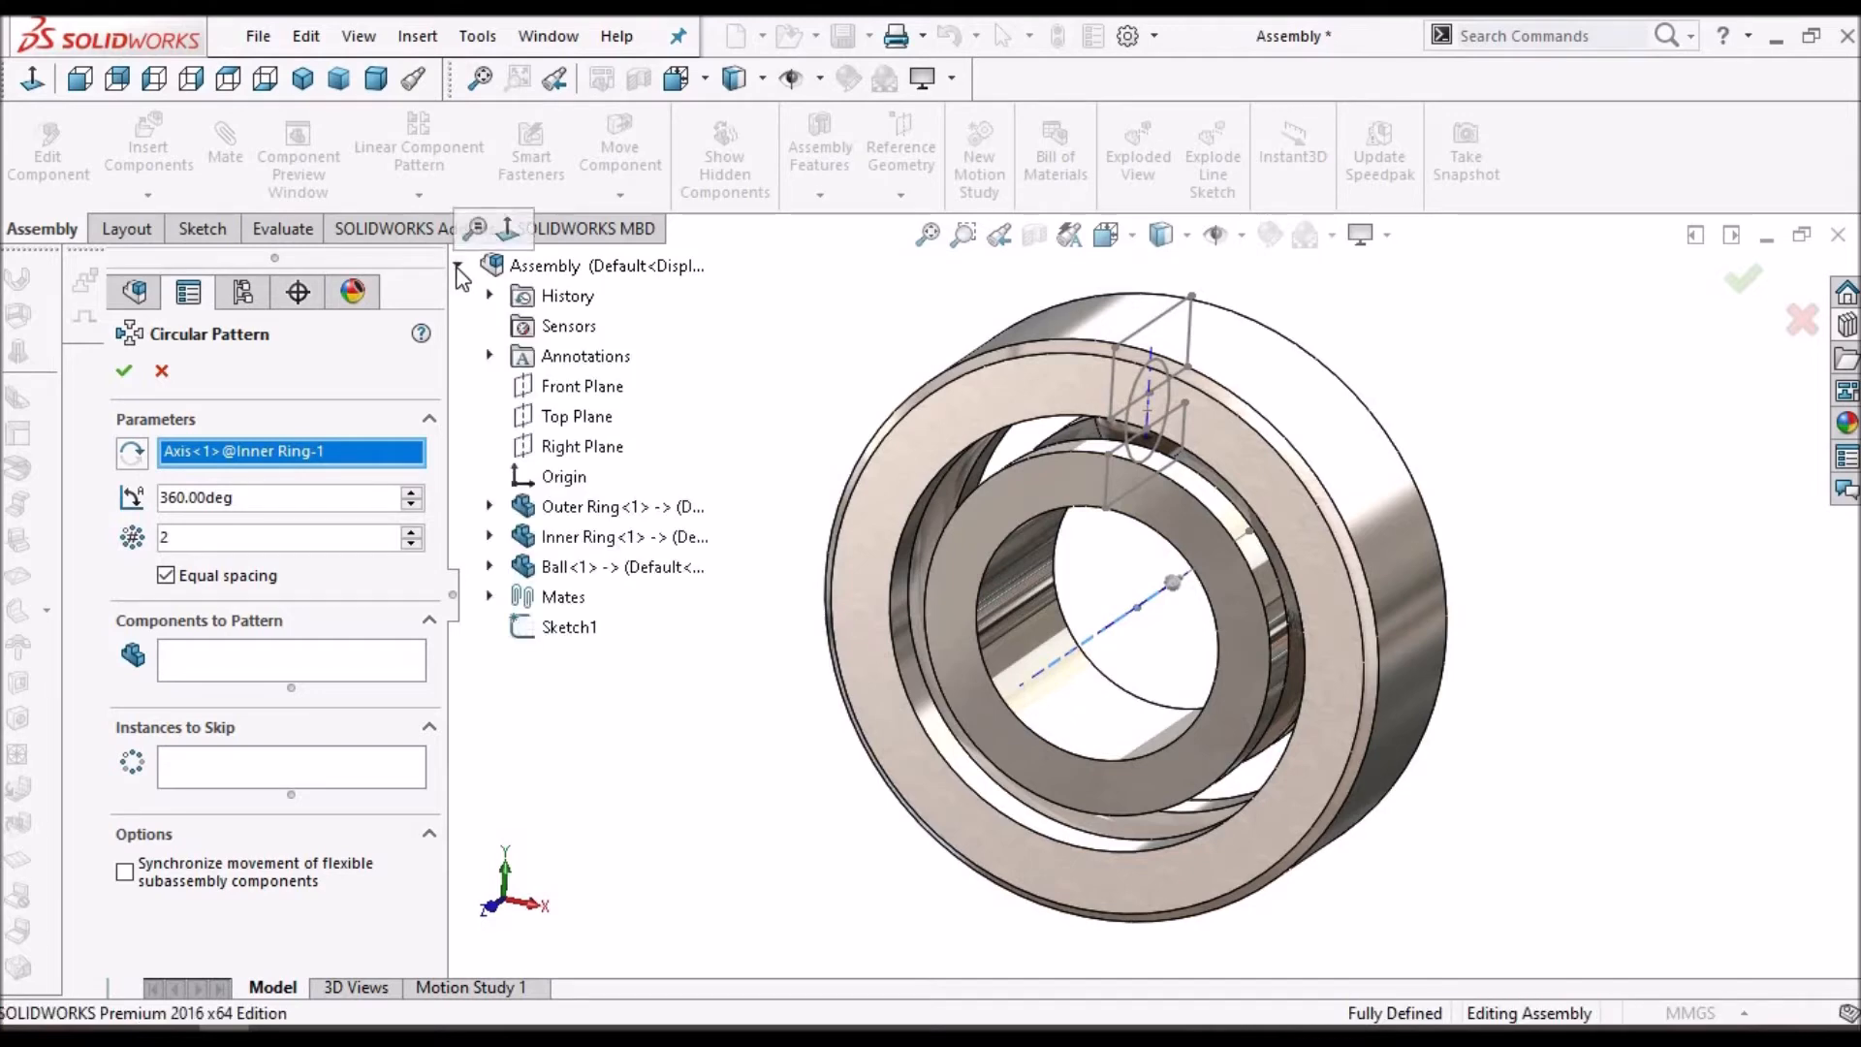
click(233, 665)
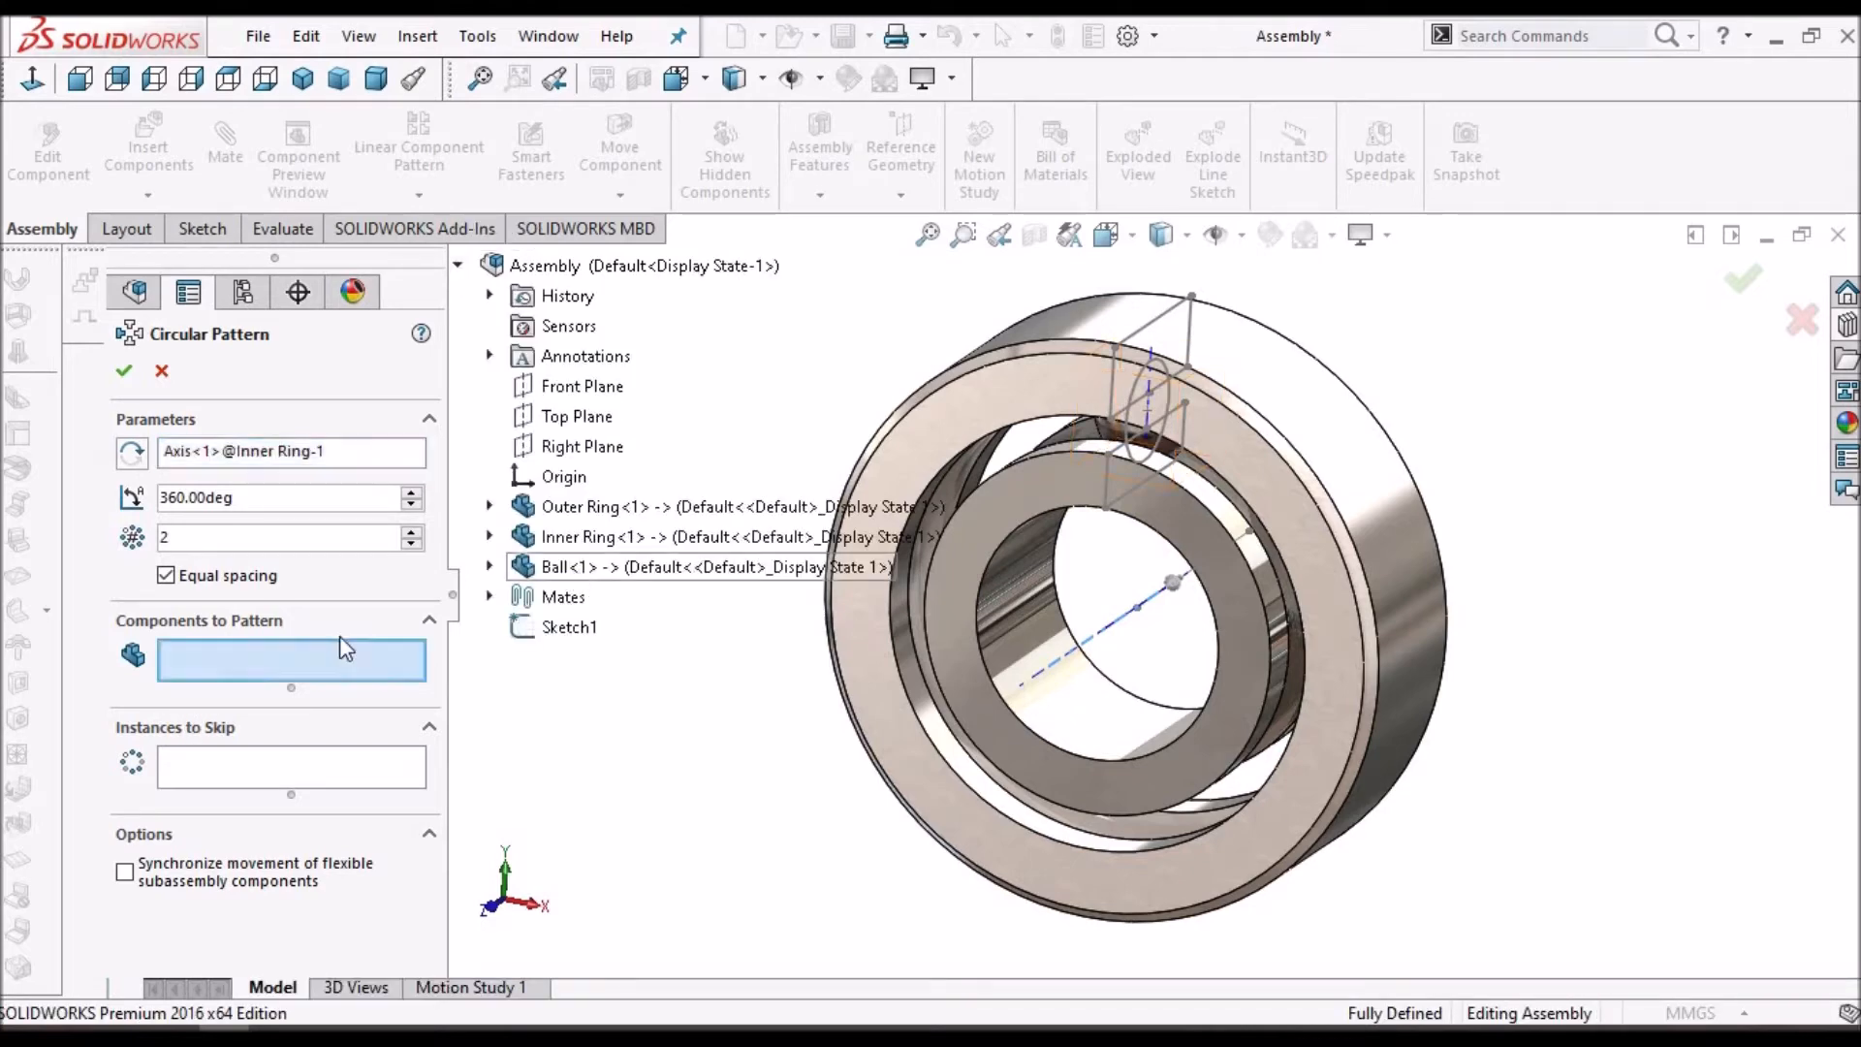
click(599, 570)
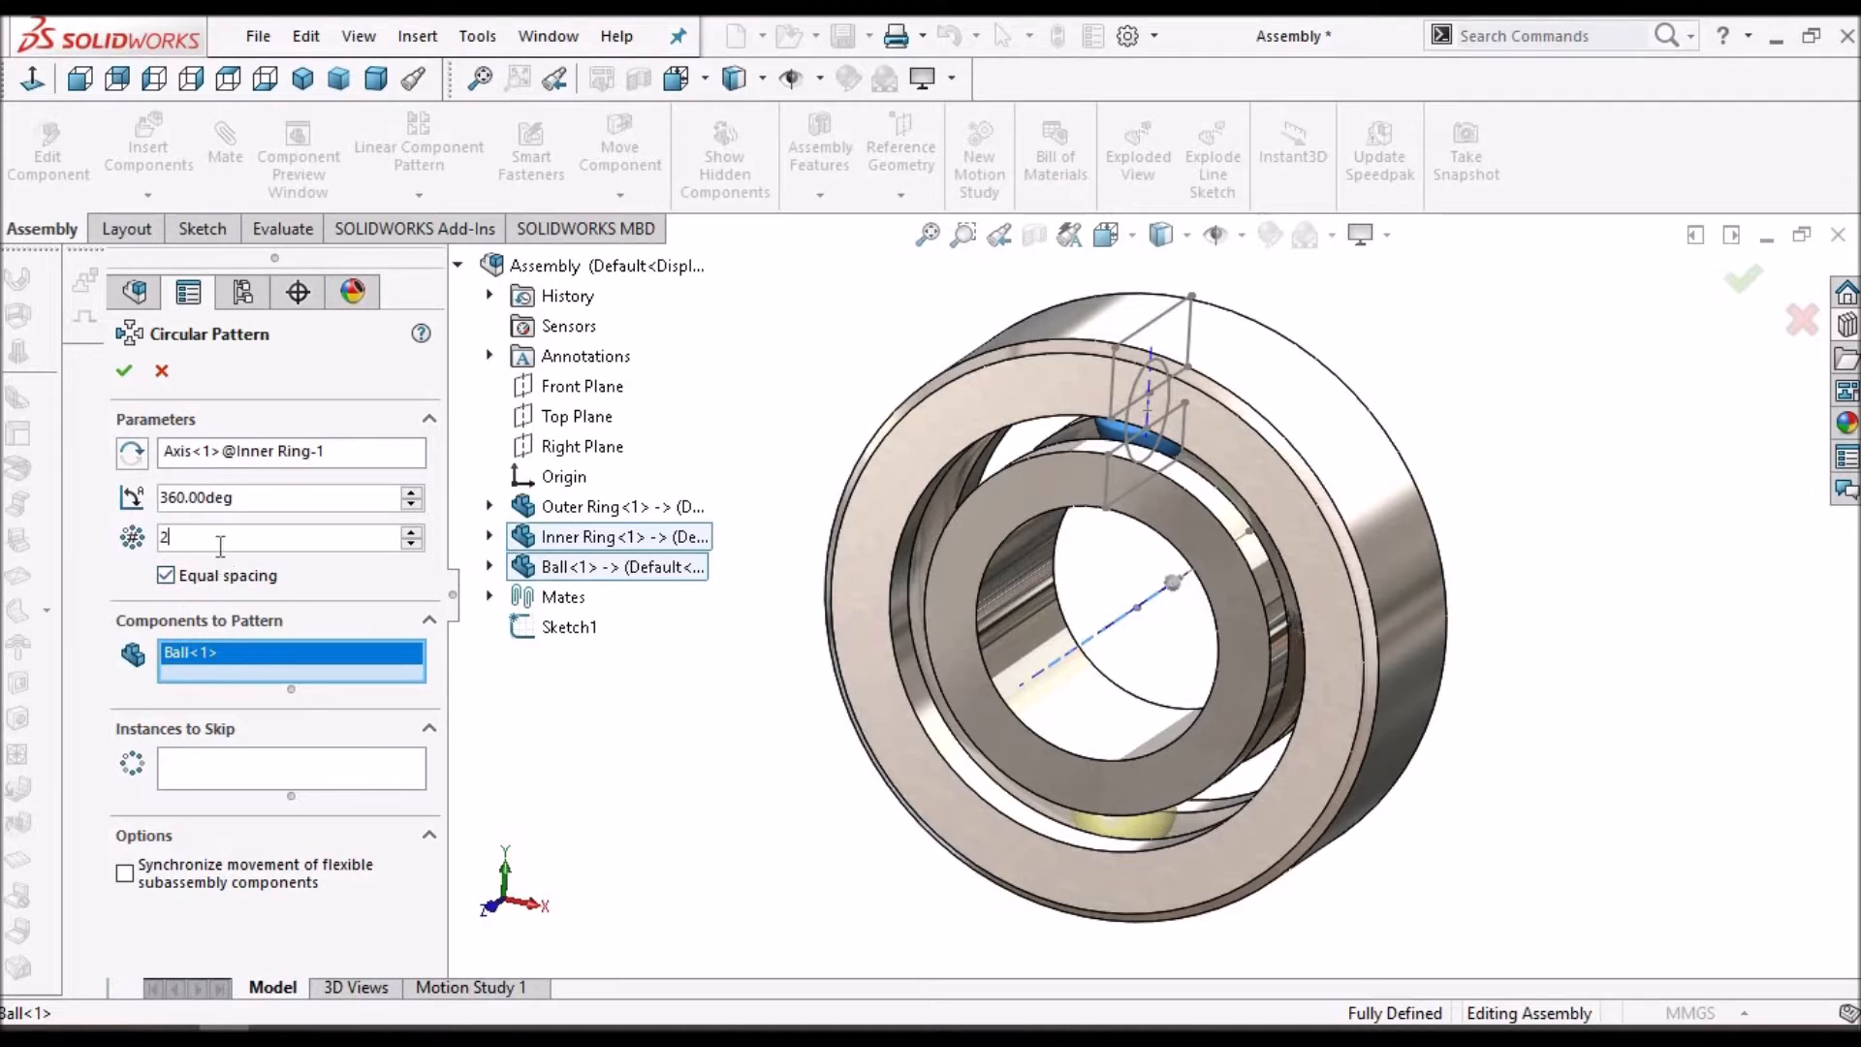
text(6)
key(Return)
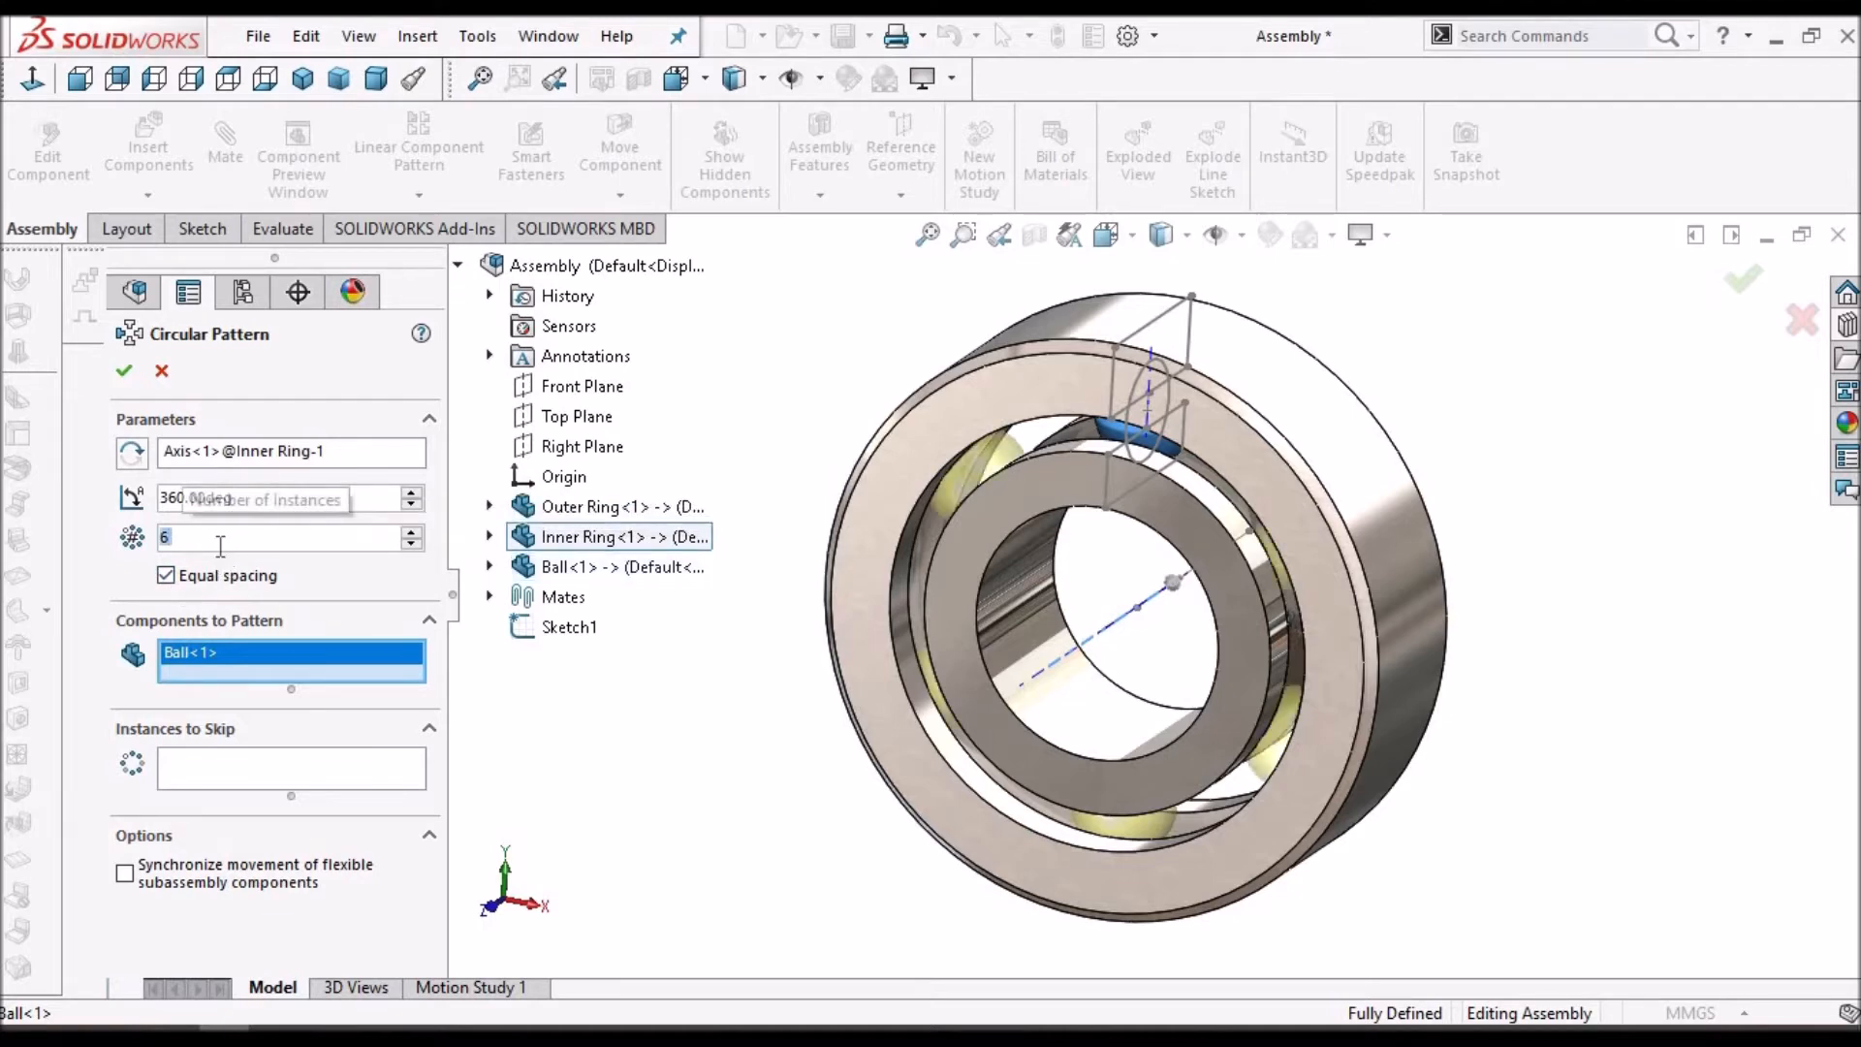
click(124, 370)
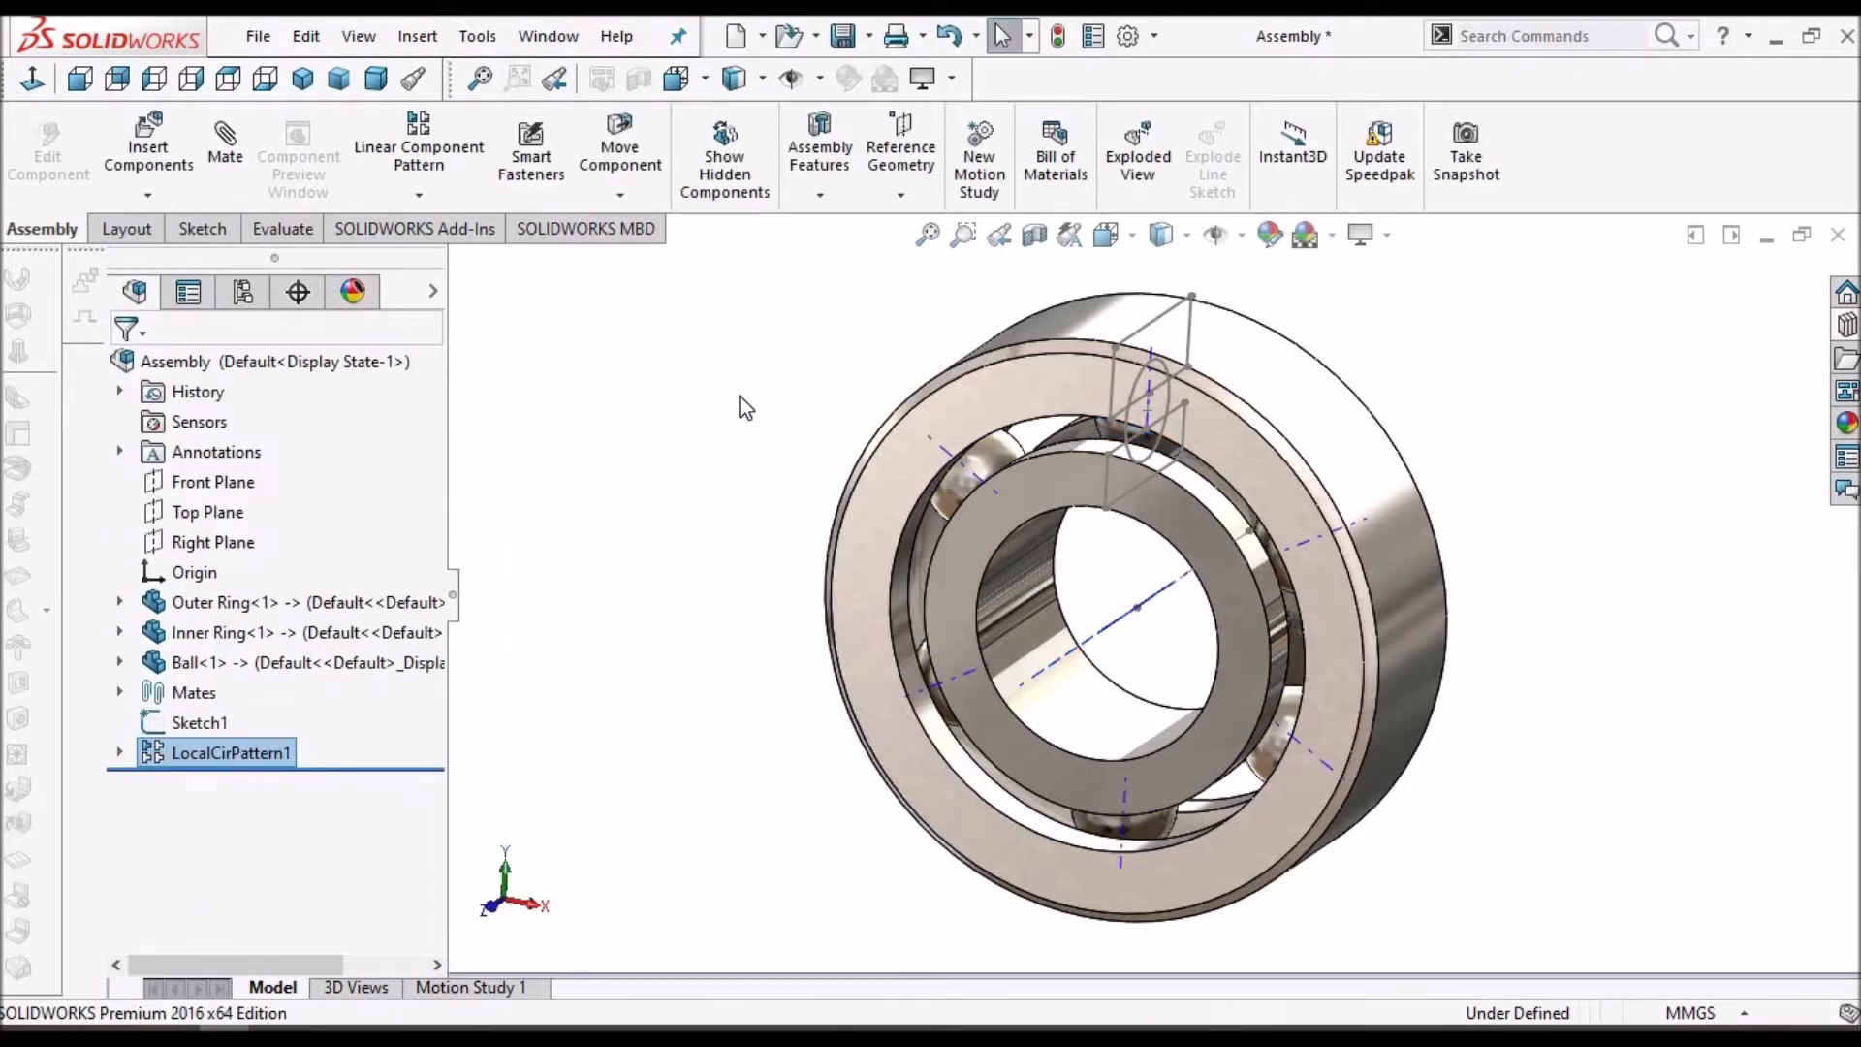
- Hide all reference item types, including the layout sketch and temporary axes, in the patterned bearing
click(358, 36)
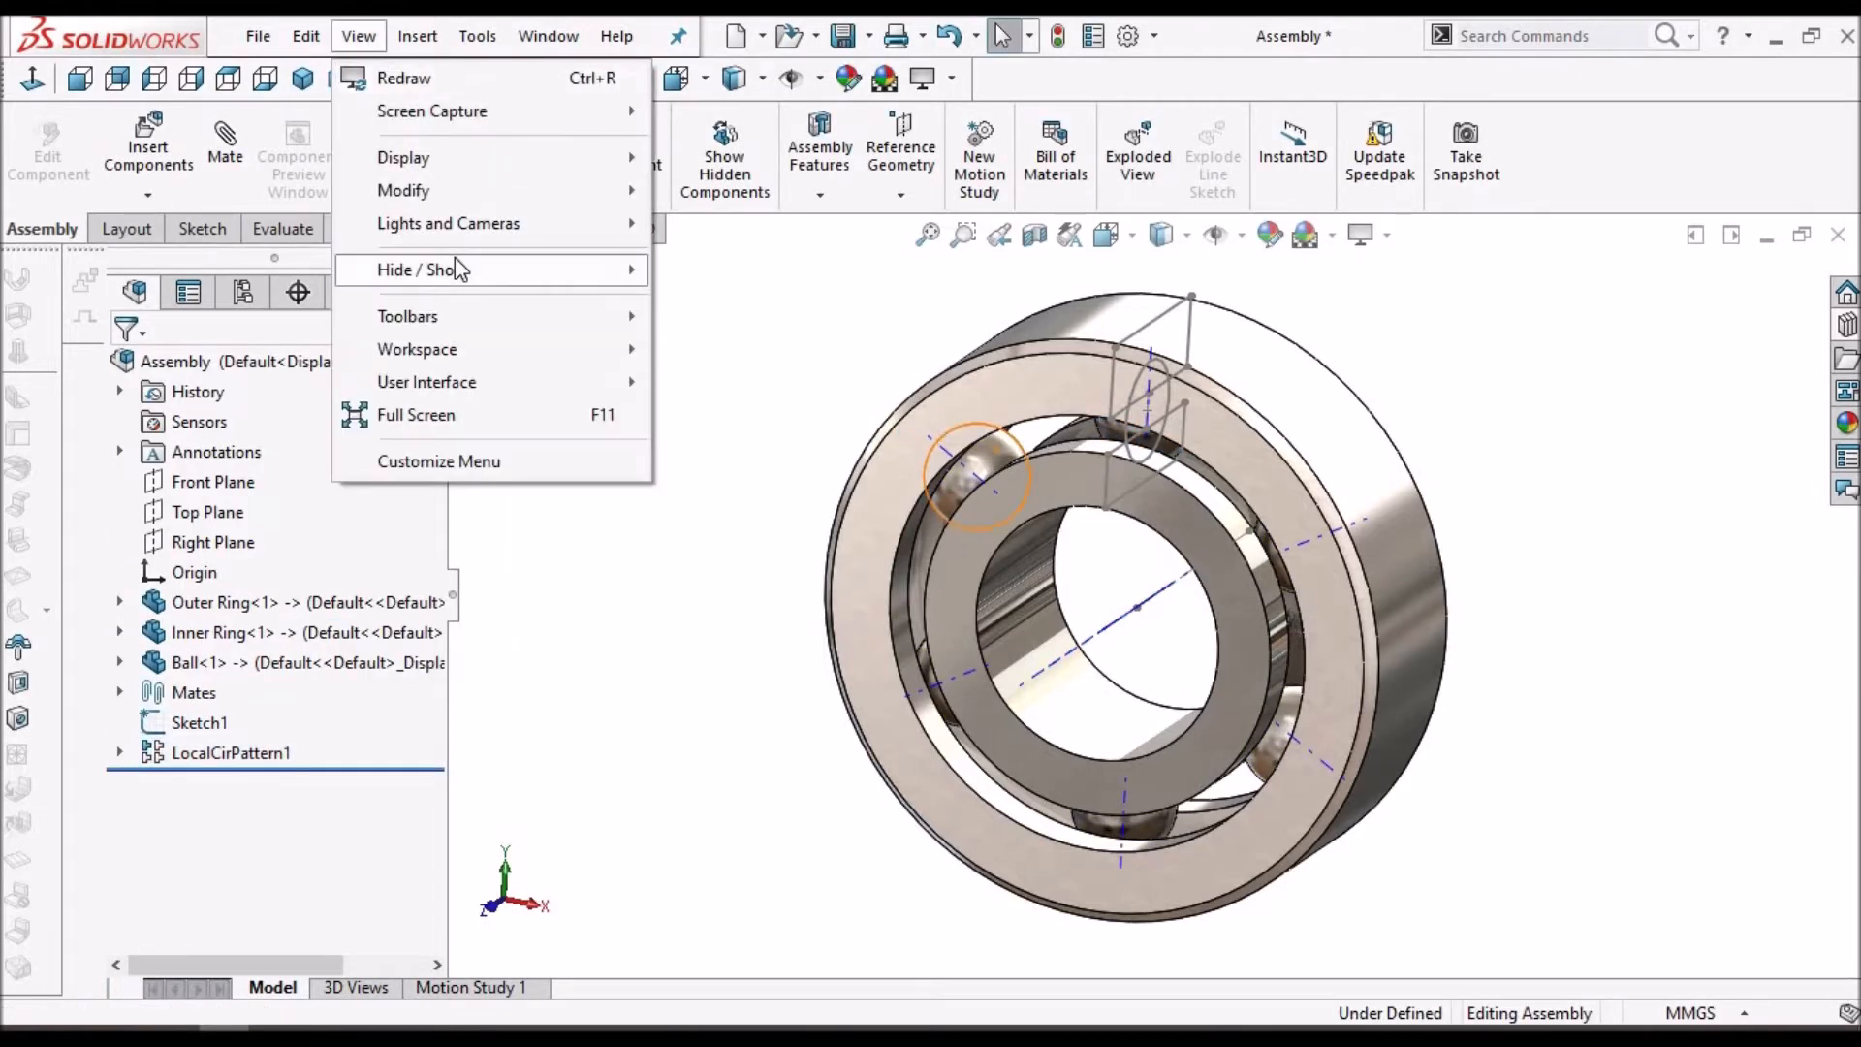
mouse_move(456, 266)
click(775, 84)
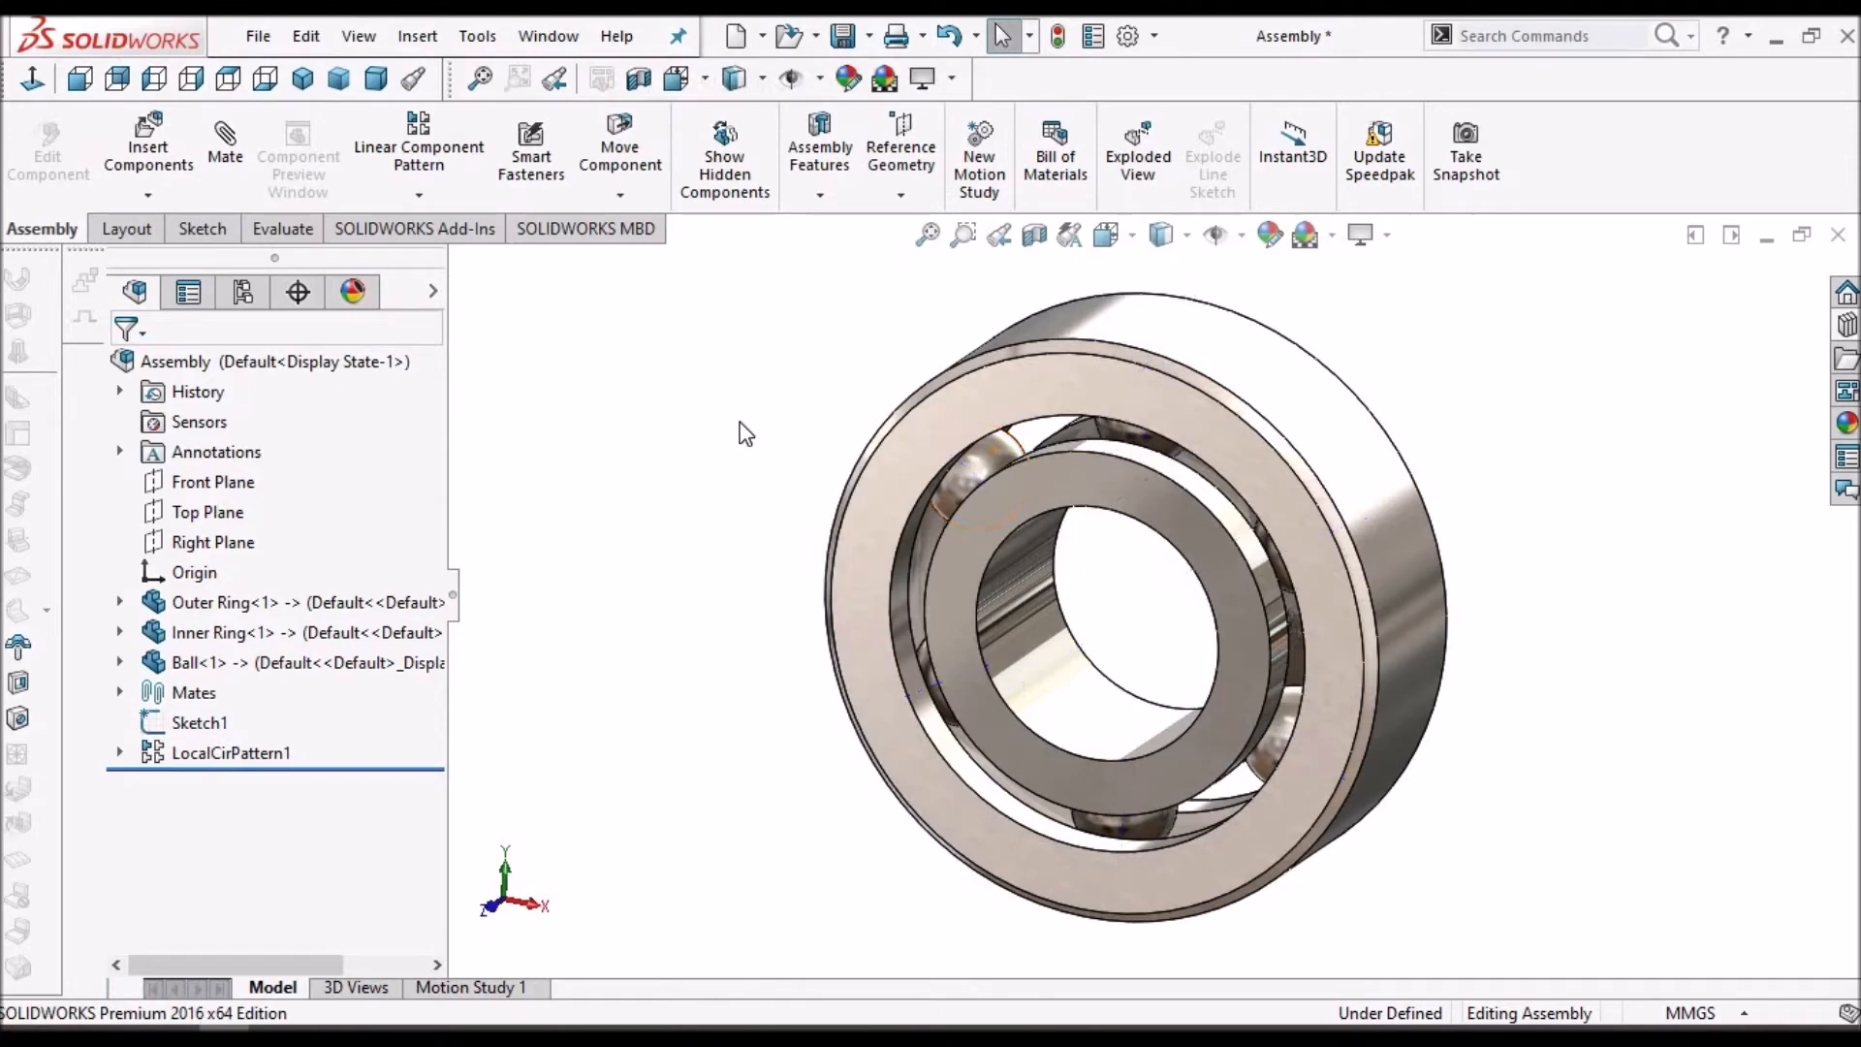
- Make the Outer Ring transparent to examine the balls between the rings, and undo the transparency change
scroll(1147, 544, down, 1)
mouse_move(1165, 513)
middle_down()
mouse_move(1190, 356)
mouse_move(1238, 395)
mouse_move(1009, 528)
mouse_move(1188, 595)
mouse_move(1196, 394)
middle_up()
scroll(1199, 389, down, 2)
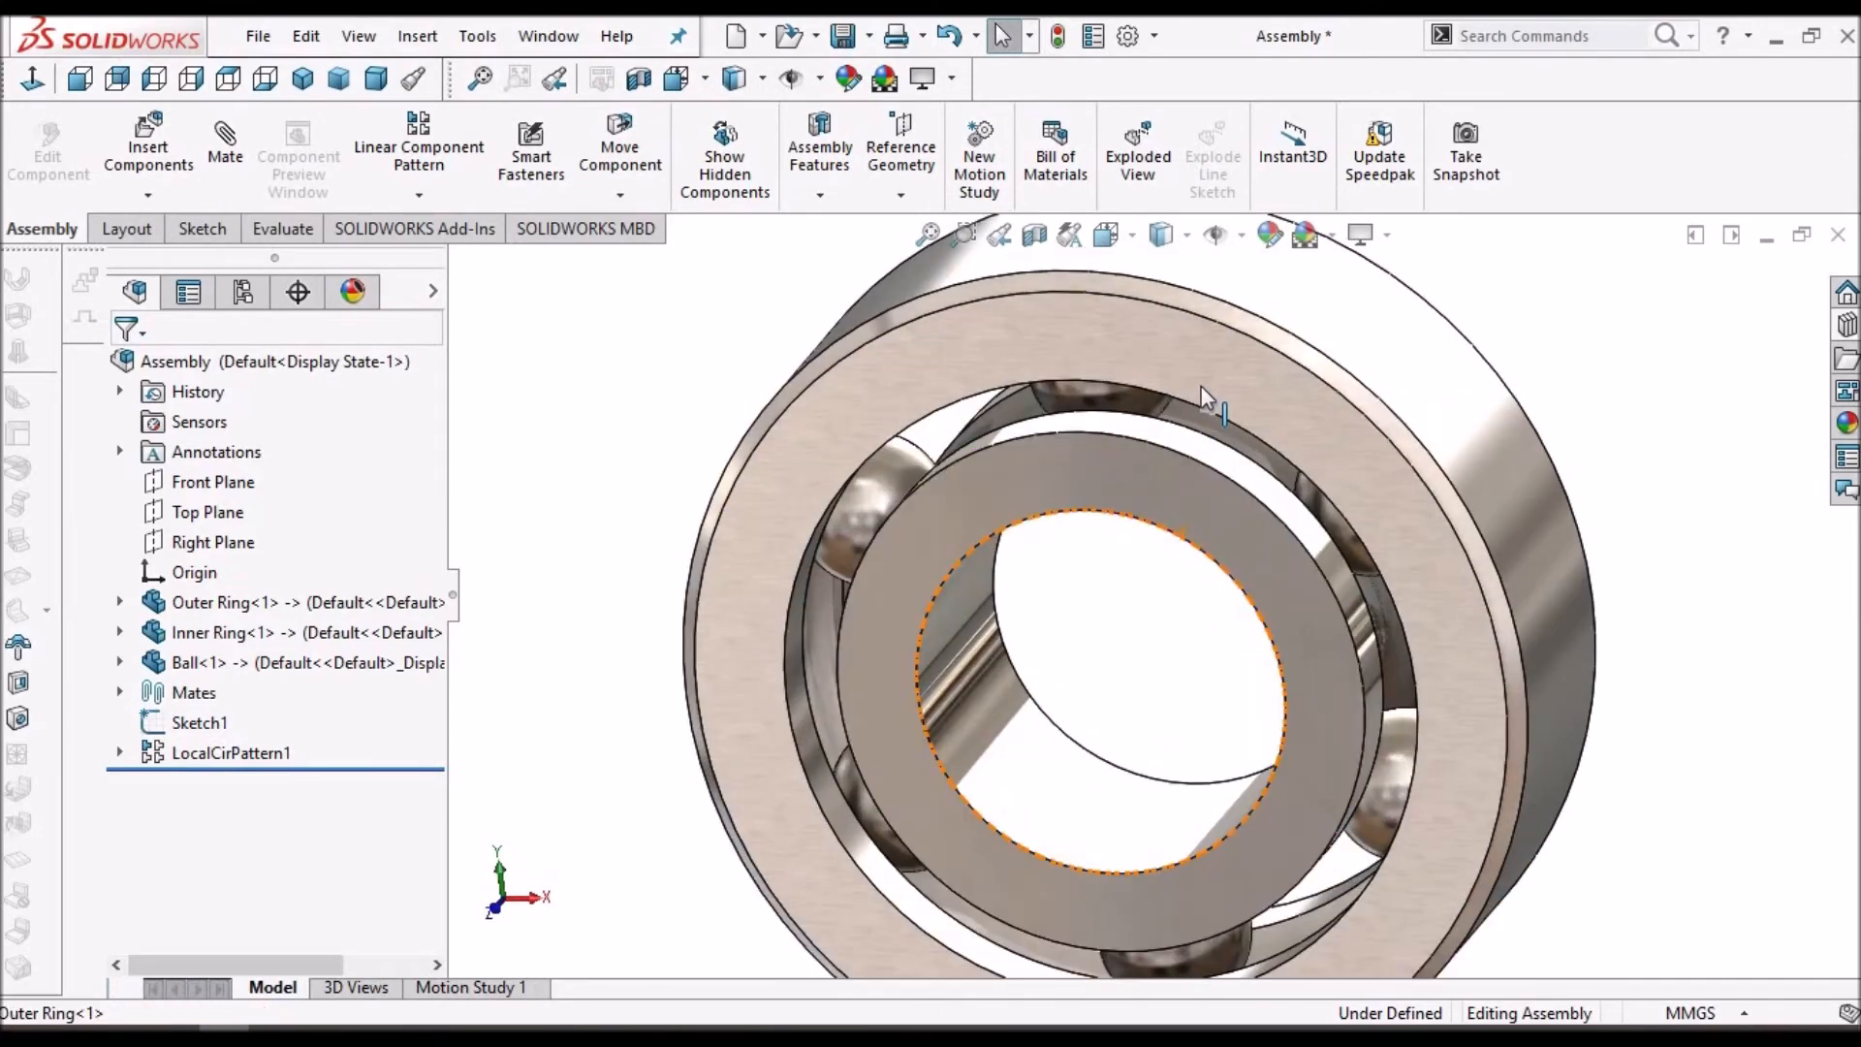
click(1201, 385)
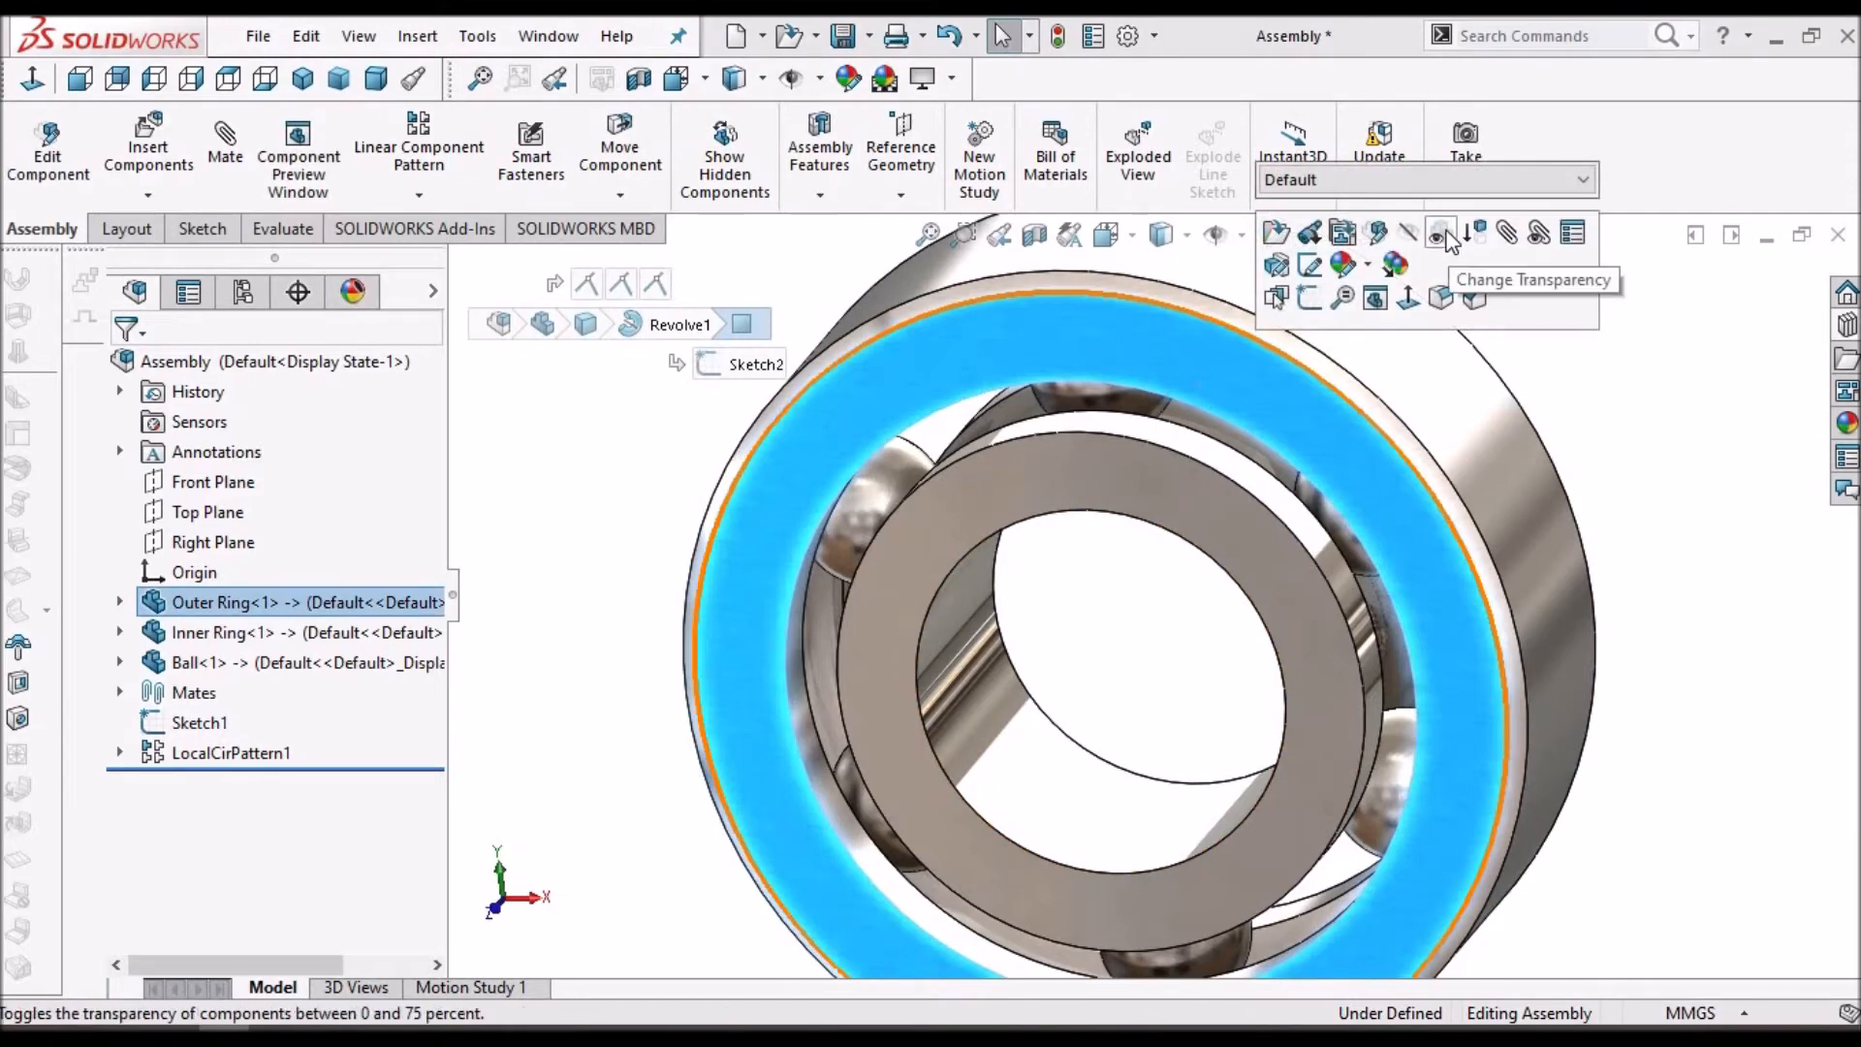
click(1440, 233)
click(1542, 430)
middle_drag(1289, 544, 1328, 781)
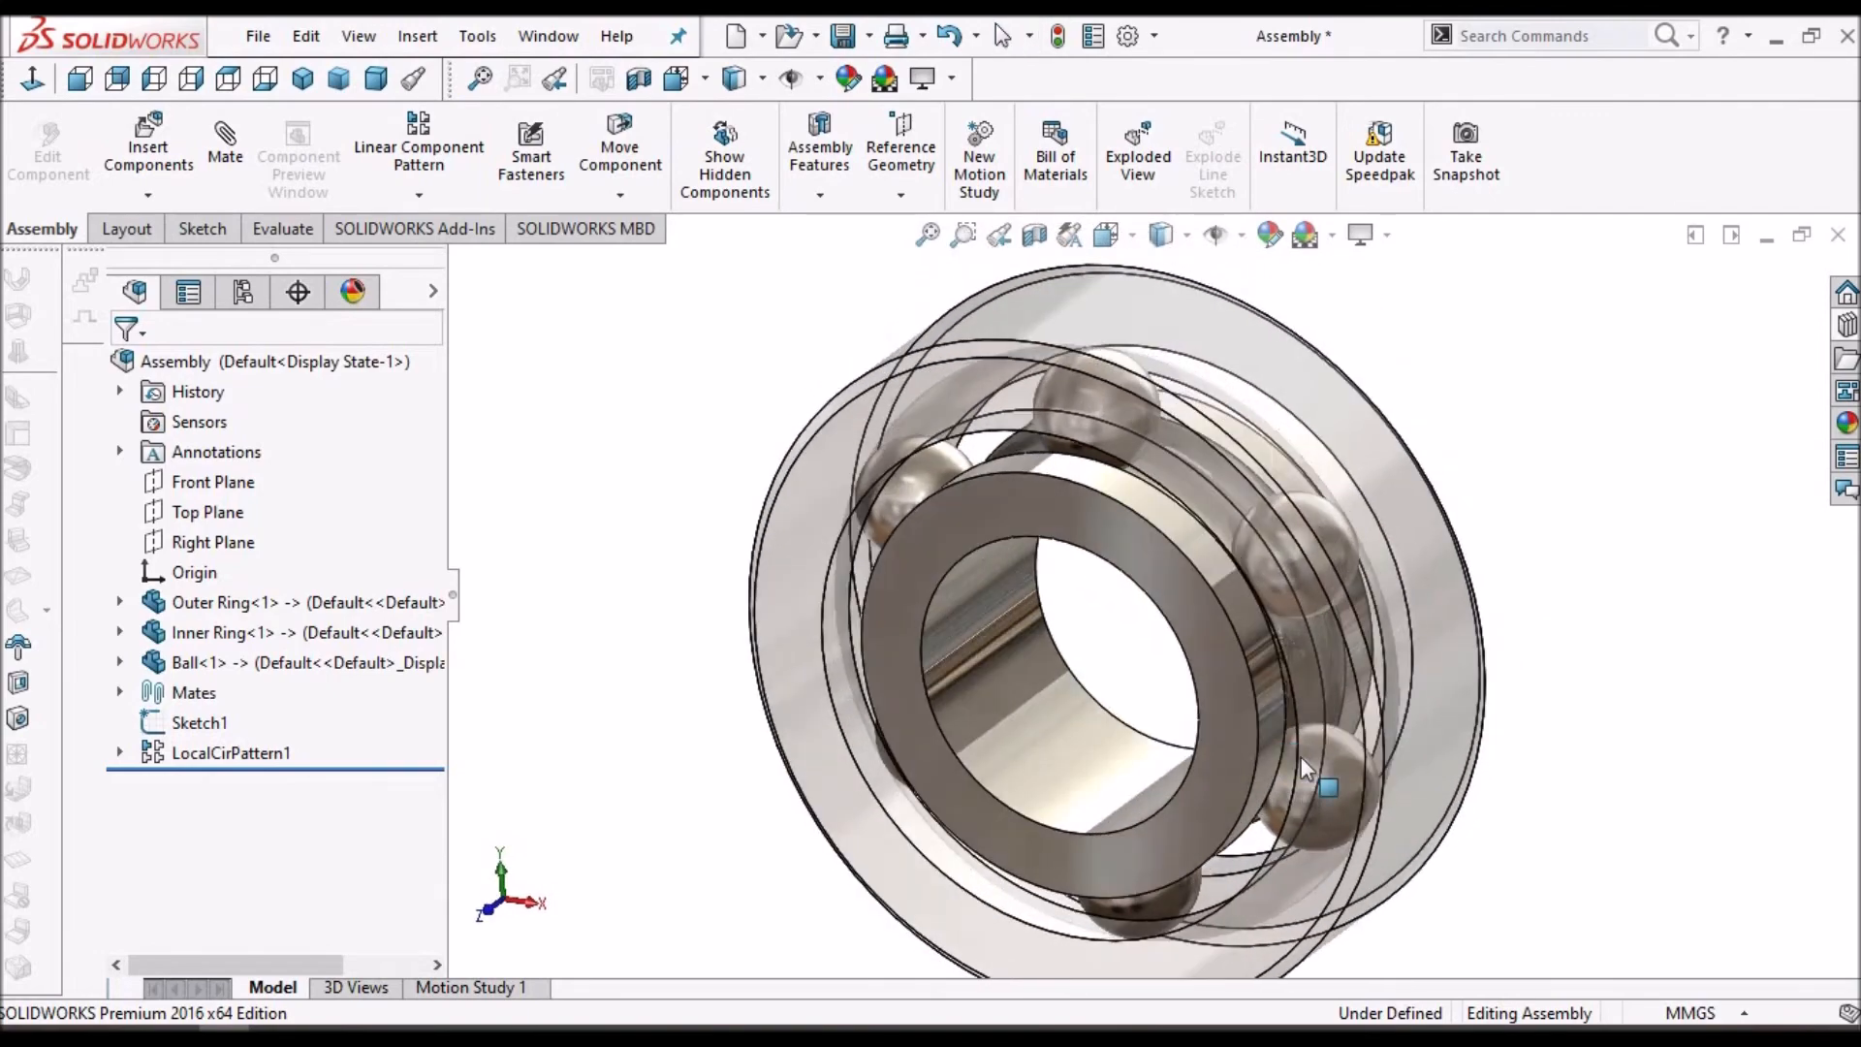
click(951, 38)
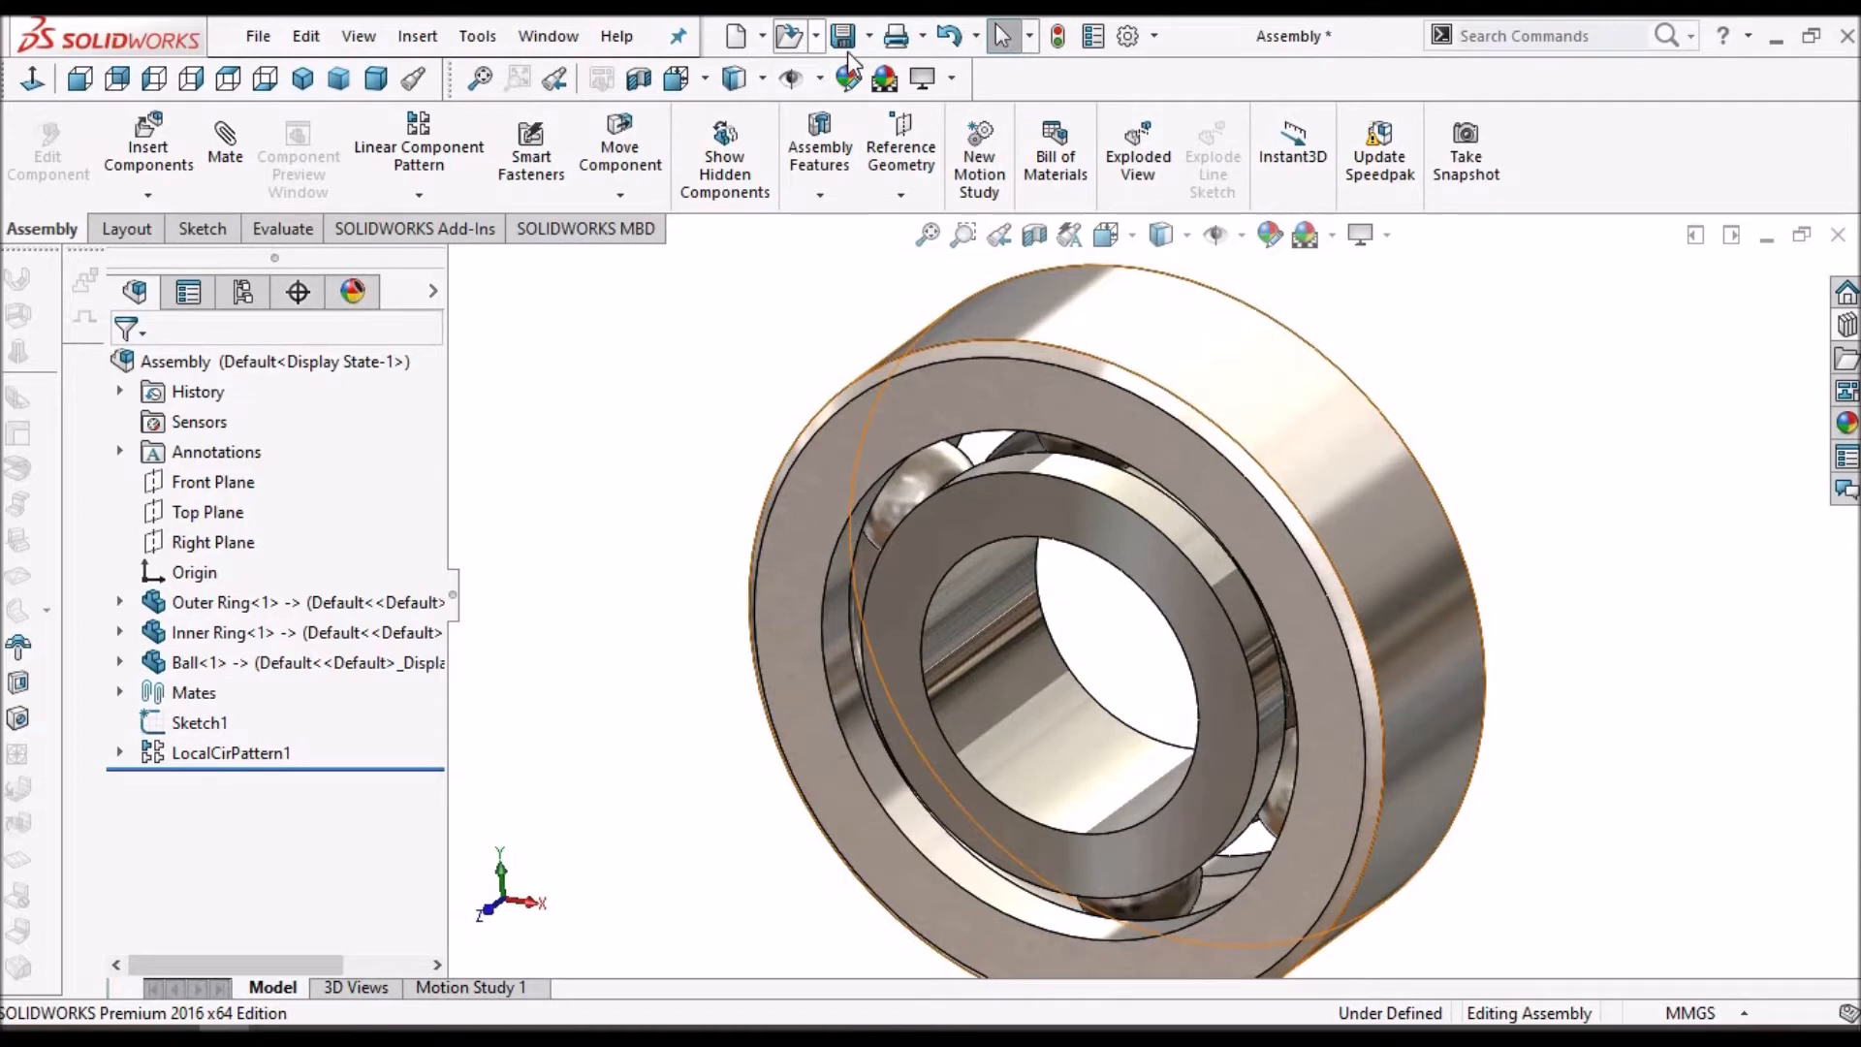
- Set the bearing assembly to a standard pictorial view and save it
click(375, 79)
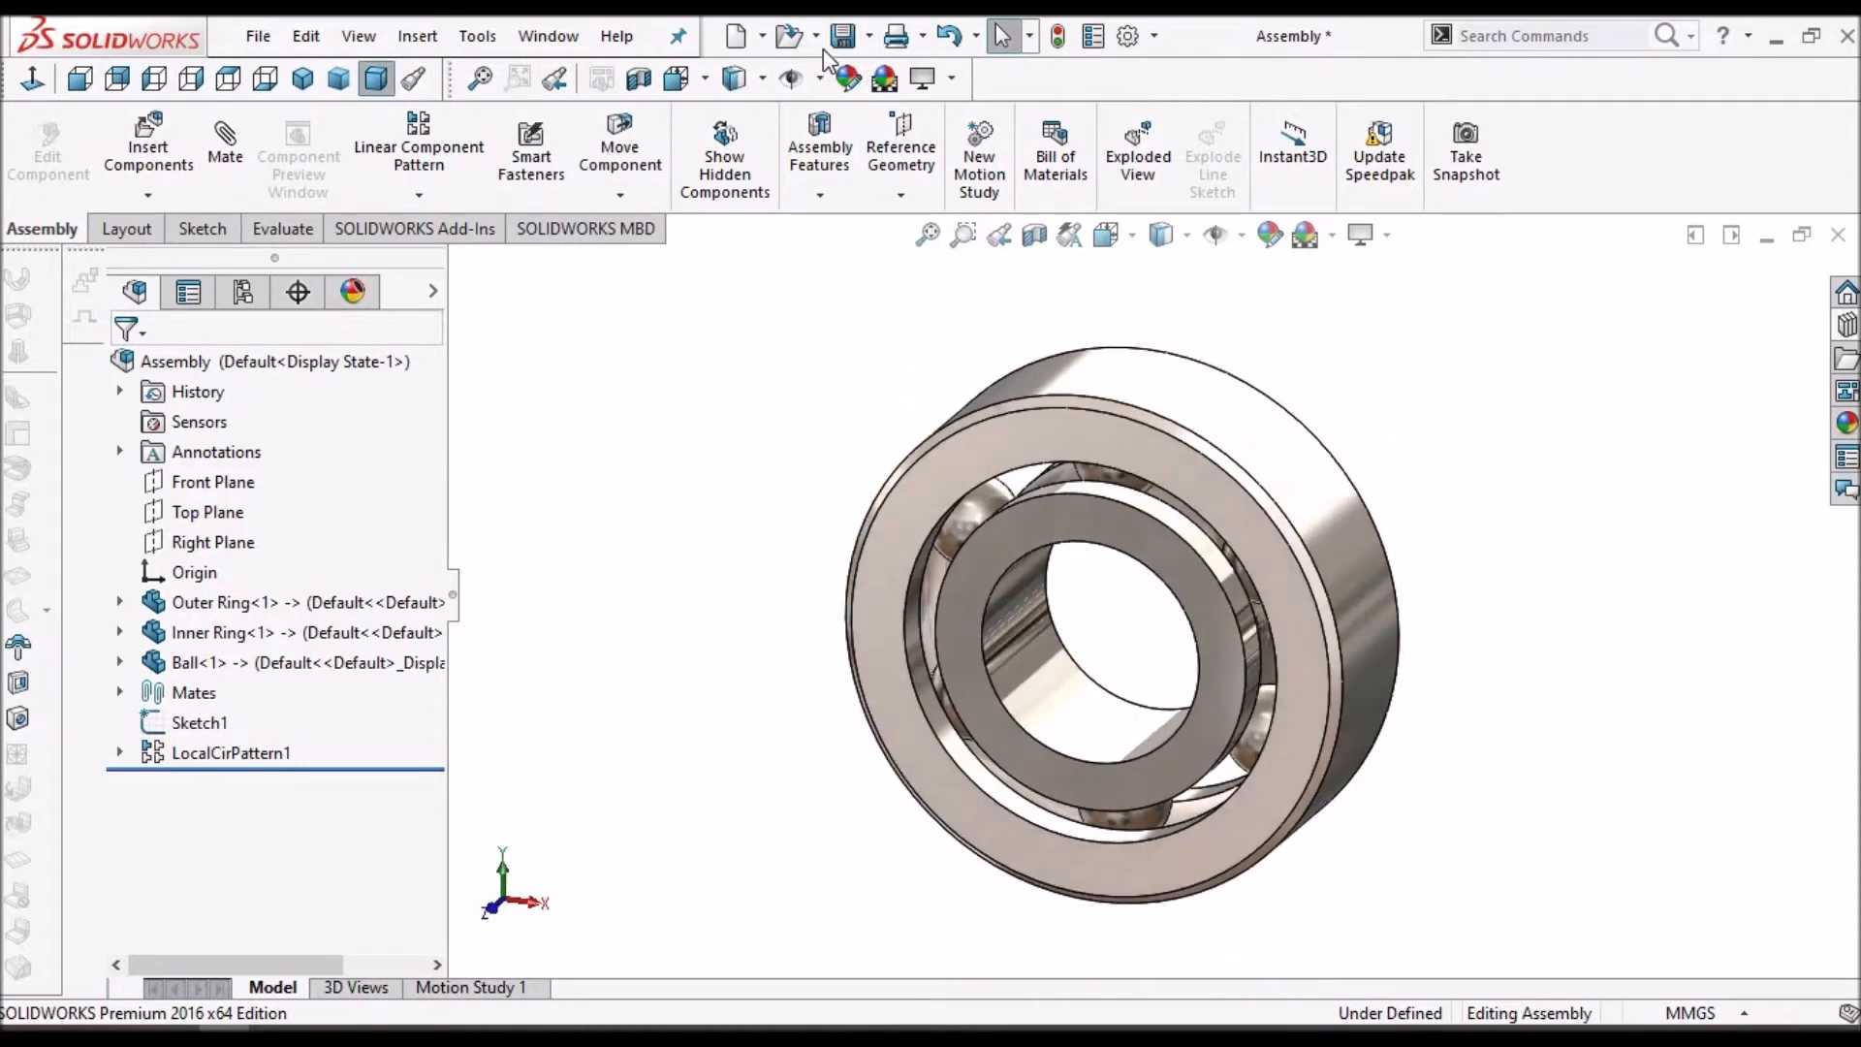
key(ctrl+s)
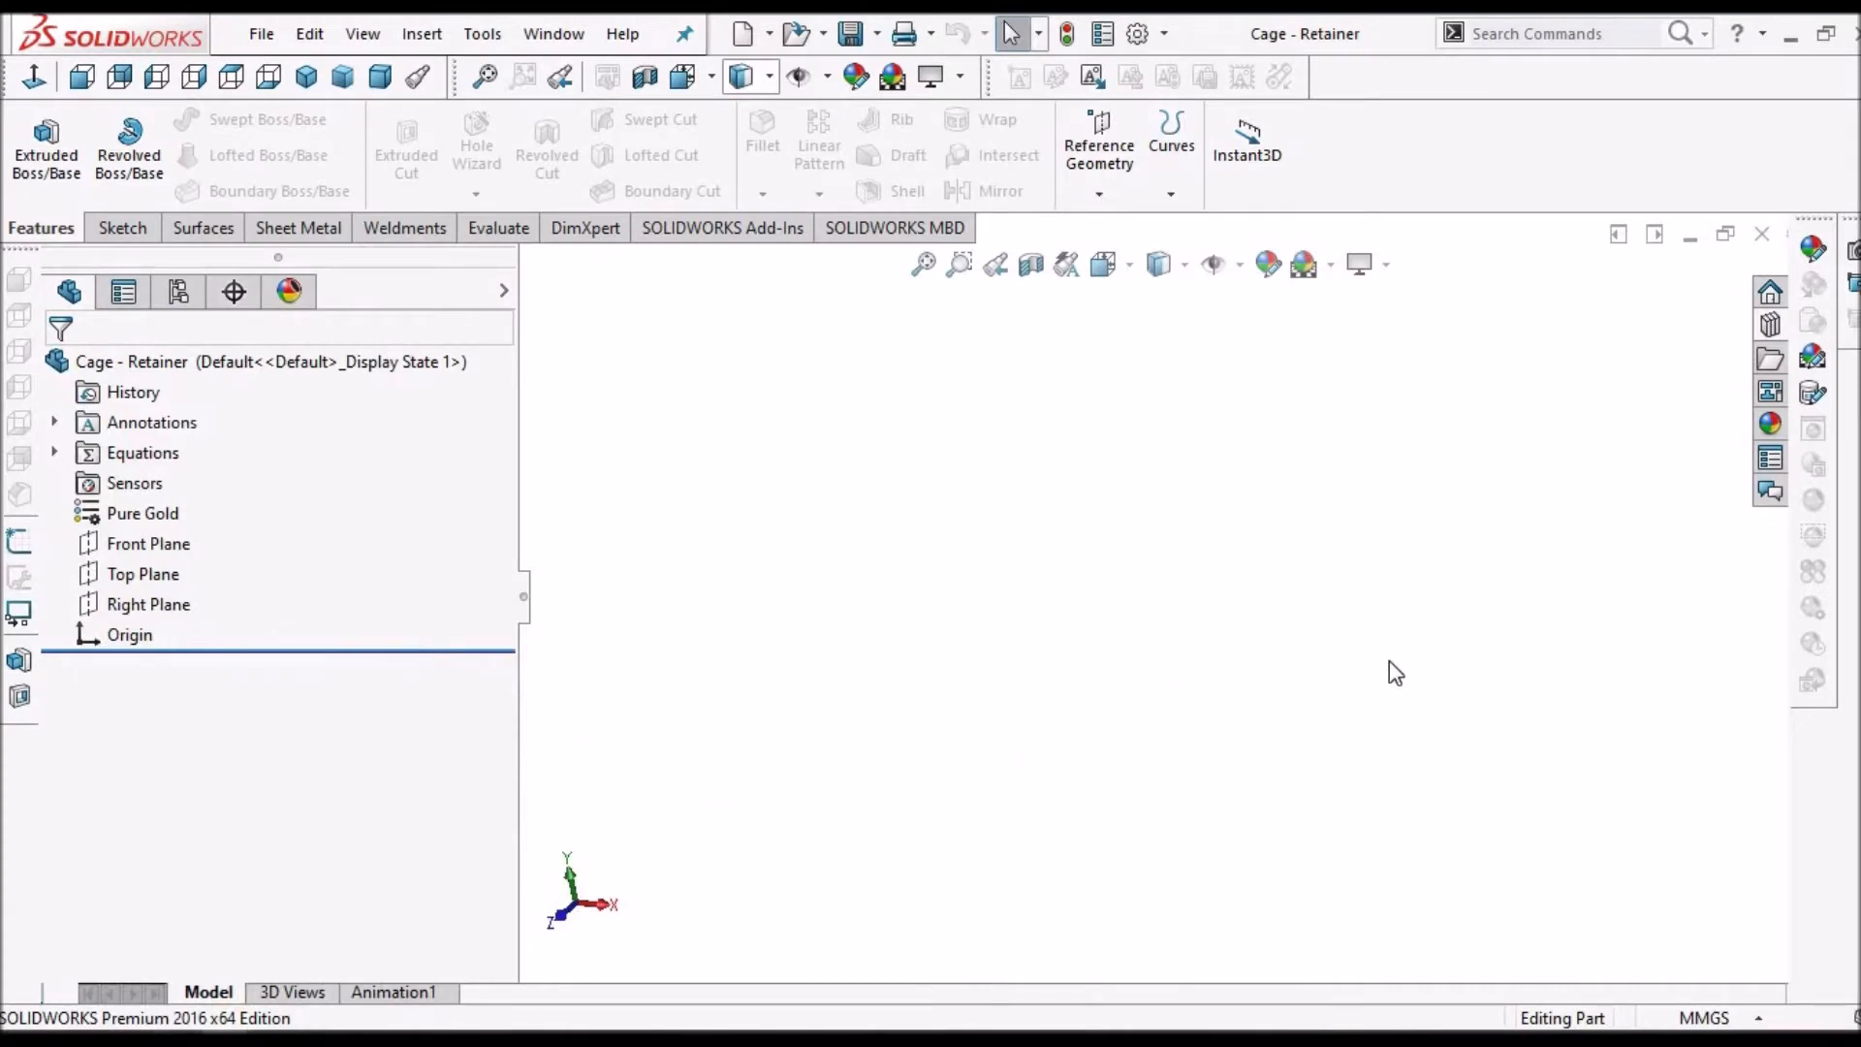
- Sketch a circle of about 40.7 mm radius centred on the origin on the Front Plane and extrude it into a solid disc
click(121, 548)
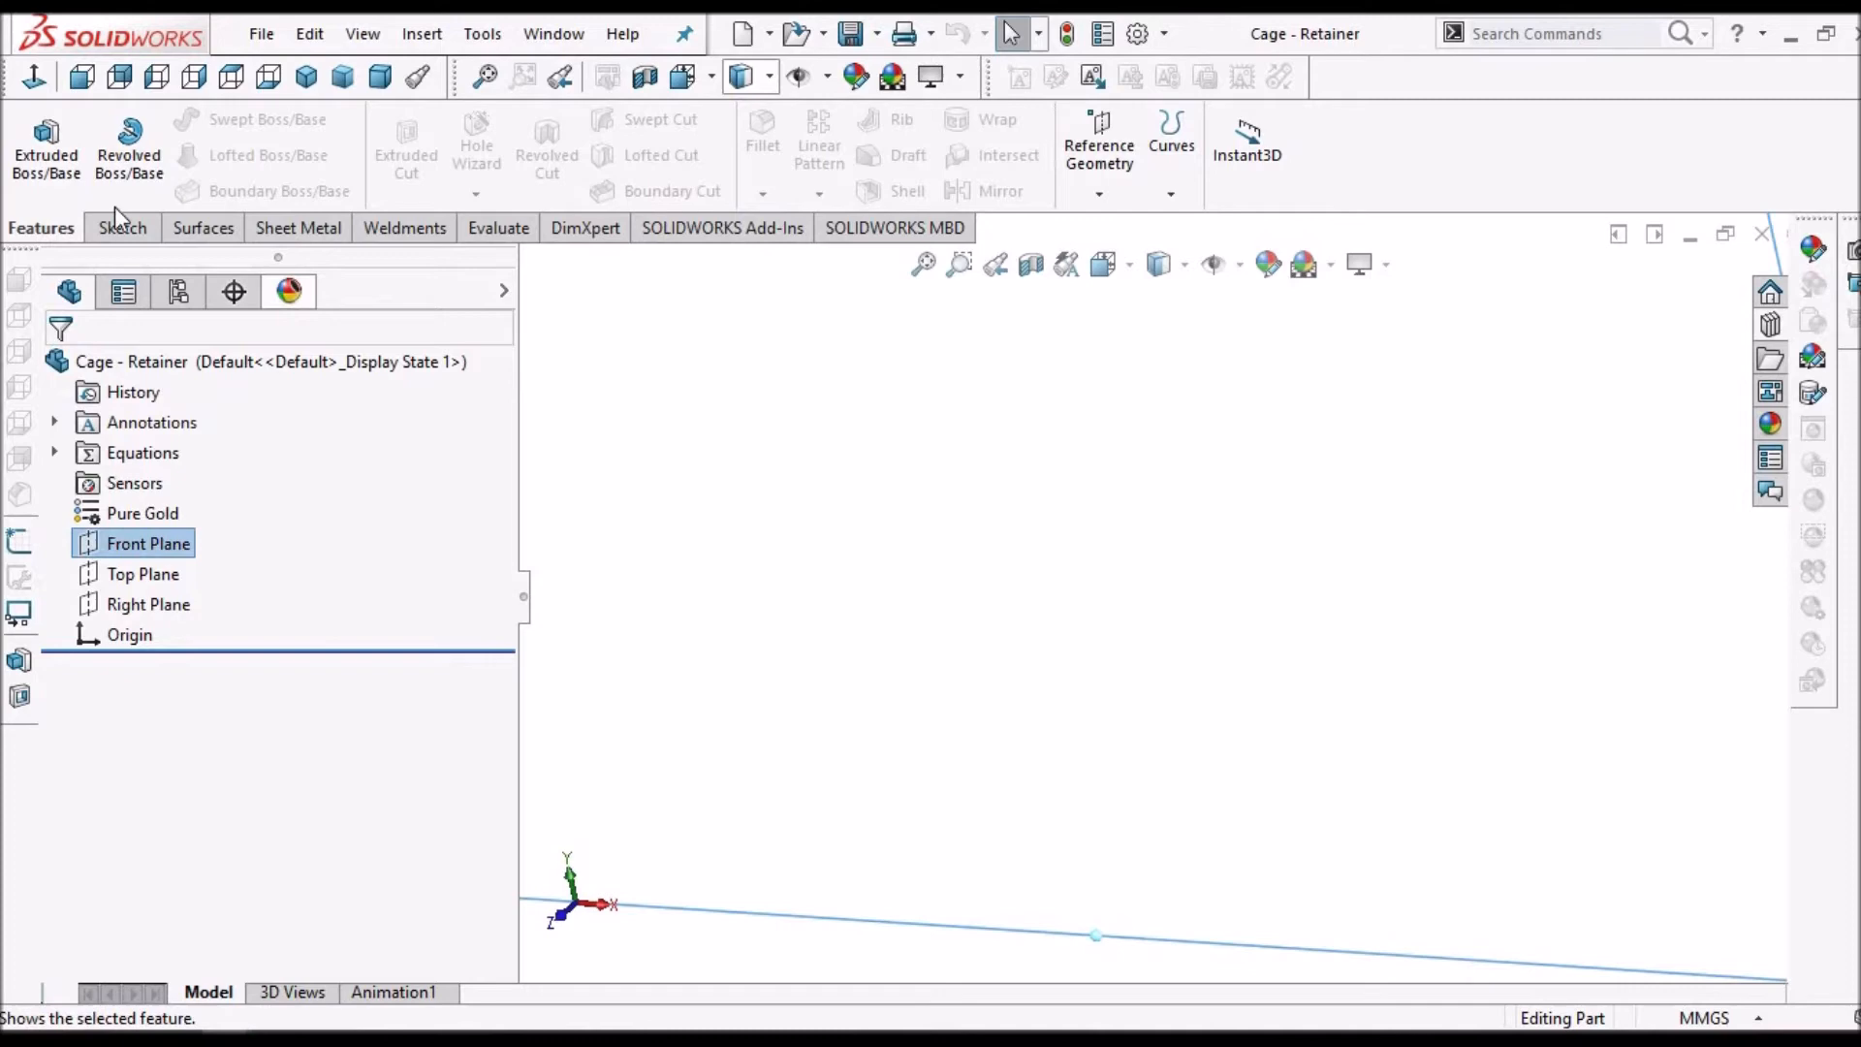
click(122, 228)
click(34, 136)
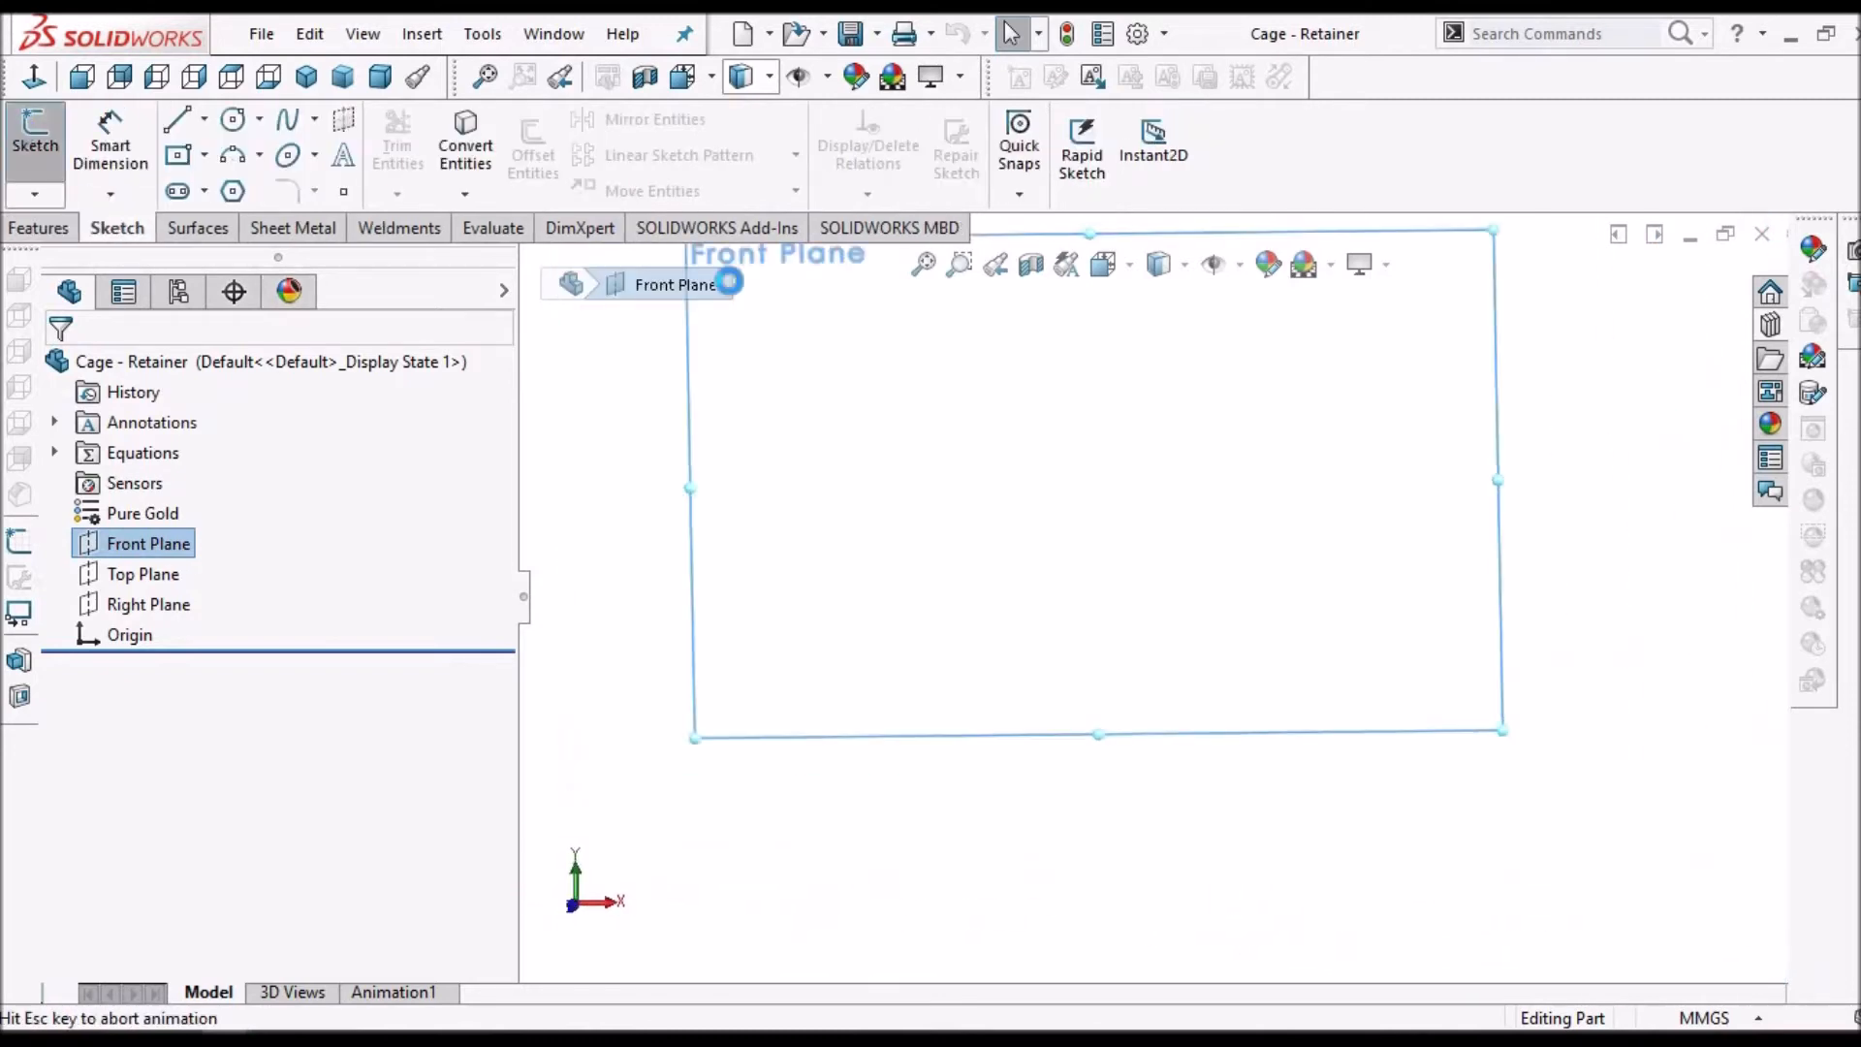
click(234, 120)
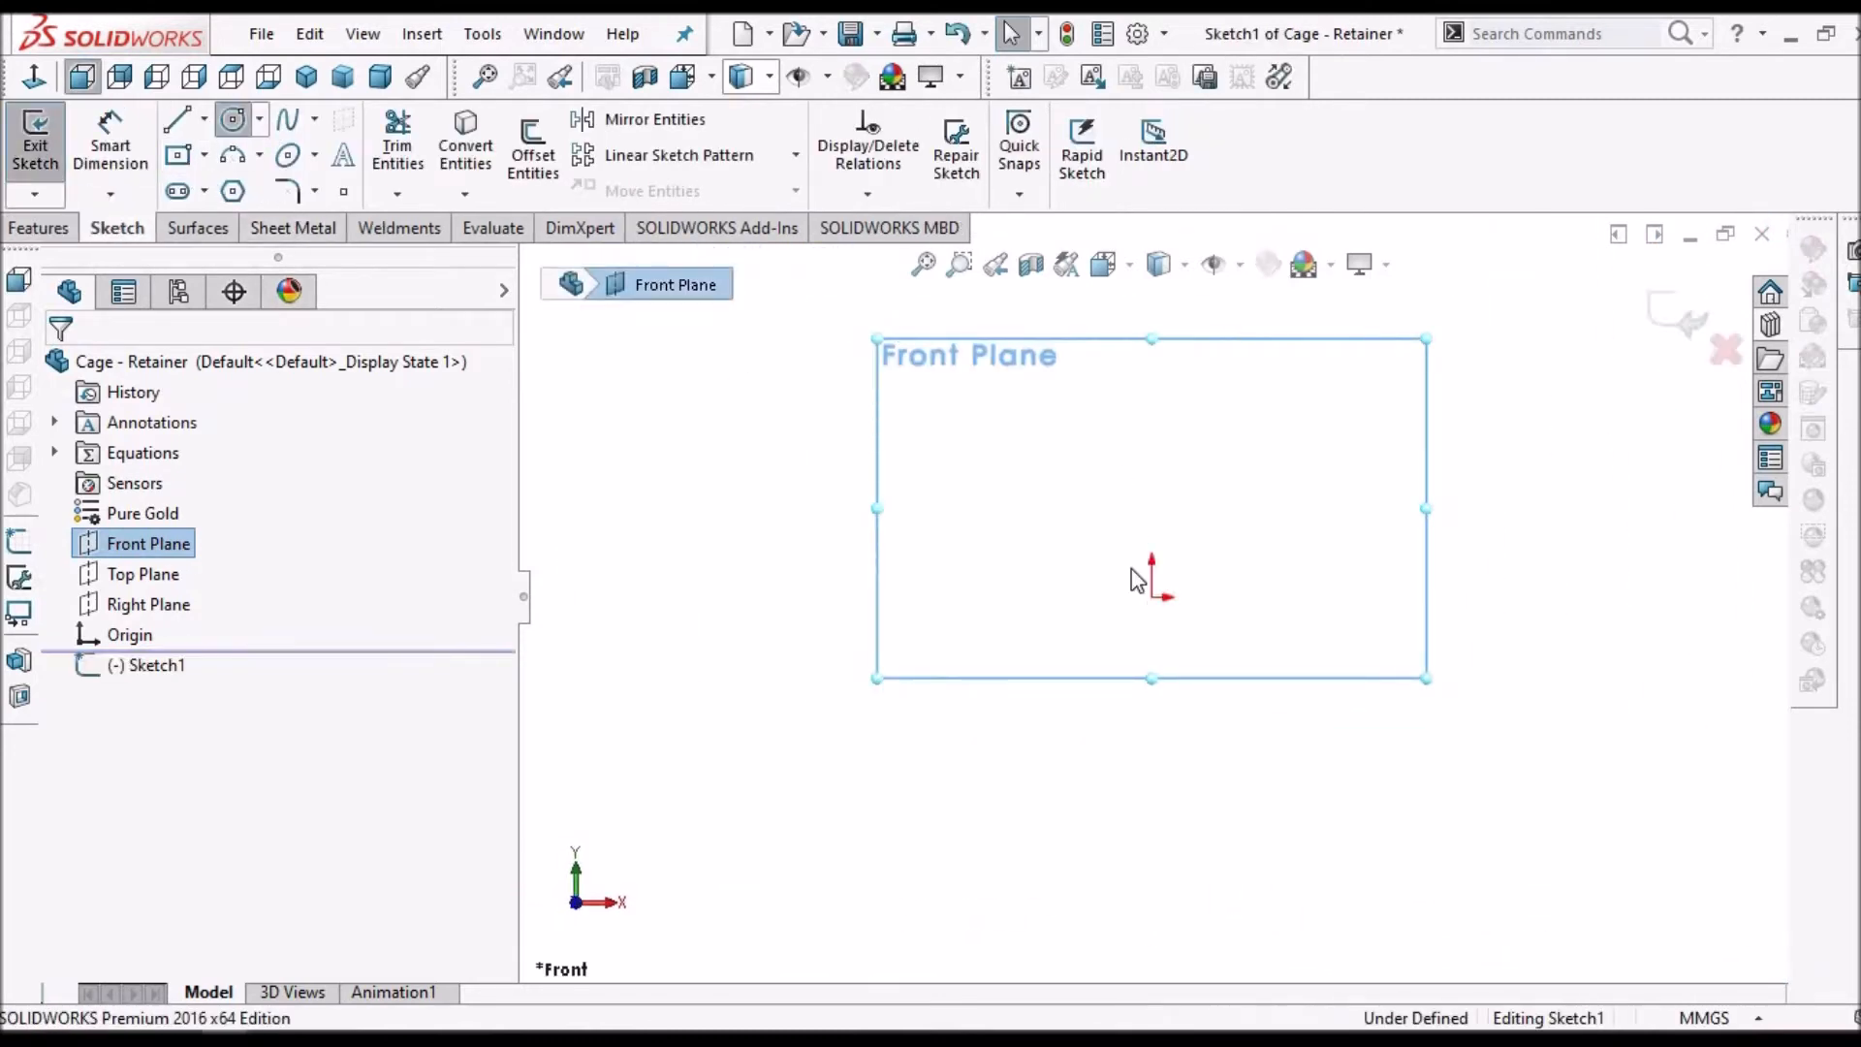
click(1152, 596)
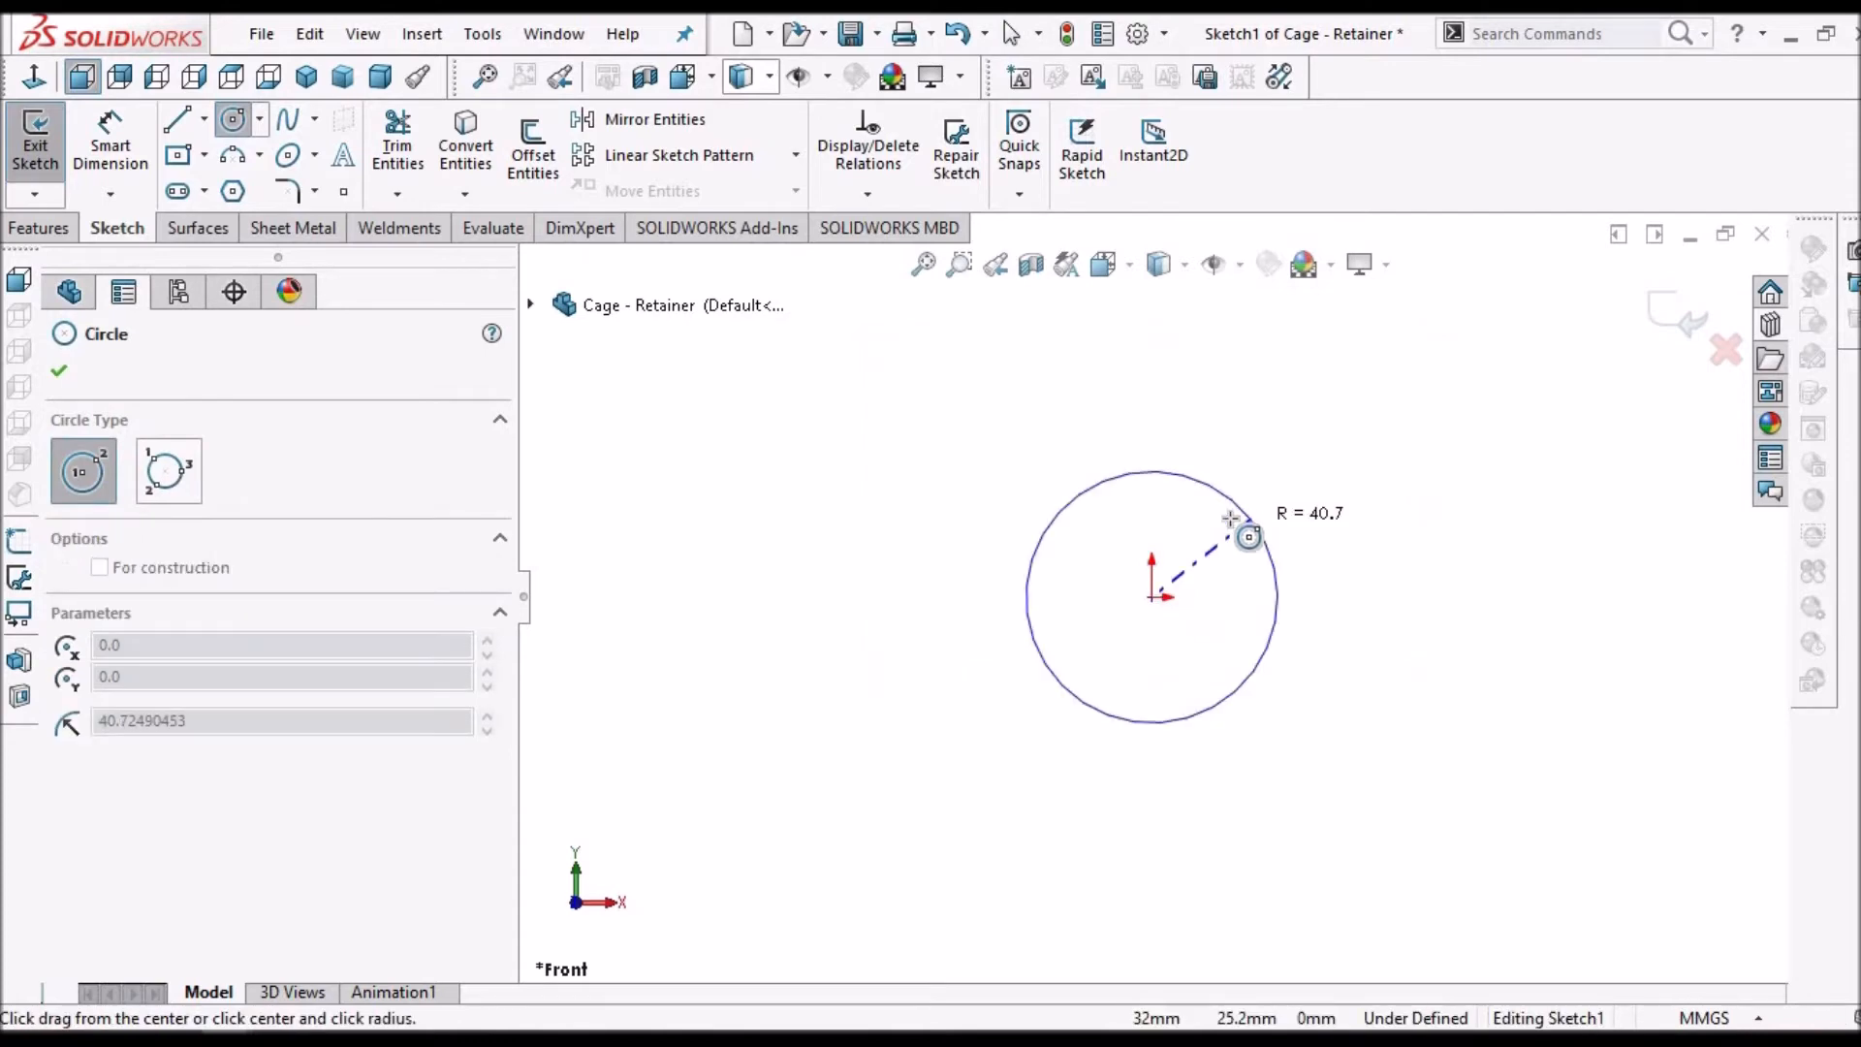
click(1242, 532)
right_click(896, 472)
click(951, 481)
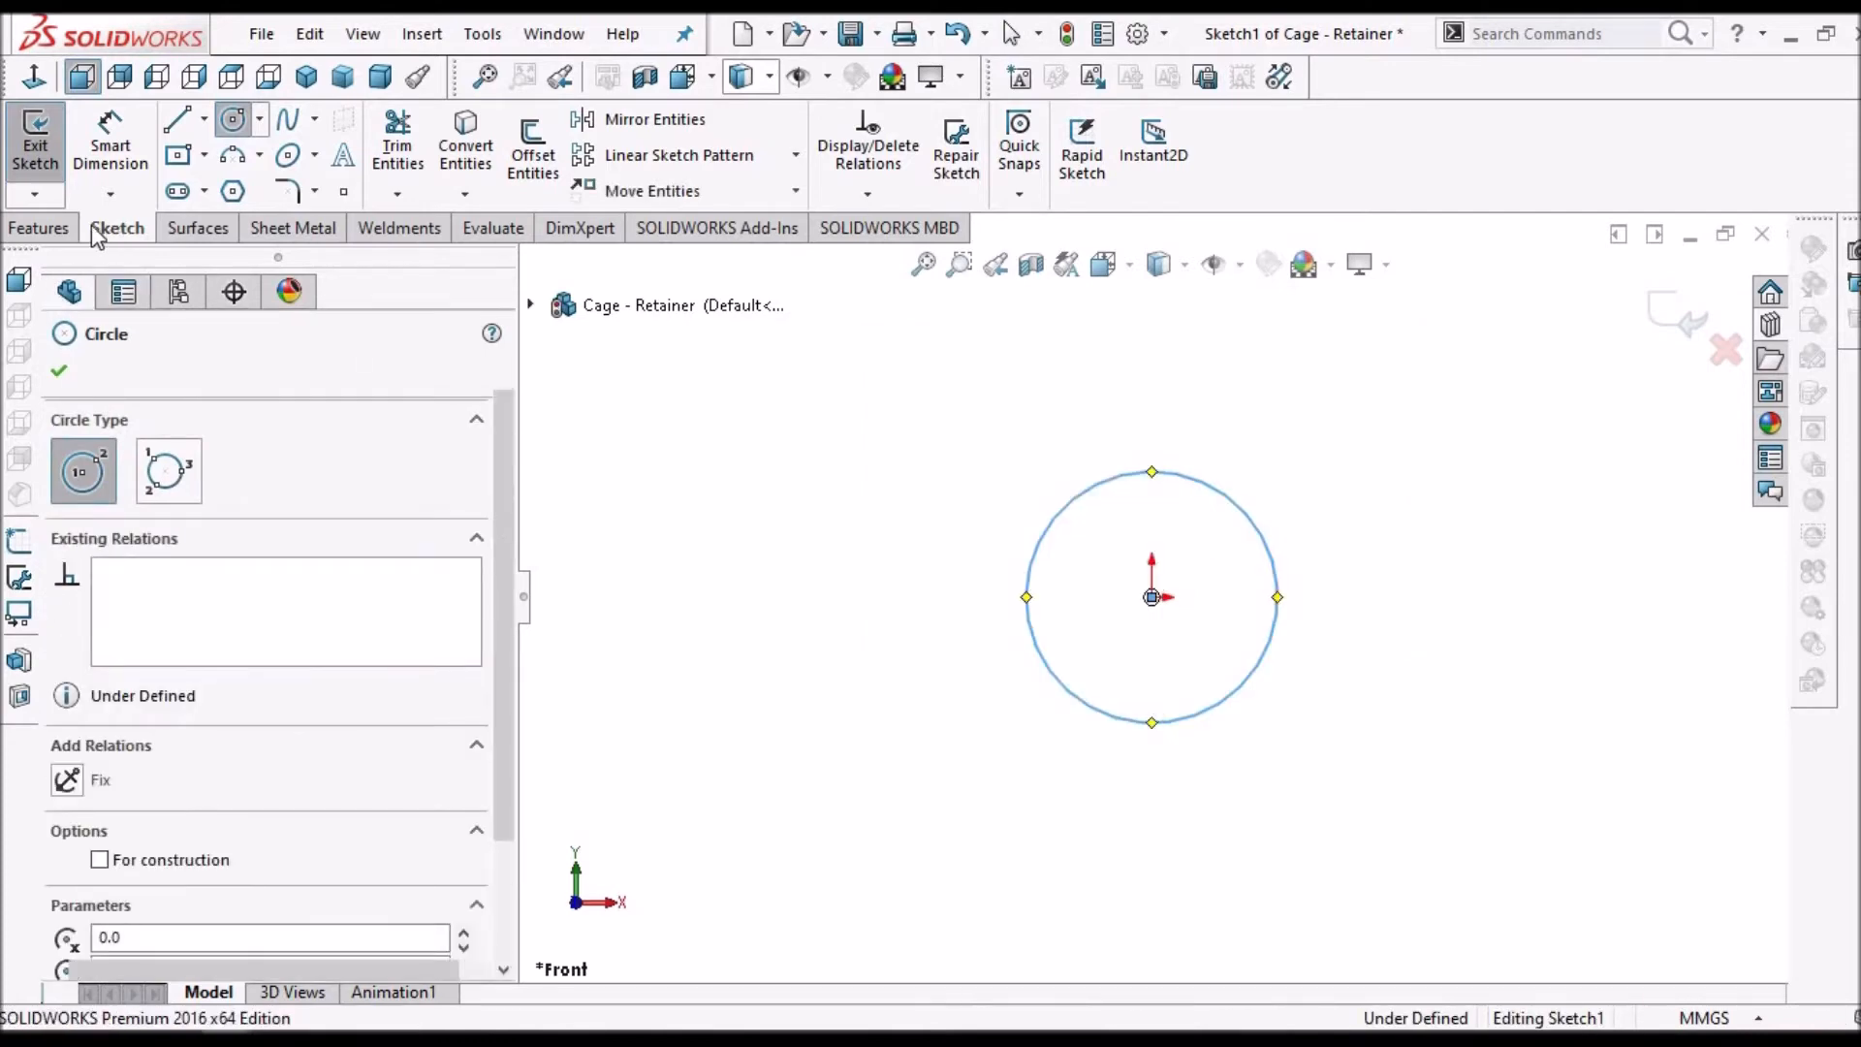
click(39, 228)
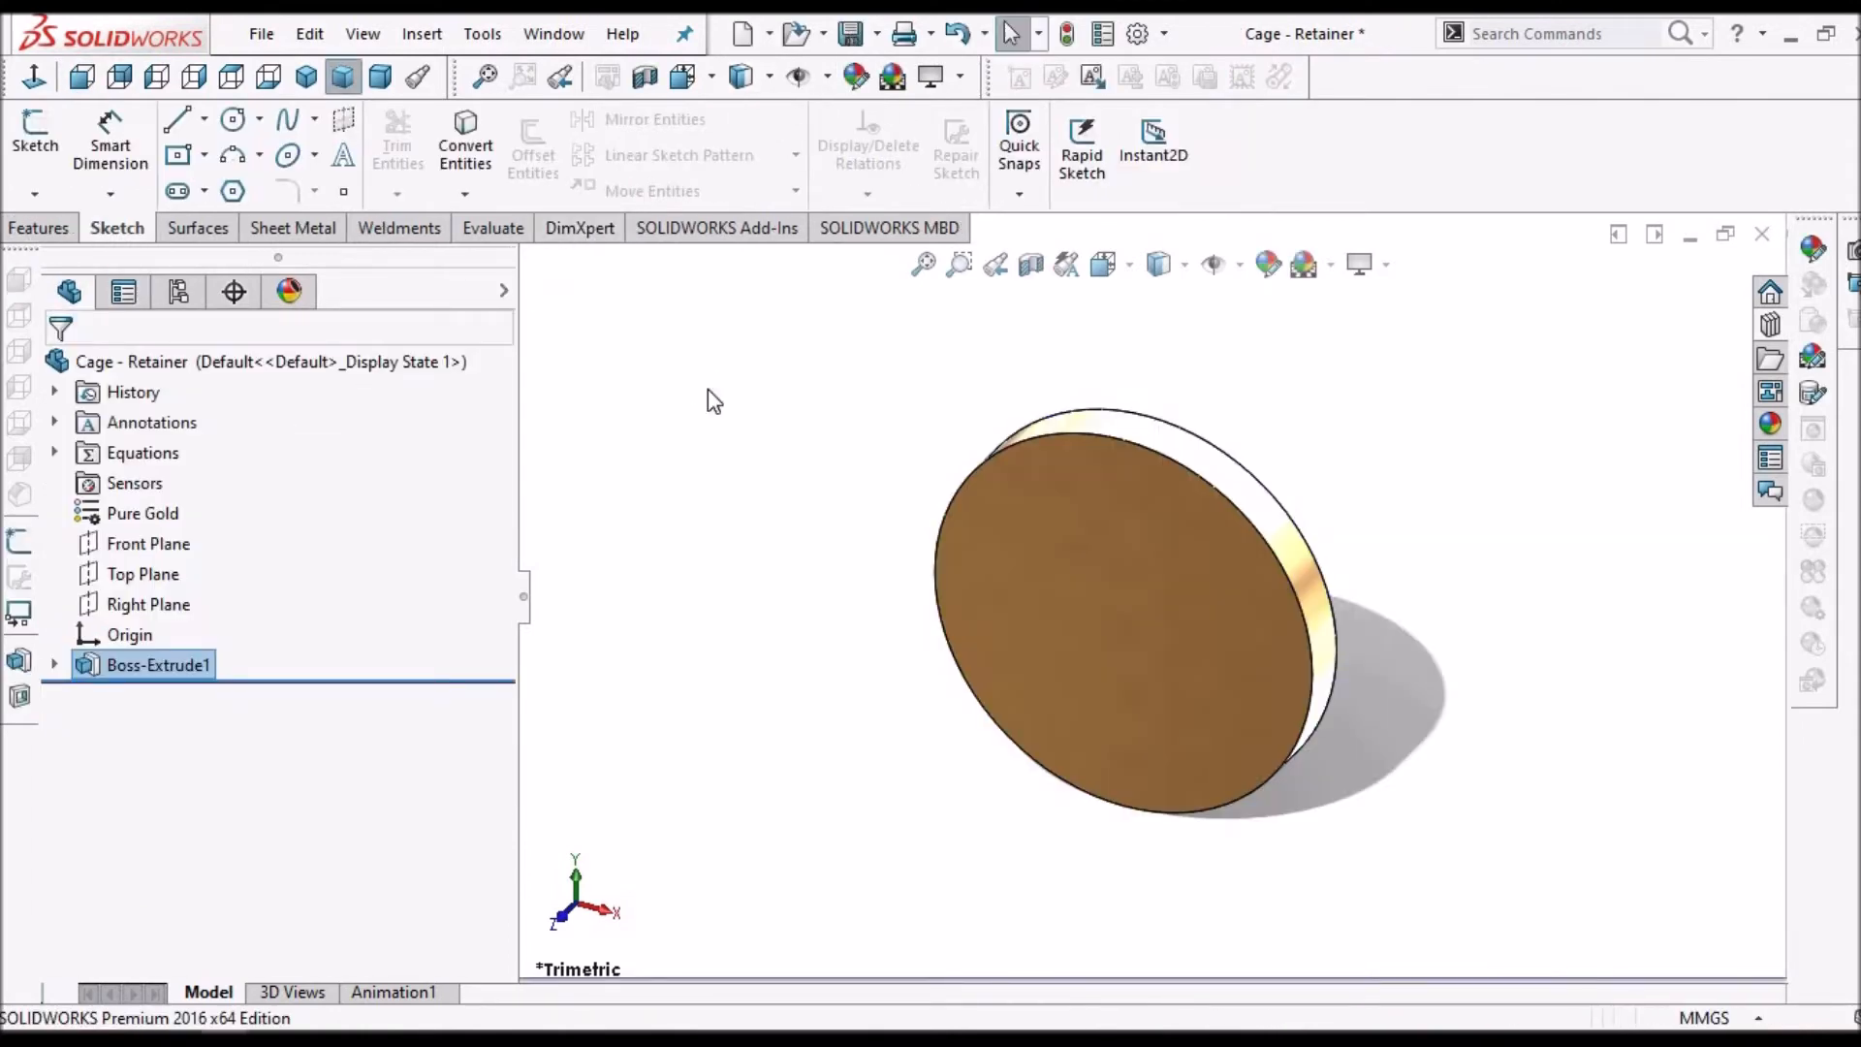
- Switch to the bearing assembly and insert the Cage - Retainer part beside the bearing
click(554, 31)
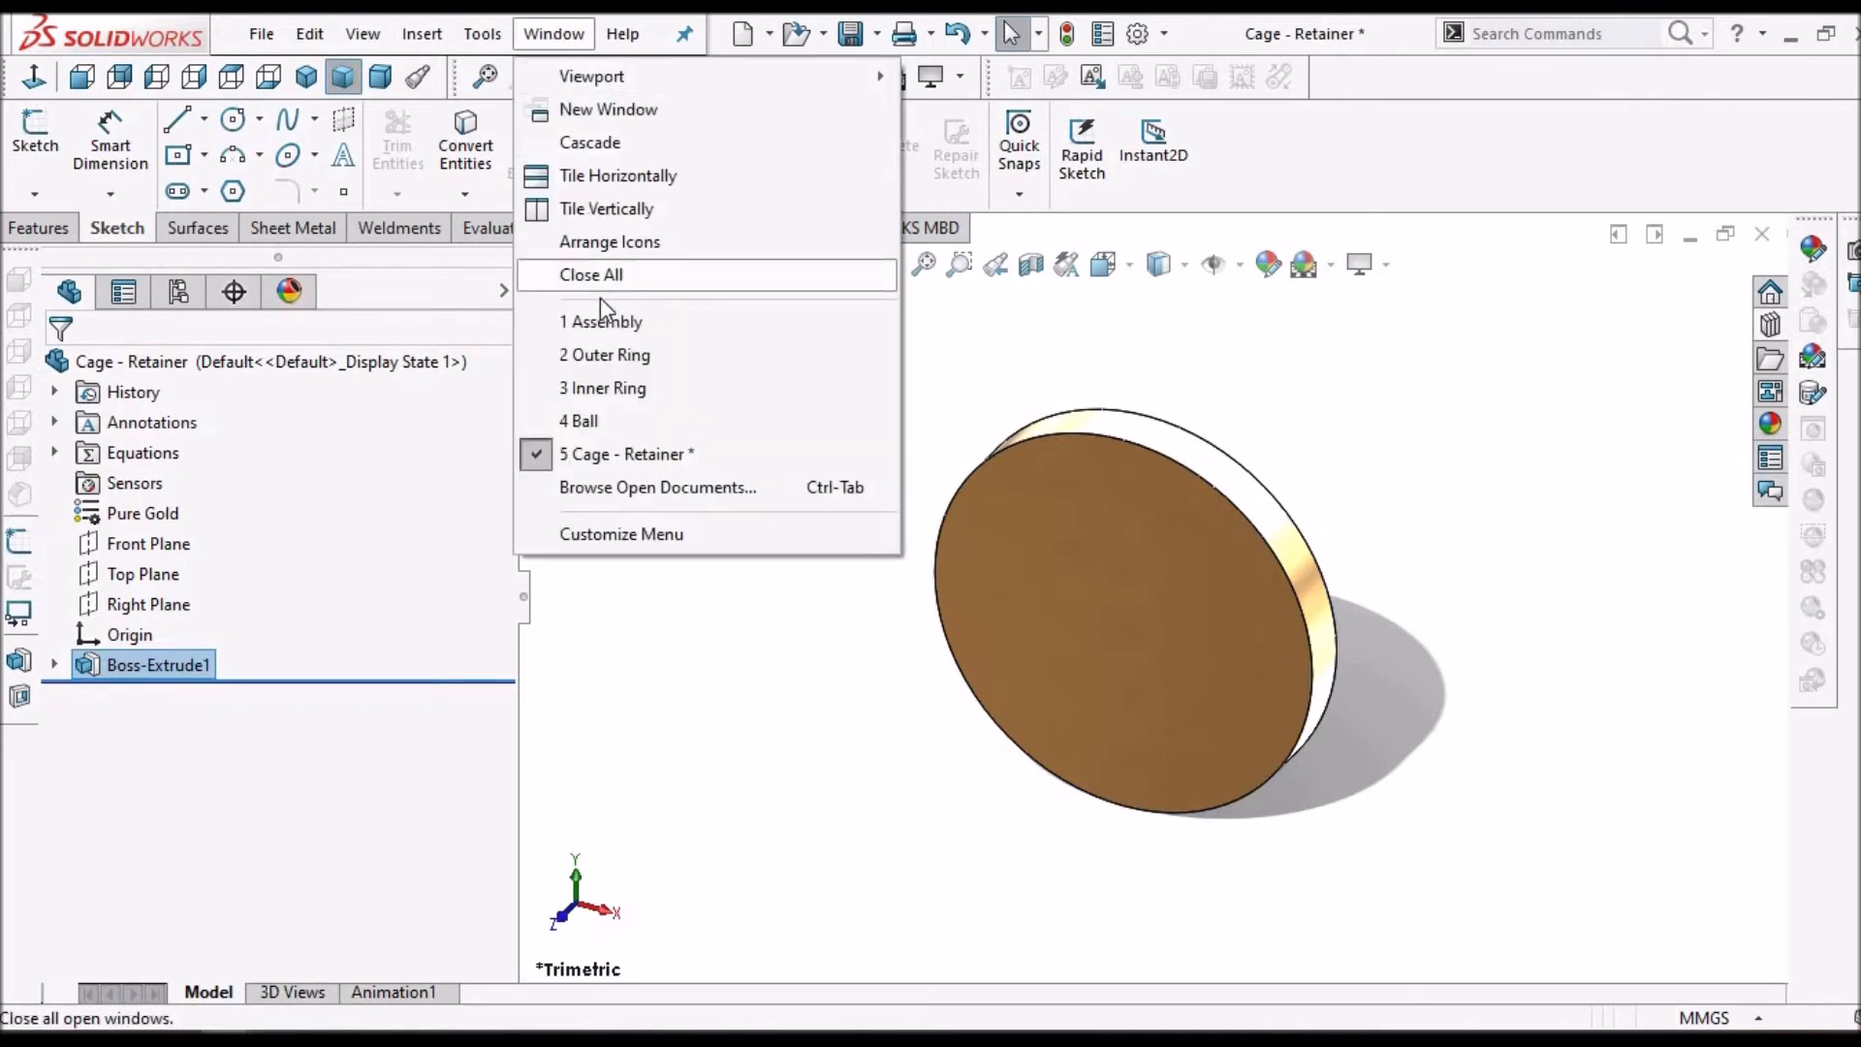
click(603, 320)
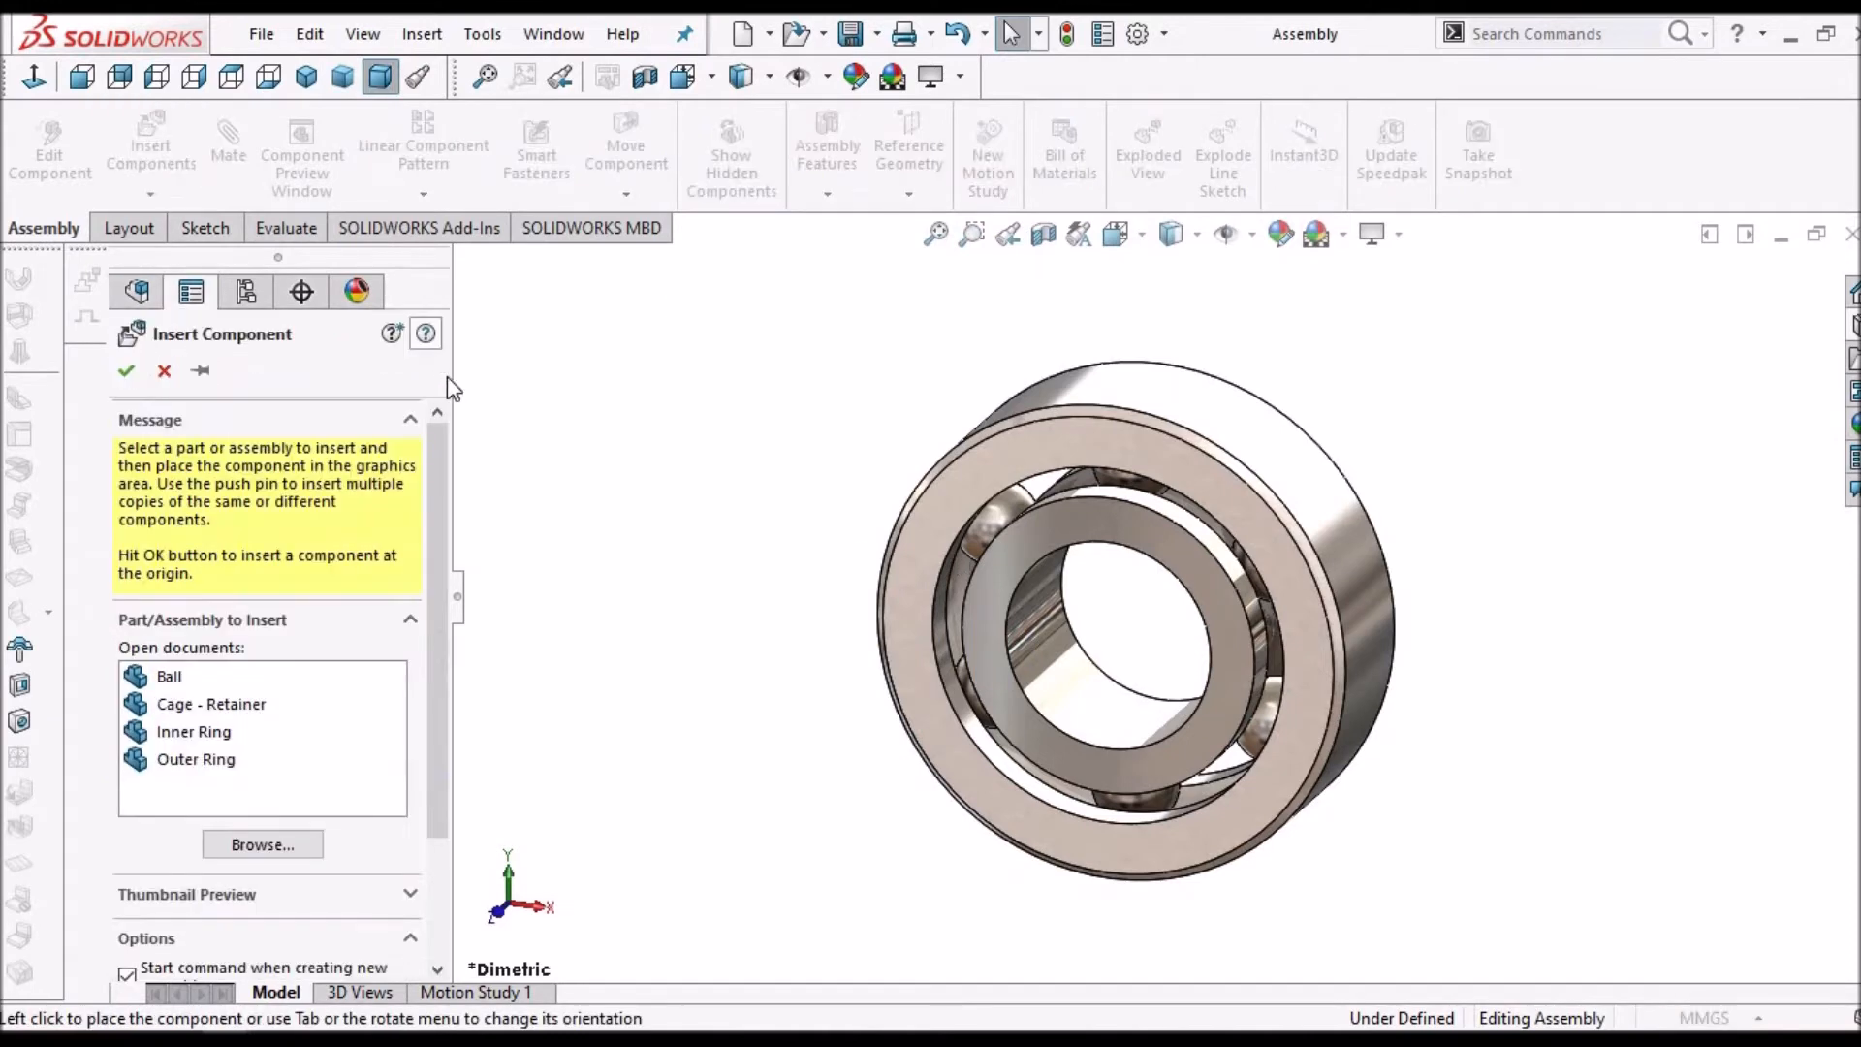
click(225, 702)
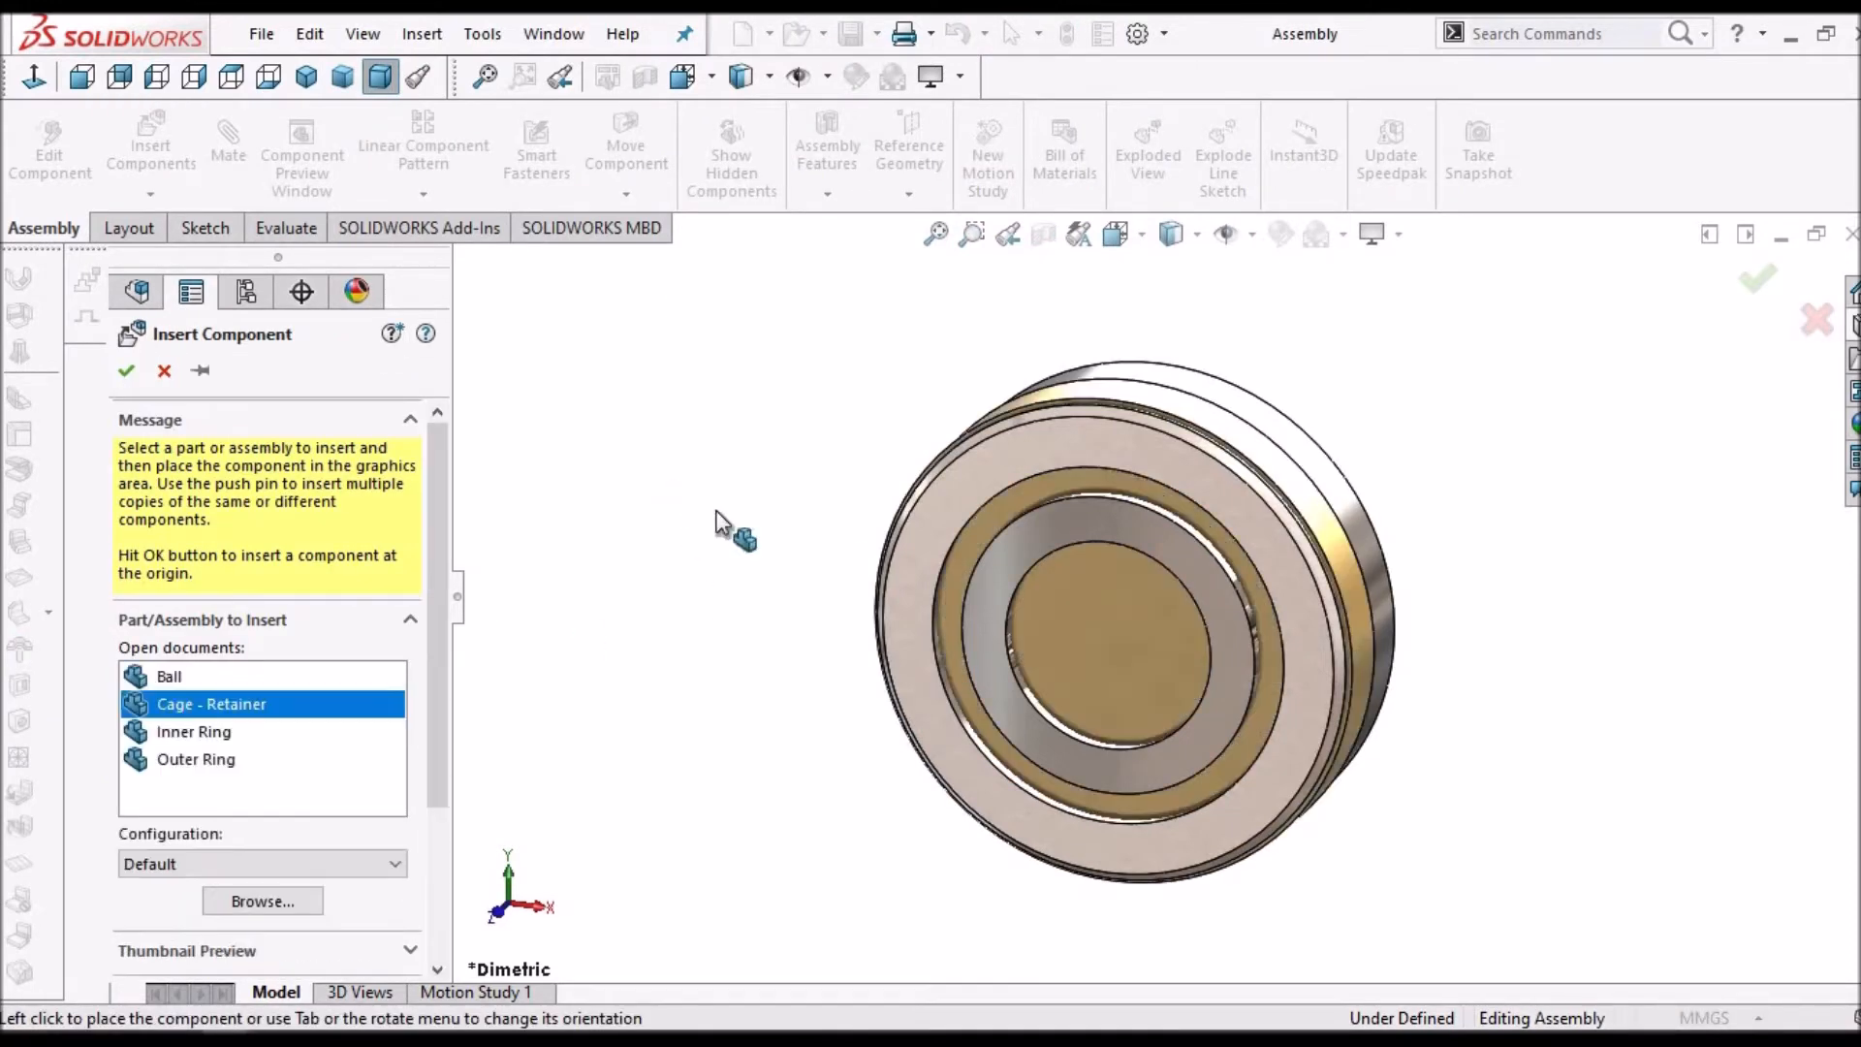
click(783, 516)
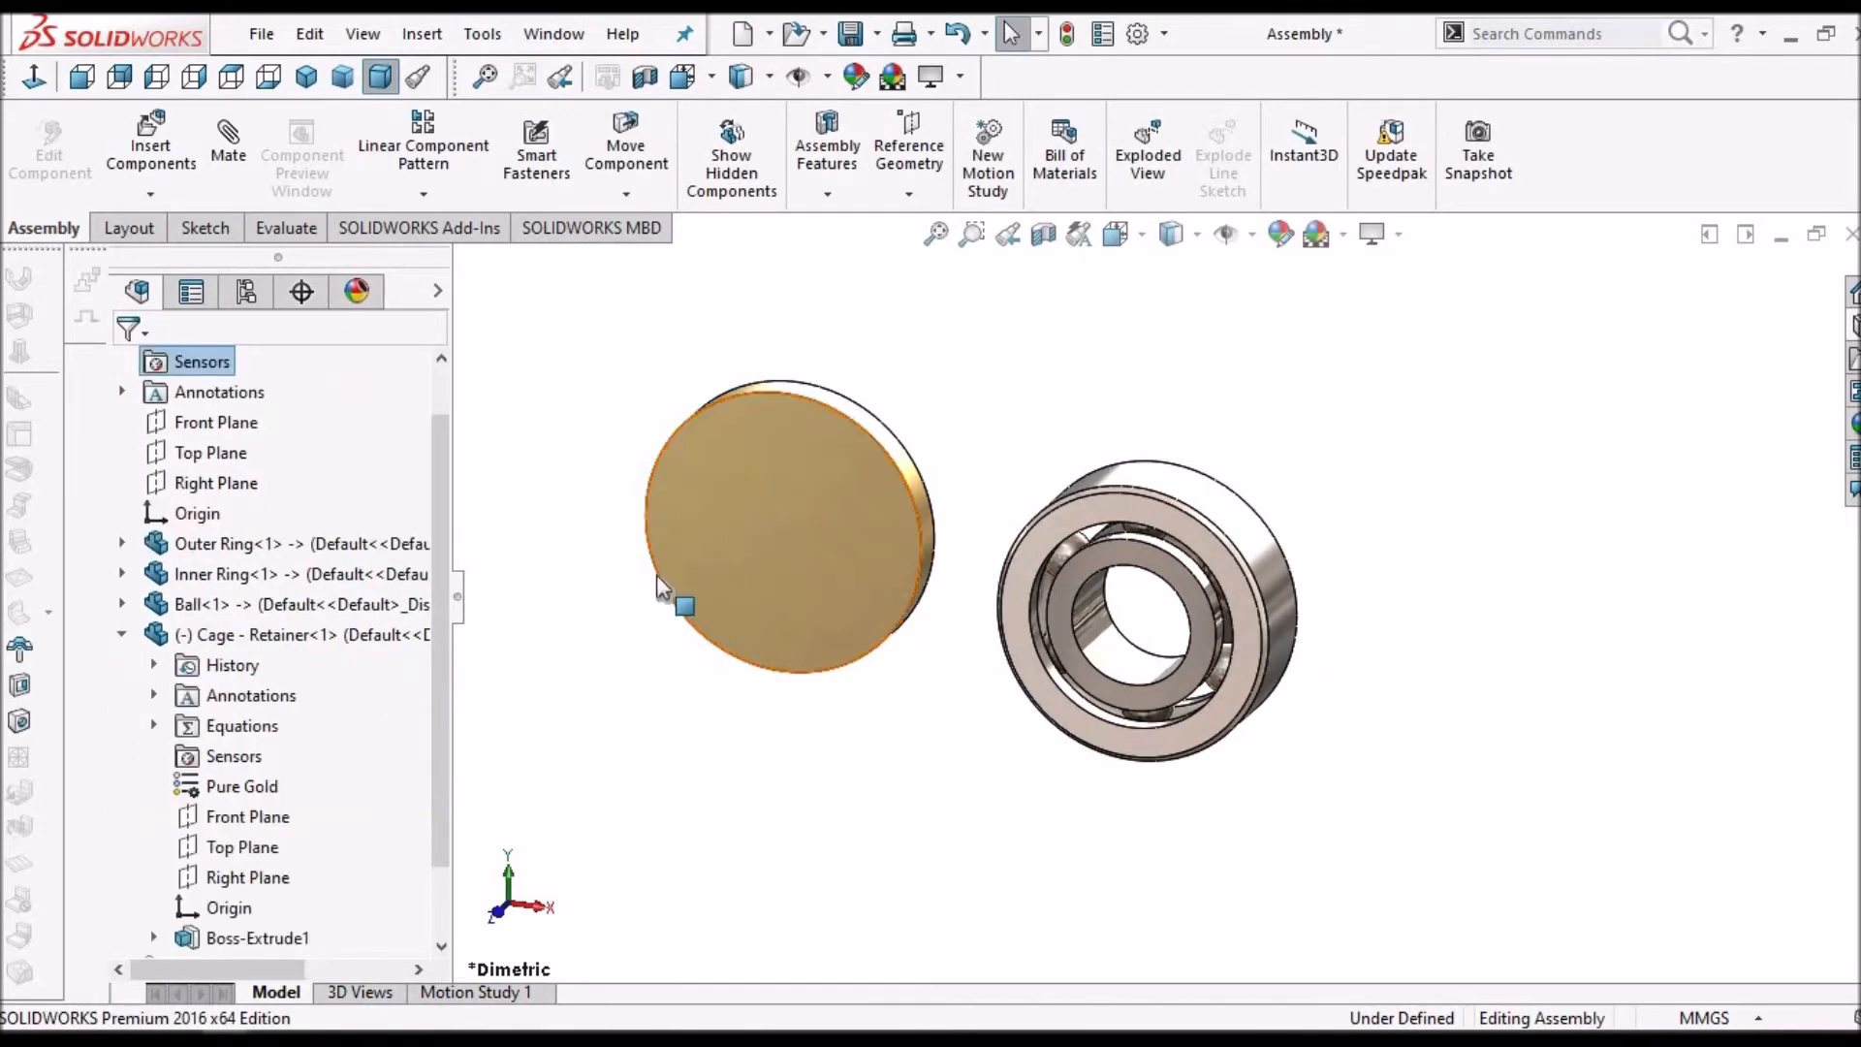
- Mate the Cage - Retainer's Front Plane coincident with the assembly's Front Plane
click(218, 423)
ctrl+click(248, 817)
click(231, 145)
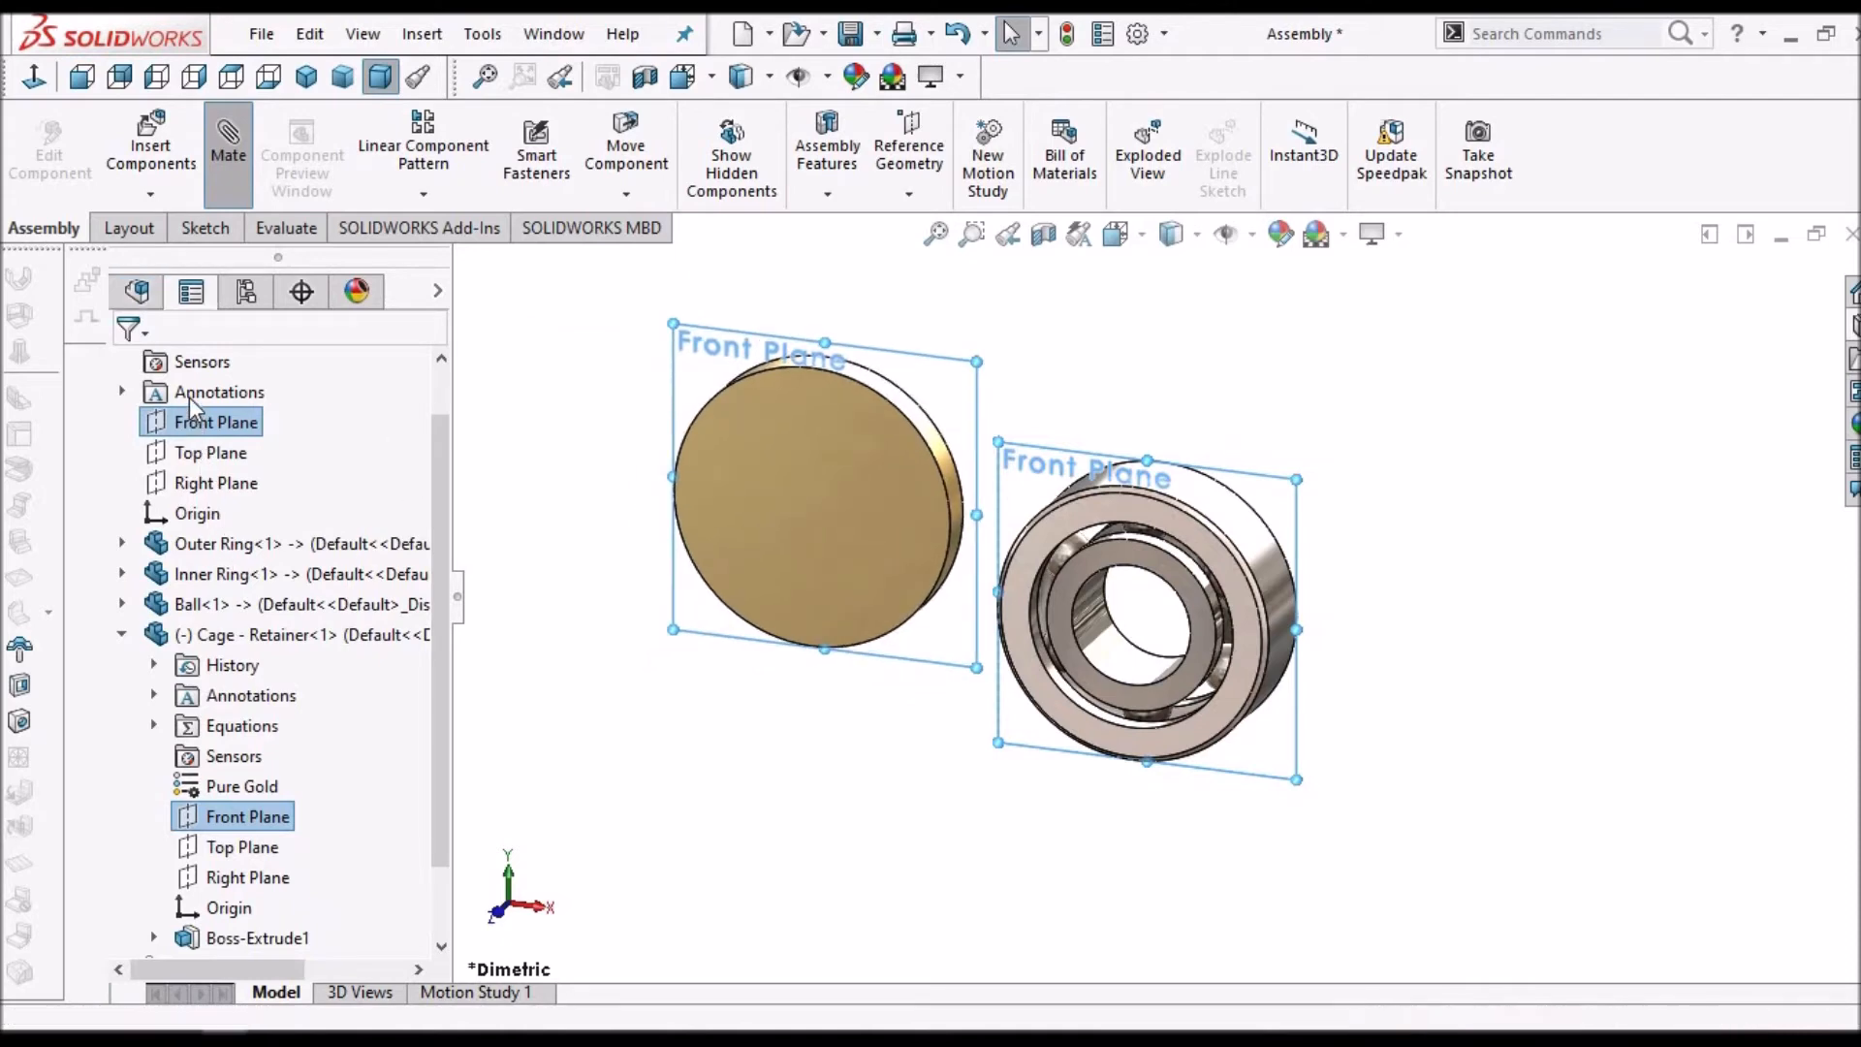
click(127, 371)
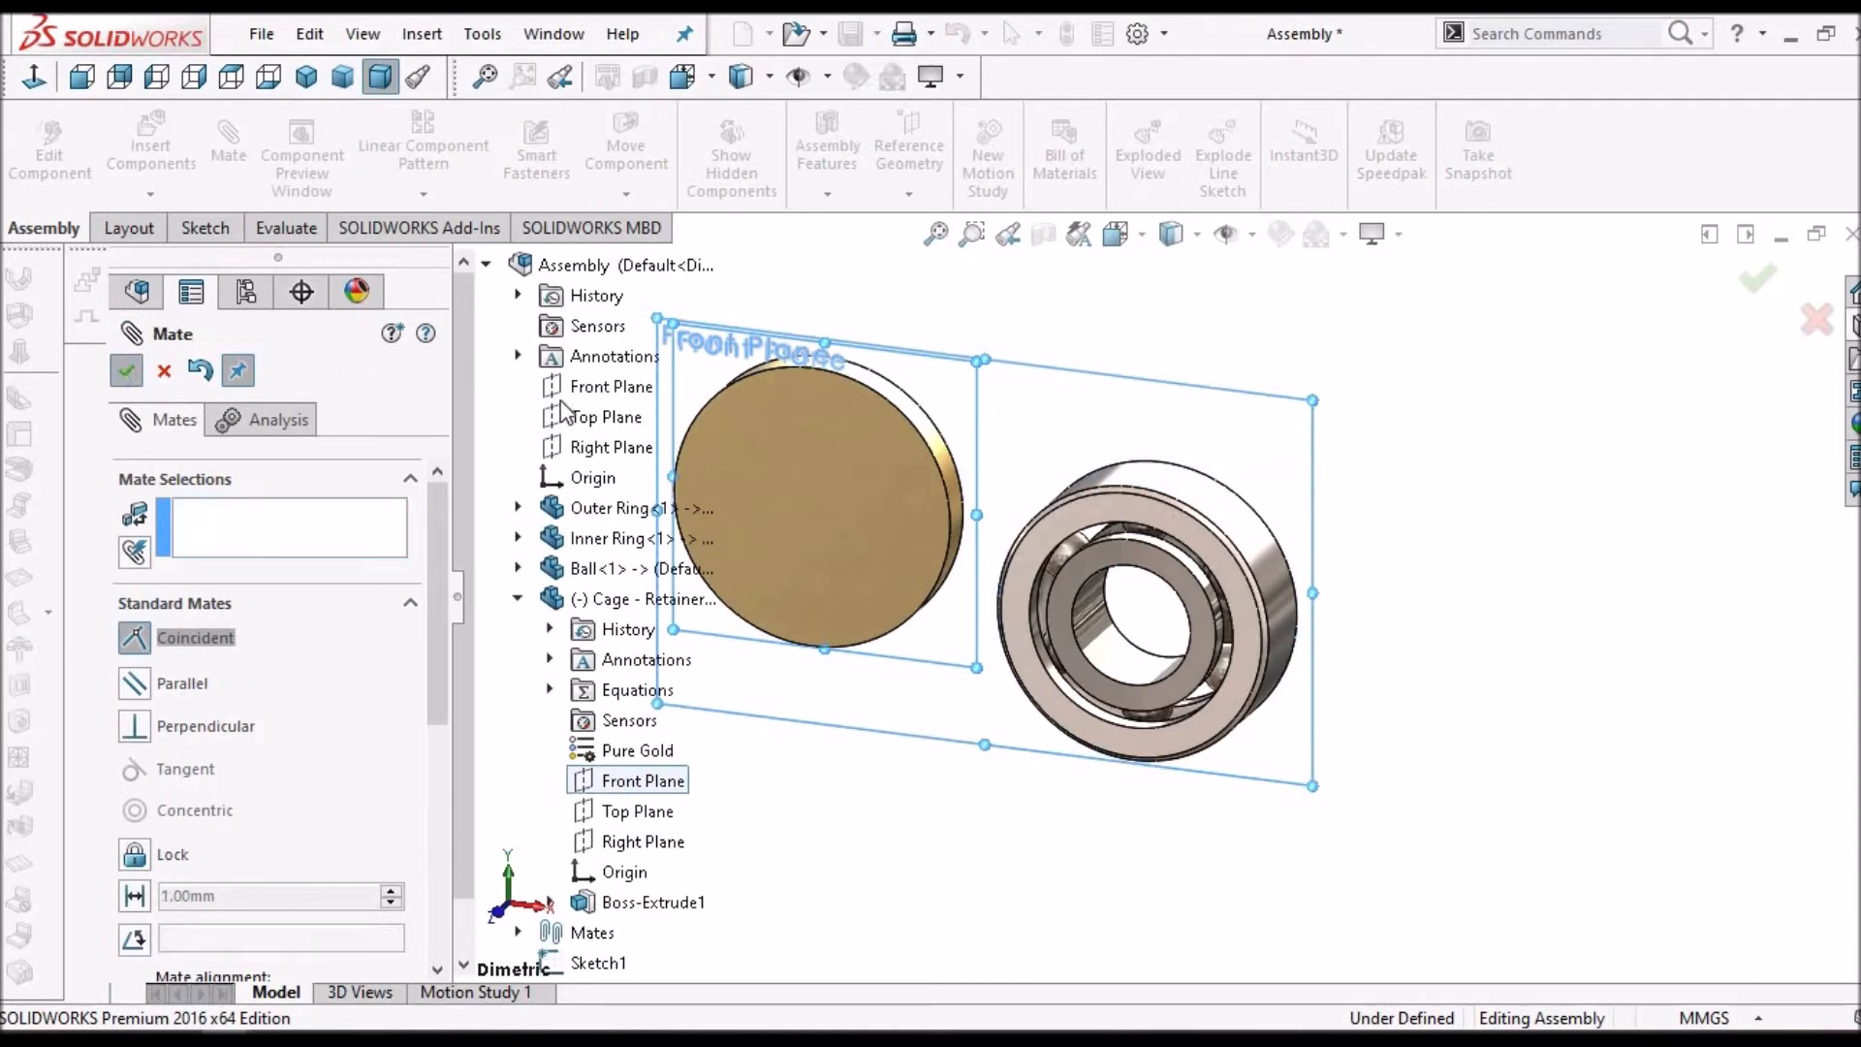
- Mate the Cage - Retainer's Top Plane and Right Plane coincident with the assembly's matching planes
click(590, 418)
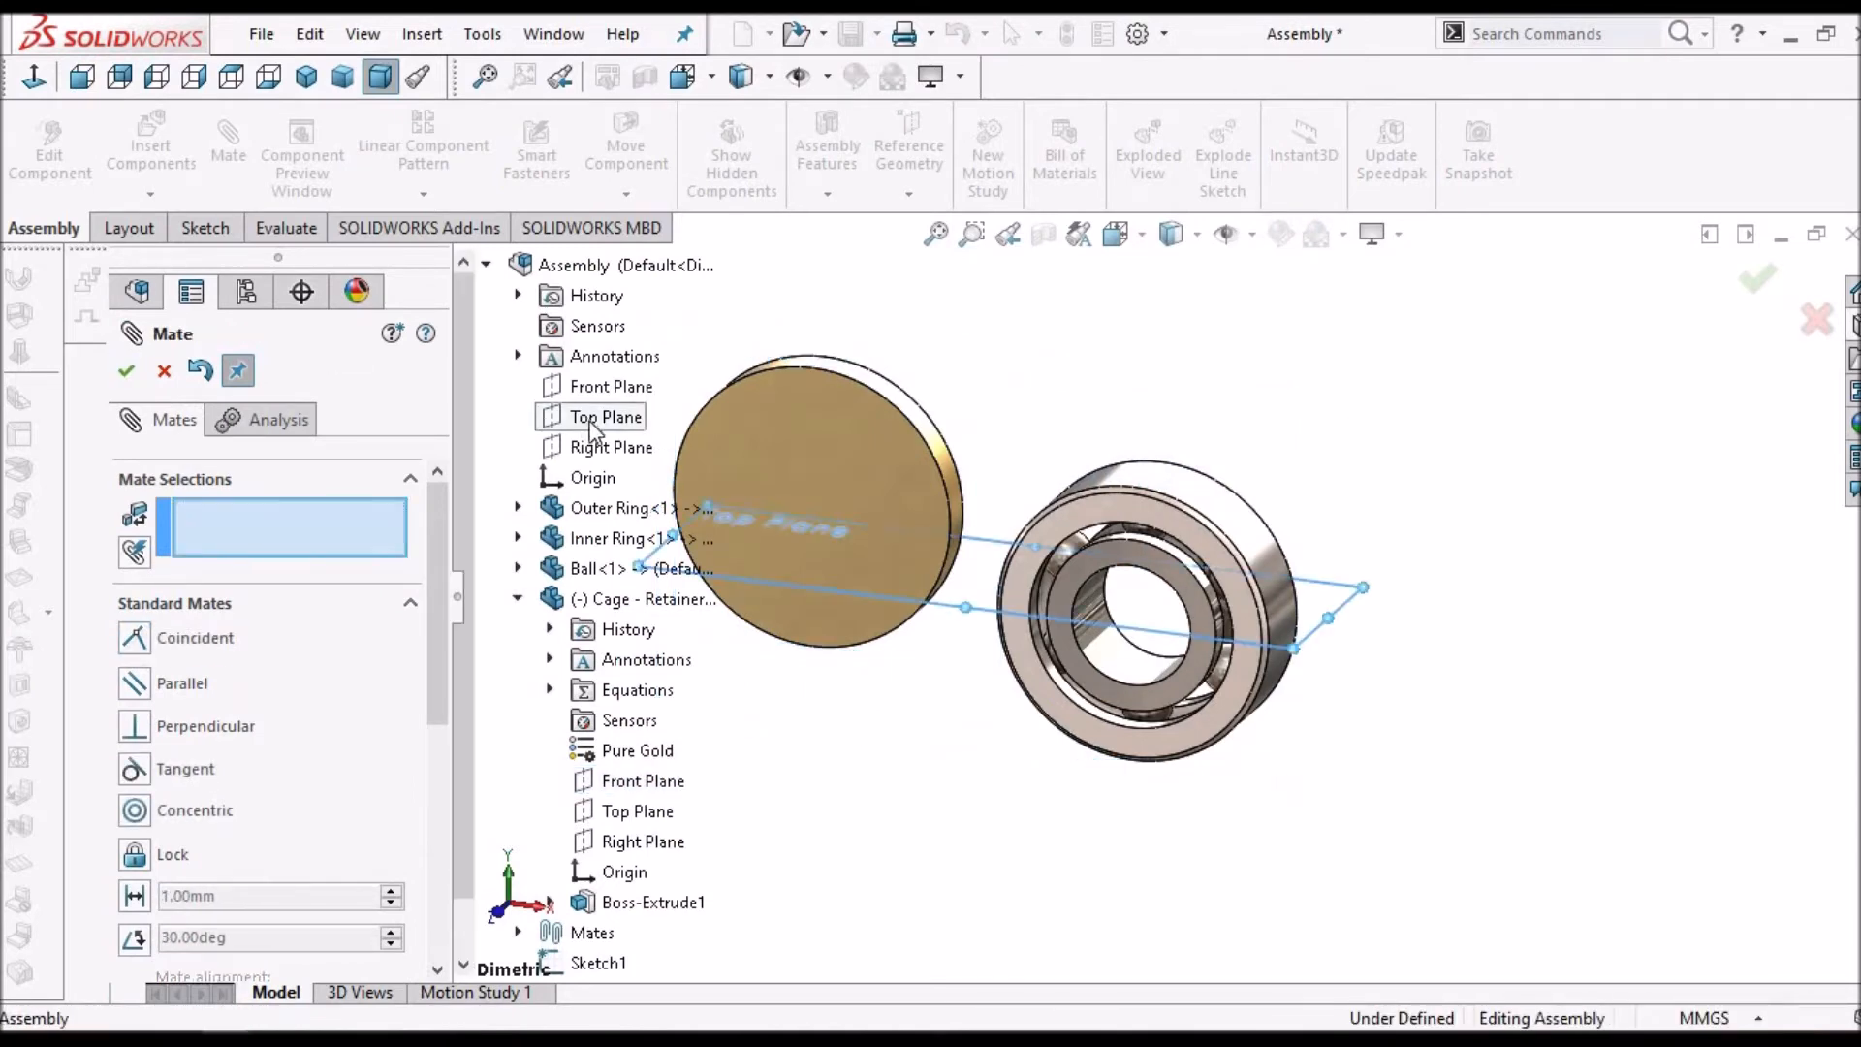
click(620, 812)
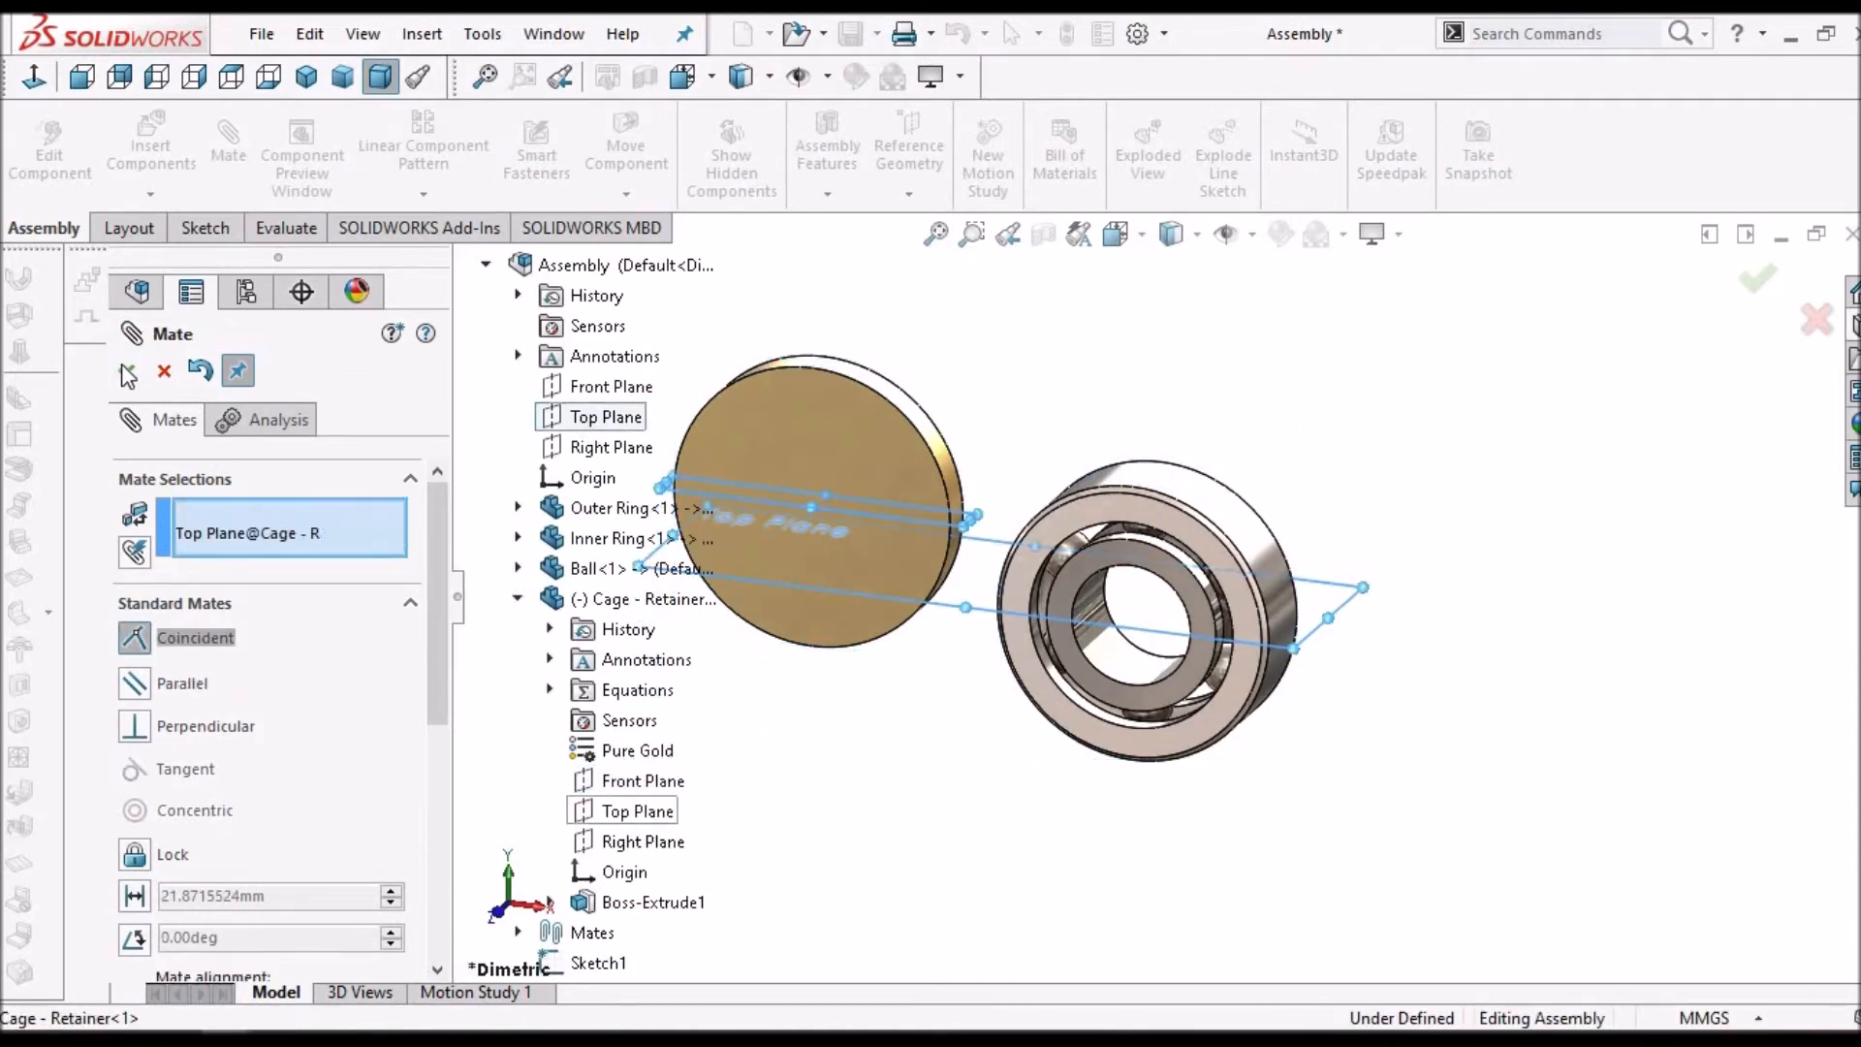
click(601, 449)
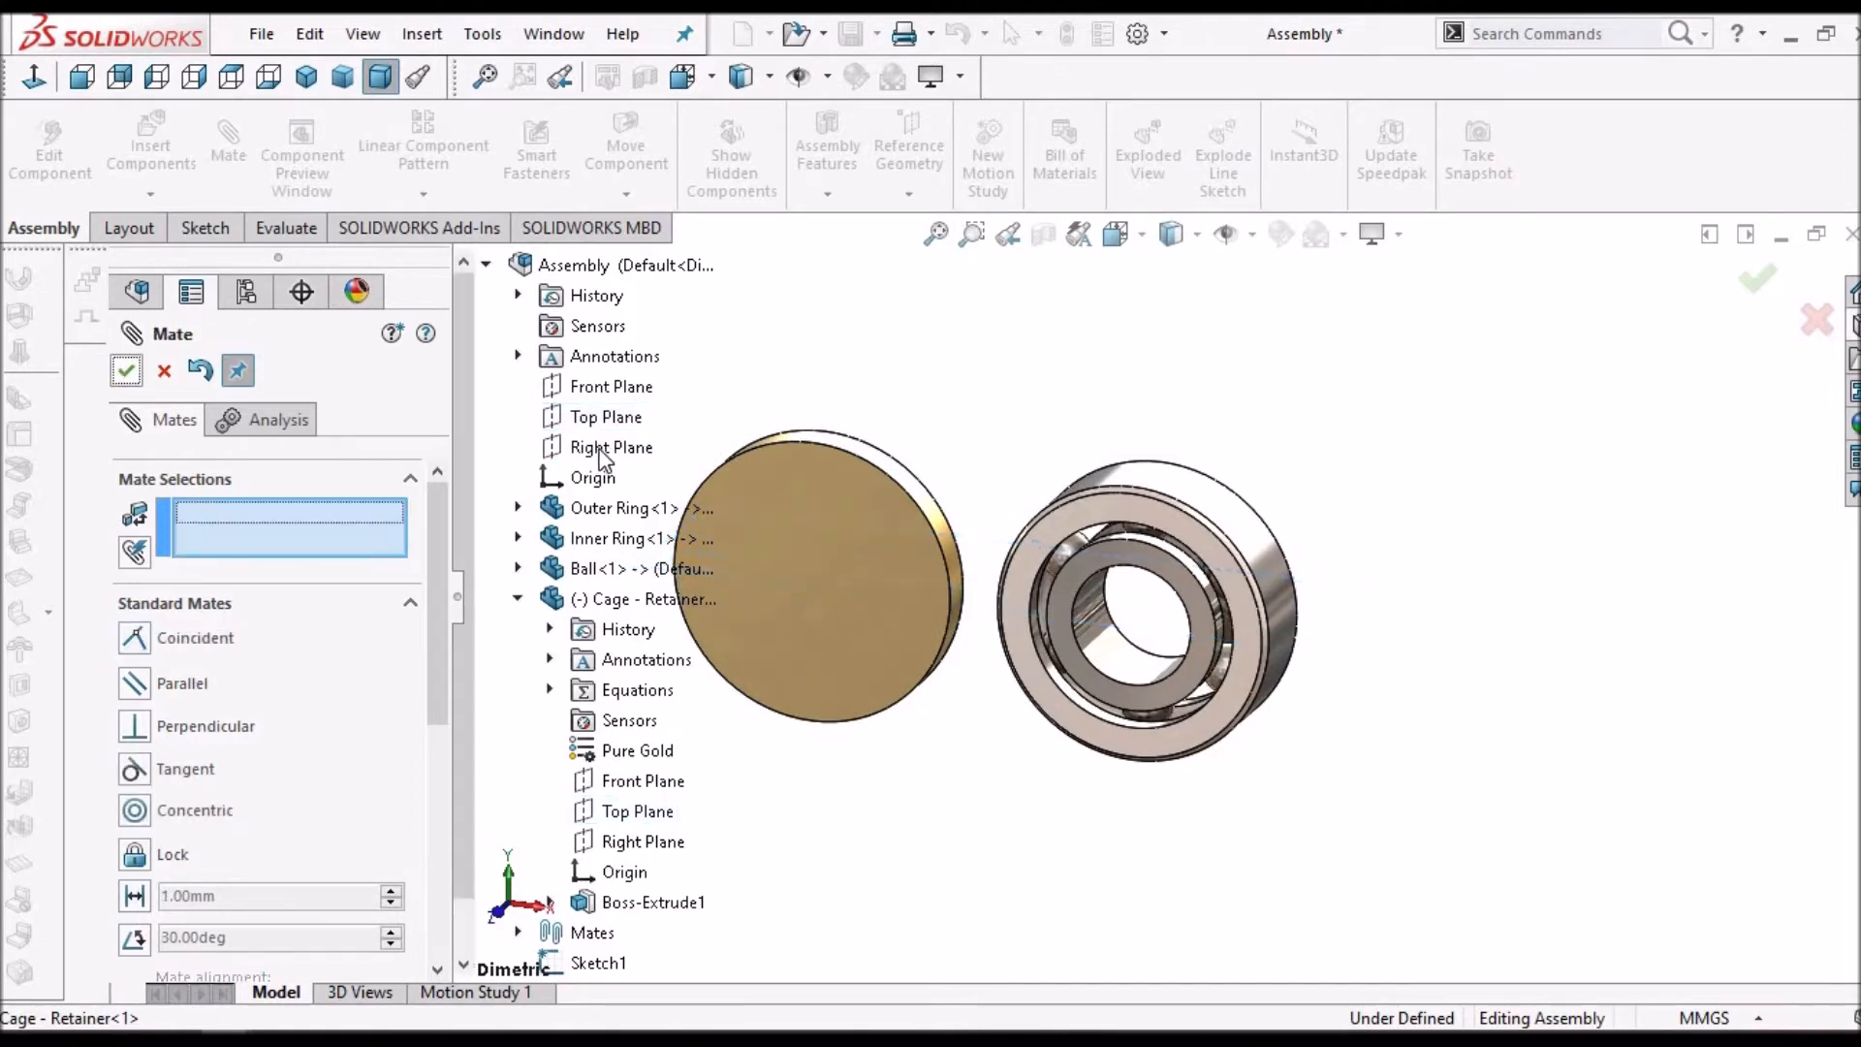
click(643, 841)
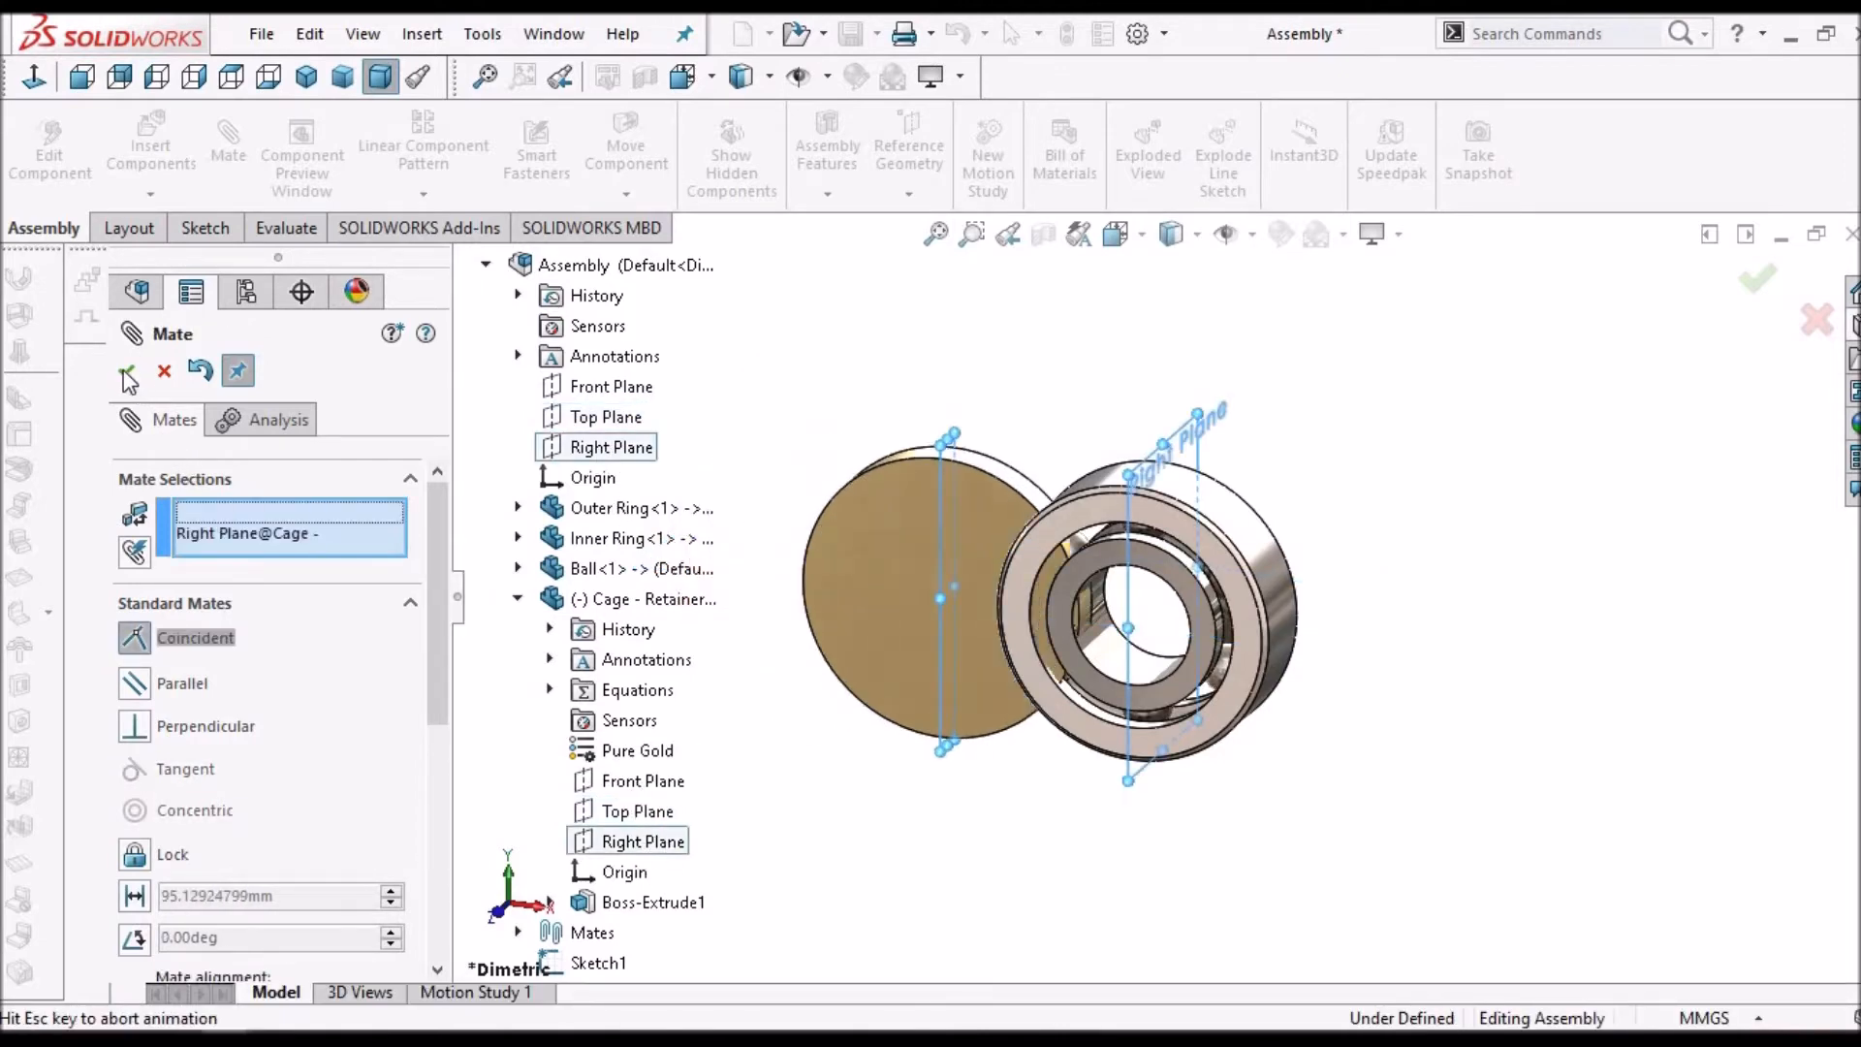
click(127, 376)
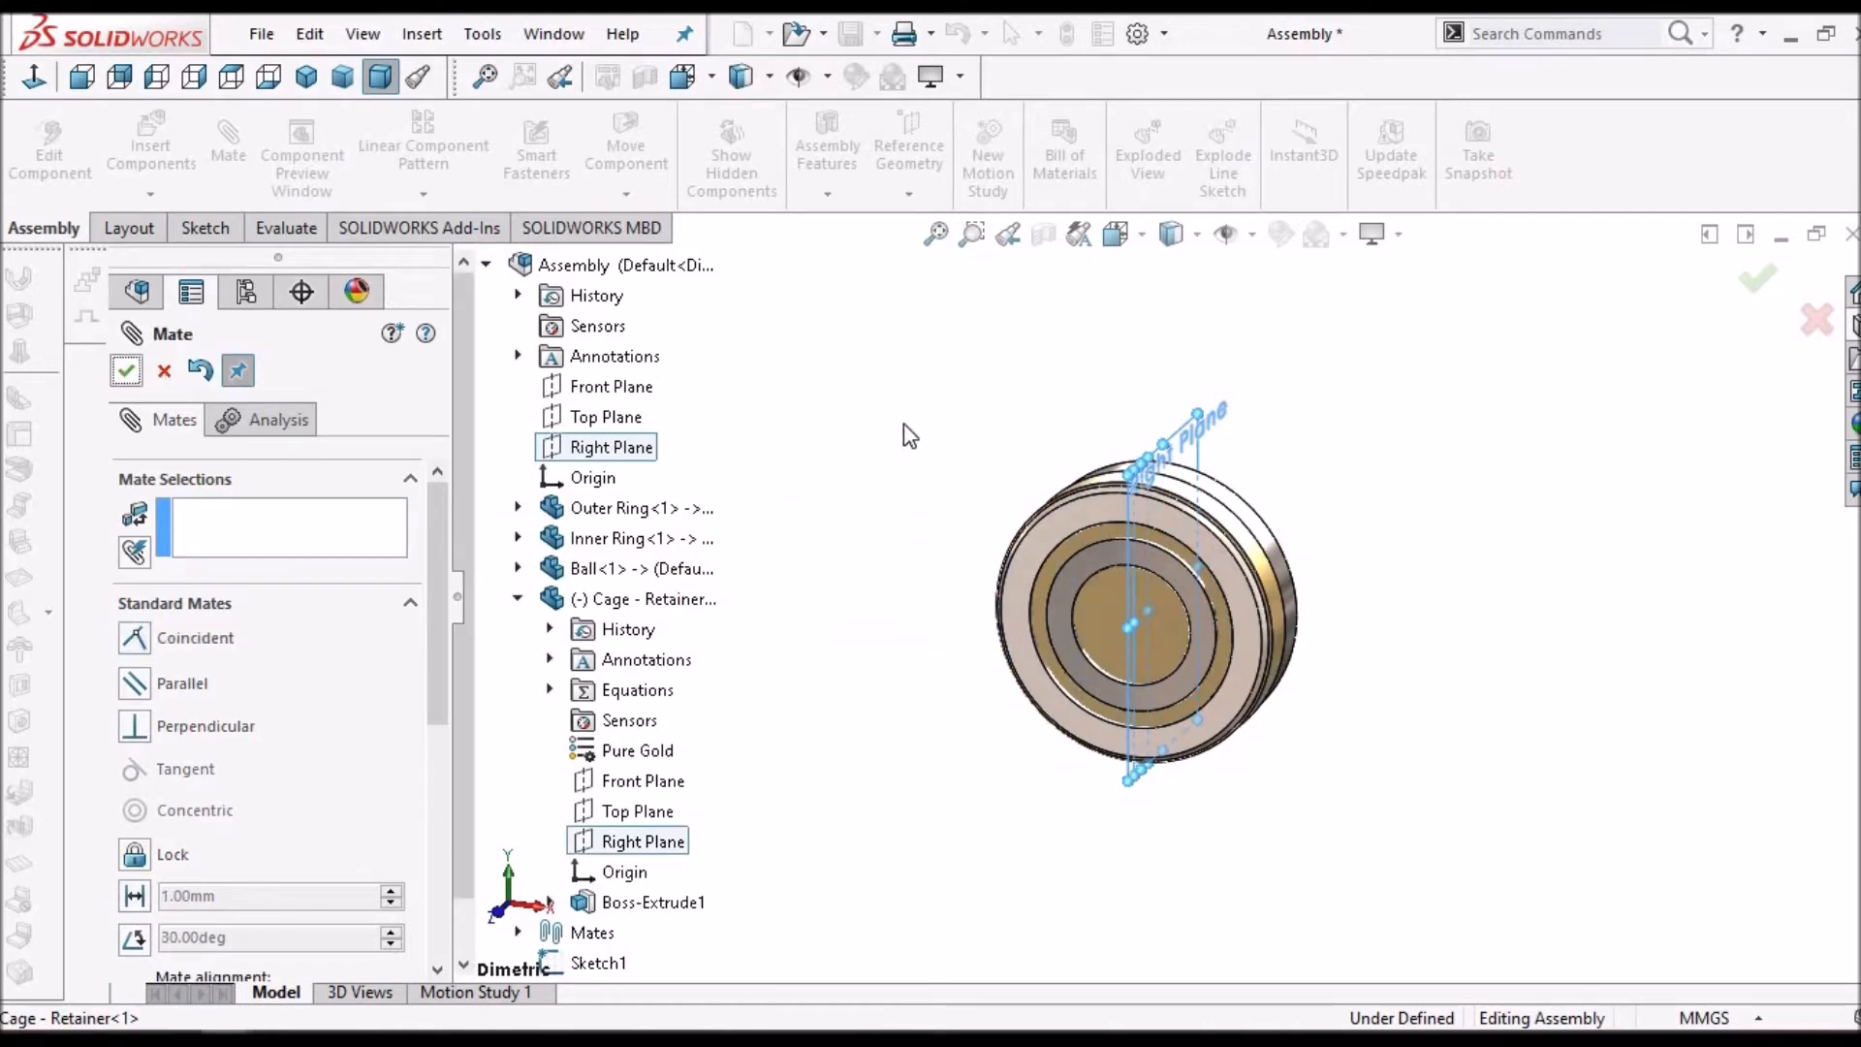
key(Escape)
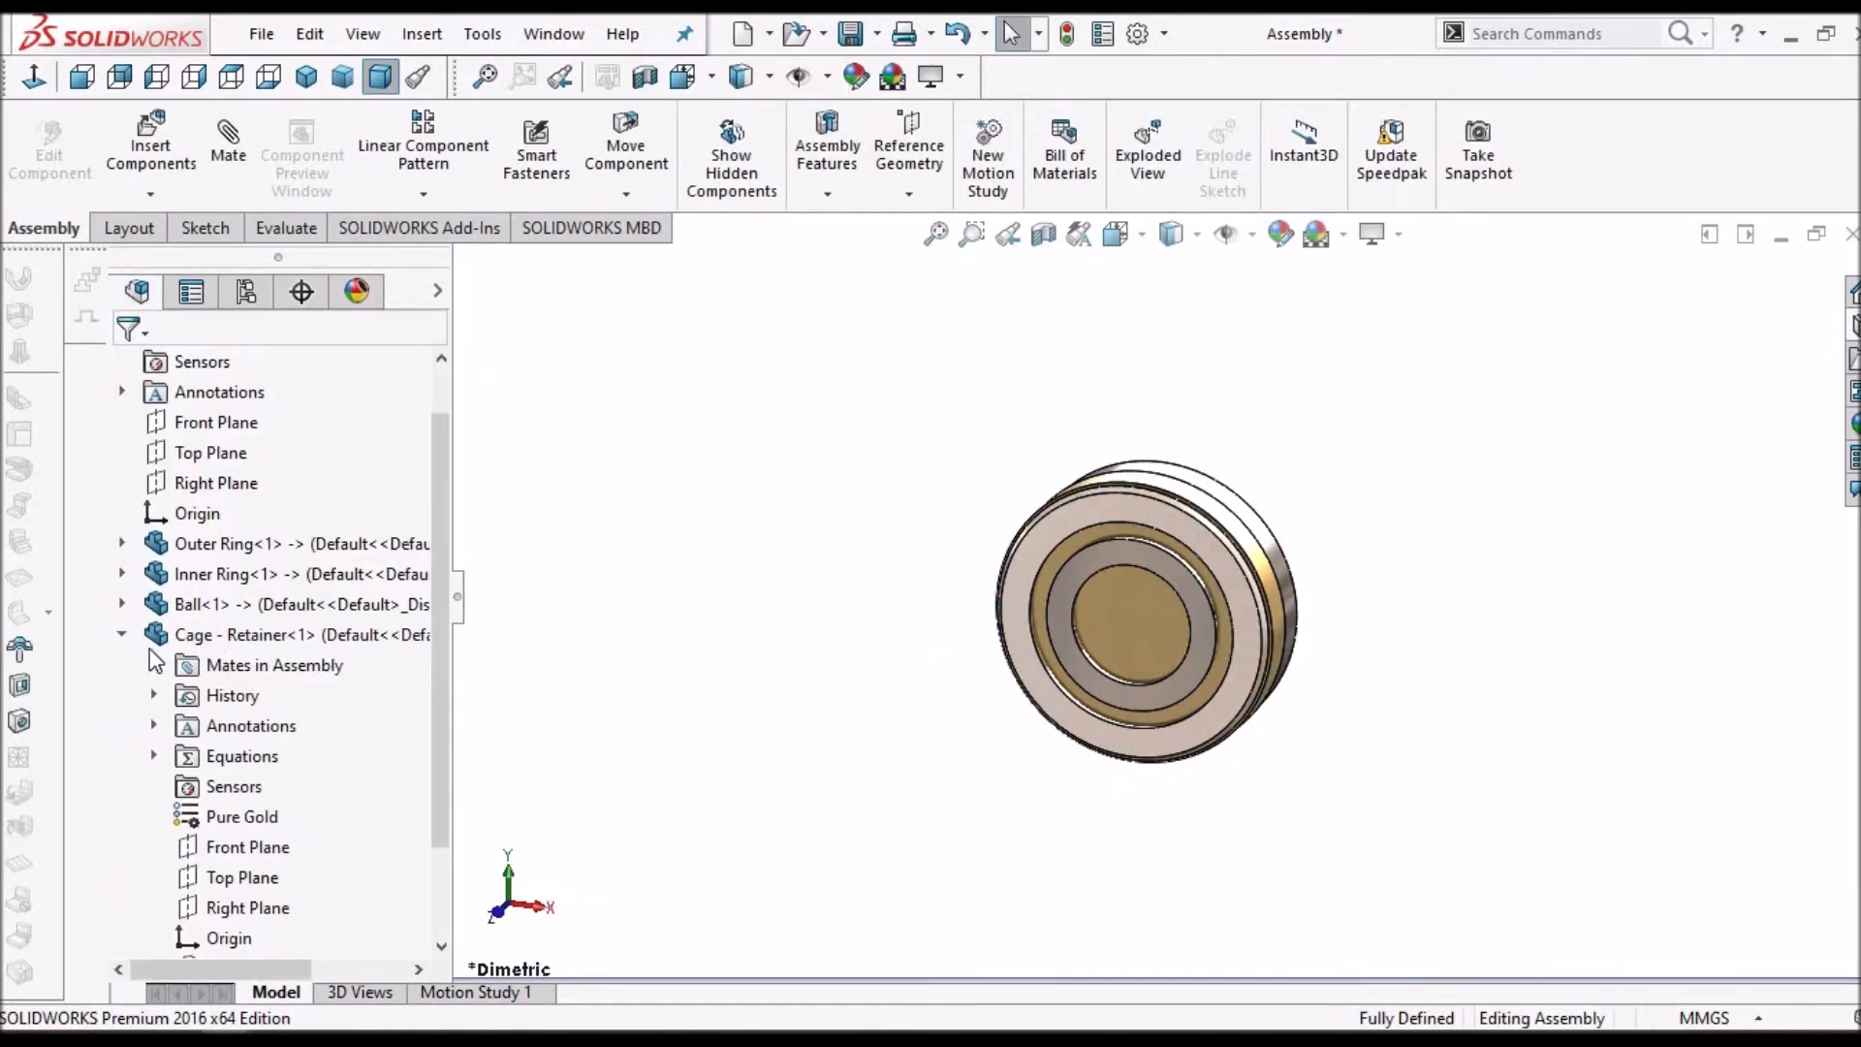
- Delete the disc extrusion from the Cage - Retainer component, keeping its circle sketch
click(121, 634)
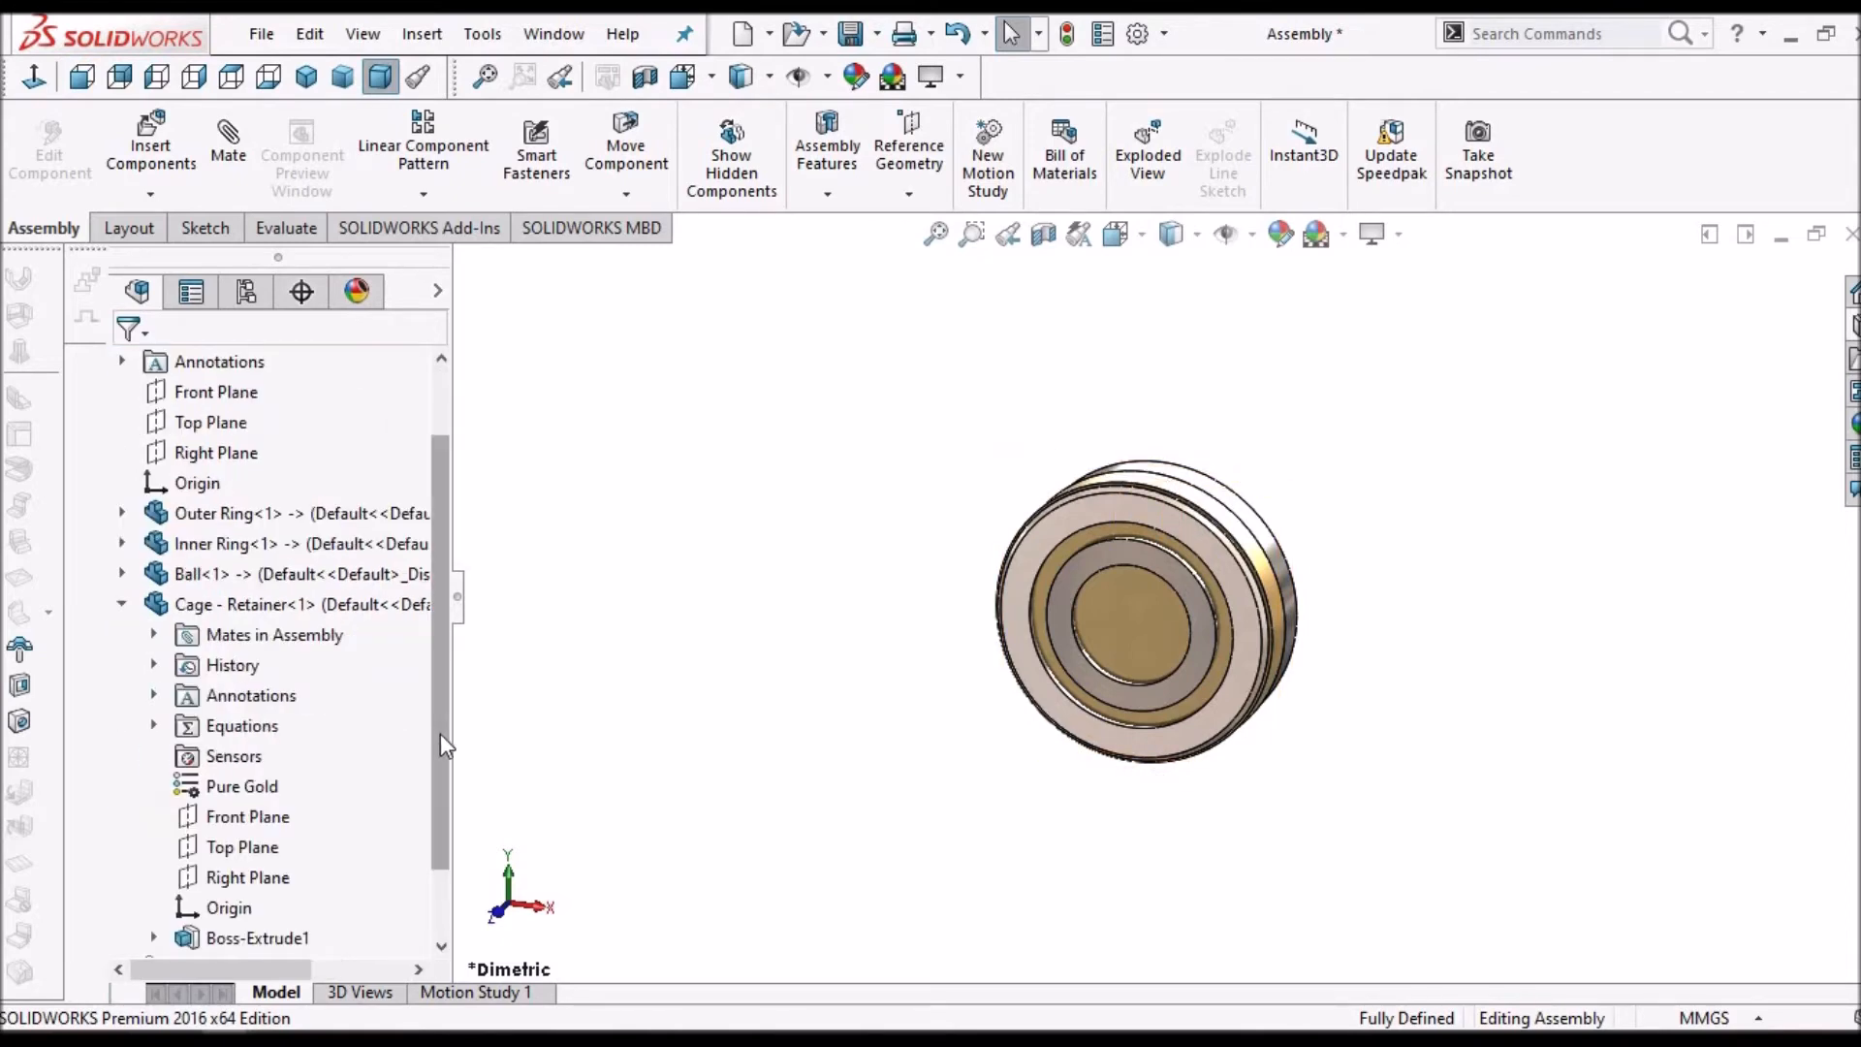
scroll(443, 840, down, 1)
click(263, 849)
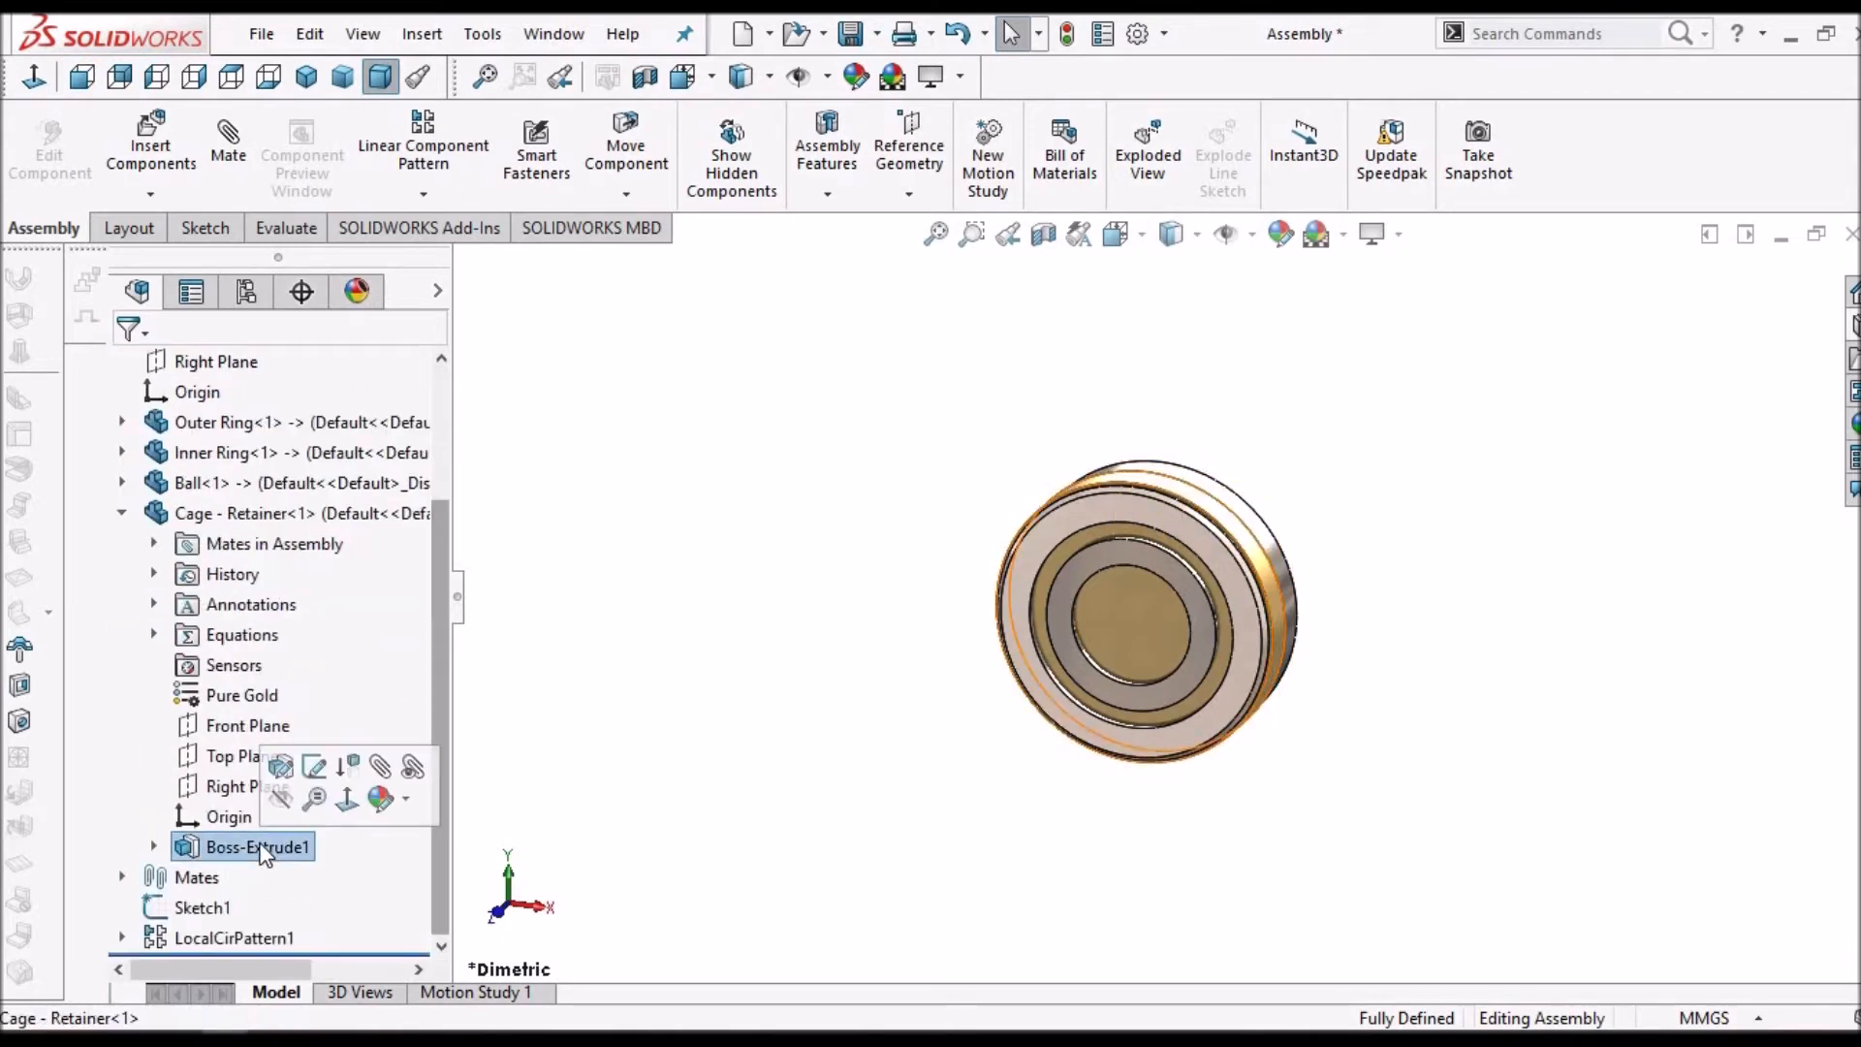
right_click(263, 849)
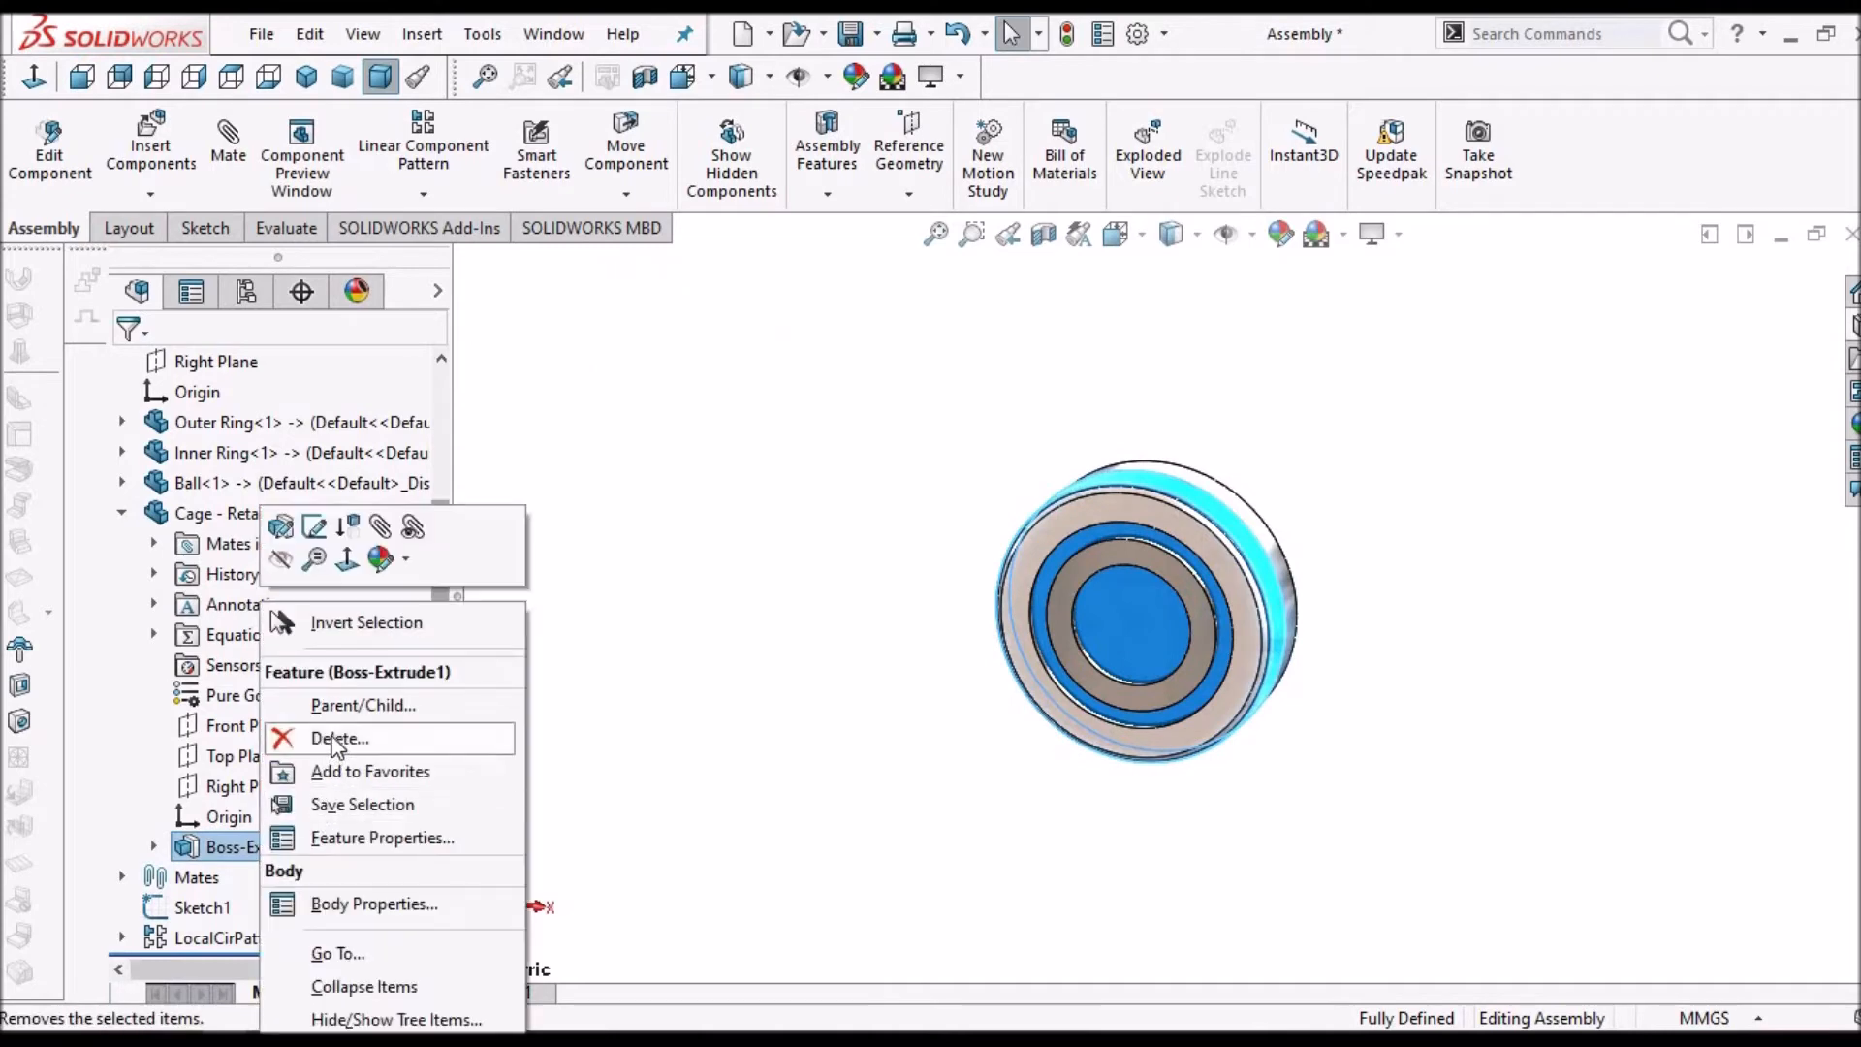
click(334, 740)
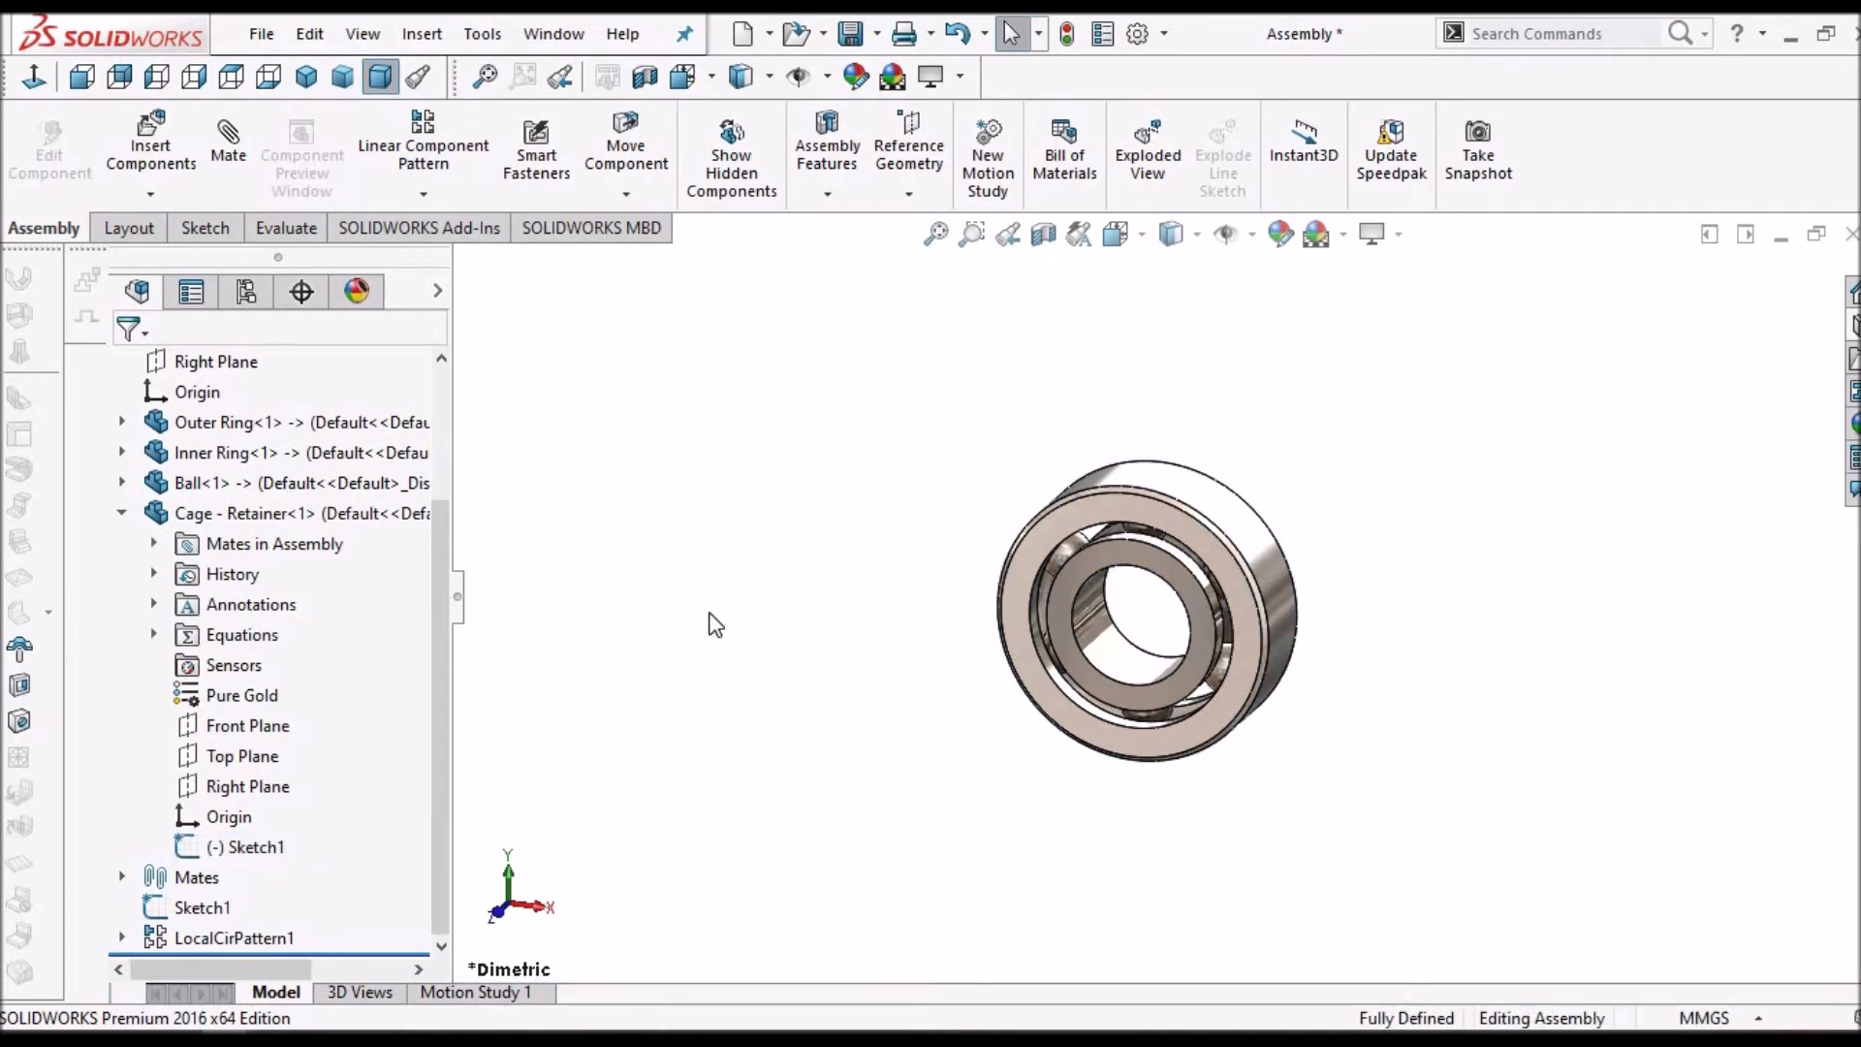
- Open the Cage - Retainer's circle sketch for in-context editing, and hide the Outer Ring and the Inner Ring
click(252, 851)
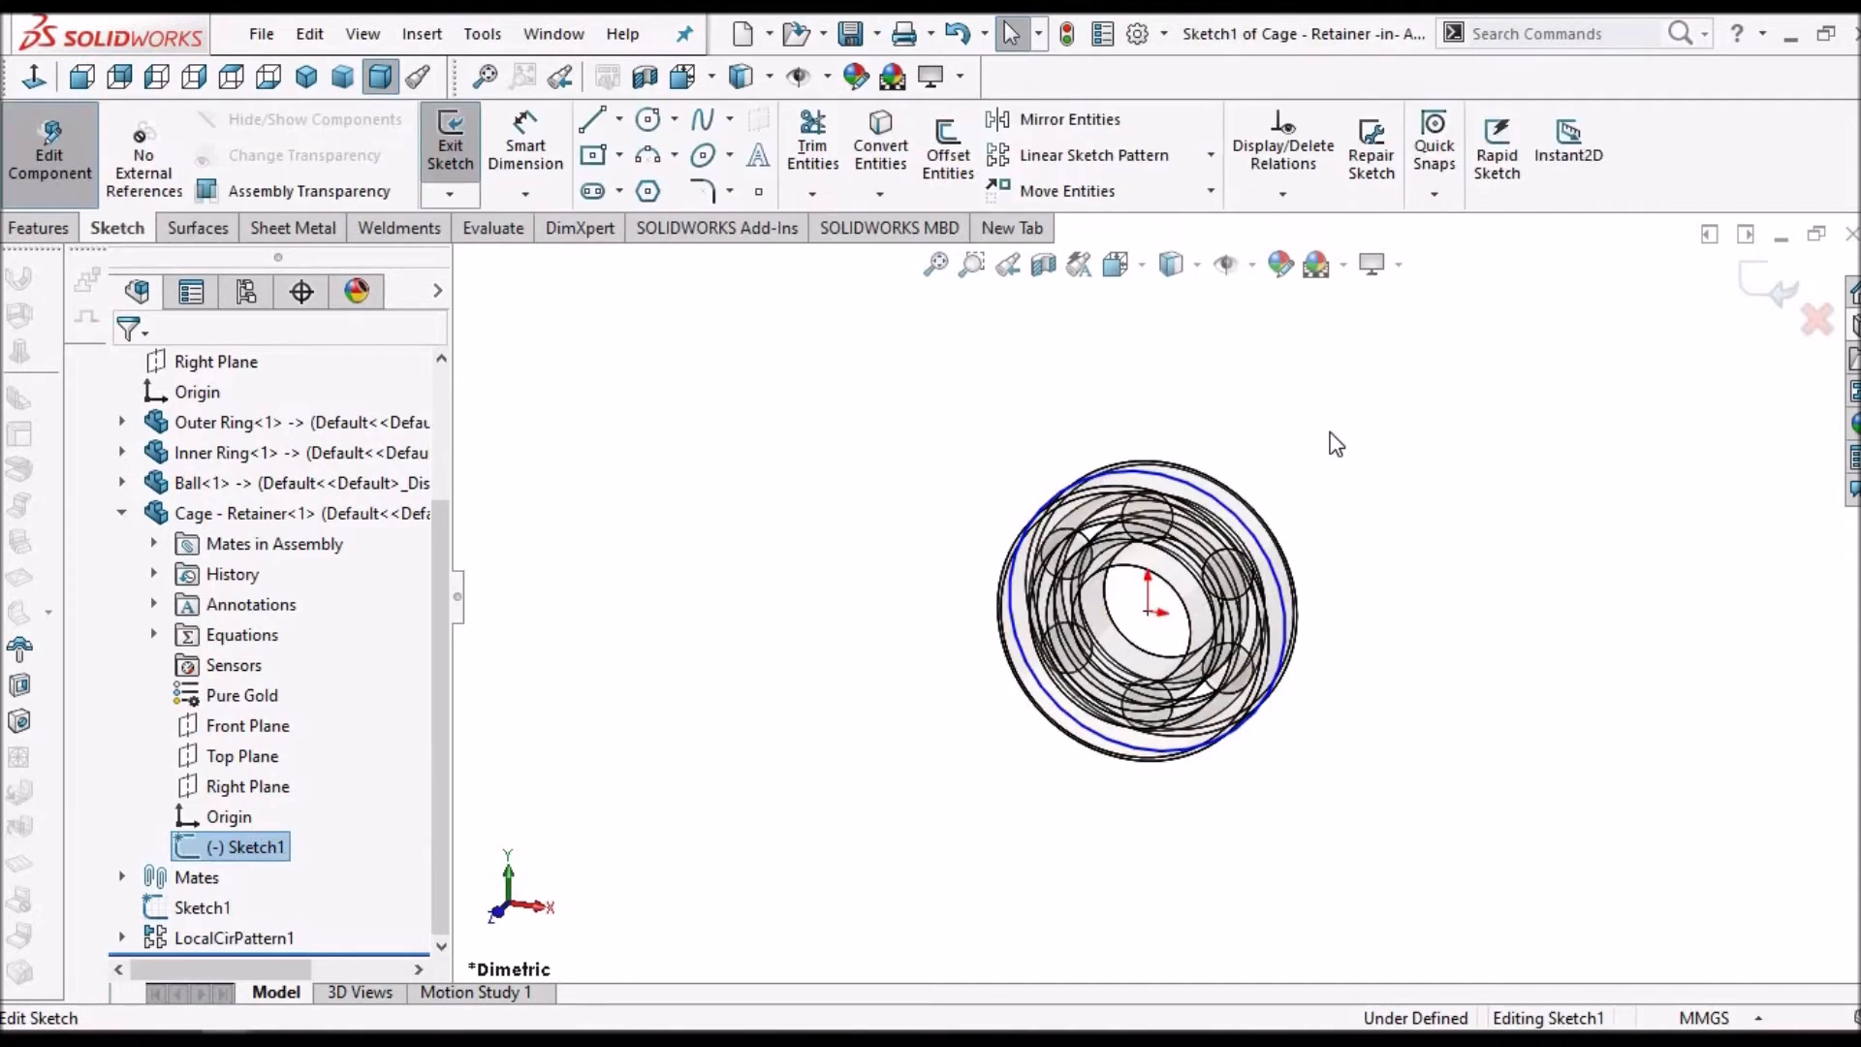
click(266, 429)
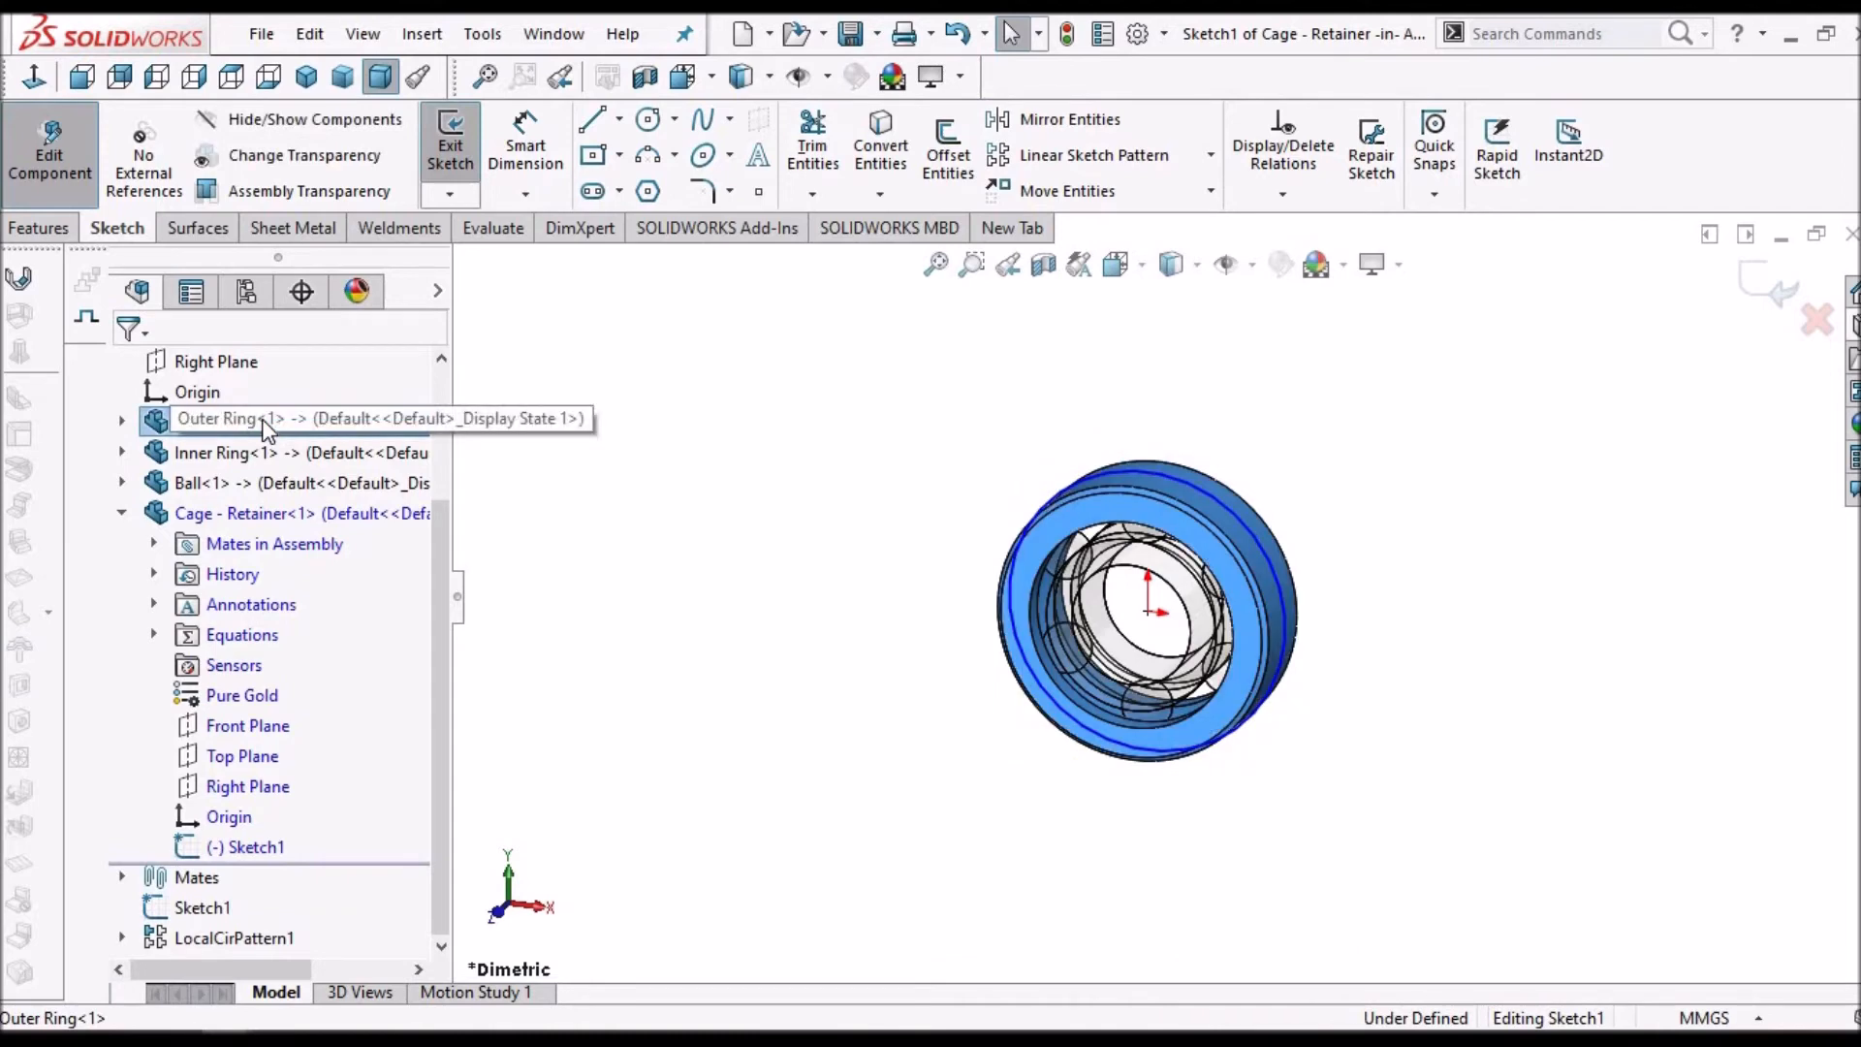
right_click(266, 429)
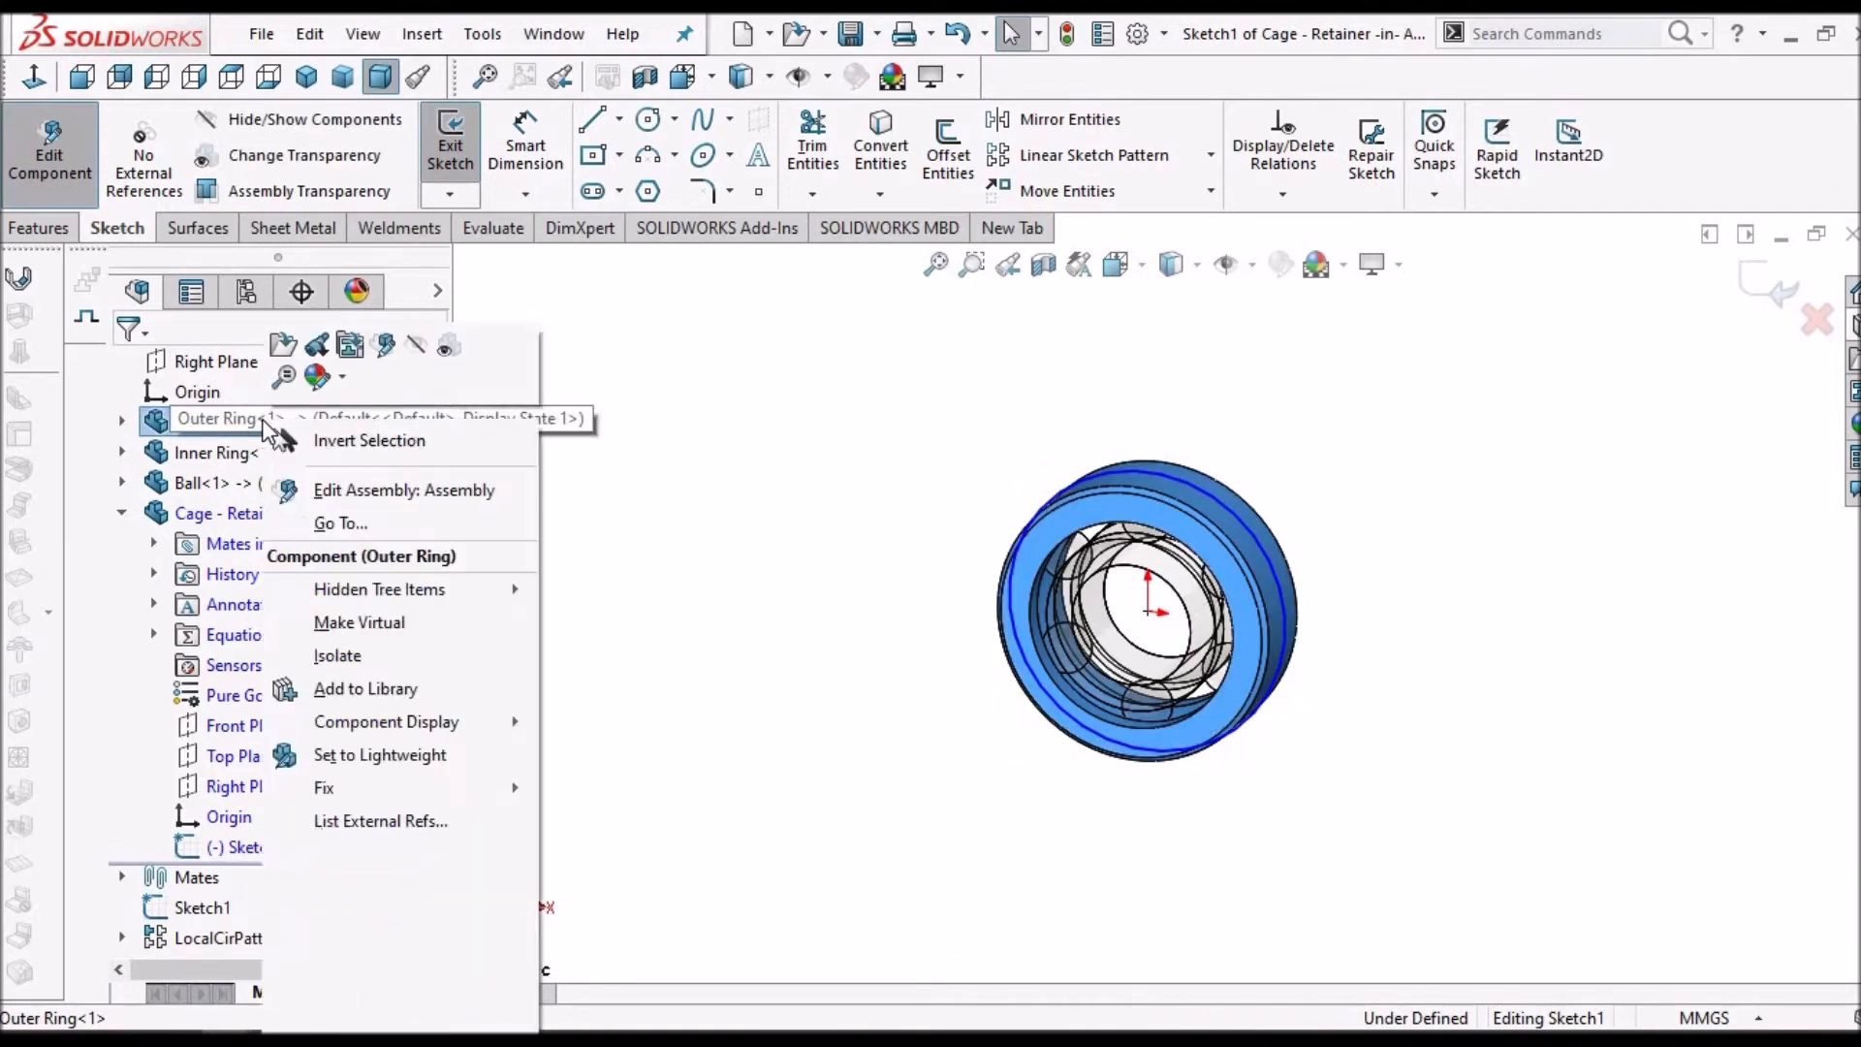
click(416, 347)
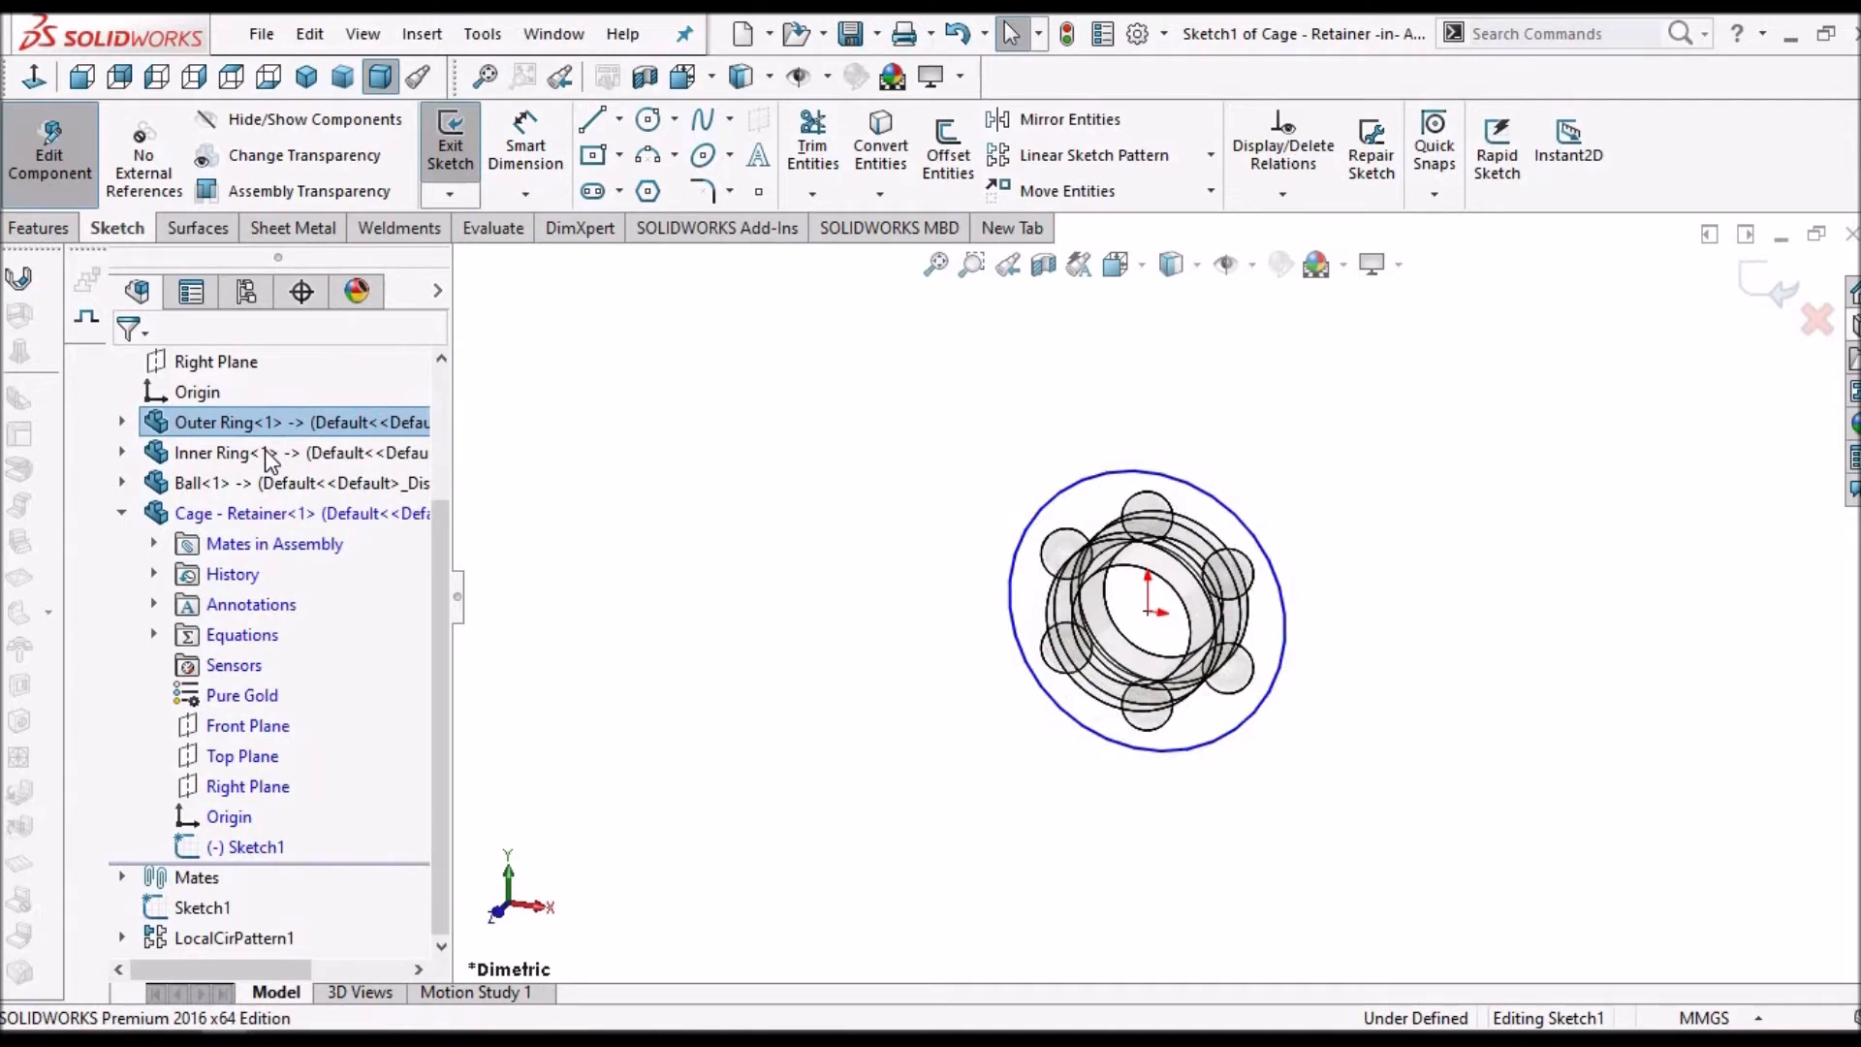
click(264, 450)
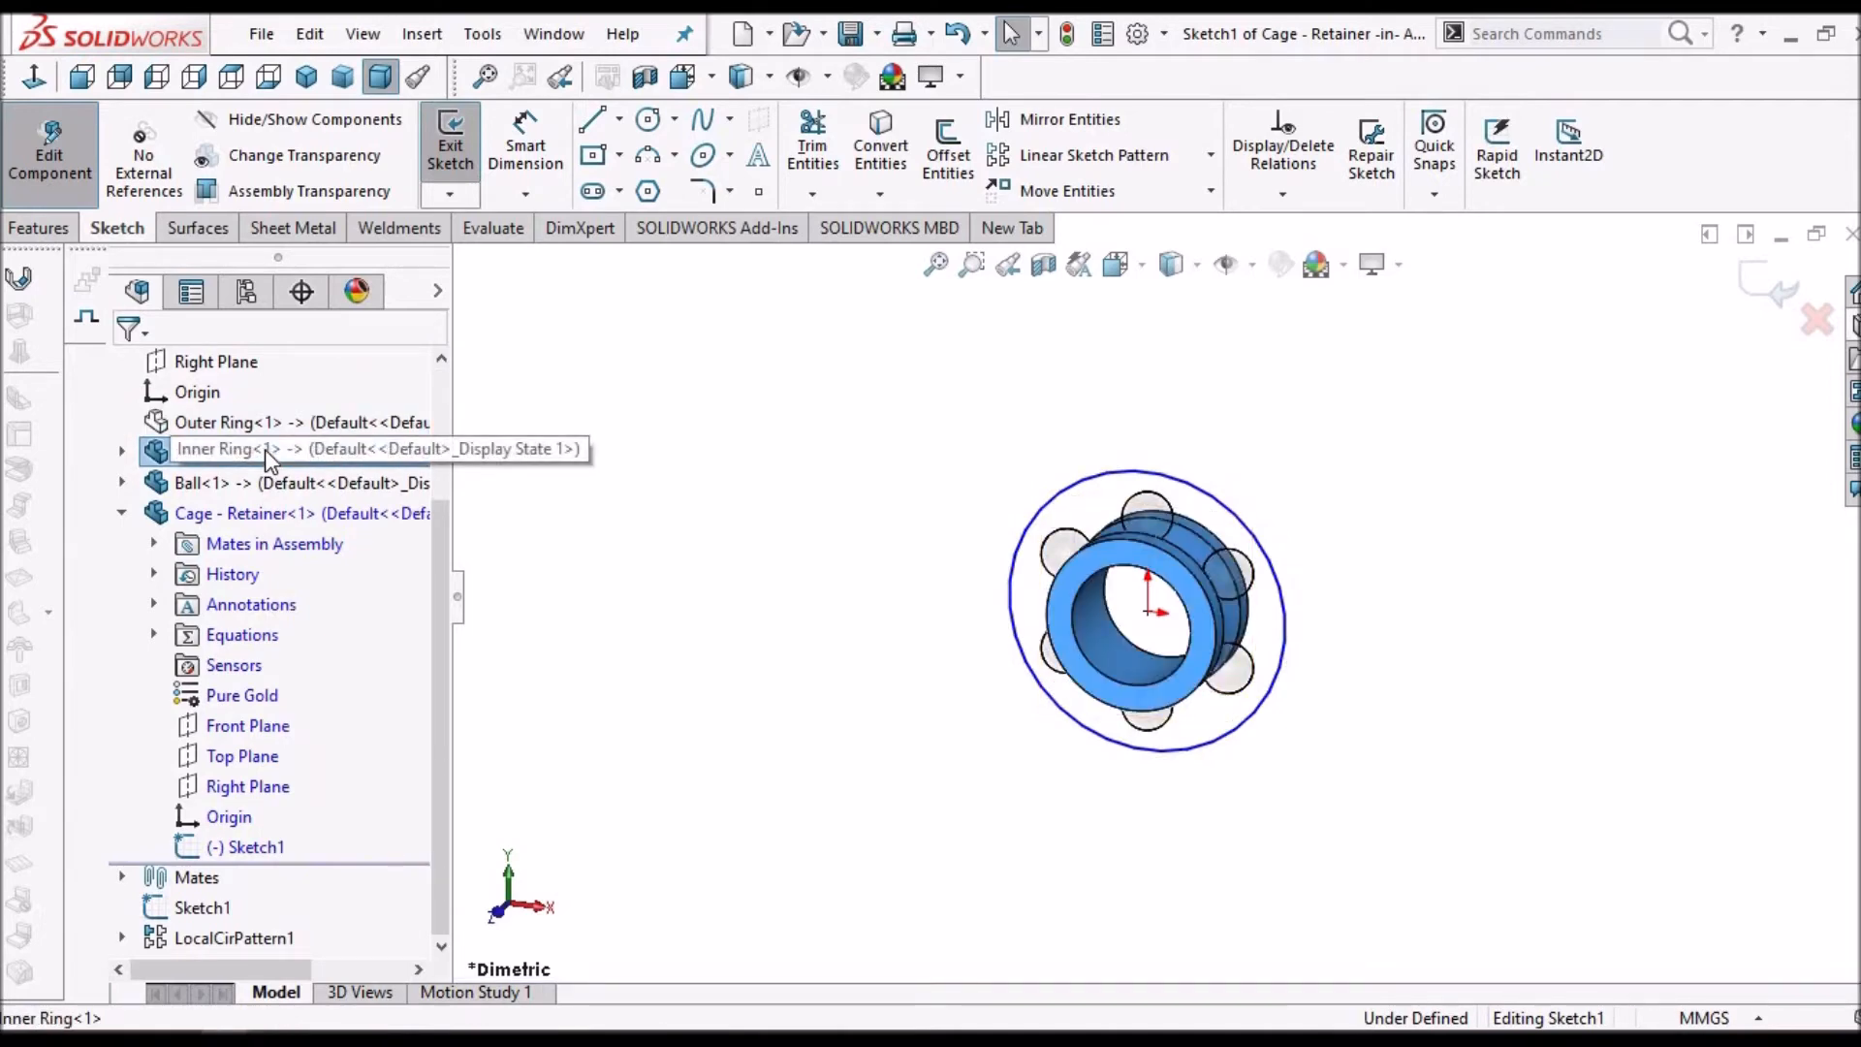
right_click(269, 460)
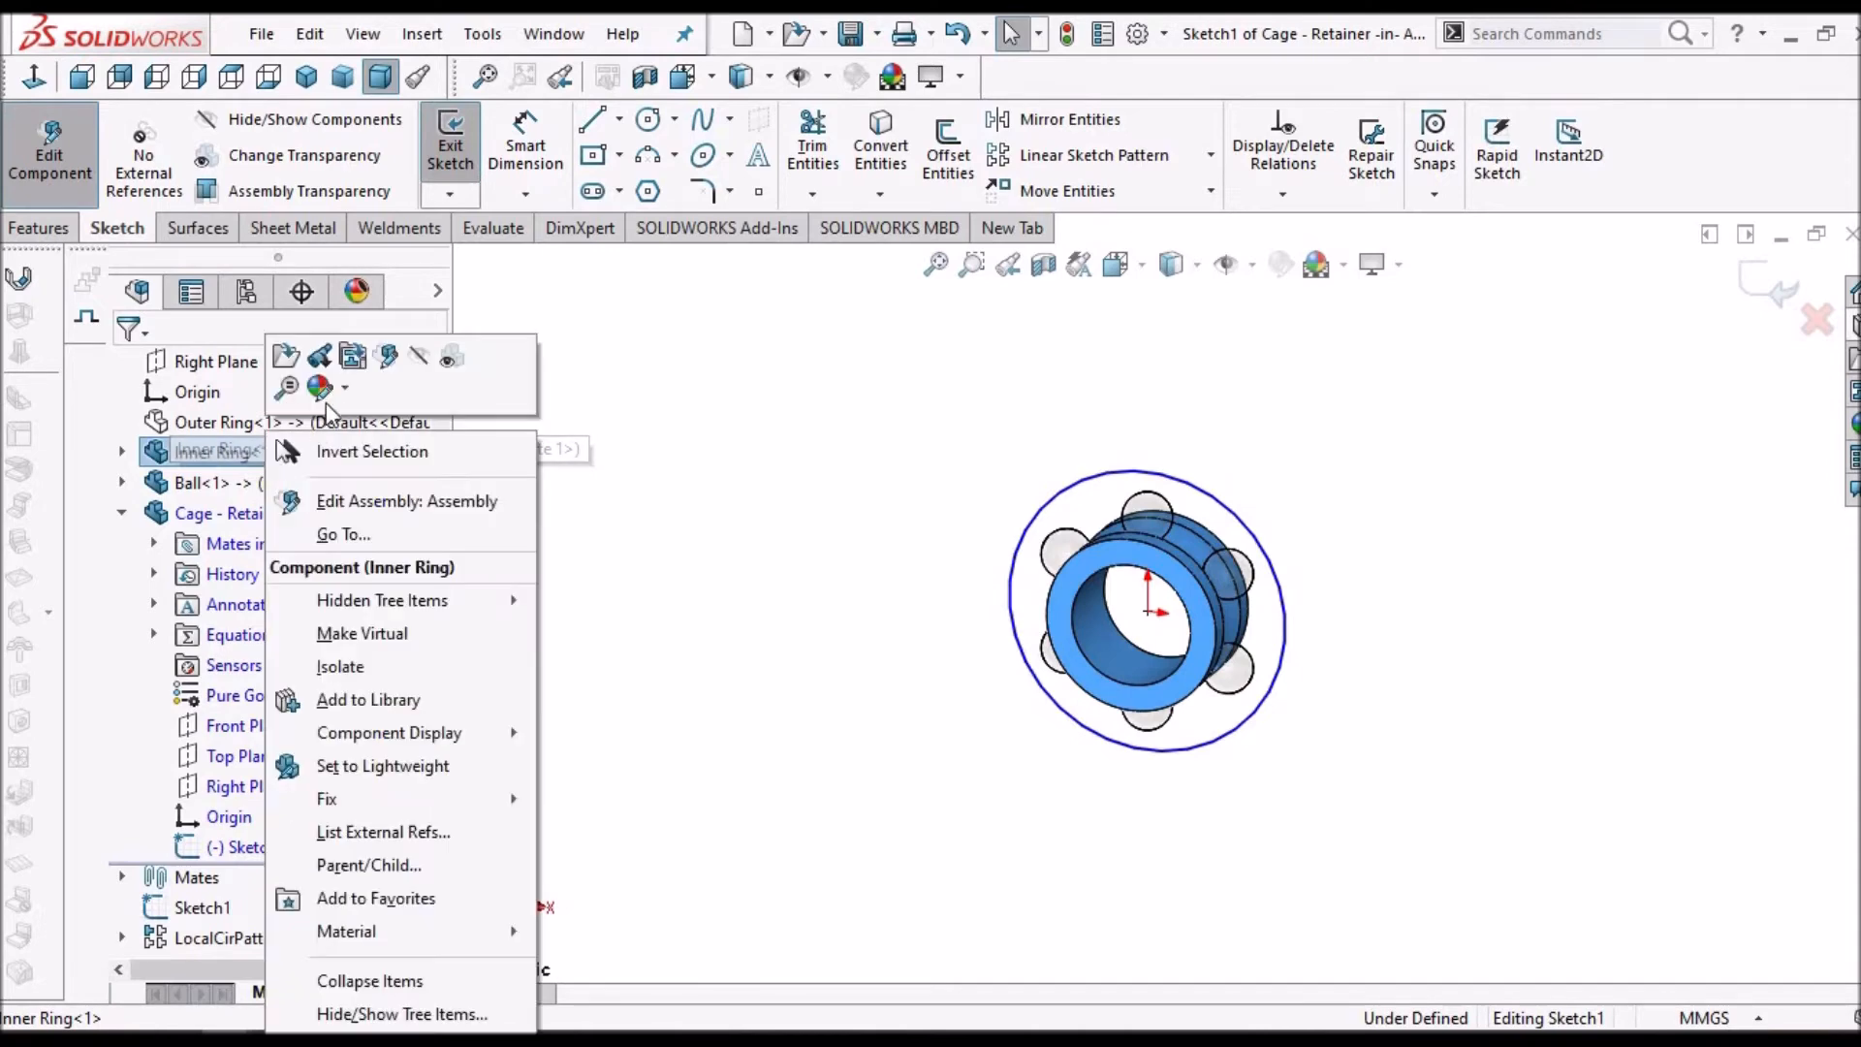
click(424, 369)
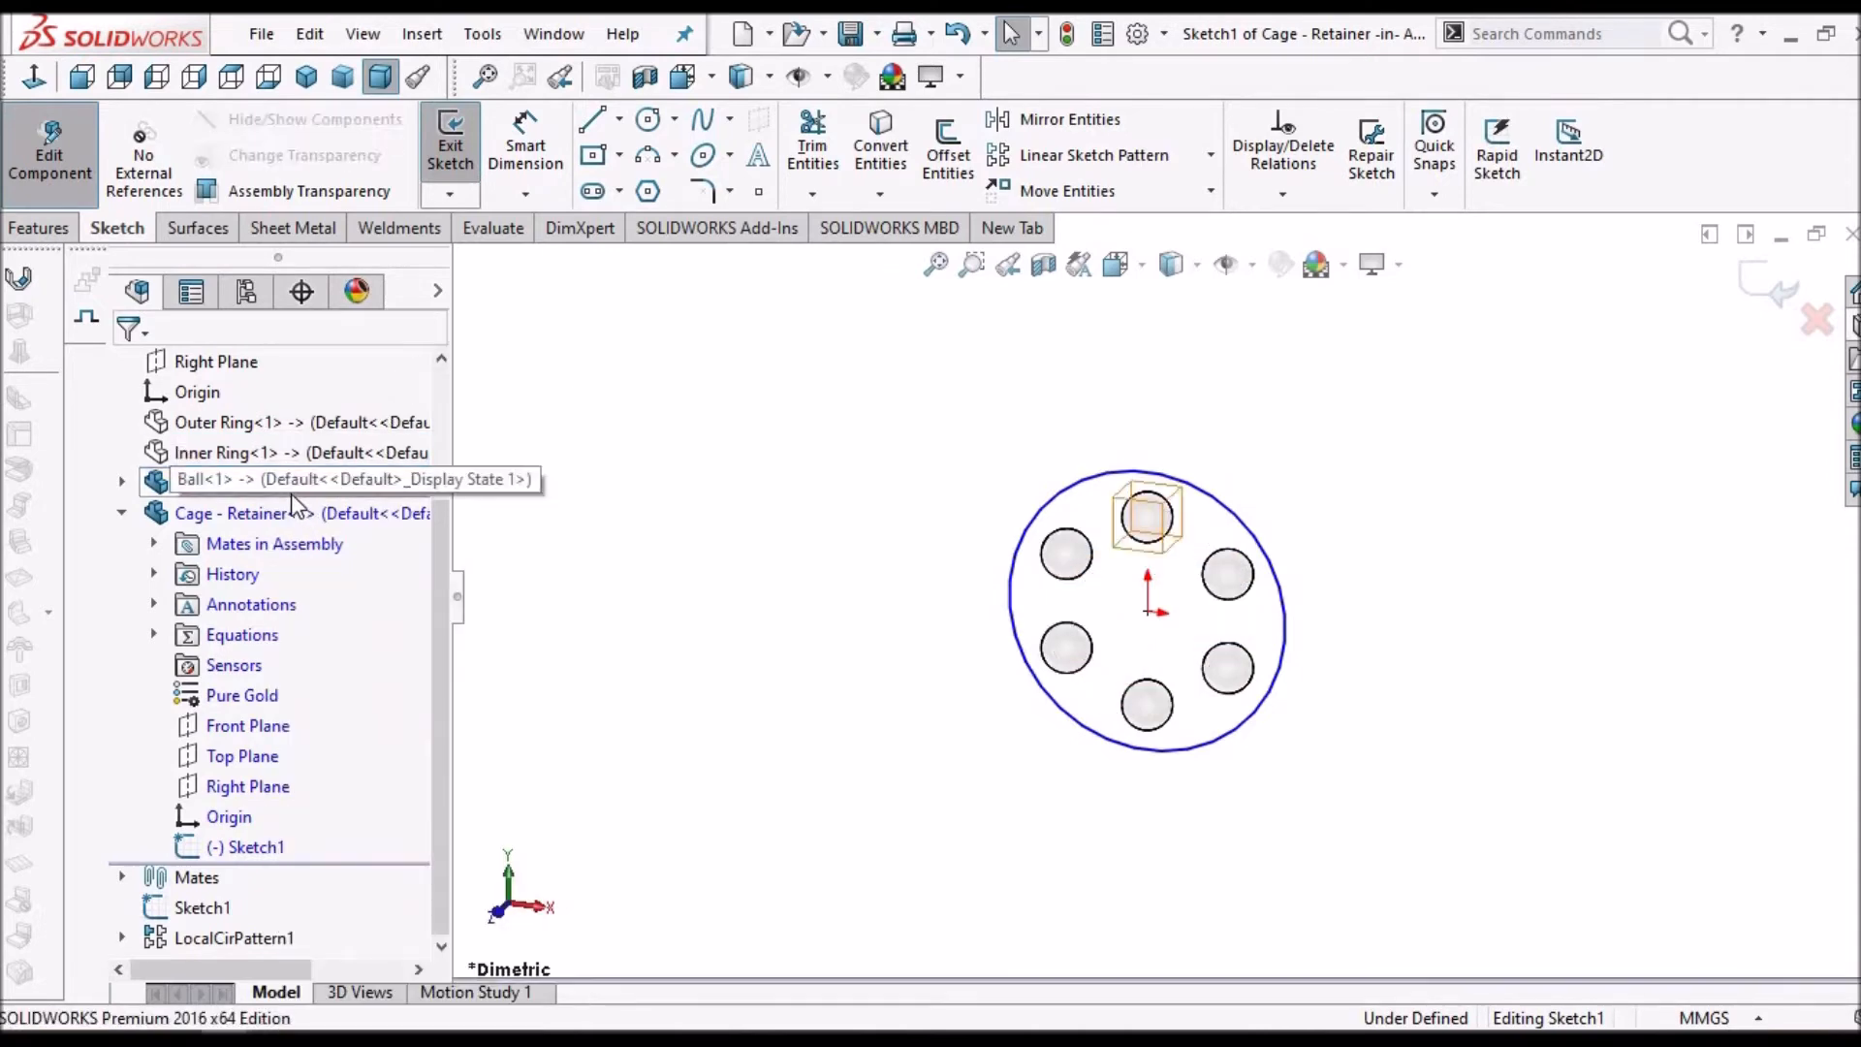
- Show the hidden reference item types again, including component sketches, and view the cage sketch face-on
click(364, 37)
mouse_move(456, 269)
click(746, 84)
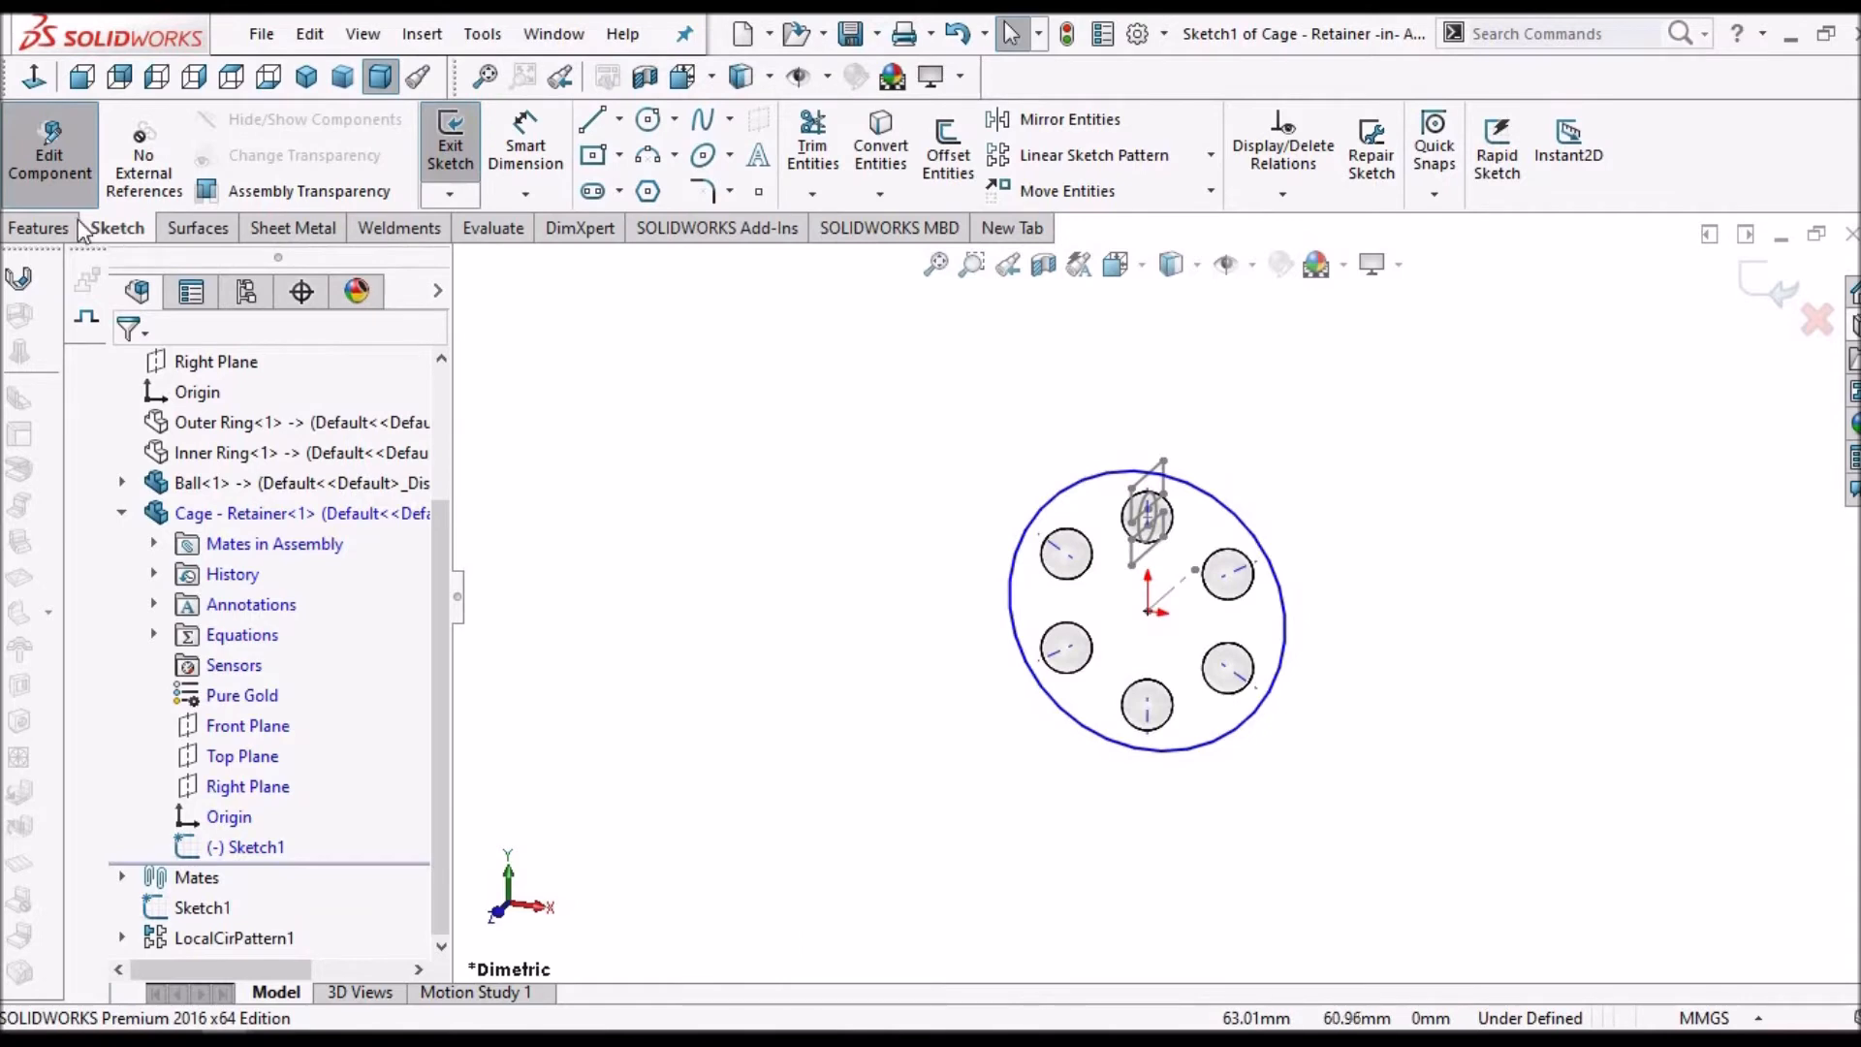
click(34, 77)
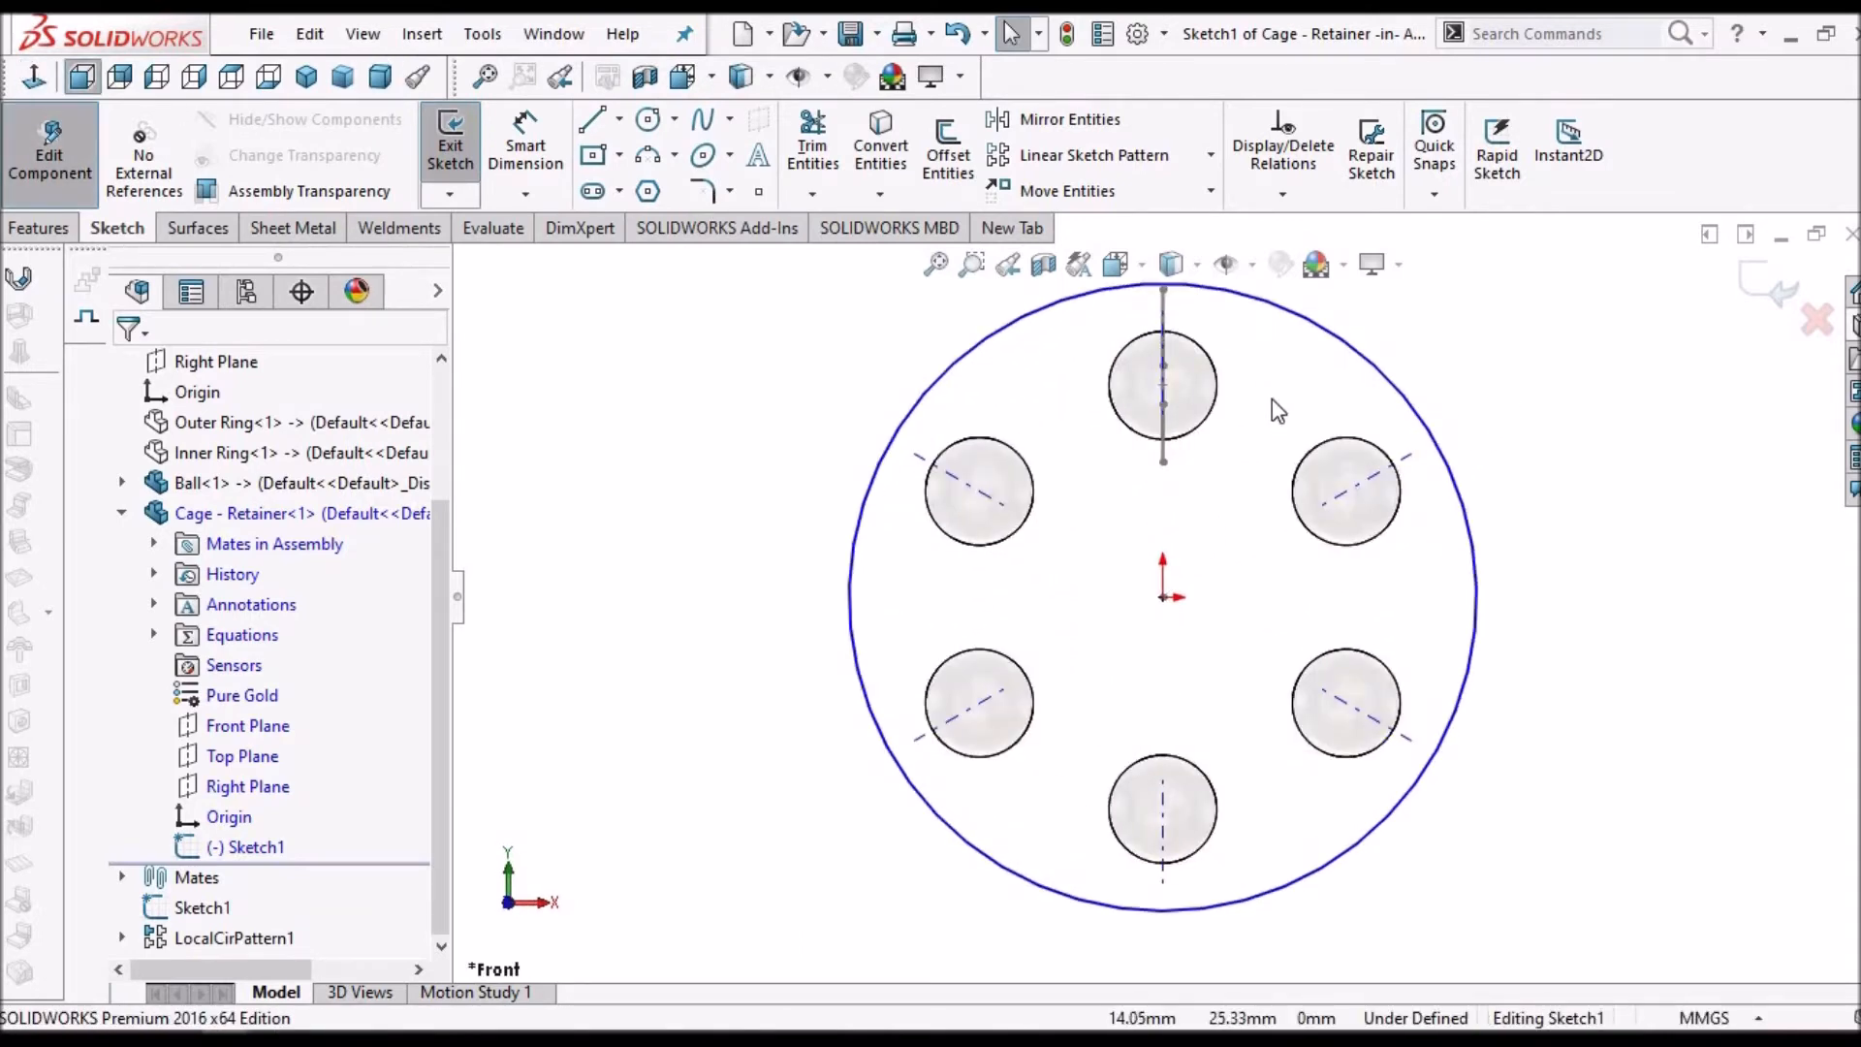
- Convert the uppermost ball's circular edge into the cage sketch and make the resulting circle construction geometry
scroll(1271, 398, down, 2)
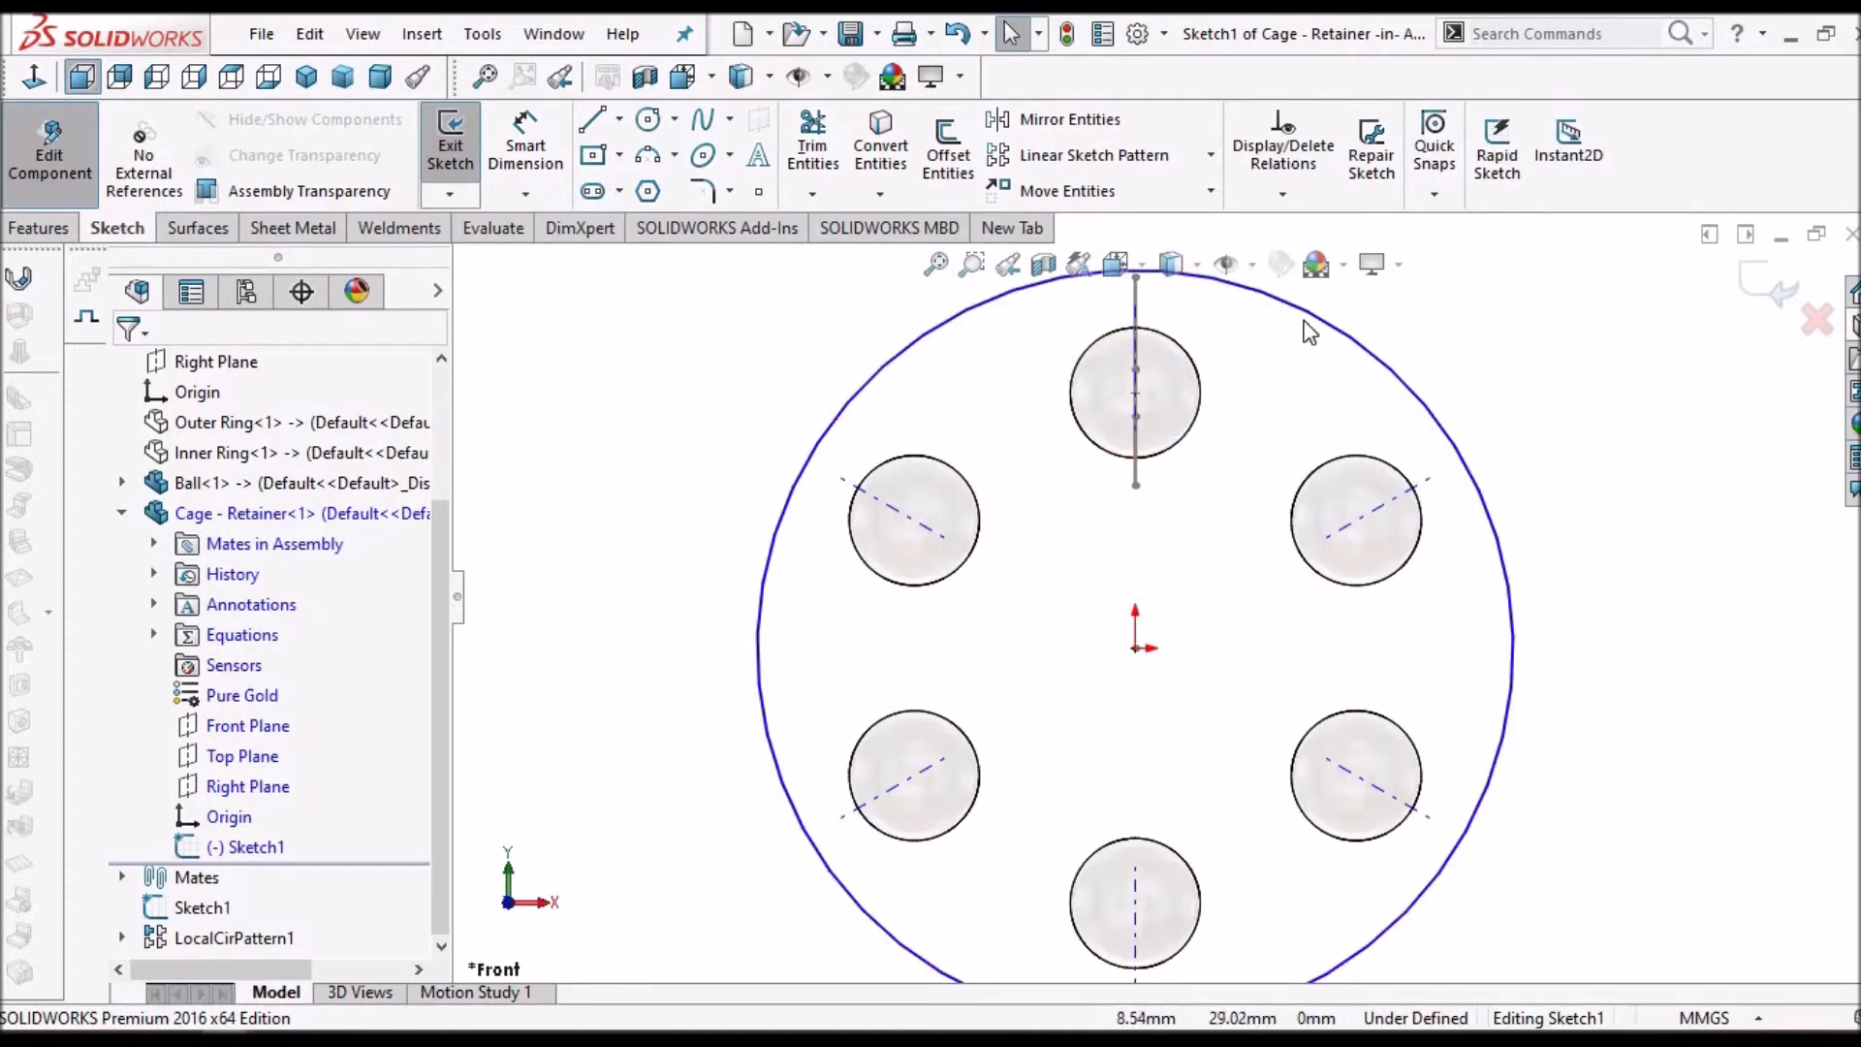
click(1190, 365)
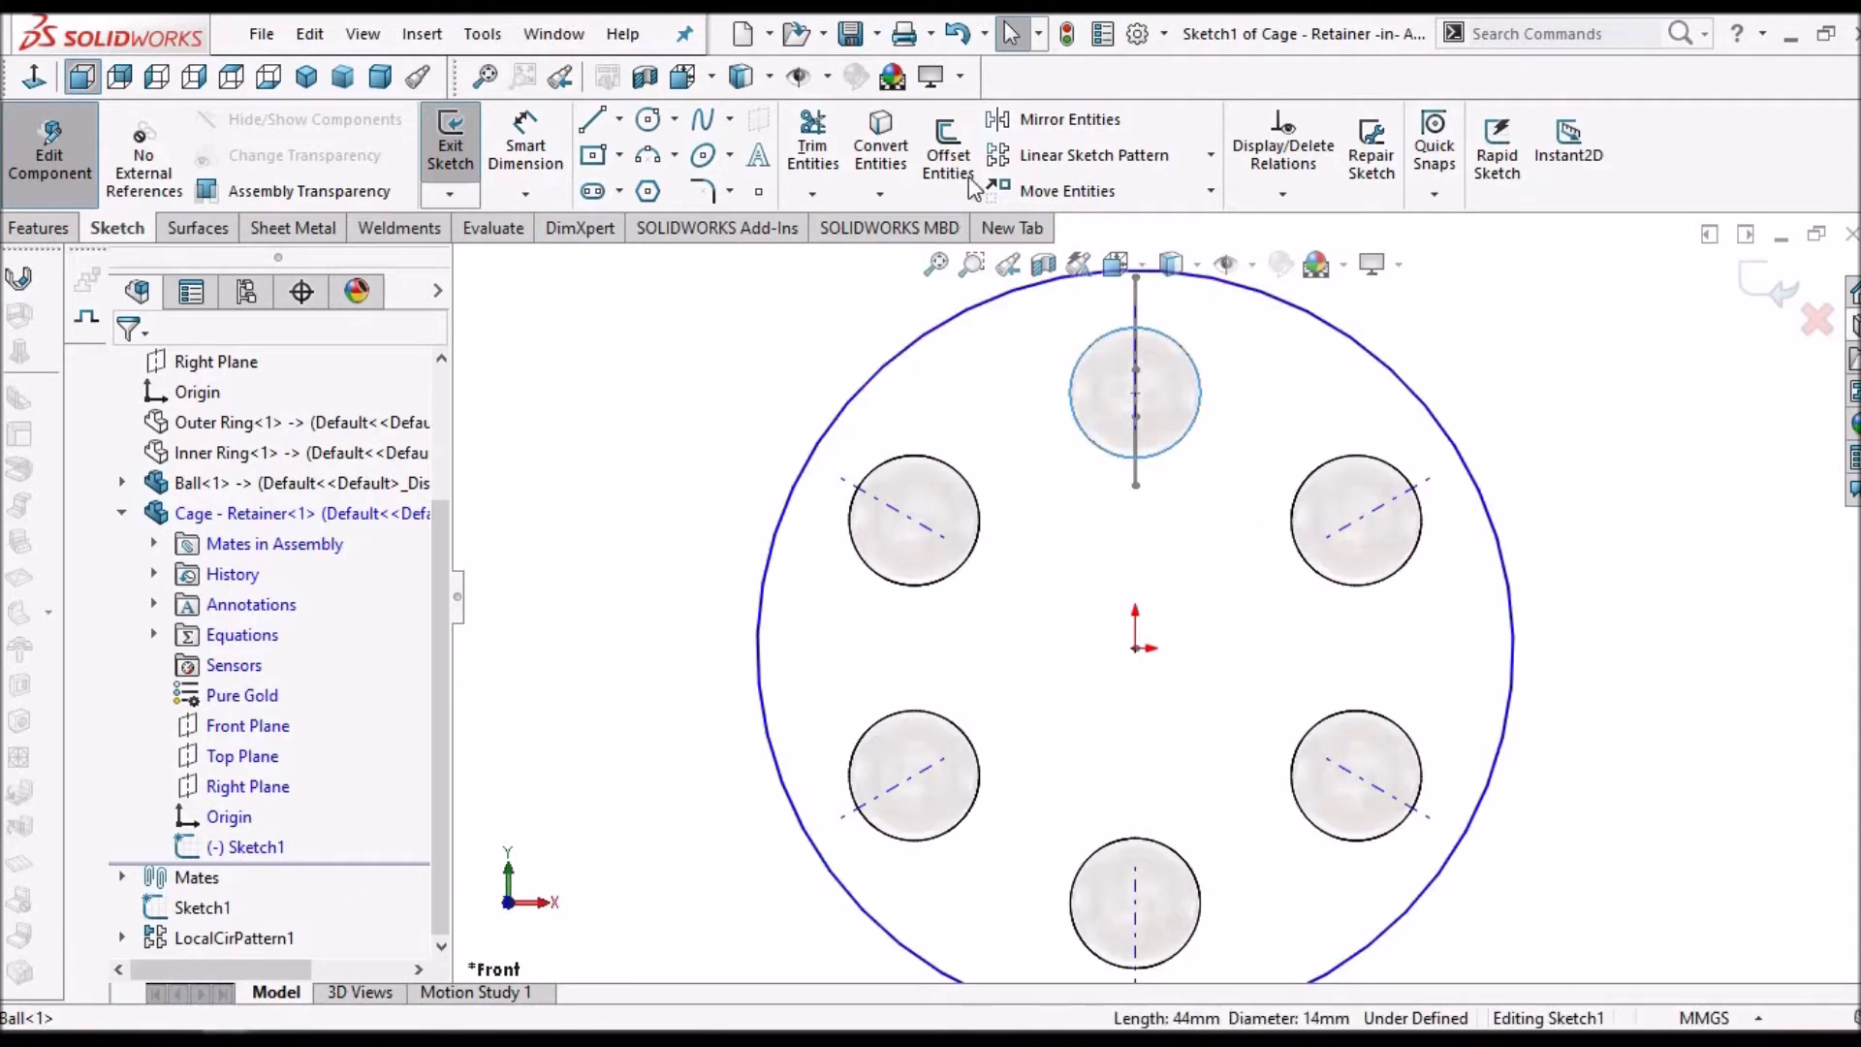
click(1250, 444)
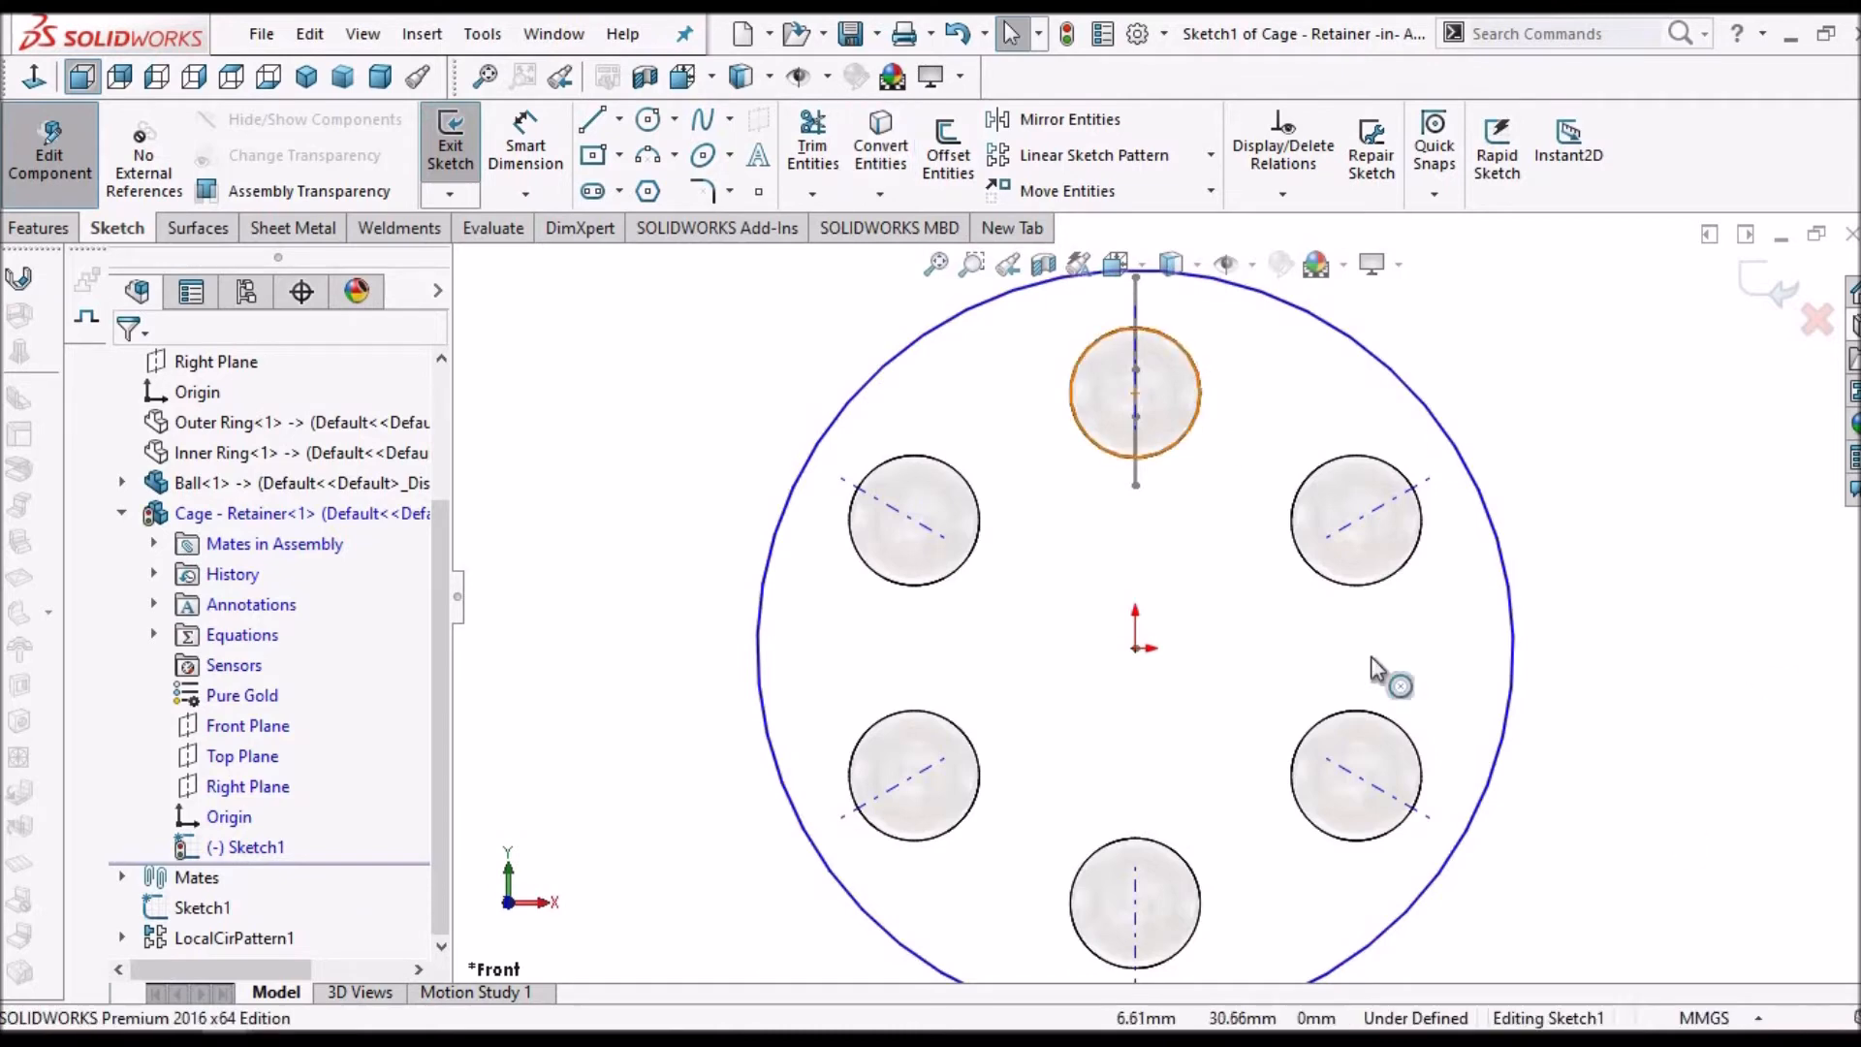
click(1096, 390)
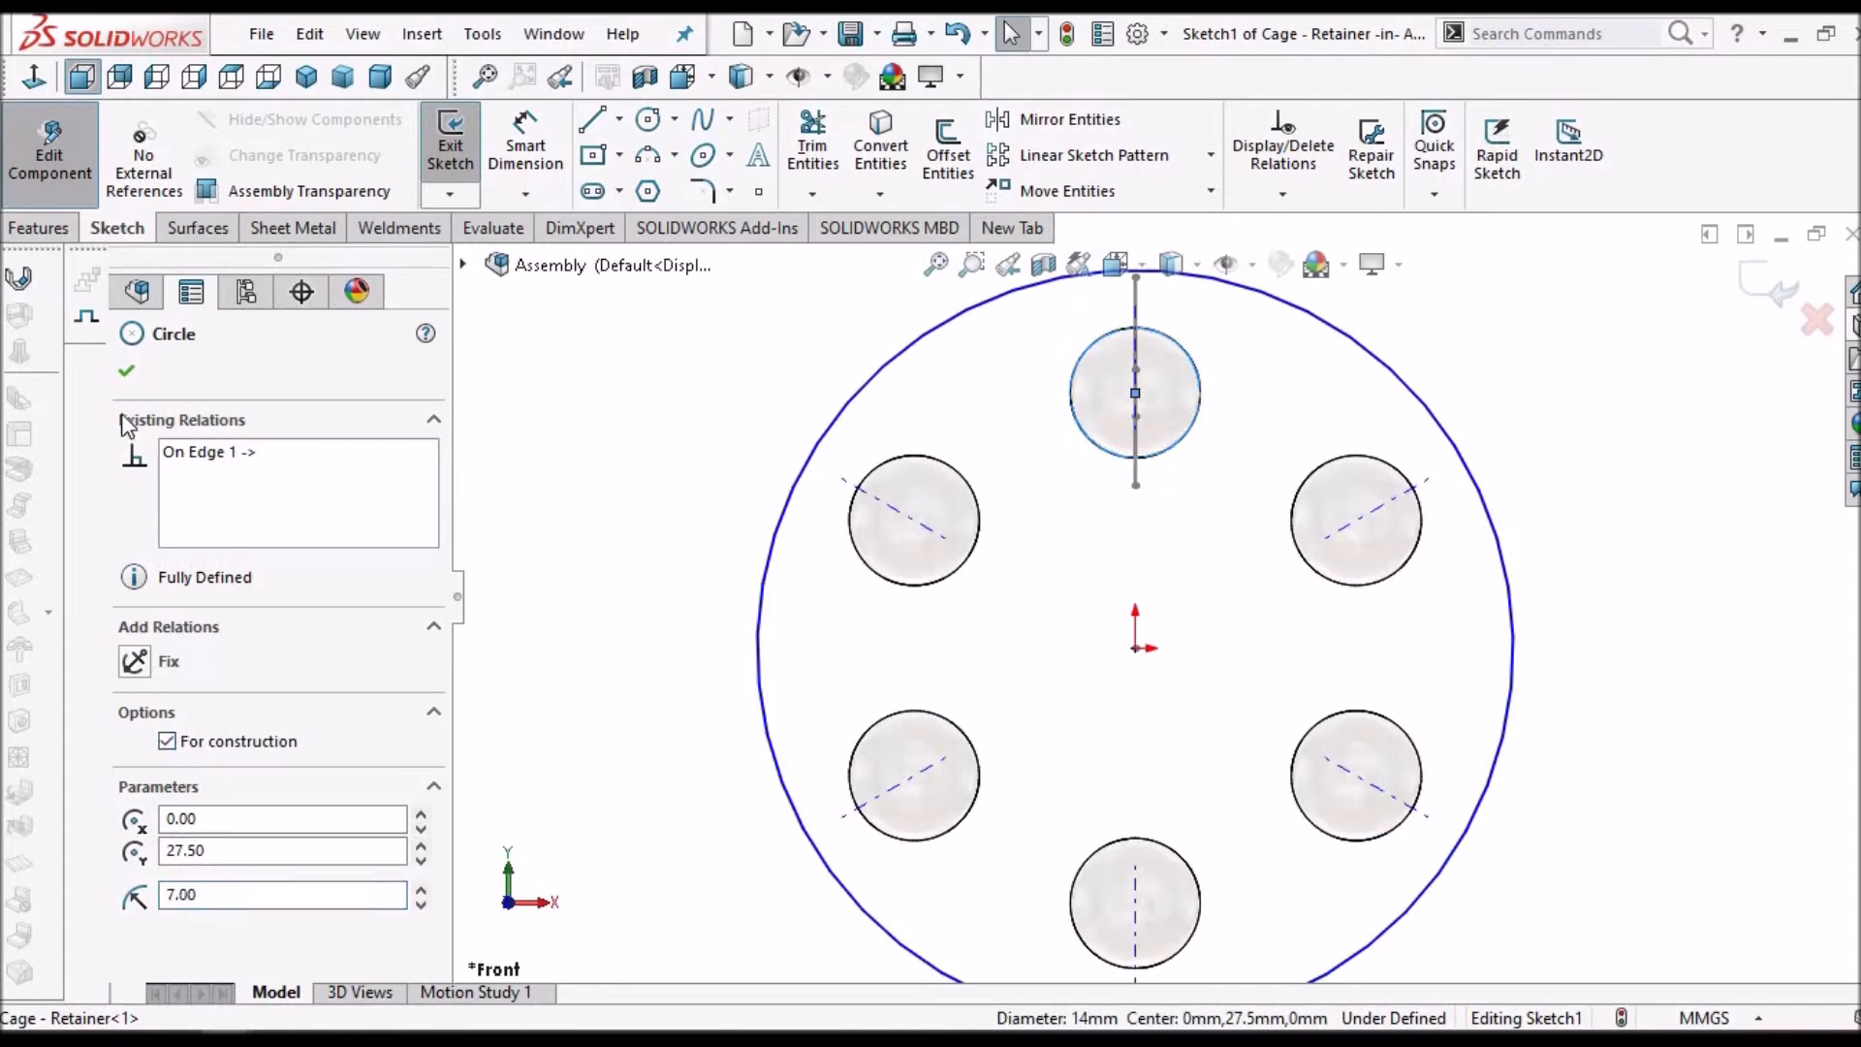
- Hide all reference item types so that only the balls and the active cage sketch remain in view
click(129, 376)
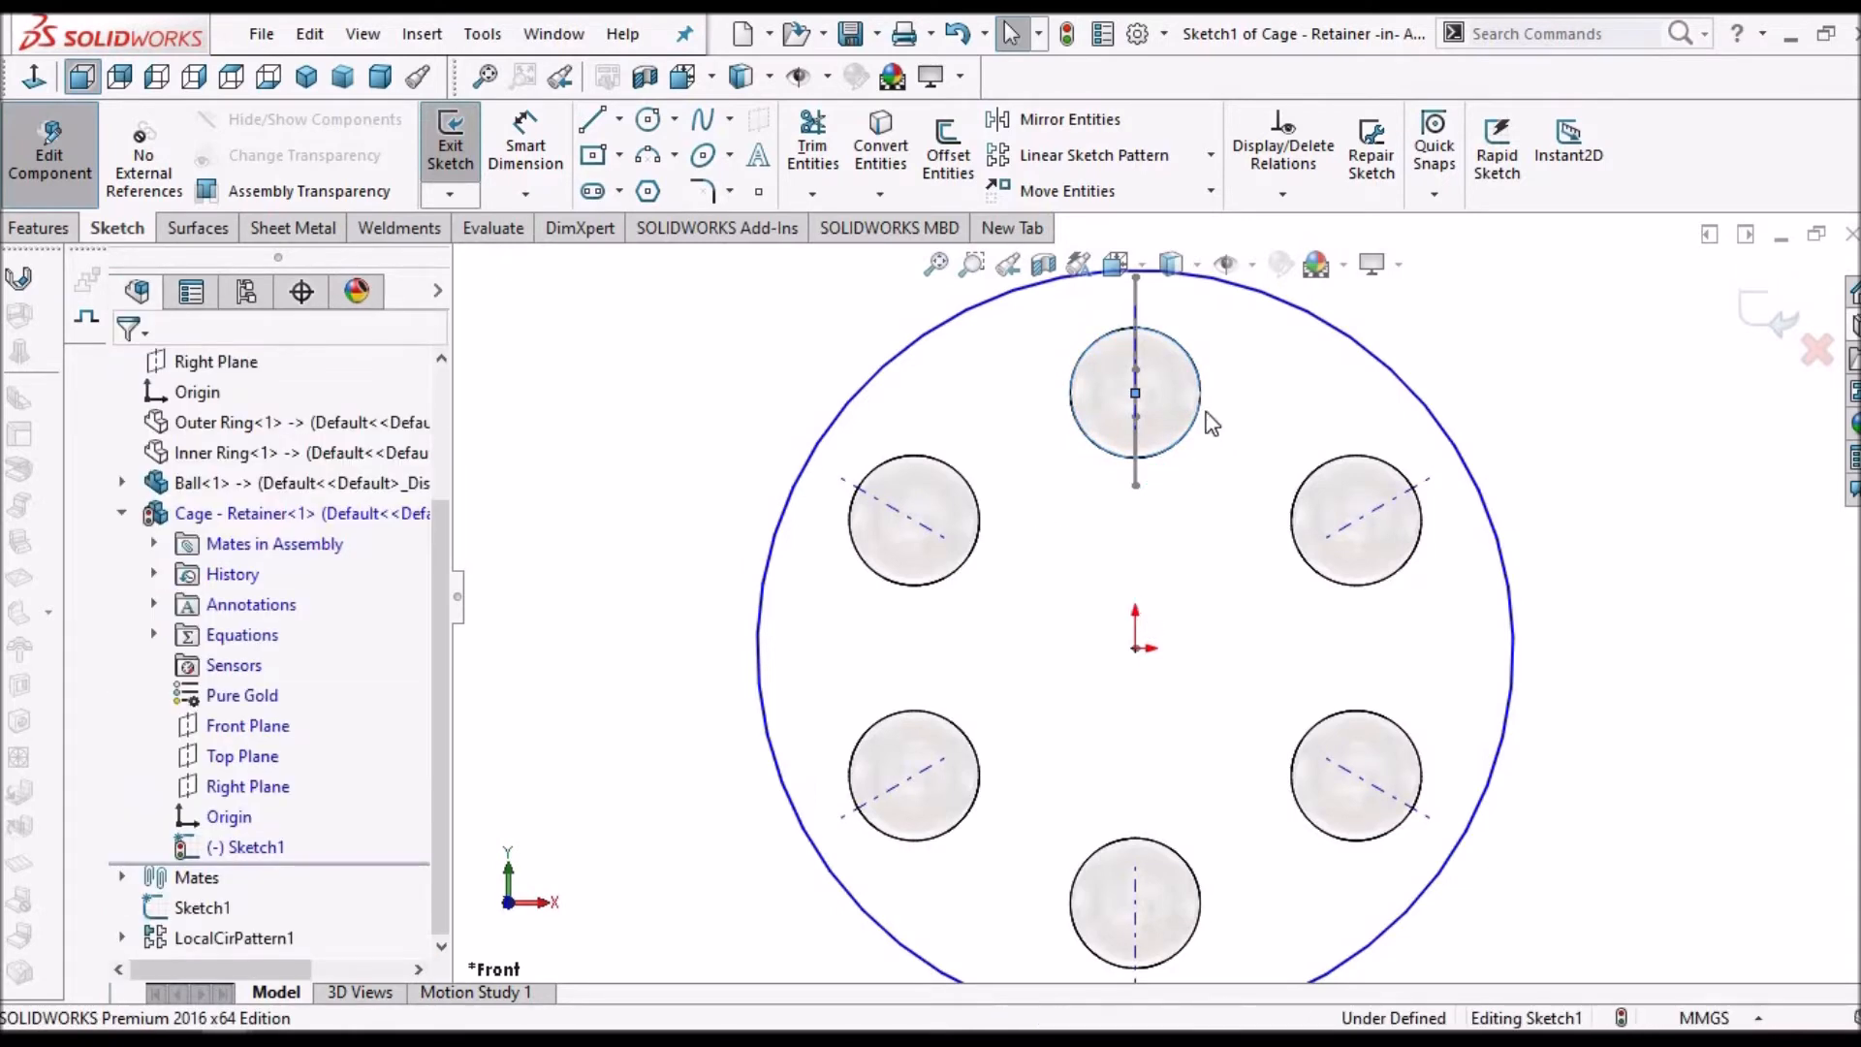
scroll(1209, 420, up, 1)
click(362, 33)
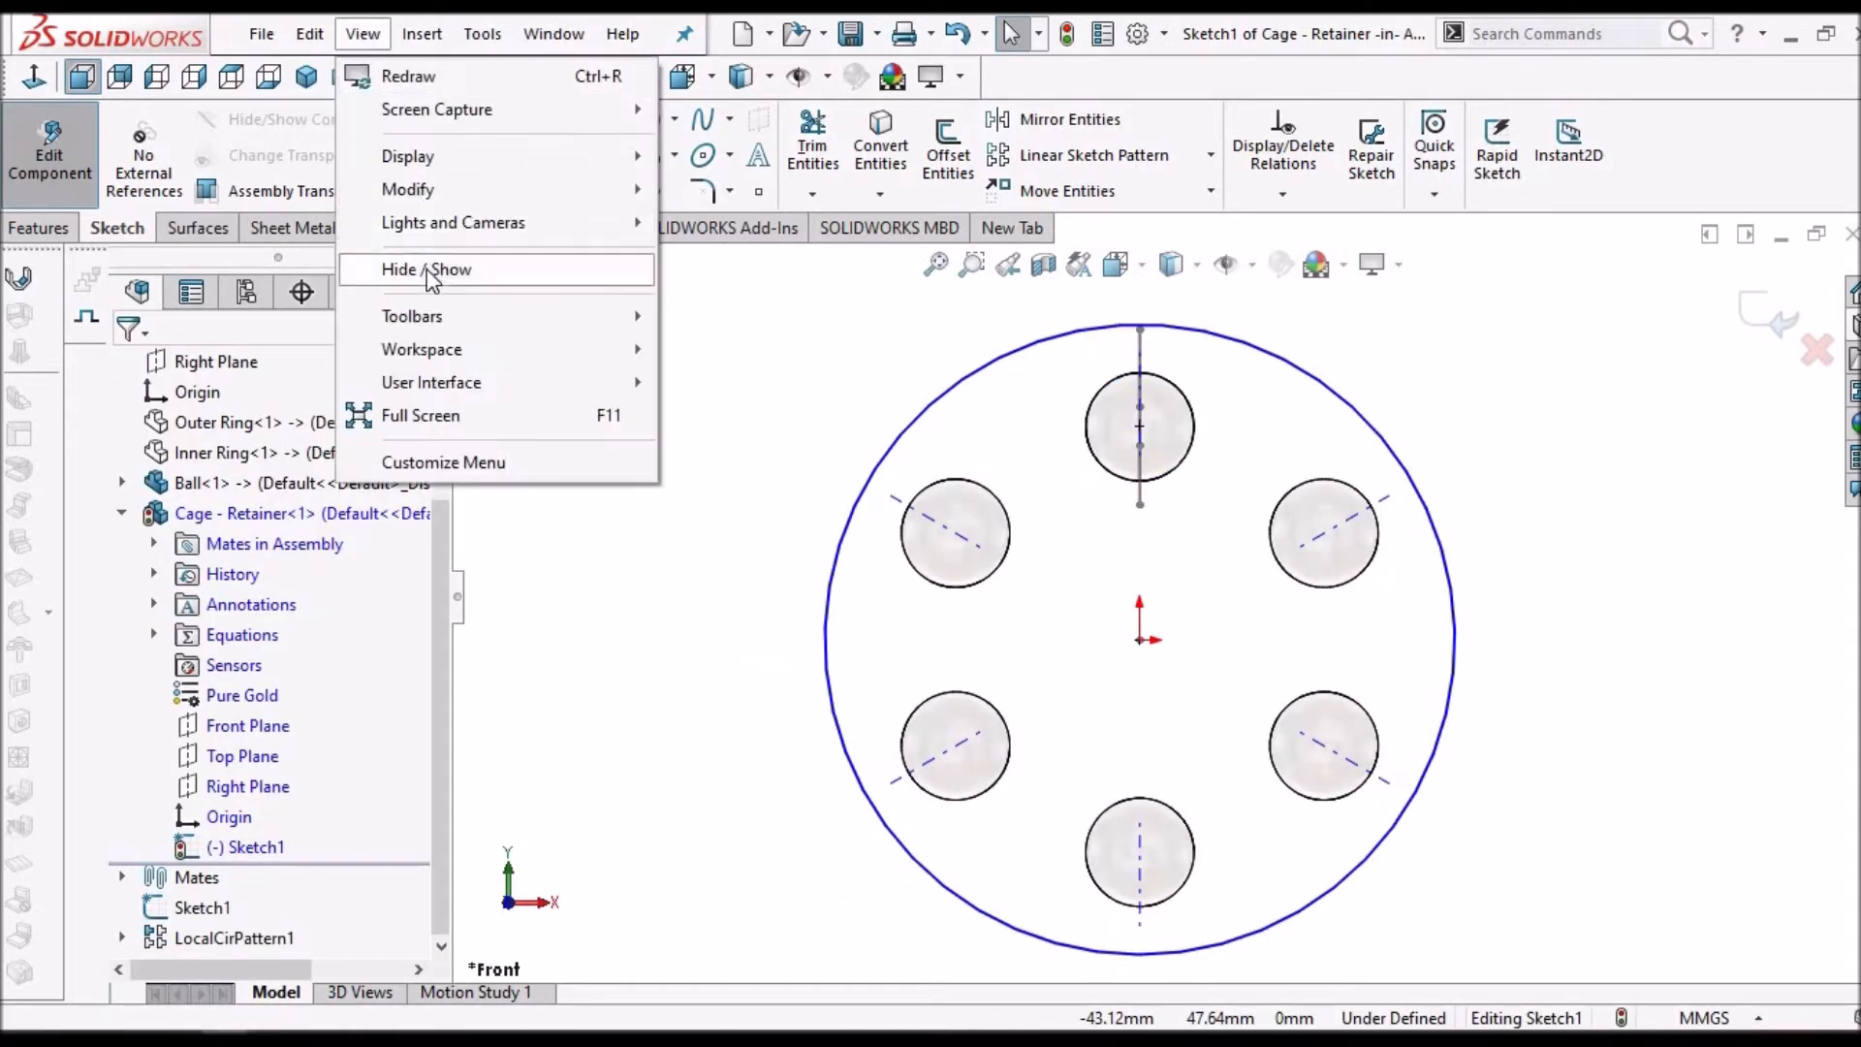
mouse_move(484, 268)
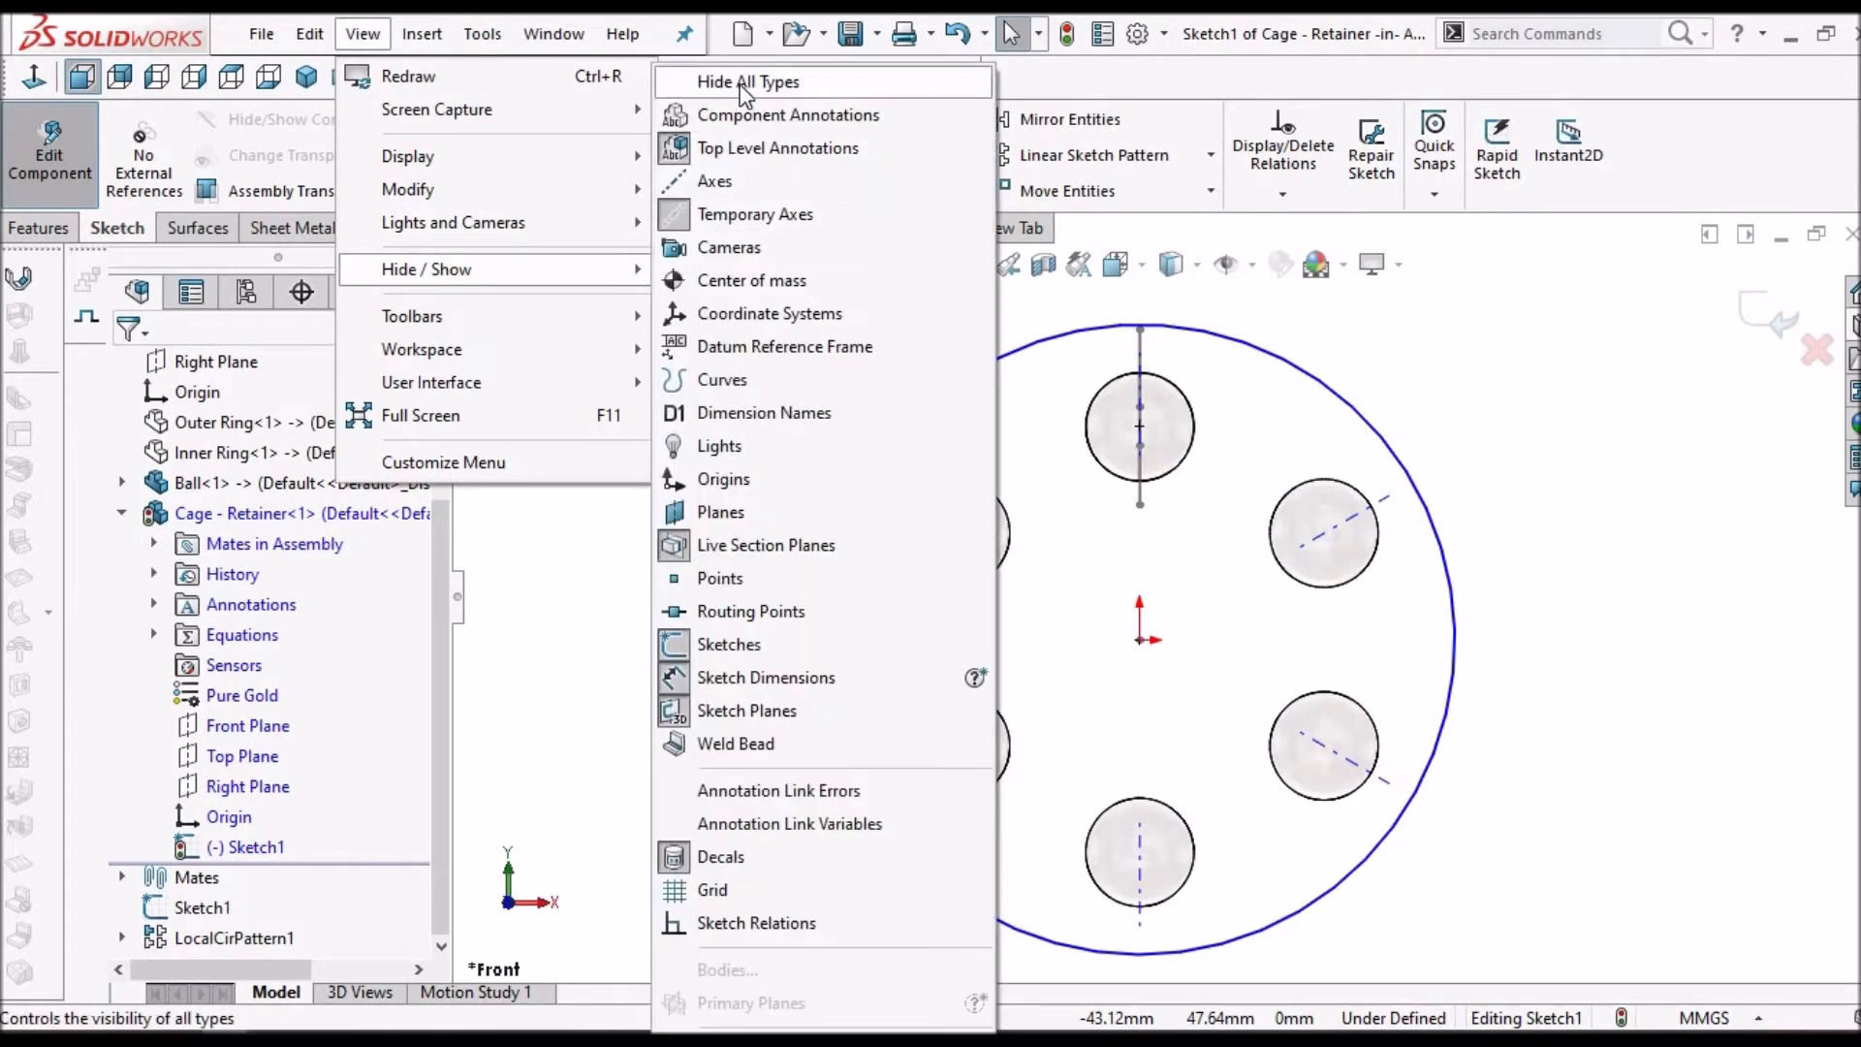
click(747, 83)
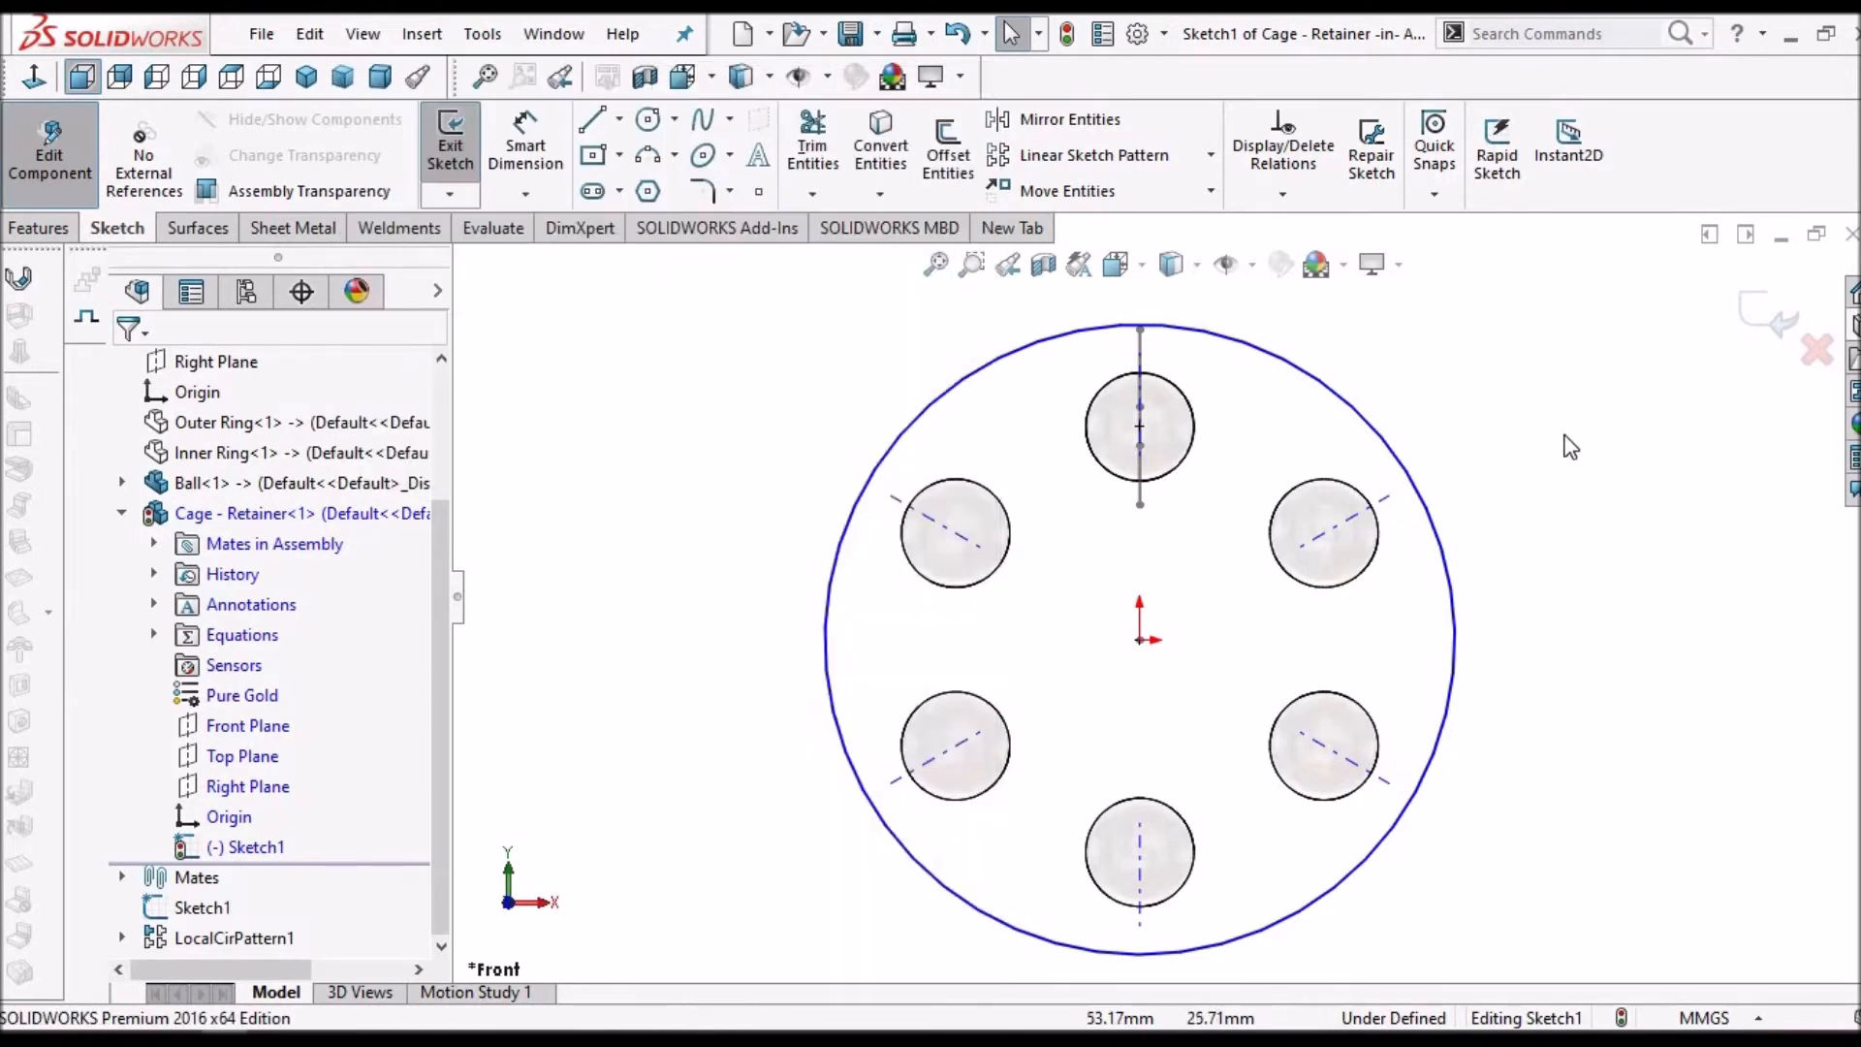
- Make the large cage circle coincident with the uppermost ball's centre point and turn it into construction geometry
scroll(1226, 359, down, 2)
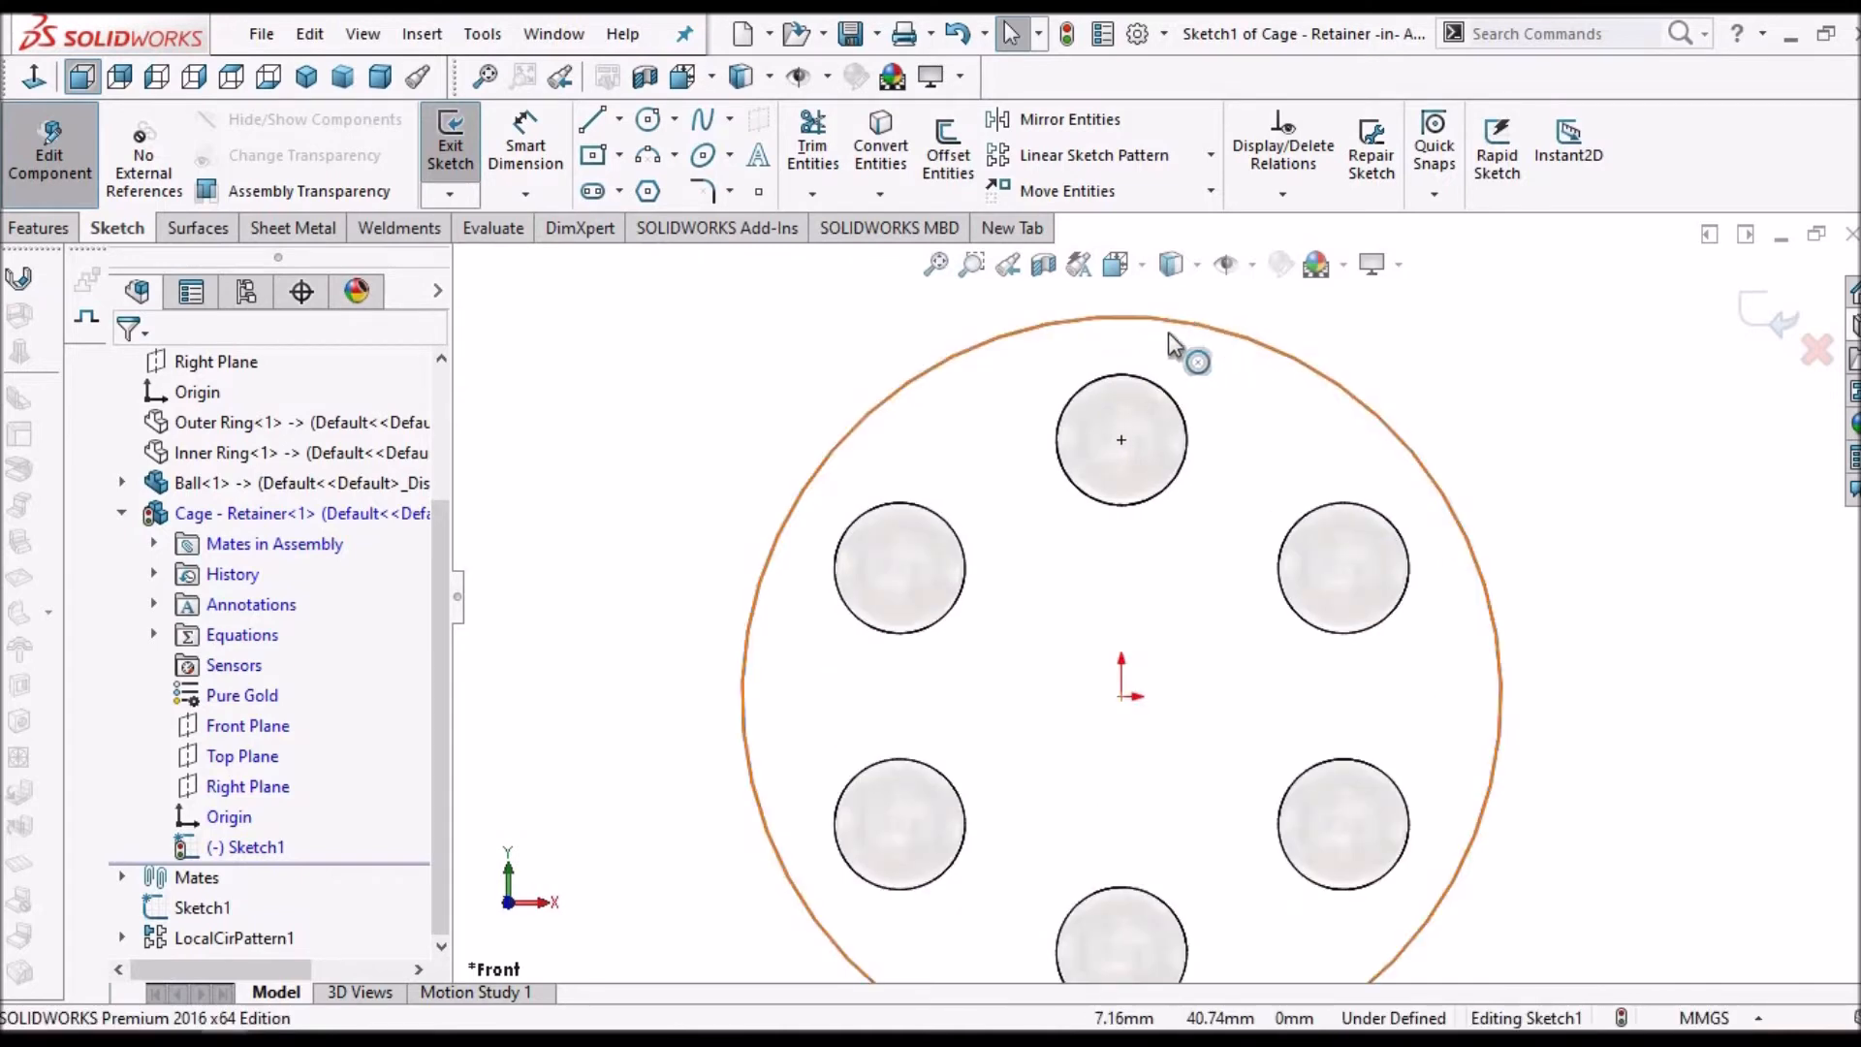
click(1121, 440)
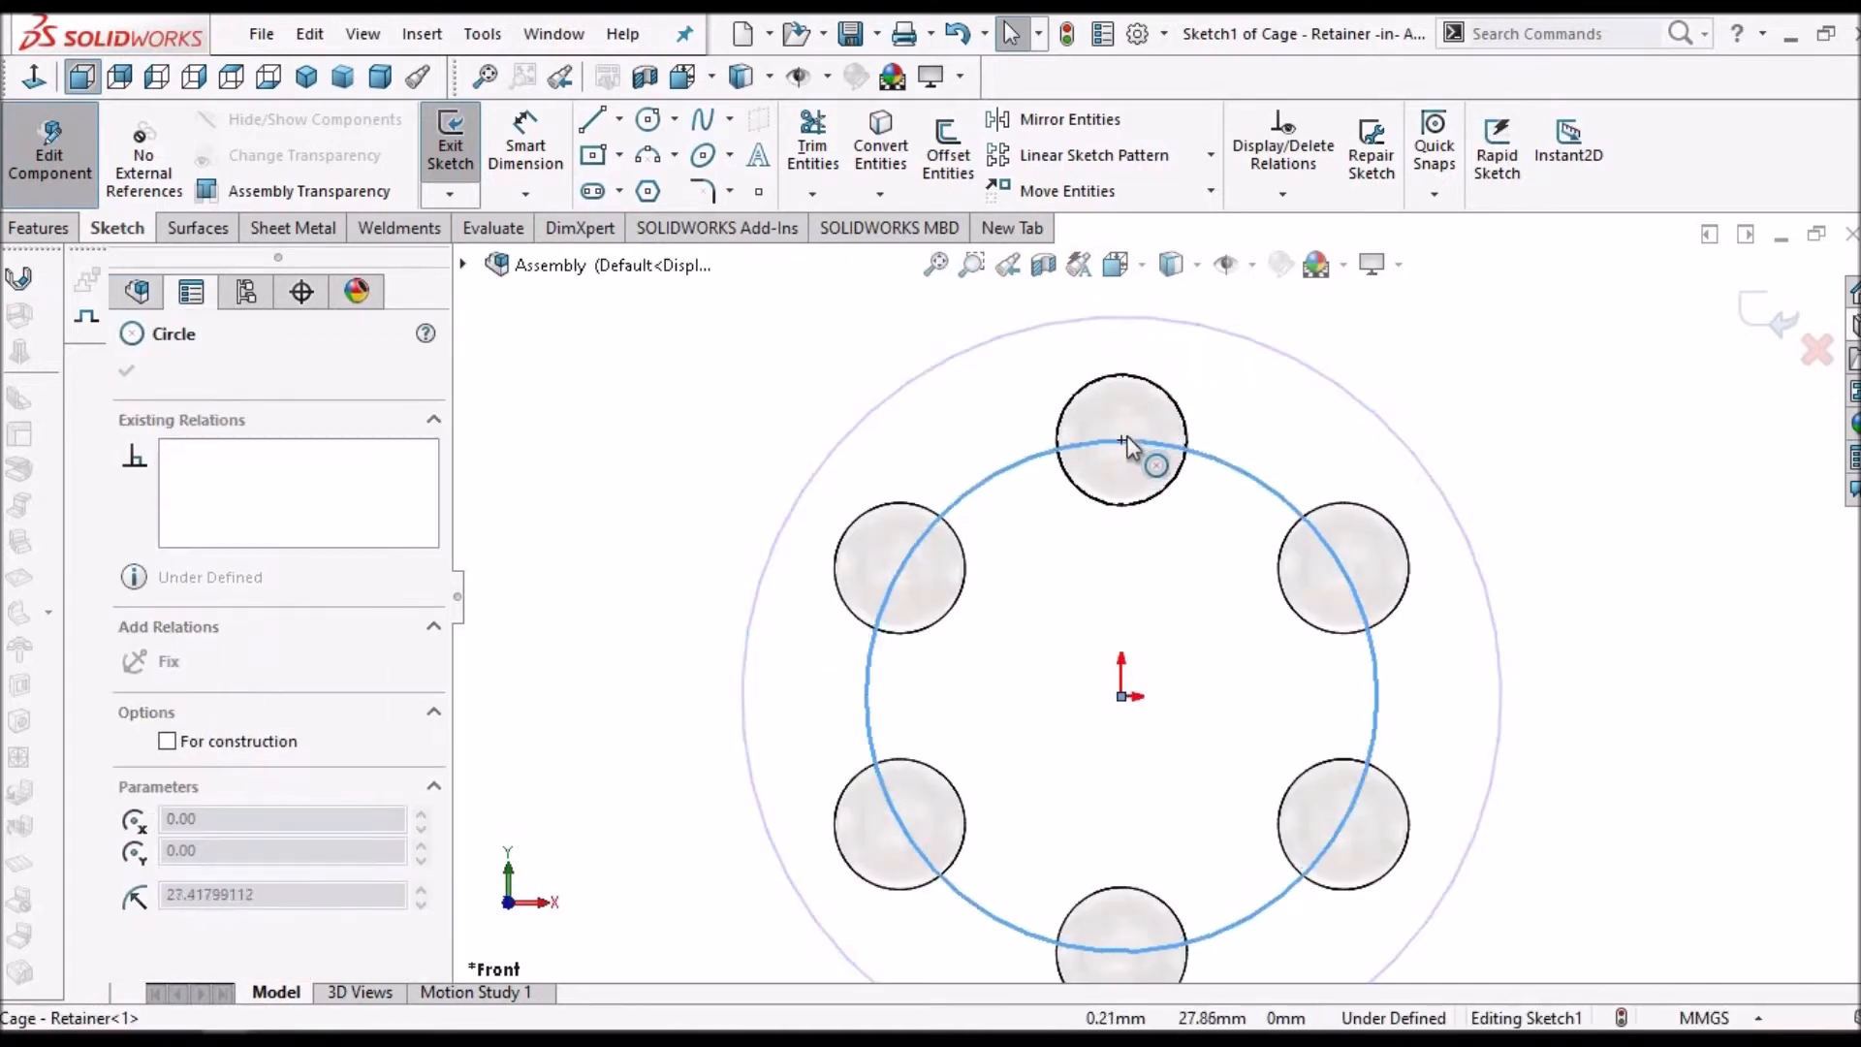
drag(1125, 442, 1126, 411)
click(1121, 440)
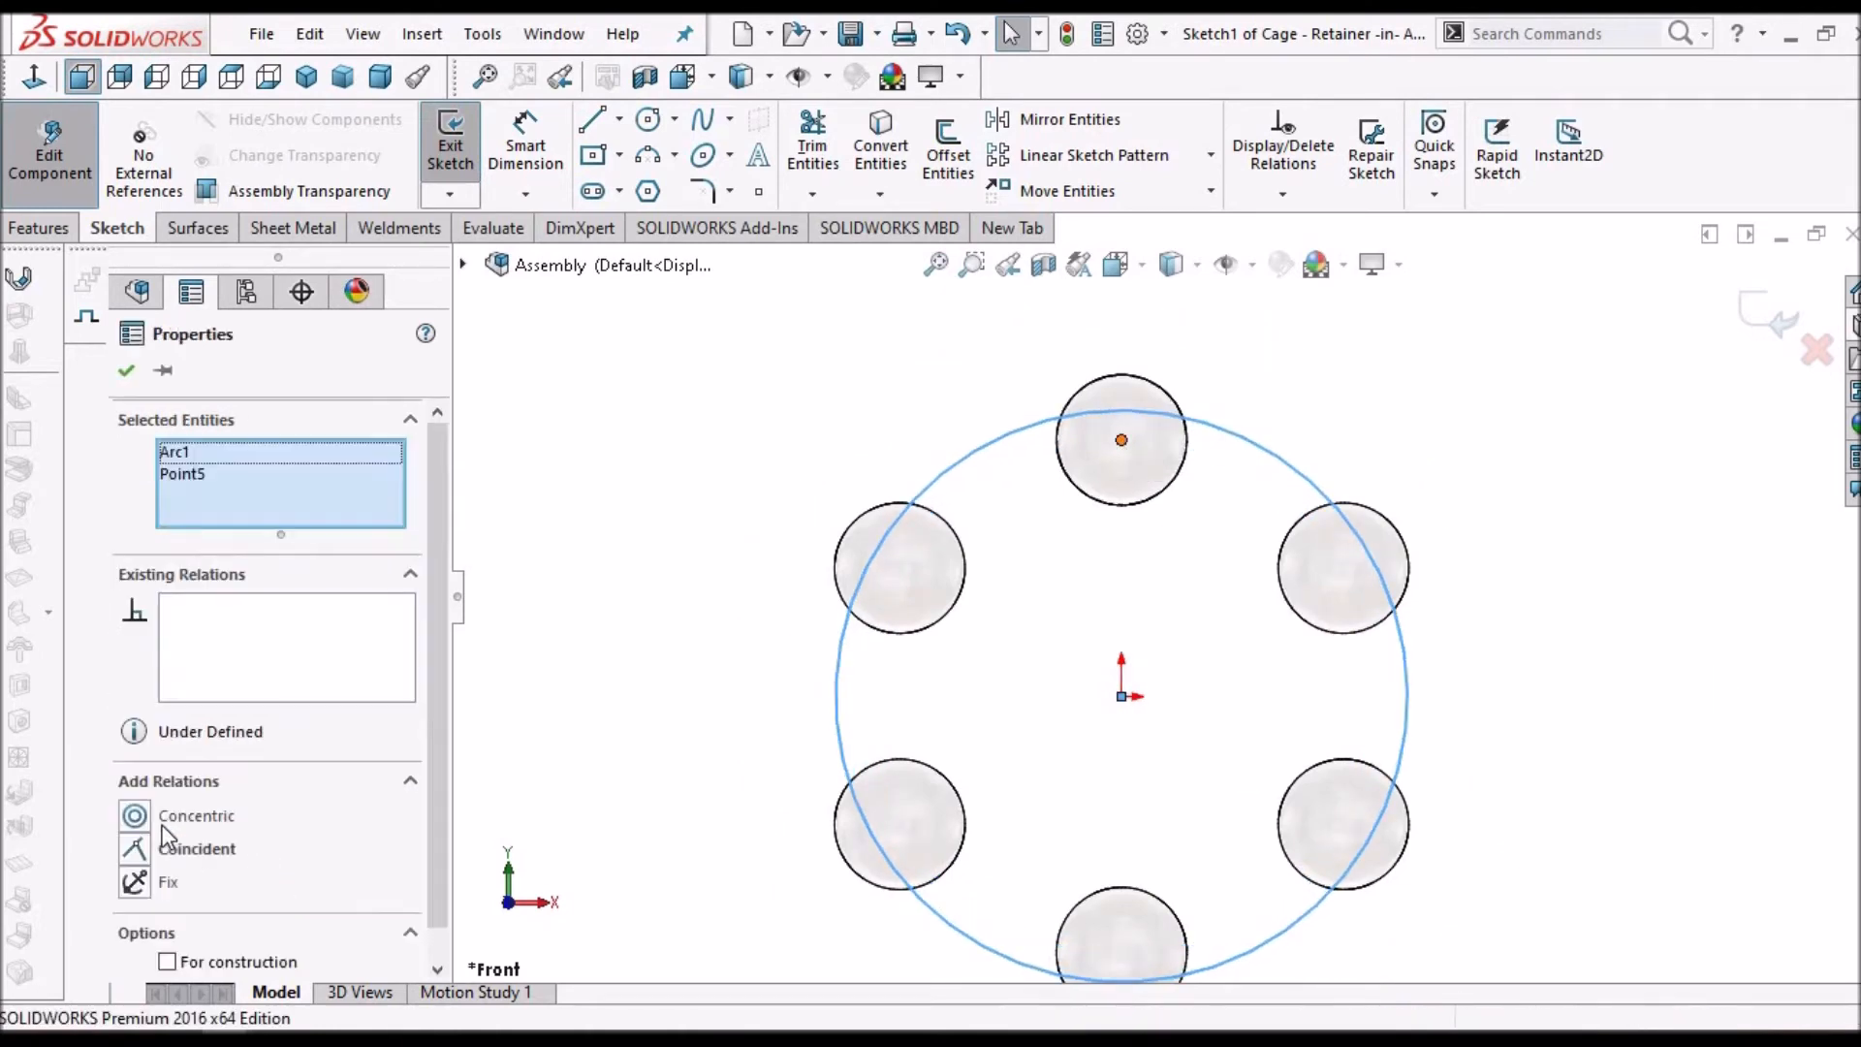
click(137, 850)
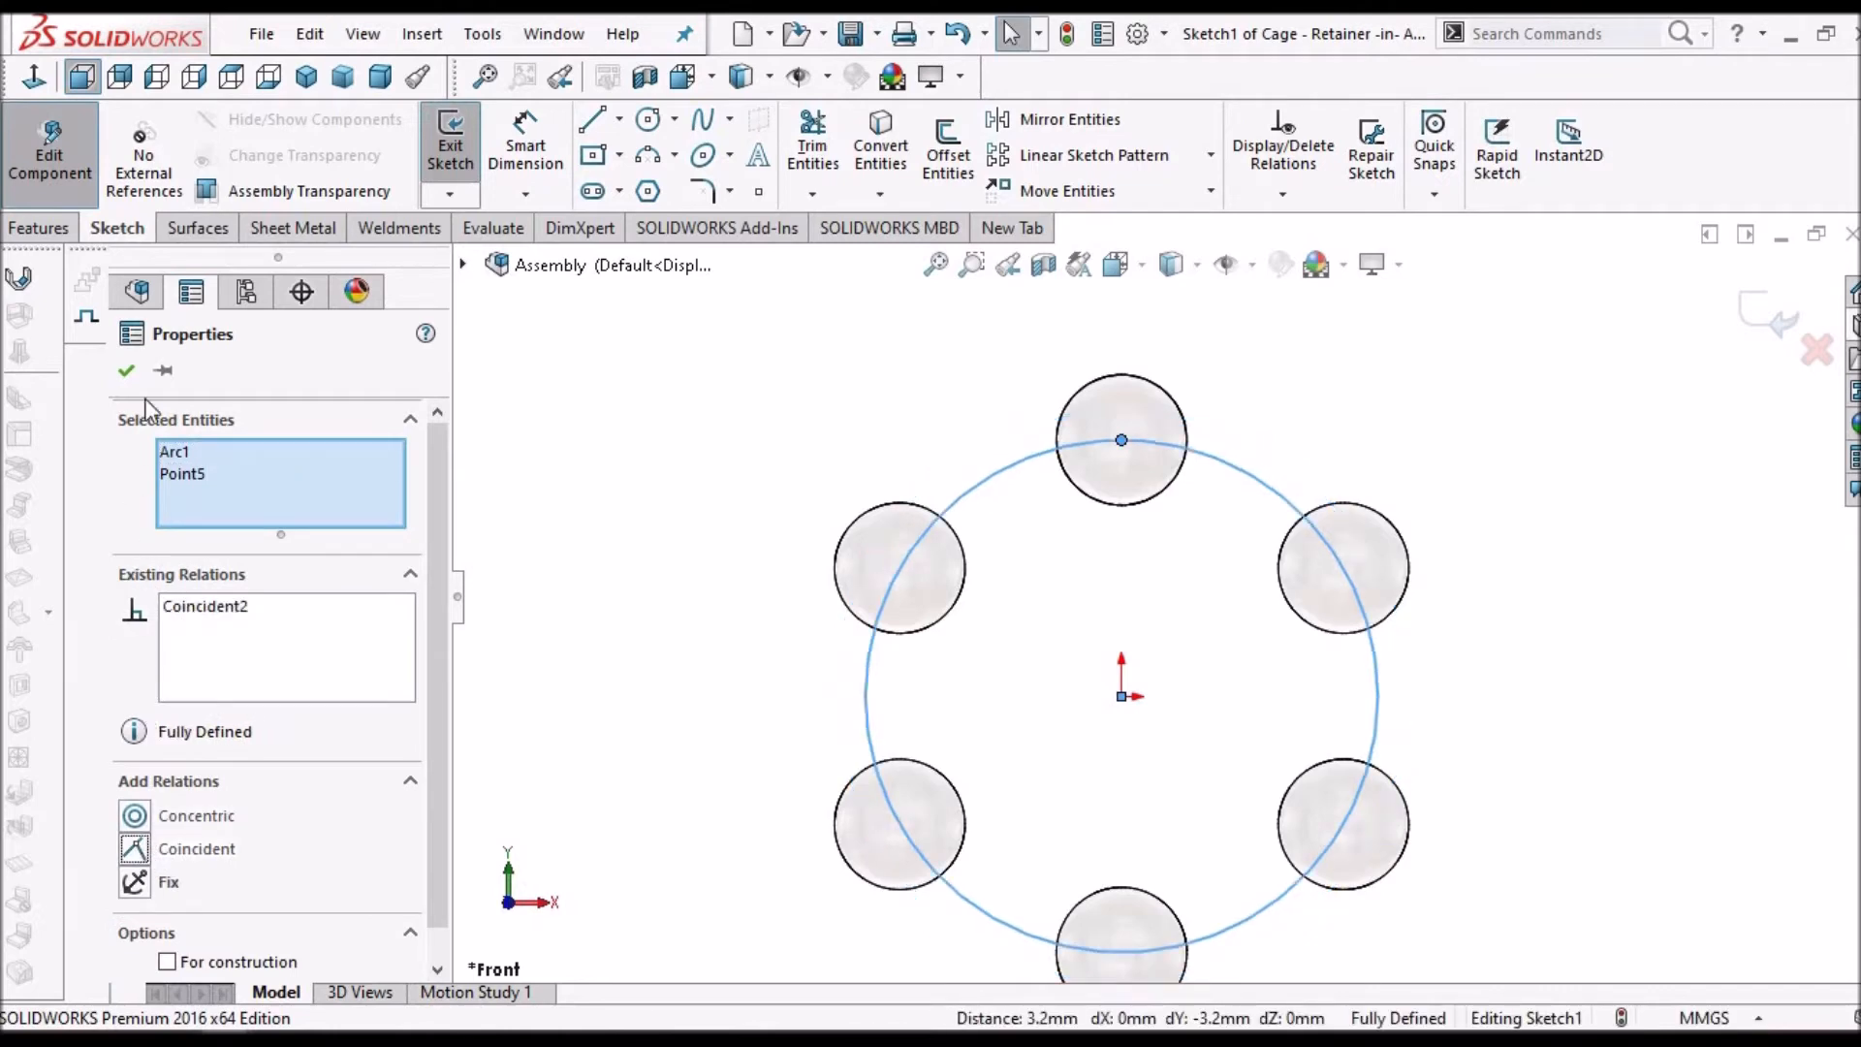
click(128, 368)
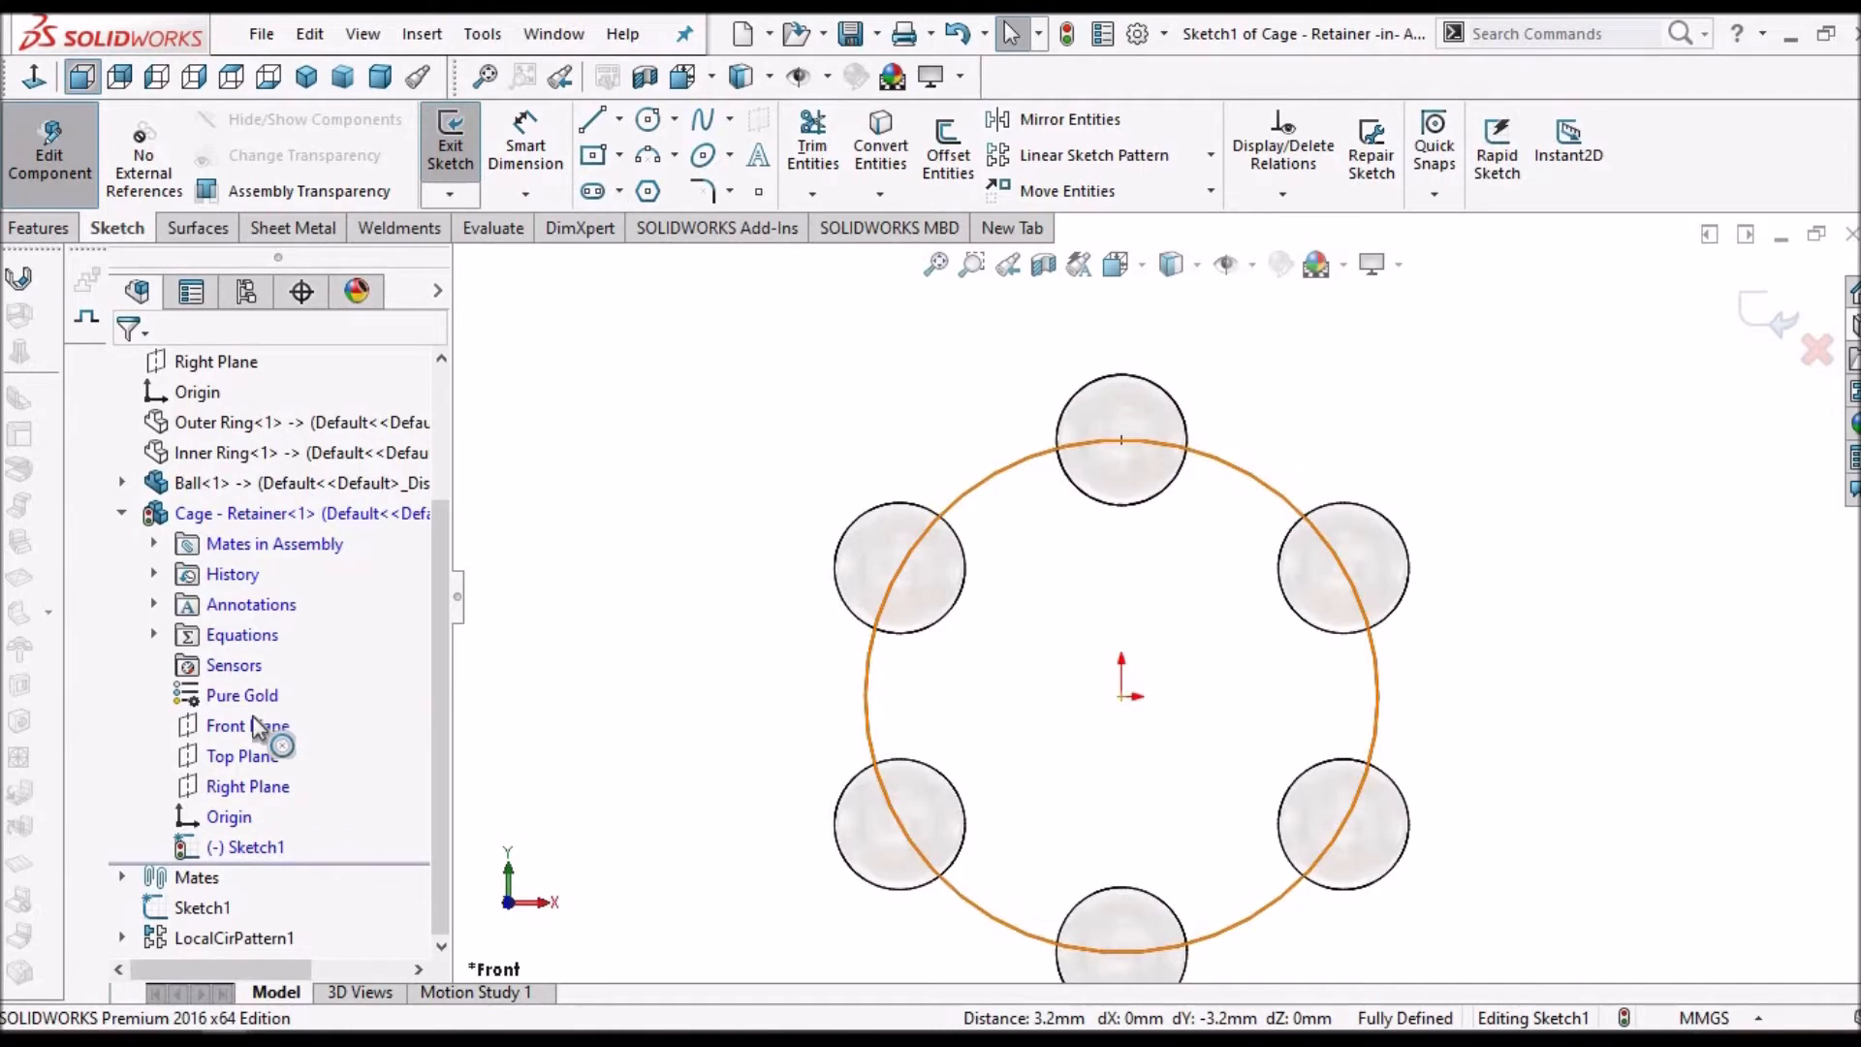
click(171, 743)
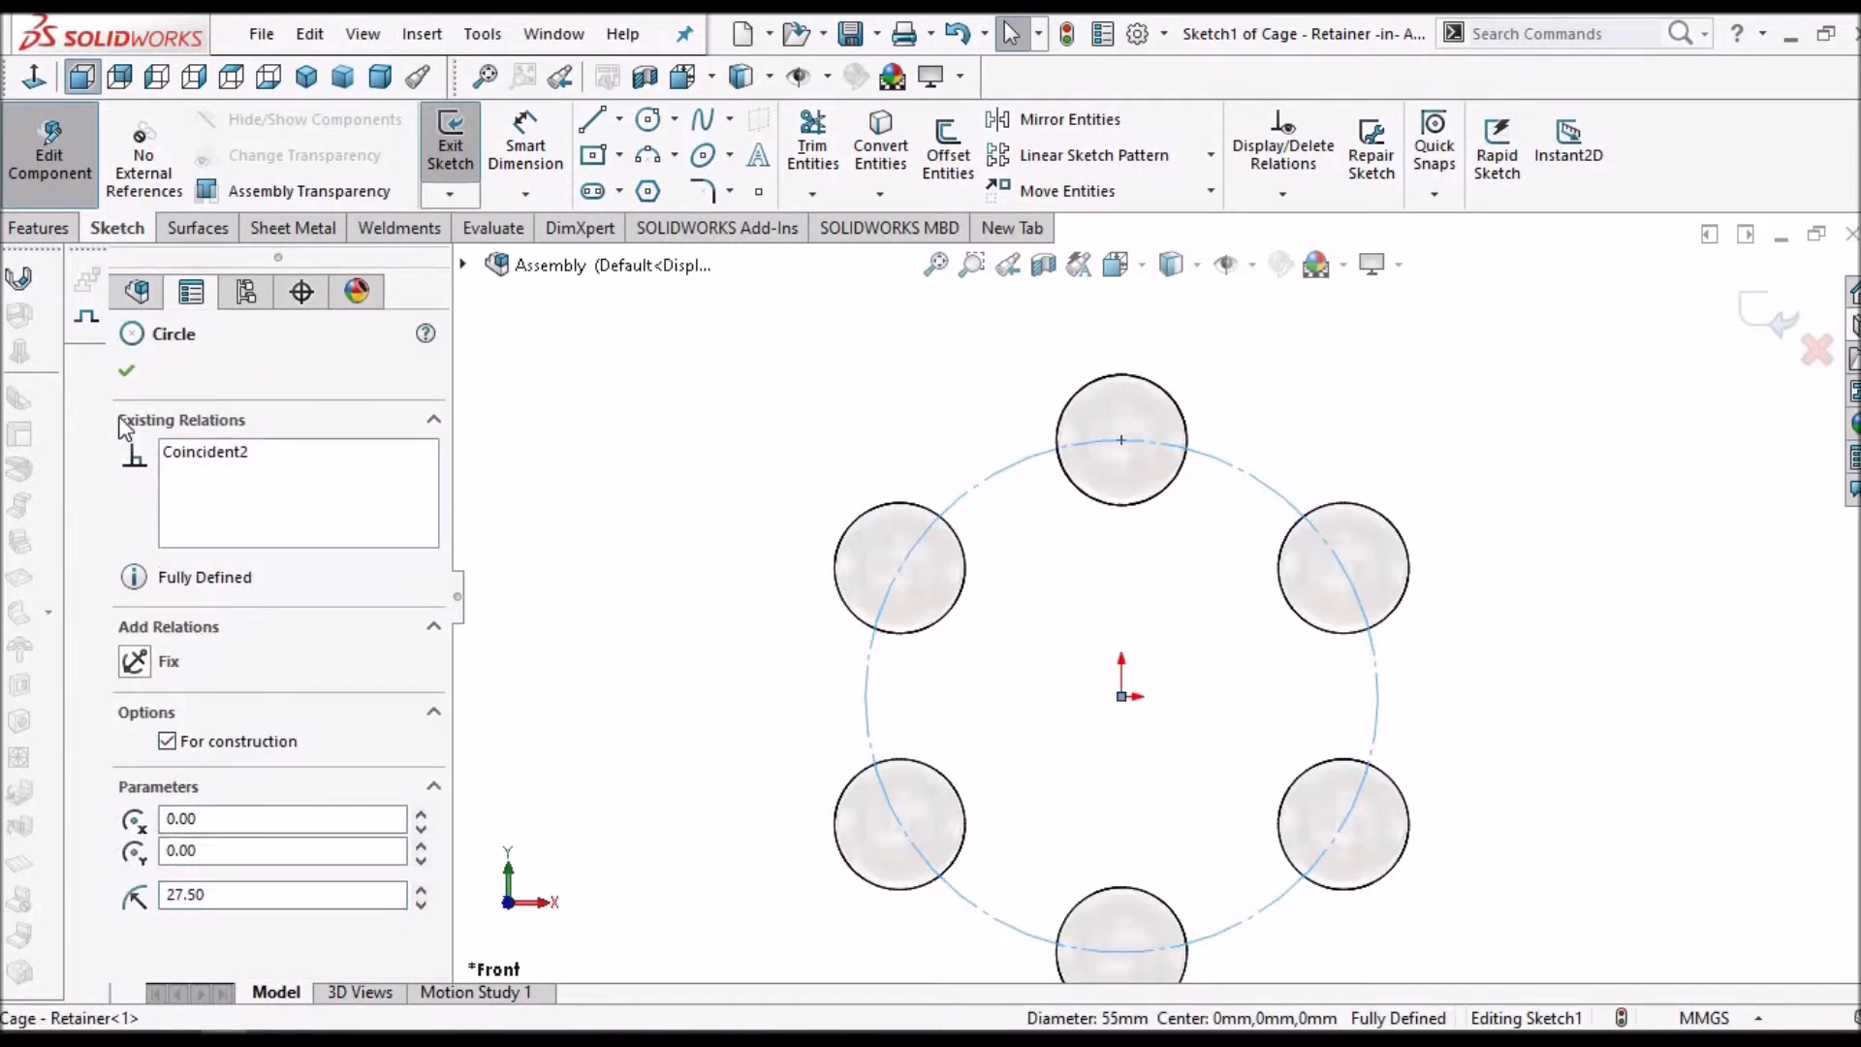
click(119, 365)
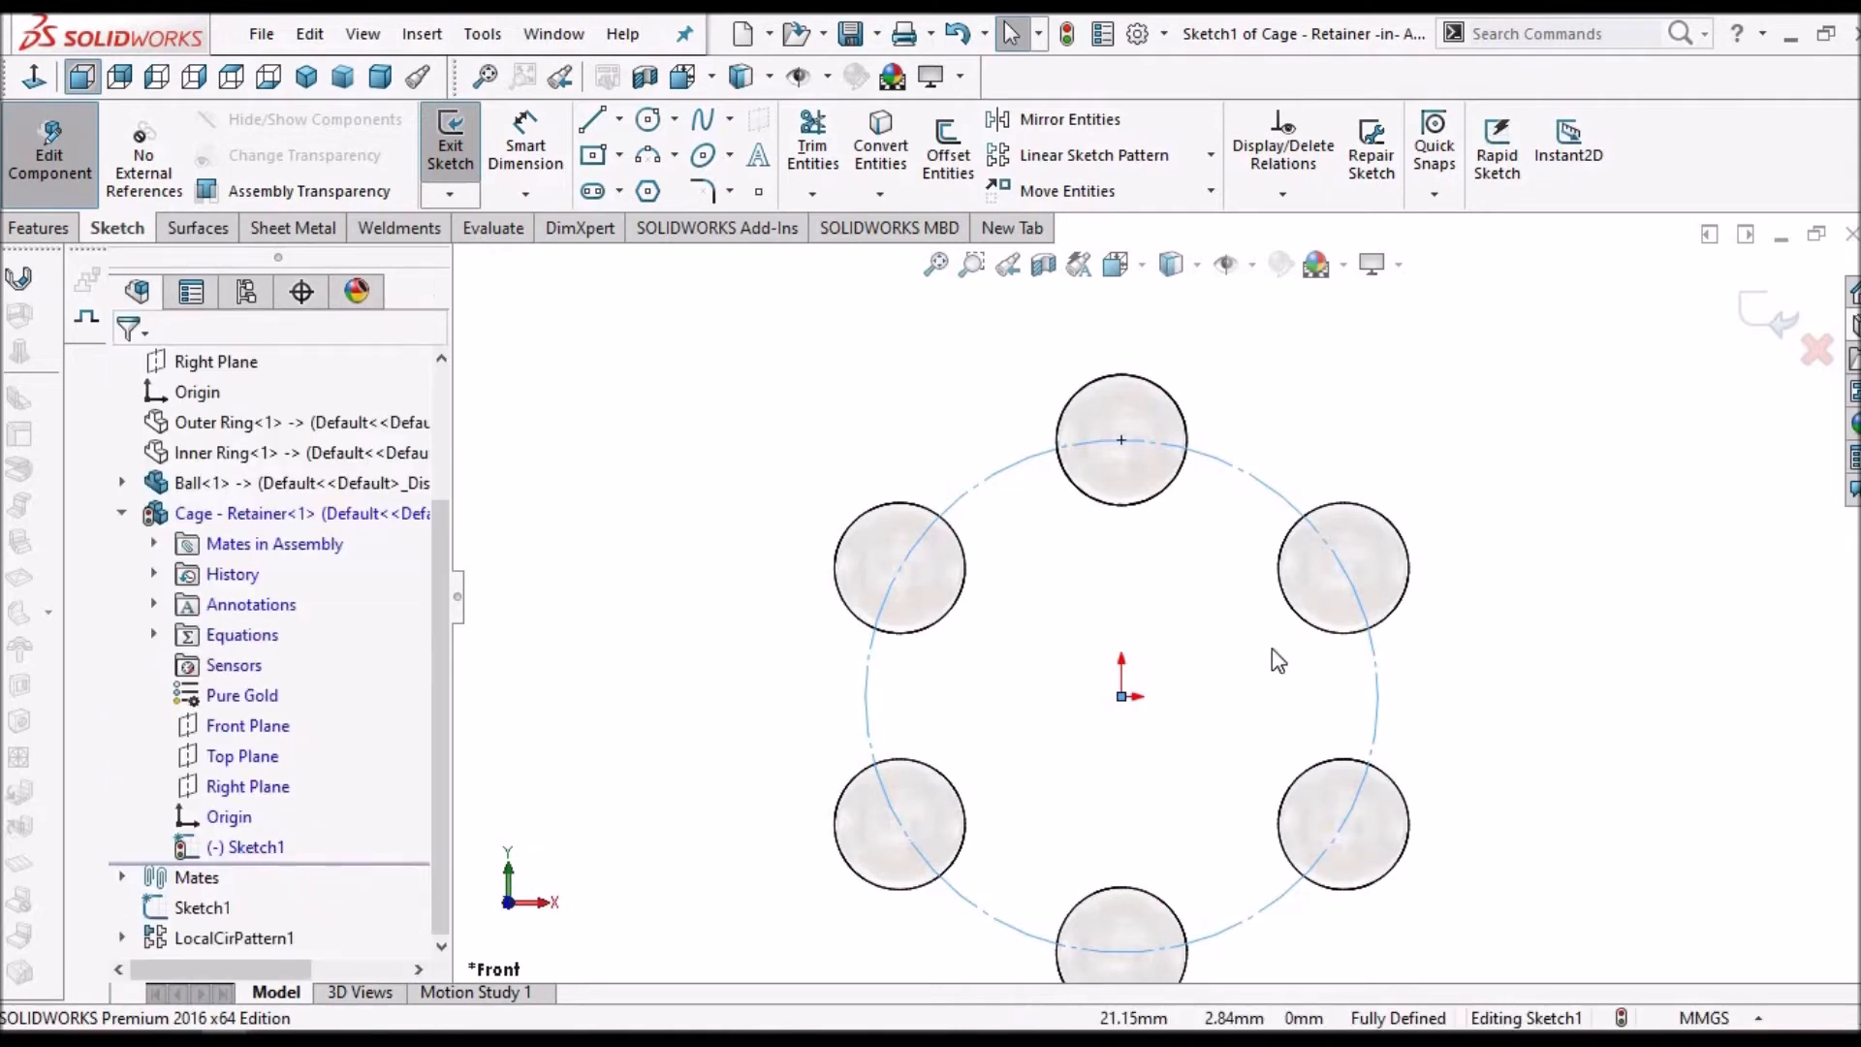
- Offset the construction pitch circle bi-directionally by 2 mm, with dimensions added
scroll(1270, 646, up, 1)
click(1245, 509)
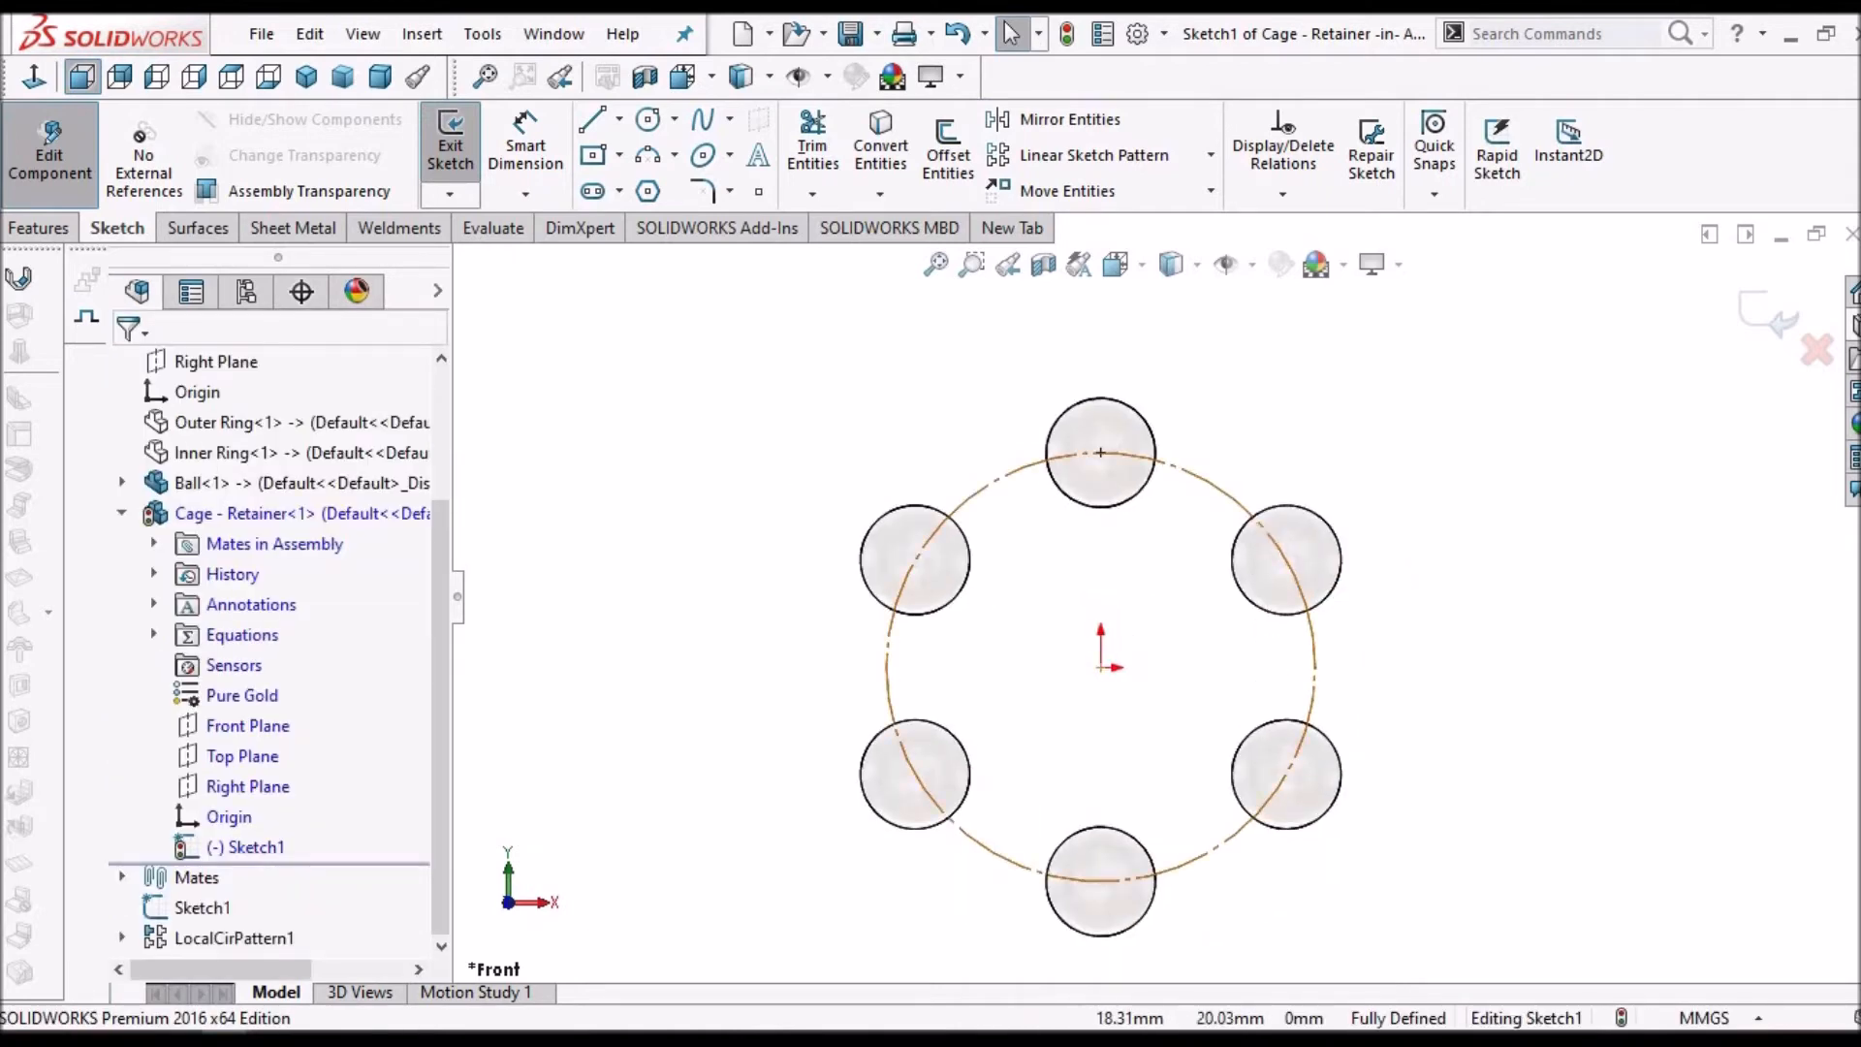
click(948, 150)
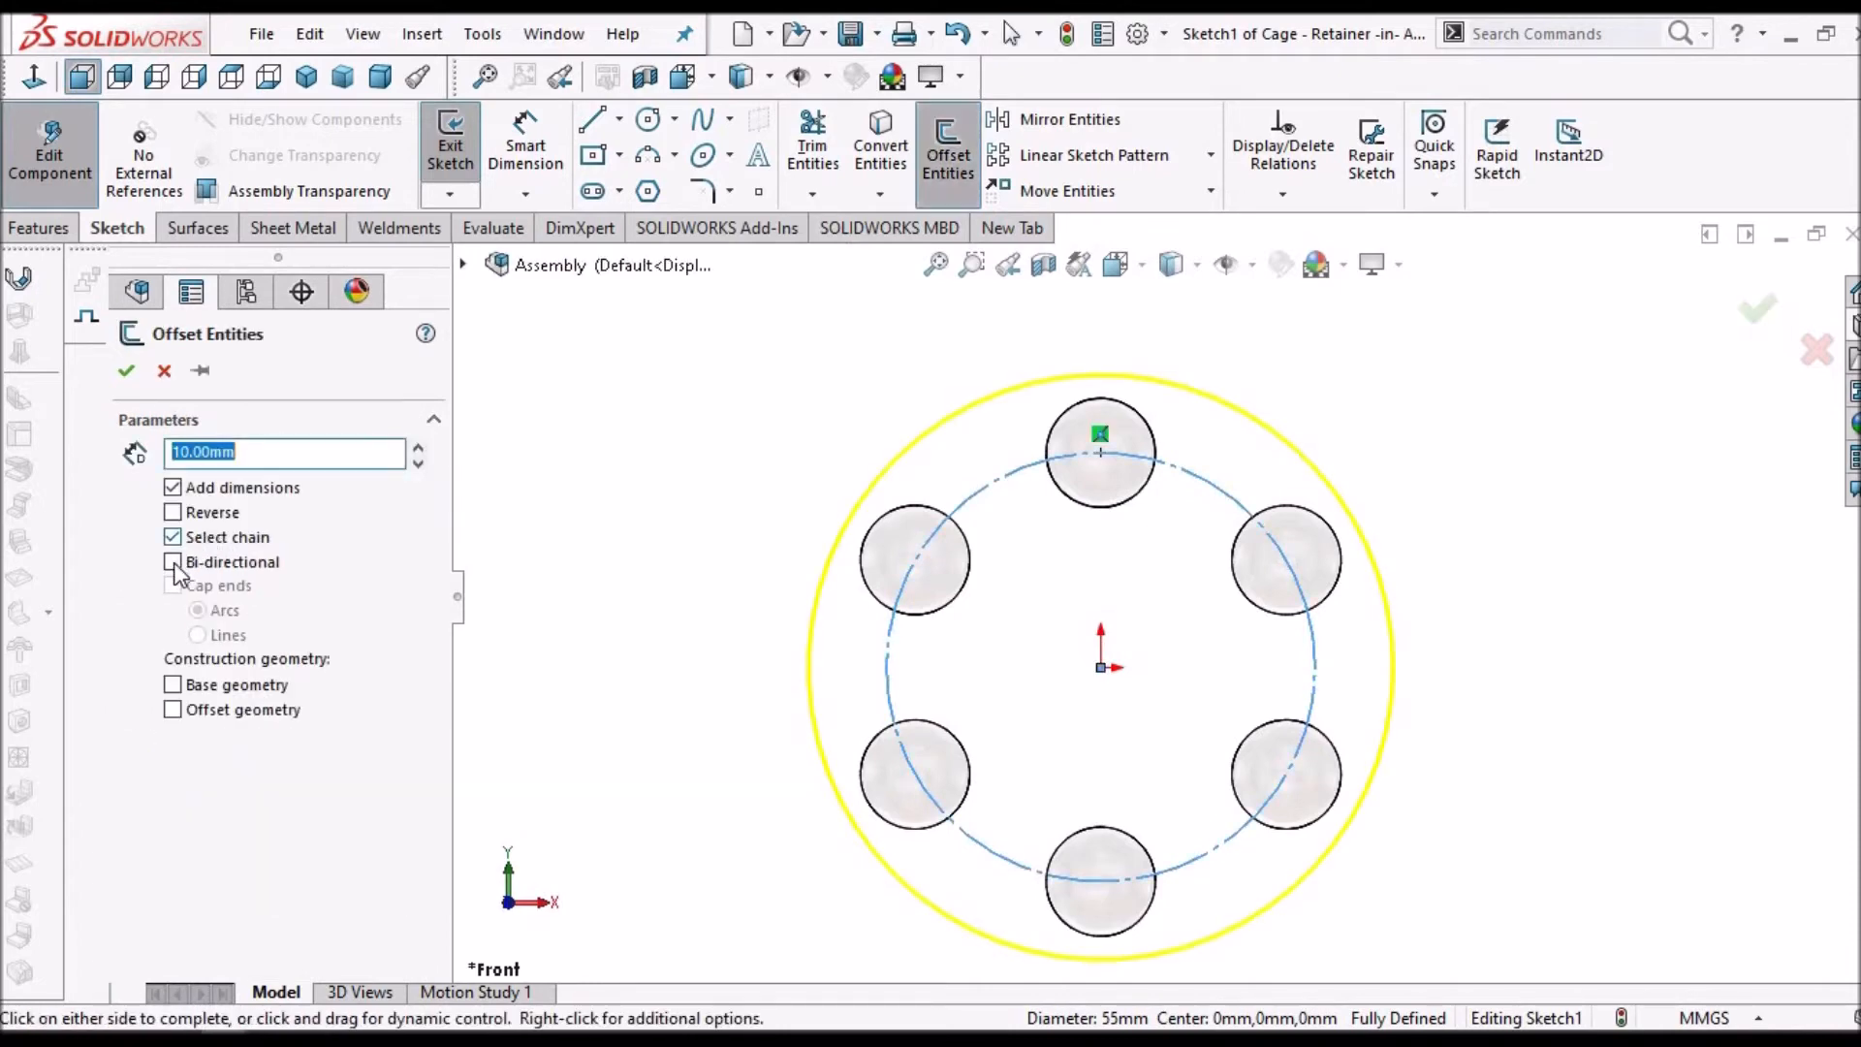
click(173, 563)
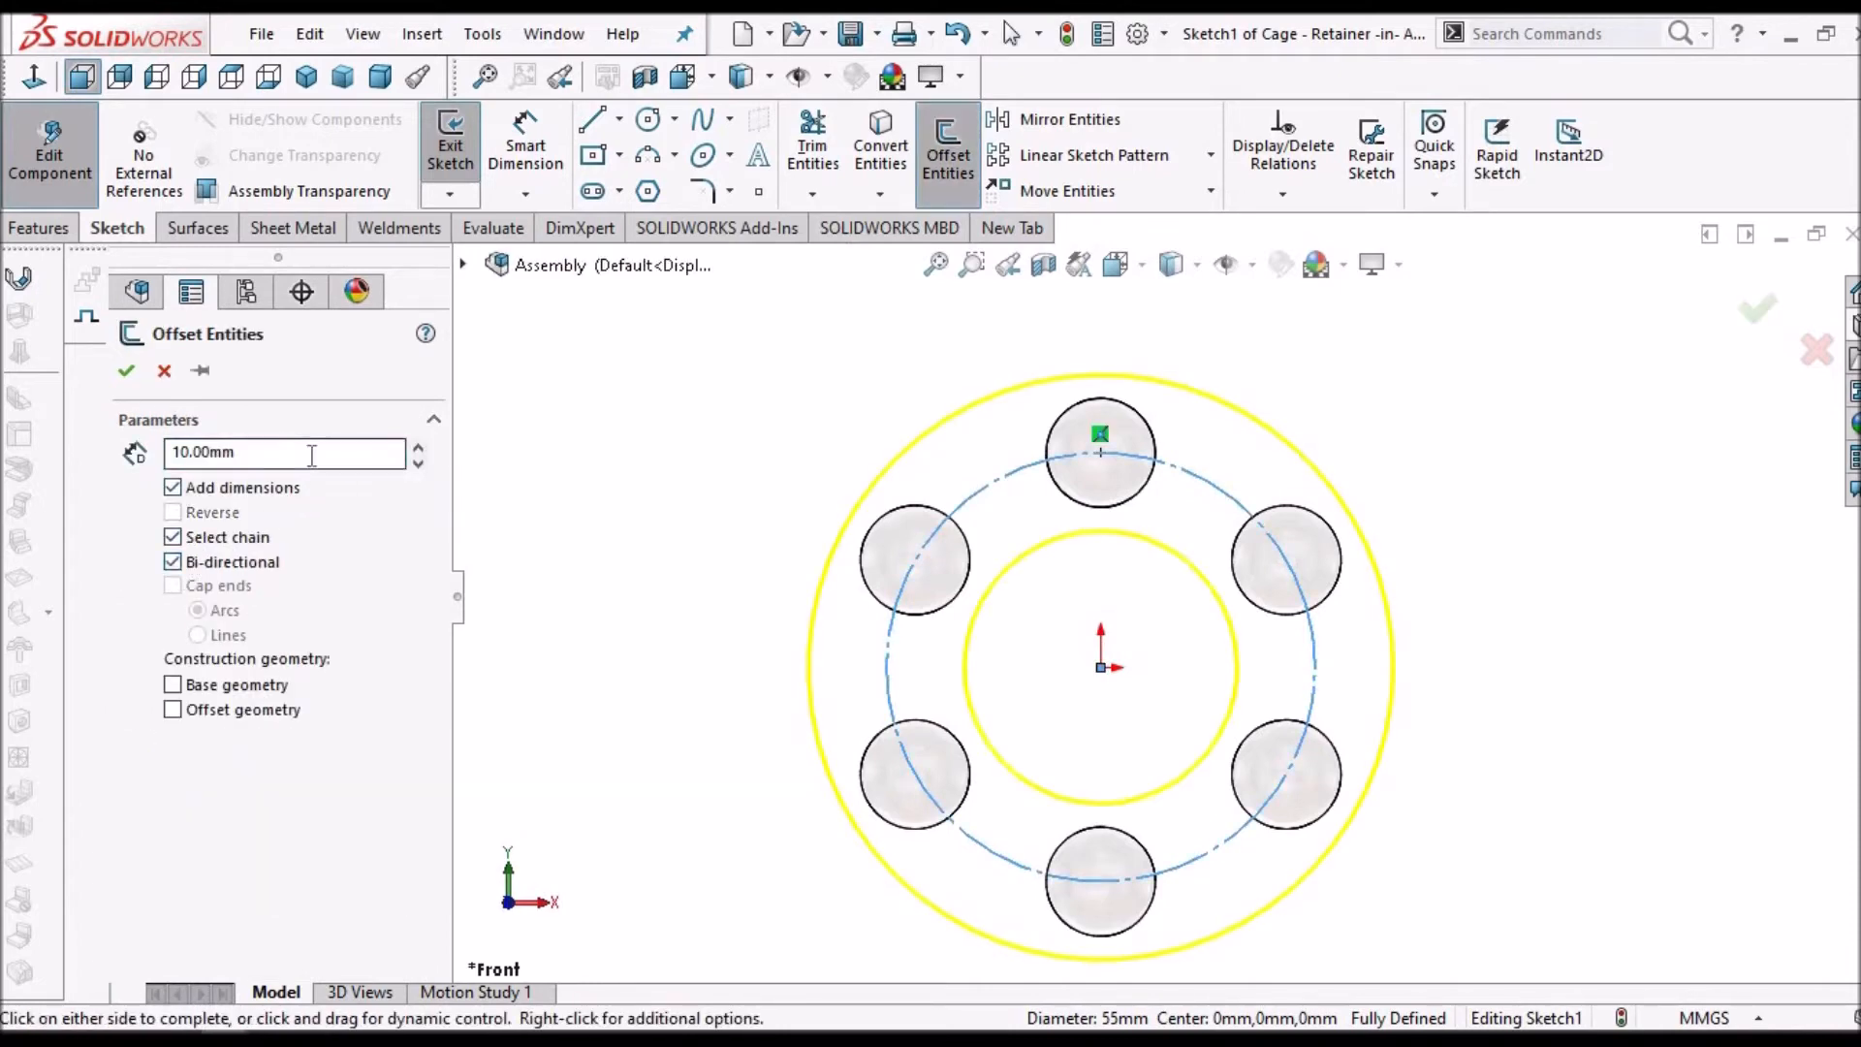
text(2)
key(Return)
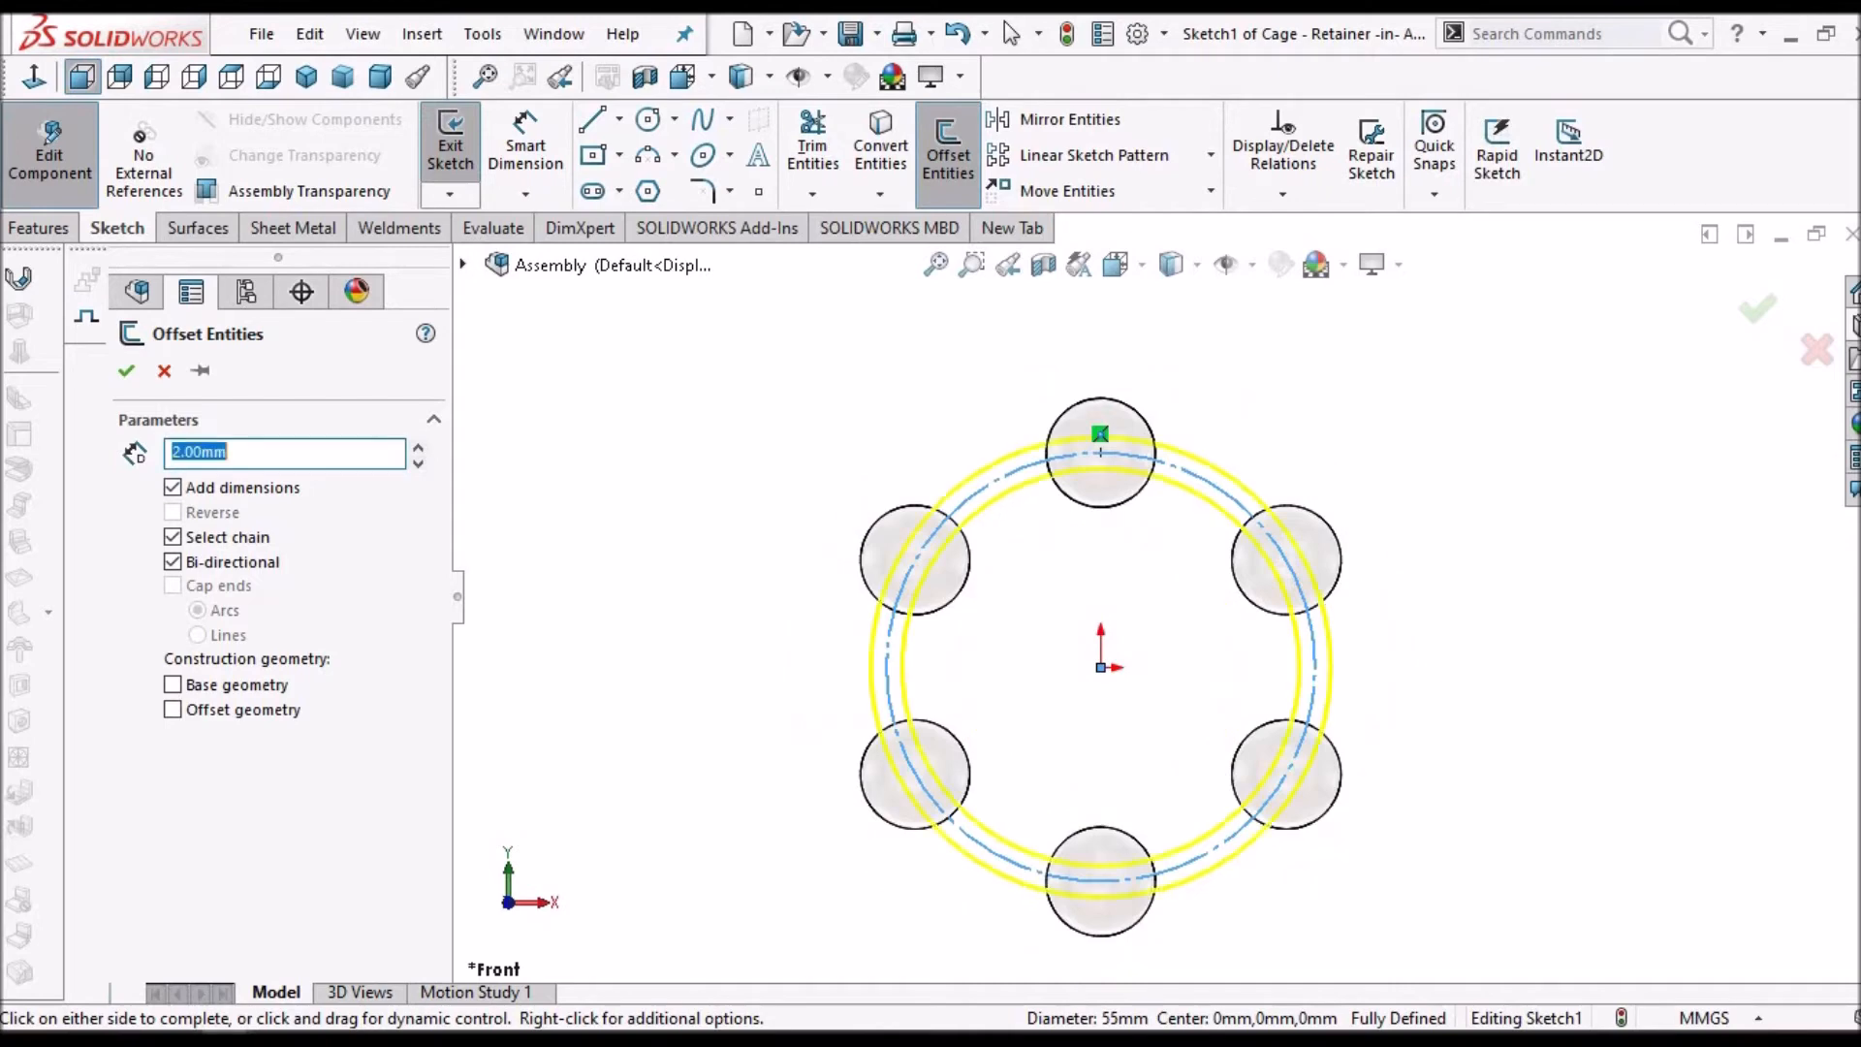
click(124, 372)
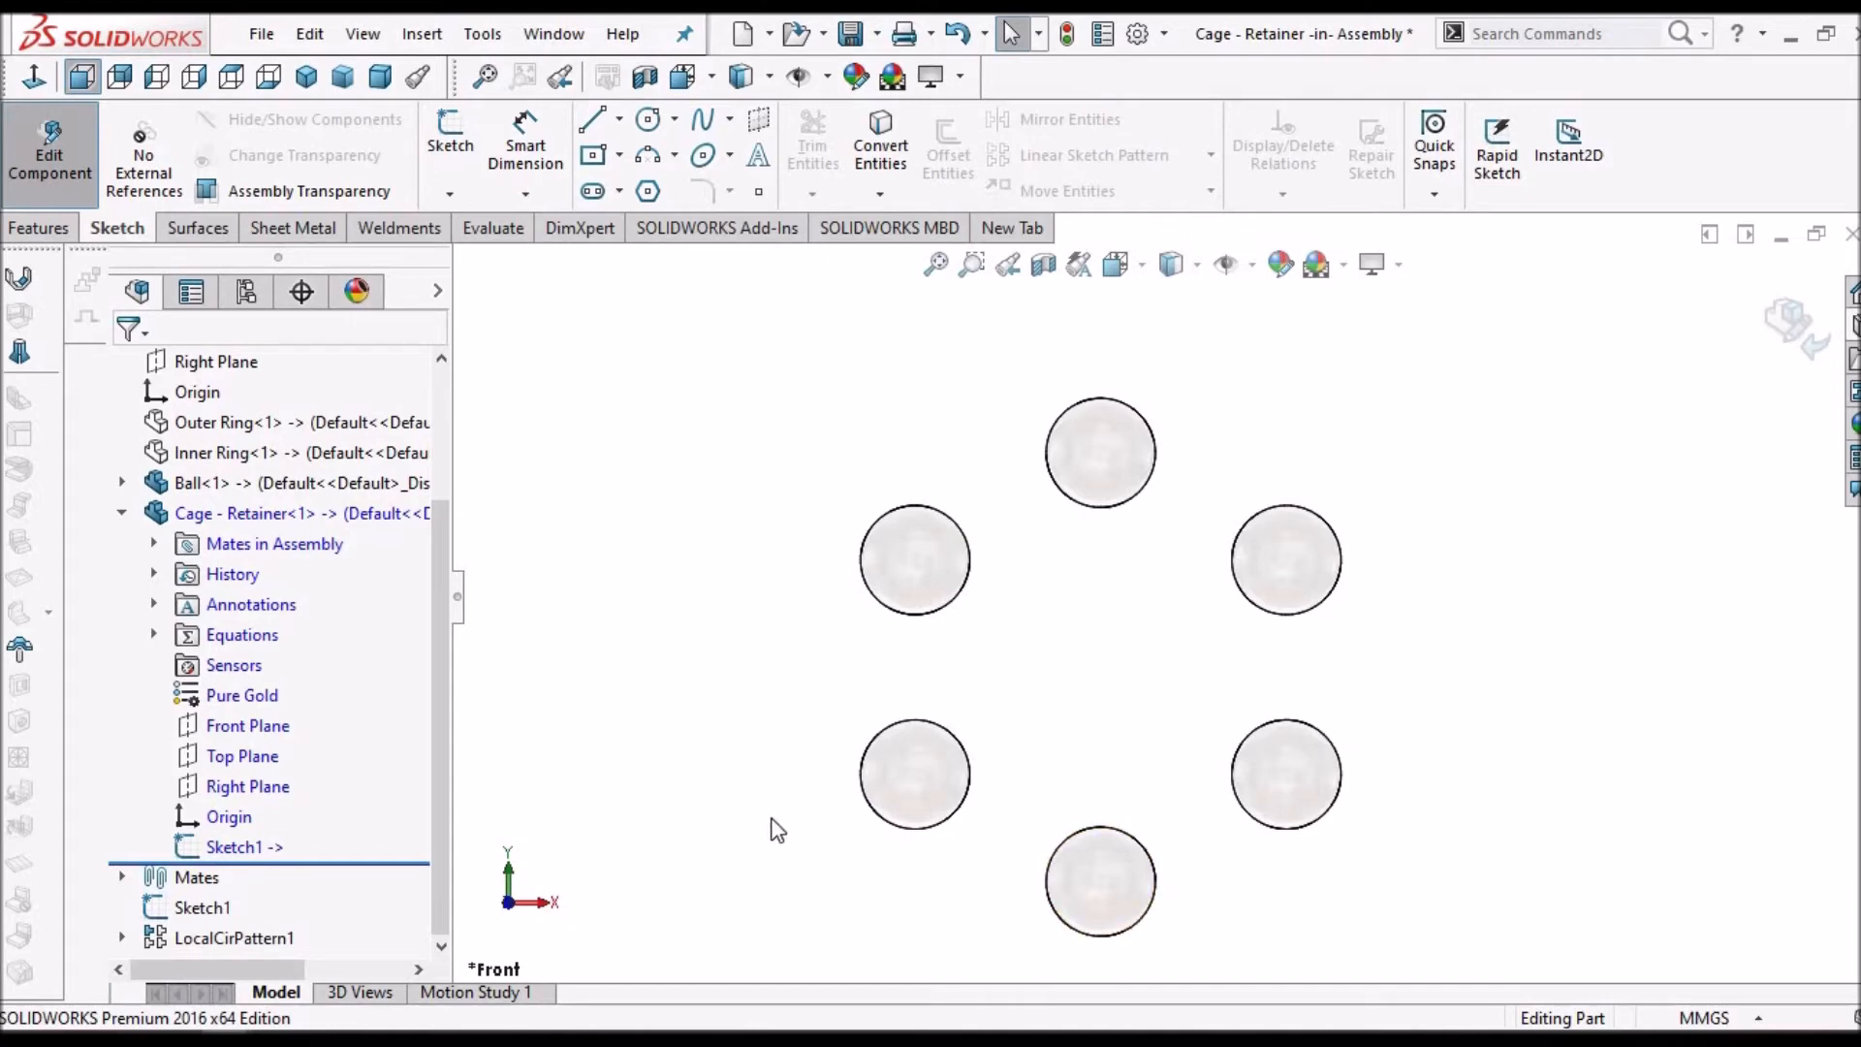
- Sketch on the Cage - Retainer's Front Plane, convert the topmost ball's outline into a sketch circle, and exit the sketch
click(254, 726)
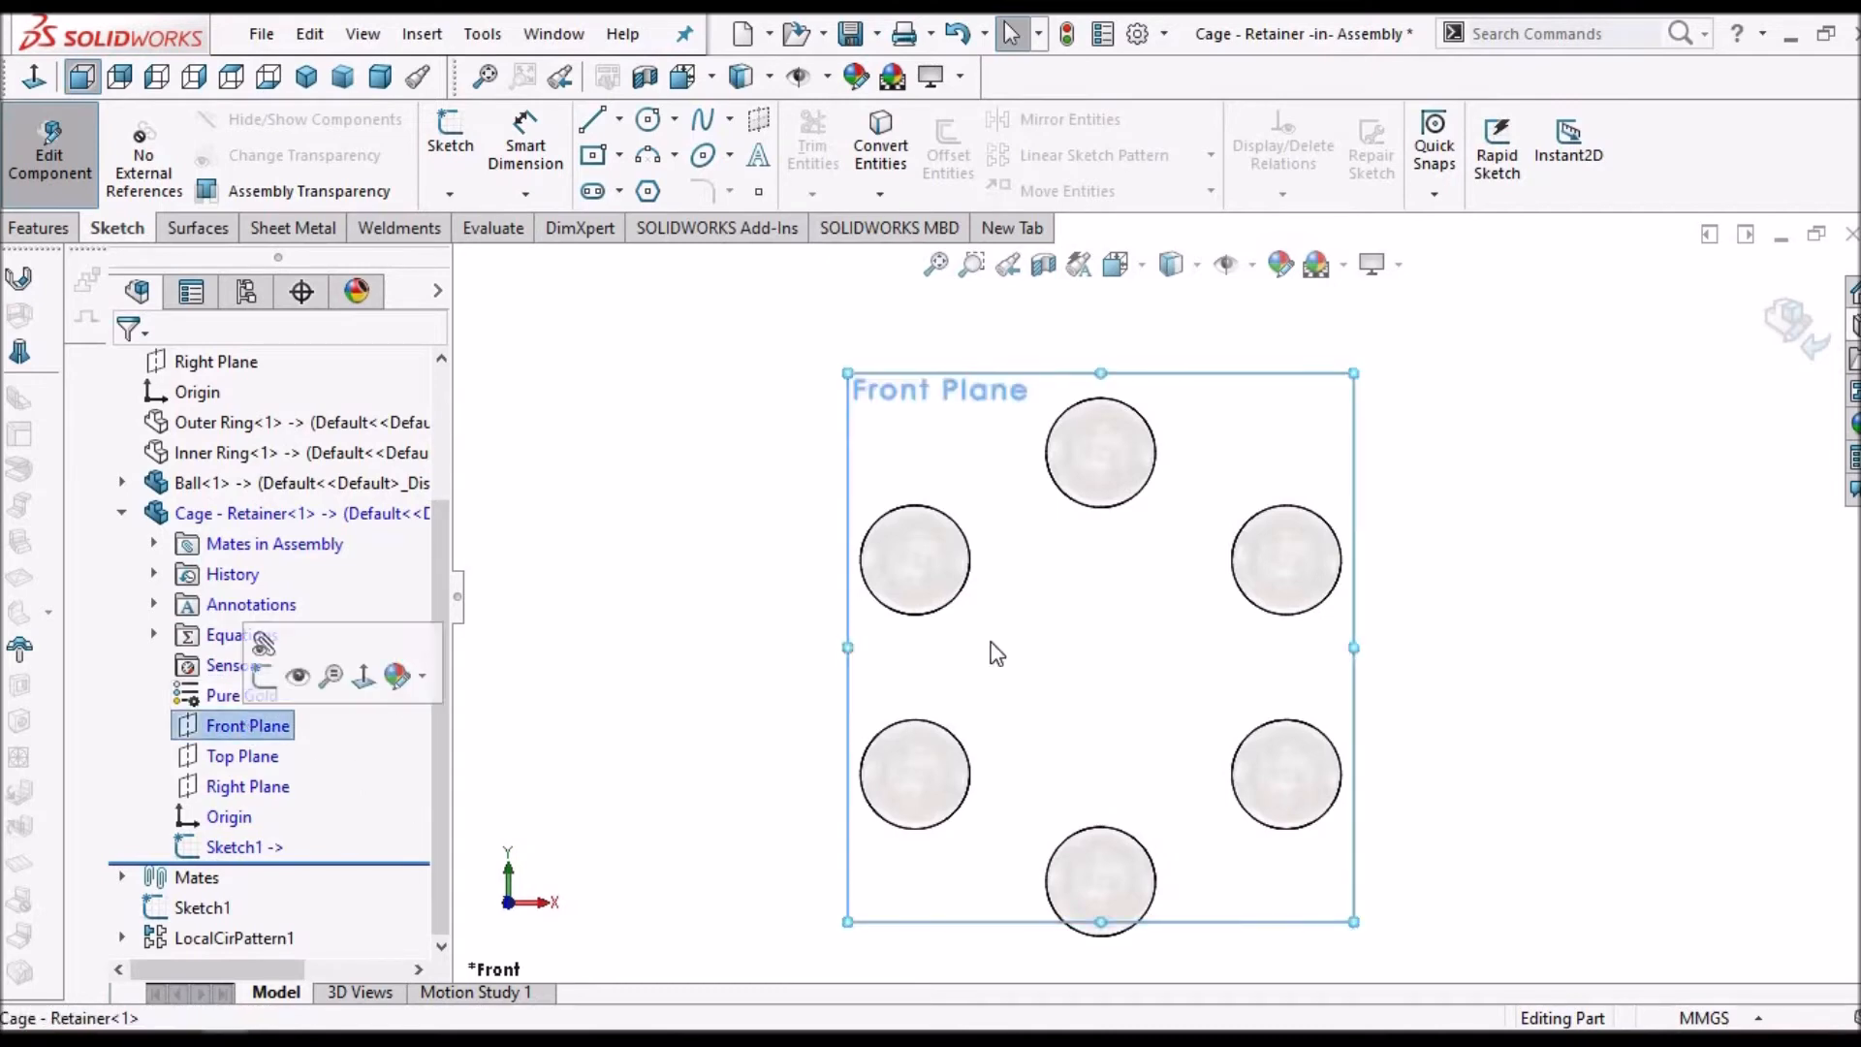
click(452, 146)
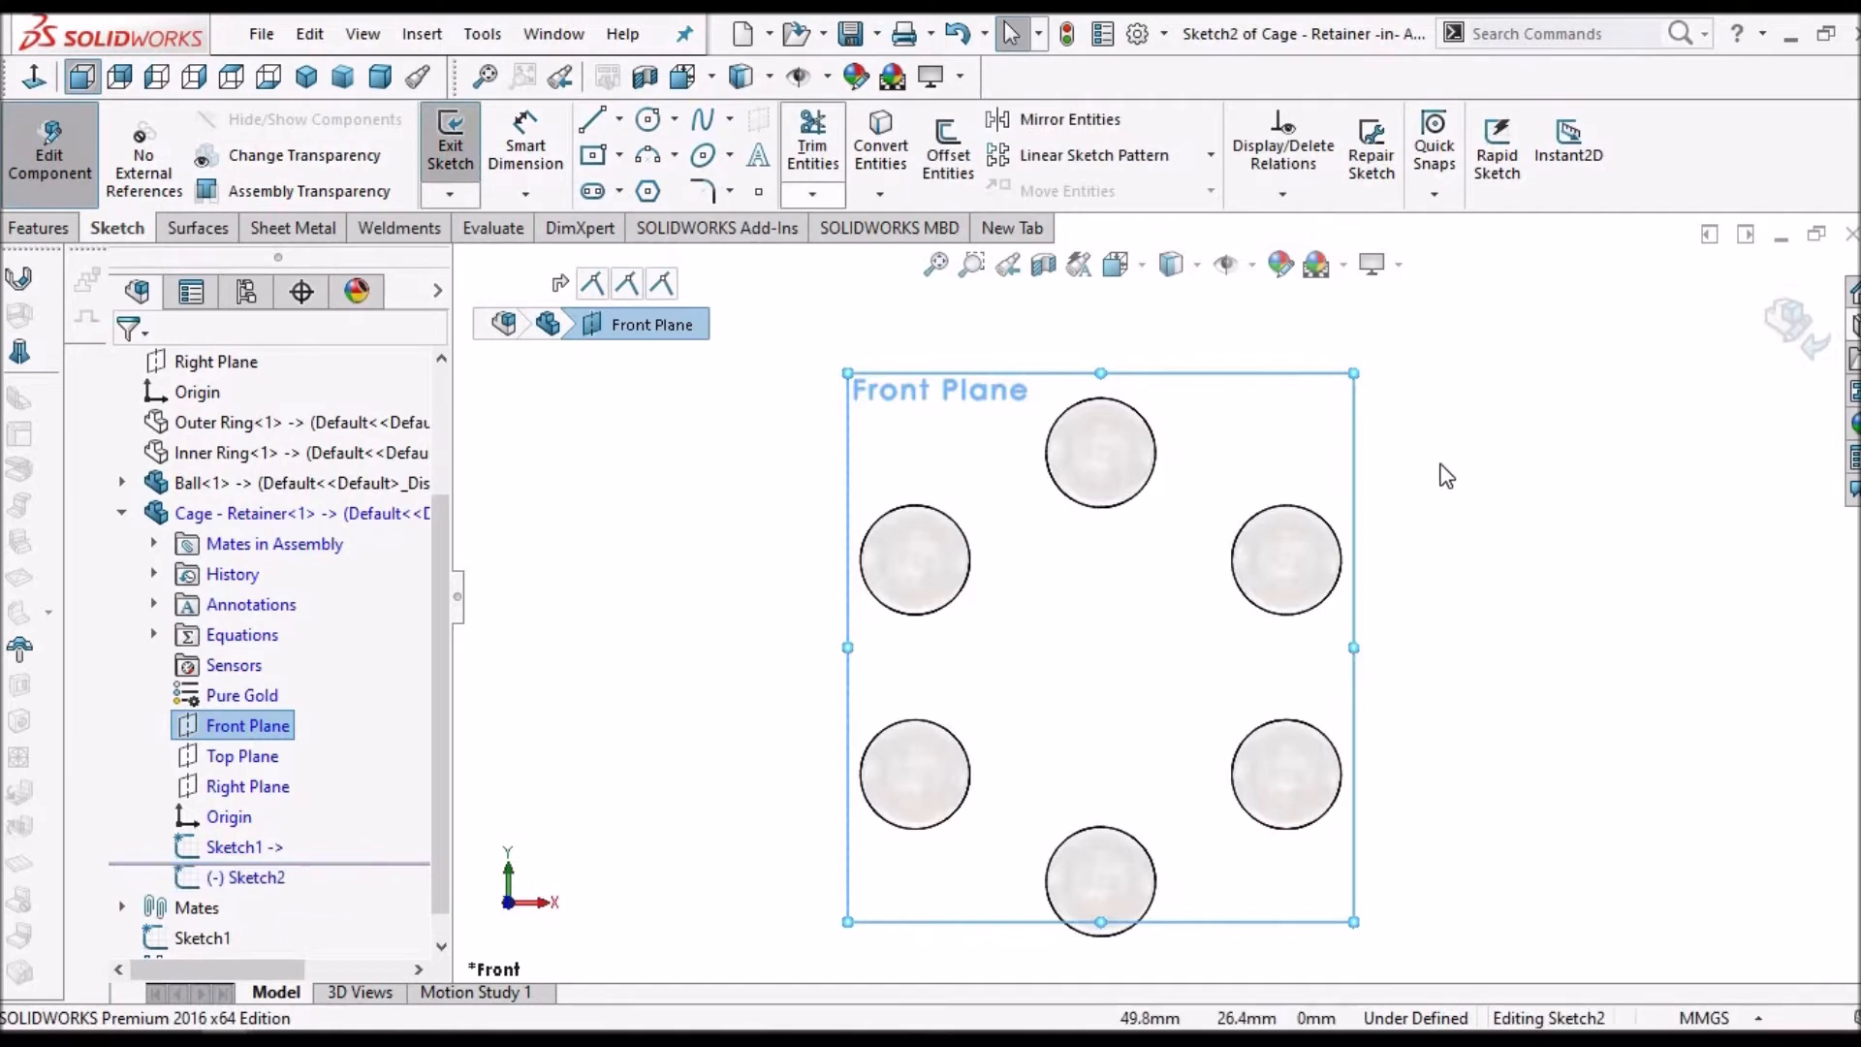
click(1139, 427)
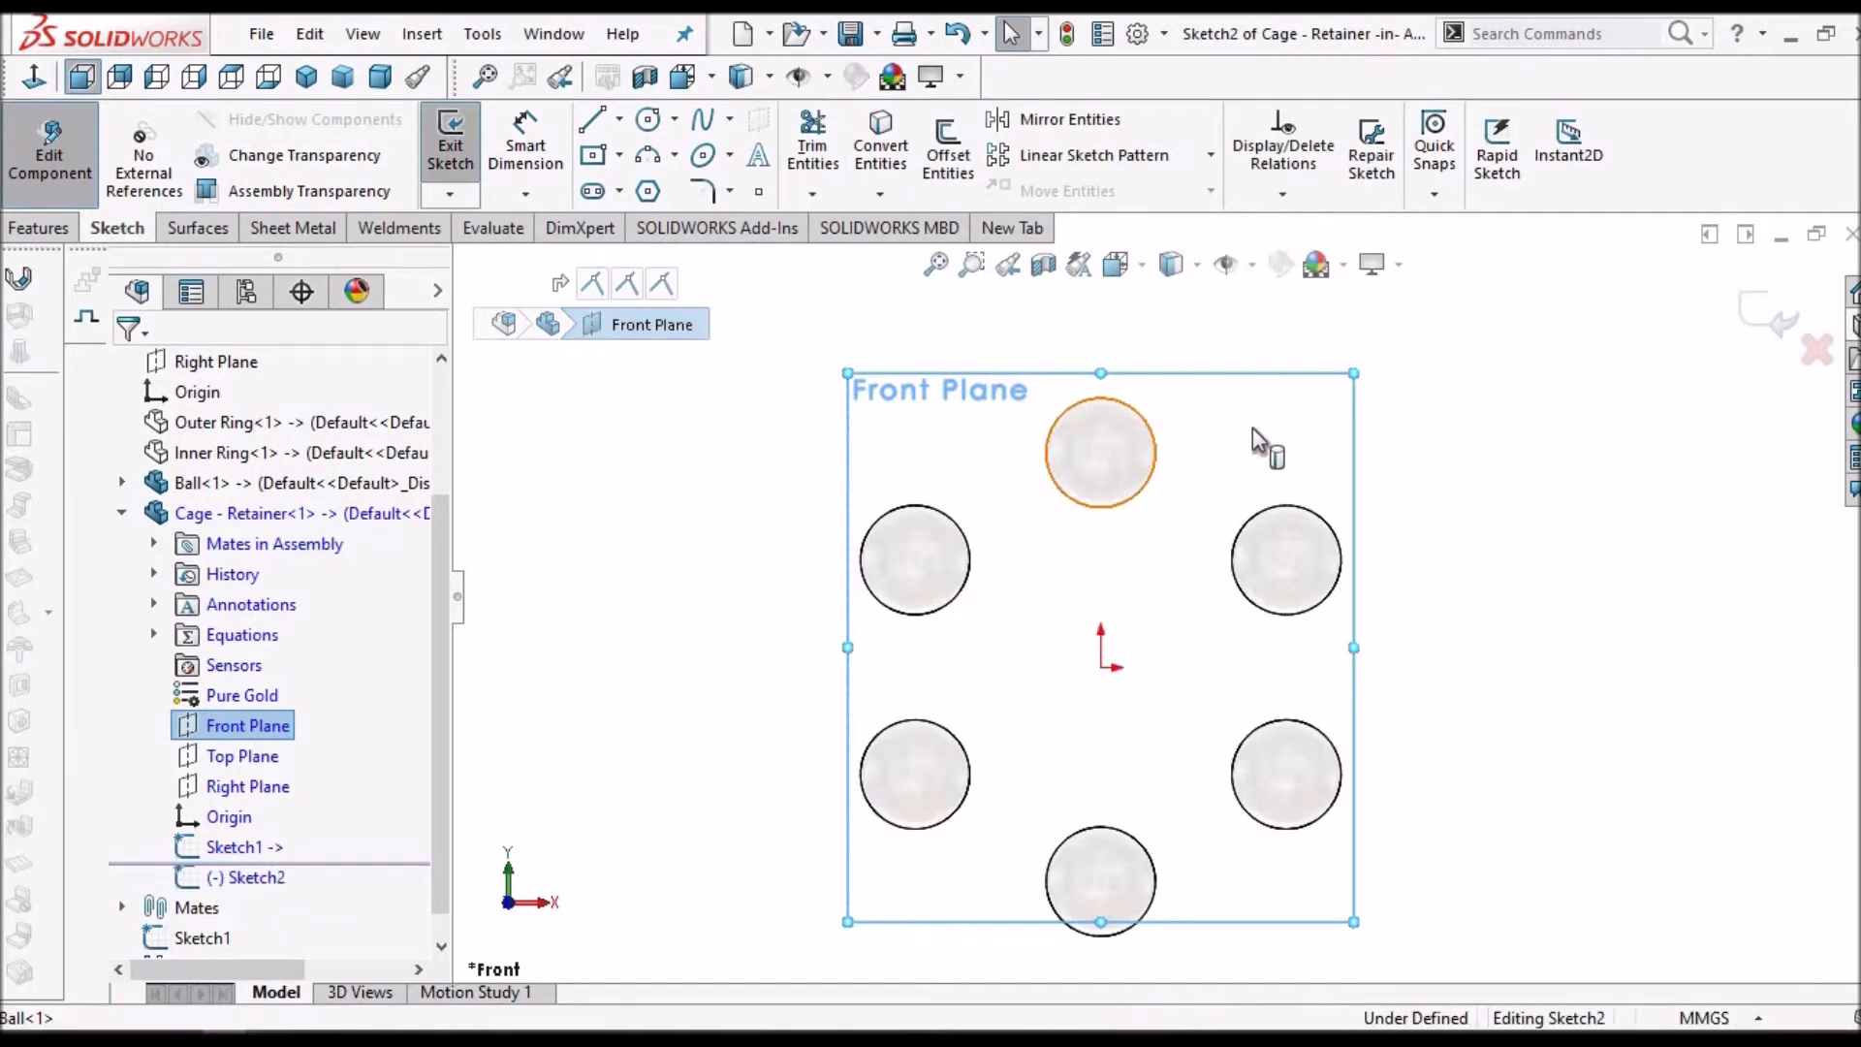
click(889, 151)
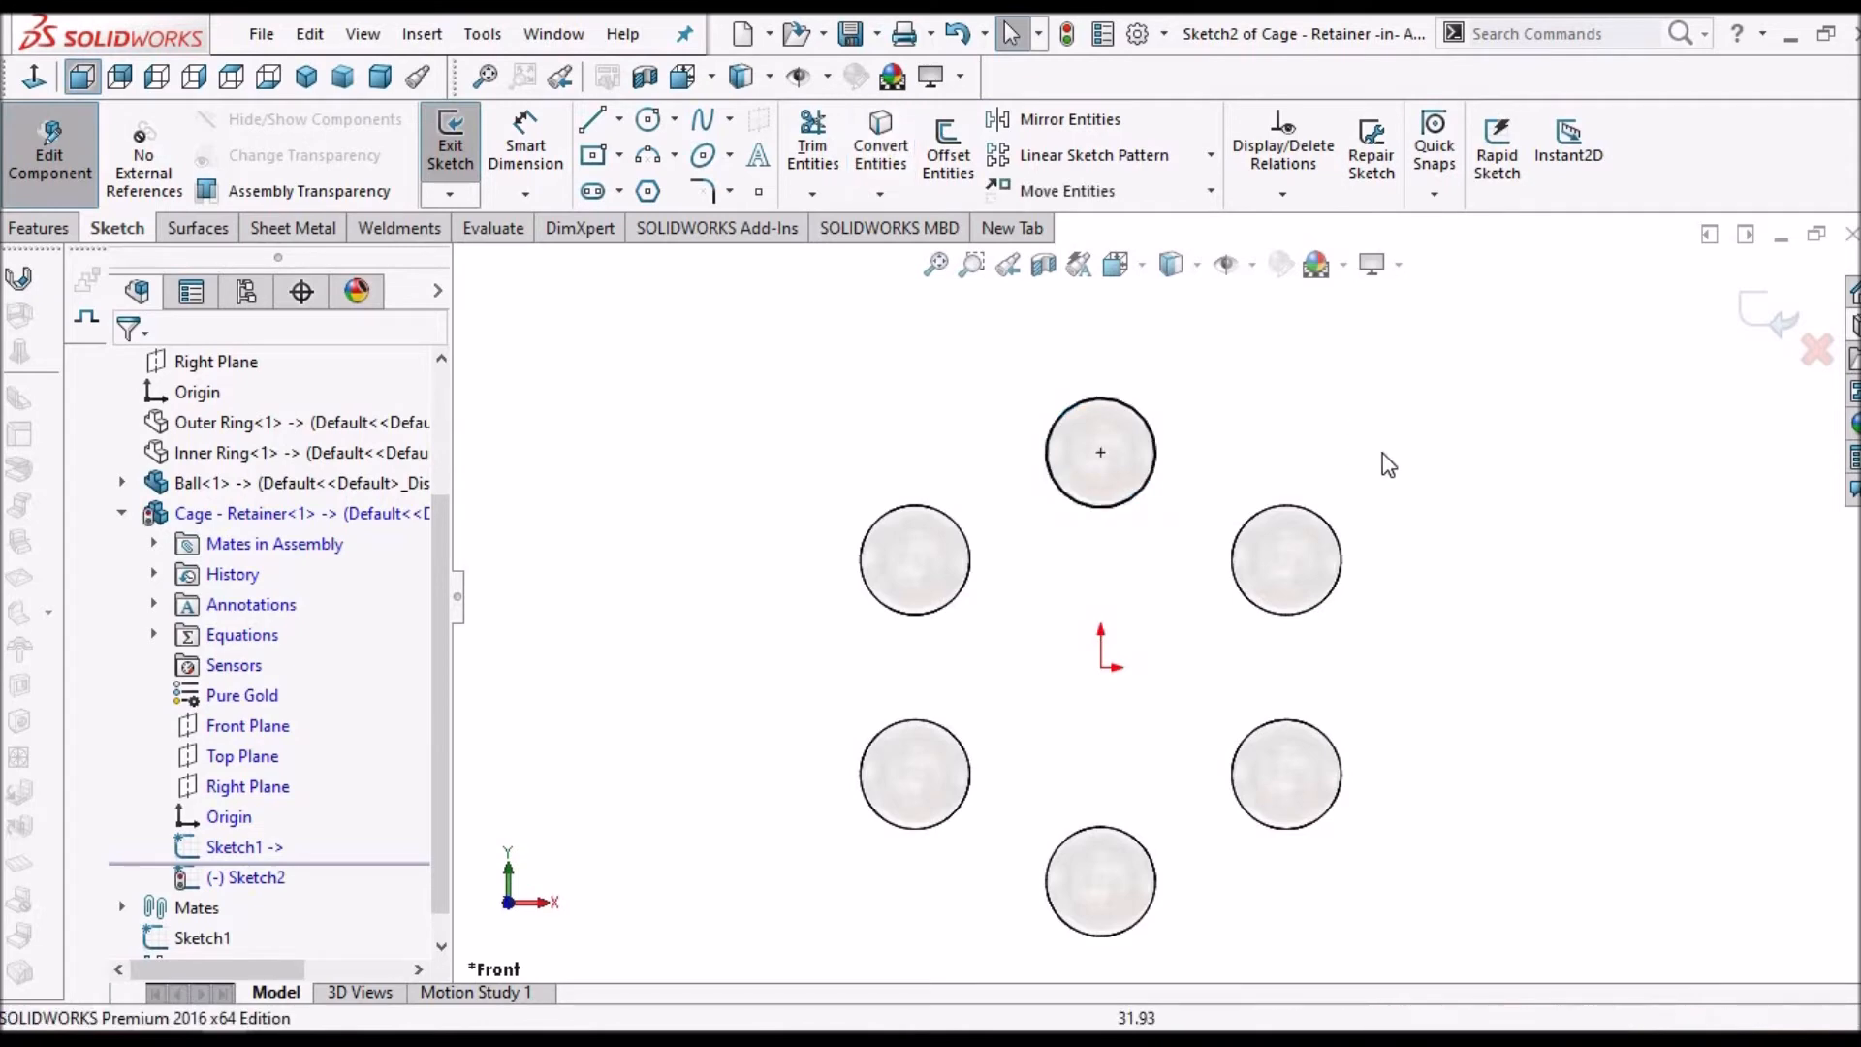
click(1757, 328)
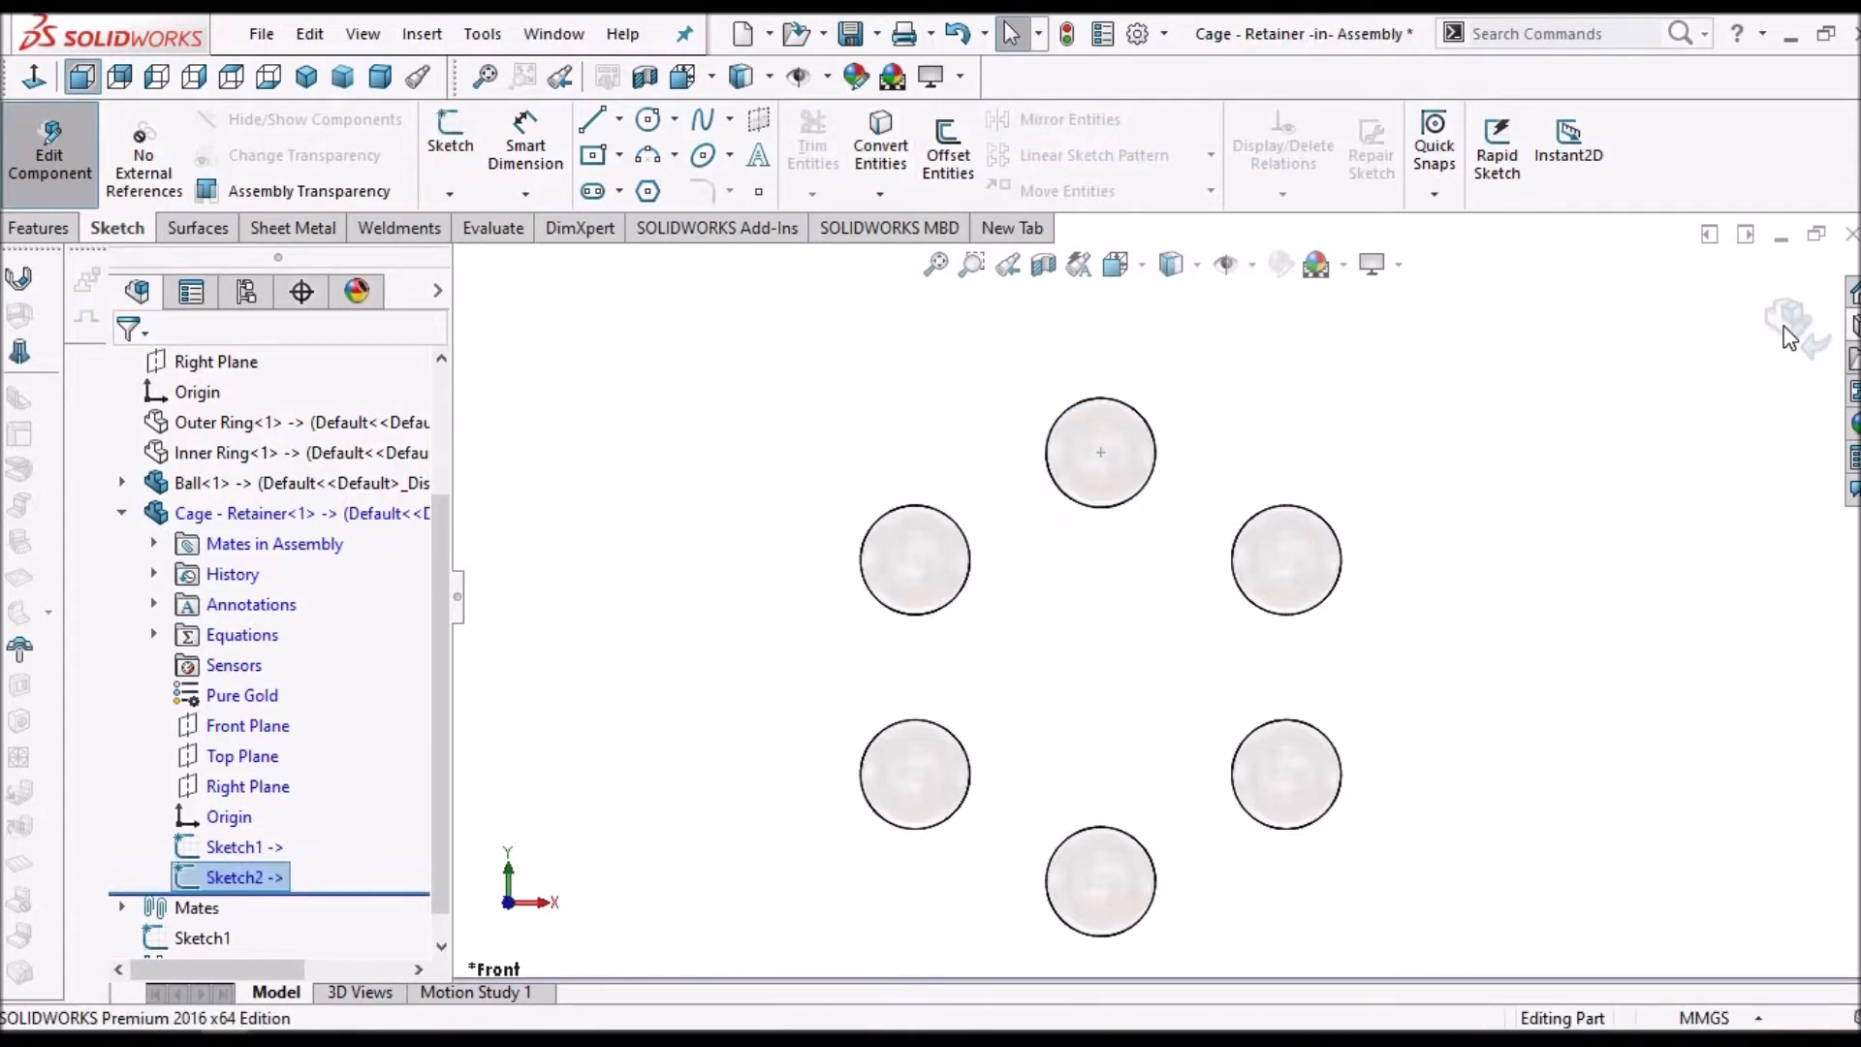
- Switch to the Cage - Retainer part's own window and turn on the display of its sketches
click(553, 34)
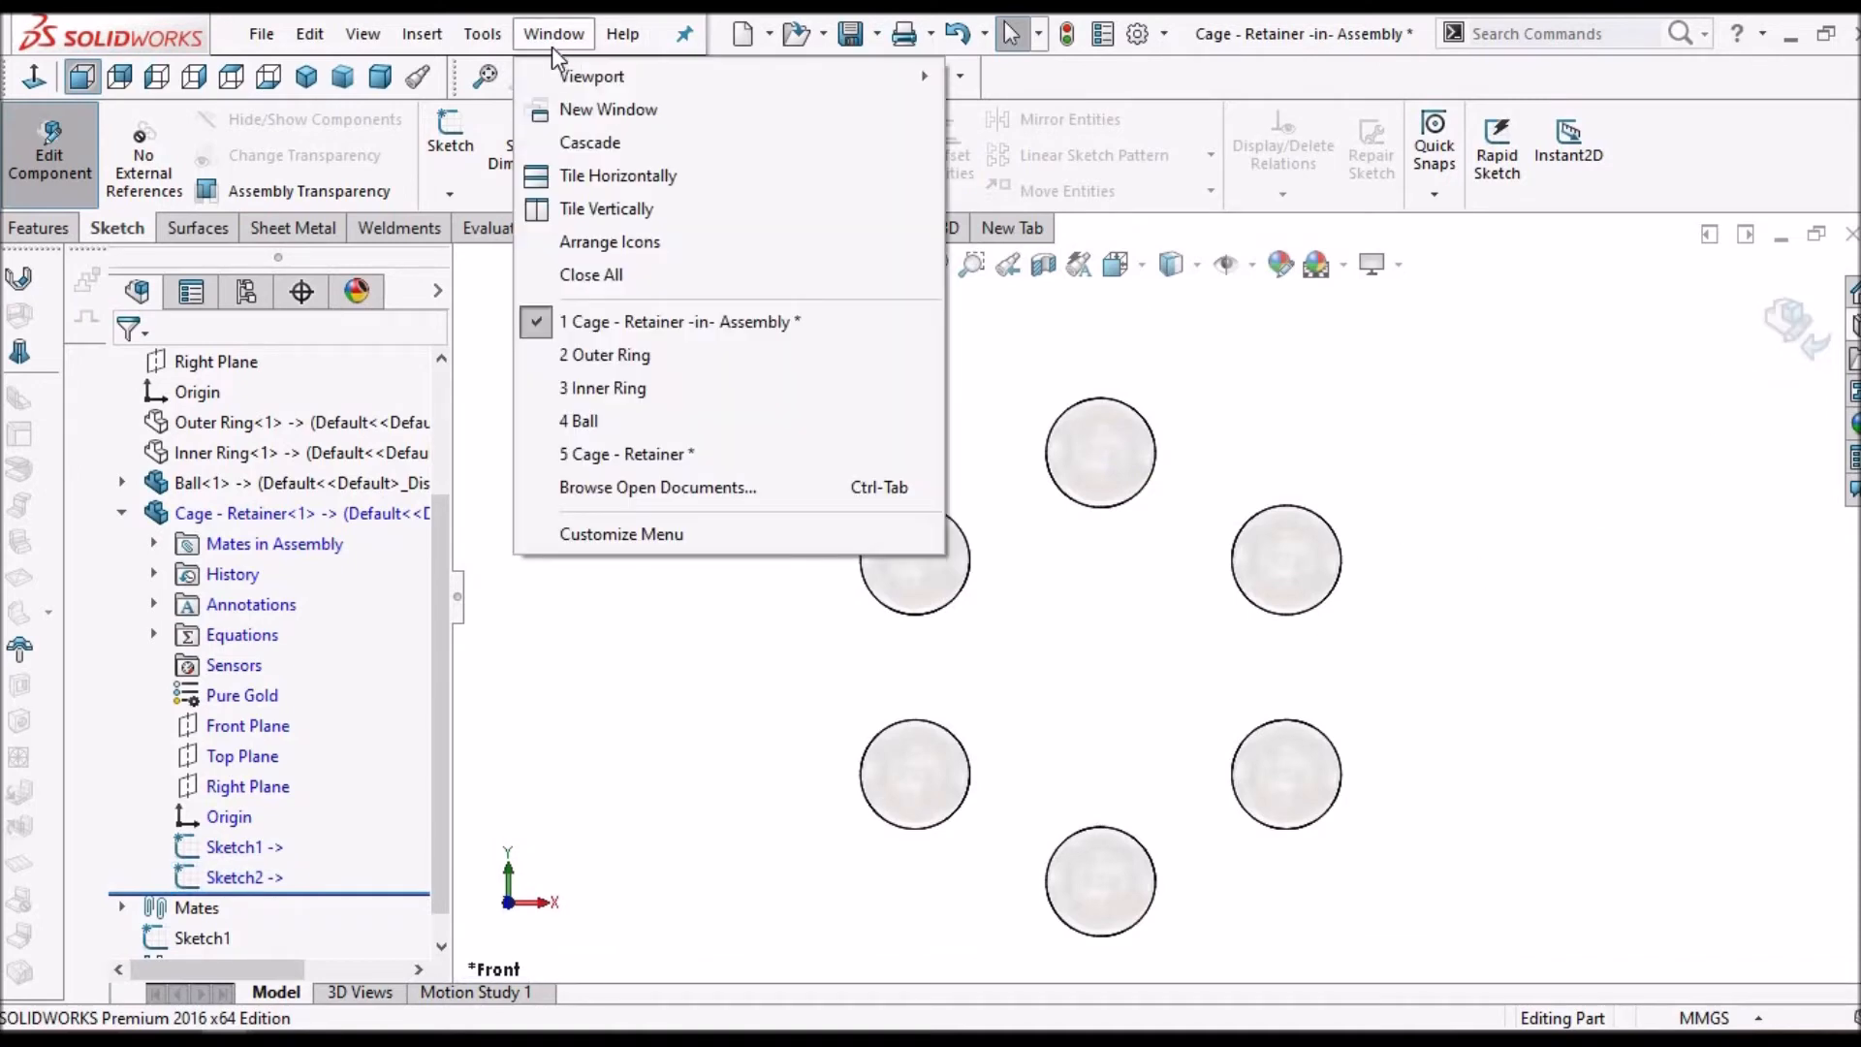
click(630, 456)
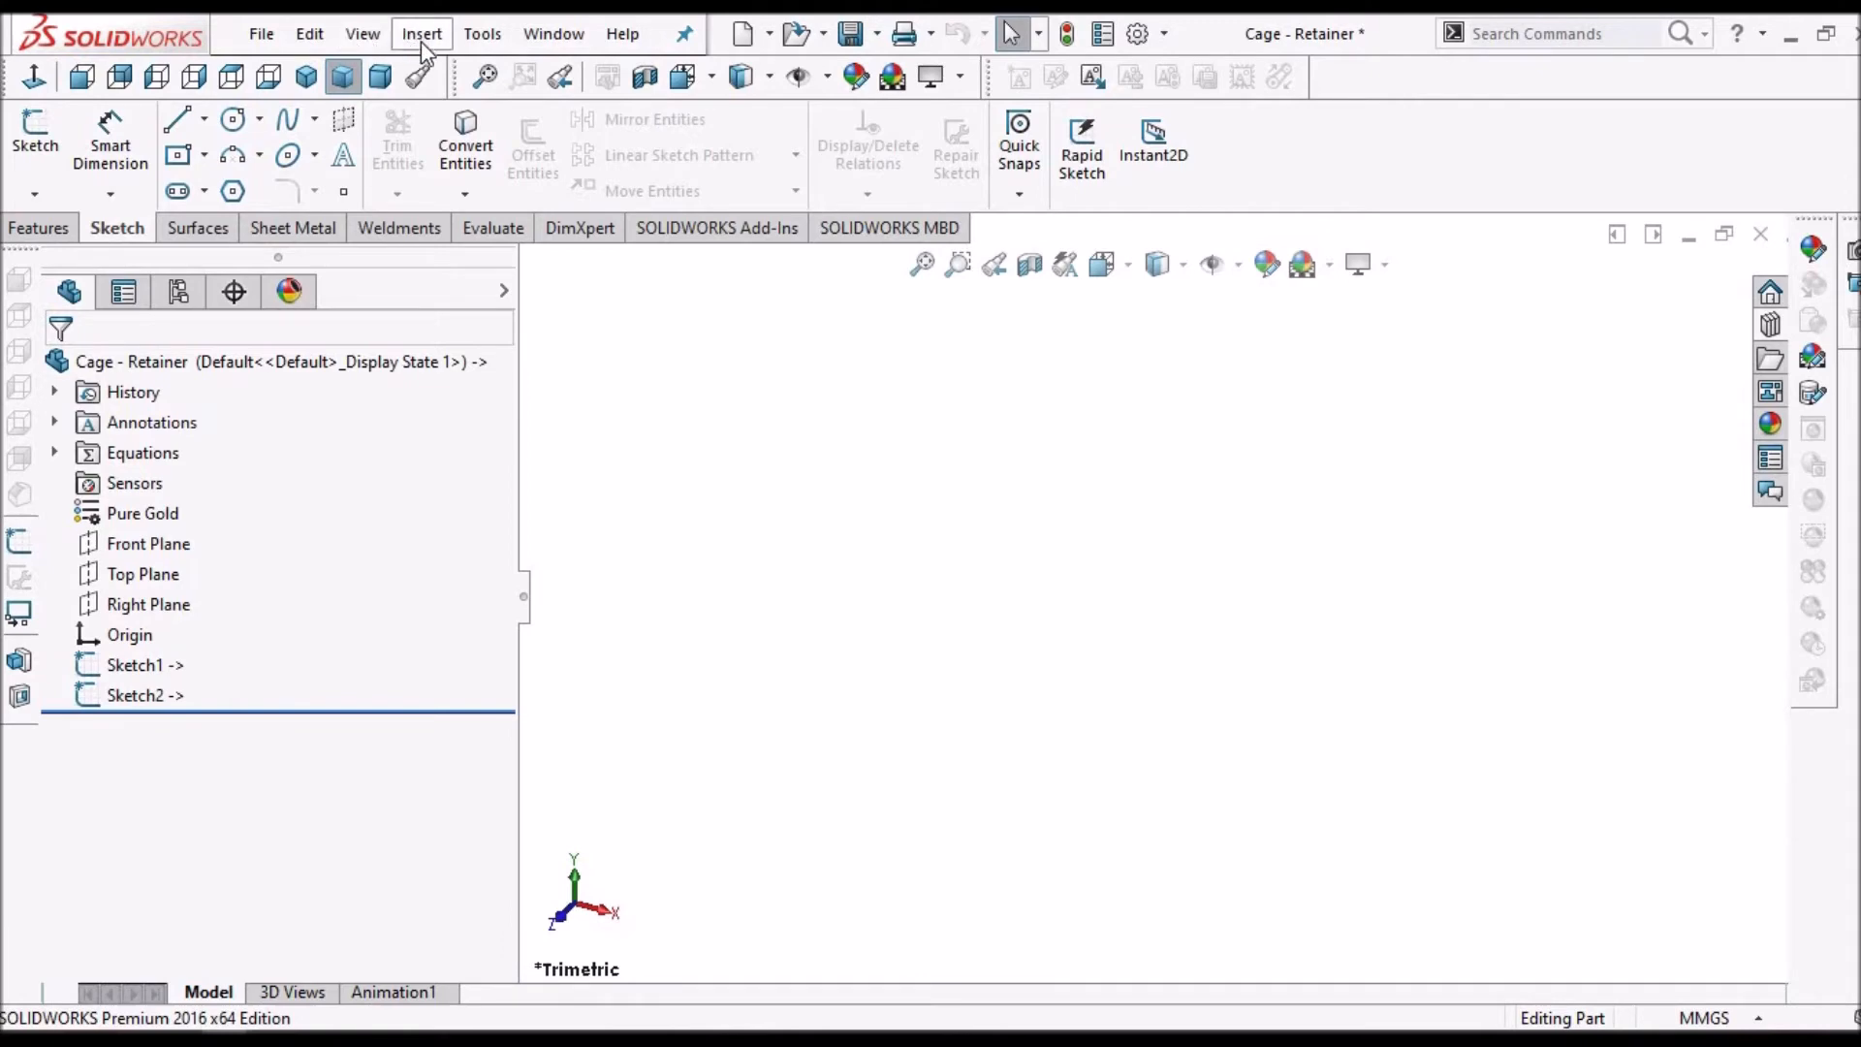
click(422, 41)
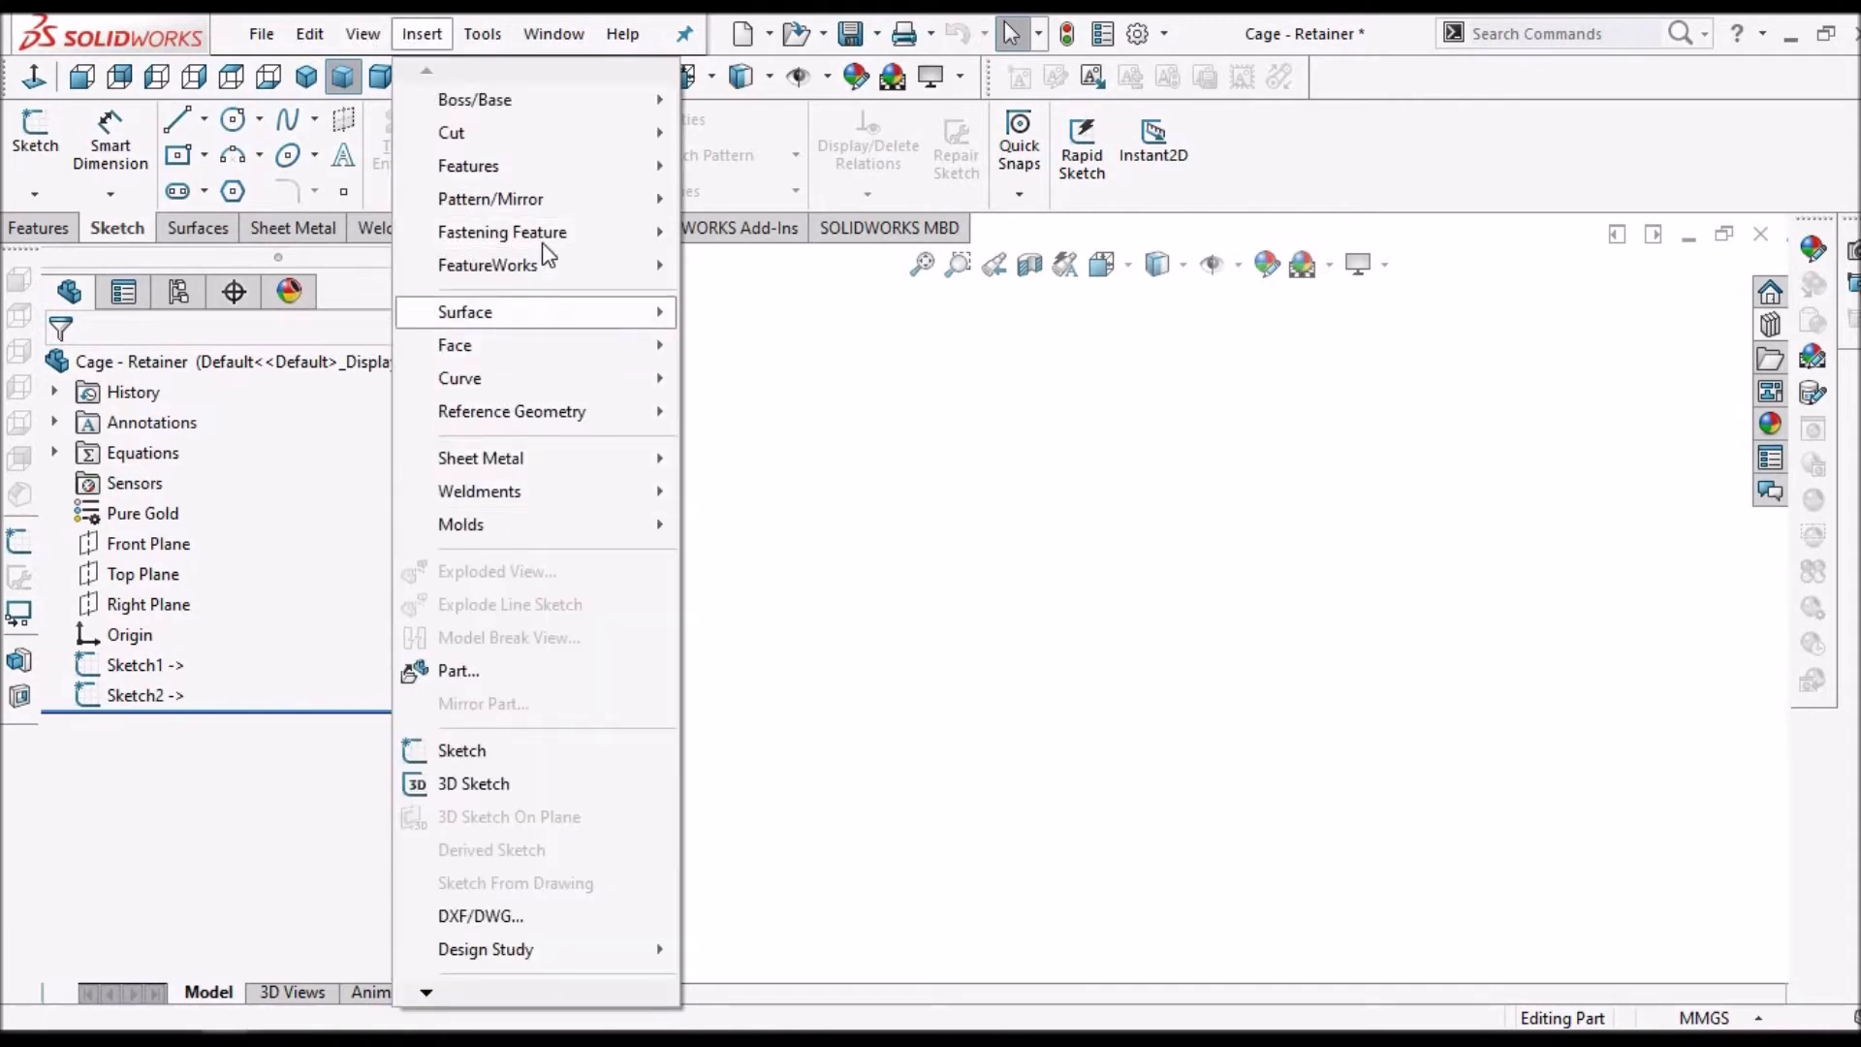
click(364, 34)
click(365, 34)
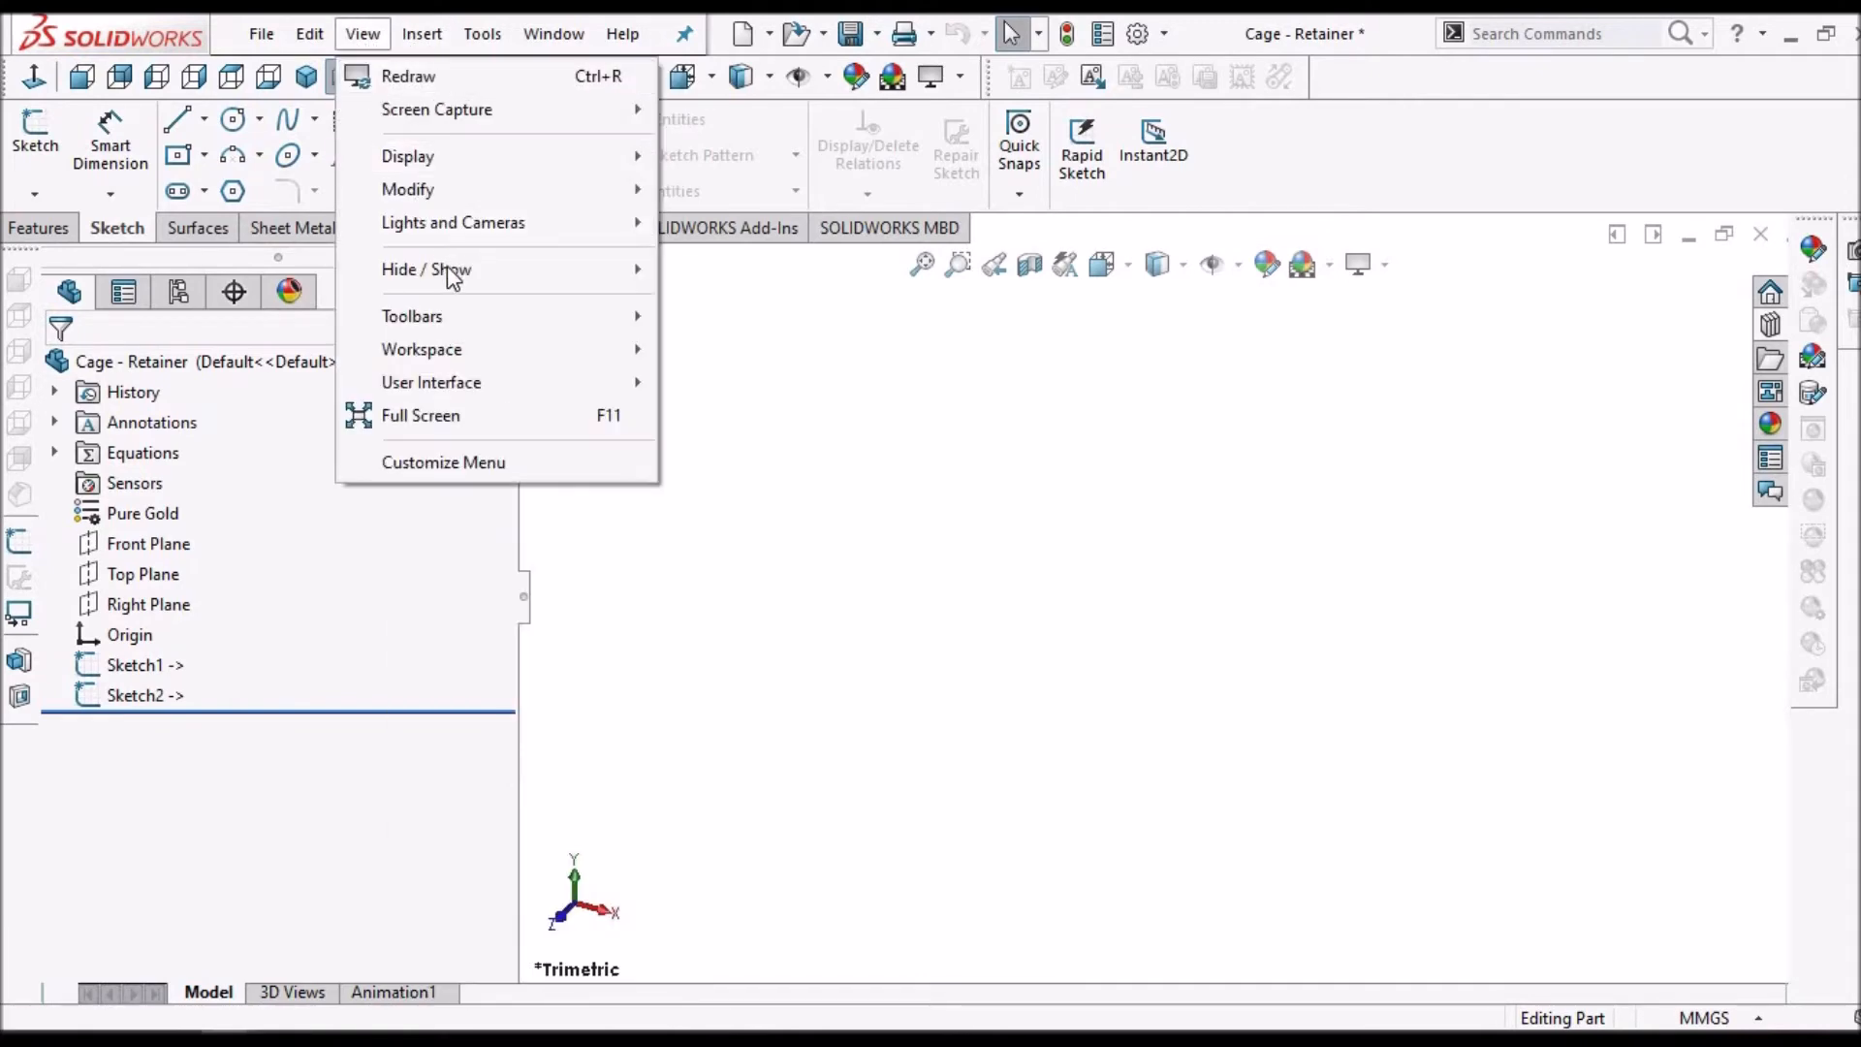
mouse_move(543, 269)
click(1275, 598)
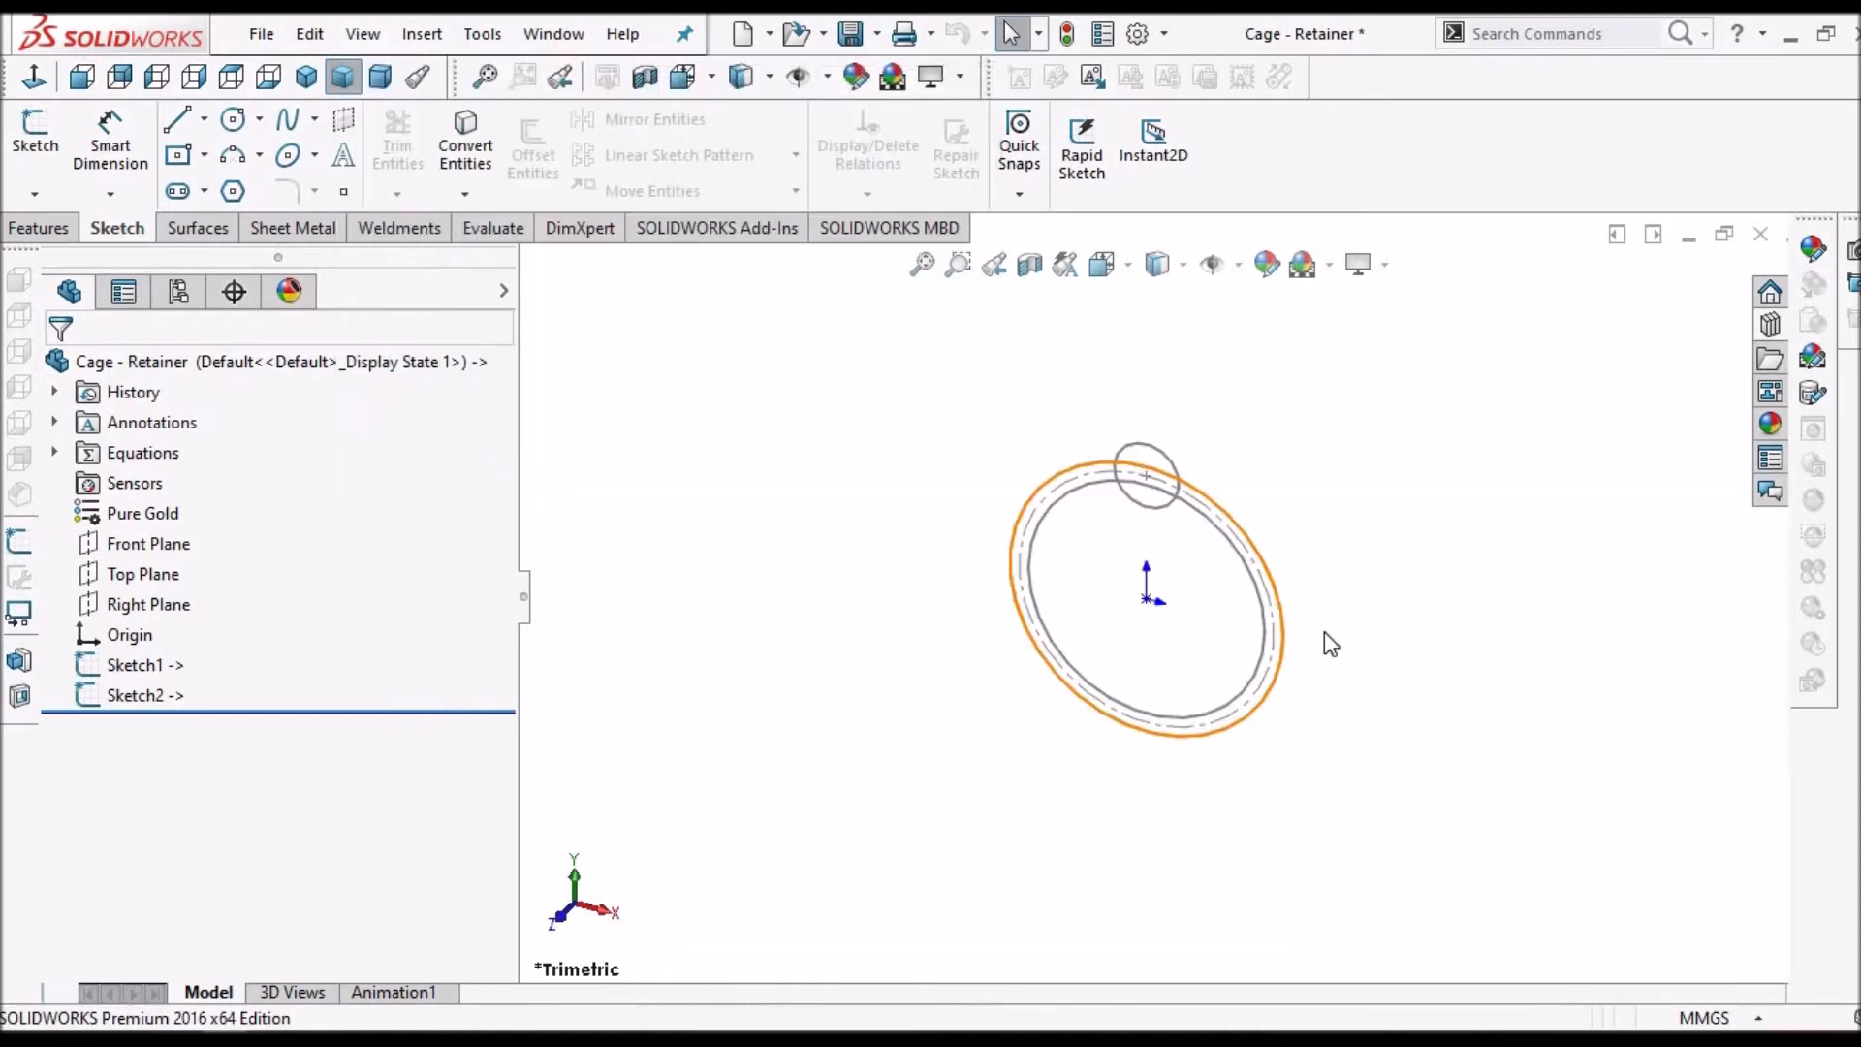
scroll(1205, 576, down, 4)
mouse_move(1229, 448)
middle_down()
mouse_move(1275, 399)
mouse_move(1287, 453)
mouse_move(1229, 470)
mouse_move(1250, 508)
middle_up()
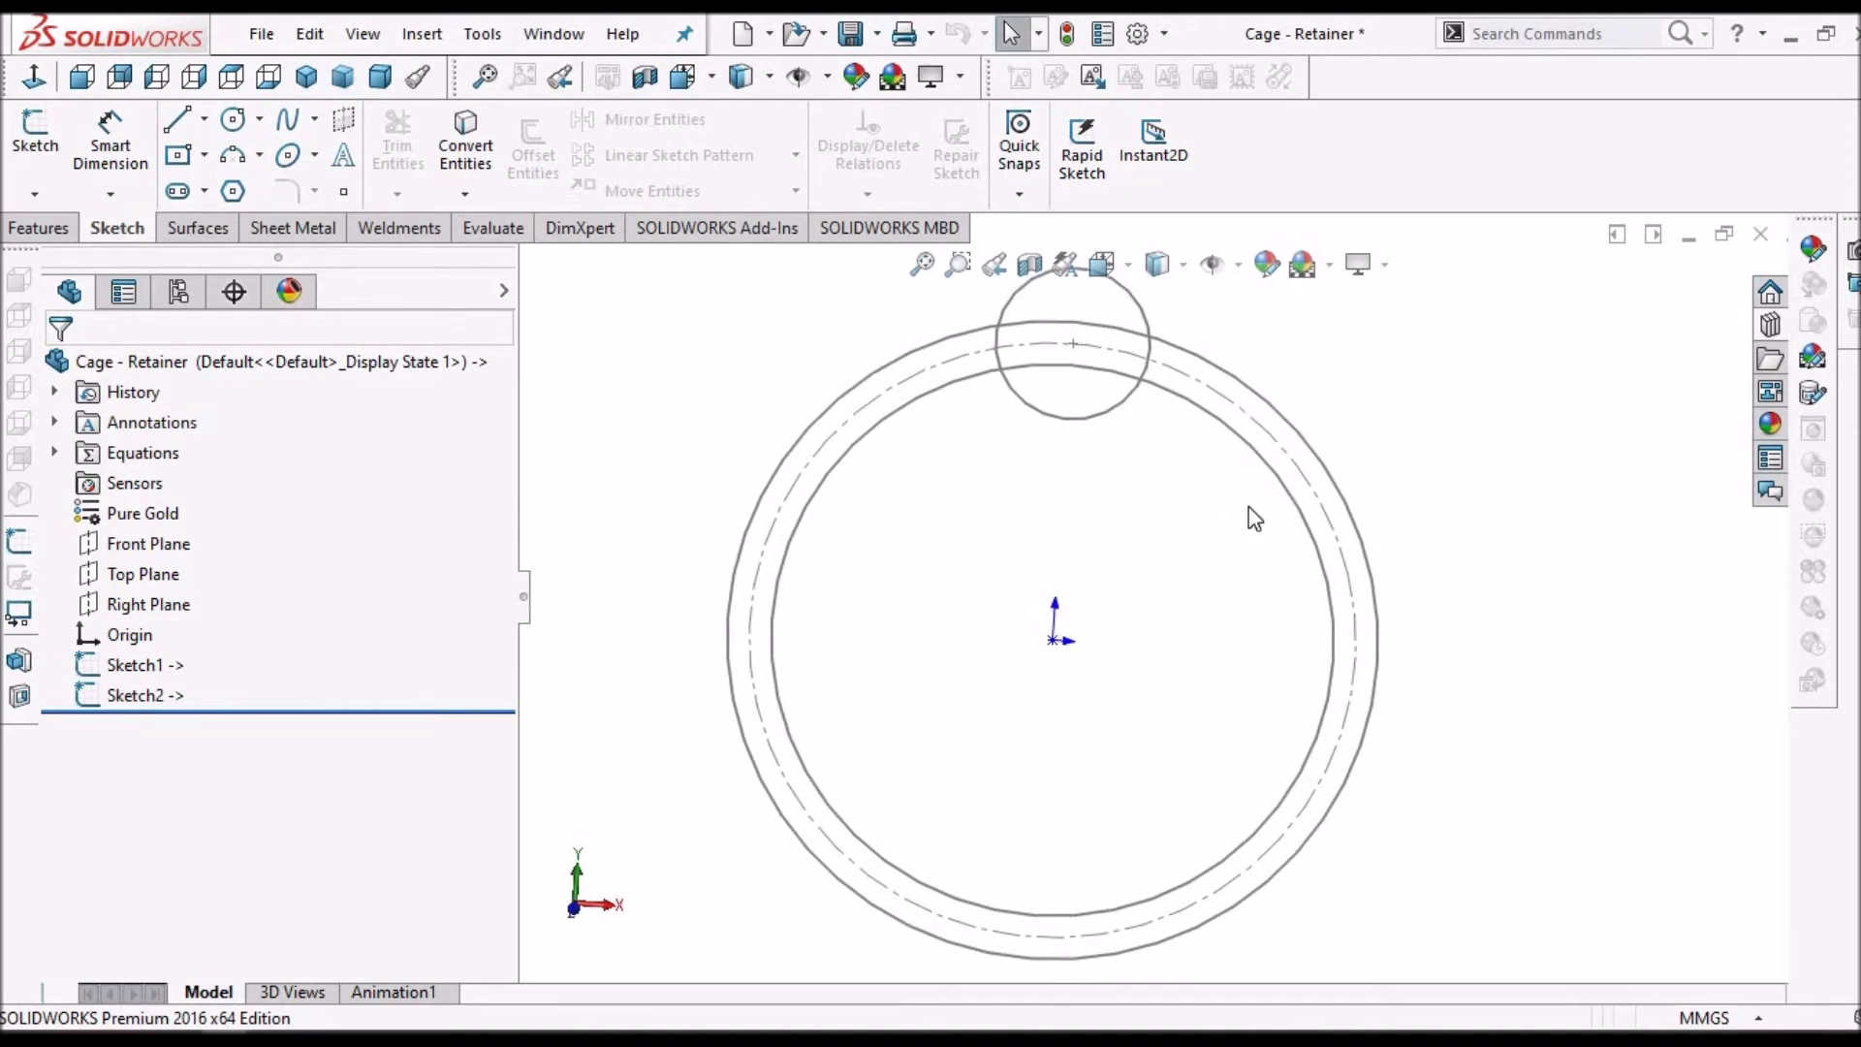
- Start a sketch on the Front Plane and convert Sketch1's outer and inner circles into it
click(124, 548)
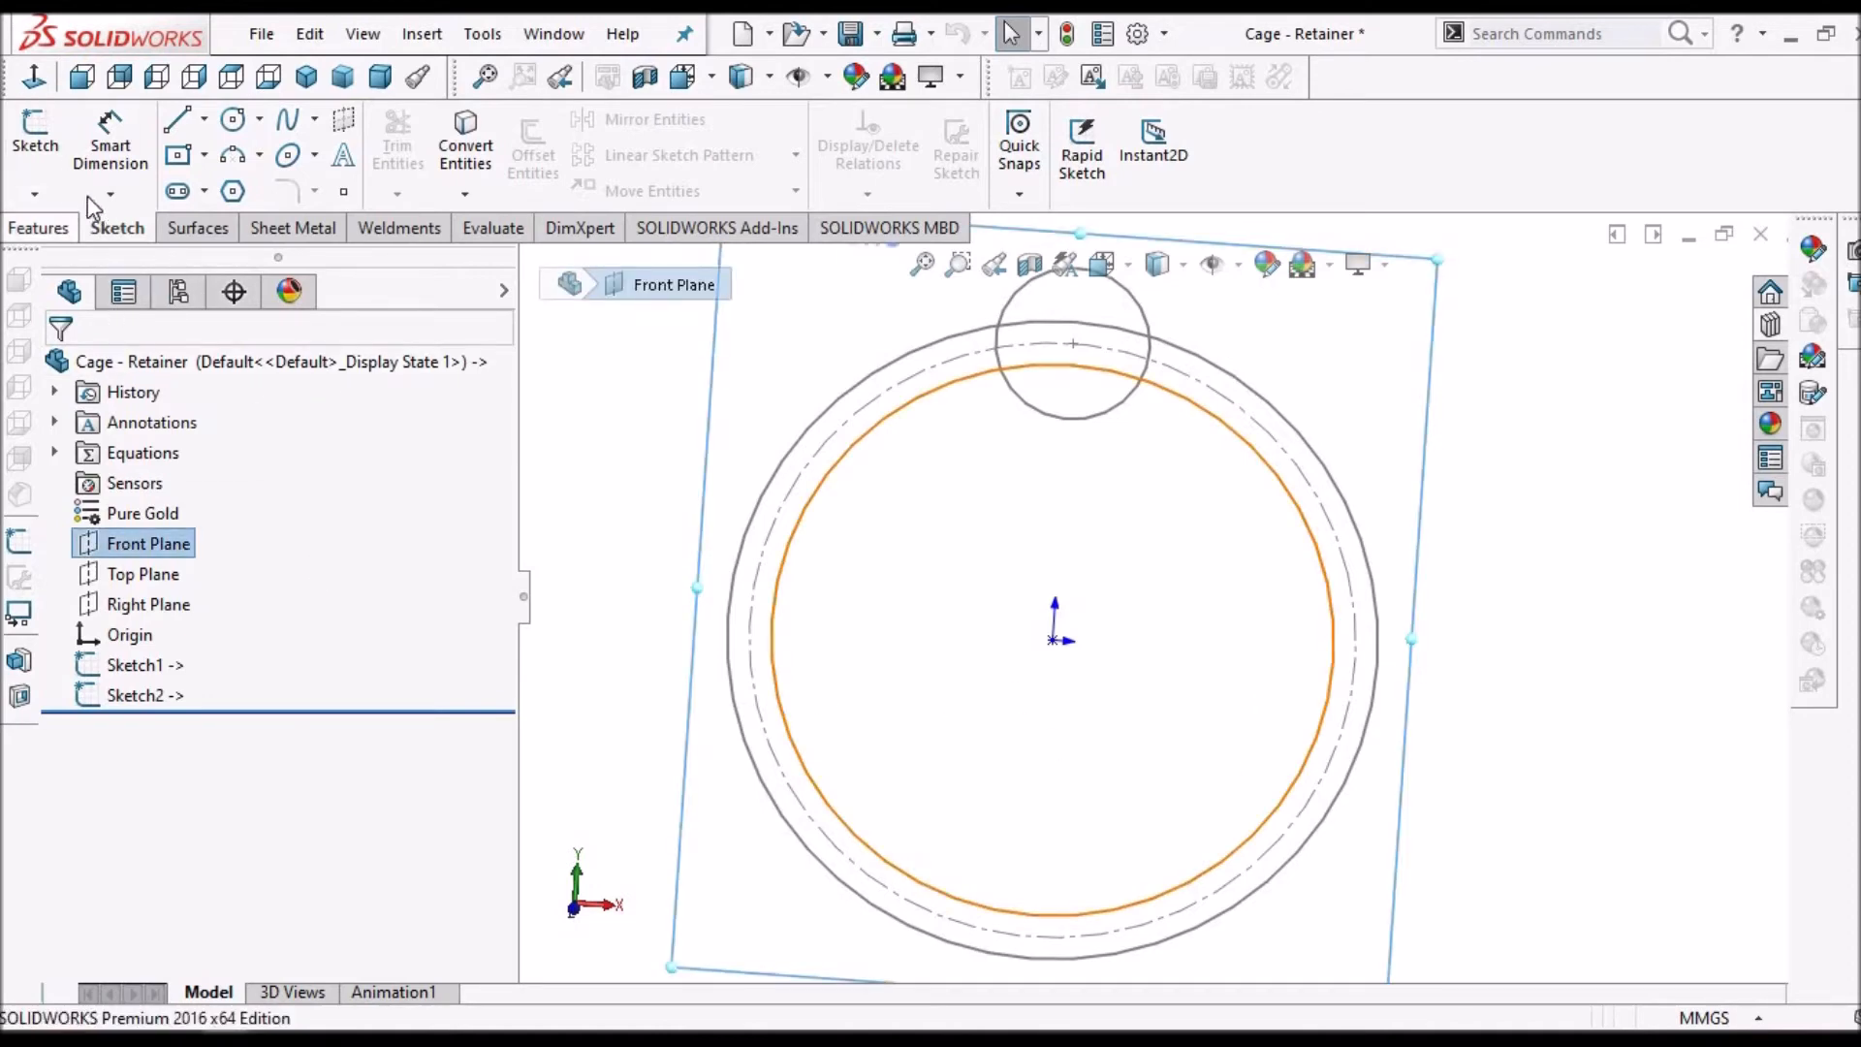
click(35, 134)
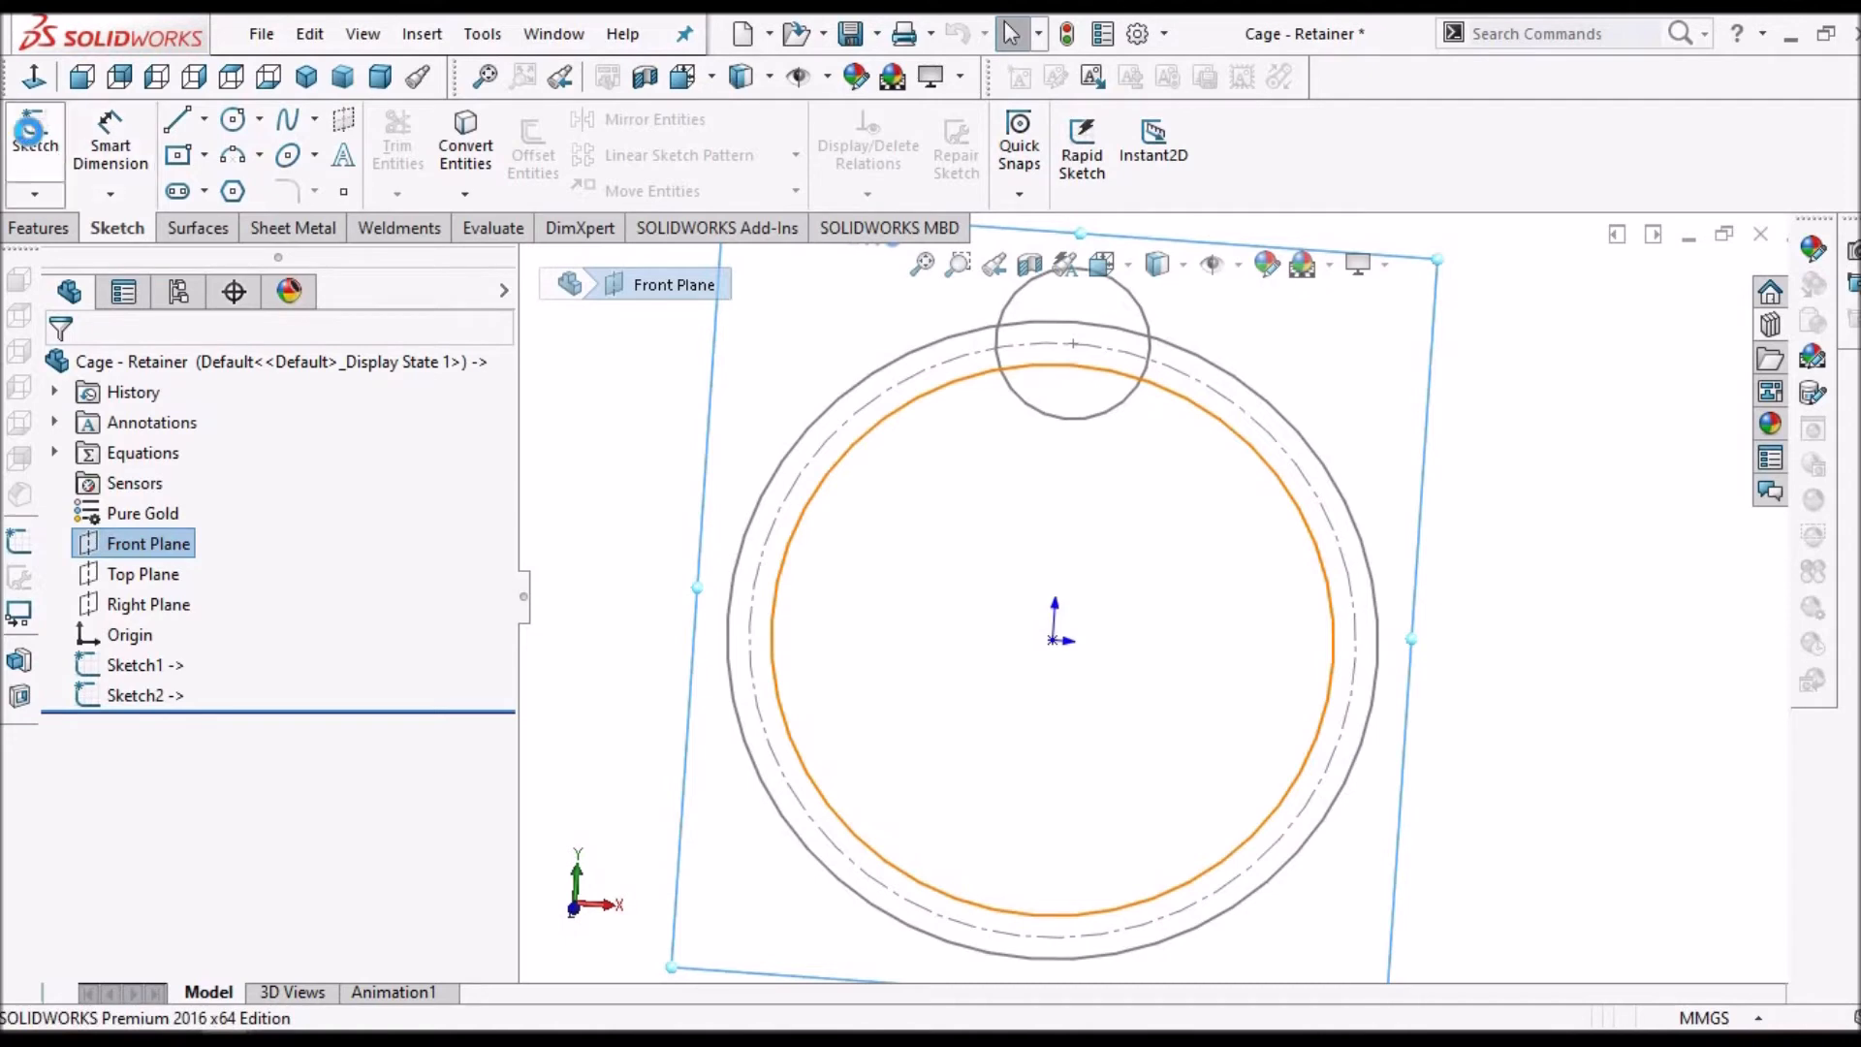
click(34, 76)
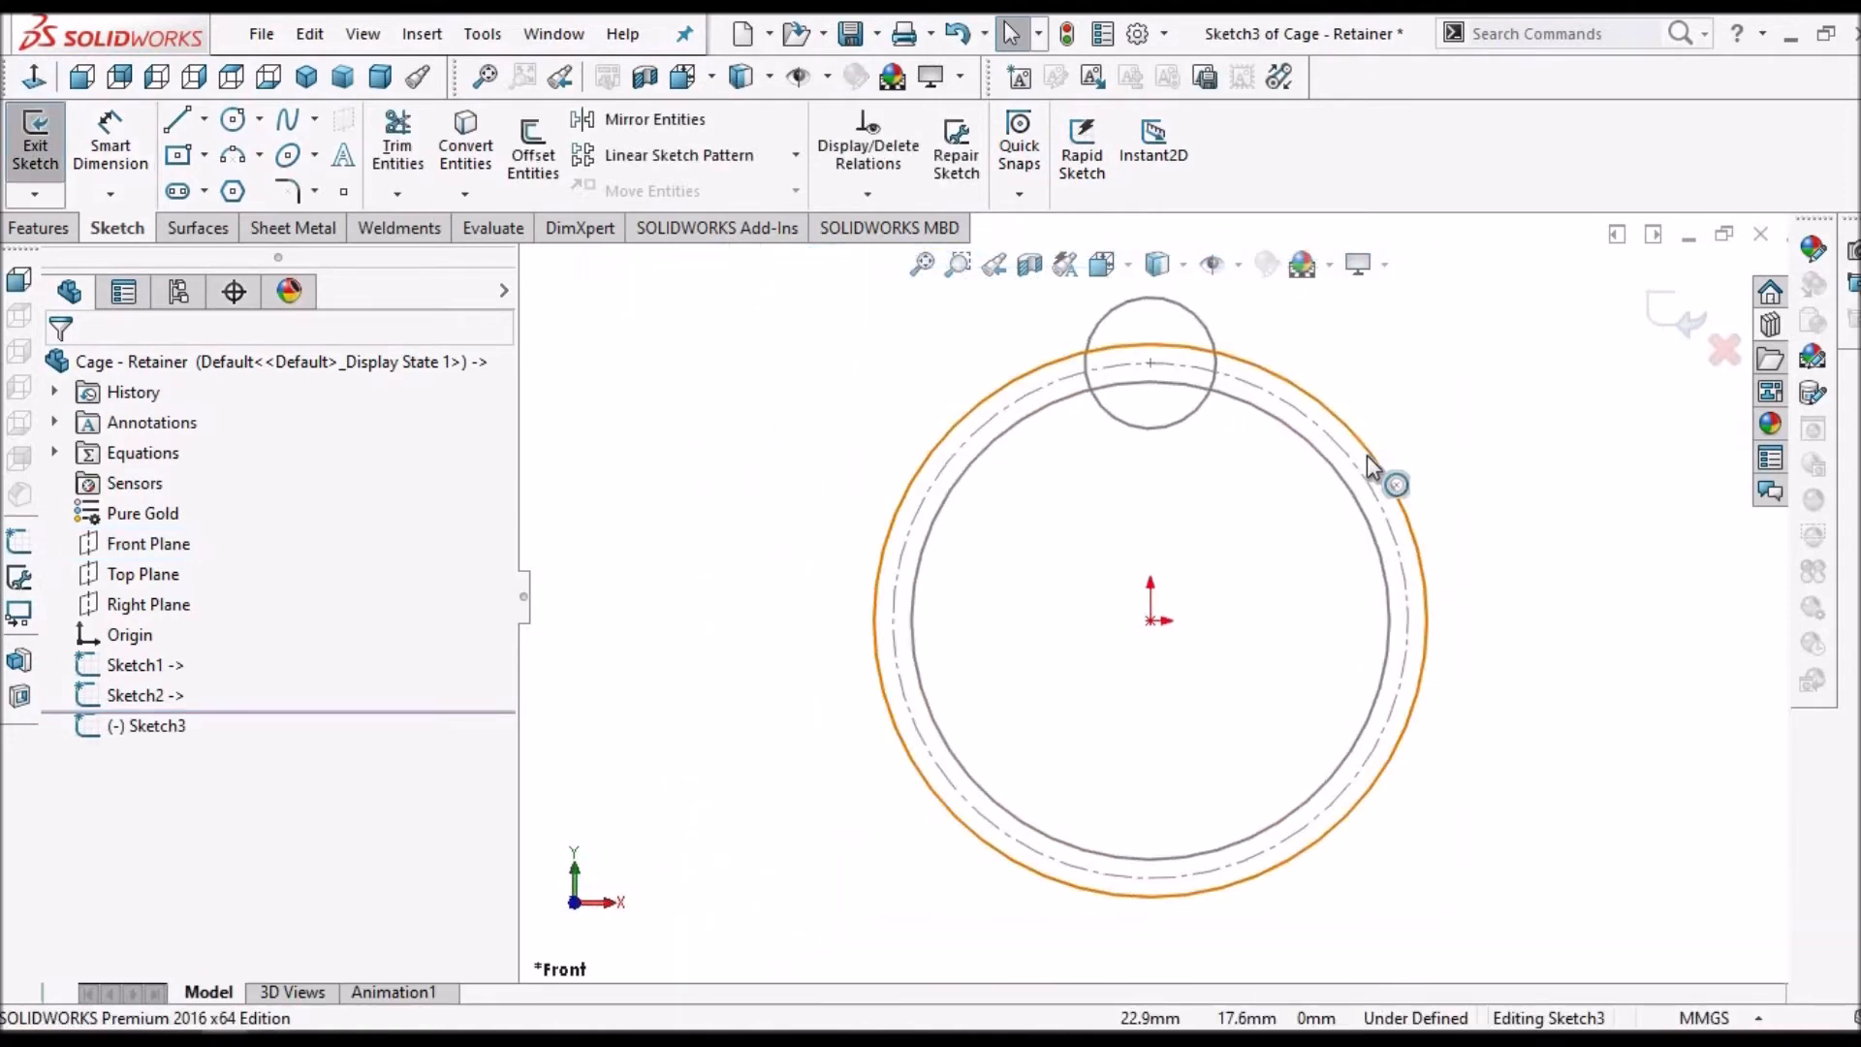
click(1367, 455)
click(470, 153)
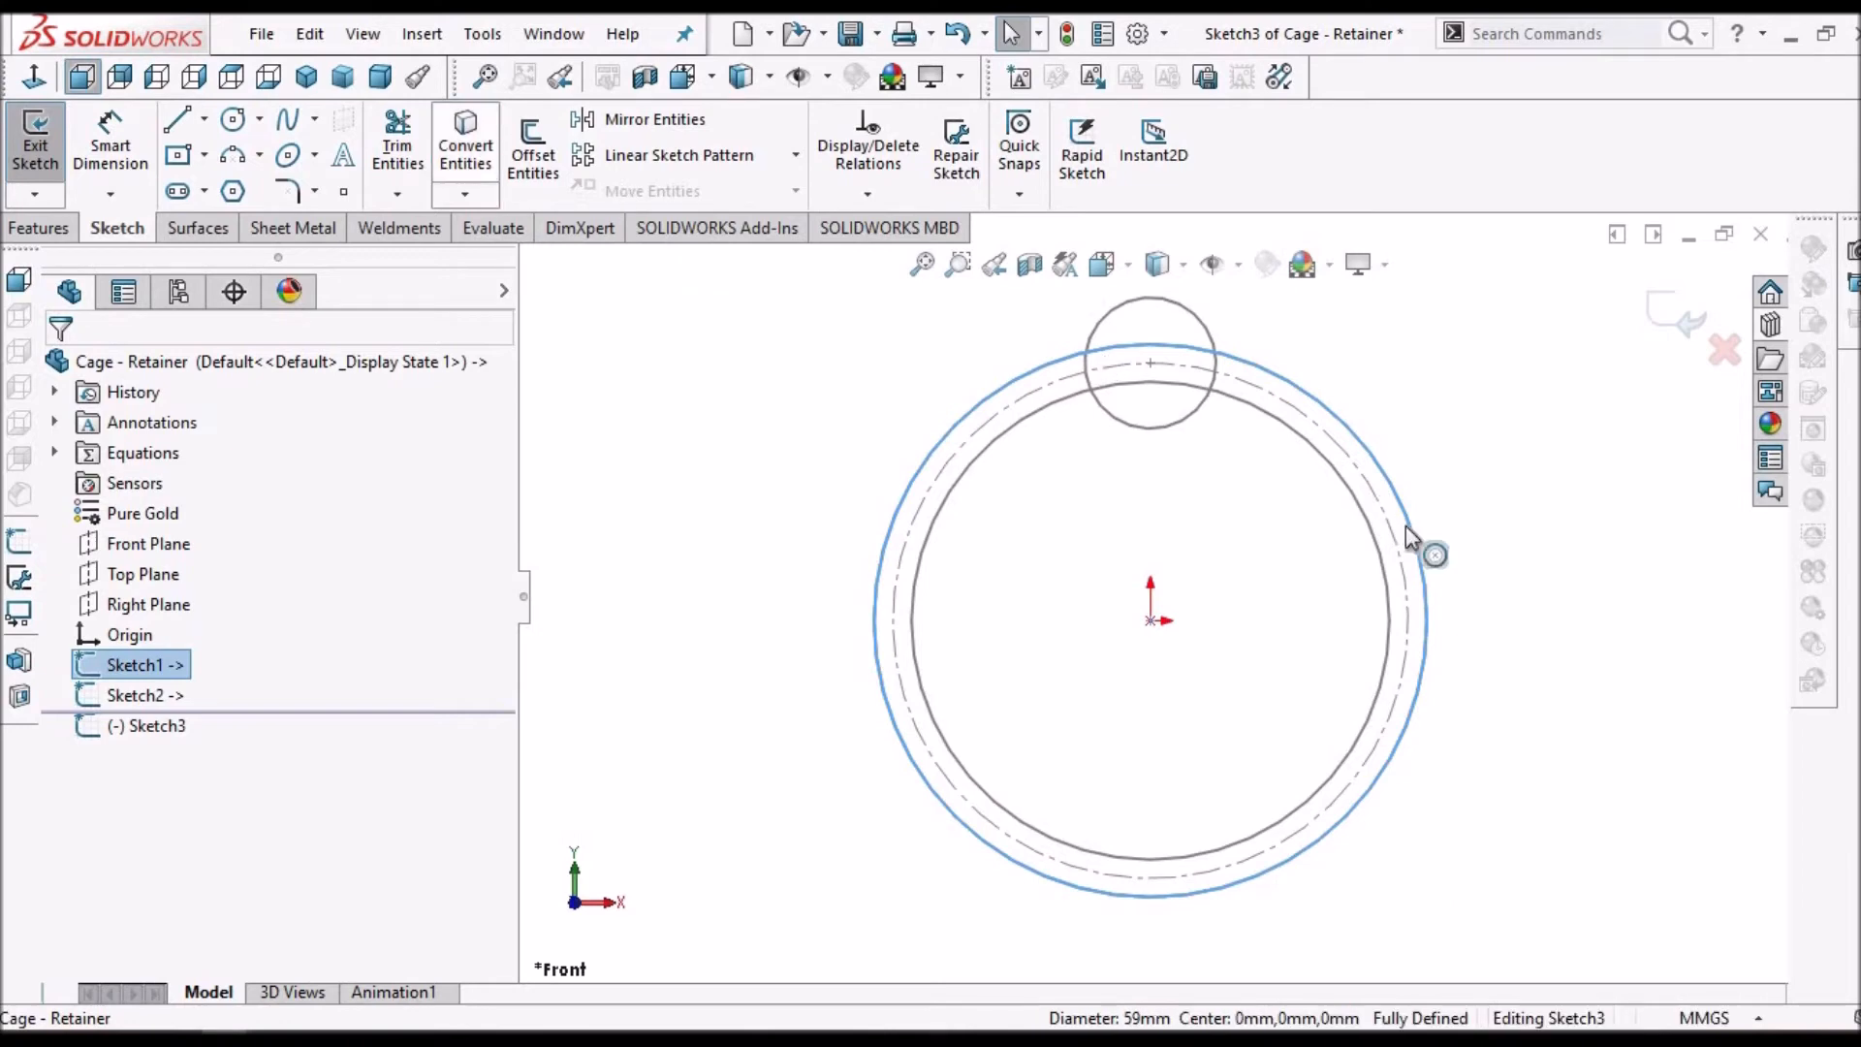
click(135, 665)
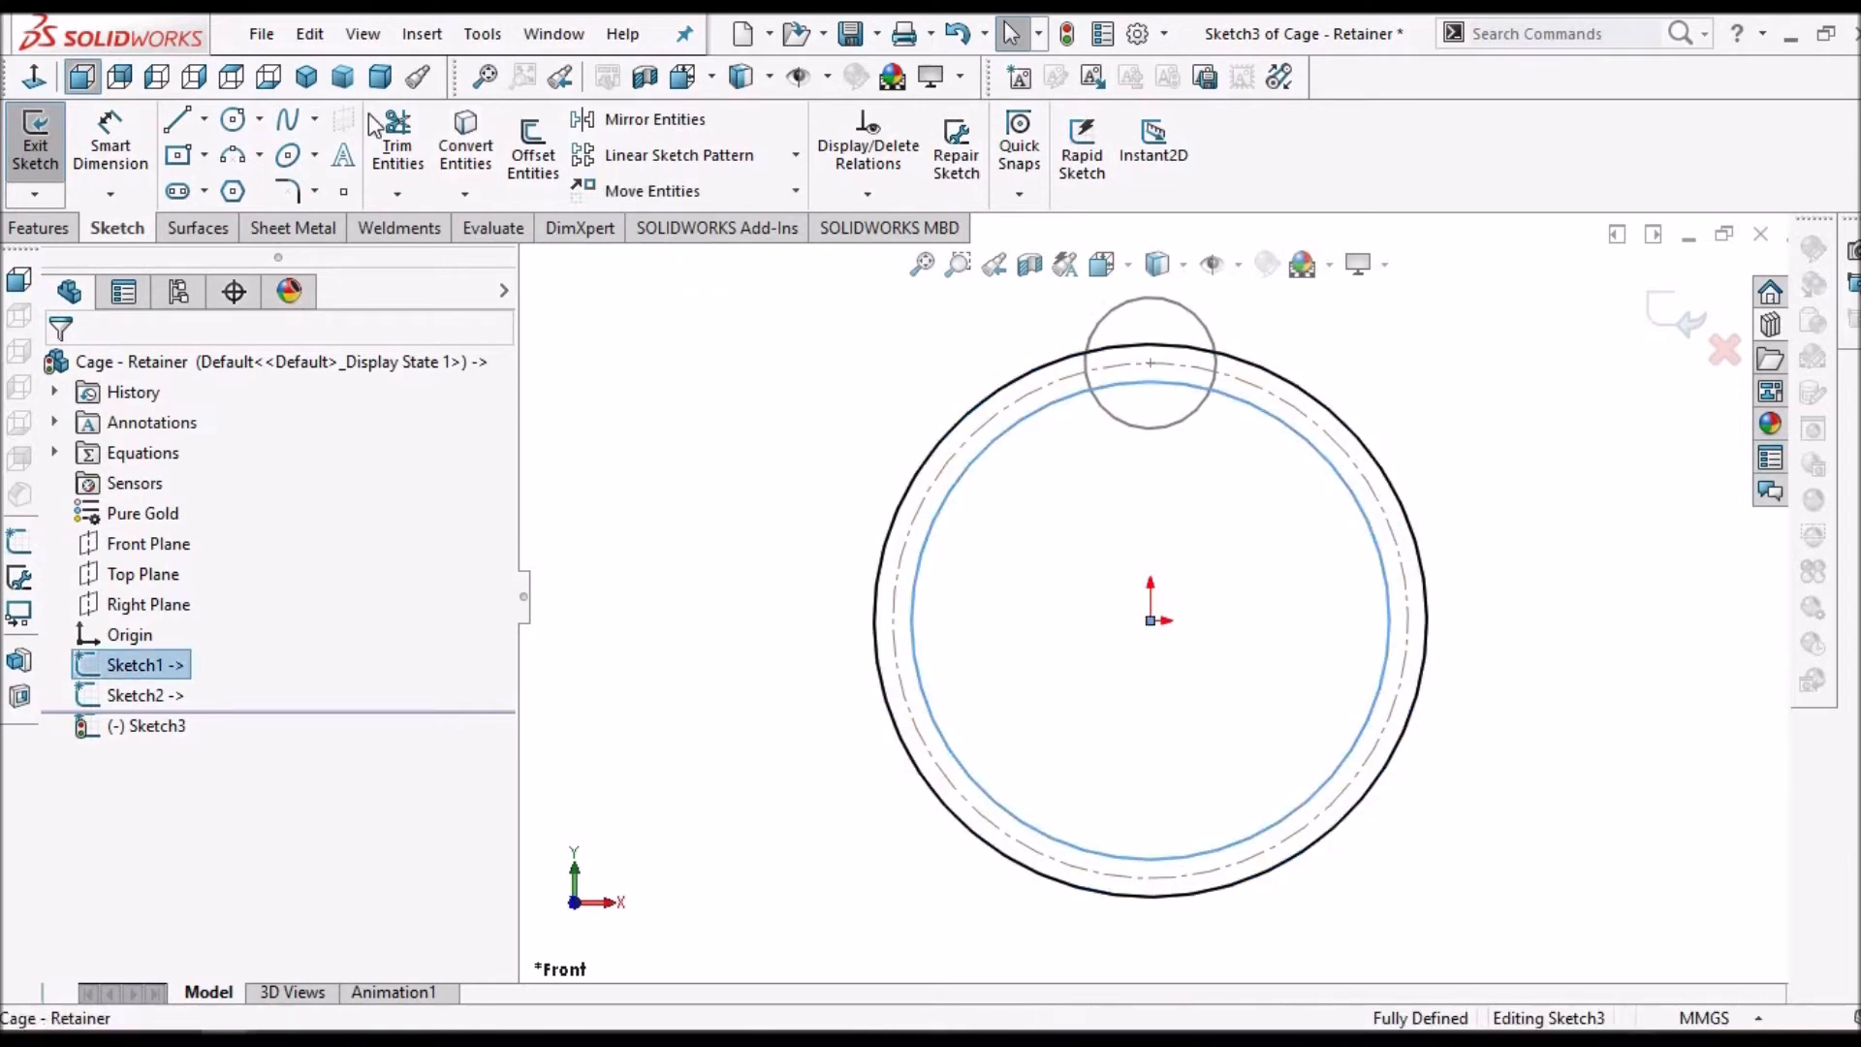
click(467, 153)
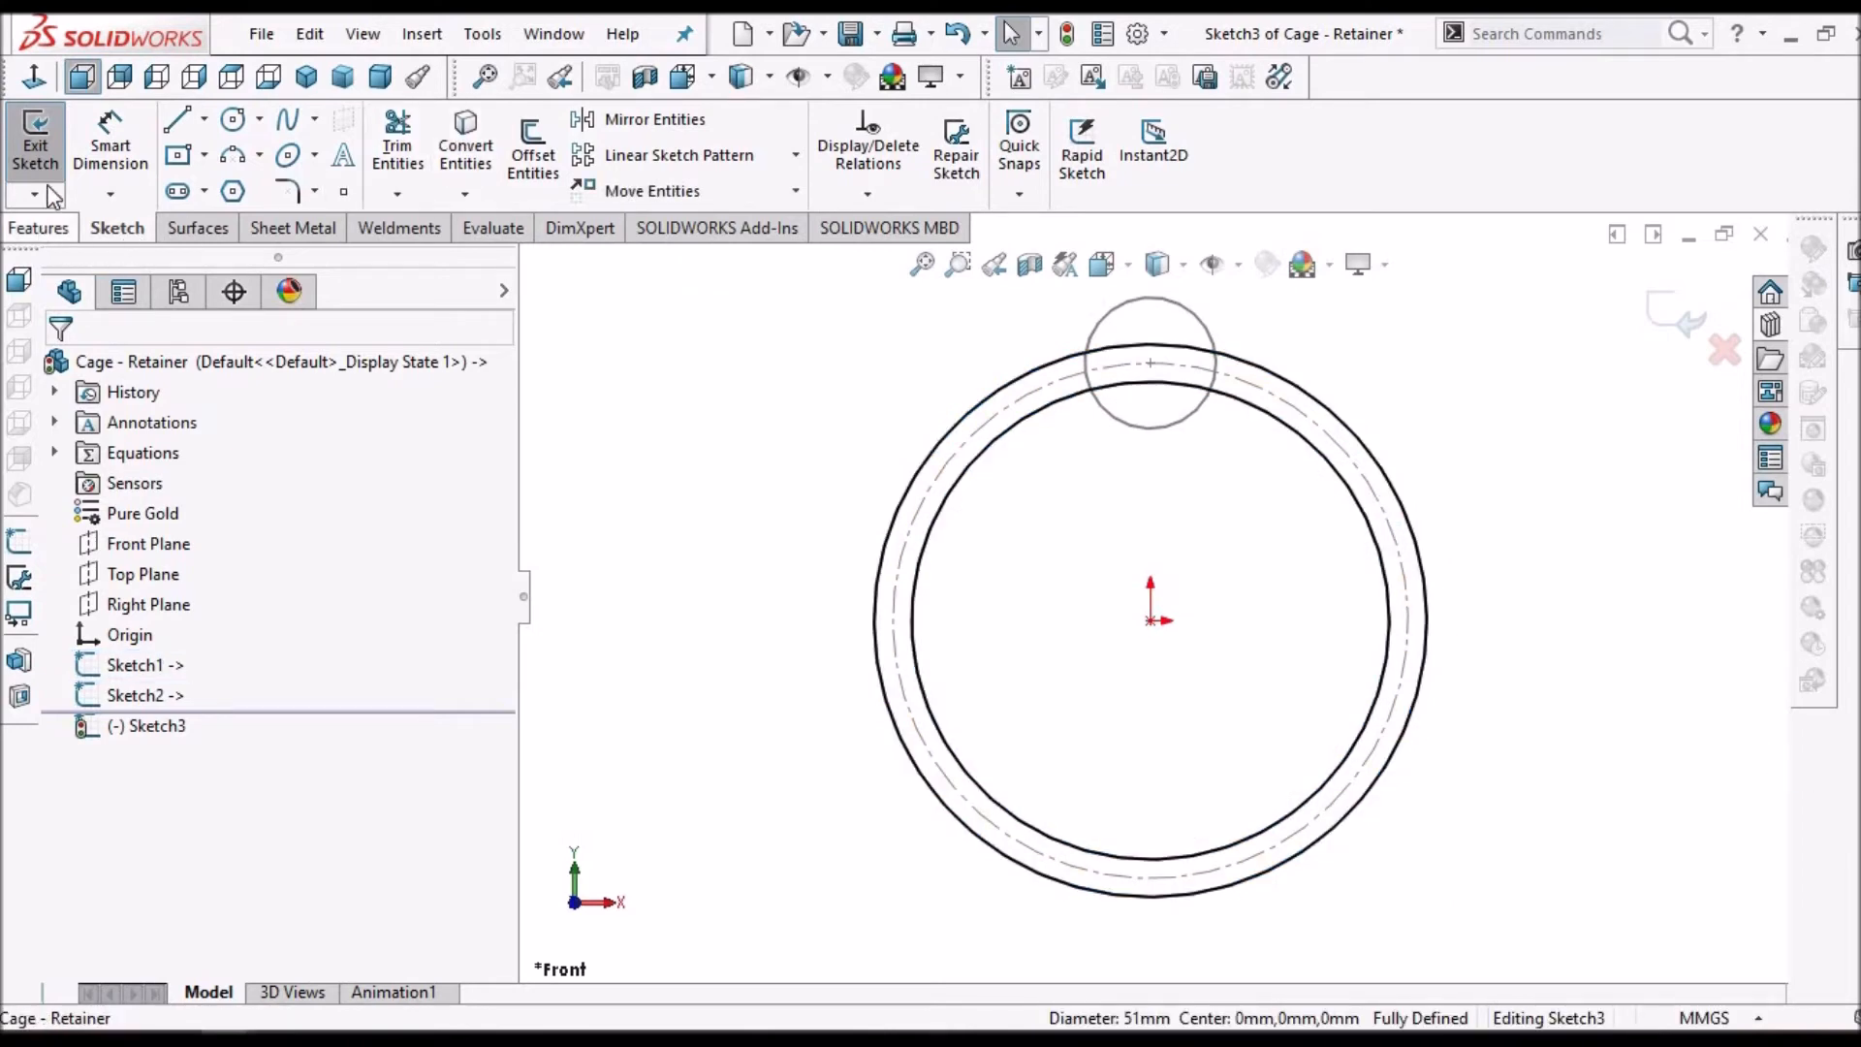
- Extrude the ring profile as a boss, Blind to 20 mm in the reversed direction
click(40, 227)
click(46, 153)
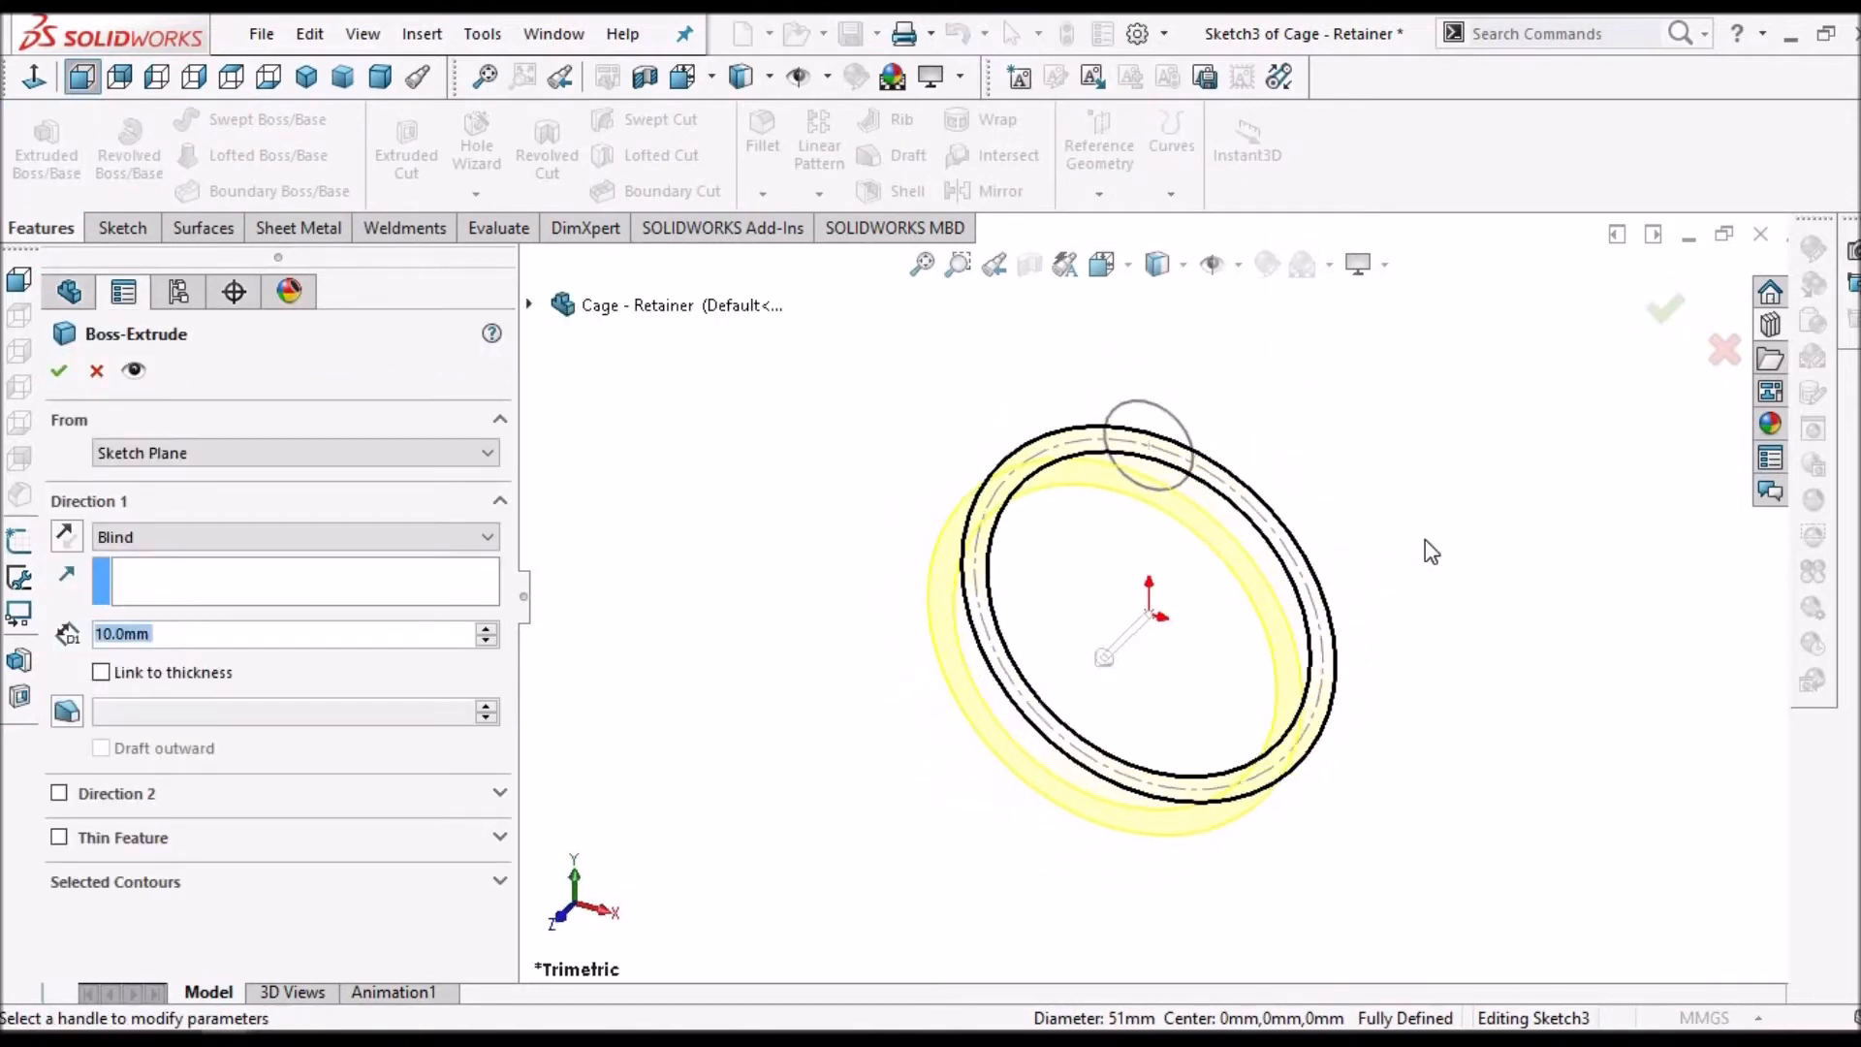
click(66, 536)
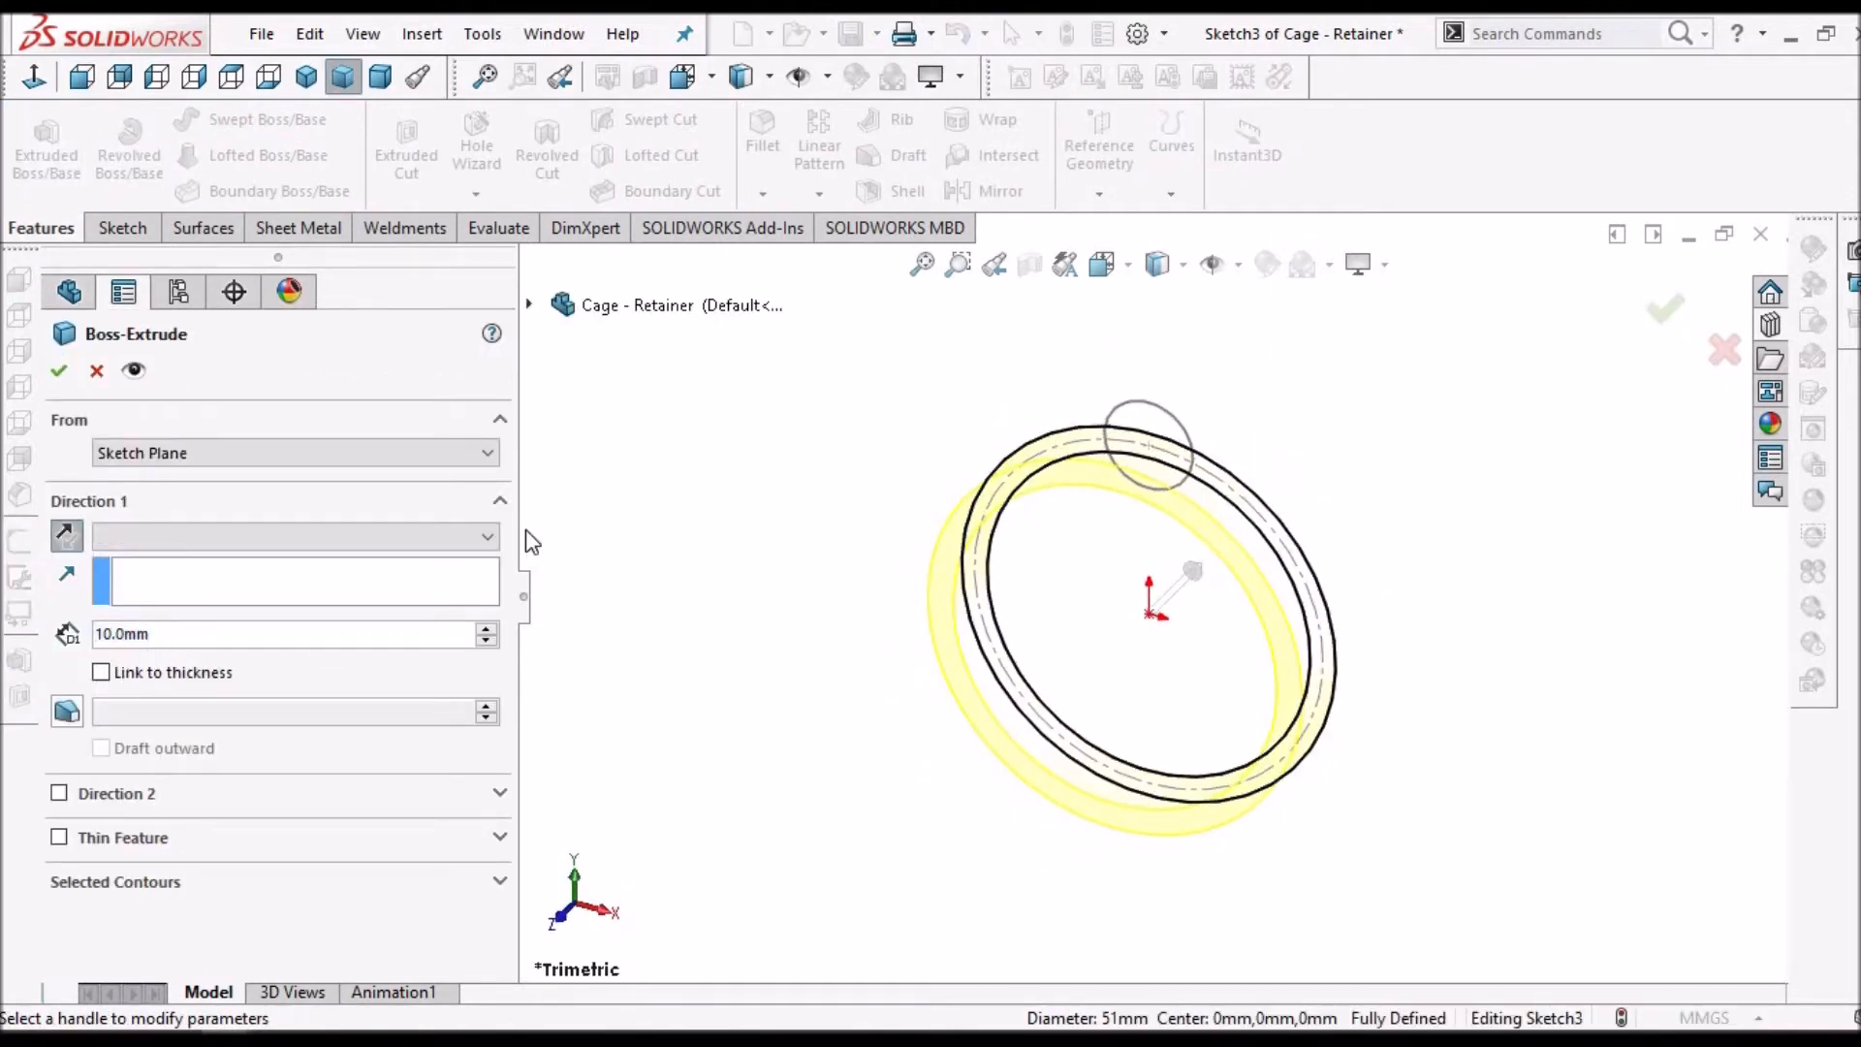
drag(1195, 581, 1217, 549)
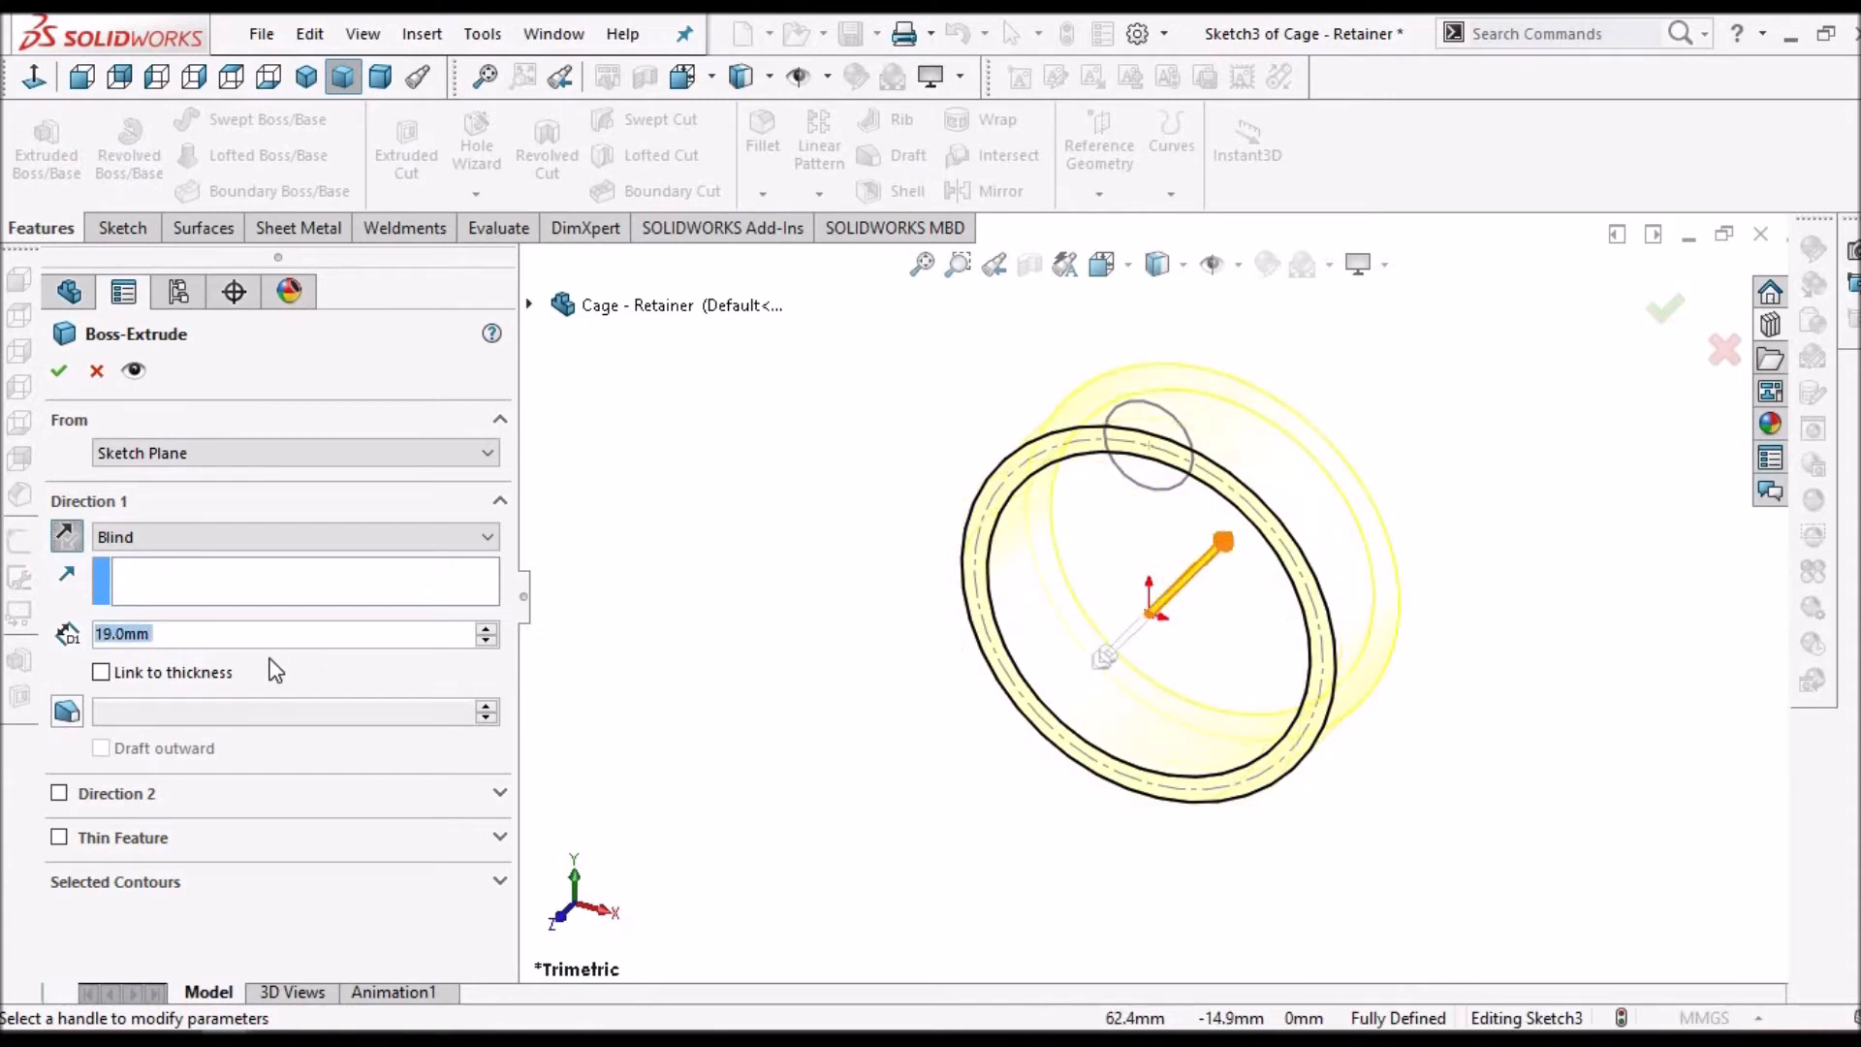
text(20)
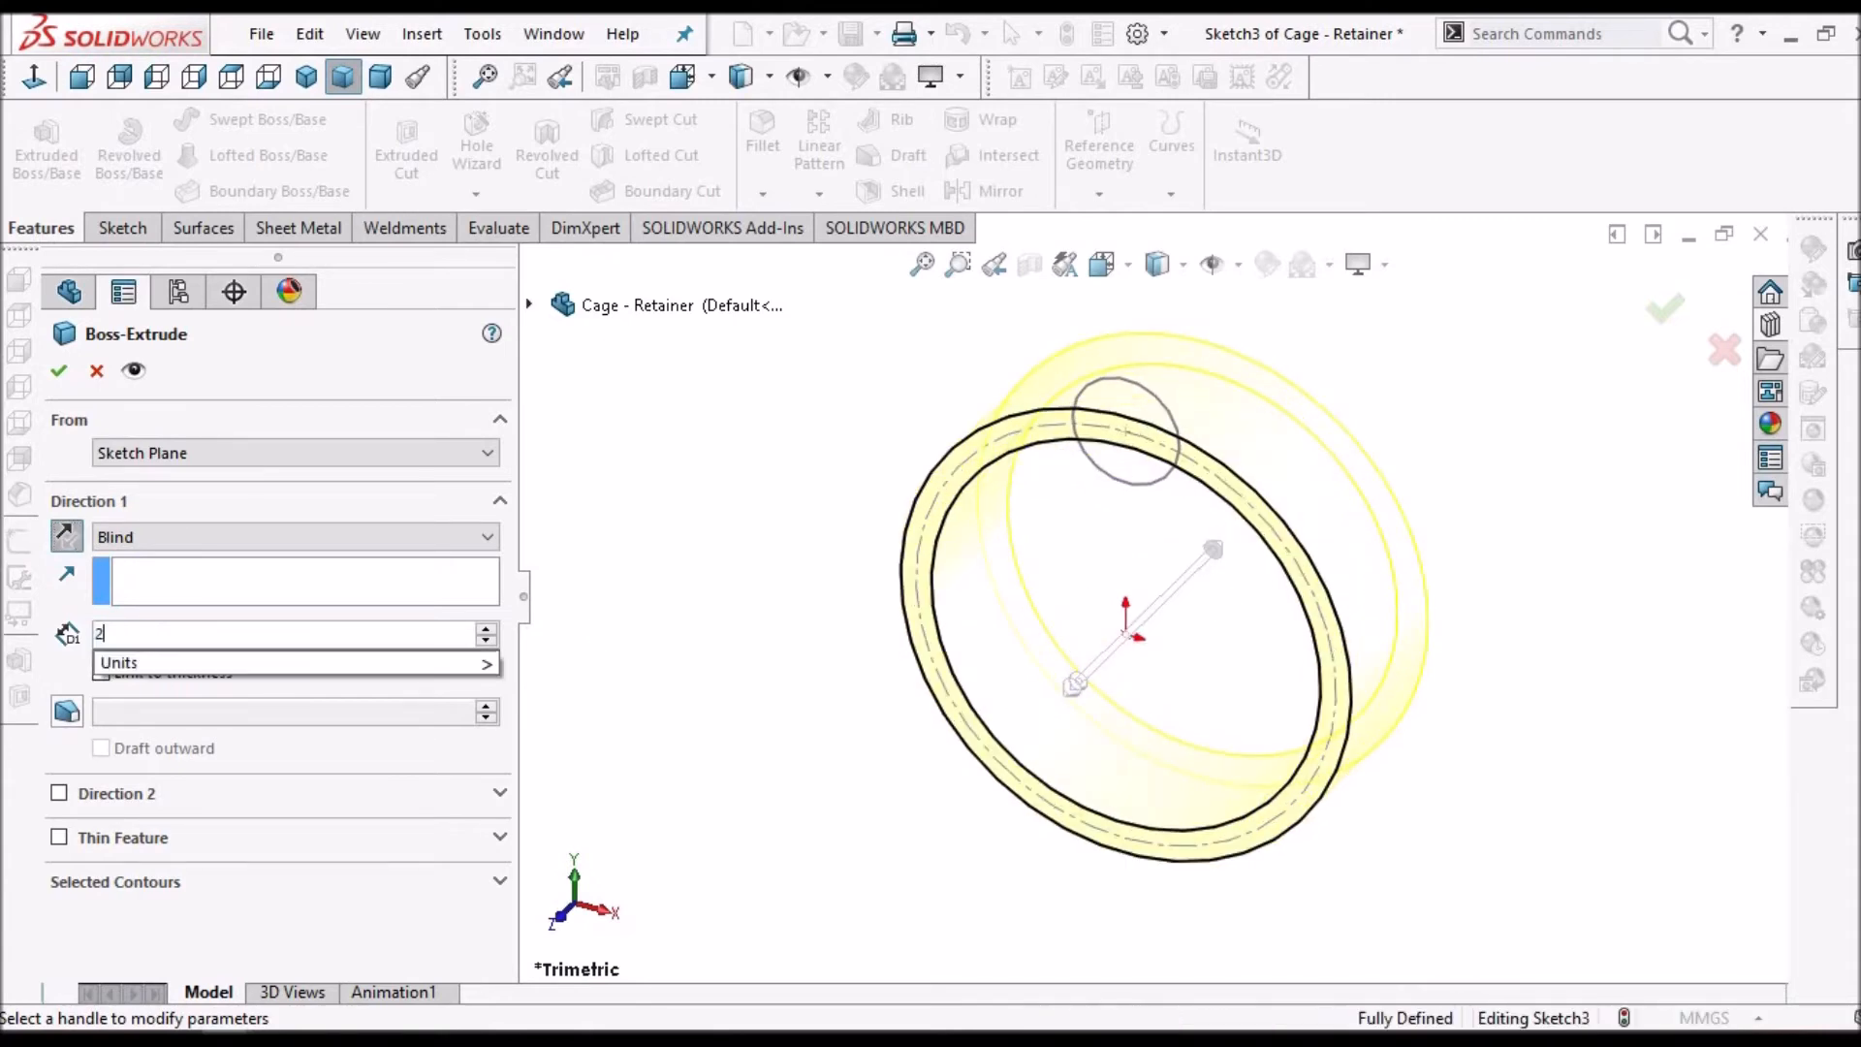
key(Return)
click(59, 371)
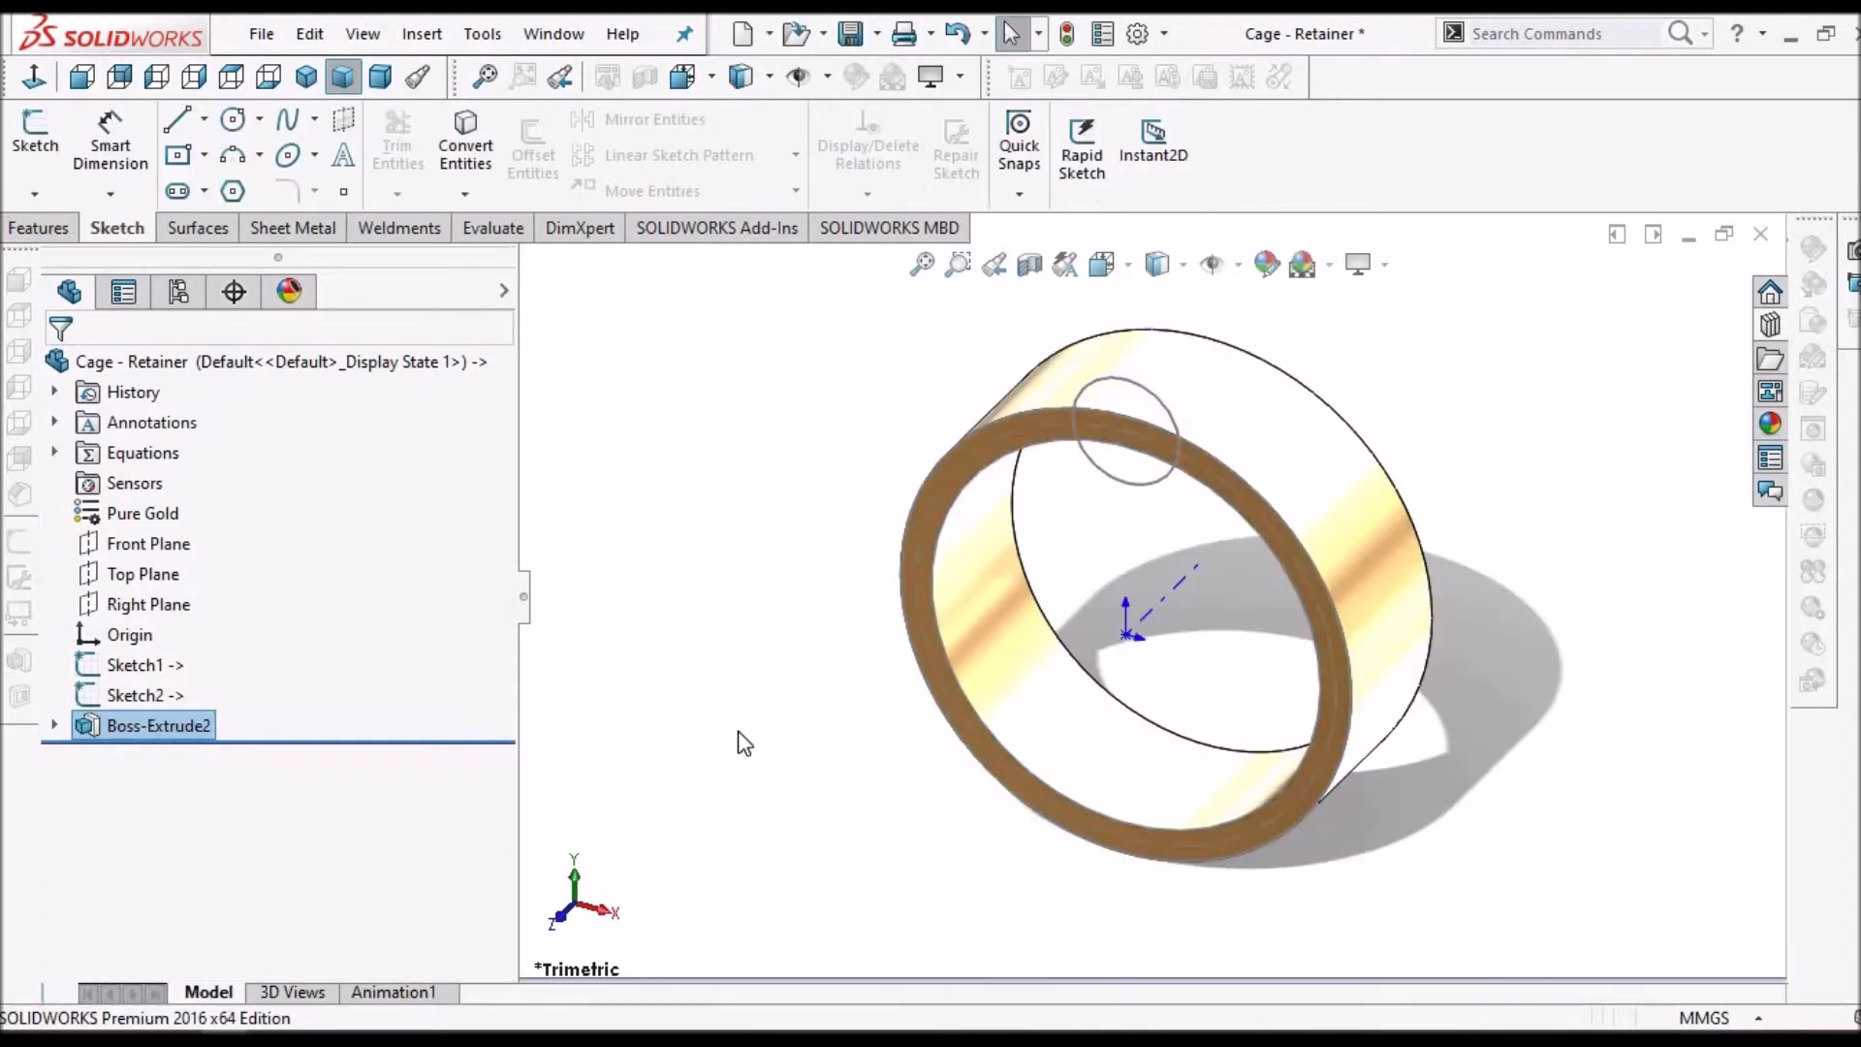
- Start a new sketch on the Front Plane and convert the small ball circle above the origin into it
click(155, 544)
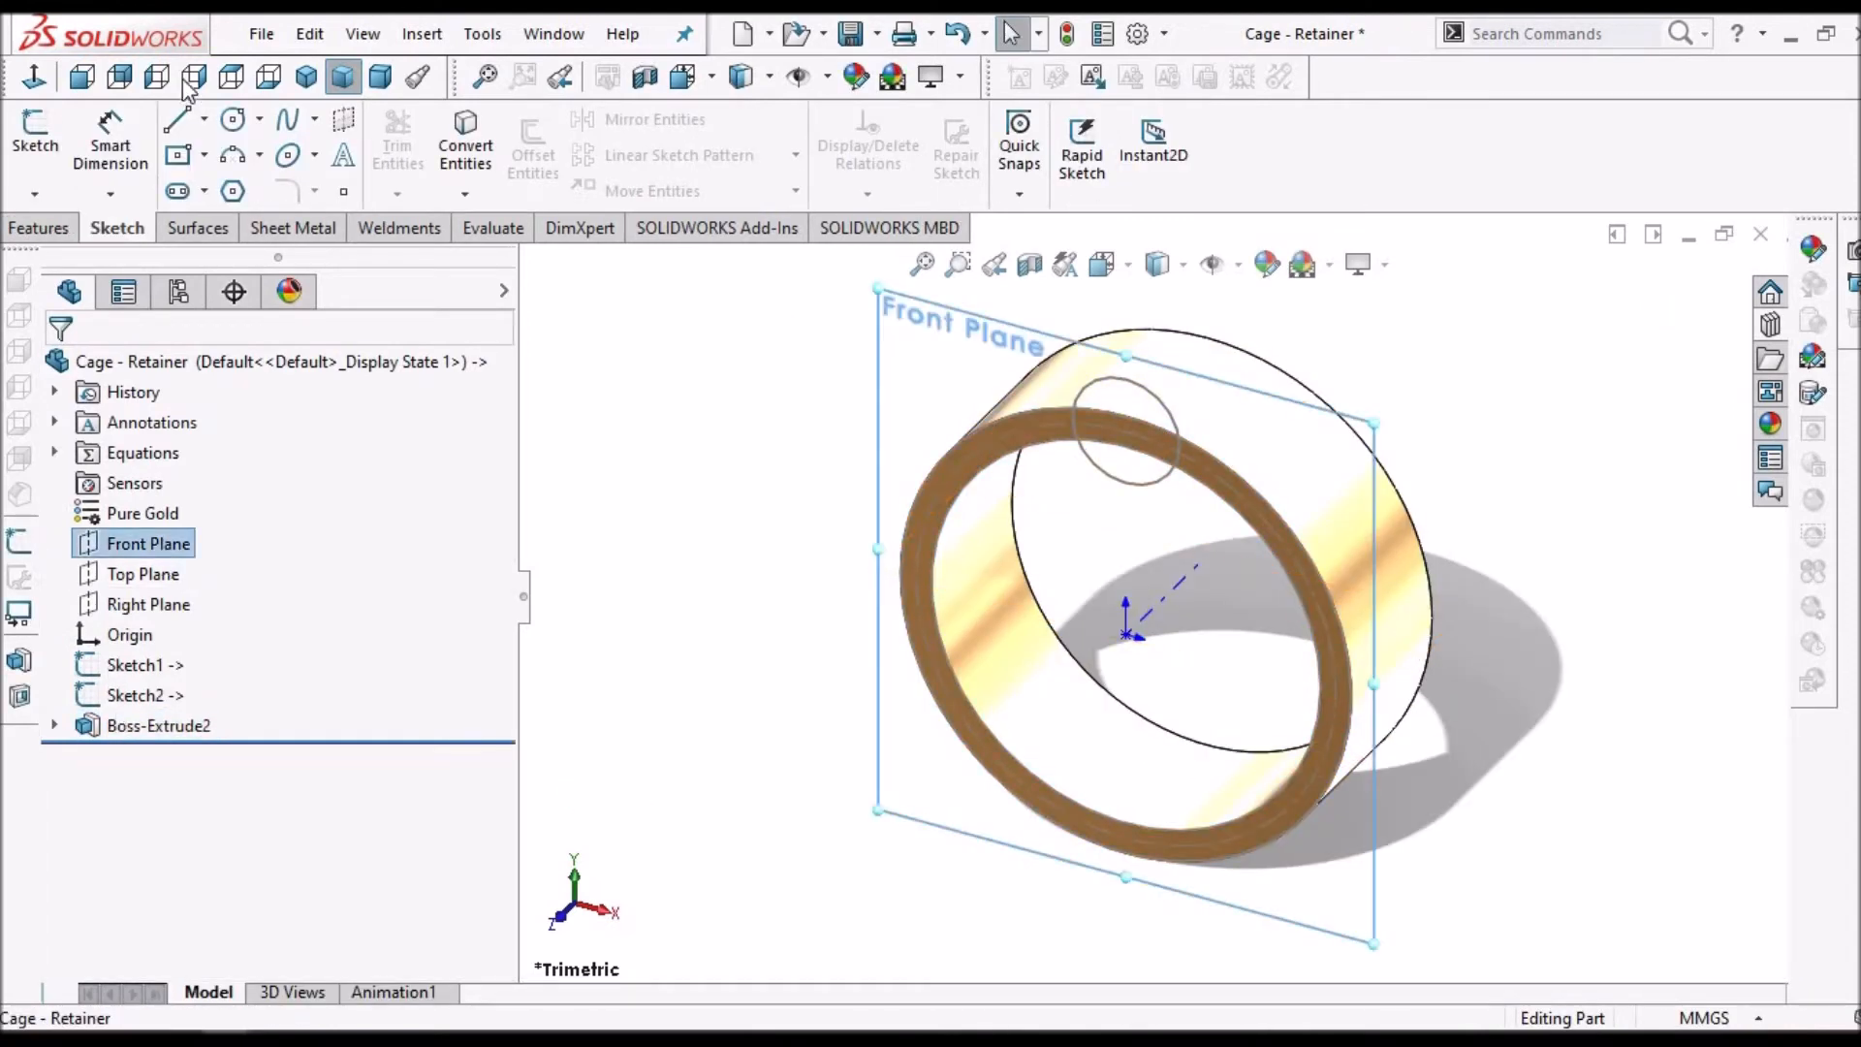
click(35, 138)
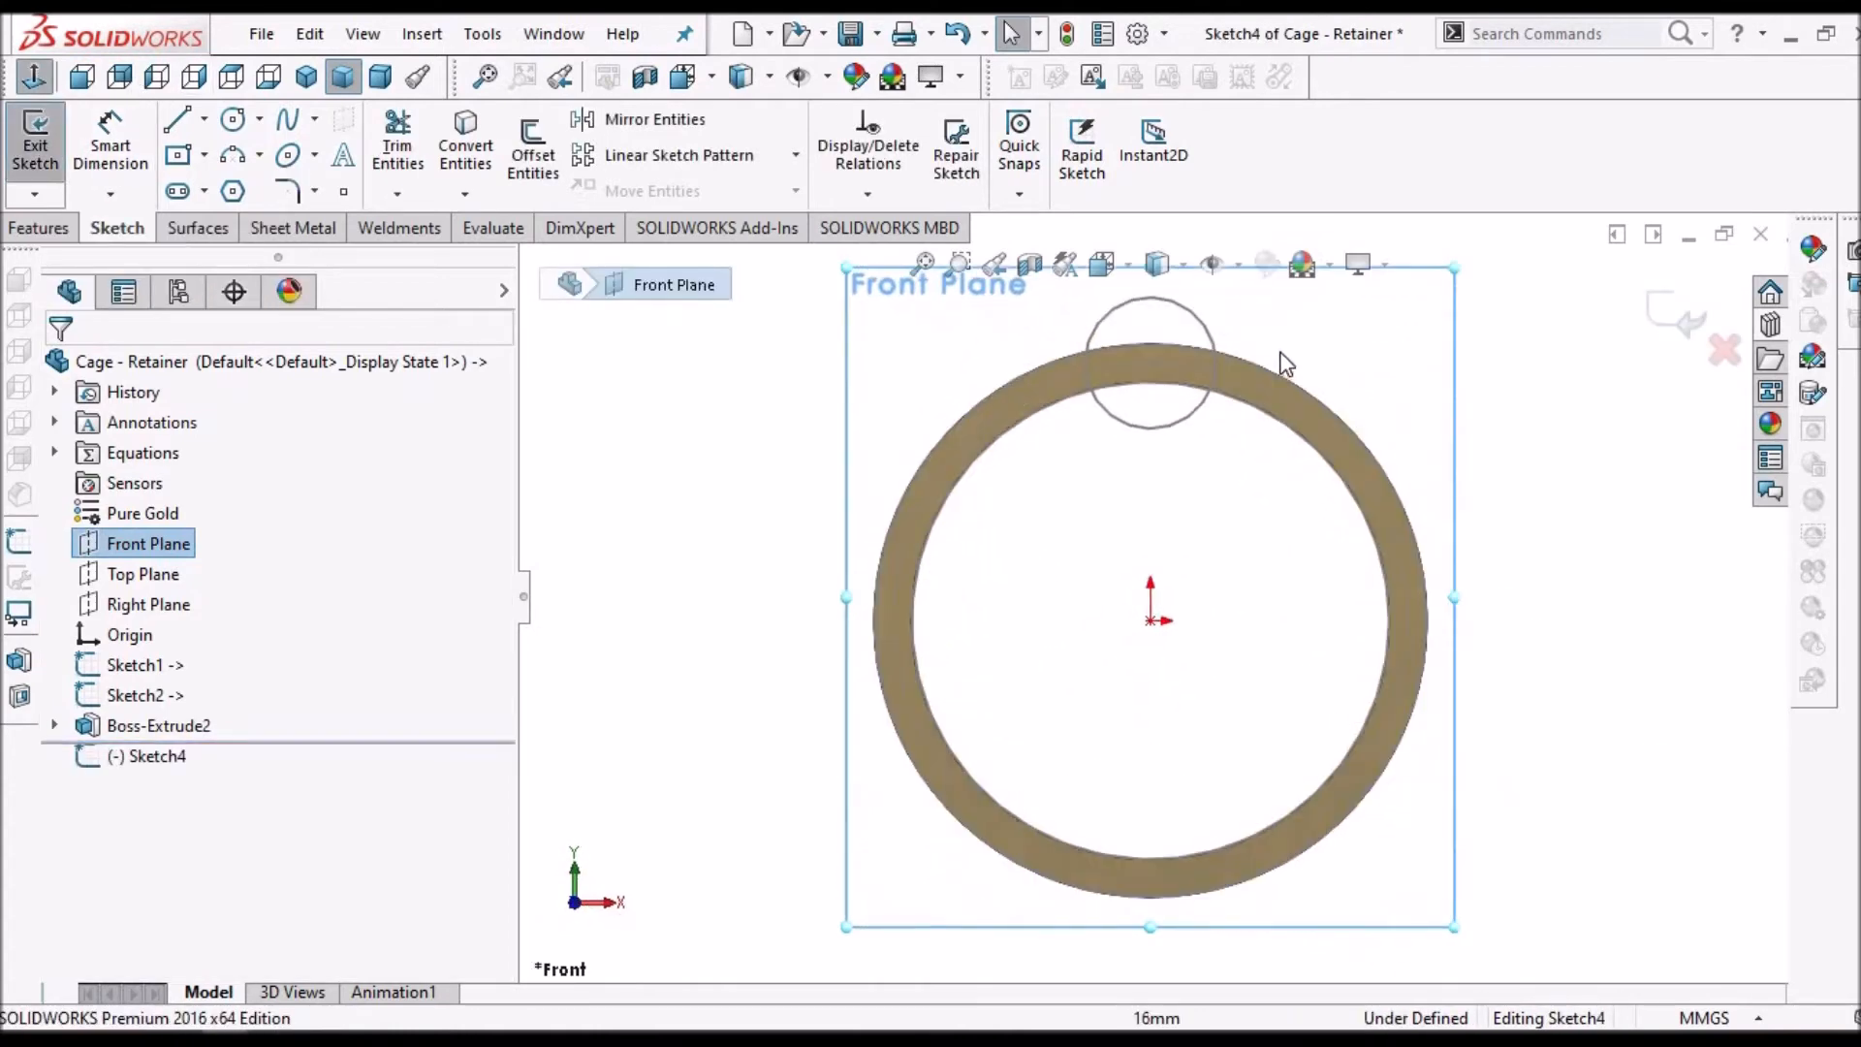
click(1190, 315)
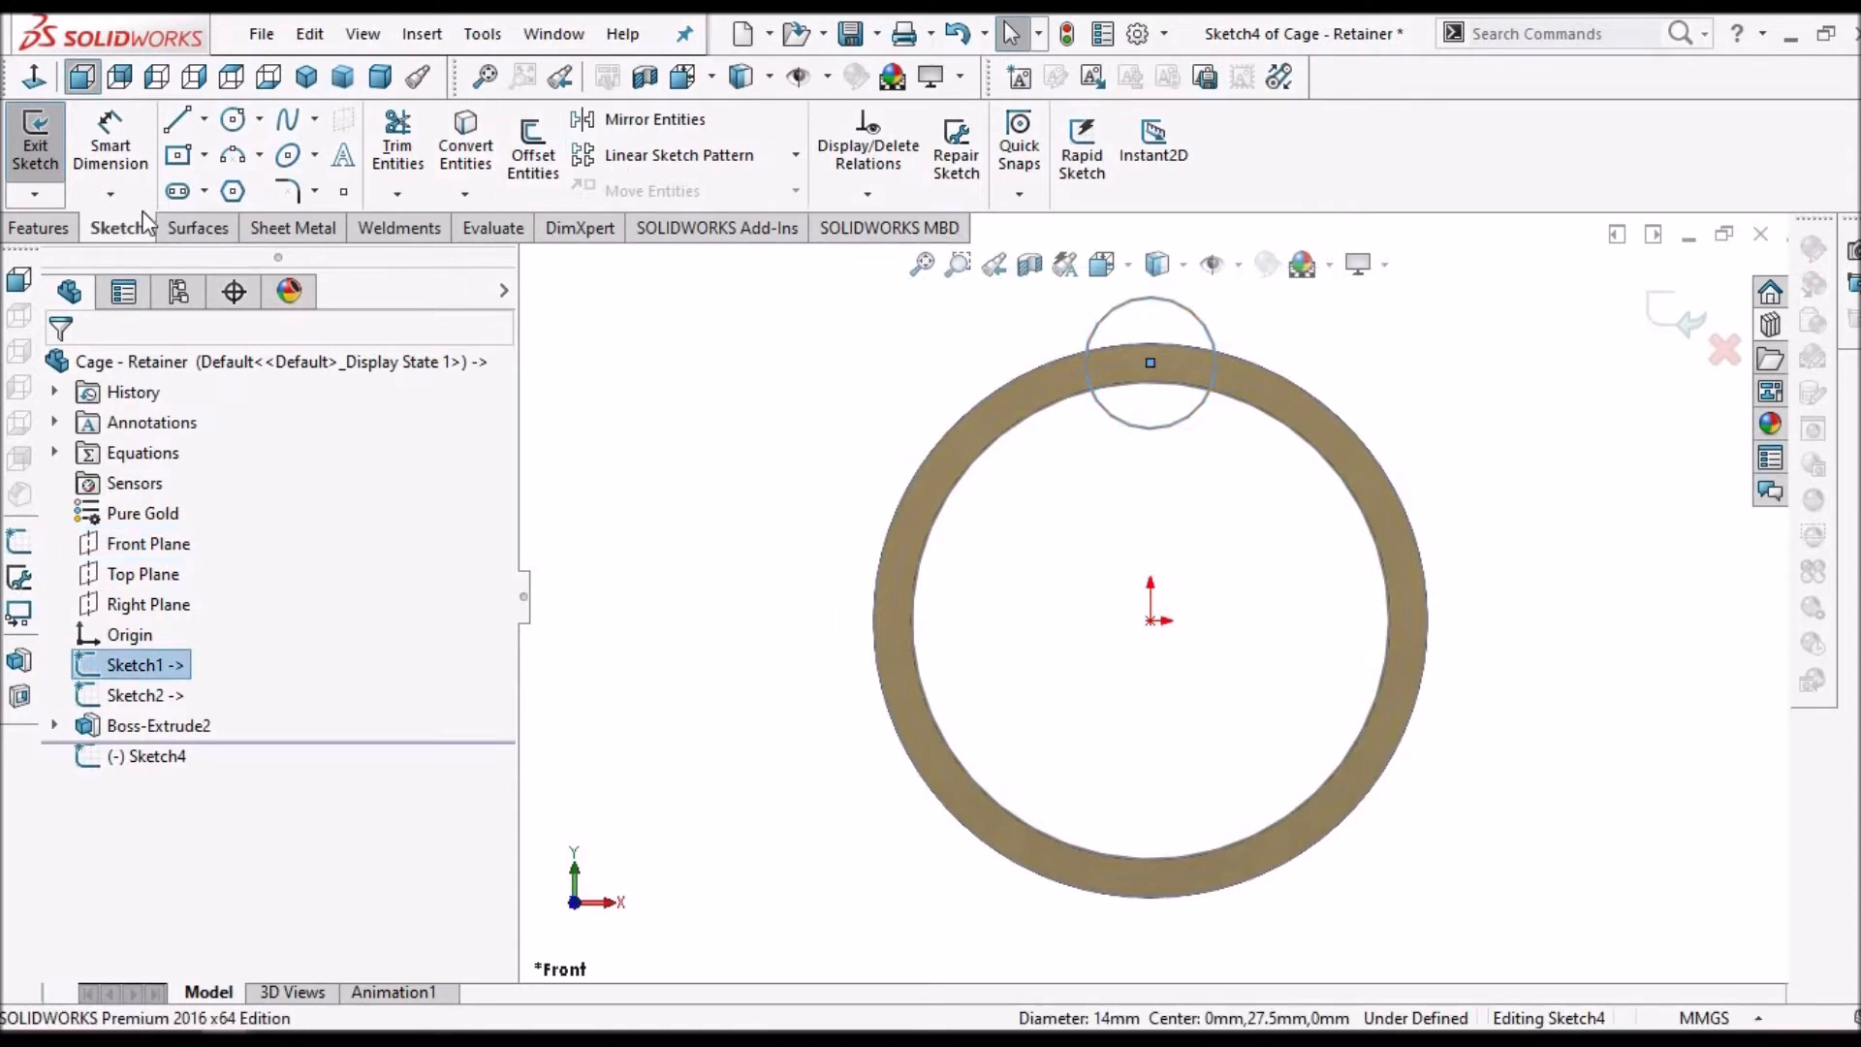
click(746, 407)
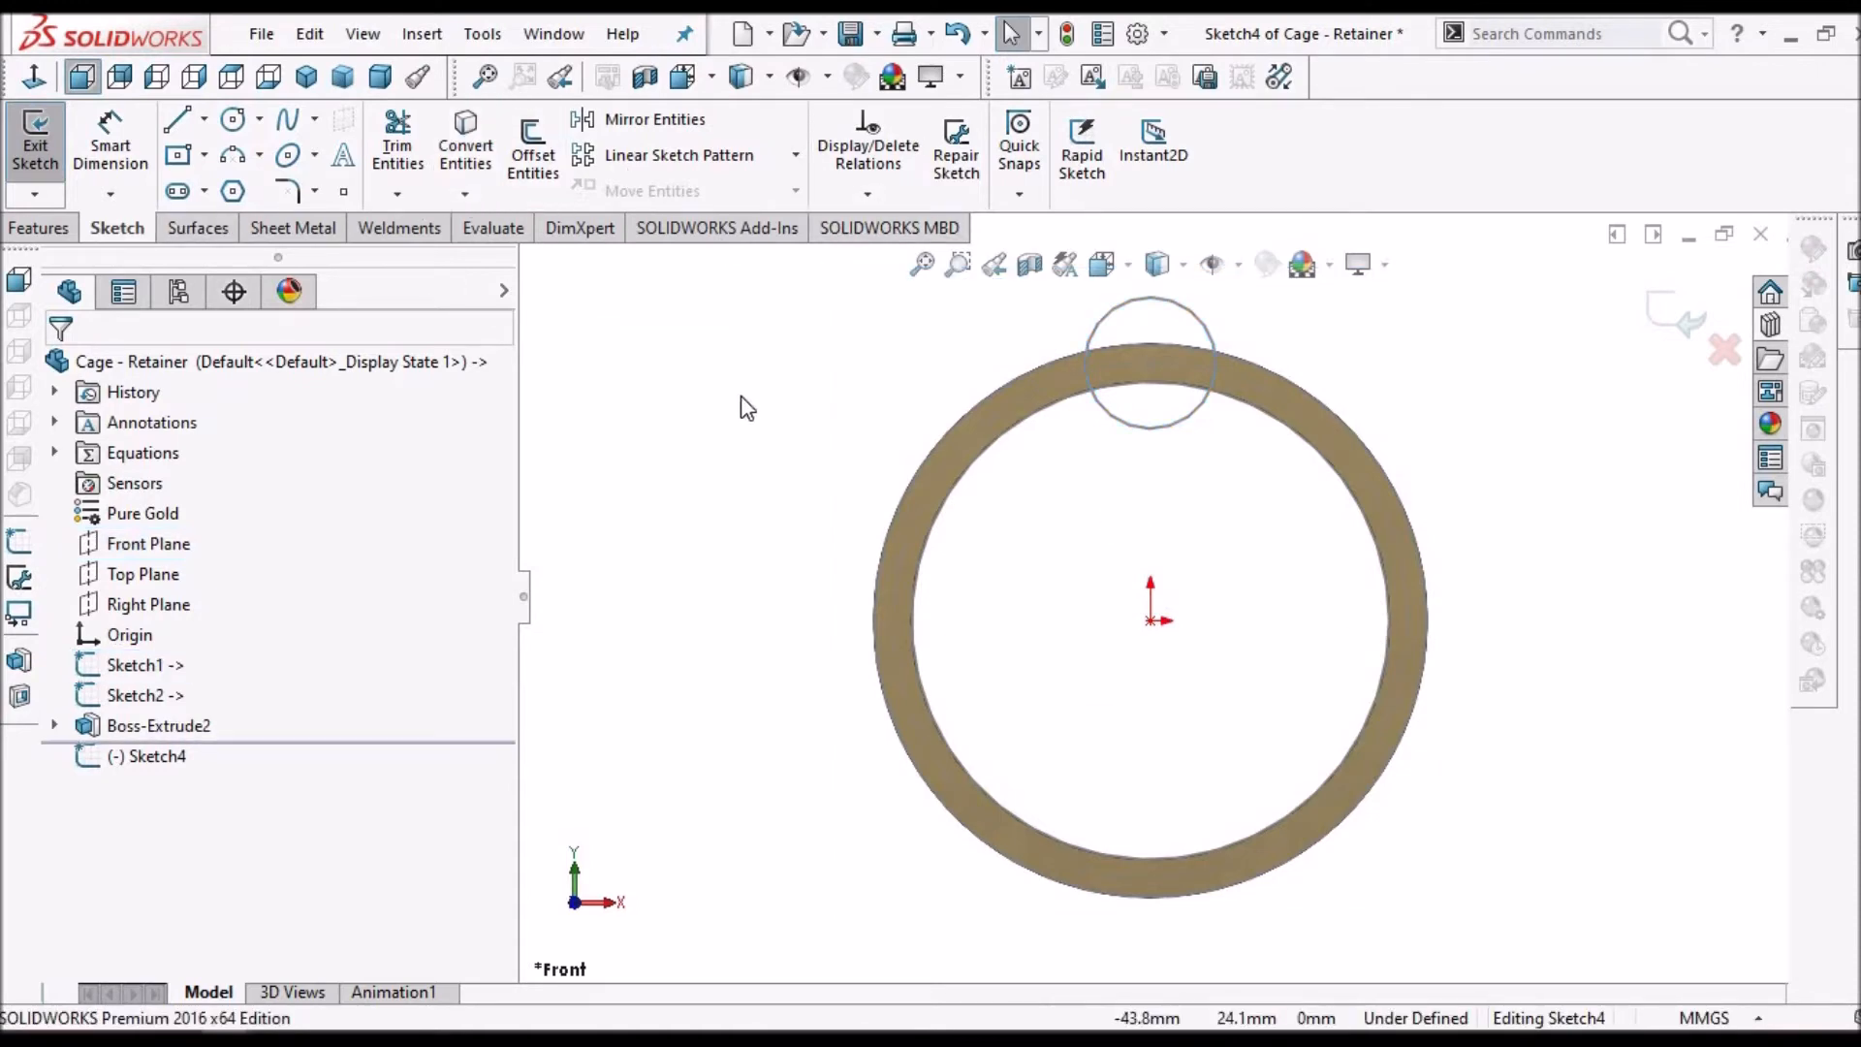
click(1173, 305)
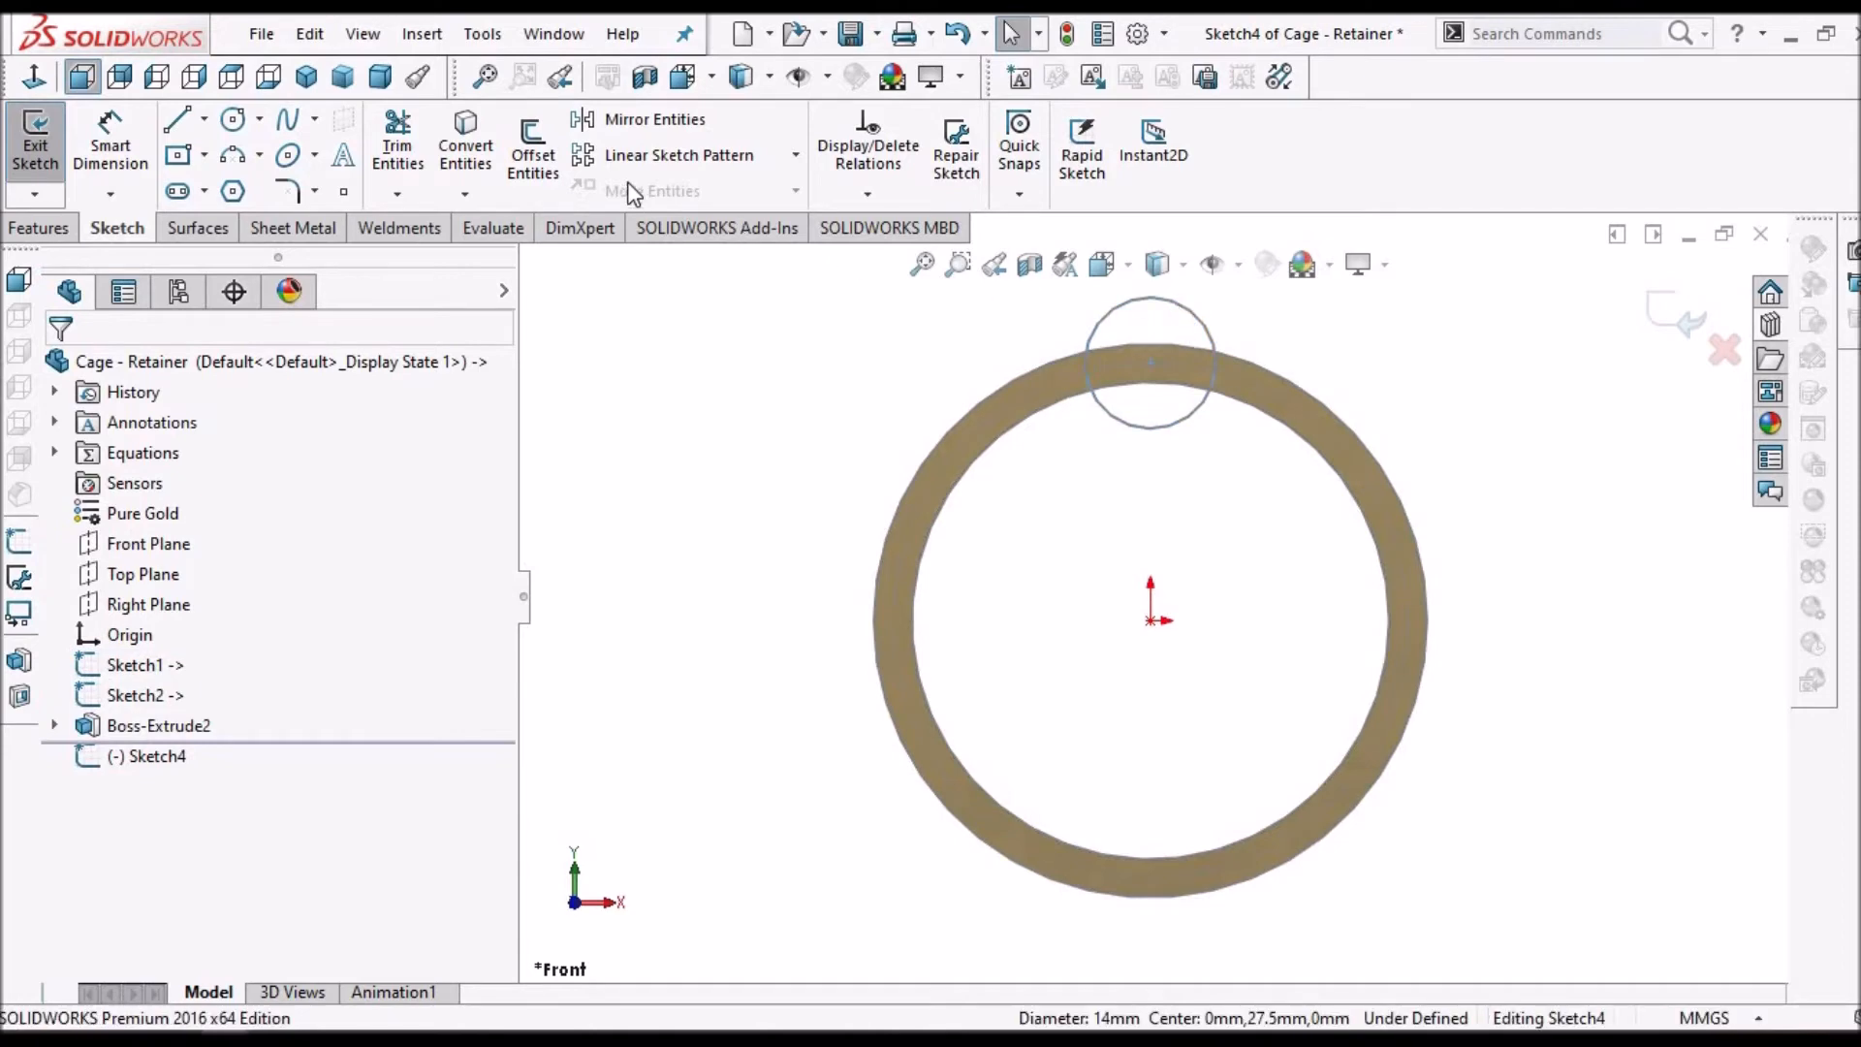
click(472, 146)
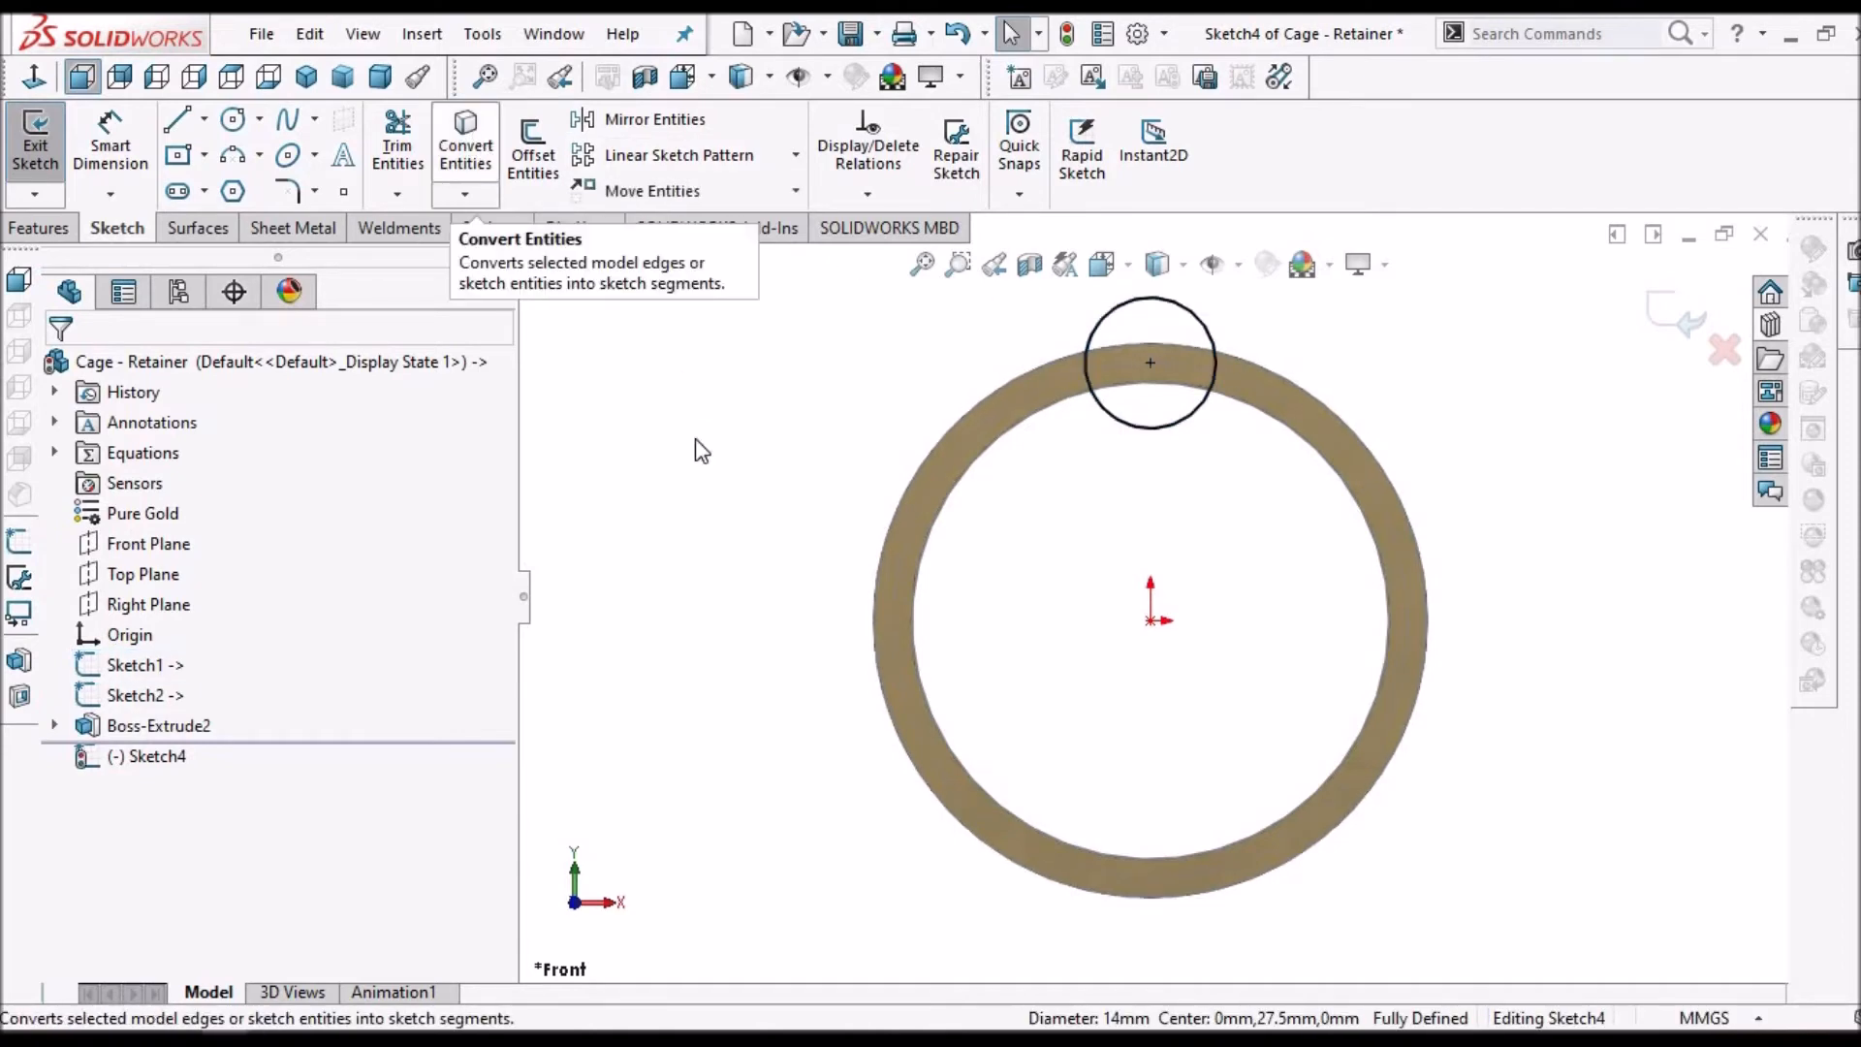
- Draw a vertical line across the ball circle's diameter, from its top quadrant to its bottom quadrant
scroll(1215, 243, down, 4)
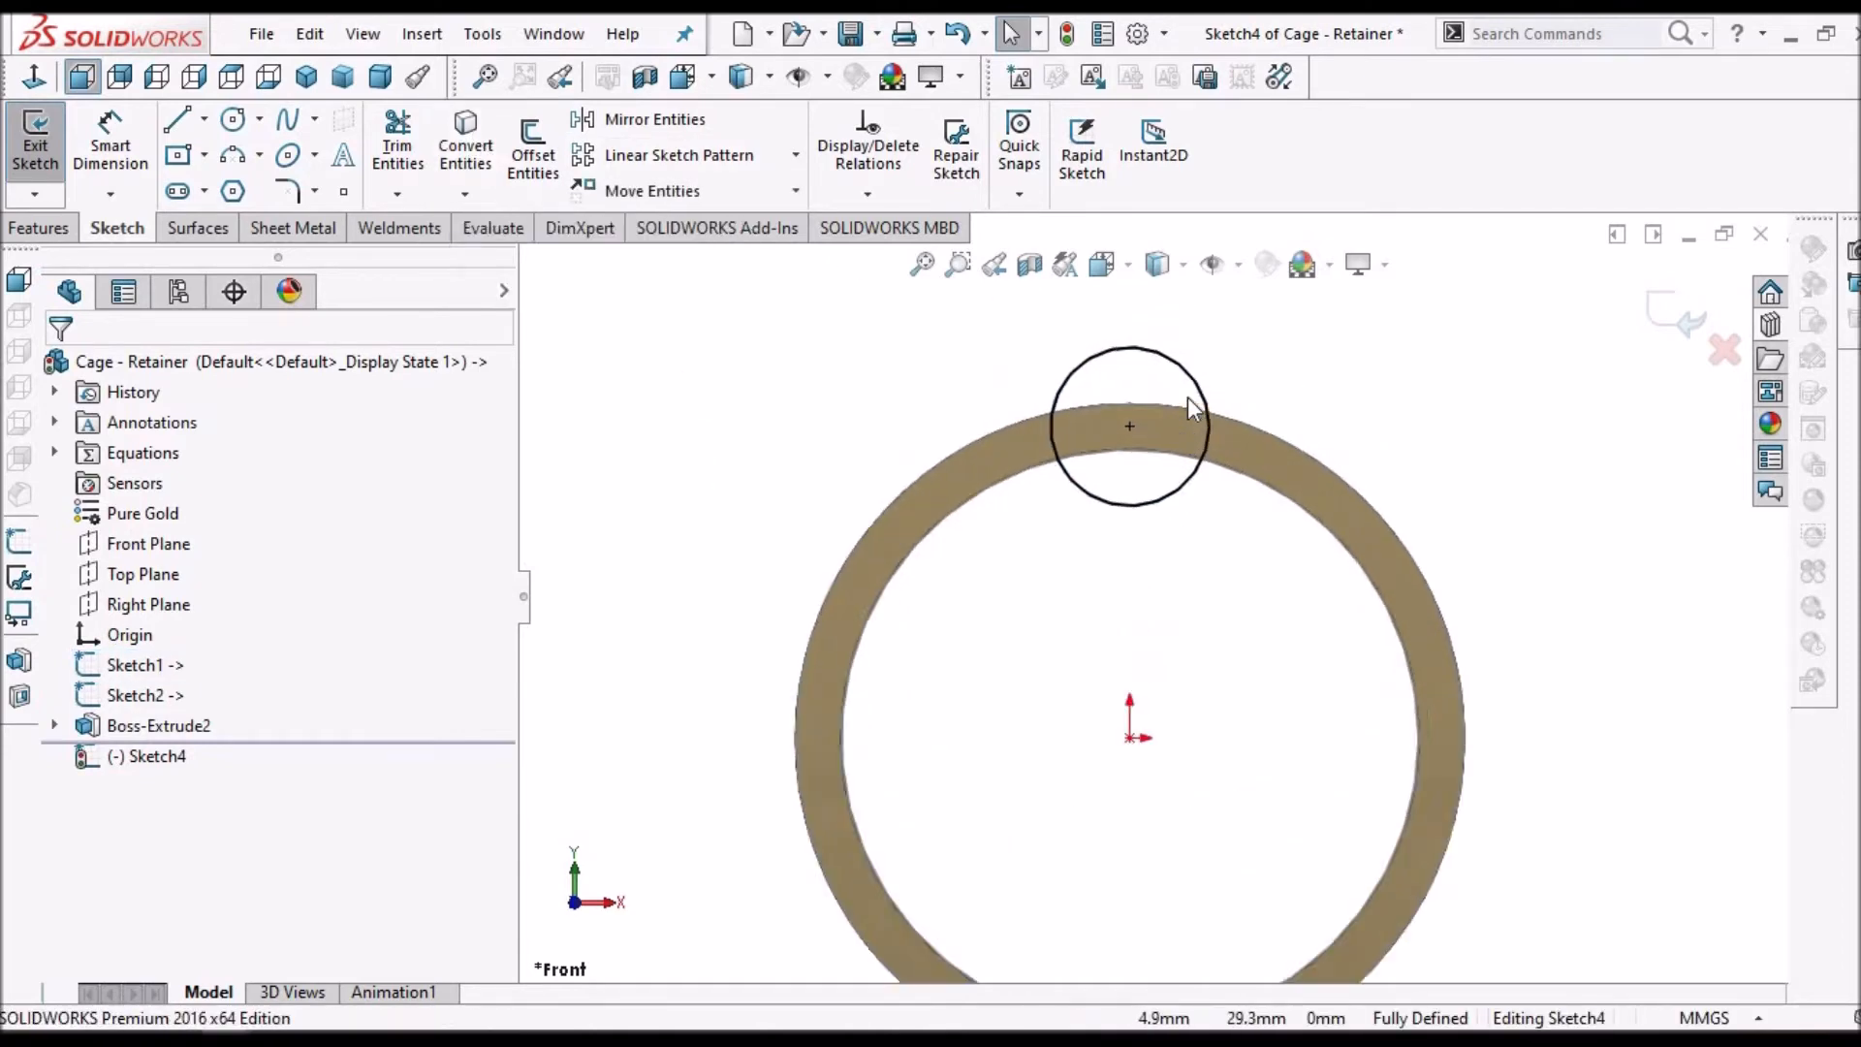
click(187, 132)
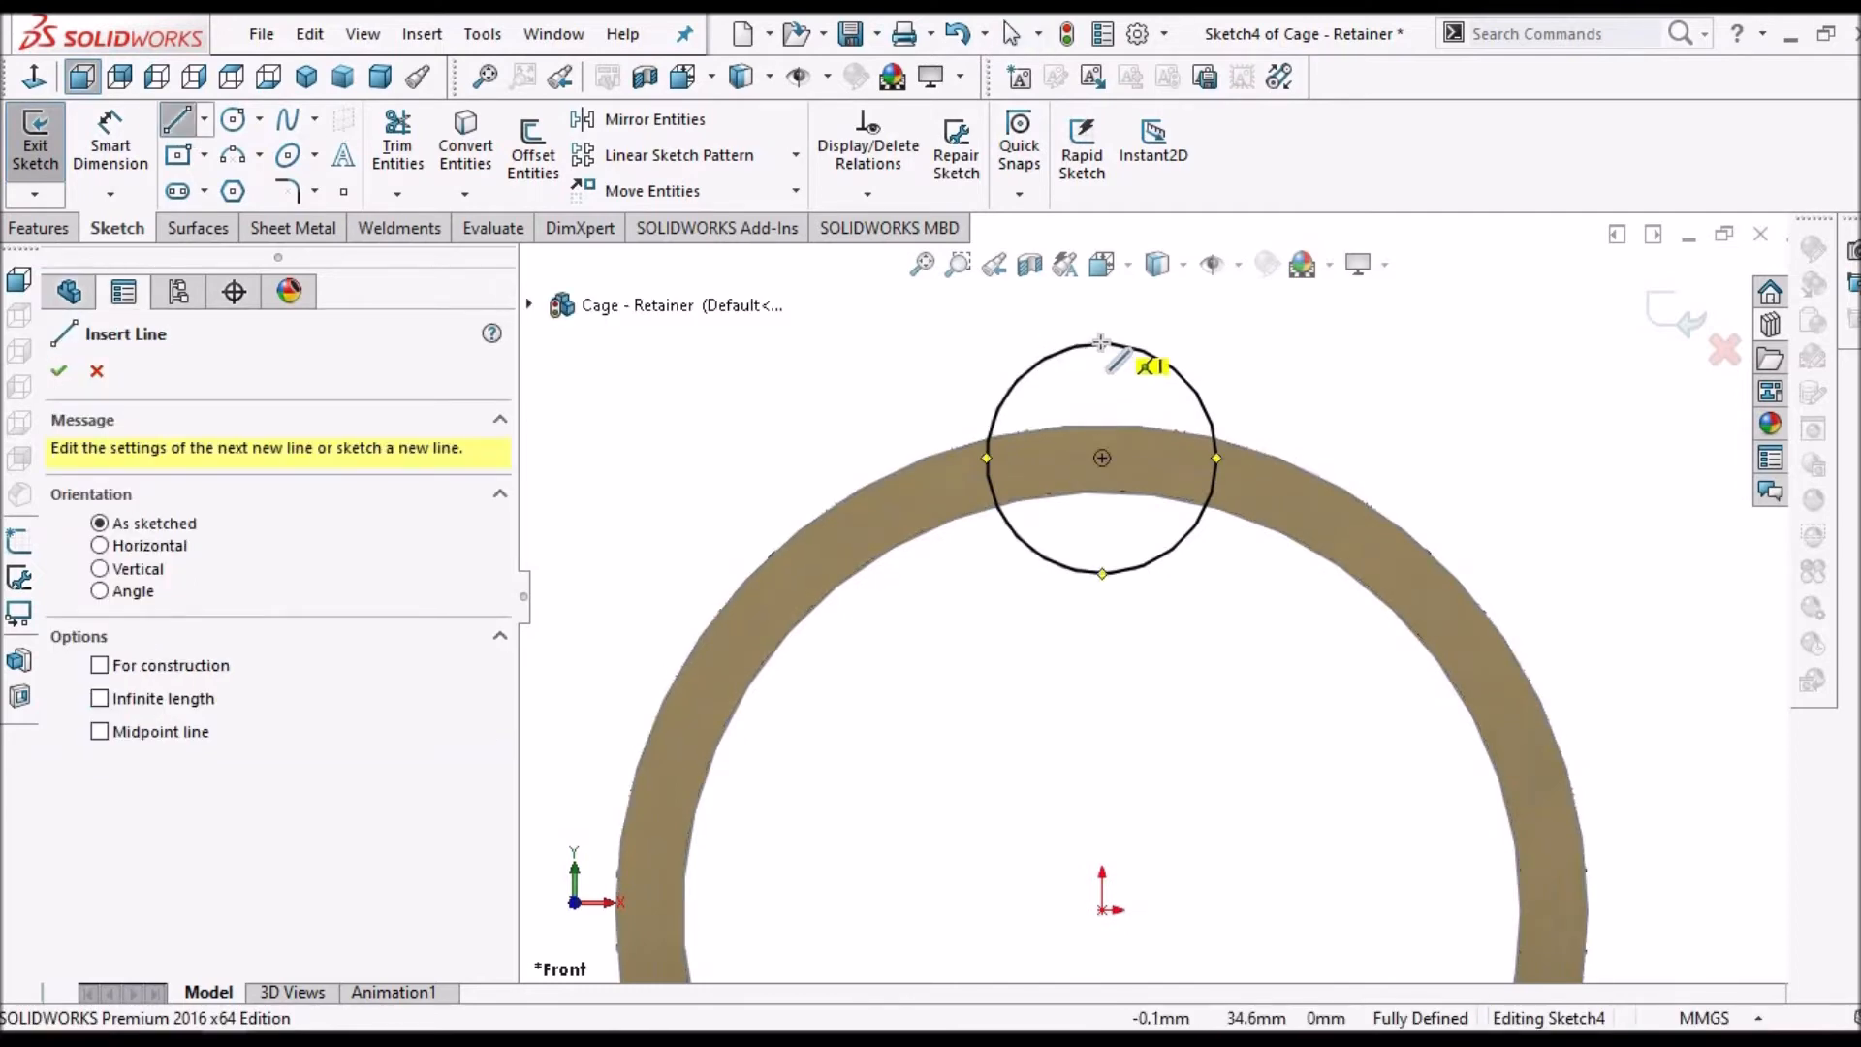
click(1103, 574)
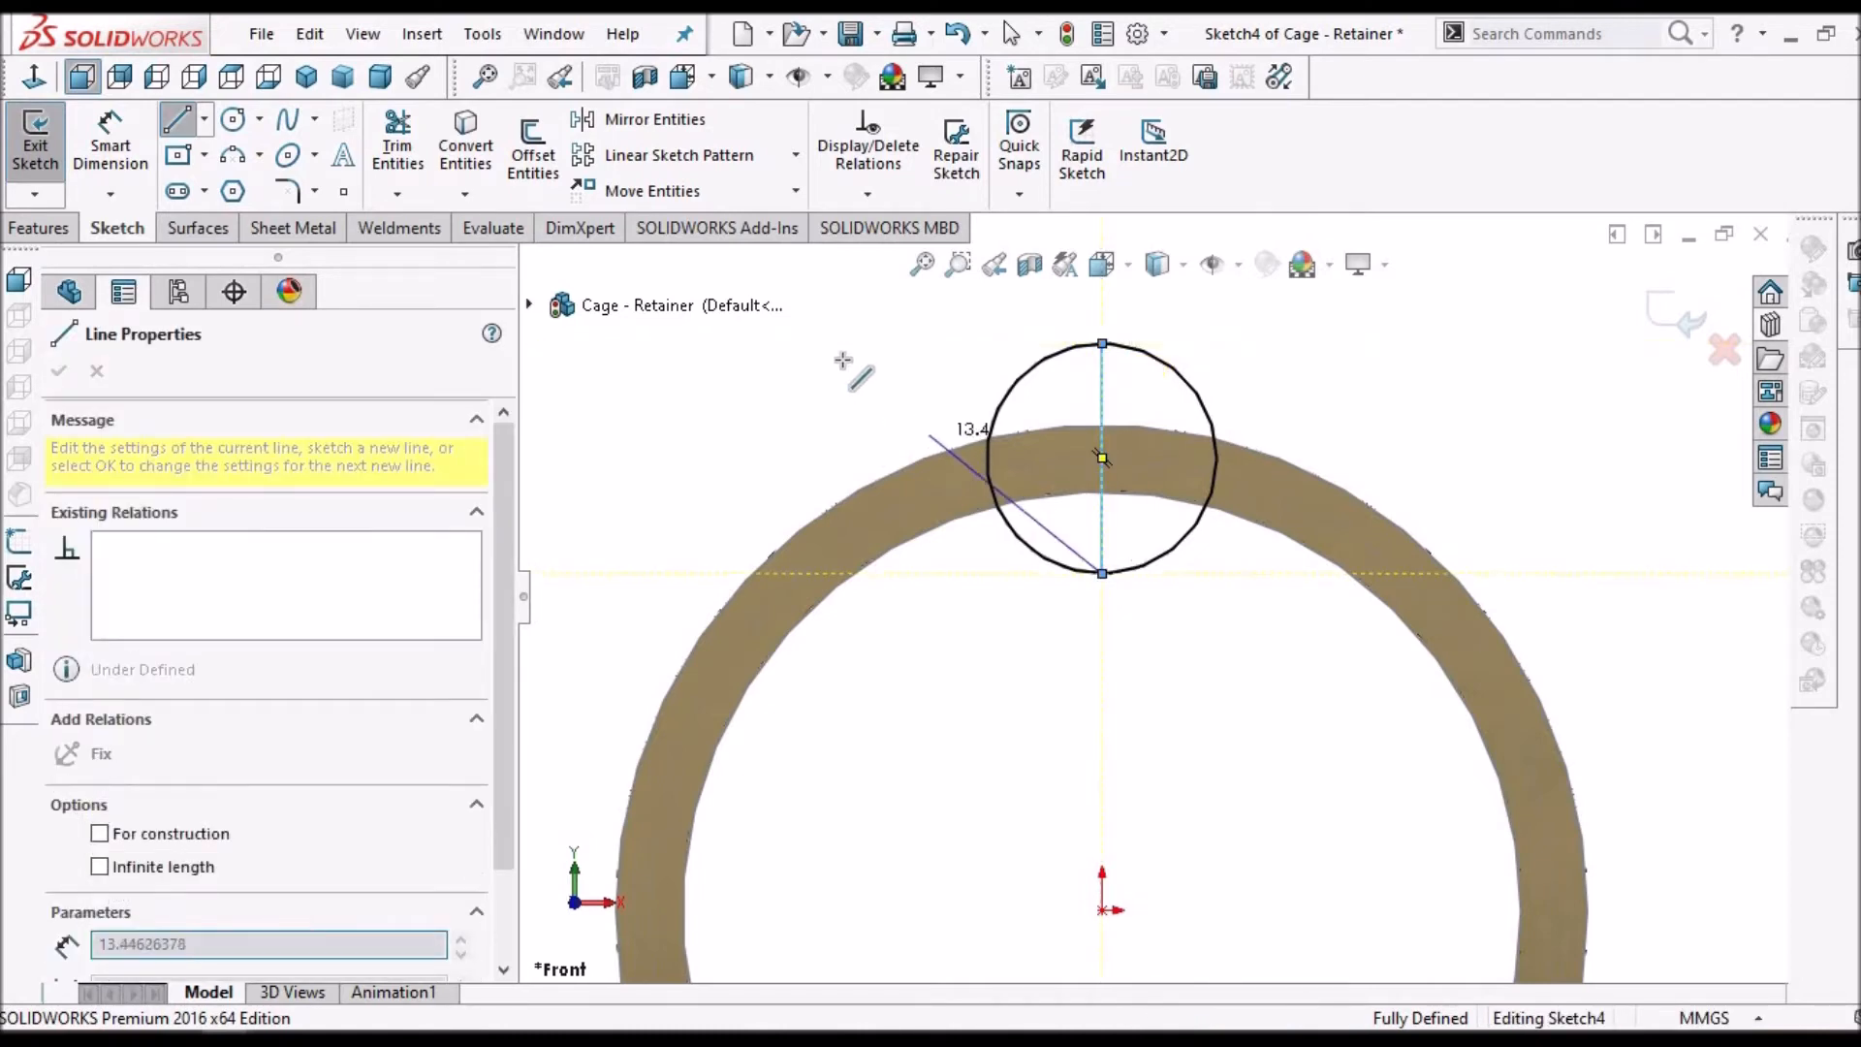
right_click(894, 396)
click(894, 385)
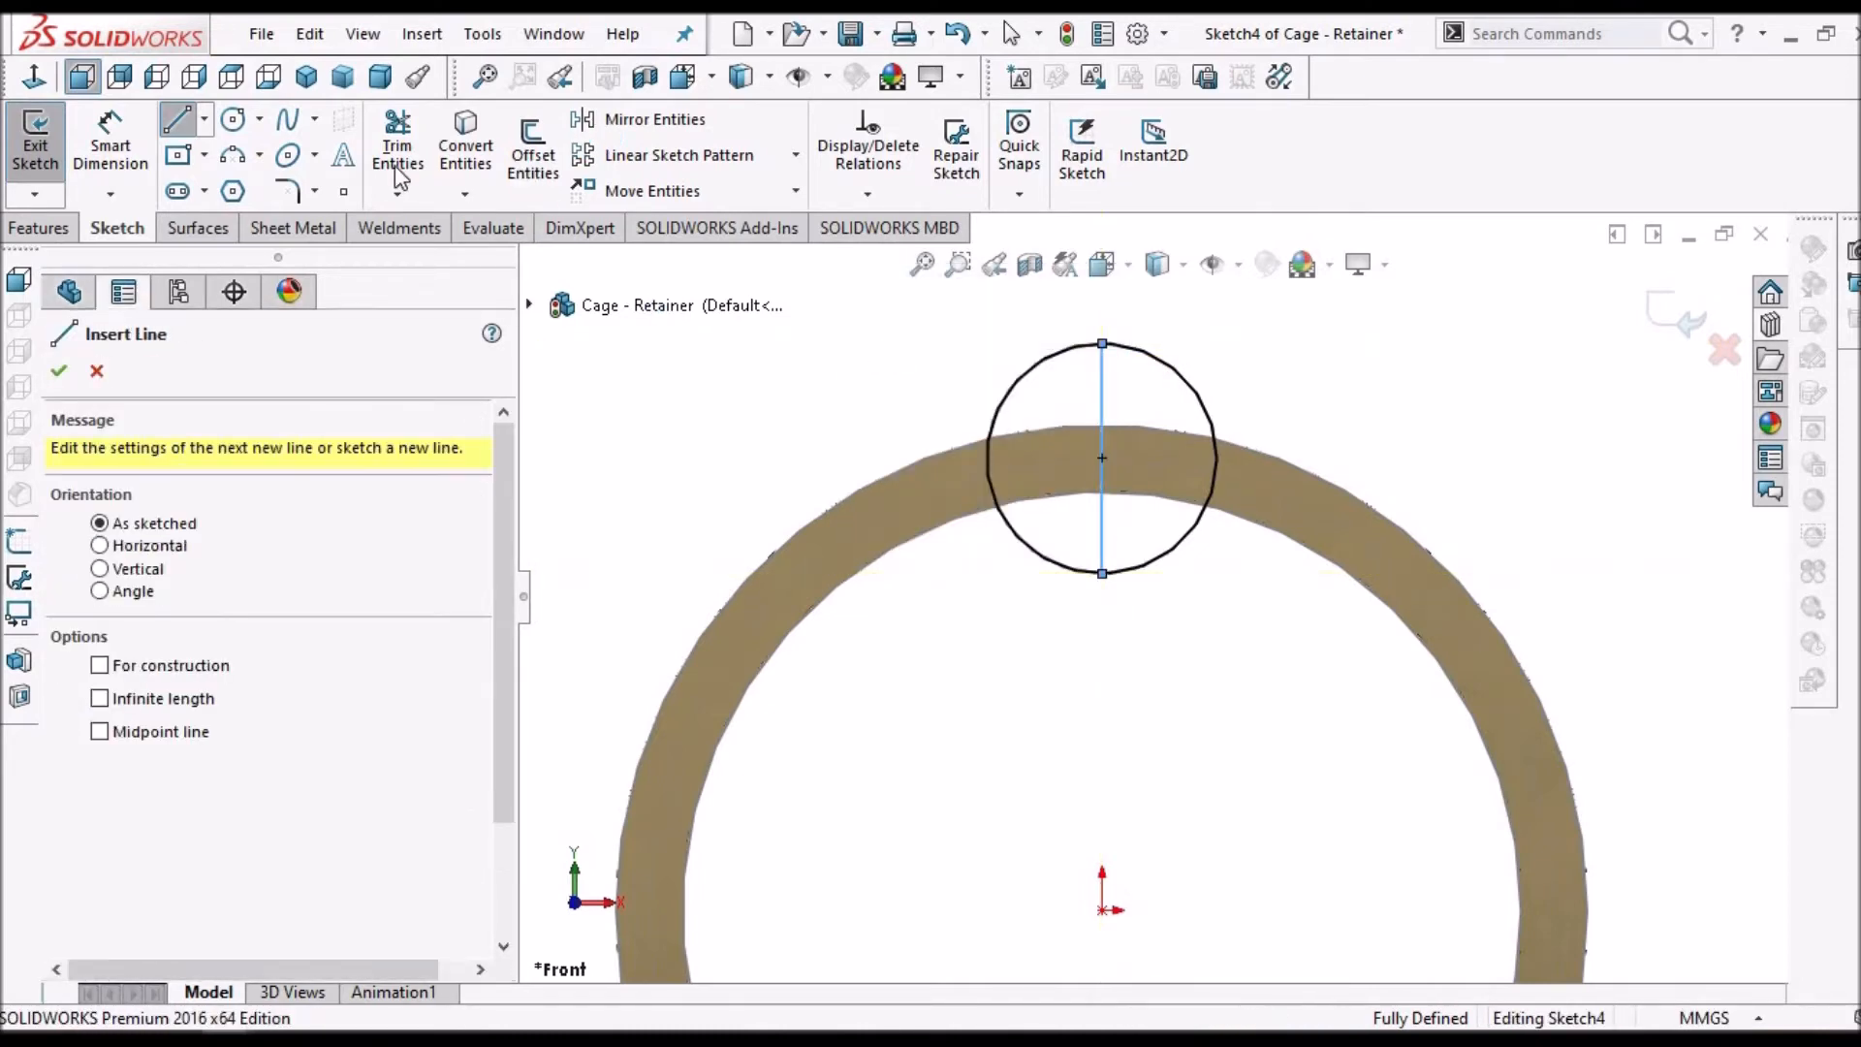
- Power trim the left half of the ball circle to leave a closed right-hand semicircle
click(389, 152)
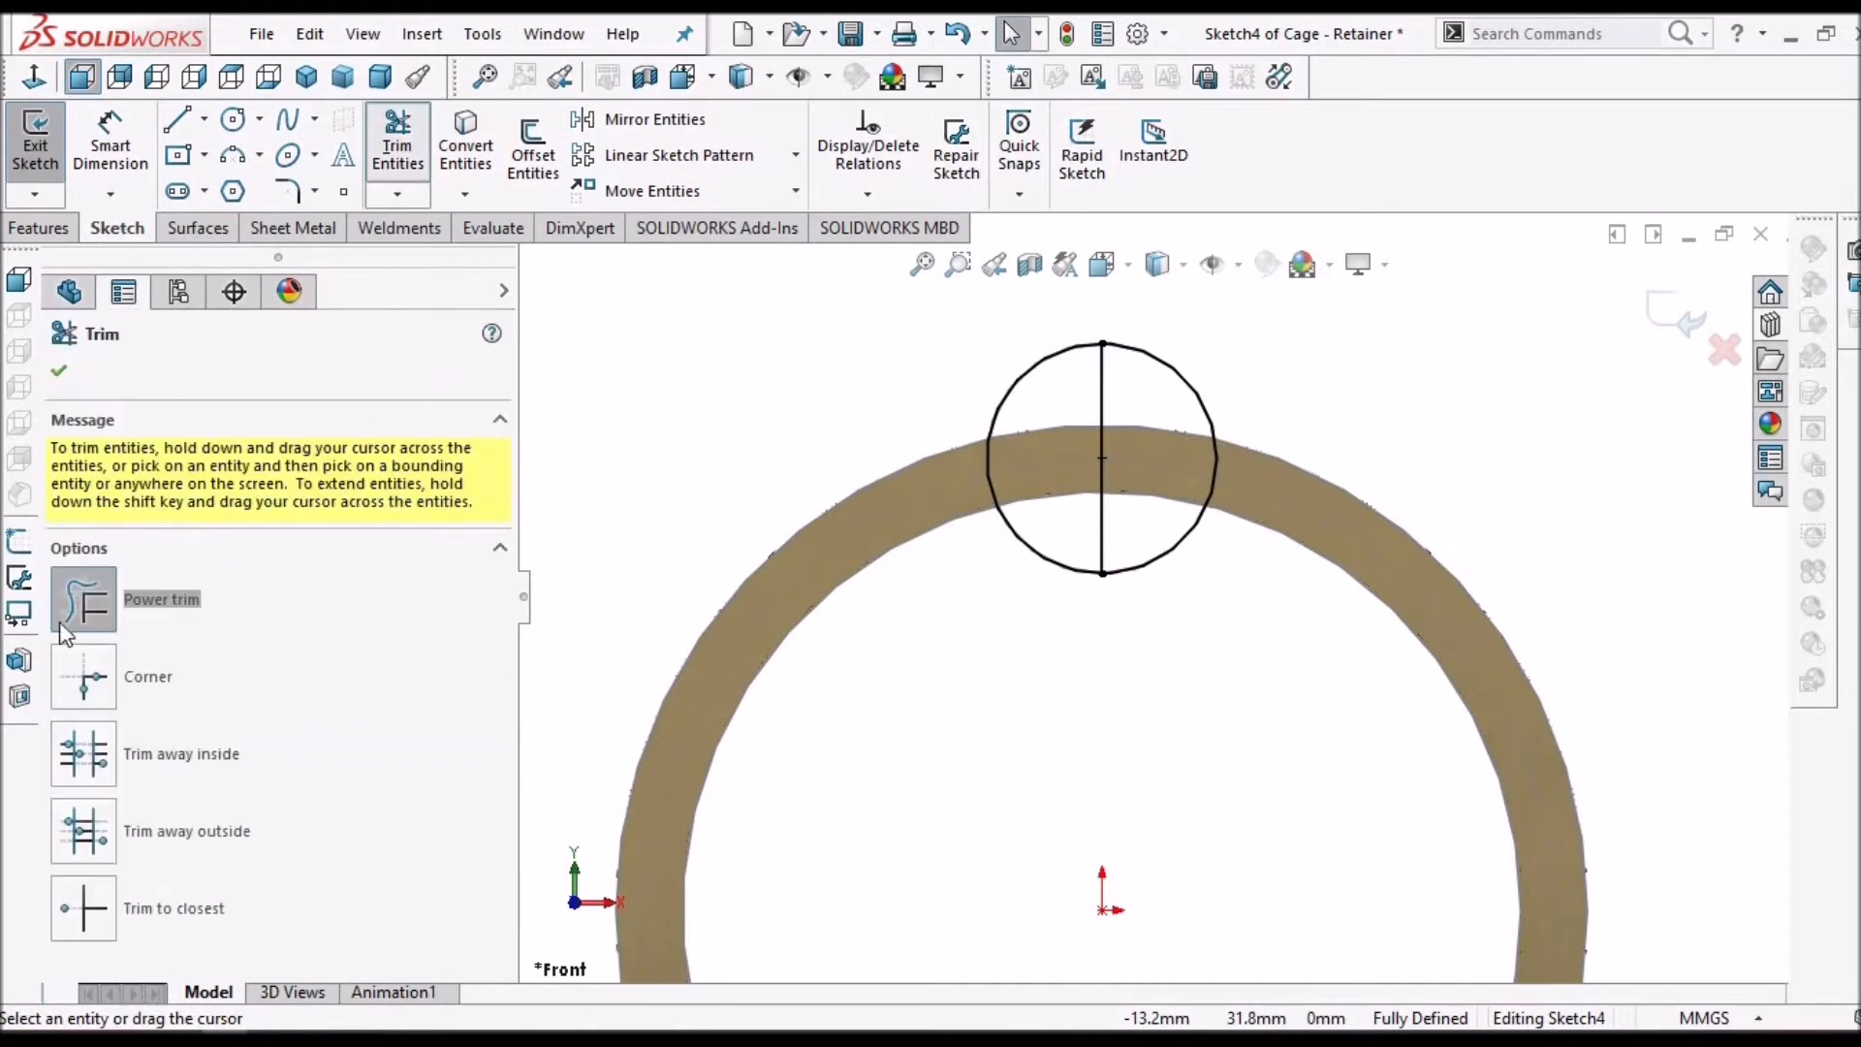
mouse_move(1060, 449)
mouse_down()
mouse_move(1055, 581)
mouse_move(934, 475)
mouse_up()
key(Escape)
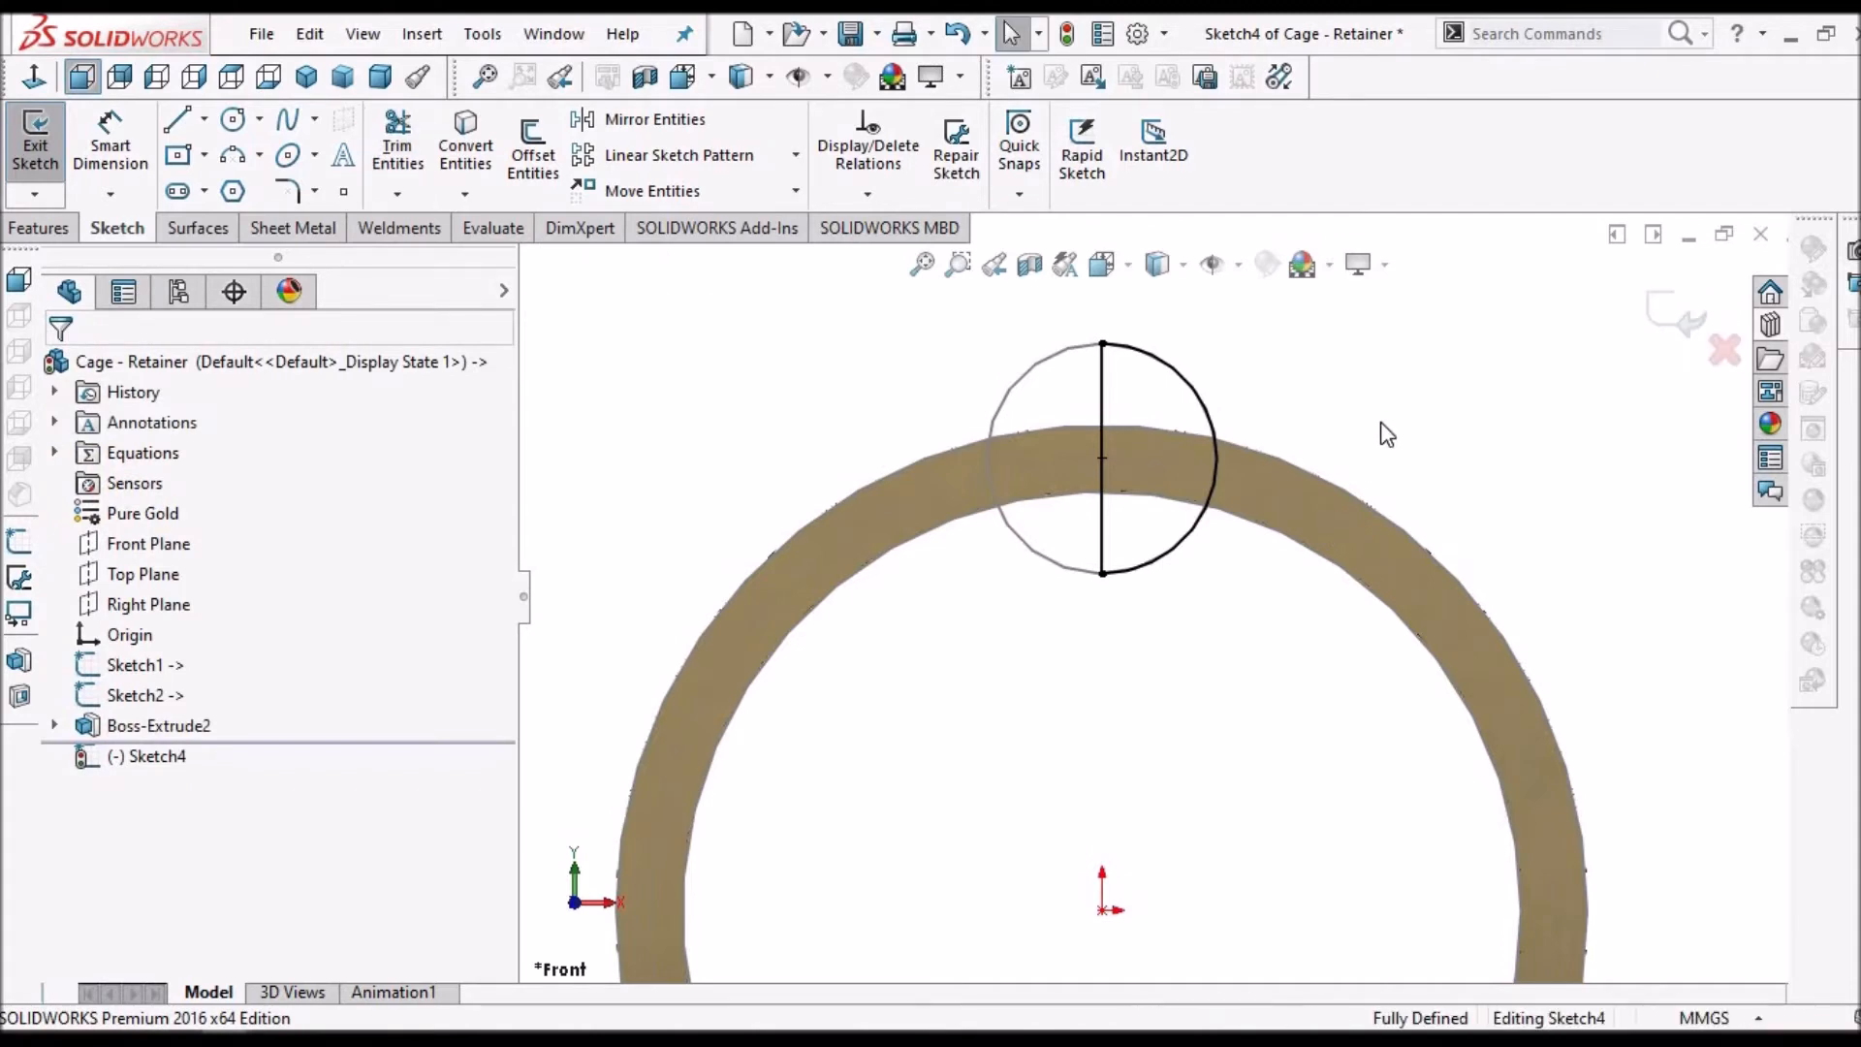
scroll(1387, 434, up, 1)
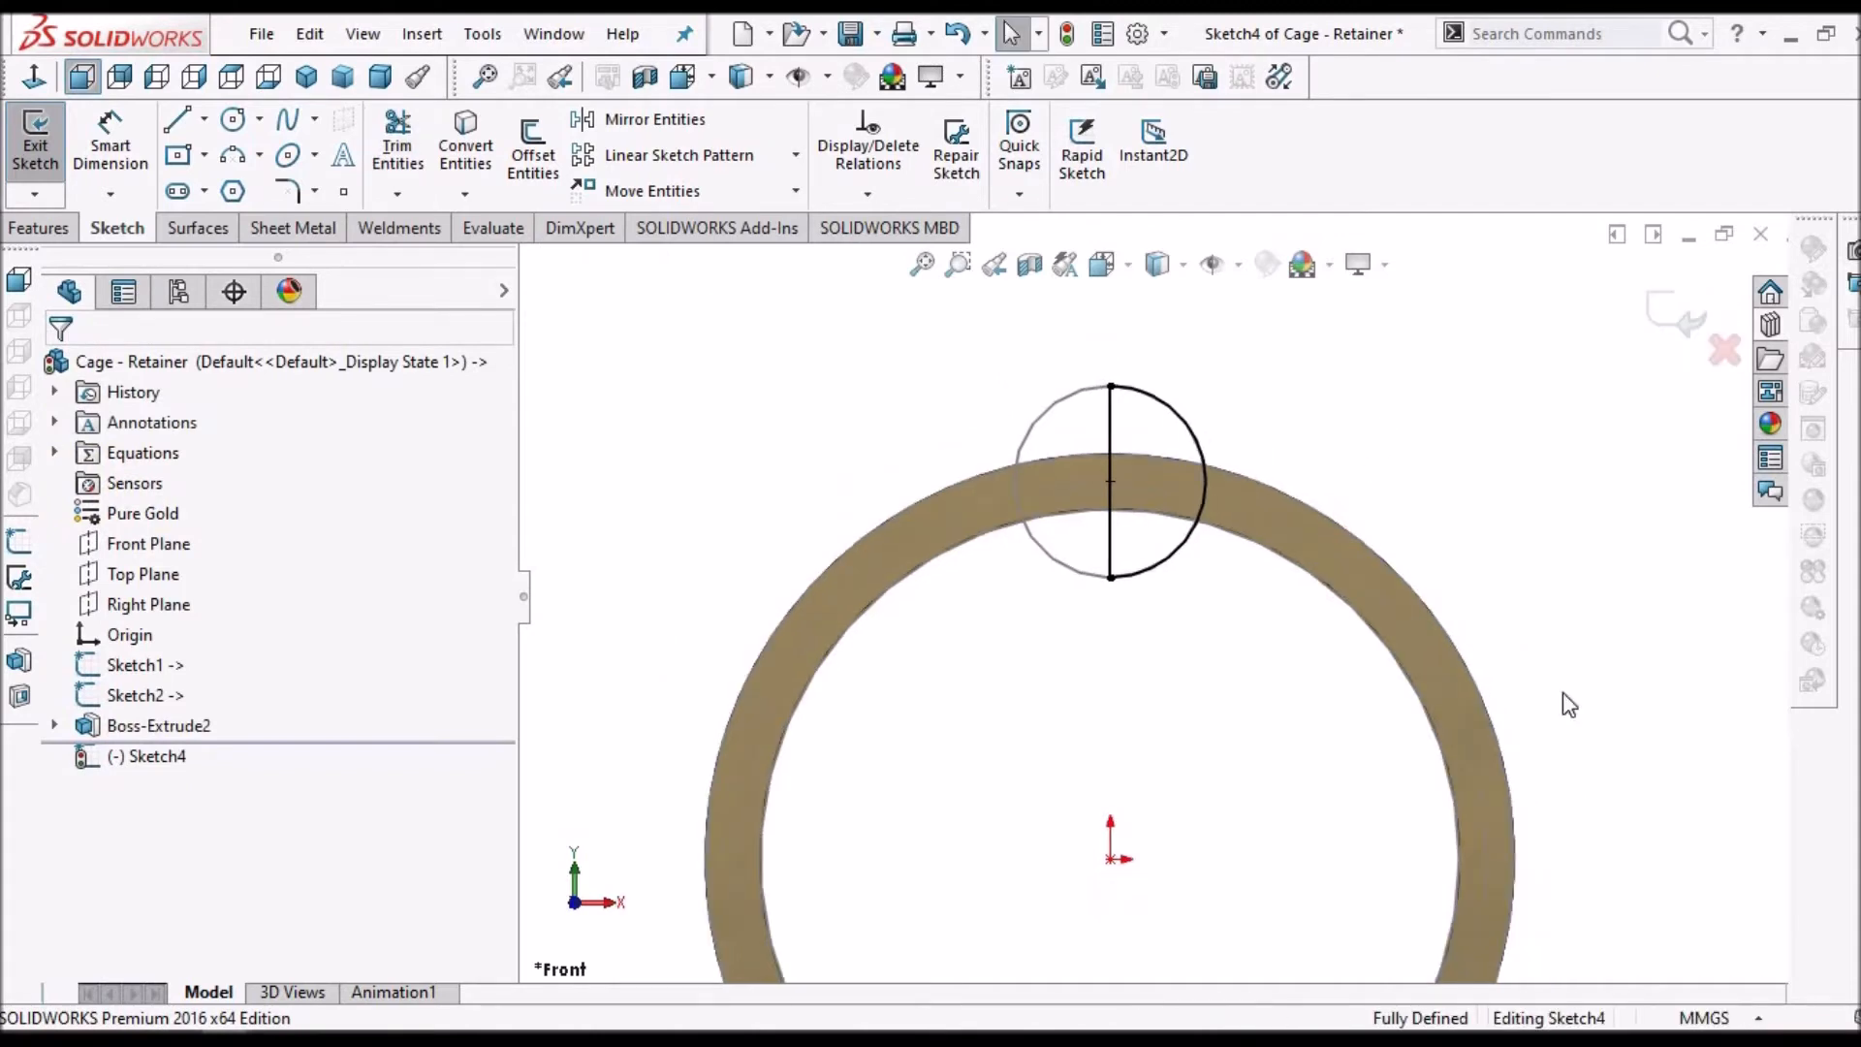
- Cut-revolve the semicircle 360 degrees about its vertical diameter line to carve a spherical ball pocket in the ring
click(31, 230)
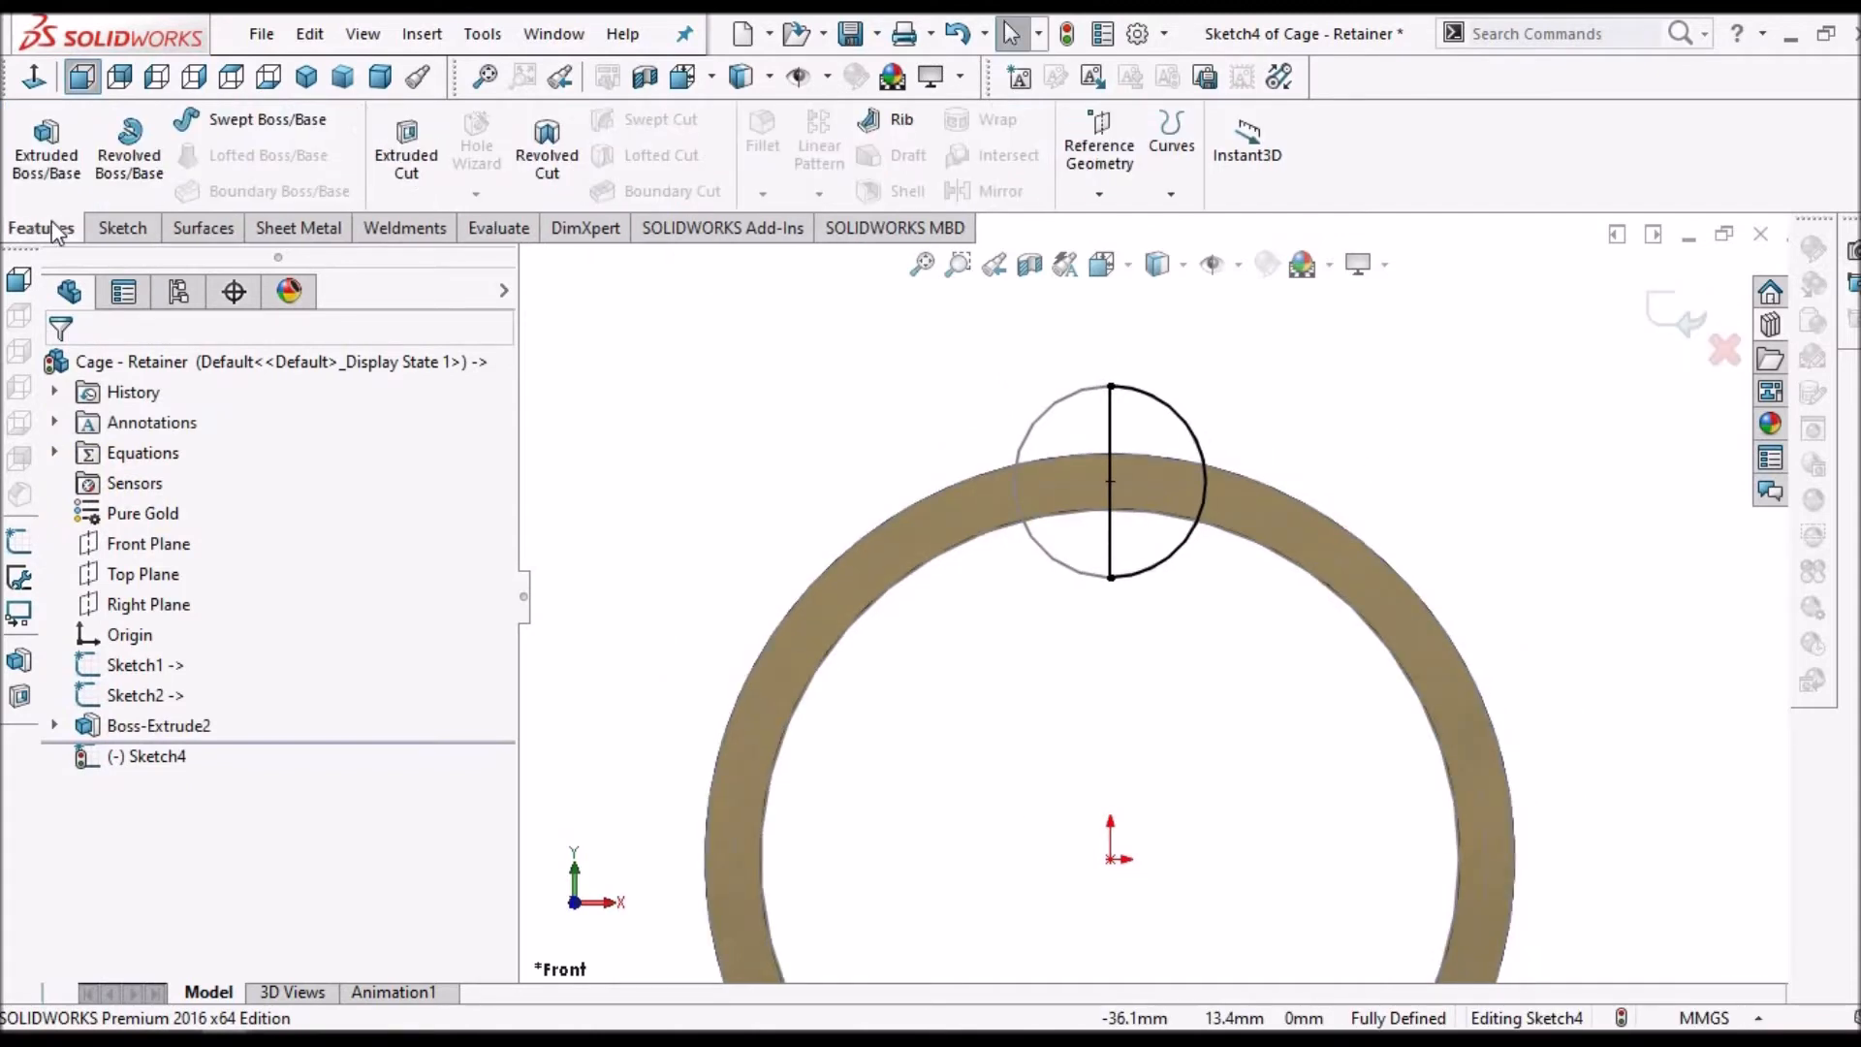
click(549, 155)
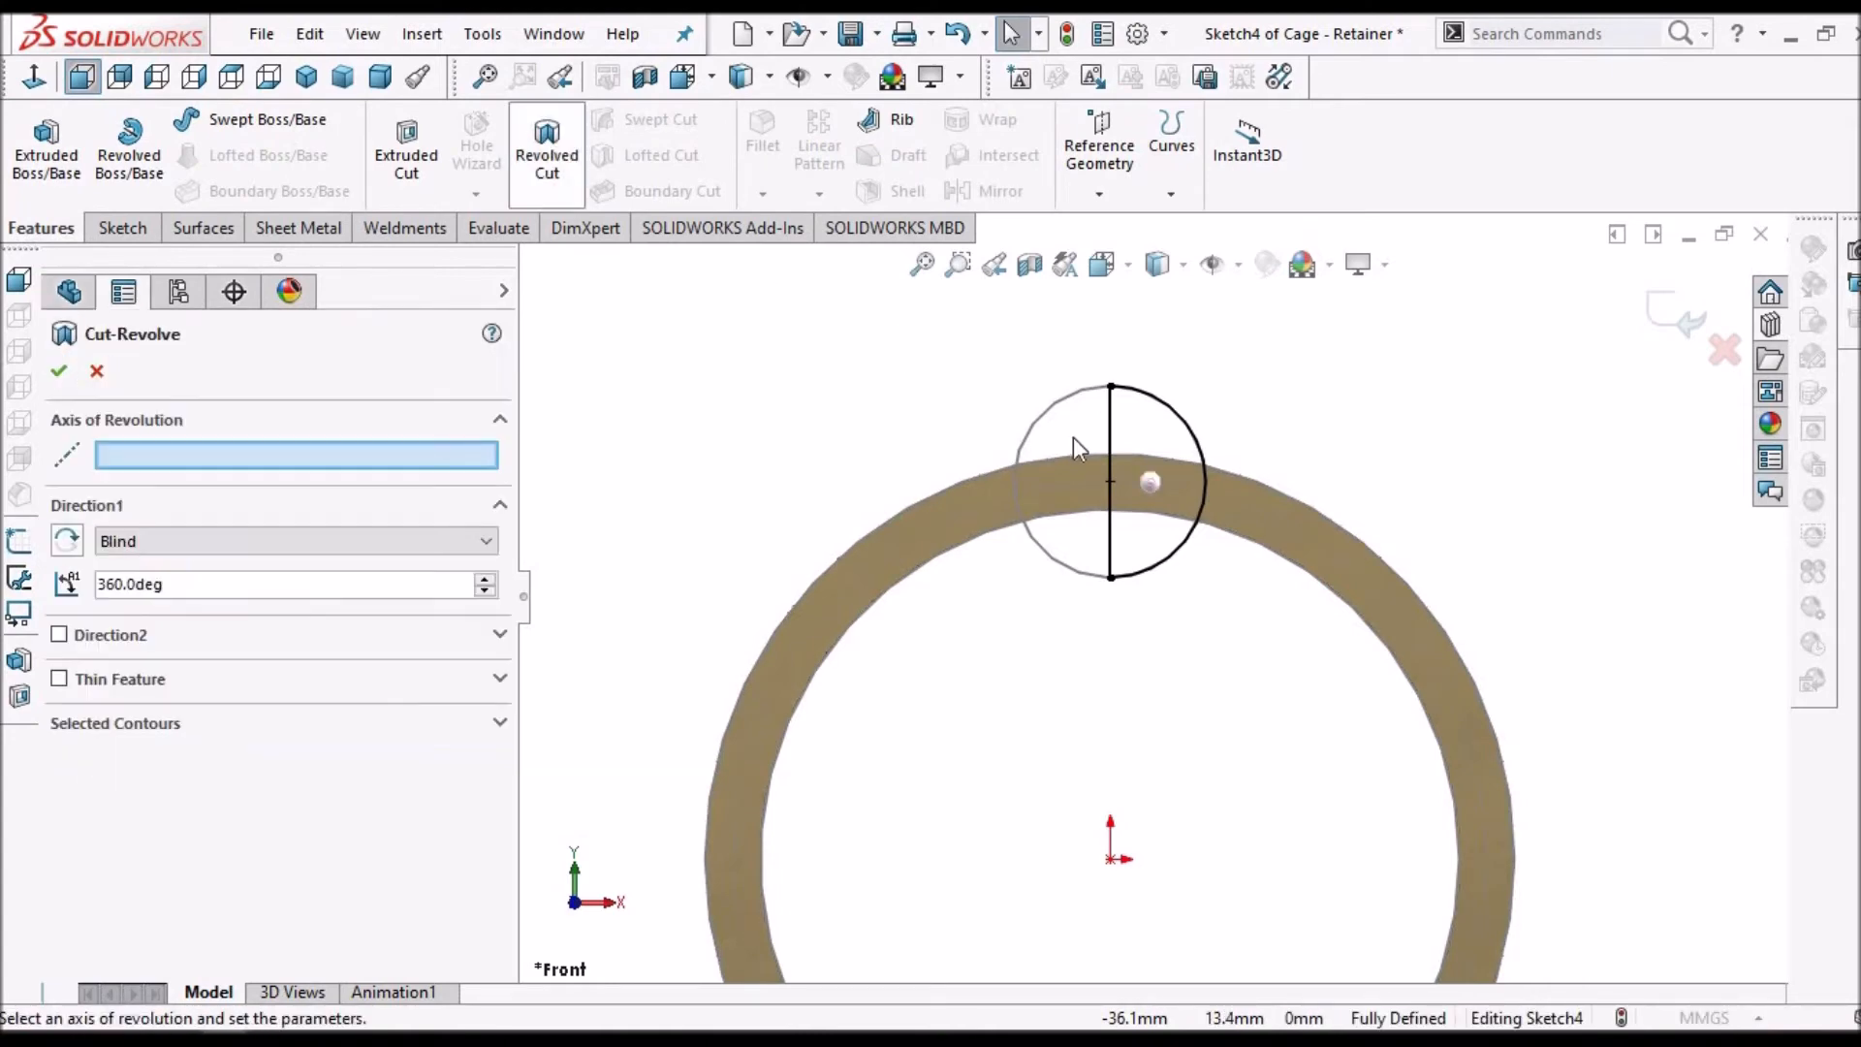
click(1111, 430)
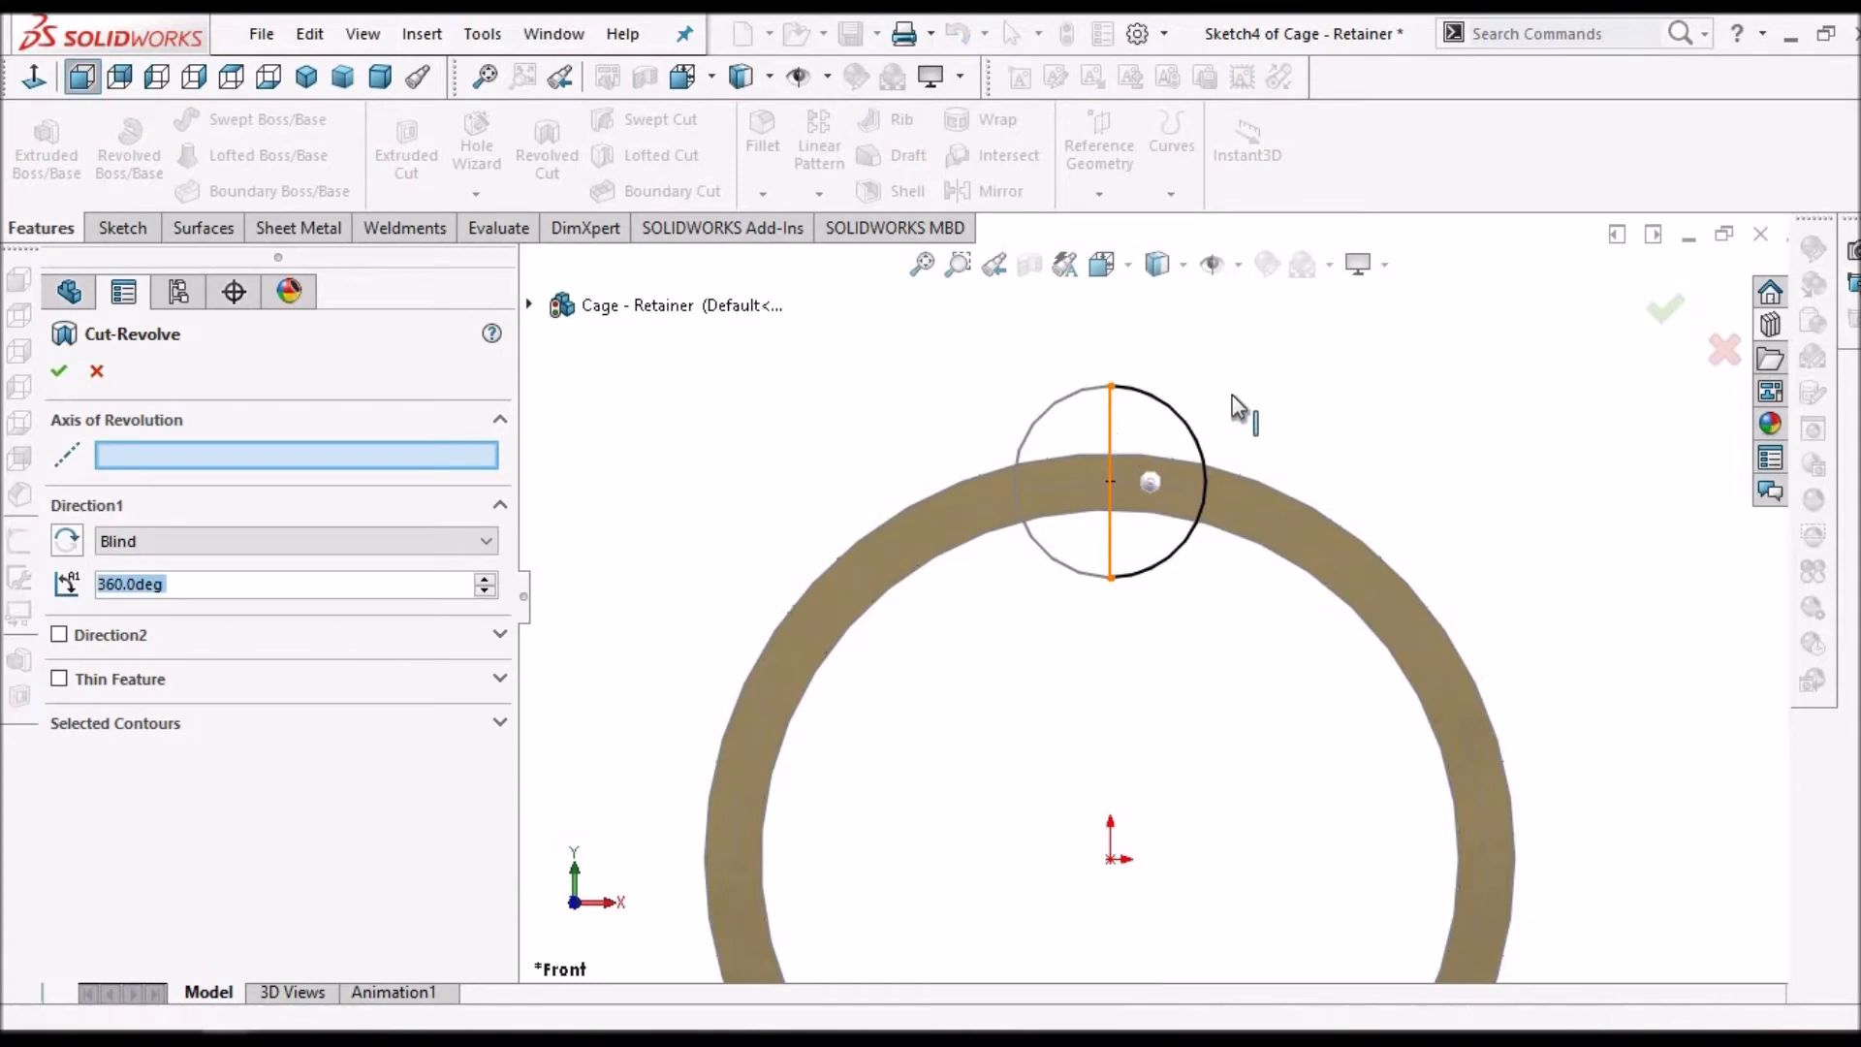
mouse_move(1207, 471)
middle_down()
mouse_move(1167, 490)
mouse_move(1200, 582)
mouse_move(1196, 675)
mouse_move(1216, 456)
middle_up()
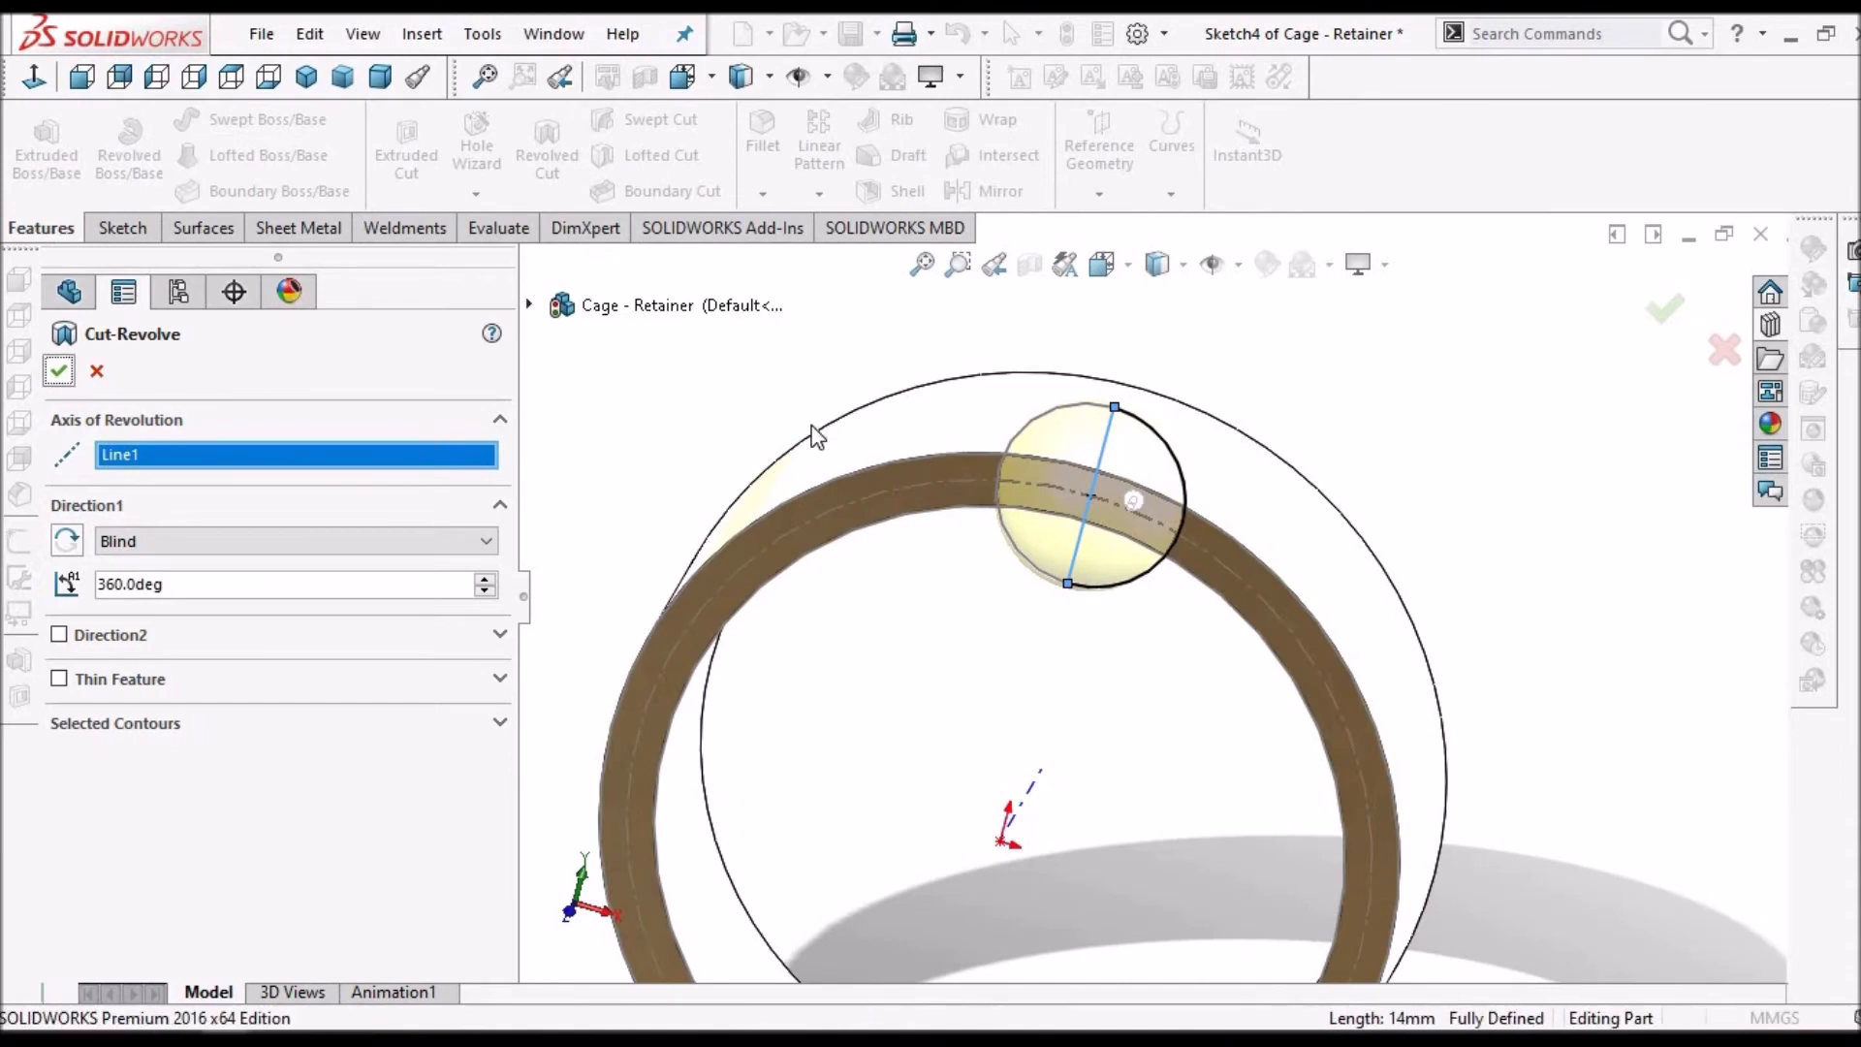
key(Return)
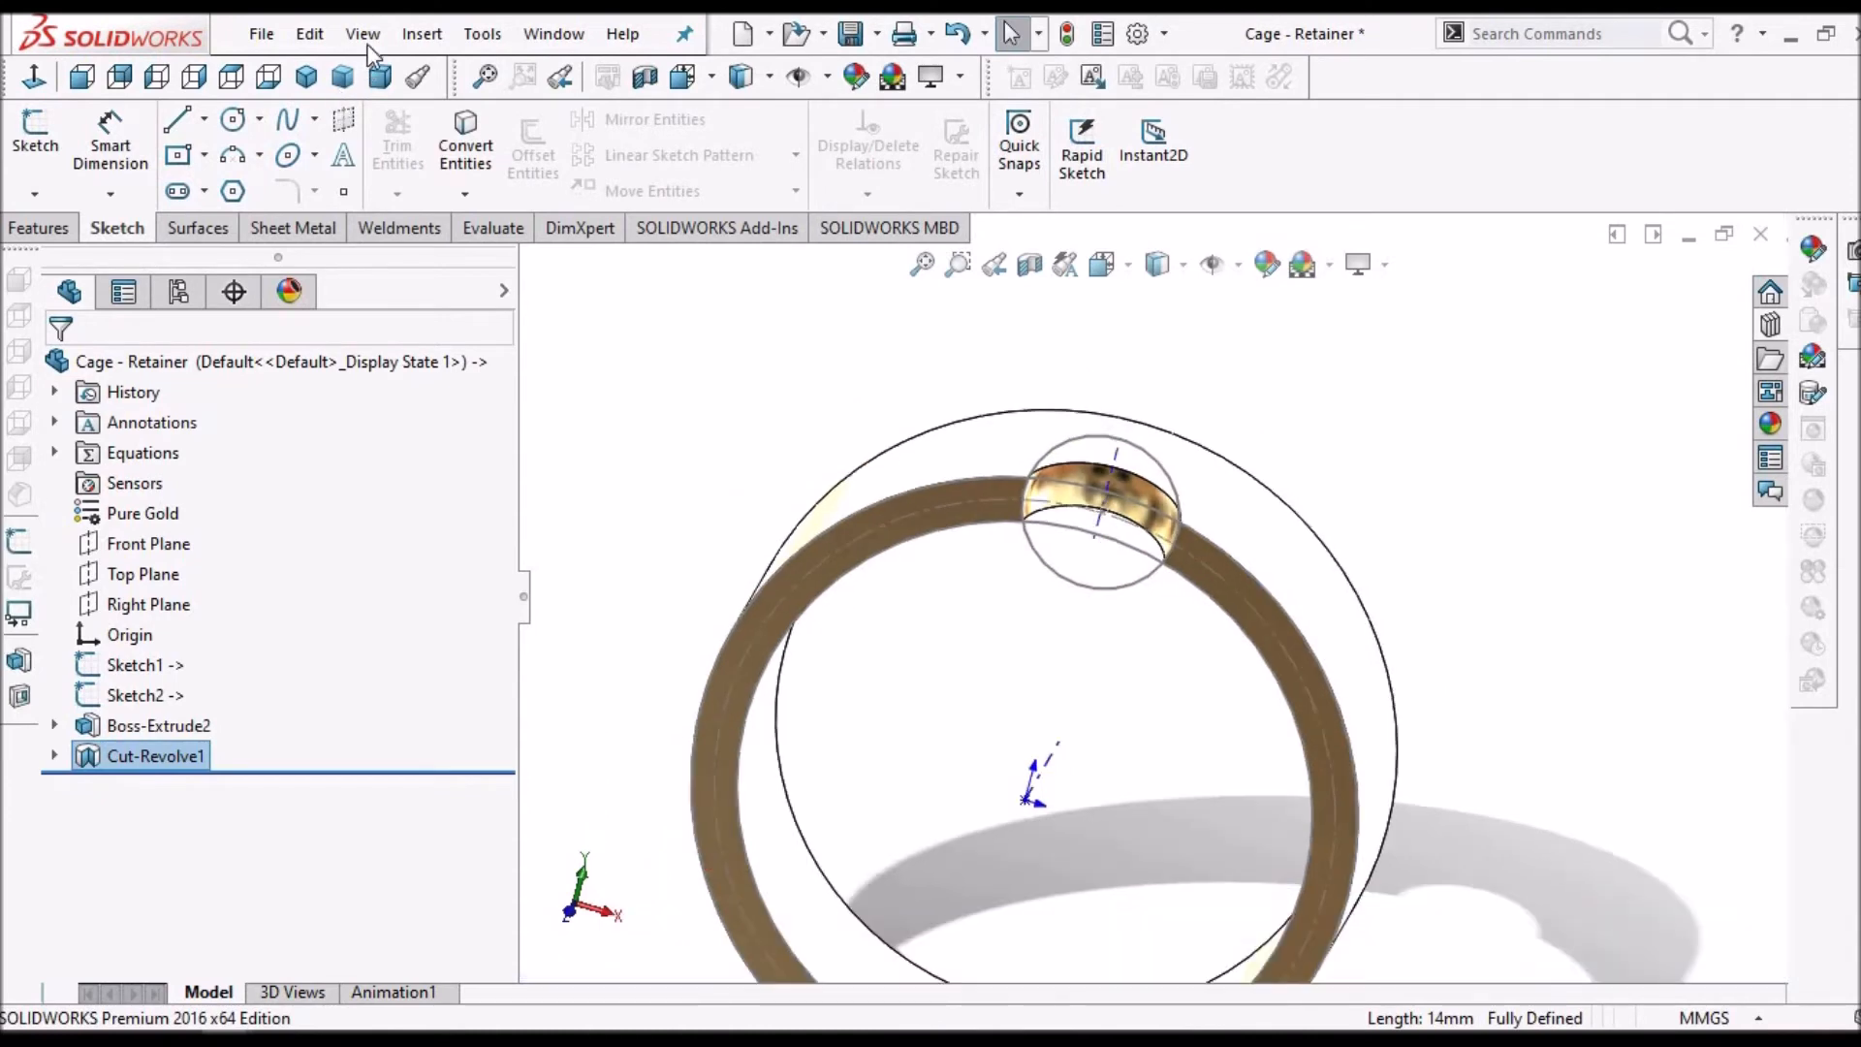
- Hide all item types to inspect the spherical pocket in the ring, and restore their display
click(368, 41)
mouse_move(436, 269)
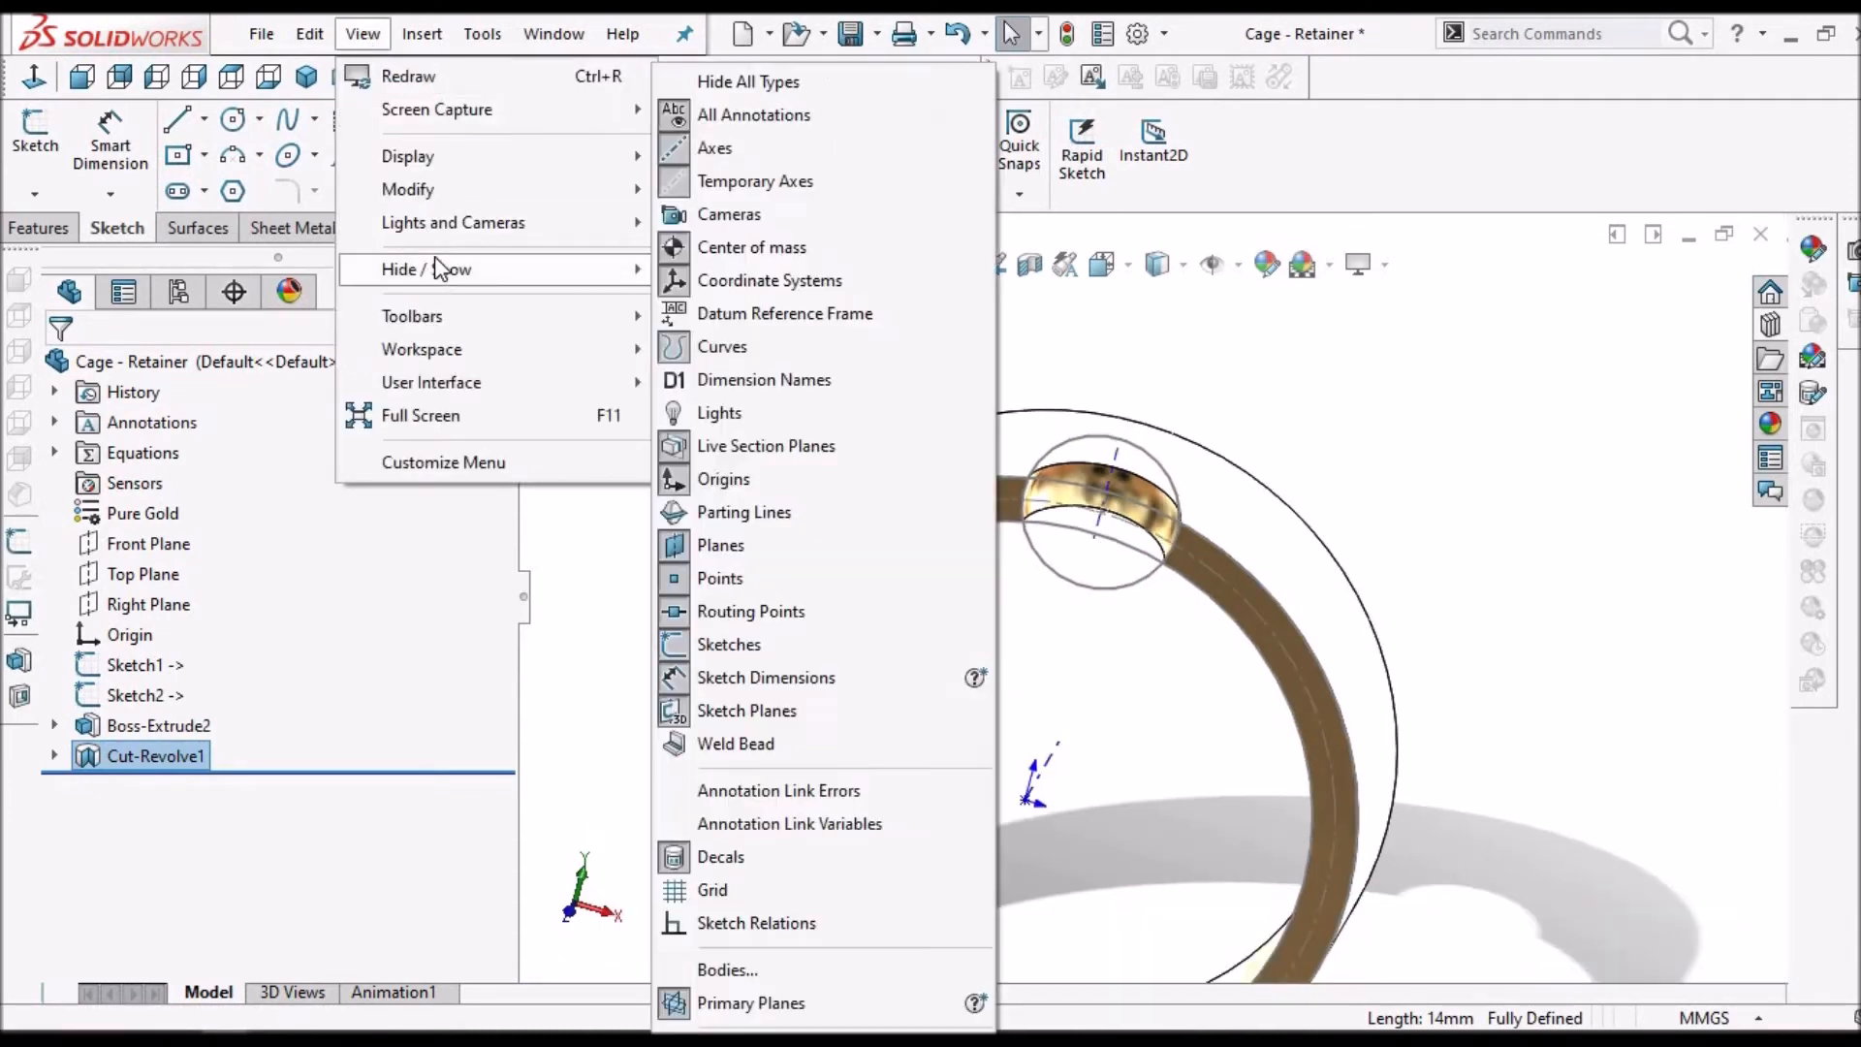
click(766, 81)
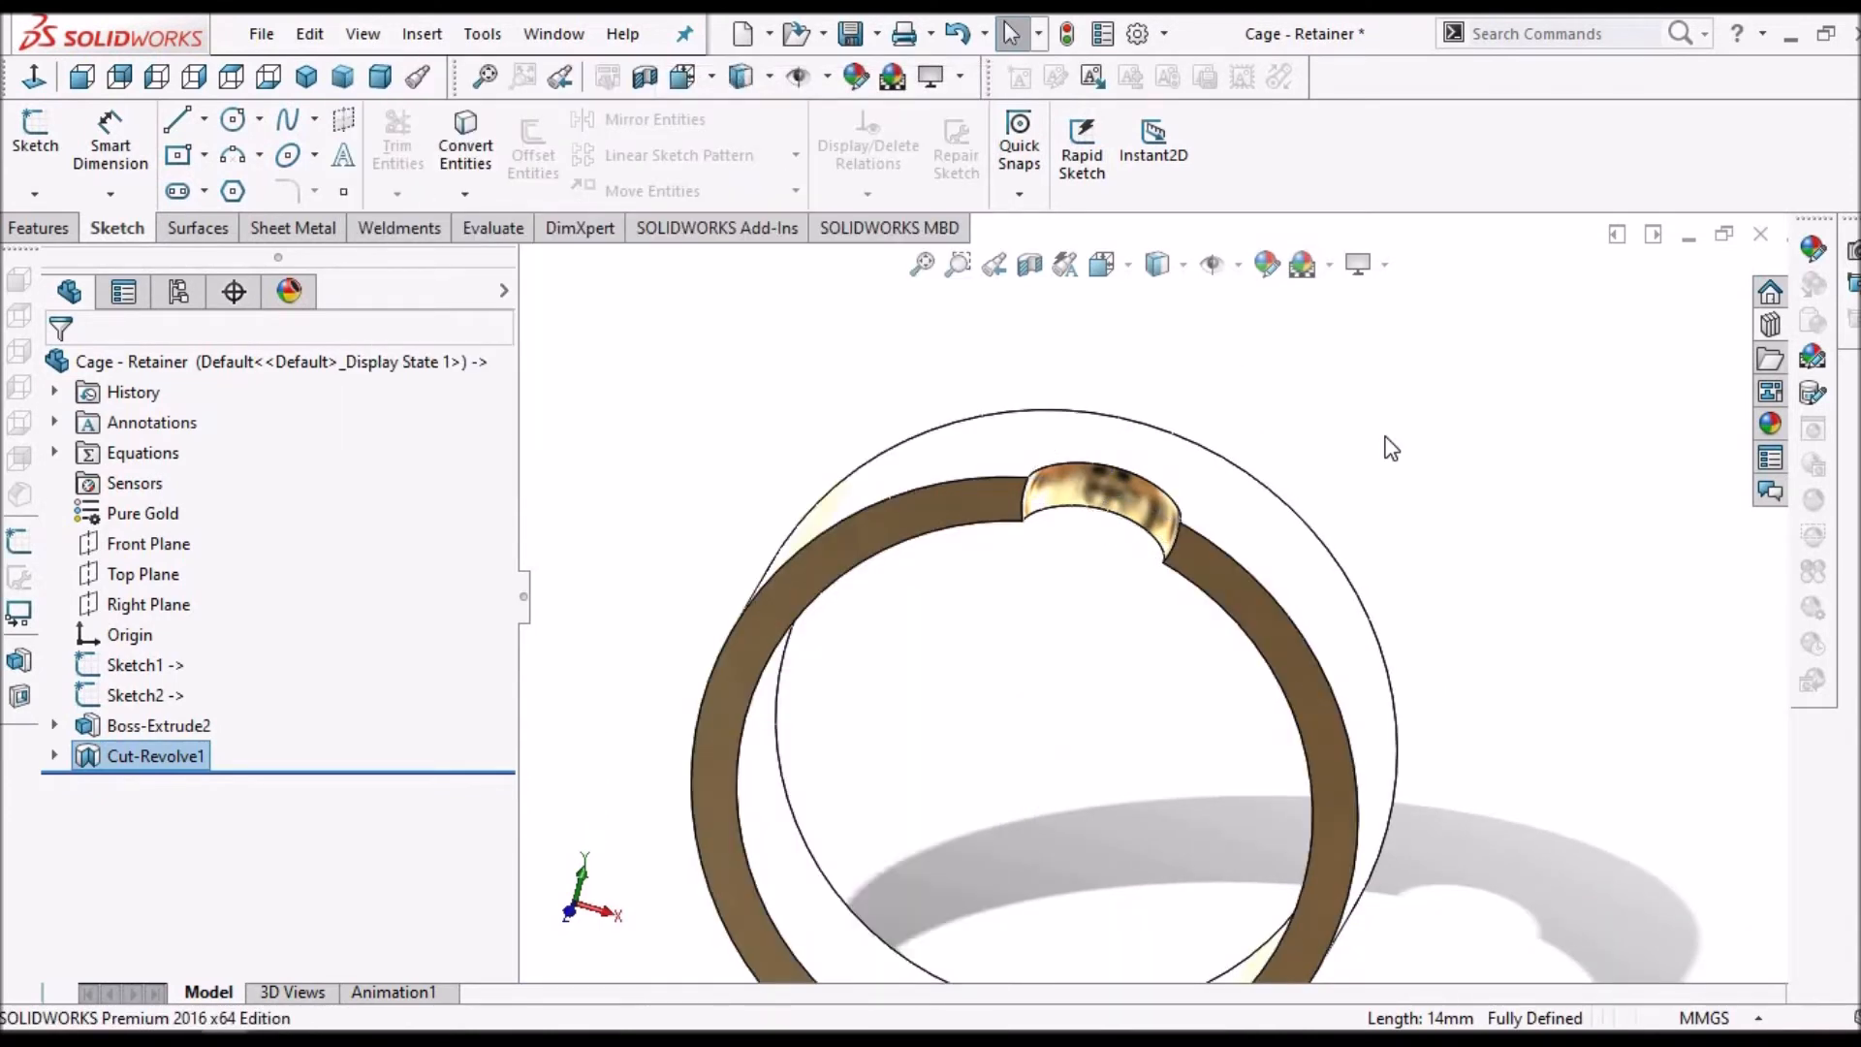
middle_drag(1210, 662, 1172, 707)
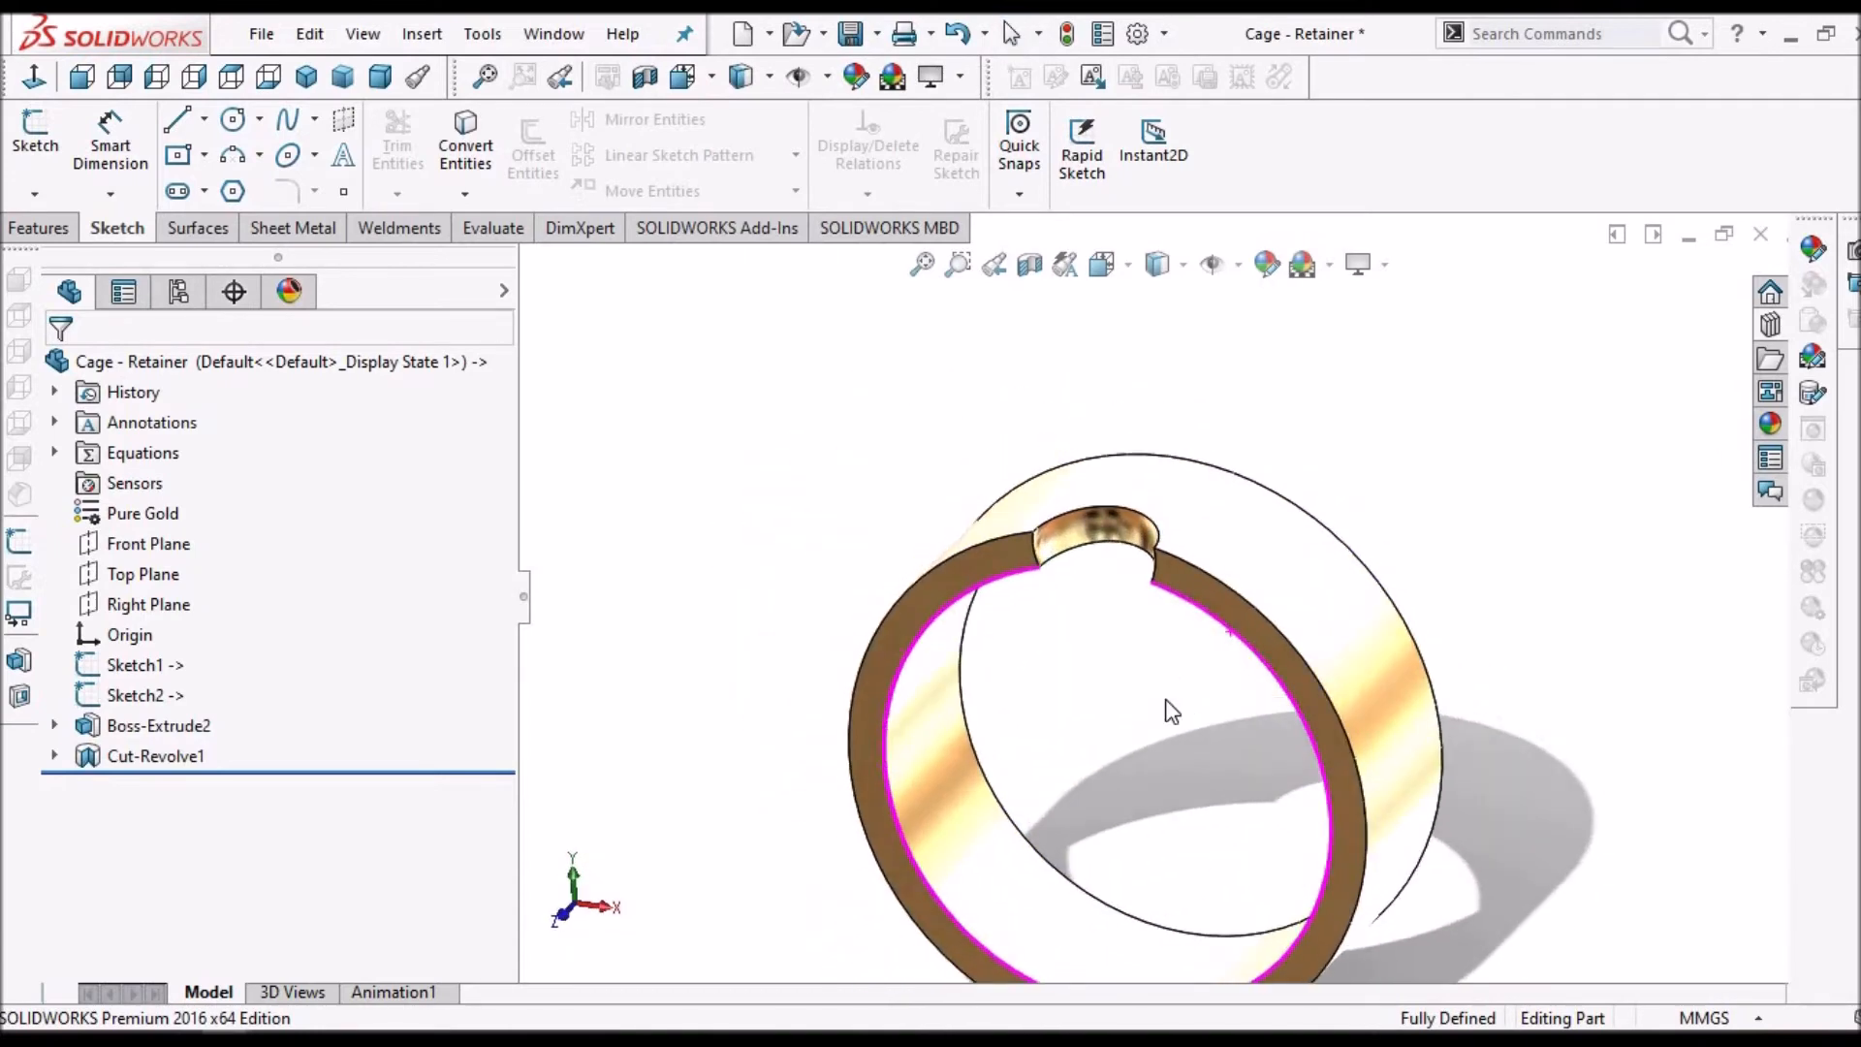
scroll(1317, 764, up, 1)
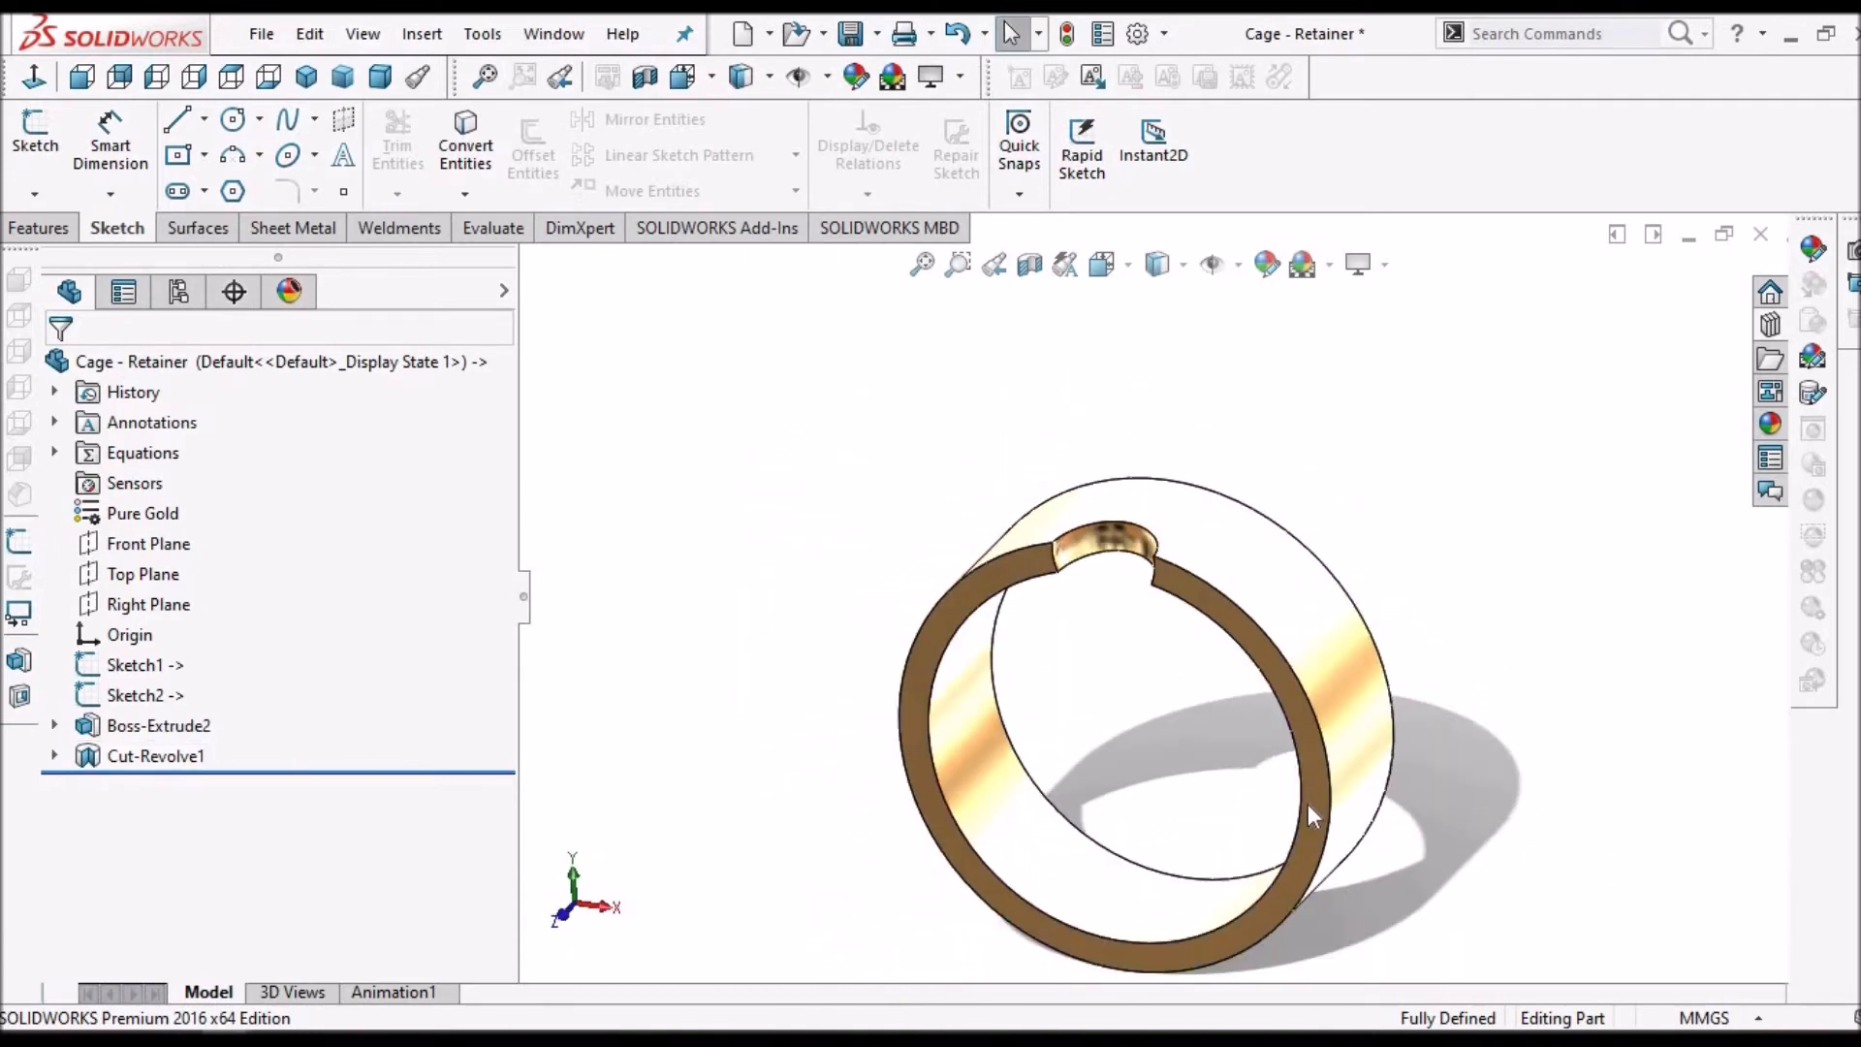
scroll(1307, 805, down, 2)
click(367, 37)
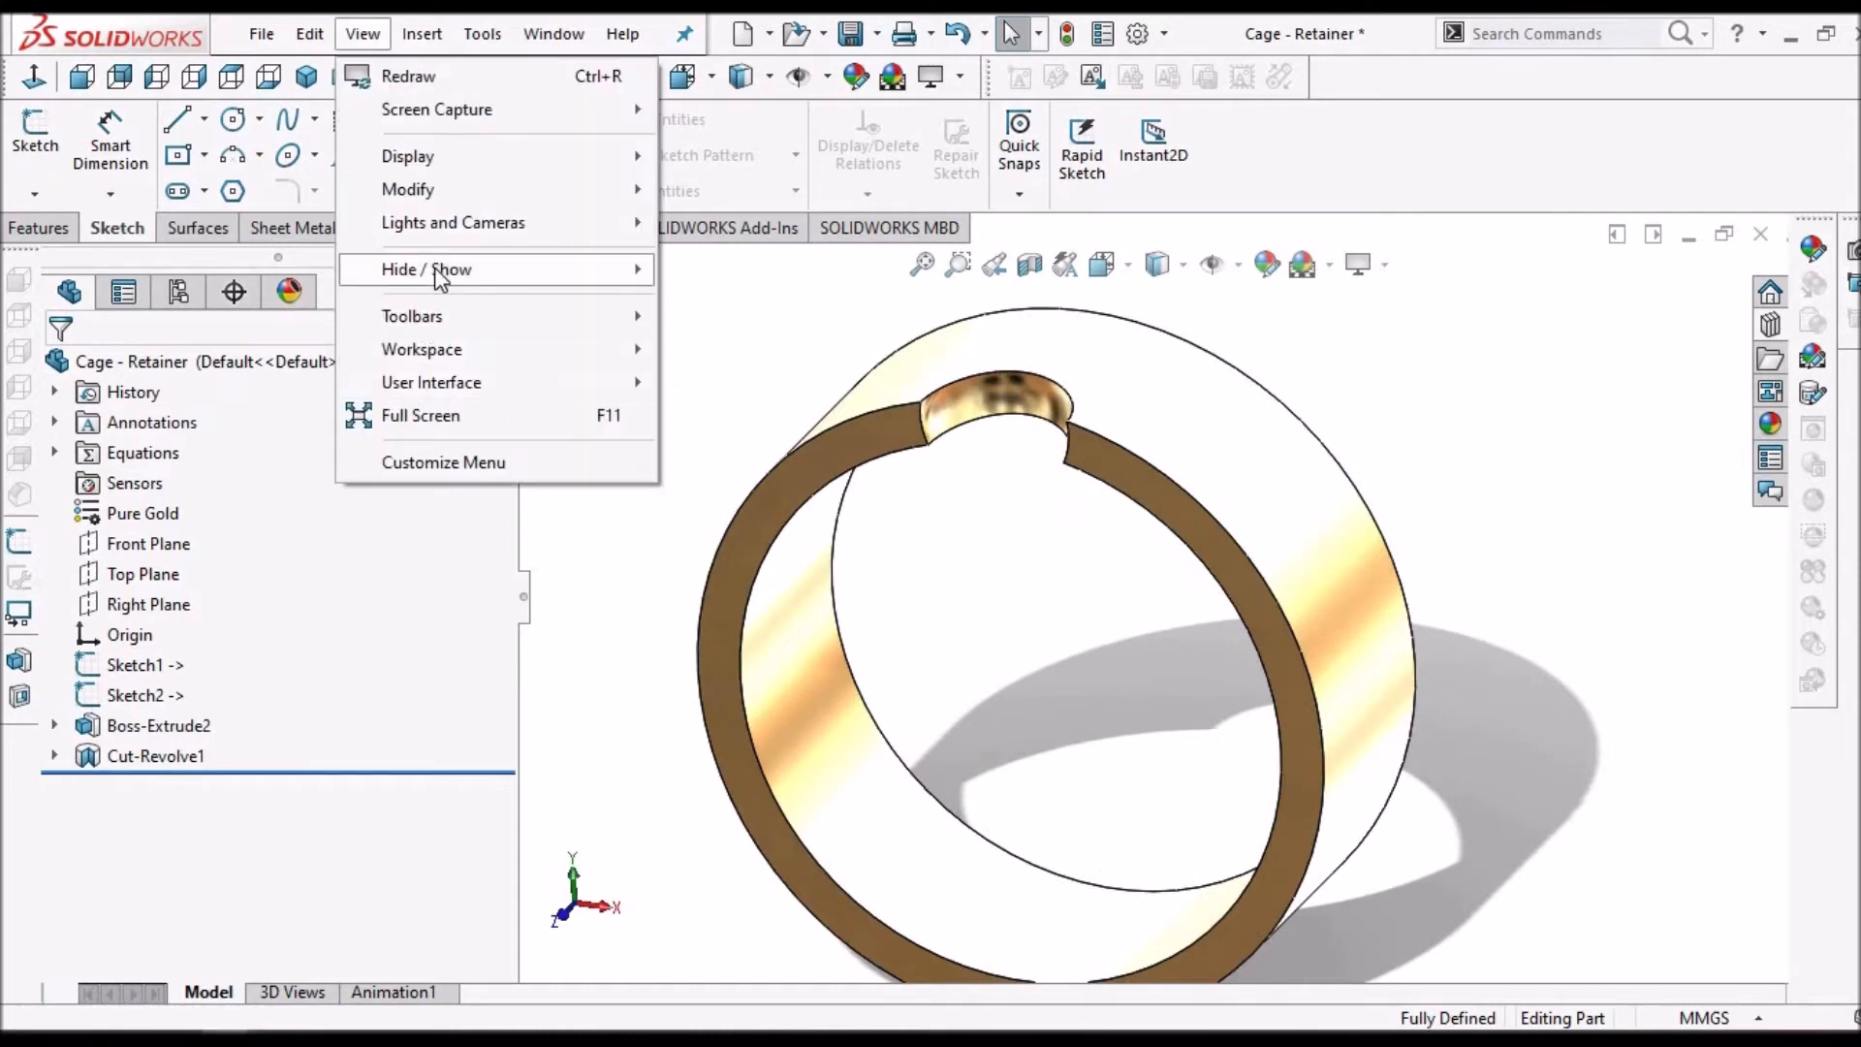
mouse_move(436, 269)
click(715, 84)
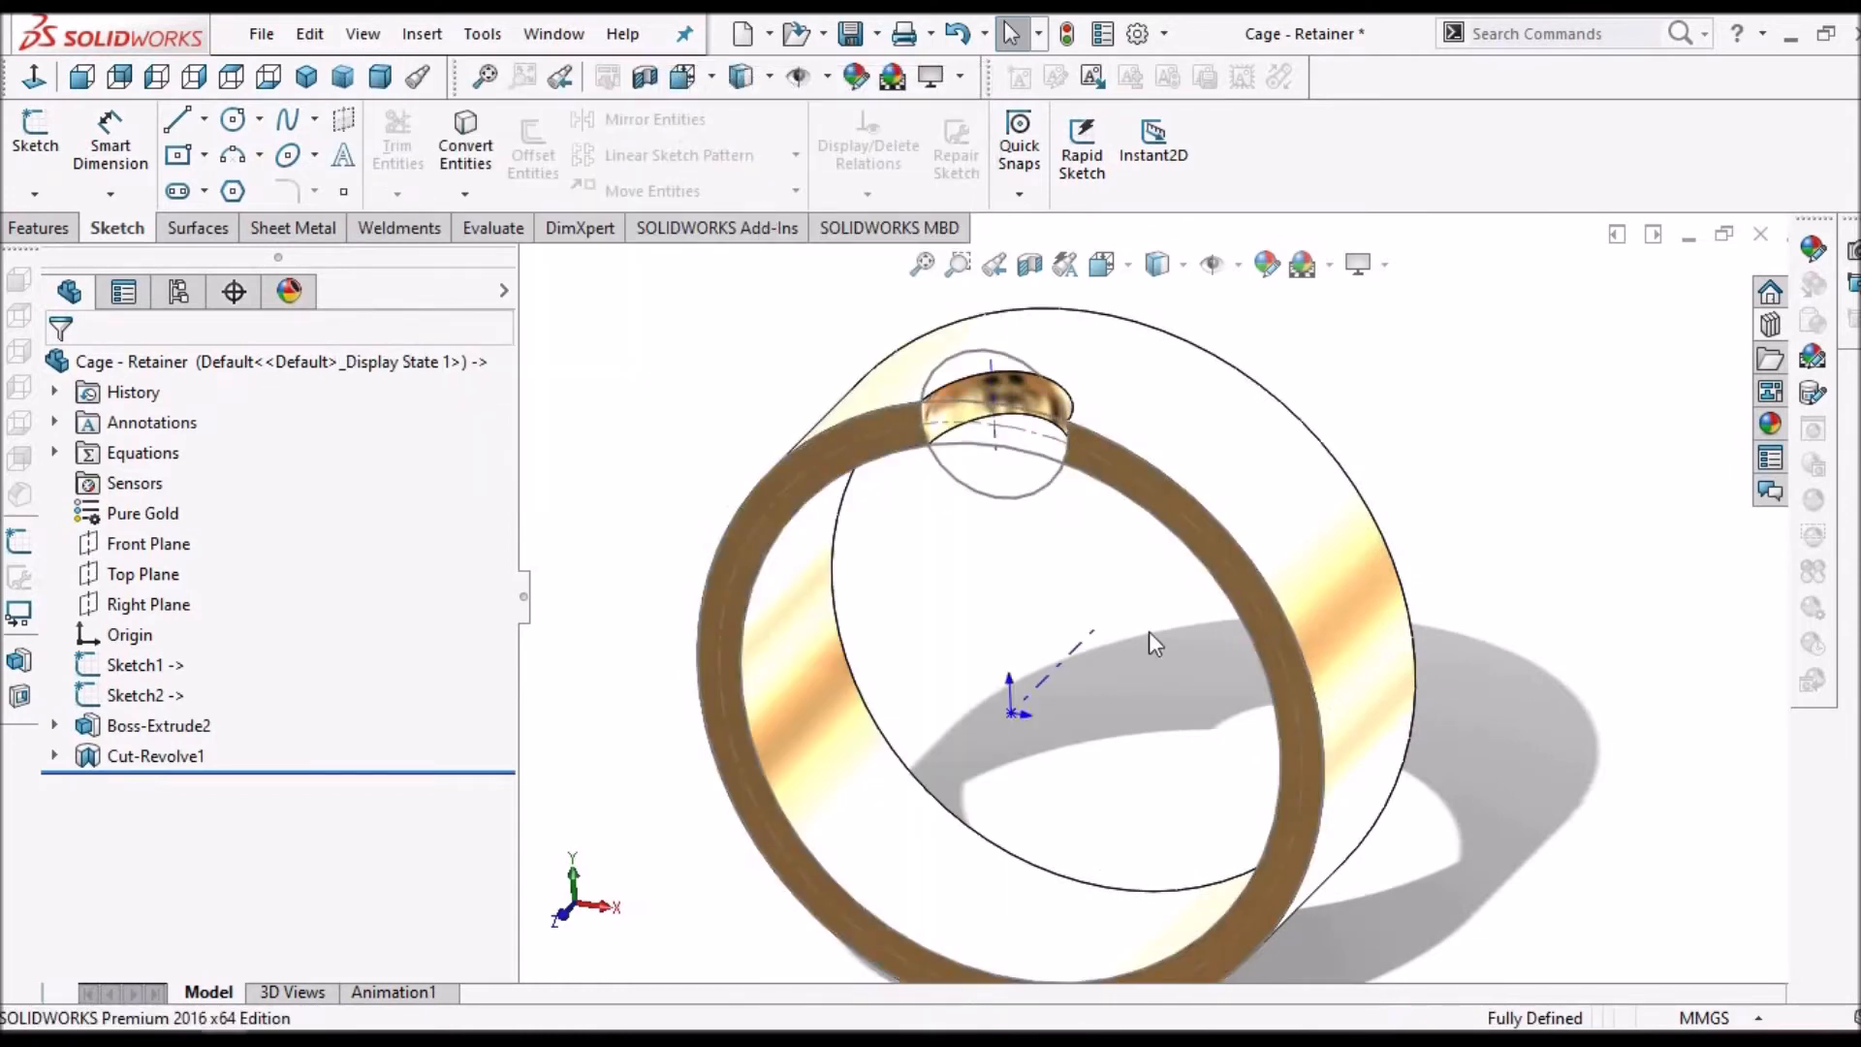
- Circular-pattern the revolved cut around the ring's central axis with 6 equally spaced instances over 360 degrees
scroll(1197, 592, up, 3)
middle_drag(1260, 545, 1200, 598)
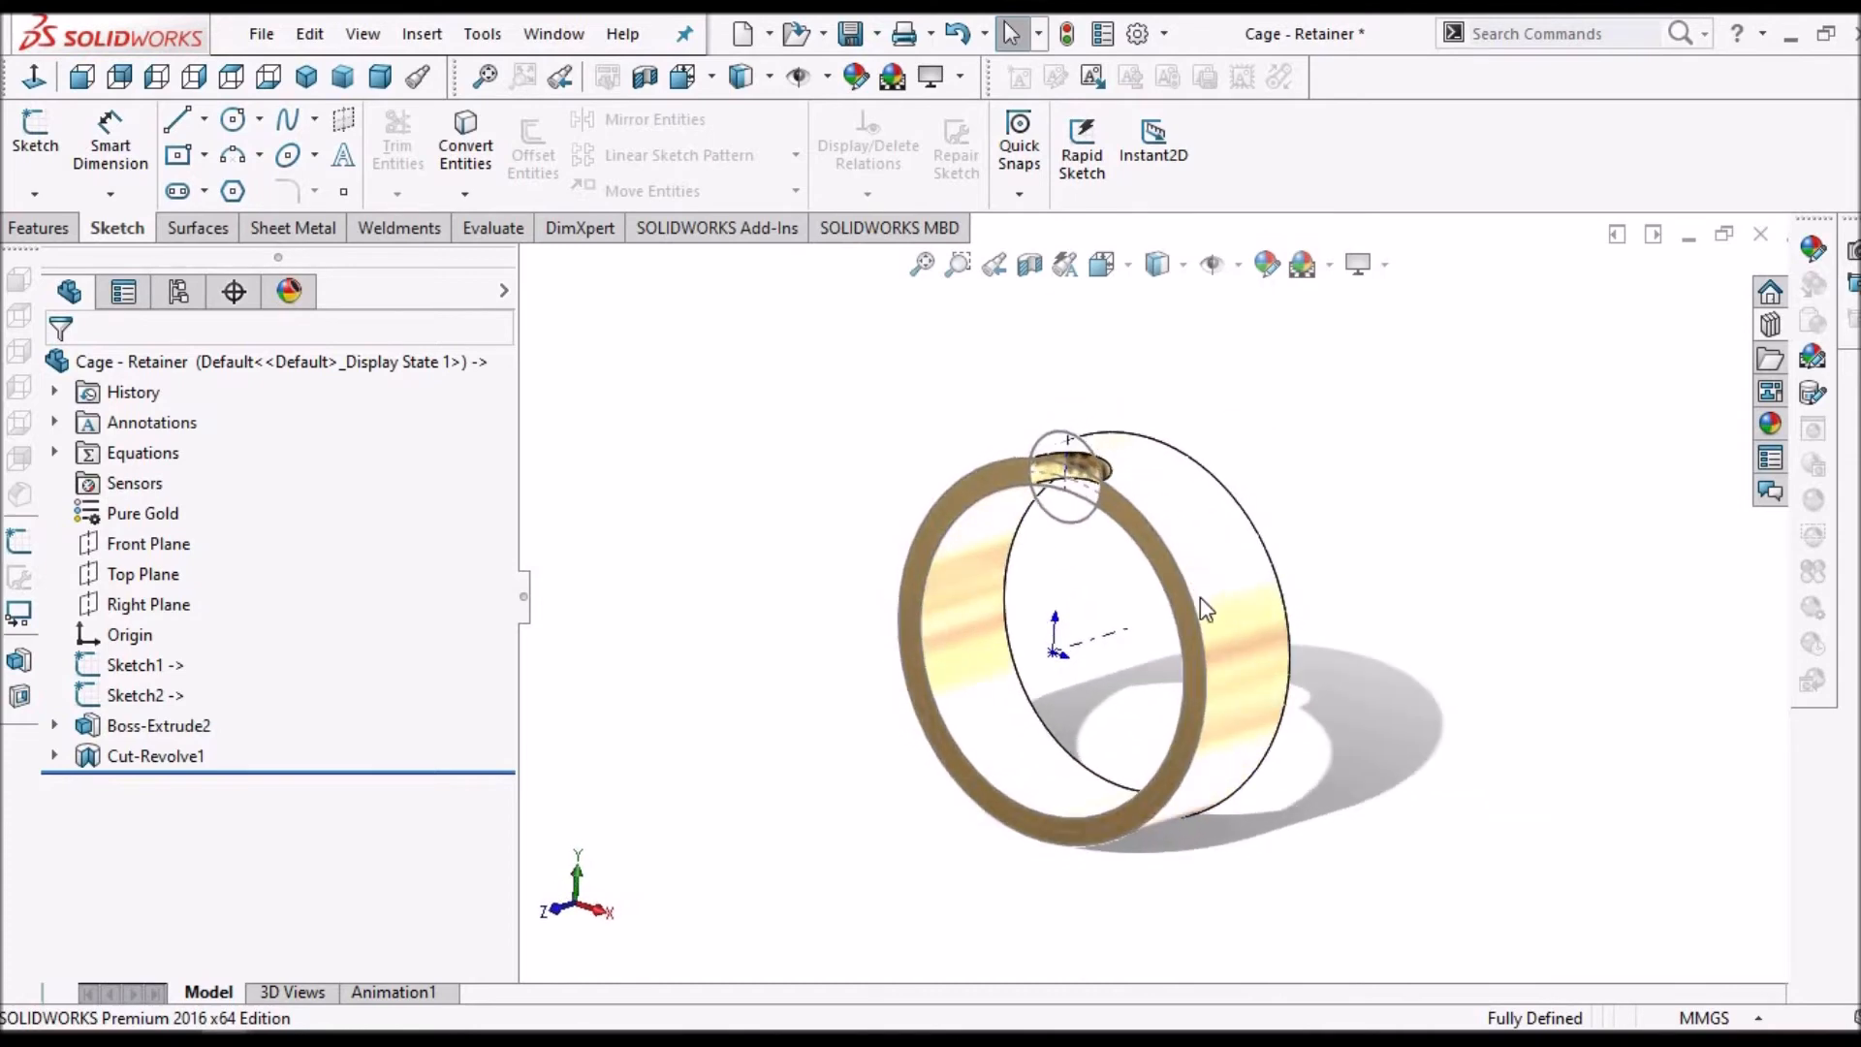
click(147, 758)
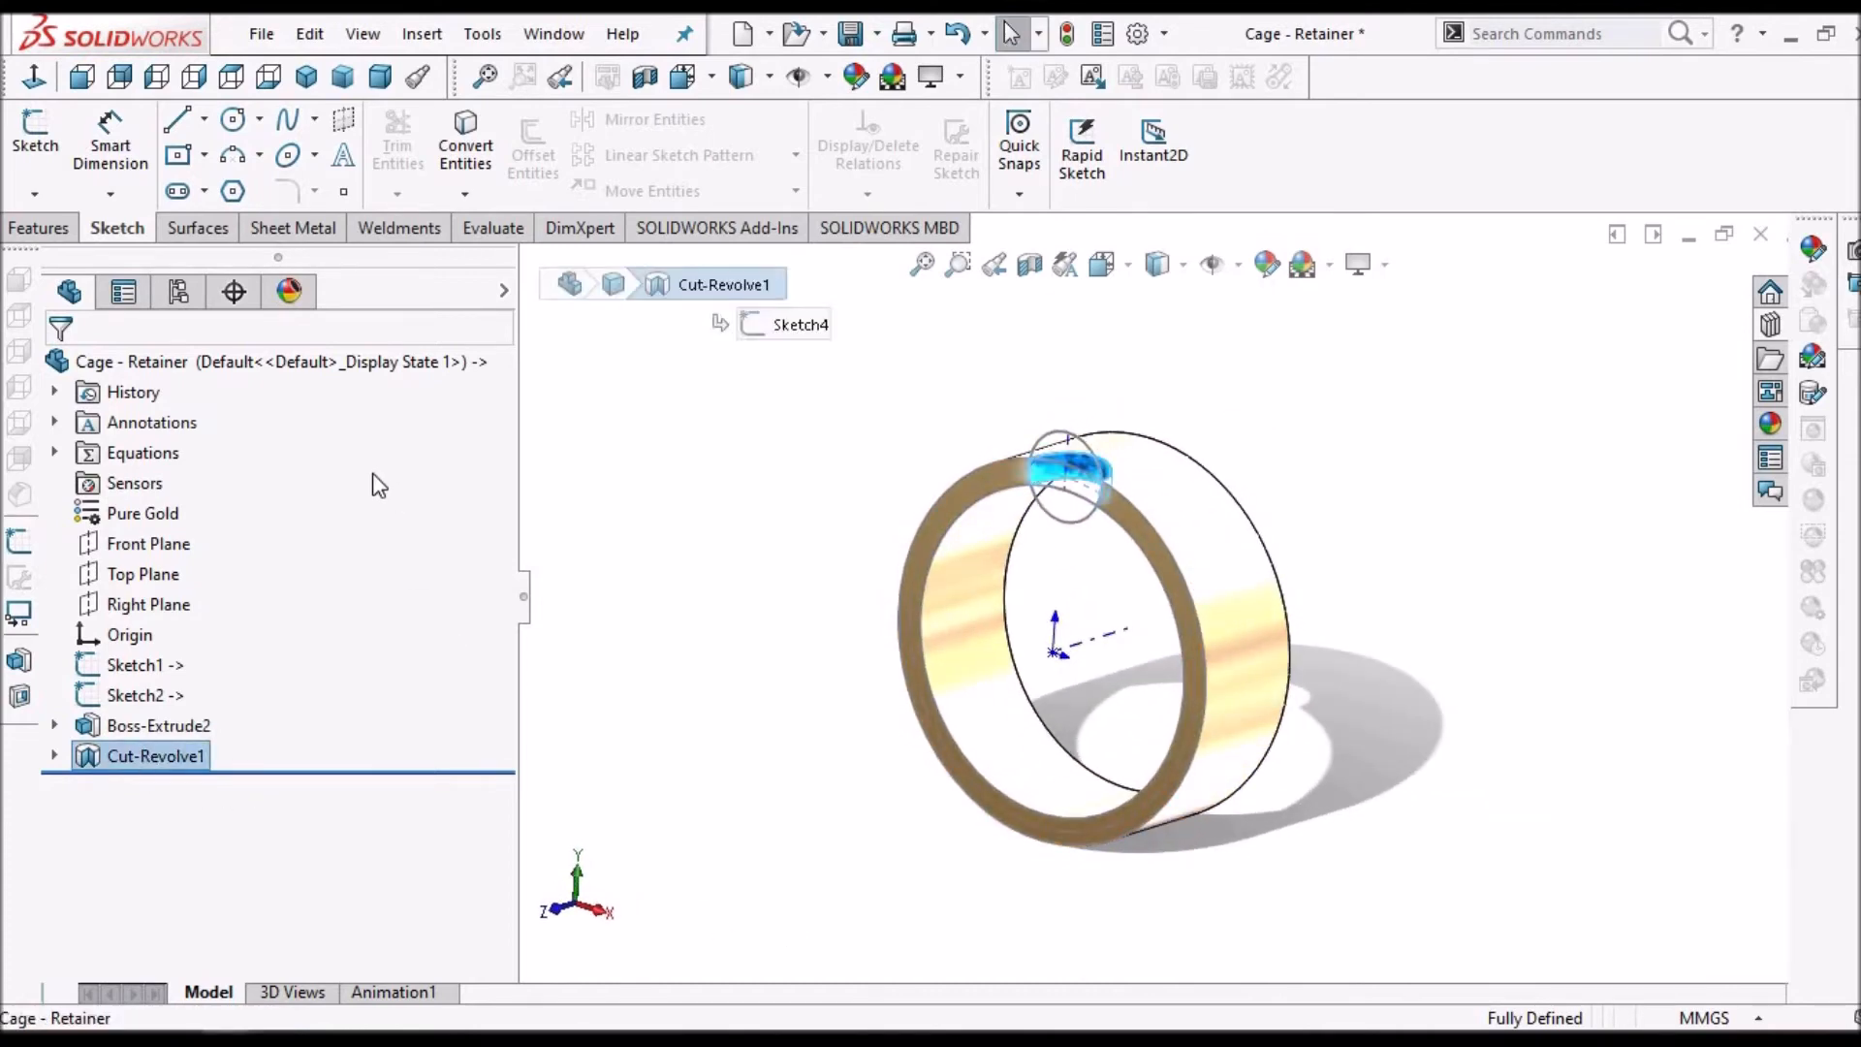
click(41, 229)
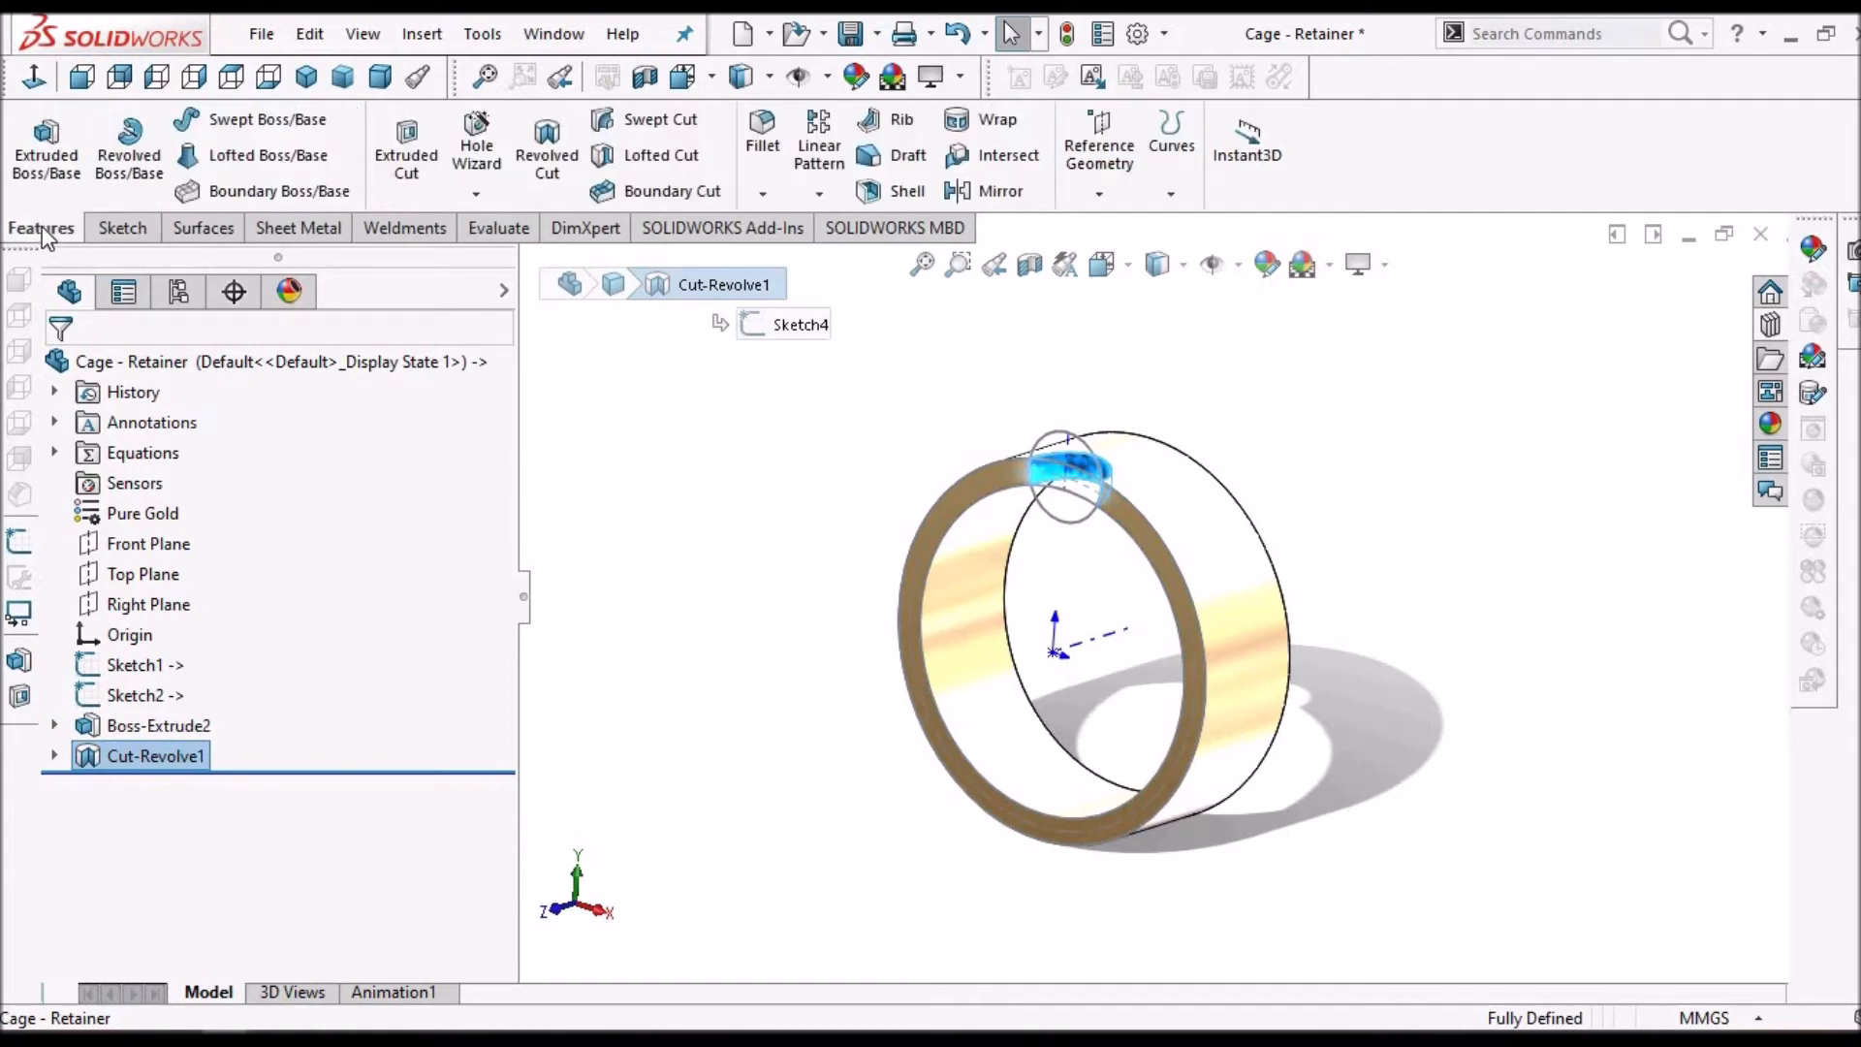
click(826, 192)
click(864, 259)
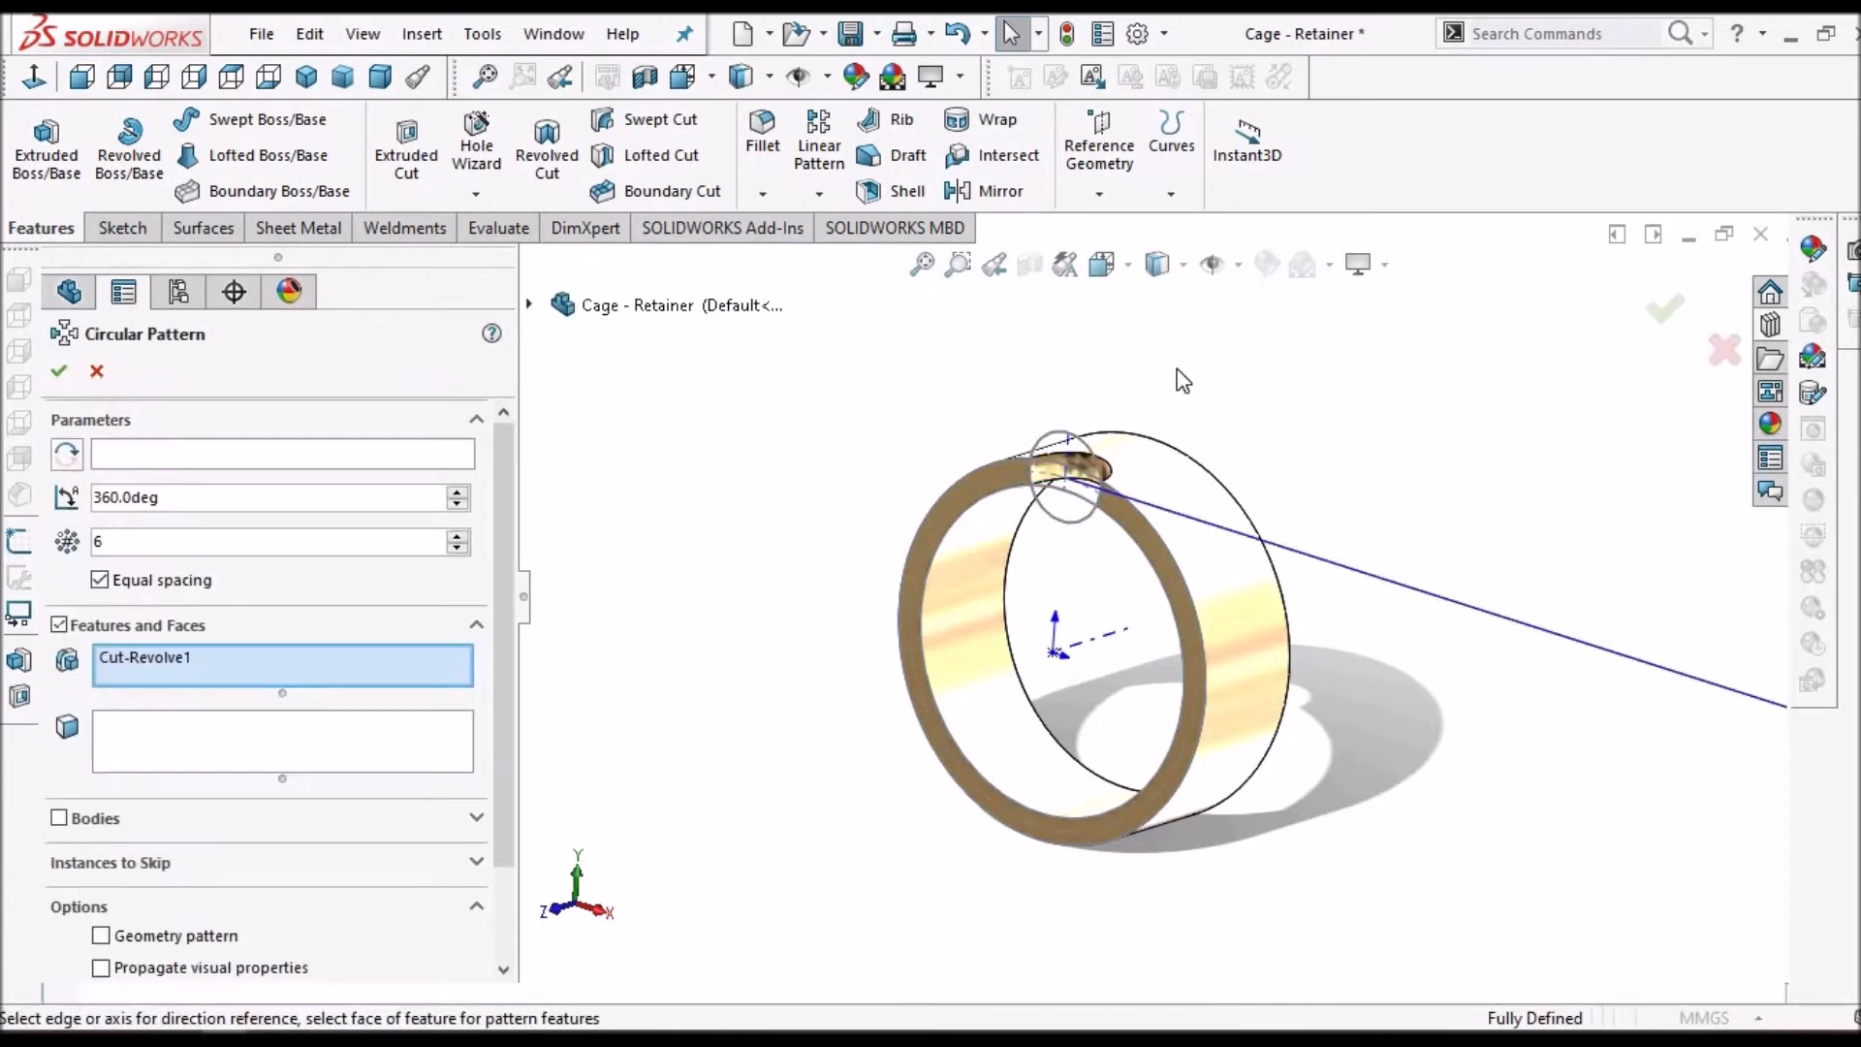
click(278, 455)
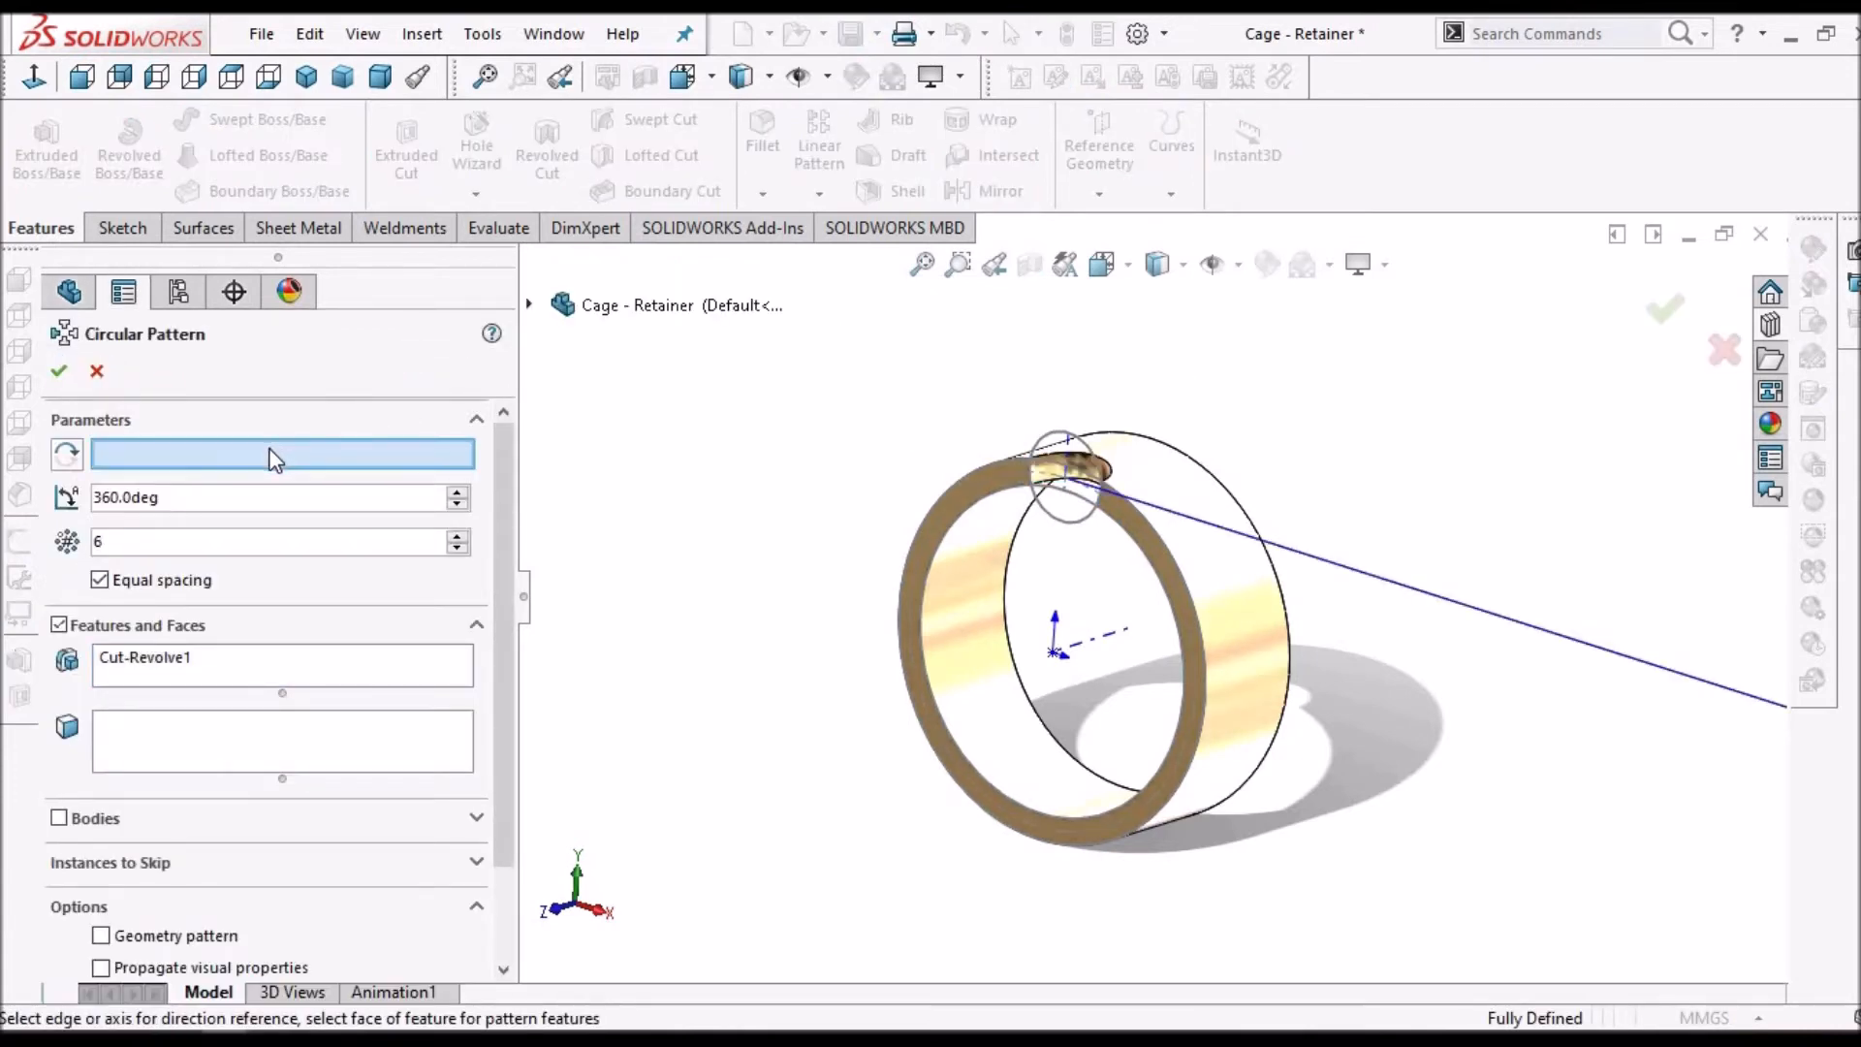
click(1106, 645)
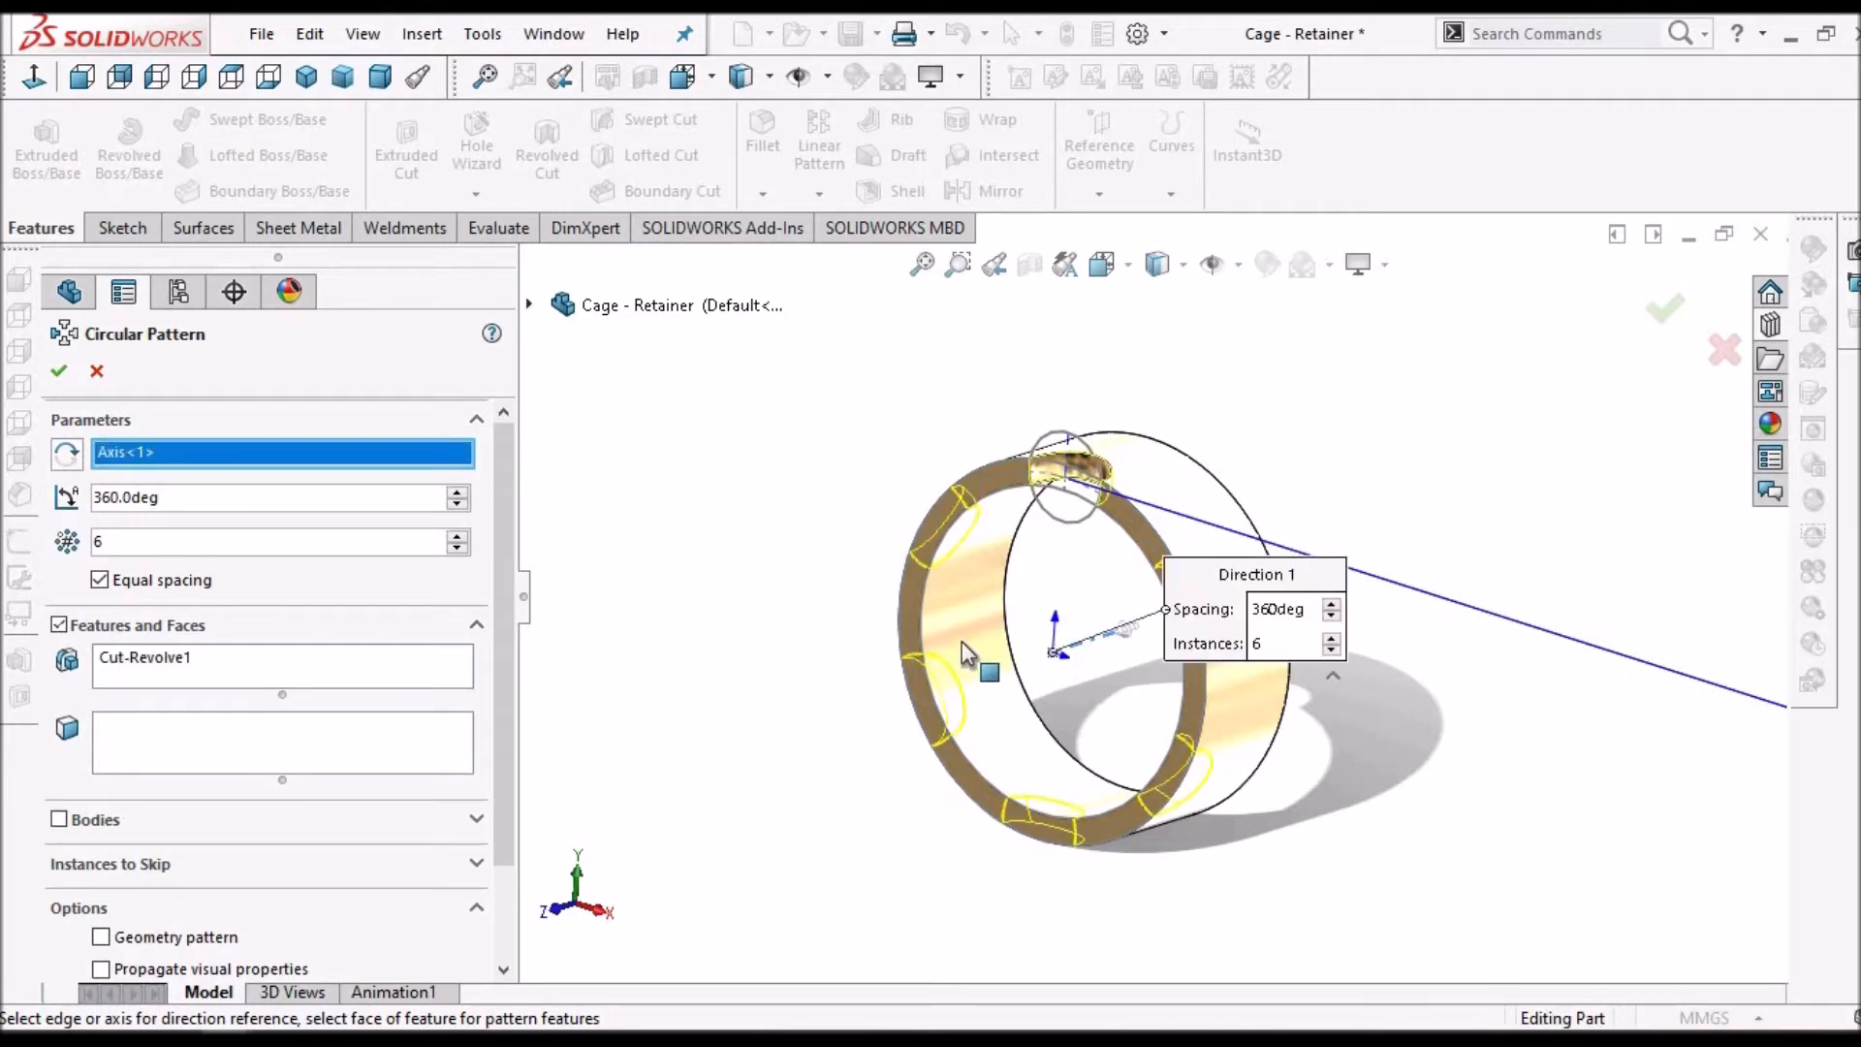
click(49, 370)
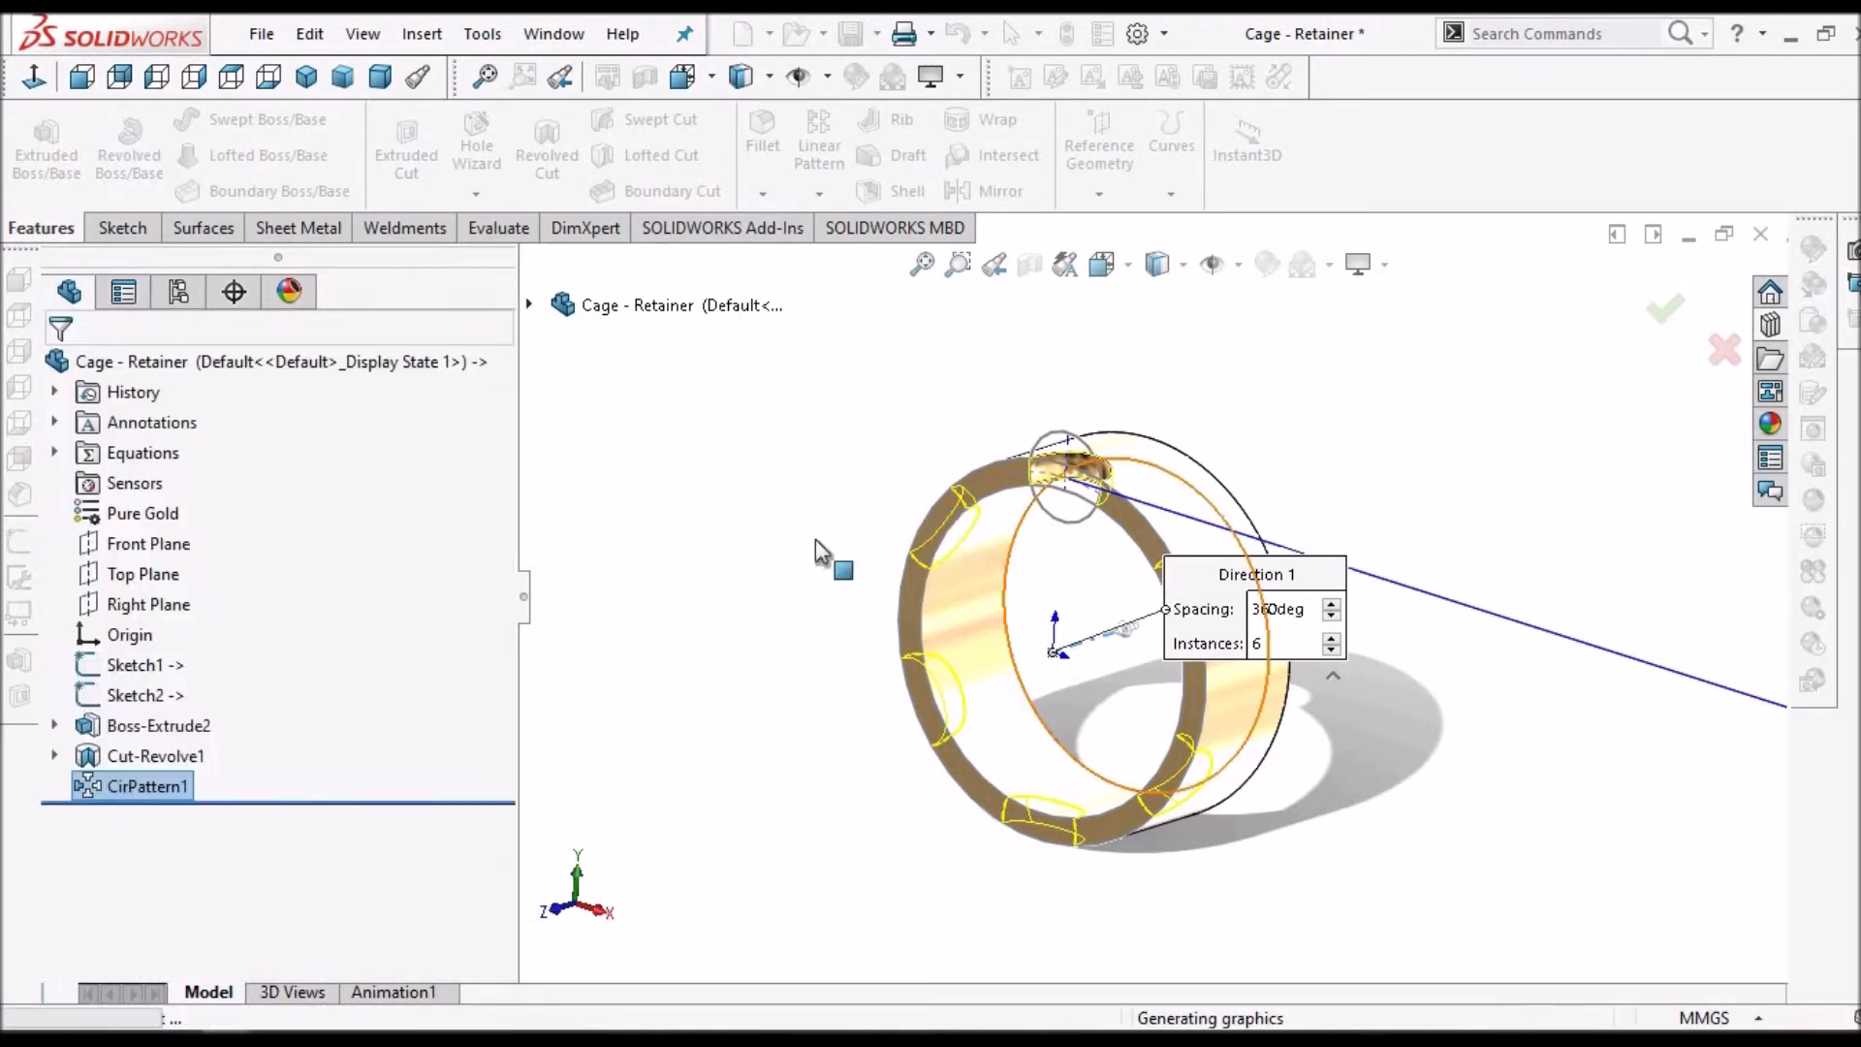
- Hide all item types so that only the solid ring with its patterned pockets is displayed
click(363, 33)
mouse_move(582, 268)
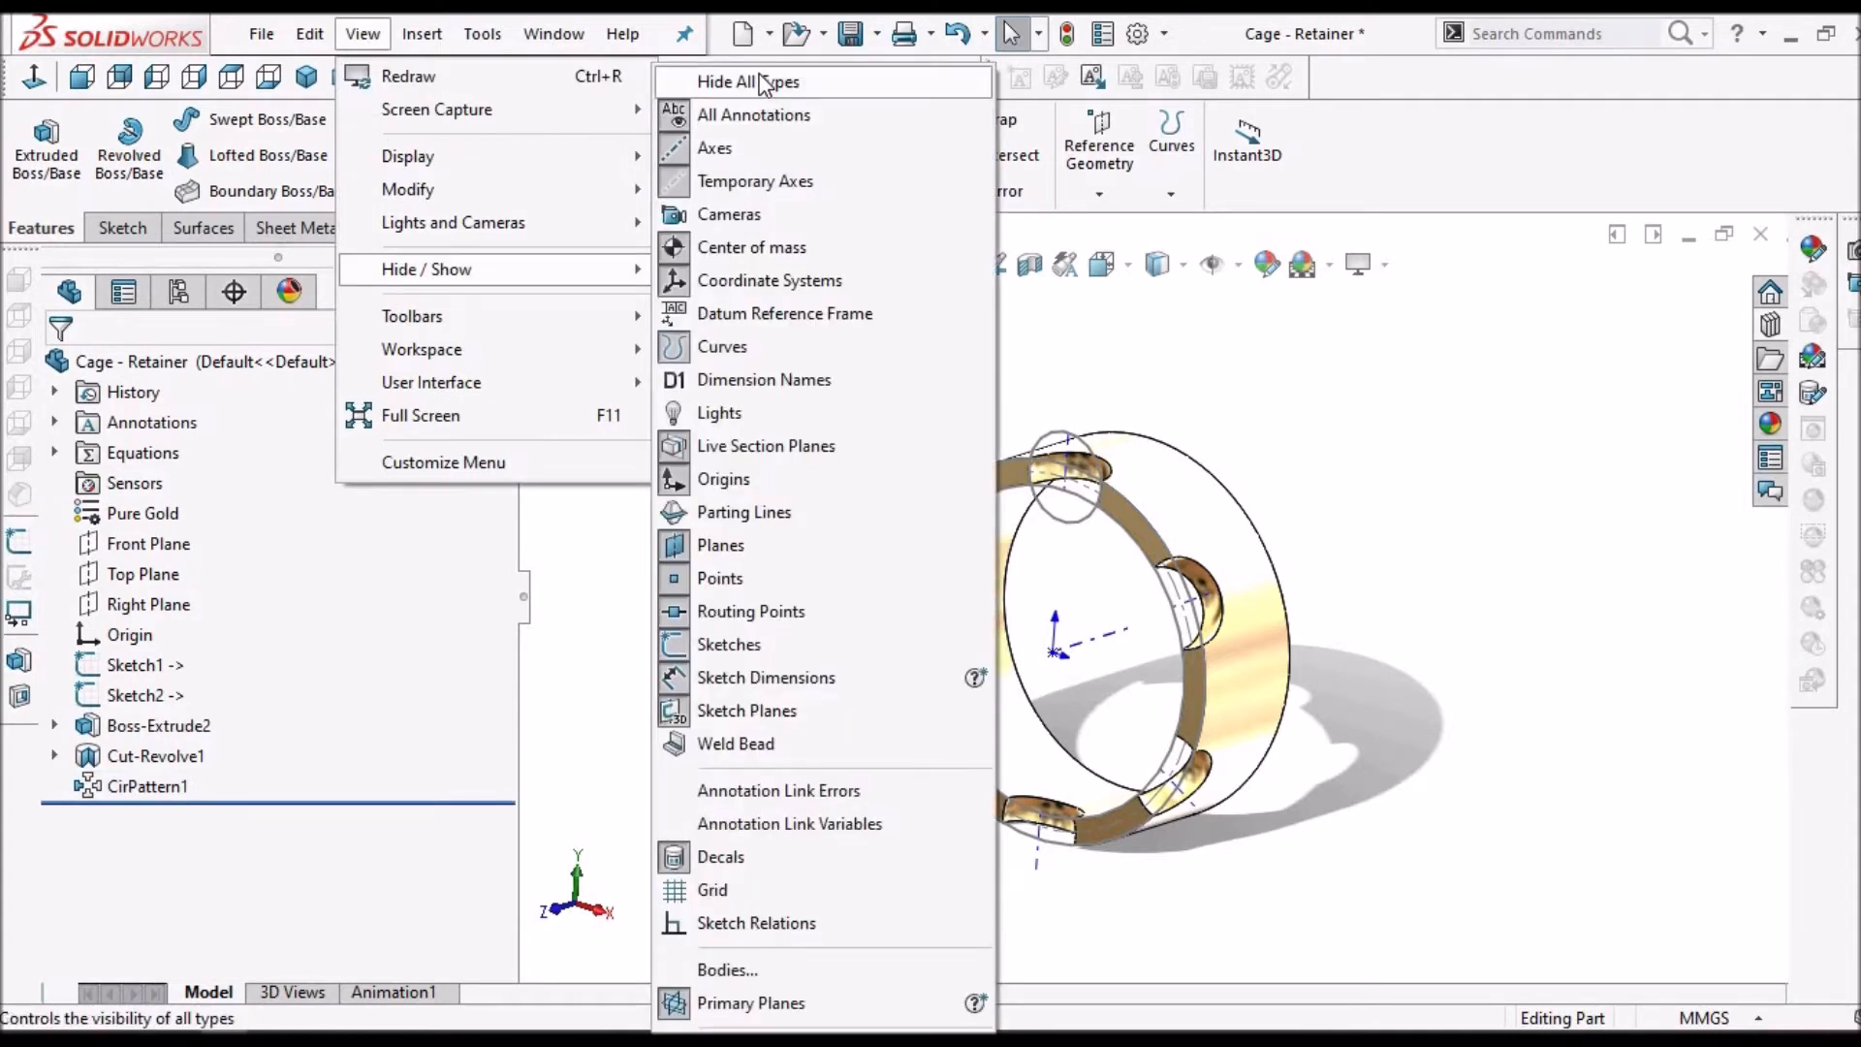
click(863, 75)
middle_drag(1130, 621, 1224, 722)
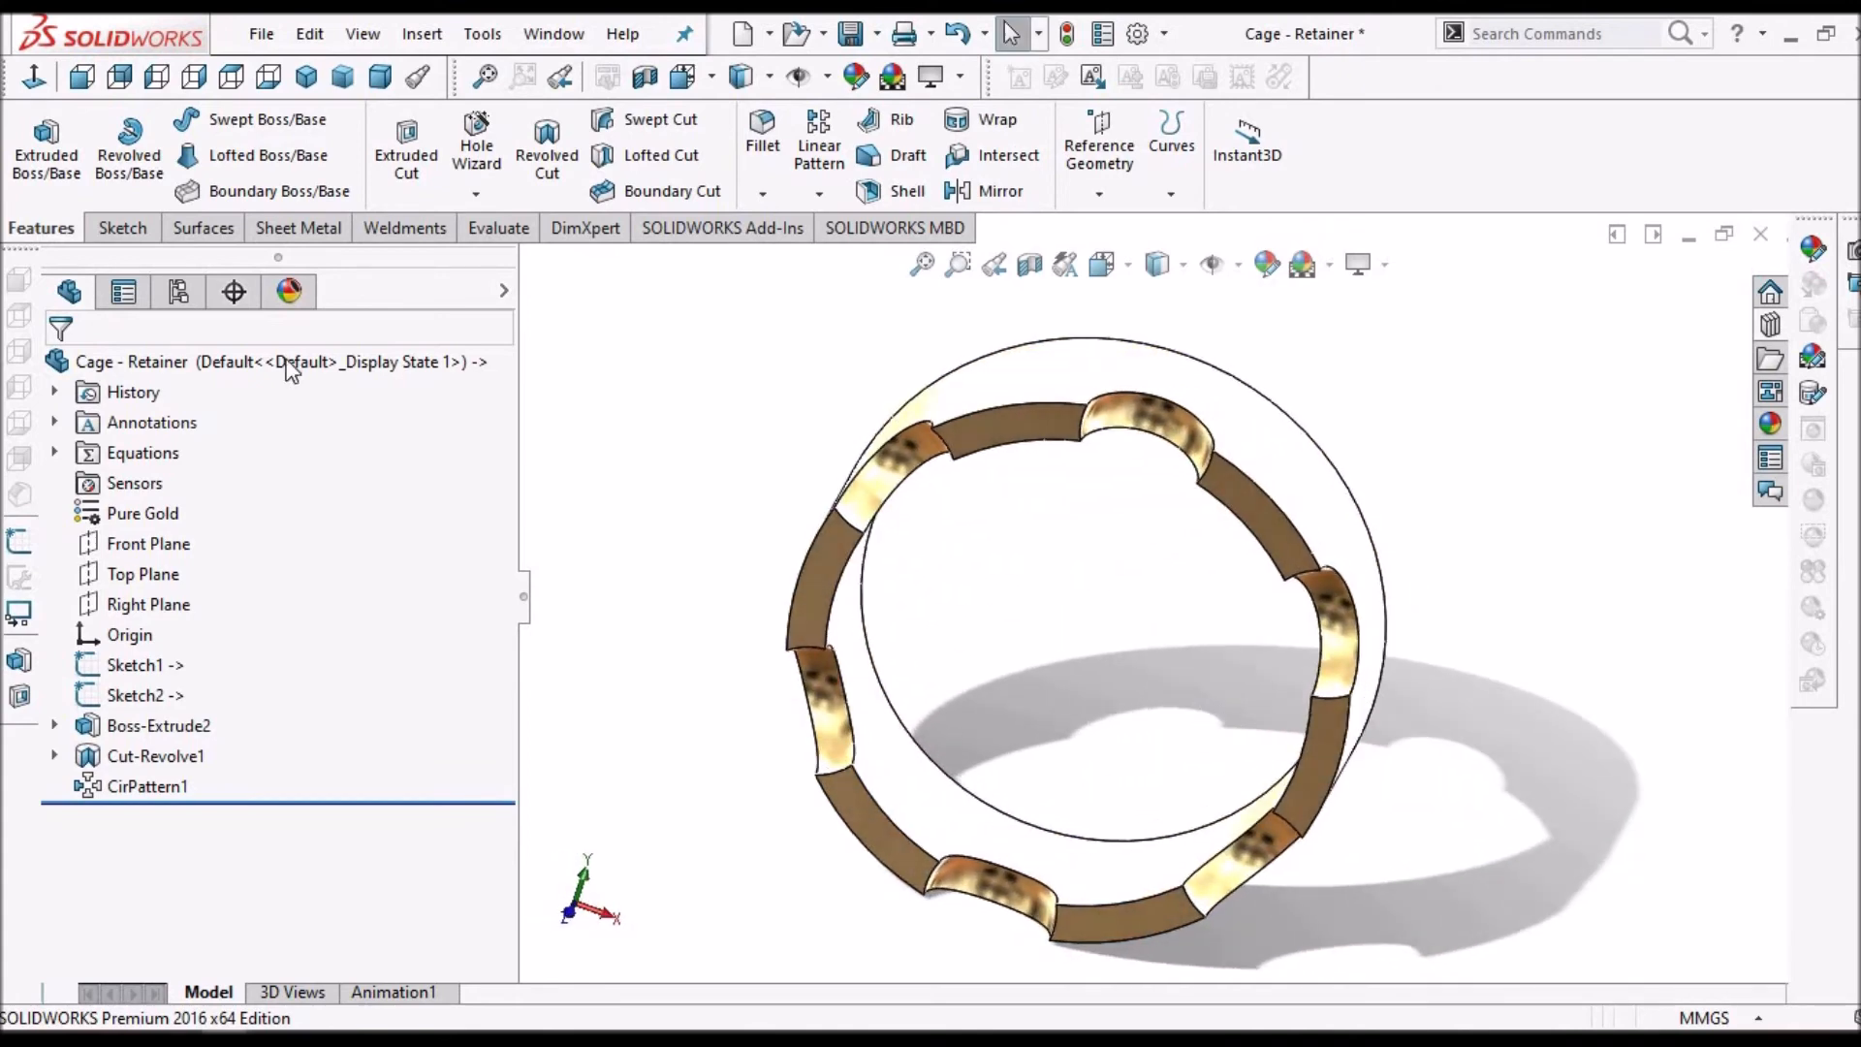
- Fillet the two edges where the original ball pocket meets the ring's front face with a 2 mm symmetric radius
click(907, 191)
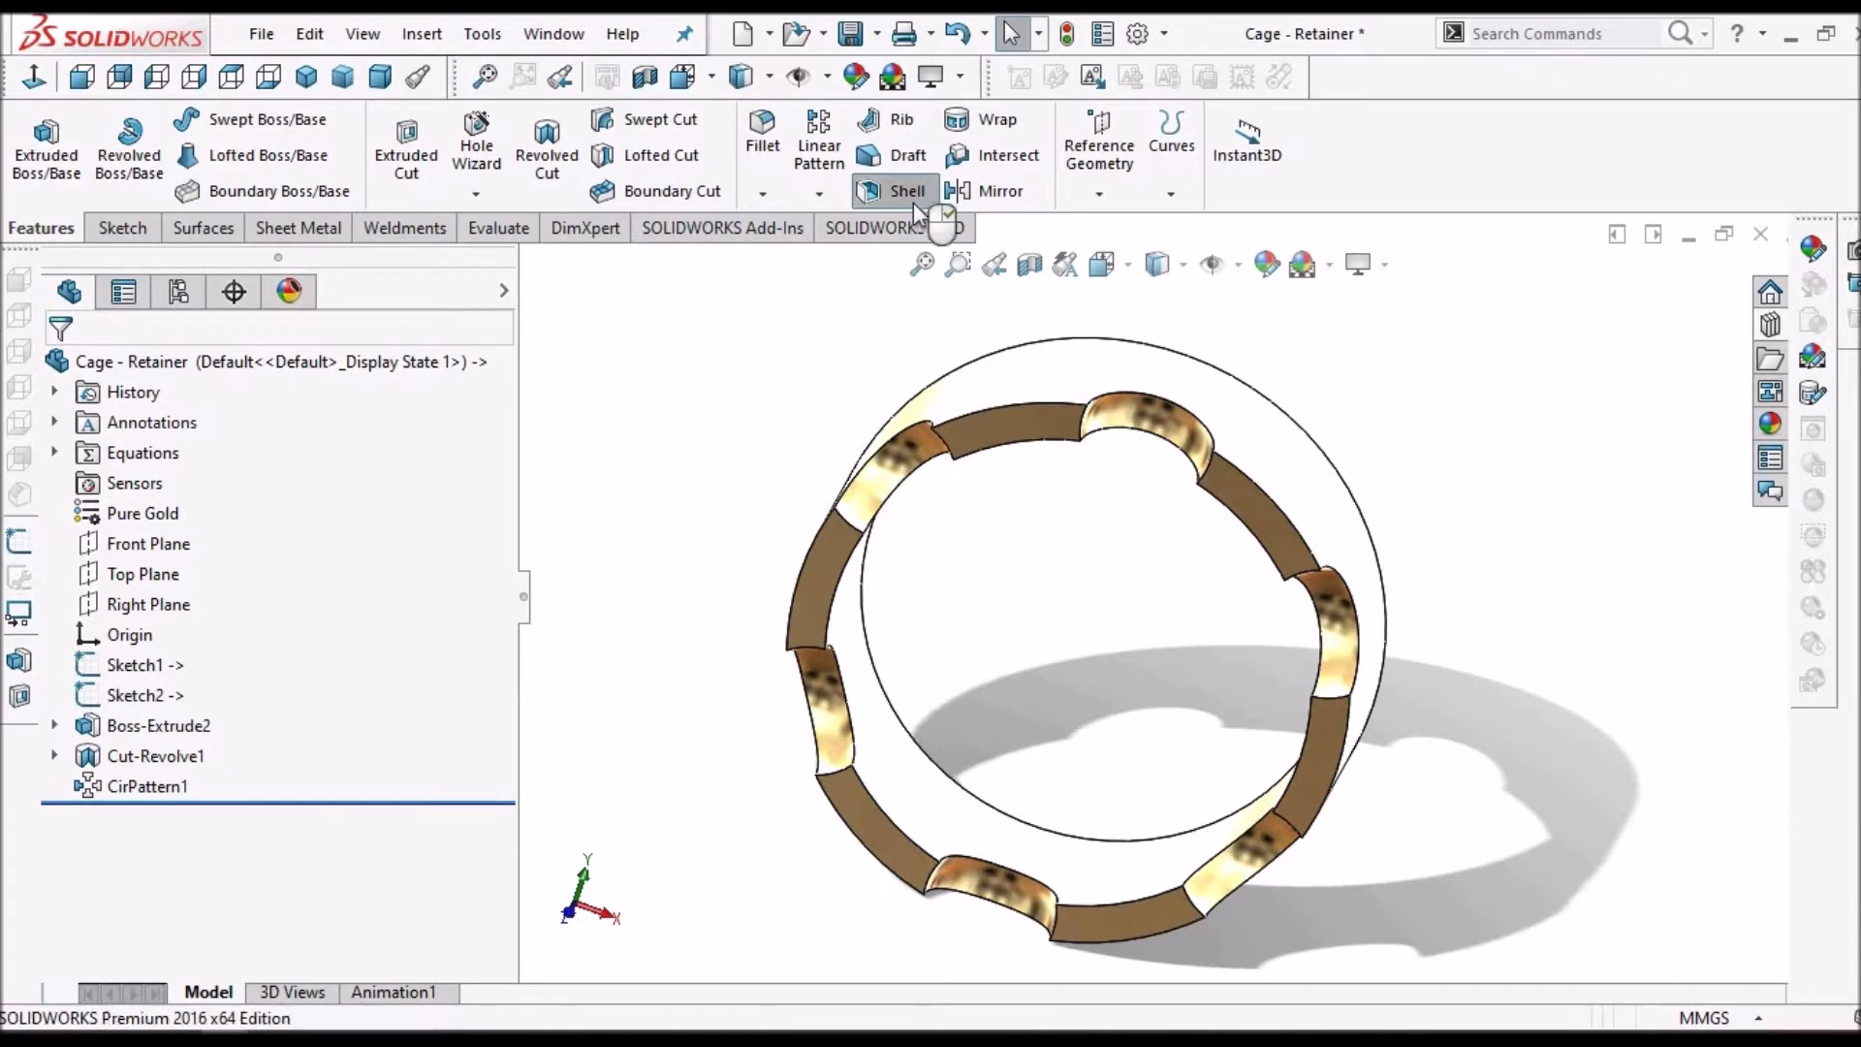
click(99, 375)
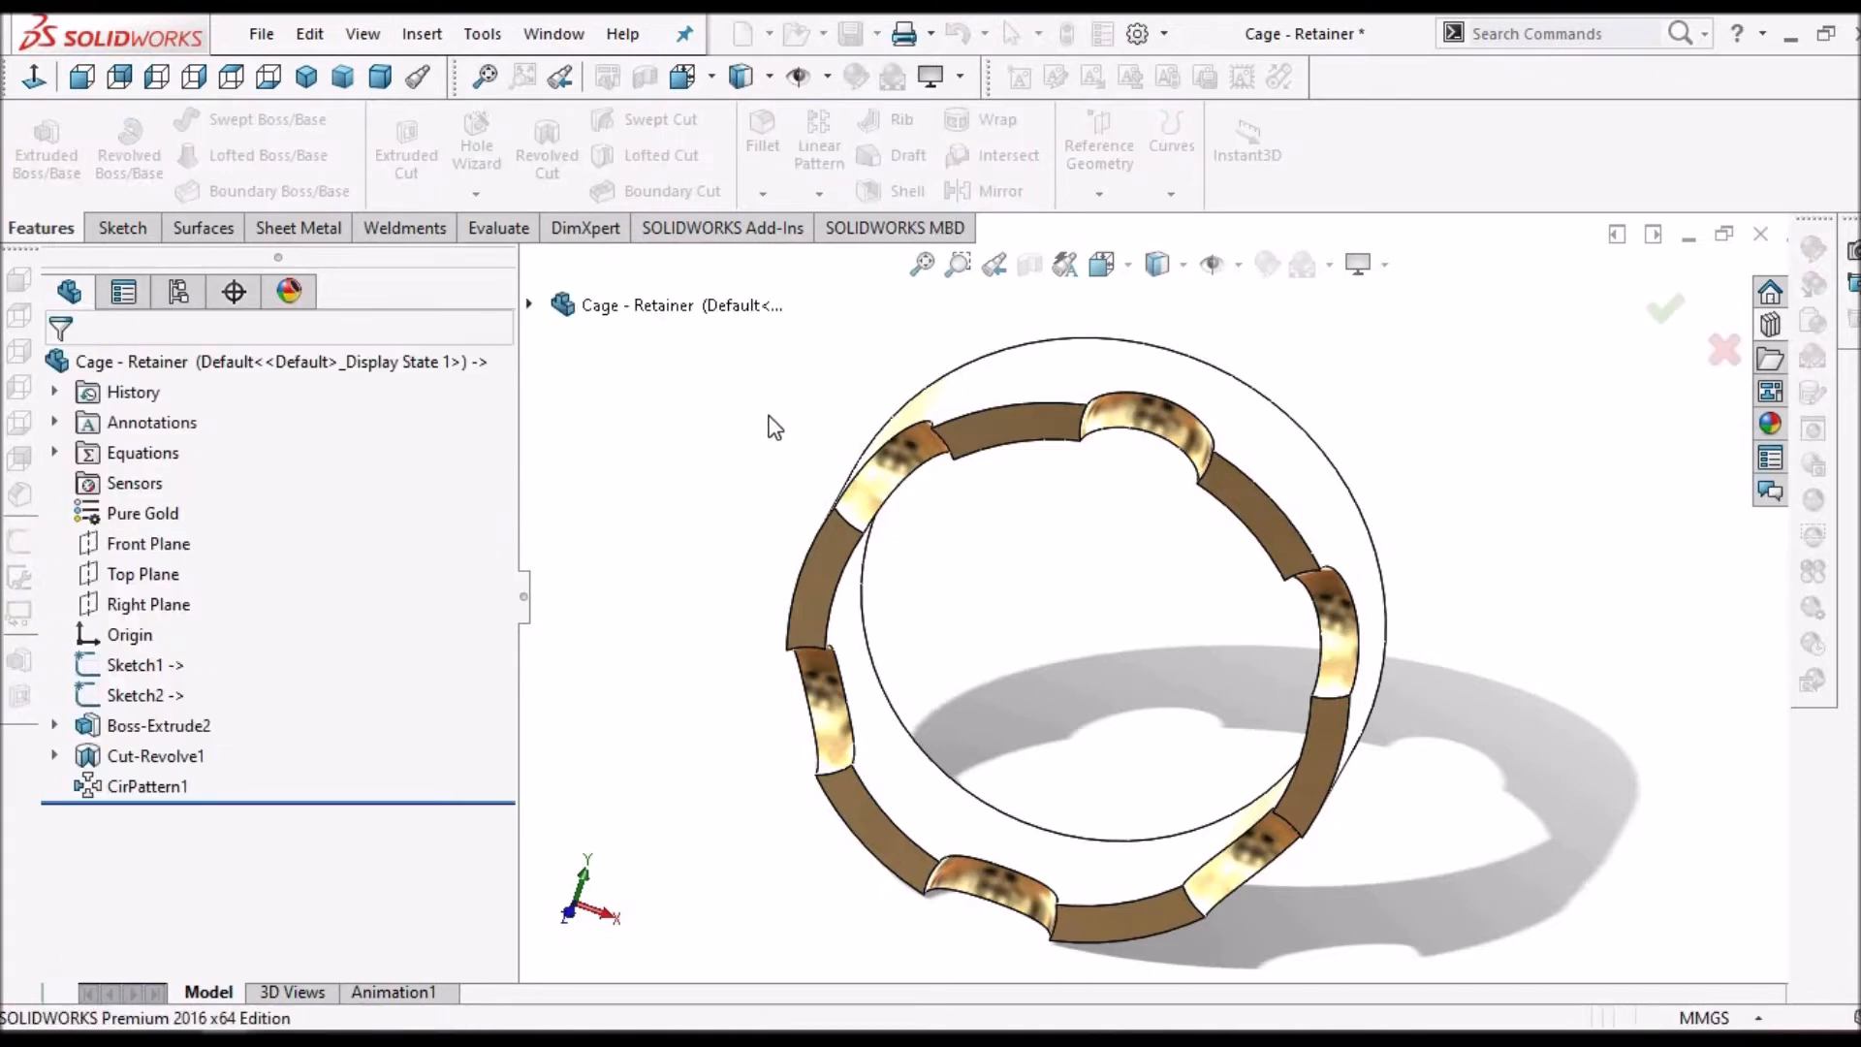
click(761, 143)
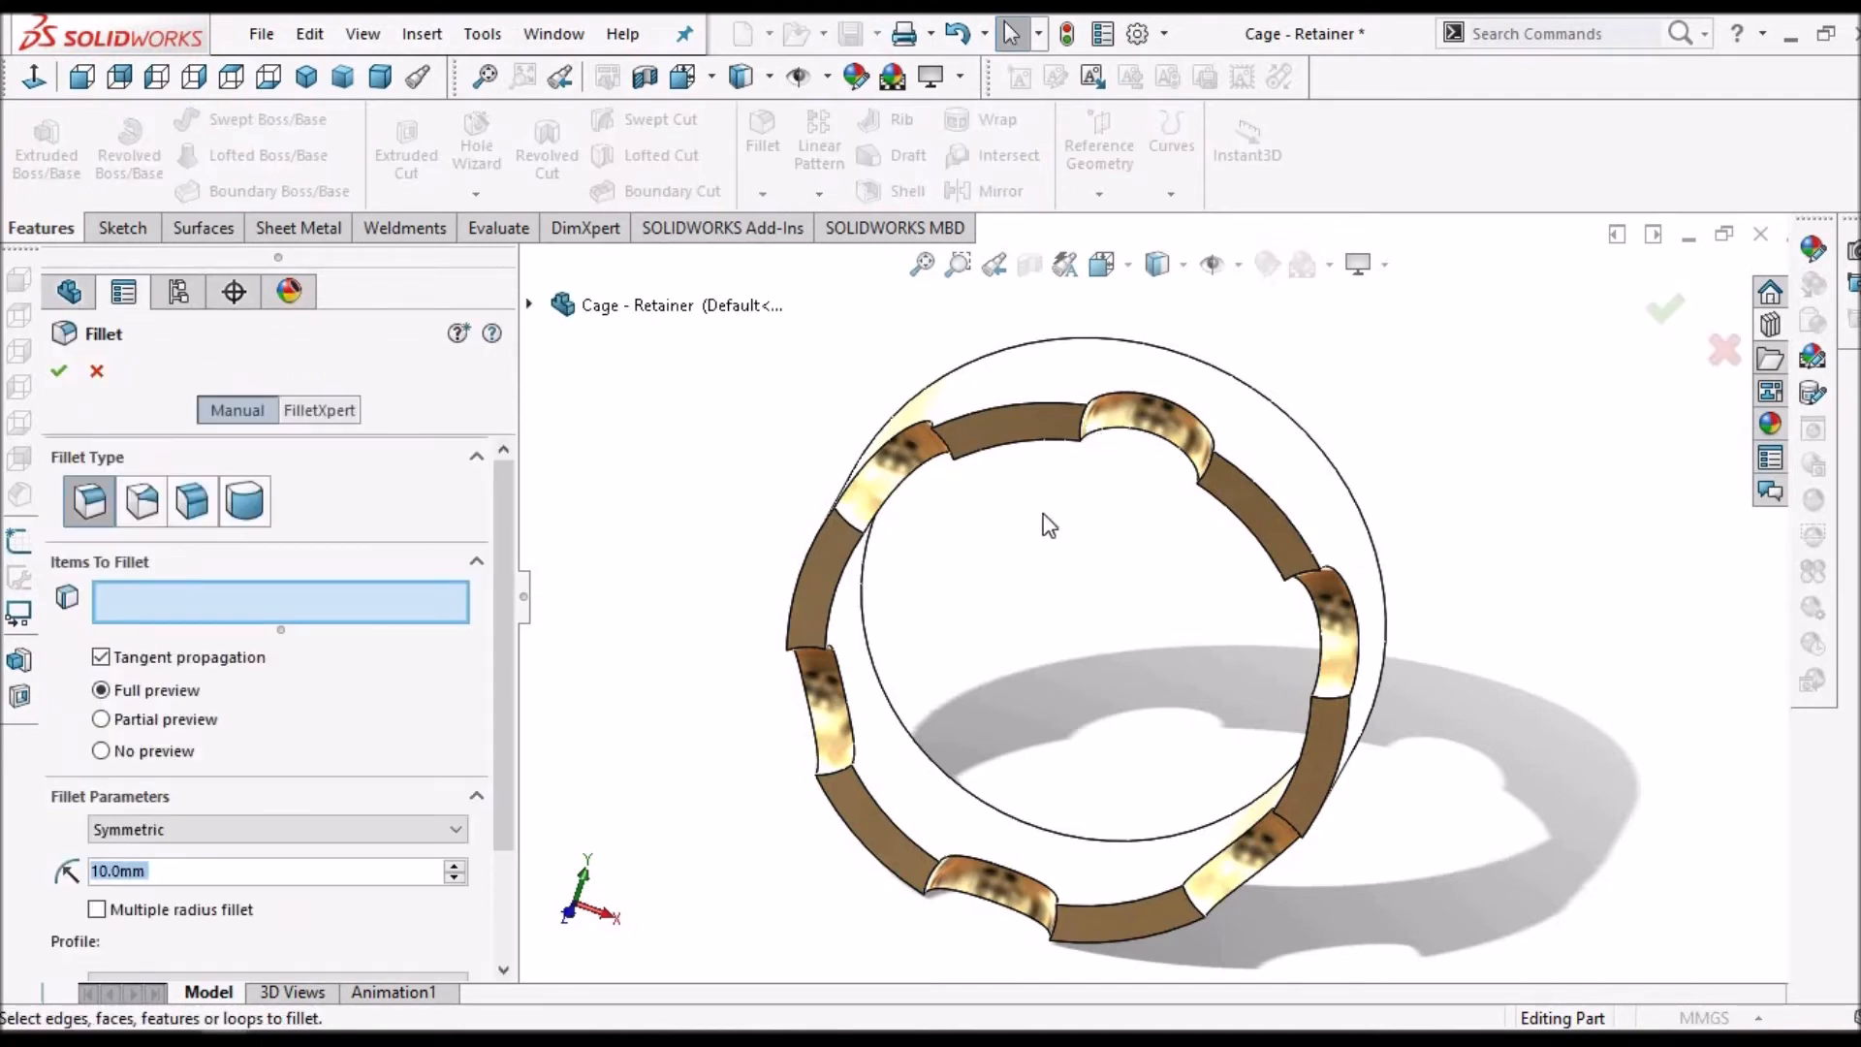
click(1087, 426)
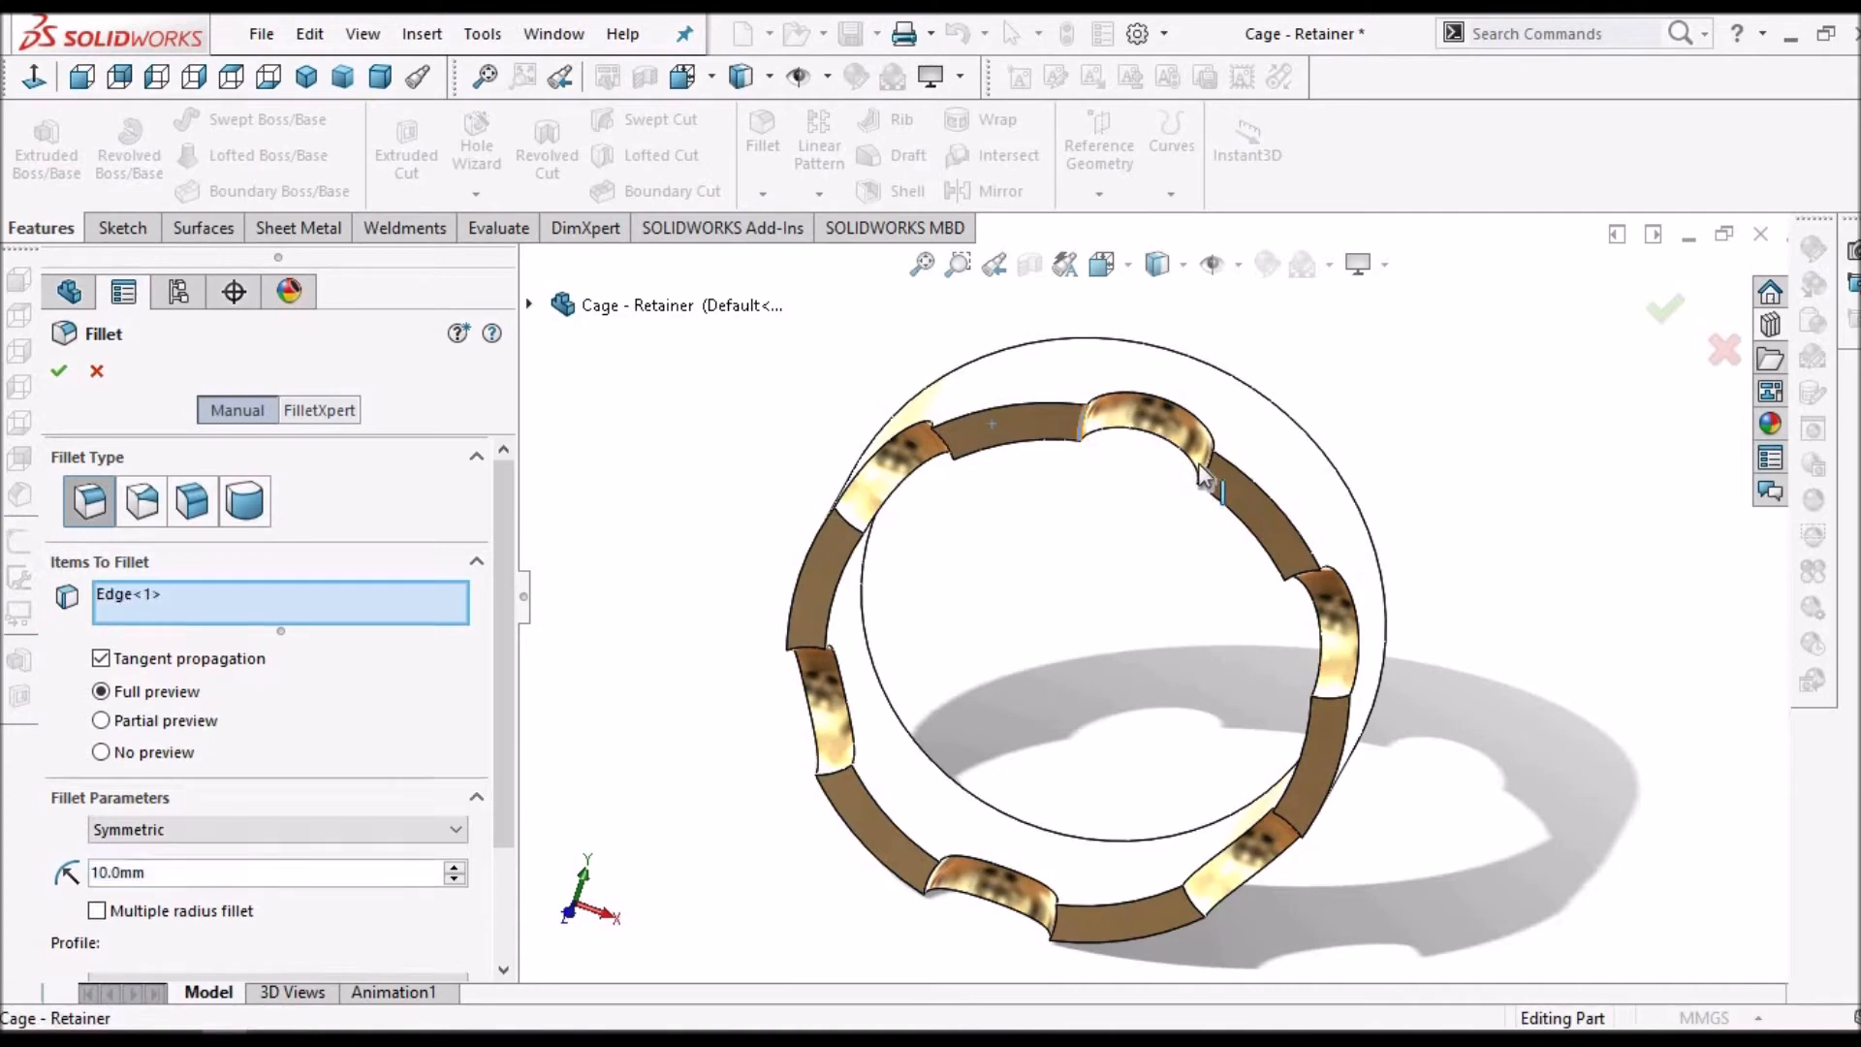
click(1211, 475)
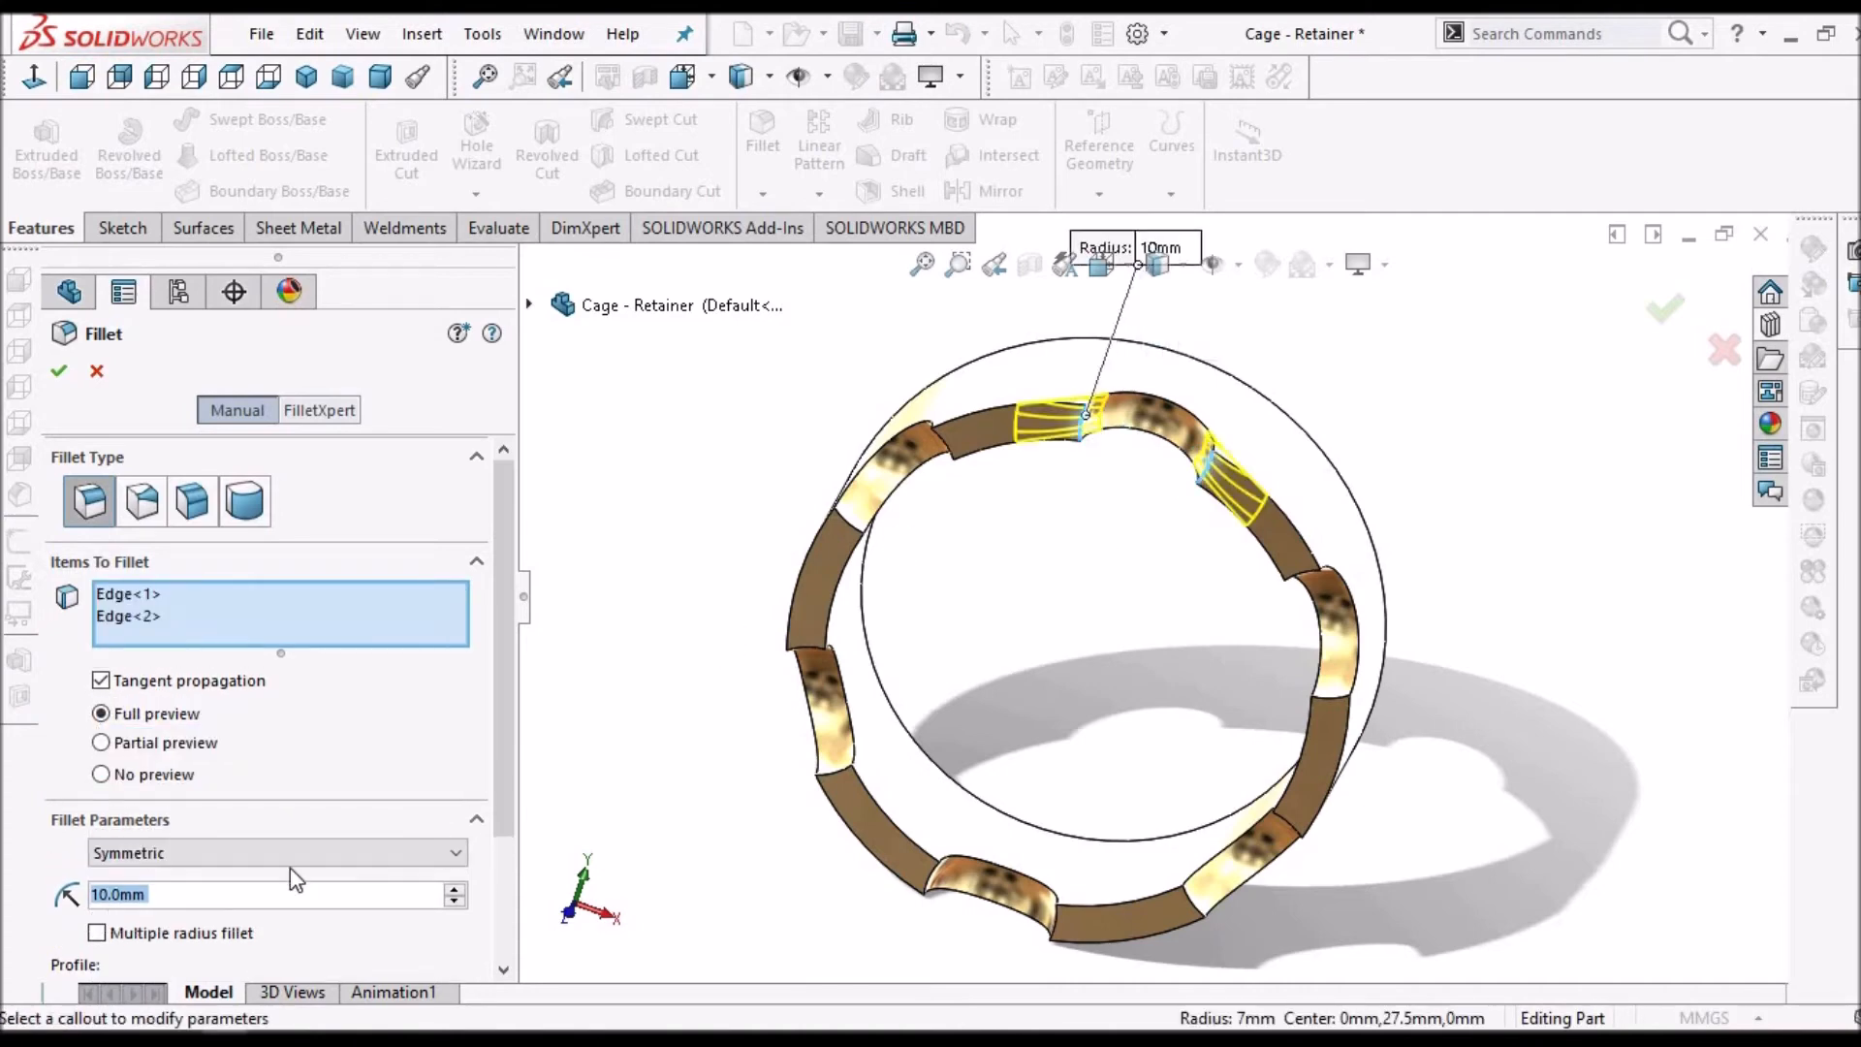
text(2)
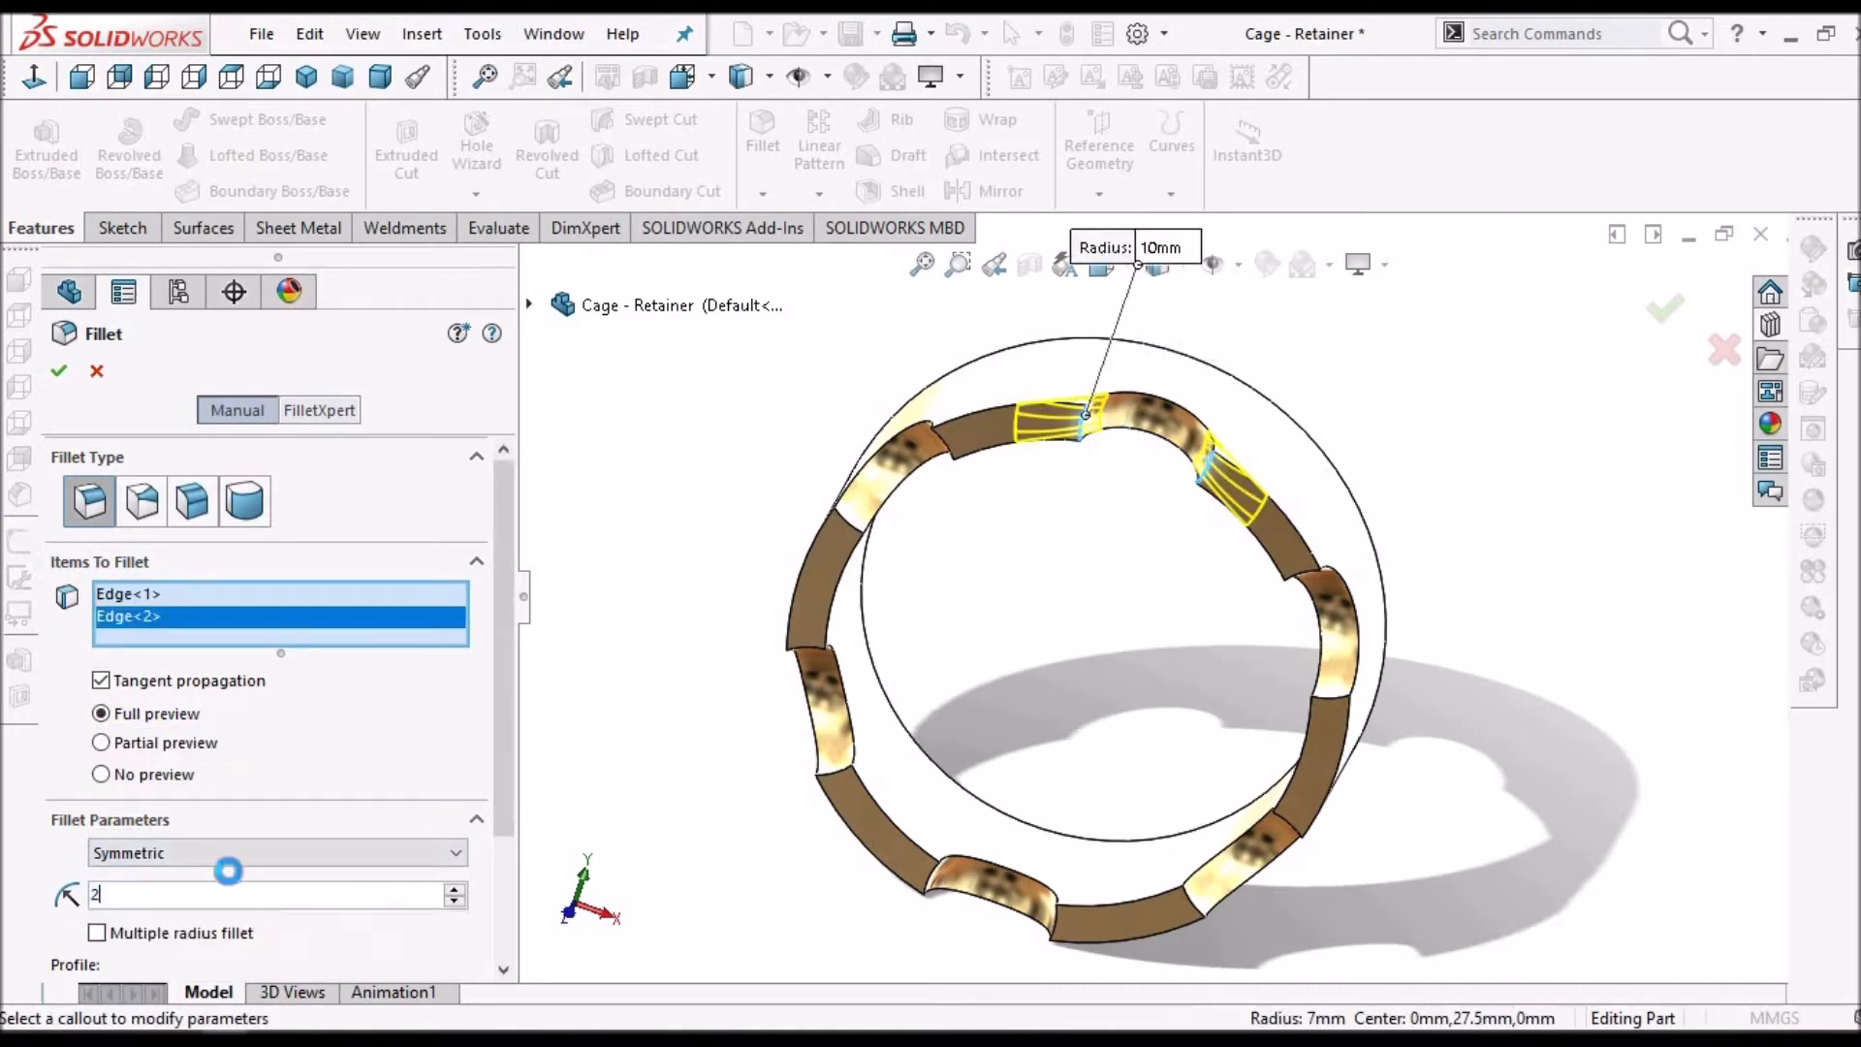
key(Return)
click(60, 373)
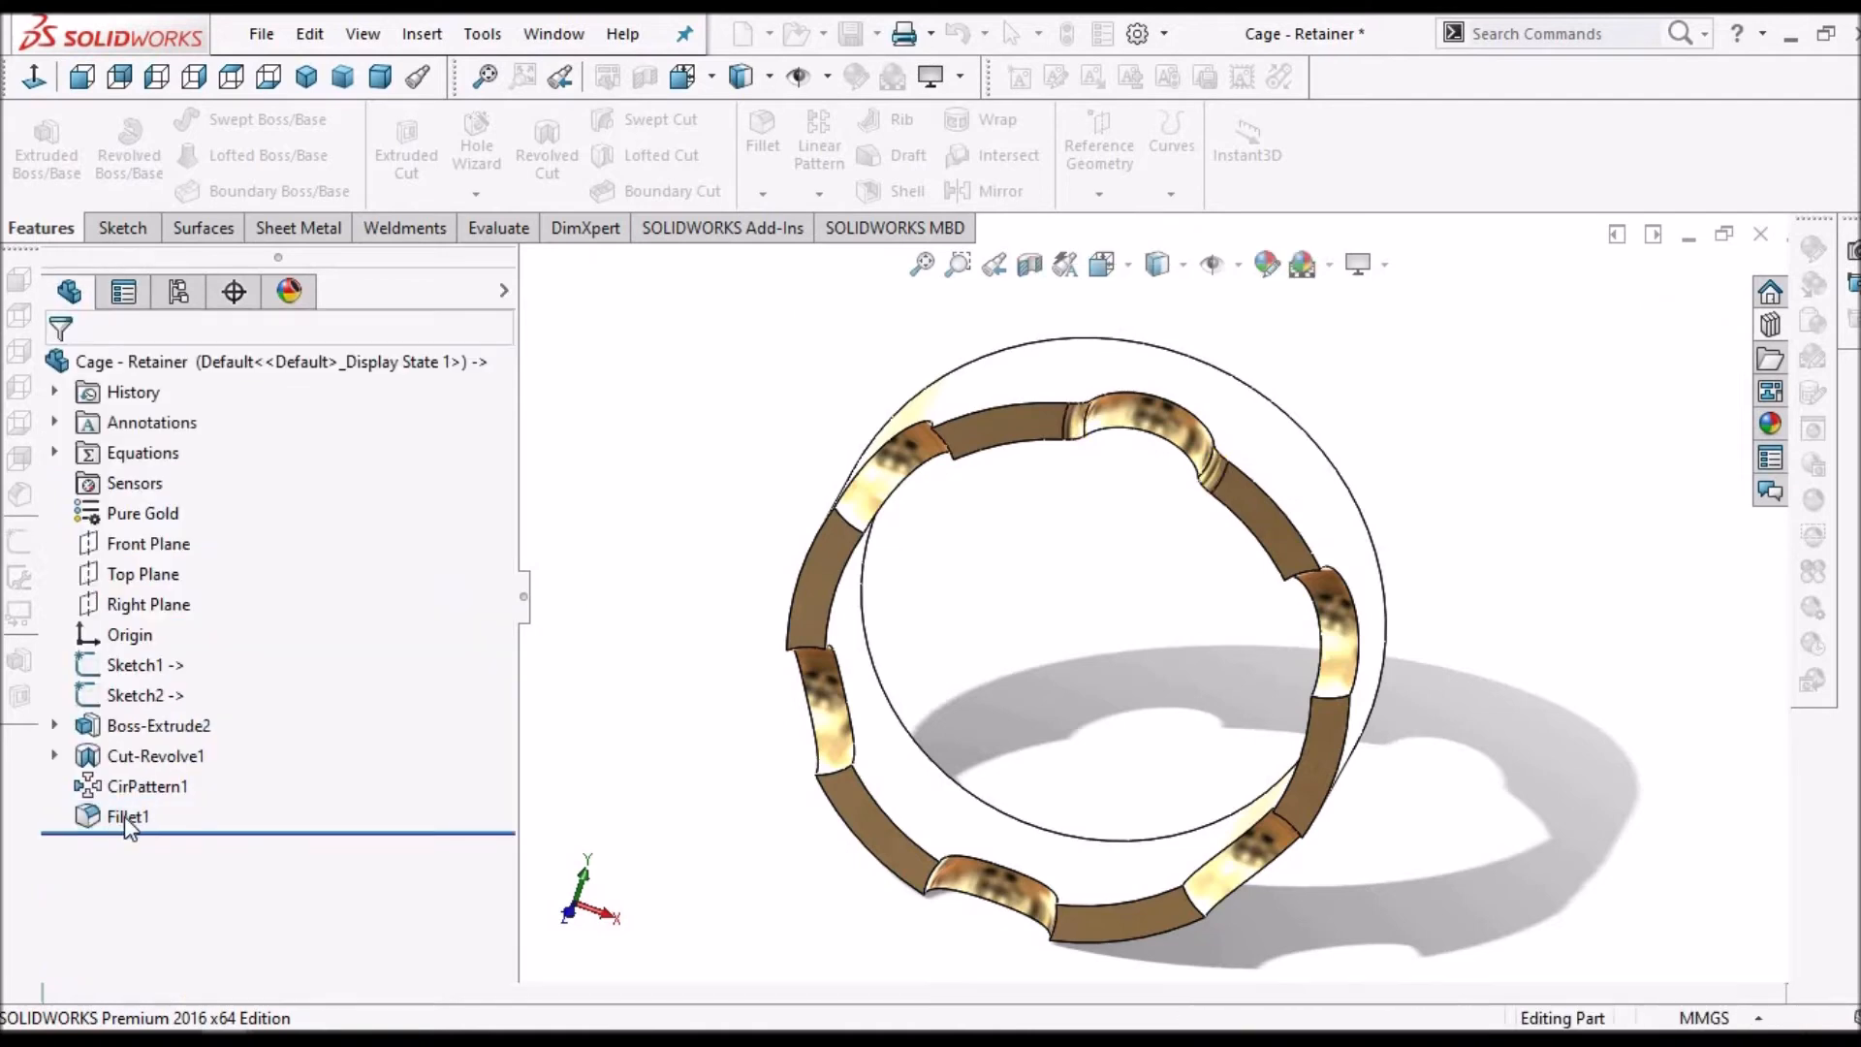
- Move the fillet ahead of the circular pattern in the feature order and add it to the patterned features
drag(109, 826, 134, 756)
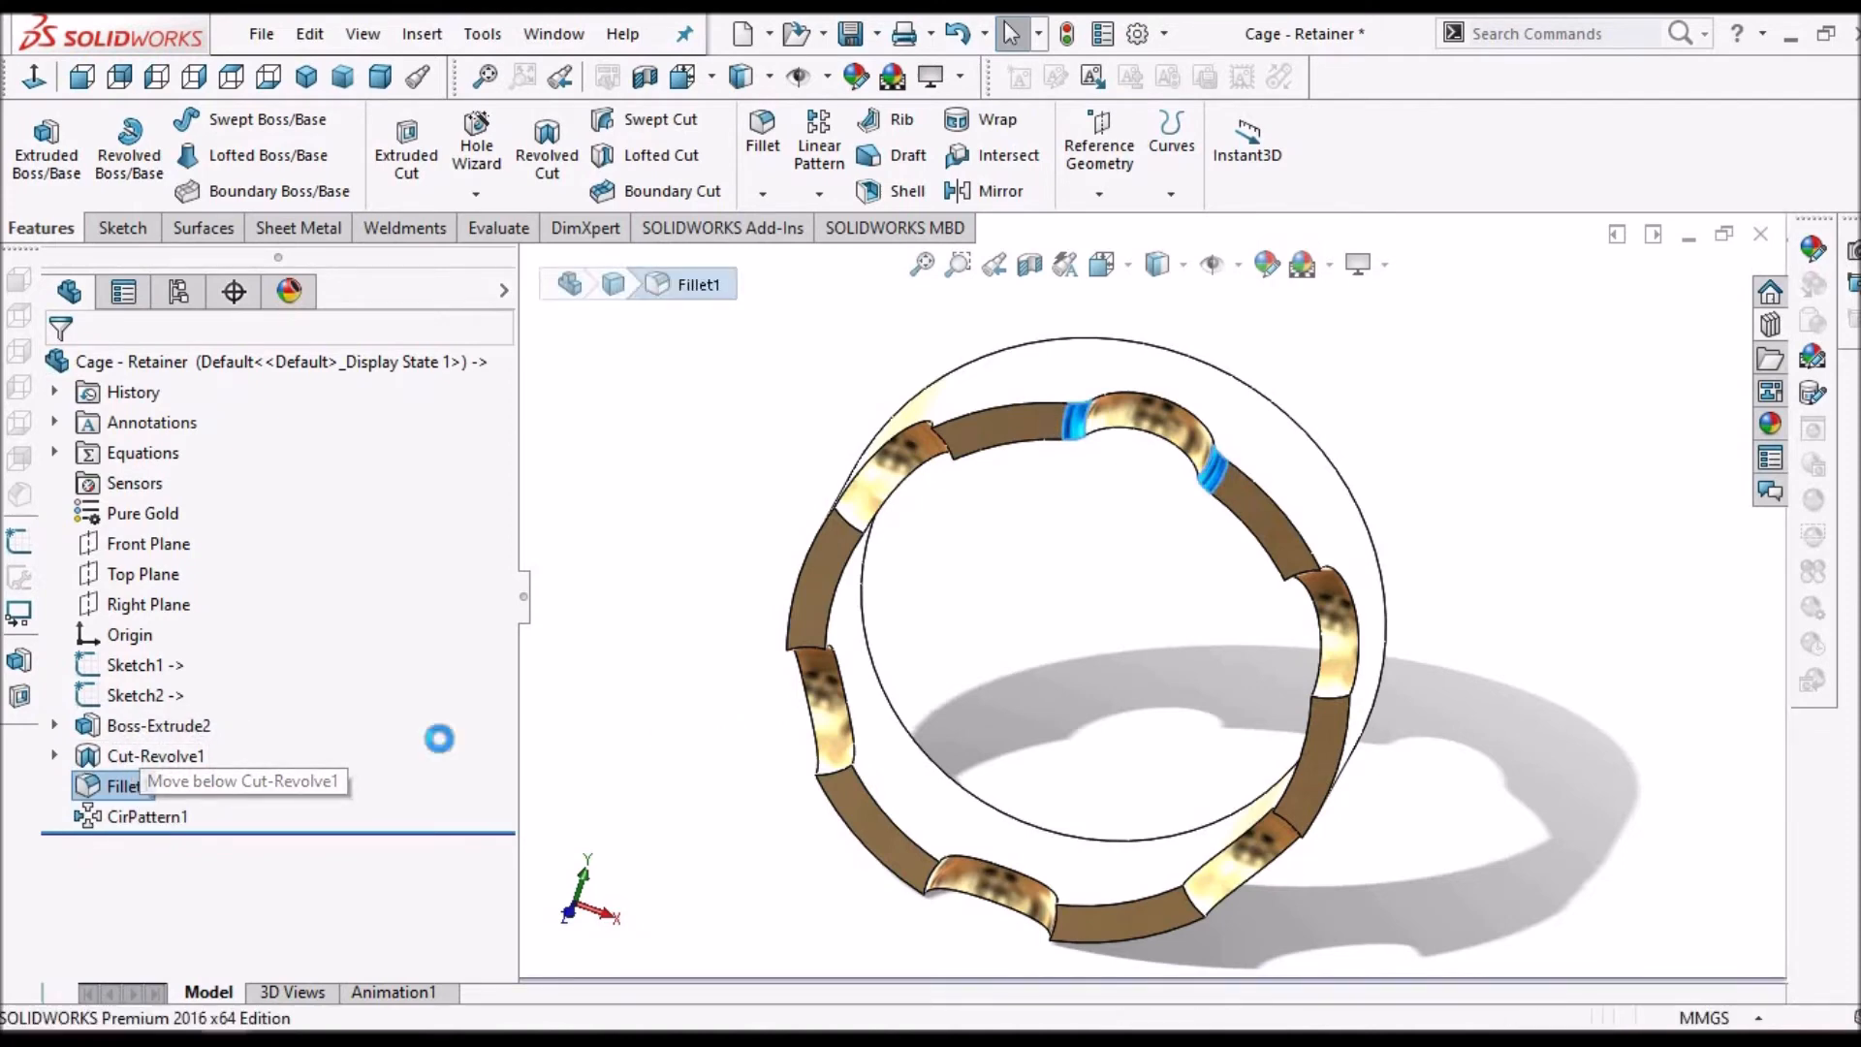
right_click(153, 428)
click(149, 421)
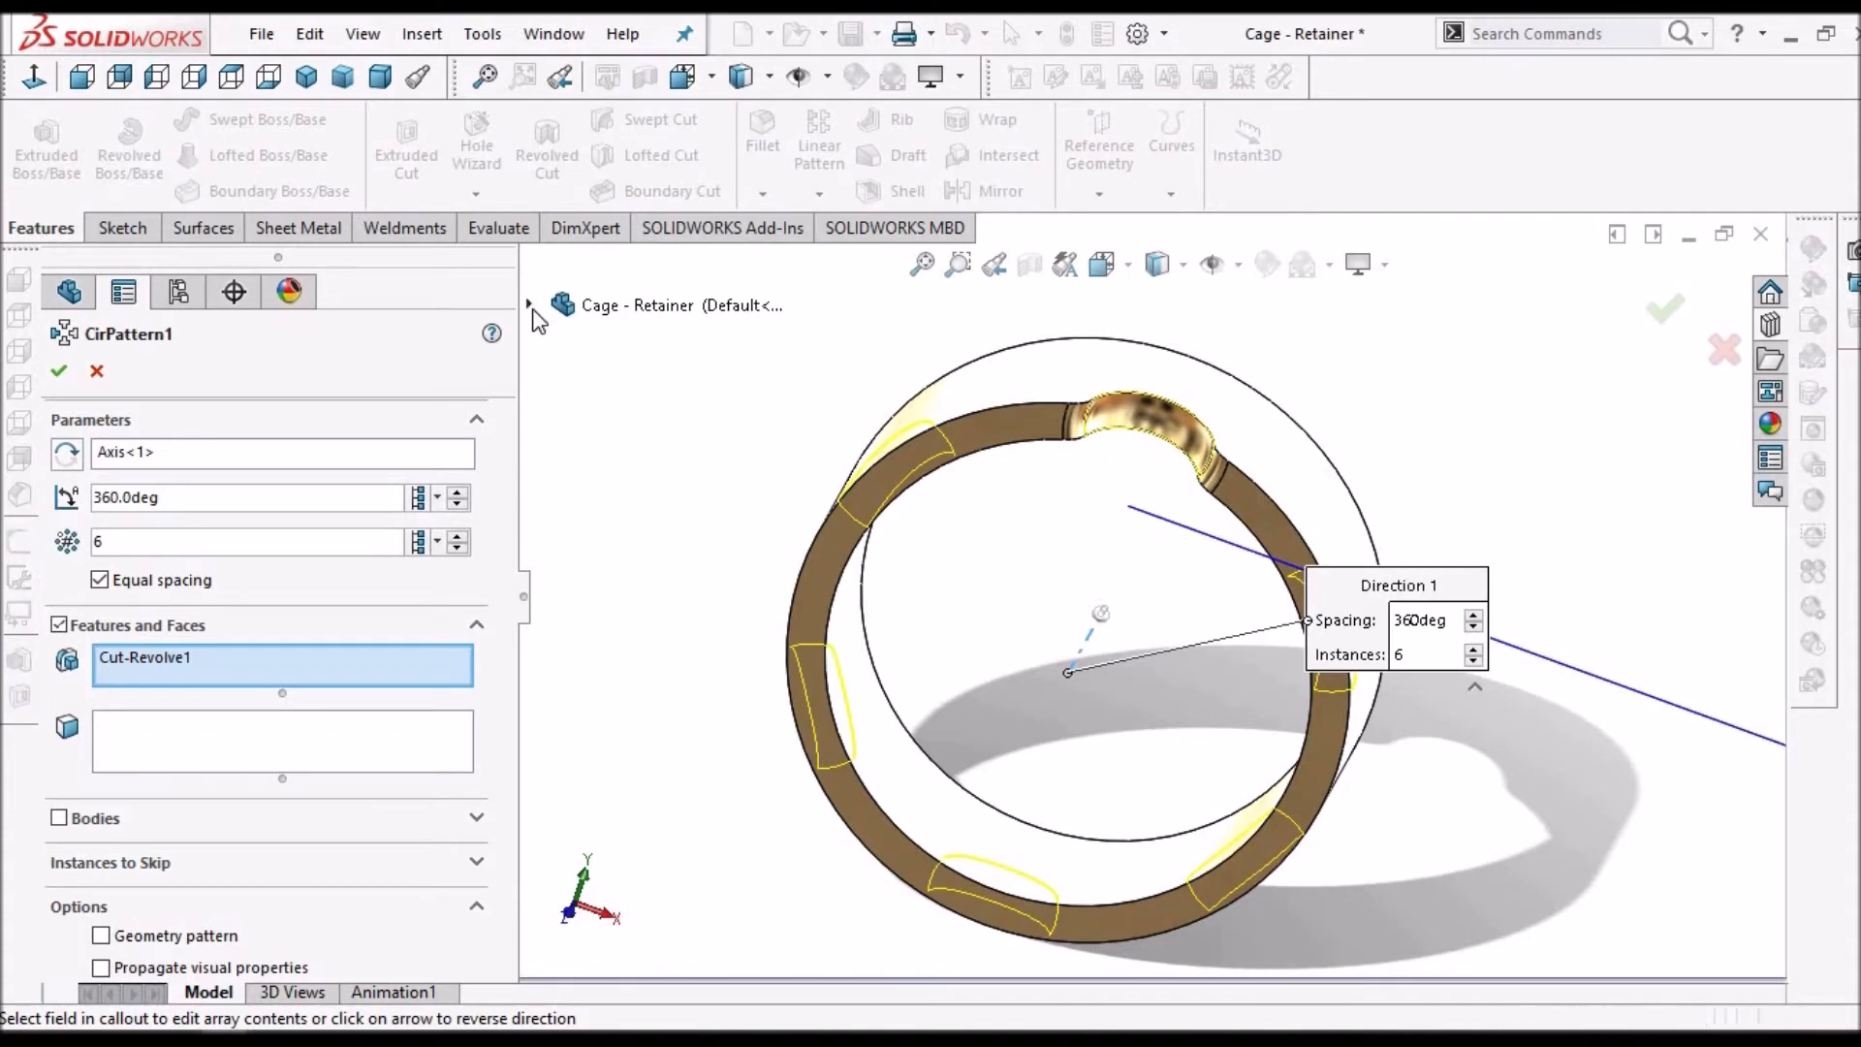
click(531, 306)
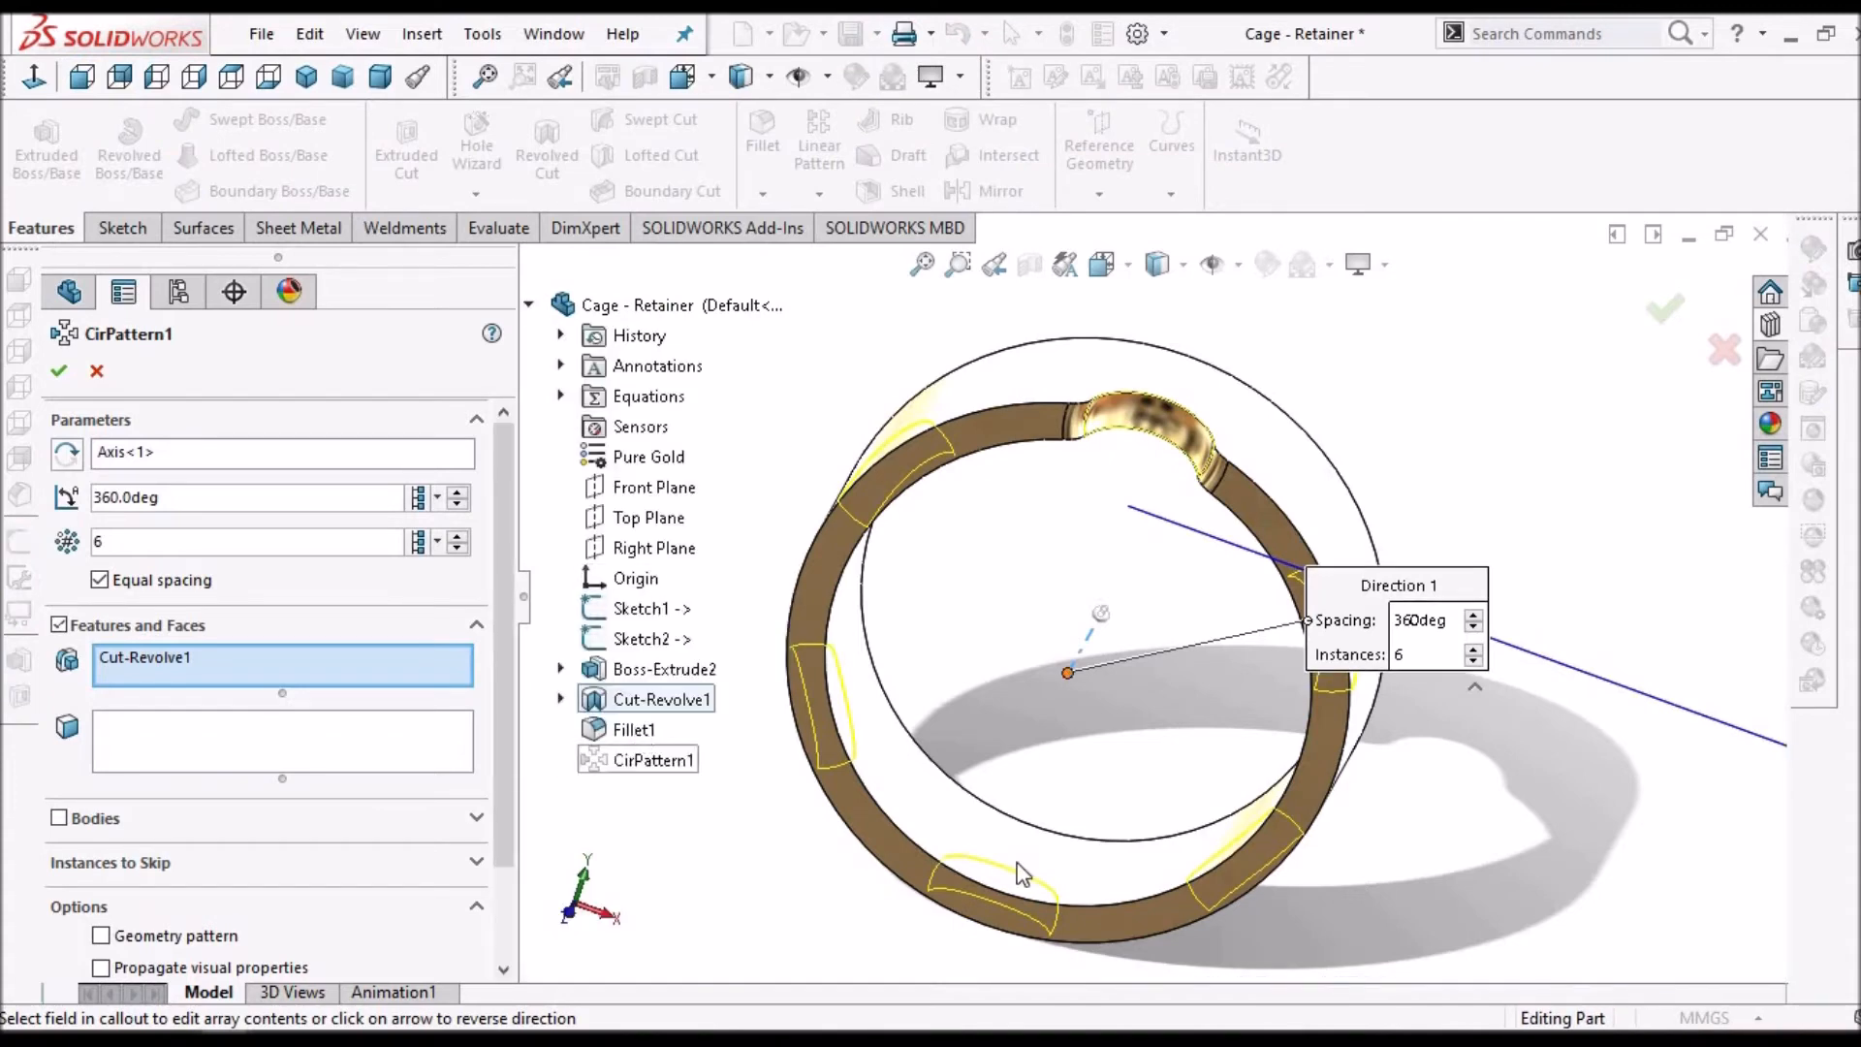
click(59, 372)
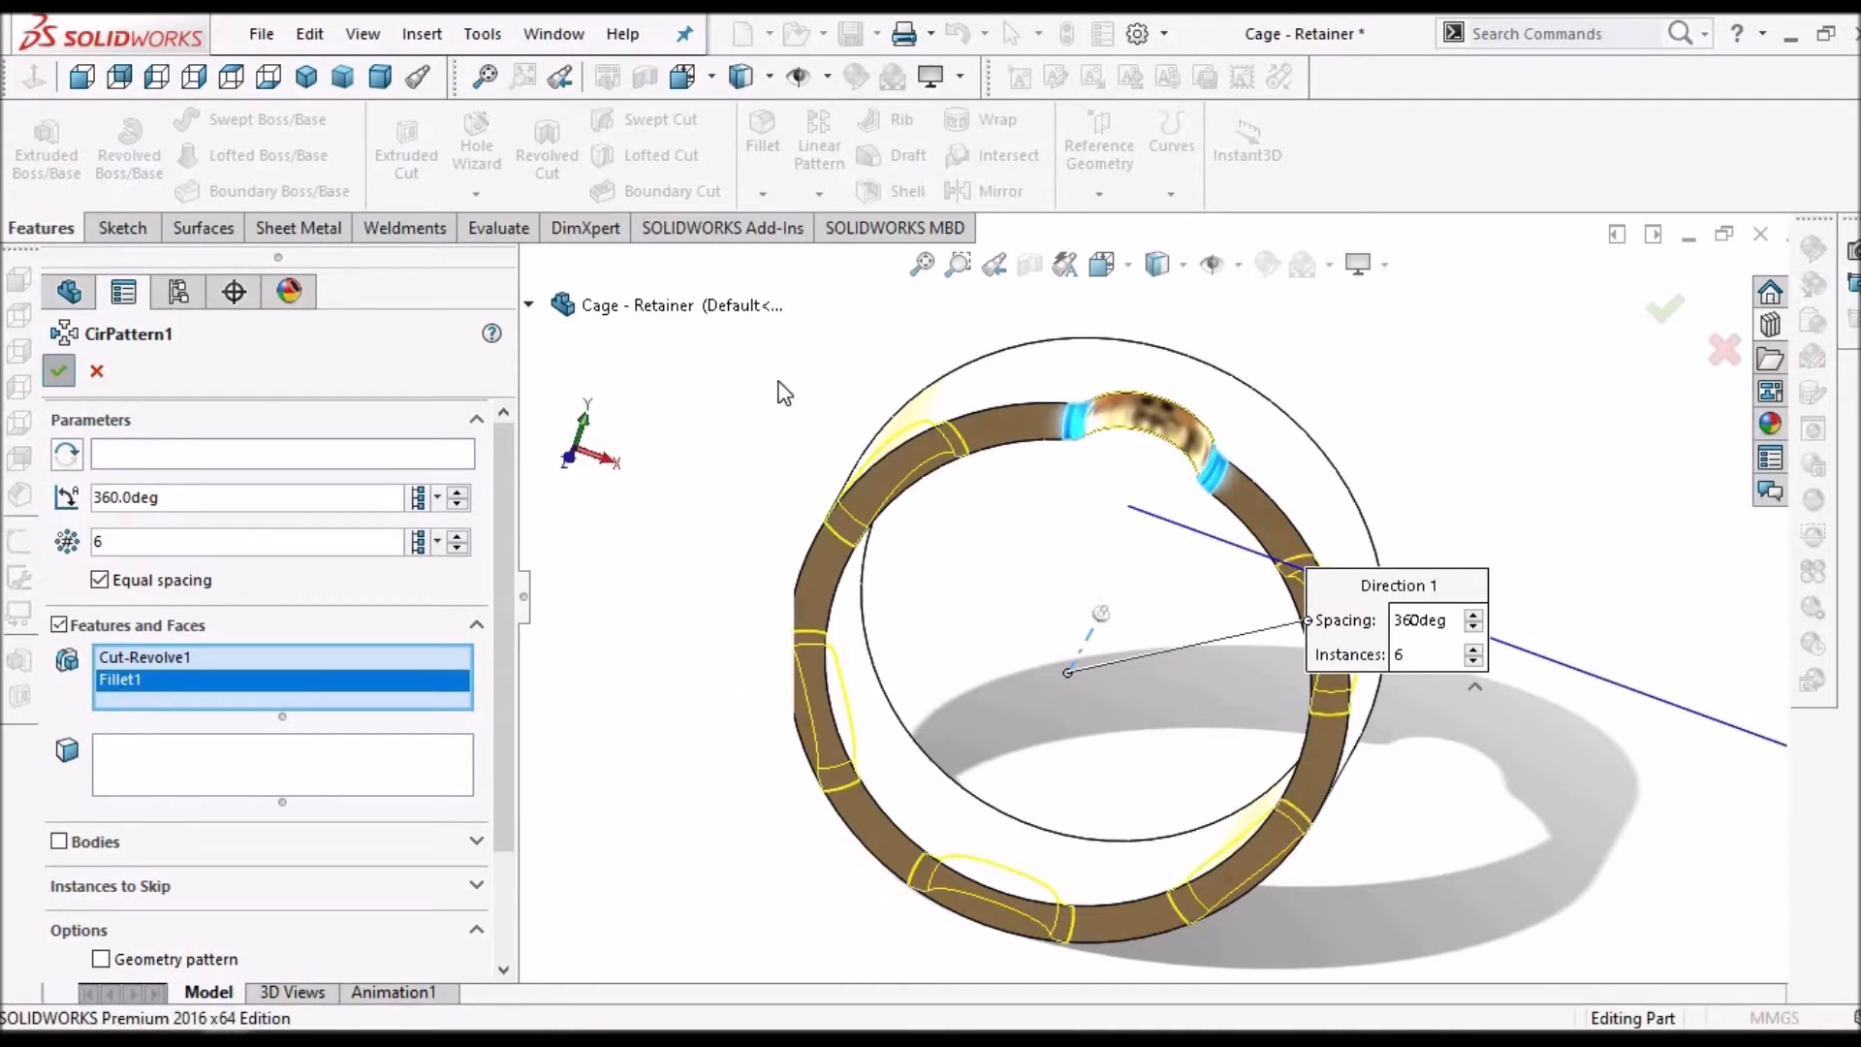
key(Return)
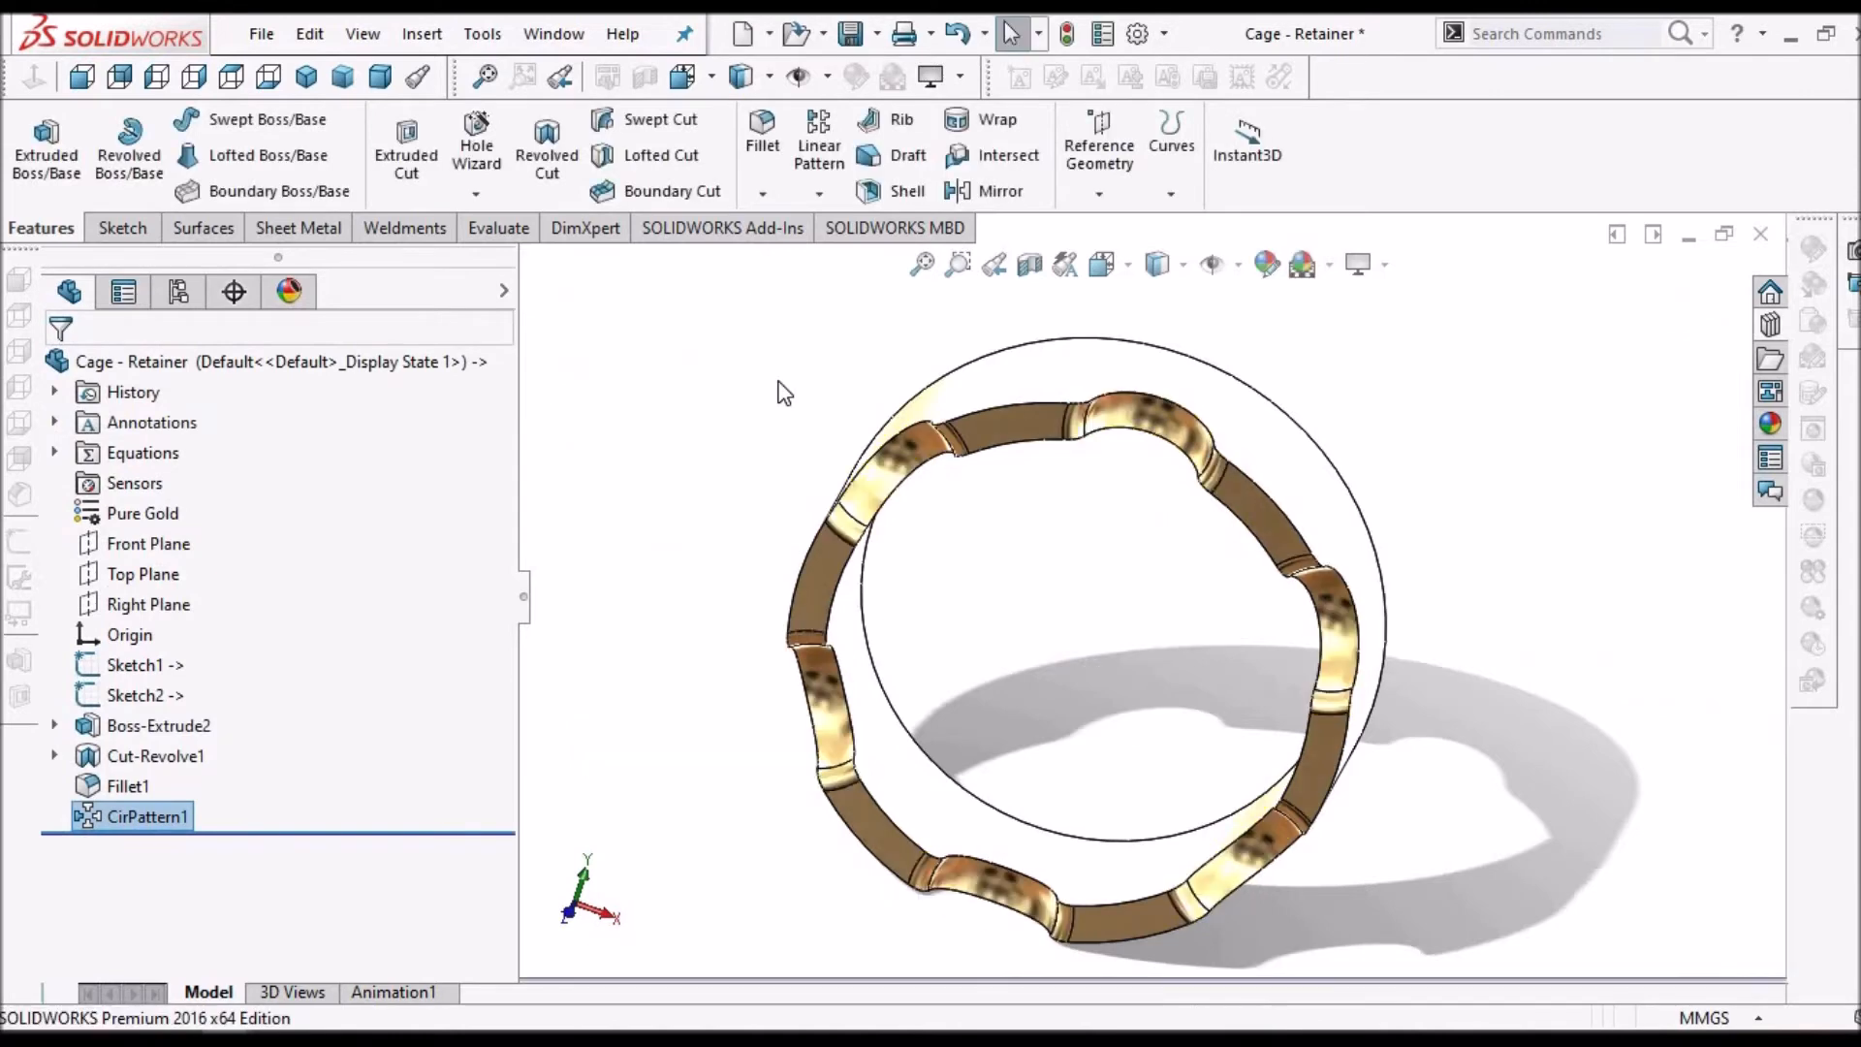
- Shell the patterned ring to a 1 mm thickness, removing its outer cylindrical, inner cylindrical and flat back faces
middle_drag(1212, 482, 1096, 741)
click(904, 193)
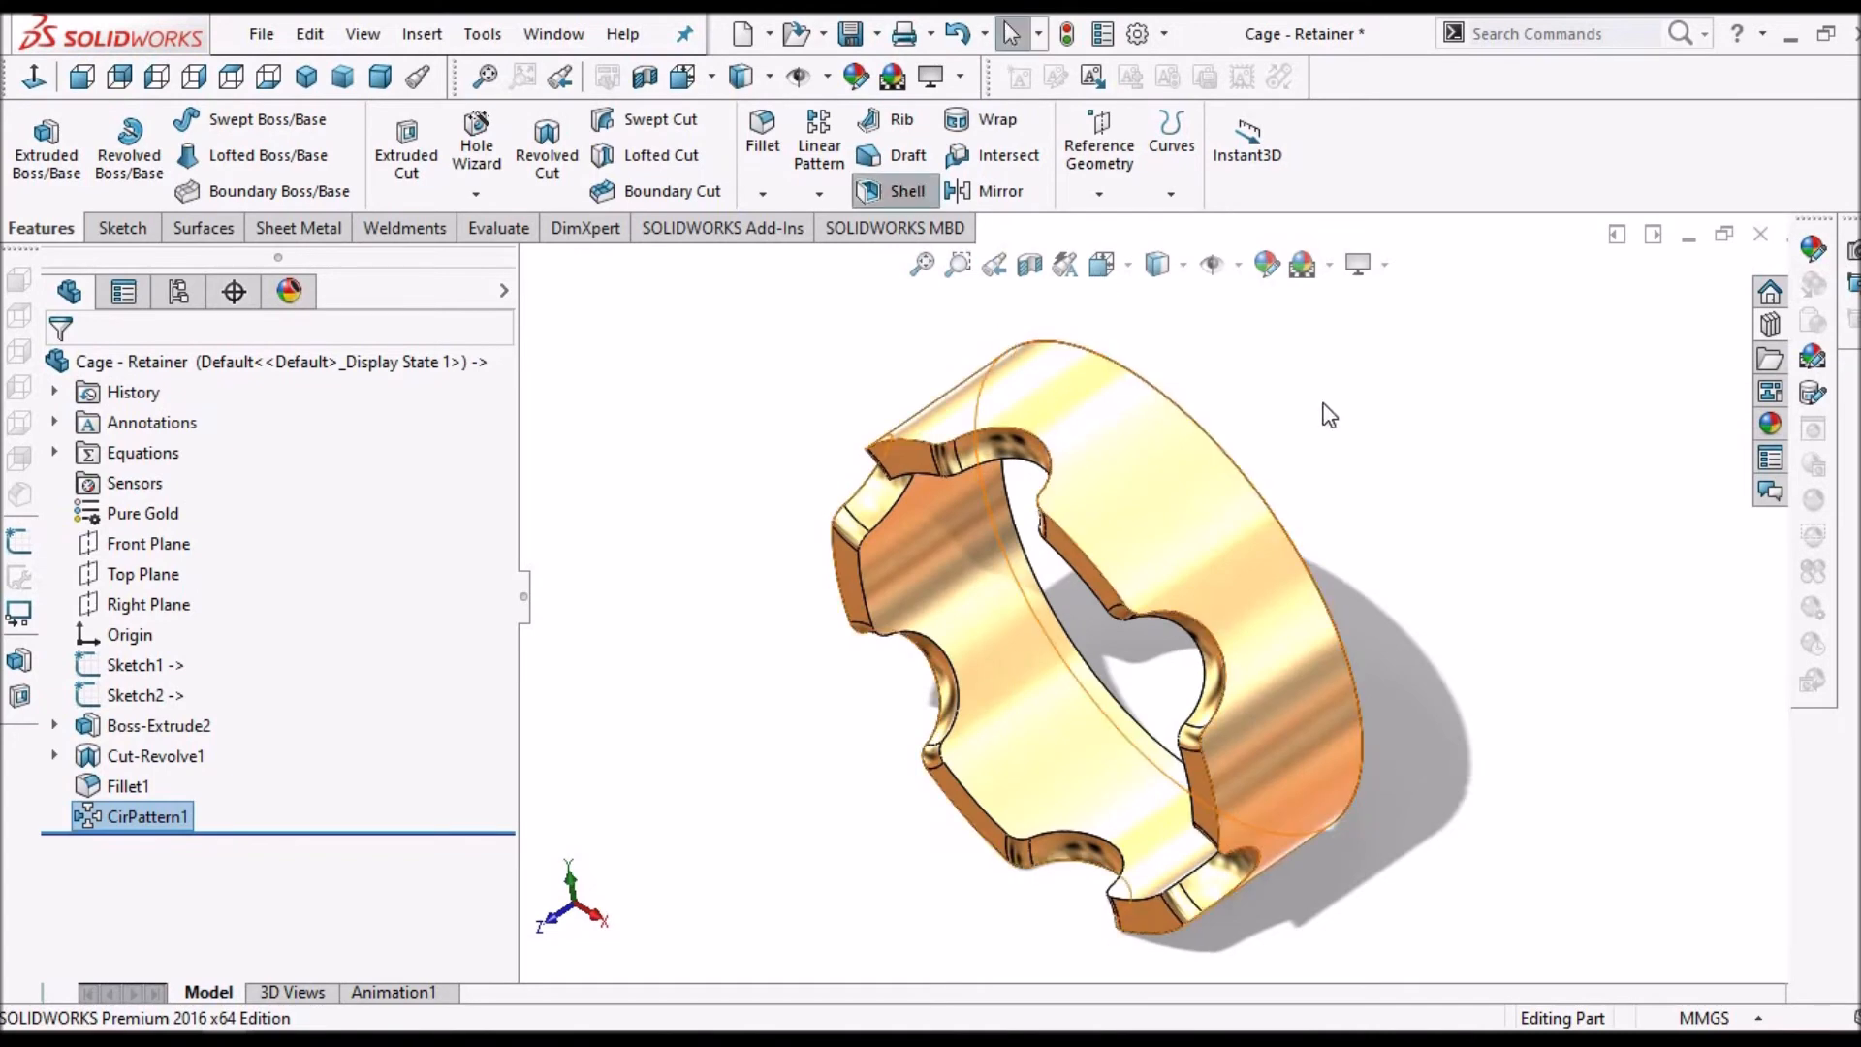
click(1163, 578)
click(1032, 722)
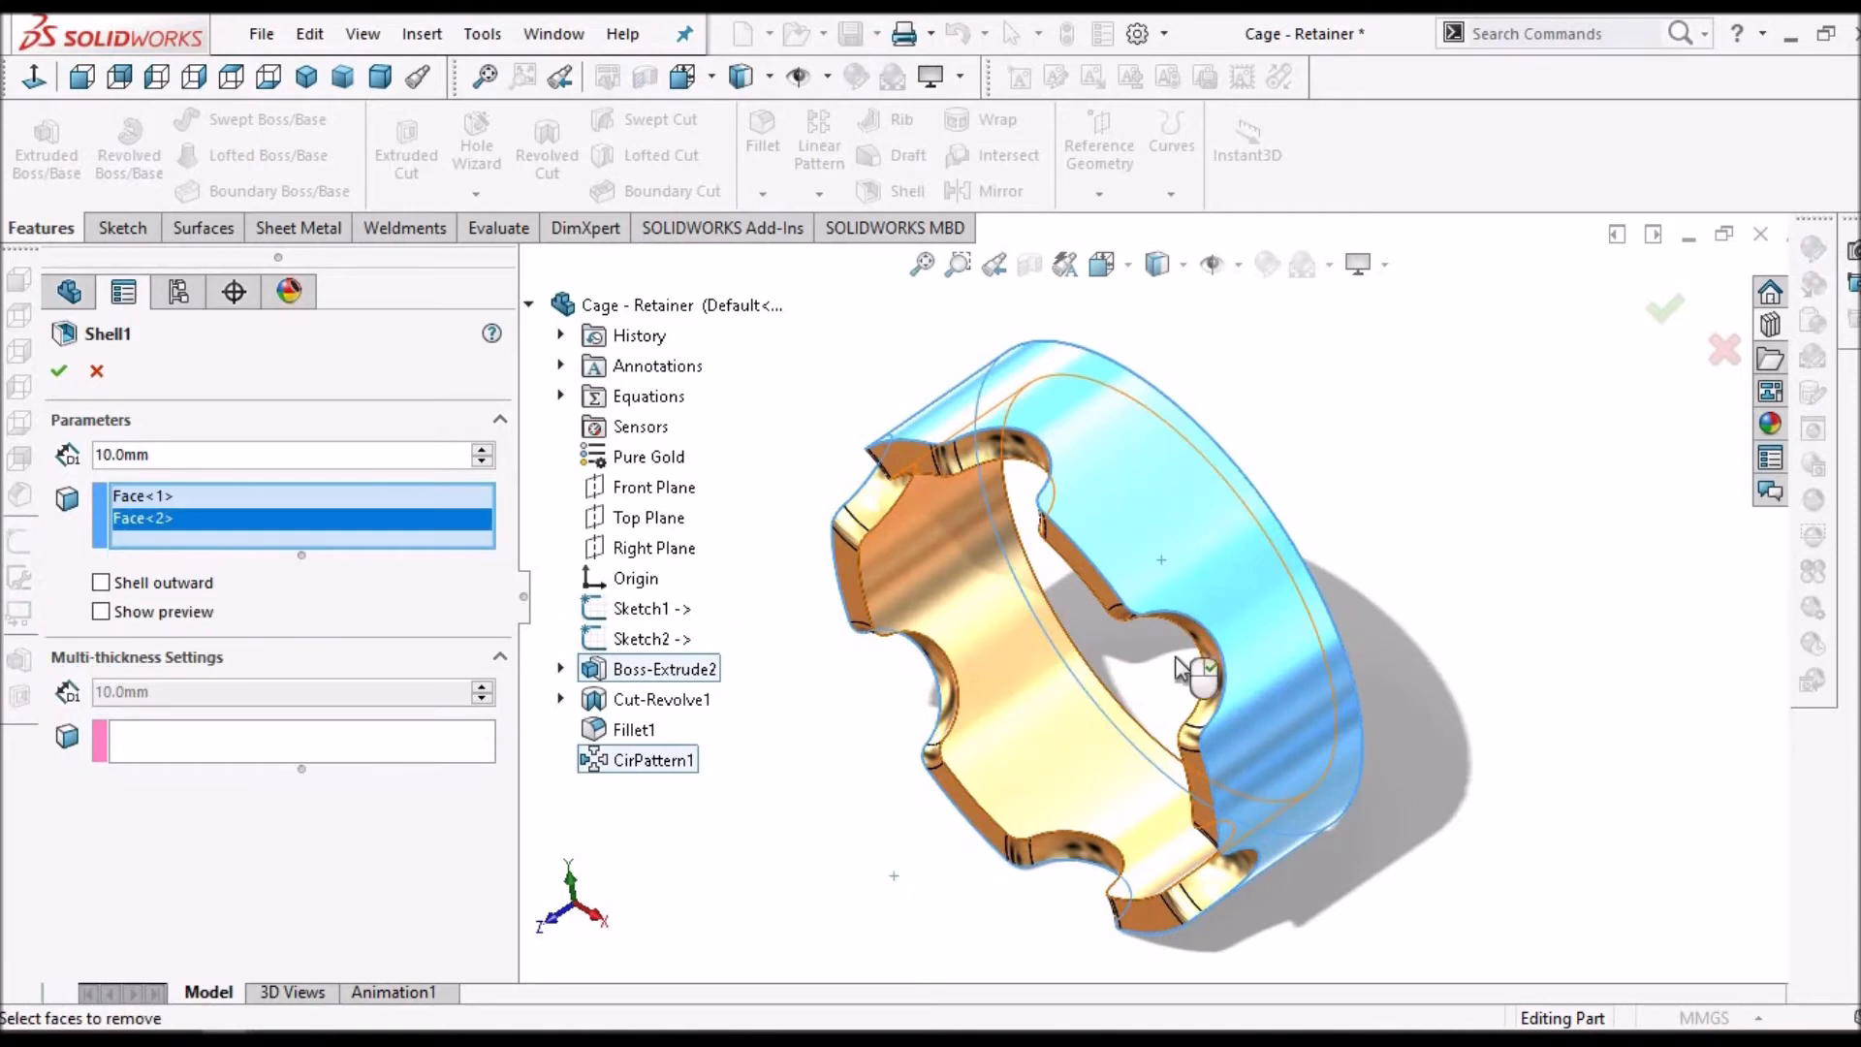
middle_drag(1454, 540, 1151, 397)
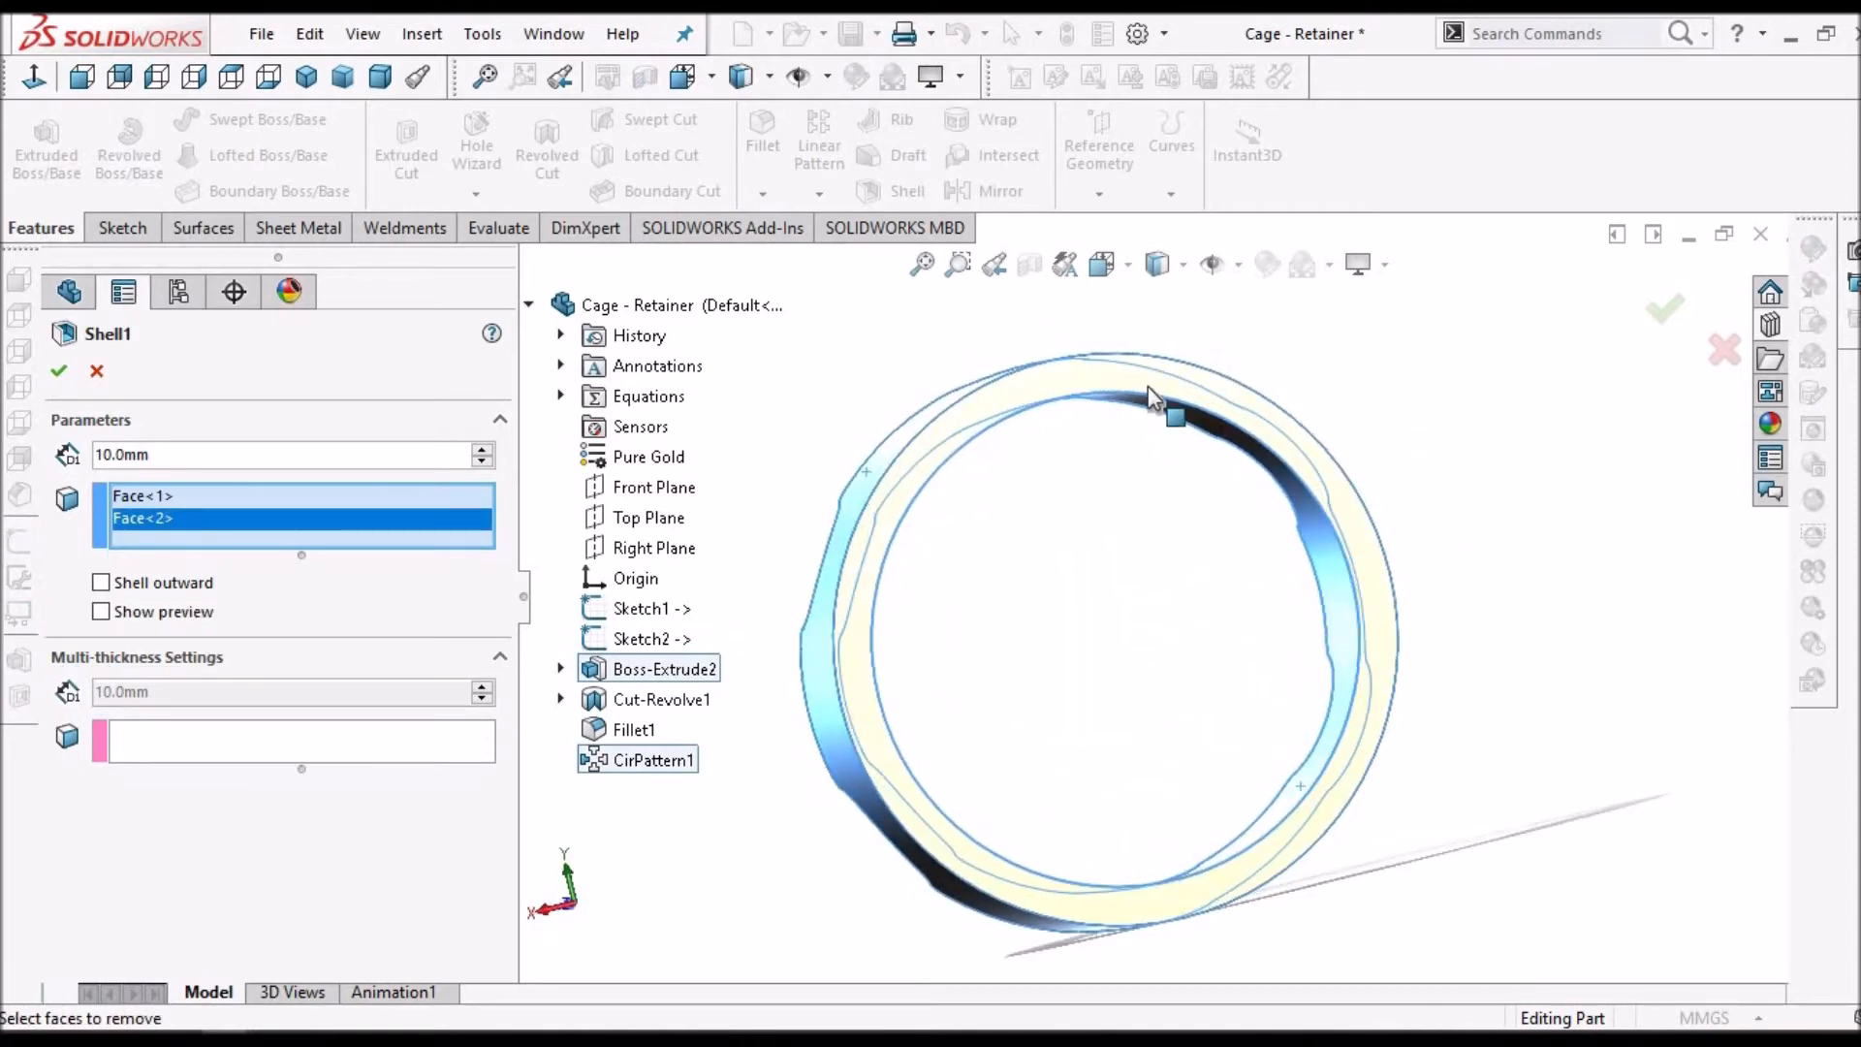
click(1114, 409)
middle_drag(1148, 535, 1192, 586)
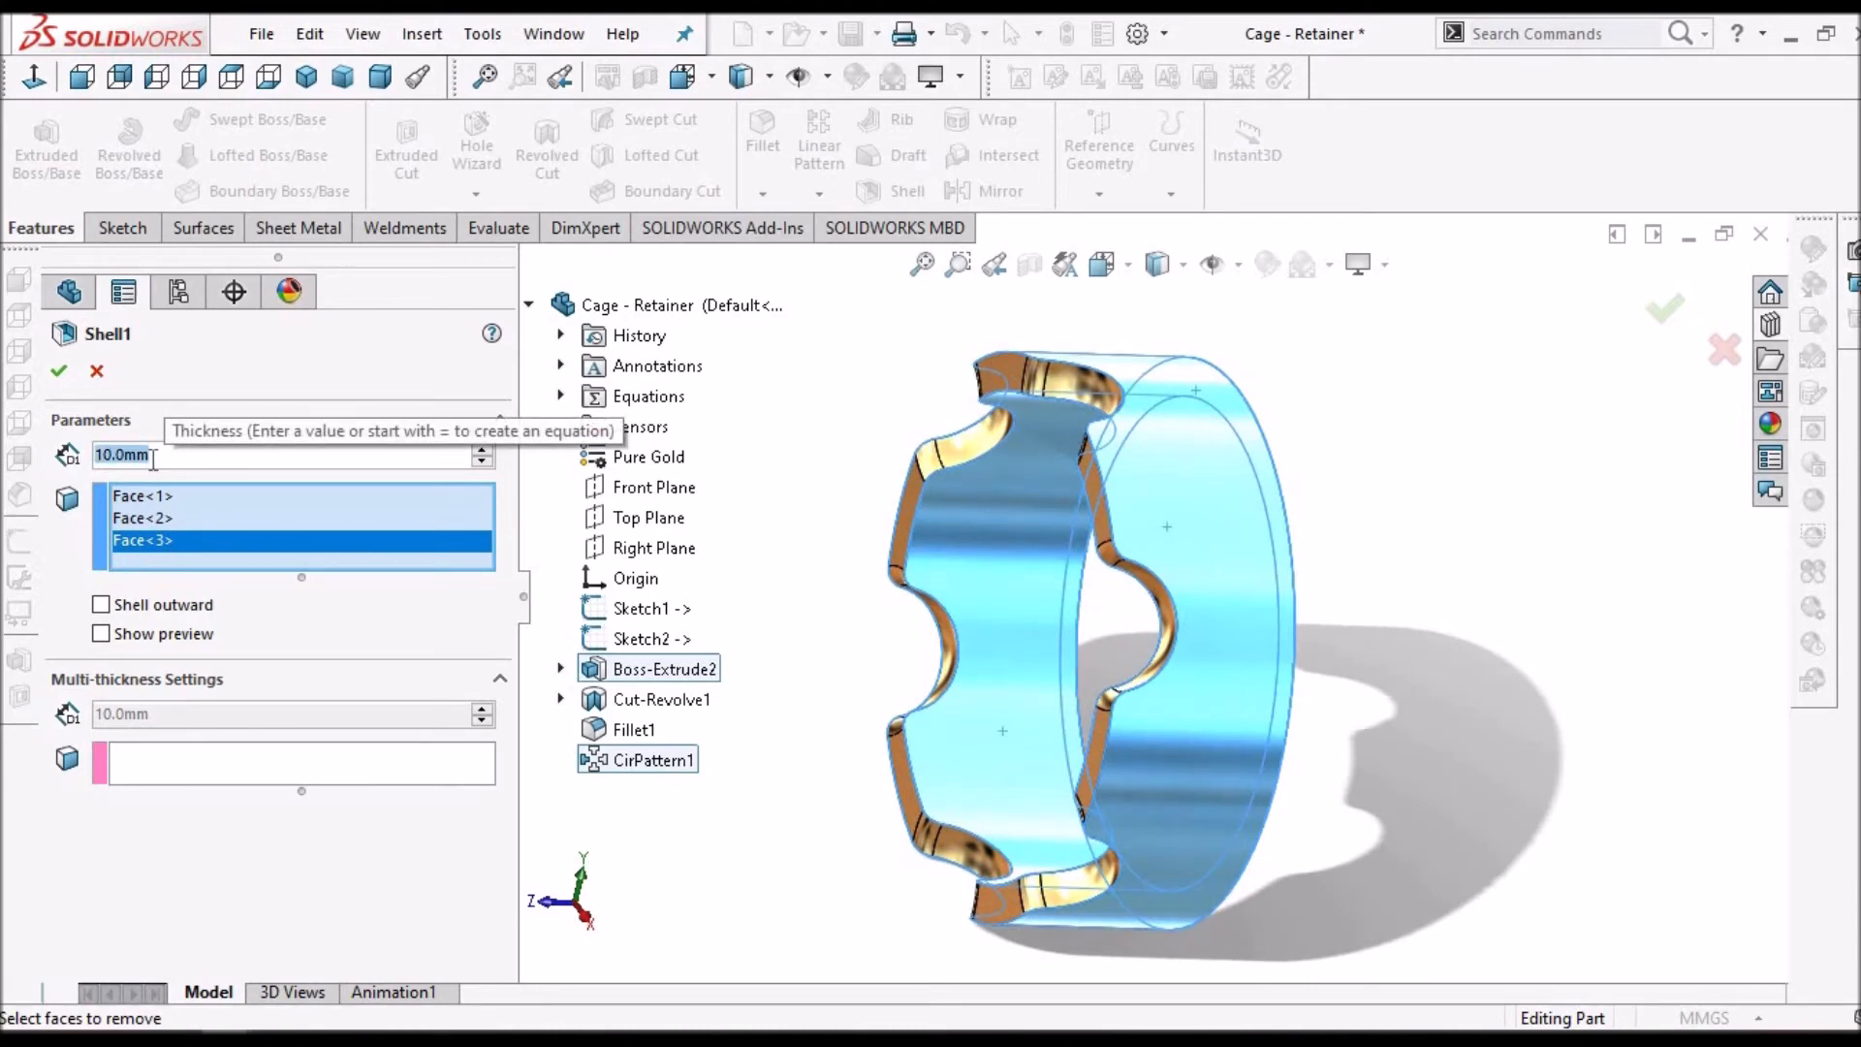
text(1)
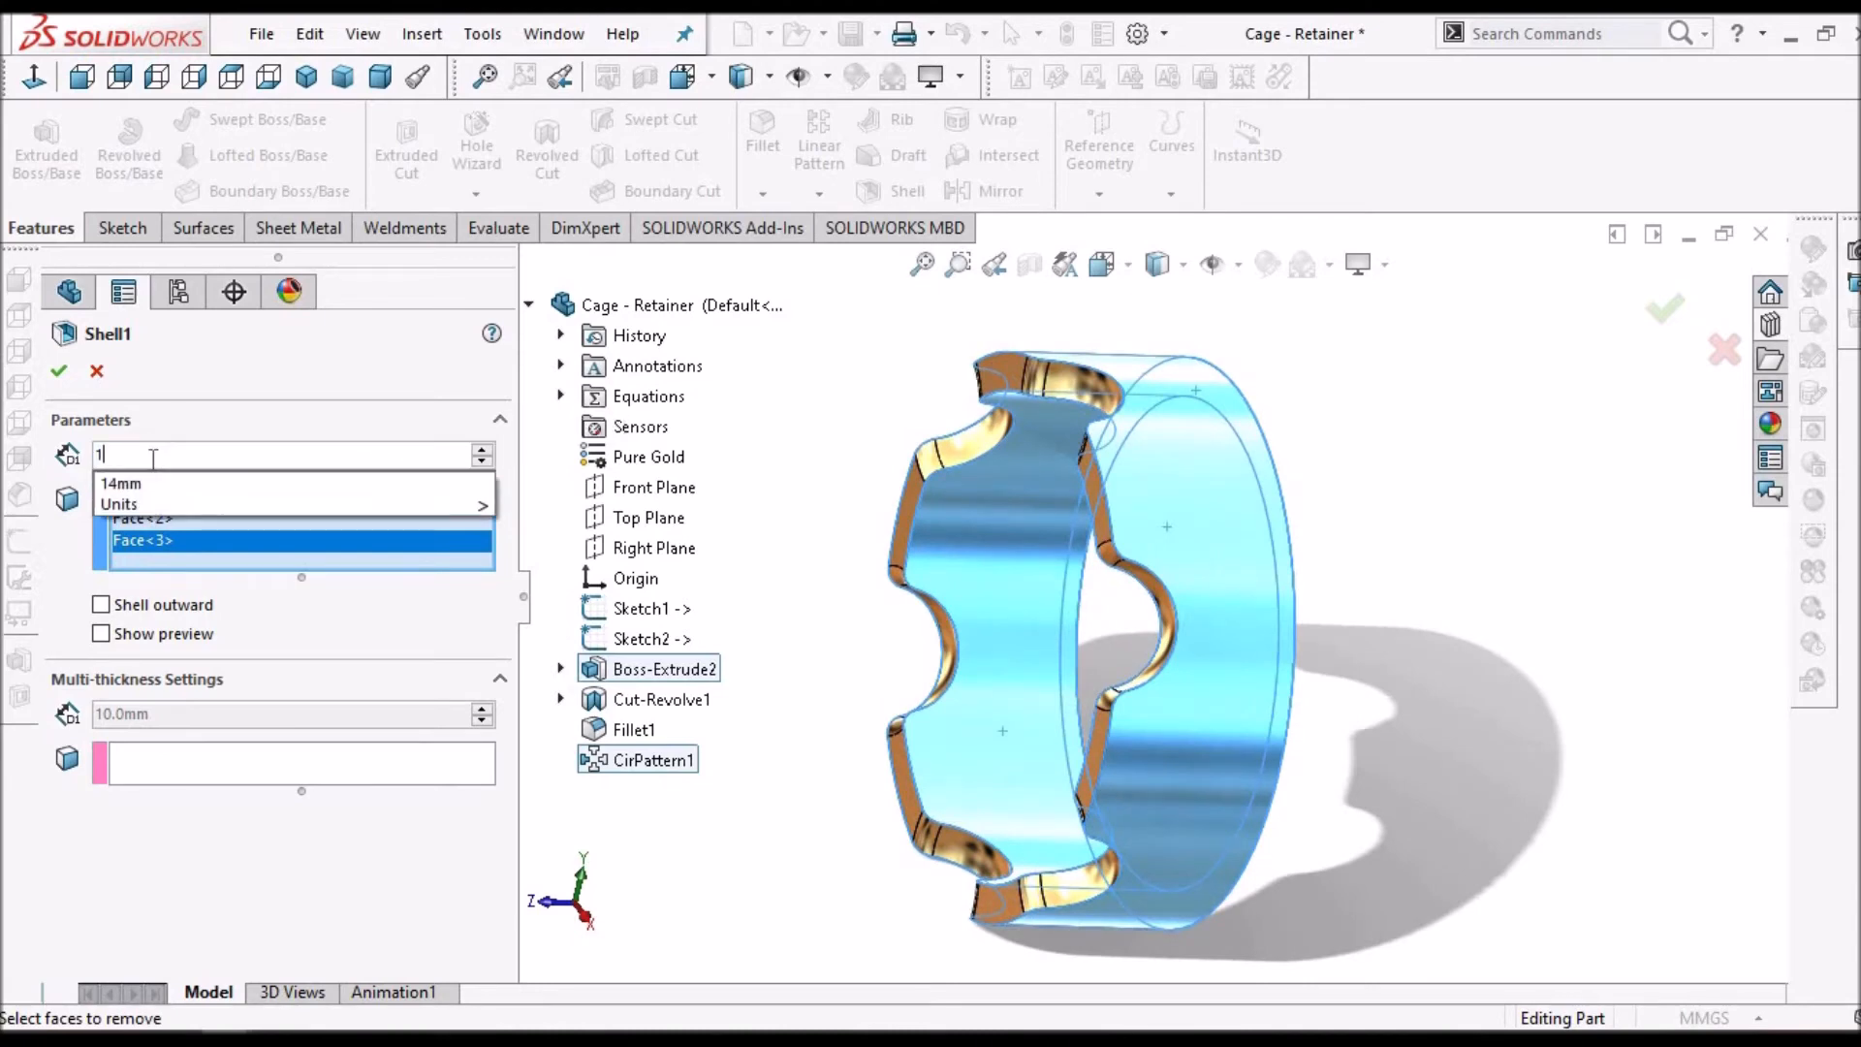
key(Return)
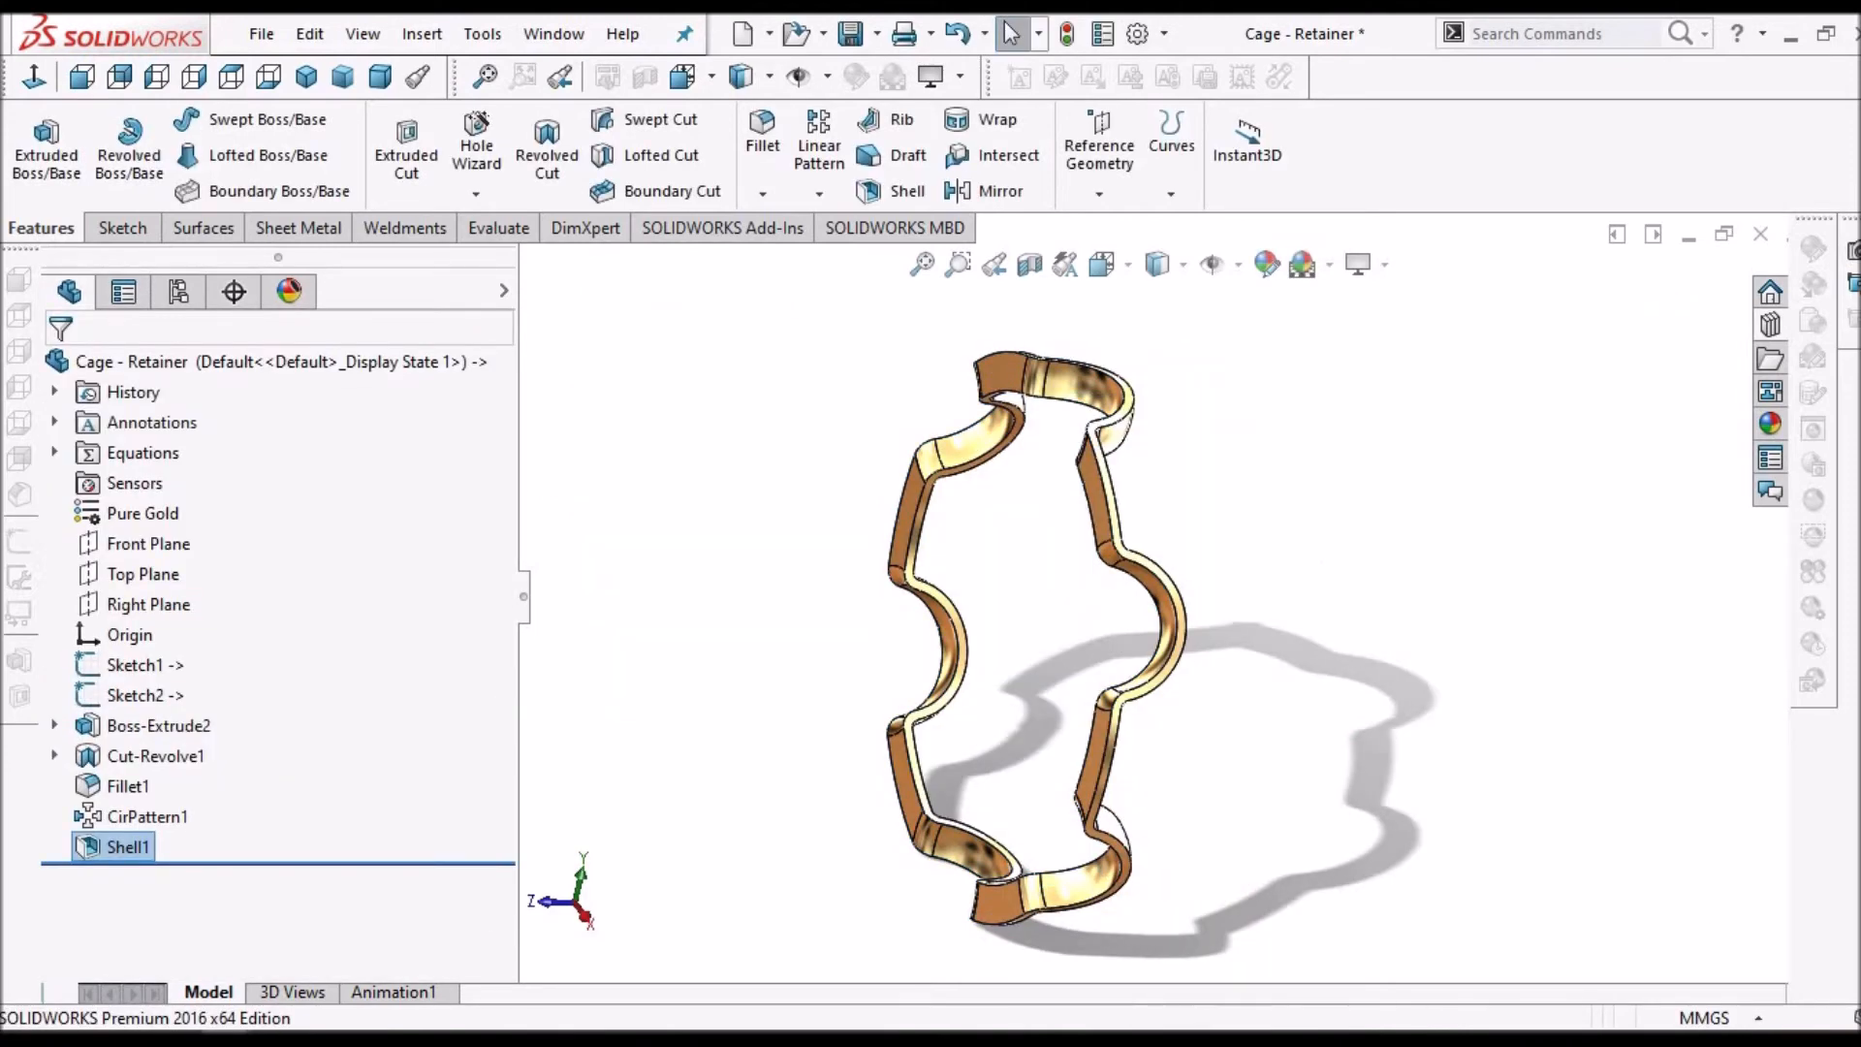
- Switch to the assembly document and show the hidden Outer Ring and Inner Ring components
click(380, 75)
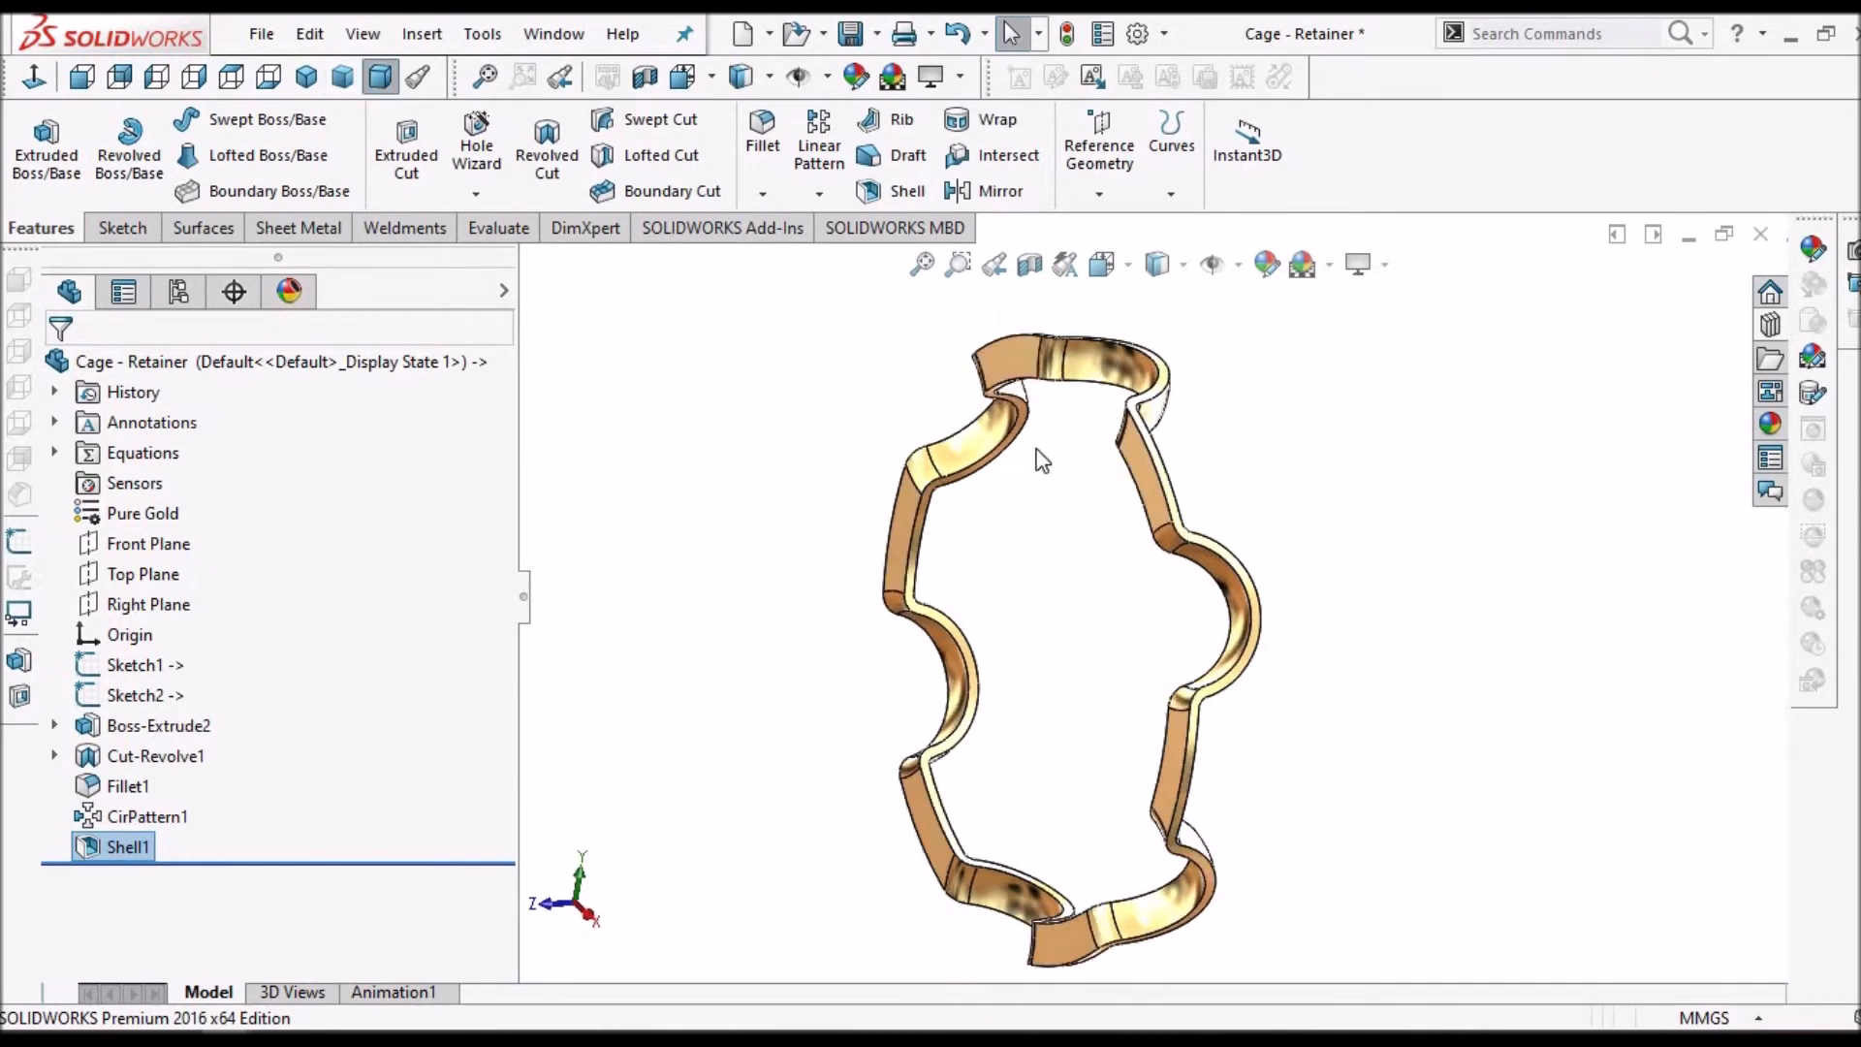
middle_drag(1000, 516, 1057, 489)
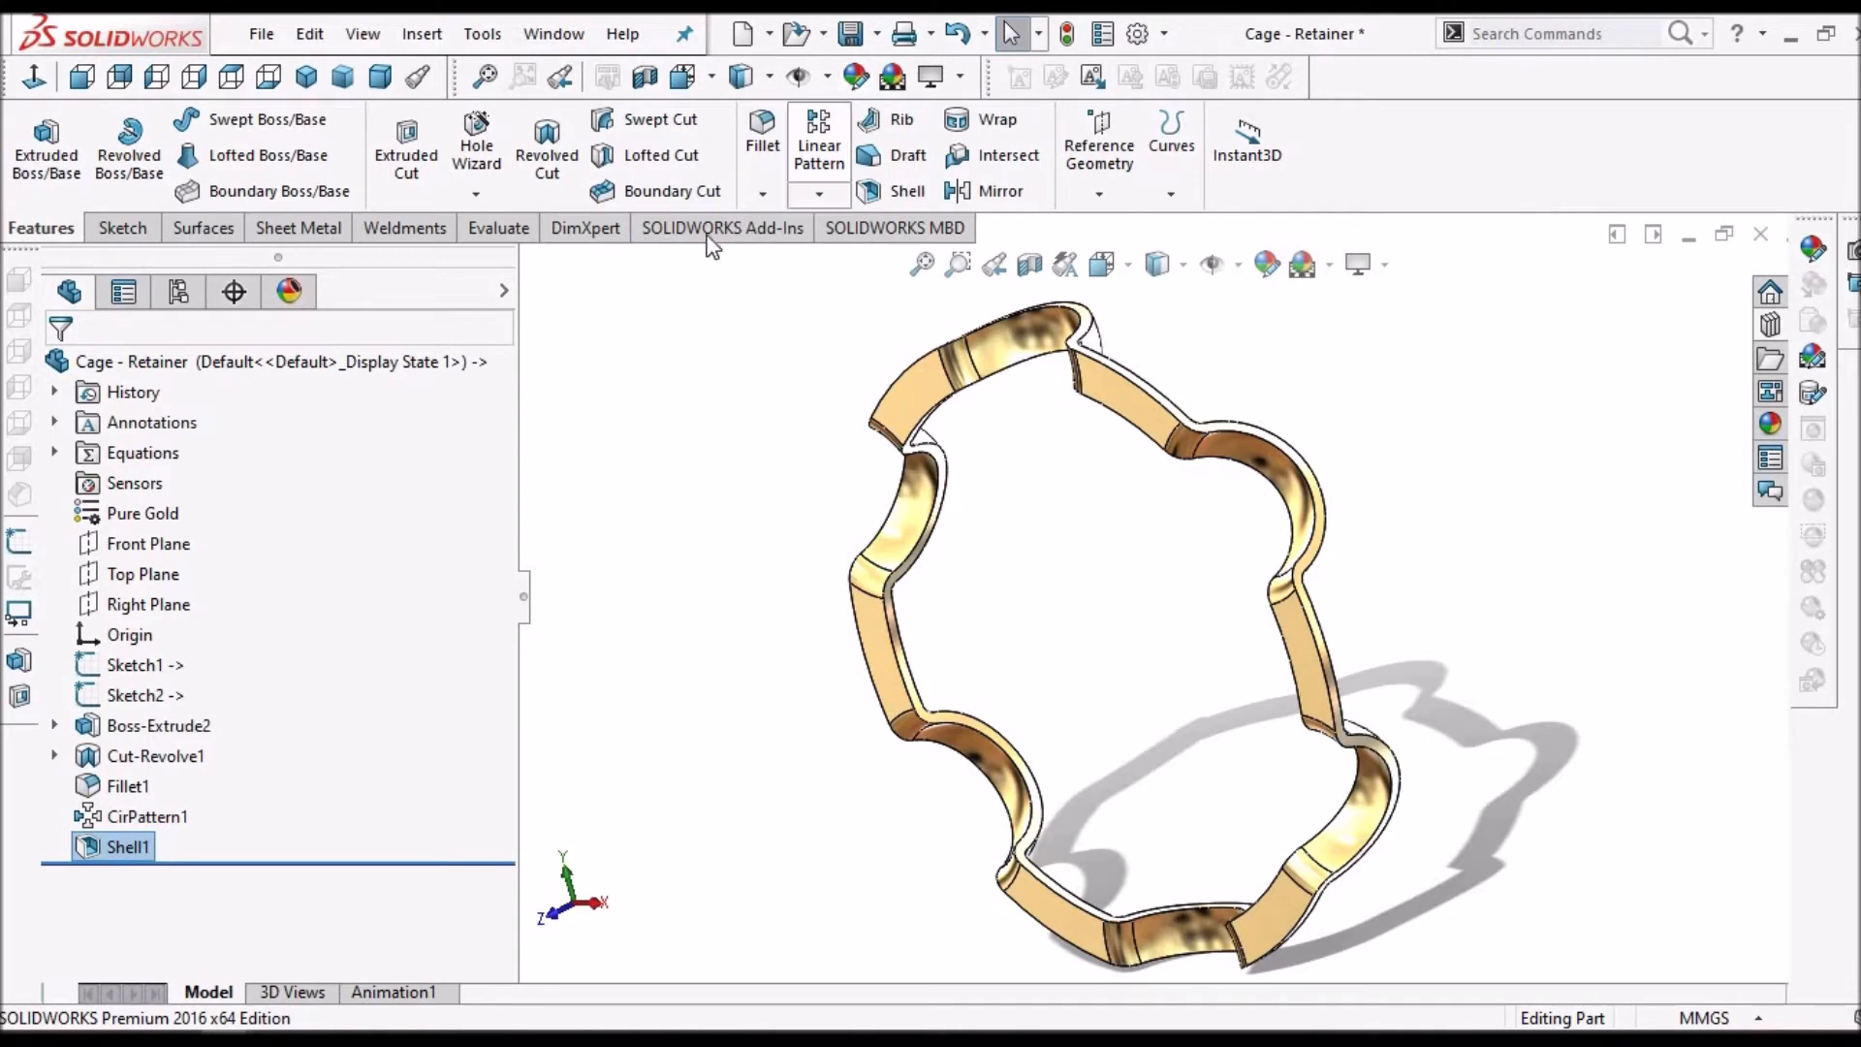
click(554, 35)
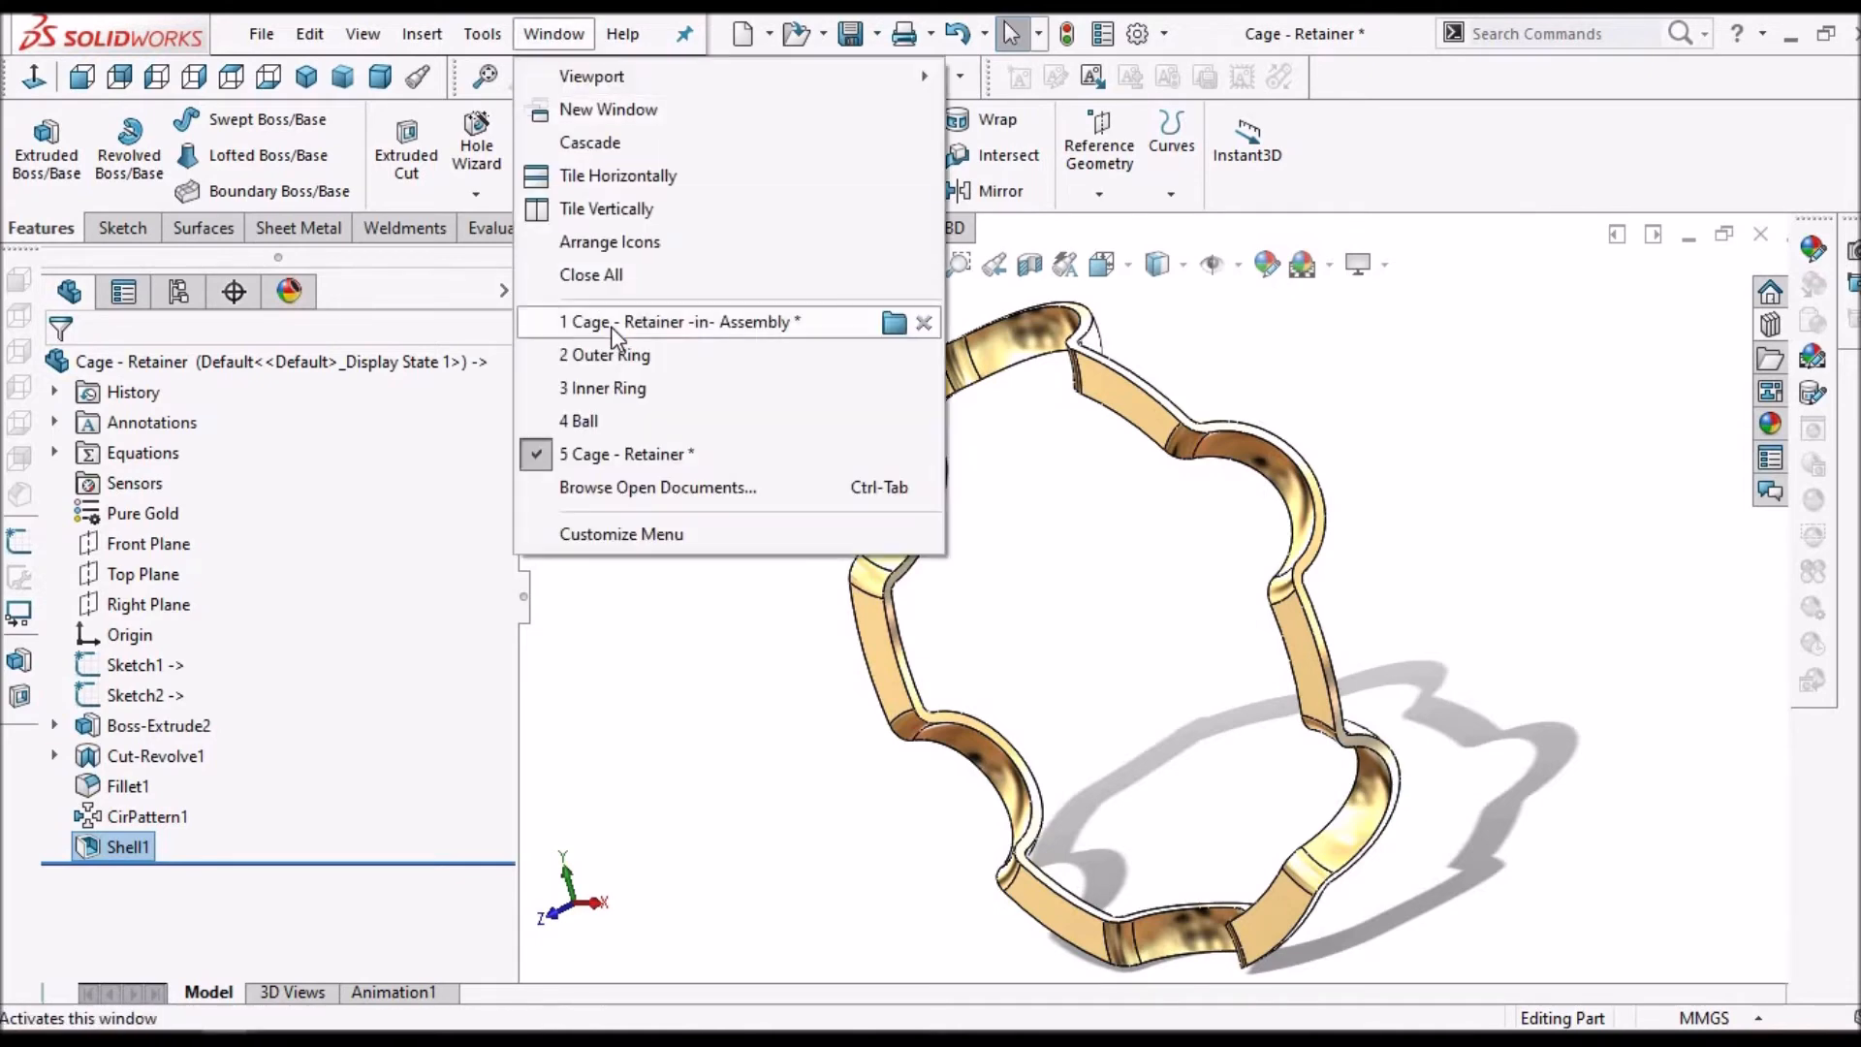
click(612, 323)
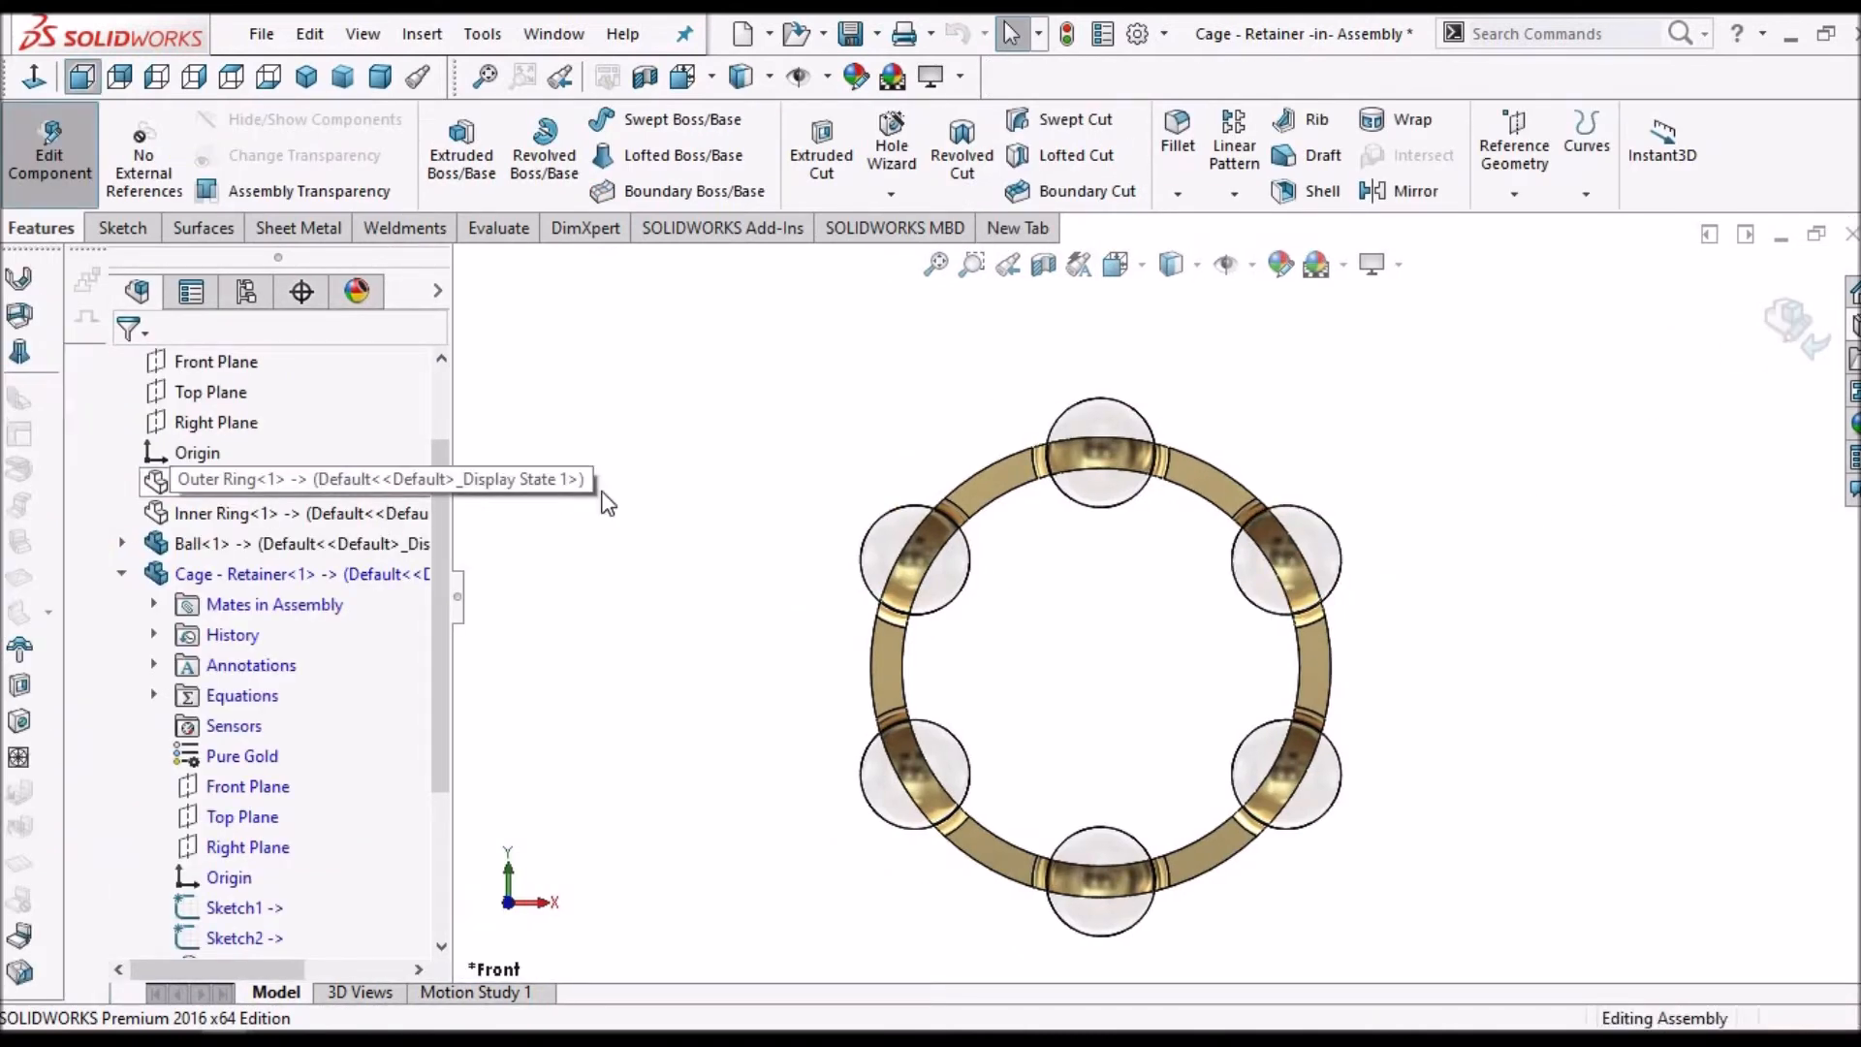
right_click(223, 477)
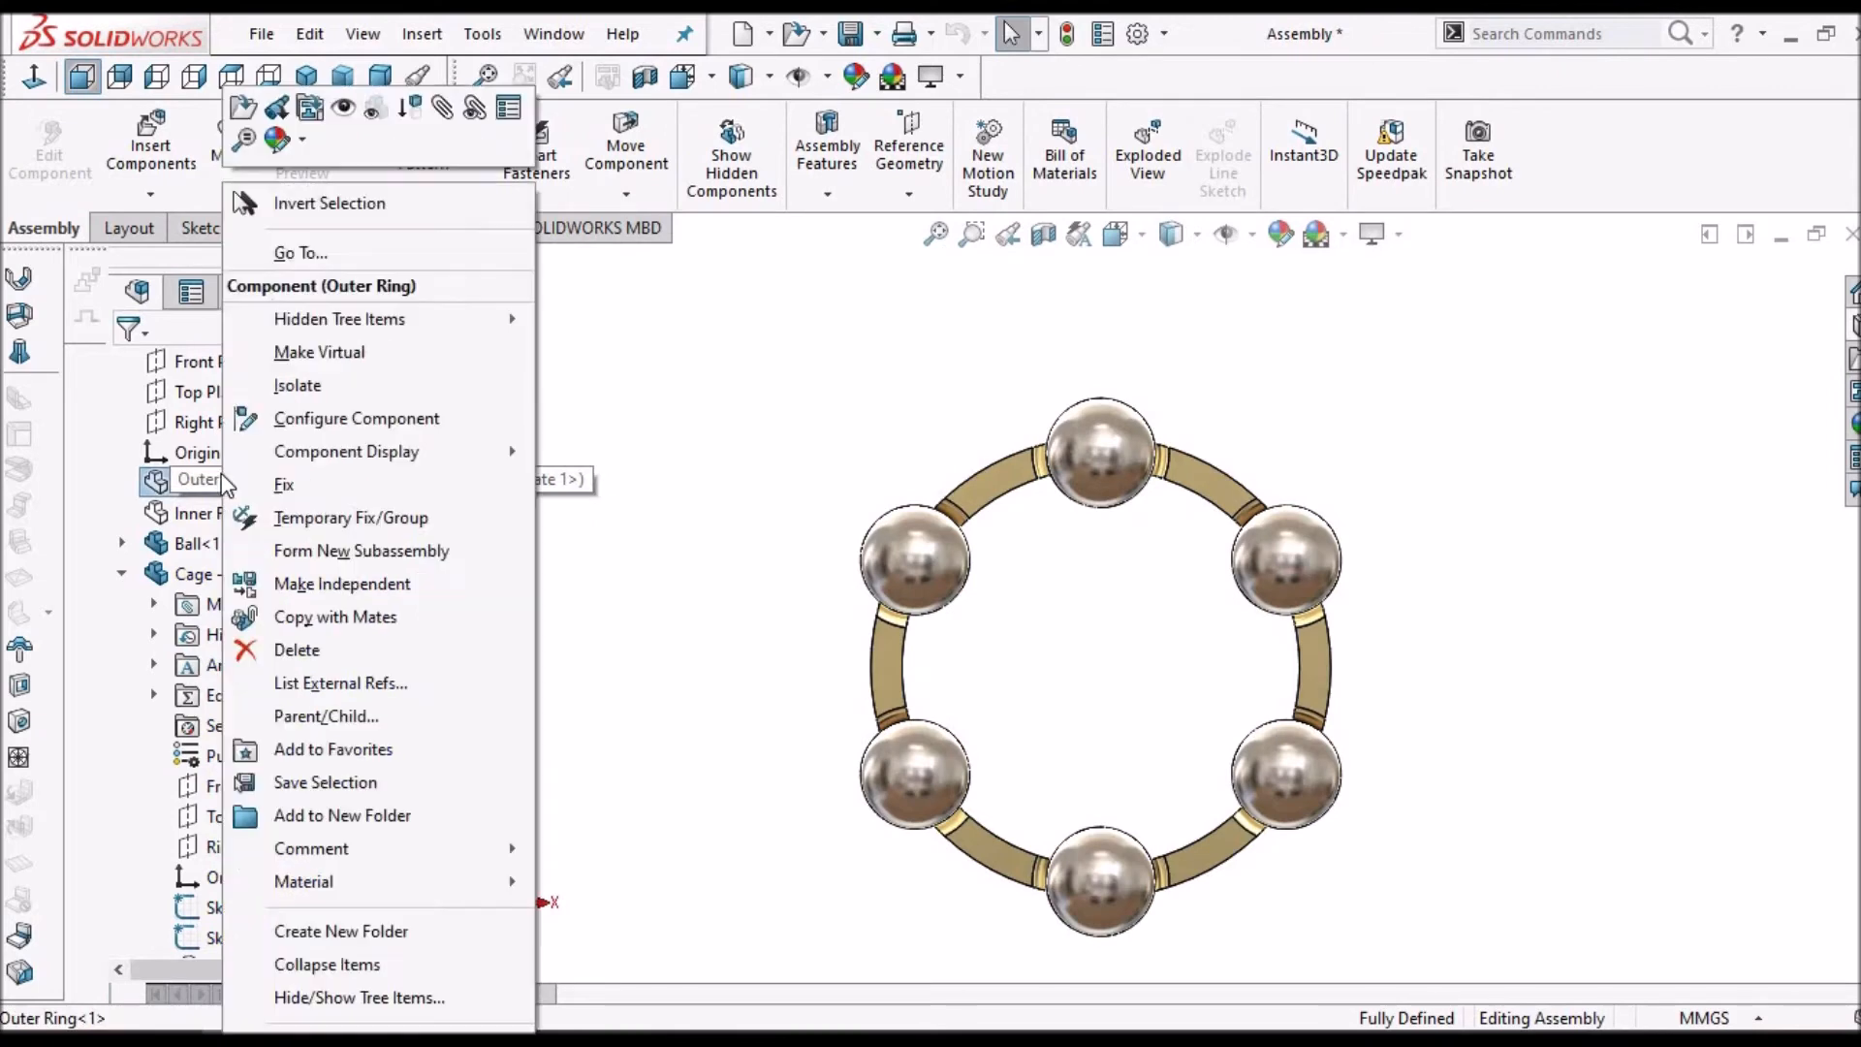
click(344, 108)
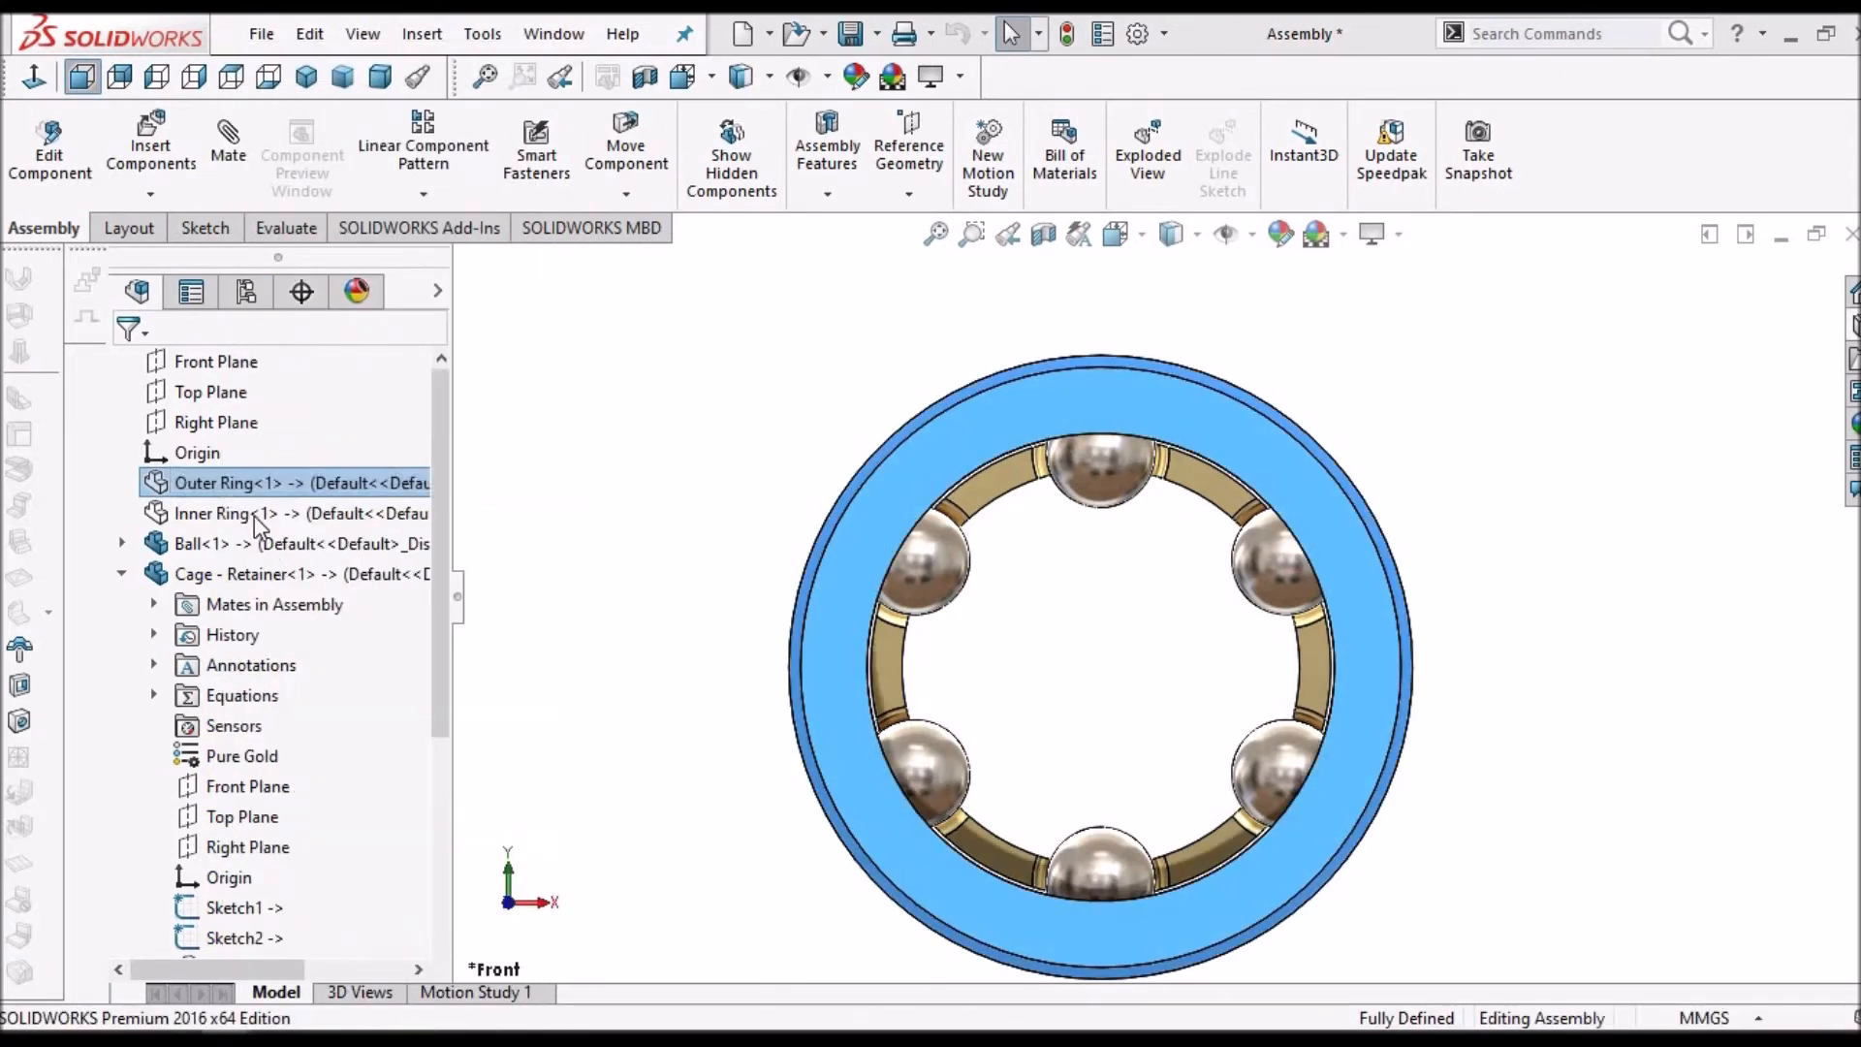
click(257, 518)
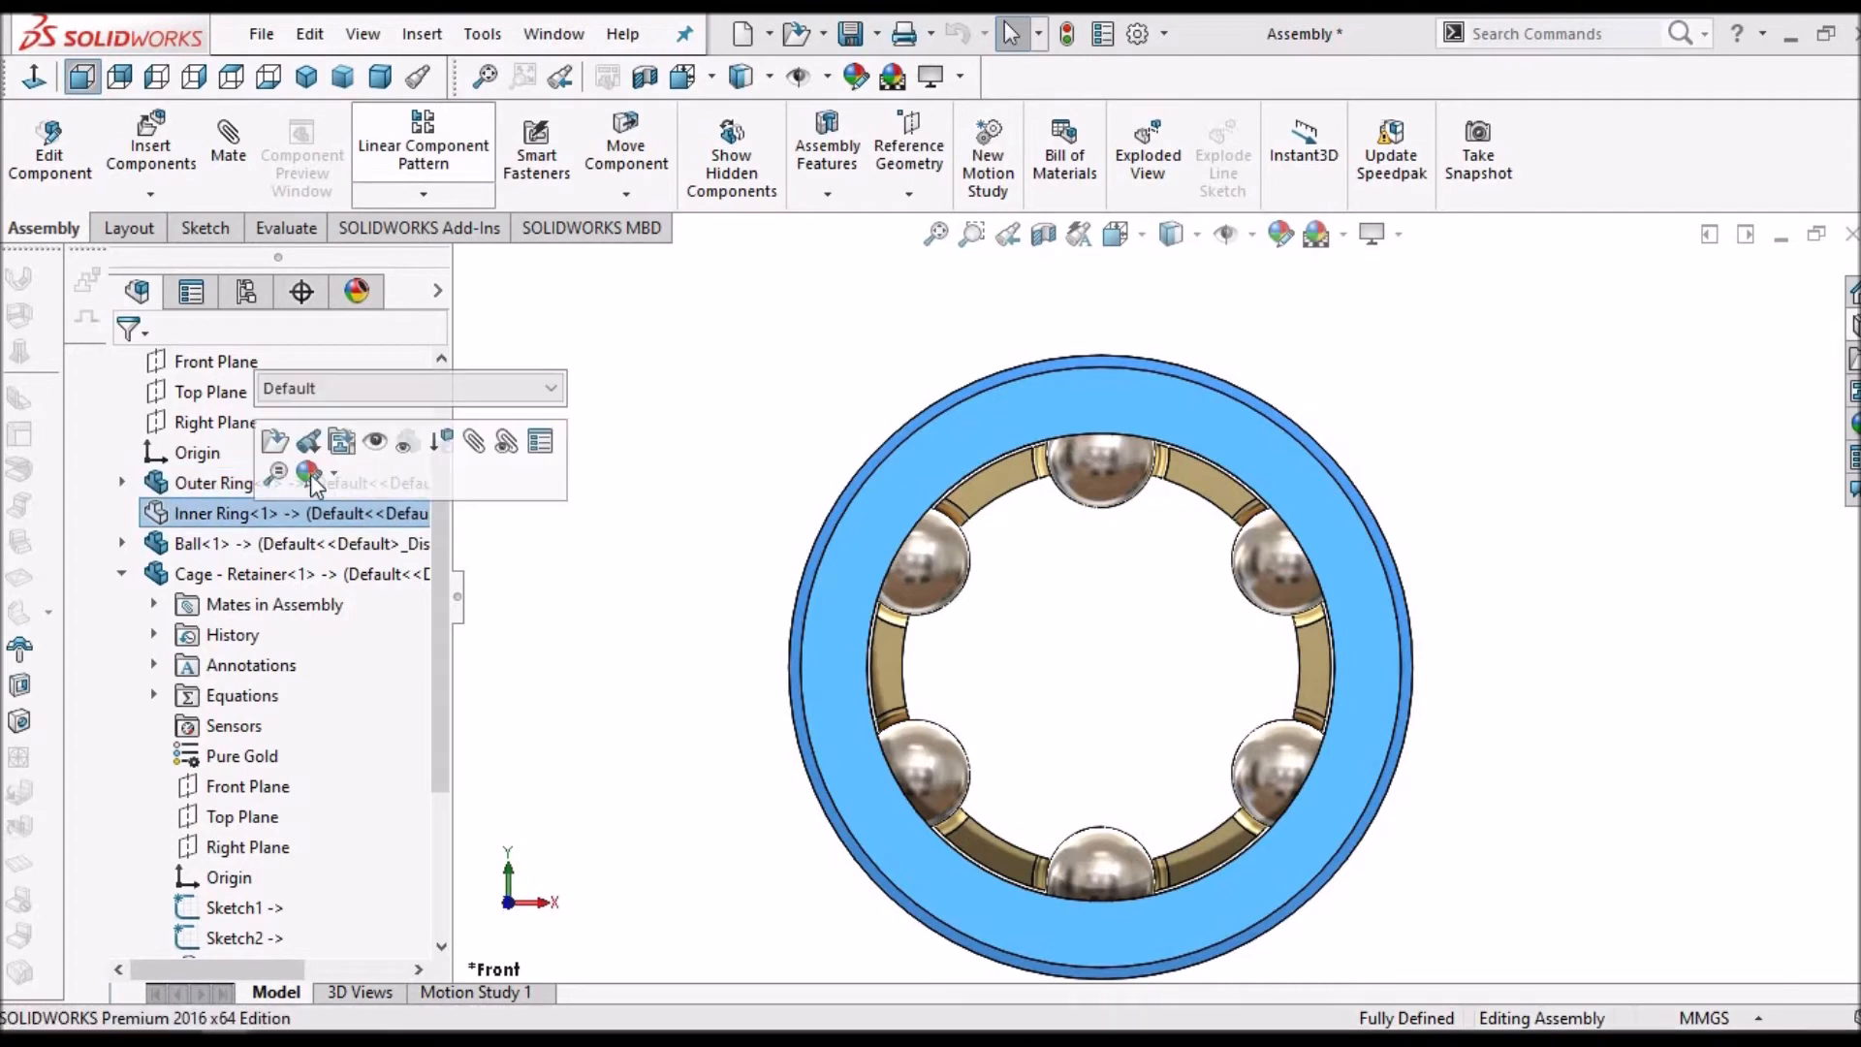
click(375, 441)
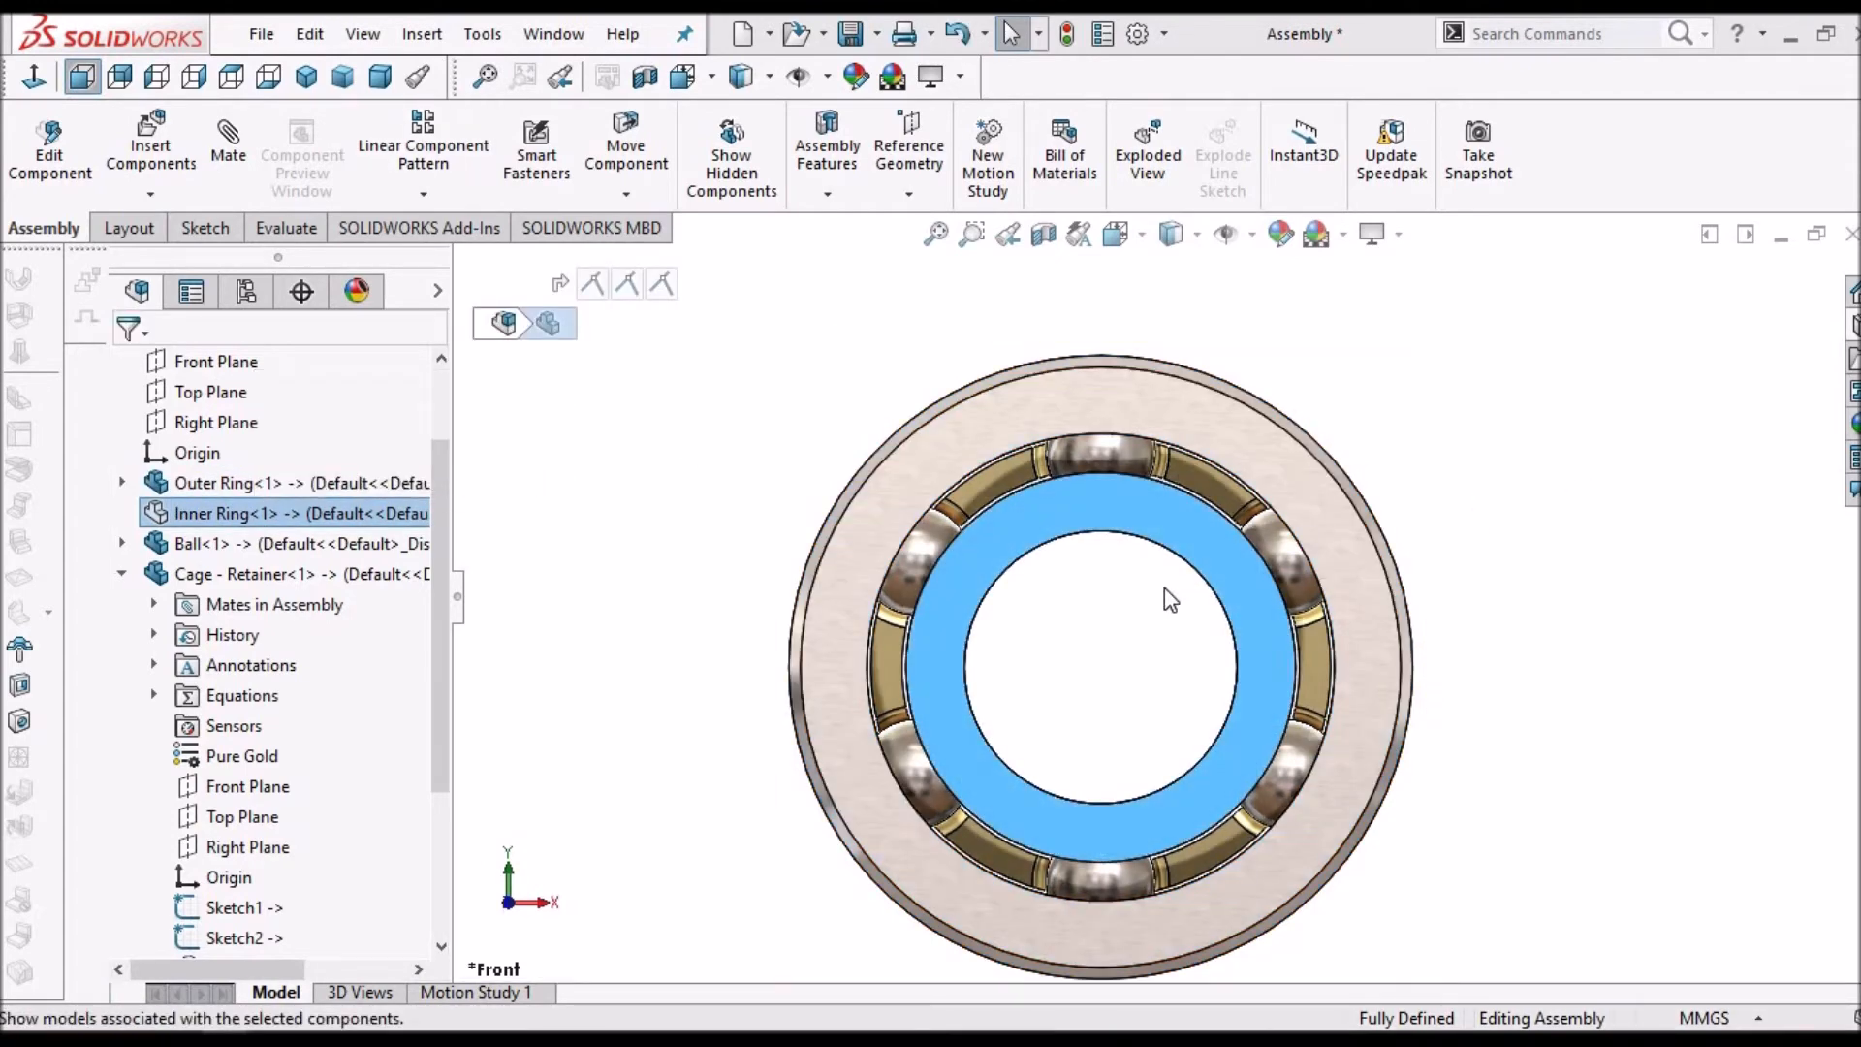
- Hide the Outer Ring component in the assembly to expose the balls and the cage
click(1083, 549)
middle_drag(1231, 581, 1113, 555)
scroll(1115, 553, down, 2)
middle_drag(1244, 467, 1117, 562)
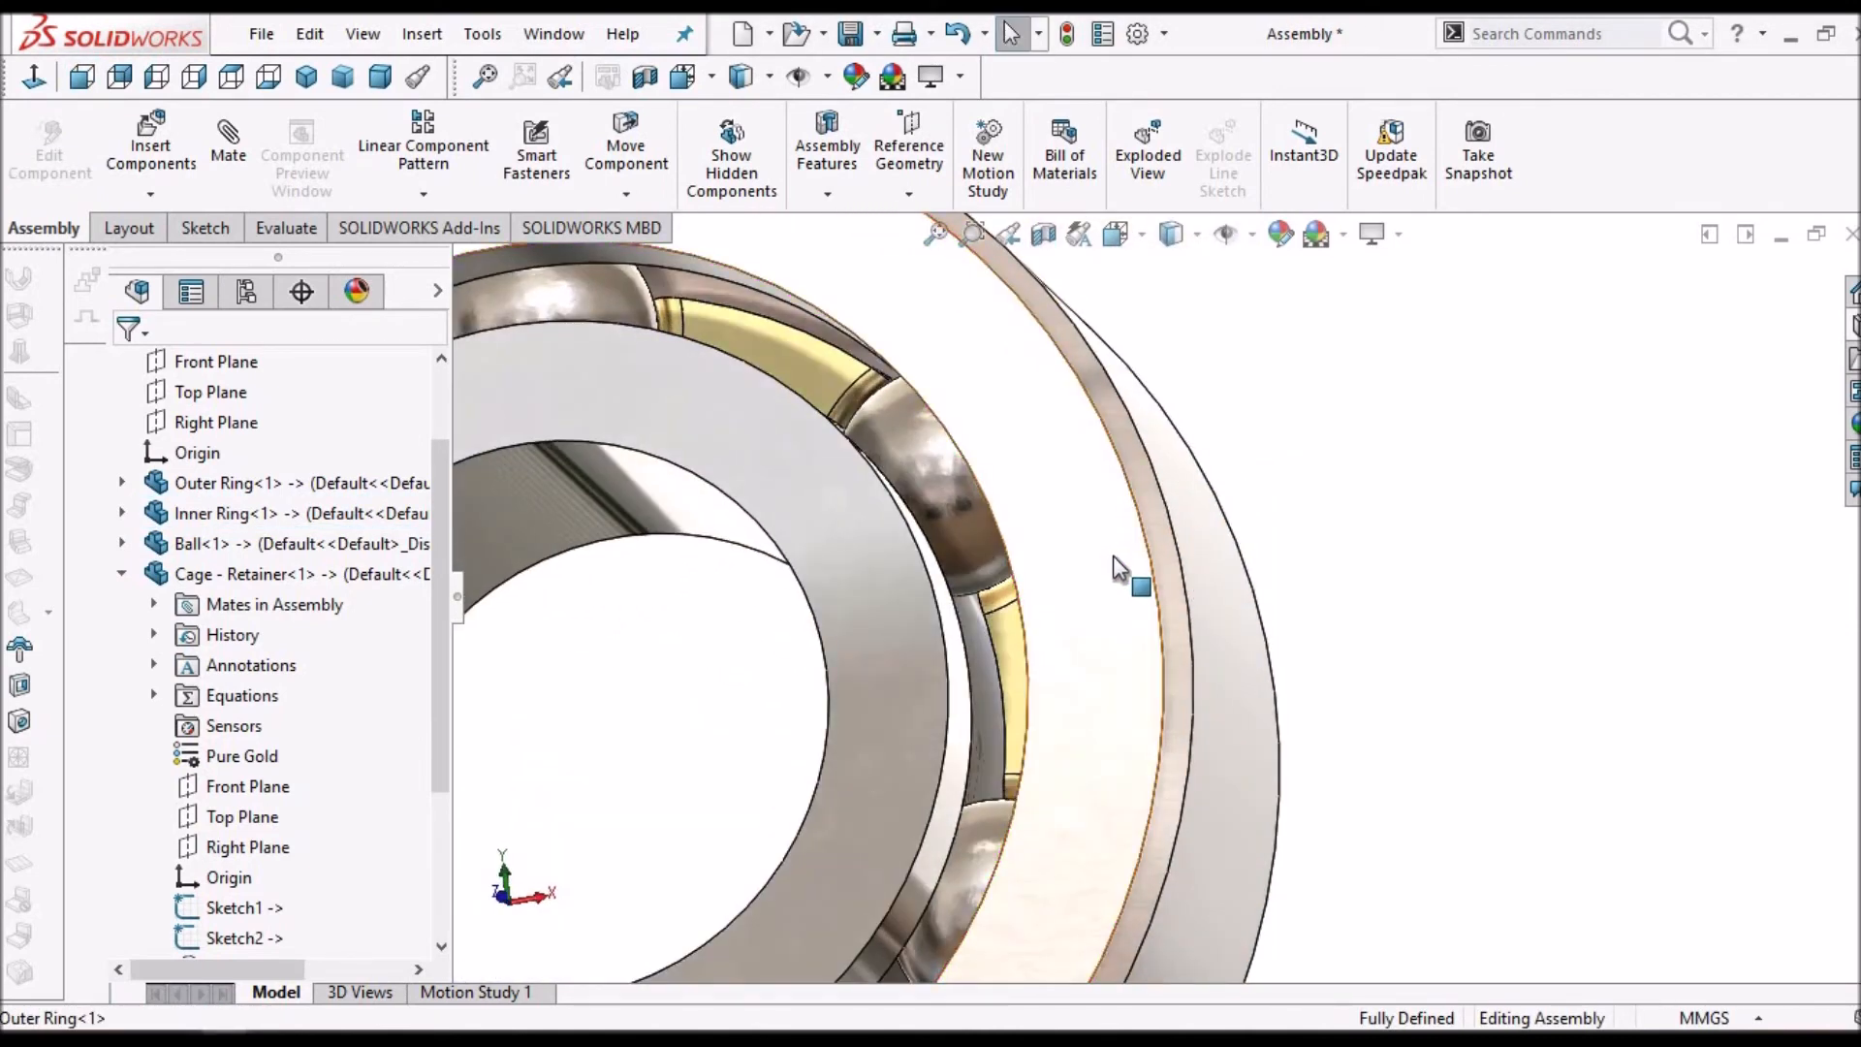
click(1113, 555)
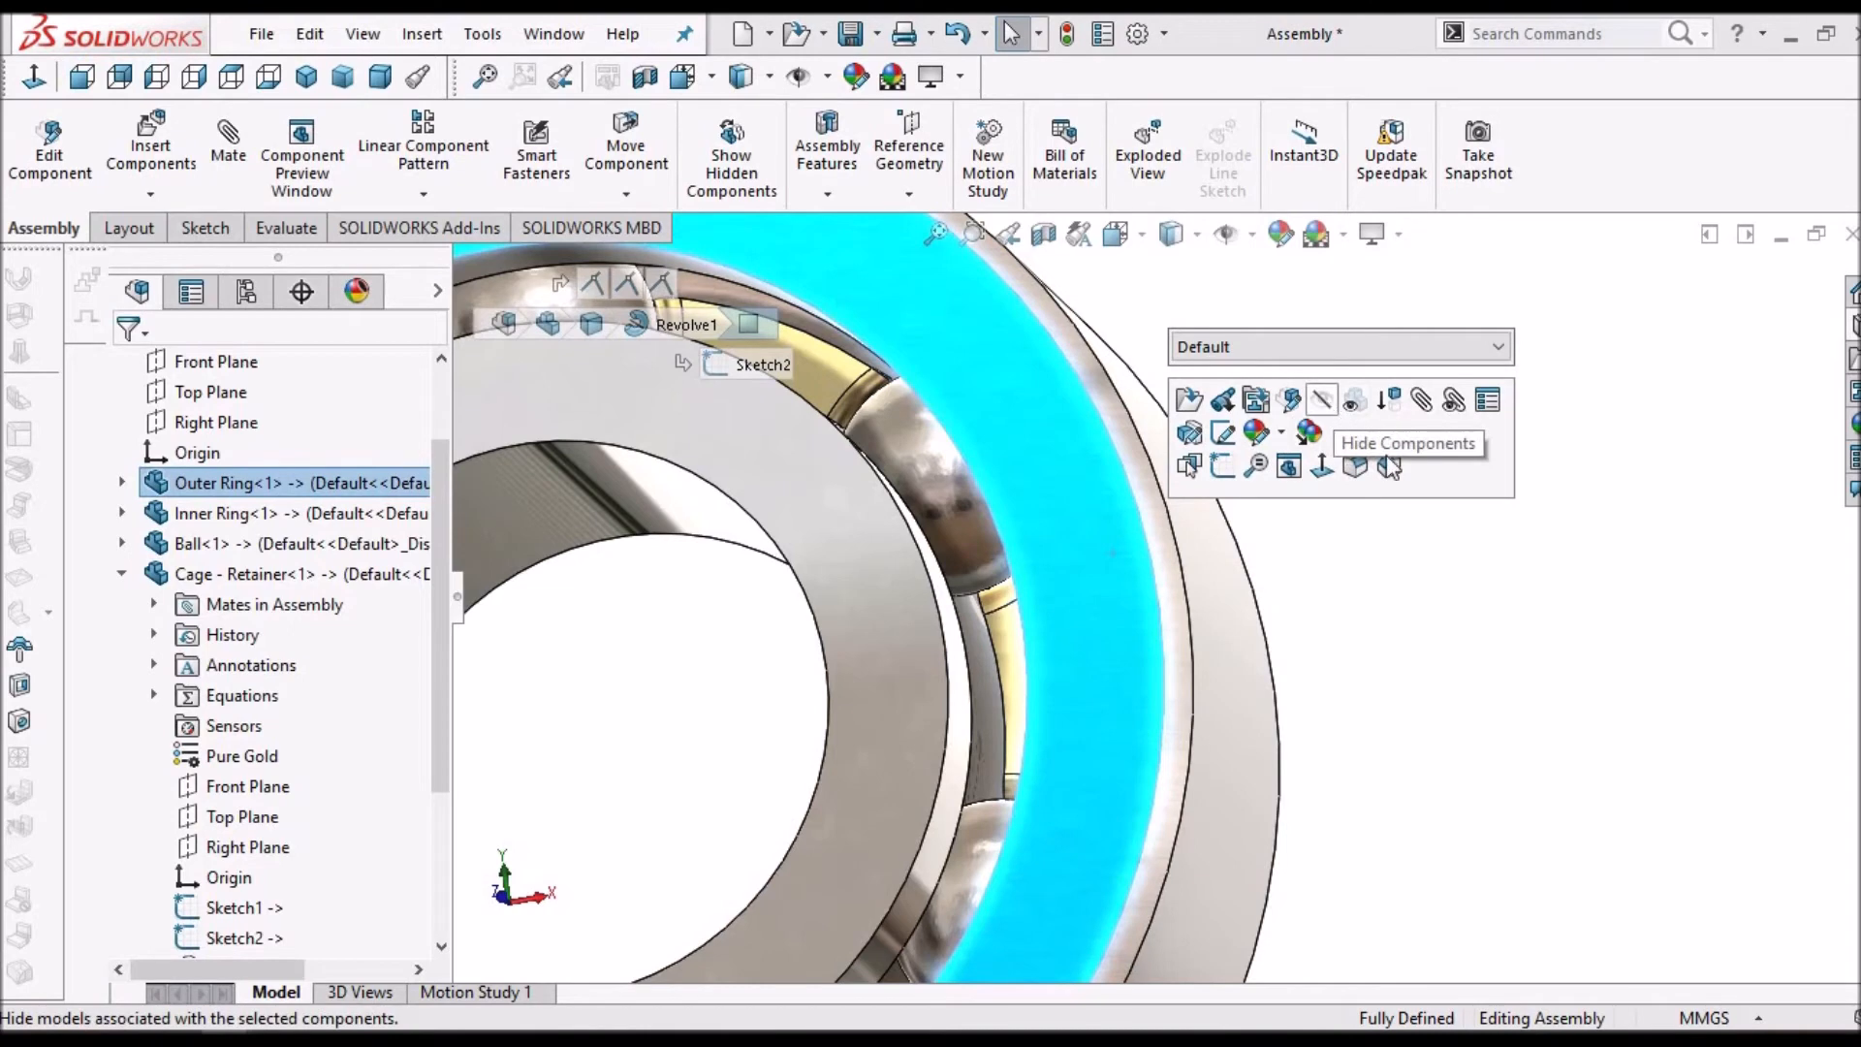
click(1390, 467)
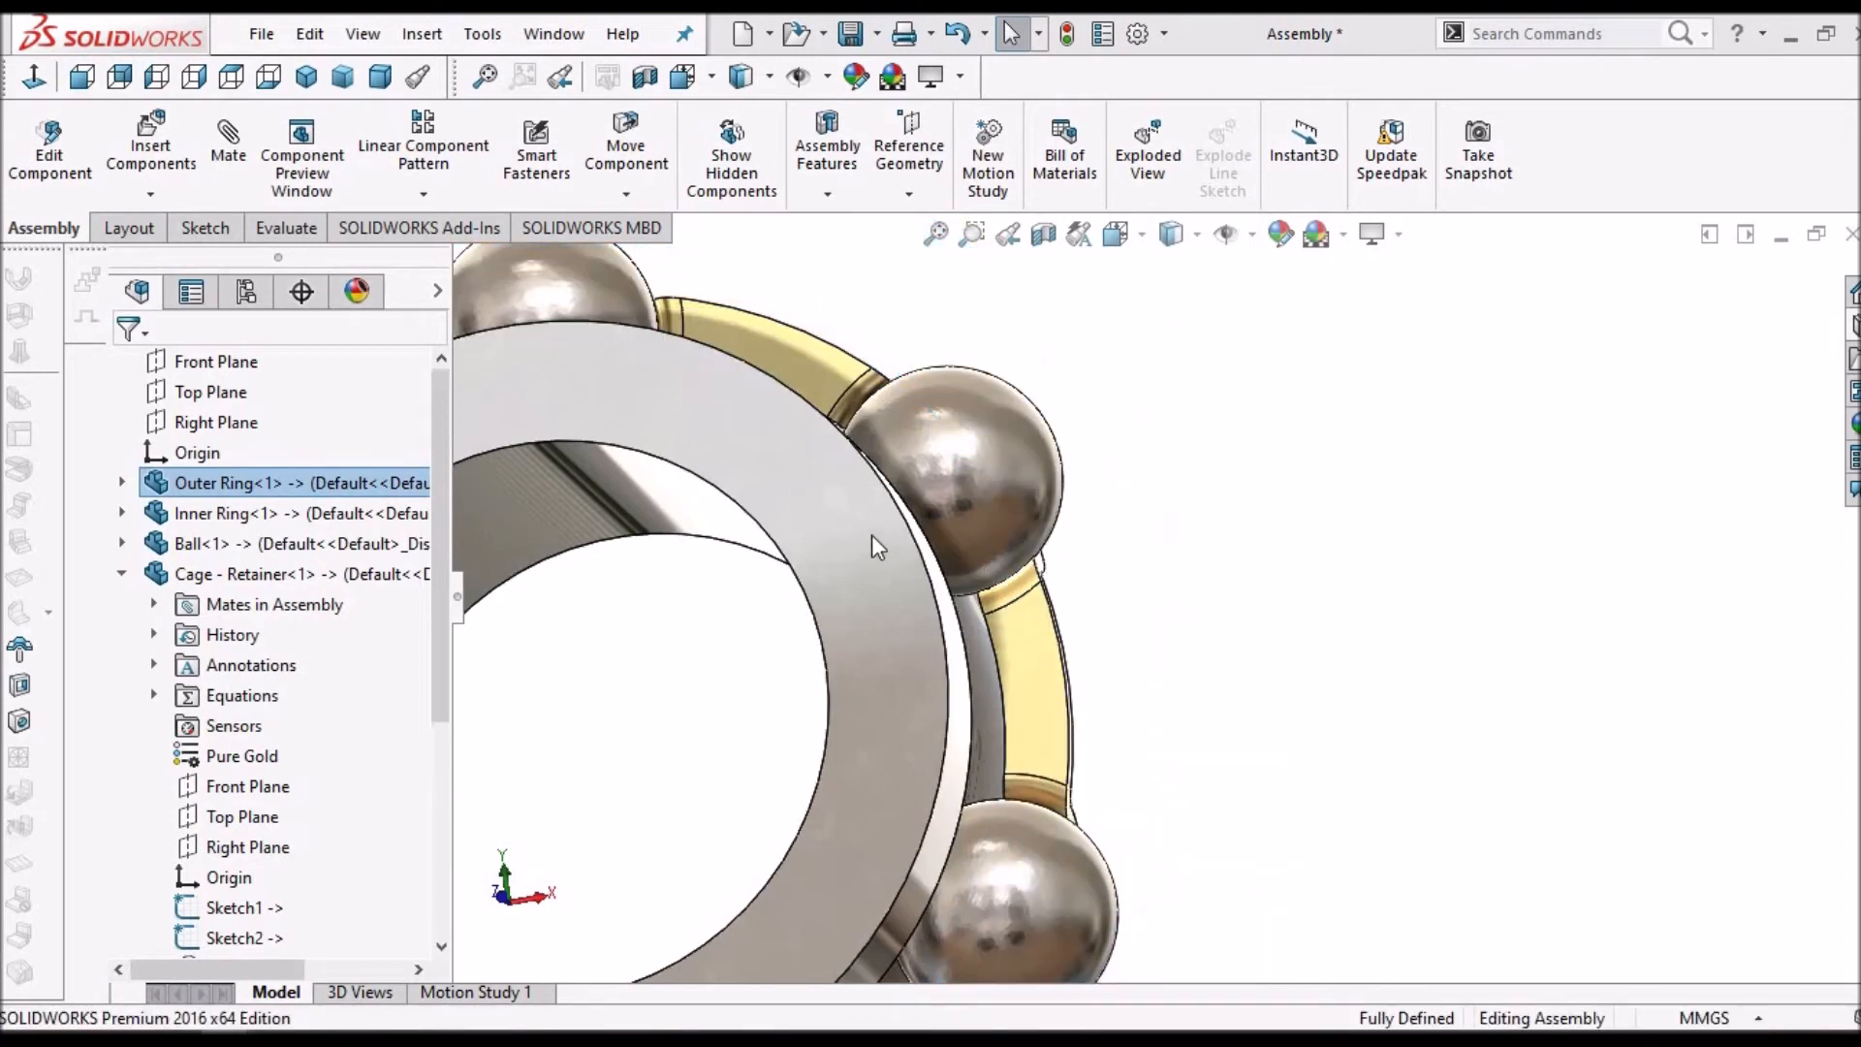
- Examine from several sides how the shelled cage fits around the balls and the inner ring
middle_drag(819, 515, 672, 446)
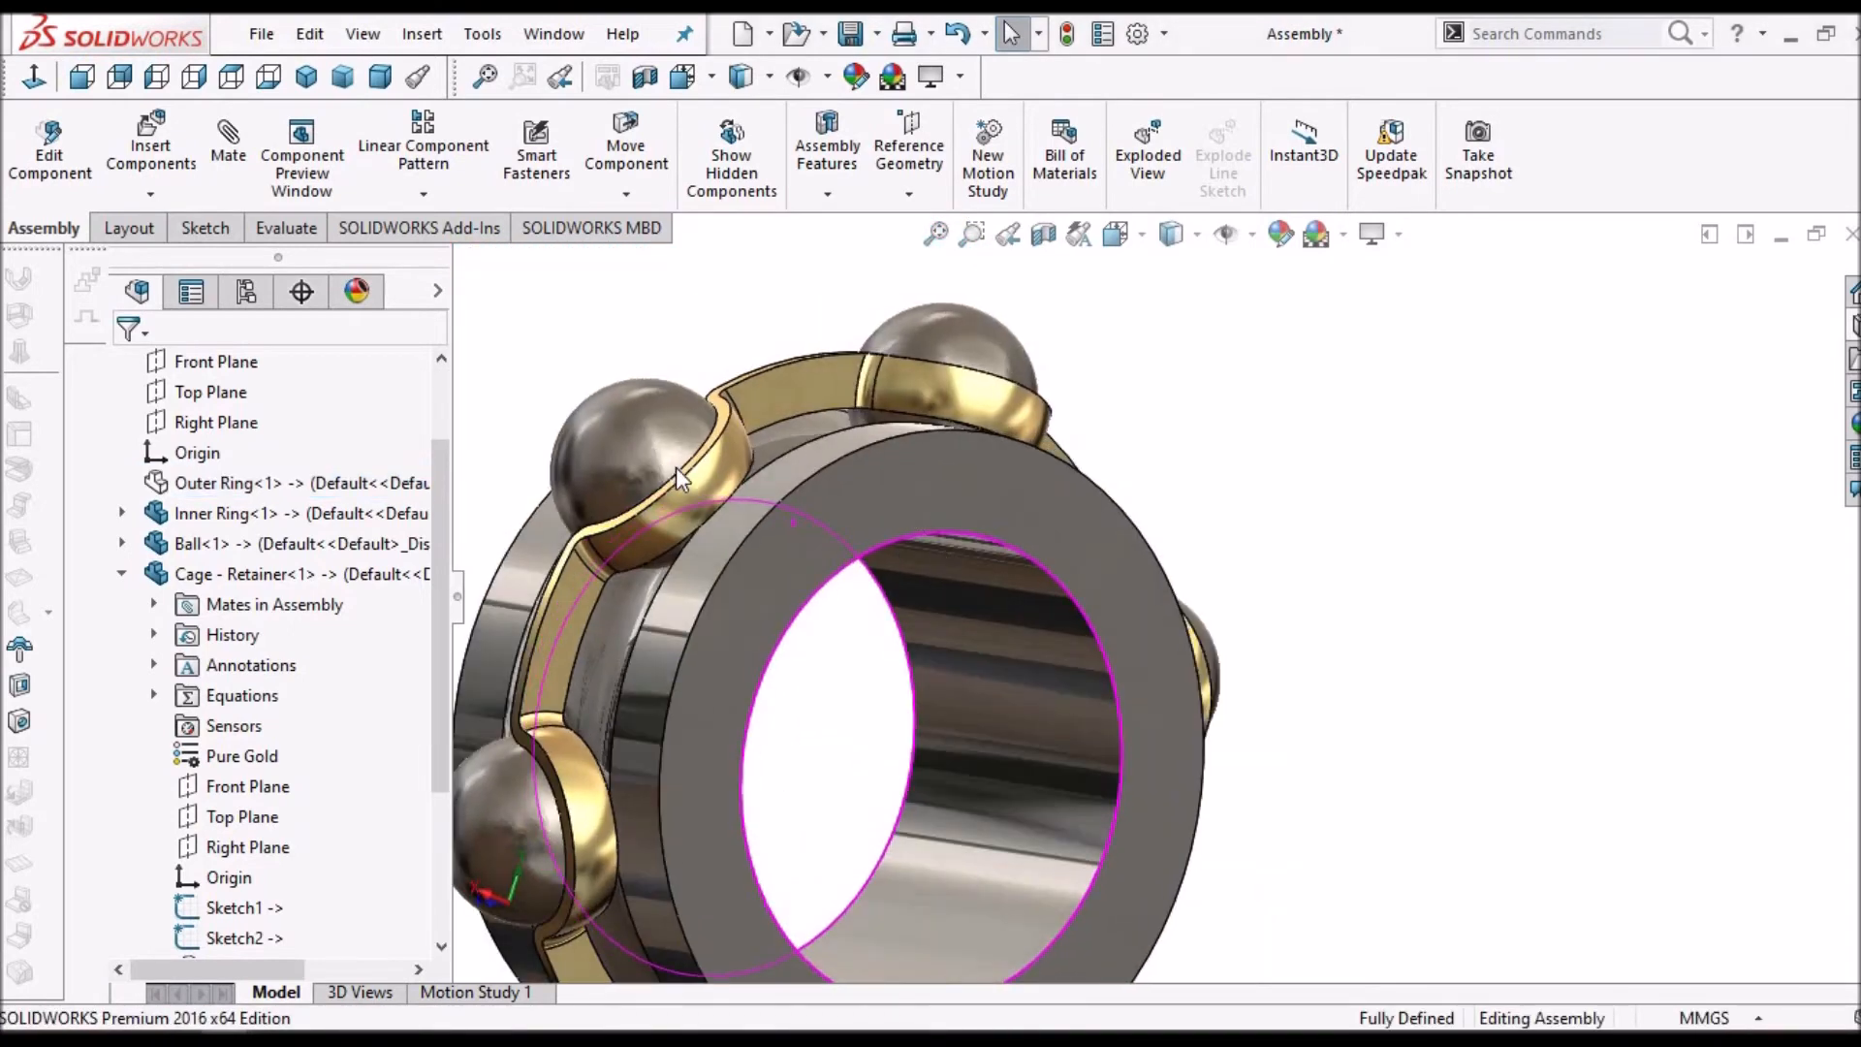
scroll(682, 473, down, 4)
middle_drag(805, 468, 969, 646)
scroll(967, 689, up, 5)
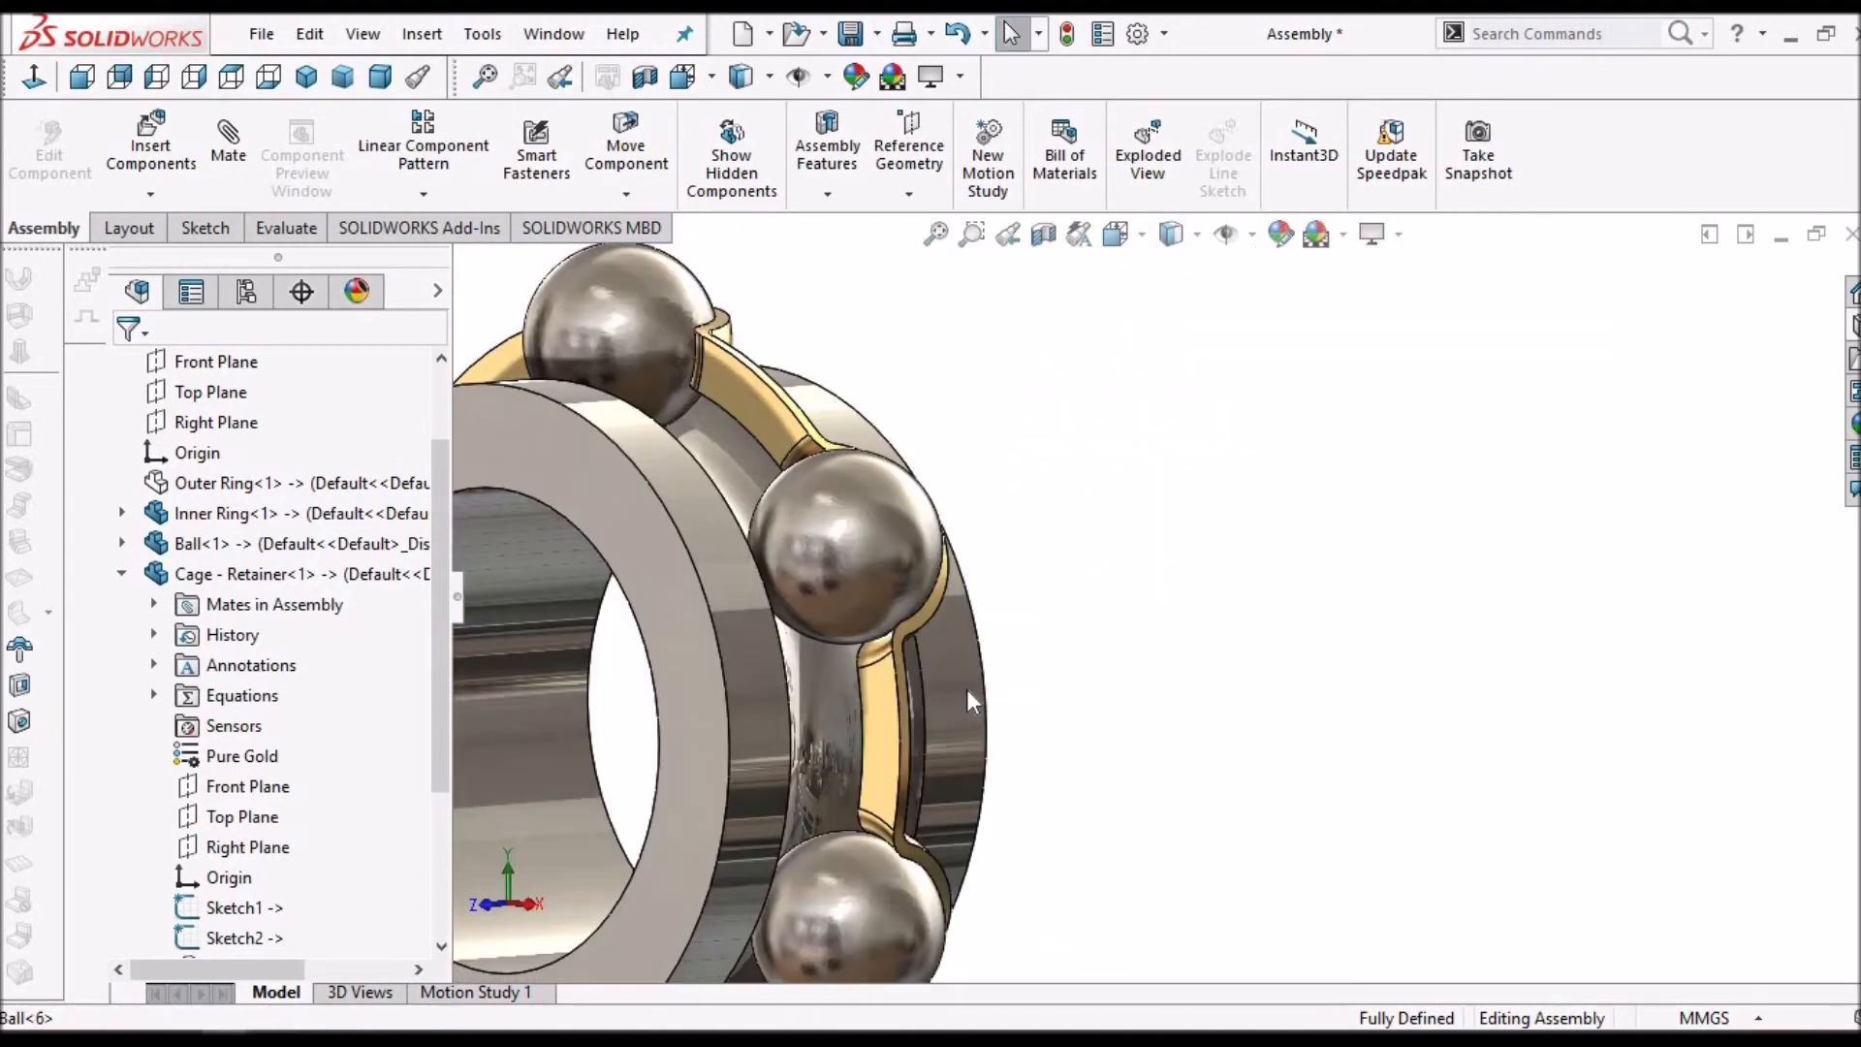
scroll(865, 452, down, 2)
middle_drag(865, 451, 1416, 748)
click(1011, 34)
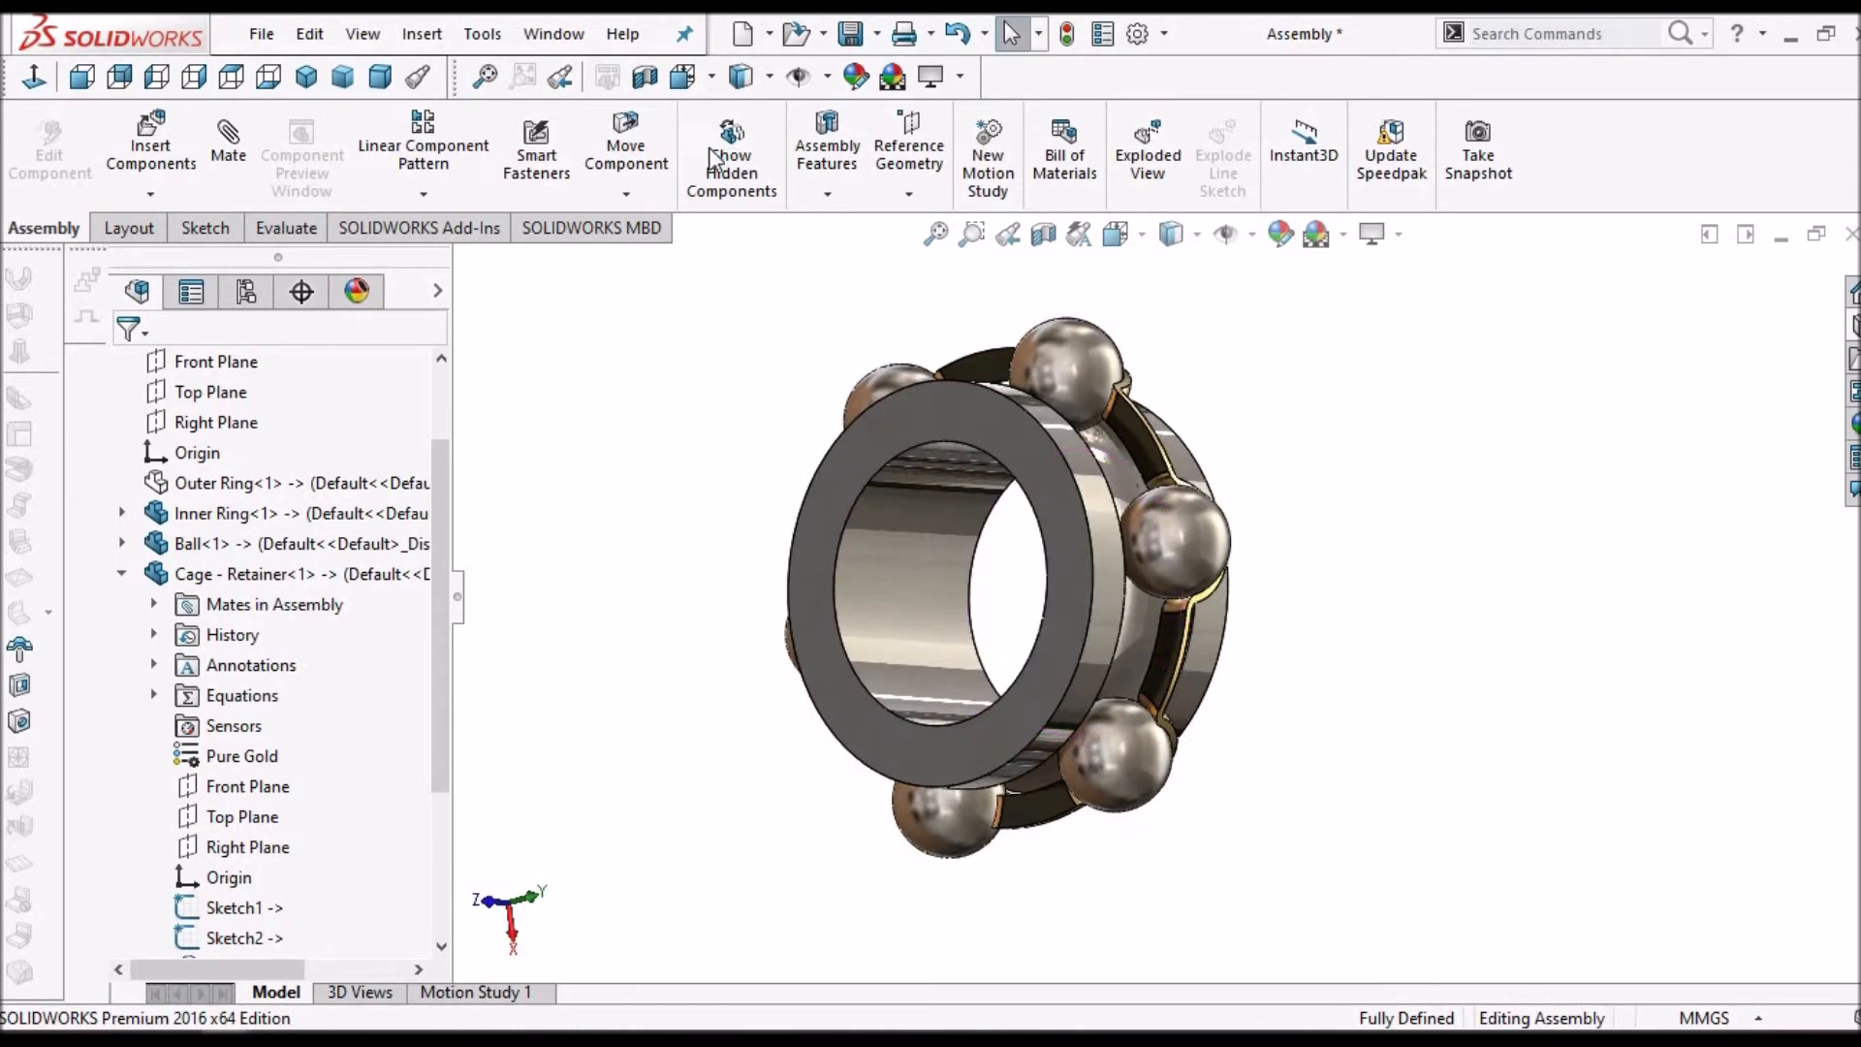
- Return to the Cage - Retainer part and start a new sketch on the Front Plane
click(553, 34)
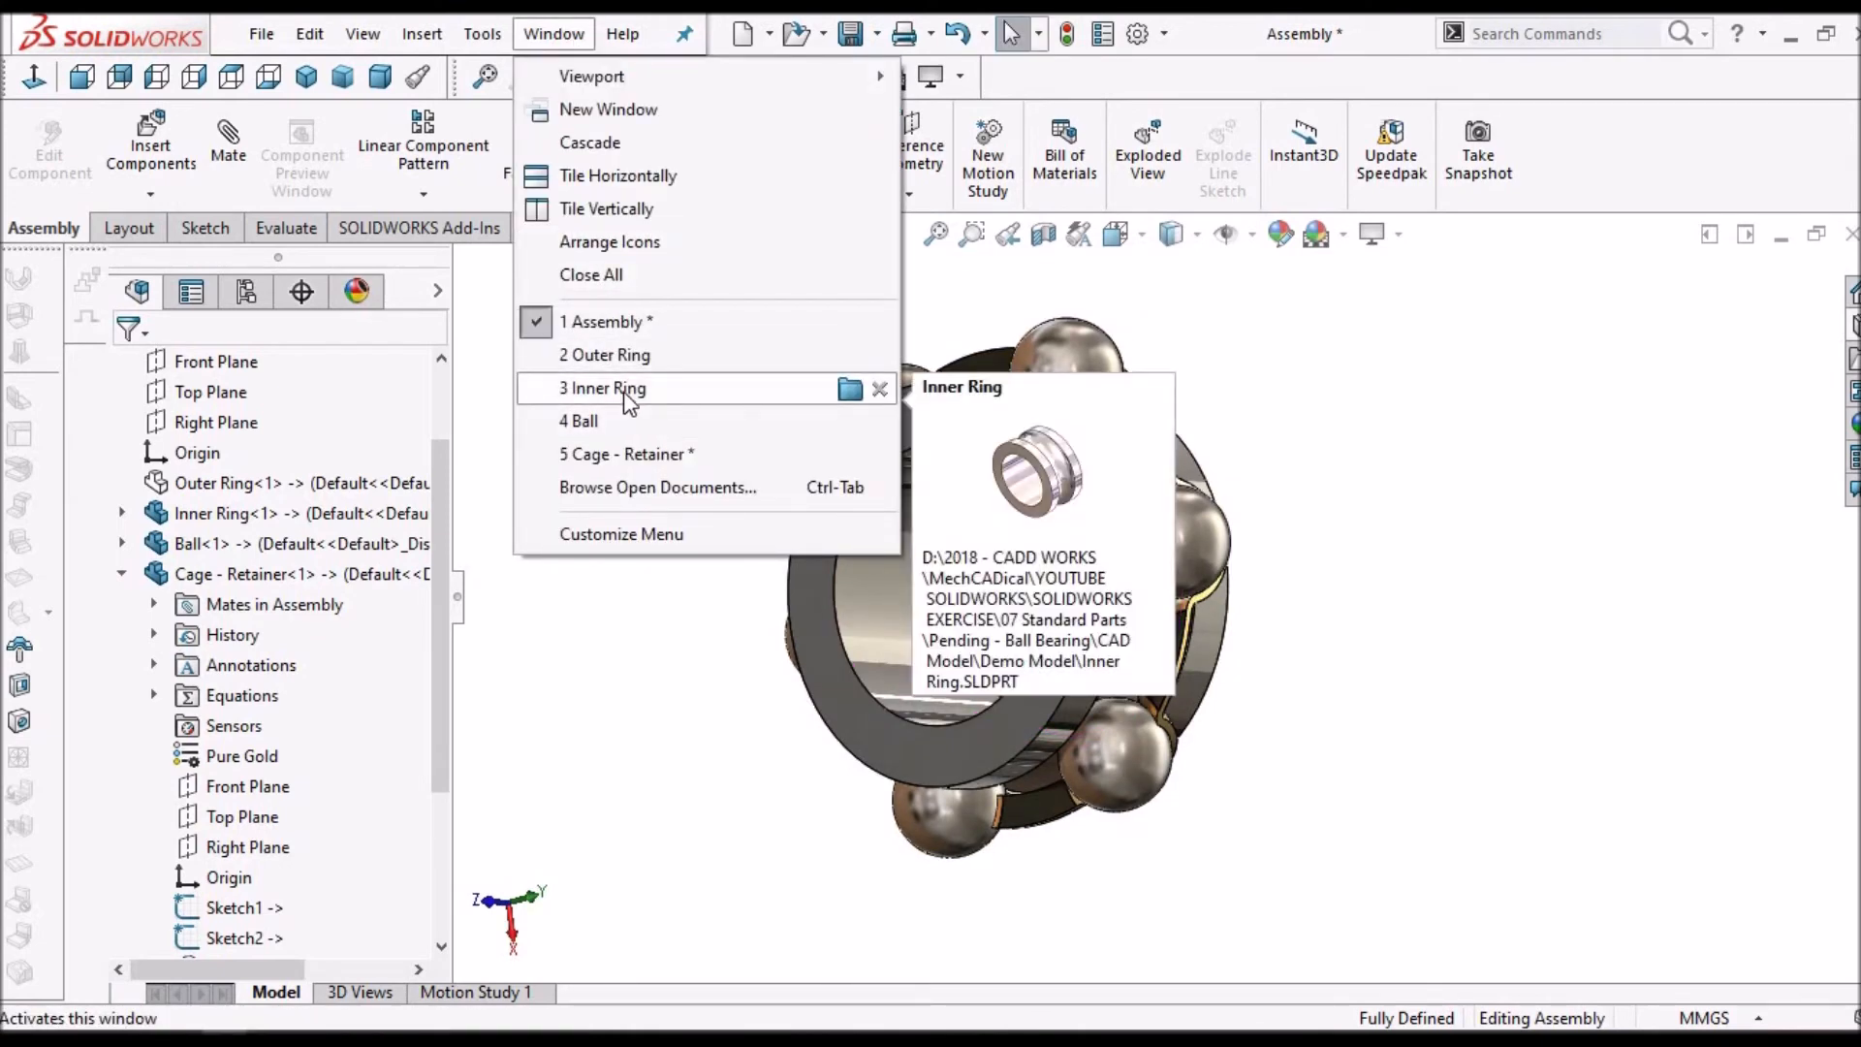
click(618, 456)
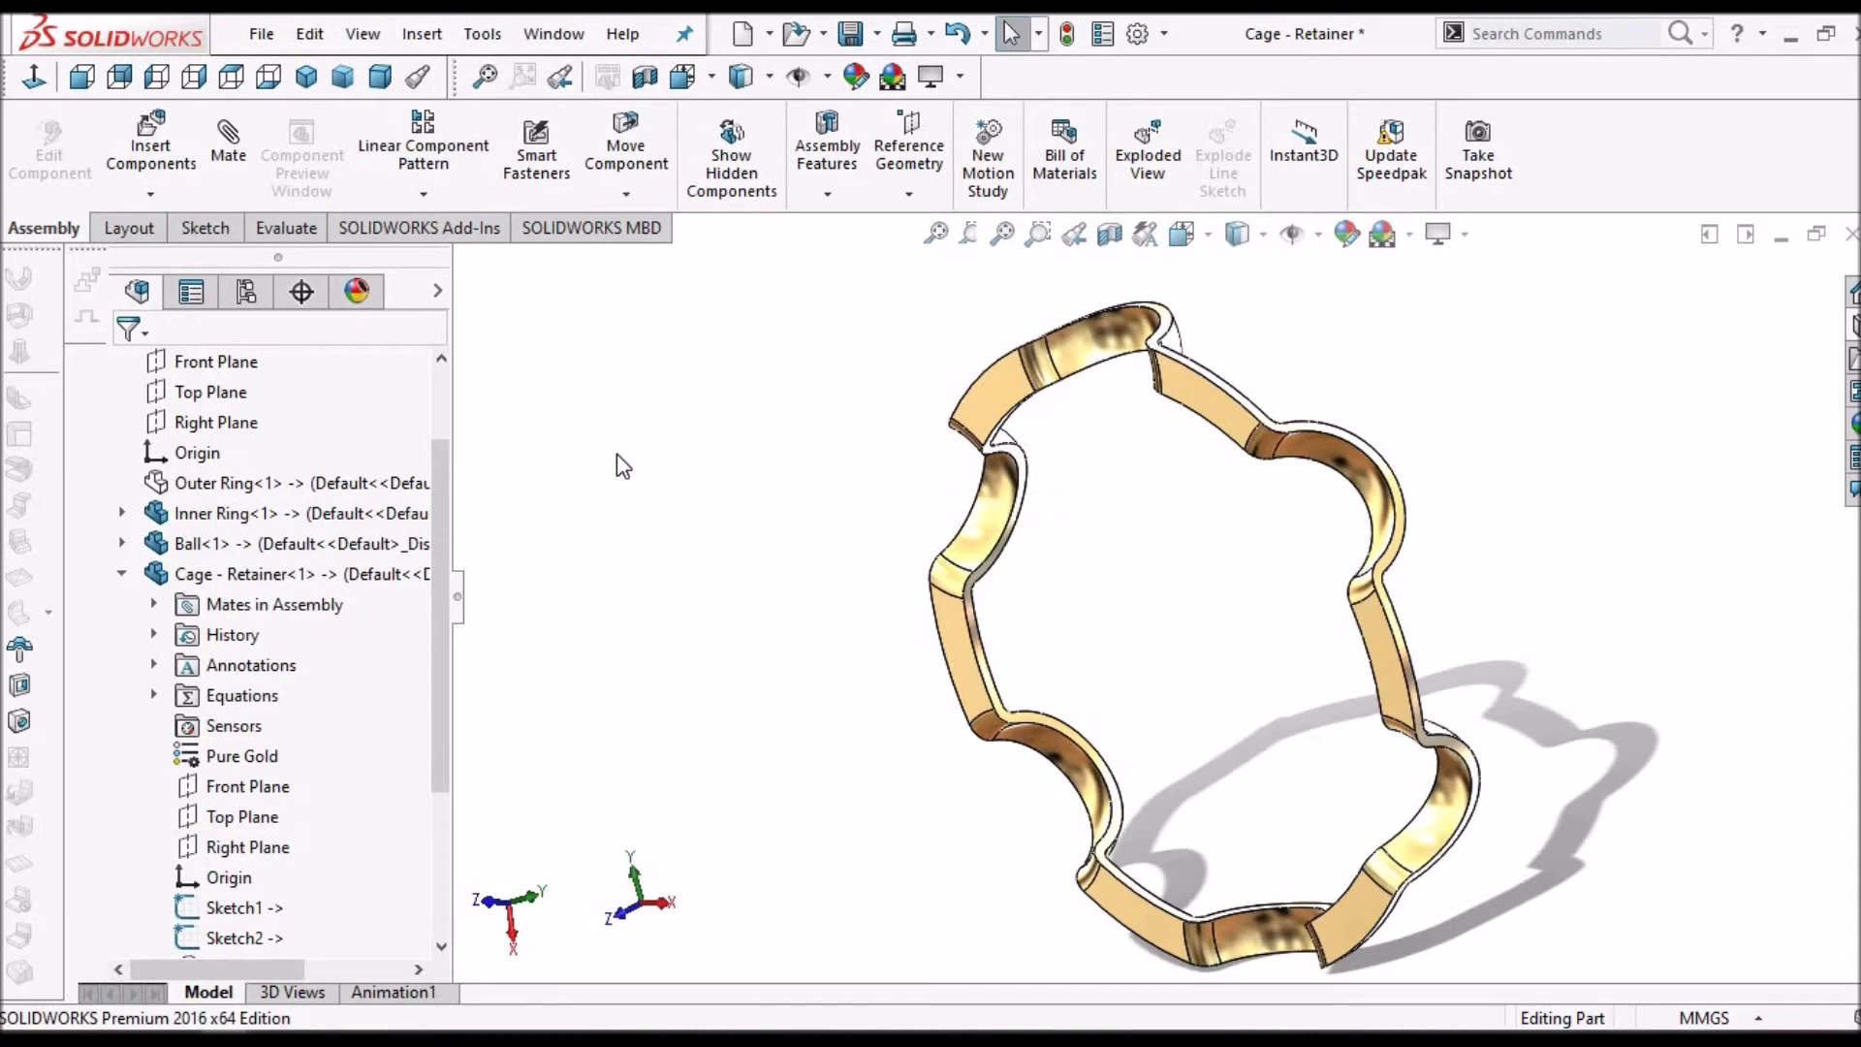
click(380, 78)
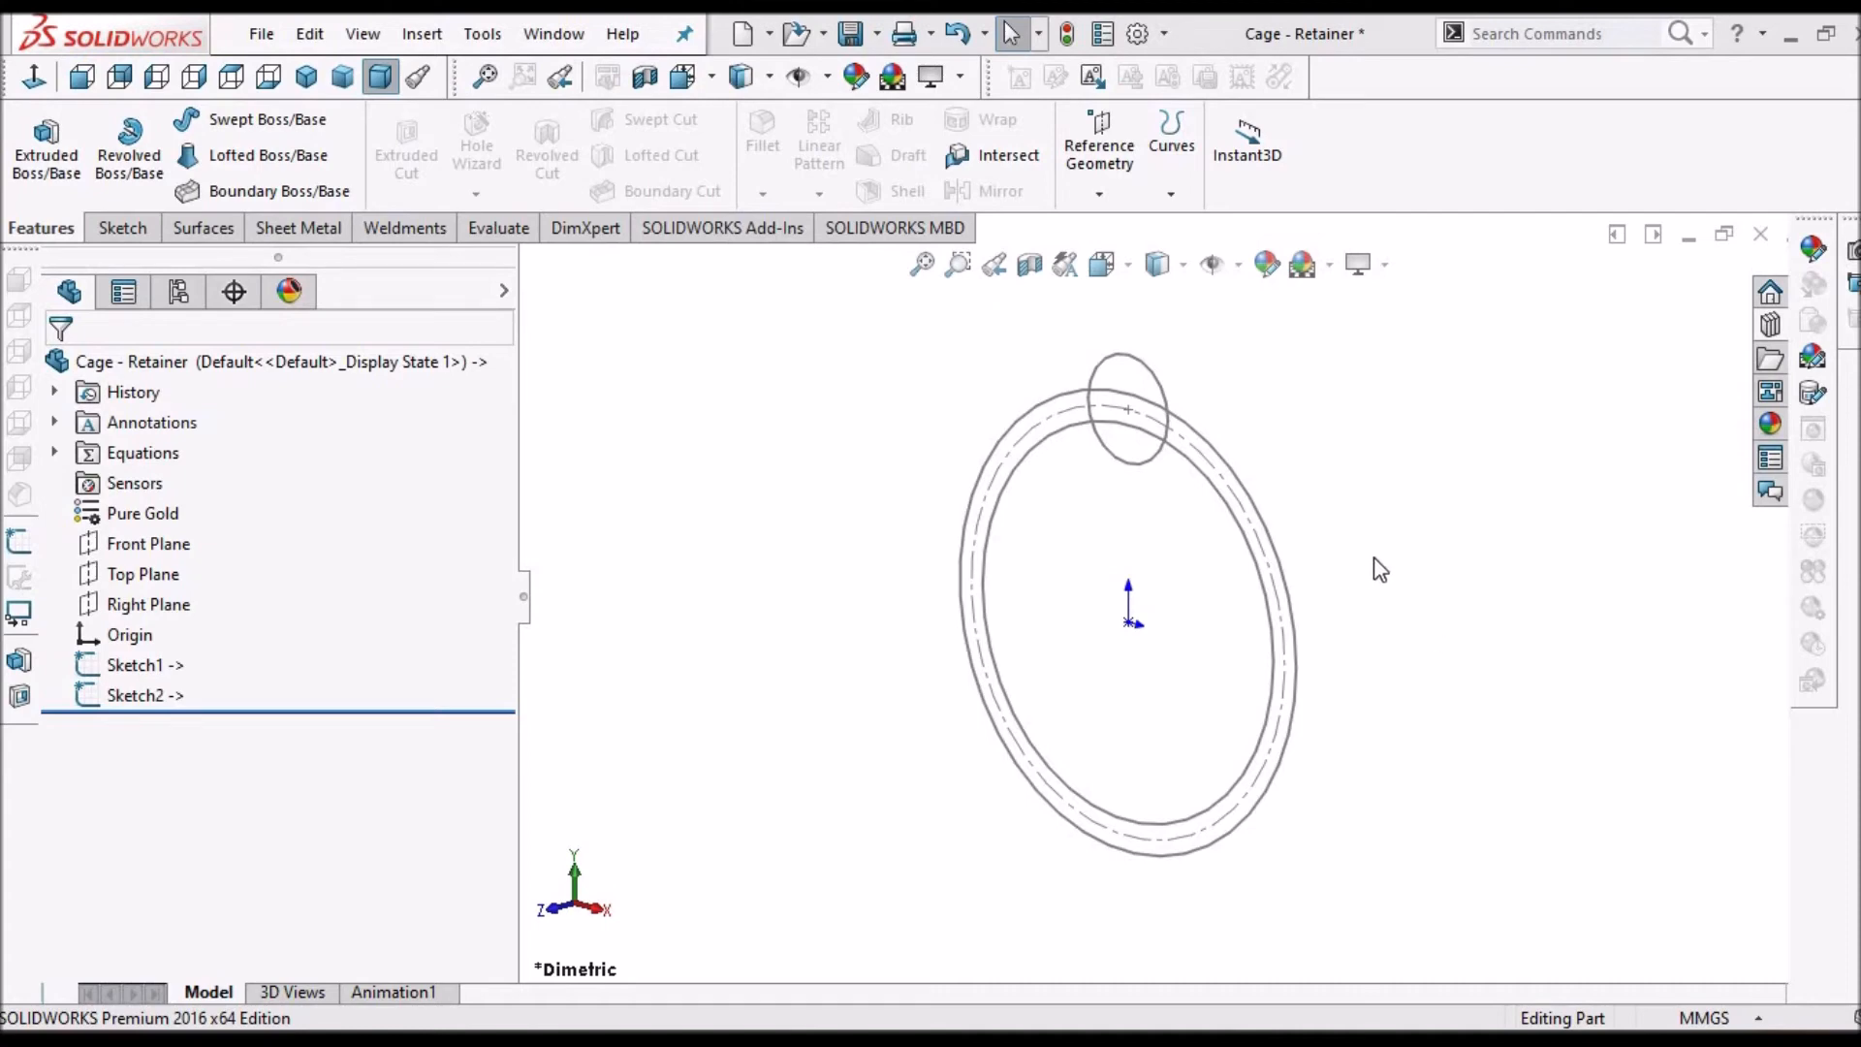
mouse_move(1216, 541)
middle_down()
mouse_move(1289, 539)
mouse_move(1285, 597)
mouse_move(1260, 541)
middle_up()
click(145, 544)
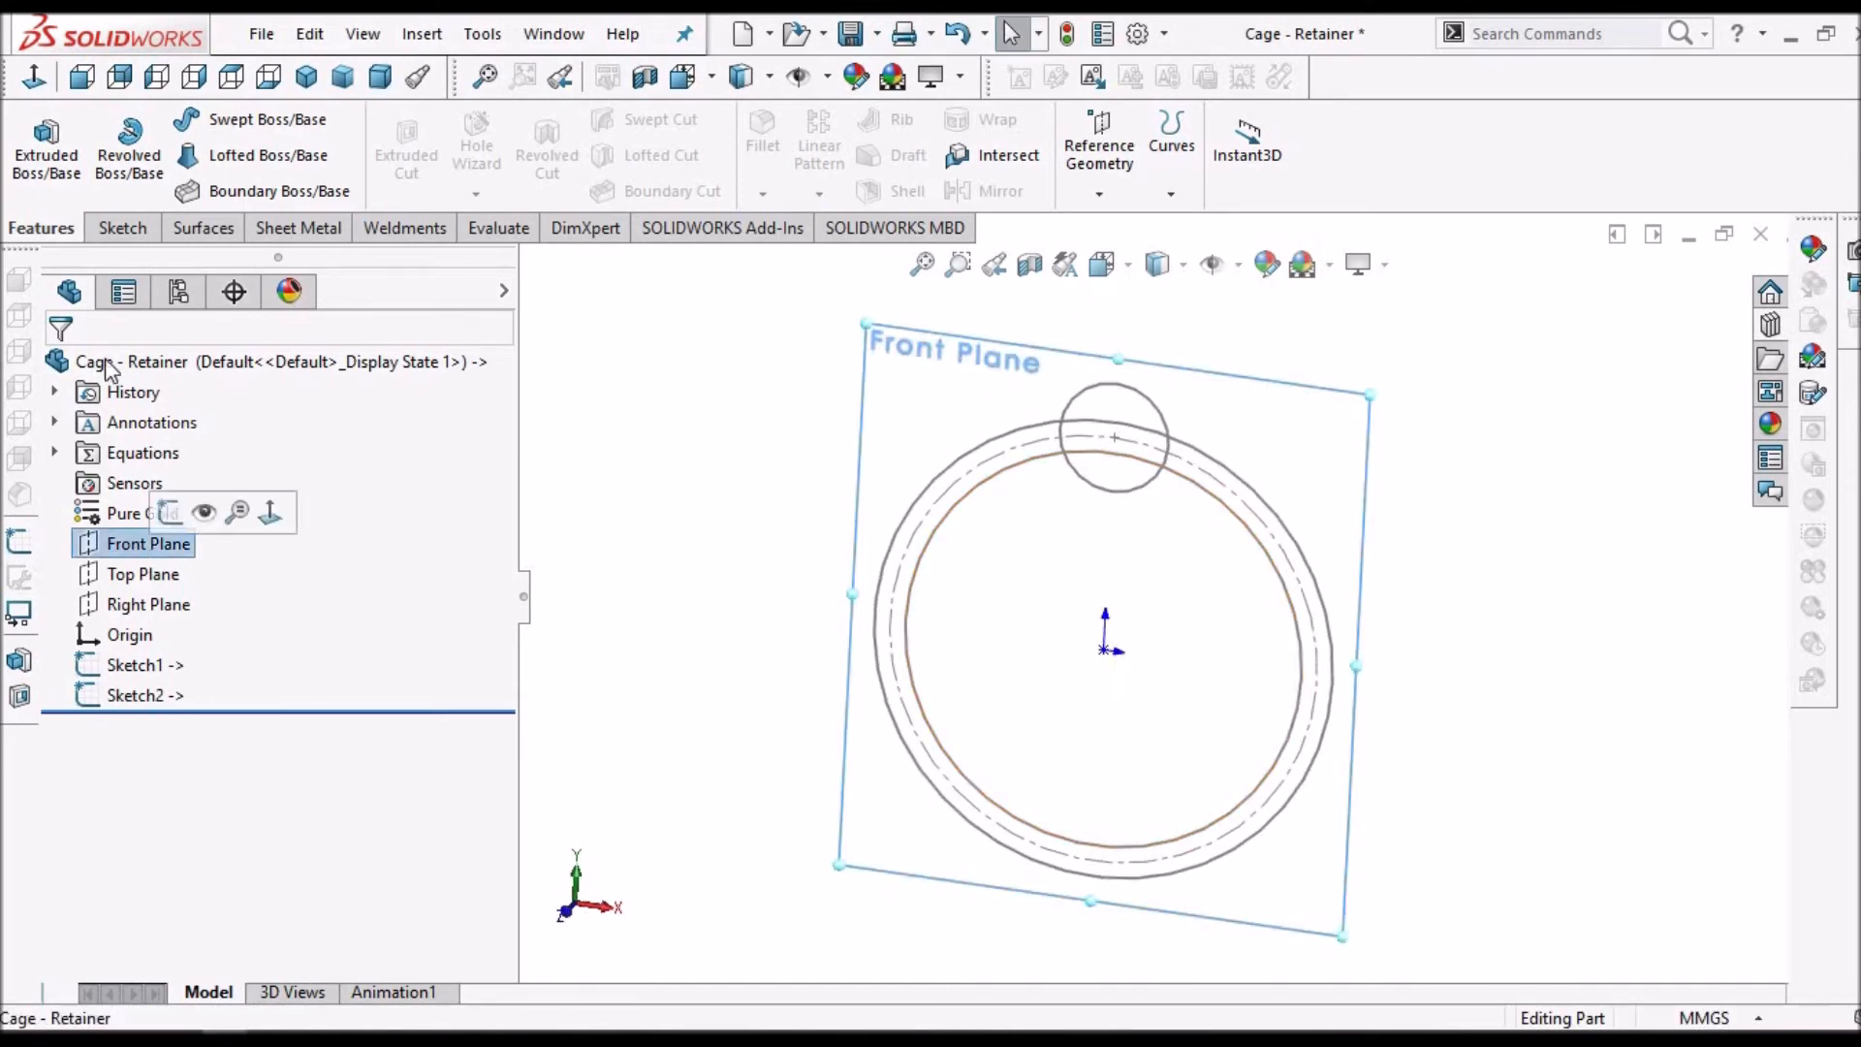
click(122, 228)
click(43, 146)
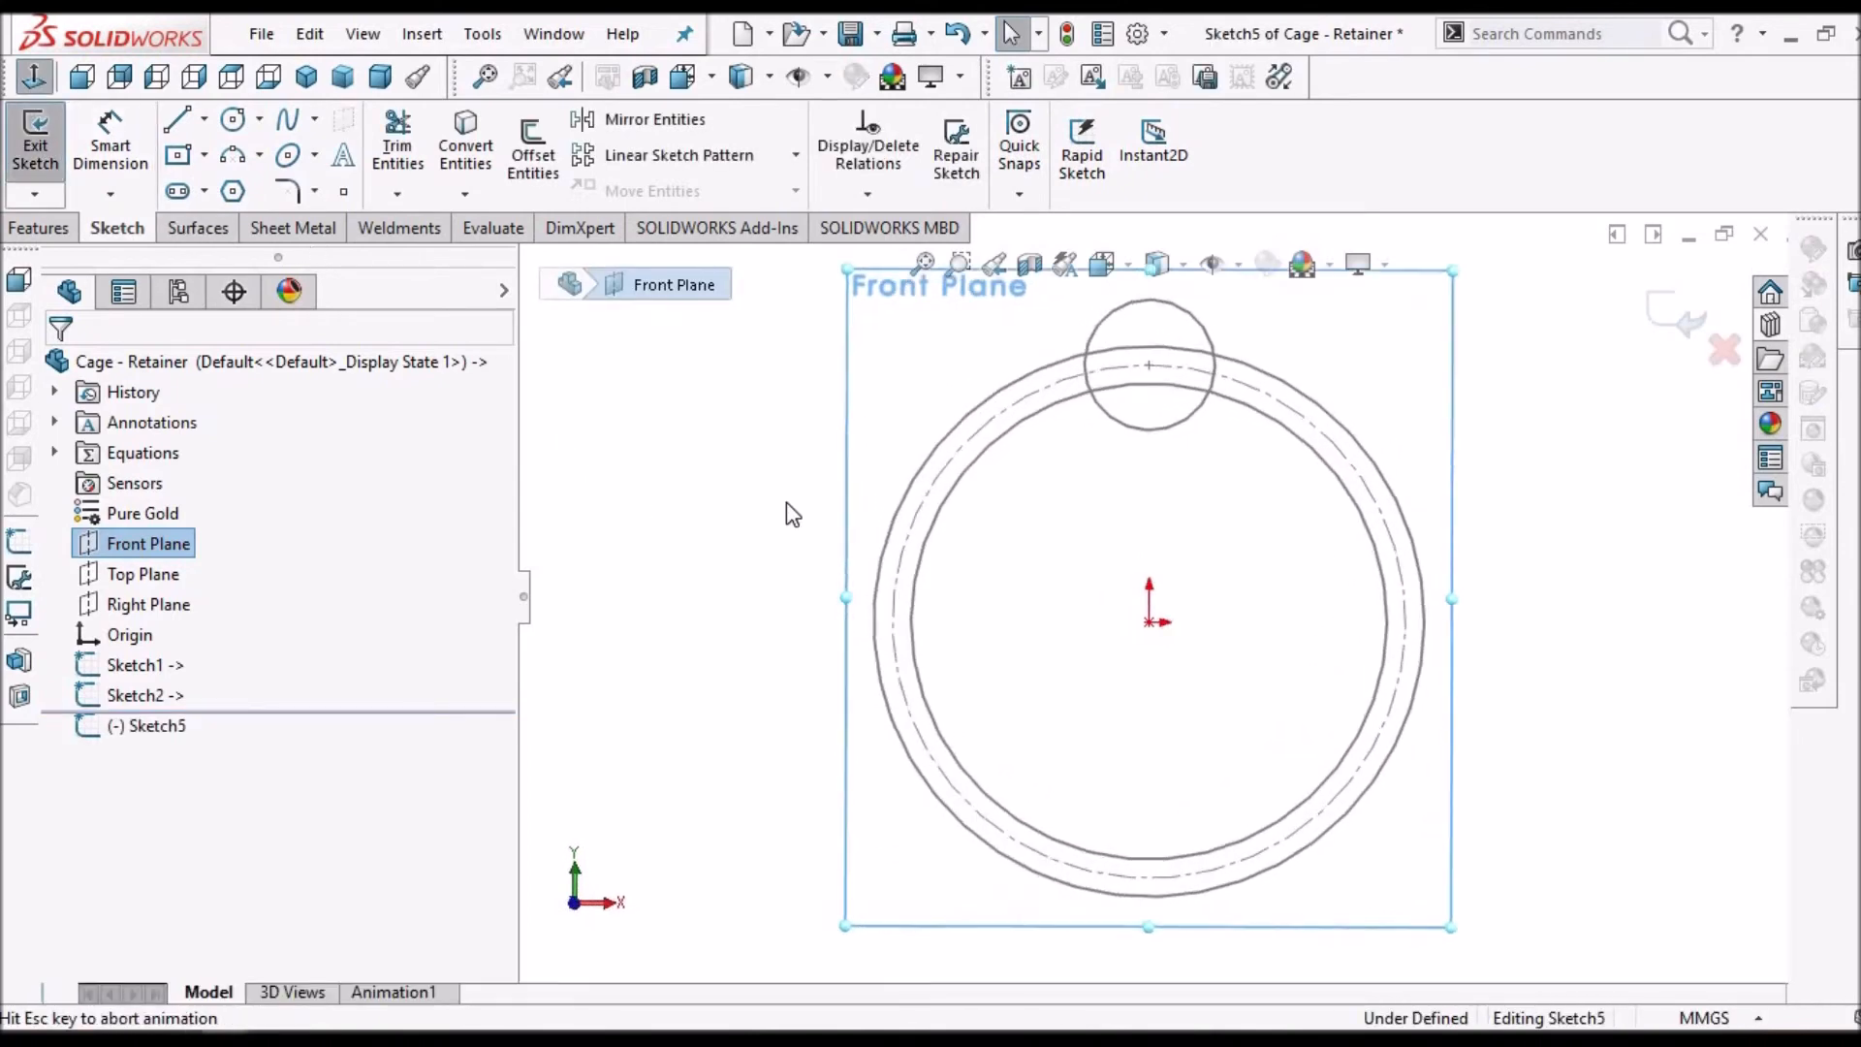
- Convert the ring's outer and inner circles from Sketch1 into entities of the new sketch
scroll(1283, 381, down, 2)
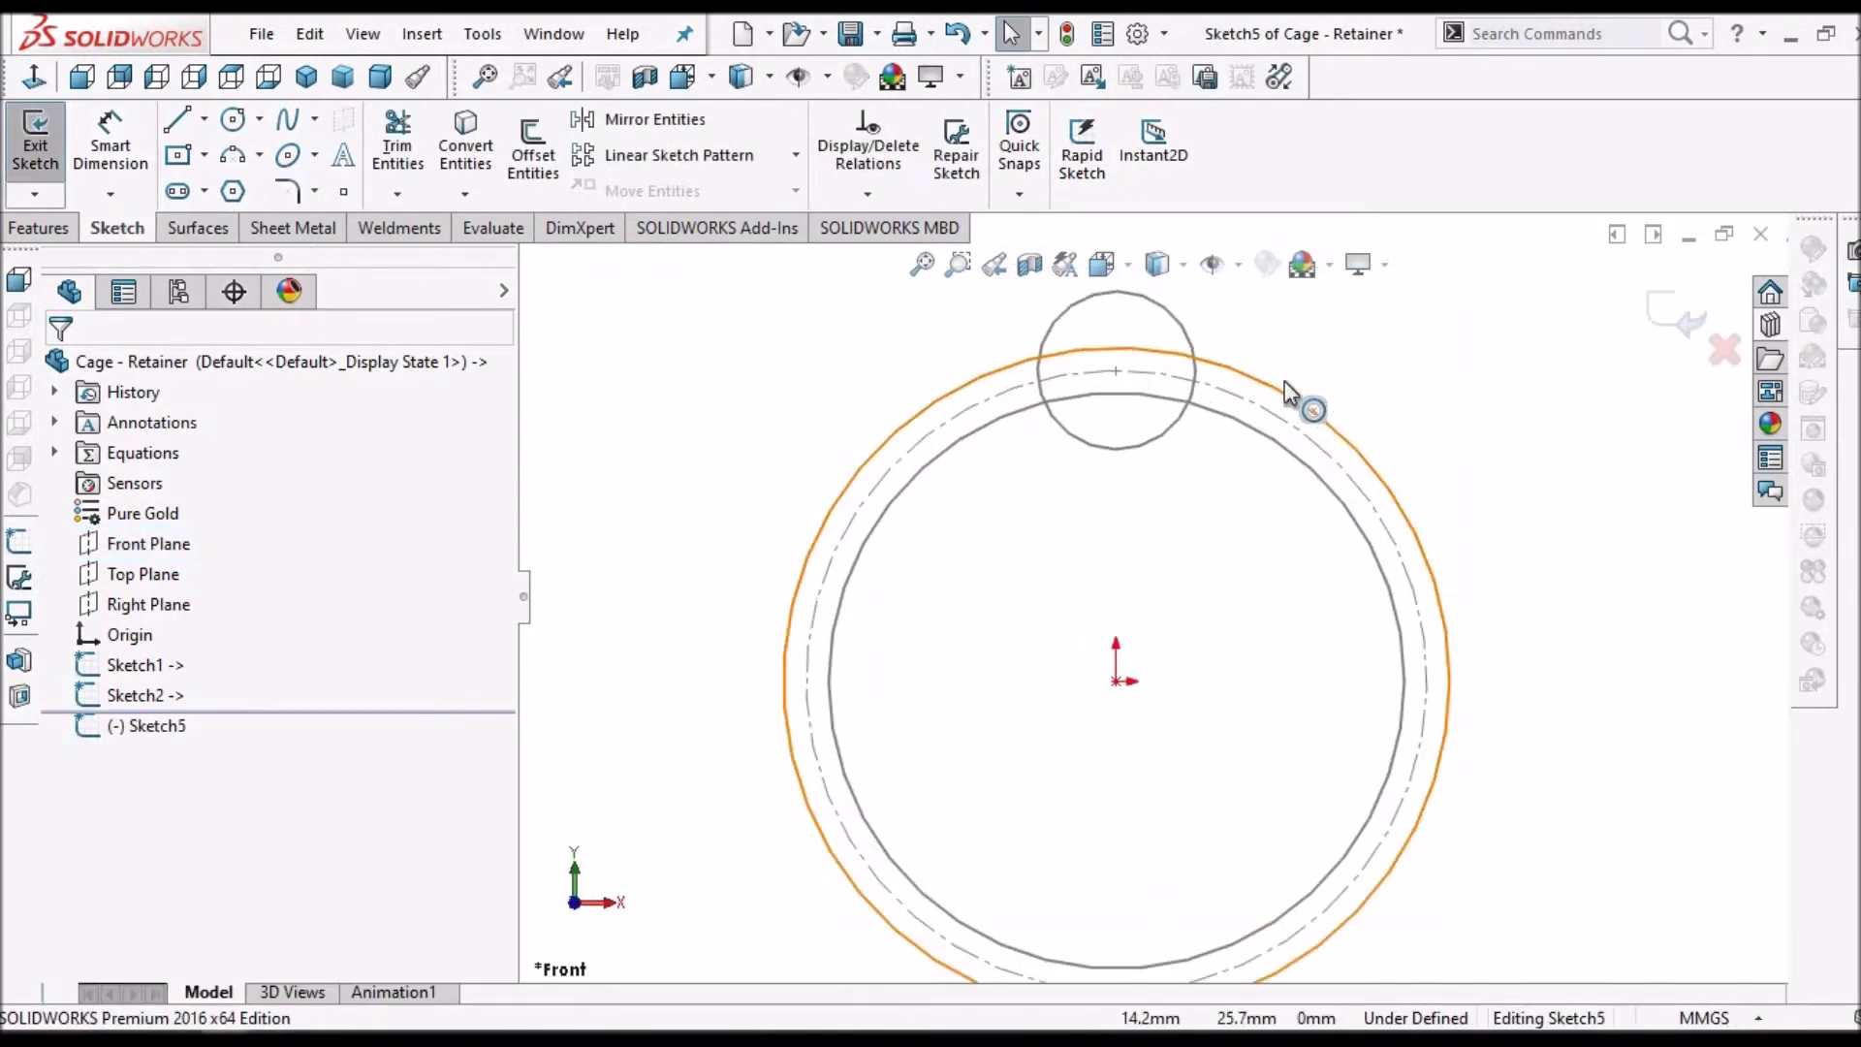
click(1219, 363)
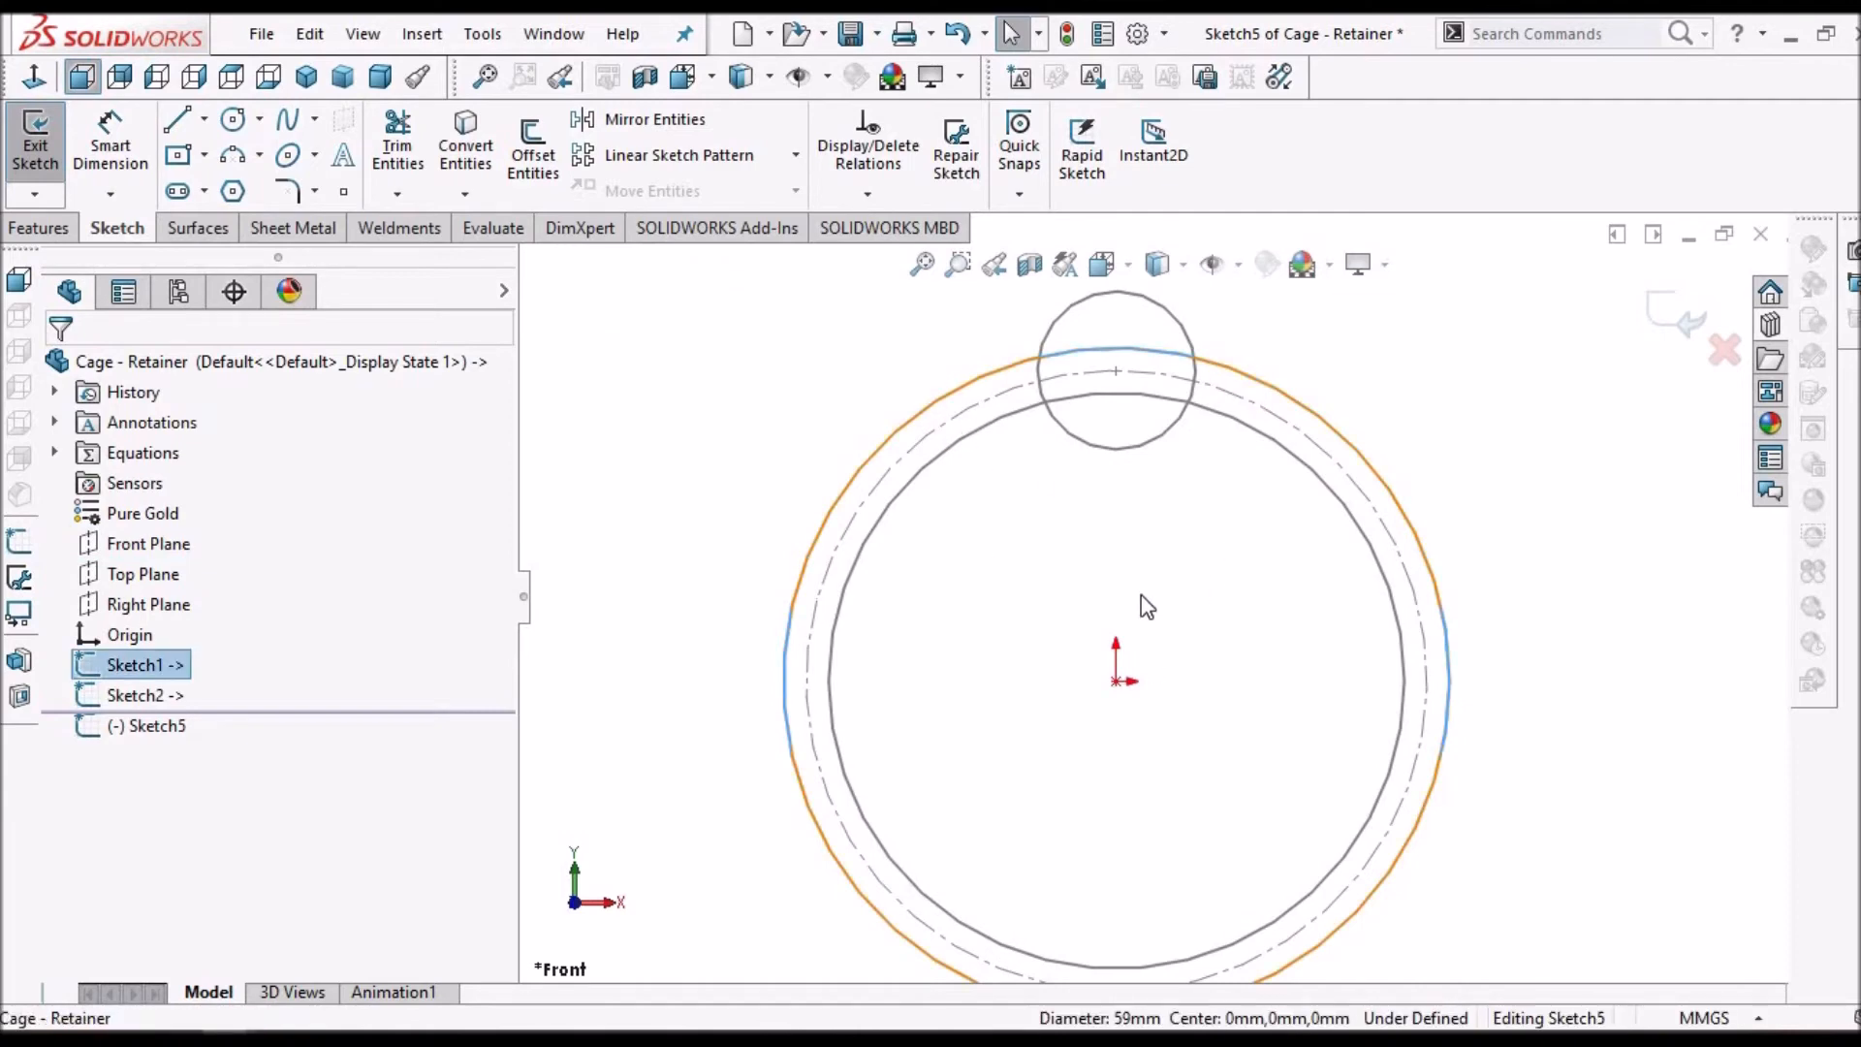
click(467, 158)
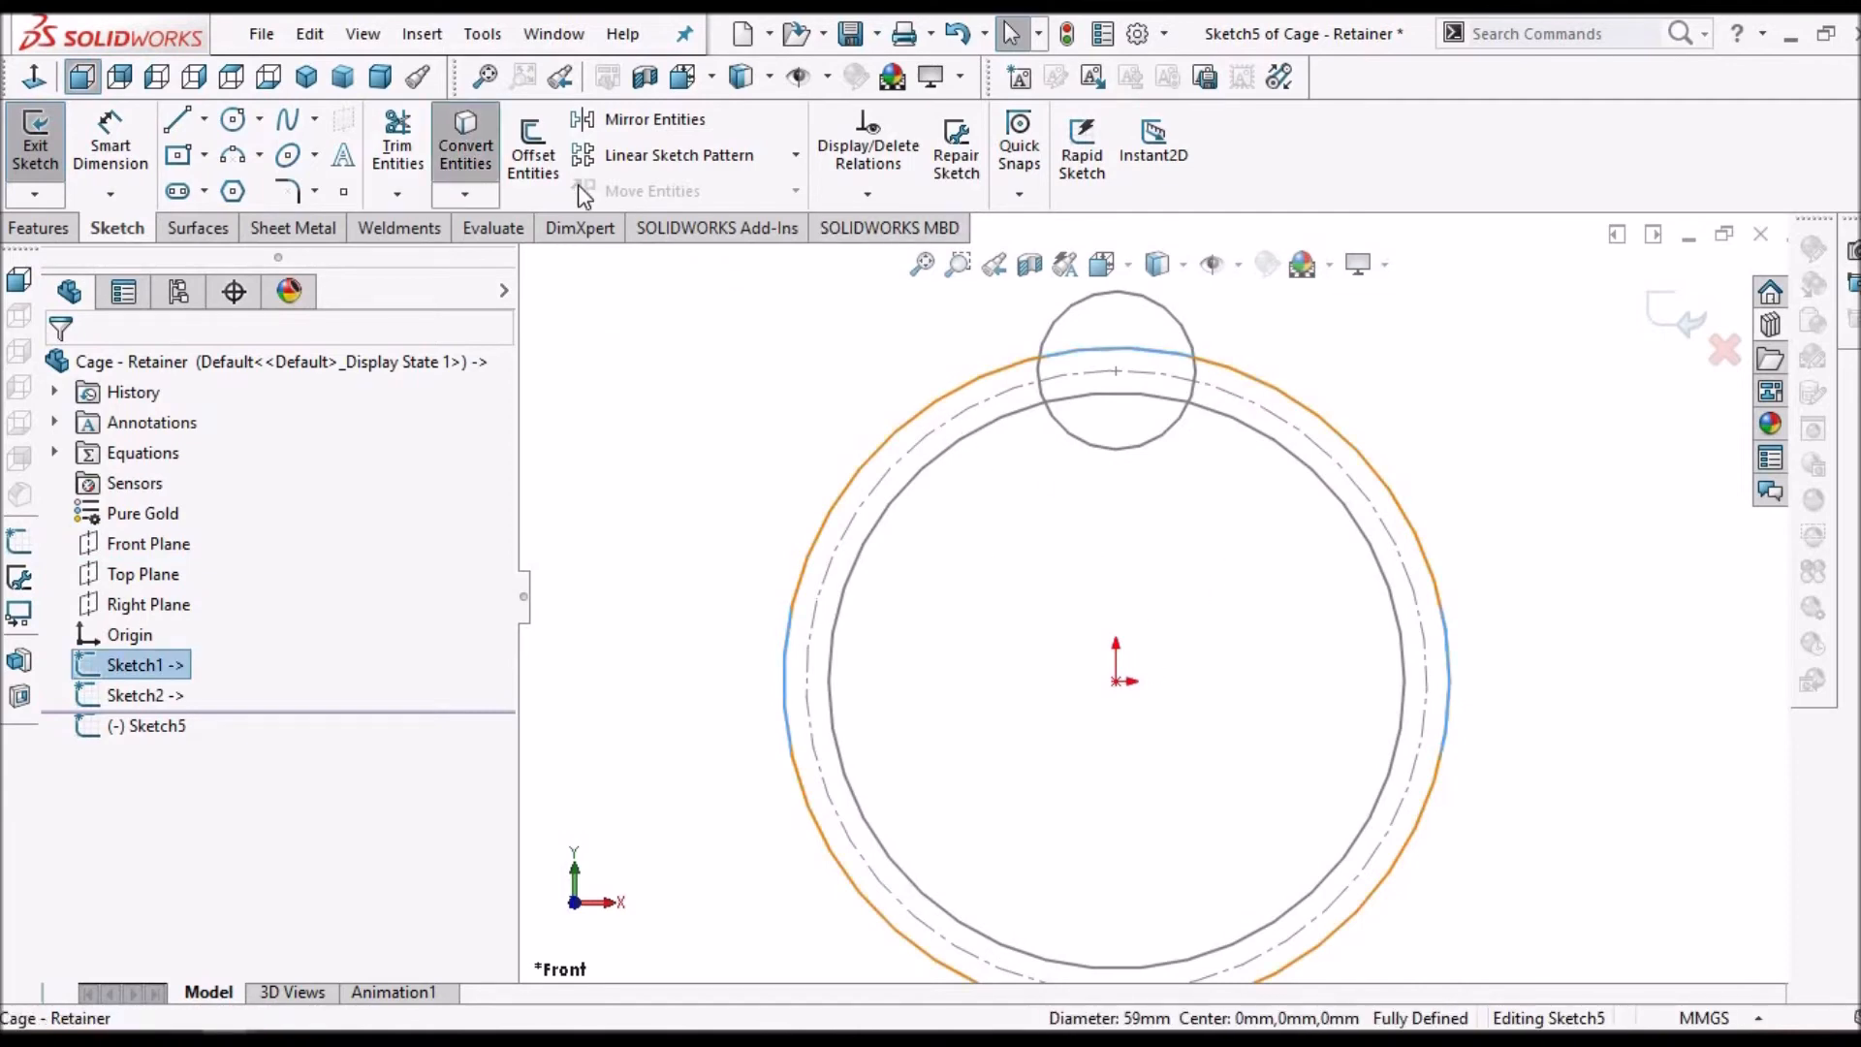
click(1014, 411)
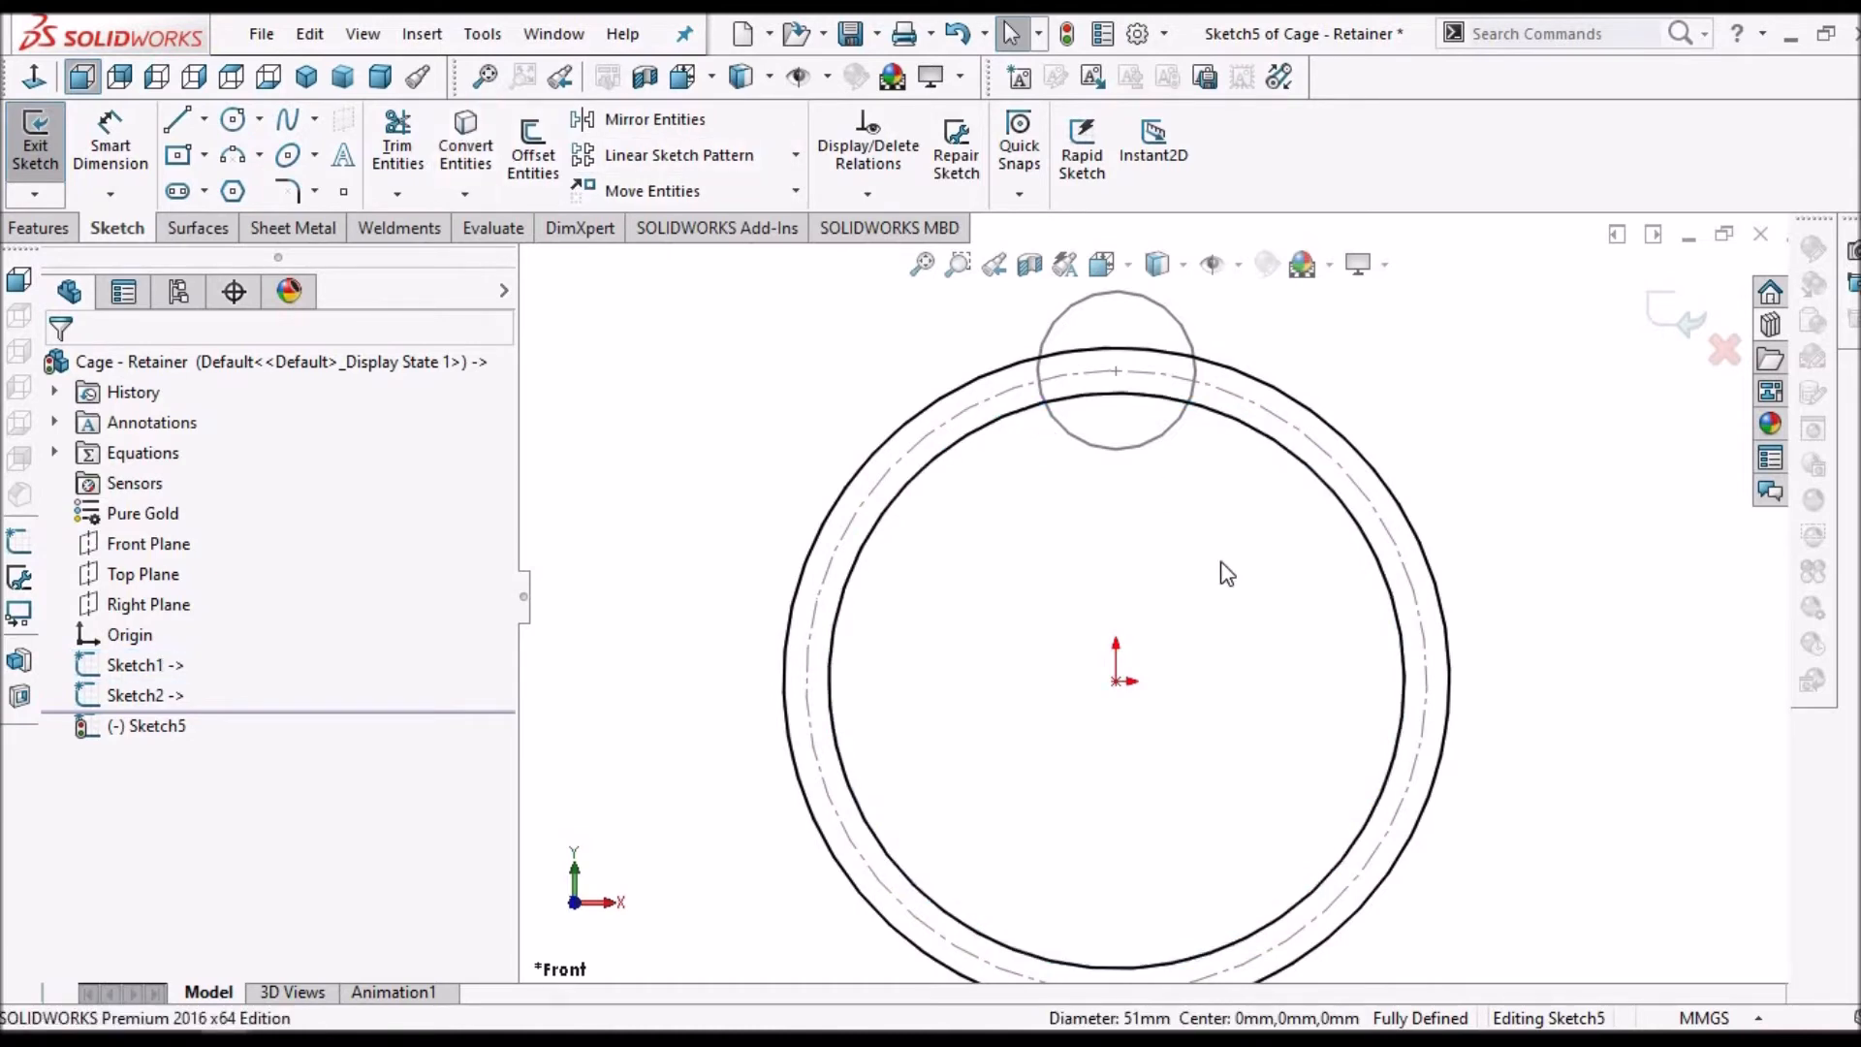
- Convert the ball circle centred on the ring's dashed pitch circle into the new sketch
click(1218, 344)
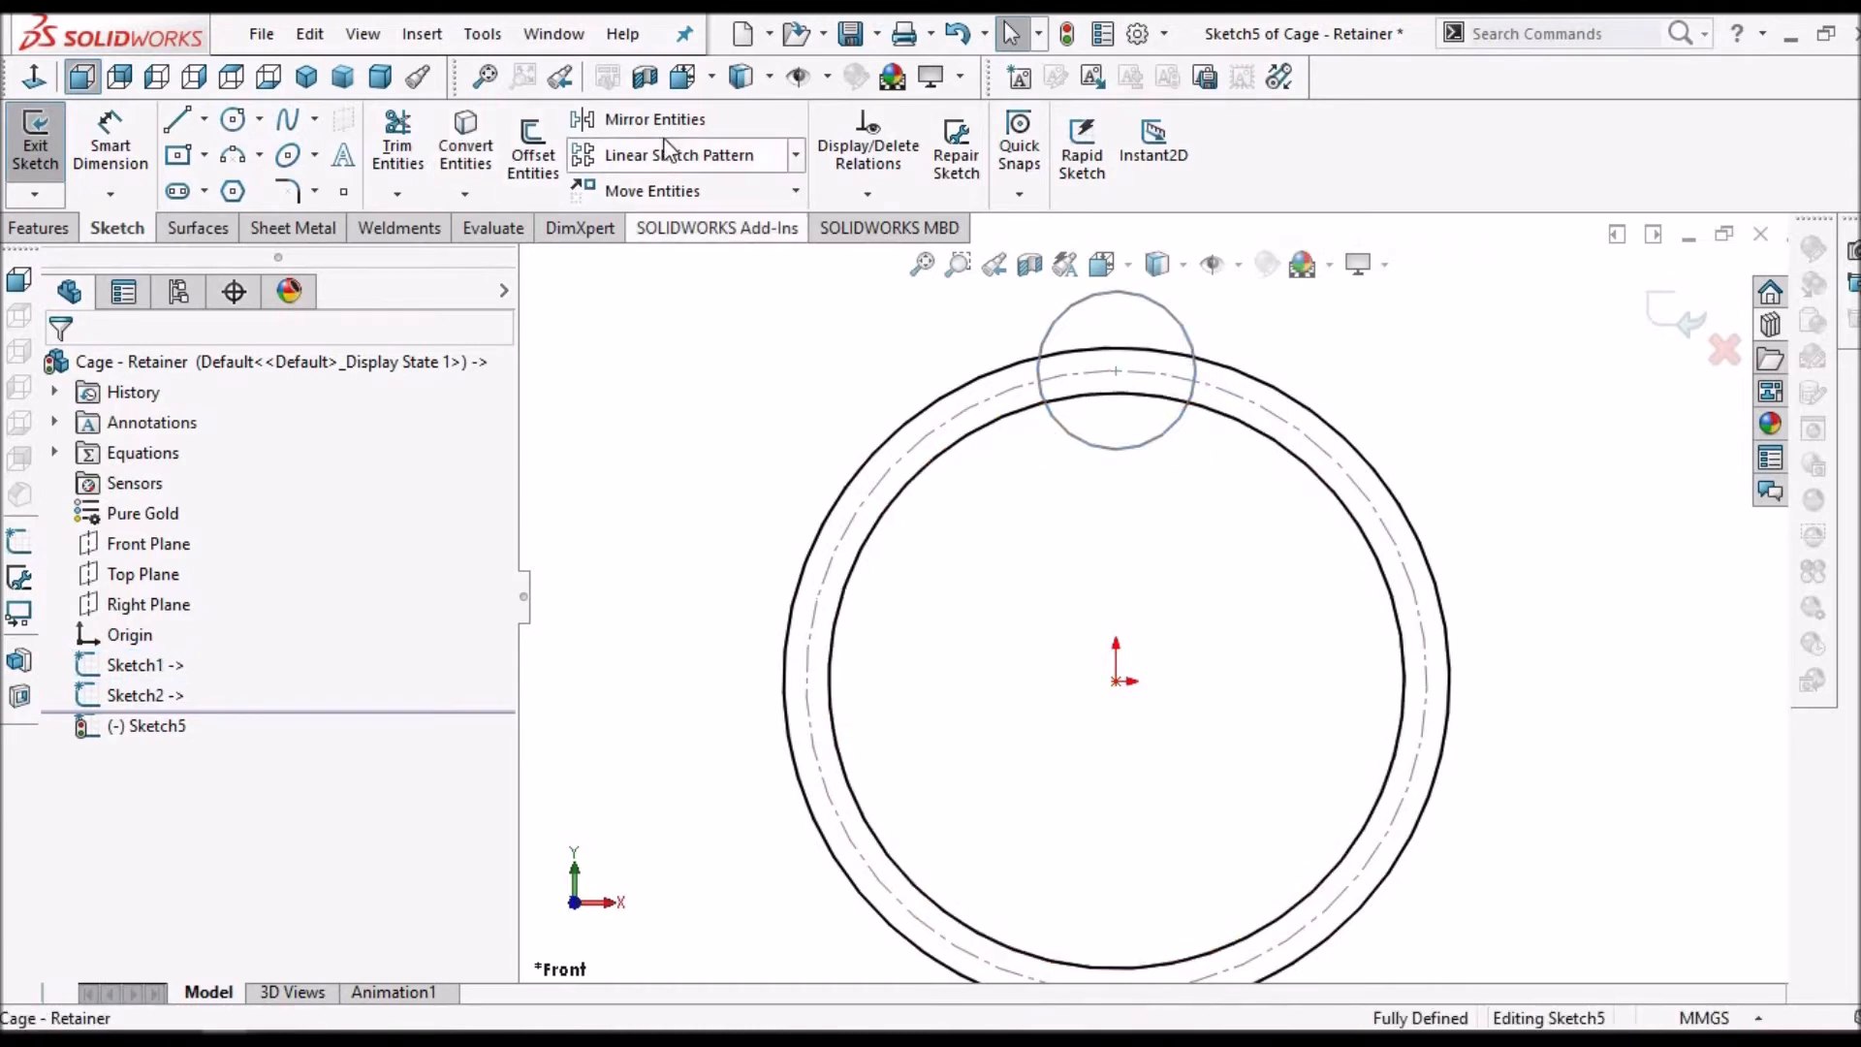
click(472, 144)
click(1212, 557)
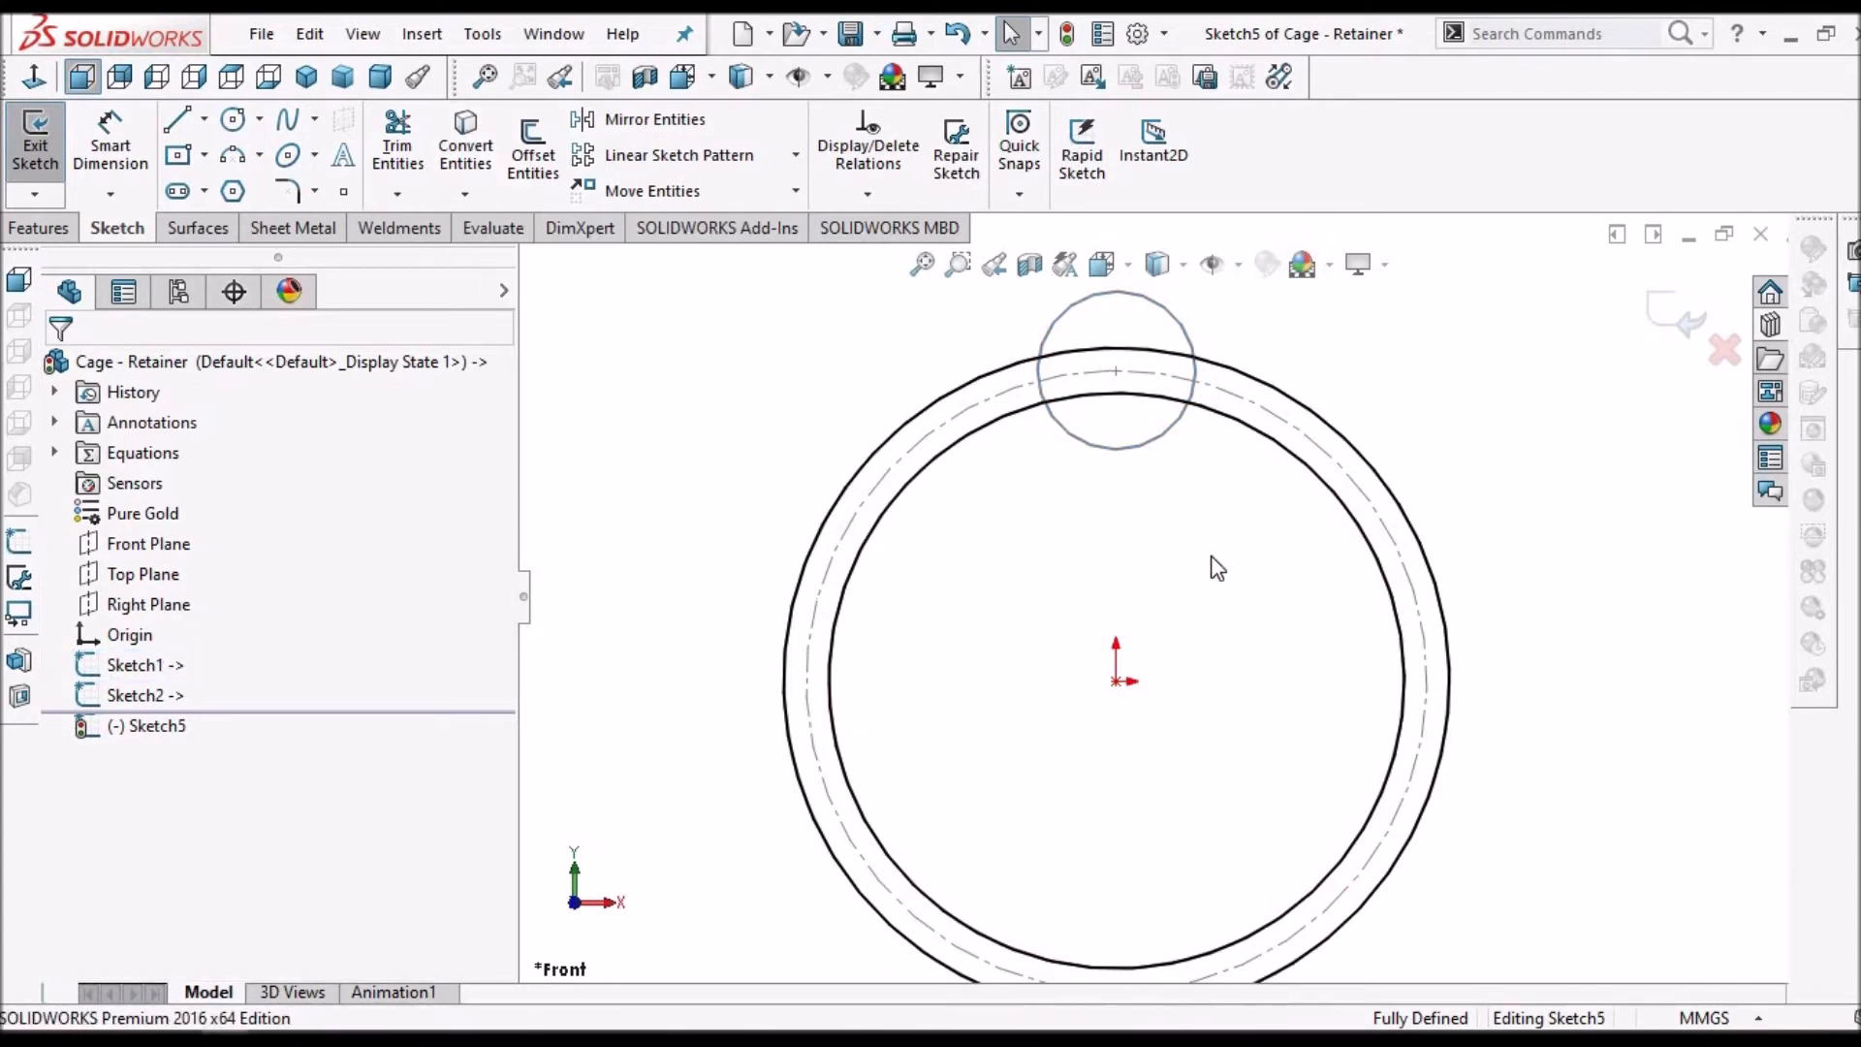
scroll(1160, 382, up, 1)
scroll(1160, 378, down, 1)
click(1170, 365)
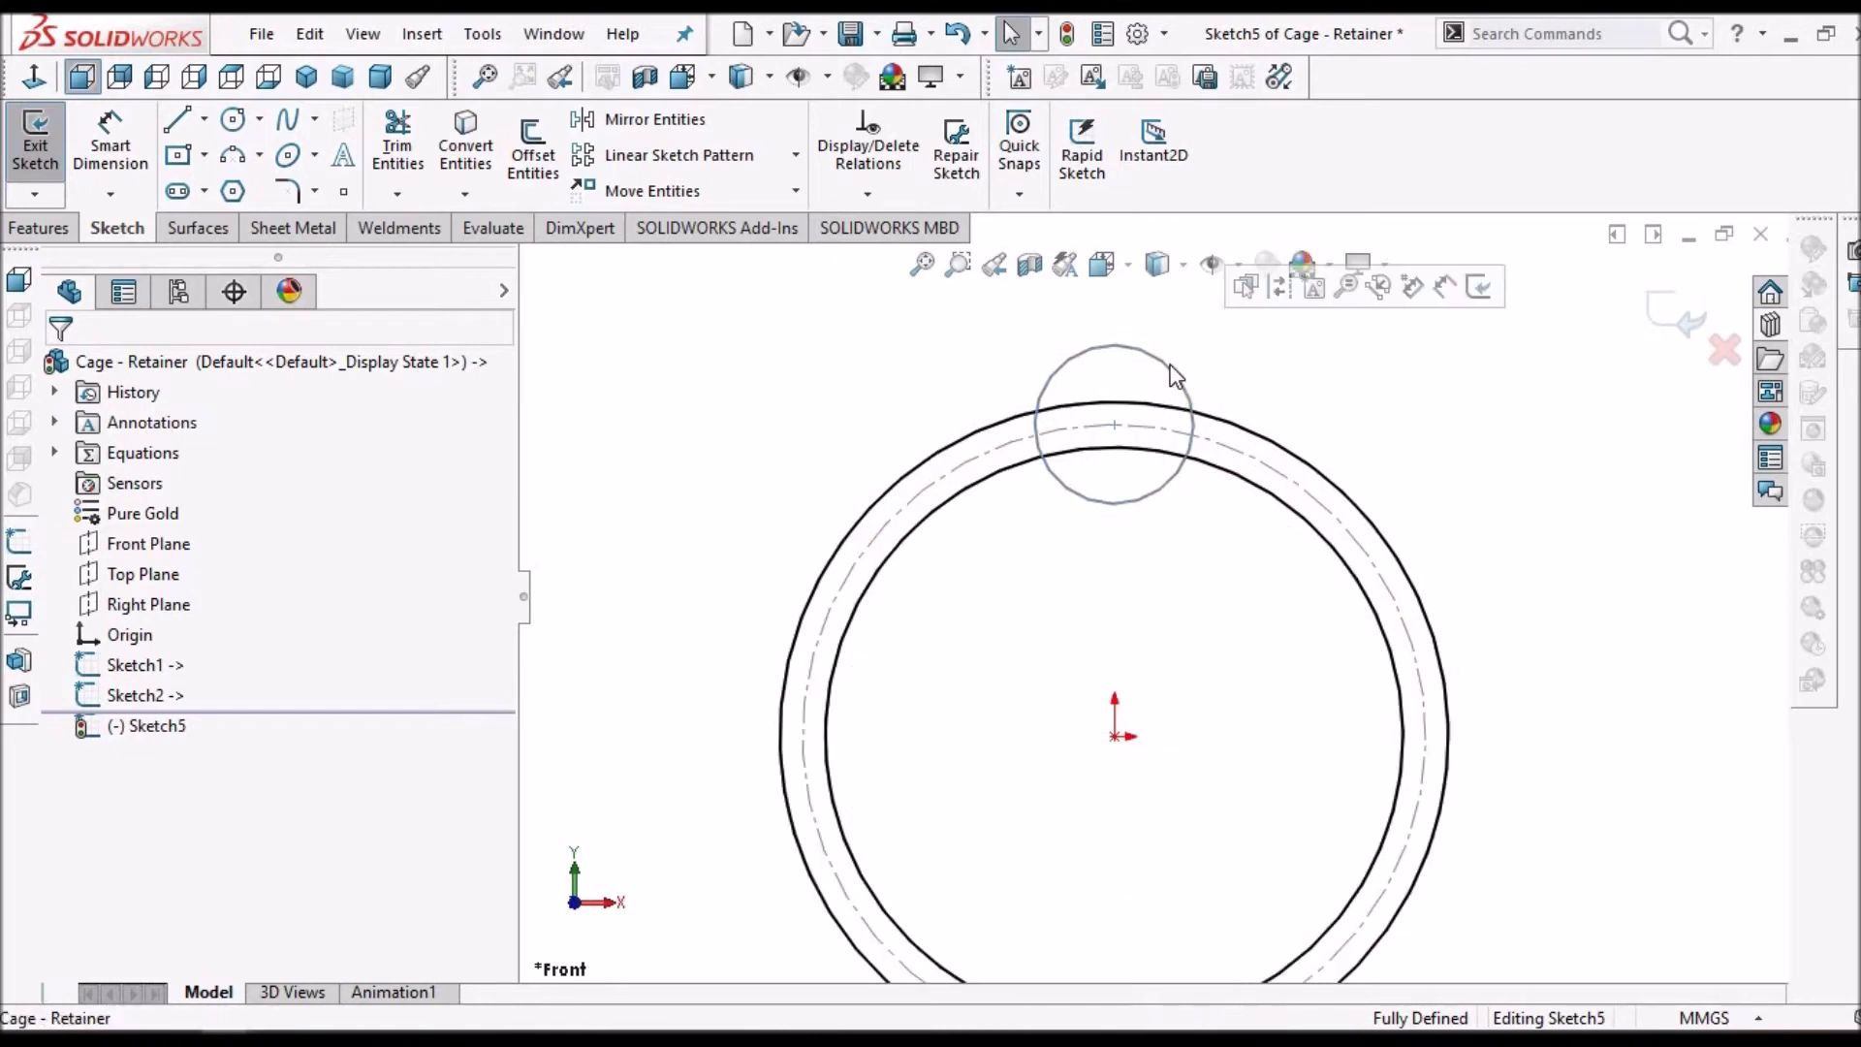
click(1304, 671)
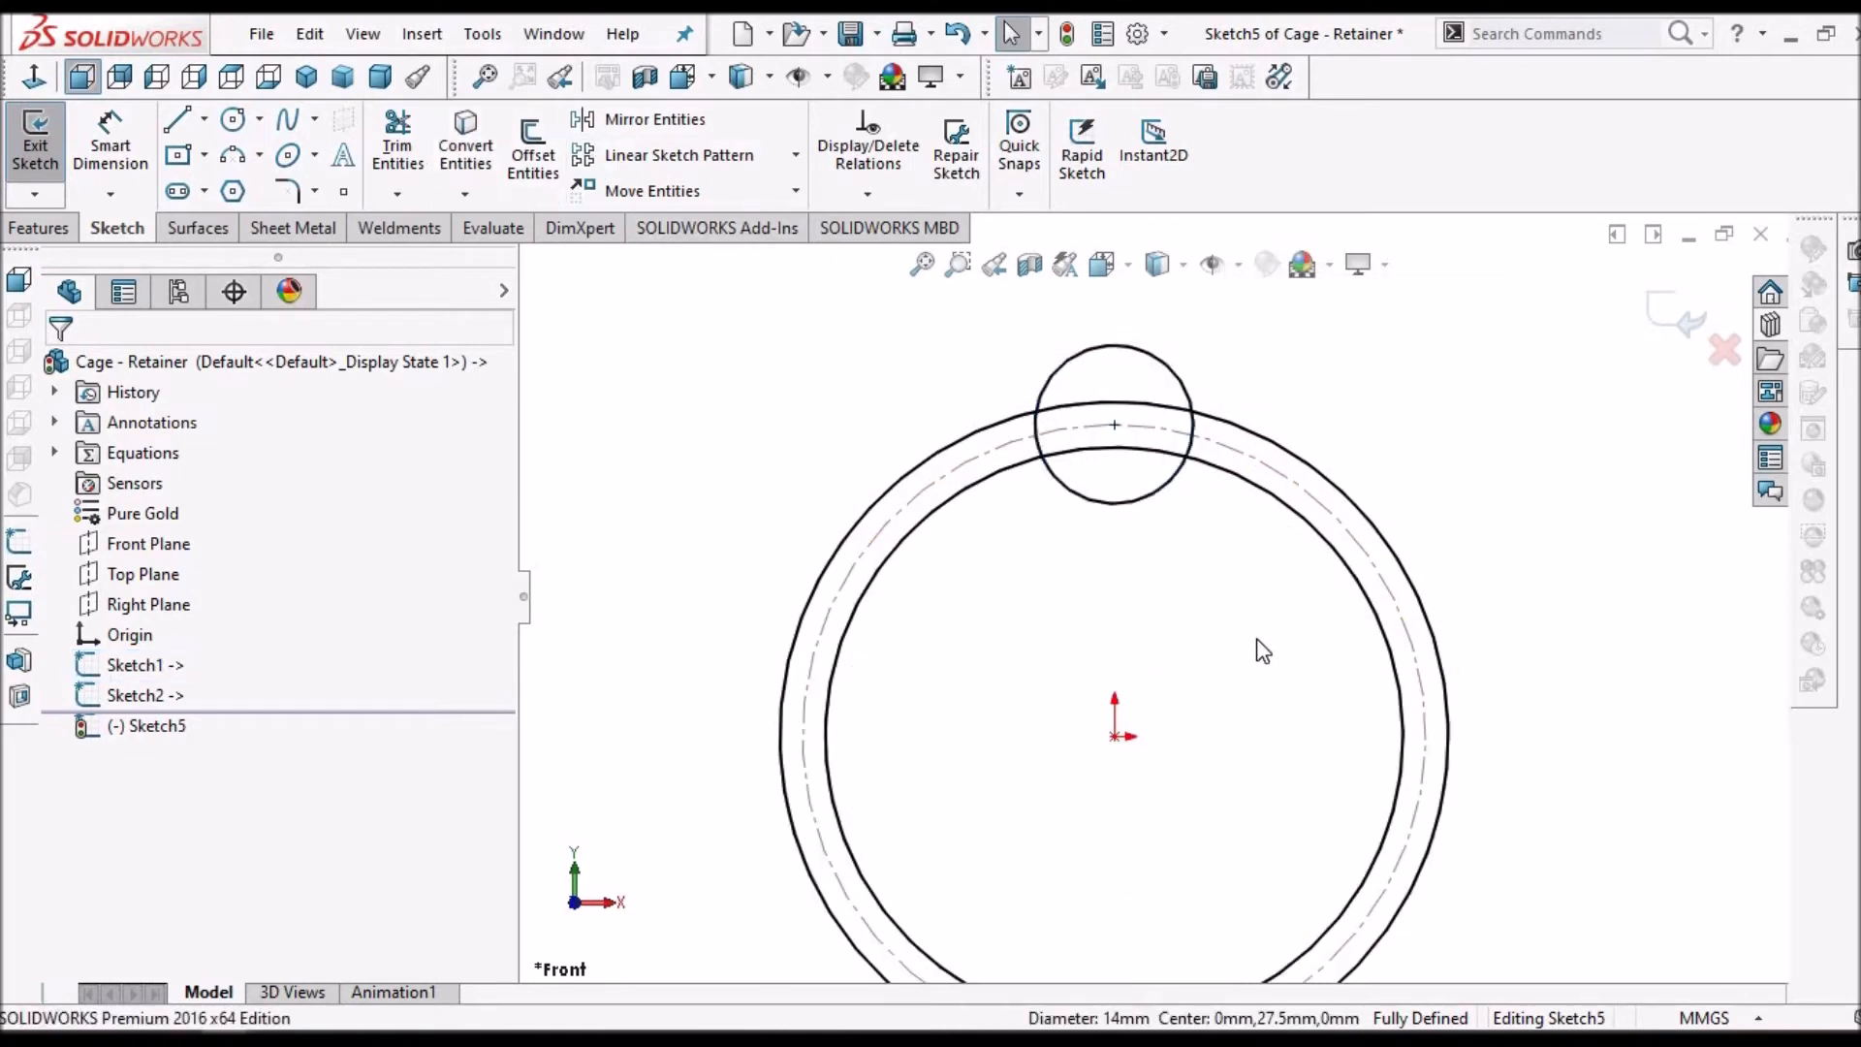
- Trim the converted ring and ball circles, keeping only the ball circle's right-hand arc between the ring's outer and inner circles
scroll(1144, 462, down, 2)
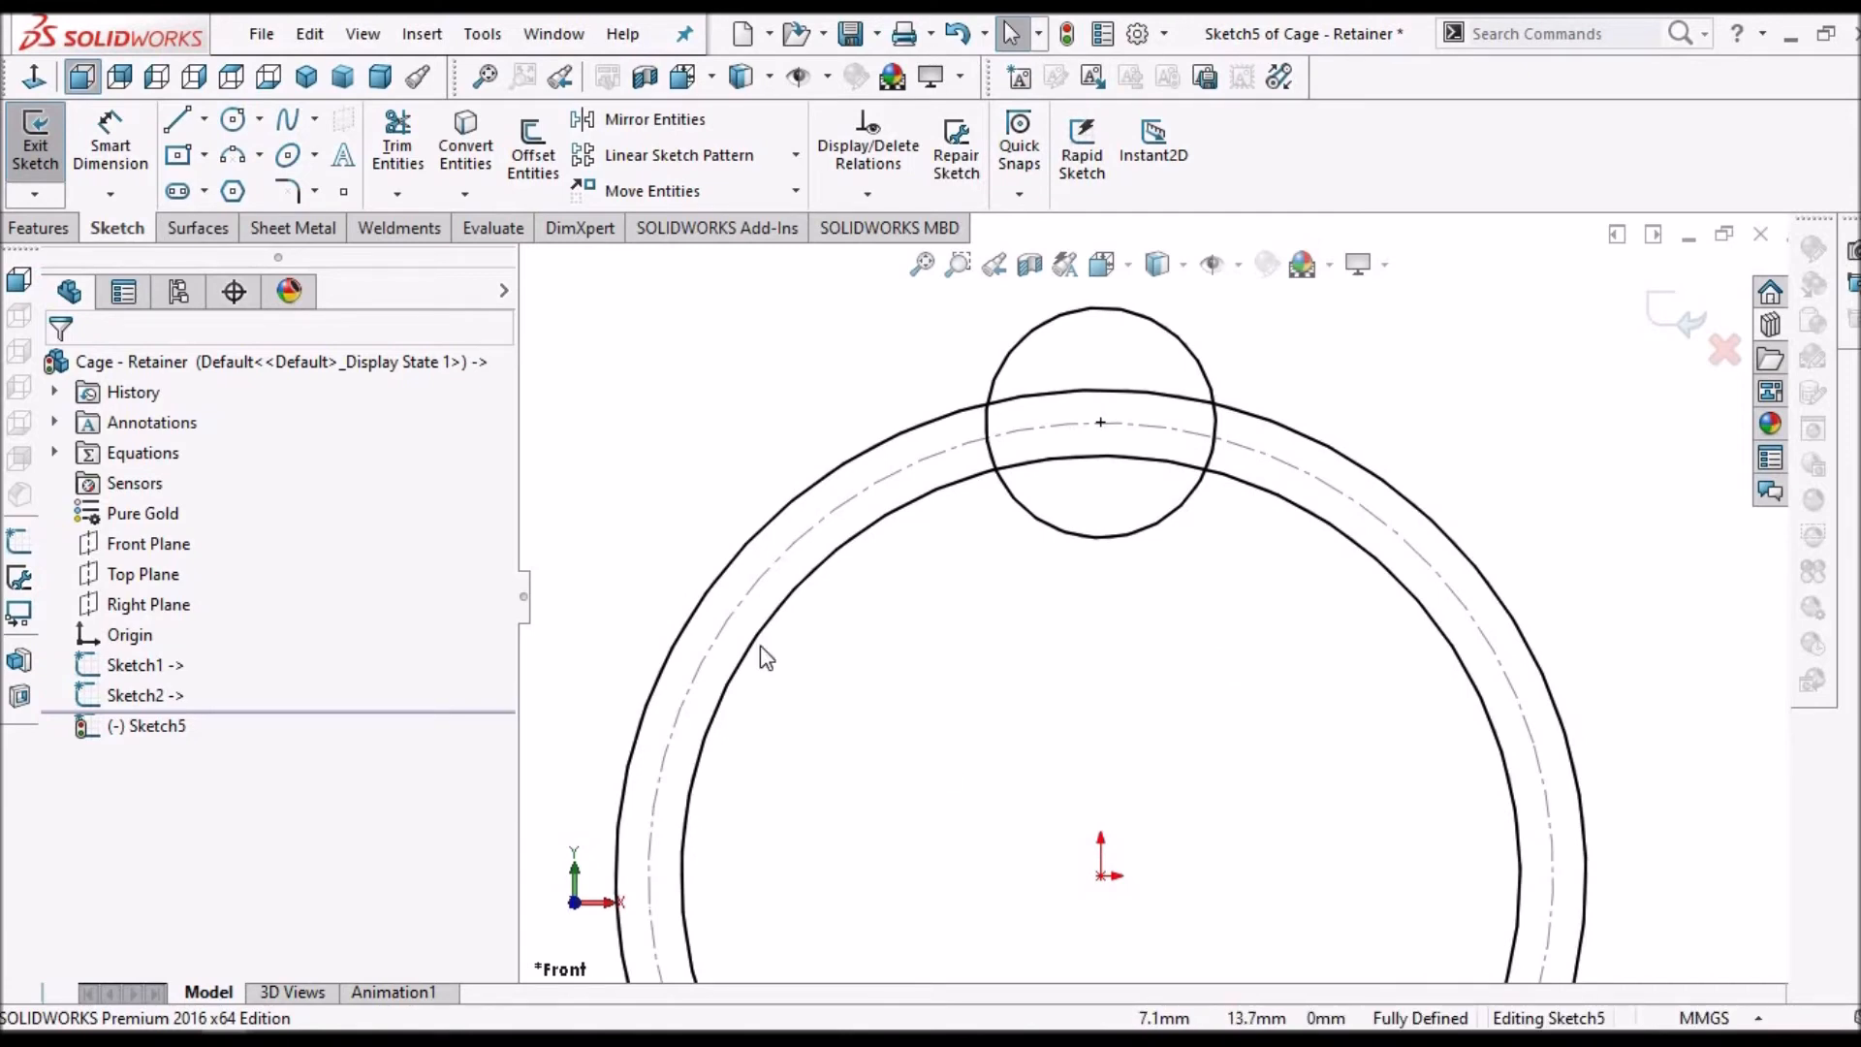
click(398, 145)
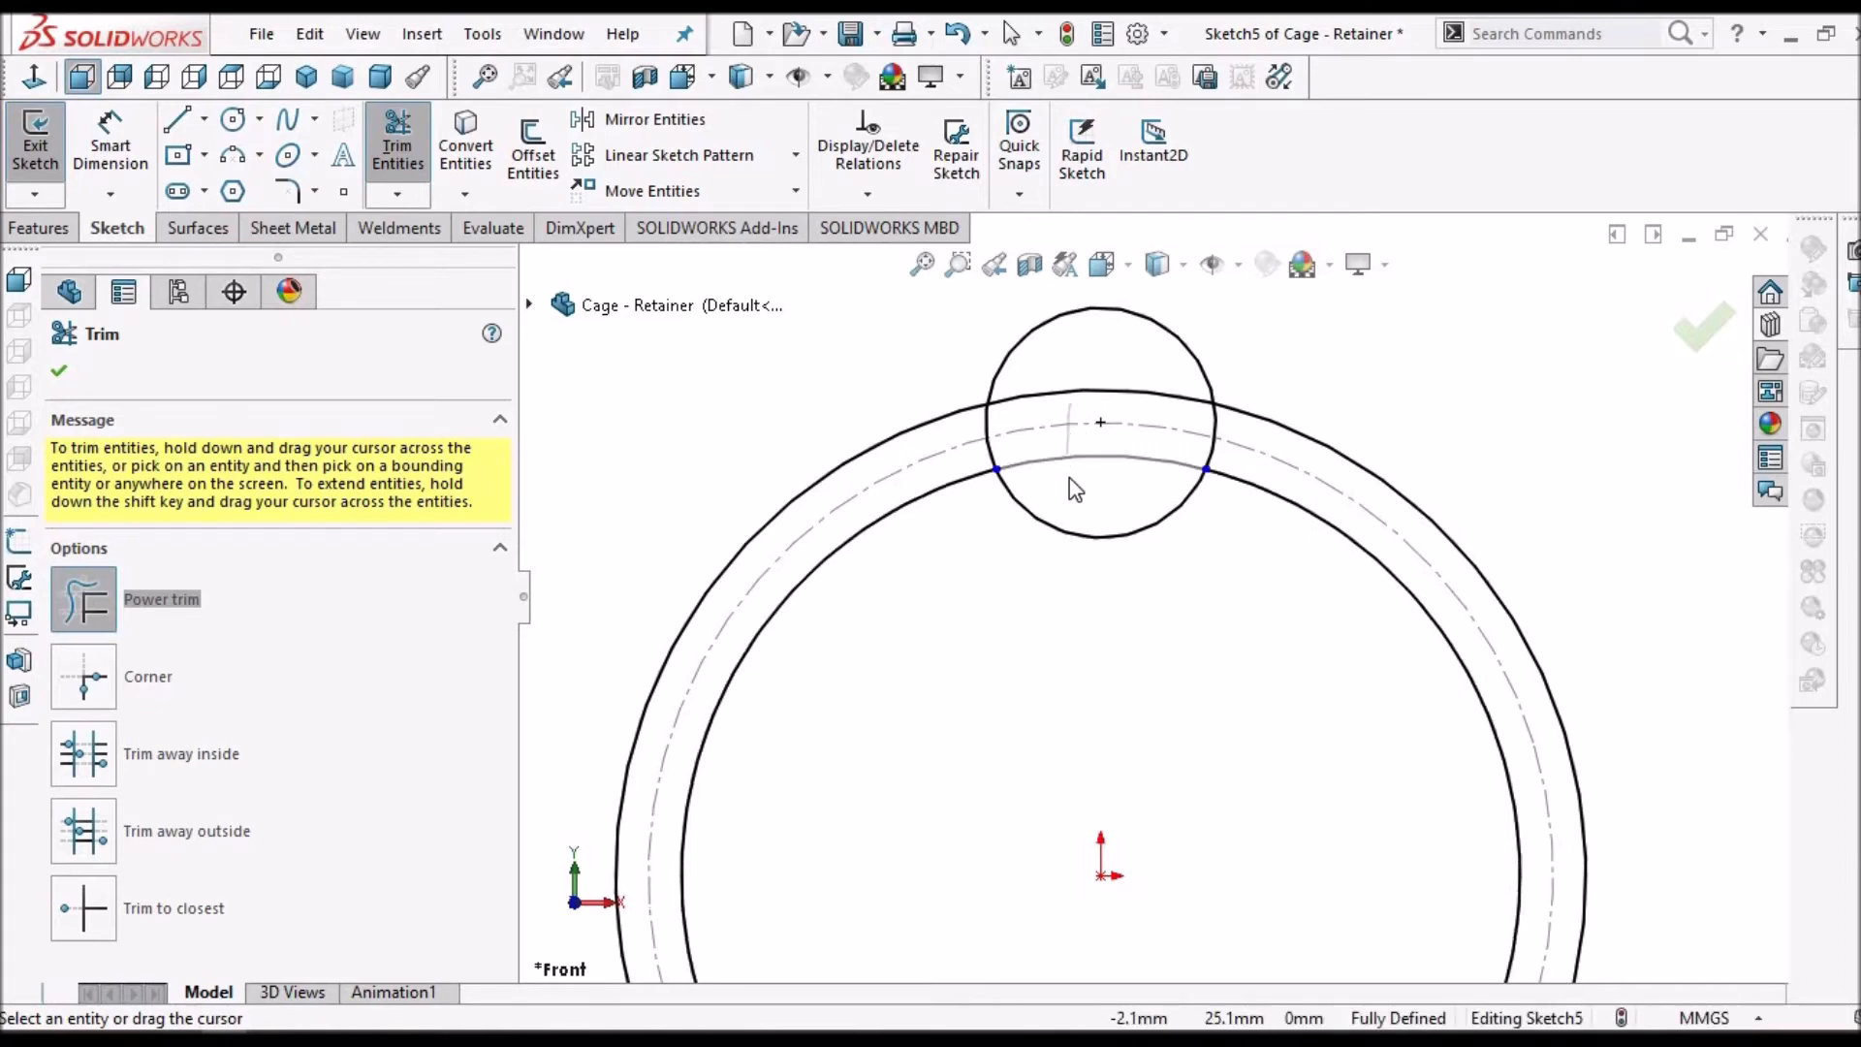
drag(1069, 476, 1089, 356)
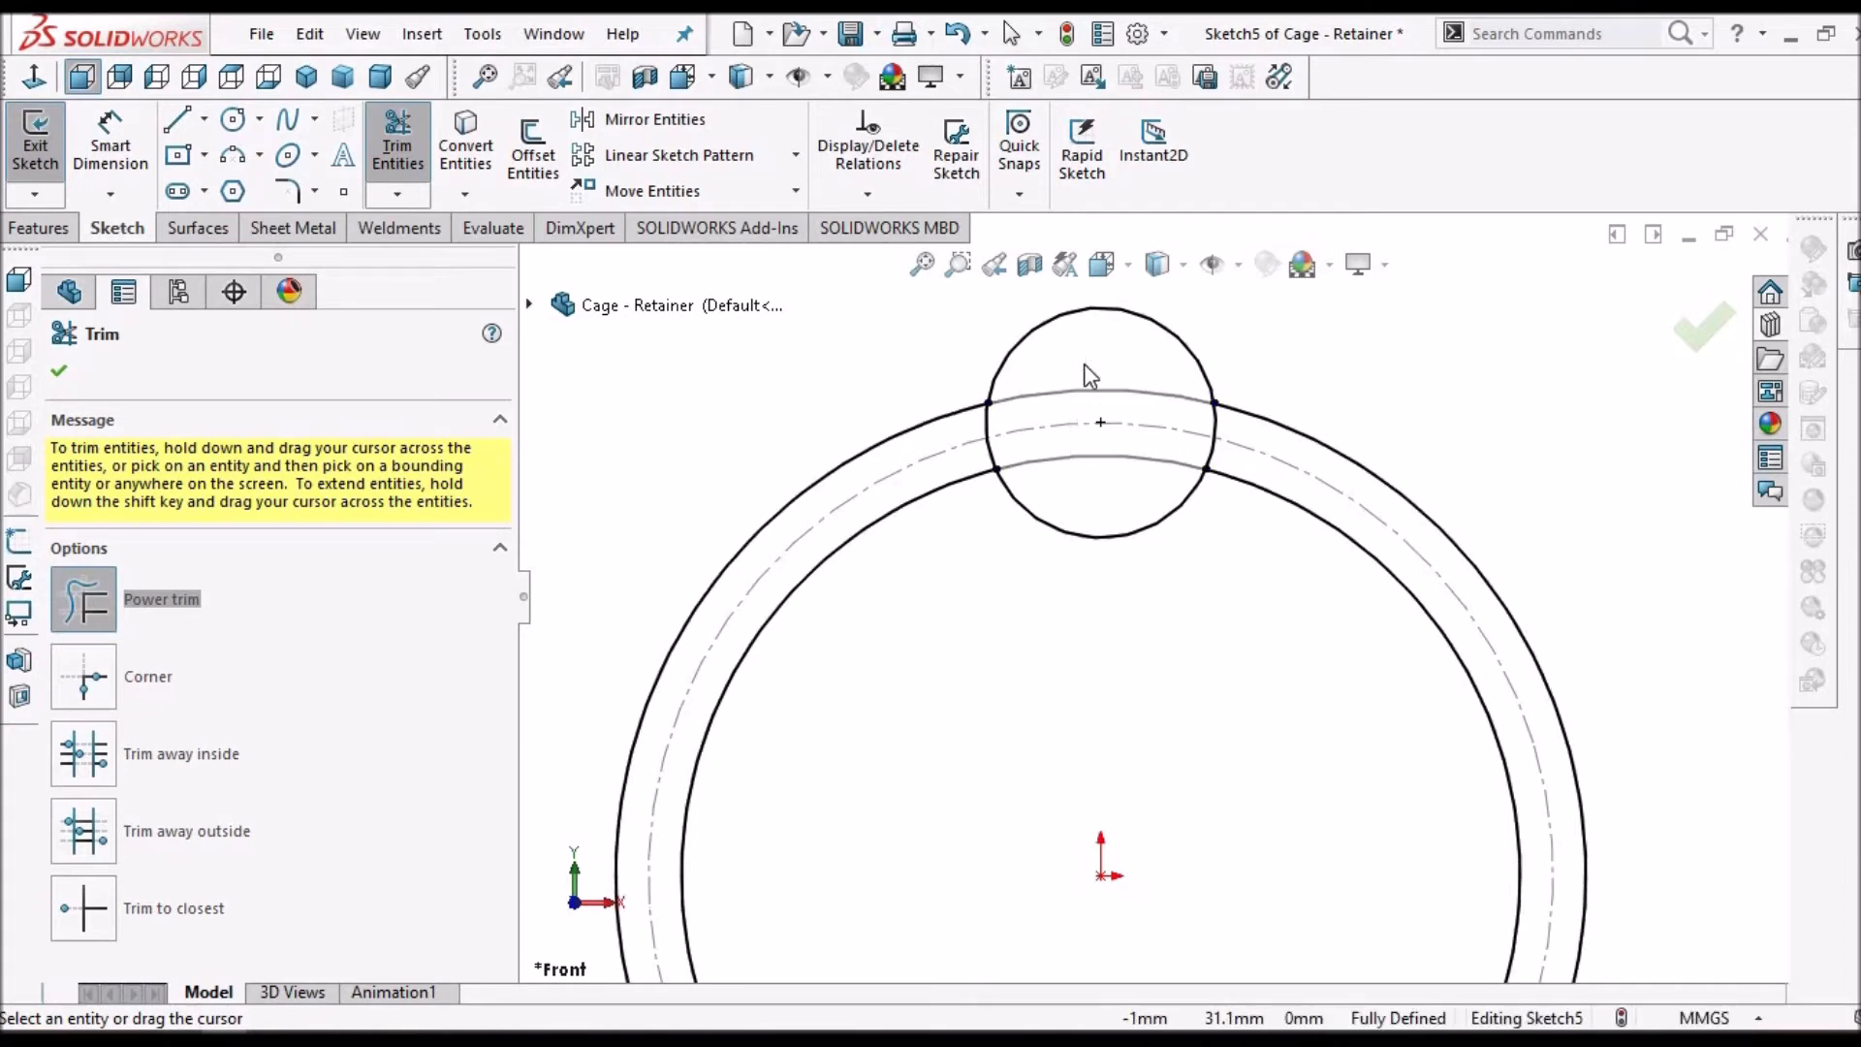
drag(1210, 335, 1213, 335)
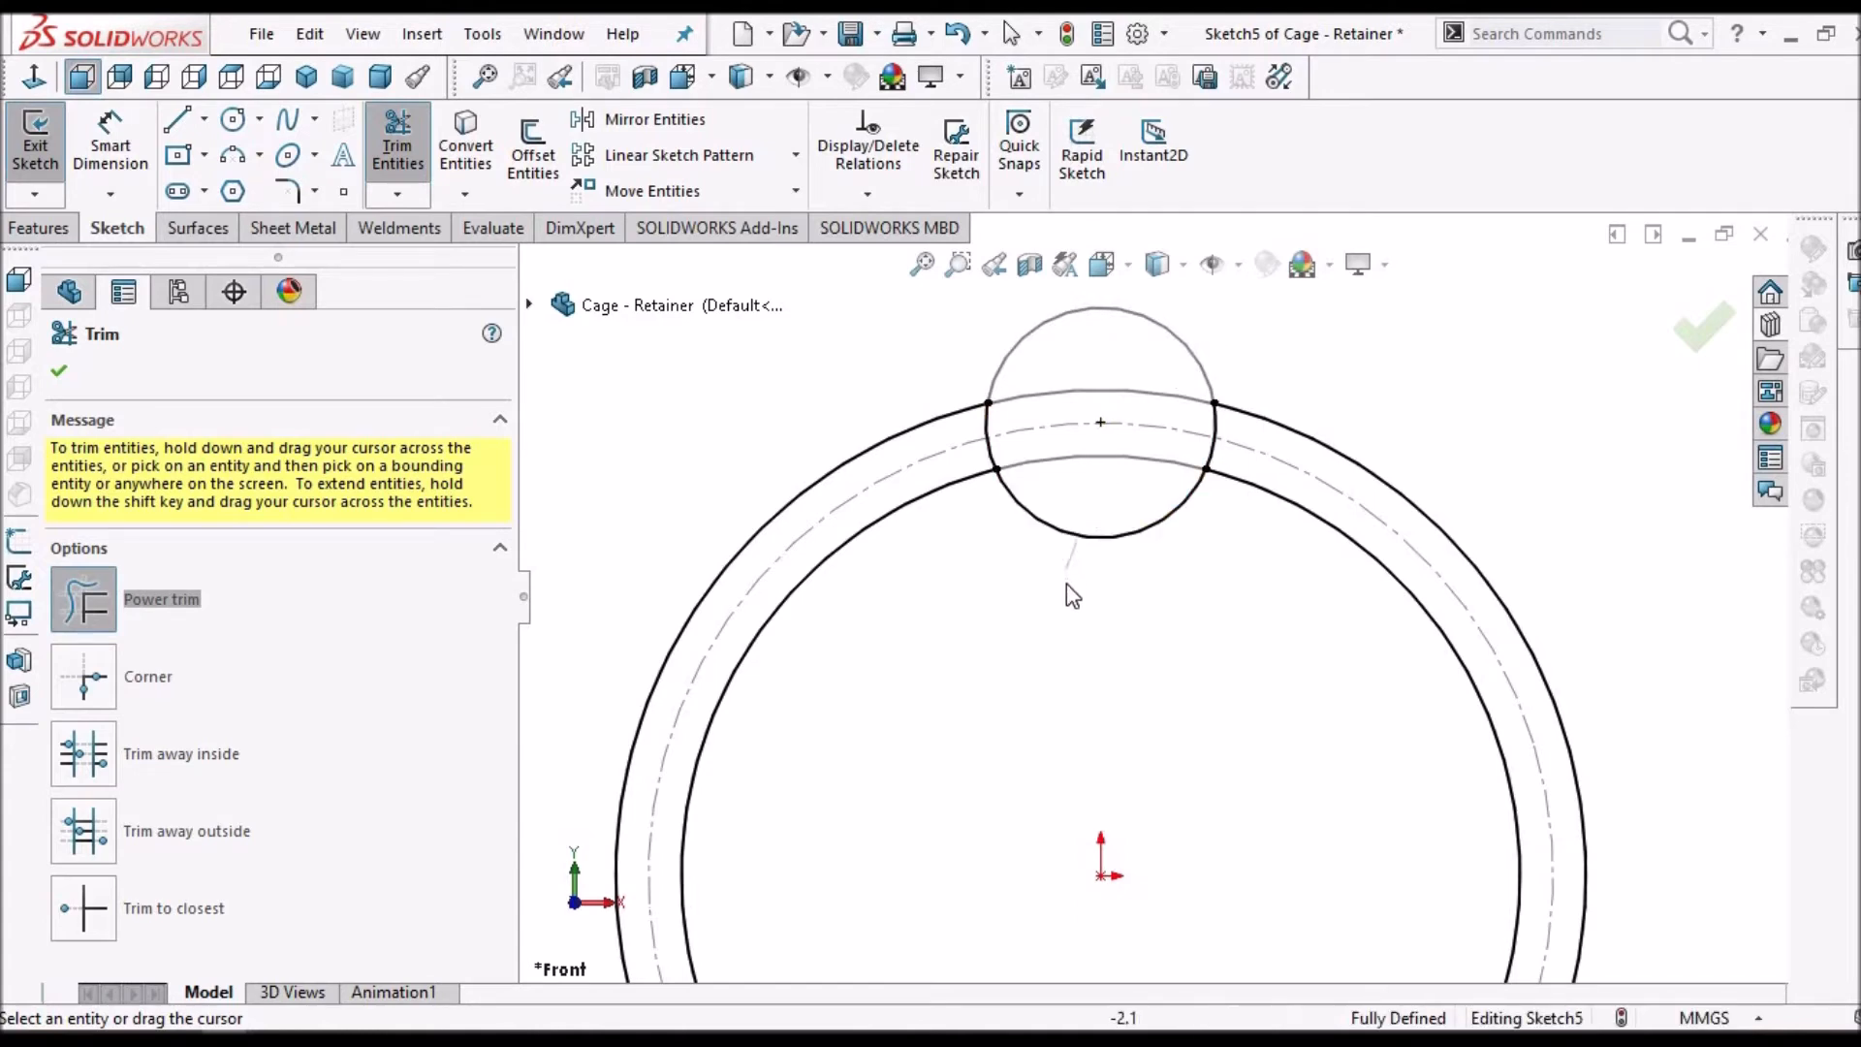
drag(1112, 531, 1055, 586)
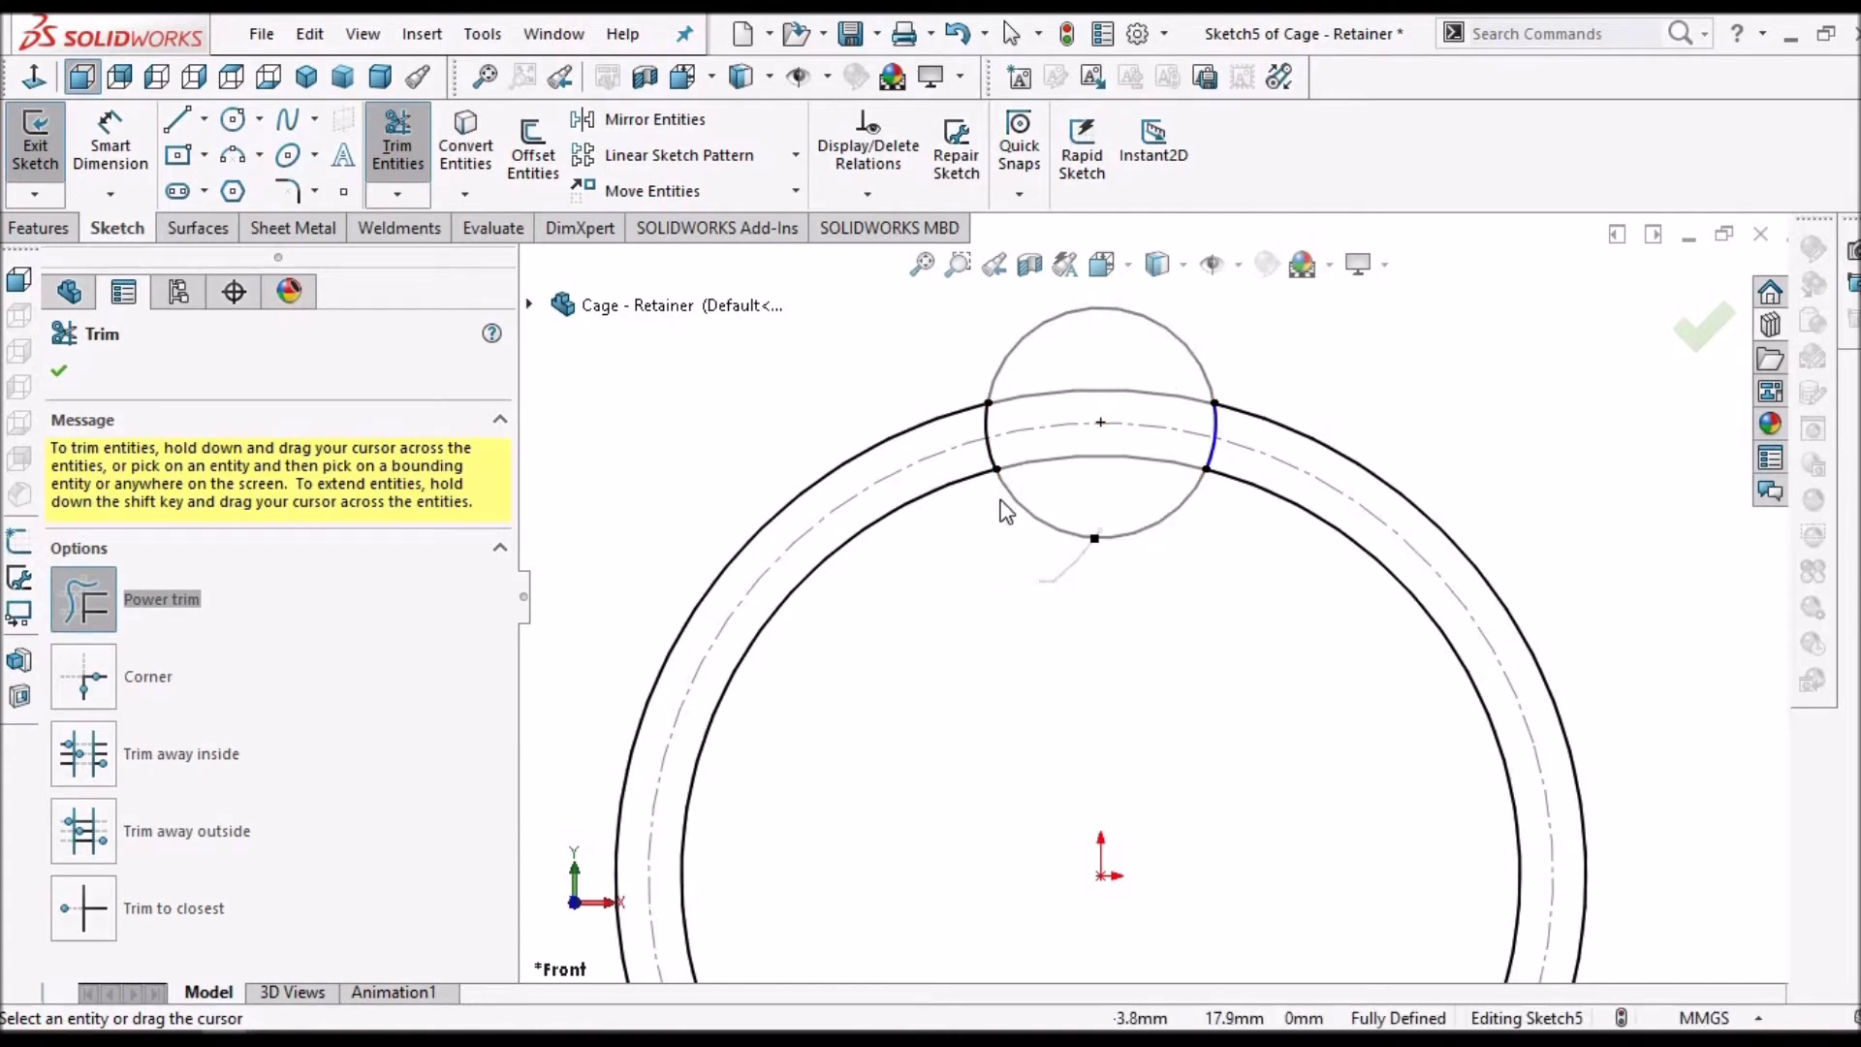
mouse_move(1289, 475)
mouse_down()
mouse_move(1216, 605)
mouse_move(1409, 387)
mouse_move(1101, 457)
mouse_move(1051, 428)
mouse_move(960, 448)
mouse_move(265, 465)
mouse_up()
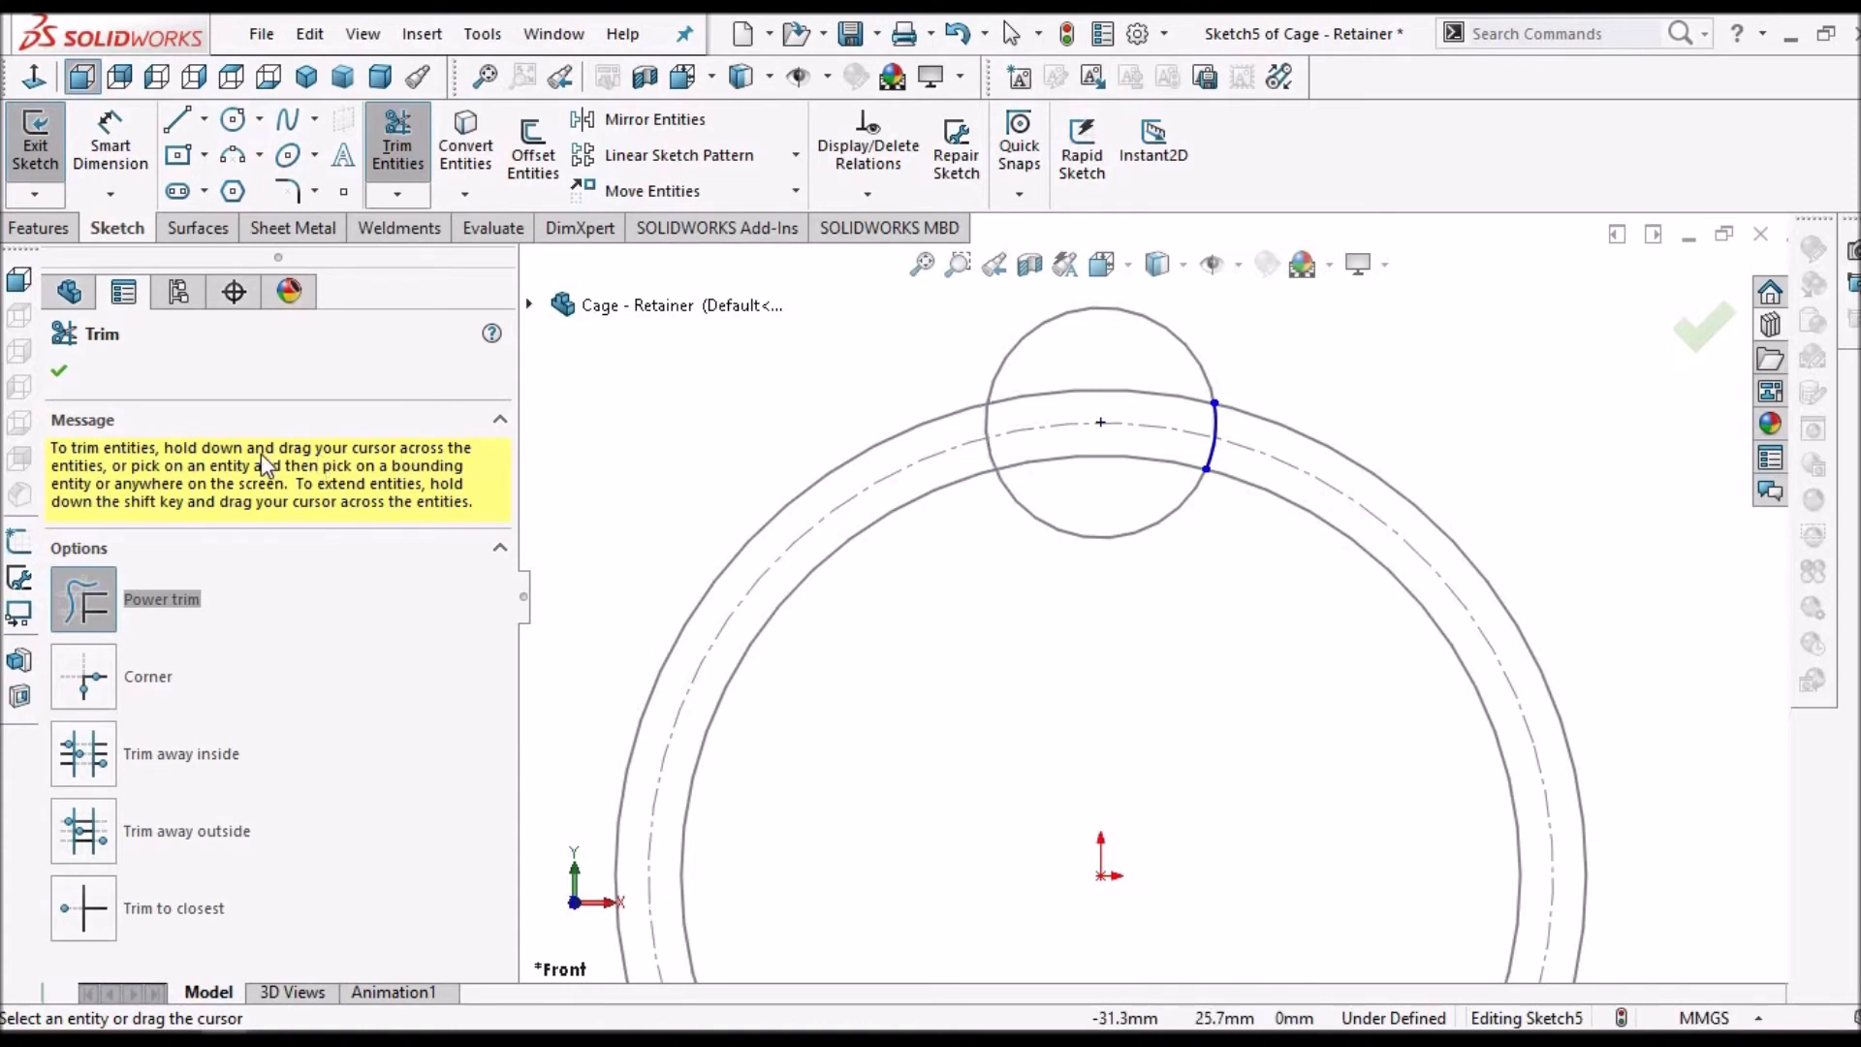
key(Escape)
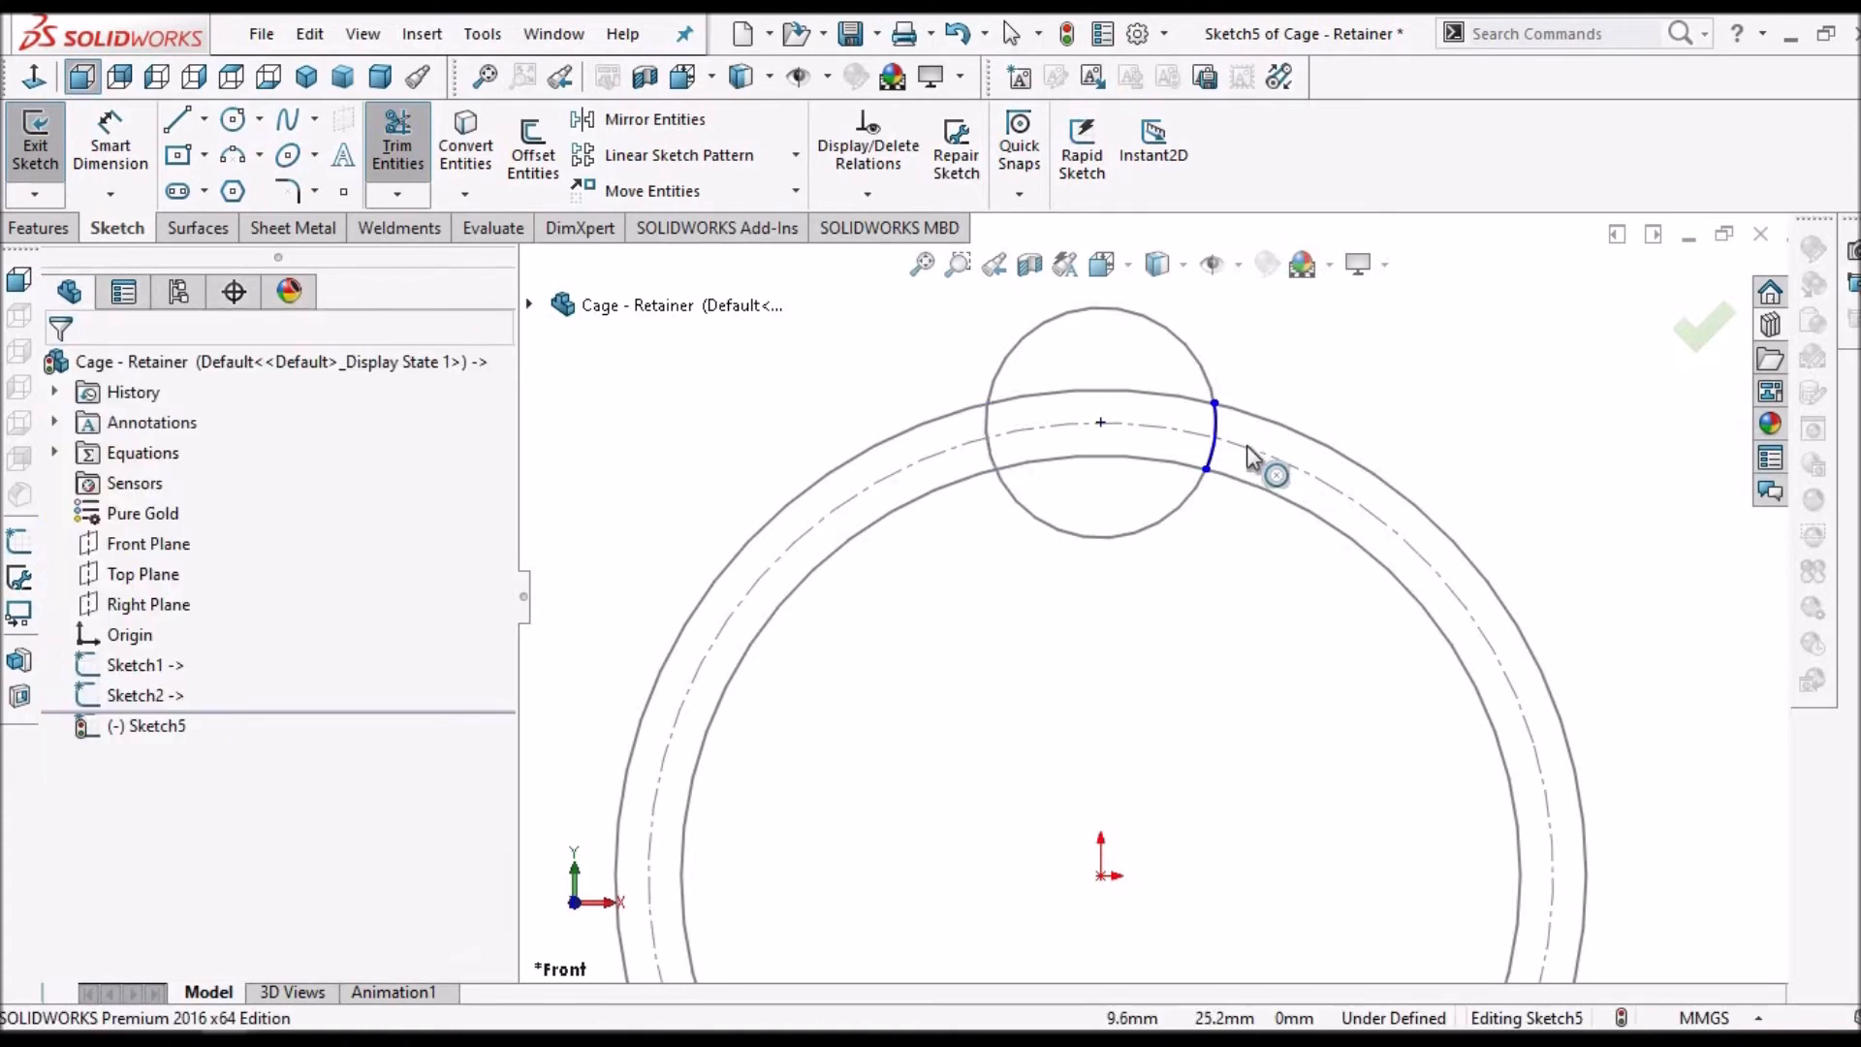
- Add a coradial relation between the remaining arc and the ball circle of Sketch1
scroll(1193, 458, down, 5)
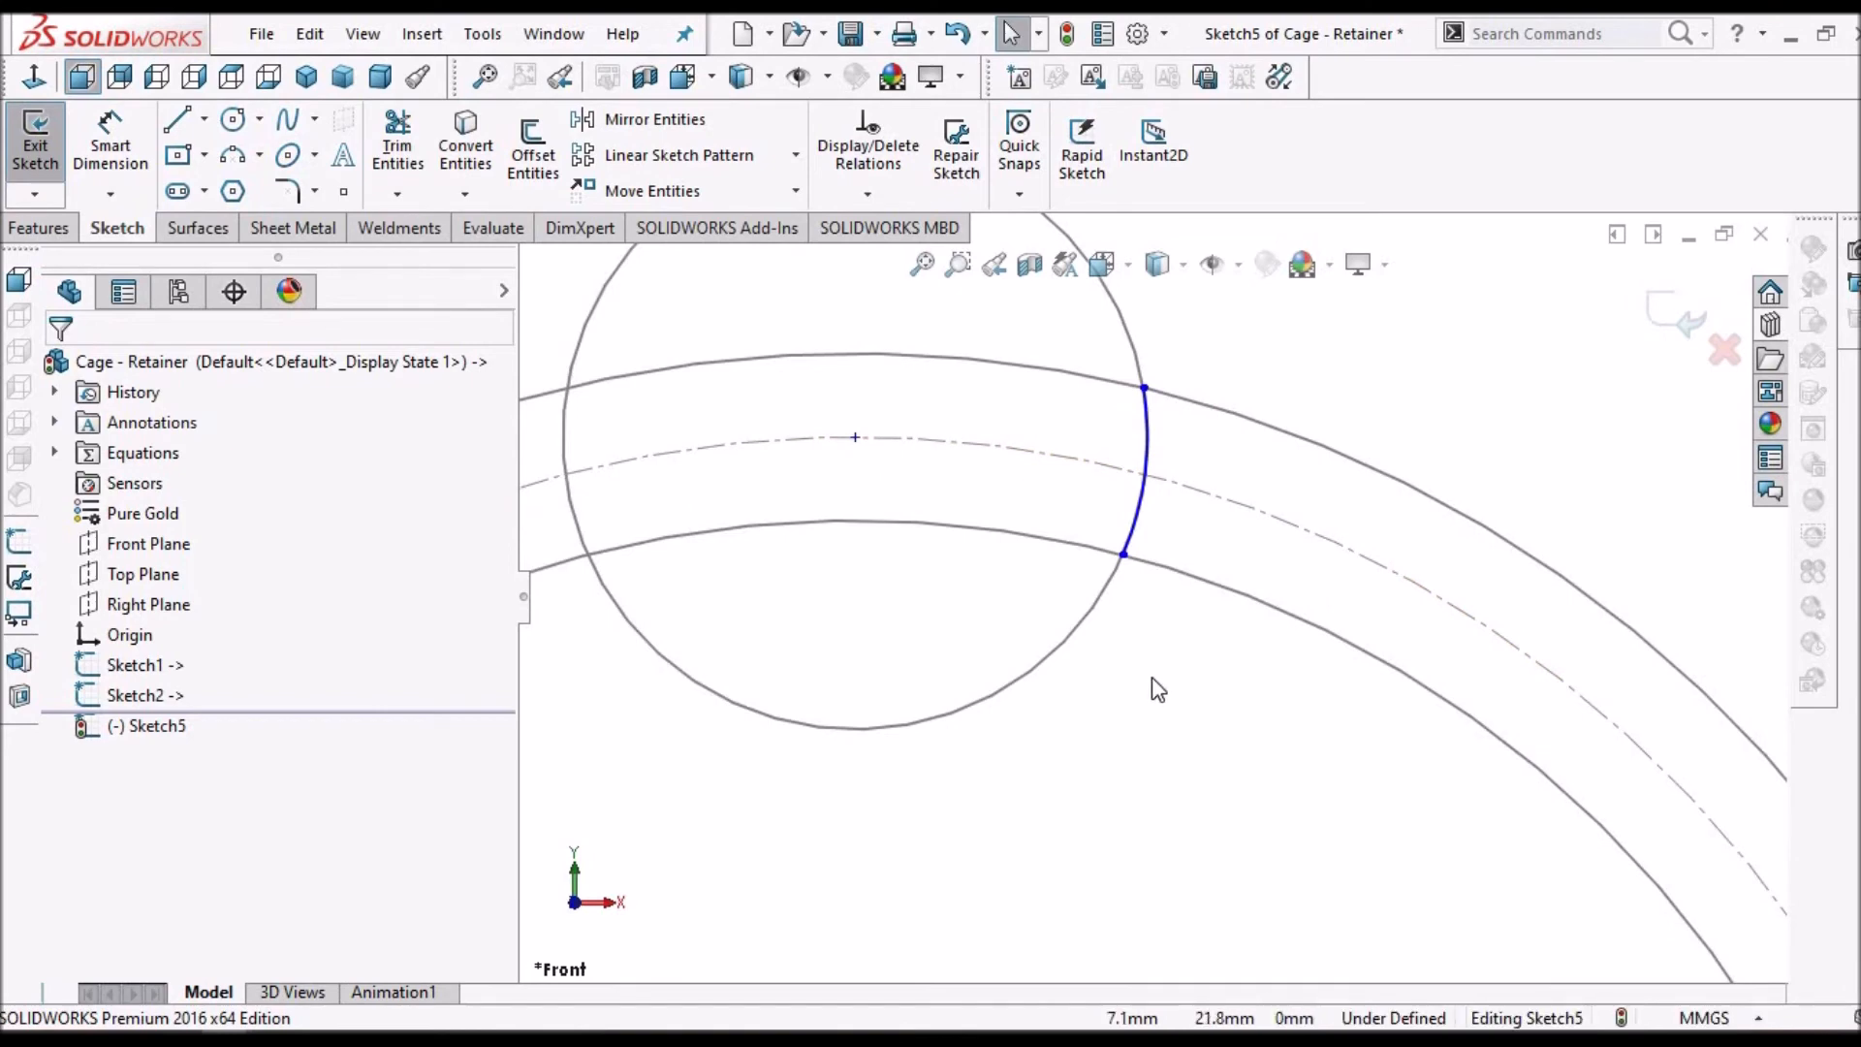
click(1147, 430)
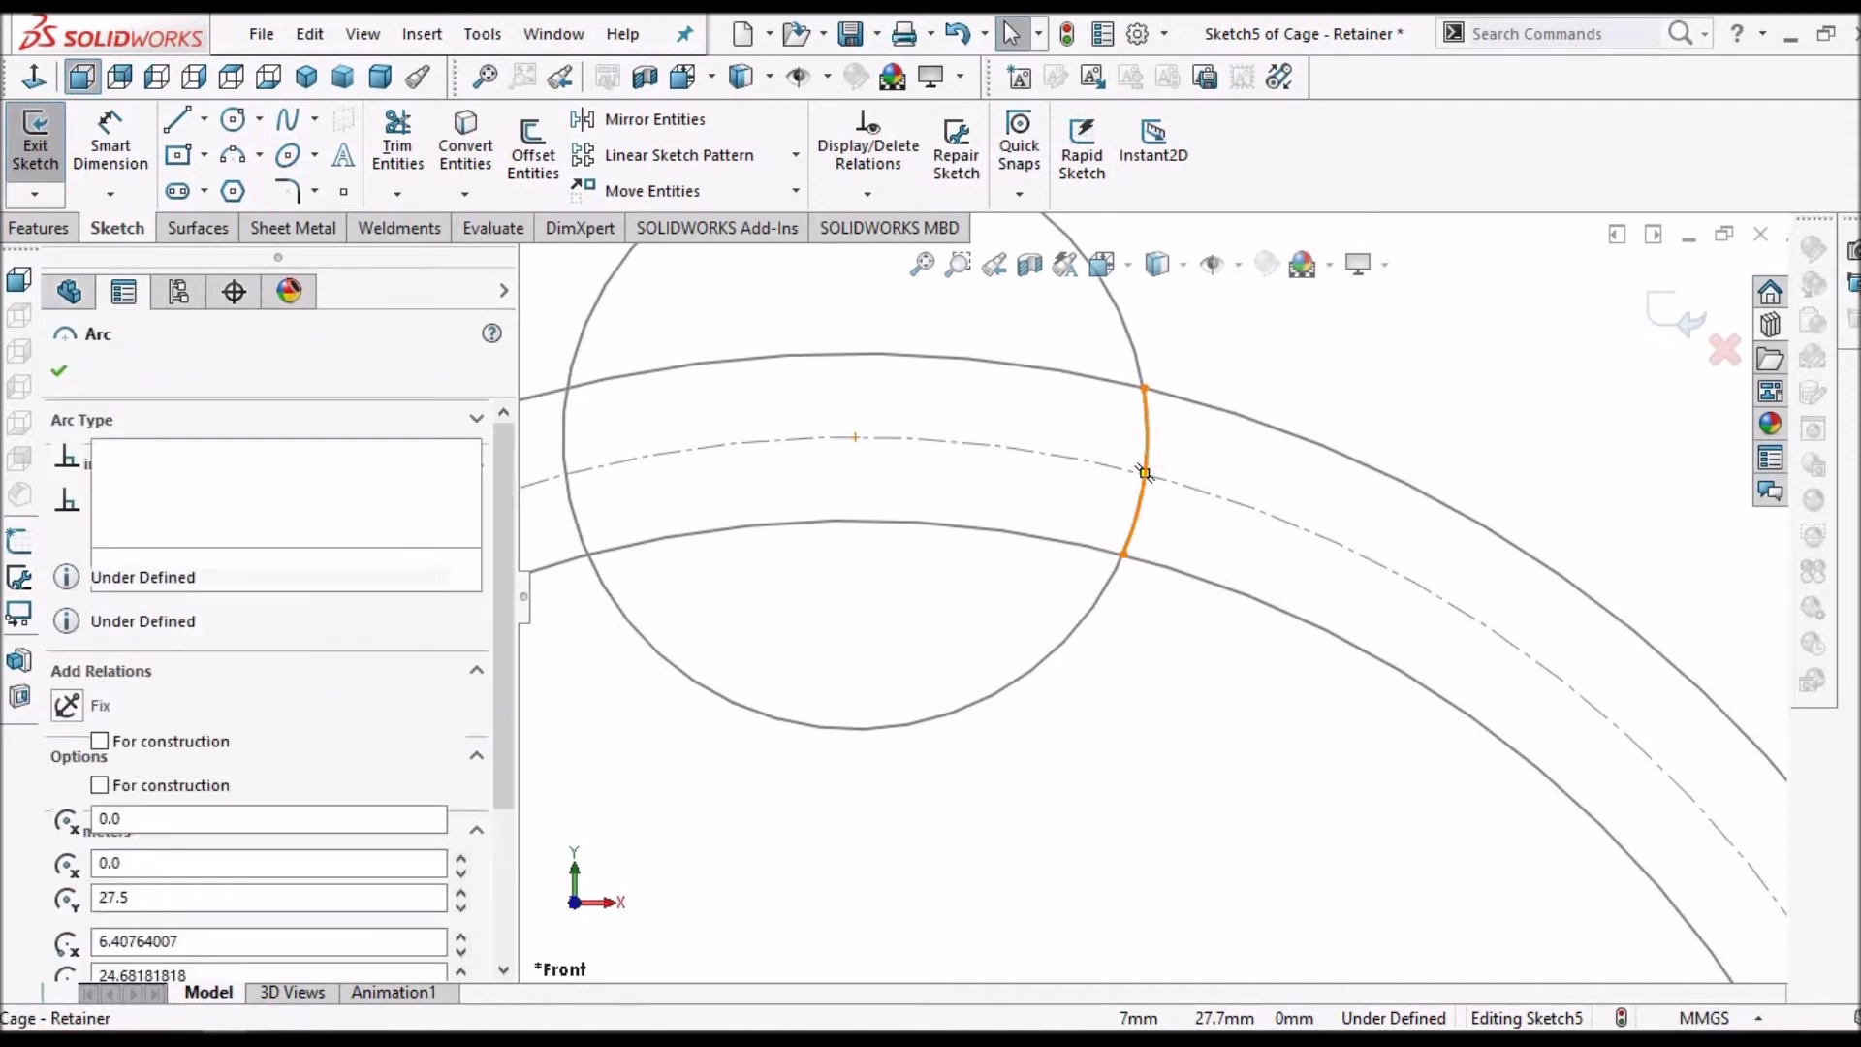
key(Escape)
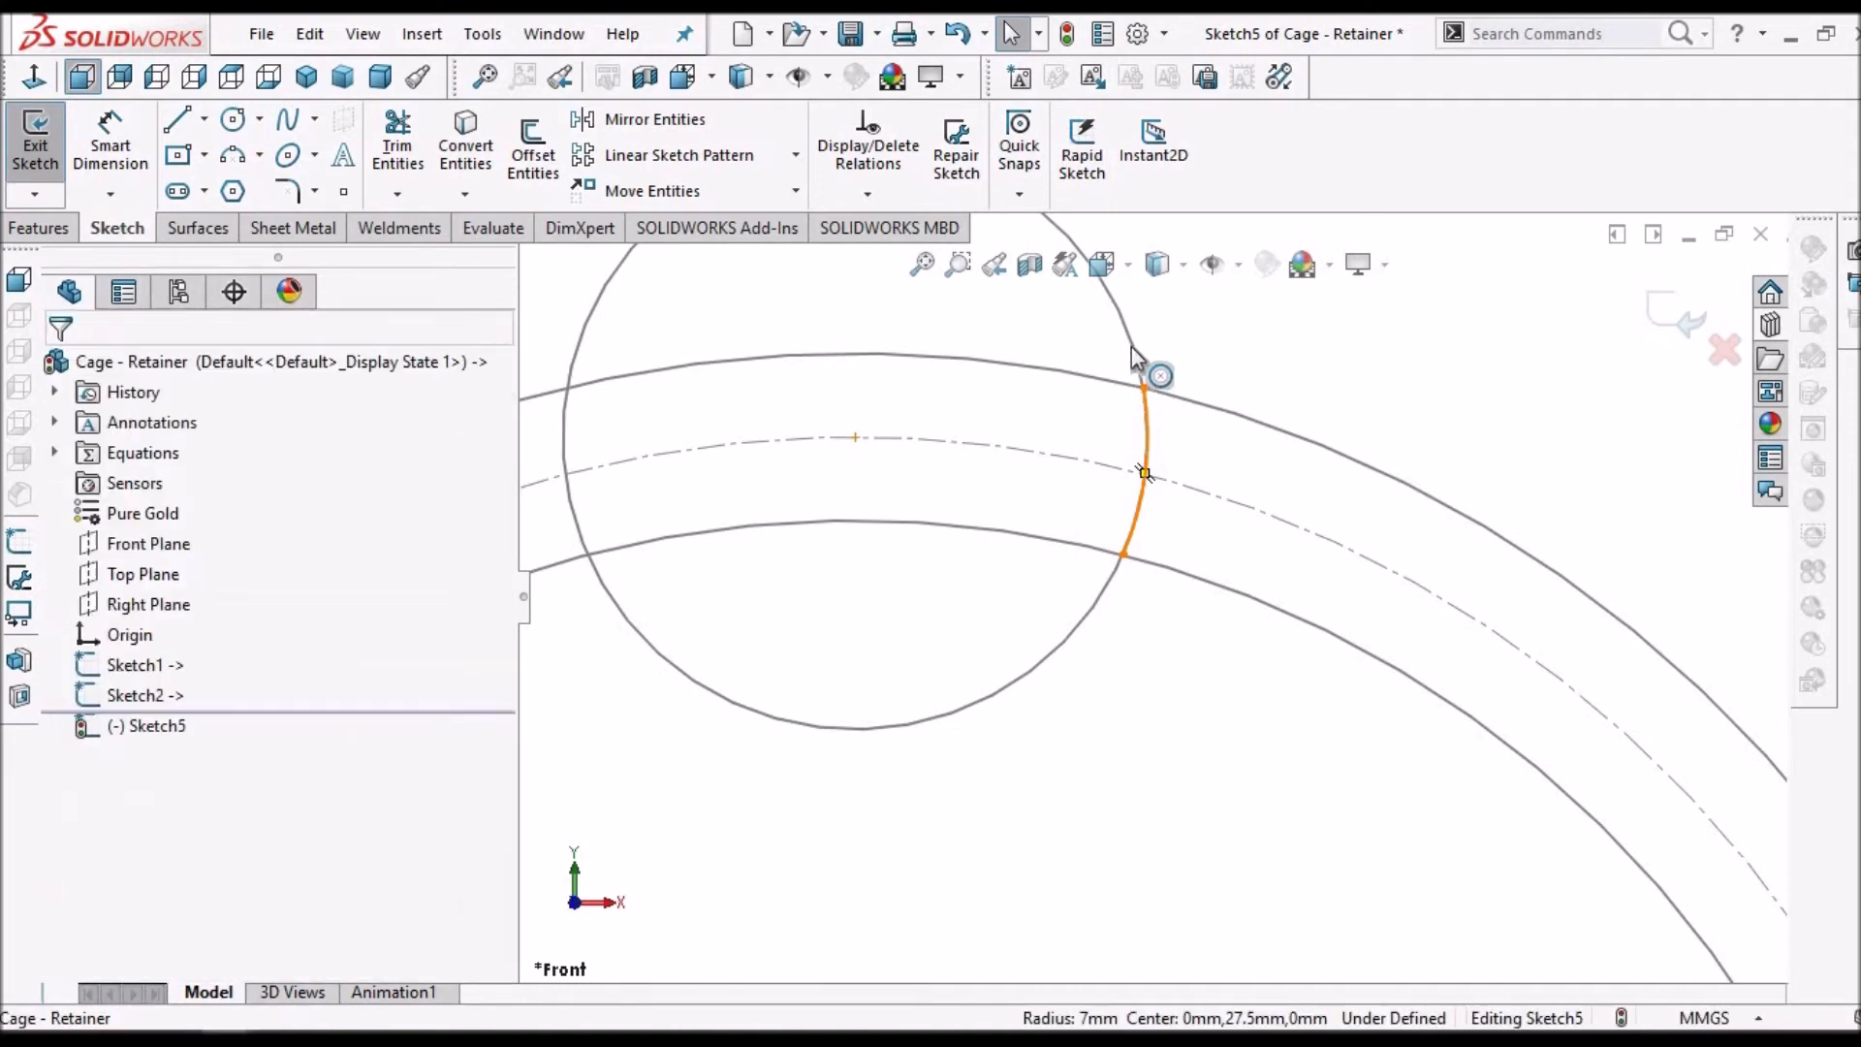
ctrl+click(1131, 346)
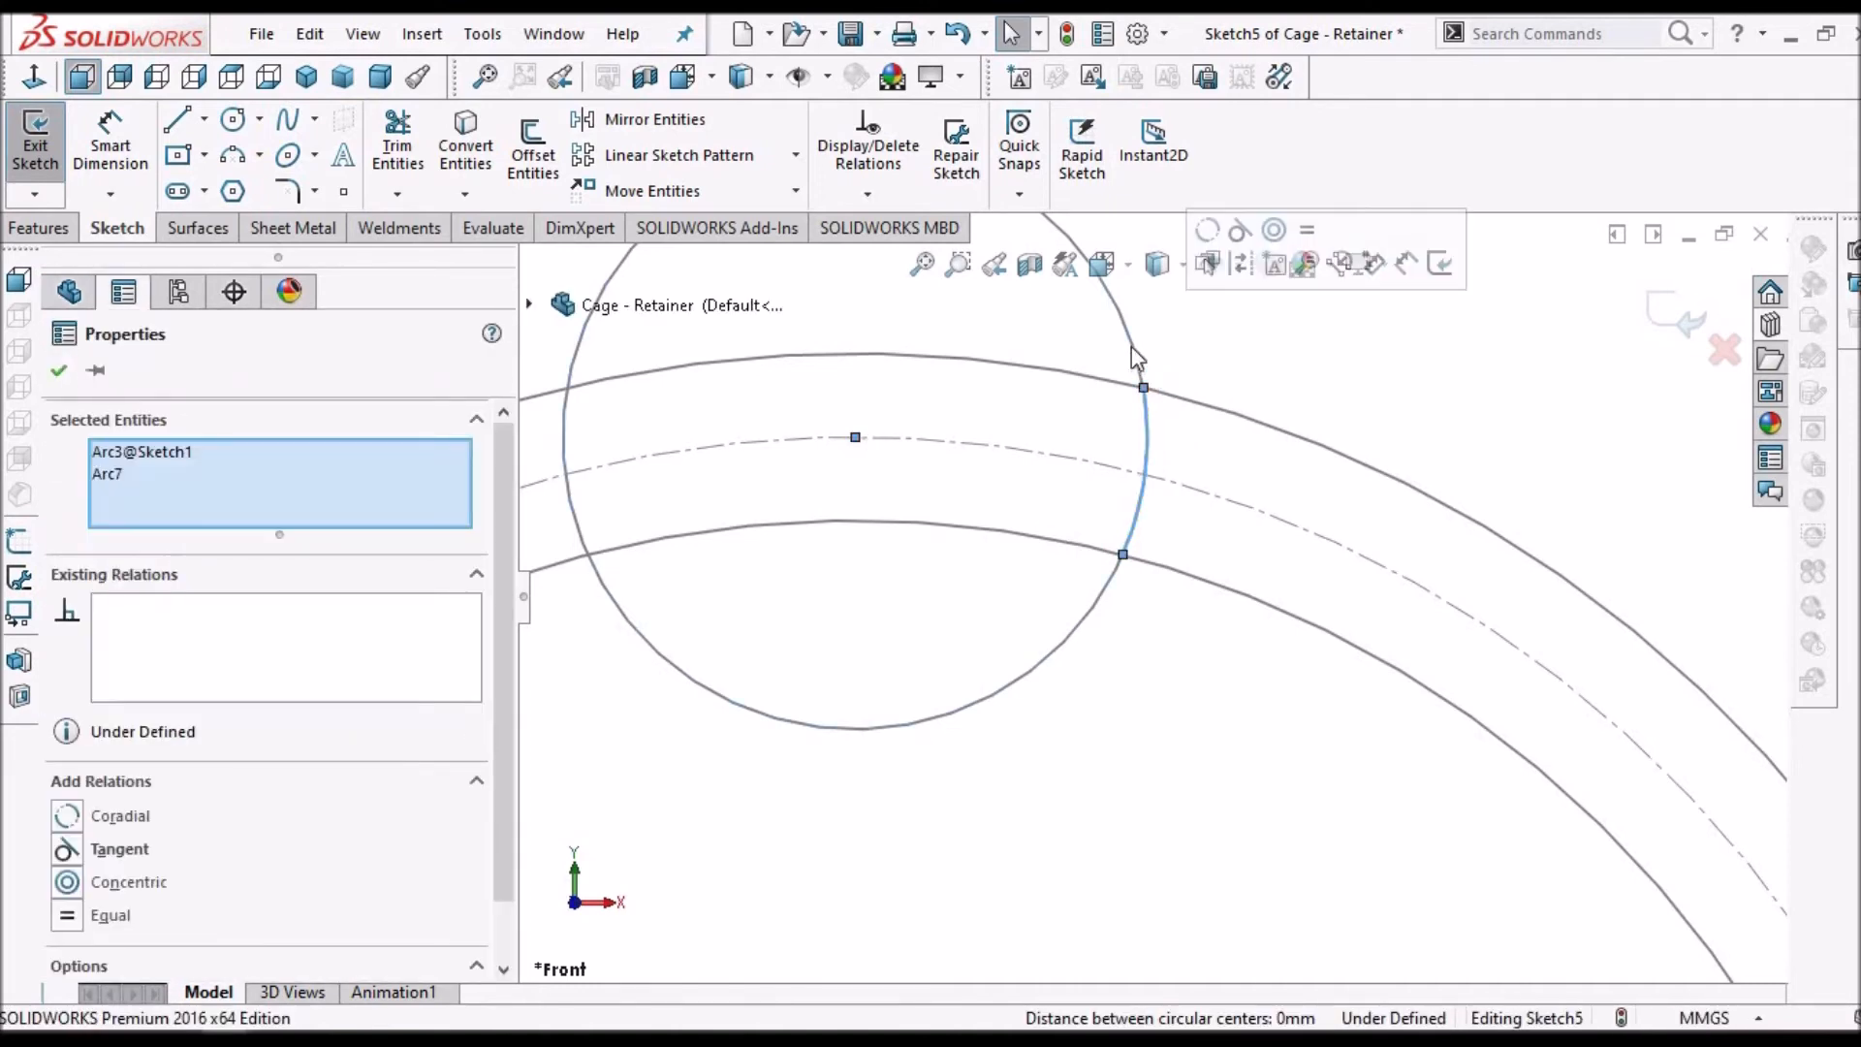
click(66, 819)
click(58, 371)
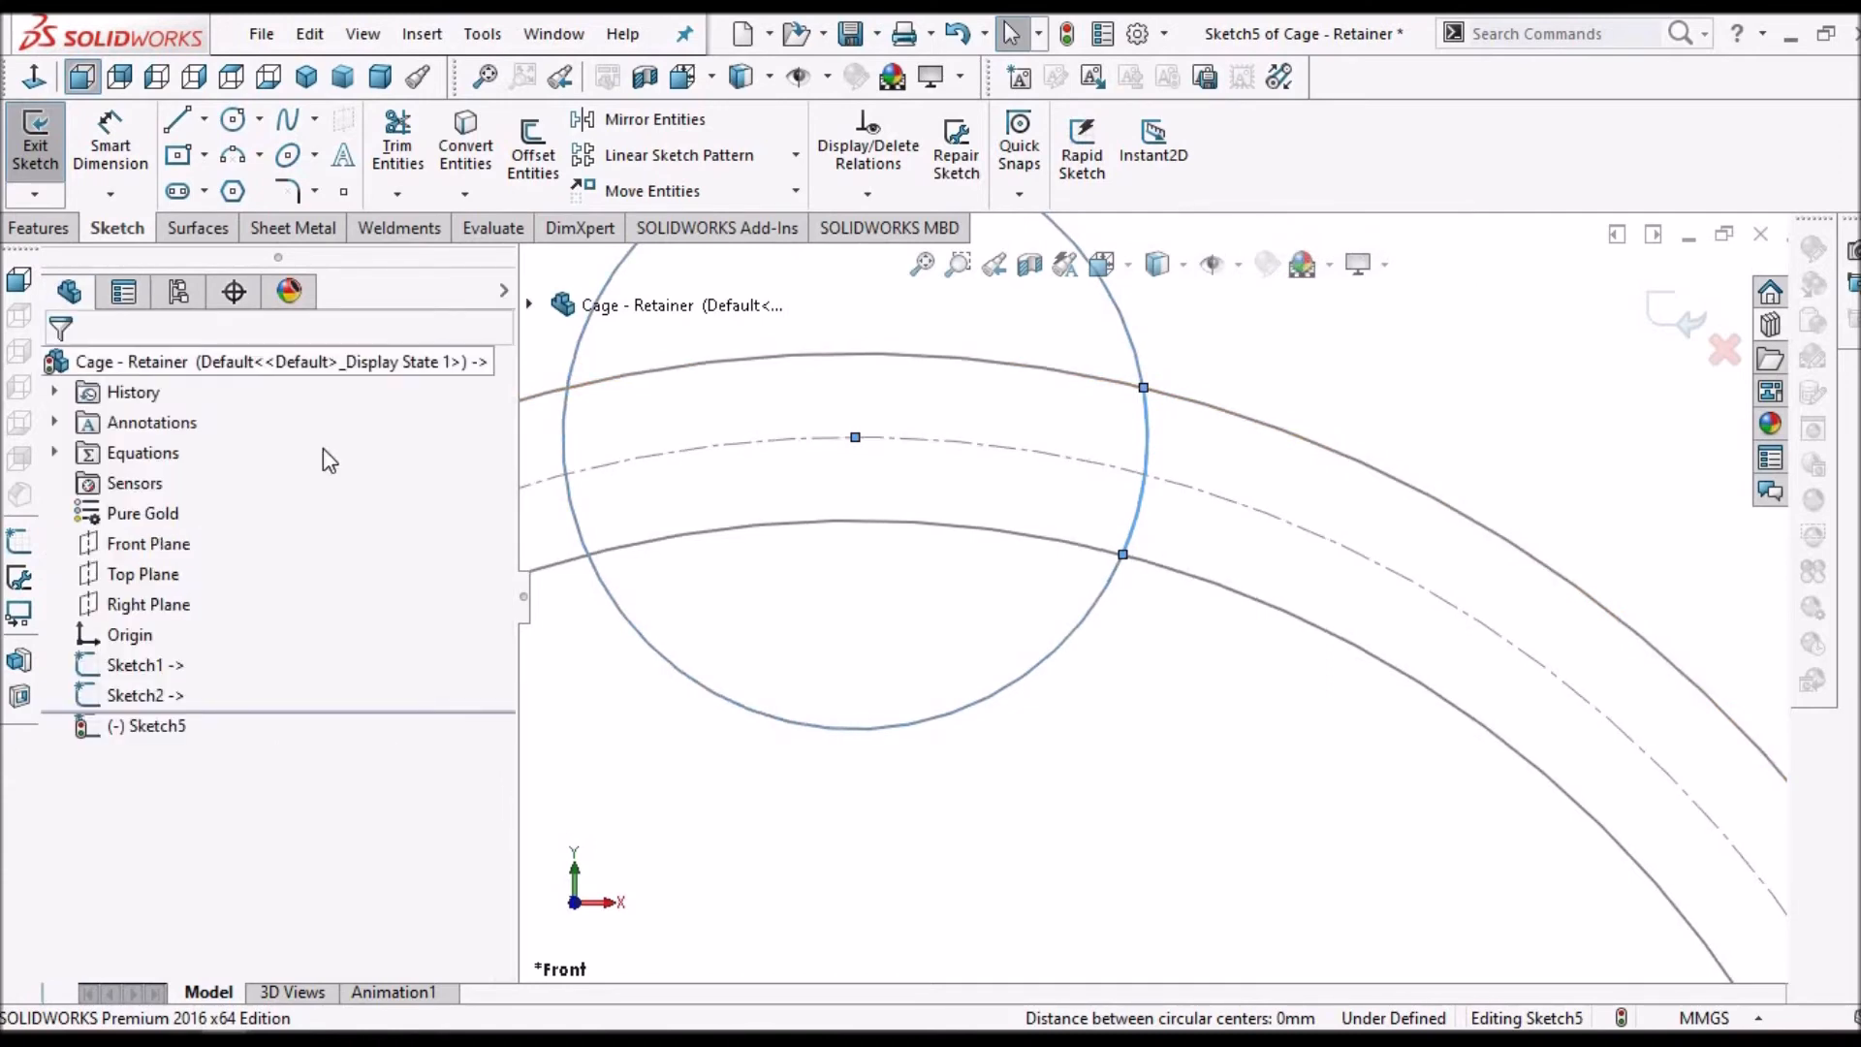
- Draw a vertical centerline from the origin up to the centre of the ball circle
scroll(1330, 840, up, 3)
scroll(1241, 878, up, 2)
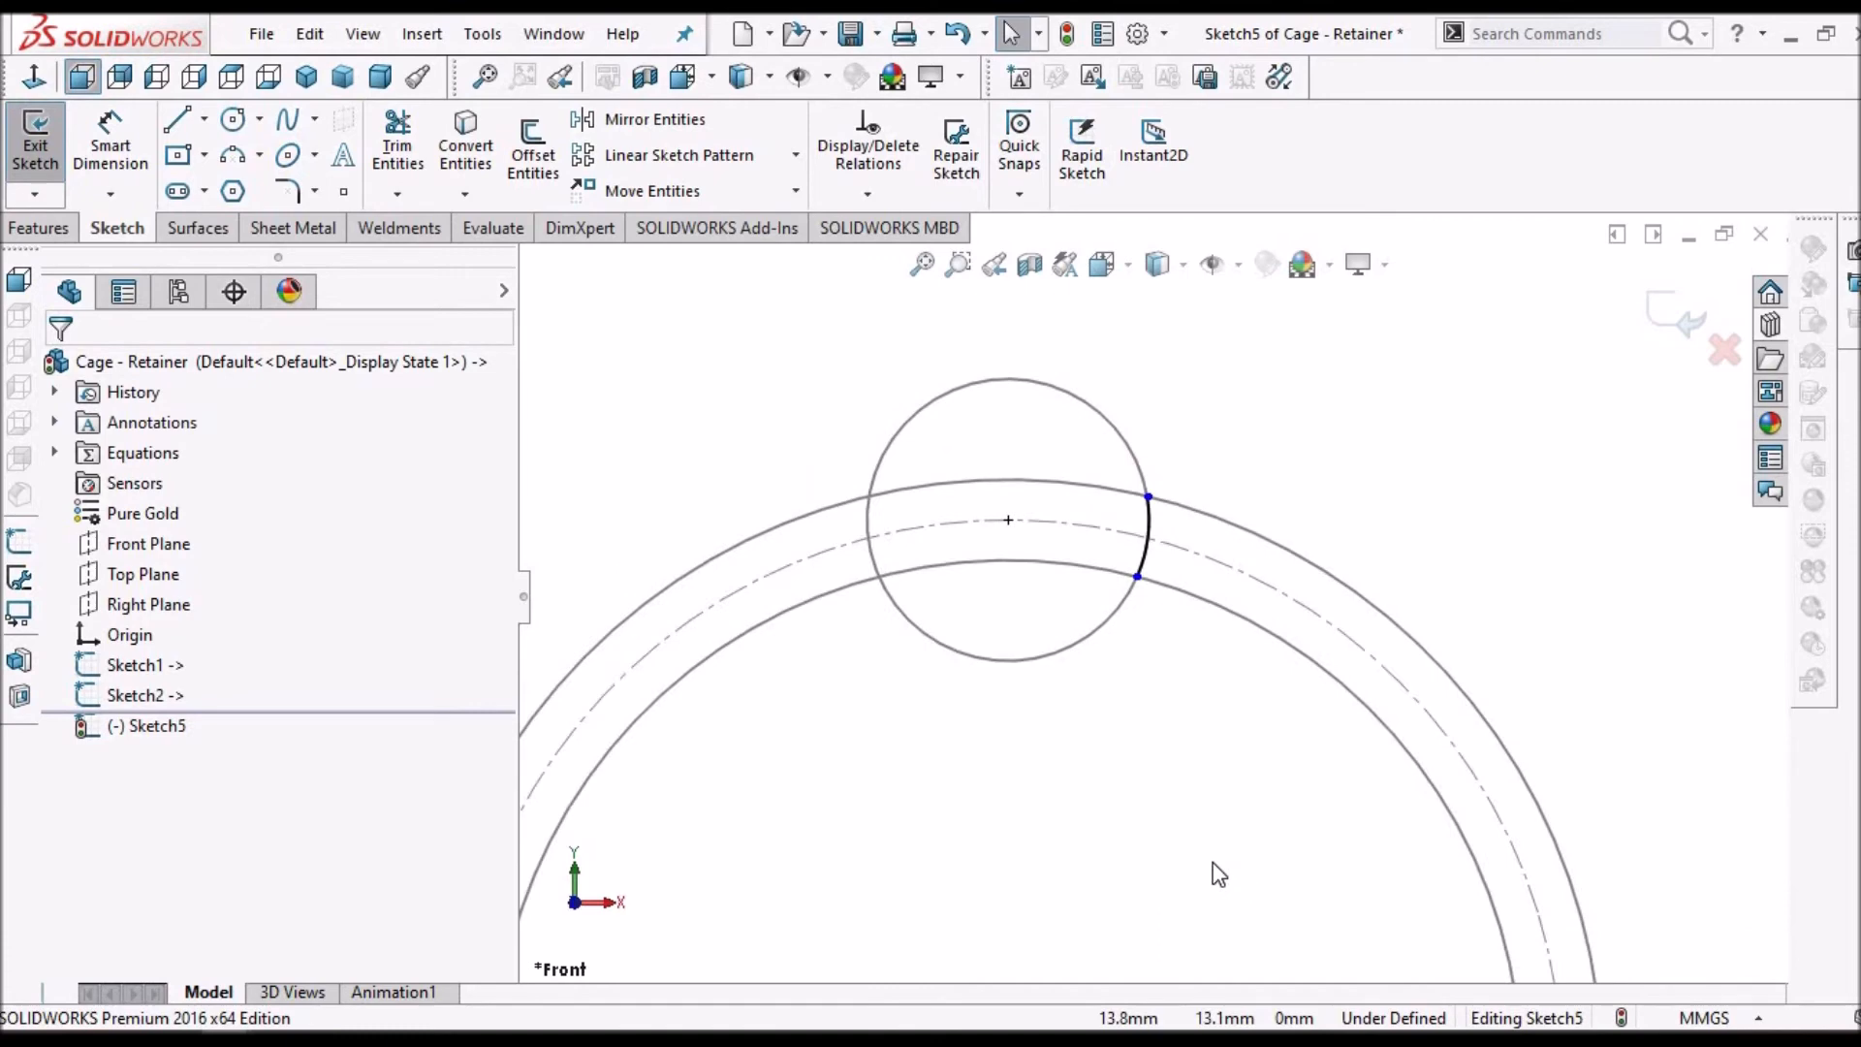
scroll(1218, 868, up, 3)
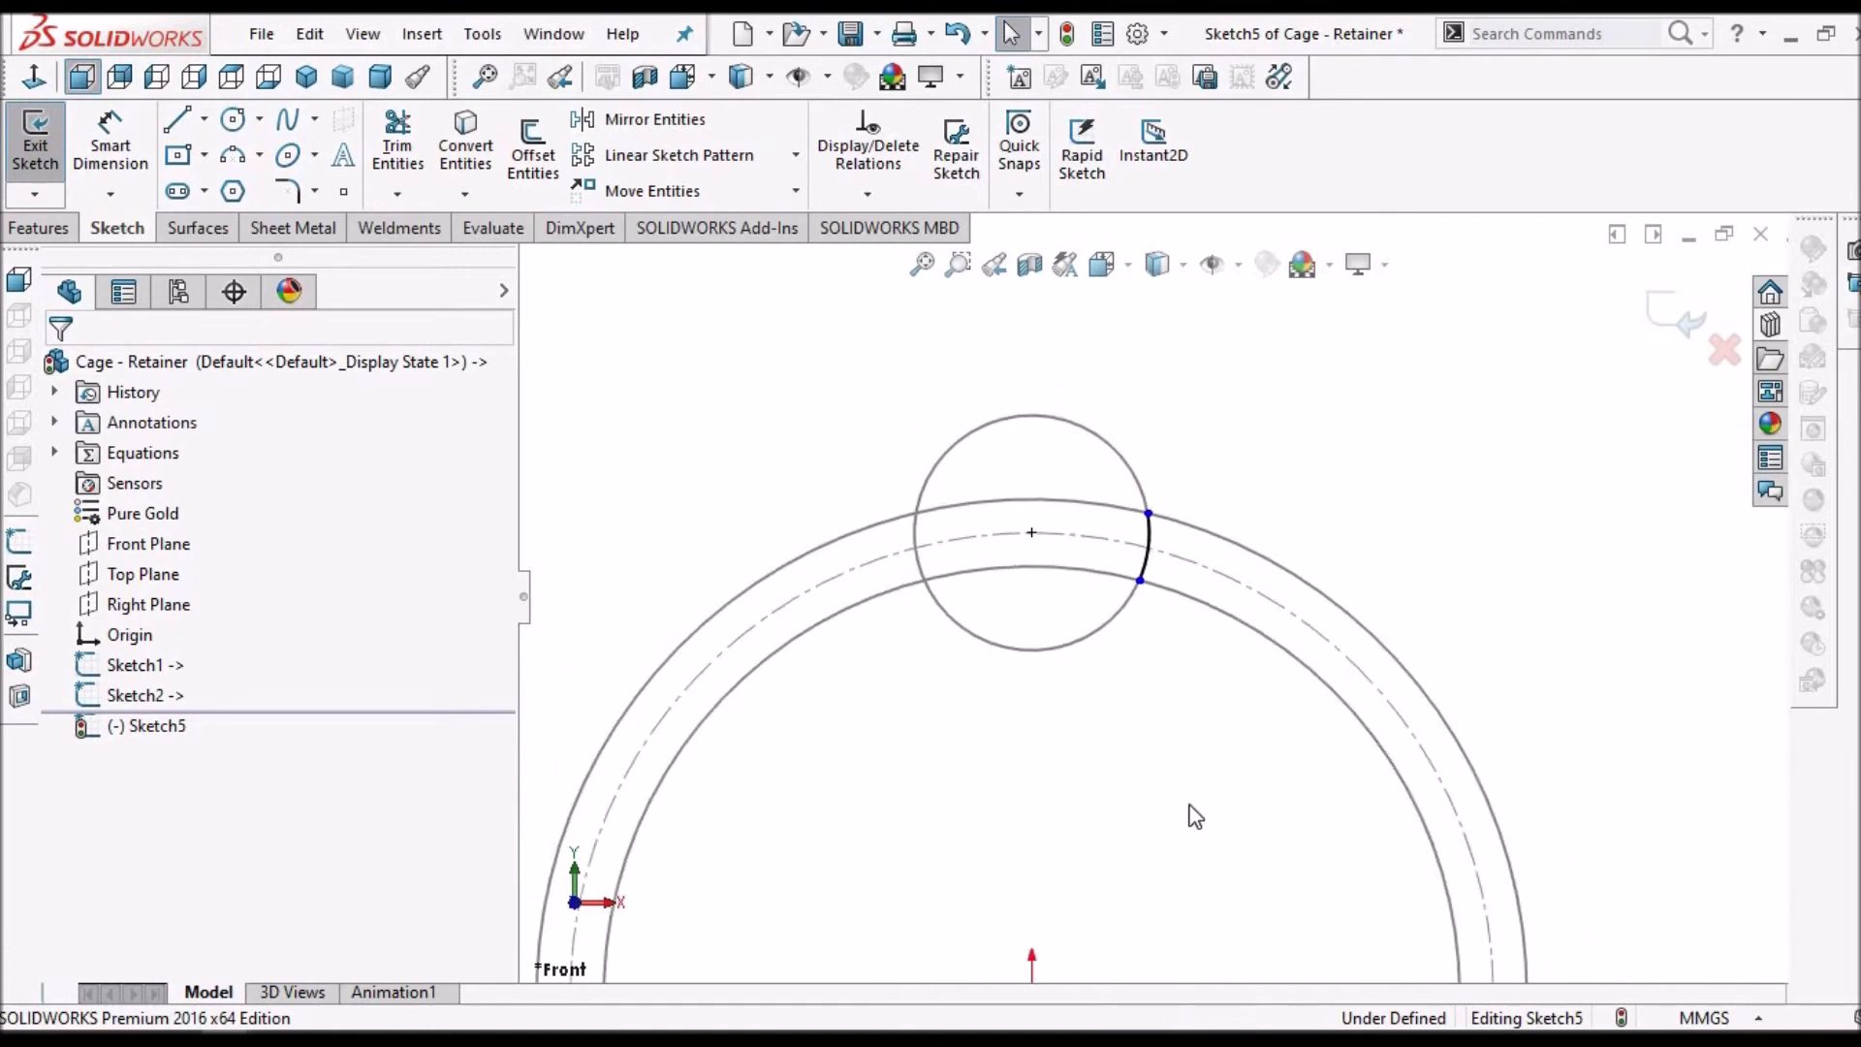
click(206, 122)
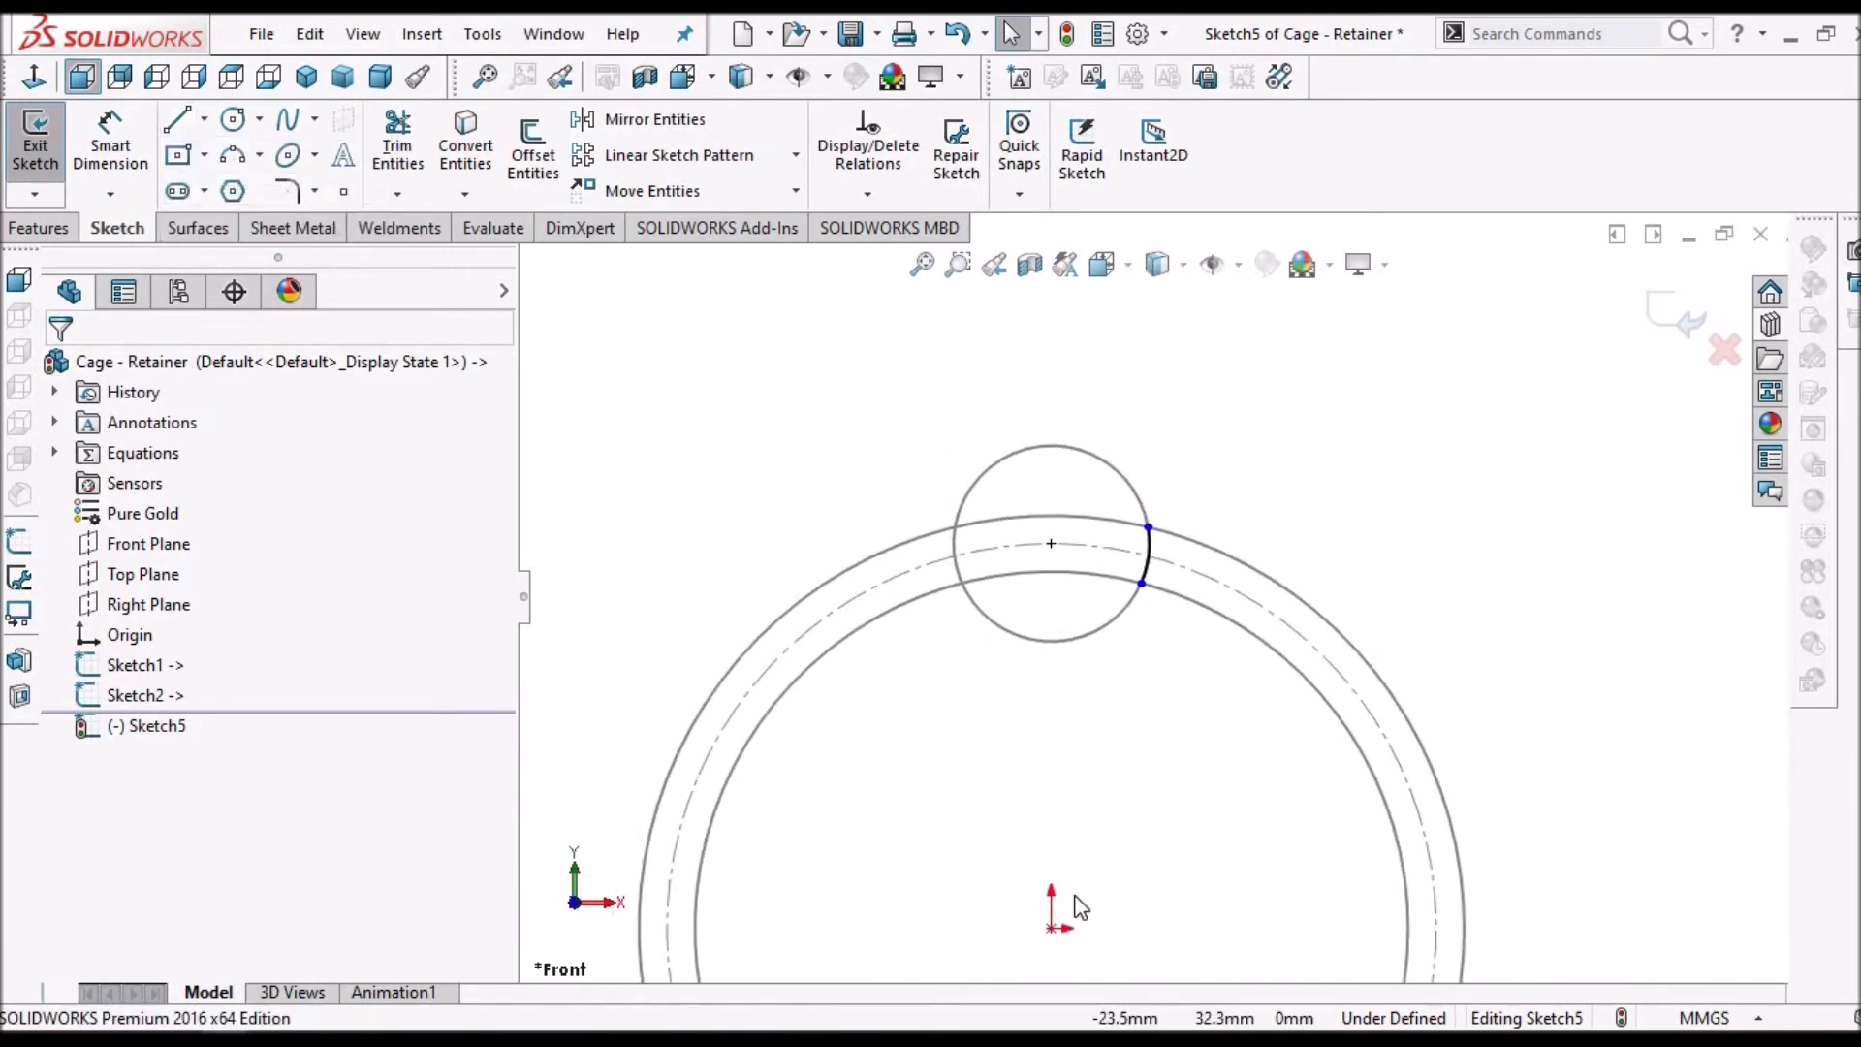
click(1052, 929)
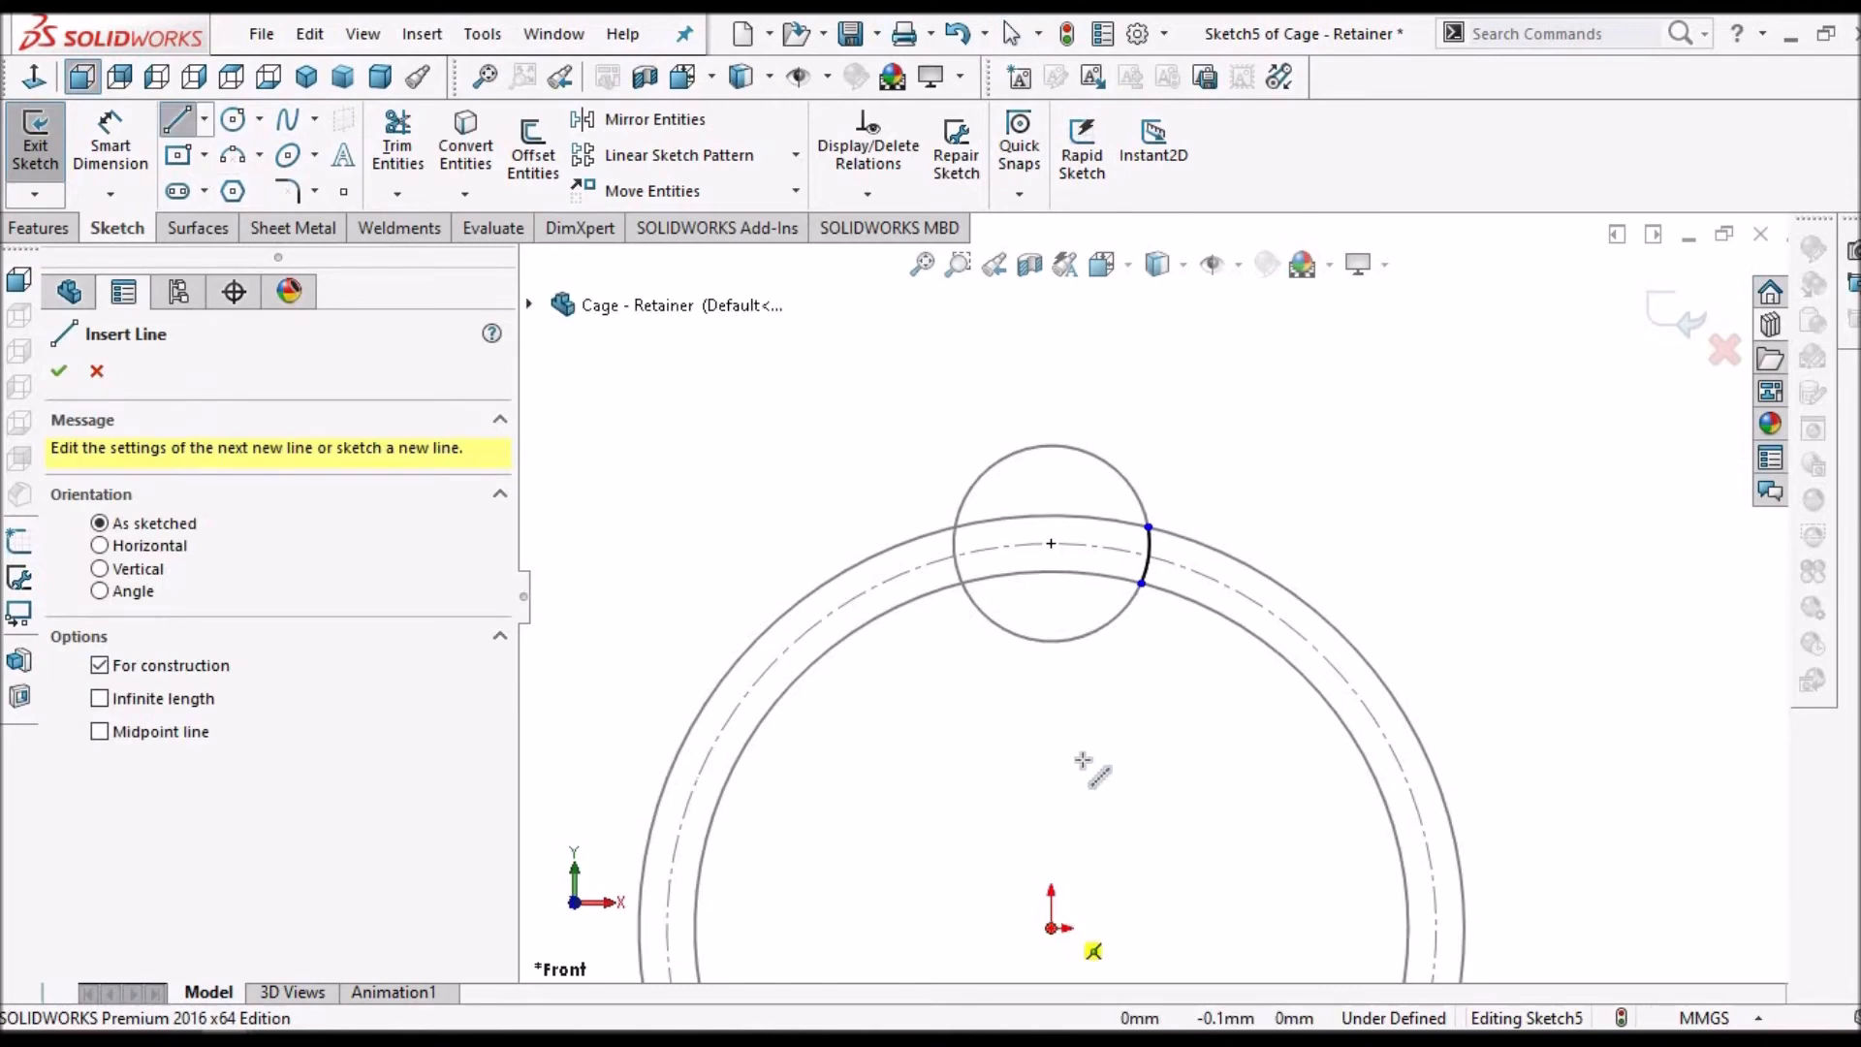
click(1051, 543)
right_click(811, 456)
click(831, 475)
- Start a revolved surface of the arc about the vertical centerline with a Direction 1 angle of 180 degrees
click(191, 232)
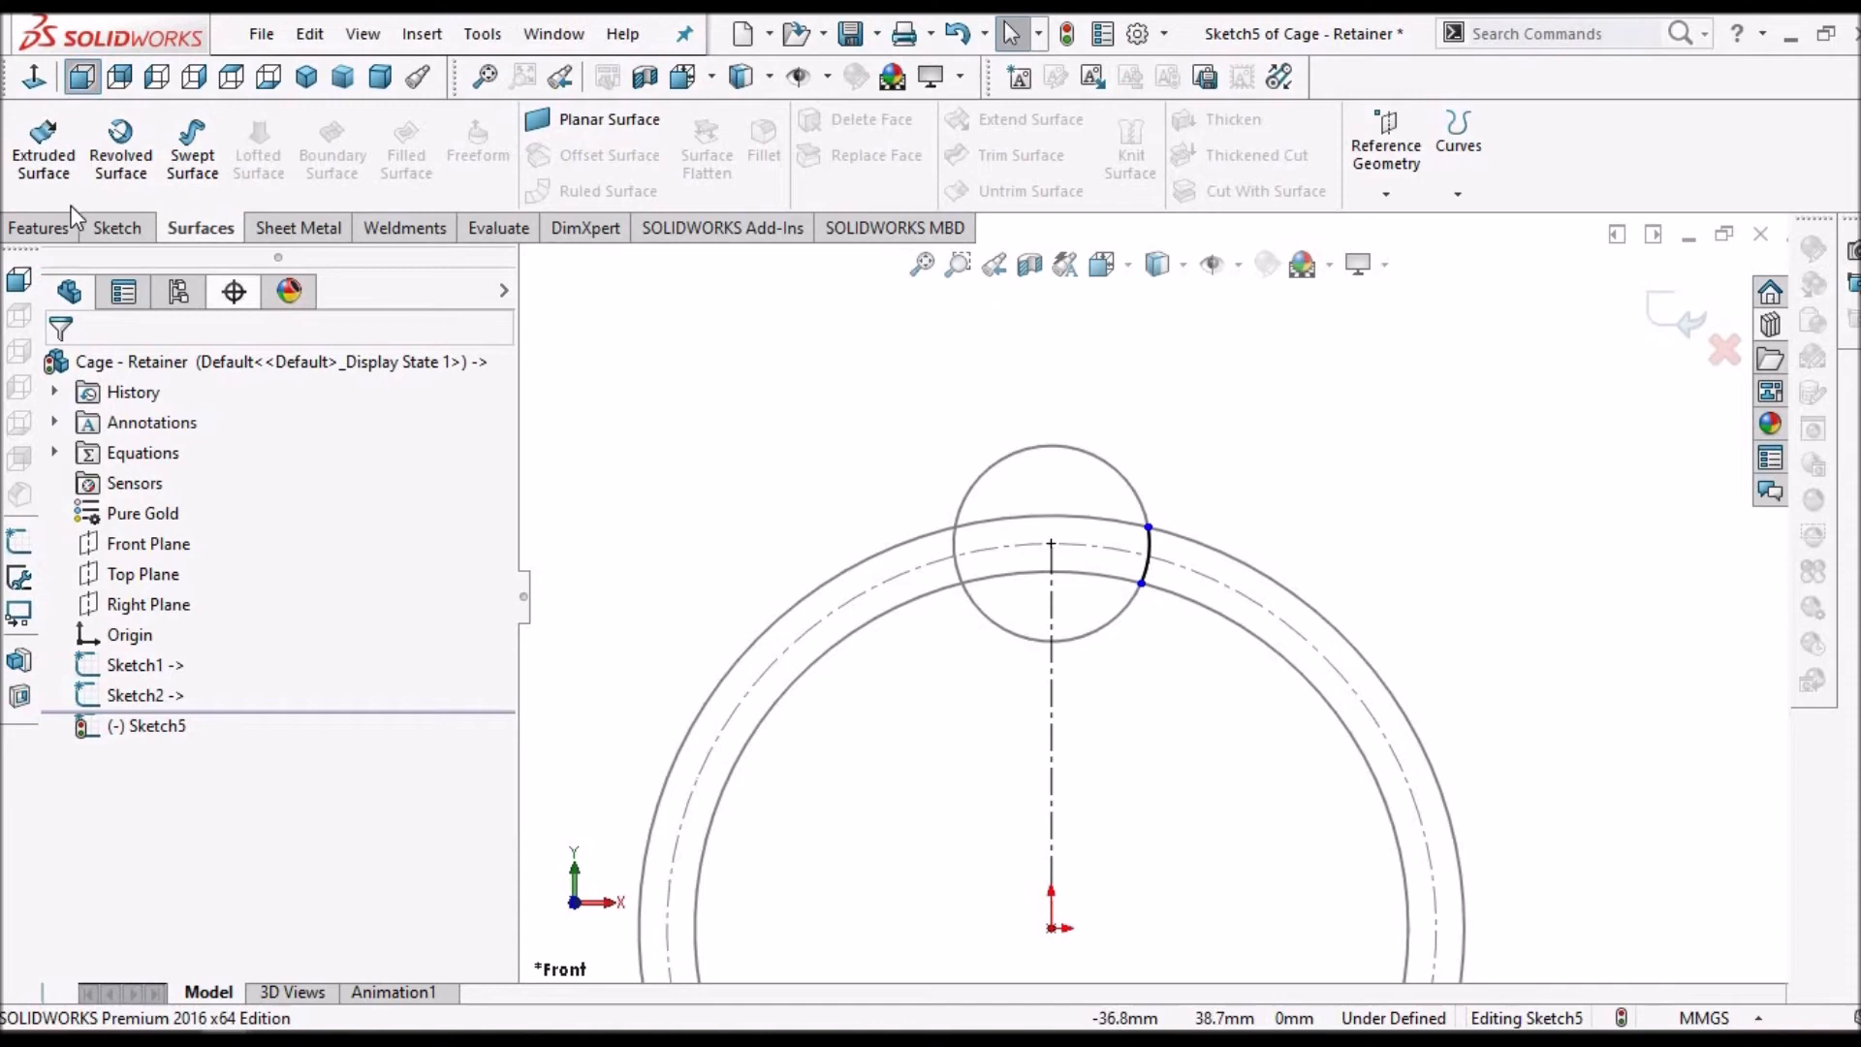
click(130, 158)
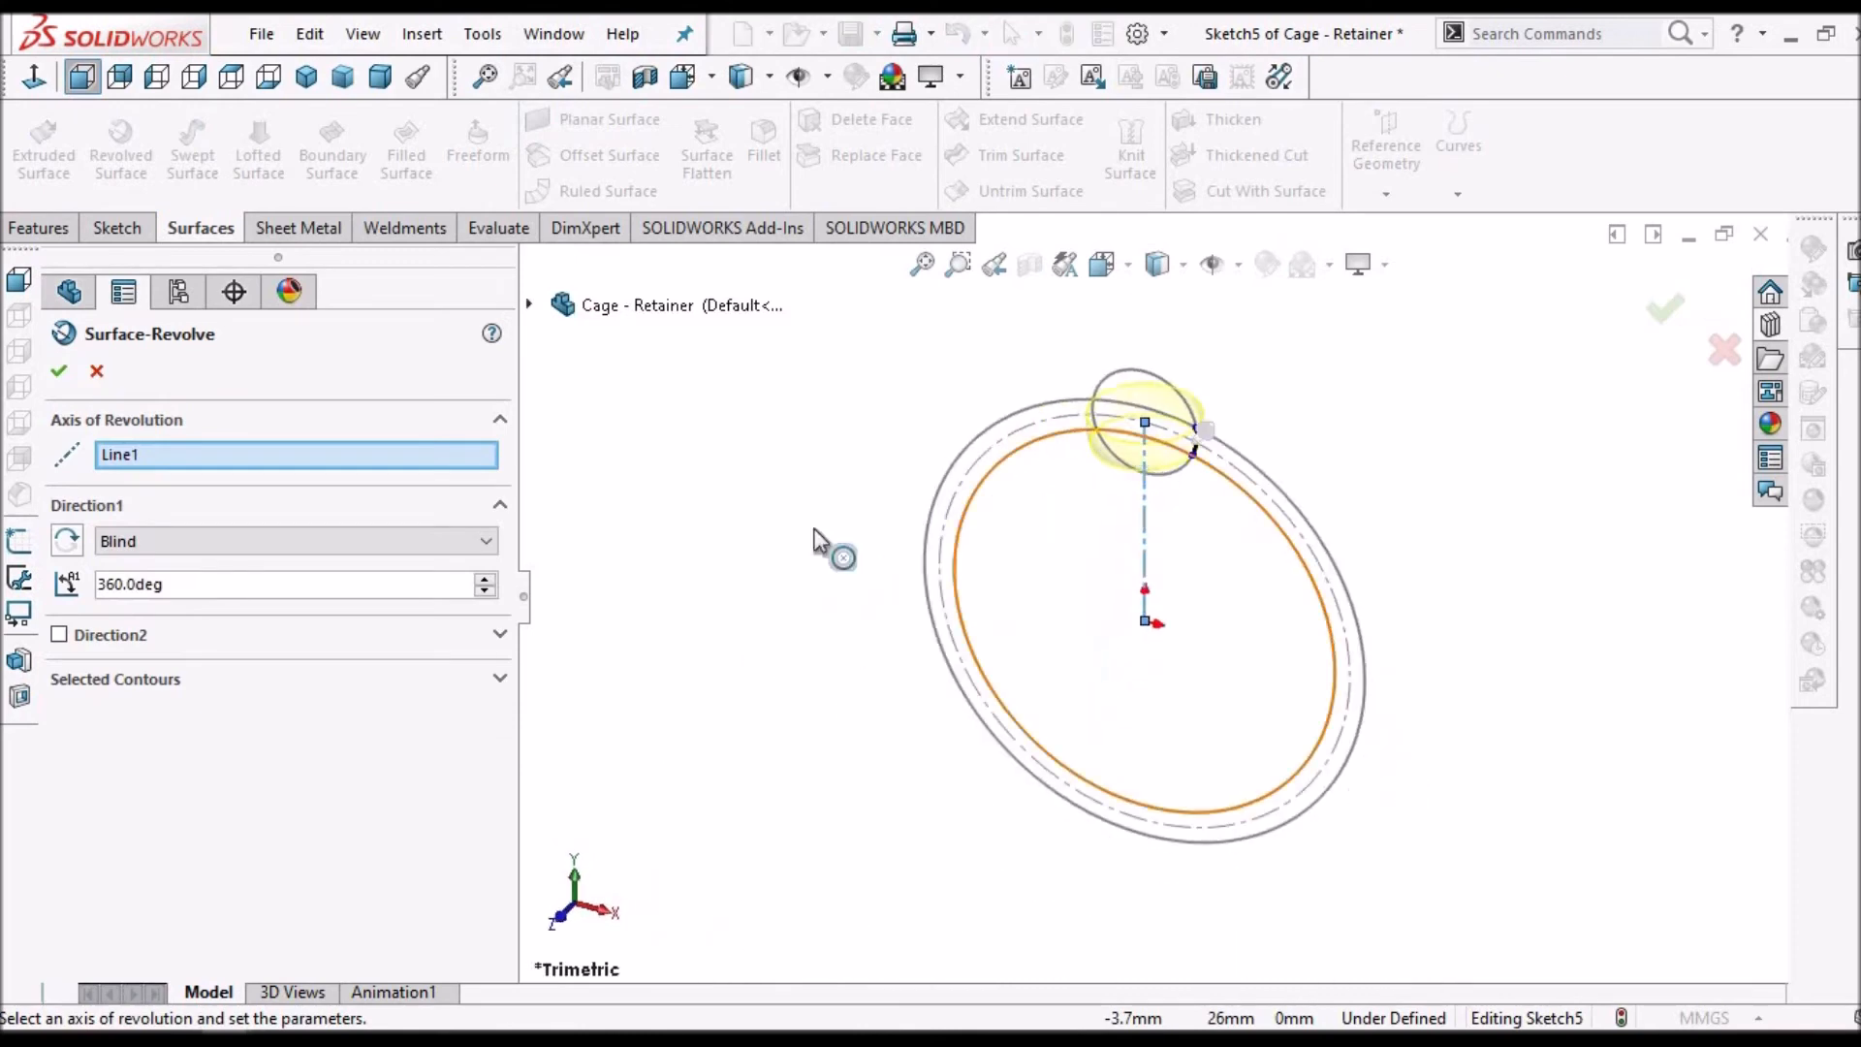
double_click(184, 583)
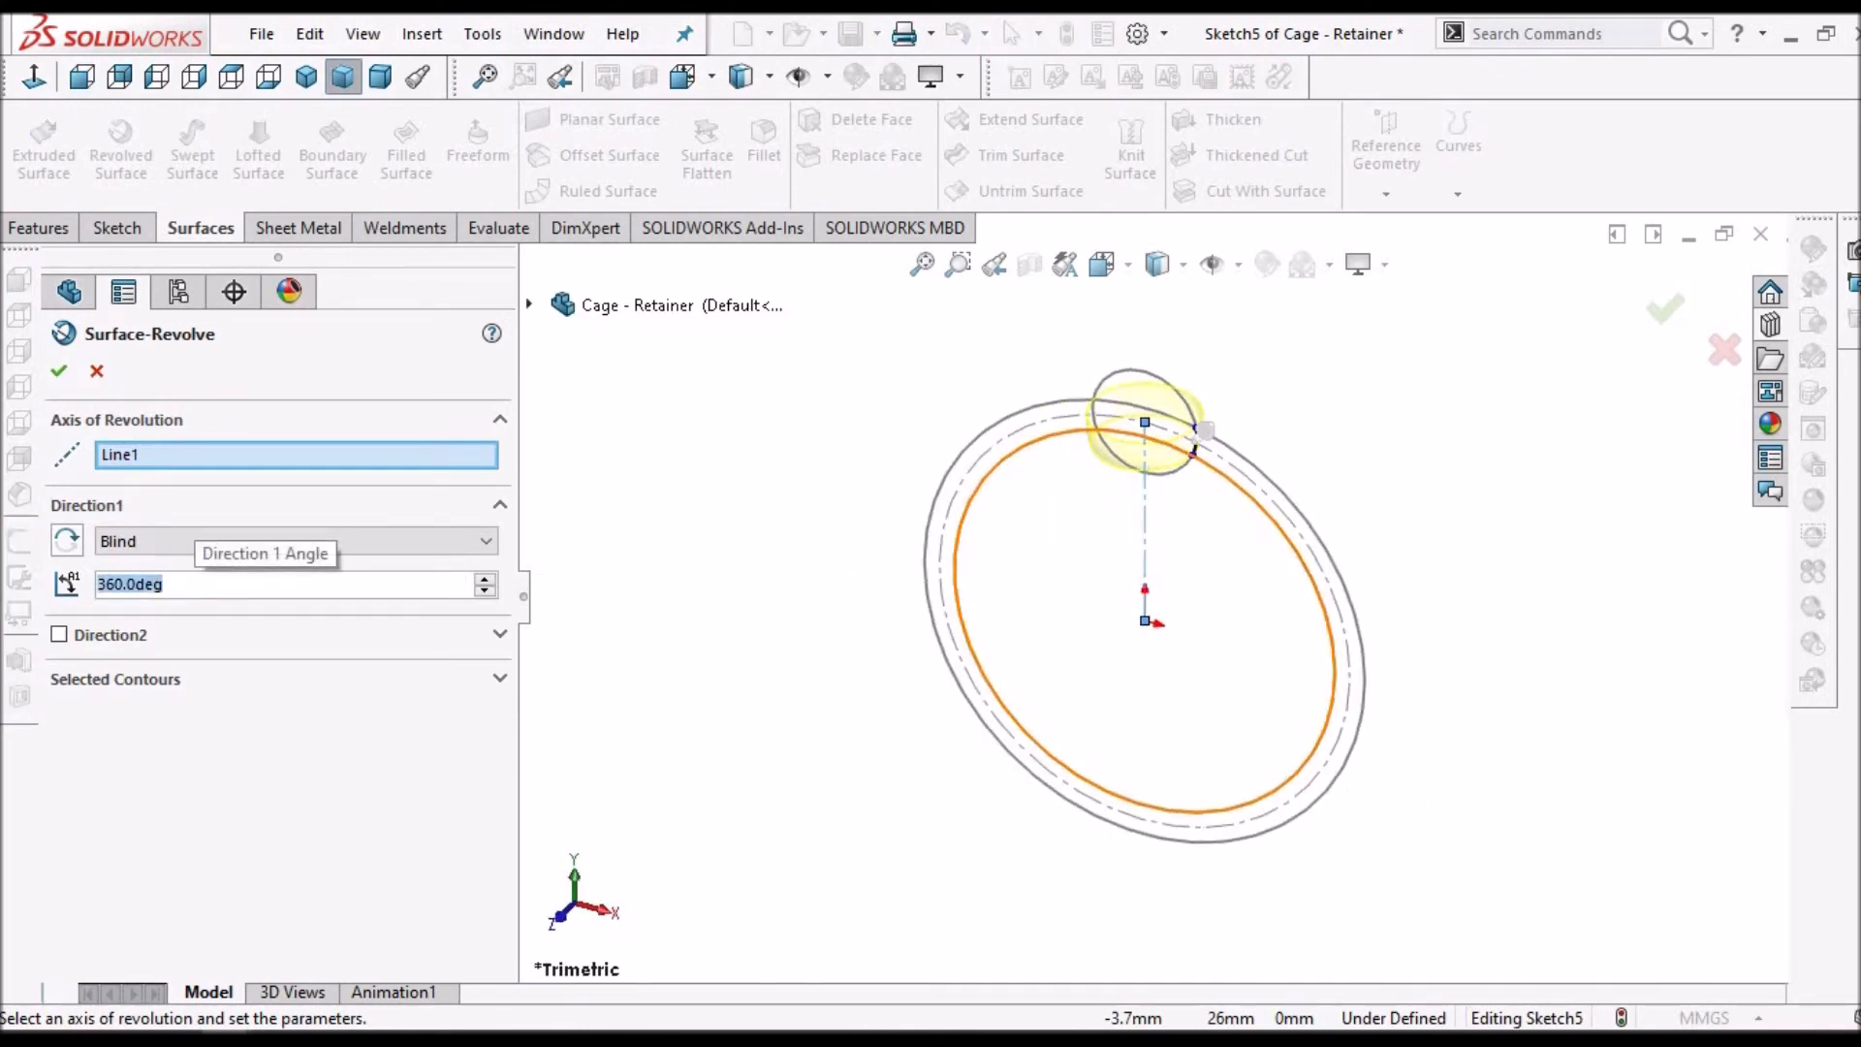
text(180)
key(Return)
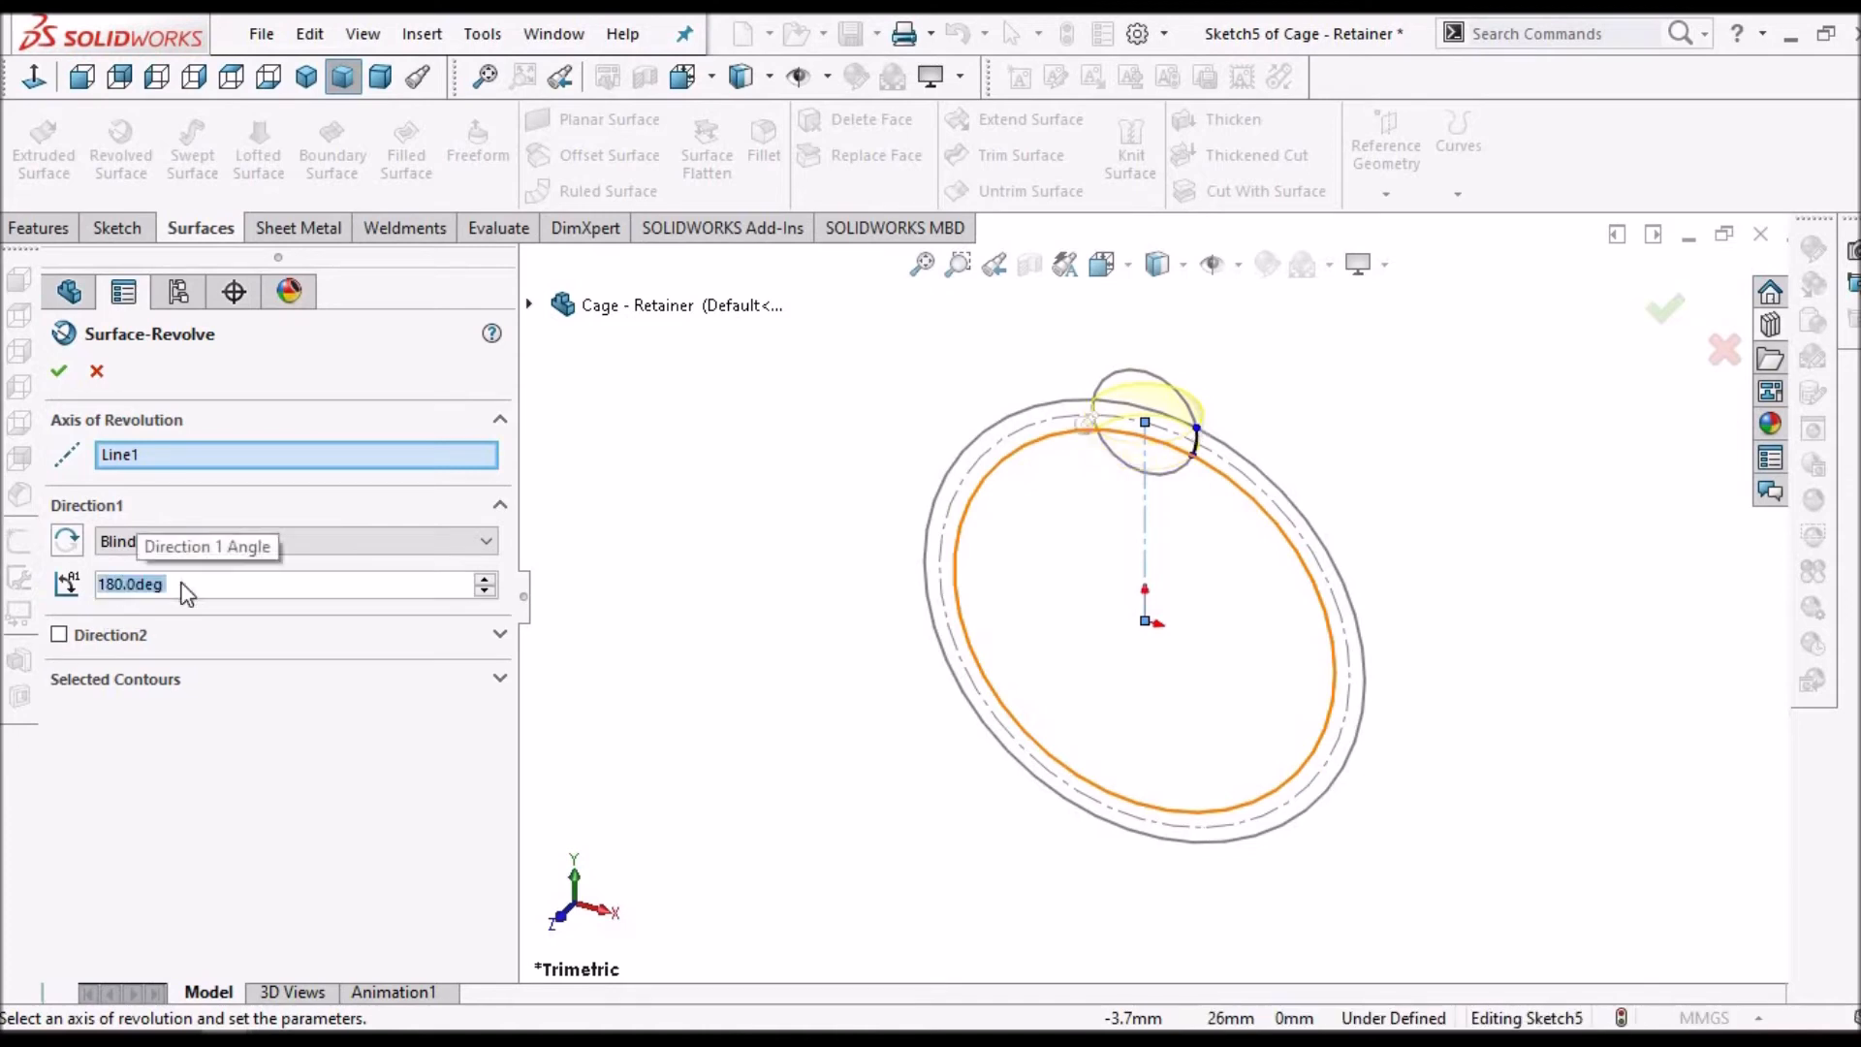
- View the revolve from the top and increase its Direction 1 angle to 200 degrees
click(230, 80)
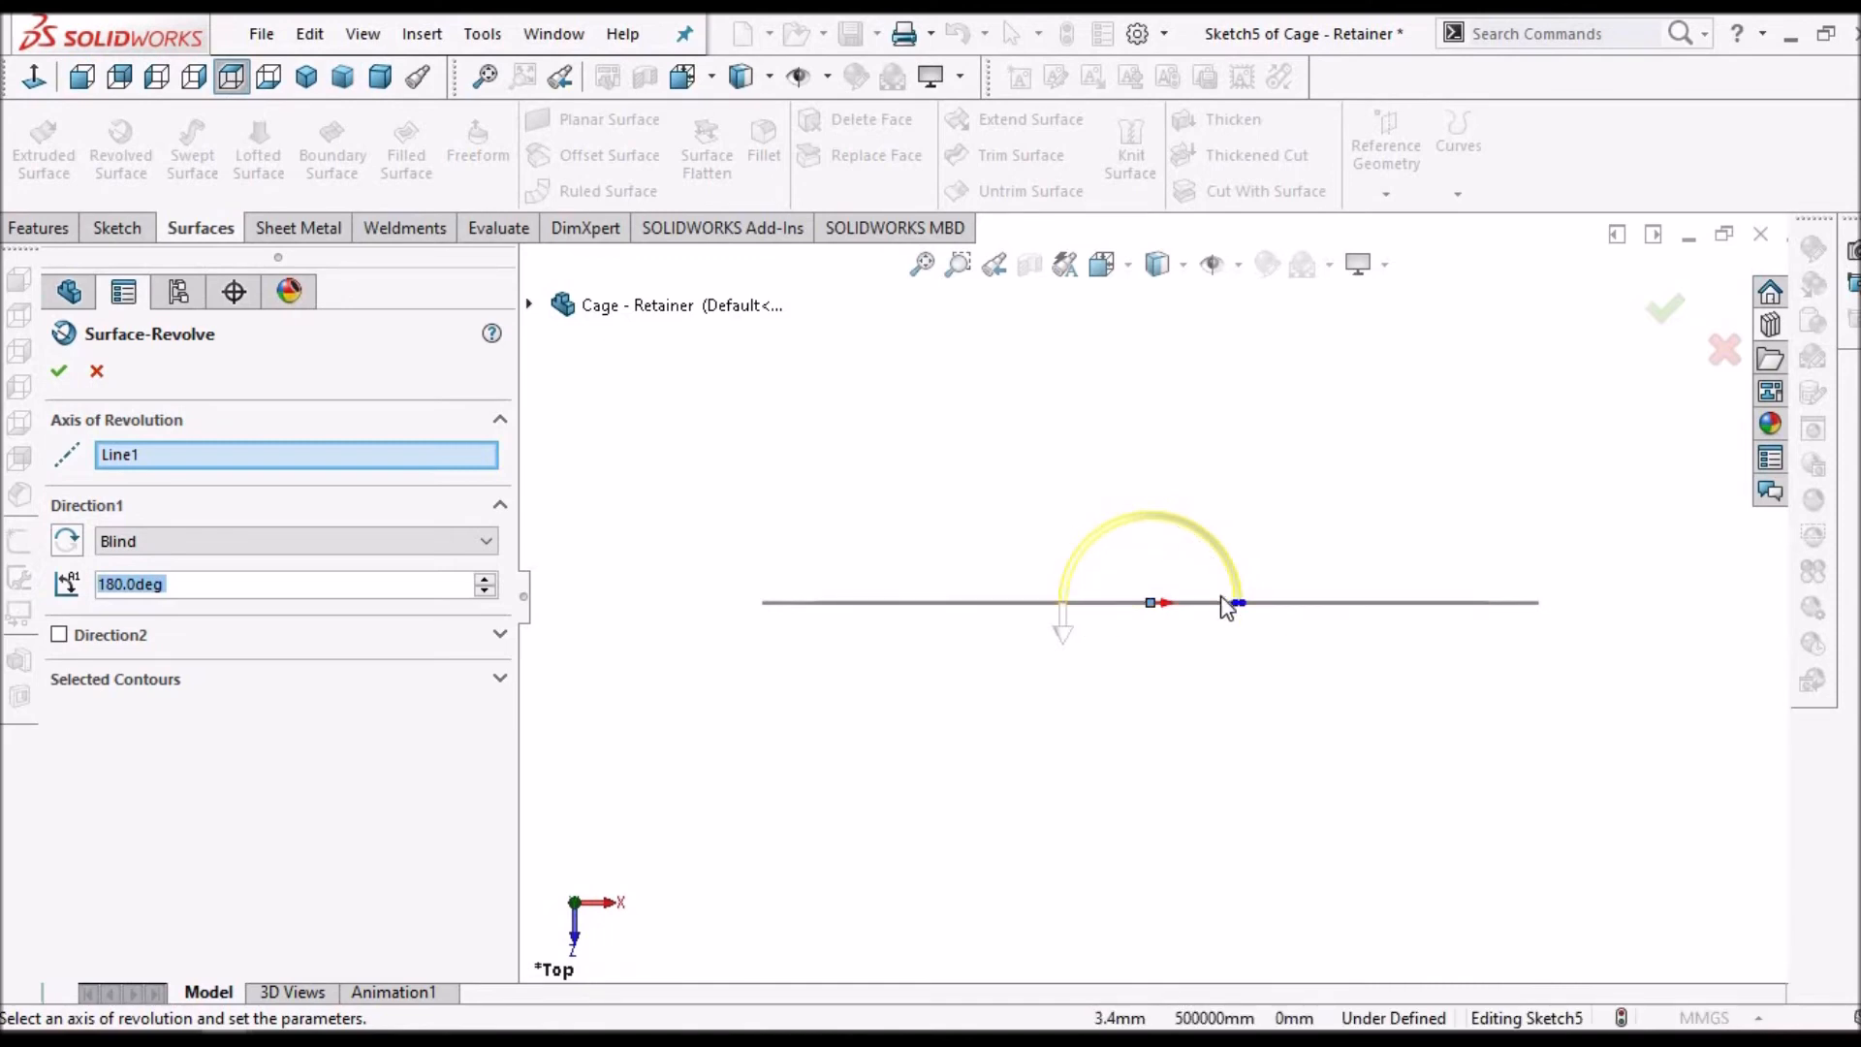
scroll(1203, 610, down, 2)
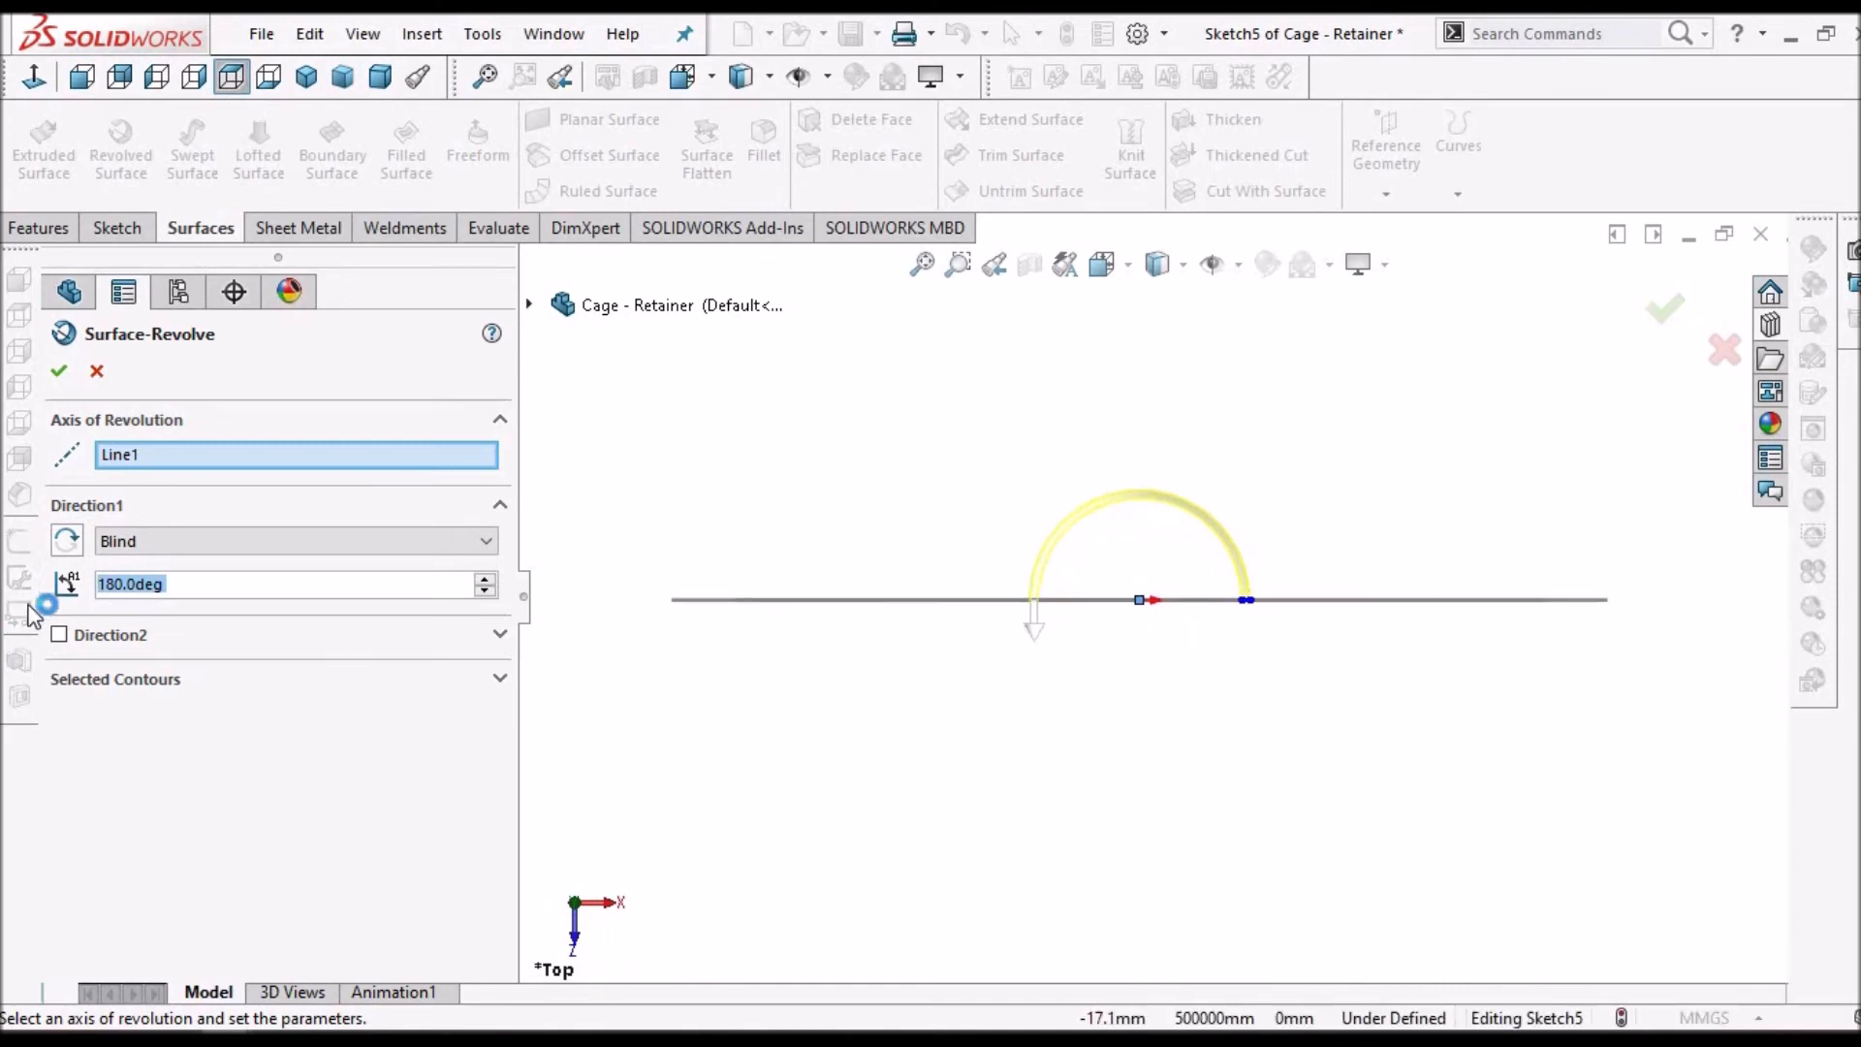
text(200)
key(Return)
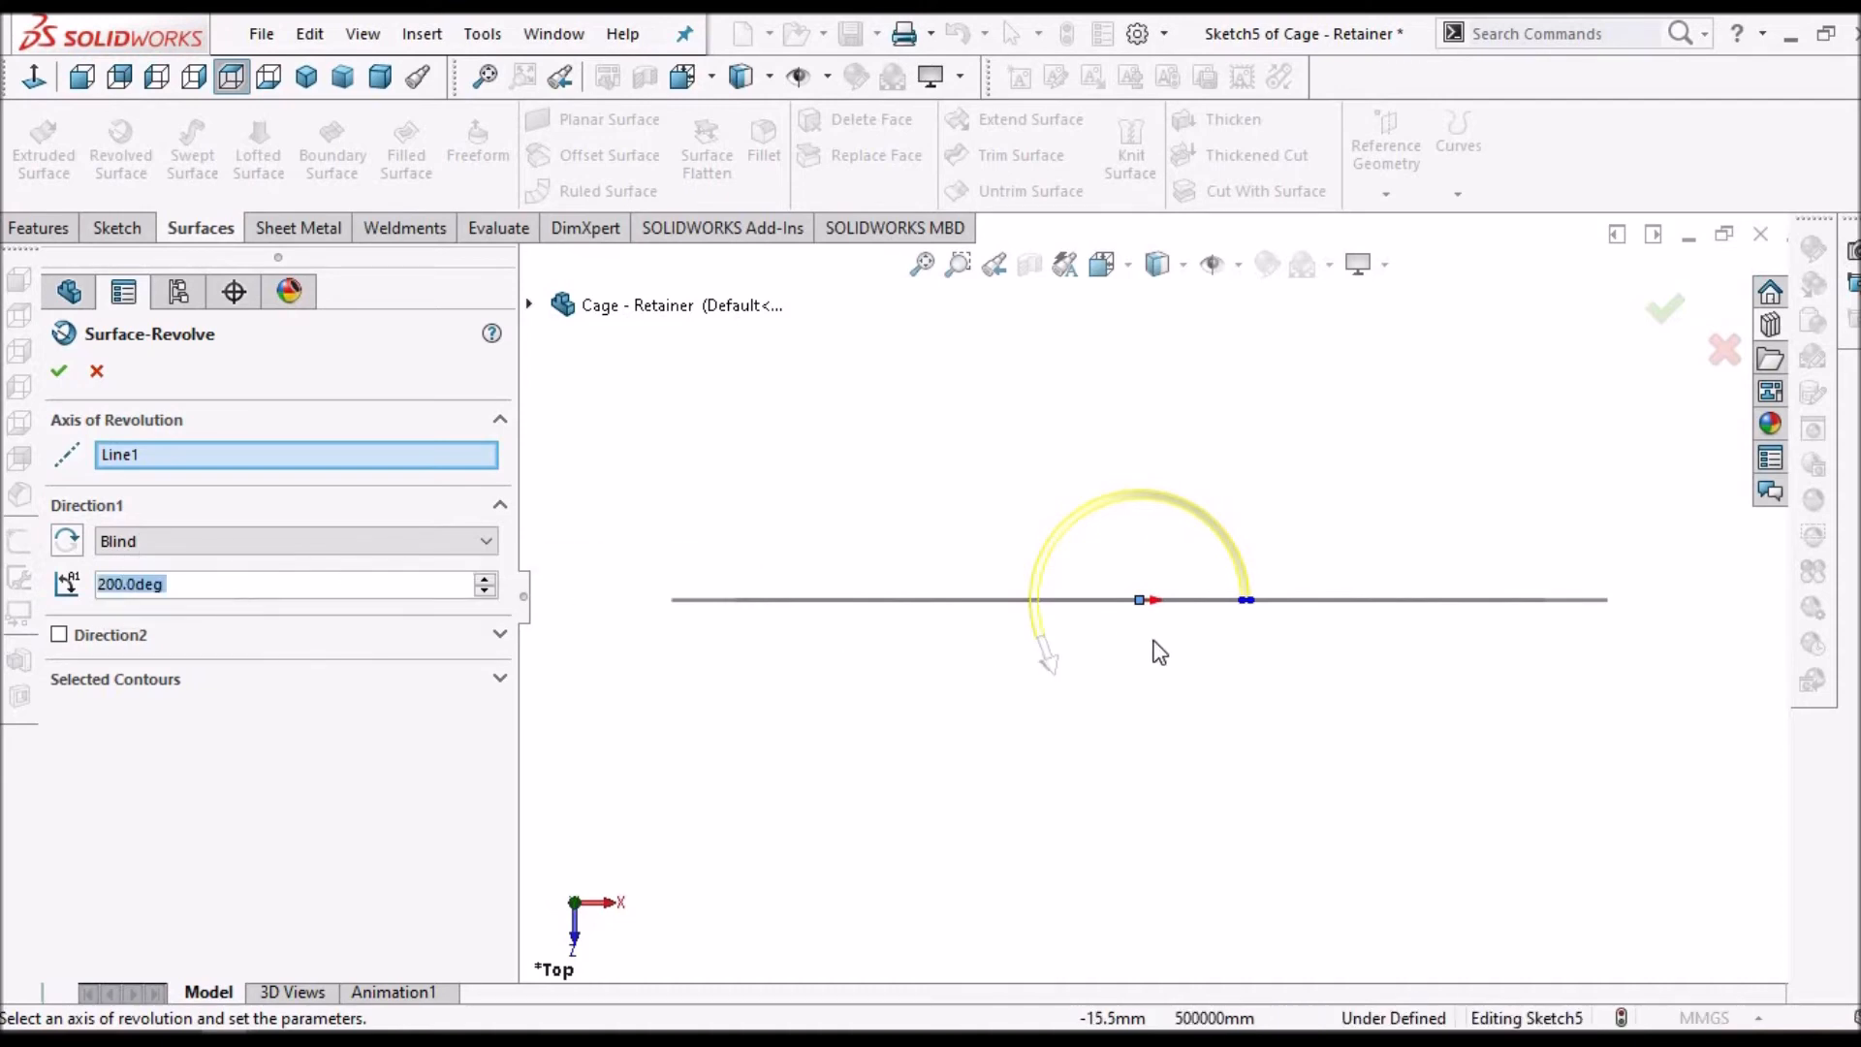
- Add a second revolve direction of 20 degrees and create the revolved surface
scroll(1102, 662, down, 2)
scroll(1004, 587, down, 1)
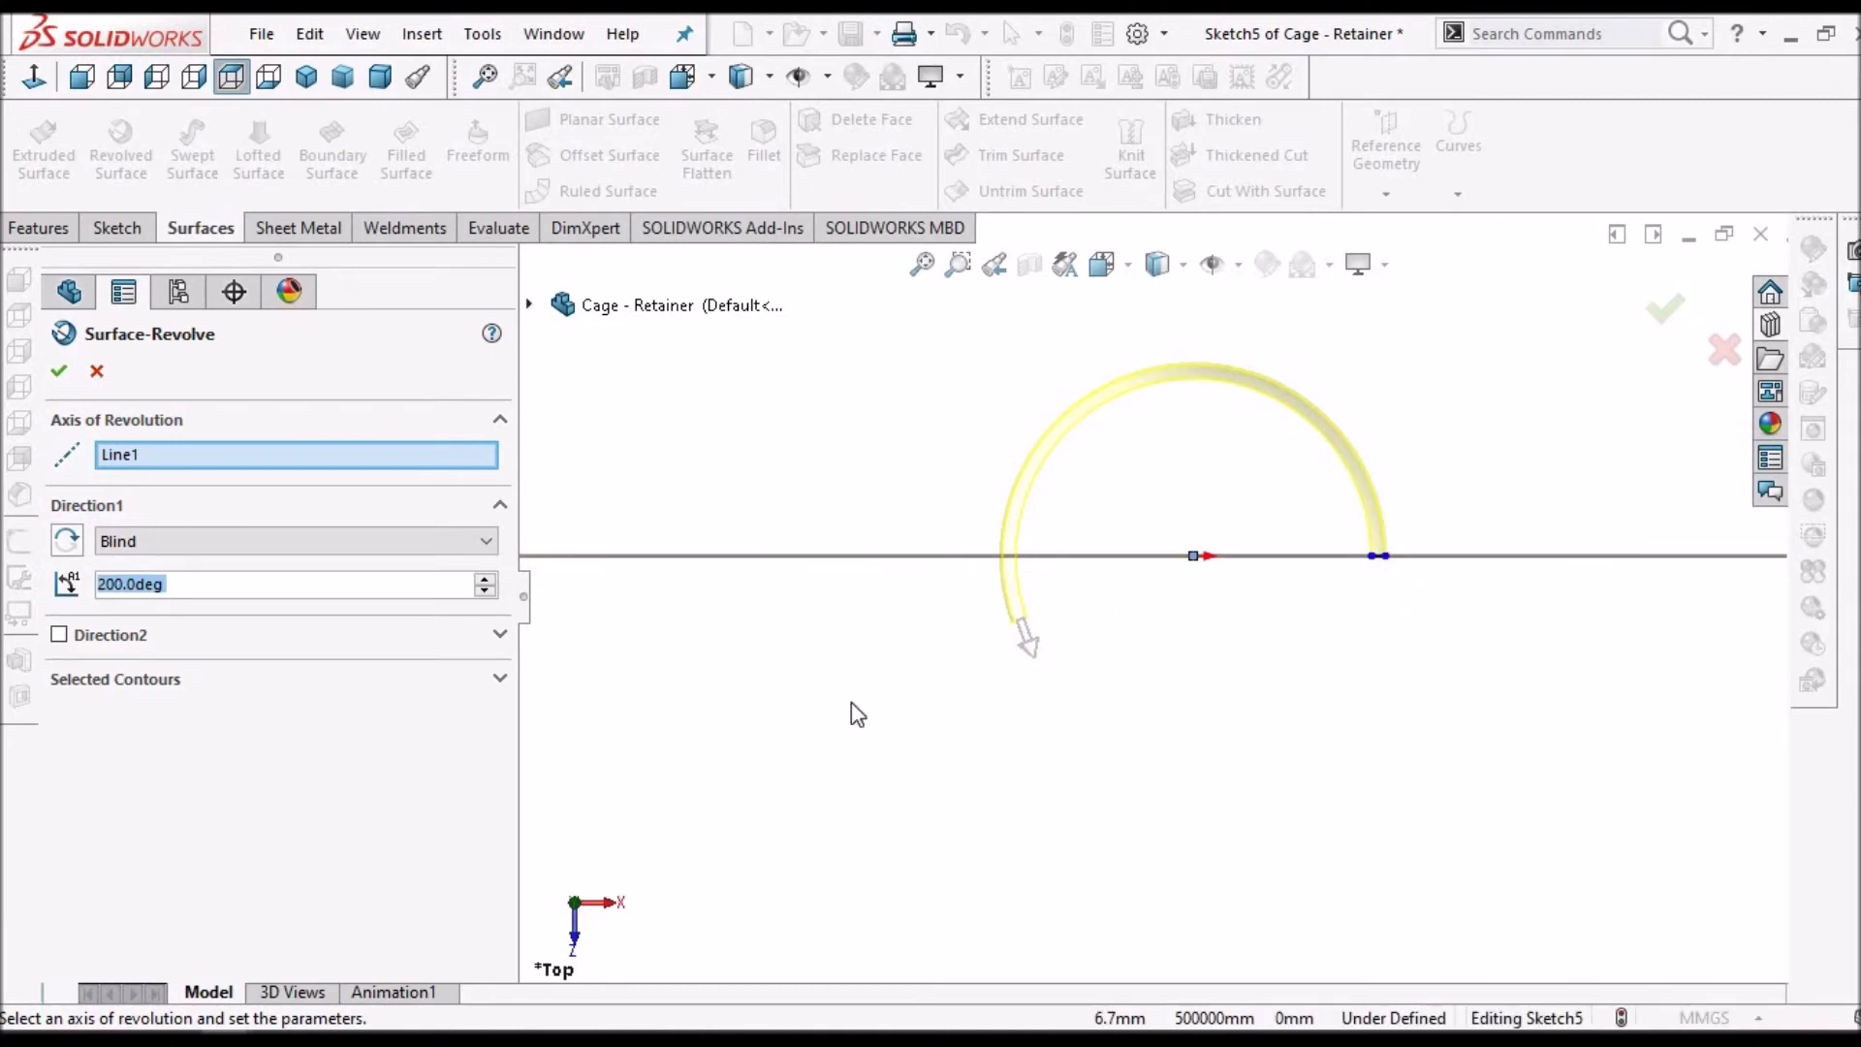
click(59, 635)
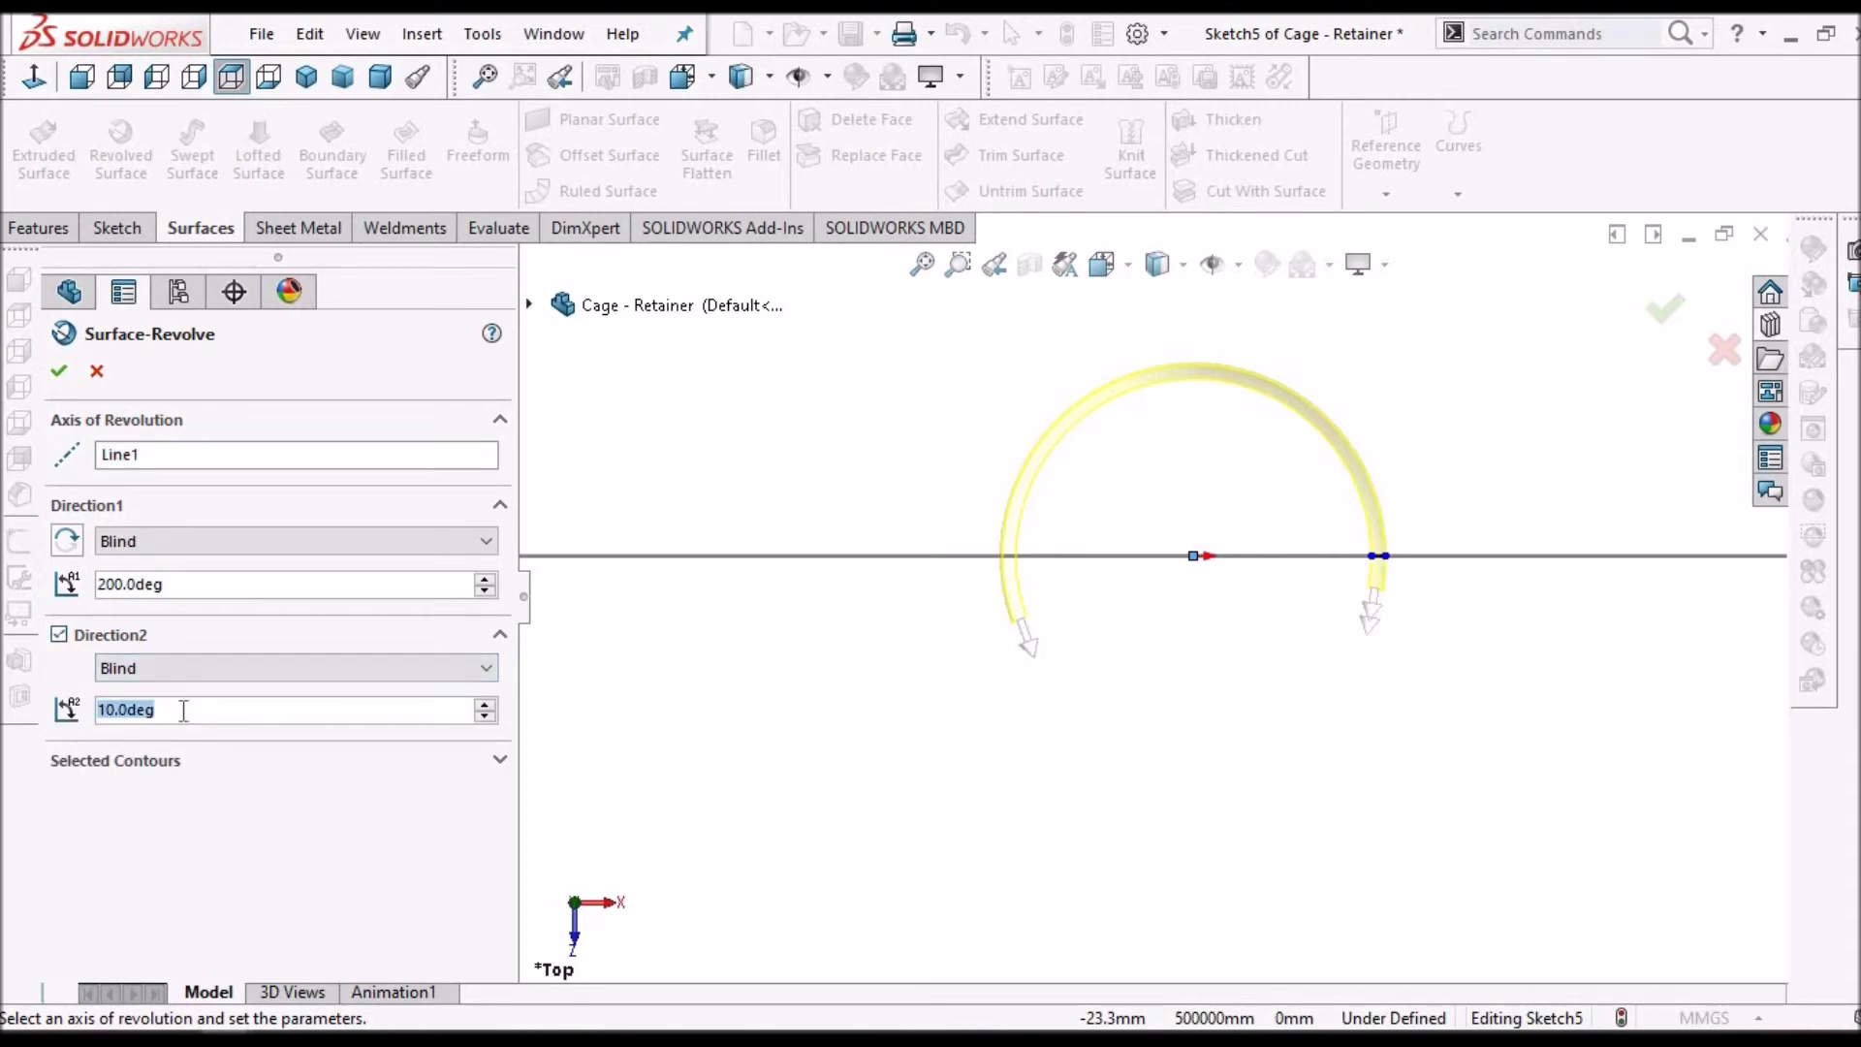
text(20)
key(Return)
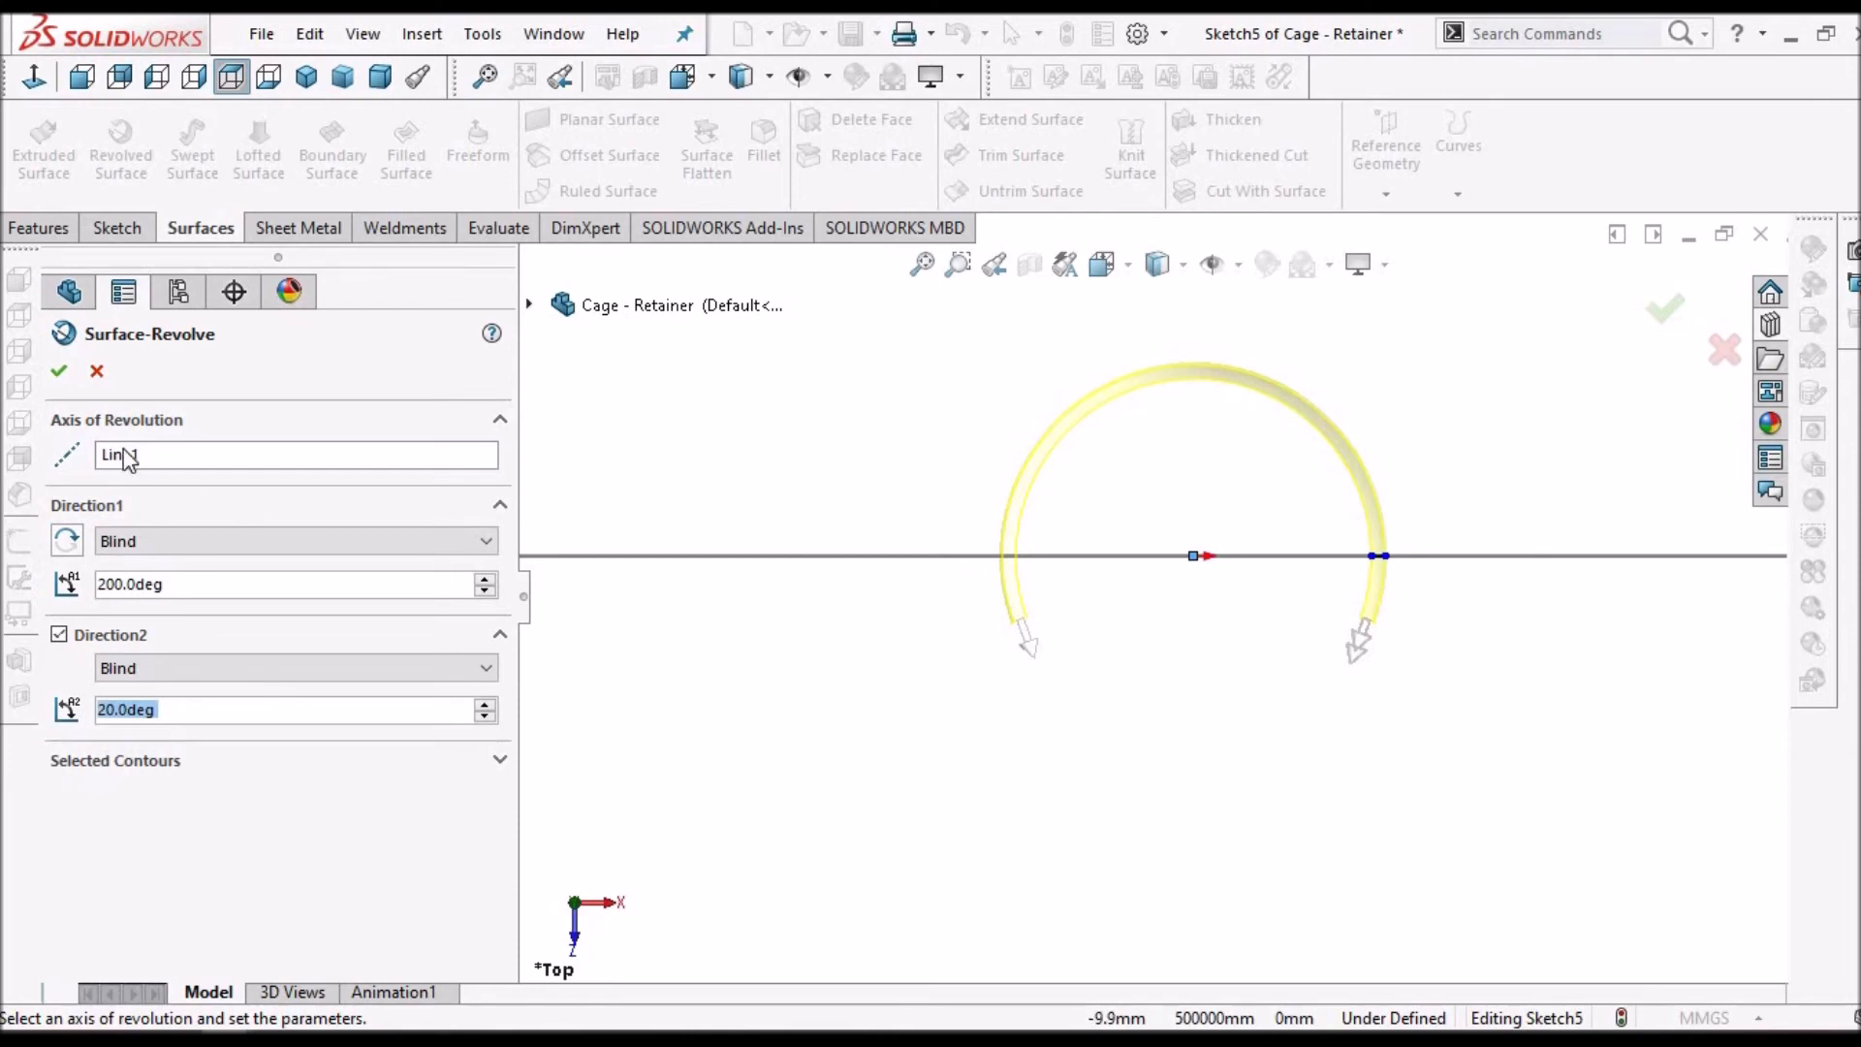
click(60, 373)
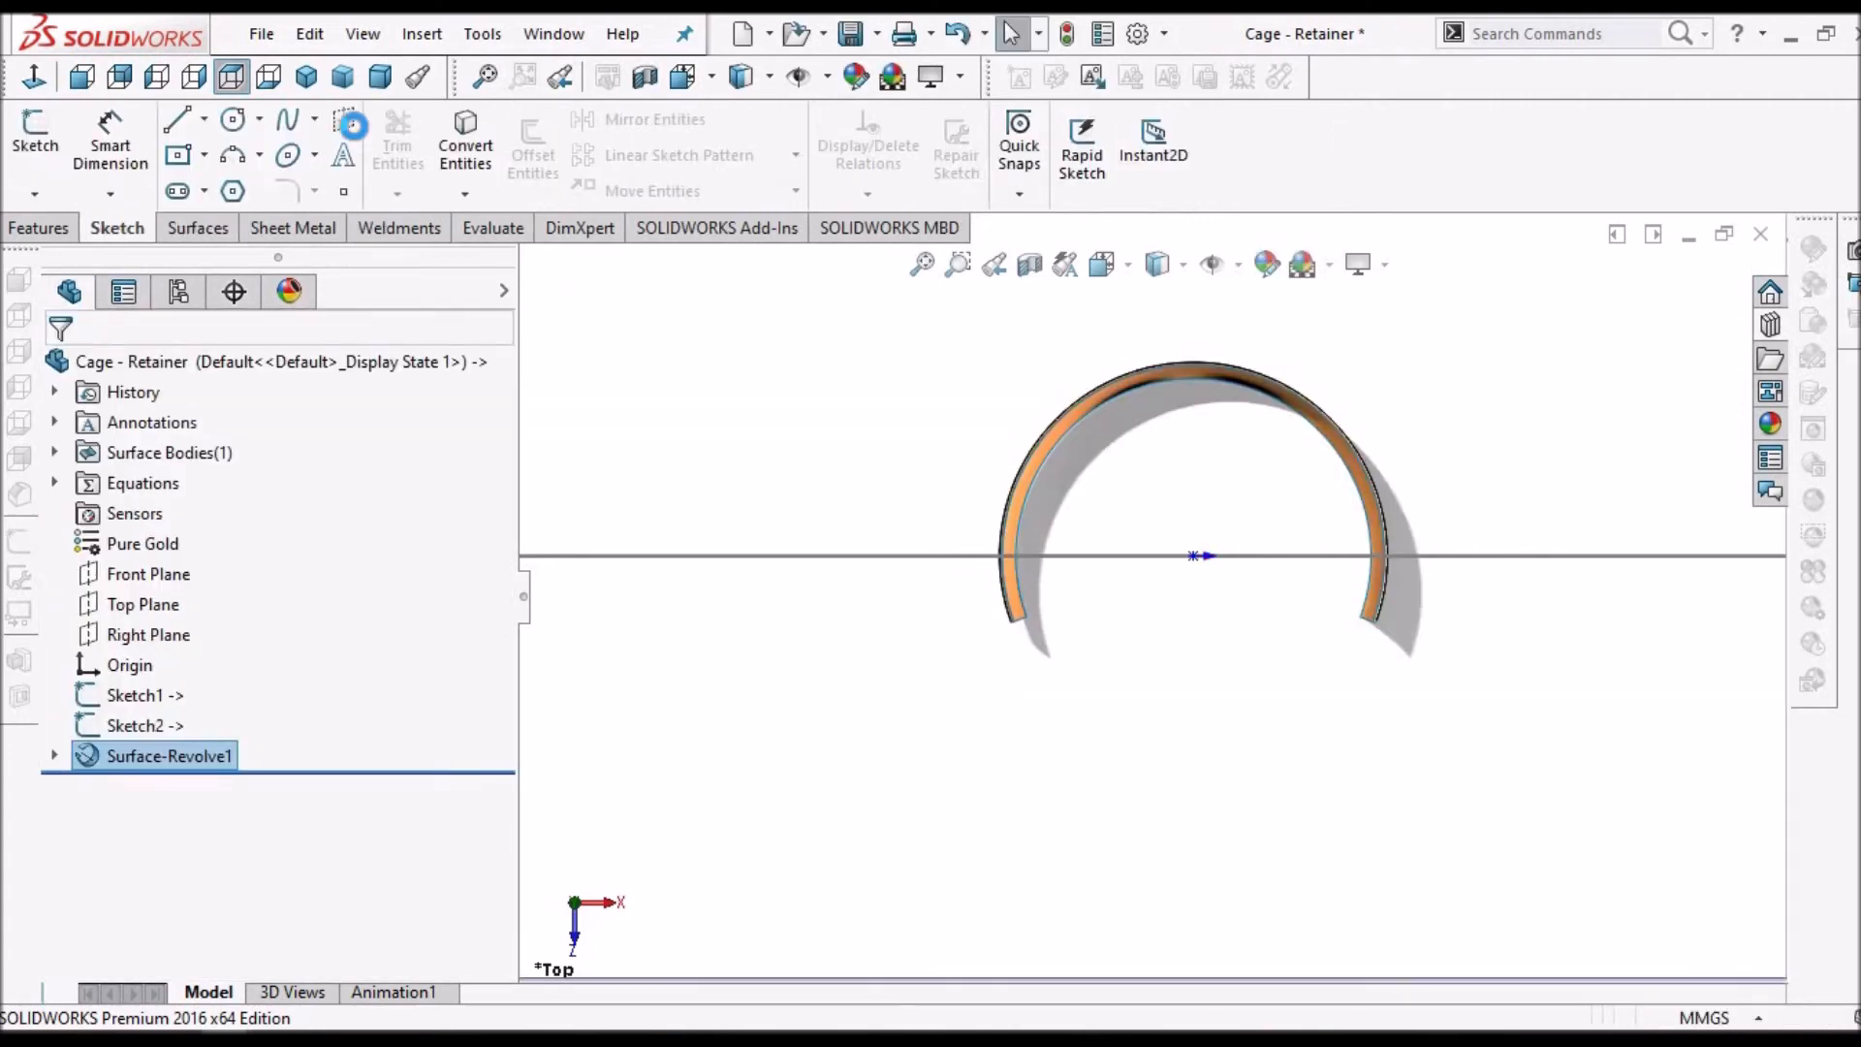
- Inspect the revolved surface in dimetric view and start a new sketch on the Front Plane
click(380, 76)
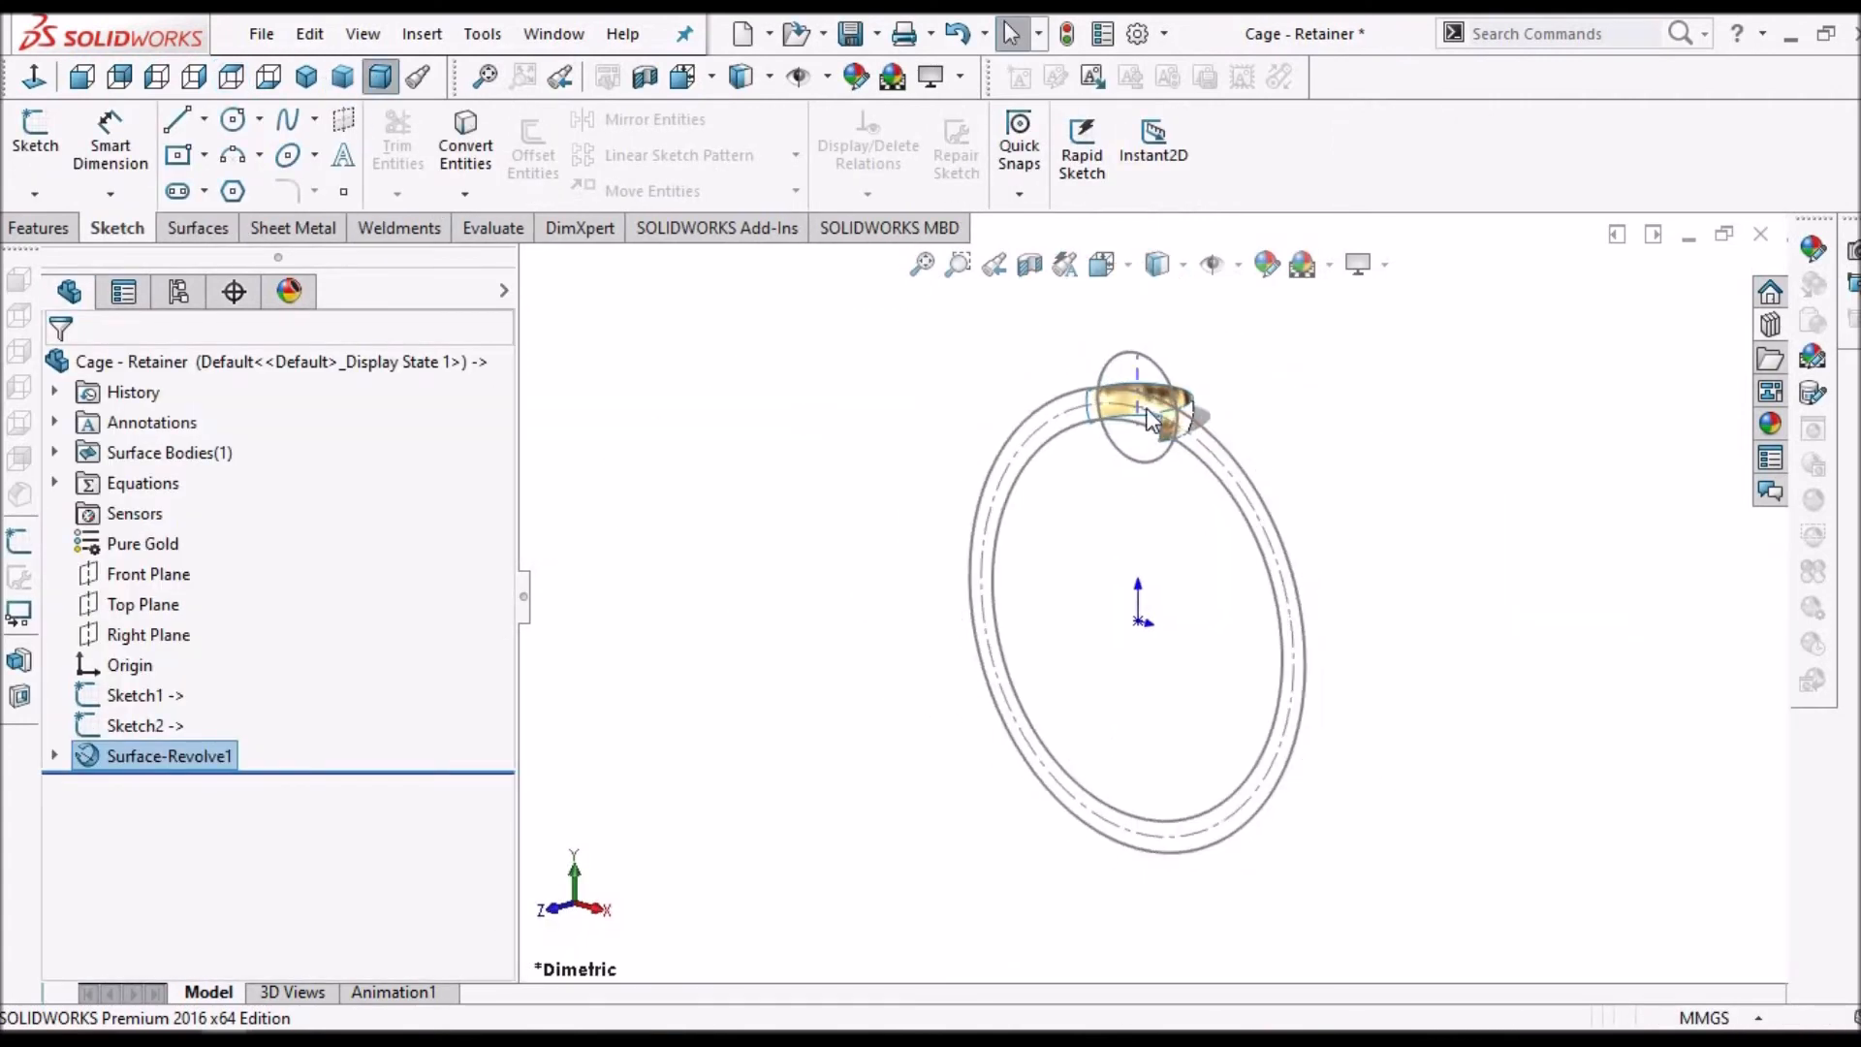
scroll(1149, 419, down, 5)
scroll(1126, 415, down, 1)
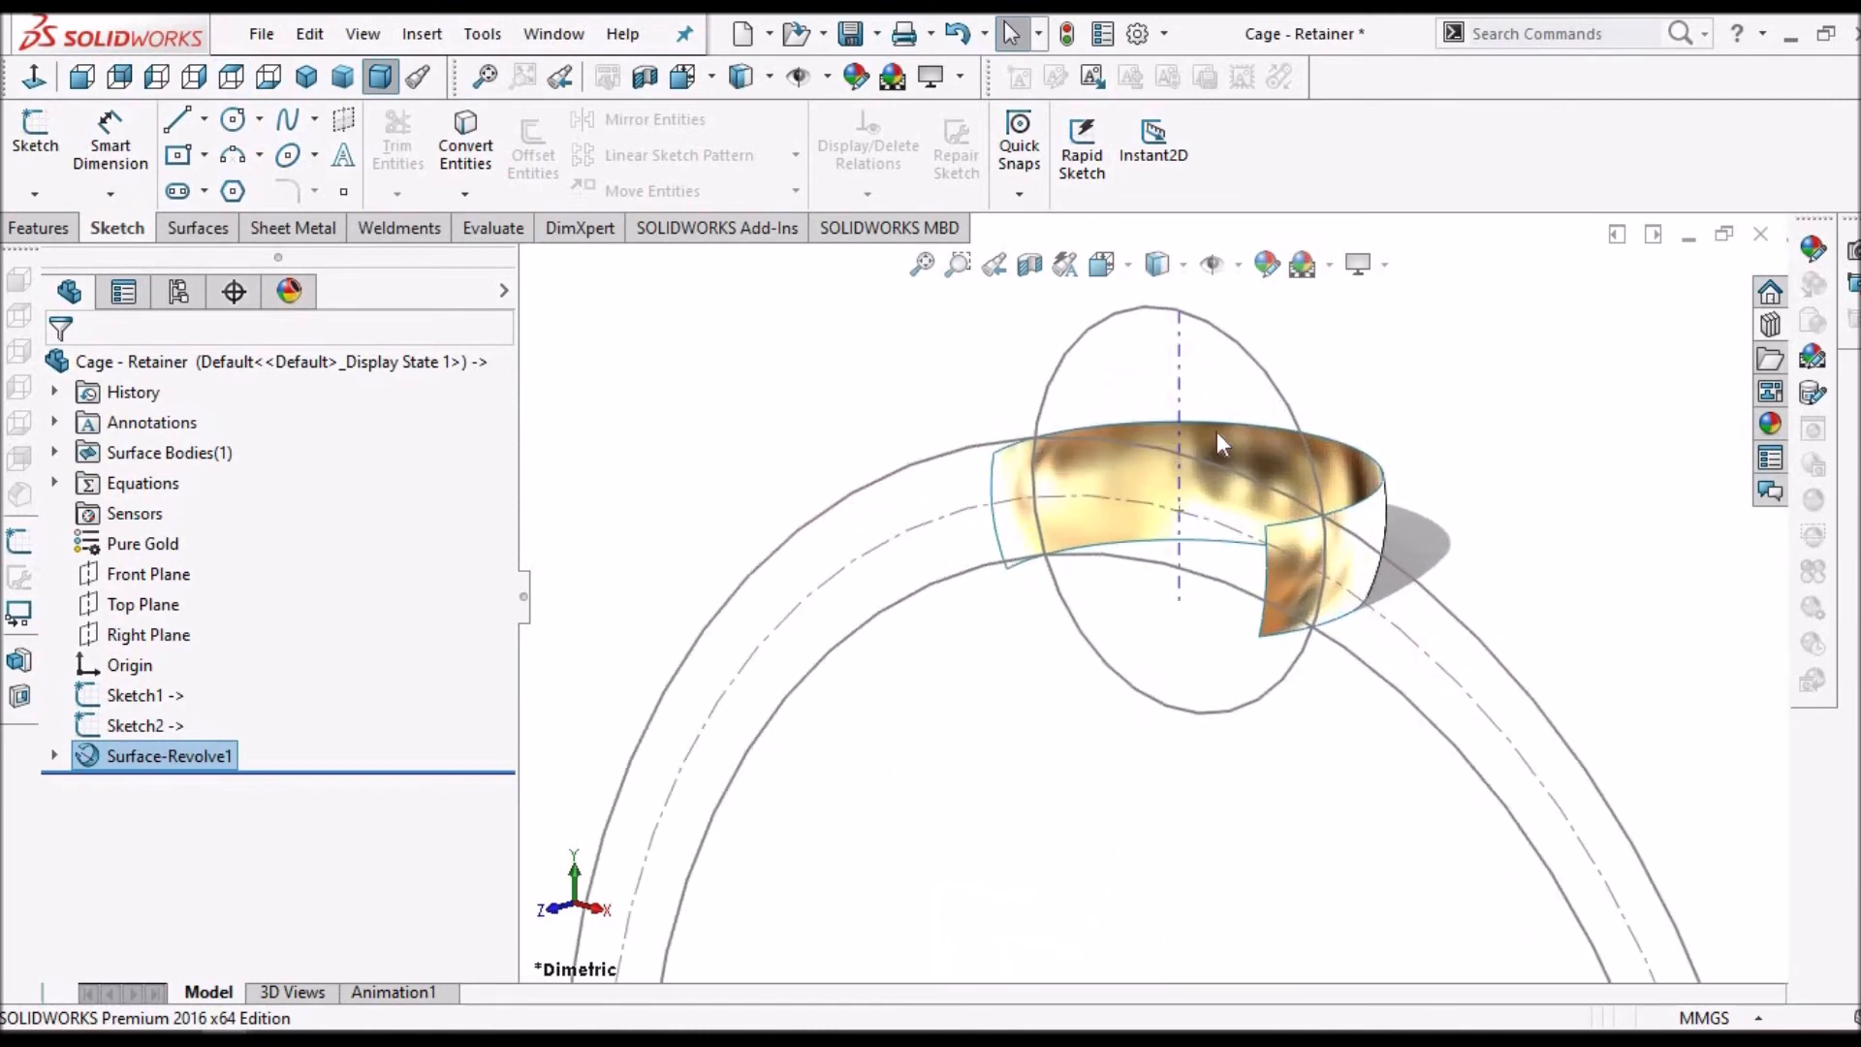
click(155, 576)
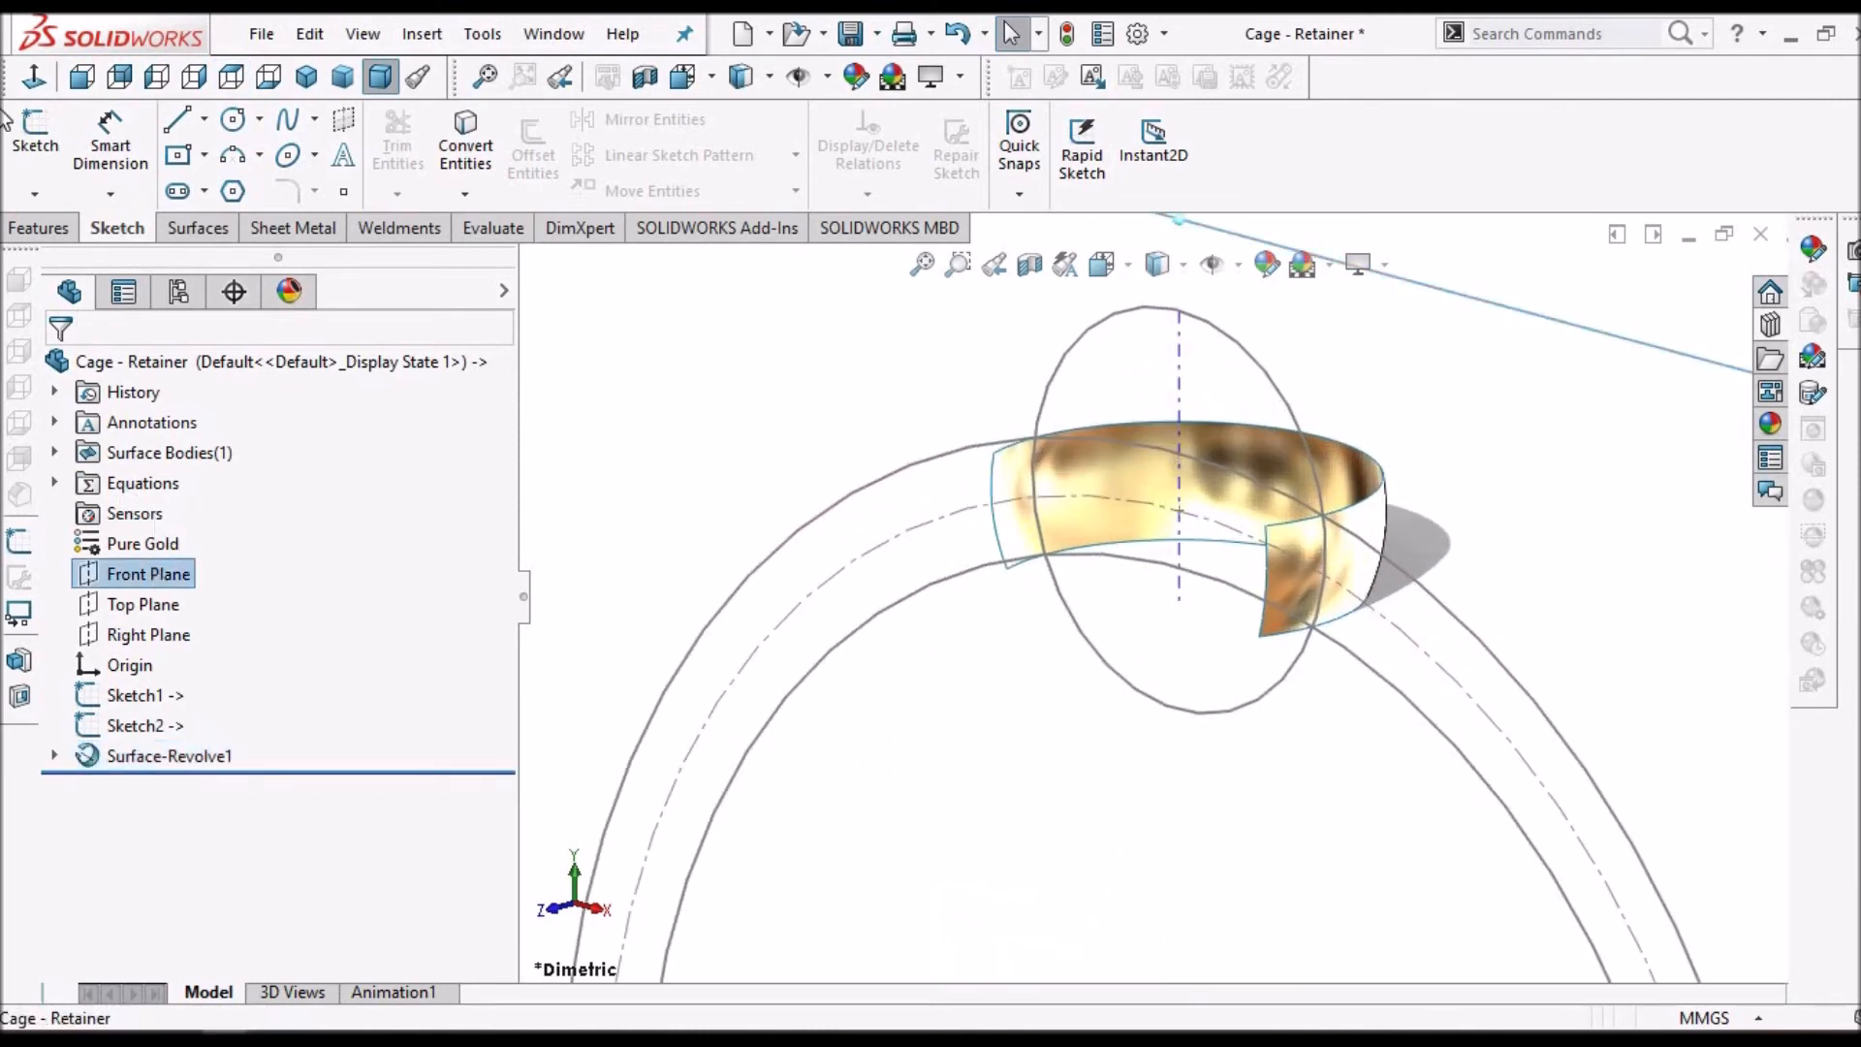
click(29, 130)
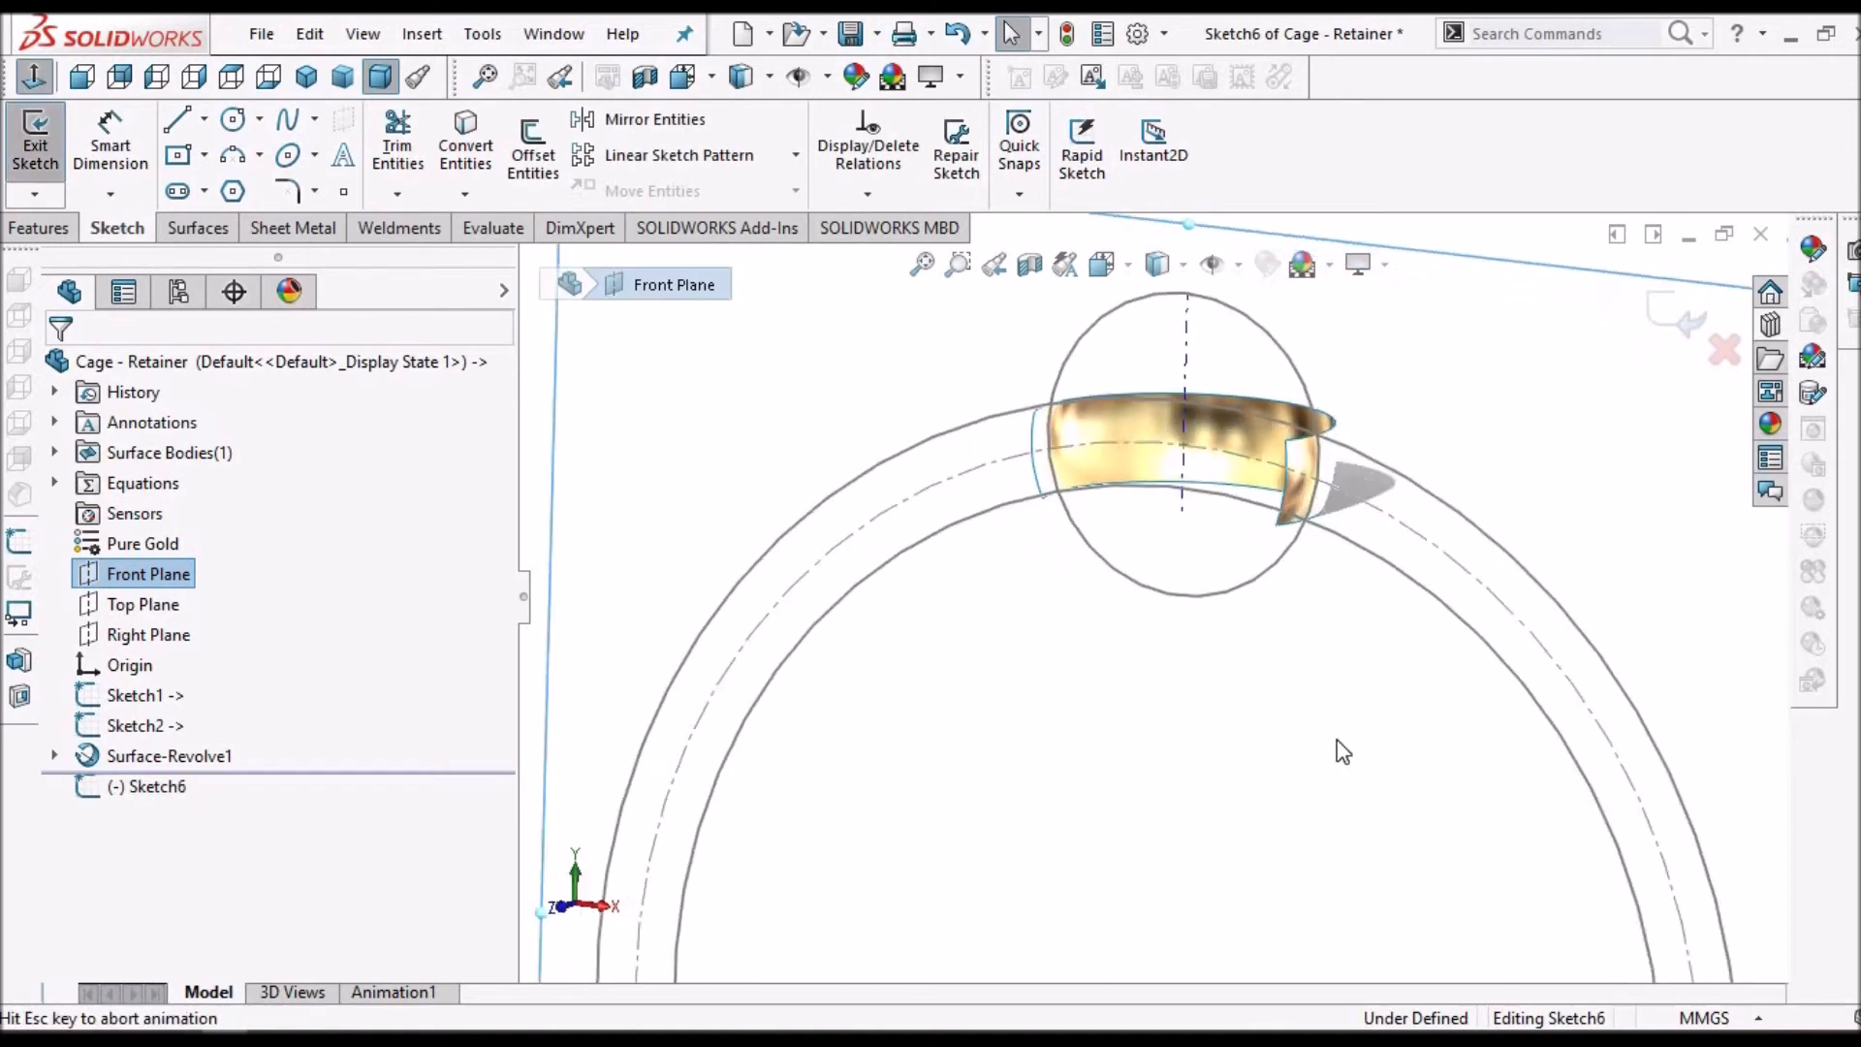
- Convert the ring's outer and inner circles into entities of the new Front Plane sketch
click(1005, 396)
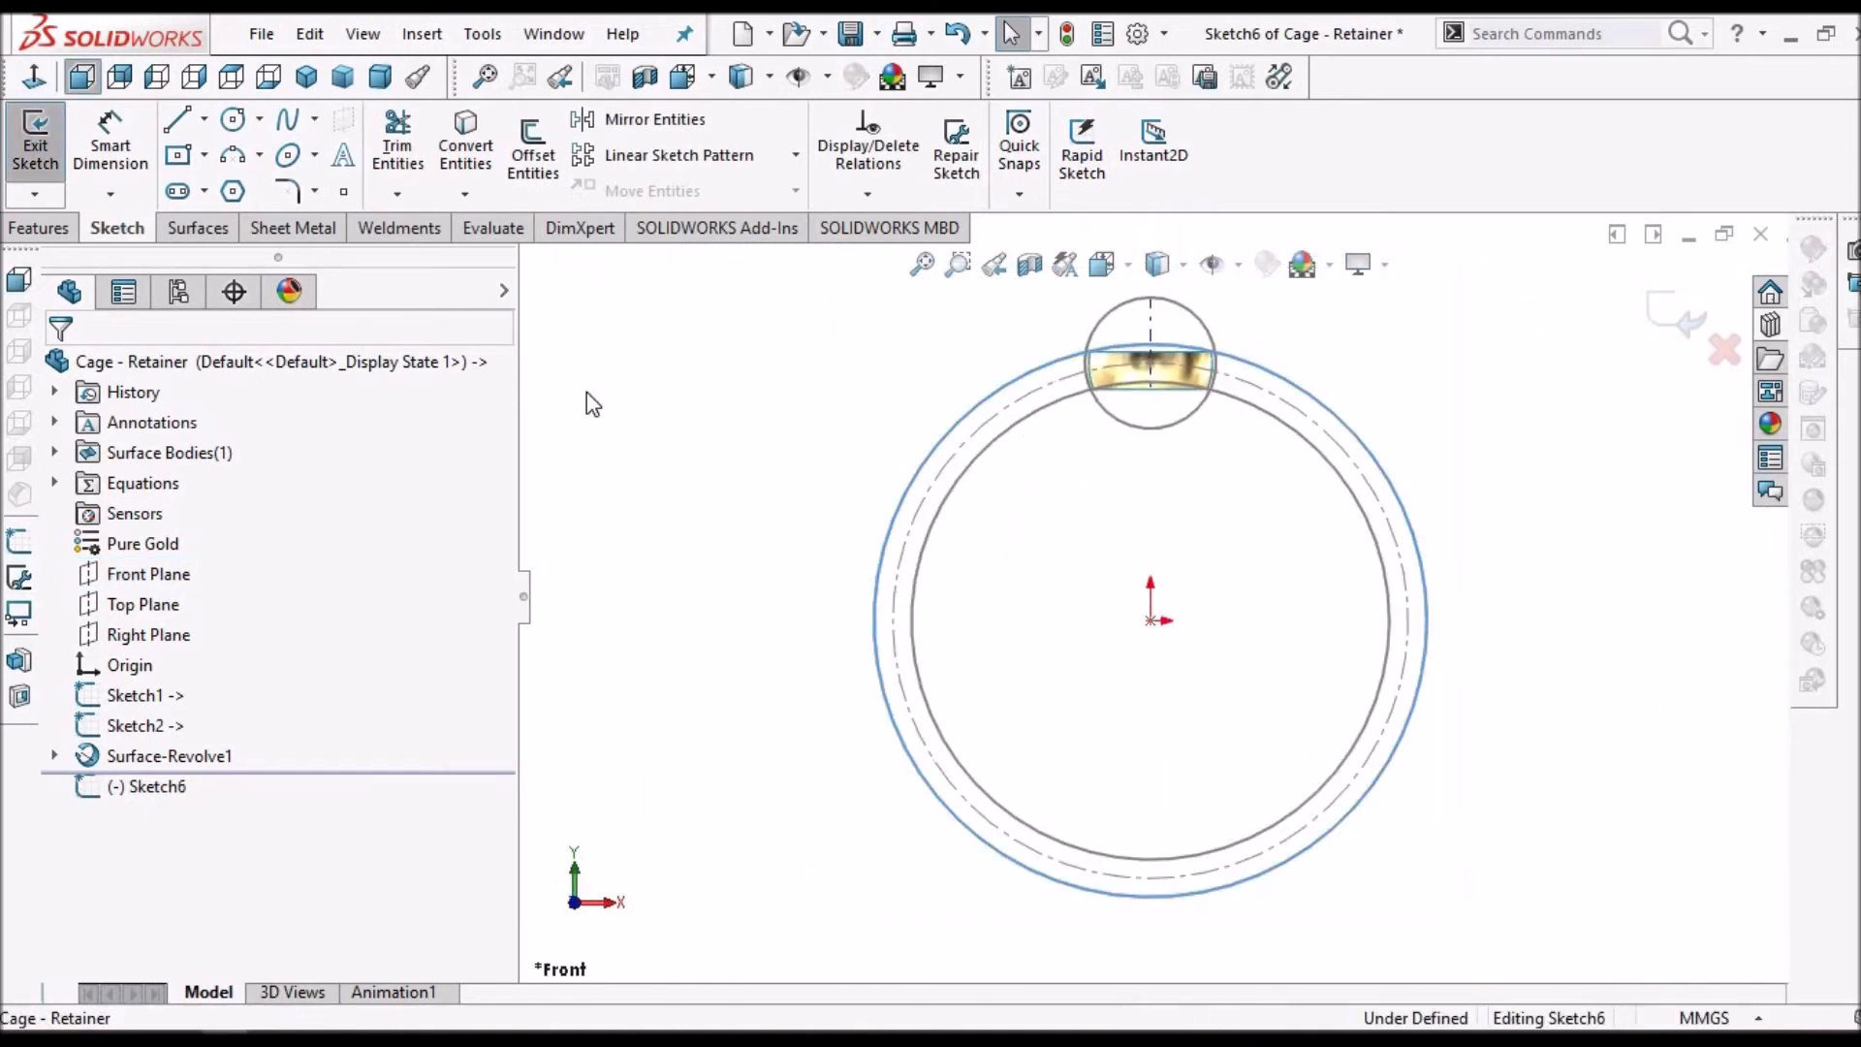
click(468, 151)
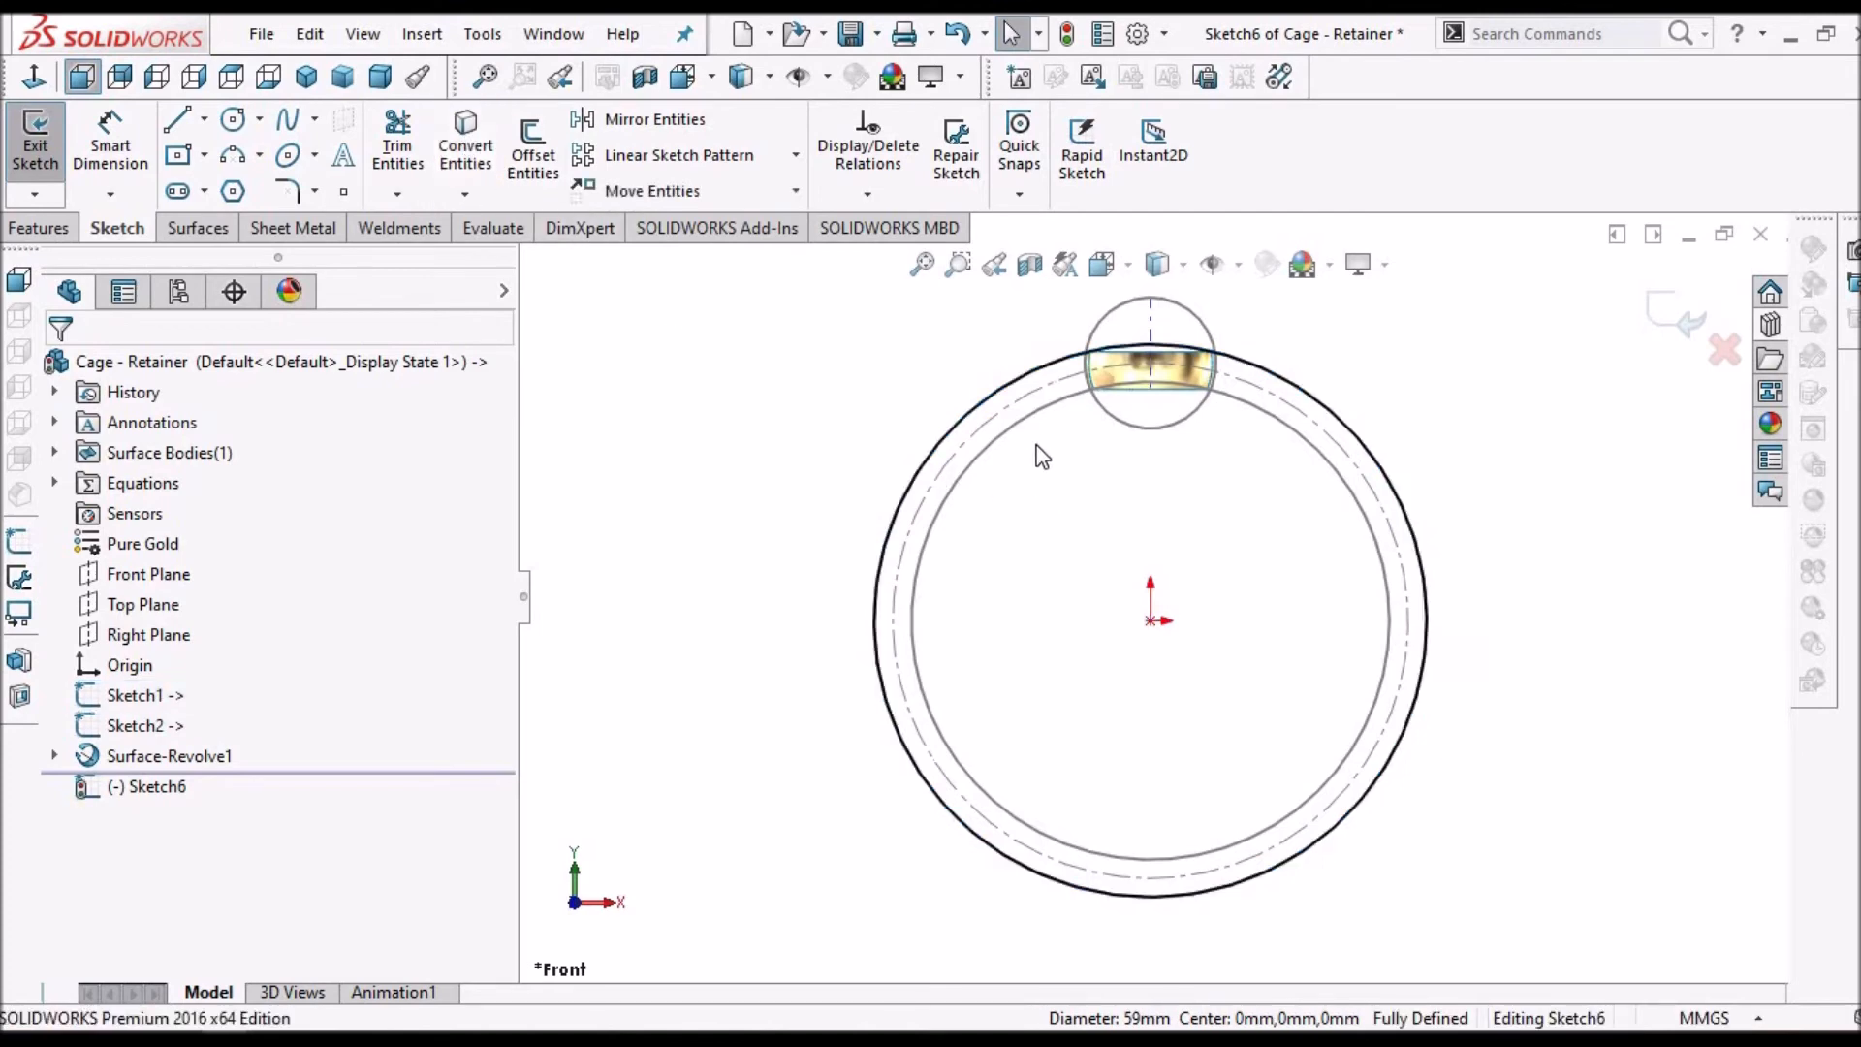
click(1031, 411)
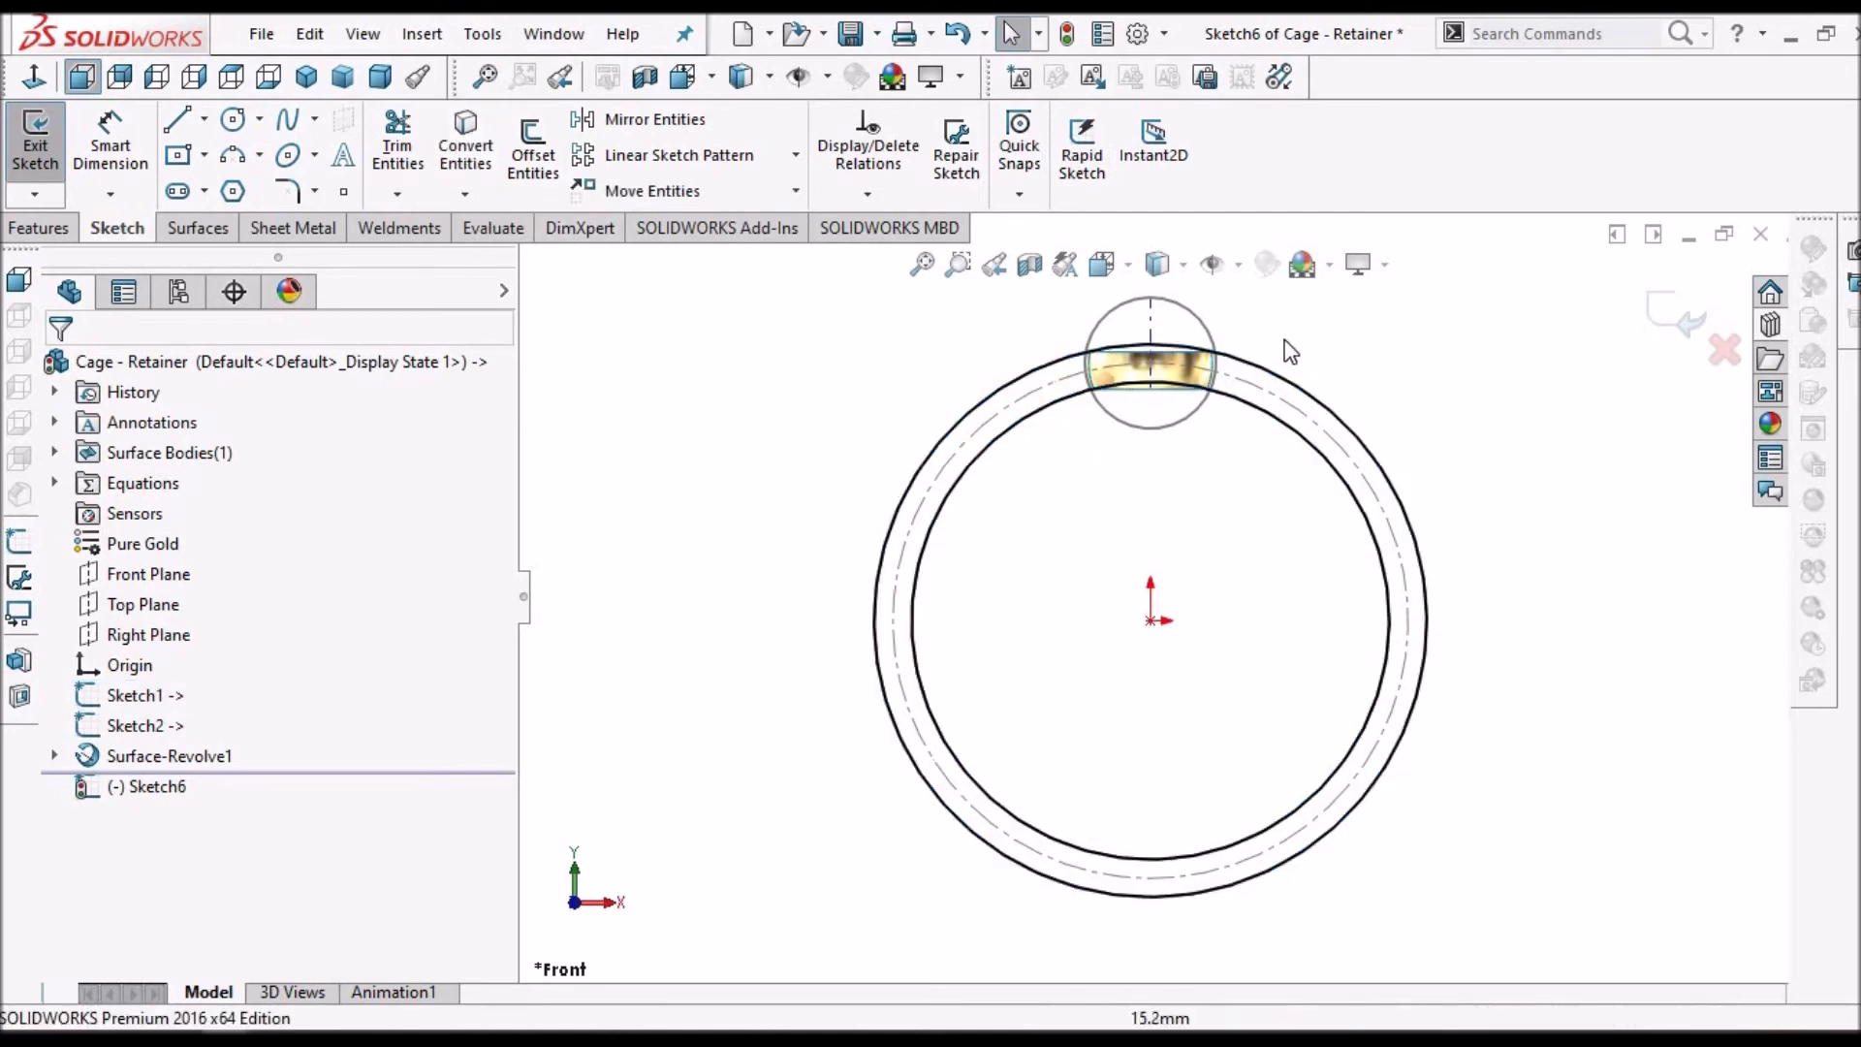
scroll(1289, 351, down, 2)
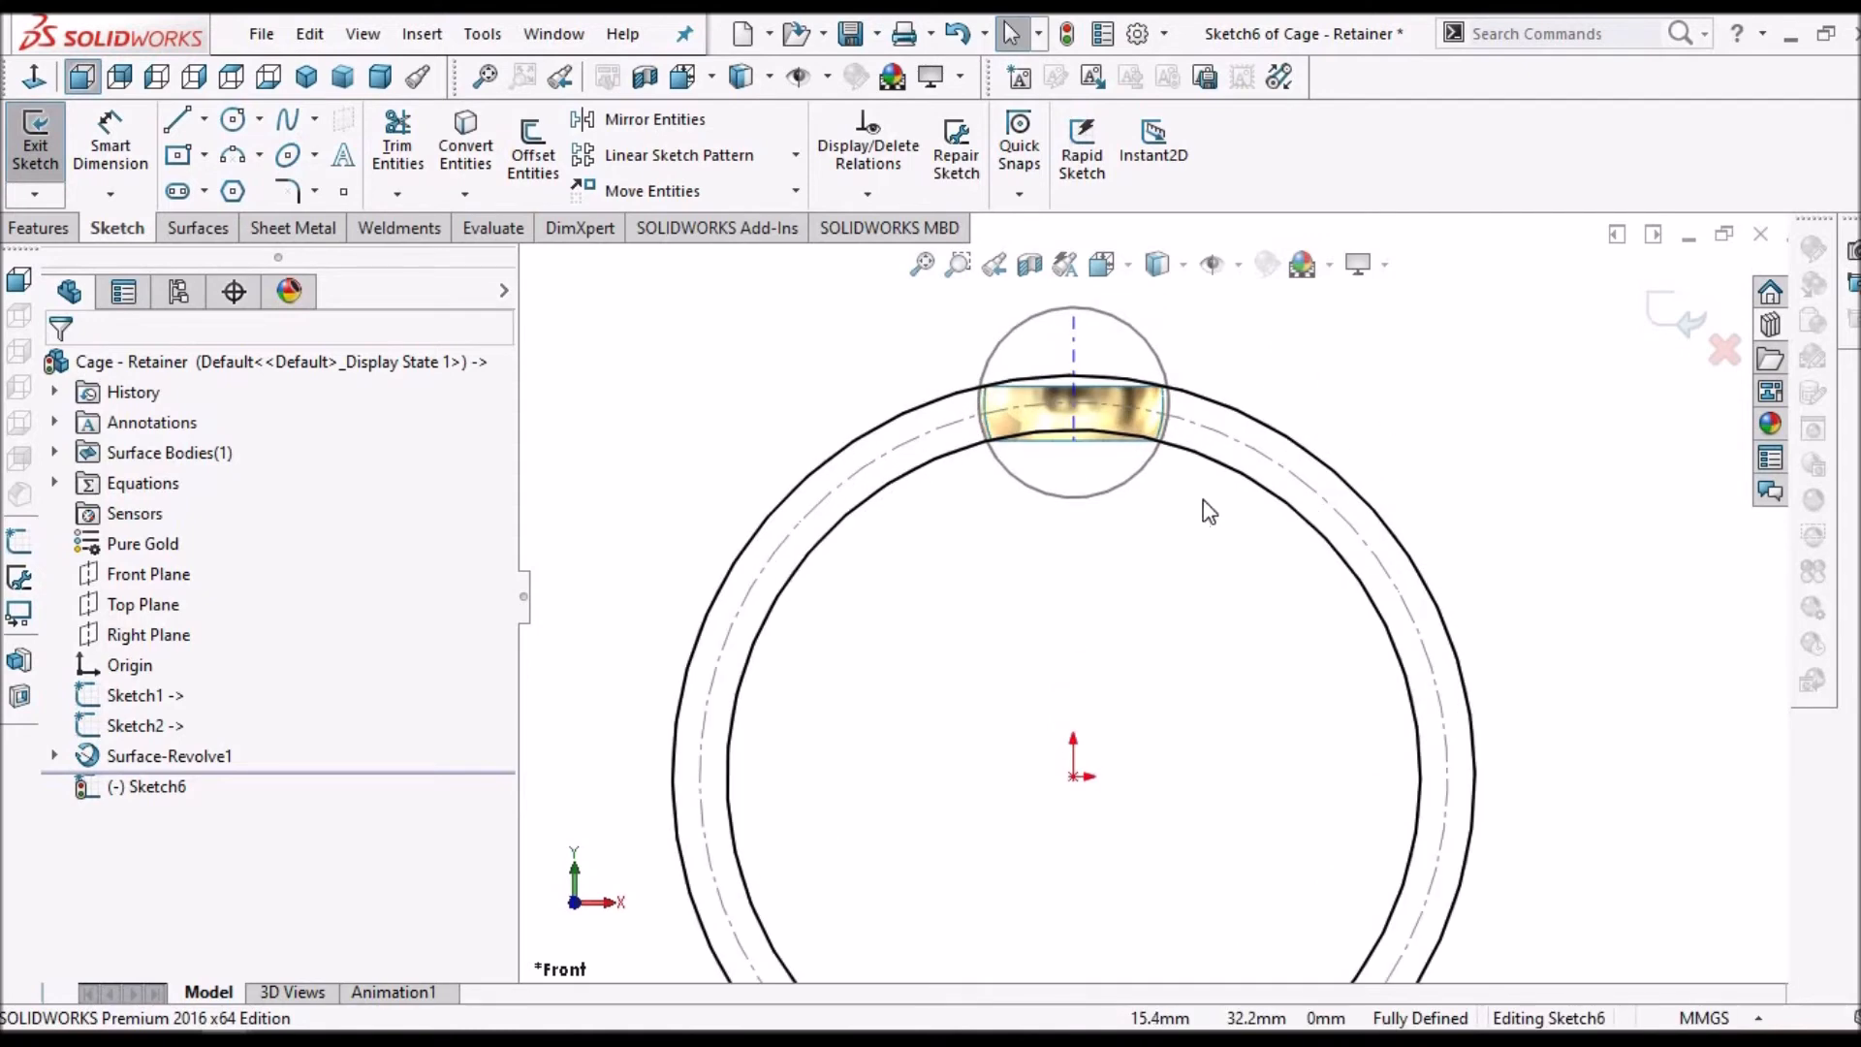
- Create a planar surface from the converted circles to fill the ring
click(194, 226)
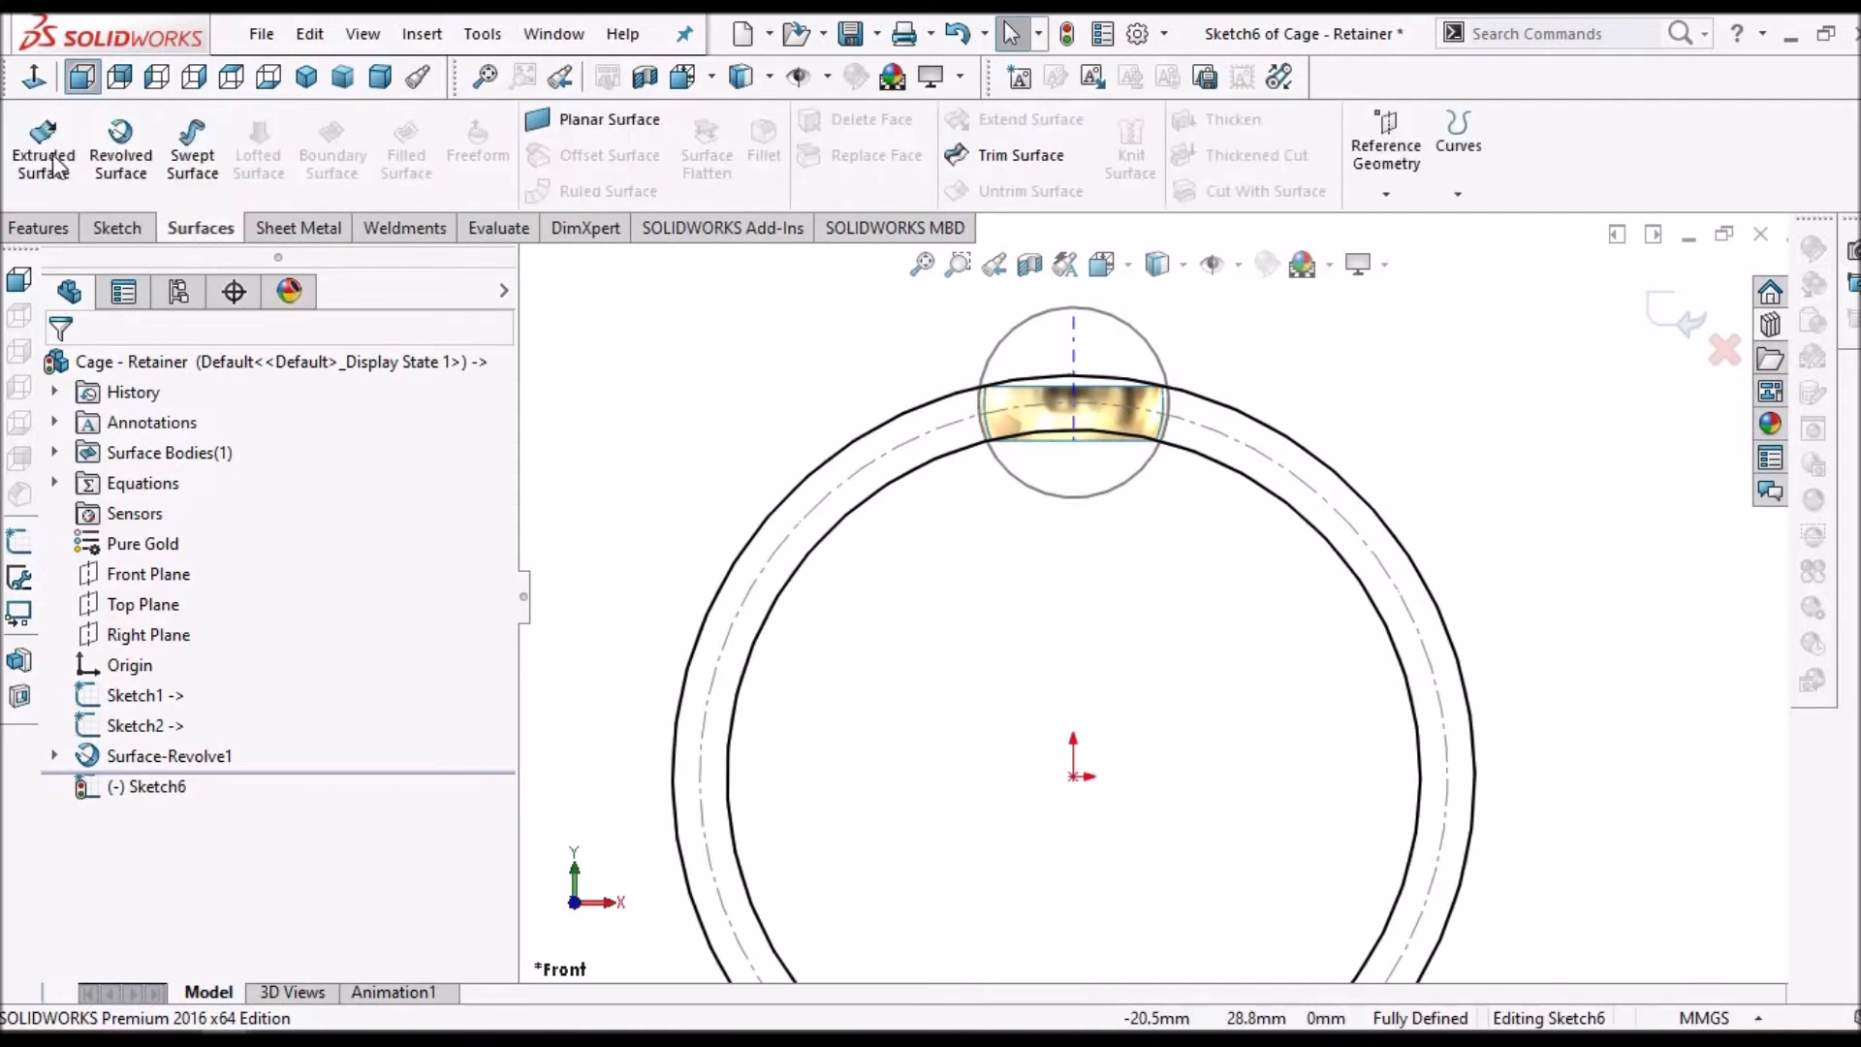
click(613, 130)
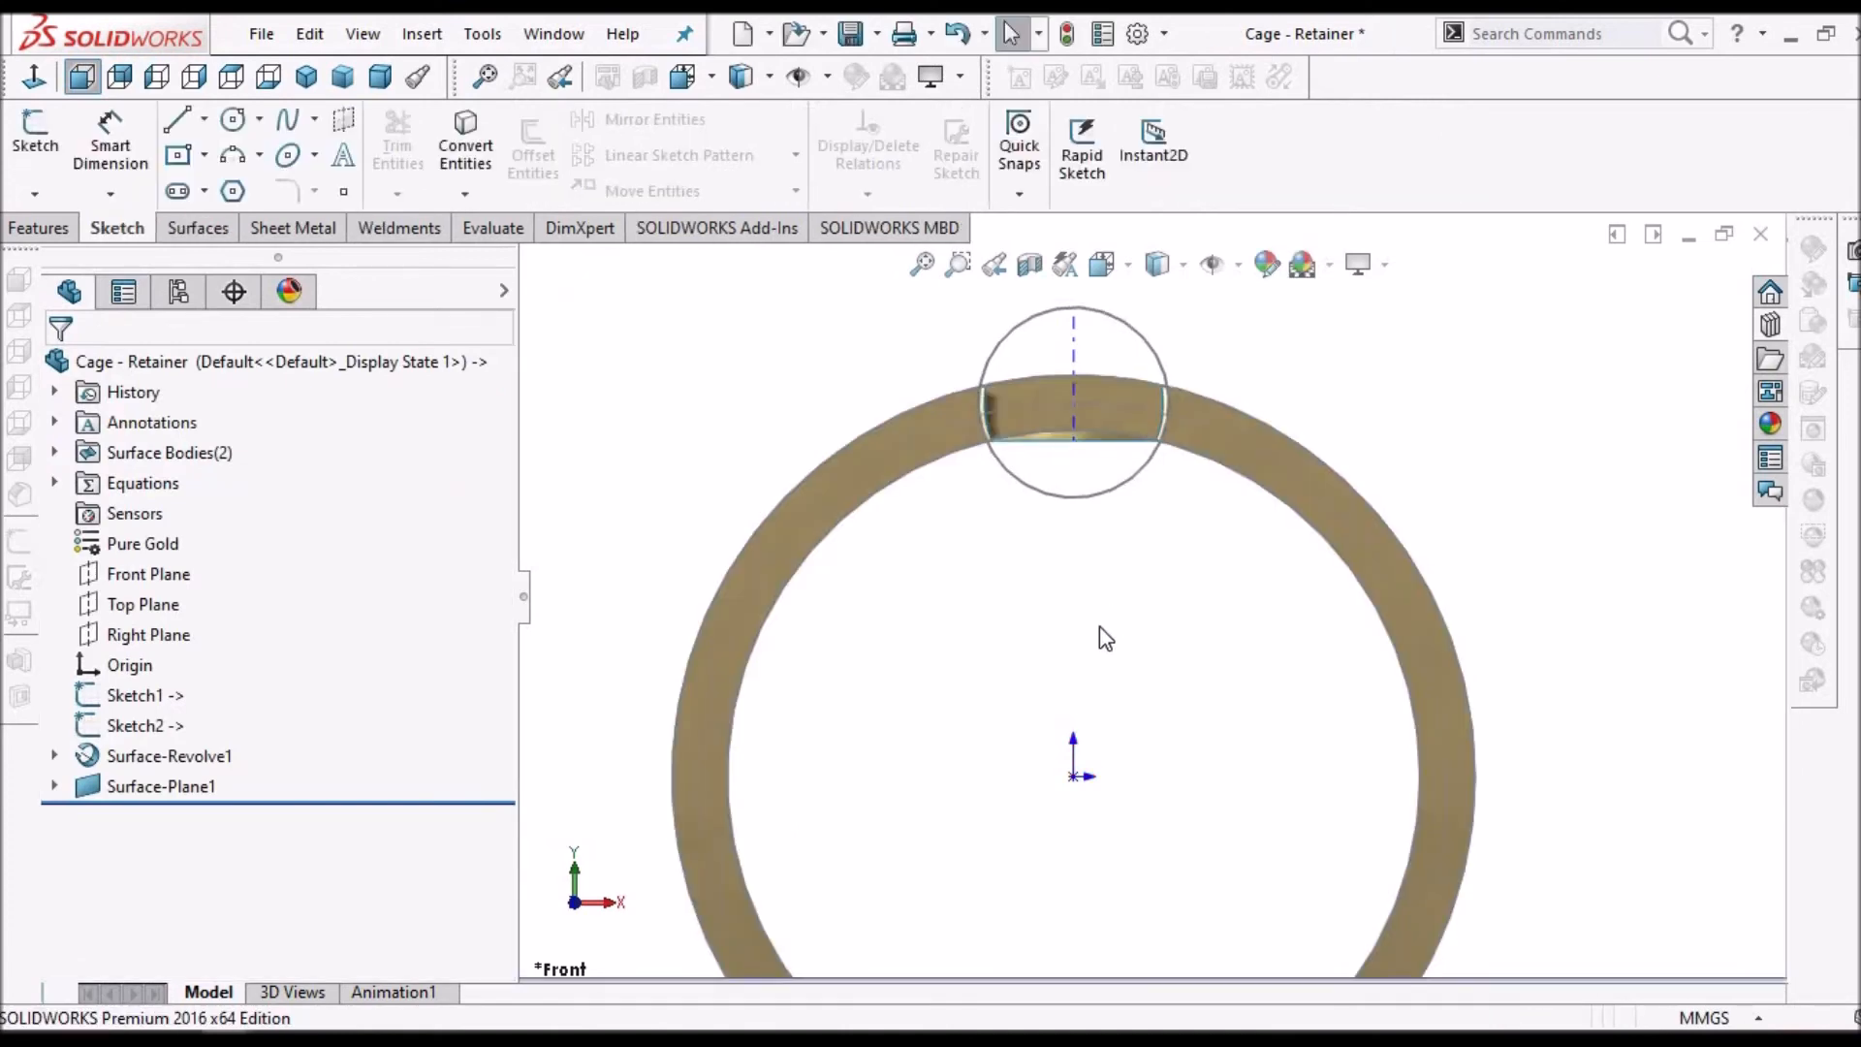
middle_drag(1051, 758, 1108, 607)
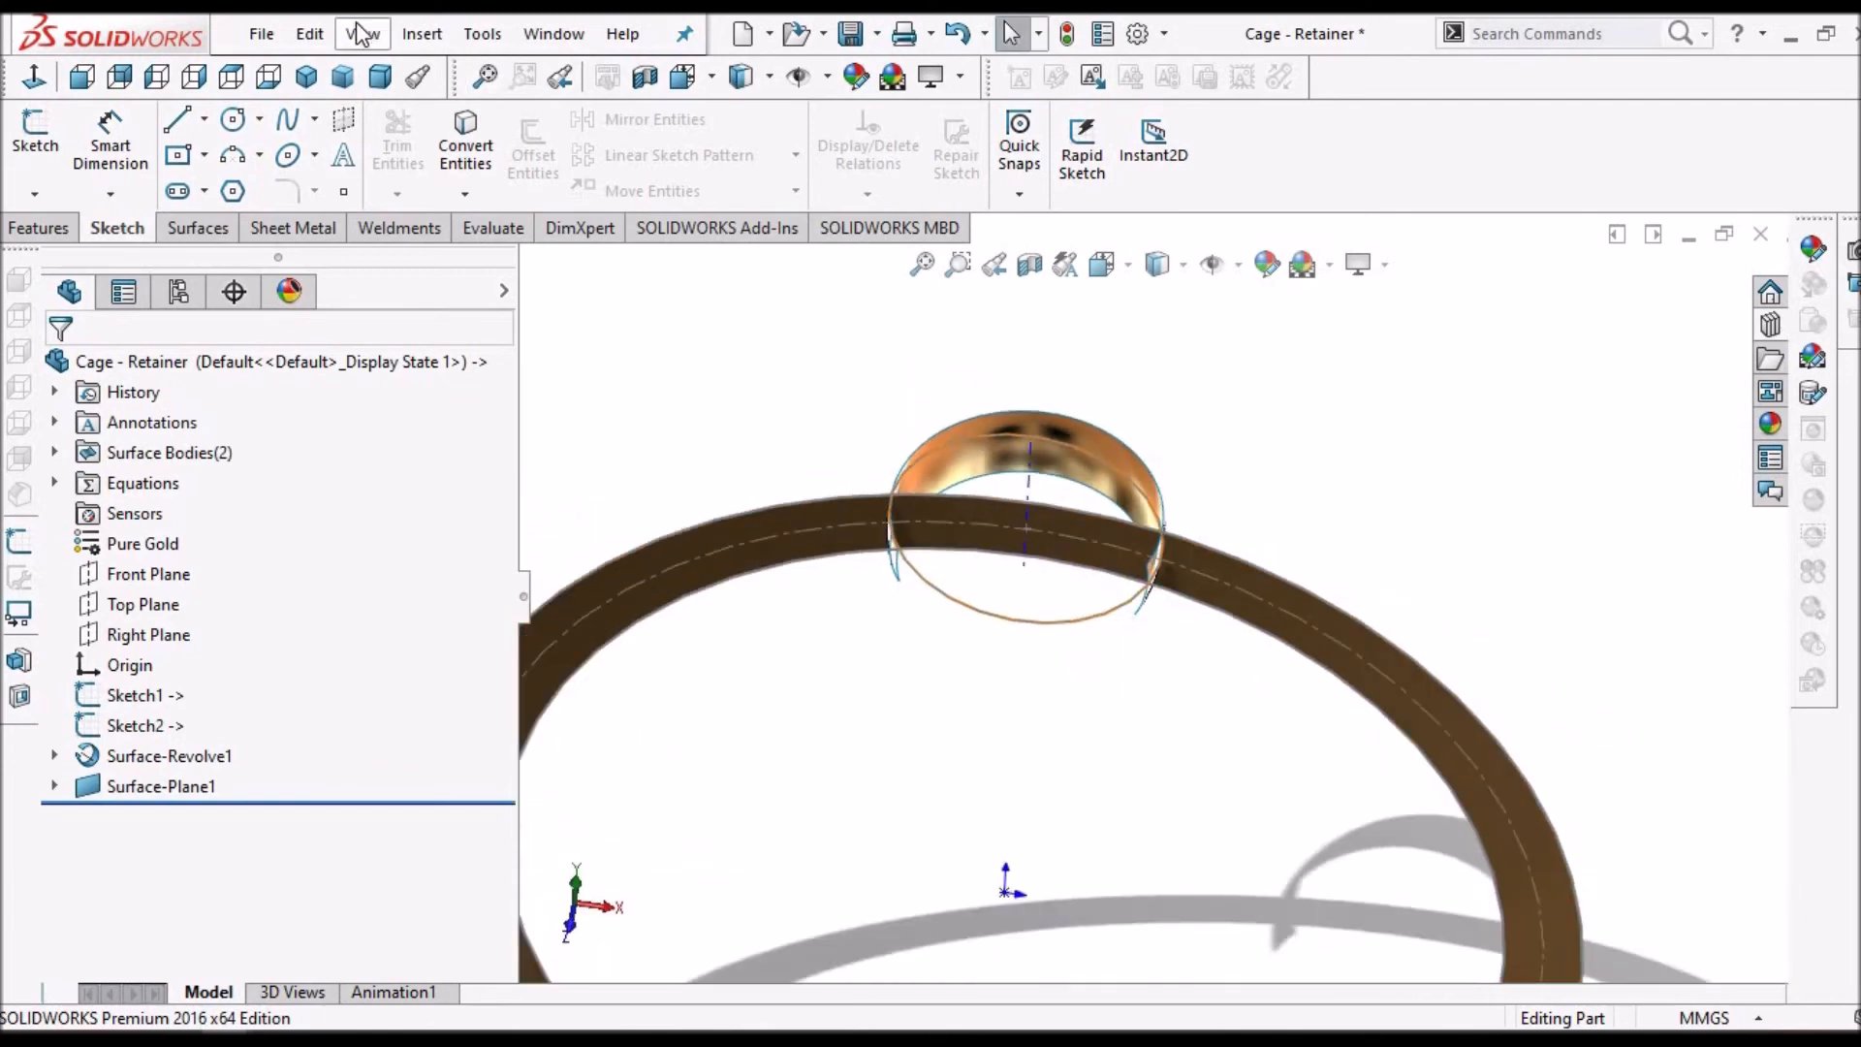
- Hide the sketches from display and inspect where the revolved band crosses the planar ring
click(363, 33)
mouse_move(485, 268)
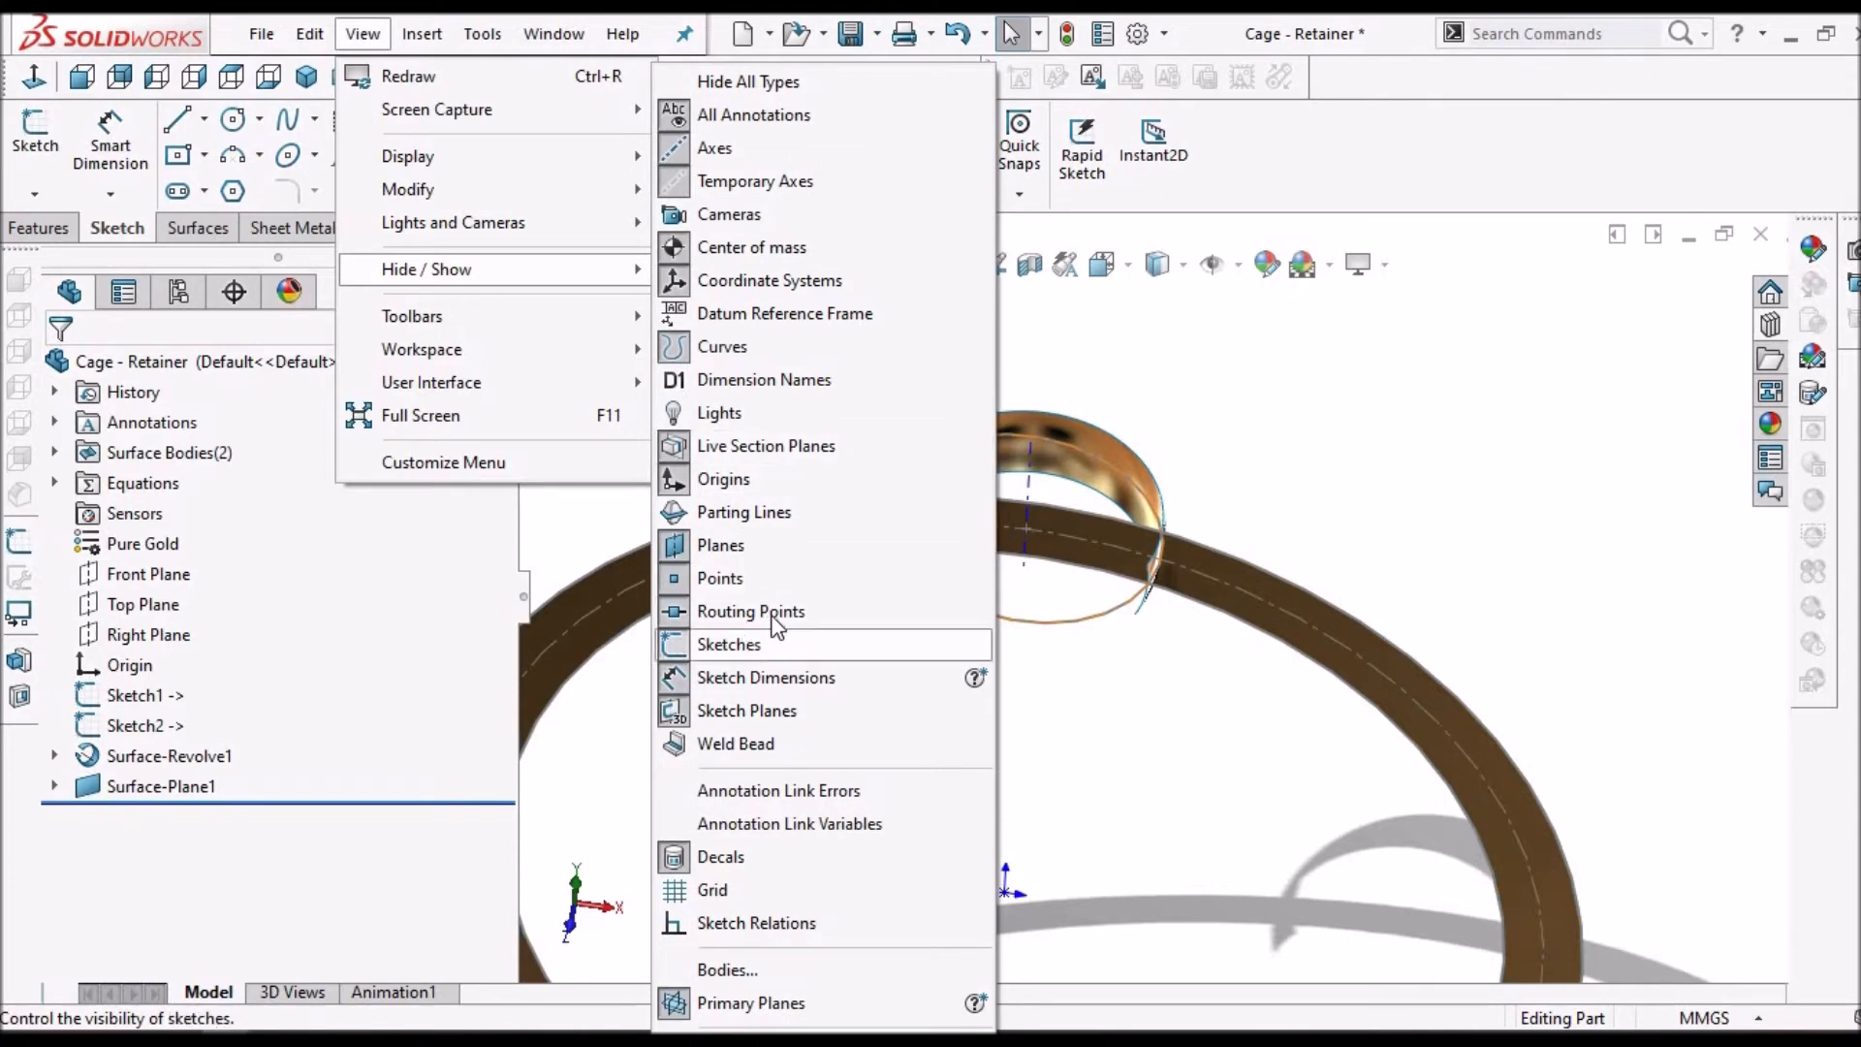
click(745, 642)
scroll(1396, 494, up, 5)
middle_drag(1099, 532, 1248, 482)
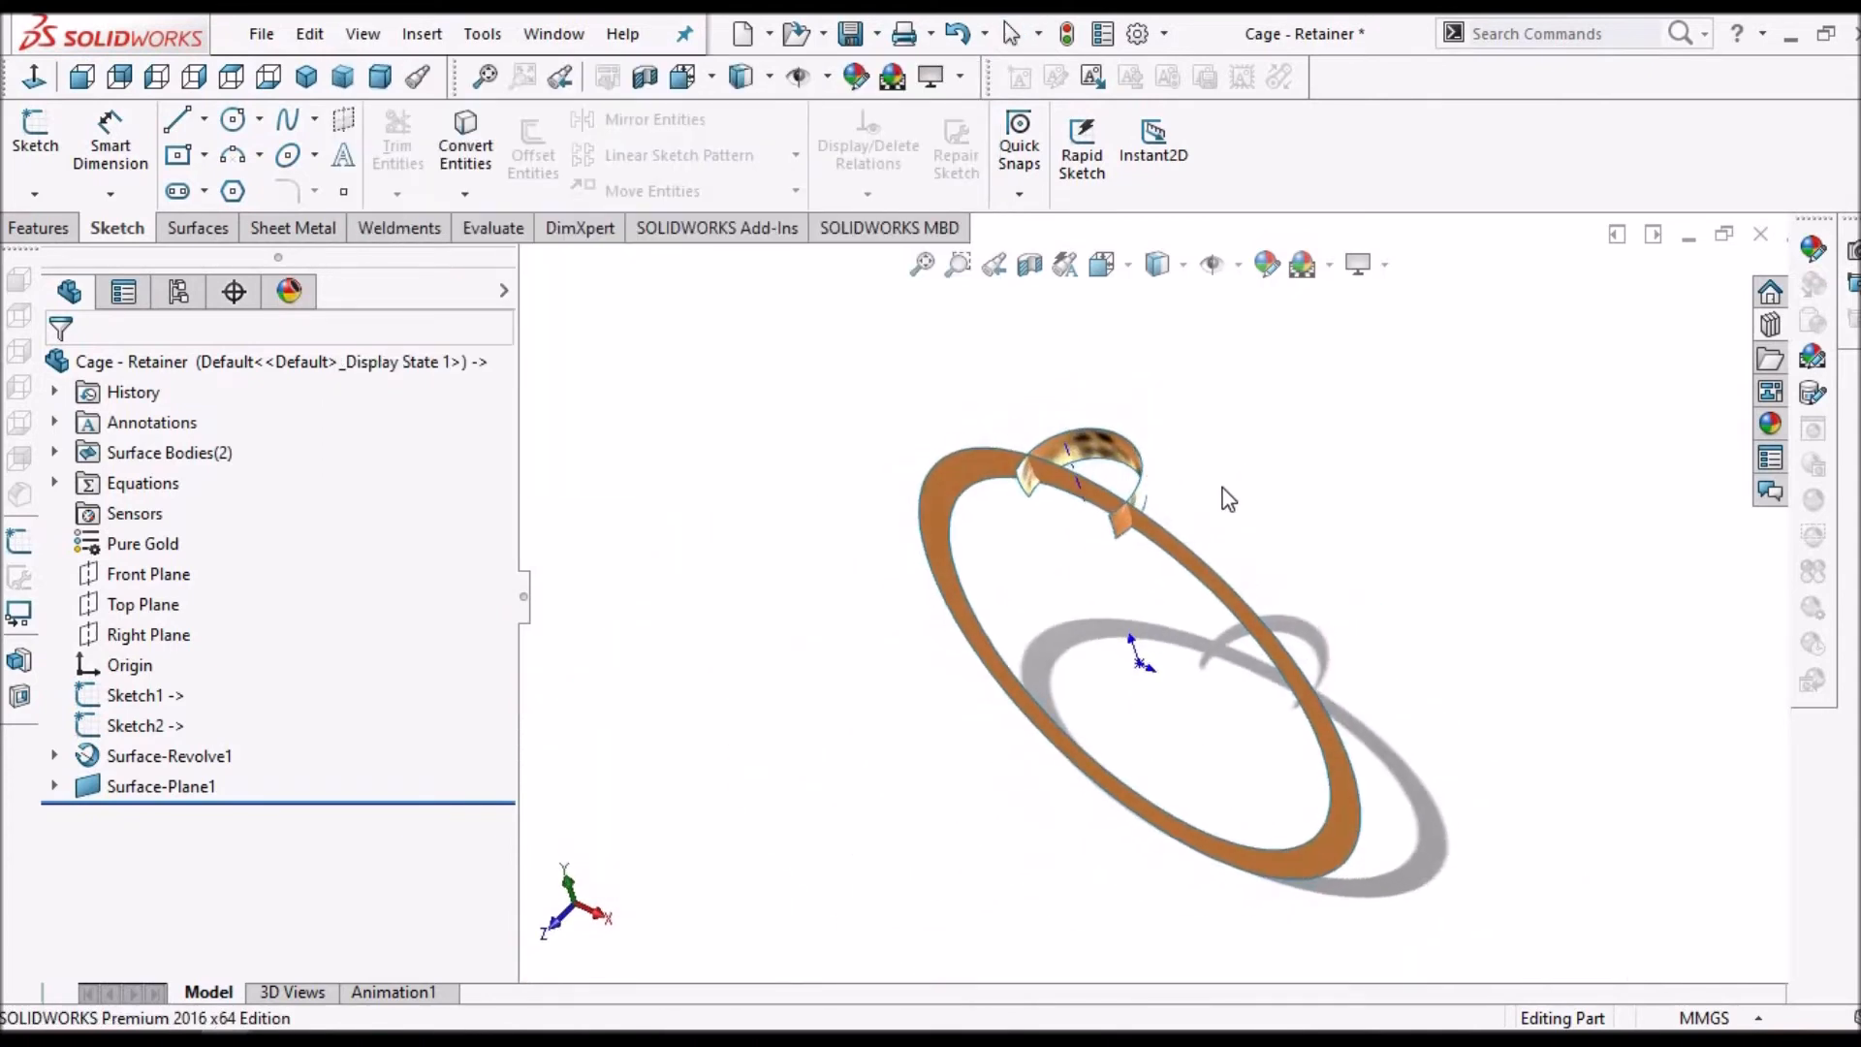
scroll(1248, 482, down, 4)
click(999, 572)
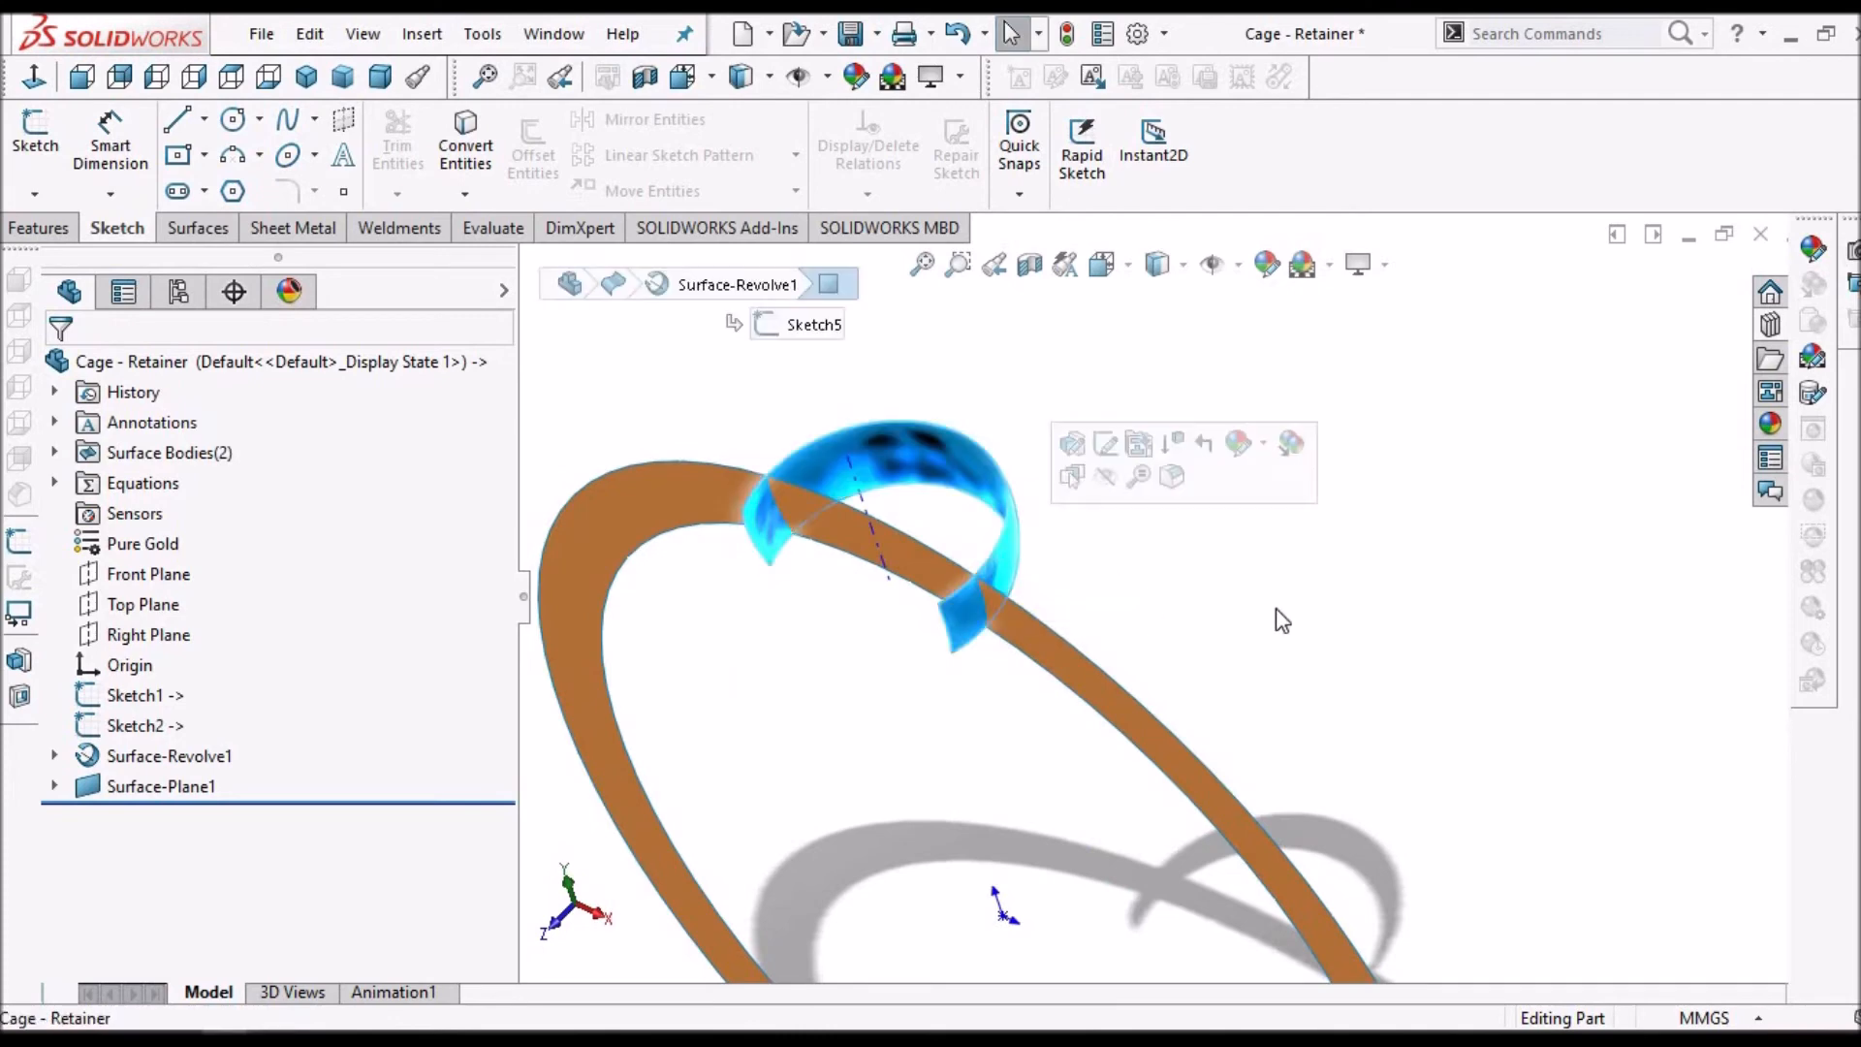
click(1276, 614)
scroll(1256, 644, up, 3)
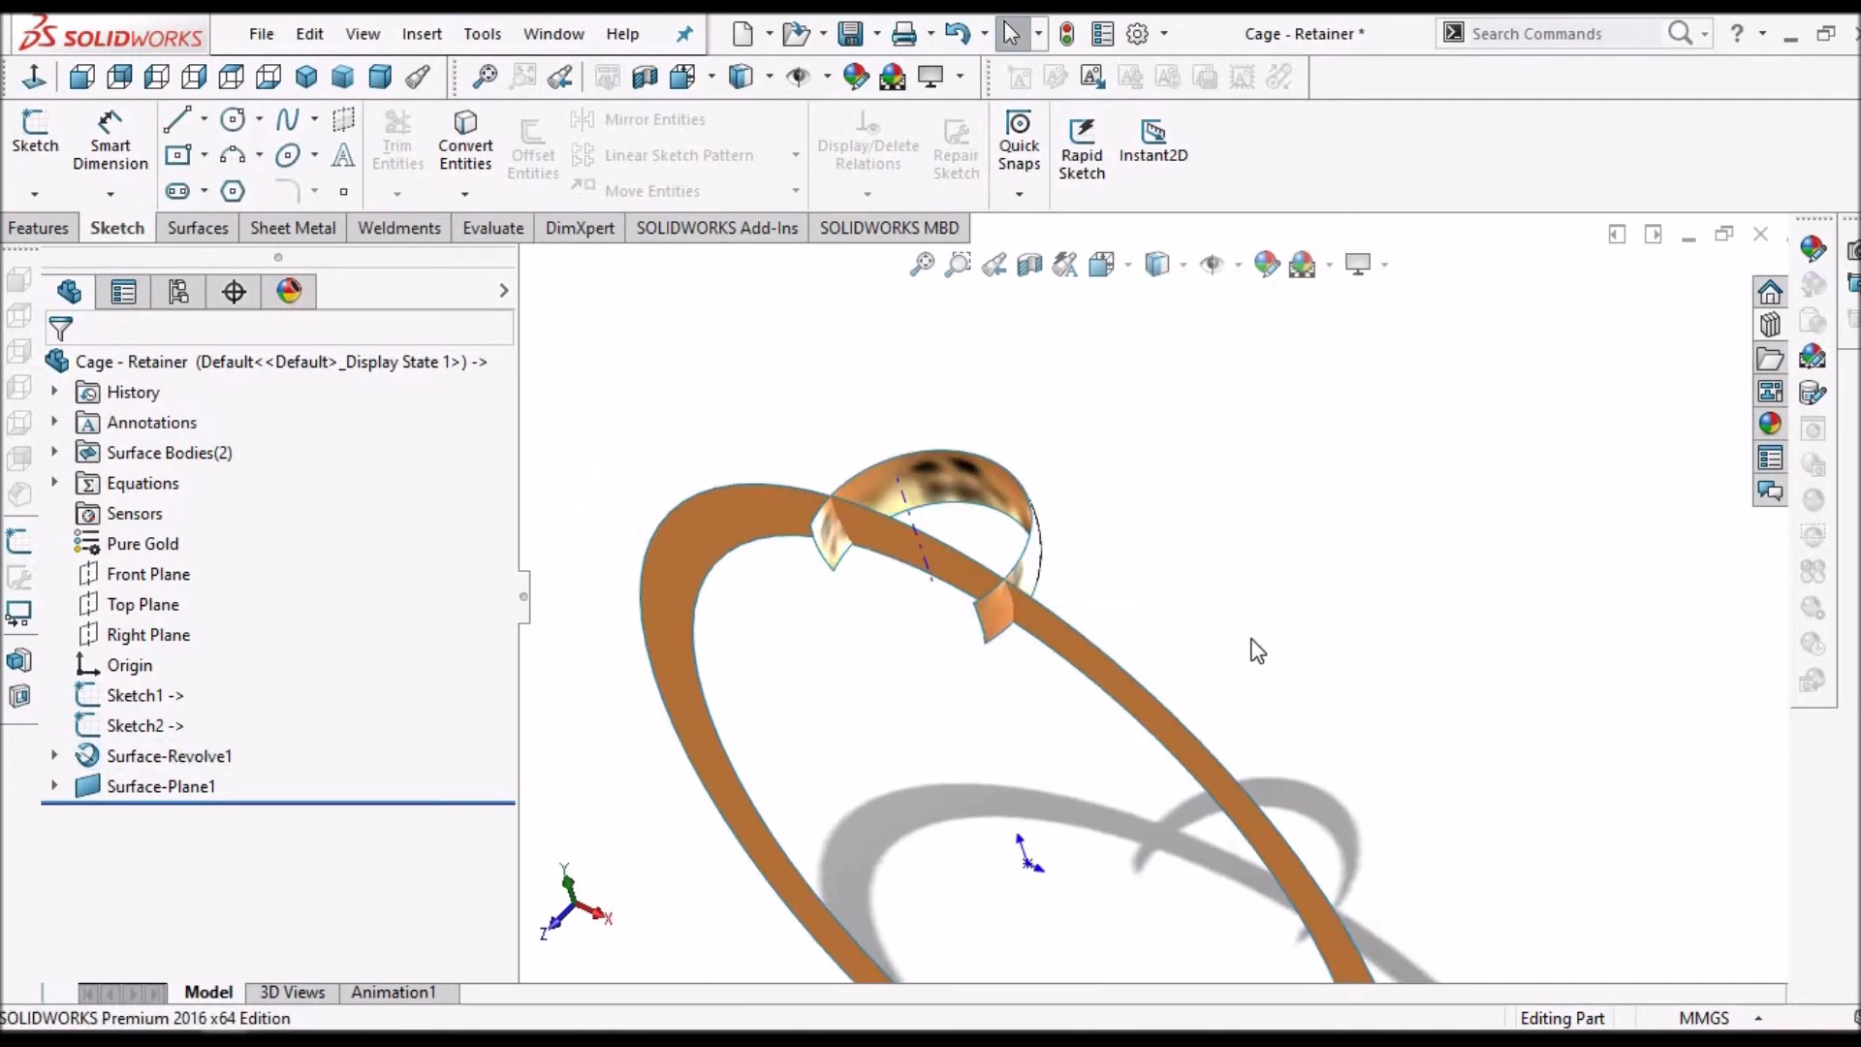
- Create a reference axis at the intersection of the Top Plane and the Right Plane
click(39, 229)
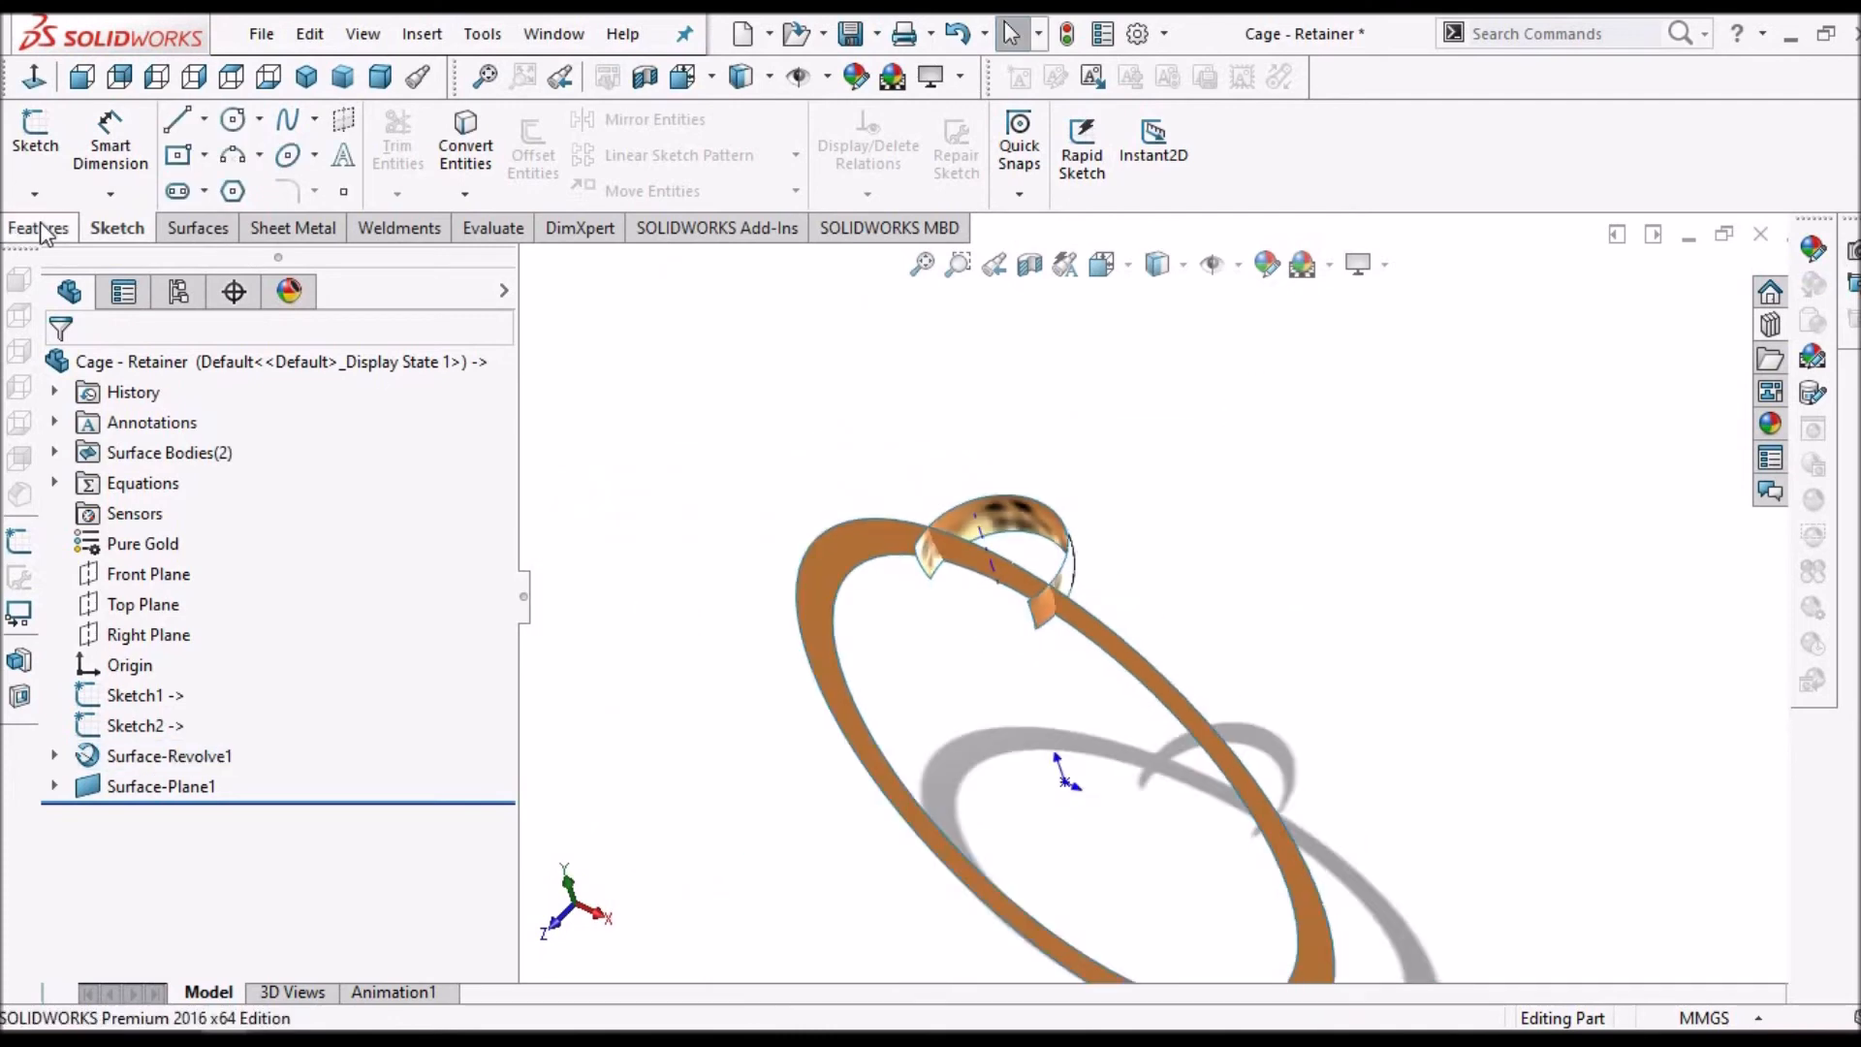
click(1099, 194)
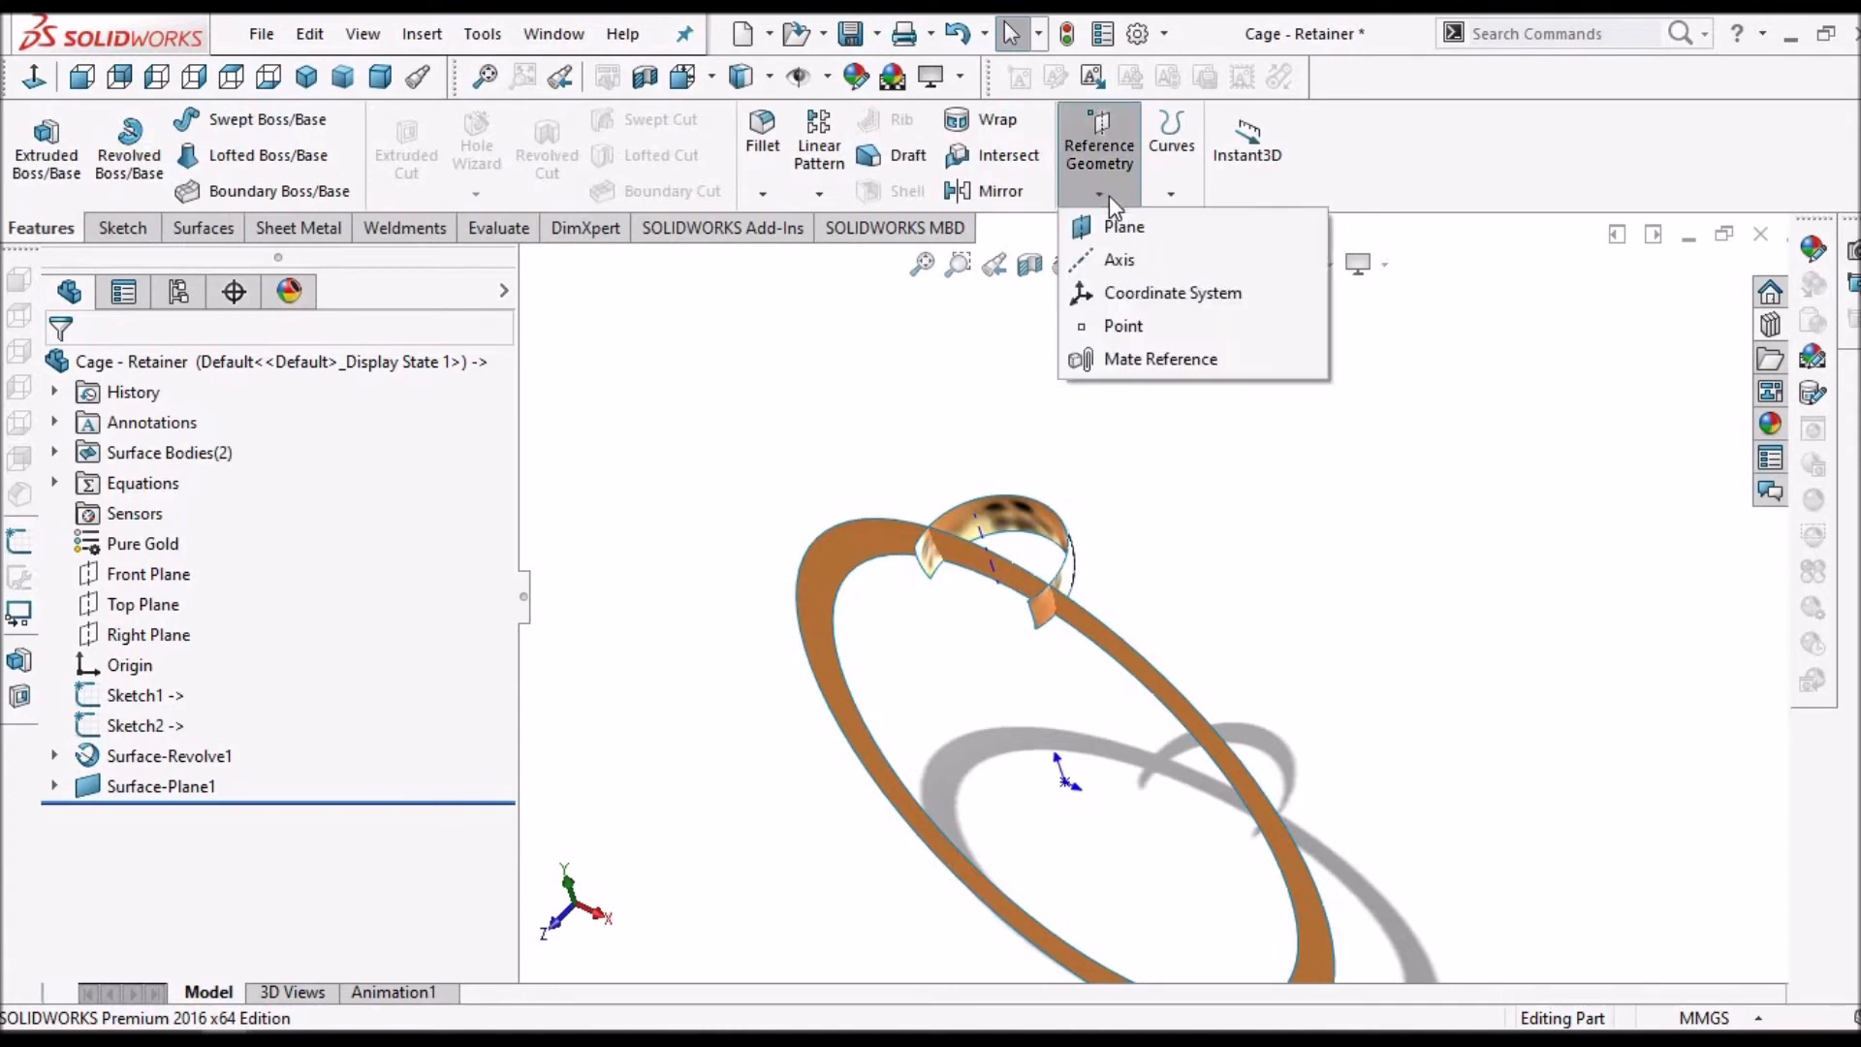
click(461, 496)
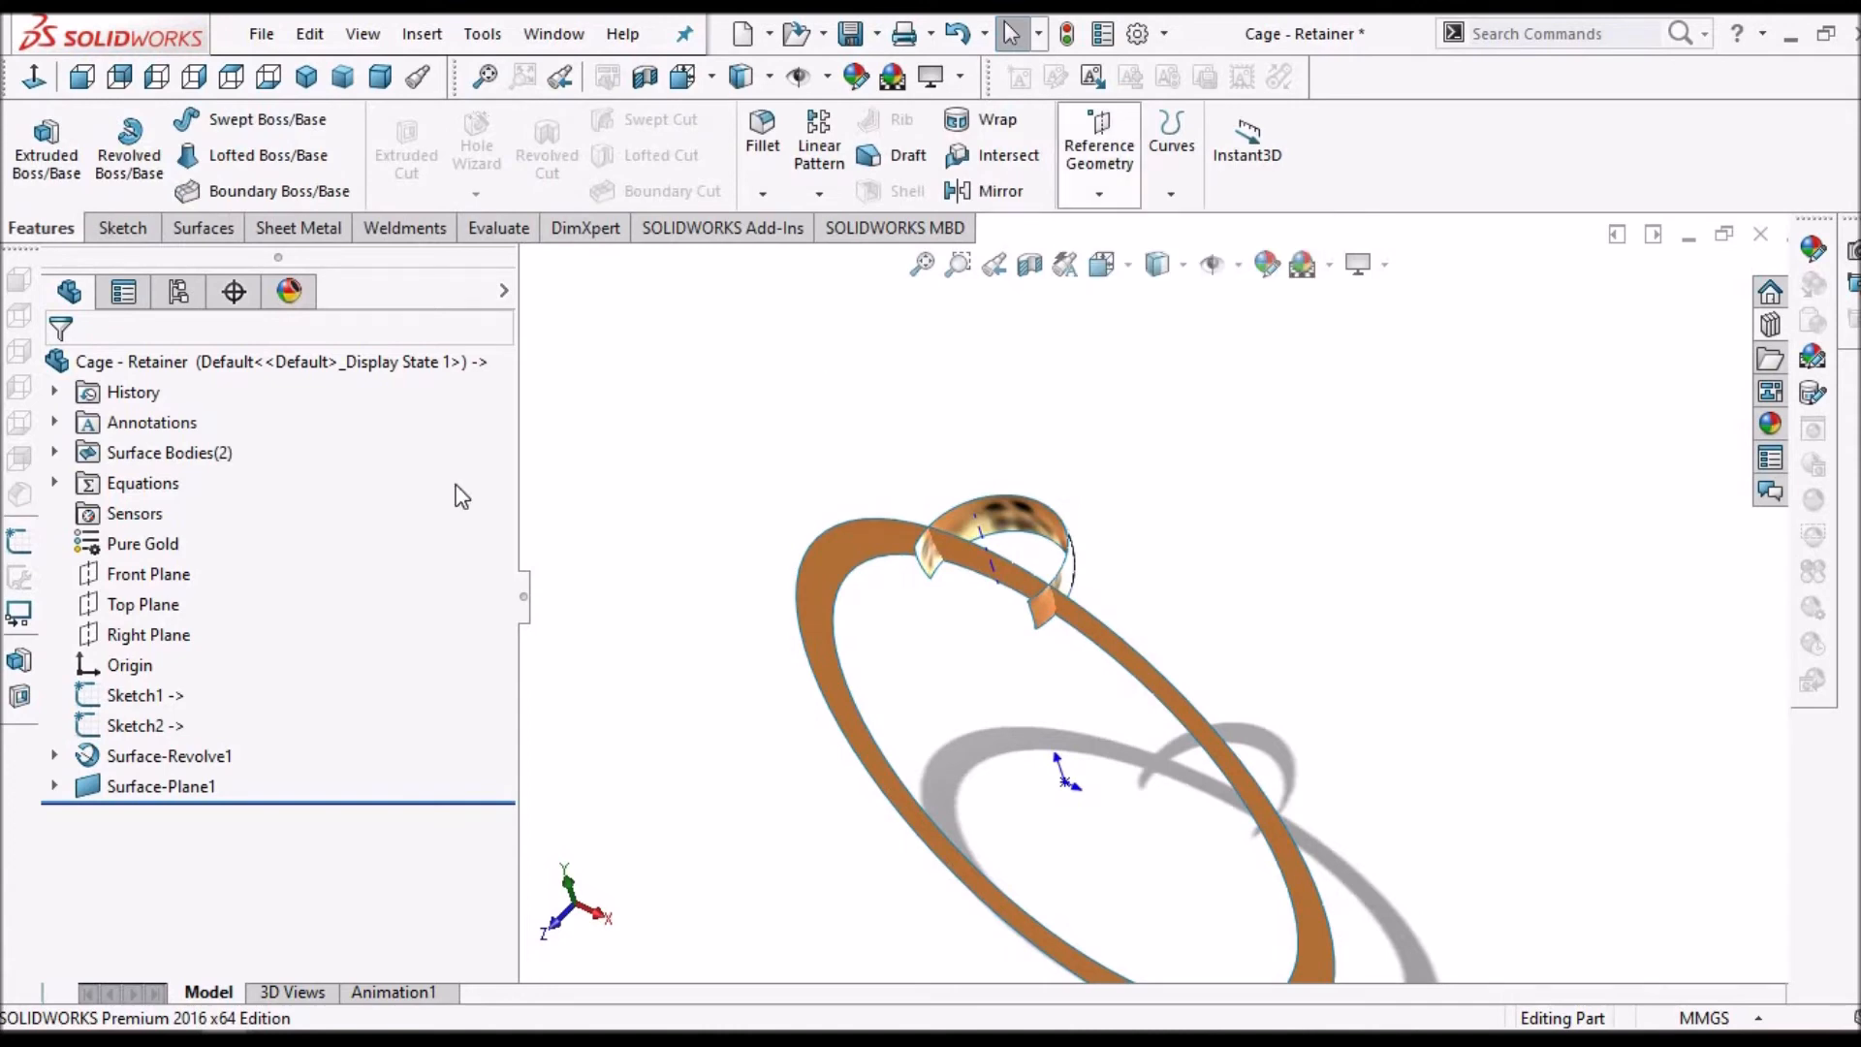
click(143, 605)
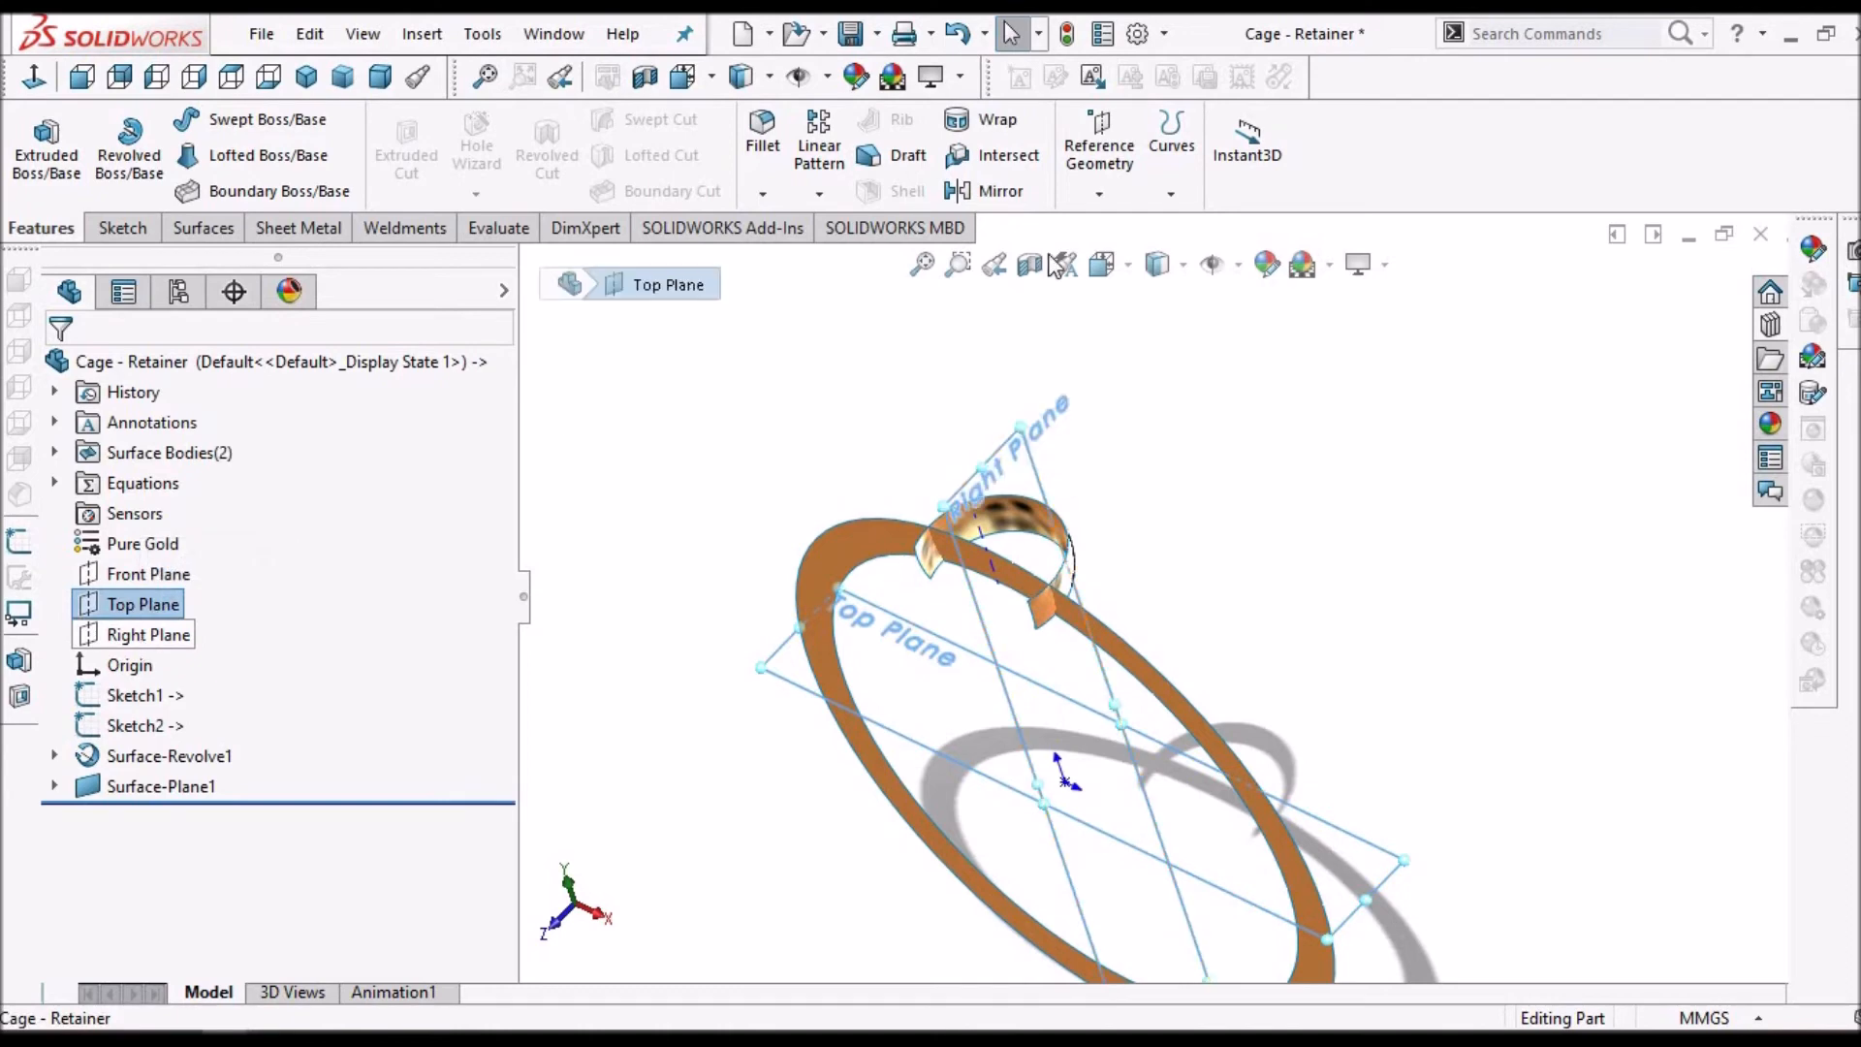
ctrl+click(145, 635)
click(1099, 192)
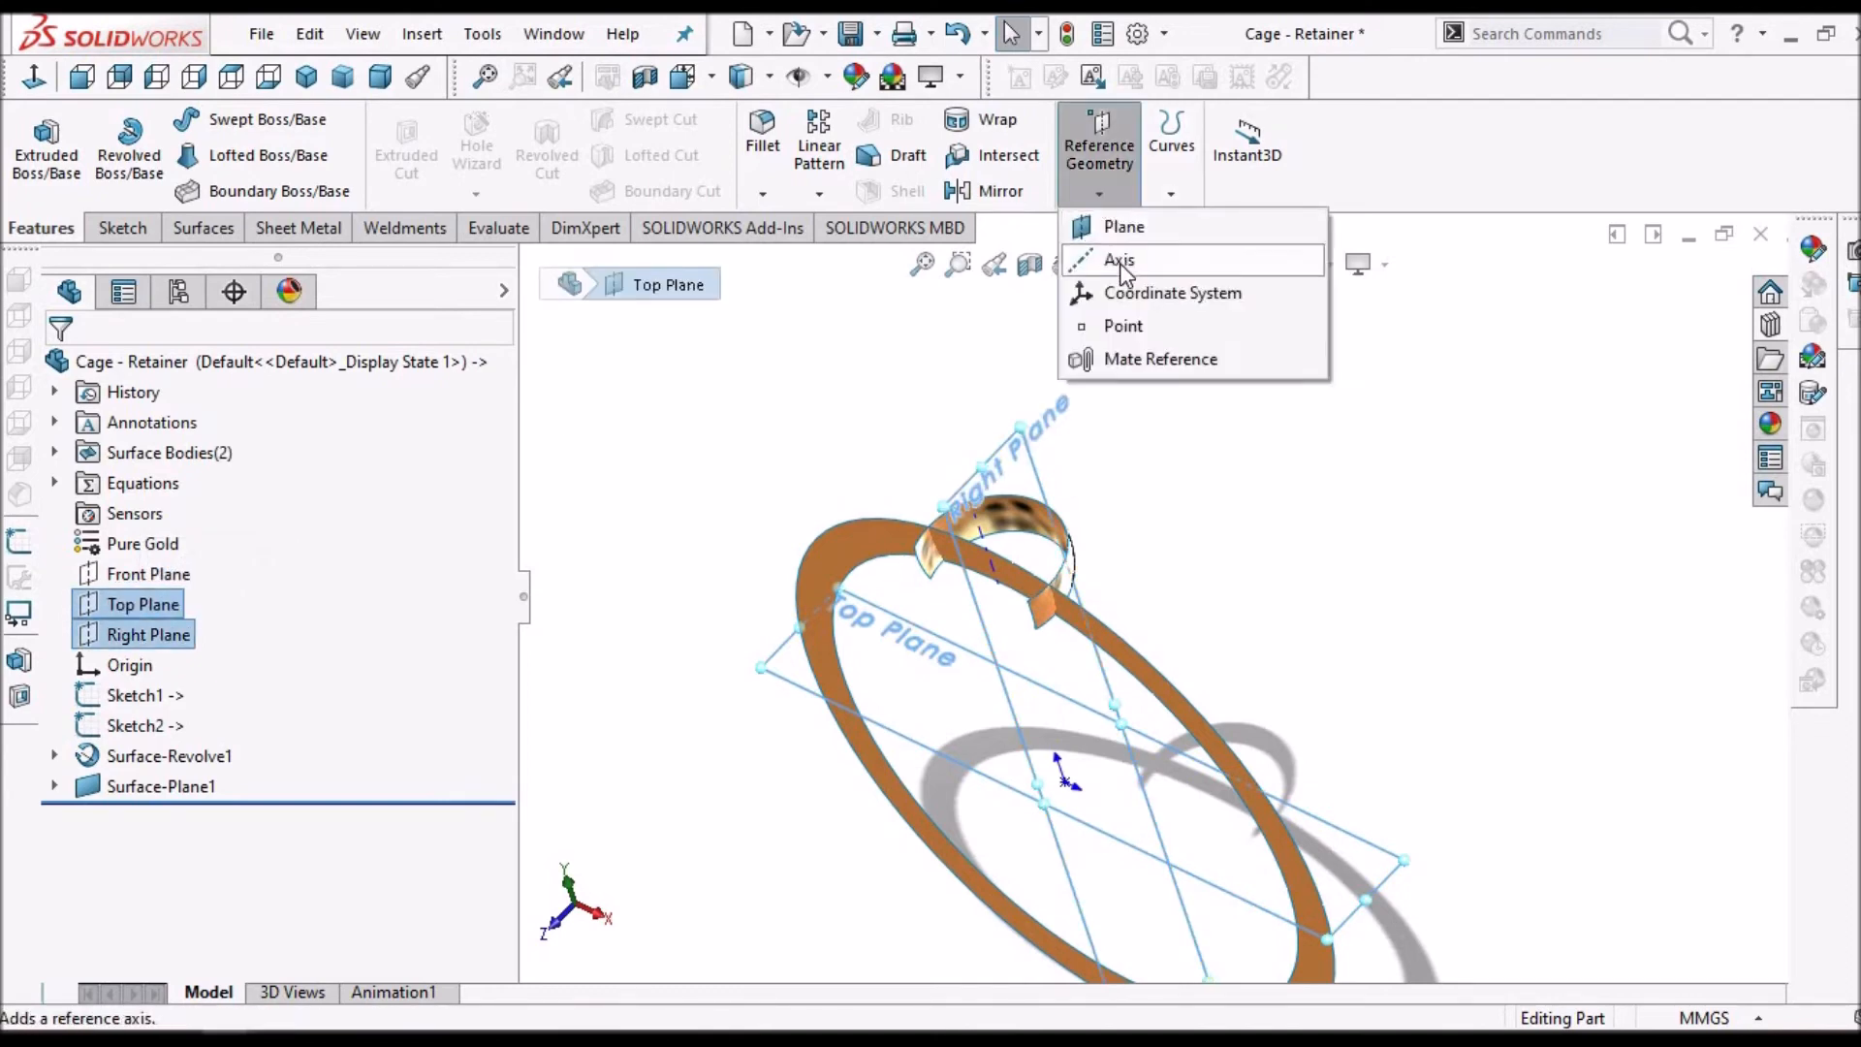
click(1121, 260)
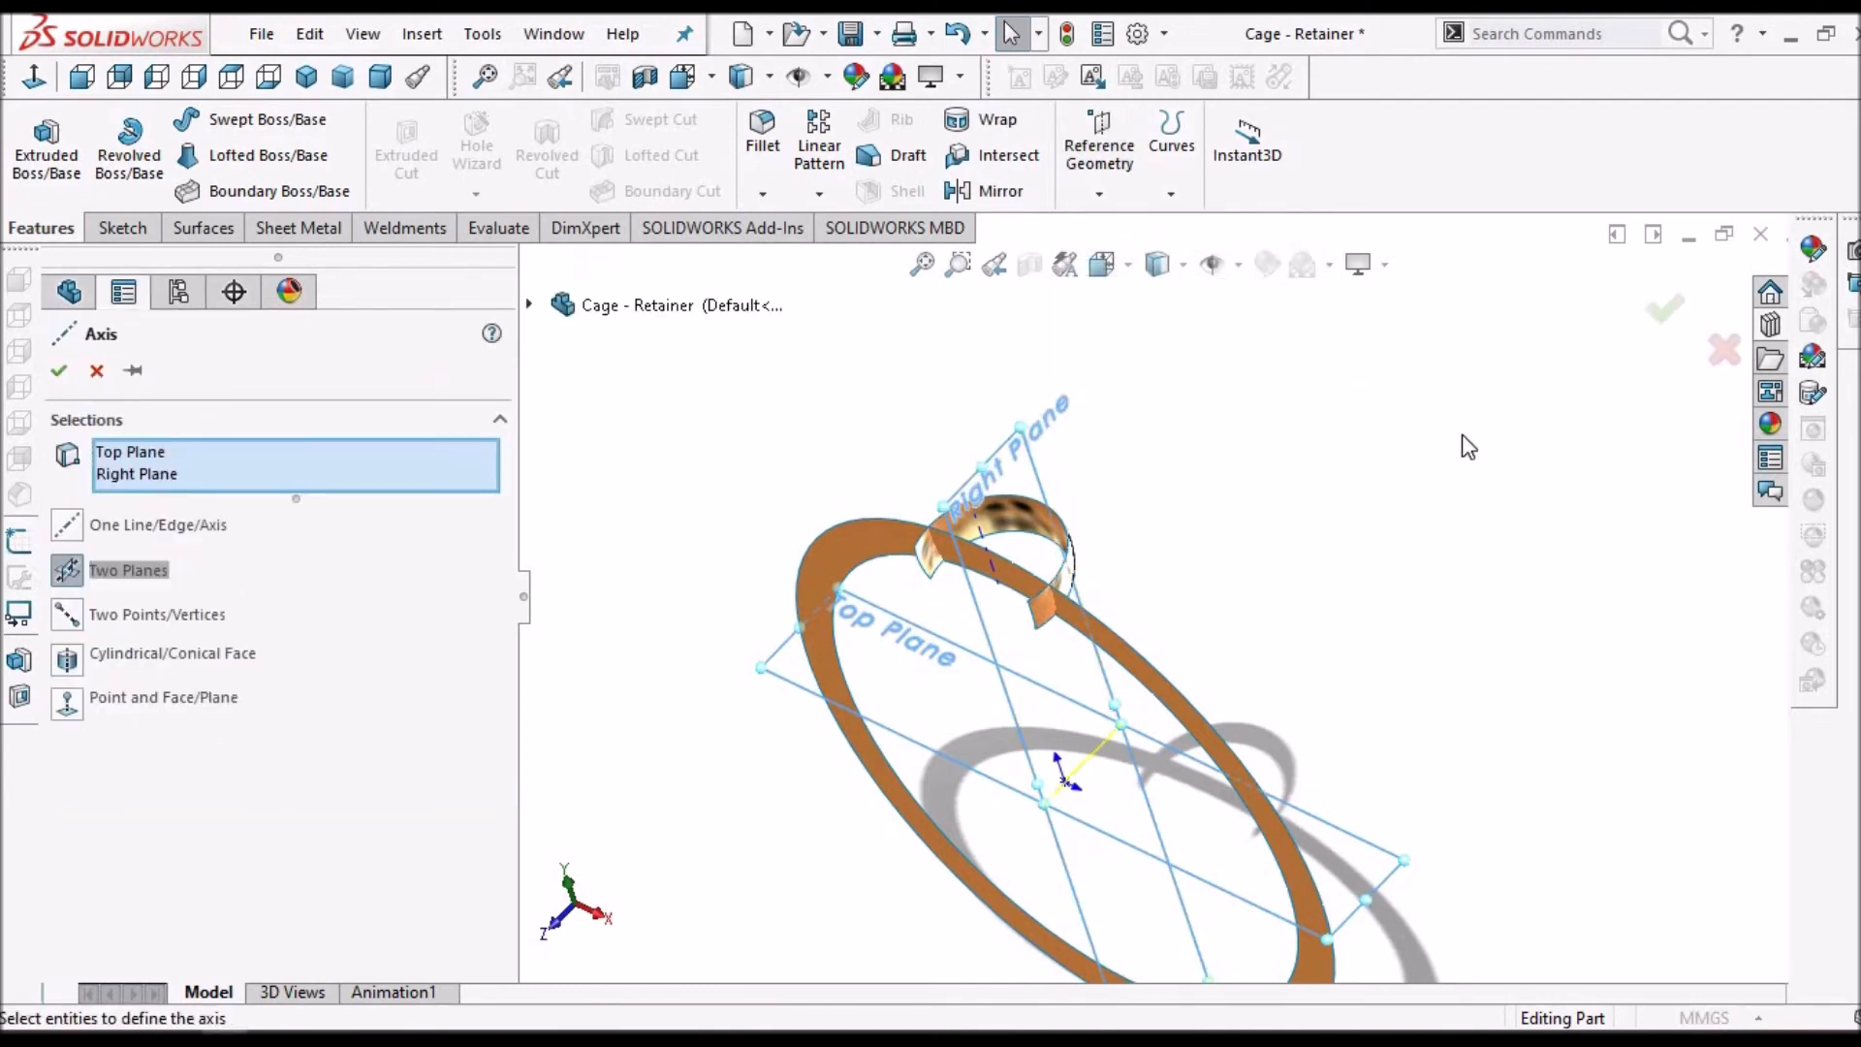
click(21, 351)
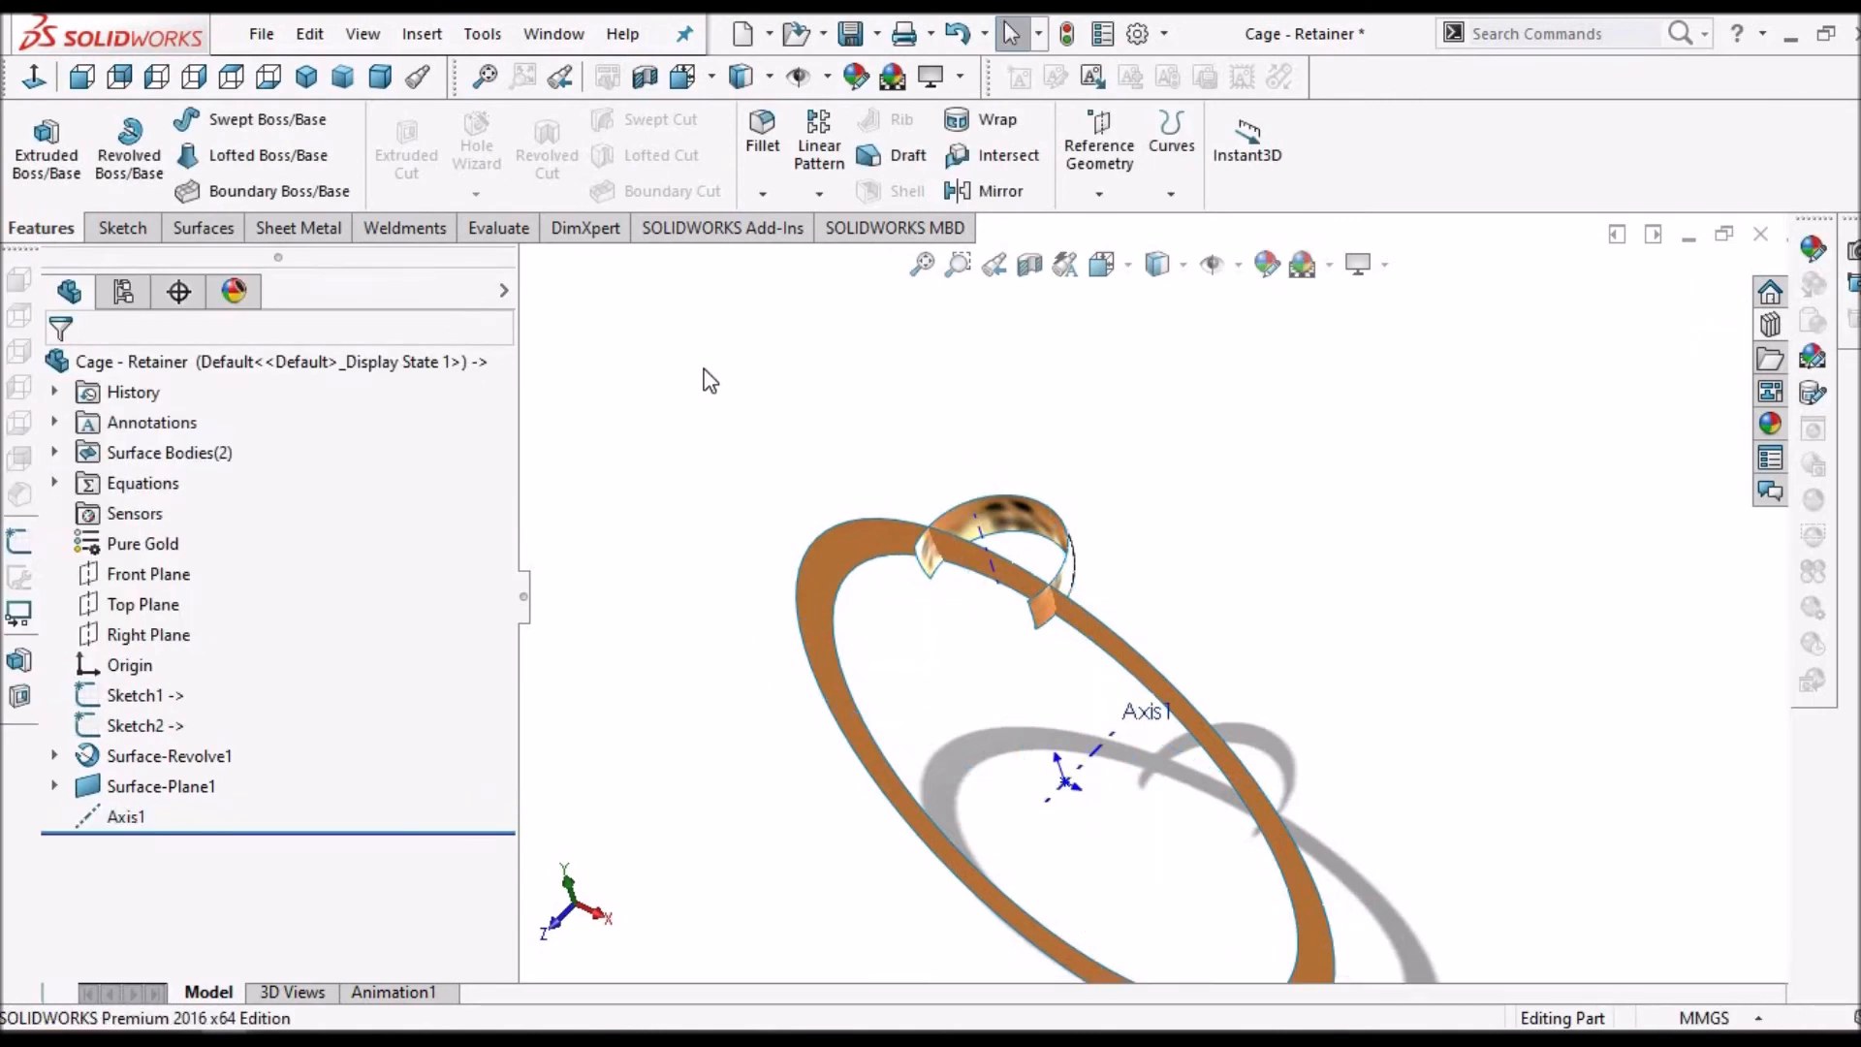
- Hide all item types in the view and restore their display
middle_drag(1328, 683, 1256, 615)
click(372, 45)
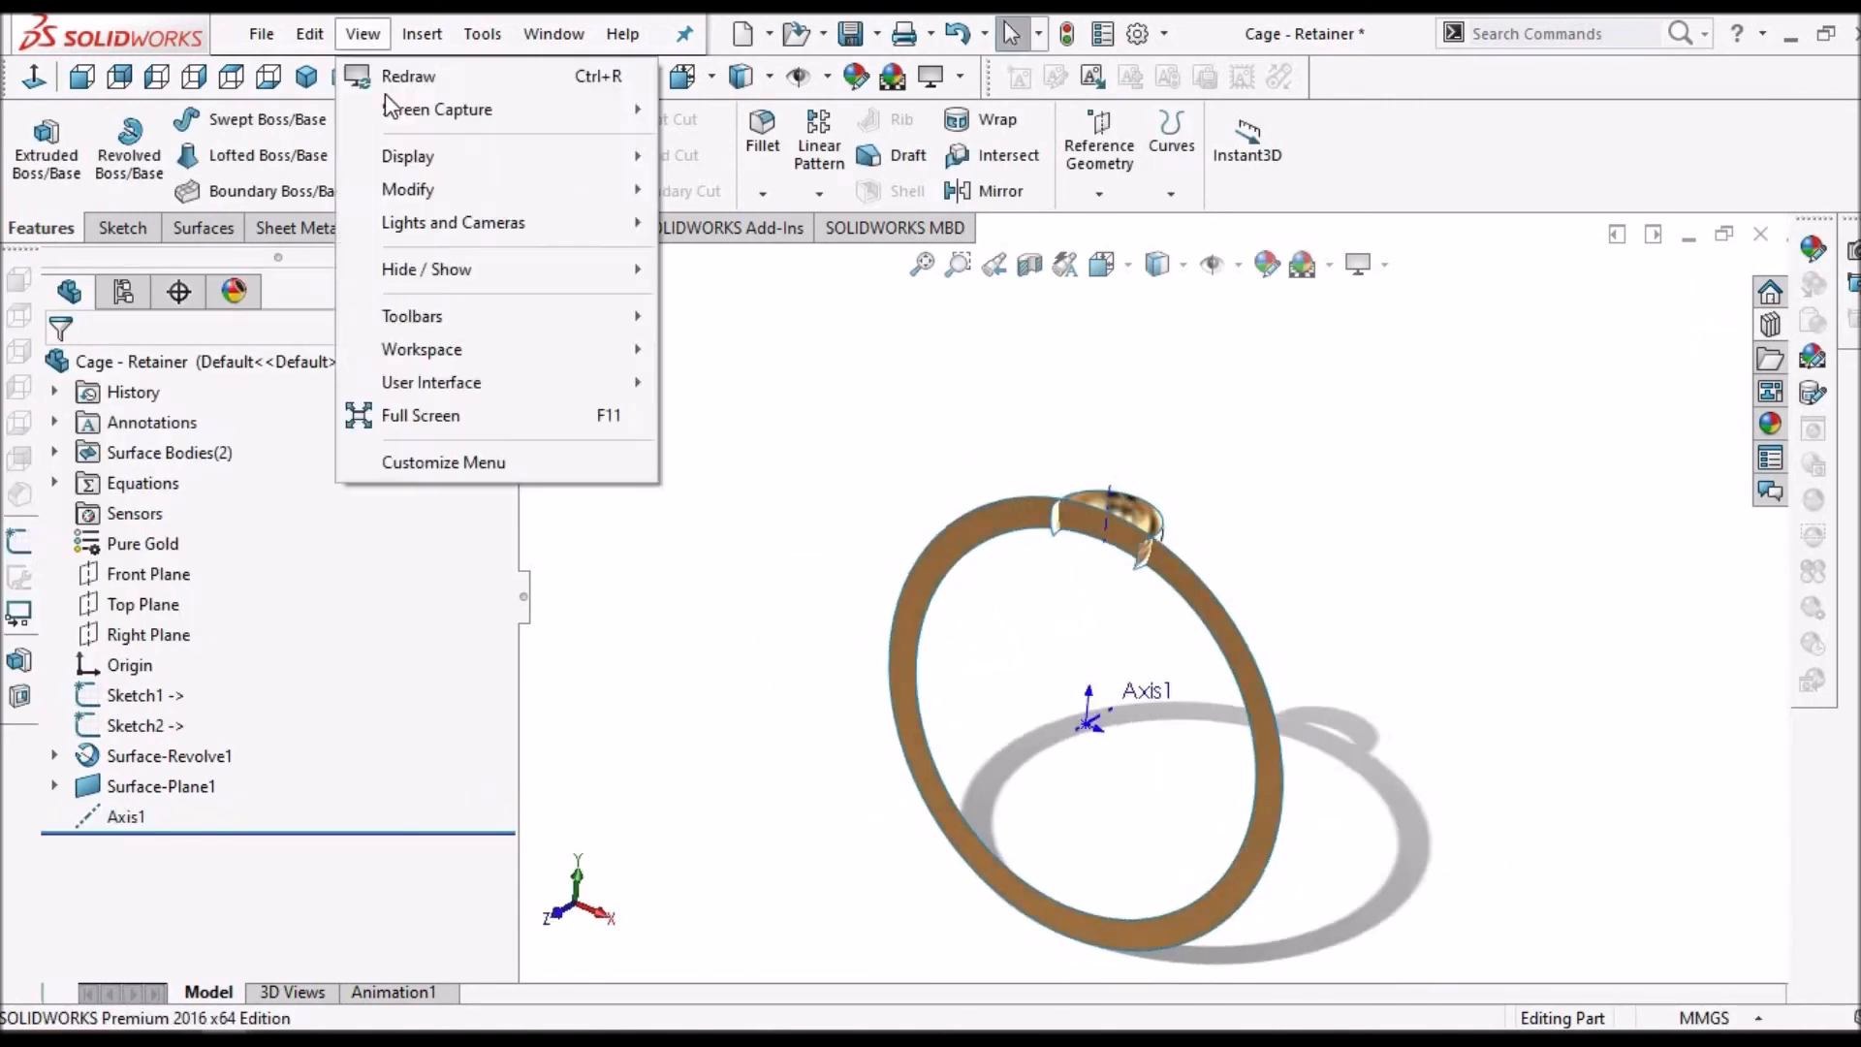
mouse_move(463, 274)
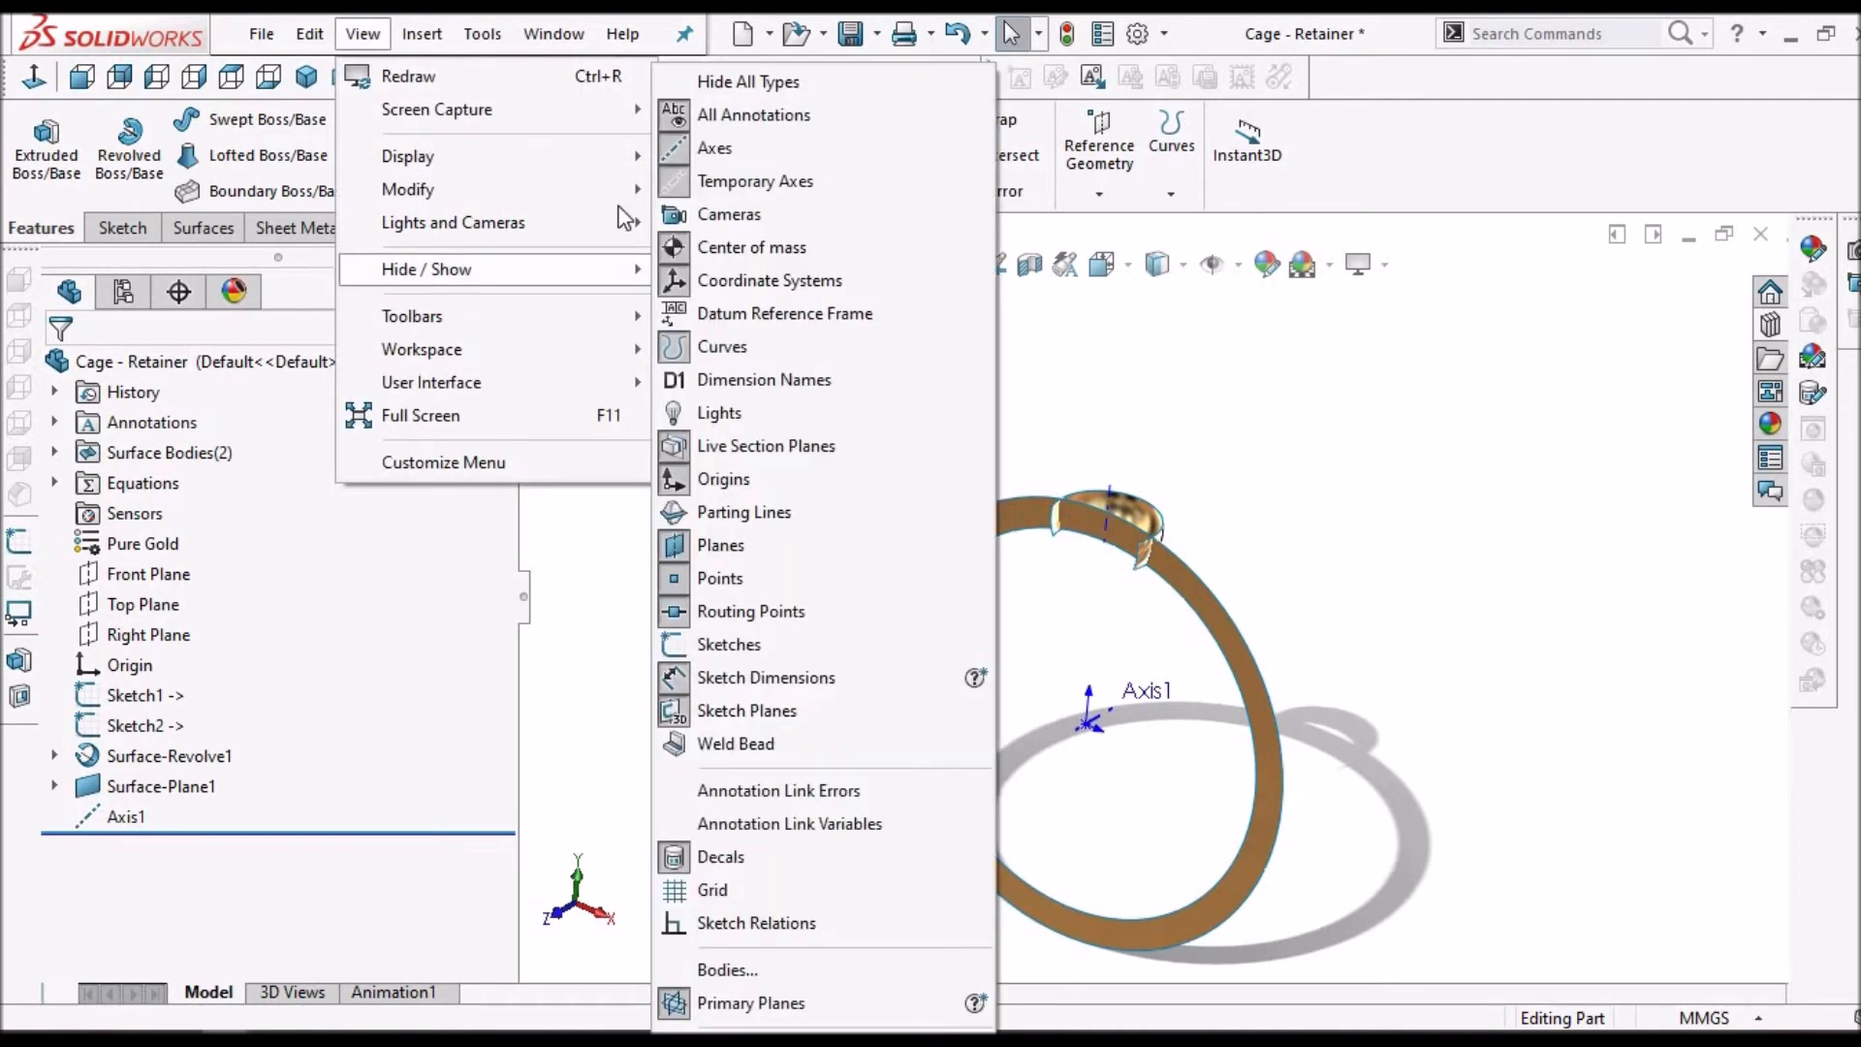
click(748, 81)
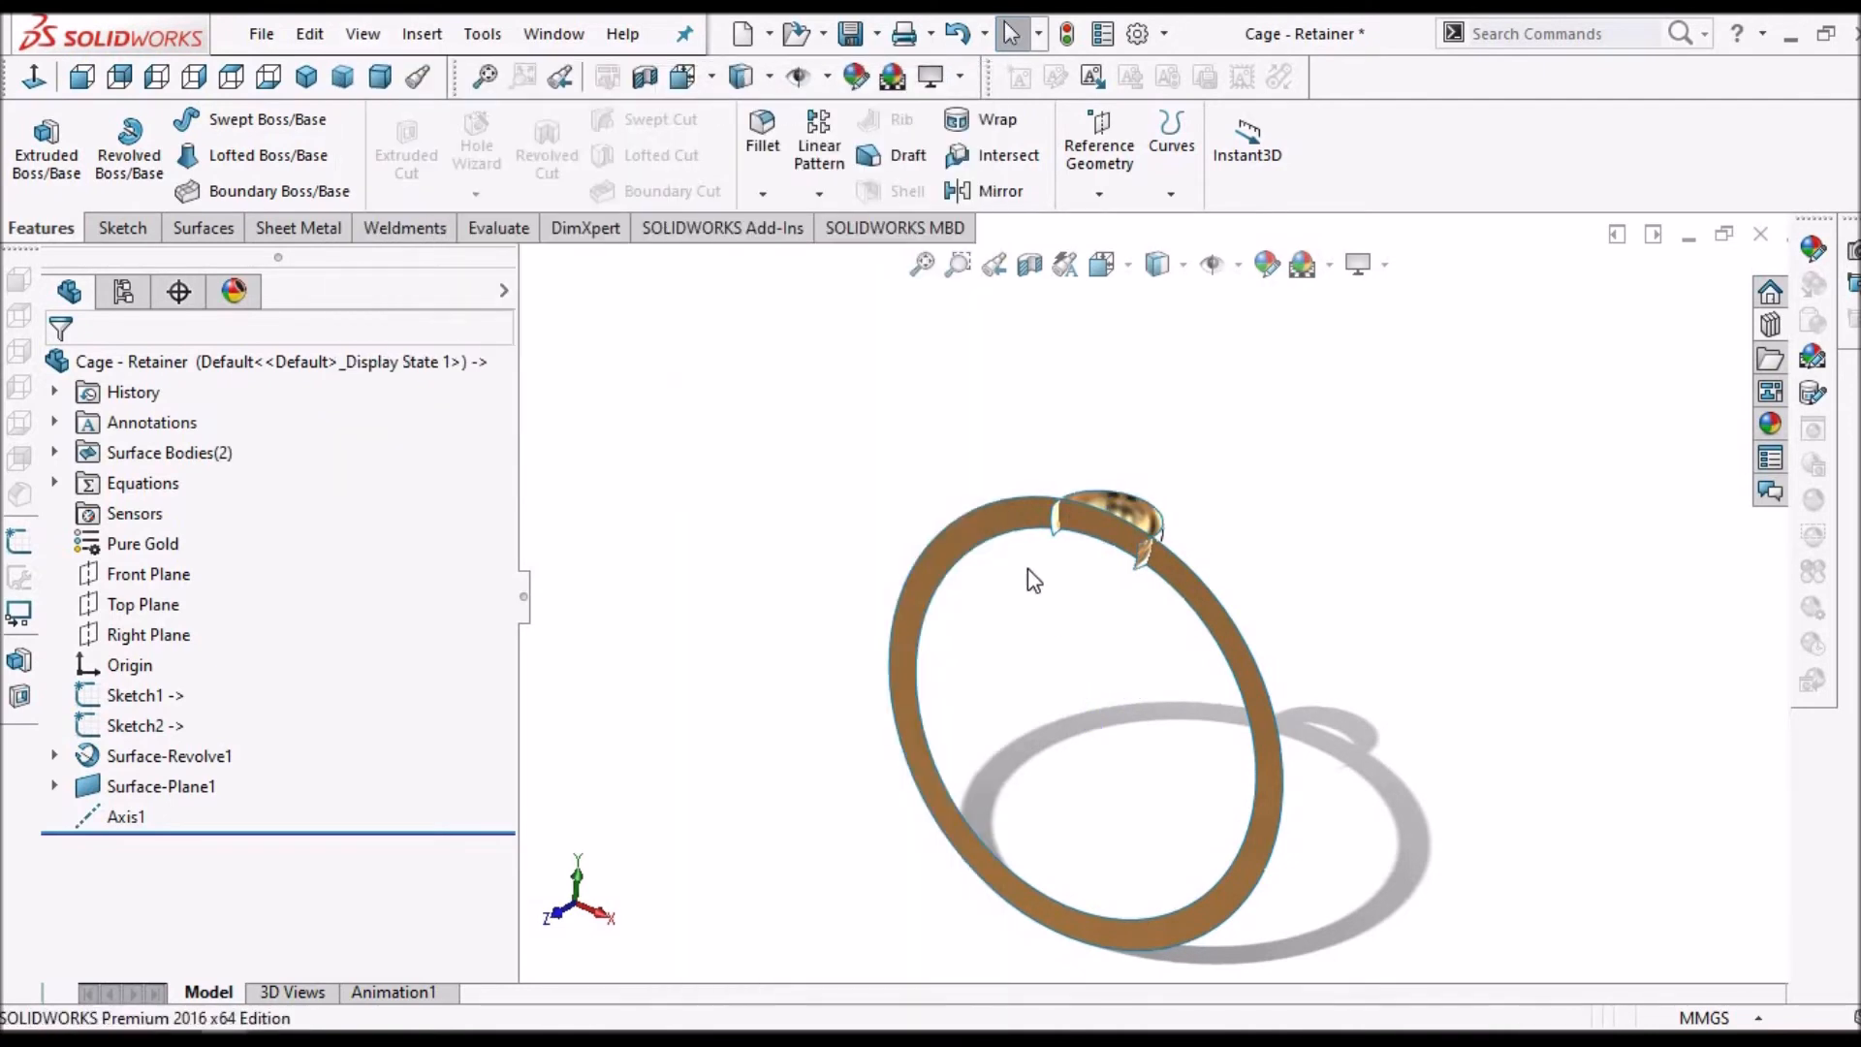
click(364, 39)
mouse_move(581, 268)
click(749, 81)
scroll(1139, 669, down, 8)
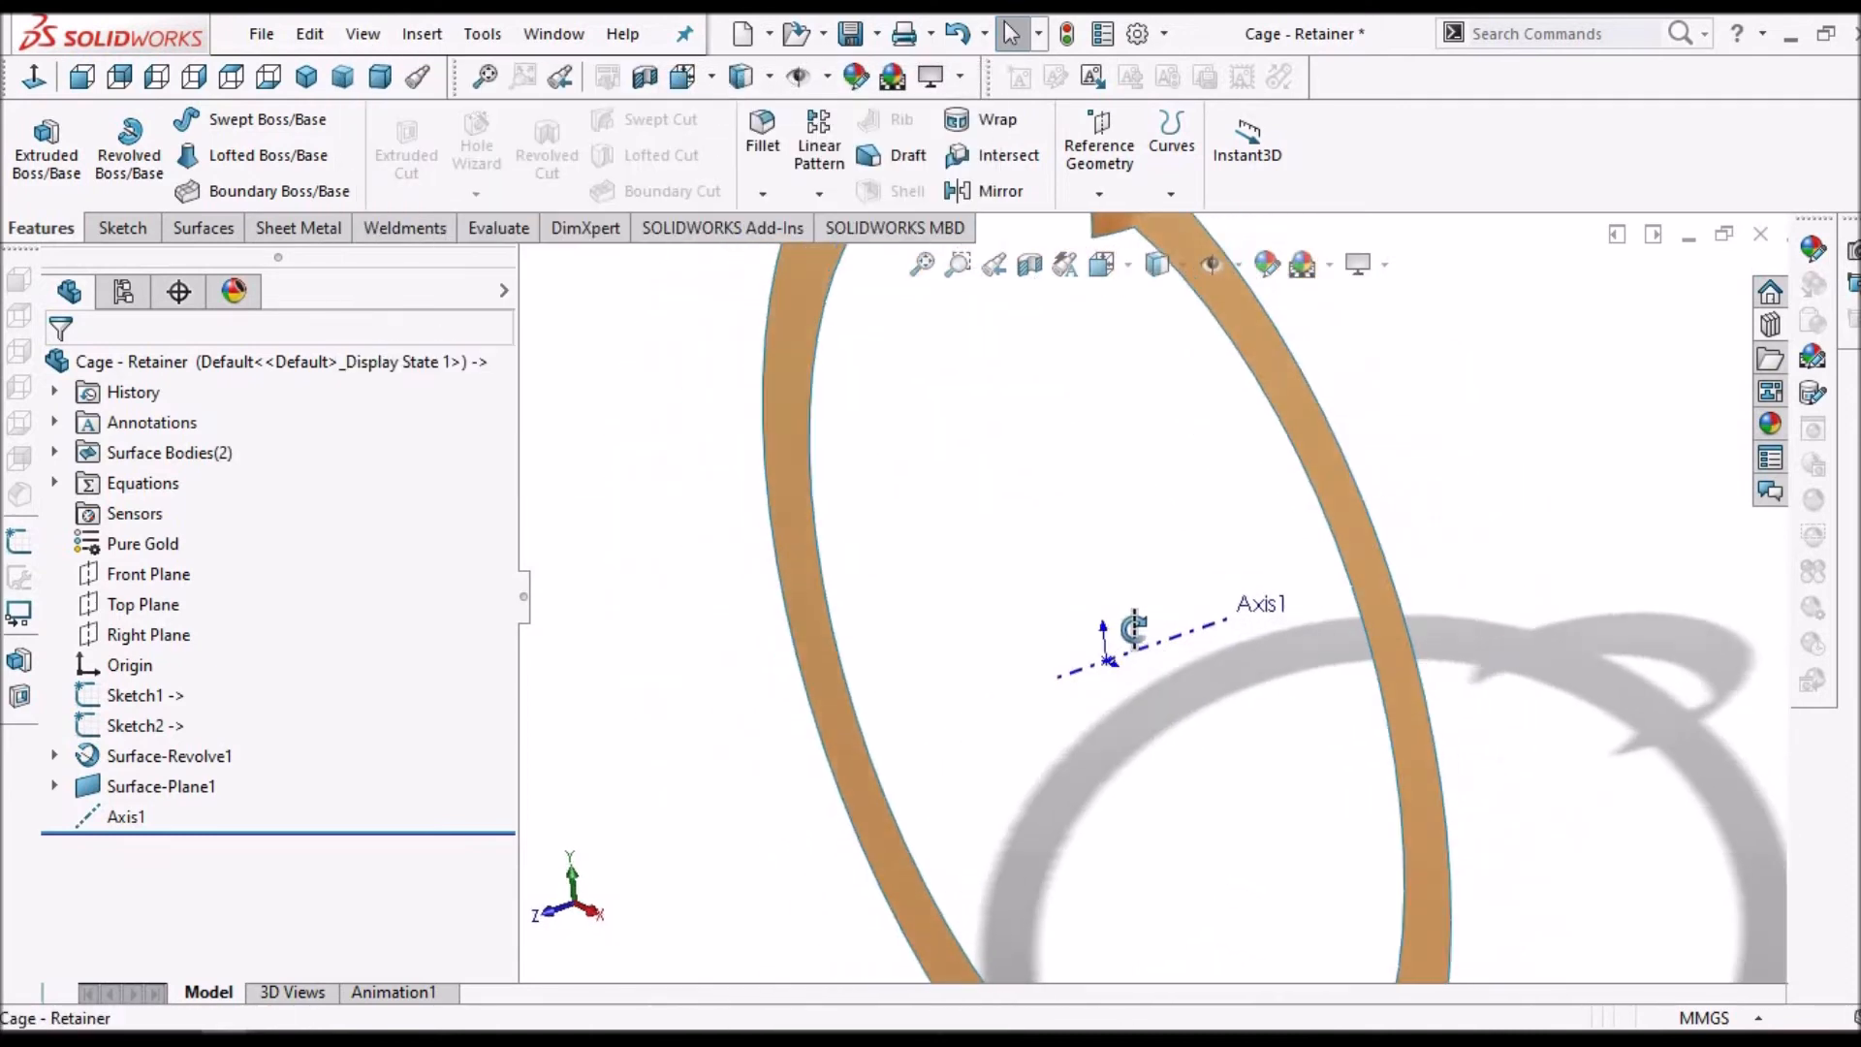
key(f)
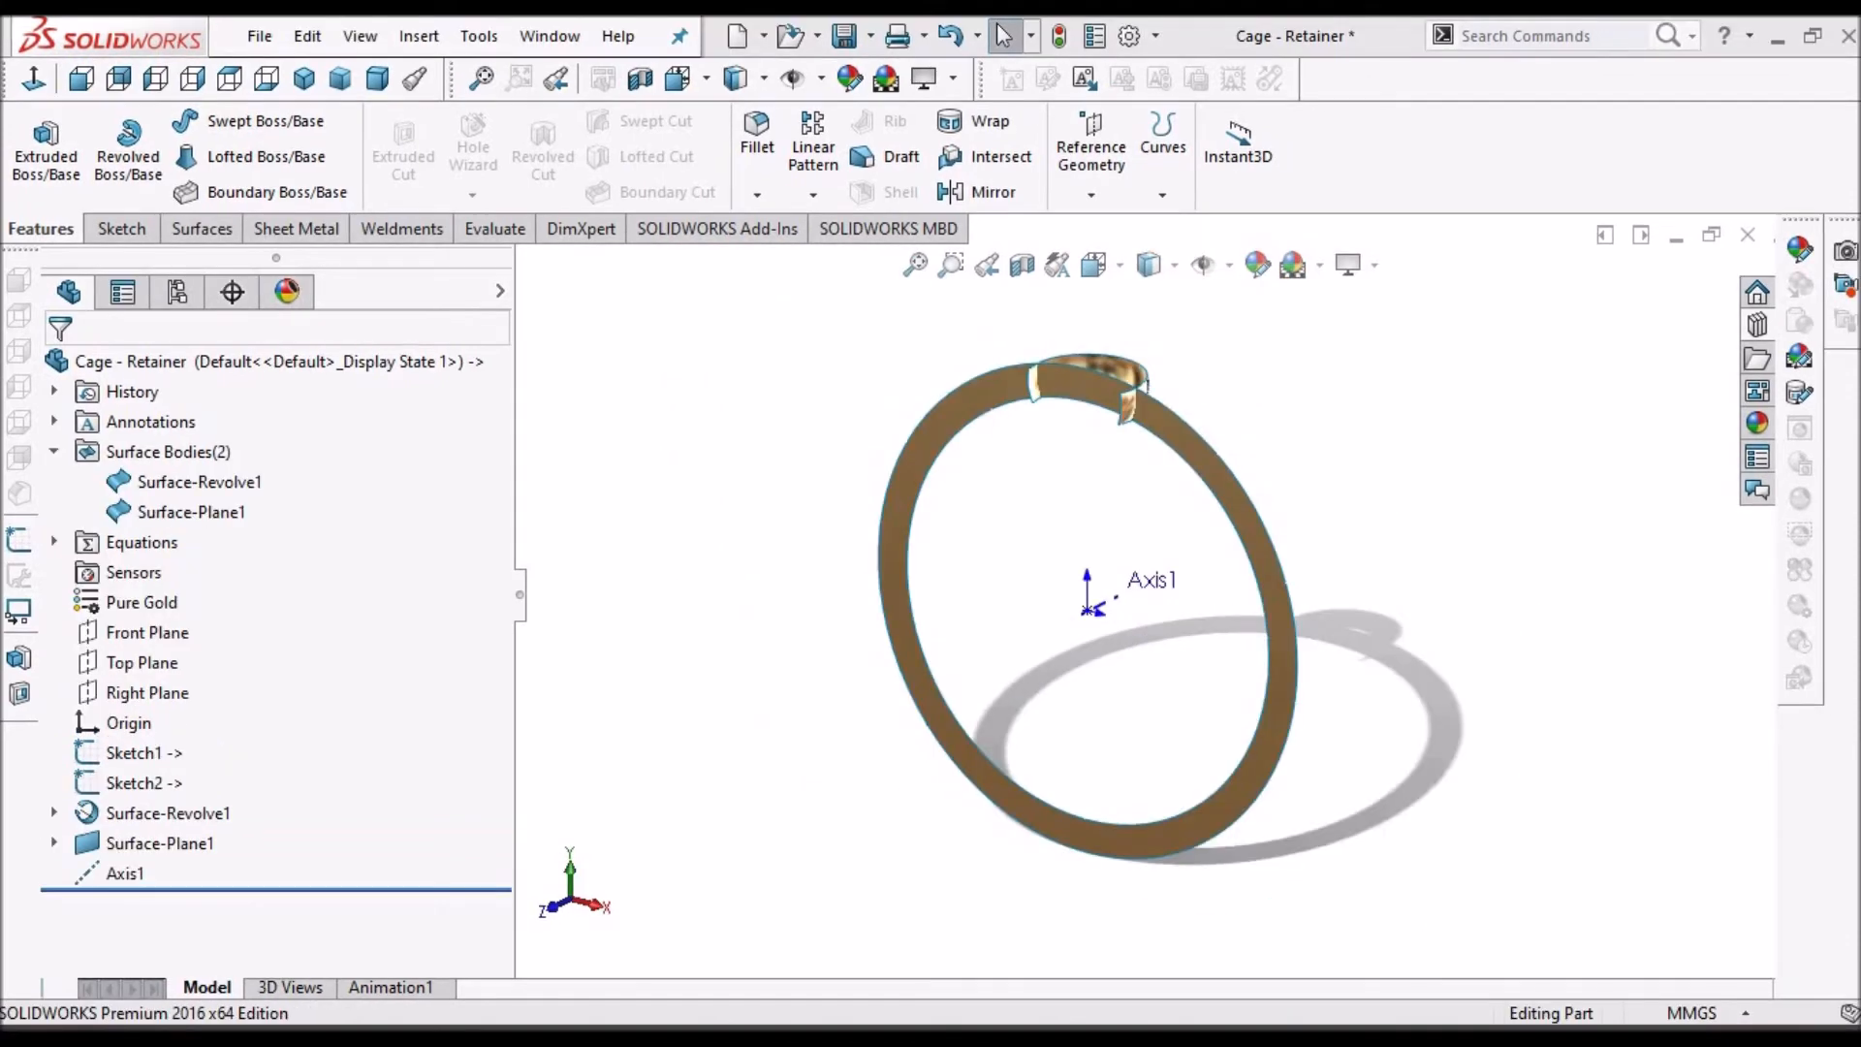
click(816, 192)
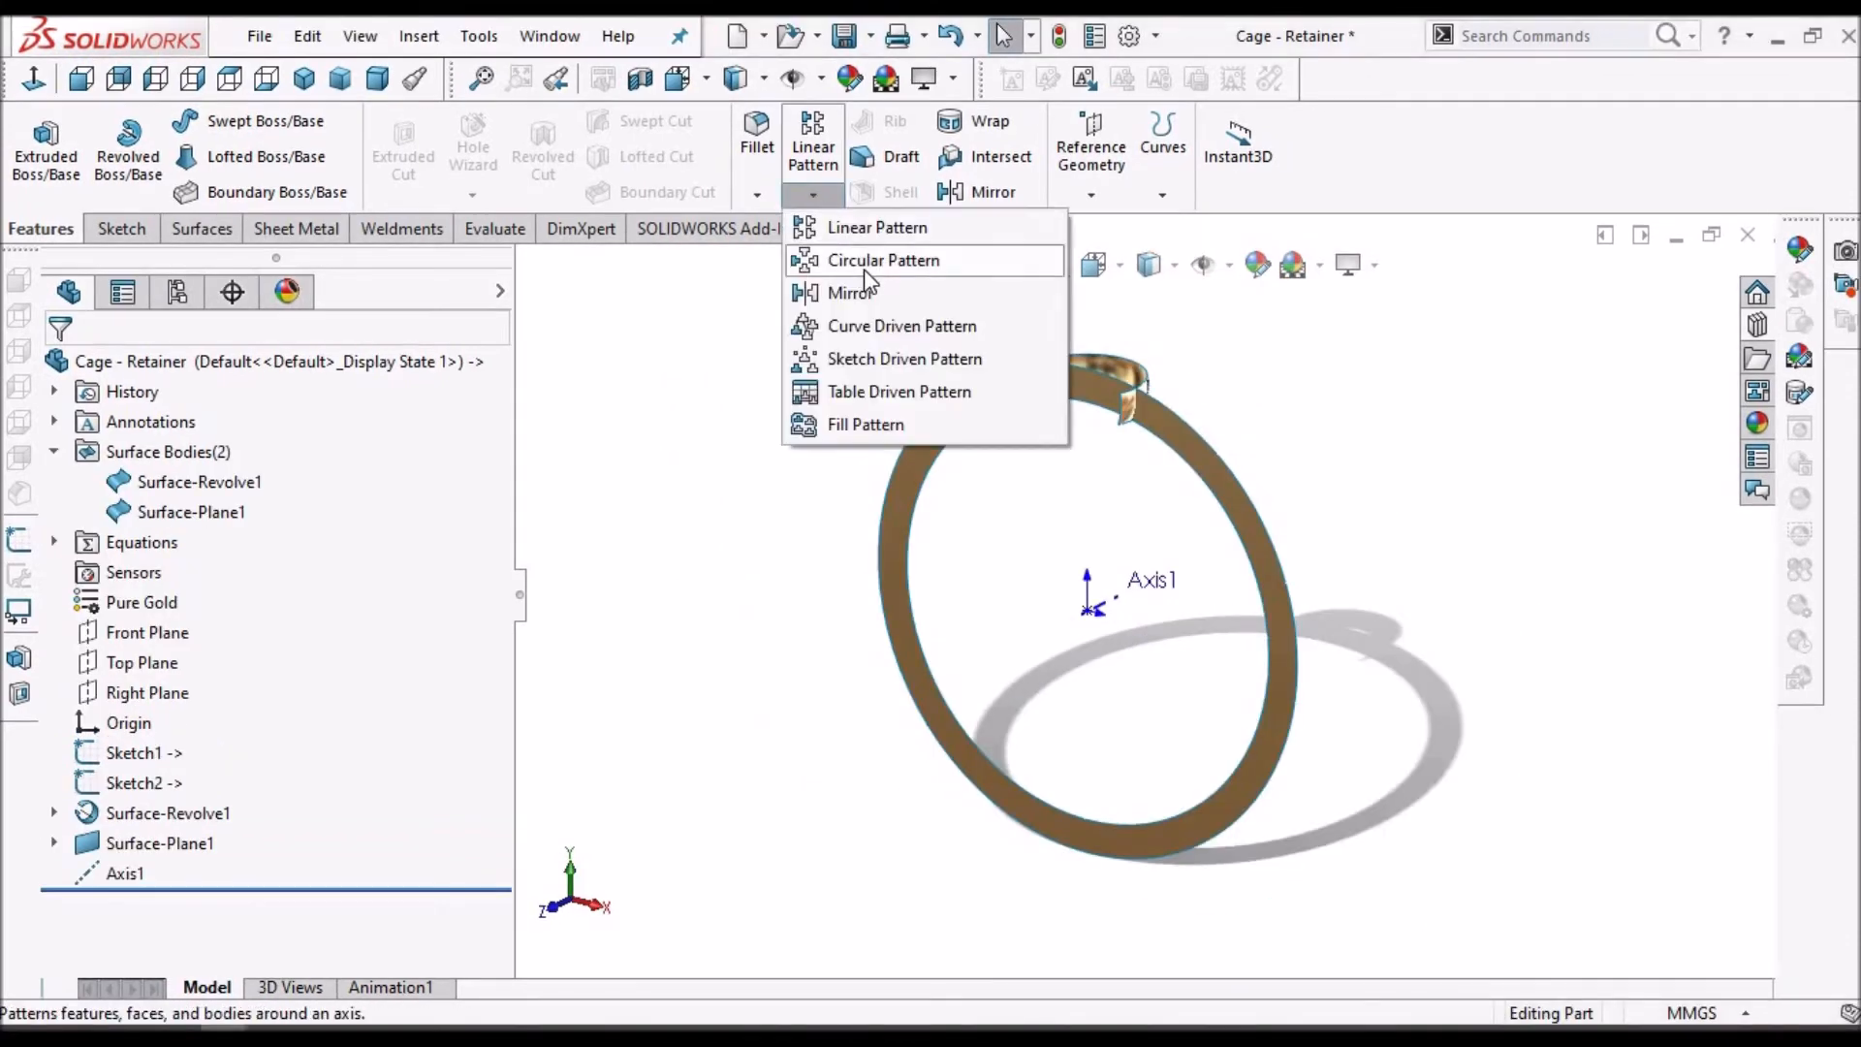
click(864, 264)
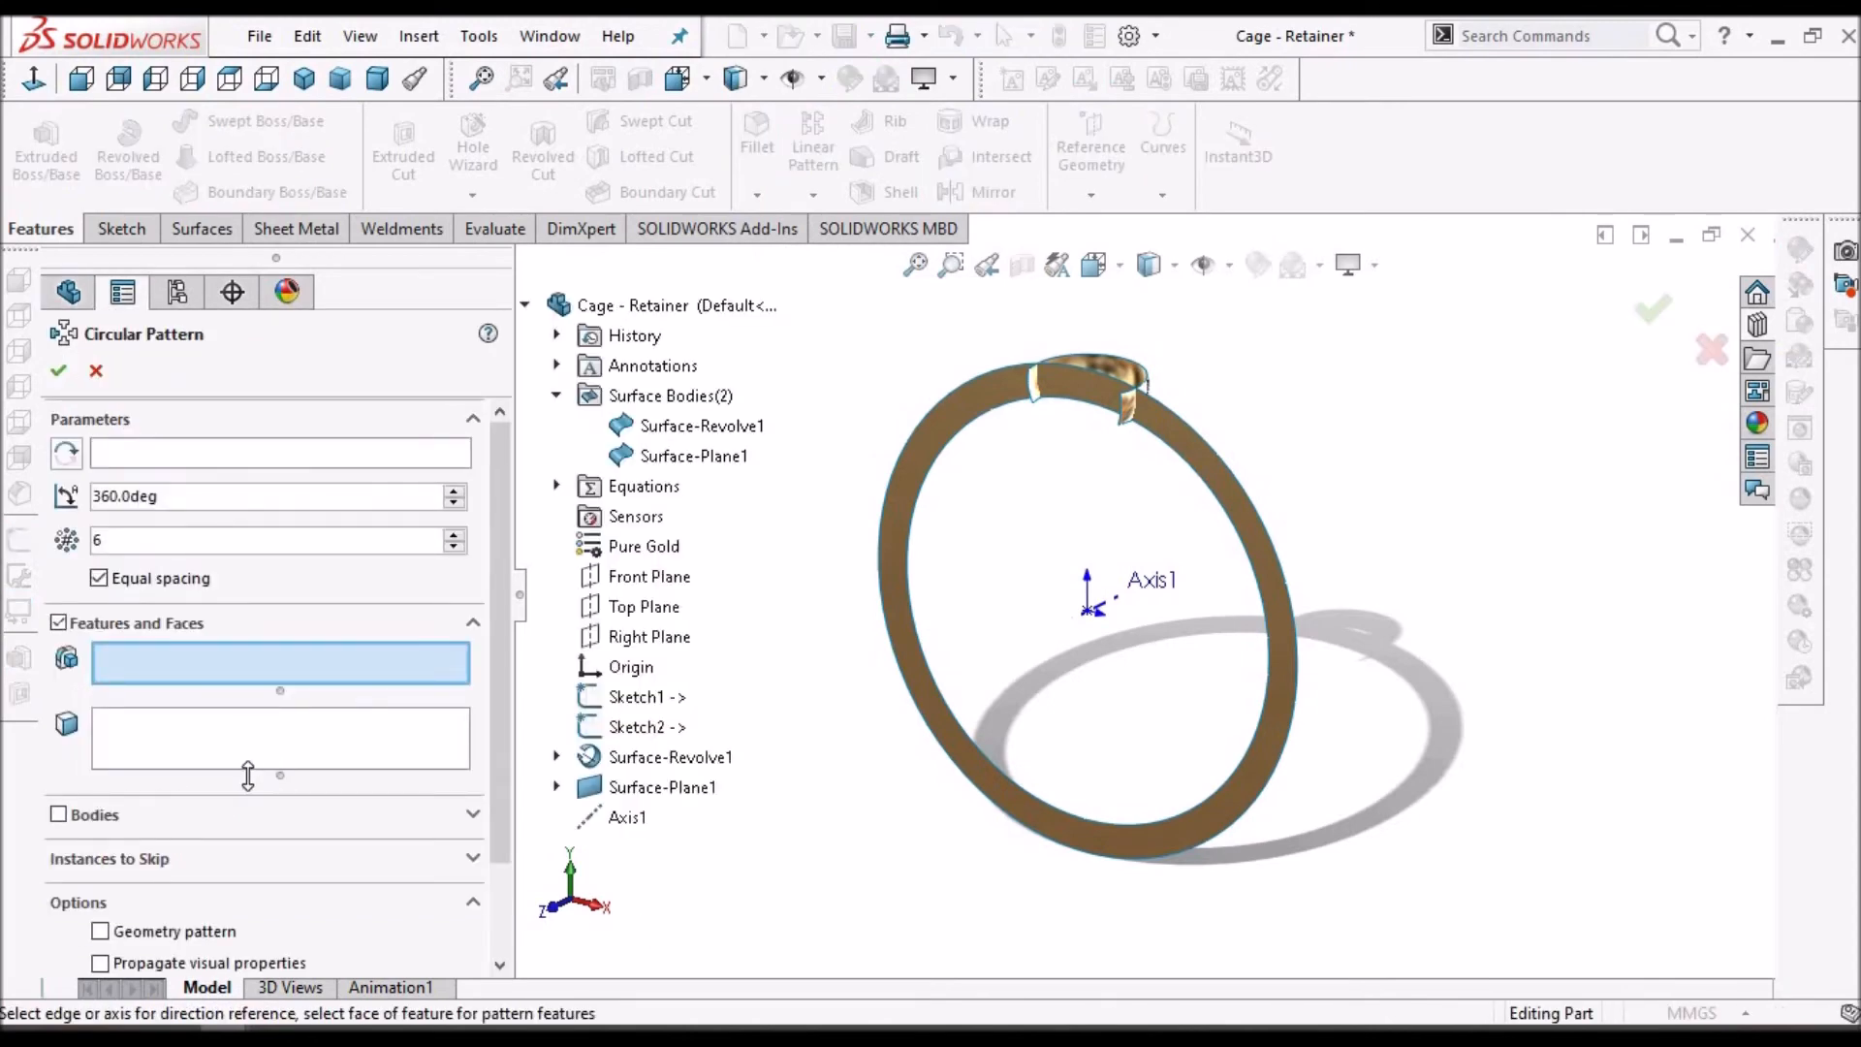
click(161, 821)
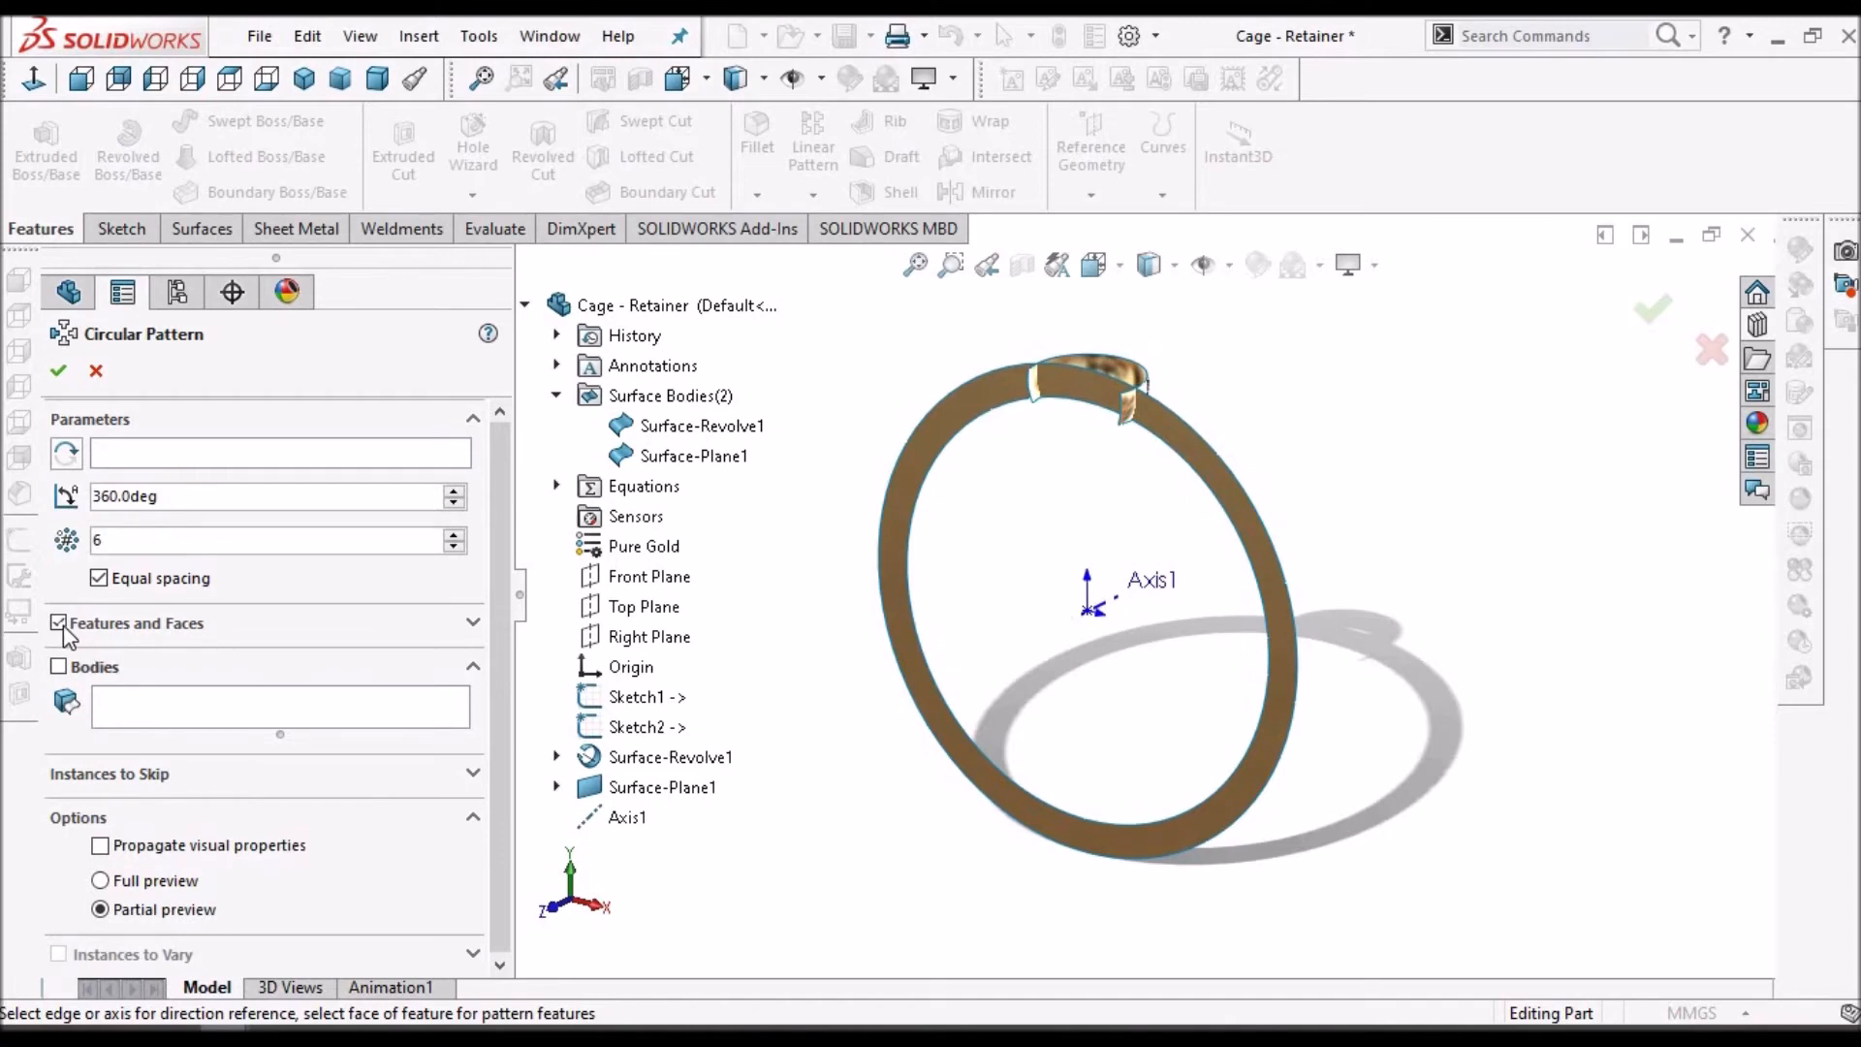
click(95, 372)
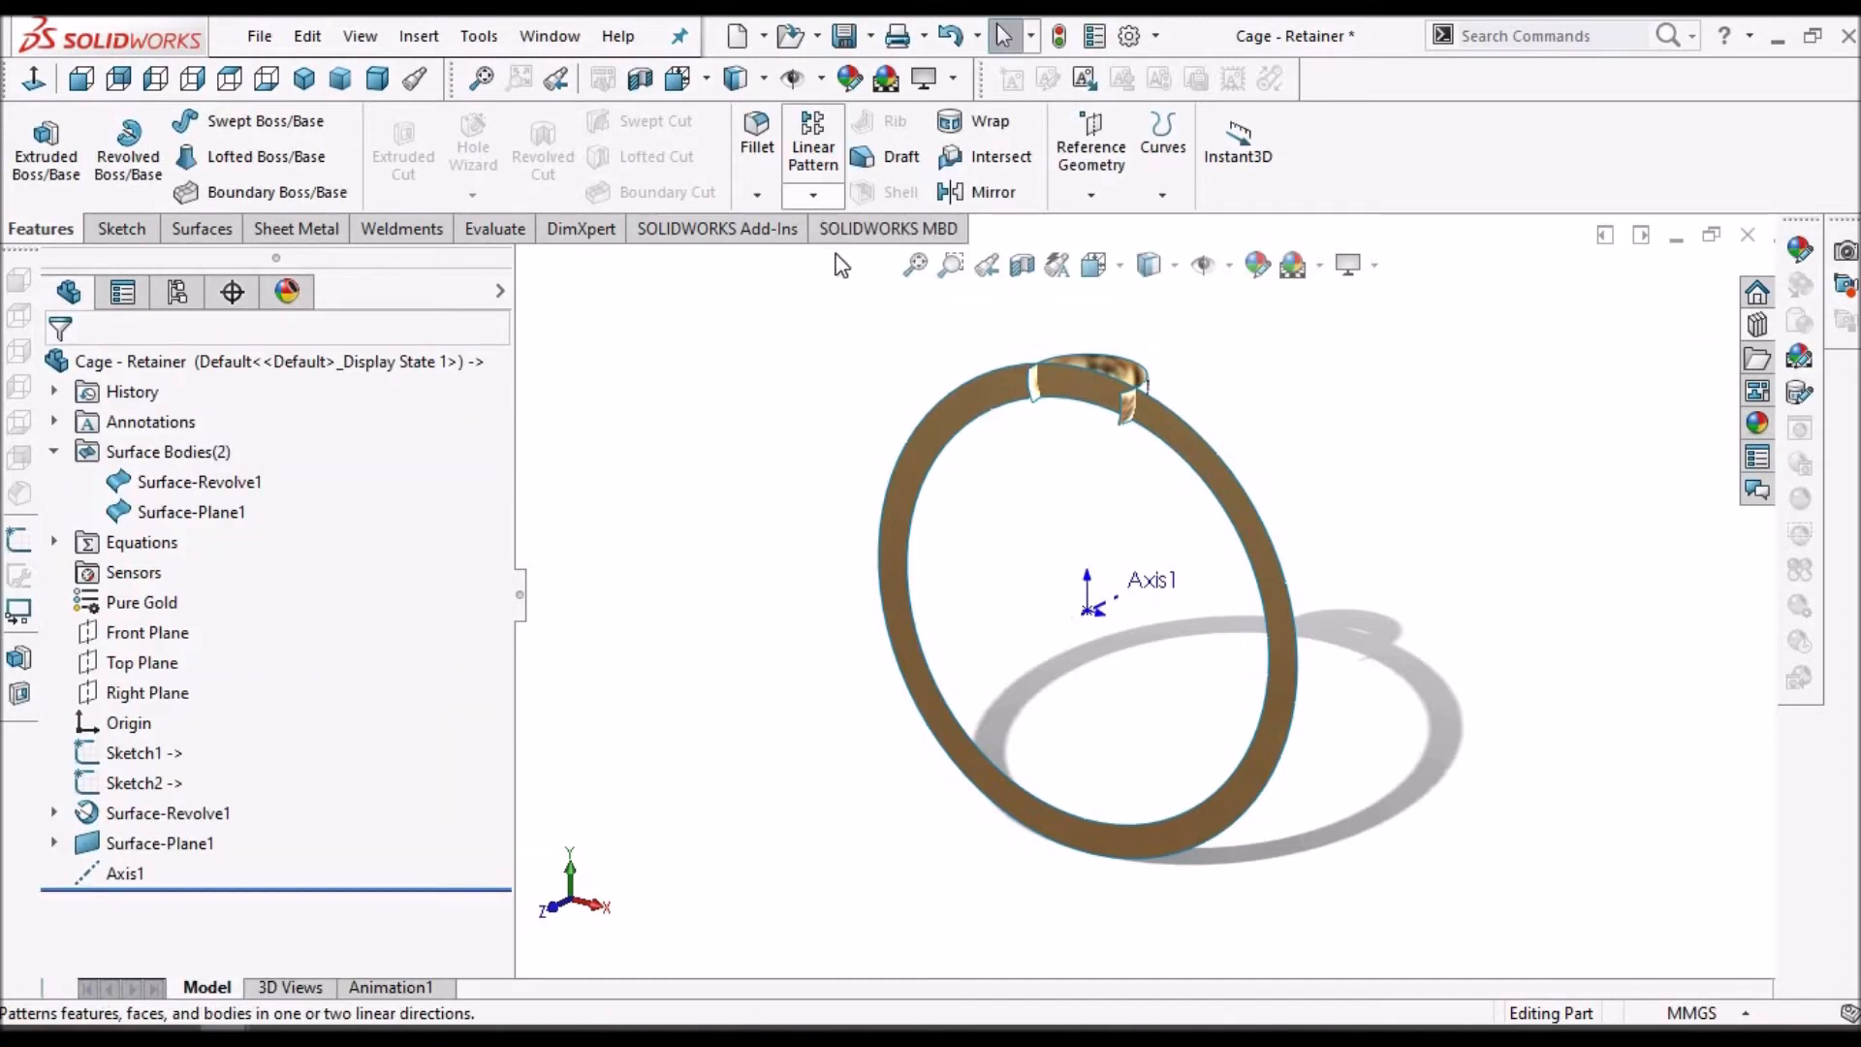
- Circular-pattern the revolved surface body around the central reference axis with 6 equally spaced instances over 360 degrees
click(814, 194)
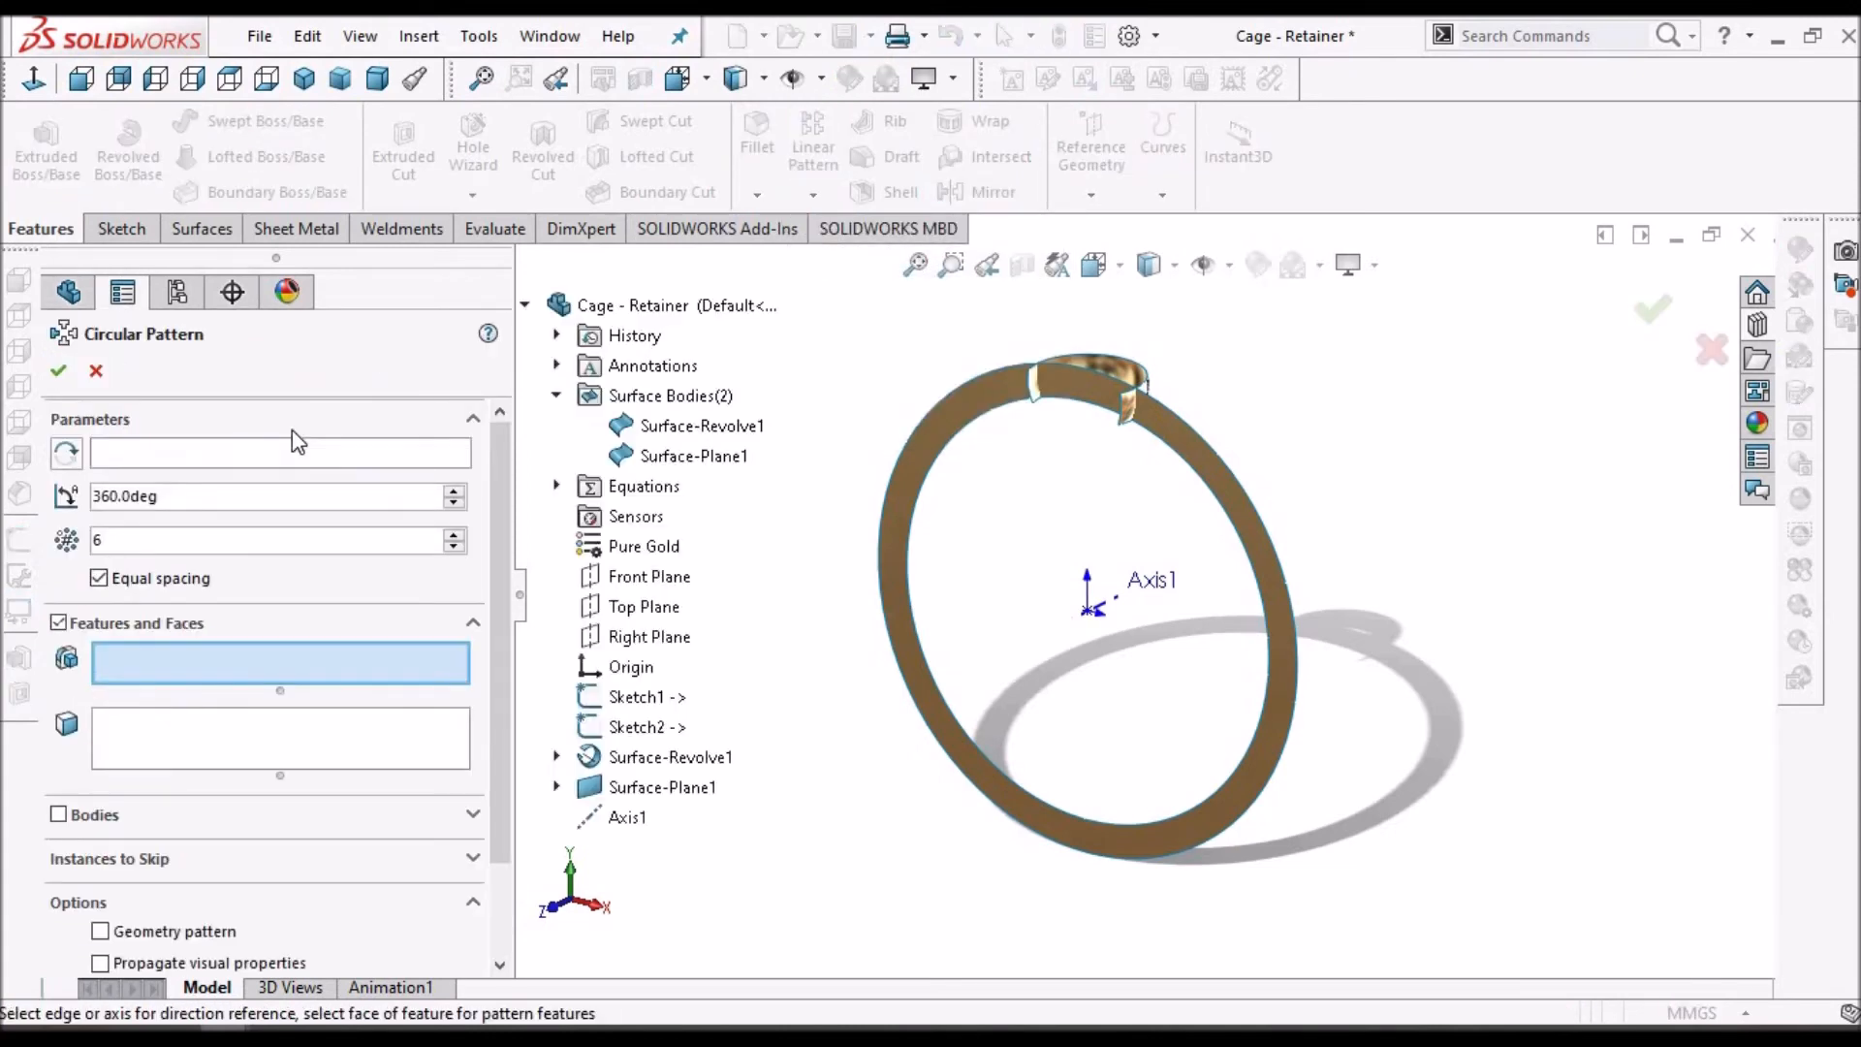
click(58, 819)
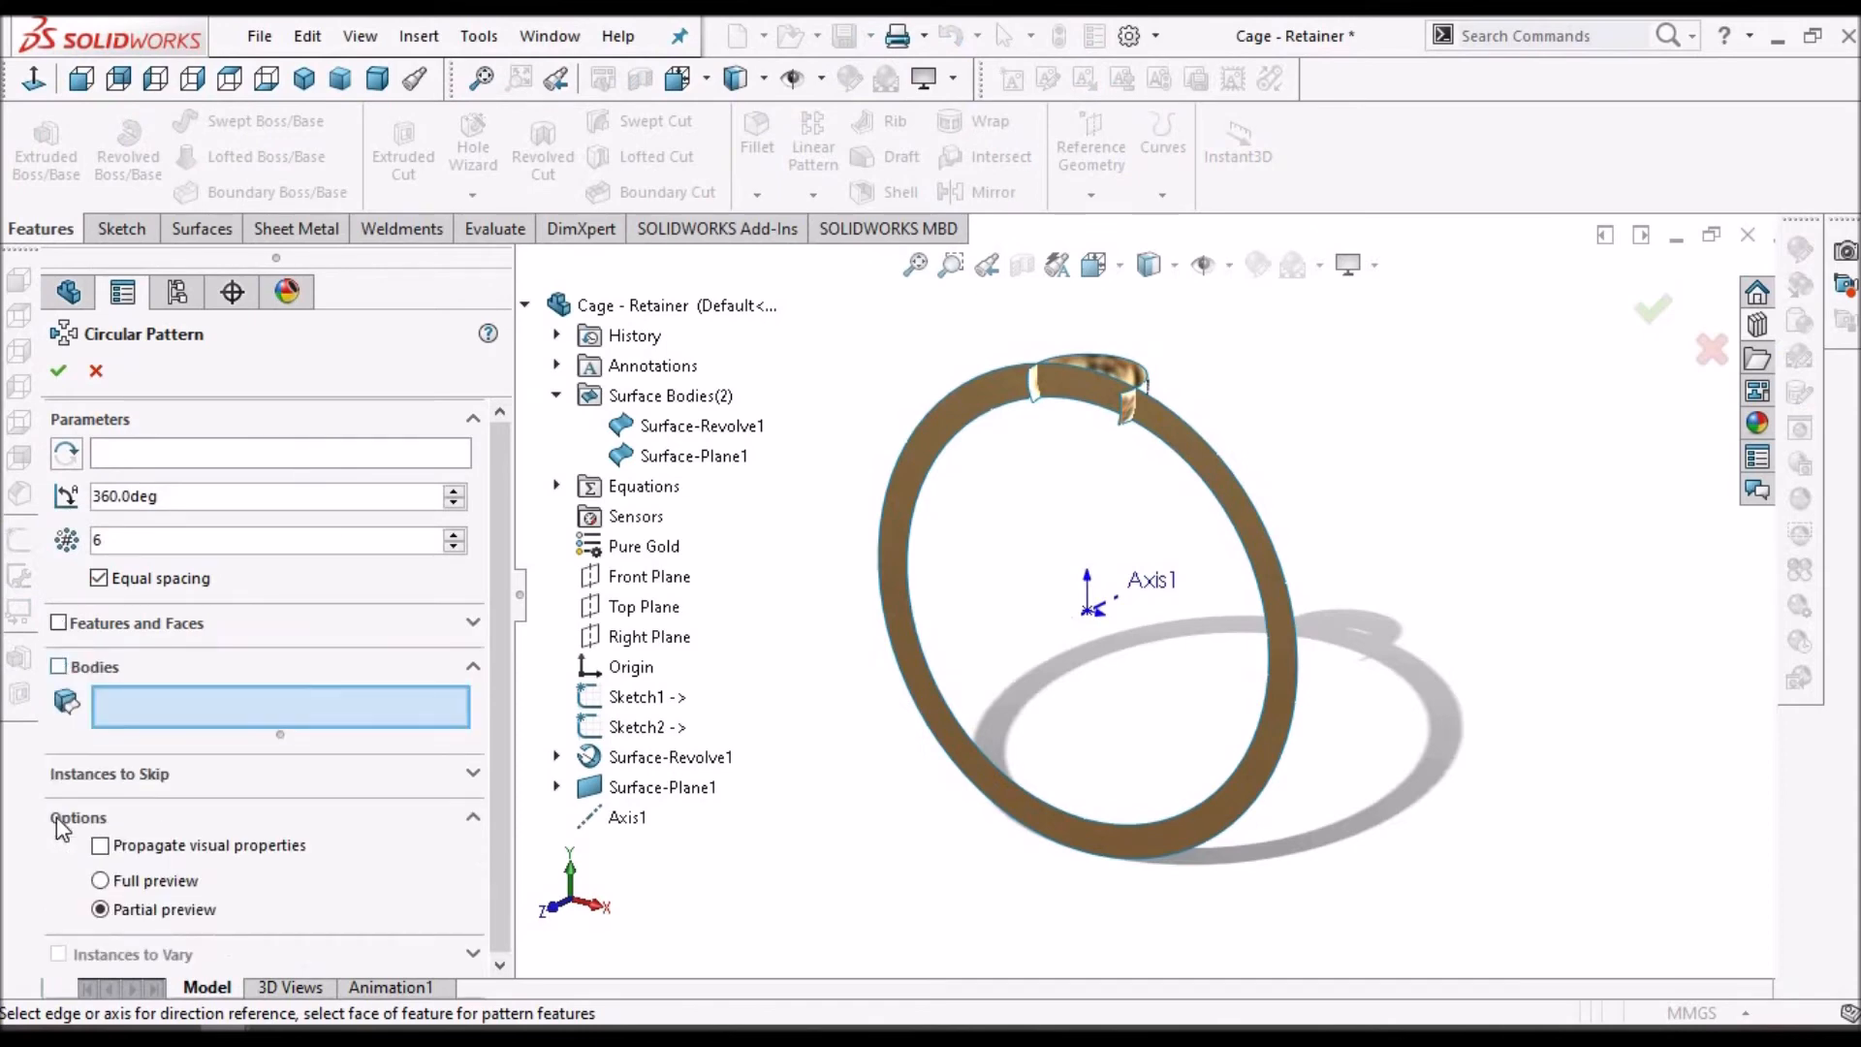
click(673, 427)
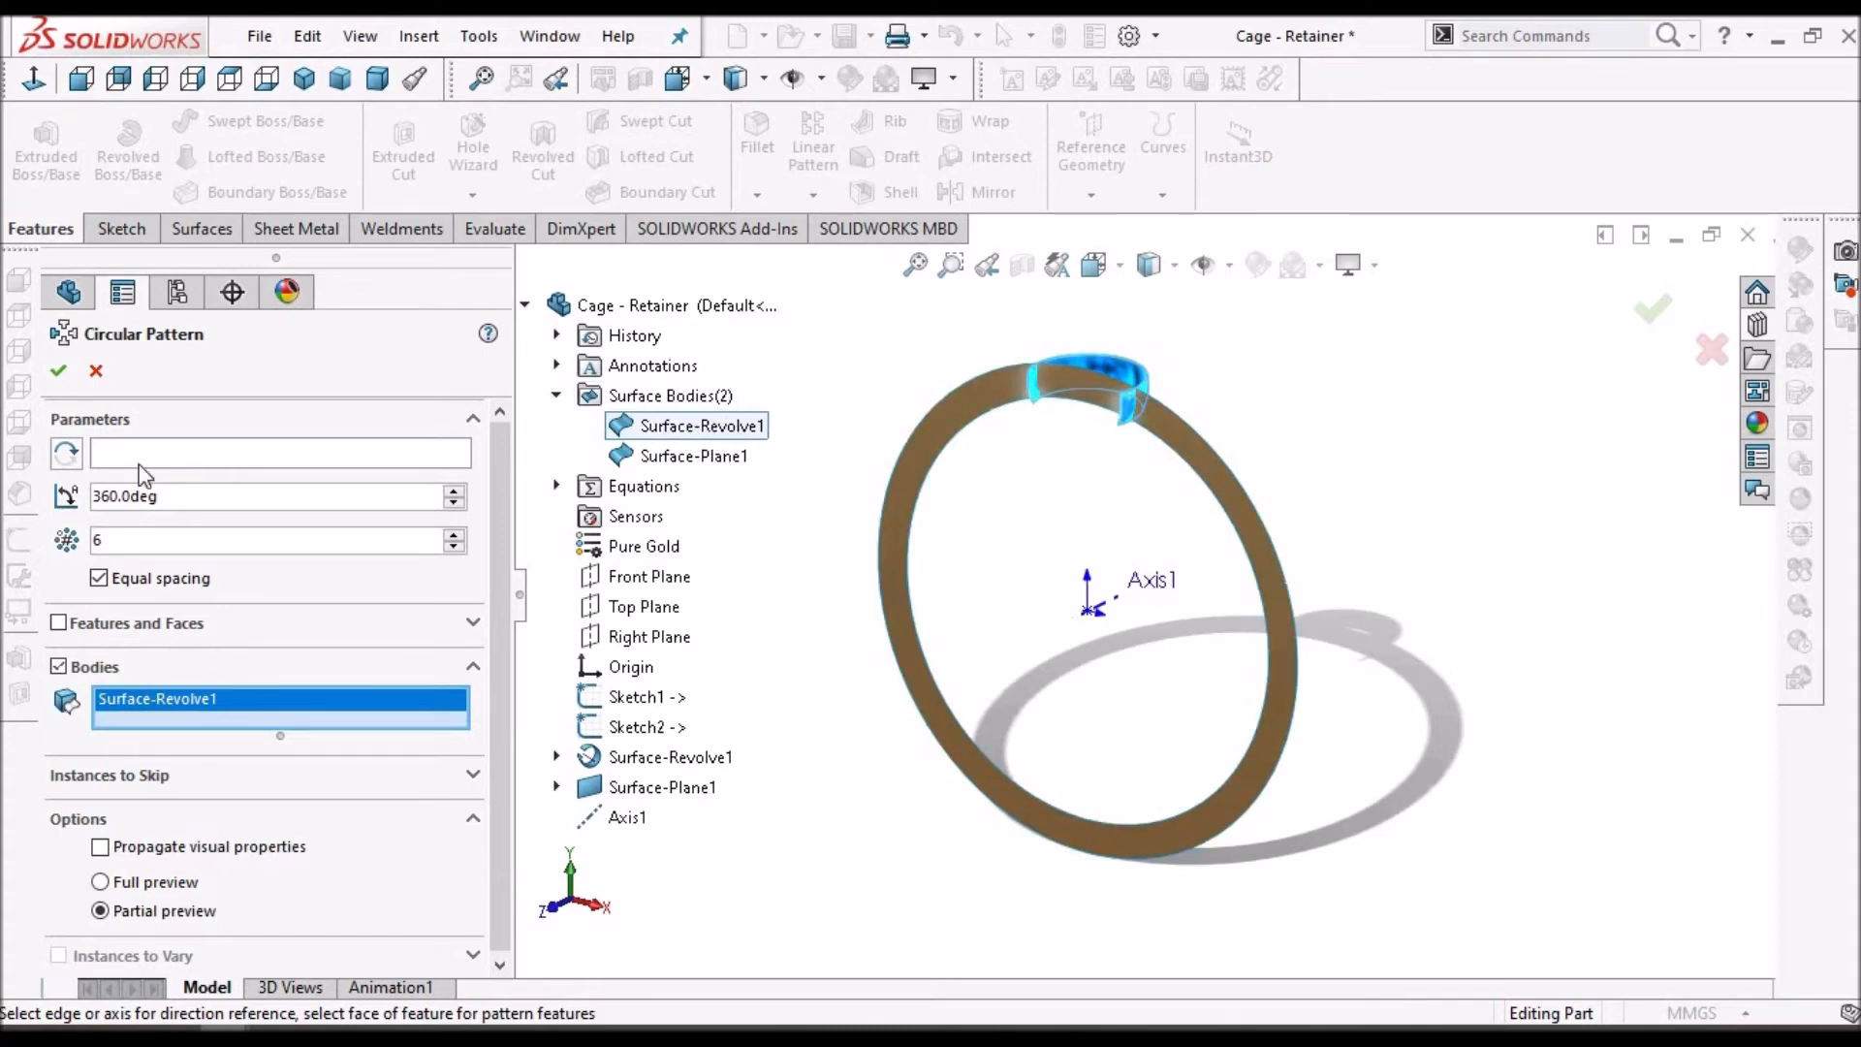
click(179, 455)
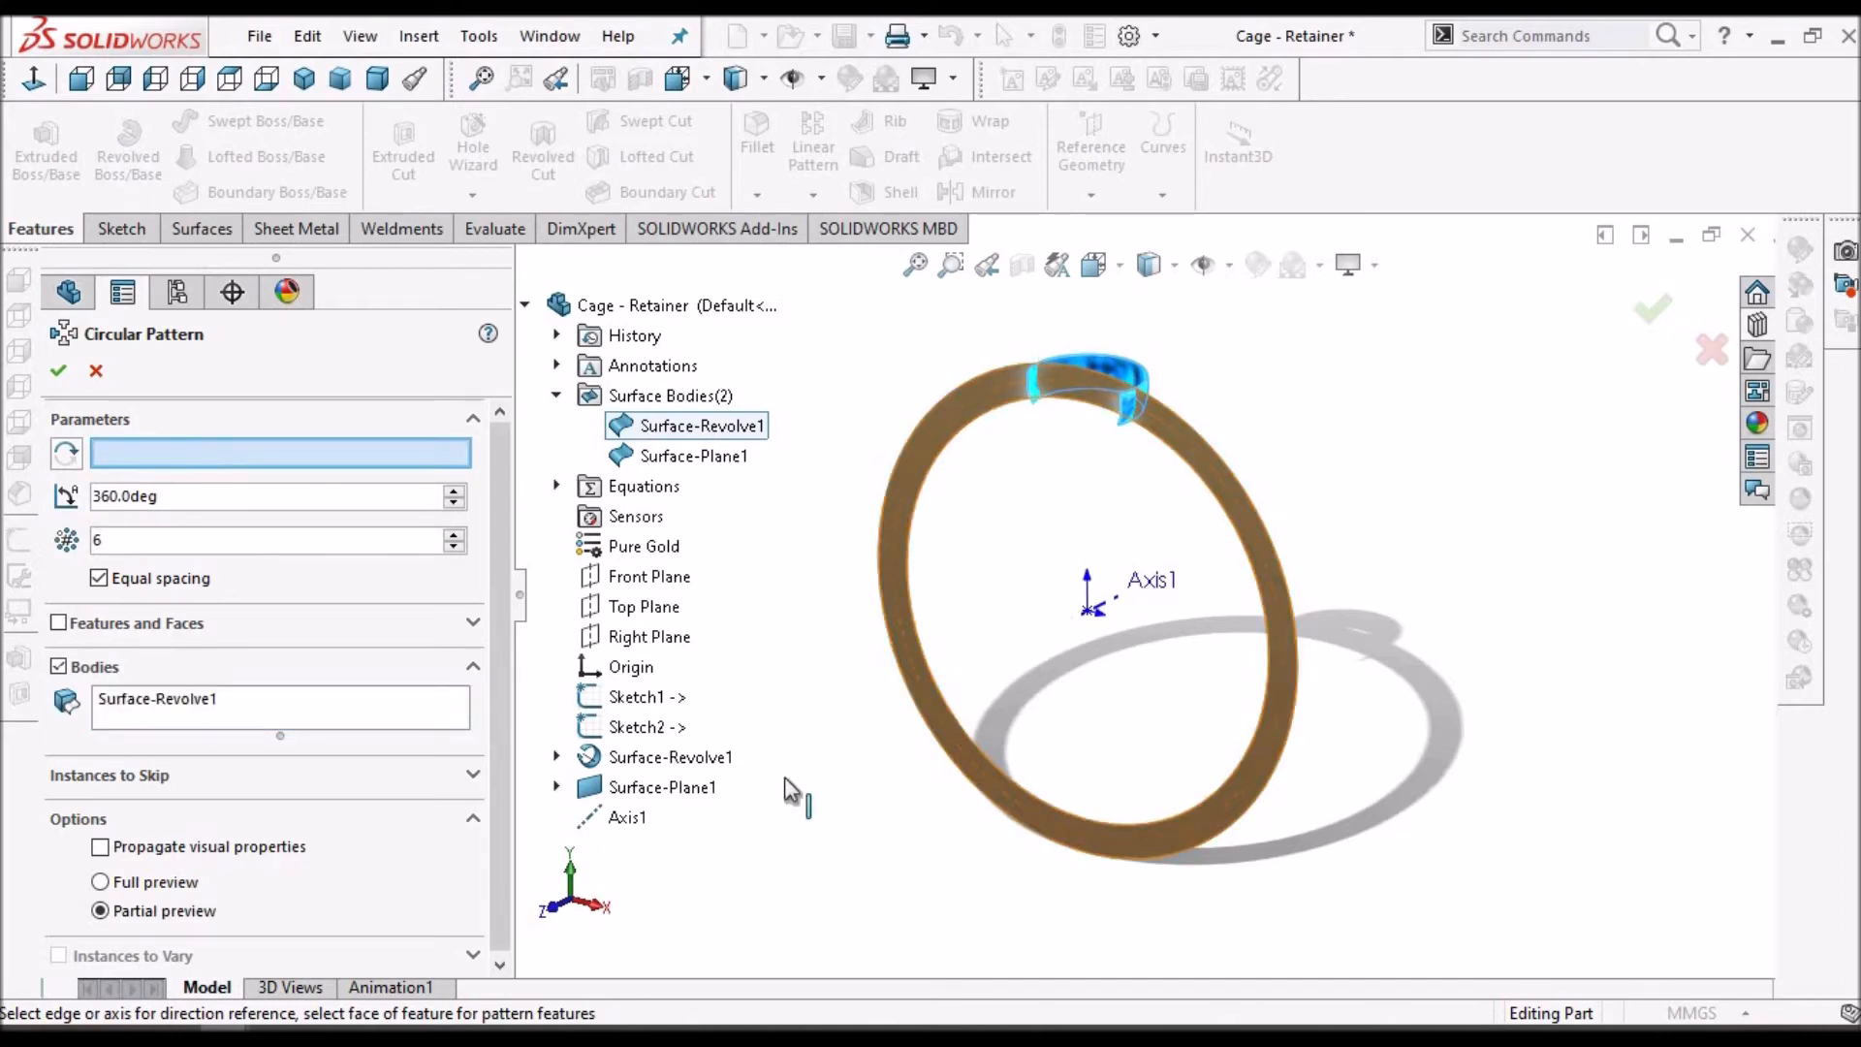
scroll(1124, 628, down, 3)
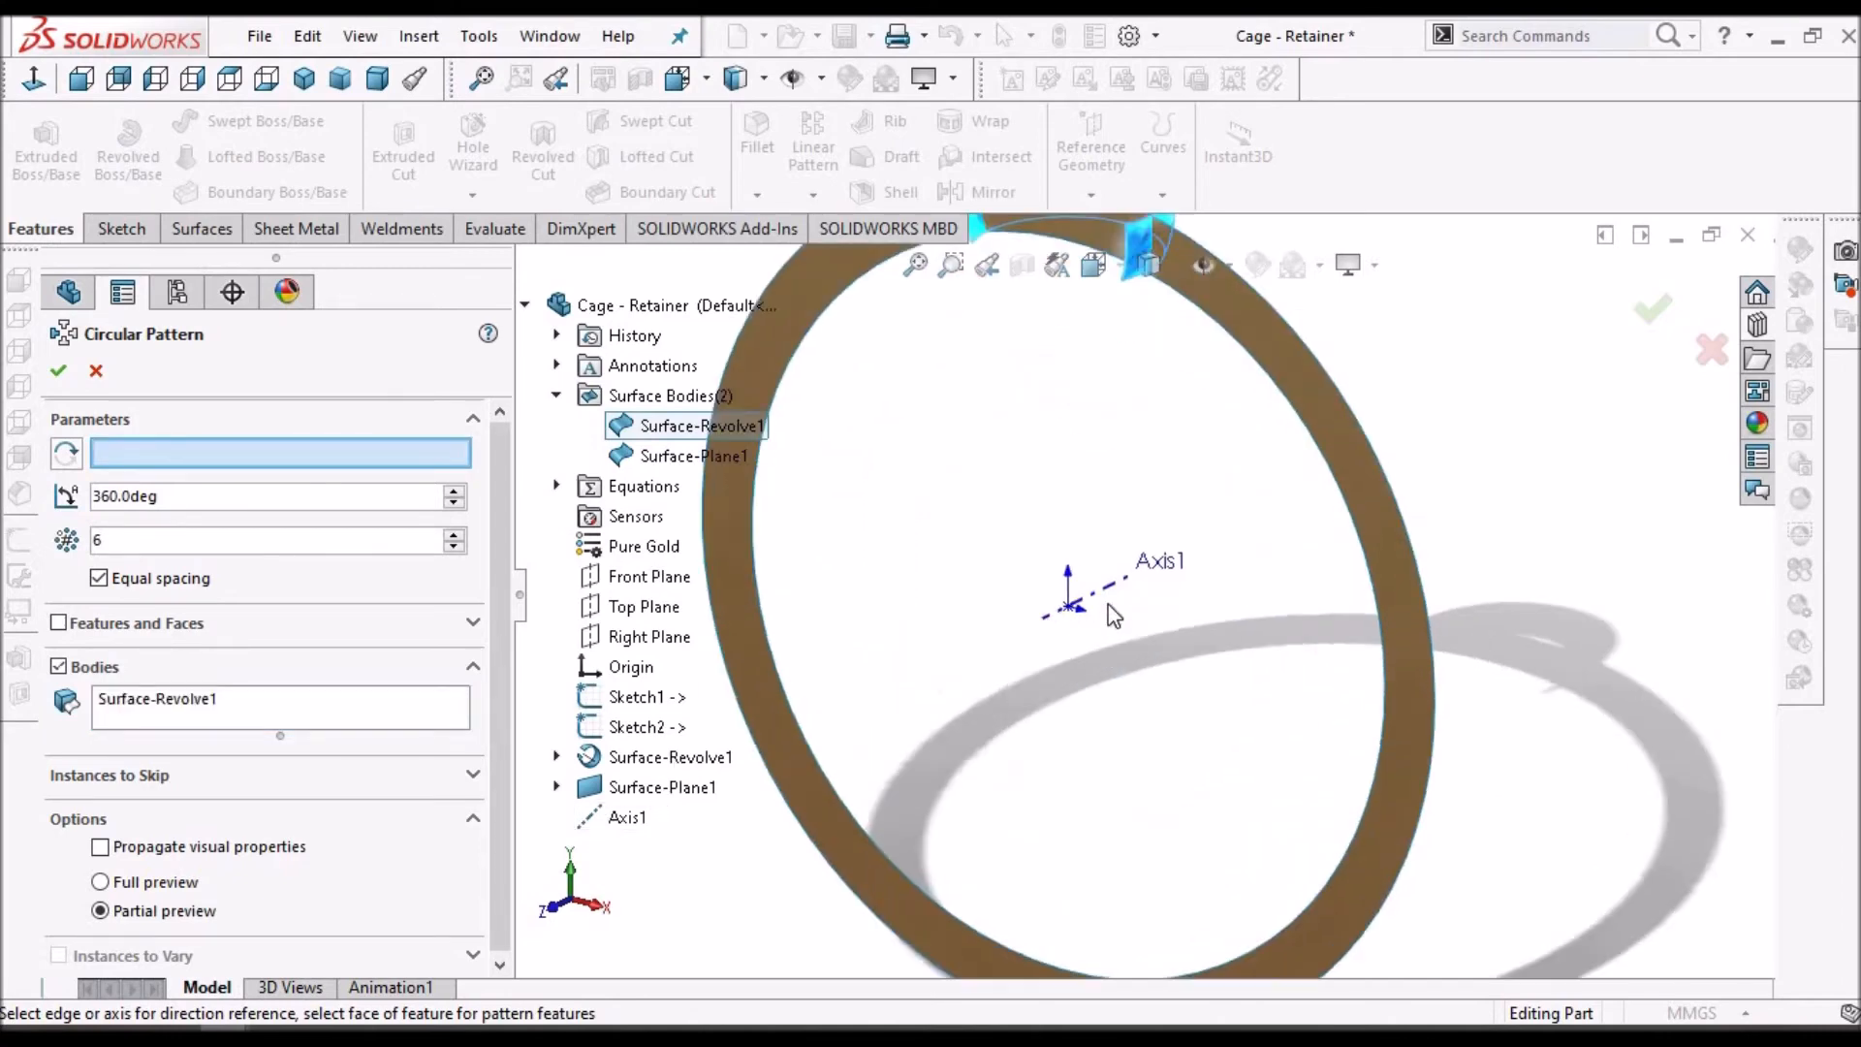
click(1106, 586)
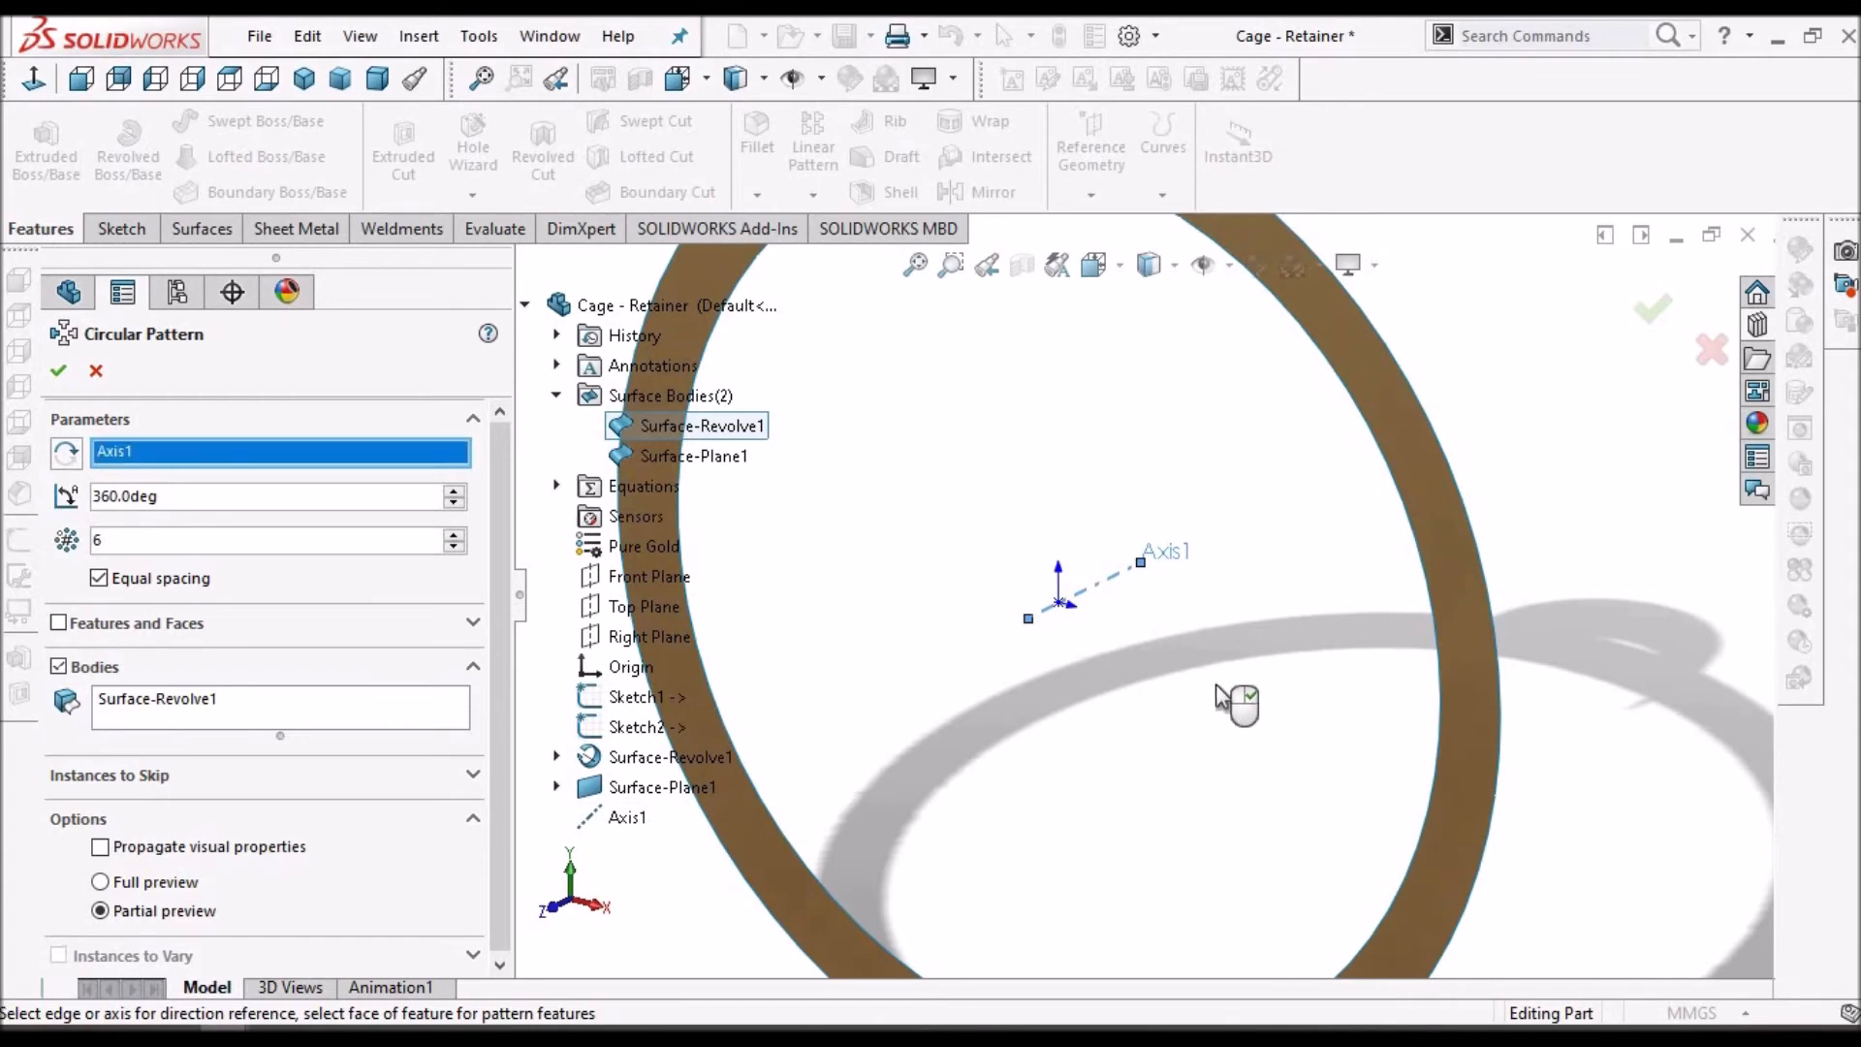
scroll(1224, 698, up, 3)
scroll(1012, 556, up, 1)
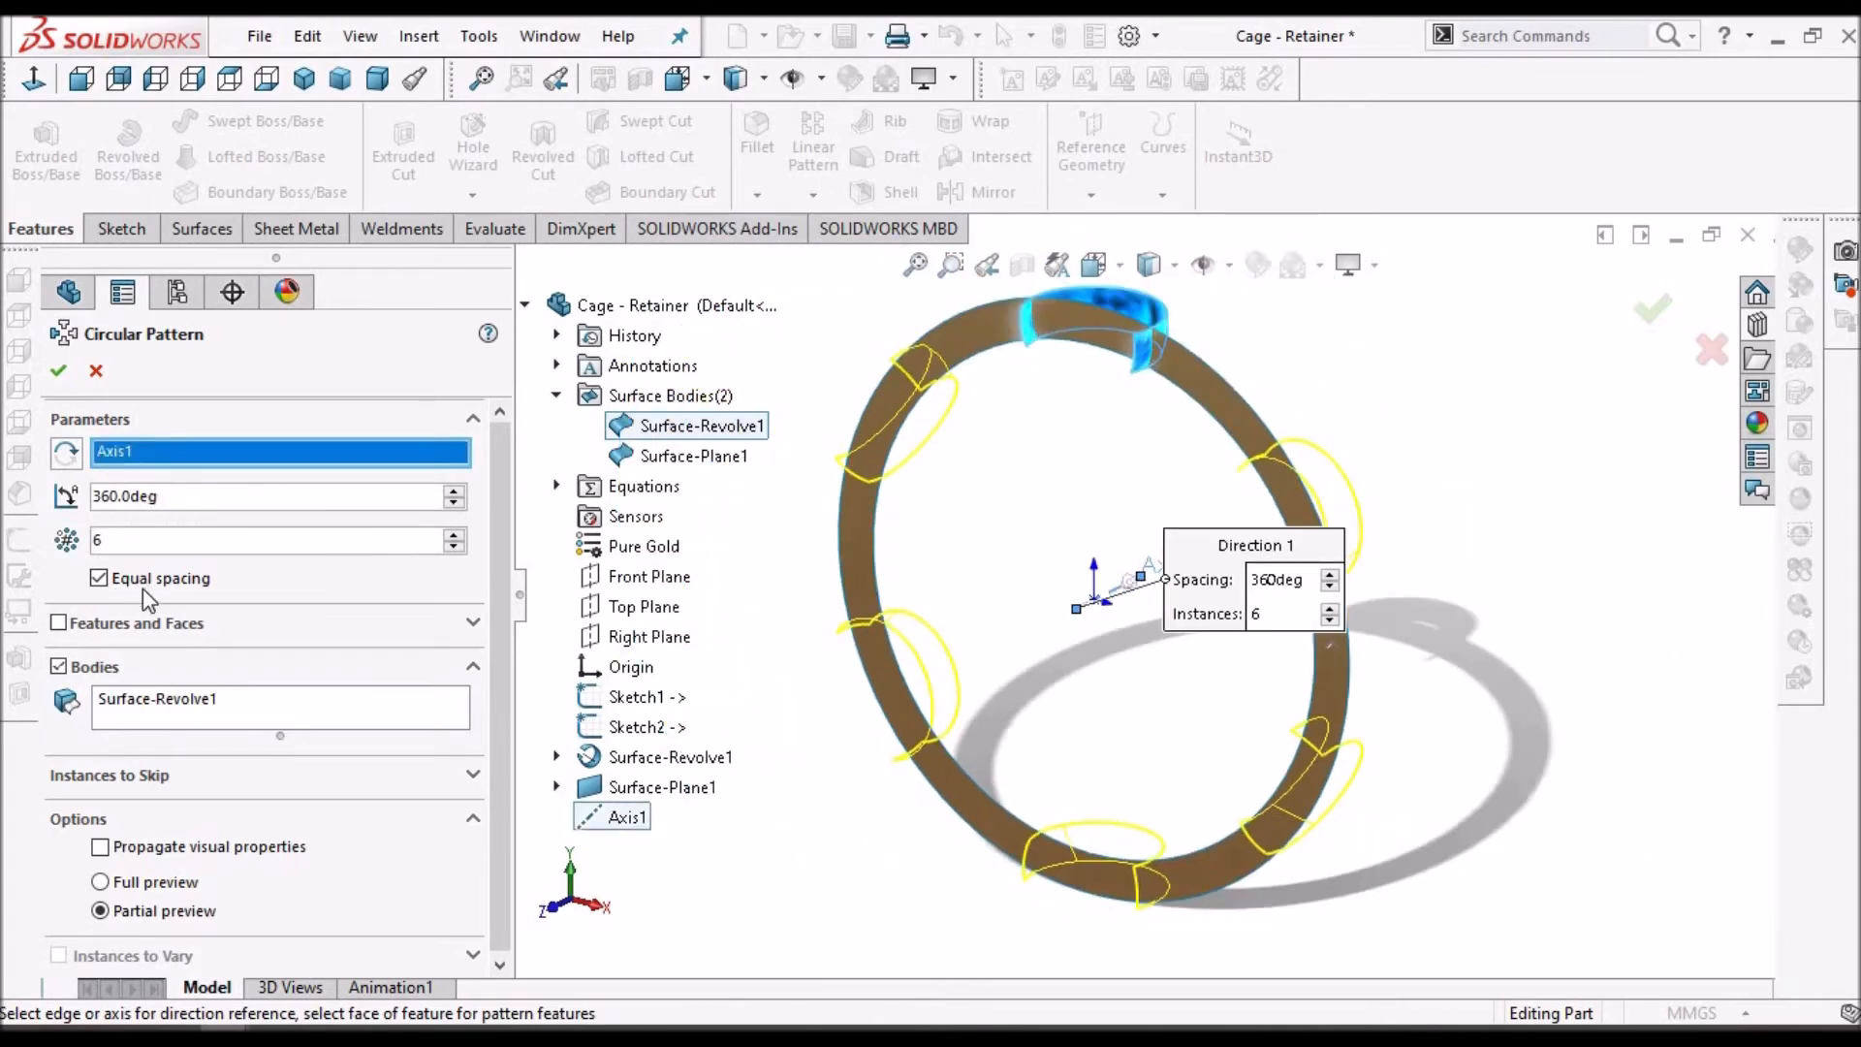
click(64, 379)
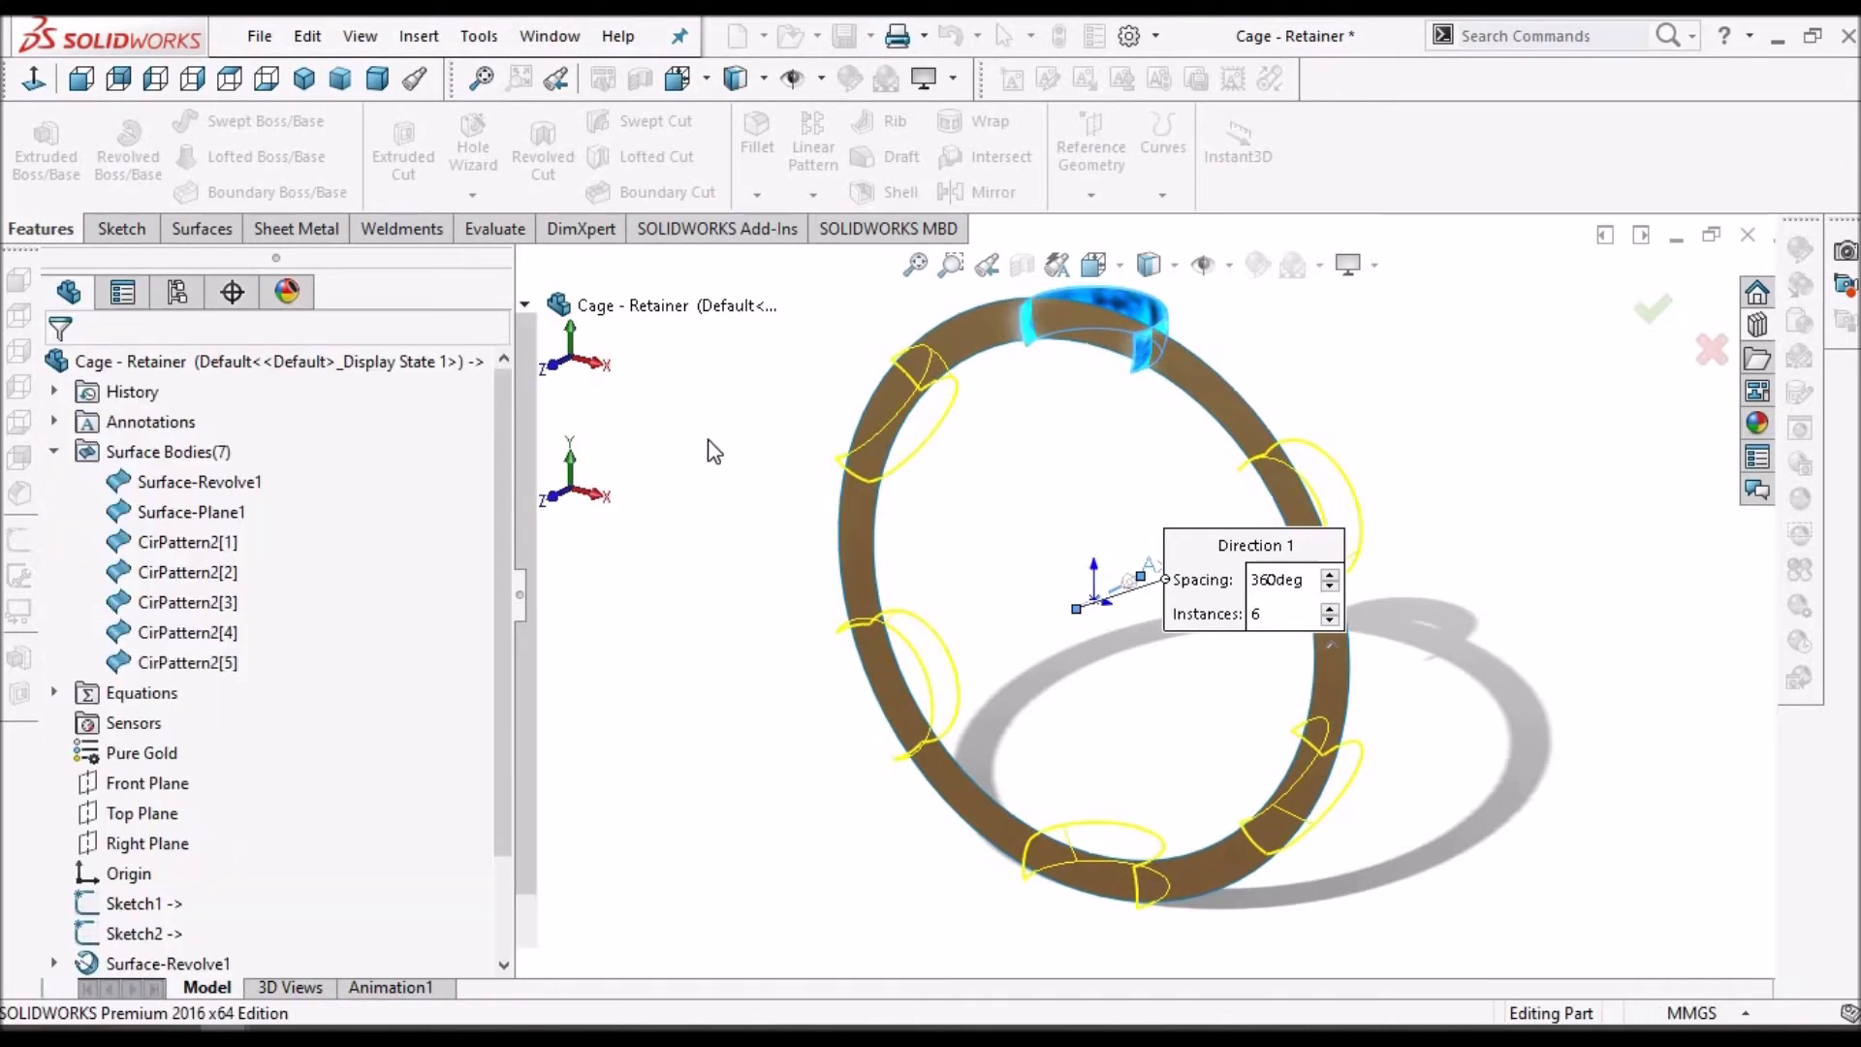
middle_drag(1153, 601, 931, 603)
middle_drag(1000, 654, 1270, 707)
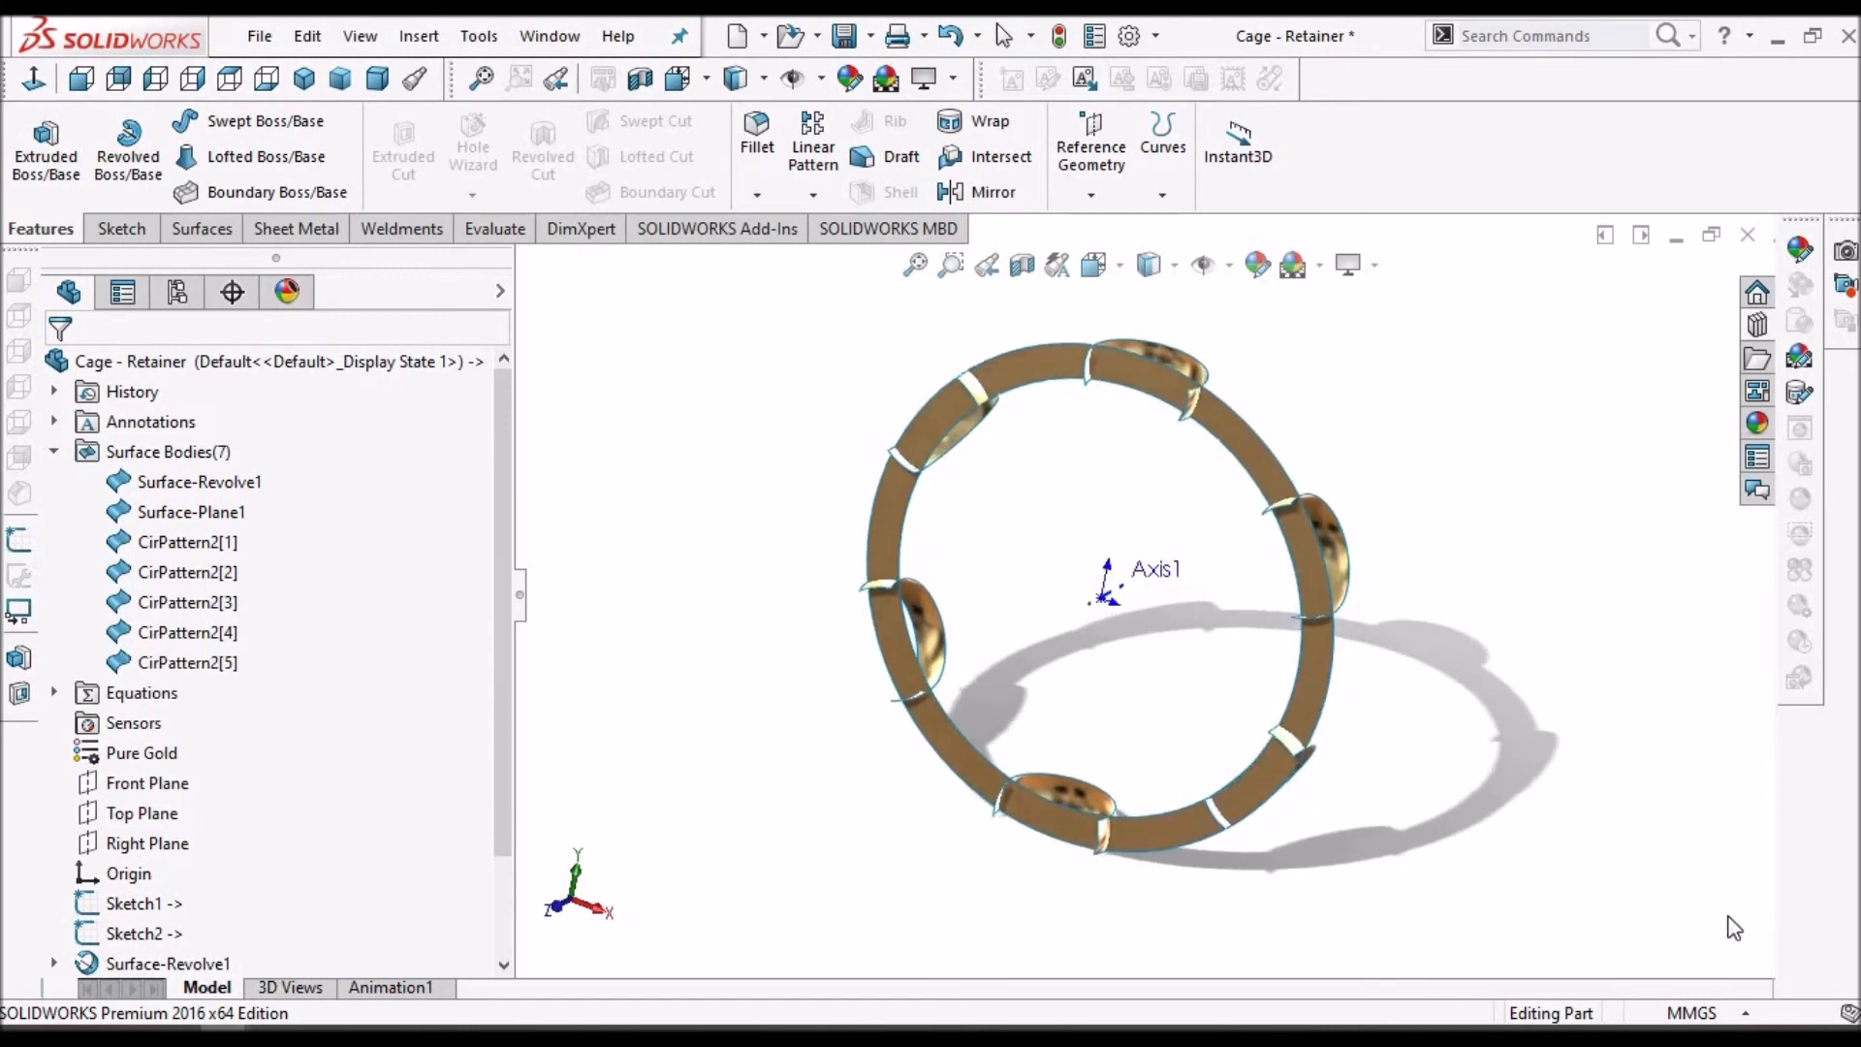
- Start a Mutual Trim Surface operation and clear the preselected circular pattern from the surfaces to trim
click(182, 233)
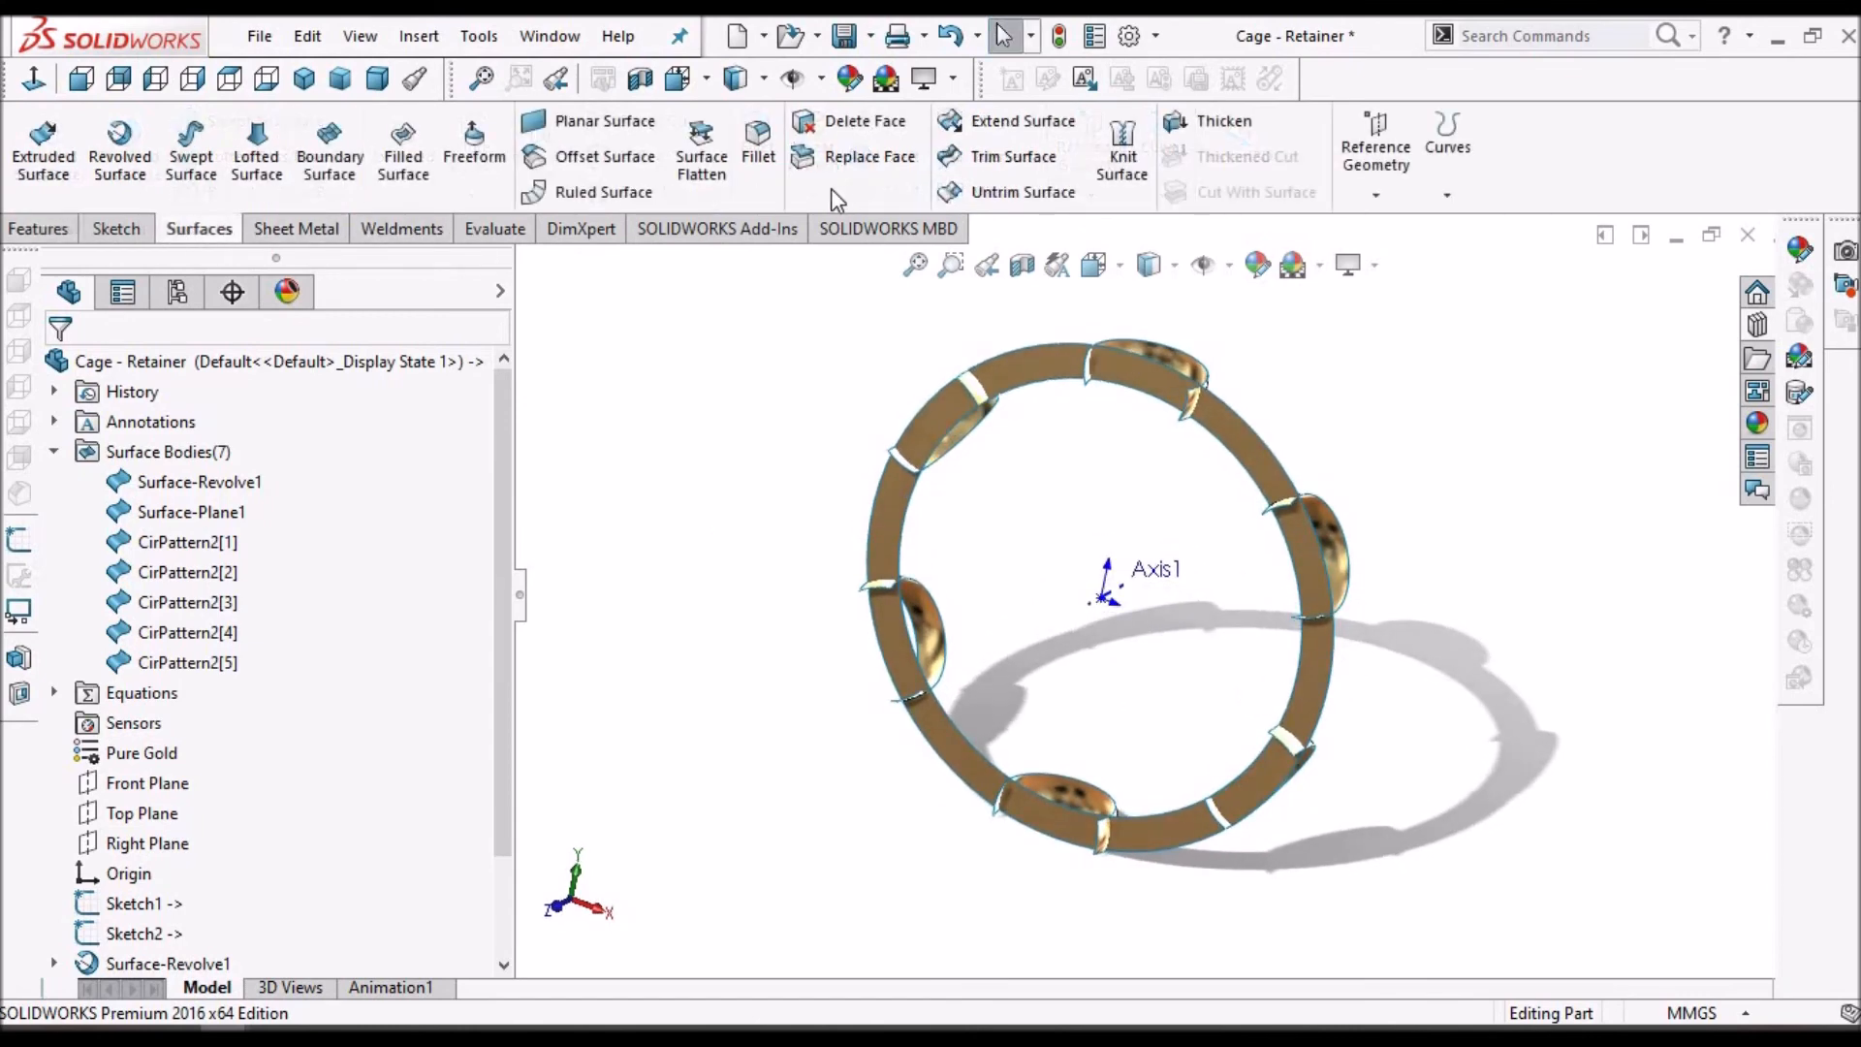
click(1004, 161)
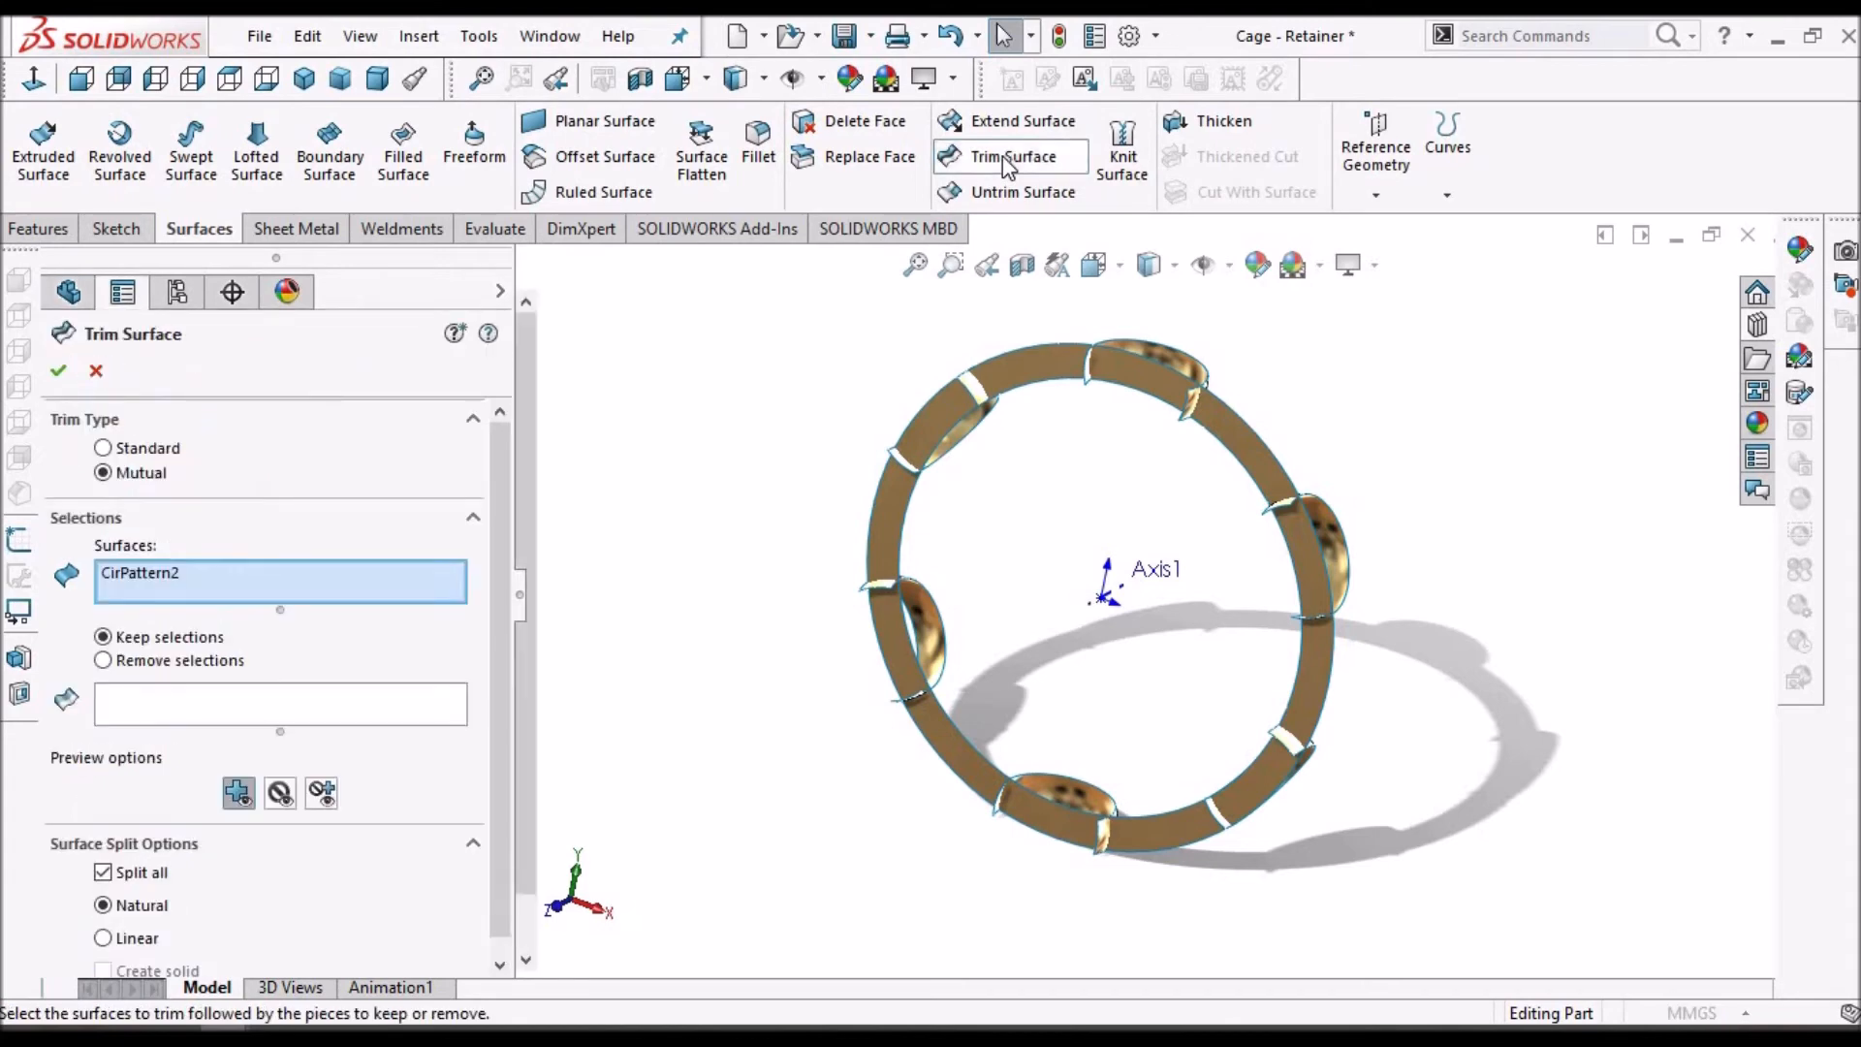
click(104, 449)
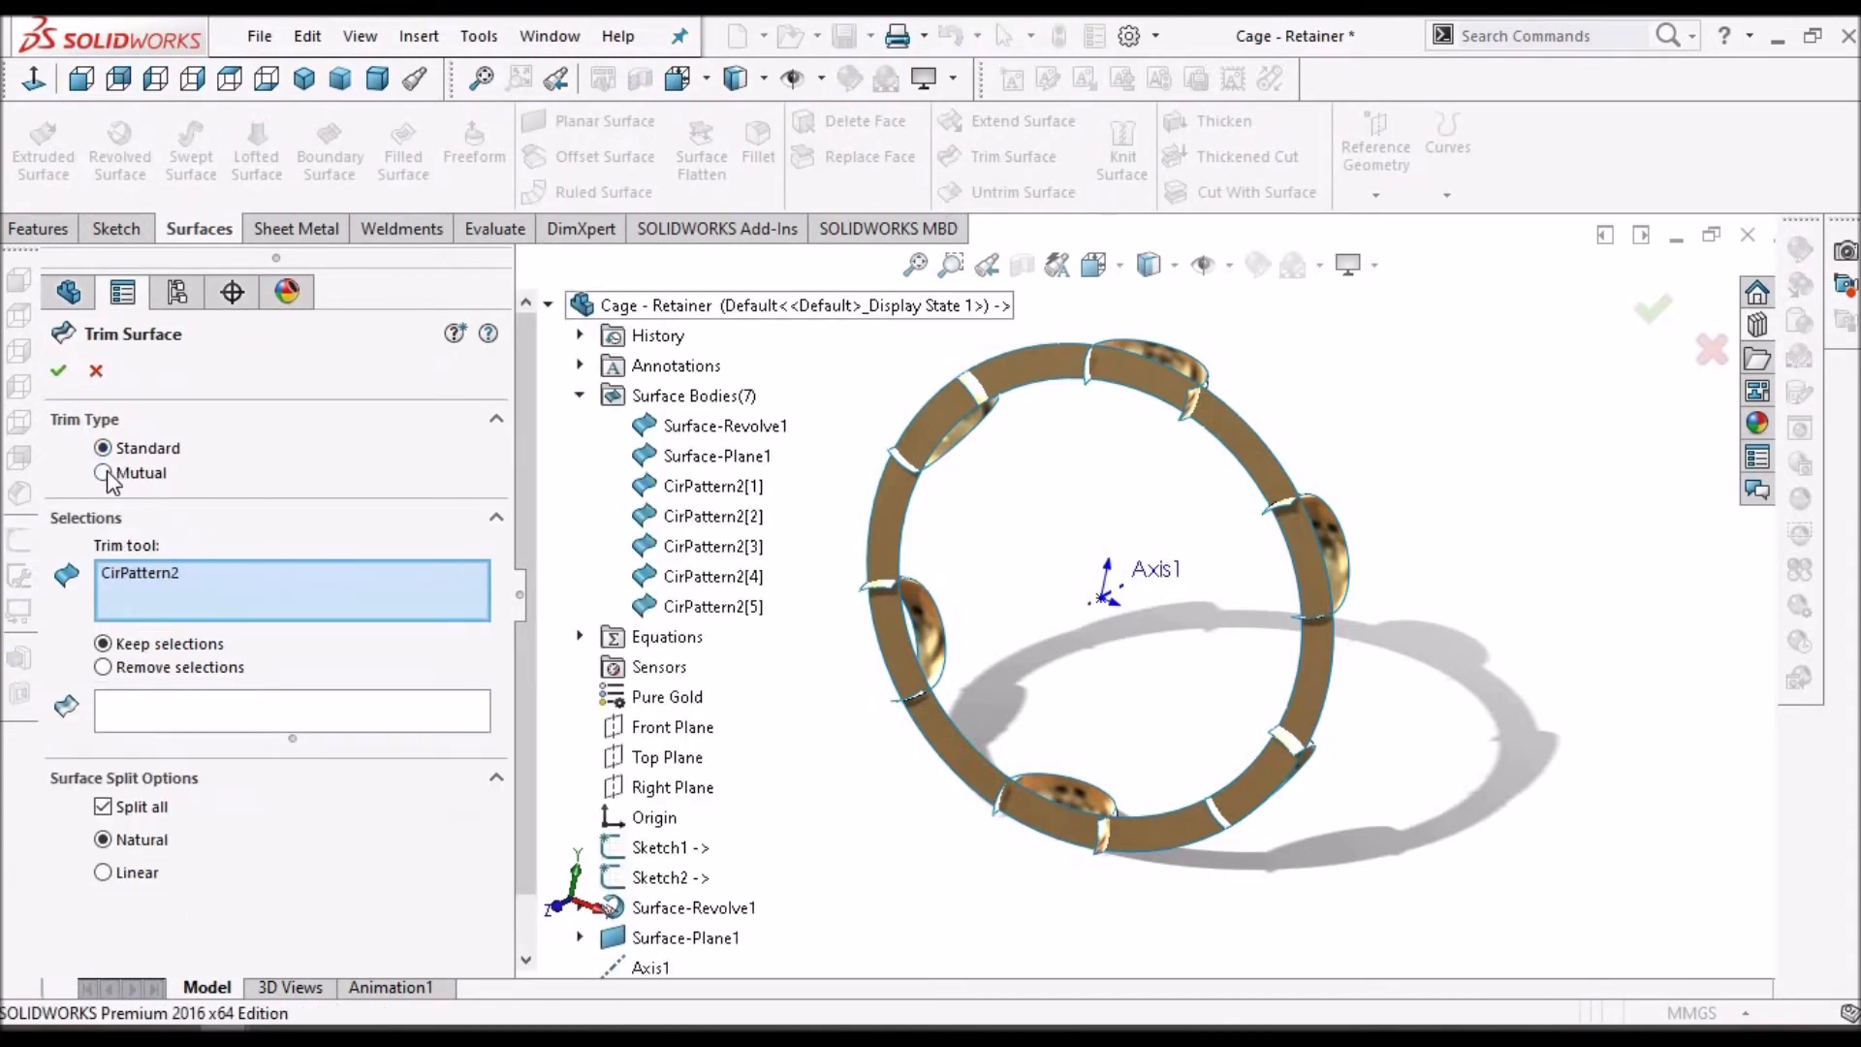
click(103, 473)
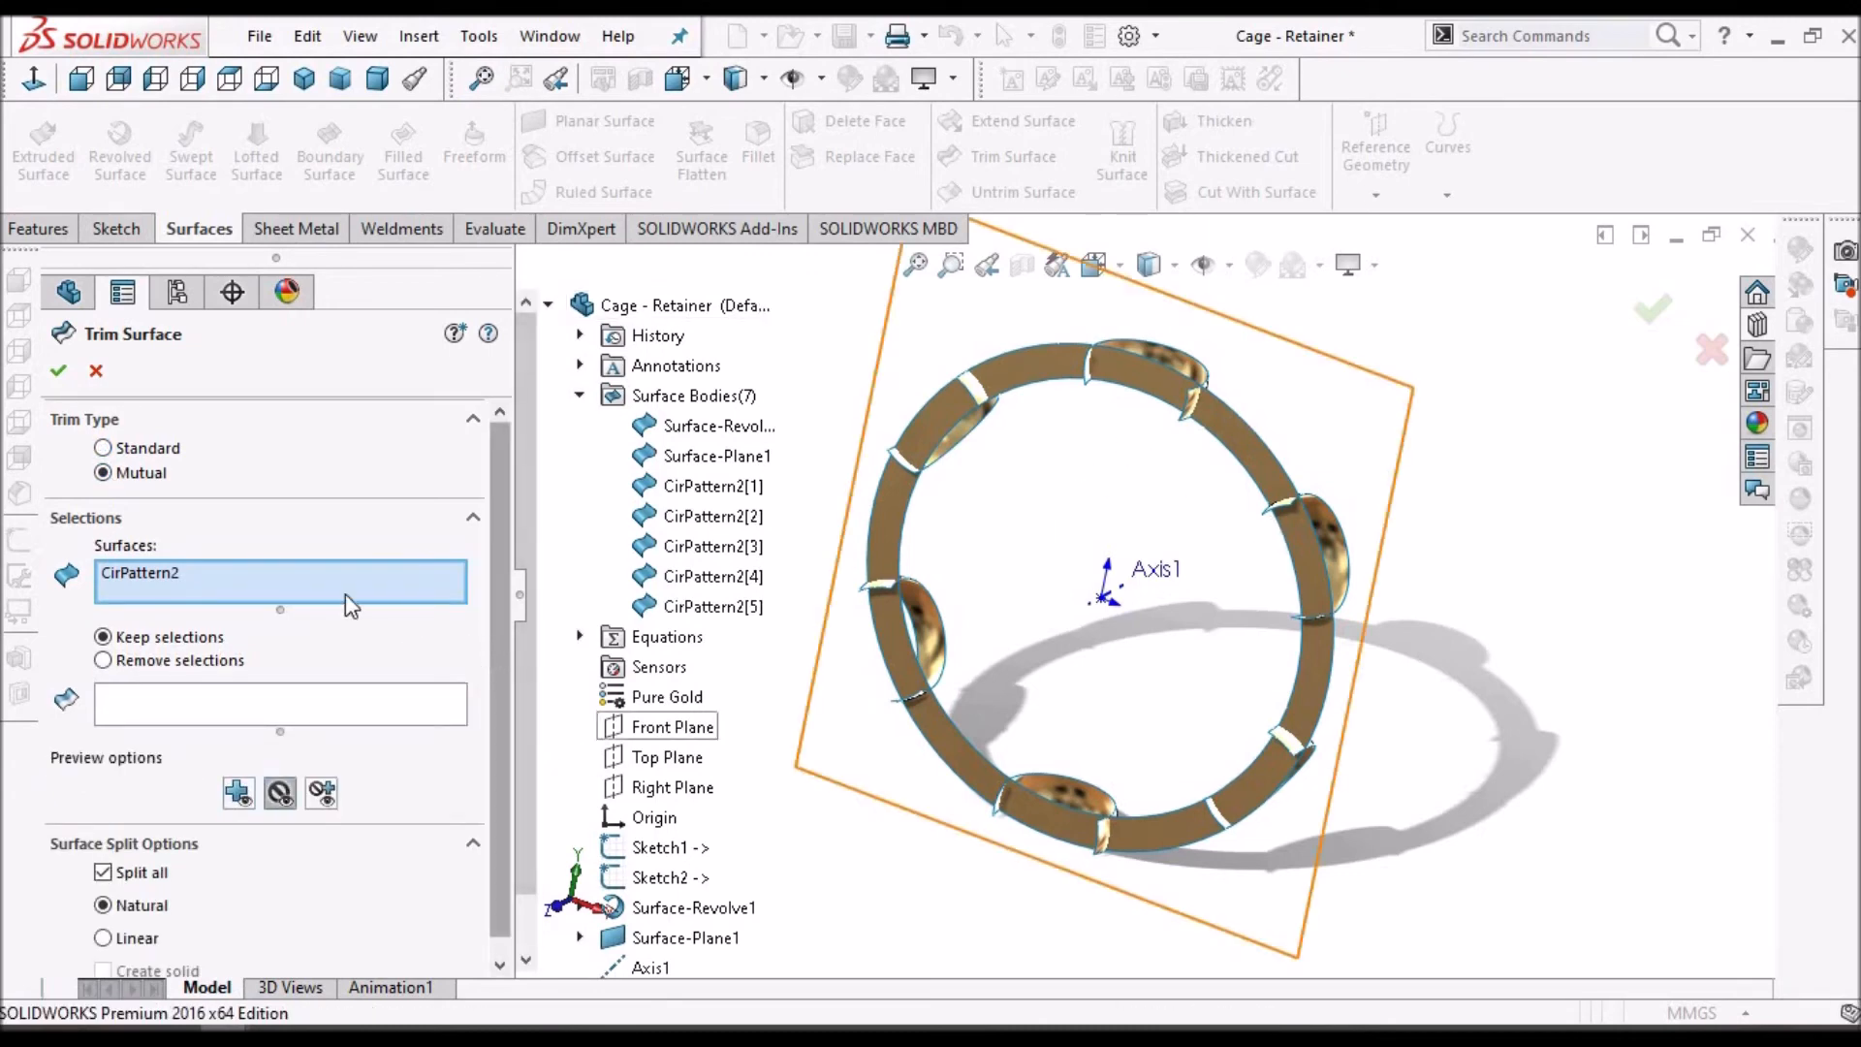
right_click(153, 573)
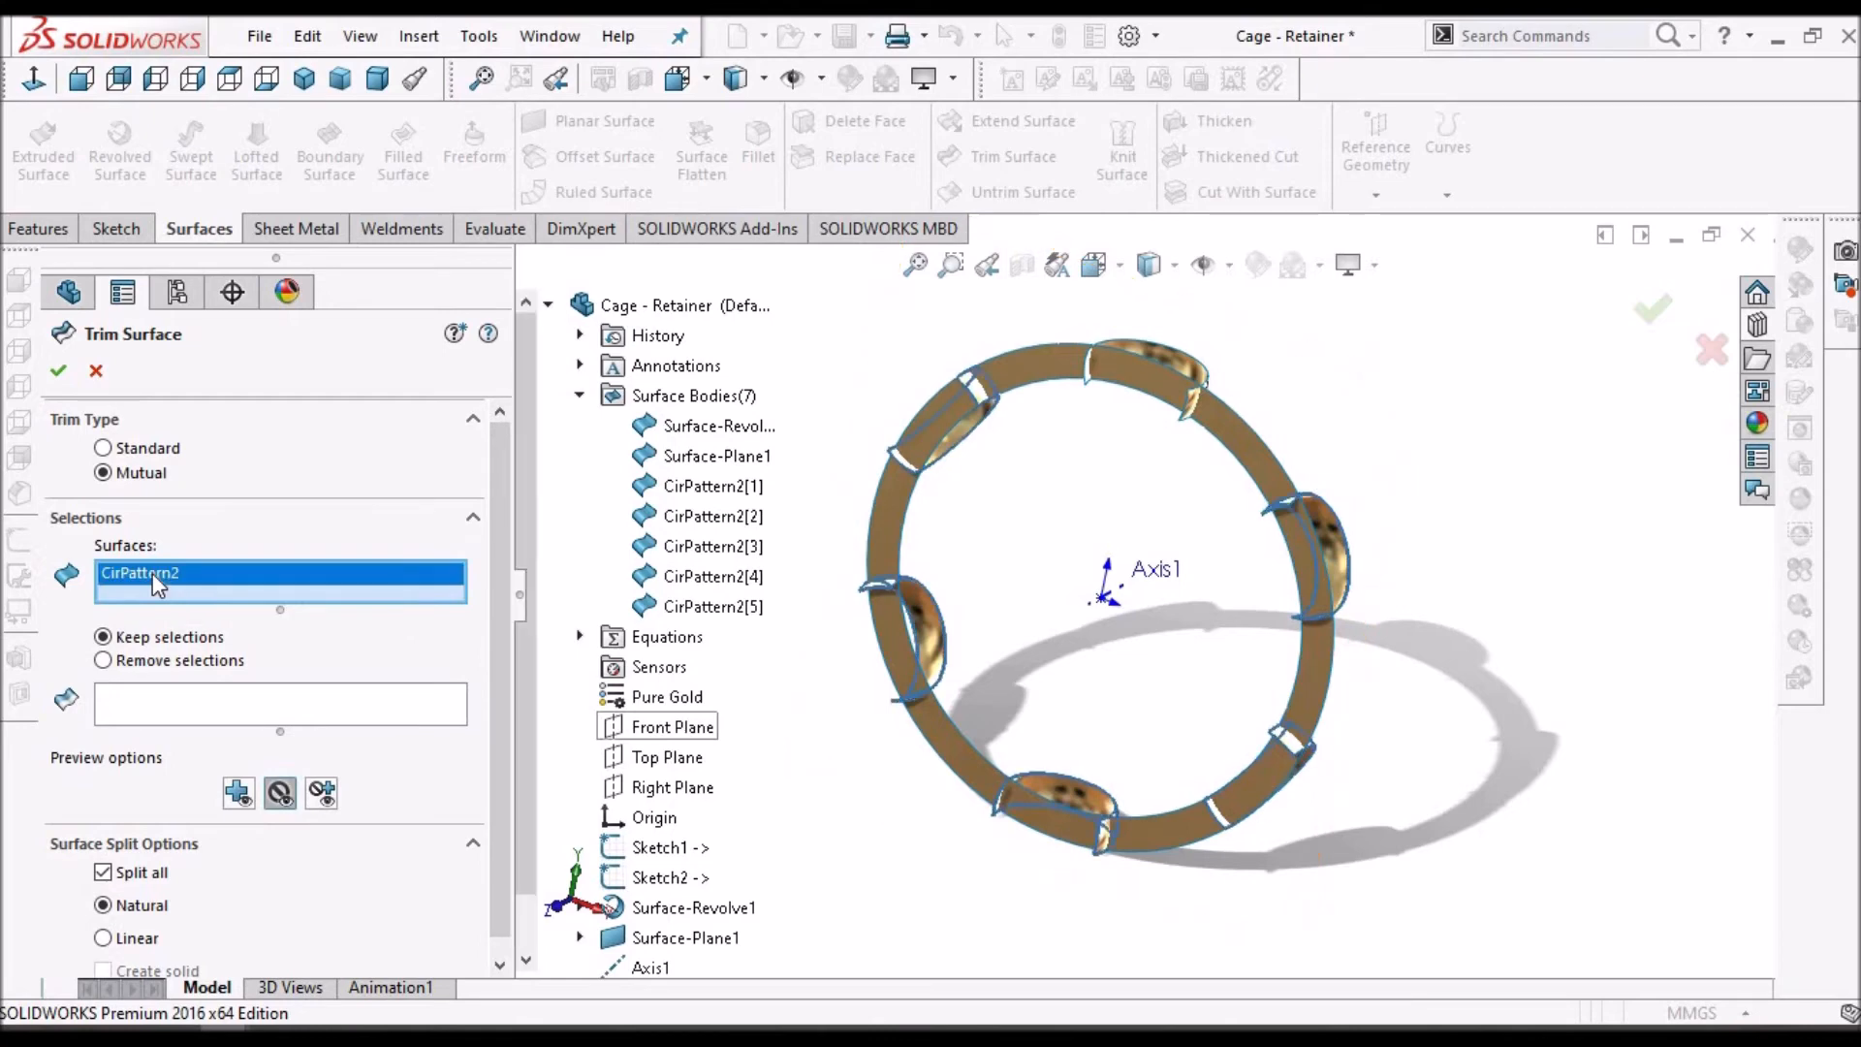
click(223, 594)
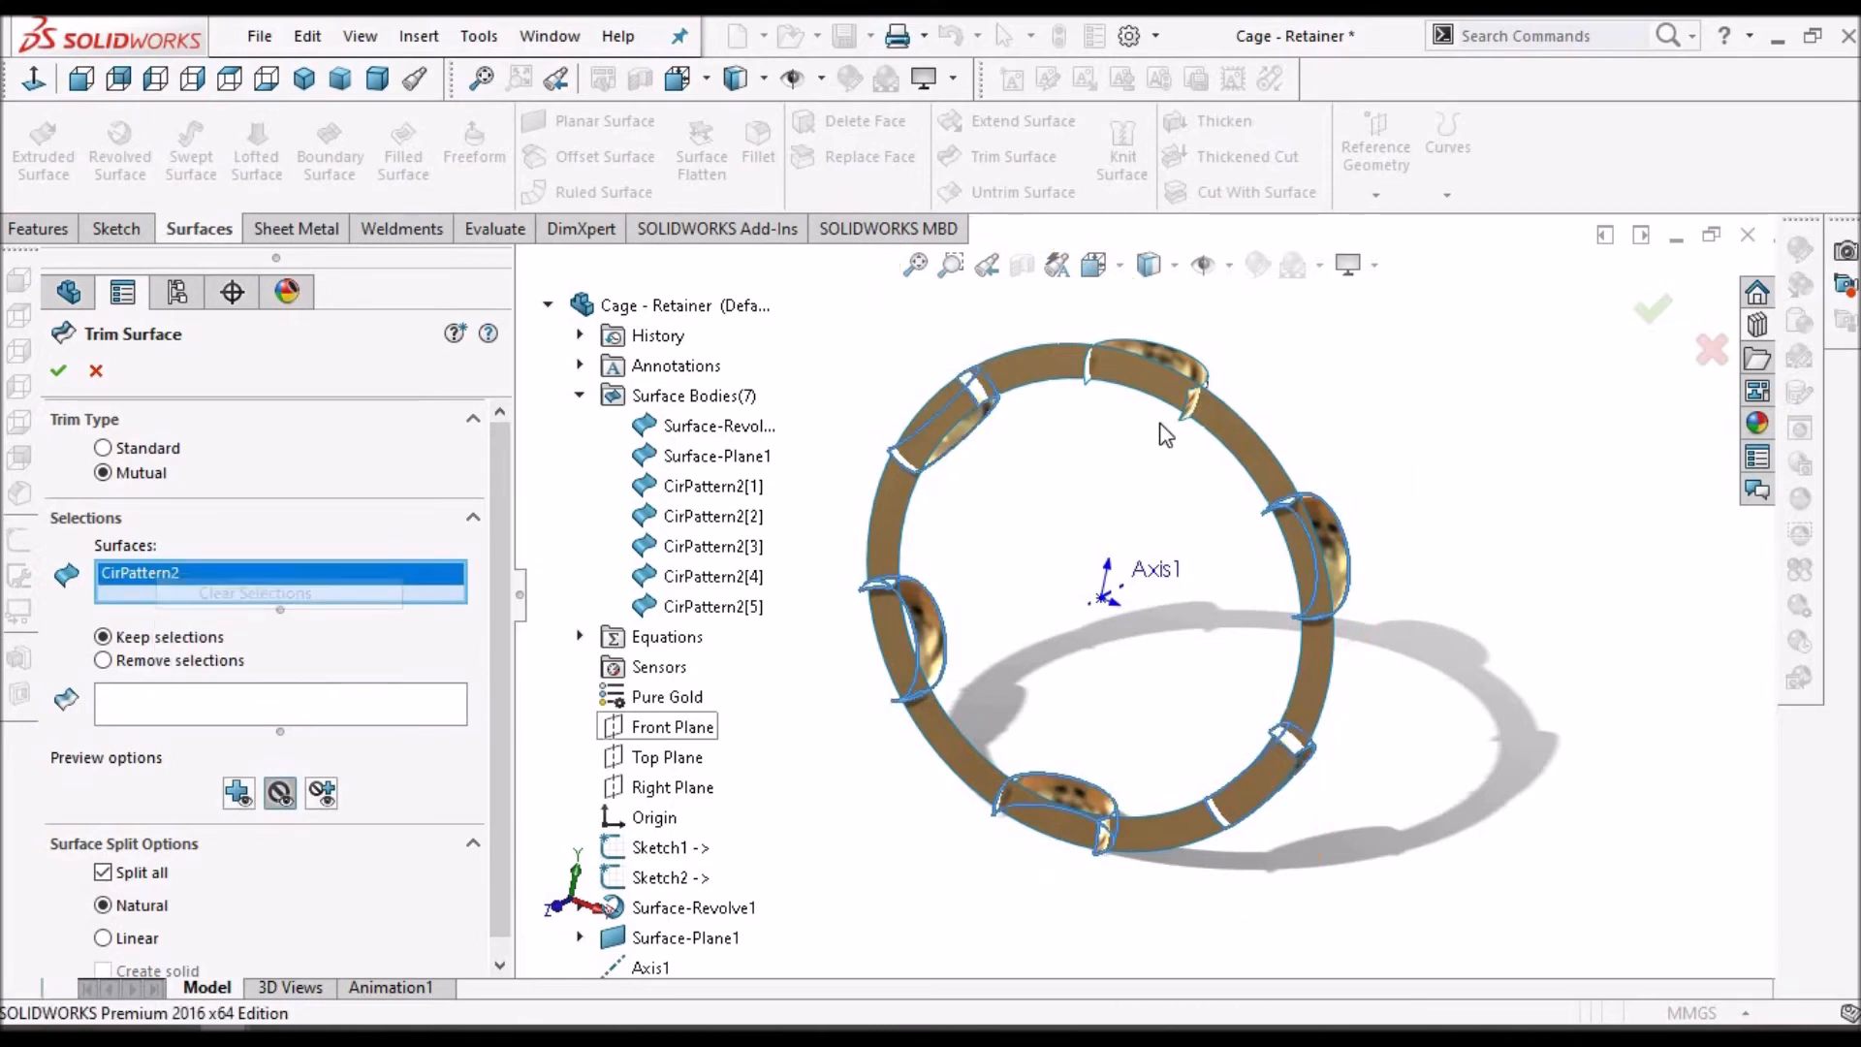
- Add the planar ring, the original revolved band and the upper-left, left and bottom patterned bands as trimming surfaces
click(1218, 429)
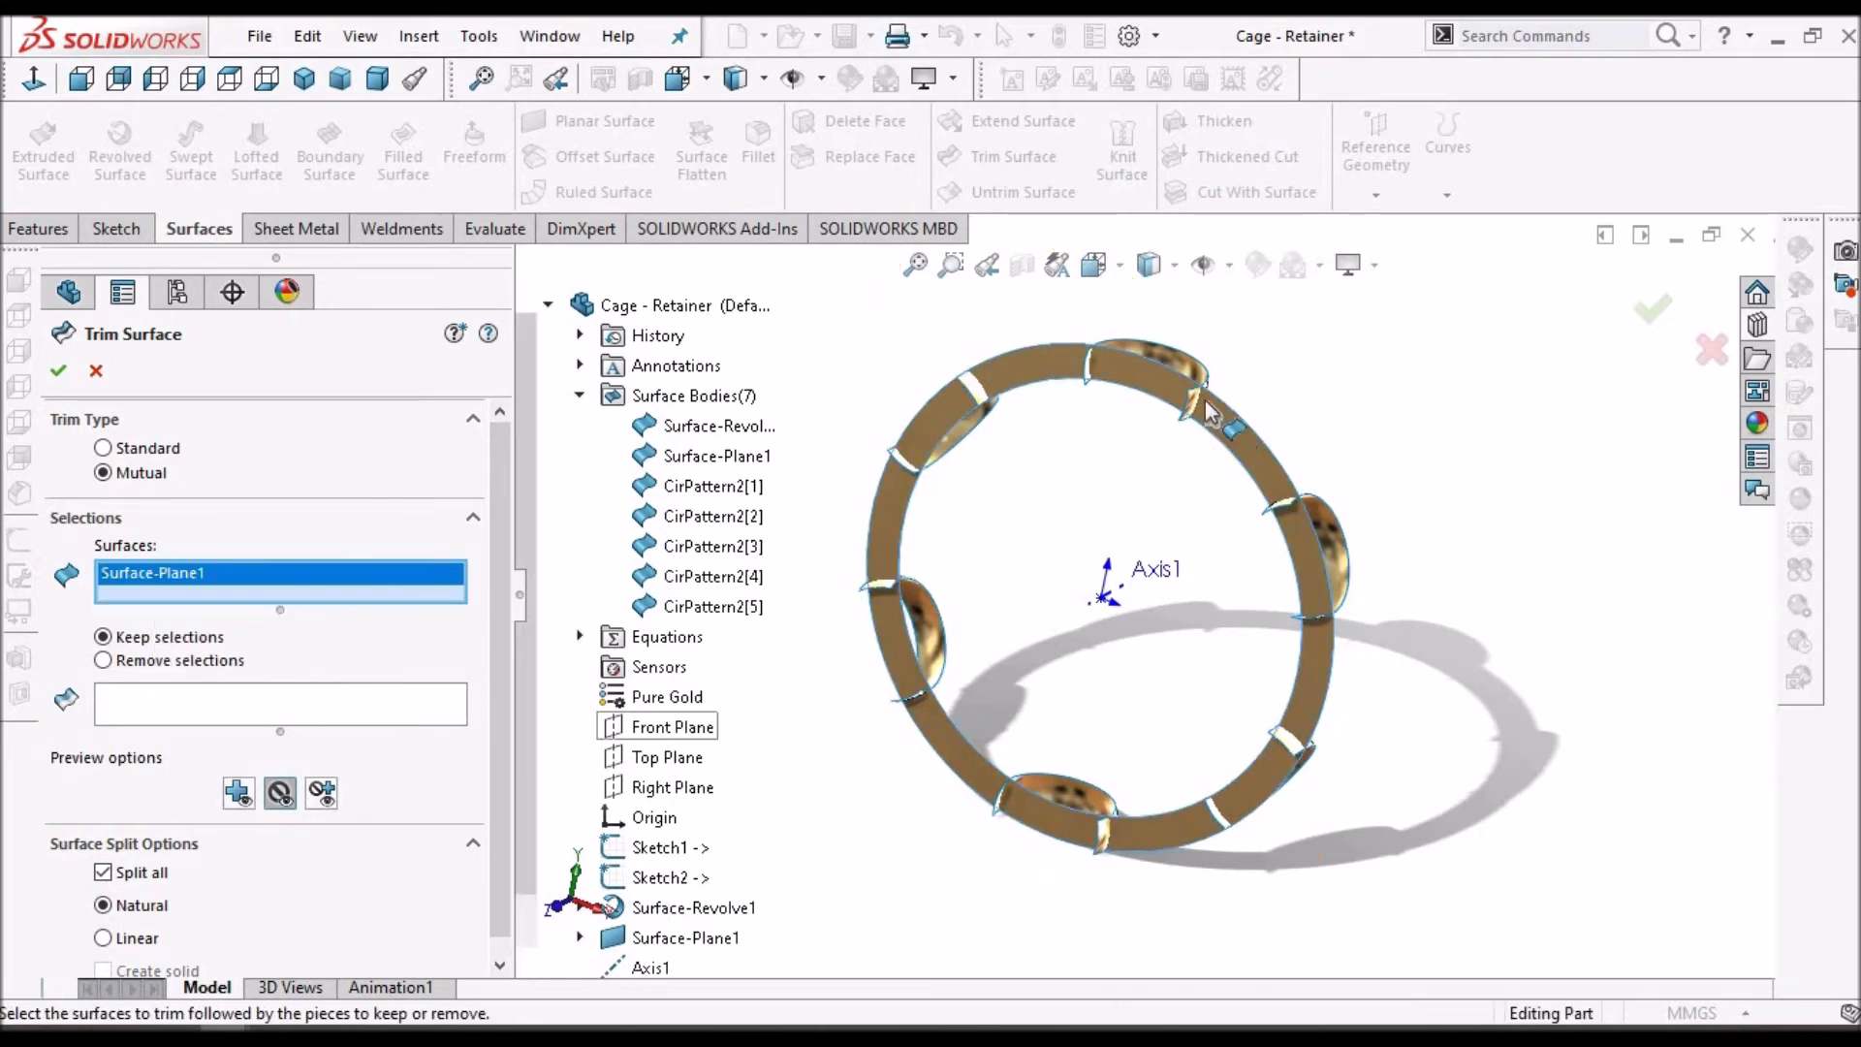
scroll(1183, 388, down, 3)
click(1182, 392)
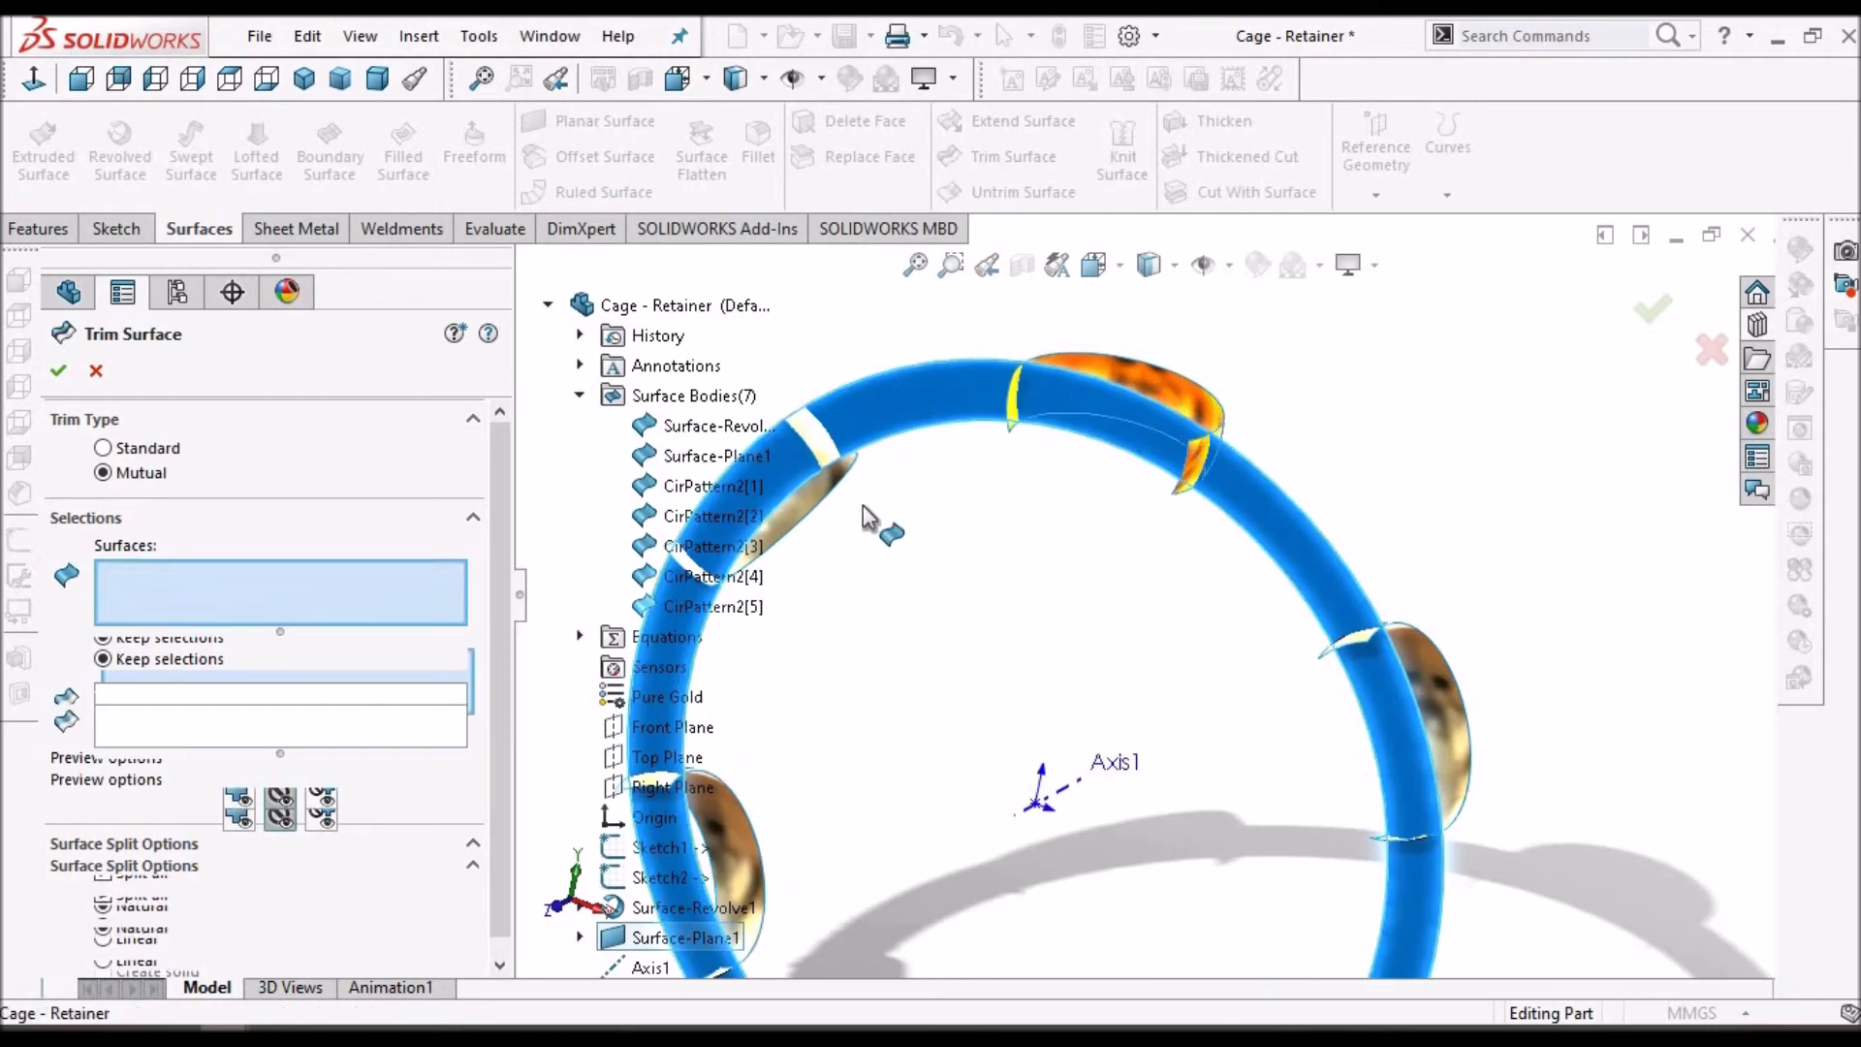
click(824, 444)
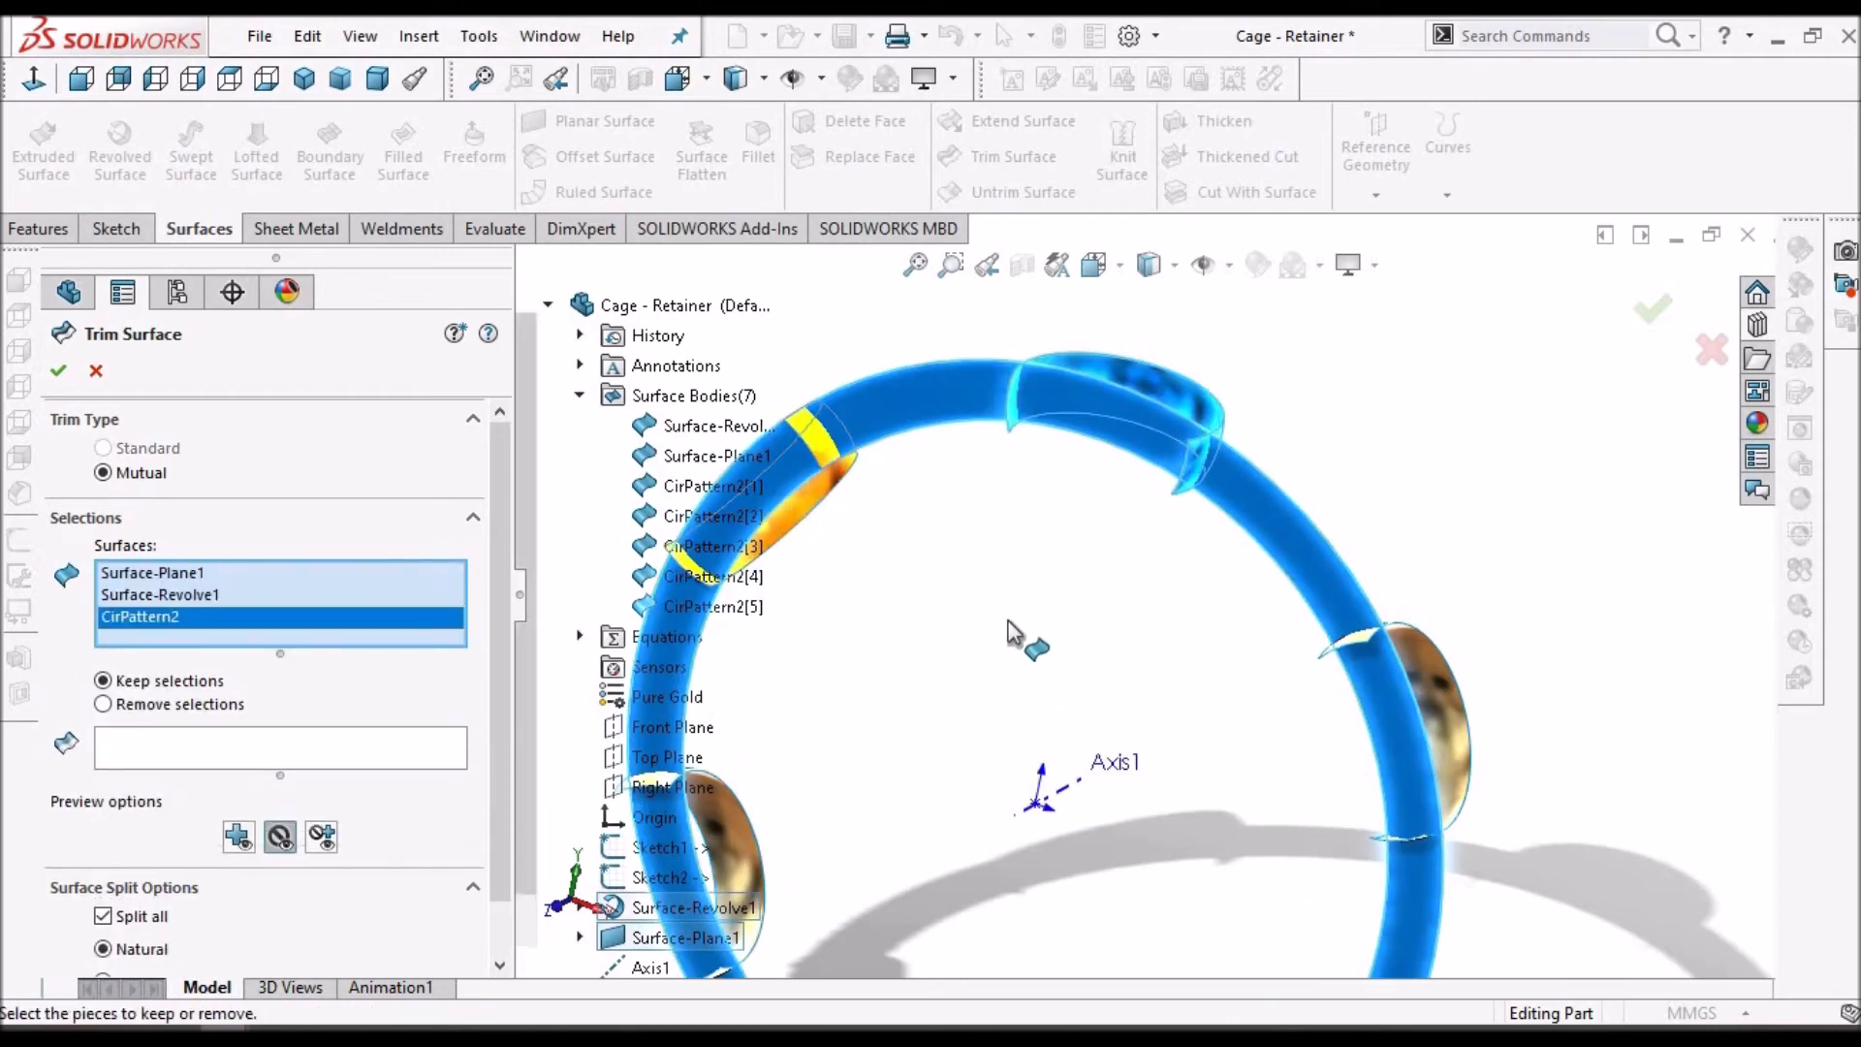
scroll(1016, 634, up, 5)
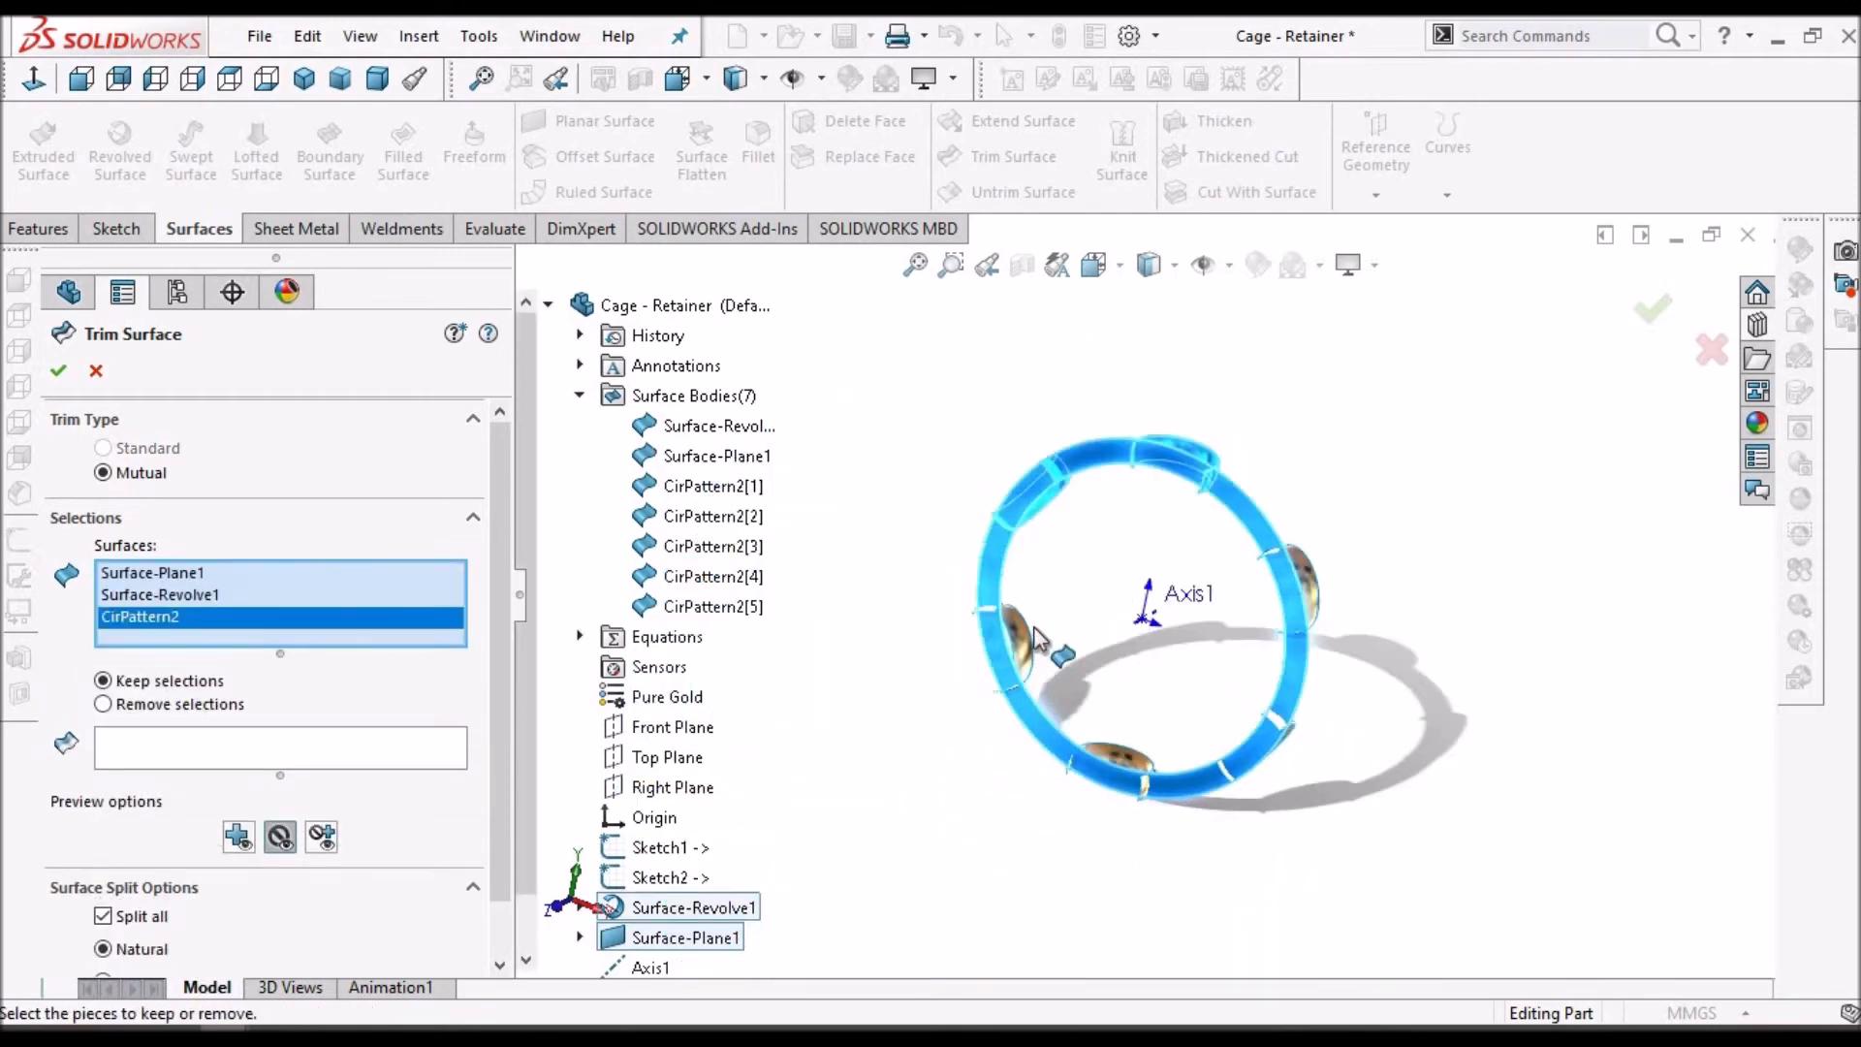
scroll(1035, 640, down, 3)
click(1057, 596)
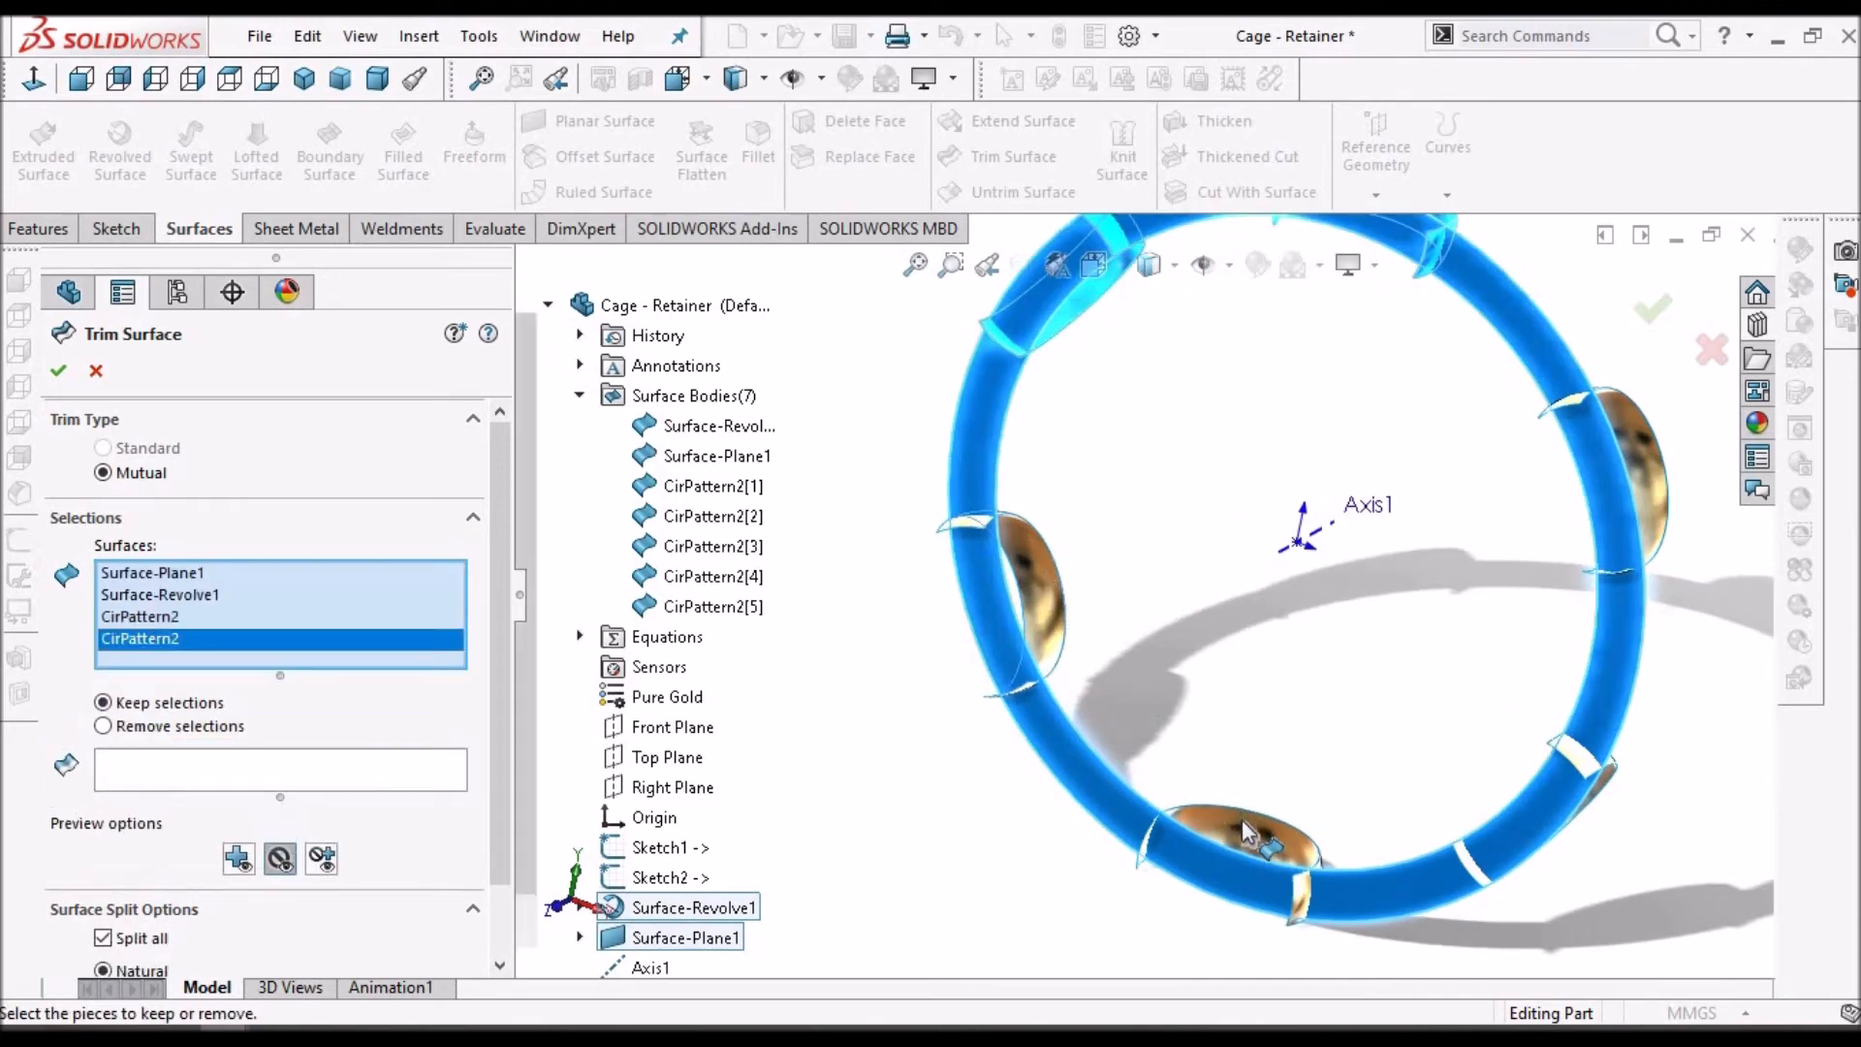
click(1249, 833)
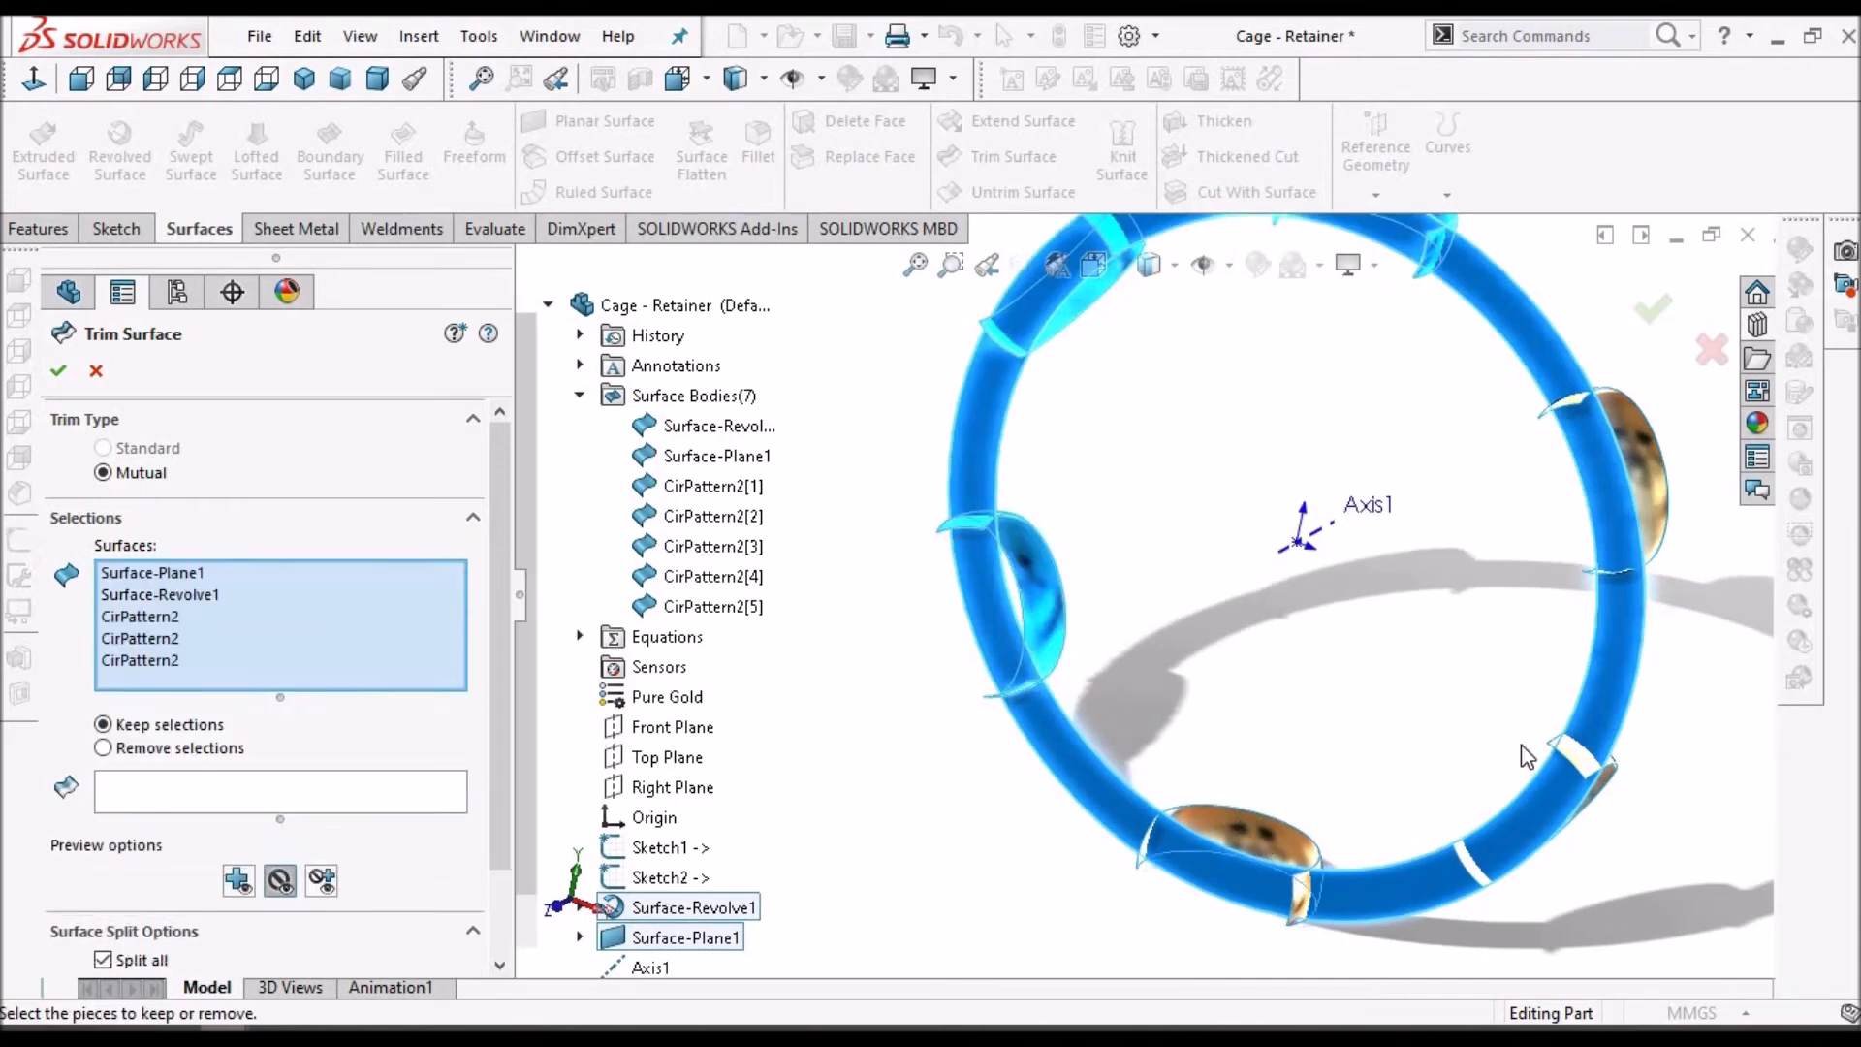
- Add the remaining lower-right and right patterned bands to the surfaces for the mutual trim
scroll(1549, 756, up, 2)
scroll(1431, 734, down, 6)
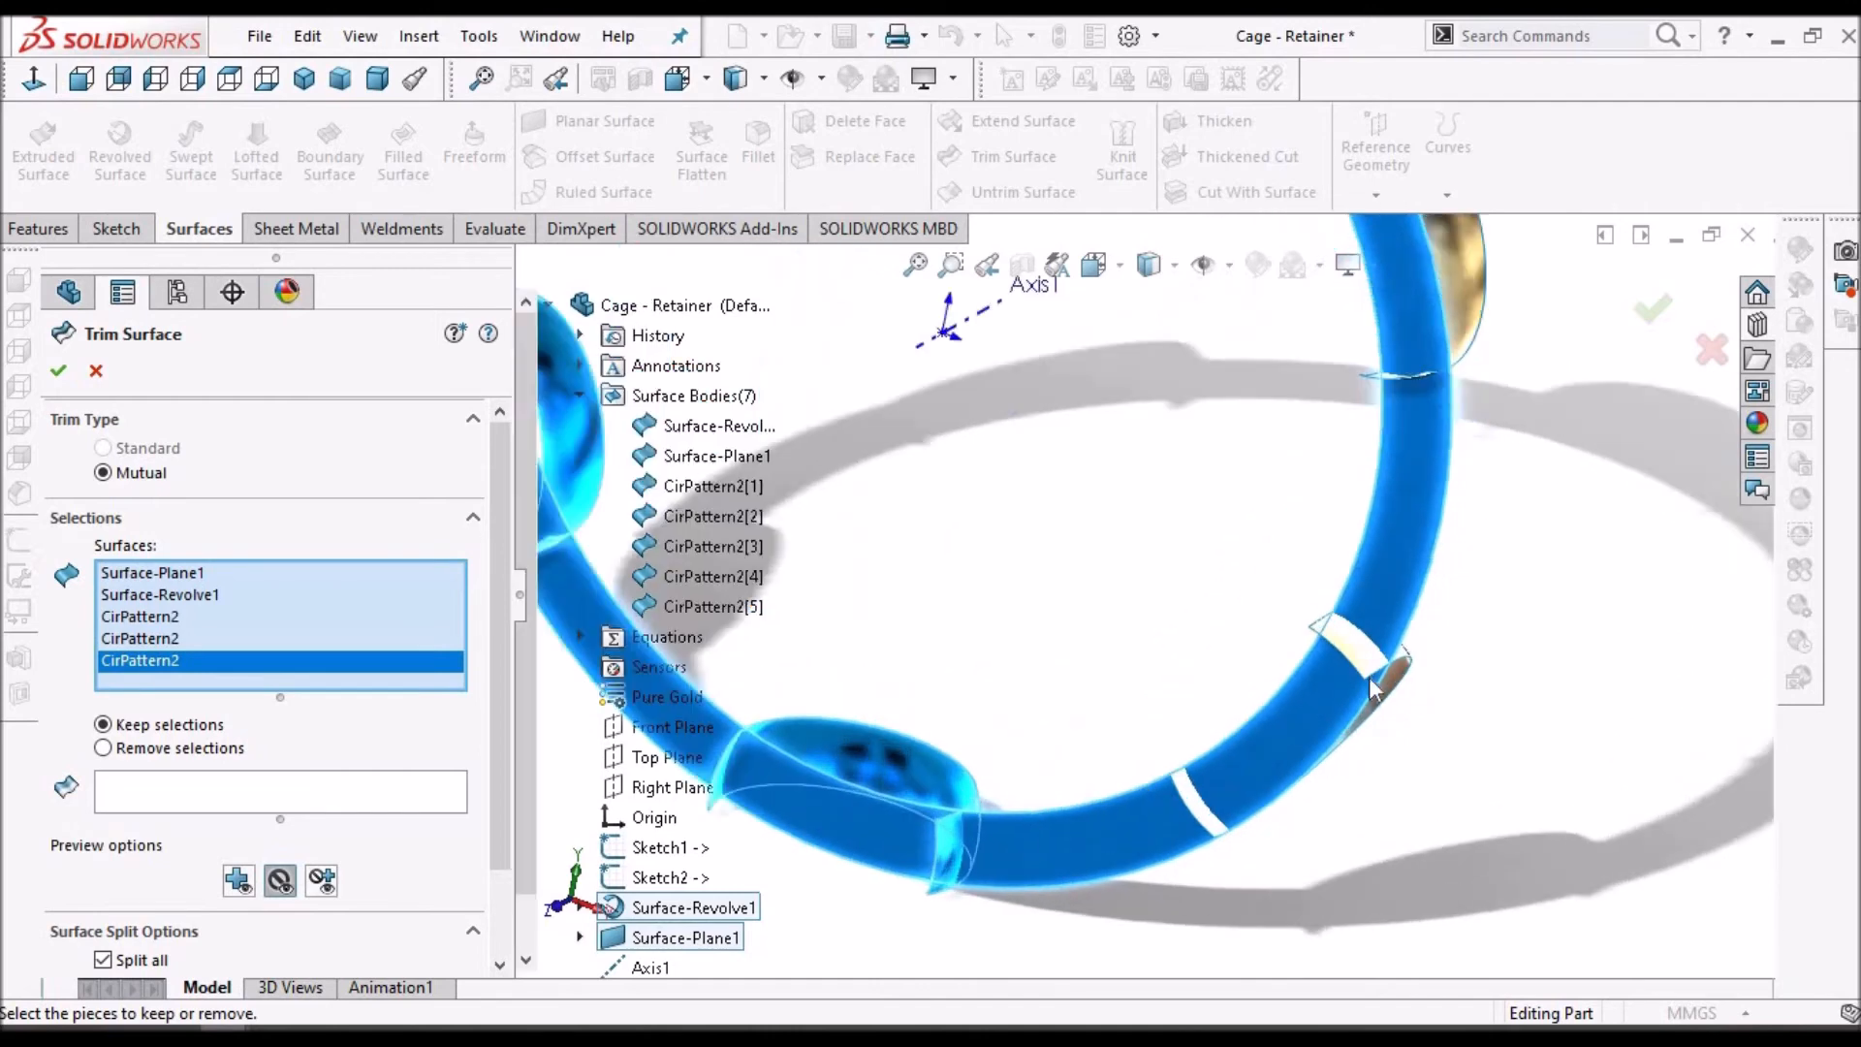
scroll(1412, 657, up, 8)
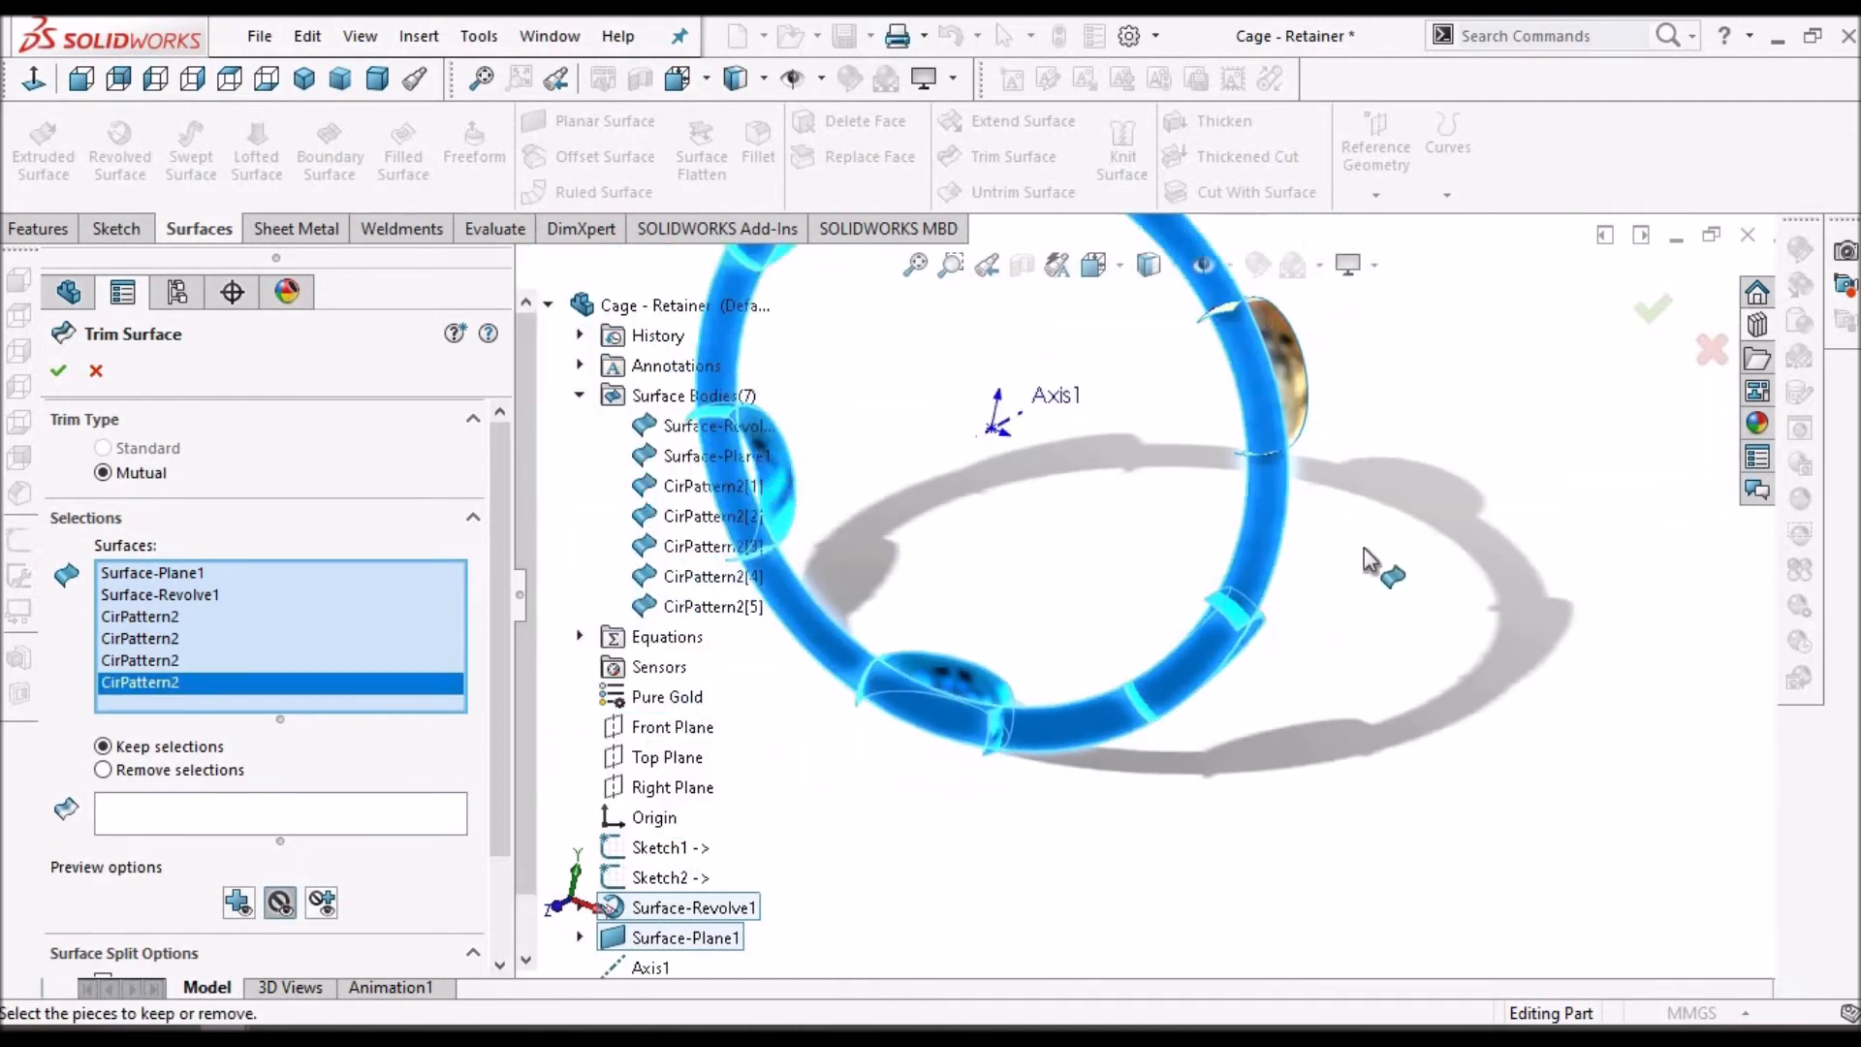
scroll(1202, 411, down, 2)
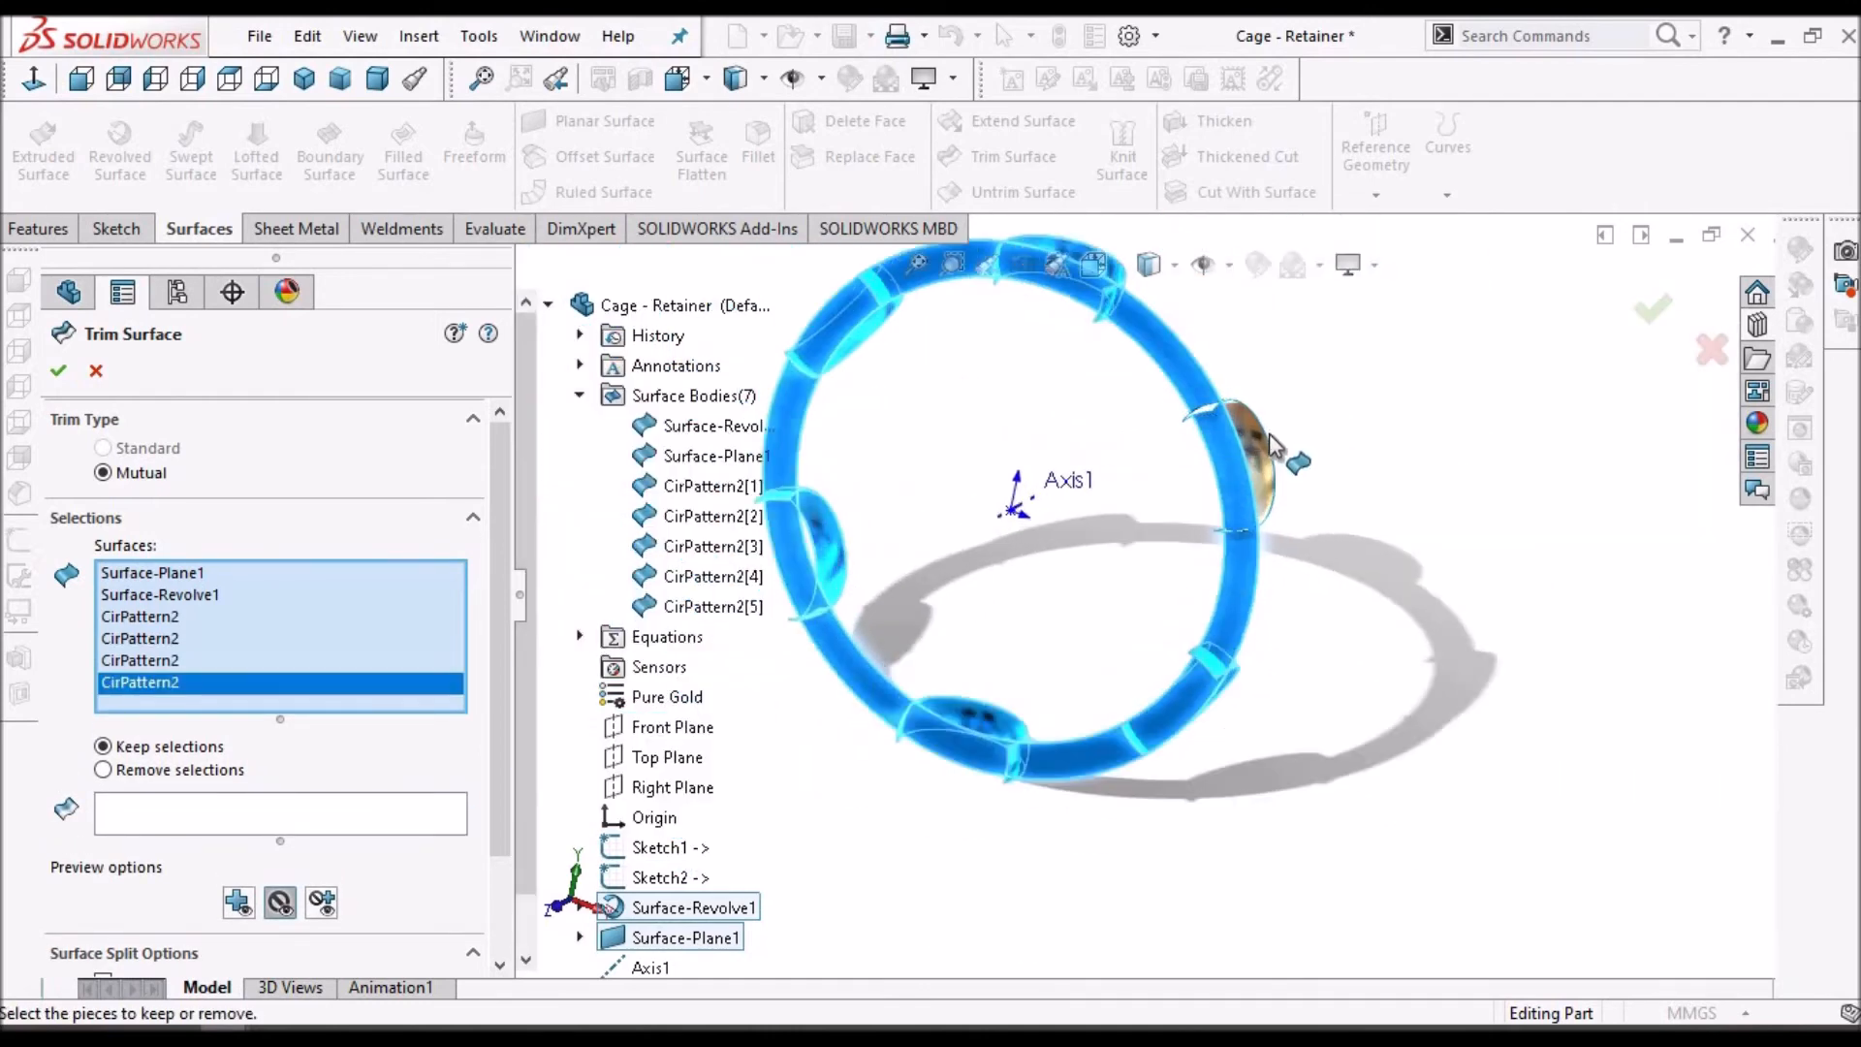
scroll(1251, 451, down, 2)
click(1250, 451)
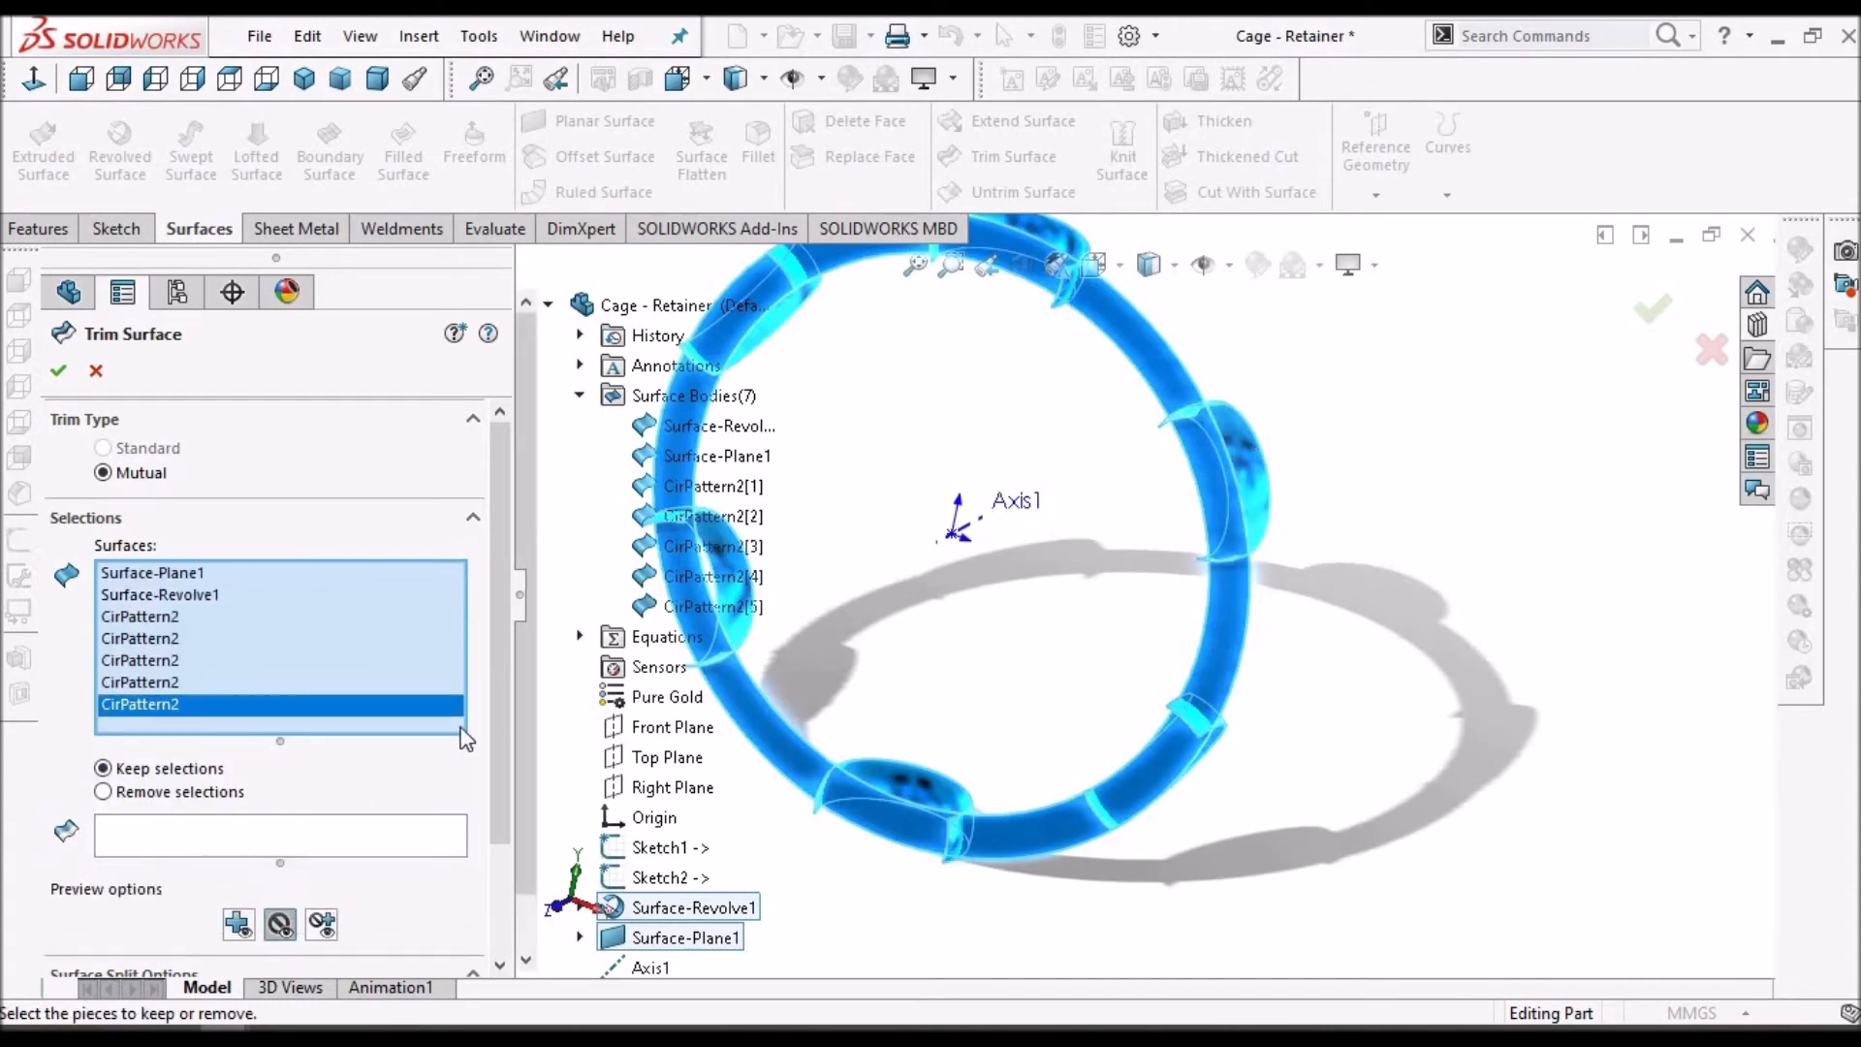
scroll(1195, 621, up, 3)
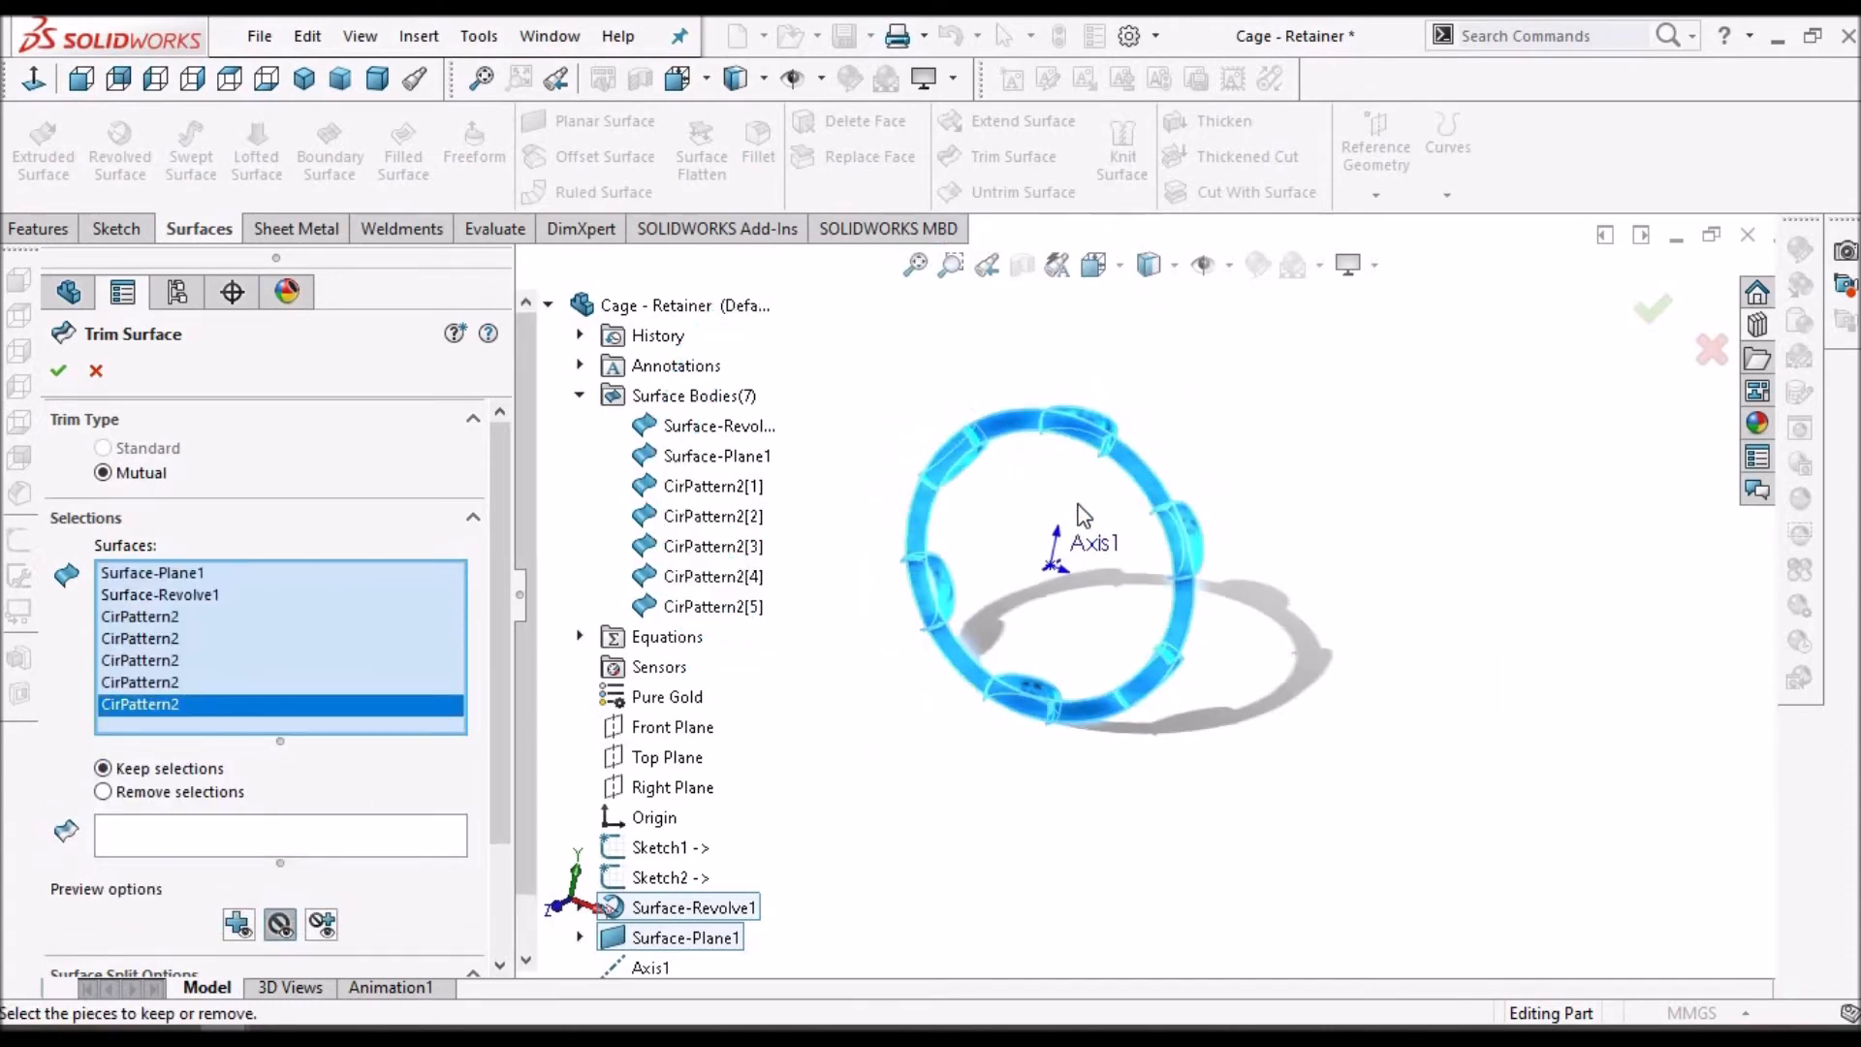
- Choose as pieces to keep the ring's top and upper-left segments and the bulging portions of the top and upper-left bands
scroll(919, 349, down, 2)
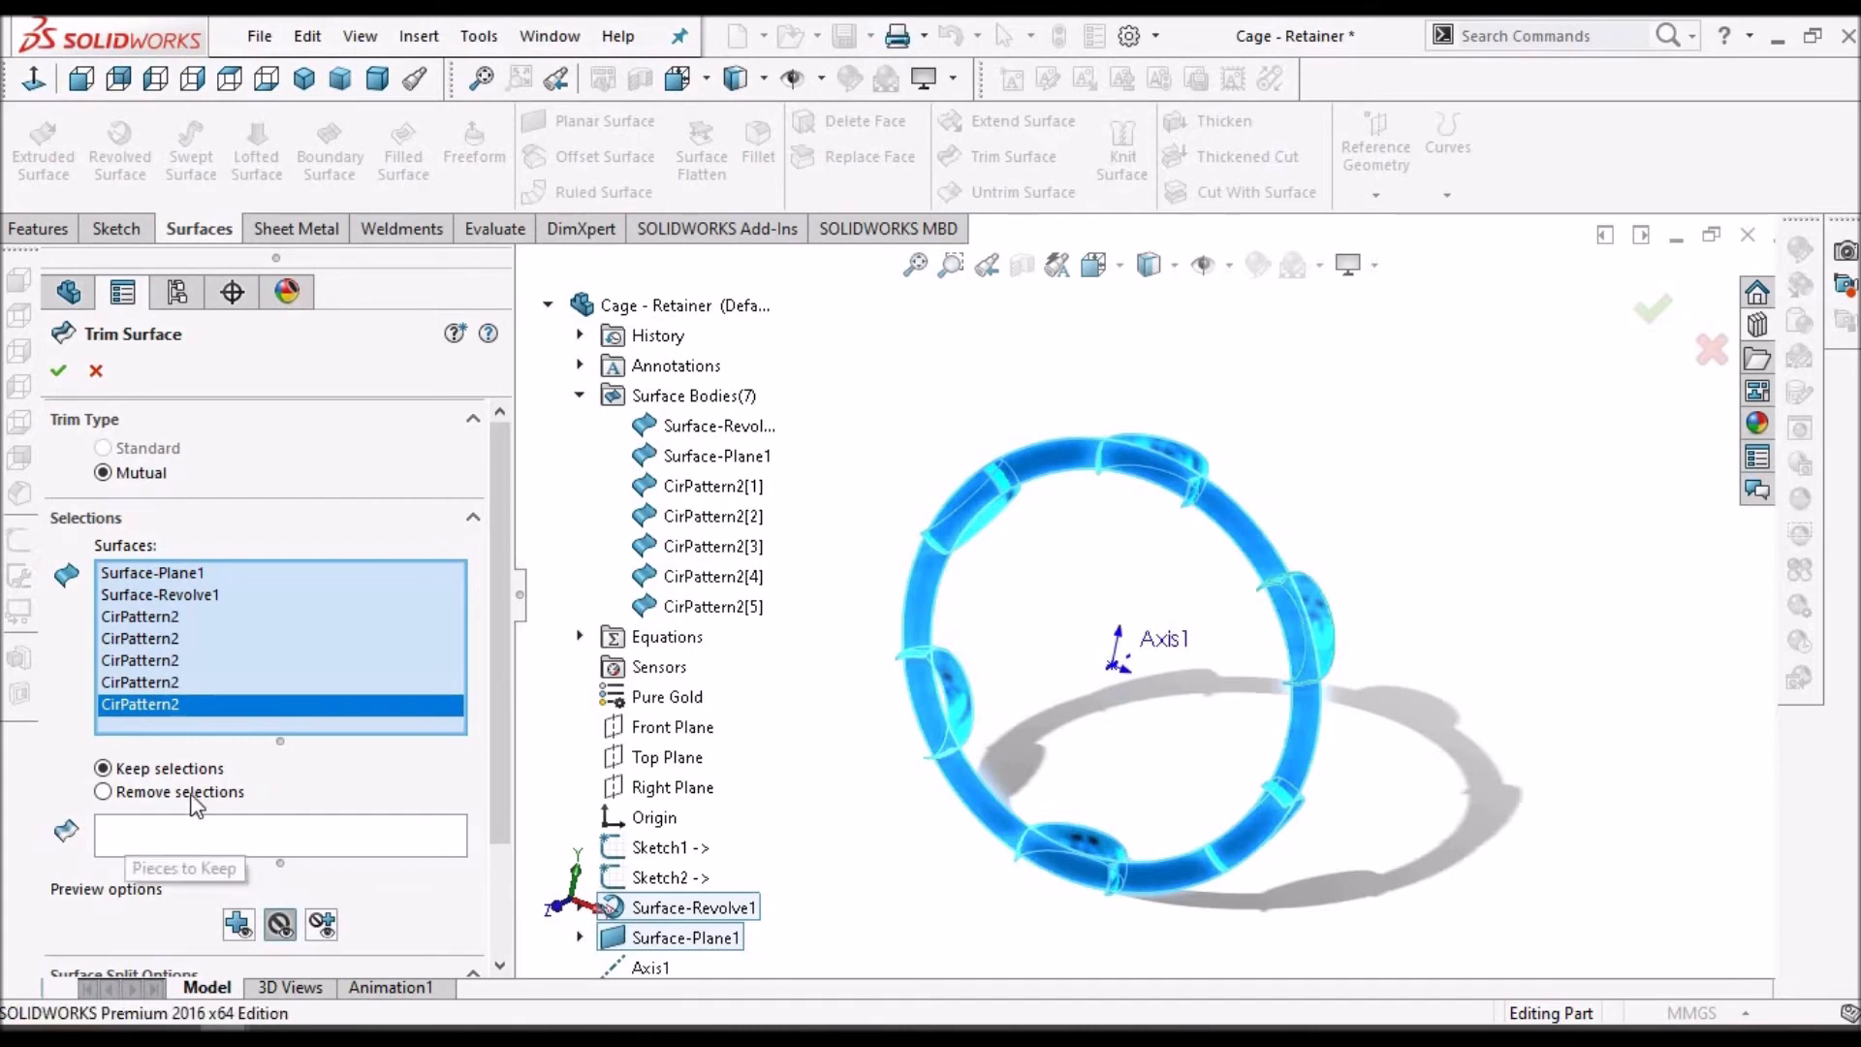
click(131, 838)
scroll(1076, 497, down, 4)
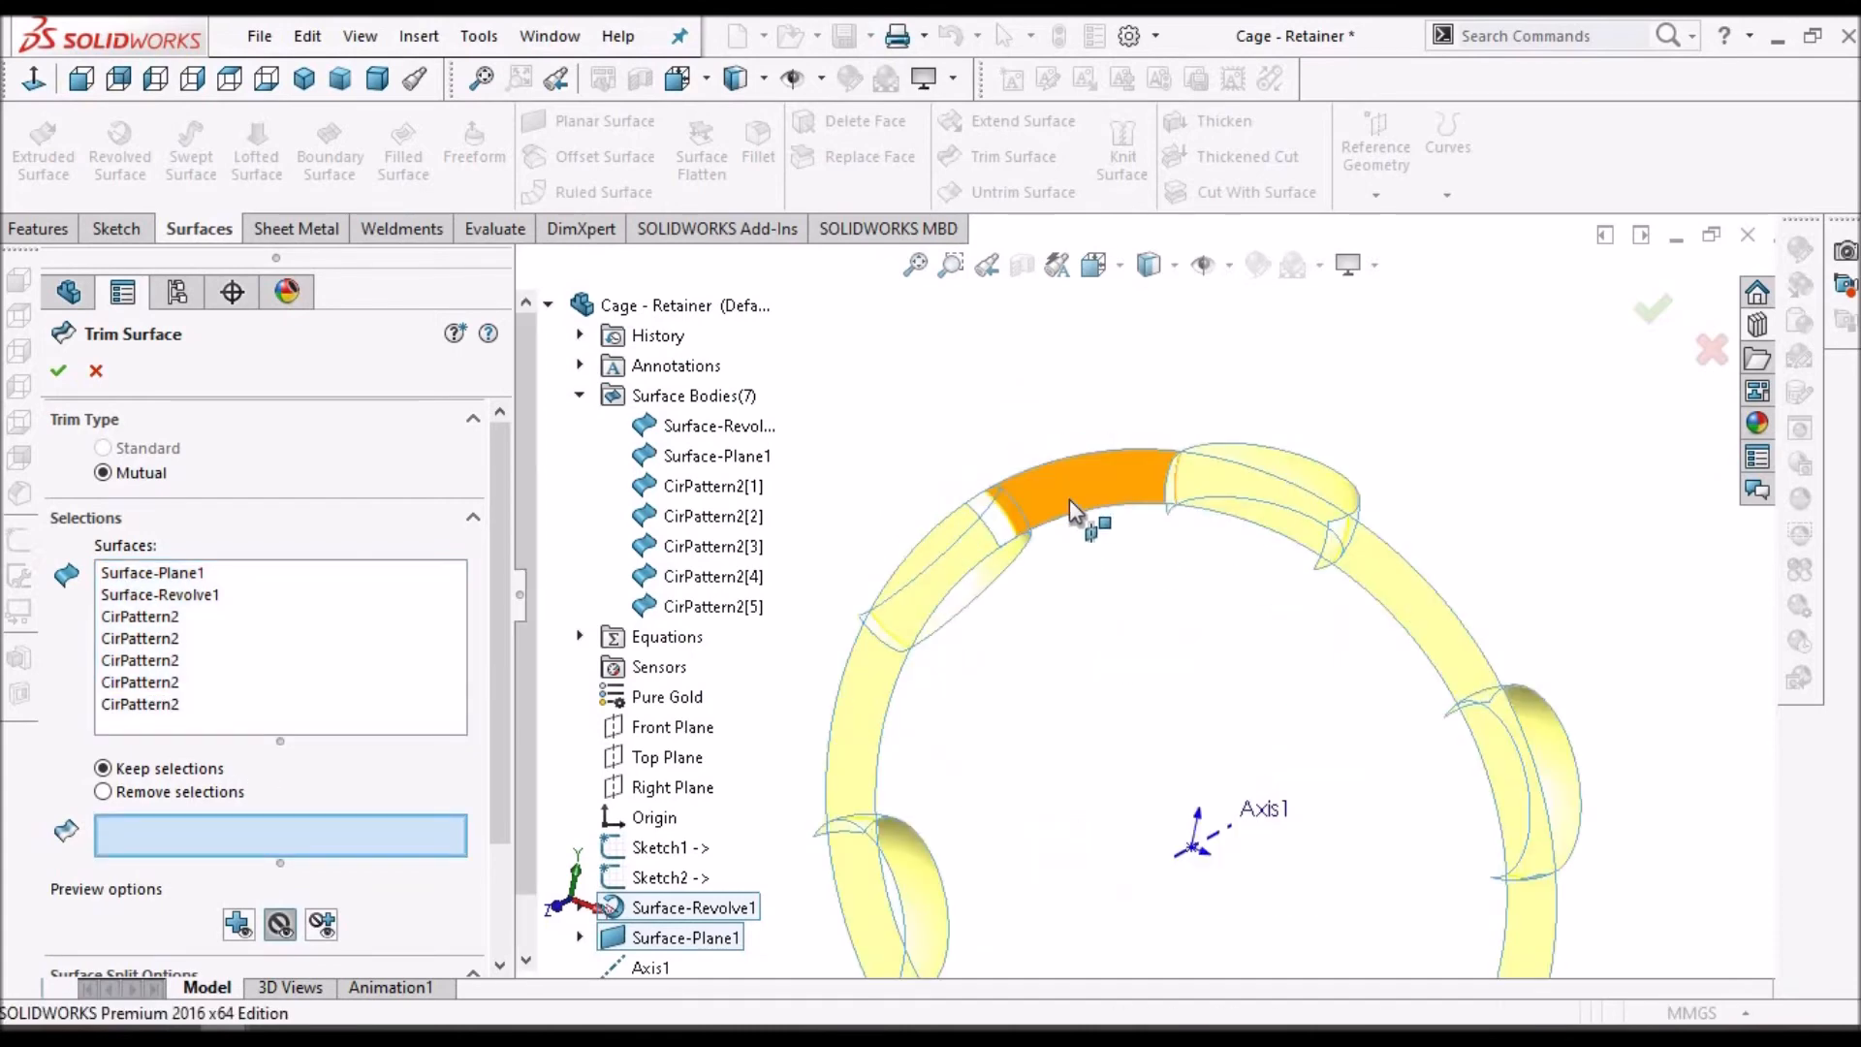
click(1147, 497)
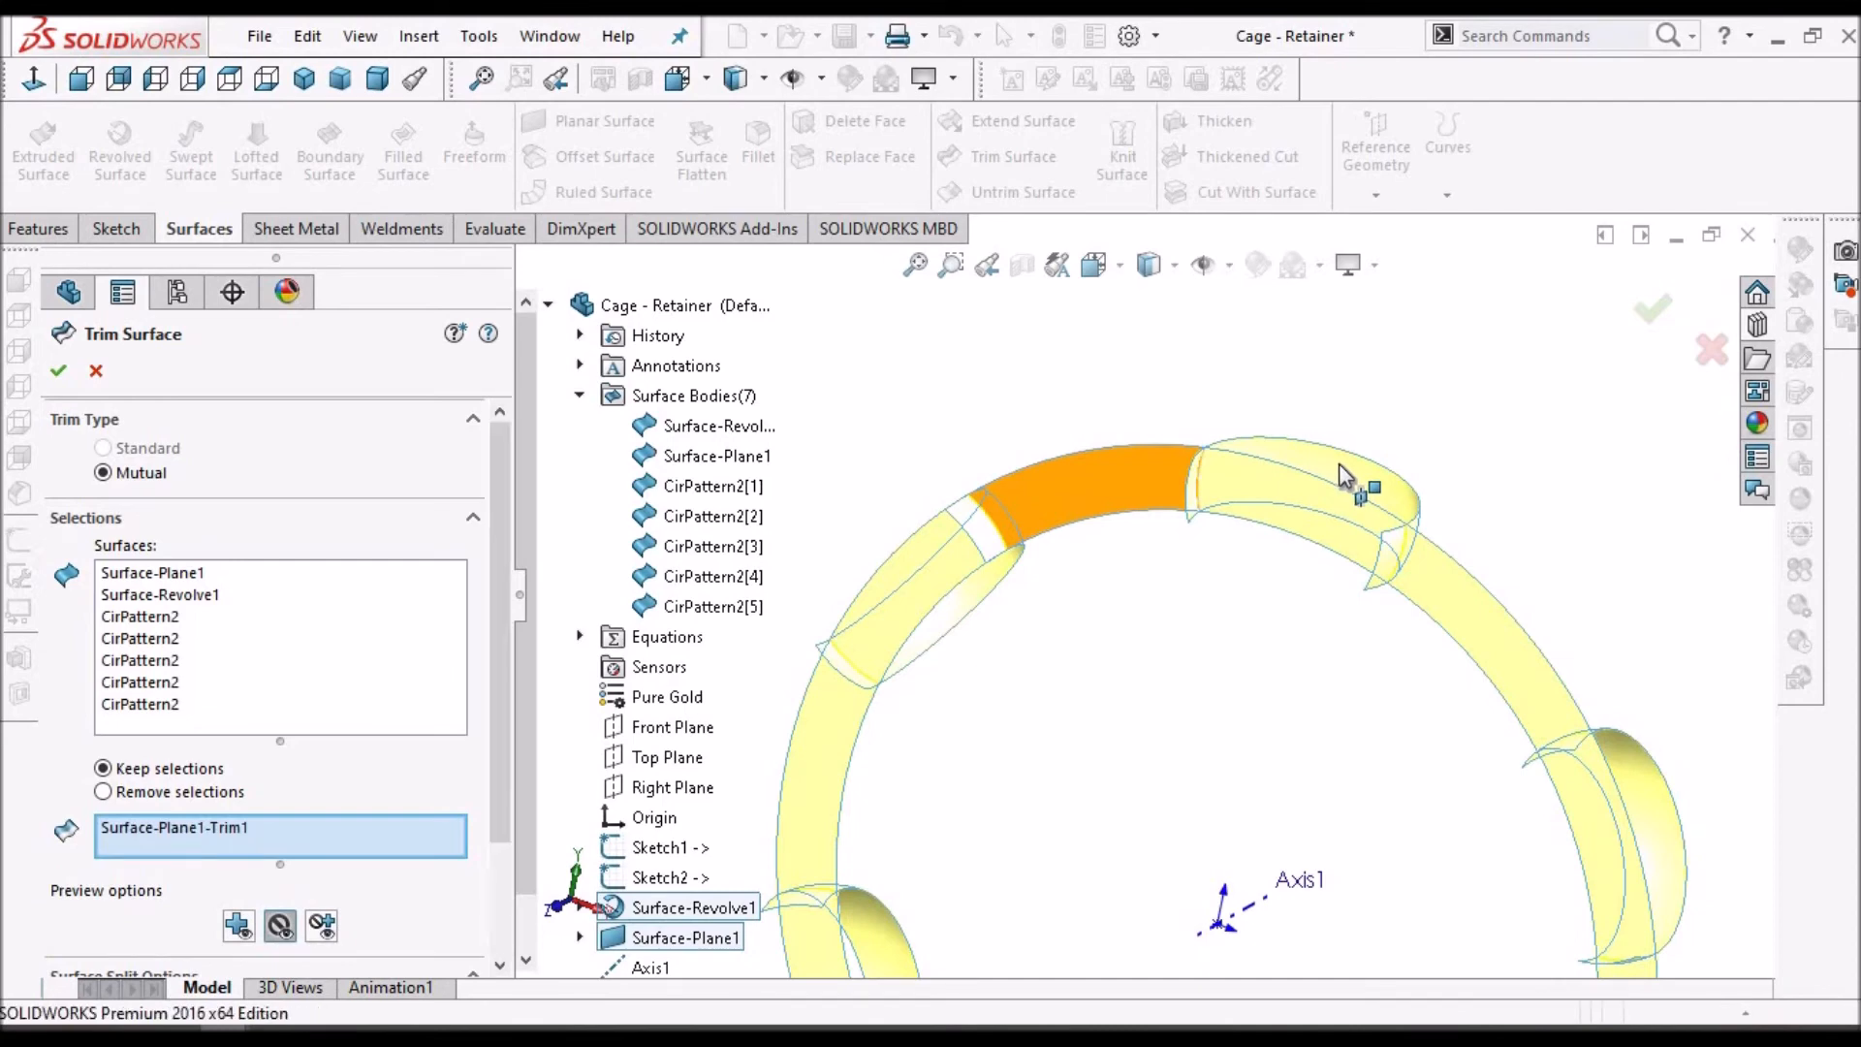
click(1342, 472)
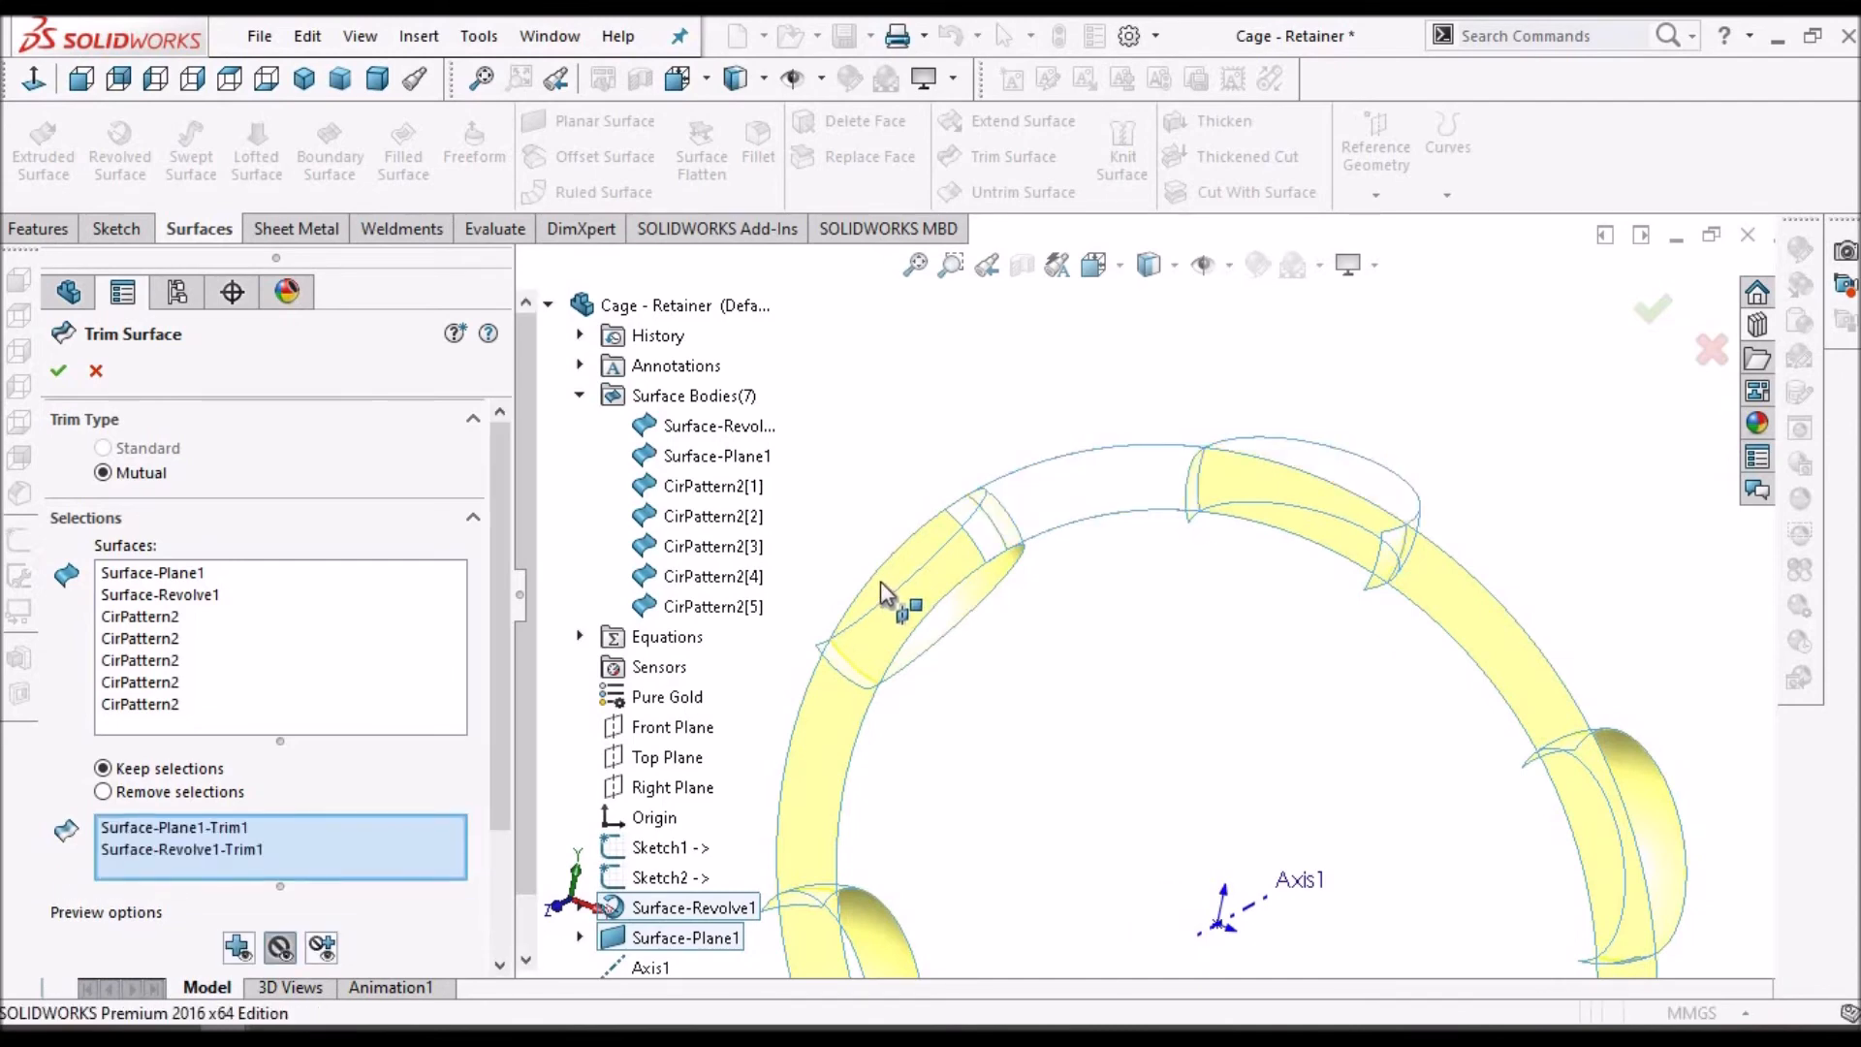
click(967, 601)
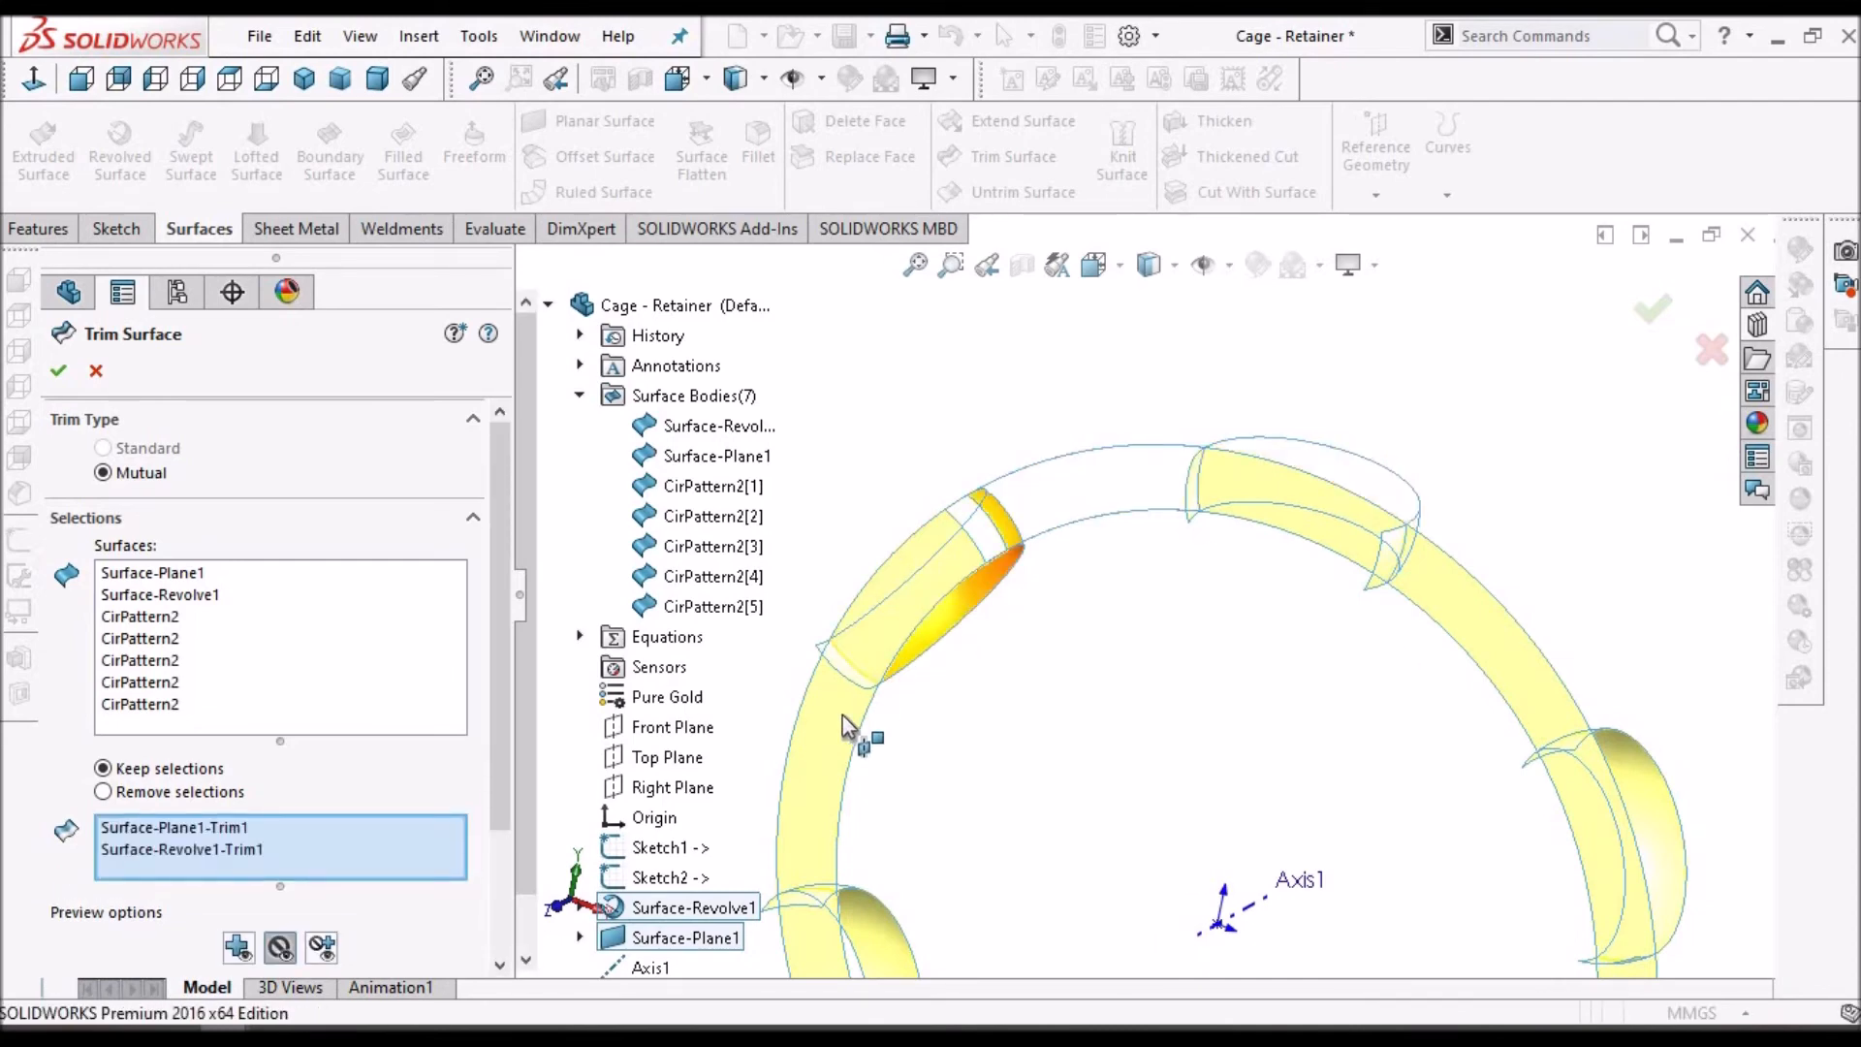
scroll(1146, 768, up, 5)
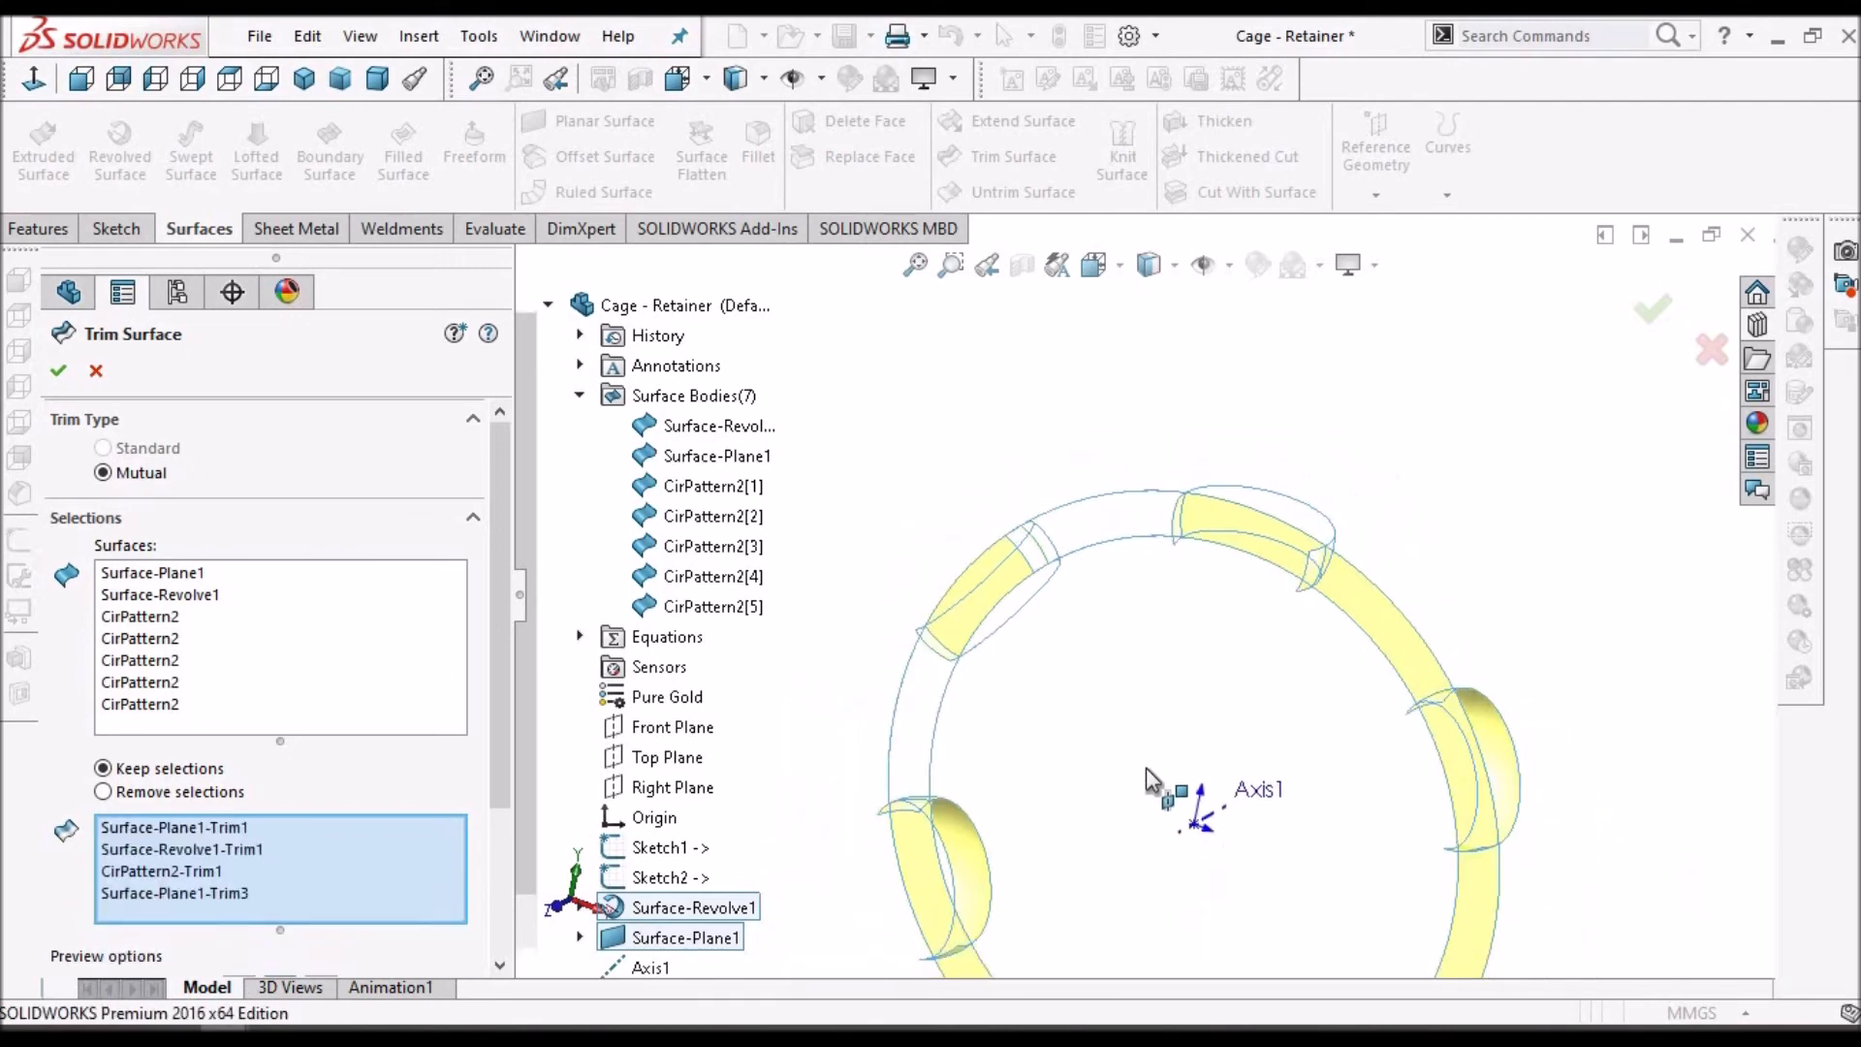
- Keep the bulging portions of the left and bottom bands plus the ring's lower-left and bottom segments
scroll(1063, 832, down, 2)
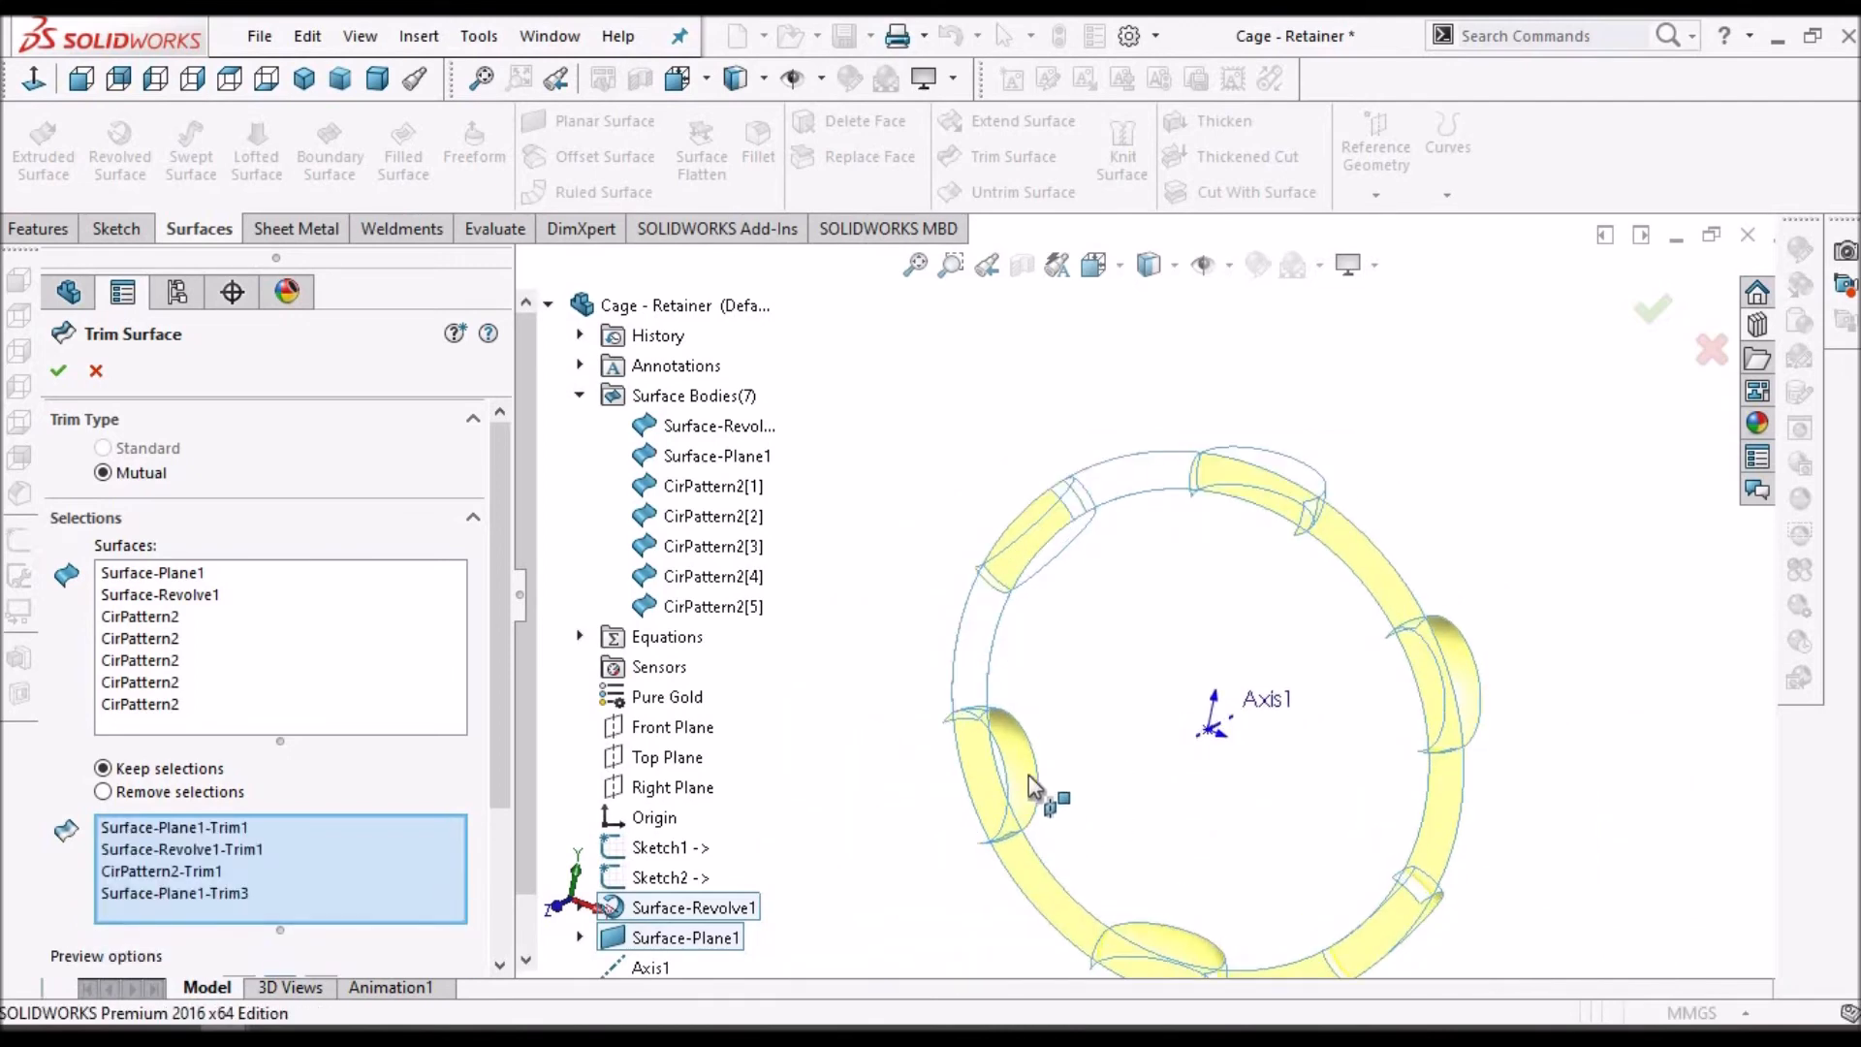
scroll(1028, 775, down, 2)
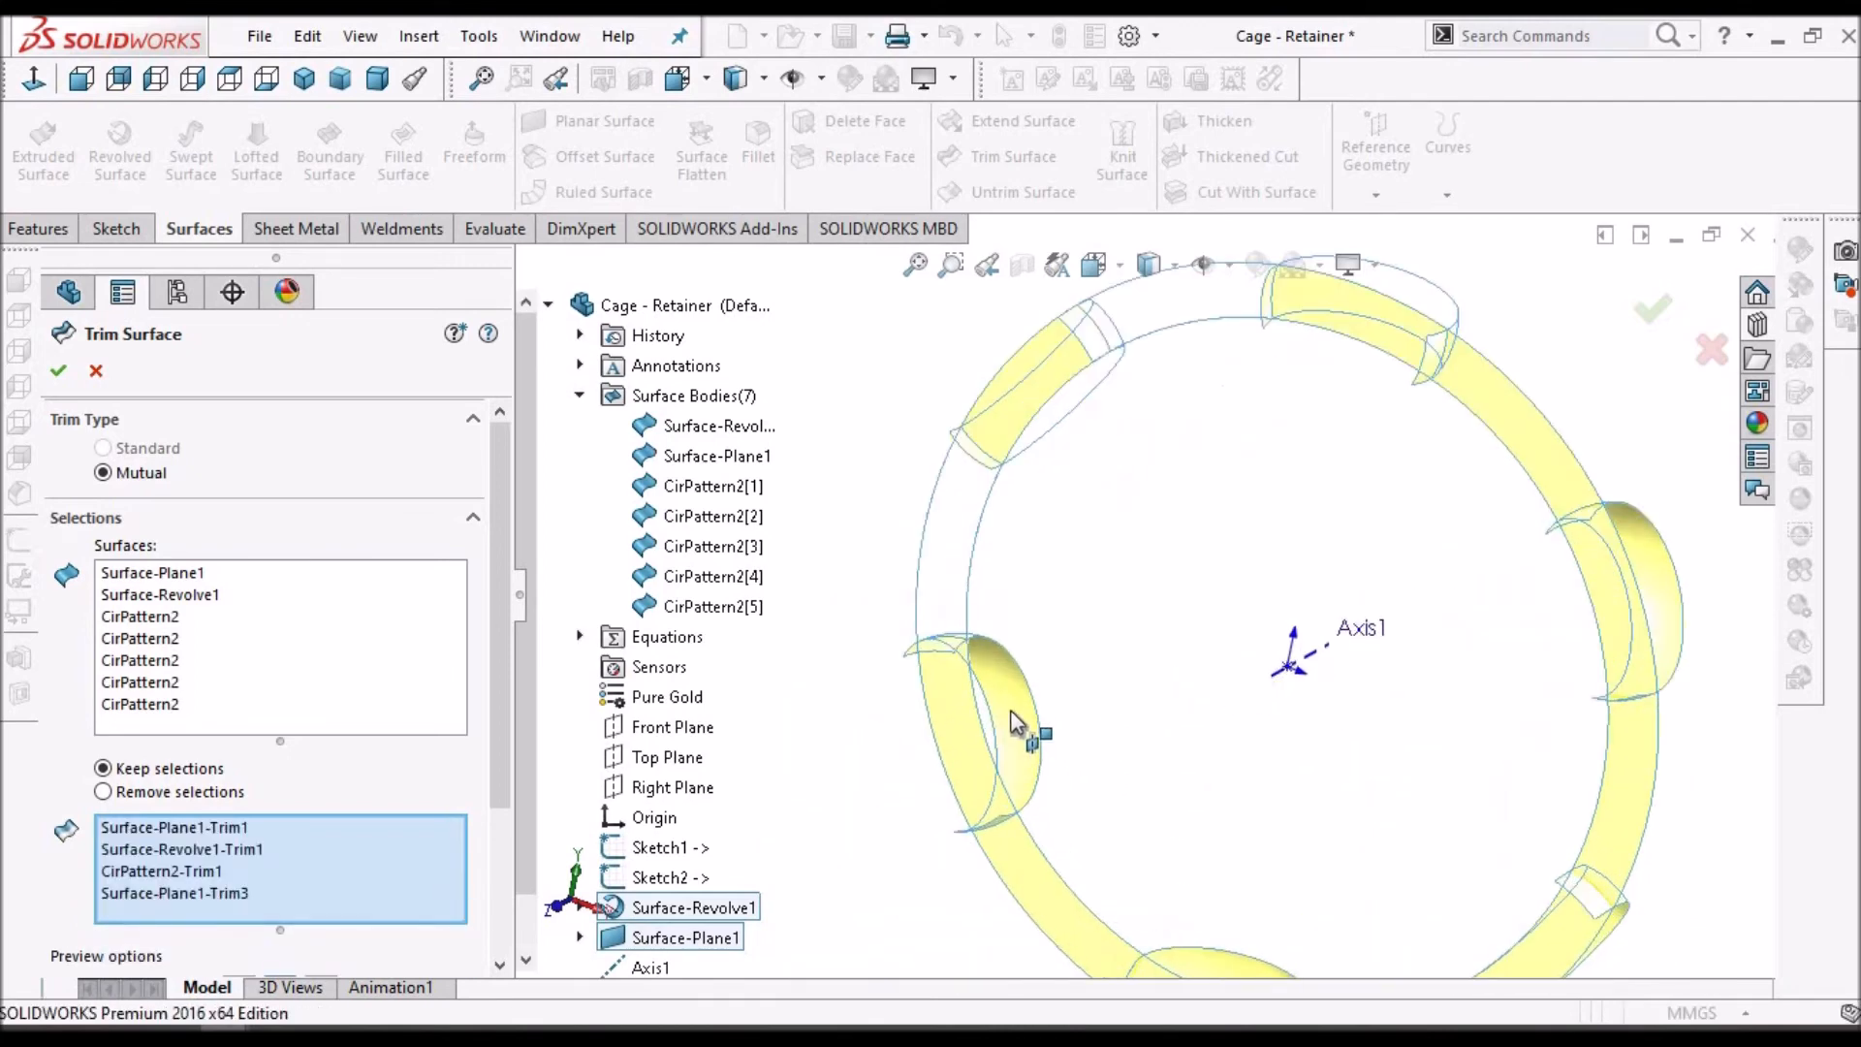
click(1018, 866)
click(1204, 756)
scroll(1202, 756, up, 2)
scroll(1212, 766, down, 3)
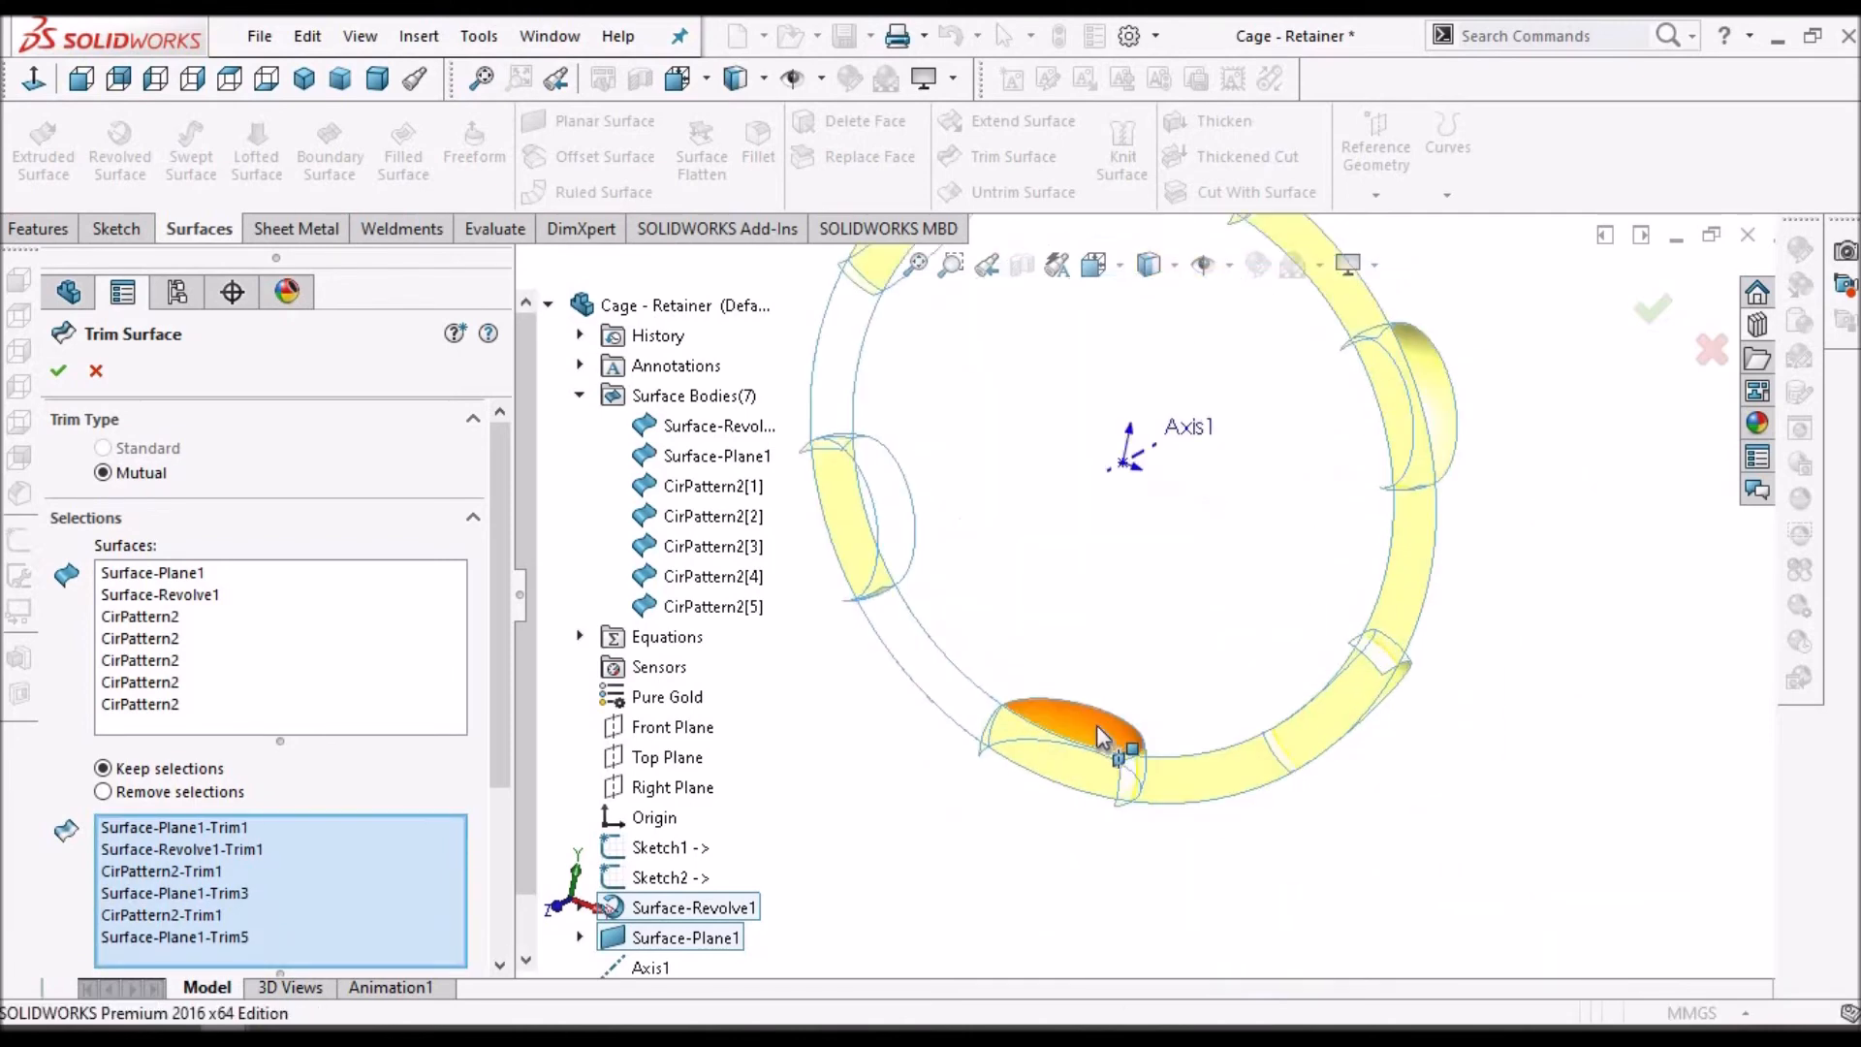
click(1206, 777)
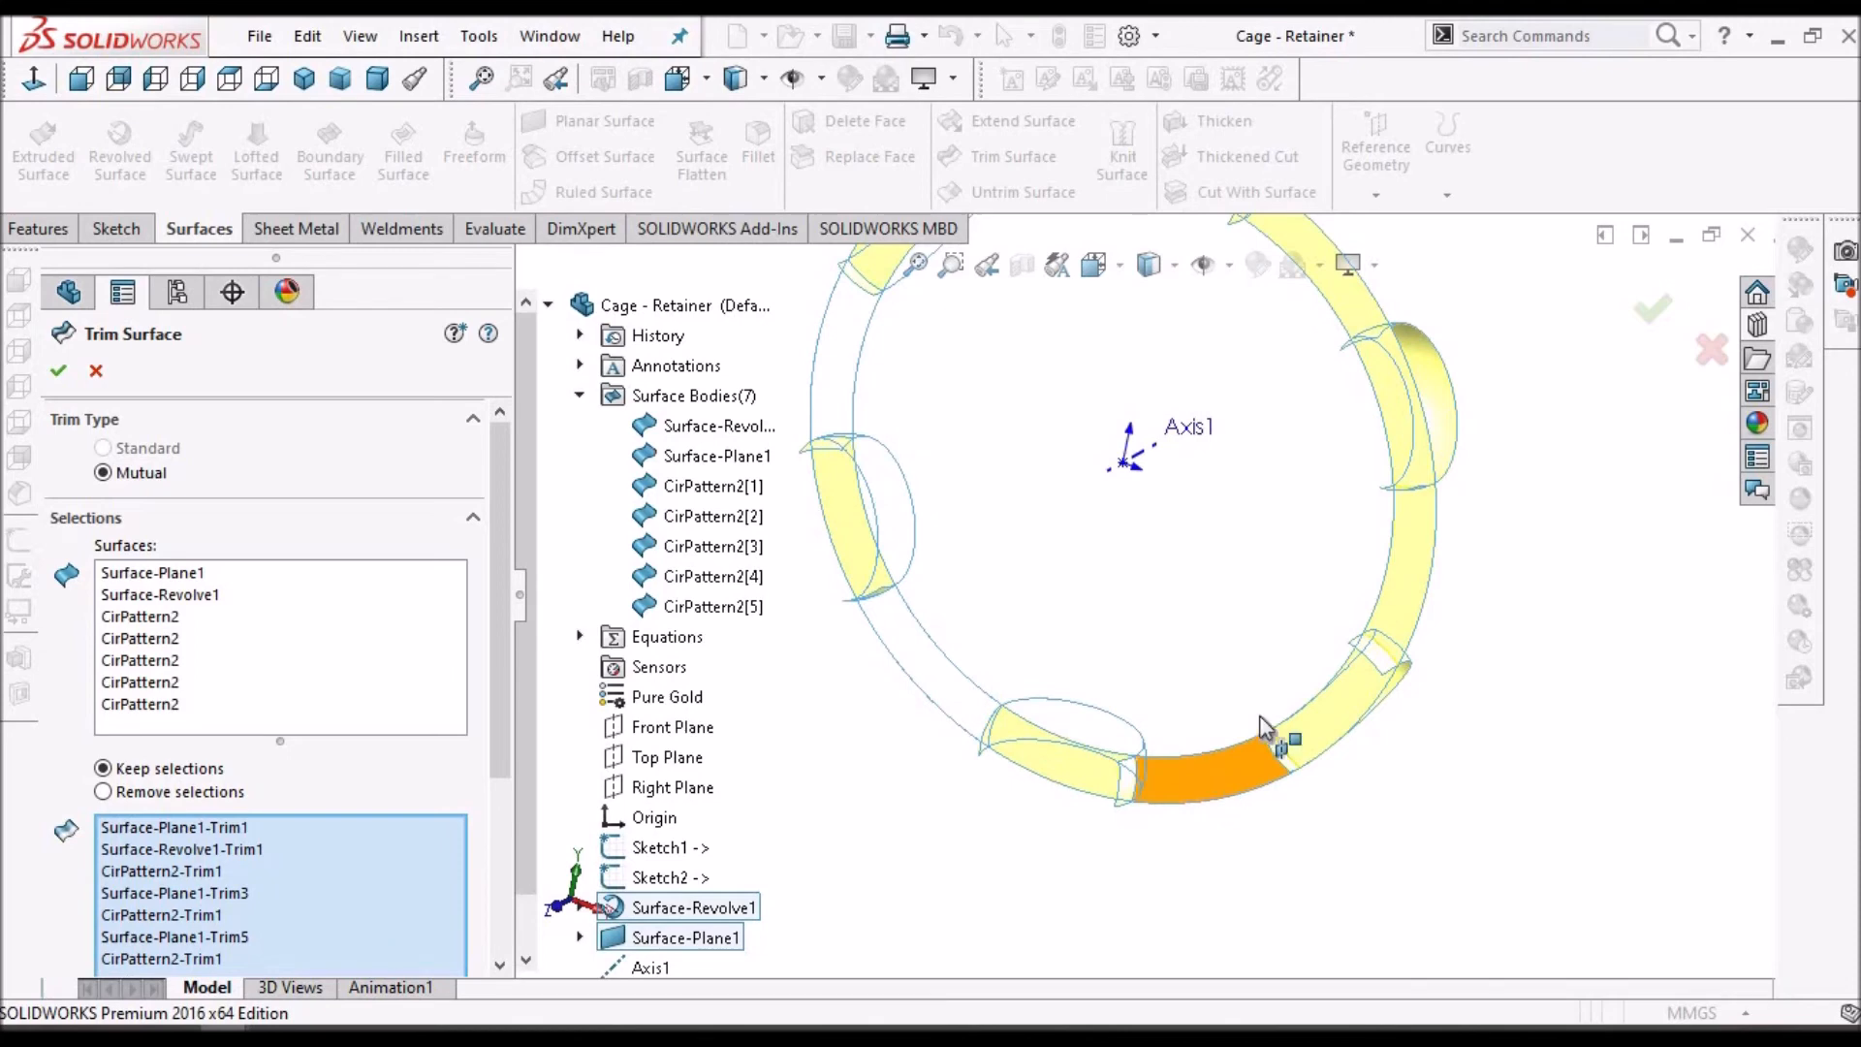
- Keep the bulging portions of the lower-right and right bands plus the ring's lower-right and upper-right segments between bands
scroll(1408, 678, down, 3)
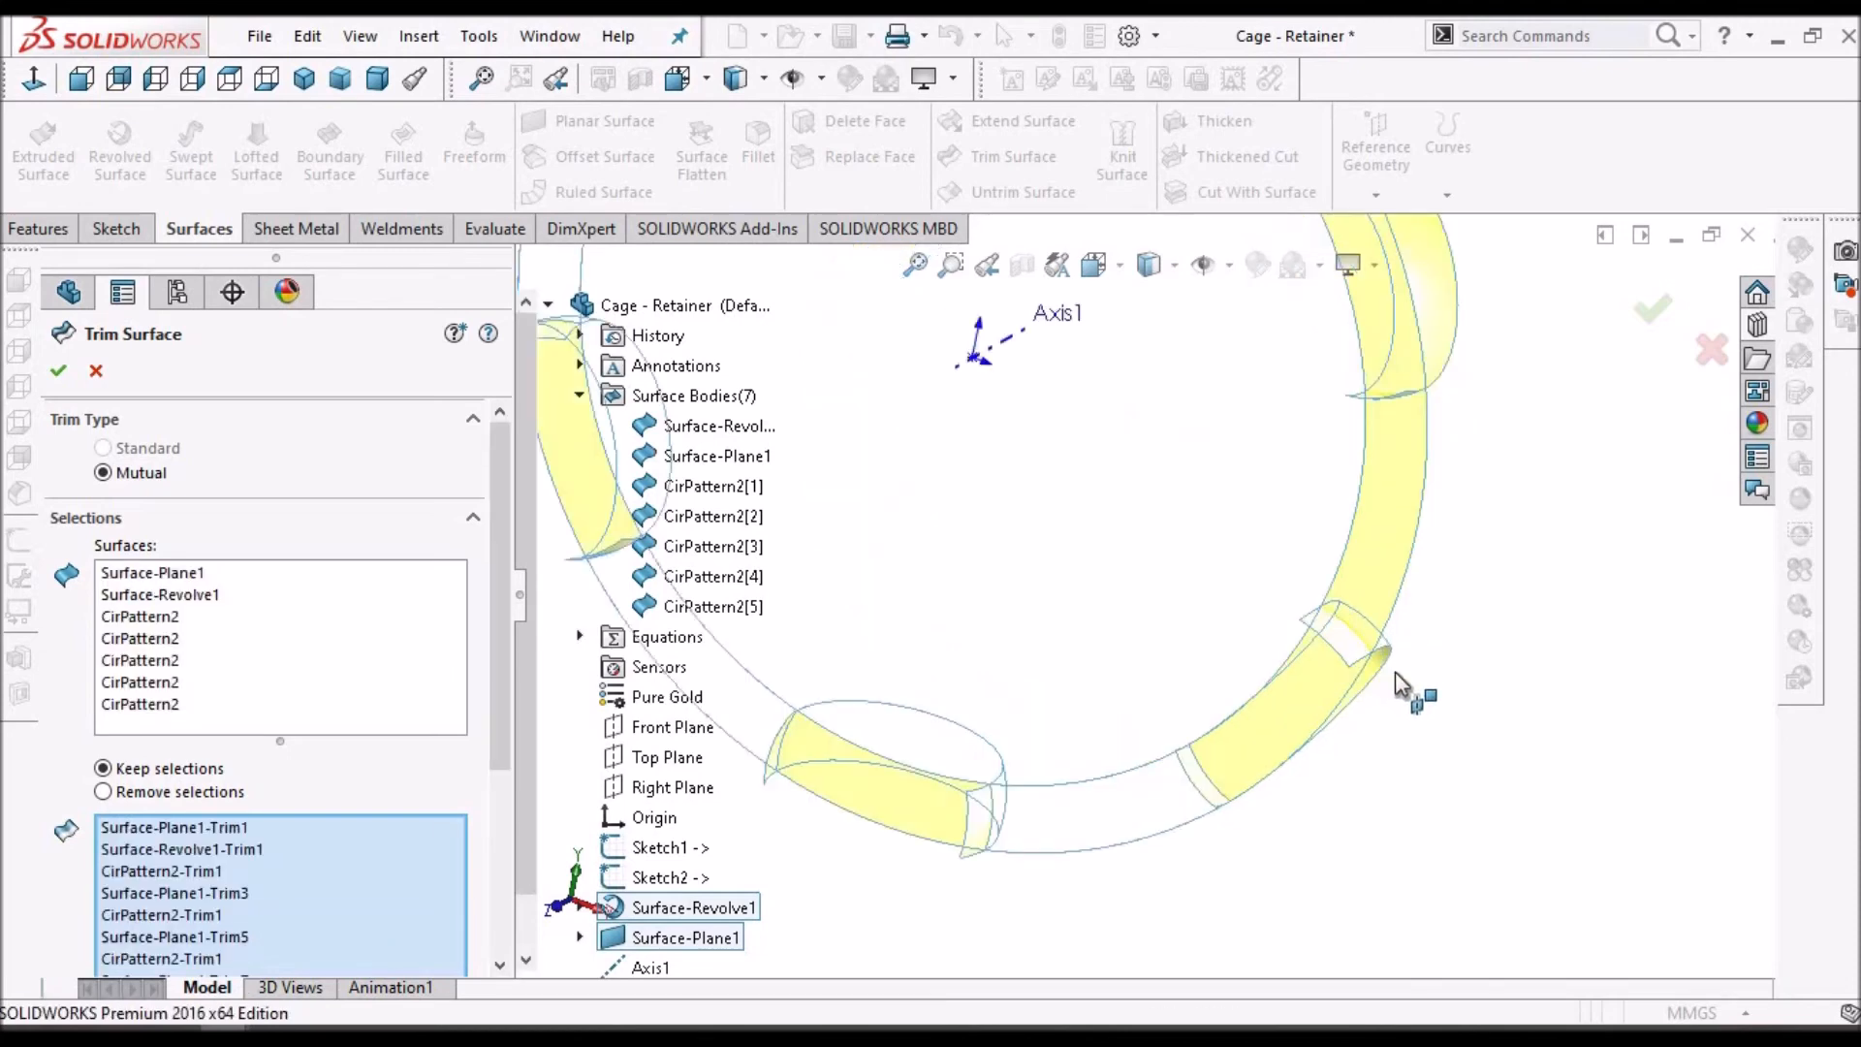
scroll(1359, 664, down, 1)
click(1339, 654)
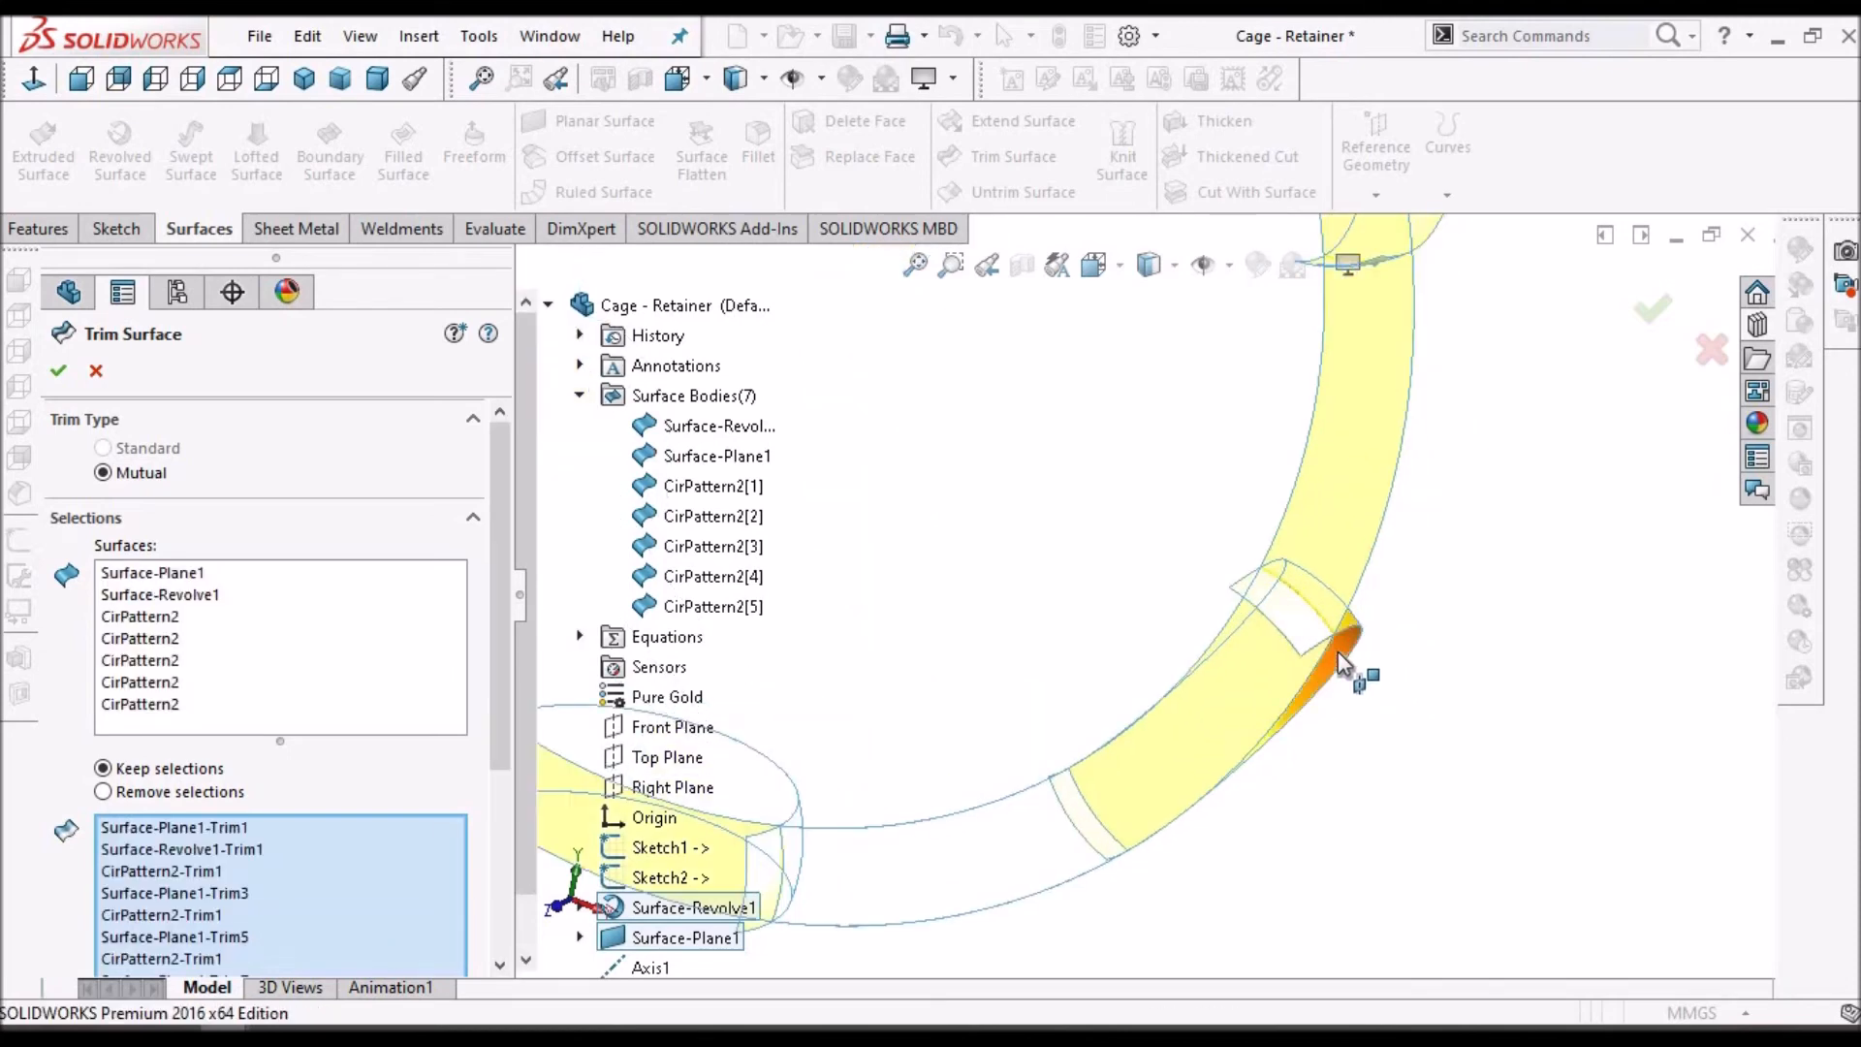
click(1361, 556)
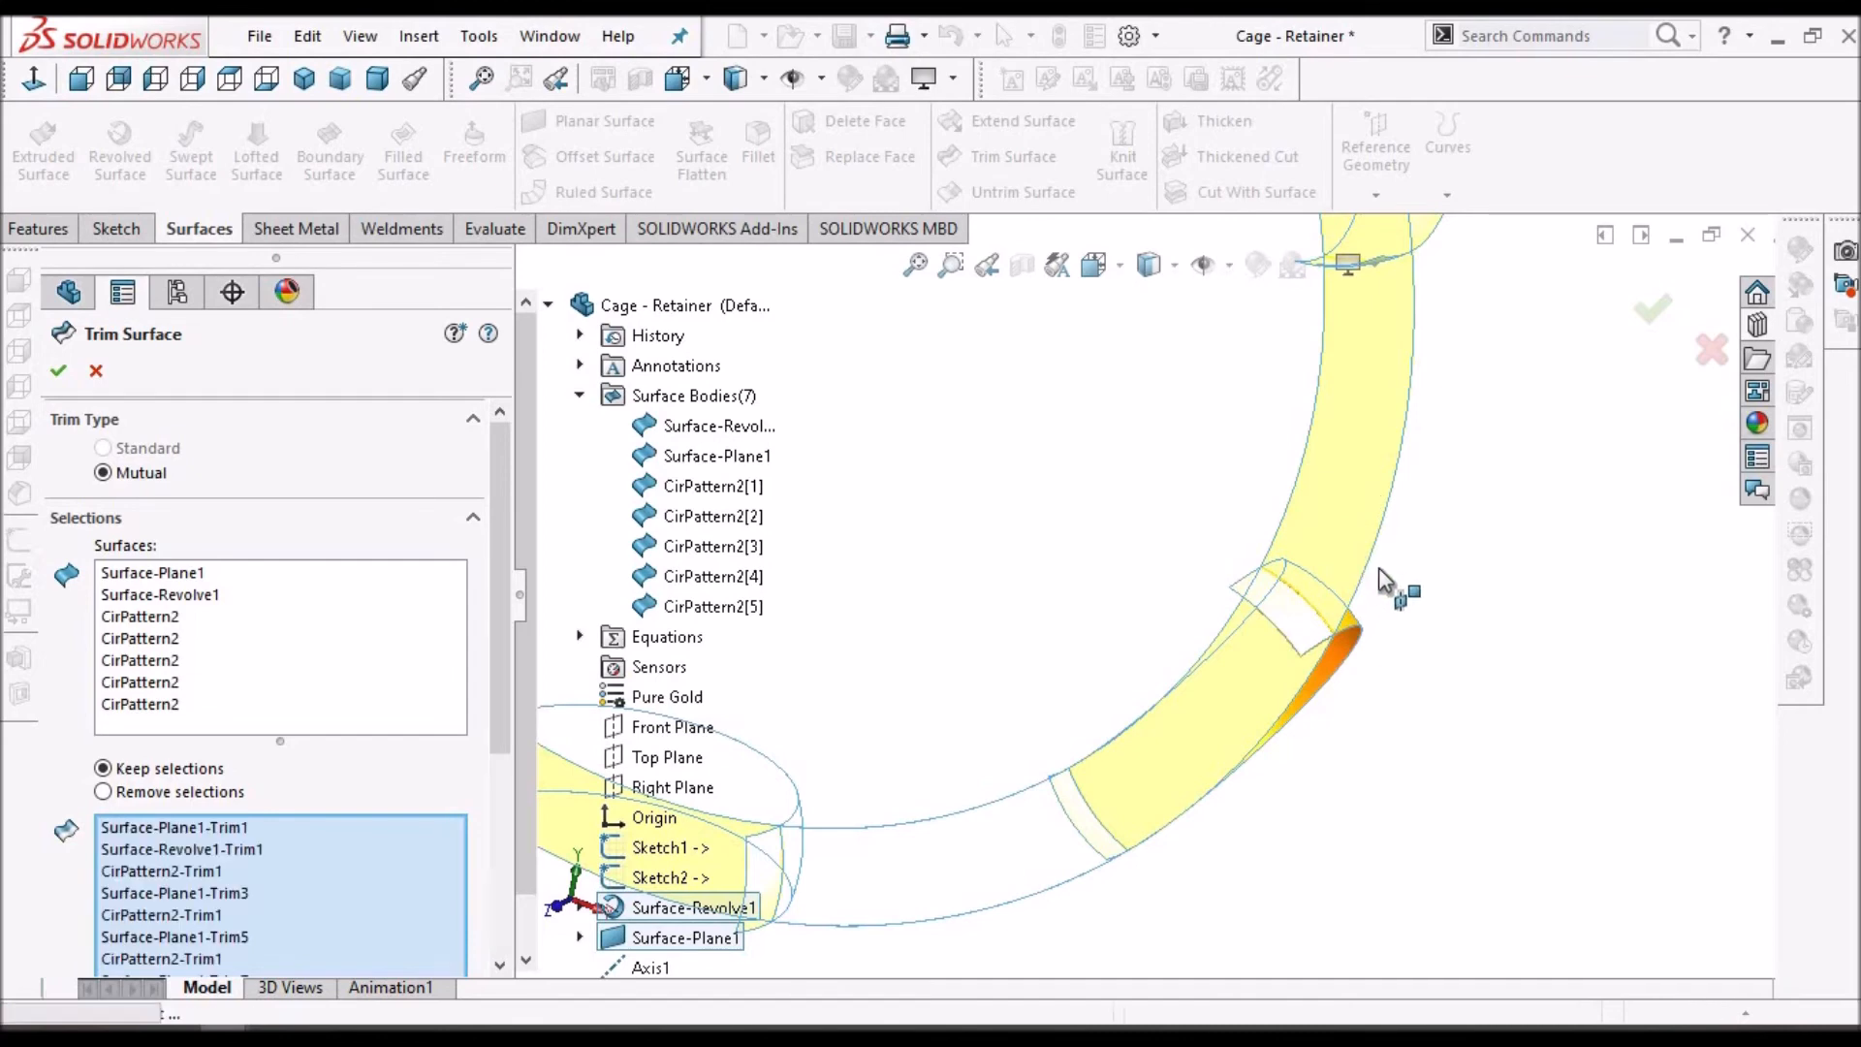
scroll(1381, 579, up, 5)
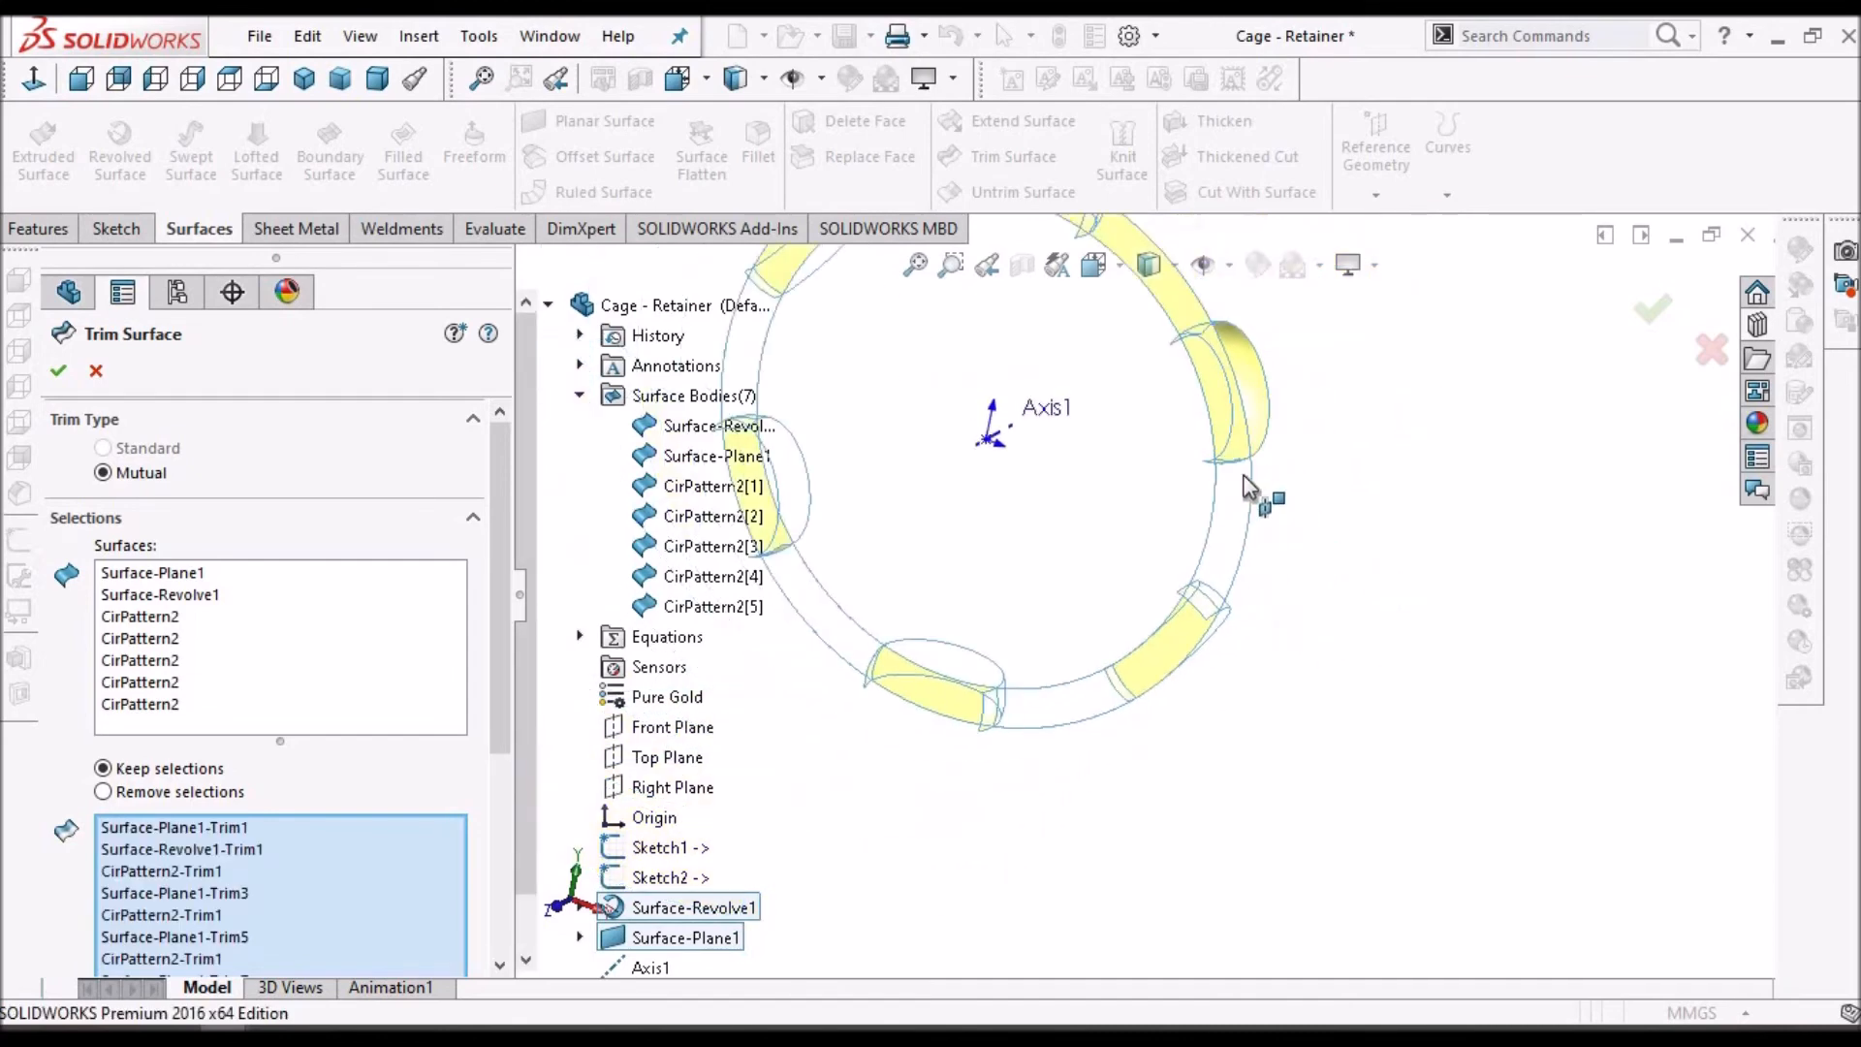
scroll(1221, 398, down, 2)
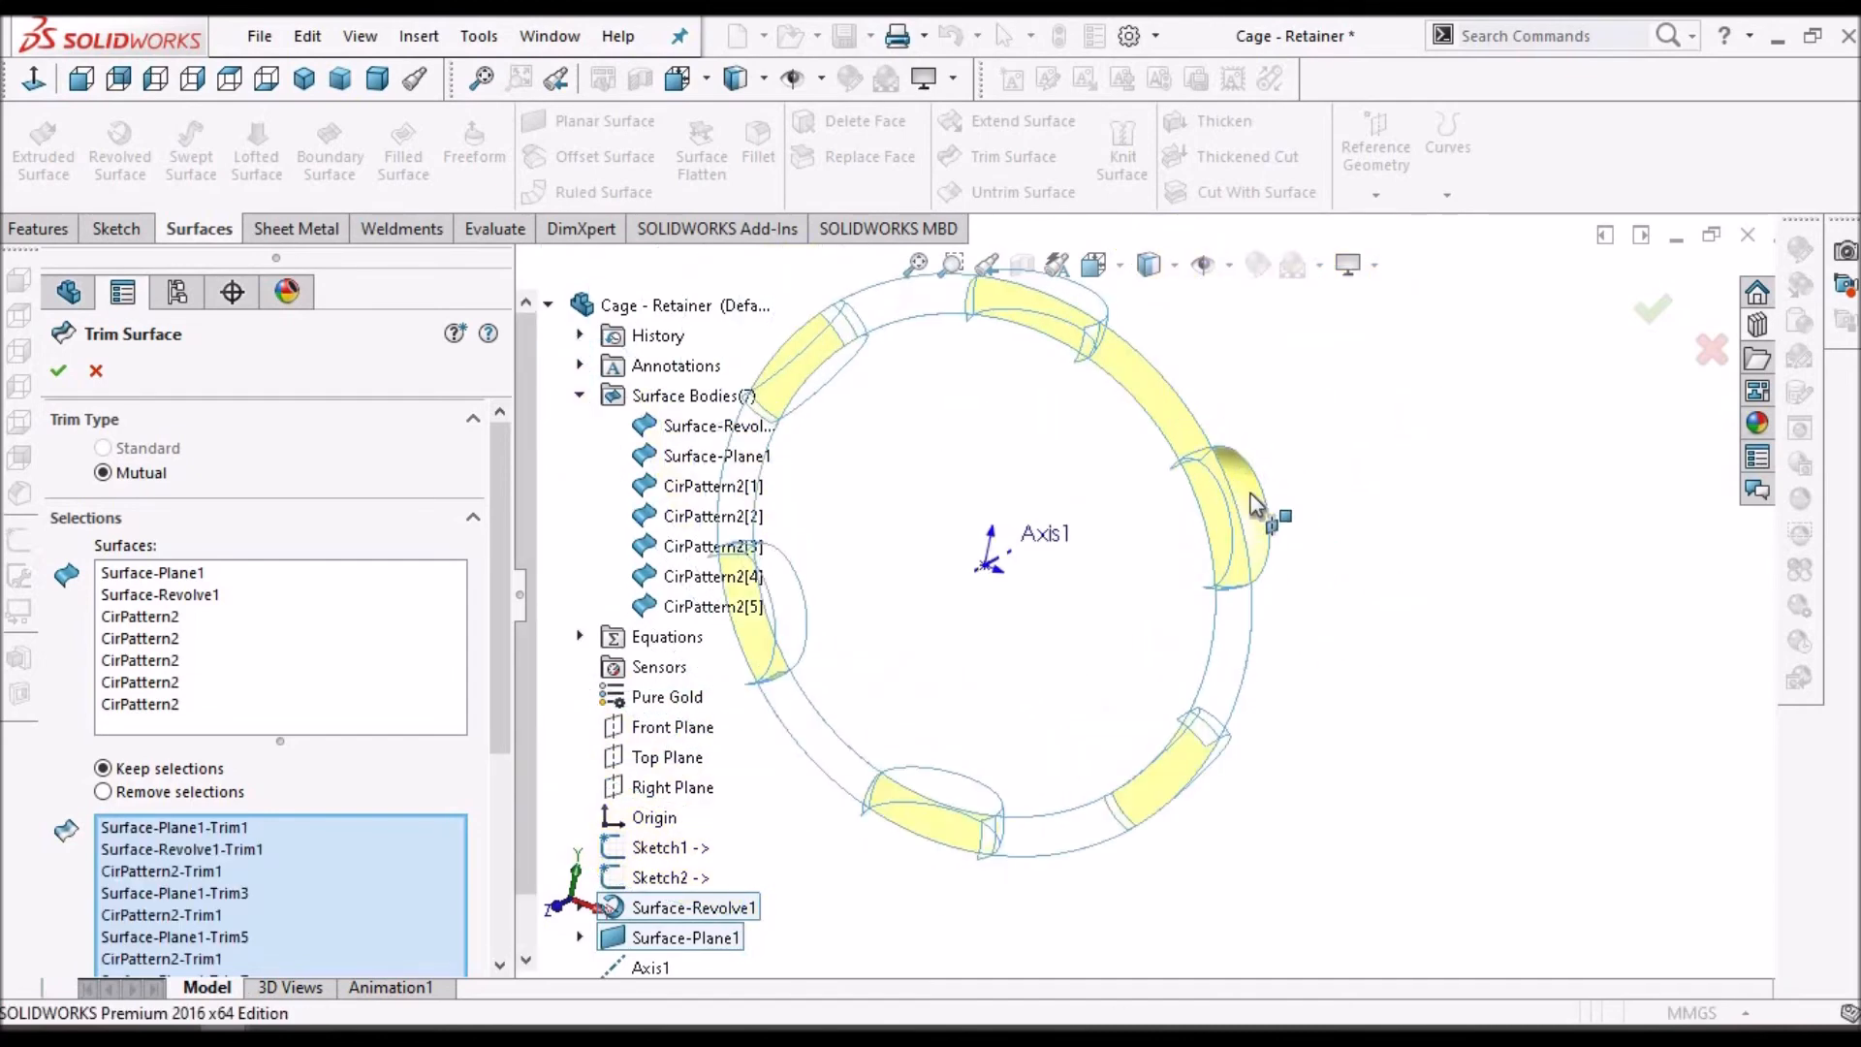
scroll(1260, 520, down, 1)
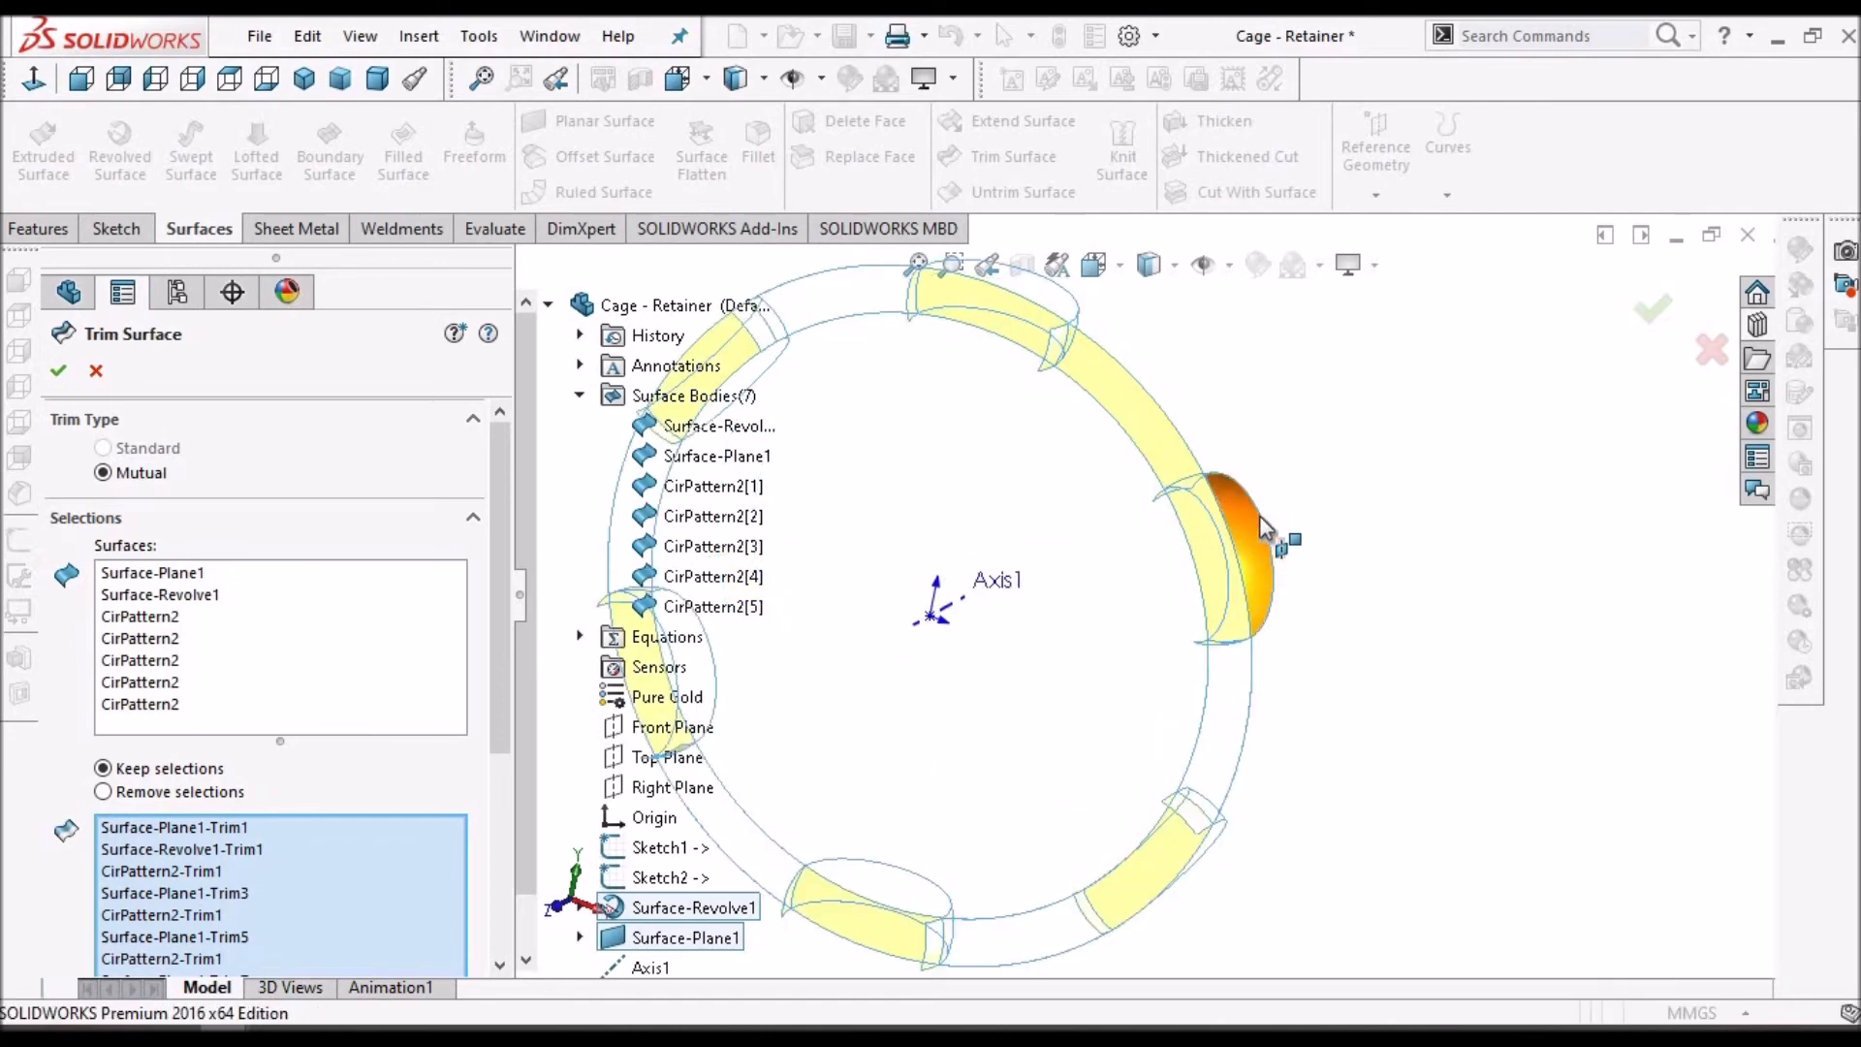
click(1193, 470)
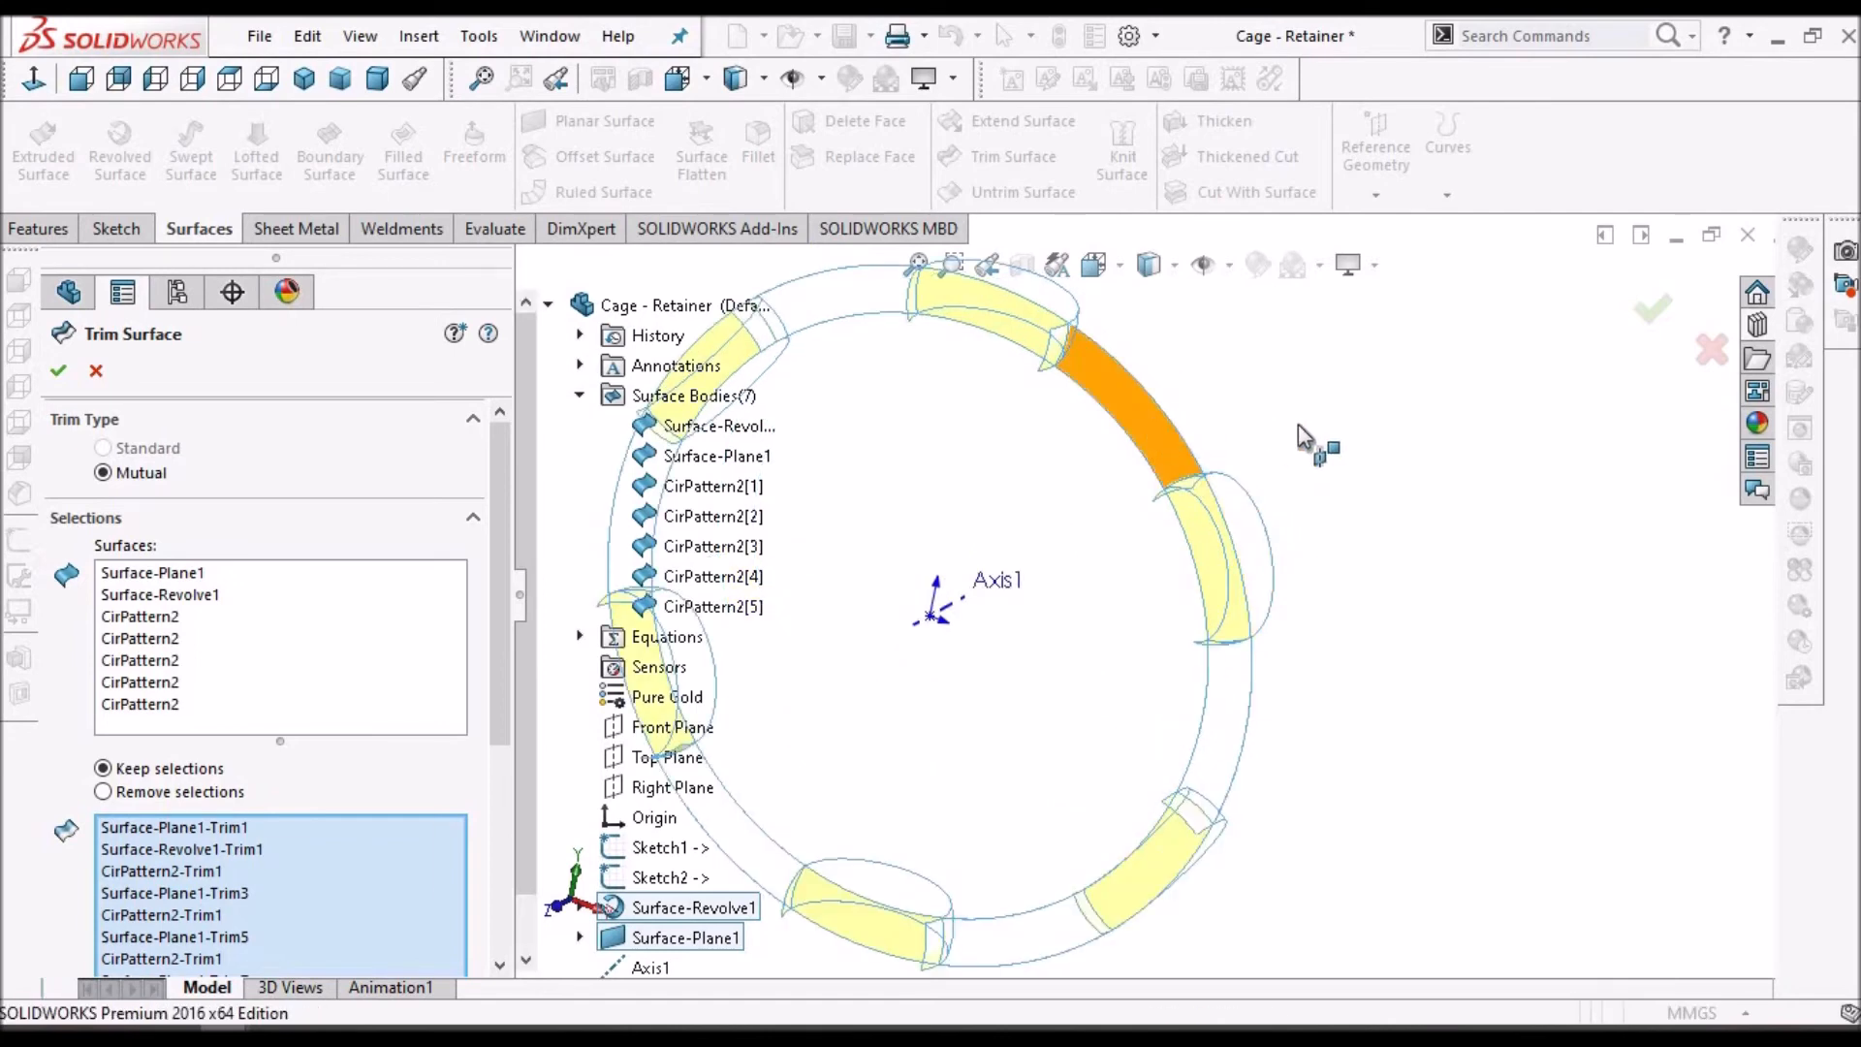
scroll(1299, 437, up, 1)
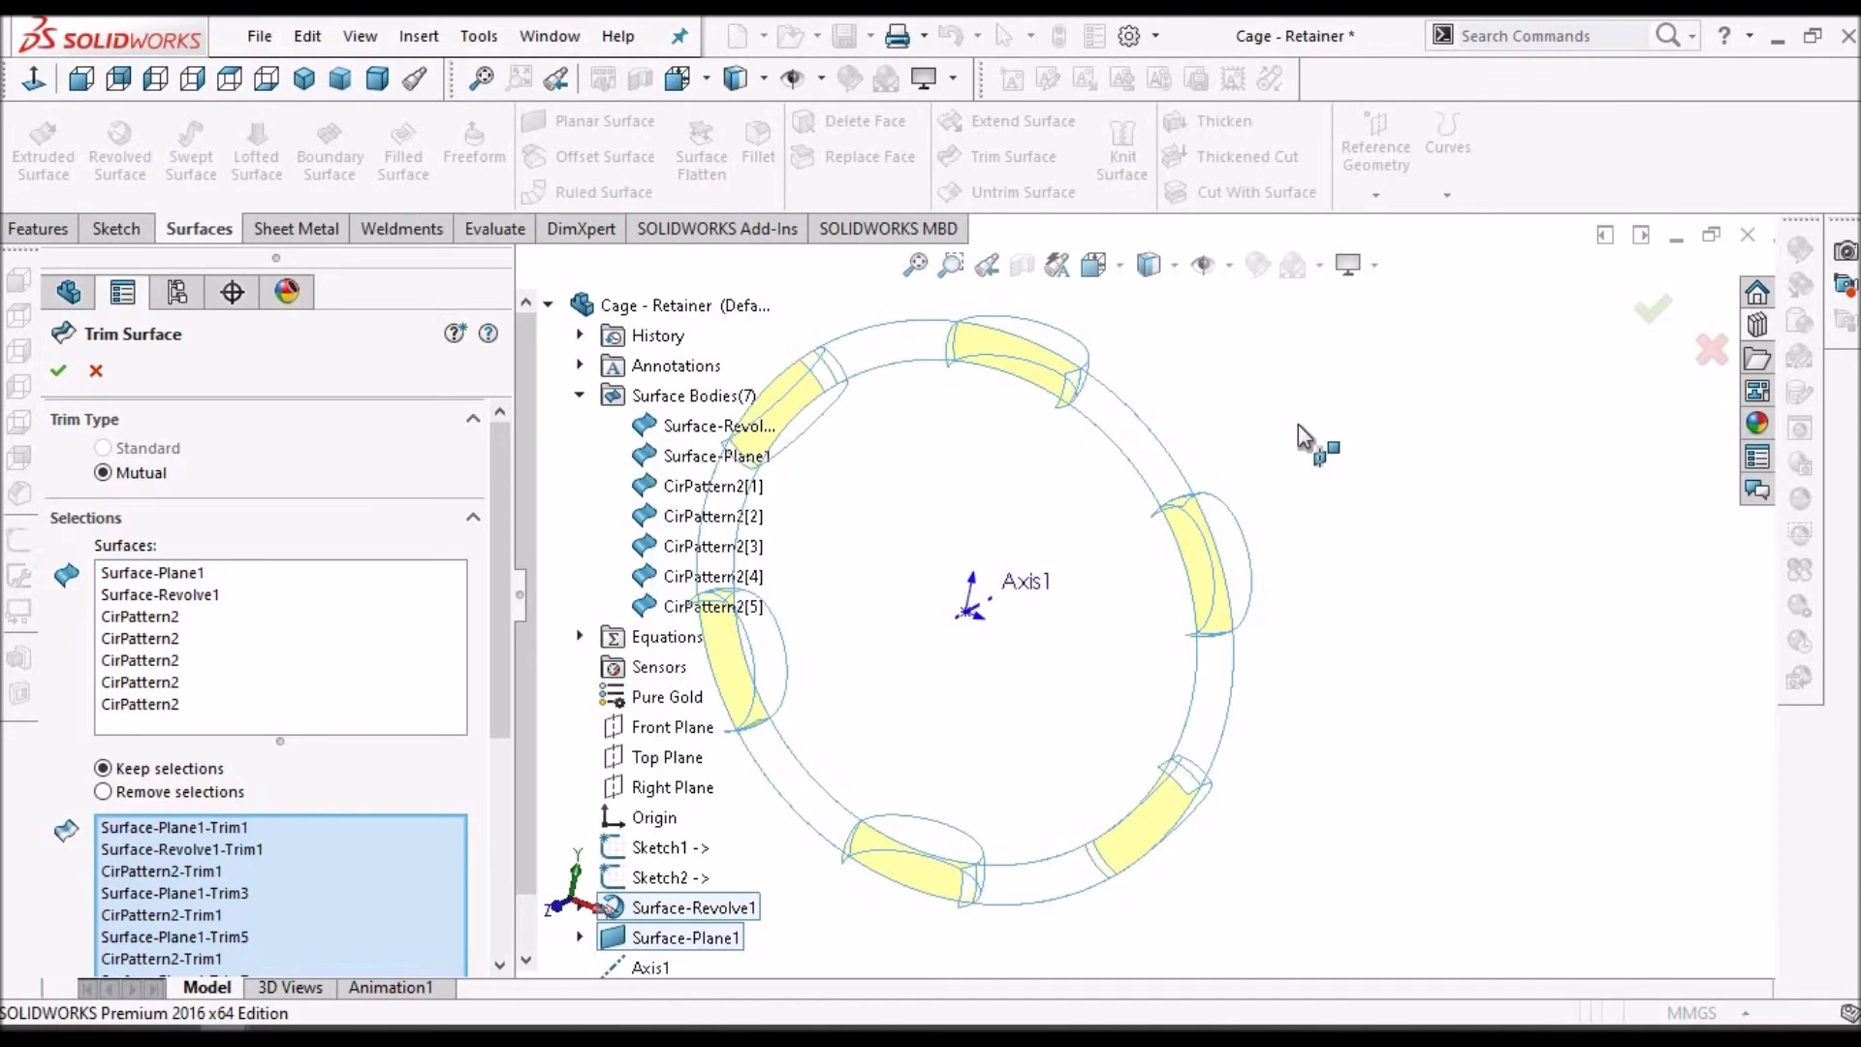
- Apply the mutual trim and inspect the merged retainer surface and its single surface body
scroll(1144, 504, up, 2)
scroll(1143, 507, down, 1)
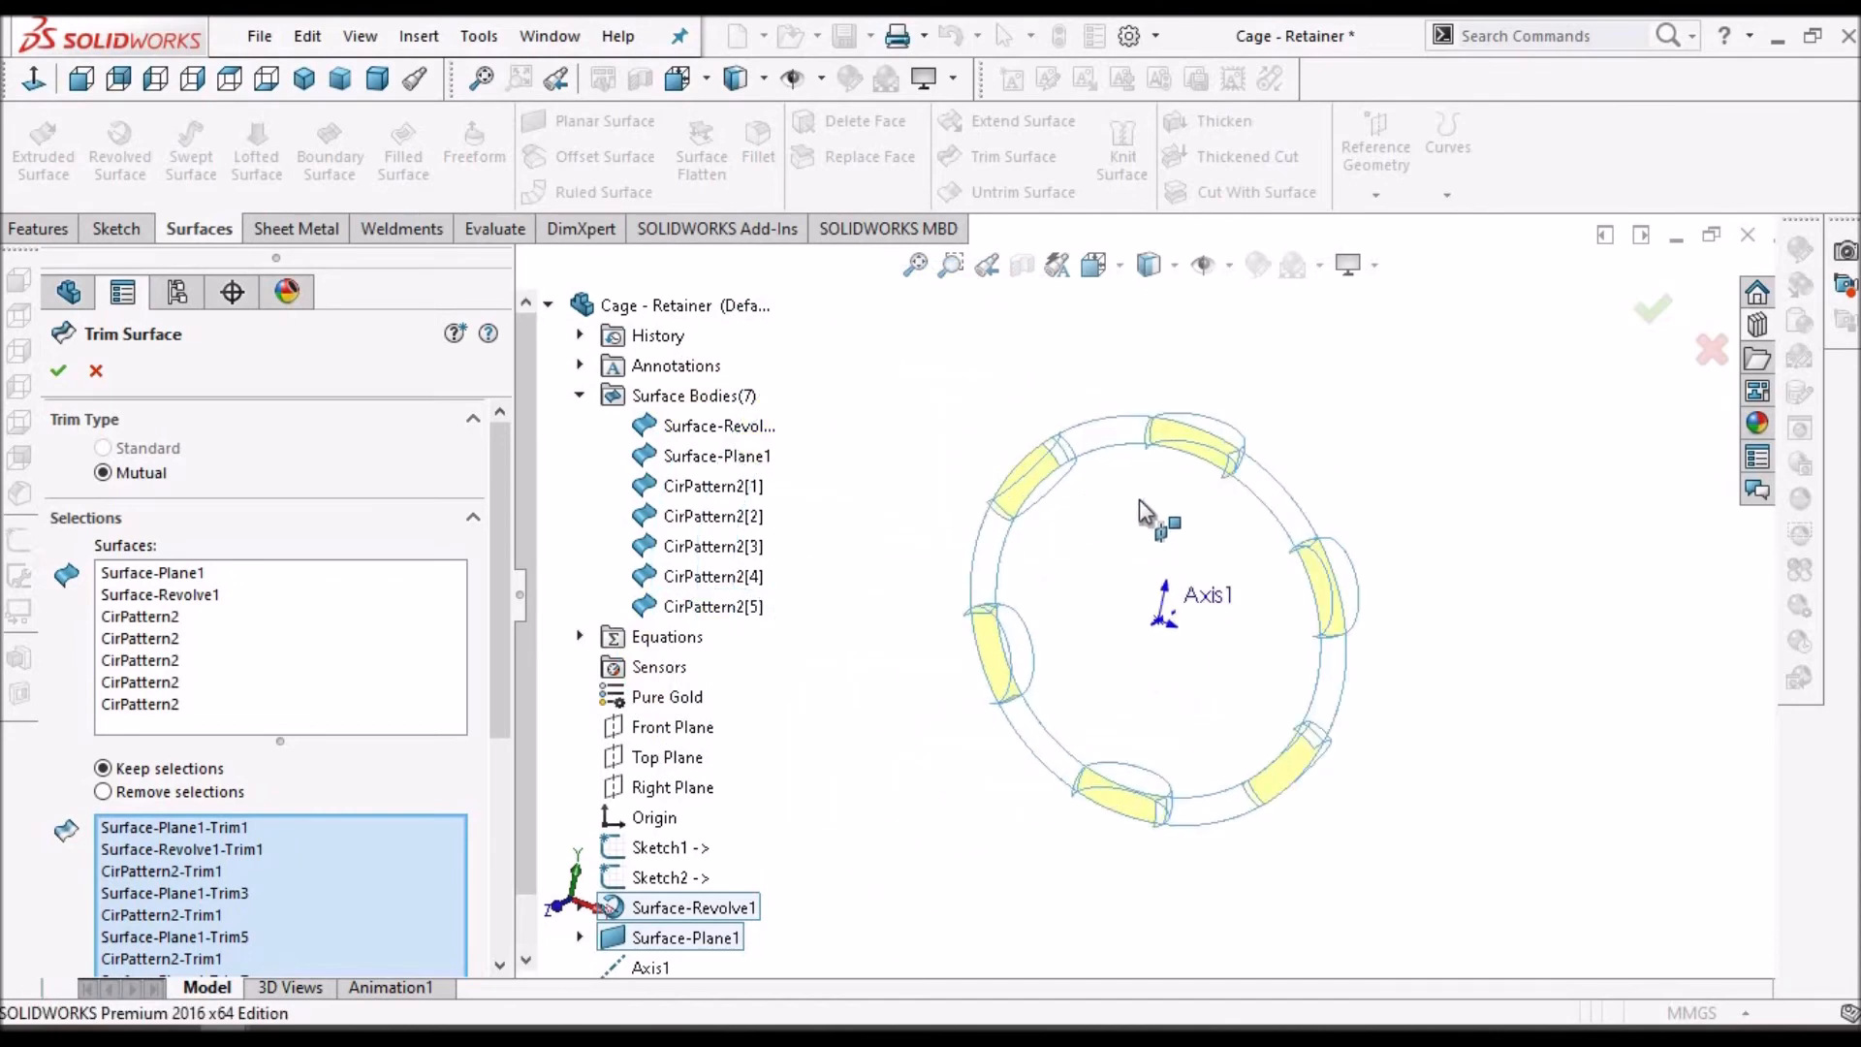
scroll(1109, 547, down, 3)
middle_drag(1105, 550, 1095, 862)
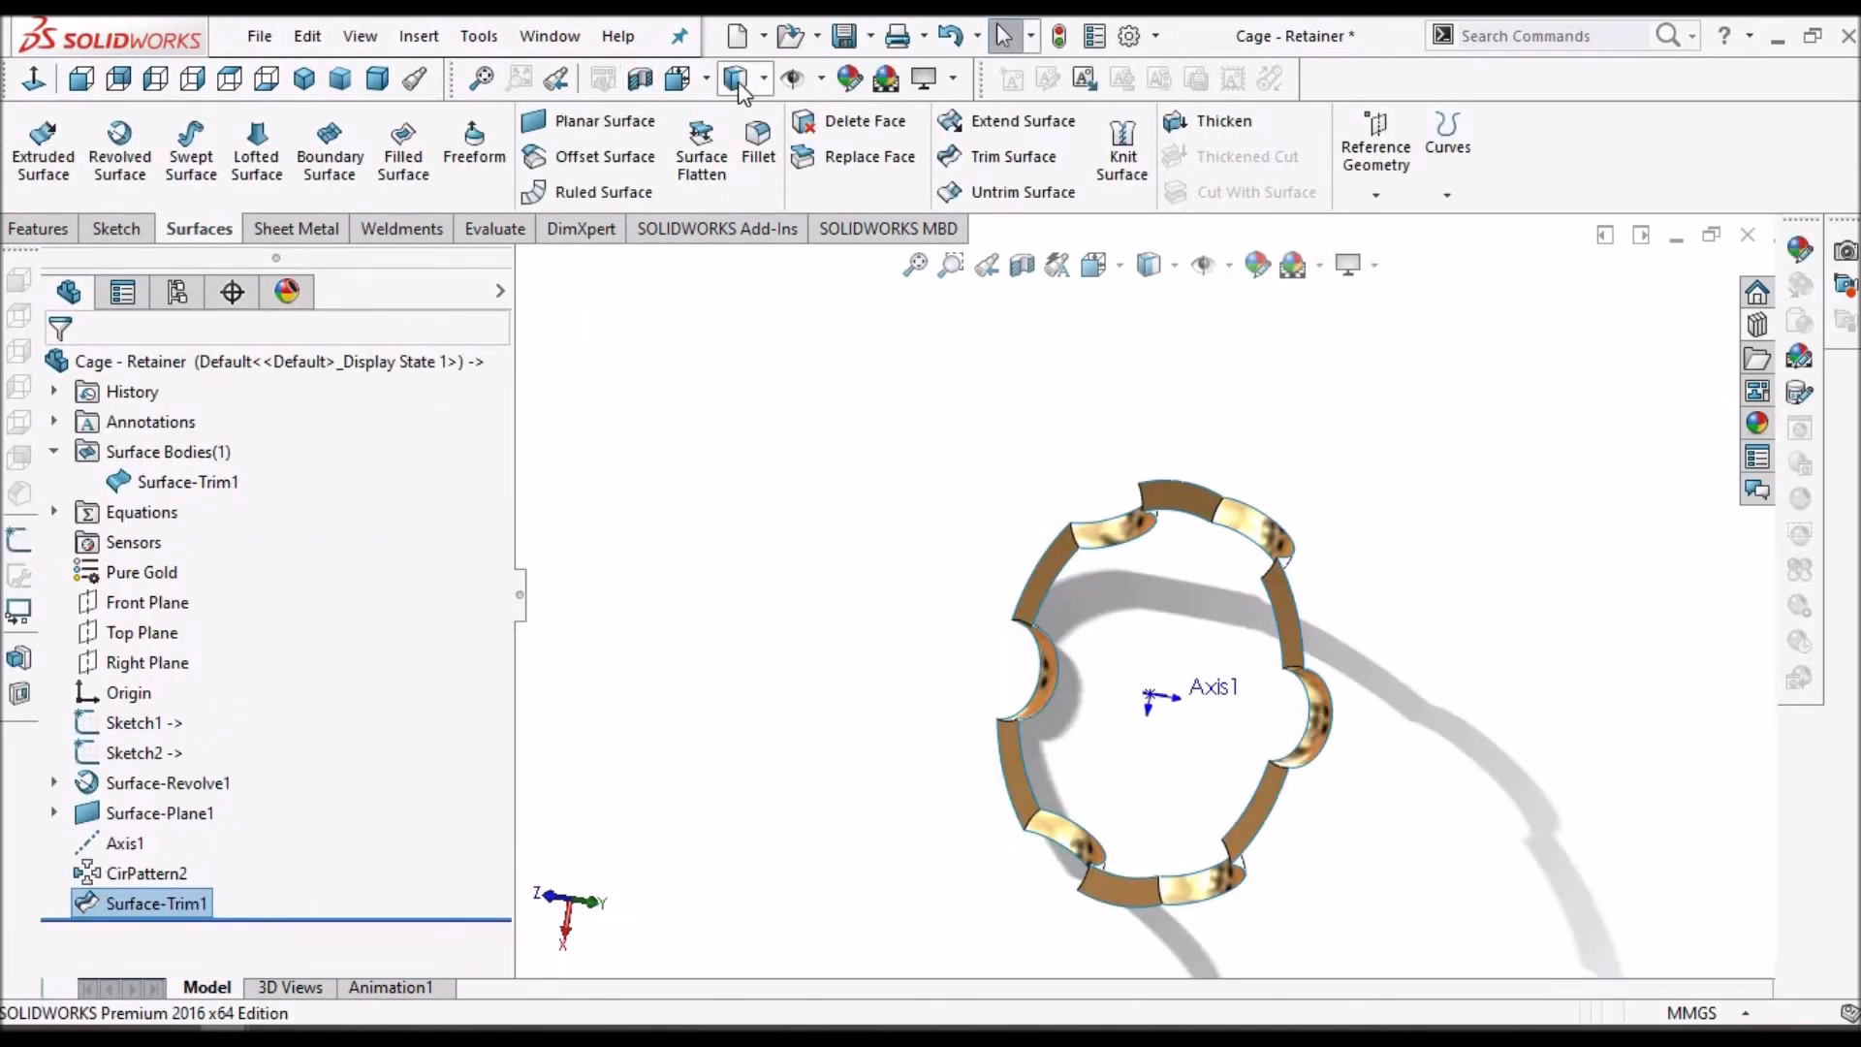
click(377, 78)
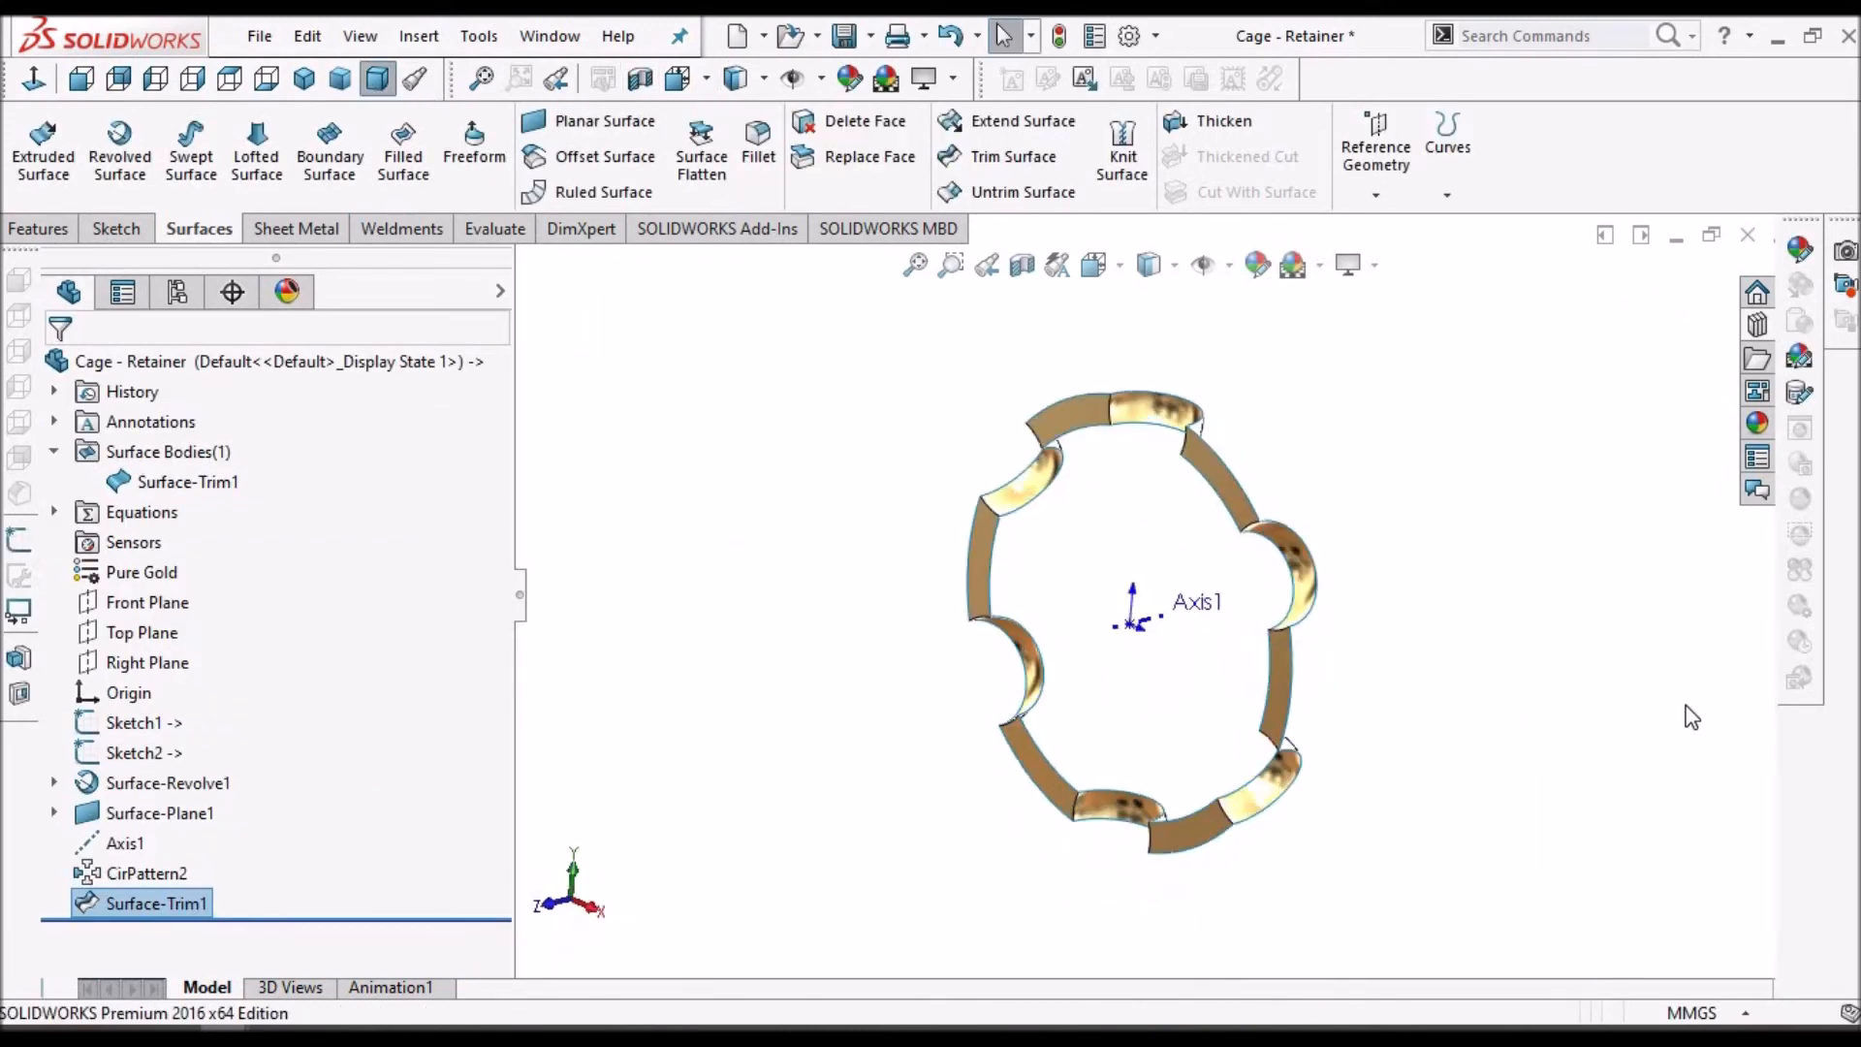
middle_drag(1189, 567, 1262, 780)
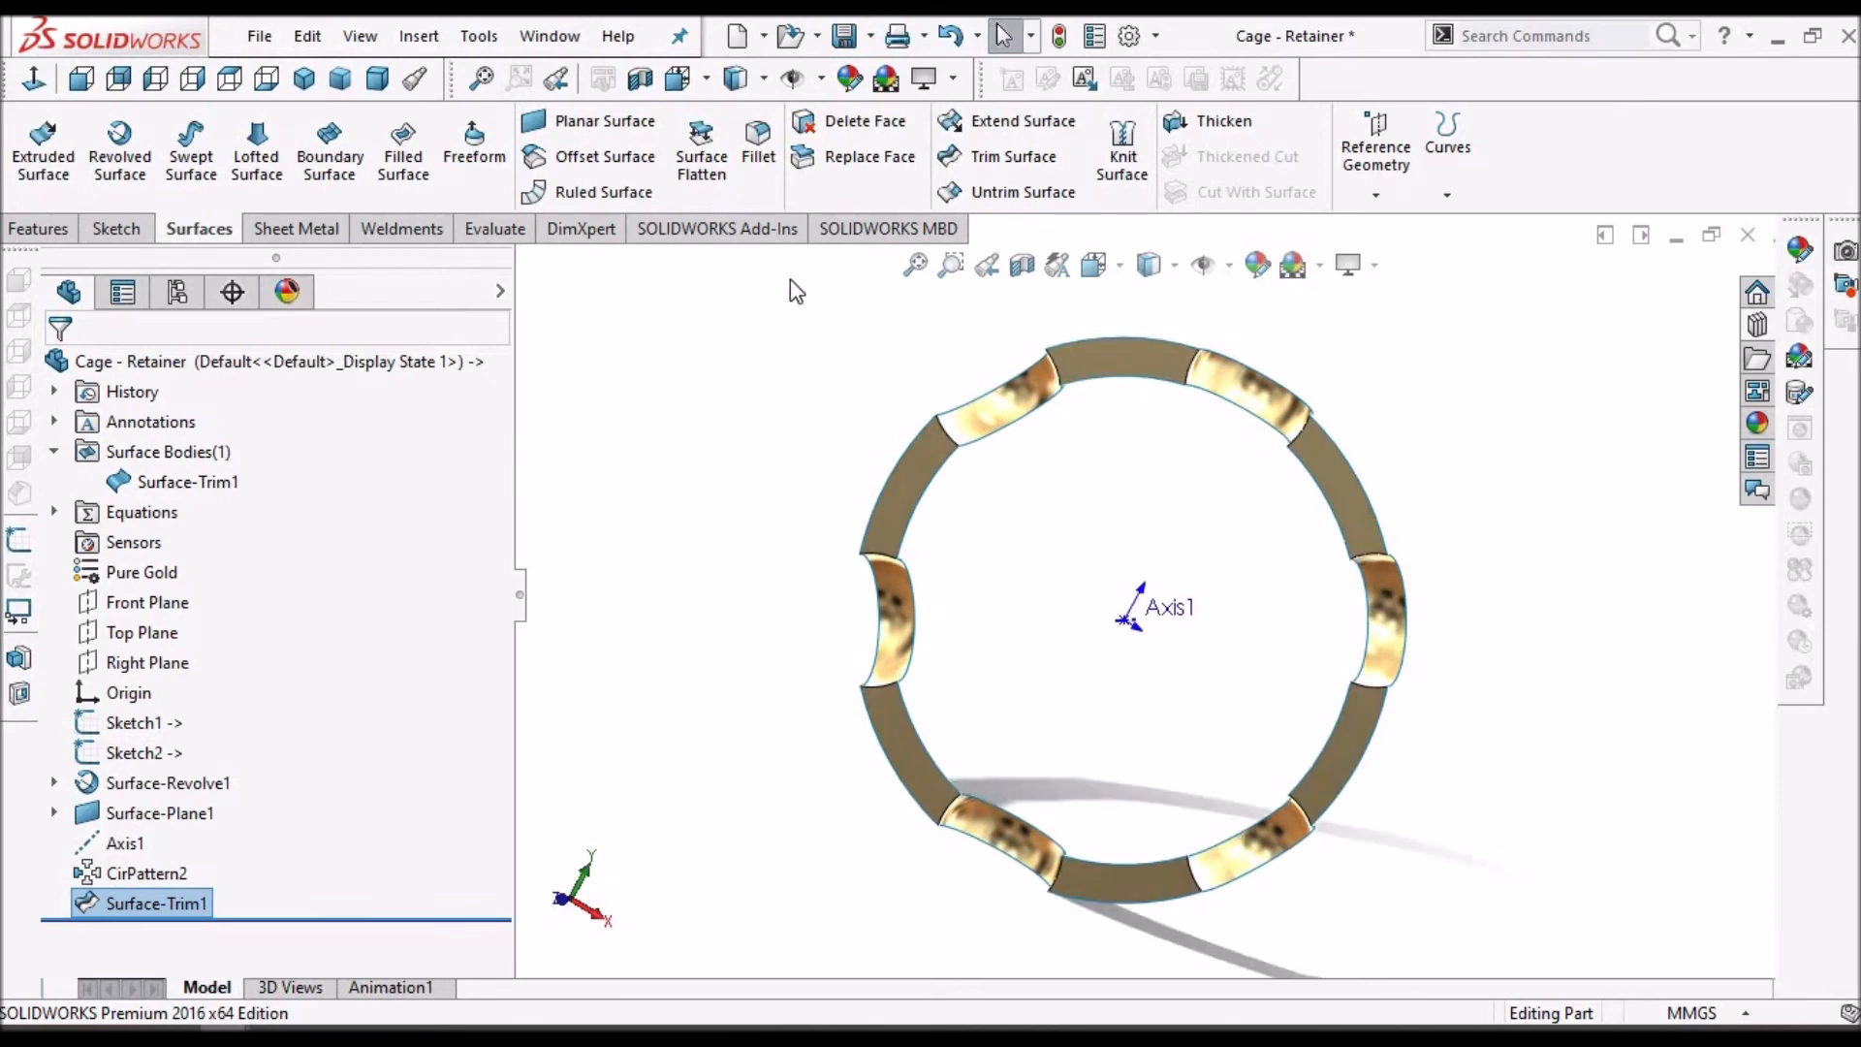
click(184, 484)
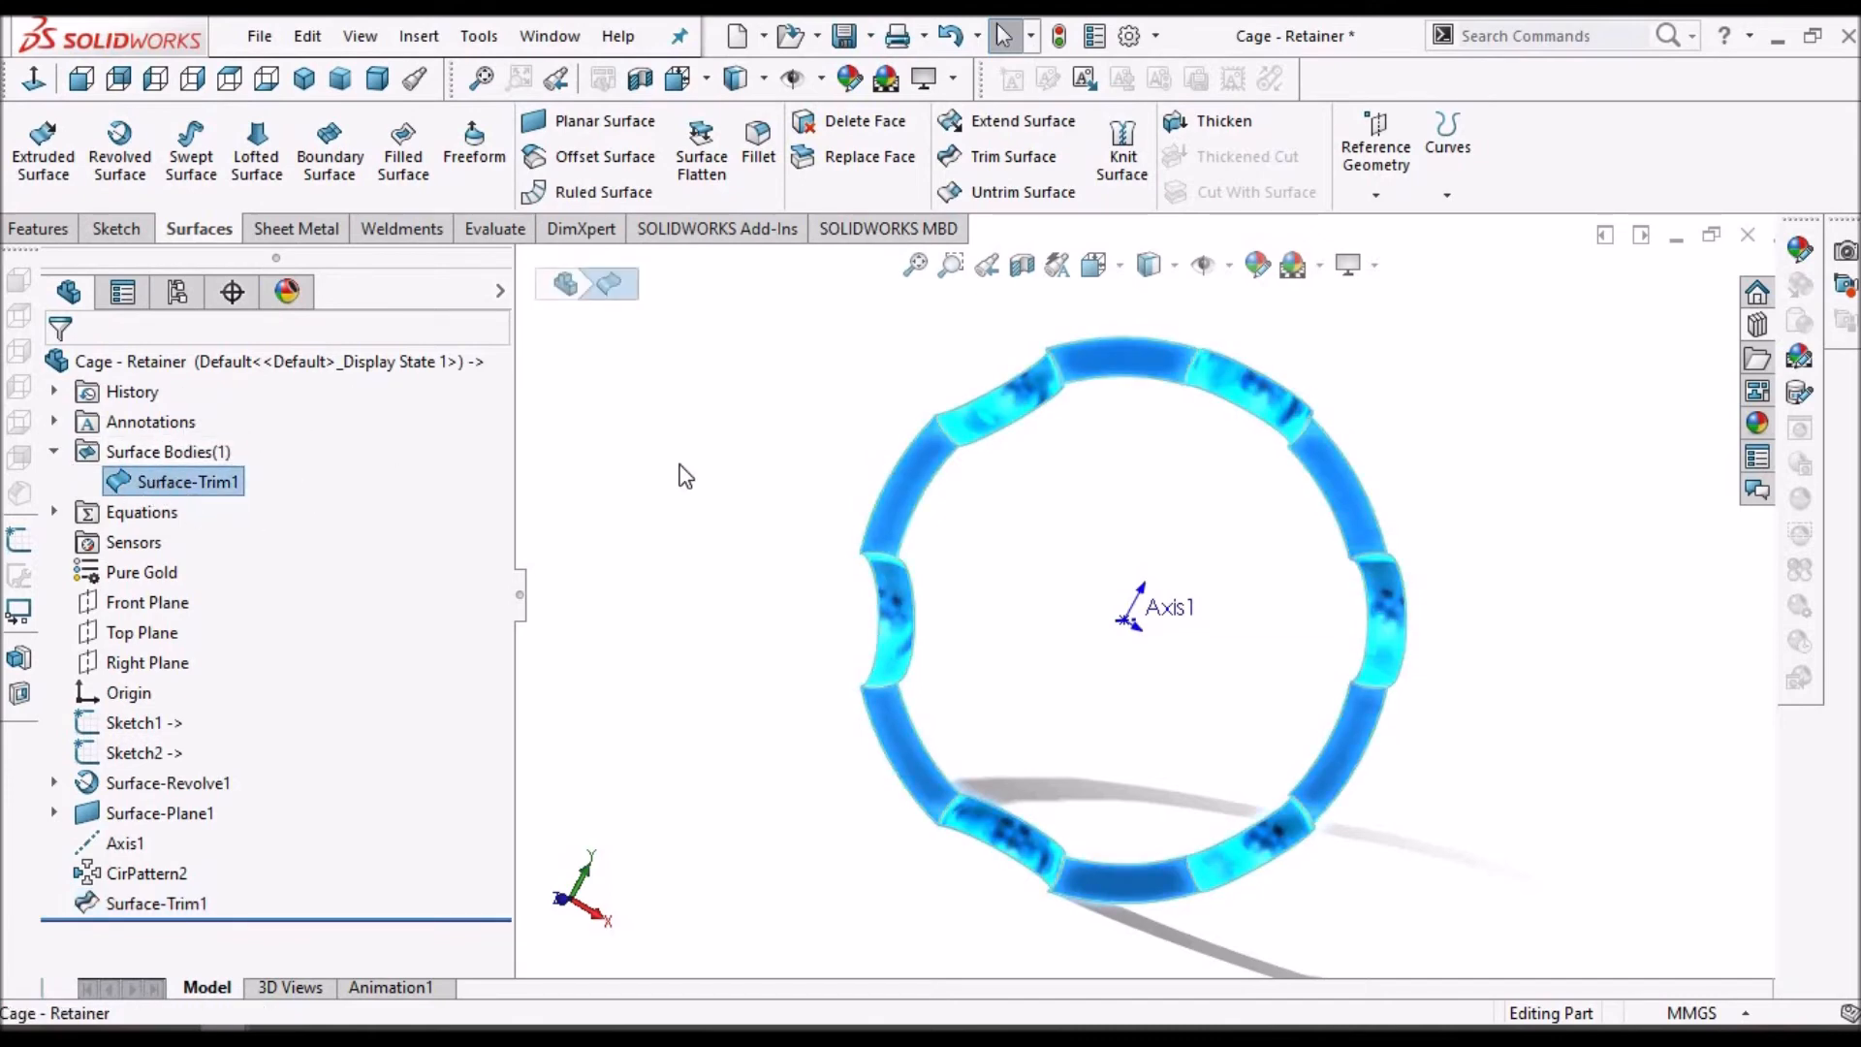
click(760, 414)
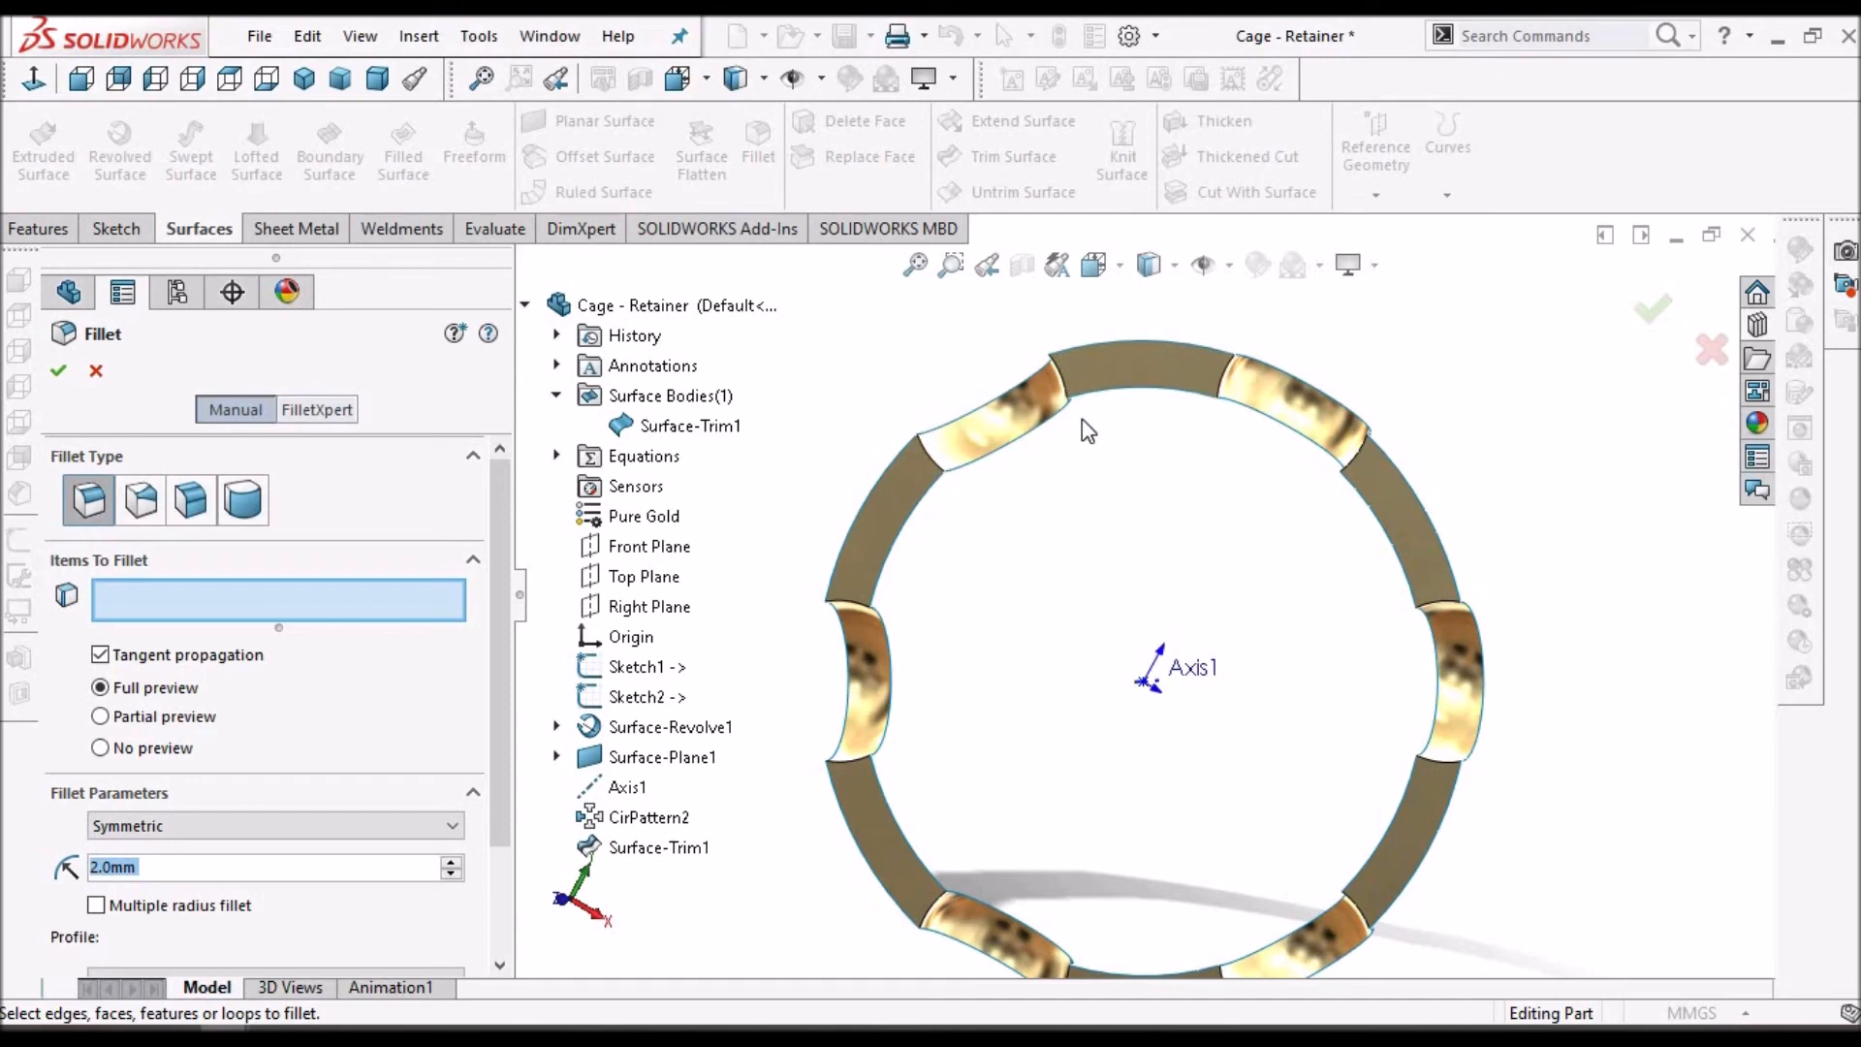
- Set up a symmetric 2 mm fillet on the lower end edge of the upper-left bulge and both end edges of the left bulge
scroll(1068, 387, down, 2)
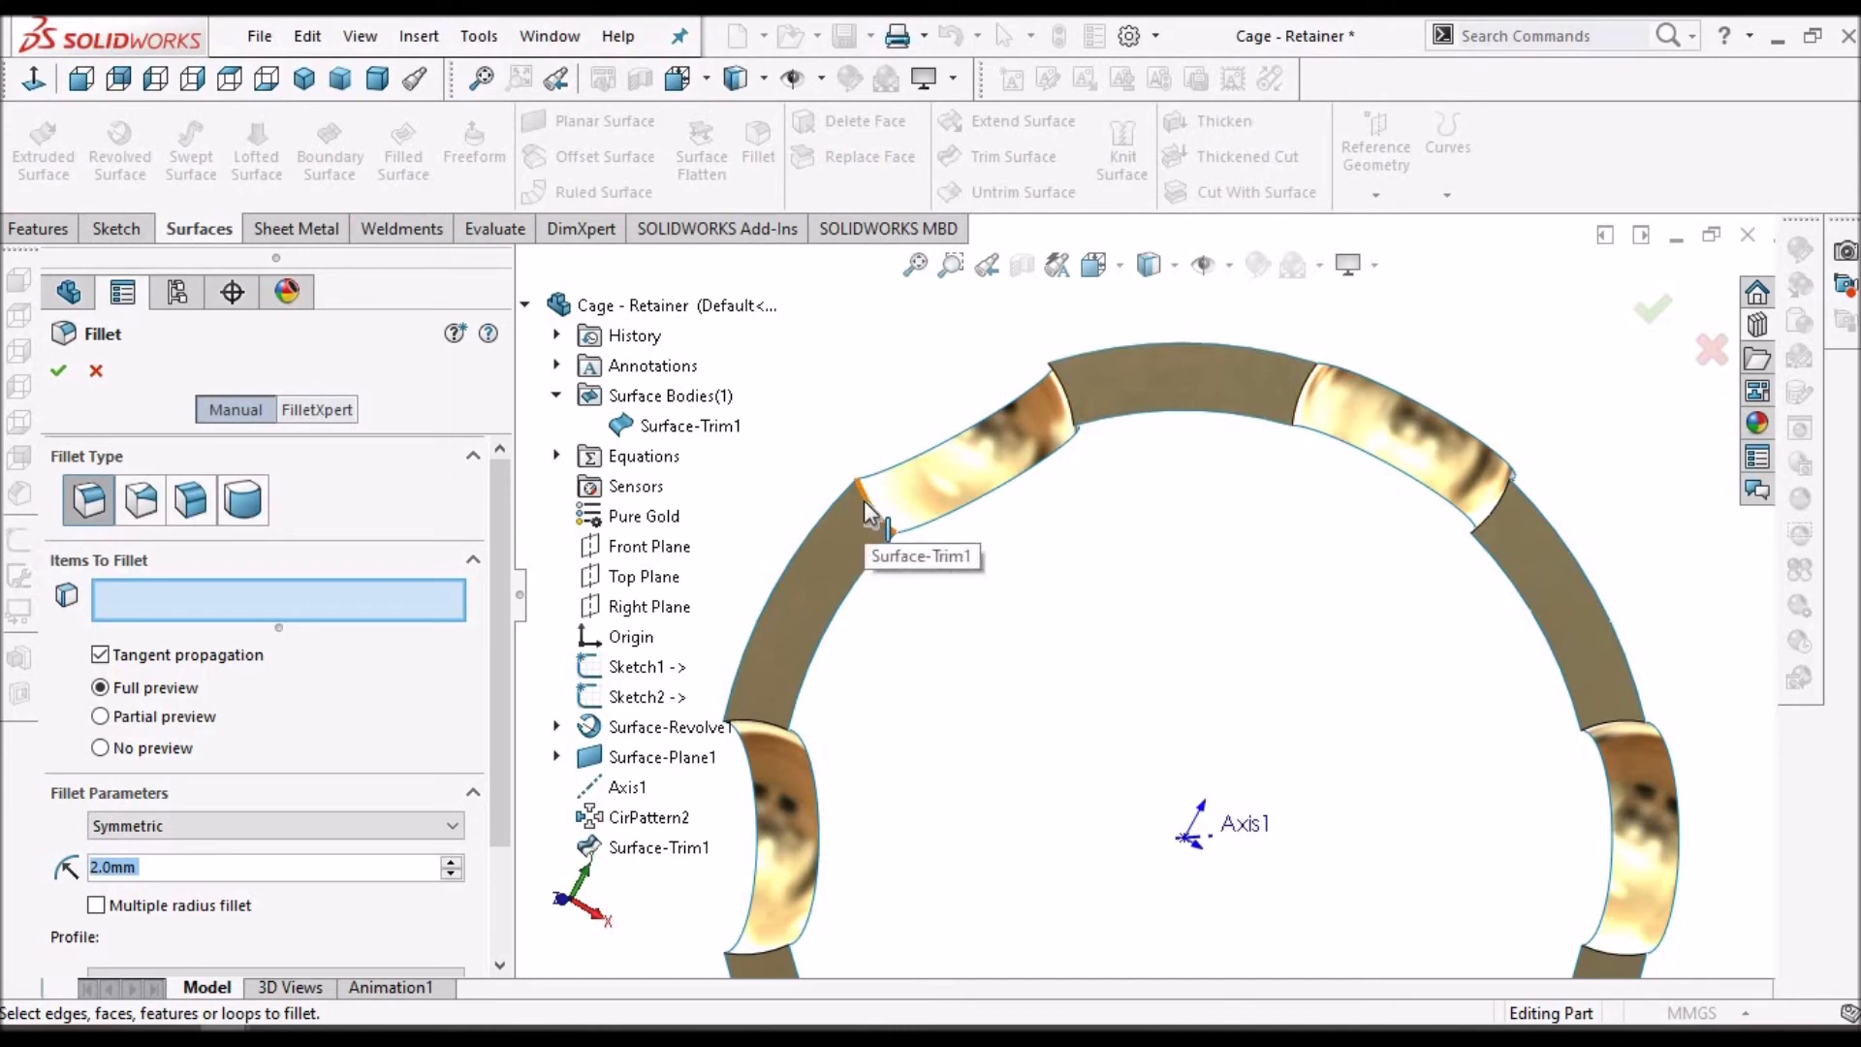
click(866, 502)
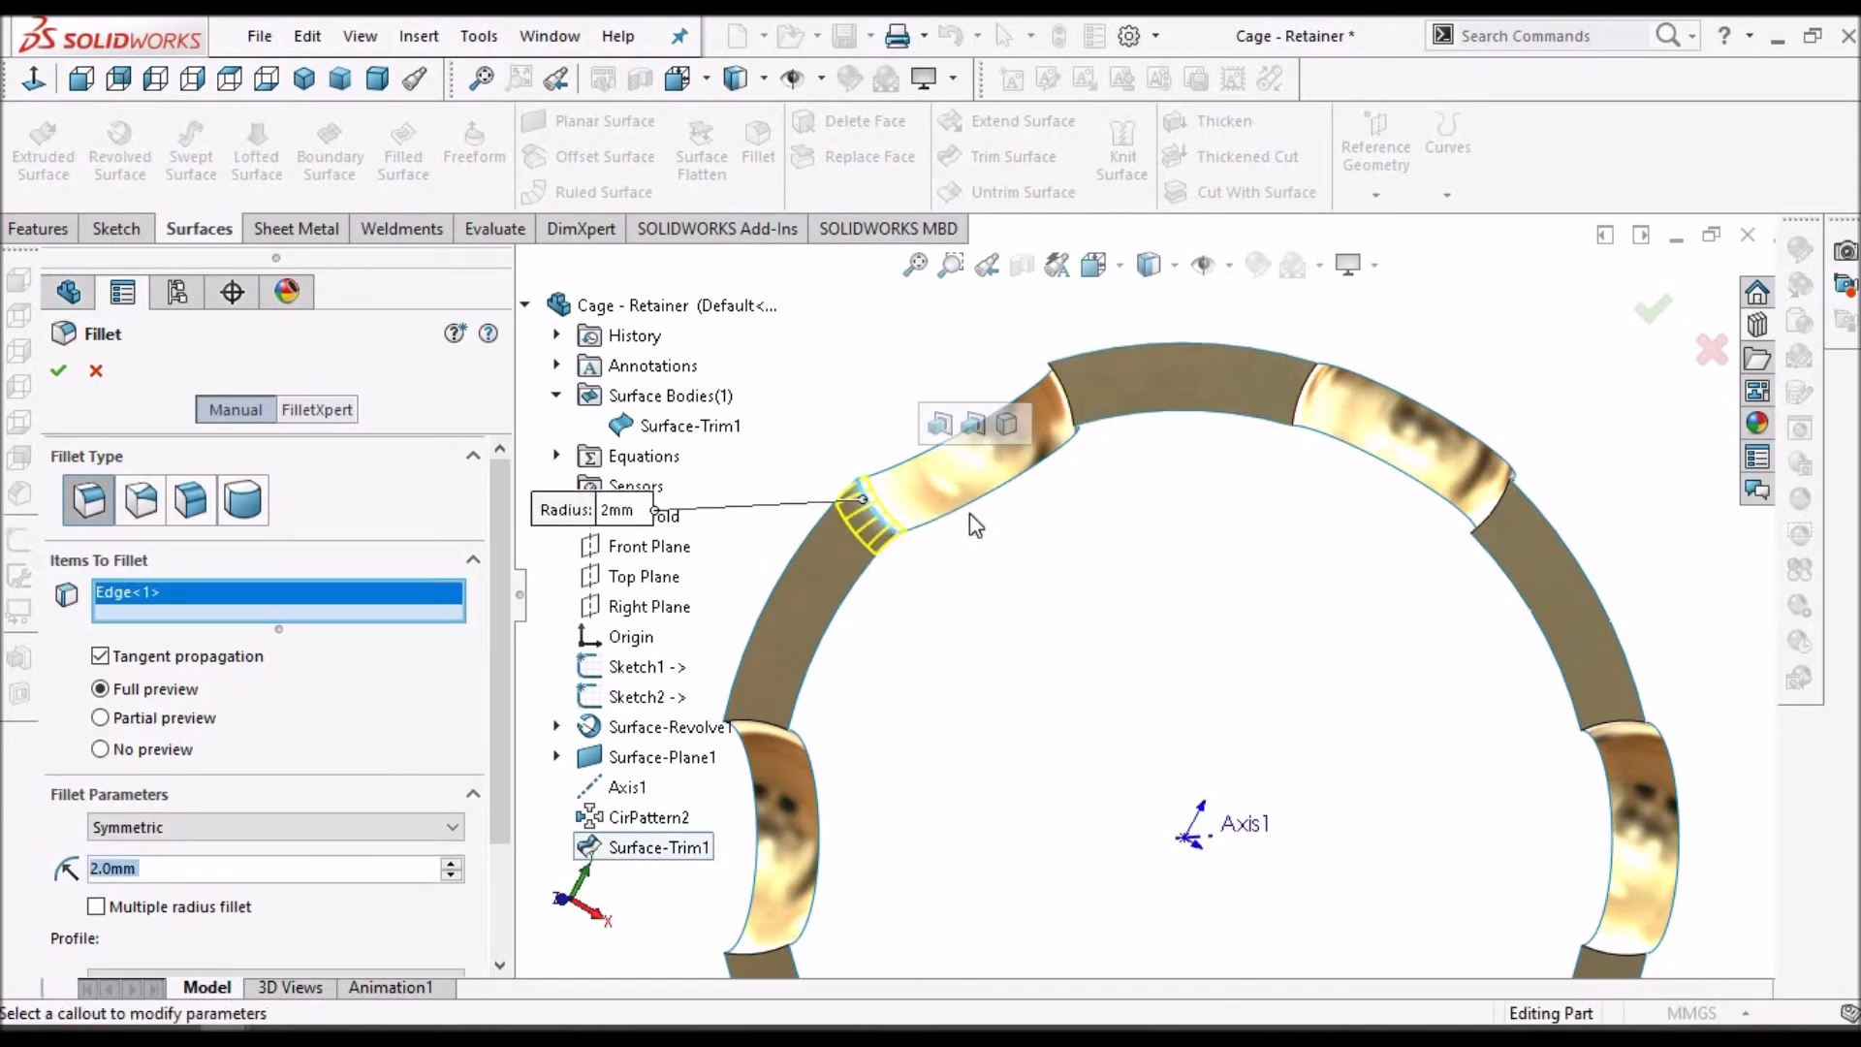
scroll(955, 688, up, 2)
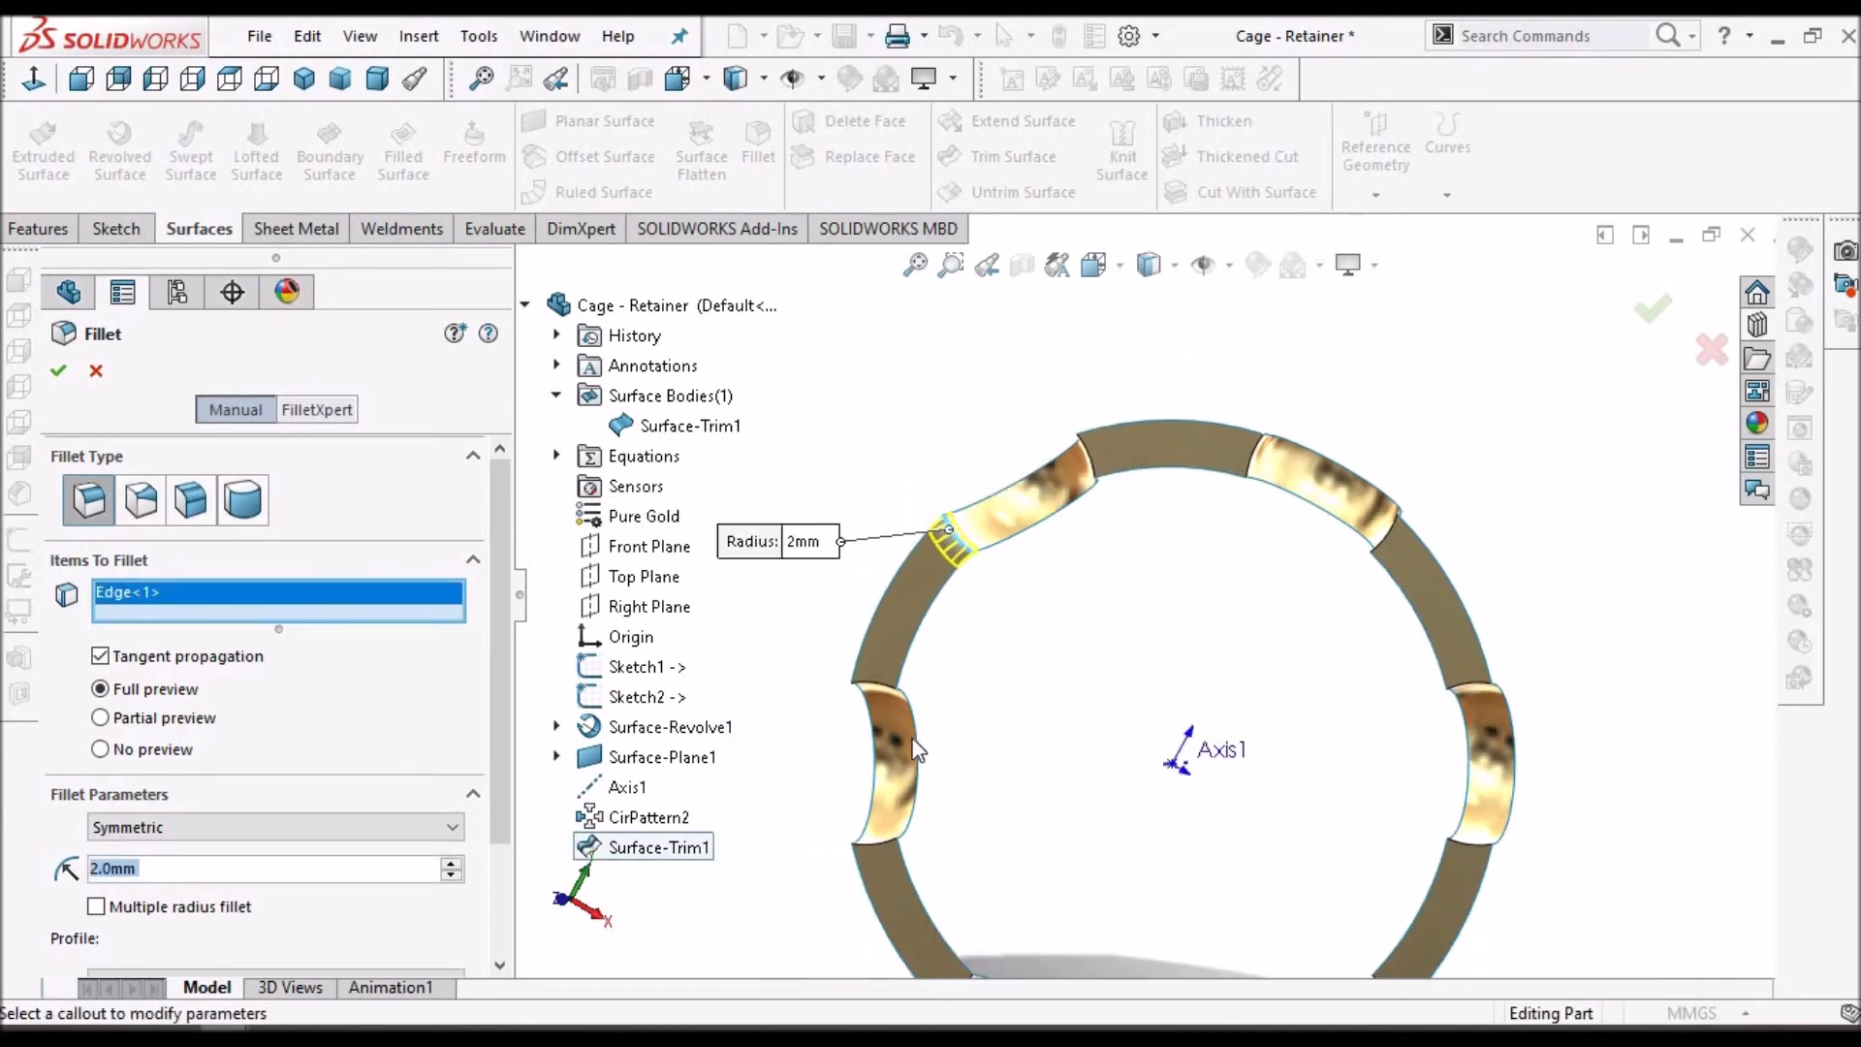
scroll(894, 683, down, 3)
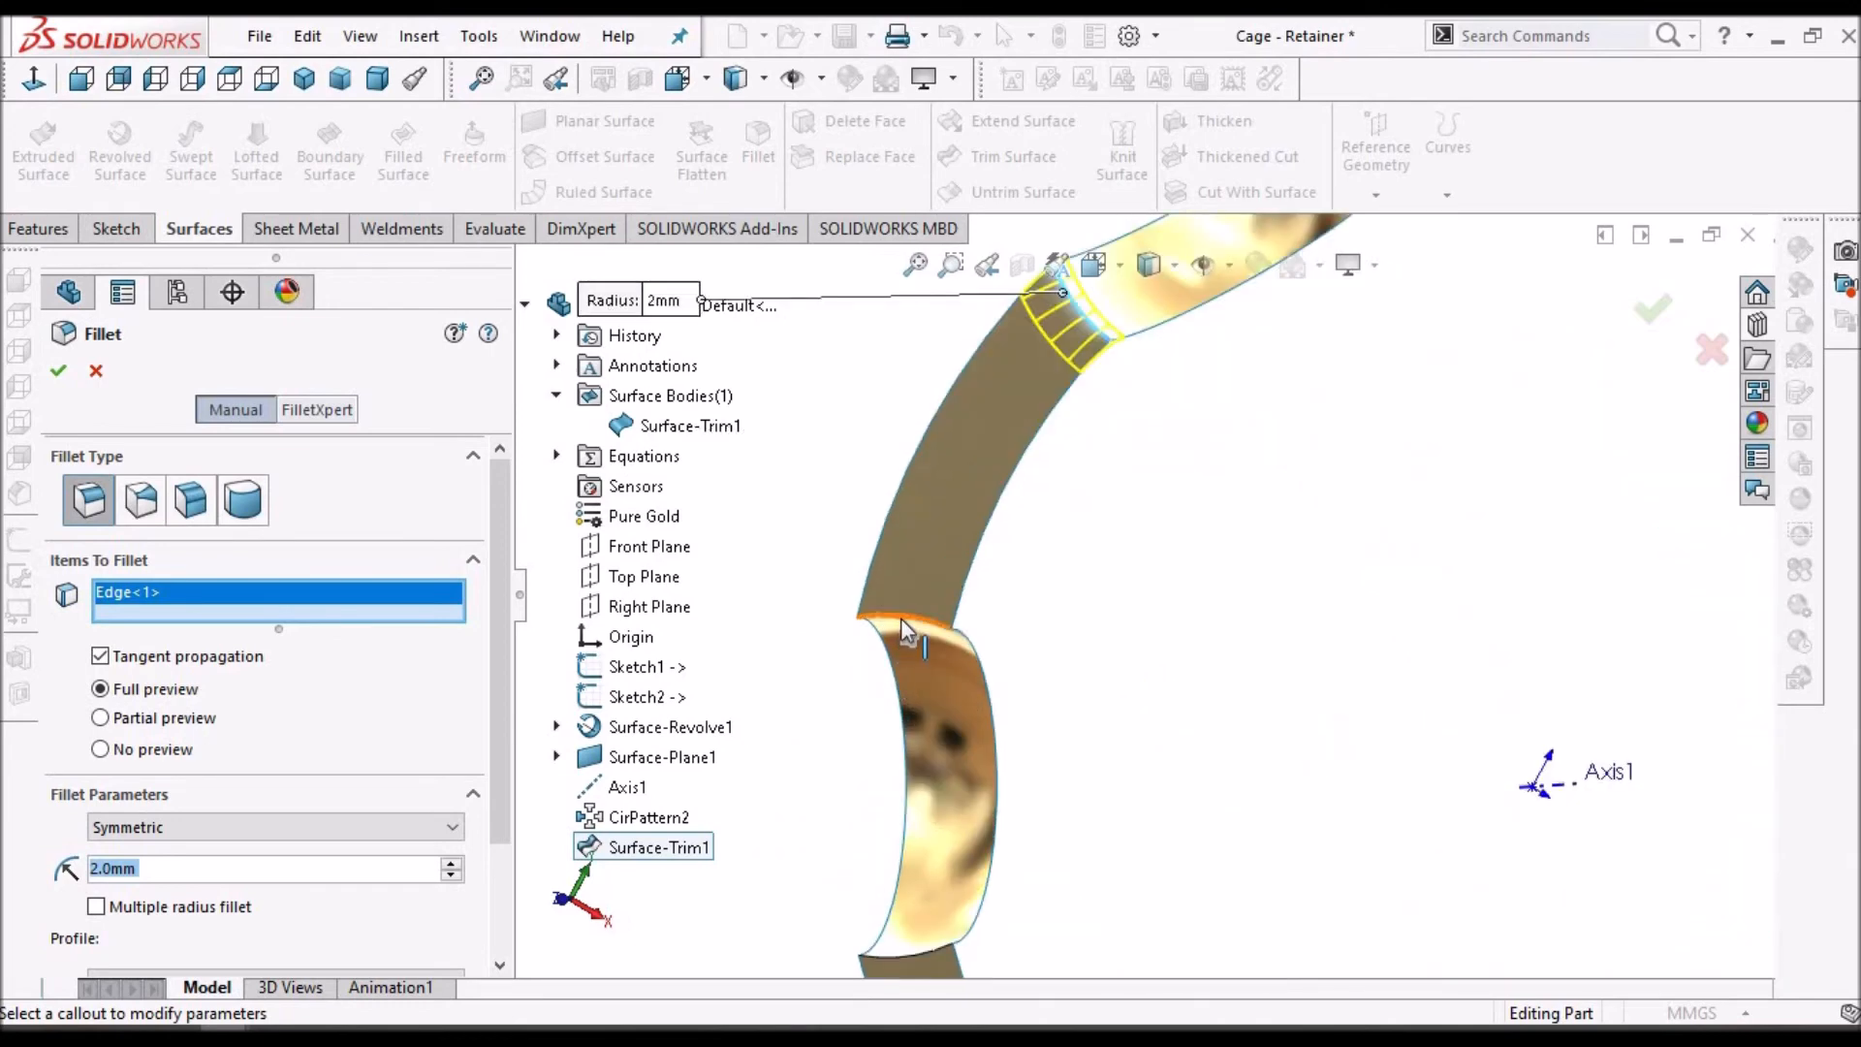
click(899, 619)
scroll(1021, 816, up, 2)
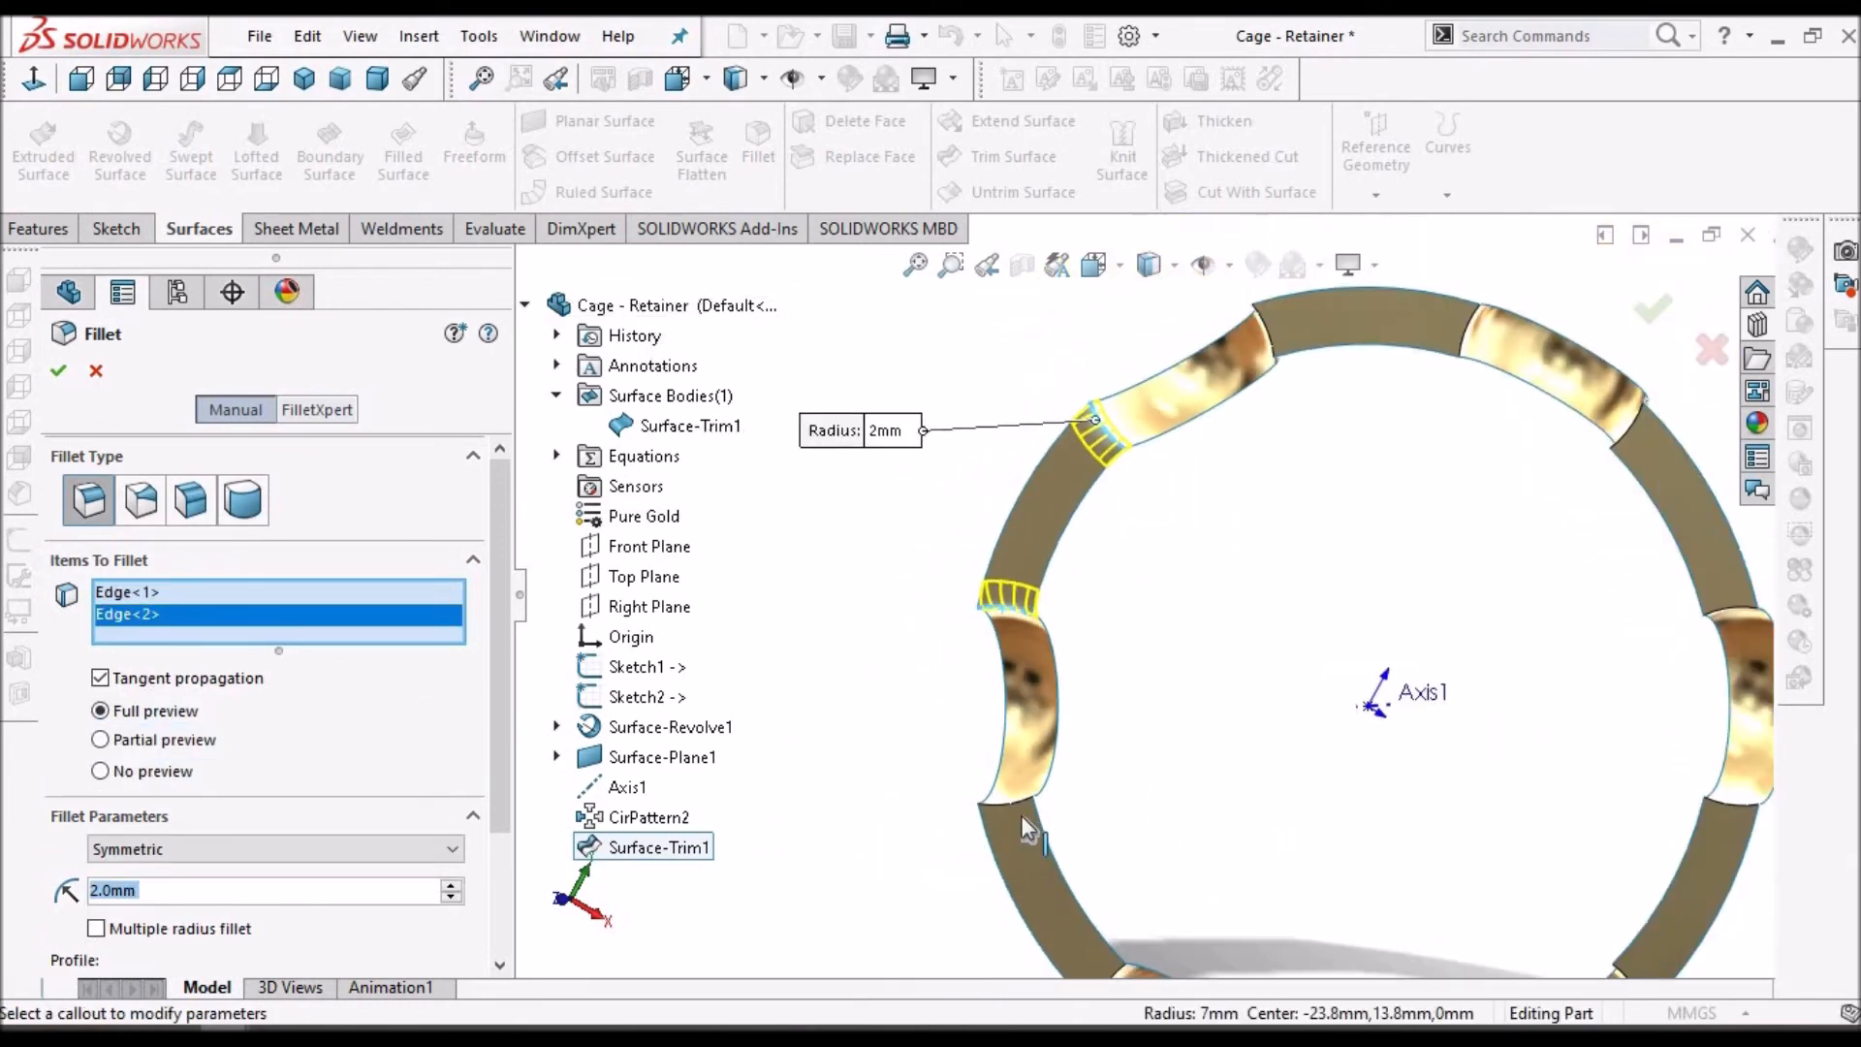
scroll(1025, 807, down, 3)
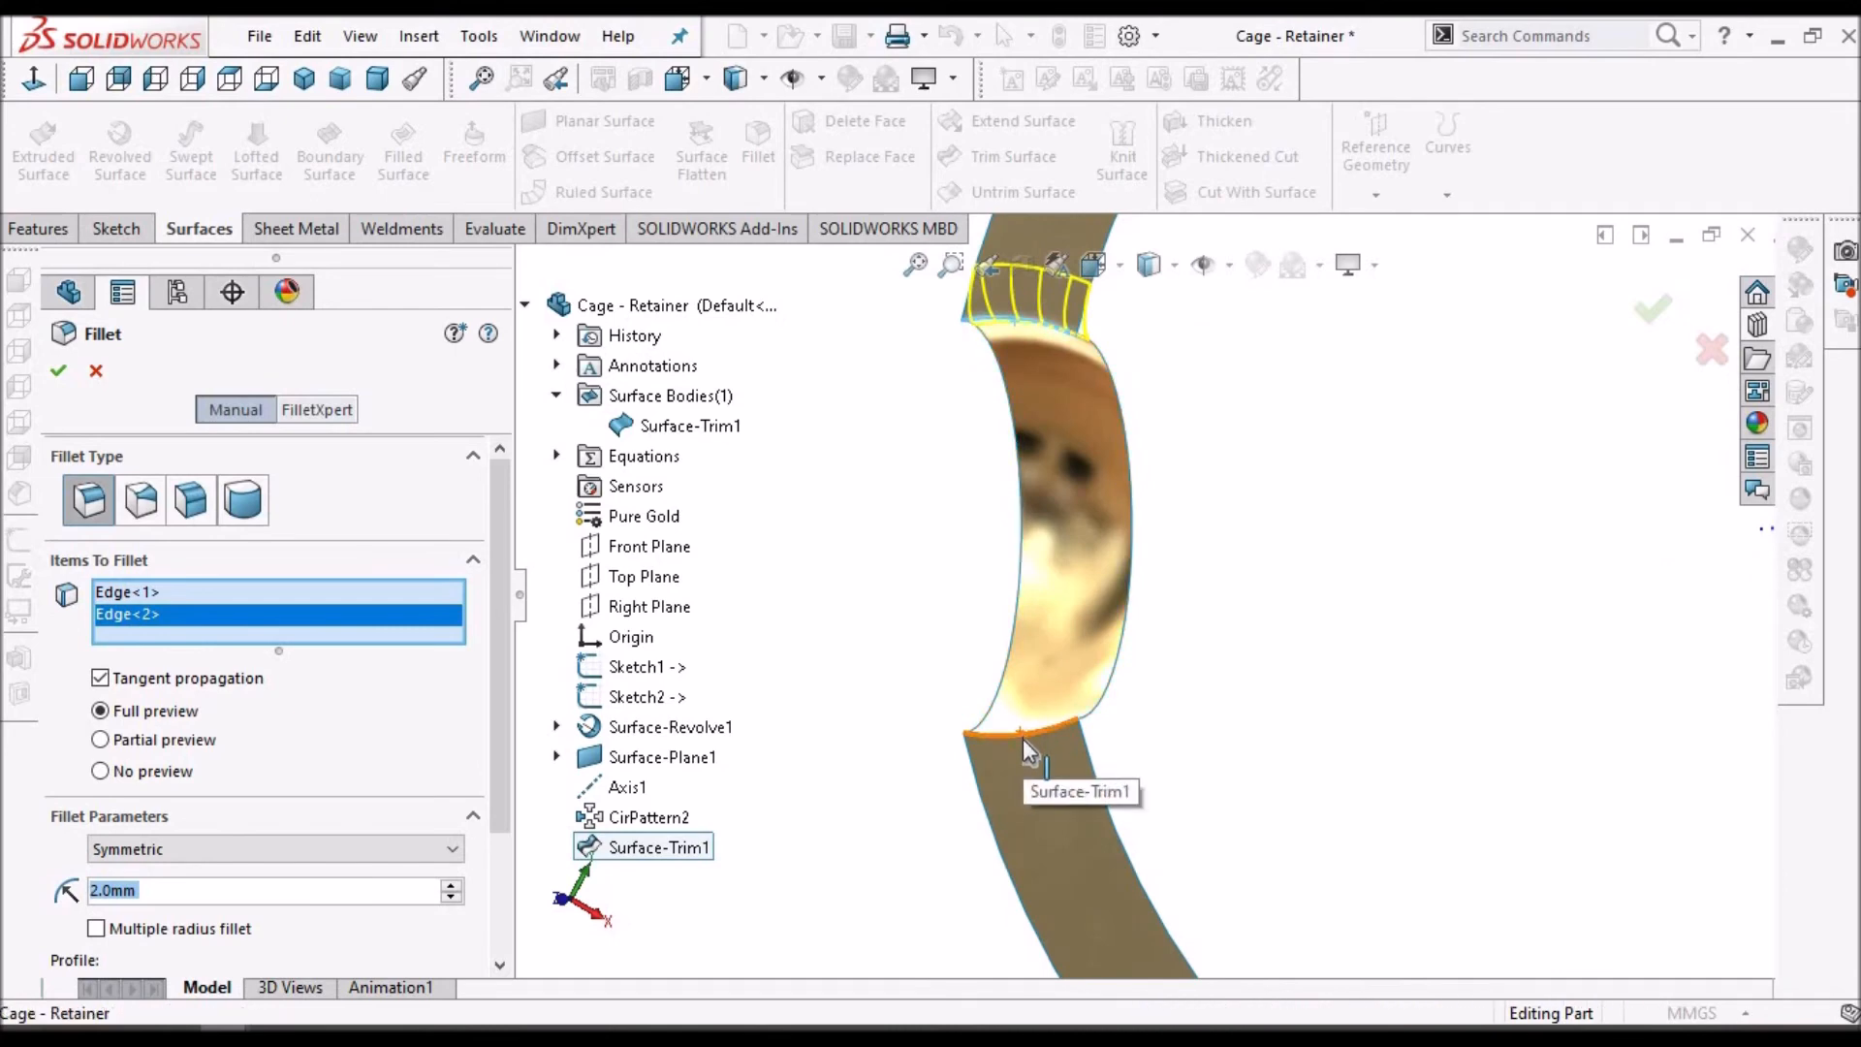
click(1021, 739)
- Add both end edges of the lower-left bulge and all remaining bulge-to-ring edges, and apply the 2 mm fillet
scroll(1021, 741, up, 3)
scroll(1154, 769, down, 4)
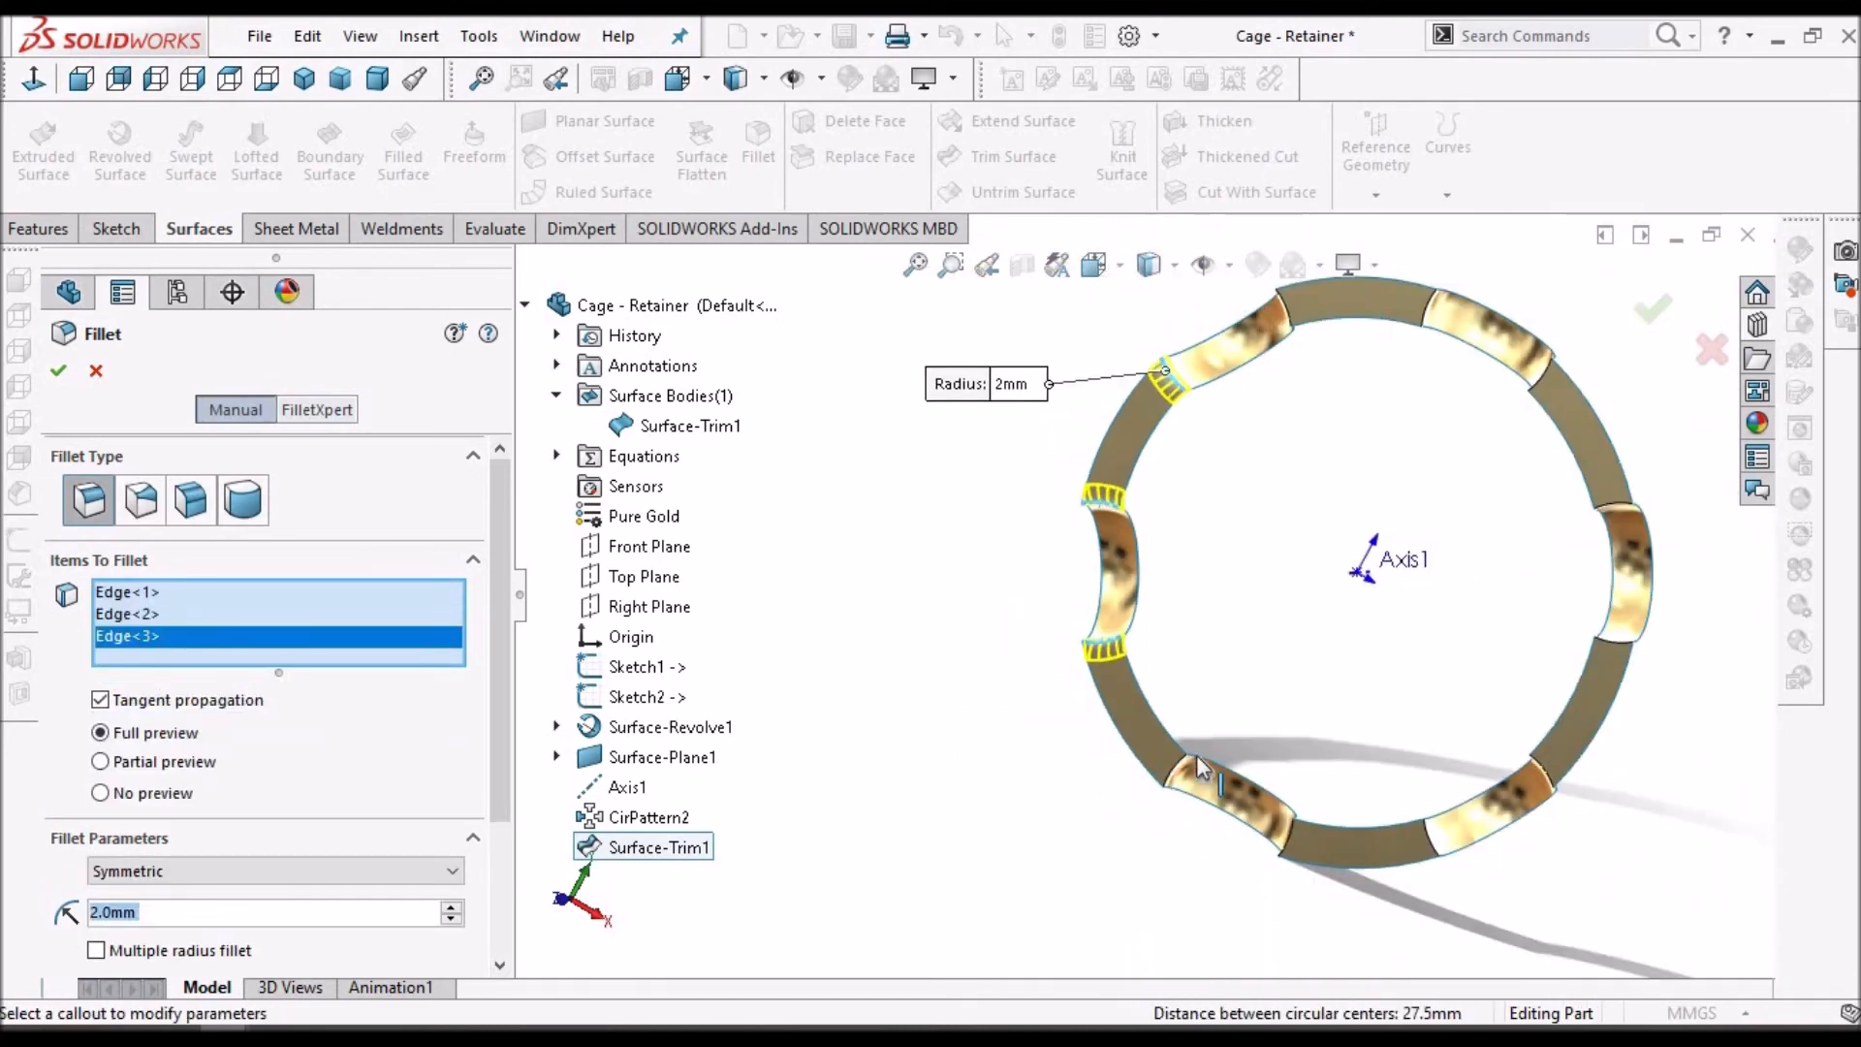
scroll(1181, 678, down, 1)
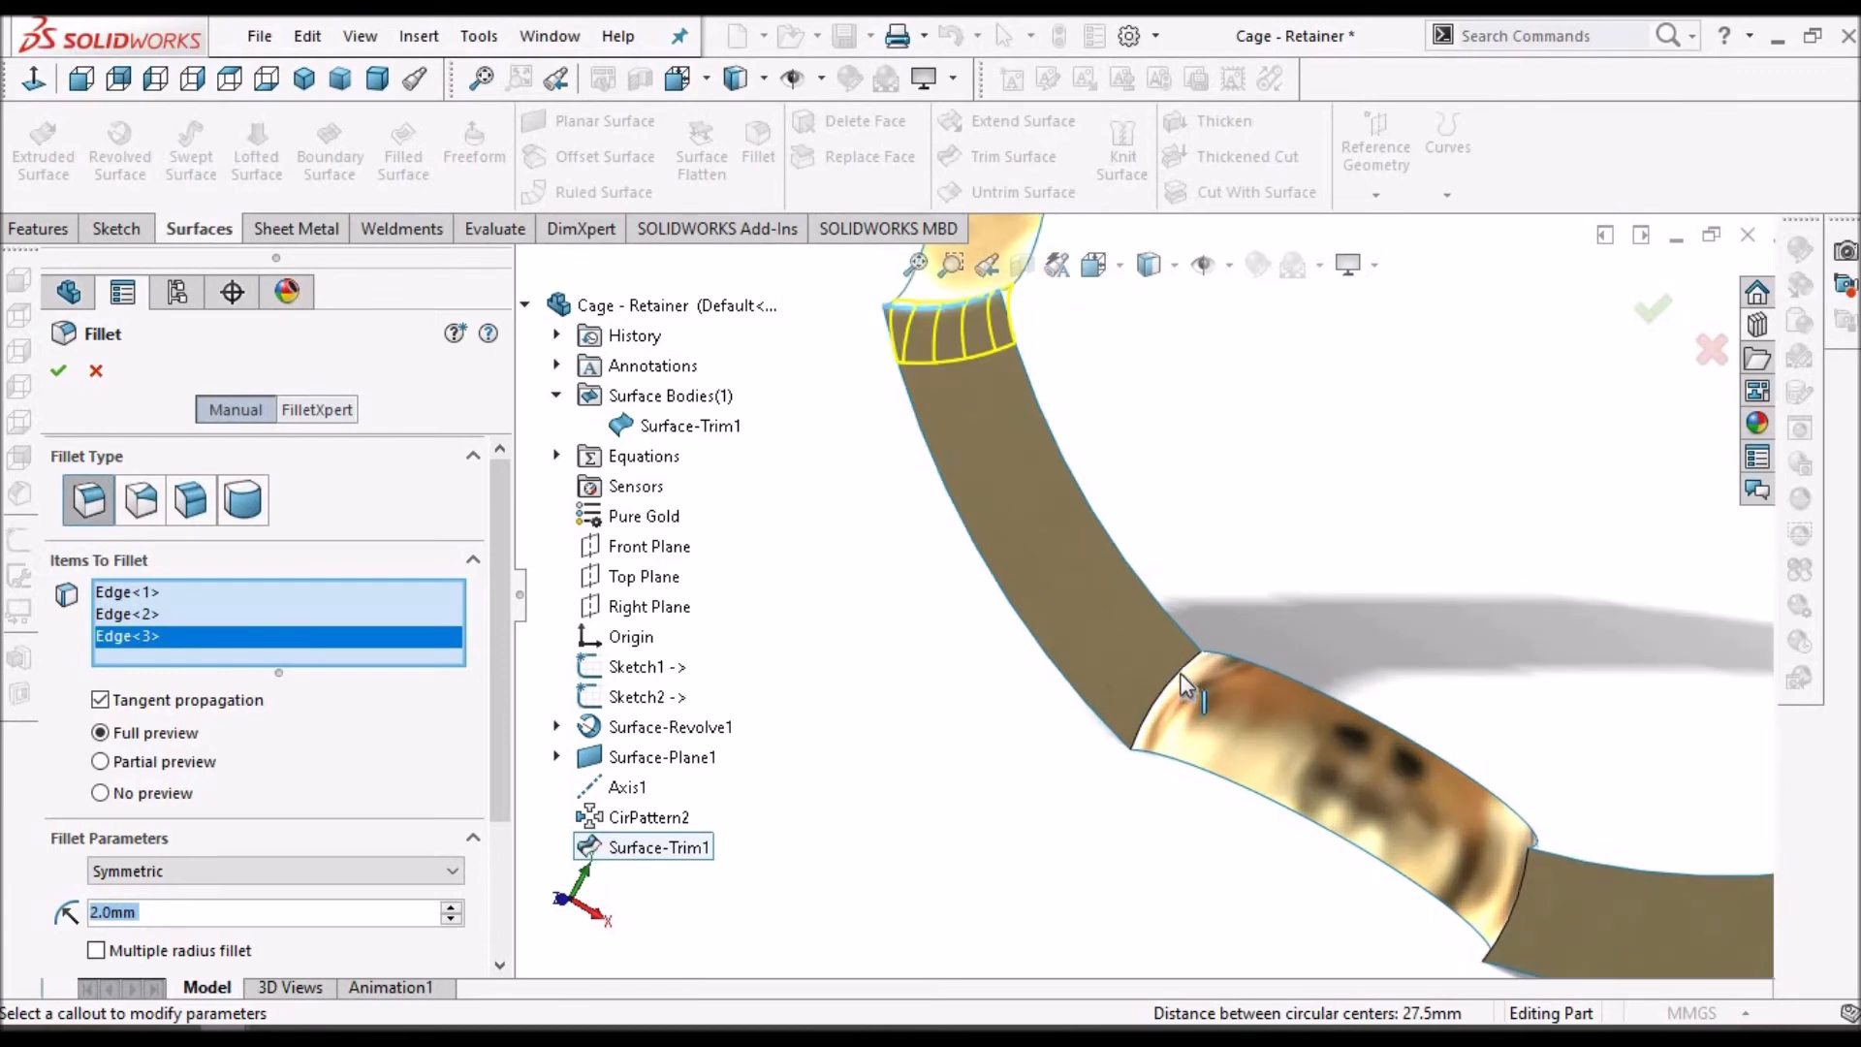
click(1184, 681)
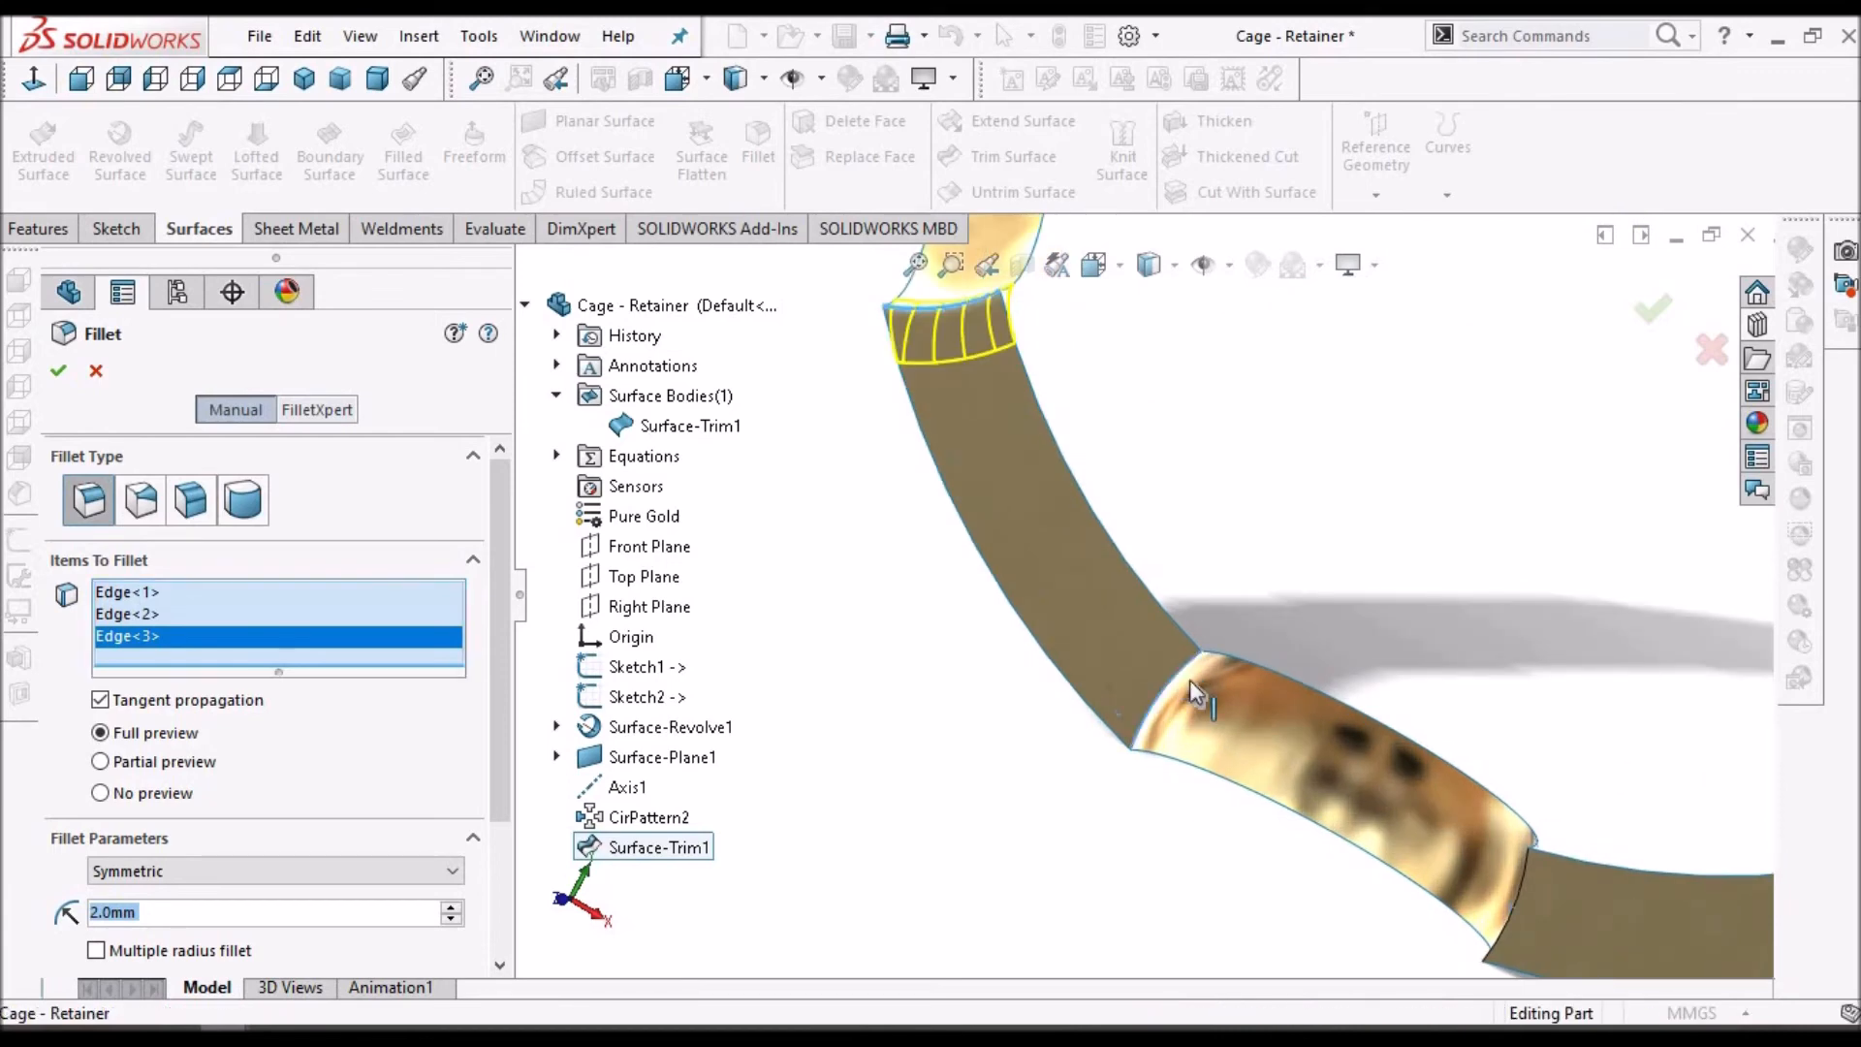
click(1524, 882)
scroll(1431, 676, up, 3)
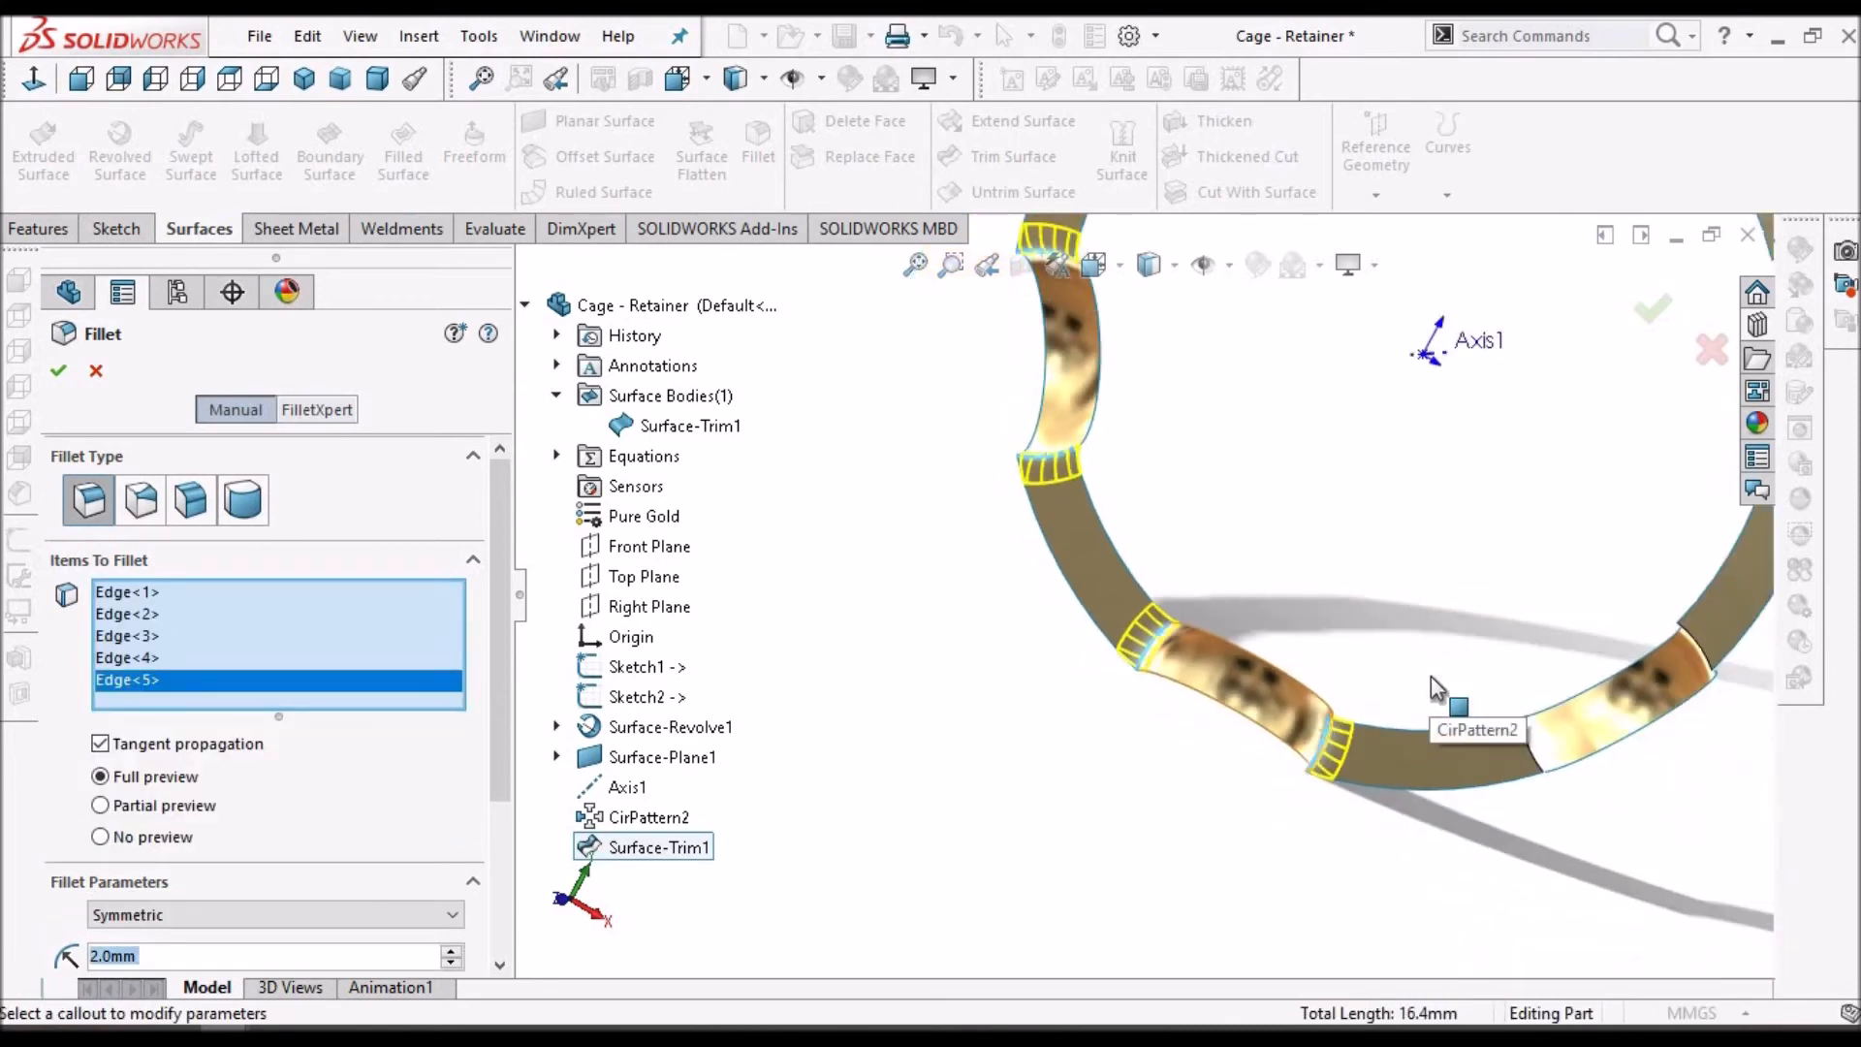
scroll(1444, 697, down, 5)
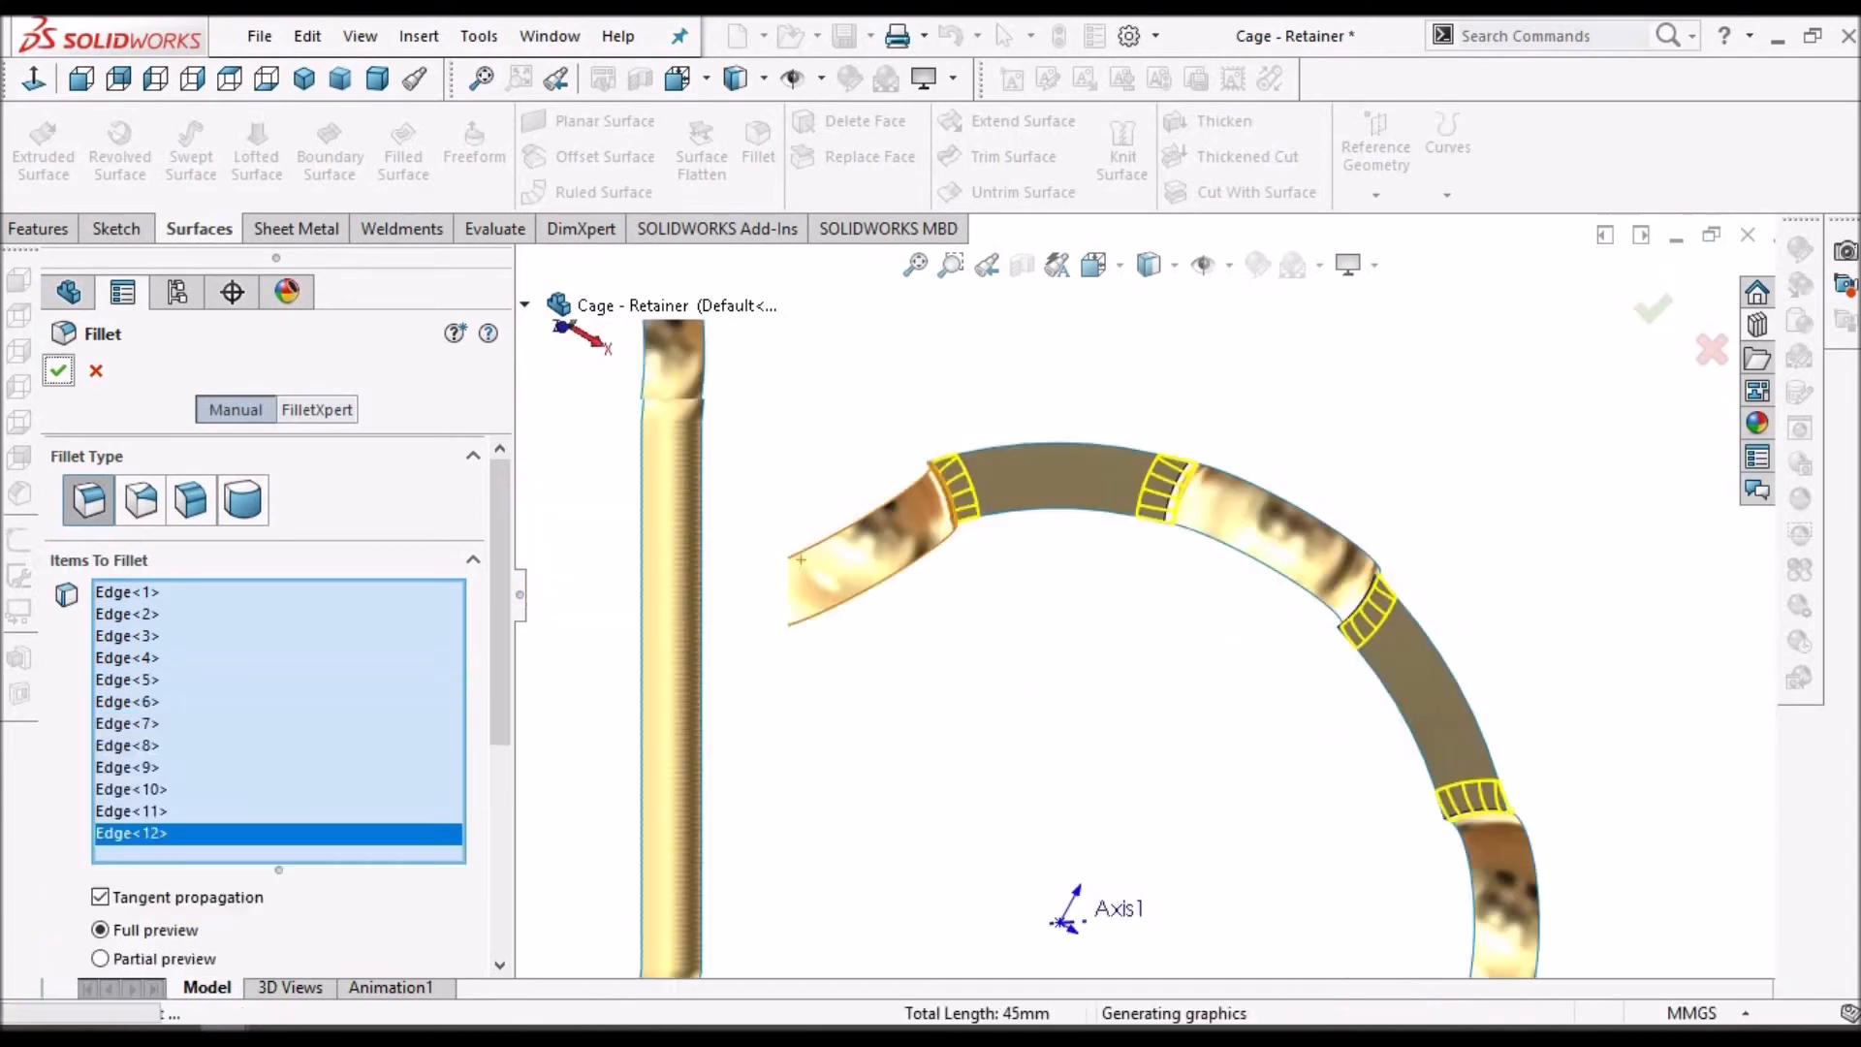
middle_drag(1018, 631, 1303, 606)
scroll(1136, 529, down, 5)
scroll(1115, 510, up, 4)
middle_drag(1008, 519, 919, 516)
scroll(923, 524, up, 3)
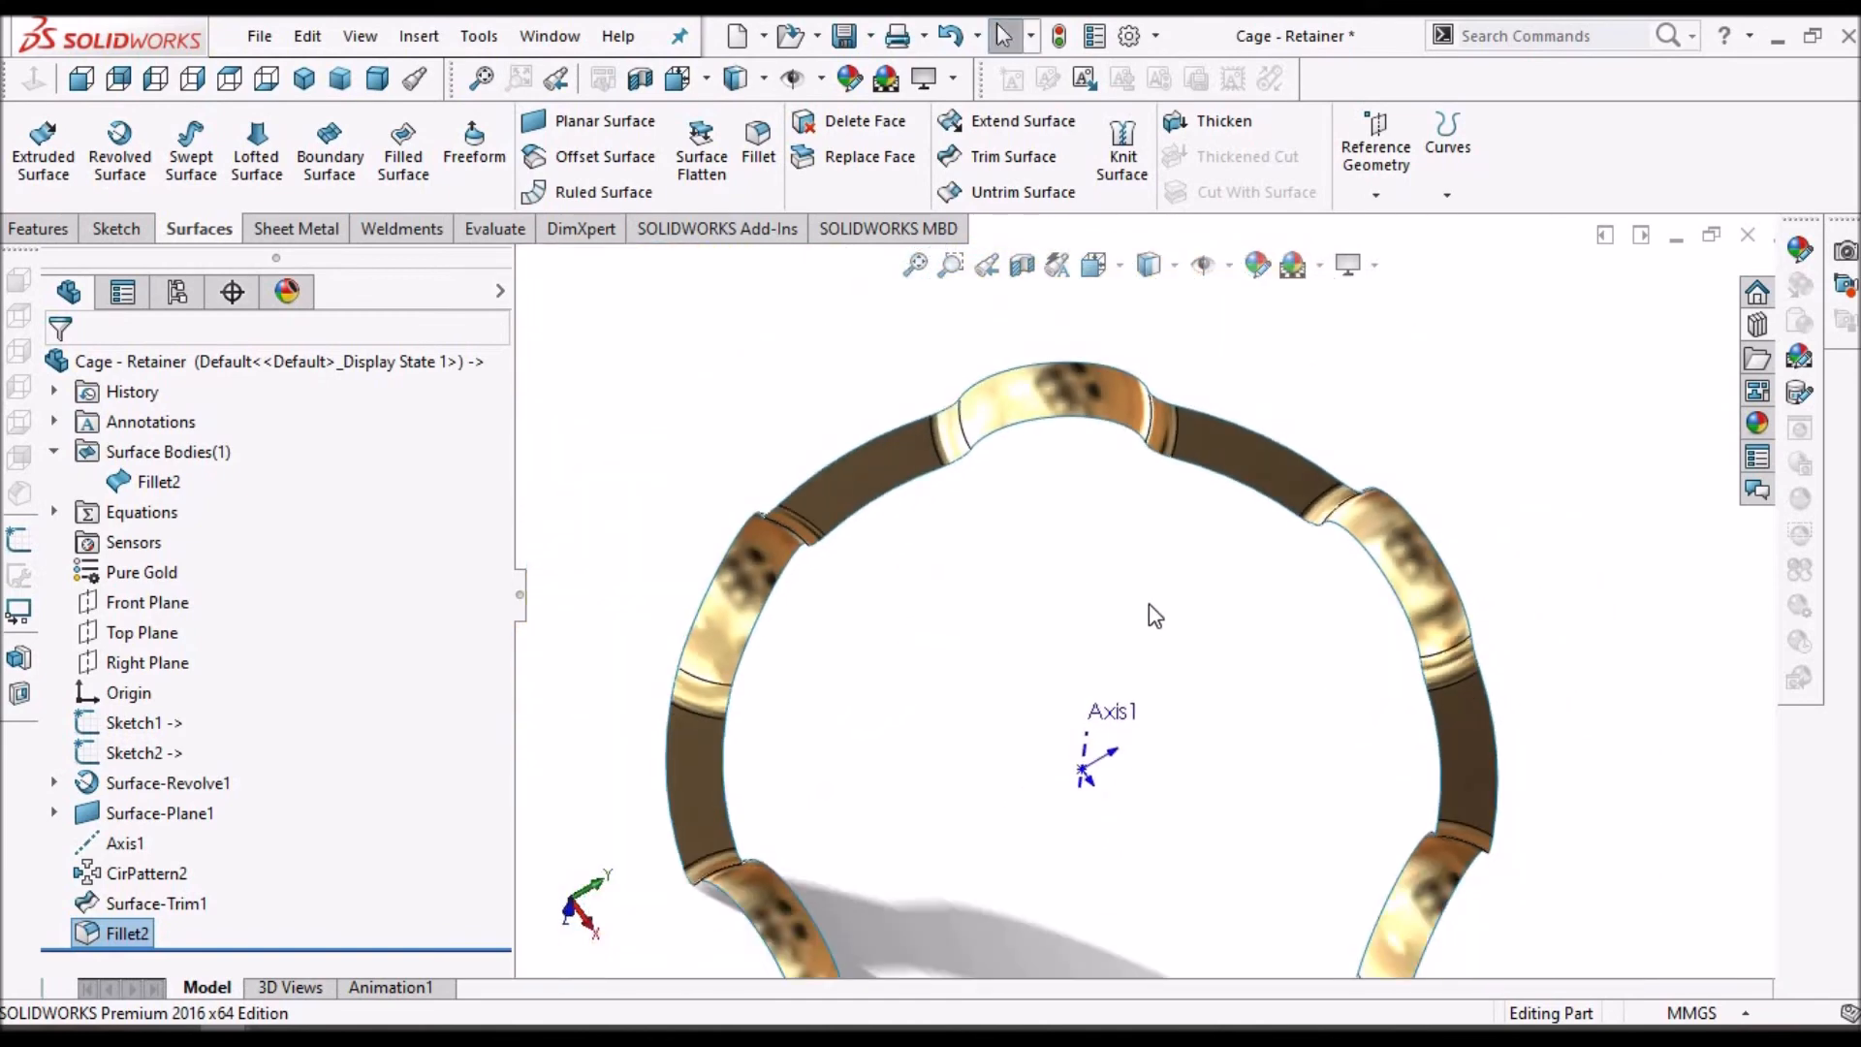
- Thicken the filleted retainer surface by 1 mm into a solid
middle_drag(1076, 494, 766, 783)
scroll(1087, 719, up, 1)
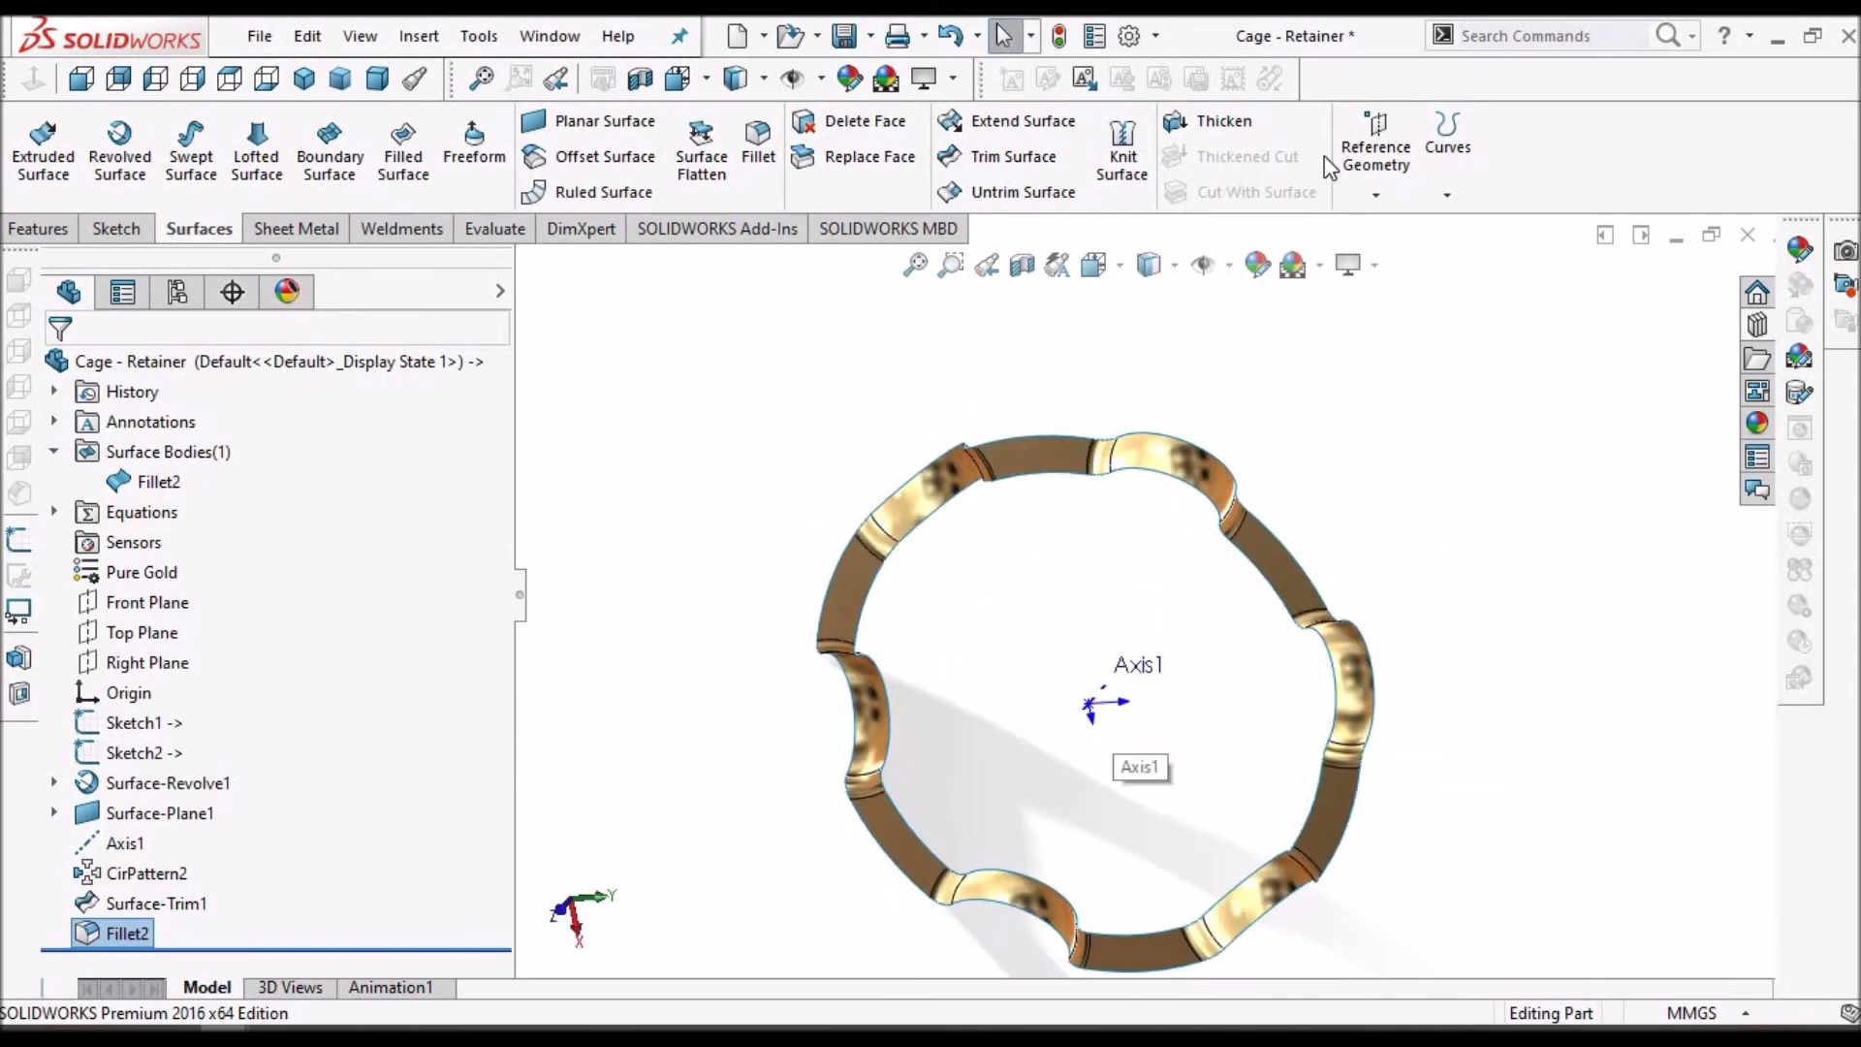
click(1236, 123)
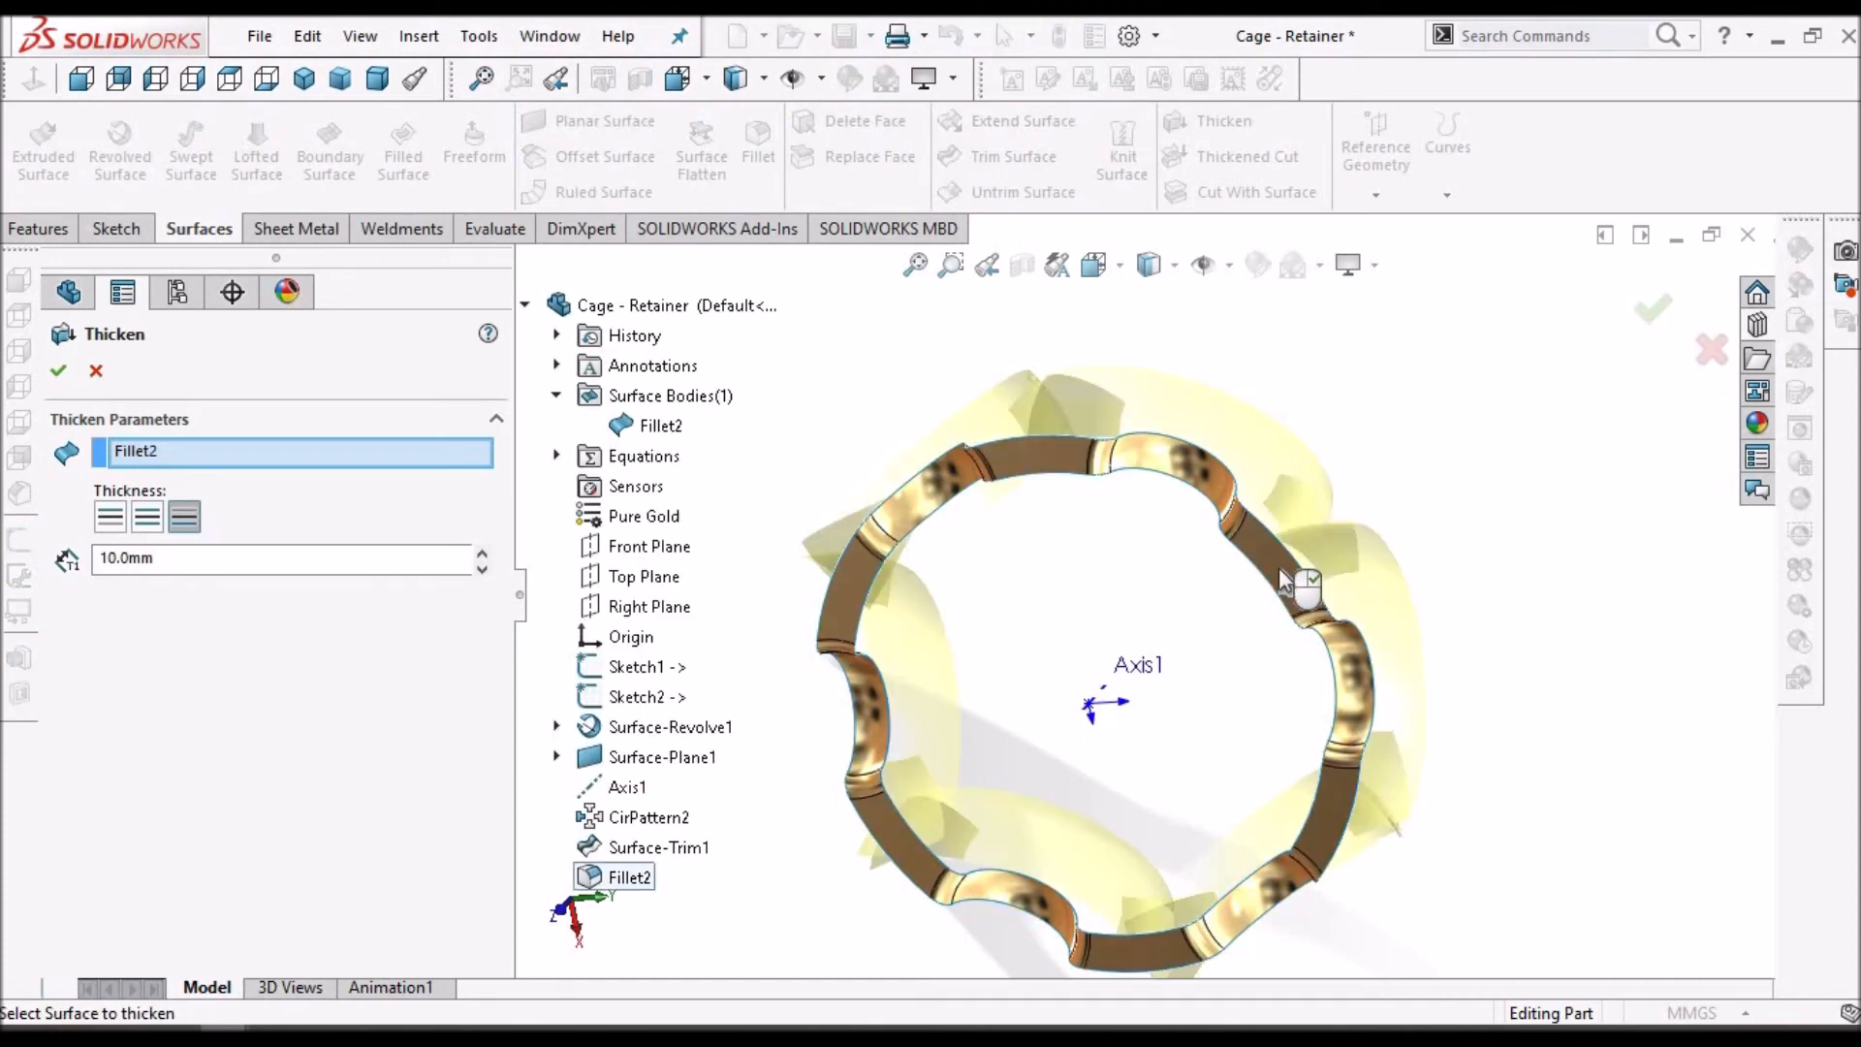
double_click(221, 549)
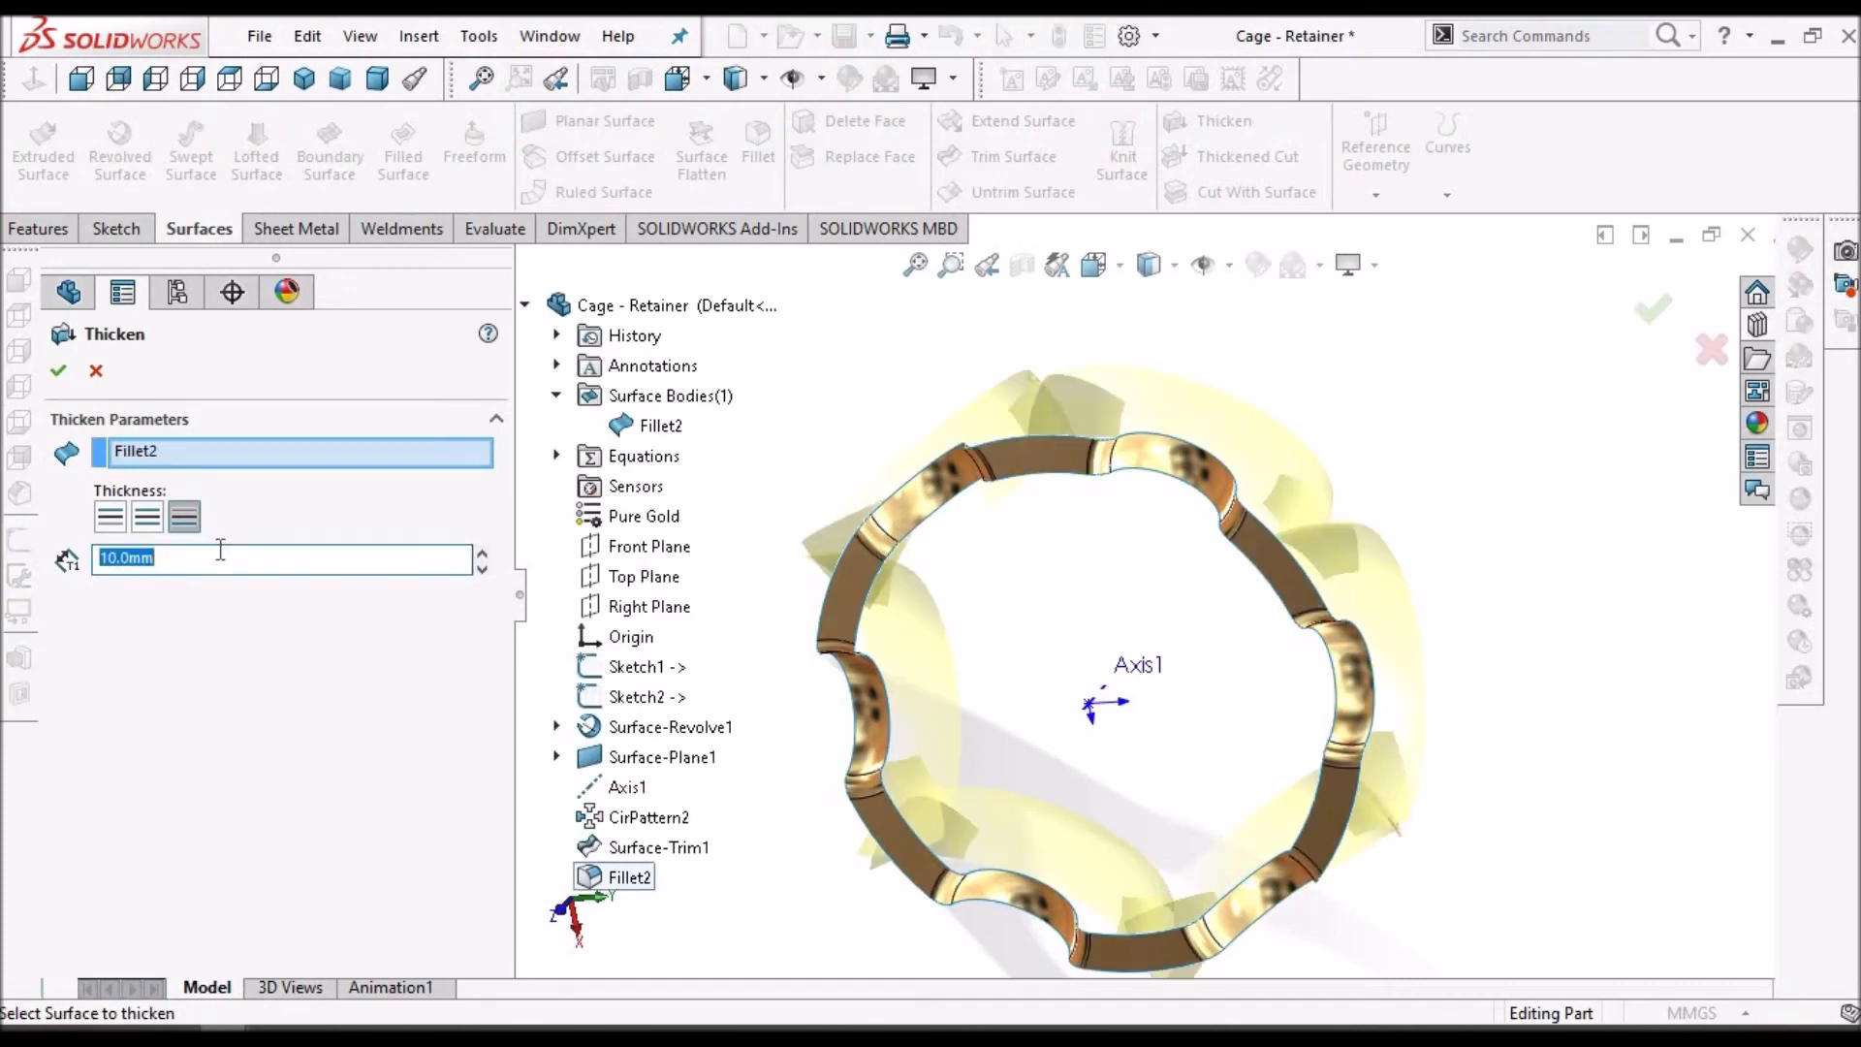
text(1)
key(Return)
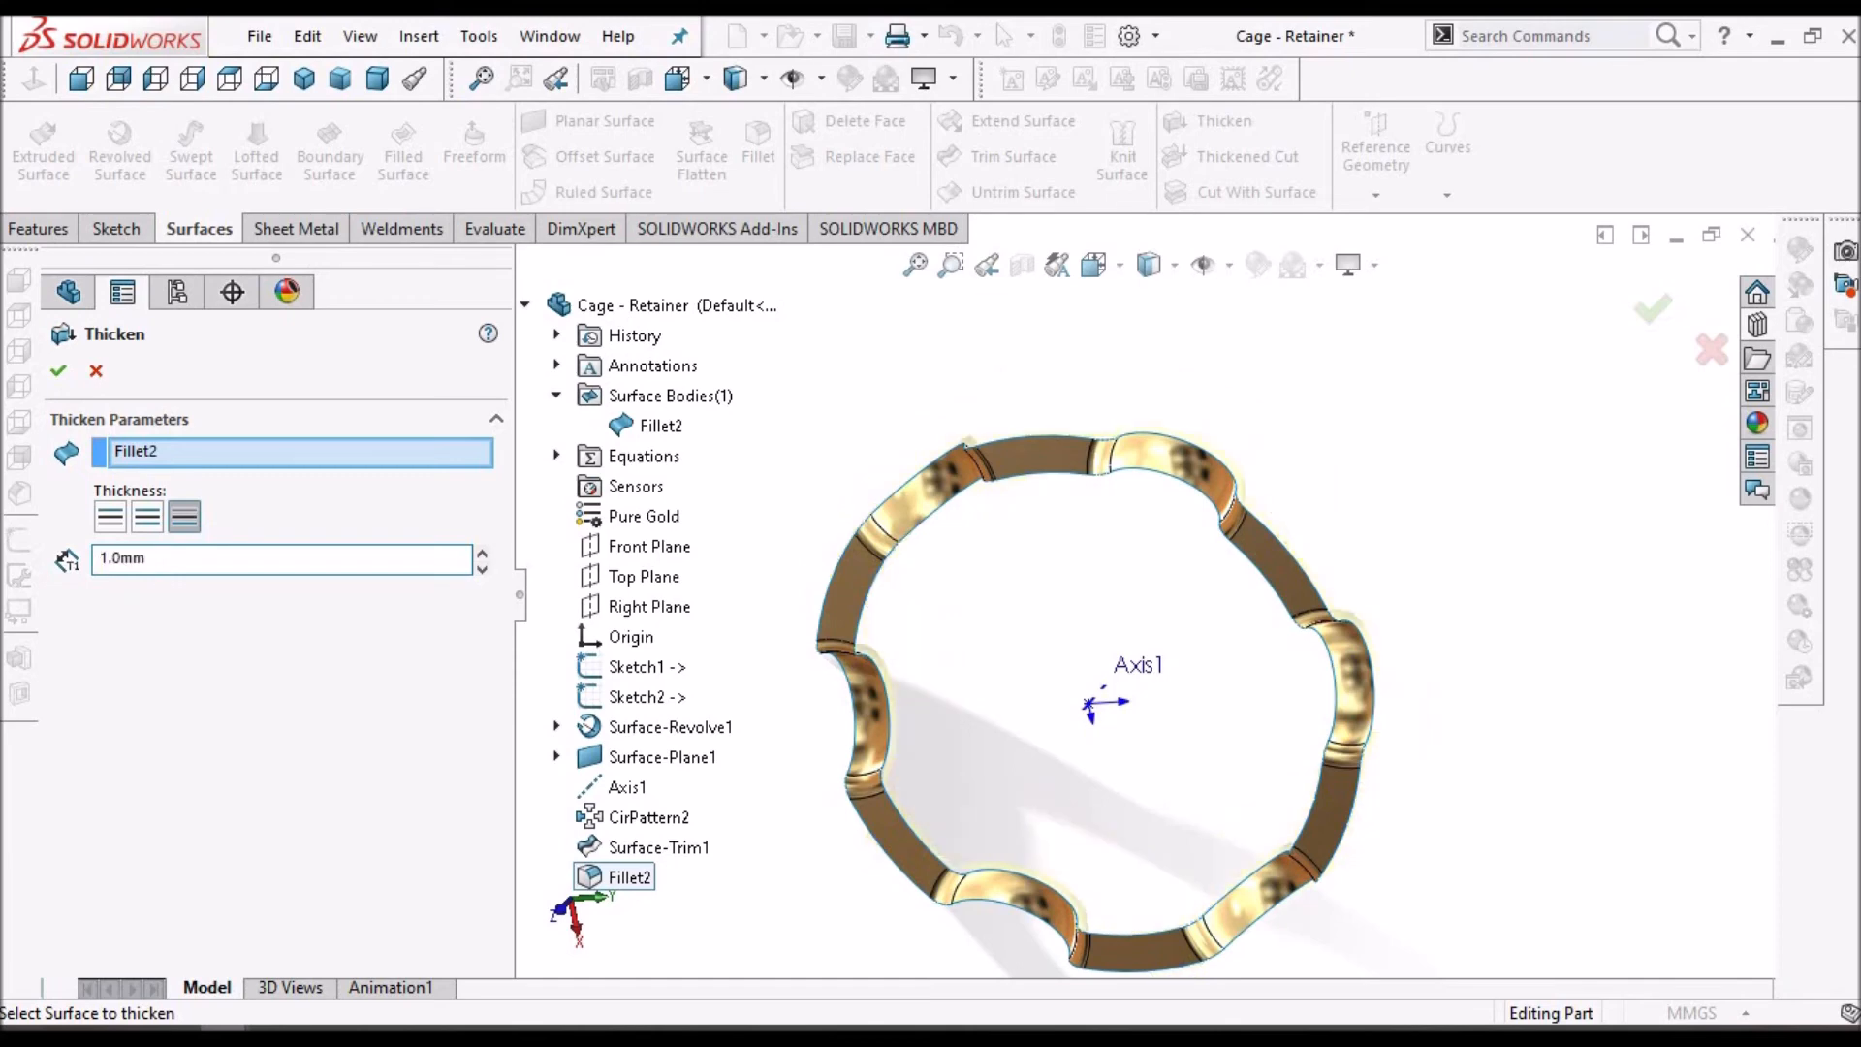
middle_drag(1132, 483, 1184, 581)
scroll(1183, 536, down, 4)
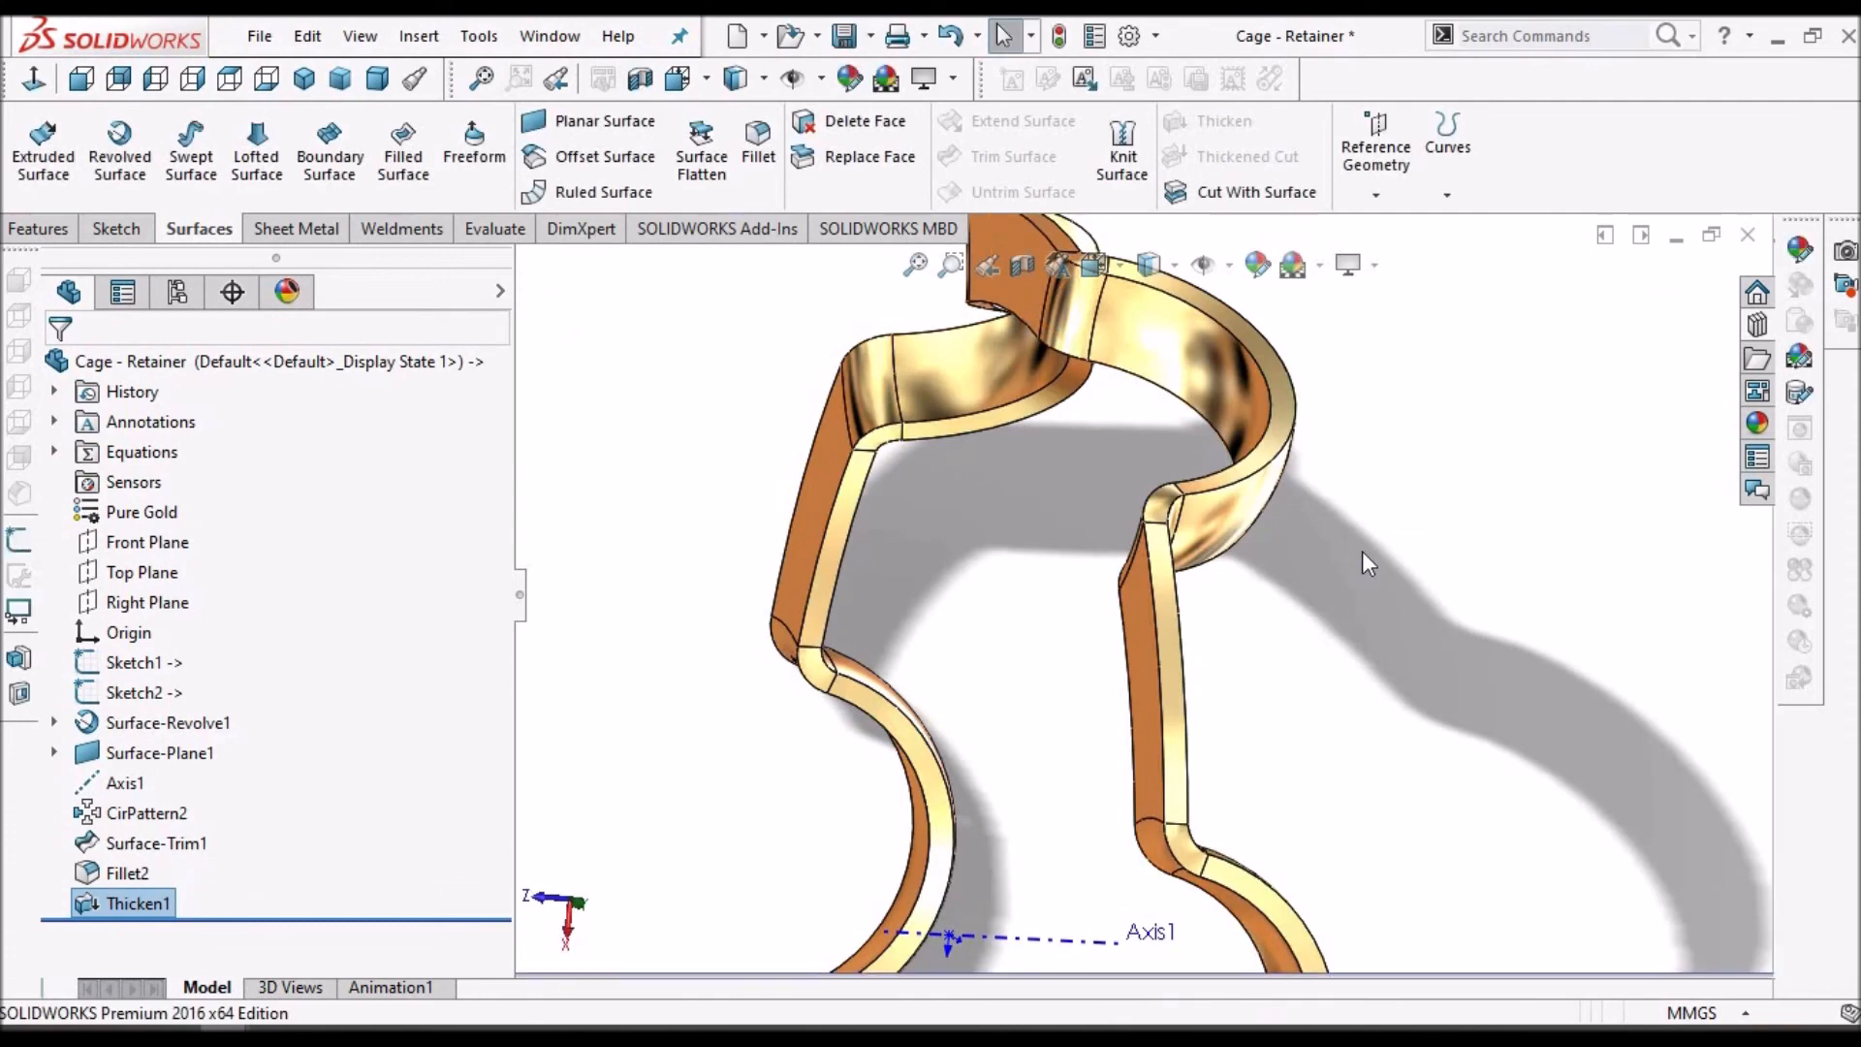
- Inspect the thickened retainer and save the part
scroll(1328, 570, up, 8)
middle_drag(1426, 679, 1270, 717)
scroll(1105, 661, down, 5)
middle_drag(1181, 630, 1072, 426)
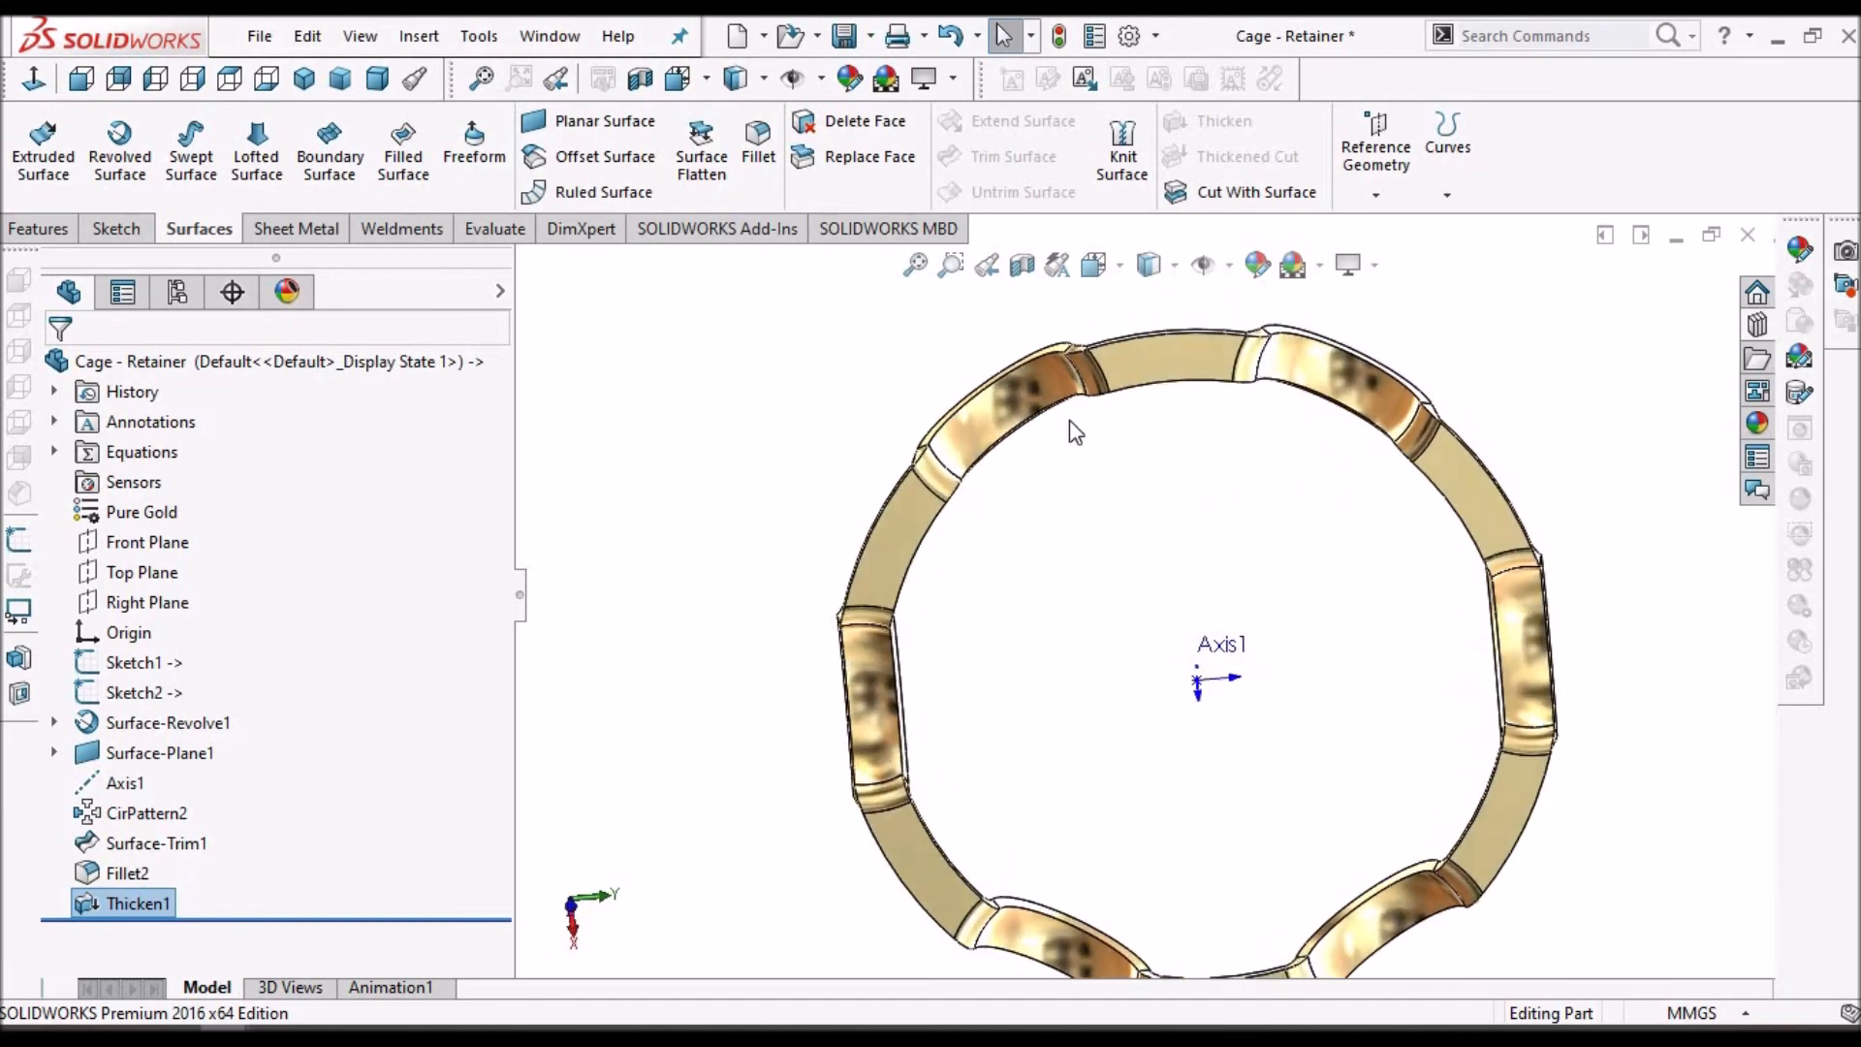
click(857, 43)
- Start a sketch on the face of a flat ring segment, viewed face-on with wireframe display
click(1476, 503)
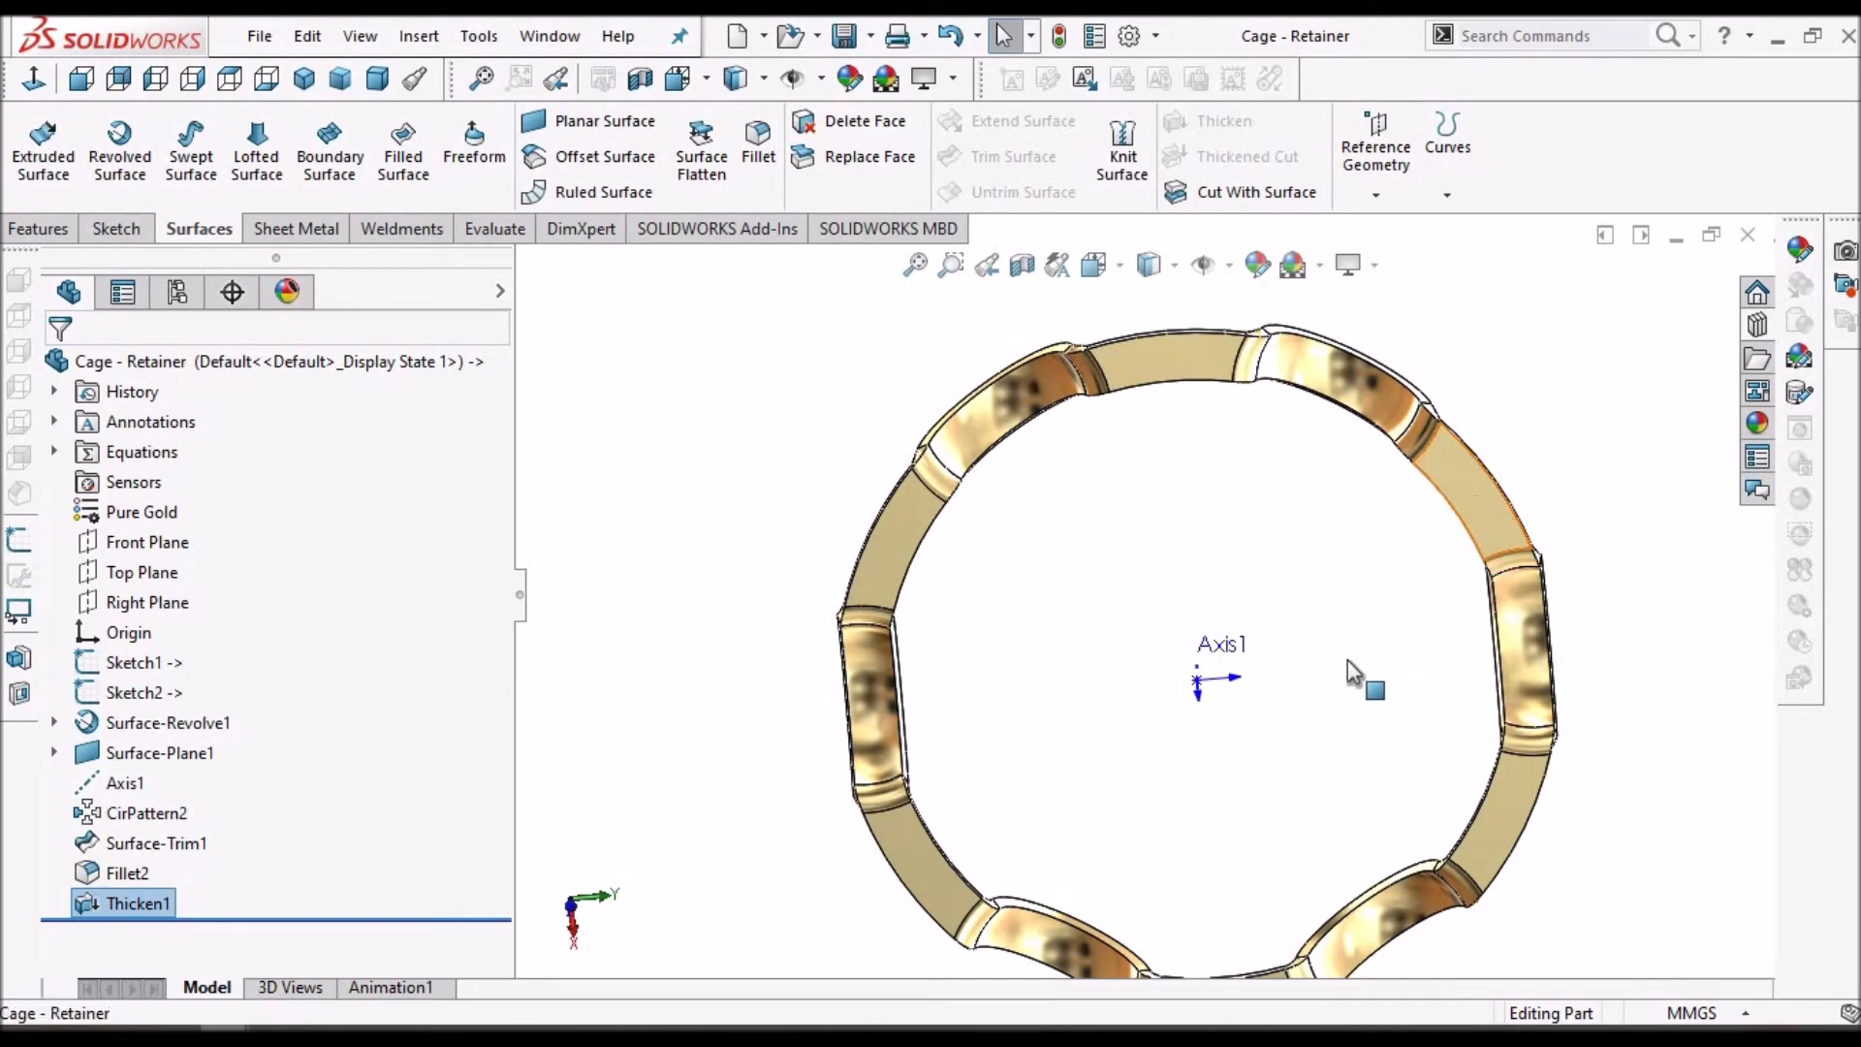
click(116, 229)
click(35, 141)
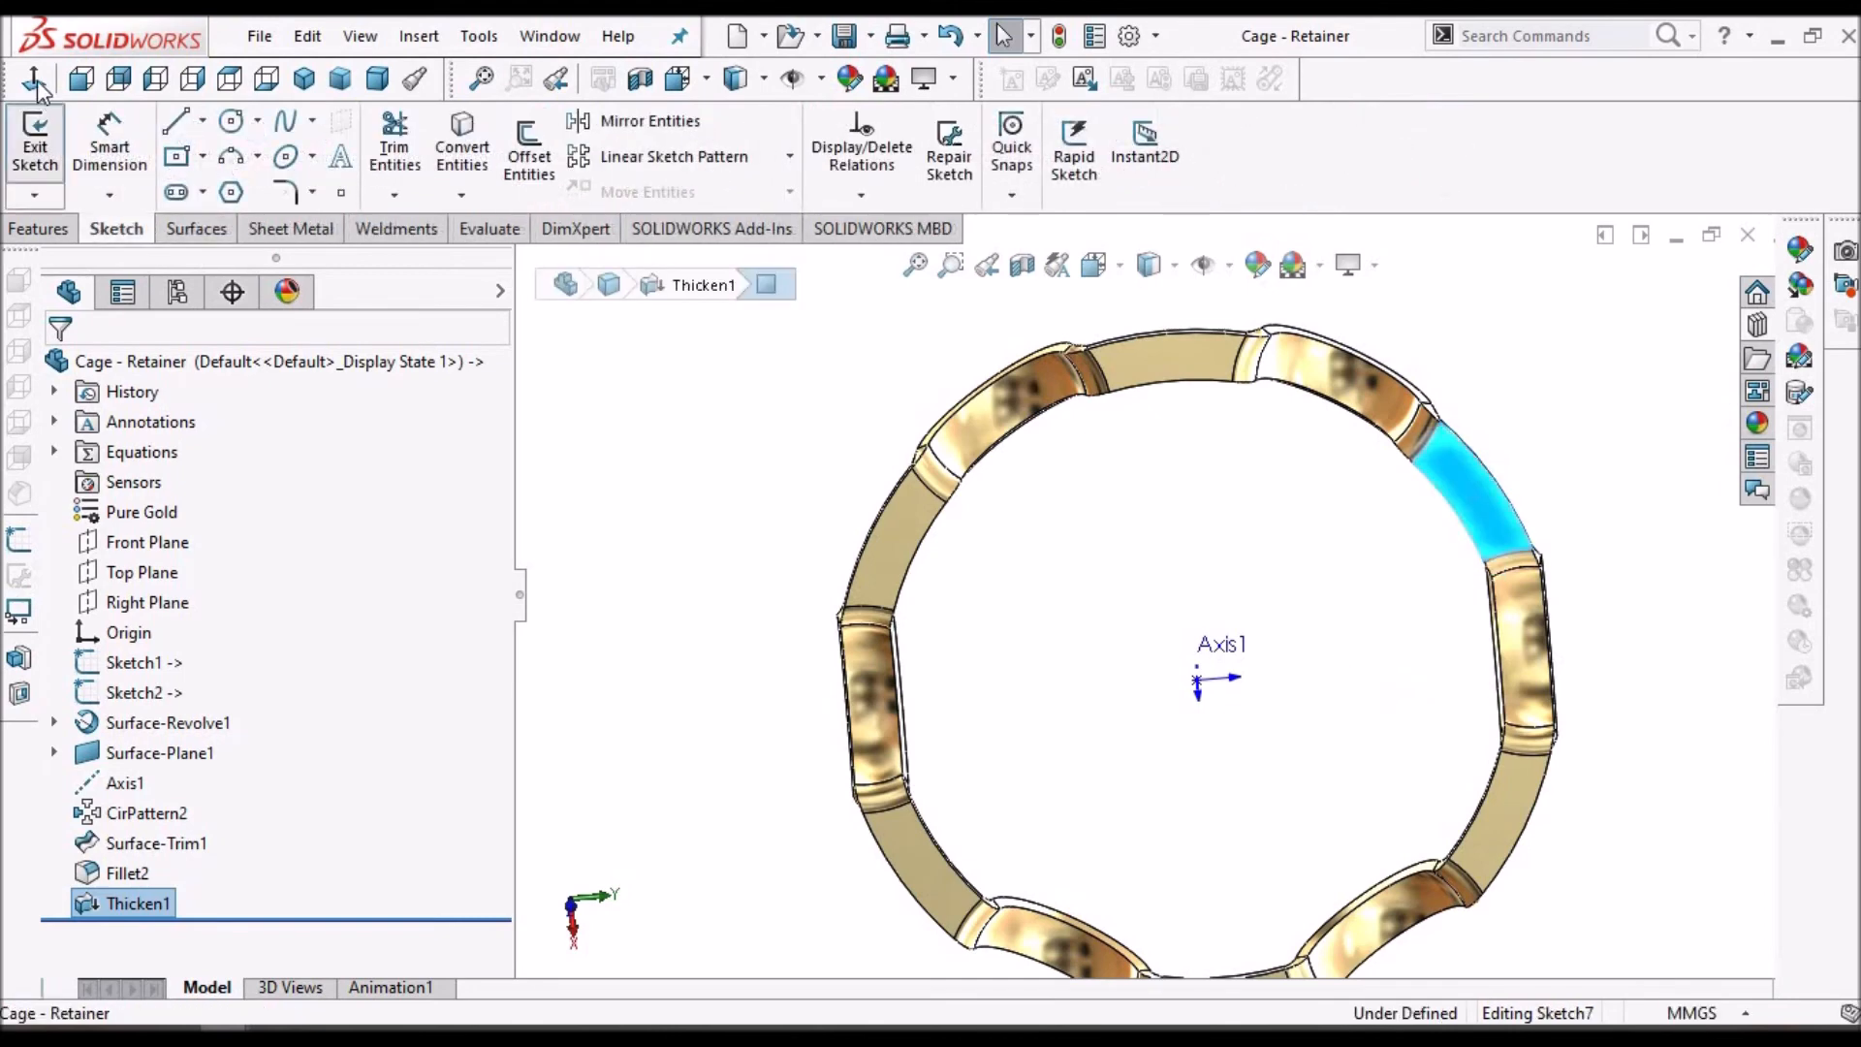
click(35, 79)
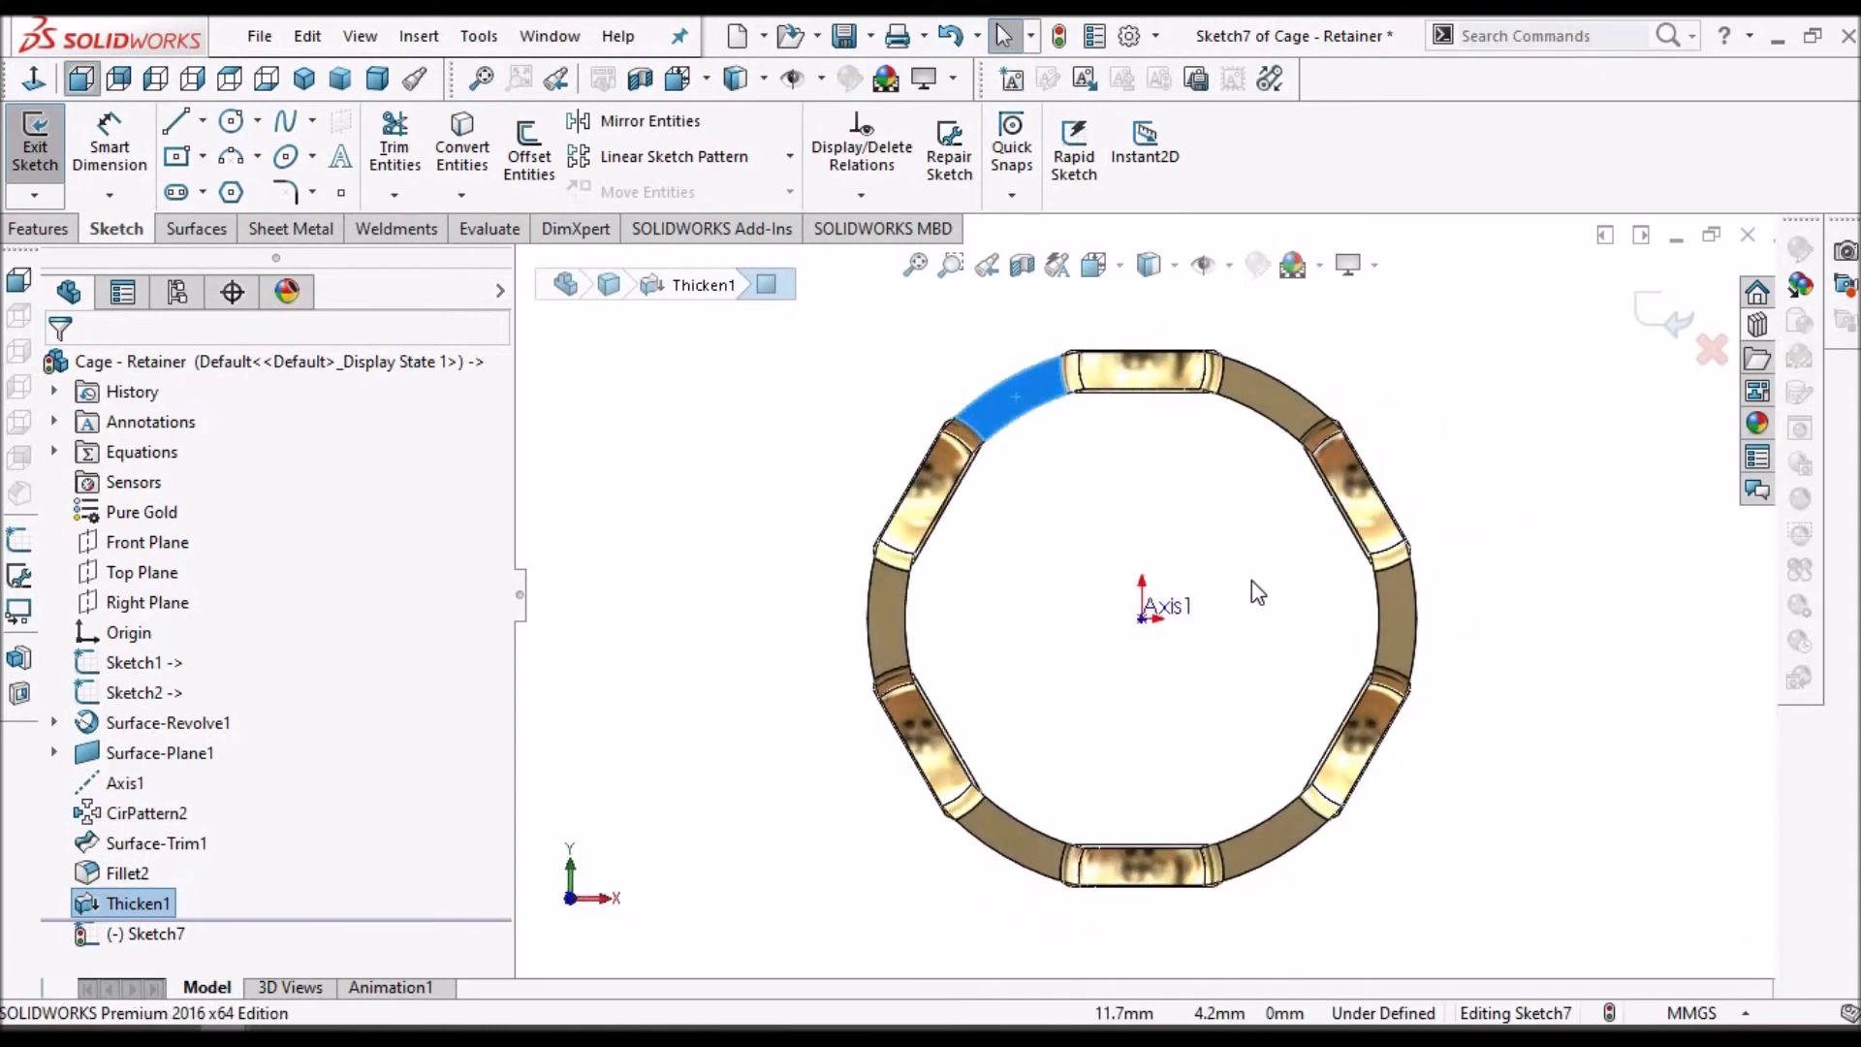
key(Escape)
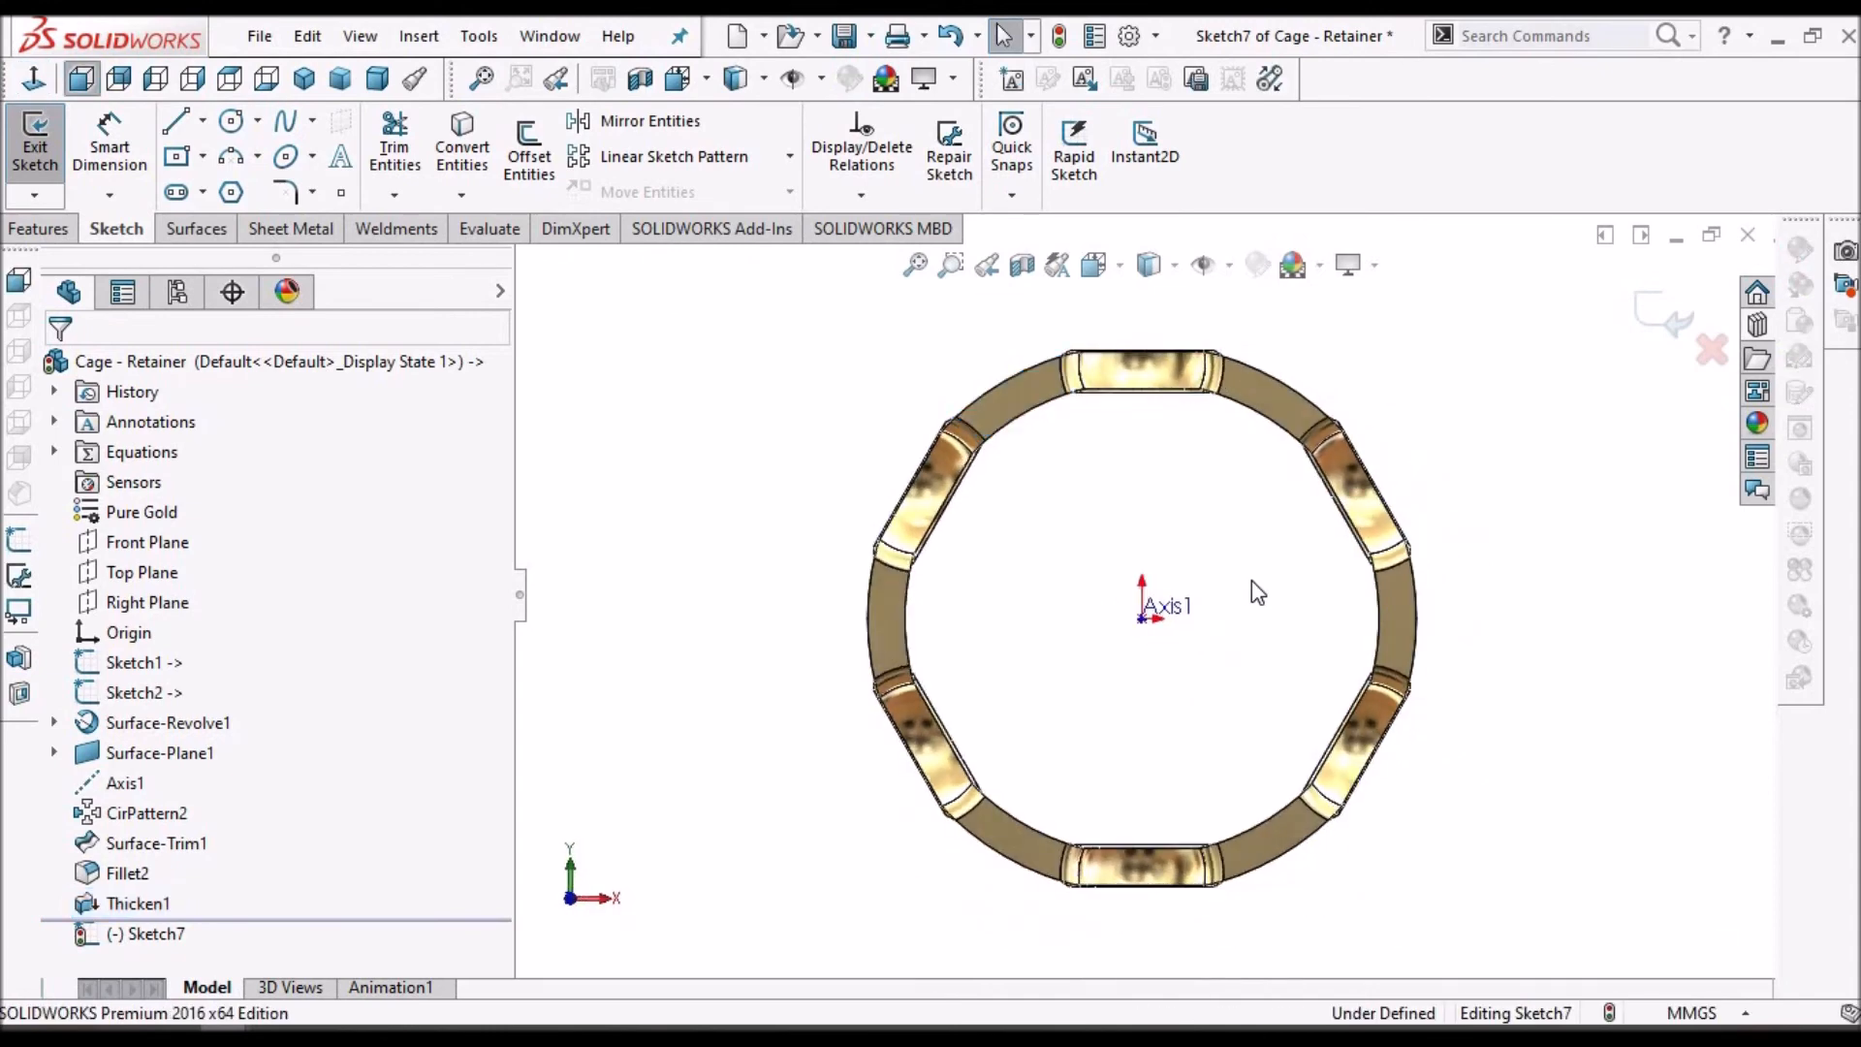
click(1173, 266)
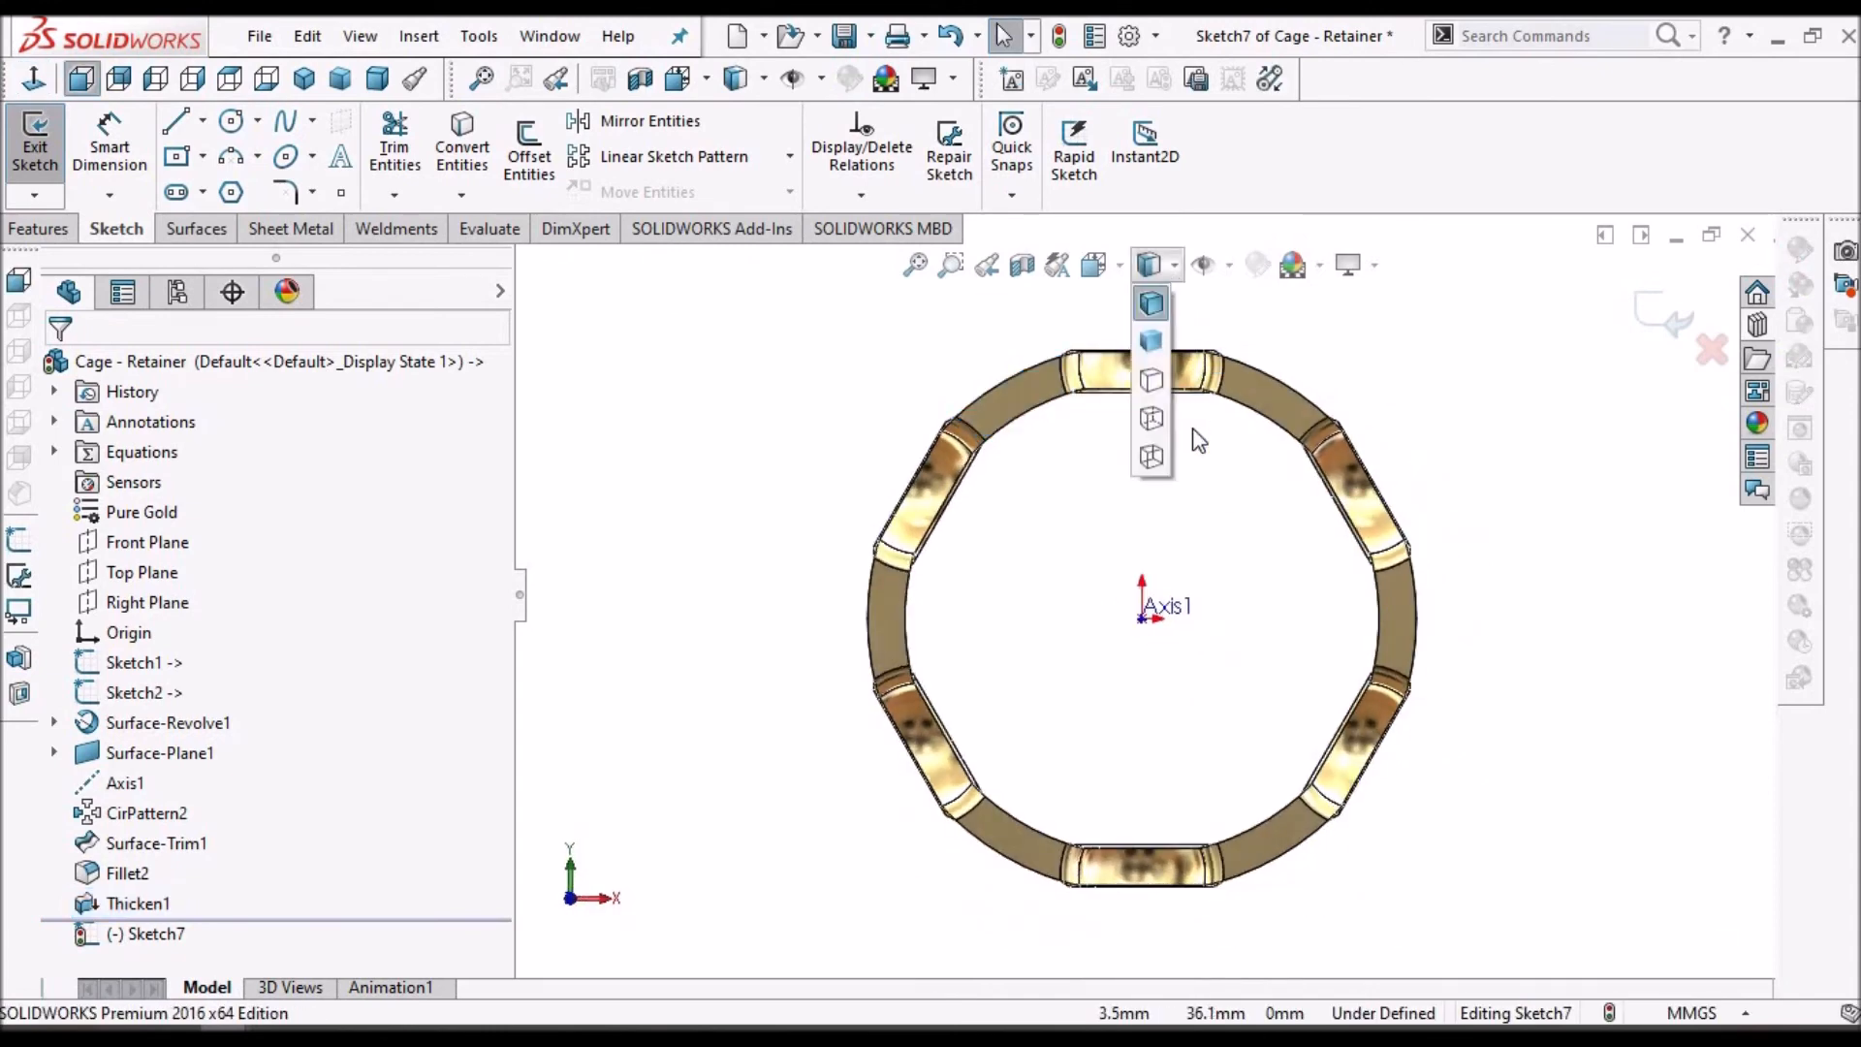
click(1151, 457)
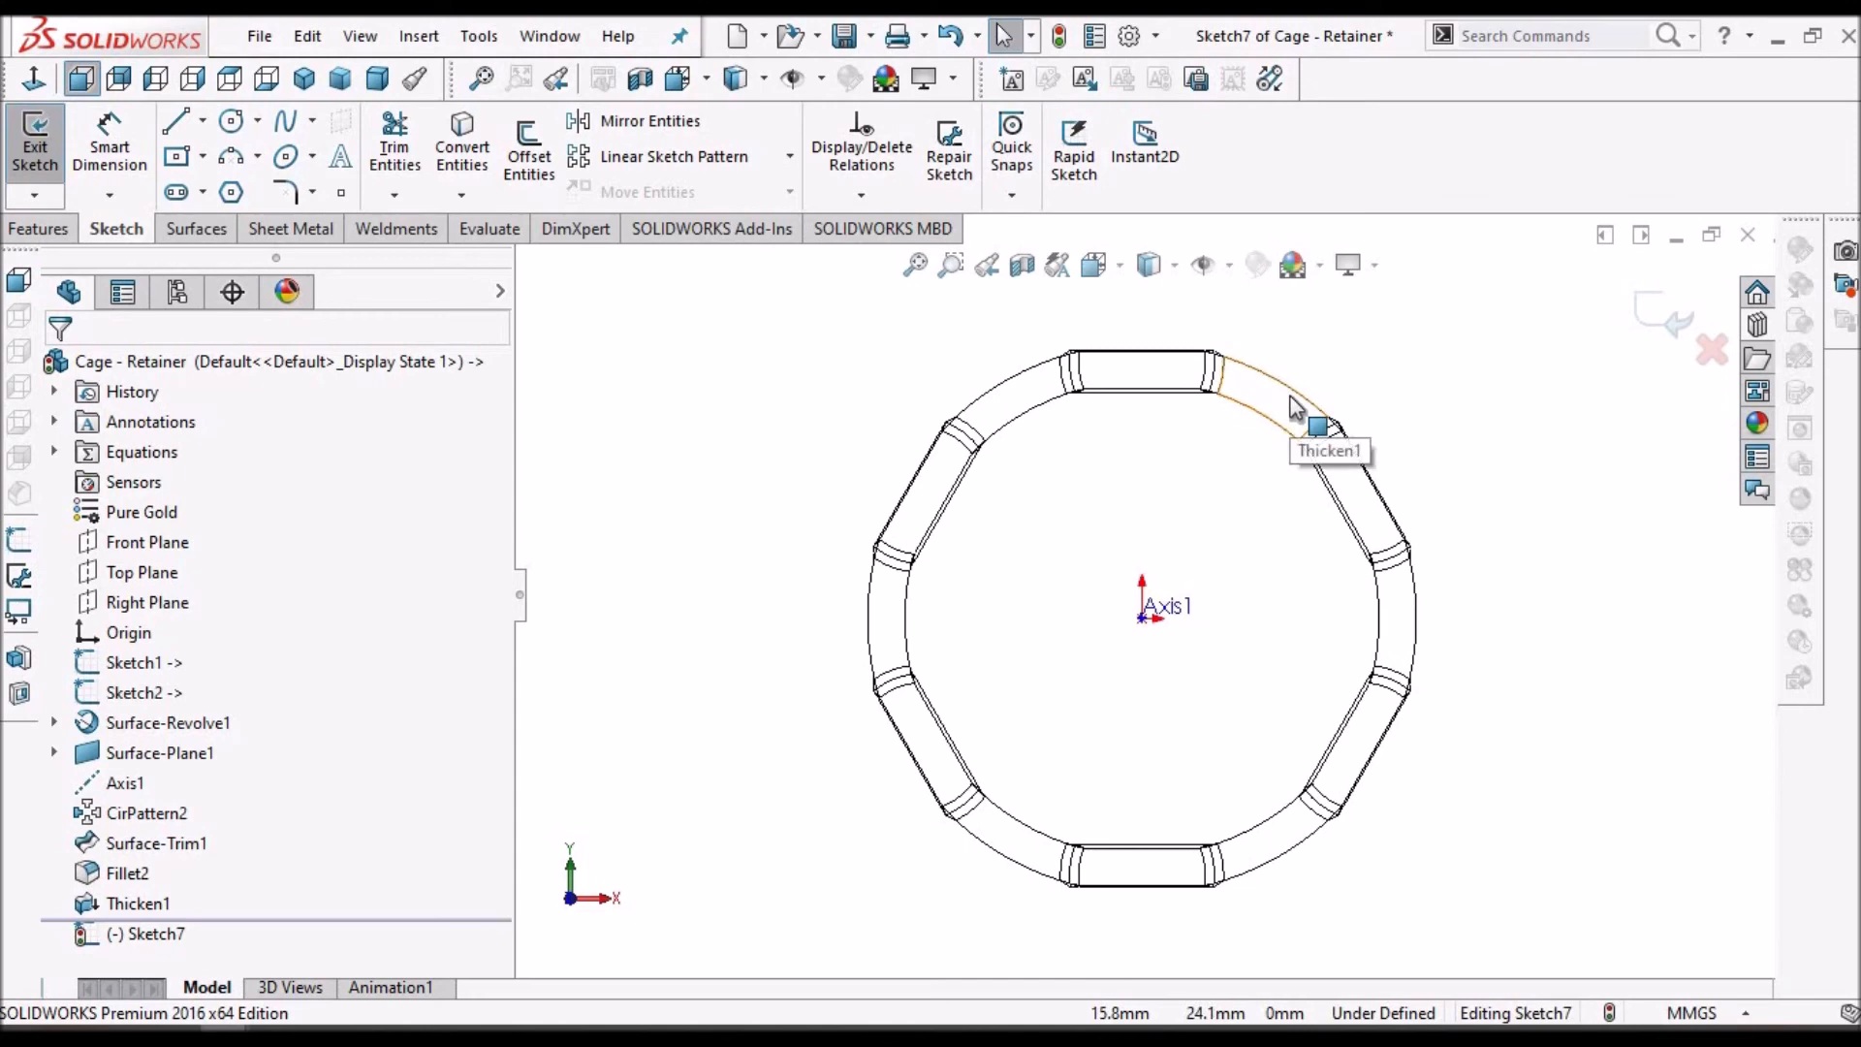
- Draw a centerline from the origin to the midpoint of the upper-right flat segment's inner arc
click(204, 124)
click(243, 199)
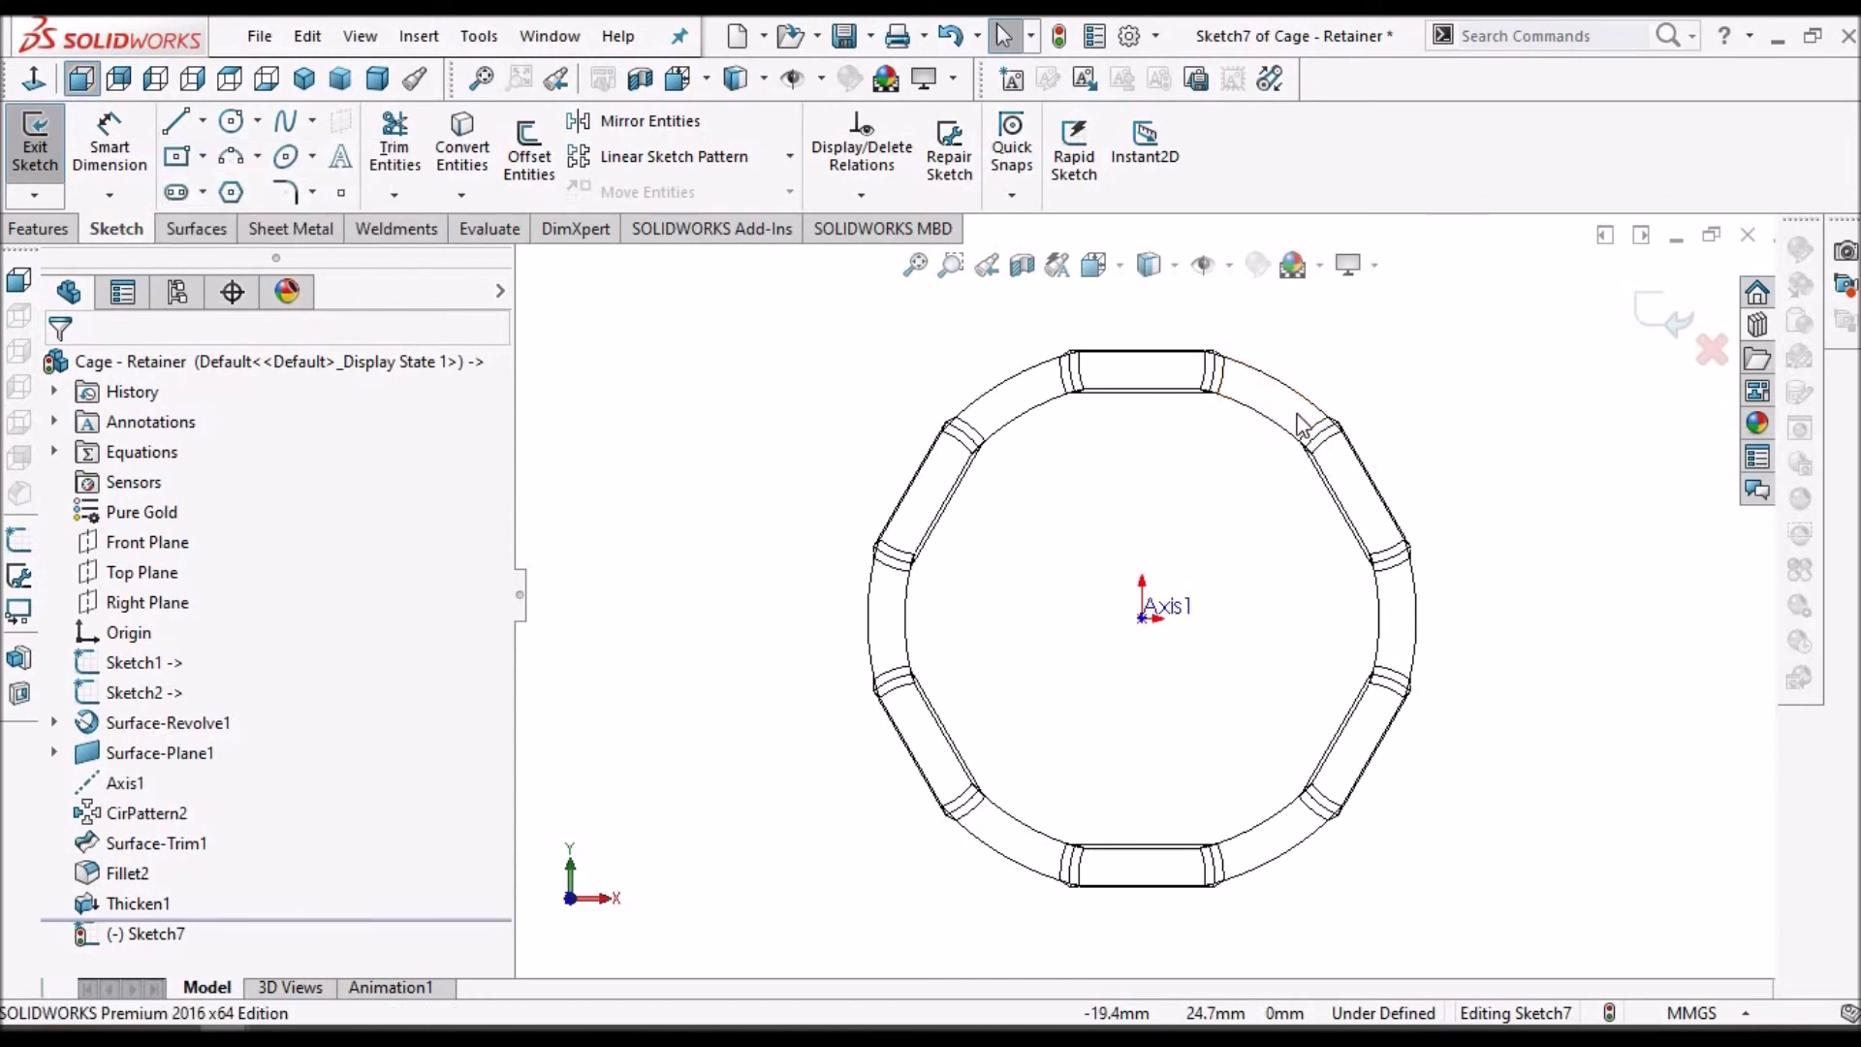
scroll(1297, 415, down, 1)
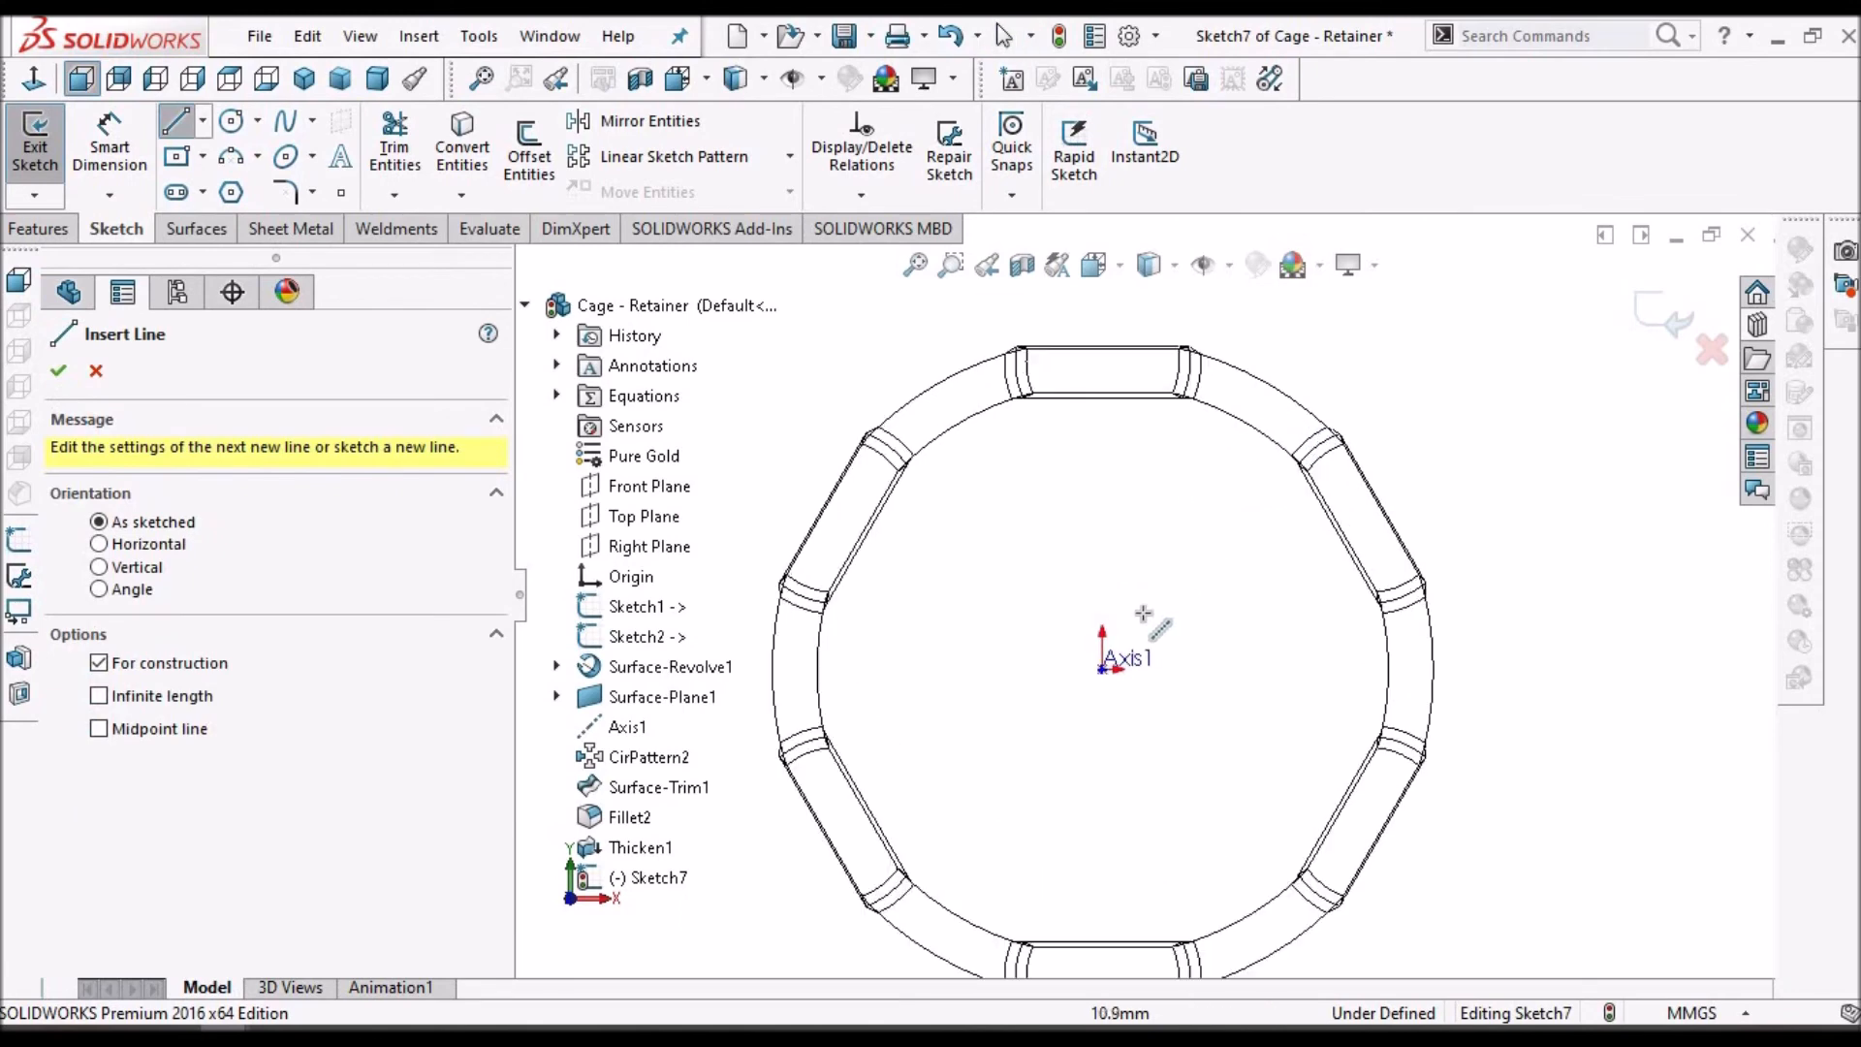
click(1103, 669)
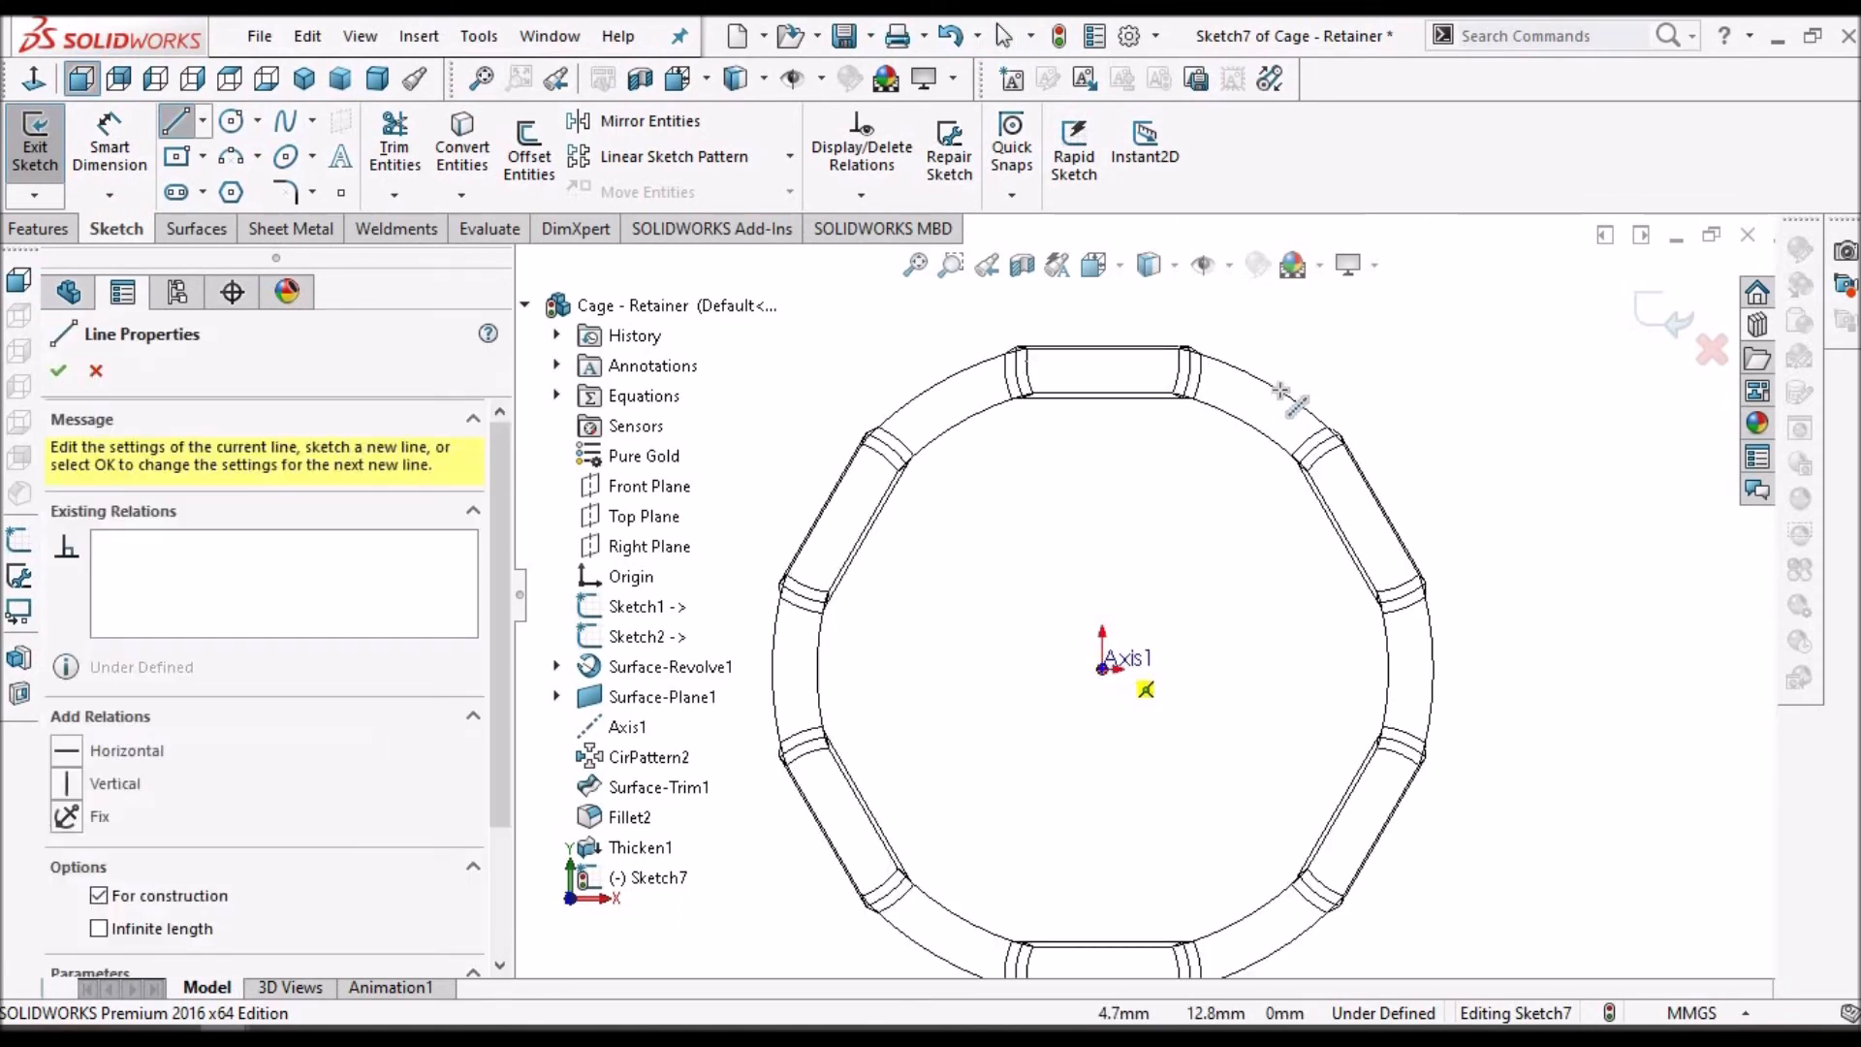
scroll(1275, 389, down, 1)
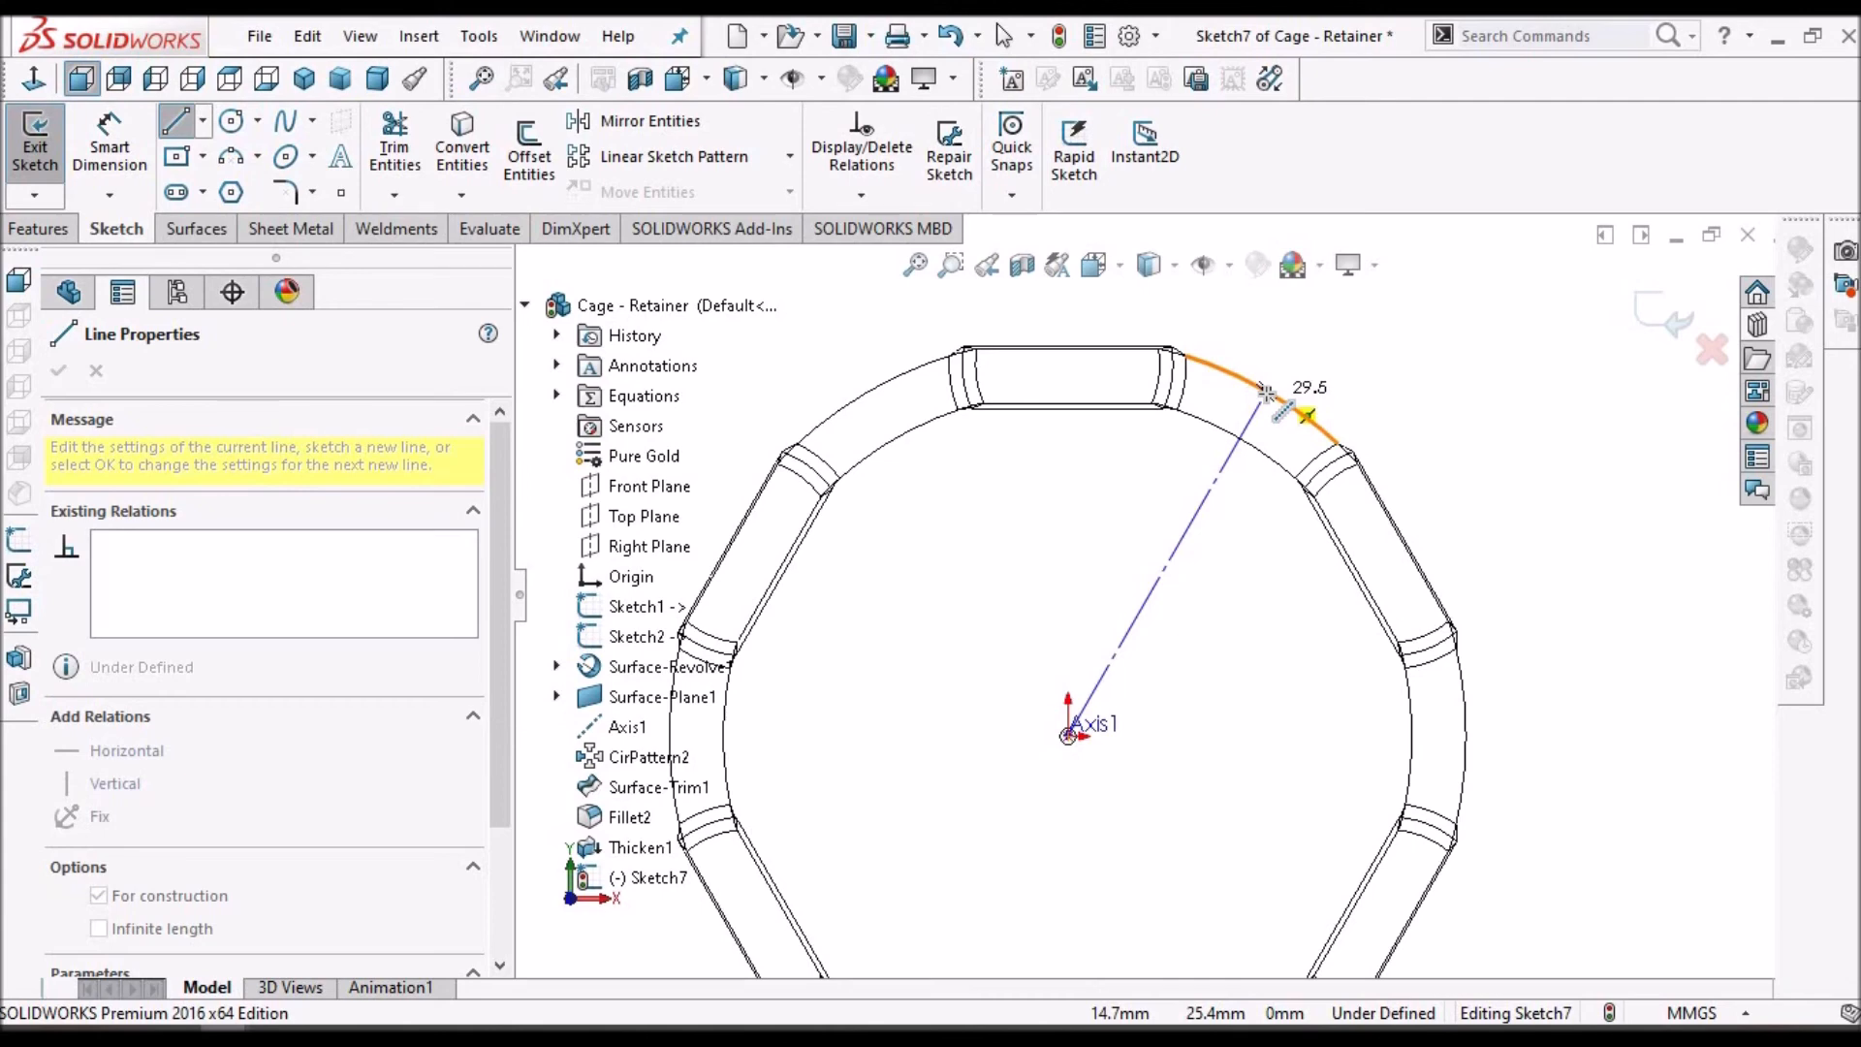
click(1241, 438)
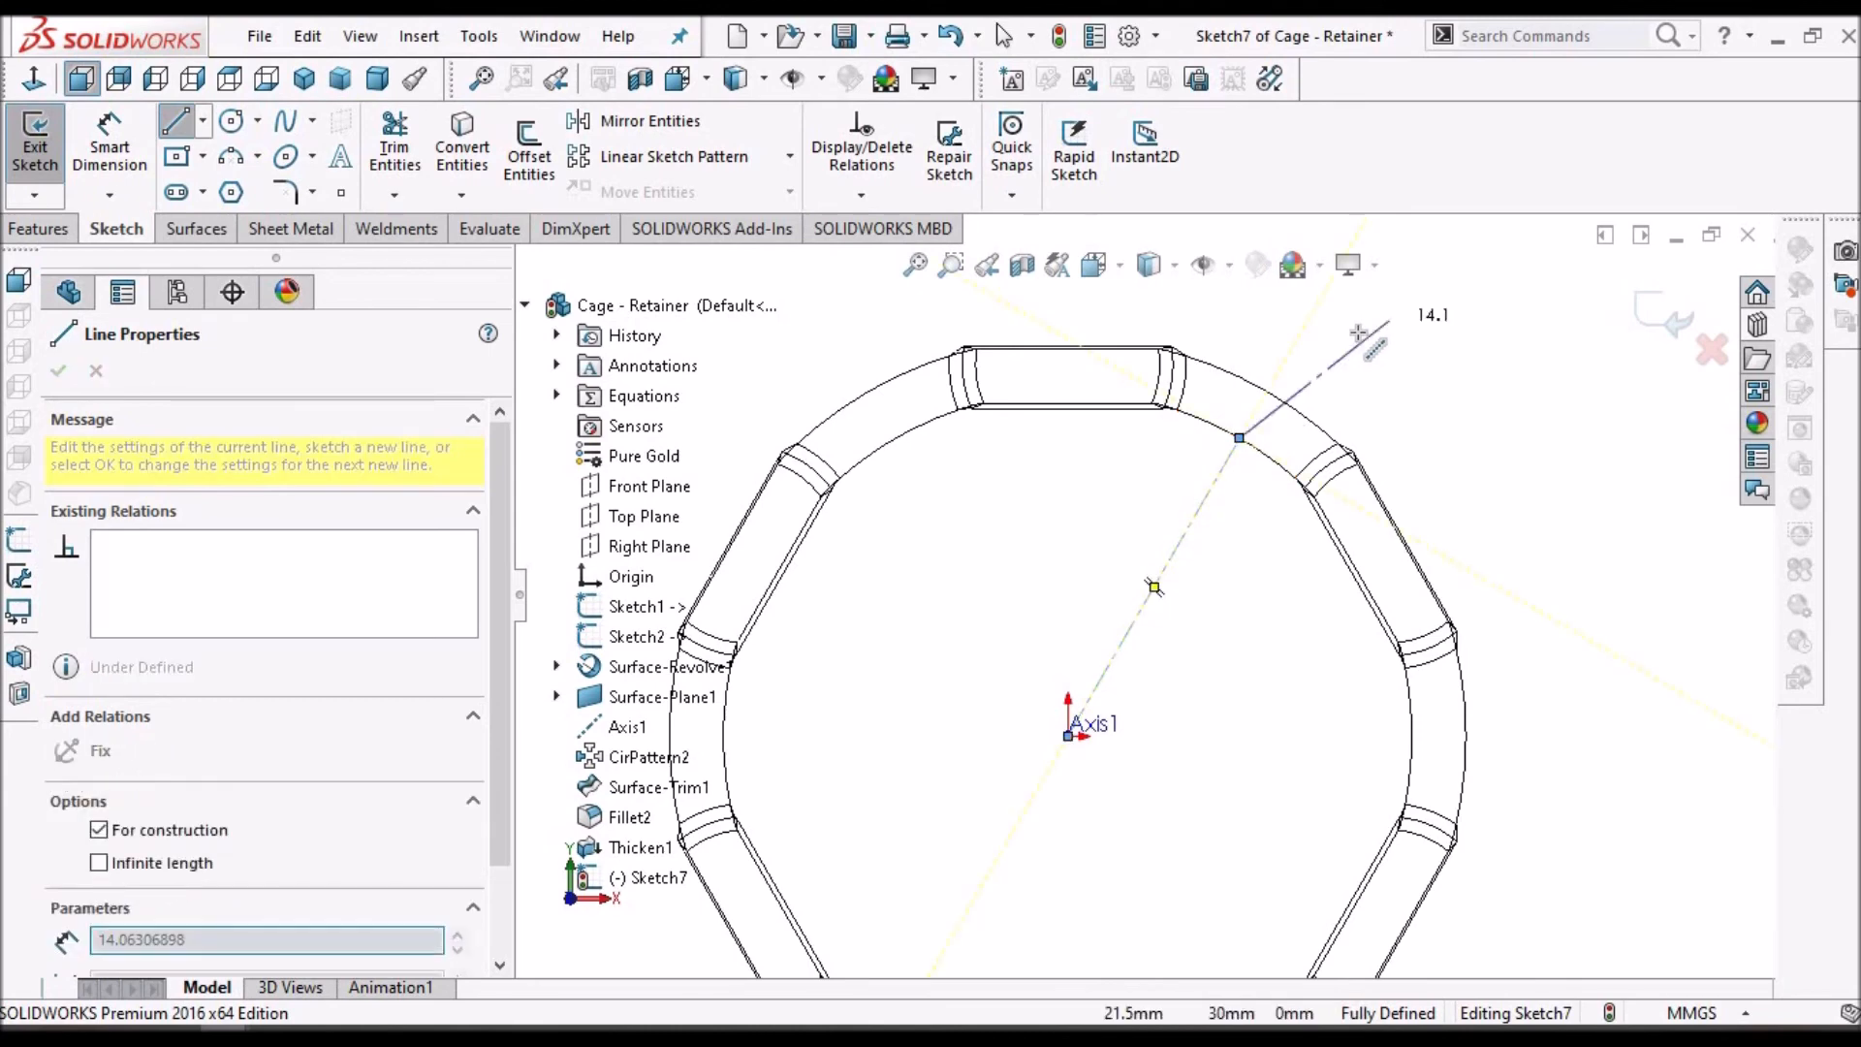
- Draw a second centerline across the flat segment from its inner arc's midpoint to the outer arc, in line with the first centerline
right_click(1386, 339)
click(1423, 352)
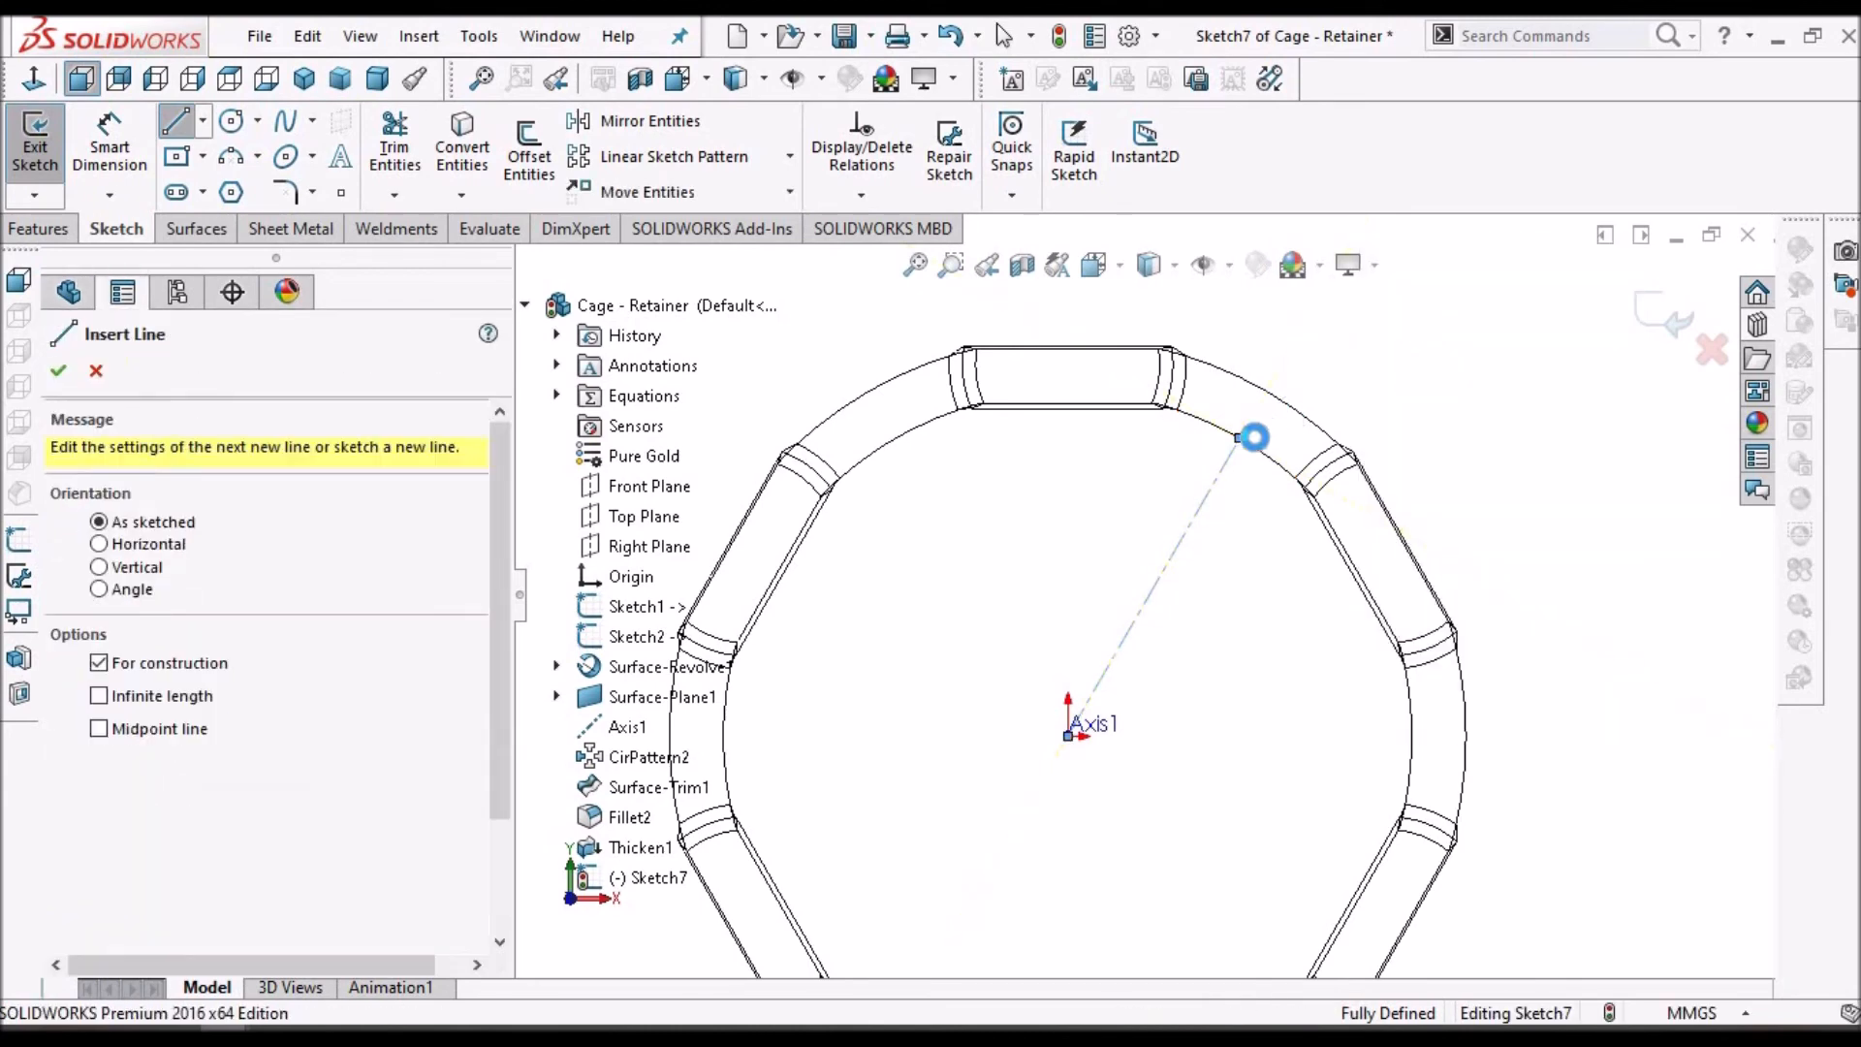
scroll(1252, 452, down, 2)
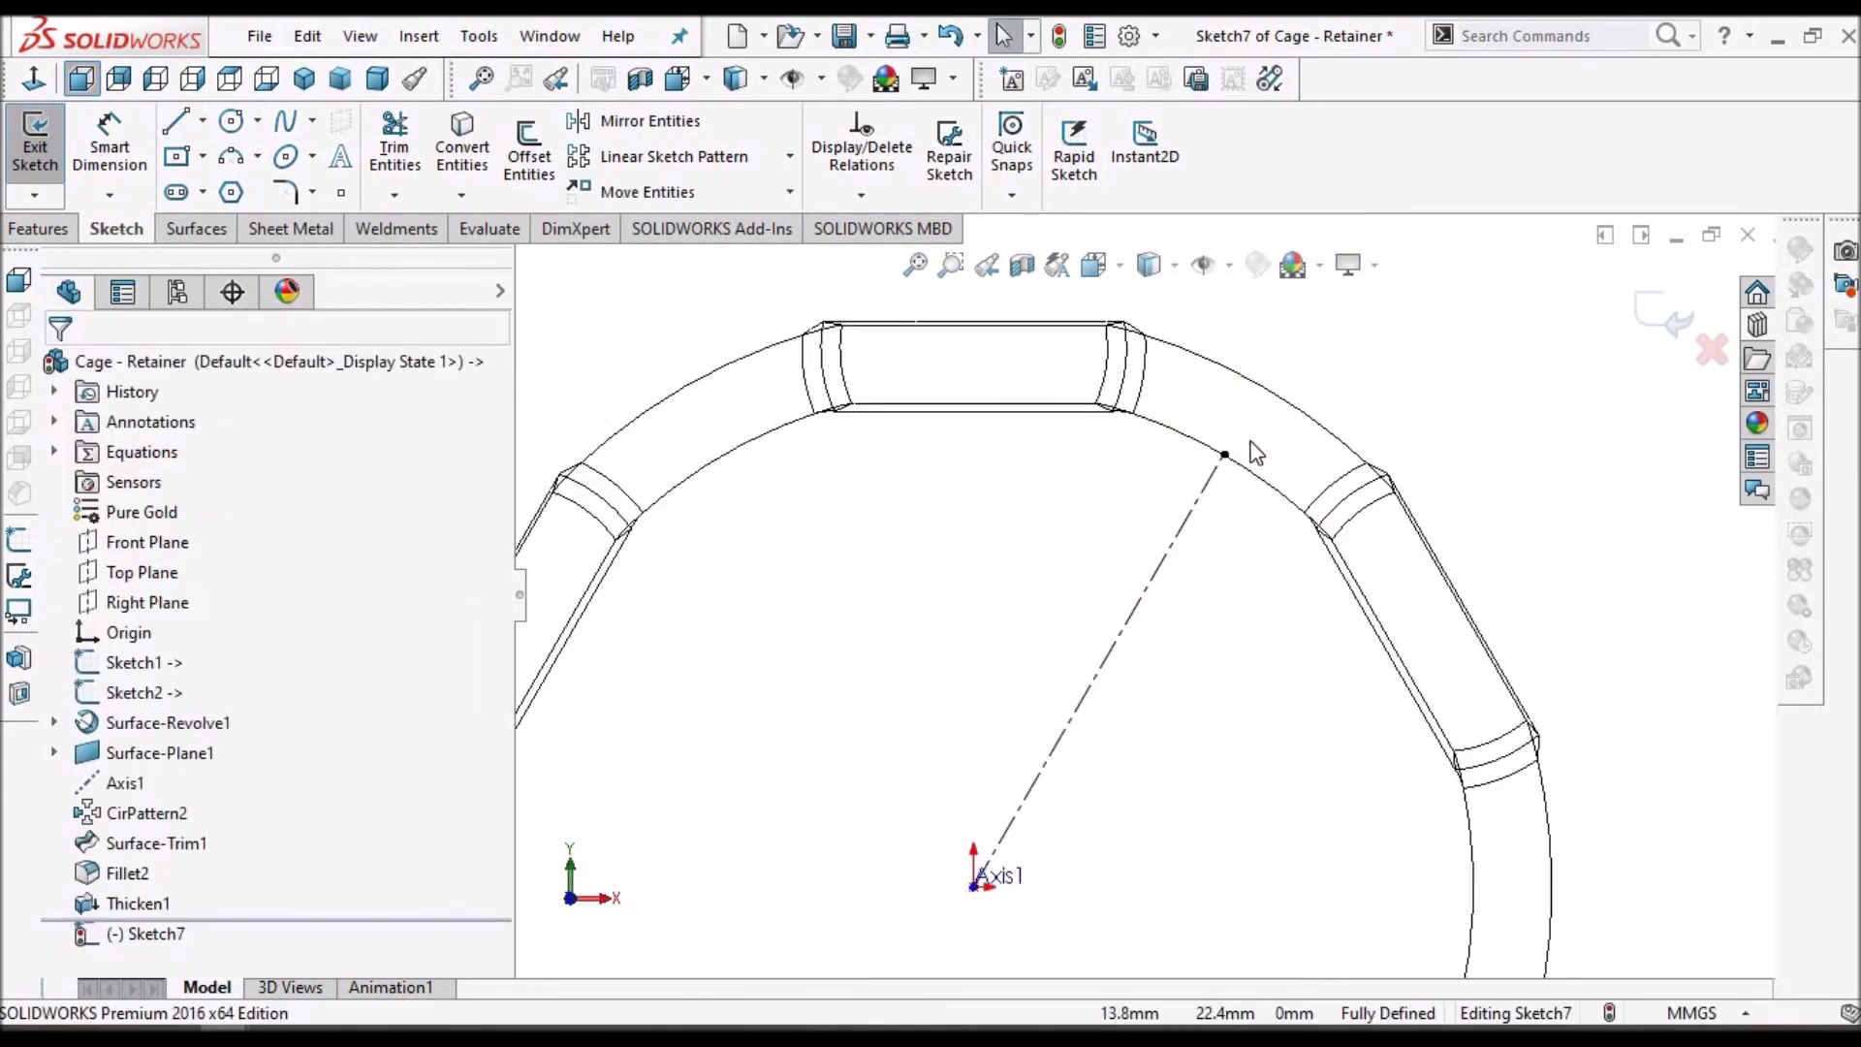
click(204, 123)
scroll(1233, 473, down, 1)
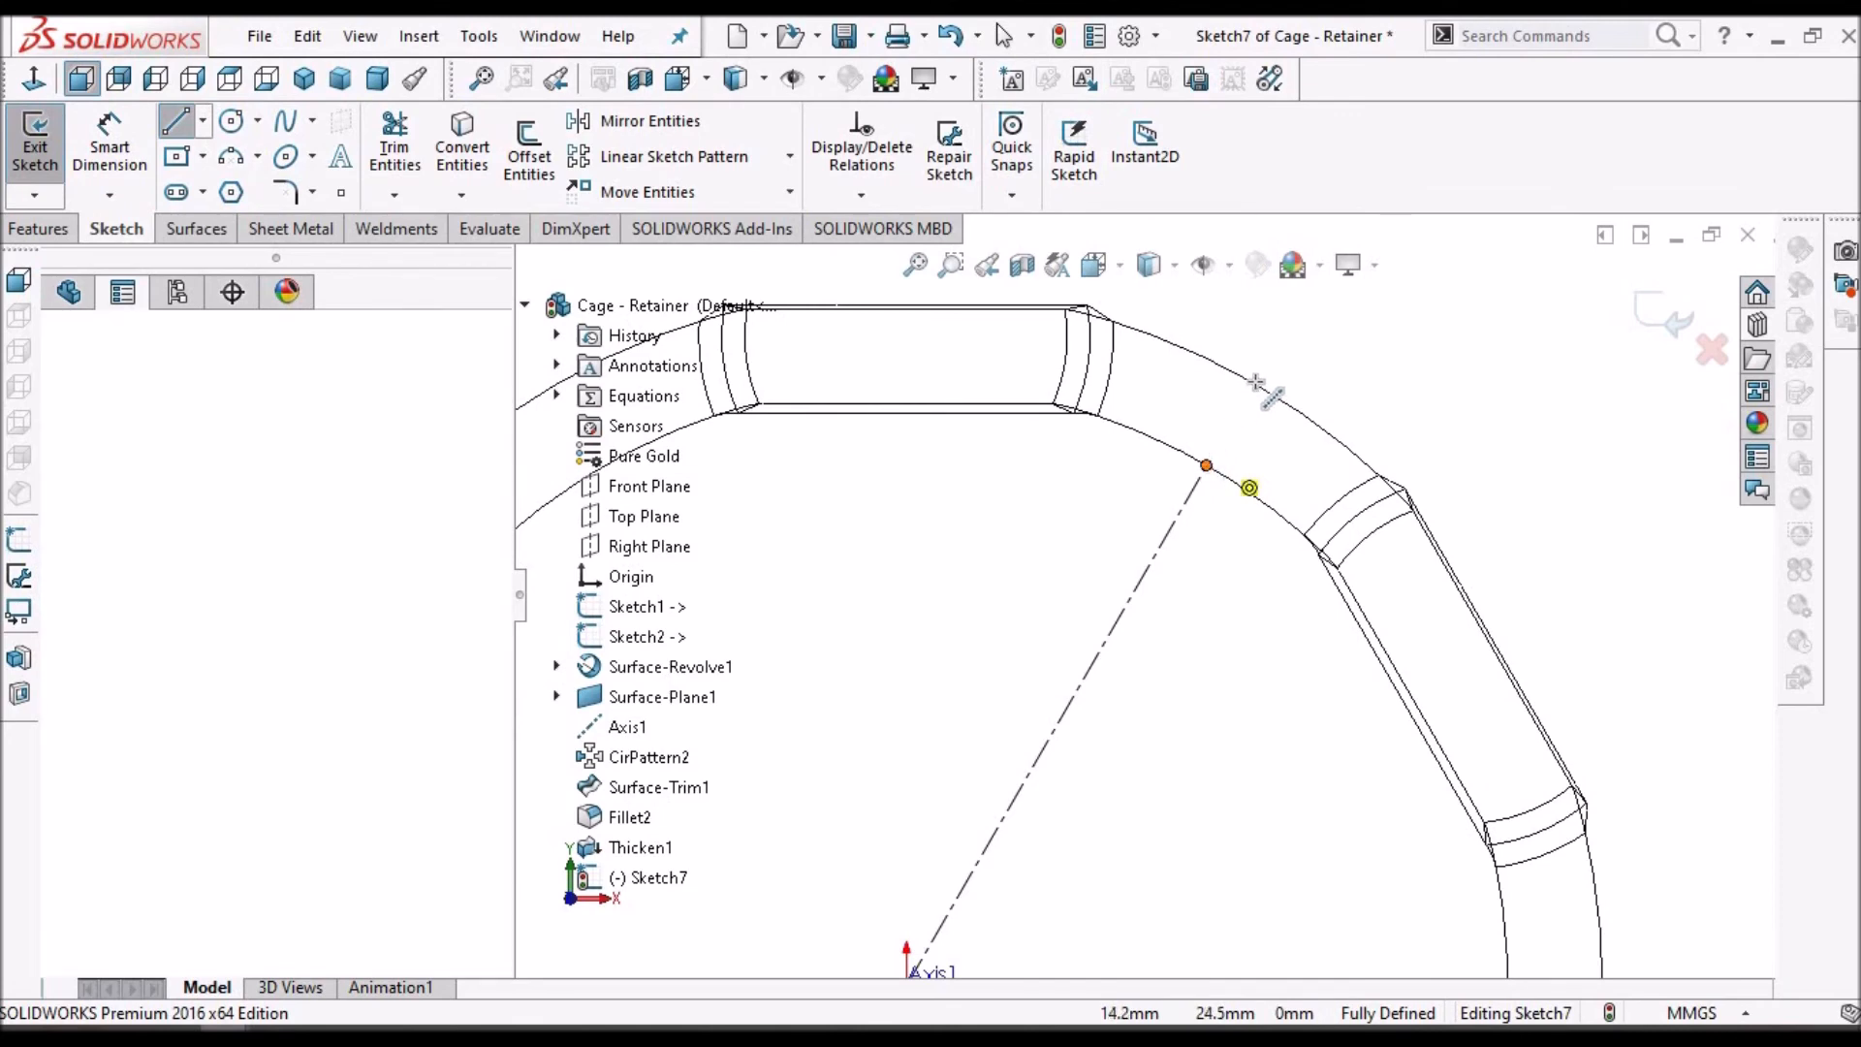
click(1285, 377)
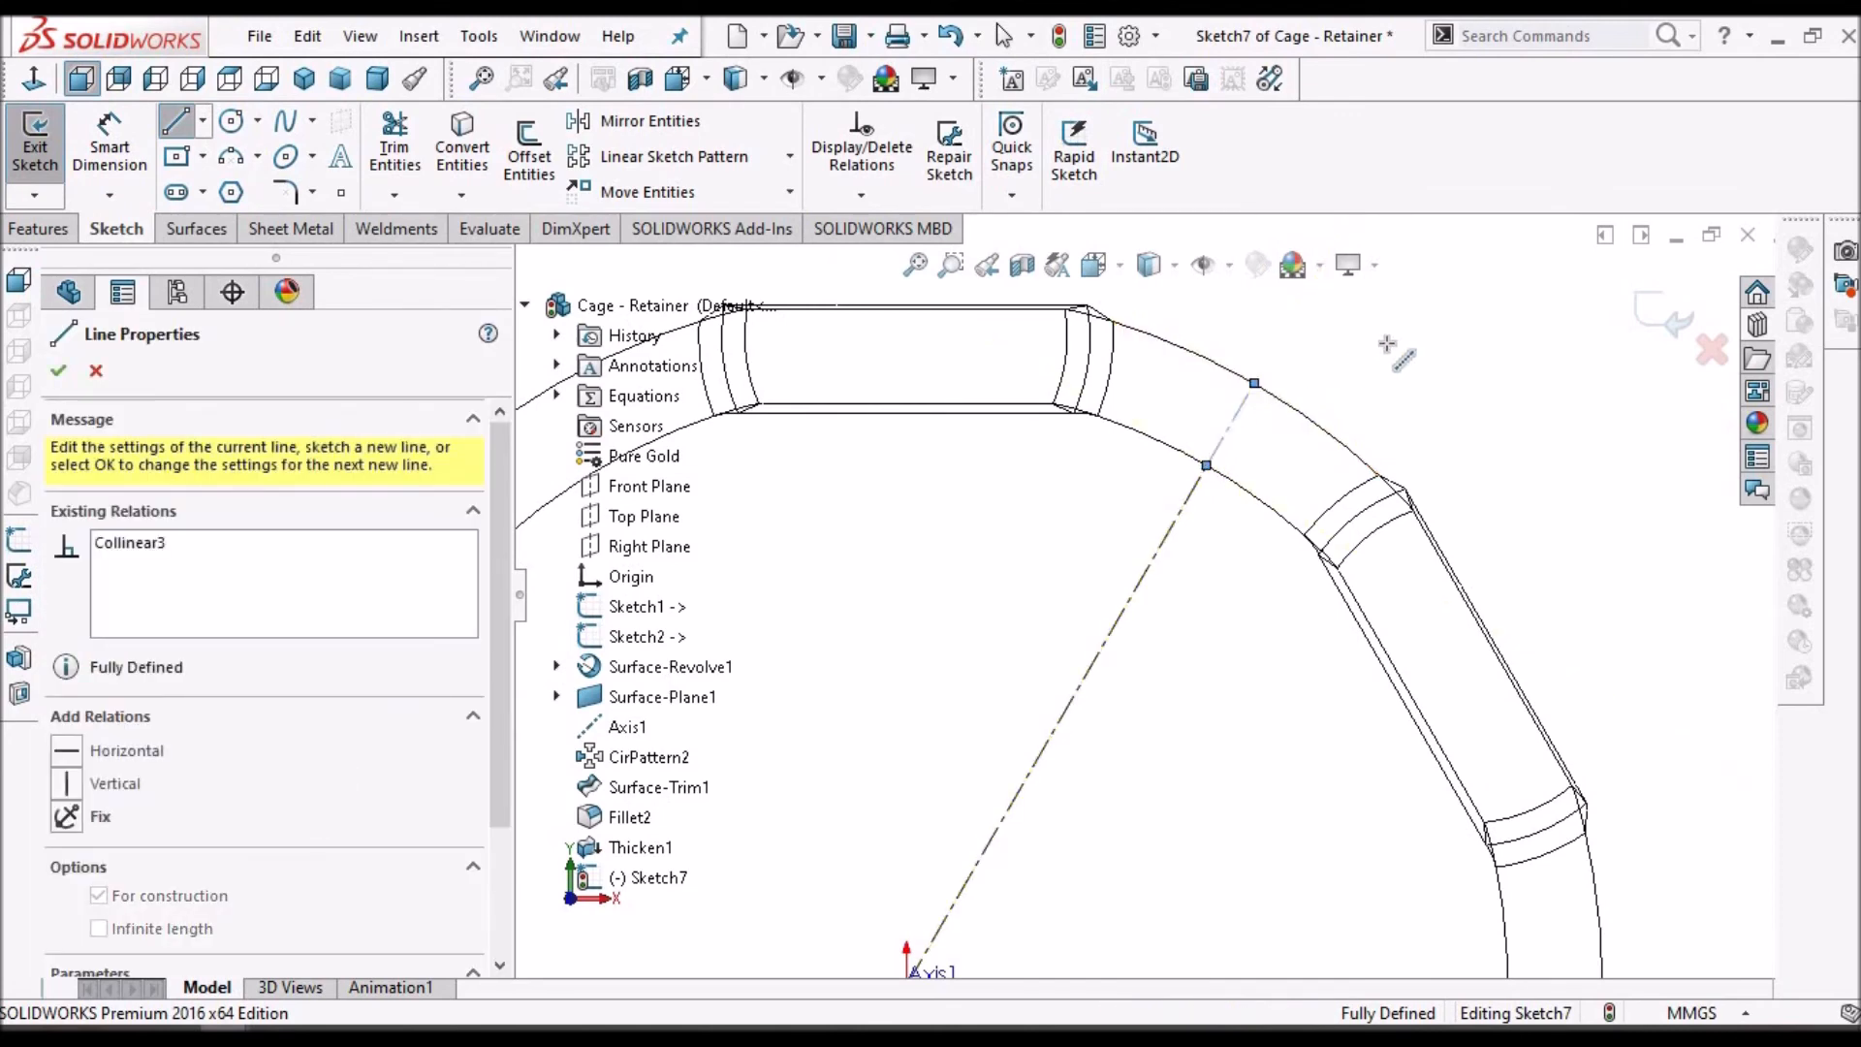
right_click(1413, 362)
click(1420, 366)
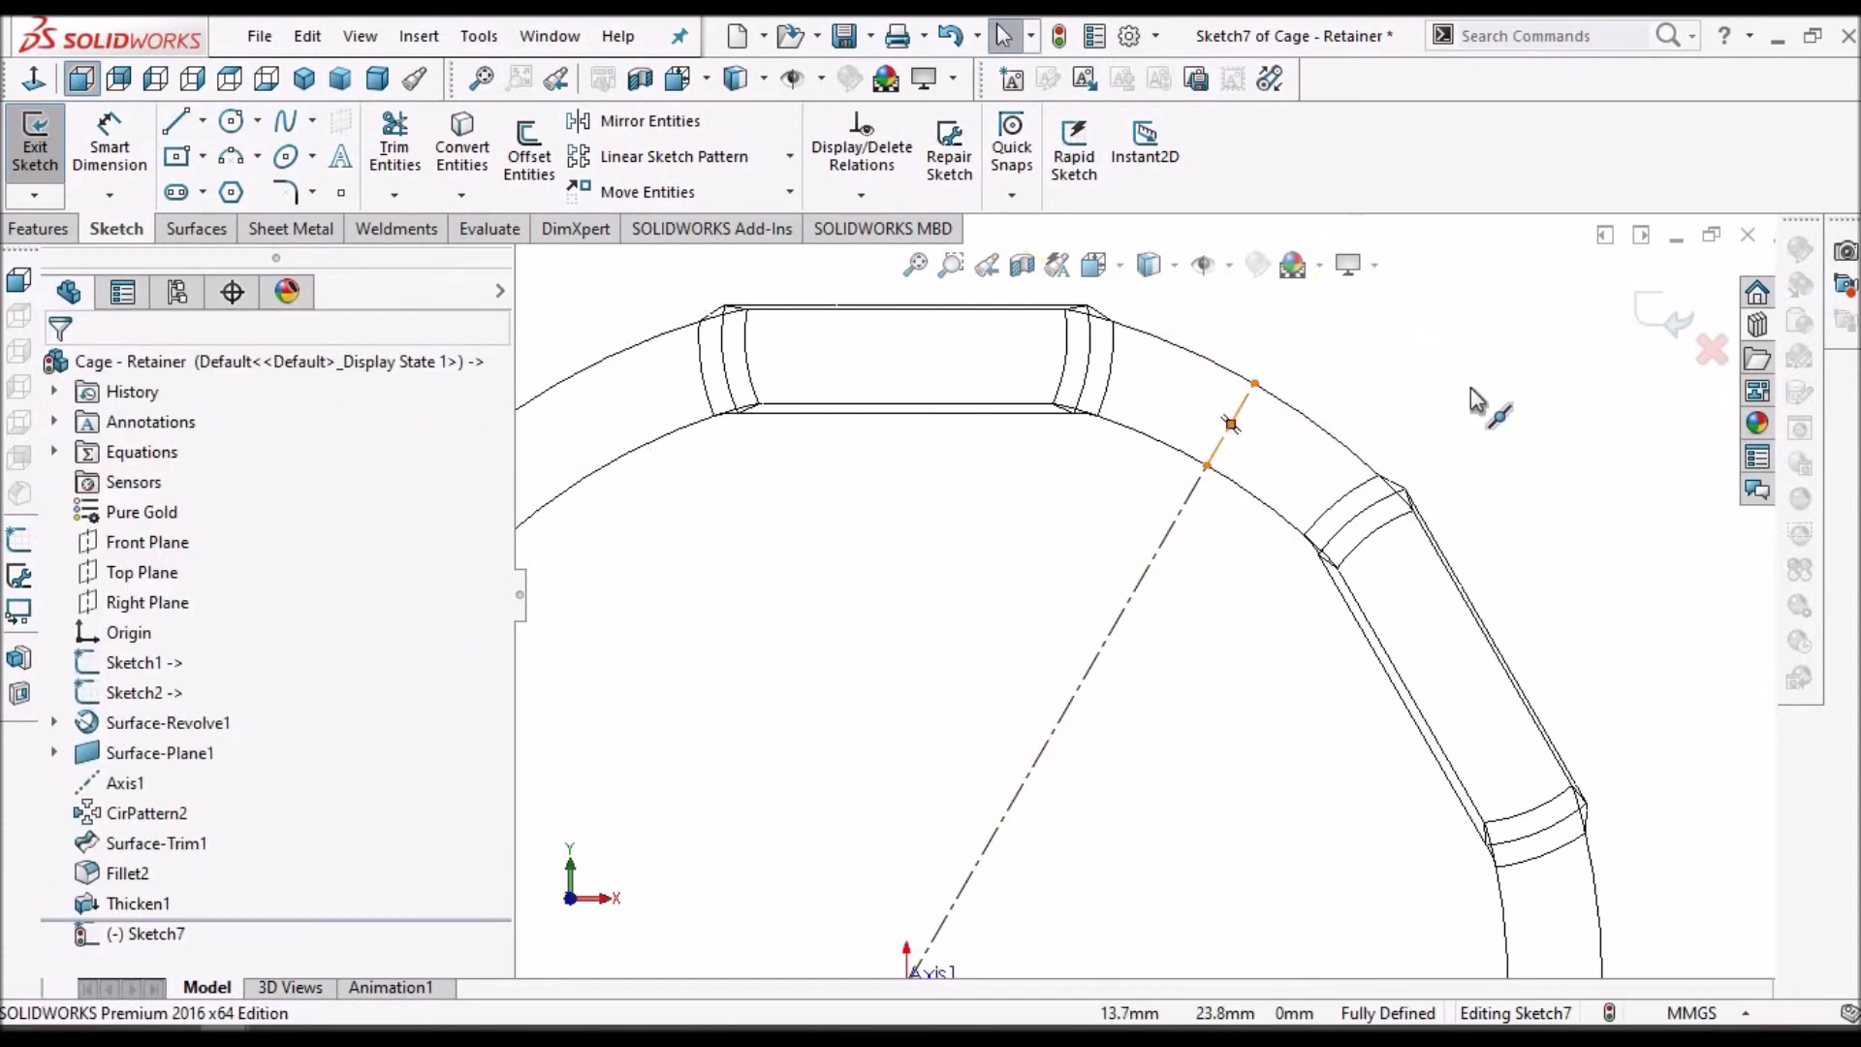
- Select the long and short centerlines together and apply a collinear relation to them
click(1202, 464)
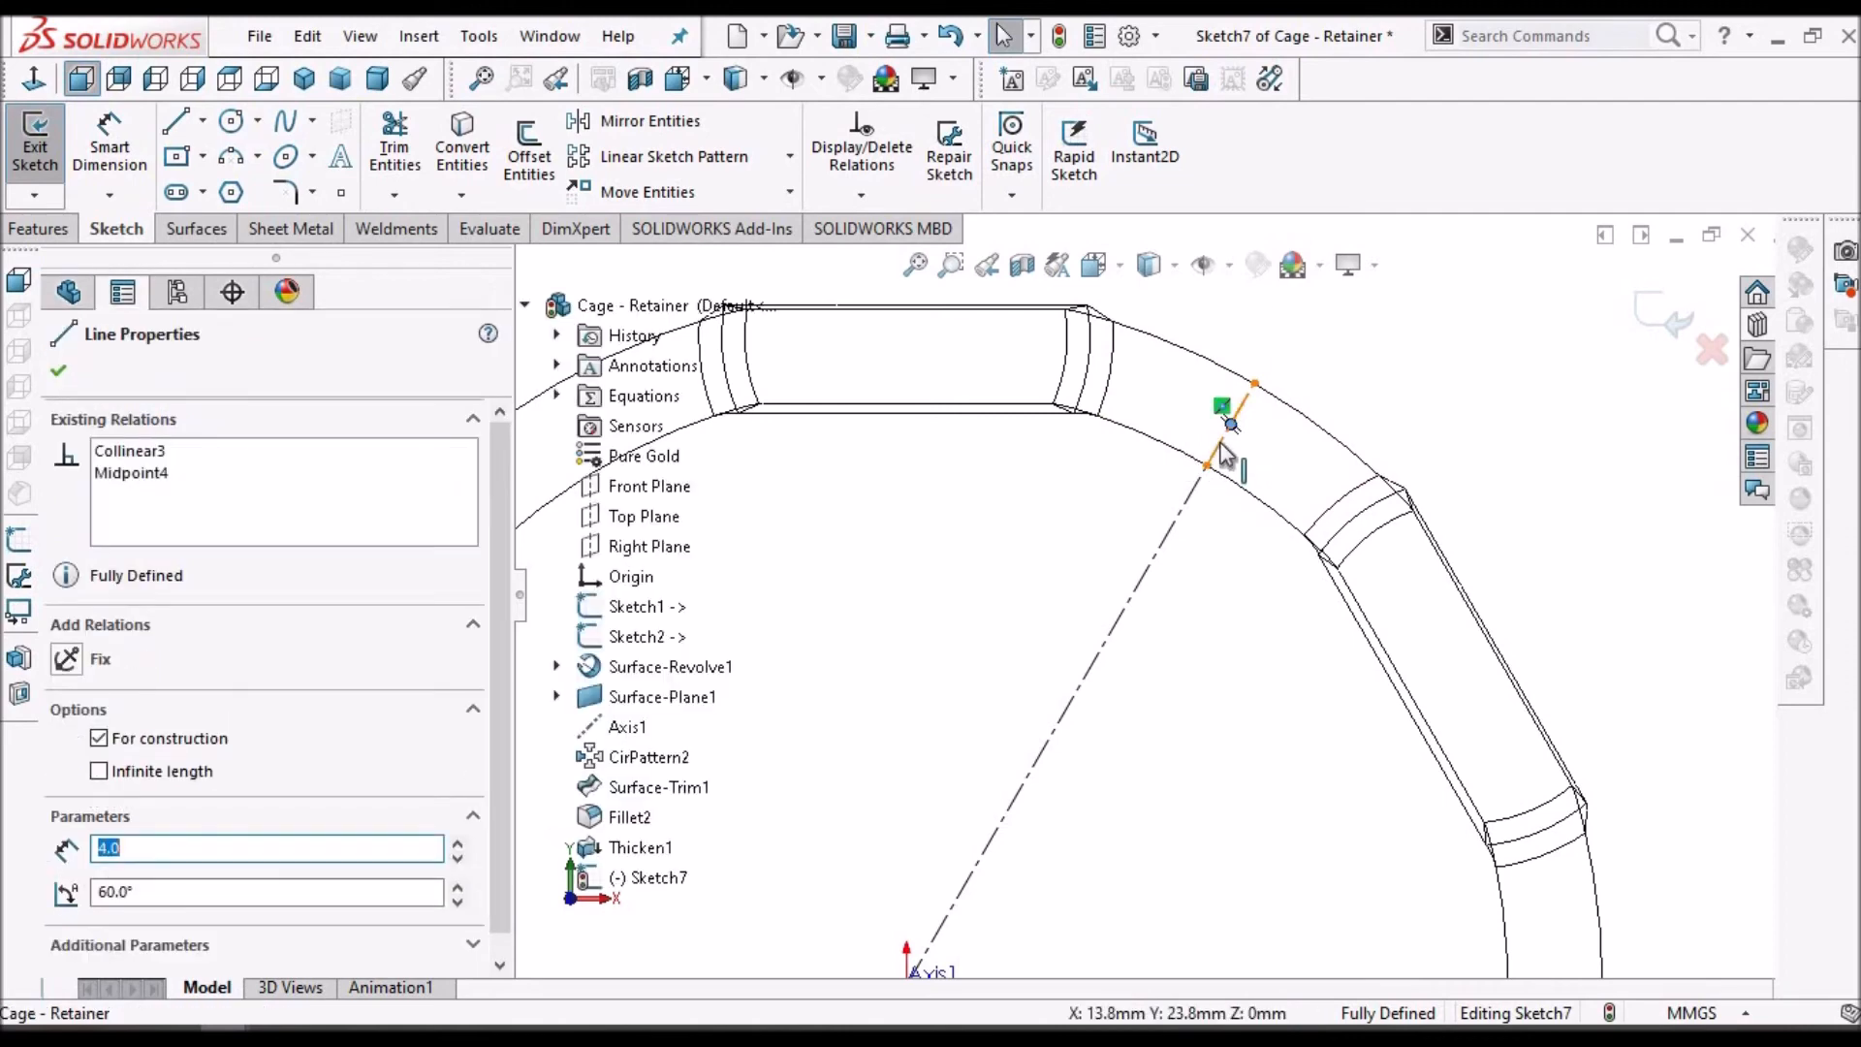
click(1453, 371)
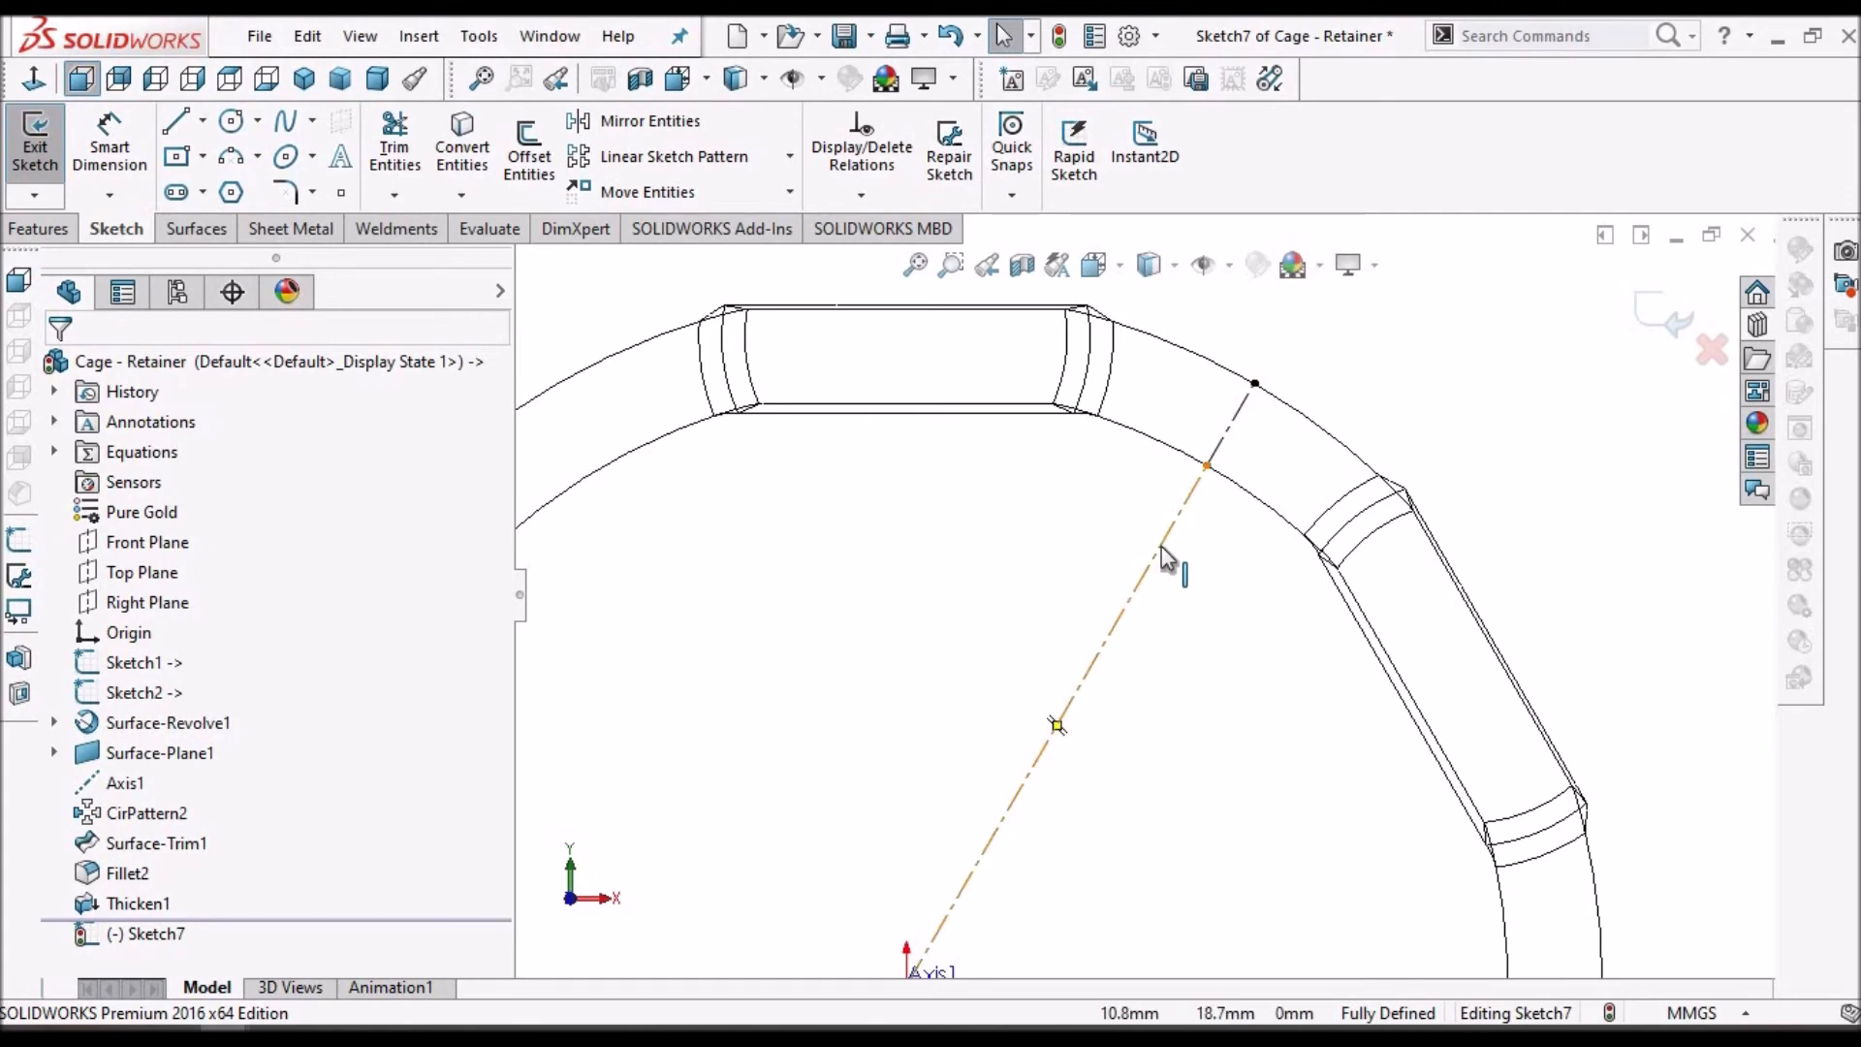
click(1218, 449)
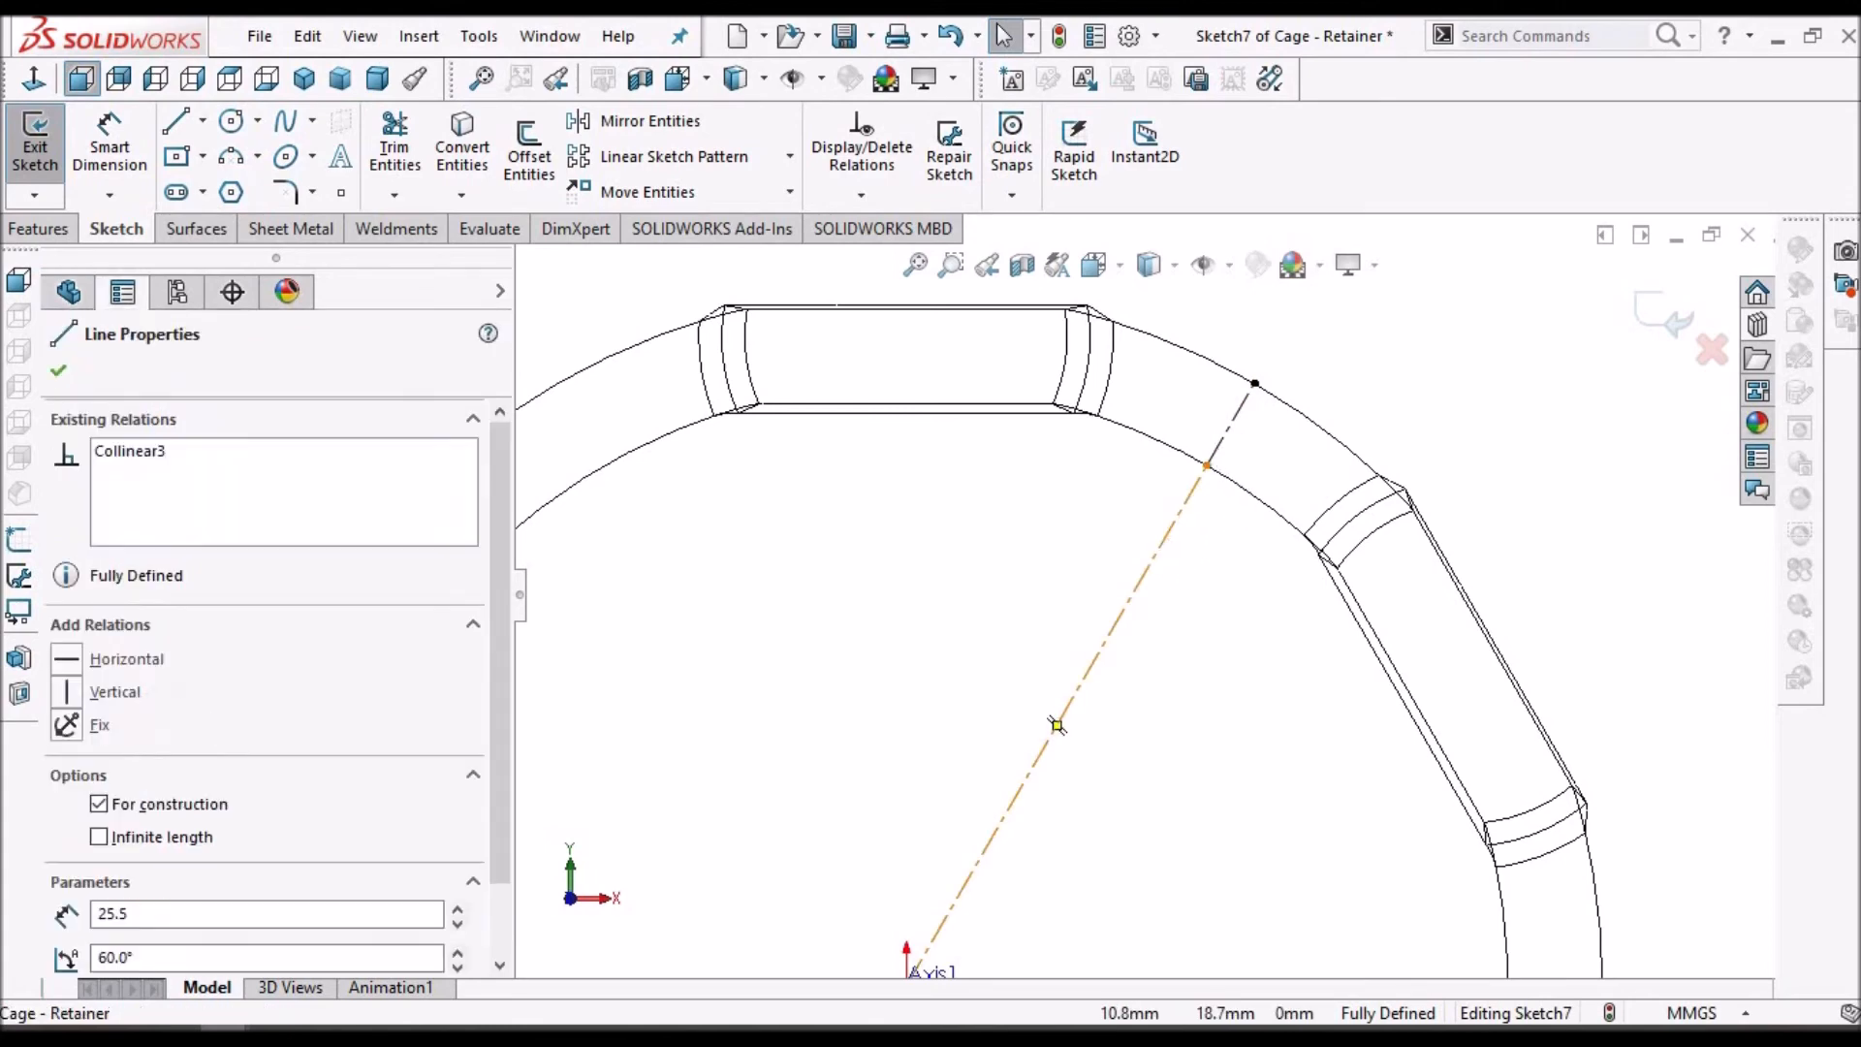
text(4.0)
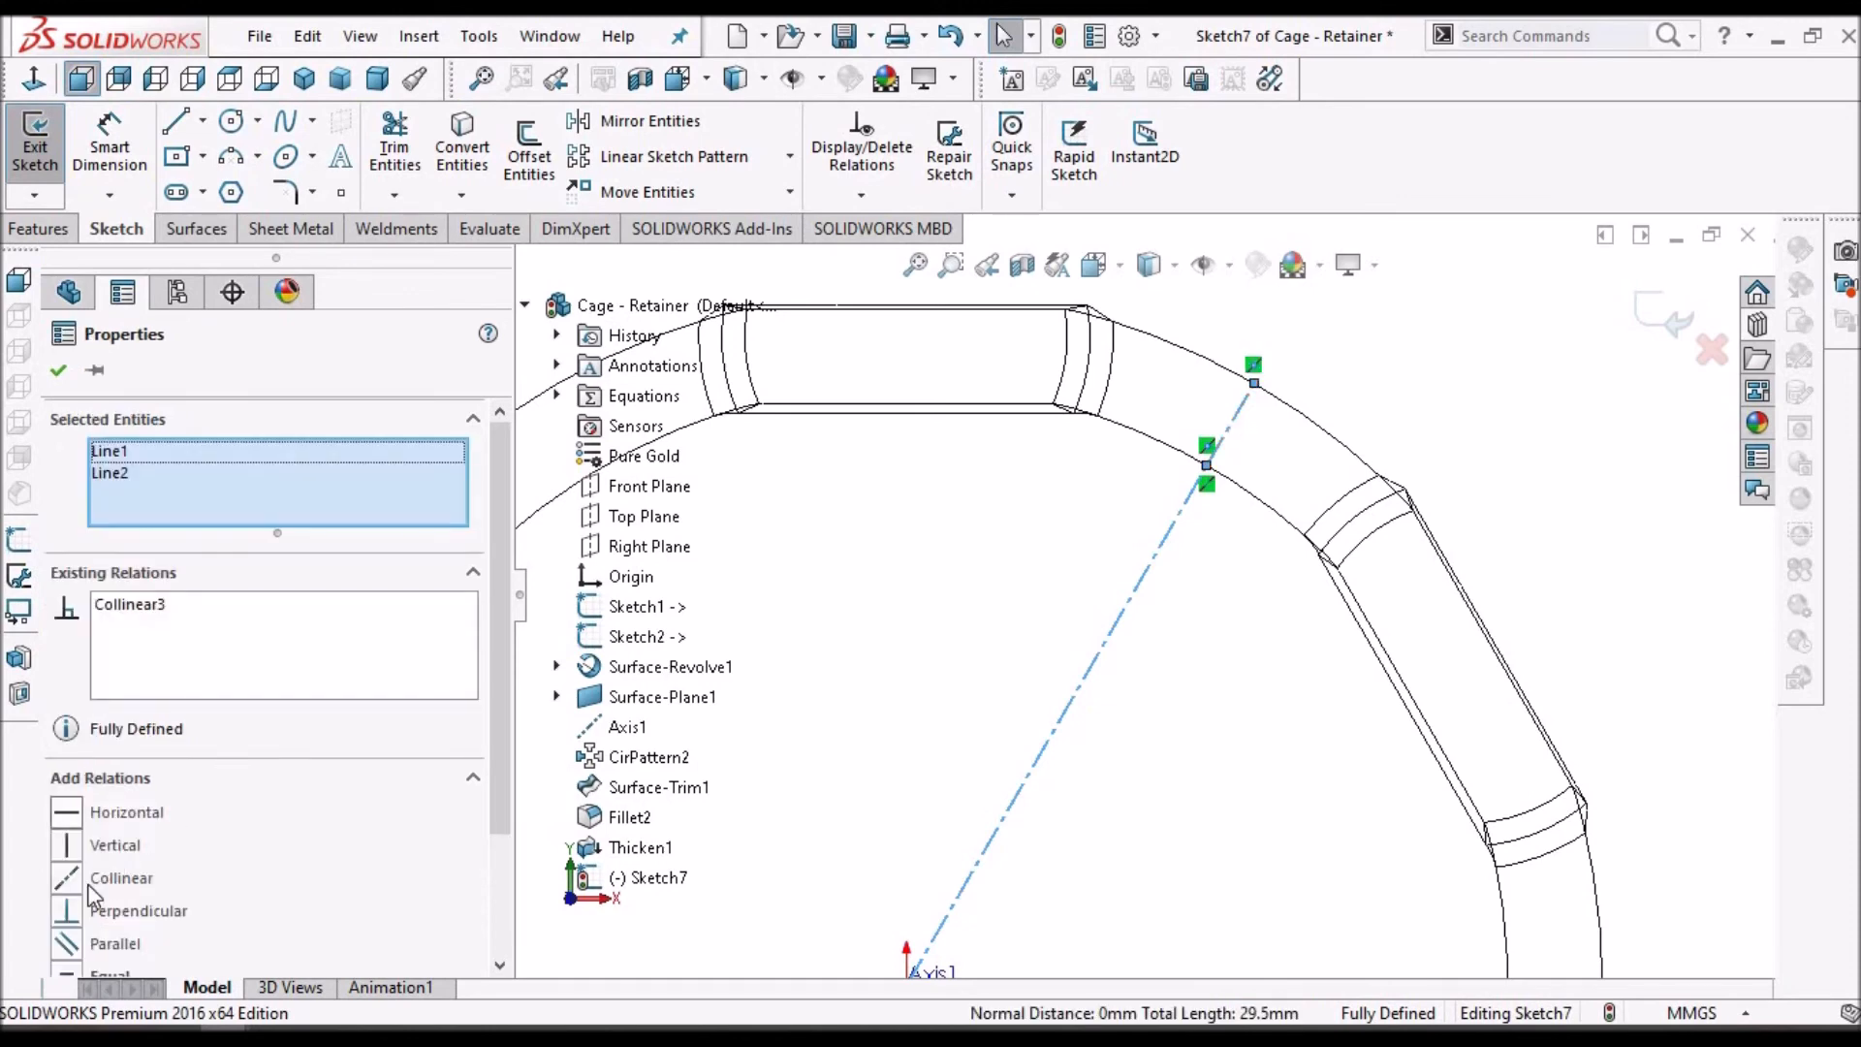
click(73, 882)
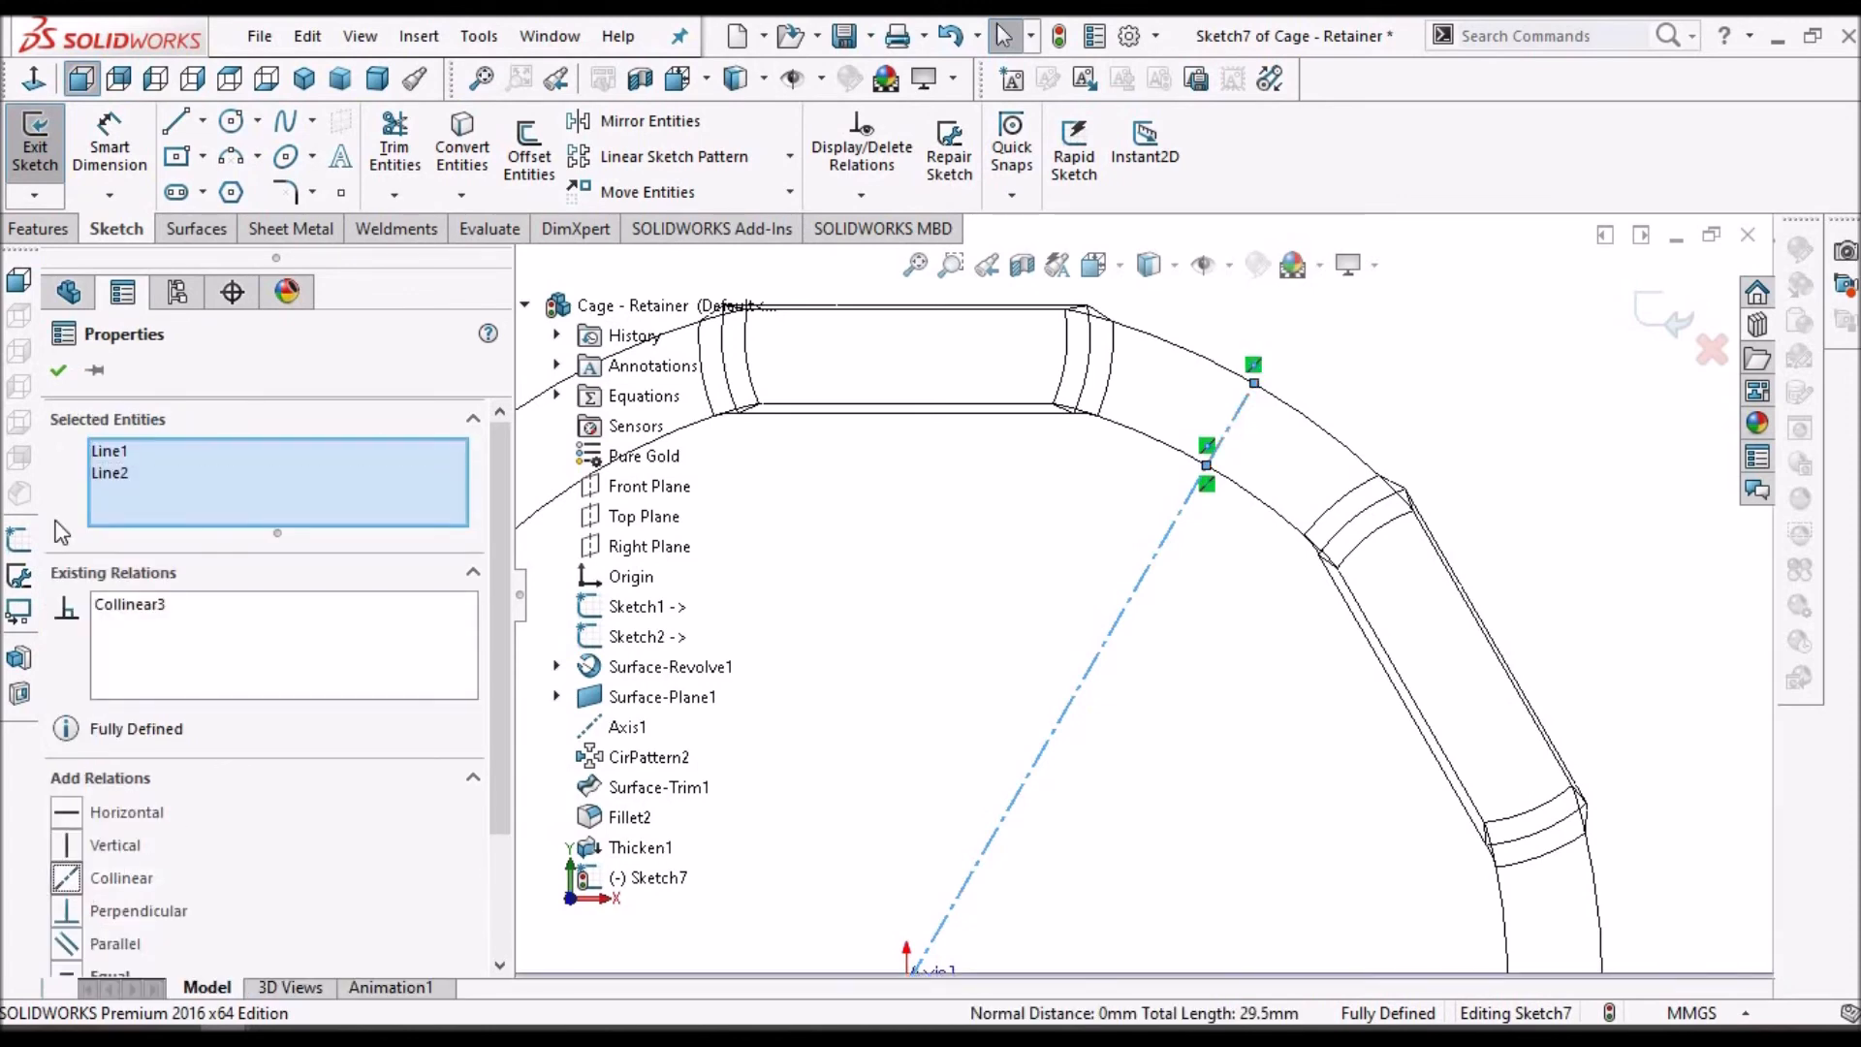
click(61, 369)
click(899, 520)
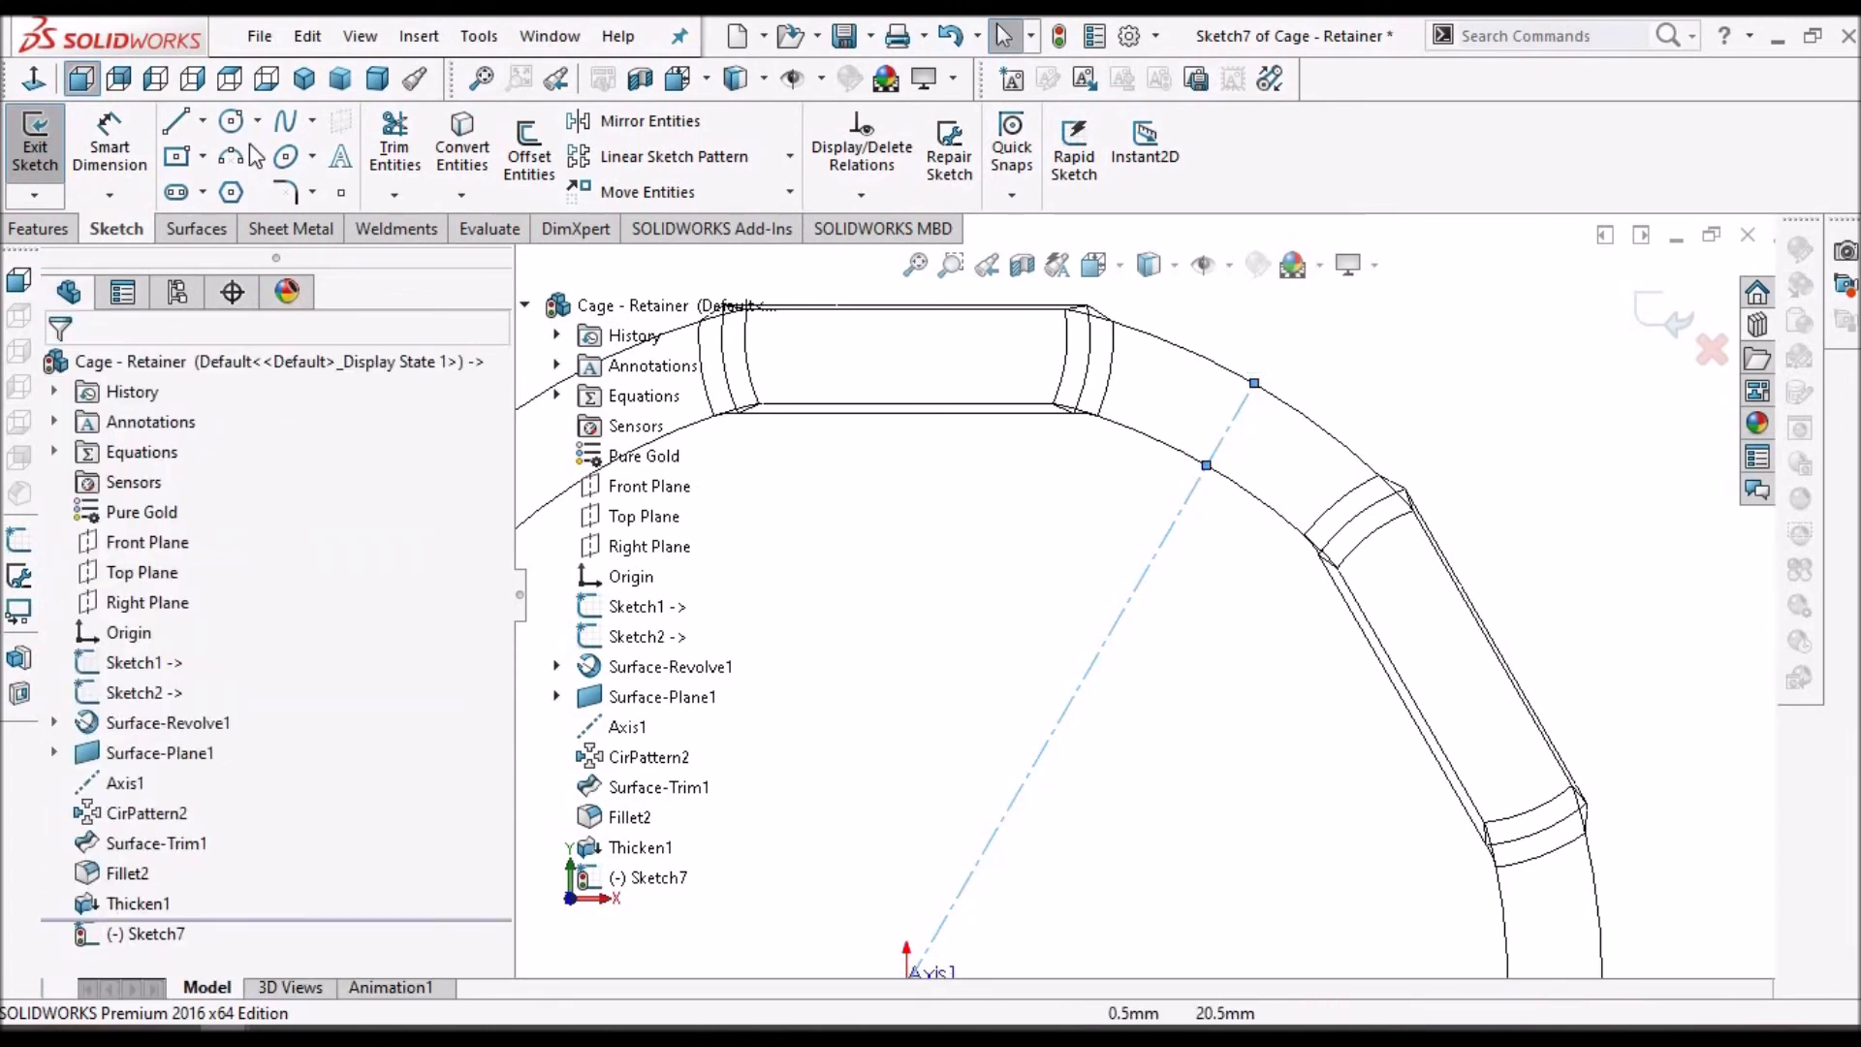
- Draw a circle of about 1.1 mm radius centered on the midpoint of the short centerline
click(231, 124)
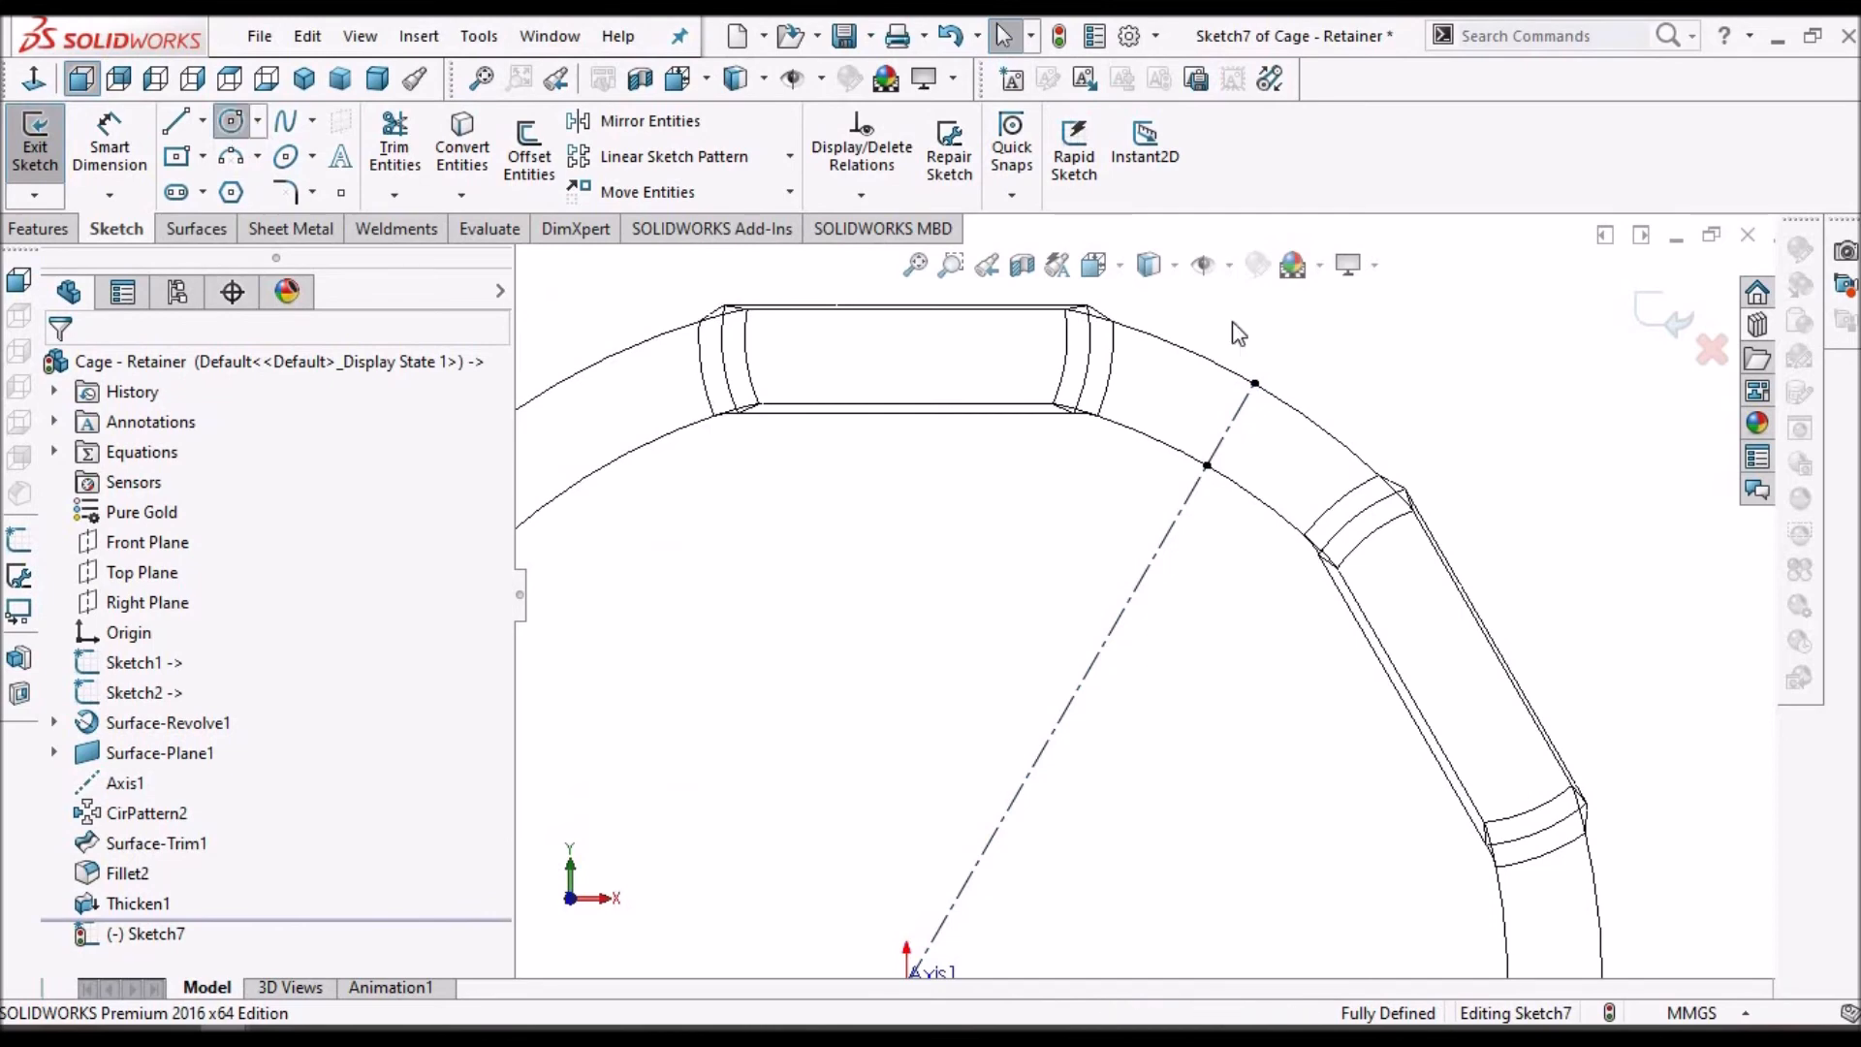
click(1220, 434)
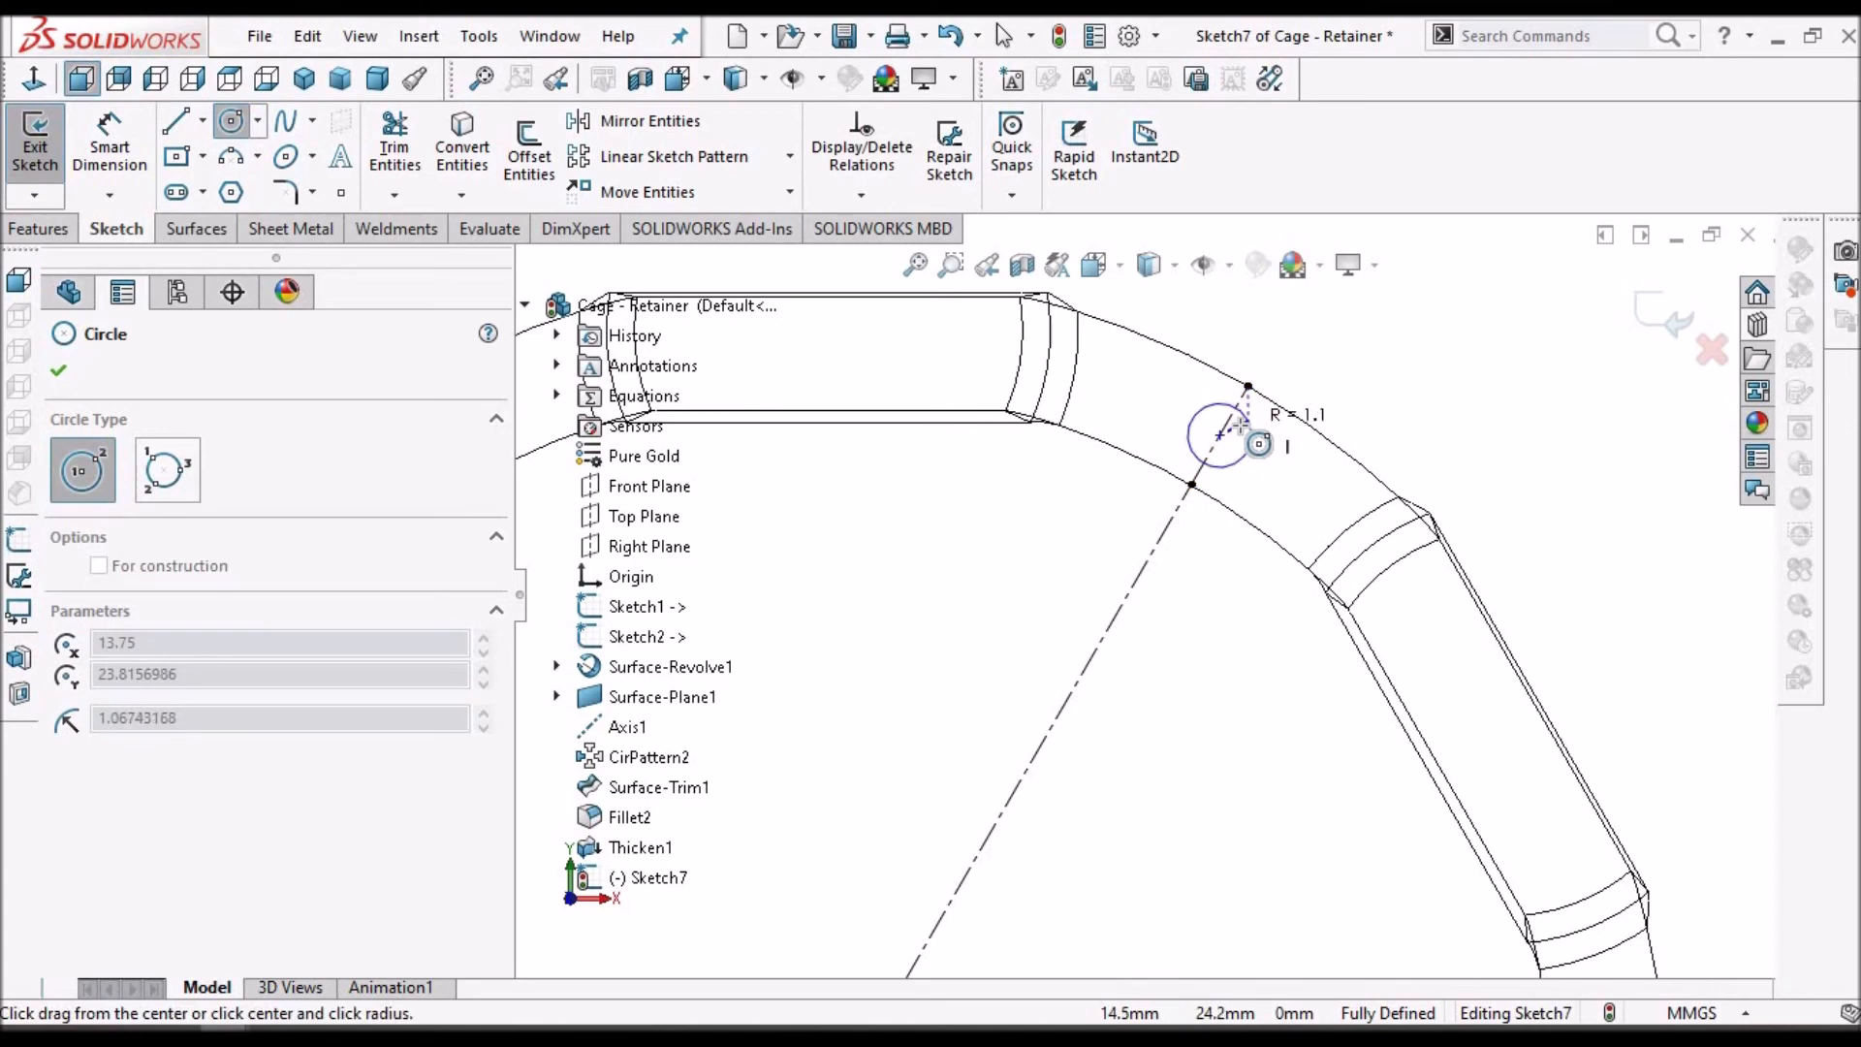
click(1247, 420)
right_click(1458, 362)
click(1459, 362)
key(ctrl+8)
- Dimension the circle's diameter and set it to 1 mm
click(109, 140)
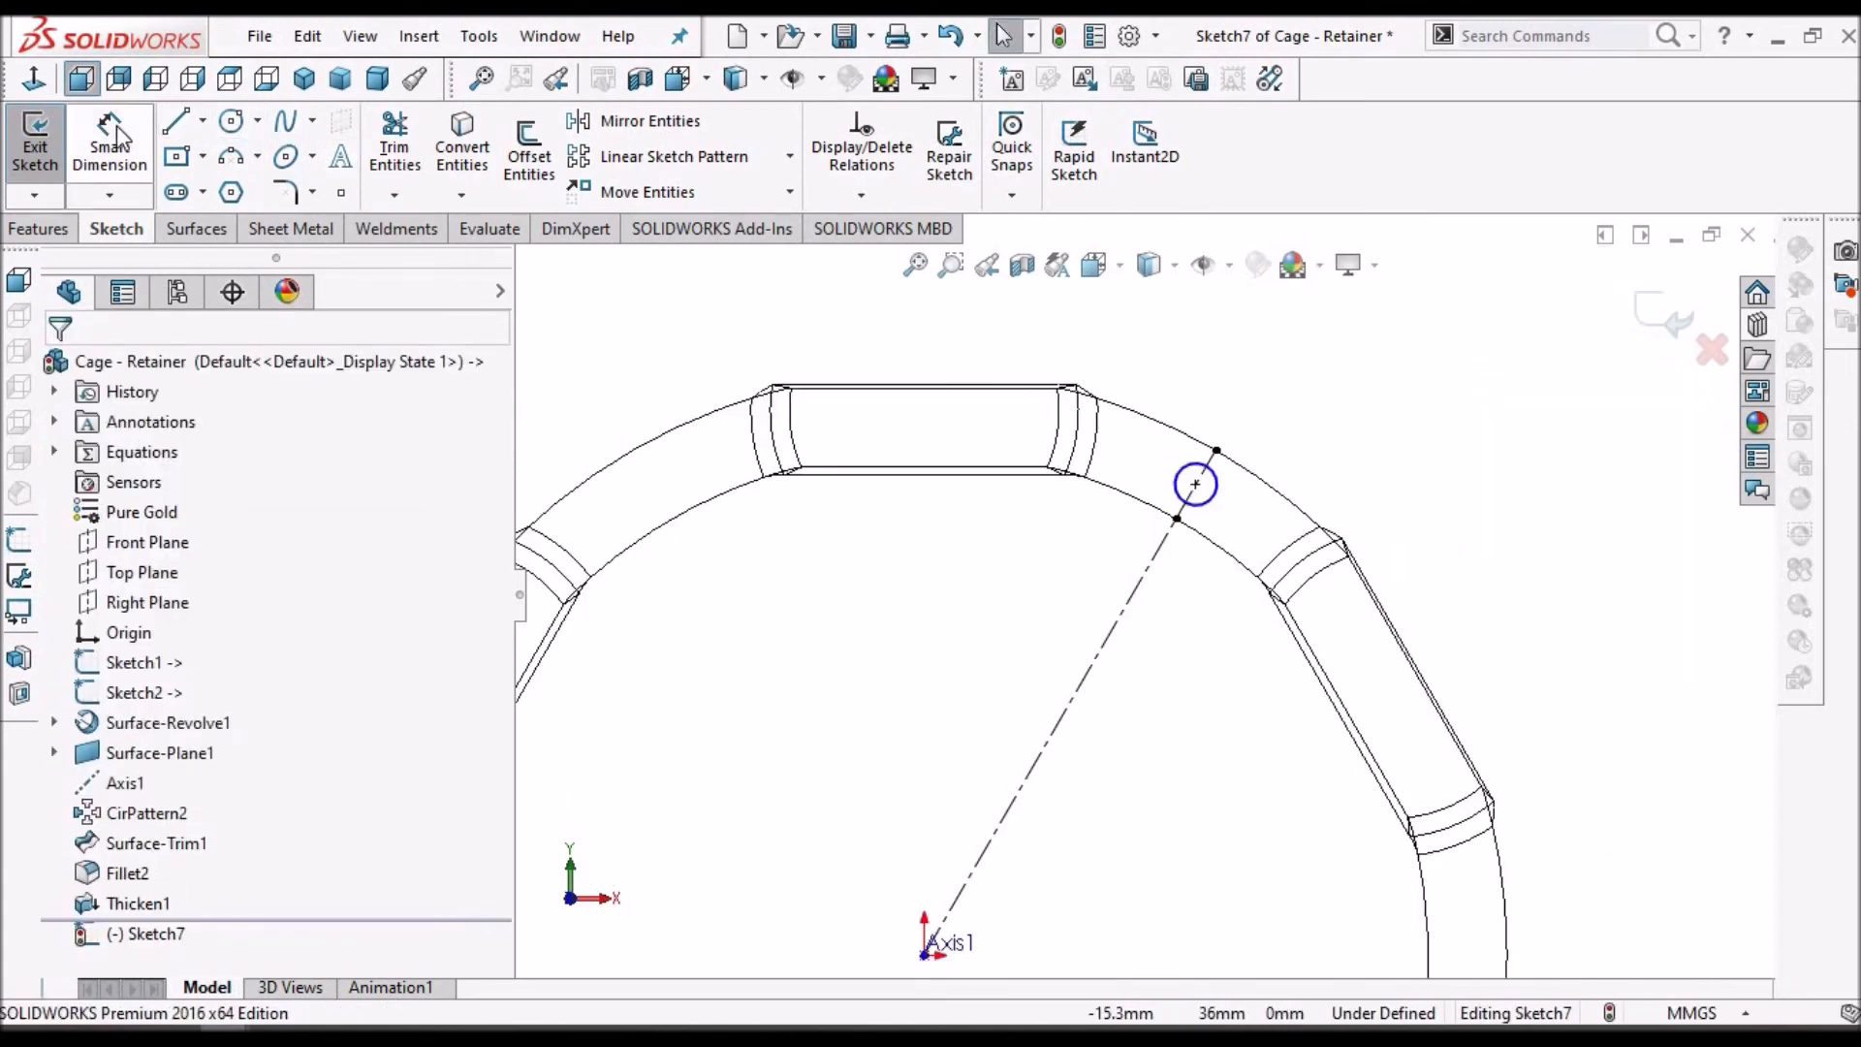
click(1217, 488)
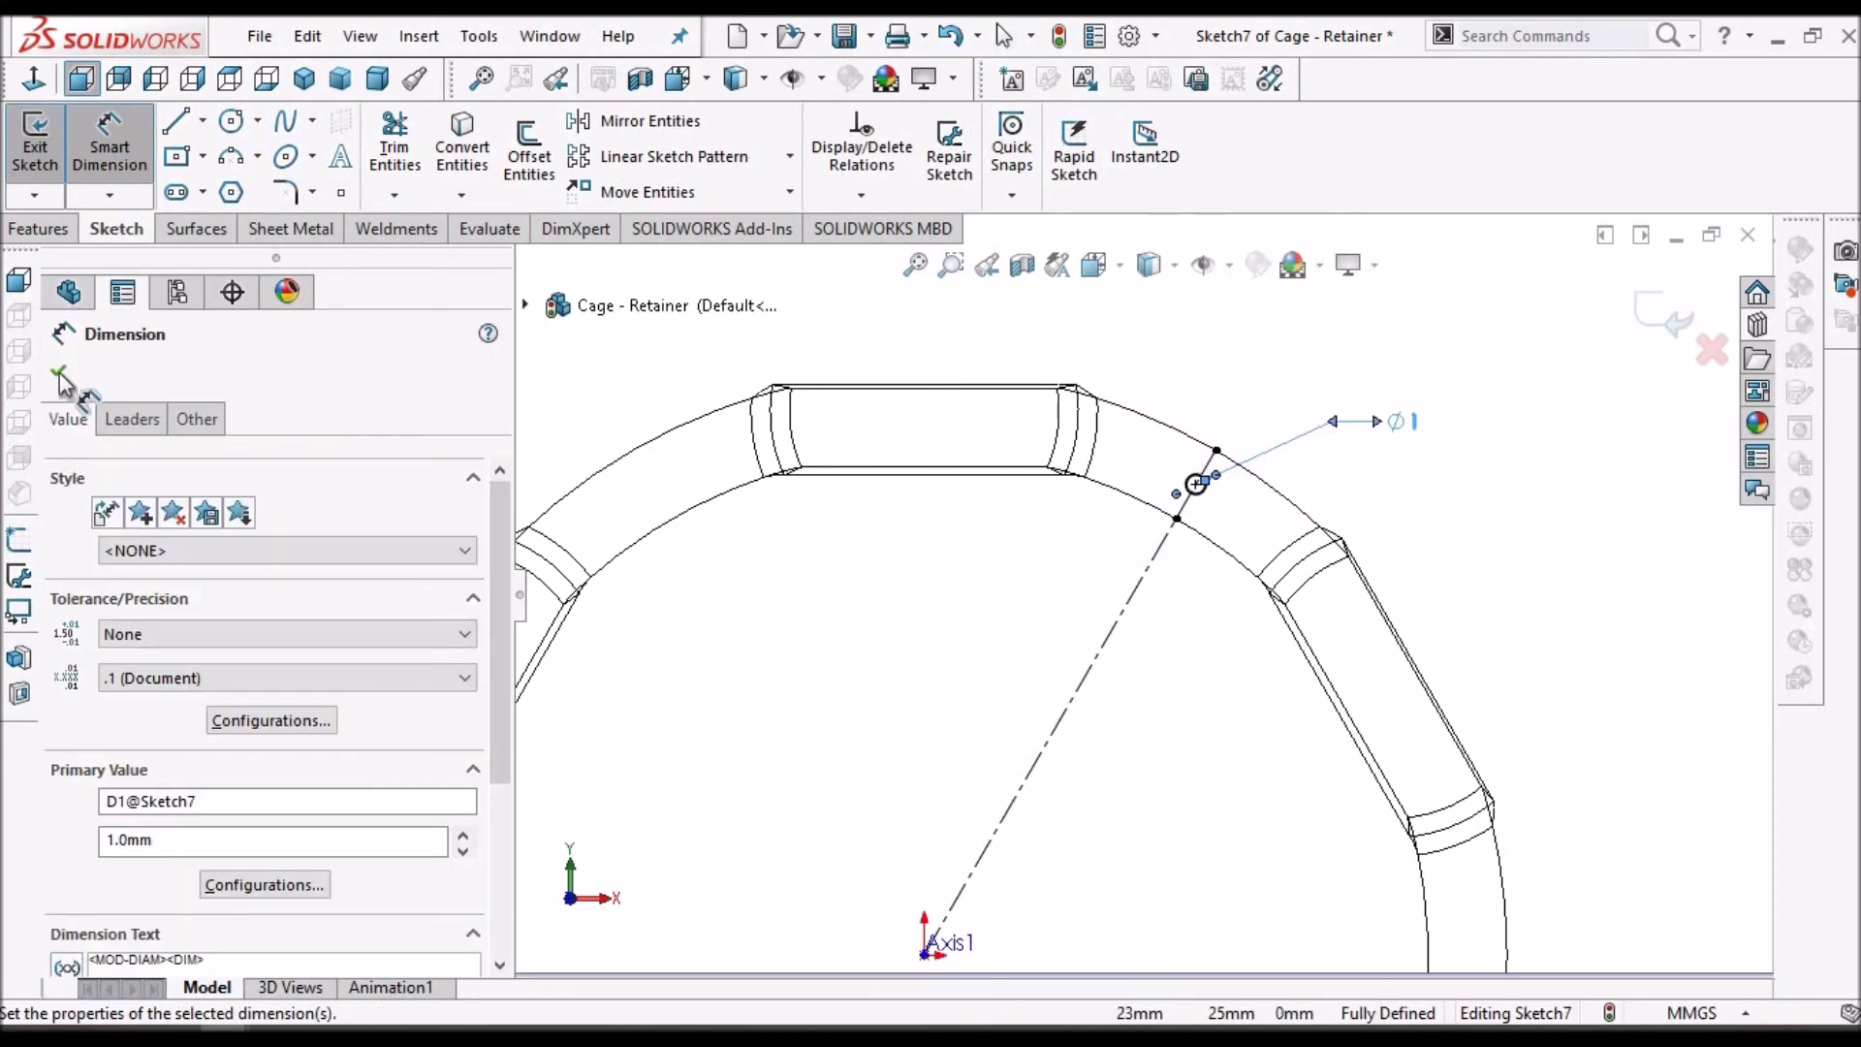
click(64, 376)
key(Escape)
- Restore the shaded display with edges and extrude-cut the 1 mm circle through the flat segment with a blind depth of 20 mm
scroll(1444, 506, up, 1)
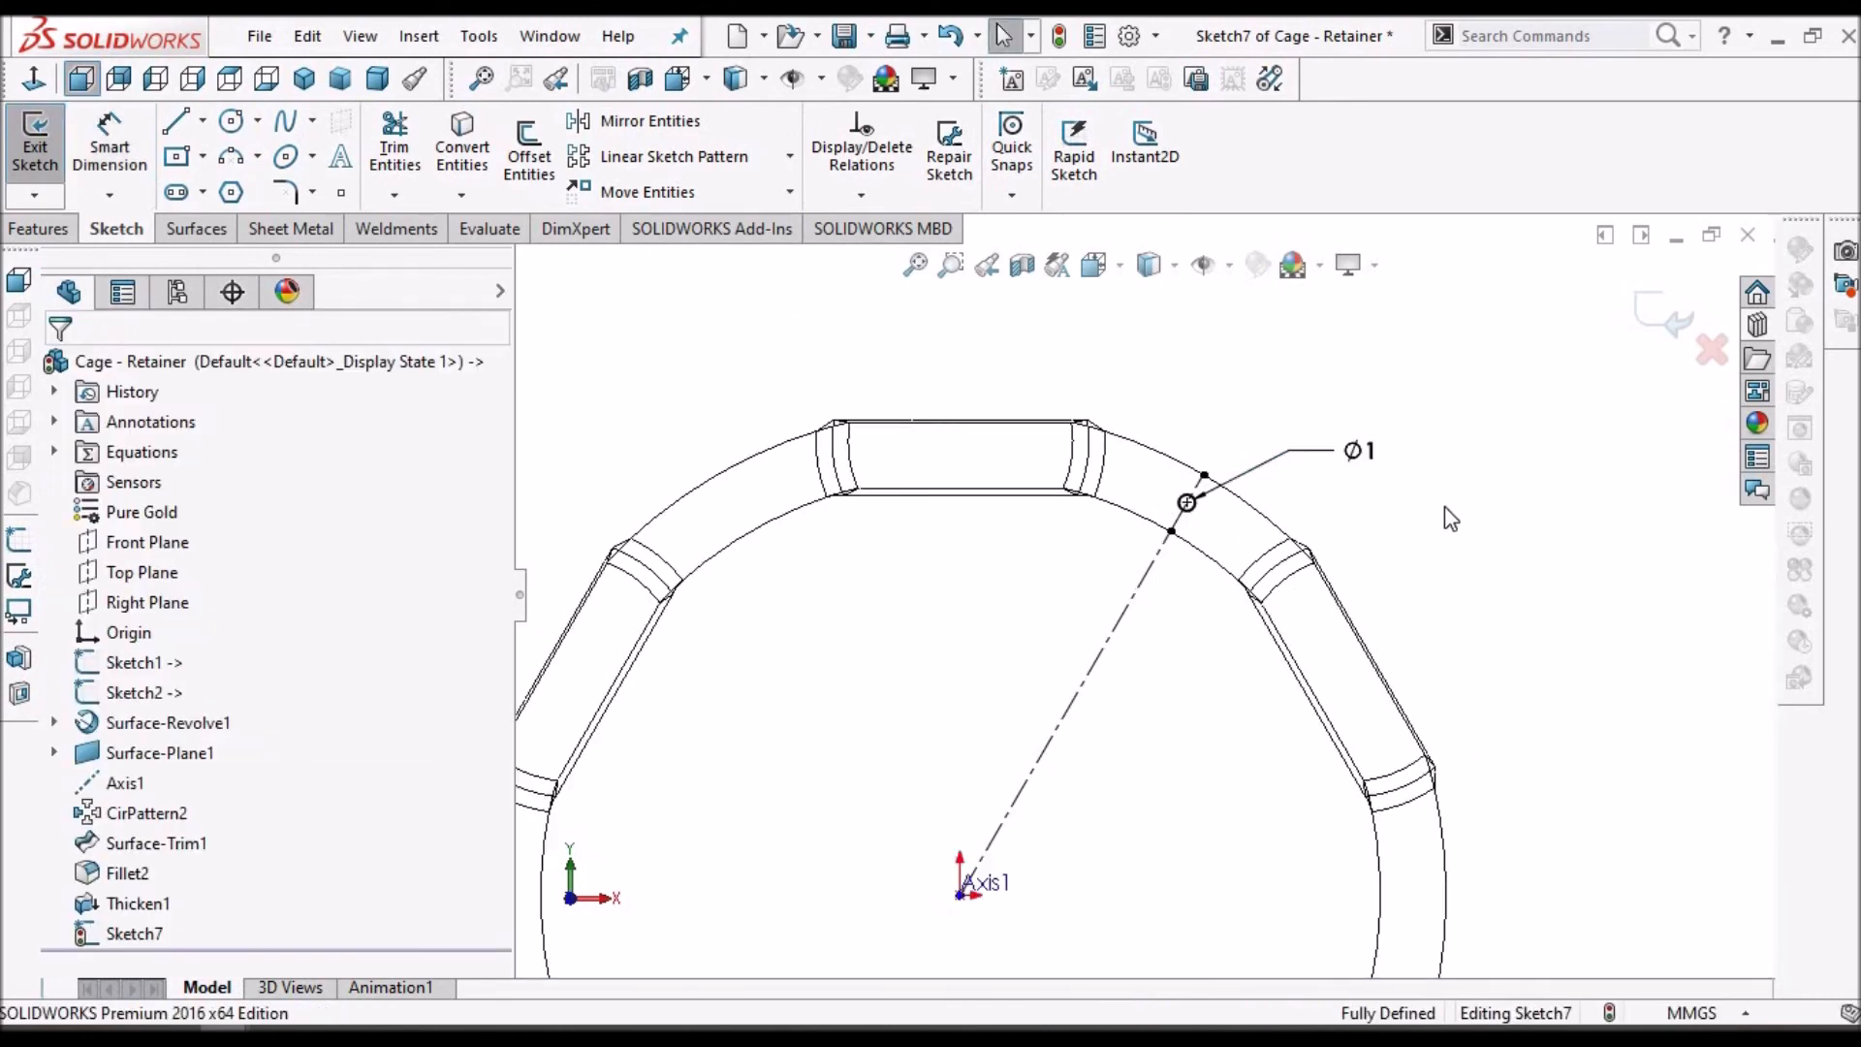
click(60, 232)
click(403, 150)
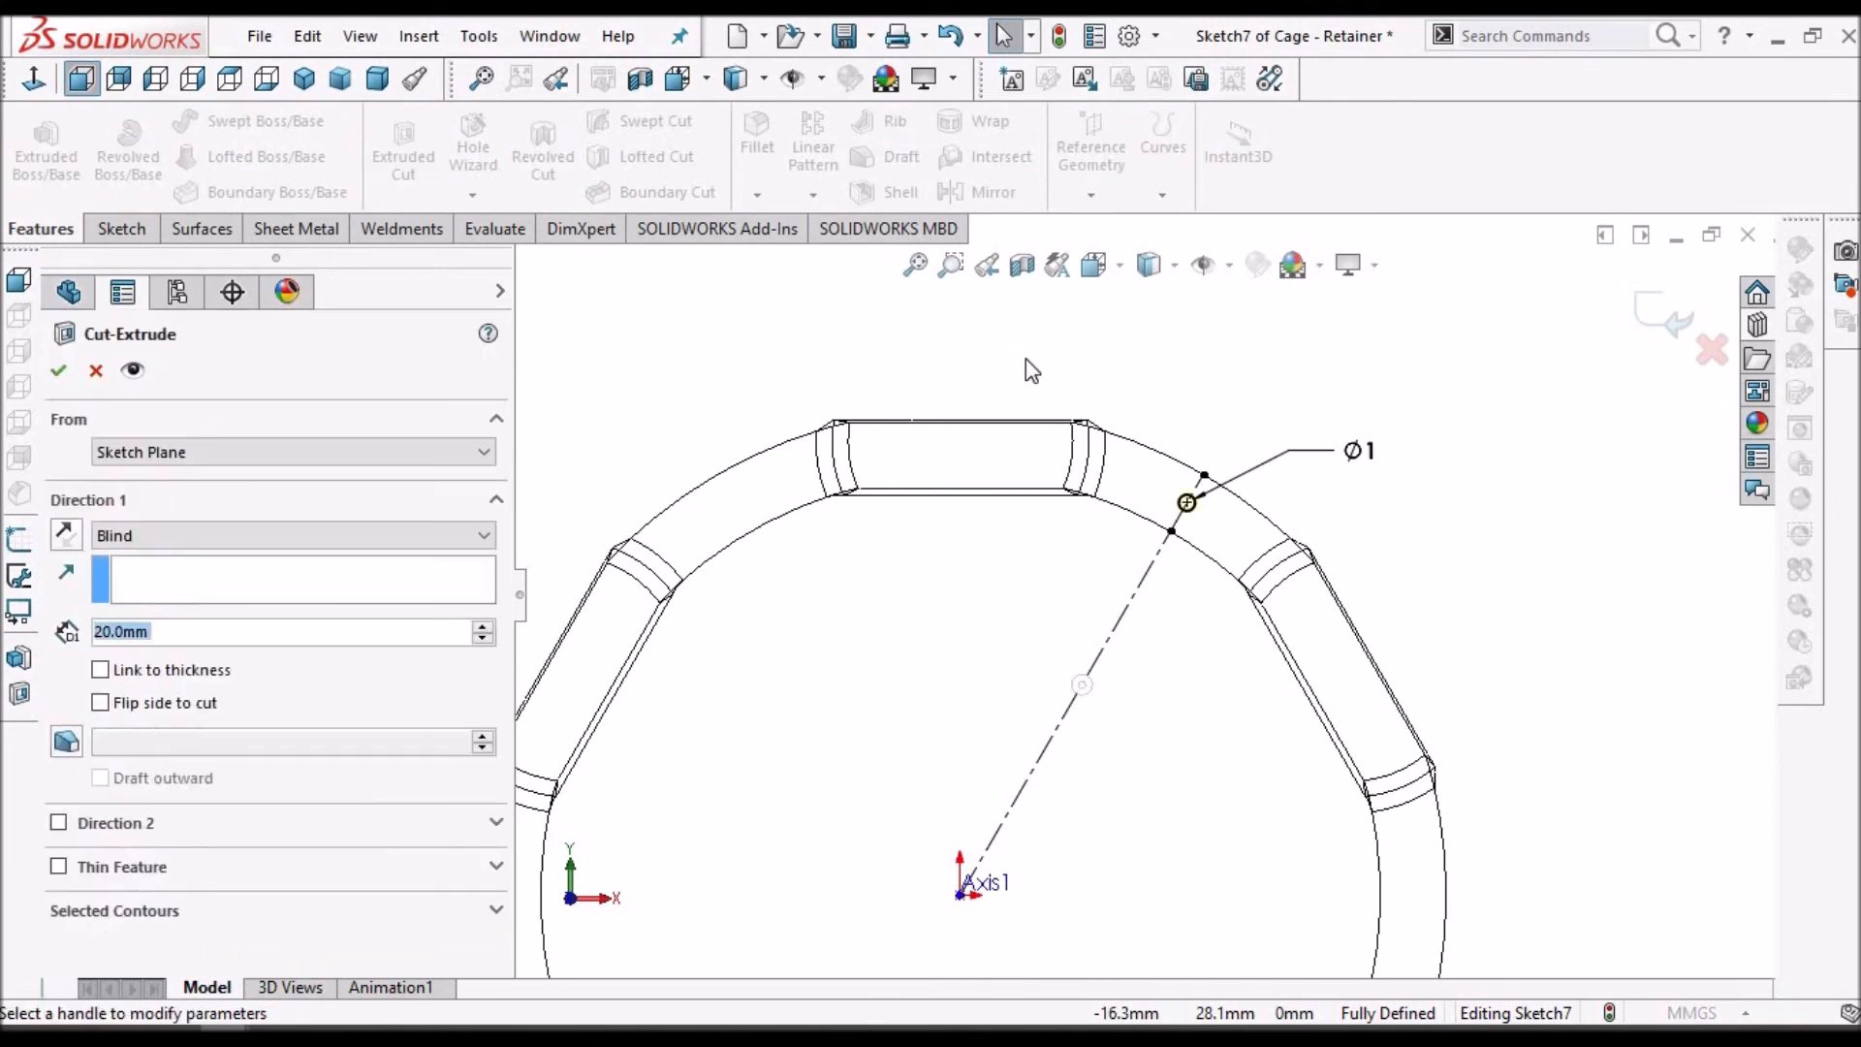
middle_drag(867, 475, 877, 478)
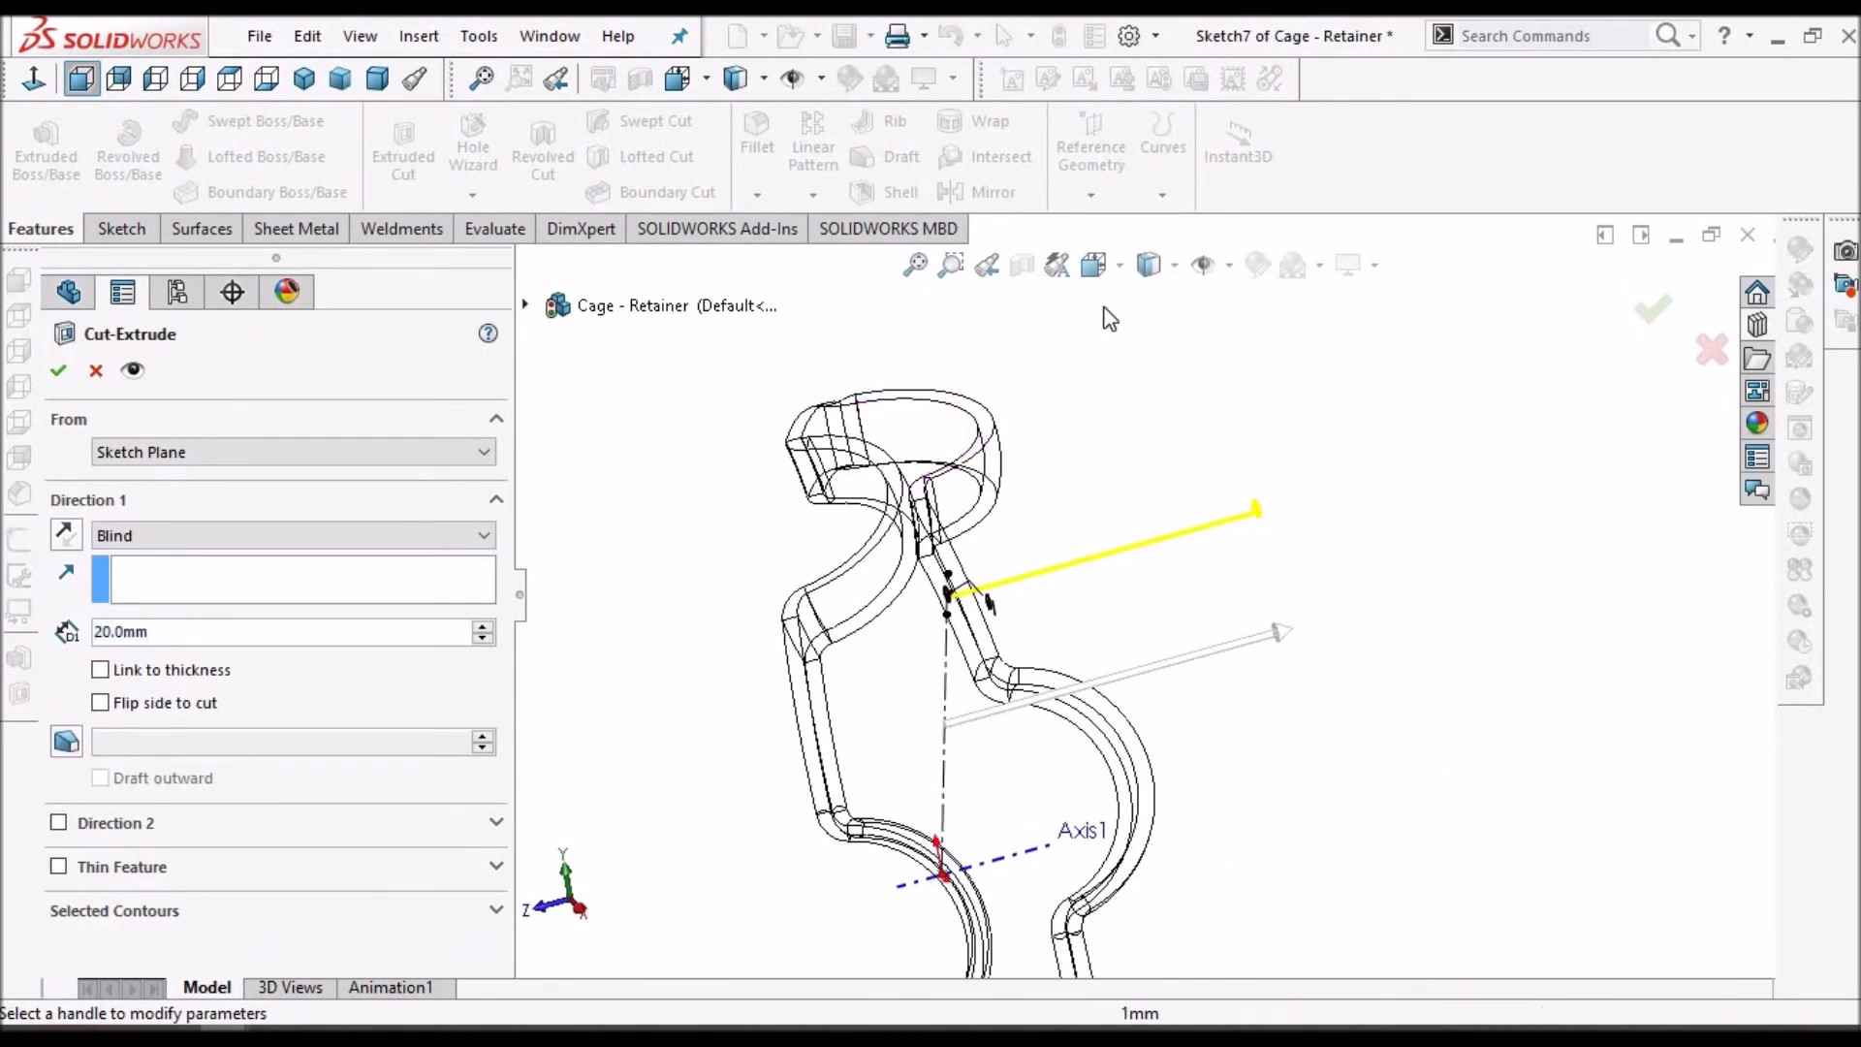
click(1165, 273)
click(1160, 305)
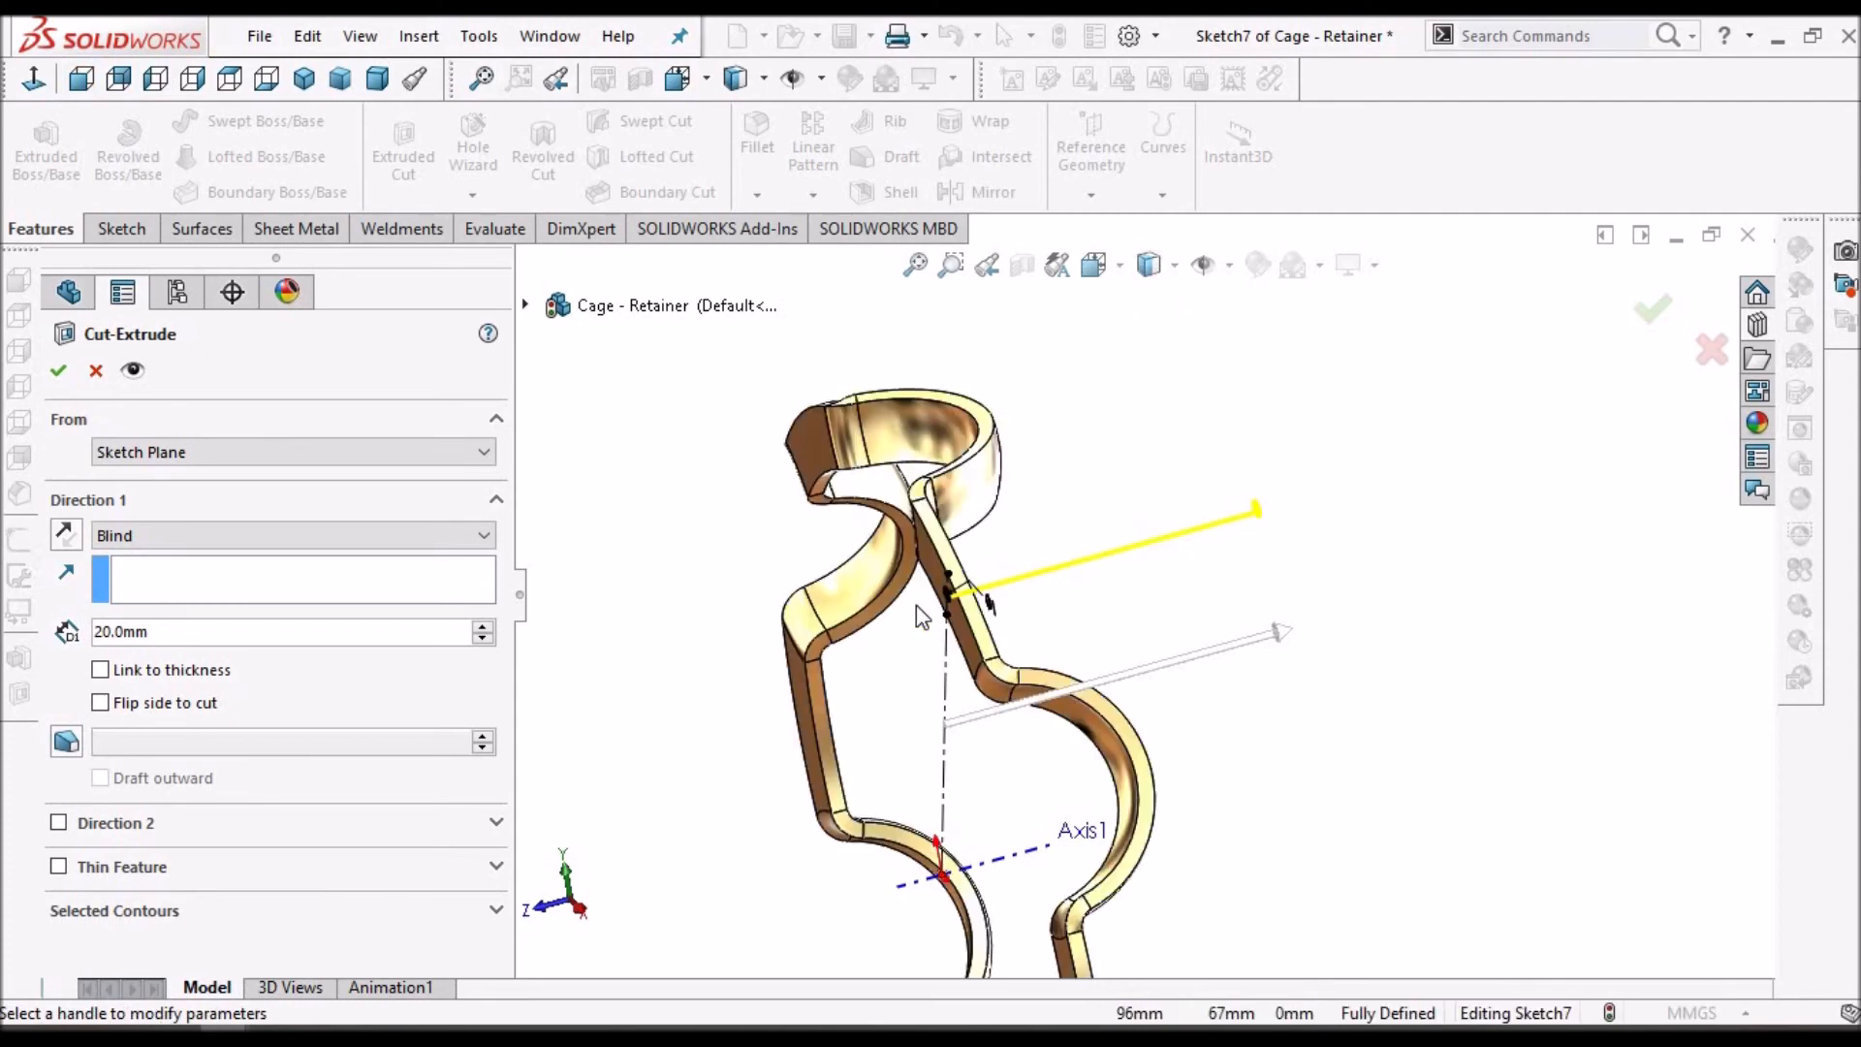
scroll(985, 585, down, 1)
middle_drag(1050, 564, 1074, 640)
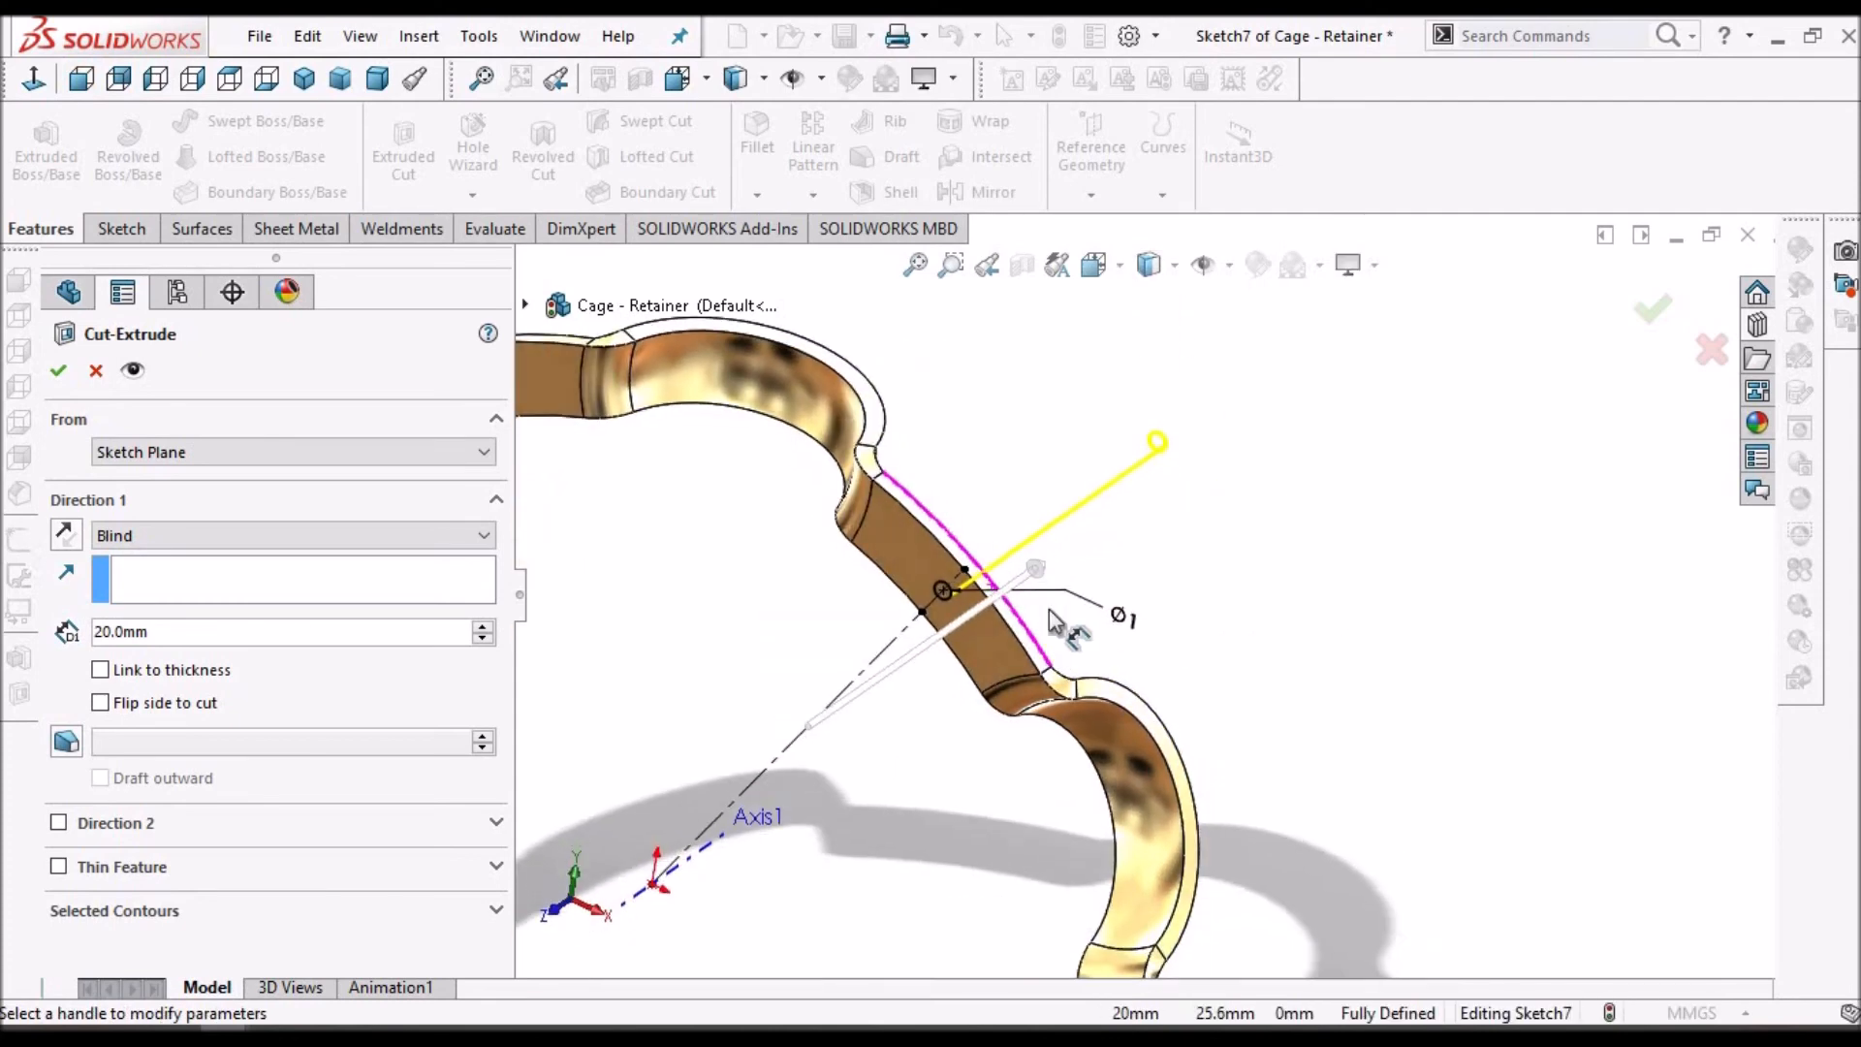
click(58, 371)
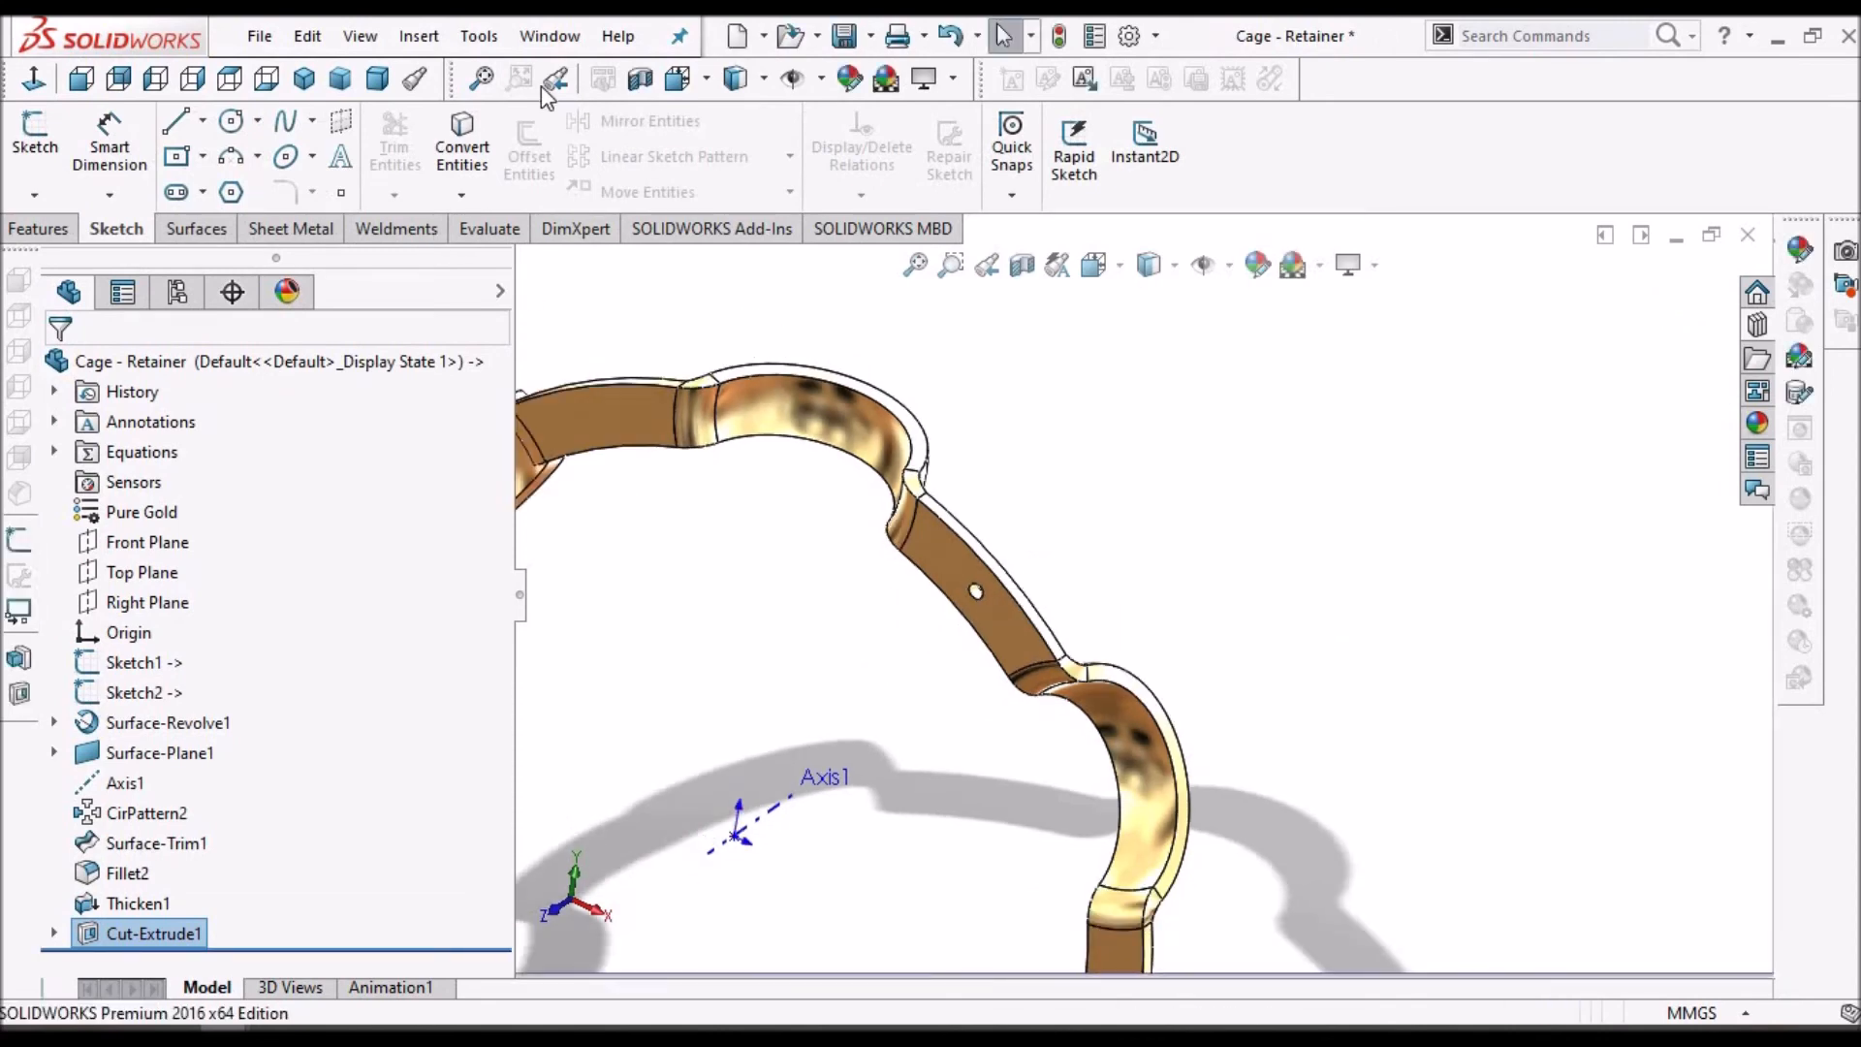
- Circular-pattern the hole cut around Axis1 with 6 equally spaced instances over 360 degrees
click(377, 80)
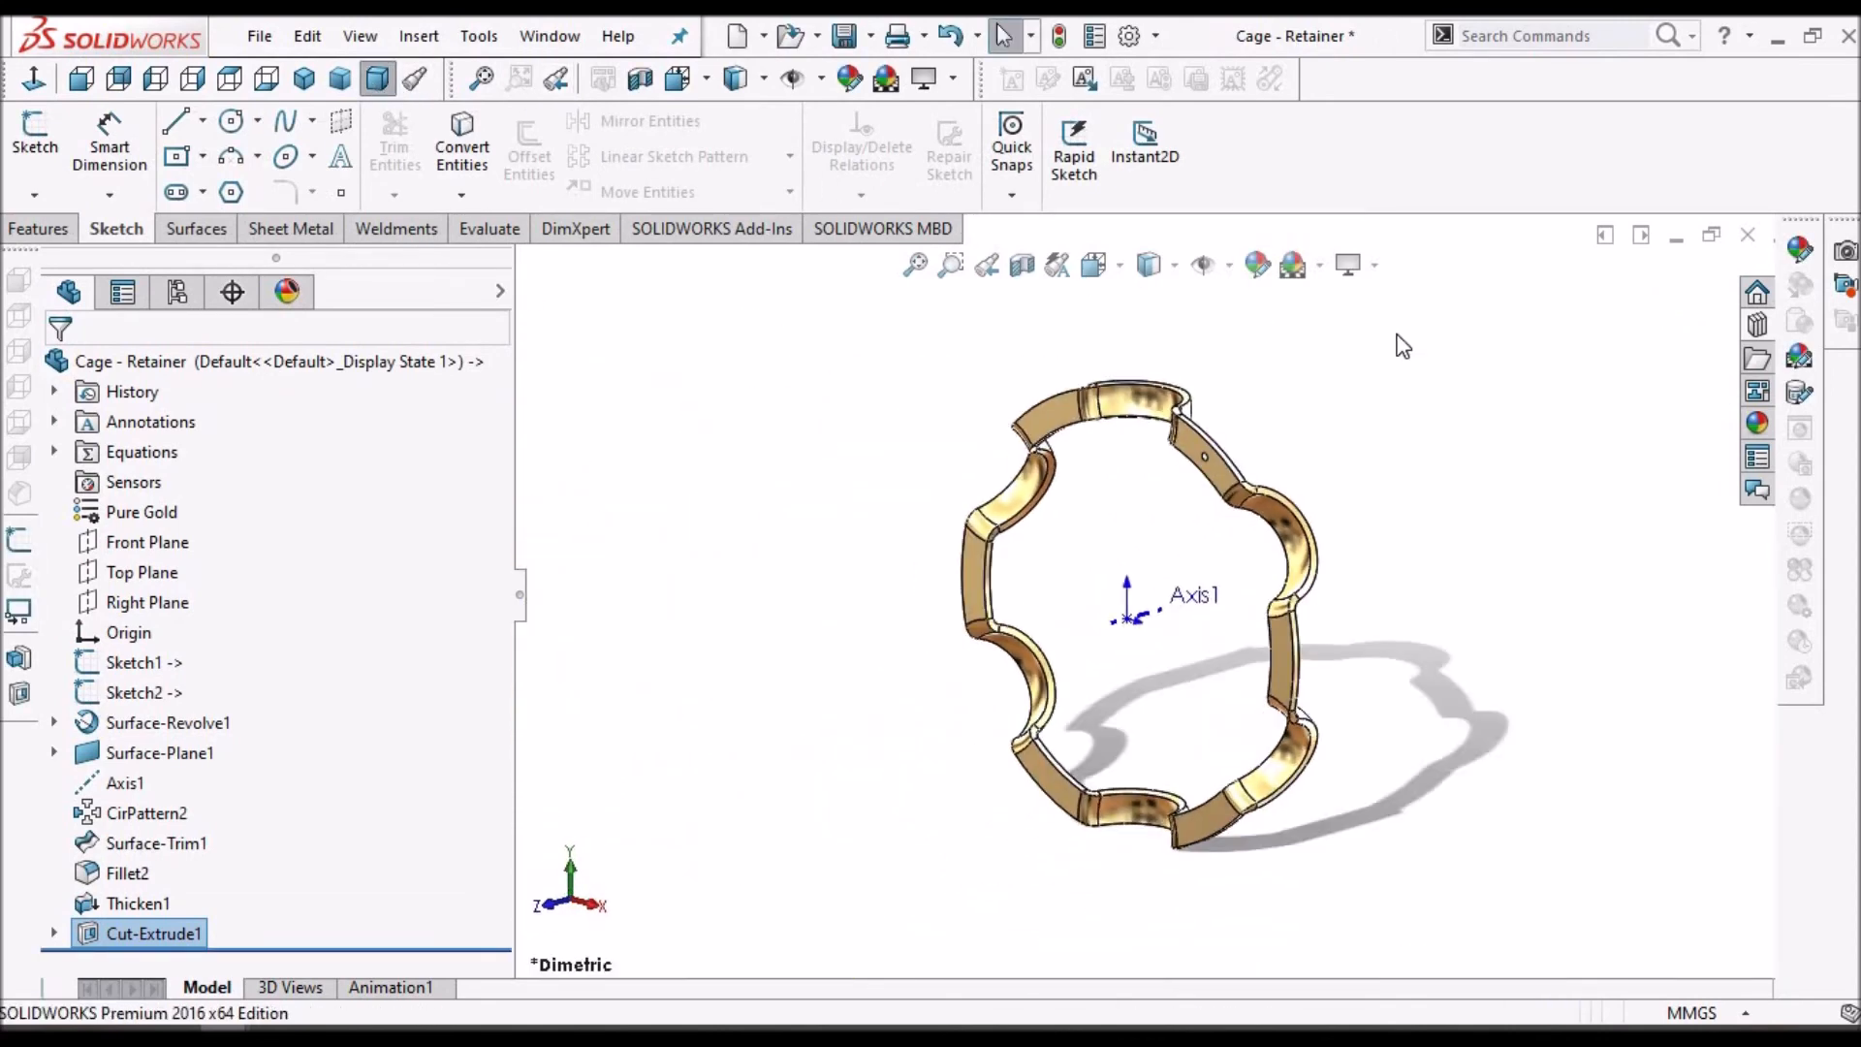
click(54, 752)
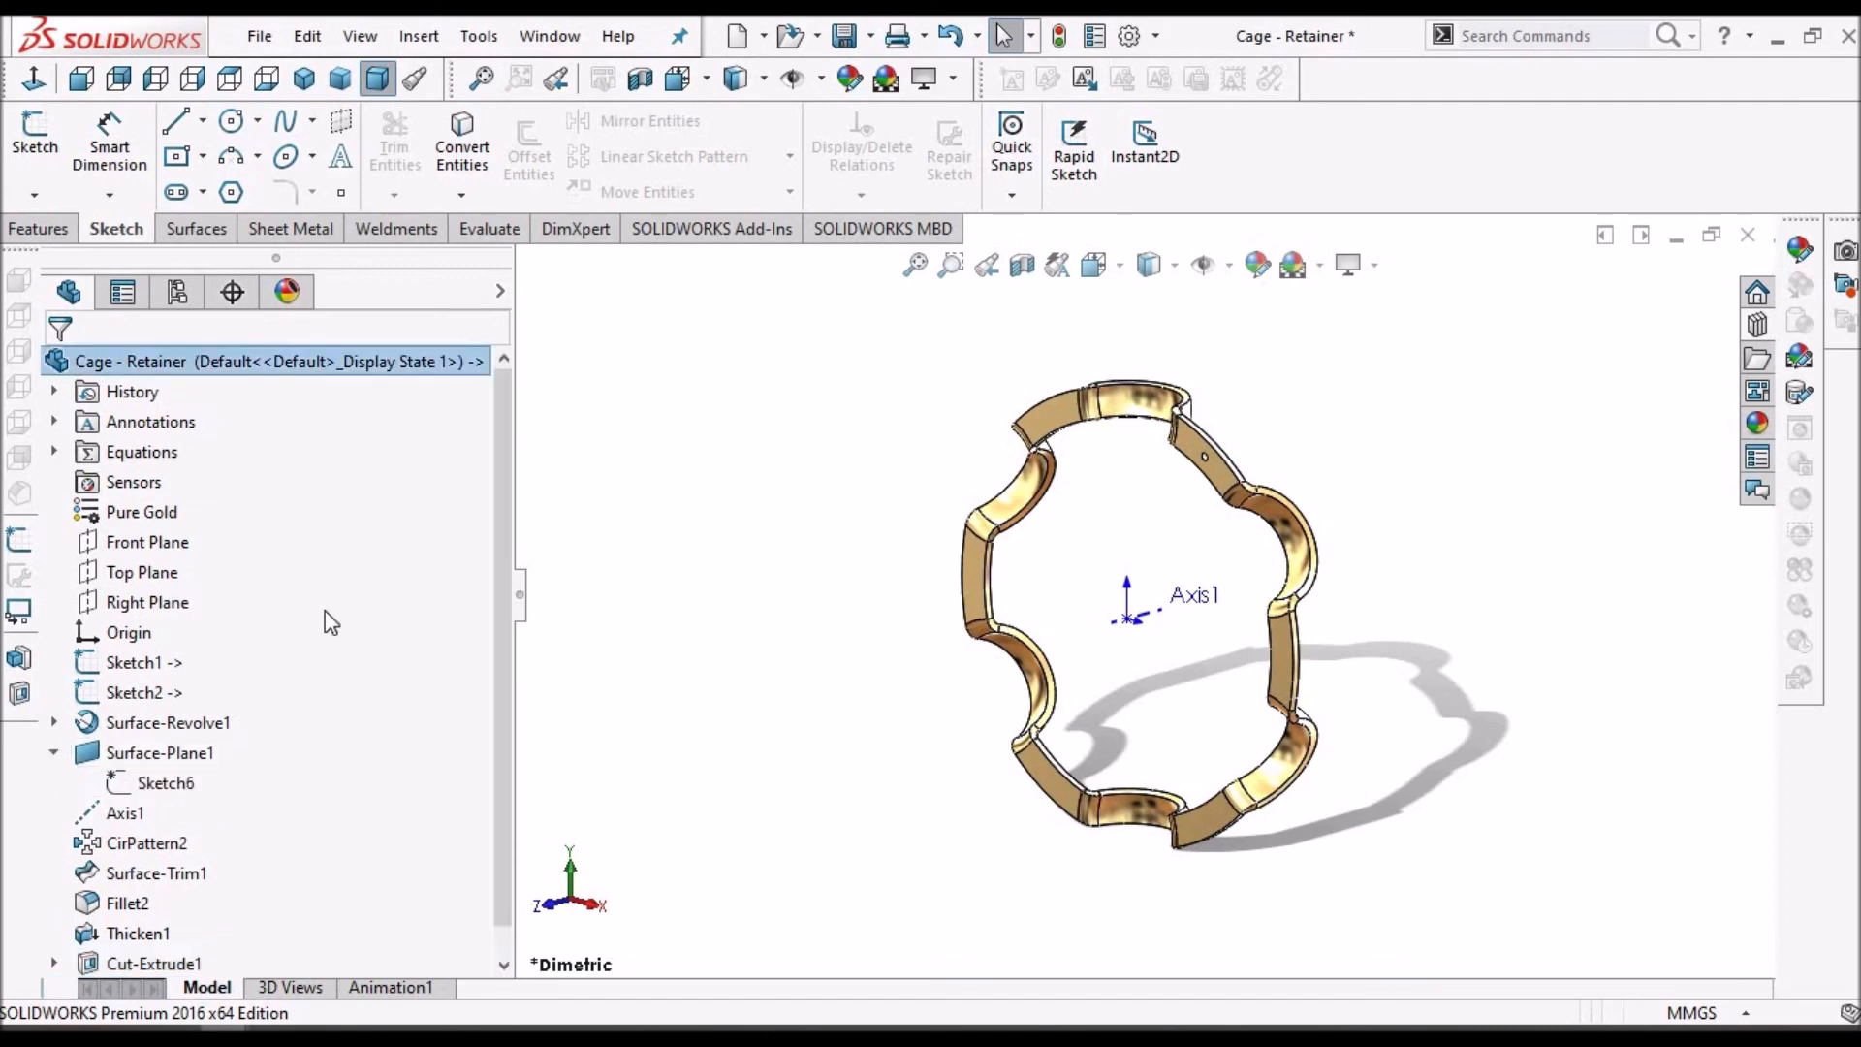
key(shift+c)
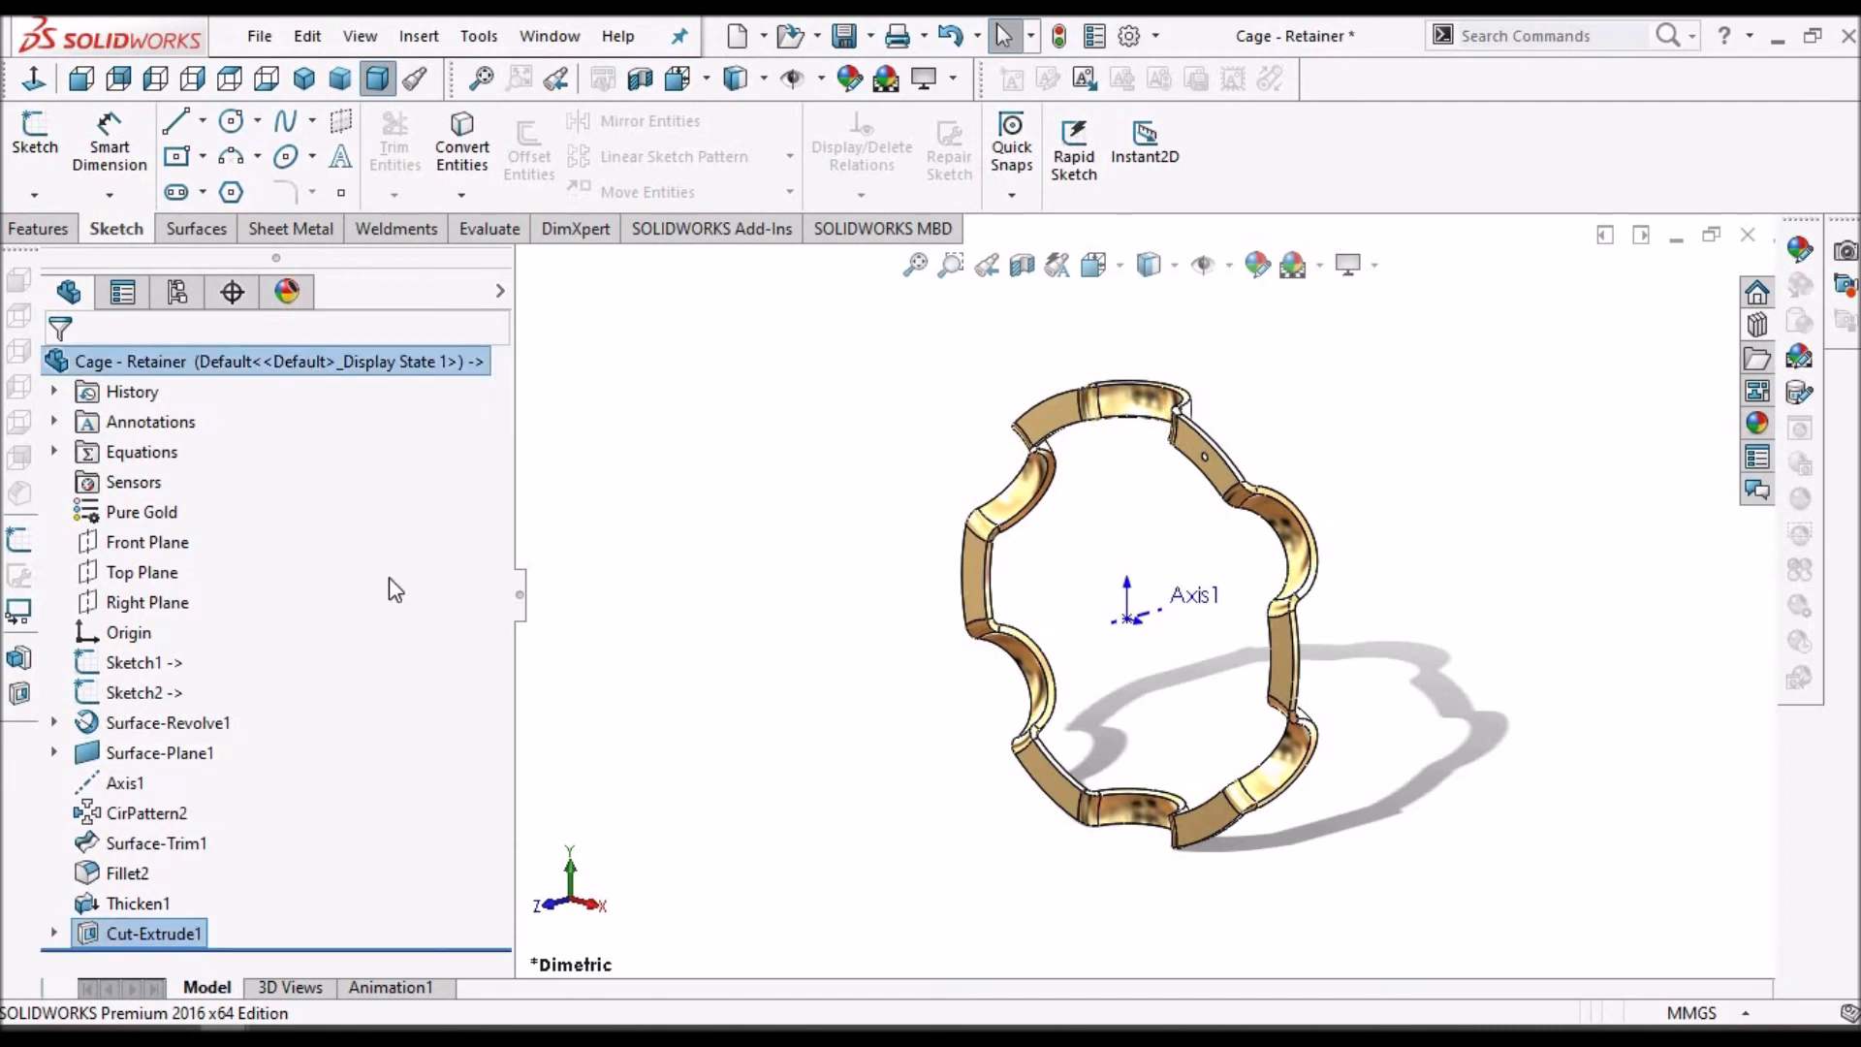
click(57, 231)
click(815, 194)
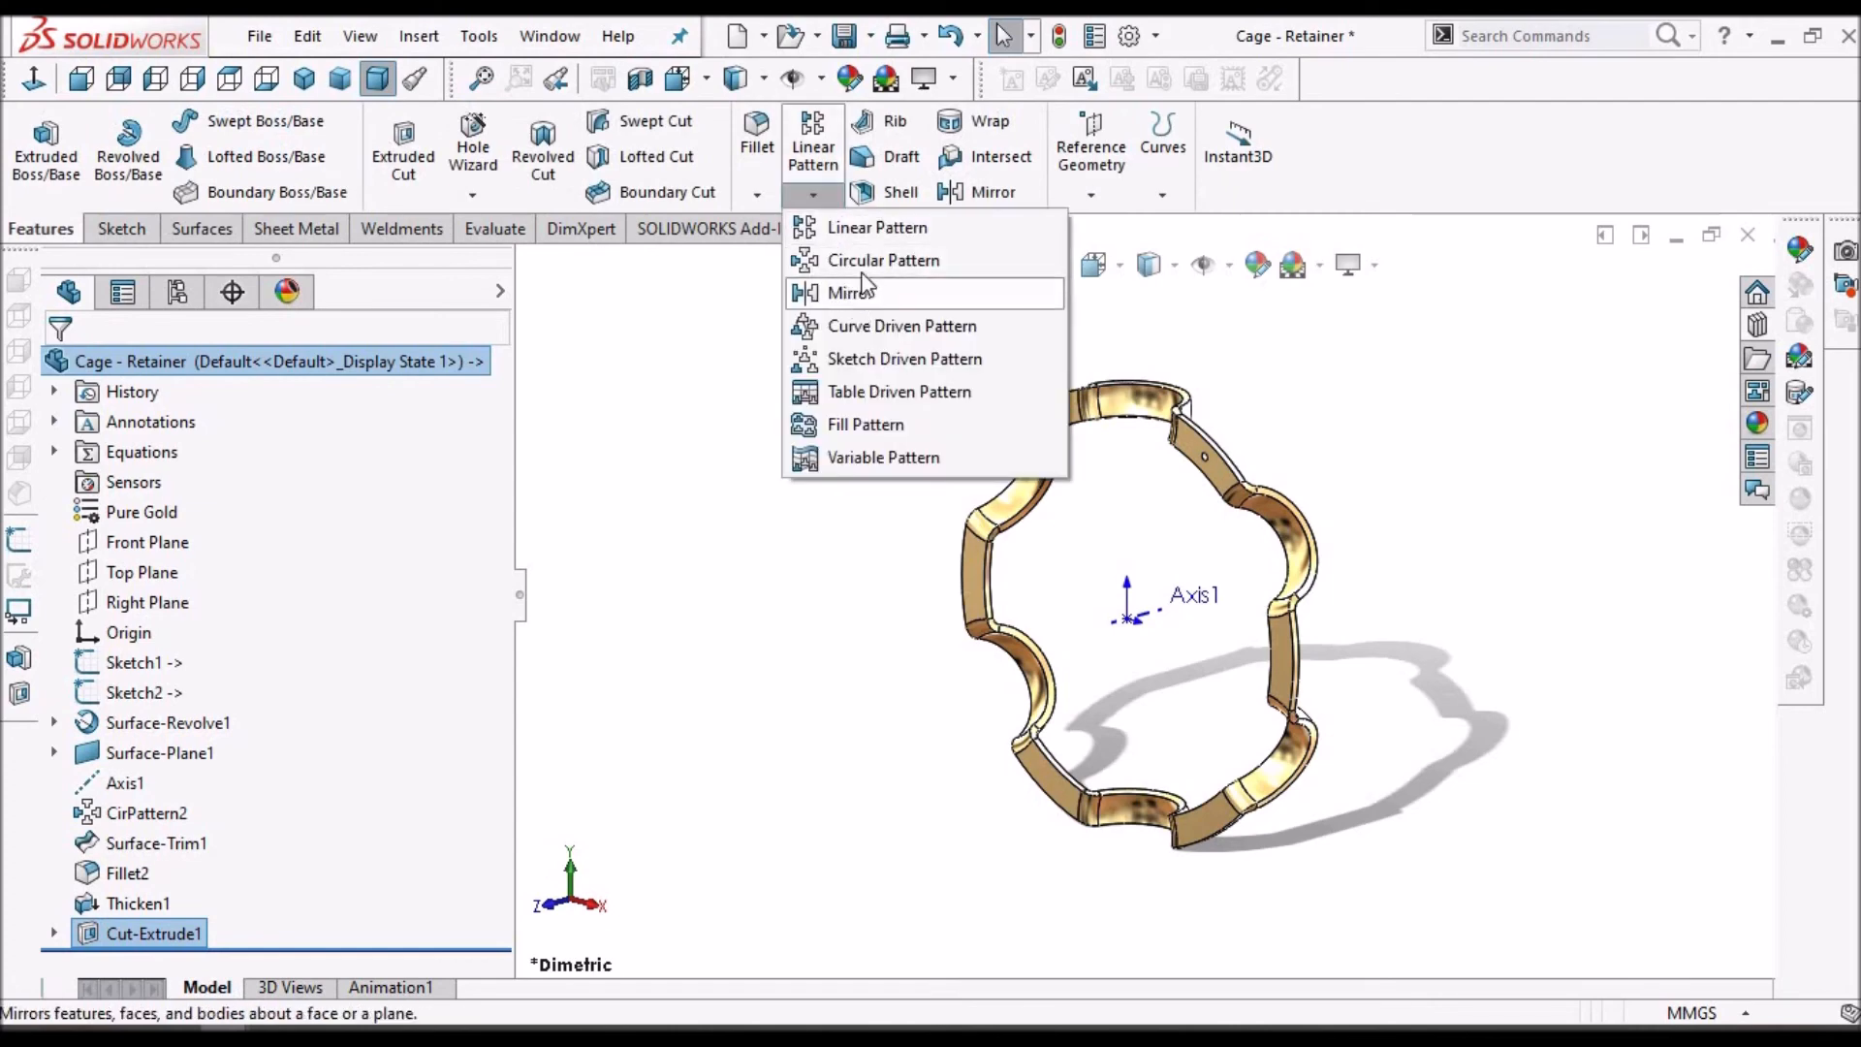
click(866, 259)
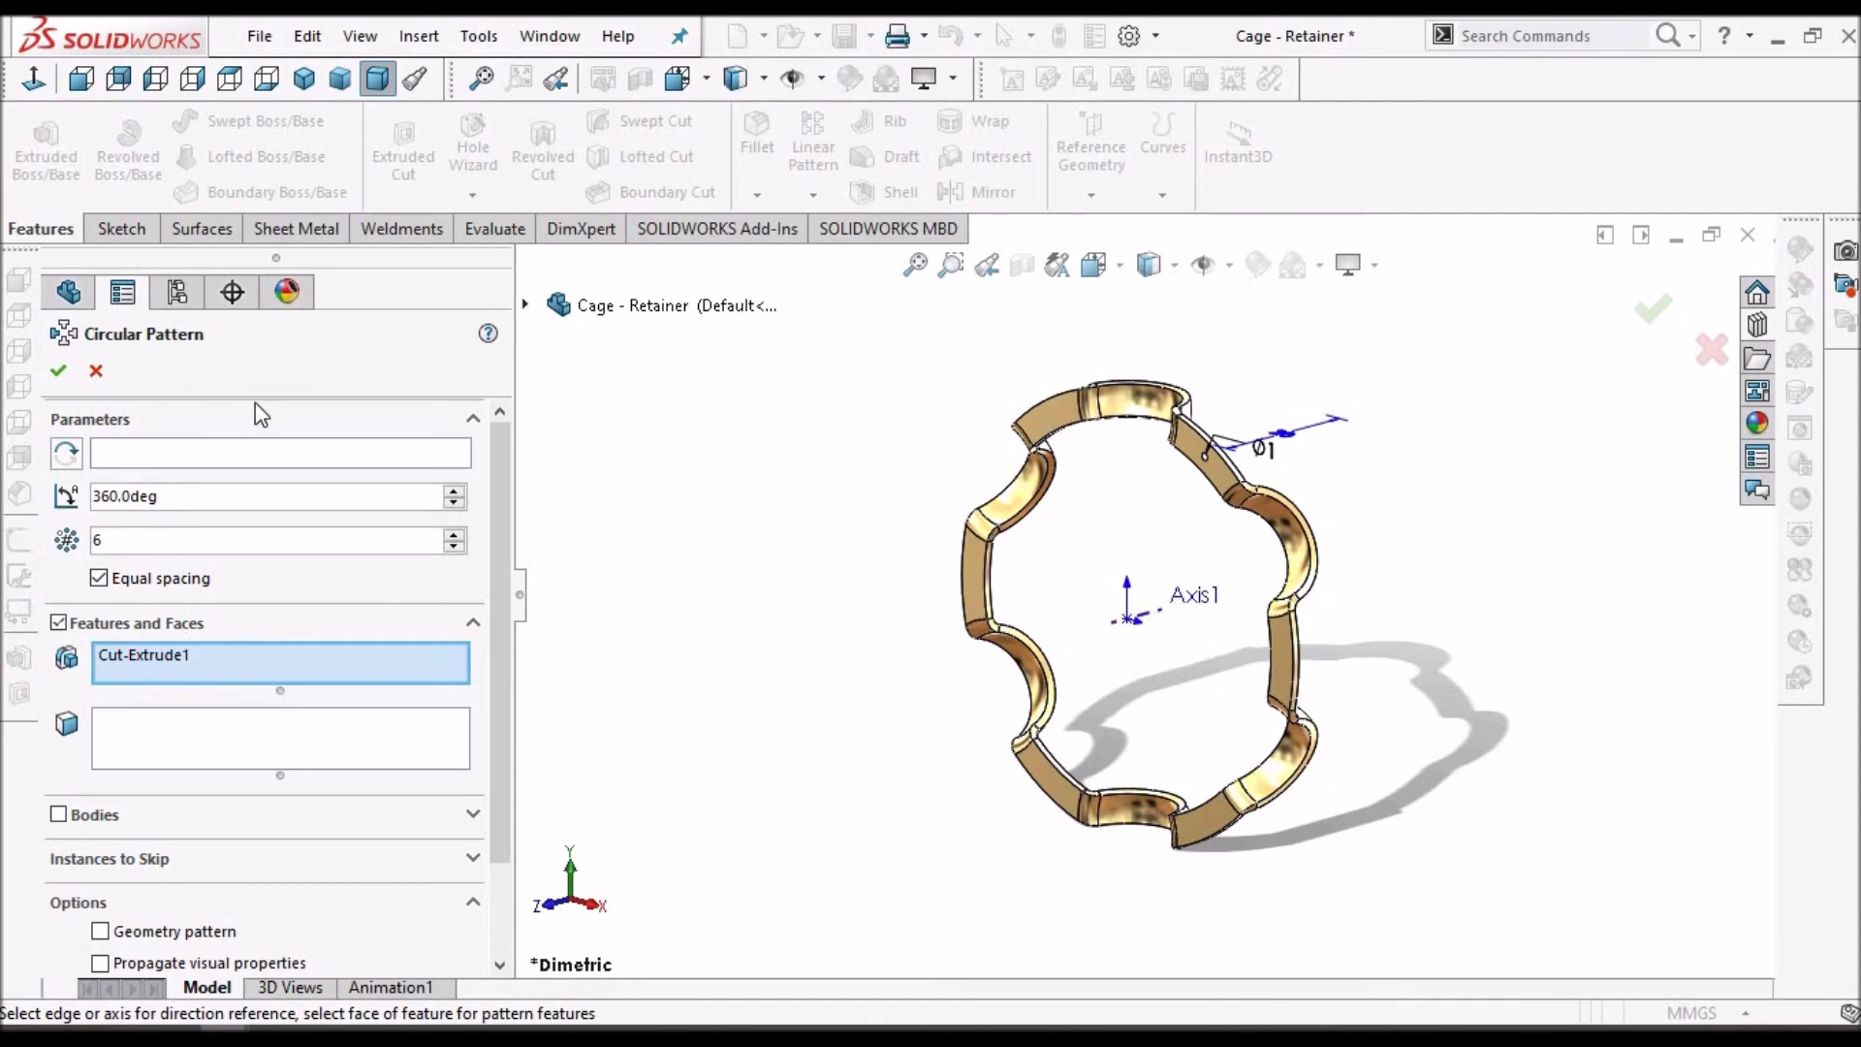
click(225, 453)
scroll(1190, 648, down, 5)
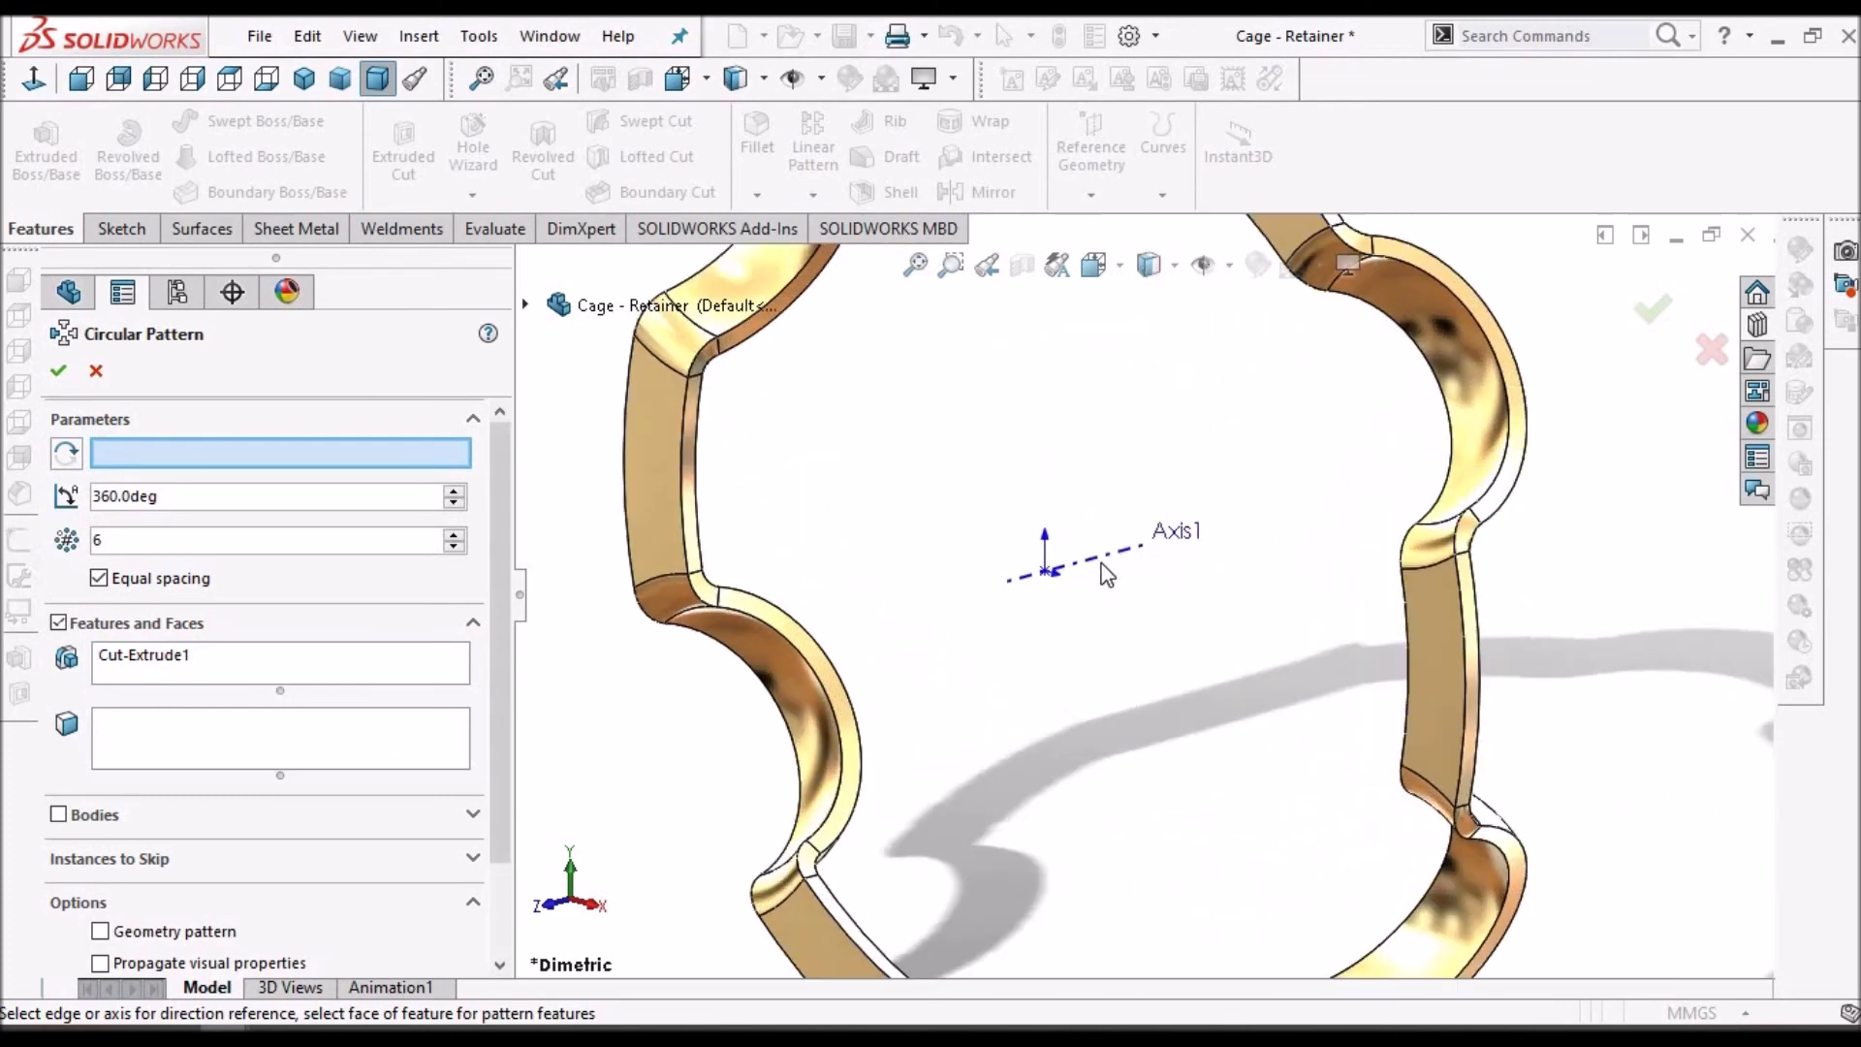
click(1099, 560)
scroll(1088, 677, up, 5)
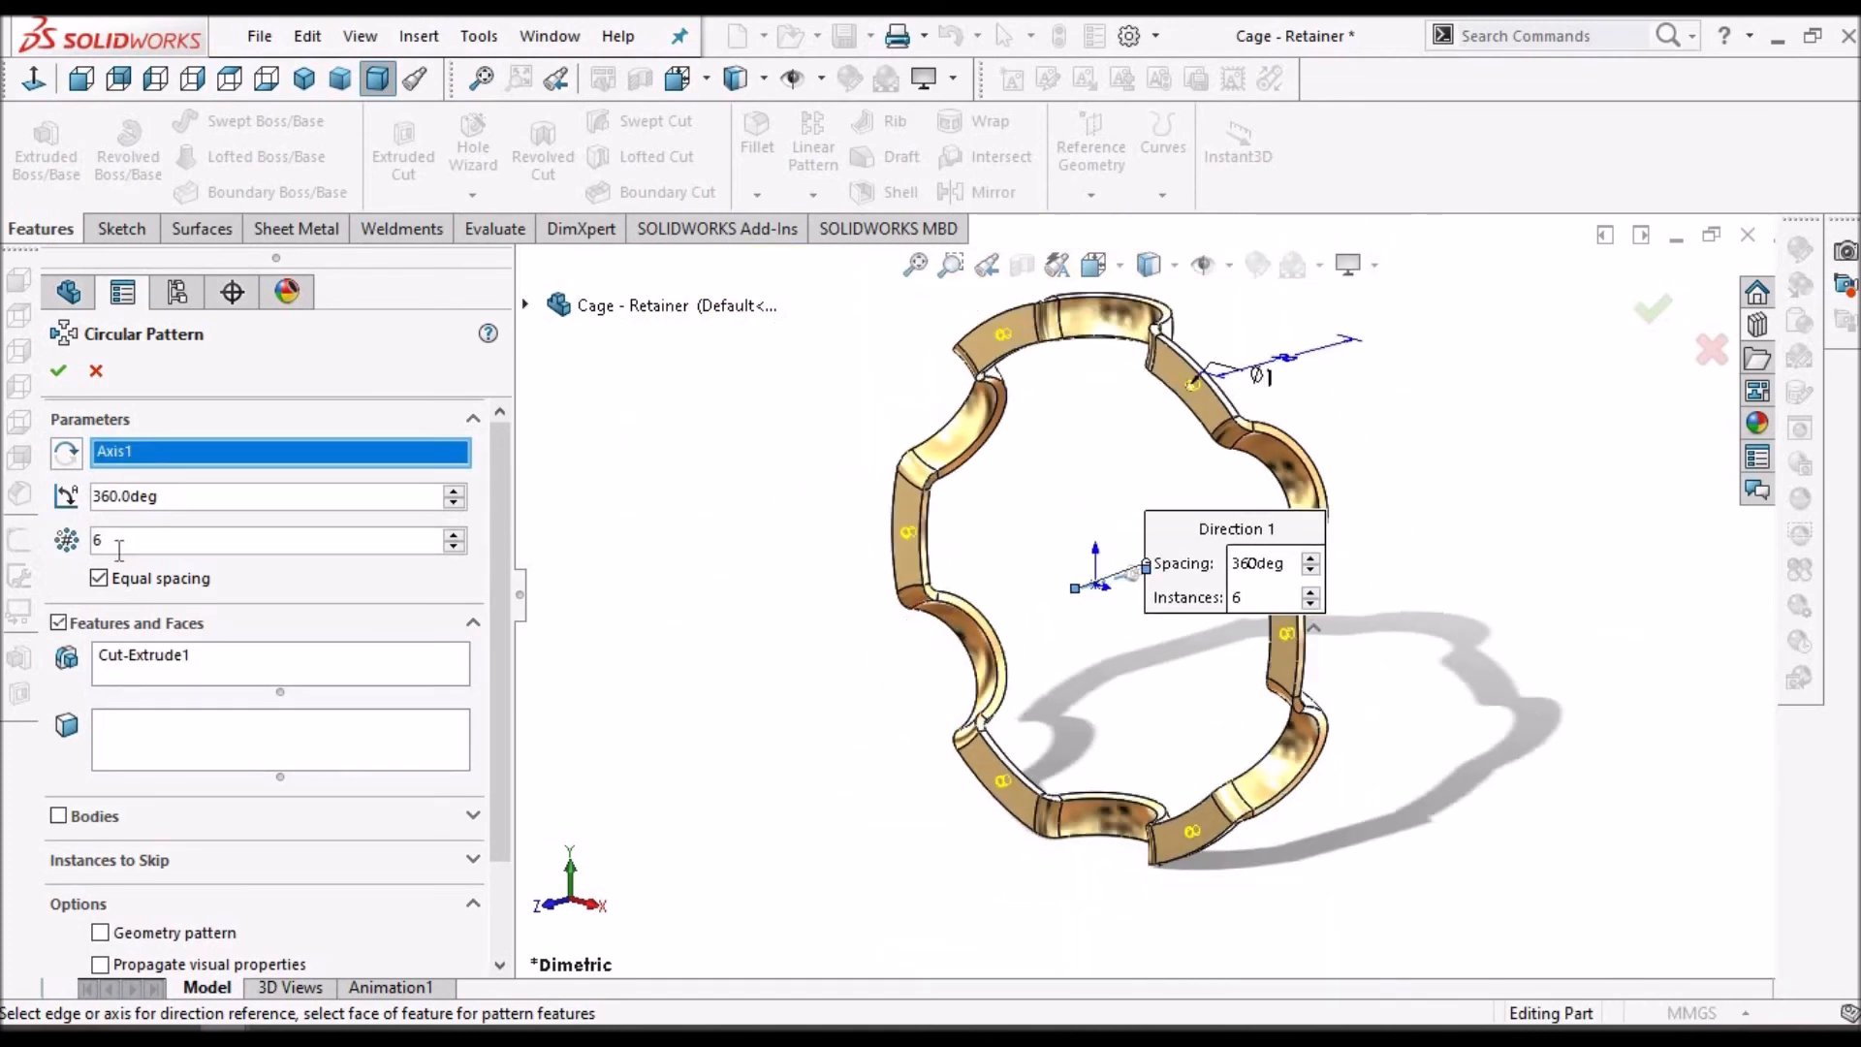
key(Delete)
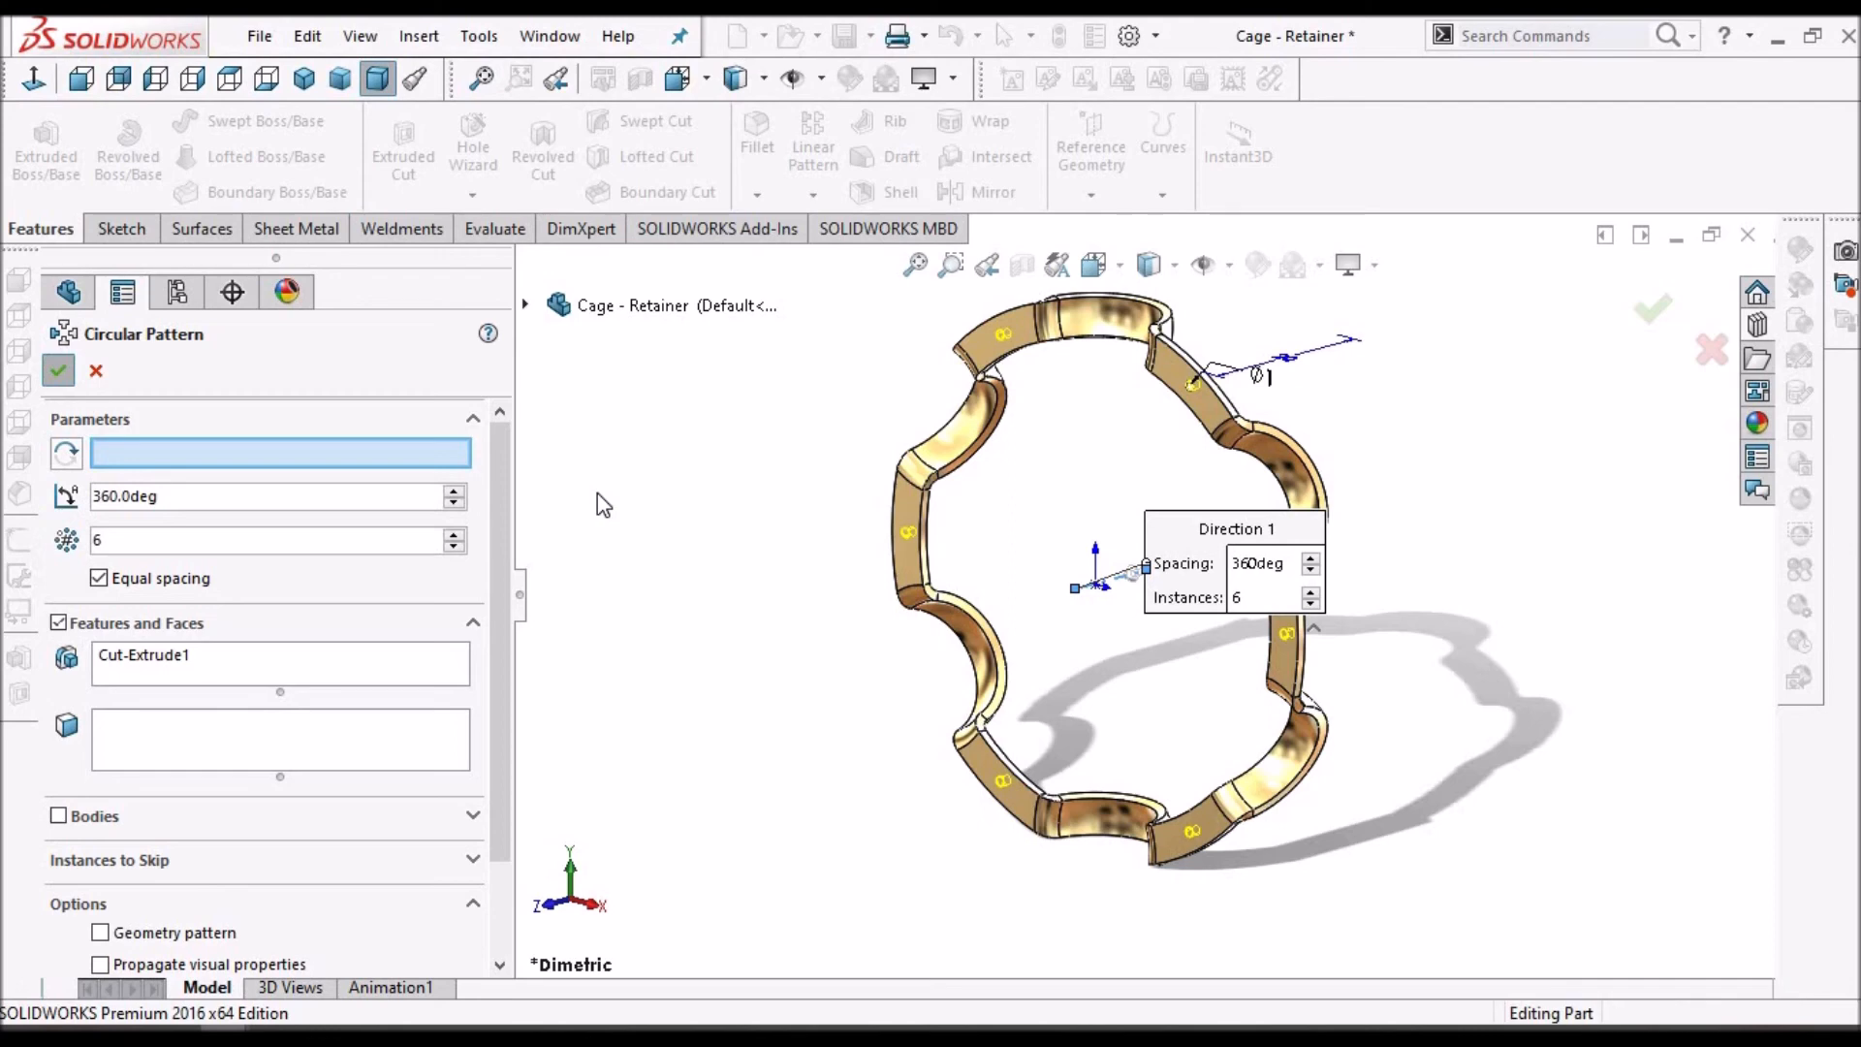
key(Return)
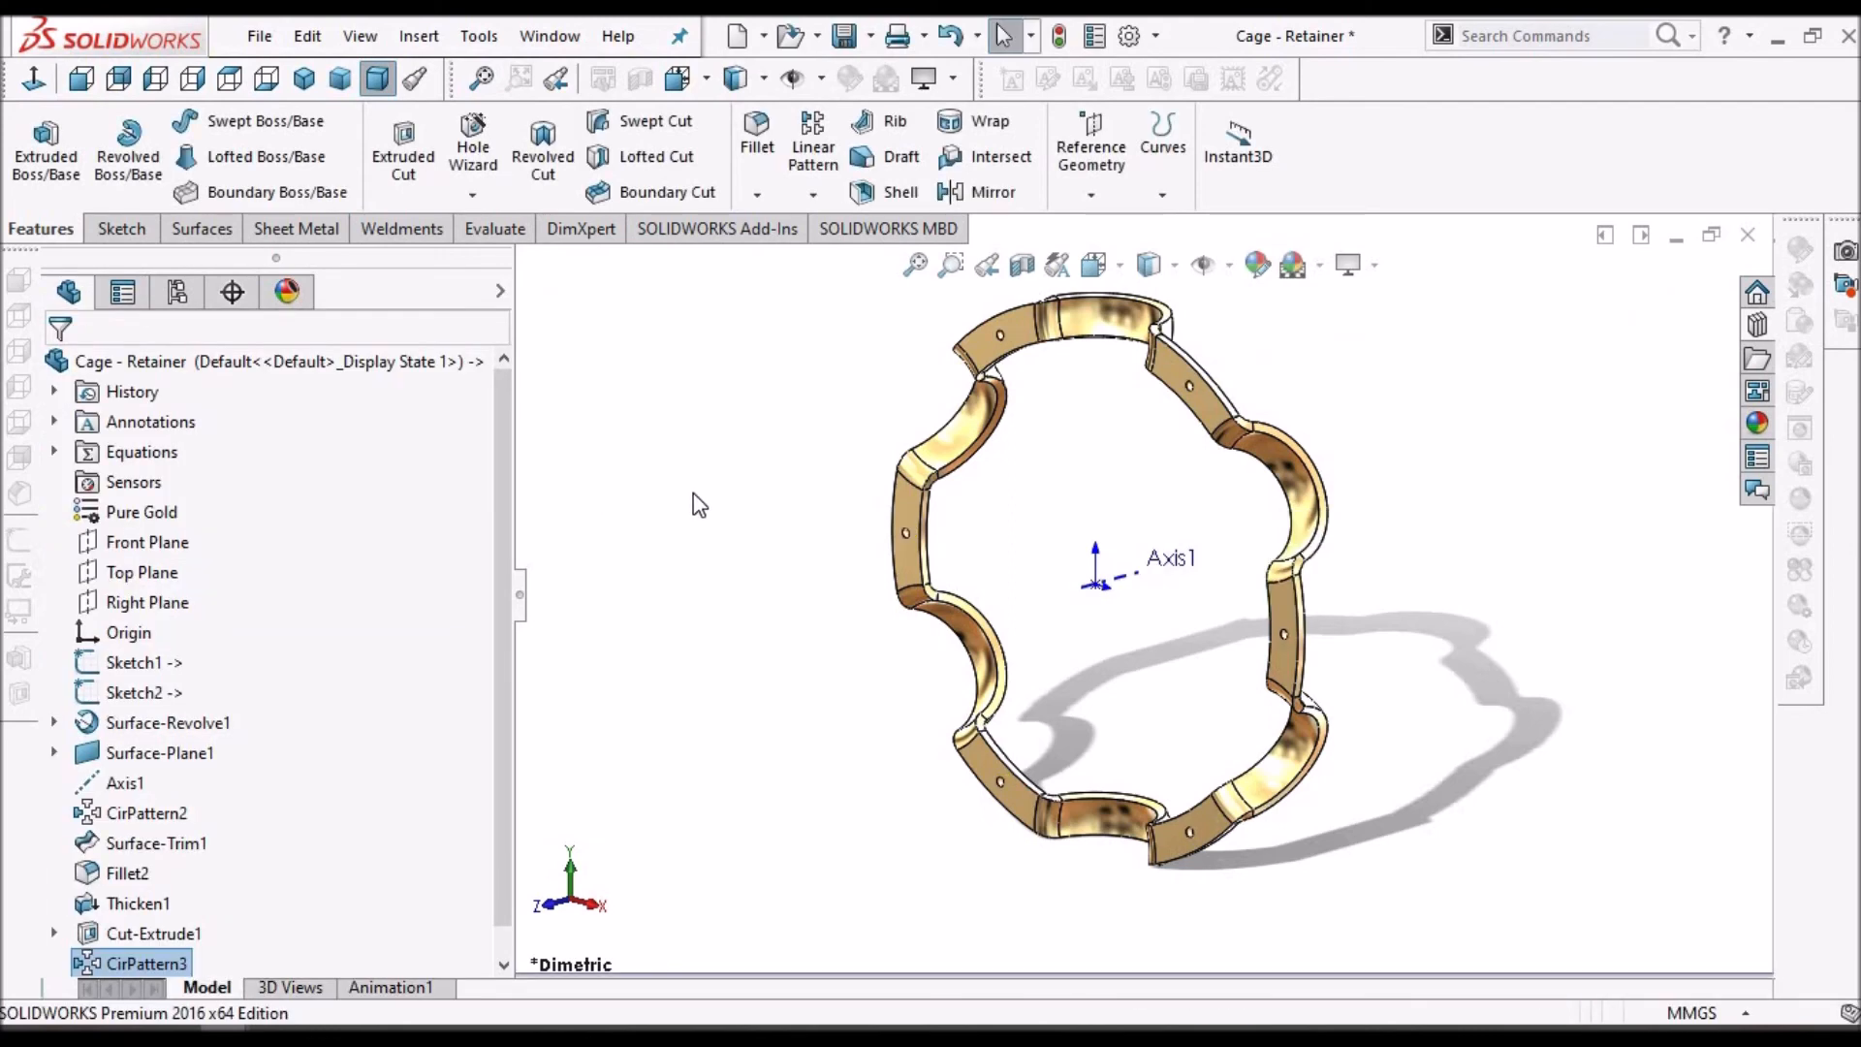
- Save the retainer part and switch to the open bearing Assembly document
middle_drag(1113, 520, 1144, 563)
key(ctrl+s)
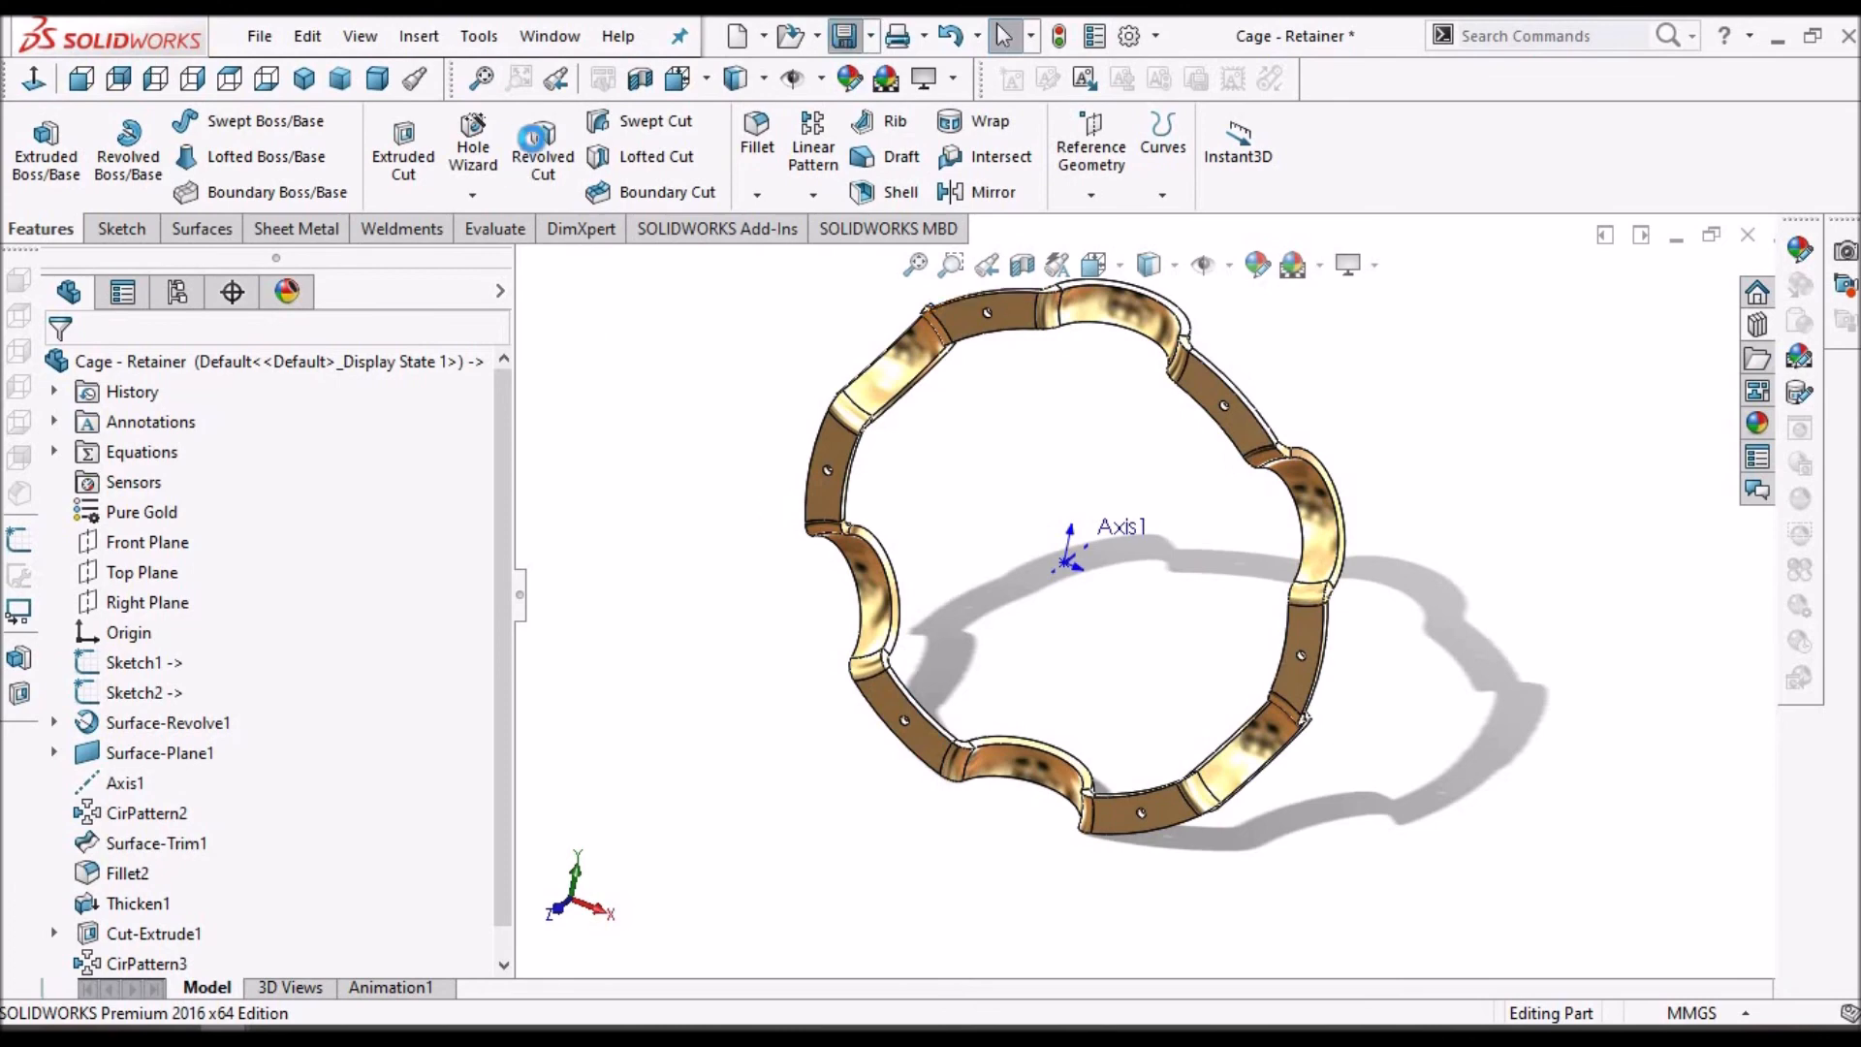
click(550, 36)
click(592, 320)
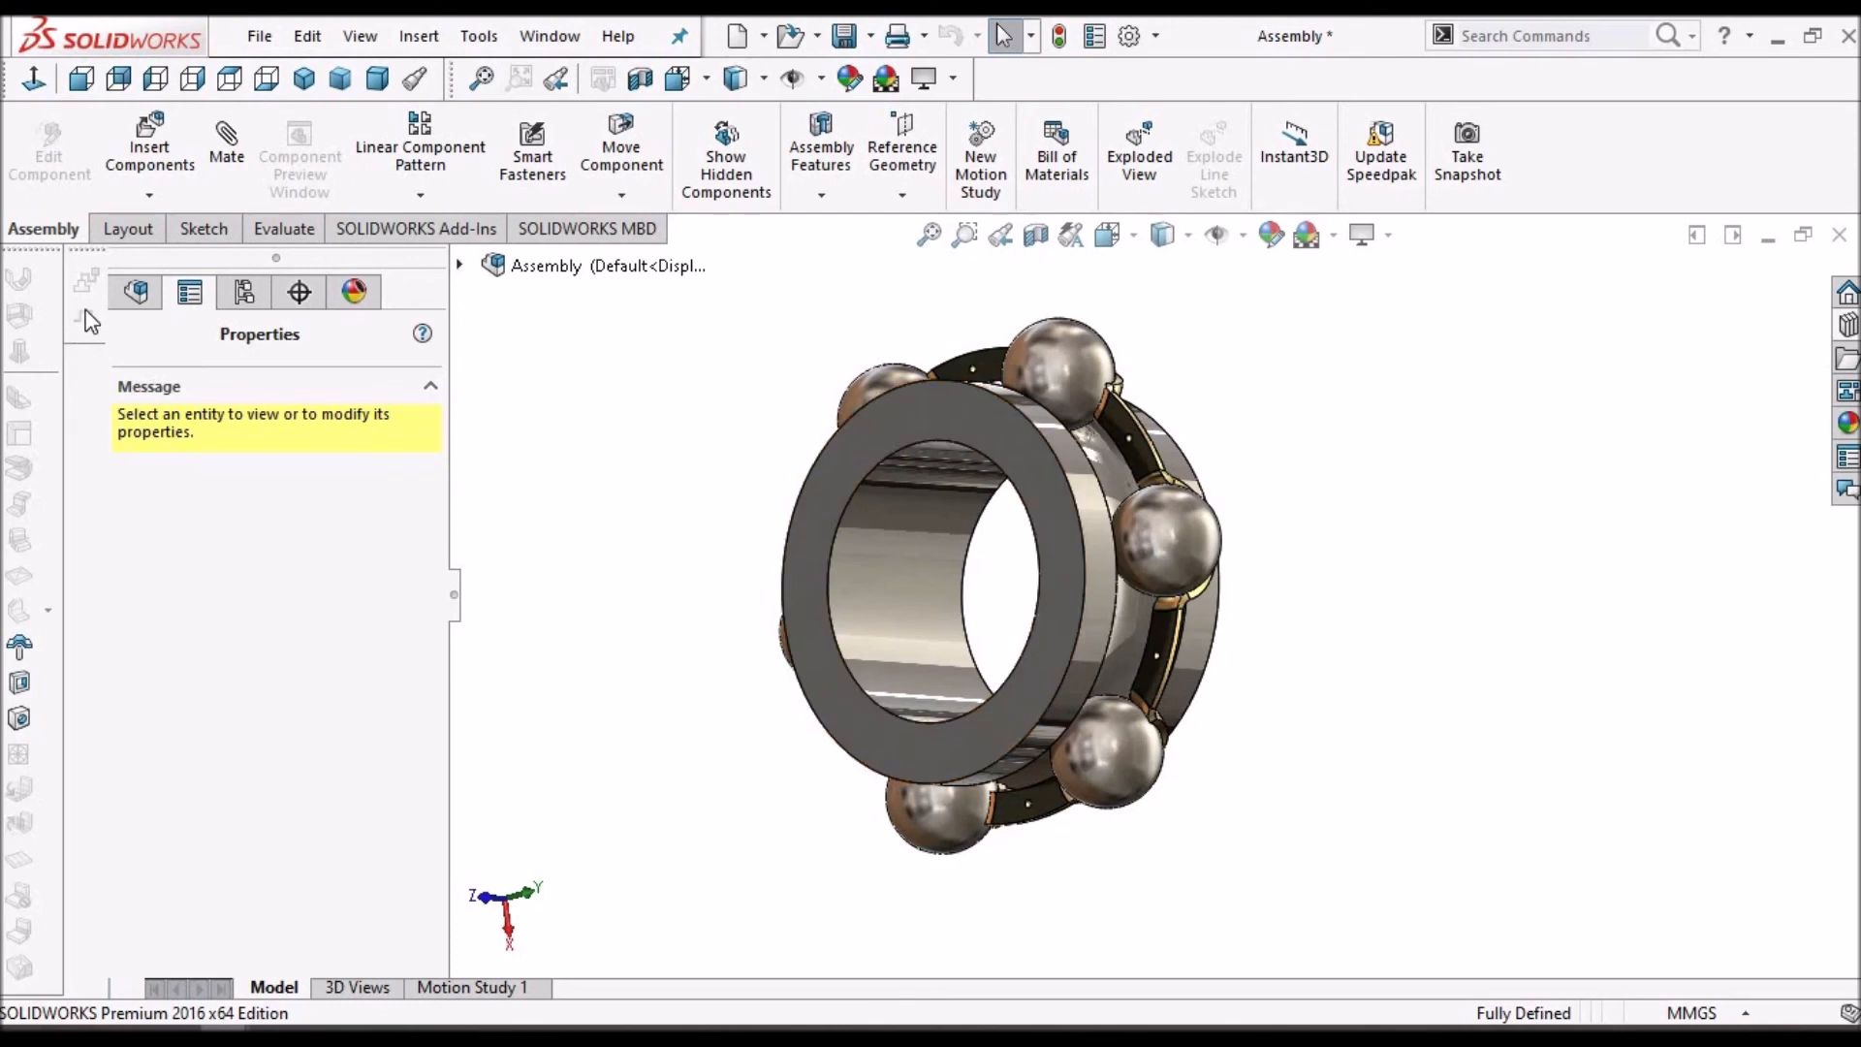
- Examine how the drilled retainer fits around the balls in the assembly, from the dimetric view and the opposite side
click(137, 291)
click(124, 568)
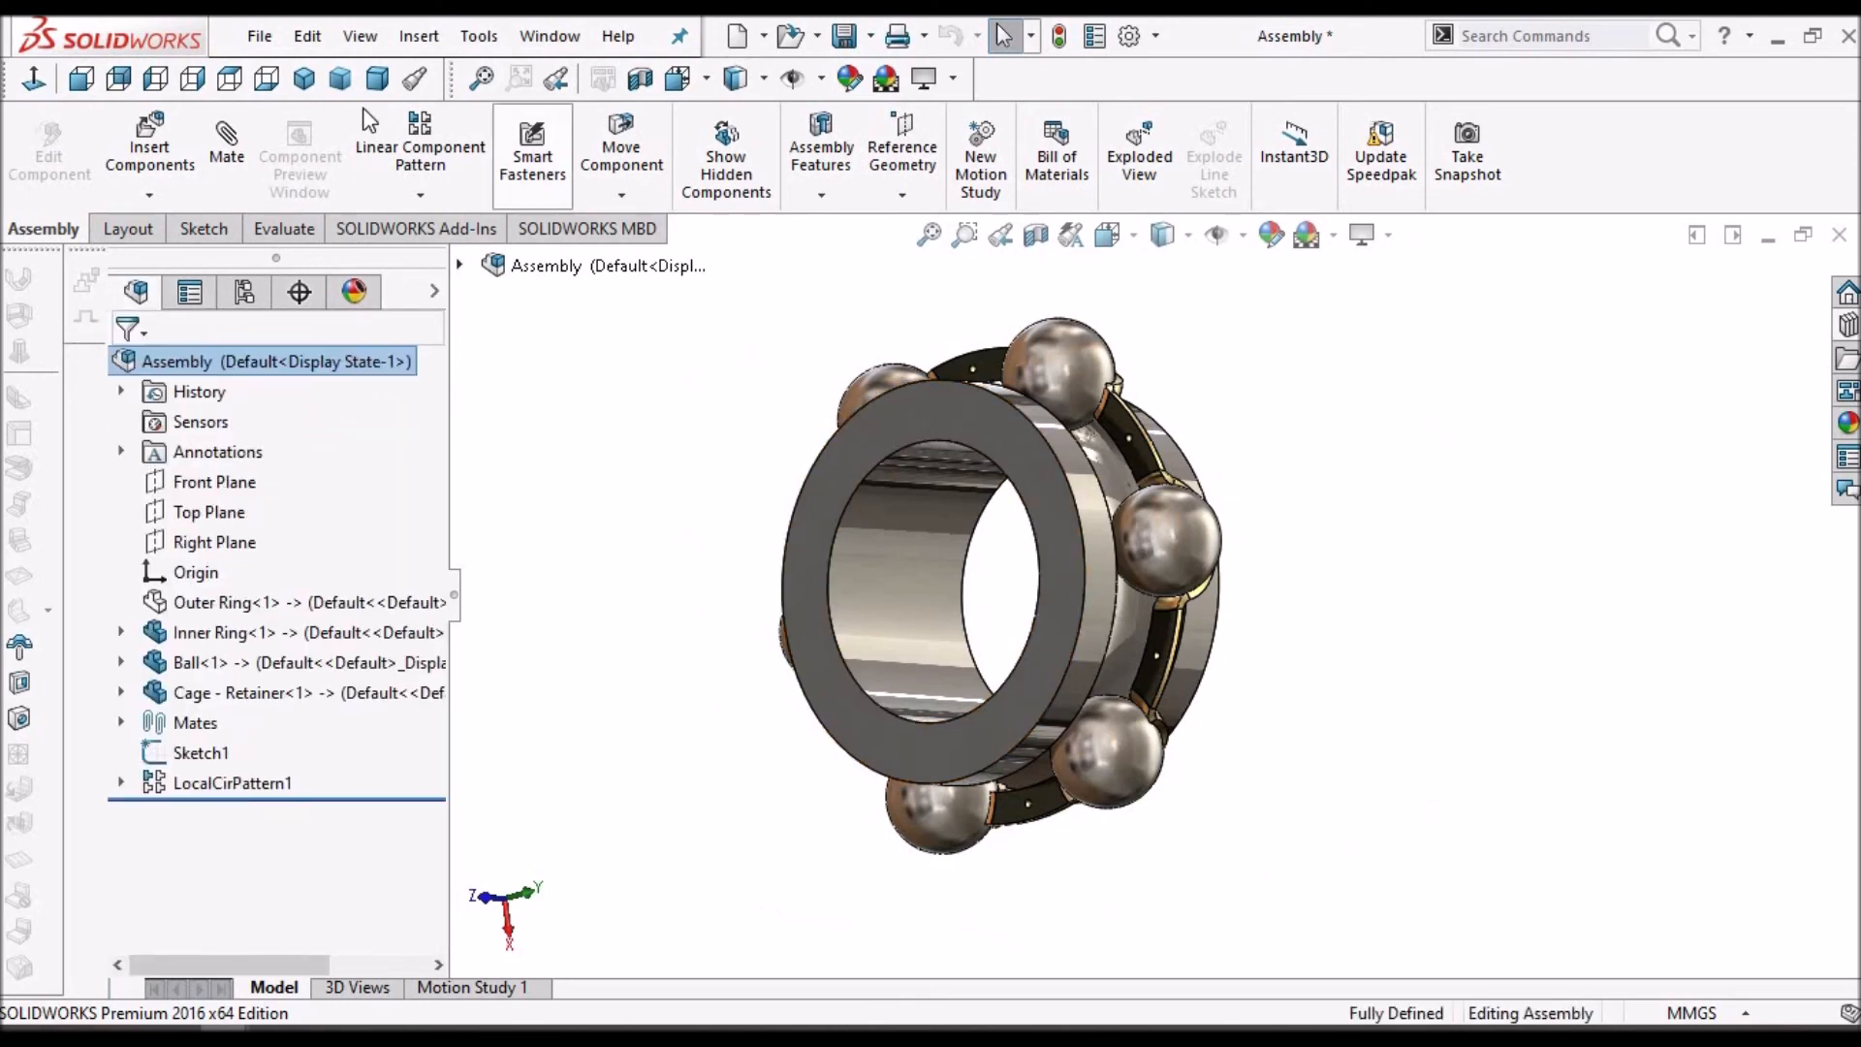
click(377, 77)
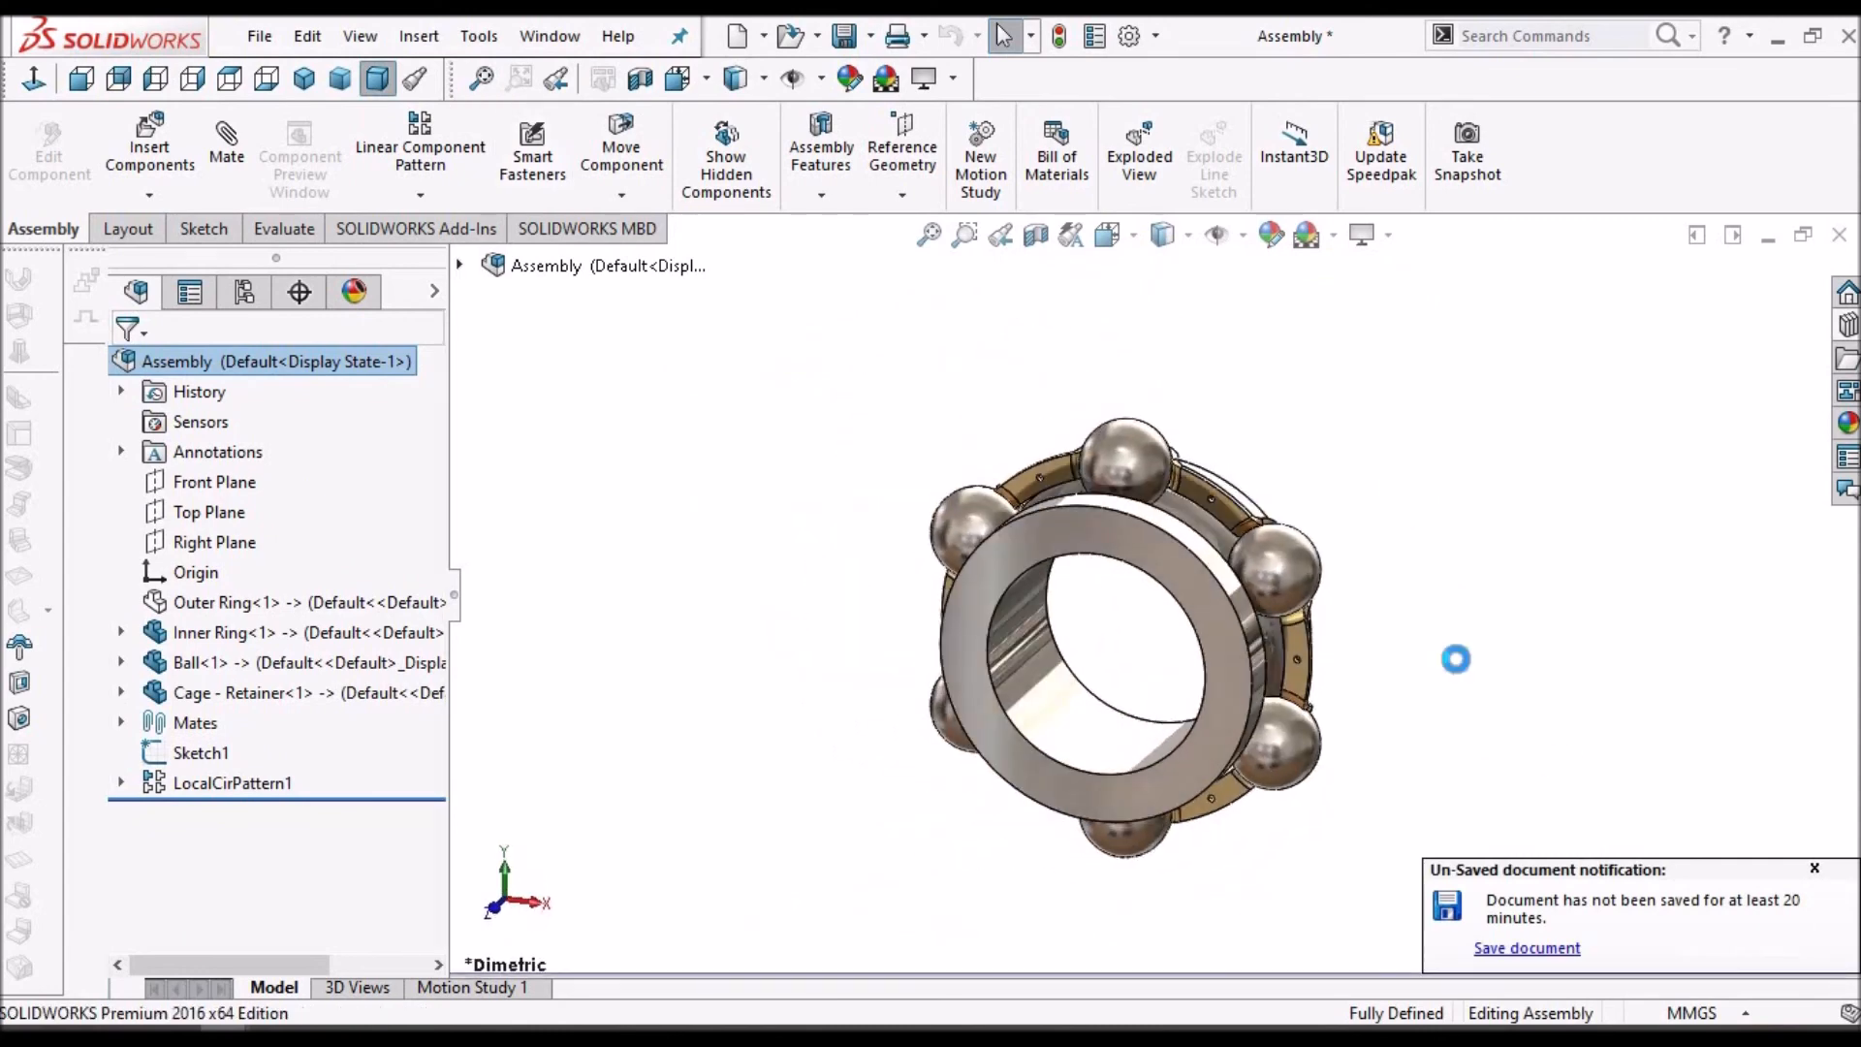
scroll(1128, 581, down, 3)
middle_drag(1086, 567, 830, 638)
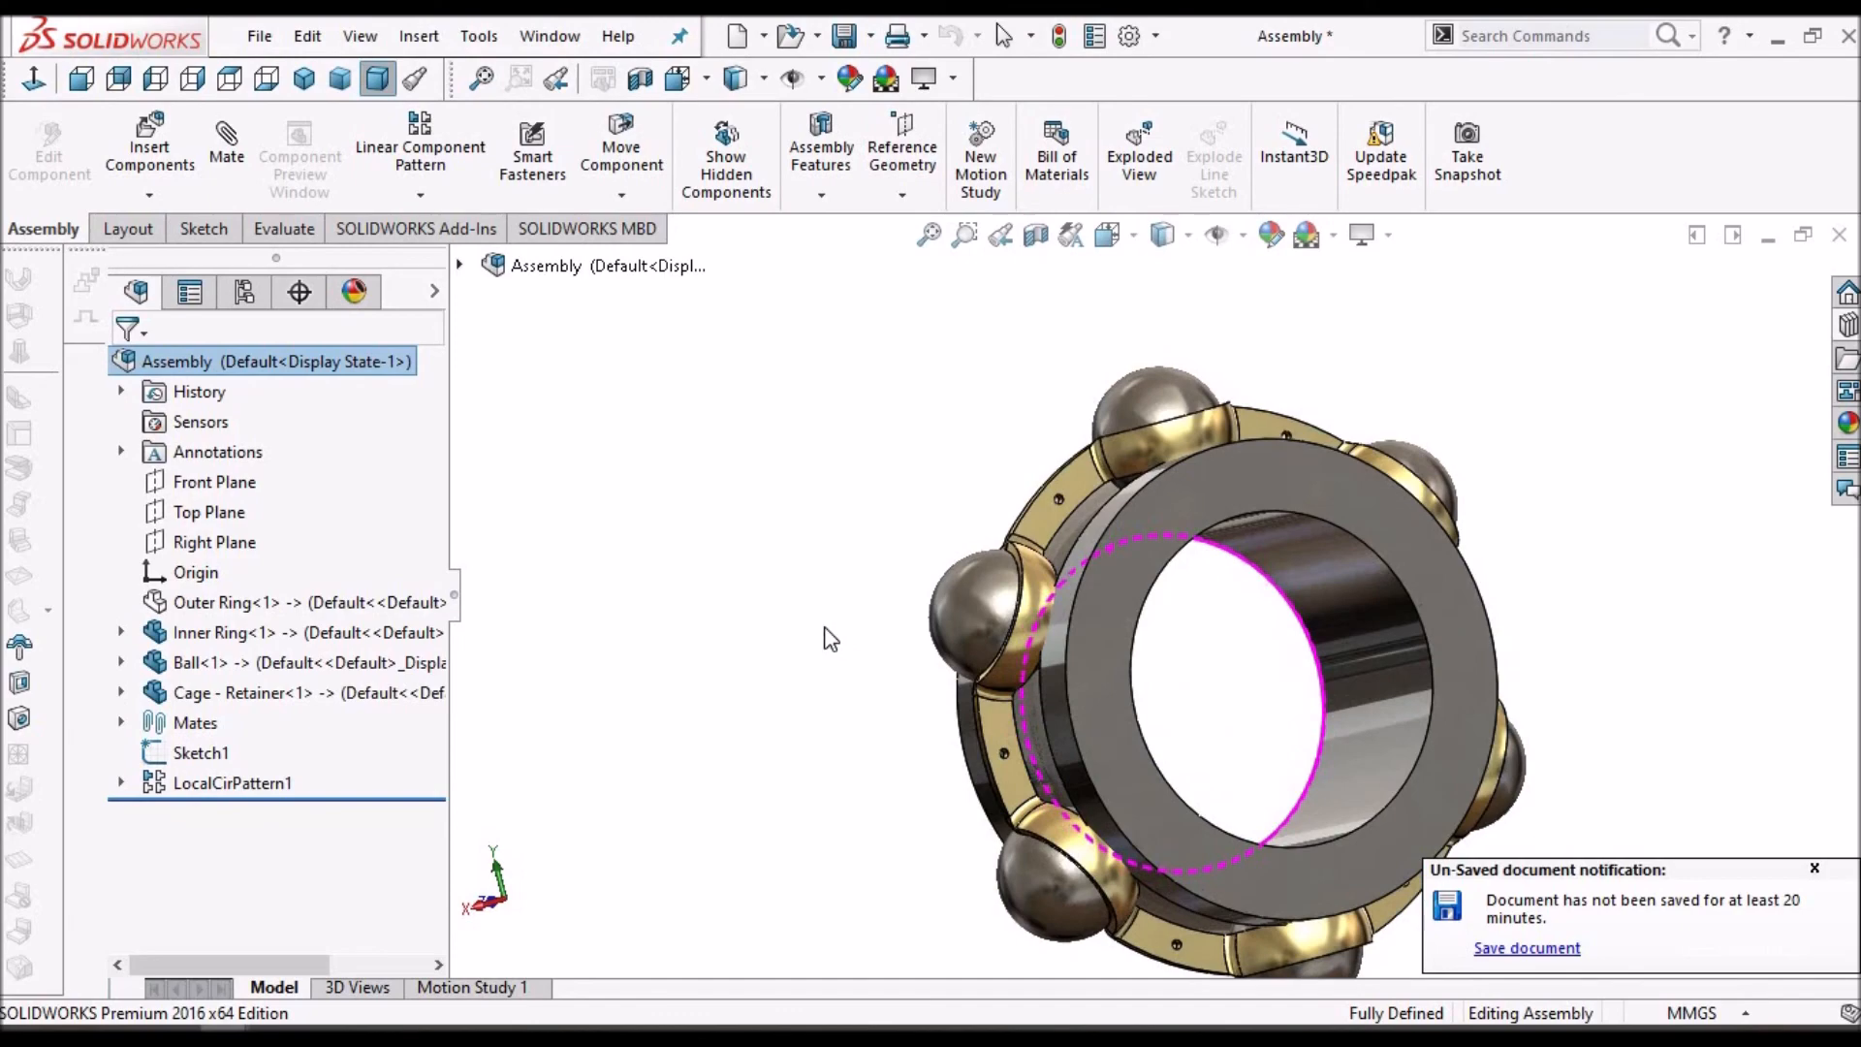
- Mirror the Cage - Retainer component about the assembly's Front Plane
middle_drag(1016, 721, 1318, 711)
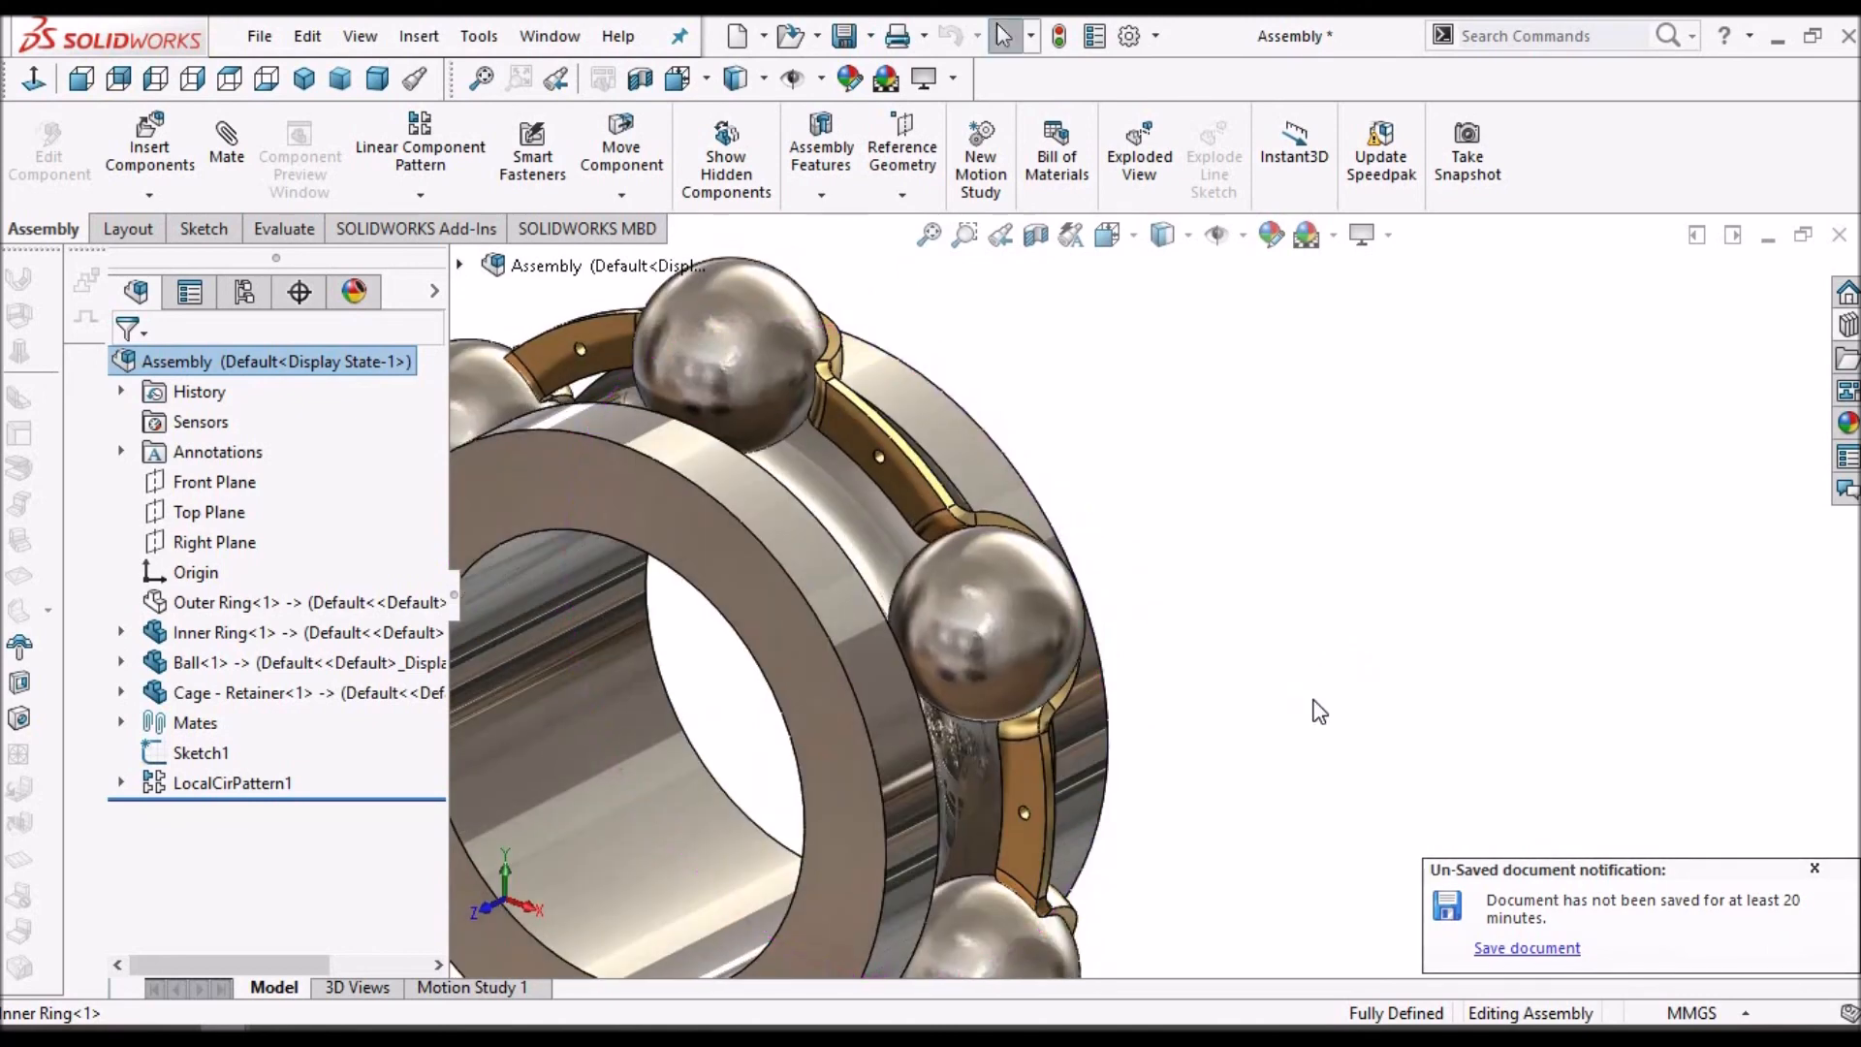
scroll(1299, 620, up, 3)
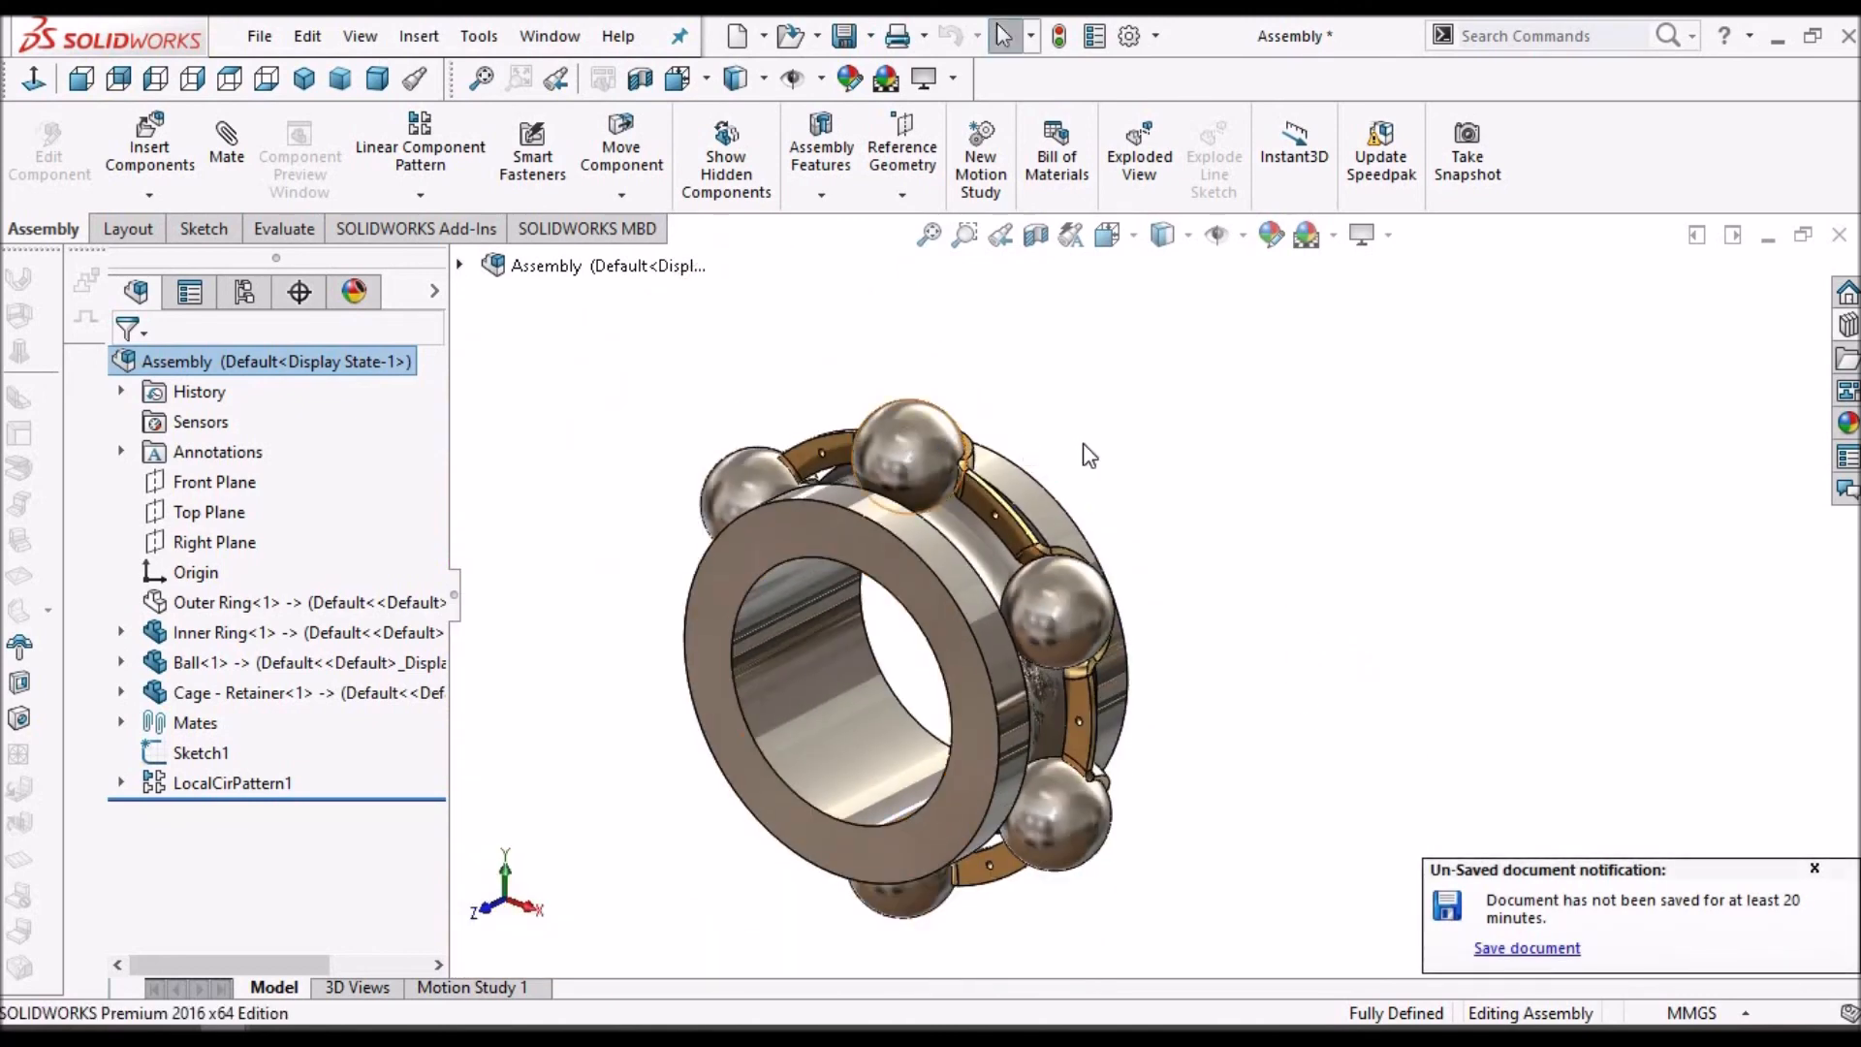
click(270, 691)
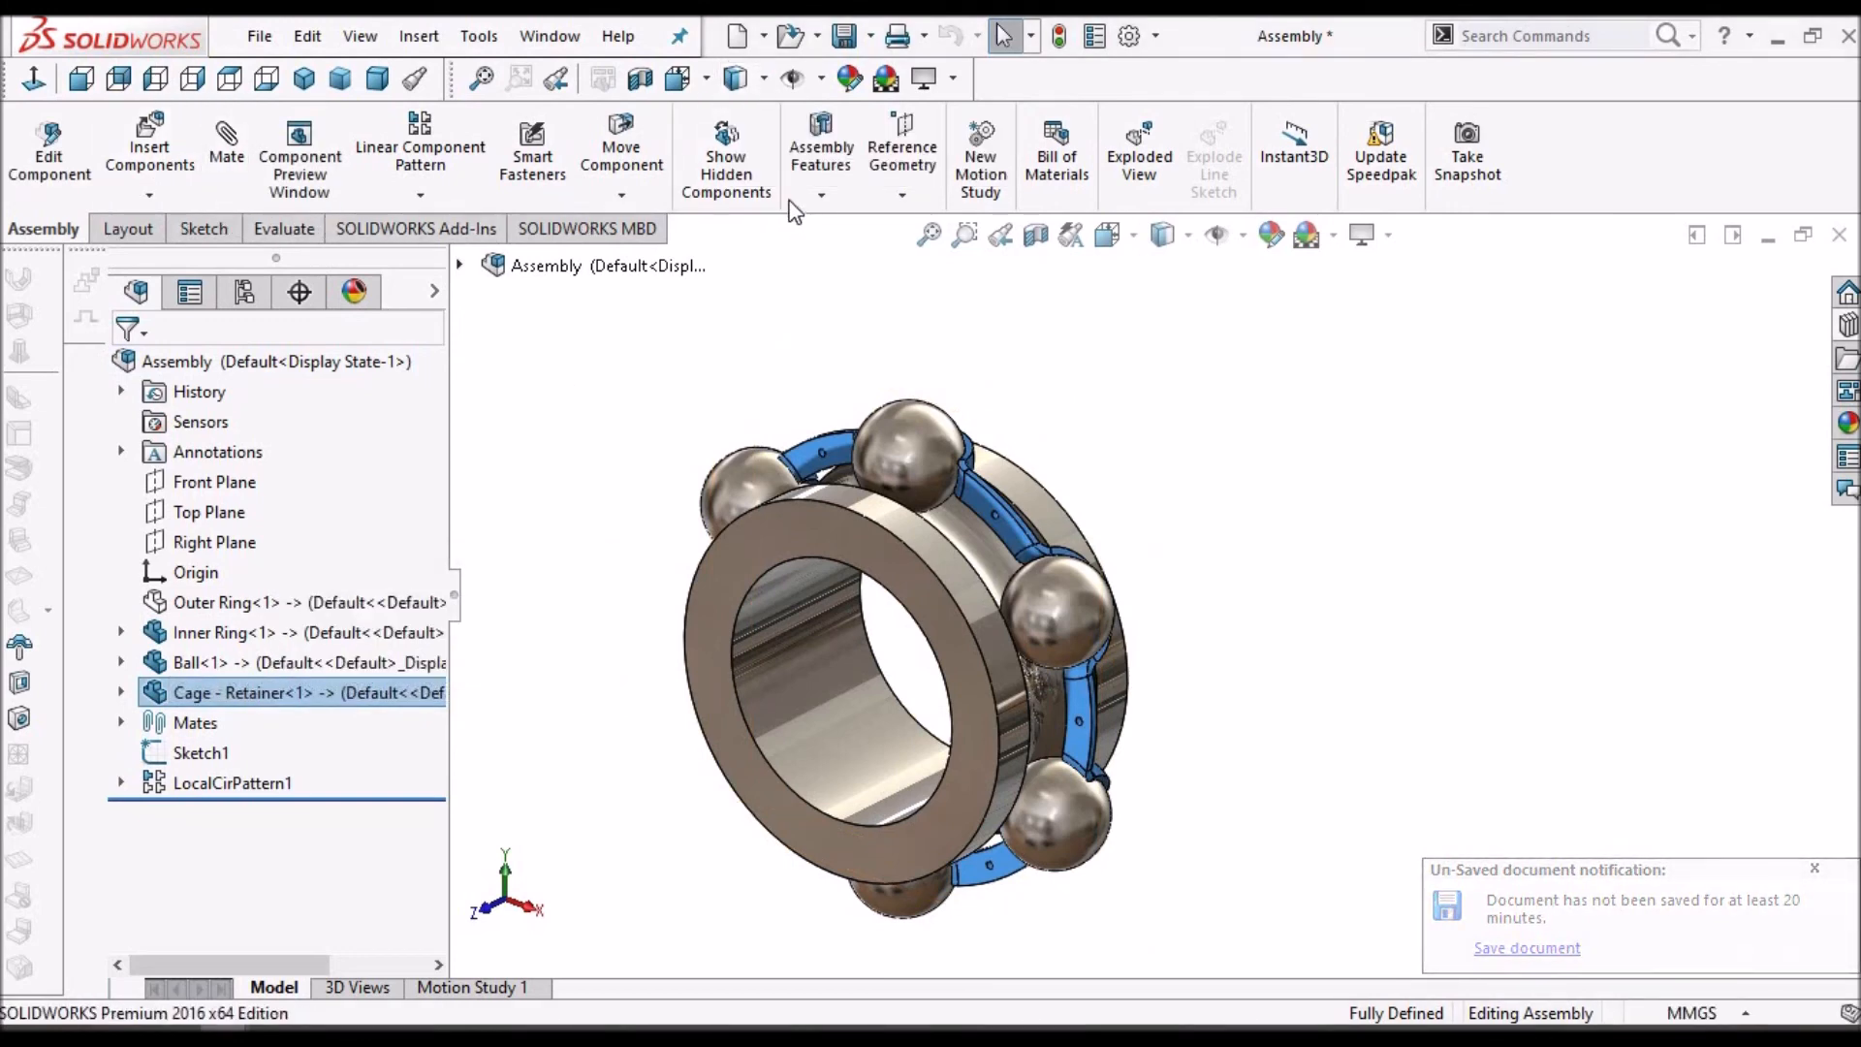
click(413, 197)
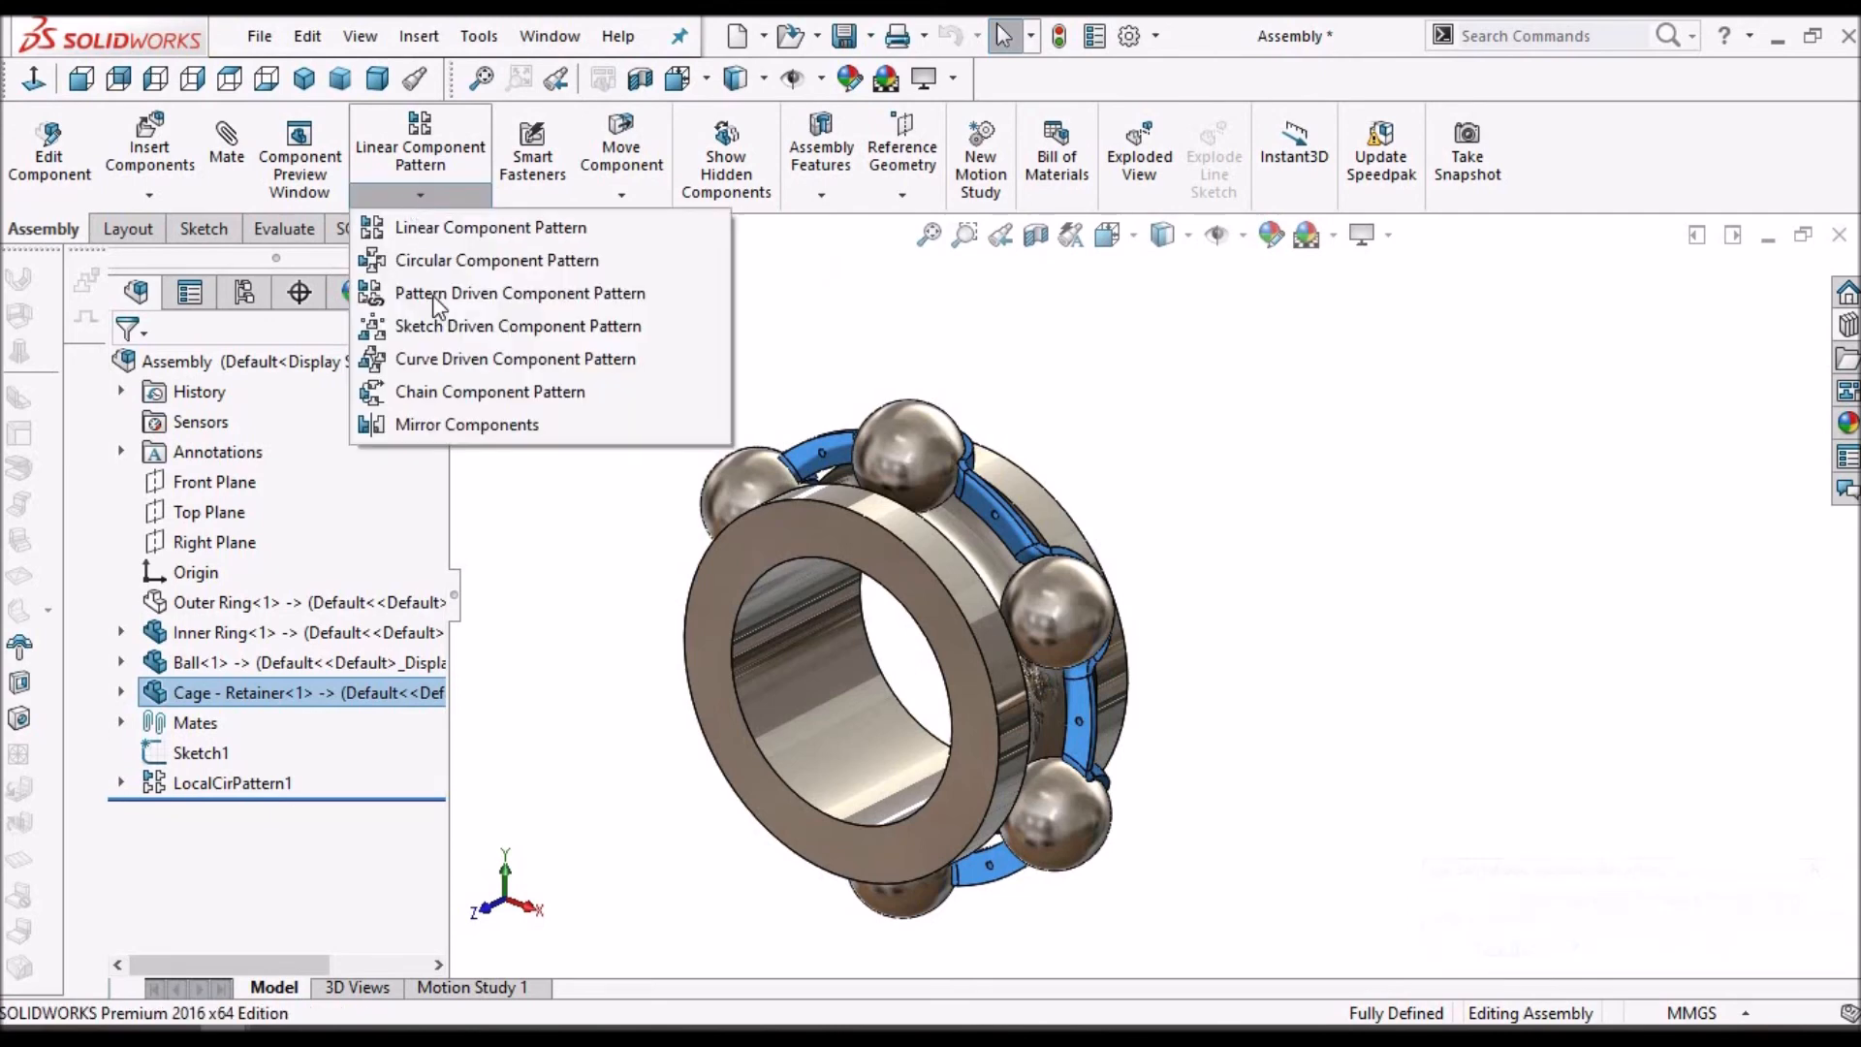
click(444, 423)
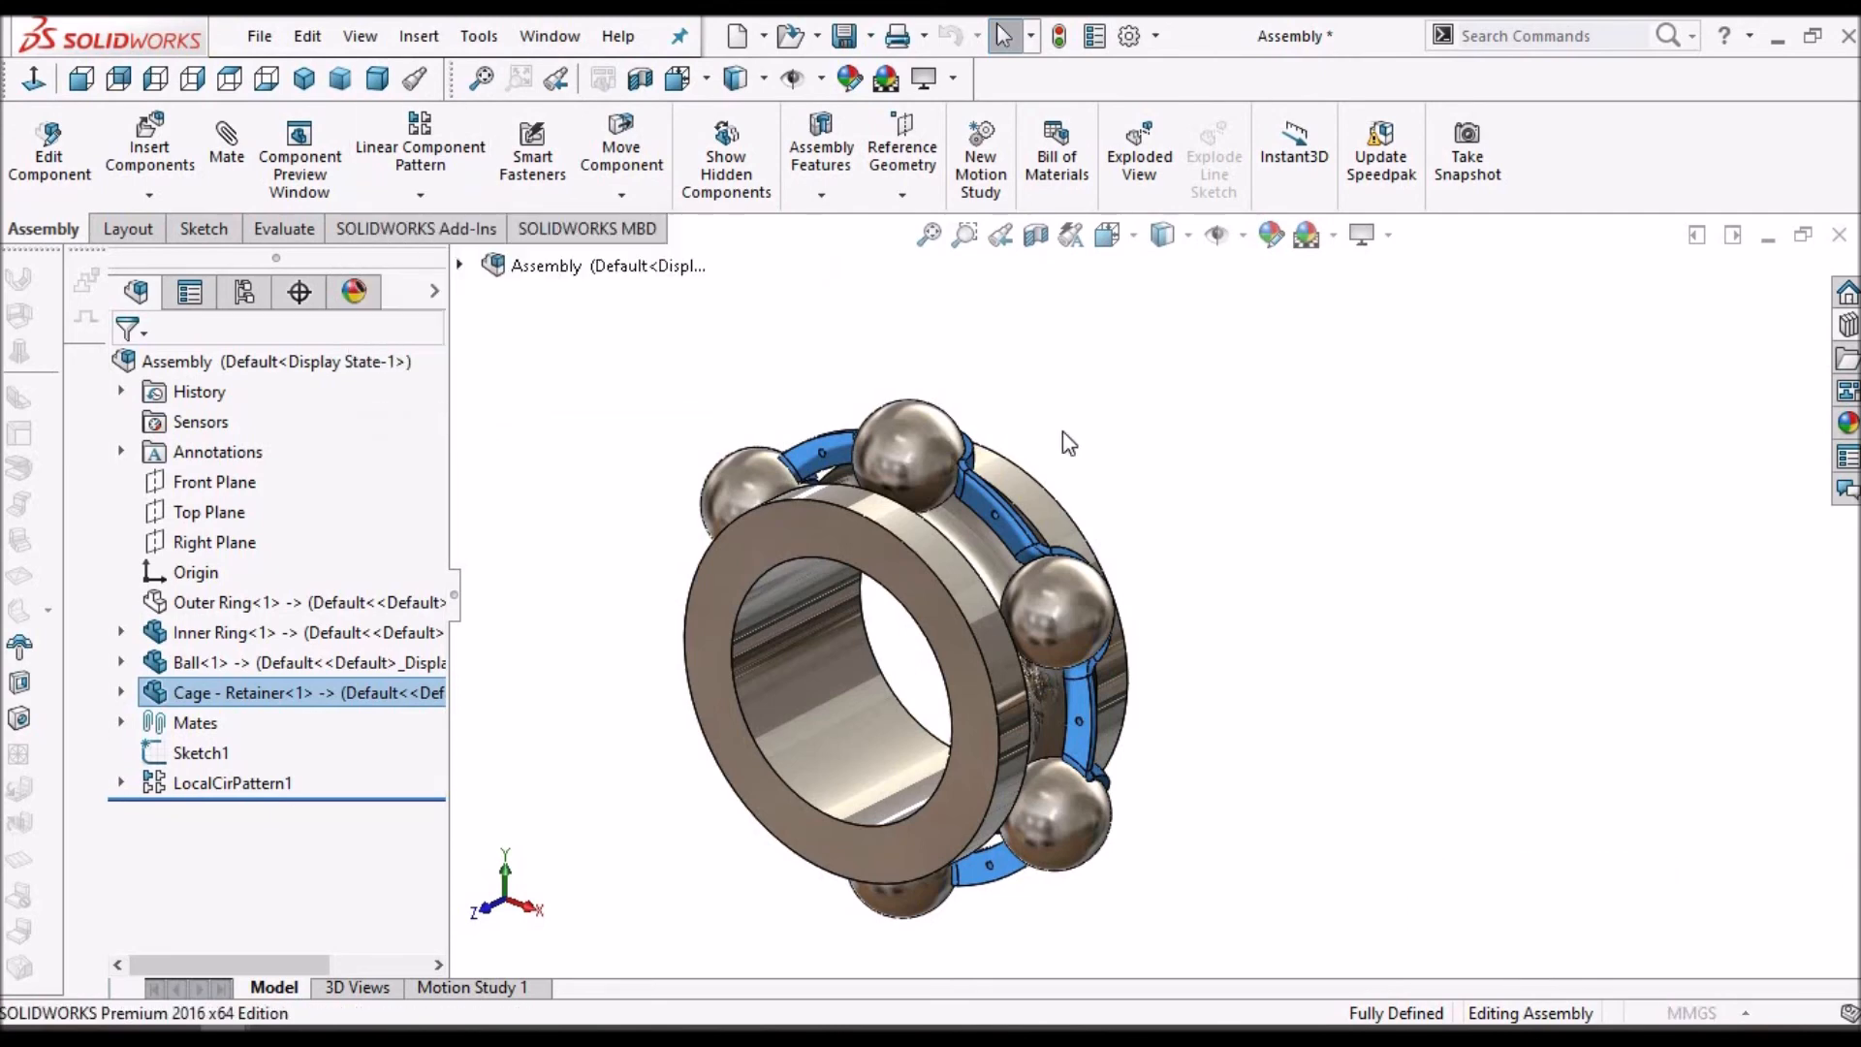
click(463, 262)
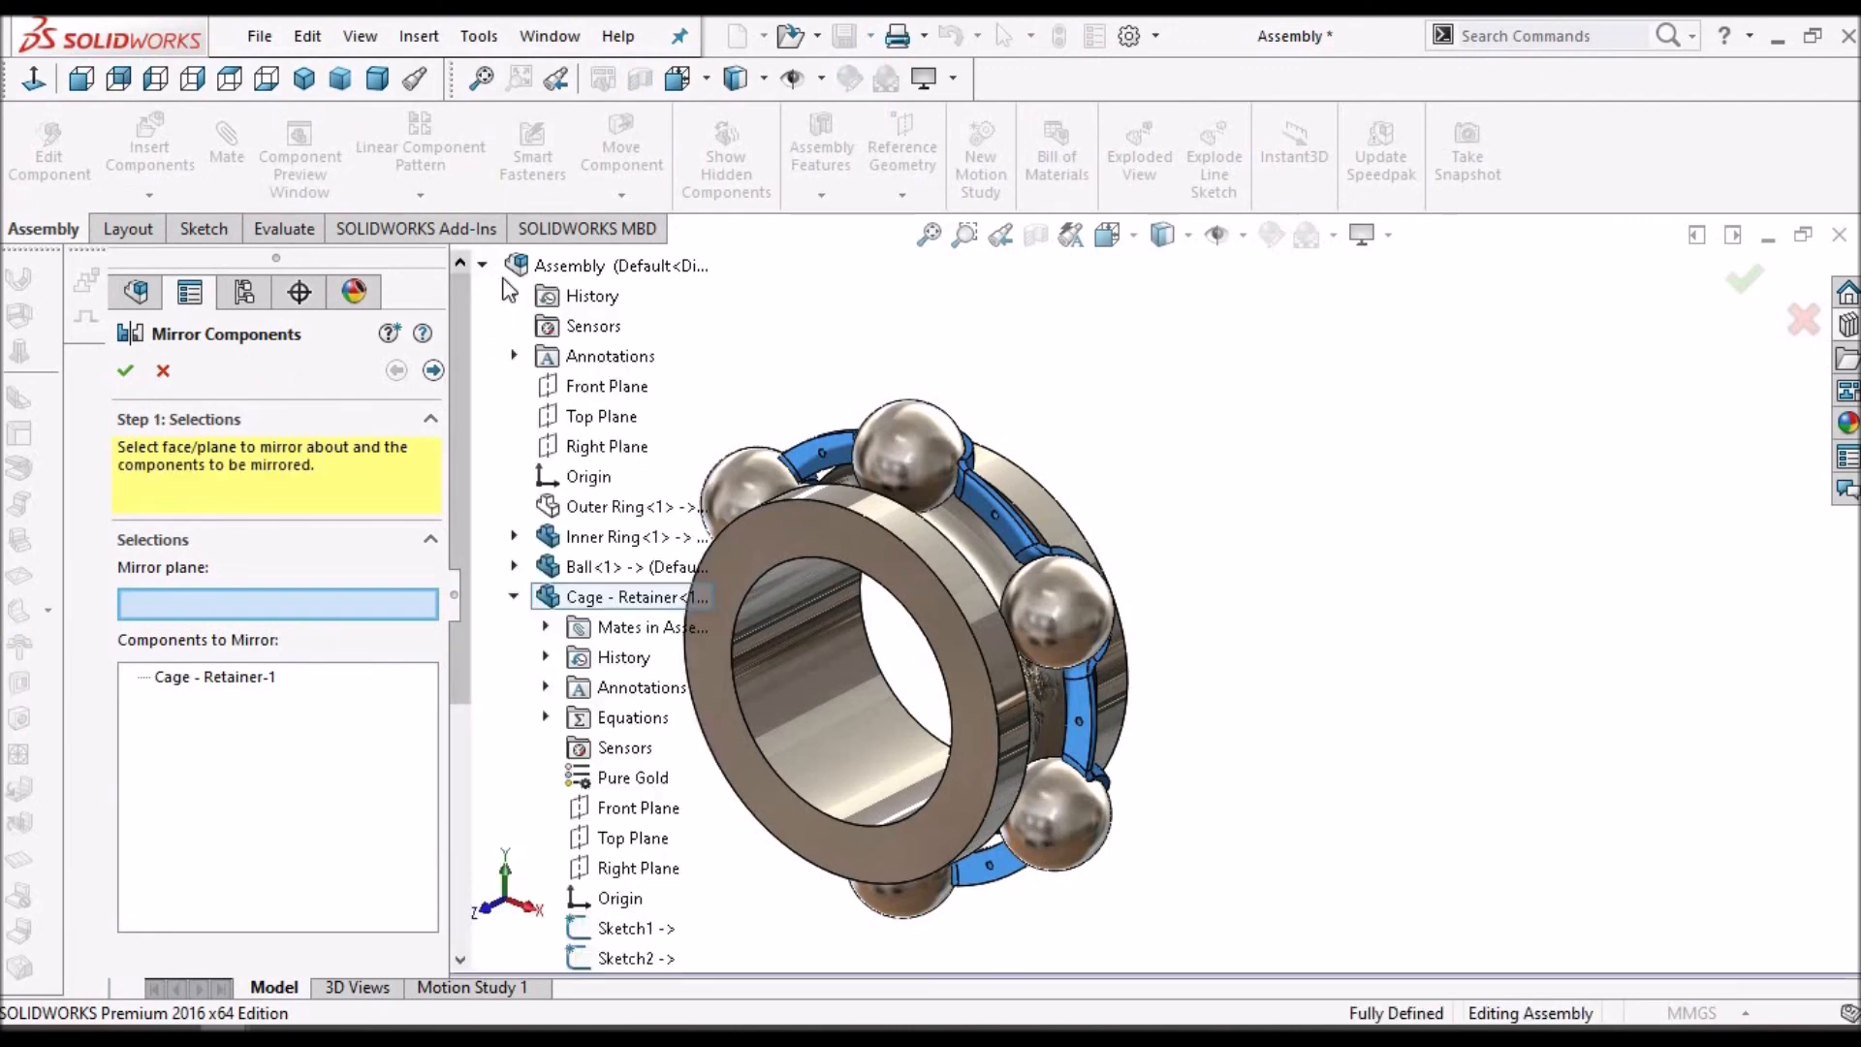
click(613, 386)
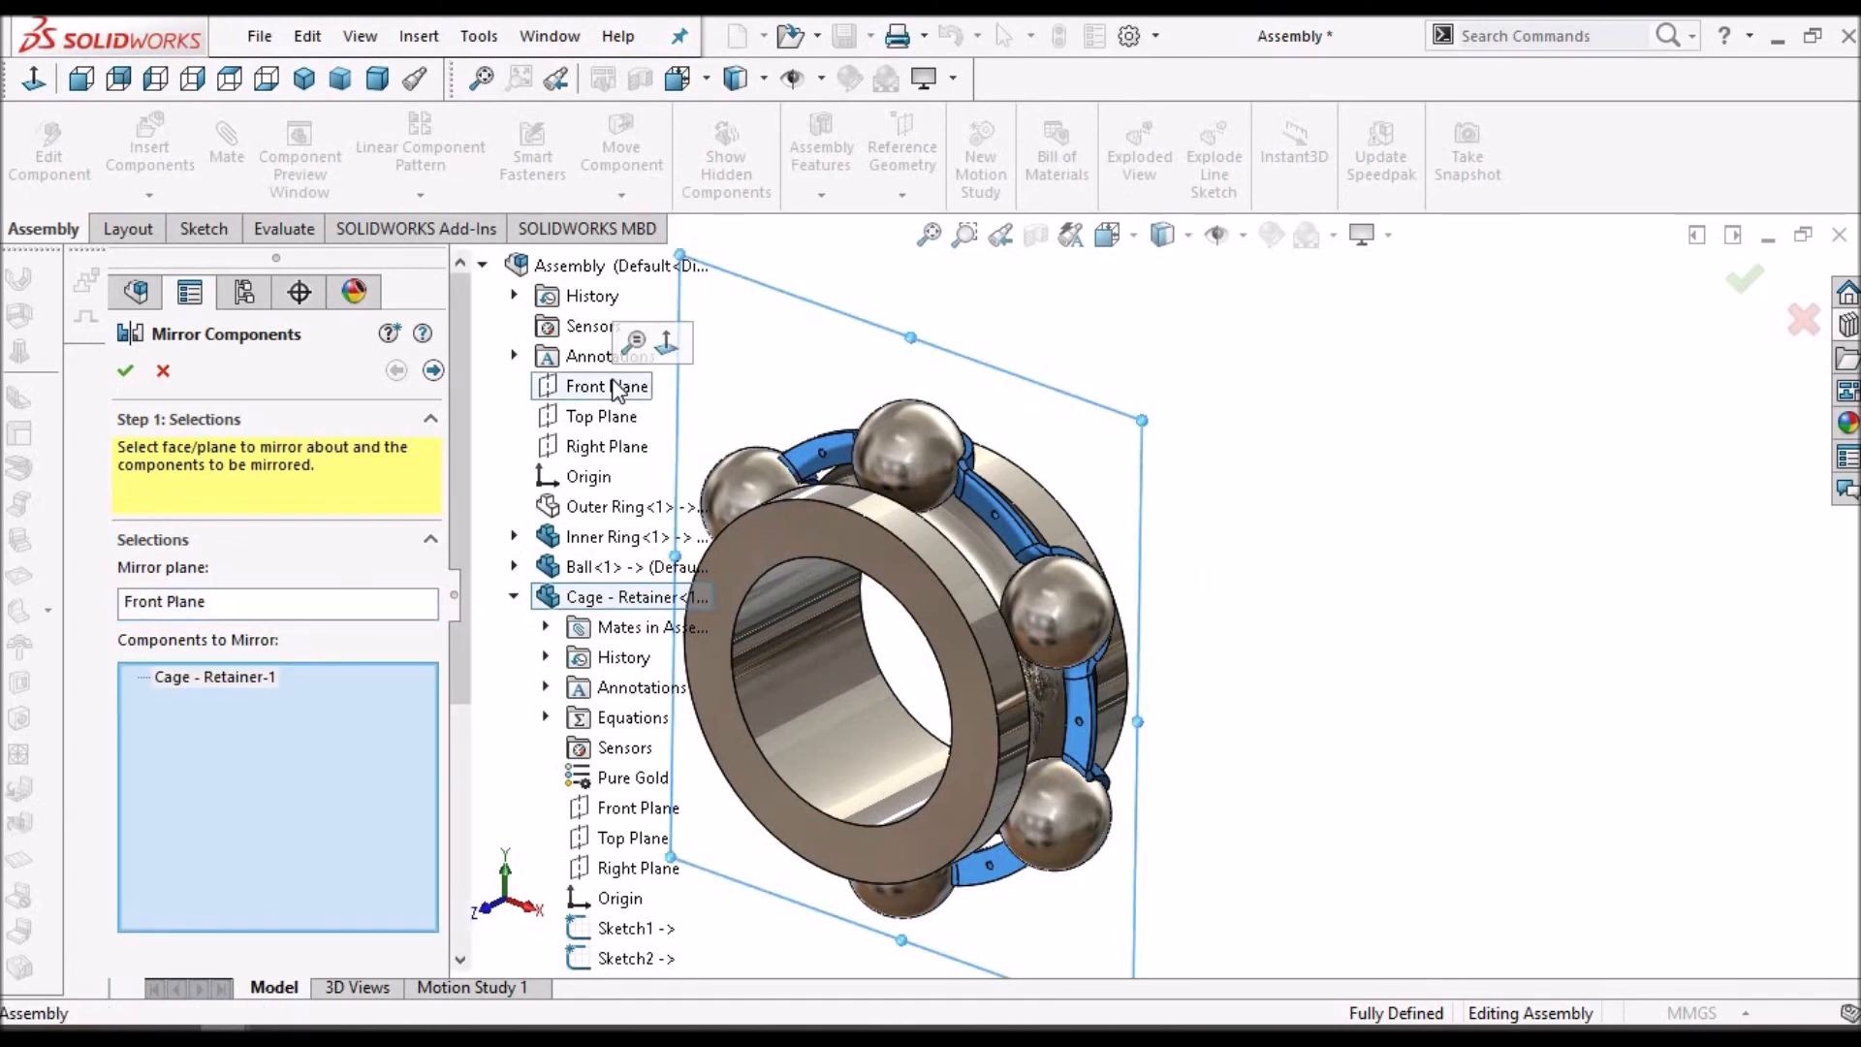
click(127, 372)
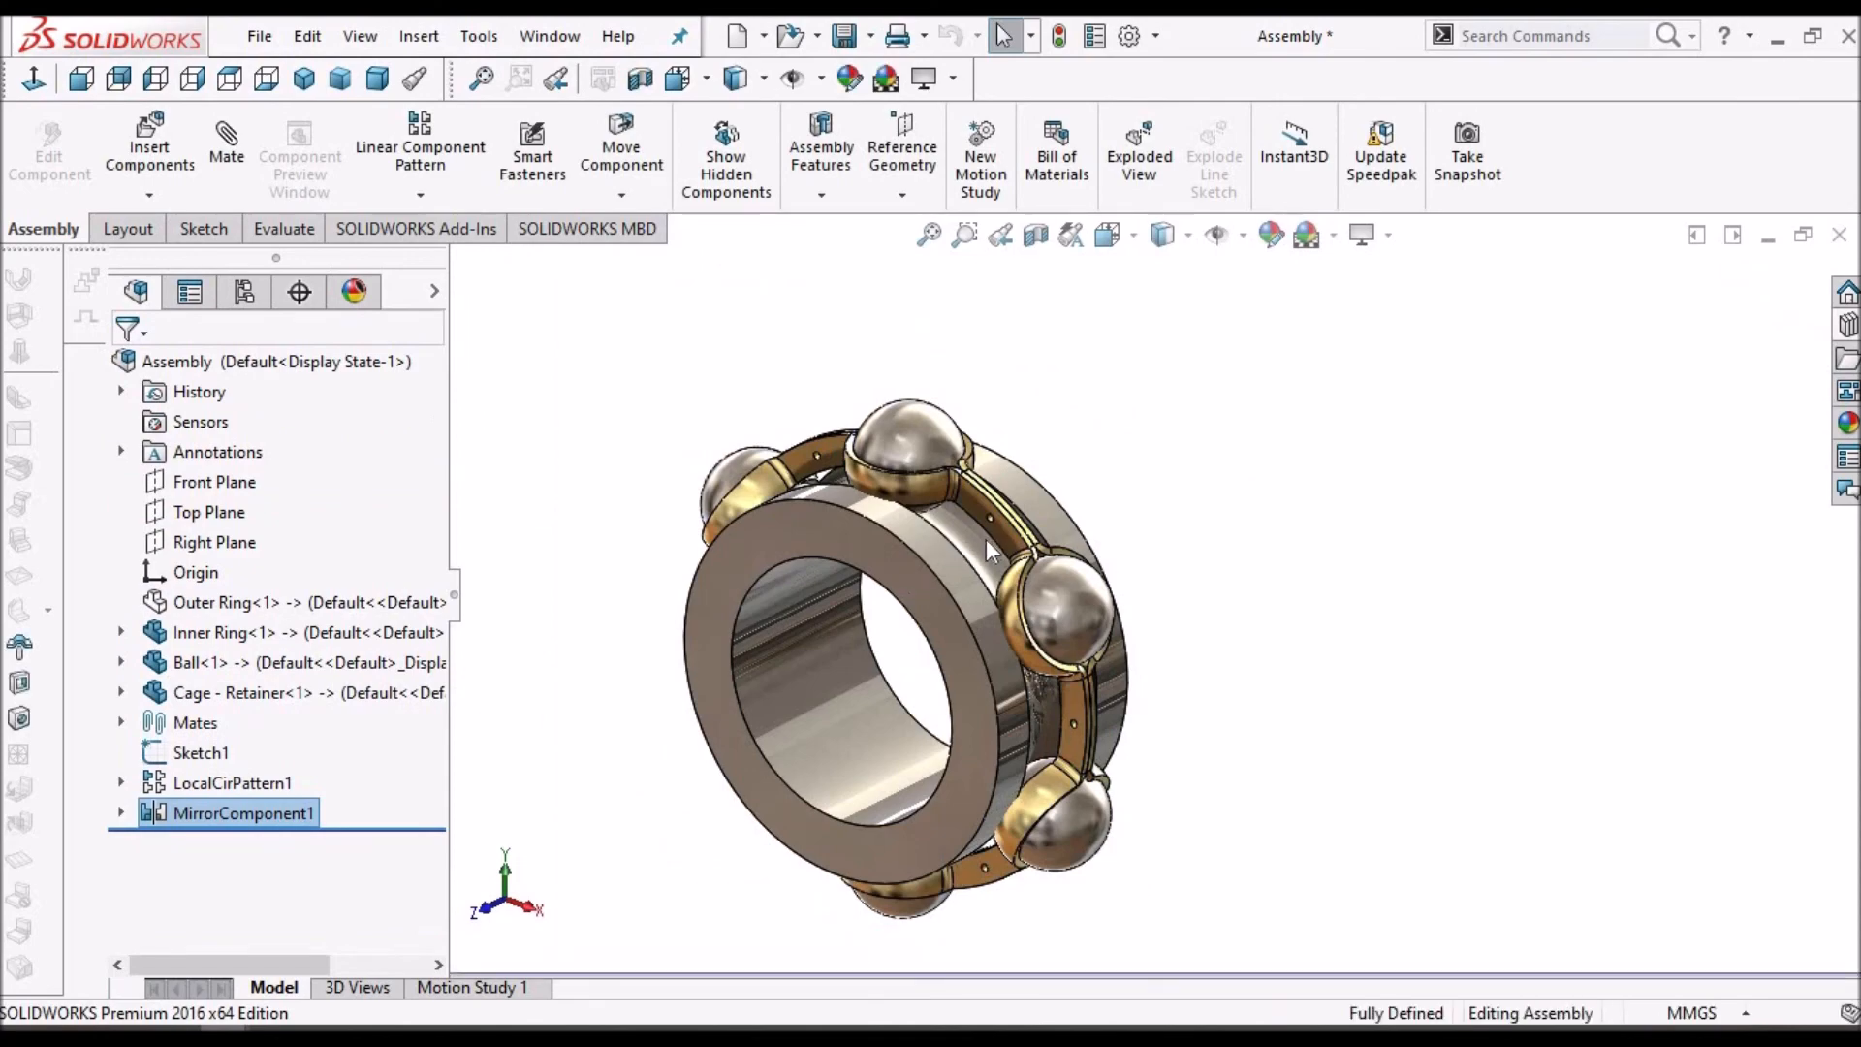
- Set the assembly with the mirrored retainer to the dimetric view and save it
scroll(985, 539, down, 6)
scroll(1184, 560, up, 6)
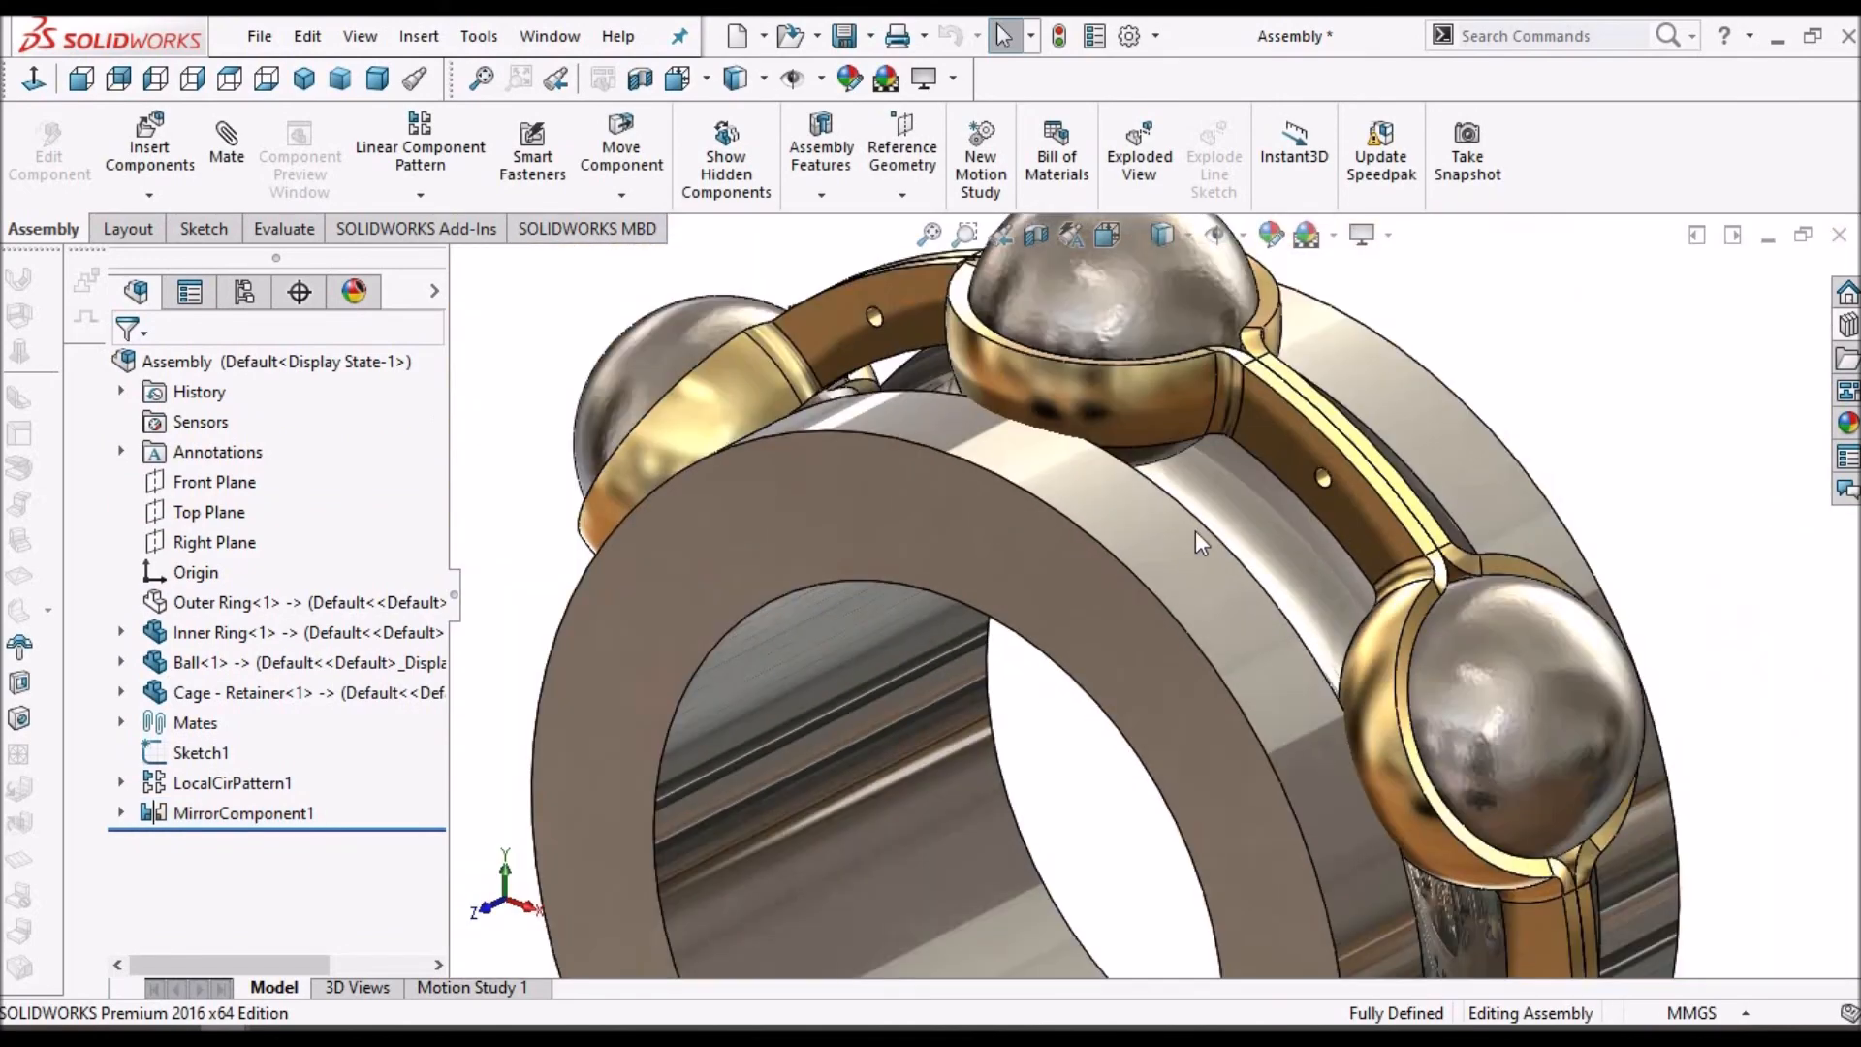
middle_drag(1173, 436, 1218, 606)
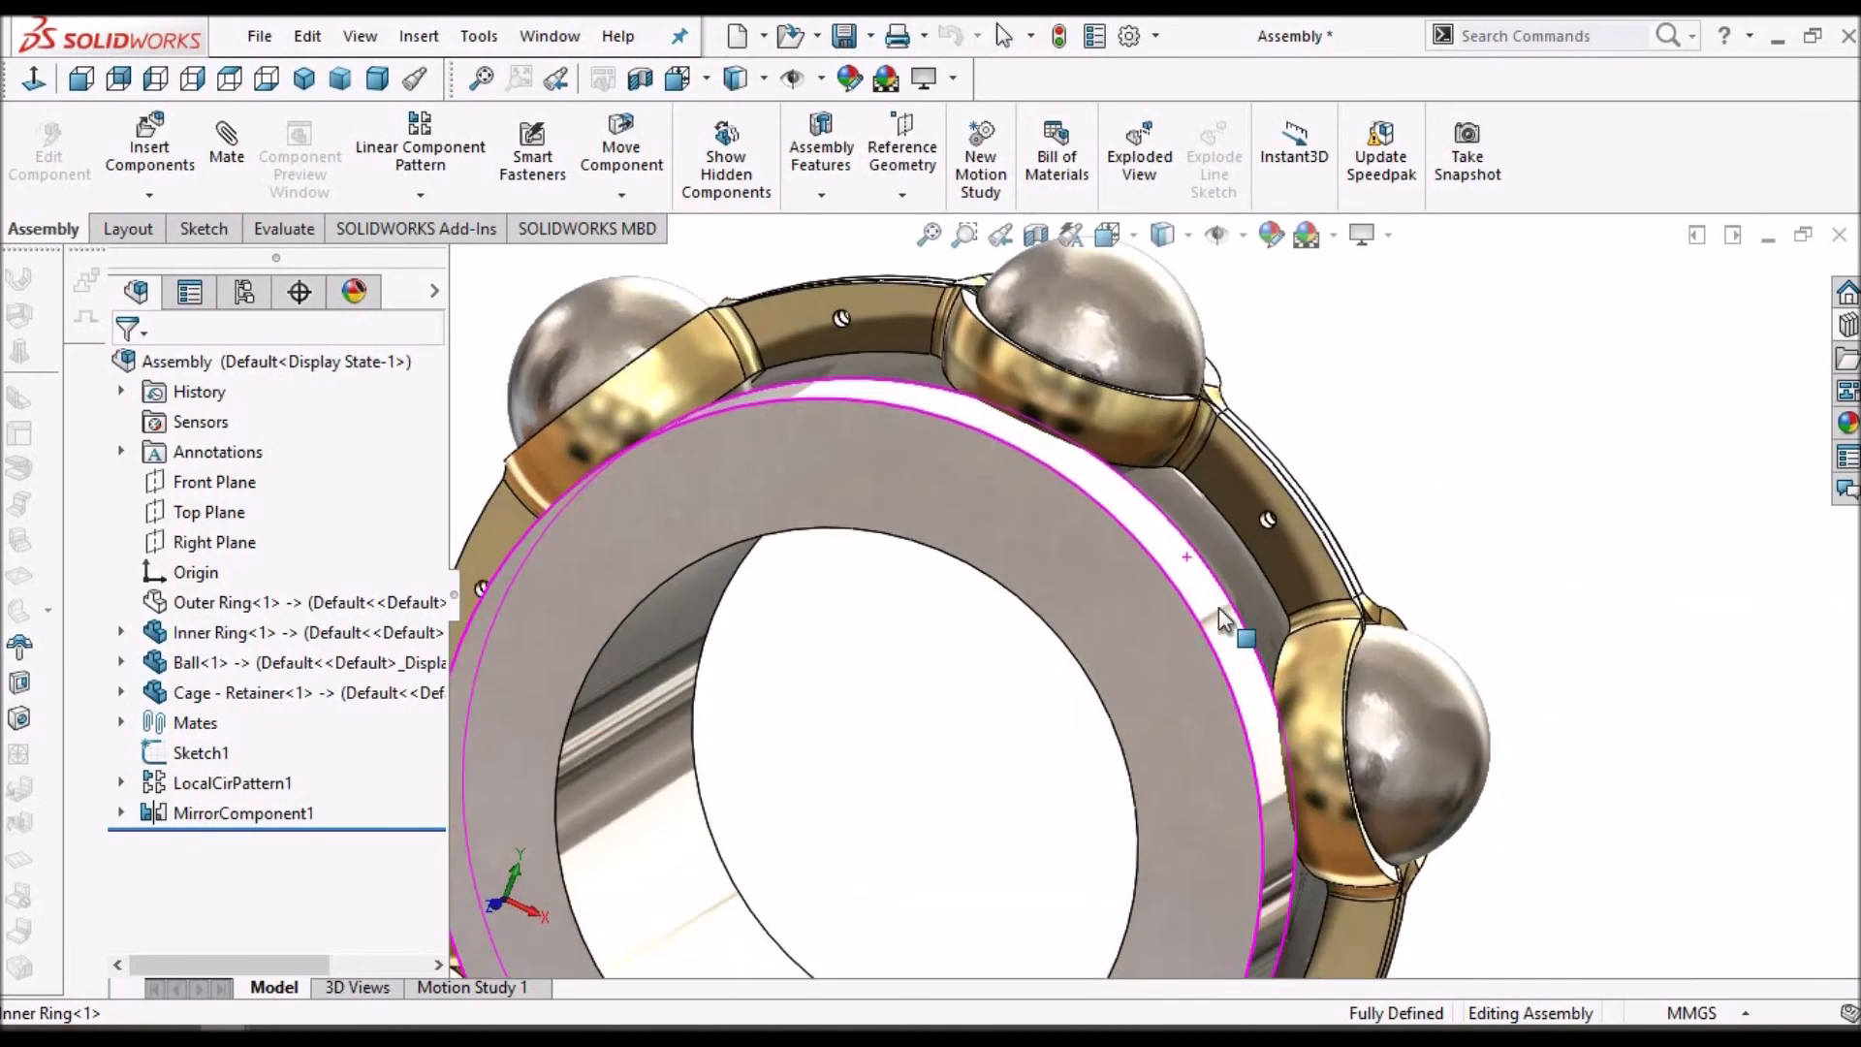
scroll(1218, 607, up, 3)
click(378, 79)
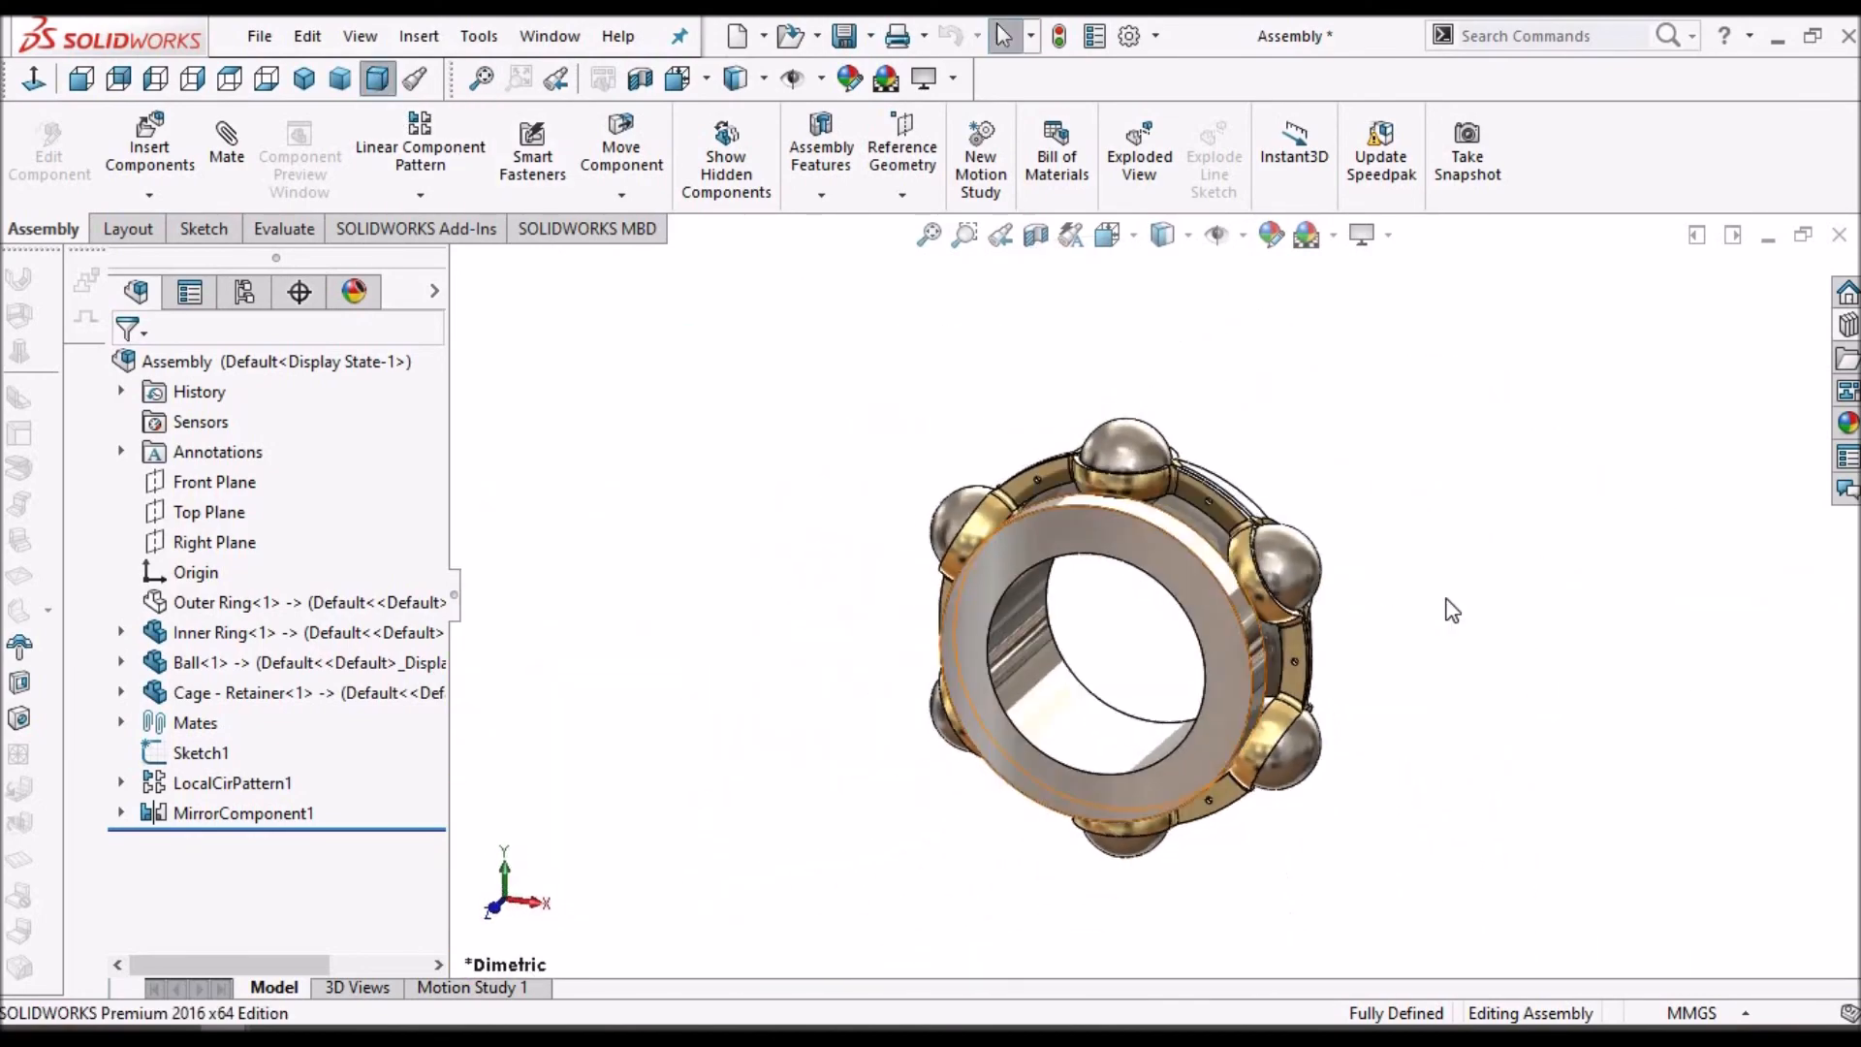
scroll(1307, 651, down, 2)
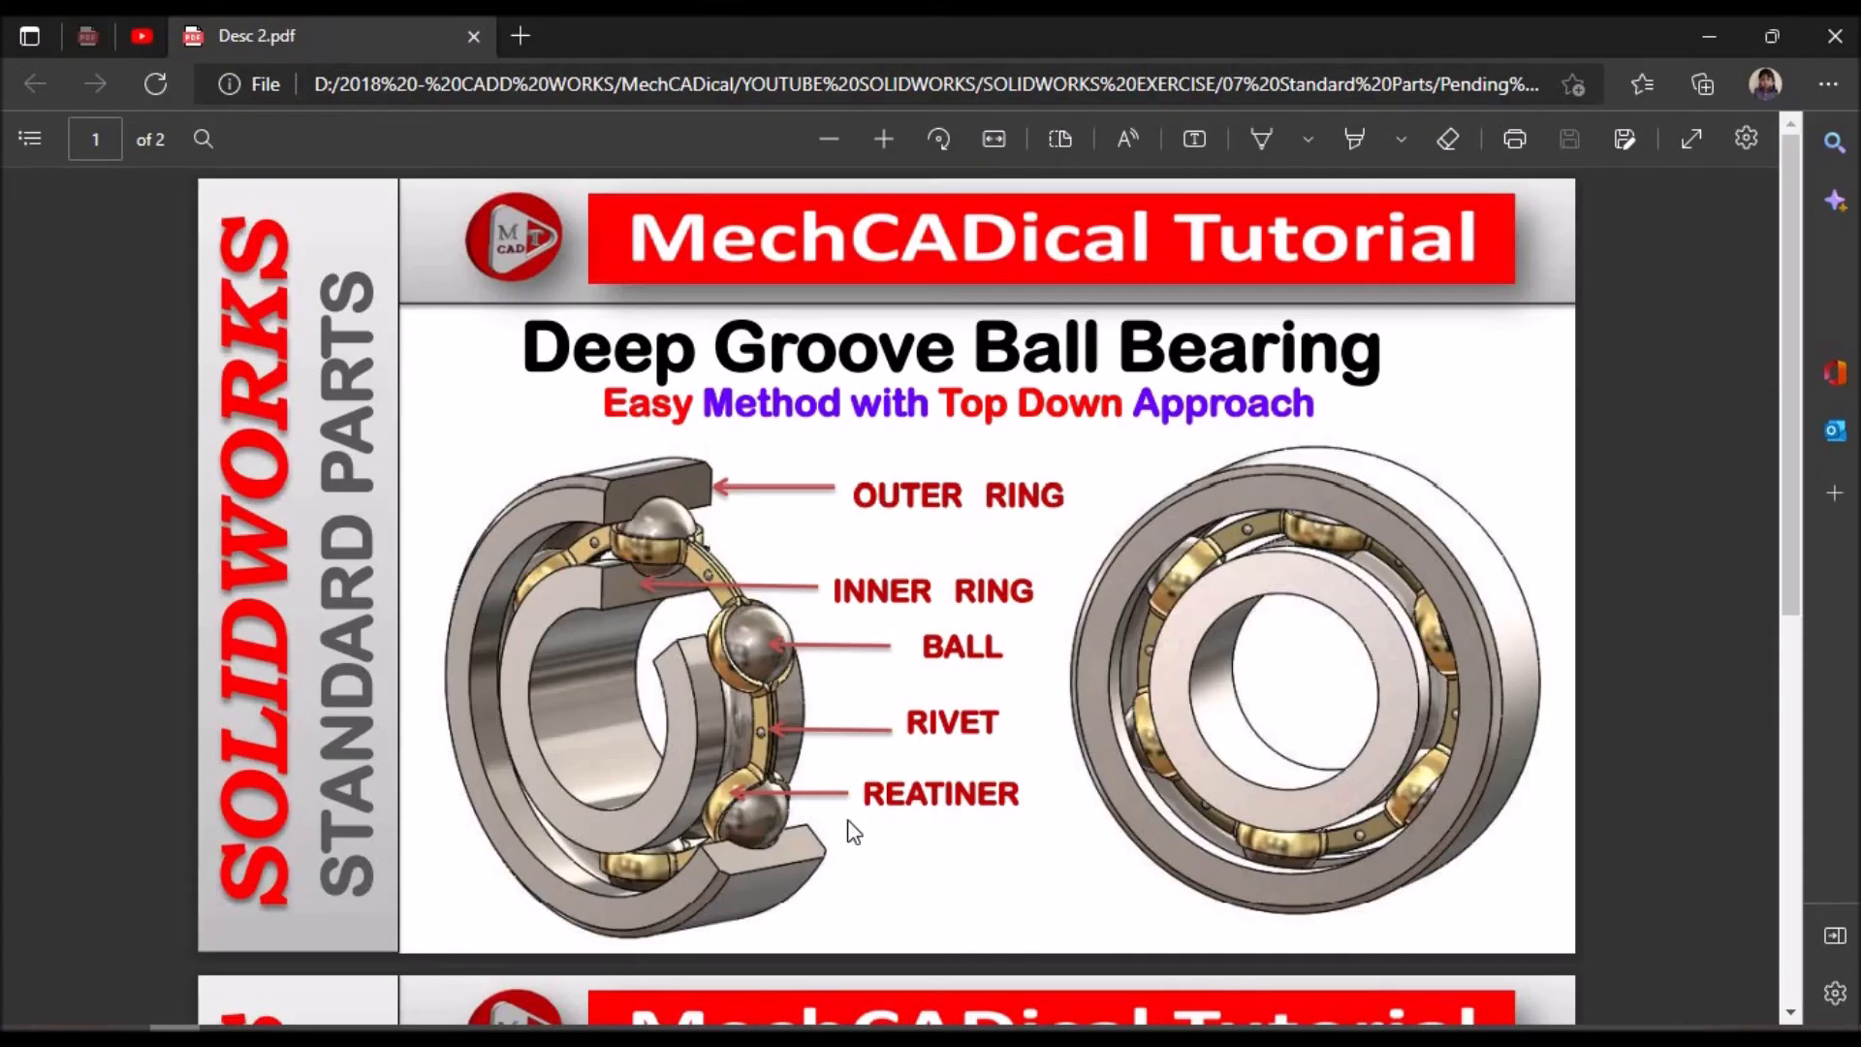
scroll(864, 809, down, 8)
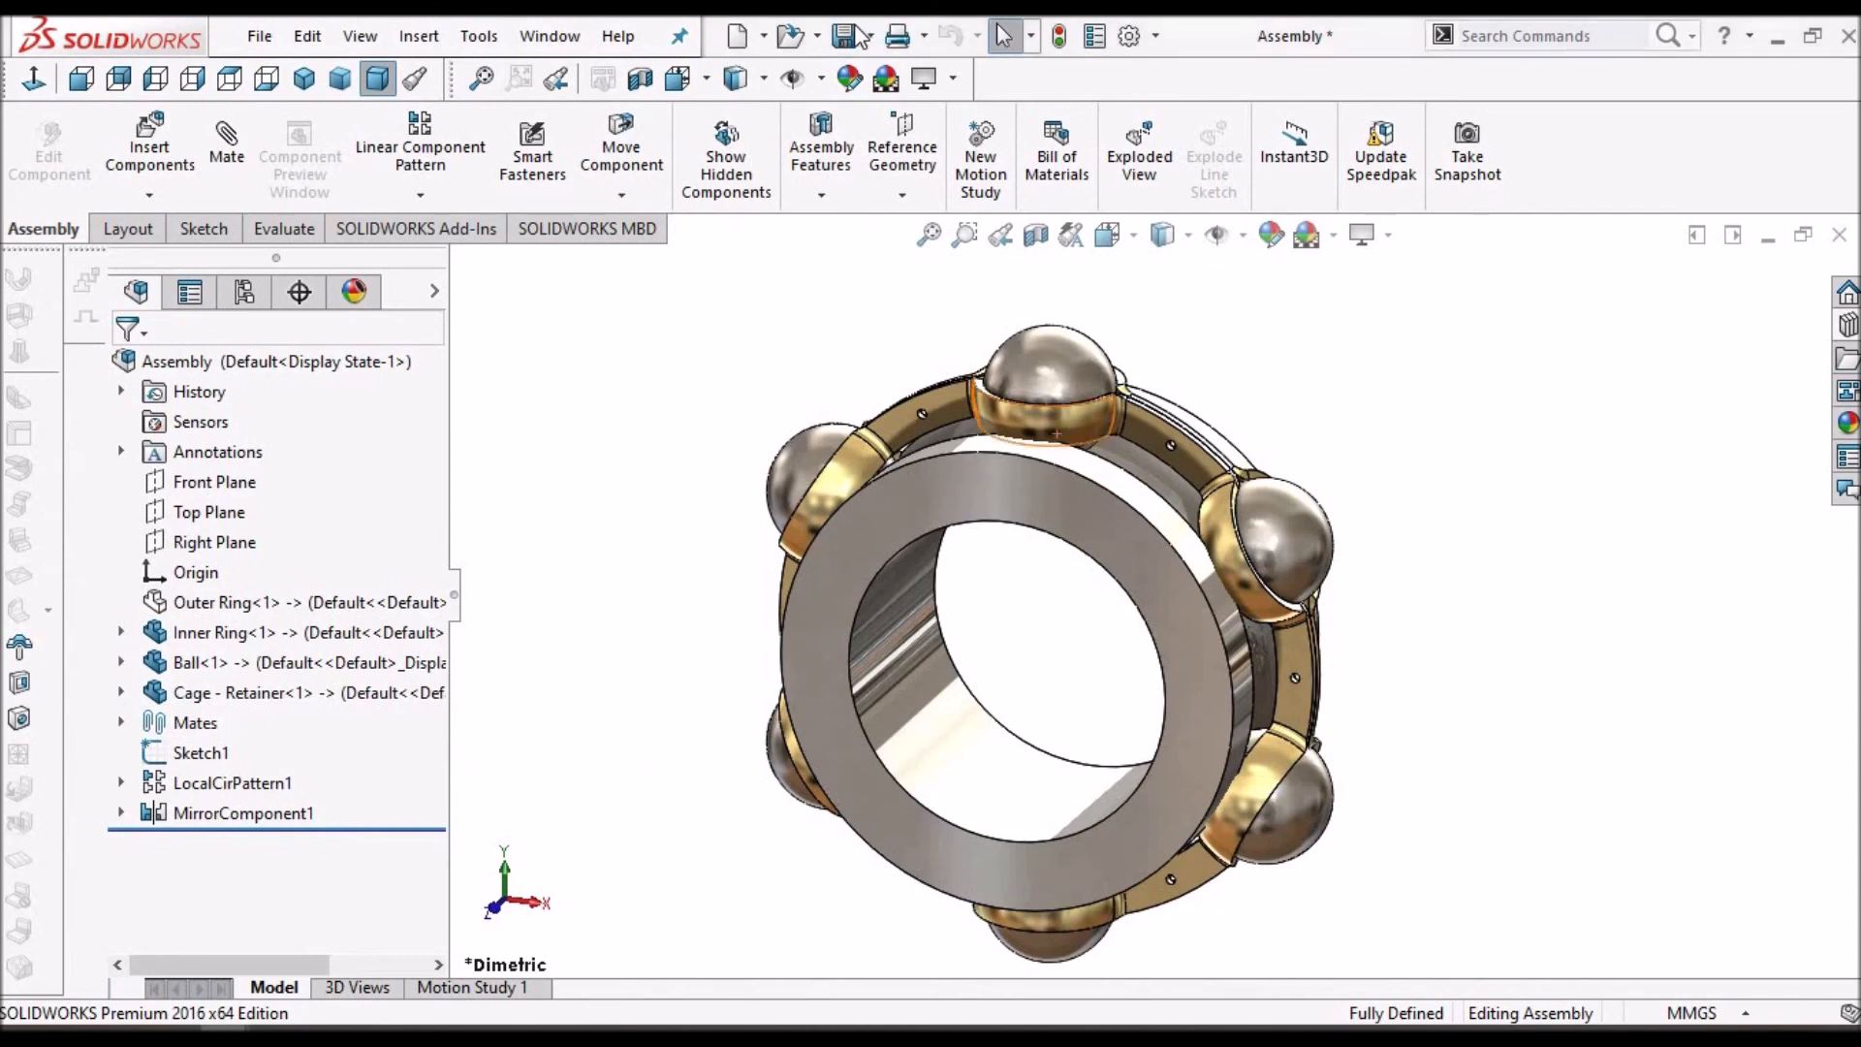
click(846, 36)
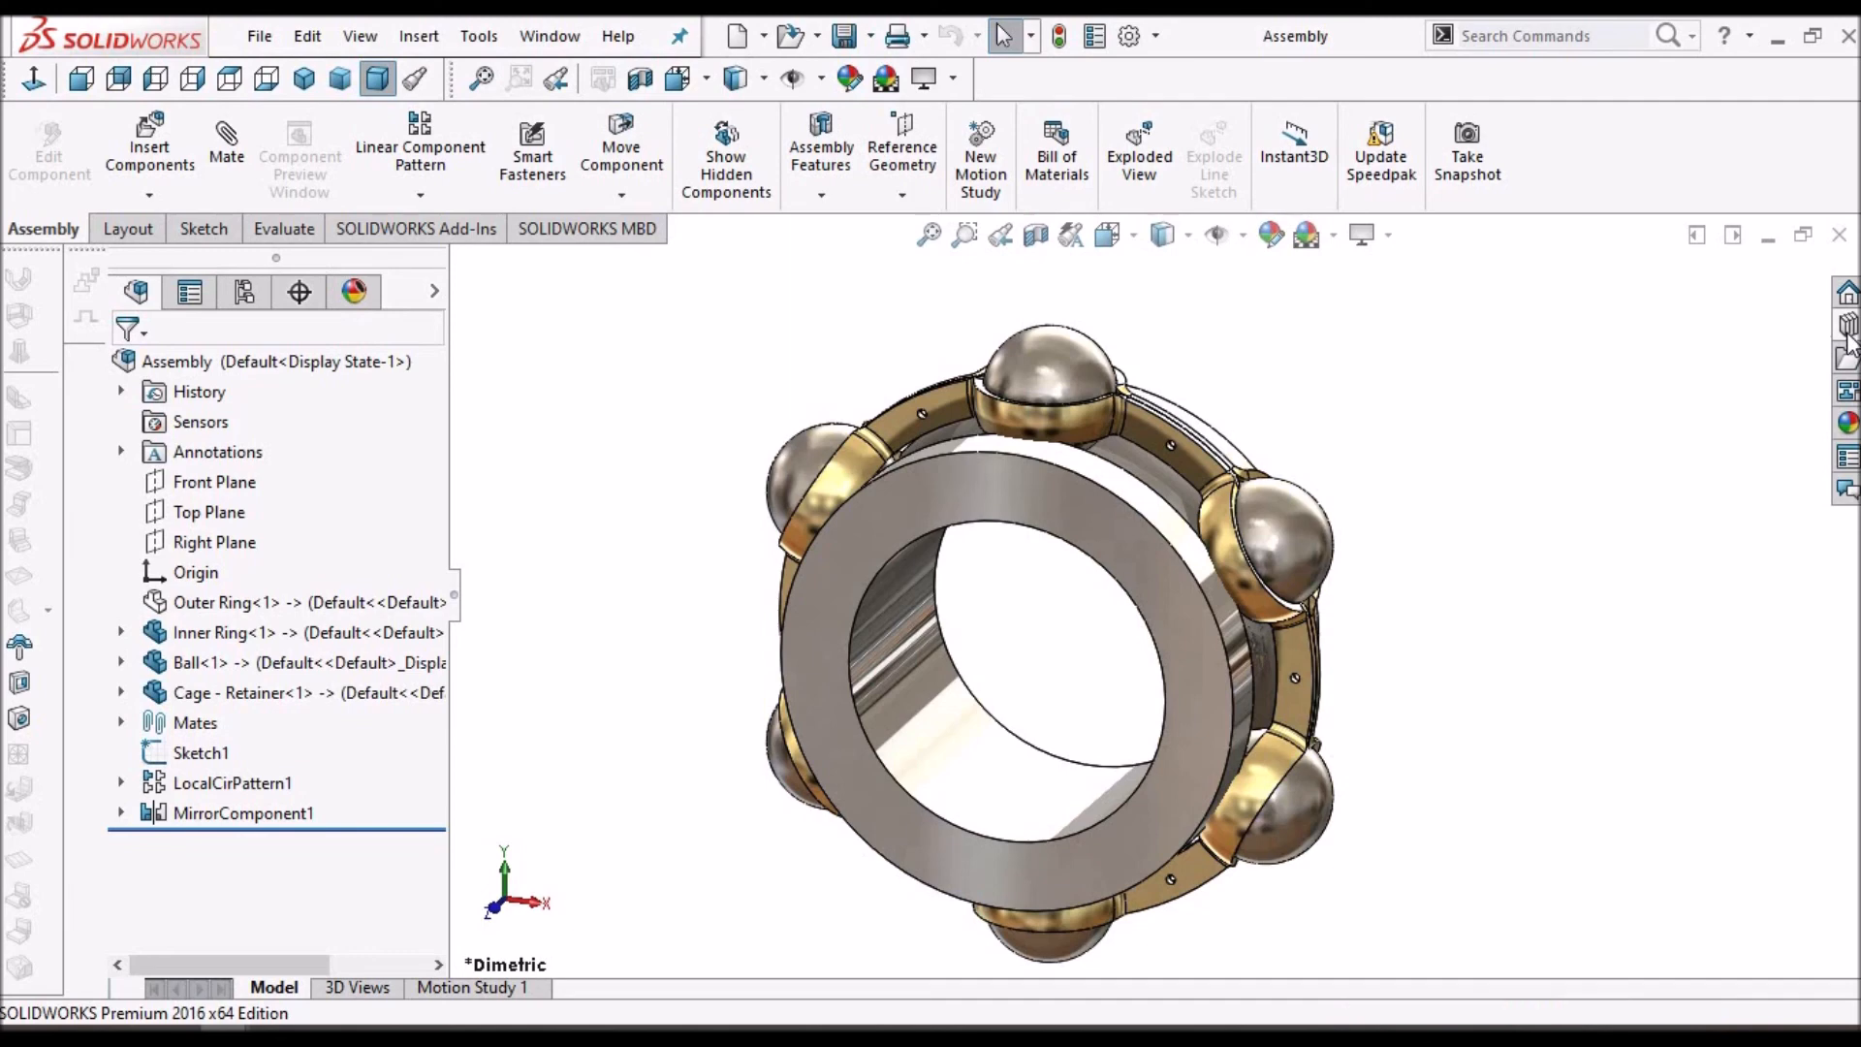
- Add in the Toolbox through the Design Library
click(1847, 334)
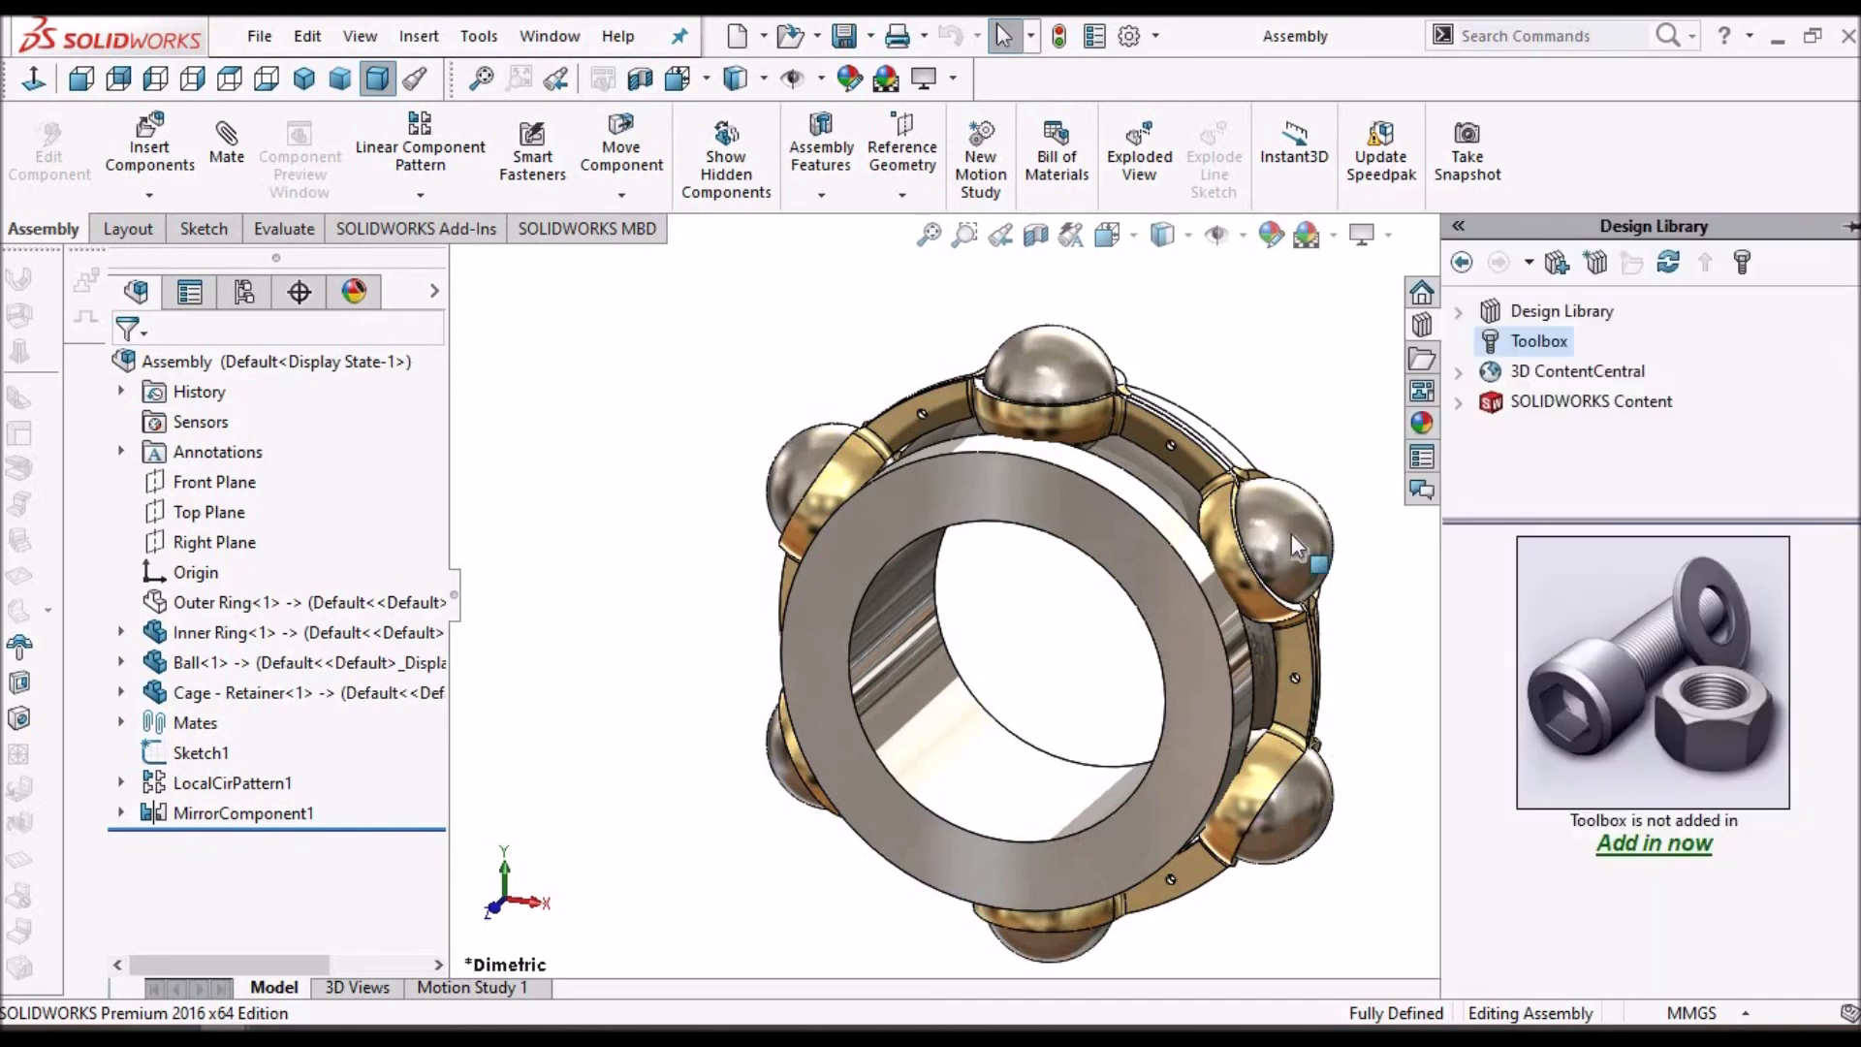
scroll(1308, 552, up, 2)
scroll(1223, 625, down, 5)
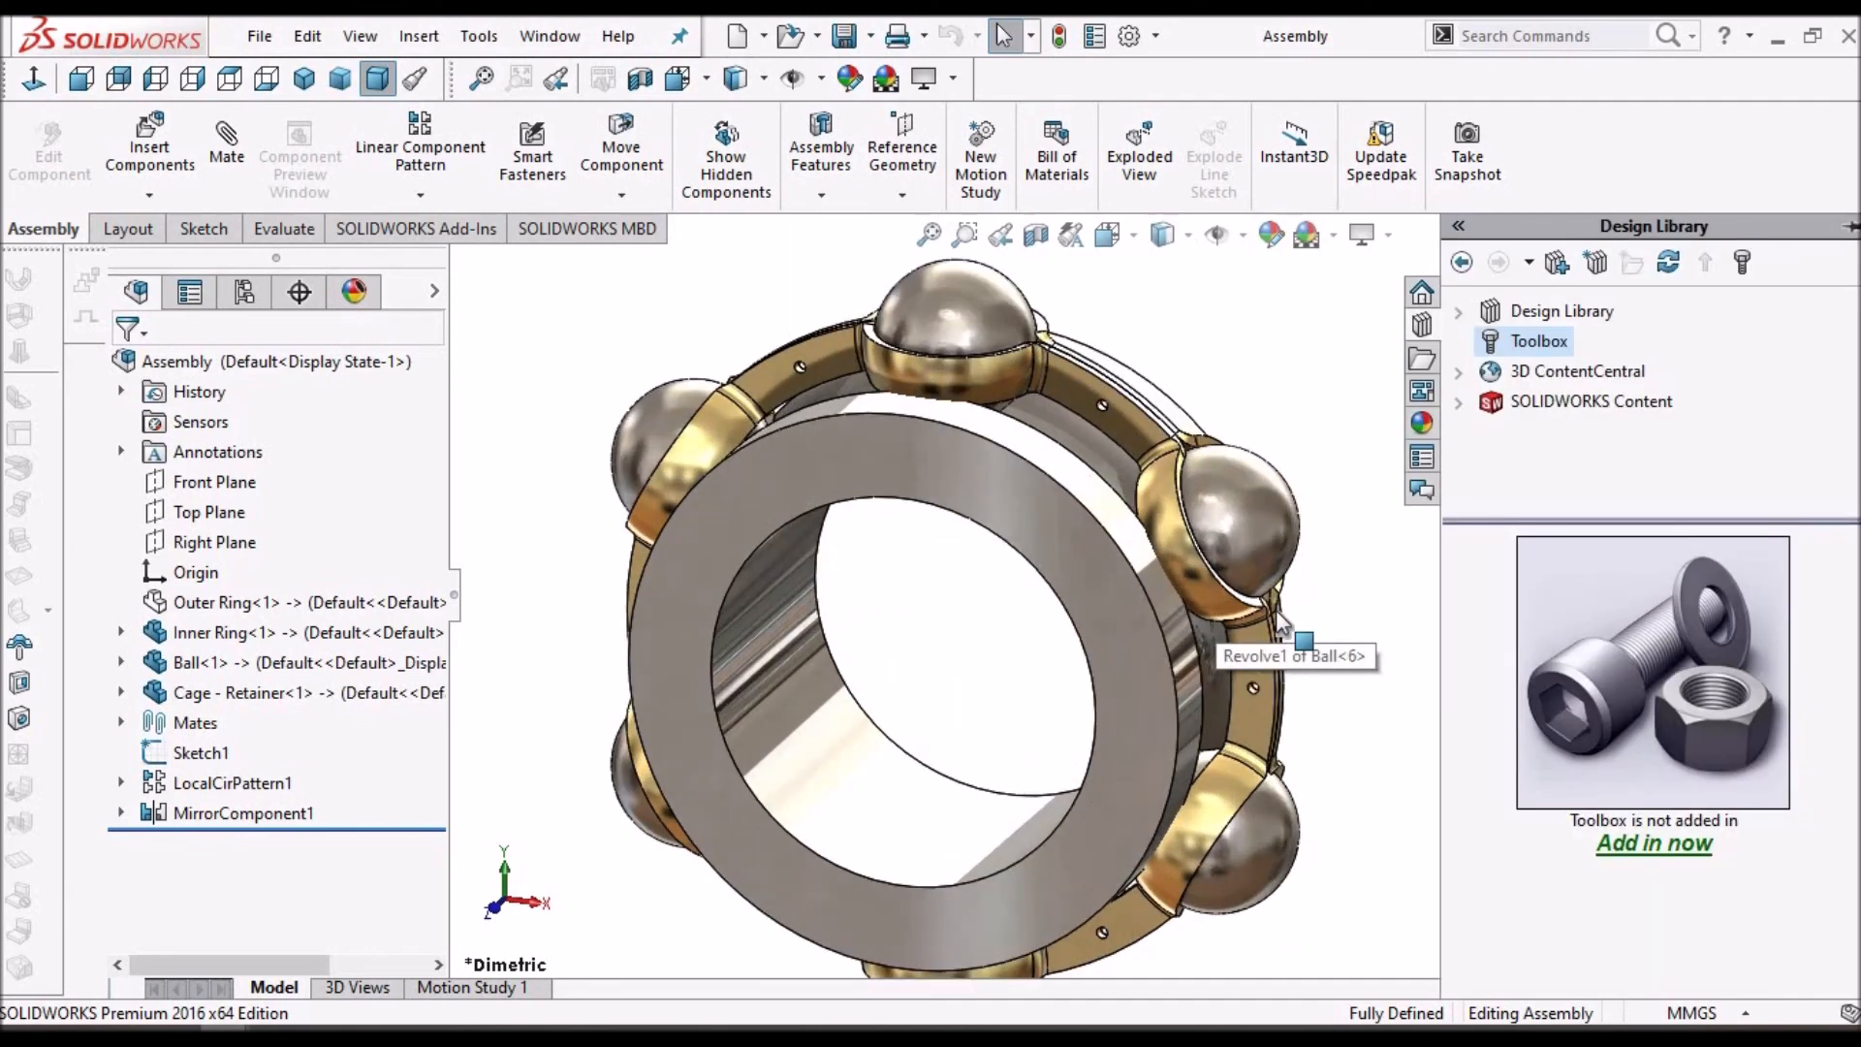
click(1660, 850)
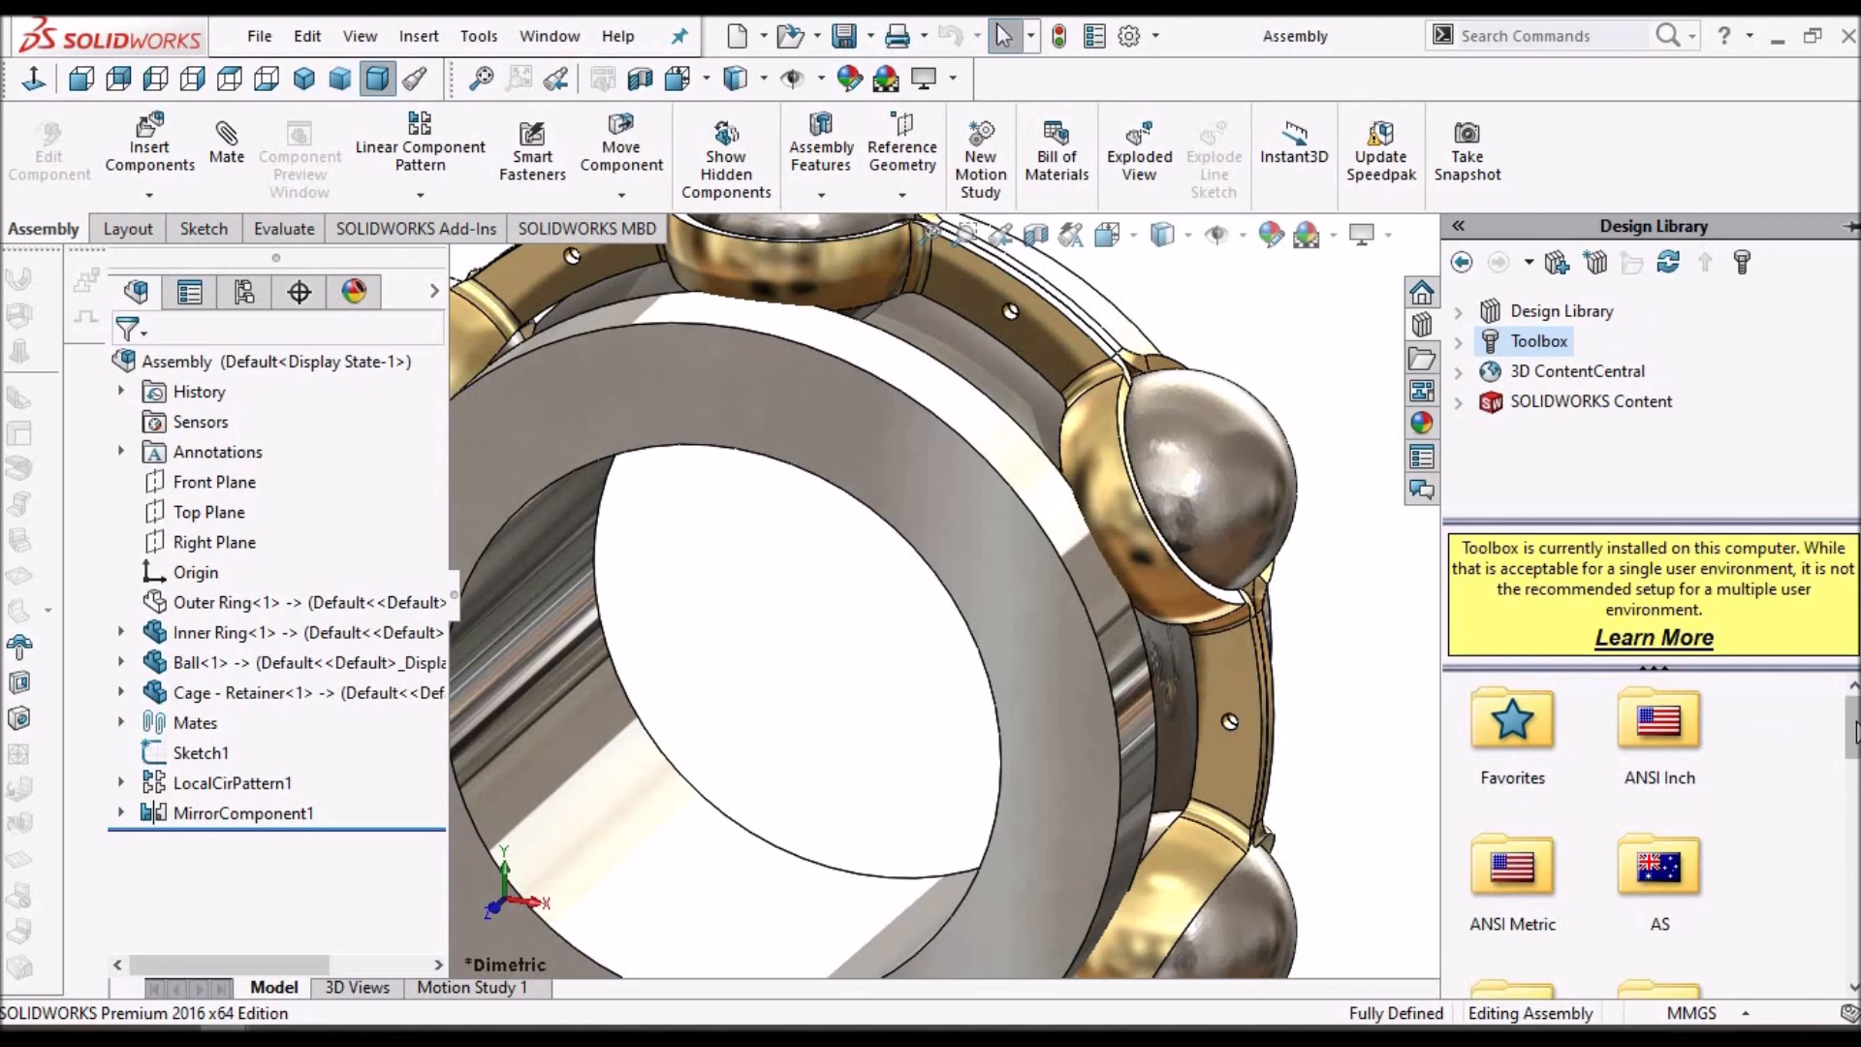
scroll(1849, 751, down, 1)
scroll(1665, 835, up, 1)
- Browse the Toolbox to the Rivets category among the DIN standard's Pins
click(1458, 341)
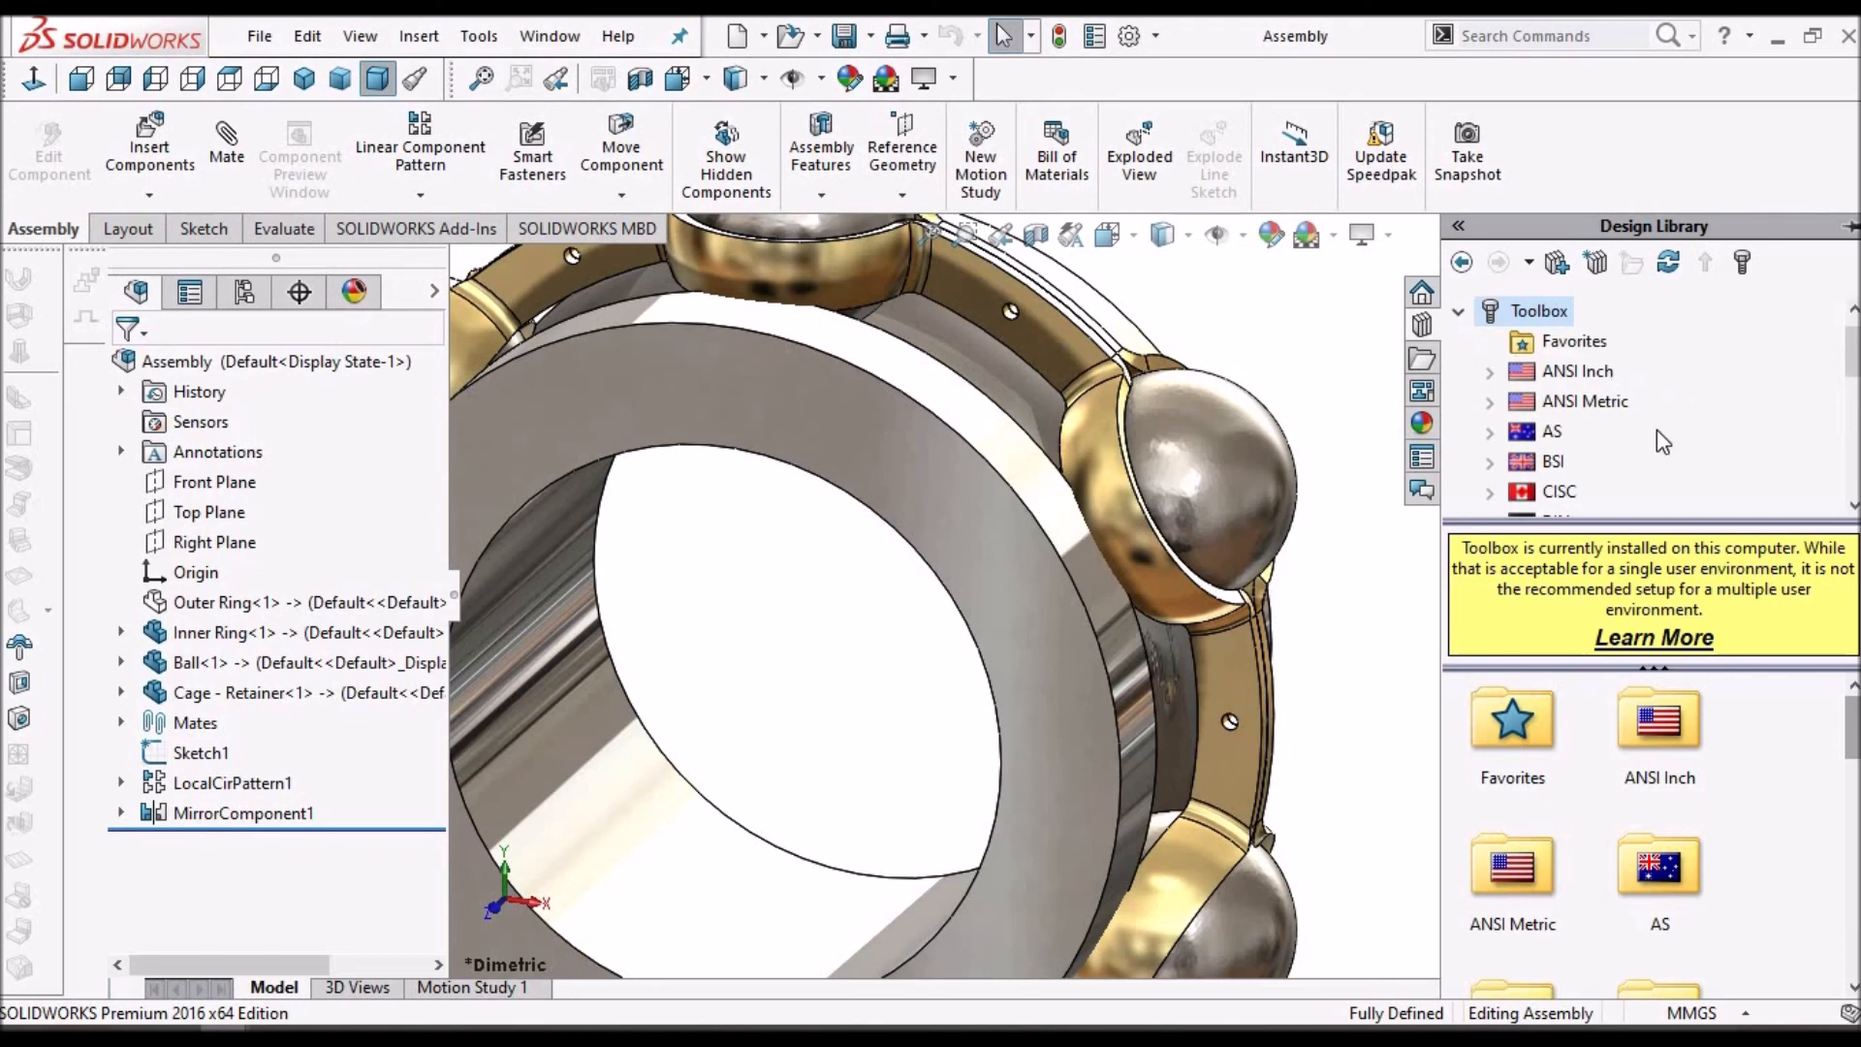
scroll(1656, 429, down, 2)
click(1550, 342)
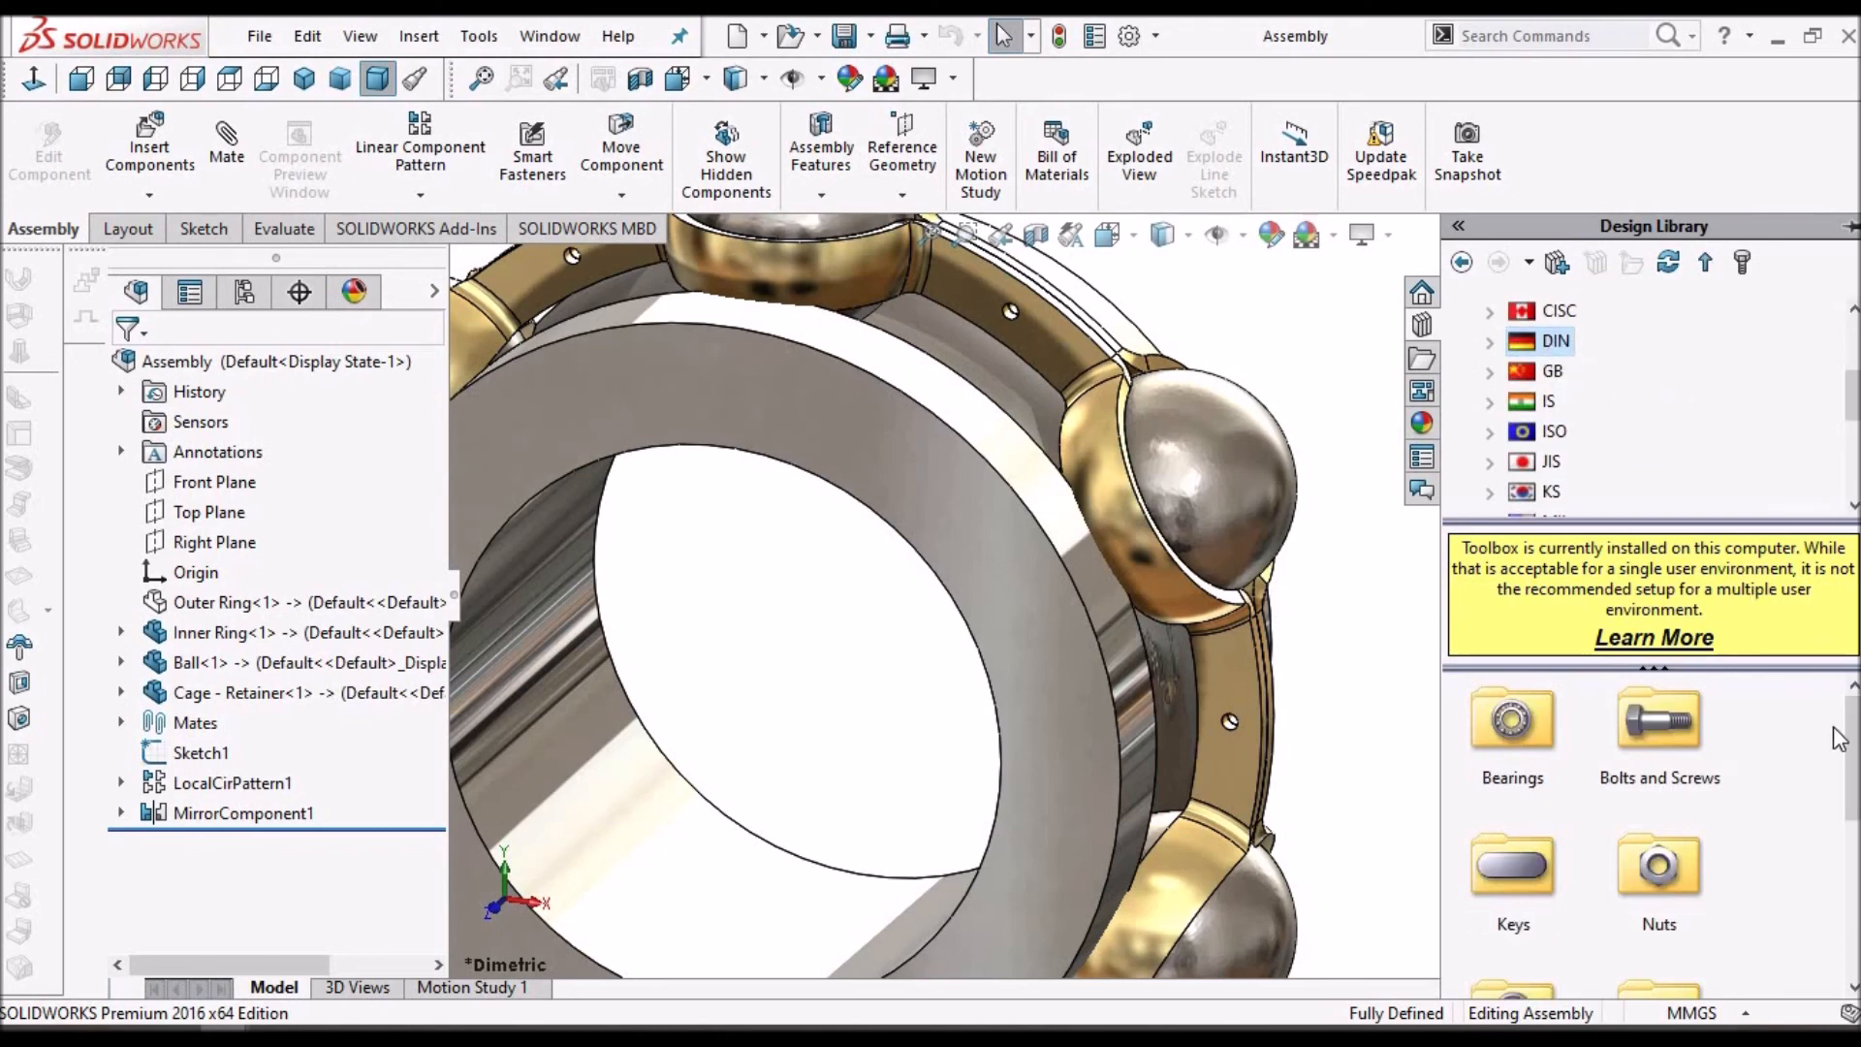
drag(1854, 777, 1854, 849)
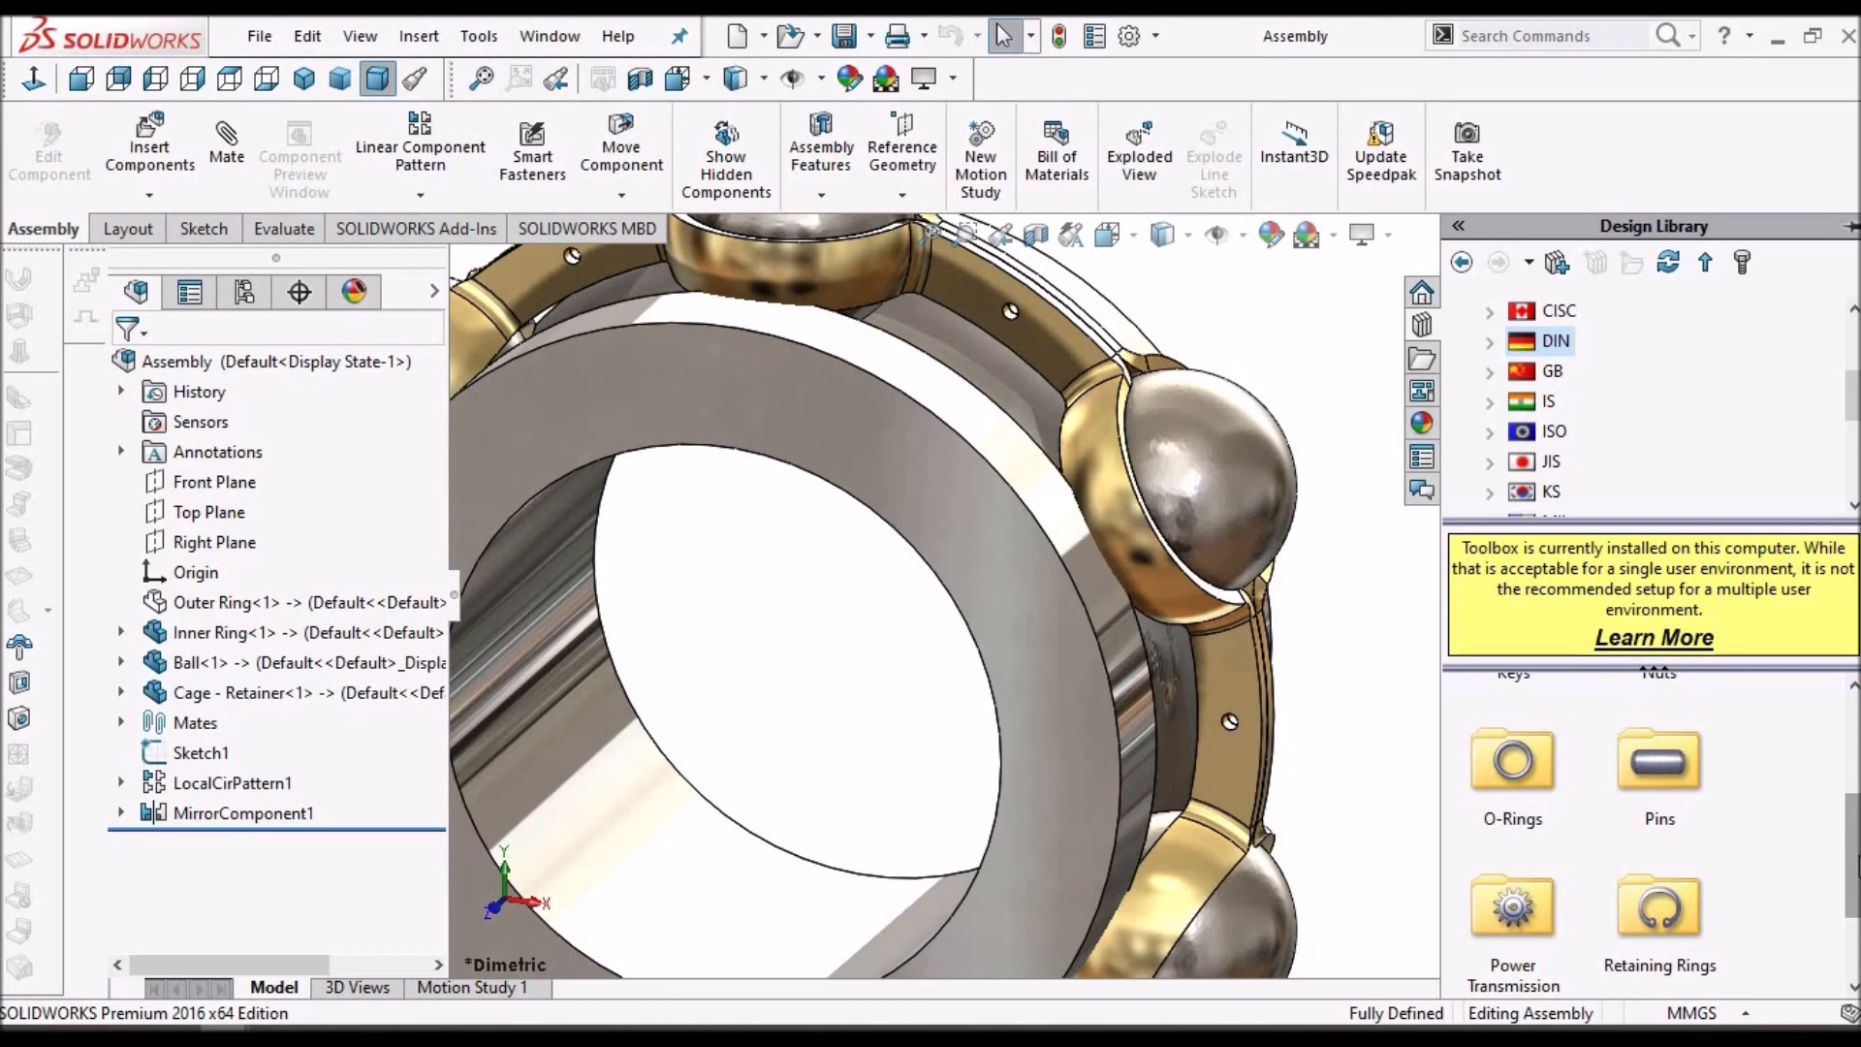
double_click(1658, 761)
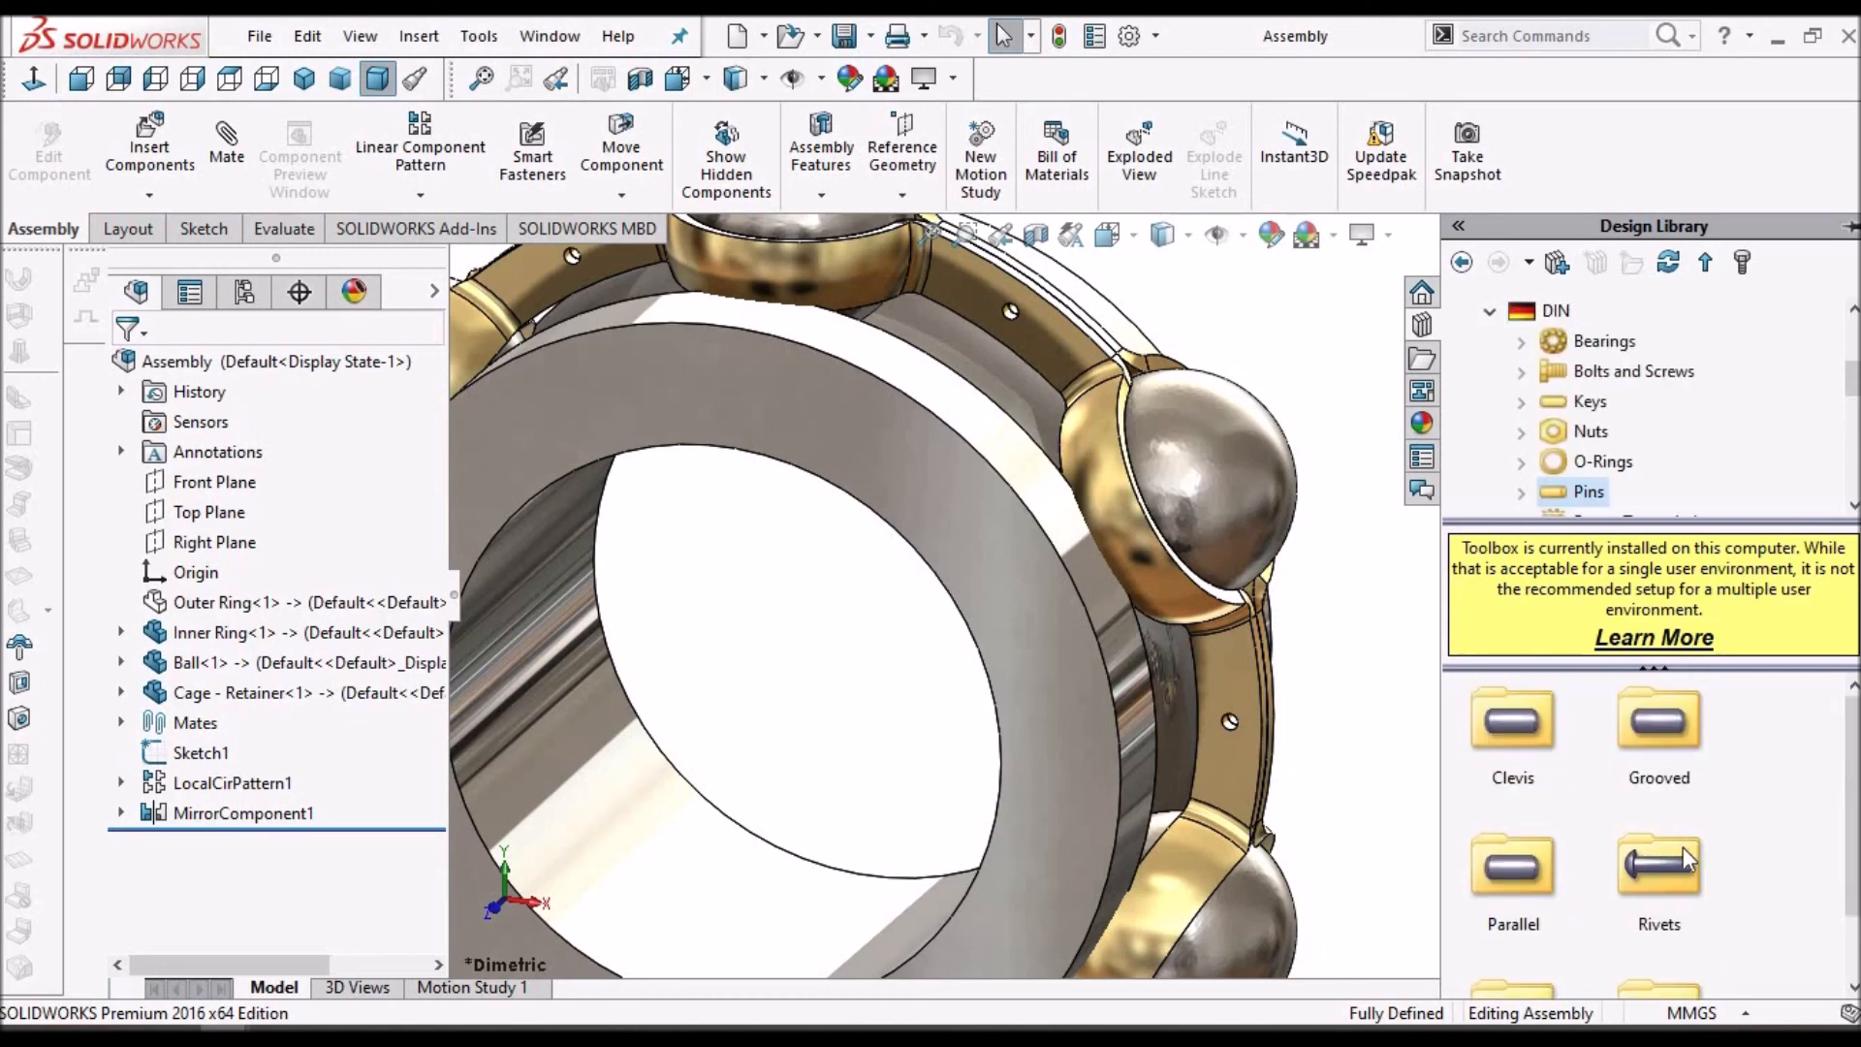
click(1667, 855)
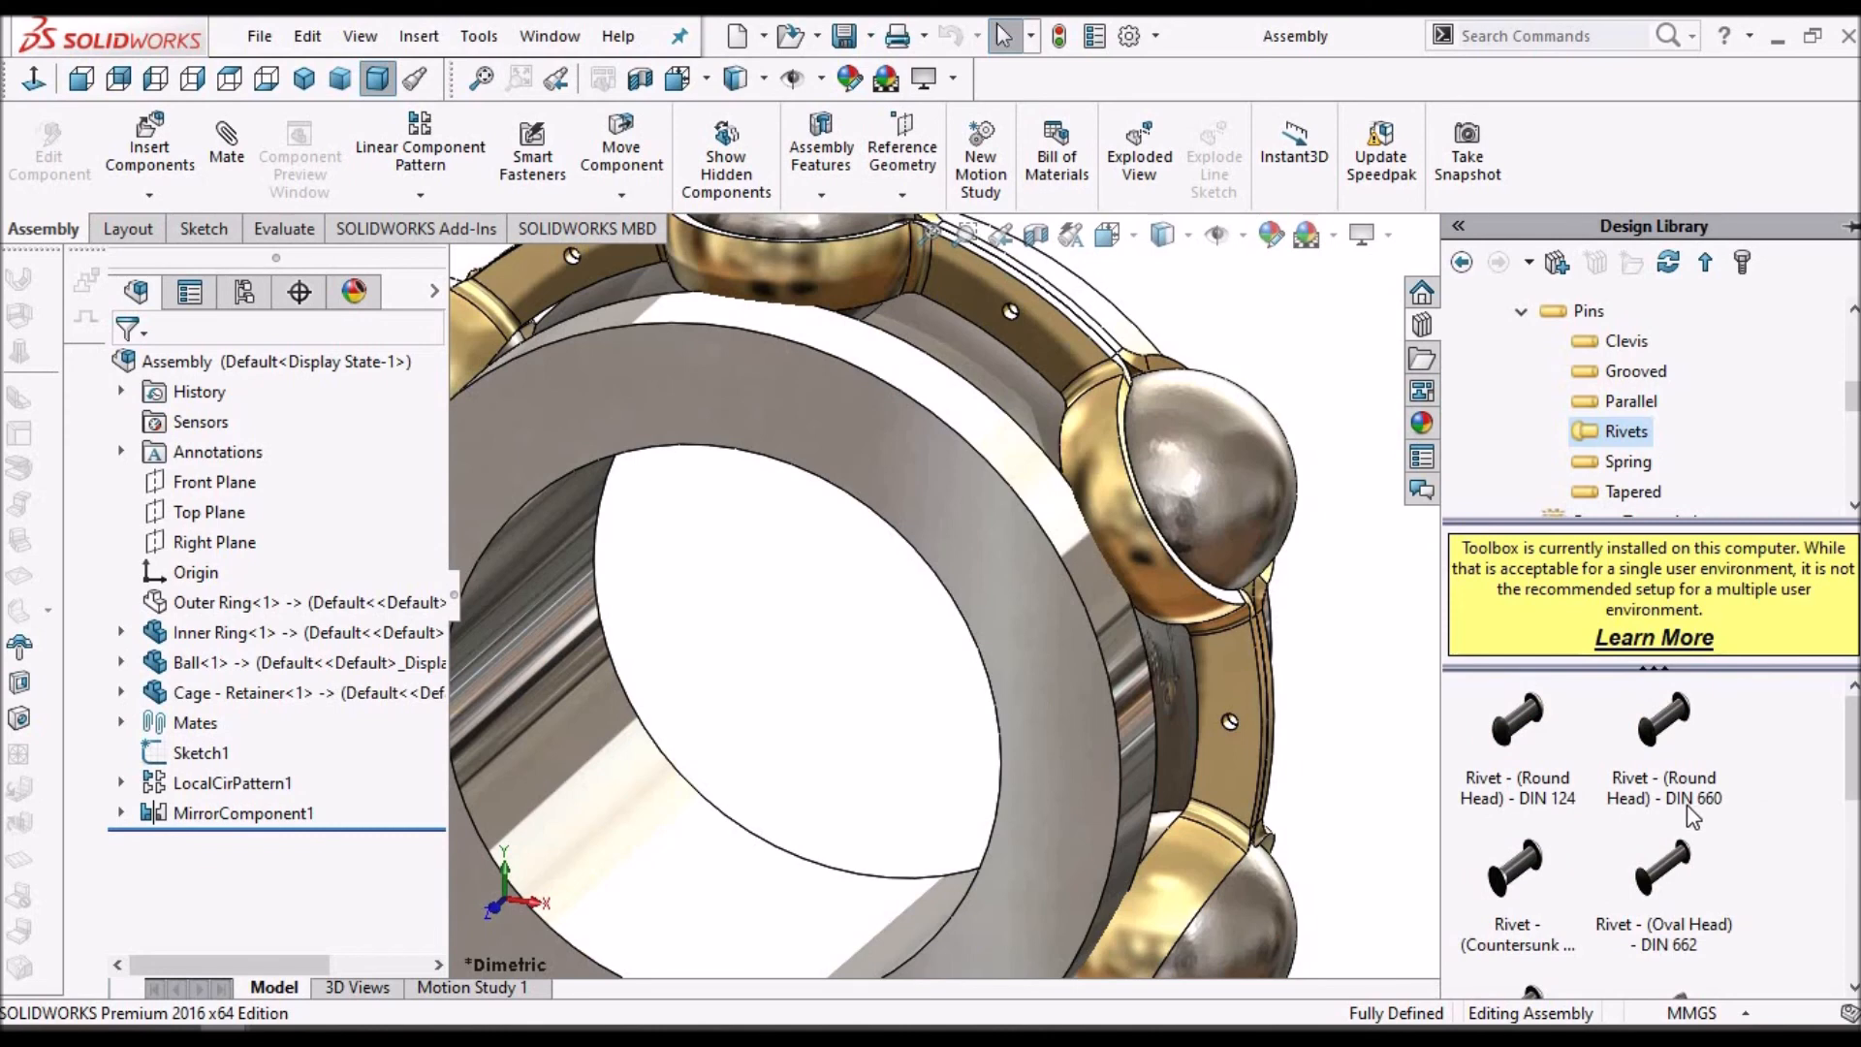
- Insert the Rivet - (Round Head) - DIN 660 beside the retainer with size 1, type A and length 4
mouse_move(1717, 798)
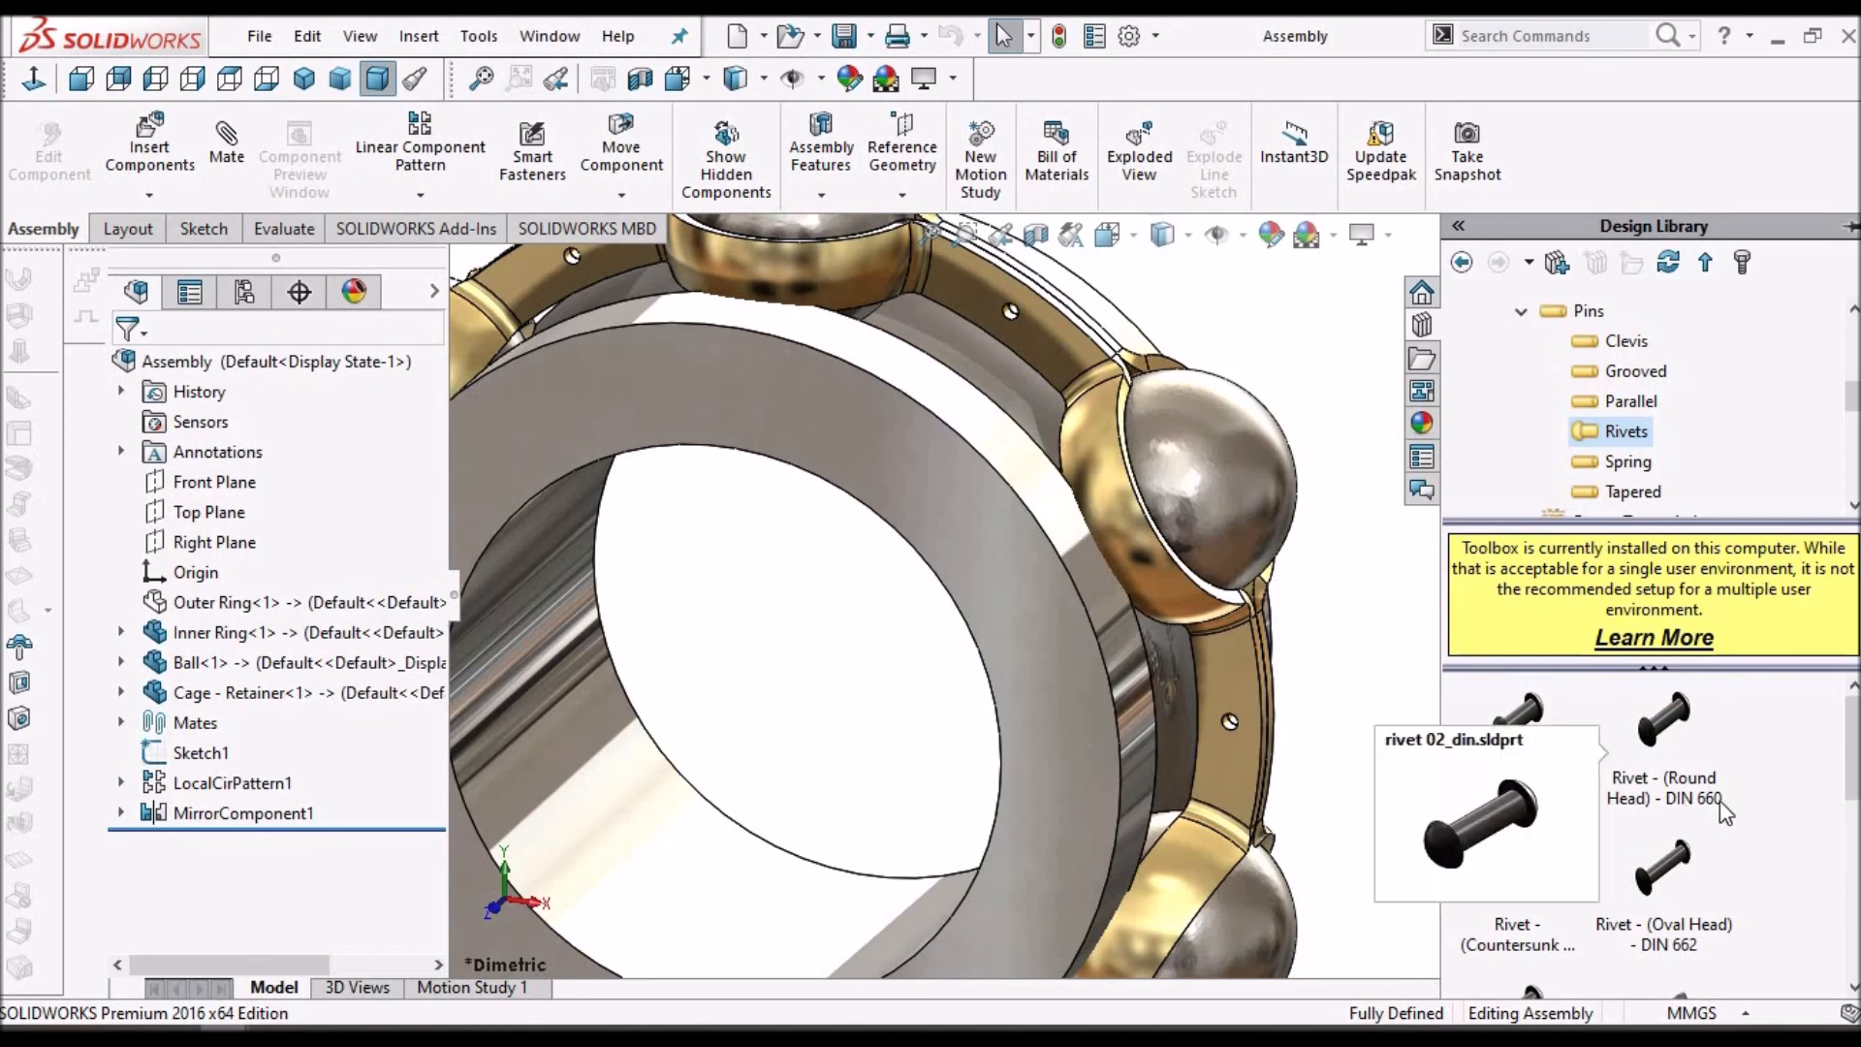
click(1660, 739)
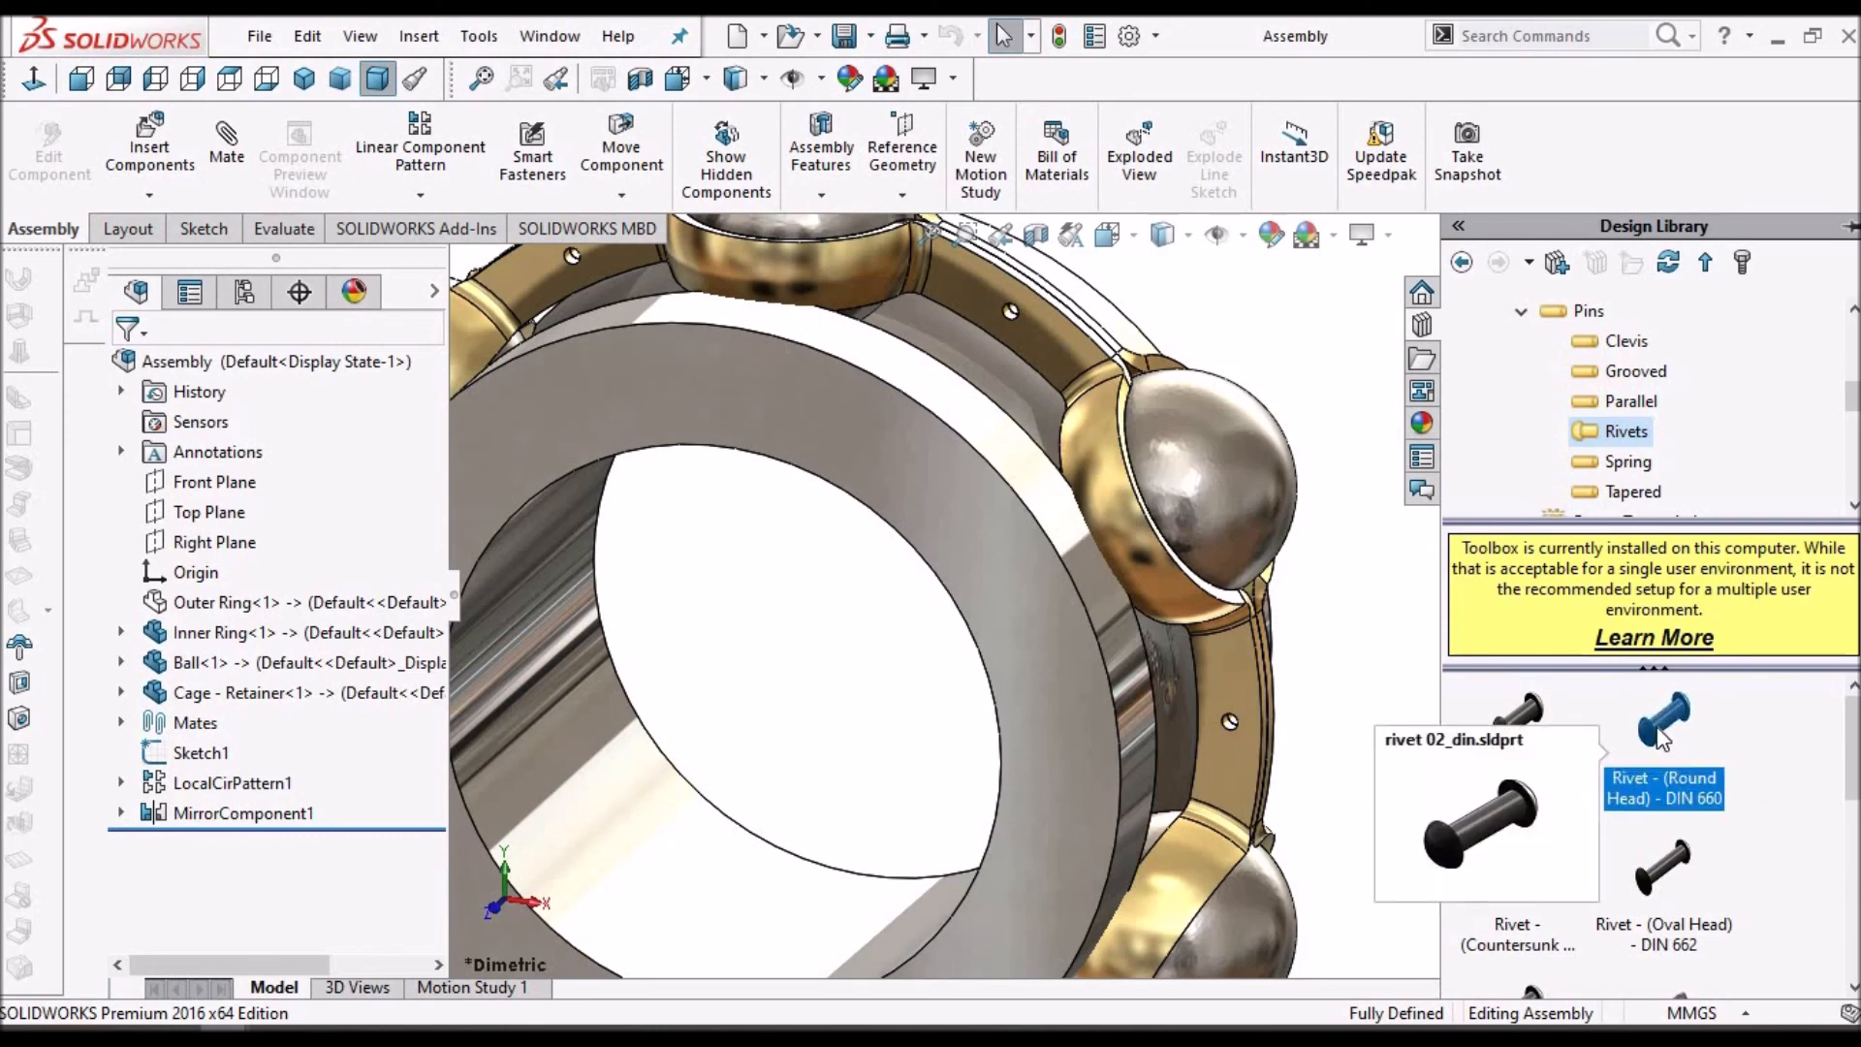
drag(1660, 738, 1347, 665)
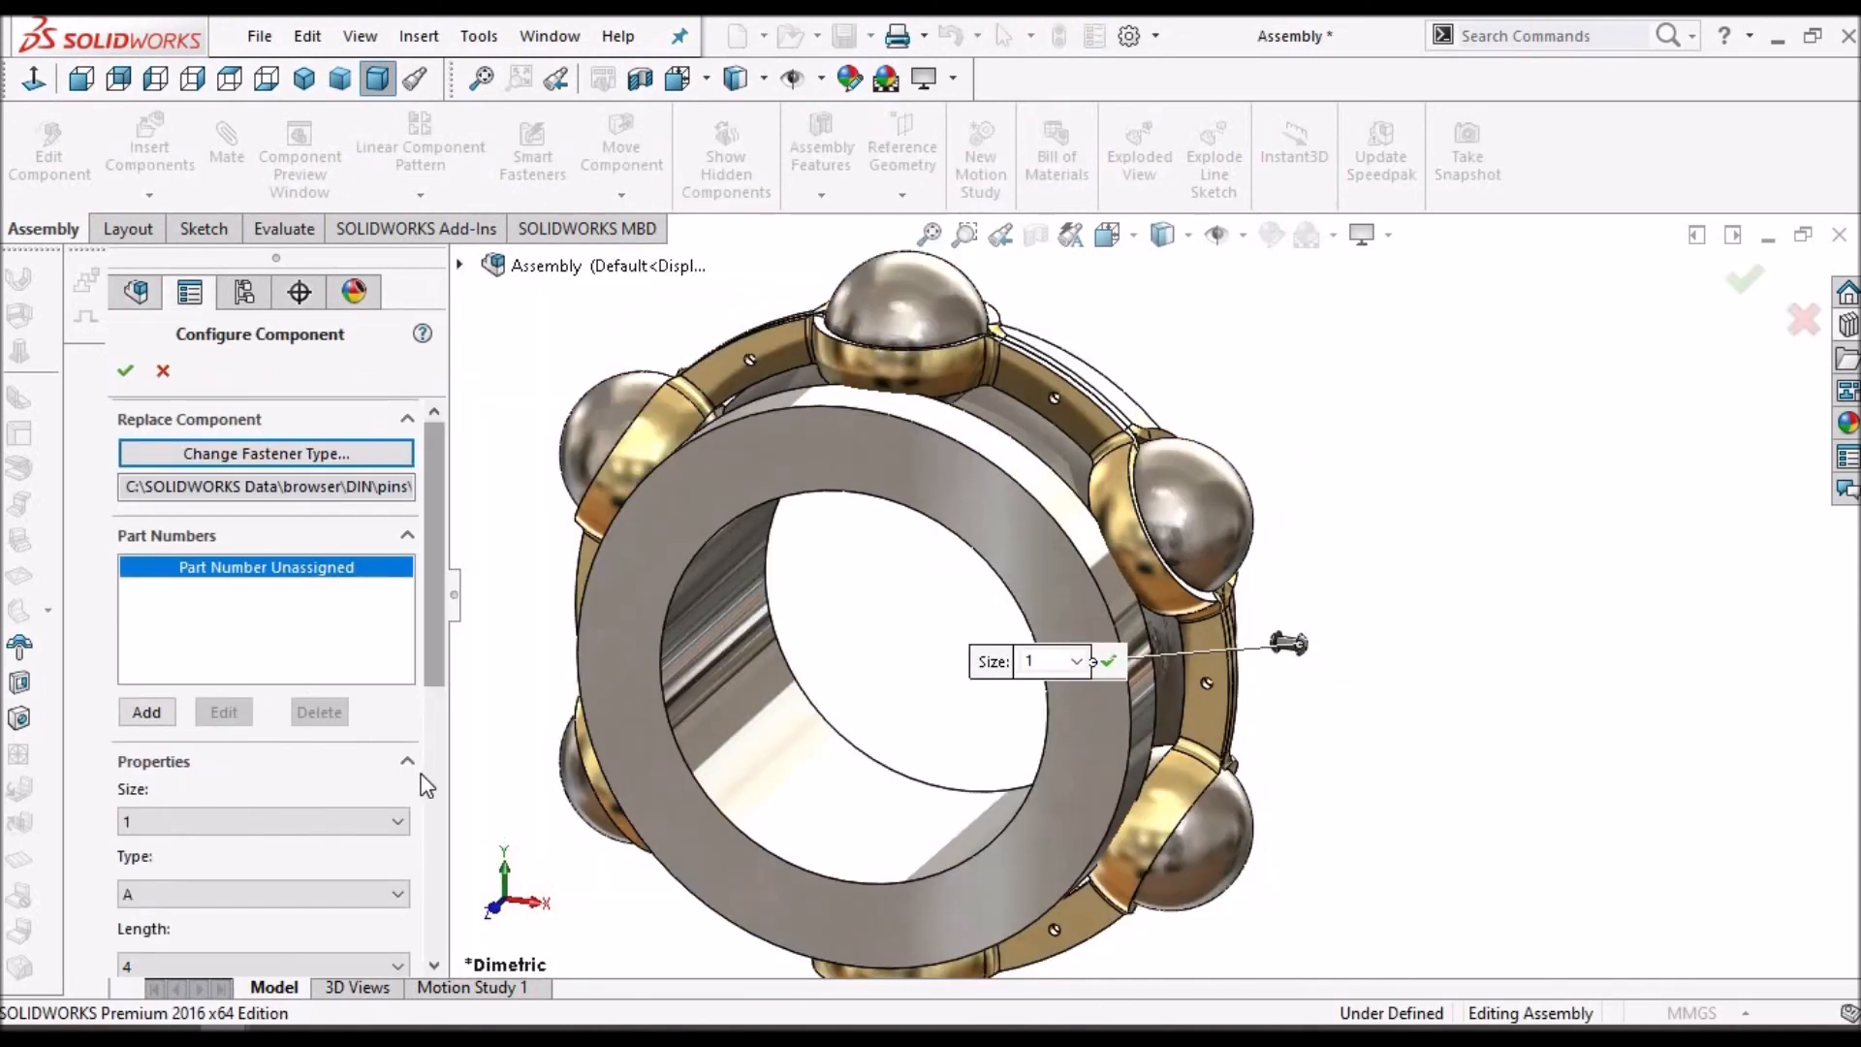
scroll(425, 742, down, 3)
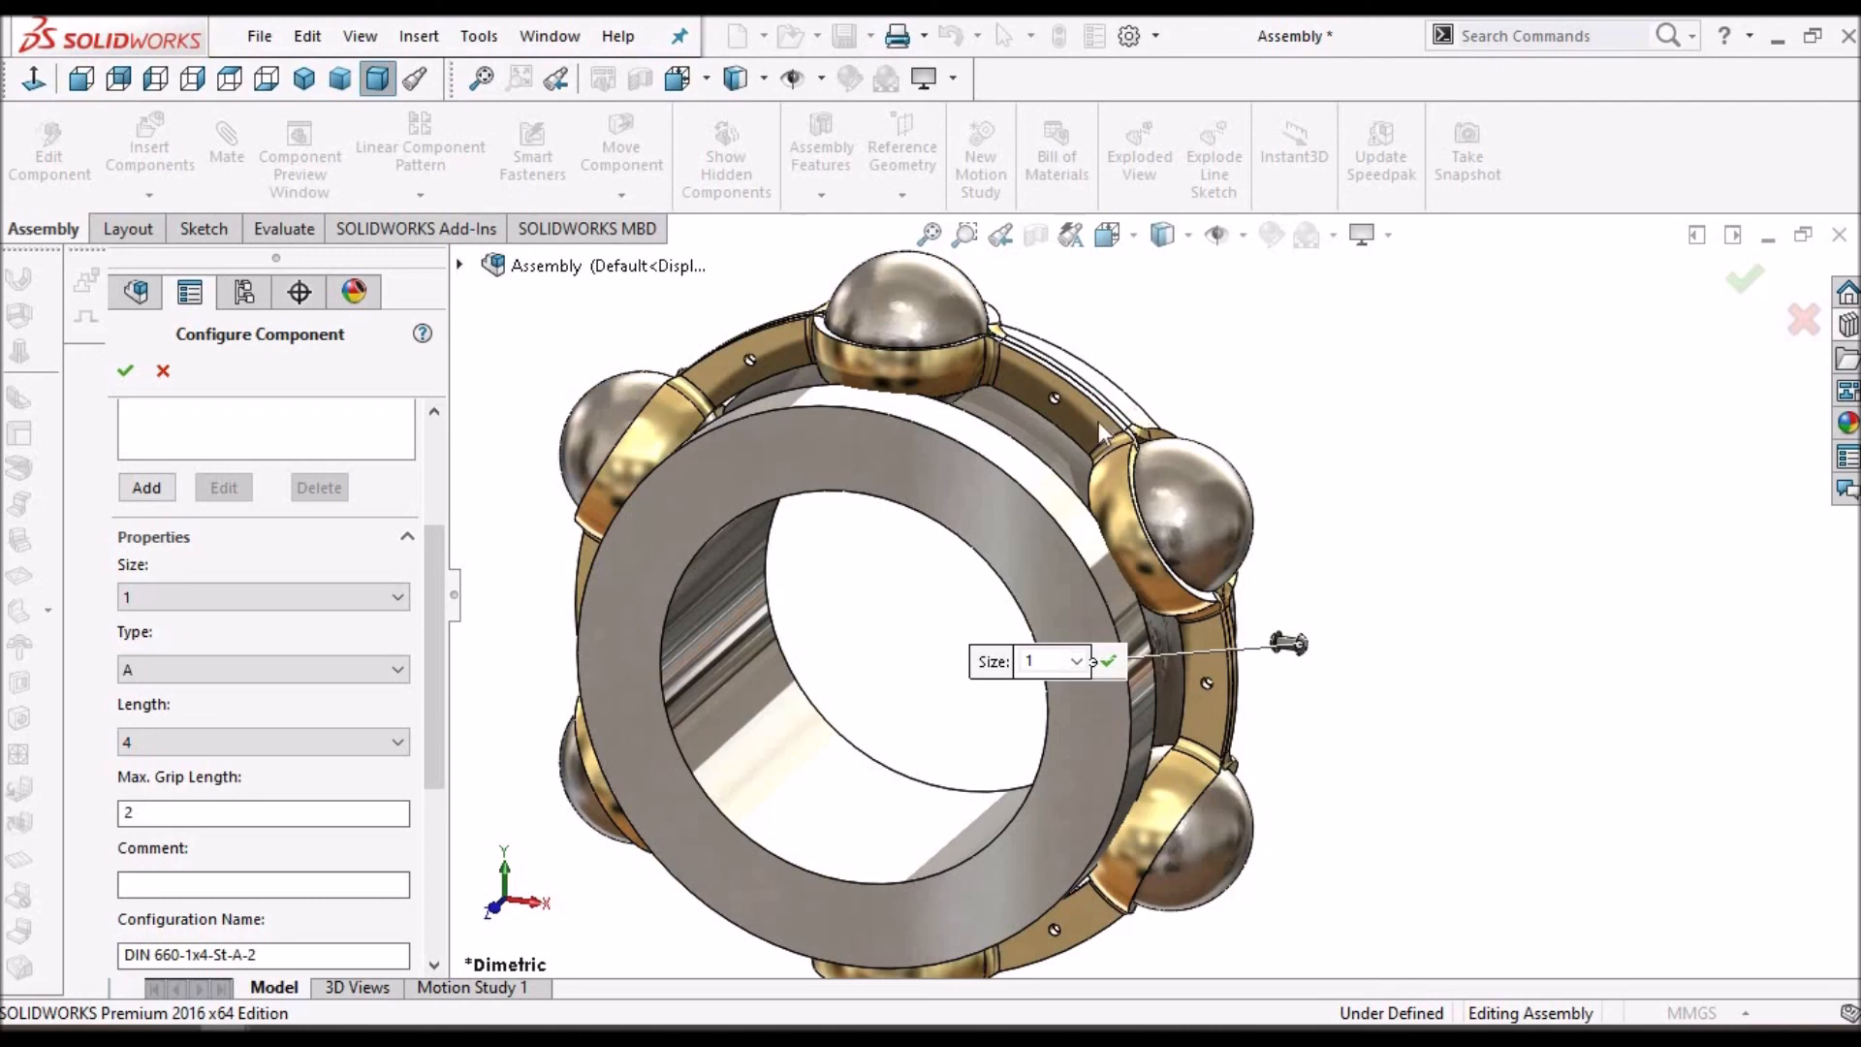
scroll(1094, 412, down, 4)
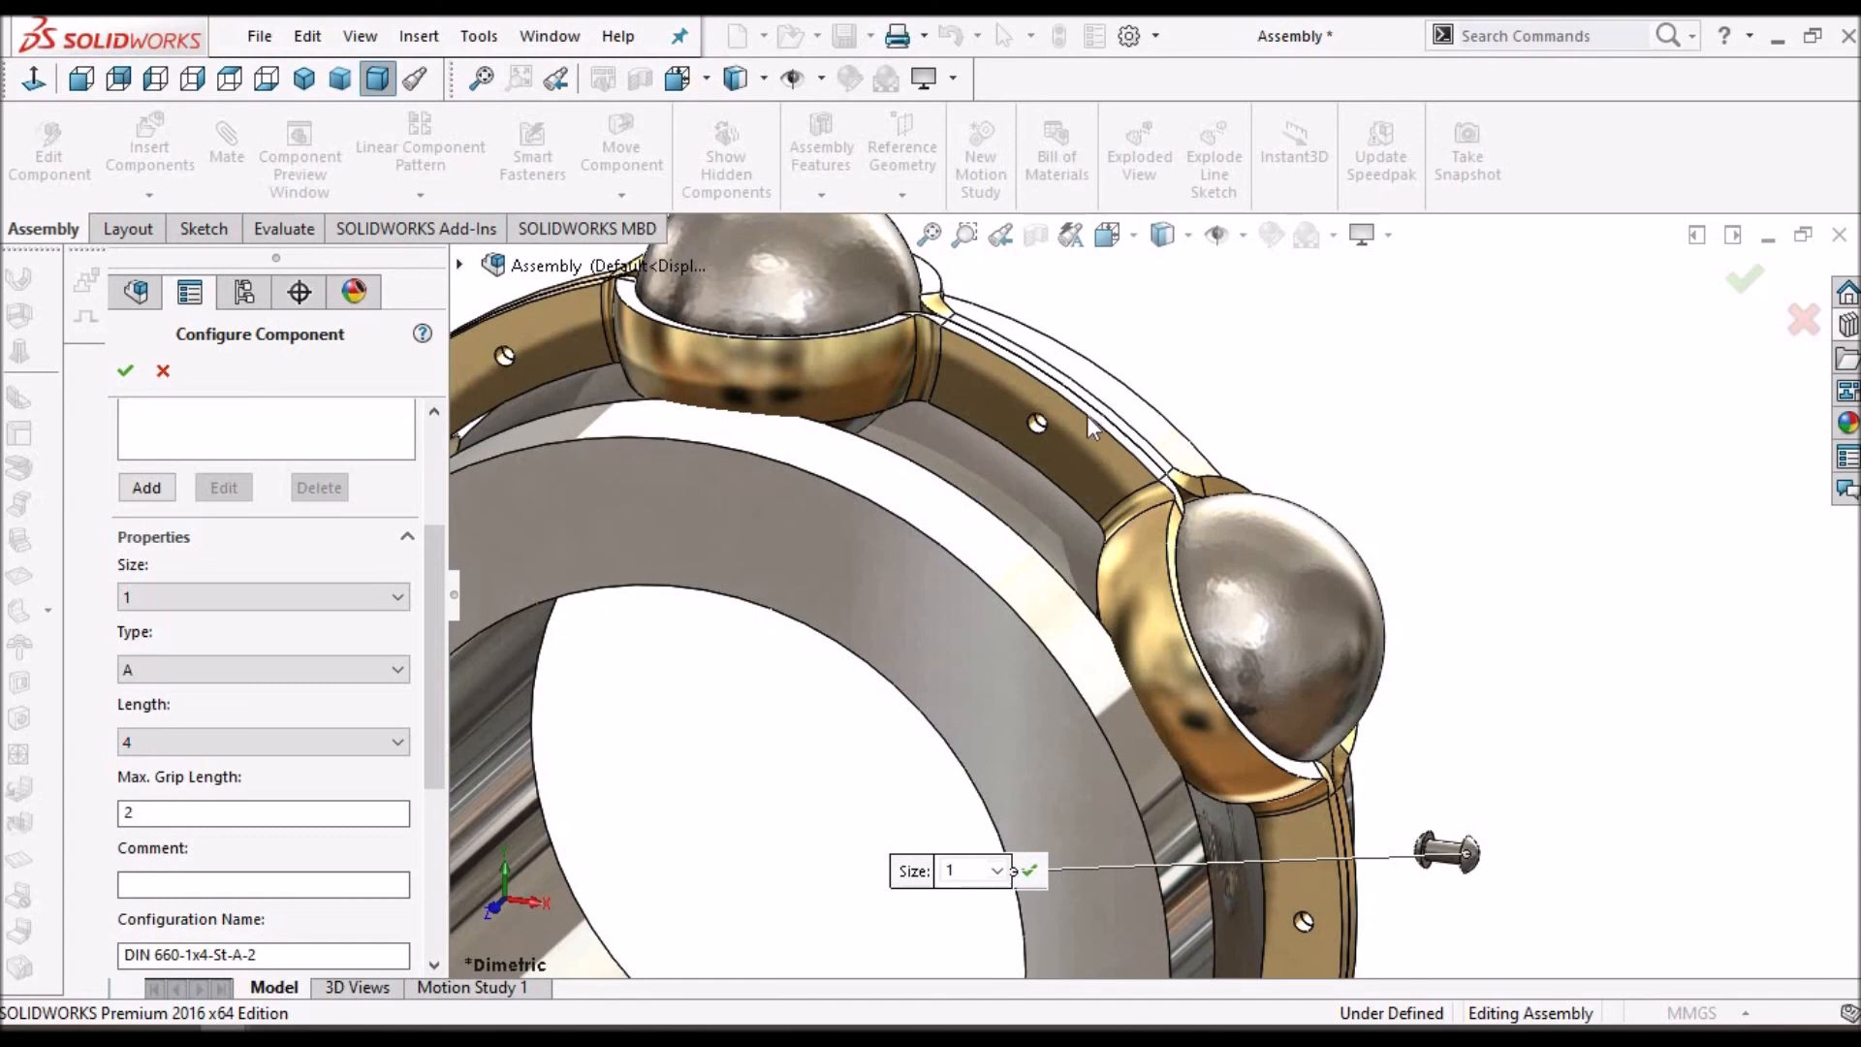
scroll(1094, 426, up, 2)
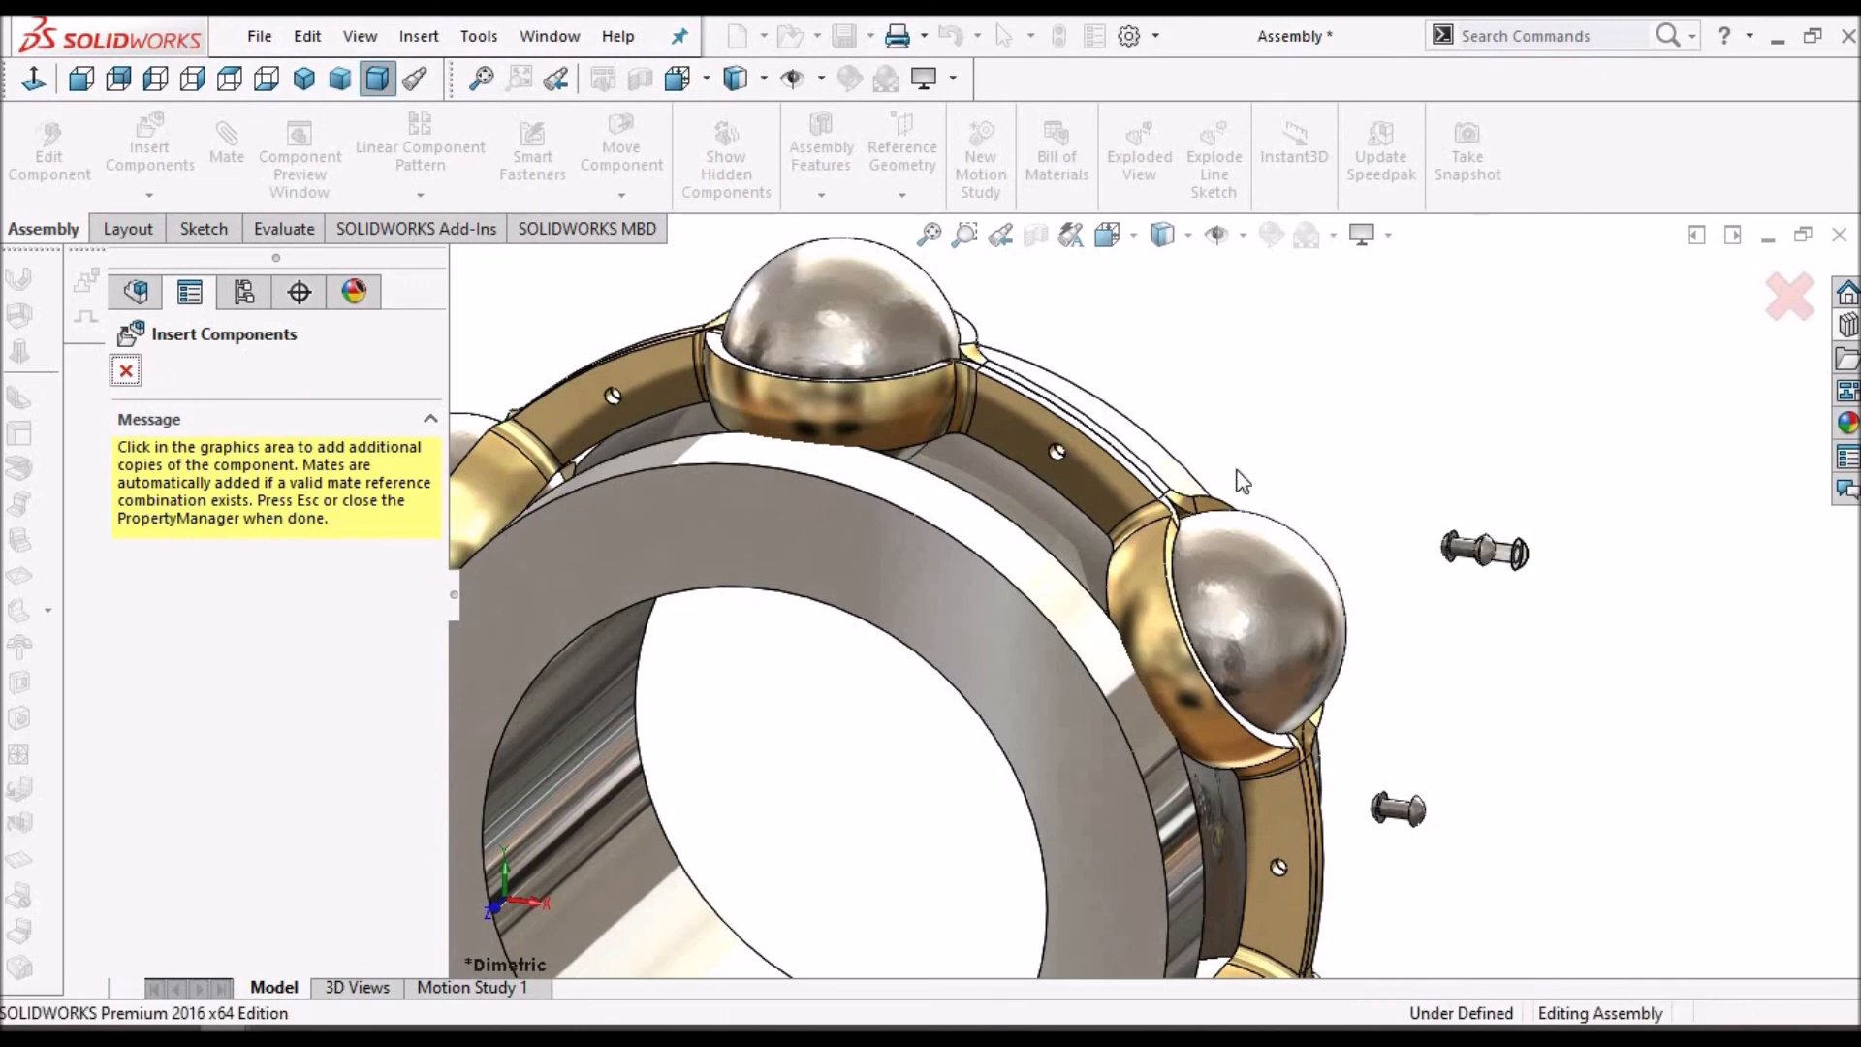
key(Escape)
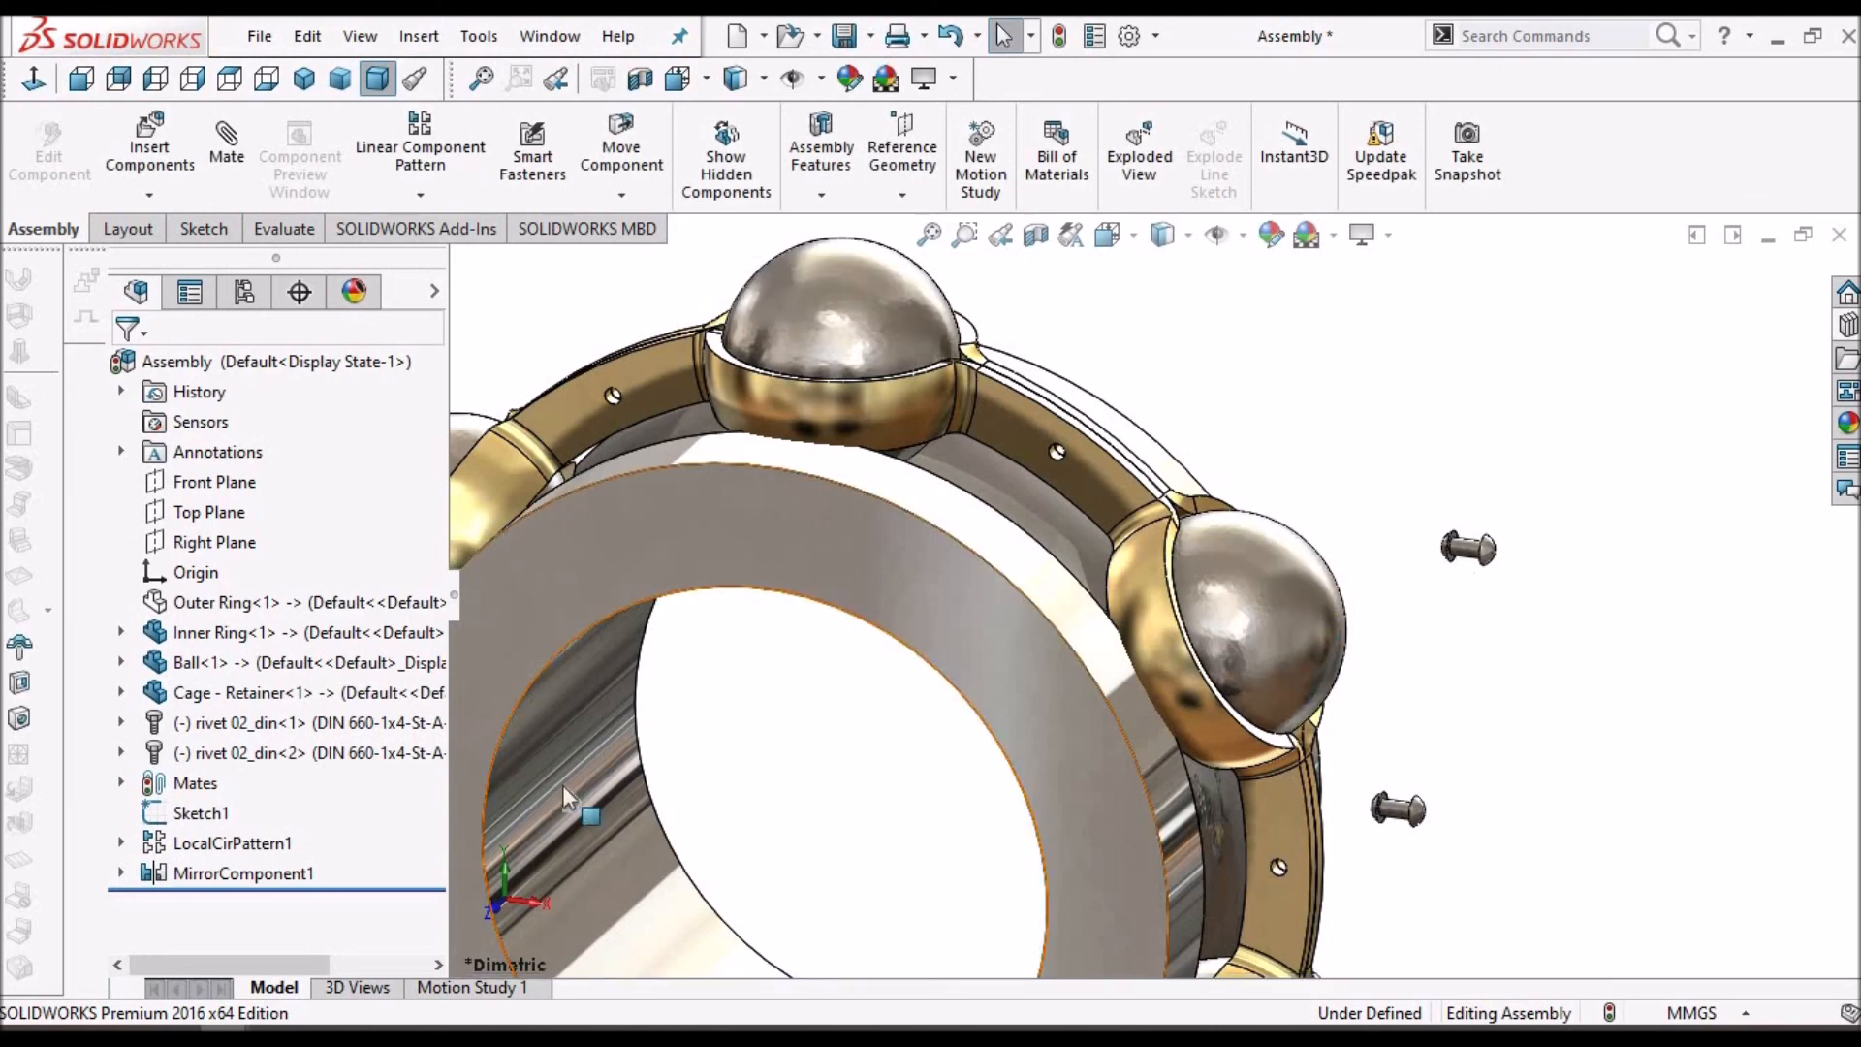
- Delete the extra second copy of the DIN 660 rivet from the assembly
click(296, 756)
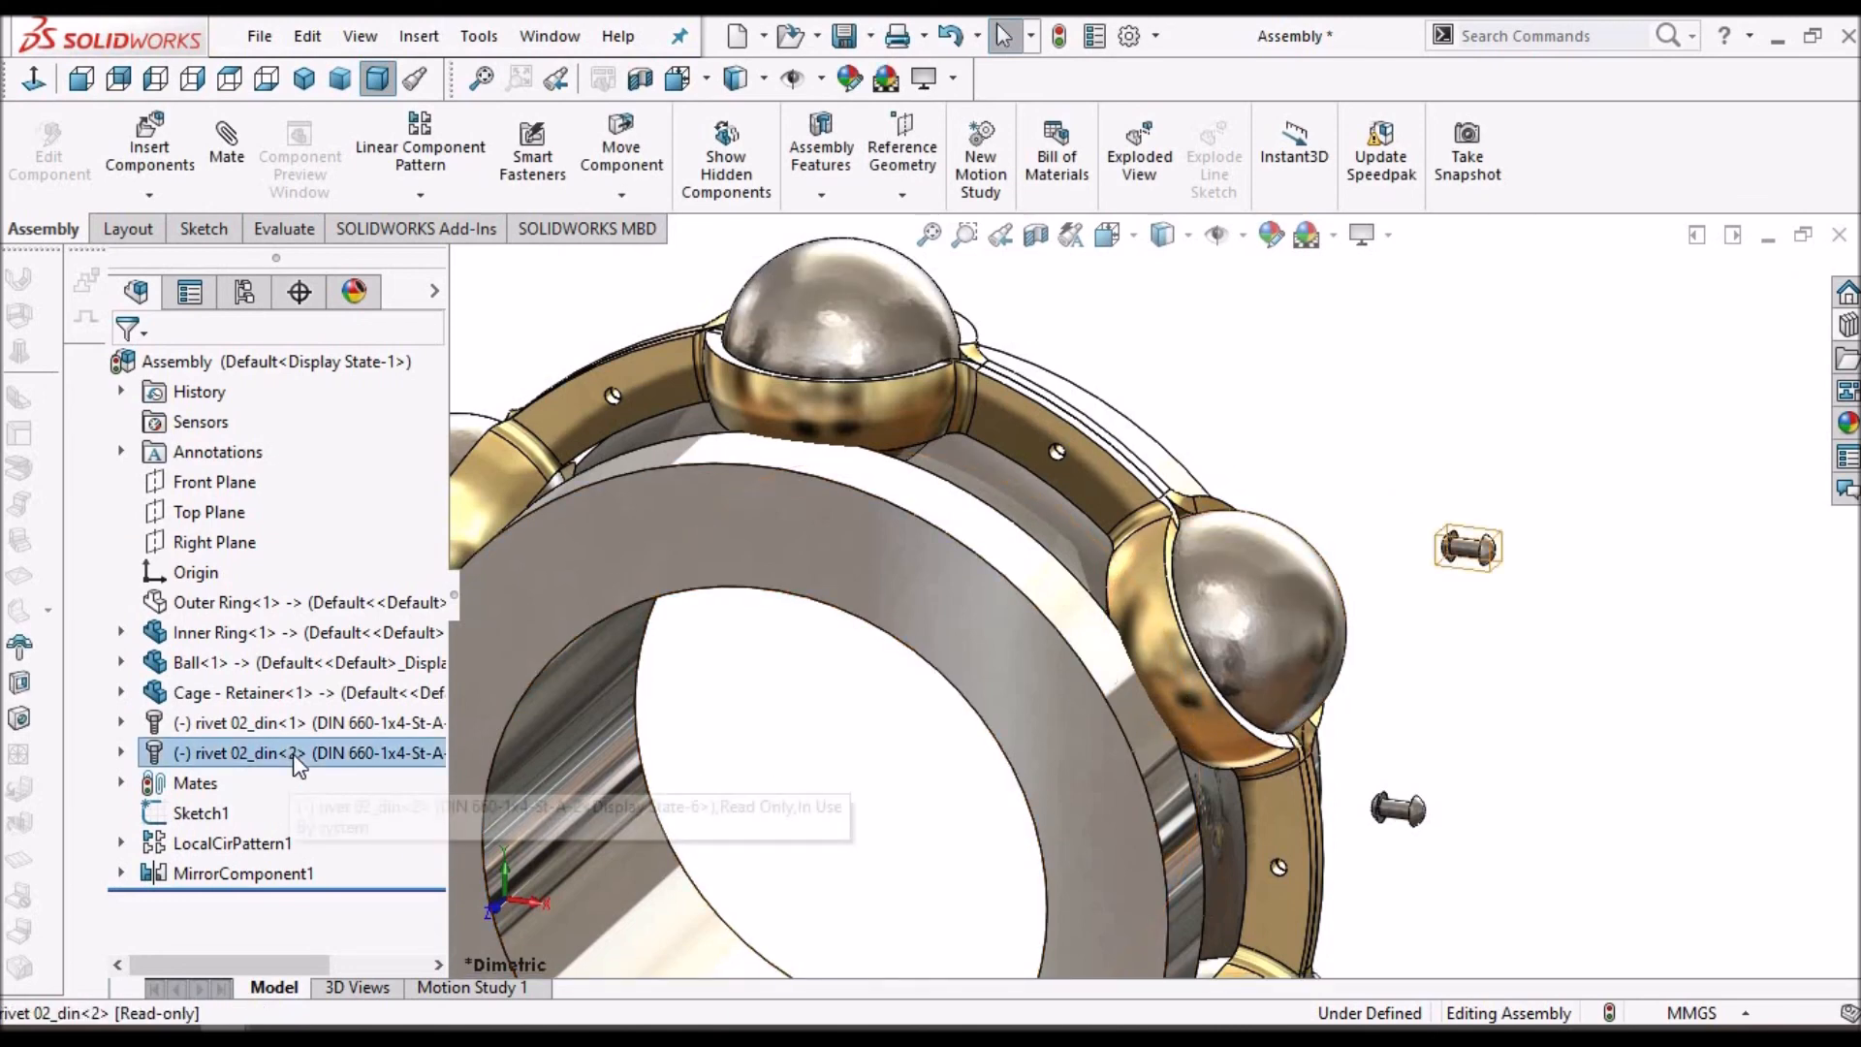
right_click(294, 759)
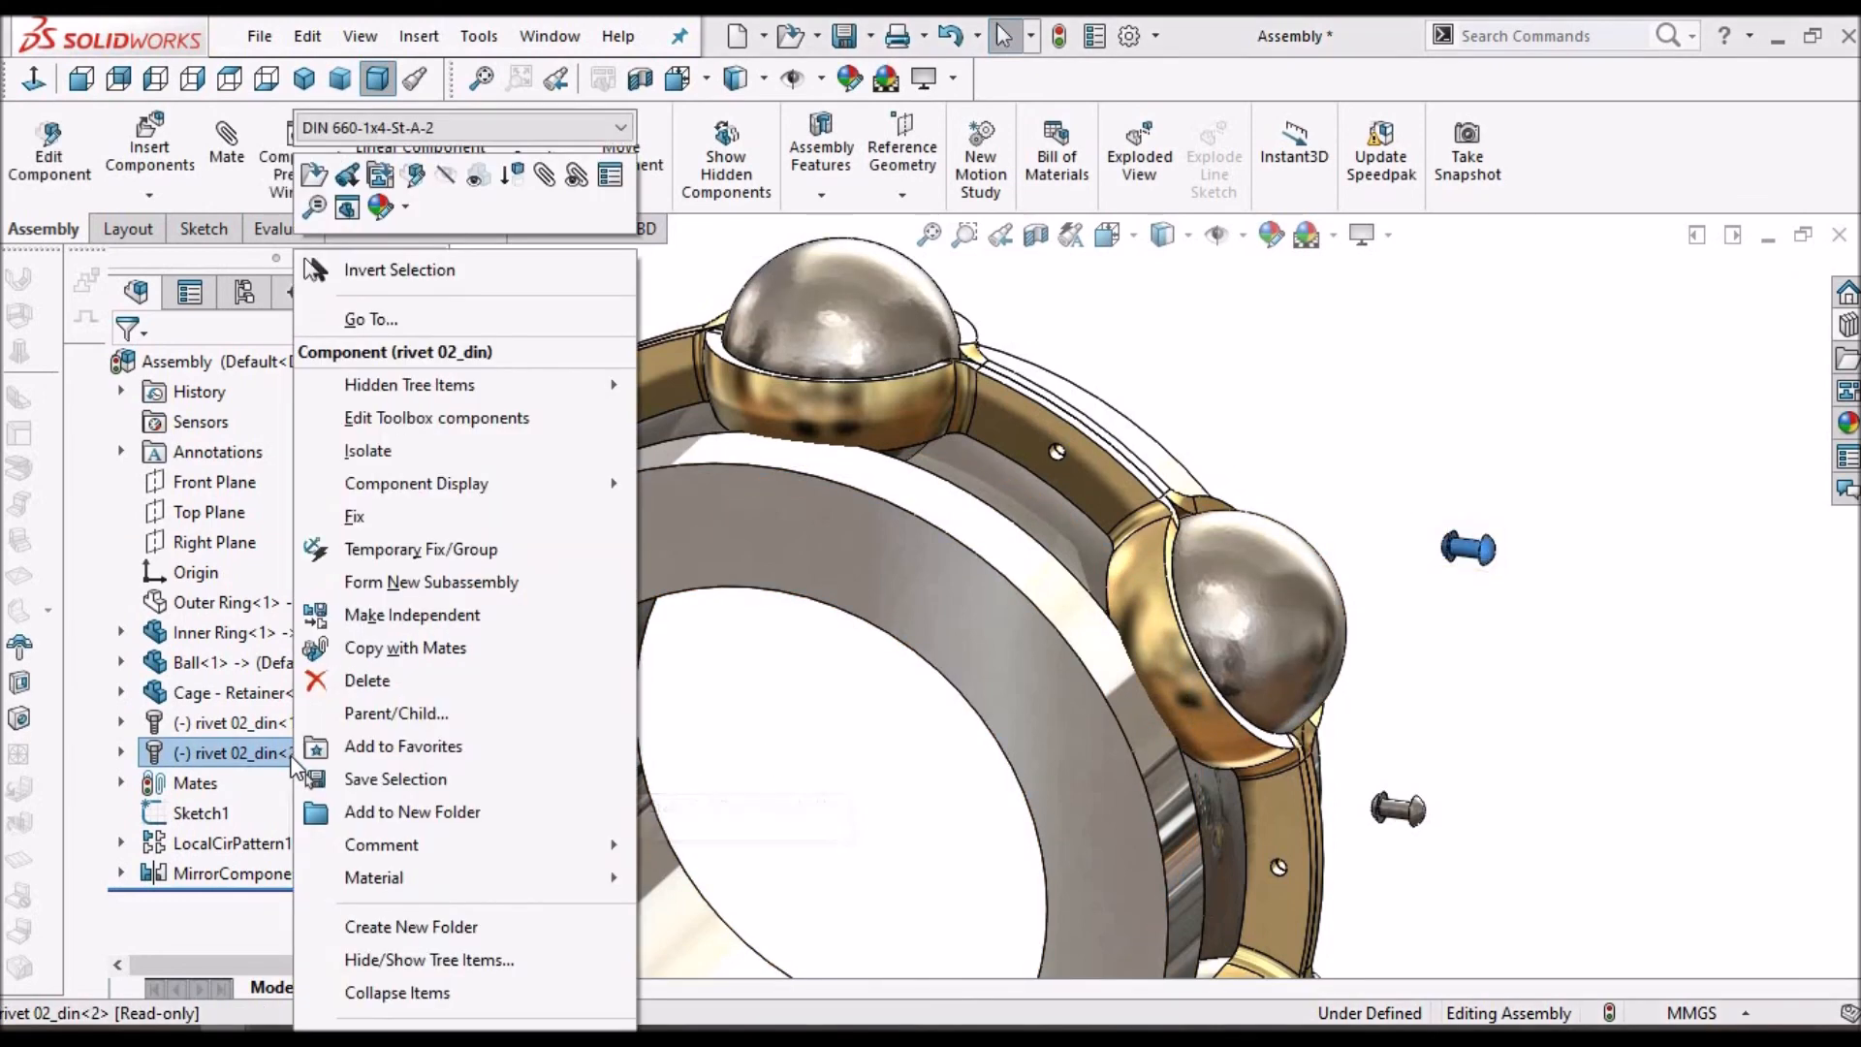
click(368, 680)
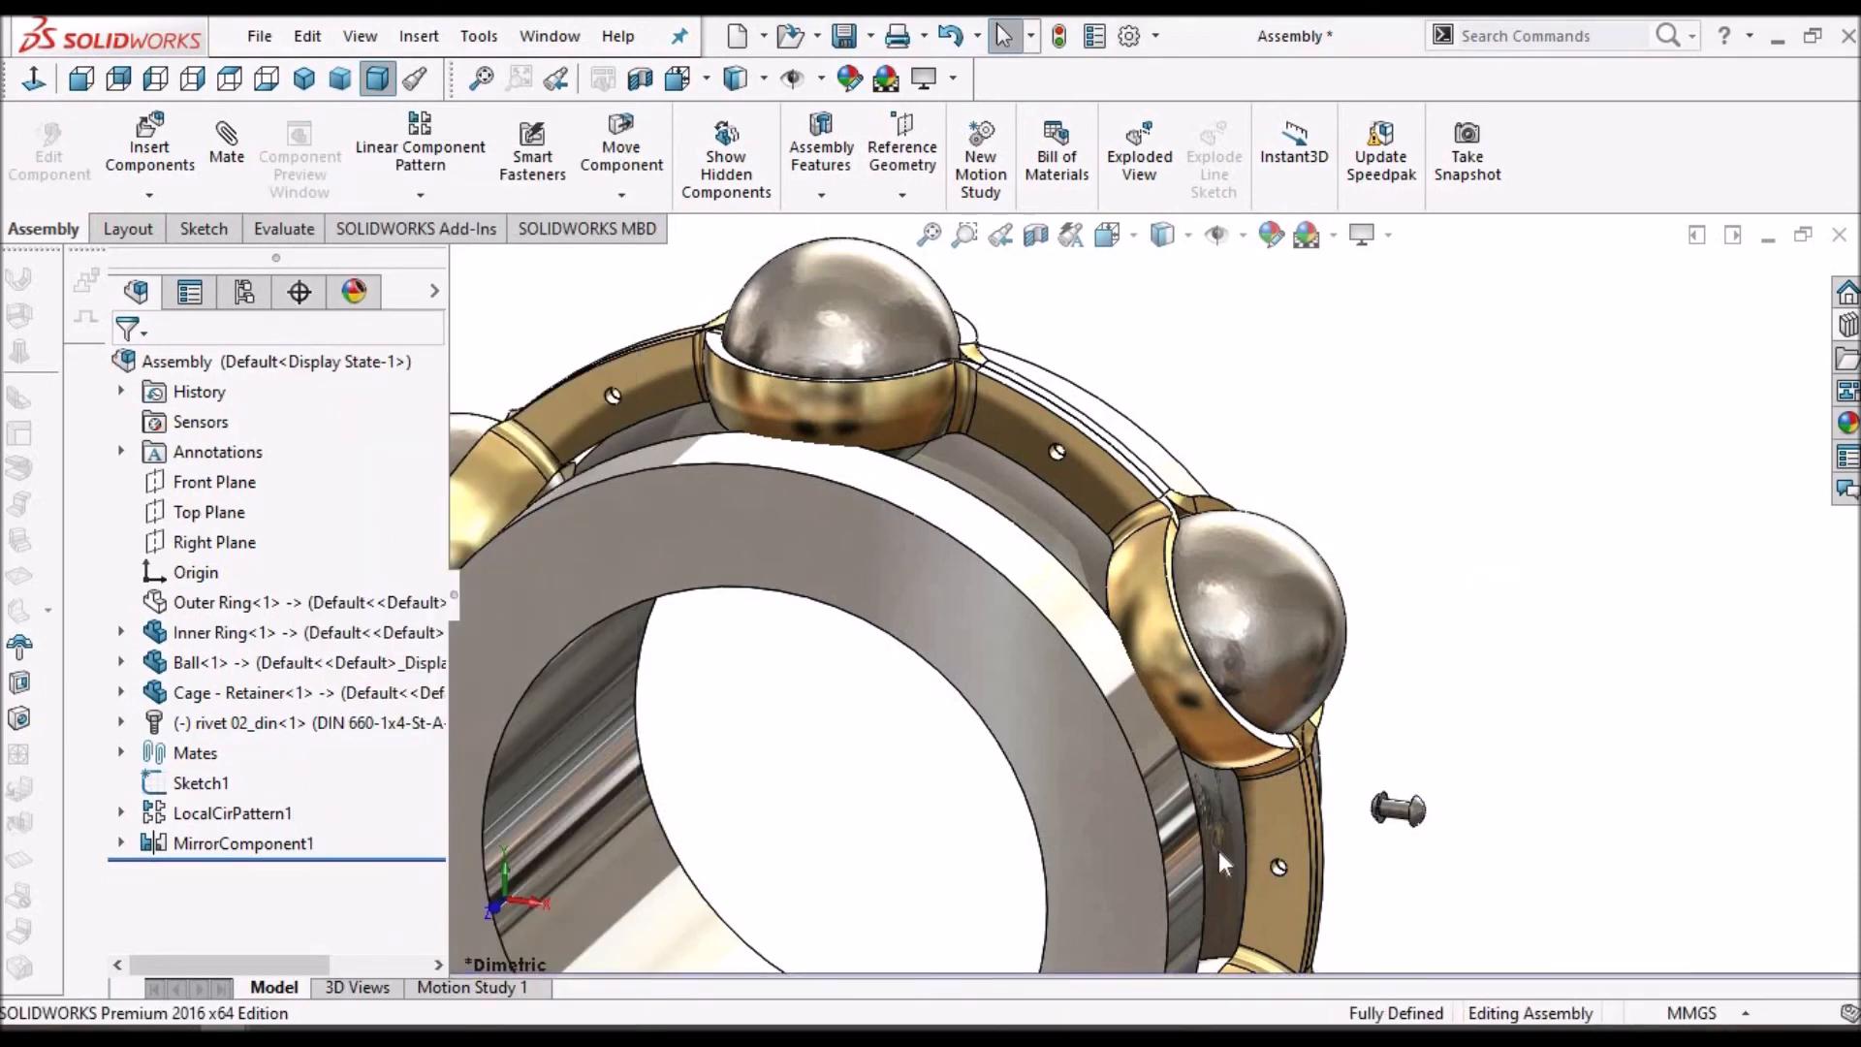
- Add a concentric mate between the rivet's shank and a 1 mm hole in the mirrored retainer
scroll(1154, 824, up, 2)
scroll(1086, 797, down, 2)
scroll(1435, 705, down, 2)
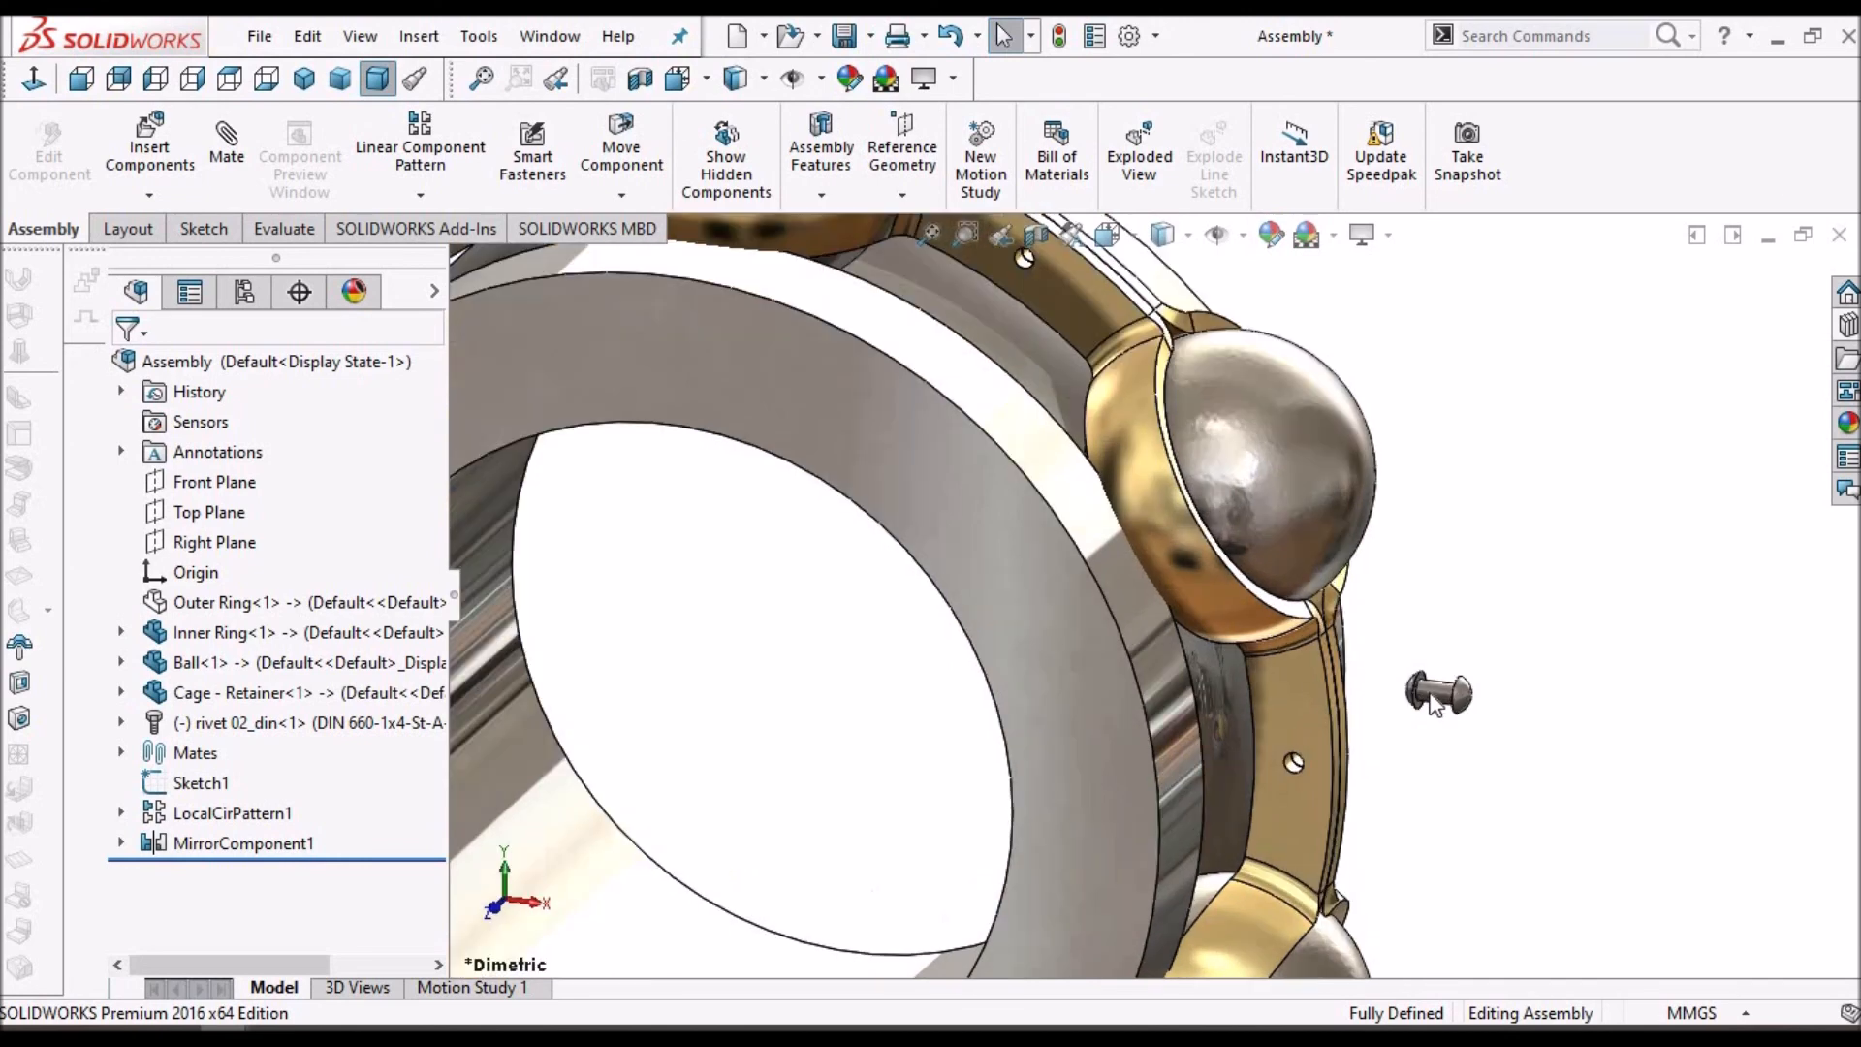
click(1440, 694)
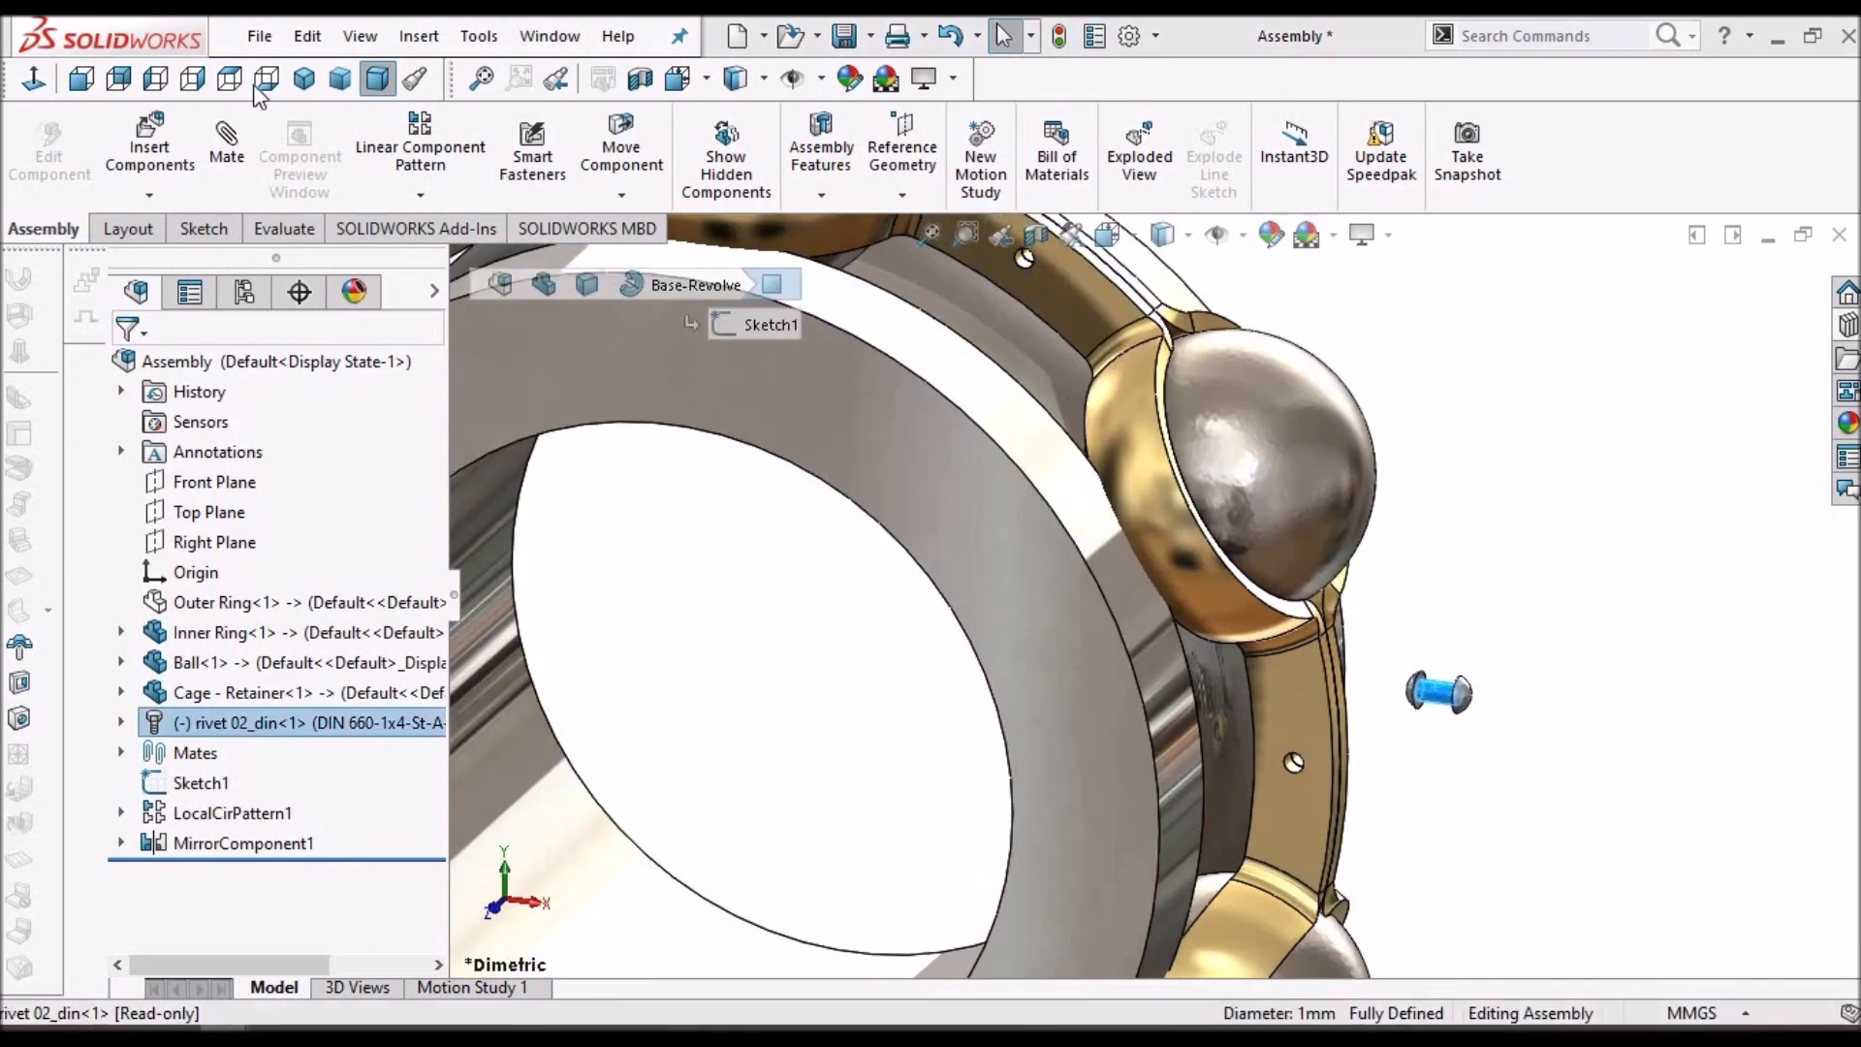
click(237, 150)
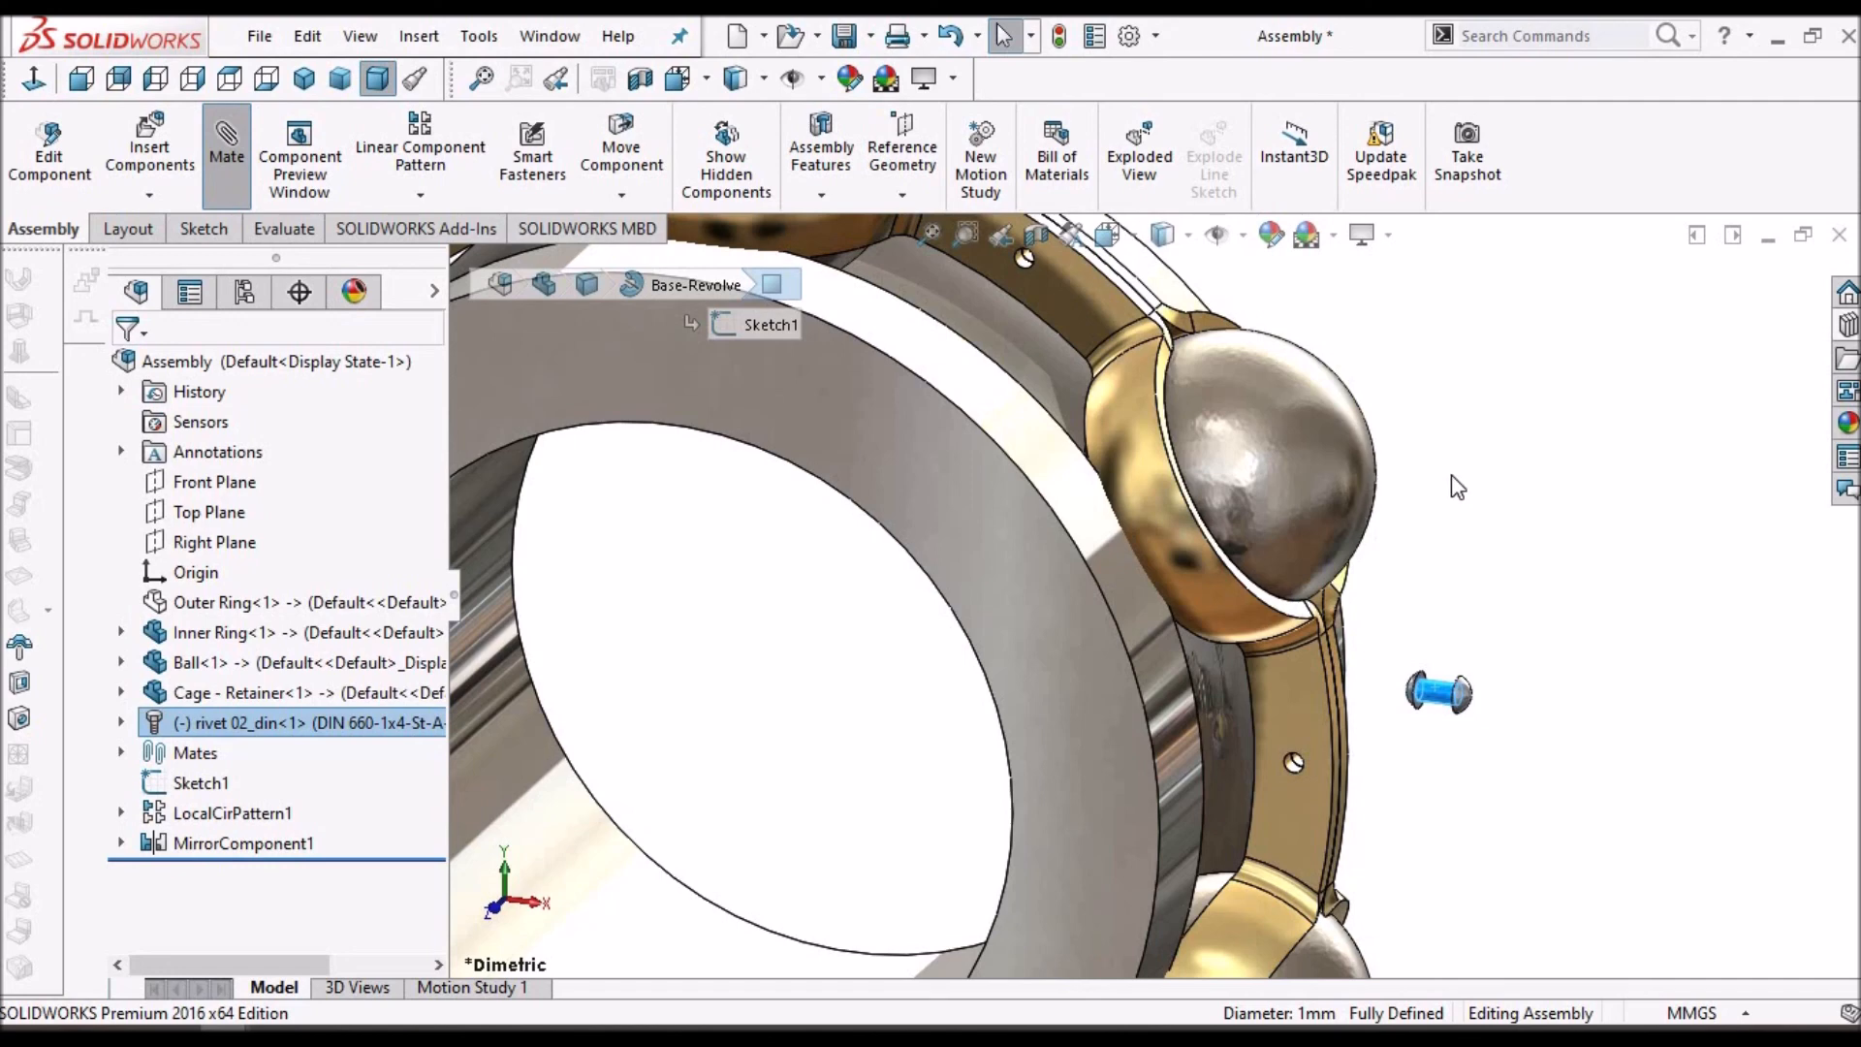
scroll(1449, 475, up, 4)
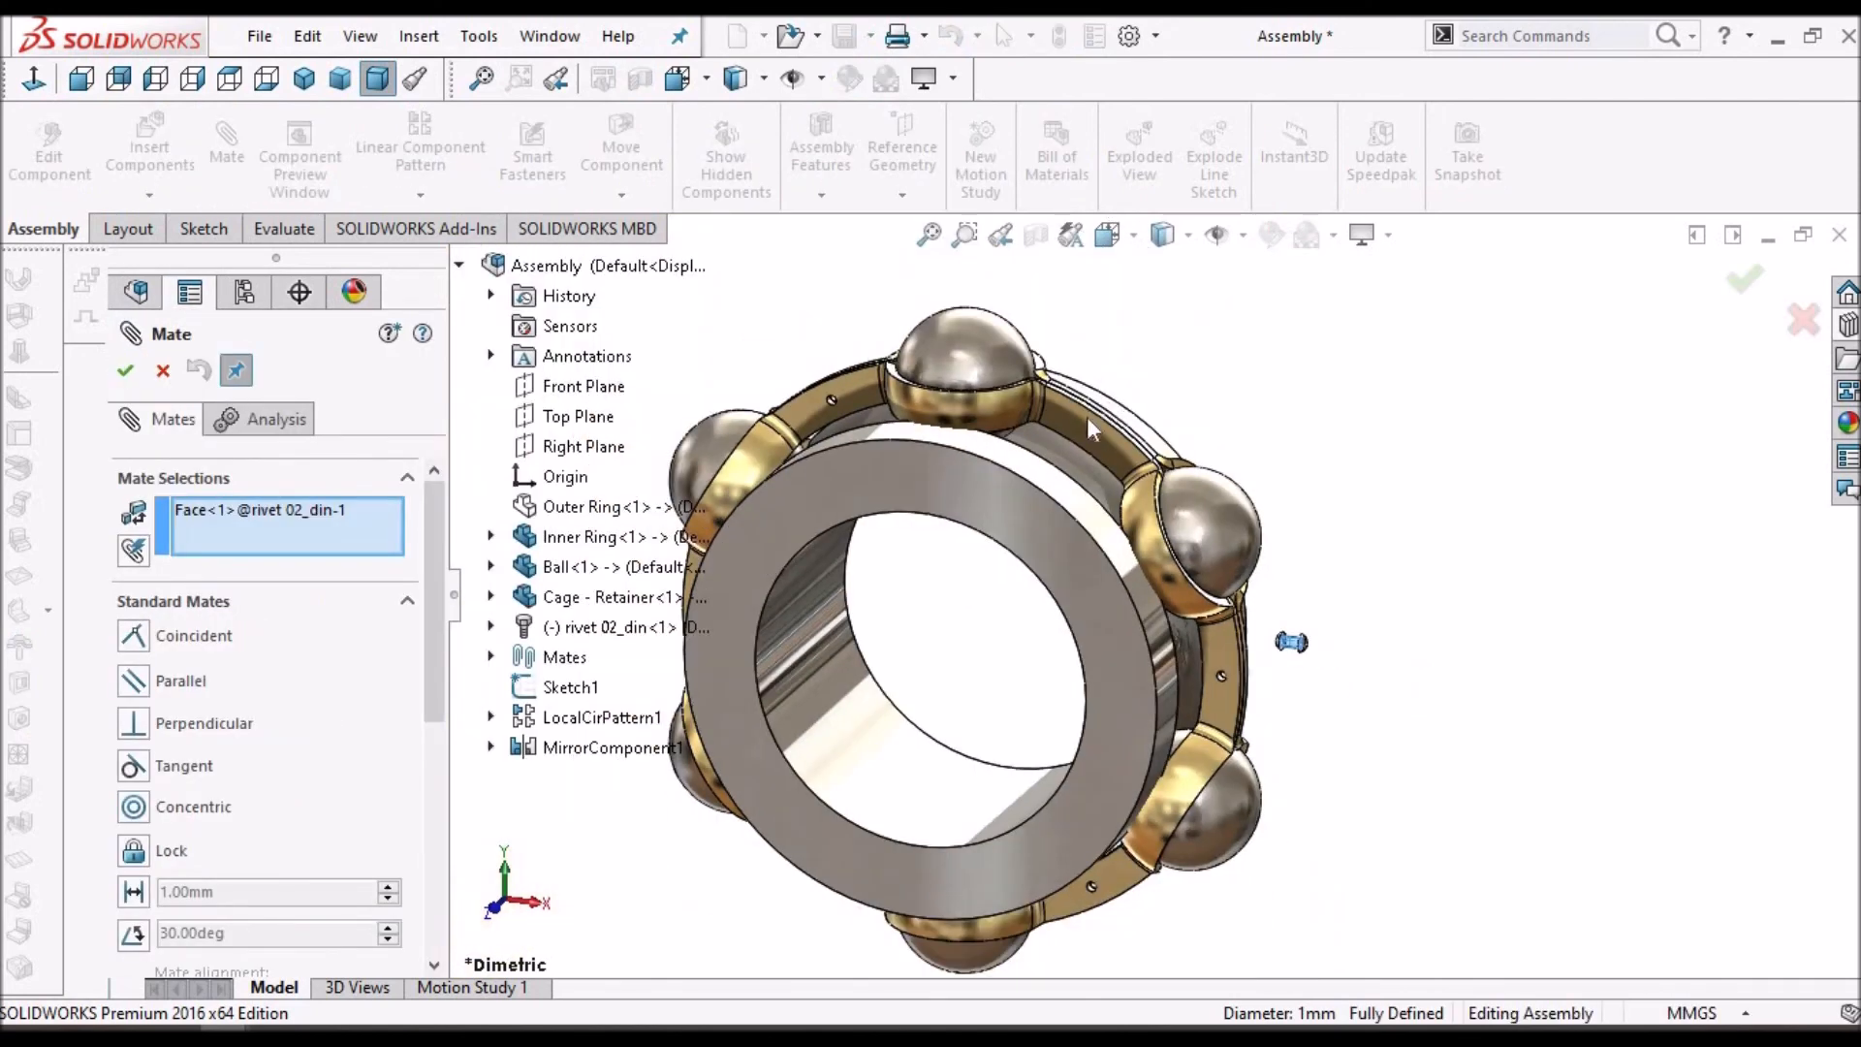
scroll(1079, 459, down, 8)
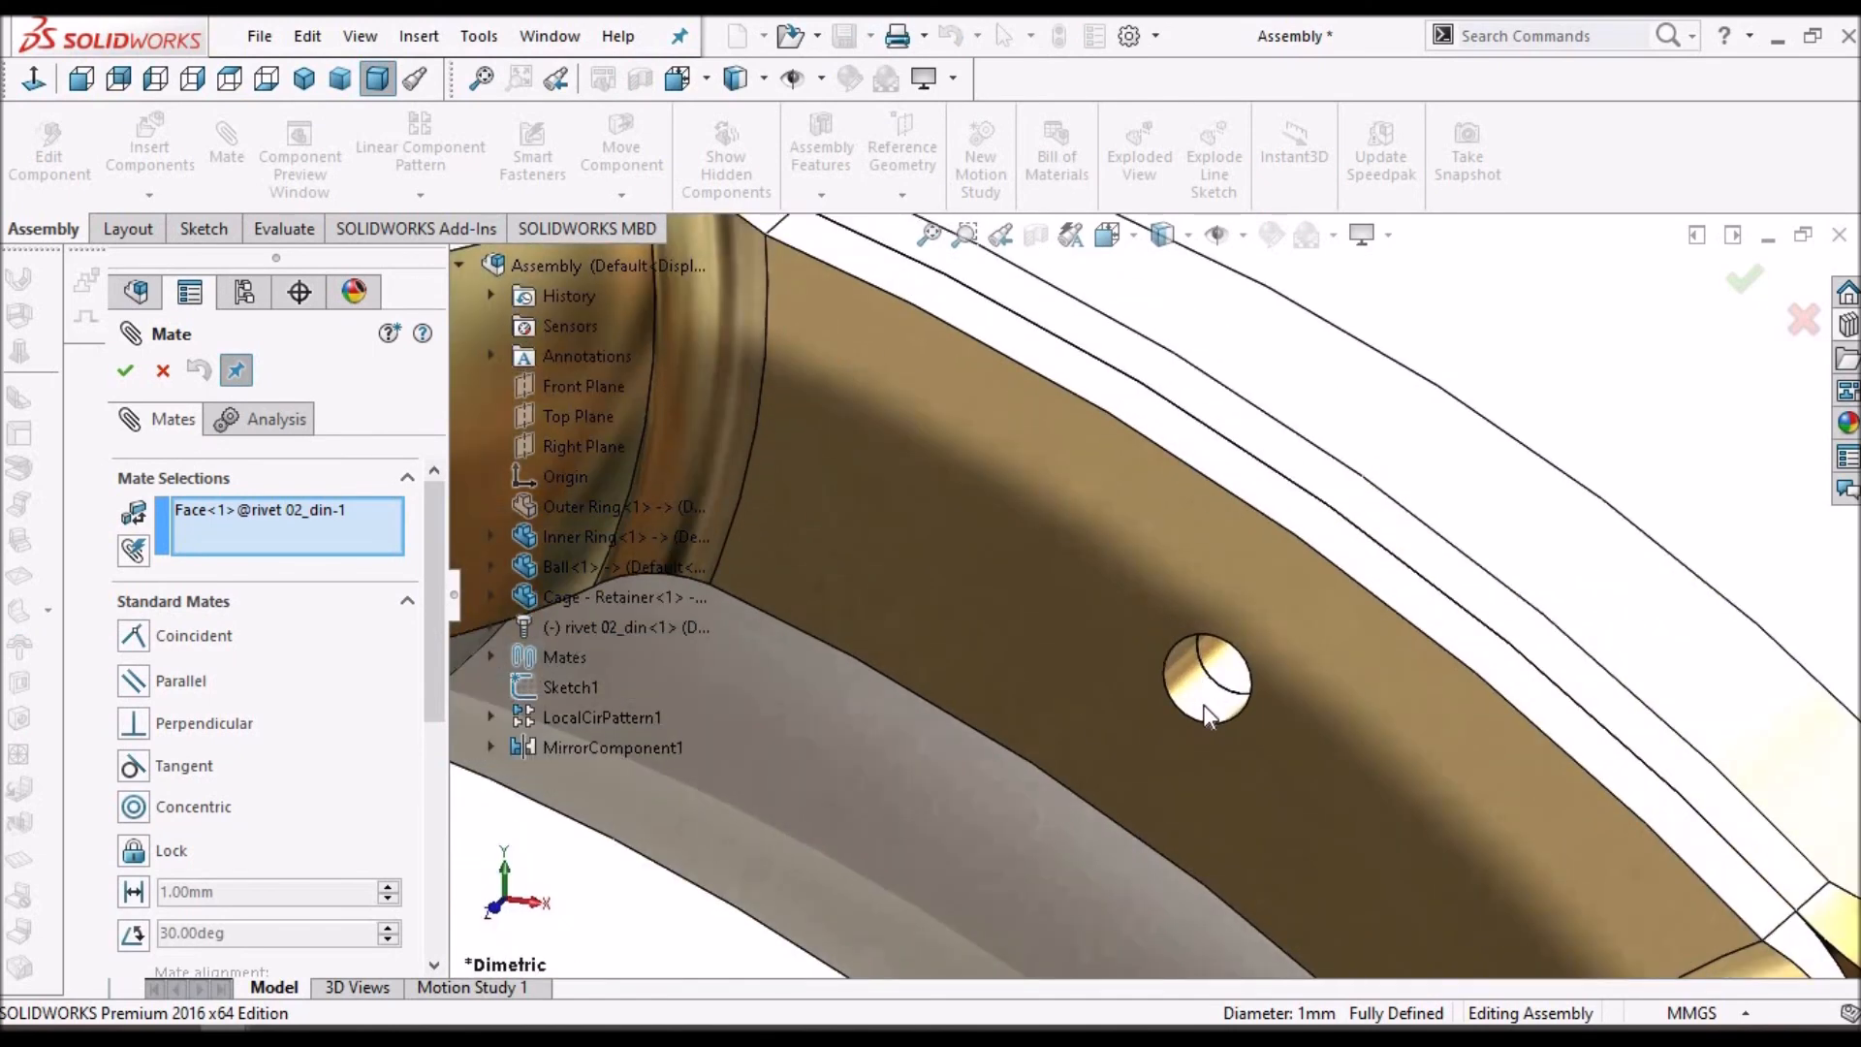
click(1207, 718)
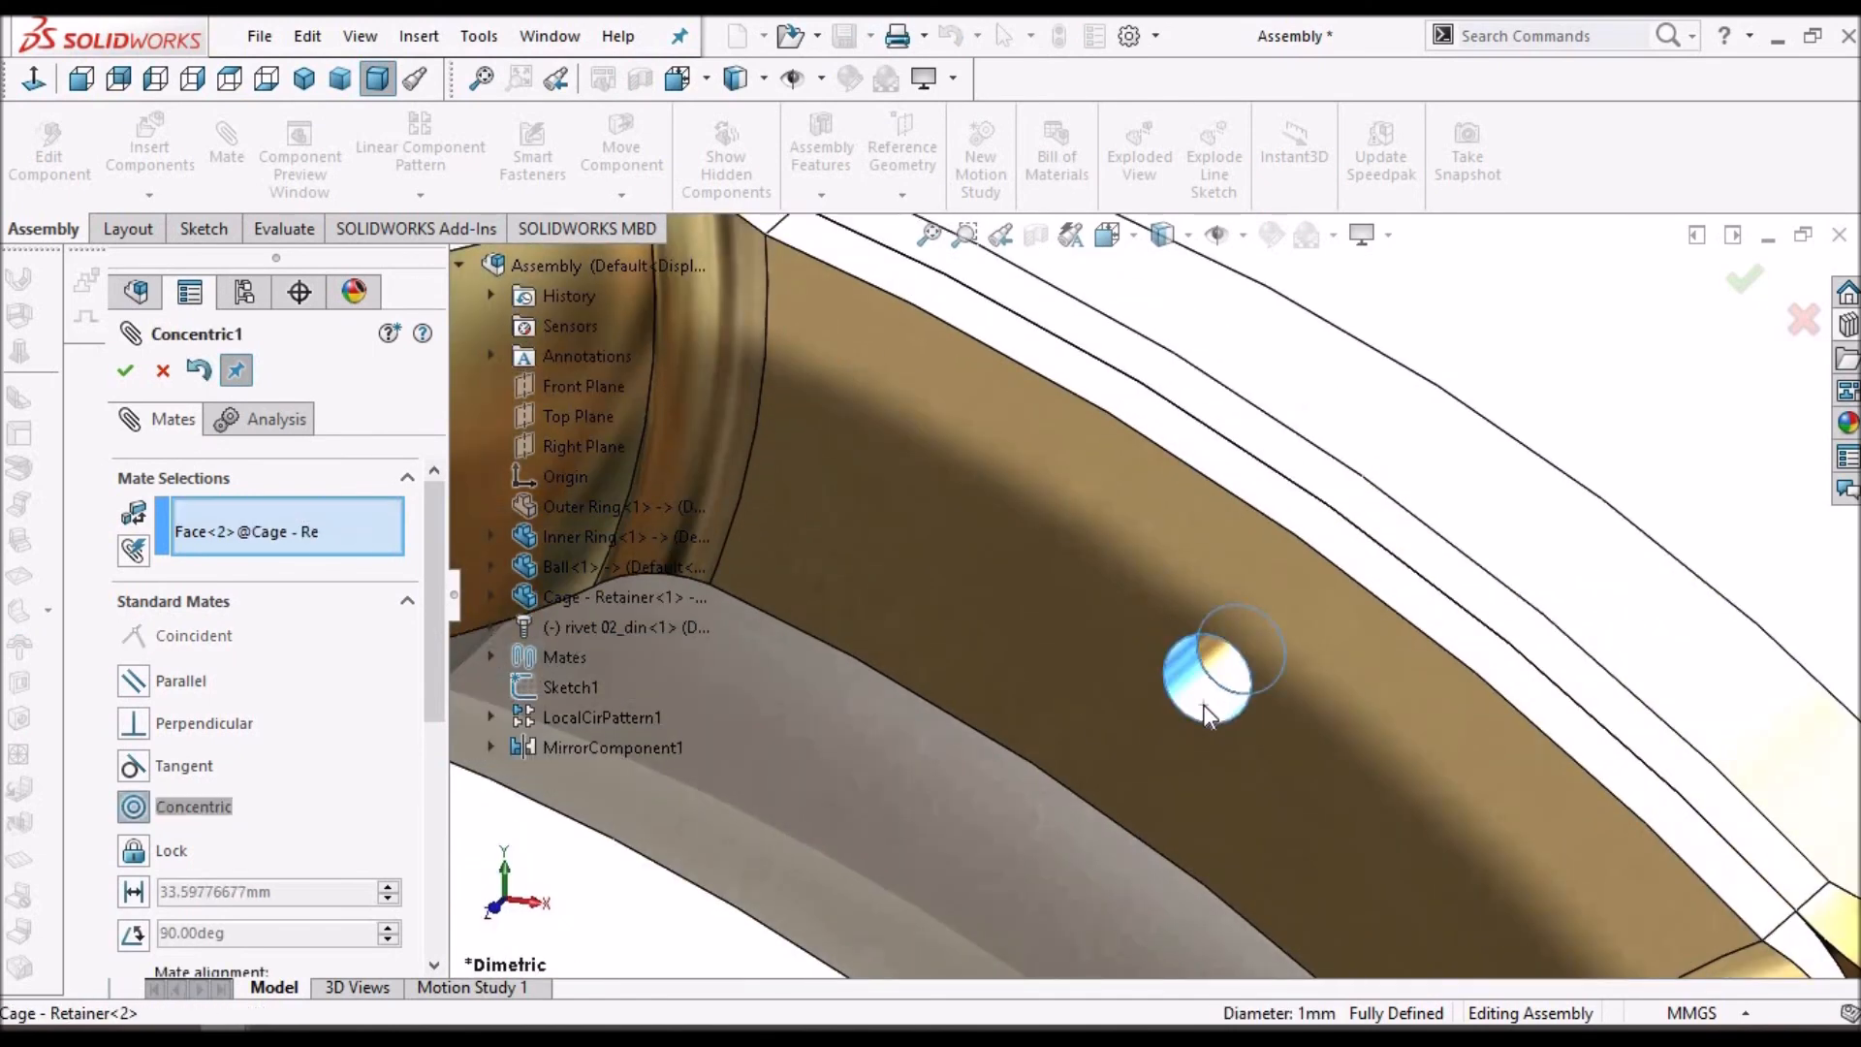
click(125, 369)
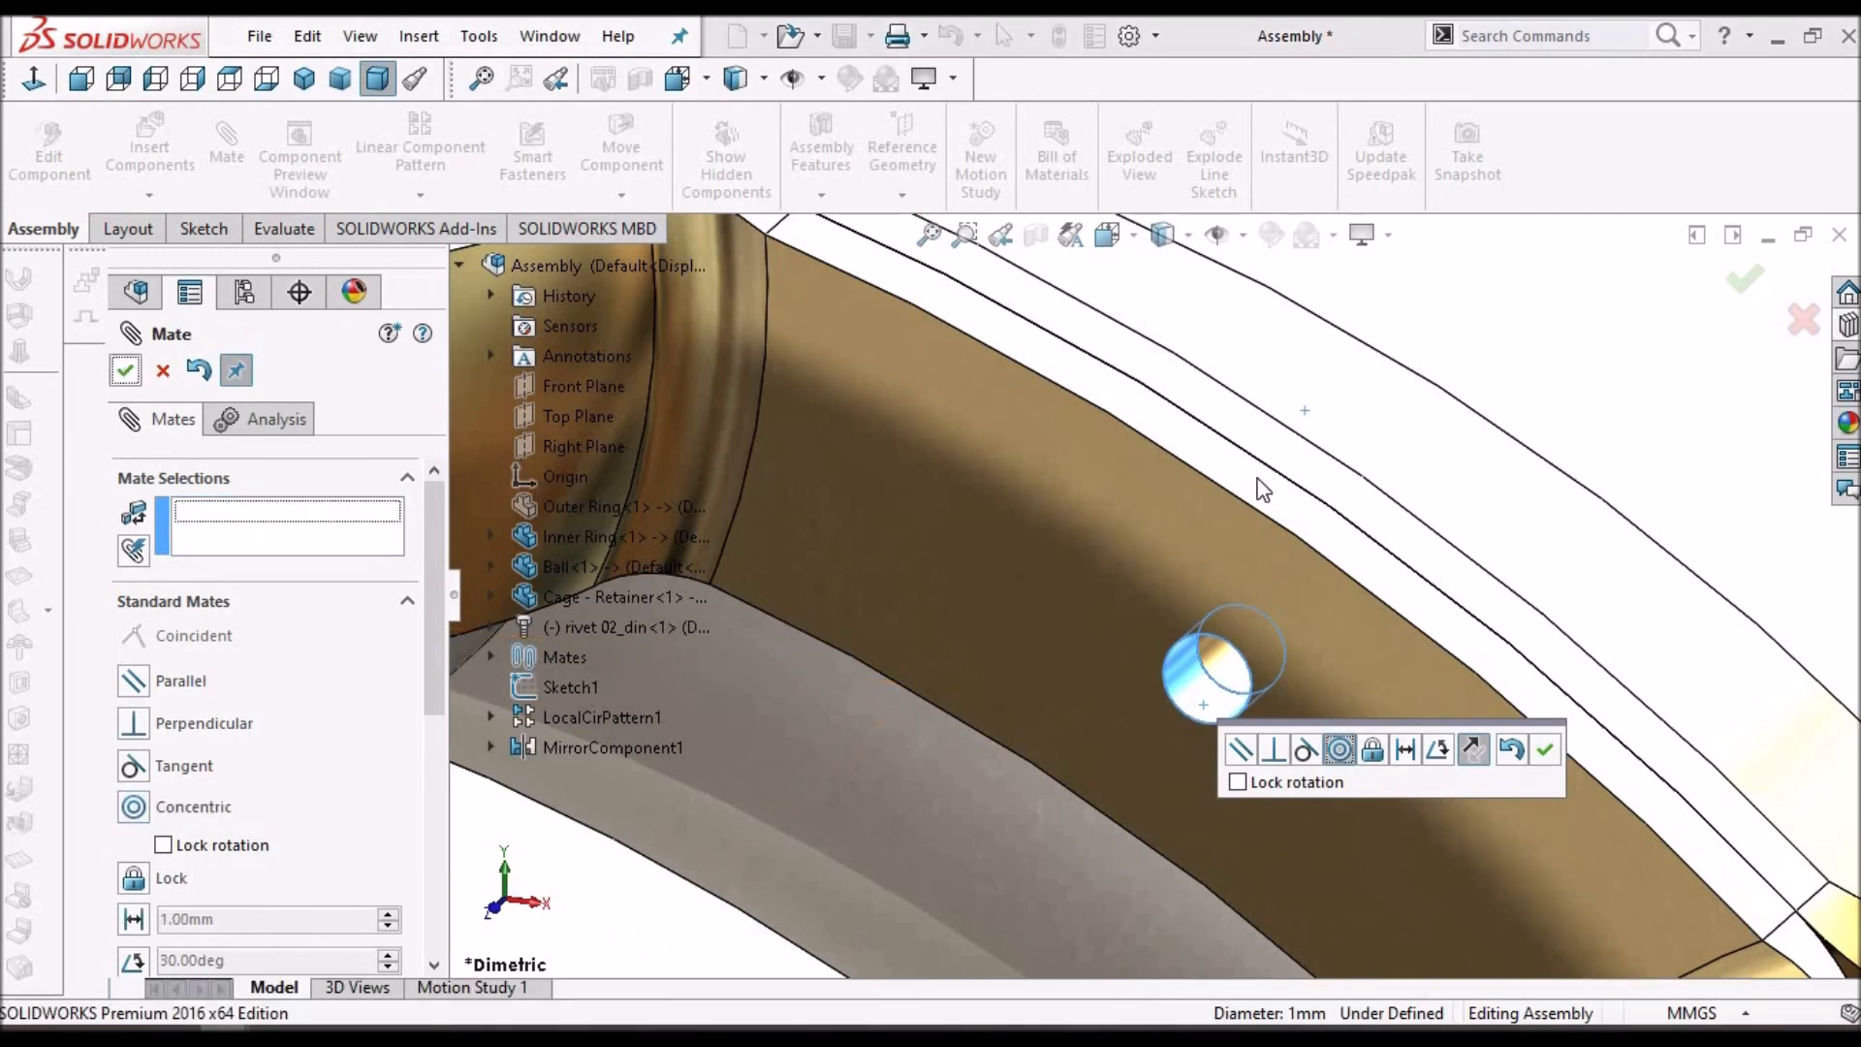
- Add a coincident mate between the mirrored retainer's flat face beside the hole and the flat underside of the rivet head
scroll(1374, 488, up, 10)
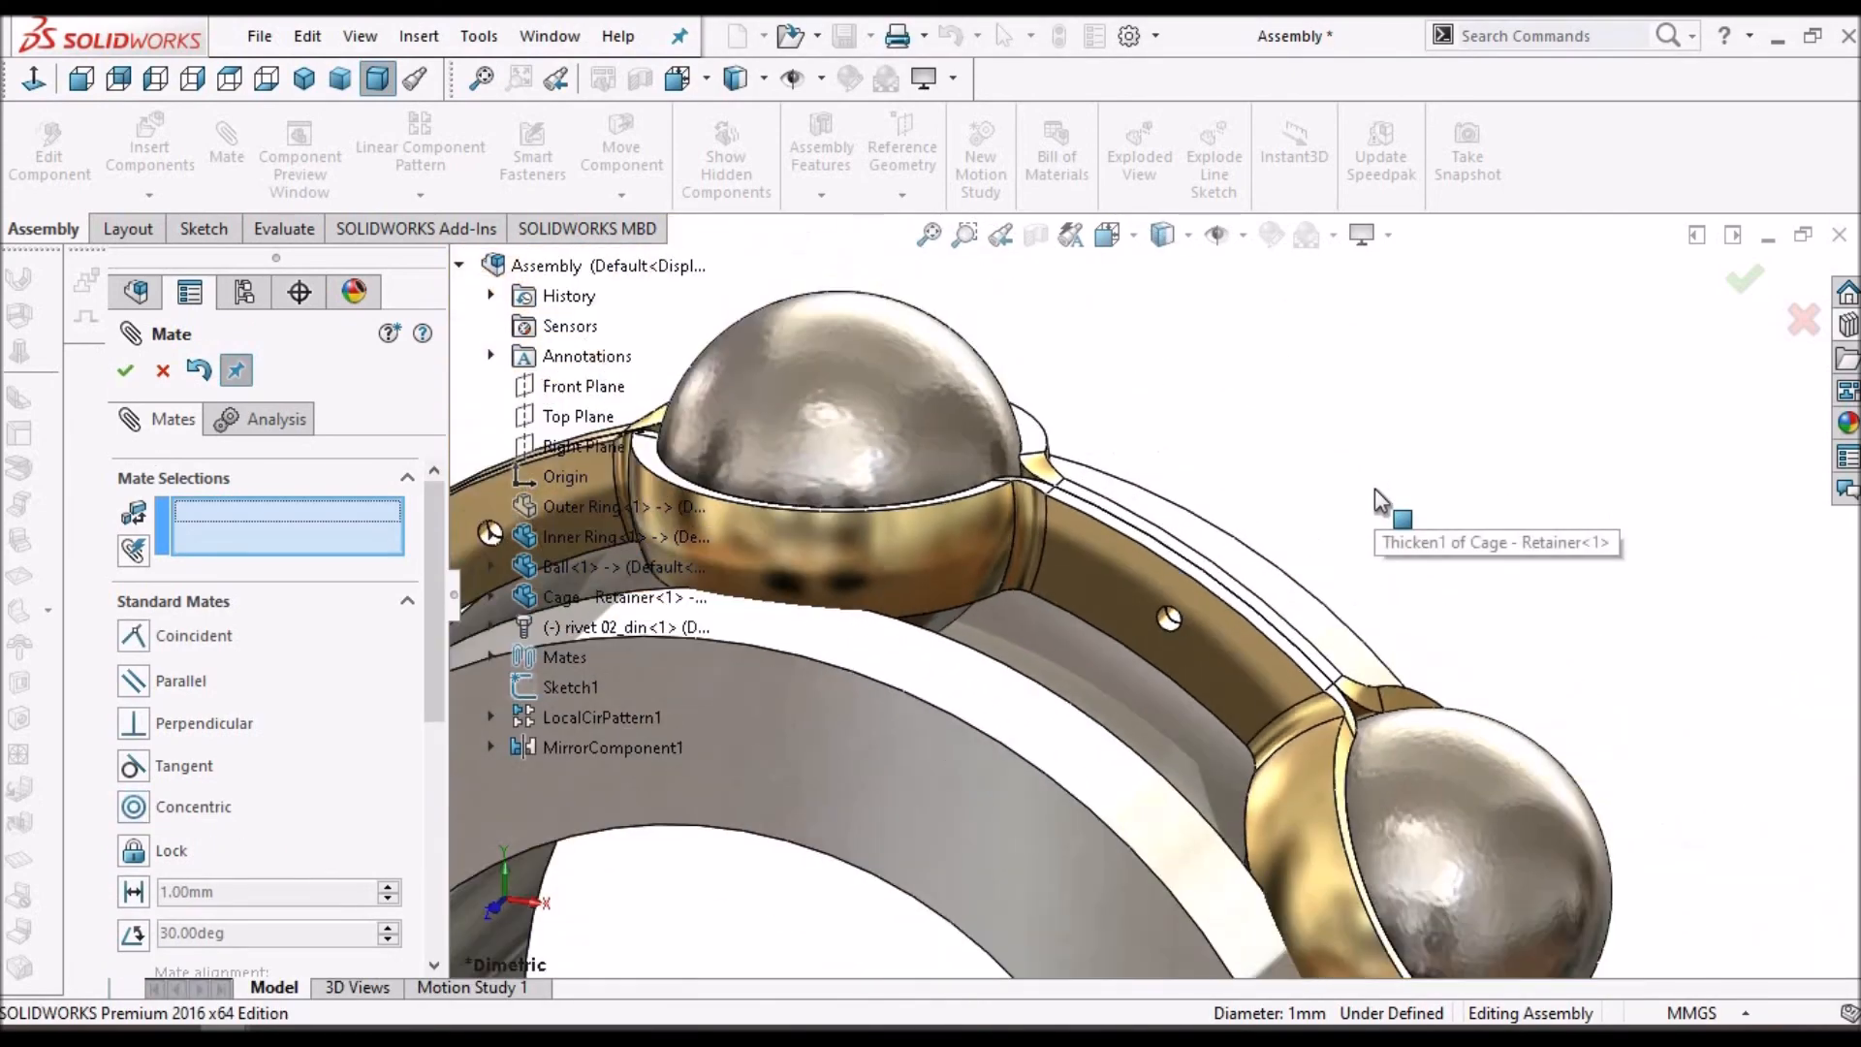
scroll(1376, 436, down, 10)
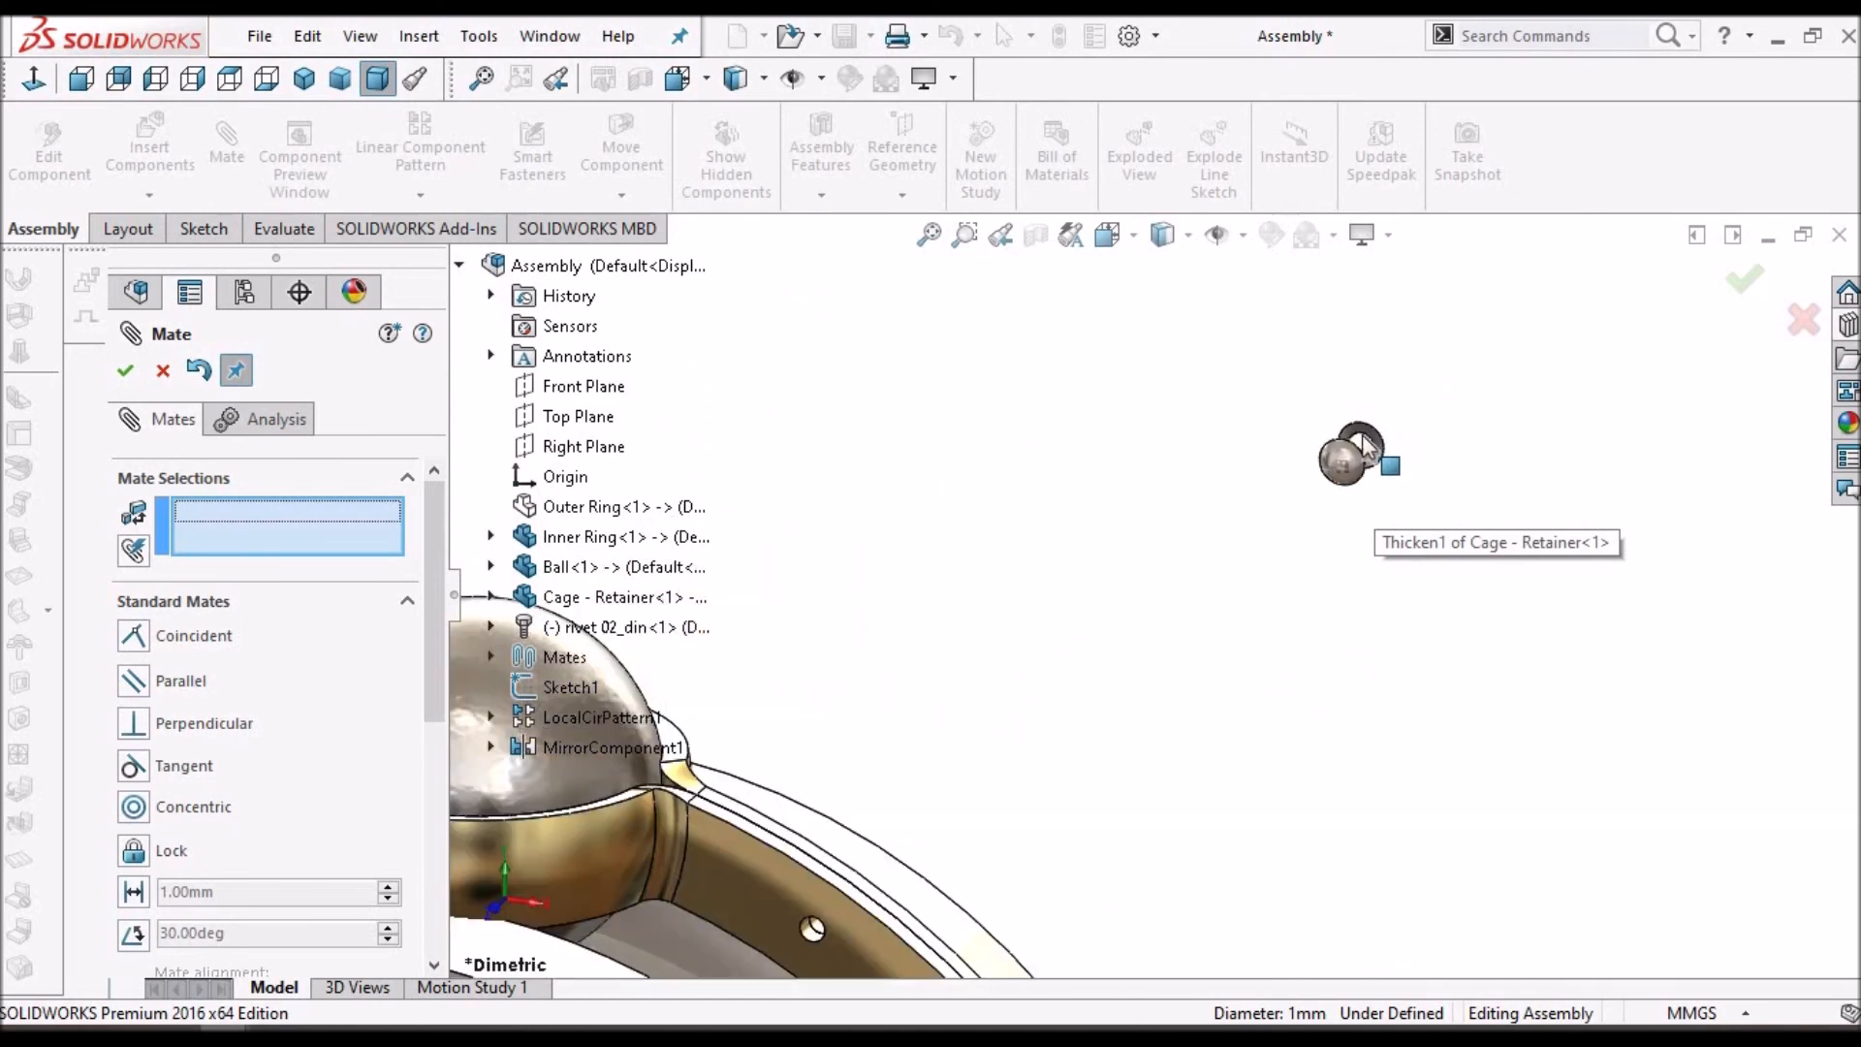
scroll(1367, 447, down, 5)
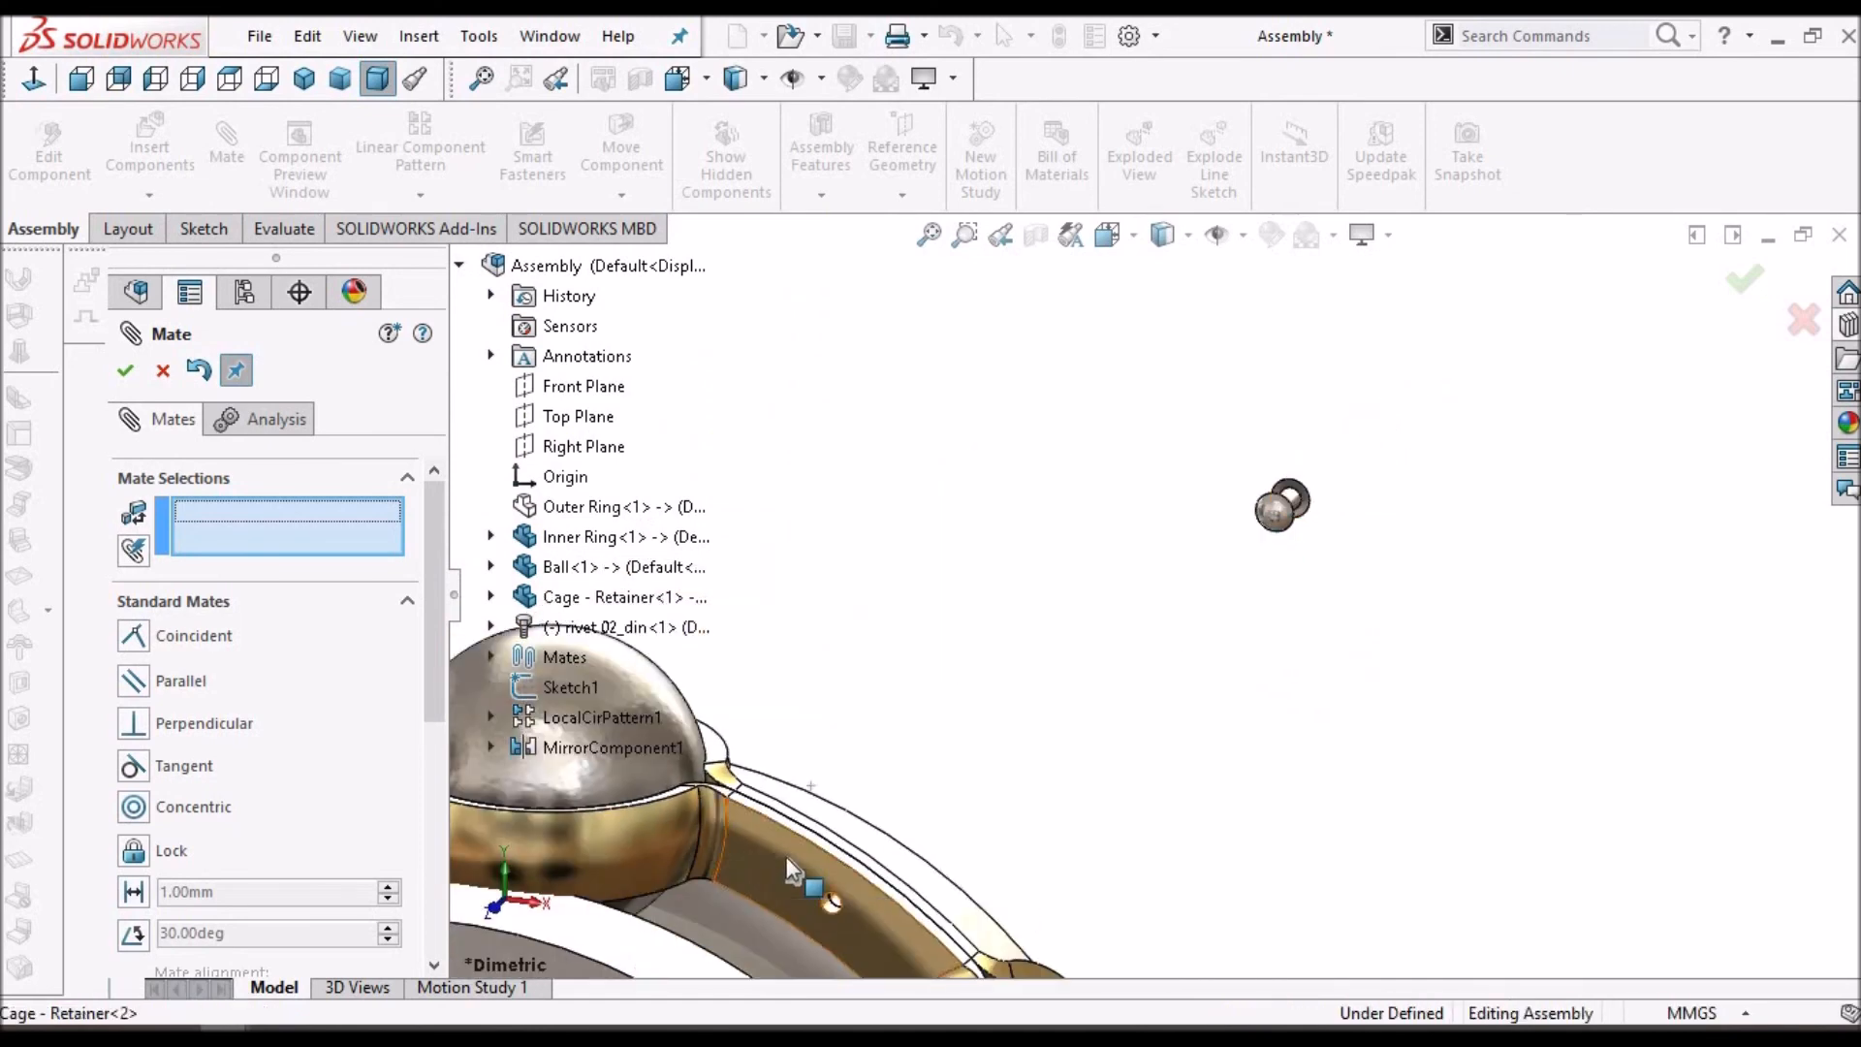
click(787, 861)
scroll(1260, 591, up, 5)
middle_drag(1291, 568, 1468, 583)
scroll(1425, 579, down, 2)
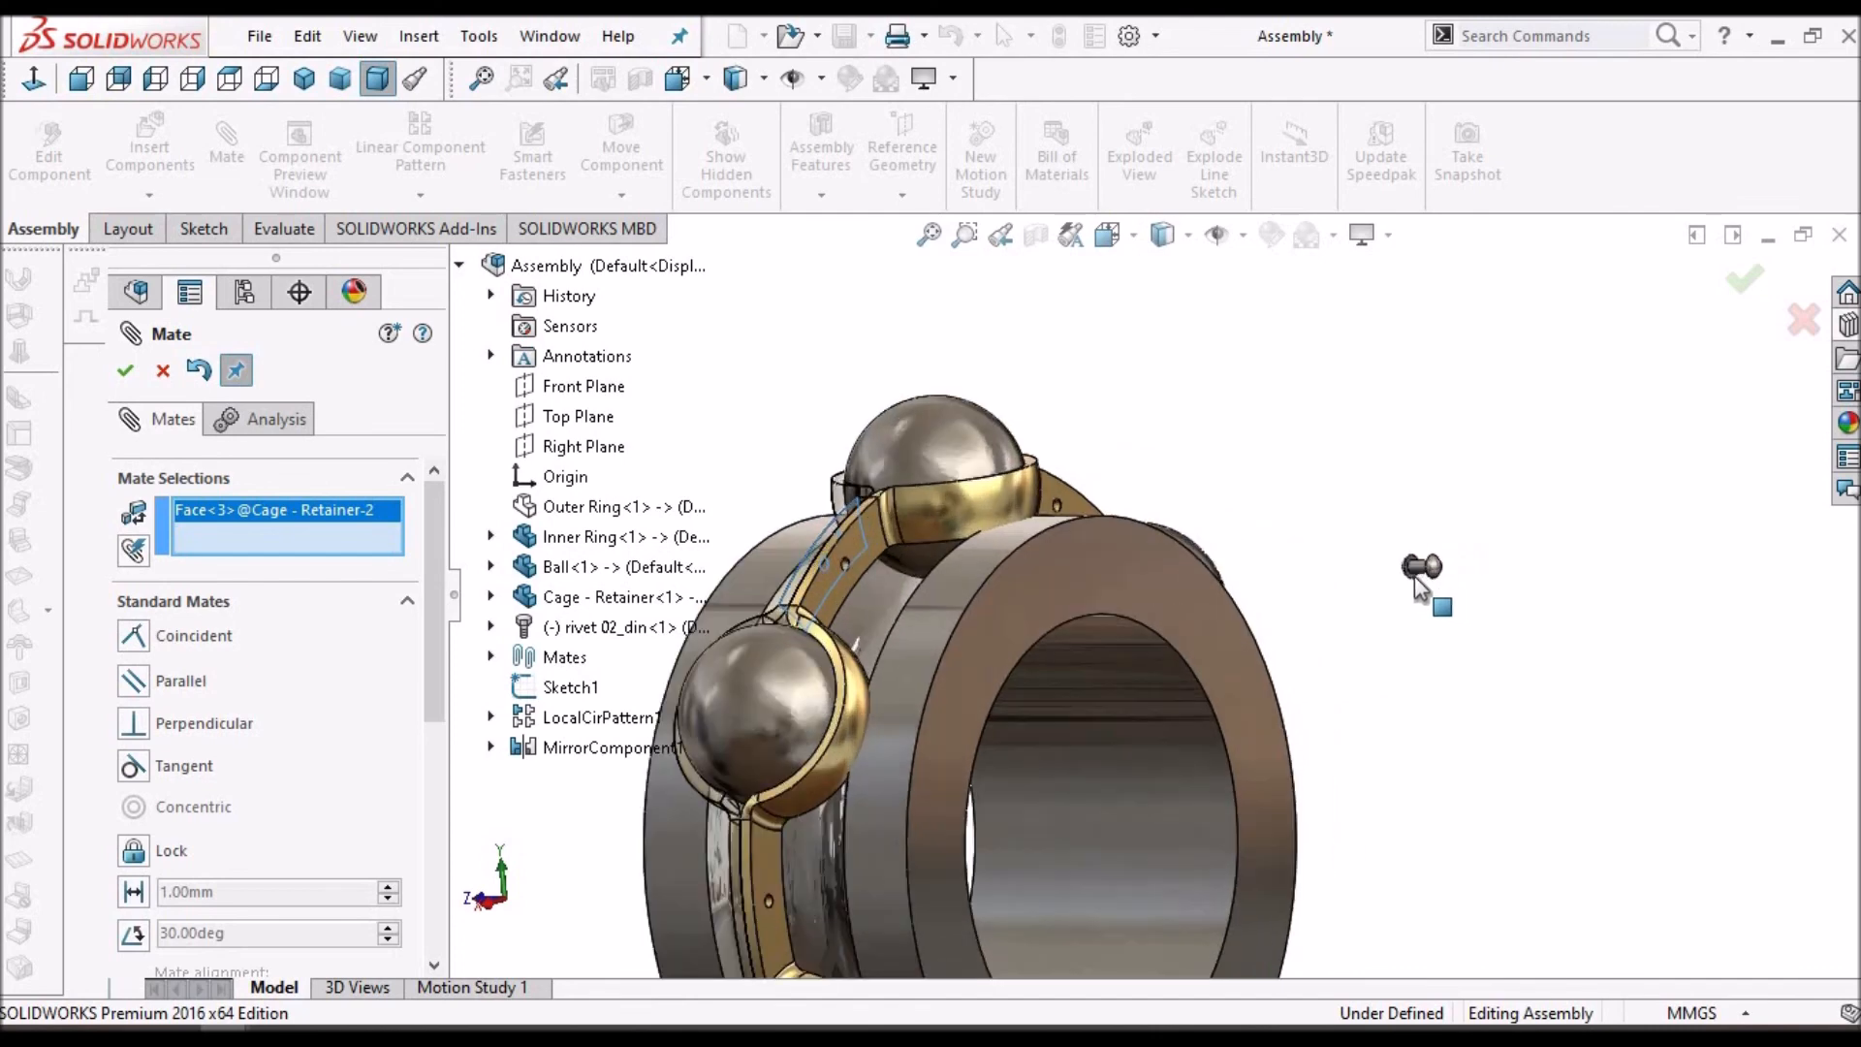
scroll(1387, 568, down, 6)
scroll(1225, 584, down, 3)
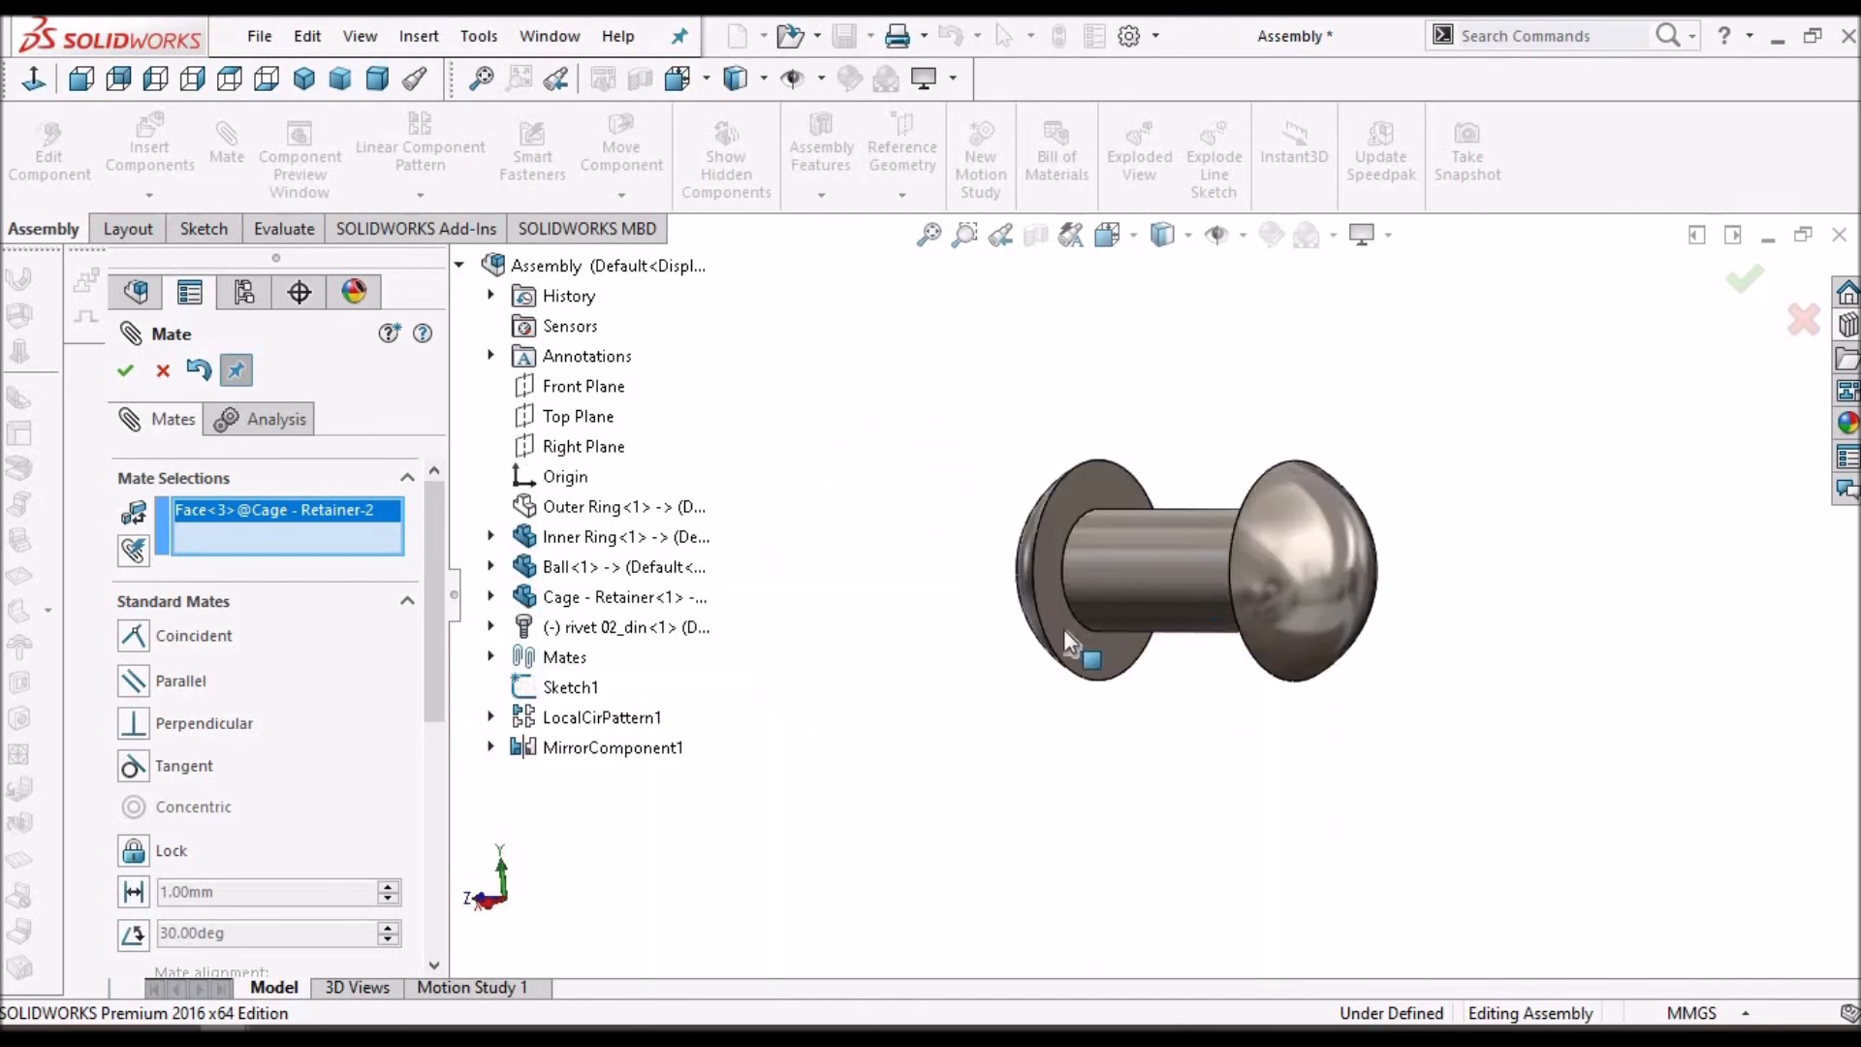
click(1063, 632)
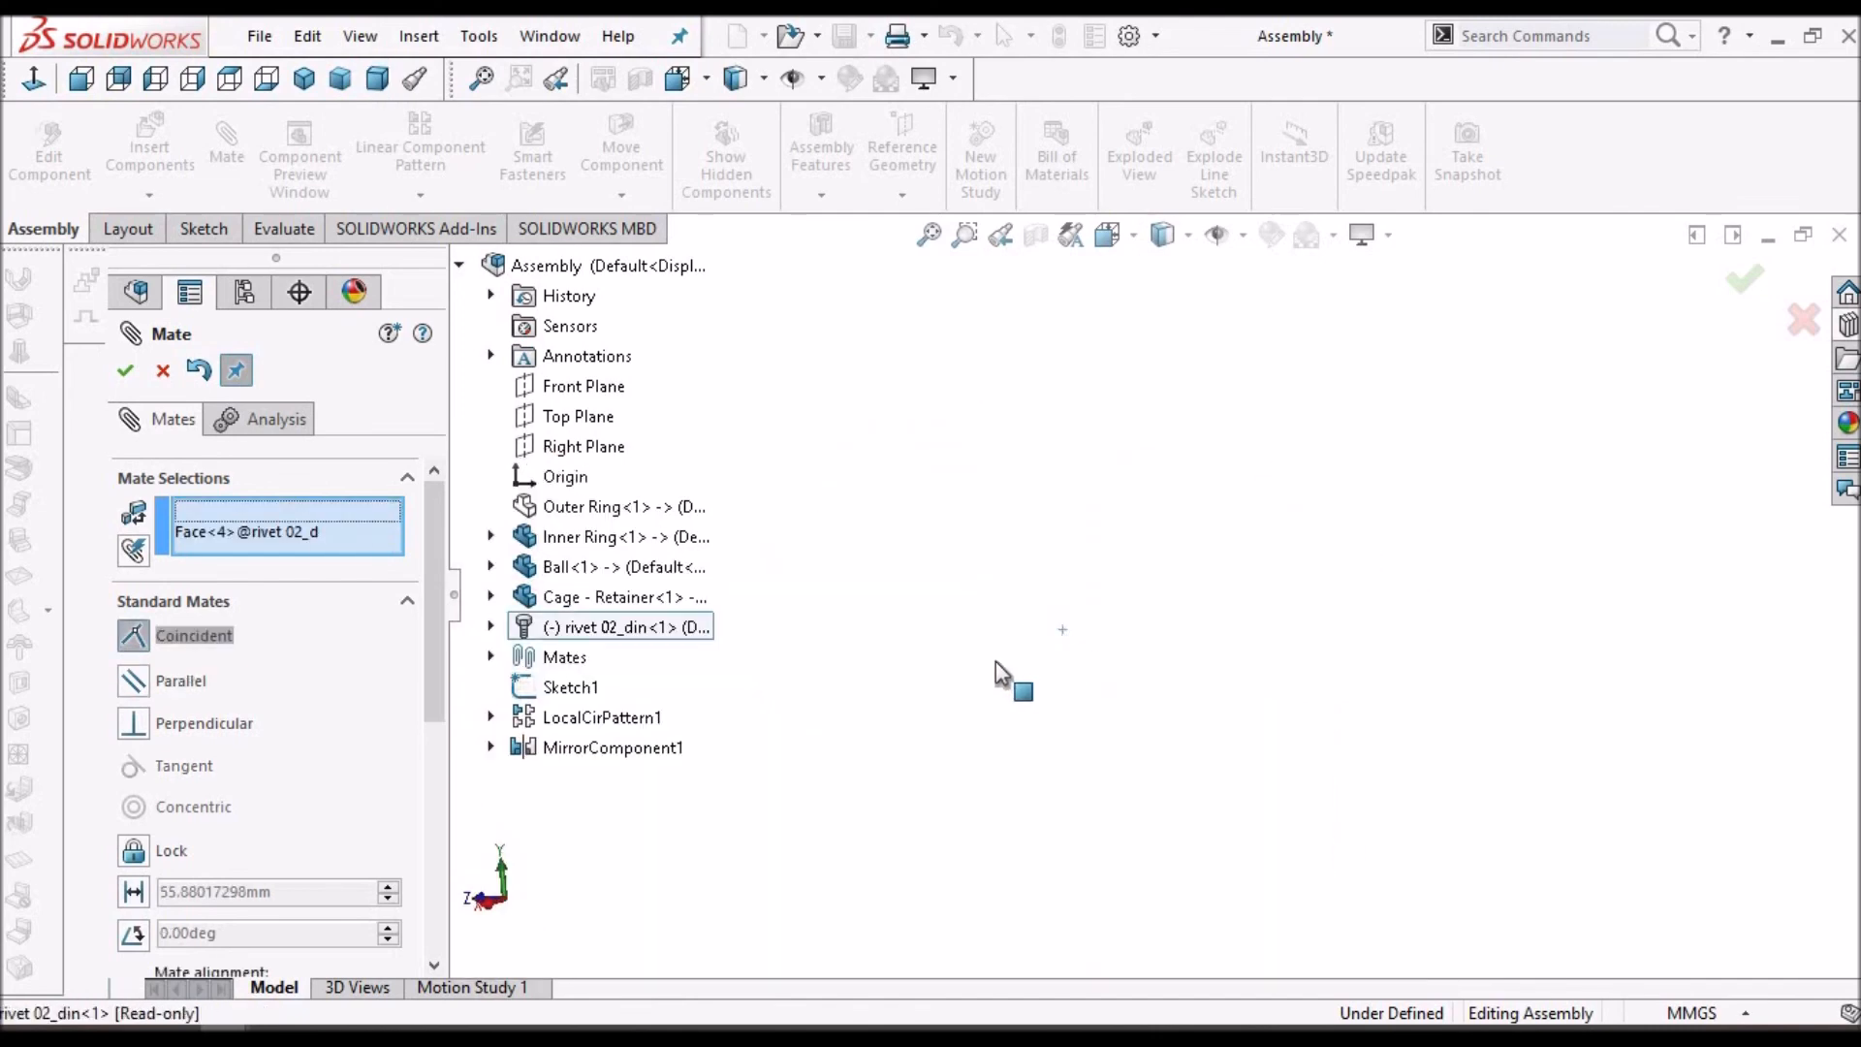
click(125, 370)
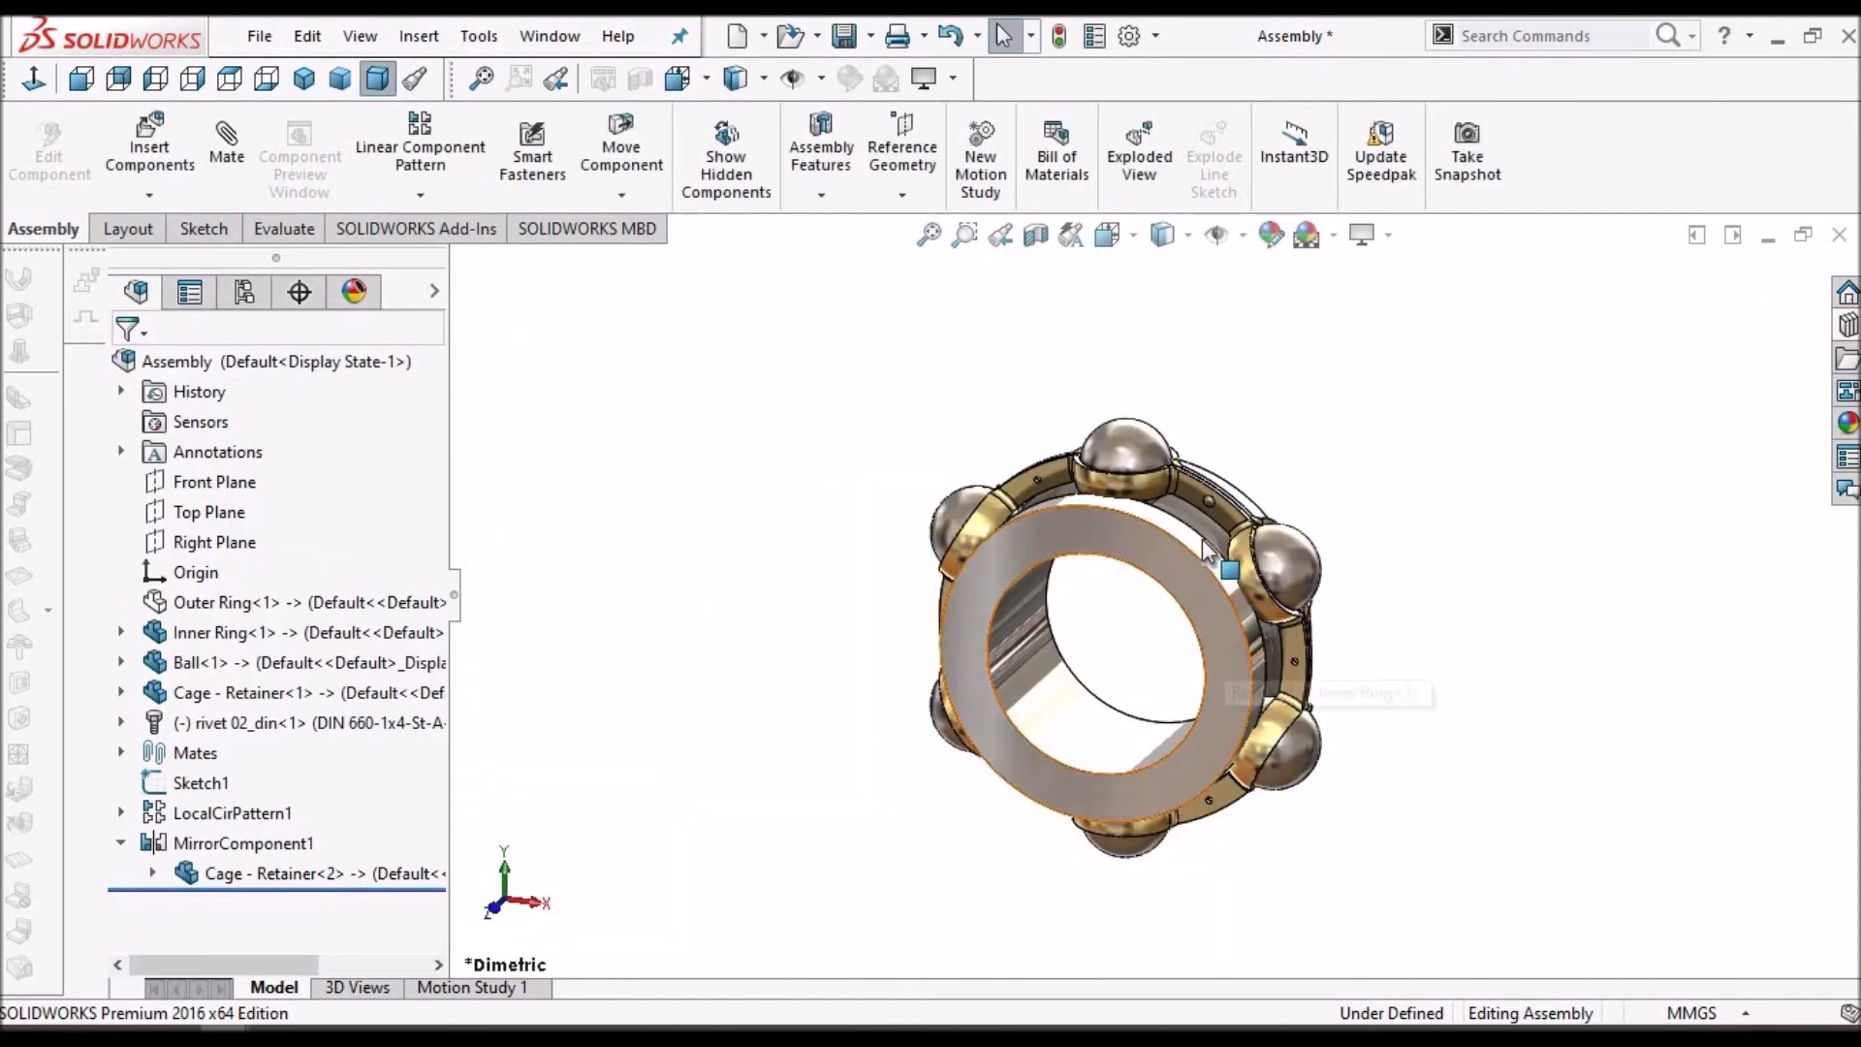
scroll(1206, 521, down, 10)
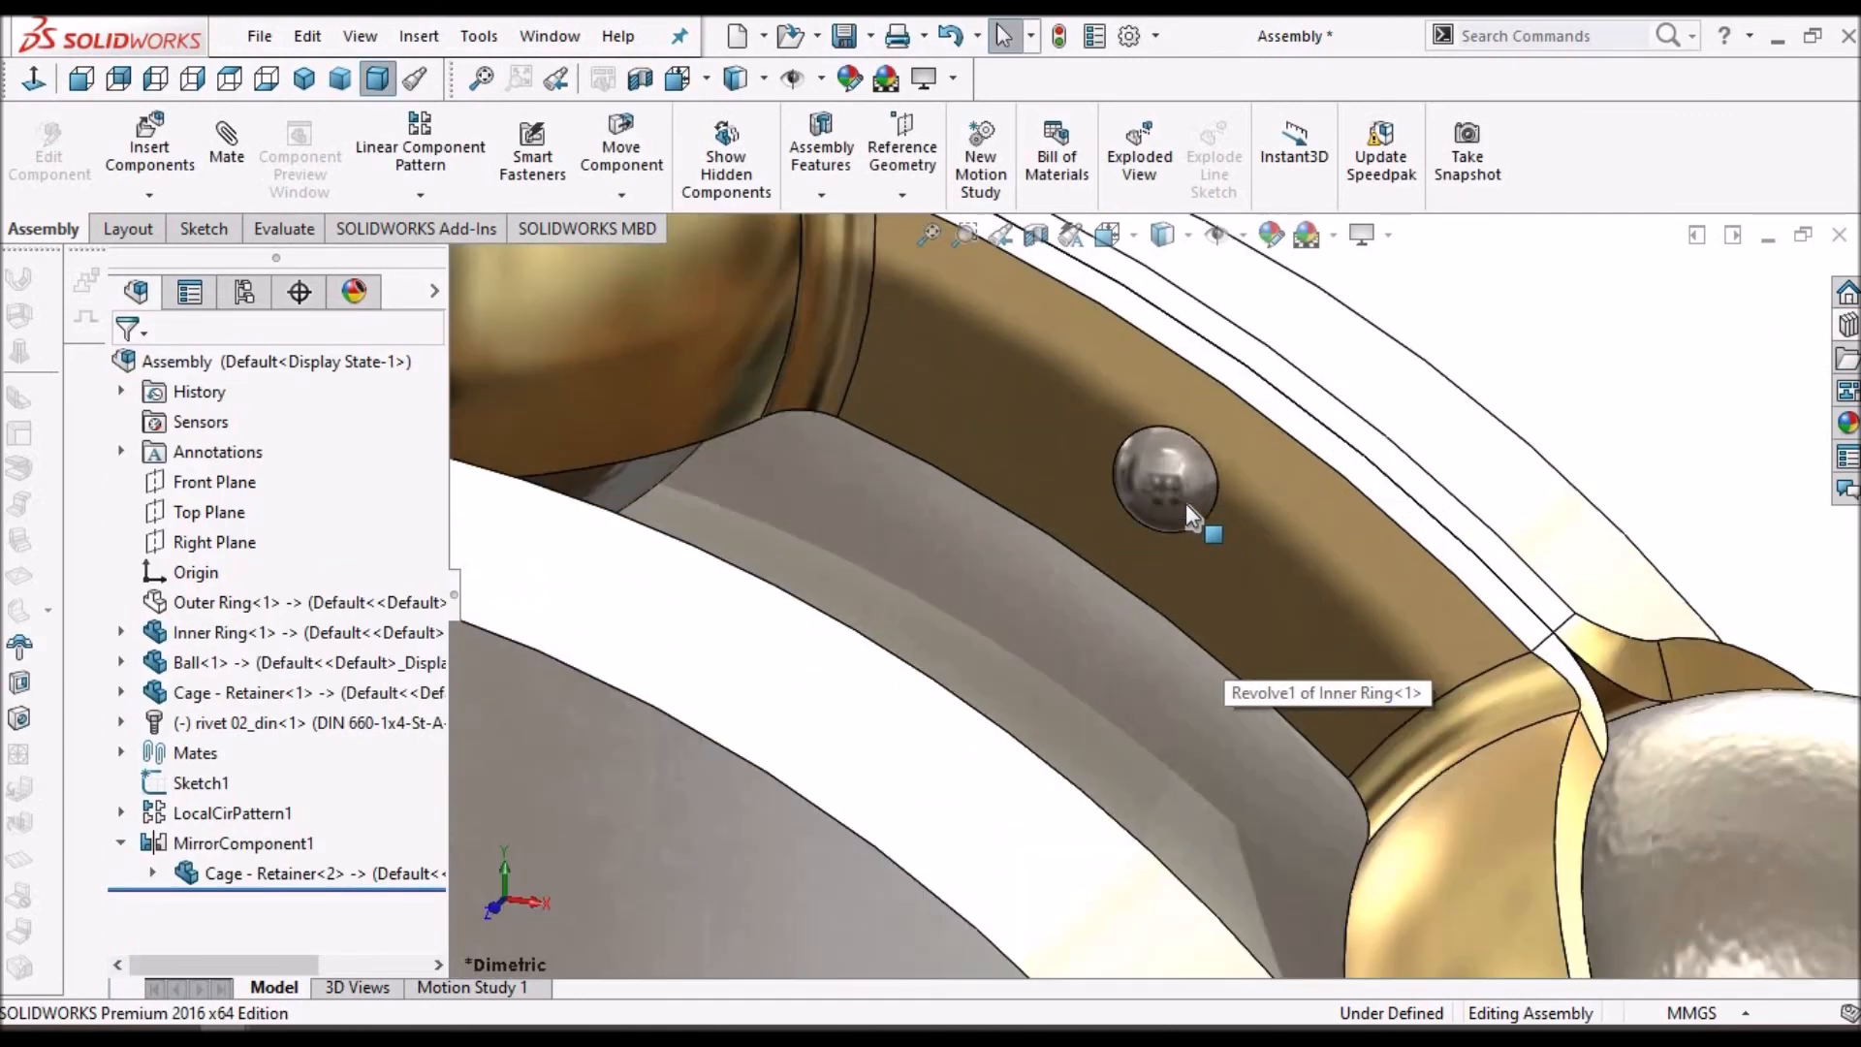
scroll(1030, 698, up, 5)
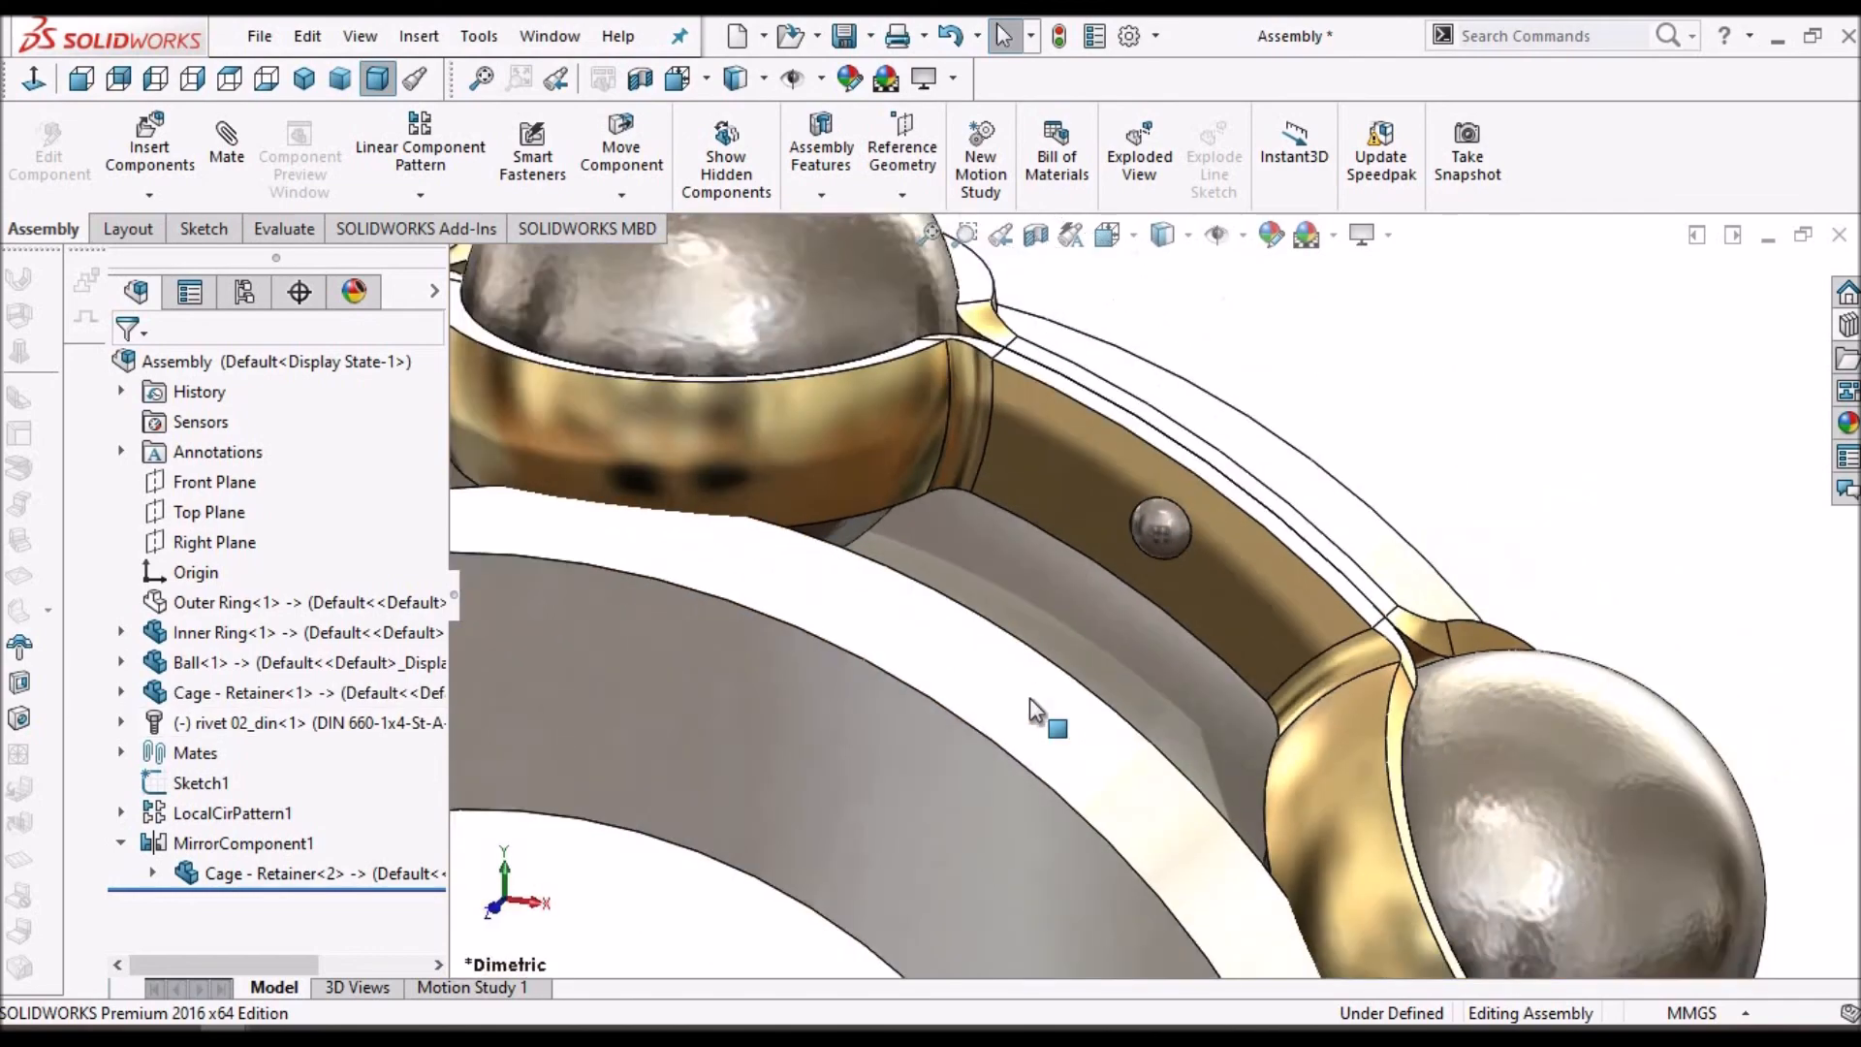
- Turn off Hide All Types to display the temporary axes, and hide the sketches
click(361, 36)
mouse_move(494, 269)
click(997, 83)
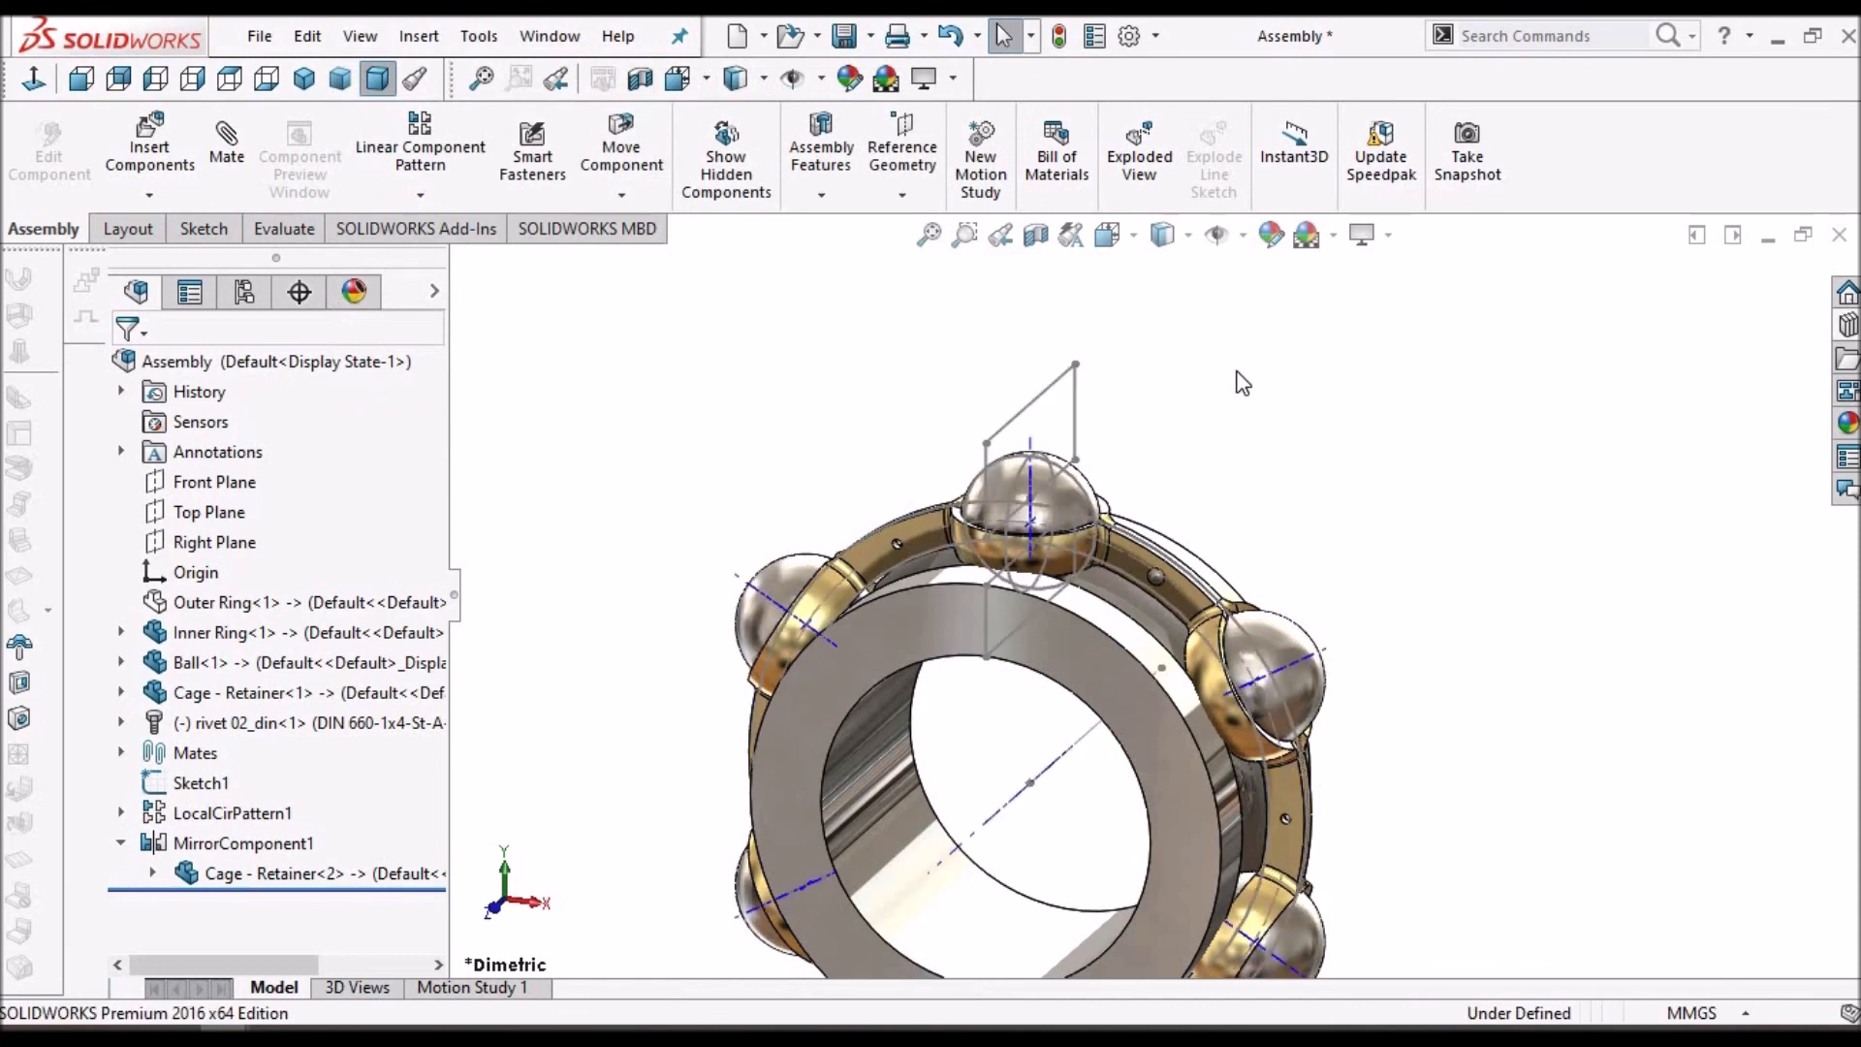
click(358, 38)
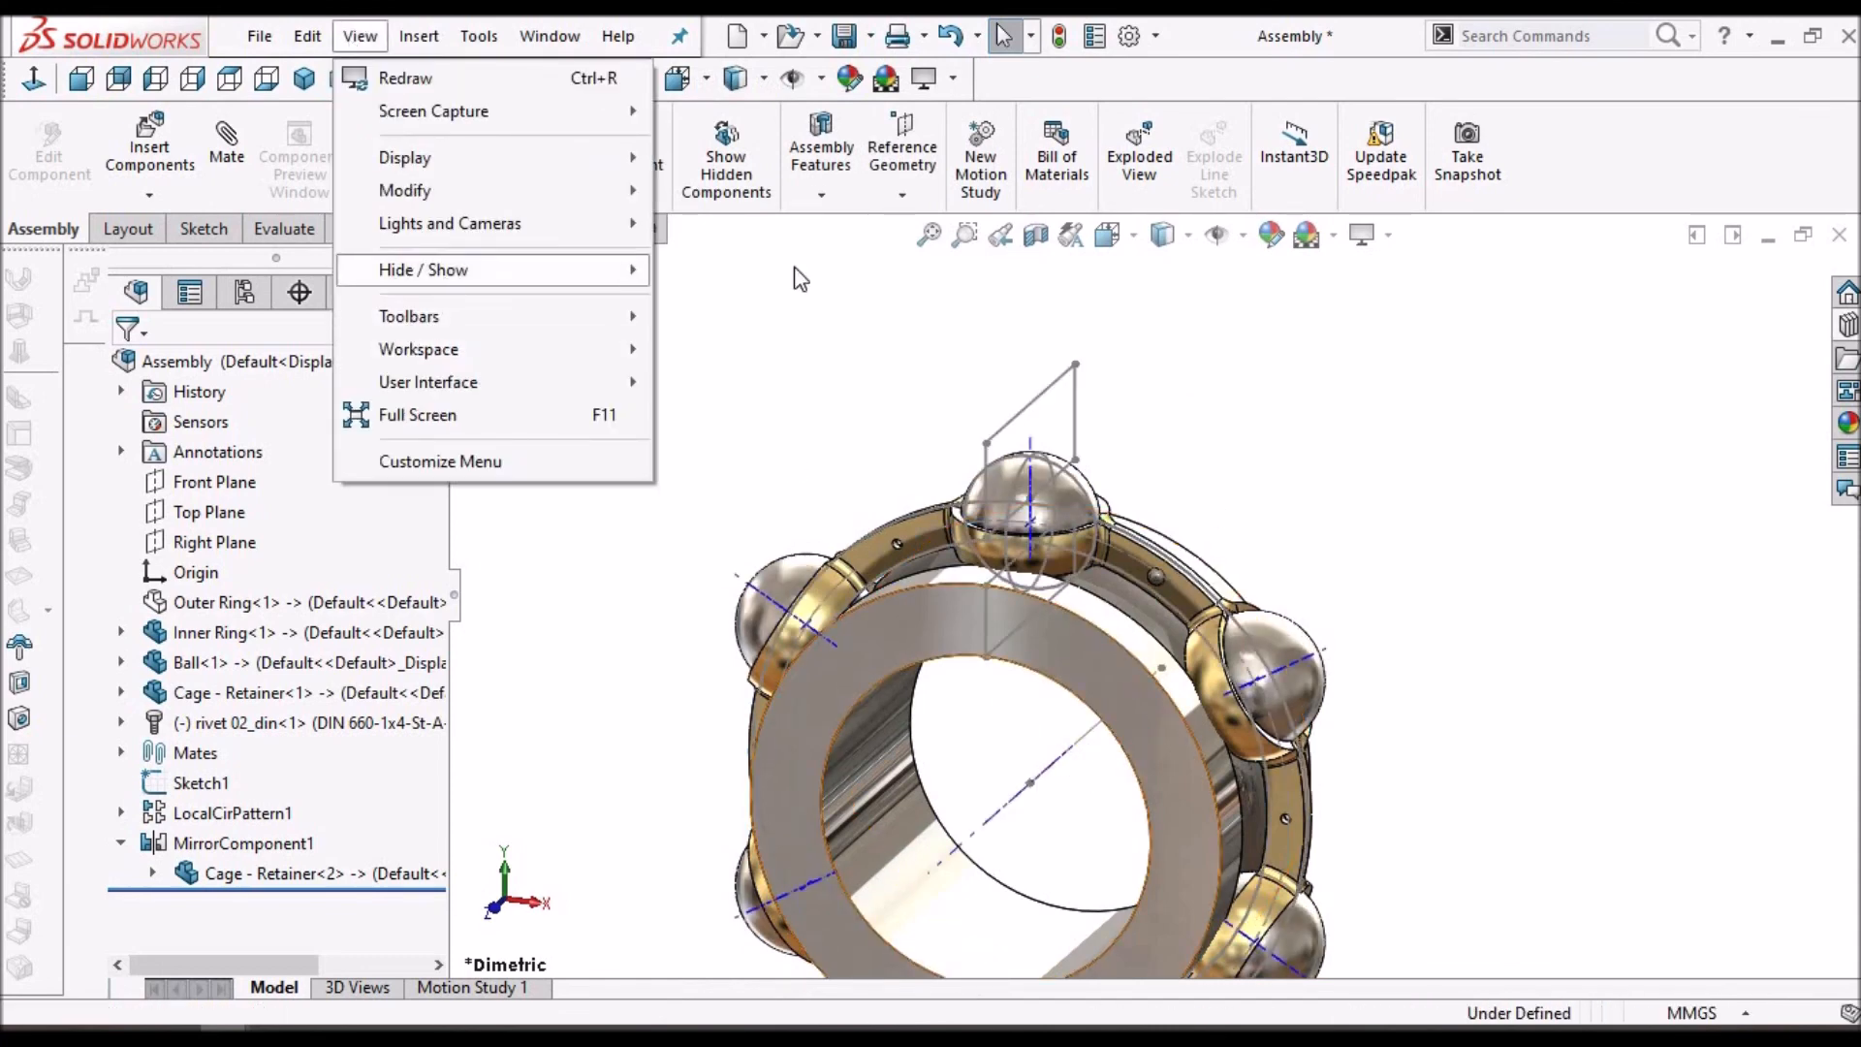
mouse_move(799, 279)
click(723, 642)
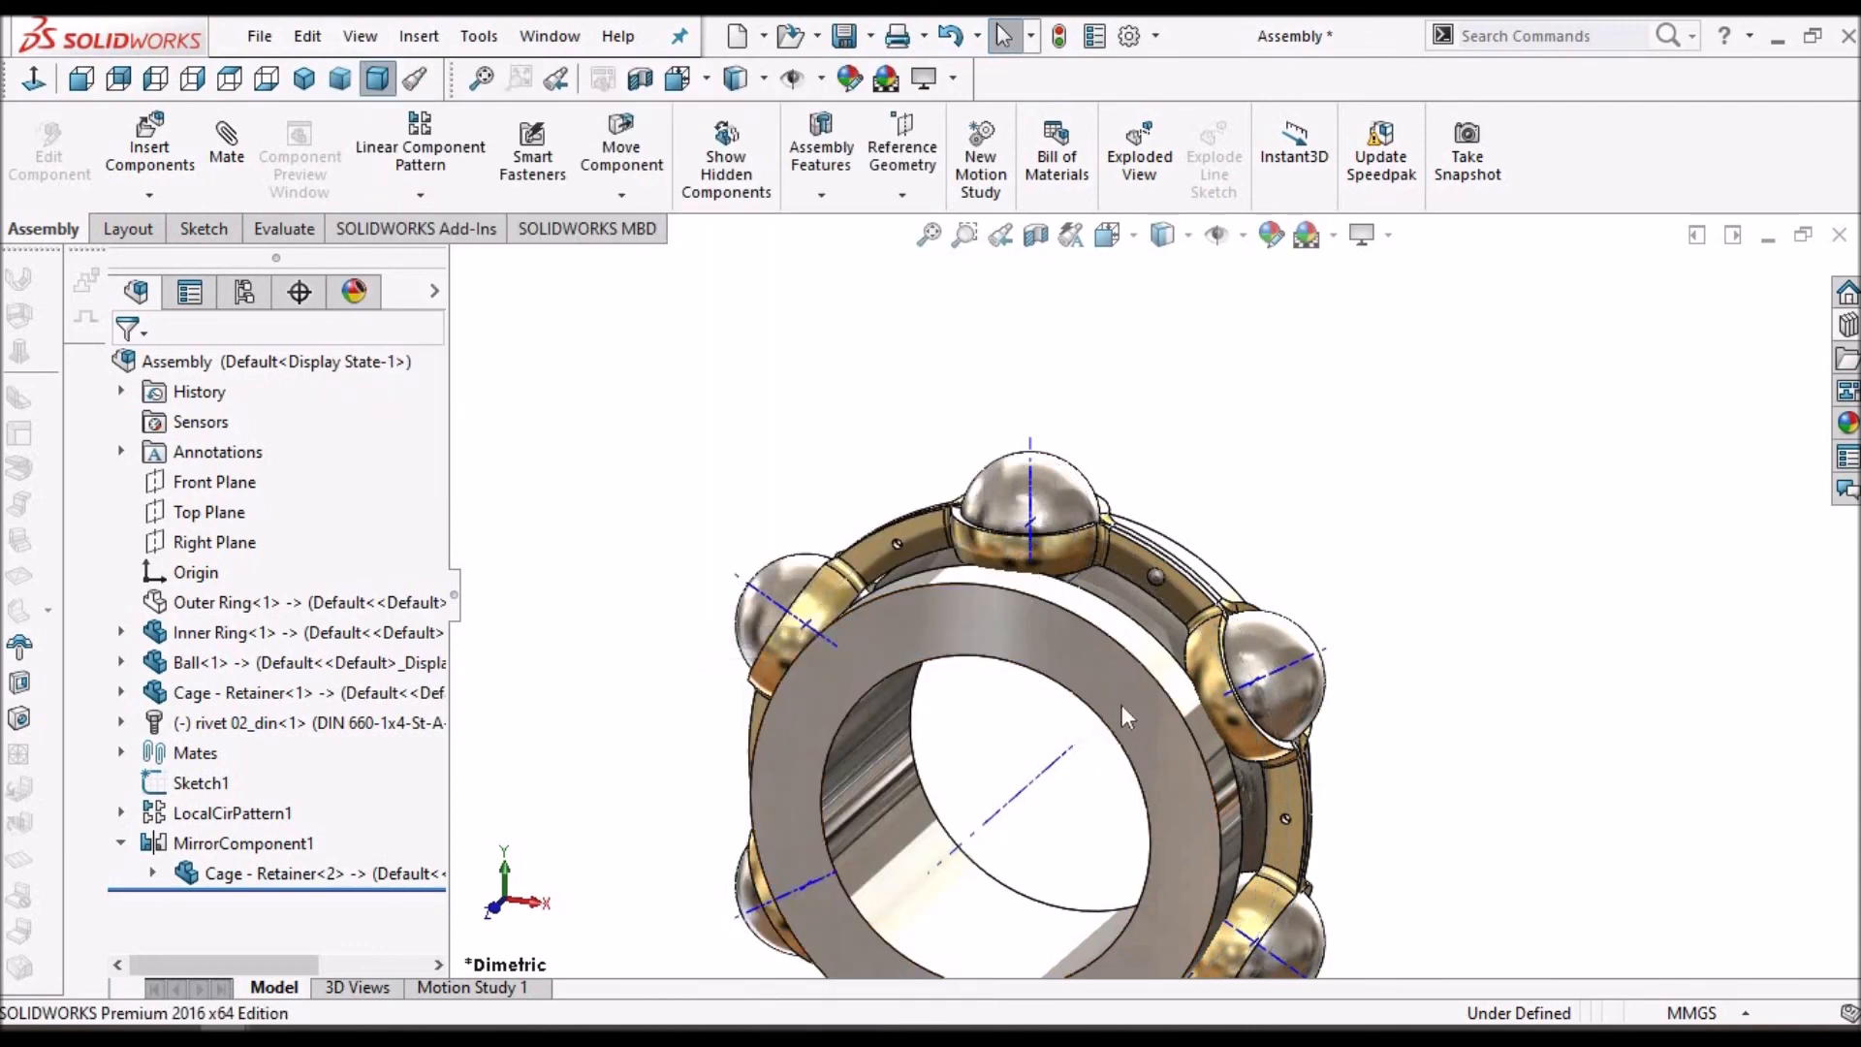
- Create a circular pattern of the rivet about the inner ring's axis with 6 equally spaced instances over 360 degrees
scroll(1028, 857, down, 3)
click(311, 723)
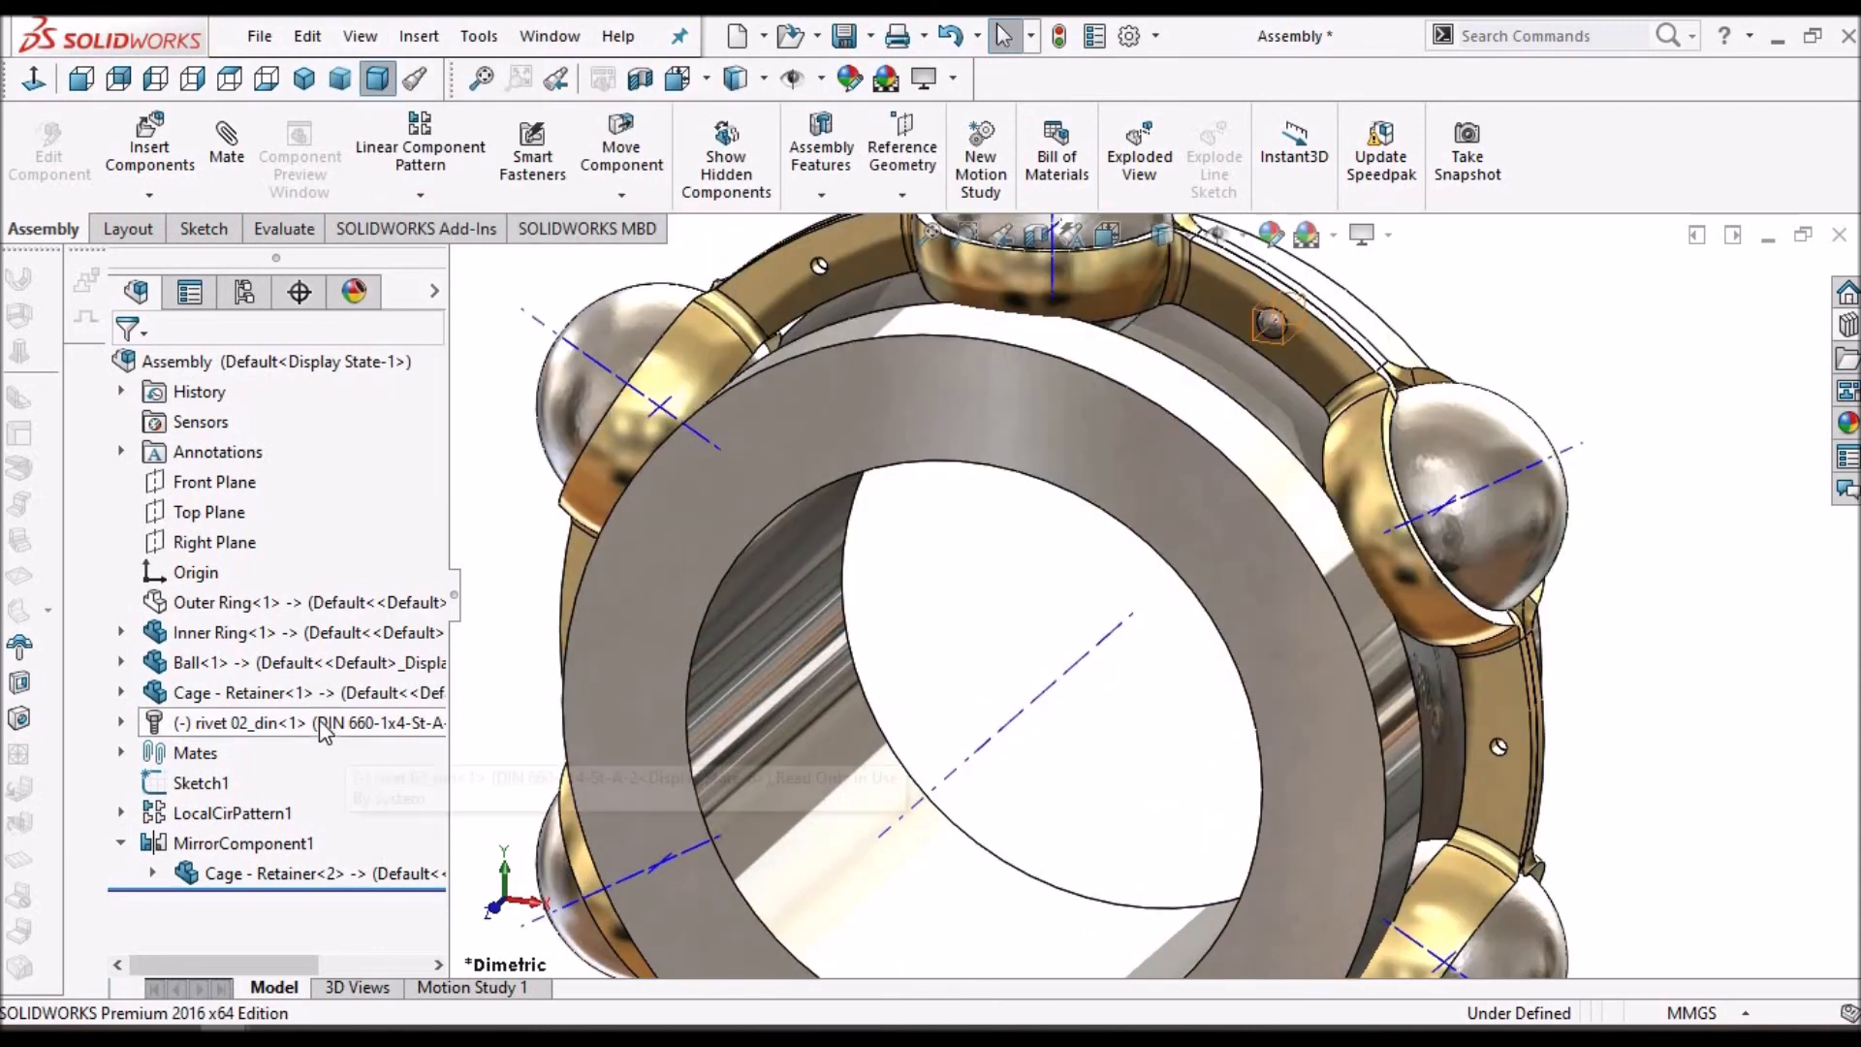
click(427, 196)
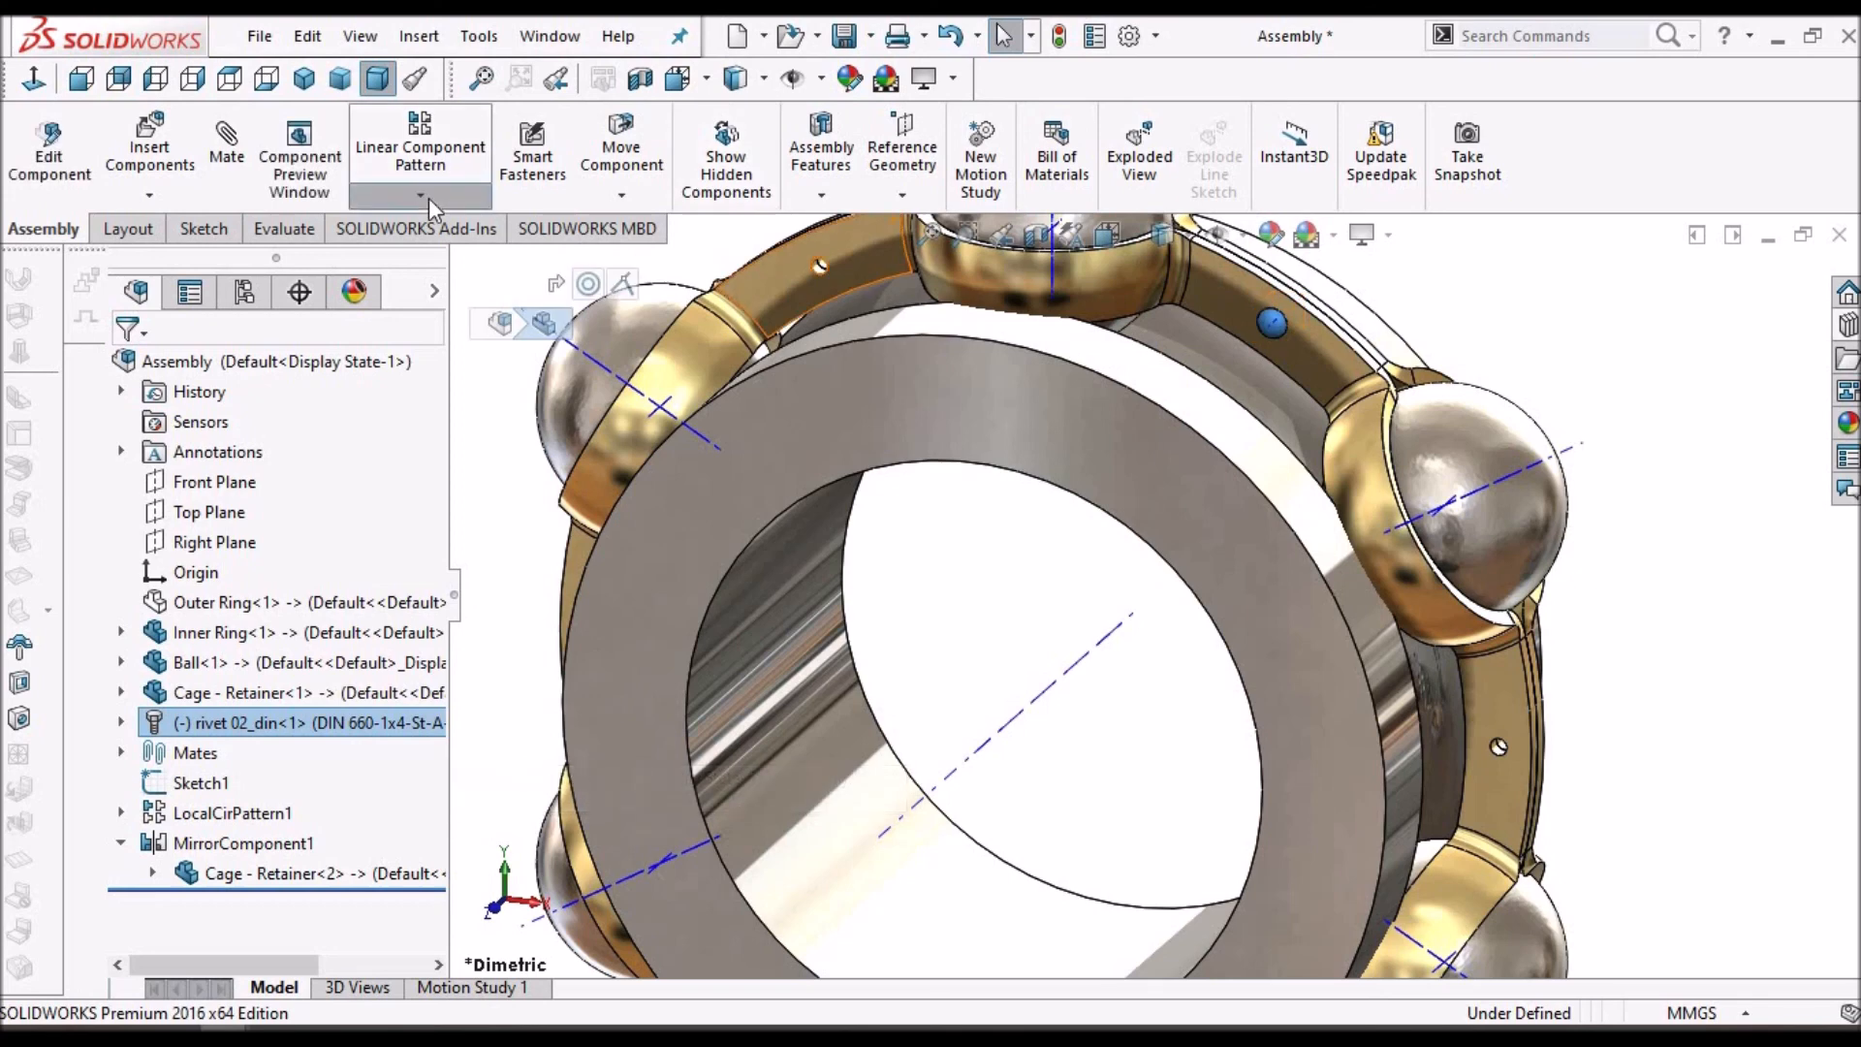
click(896, 400)
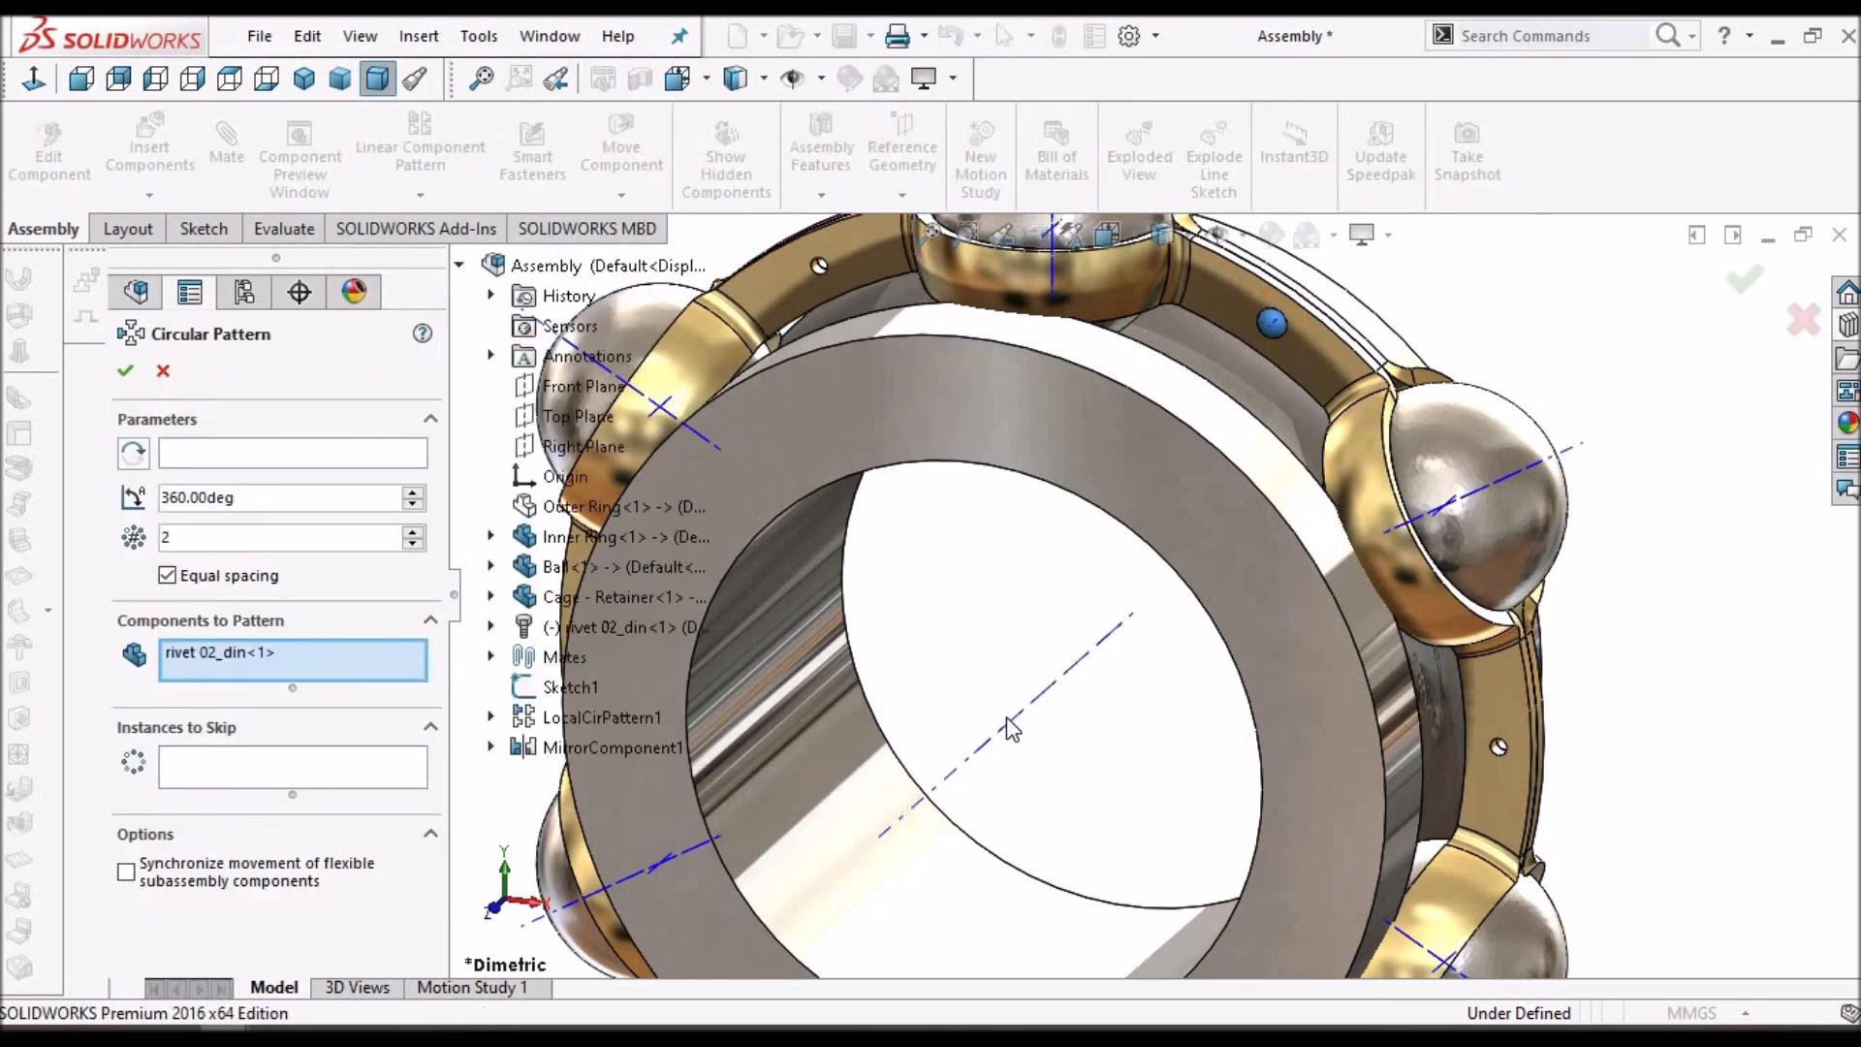
click(202, 452)
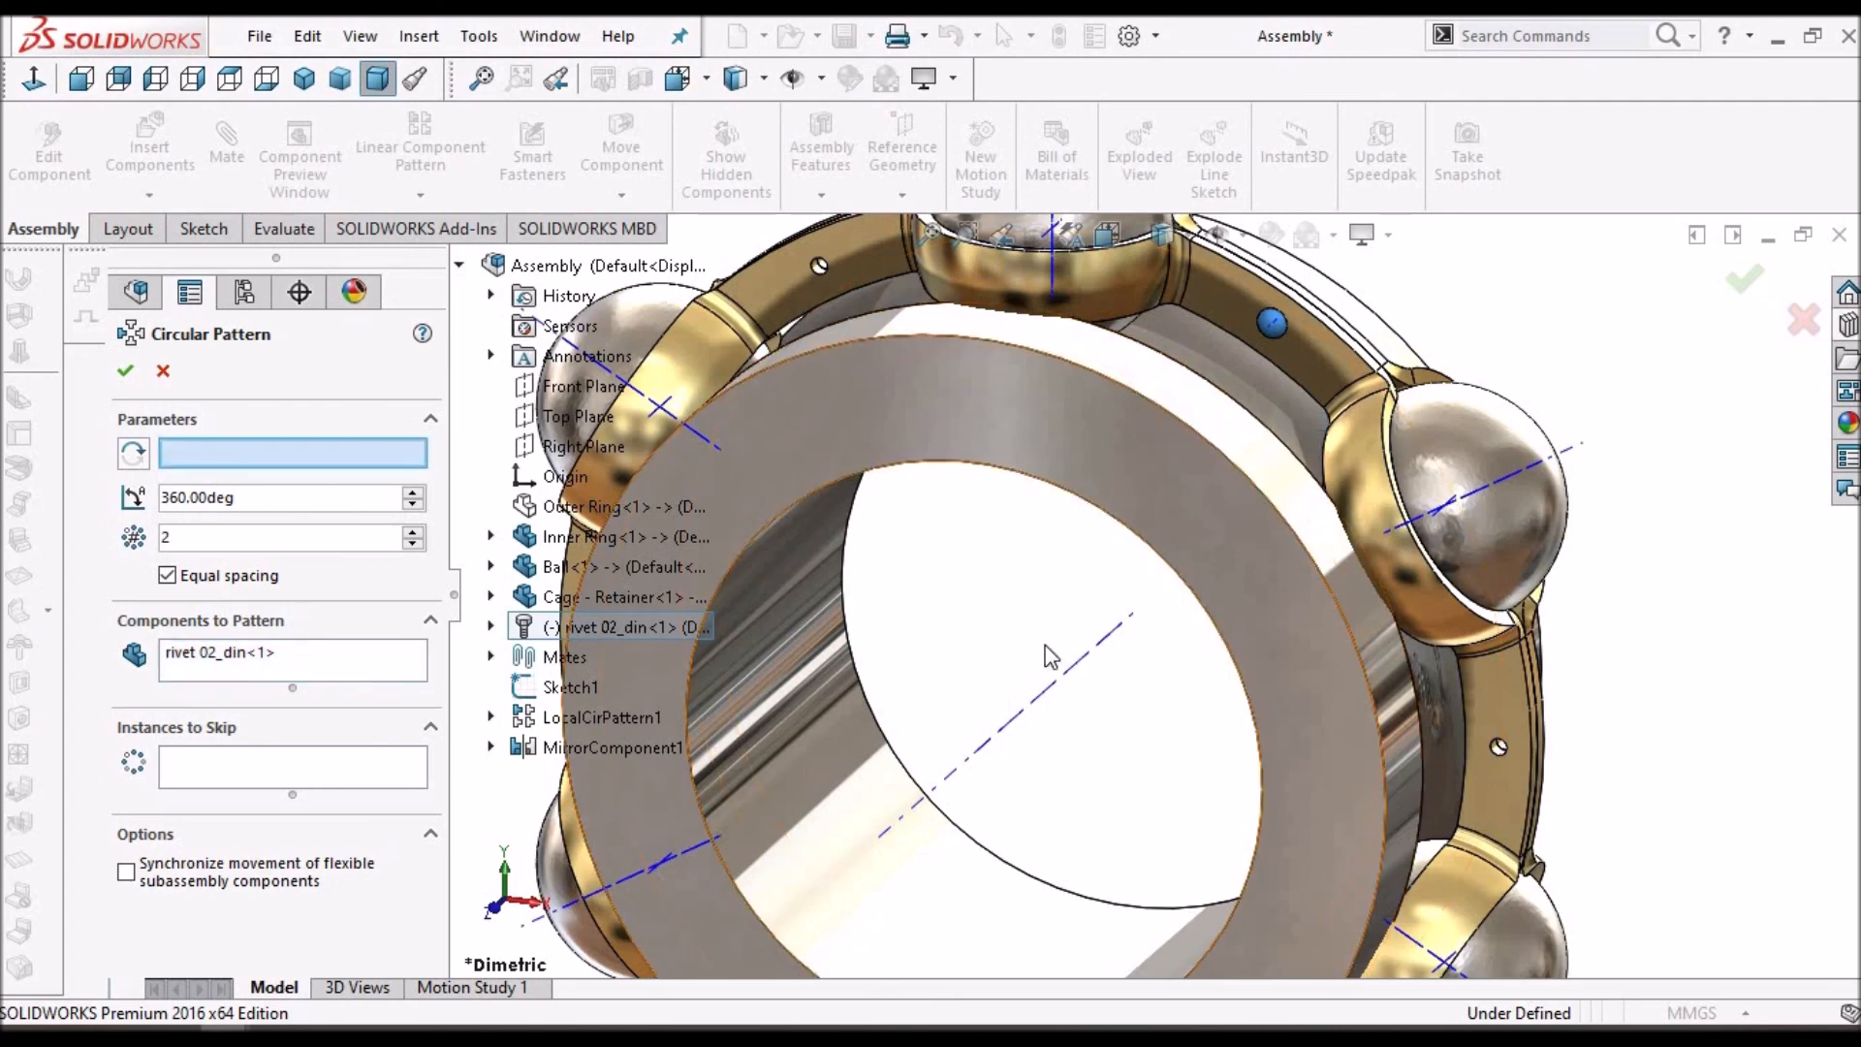
click(1084, 679)
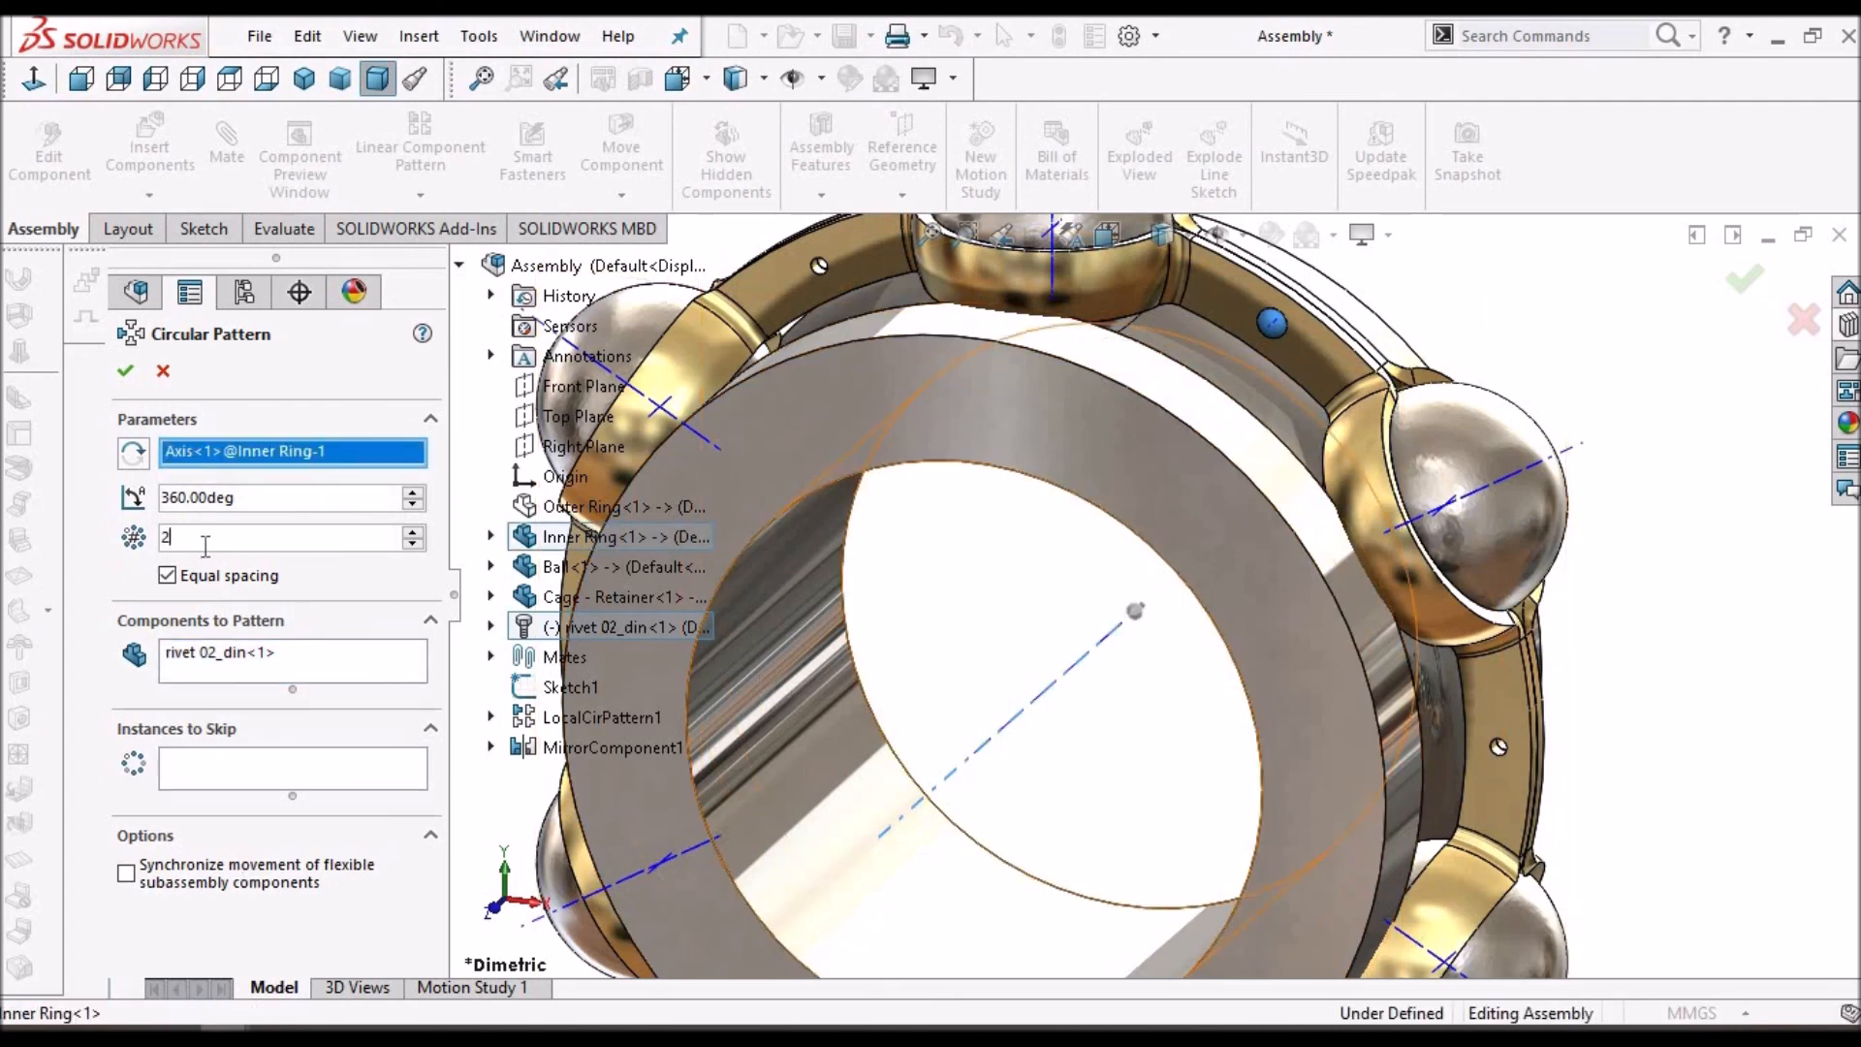
text(6)
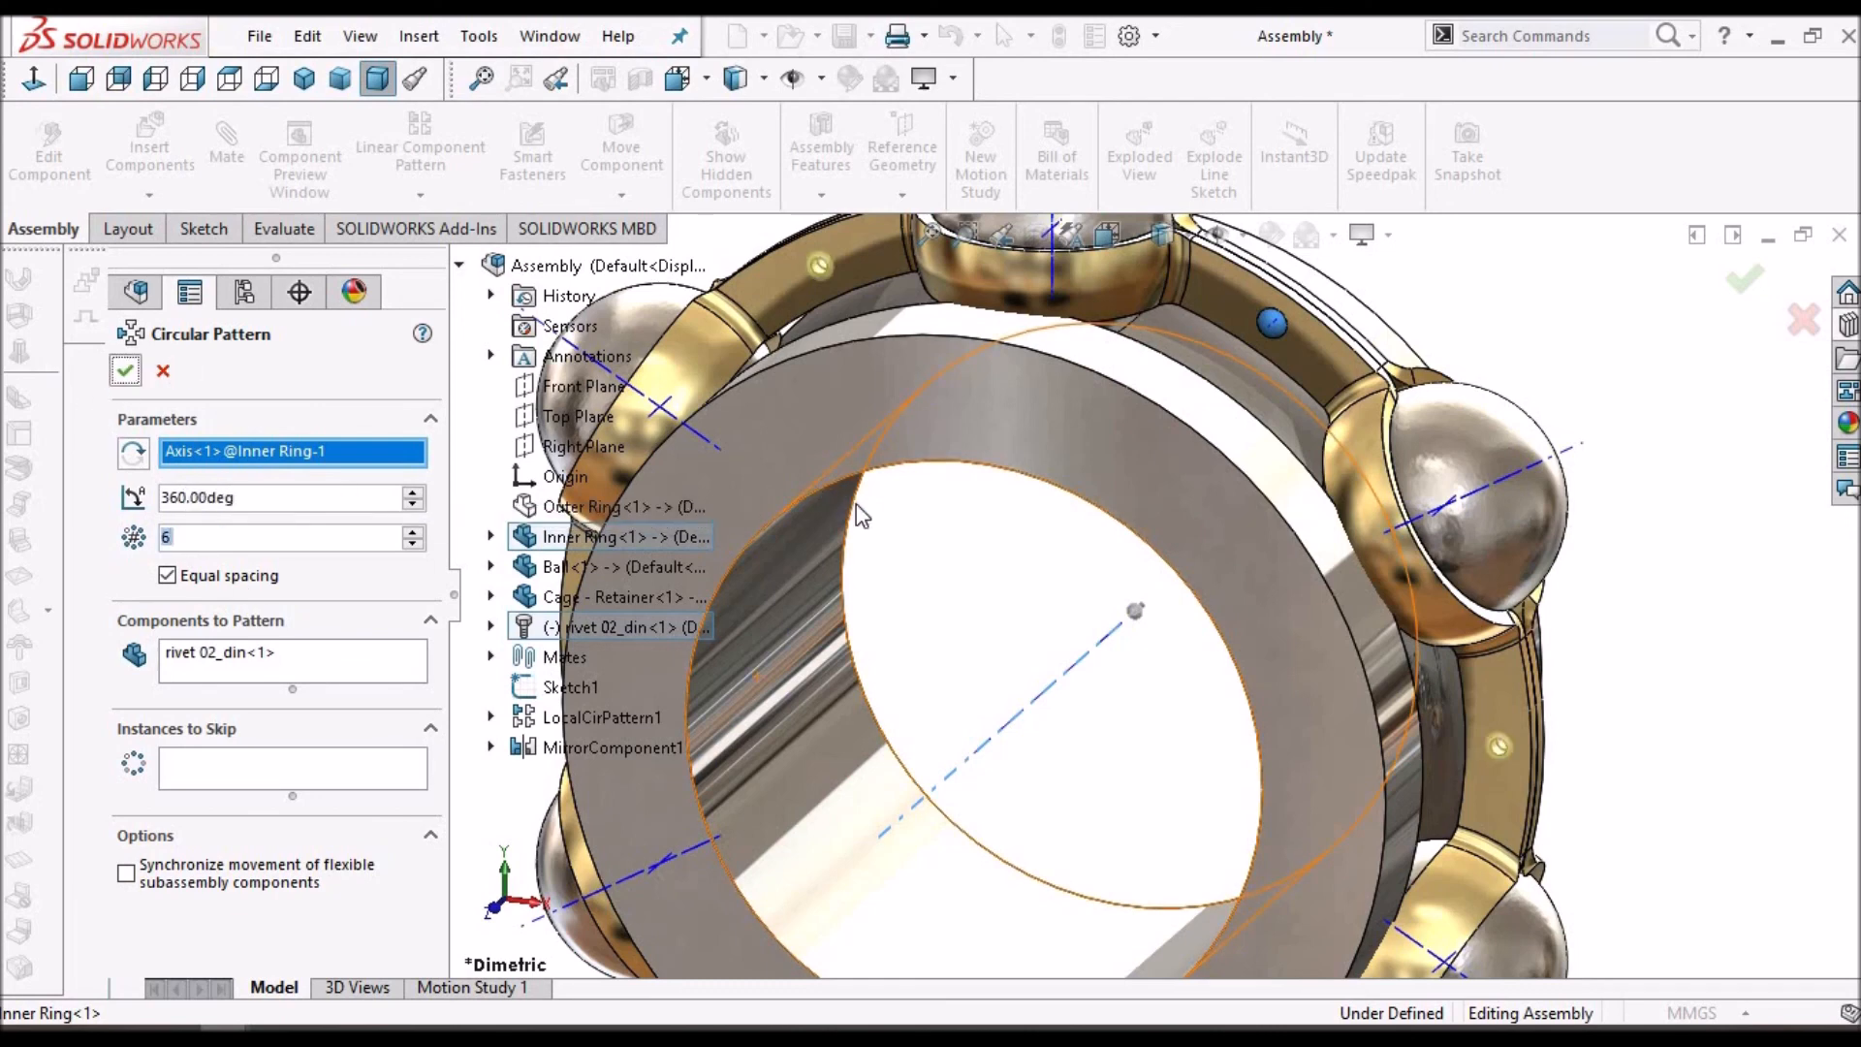
key(Return)
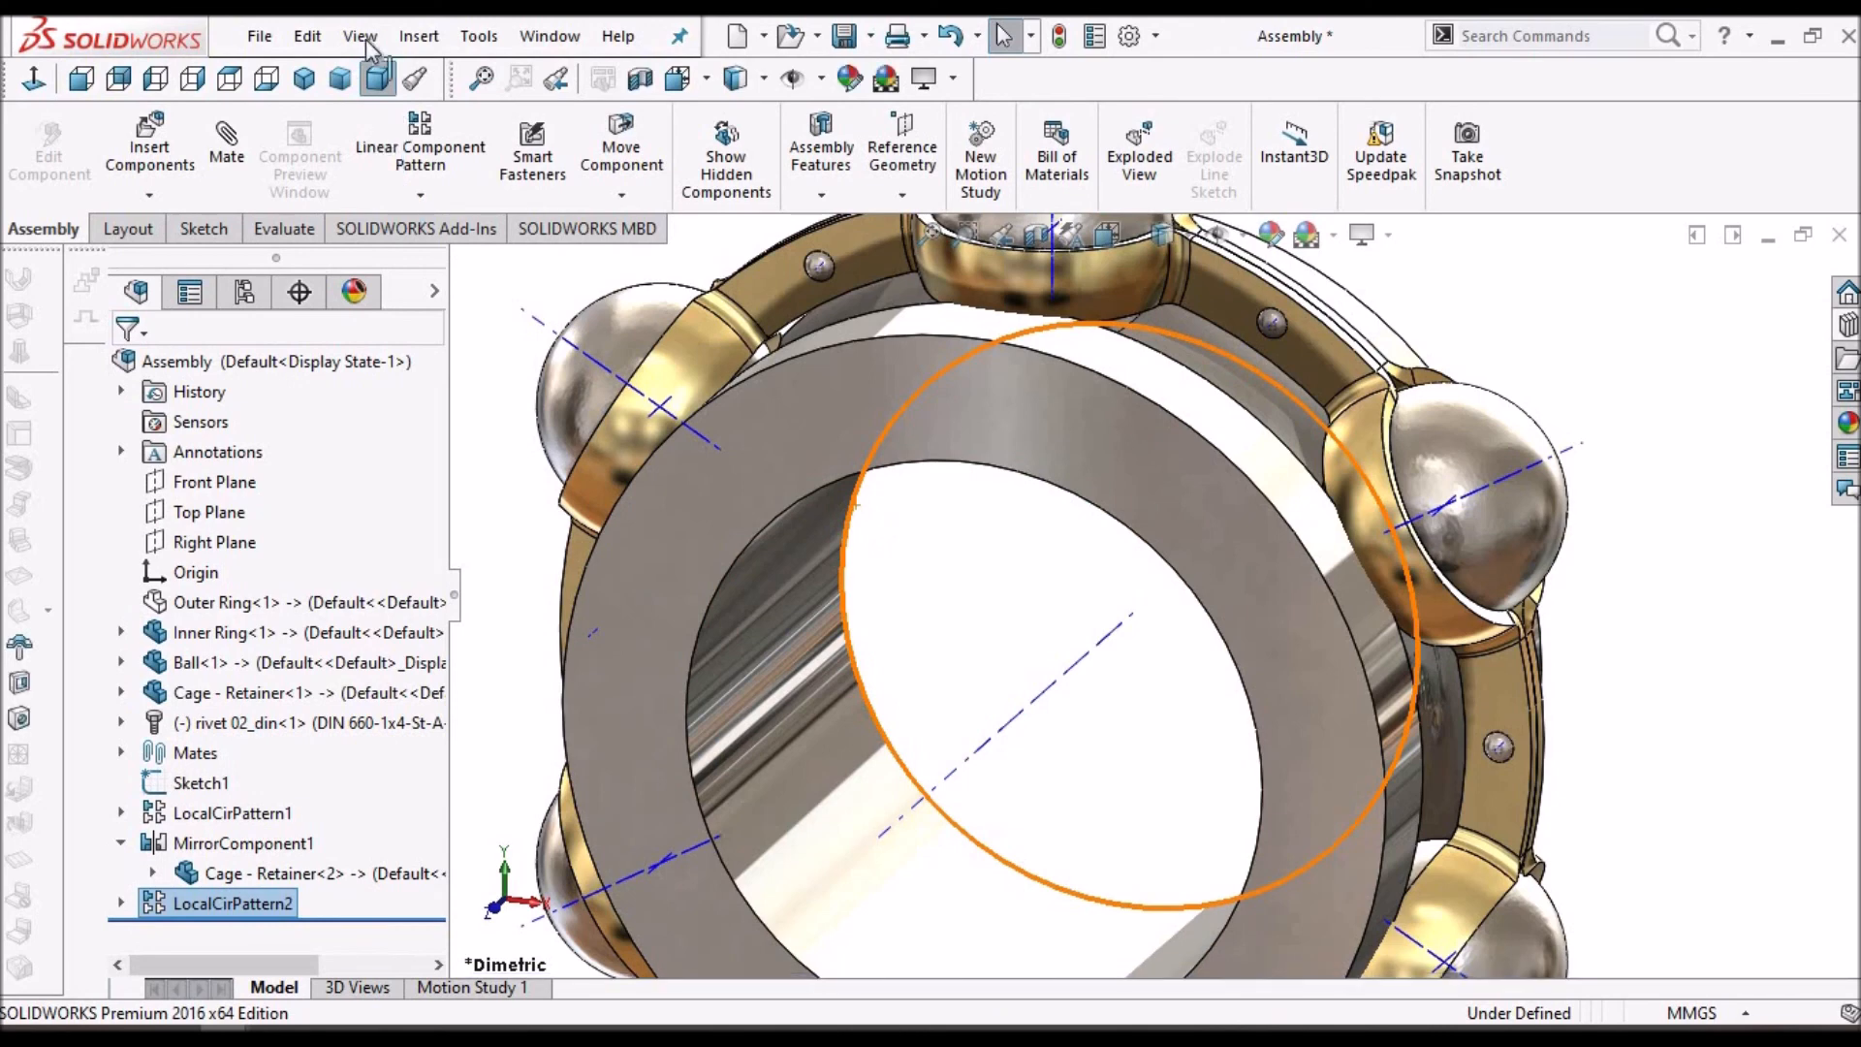
- Turn on Hide All Types to hide the temporary axes, and inspect the patterned rivets in the retainer
click(378, 78)
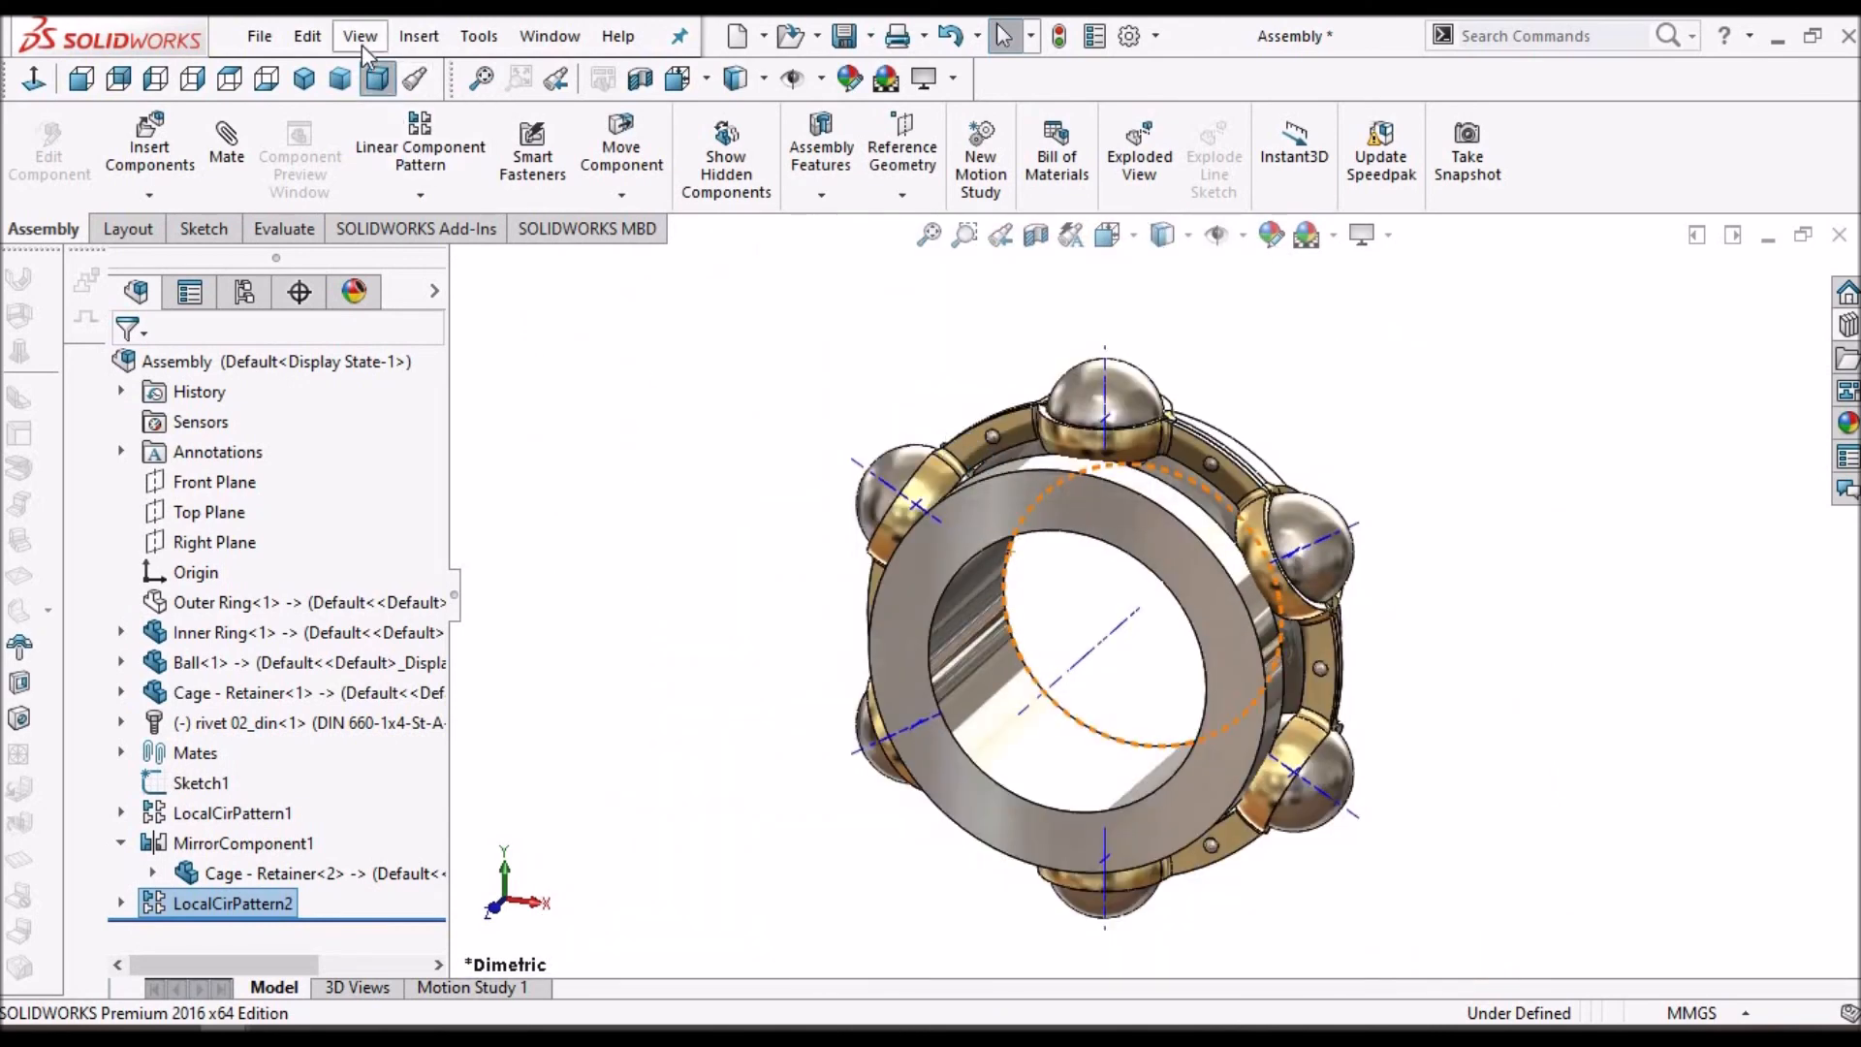
click(360, 39)
mouse_move(449, 269)
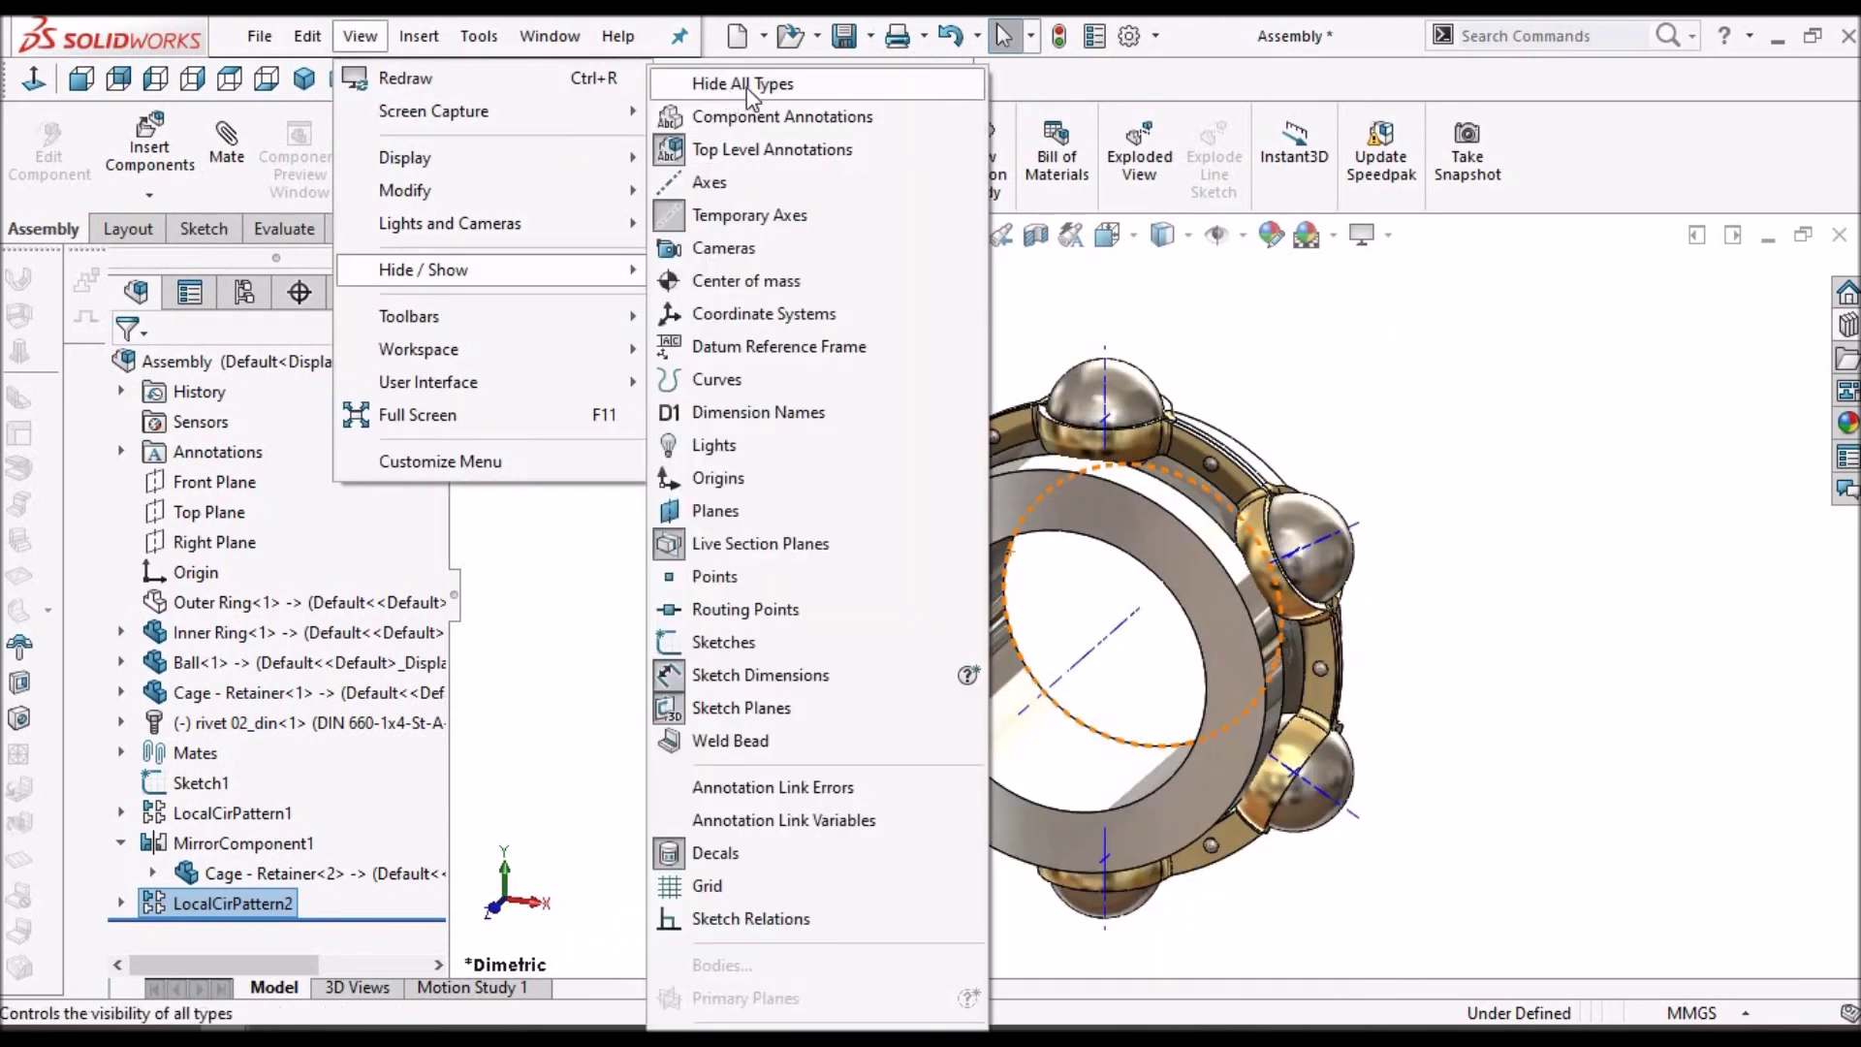
click(736, 86)
click(919, 417)
scroll(921, 423, down, 5)
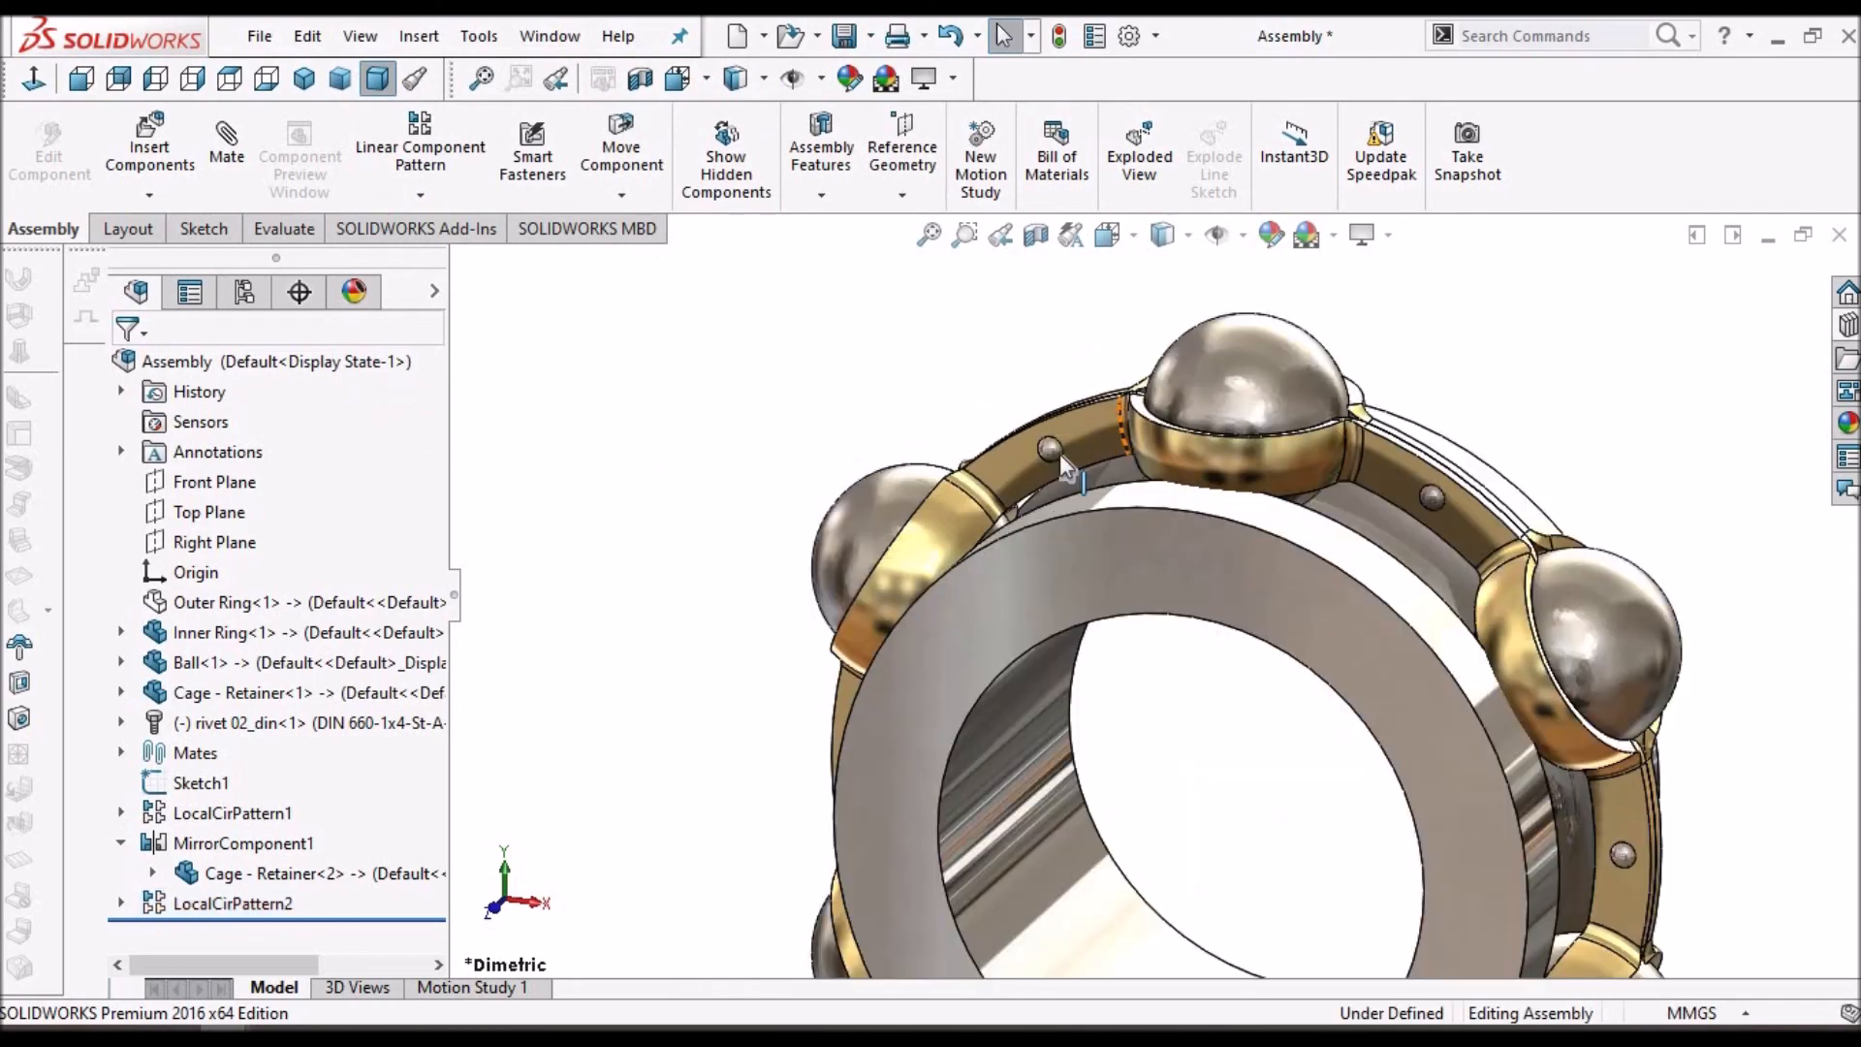
middle_drag(1063, 461, 1102, 568)
scroll(774, 770, down, 4)
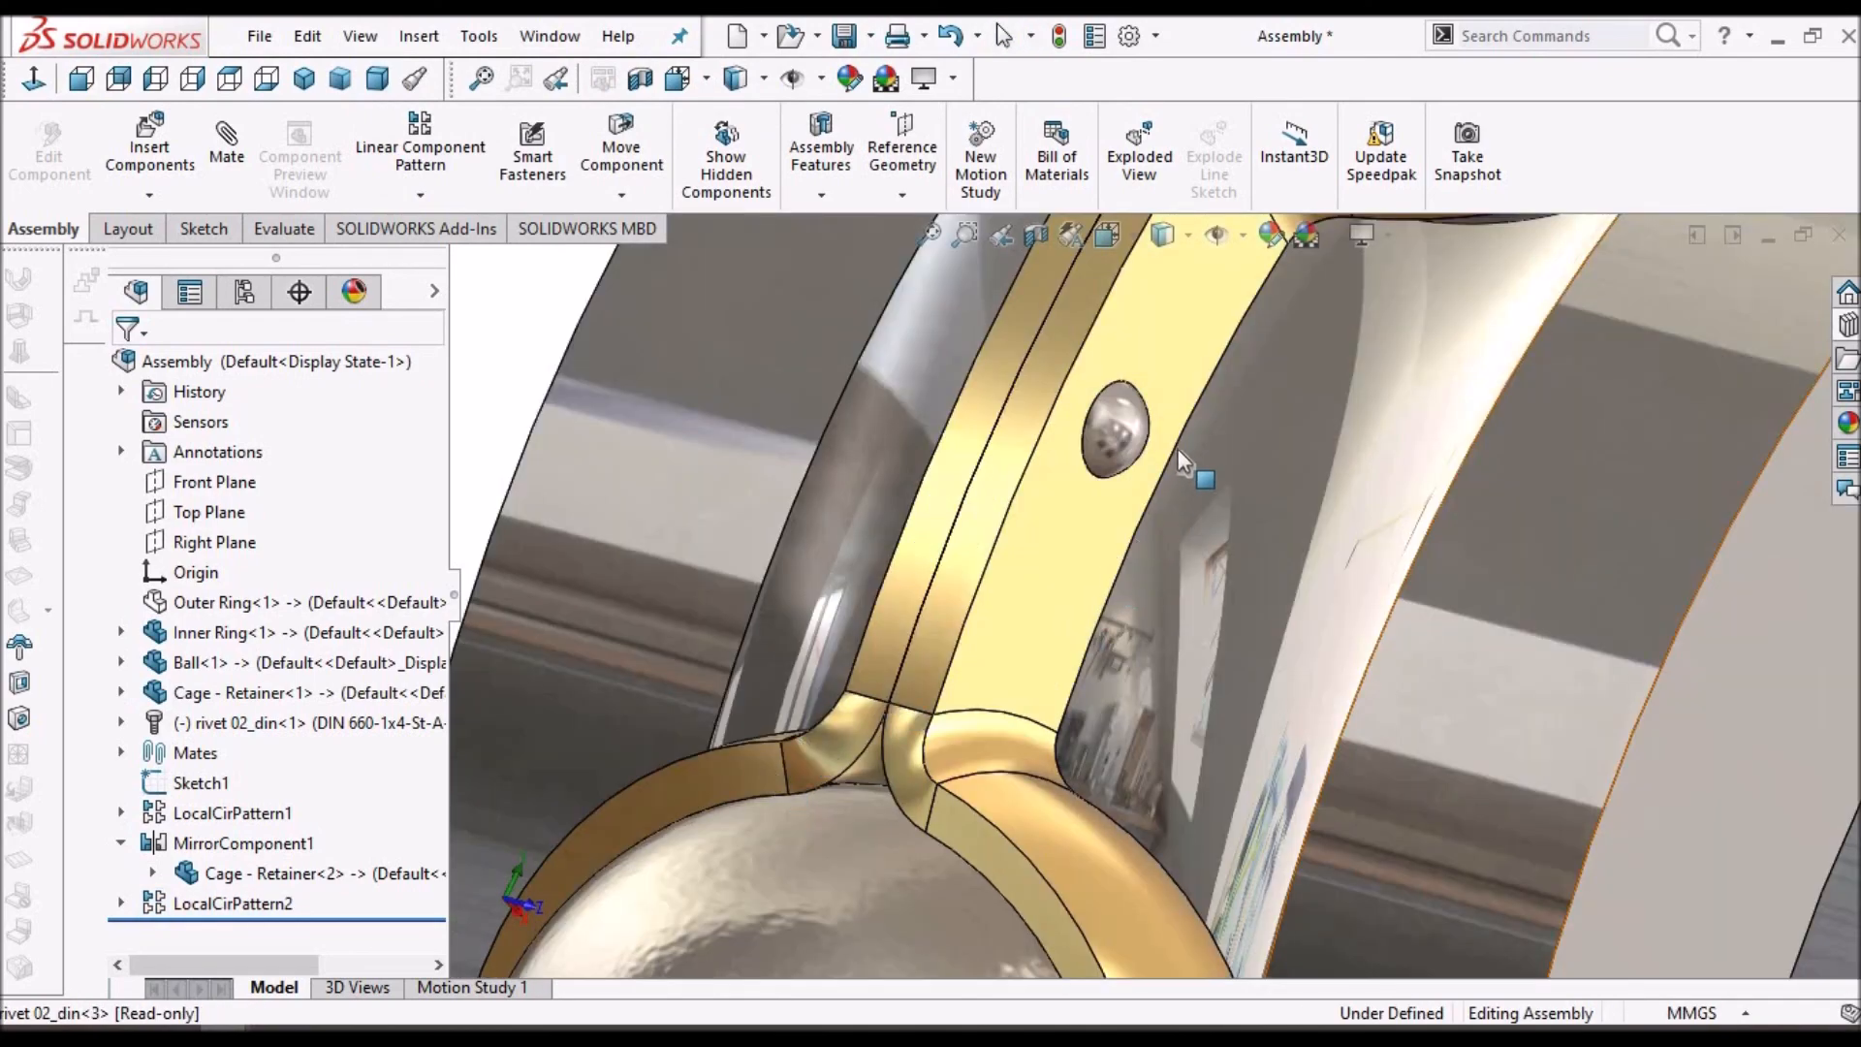
scroll(1181, 581, down, 2)
scroll(1182, 605, up, 3)
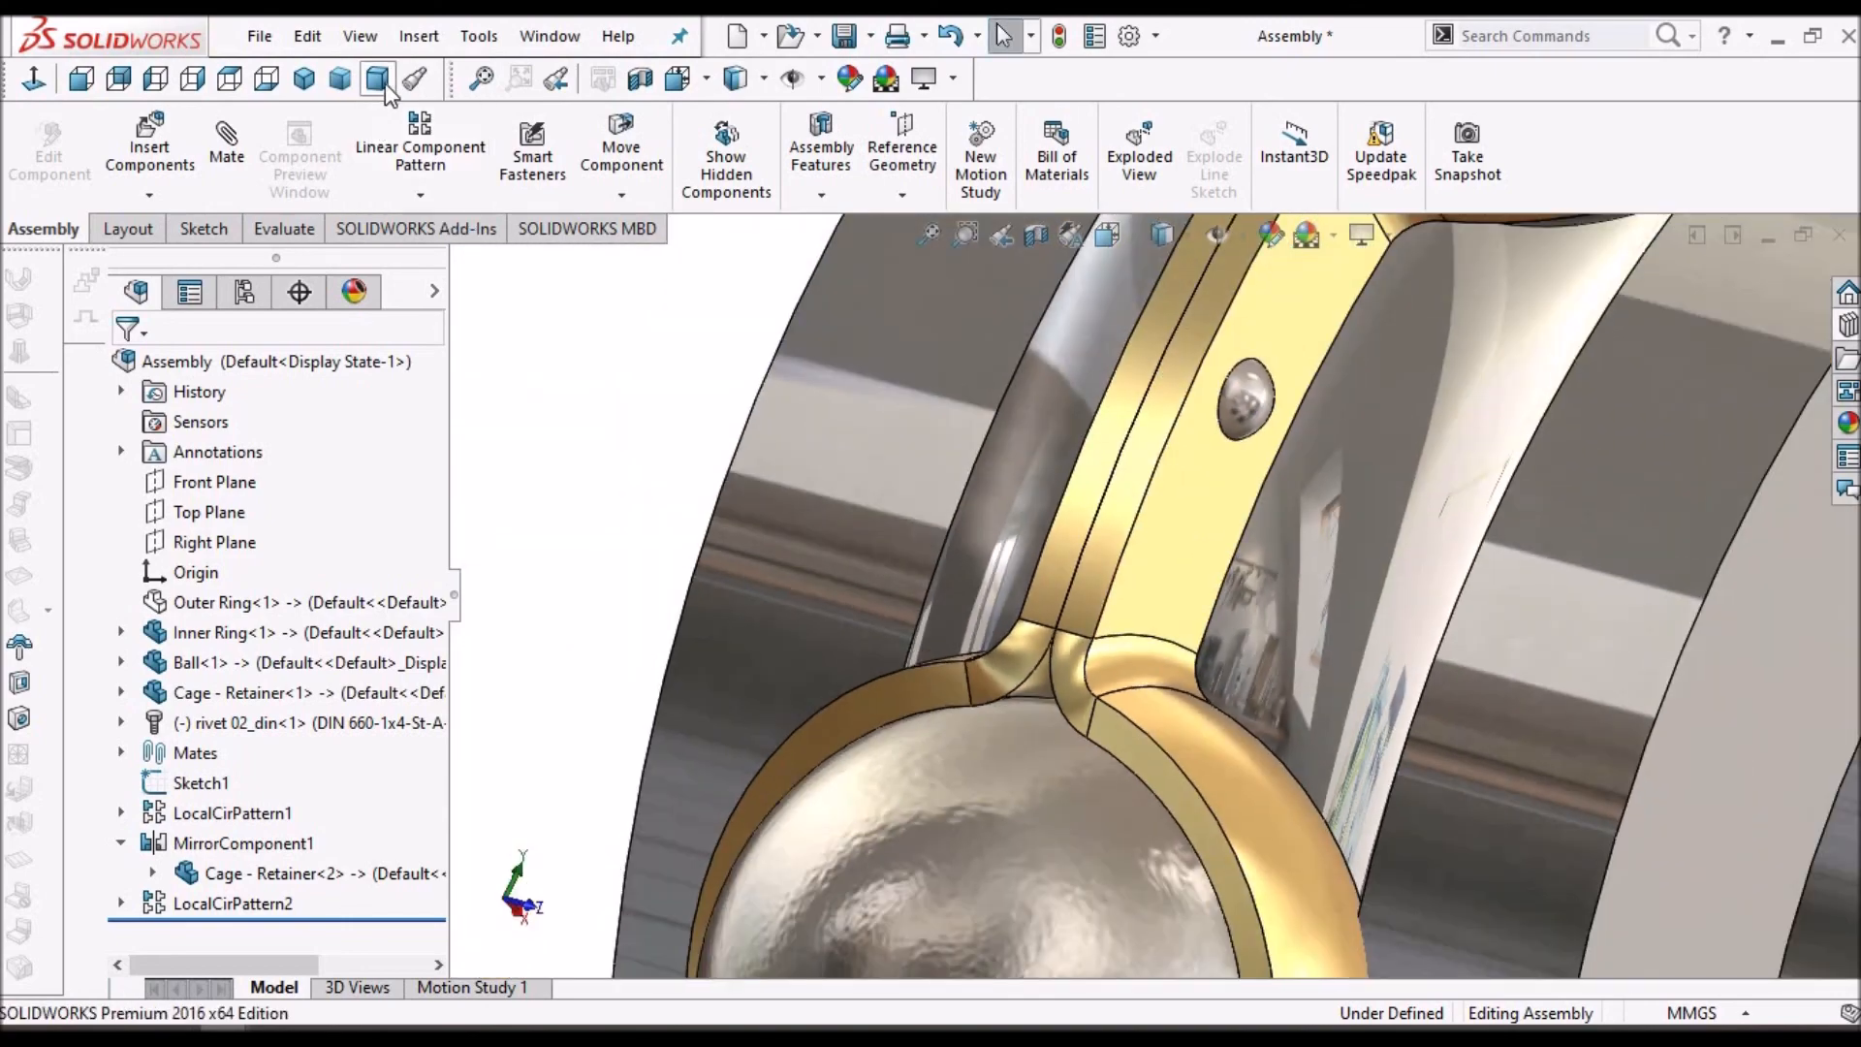
click(377, 79)
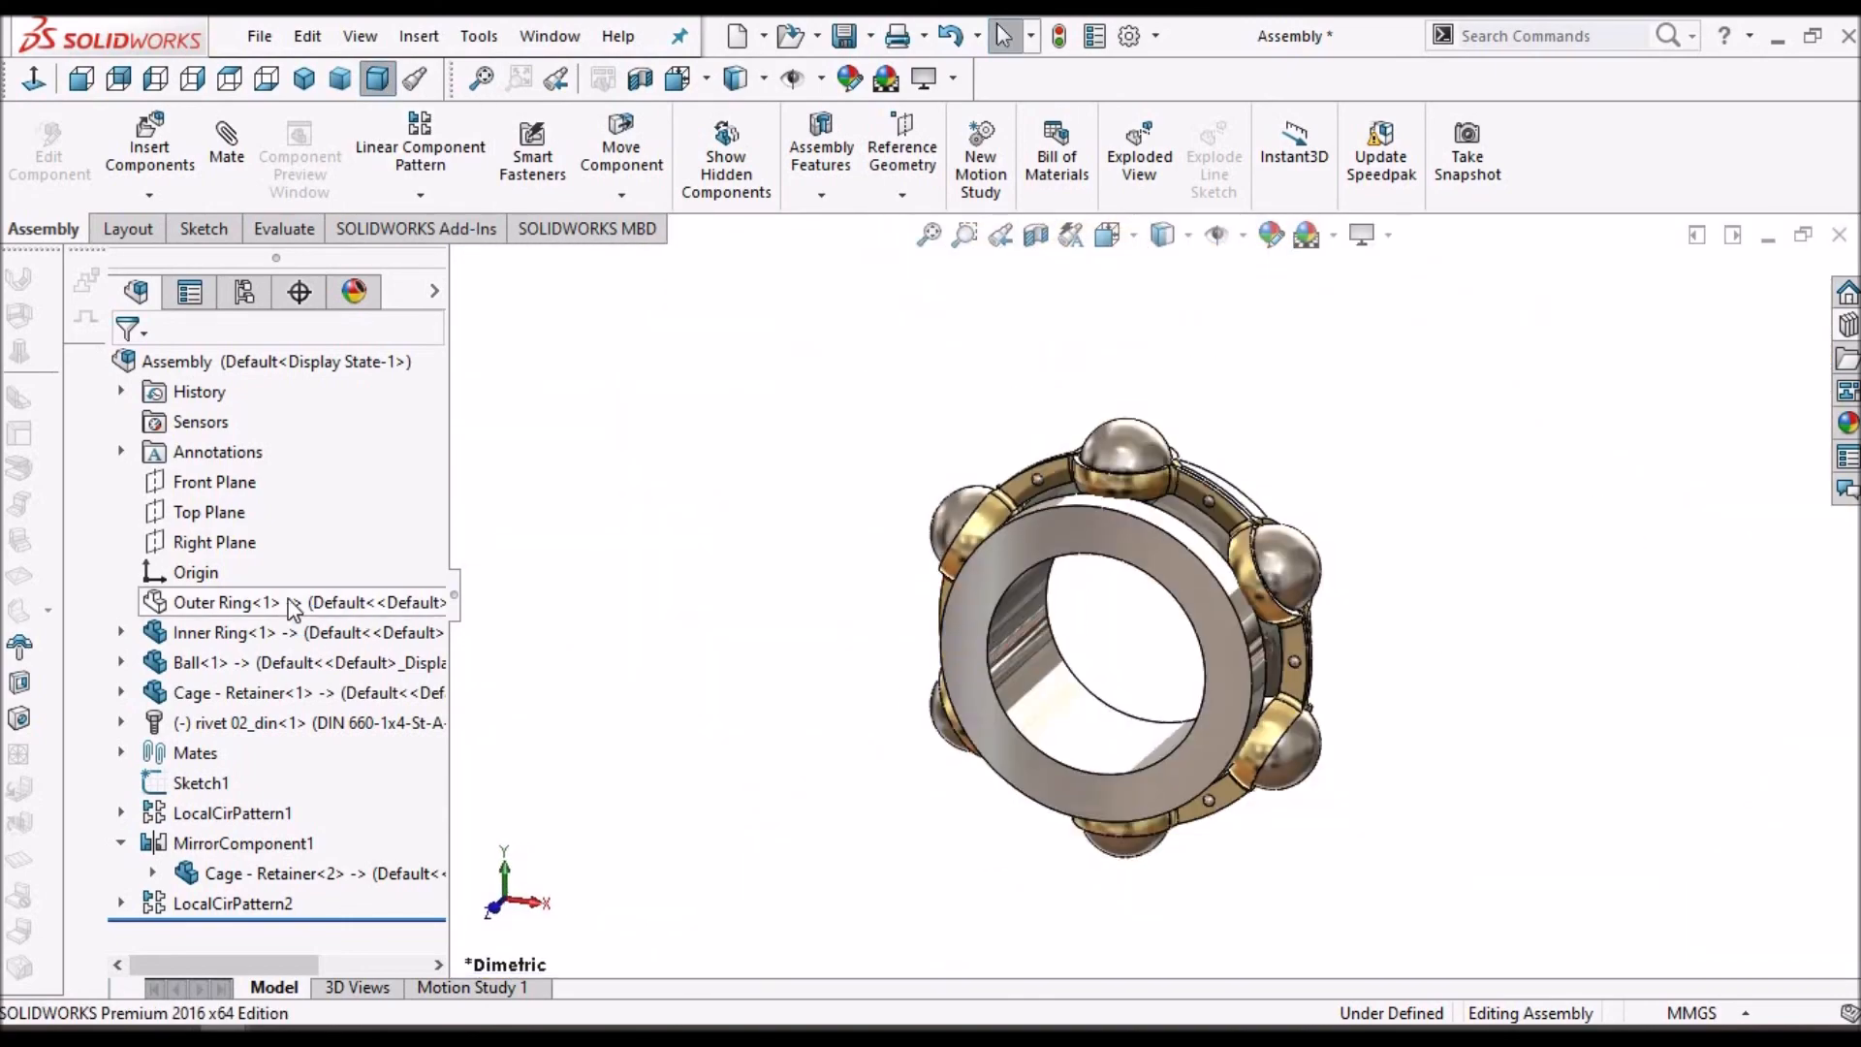
- Show the hidden outer ring component again so the complete bearing is displayed
click(292, 603)
click(440, 525)
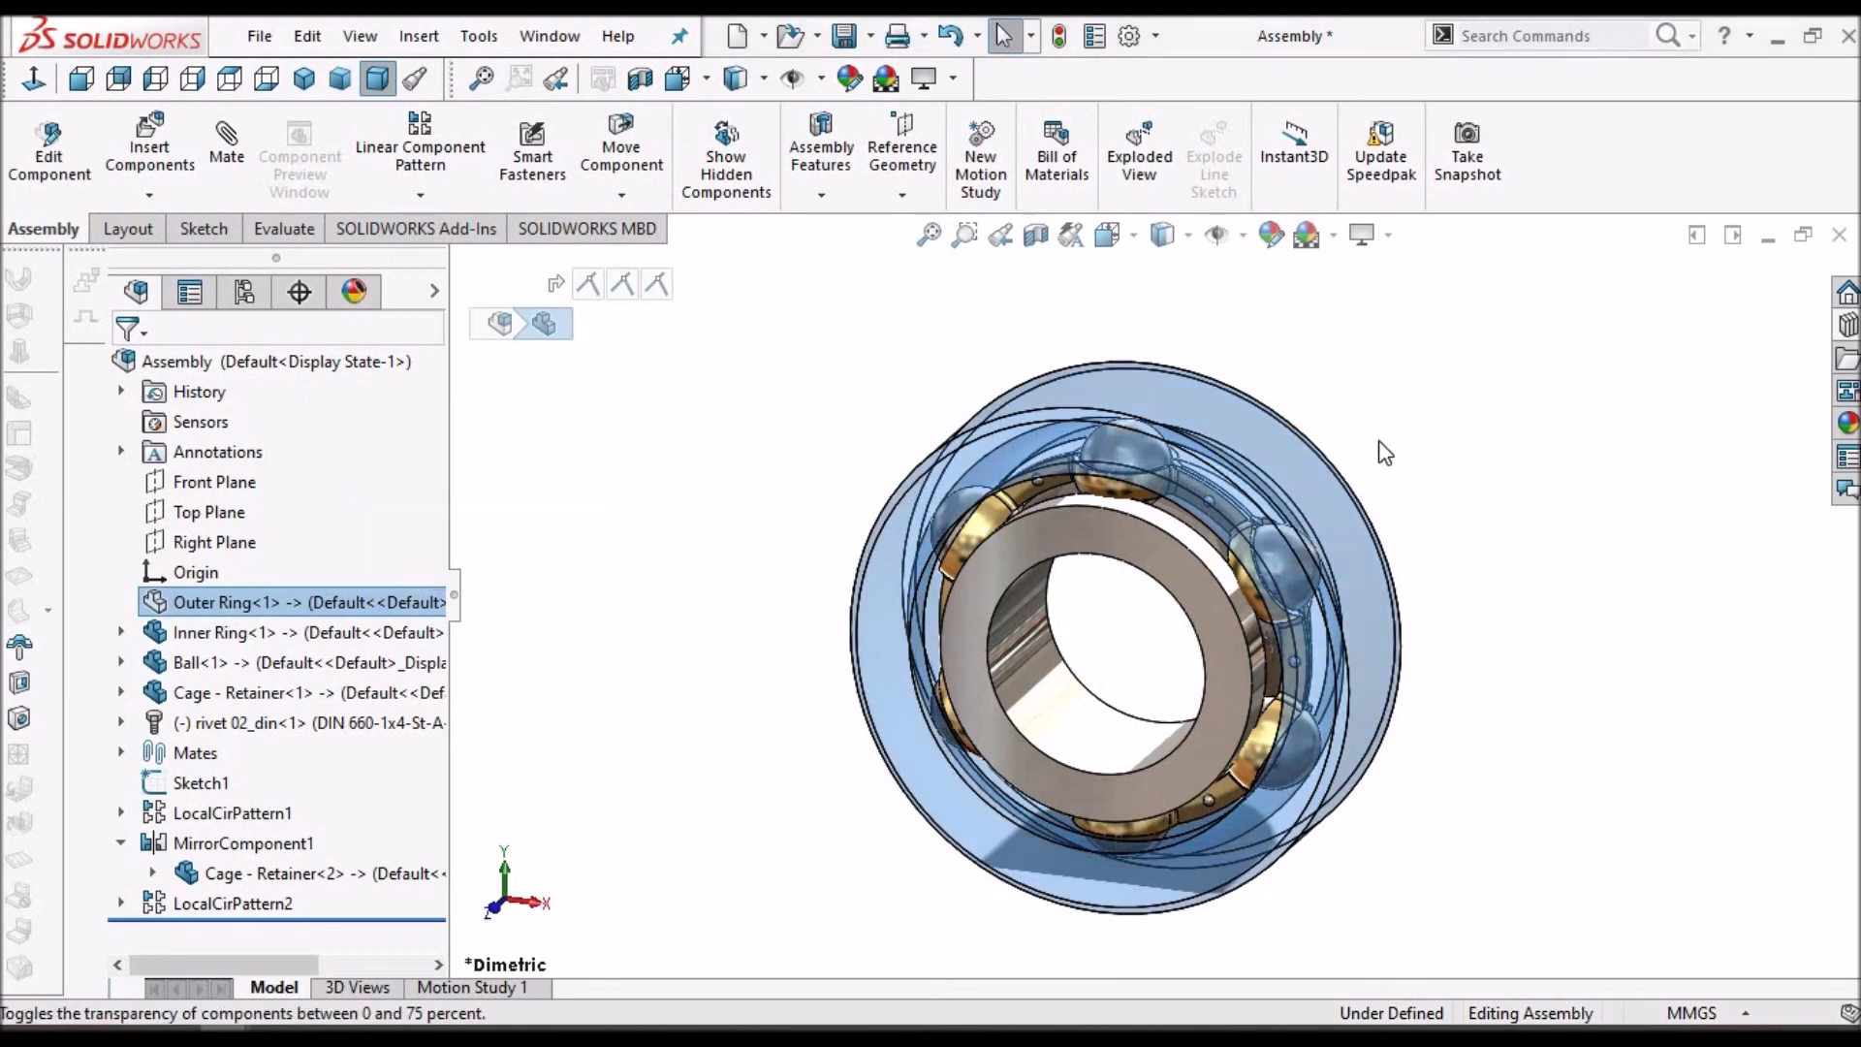
key(Tab)
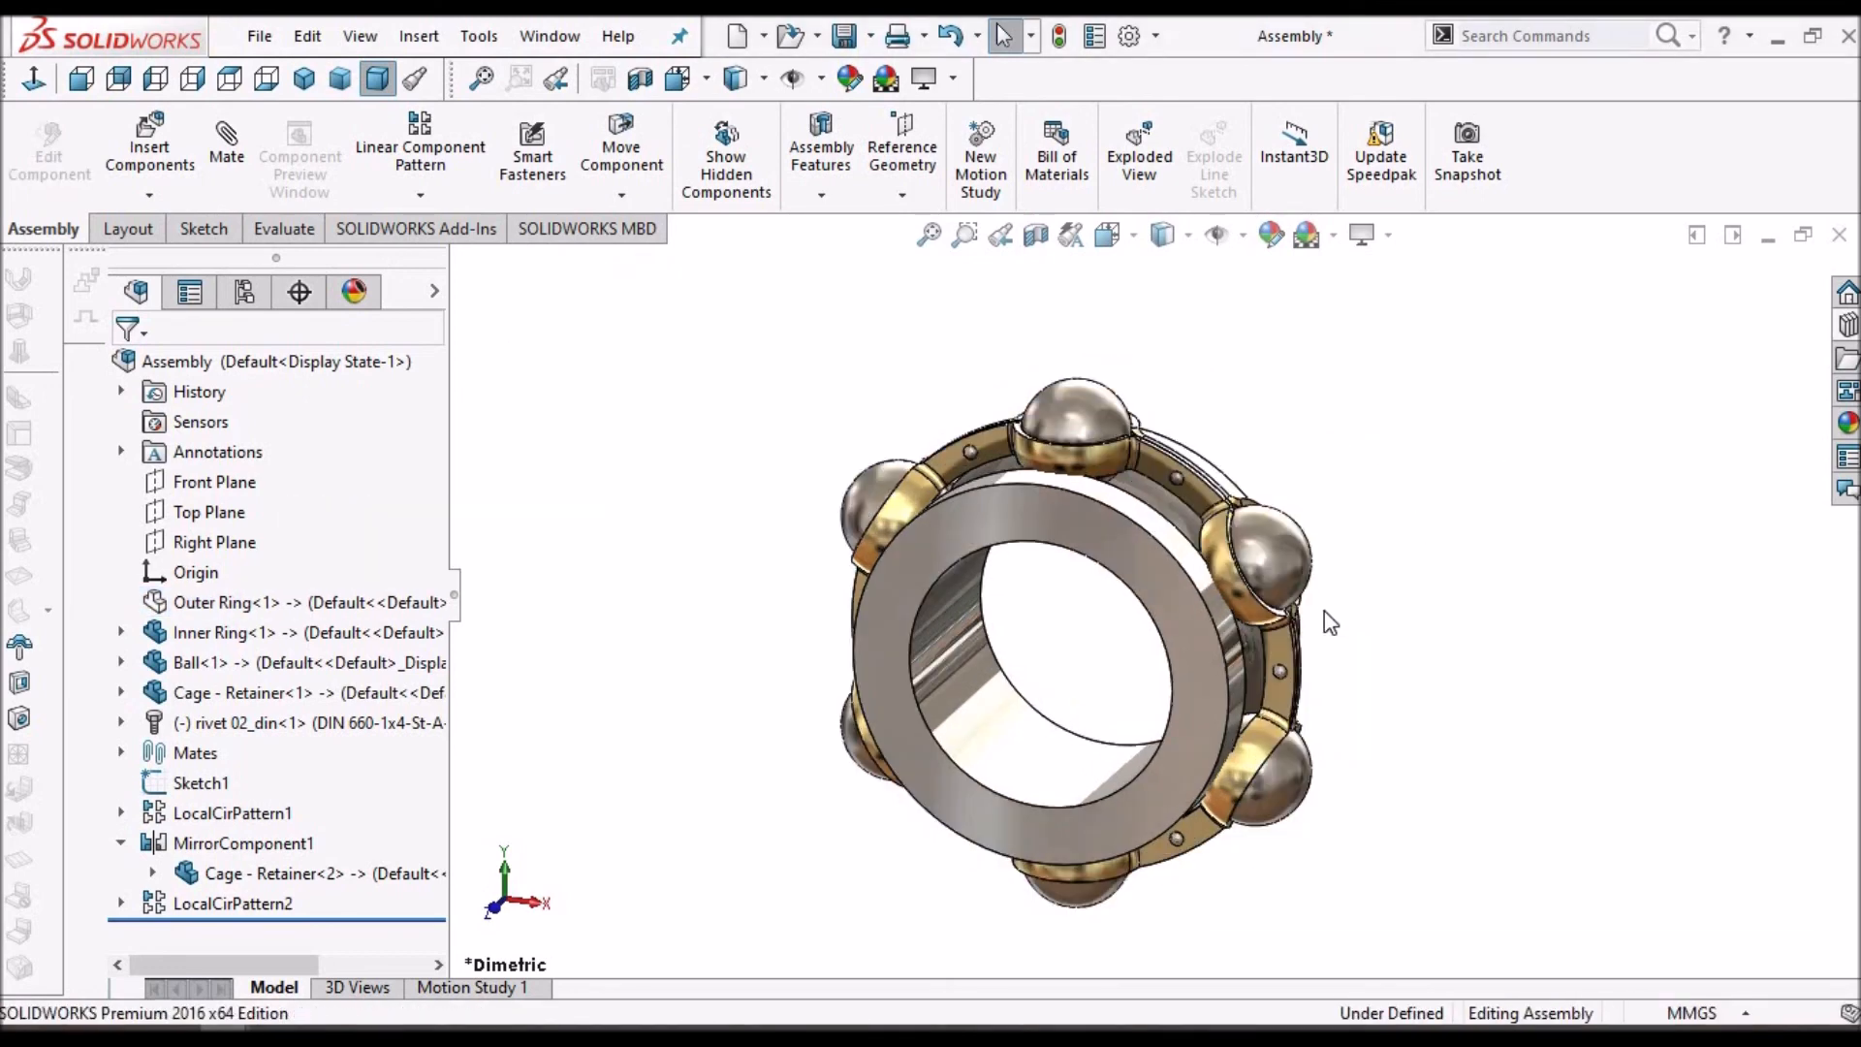
right_click(233, 605)
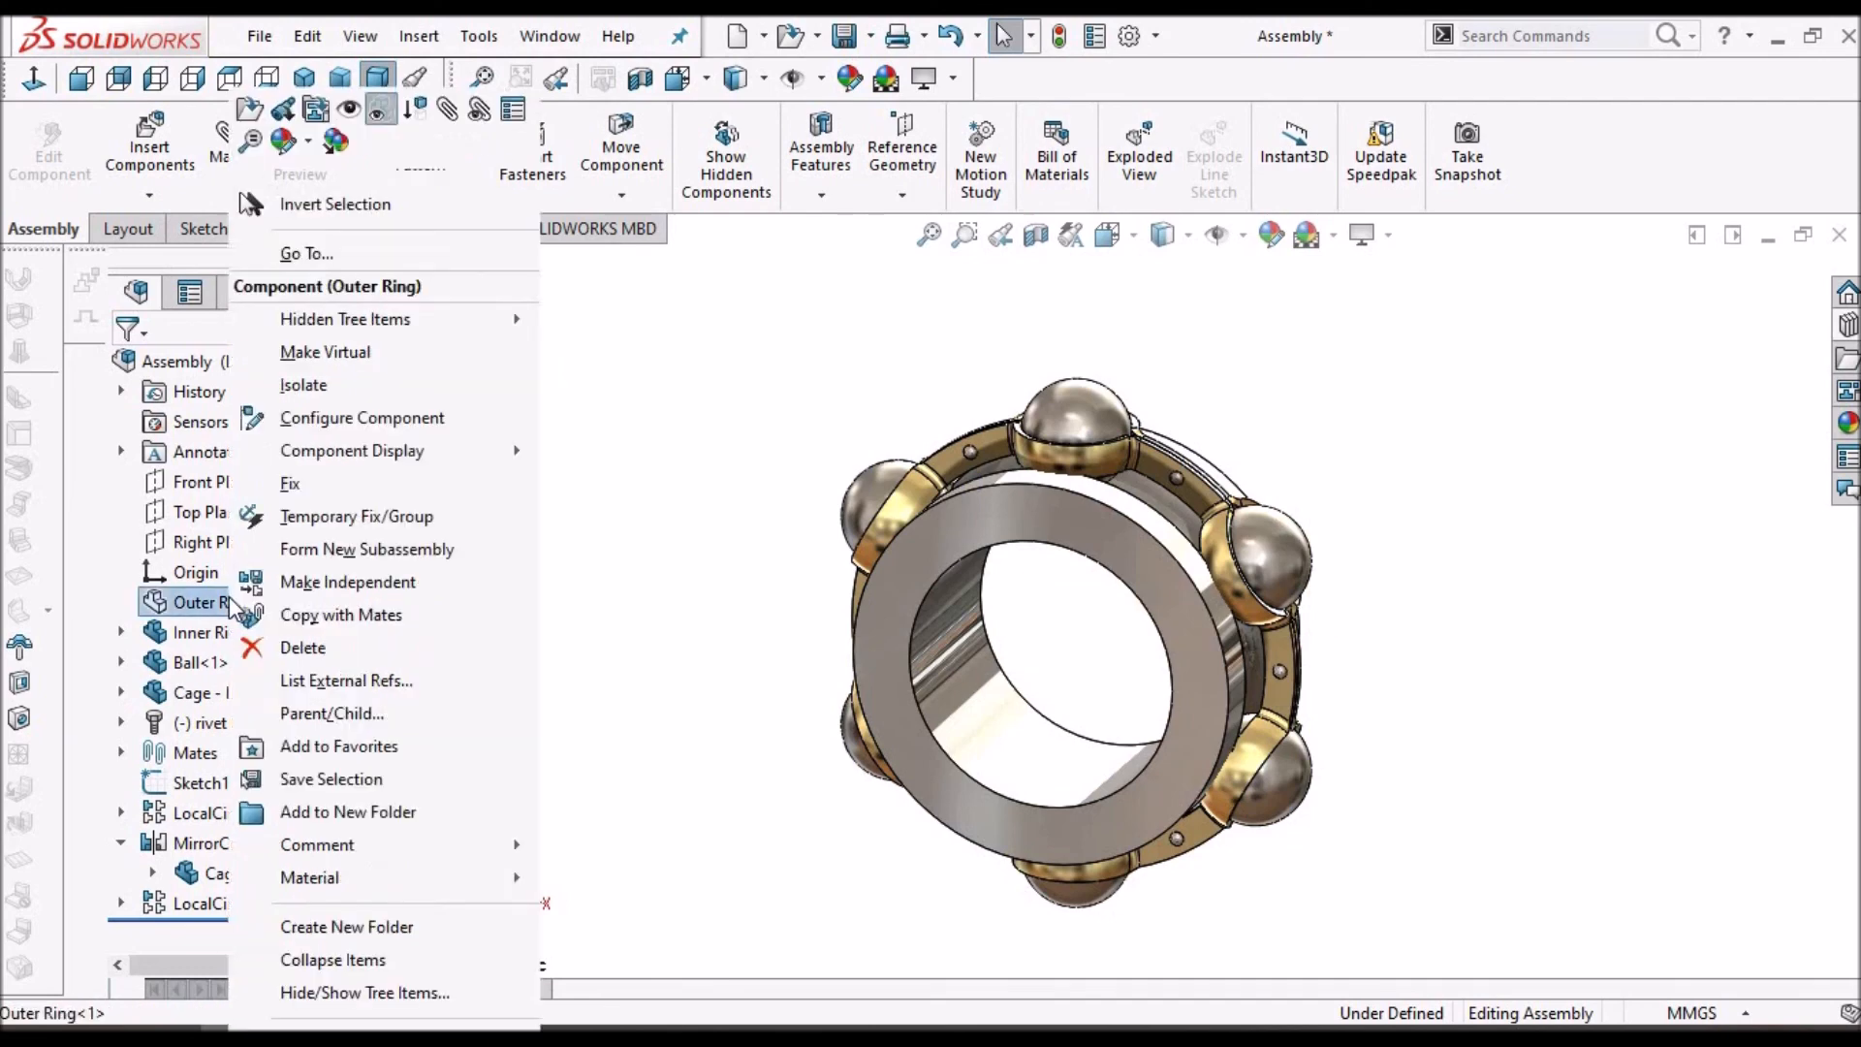
click(347, 111)
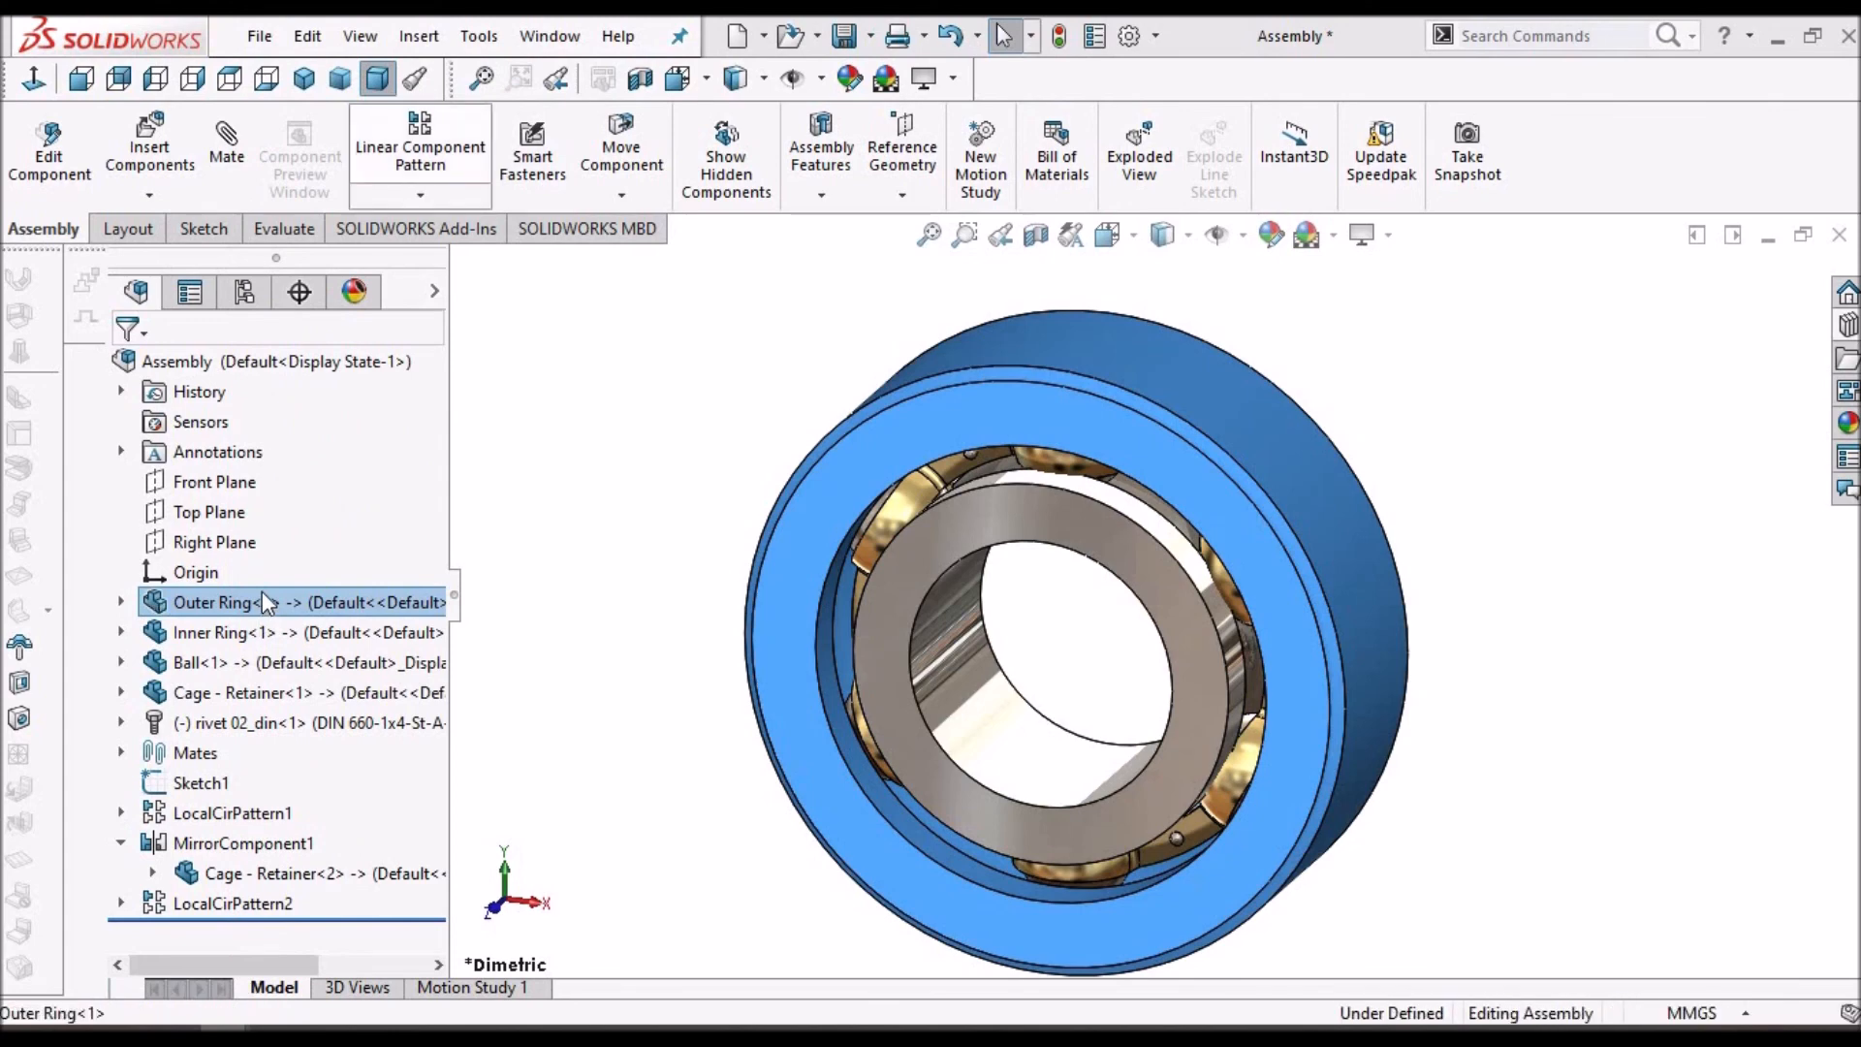
right_click(263, 594)
click(441, 112)
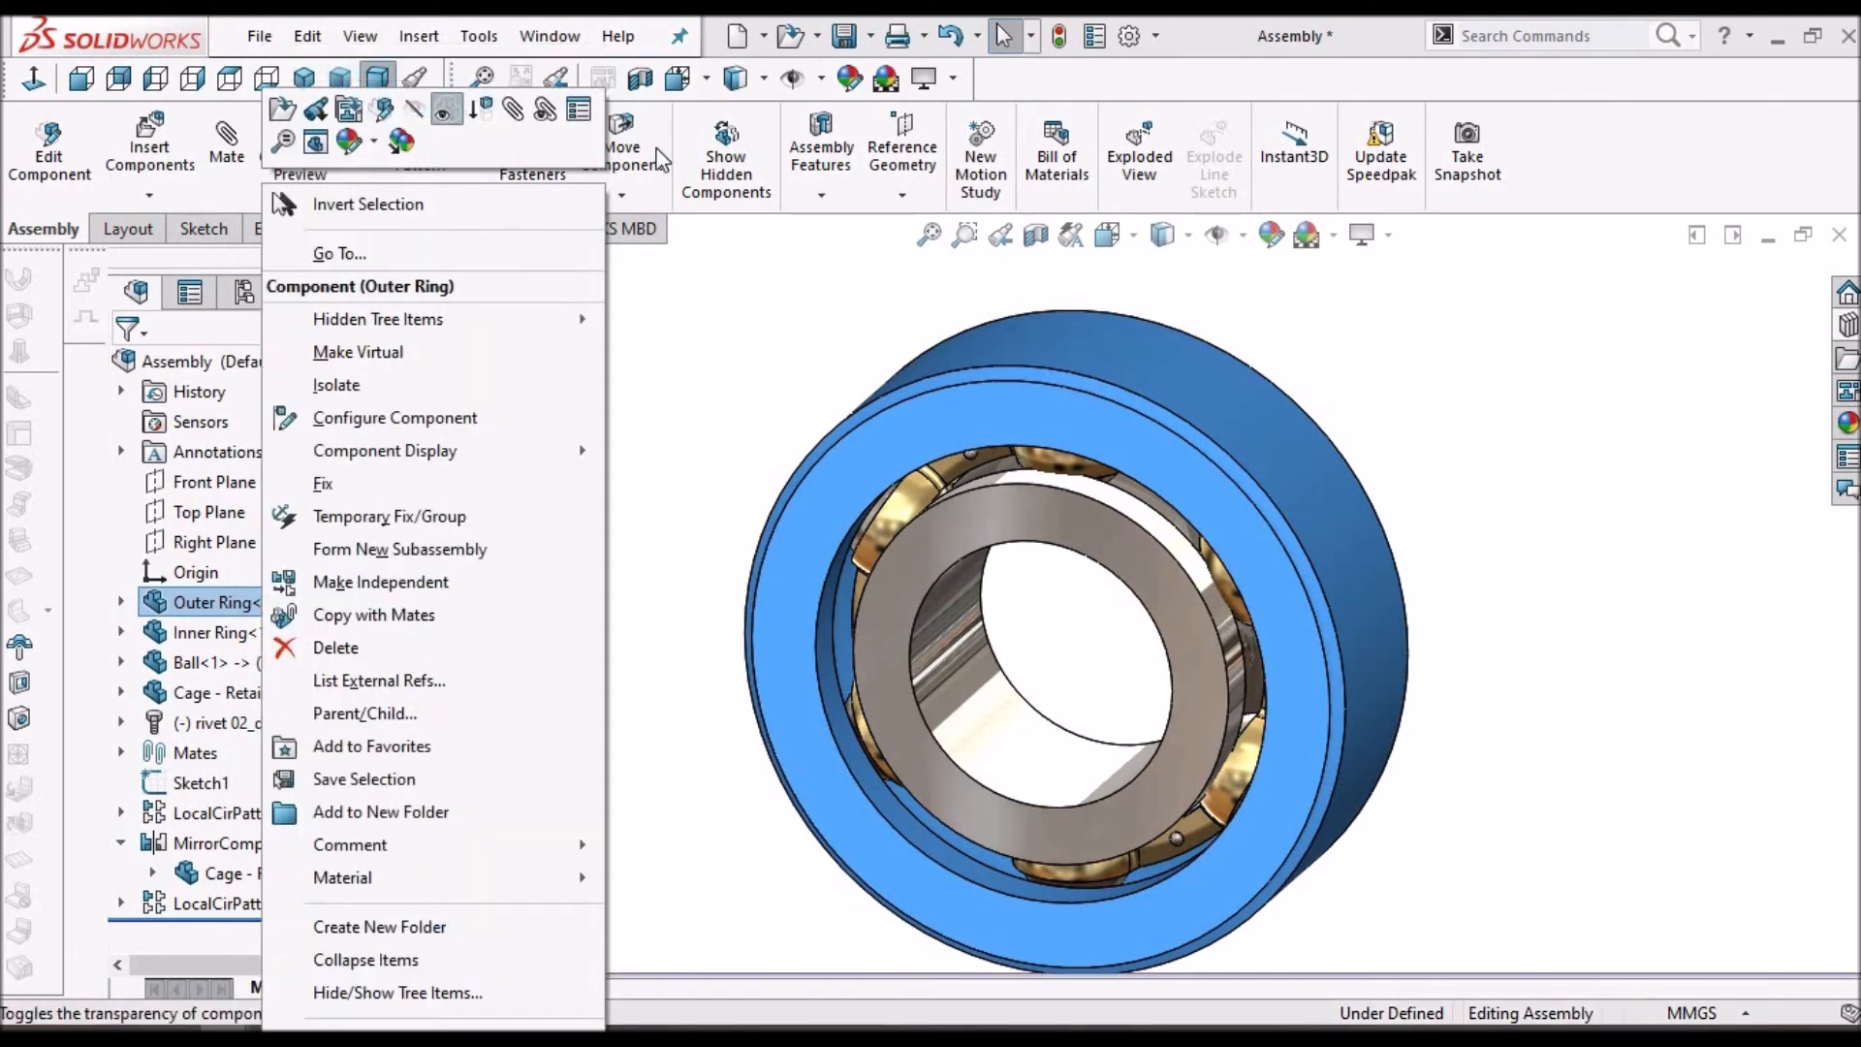
click(1508, 419)
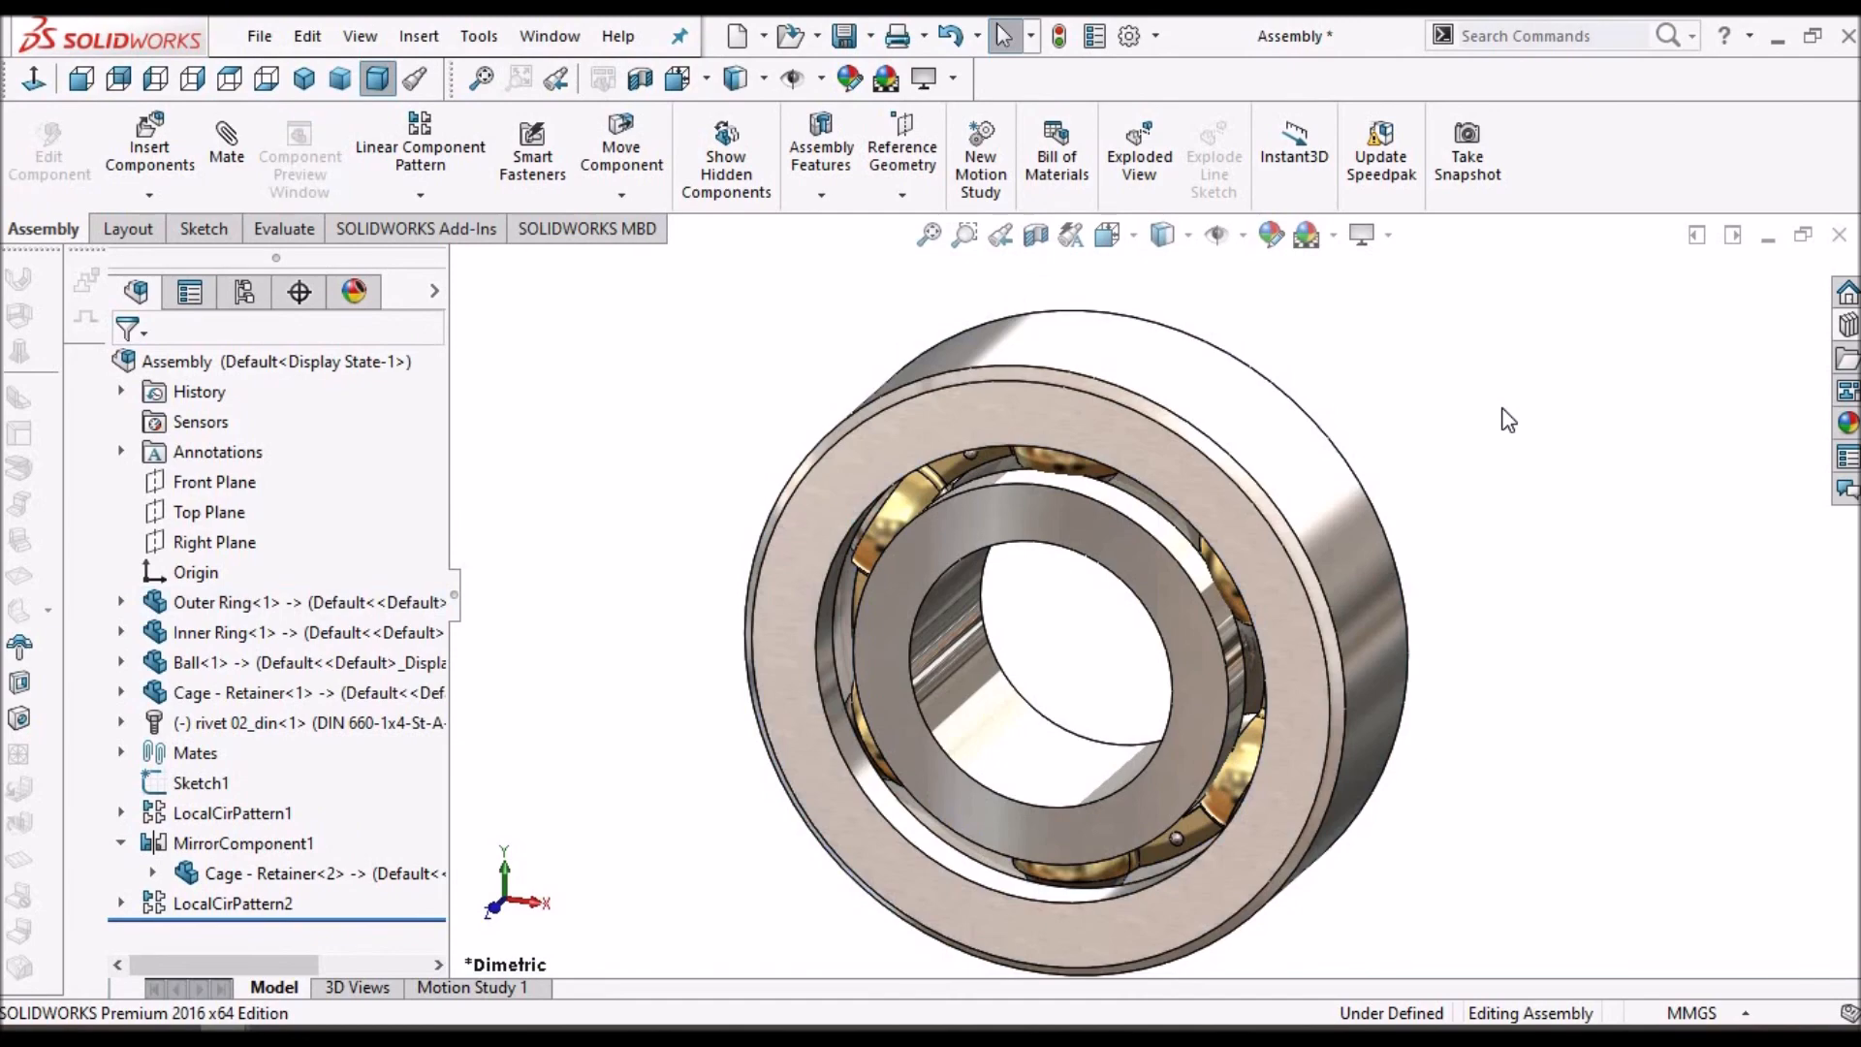
- Hide the outer ring to expose the balls and the riveted retainer
middle_drag(1204, 712, 1269, 666)
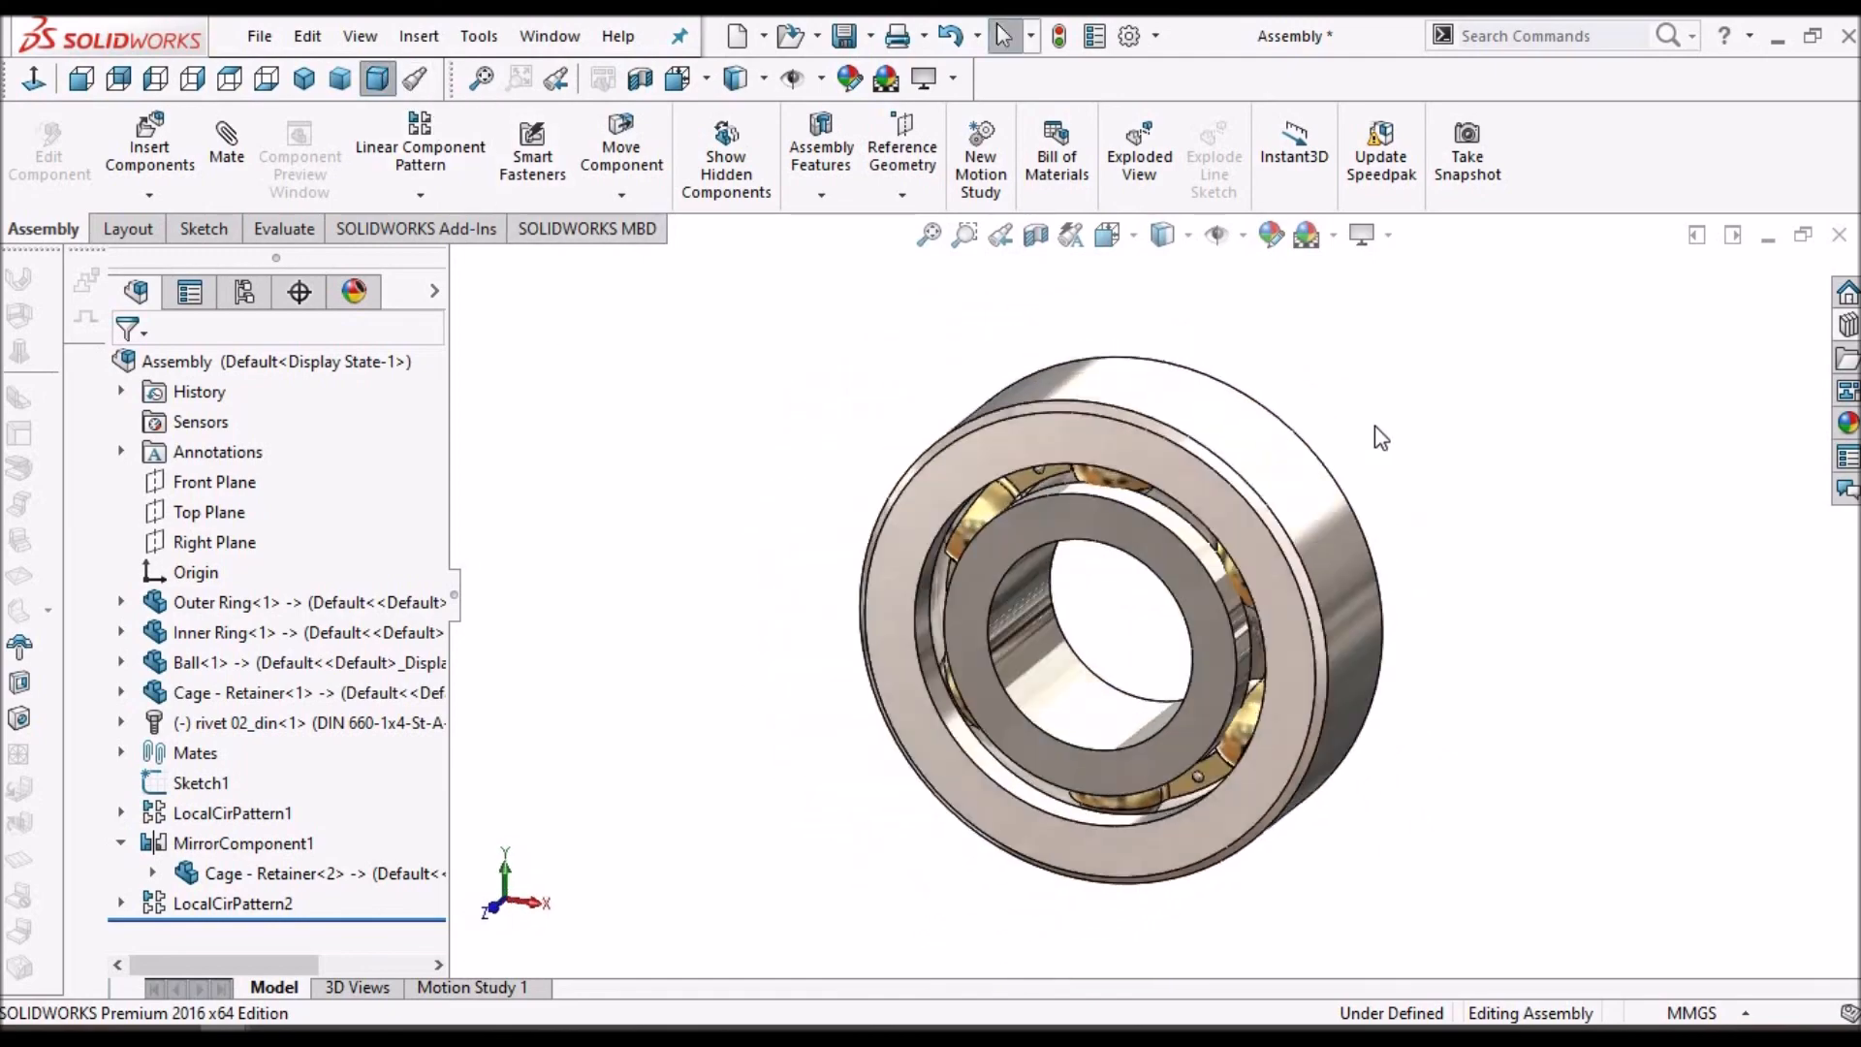
middle_drag(1335, 514, 1306, 556)
click(1306, 490)
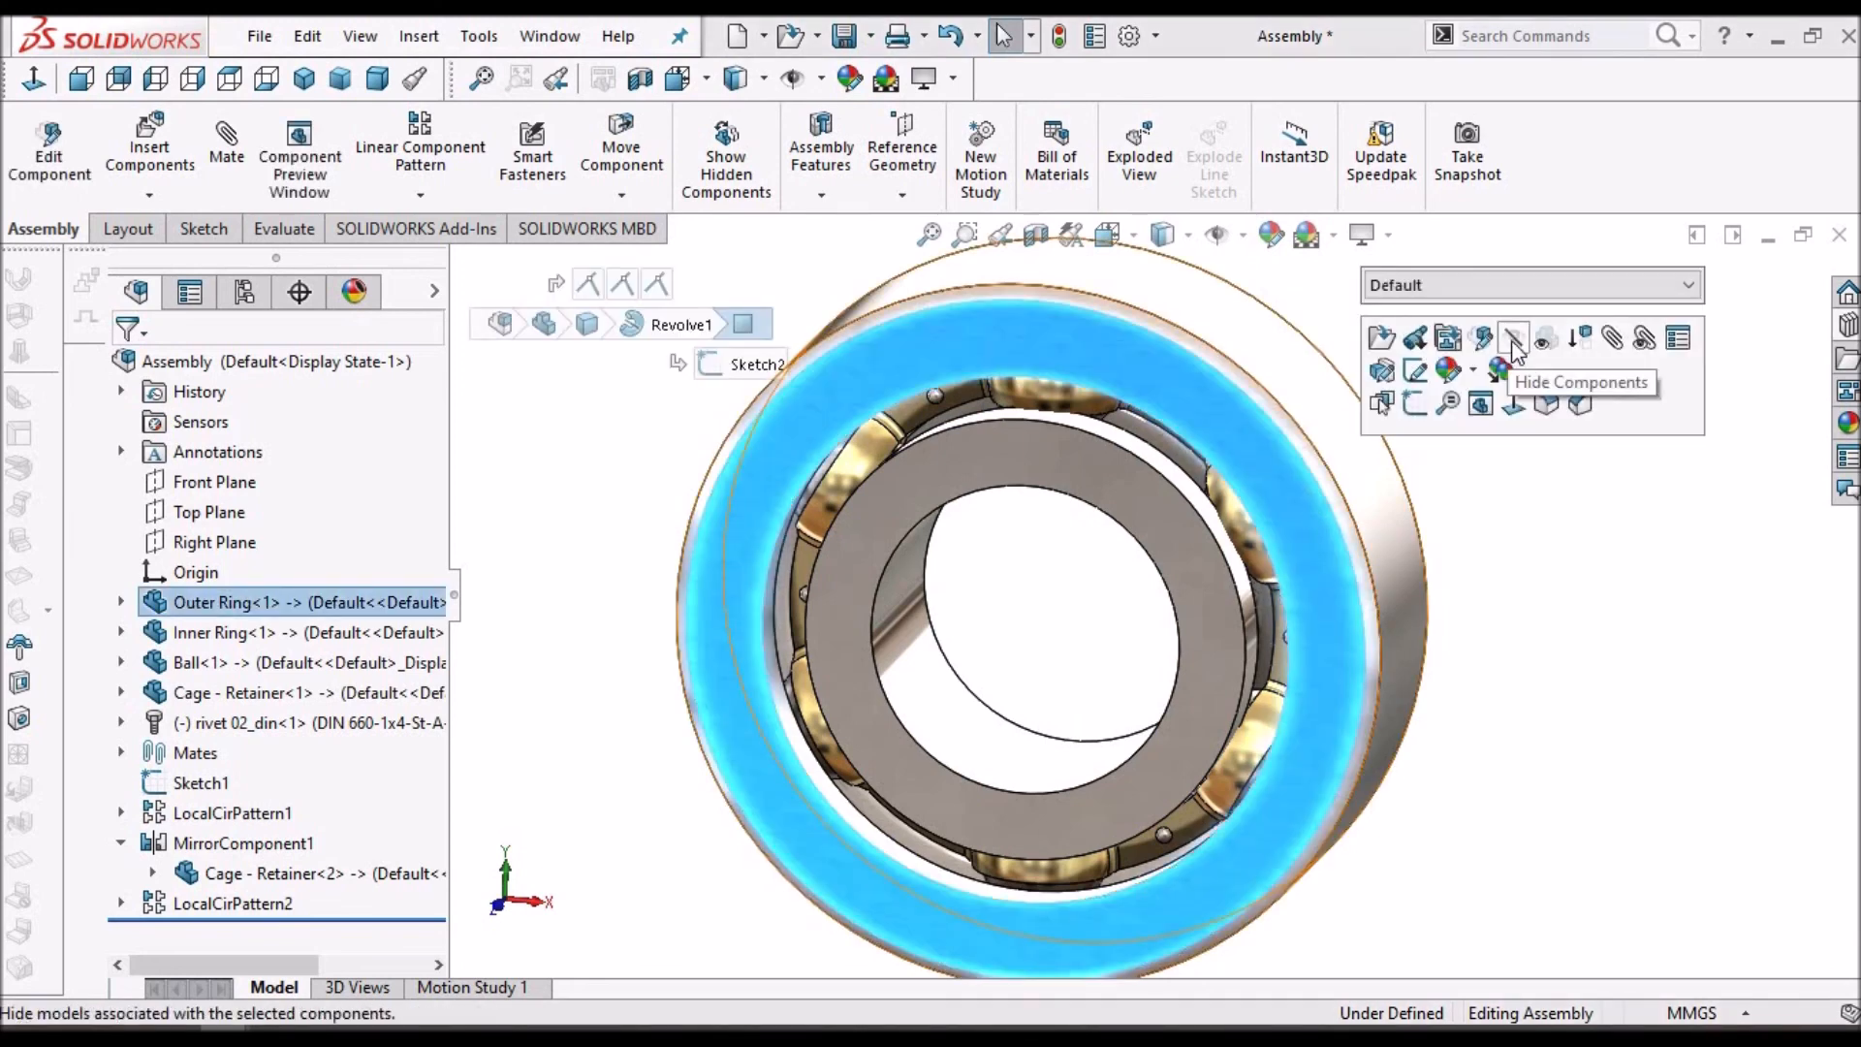
click(1514, 339)
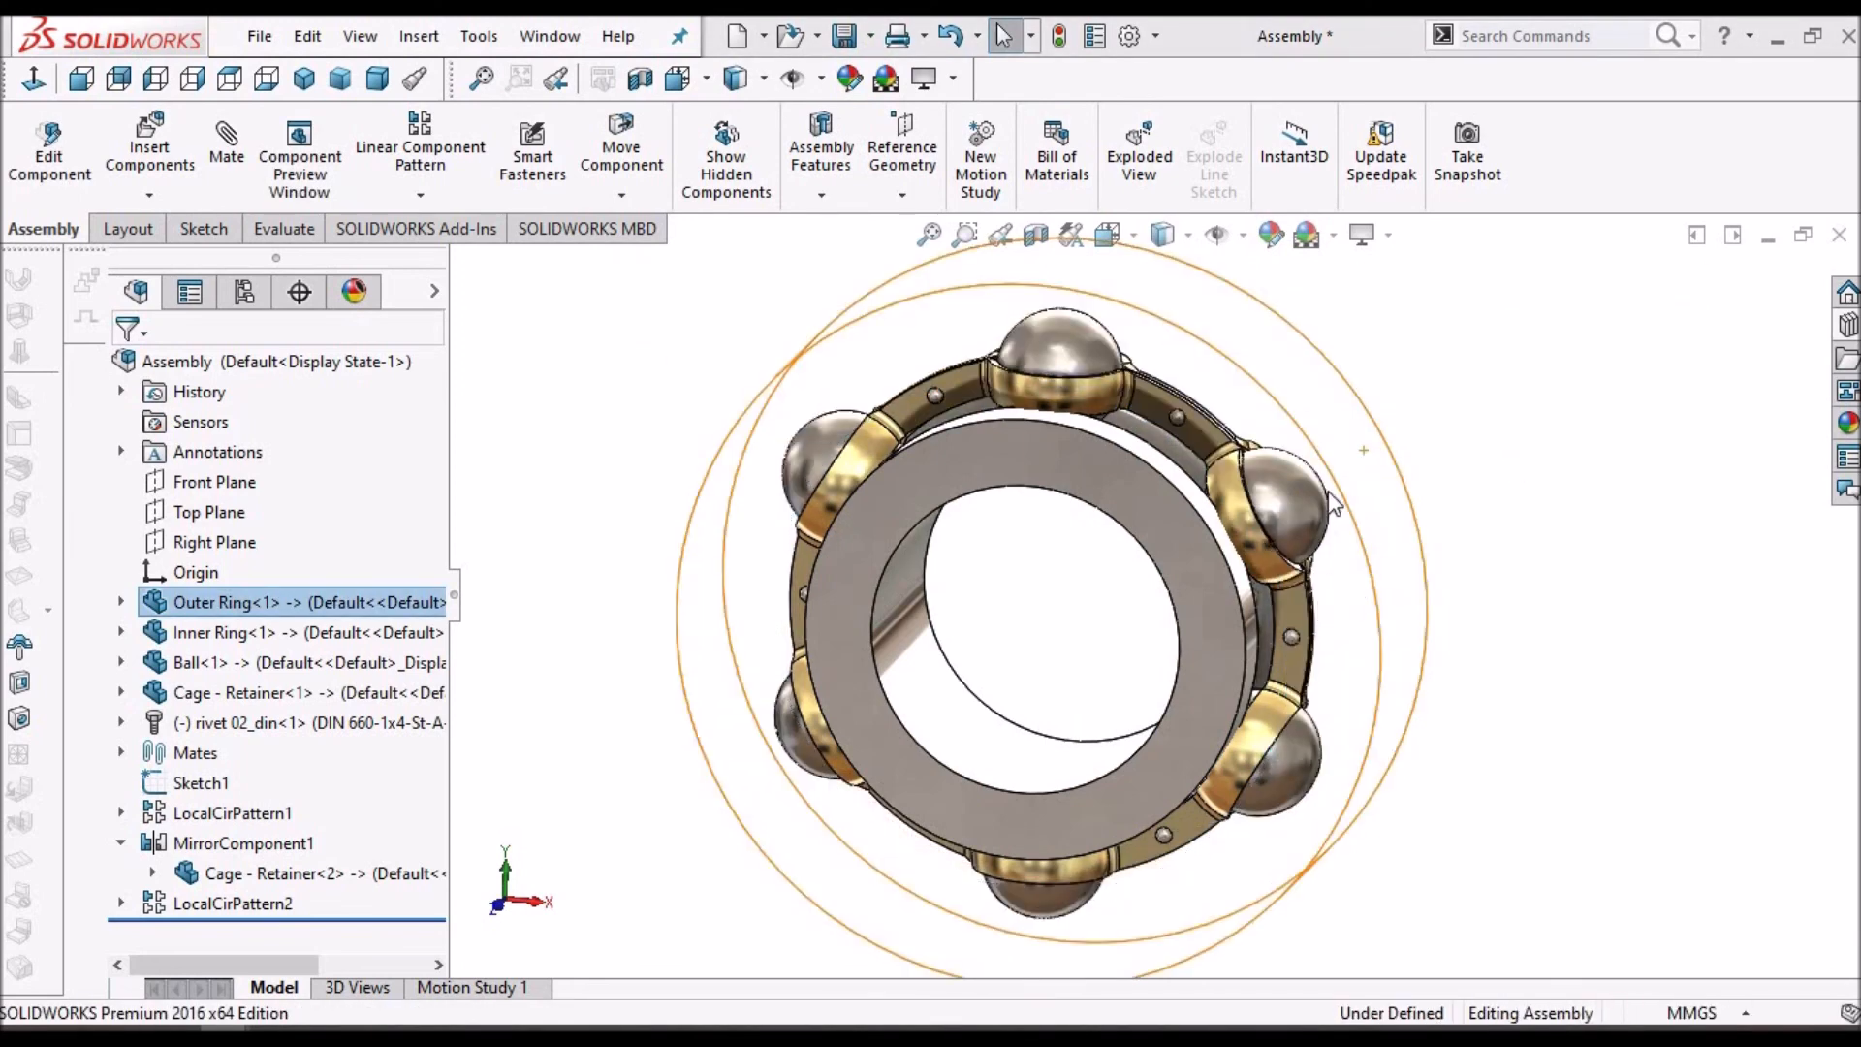
middle_drag(1132, 485, 1148, 467)
scroll(1148, 466, down, 2)
key(Escape)
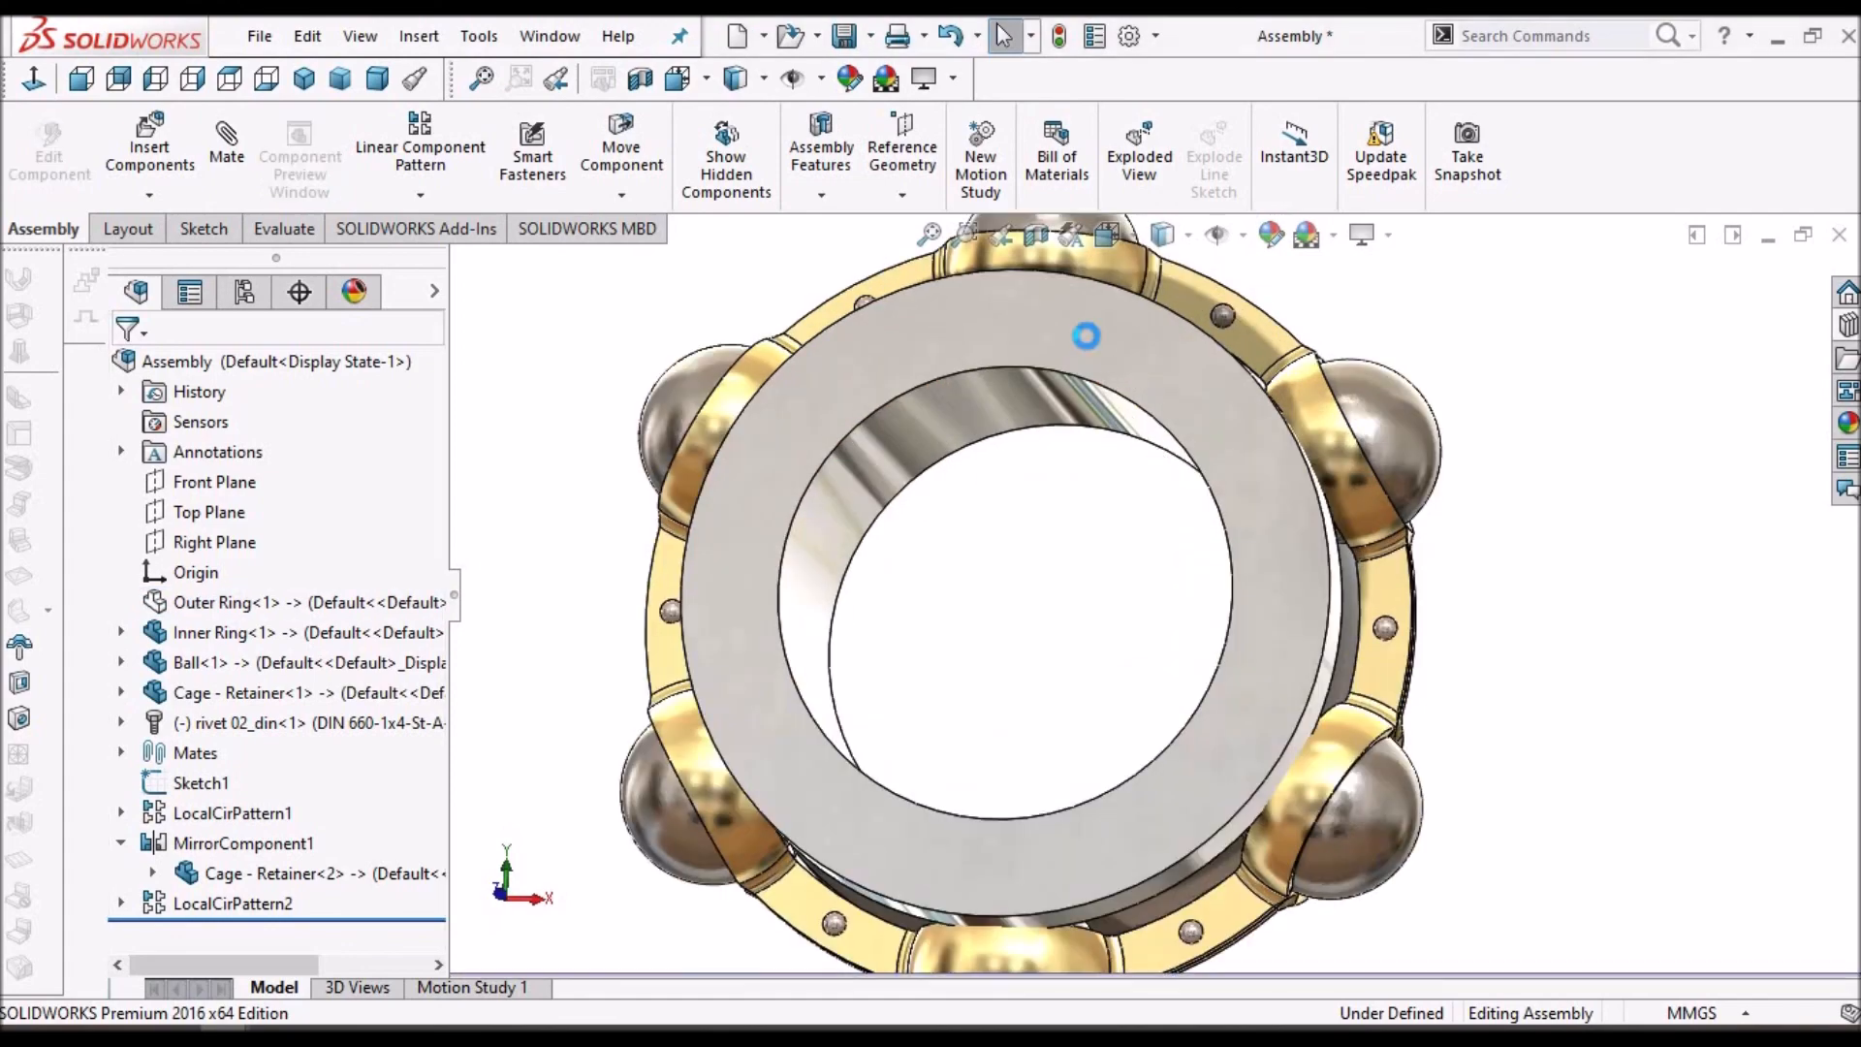
- Hide the inner ring as well, leaving only the balls, retainers and rivets
middle_drag(1025, 337, 1101, 527)
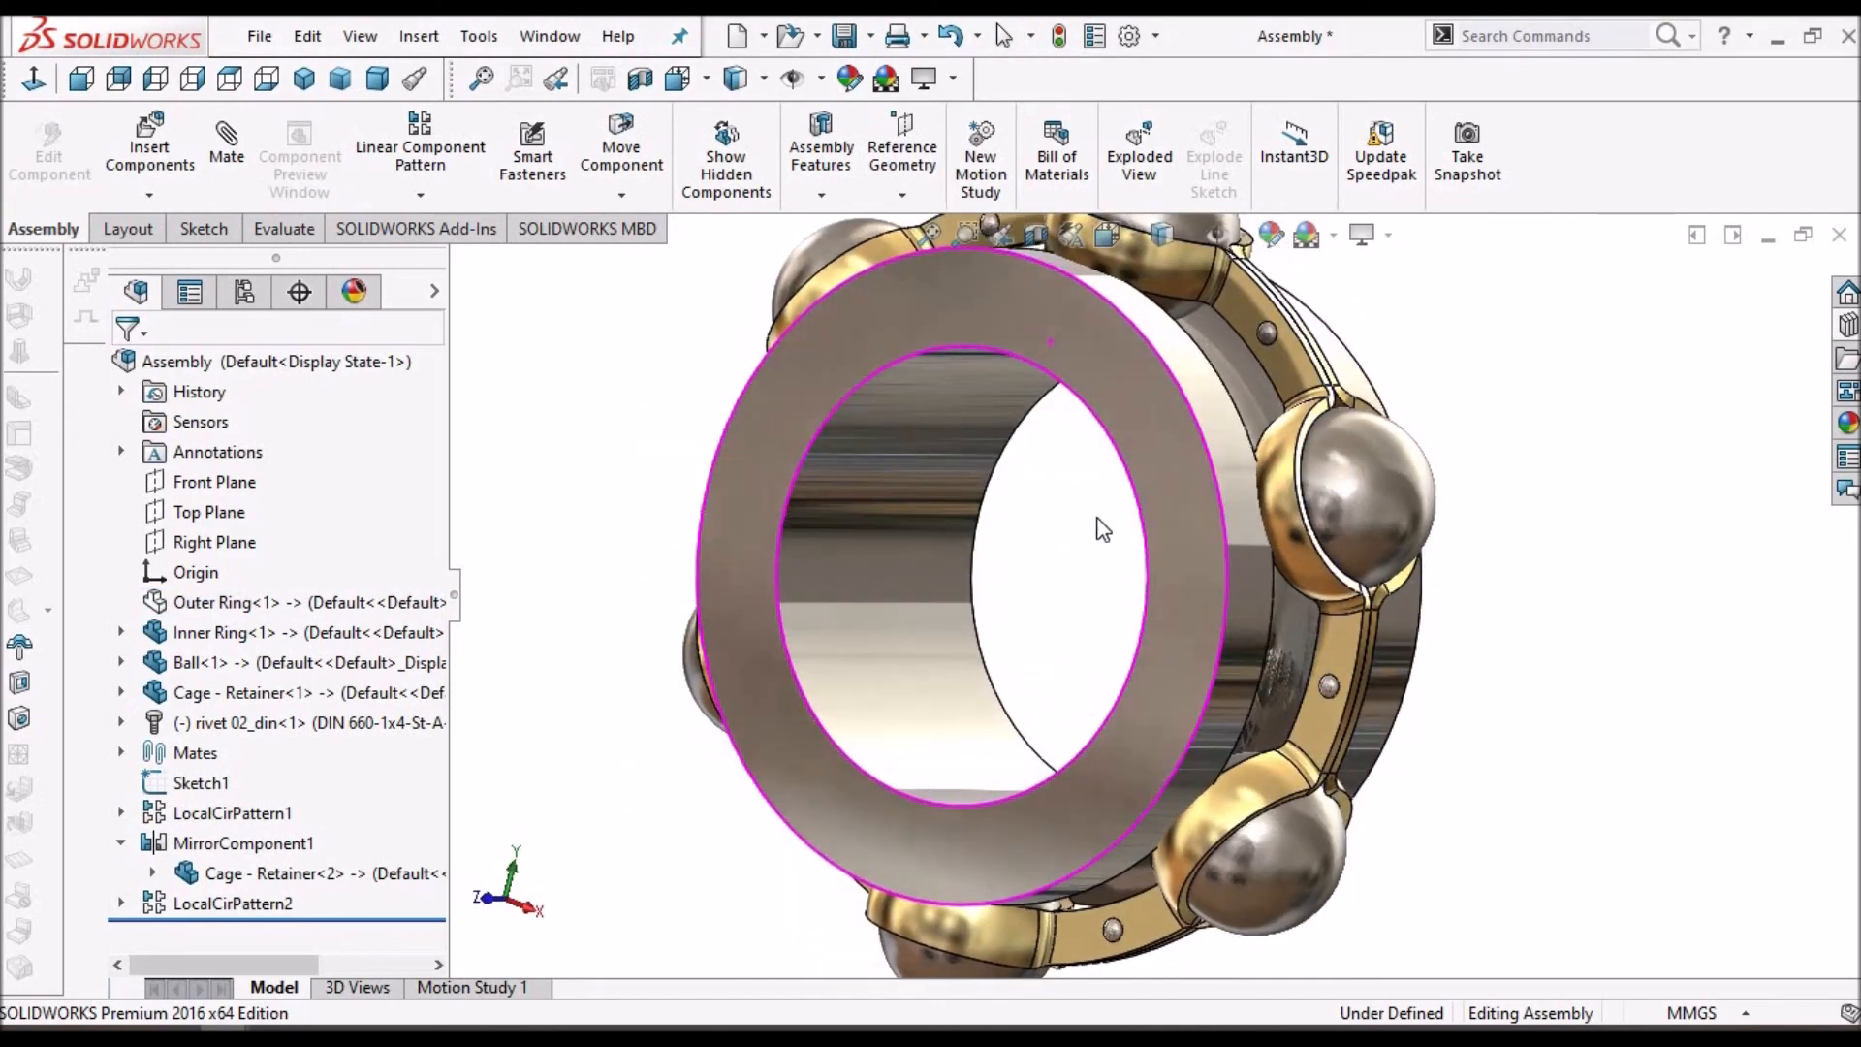
click(1155, 428)
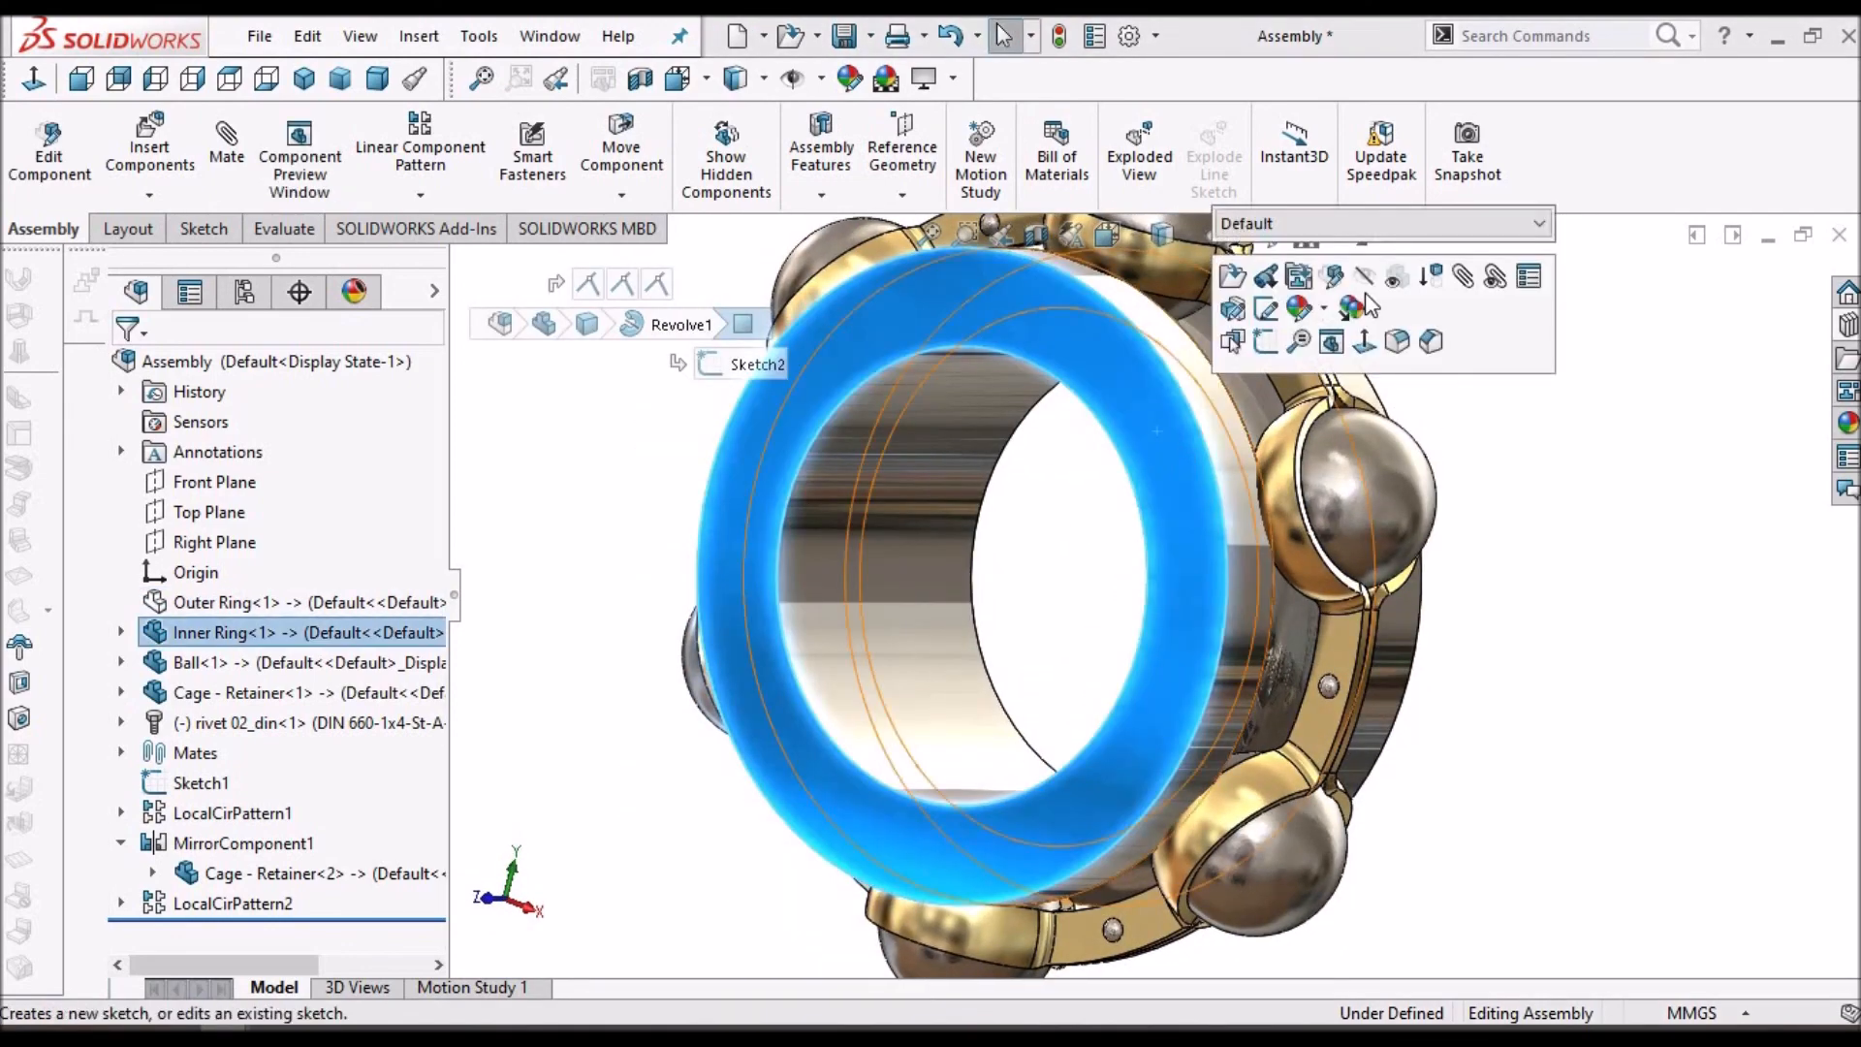
click(1366, 280)
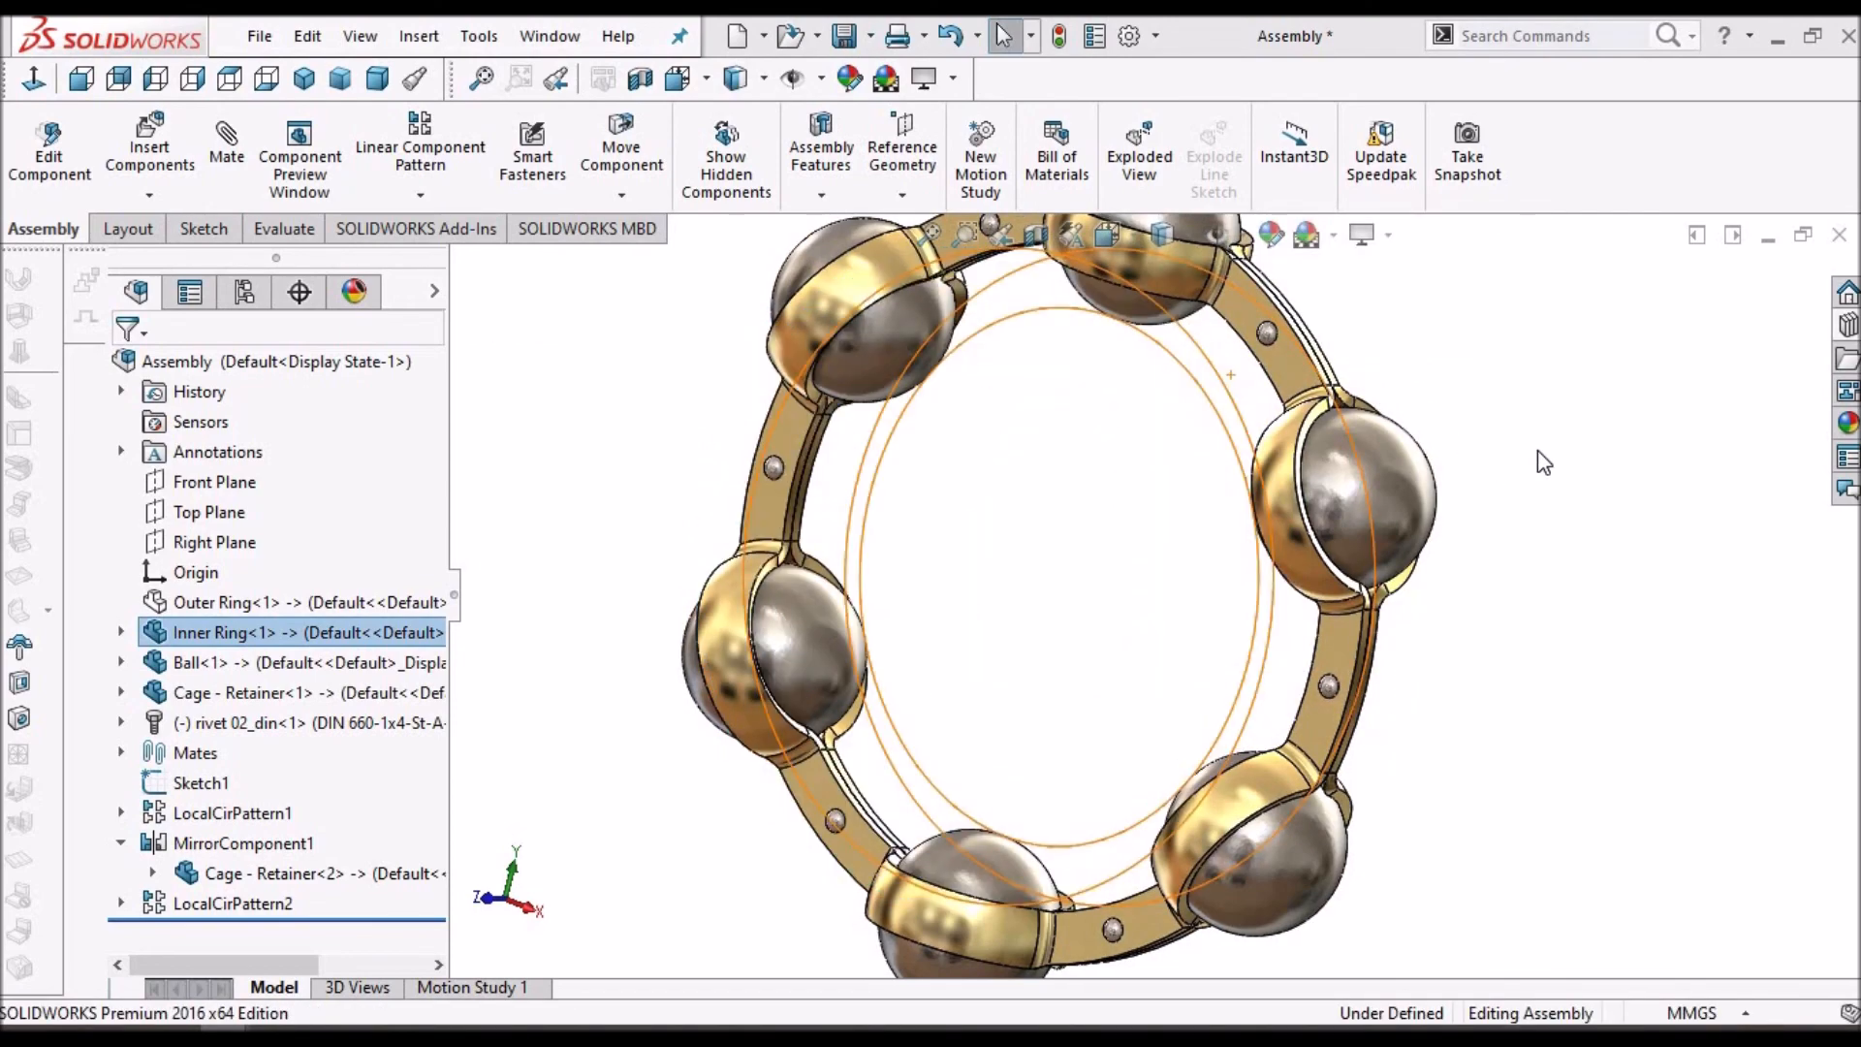
- Examine the balls, both retainer halves and the patterned rivets from several directions
middle_drag(1129, 504, 1244, 556)
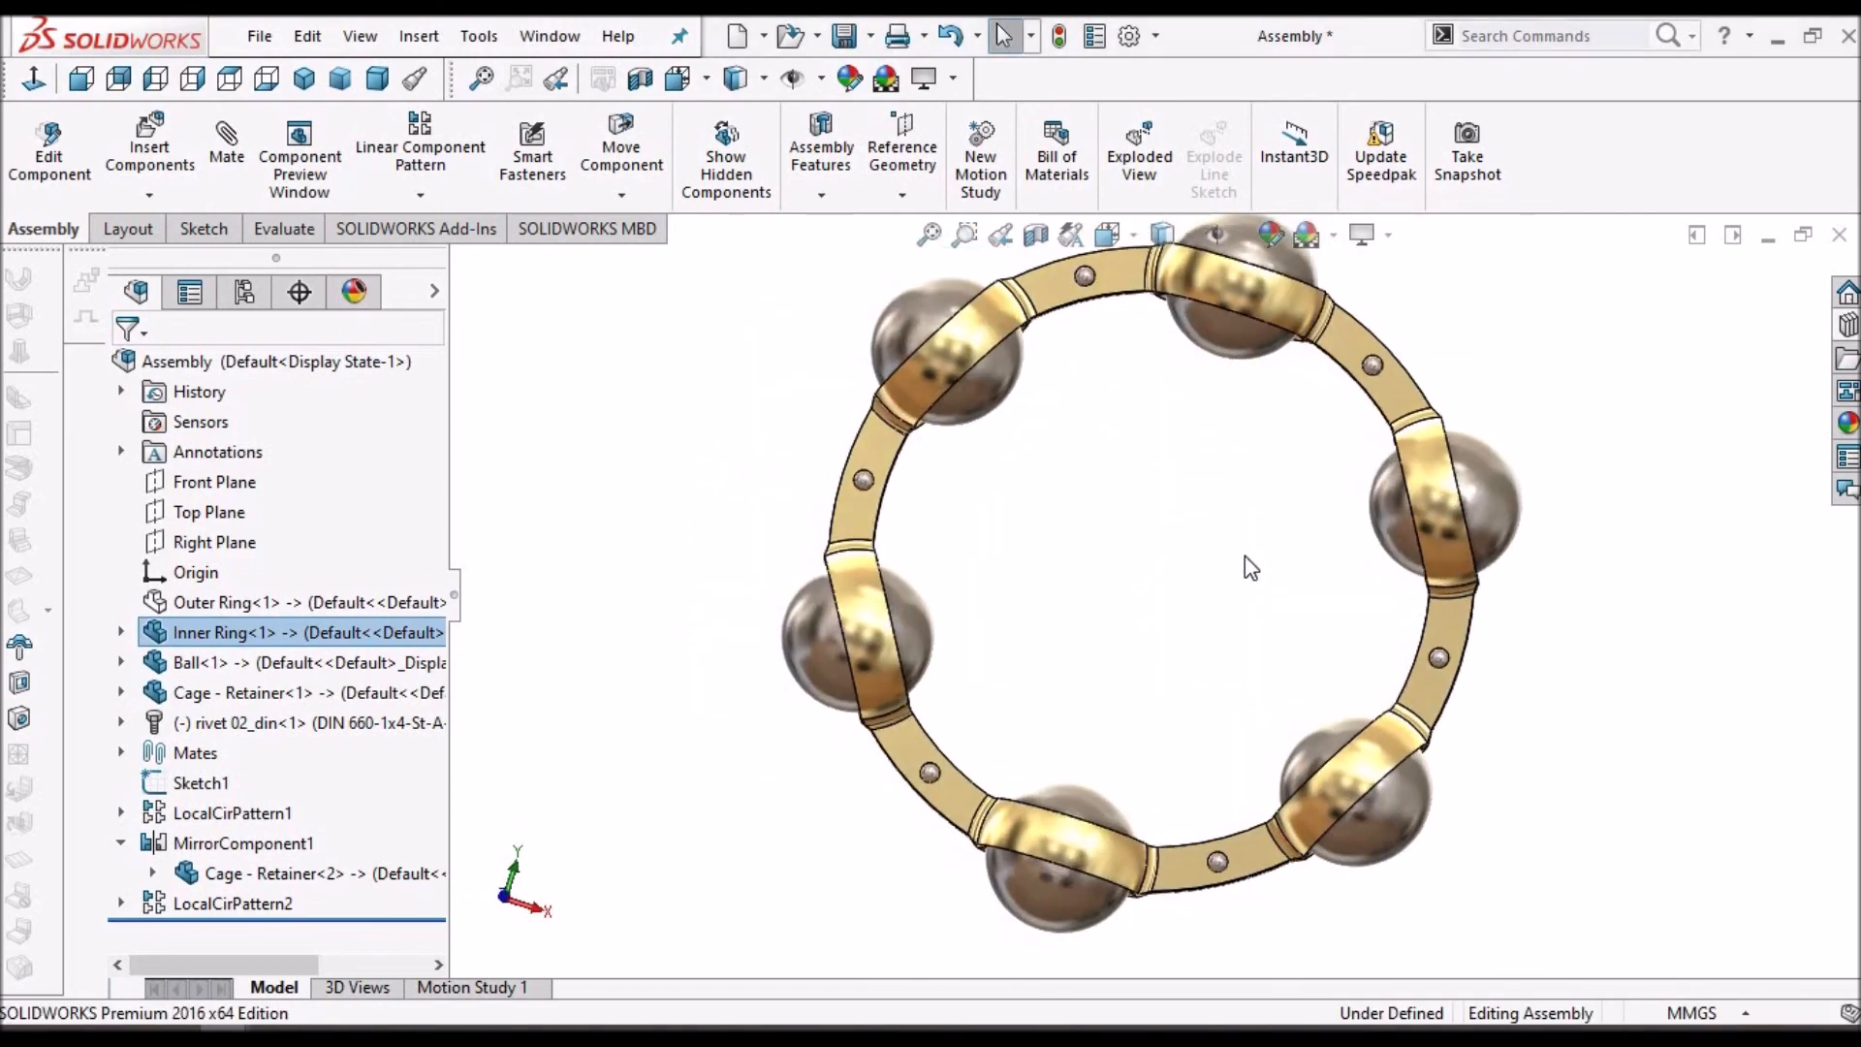
click(1244, 555)
scroll(1192, 555, up, 4)
scroll(1199, 566, down, 3)
middle_drag(930, 641, 1009, 610)
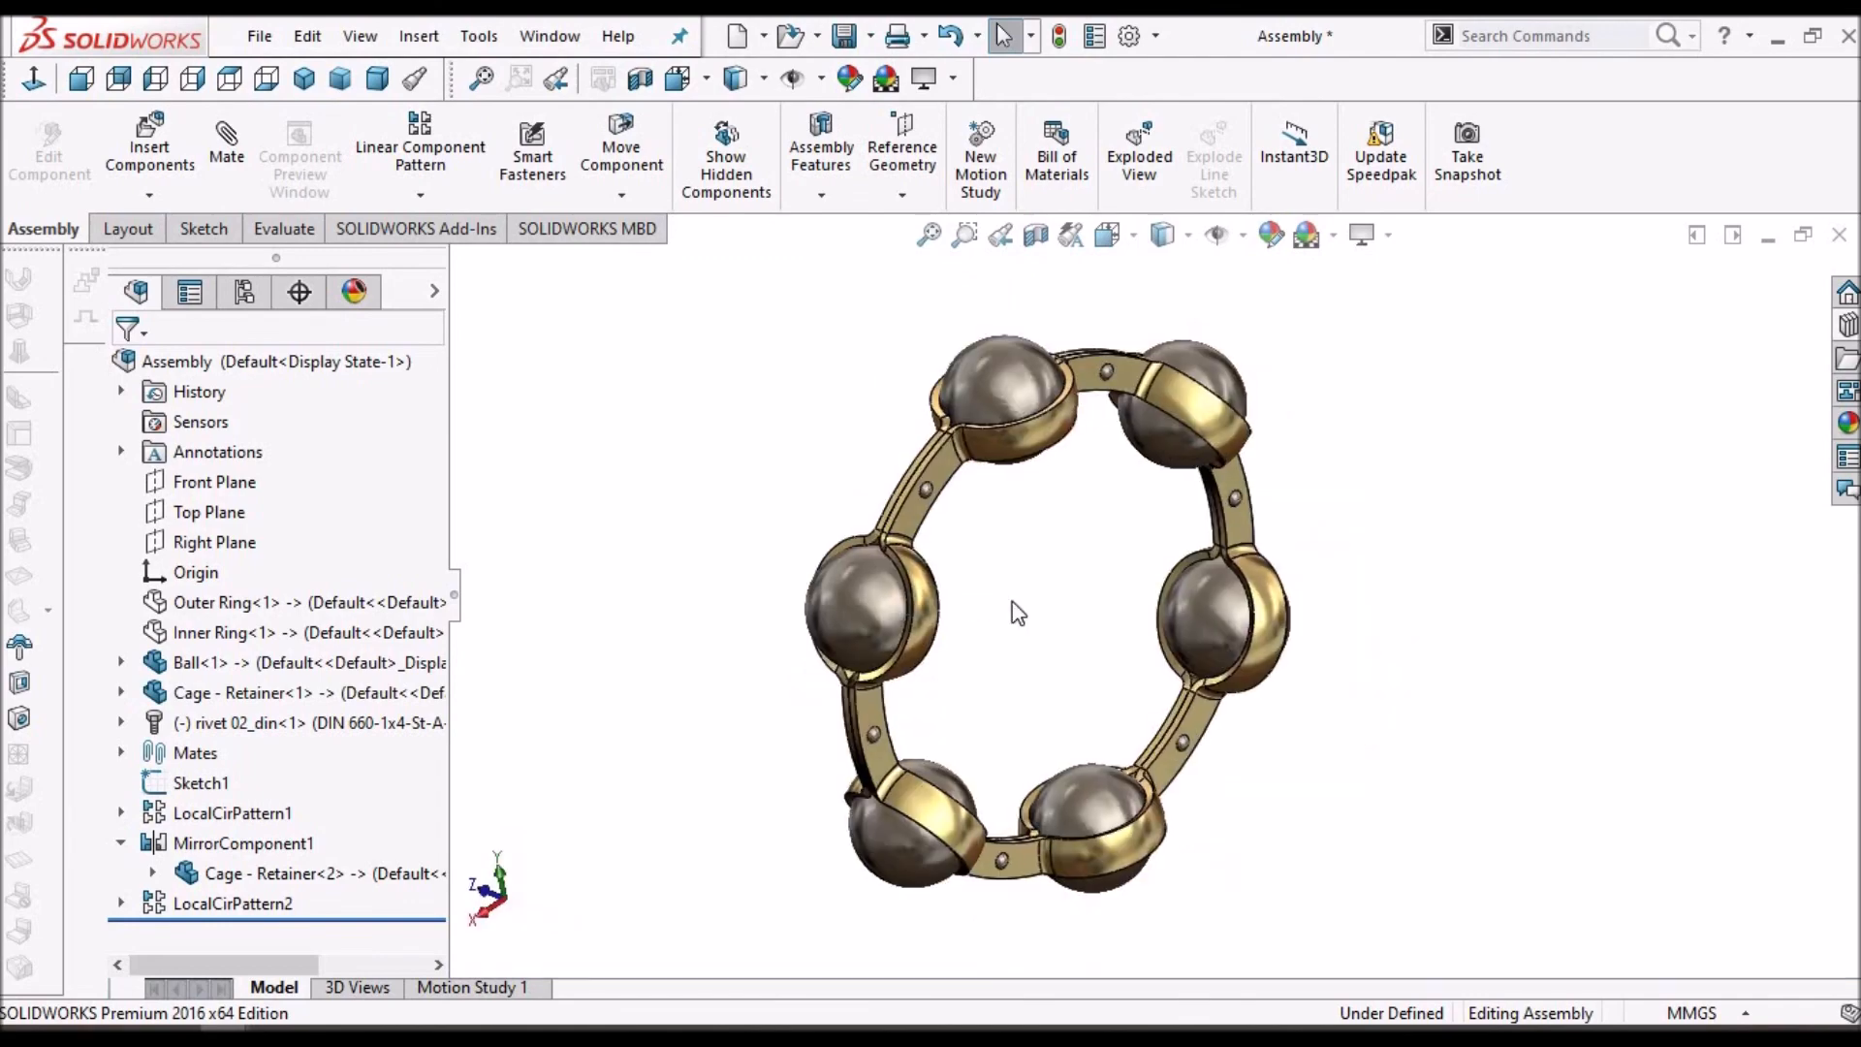
scroll(1042, 606, down, 4)
middle_drag(1140, 639, 1349, 703)
scroll(1336, 682, up, 4)
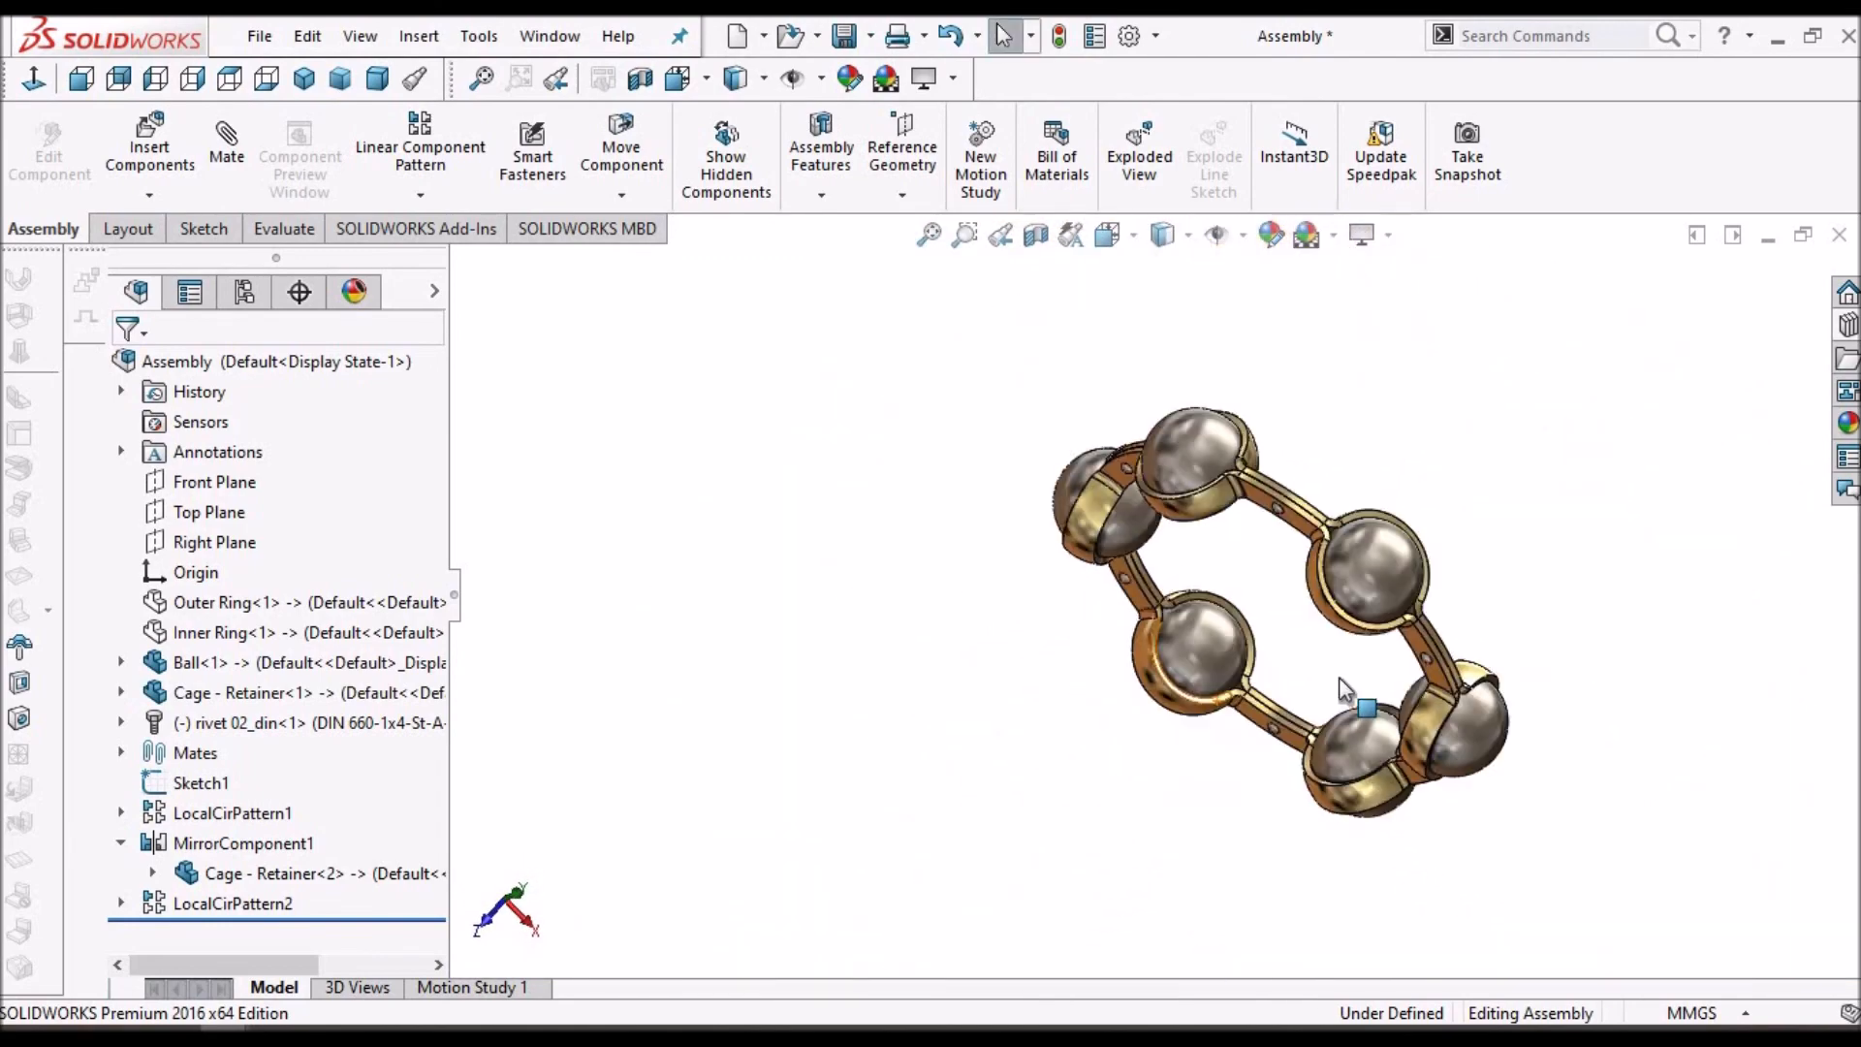
scroll(1337, 683, down, 3)
middle_drag(1204, 658, 1431, 727)
scroll(1430, 727, up, 4)
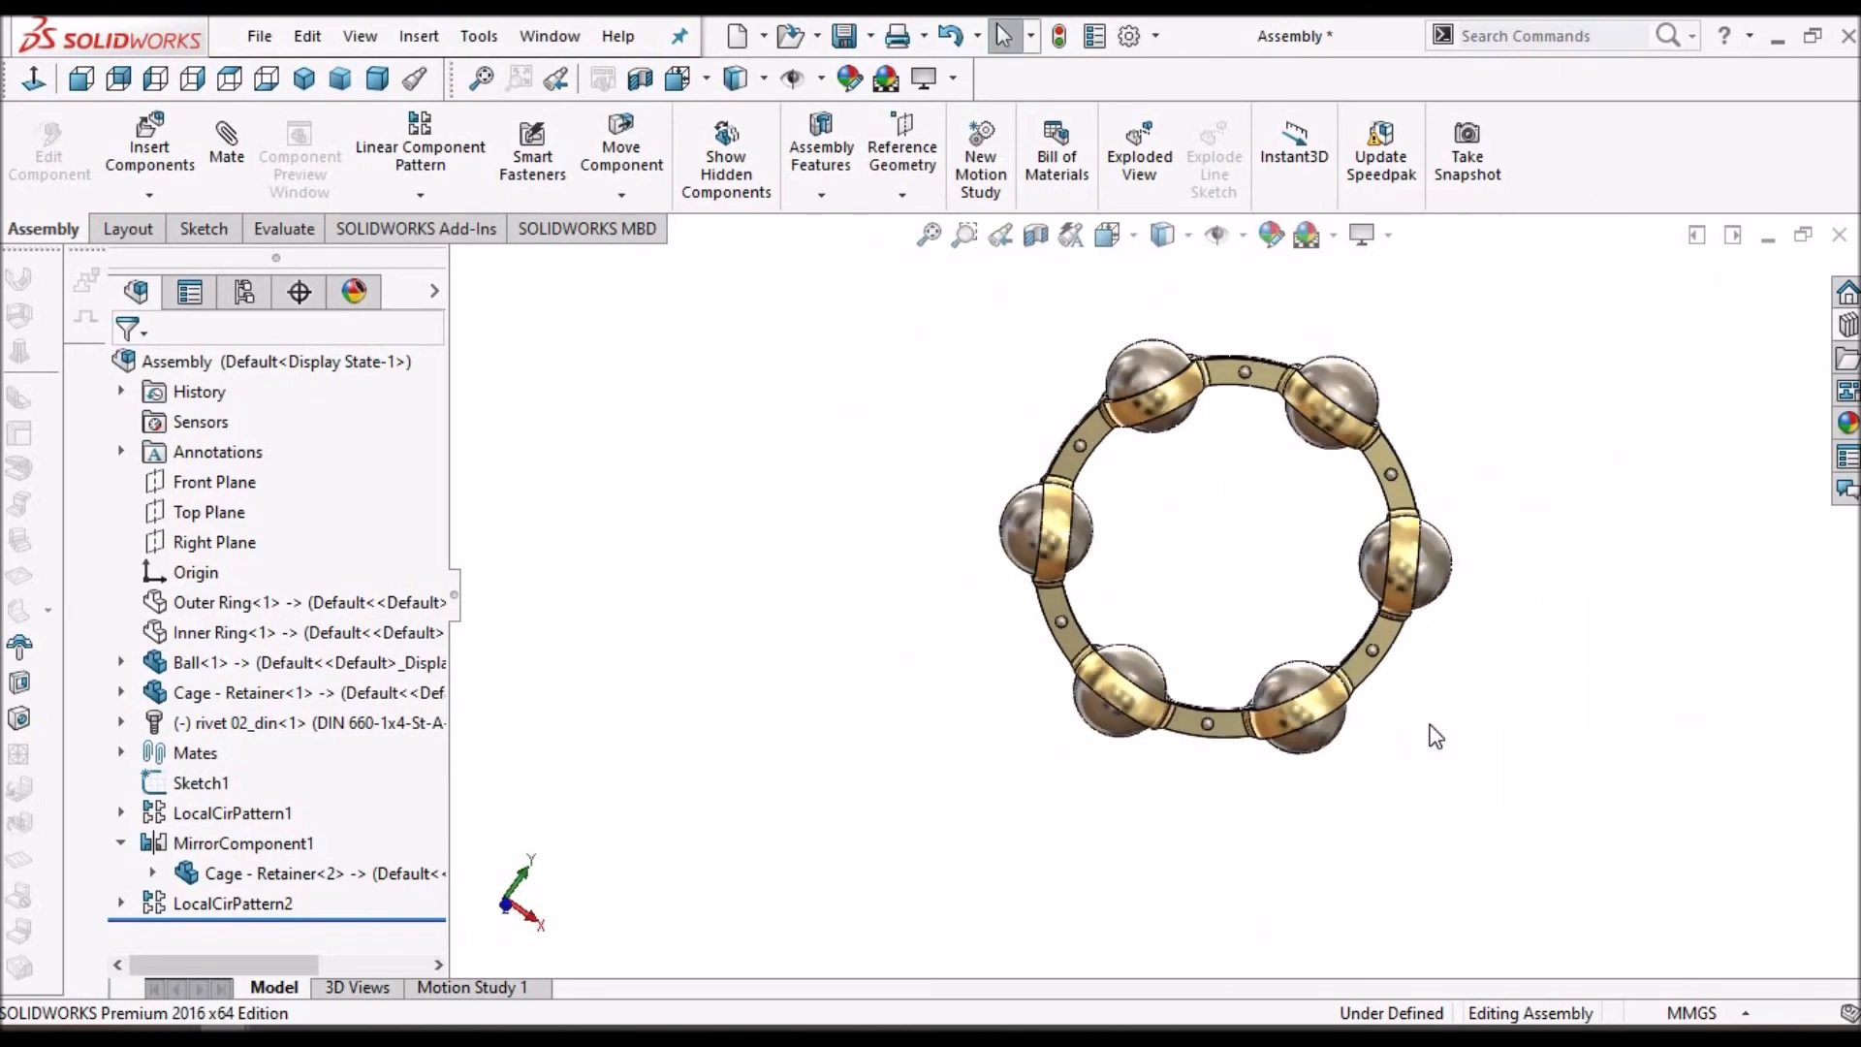
- Restore the dimetric view and show all hidden components of the top-level assembly
click(377, 78)
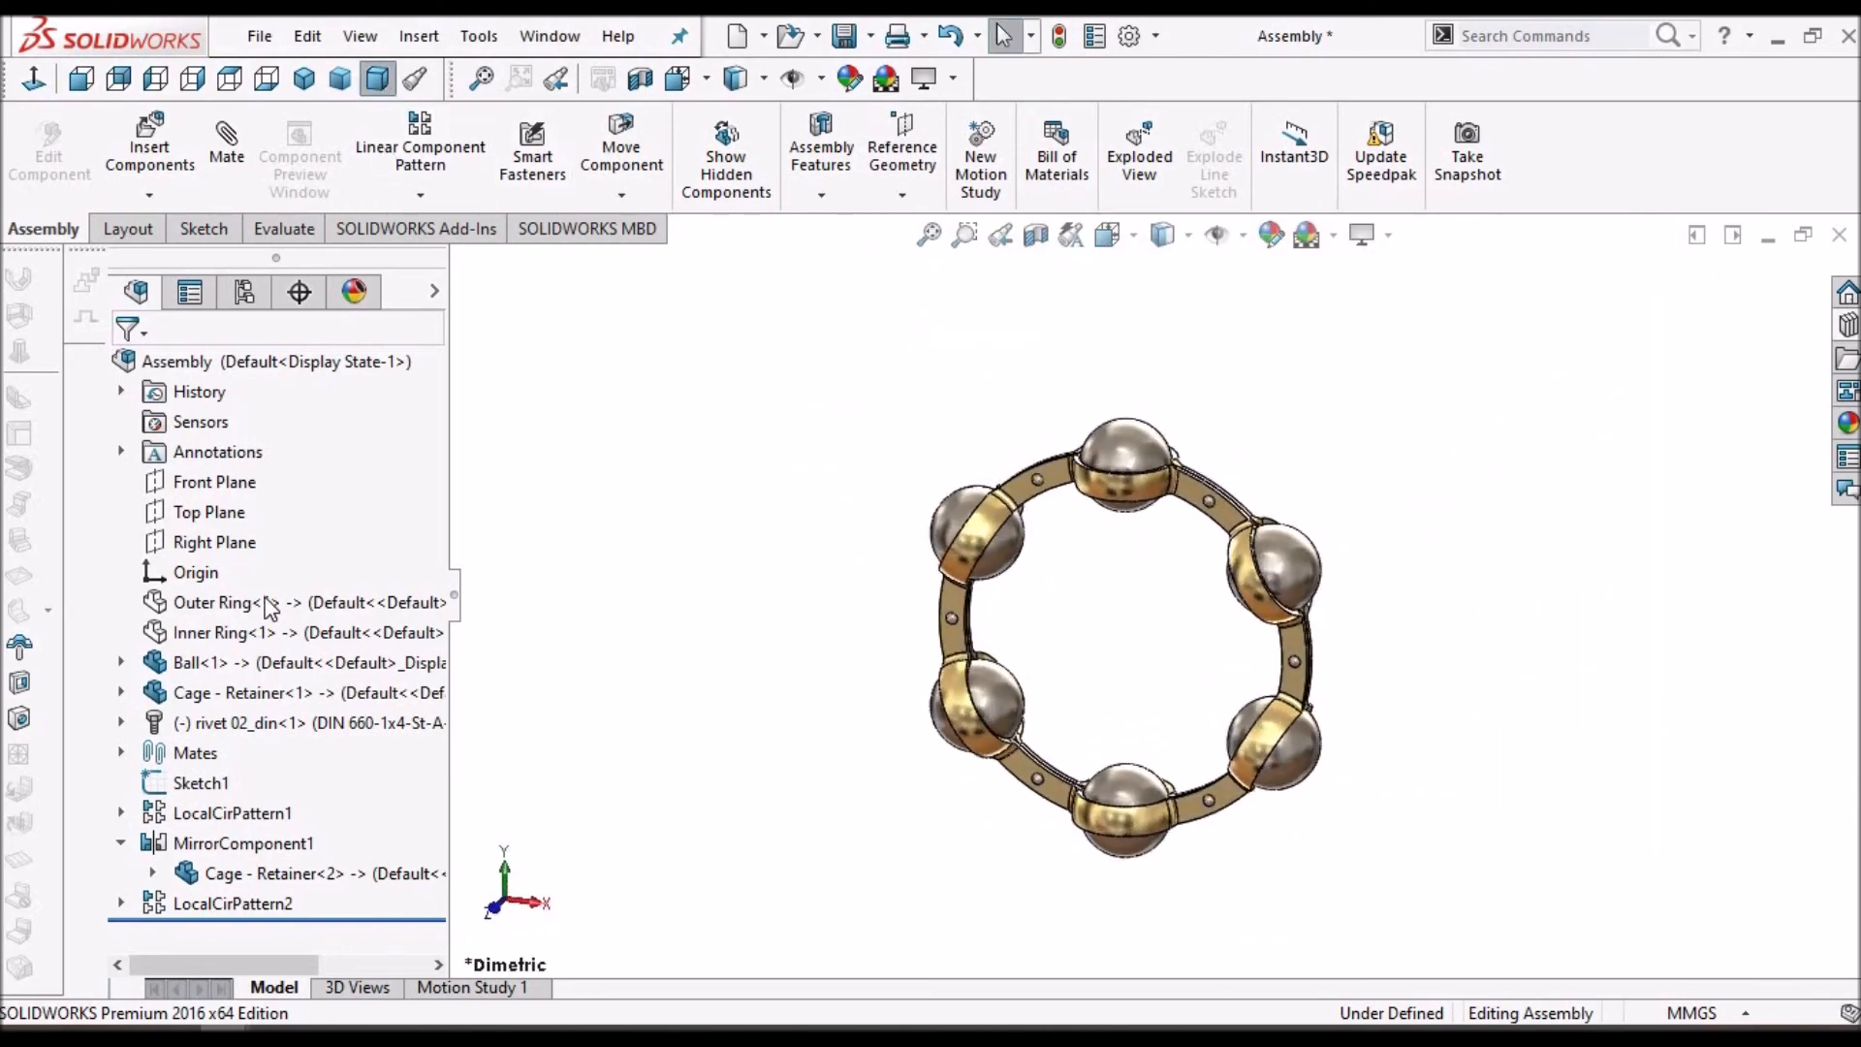
right_click(250, 365)
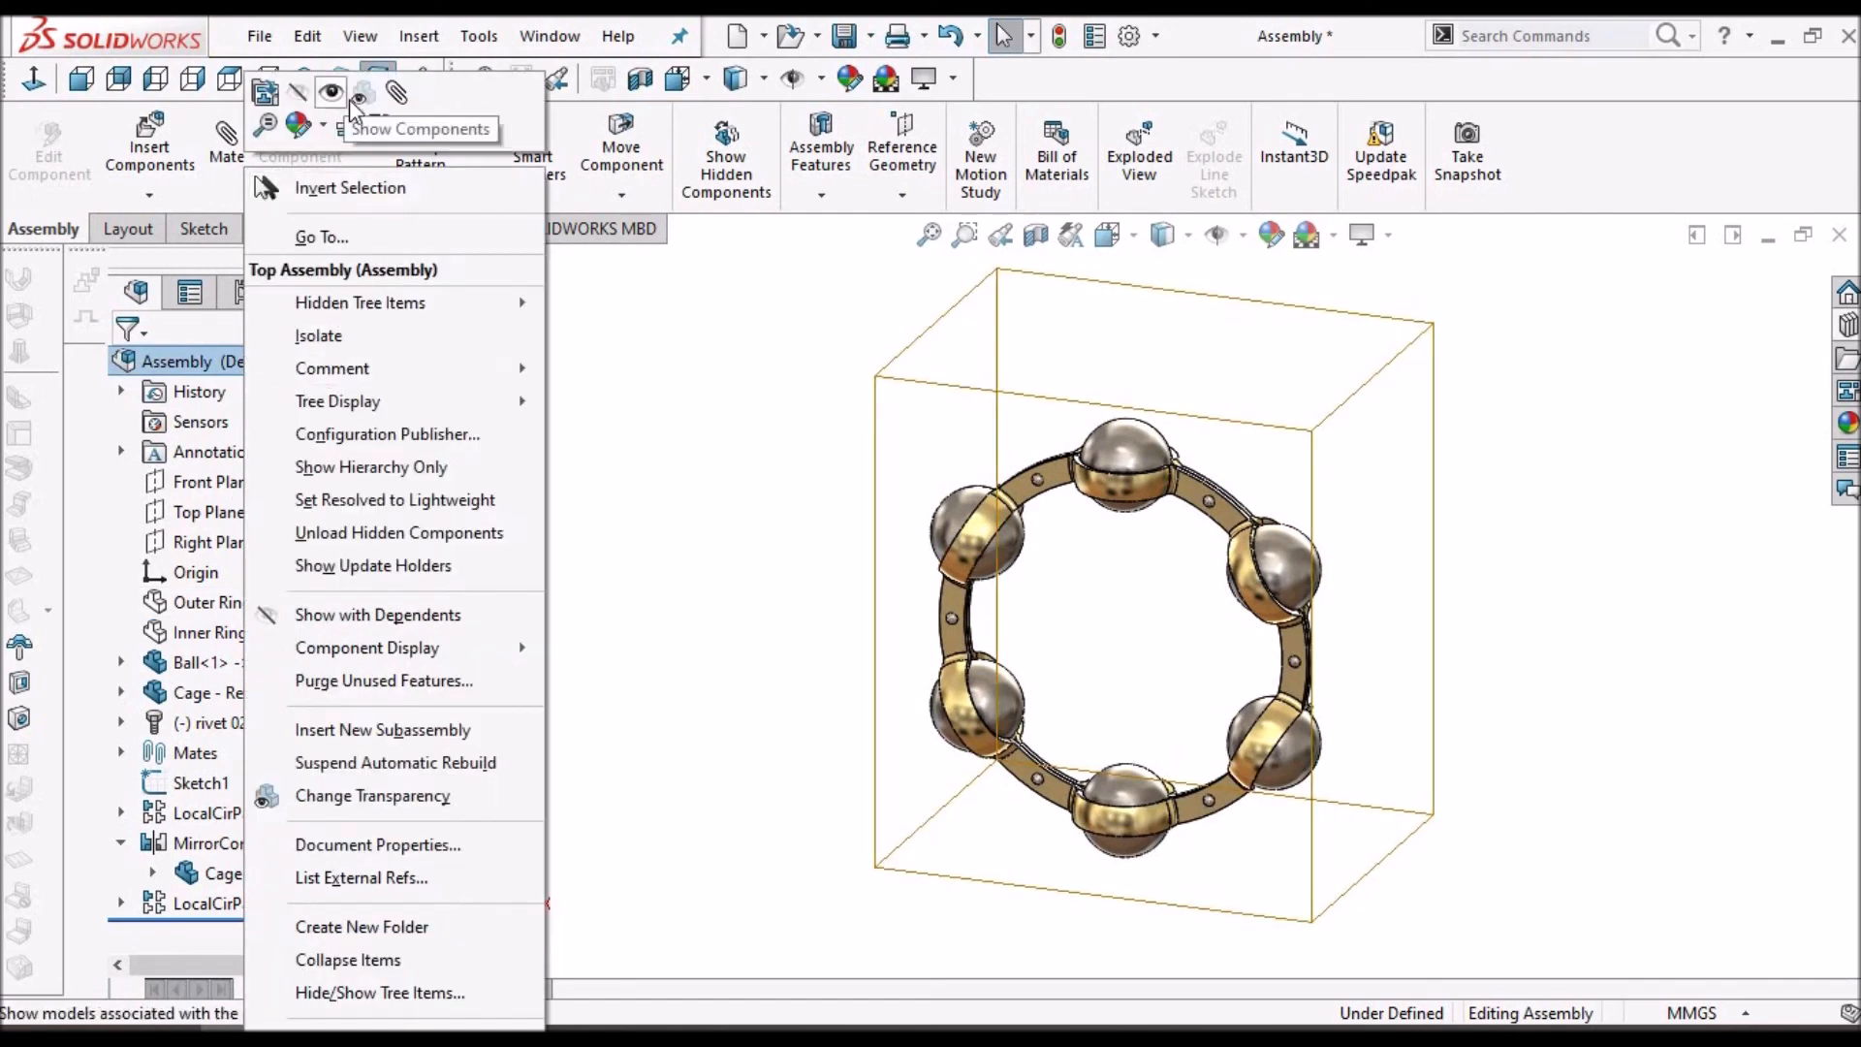
click(790, 509)
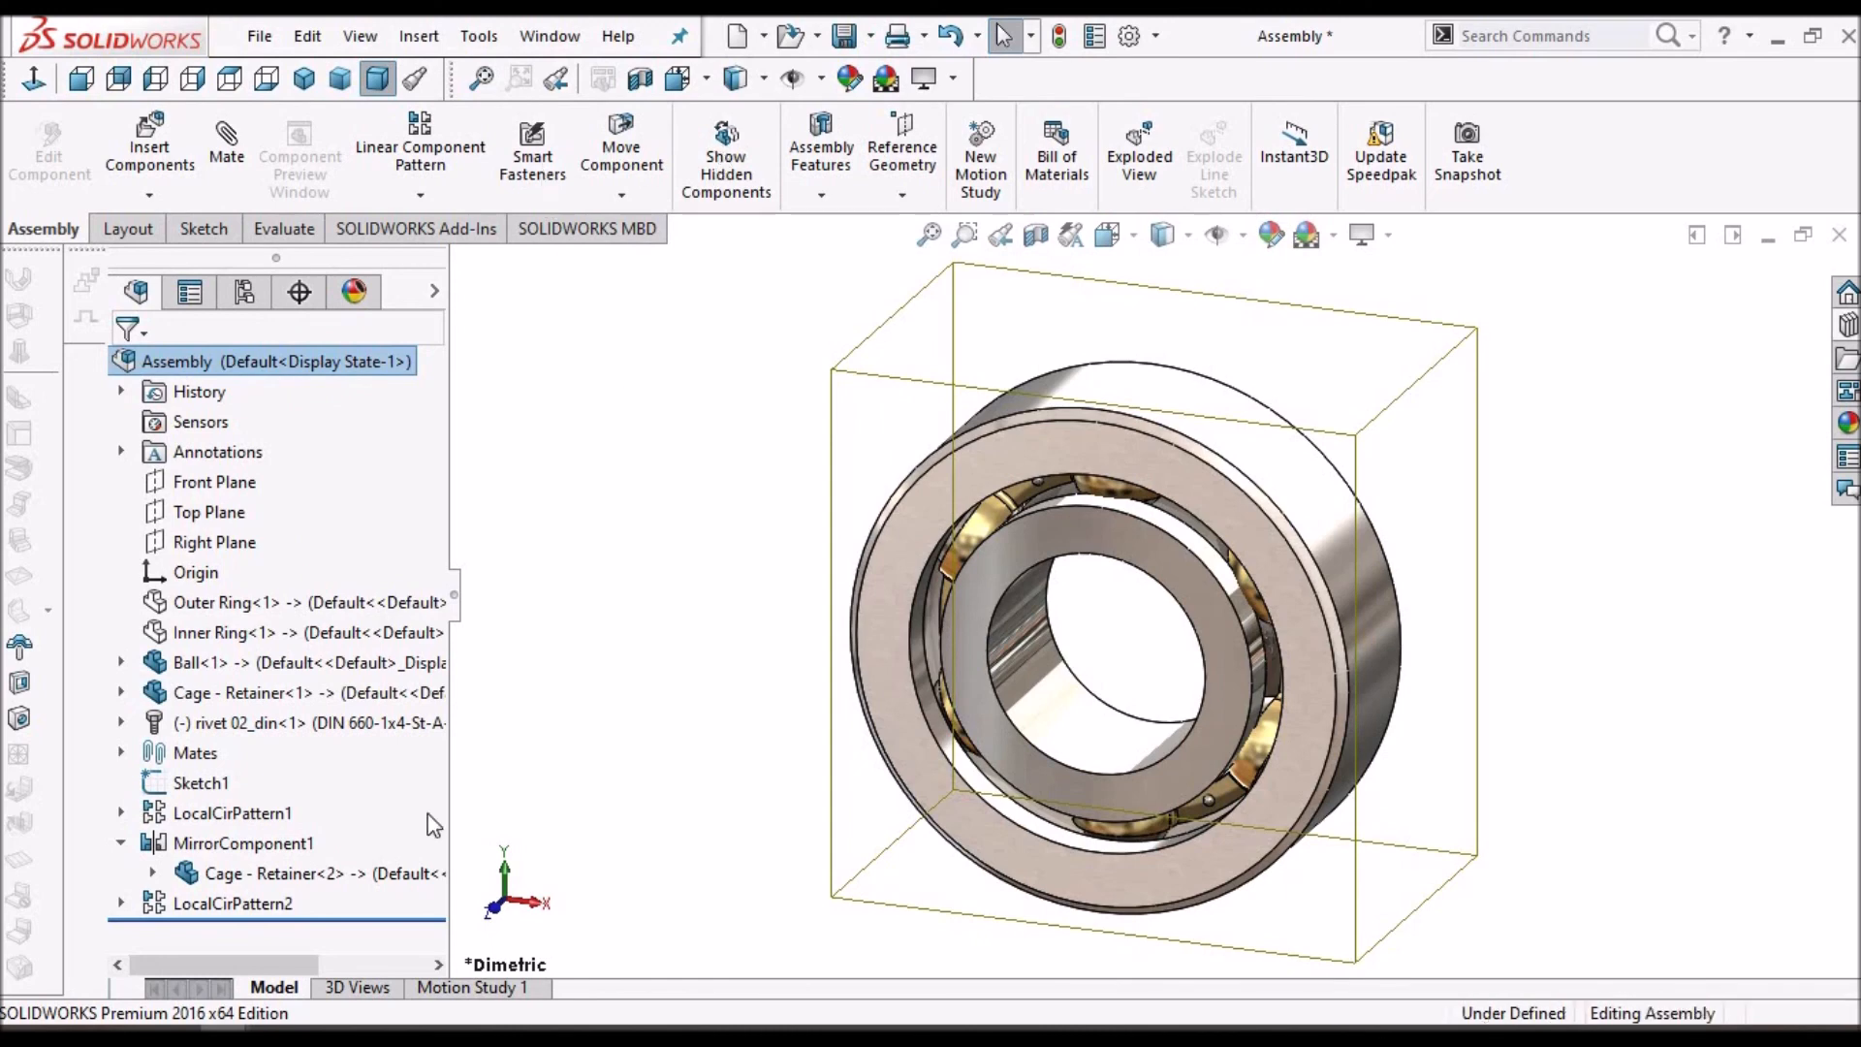
- Switch to Desc 2.pdf in the browser and examine the labelled bearing illustration on page 1
click(510, 754)
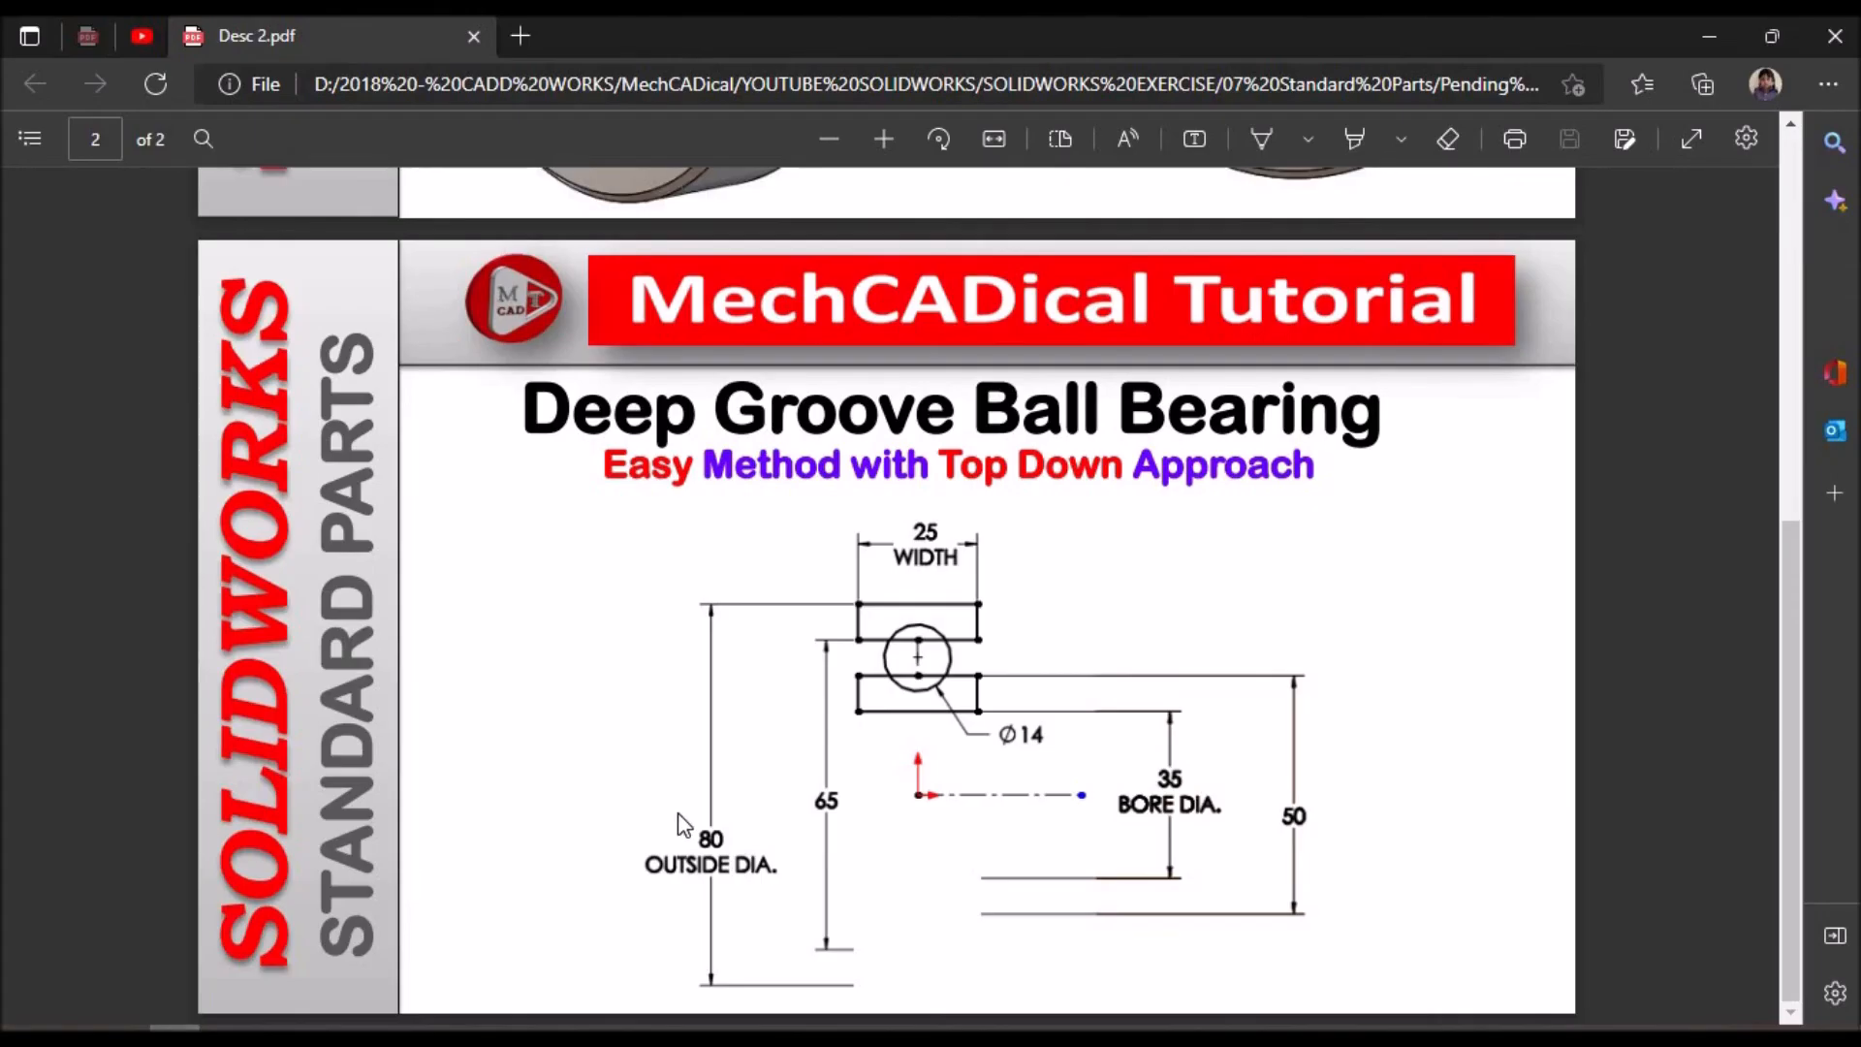
scroll(677, 812, up, 6)
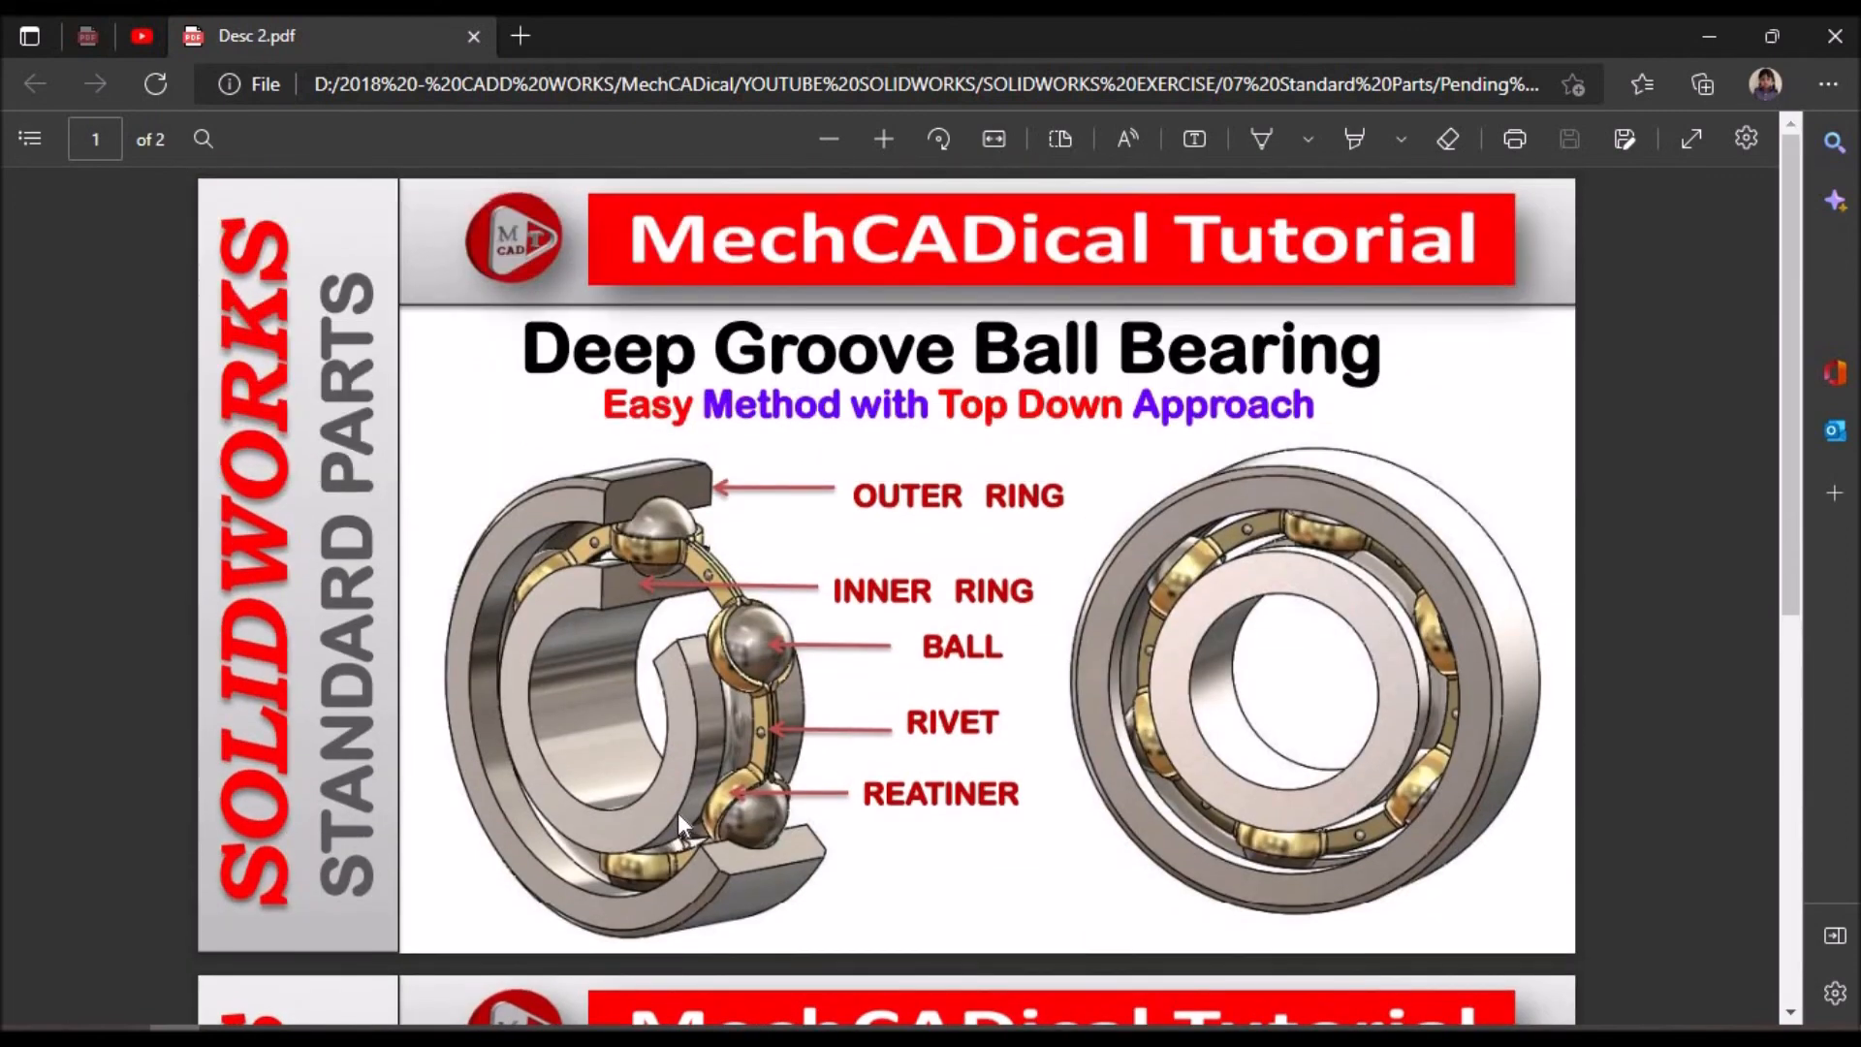